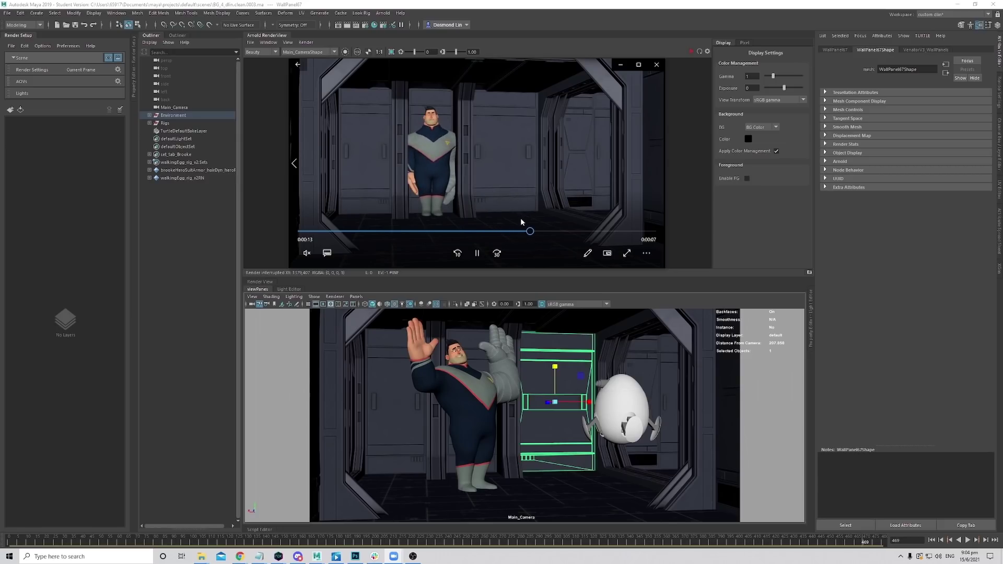
# Pause the Playblast_1-1 video and minimize its player to return to the Maya scene.
pyautogui.click(478, 253)
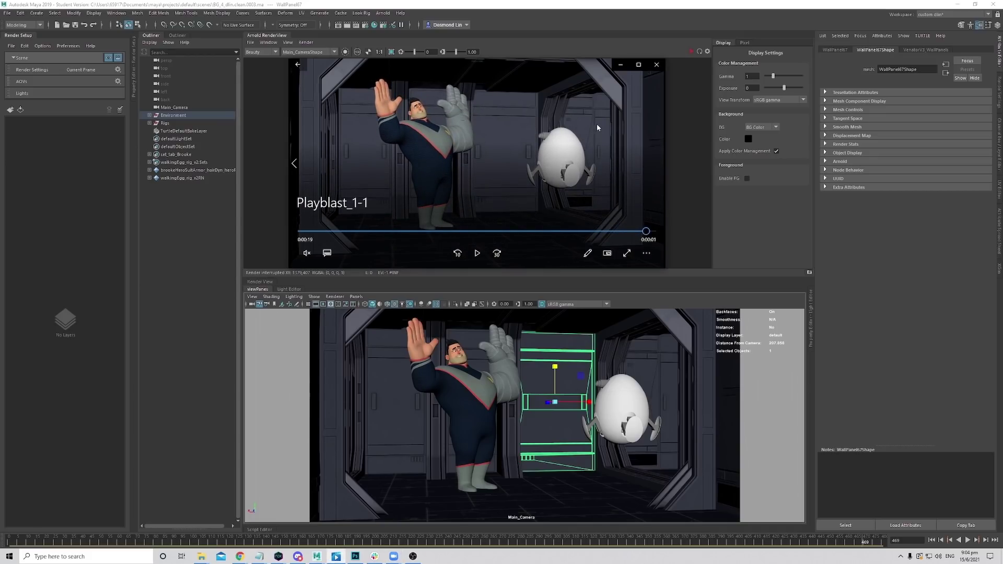
pyautogui.click(620, 64)
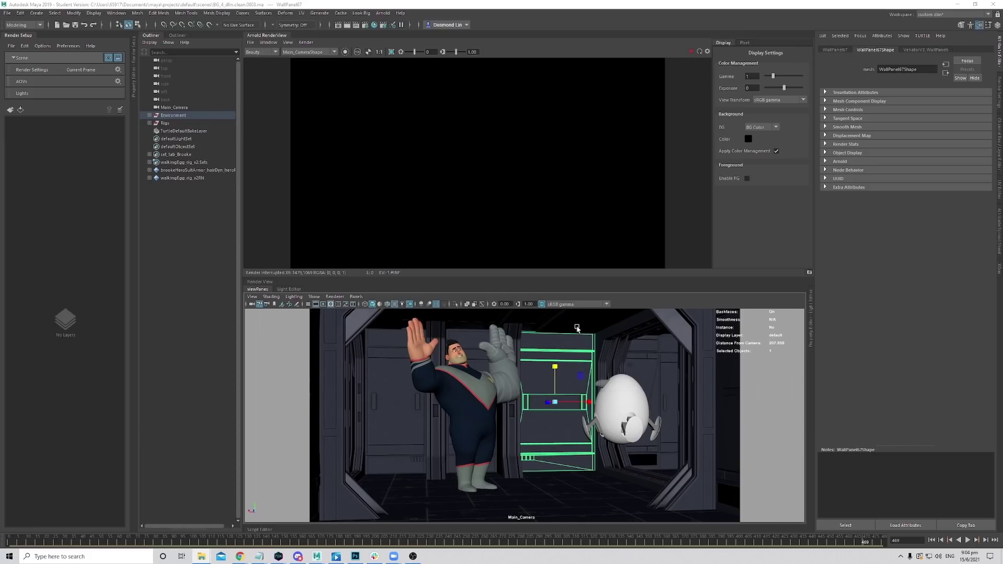
# Select the ceiling light mesh above the character and enlarge the viewport pane.
pyautogui.click(559, 326)
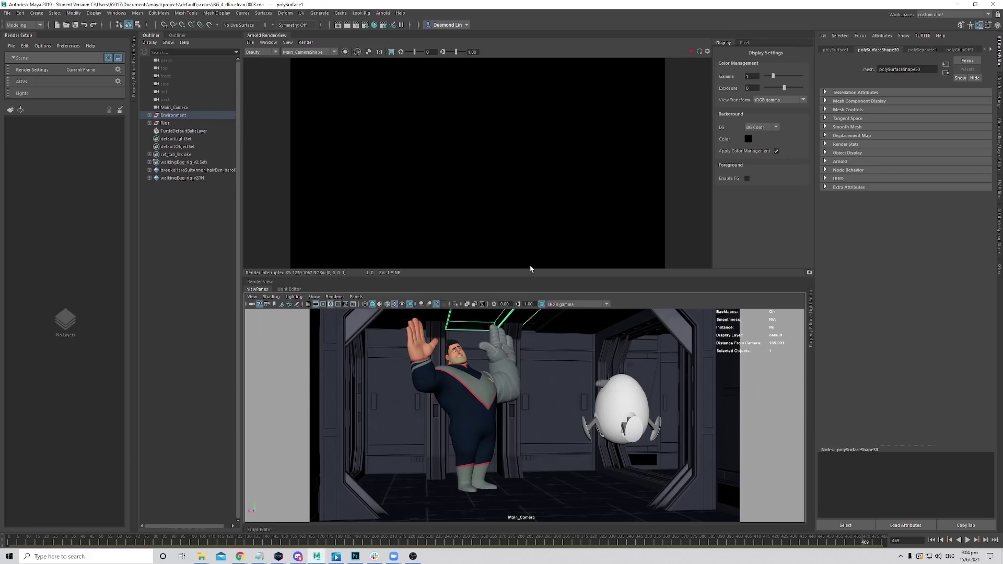
pyautogui.moveTo(524, 279); pyautogui.dragTo(527, 263)
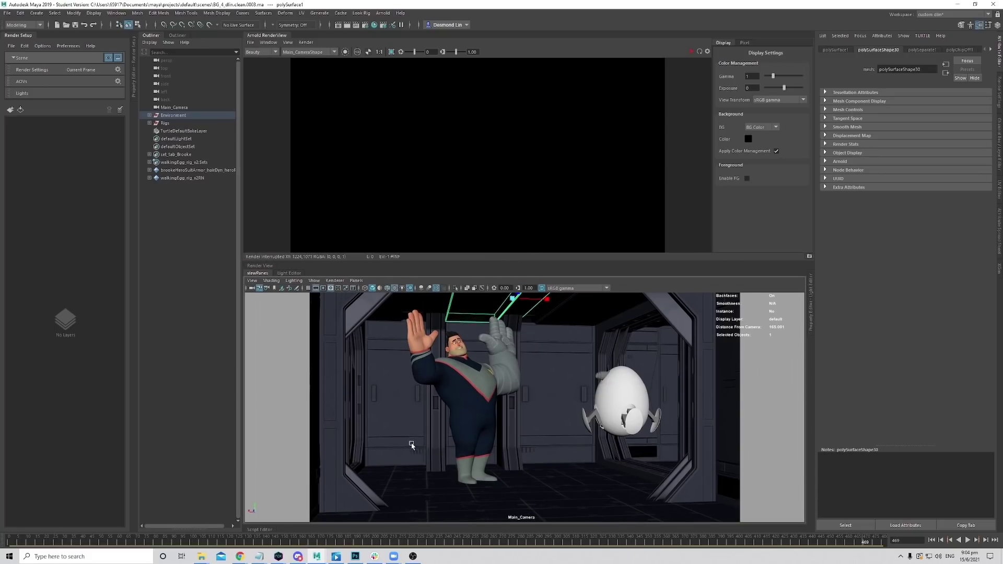
# Bring back the Playblast_1-1 video, review the character and egg at several points of the shot, and minimize the player.
pyautogui.click(336, 556)
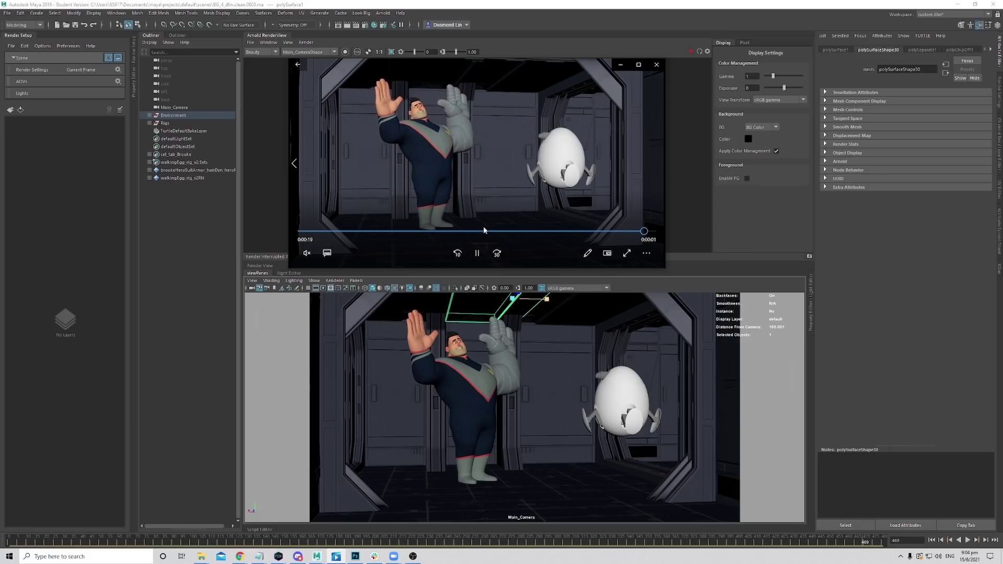
pyautogui.moveTo(632, 235); pyautogui.dragTo(390, 238)
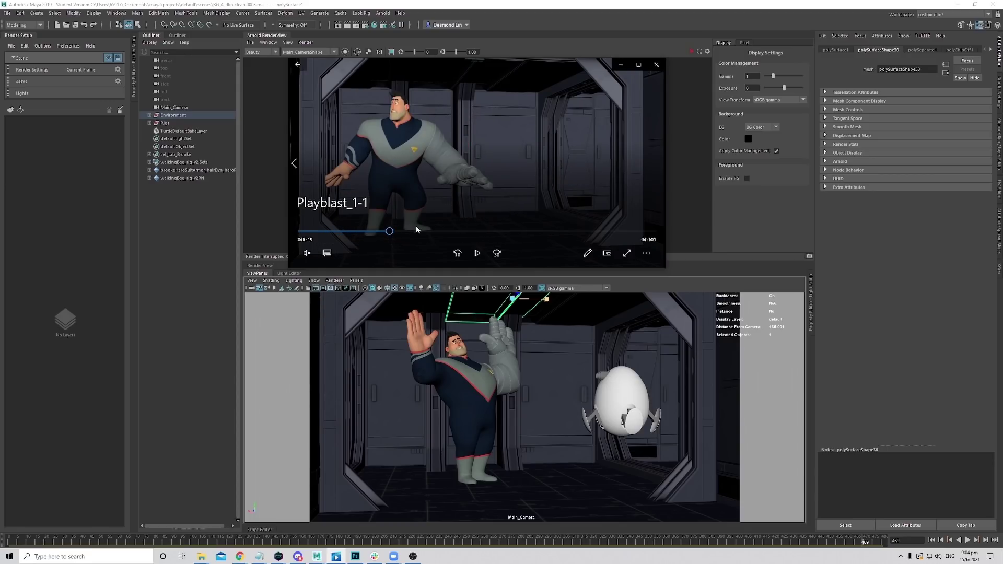
pyautogui.moveTo(396, 233); pyautogui.dragTo(653, 232)
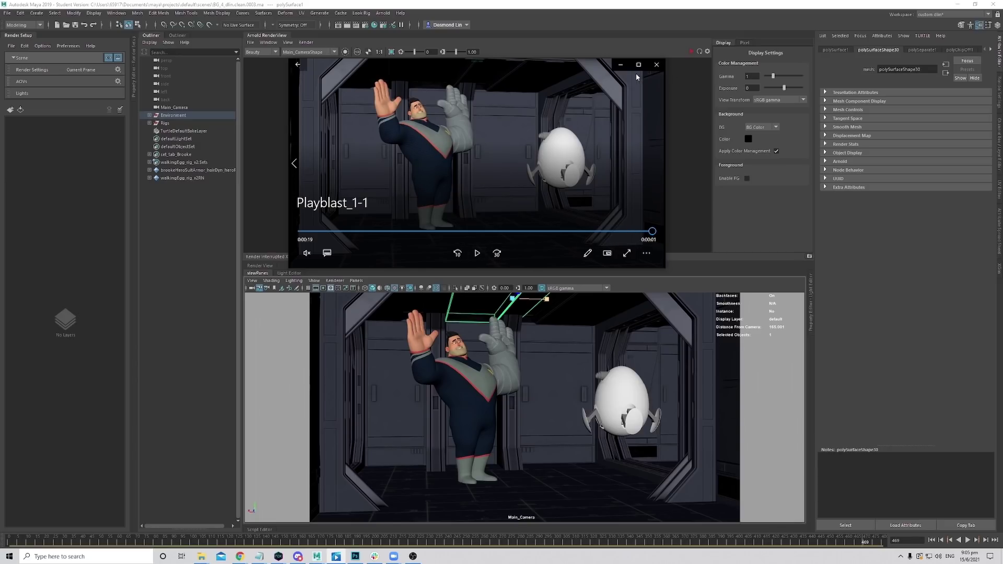
pyautogui.click(477, 253)
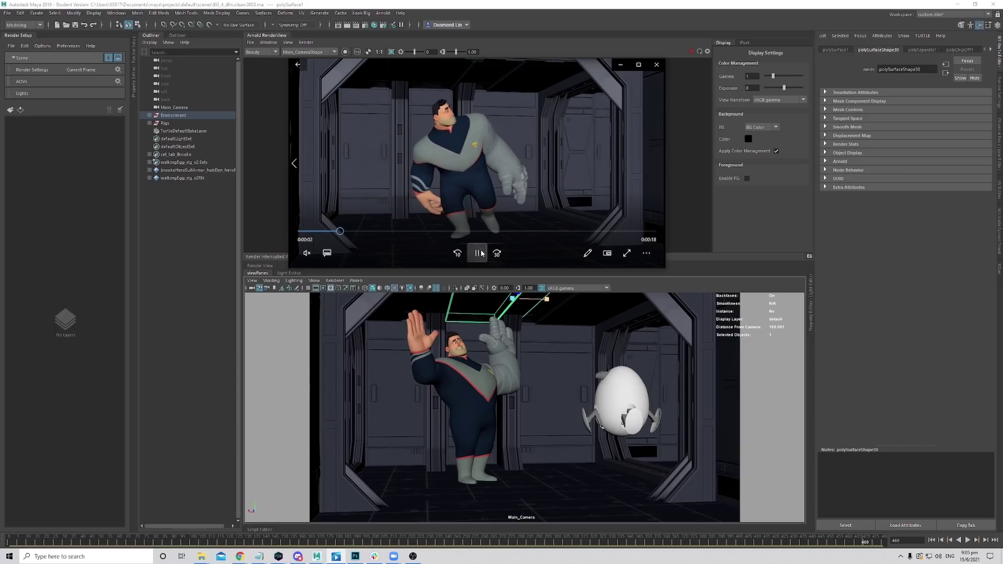
pyautogui.click(480, 253)
pyautogui.moveTo(431, 234); pyautogui.dragTo(558, 232)
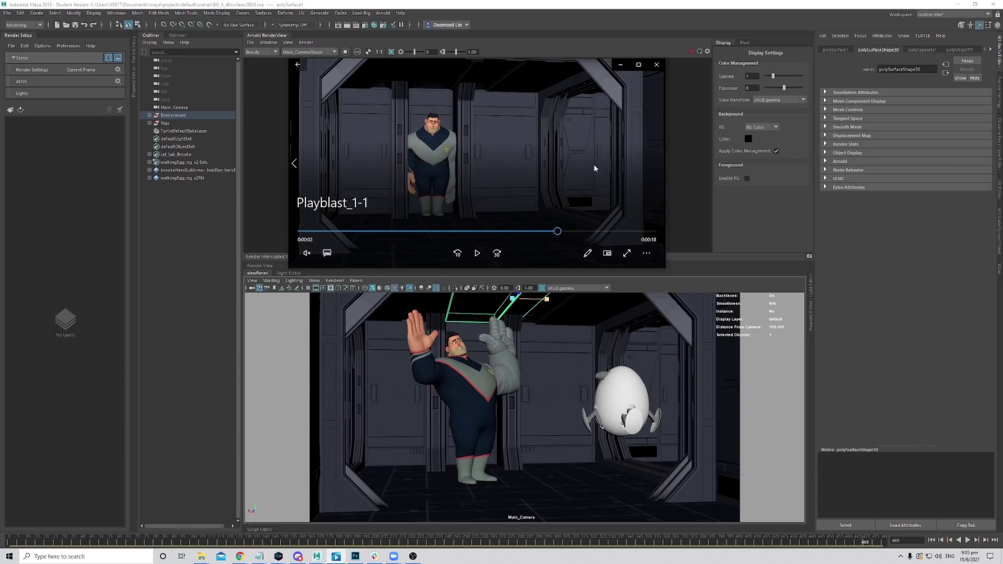
pyautogui.click(621, 65)
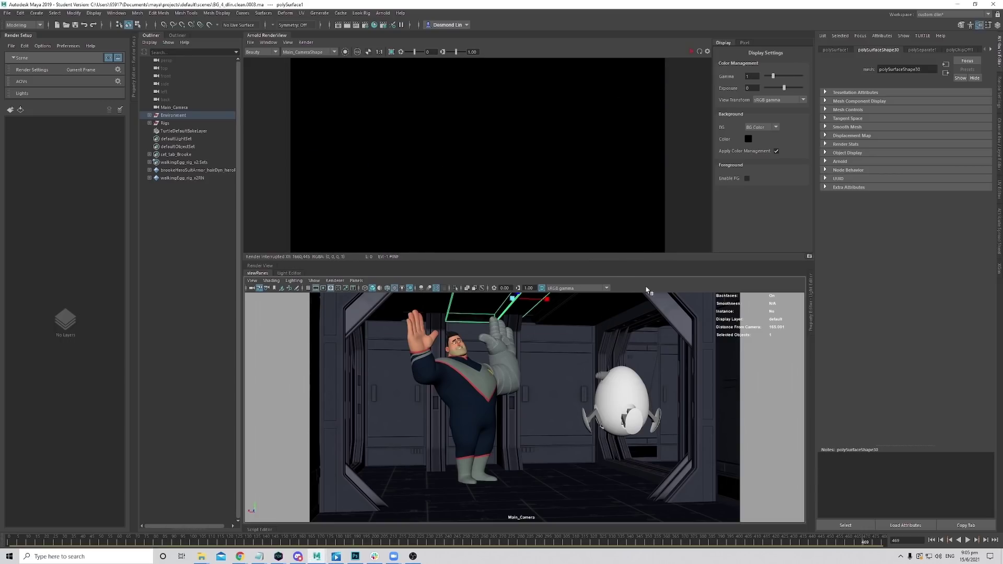
# Switch the viewport to the perspective camera and bring the ceiling light above the character into view.
pyautogui.press('space')
pyautogui.moveTo(570, 381); pyautogui.dragTo(572, 368)
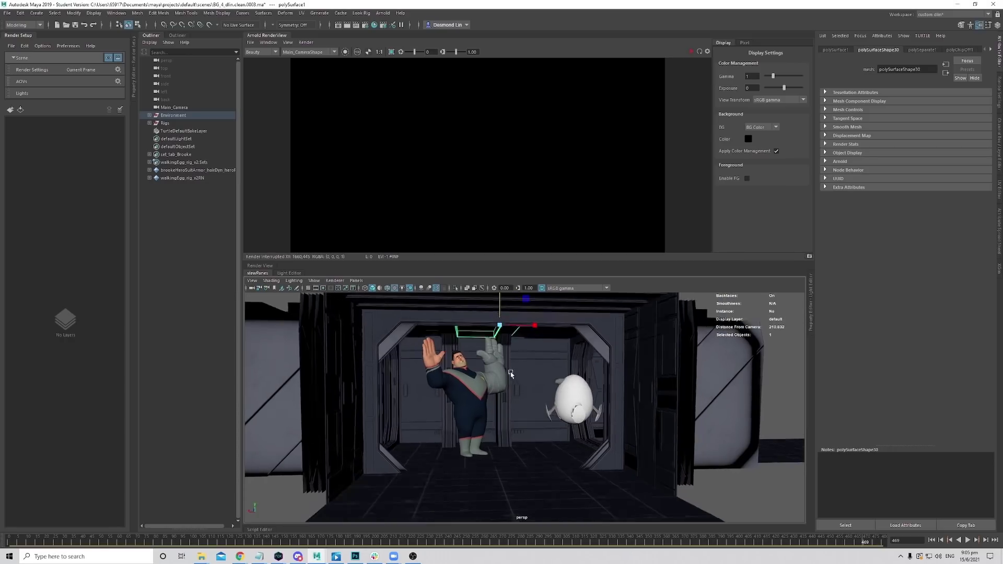
pyautogui.keyDown('alt'); pyautogui.moveTo(543, 426); pyautogui.dragTo(510, 410); pyautogui.keyUp('alt')
pyautogui.keyDown('alt'); pyautogui.moveTo(510, 409); pyautogui.dragTo(519, 413, button='right'); pyautogui.keyUp('alt')
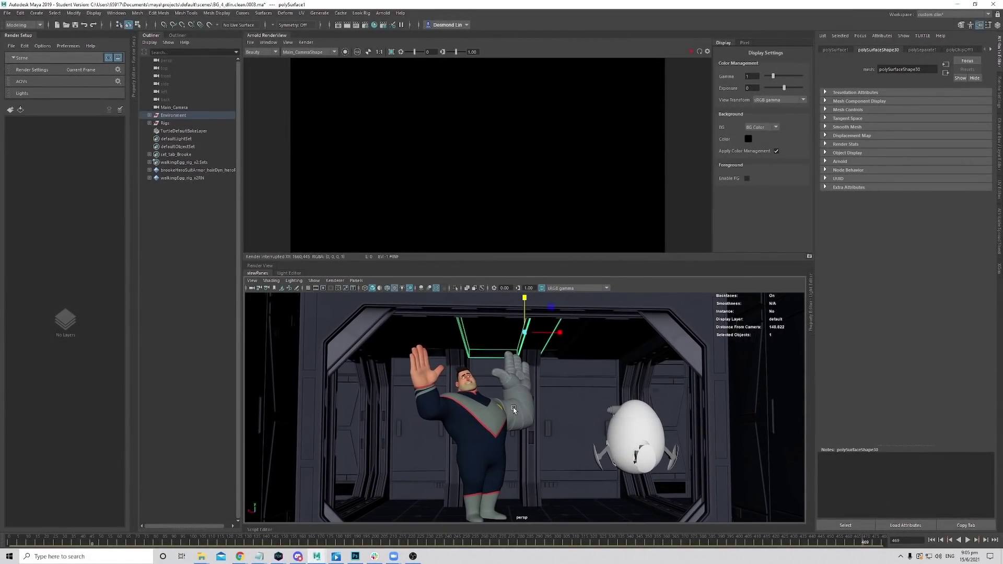
pyautogui.press('q')
pyautogui.keyDown('alt'); pyautogui.moveTo(547, 396); pyautogui.dragTo(510, 391); pyautogui.keyUp('alt')
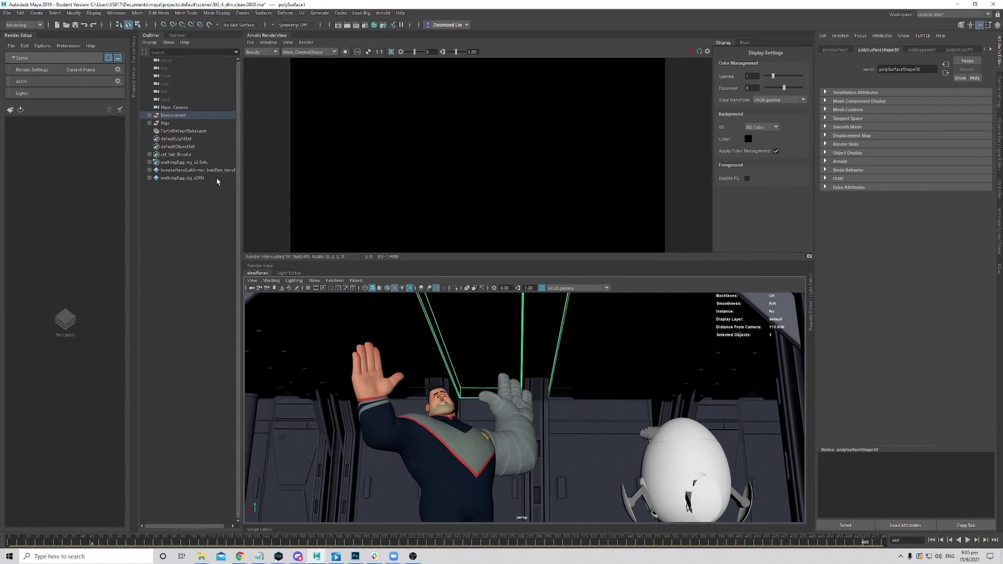
# Reveal the ceiling light in the Outliner, select polySurface2 under VenatorLight34 and frame it in the viewport.
pyautogui.press('f')
pyautogui.click(183, 281)
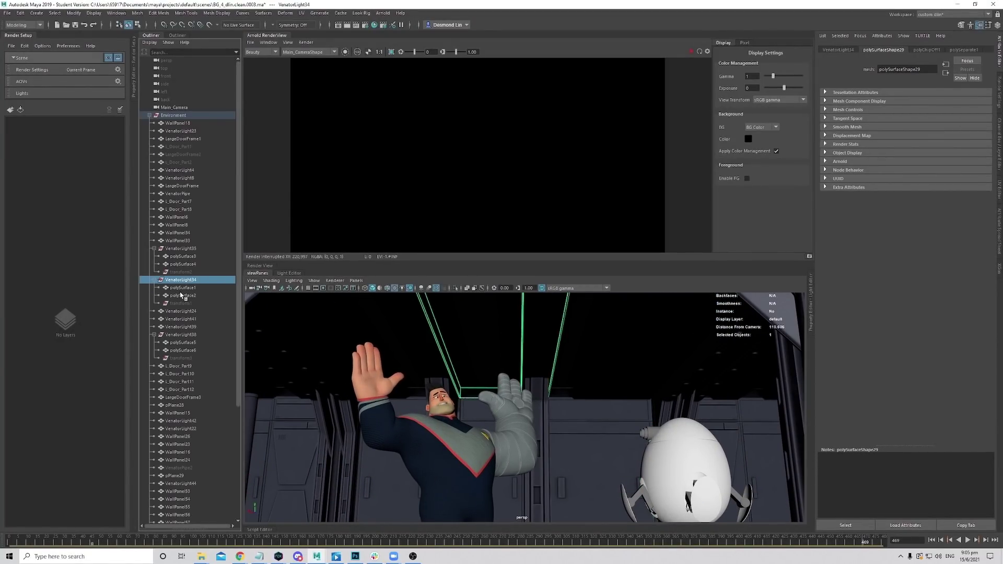
pyautogui.click(189, 295)
pyautogui.keyDown('alt'); pyautogui.moveTo(480, 363); pyautogui.dragTo(513, 424); pyautogui.keyUp('alt')
pyautogui.press('f')
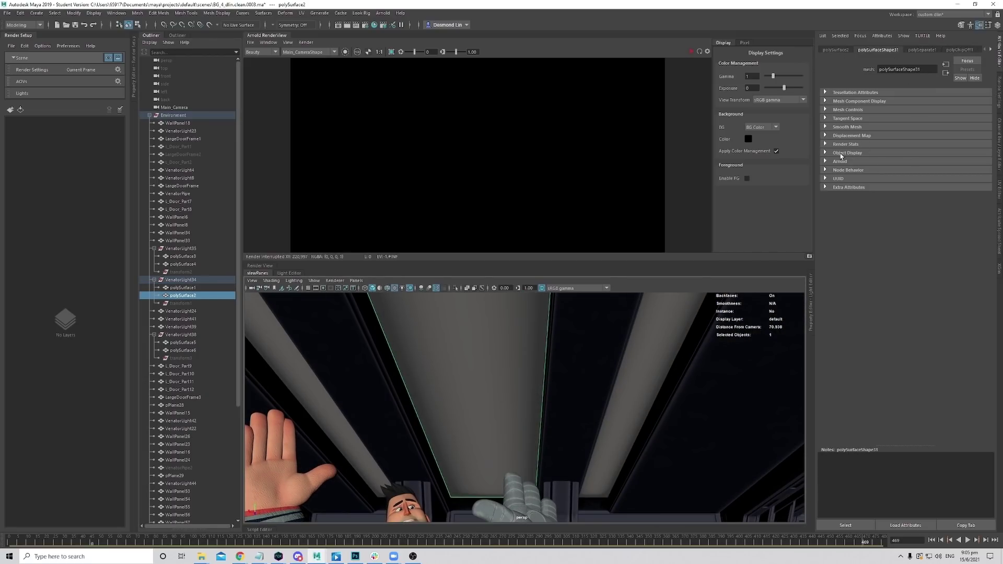
# Turn polySurface2 into a light by setting its Arnold Translator to mesh_light.
pyautogui.click(828, 162)
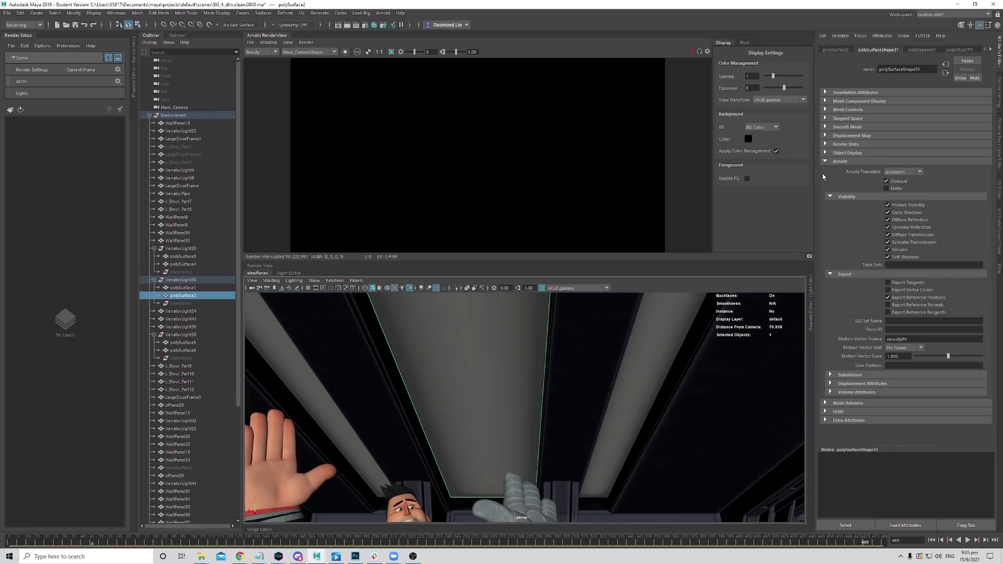
pyautogui.click(905, 173)
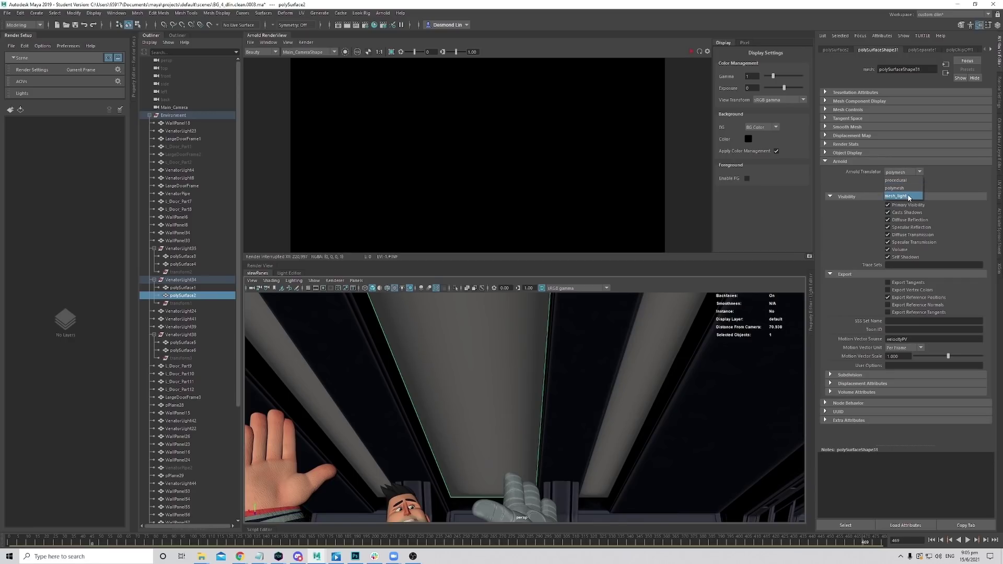
pyautogui.click(896, 187)
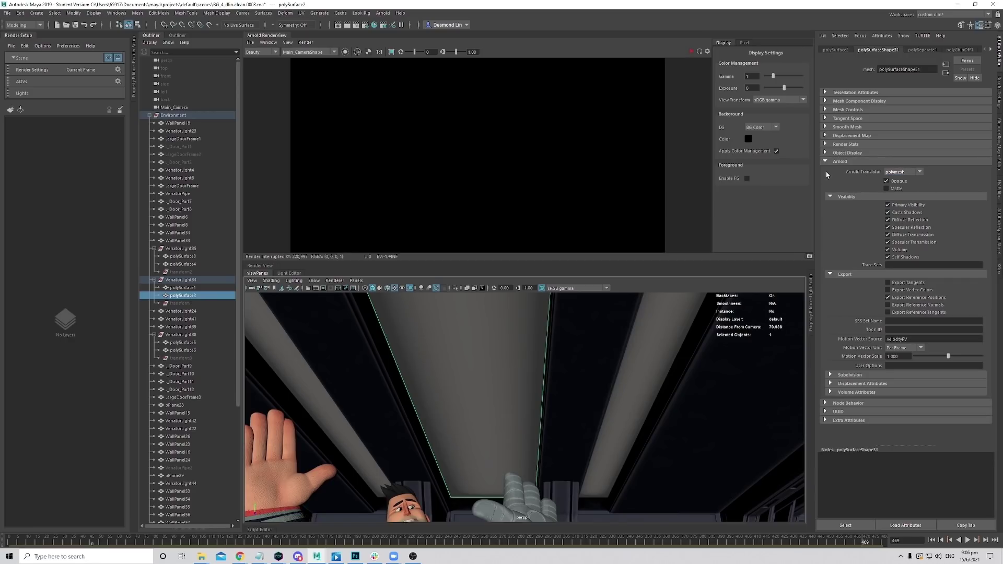
pyautogui.click(383, 12)
pyautogui.moveTo(410, 52)
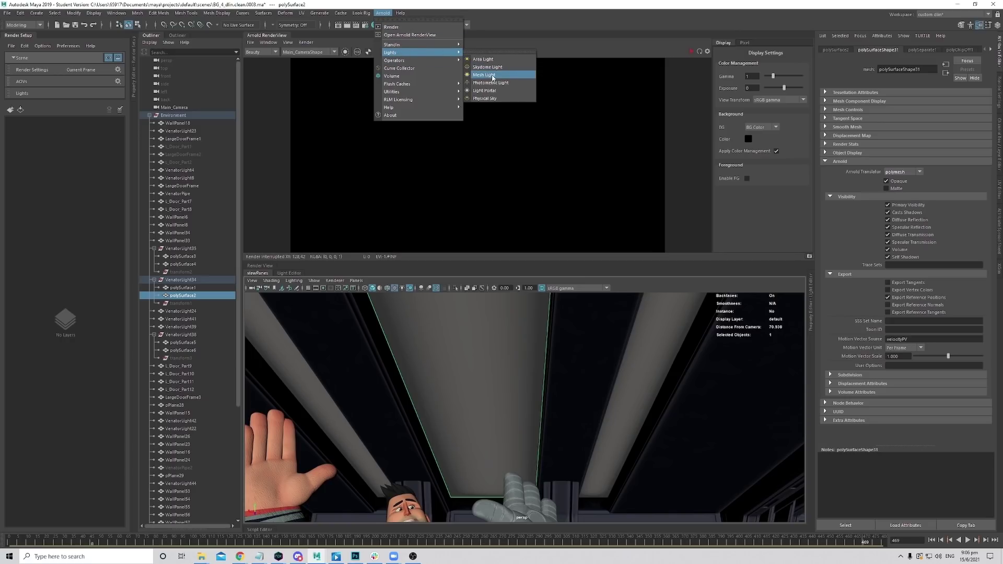
pyautogui.click(911, 173)
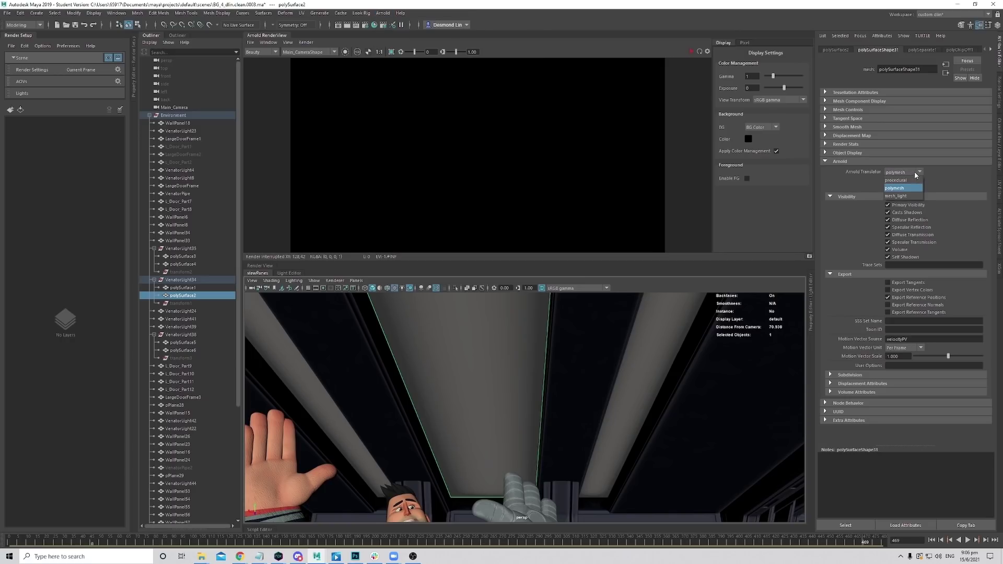
pyautogui.click(906, 198)
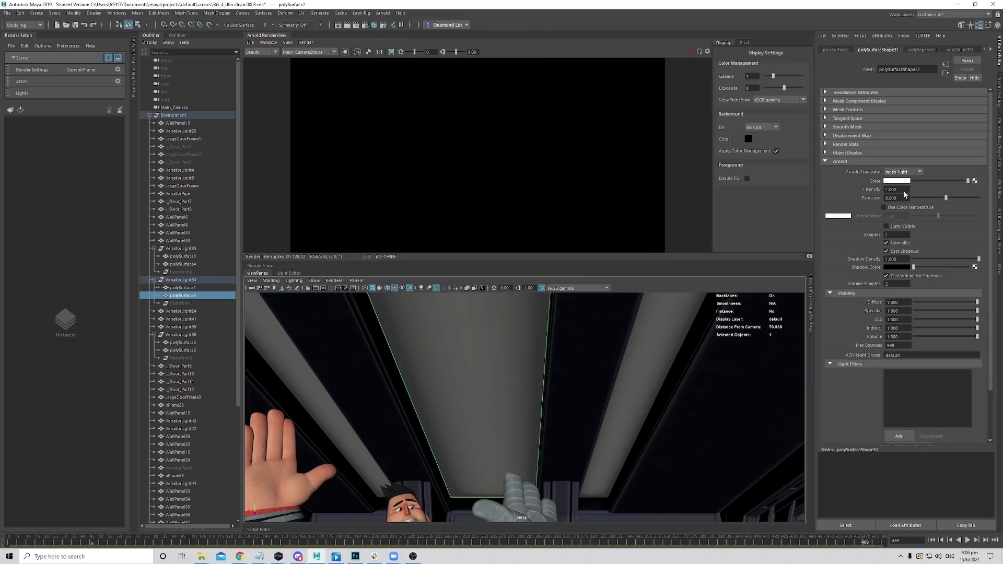
# Turn off Normalize for the polySurface2 mesh light and examine the ceiling panels from below.
pyautogui.keyDown('alt'); pyautogui.moveTo(599, 377); pyautogui.dragTo(516, 412); pyautogui.keyUp('alt')
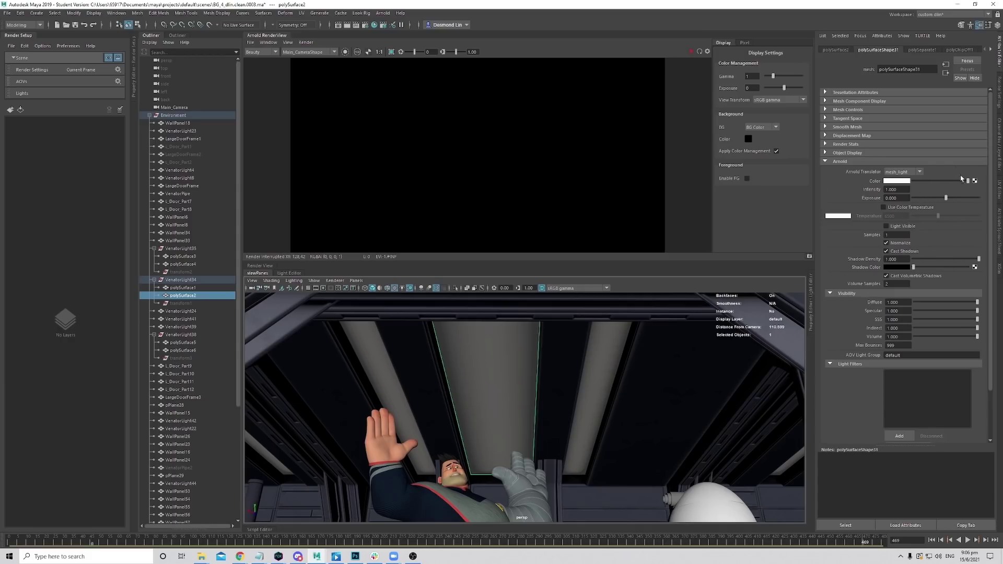
pyautogui.keyDown('alt'); pyautogui.moveTo(585, 379); pyautogui.dragTo(584, 381); pyautogui.keyUp('alt')
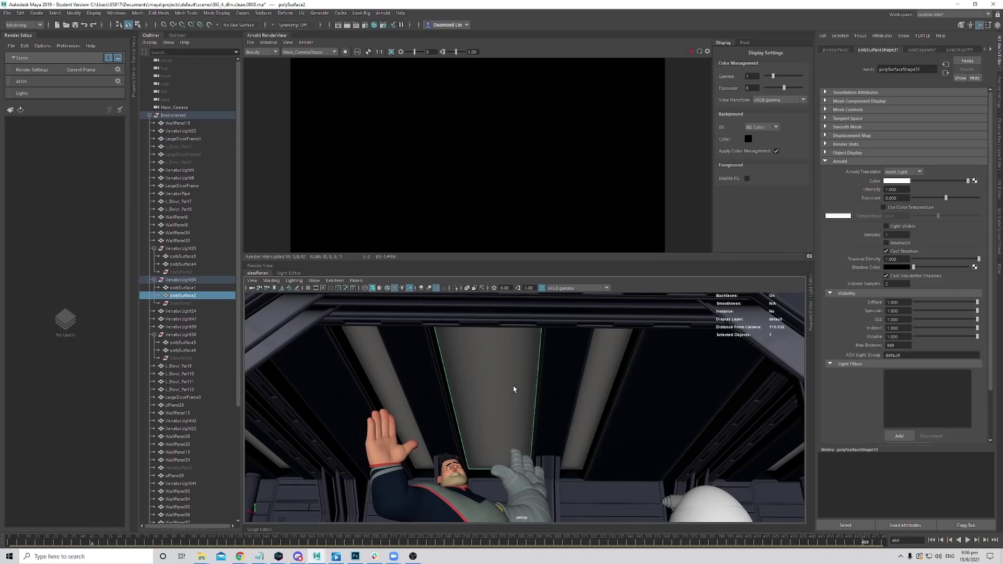
pyautogui.scroll(3, 514, 390)
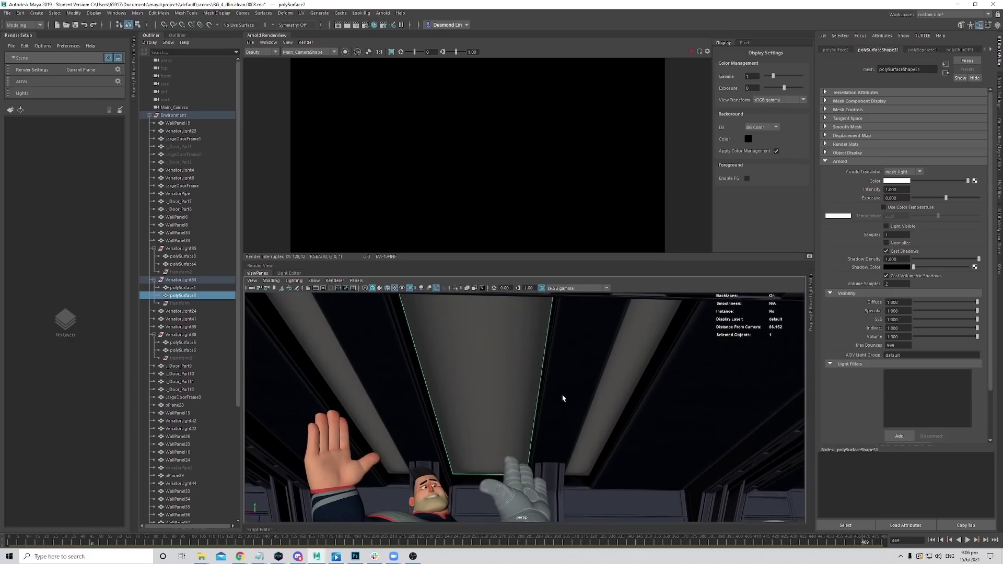
pyautogui.keyDown('alt'); pyautogui.moveTo(562, 399); pyautogui.dragTo(546, 396); pyautogui.keyUp('alt')
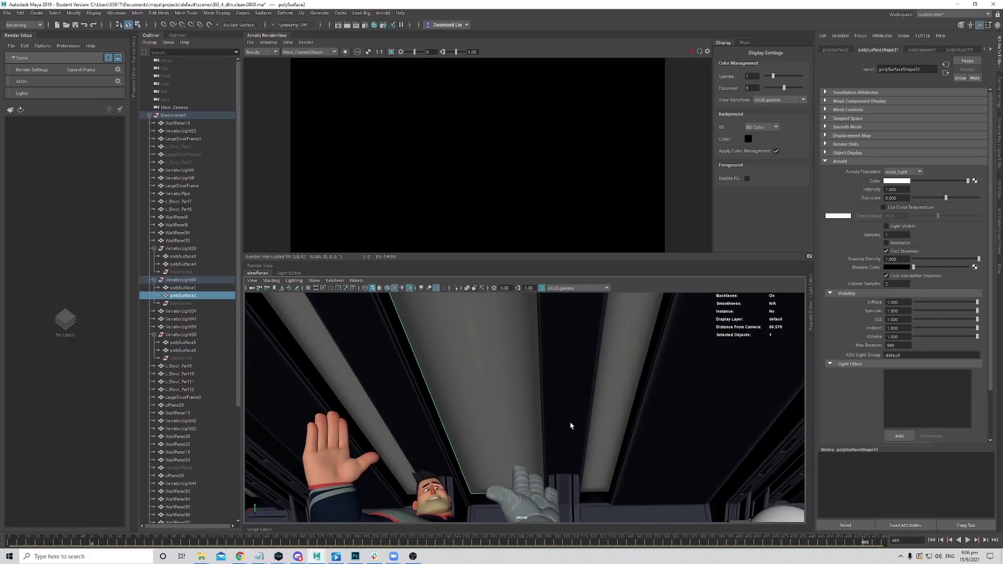
pyautogui.scroll(-2, 530, 407)
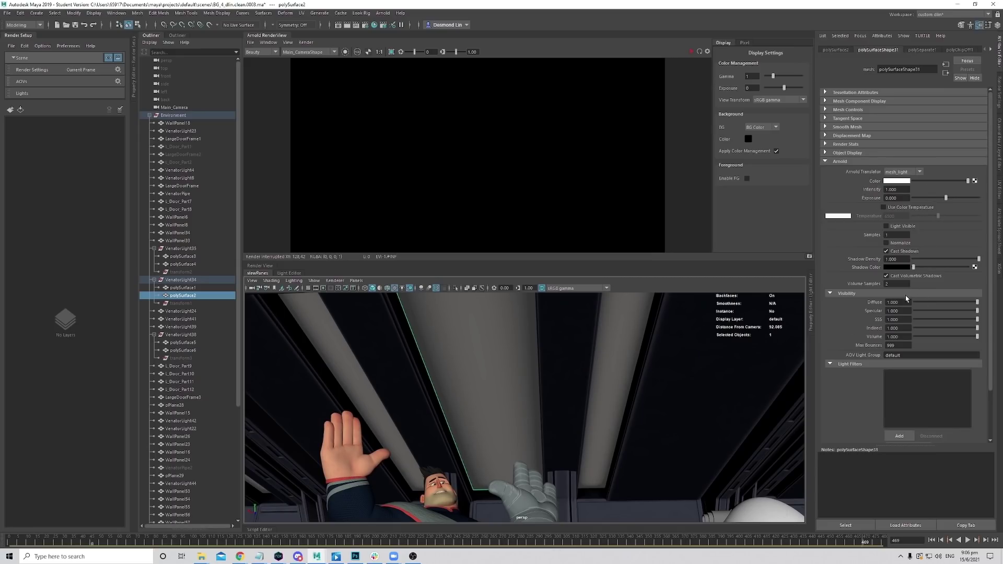
pyautogui.keyDown('alt'); pyautogui.moveTo(671, 410); pyautogui.dragTo(543, 410); pyautogui.keyUp('alt')
pyautogui.scroll(-4, 544, 410)
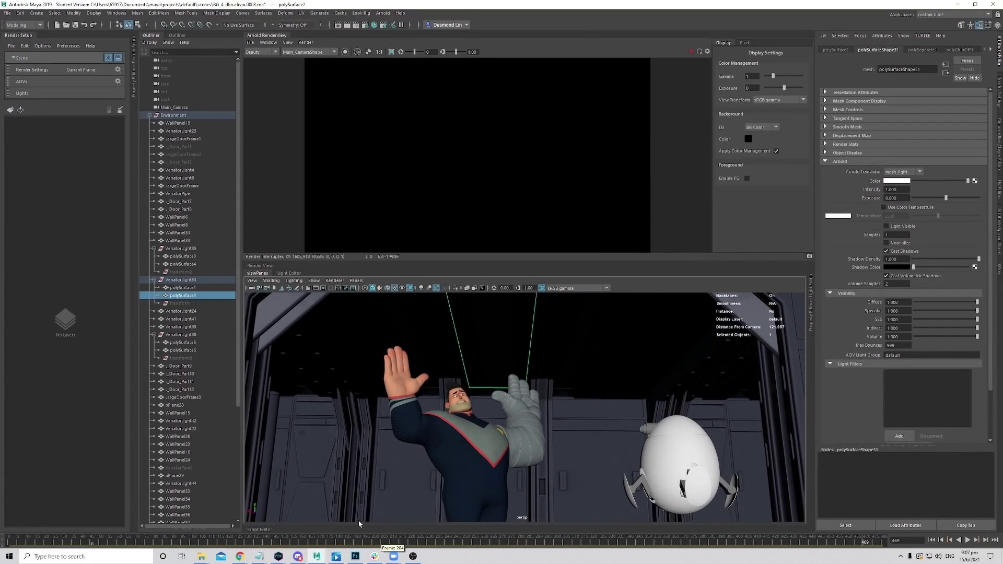
# Check the end of the Playblast_1-1 video where the egg enters, and minimize the player.
pyautogui.click(335, 557)
pyautogui.moveTo(557, 231); pyautogui.dragTo(587, 253)
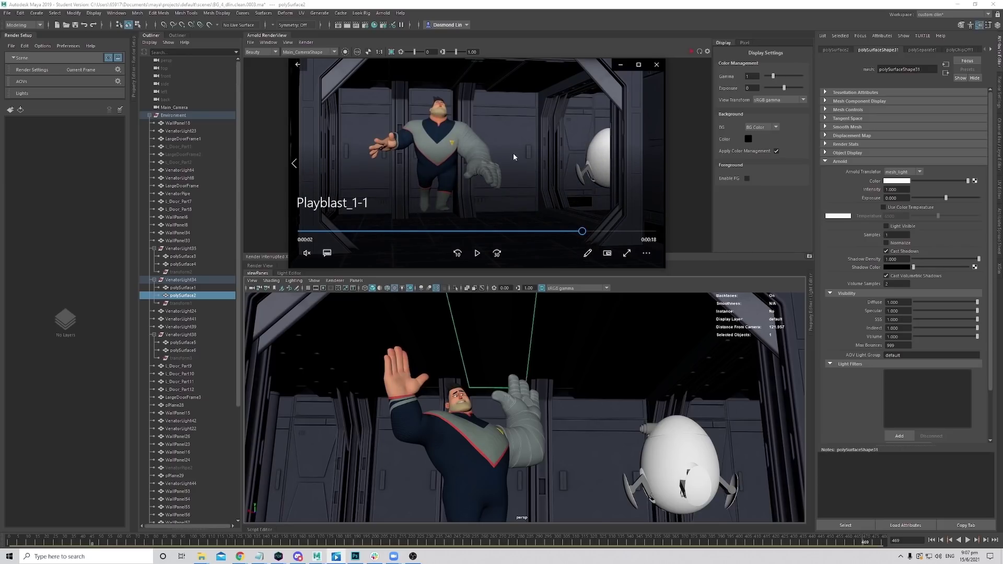
pyautogui.moveTo(584, 232); pyautogui.dragTo(652, 231)
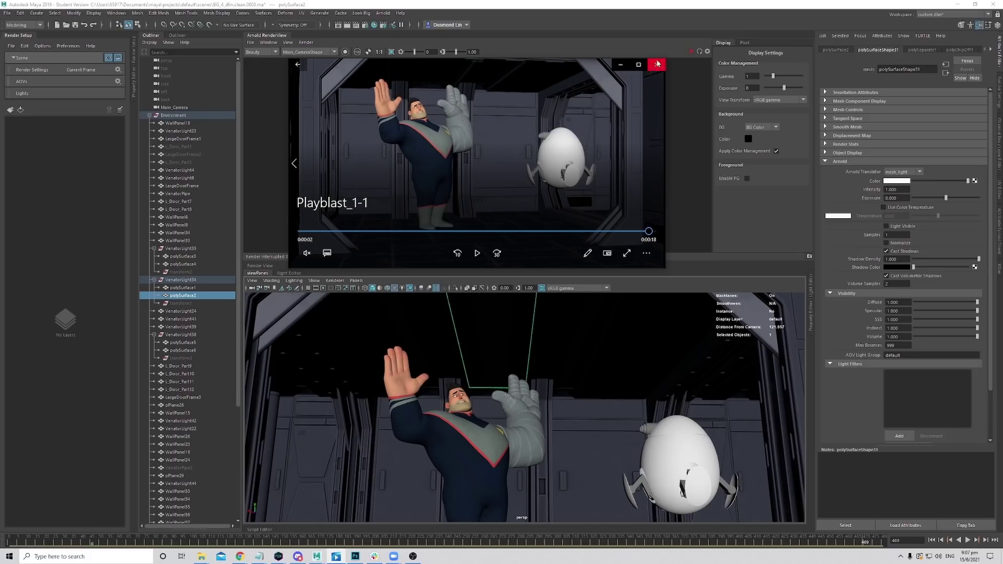
pyautogui.click(620, 64)
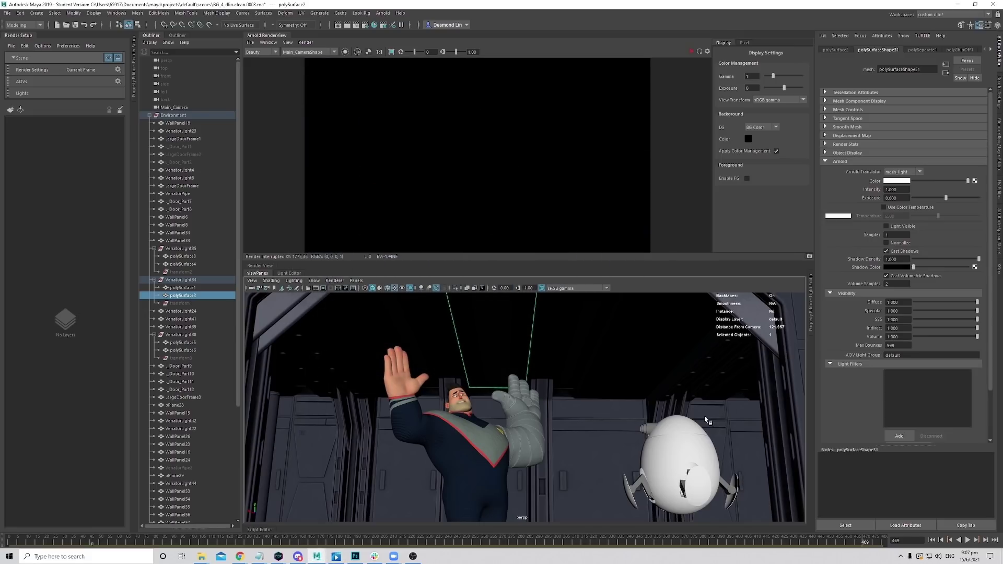
# Look through Main_Camera in the viewport.
pyautogui.click(356, 280)
pyautogui.moveTo(359, 289)
pyautogui.click(453, 288)
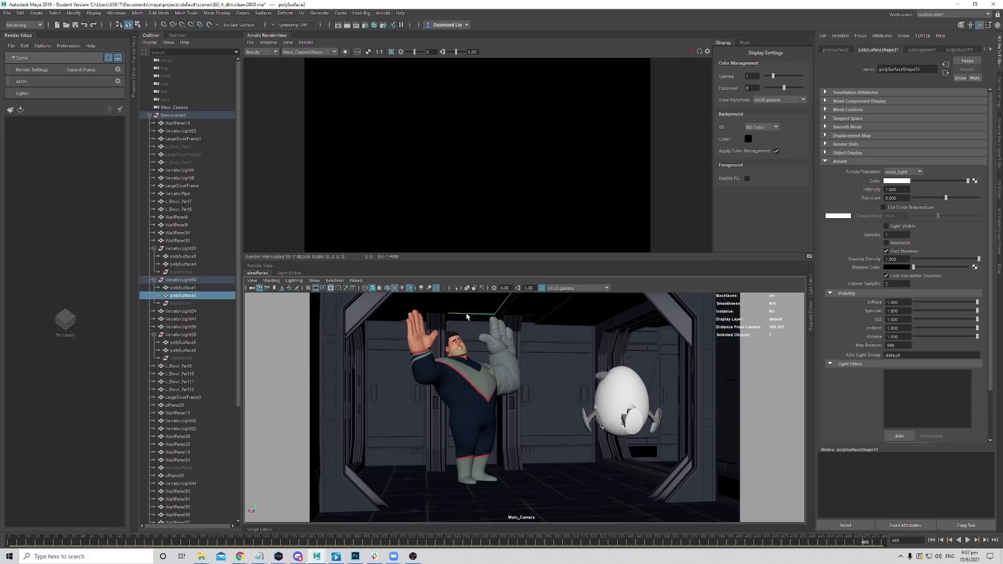
# Set the mesh light's exposure to 2 and run an Arnold render to inspect the lighting on the character and egg.
pyautogui.click(896, 198)
pyautogui.write('2')
pyautogui.click(691, 51)
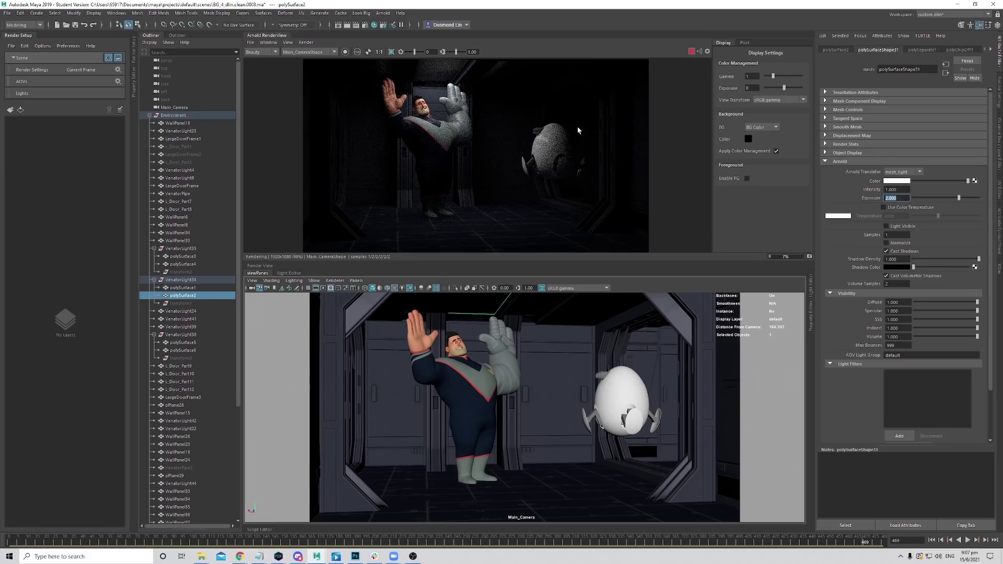
pyautogui.scroll(2, 463, 152)
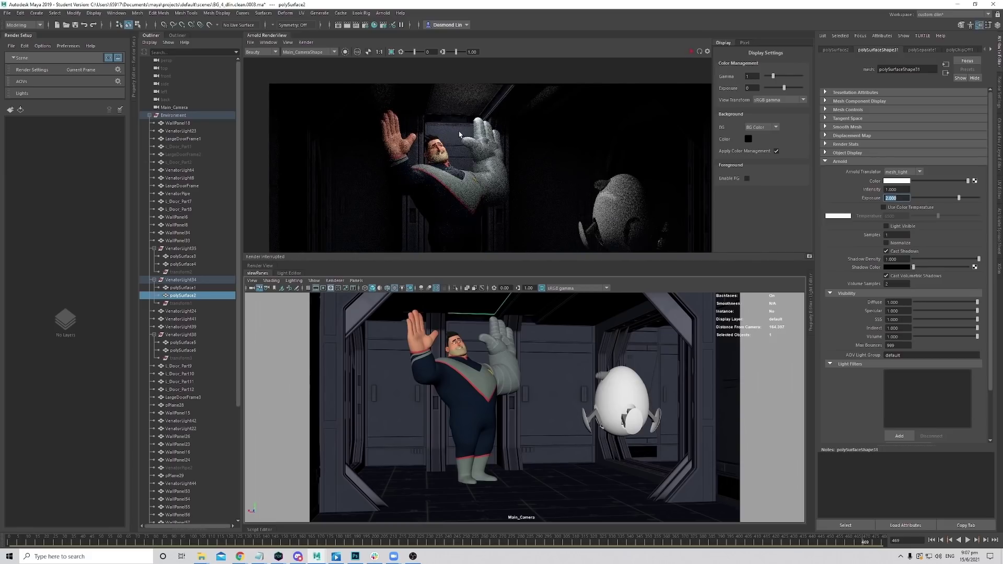
pyautogui.scroll(2, 446, 151)
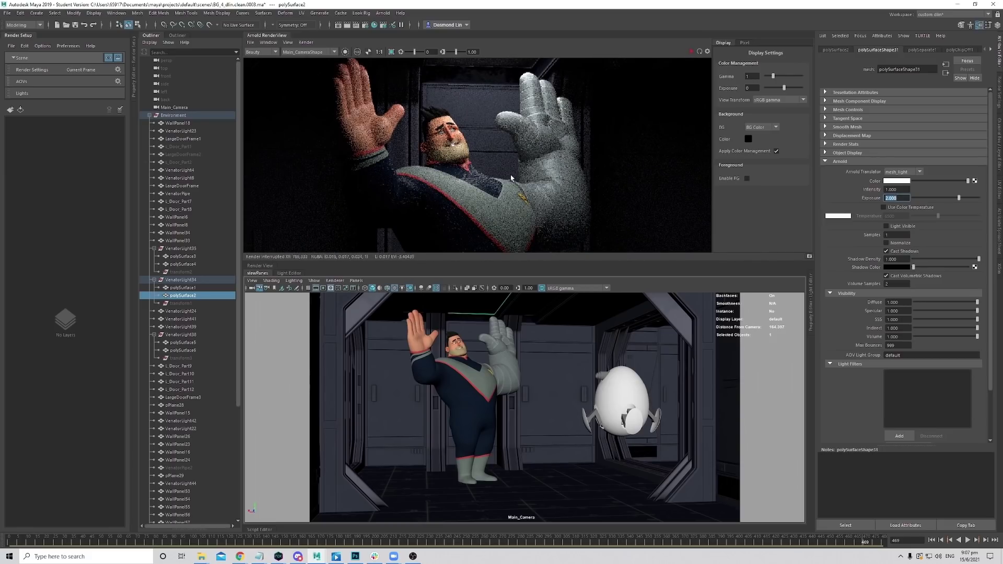
pyautogui.scroll(-3, 511, 177)
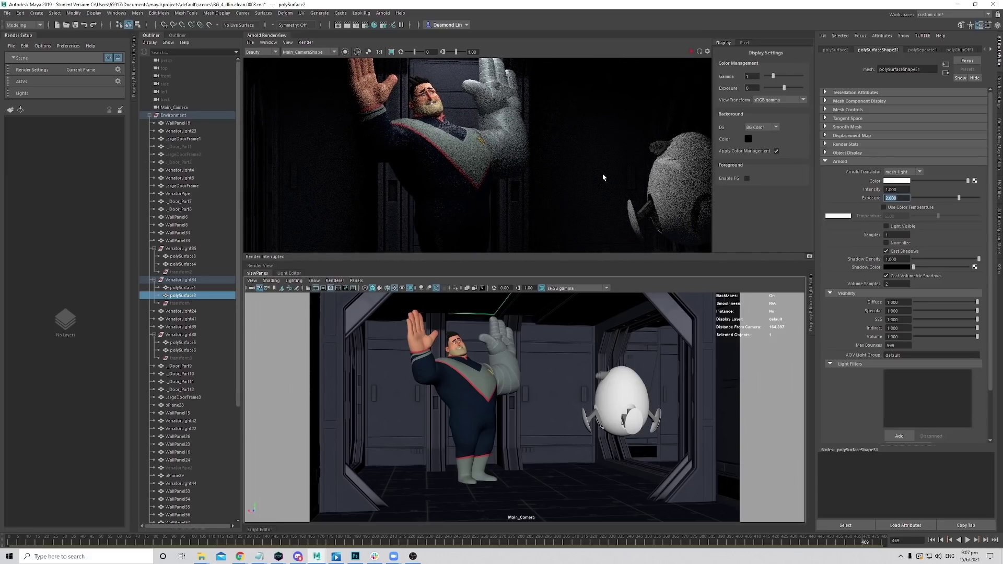
# Turn on Light Visible for the polySurface2 mesh light and run a new Arnold render of the shot.
pyautogui.scroll(-2, 601, 164)
pyautogui.scroll(-2, 510, 172)
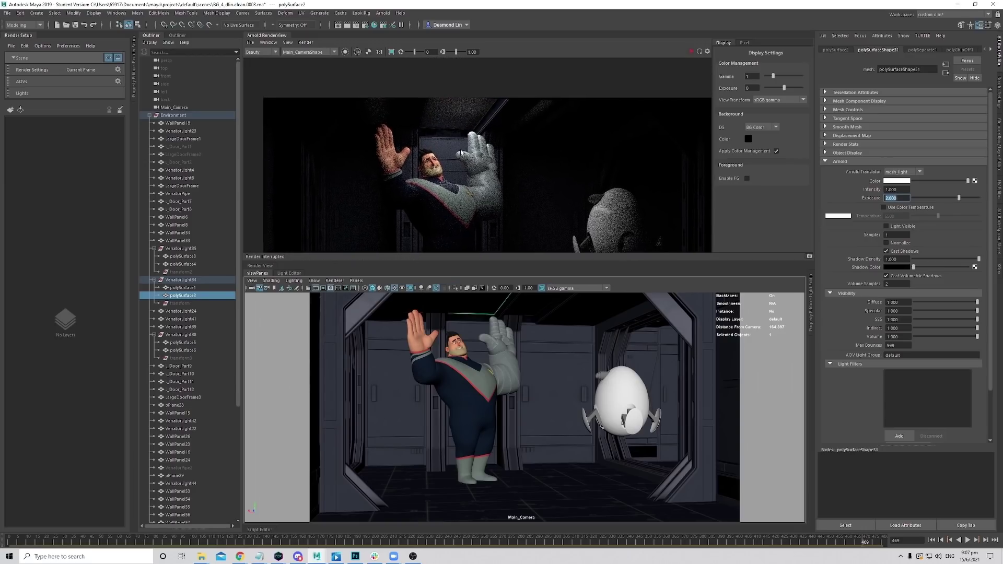
pyautogui.scroll(2, 488, 157)
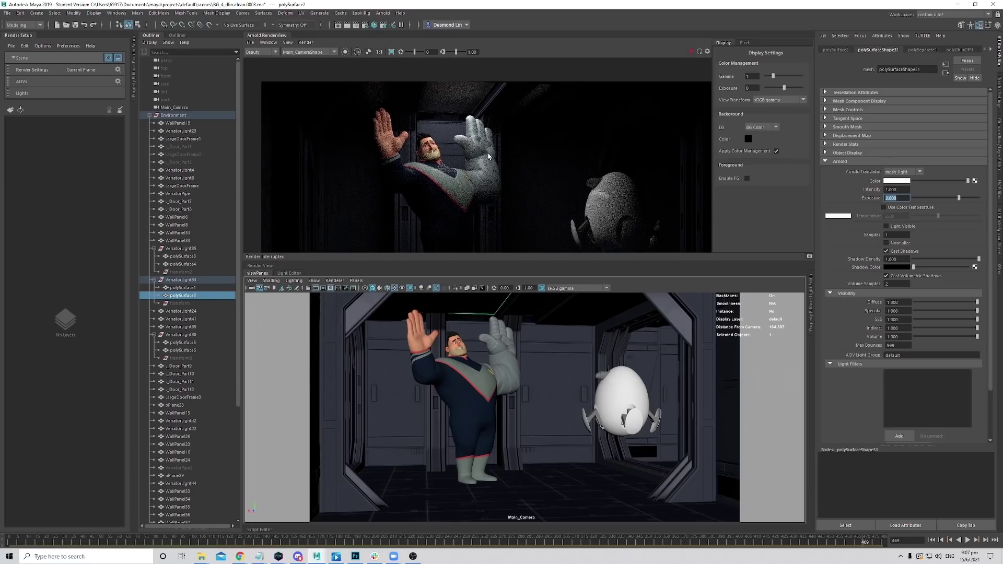
pyautogui.scroll(-2, 499, 159)
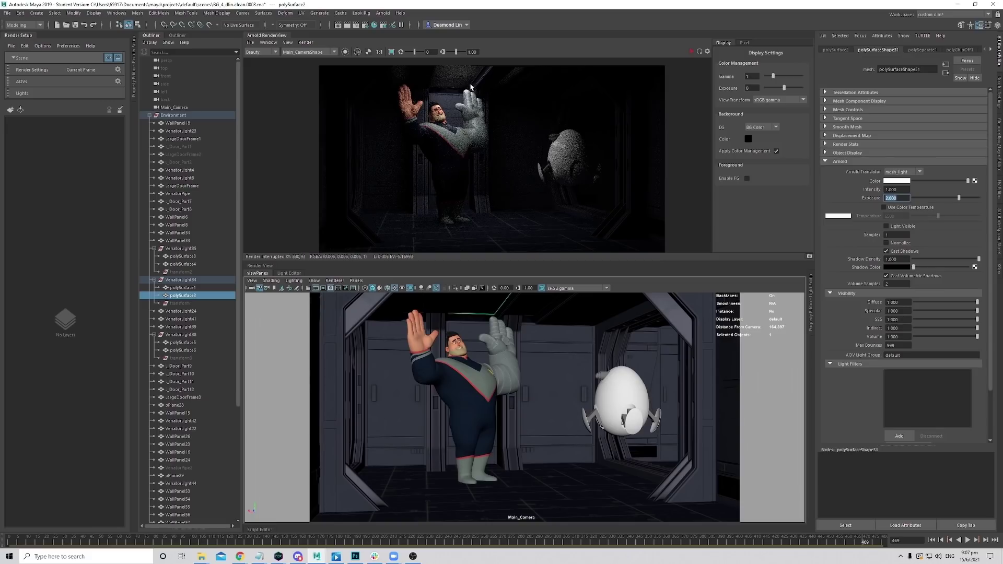
pyautogui.scroll(1, 454, 107)
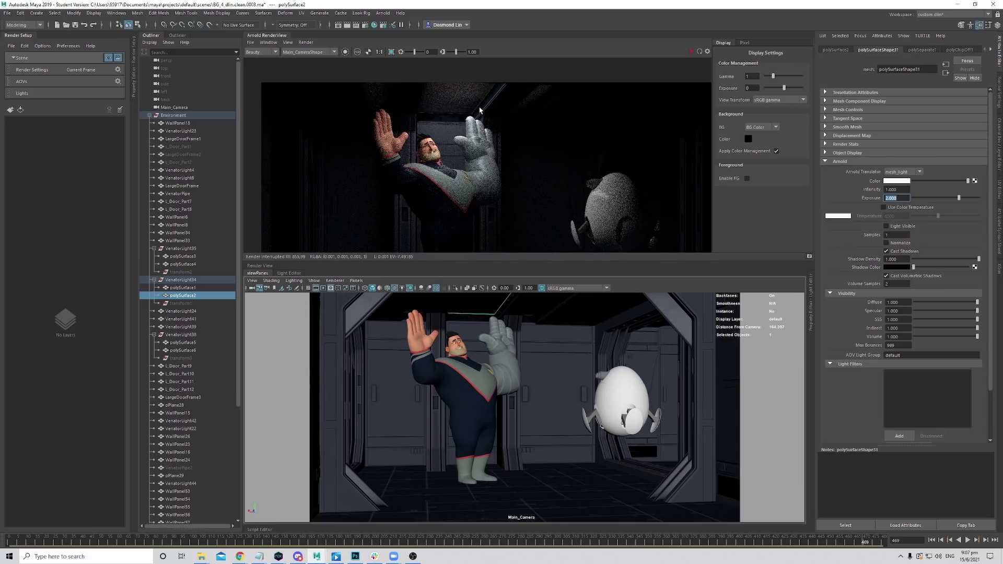
pyautogui.moveTo(476, 97)
pyautogui.mouseDown(button='middle')
pyautogui.moveTo(478, 112)
pyautogui.moveTo(471, 97)
pyautogui.mouseUp(button='middle')
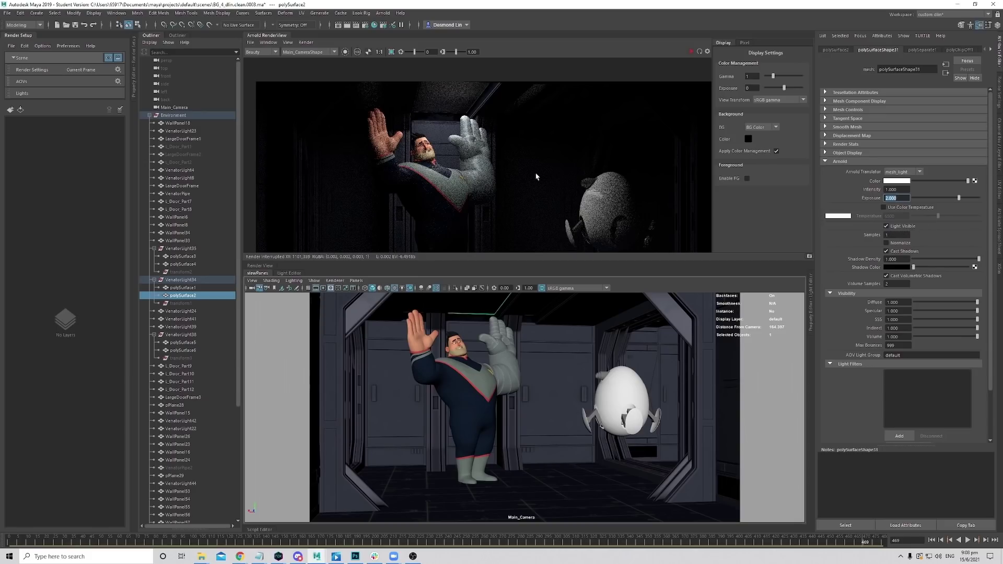
pyautogui.moveTo(536, 176); pyautogui.dragTo(536, 162, button='middle')
pyautogui.click(691, 52)
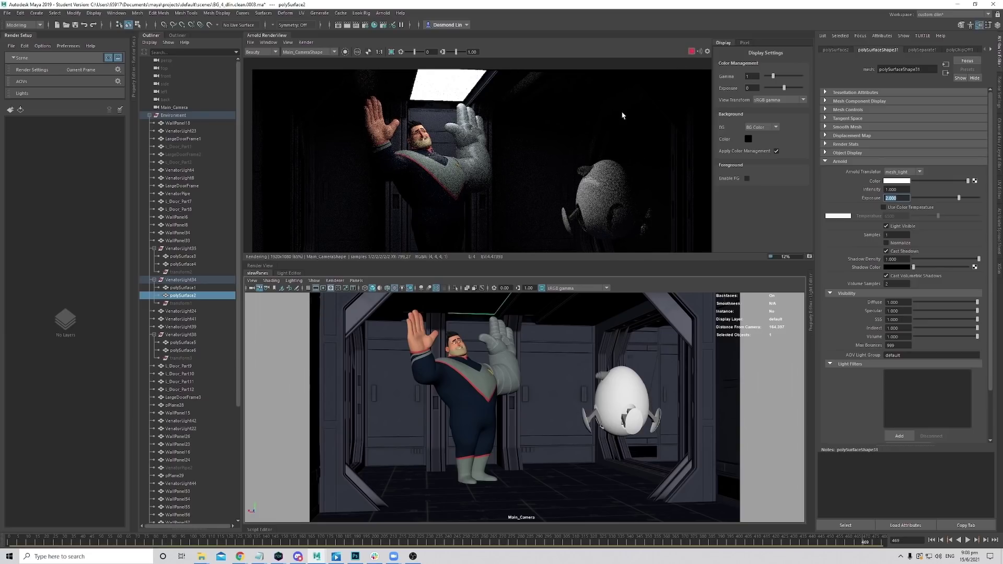
# Examine the rendered ceiling panel, character and egg, both close up and in the full frame.
pyautogui.moveTo(430, 113); pyautogui.dragTo(460, 139, button='middle')
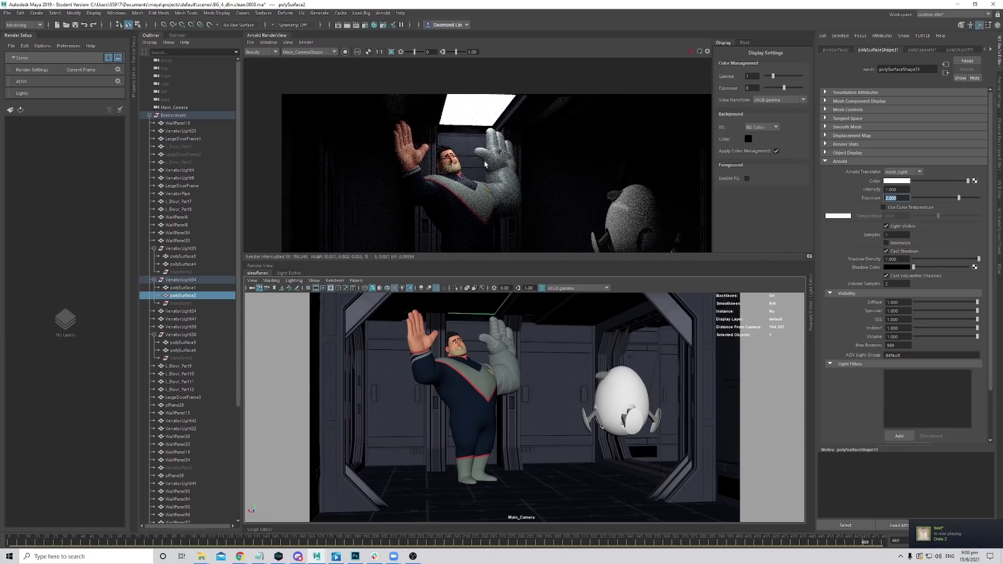
pyautogui.scroll(-3, 519, 164)
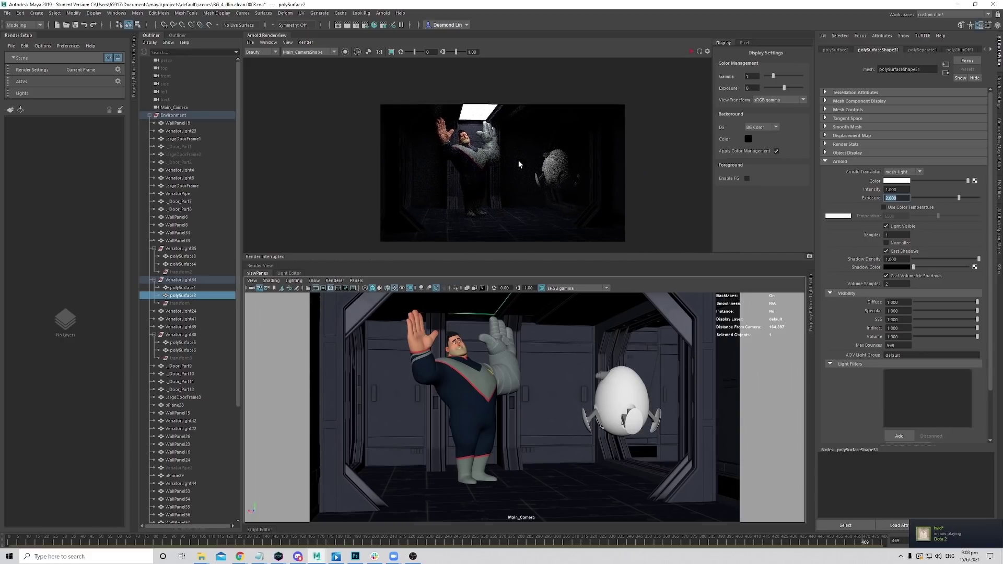
pyautogui.moveTo(516, 168); pyautogui.dragTo(500, 151, button='middle')
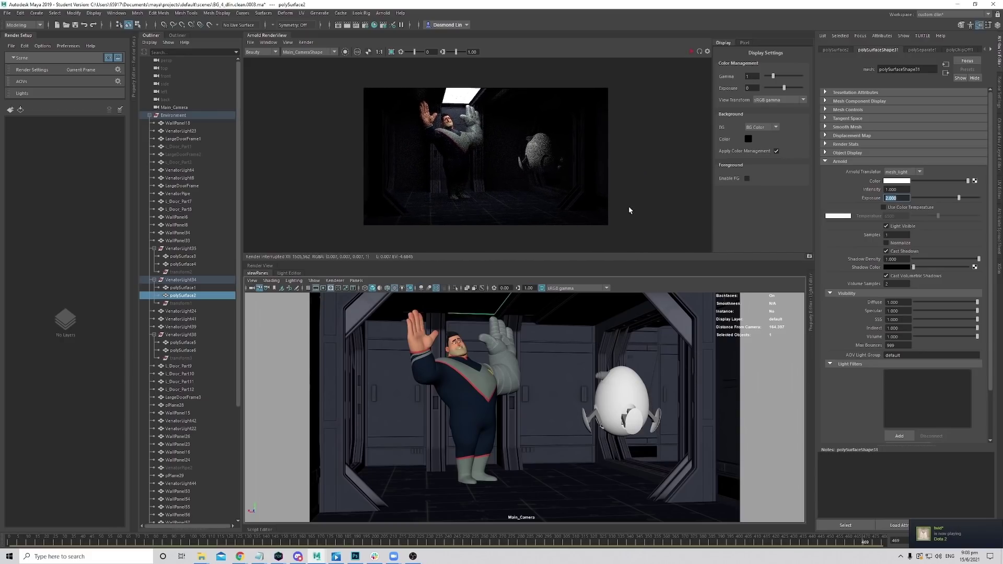
pyautogui.scroll(2, 563, 196)
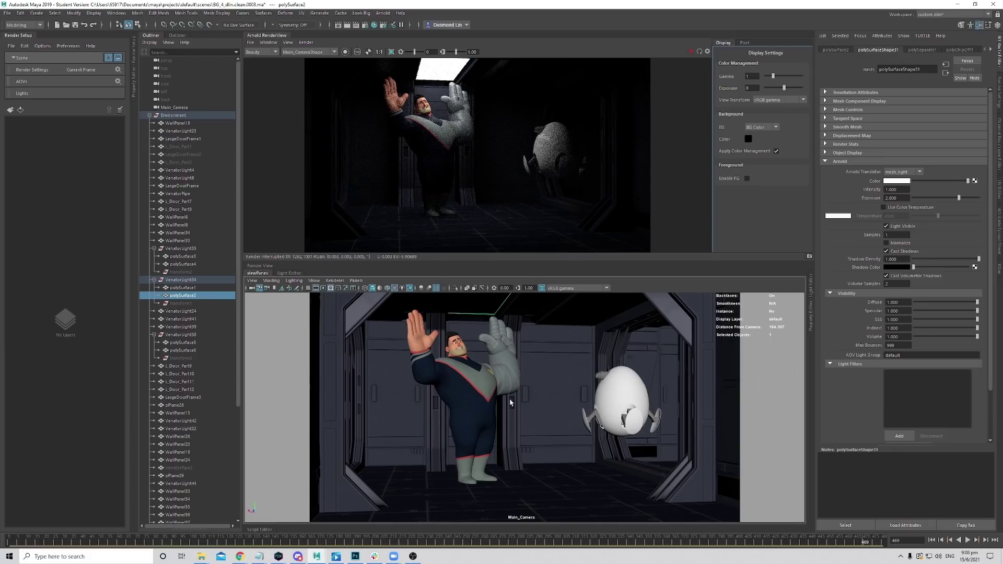
# Switch to the perspective view and set the Arnold translator of the ceiling strip polySurface4 to mesh_light with Light Visible on.
pyautogui.press('space')
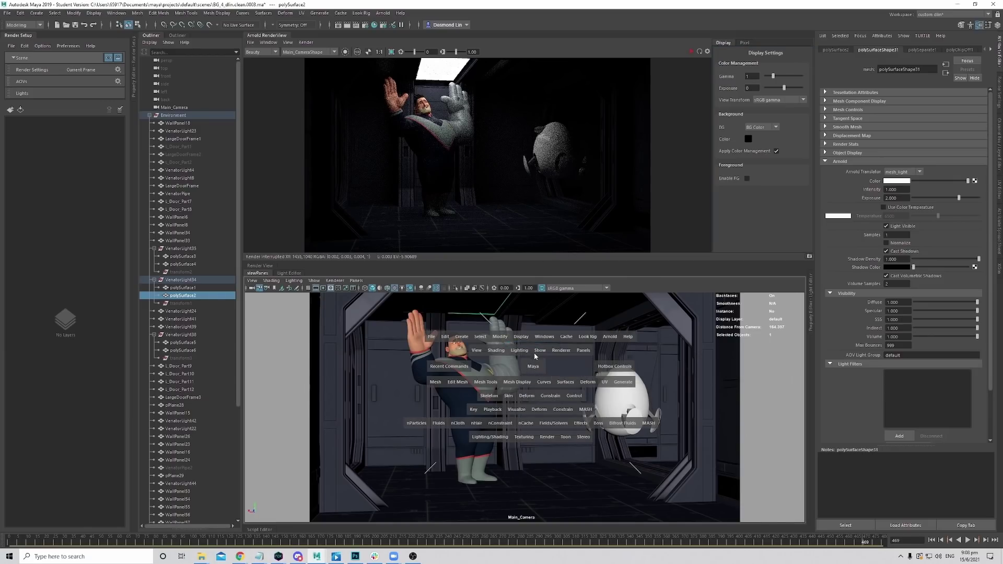
pyautogui.click(519, 361)
pyautogui.keyDown('alt'); pyautogui.moveTo(520, 361); pyautogui.dragTo(584, 381); pyautogui.keyUp('alt')
pyautogui.click(589, 382)
pyautogui.click(901, 171)
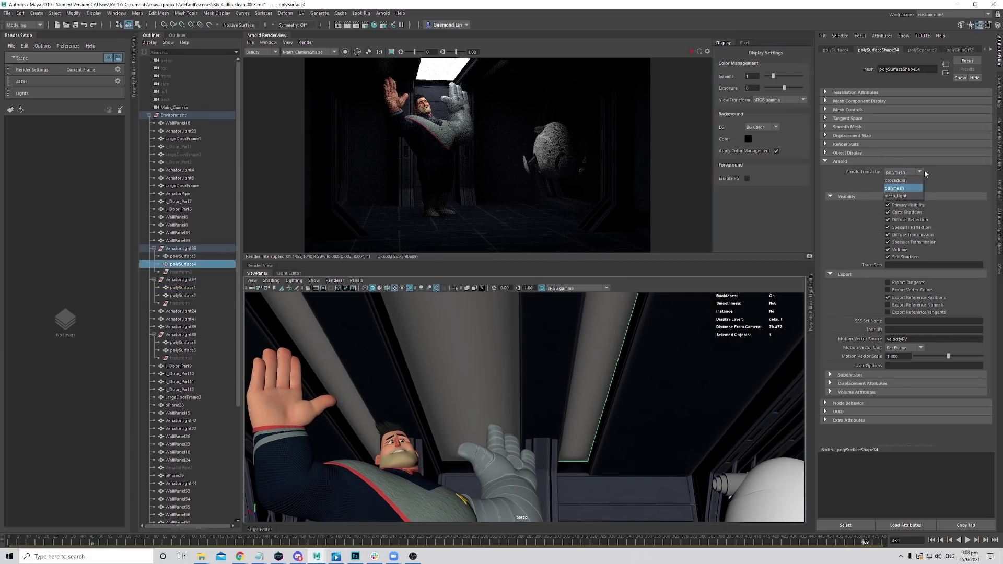
pyautogui.click(920, 194)
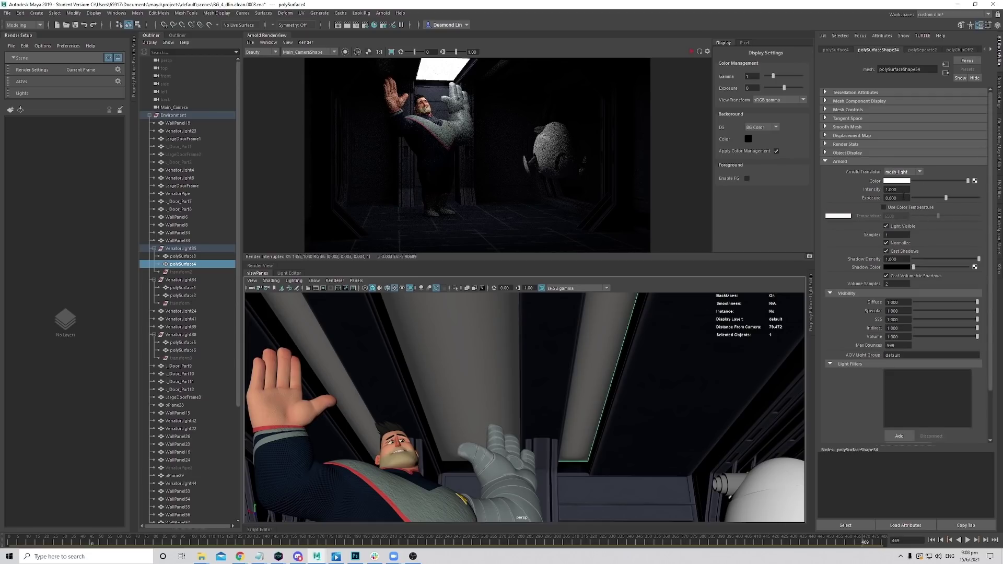
pyautogui.click(897, 198)
# Turn polySurface6 under VenatorLight38 into a mesh light with Light Visible on, Normalize off and exposure 2.
pyautogui.keyDown('alt'); pyautogui.moveTo(728, 320); pyautogui.dragTo(415, 338); pyautogui.keyUp('alt')
pyautogui.click(342, 329)
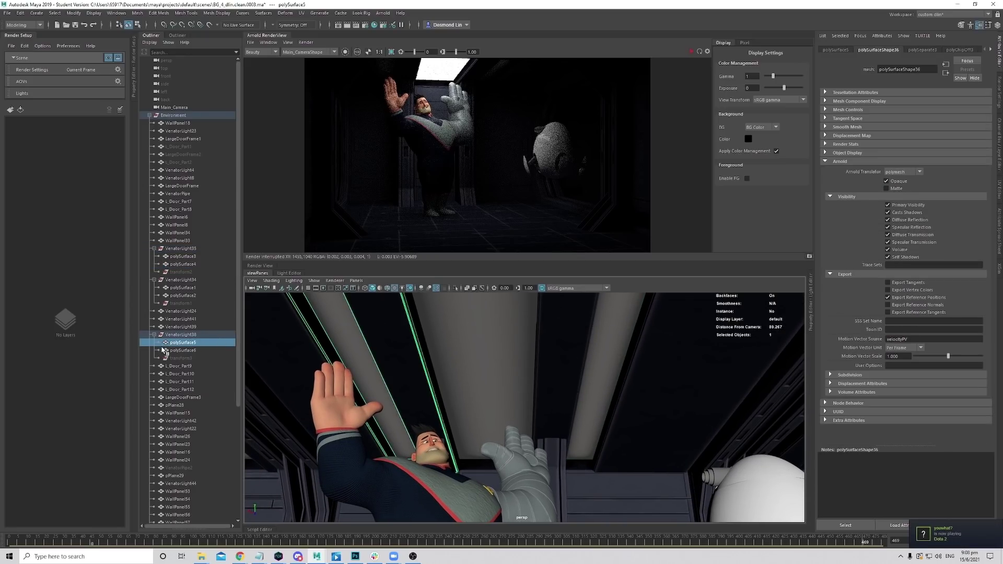
pyautogui.click(183, 351)
pyautogui.click(902, 172)
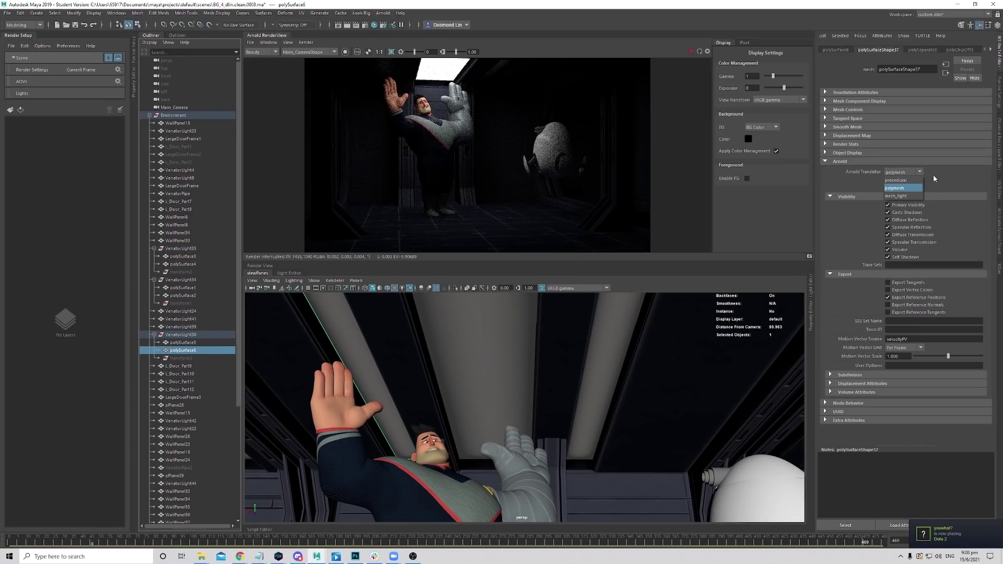
pyautogui.click(901, 187)
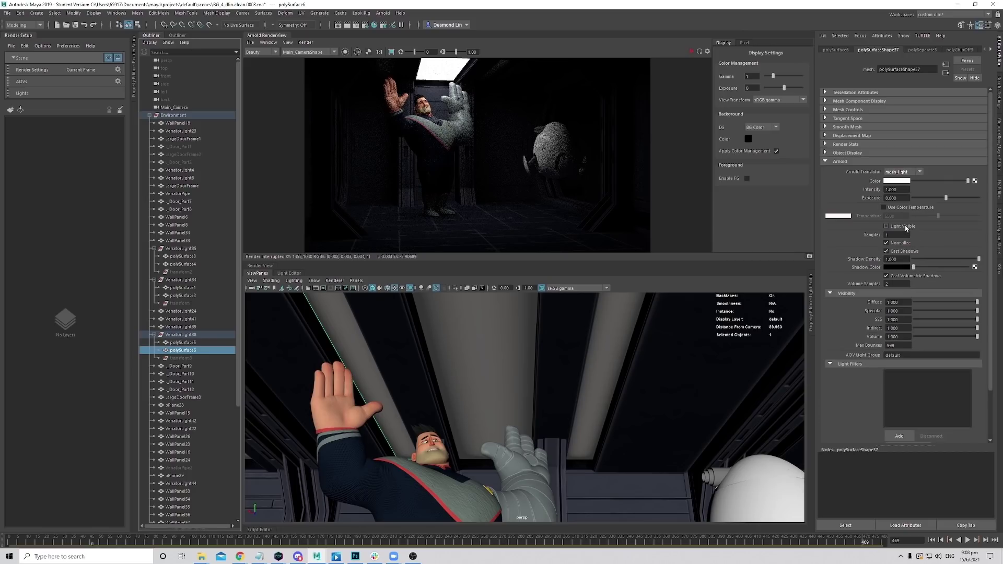
pyautogui.click(895, 198)
pyautogui.write('2')
pyautogui.press('Return')
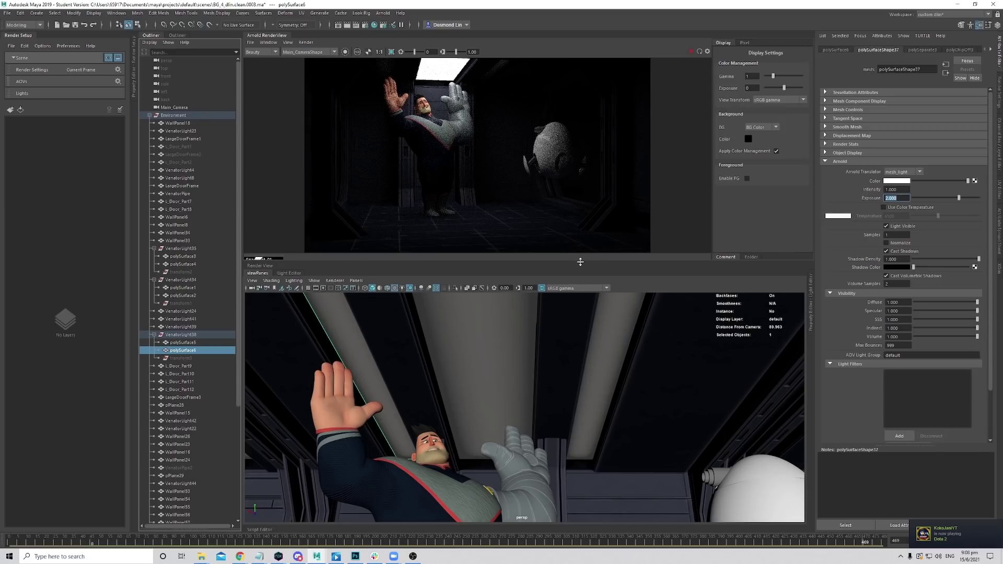
# Enlarge the Arnold RenderView and run a test render with the additional ceiling mesh lights.
pyautogui.moveTo(580, 262); pyautogui.dragTo(570, 298)
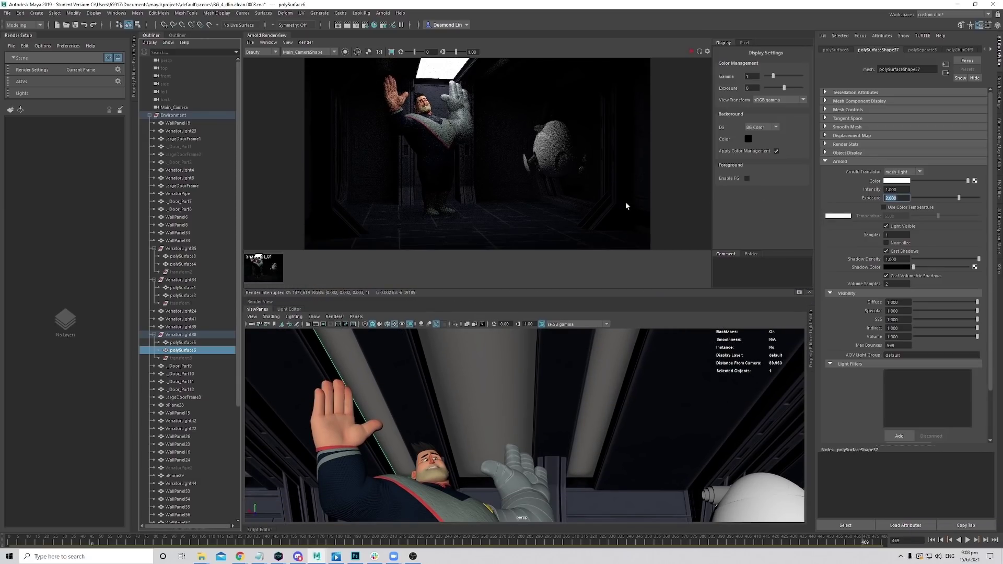
pyautogui.click(692, 51)
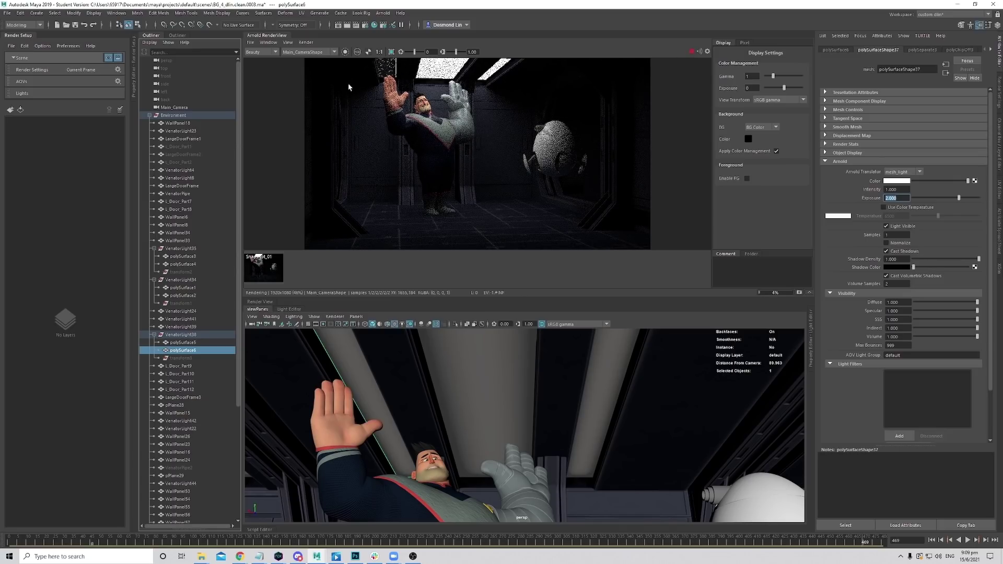
pyautogui.click(691, 52)
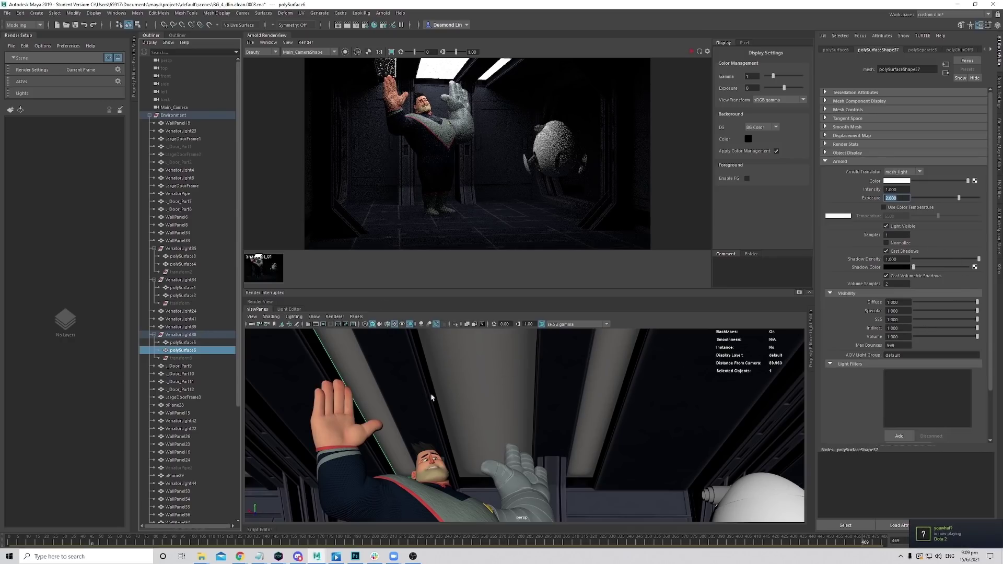
# Render only a cropped region around the speckled ceiling light above the character's raised bare hand.
pyautogui.keyDown('alt'); pyautogui.moveTo(431, 398); pyautogui.dragTo(449, 404); pyautogui.keyUp('alt')
pyautogui.keyDown('alt'); pyautogui.moveTo(428, 159); pyautogui.dragTo(453, 217, button='middle'); pyautogui.keyUp('alt')
pyautogui.scroll(4, 403, 135)
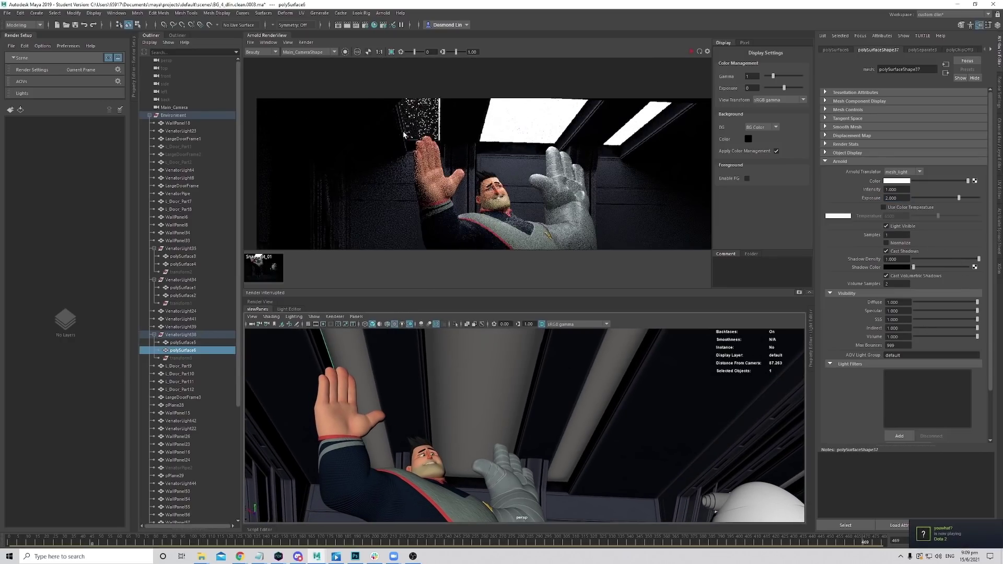
pyautogui.scroll(3, 404, 135)
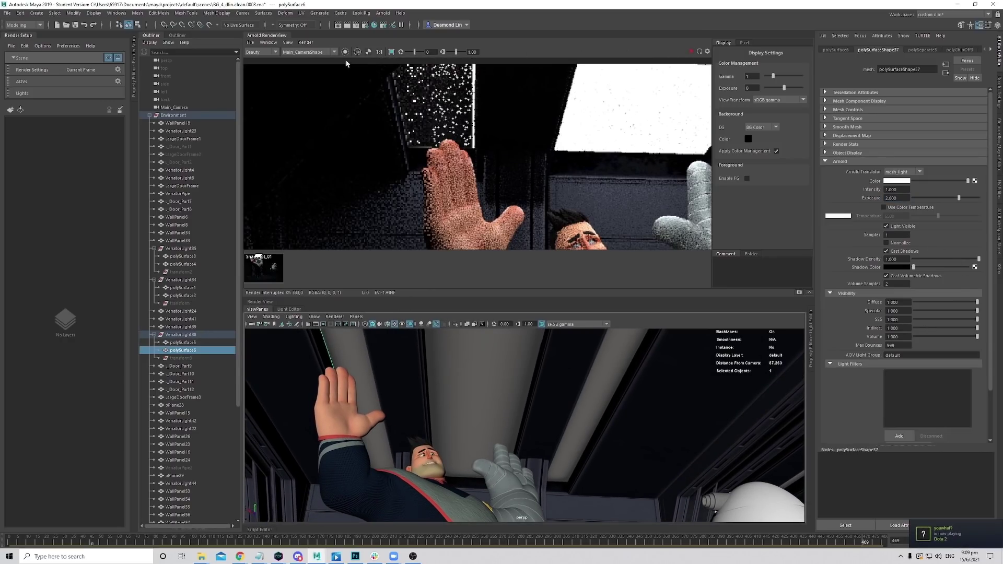
pyautogui.moveTo(347, 65); pyautogui.dragTo(529, 177)
pyautogui.click(691, 52)
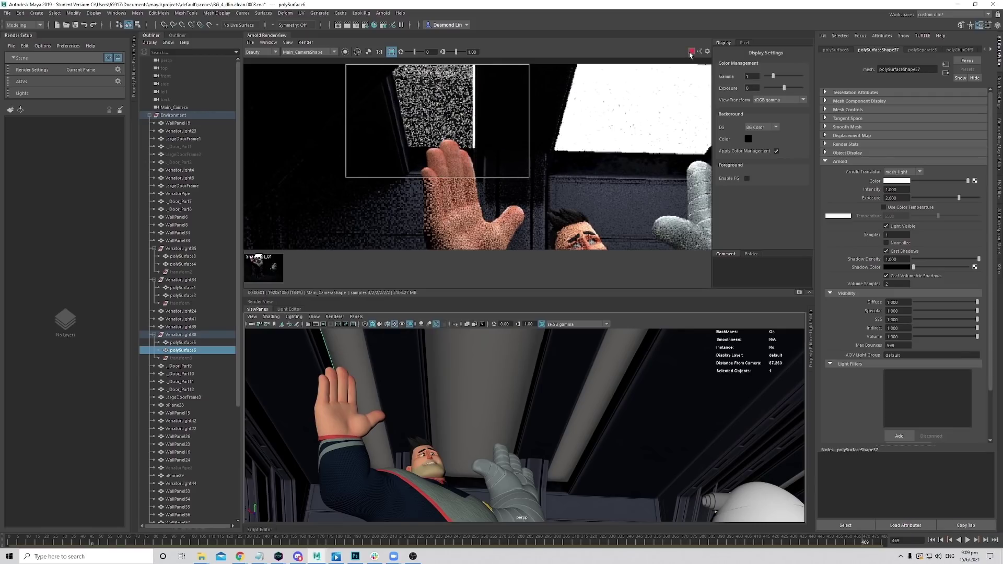
pyautogui.click(691, 53)
# Move the polySurface6 mesh light slightly and render the cropped region above the hand again.
pyautogui.keyDown('alt'); pyautogui.moveTo(454, 407); pyautogui.dragTo(371, 417); pyautogui.keyUp('alt')
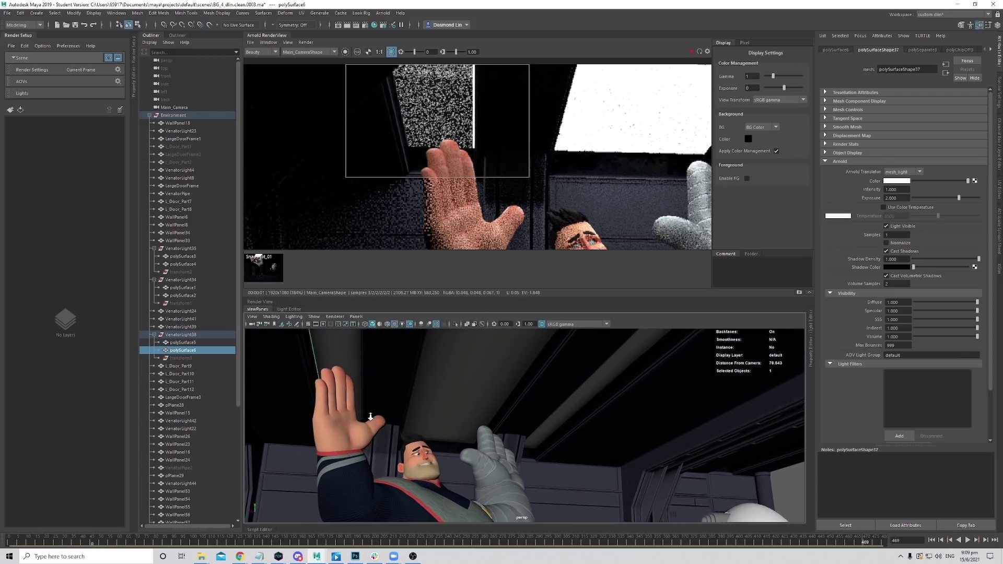
pyautogui.keyDown('alt'); pyautogui.moveTo(371, 416); pyautogui.dragTo(476, 443, button='middle'); pyautogui.keyUp('alt')
pyautogui.keyDown('alt'); pyautogui.moveTo(477, 443); pyautogui.dragTo(448, 369); pyautogui.keyUp('alt')
pyautogui.press('w')
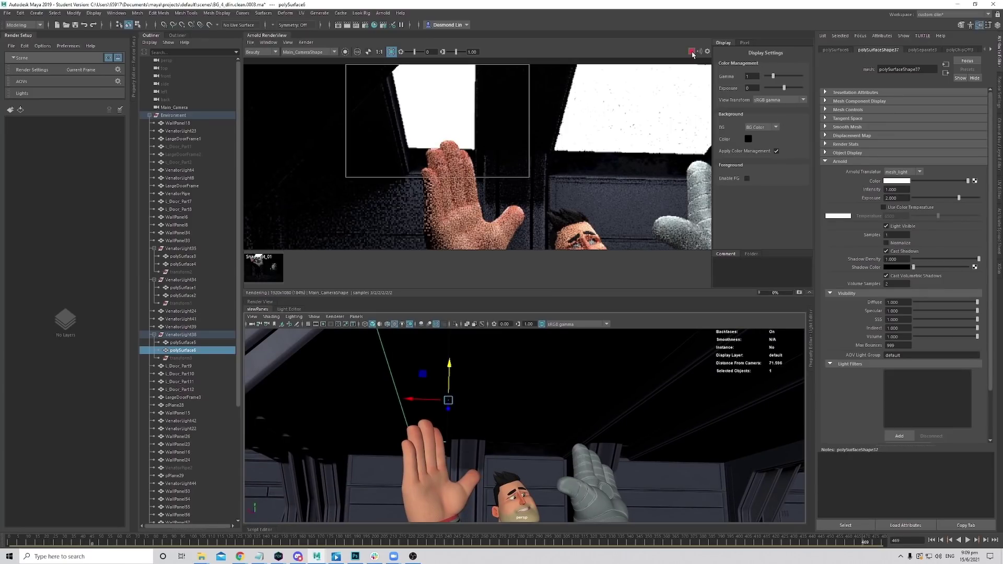
pyautogui.keyDown('alt'); pyautogui.moveTo(555, 151); pyautogui.dragTo(544, 147, button='middle'); pyautogui.keyUp('alt')
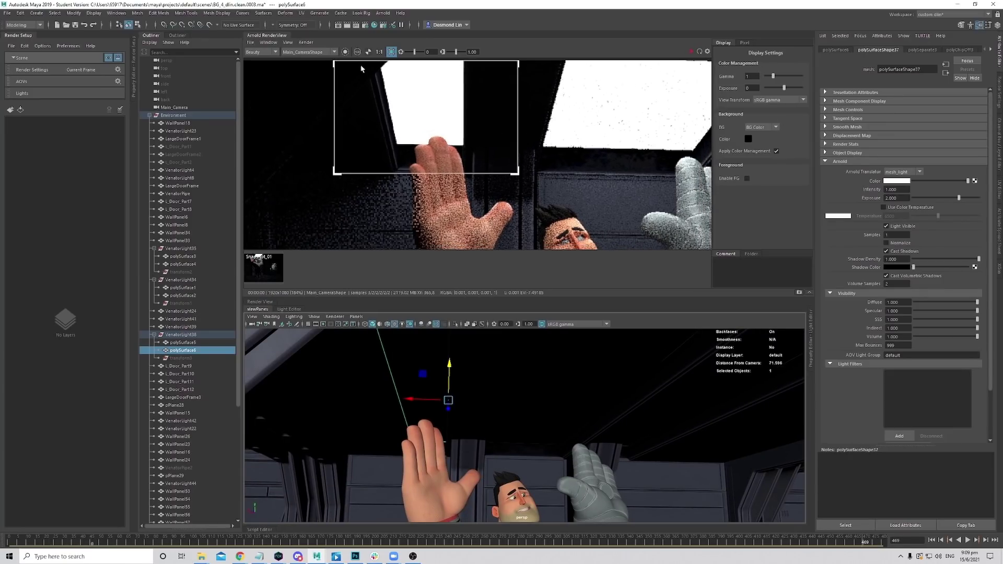
# Turn off the crop region and render the full Main_Camera frame to check all three ceiling lights.
pyautogui.click(392, 52)
pyautogui.click(691, 52)
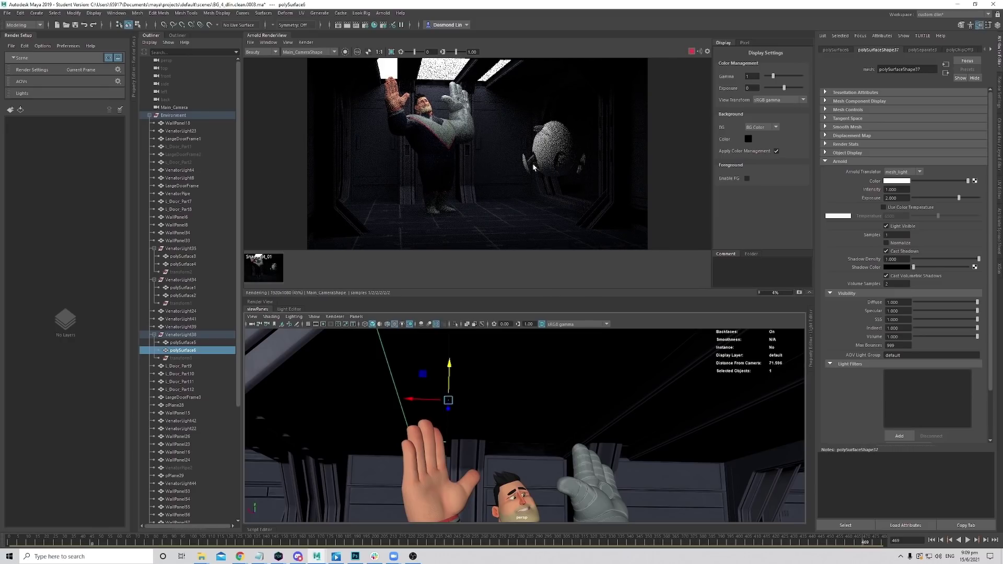
pyautogui.moveTo(457, 112); pyautogui.dragTo(472, 124, button='middle')
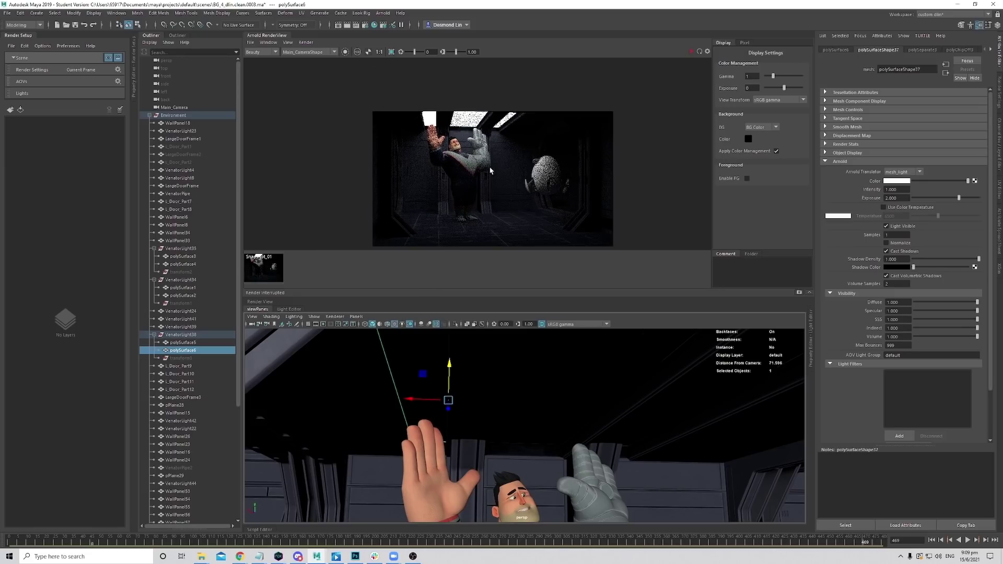
pyautogui.press('f')
# Examine the corridor set from outside, above and in front, and compare it with the ceiling lights in the render.
pyautogui.scroll(-6, 613, 460)
pyautogui.keyDown('alt'); pyautogui.moveTo(613, 459); pyautogui.dragTo(552, 433); pyautogui.keyUp('alt')
pyautogui.keyDown('alt'); pyautogui.moveTo(624, 442); pyautogui.dragTo(553, 444); pyautogui.keyUp('alt')
pyautogui.keyDown('alt'); pyautogui.moveTo(553, 443); pyautogui.dragTo(506, 458, button='middle'); pyautogui.keyUp('alt')
pyautogui.keyDown('alt'); pyautogui.moveTo(506, 458); pyautogui.dragTo(620, 447); pyautogui.keyUp('alt')
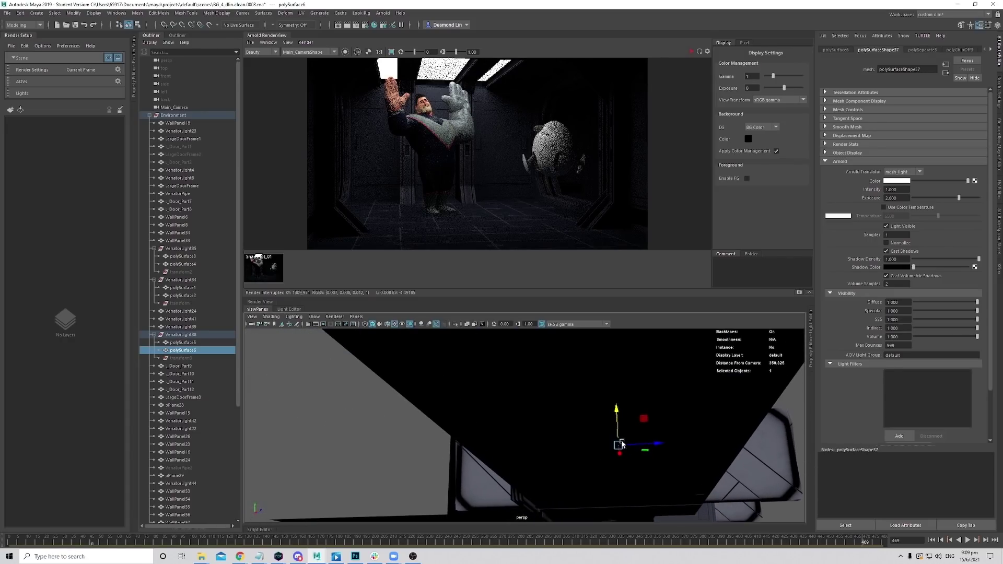
pyautogui.keyDown('alt'); pyautogui.moveTo(620, 447); pyautogui.dragTo(735, 464, button='right'); pyautogui.keyUp('alt')
pyautogui.keyDown('alt'); pyautogui.moveTo(735, 464); pyautogui.dragTo(676, 340); pyautogui.keyUp('alt')
pyautogui.keyDown('alt'); pyautogui.moveTo(588, 394); pyautogui.dragTo(531, 463); pyautogui.keyUp('alt')
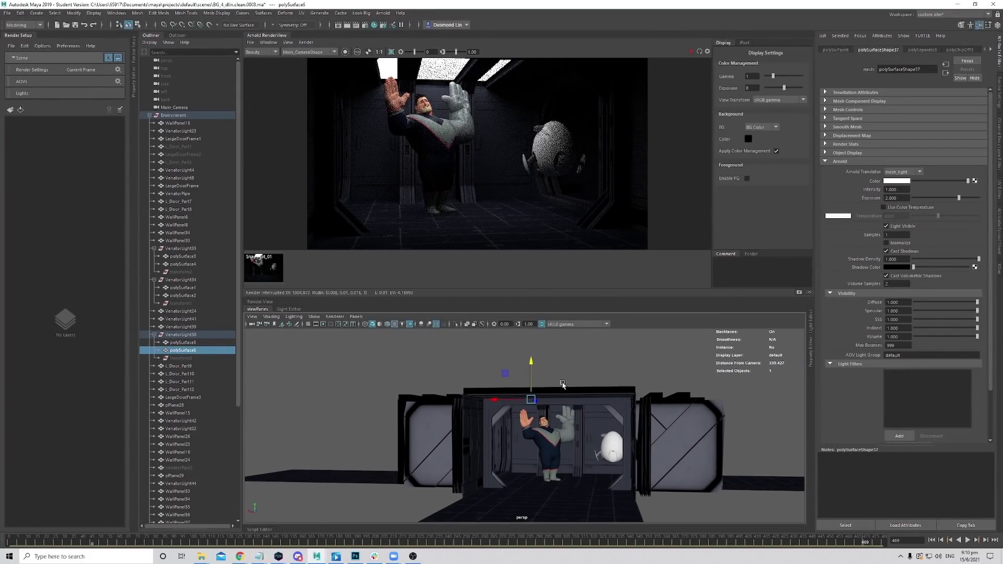
pyautogui.keyDown('alt'); pyautogui.moveTo(549, 454); pyautogui.dragTo(640, 488, button='right'); pyautogui.keyUp('alt')
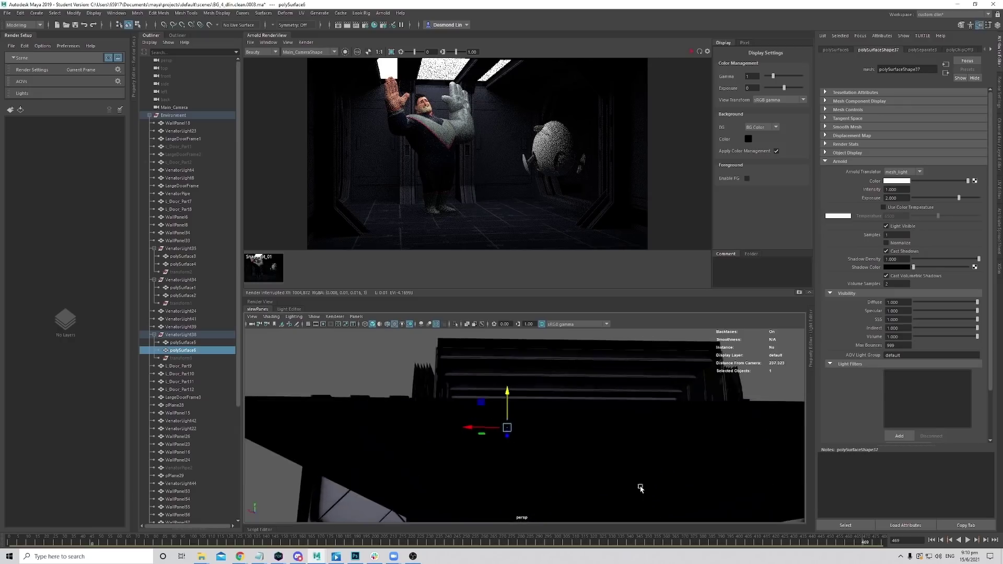
pyautogui.keyDown('alt'); pyautogui.moveTo(640, 488); pyautogui.dragTo(527, 400); pyautogui.keyUp('alt')
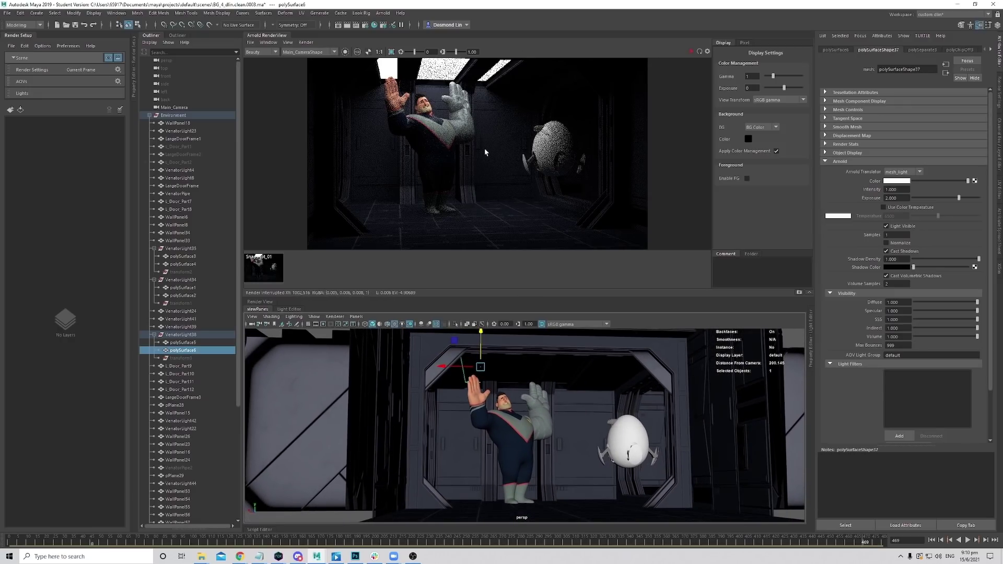
pyautogui.keyDown('alt'); pyautogui.moveTo(540, 419); pyautogui.dragTo(415, 413); pyautogui.keyUp('alt')
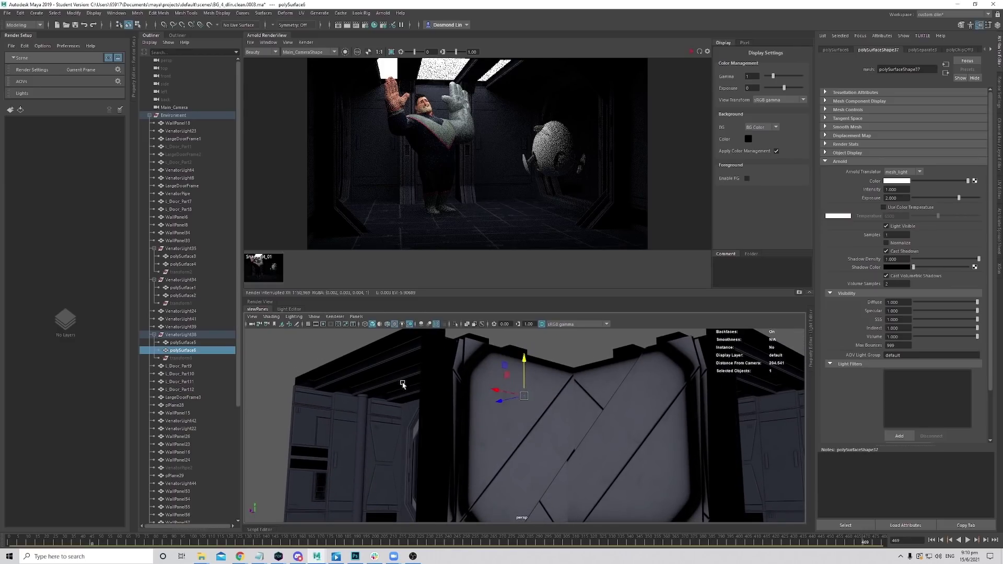
pyautogui.keyDown('alt'); pyautogui.moveTo(597, 436); pyautogui.dragTo(450, 431); pyautogui.keyUp('alt')
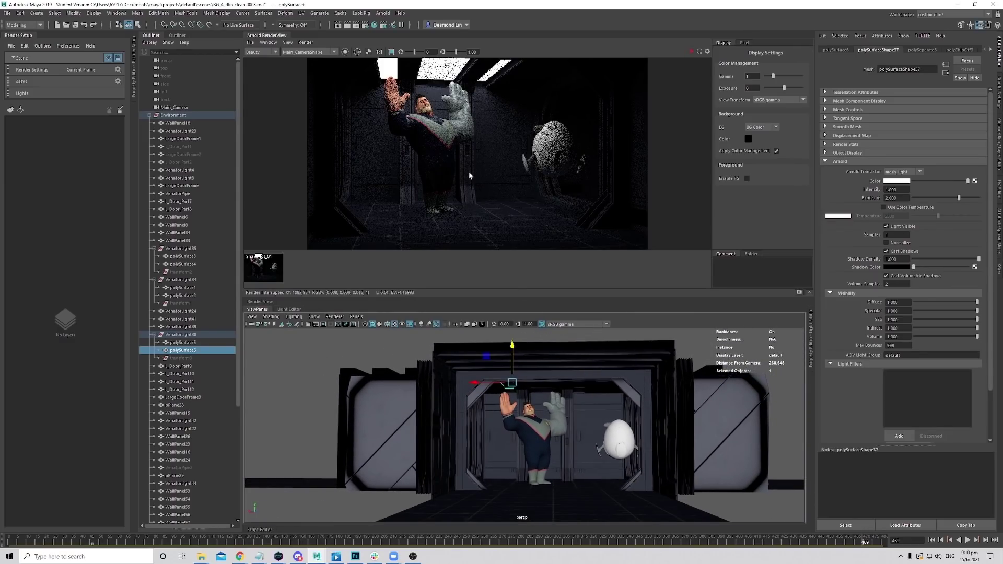
pyautogui.press('f')
pyautogui.scroll(5, 429, 118)
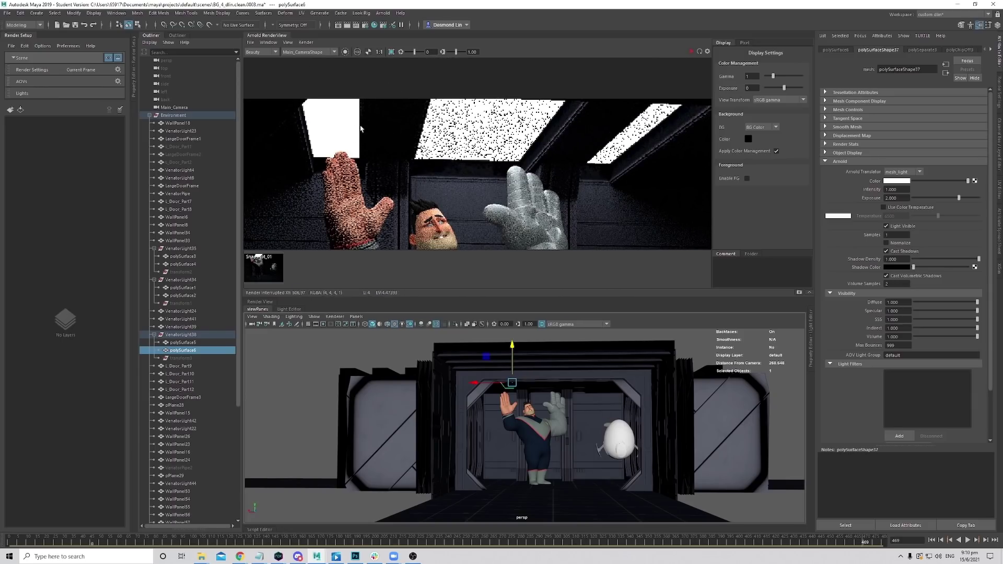
# Examine the ceiling lights in the render, and view the soft-edged lightTexture_01.png in Photoshop before returning to Maya.
pyautogui.moveTo(419, 102); pyautogui.dragTo(438, 120, button='middle')
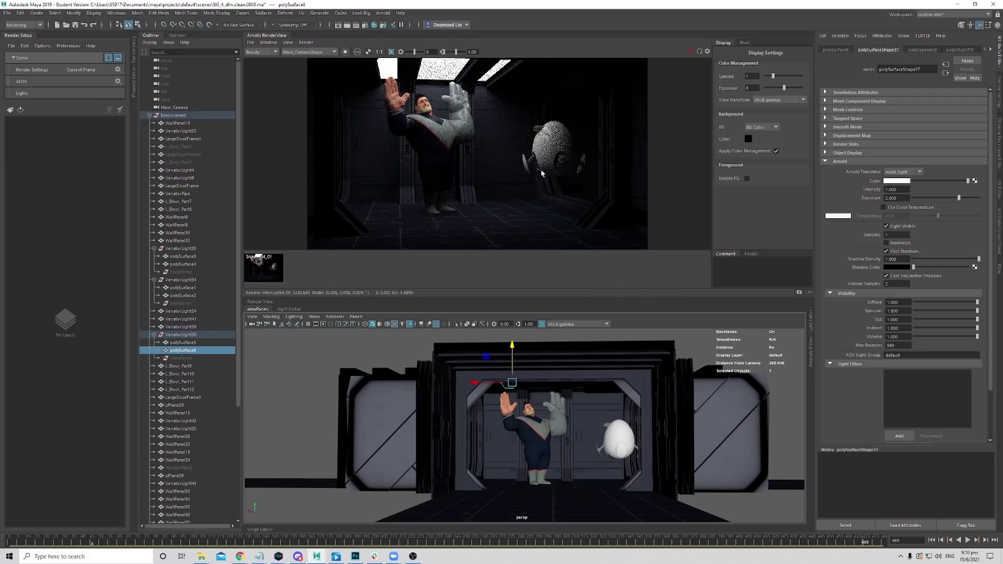
pyautogui.scroll(4, 450, 109)
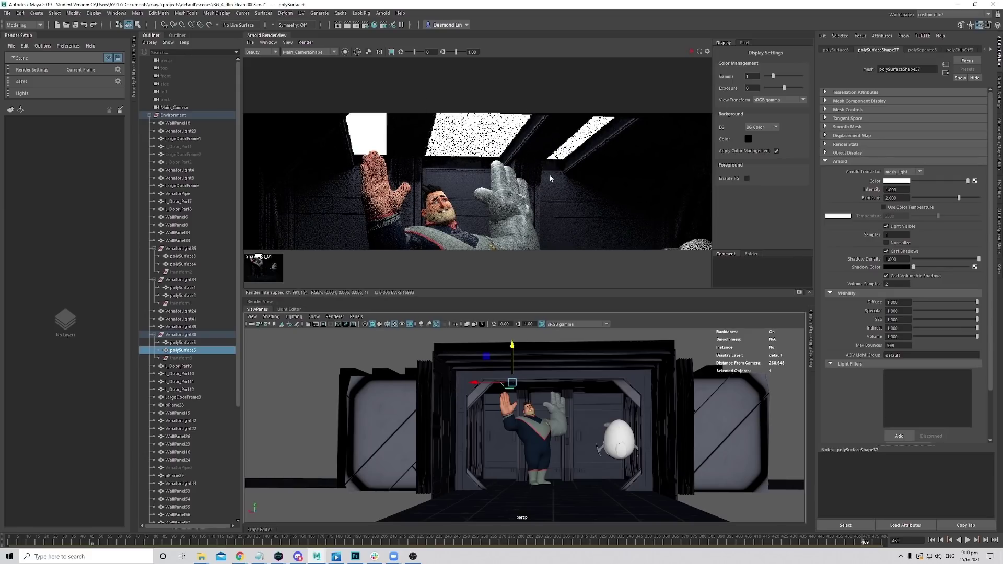
pyautogui.scroll(-4, 533, 173)
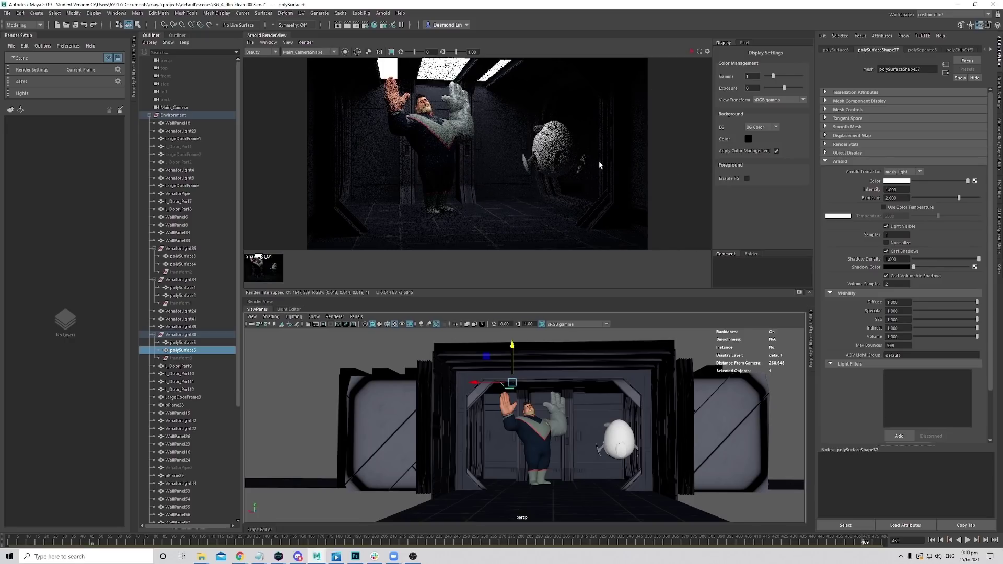
pyautogui.click(356, 556)
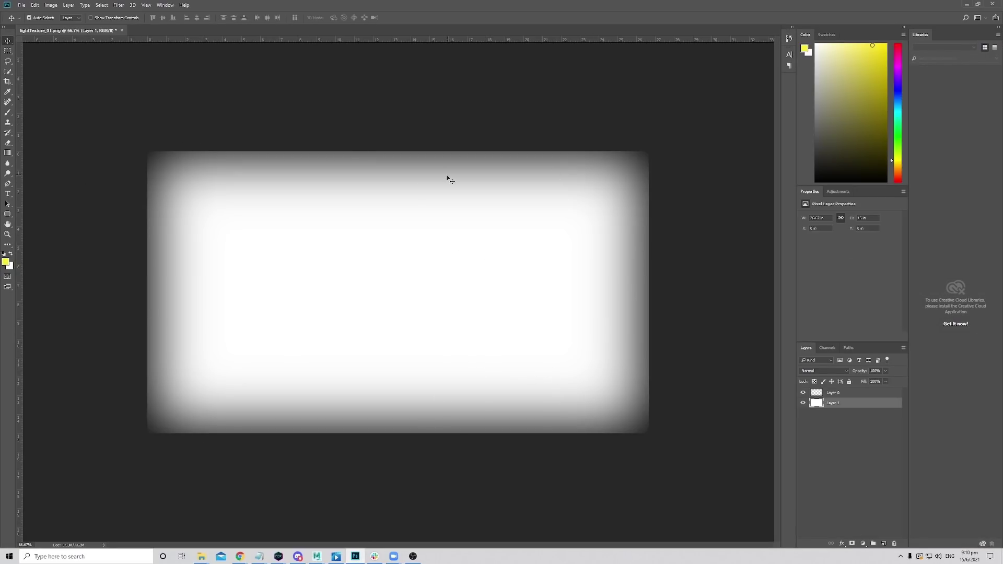
pyautogui.click(967, 6)
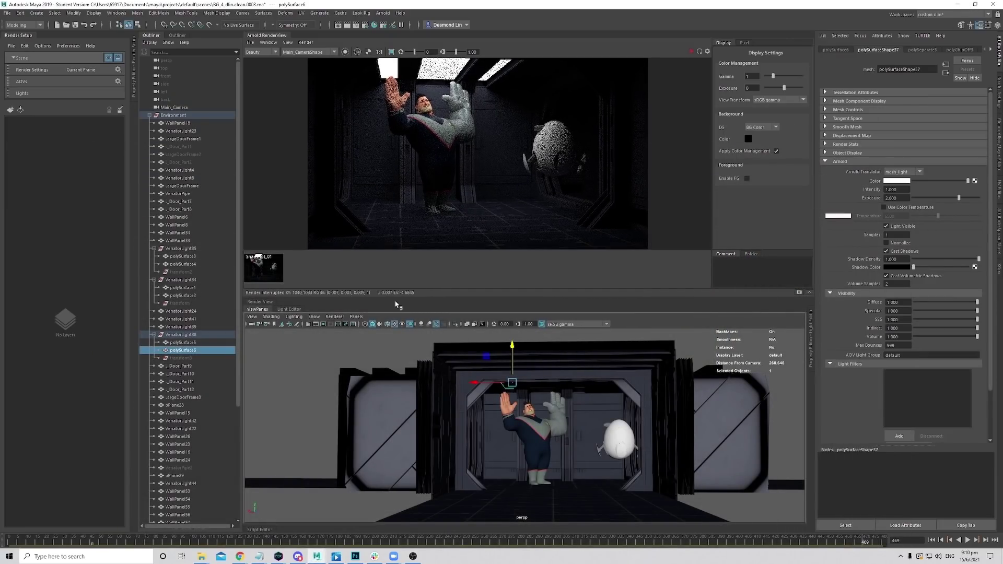
# Select the middle ceiling mesh light, polySurface2, and store a snapshot of the current render.
pyautogui.scroll(3, 554, 411)
pyautogui.scroll(-3, 553, 411)
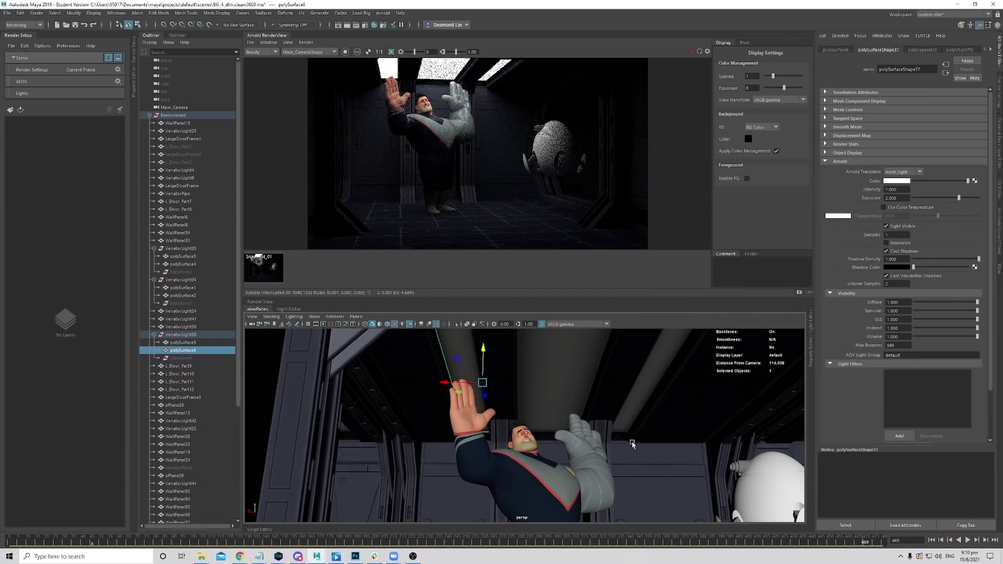
pyautogui.click(560, 385)
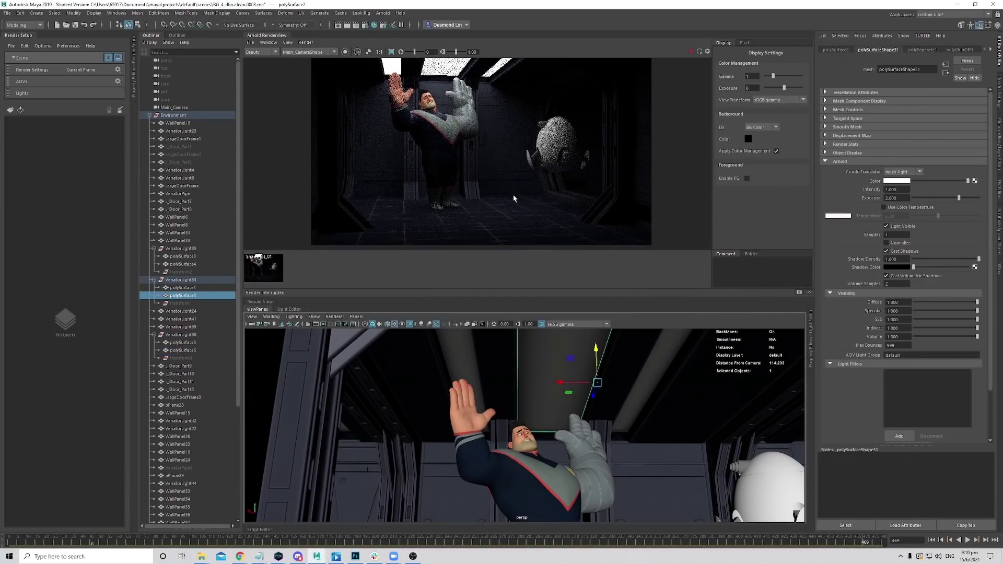
pyautogui.click(799, 293)
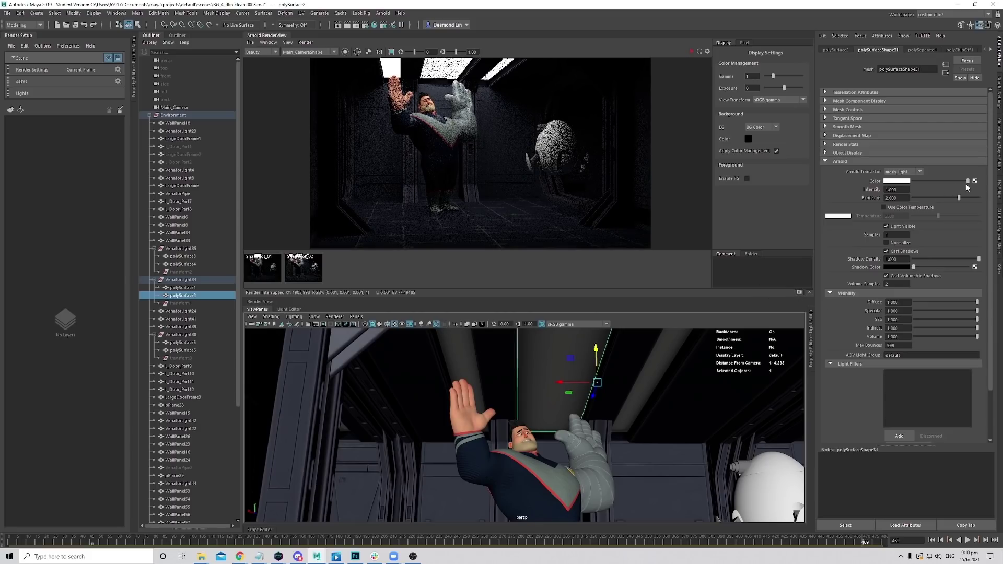
# Map a File texture to the middle light's Arnold color and load lightTexture_02.jpg from the project's texture folder.
pyautogui.click(975, 181)
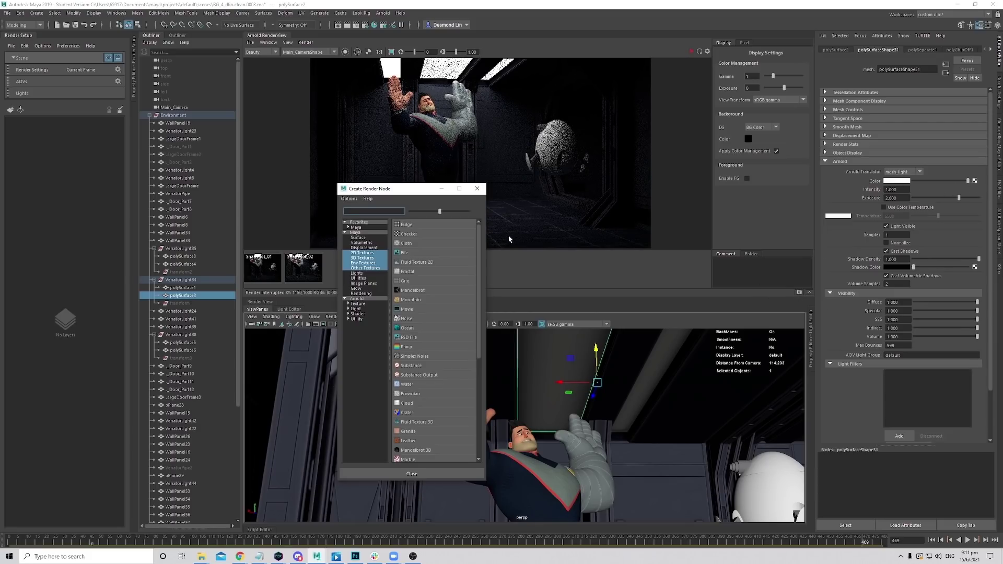
pyautogui.click(432, 256)
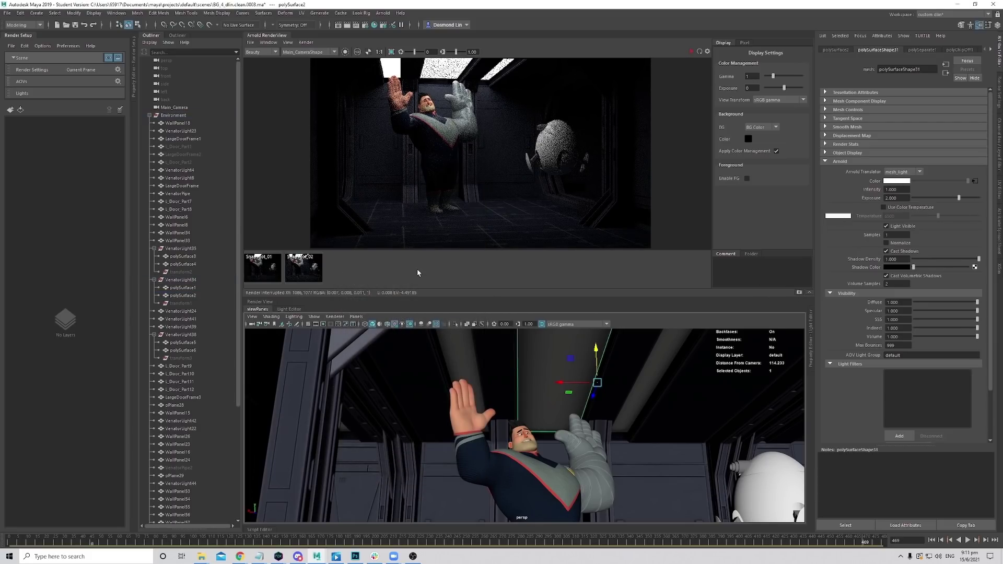
pyautogui.click(984, 157)
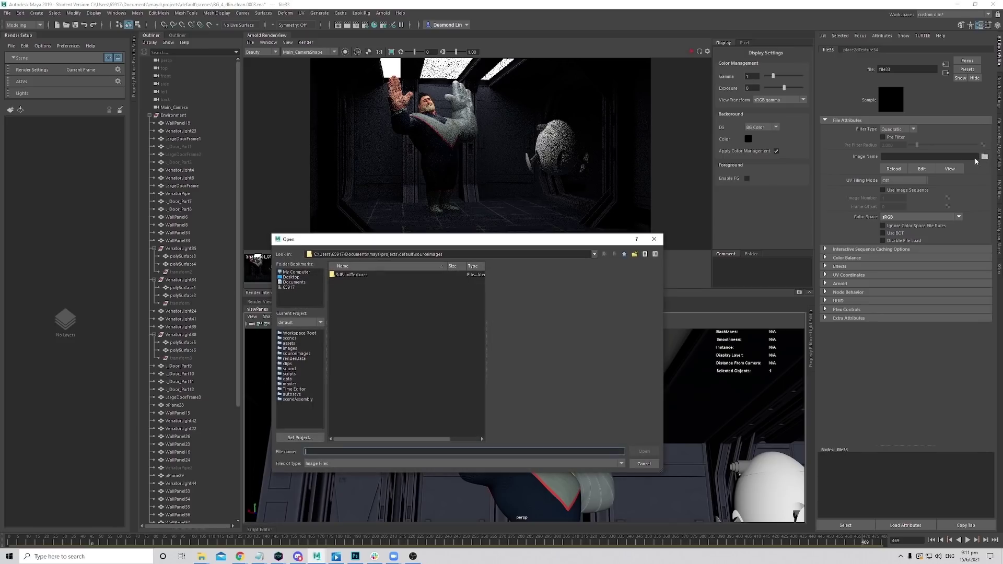
pyautogui.click(295, 282)
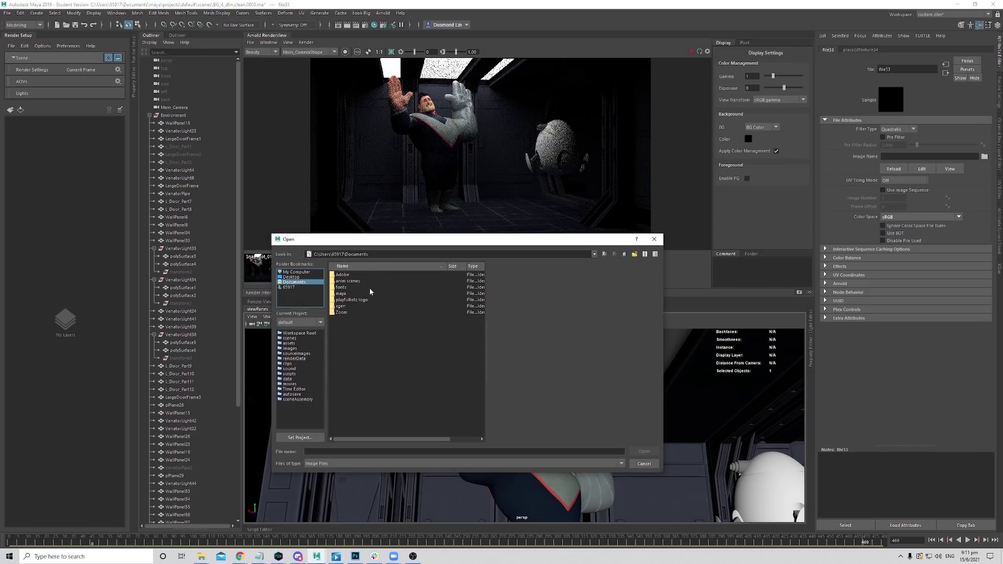
pyautogui.doubleClick(356, 282)
pyautogui.doubleClick(356, 307)
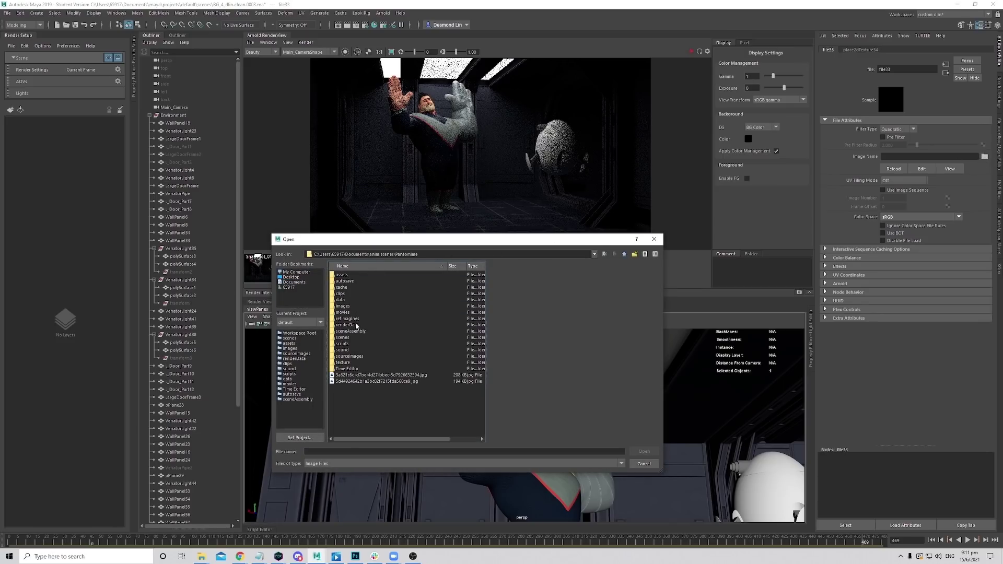
pyautogui.doubleClick(343, 362)
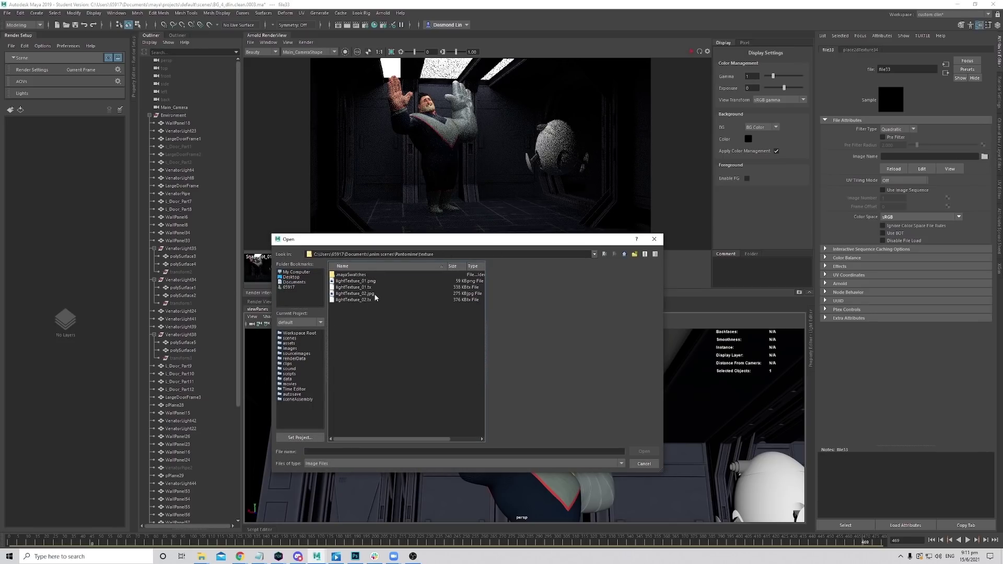
pyautogui.click(374, 294)
pyautogui.click(644, 452)
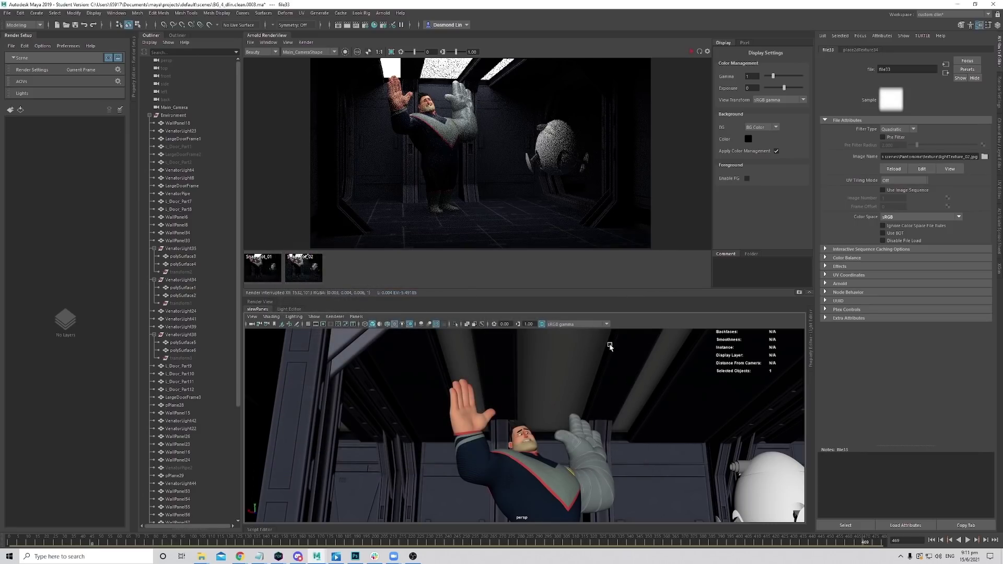
# Set a crop region spanning all three ceiling lights and the raised hands, and render it with the textured middle light.
pyautogui.scroll(5, 451, 112)
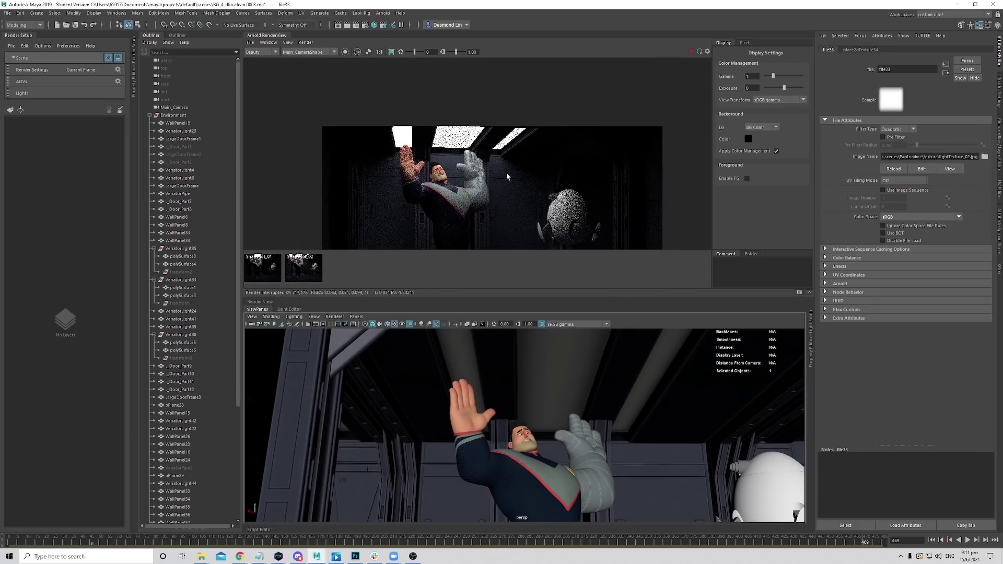
pyautogui.moveTo(281, 95); pyautogui.dragTo(703, 210)
pyautogui.moveTo(700, 182); pyautogui.dragTo(684, 179, button='middle')
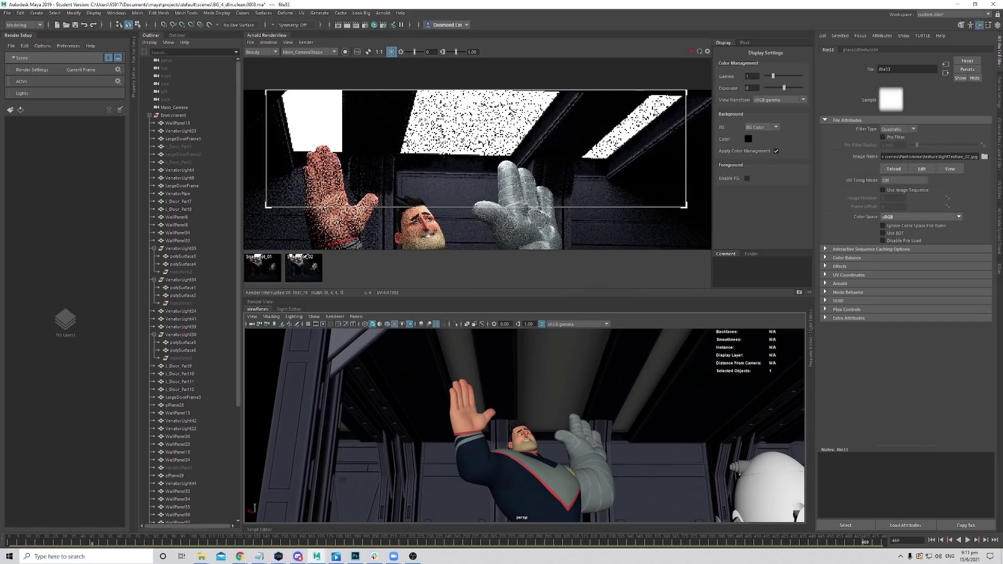
pyautogui.click(692, 52)
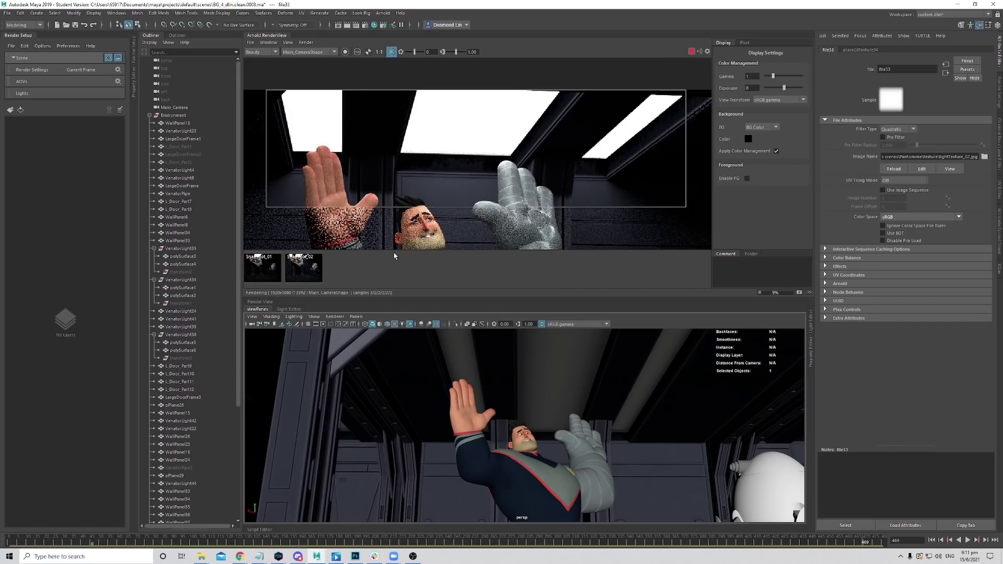
pyautogui.click(691, 51)
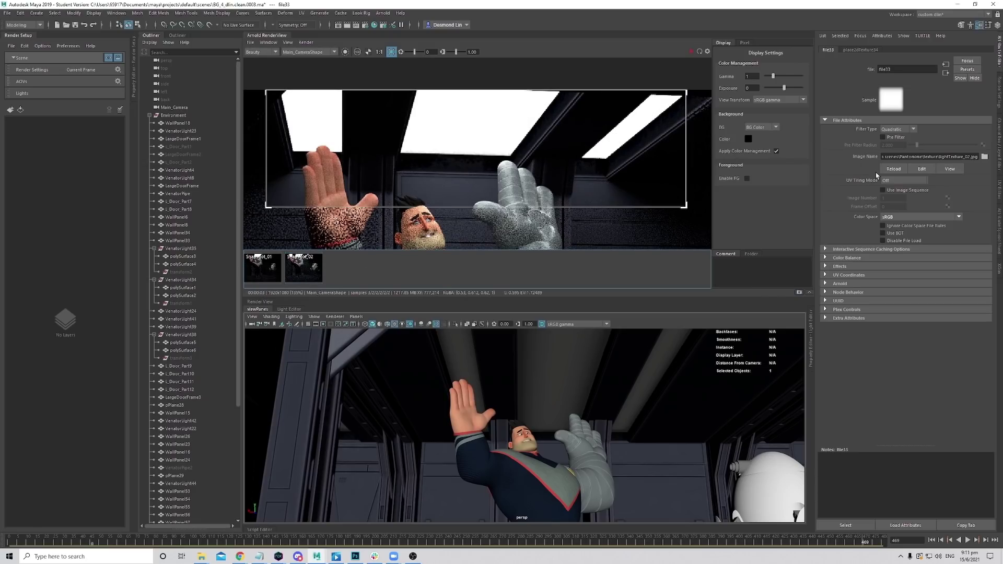
# Remove the file texture from the middle light, break its color connection, and rerender the cropped region with plain white.
pyautogui.tripleClick(936, 156)
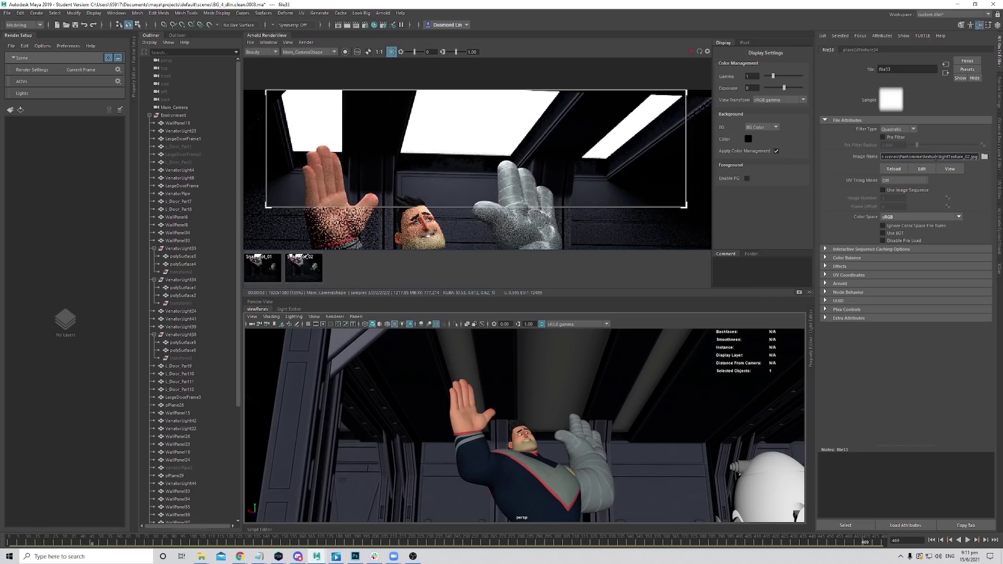
pyautogui.press('BackSpace')
pyautogui.press('Return')
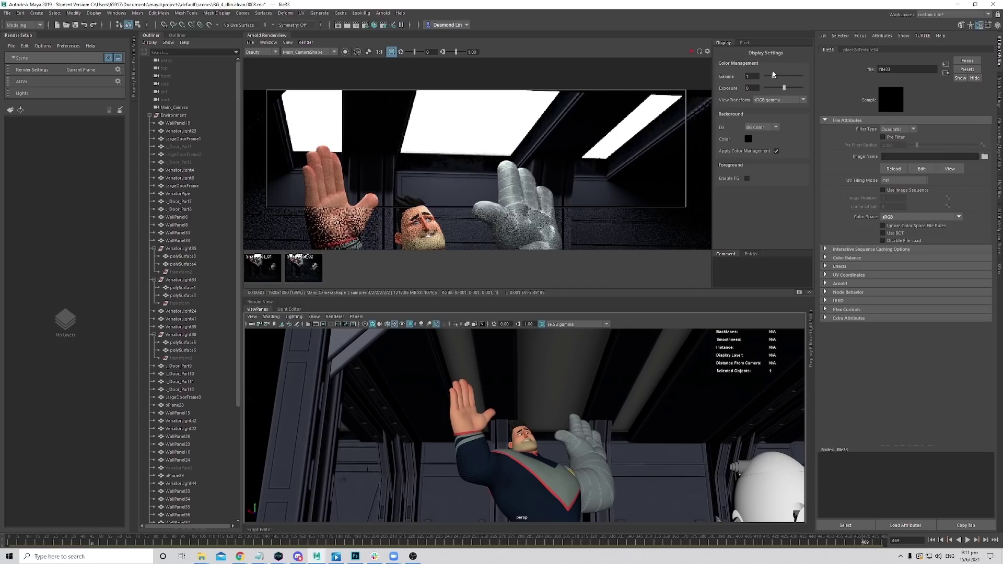
pyautogui.click(540, 359)
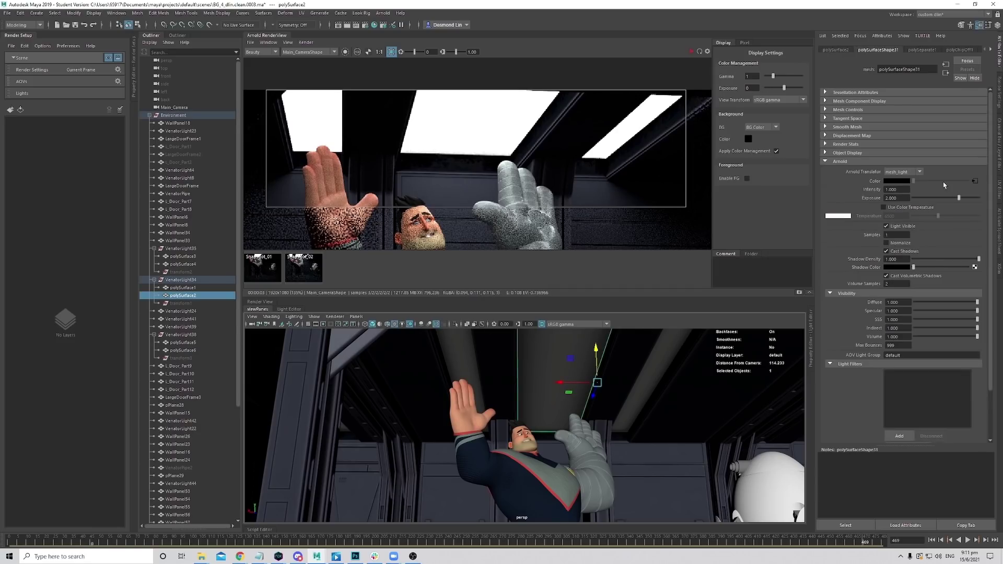
pyautogui.rightClick(883, 182)
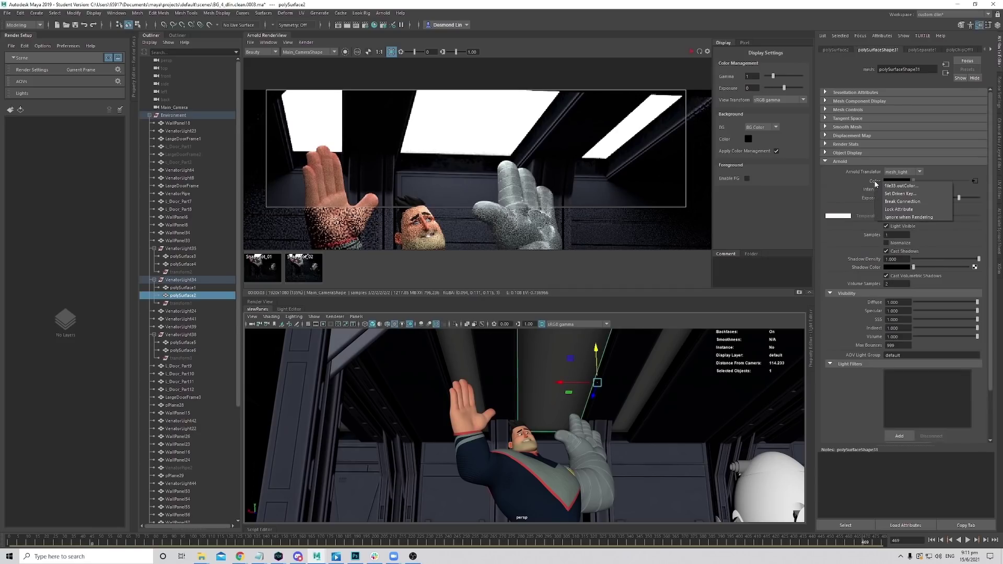
pyautogui.click(927, 202)
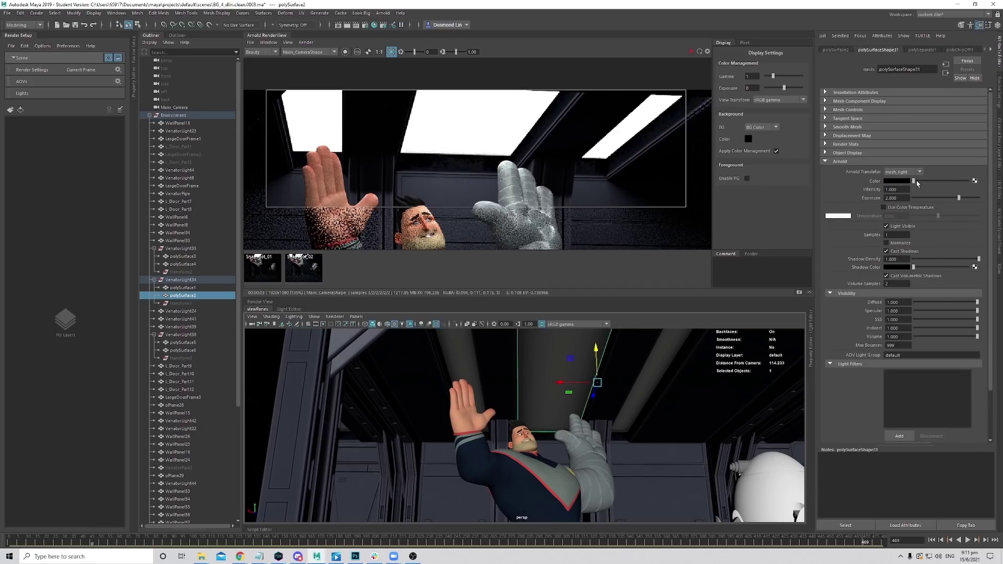
pyautogui.click(690, 52)
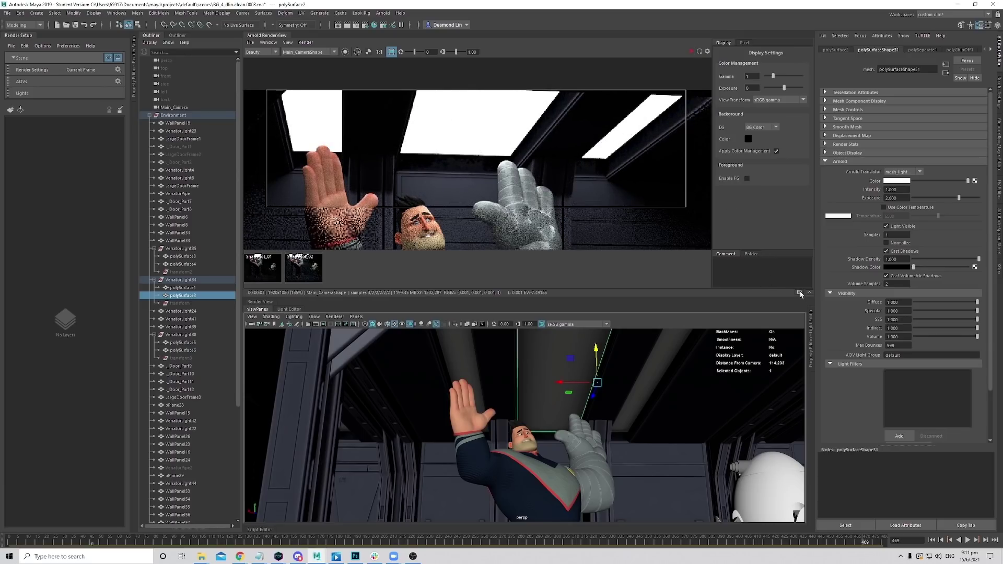
# Map a new File texture with lightTexture_02.jpg to the middle ceiling light's Arnold color.
pyautogui.click(976, 181)
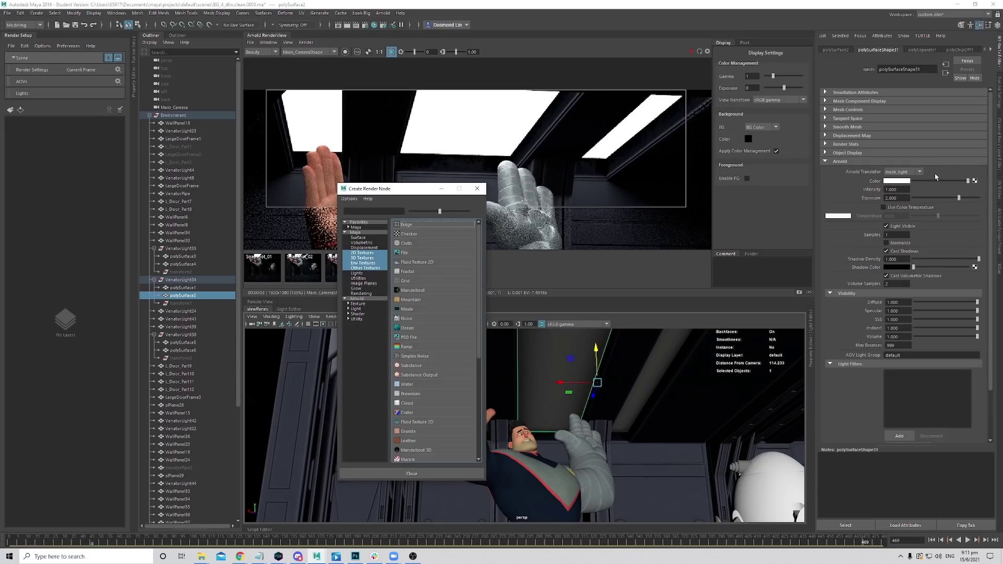
pyautogui.click(423, 255)
pyautogui.click(984, 157)
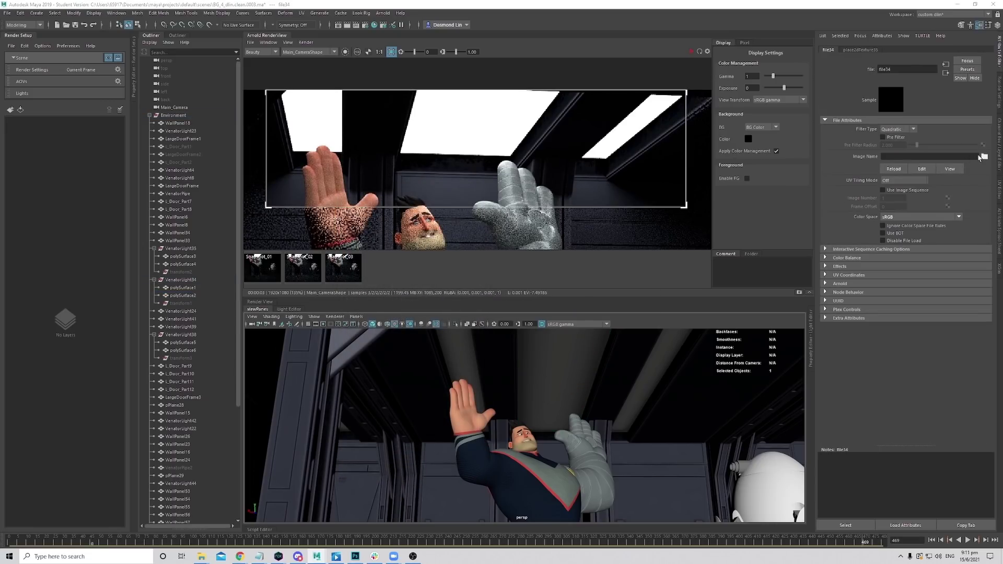
pyautogui.doubleClick(381, 294)
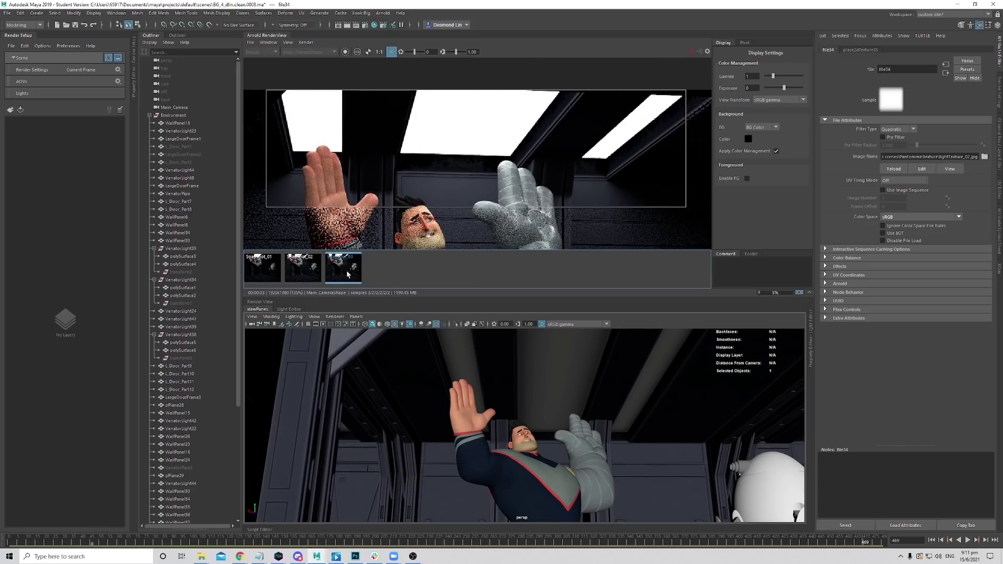
# Compare the middle ceiling light's edge between the plain white snapshot and the textured render.
pyautogui.scroll(3, 496, 158)
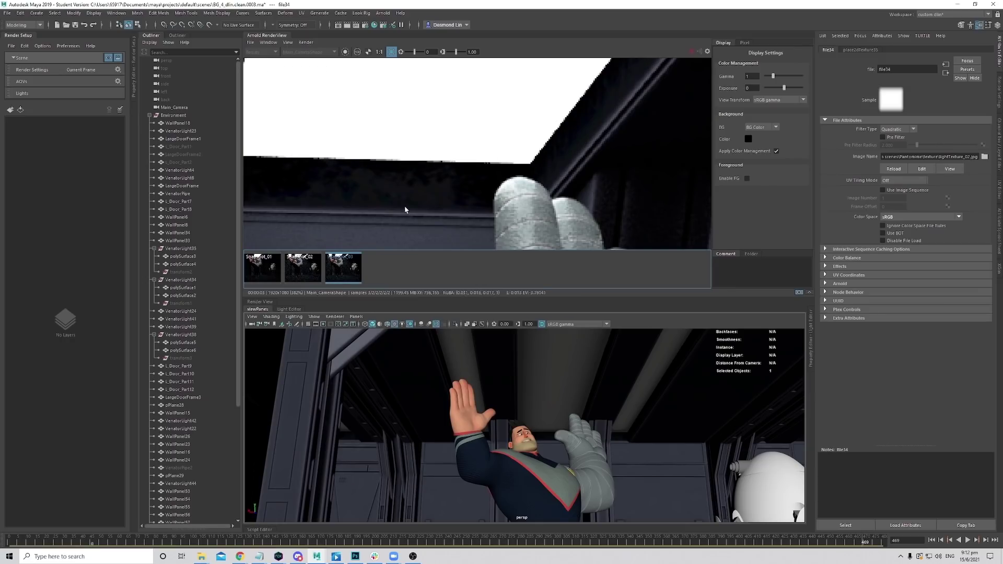
pyautogui.click(343, 266)
pyautogui.click(346, 269)
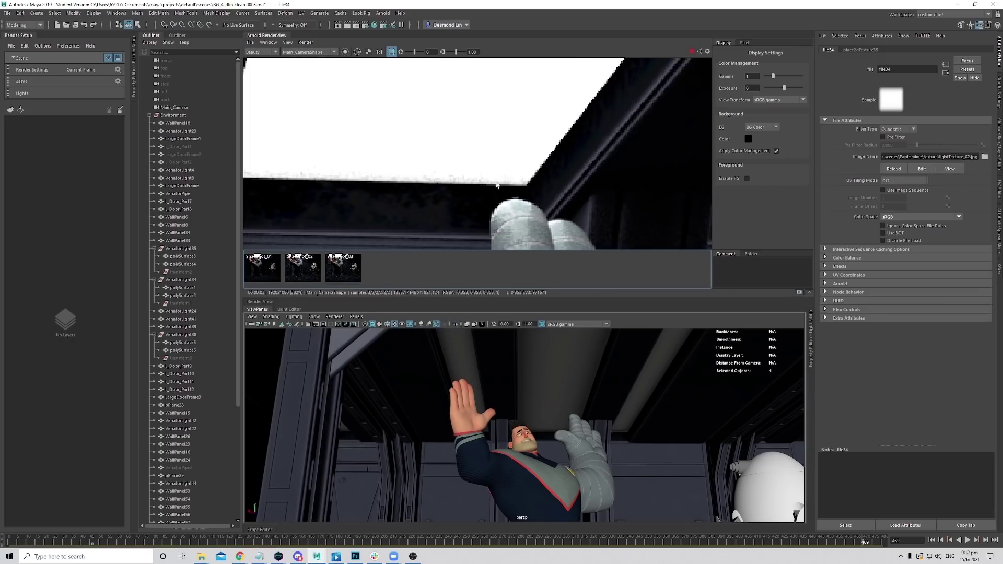
pyautogui.press('Left')
pyautogui.press('Right')
pyautogui.press('Left')
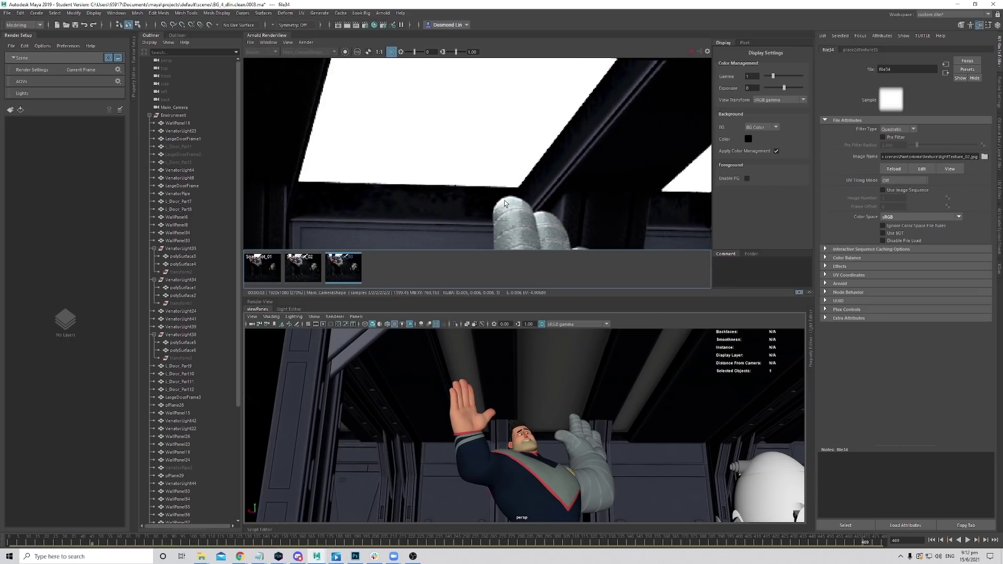
pyautogui.press('Right')
pyautogui.press('Left')
pyautogui.press('Right')
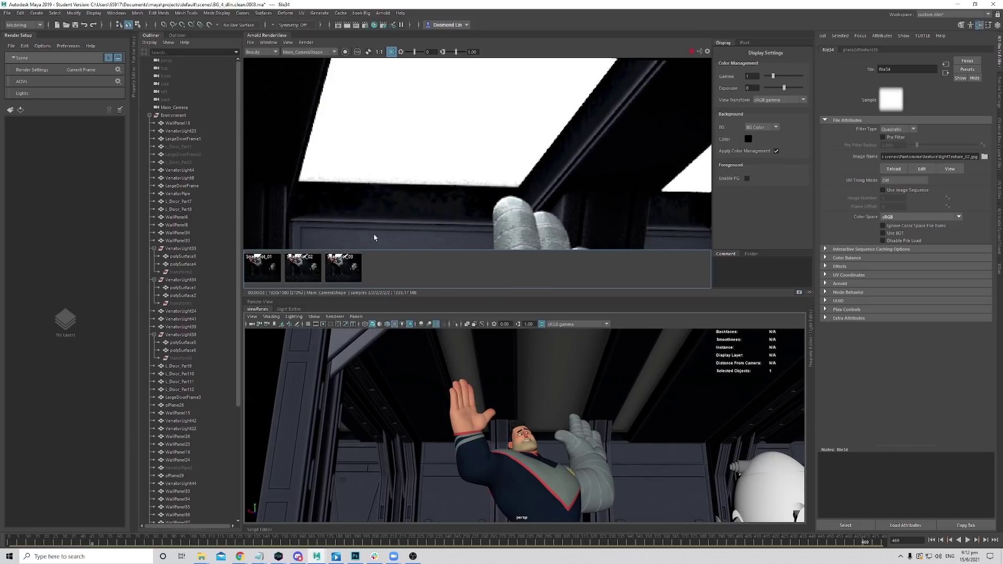
# Lower the render view's display exposure to -2.95 and compare the textured light with the plain white snapshot again.
pyautogui.moveTo(414, 51); pyautogui.dragTo(409, 52)
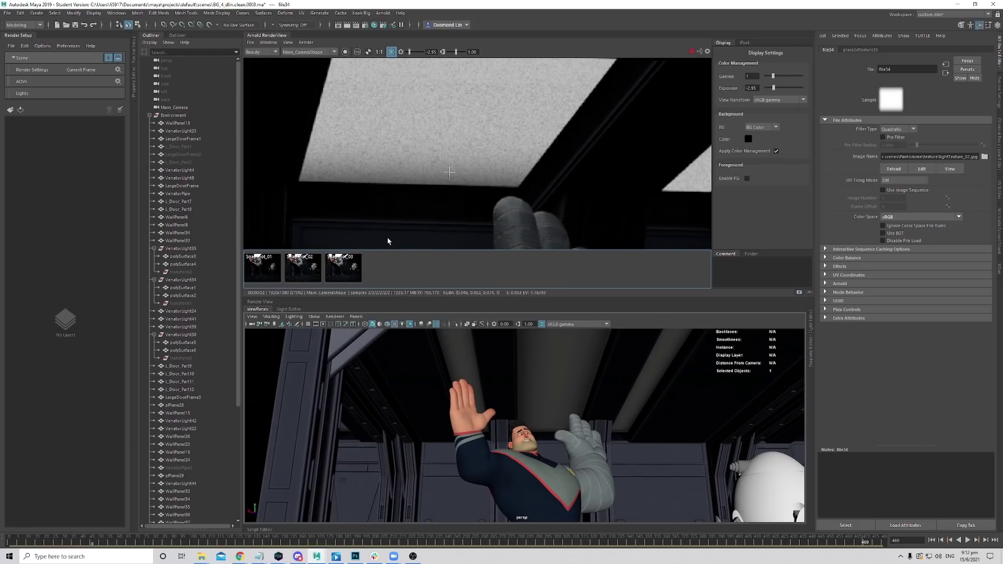
pyautogui.click(344, 269)
pyautogui.press('Right')
pyautogui.press('Left')
pyautogui.press('Right')
pyautogui.scroll(-2, 542, 177)
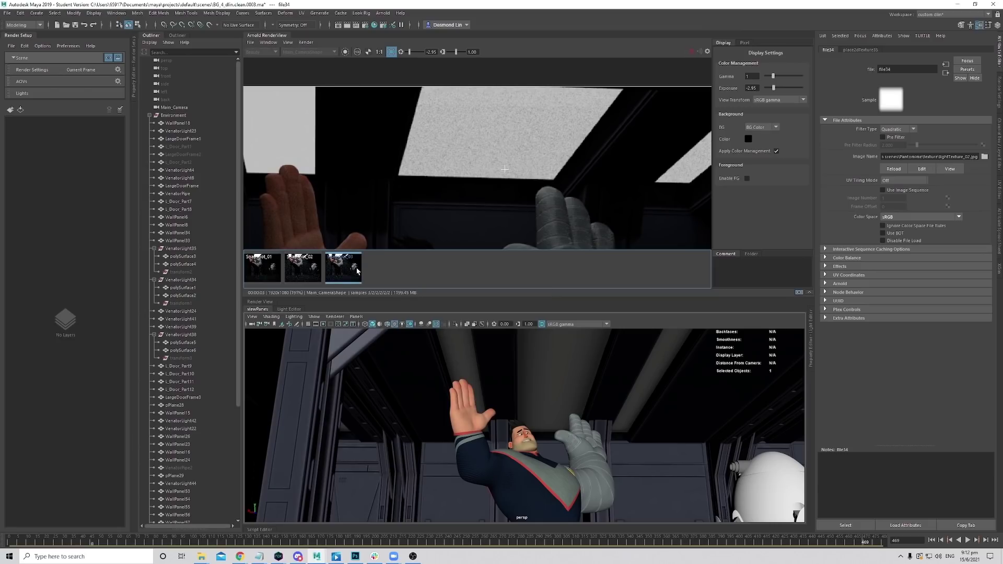
pyautogui.click(526, 164)
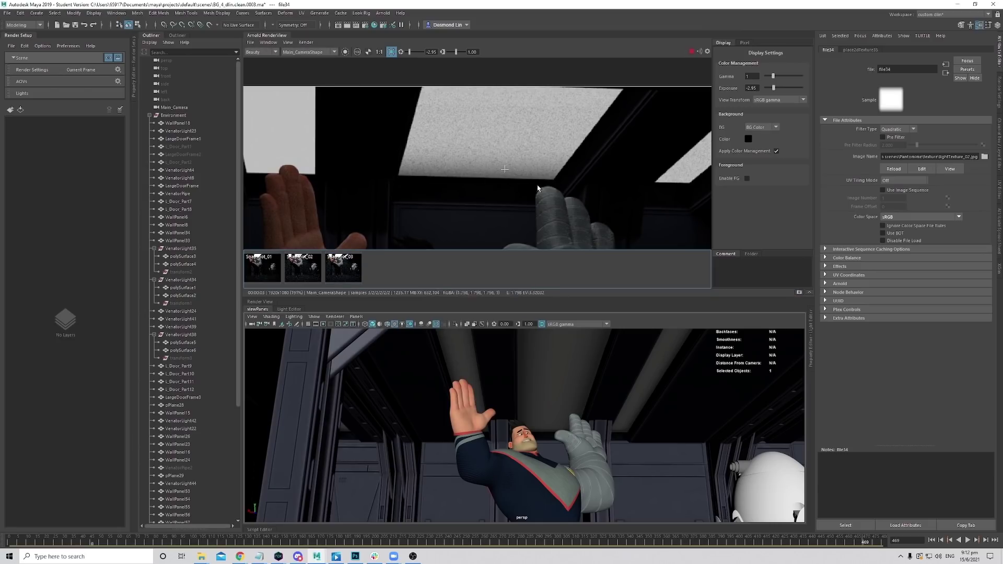
# Toggle between Snapshot_03 and the current textured render to compare the middle ceiling light's edges.
pyautogui.click(352, 268)
pyautogui.click(351, 267)
pyautogui.click(350, 268)
pyautogui.click(350, 268)
pyautogui.click(350, 269)
pyautogui.click(350, 269)
pyautogui.moveTo(588, 172)
pyautogui.keyDown('alt'); pyautogui.mouseDown(button='middle')
pyautogui.moveTo(560, 199)
pyautogui.moveTo(575, 178)
pyautogui.mouseUp(button='middle'); pyautogui.keyUp('alt')
pyautogui.click(340, 270)
pyautogui.click(340, 271)
pyautogui.scroll(-3, 508, 202)
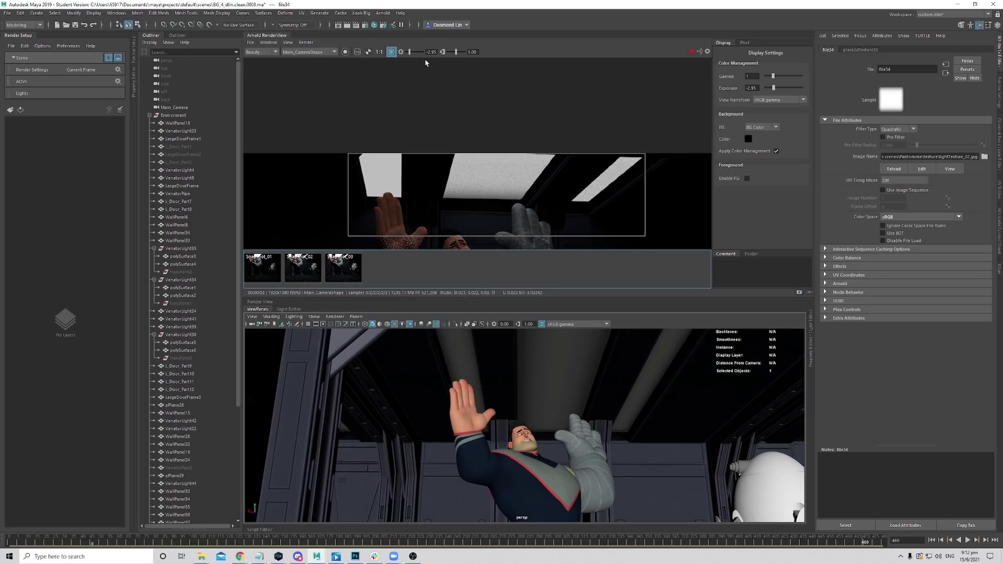
# Reset the render view's display exposure to 0 and inspect the middle ceiling light's edges, ending on the whole frame.
pyautogui.click(401, 51)
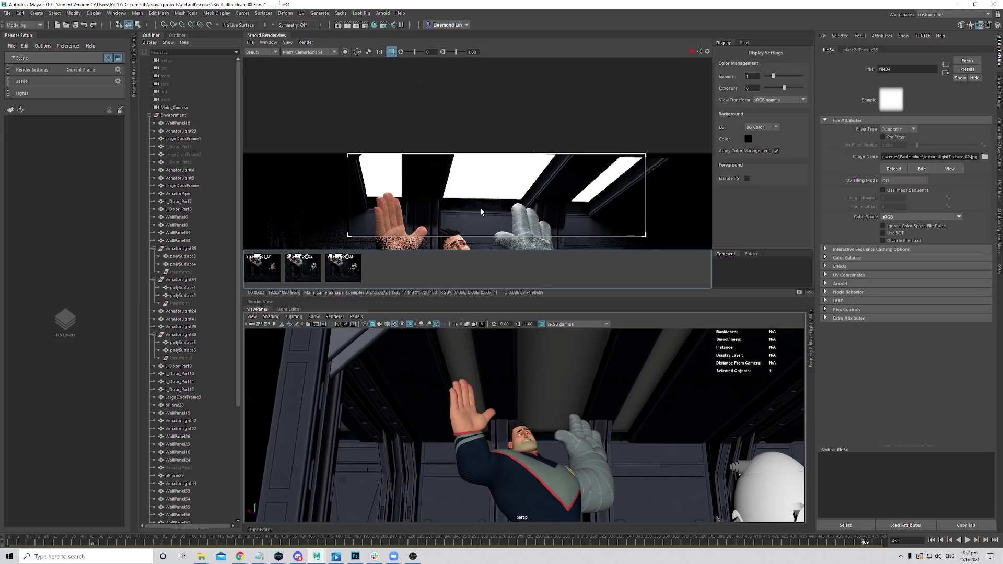
pyautogui.scroll(4, 491, 199)
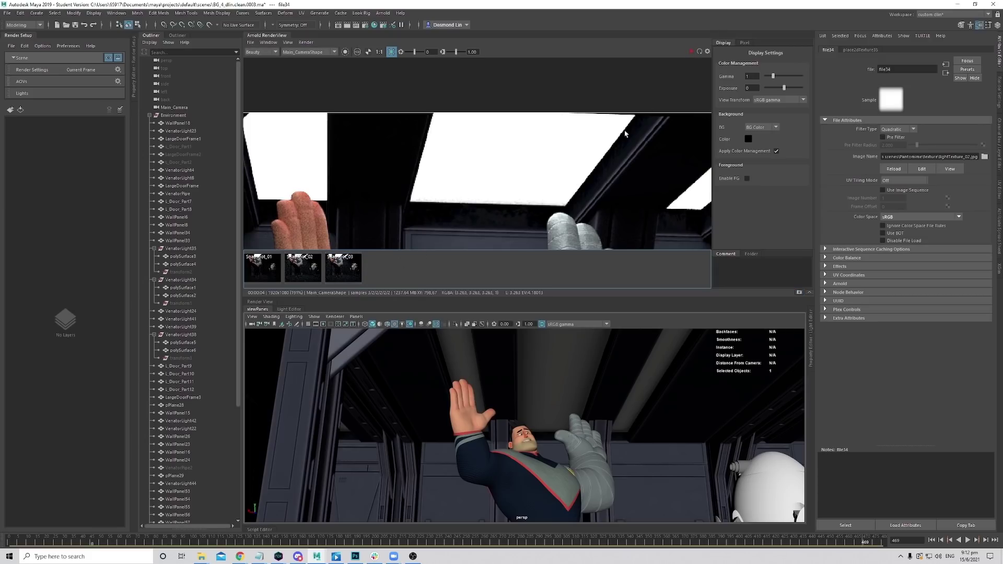
pyautogui.scroll(-2, 576, 150)
pyautogui.moveTo(566, 180); pyautogui.dragTo(504, 106, button='middle')
pyautogui.scroll(-1, 501, 134)
pyautogui.scroll(1, 501, 134)
pyautogui.scroll(-1, 501, 133)
pyautogui.press('a')
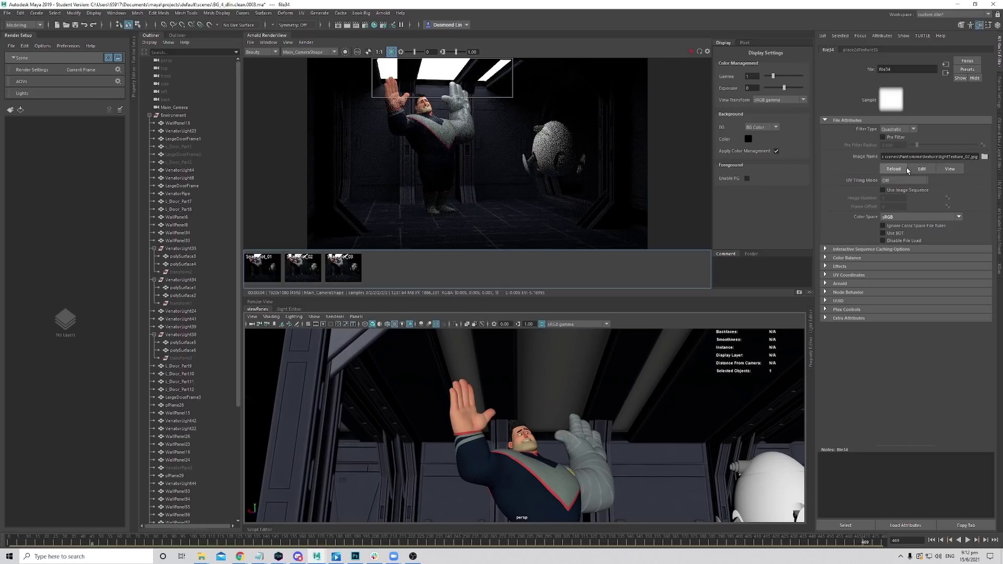
# Copy the middle light's texture path and map a new File texture with lightTexture_02.jpg to the left ceiling light's Arnold color.
pyautogui.tripleClick(930, 157)
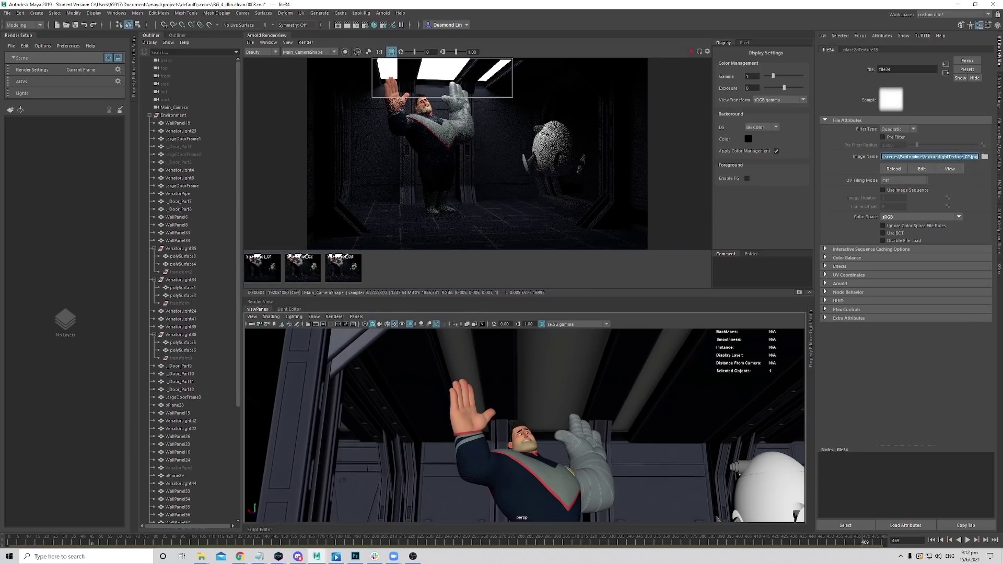
pyautogui.click(457, 343)
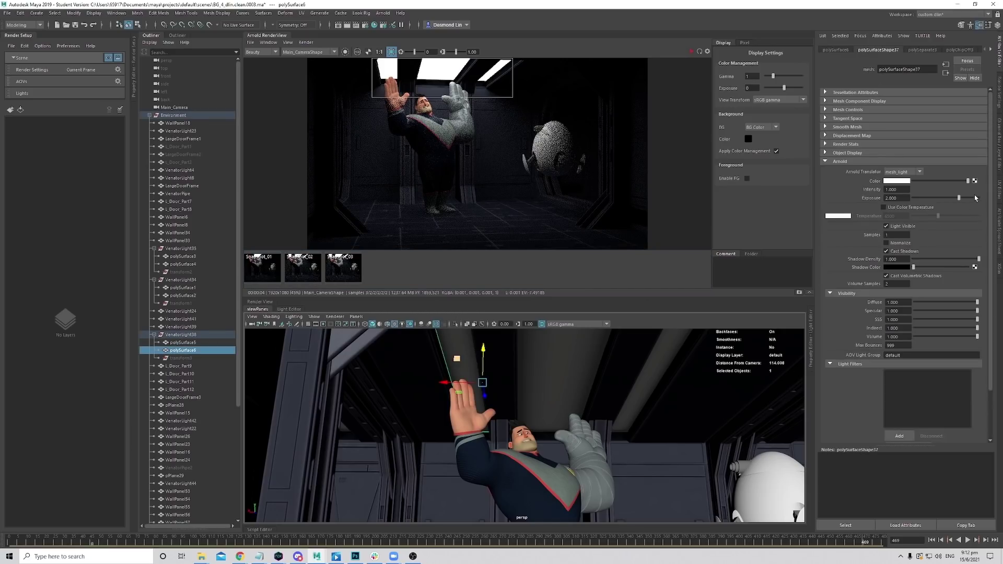
pyautogui.click(974, 181)
pyautogui.click(427, 263)
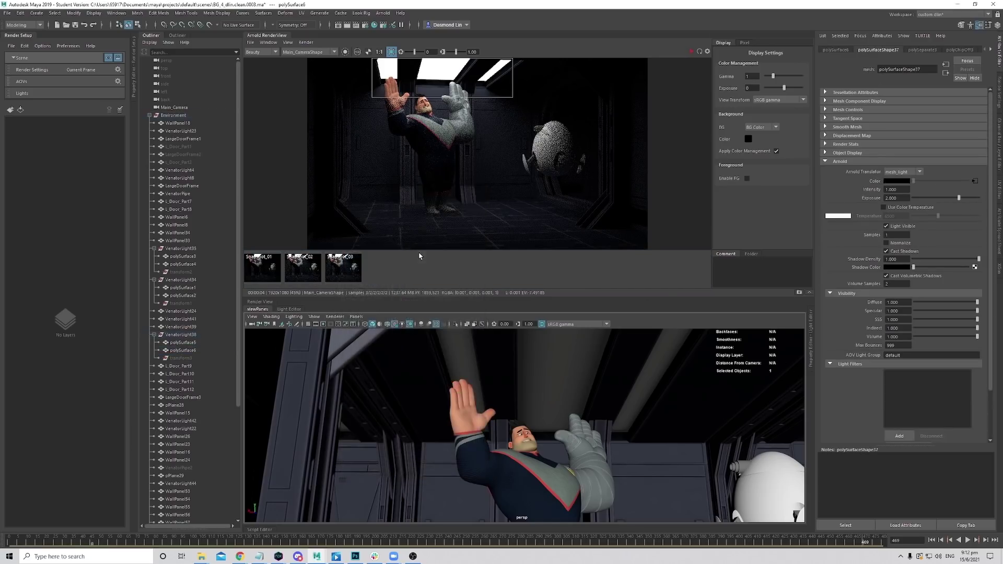
pyautogui.click(945, 156)
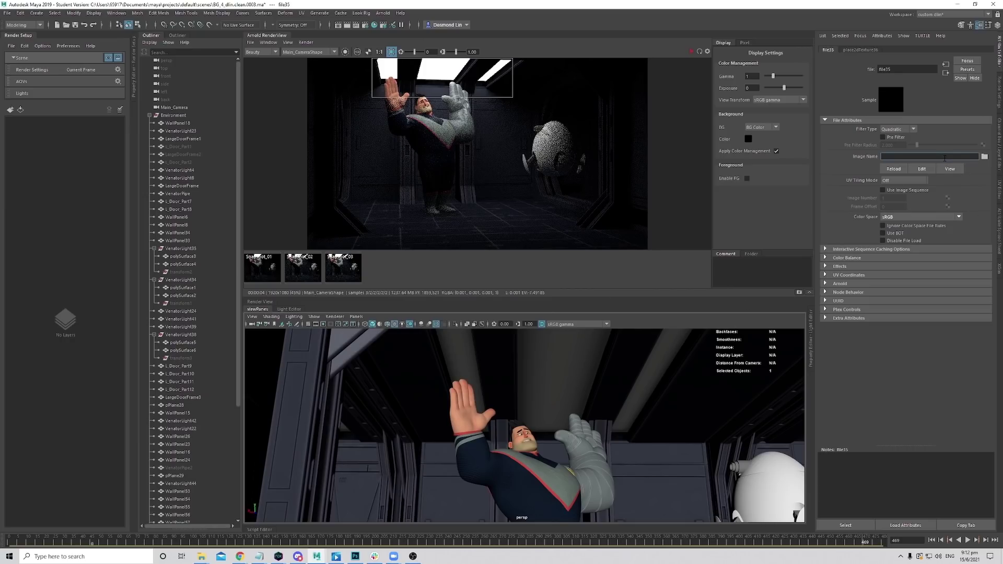
pyautogui.hotkey('ctrl', 'v')
pyautogui.press('Return')
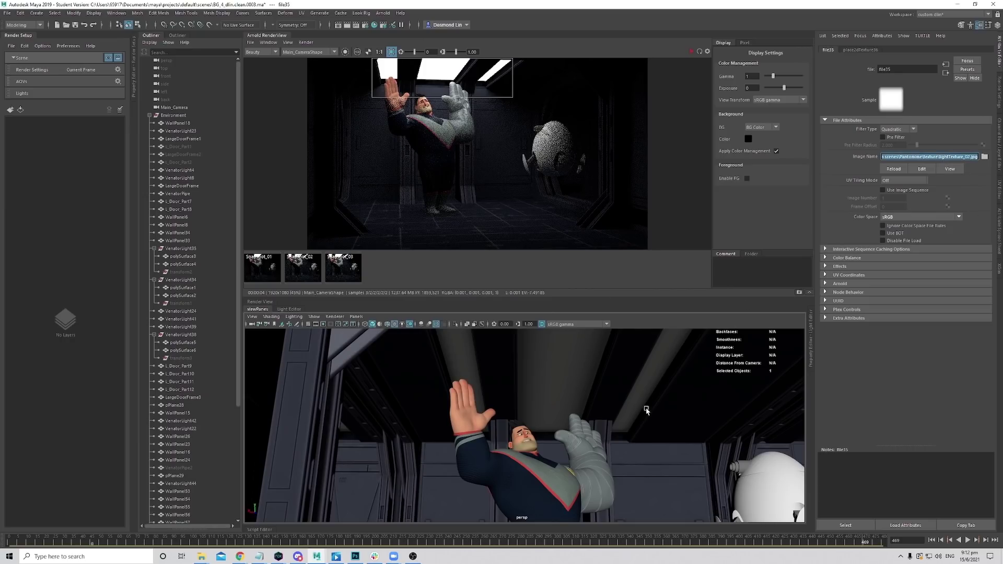
# Map a new File texture with lightTexture_02.jpg to the right ceiling light's Arnold color.
pyautogui.click(648, 377)
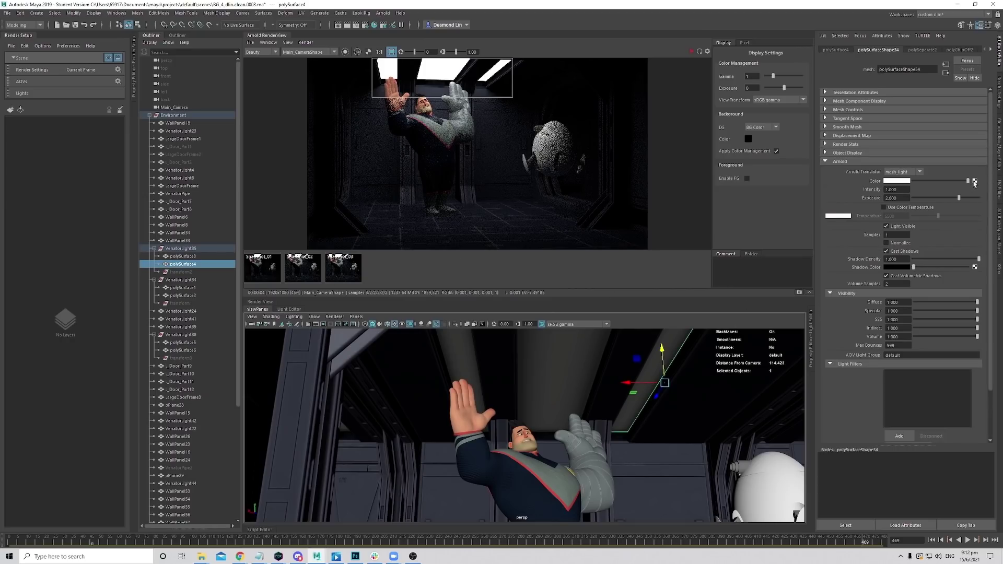
pyautogui.click(974, 182)
pyautogui.click(404, 252)
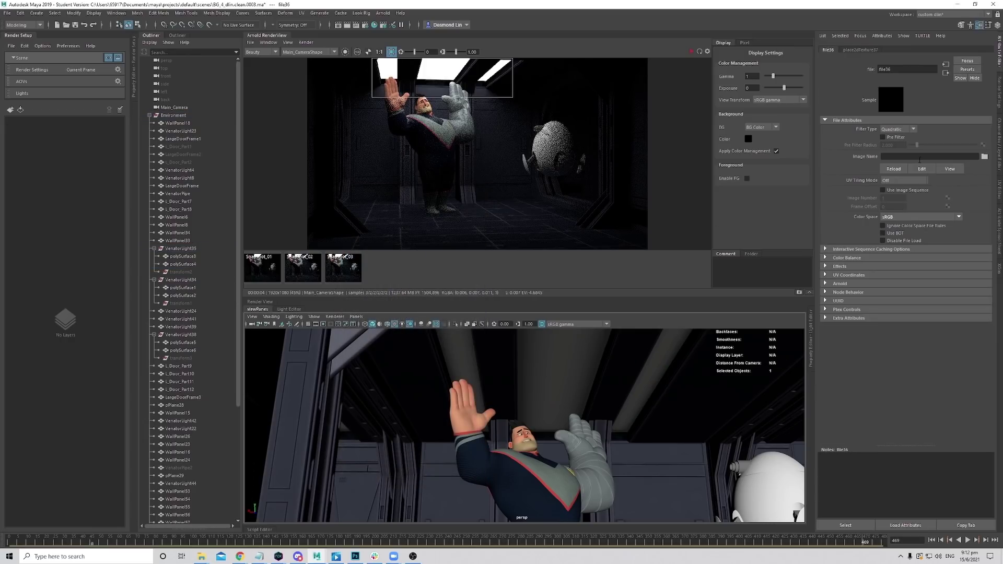
pyautogui.write('scenes\\Pantomine\\texture\\lightTexture_02.jpg')
pyautogui.press('Return')
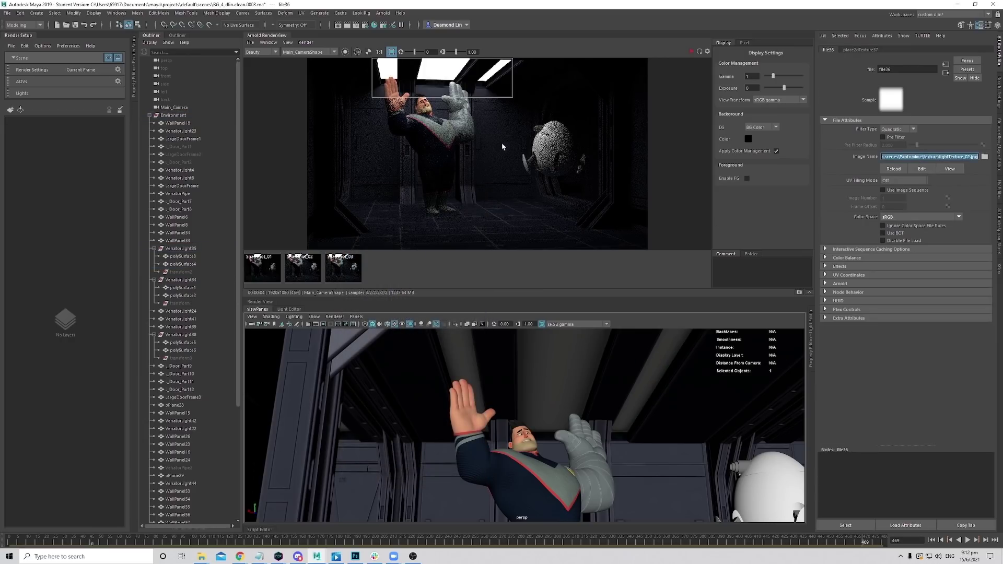
# Store a snapshot of the cropped ceiling-light render and rerender the region with all three lights textured.
pyautogui.moveTo(590, 170); pyautogui.dragTo(620, 246, button='middle')
pyautogui.scroll(2, 619, 246)
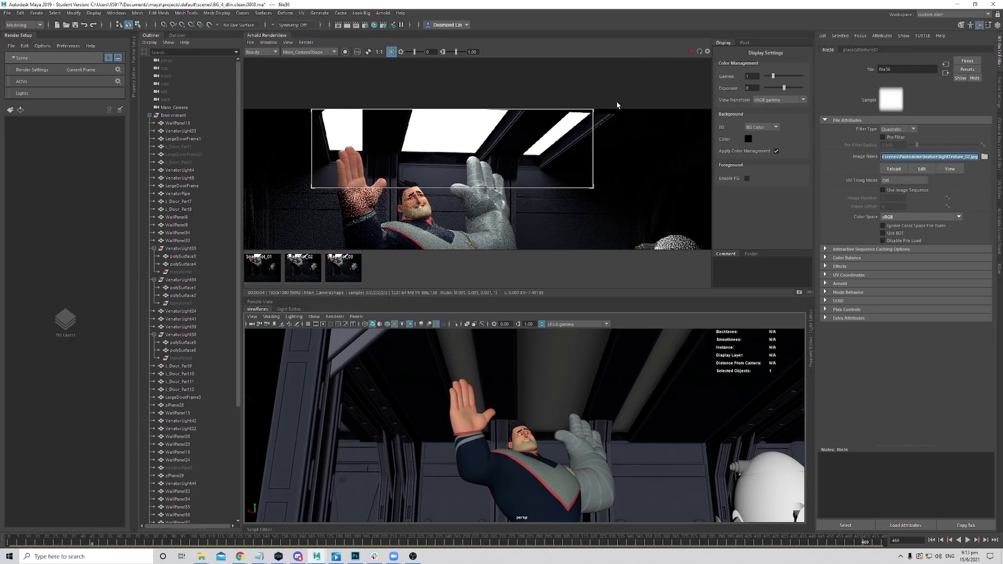
pyautogui.click(798, 292)
pyautogui.click(690, 54)
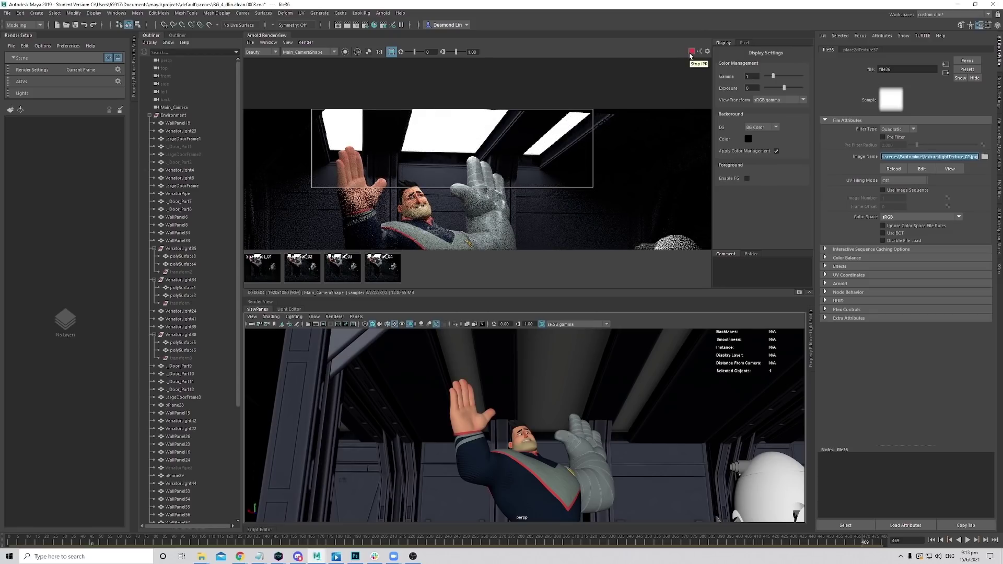
# Compare Snapshot_04 with the new render around the side ceiling lights, the character's raised hand and the wider frame.
pyautogui.scroll(3, 561, 113)
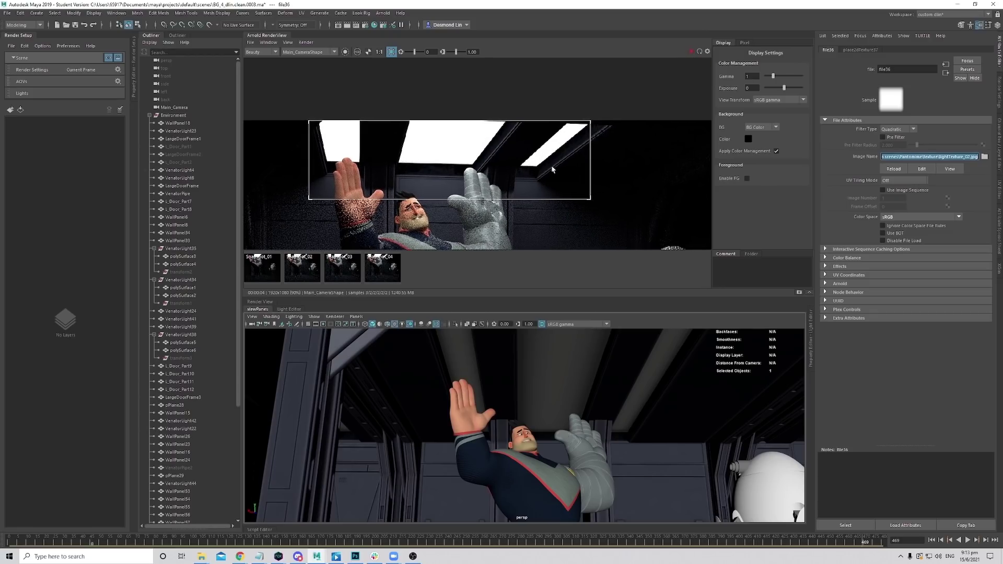
pyautogui.click(384, 270)
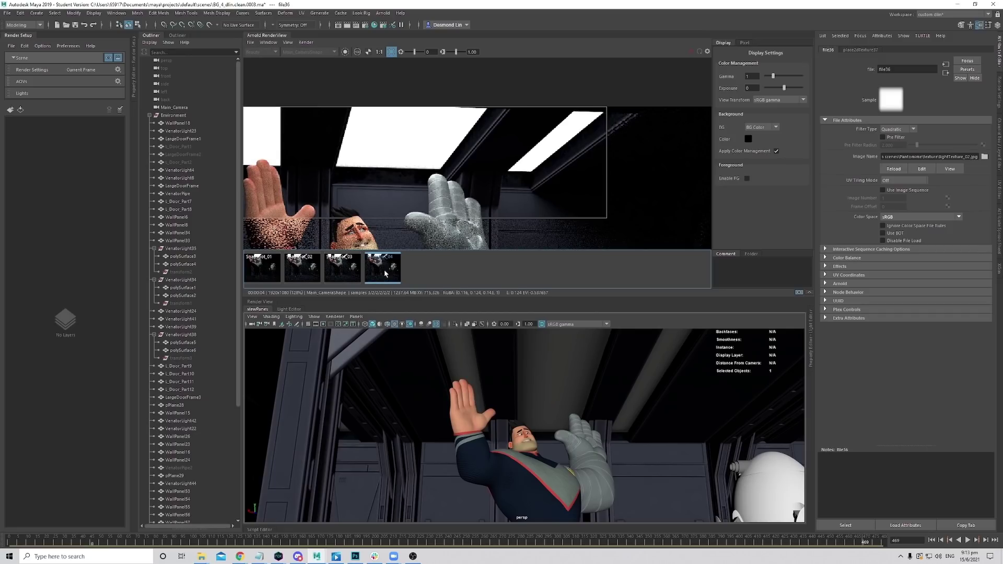
pyautogui.click(384, 270)
pyautogui.scroll(2, 552, 227)
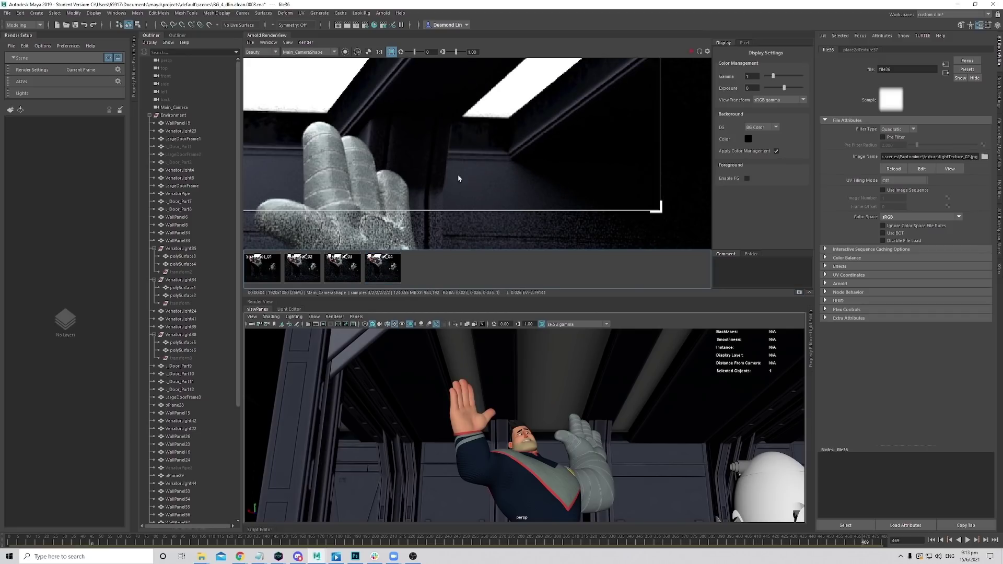
pyautogui.click(386, 274)
pyautogui.click(386, 274)
pyautogui.click(387, 274)
pyautogui.click(386, 275)
pyautogui.click(386, 275)
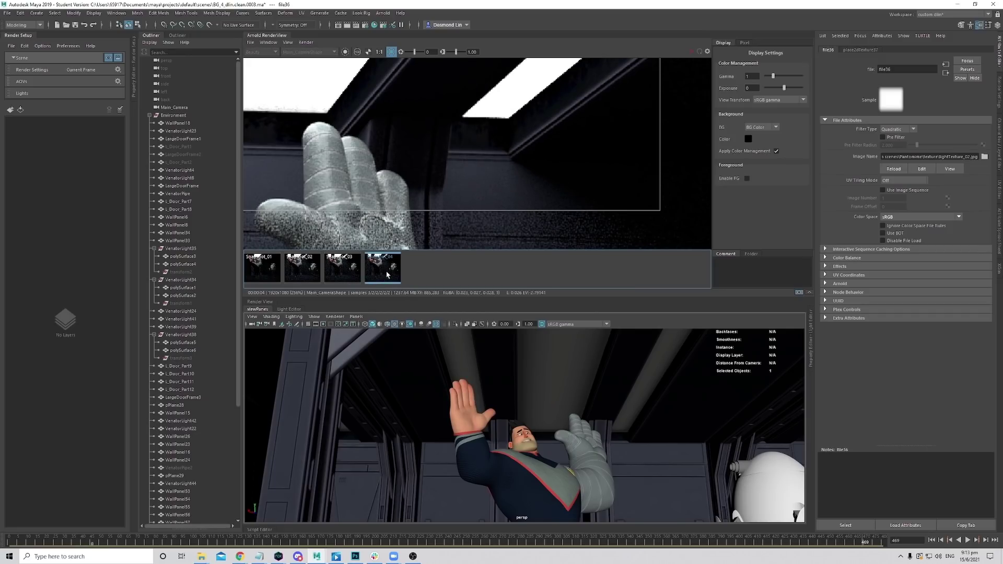
pyautogui.click(386, 274)
pyautogui.click(387, 274)
pyautogui.click(387, 275)
pyautogui.moveTo(491, 113); pyautogui.dragTo(505, 163, button='middle')
pyautogui.scroll(-4, 506, 194)
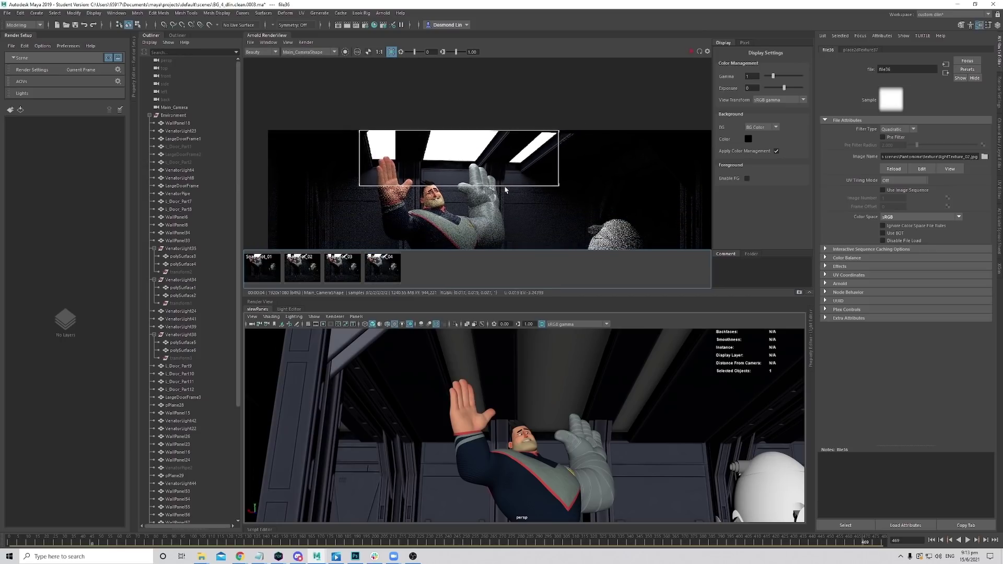
pyautogui.scroll(-2, 506, 163)
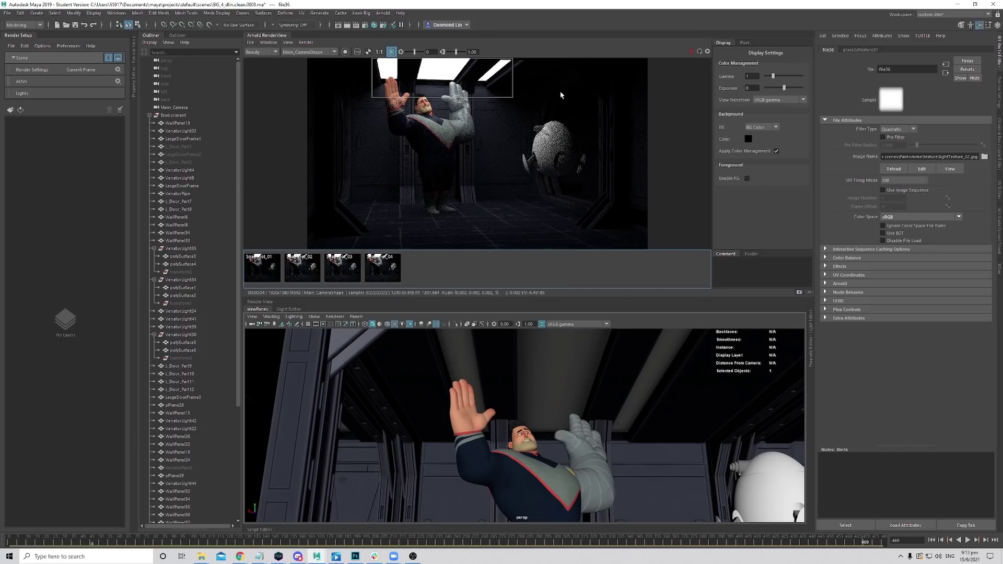
pyautogui.scroll(1, 470, 110)
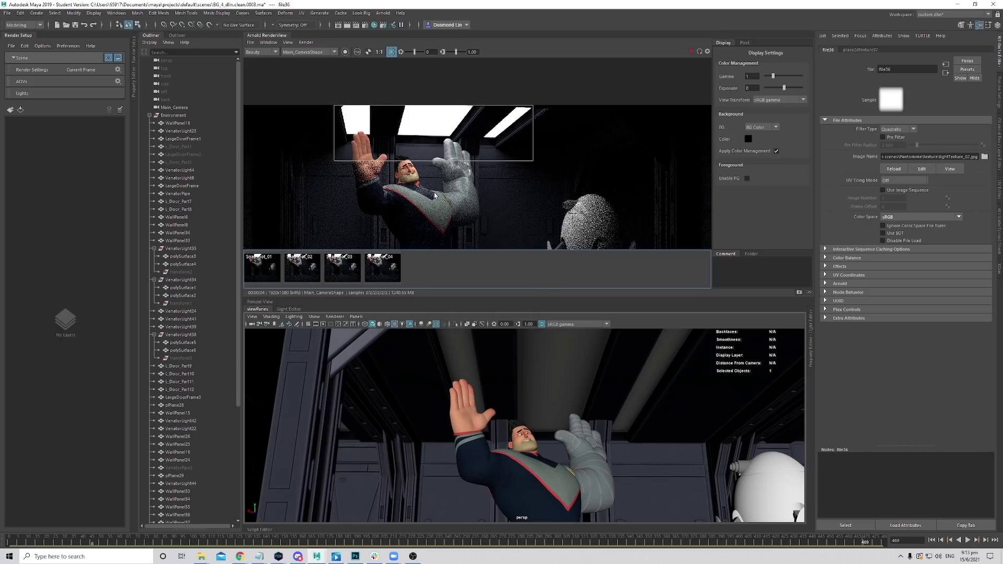
pyautogui.moveTo(435, 195); pyautogui.dragTo(455, 187, button='middle')
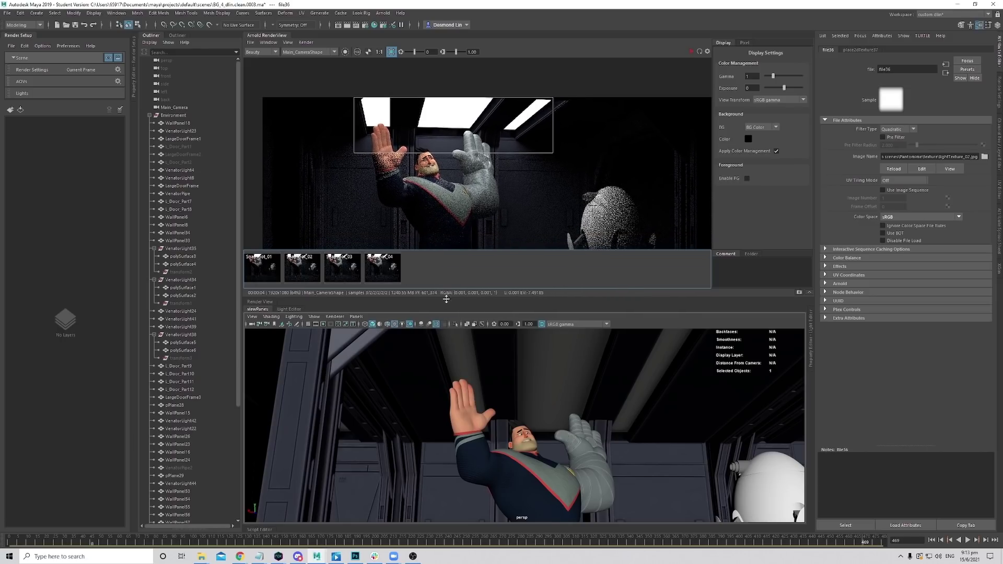
# Edit the left ceiling light's Arnold exposure and set the right ceiling light's exposure to 1.
pyautogui.click(501, 354)
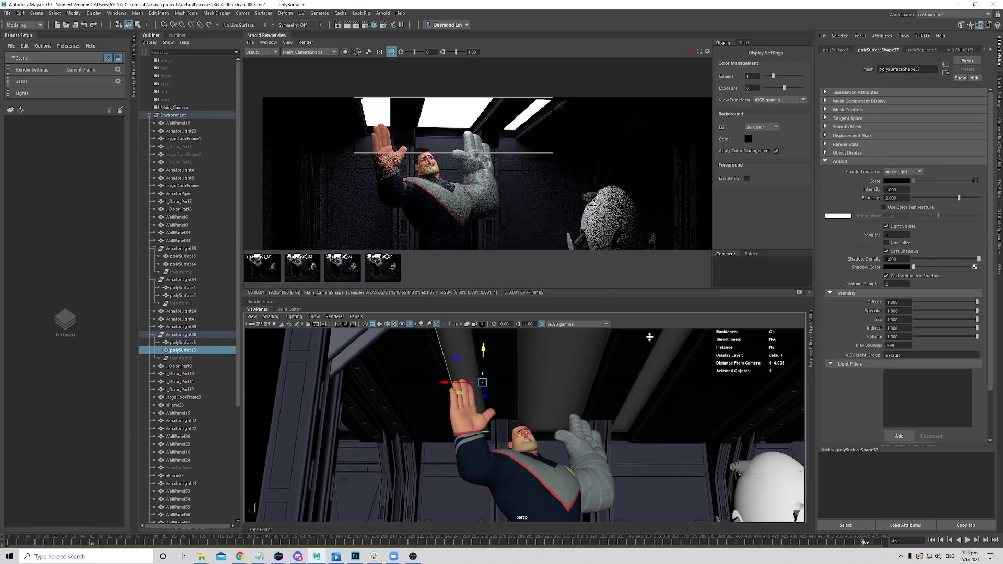
pyautogui.moveTo(903, 197); pyautogui.dragTo(840, 202)
pyautogui.click(648, 370)
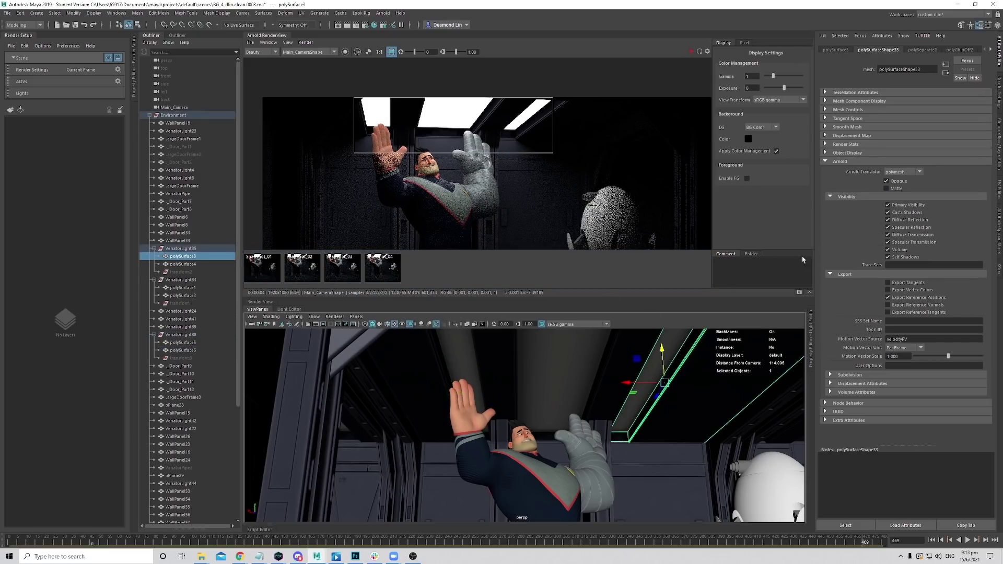
pyautogui.click(651, 344)
pyautogui.click(667, 344)
pyautogui.click(669, 342)
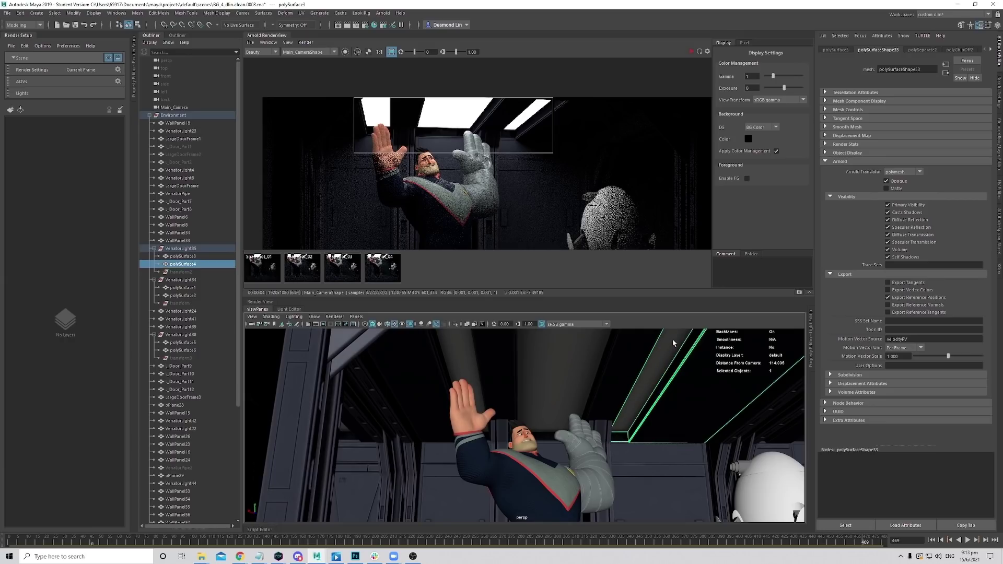
pyautogui.moveTo(909, 198); pyautogui.dragTo(743, 186)
pyautogui.write('1')
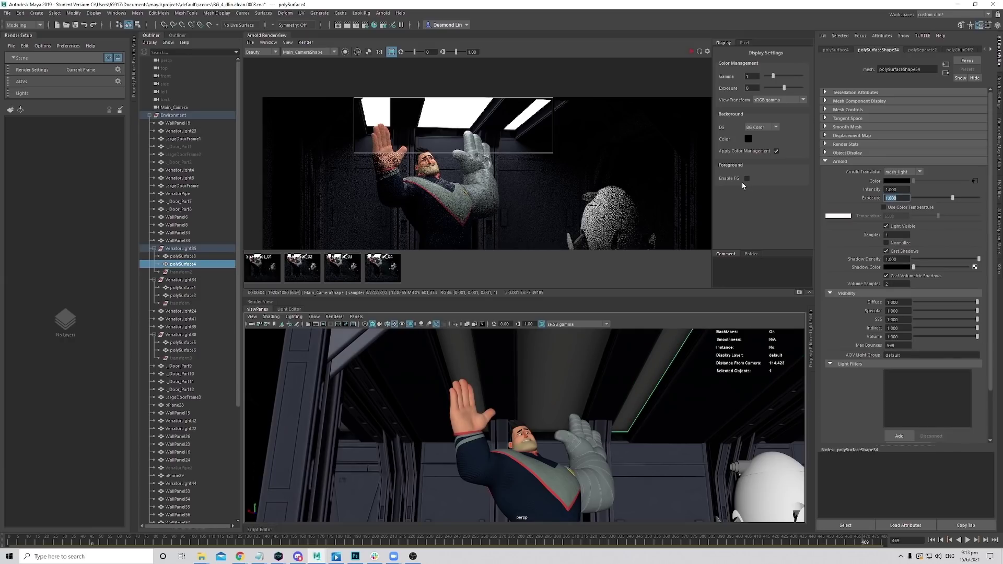
# Turn off the crop region, frame the whole image in the render view and restart the render.
pyautogui.click(391, 52)
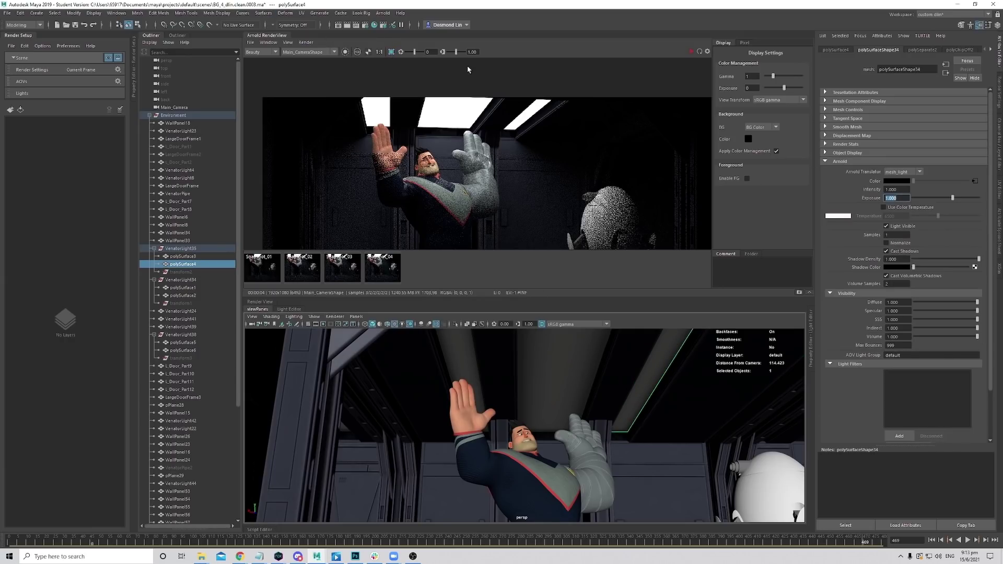
pyautogui.moveTo(597, 249); pyautogui.dragTo(602, 240, button='middle')
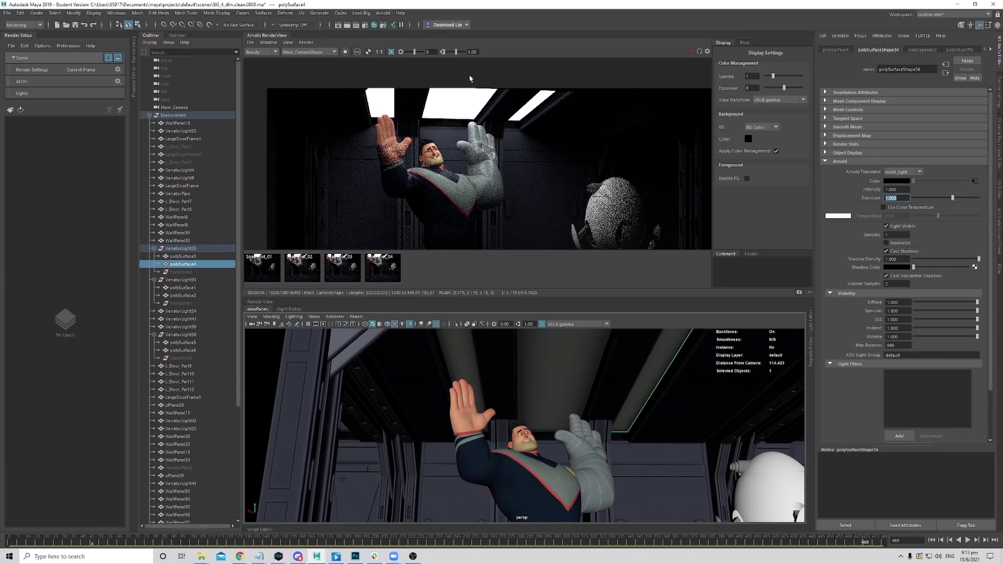
pyautogui.click(733, 212)
pyautogui.press('f')
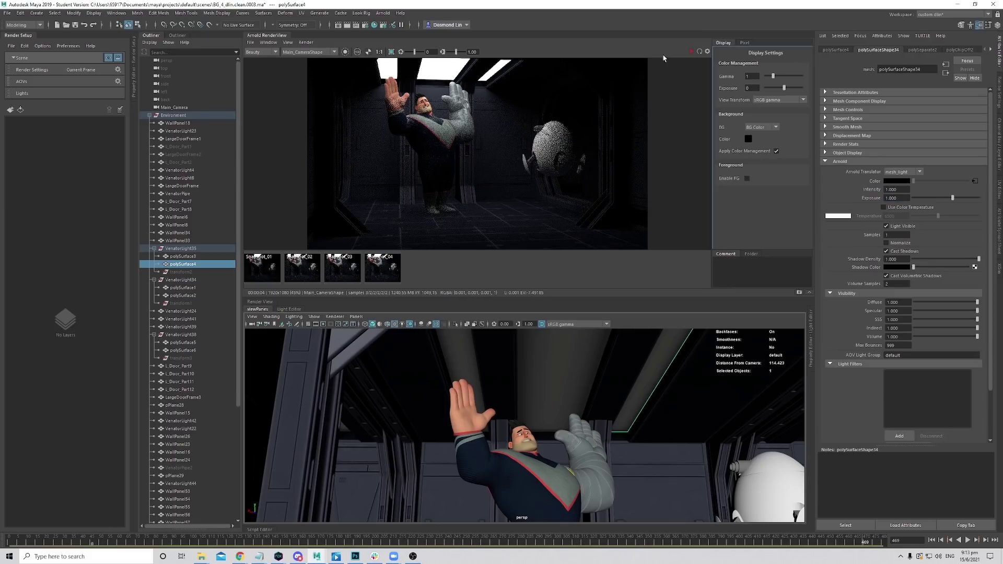
pyautogui.click(692, 51)
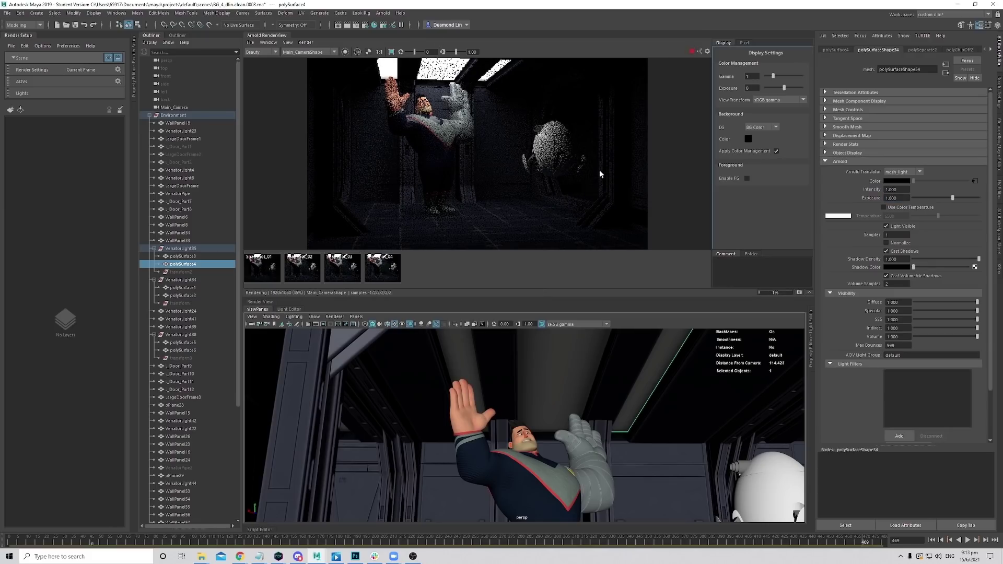
# Compare the new full-frame render with Snapshot_04 to judge the changed side-light exposure.
pyautogui.click(388, 277)
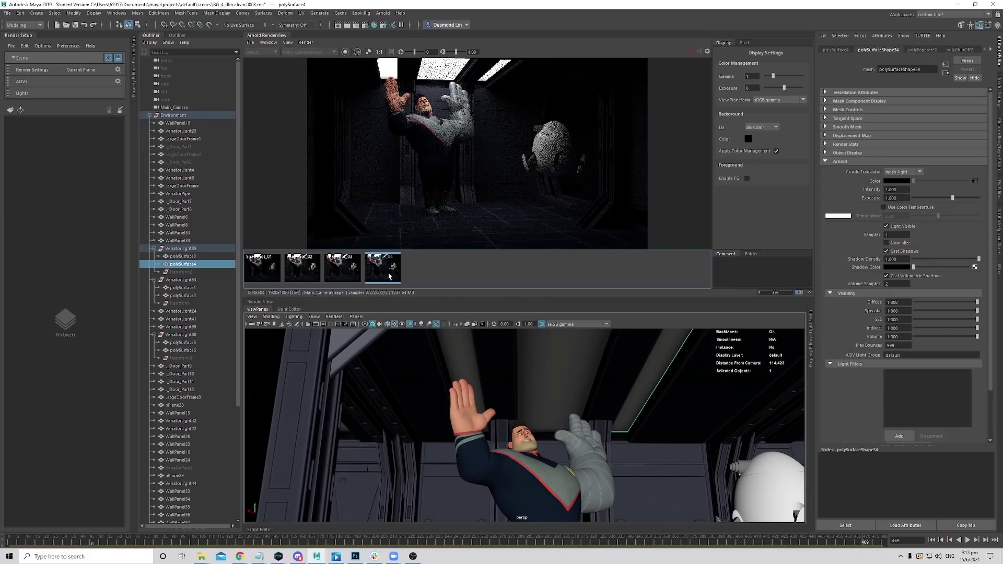
pyautogui.click(386, 277)
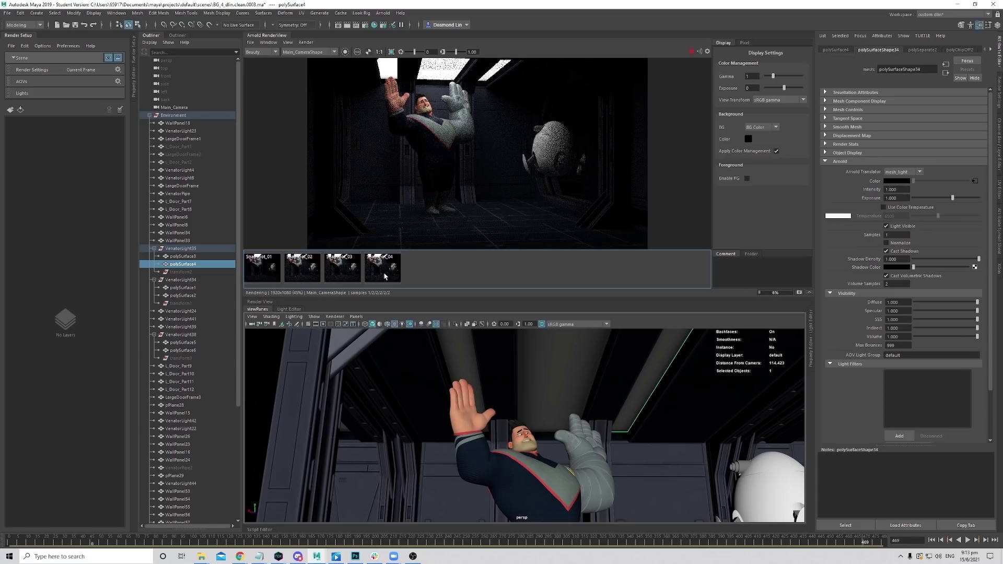
pyautogui.click(384, 276)
pyautogui.click(384, 276)
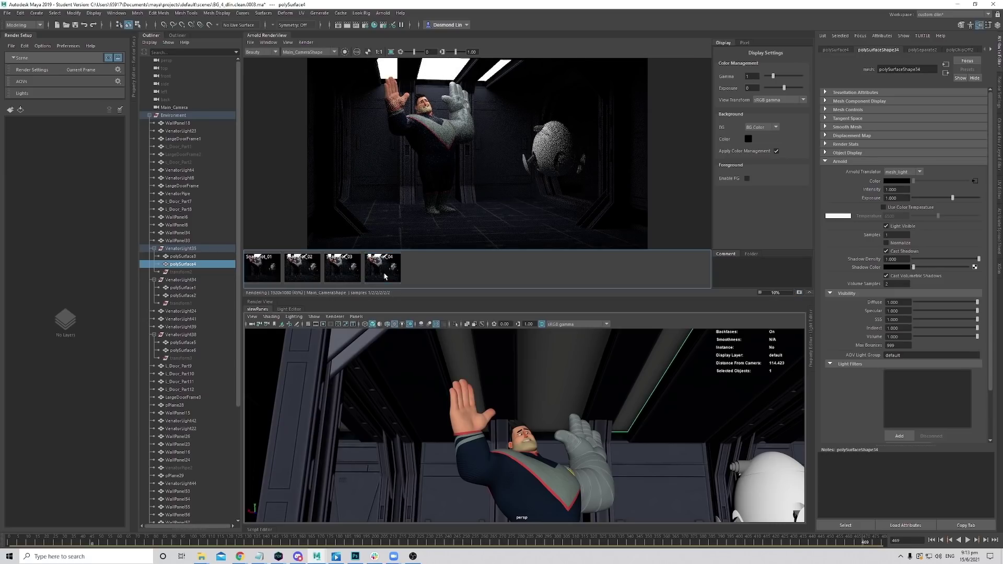
pyautogui.click(384, 276)
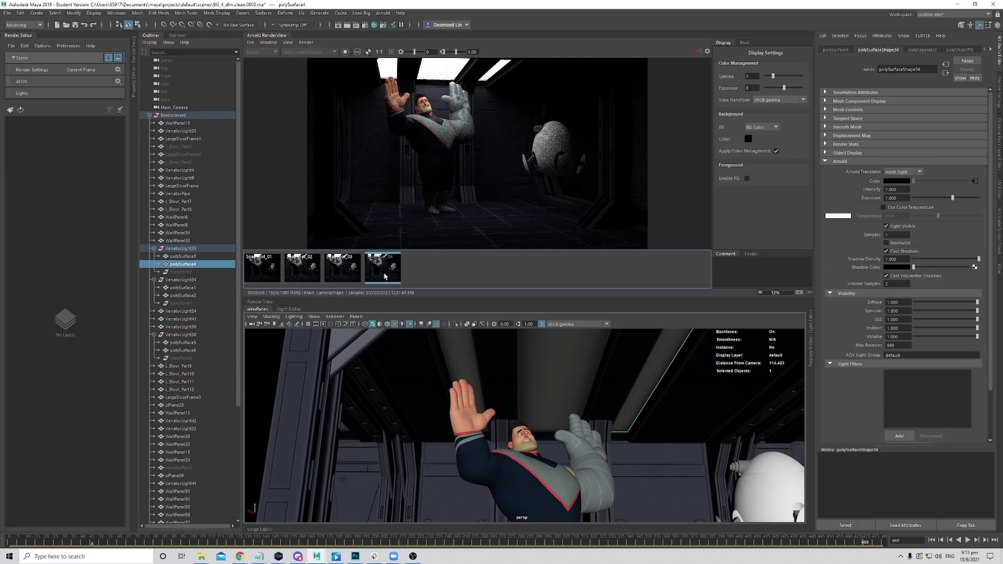
pyautogui.click(384, 276)
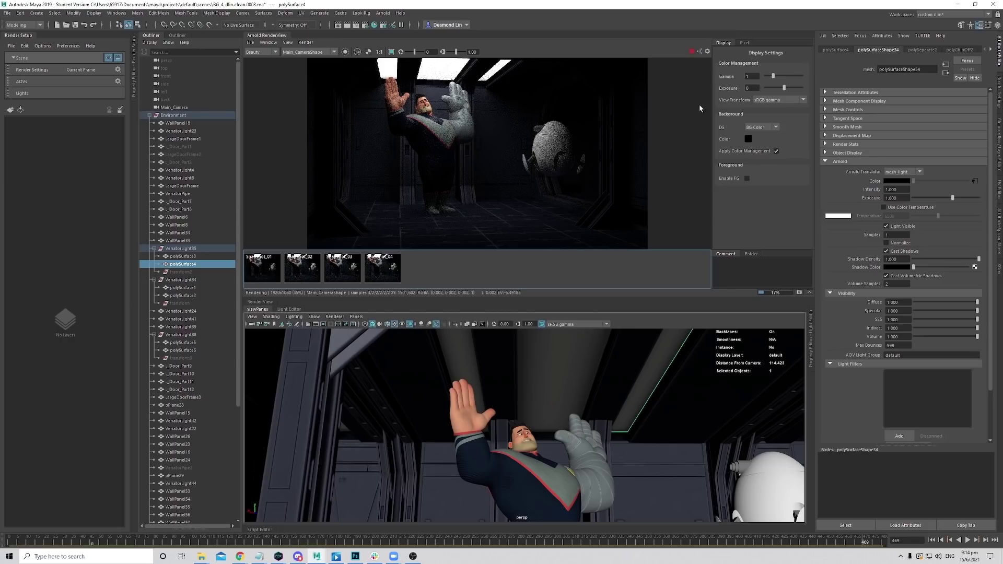
# Stop the render and set the middle ceiling light's AOV light group to ceiling_1.
pyautogui.click(691, 52)
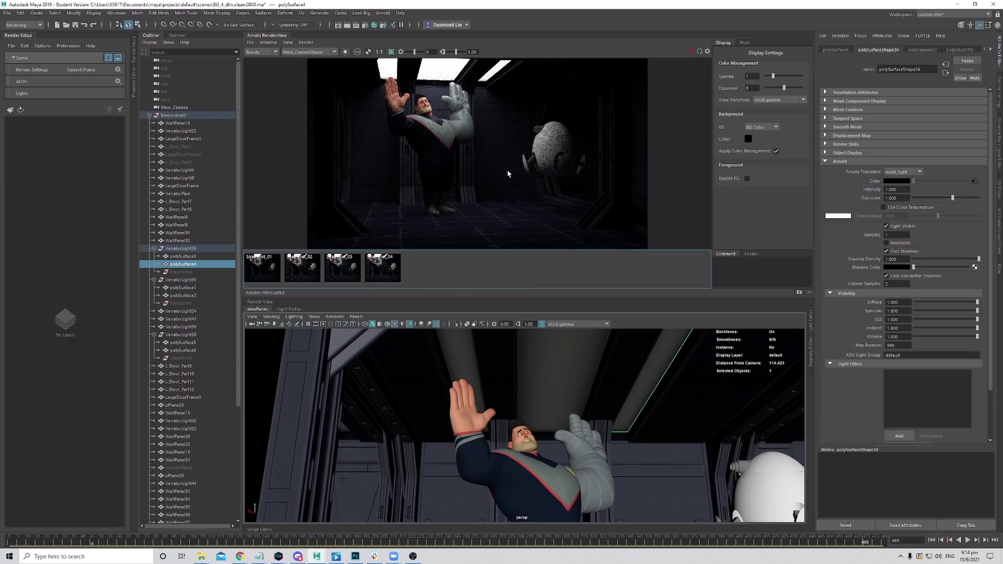
pyautogui.click(573, 385)
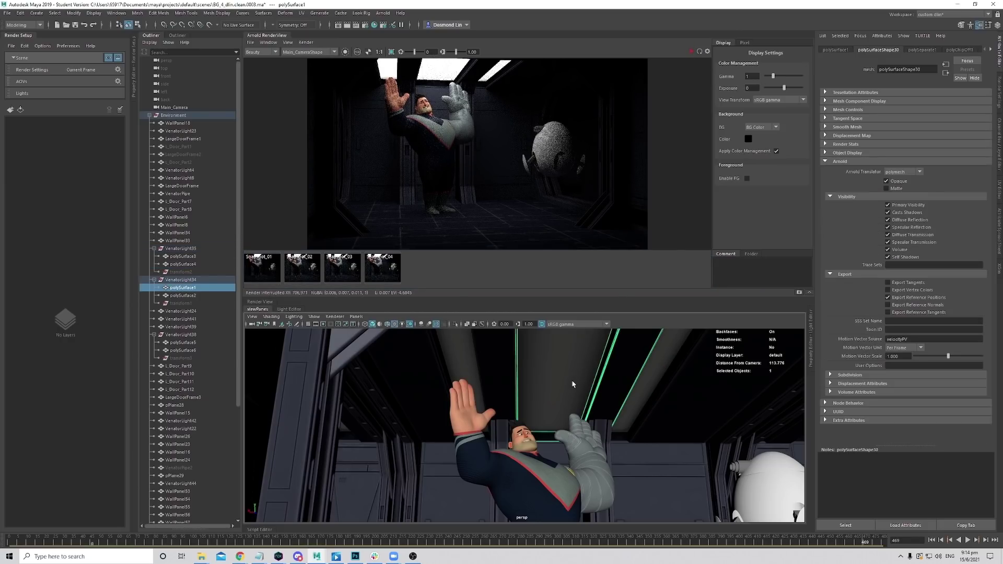
pyautogui.click(653, 345)
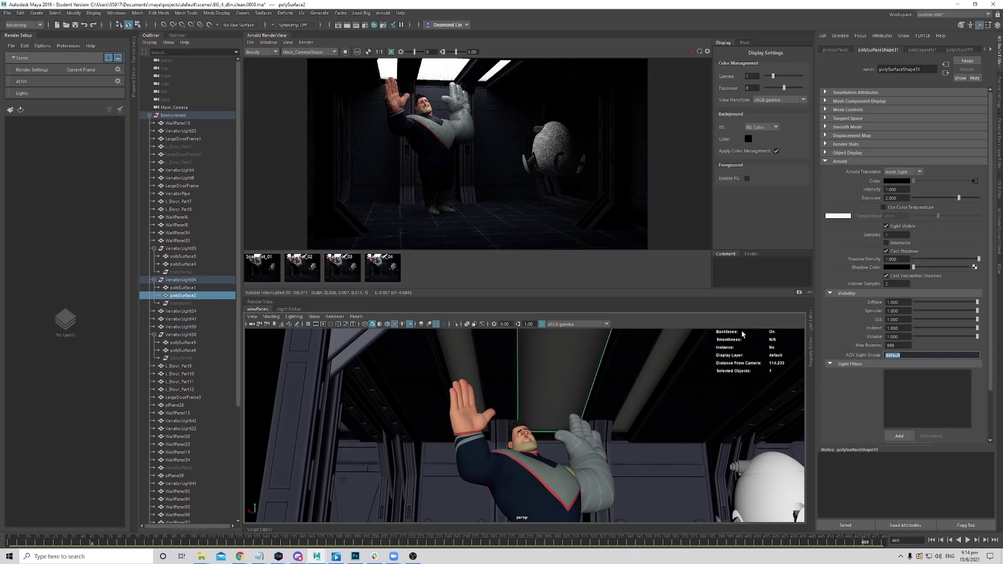
pyautogui.write('lg')
pyautogui.press('Return')
# Set the AOV light group of the left ceiling light to ceiling_2 and of the right ceiling light to ceiling3.
pyautogui.click(476, 358)
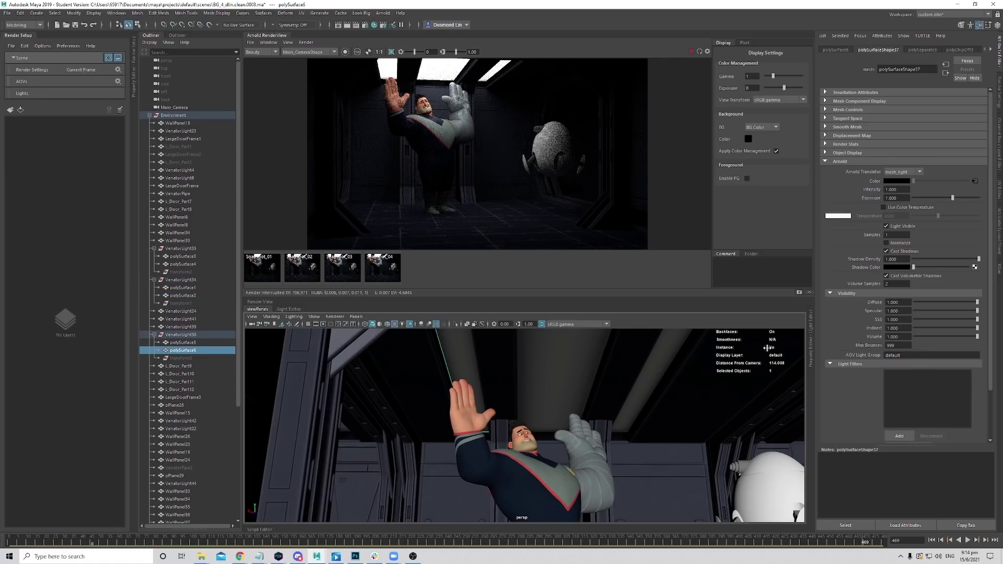
pyautogui.write('ceiling_')
pyautogui.press('Return')
pyautogui.click(671, 367)
pyautogui.doubleClick(886, 357)
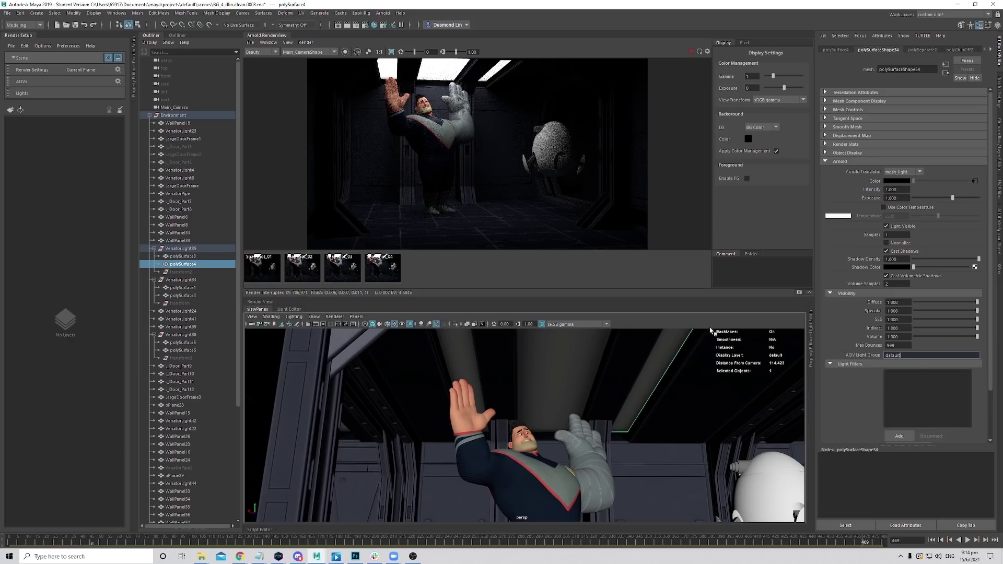
pyautogui.write('ceiling3')
pyautogui.press('Return')
# Check the ceiling lights' AOV light groups and correct the right light's group name to ceiling_3.
pyautogui.click(556, 360)
pyautogui.click(568, 365)
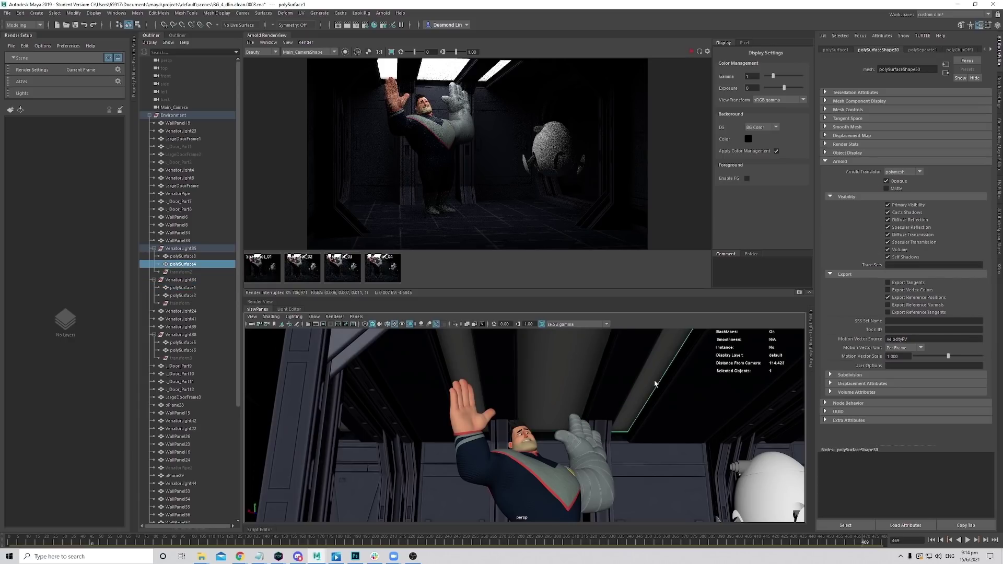
pyautogui.click(561, 377)
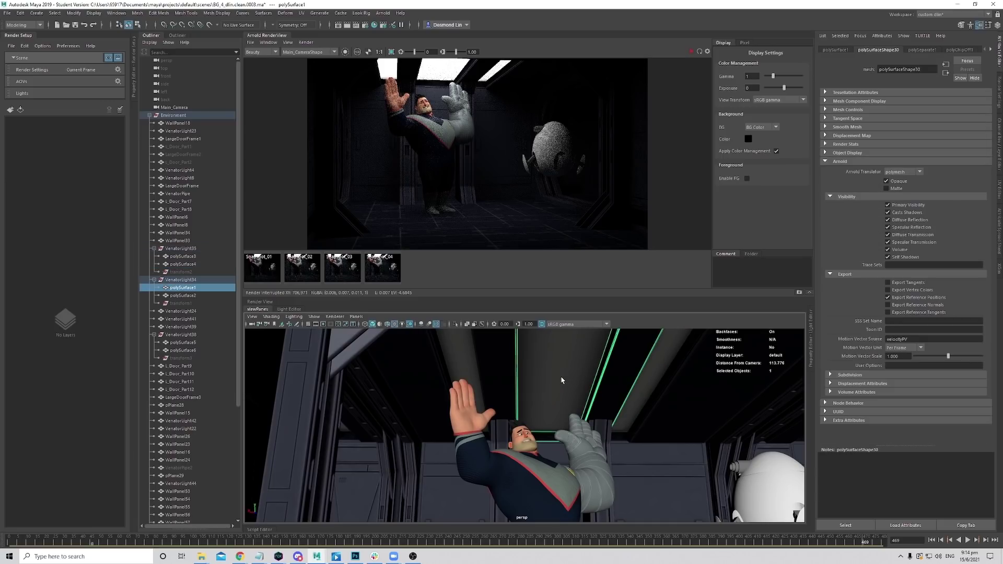
pyautogui.click(467, 375)
pyautogui.click(652, 385)
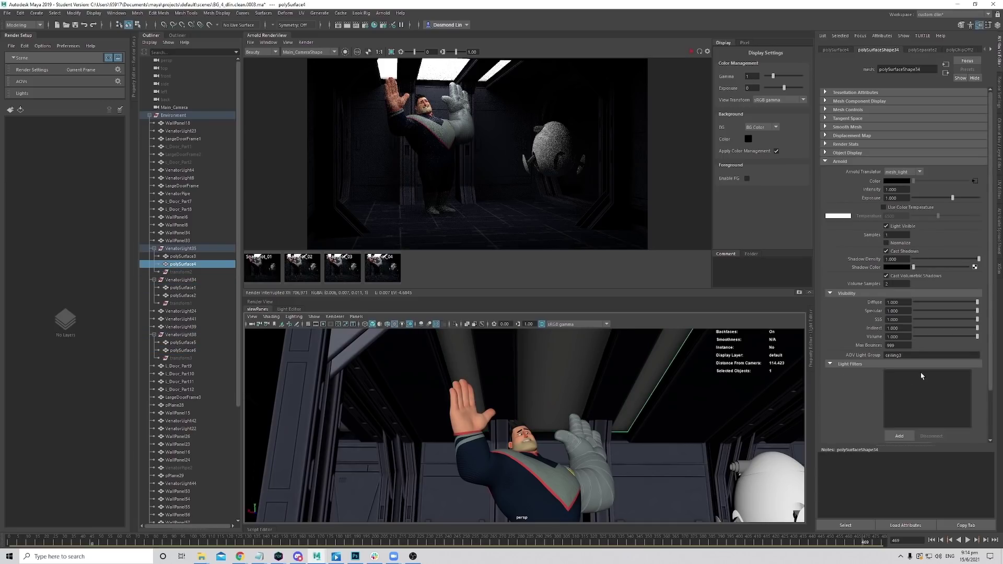
pyautogui.click(973, 355)
pyautogui.press('Return')
# Open the AOV list in the render settings and add a custom AOV named RGBA_ceiling_1.
pyautogui.click(1000, 99)
pyautogui.click(912, 66)
pyautogui.click(908, 168)
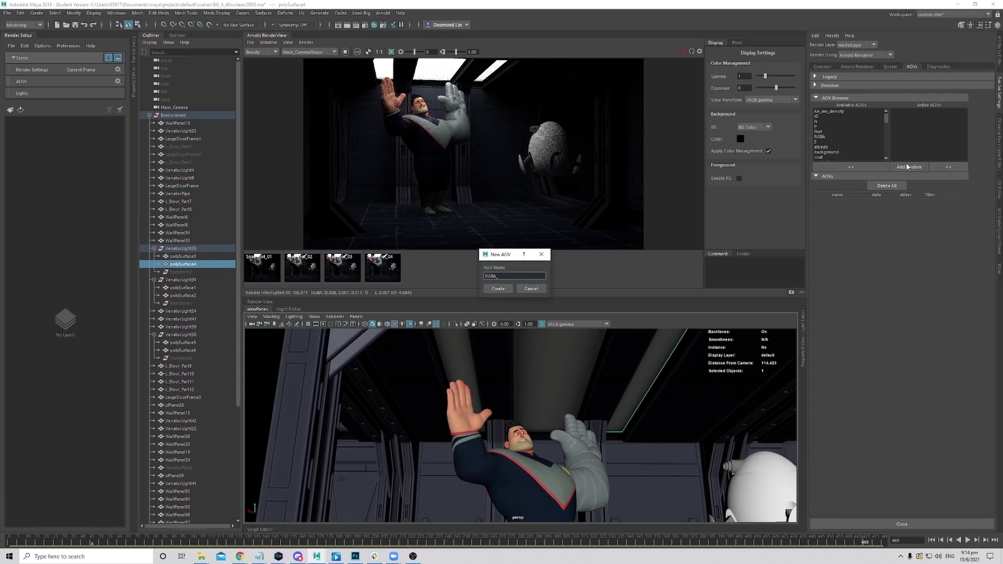
pyautogui.press('Return')
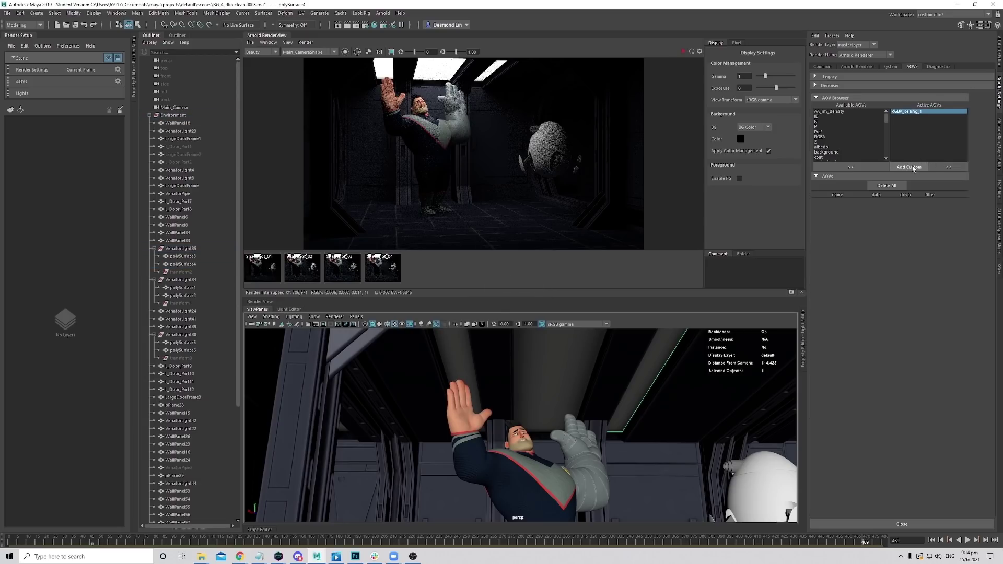
# Add two more custom AOVs named RGBA_ceiling_2 and RGBA_ceiling_3.
pyautogui.click(915, 167)
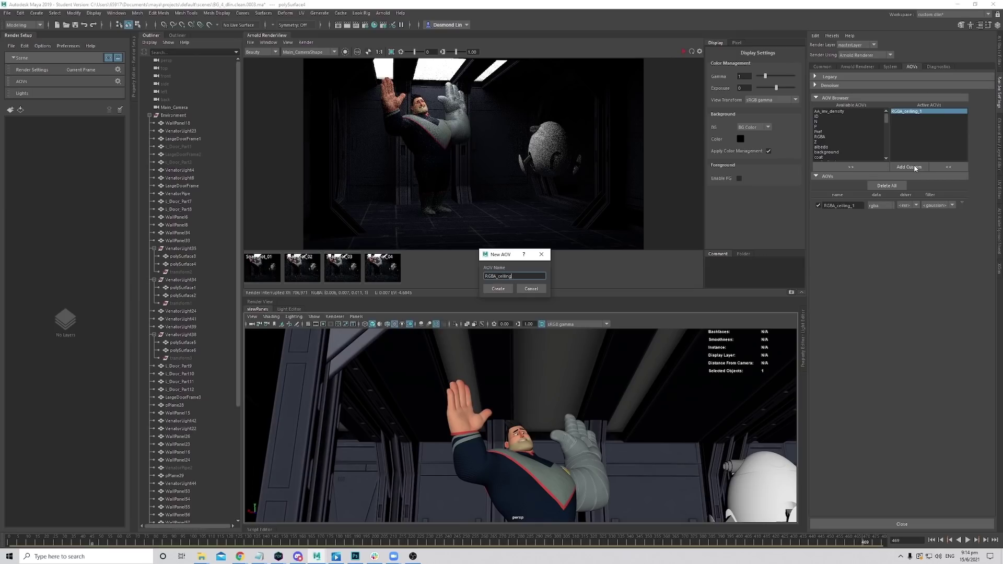
pyautogui.write('RGBA_ceiling_2')
pyautogui.press('Return')
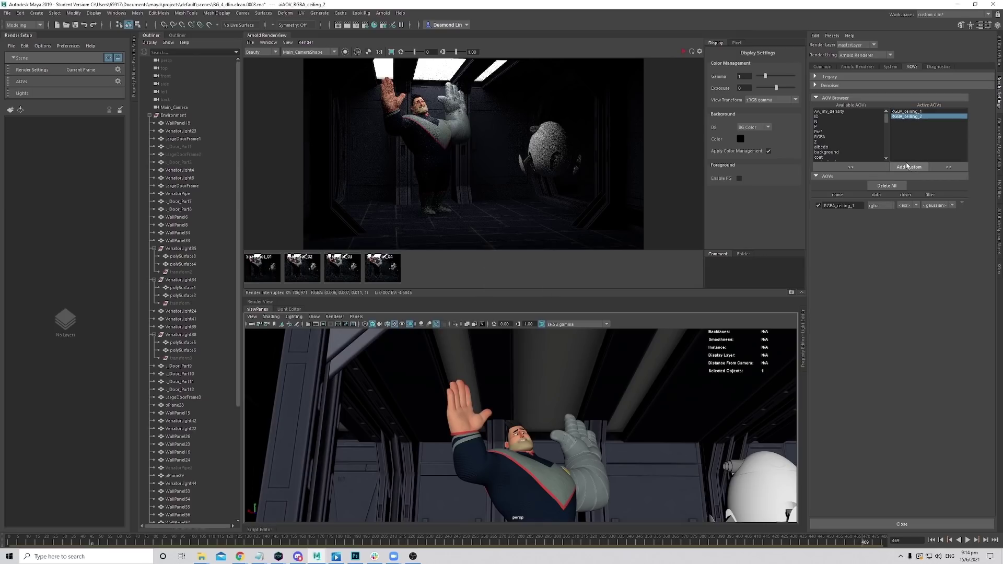
pyautogui.click(911, 168)
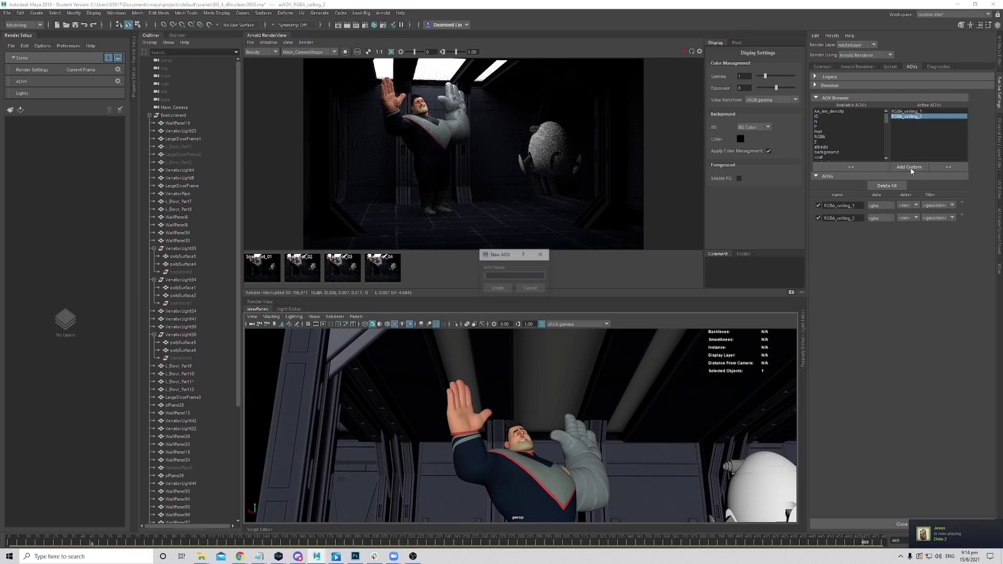
pyautogui.write('RGBA_ceiling_2')
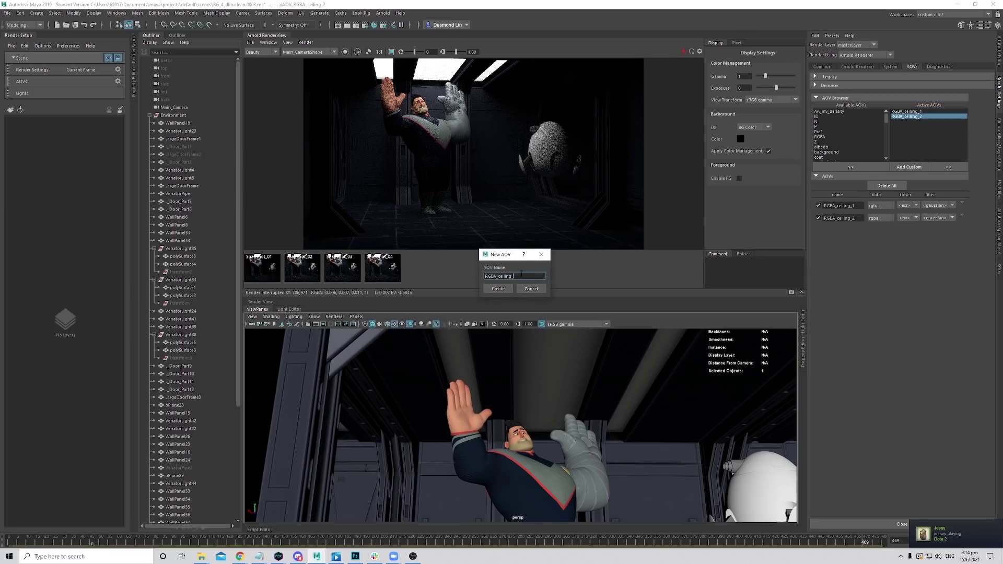
pyautogui.write('3')
pyautogui.press('Return')
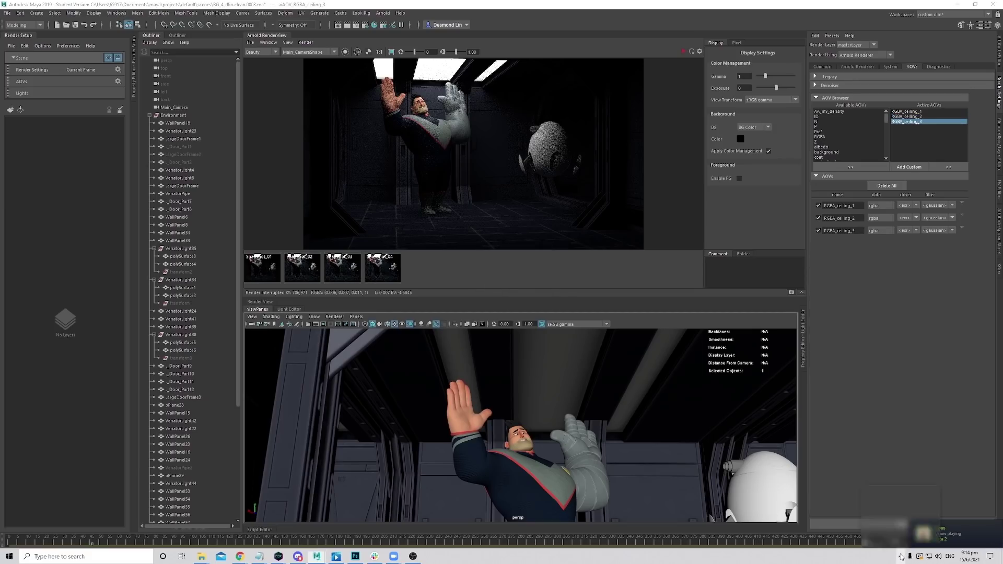
pyautogui.click(901, 556)
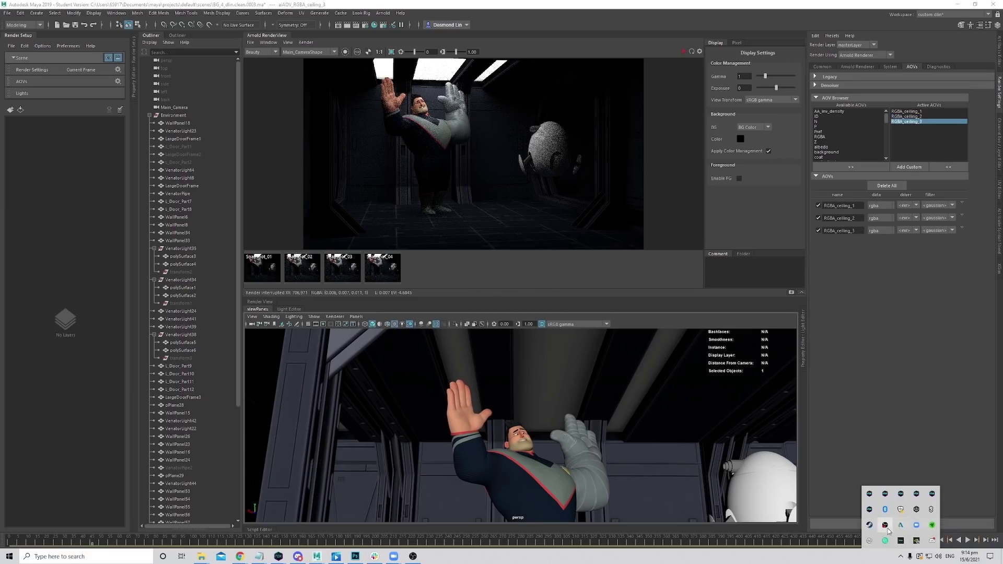
pyautogui.rightClick(869, 527)
pyautogui.click(871, 527)
pyautogui.click(882, 419)
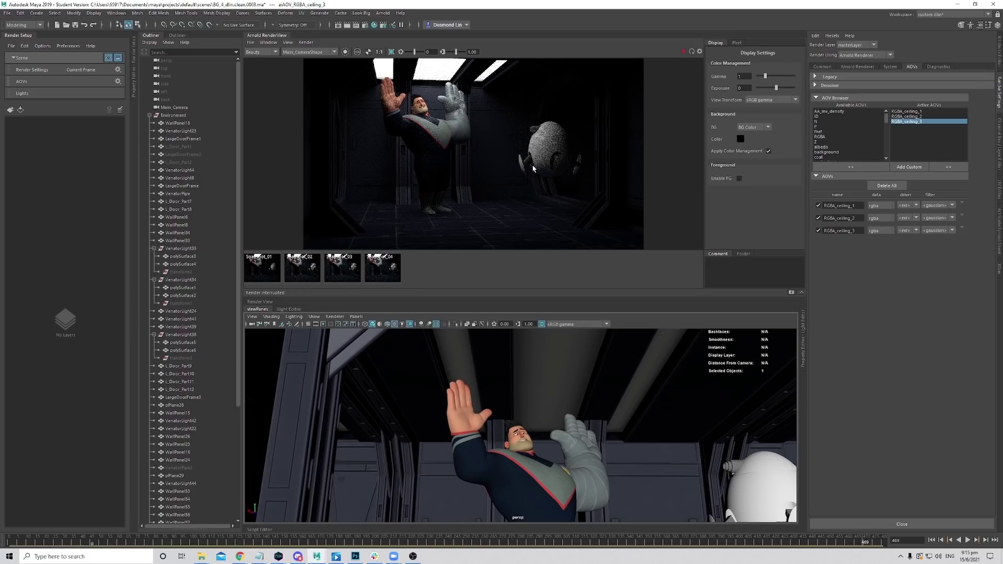
# Re-render the shot and inspect the RGBA_ceiling_1, RGBA_ceiling_2 and RGBA_ceiling_3 passes, ending back on the Beauty pass.
pyautogui.click(683, 52)
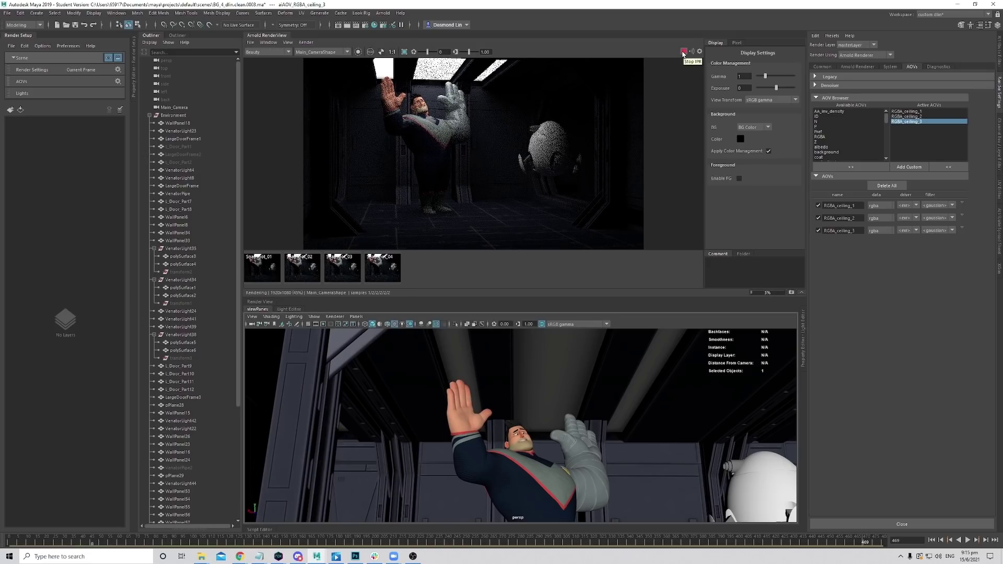
pyautogui.click(272, 53)
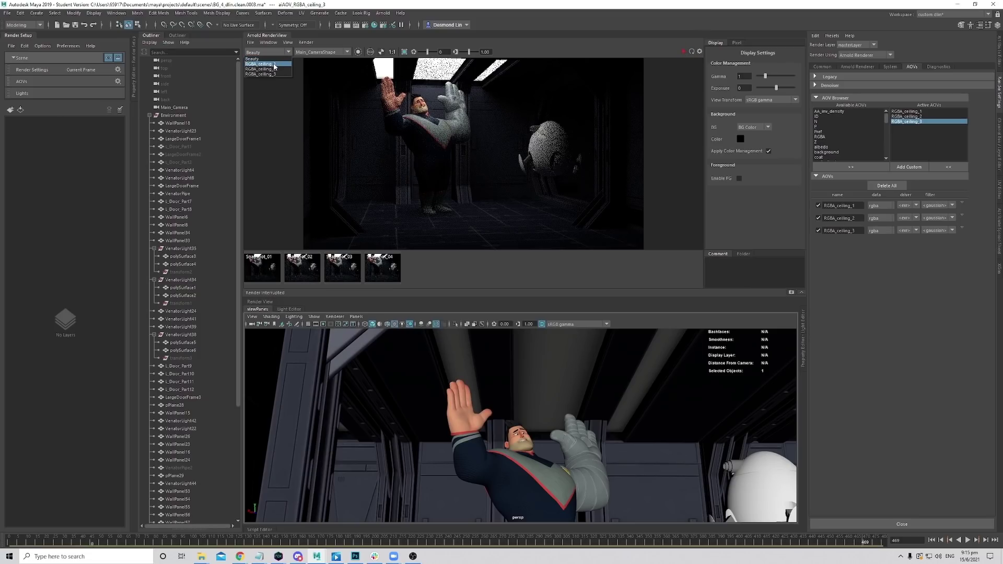
pyautogui.click(266, 61)
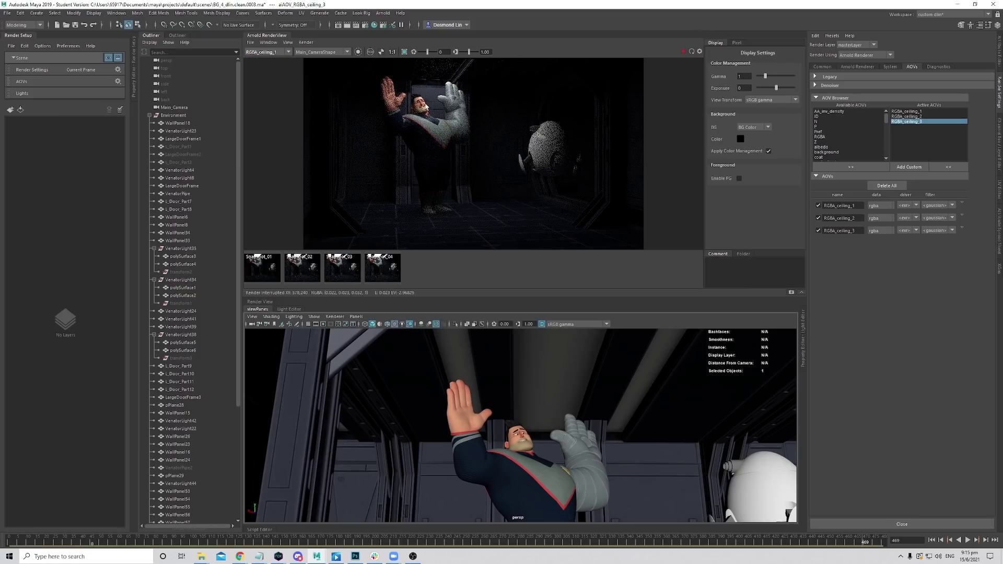
pyautogui.click(273, 52)
pyautogui.click(272, 68)
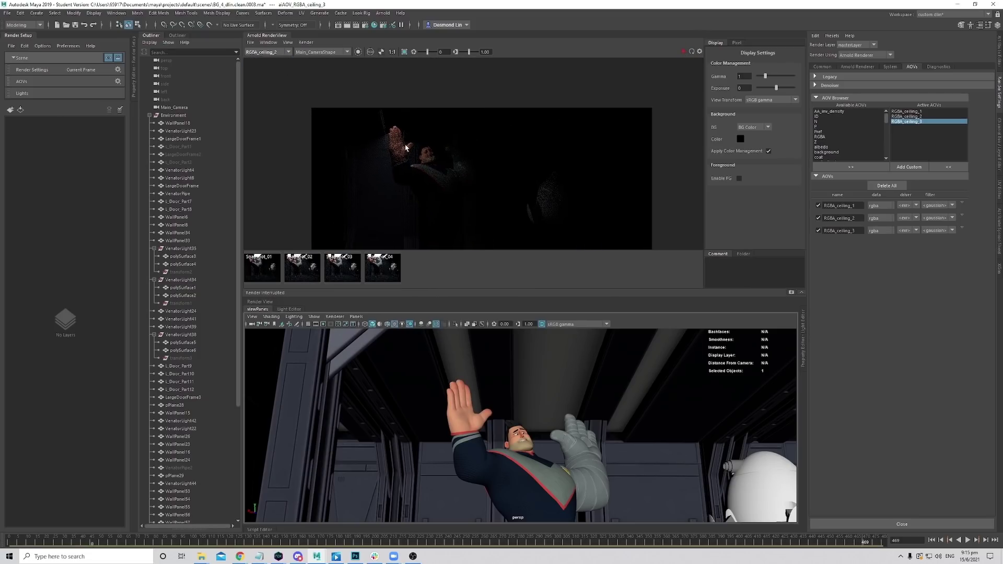
pyautogui.click(279, 53)
pyautogui.click(274, 74)
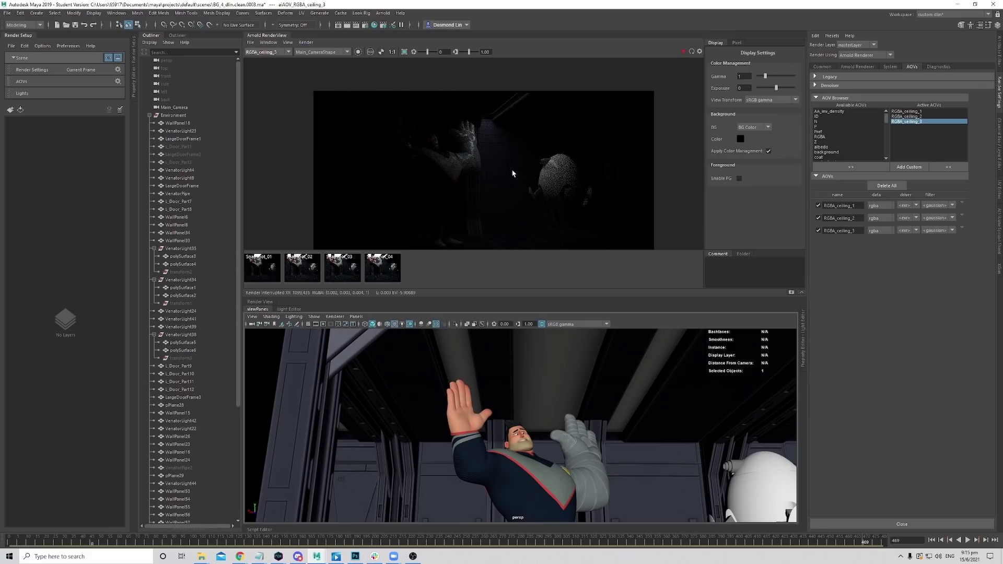
pyautogui.click(277, 52)
pyautogui.click(266, 58)
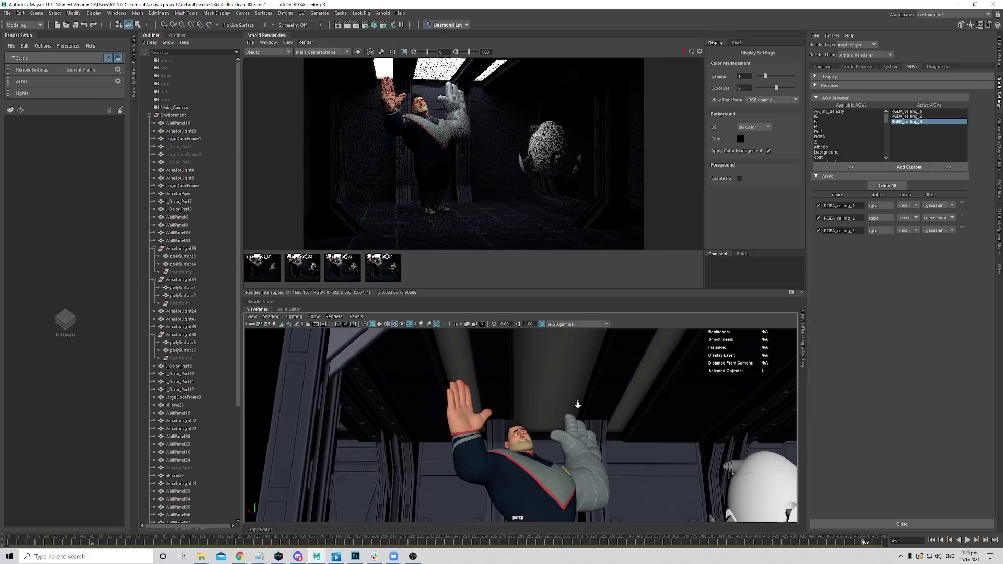
# Examine the corridor's other ceiling panels from below, selecting them in turn to check which meshes hold the light strips.
pyautogui.press('[')
pyautogui.scroll(-5, 580, 442)
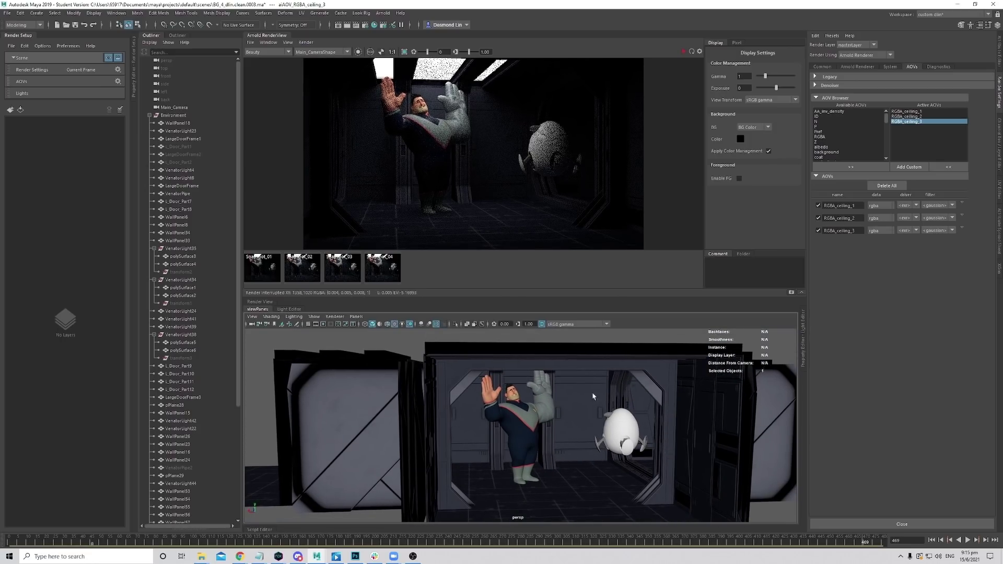
pyautogui.keyDown('alt'); pyautogui.moveTo(622, 420); pyautogui.dragTo(590, 421); pyautogui.keyUp('alt')
pyautogui.keyDown('alt'); pyautogui.moveTo(590, 420); pyautogui.dragTo(637, 418, button='middle'); pyautogui.keyUp('alt')
pyautogui.keyDown('alt'); pyautogui.moveTo(636, 418); pyautogui.dragTo(629, 356); pyautogui.keyUp('alt')
pyautogui.moveTo(640, 402)
pyautogui.keyDown('alt'); pyautogui.mouseDown()
pyautogui.moveTo(650, 418)
pyautogui.moveTo(650, 409)
pyautogui.mouseUp(); pyautogui.keyUp('alt')
pyautogui.keyDown('alt'); pyautogui.moveTo(649, 409); pyautogui.dragTo(549, 411, button='middle'); pyautogui.keyUp('alt')
pyautogui.keyDown('alt'); pyautogui.moveTo(549, 411); pyautogui.dragTo(630, 501); pyautogui.keyUp('alt')
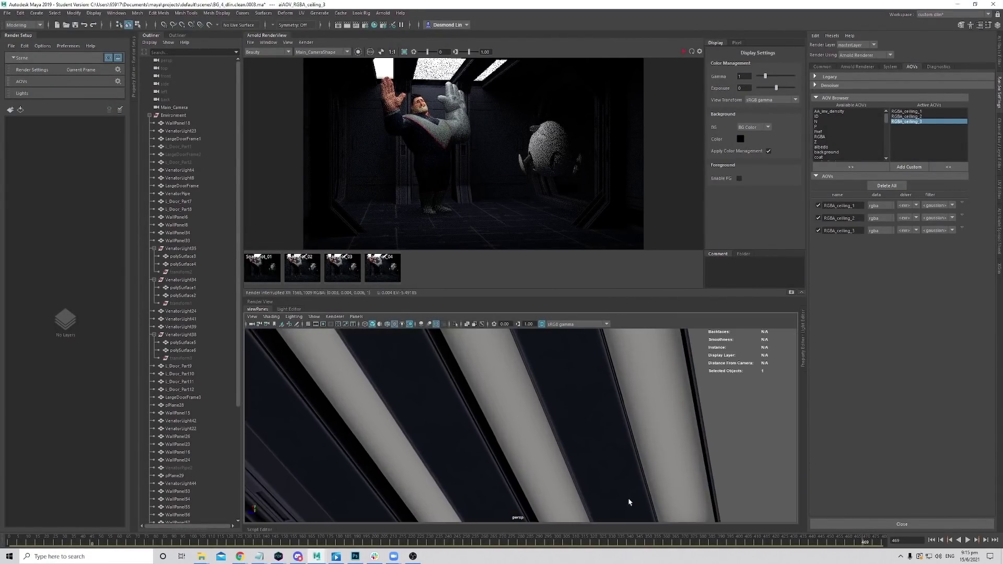
pyautogui.click(518, 427)
pyautogui.keyDown('alt'); pyautogui.moveTo(517, 427); pyautogui.dragTo(541, 424); pyautogui.keyUp('alt')
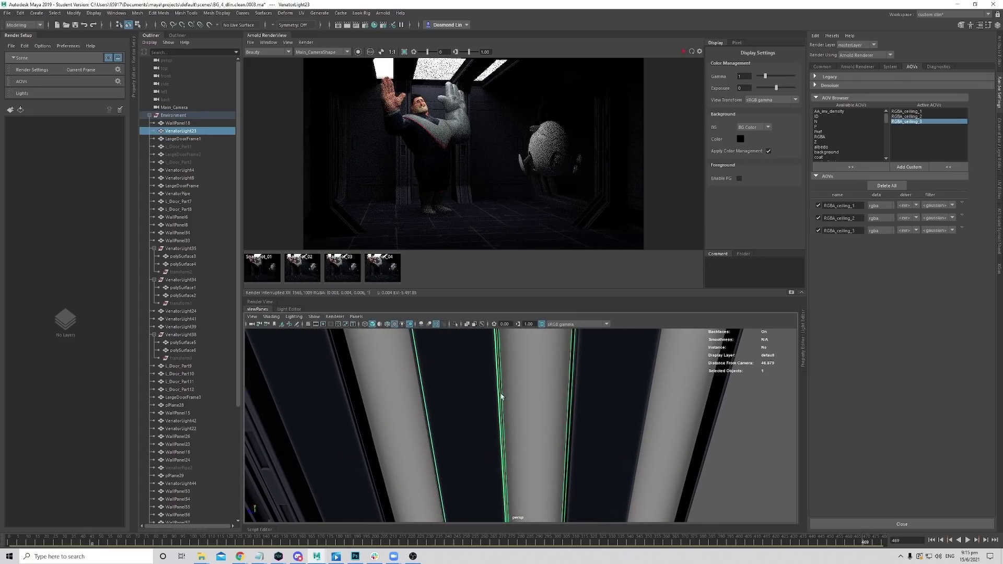
pyautogui.click(676, 432)
pyautogui.click(528, 406)
pyautogui.click(416, 403)
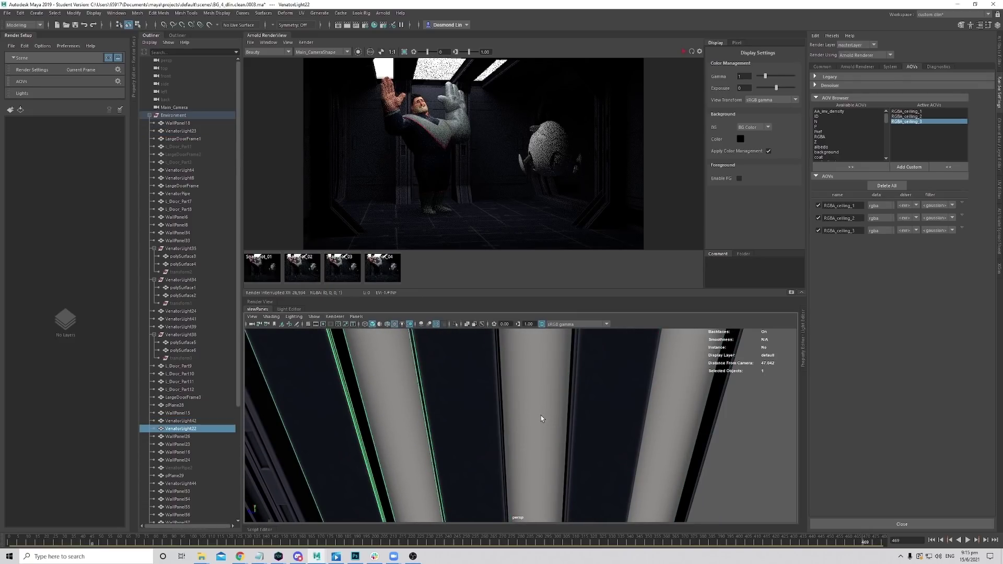
pyautogui.click(541, 418)
pyautogui.click(650, 436)
# Duplicate the light-strip face of ceiling panel VenatorLight22 as a separate mesh and return to object selection.
pyautogui.click(417, 419)
pyautogui.rightClick(379, 367)
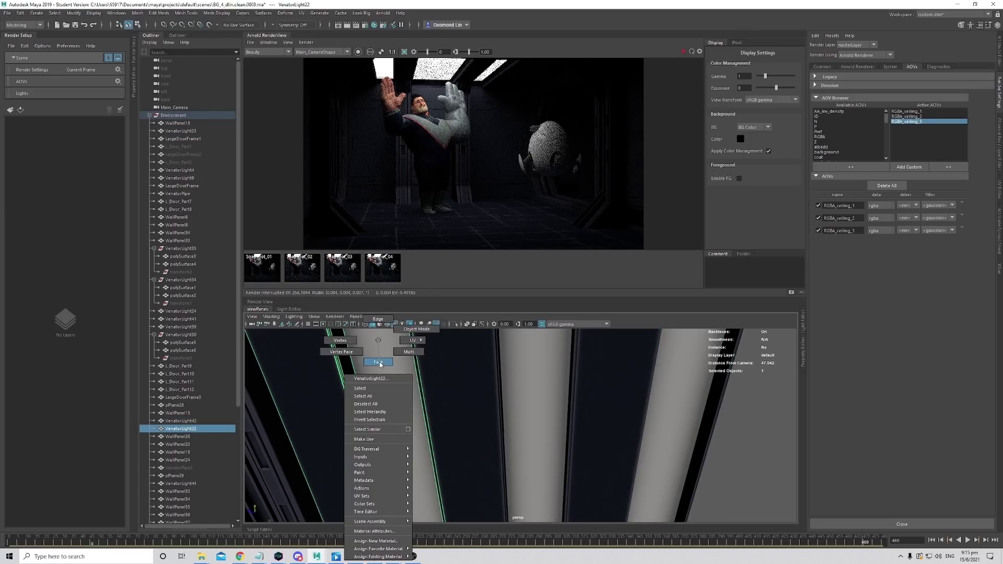
pyautogui.click(378, 362)
pyautogui.click(391, 384)
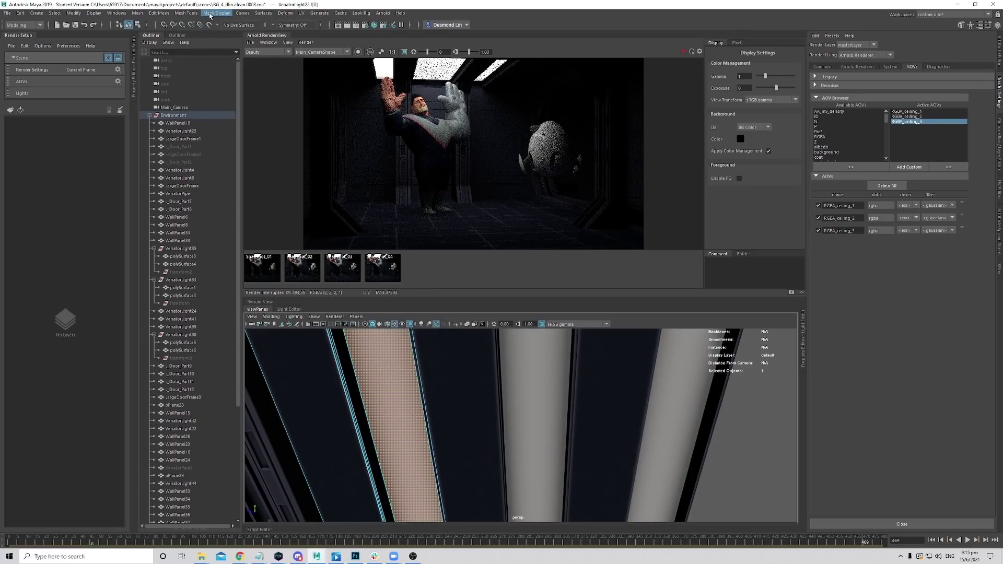
pyautogui.click(187, 14)
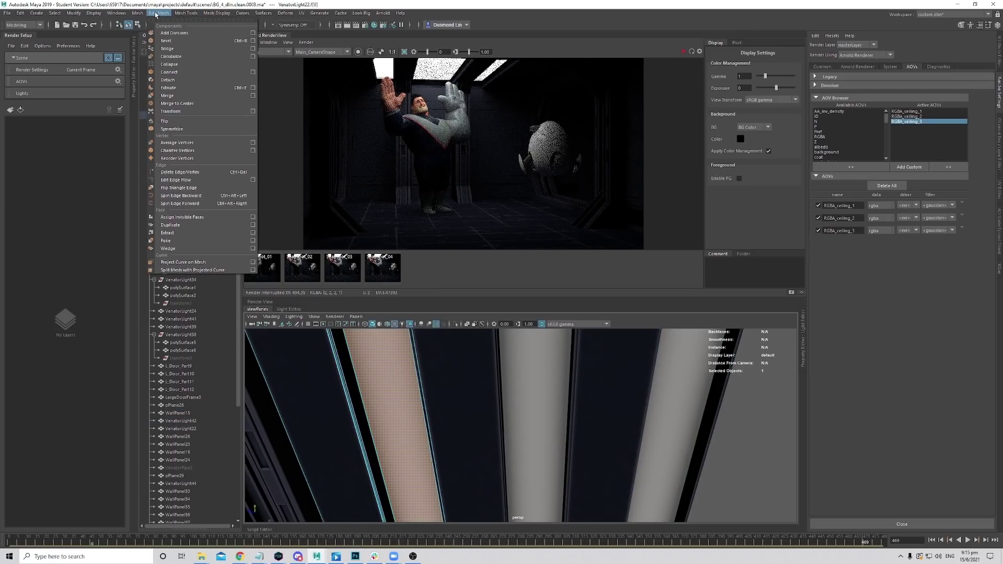
pyautogui.click(187, 225)
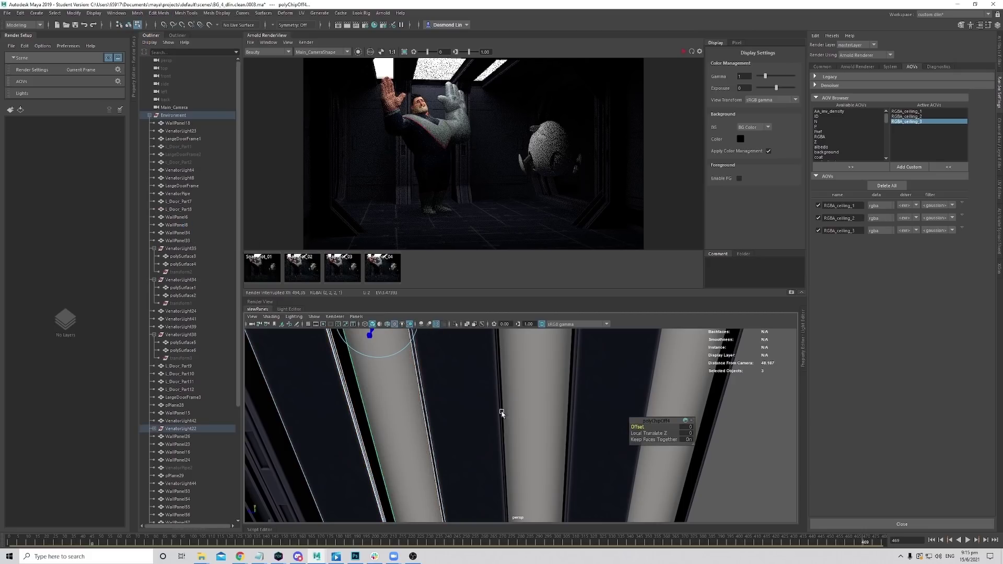
pyautogui.press('F8')
# Duplicate the light-strip face of the middle ceiling panel VenatorLight23 as a separate mesh.
pyautogui.click(534, 402)
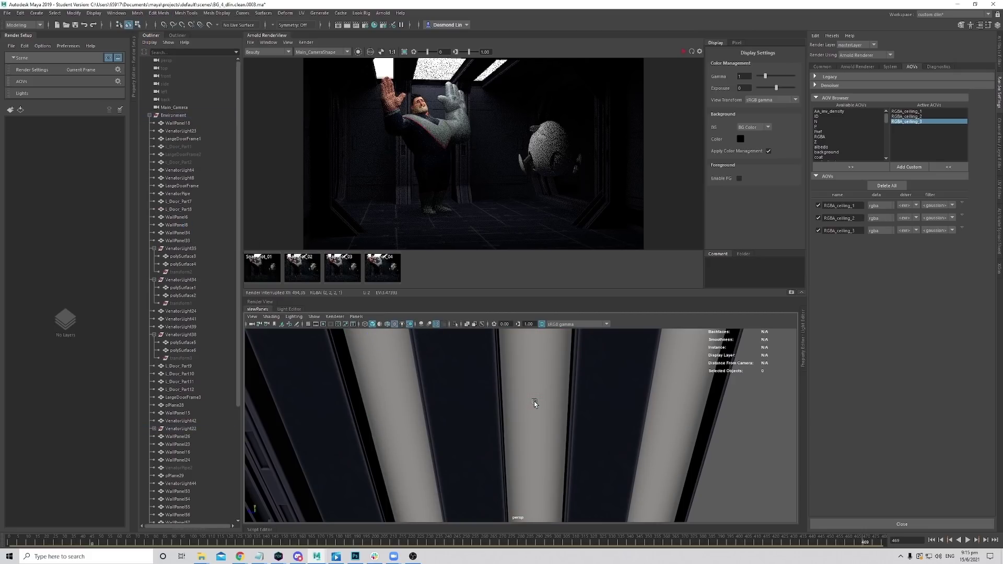
pyautogui.moveTo(534, 401); pyautogui.dragTo(537, 366, button='right')
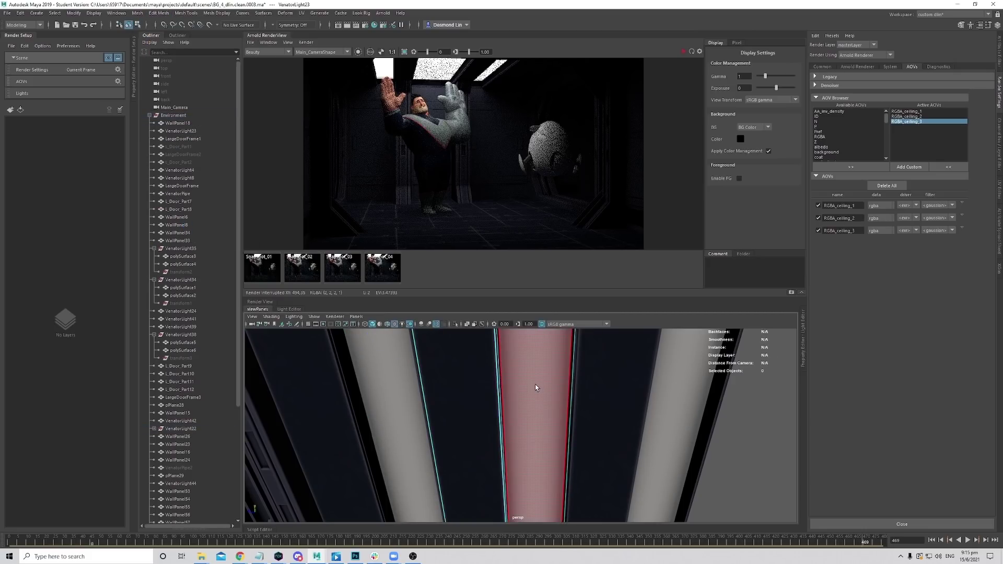
pyautogui.click(537, 387)
pyautogui.click(116, 13)
pyautogui.moveTo(74, 14)
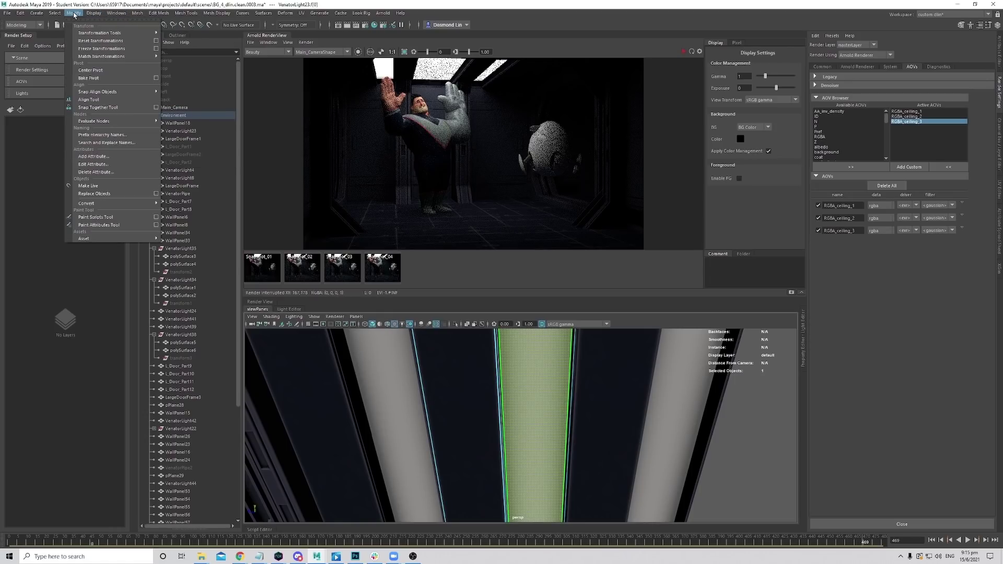
pyautogui.moveTo(158, 13)
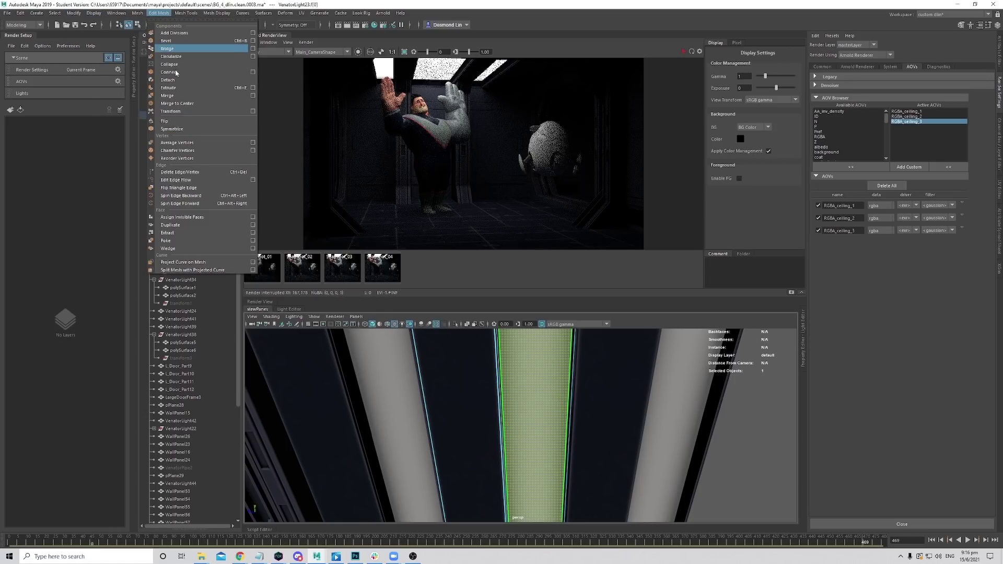
pyautogui.click(206, 224)
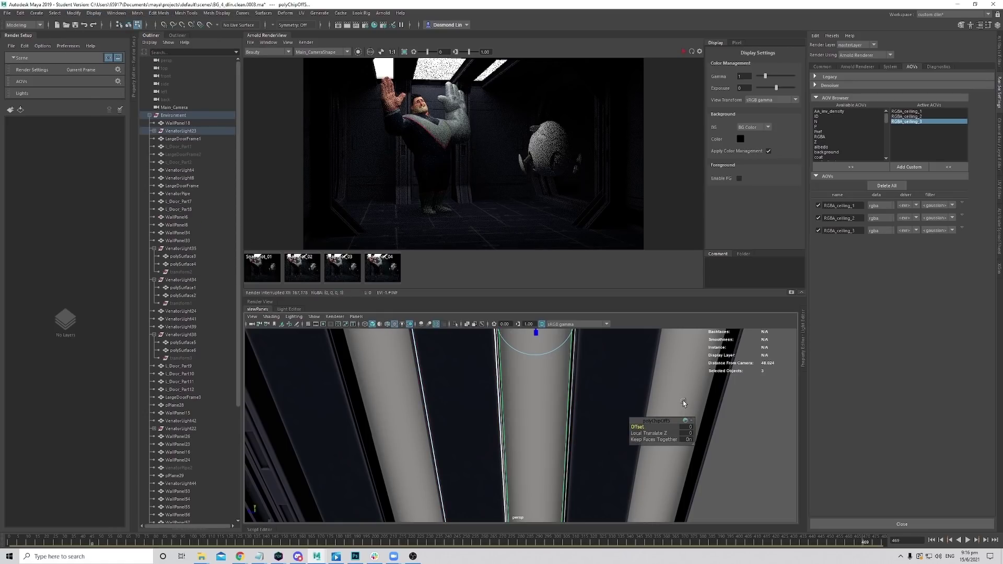
# Duplicate the light-strip face of ceiling panel VenatorLight42 as a separate mesh.
pyautogui.click(679, 379)
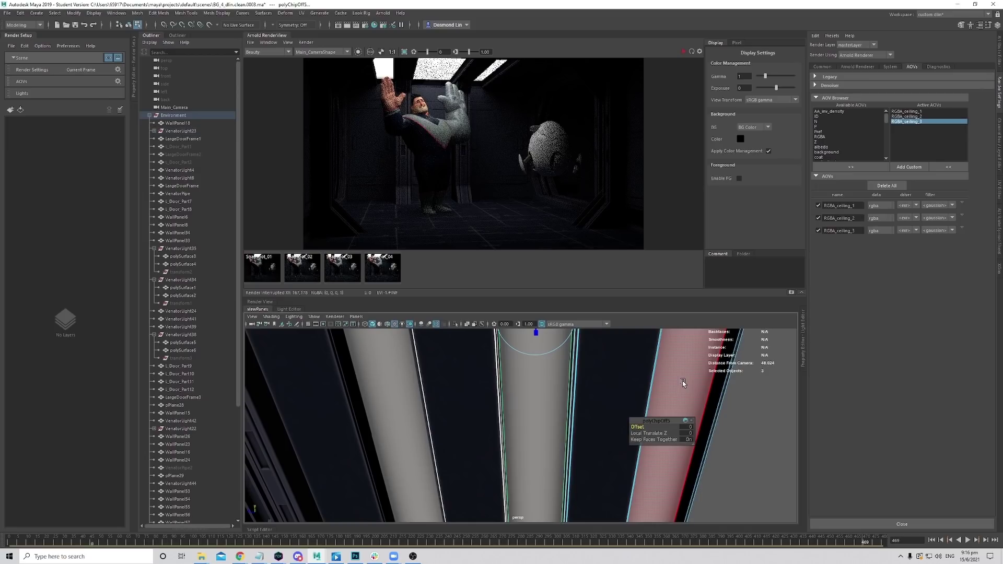
pyautogui.click(117, 13)
pyautogui.moveTo(183, 16)
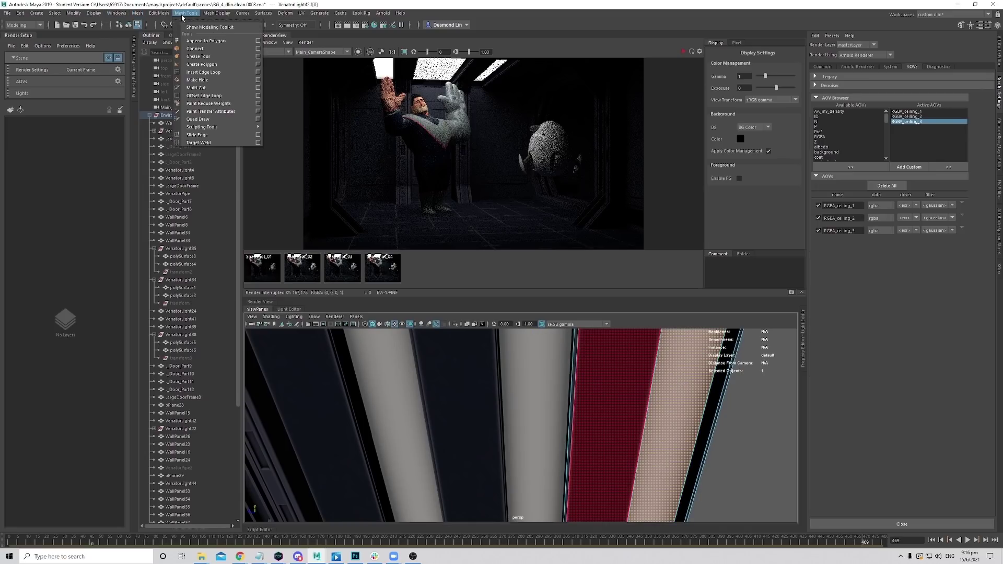
pyautogui.click(206, 225)
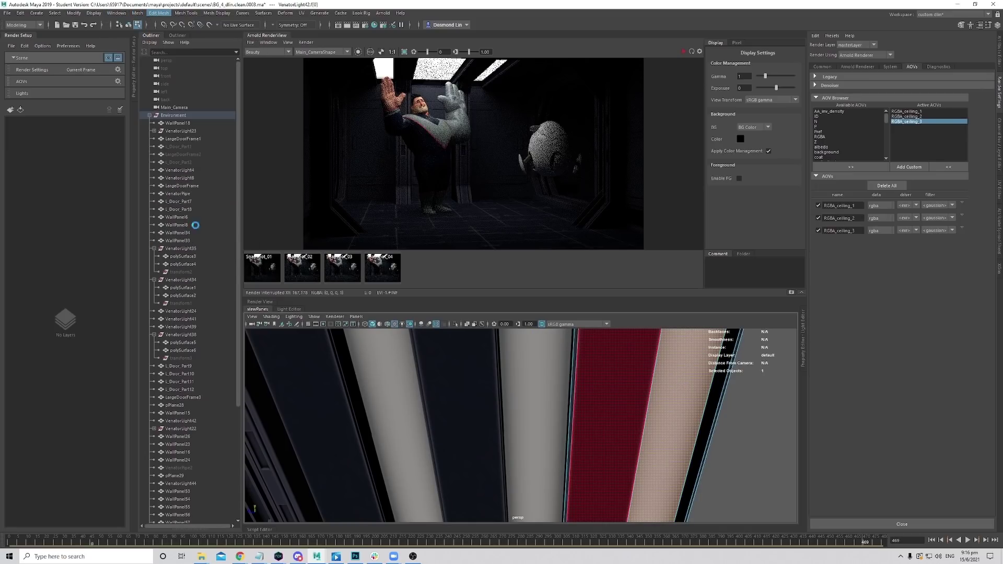
pyautogui.click(677, 399)
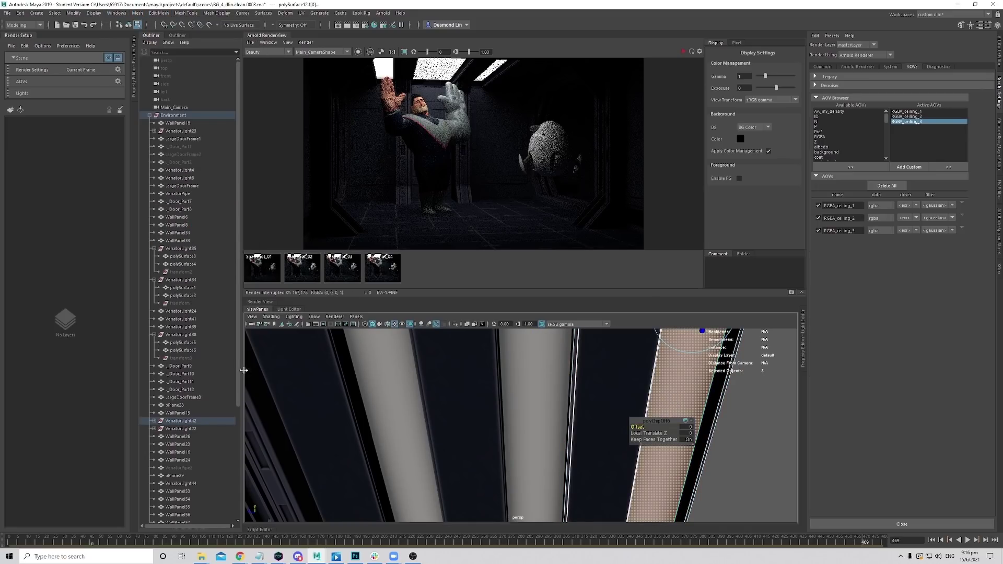
pyautogui.click(507, 427)
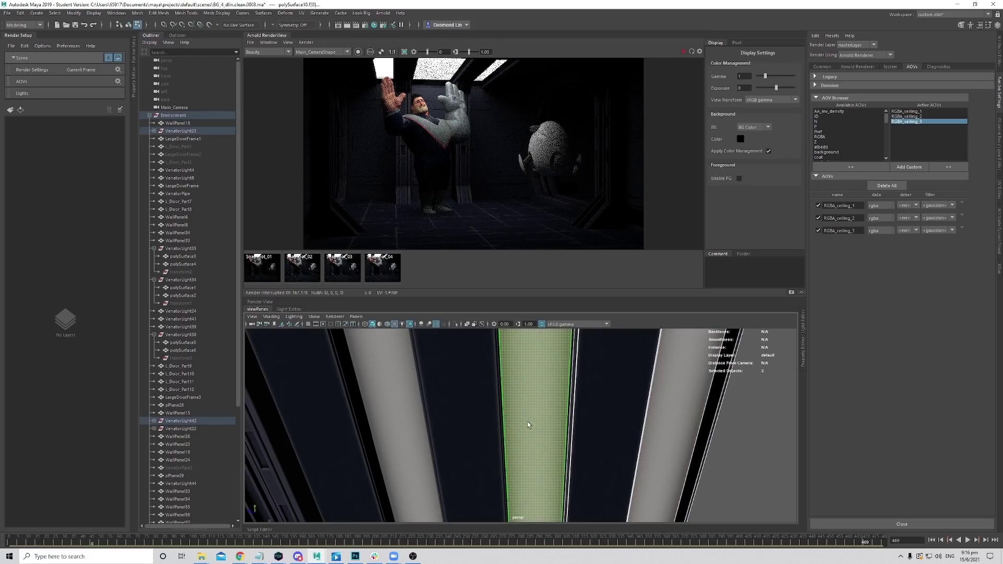
# Select VenatorLight42's duplicated strip polySurface12 and set its Arnold translator to mesh_light.
pyautogui.click(154, 420)
pyautogui.click(194, 436)
pyautogui.click(196, 429)
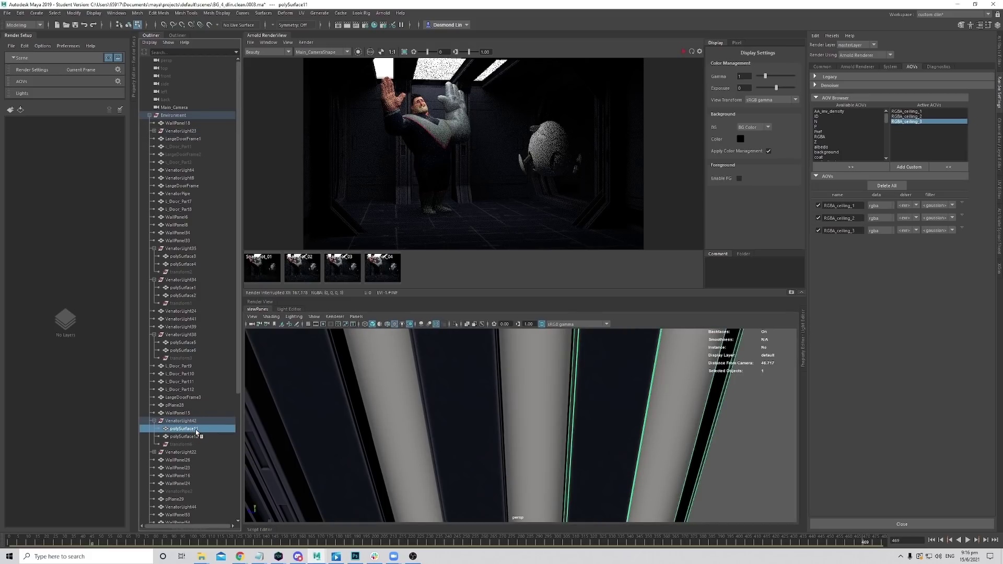
pyautogui.click(194, 437)
pyautogui.keyDown('alt'); pyautogui.moveTo(574, 460); pyautogui.dragTo(661, 425); pyautogui.keyUp('alt')
pyautogui.press('F11')
pyautogui.click(662, 420)
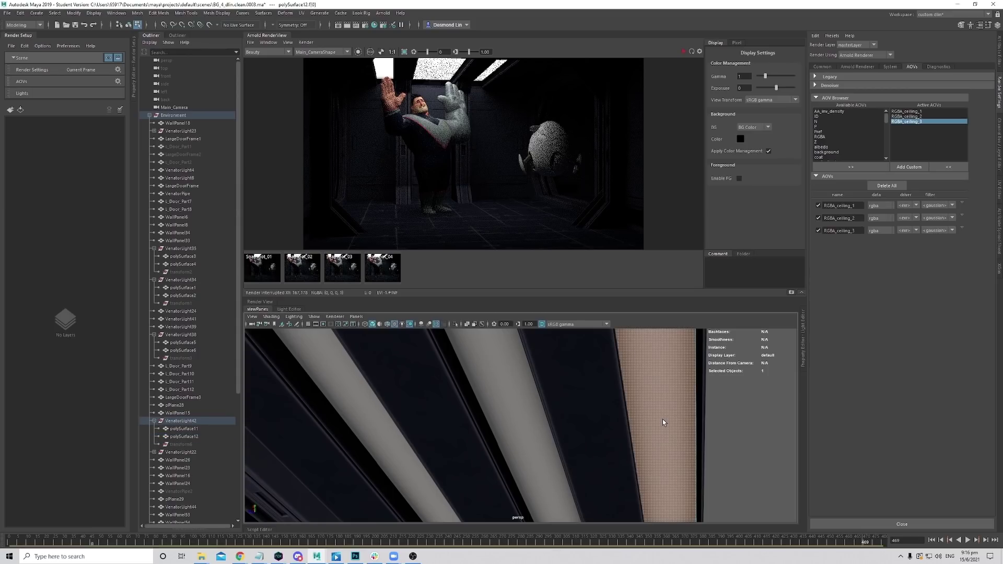
pyautogui.click(999, 62)
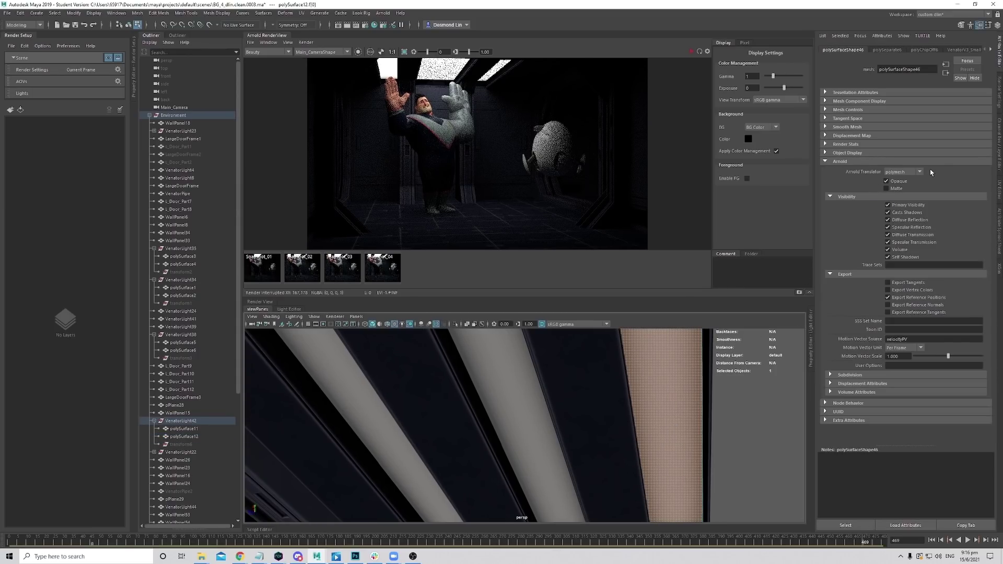
pyautogui.click(900, 171)
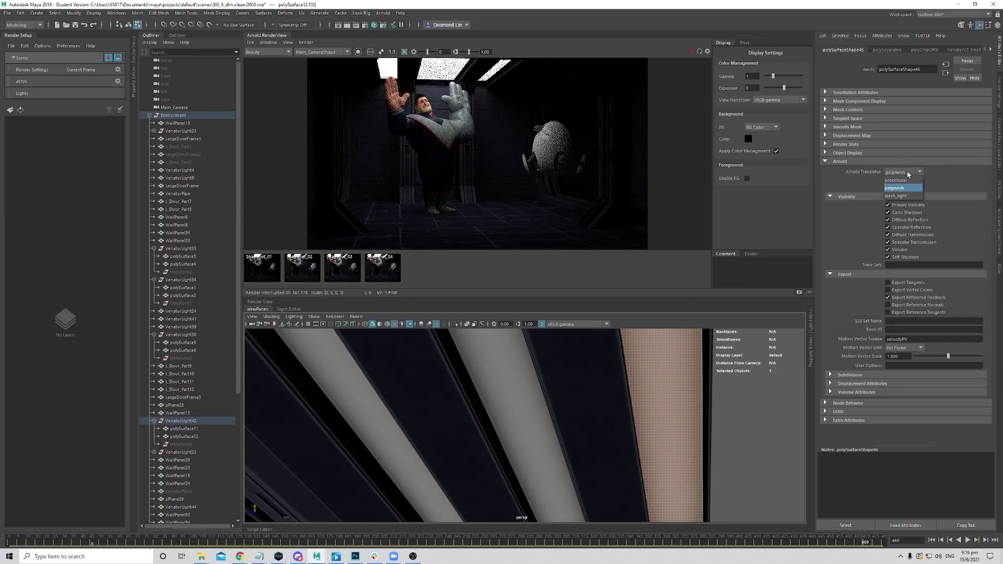
pyautogui.click(906, 198)
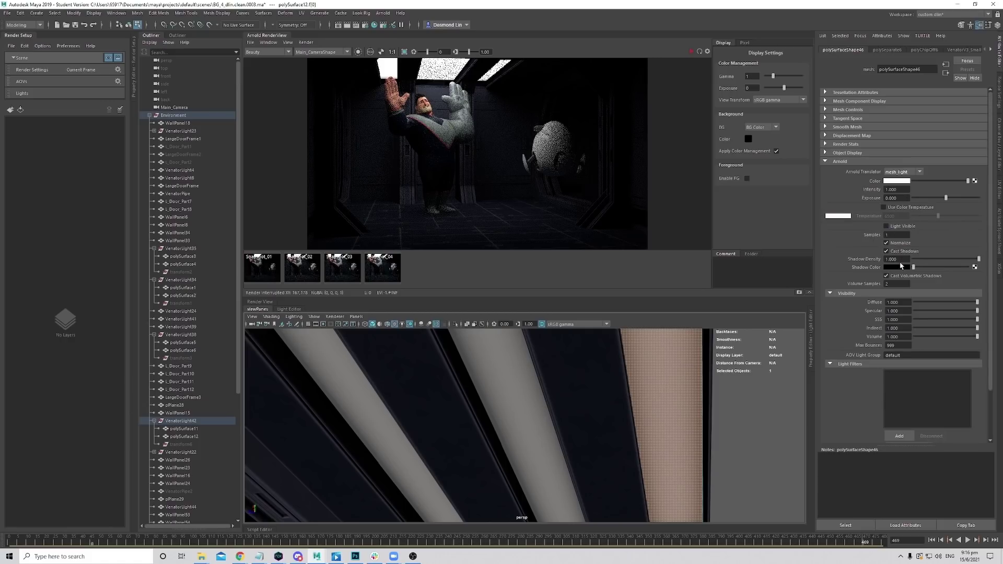
# Set the exposure of the polySurface12 mesh light to 2 and turn off its Normalize option.
pyautogui.click(906, 198)
pyautogui.write('2')
pyautogui.moveTo(579, 424)
pyautogui.keyDown('alt'); pyautogui.mouseDown()
pyautogui.moveTo(594, 421)
pyautogui.moveTo(566, 411)
pyautogui.mouseUp(); pyautogui.keyUp('alt')
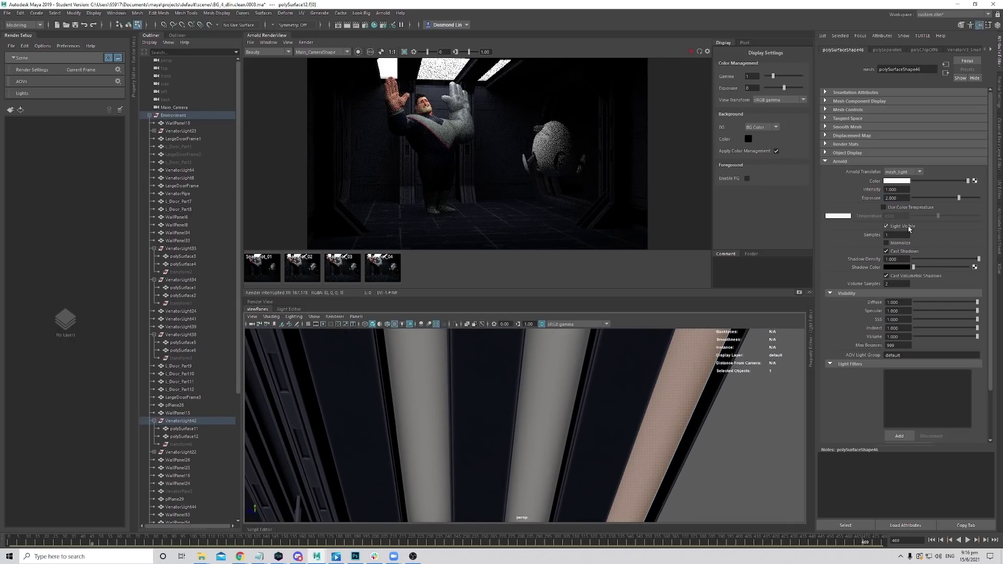
pyautogui.click(909, 228)
# Select VenatorLight23's duplicated strip polySurface10 and set its Arnold translator to mesh_light.
pyautogui.keyDown('alt'); pyautogui.moveTo(707, 391); pyautogui.dragTo(548, 421, button='middle'); pyautogui.keyUp('alt')
pyautogui.click(551, 420)
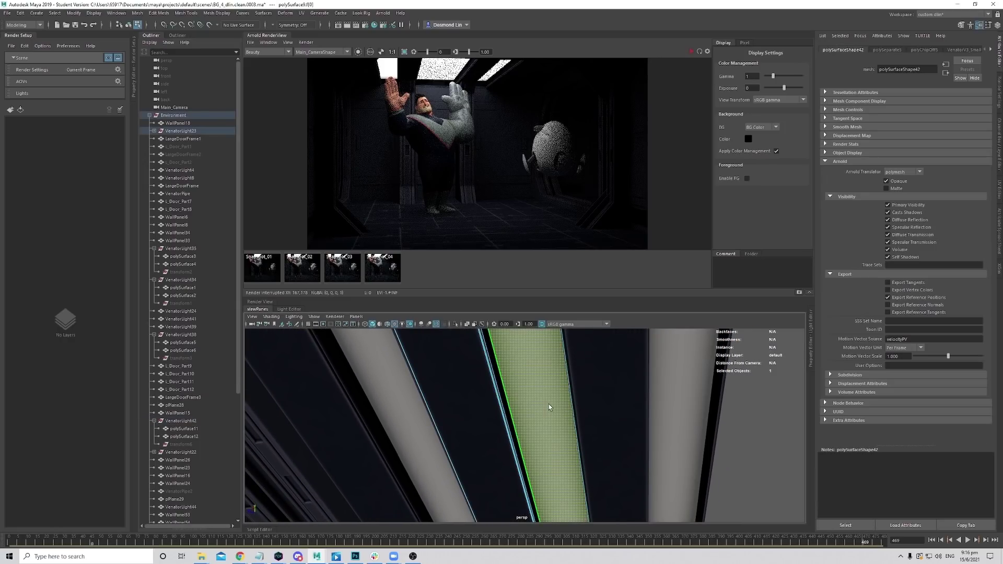
pyautogui.moveTo(548, 404); pyautogui.dragTo(578, 332, button='right')
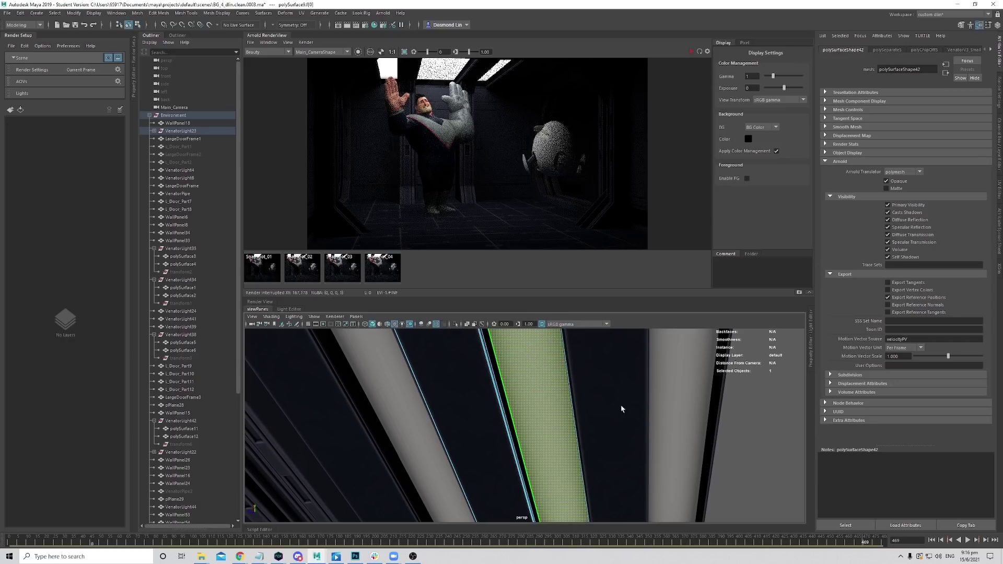
pyautogui.click(548, 406)
pyautogui.click(672, 428)
pyautogui.click(554, 418)
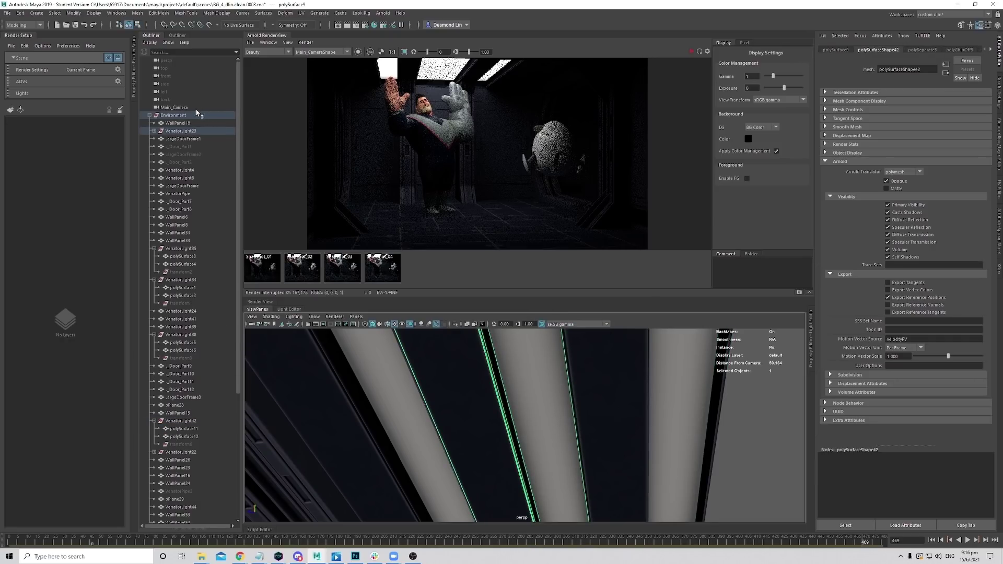
pyautogui.click(154, 131)
pyautogui.click(194, 146)
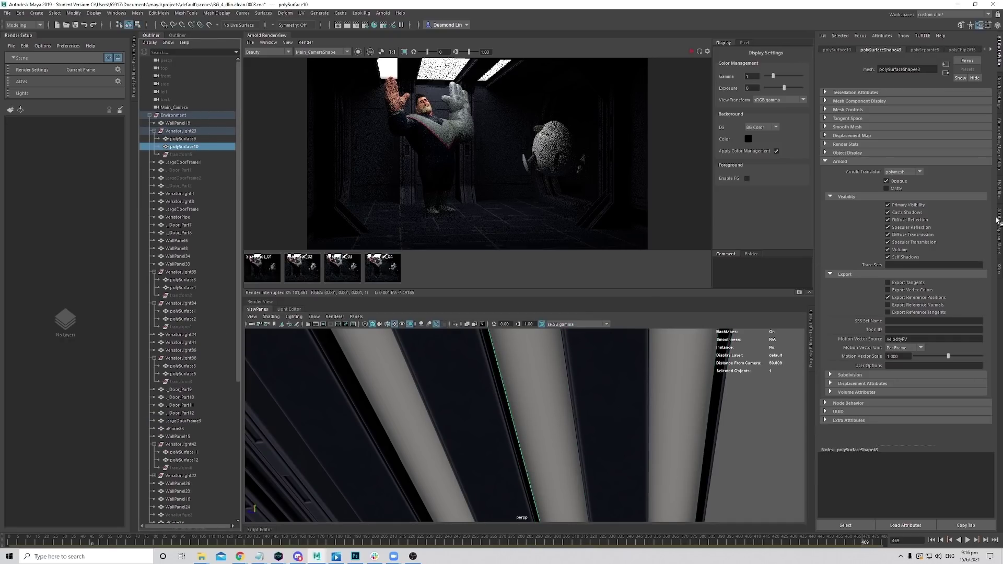
pyautogui.click(902, 172)
pyautogui.click(903, 197)
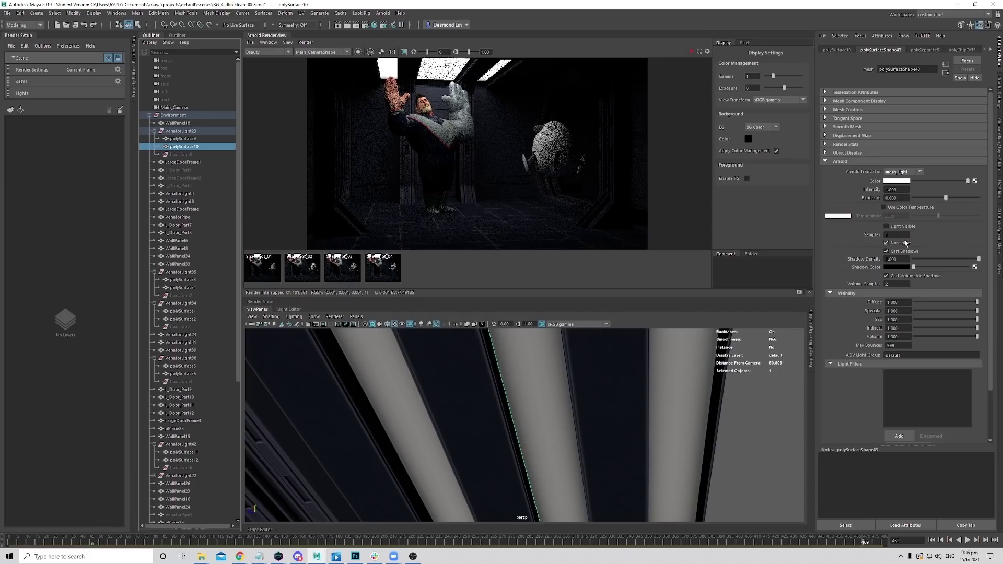
# Set the exposure of the polySurface10 mesh light to 2 and turn off Normalize.
pyautogui.doubleClick(896, 198)
pyautogui.write('2')
pyautogui.click(903, 243)
# Select VenatorLight22's duplicated strip polySurface8 and set its Arnold translator to mesh_light.
pyautogui.keyDown('alt'); pyautogui.moveTo(635, 415); pyautogui.dragTo(610, 418); pyautogui.keyUp('alt')
pyautogui.click(409, 398)
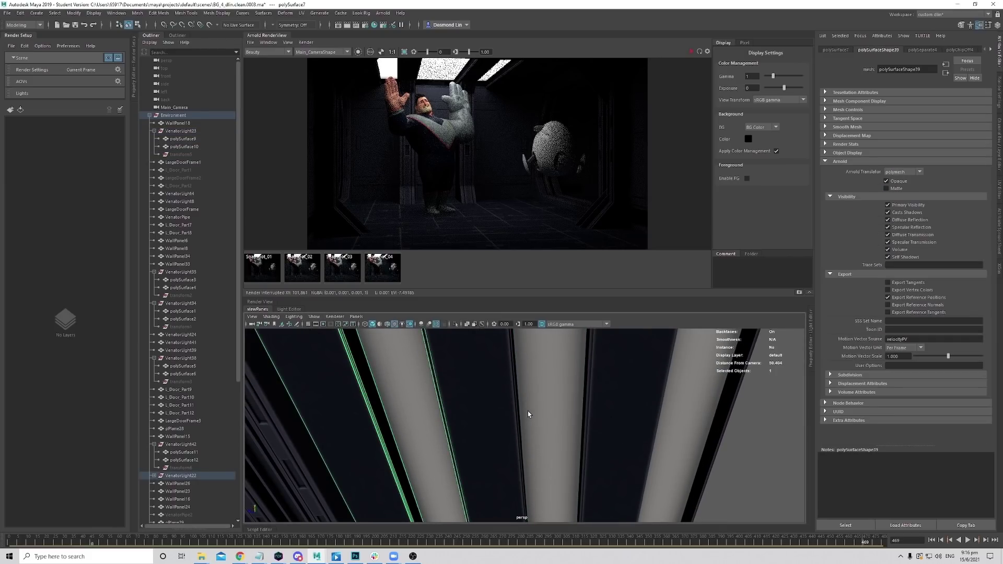
pyautogui.click(397, 403)
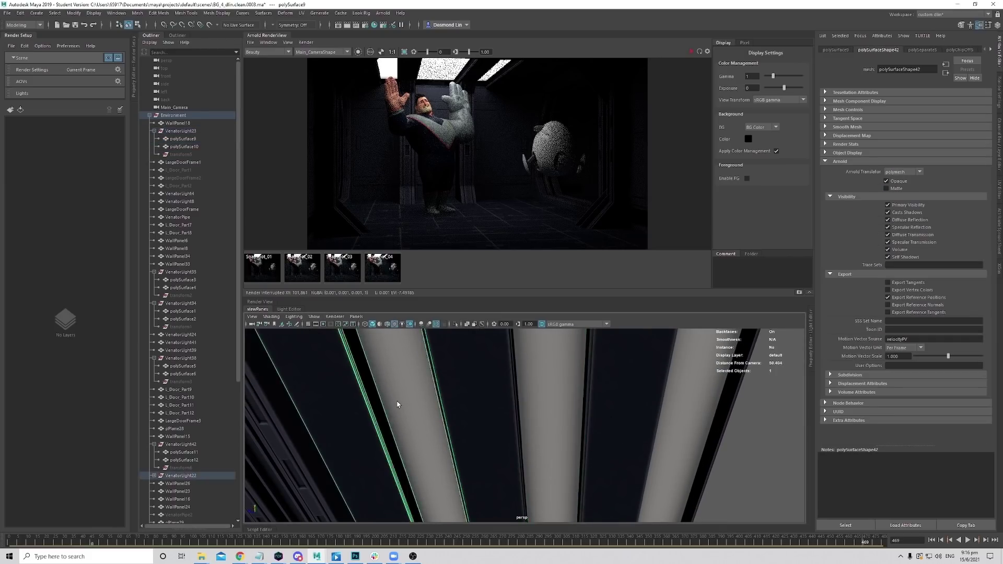
pyautogui.click(154, 476)
pyautogui.click(191, 491)
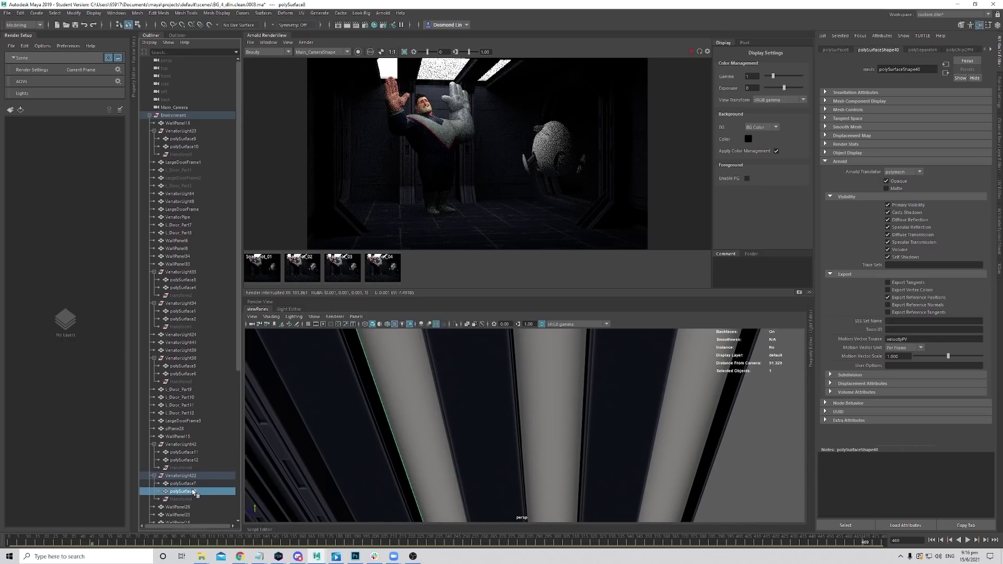
pyautogui.click(902, 173)
pyautogui.click(897, 194)
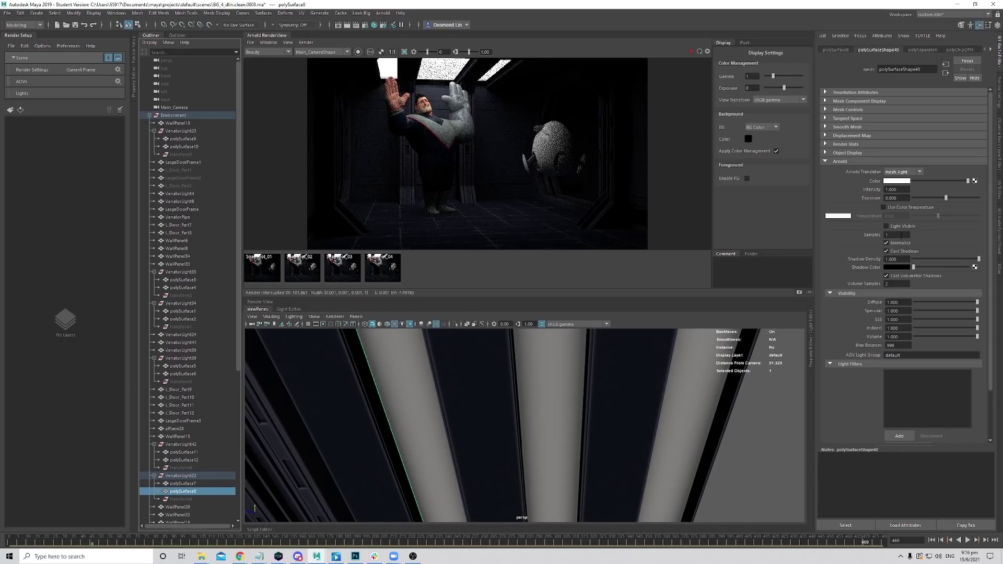
# Set the exposure of the polySurface8 mesh light to 2 and turn off its Normalize option.
pyautogui.click(896, 198)
pyautogui.write('2')
pyautogui.press('Return')
# Review the opening of the Playblast_1-1 video in the media player to check the character's starting pose, and return to Maya.
pyautogui.keyDown('alt'); pyautogui.moveTo(623, 452); pyautogui.dragTo(610, 466); pyautogui.keyUp('alt')
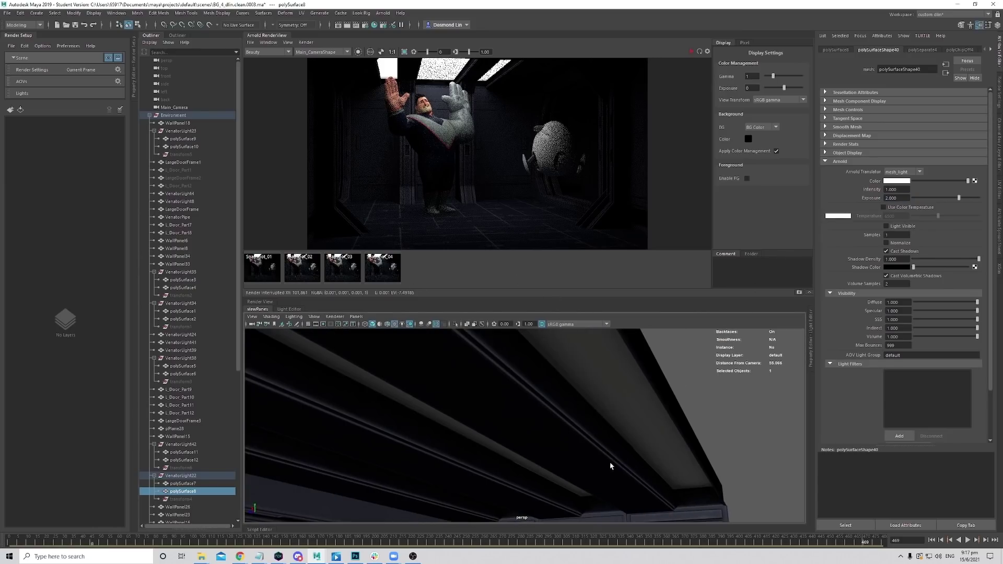
pyautogui.keyDown('alt'); pyautogui.moveTo(609, 466); pyautogui.dragTo(569, 455, button='middle'); pyautogui.keyUp('alt')
pyautogui.keyDown('alt'); pyautogui.moveTo(569, 456); pyautogui.dragTo(544, 463); pyautogui.keyUp('alt')
pyautogui.keyDown('alt'); pyautogui.moveTo(544, 463); pyautogui.dragTo(577, 438, button='middle'); pyautogui.keyUp('alt')
pyautogui.keyDown('alt'); pyautogui.moveTo(577, 438); pyautogui.dragTo(472, 413); pyautogui.keyUp('alt')
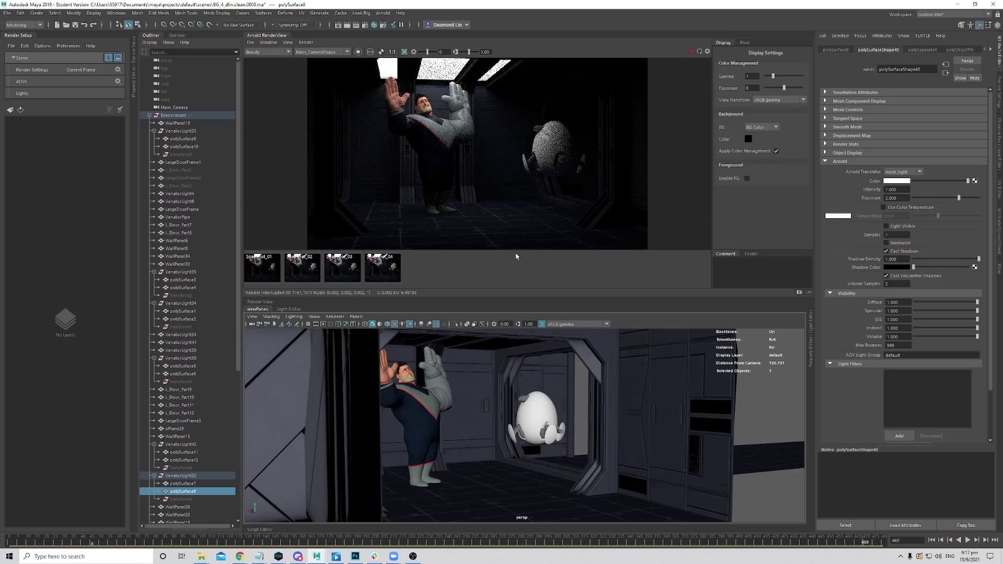
pyautogui.click(336, 556)
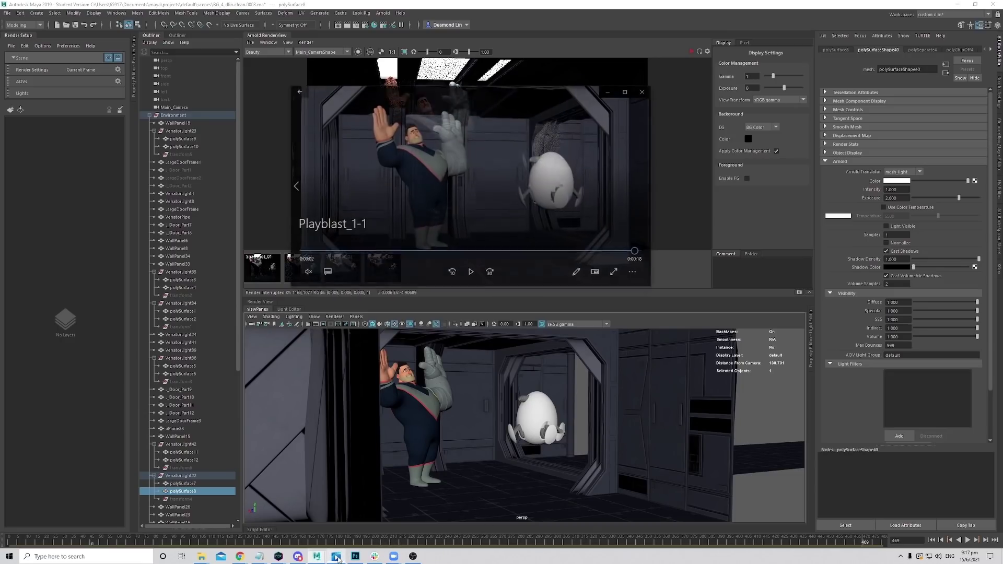
pyautogui.click(538, 232)
pyautogui.moveTo(351, 239); pyautogui.dragTo(303, 236)
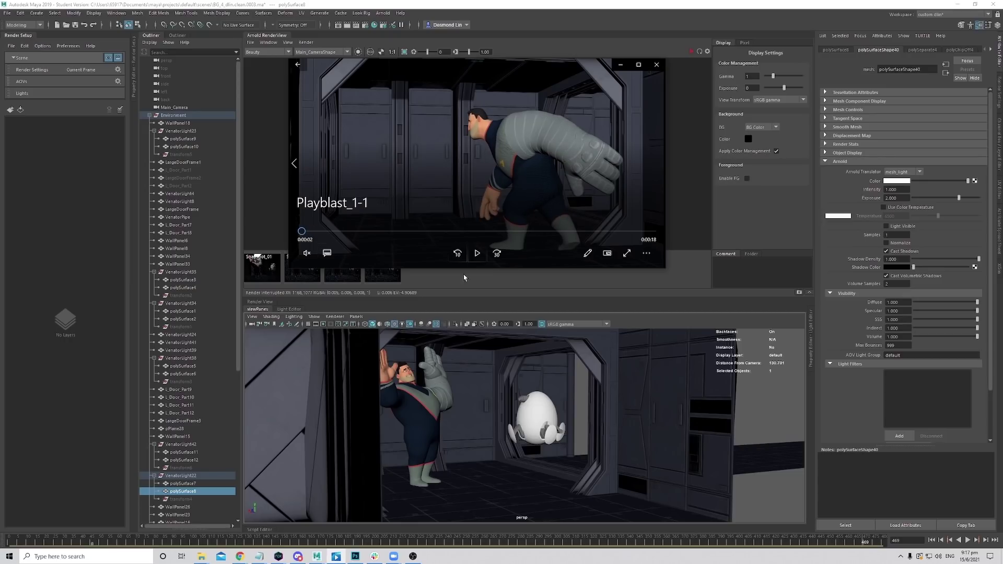
pyautogui.click(621, 66)
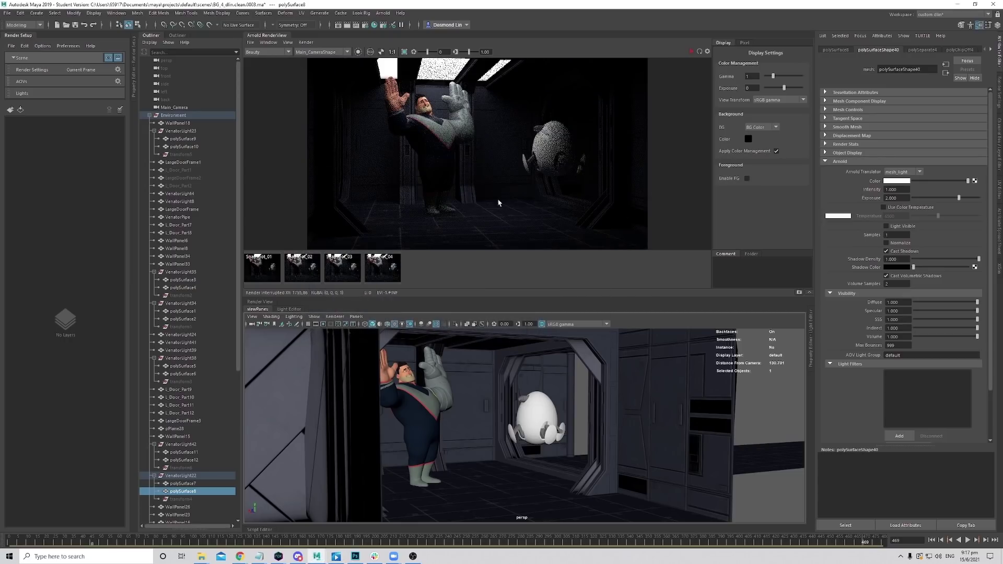
# Go to frame 1, re-render the shot with the new ceiling lights and store a snapshot of the render.
pyautogui.click(3, 543)
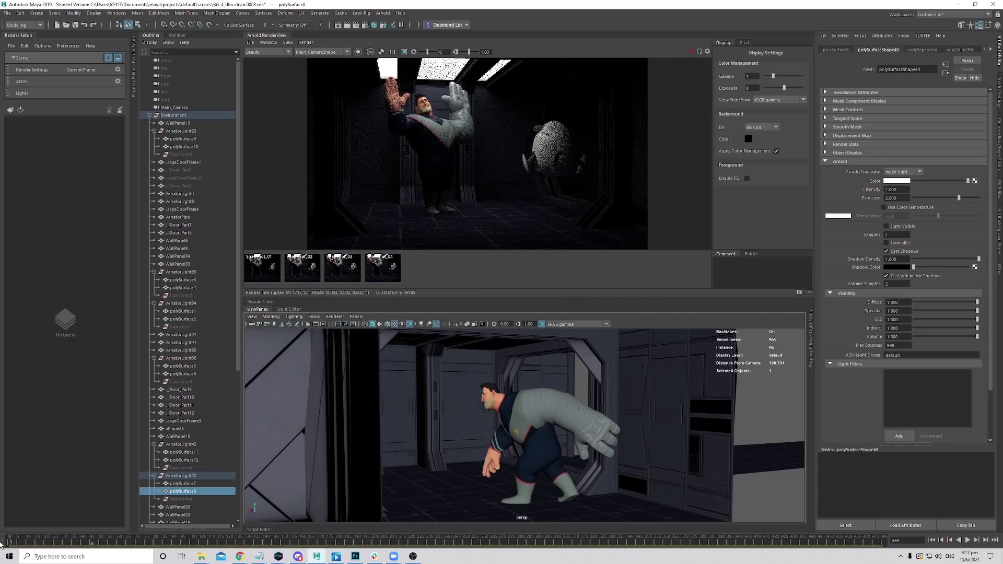
pyautogui.click(799, 293)
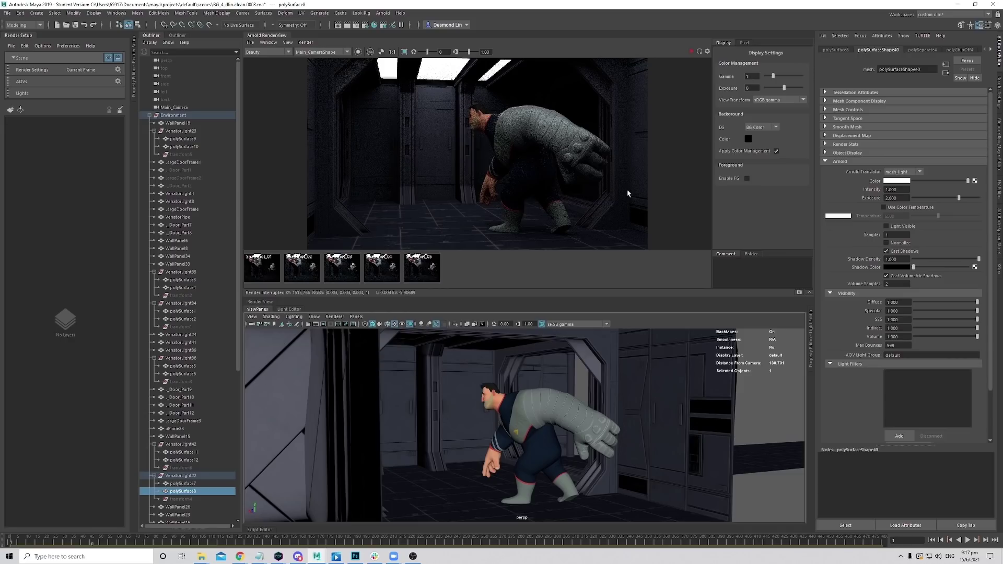
pyautogui.moveTo(553, 185)
pyautogui.mouseDown(button='middle')
pyautogui.moveTo(565, 185)
pyautogui.moveTo(556, 185)
pyautogui.mouseUp(button='middle')
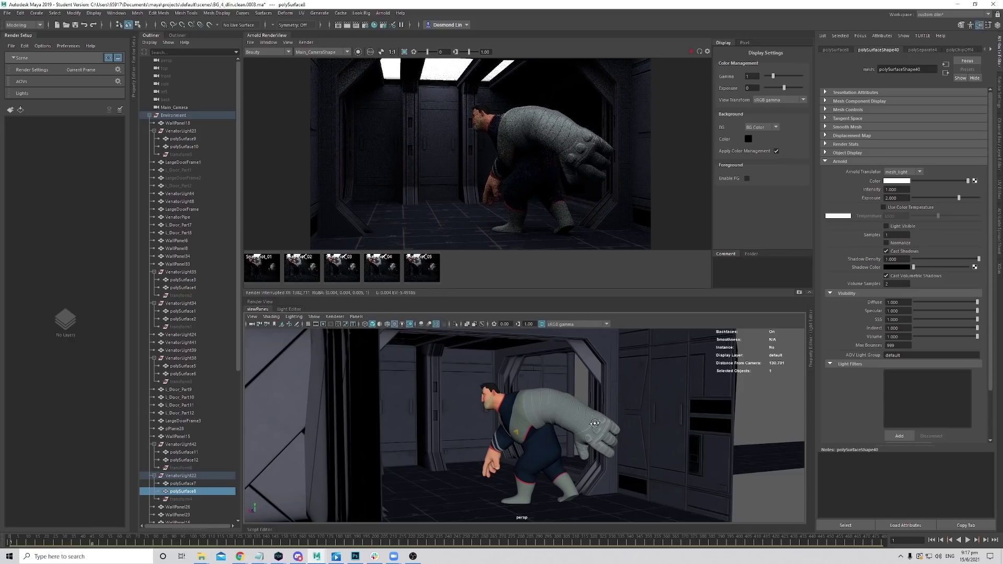
# Hide VenatorLight23's ceiling strip polySurface10 and store a snapshot of the current render.
pyautogui.keyDown('alt'); pyautogui.moveTo(594, 423); pyautogui.dragTo(498, 392); pyautogui.keyUp('alt')
pyautogui.click(496, 393)
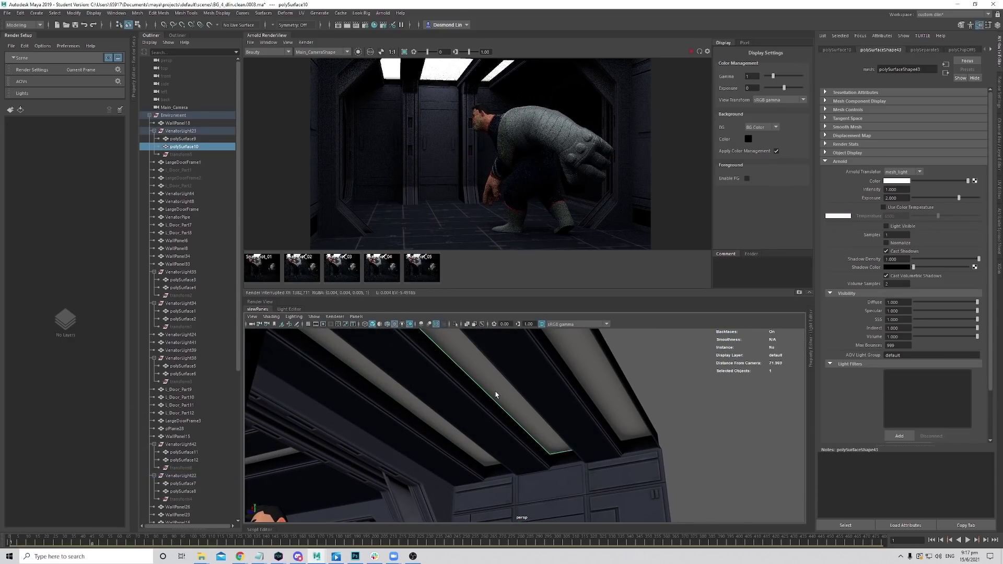
pyautogui.click(175, 162)
pyautogui.click(188, 148)
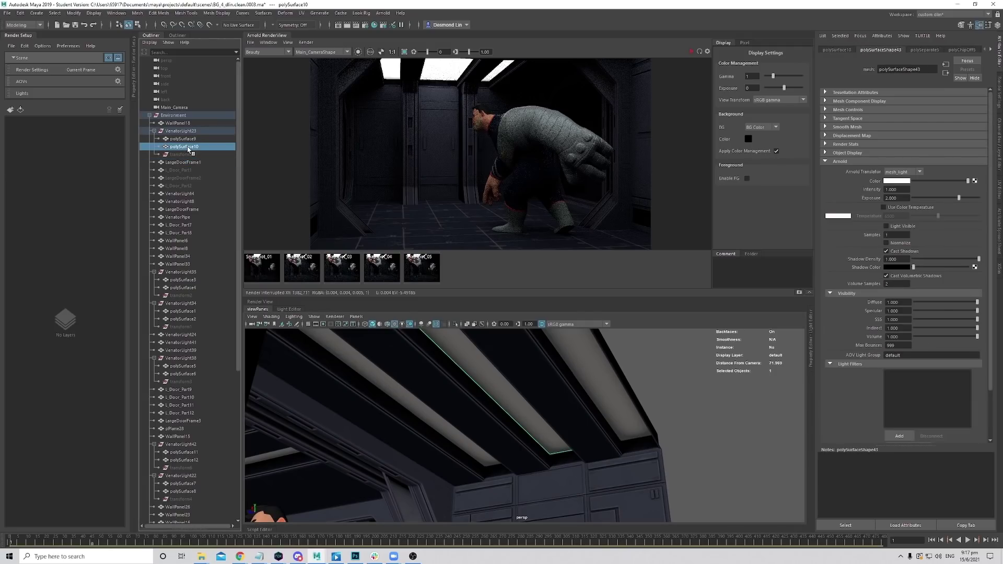
pyautogui.hotkey('ctrl', 'h')
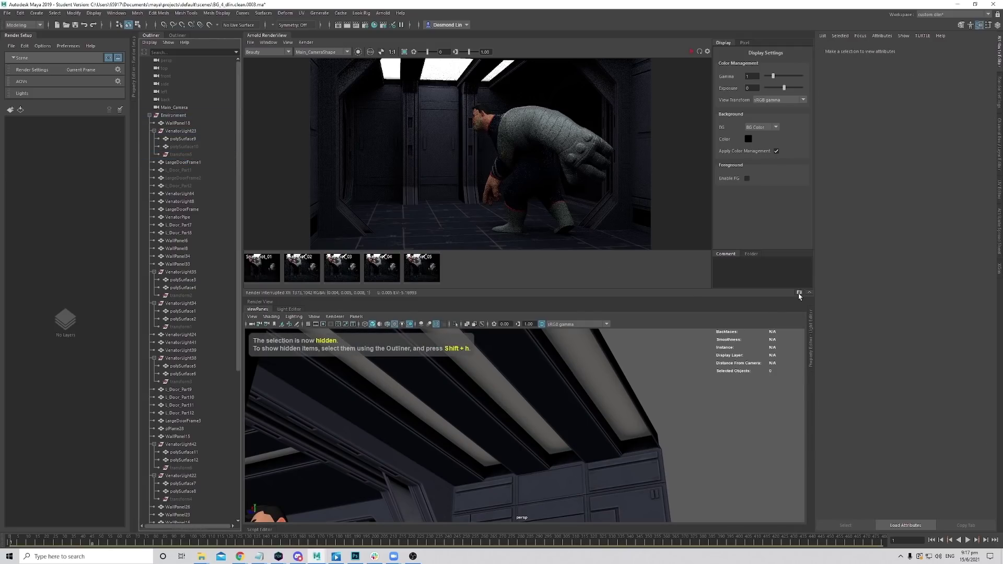
pyautogui.click(799, 292)
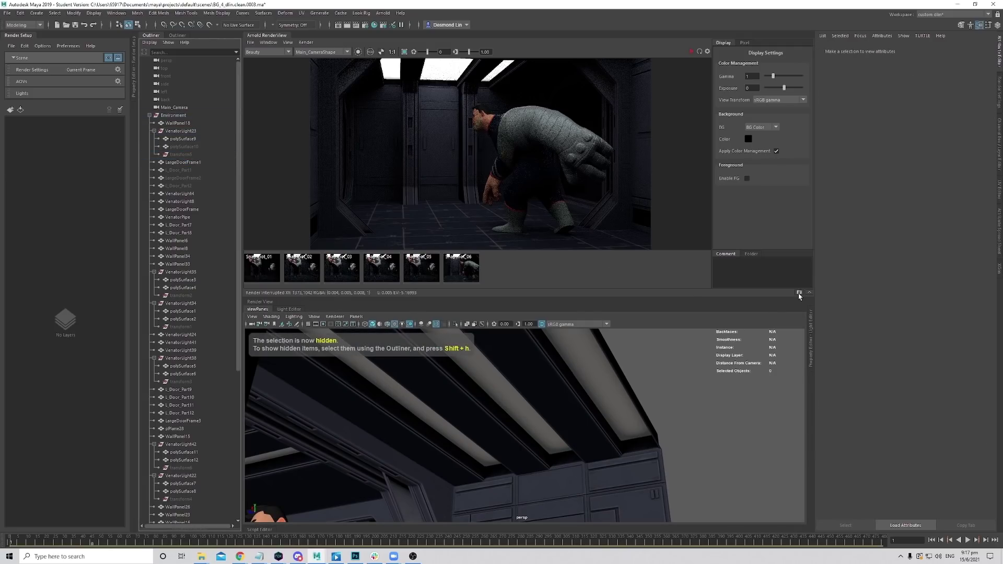
# Re-render the shot without the hidden strip and compare it with Snapshot_06.
pyautogui.click(691, 51)
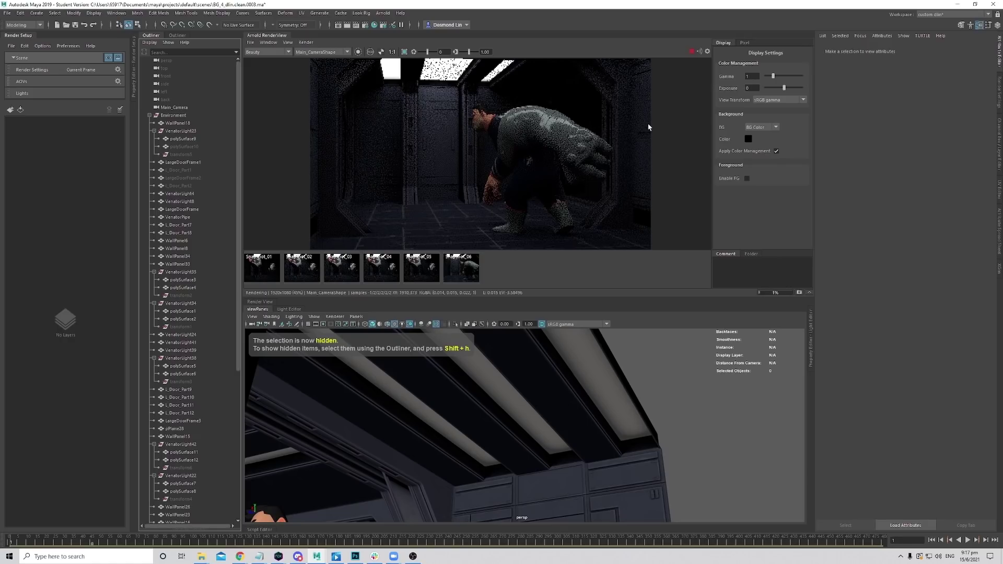
pyautogui.click(464, 271)
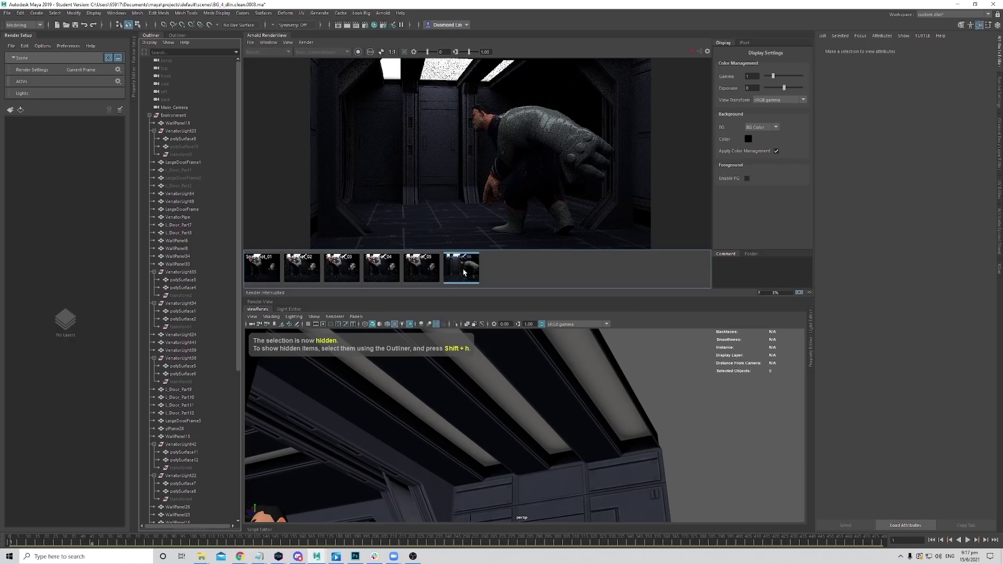
pyautogui.click(464, 271)
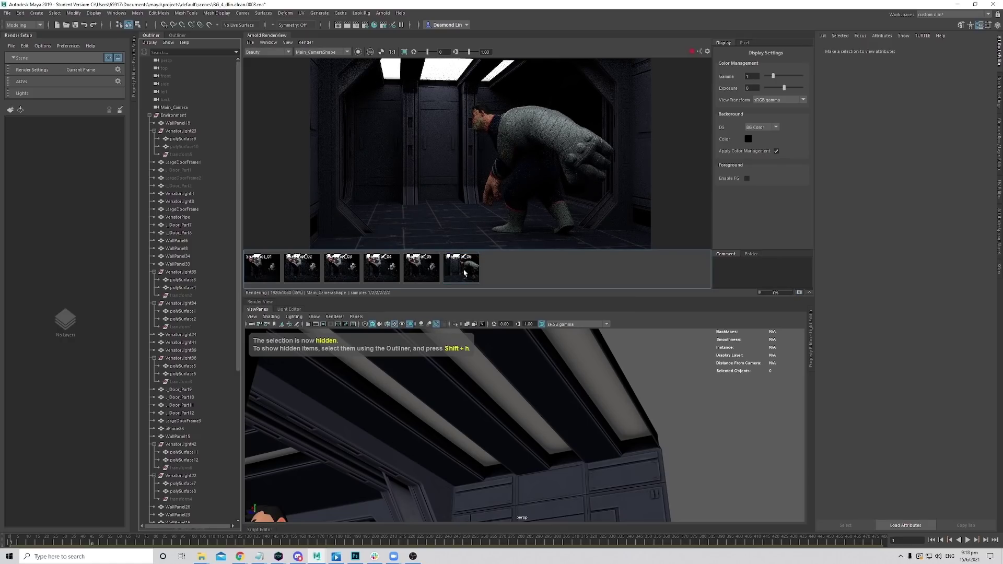
pyautogui.click(464, 272)
pyautogui.click(464, 273)
pyautogui.click(464, 272)
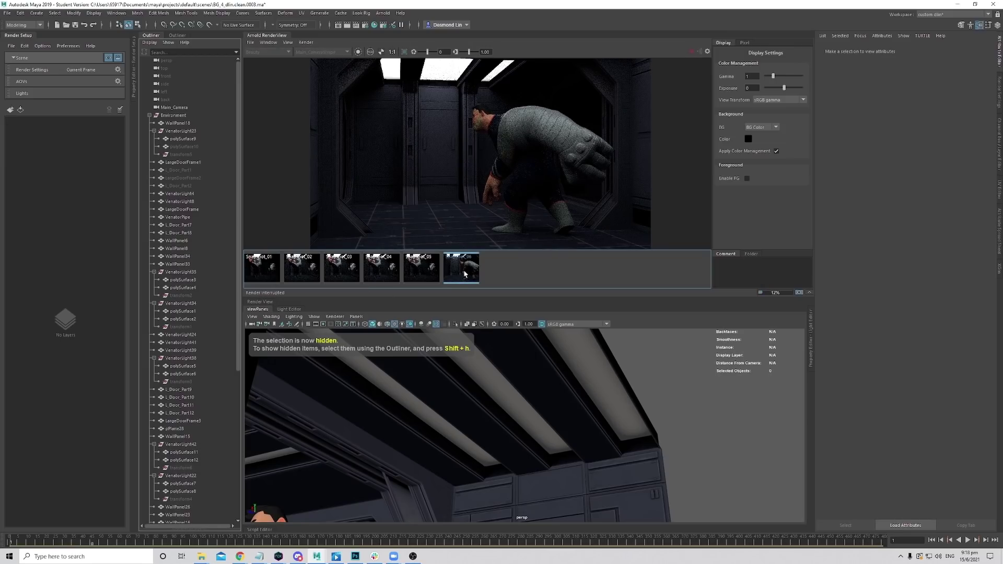
pyautogui.click(463, 272)
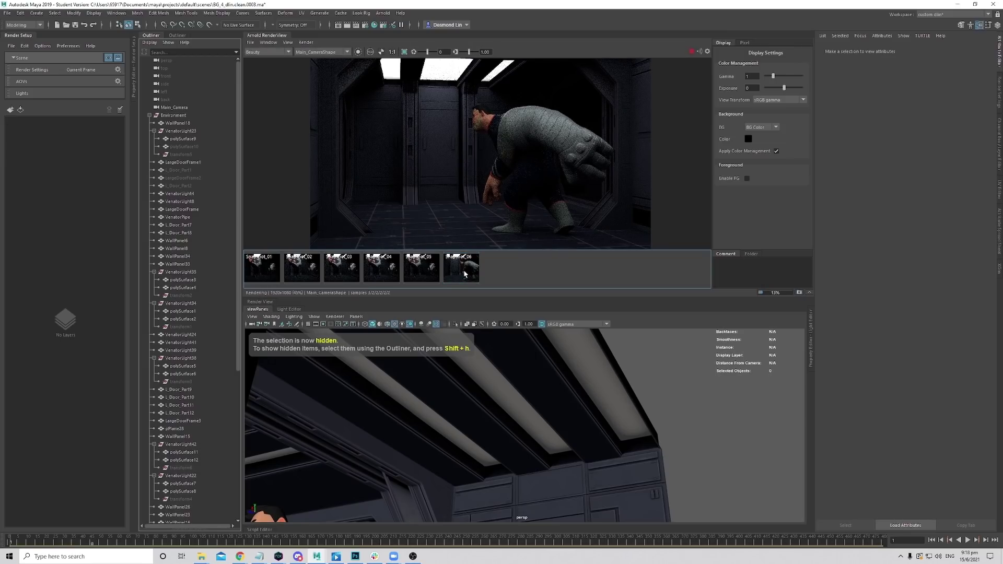
pyautogui.click(464, 272)
pyautogui.click(464, 272)
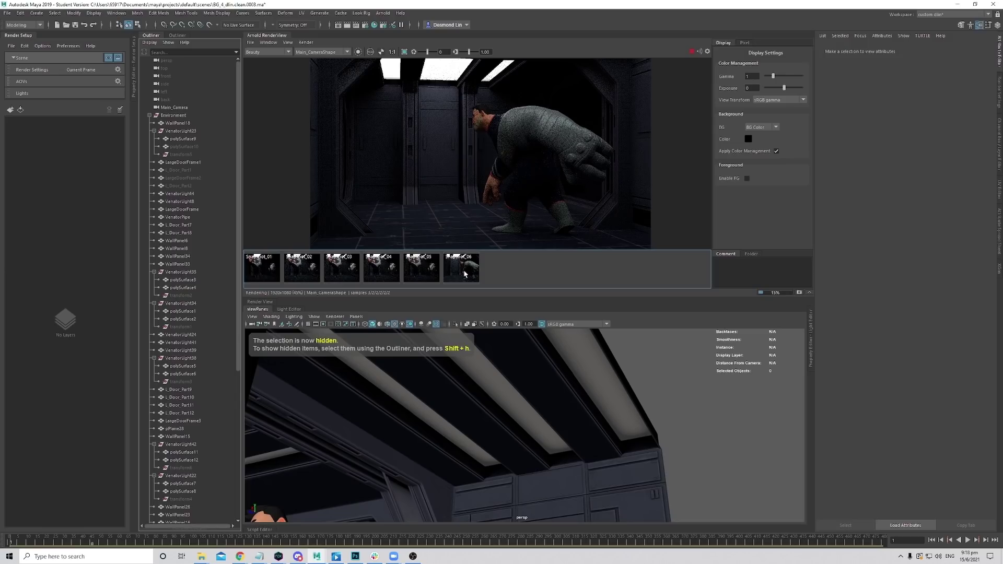
pyautogui.click(463, 272)
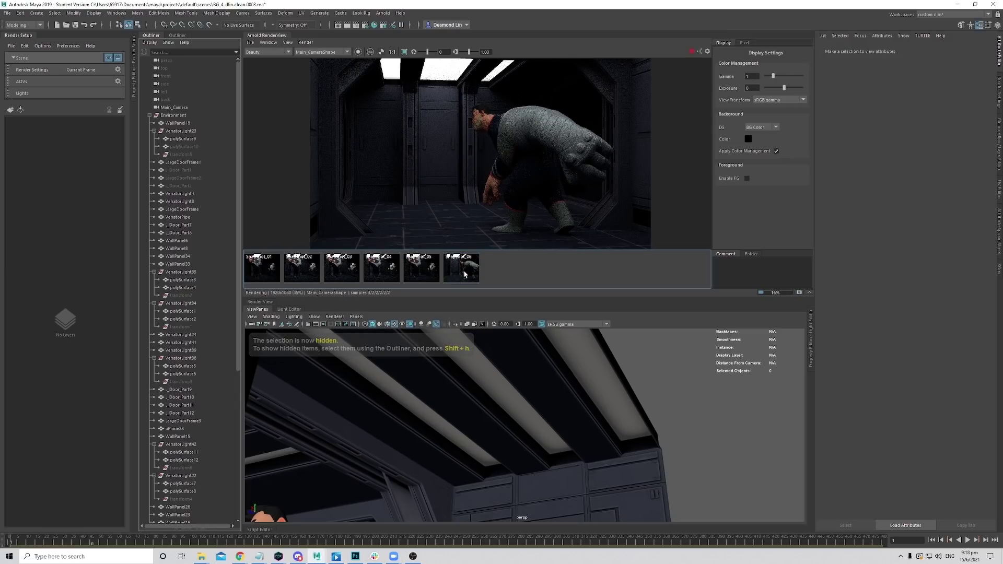
pyautogui.click(464, 272)
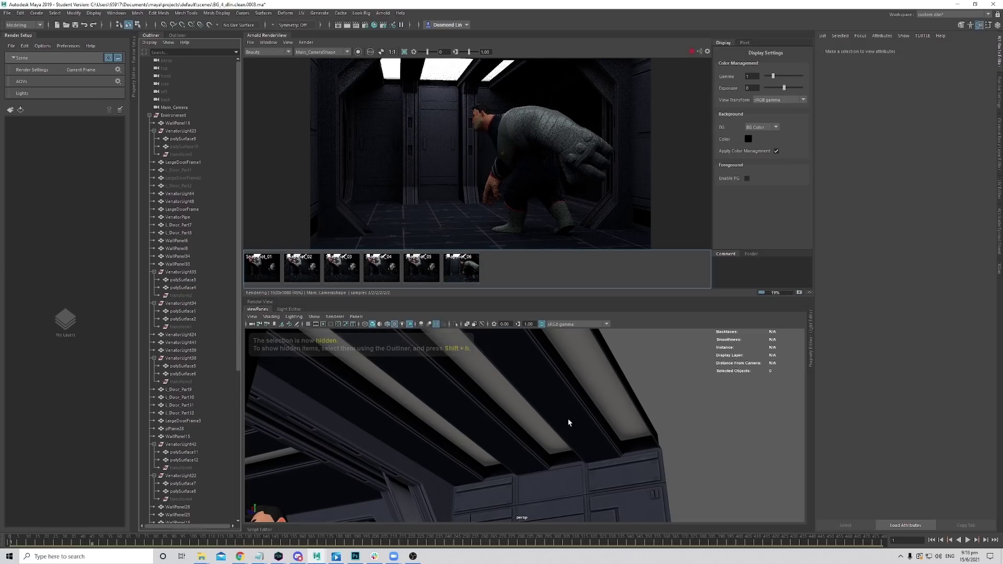
# Stop the render and set the AOV light group of VenatorLight22's ceiling strip polySurface8 to front_ceiling.
pyautogui.keyDown('alt'); pyautogui.moveTo(573, 424); pyautogui.dragTo(603, 371); pyautogui.keyUp('alt')
pyautogui.click(692, 52)
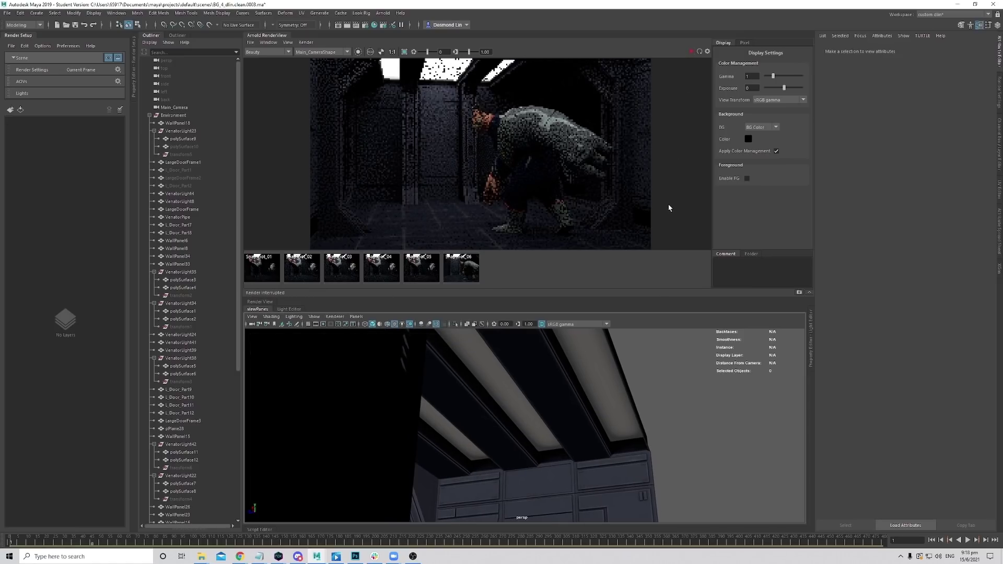
pyautogui.keyDown('alt'); pyautogui.moveTo(594, 402); pyautogui.dragTo(497, 465); pyautogui.keyUp('alt')
pyautogui.click(497, 466)
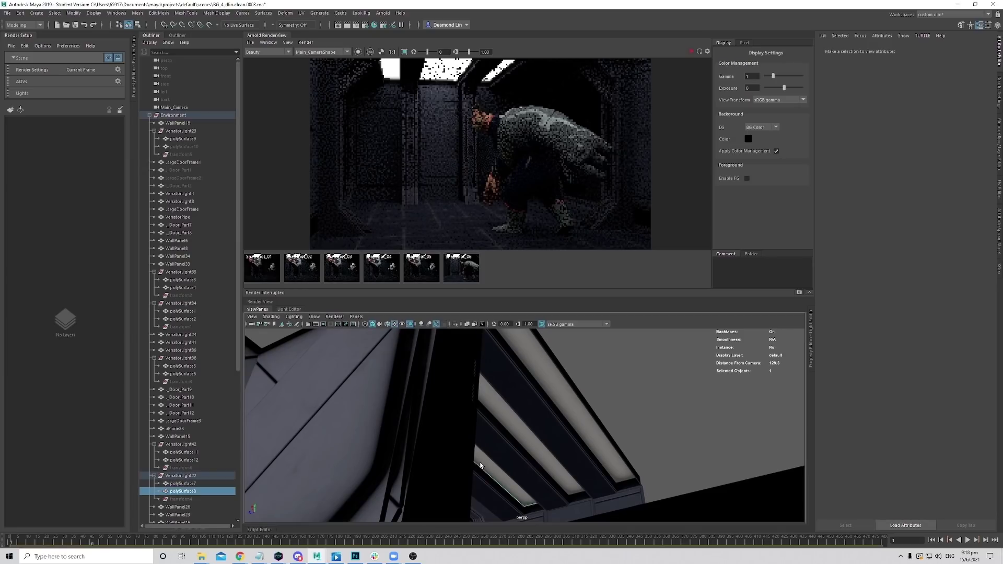
pyautogui.keyDown('alt'); pyautogui.moveTo(527, 422); pyautogui.dragTo(595, 448, button='right'); pyautogui.keyUp('alt')
pyautogui.click(584, 401)
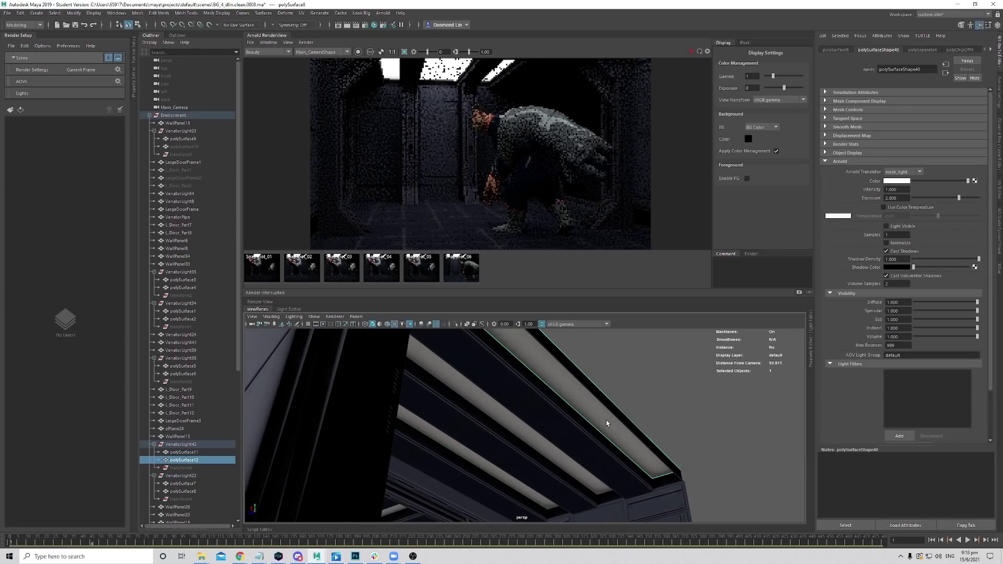
pyautogui.keyDown('alt'); pyautogui.moveTo(606, 420); pyautogui.dragTo(498, 472); pyautogui.keyUp('alt')
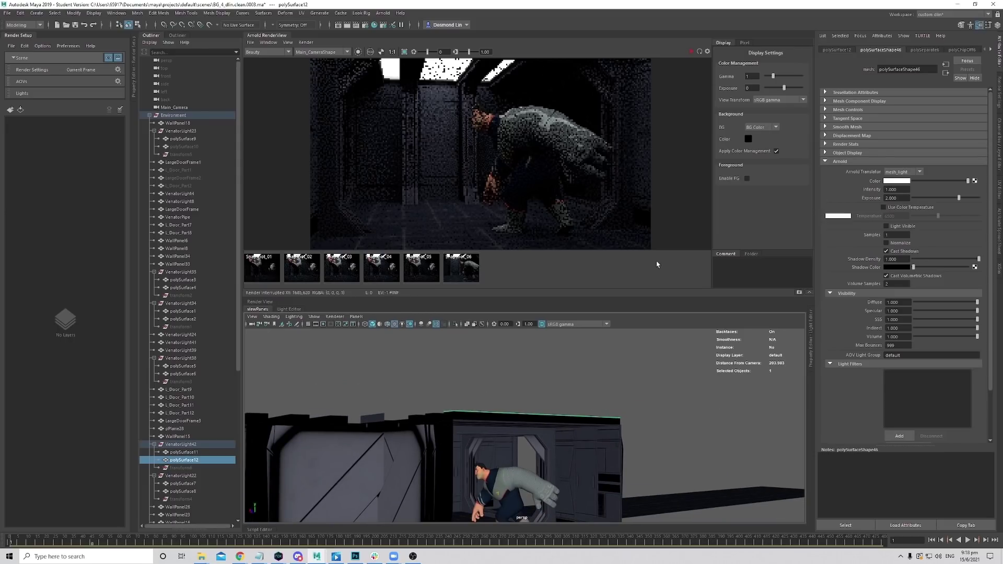
pyautogui.keyDown('alt'); pyautogui.moveTo(589, 497); pyautogui.dragTo(485, 477); pyautogui.keyUp('alt')
pyautogui.click(485, 478)
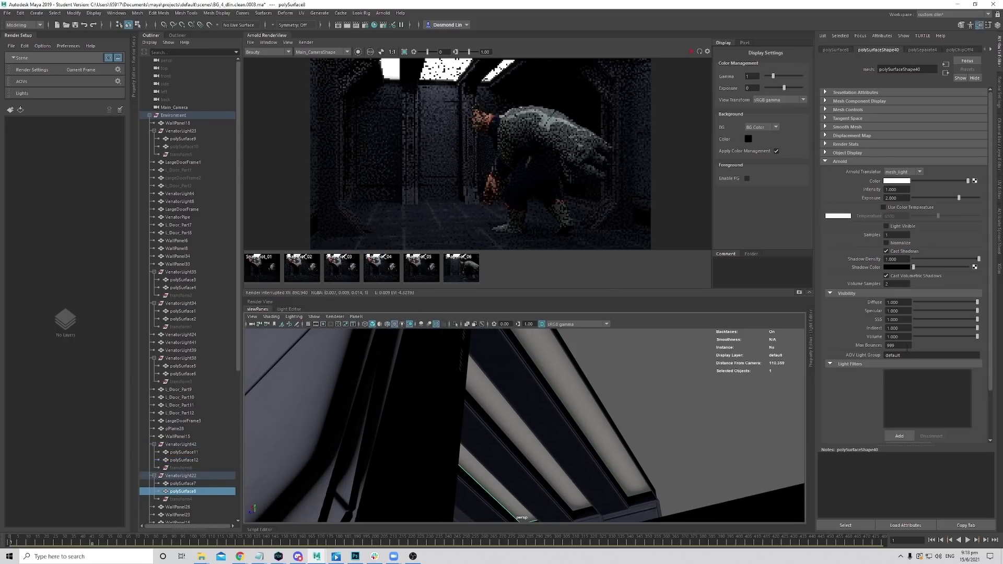
pyautogui.doubleClick(893, 355)
pyautogui.write('d')
pyautogui.write('ront_ceiling')
pyautogui.press('Return')
pyautogui.hotkey('ctrl', 'c')
# Assign the same front_ceiling AOV light group to VenatorLight42's ceiling strip polySurface12.
pyautogui.click(587, 408)
pyautogui.doubleClick(917, 355)
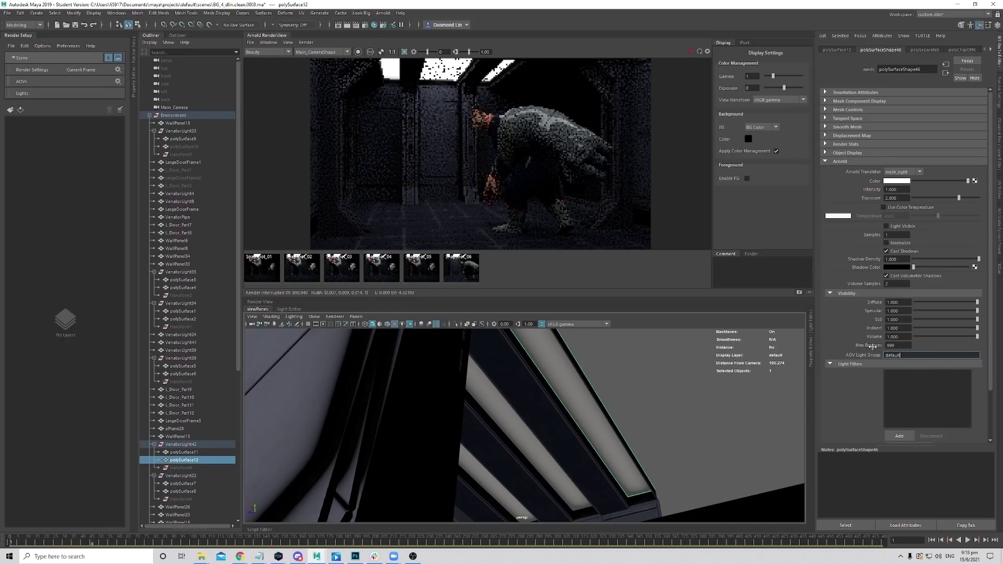
pyautogui.hotkey('ctrl', 'v')
pyautogui.click(593, 452)
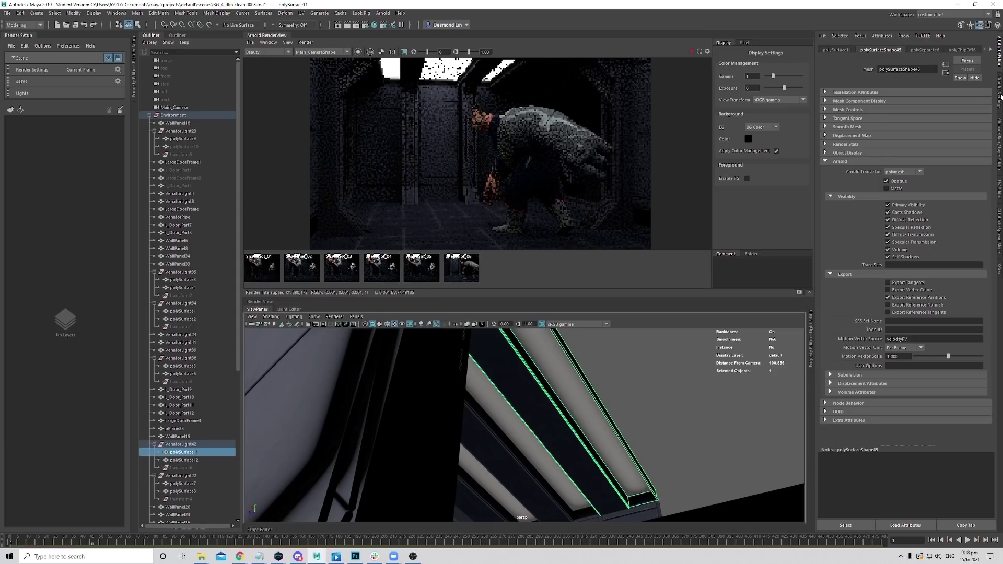
# Add a custom AOV named RGBA_front_ceiling in the render settings and briefly re-render the shot with it.
pyautogui.click(999, 97)
pyautogui.click(910, 166)
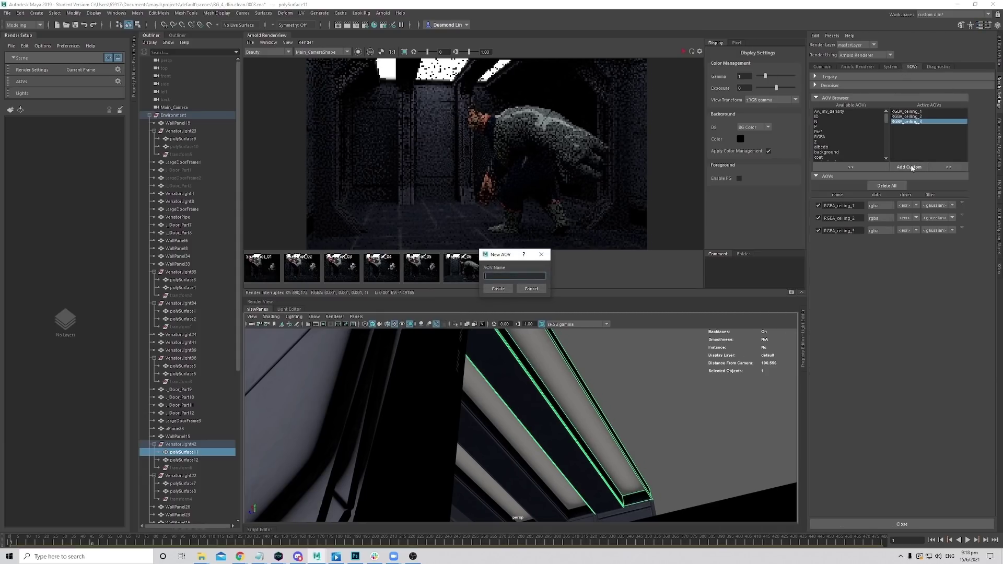
pyautogui.write('front_ceiling')
pyautogui.press('Return')
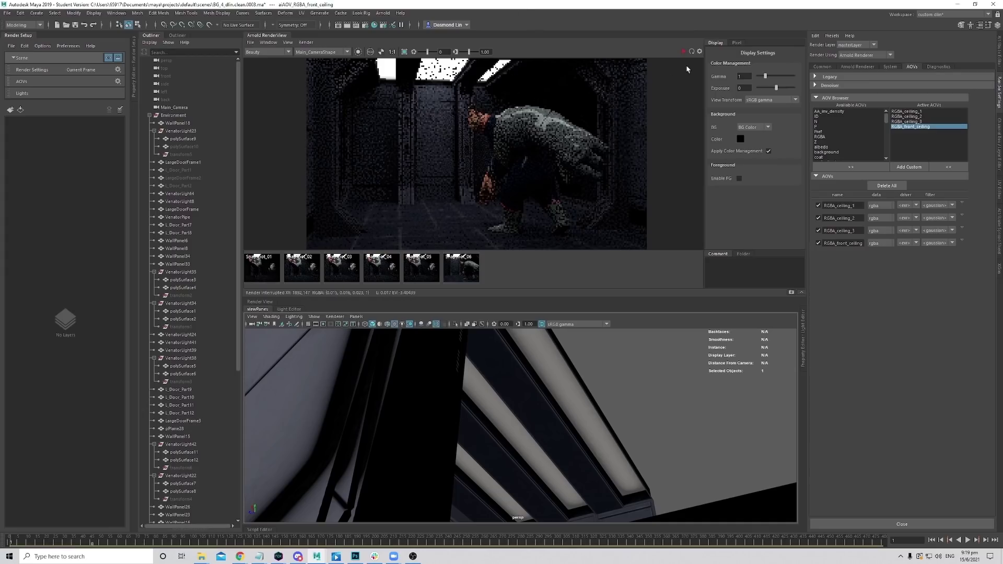
pyautogui.click(692, 51)
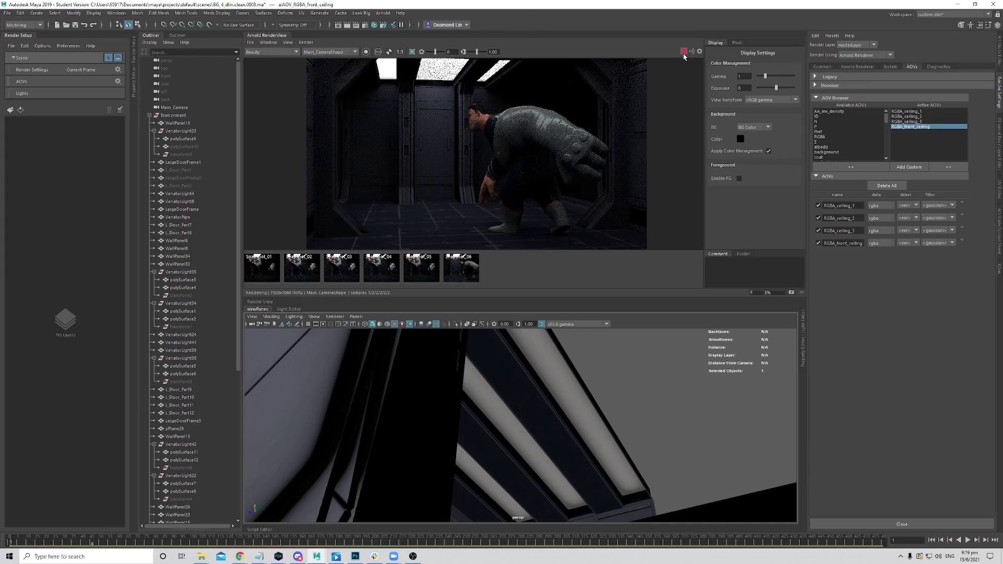
pyautogui.click(683, 52)
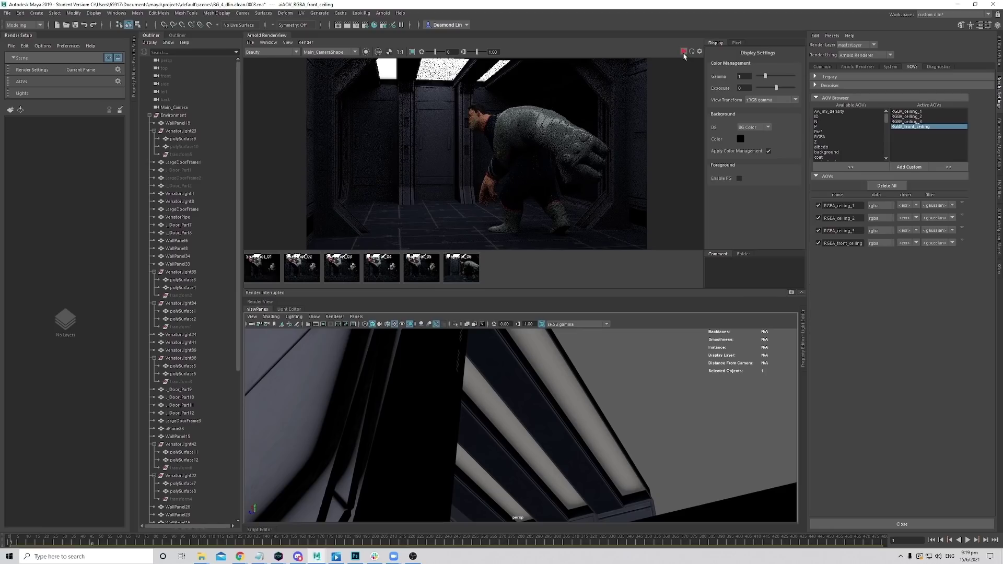
# Inspect the RGBA_front_ceiling pass in the render view, and return the display to Beauty.
pyautogui.click(277, 51)
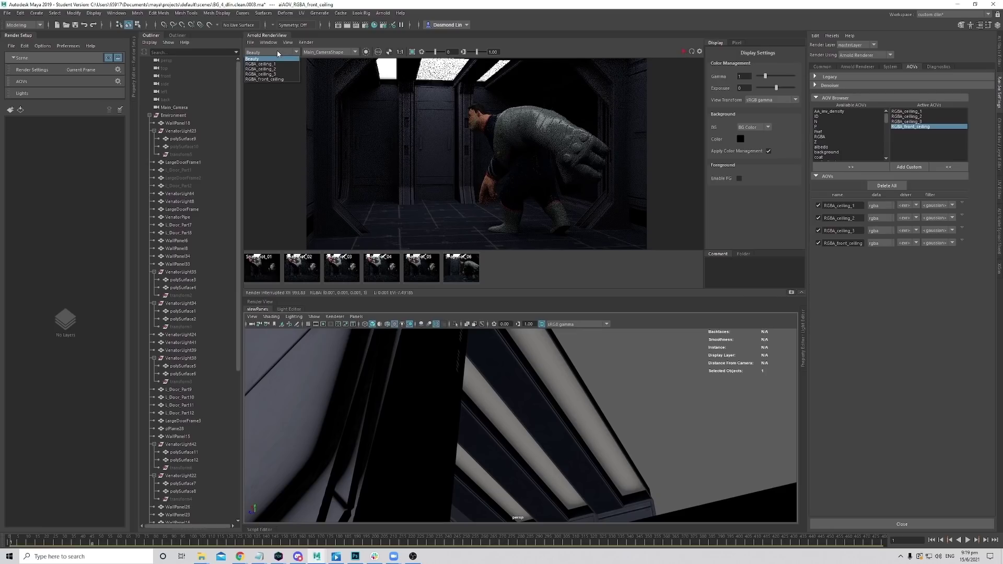
pyautogui.click(264, 85)
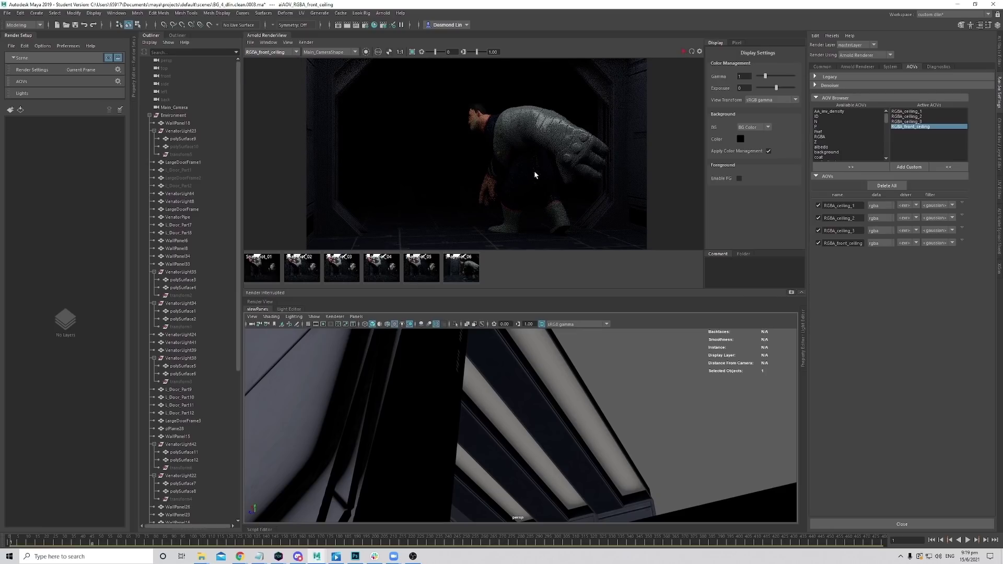
pyautogui.moveTo(534, 171)
pyautogui.mouseDown(button='middle')
pyautogui.moveTo(553, 161)
pyautogui.moveTo(535, 174)
pyautogui.mouseUp(button='middle')
pyautogui.scroll(-2, 554, 161)
pyautogui.scroll(2, 533, 172)
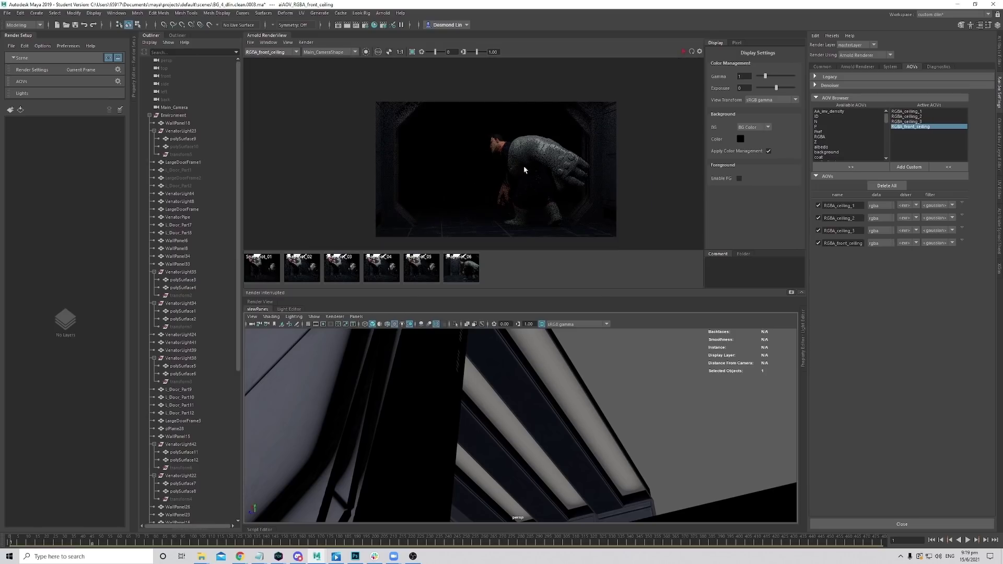
pyautogui.scroll(-2, 533, 171)
pyautogui.click(285, 52)
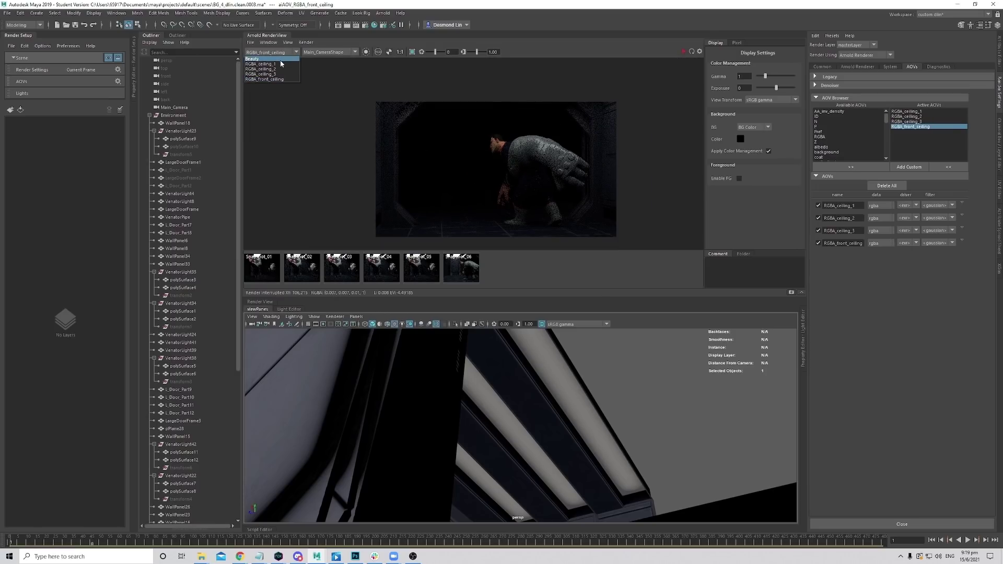
pyautogui.click(280, 59)
# Look over the corridor from the front and review the character's pose about two seconds into the Playblast_1-1 video.
pyautogui.keyDown('alt'); pyautogui.moveTo(568, 349); pyautogui.dragTo(531, 440); pyautogui.keyUp('alt')
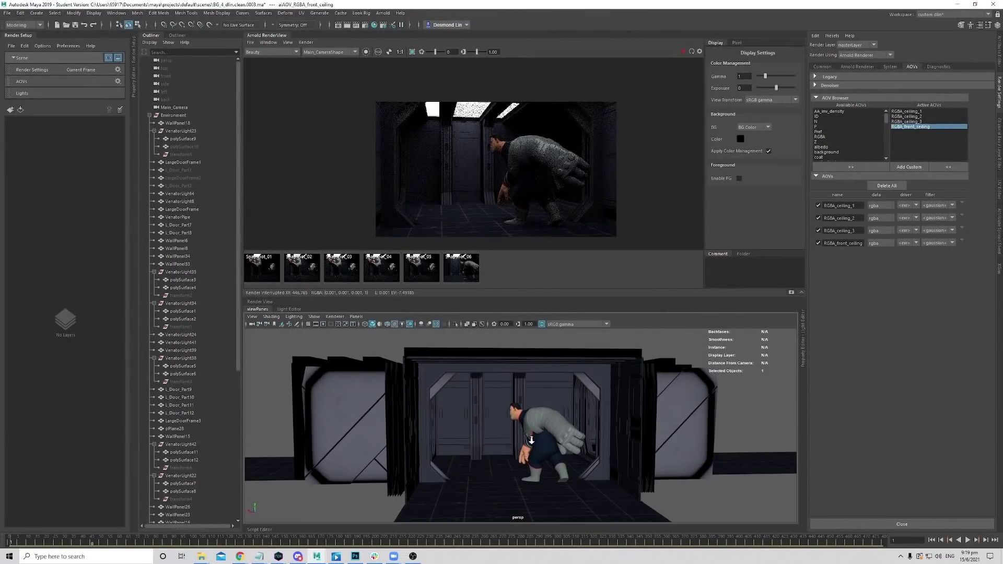
pyautogui.keyDown('alt'); pyautogui.moveTo(531, 441); pyautogui.dragTo(517, 435, button='right'); pyautogui.keyUp('alt')
pyautogui.keyDown('alt'); pyautogui.moveTo(517, 434); pyautogui.dragTo(480, 432); pyautogui.keyUp('alt')
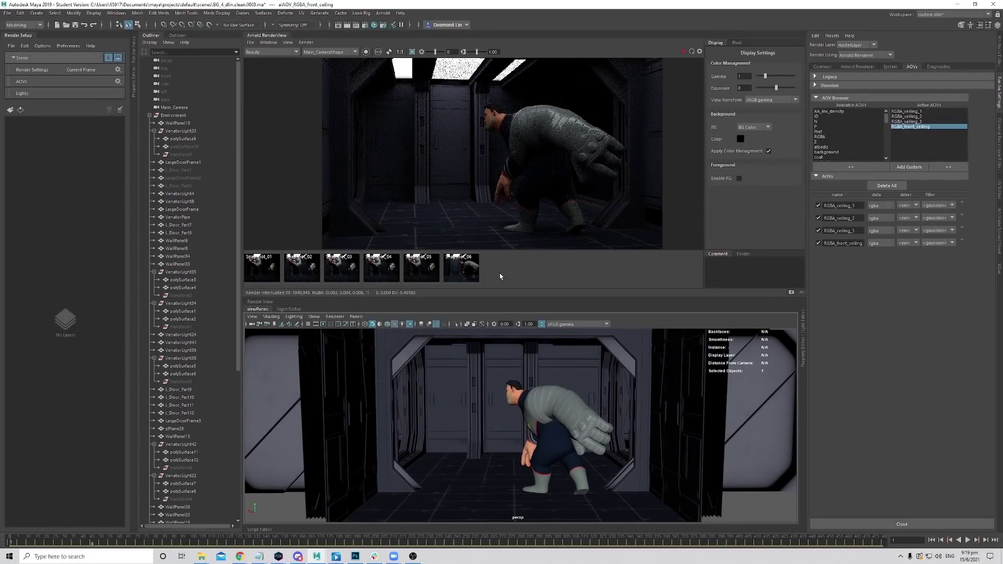
pyautogui.click(335, 557)
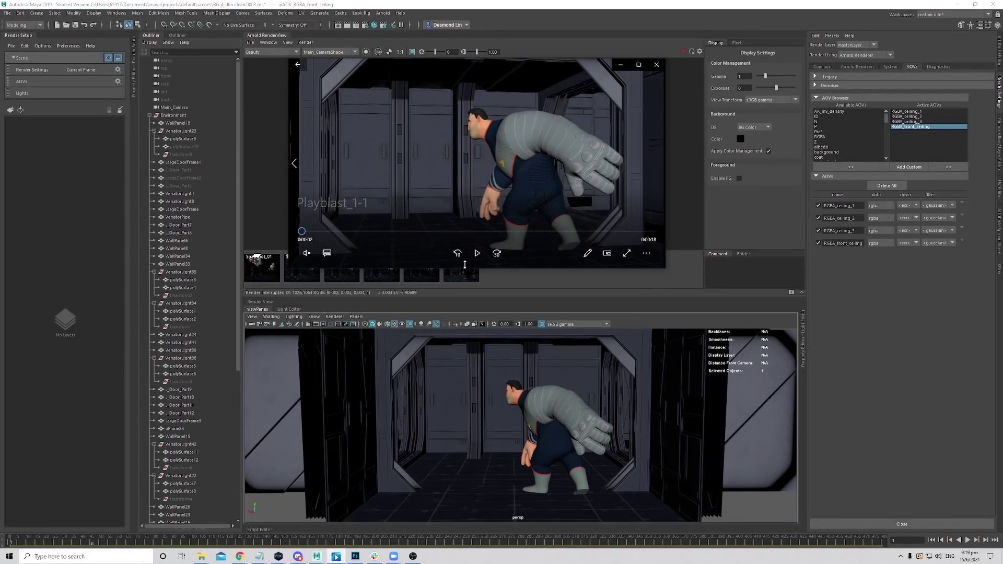
pyautogui.moveTo(318, 231); pyautogui.dragTo(337, 241)
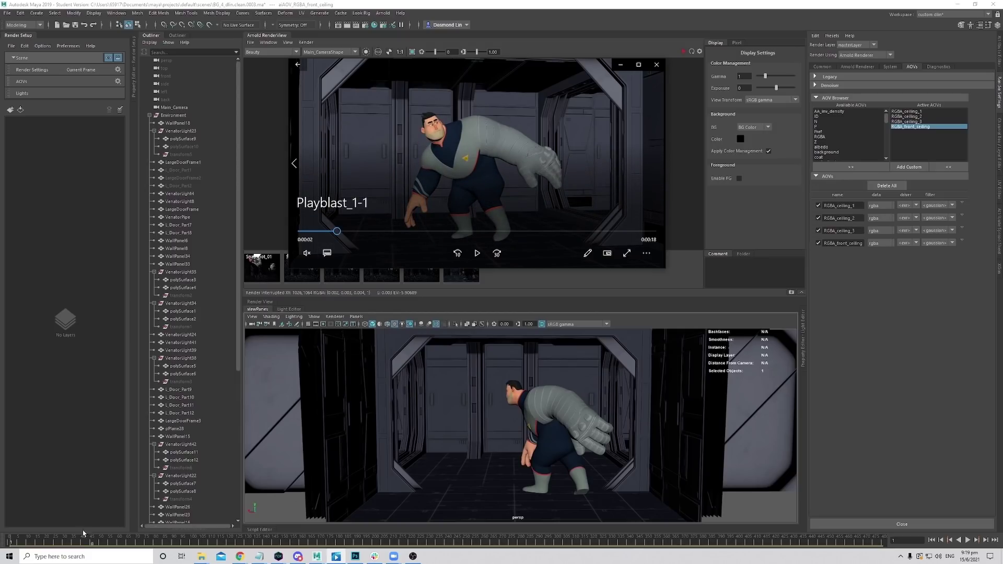
# Return to Maya, go to frame 39 and look through Main_Camera in the viewport.
pyautogui.moveTo(83, 533)
pyautogui.mouseDown()
pyautogui.moveTo(133, 533)
pyautogui.moveTo(61, 543)
pyautogui.moveTo(81, 546)
pyautogui.mouseUp()
pyautogui.click(356, 317)
pyautogui.moveTo(397, 324)
pyautogui.click(469, 326)
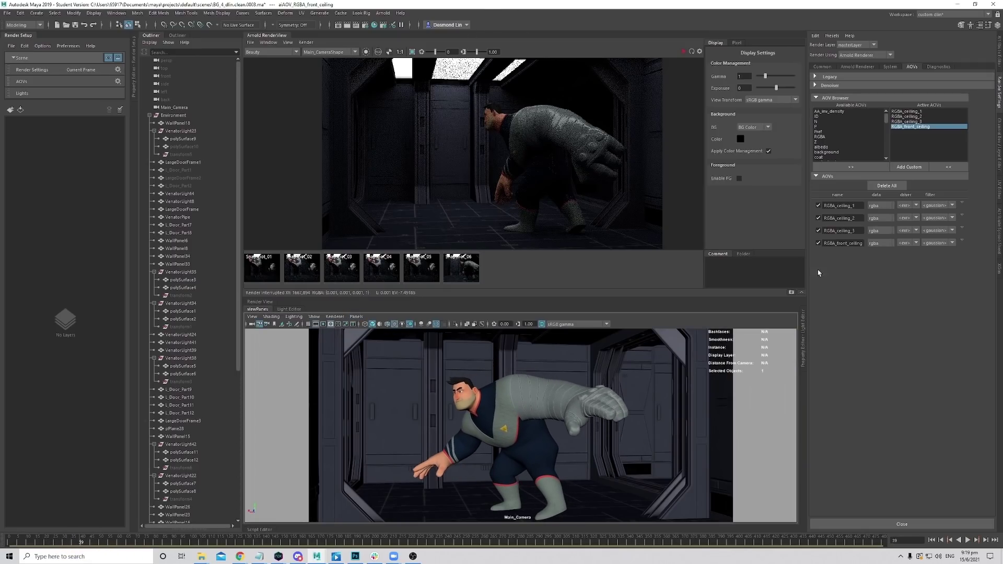
# Store a snapshot of the previous render, then re-render the shot at frame 39 and stop it.
pyautogui.click(791, 293)
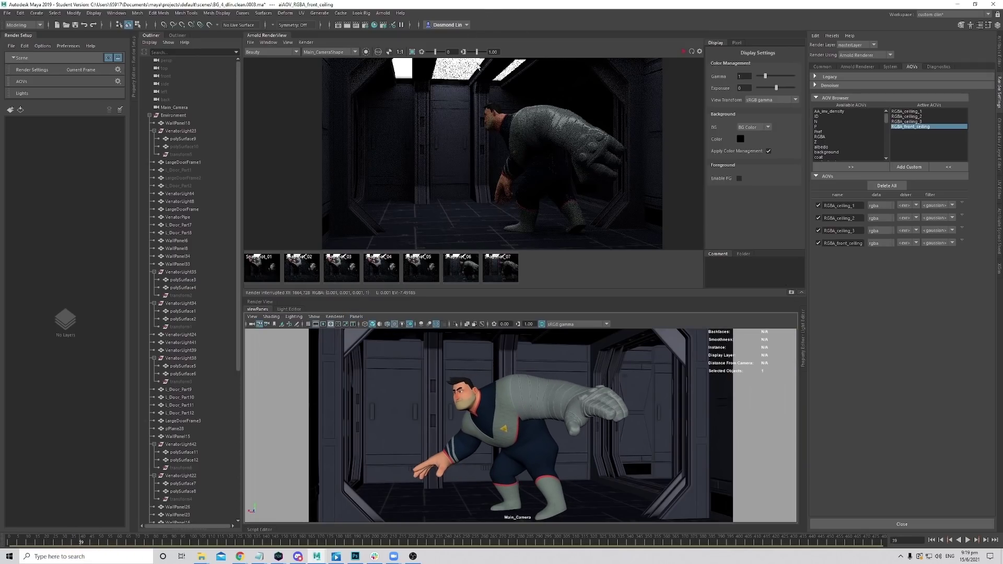
pyautogui.click(683, 53)
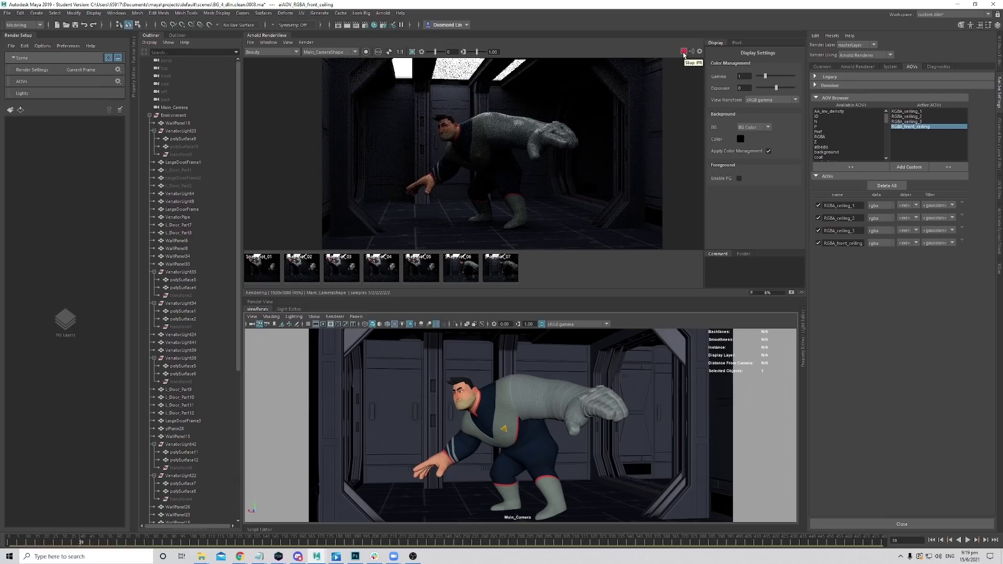
pyautogui.click(684, 54)
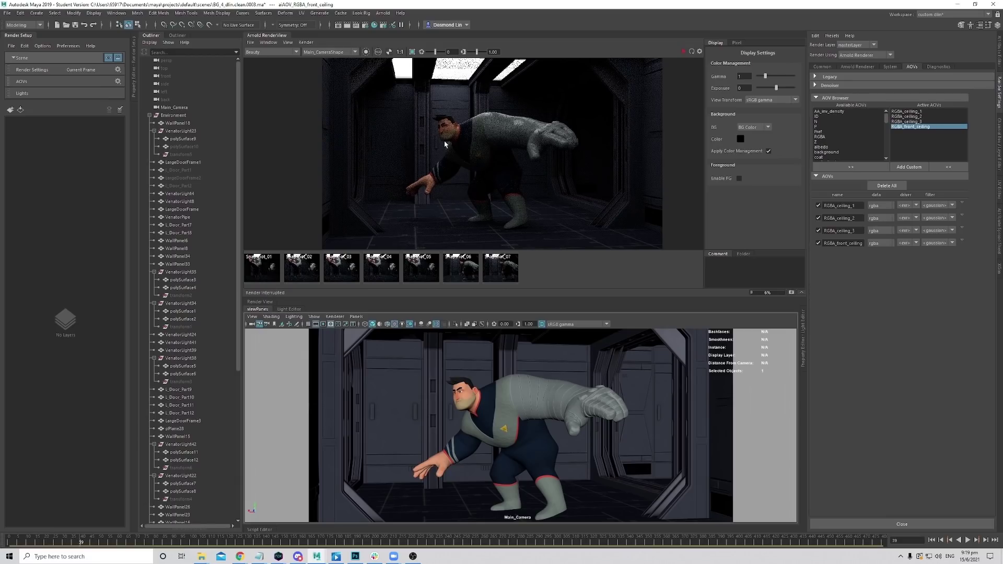
# Compare the RGBA_ceiling_1 and RGBA_front_ceiling passes in the render view, and return the display to Beauty.
pyautogui.click(269, 52)
pyautogui.click(263, 62)
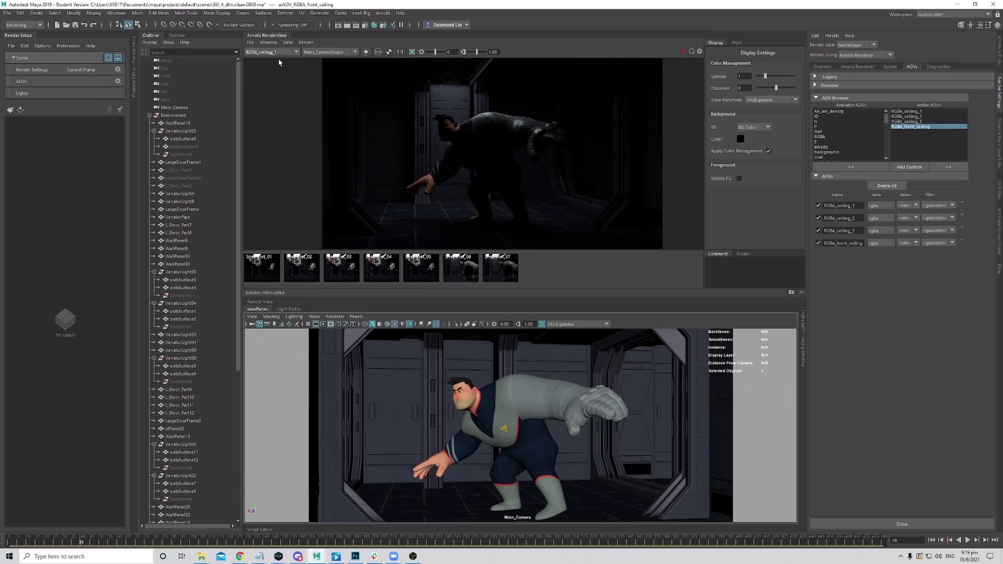
pyautogui.click(276, 53)
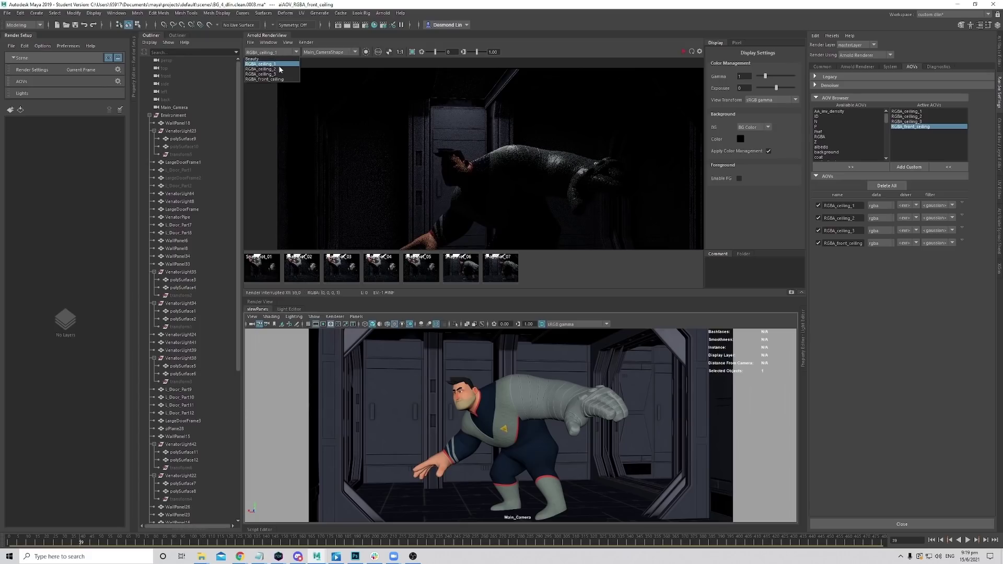
pyautogui.click(282, 82)
pyautogui.scroll(-2, 540, 138)
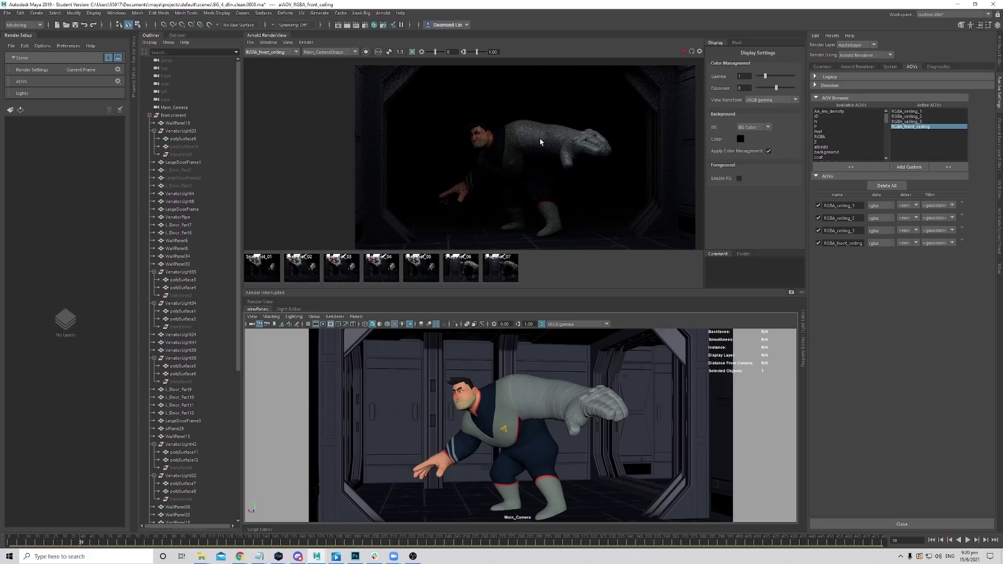
pyautogui.scroll(3, 503, 139)
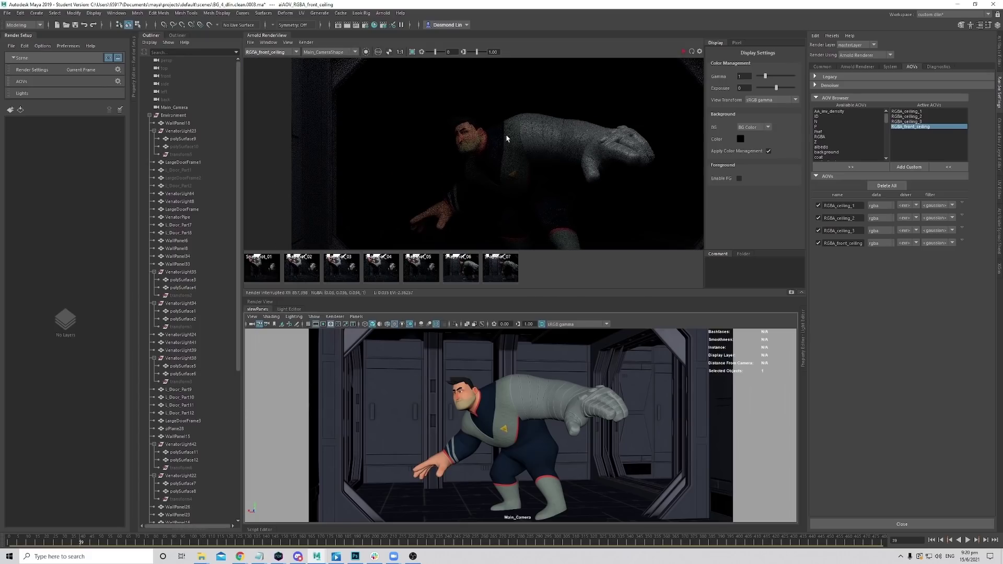
pyautogui.click(276, 52)
pyautogui.click(277, 61)
# Examine the lighting on the character's face, arm and surrounding corridor in the beauty render.
pyautogui.scroll(-2, 485, 142)
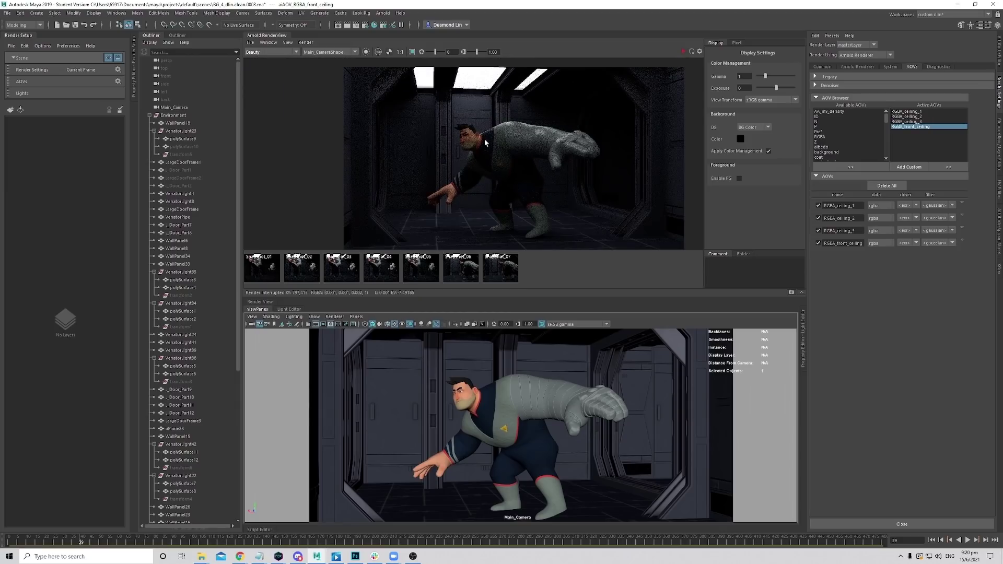
pyautogui.scroll(2, 485, 142)
pyautogui.scroll(-2, 460, 110)
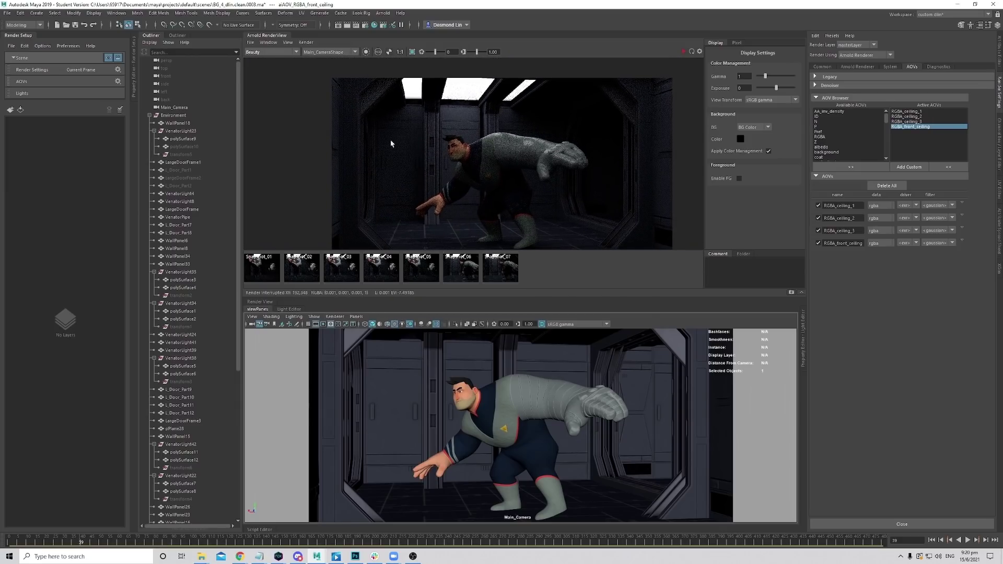
pyautogui.click(274, 53)
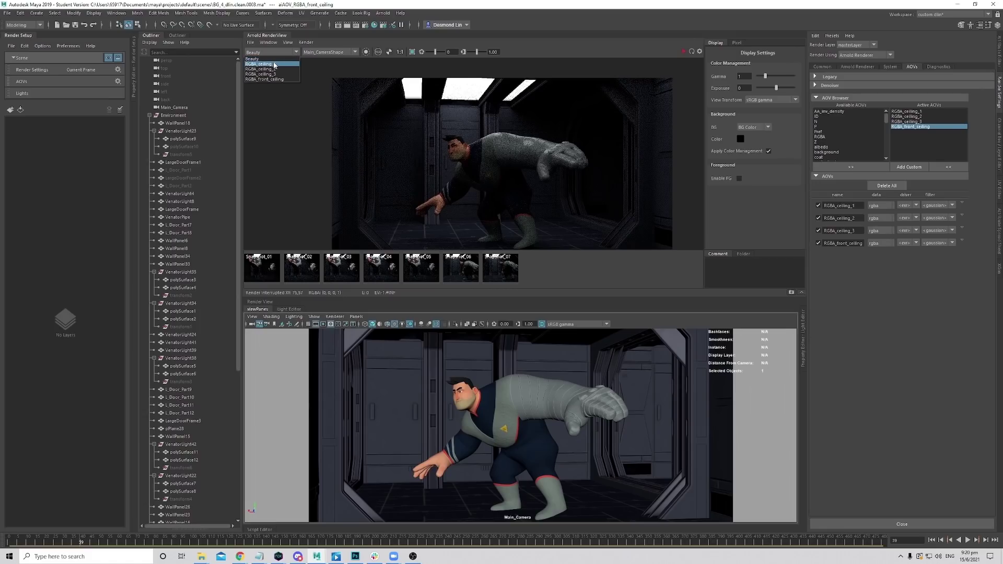
pyautogui.click(456, 155)
pyautogui.scroll(2, 456, 155)
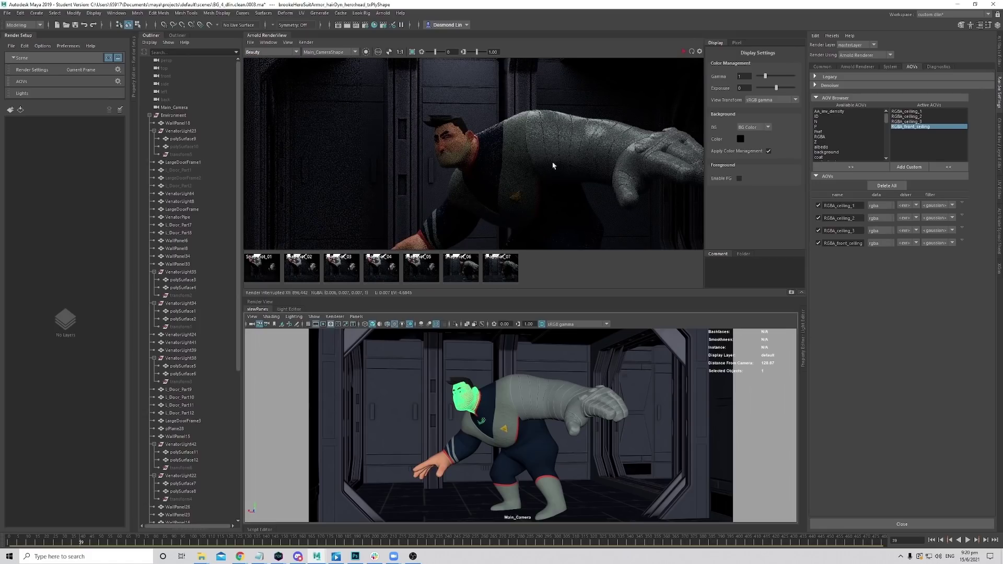
pyautogui.click(746, 212)
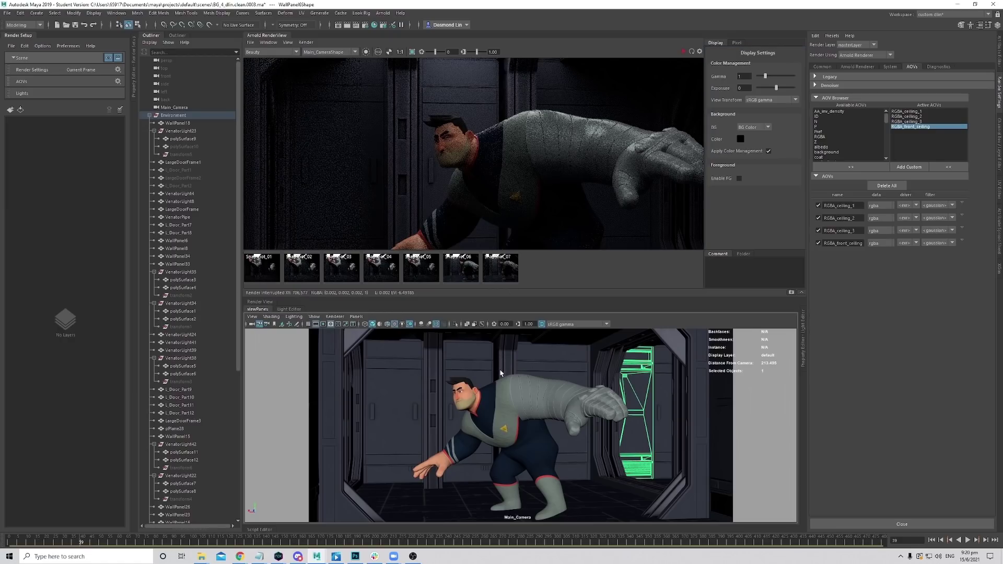
# In the perspective view, select the middle ceiling light panel above the character and set its Arnold exposure to 2.5.
pyautogui.press('space')
pyautogui.moveTo(501, 370); pyautogui.dragTo(600, 439)
pyautogui.click(437, 412)
pyautogui.click(453, 405)
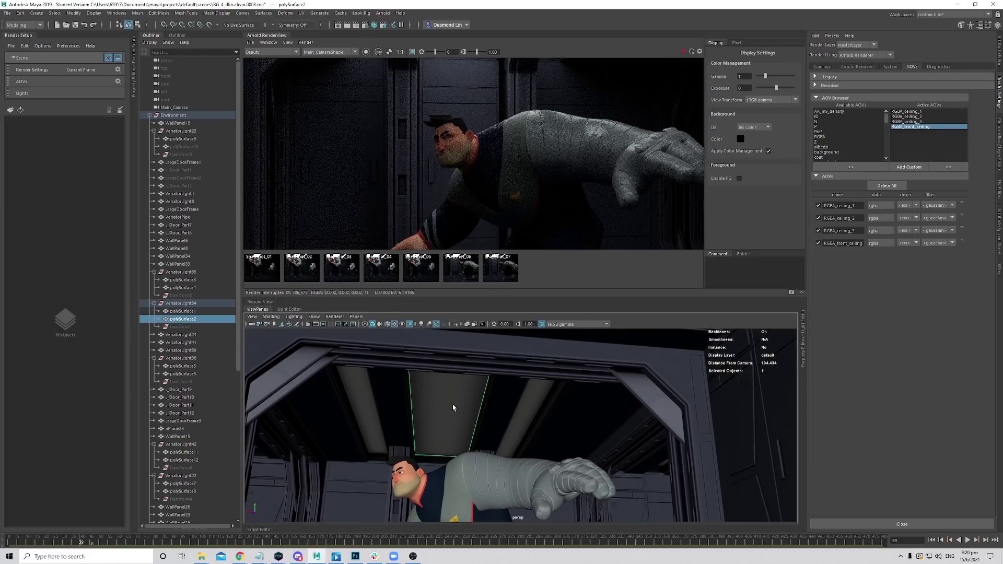
pyautogui.click(999, 46)
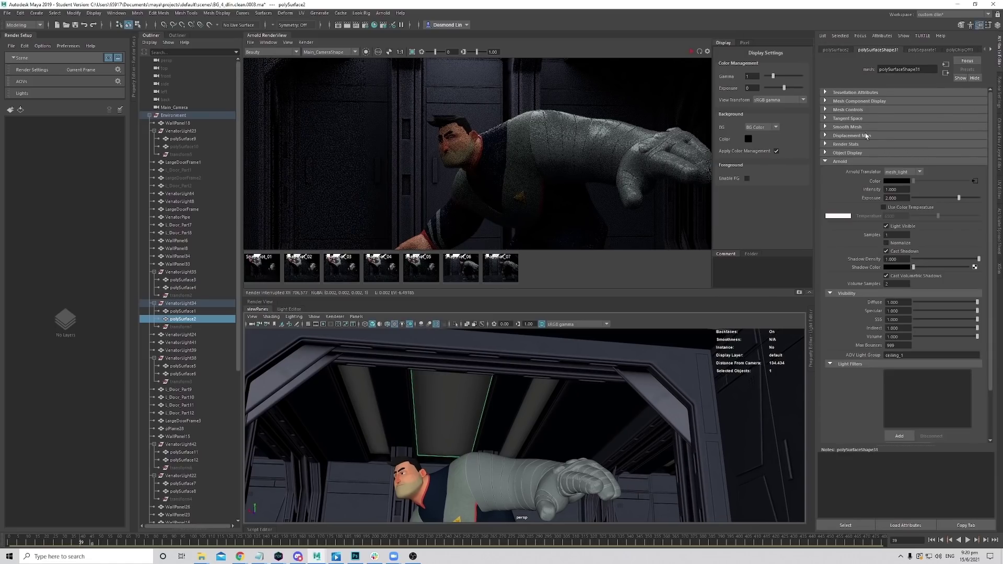
pyautogui.click(901, 197)
pyautogui.press('Return')
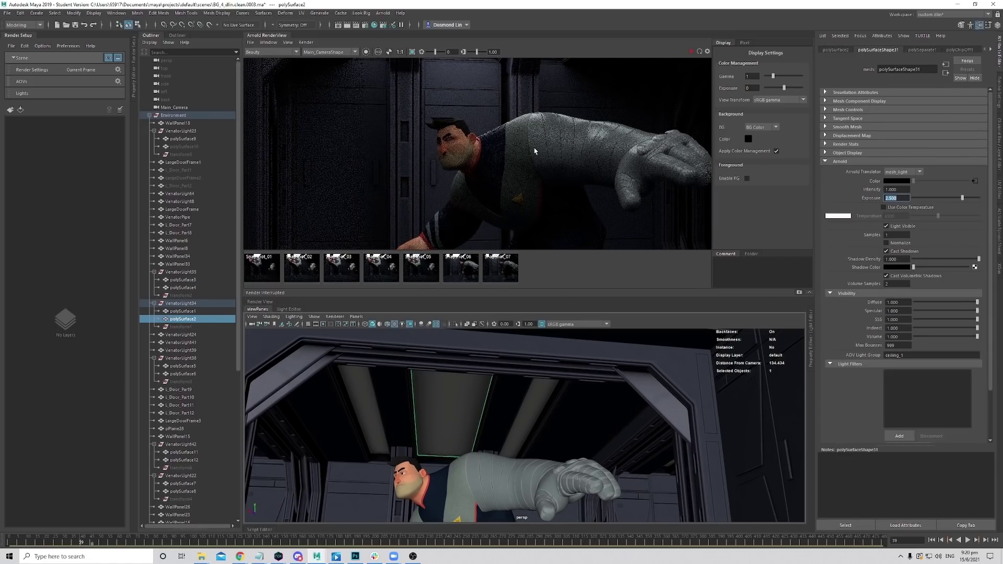
# Fit the whole image in the render view and re-render the shot at frame 39.
pyautogui.click(696, 194)
pyautogui.press('f')
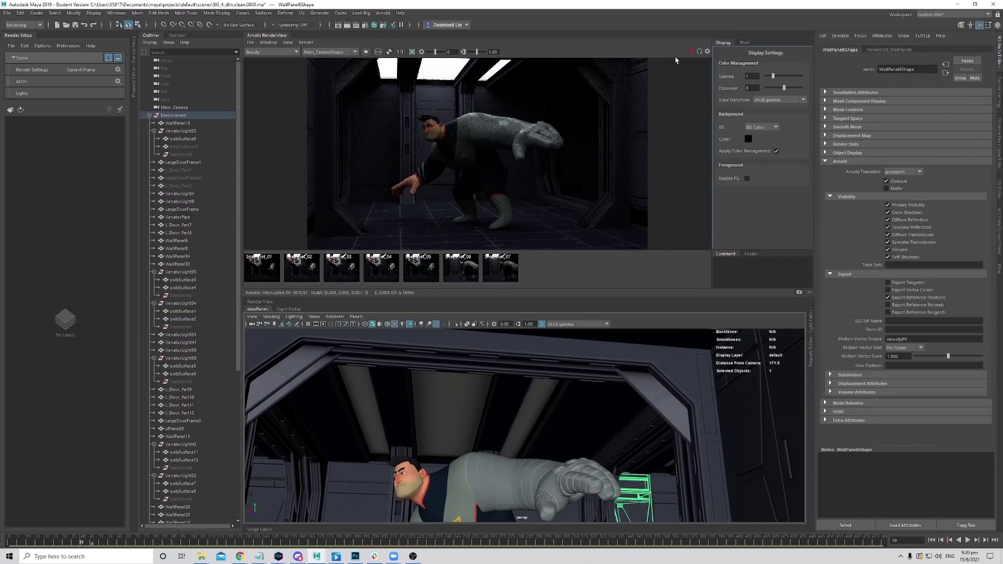
pyautogui.click(691, 53)
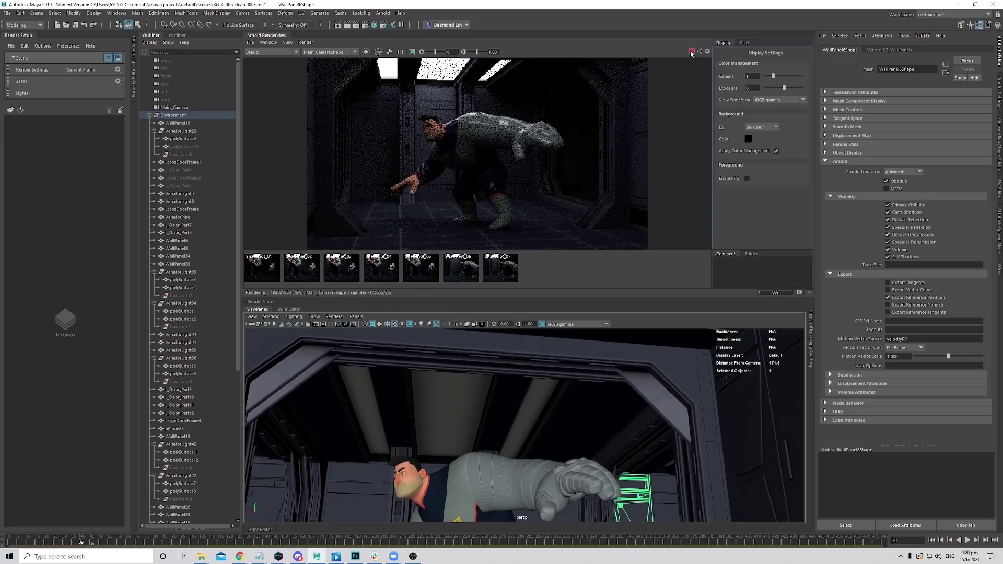
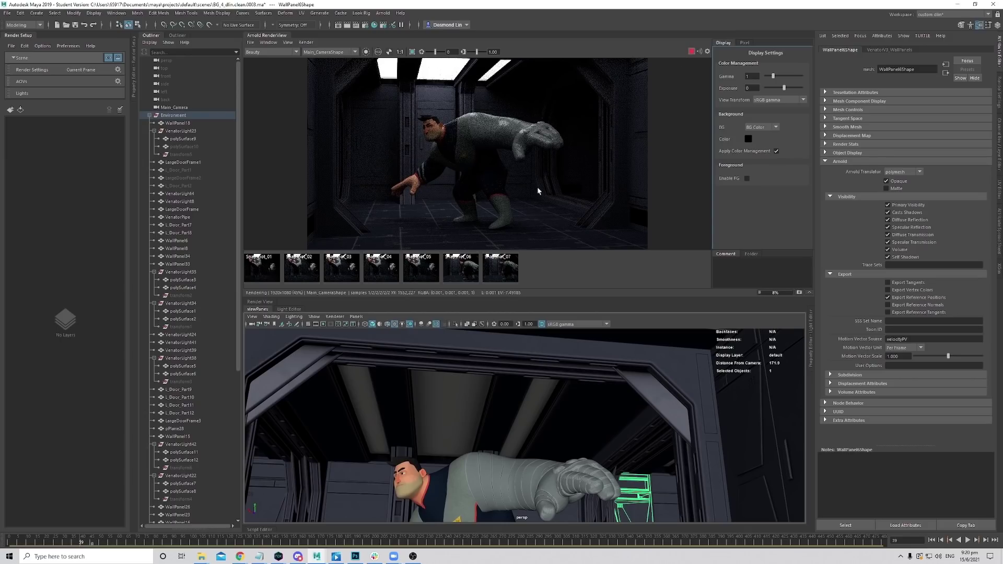
# Switch to the Playblast_1-1 video and scrub ahead to the character's crouched side-on pose.
pyautogui.click(335, 556)
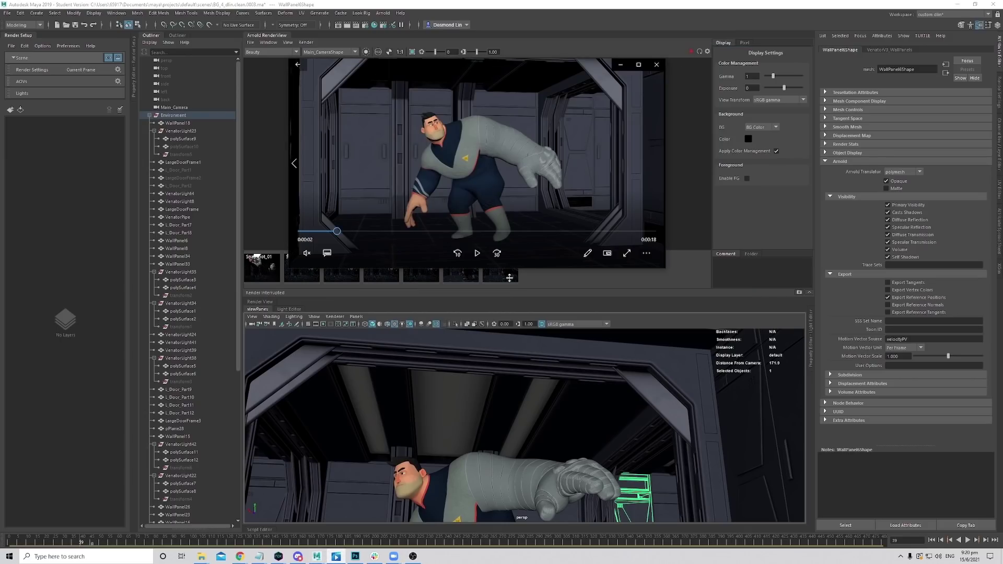
pyautogui.moveTo(516, 69); pyautogui.dragTo(428, 142)
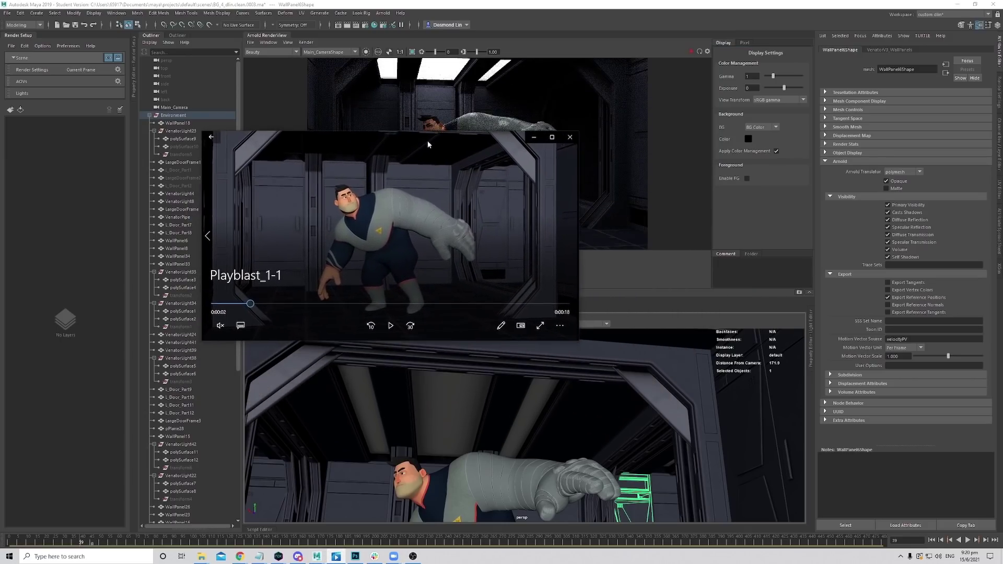
pyautogui.moveTo(278, 313)
pyautogui.mouseDown()
pyautogui.moveTo(307, 312)
pyautogui.moveTo(276, 313)
pyautogui.mouseUp()
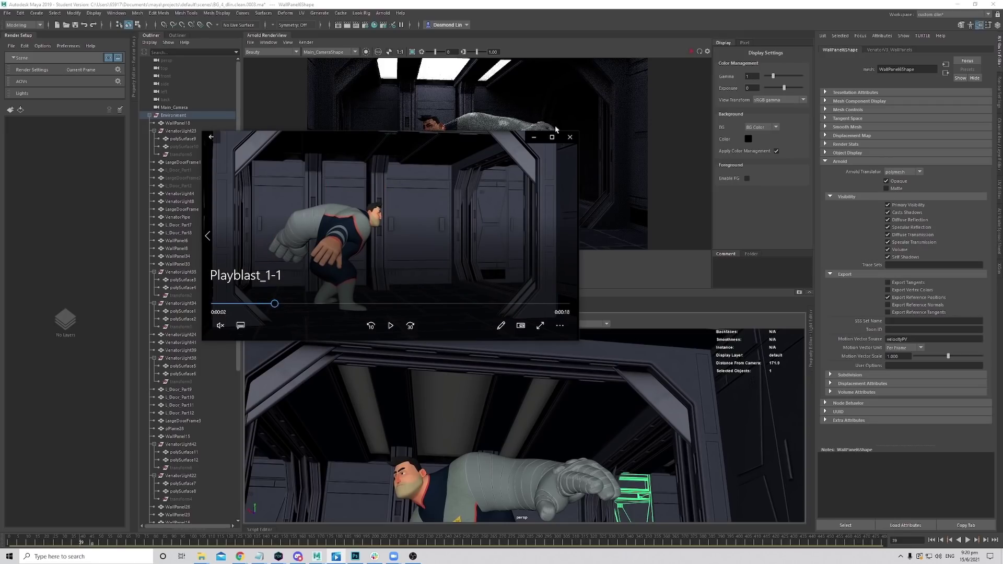
pyautogui.click(533, 137)
# Return to Maya, look through Main_Camera in the viewport and go to frame 79.
pyautogui.click(117, 541)
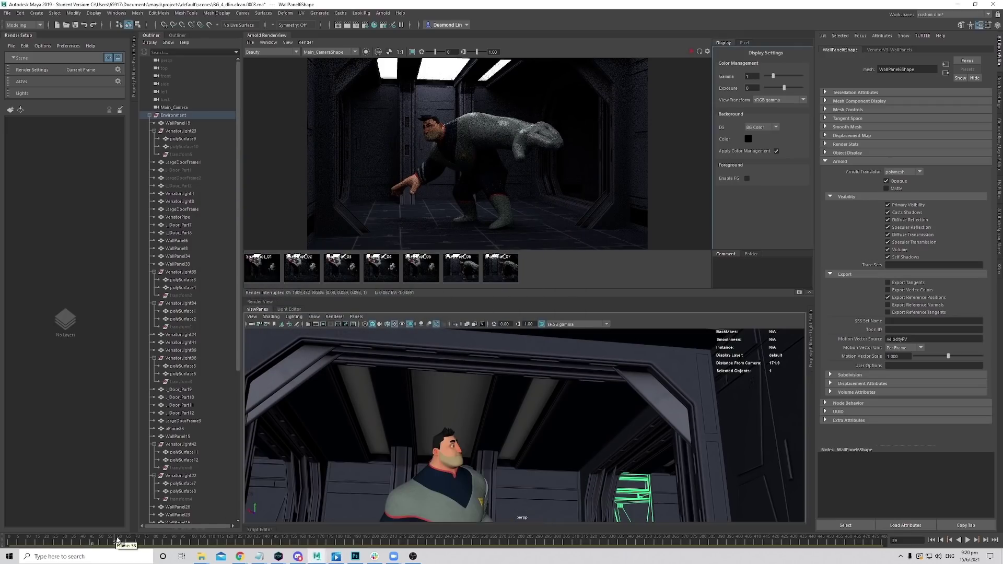
pyautogui.click(356, 317)
pyautogui.moveTo(397, 325)
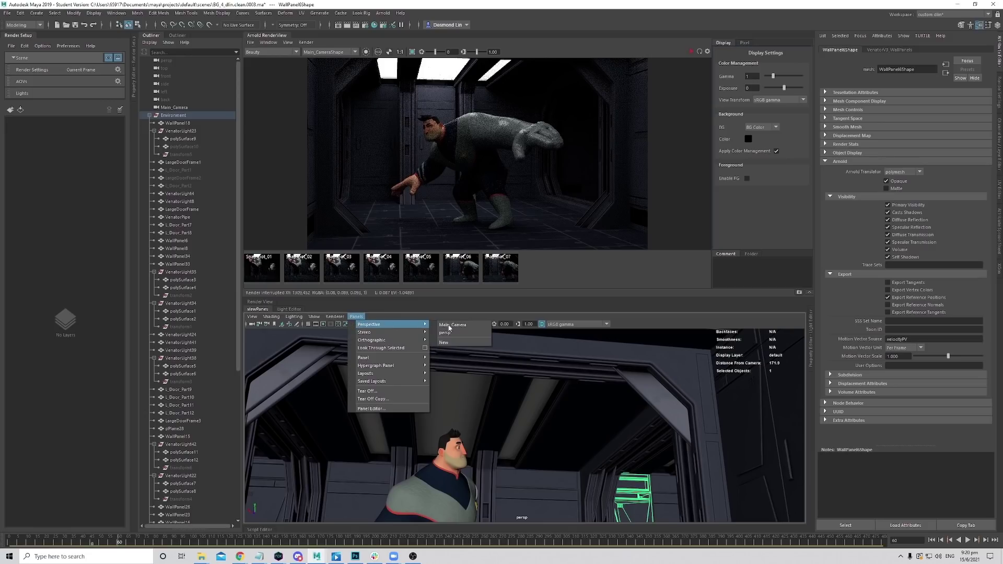
pyautogui.click(450, 325)
pyautogui.hotkey('alt', 'v')
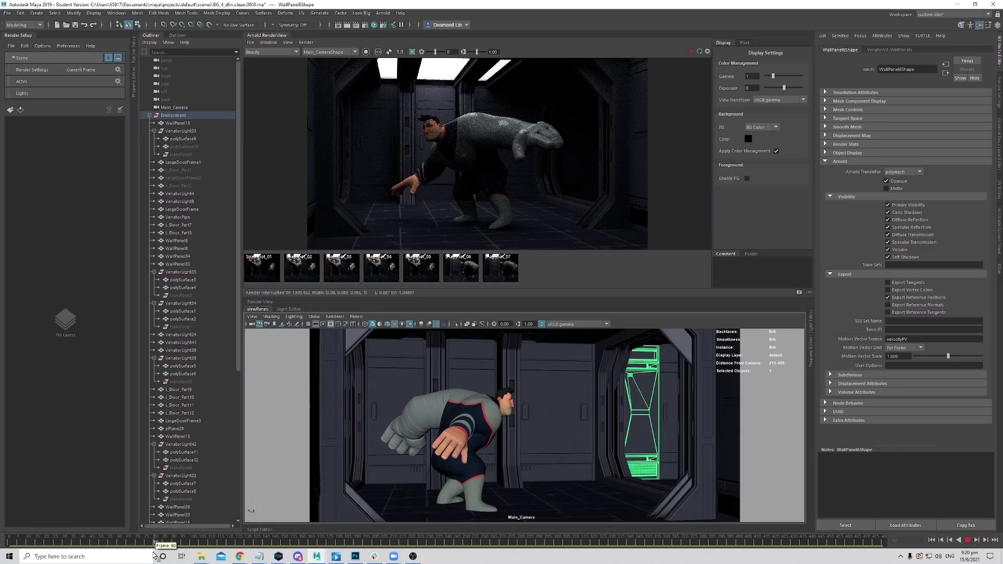
pyautogui.moveTo(155, 553); pyautogui.dragTo(153, 553)
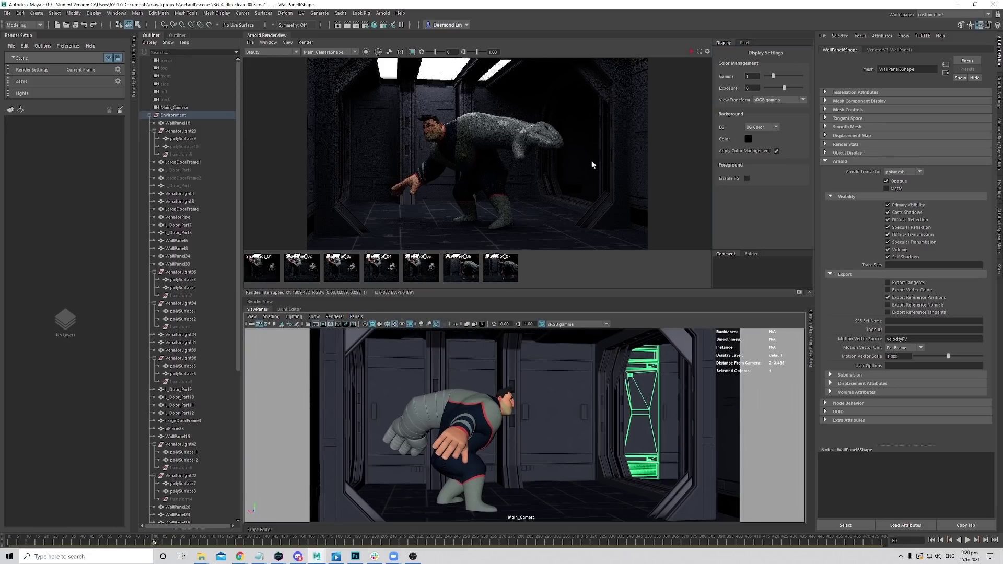
# Store a snapshot of the previous render, then test-render the shot at frame 79 and stop it.
pyautogui.click(799, 293)
pyautogui.click(692, 51)
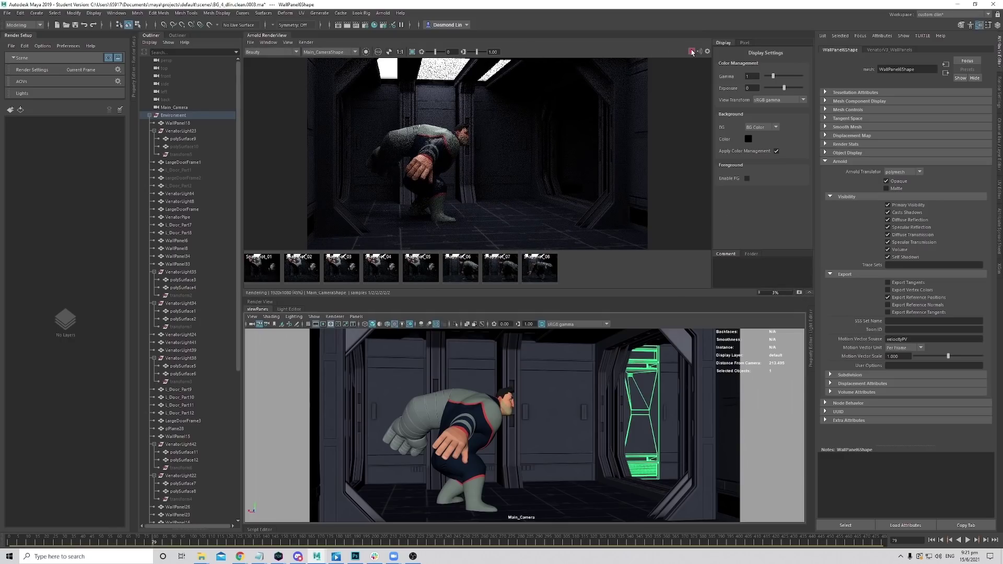
pyautogui.press('Escape')
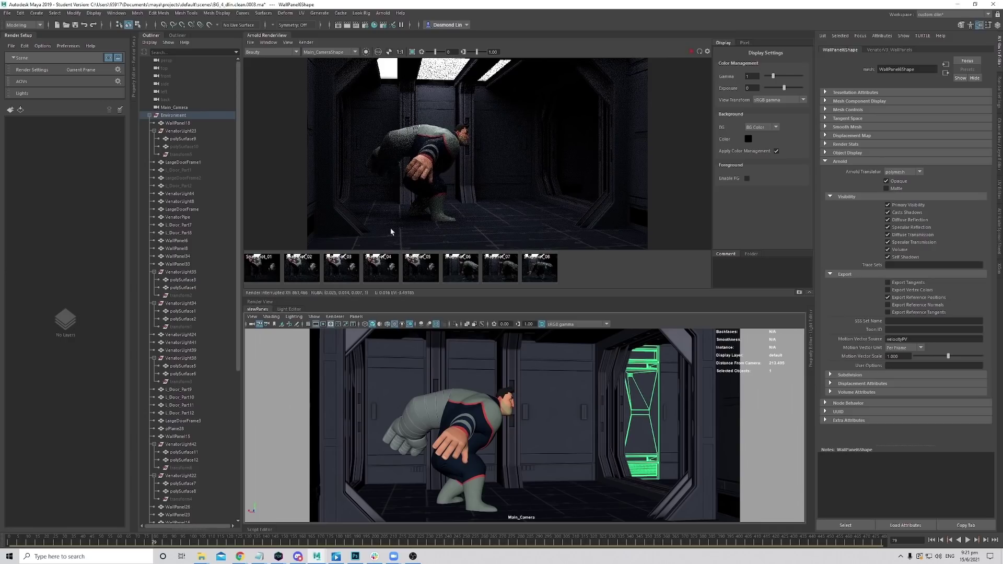
# Scrub the Playblast_1-1 video to the moment where the character stands upright beside the white egg-shaped figure.
pyautogui.click(336, 557)
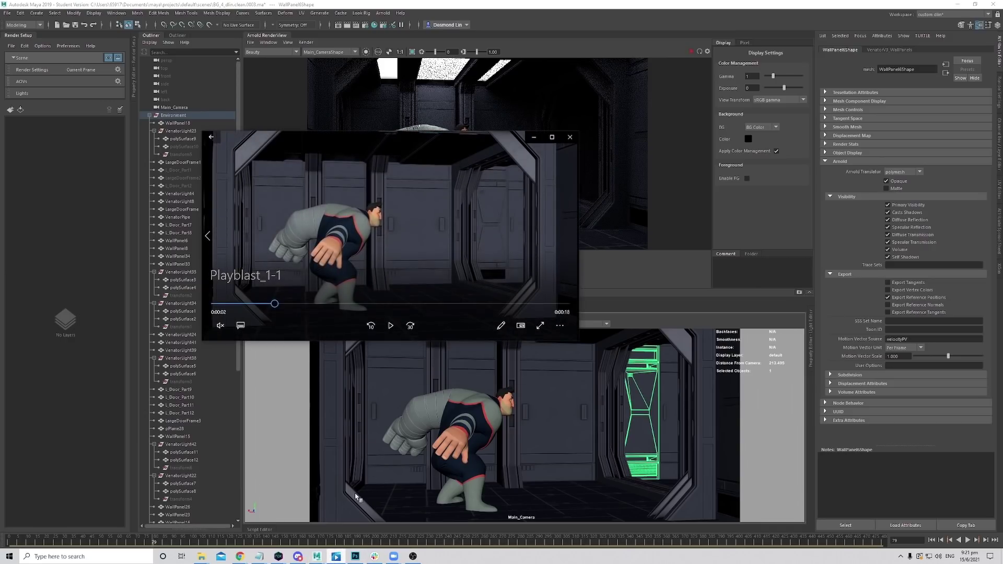
pyautogui.moveTo(273, 305); pyautogui.dragTo(363, 305)
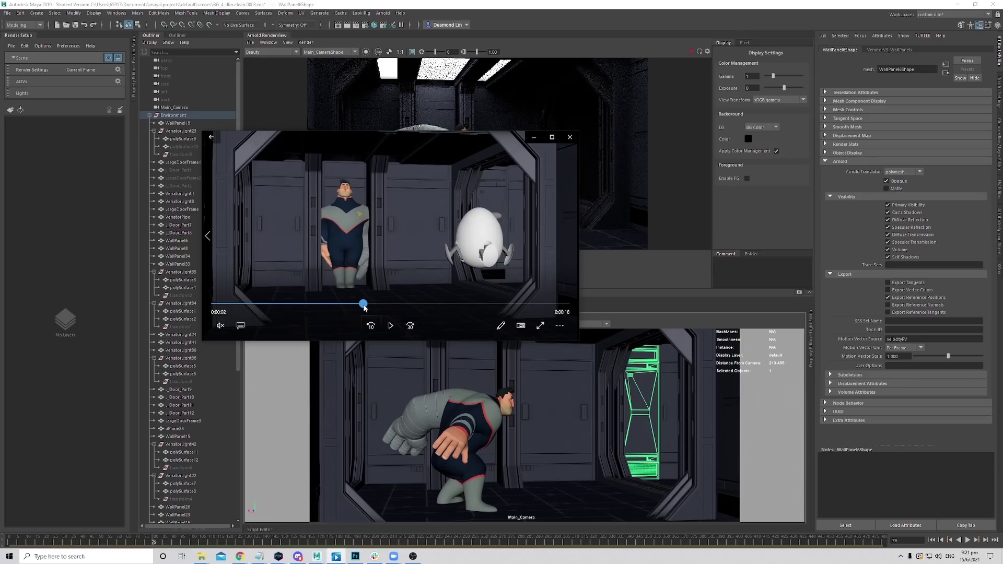
pyautogui.click(533, 137)
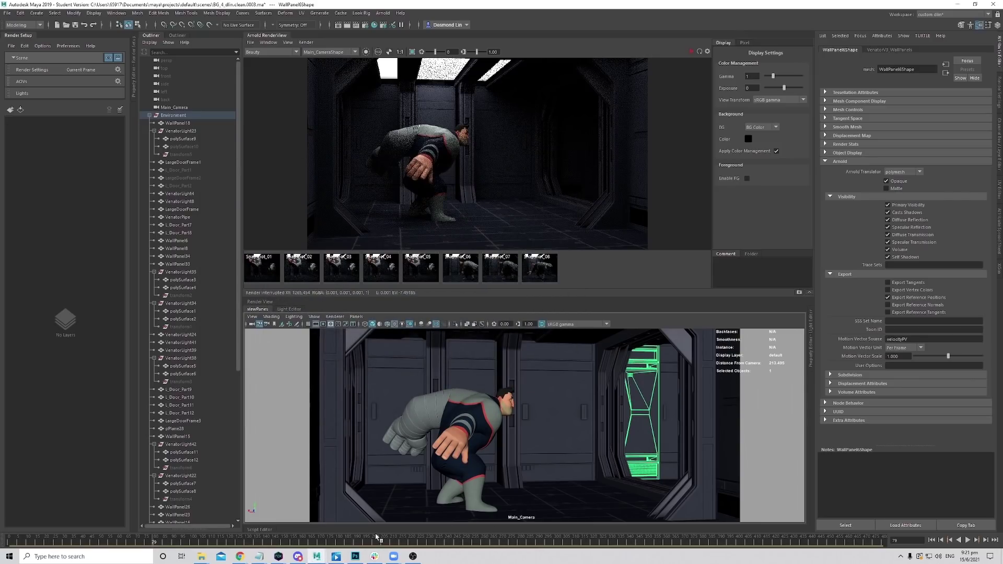
# Store a snapshot of the current render, then test-render the shot at frame 190 and stop it.
pyautogui.click(280, 542)
pyautogui.moveTo(293, 543); pyautogui.dragTo(358, 537)
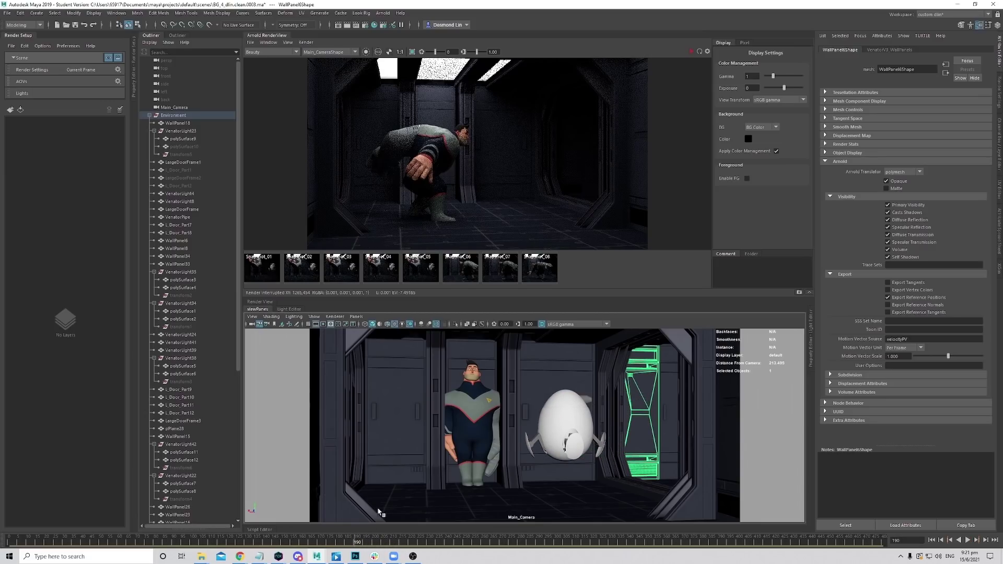
pyautogui.click(798, 292)
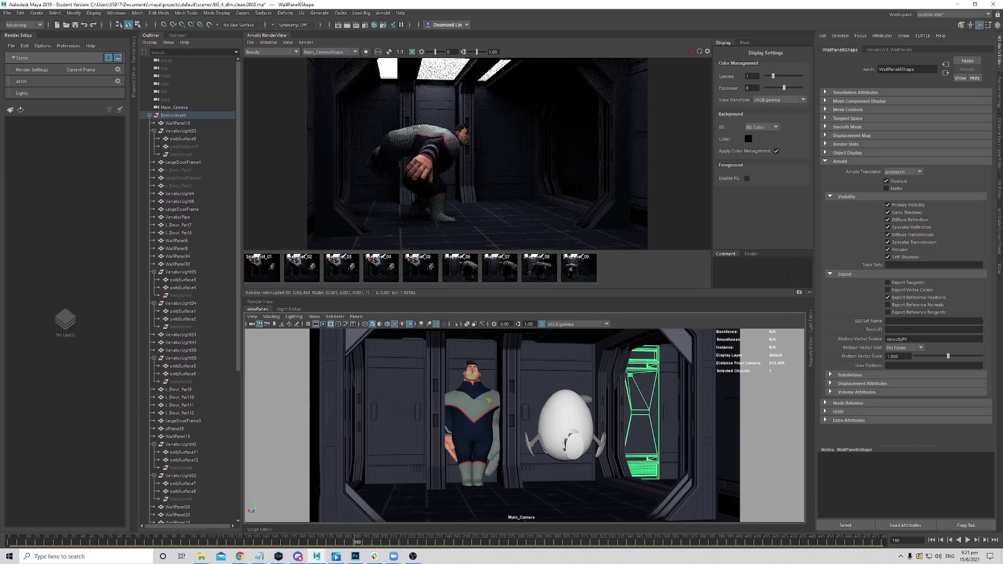
pyautogui.click(690, 52)
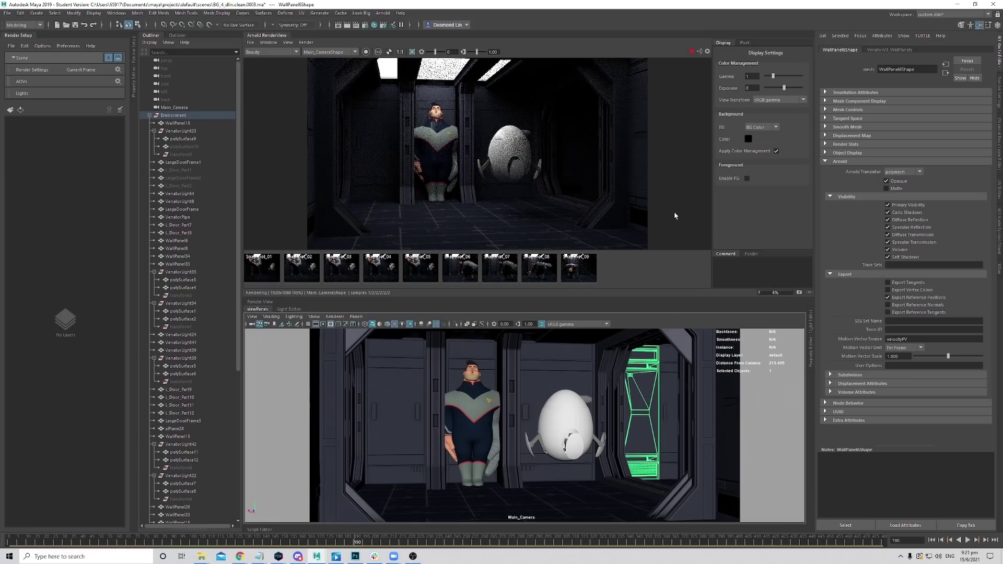
pyautogui.click(692, 51)
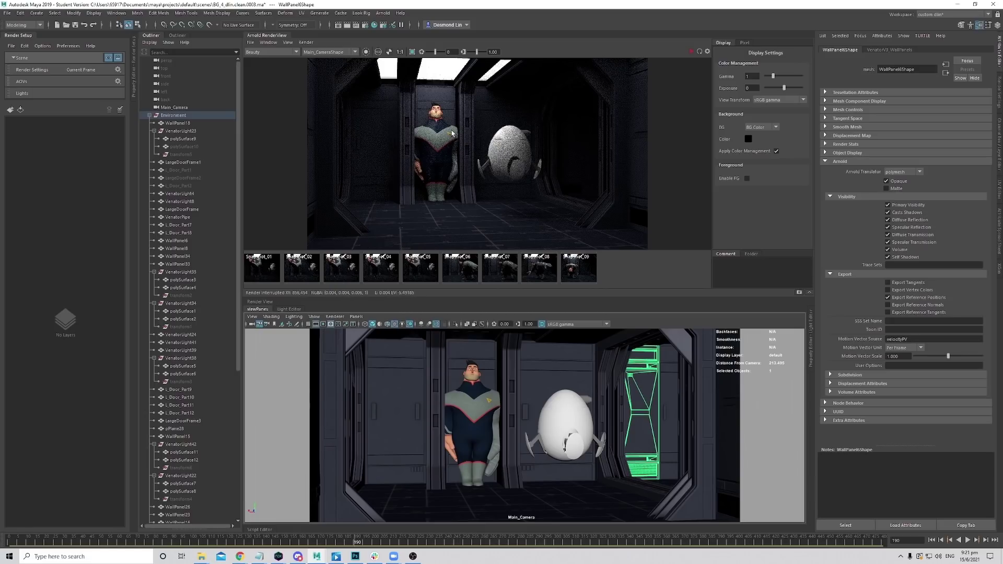
# Inspect the lighting on the standing character and the white egg-shaped figure in the frame 190 render.
pyautogui.scroll(5, 432, 113)
pyautogui.scroll(-3, 483, 155)
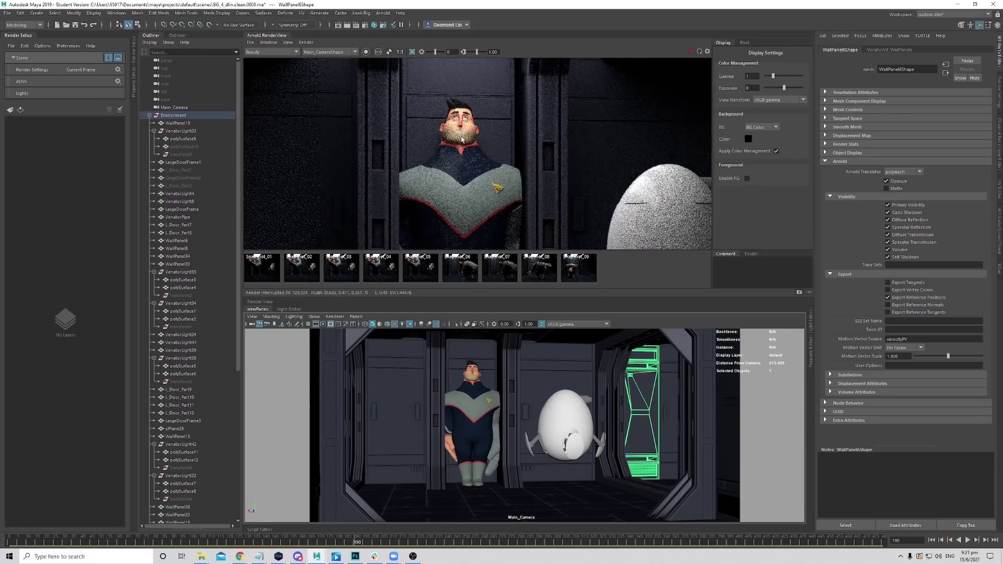
pyautogui.scroll(-3, 483, 155)
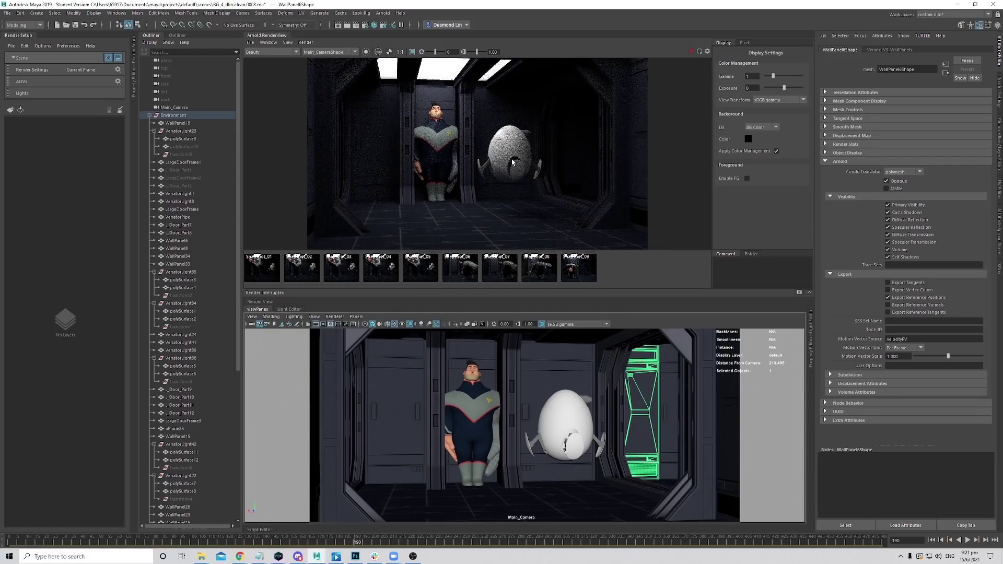
pyautogui.scroll(5, 434, 112)
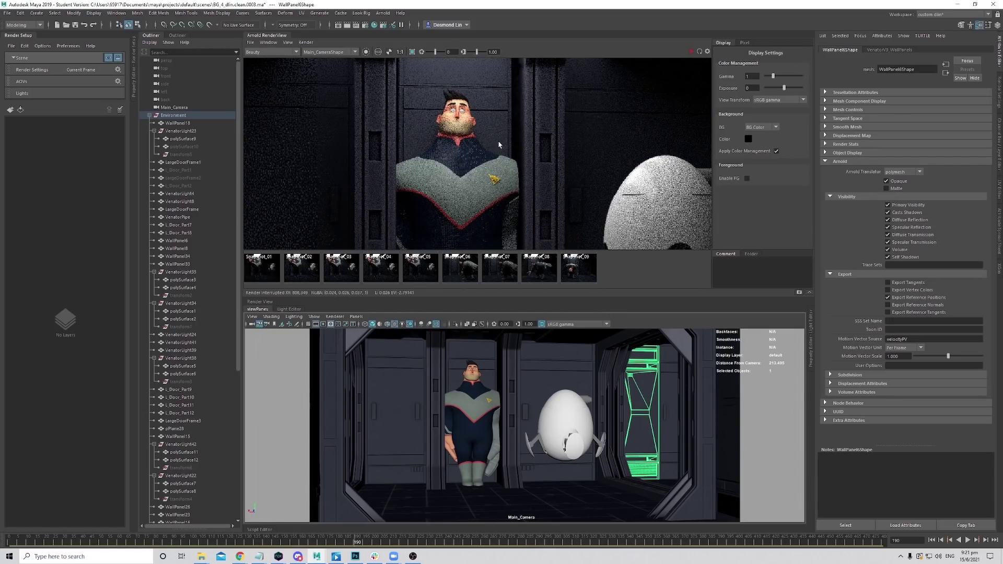
pyautogui.scroll(-4, 494, 173)
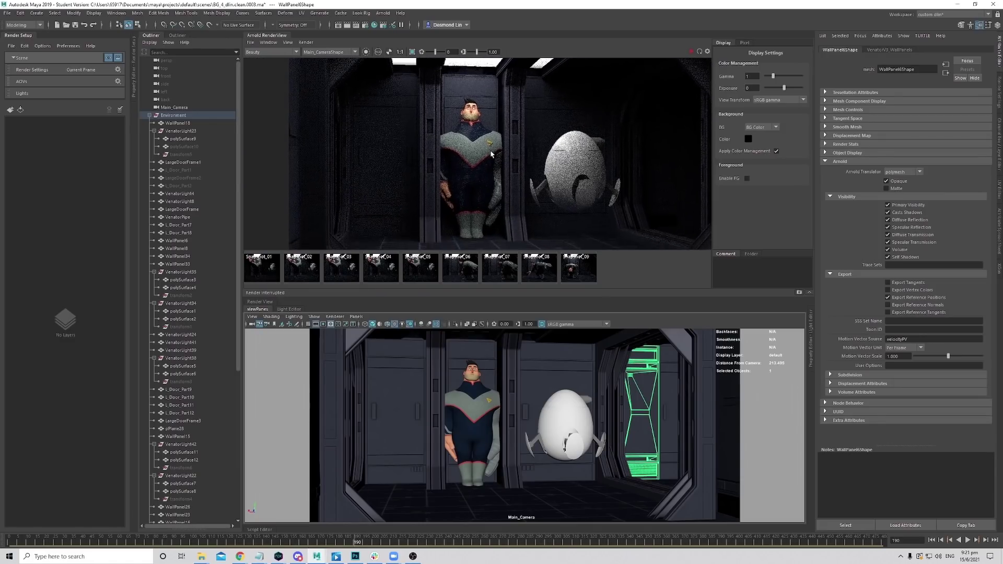
pyautogui.moveTo(501, 169); pyautogui.dragTo(461, 159, button='middle')
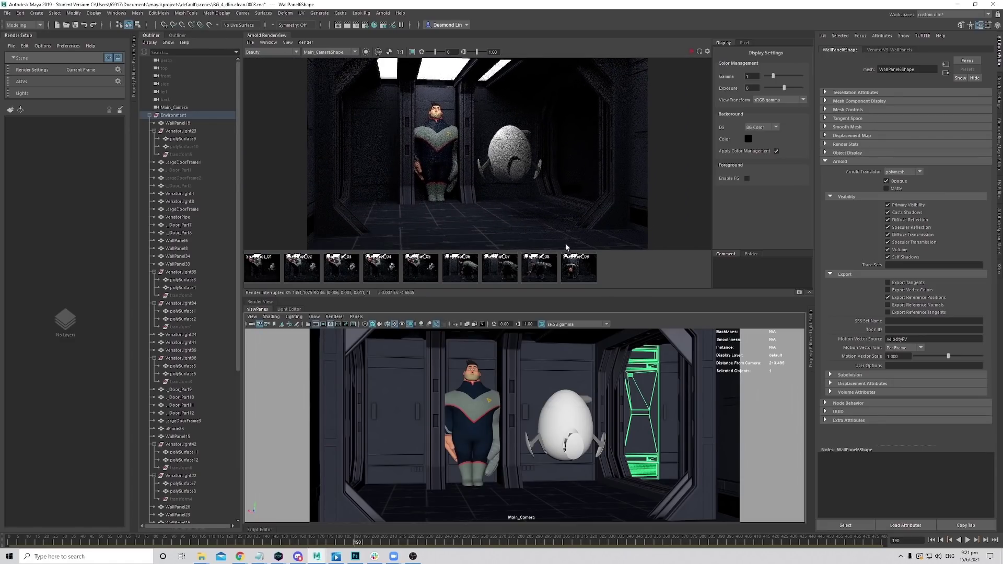
pyautogui.scroll(-2, 474, 179)
pyautogui.scroll(2, 514, 188)
pyautogui.moveTo(335, 140); pyautogui.dragTo(290, 133, button='middle')
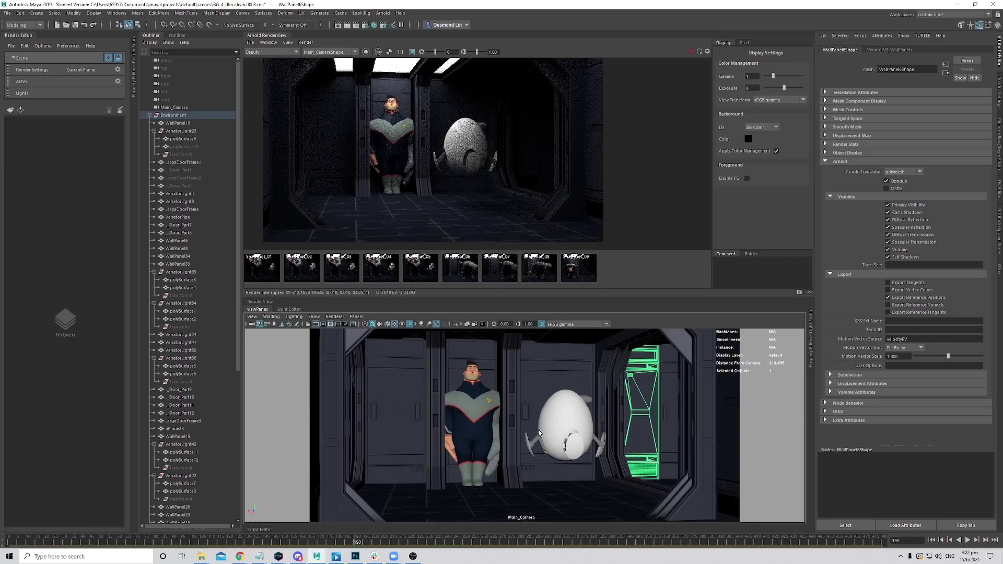
# Switch the viewport to the perspective camera and select the ceiling light strip above the white egg-shaped figure.
pyautogui.press('space')
pyautogui.moveTo(540, 433)
pyautogui.mouseDown()
pyautogui.moveTo(542, 413)
pyautogui.moveTo(551, 432)
pyautogui.mouseUp()
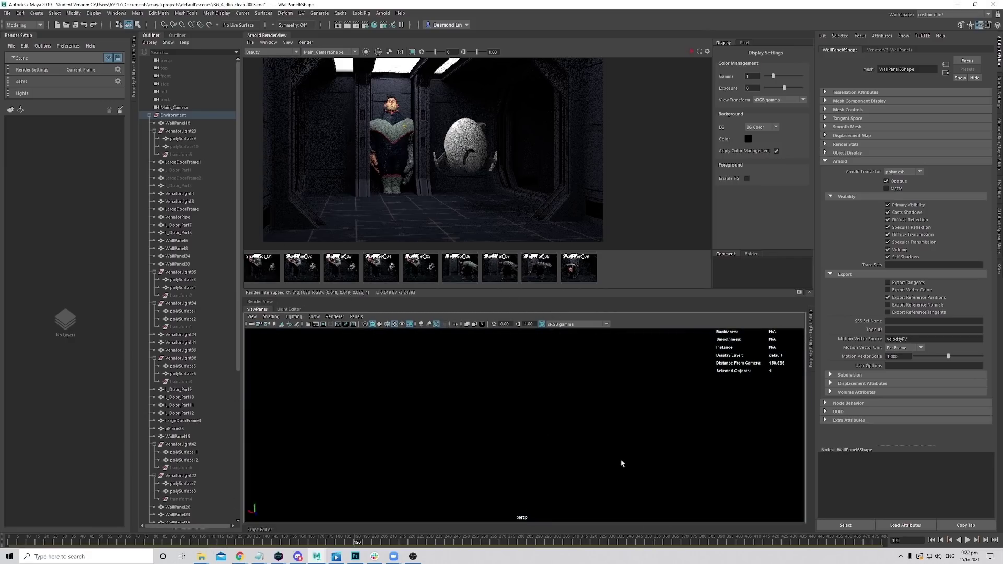
pyautogui.keyDown('alt'); pyautogui.moveTo(668, 478); pyautogui.dragTo(605, 454); pyautogui.keyUp('alt')
pyautogui.click(622, 436)
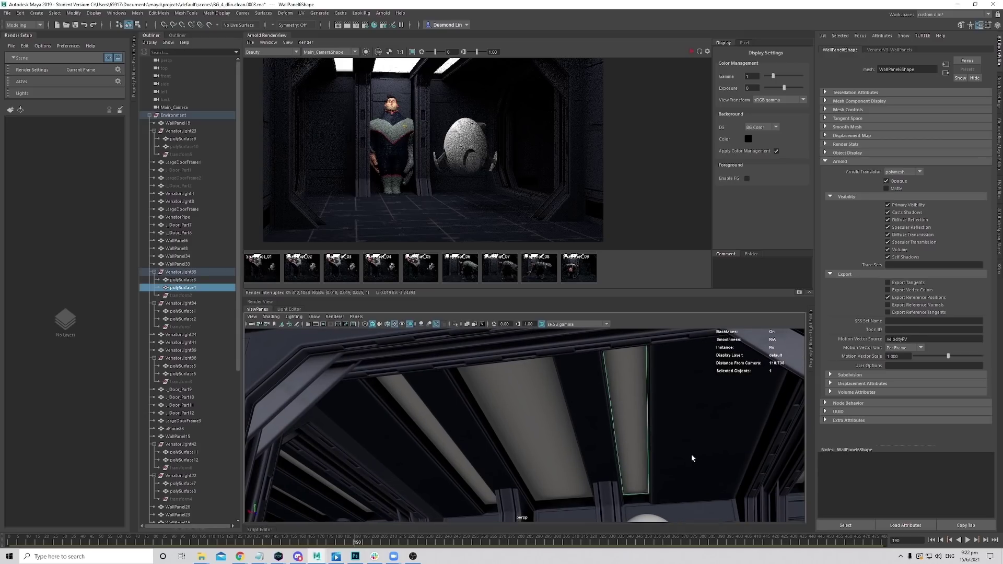
pyautogui.keyDown('alt'); pyautogui.moveTo(691, 458); pyautogui.dragTo(544, 432); pyautogui.keyUp('alt')
pyautogui.keyDown('alt'); pyautogui.moveTo(562, 479); pyautogui.dragTo(457, 472, button='right'); pyautogui.keyUp('alt')
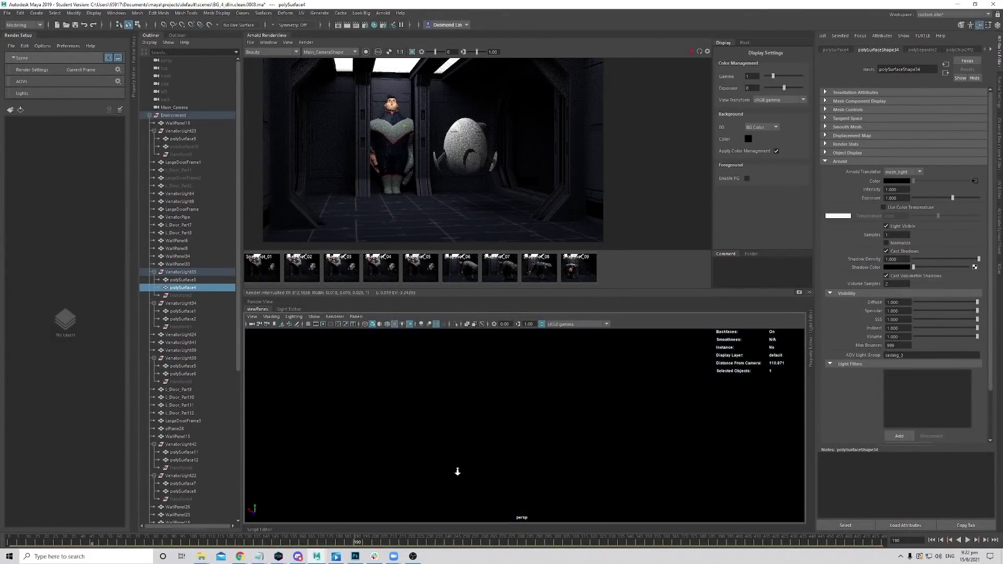
pyautogui.keyDown('alt'); pyautogui.moveTo(543, 461); pyautogui.dragTo(672, 497, button='right'); pyautogui.keyUp('alt')
pyautogui.keyDown('alt'); pyautogui.moveTo(672, 497); pyautogui.dragTo(611, 398, button='middle'); pyautogui.keyUp('alt')
pyautogui.keyDown('alt'); pyautogui.moveTo(611, 399); pyautogui.dragTo(575, 423); pyautogui.keyUp('alt')
pyautogui.keyDown('alt'); pyautogui.moveTo(571, 457); pyautogui.dragTo(577, 464, button='right'); pyautogui.keyUp('alt')
pyautogui.keyDown('alt'); pyautogui.moveTo(577, 463); pyautogui.dragTo(557, 415); pyautogui.keyUp('alt')
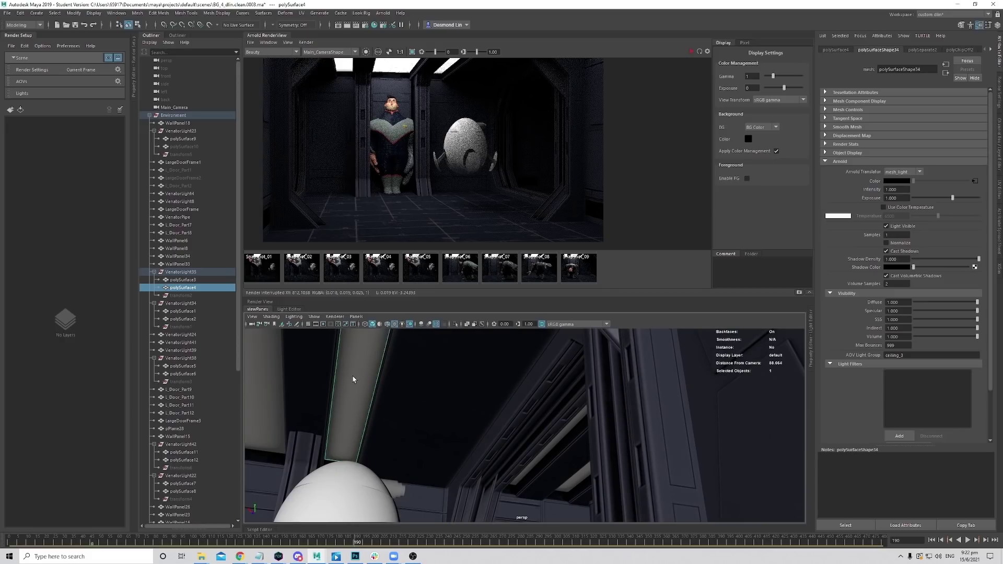
pyautogui.keyDown('alt'); pyautogui.moveTo(453, 400); pyautogui.dragTo(419, 413); pyautogui.keyUp('alt')
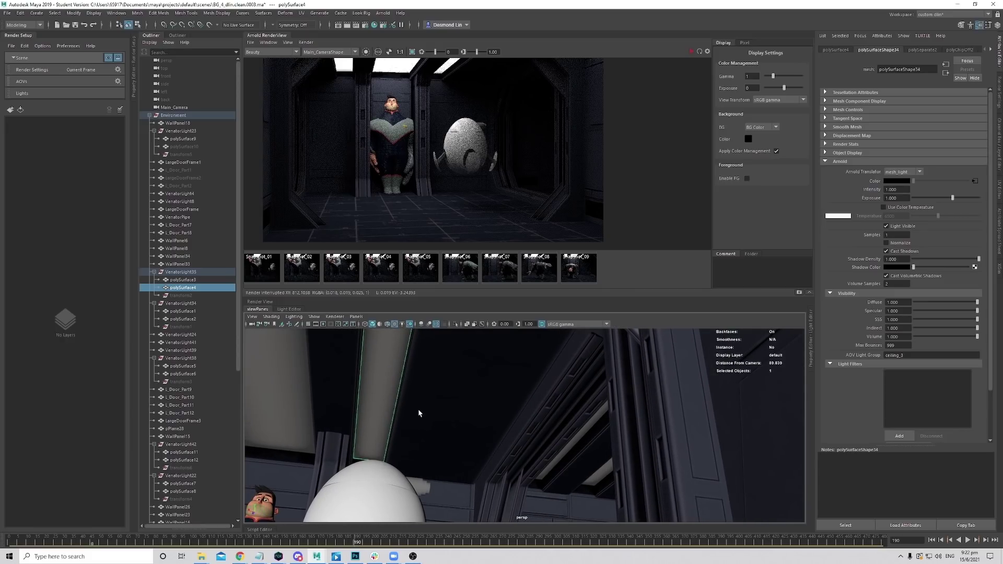
# Duplicate polySurface4, the mesh light strip in the ceiling above the egg-shaped figure.
pyautogui.click(382, 380)
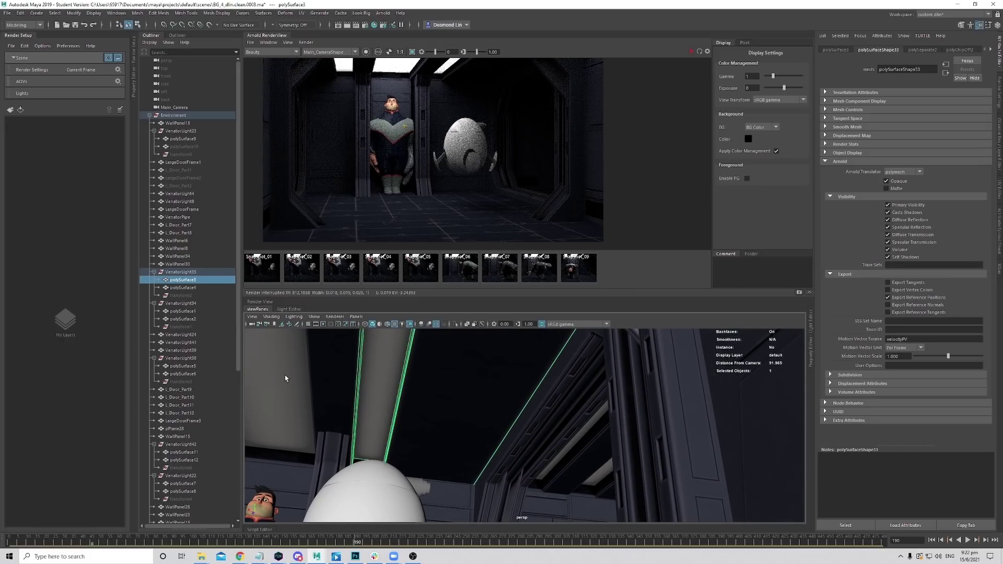
pyautogui.click(387, 389)
pyautogui.click(374, 404)
pyautogui.click(377, 403)
pyautogui.click(380, 404)
pyautogui.click(184, 288)
pyautogui.hotkey('ctrl', 'd')
# Move the duplicated light strip sideways into the first ceiling slot of the bay to the right of the egg-shaped figure.
pyautogui.keyDown('alt'); pyautogui.moveTo(421, 414); pyautogui.dragTo(517, 431); pyautogui.keyUp('alt')
pyautogui.press('w')
pyautogui.keyDown('alt'); pyautogui.moveTo(549, 479); pyautogui.dragTo(436, 402); pyautogui.keyUp('alt')
pyautogui.keyDown('alt'); pyautogui.moveTo(595, 399); pyautogui.dragTo(545, 473); pyautogui.keyUp('alt')
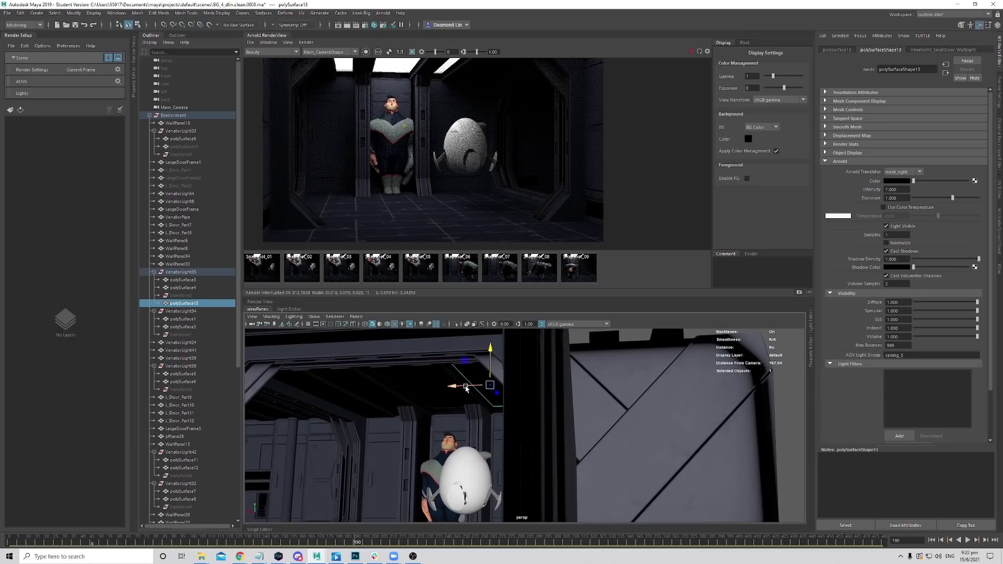
pyautogui.moveTo(465, 386); pyautogui.dragTo(589, 432)
pyautogui.press('r')
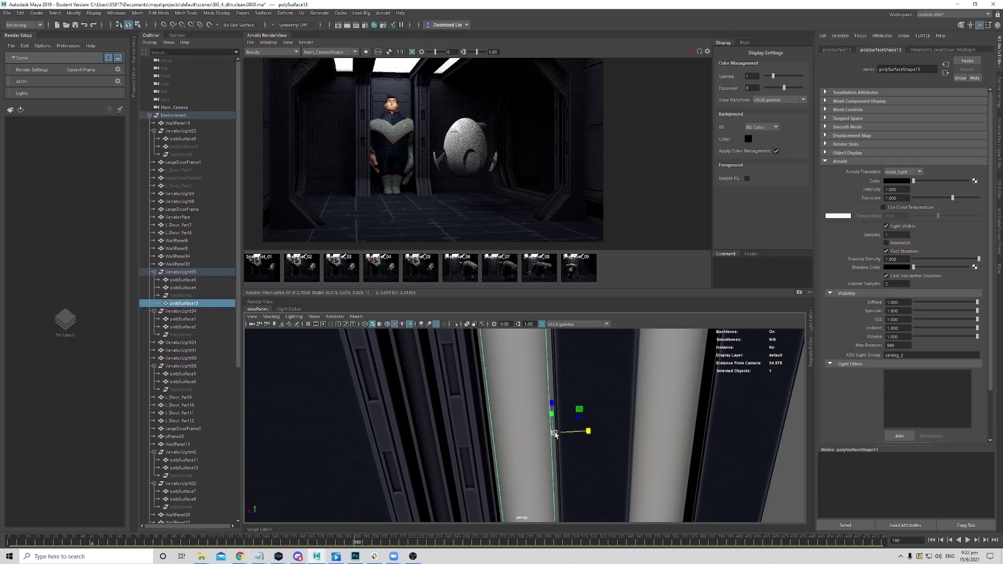
# Duplicate the moved light strip and place the copy in the neighbouring outer ceiling slot of the right bay.
pyautogui.press('w')
pyautogui.moveTo(528, 433); pyautogui.dragTo(629, 454)
pyautogui.hotkey('ctrl', 'd')
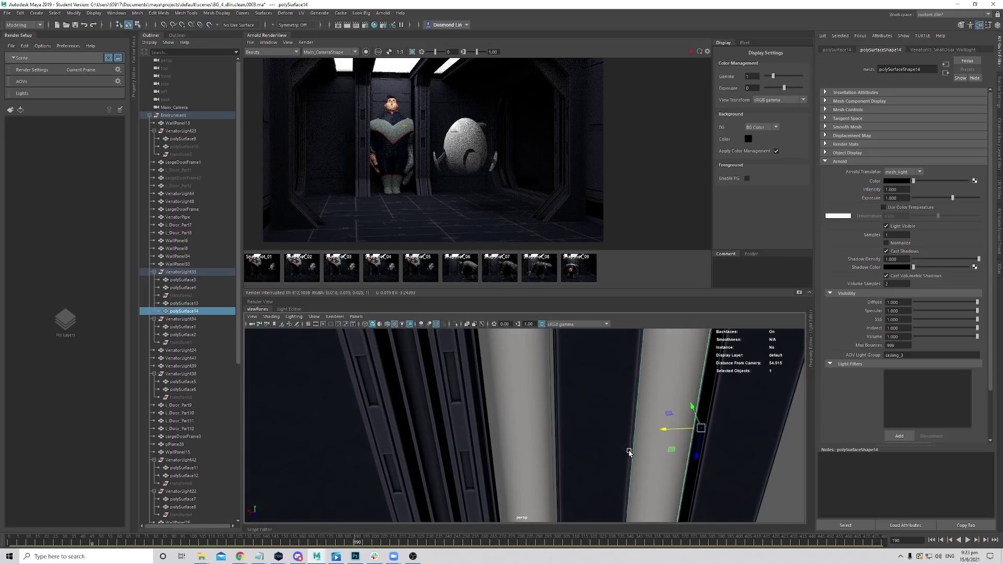
# Set the AOV light group of both duplicated ceiling strips to right_ceiling.
pyautogui.click(926, 355)
pyautogui.press('Return')
pyautogui.click(521, 386)
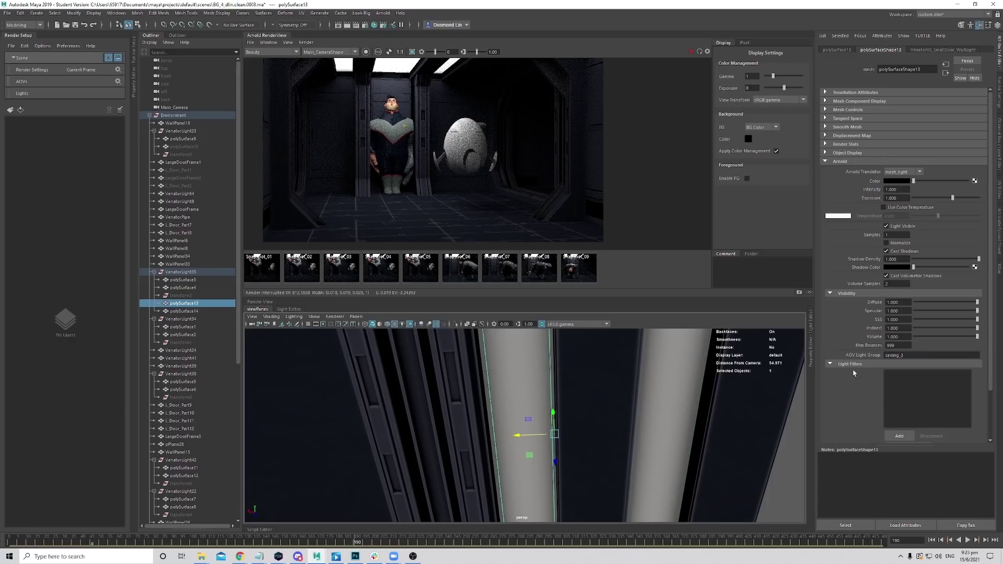
pyautogui.moveTo(929, 355); pyautogui.dragTo(792, 349)
pyautogui.write('right_ceiling')
# Add a custom AOV named RGBA_right_ceiling in the render settings.
pyautogui.click(999, 100)
pyautogui.click(916, 168)
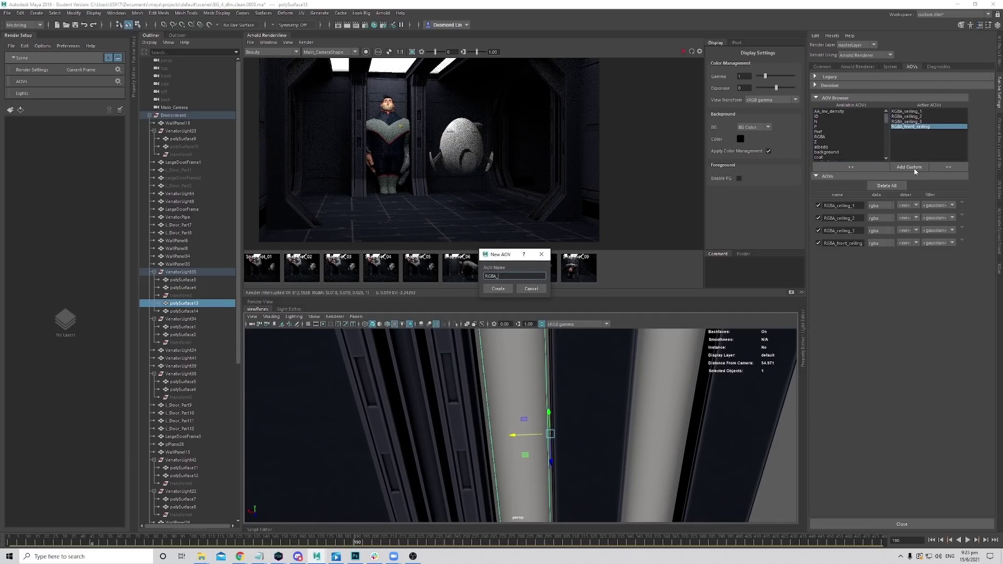
pyautogui.press('Return')
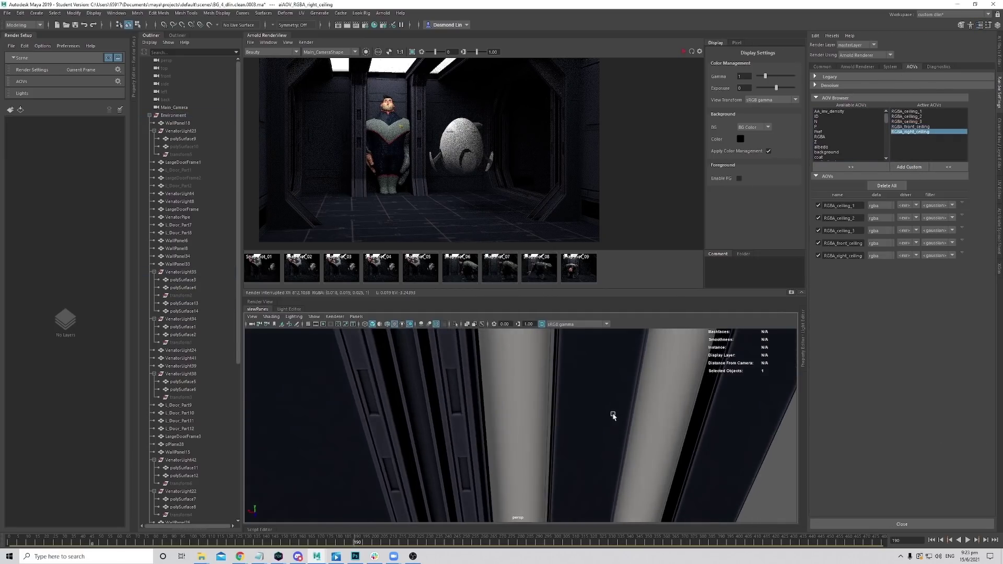
# Store a snapshot of the frame 190 render, then test-render the shot with the right bay's new ceiling lights and stop it.
pyautogui.keyDown('alt'); pyautogui.moveTo(609, 427); pyautogui.dragTo(474, 419); pyautogui.keyUp('alt')
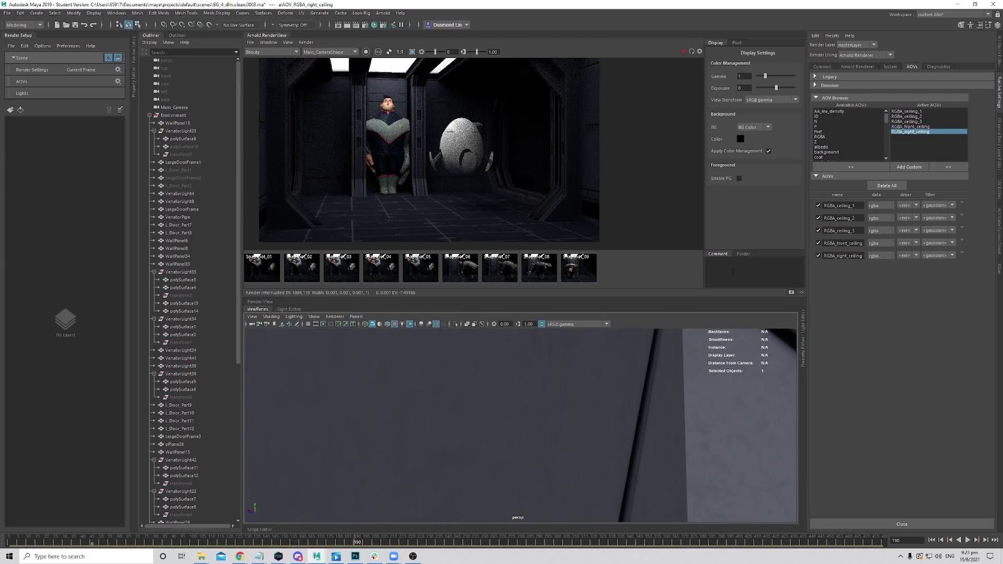
pyautogui.click(791, 293)
pyautogui.click(692, 53)
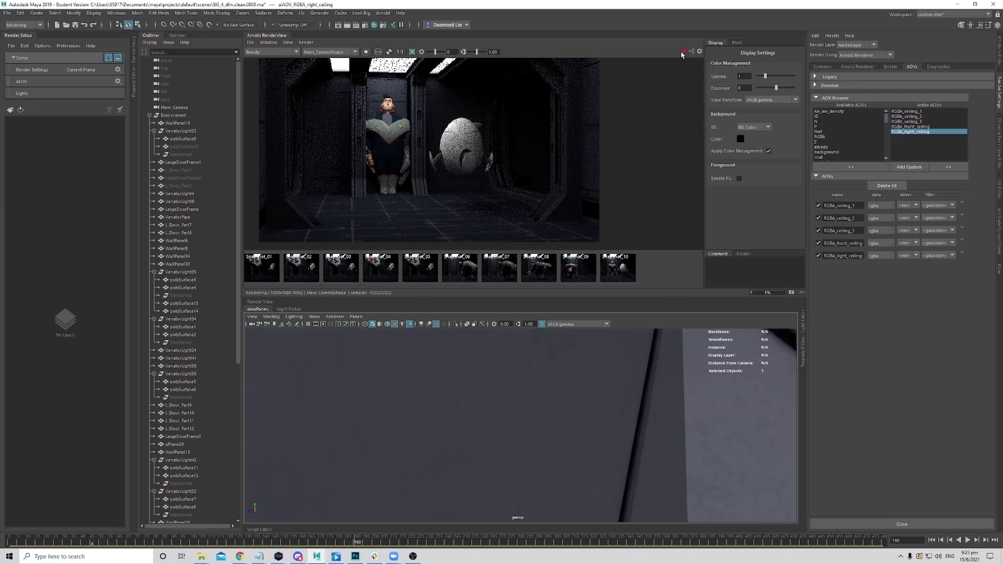
pyautogui.click(681, 51)
# View the RGBA_right_ceiling pass of the stopped render on its own.
pyautogui.keyDown('alt'); pyautogui.moveTo(638, 433); pyautogui.dragTo(448, 431); pyautogui.keyUp('alt')
pyautogui.keyDown('alt'); pyautogui.moveTo(448, 431); pyautogui.dragTo(596, 478, button='right'); pyautogui.keyUp('alt')
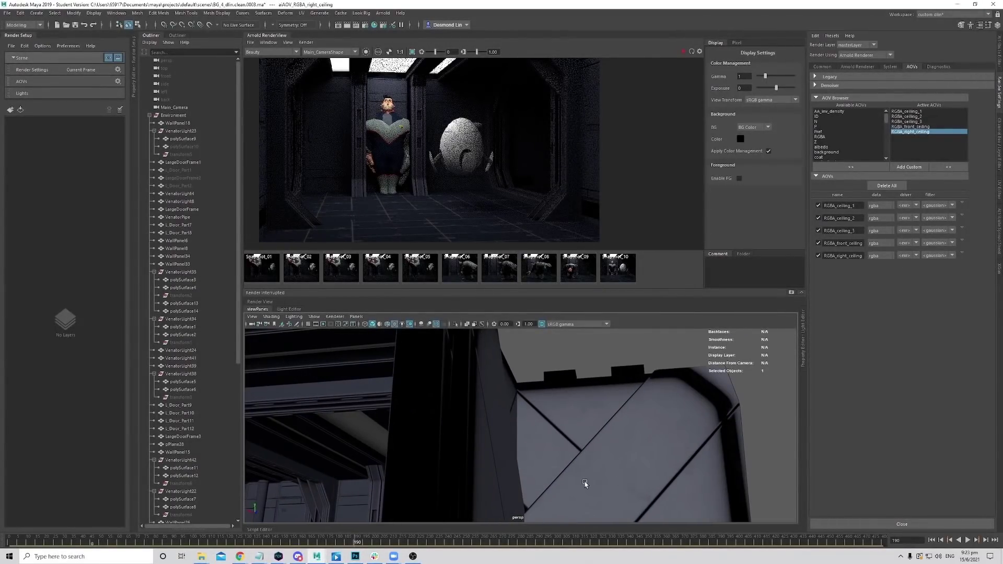
pyautogui.keyDown('alt'); pyautogui.moveTo(585, 478); pyautogui.dragTo(481, 463); pyautogui.keyUp('alt')
pyautogui.click(260, 53)
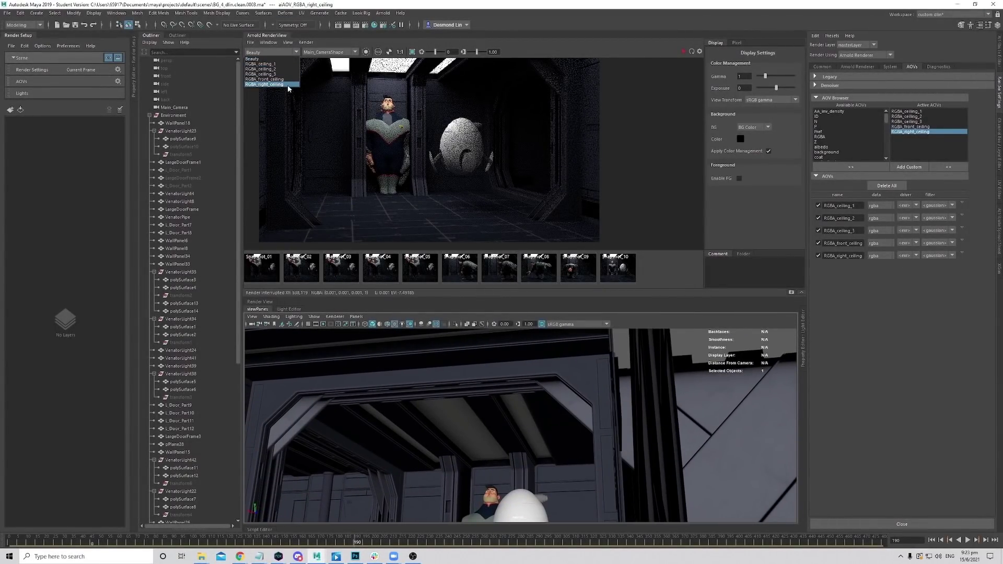
pyautogui.click(288, 84)
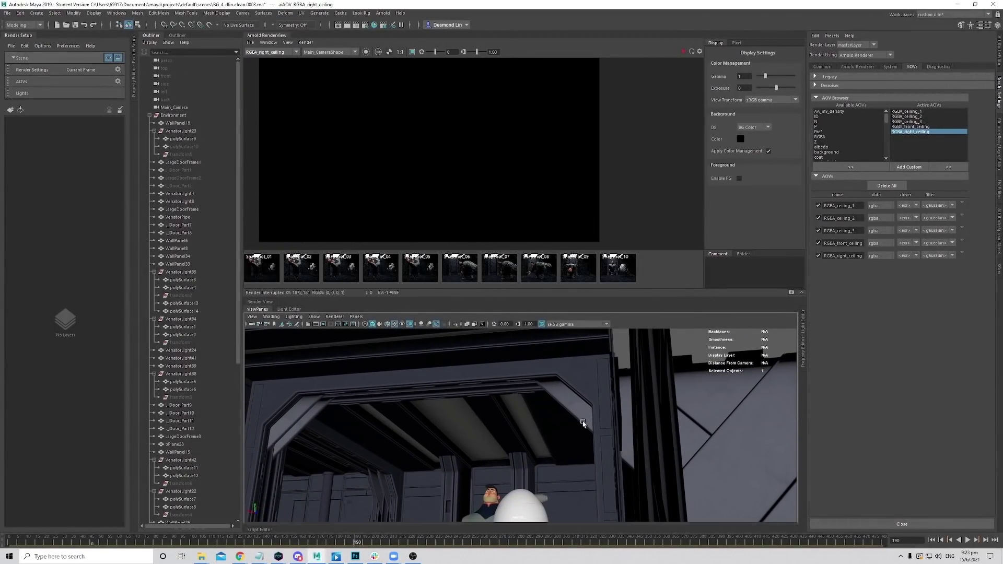
# Select the inner light strip in the right bay, frame it and set its Arnold exposure to 3.
pyautogui.keyDown('alt'); pyautogui.moveTo(583, 423); pyautogui.dragTo(610, 506); pyautogui.keyUp('alt')
pyautogui.click(642, 467)
pyautogui.press('f')
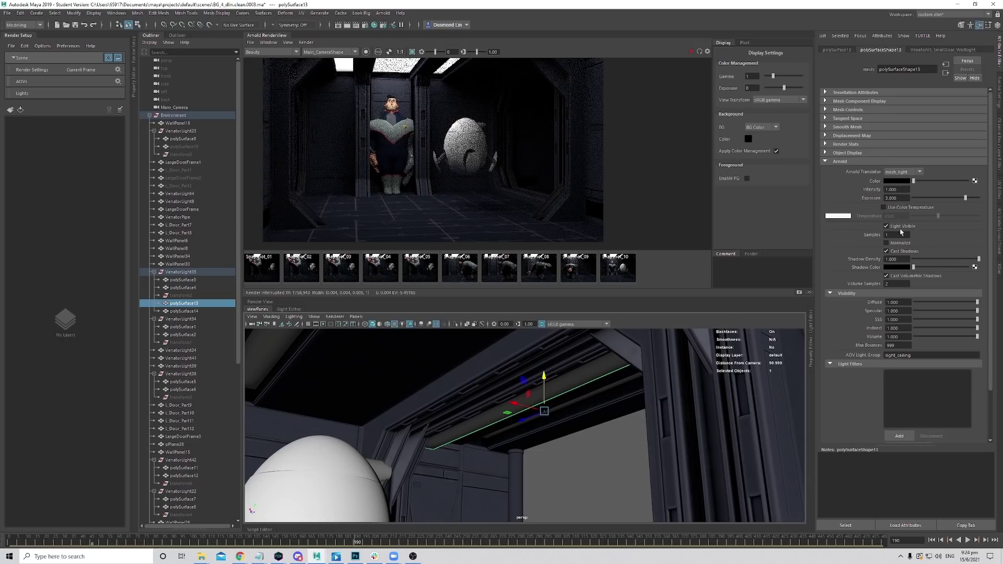
# Examine the Arnold light settings of the original ceiling strip above the egg-shaped figure.
pyautogui.keyDown('alt'); pyautogui.moveTo(553, 419); pyautogui.dragTo(466, 432); pyautogui.keyUp('alt')
pyautogui.keyDown('alt'); pyautogui.moveTo(482, 429); pyautogui.dragTo(420, 433, button='right'); pyautogui.keyUp('alt')
pyautogui.keyDown('alt'); pyautogui.moveTo(420, 433); pyautogui.dragTo(444, 440, button='middle'); pyautogui.keyUp('alt')
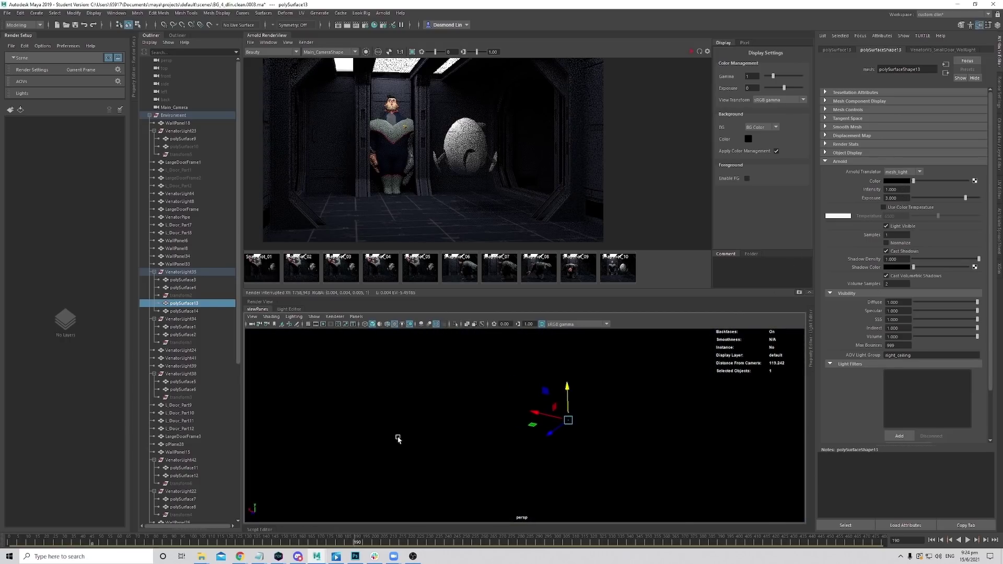
pyautogui.keyDown('alt'); pyautogui.moveTo(396, 436); pyautogui.dragTo(528, 465, button='right'); pyautogui.keyUp('alt')
pyautogui.keyDown('alt'); pyautogui.moveTo(528, 465); pyautogui.dragTo(474, 407); pyautogui.keyUp('alt')
pyautogui.click(473, 406)
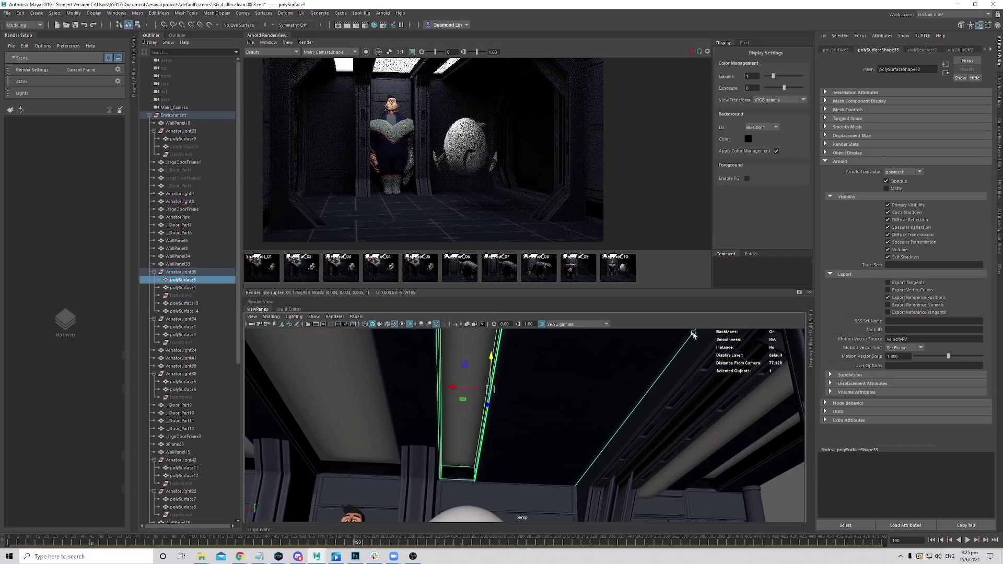
pyautogui.press('q')
pyautogui.click(476, 389)
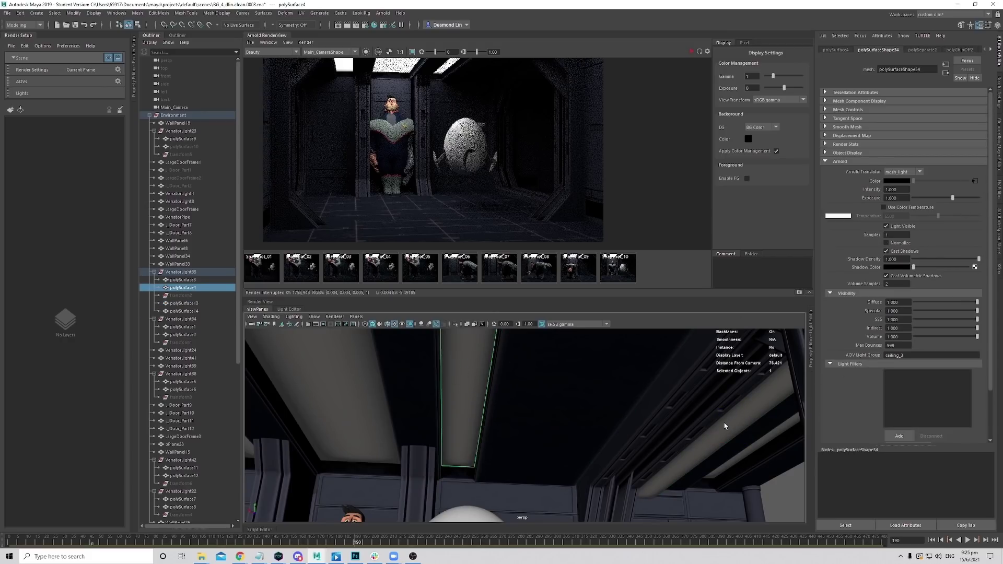
# Set the exposure of the right bay's inner ceiling strip to 1.
pyautogui.keyDown('alt'); pyautogui.moveTo(725, 426); pyautogui.dragTo(648, 426); pyautogui.keyUp('alt')
pyautogui.click(776, 372)
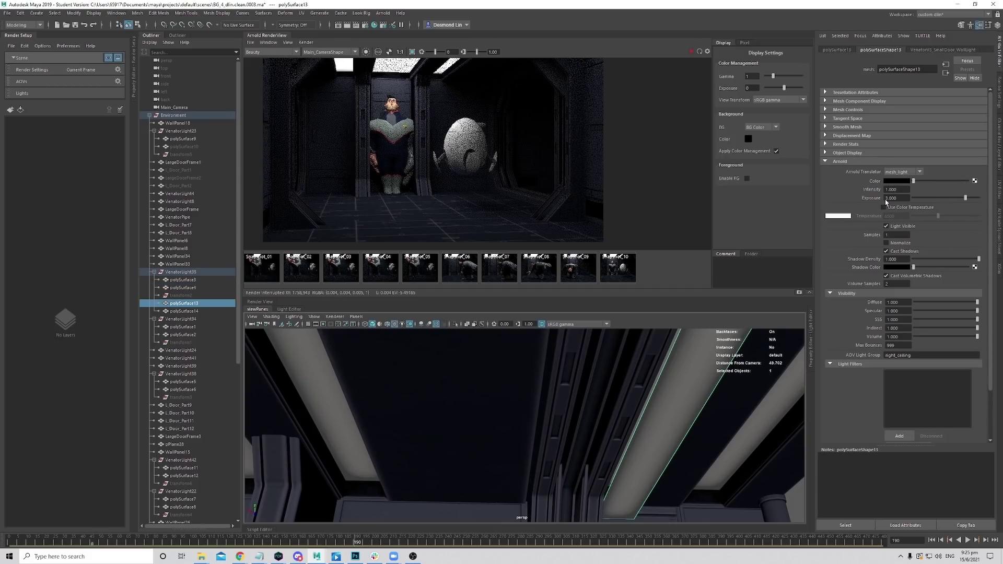
pyautogui.click(642, 456)
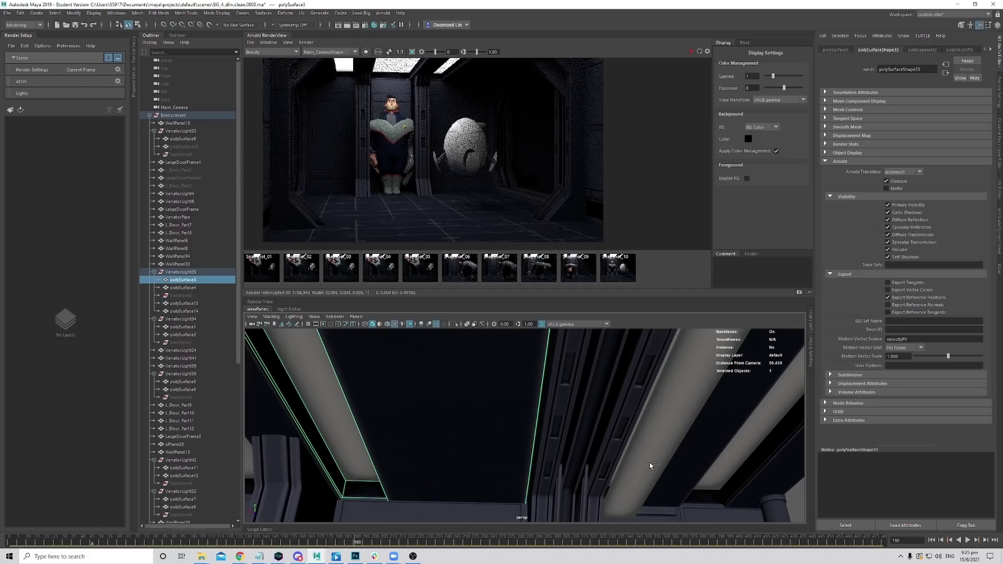
pyautogui.click(654, 467)
pyautogui.click(656, 471)
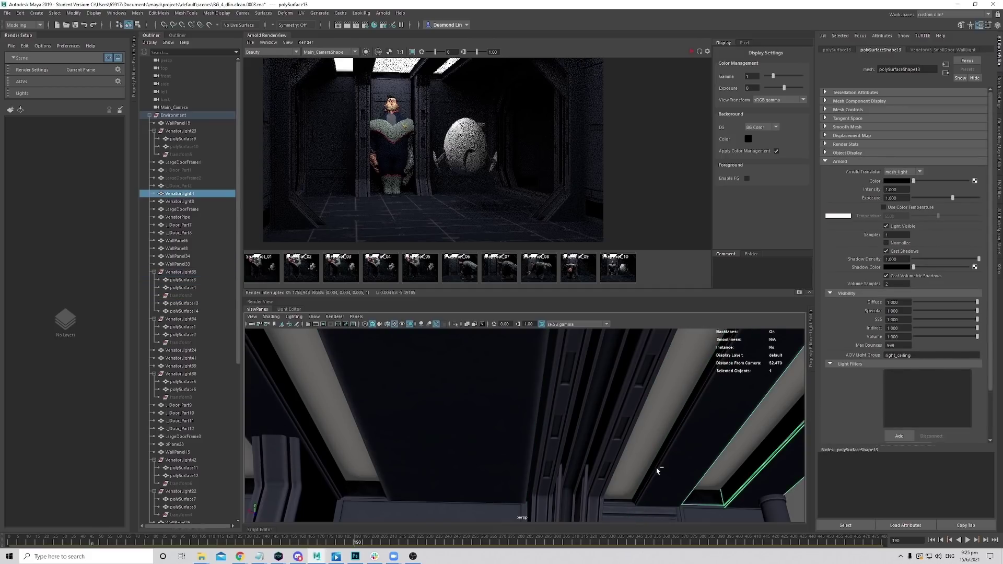
pyautogui.click(658, 472)
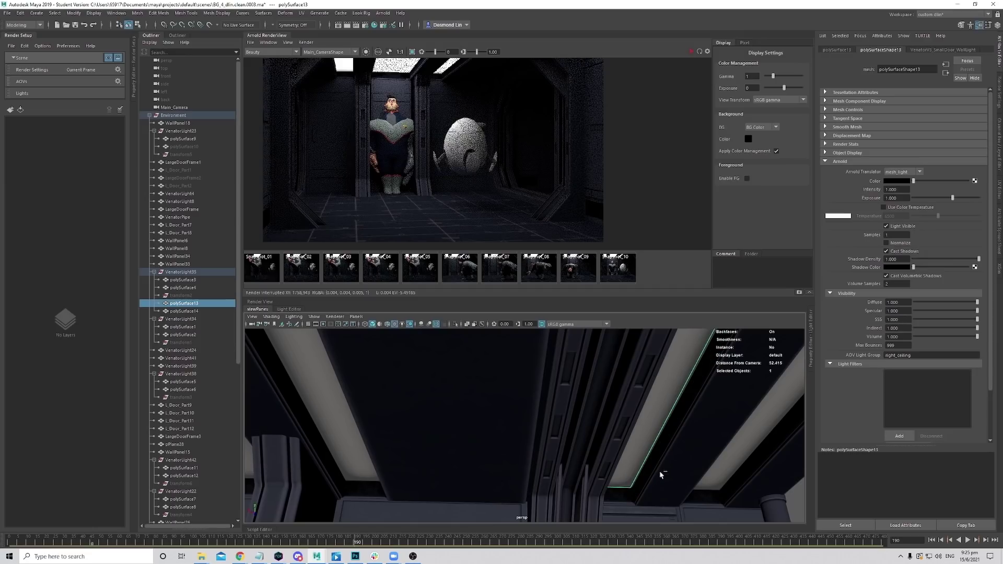
# Connect a File texture to the light color of the right bay's inner ceiling strip.
pyautogui.scroll(5, 660, 476)
pyautogui.keyDown('alt'); pyautogui.moveTo(674, 475); pyautogui.dragTo(793, 335); pyautogui.keyUp('alt')
pyautogui.click(975, 181)
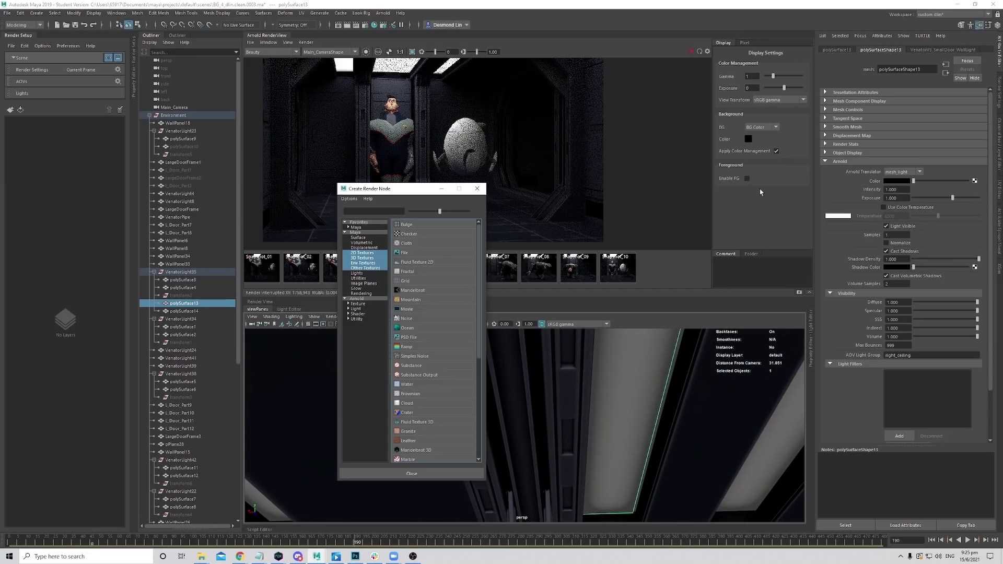
pyautogui.click(434, 253)
# Copy the lightTexture_02.jpg path from the original ceiling strip's color texture into the inner right strip's file texture.
pyautogui.keyDown('alt'); pyautogui.moveTo(434, 409); pyautogui.dragTo(552, 428); pyautogui.keyUp('alt')
pyautogui.click(314, 426)
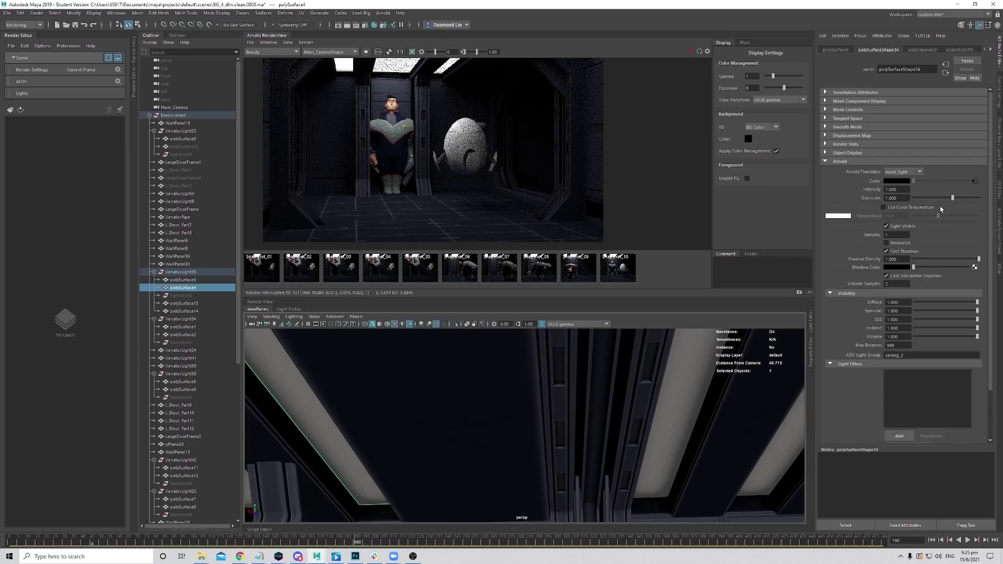
pyautogui.click(975, 181)
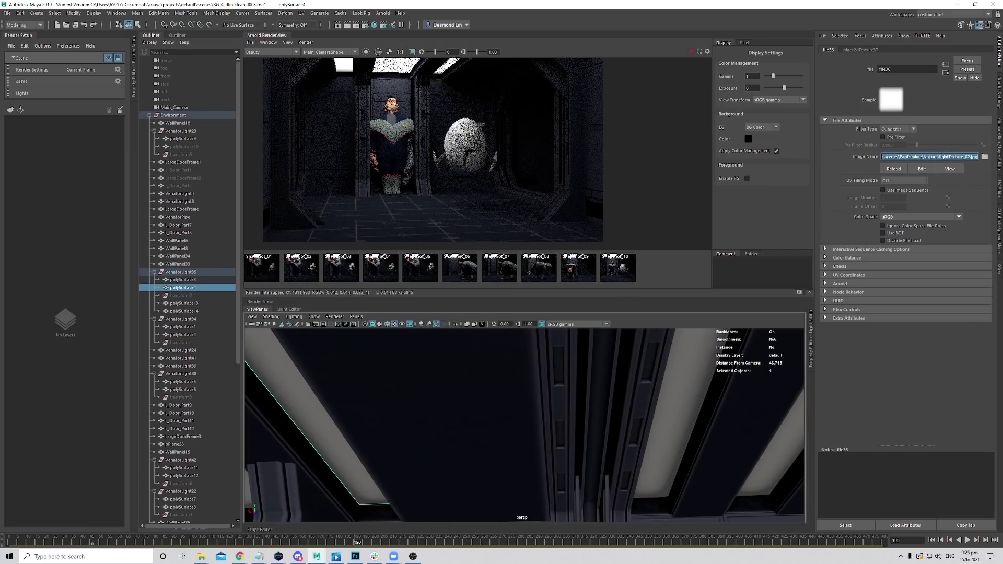
pyautogui.click(681, 388)
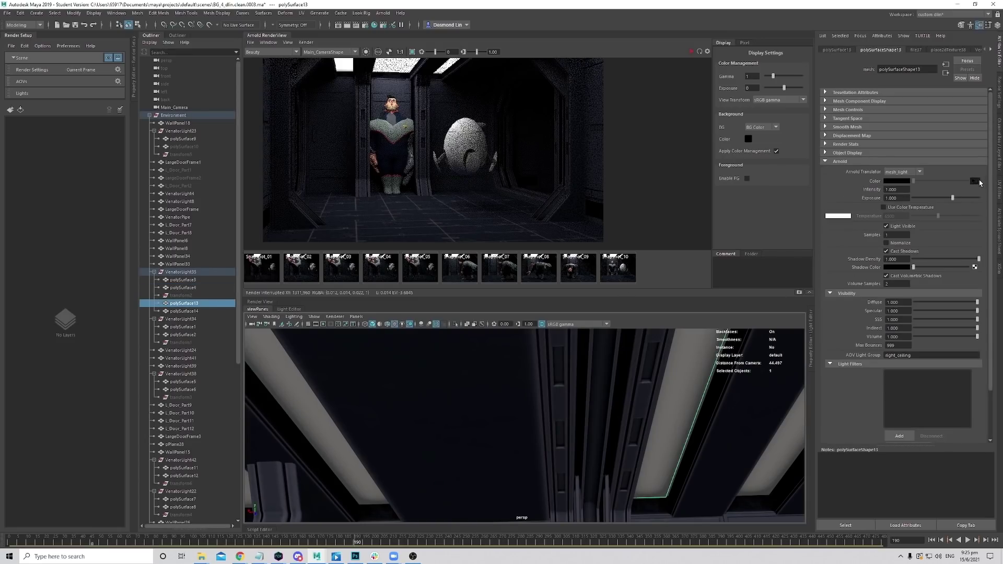
pyautogui.click(975, 181)
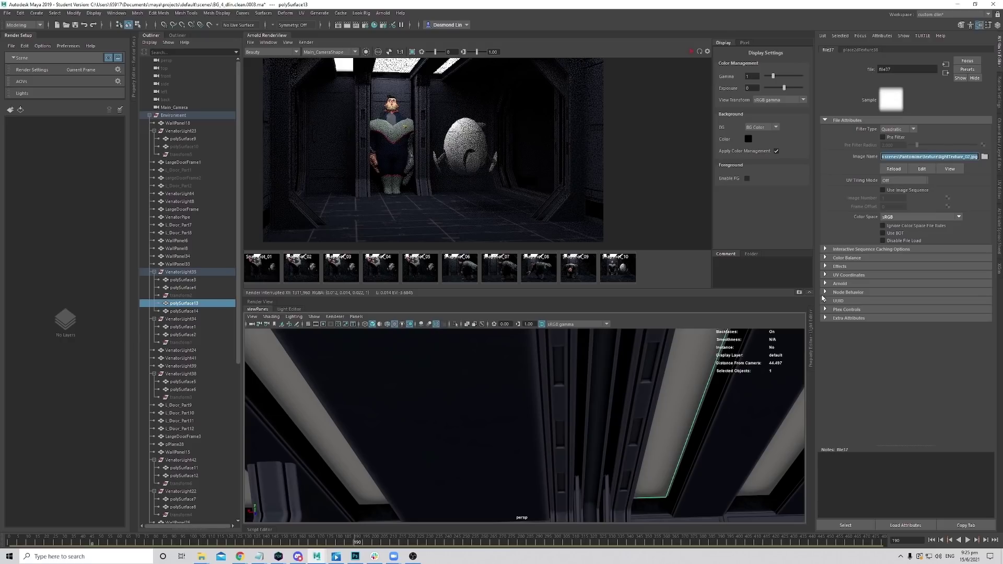
# Connect a File texture to the outer right ceiling strip's light color and load lightTexture_02.jpg into it.
pyautogui.keyDown('alt'); pyautogui.moveTo(704, 511); pyautogui.dragTo(673, 442, button='right'); pyautogui.keyUp('alt')
pyautogui.click(715, 431)
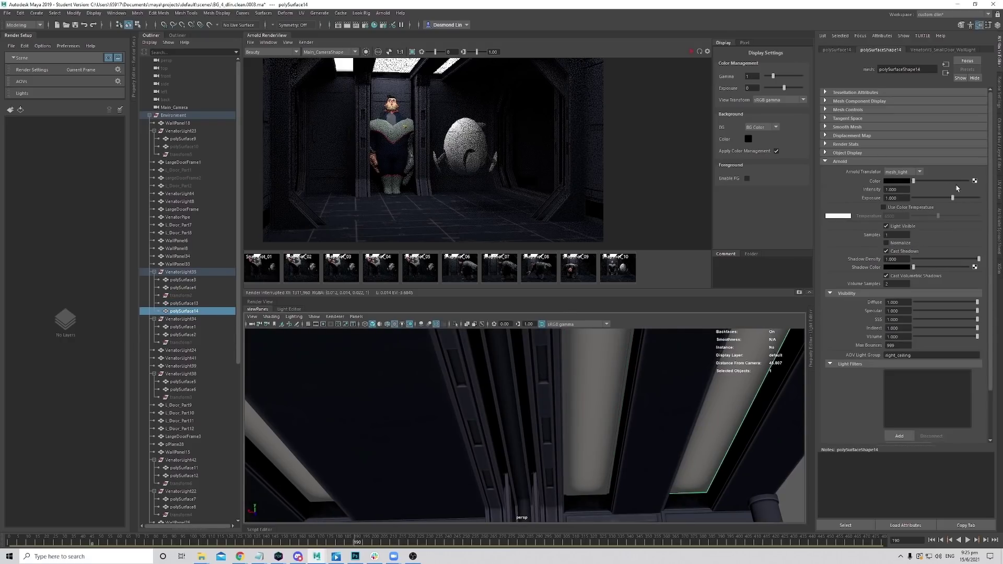
pyautogui.click(974, 181)
pyautogui.click(422, 256)
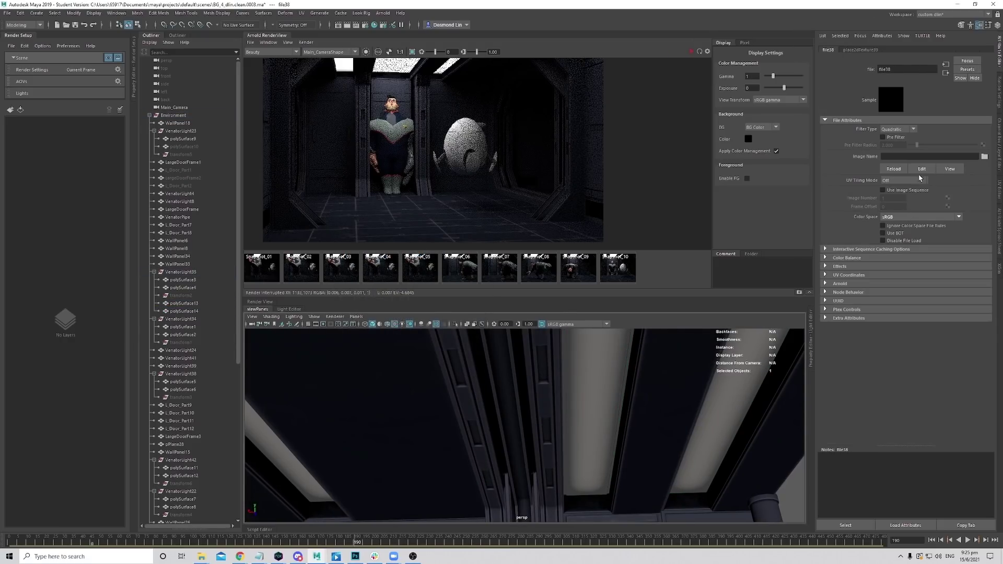
pyautogui.click(920, 156)
pyautogui.hotkey('ctrl', 'v')
pyautogui.press('Return')
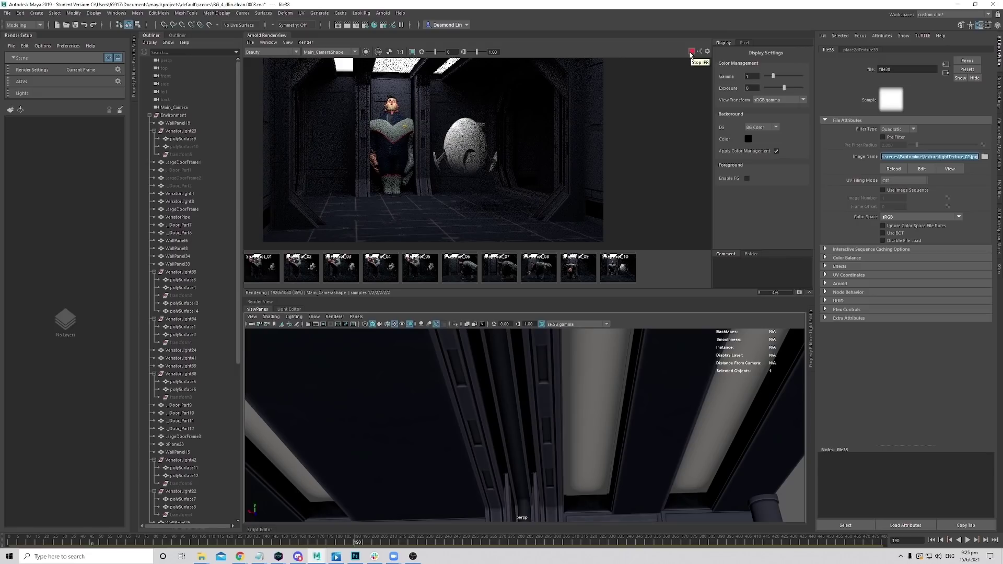
# Set the exposure of the right bay's inner ceiling strip to 2 and restart the IPR render.
pyautogui.click(593, 406)
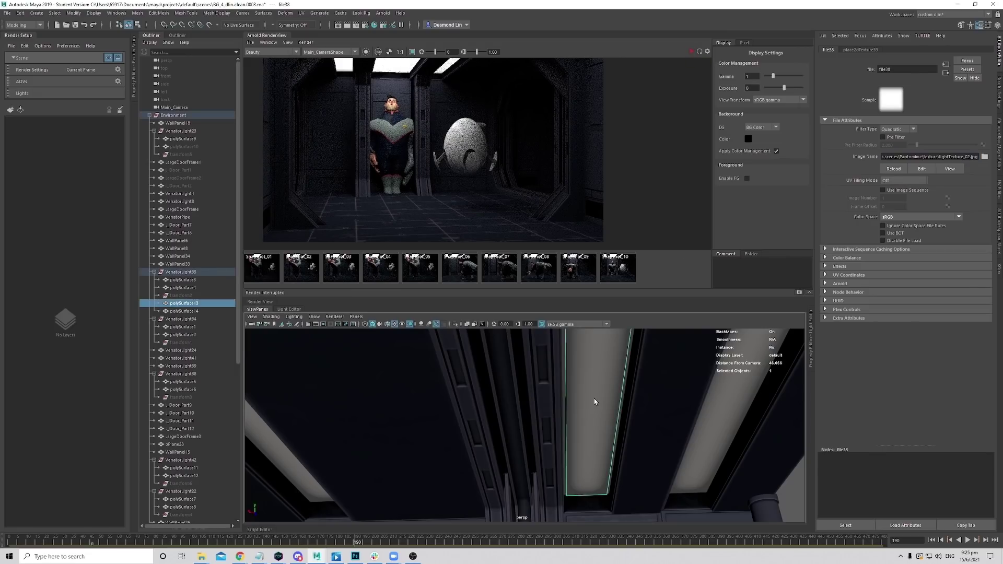
pyautogui.click(909, 197)
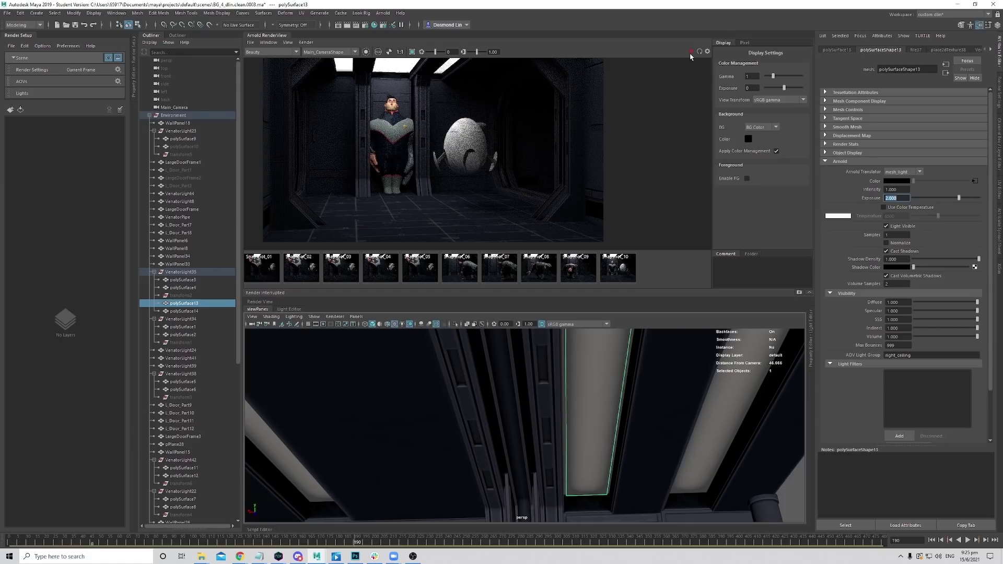
pyautogui.click(691, 53)
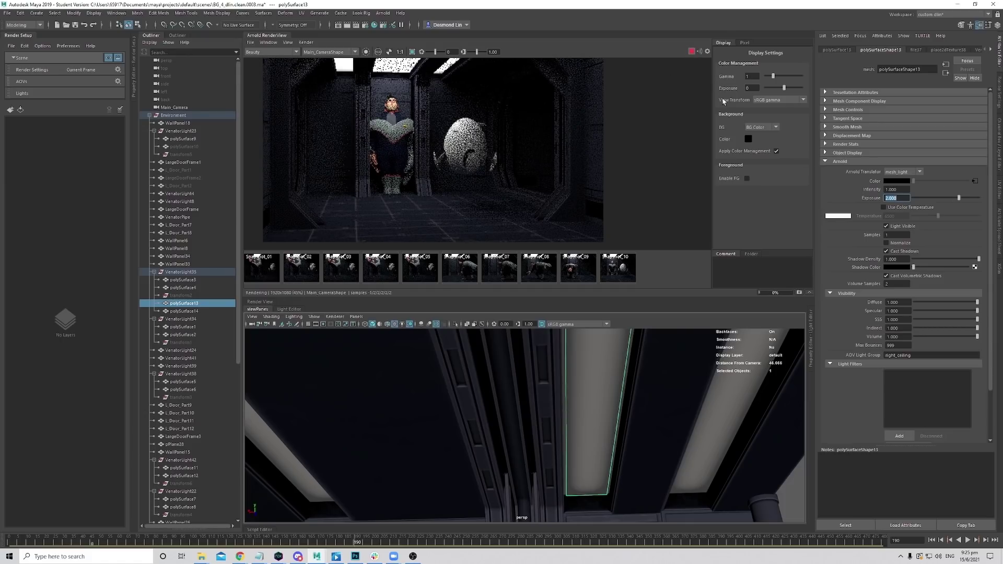
# Break the light color connection of the inner right ceiling strip, set its color to white and rerun the IPR render.
pyautogui.rightClick(882, 179)
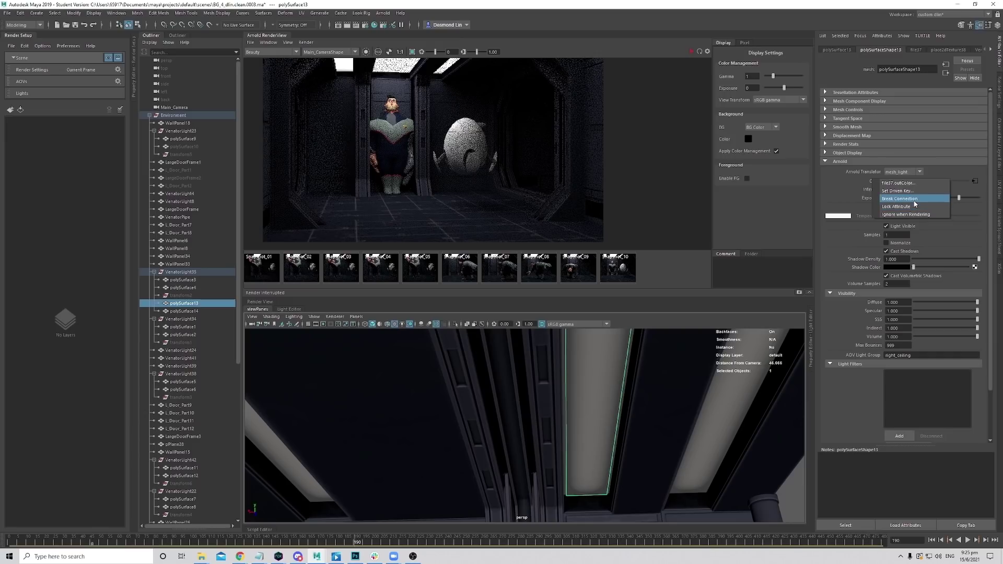
pyautogui.click(915, 202)
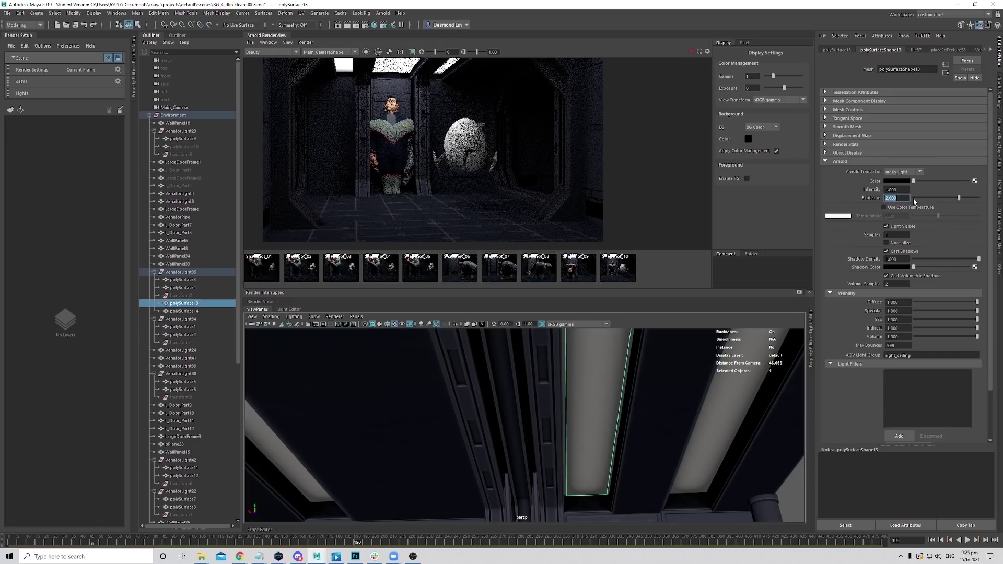
pyautogui.click(691, 52)
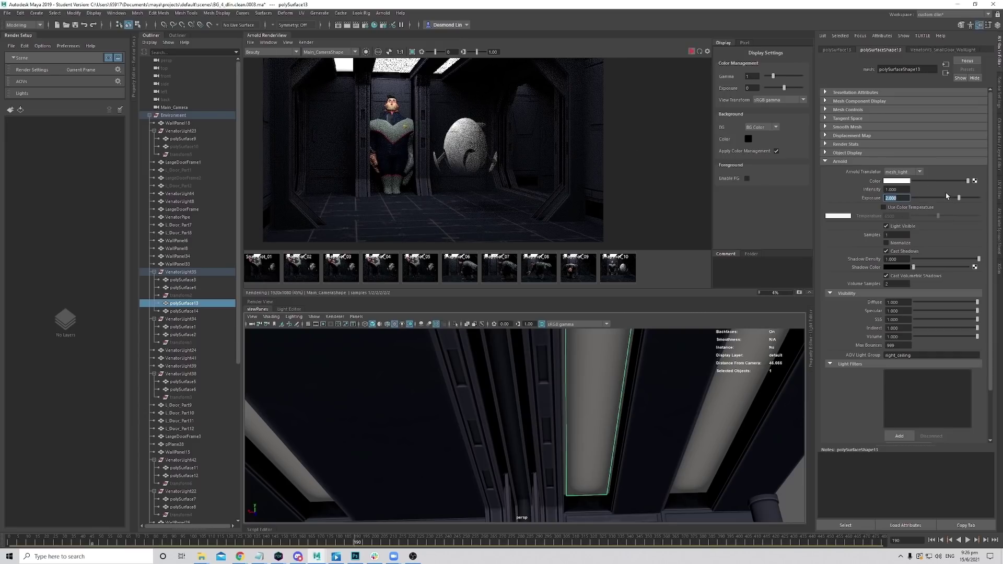
pyautogui.click(589, 96)
# Connect a new File texture to the inner right strip's light color, load lightTexture_02.jpg into it and restart the IPR render.
pyautogui.click(974, 181)
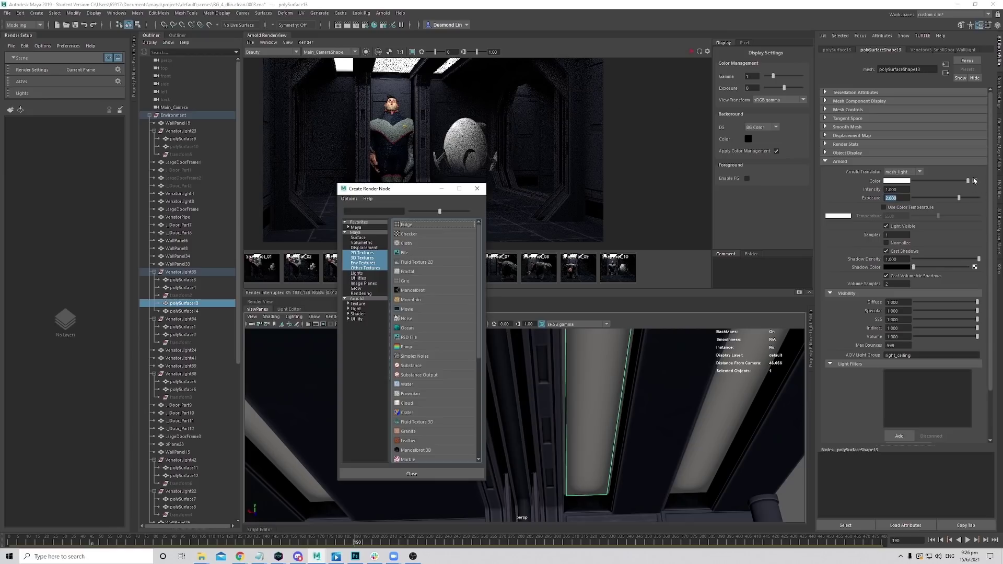
pyautogui.click(458, 239)
pyautogui.click(924, 156)
pyautogui.hotkey('ctrl', 'v')
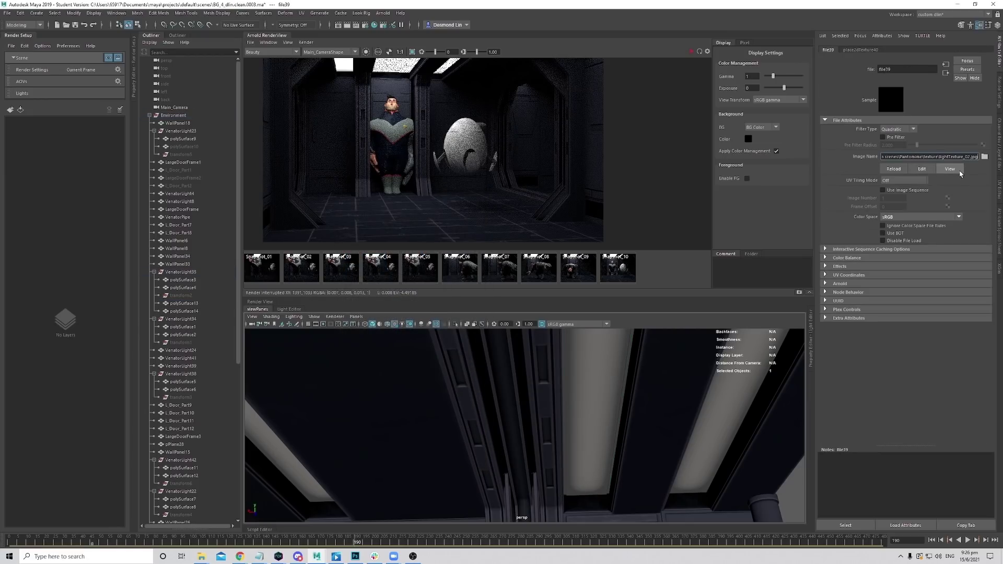
pyautogui.press('Return')
pyautogui.click(692, 52)
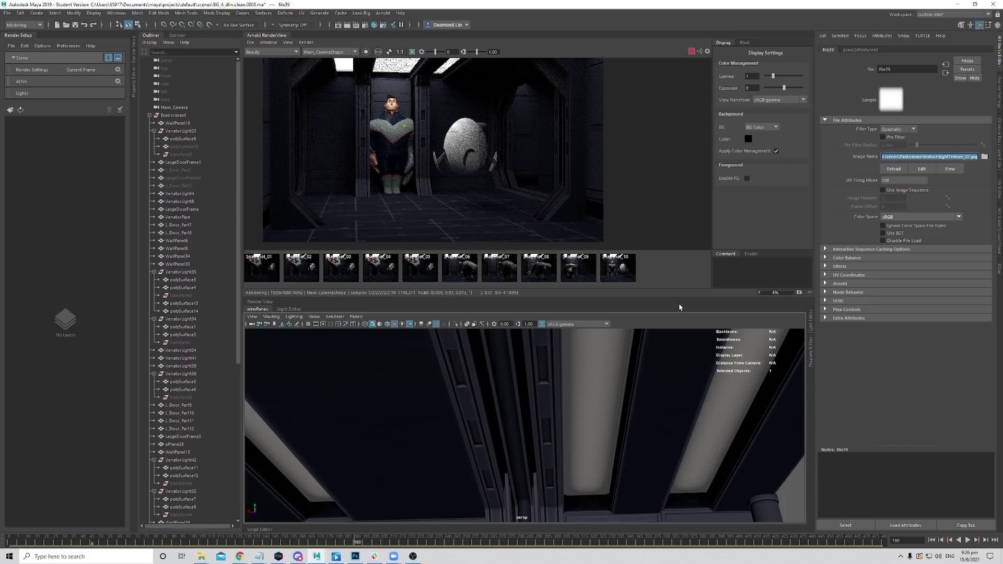
# Break the light color connection of the outer right ceiling strip and set its color to white.
pyautogui.click(726, 413)
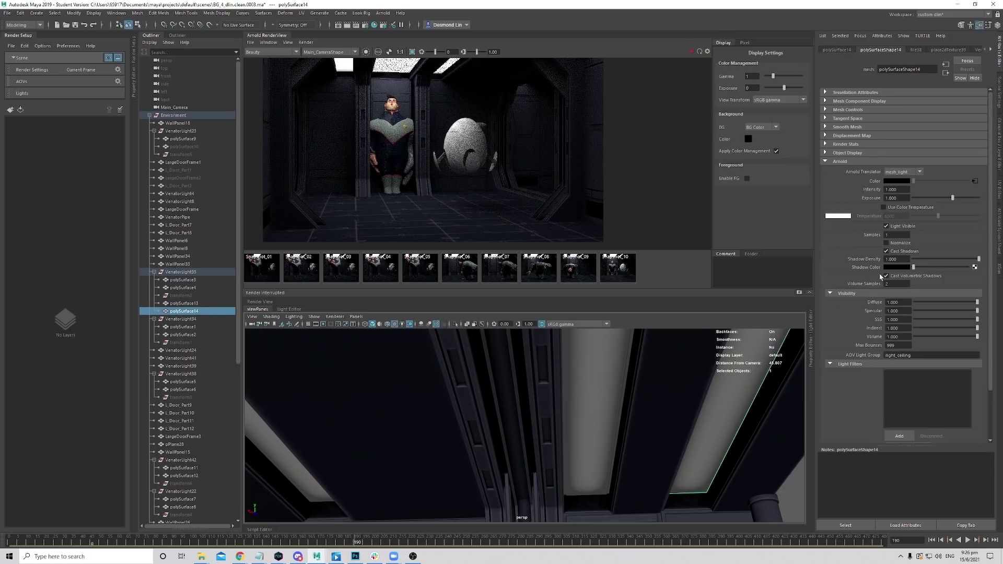
pyautogui.rightClick(894, 181)
pyautogui.click(899, 201)
pyautogui.moveTo(913, 181); pyautogui.dragTo(997, 193)
# Connect a new File texture to the outer right strip's light color and load lightTexture_02.jpg into it.
pyautogui.click(975, 181)
pyautogui.click(442, 248)
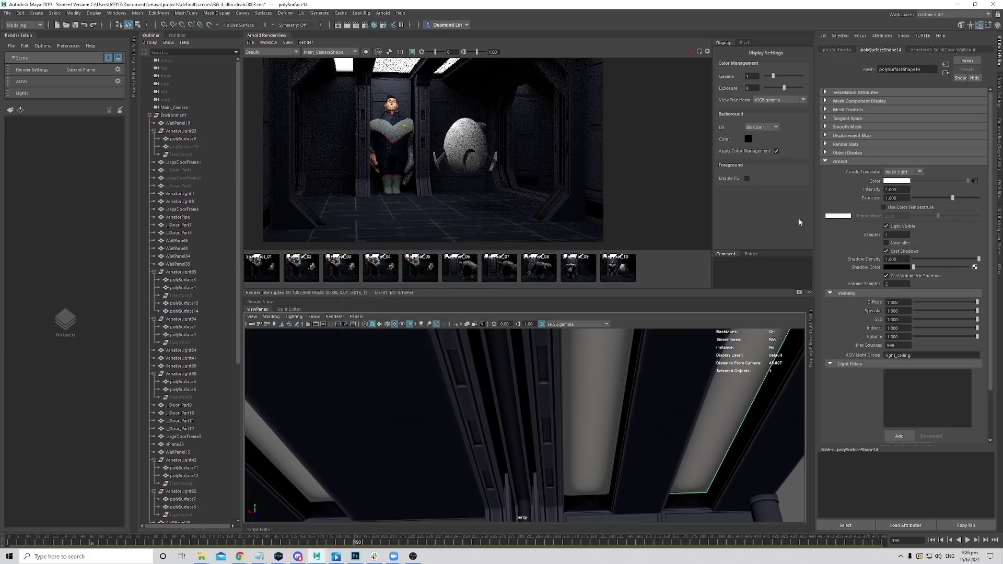
pyautogui.click(933, 156)
pyautogui.hotkey('ctrl', 'v')
pyautogui.press('Return')
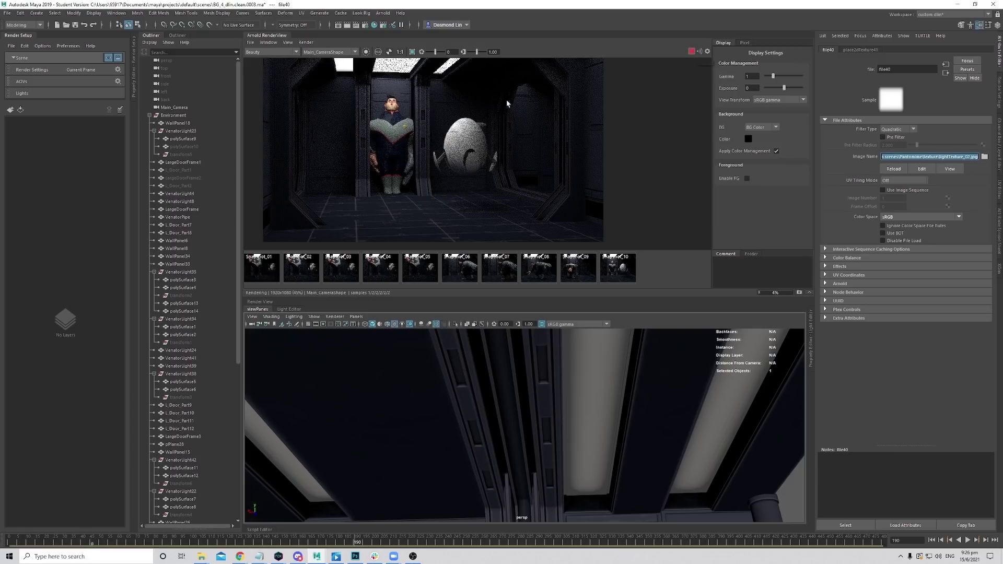
# Select the inner right ceiling strip, then examine the current render and compare it with Snapshot_10.
pyautogui.click(593, 373)
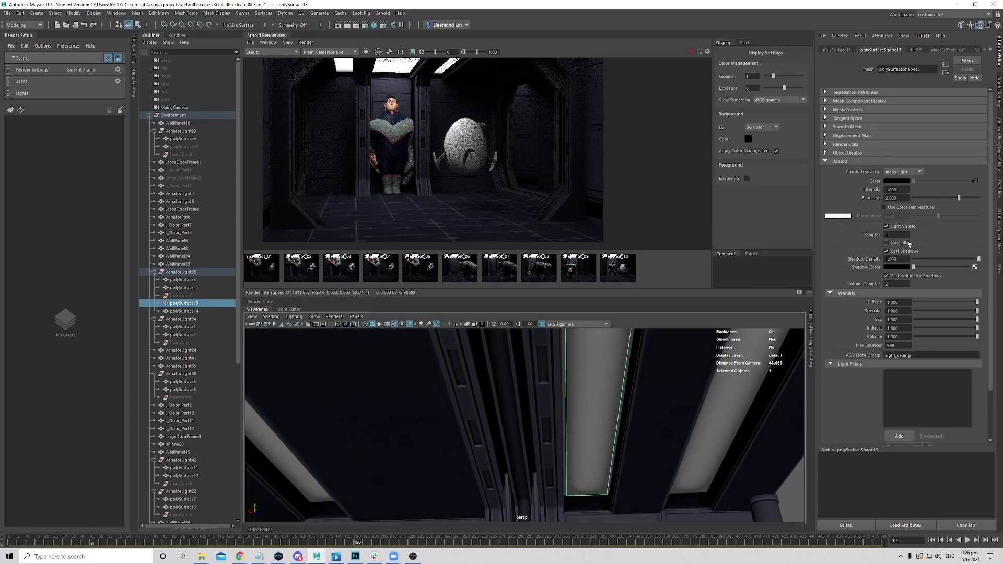
pyautogui.scroll(-3, 568, 143)
pyautogui.scroll(4, 568, 143)
pyautogui.scroll(-5, 569, 143)
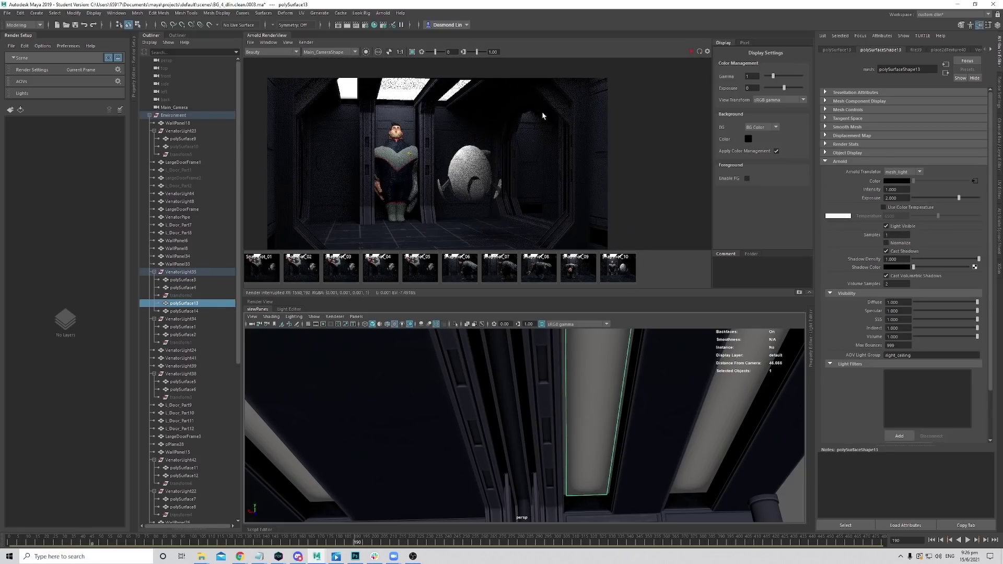
pyautogui.scroll(3, 568, 143)
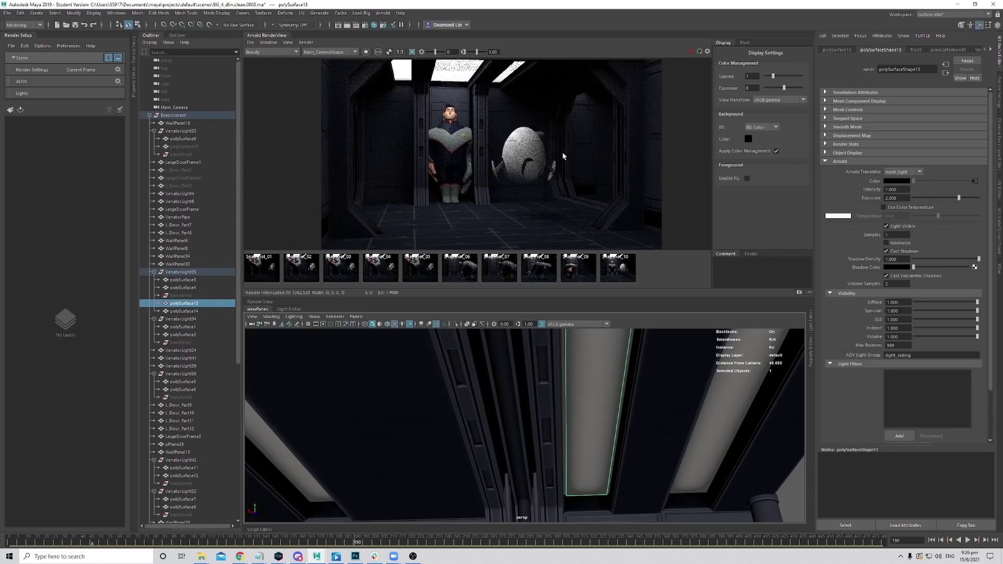
pyautogui.click(614, 270)
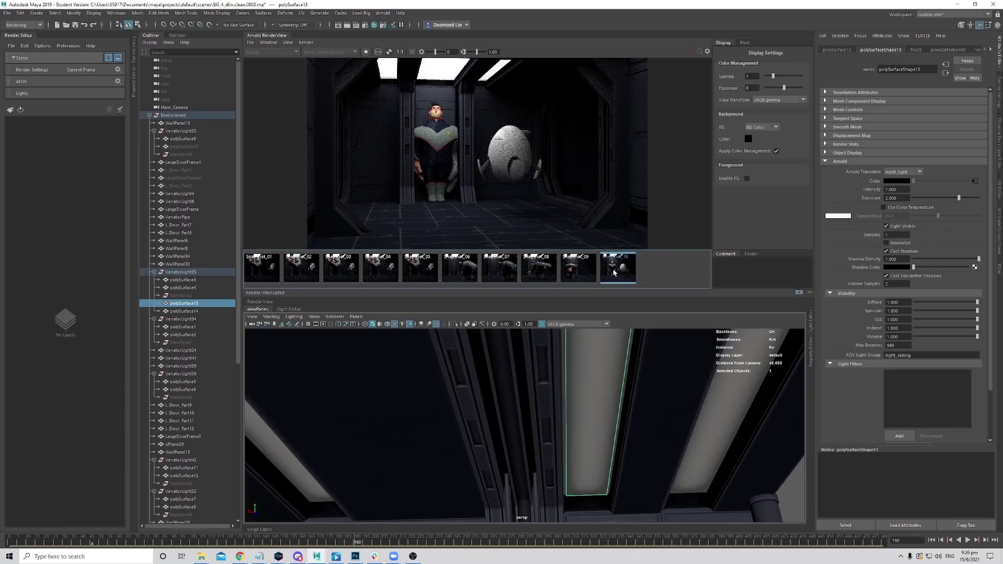
pyautogui.scroll(-2, 557, 159)
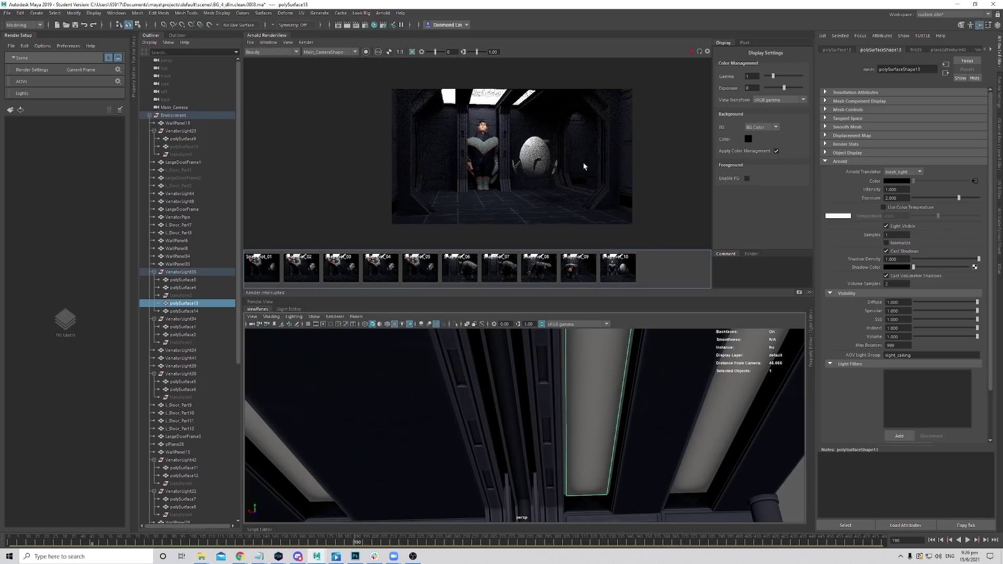
pyautogui.scroll(2, 540, 177)
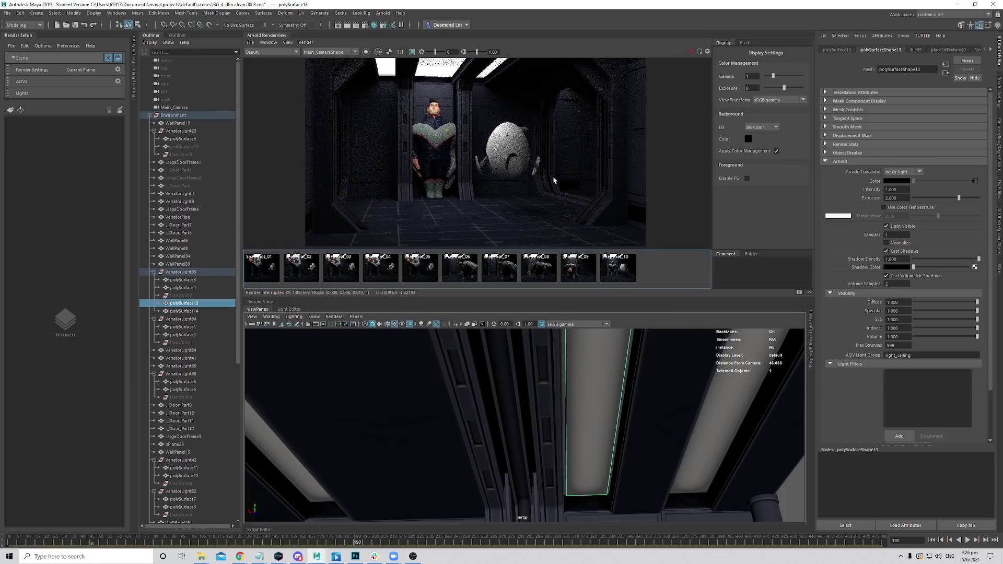
# View Snapshot_09, then compare the lighting in Snapshot_06 and Snapshot_07 of the crouching character.
pyautogui.click(569, 274)
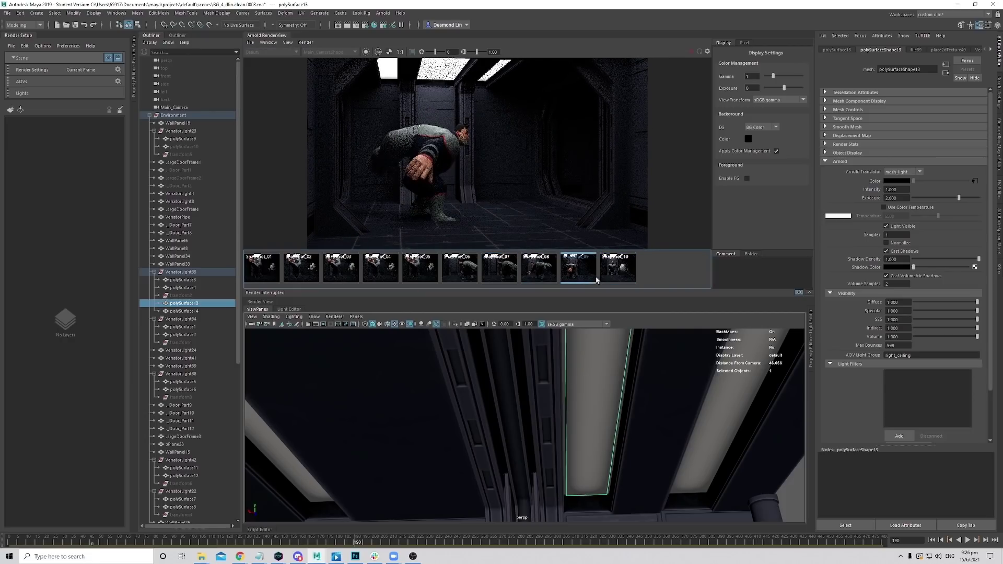
pyautogui.click(499, 268)
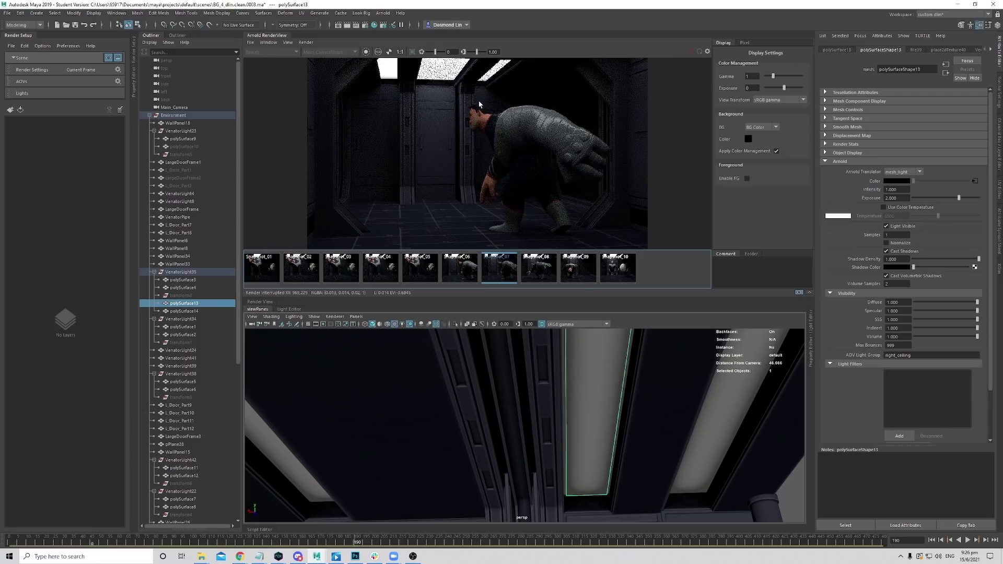
pyautogui.press('Left')
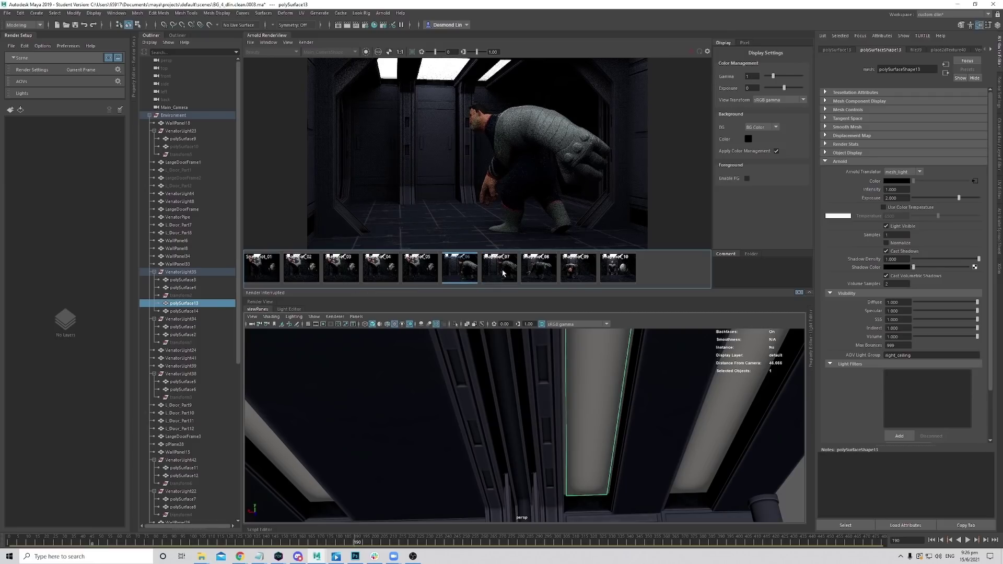
pyautogui.press('Right')
pyautogui.press('Left')
pyautogui.press('Right')
pyautogui.press('Left')
pyautogui.press('Right')
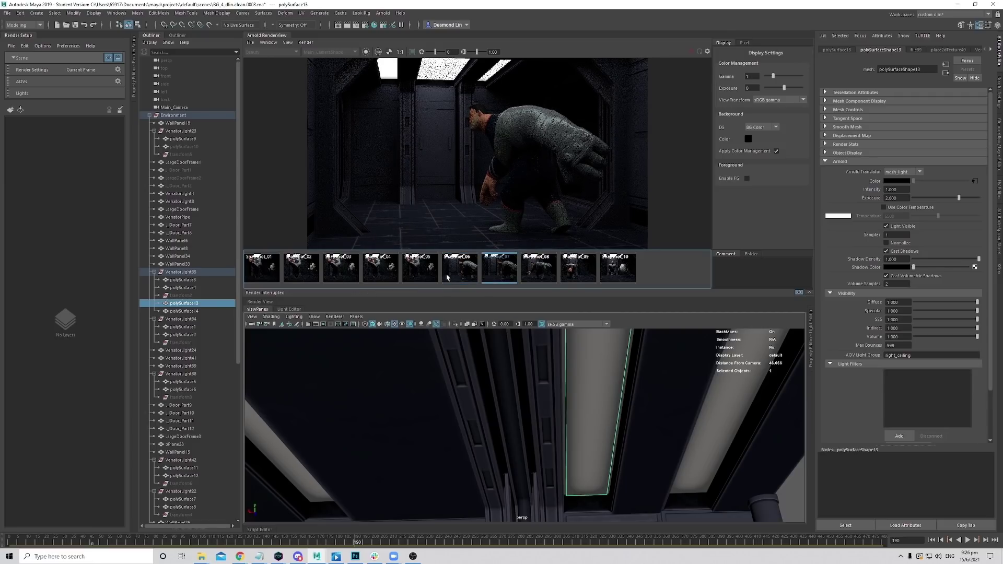
pyautogui.press('Left')
# Step through the stored render snapshots up to Snapshot_10 and back to compare the lighting across key frames.
pyautogui.press('Right')
pyautogui.press('Right')
pyautogui.press('Right')
pyautogui.press('Right')
pyautogui.press('Left')
pyautogui.press('Left')
pyautogui.press('Left')
pyautogui.press('Left')
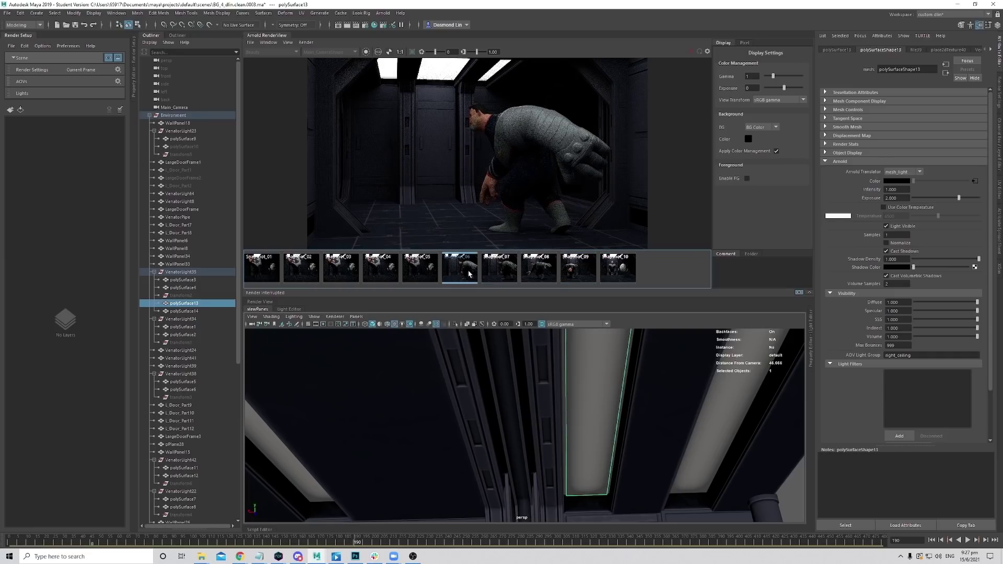
pyautogui.press('Left')
pyautogui.press('Right')
pyautogui.press('Right')
# Compare the lighting of Snapshot_09 with Snapshot_10.
pyautogui.click(581, 281)
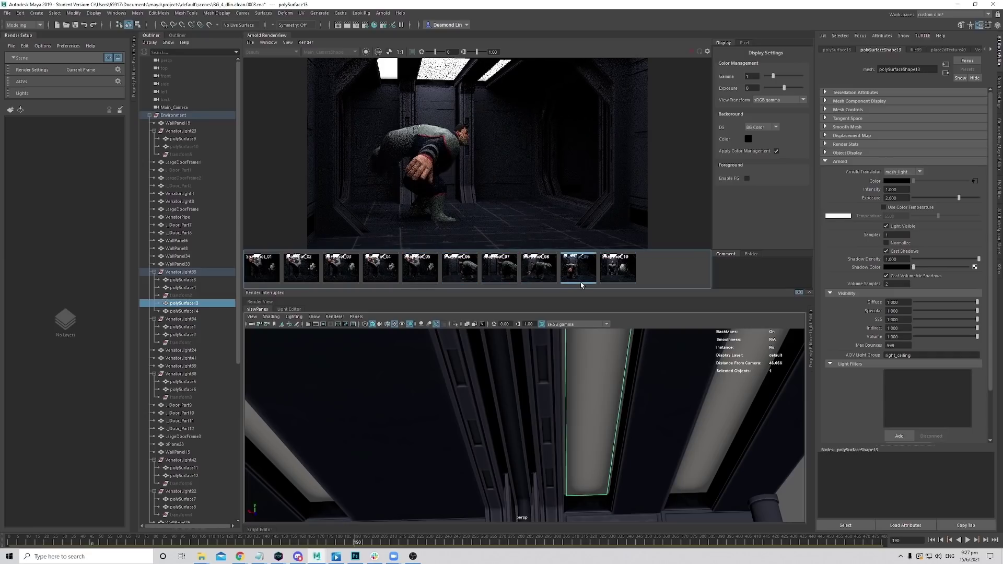
pyautogui.press('Right')
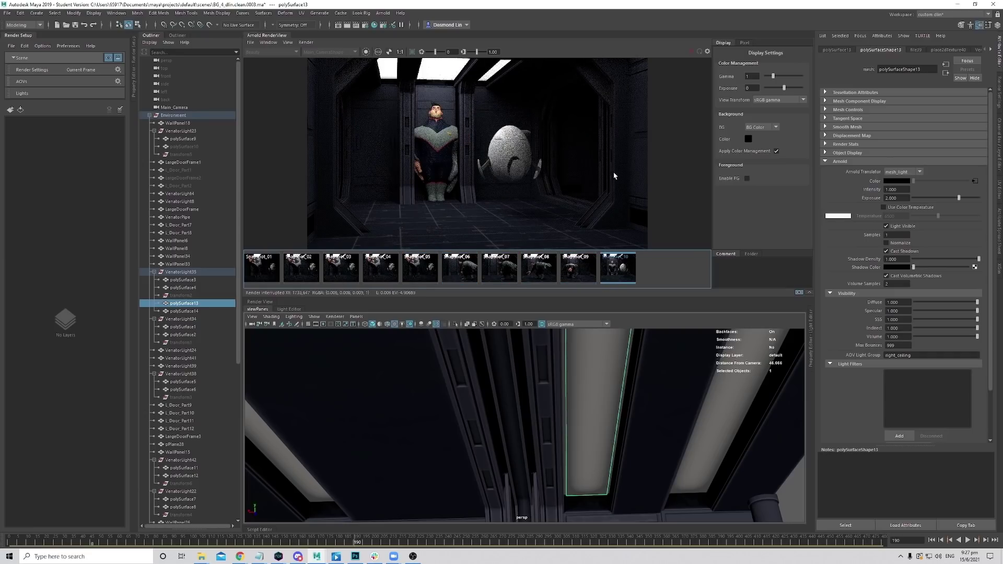
pyautogui.press('Left')
pyautogui.press('Right')
pyautogui.press('Left')
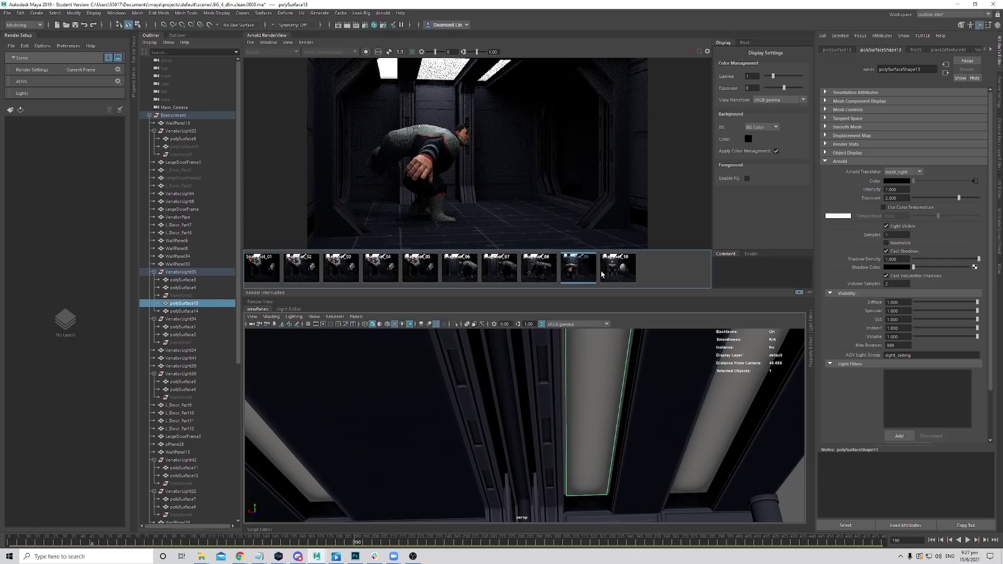
pyautogui.press('Right')
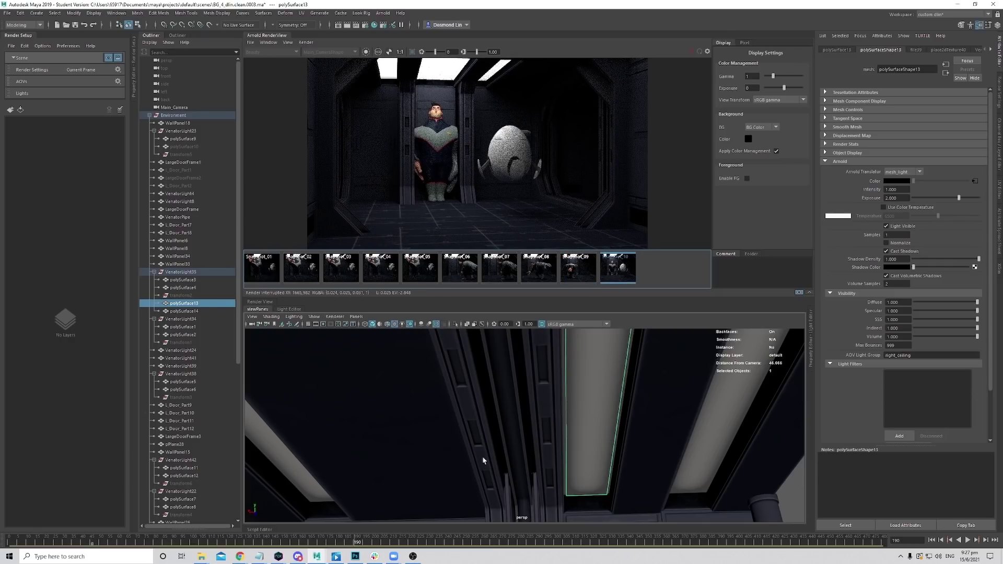
# Switch the viewport to Main_Camera, play the animation and move to frame 477.
pyautogui.click(356, 316)
pyautogui.moveTo(376, 326)
pyautogui.click(460, 325)
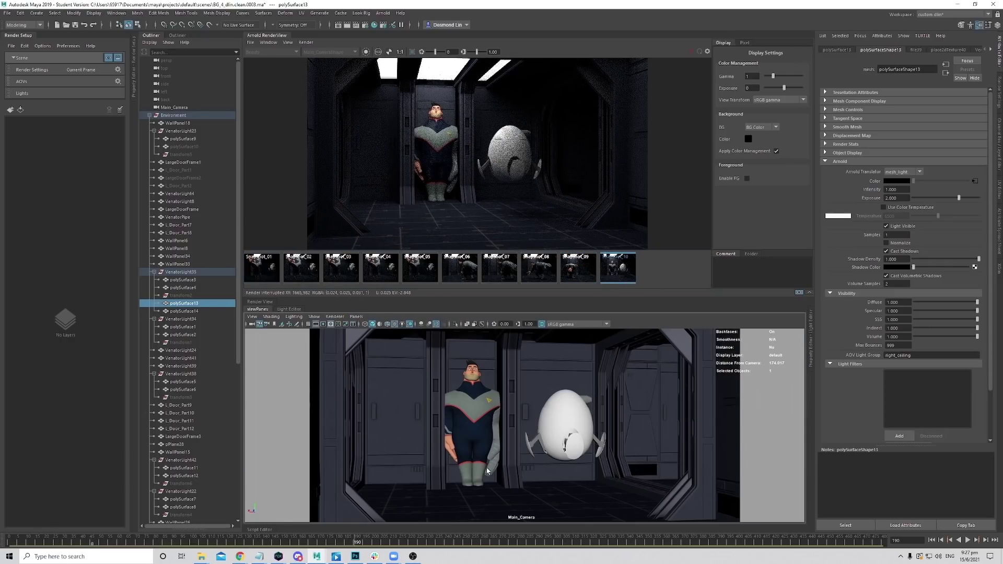
pyautogui.hotkey('alt', 'v')
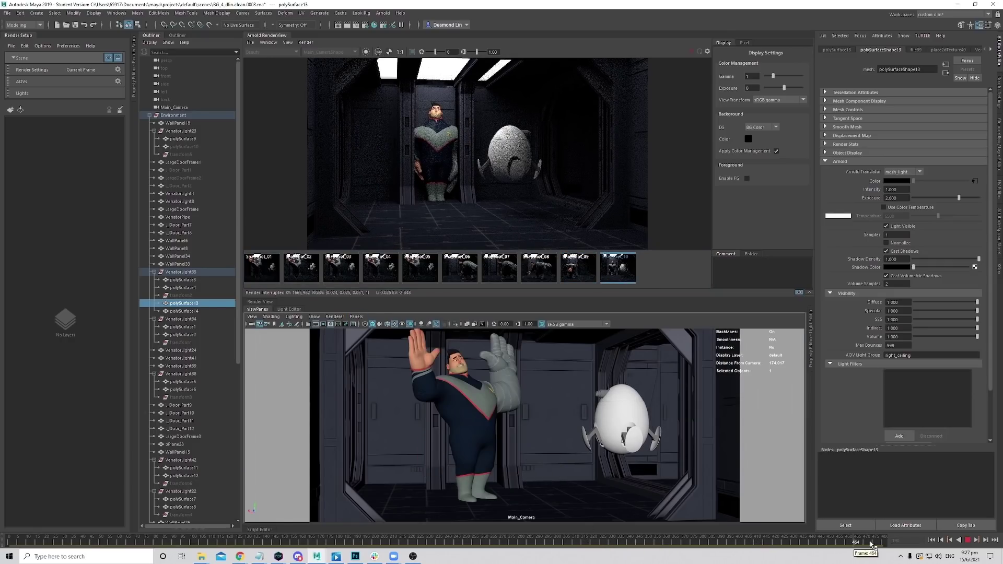
pyautogui.click(881, 540)
pyautogui.moveTo(381, 142); pyautogui.dragTo(445, 153, button='middle')
pyautogui.scroll(3, 445, 153)
pyautogui.moveTo(477, 227); pyautogui.dragTo(489, 161, button='middle')
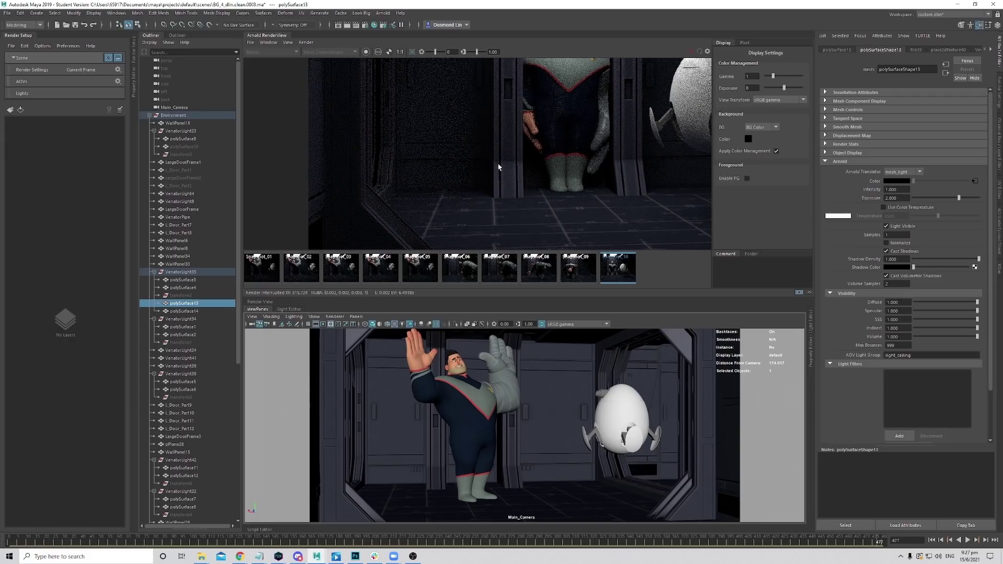
# Open the refimagines folder in File Explorer and browse its sci-fi corridor pictures in Photos for lighting reference.
pyautogui.click(201, 556)
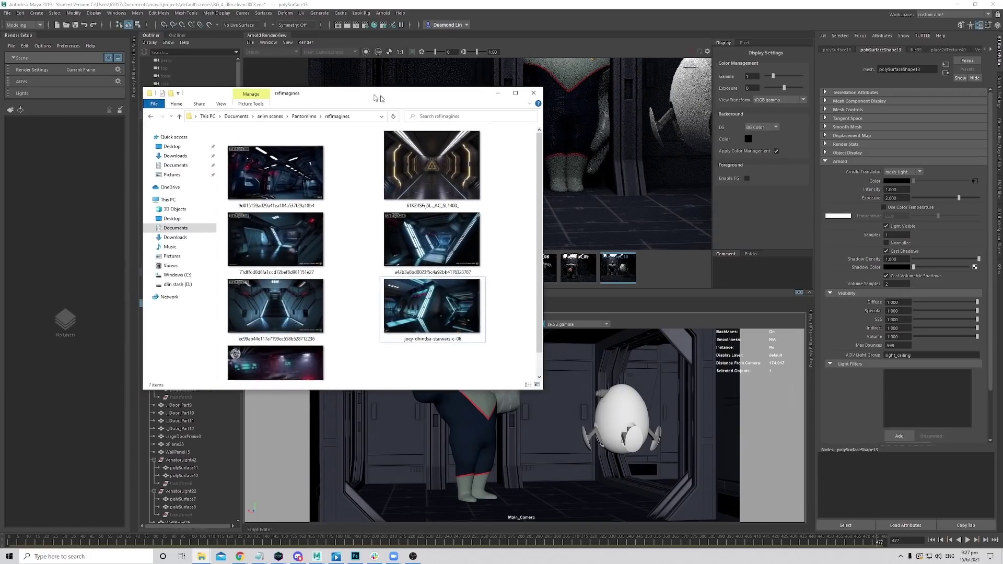
pyautogui.moveTo(602, 380); pyautogui.dragTo(744, 382)
pyautogui.click(346, 189)
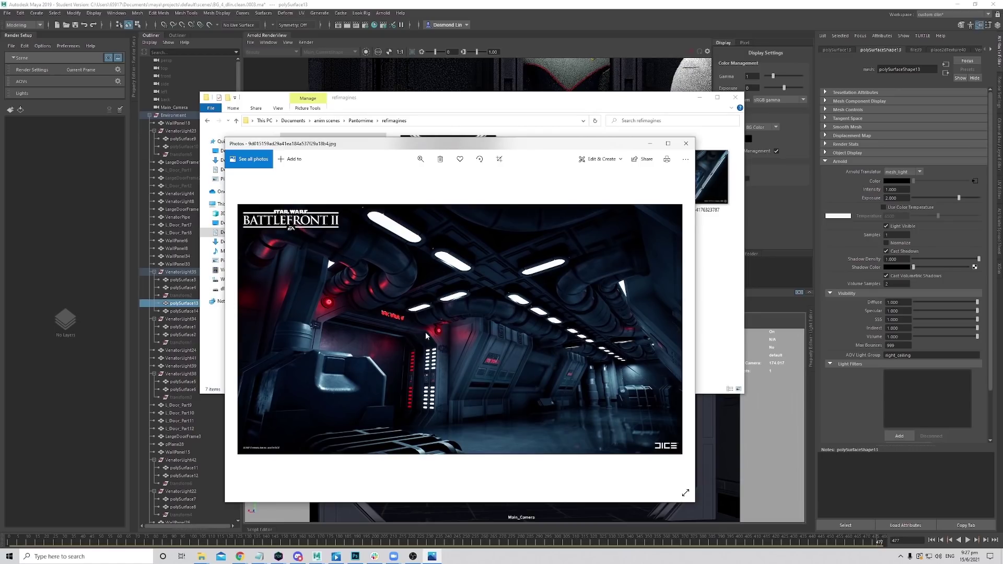
pyautogui.press('Right')
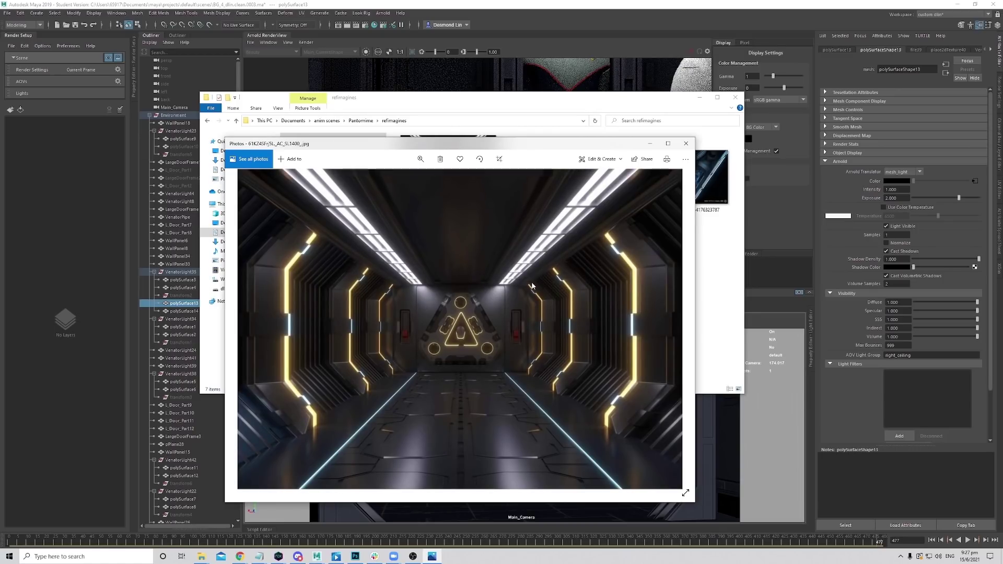
pyautogui.press('Left')
pyautogui.press('Right')
pyautogui.press('Right')
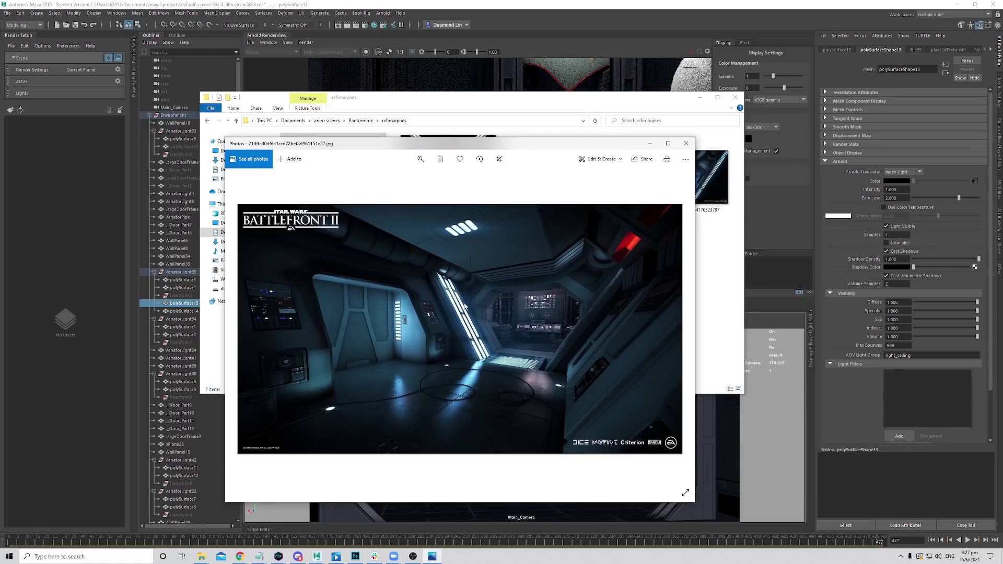
pyautogui.press('Right')
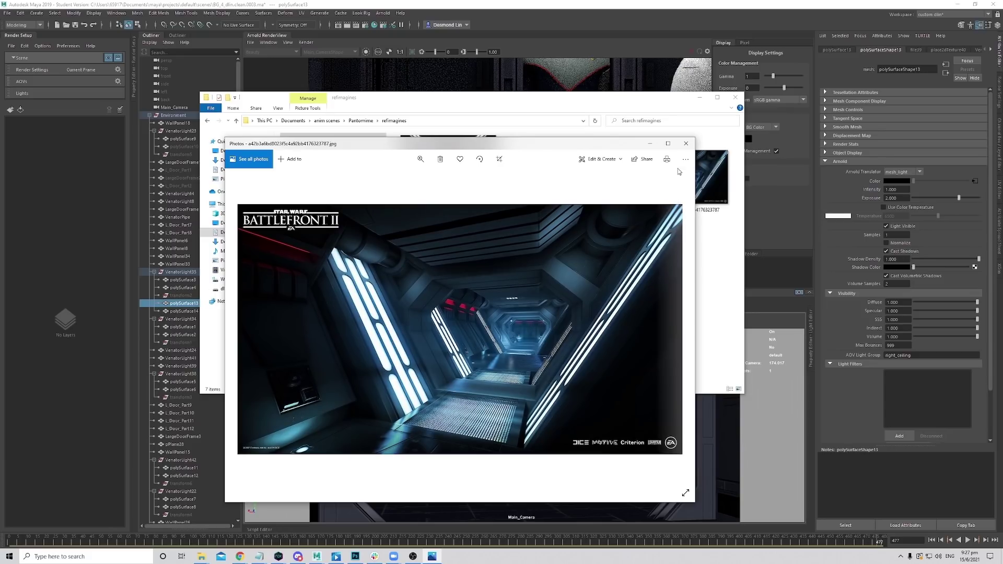
# Close the reference picture and its folder window, and switch the viewport to the perspective camera.
pyautogui.click(685, 143)
pyautogui.click(699, 97)
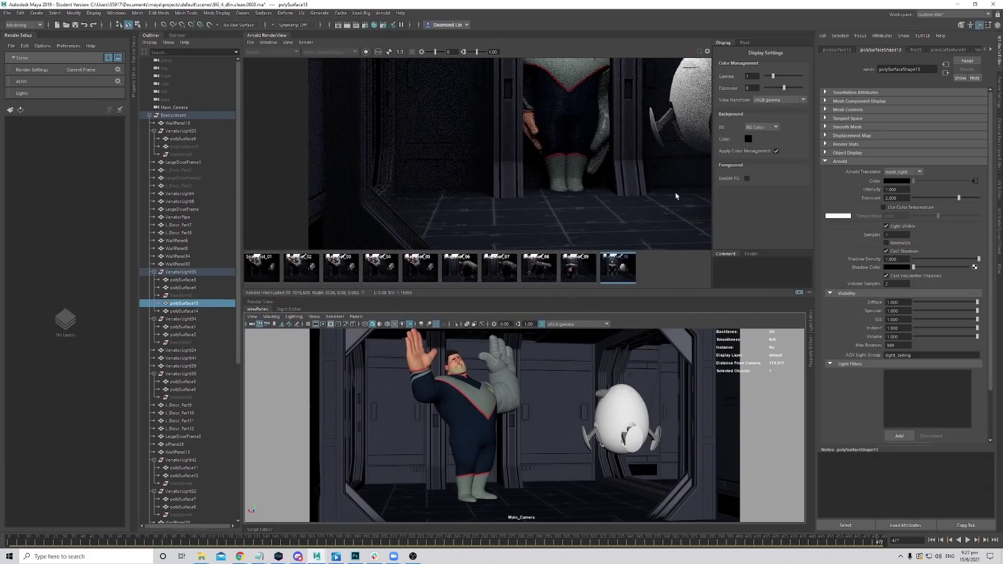
pyautogui.press('space')
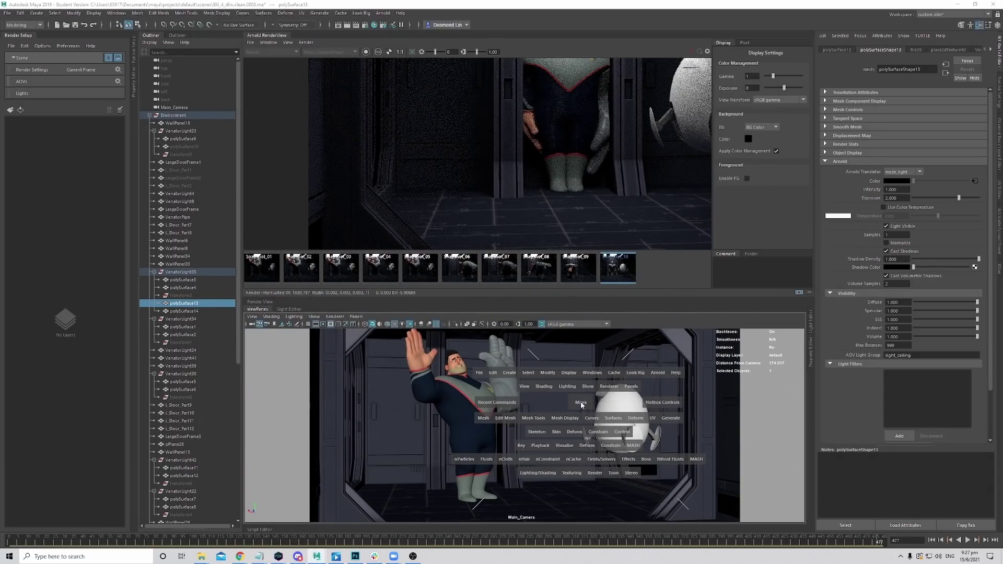
pyautogui.moveTo(579, 414); pyautogui.dragTo(586, 387)
# Select the wall panel with the three small slots behind the egg character.
pyautogui.keyDown('alt'); pyautogui.moveTo(505, 421); pyautogui.dragTo(483, 444, button='right'); pyautogui.keyUp('alt')
pyautogui.keyDown('alt'); pyautogui.moveTo(483, 444); pyautogui.dragTo(555, 413); pyautogui.keyUp('alt')
pyautogui.keyDown('alt'); pyautogui.moveTo(556, 412); pyautogui.dragTo(628, 453, button='right'); pyautogui.keyUp('alt')
pyautogui.keyDown('alt'); pyautogui.moveTo(629, 452); pyautogui.dragTo(486, 460, button='middle'); pyautogui.keyUp('alt')
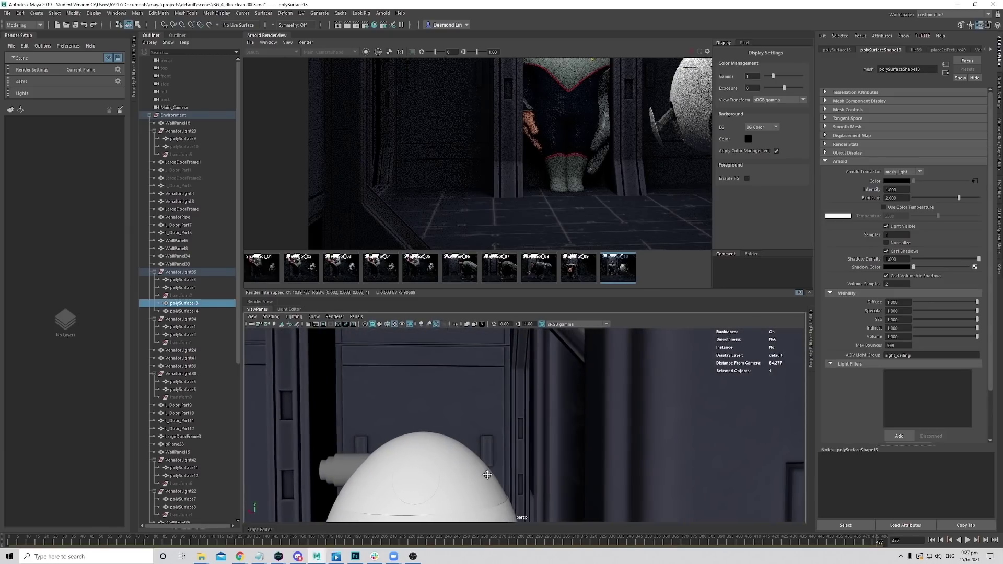
pyautogui.keyDown('alt'); pyautogui.moveTo(486, 459); pyautogui.dragTo(600, 437, button='right'); pyautogui.keyUp('alt')
pyautogui.keyDown('alt'); pyautogui.moveTo(630, 384); pyautogui.dragTo(578, 428, button='middle'); pyautogui.keyUp('alt')
pyautogui.keyDown('alt'); pyautogui.moveTo(578, 428); pyautogui.dragTo(701, 406, button='right'); pyautogui.keyUp('alt')
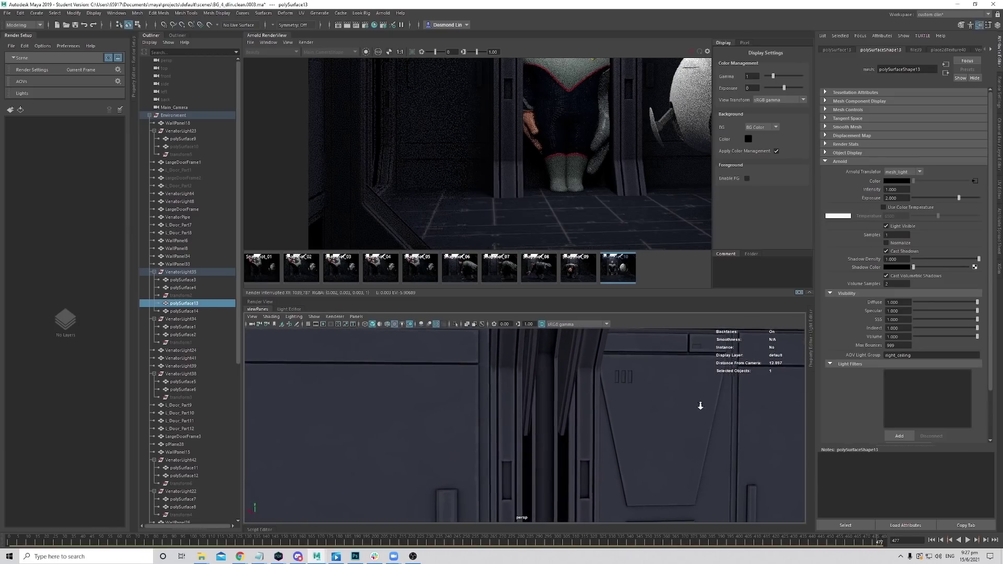
pyautogui.click(629, 377)
pyautogui.keyDown('alt'); pyautogui.moveTo(625, 384); pyautogui.dragTo(527, 425); pyautogui.keyUp('alt')
pyautogui.keyDown('alt'); pyautogui.moveTo(527, 426); pyautogui.dragTo(530, 460, button='middle'); pyautogui.keyUp('alt')
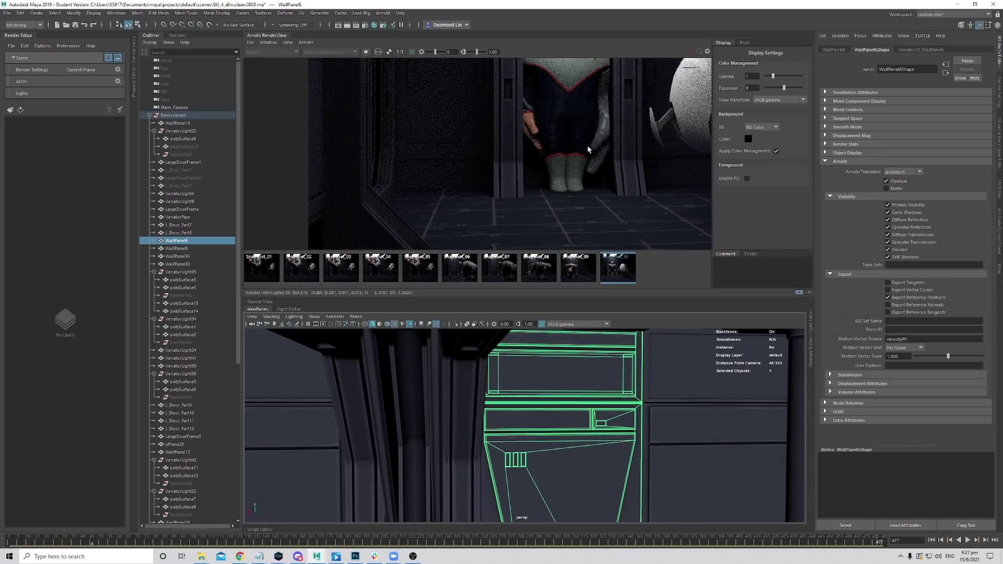
# Return the render view from the stored Snapshot_10 to the current full-frame render.
pyautogui.scroll(2, 679, 185)
pyautogui.scroll(-2, 624, 199)
pyautogui.scroll(4, 553, 437)
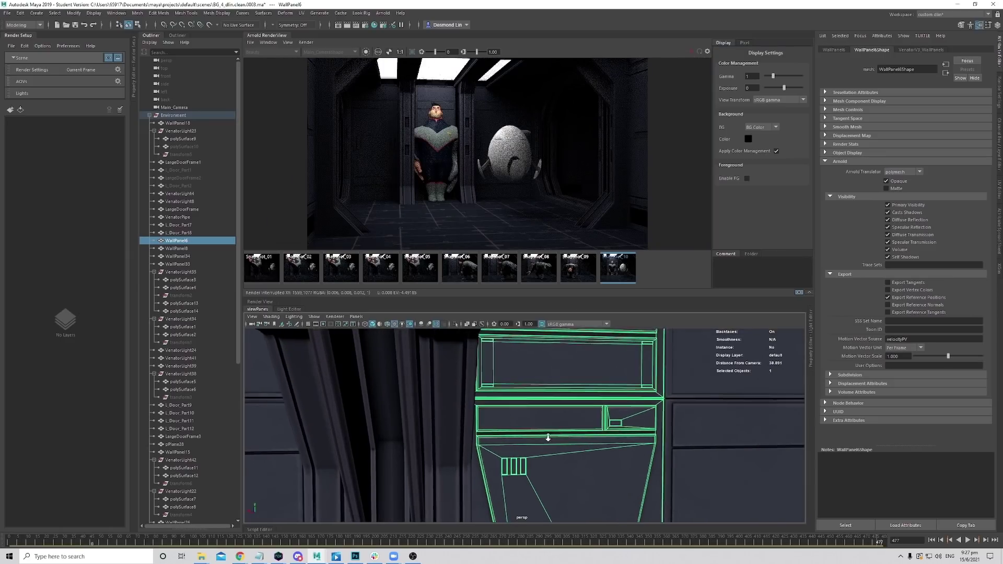
pyautogui.click(620, 271)
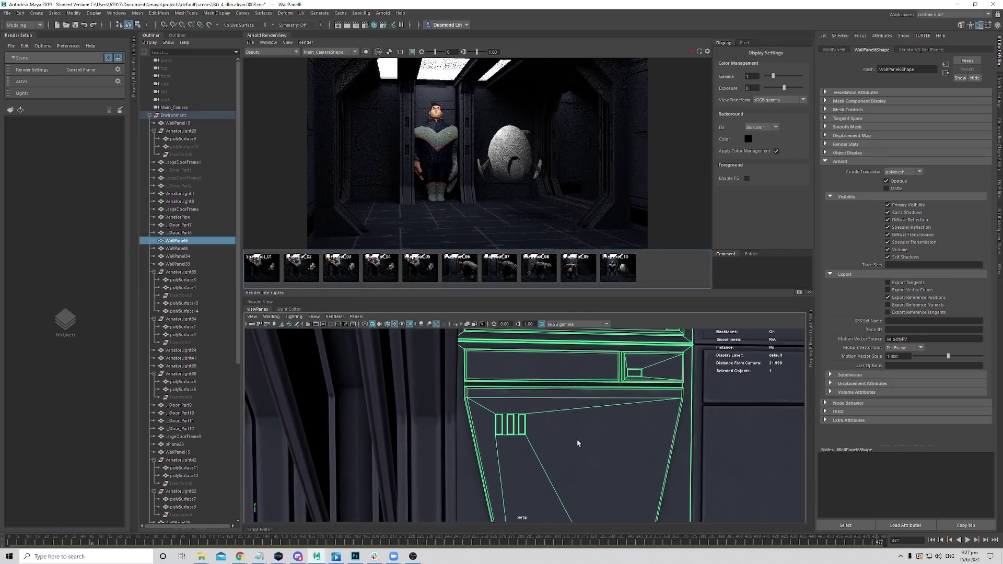
# Duplicate the three small slot faces of the selected wall panel as separate pieces.
pyautogui.keyDown('alt'); pyautogui.moveTo(518, 459); pyautogui.dragTo(578, 473, button='right'); pyautogui.keyUp('alt')
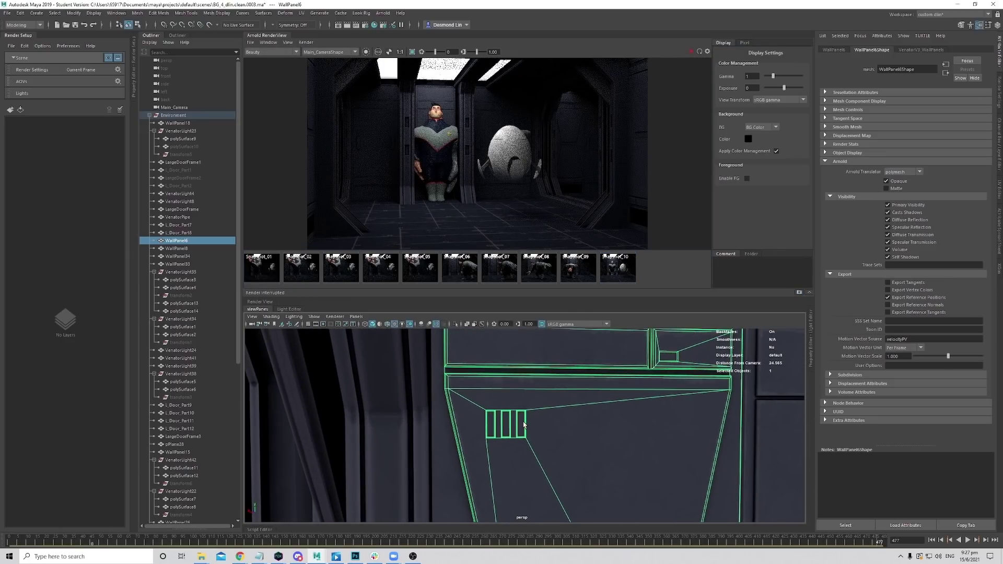
pyautogui.moveTo(524, 424); pyautogui.dragTo(525, 360, button='right')
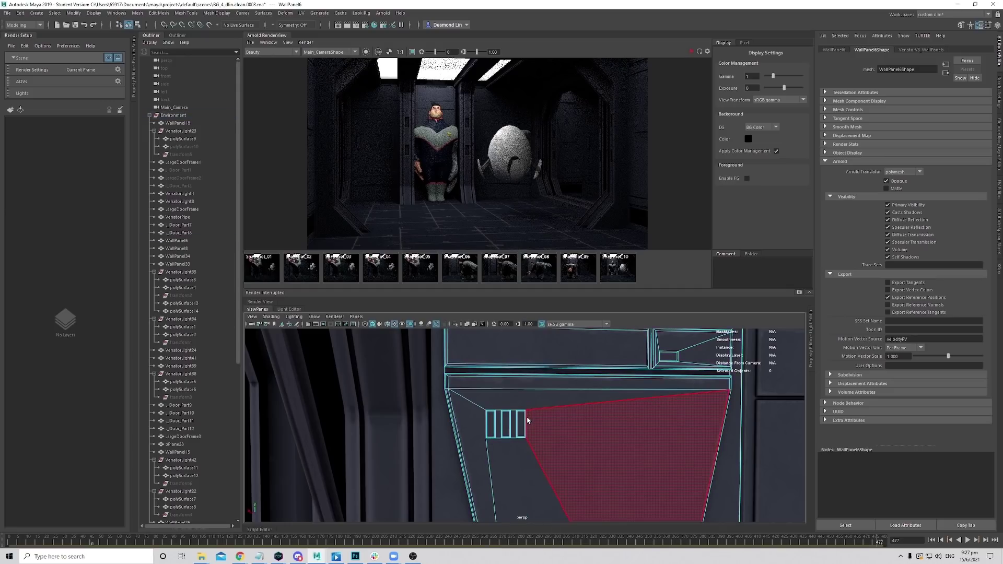
pyautogui.click(522, 424)
pyautogui.keyDown('shift'); pyautogui.click(506, 424); pyautogui.keyUp('shift')
pyautogui.keyDown('shift'); pyautogui.click(491, 424); pyautogui.keyUp('shift')
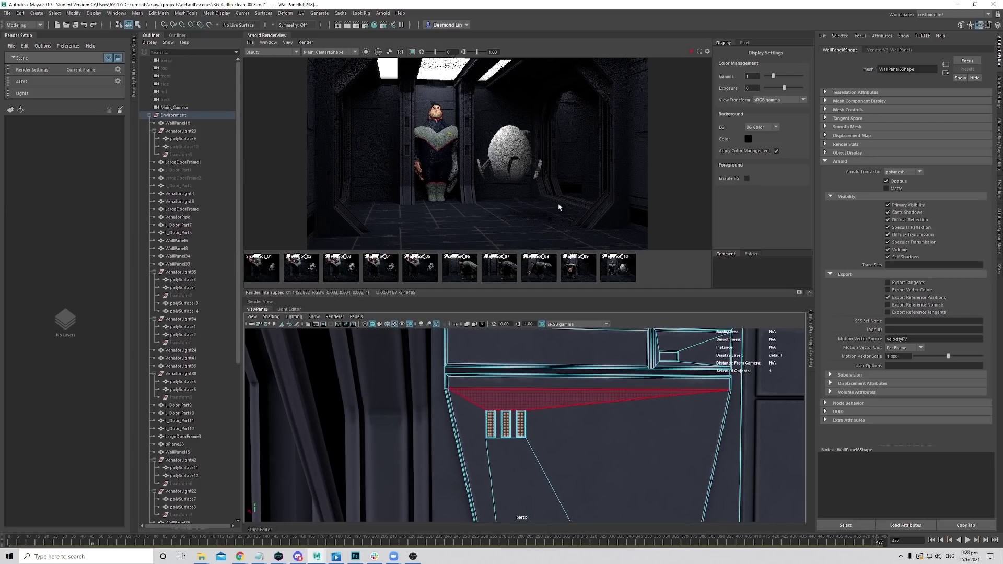
pyautogui.click(94, 13)
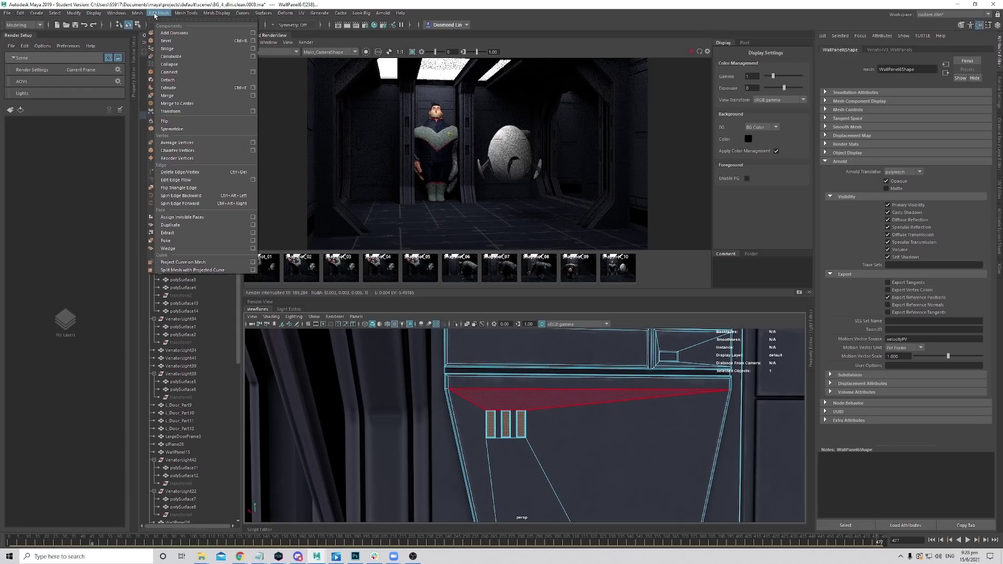
pyautogui.click(192, 226)
# Expand WallPanel6 in the outliner and check which slot each of its new poly surfaces represents.
pyautogui.click(154, 241)
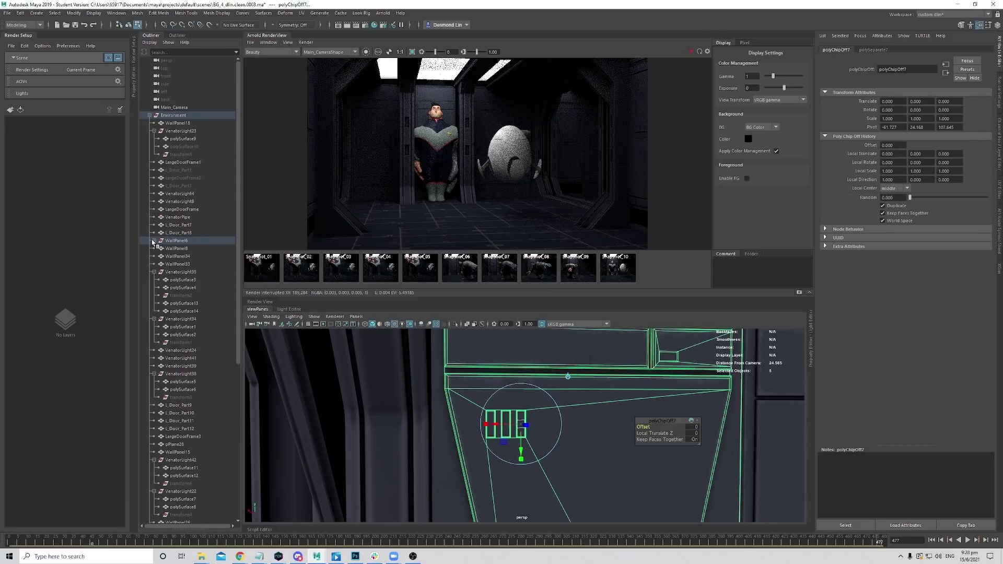
pyautogui.click(184, 256)
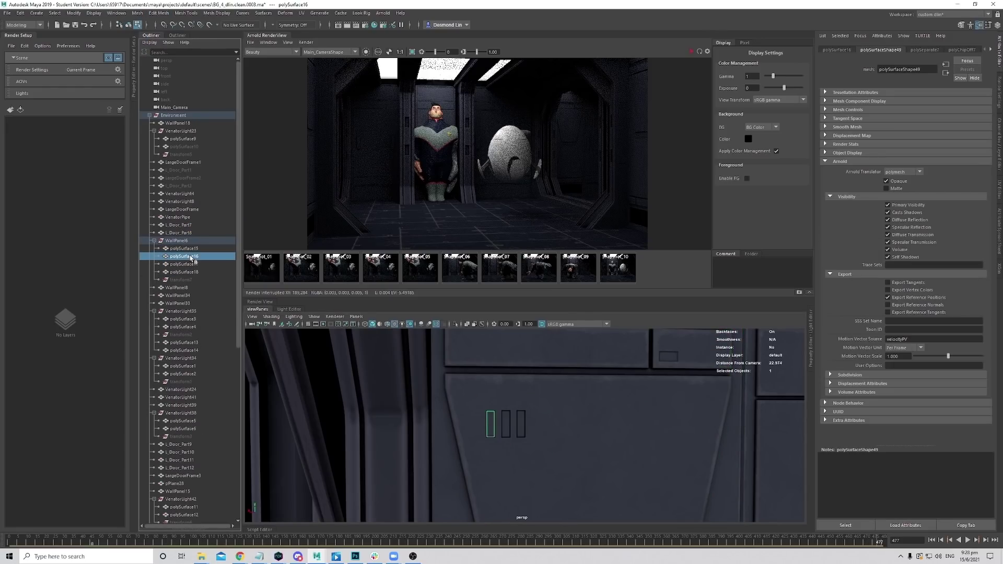
pyautogui.click(190, 250)
pyautogui.click(190, 263)
pyautogui.click(190, 271)
pyautogui.click(191, 262)
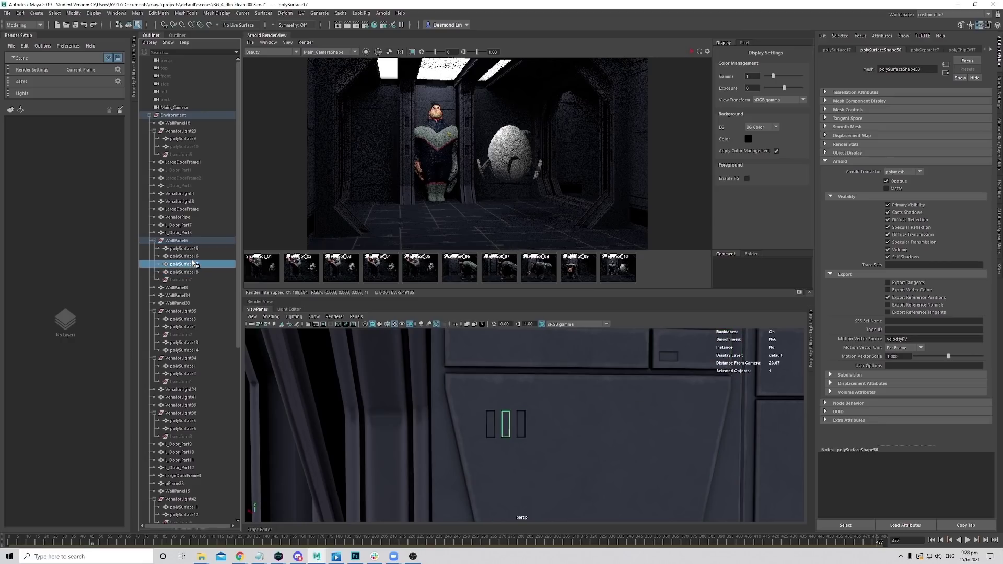
pyautogui.click(193, 256)
# Turn polySurface15 into an Arnold mesh light with a red colour and Light Visible on.
pyautogui.click(195, 248)
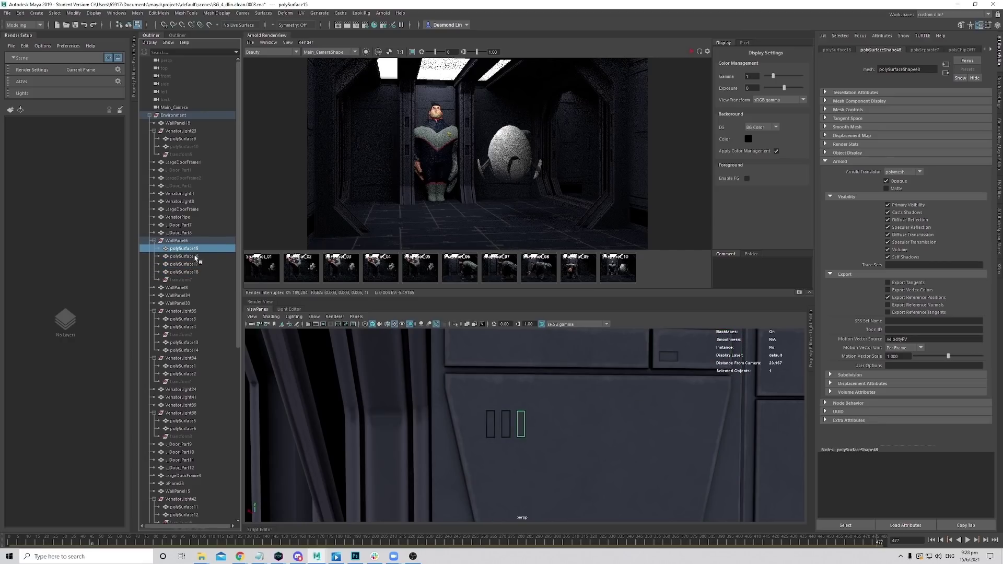
pyautogui.click(895, 196)
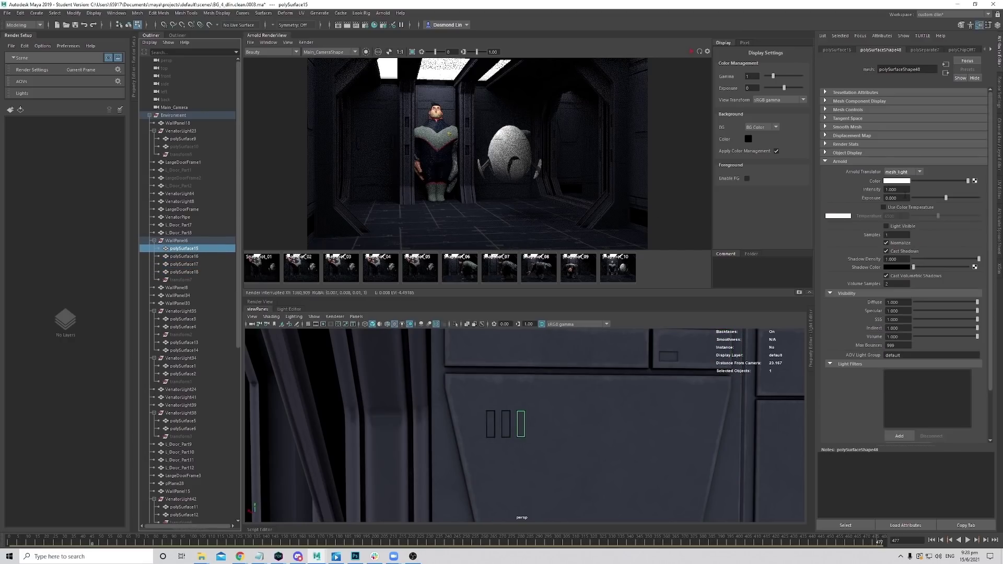
pyautogui.click(901, 185)
pyautogui.click(909, 181)
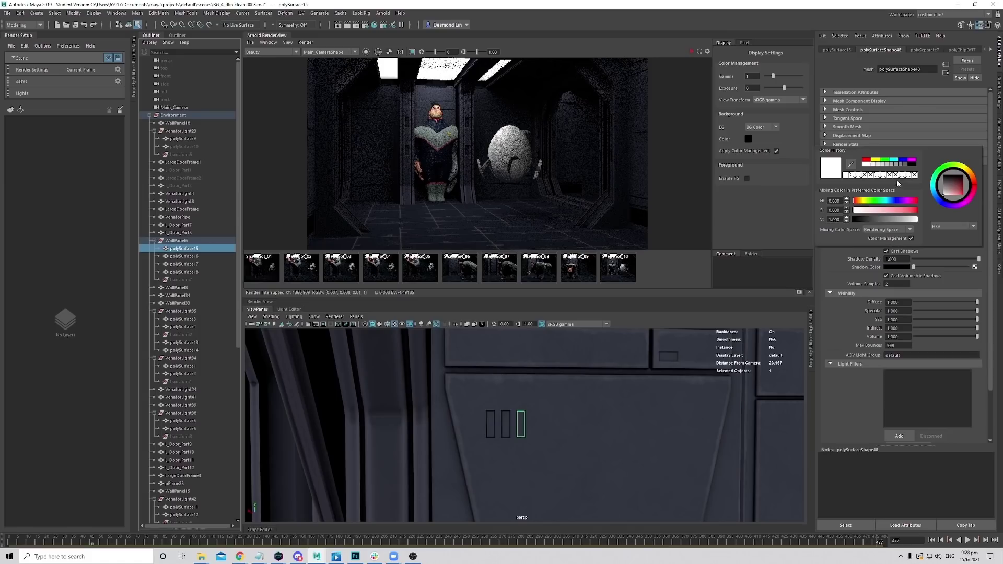
pyautogui.click(868, 159)
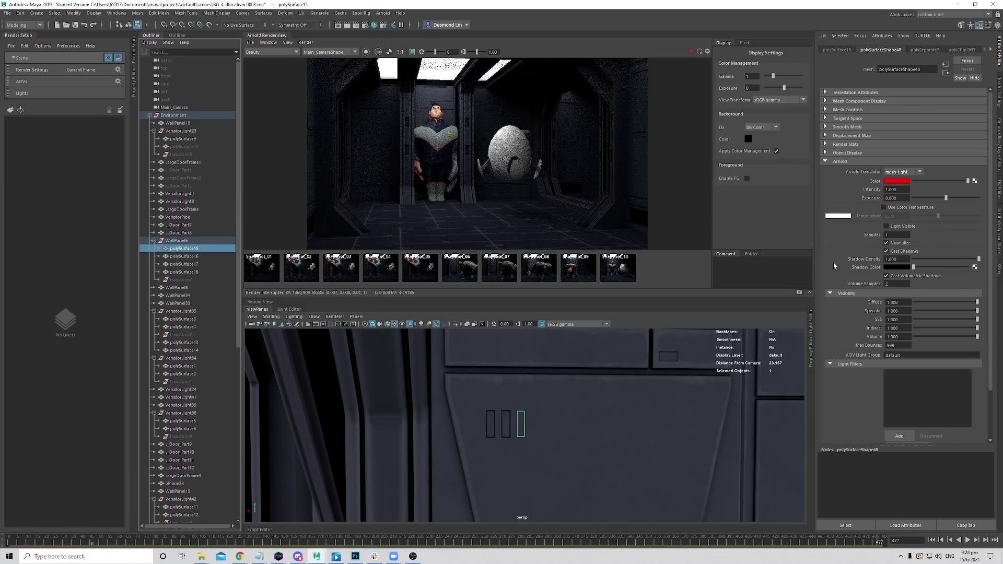
pyautogui.click(903, 198)
pyautogui.click(199, 256)
pyautogui.click(199, 248)
# Turn polySurface16 into a red Arnold mesh light with Light Visible on, and recheck polySurface15's light settings.
pyautogui.click(200, 256)
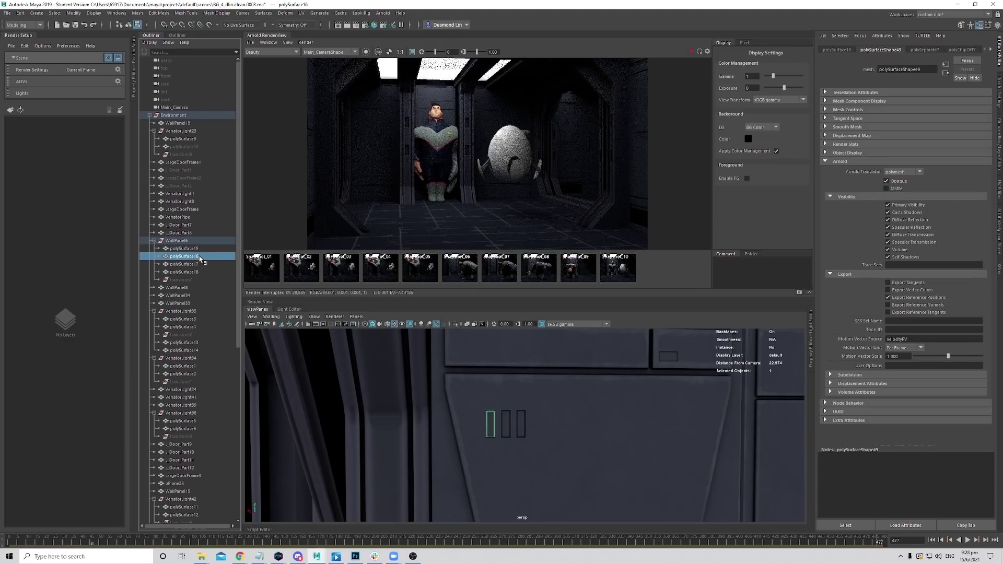
pyautogui.click(898, 173)
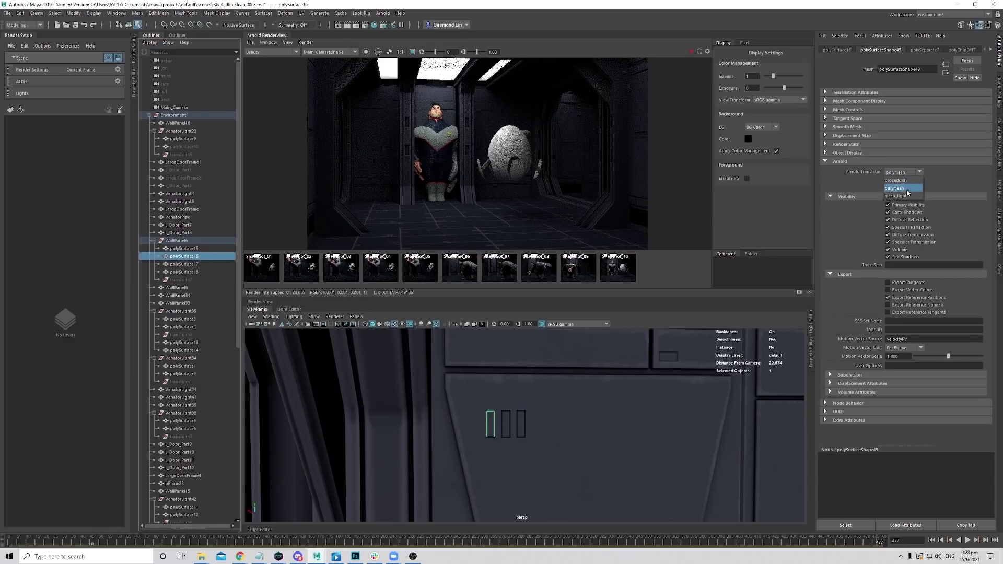
pyautogui.click(909, 191)
pyautogui.click(896, 181)
pyautogui.click(850, 177)
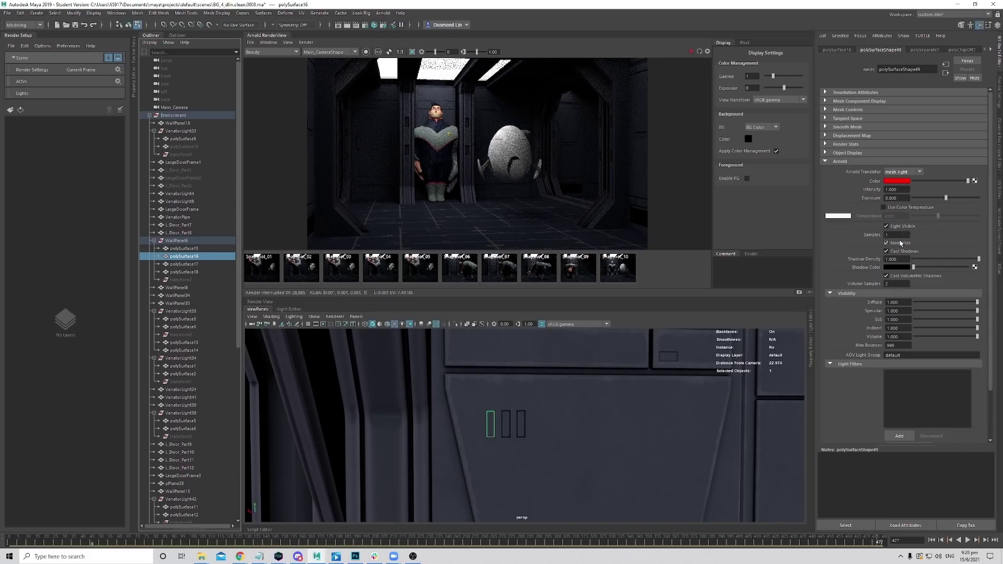
pyautogui.click(194, 249)
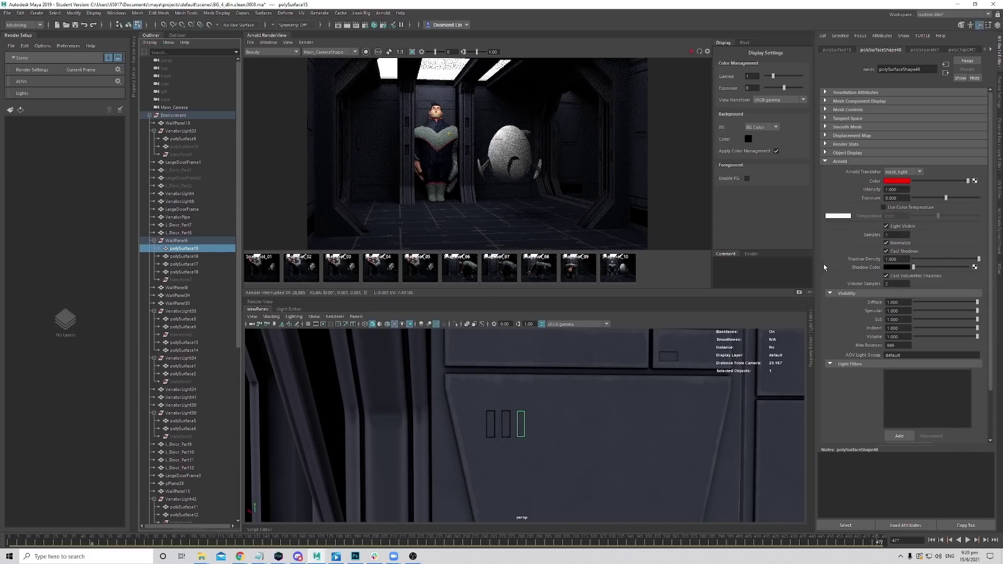
# Turn polySurface17 into a red Arnold mesh light with Light Visible on and Normalize off.
pyautogui.click(197, 264)
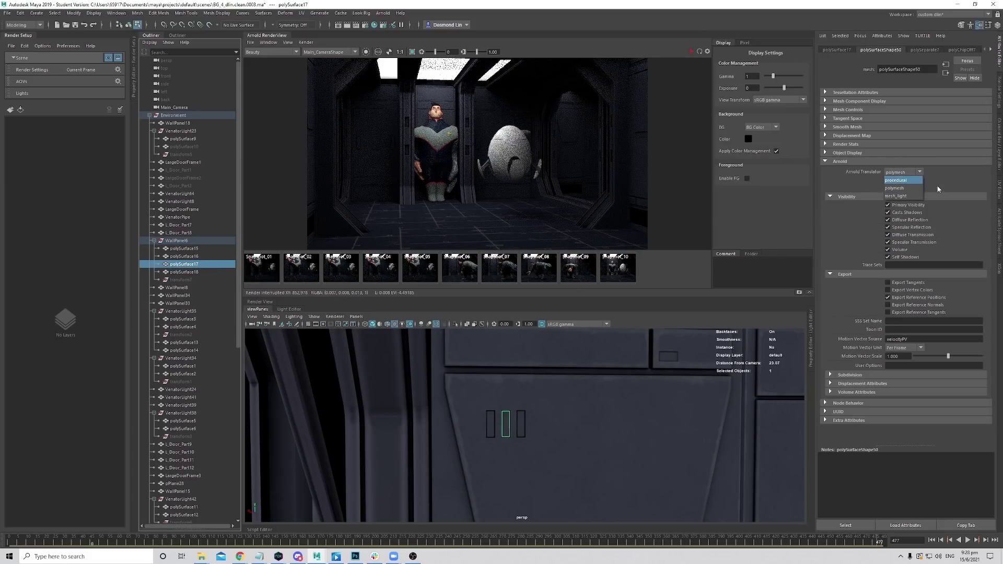
pyautogui.click(908, 197)
pyautogui.click(901, 181)
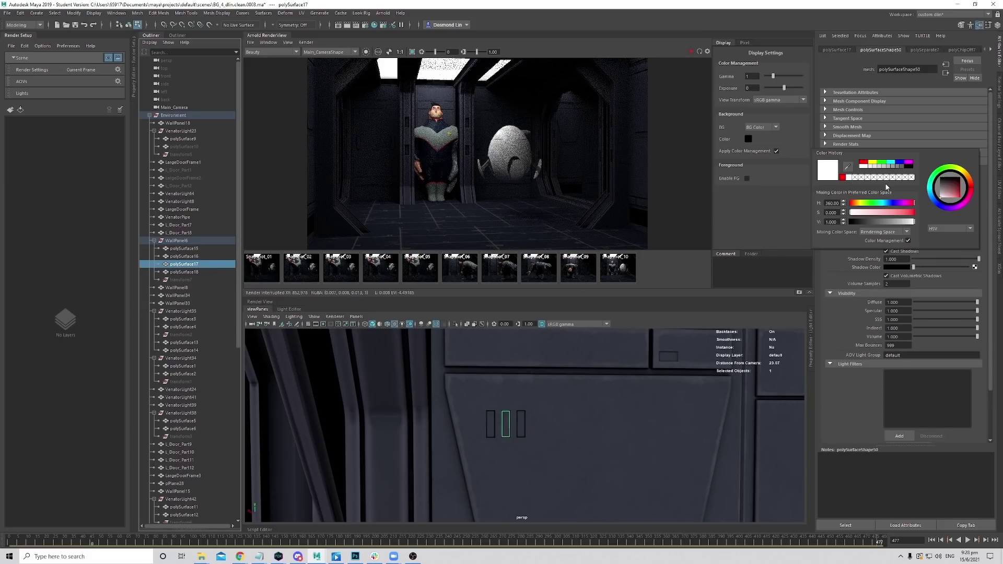
pyautogui.click(842, 177)
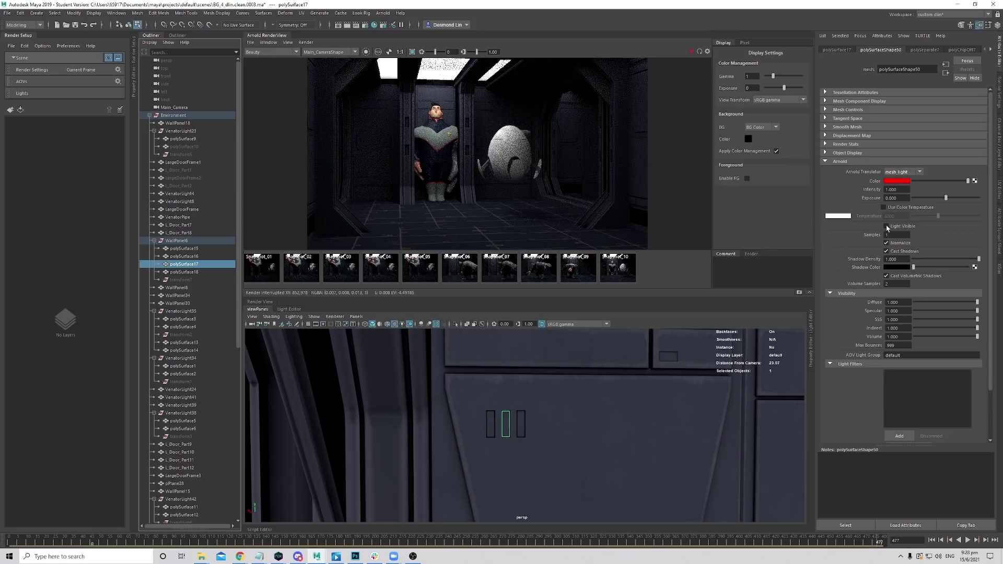
pyautogui.click(900, 245)
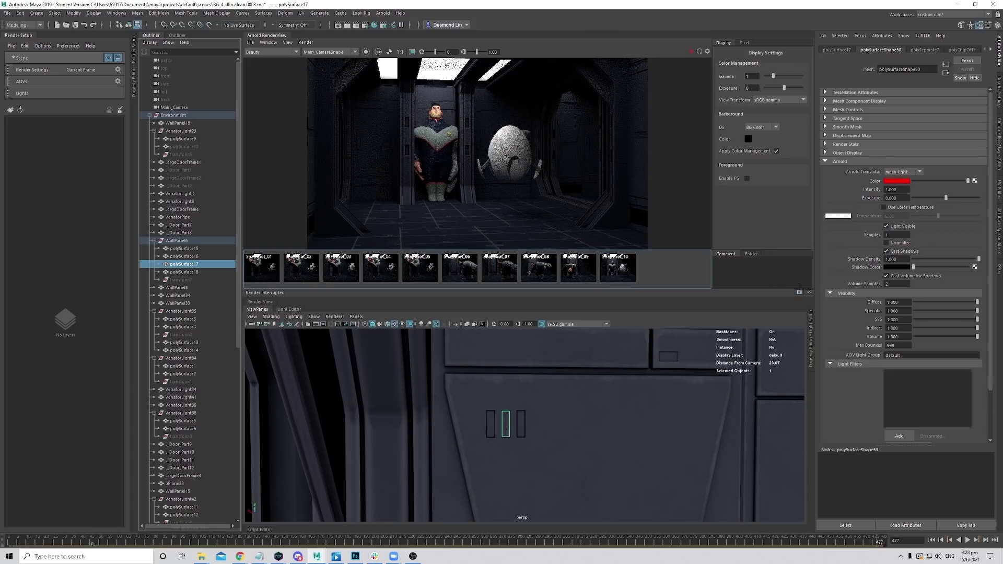
# Store the current render as a snapshot, re-render Main_Camera at frame 477 with the red lights, and stop the render.
pyautogui.click(799, 292)
pyautogui.click(692, 51)
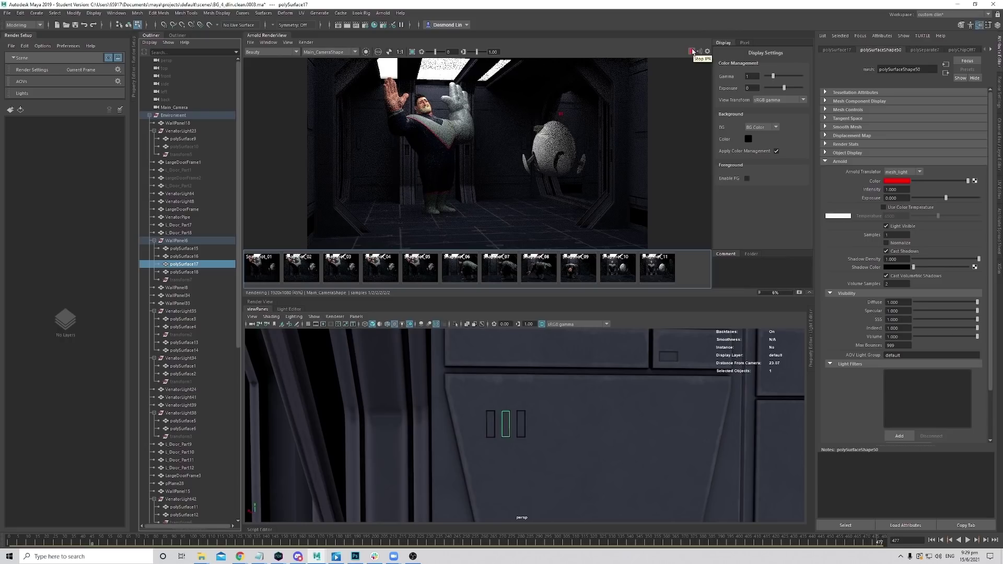
pyautogui.click(692, 53)
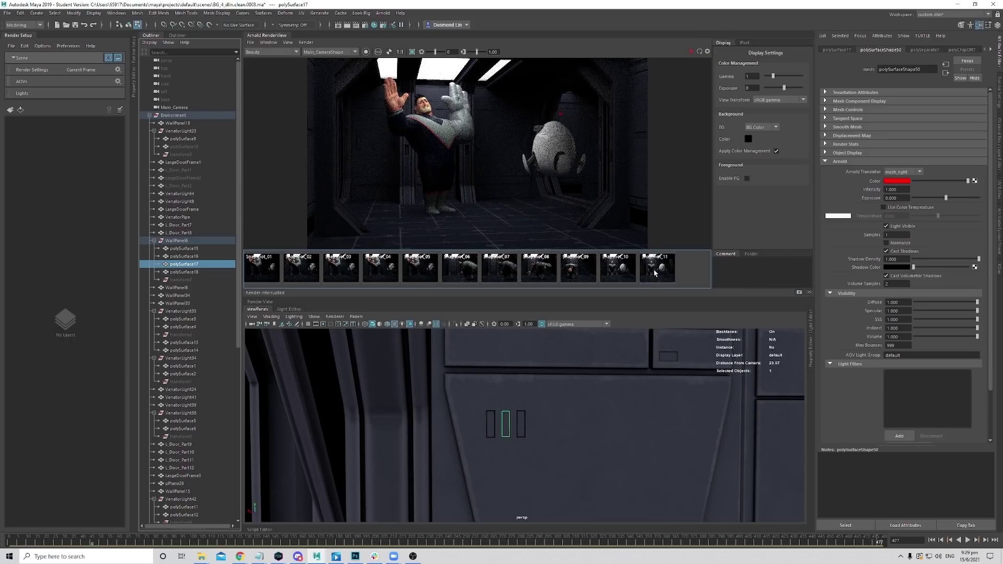
# Examine the red wall-panel lights, the egg and the character up close and at full frame in the new render.
pyautogui.scroll(5, 575, 124)
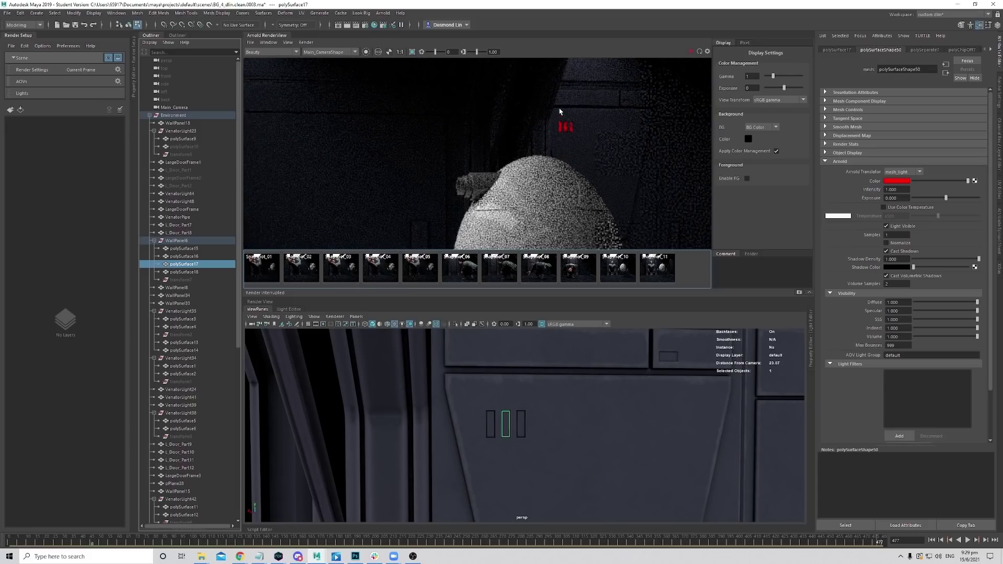
pyautogui.scroll(-6, 579, 124)
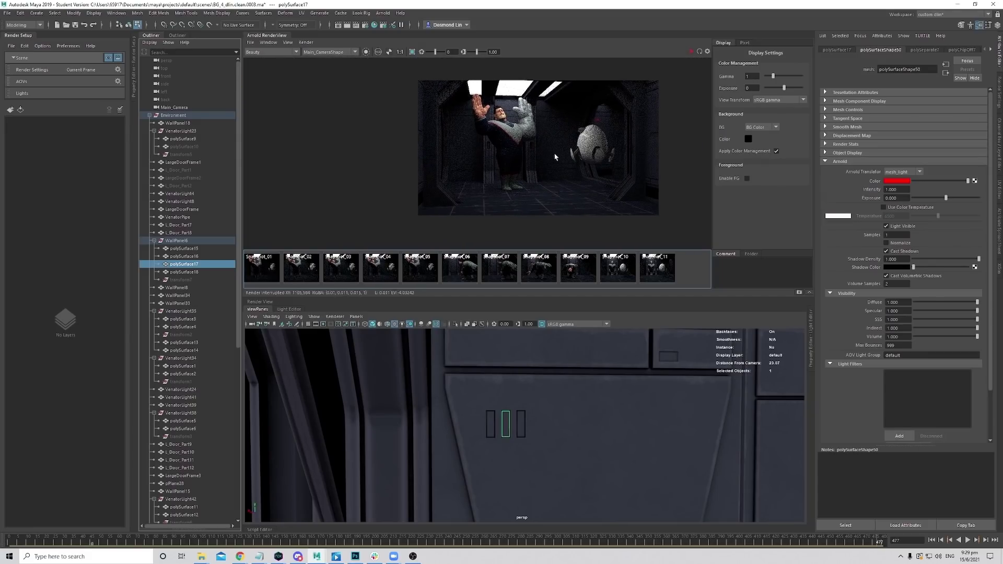
pyautogui.scroll(3, 530, 148)
pyautogui.scroll(-3, 531, 143)
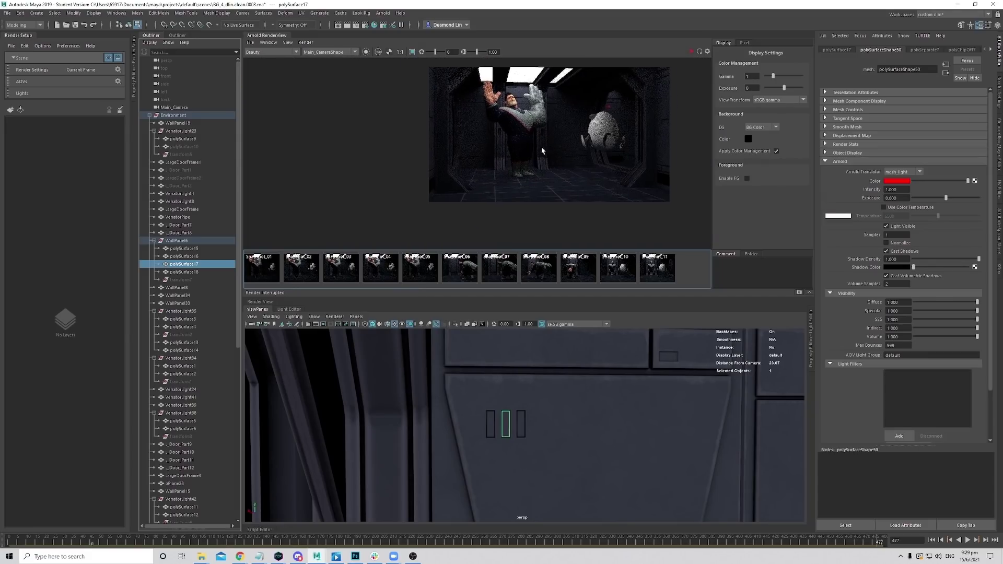
pyautogui.scroll(2, 532, 133)
pyautogui.scroll(3, 532, 133)
pyautogui.scroll(-3, 533, 141)
pyautogui.scroll(2, 535, 169)
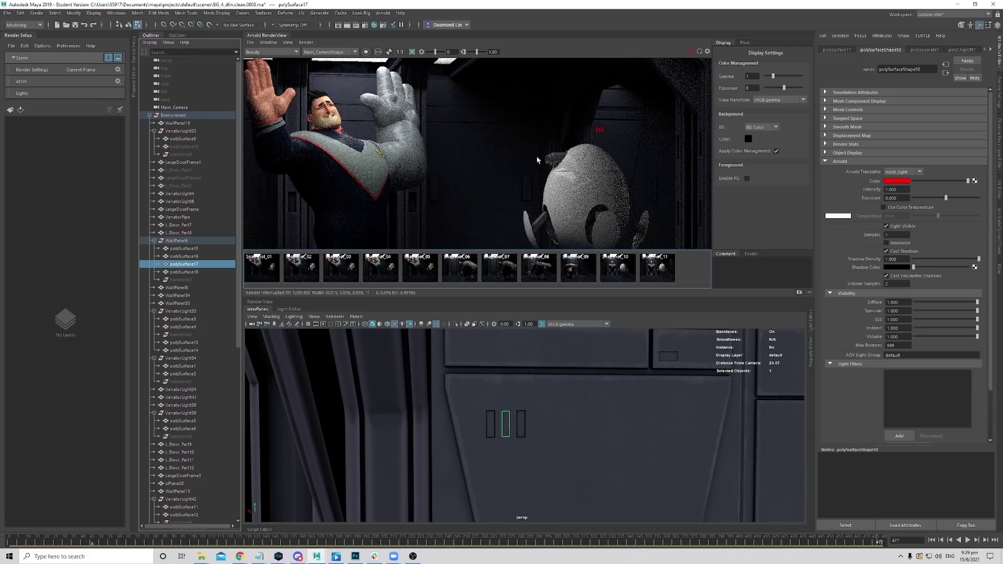
pyautogui.scroll(-1, 575, 177)
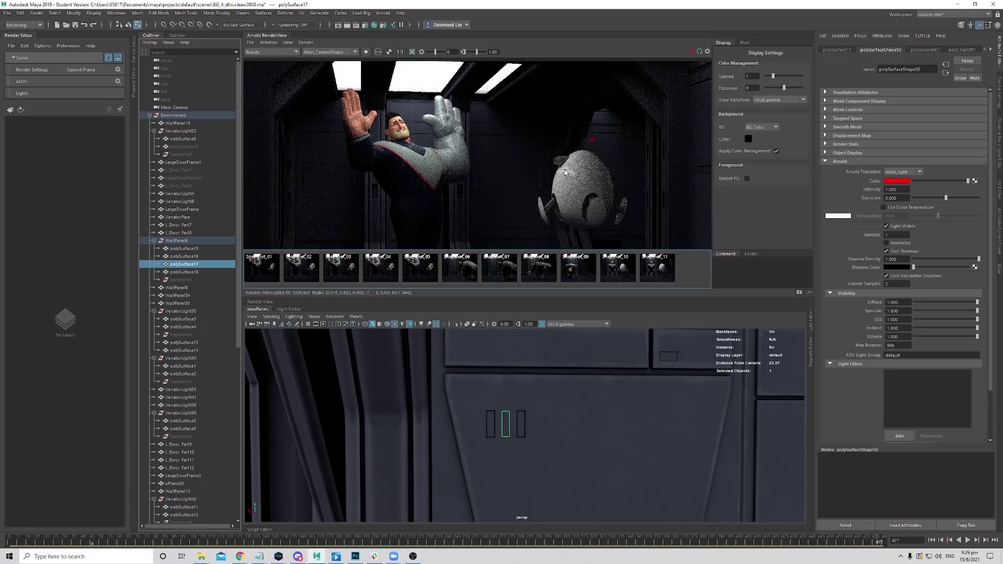
pyautogui.scroll(-1, 577, 179)
pyautogui.scroll(-2, 466, 162)
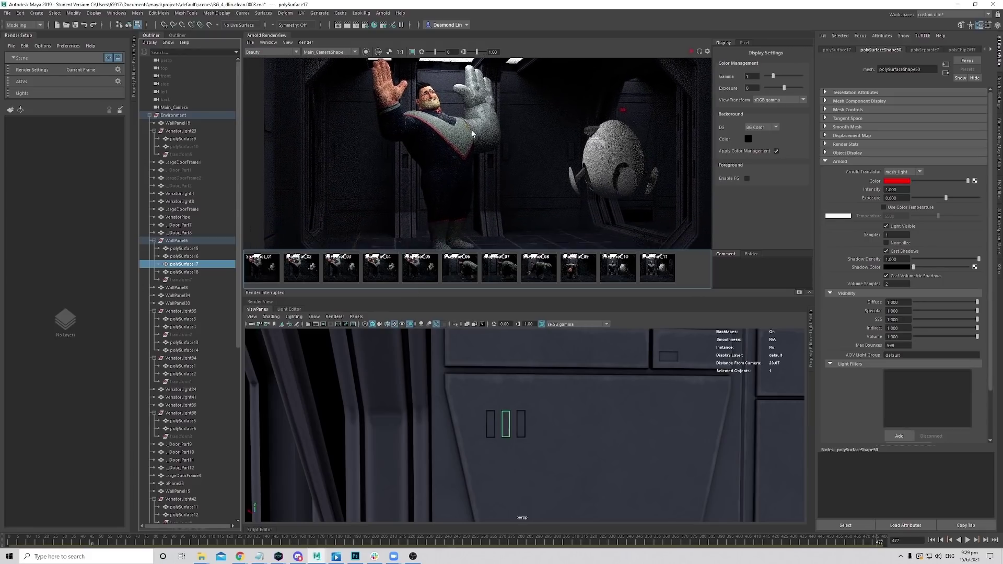
pyautogui.scroll(4, 416, 152)
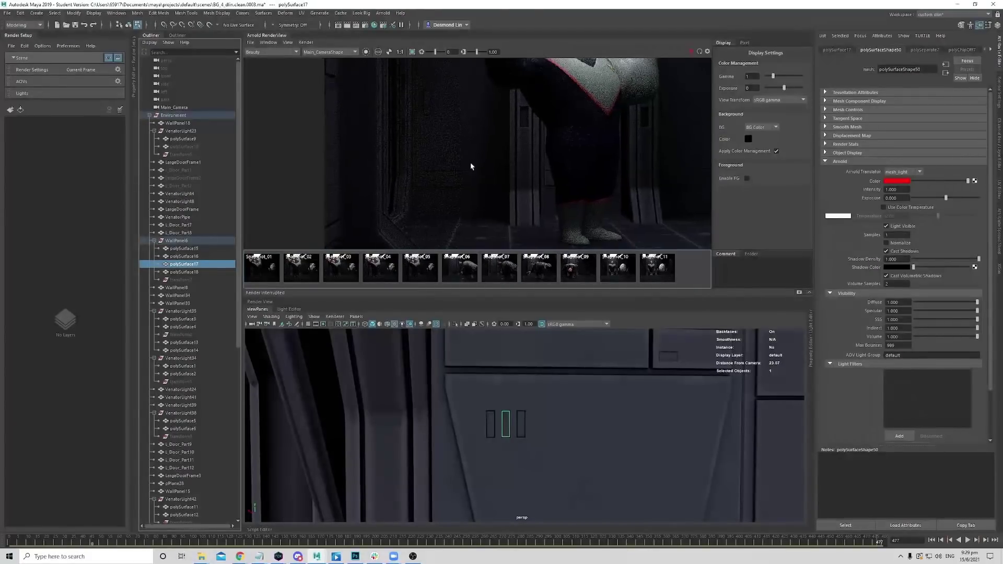
# Examine the dark floor and lower wall panels around the character and egg, in both the render and the perspective view, close-up and full frame.
pyautogui.scroll(-3, 522, 154)
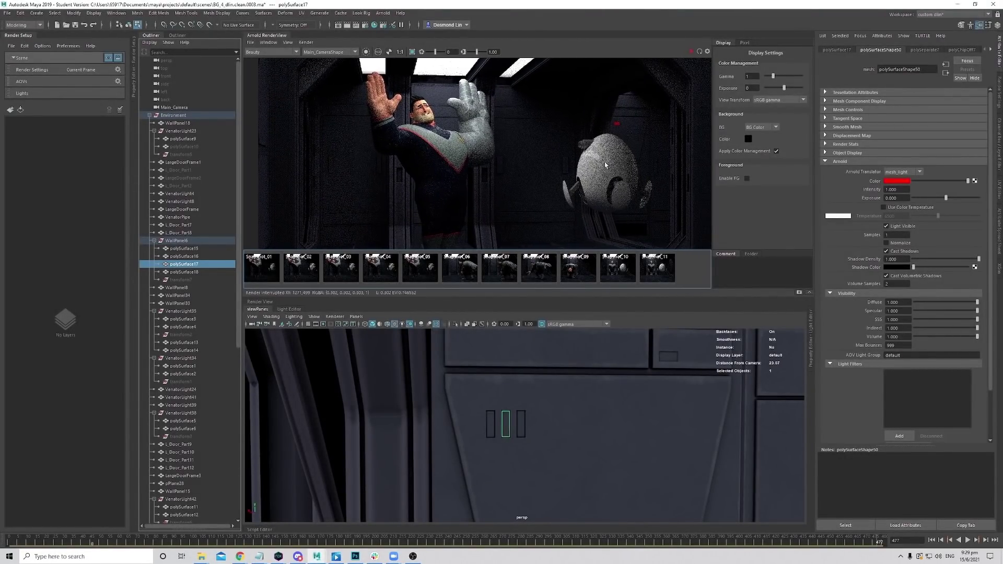
pyautogui.scroll(4, 530, 188)
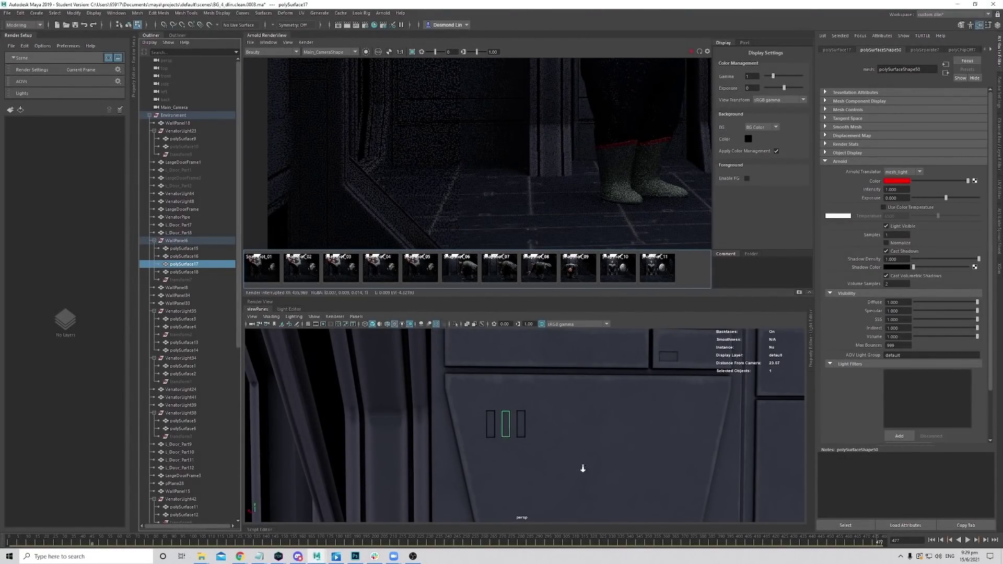
pyautogui.scroll(-10, 583, 468)
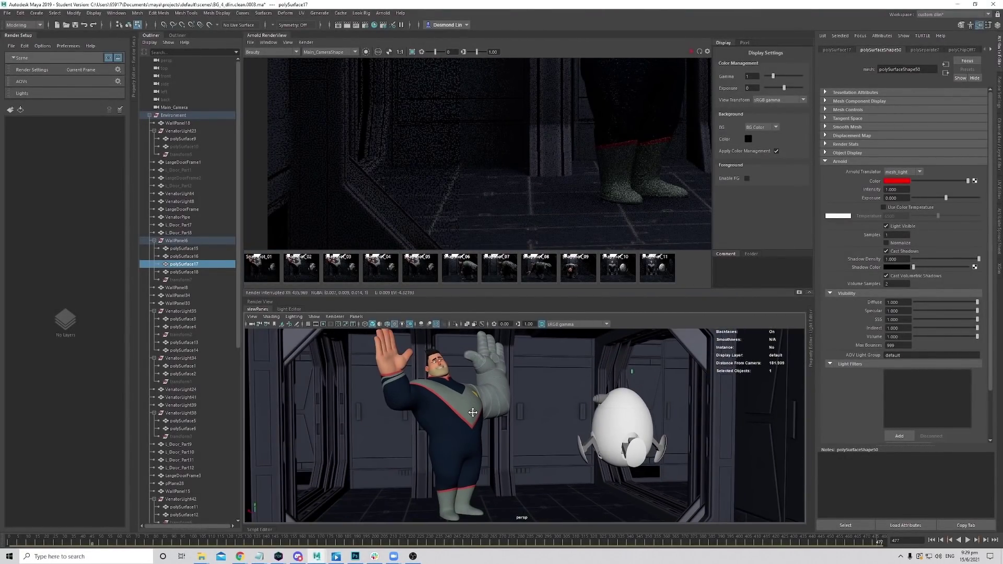
pyautogui.scroll(8, 473, 413)
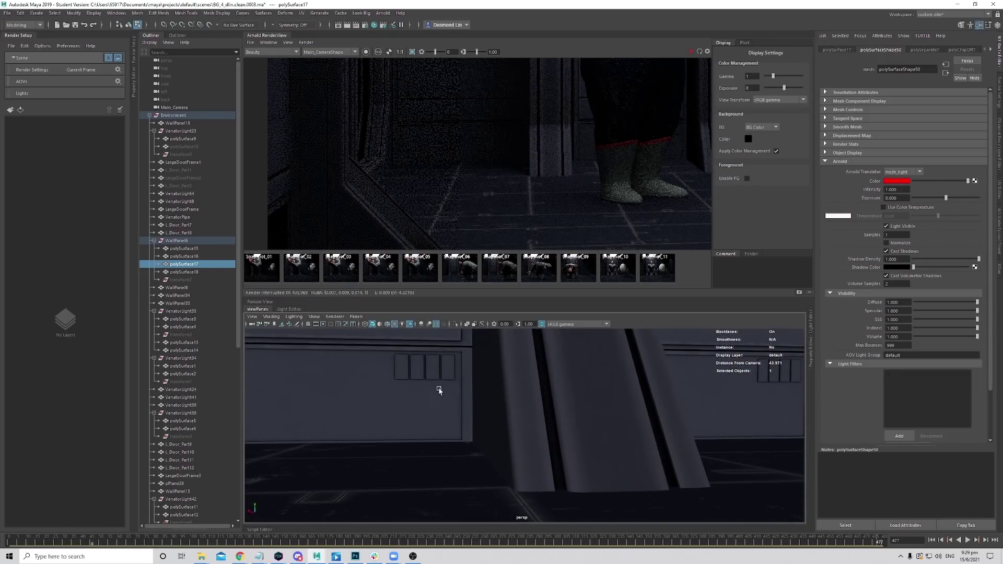
pyautogui.keyDown('alt'); pyautogui.moveTo(438, 390); pyautogui.dragTo(410, 418, button='middle'); pyautogui.keyUp('alt')
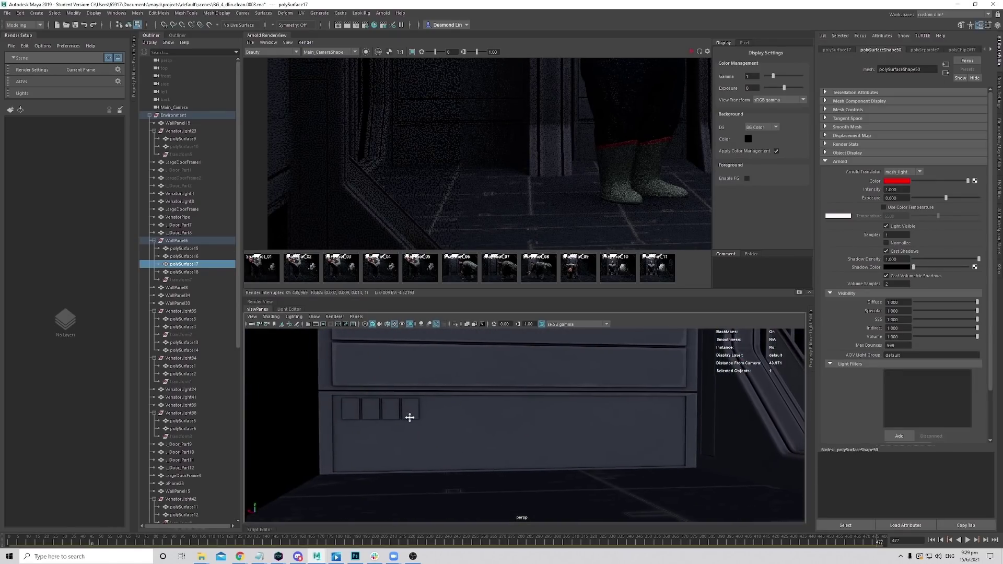
pyautogui.scroll(-6, 409, 418)
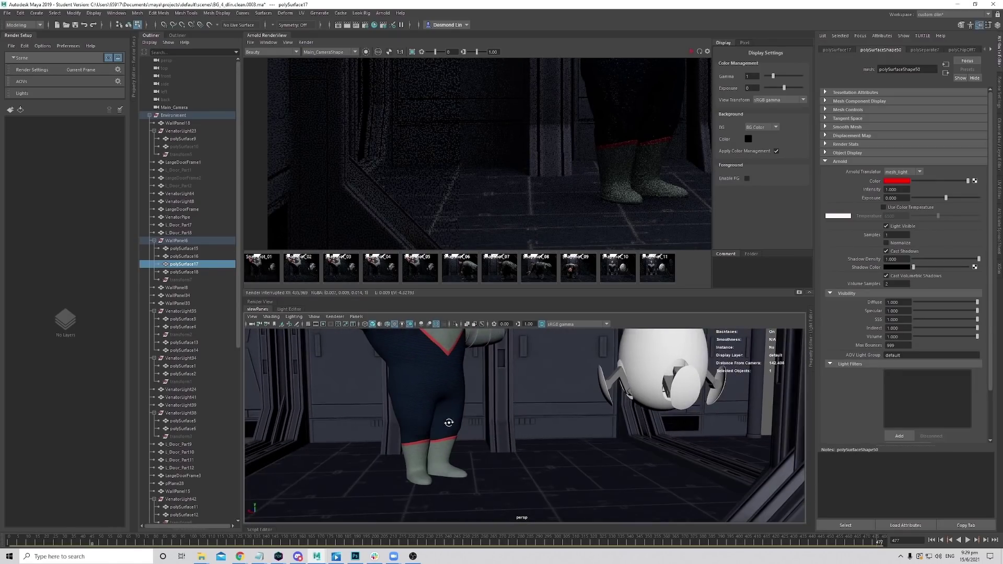
pyautogui.keyDown('alt'); pyautogui.moveTo(449, 422); pyautogui.dragTo(426, 422); pyautogui.keyUp('alt')
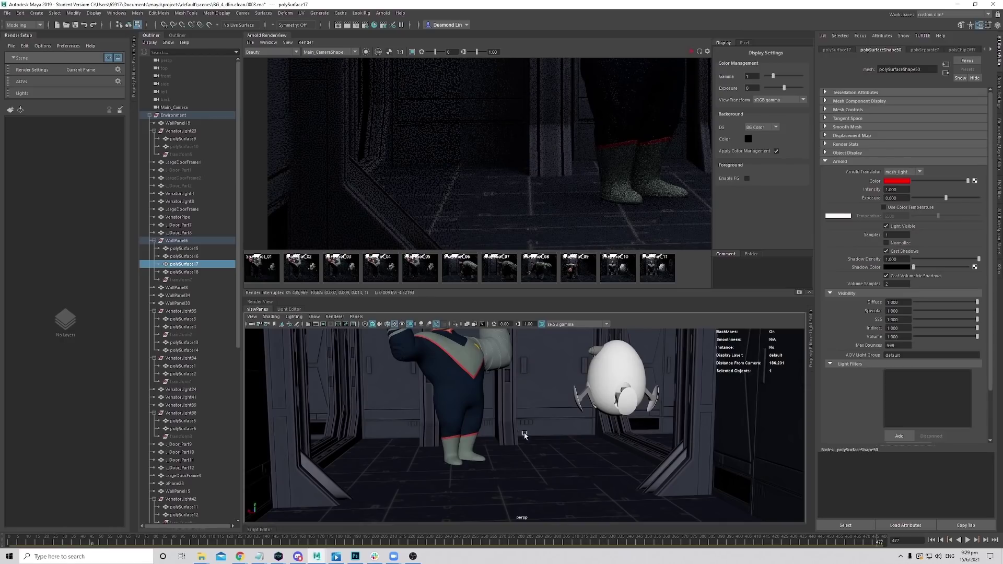
pyautogui.keyDown('alt'); pyautogui.moveTo(524, 435); pyautogui.dragTo(494, 442); pyautogui.keyUp('alt')
pyautogui.scroll(-3, 478, 425)
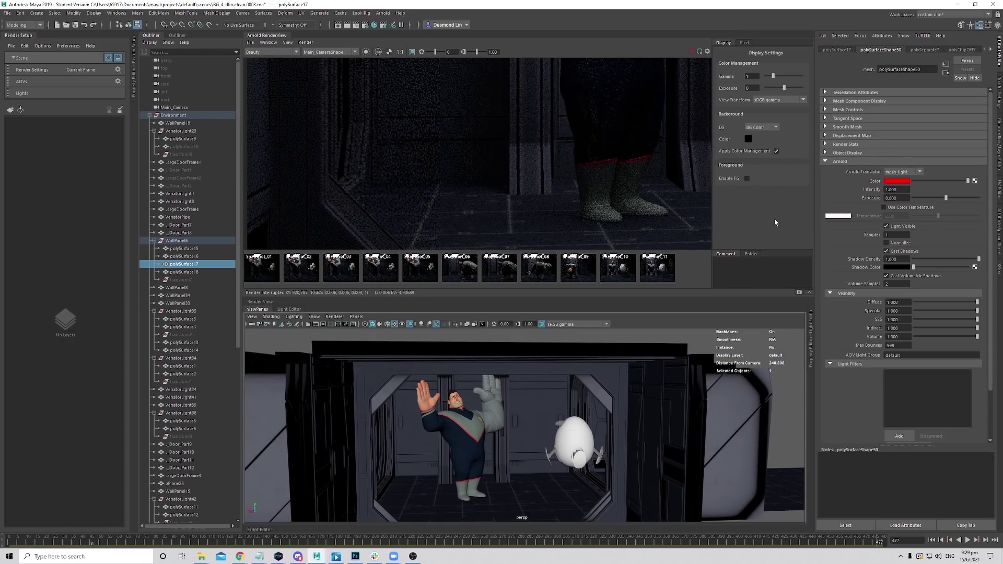
pyautogui.click(567, 168)
pyautogui.press('f')
pyautogui.scroll(-3, 590, 449)
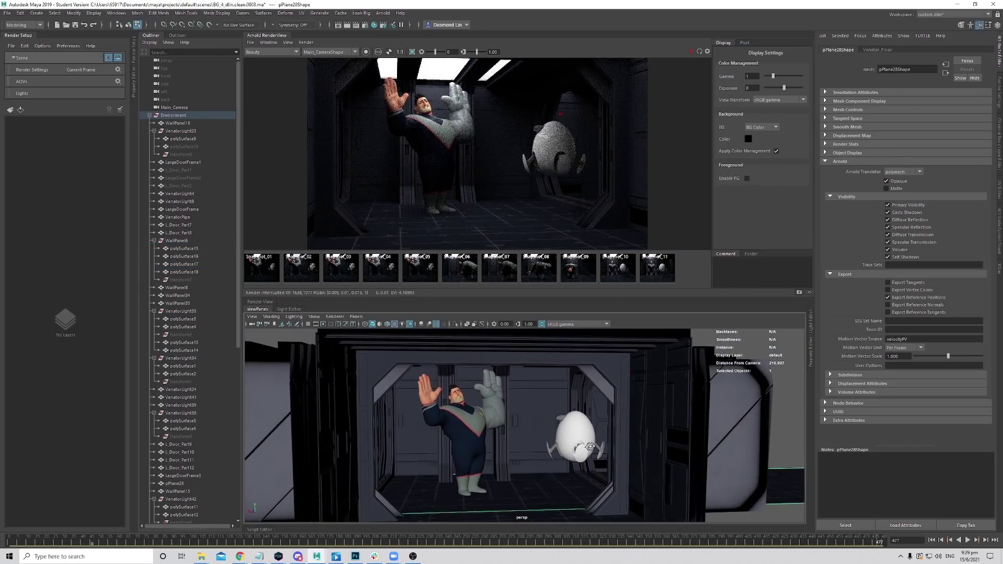
pyautogui.keyDown('alt'); pyautogui.moveTo(548, 435); pyautogui.dragTo(529, 402); pyautogui.keyUp('alt')
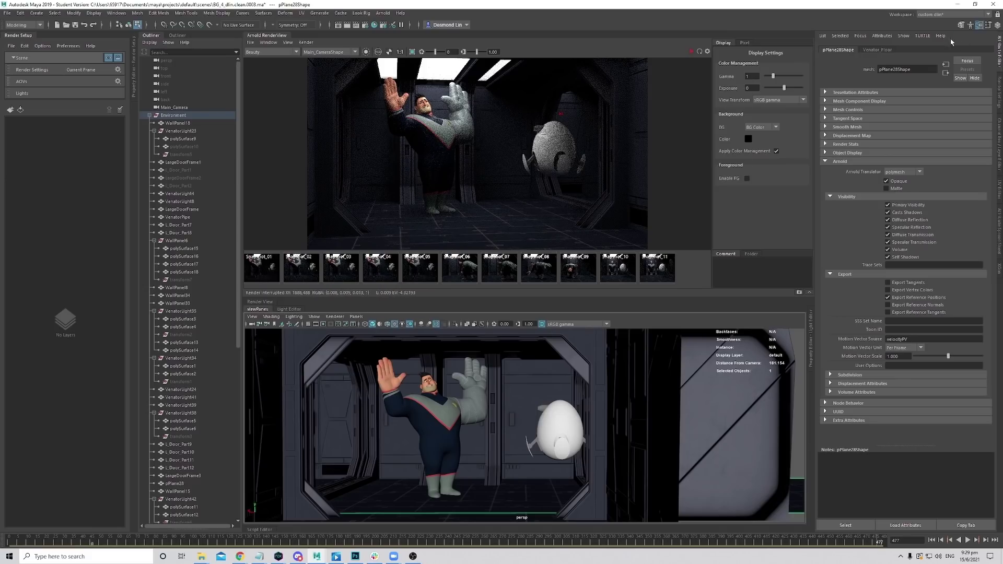
# Open the render settings at the Arnold Renderer sampling options.
pyautogui.click(999, 93)
pyautogui.click(857, 67)
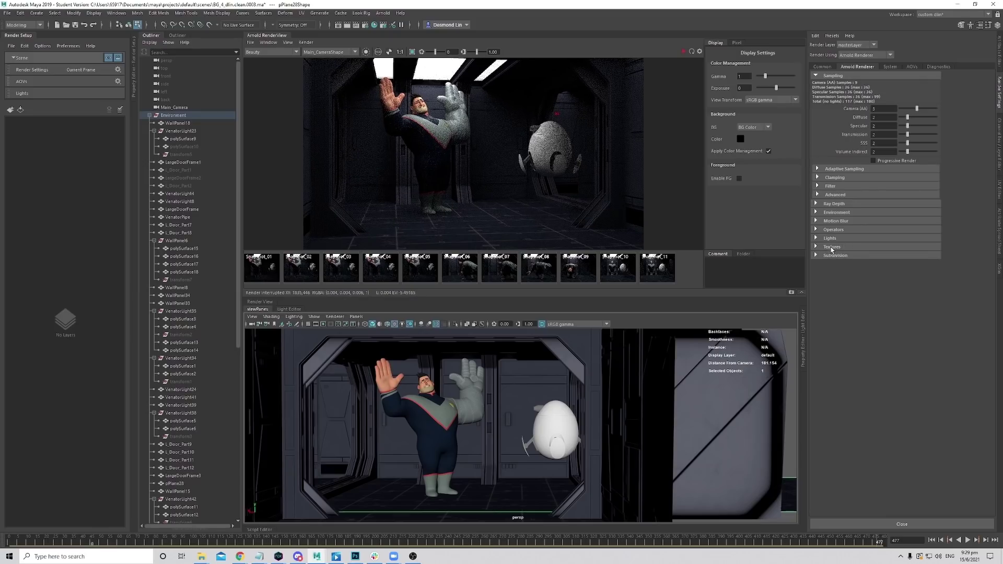
# Add an aiAtmosphereVolume as the Arnold environment atmosphere and set its density to 0.001.
pyautogui.click(836, 212)
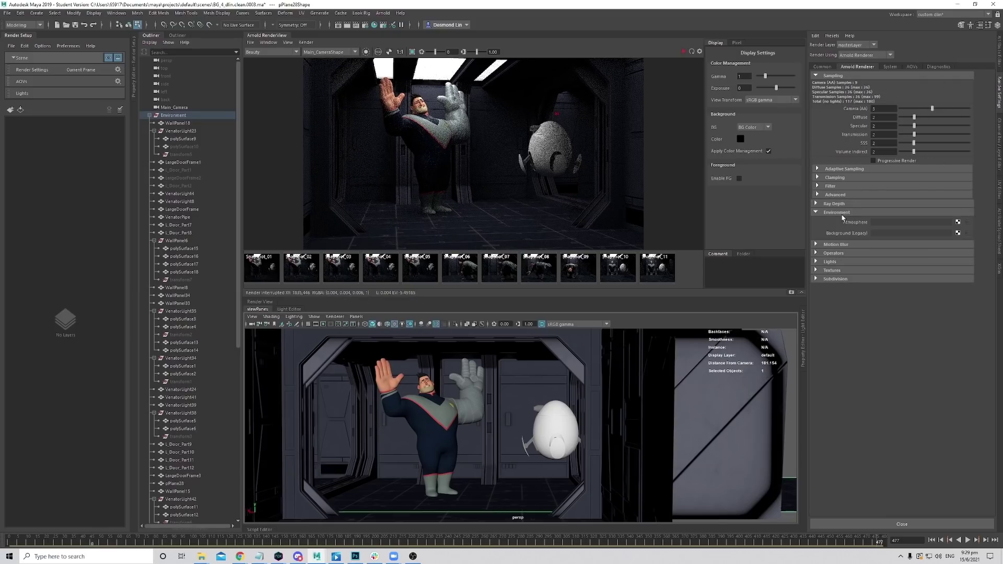
pyautogui.click(958, 222)
pyautogui.click(959, 229)
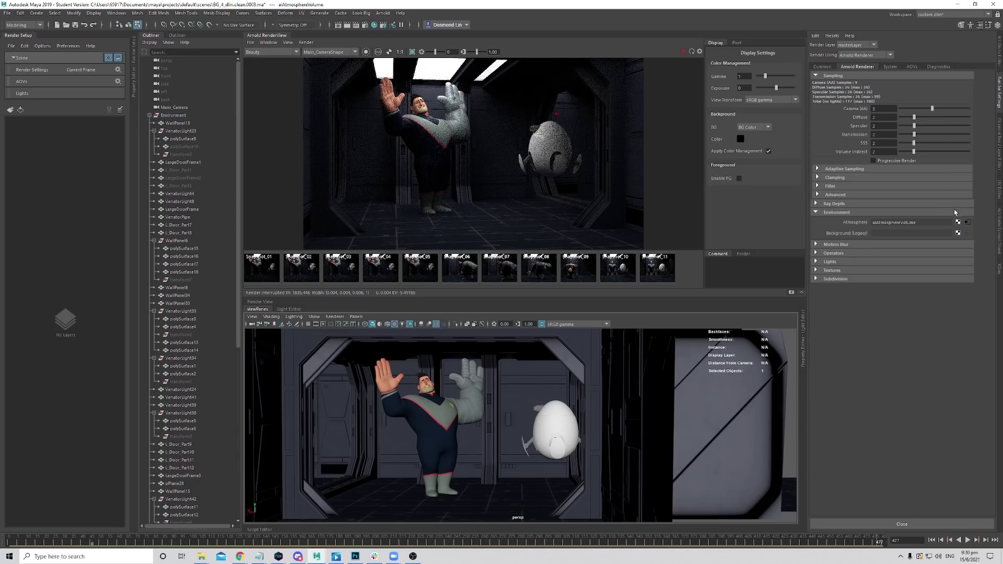
pyautogui.click(958, 222)
pyautogui.click(899, 132)
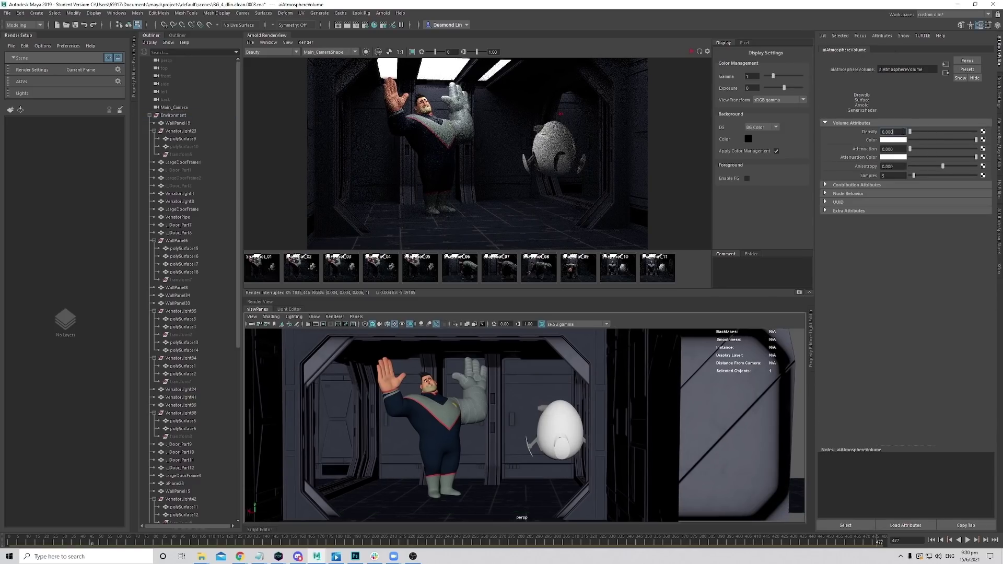
pyautogui.press('BackSpace')
pyautogui.write('1')
# Select the front ceiling mesh light polySurface12 in VenatorLight42 to adjust its Arnold Volume visibility.
pyautogui.keyDown('alt'); pyautogui.moveTo(600, 345); pyautogui.dragTo(624, 425); pyautogui.keyUp('alt')
pyautogui.scroll(-5, 512, 404)
pyautogui.scroll(3, 523, 413)
pyautogui.scroll(3, 549, 427)
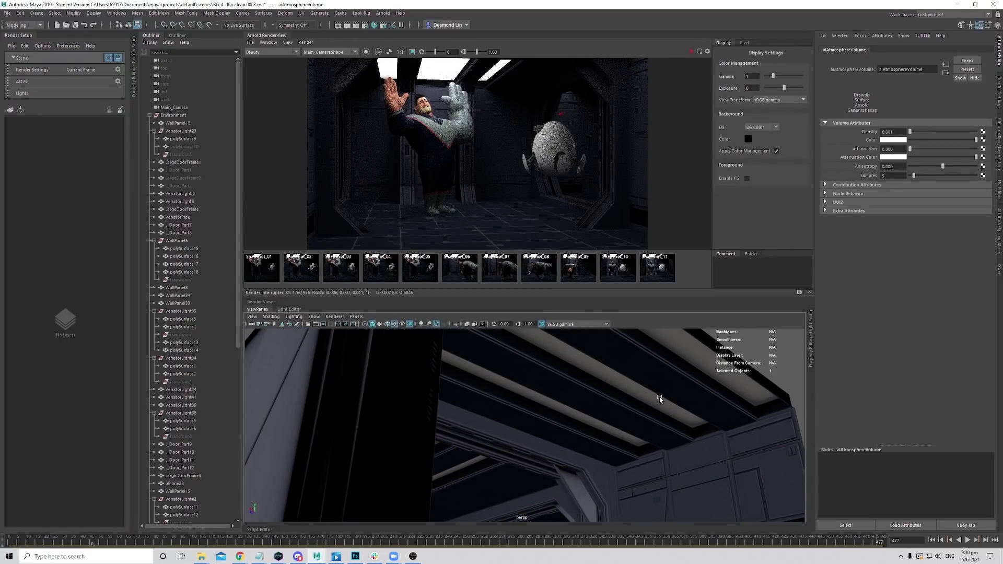
pyautogui.click(702, 365)
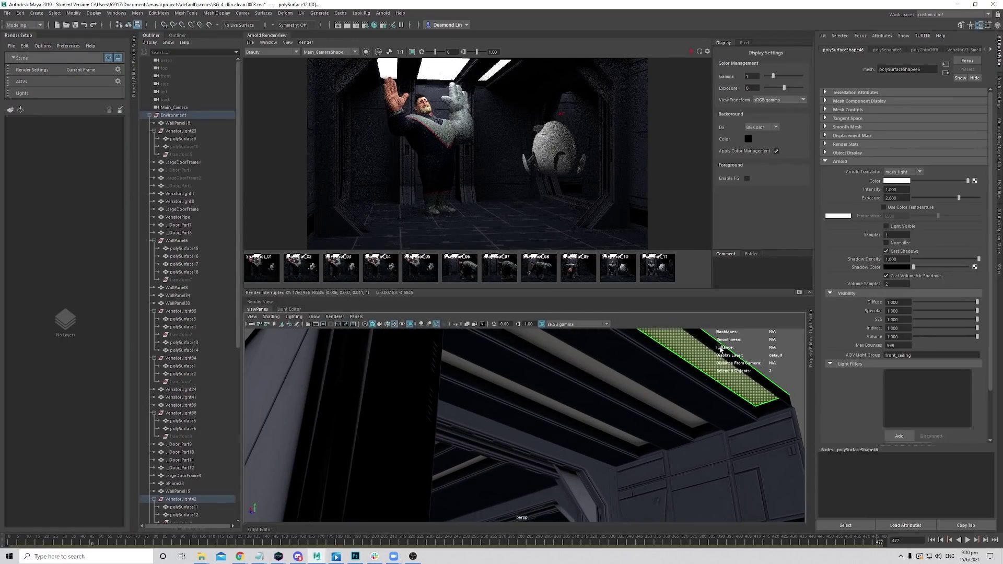
pyautogui.keyDown('alt'); pyautogui.moveTo(594, 387); pyautogui.dragTo(496, 448, button='middle'); pyautogui.keyUp('alt')
pyautogui.keyDown('alt'); pyautogui.moveTo(452, 473); pyautogui.dragTo(361, 485, button='right'); pyautogui.keyUp('alt')
pyautogui.keyDown('alt'); pyautogui.moveTo(478, 476); pyautogui.dragTo(453, 484, button='middle'); pyautogui.keyUp('alt')
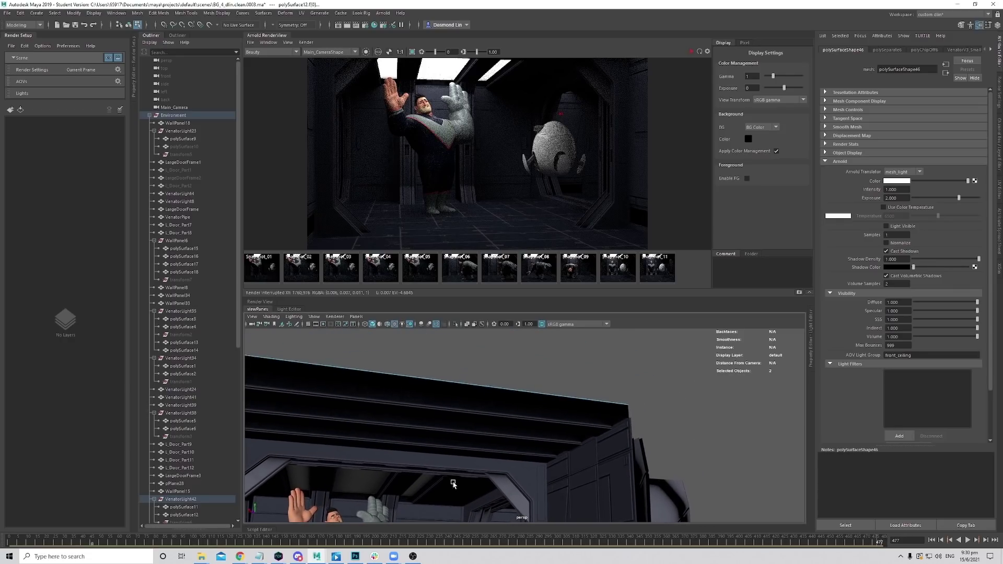
pyautogui.keyDown('alt'); pyautogui.moveTo(453, 484); pyautogui.dragTo(522, 440); pyautogui.keyUp('alt')
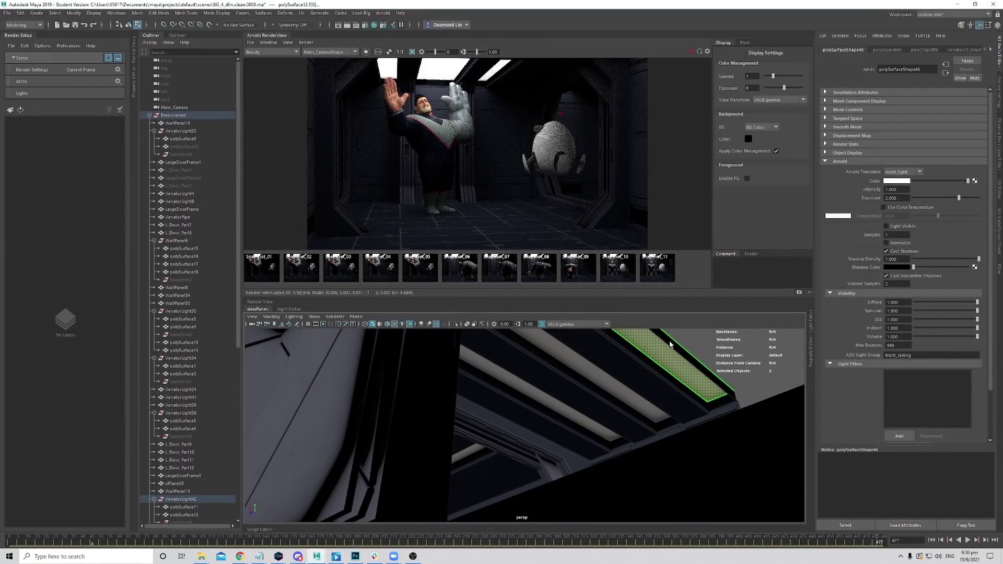
pyautogui.moveTo(662, 355); pyautogui.dragTo(690, 329, button='right')
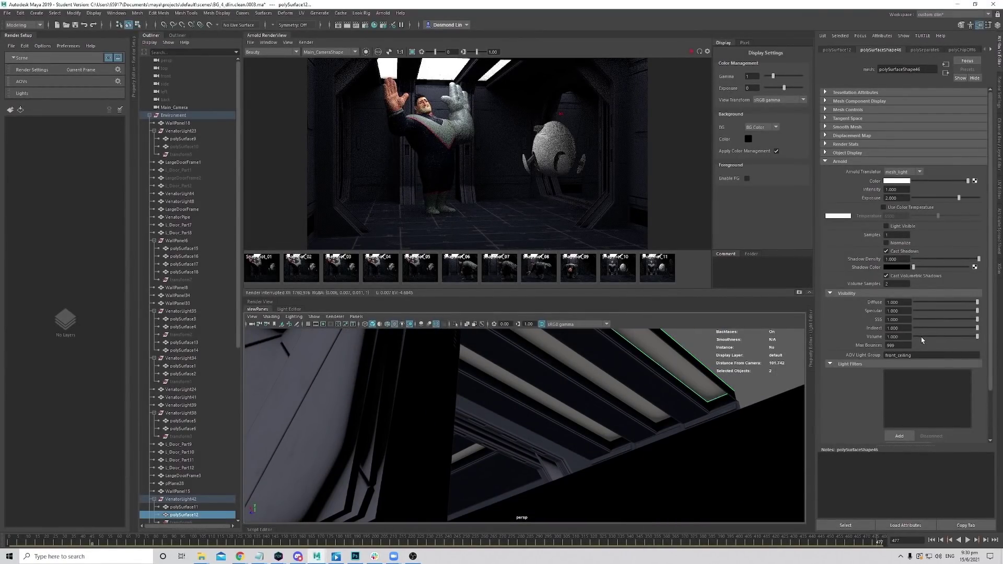
# Check the parts of VenatorLight23 for an Arnold mesh light.
pyautogui.click(622, 380)
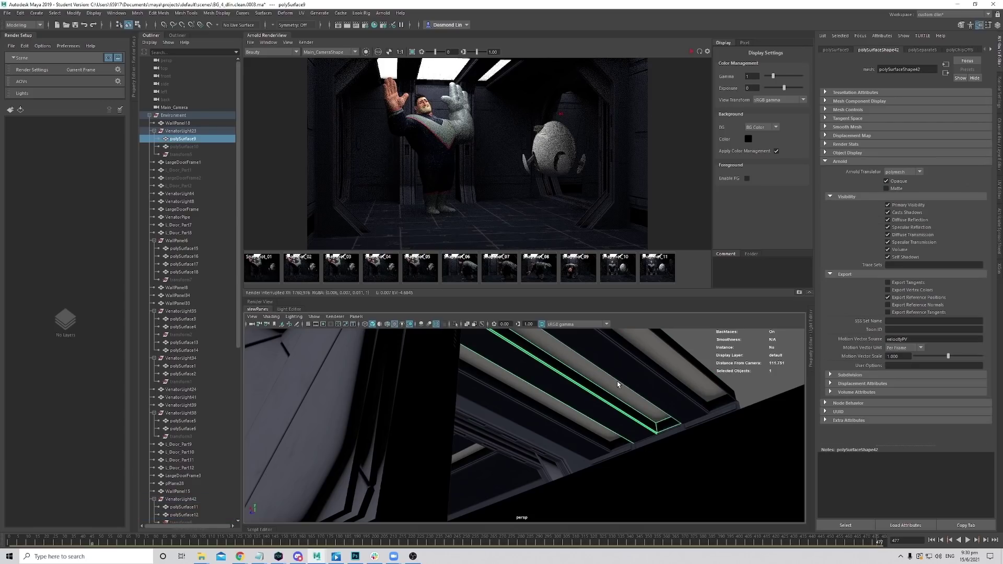
pyautogui.keyDown('alt'); pyautogui.moveTo(614, 392); pyautogui.dragTo(666, 382); pyautogui.keyUp('alt')
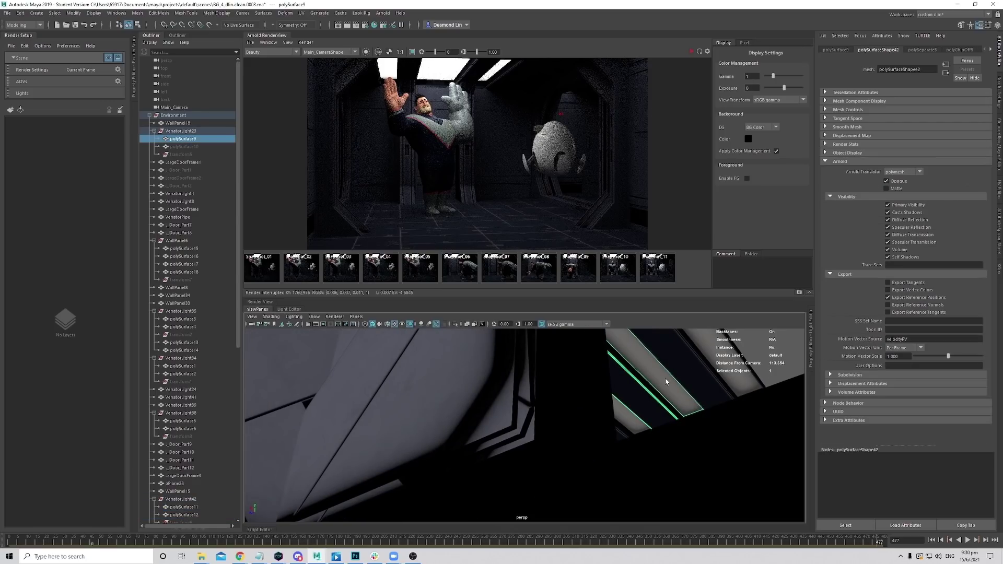
pyautogui.click(185, 146)
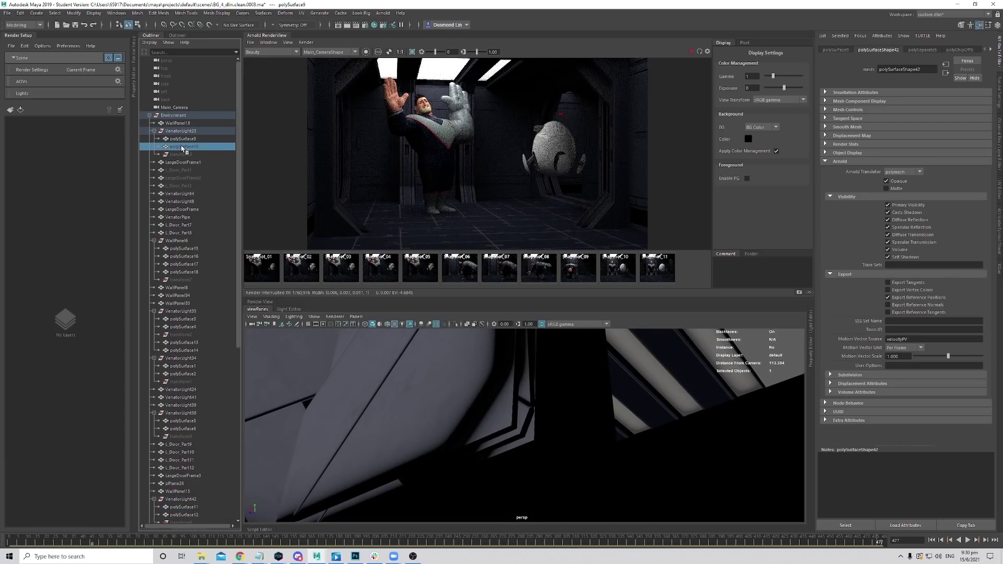
pyautogui.click(188, 139)
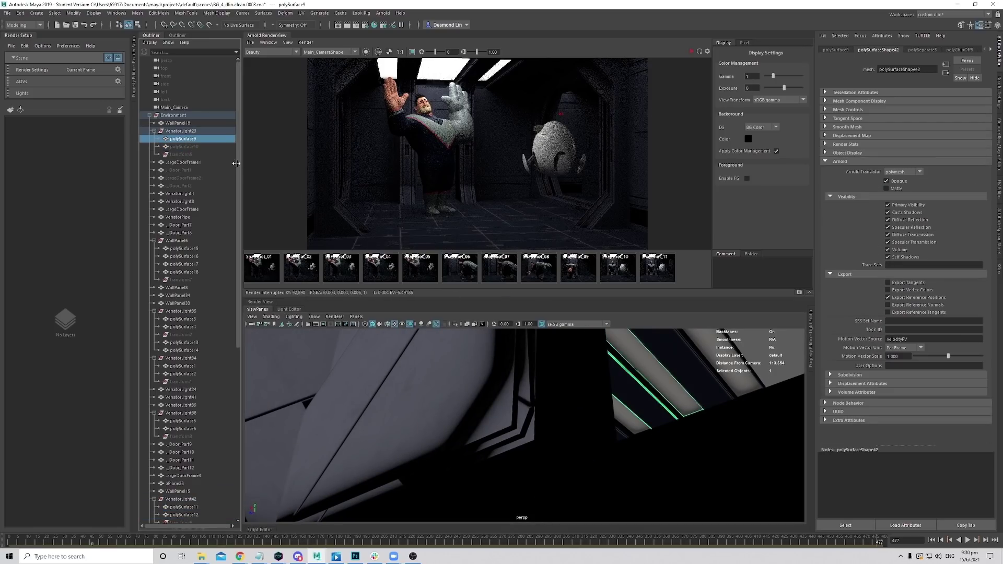
pyautogui.click(183, 155)
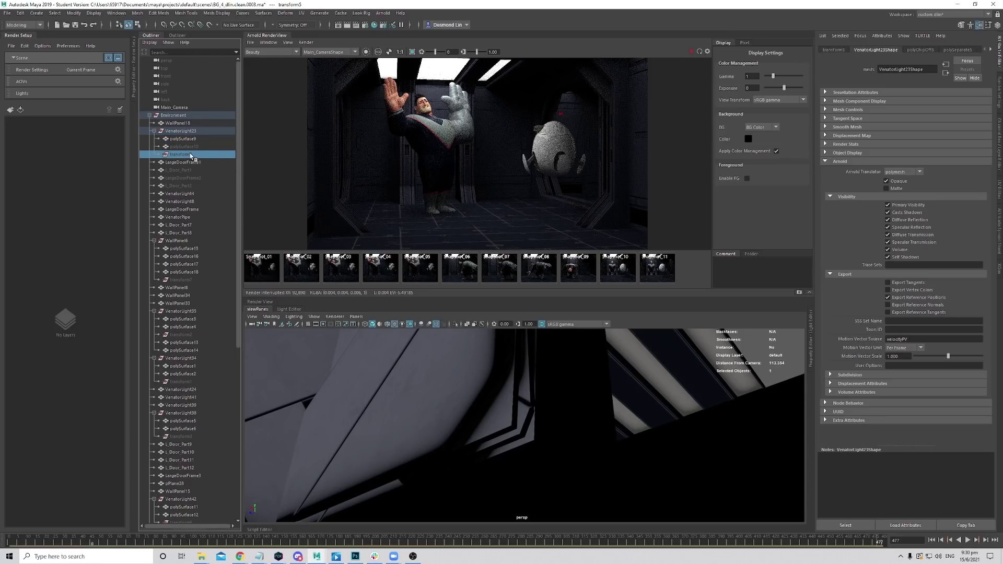
# Select the front ceiling mesh light polySurface8 in VenatorLight22 to adjust its Arnold Volume visibility.
pyautogui.click(627, 414)
pyautogui.keyDown('alt'); pyautogui.moveTo(682, 410); pyautogui.dragTo(571, 399); pyautogui.keyUp('alt')
pyautogui.click(569, 396)
pyautogui.click(569, 396)
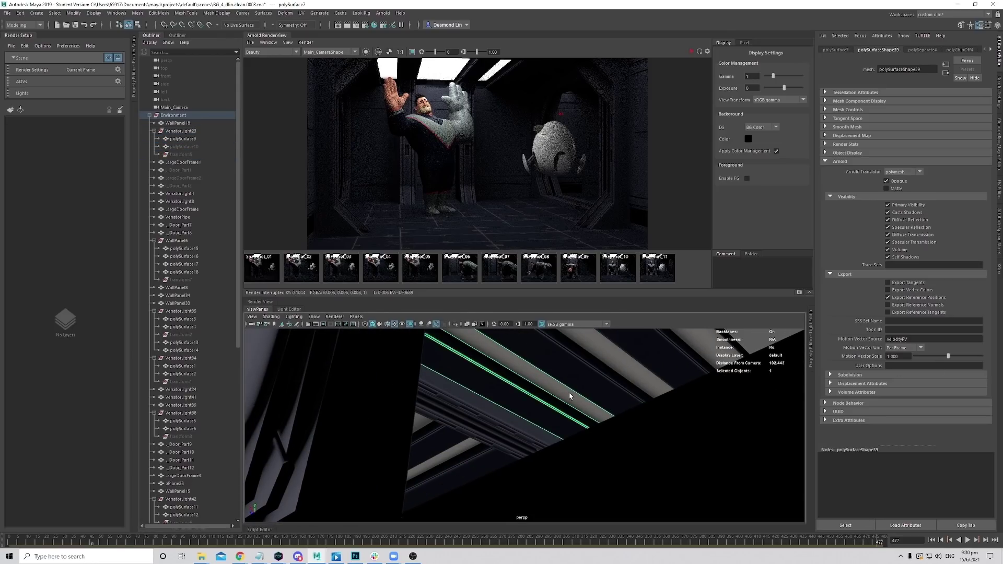
pyautogui.scroll(-8, 198, 324)
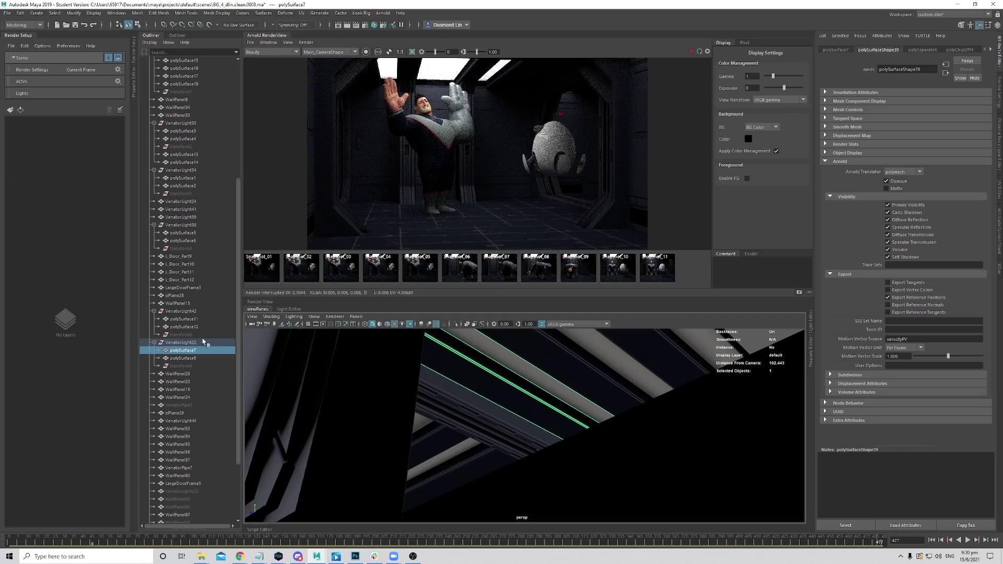
pyautogui.click(222, 359)
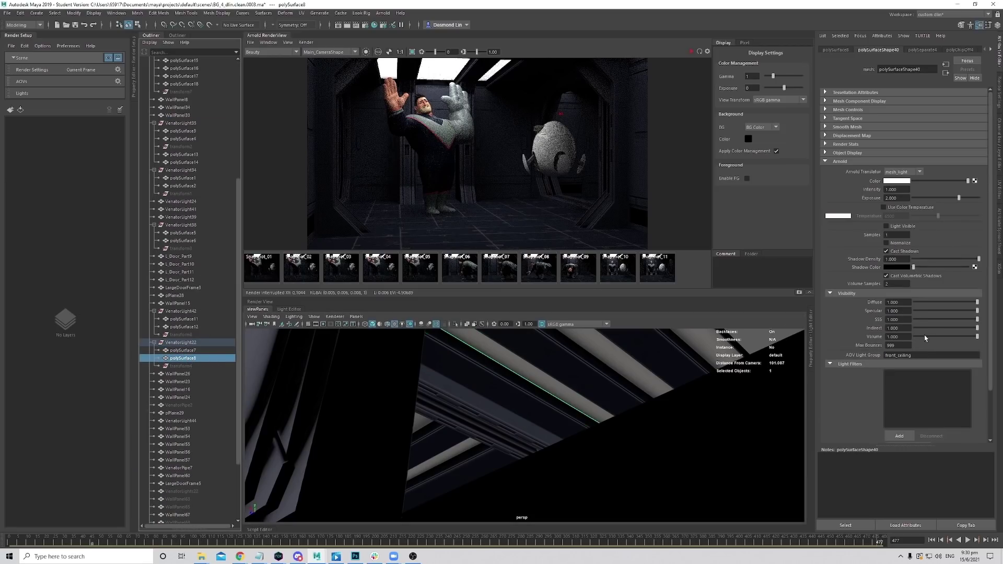
# Go through the right ceiling mesh lights polySurface14 and polySurface13, setting the Volume visibility of polySurface13 to 0.
pyautogui.moveTo(571, 403)
pyautogui.keyDown('alt'); pyautogui.mouseDown()
pyautogui.moveTo(471, 432)
pyautogui.moveTo(571, 439)
pyautogui.moveTo(695, 489)
pyautogui.moveTo(558, 438)
pyautogui.moveTo(573, 421)
pyautogui.mouseUp(); pyautogui.keyUp('alt')
pyautogui.click(583, 421)
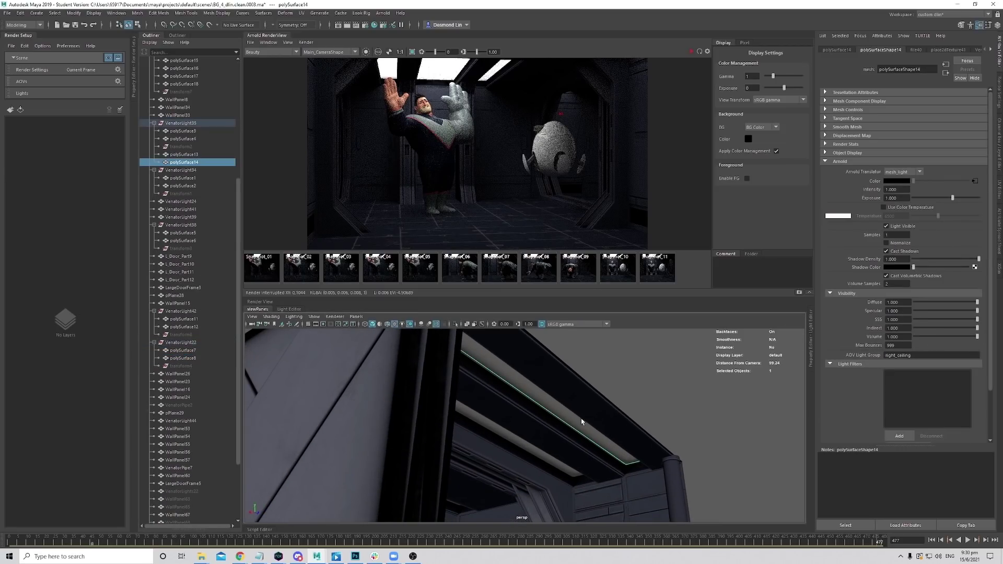
pyautogui.click(495, 422)
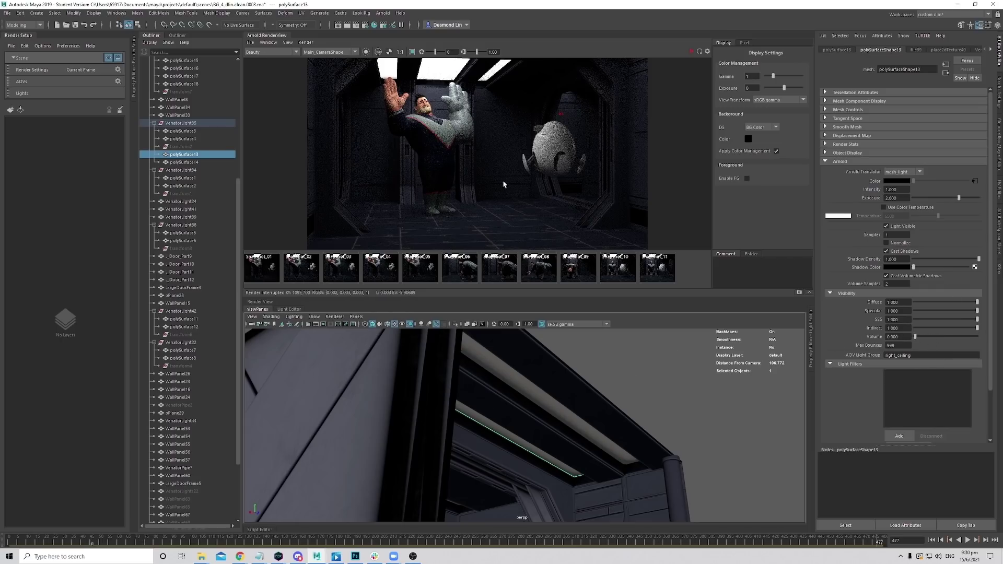
# Render the main camera view to preview the atmospheric fog, and stop the render.
pyautogui.click(691, 53)
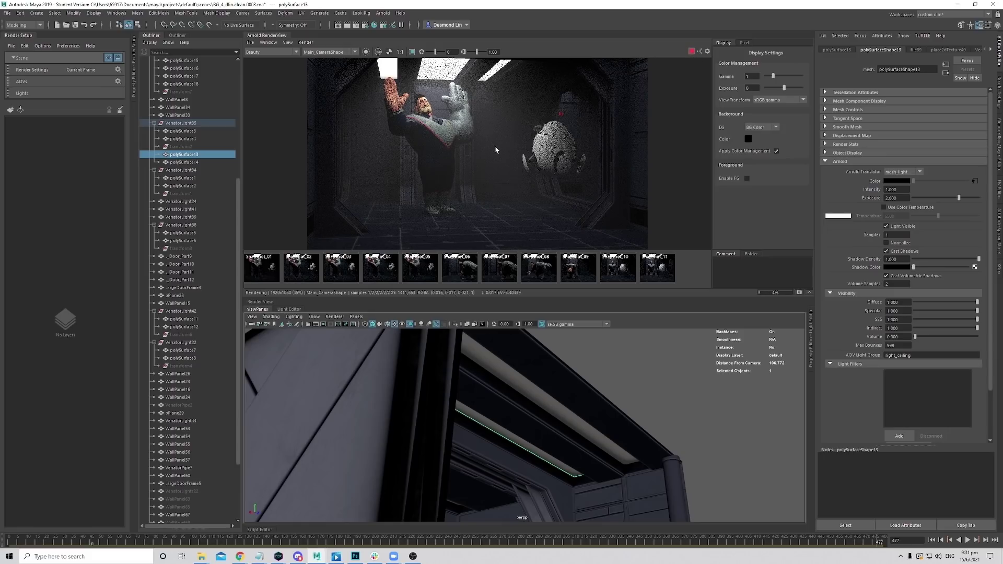
pyautogui.moveTo(497, 142); pyautogui.dragTo(502, 145)
pyautogui.press('Escape')
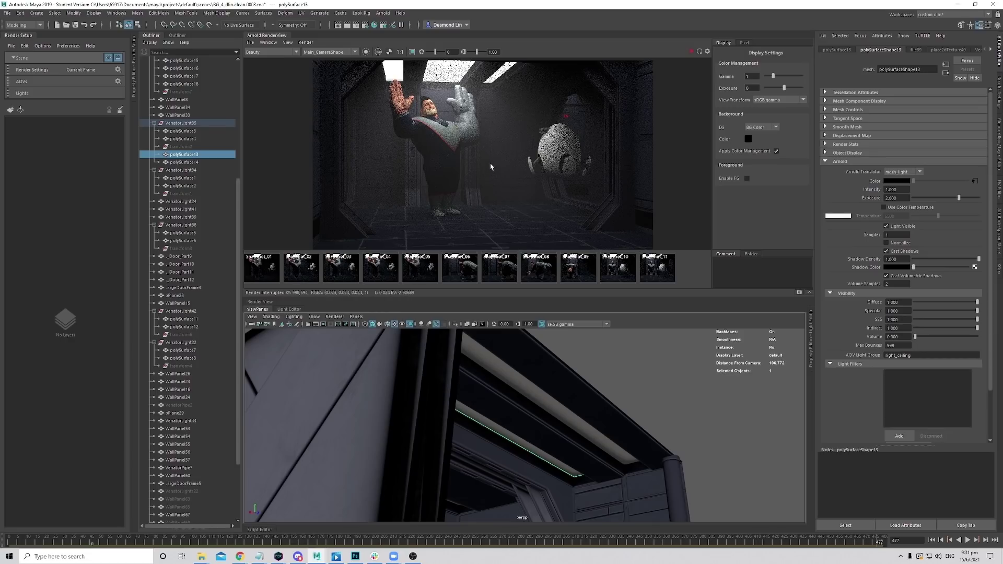
# Set the Volume visibility of the central ceiling mesh light polySurface2 to about 0.37 and that of polySurface6 to about 0.26.
pyautogui.keyDown('alt'); pyautogui.moveTo(485, 398); pyautogui.dragTo(494, 418, button='middle'); pyautogui.keyUp('alt')
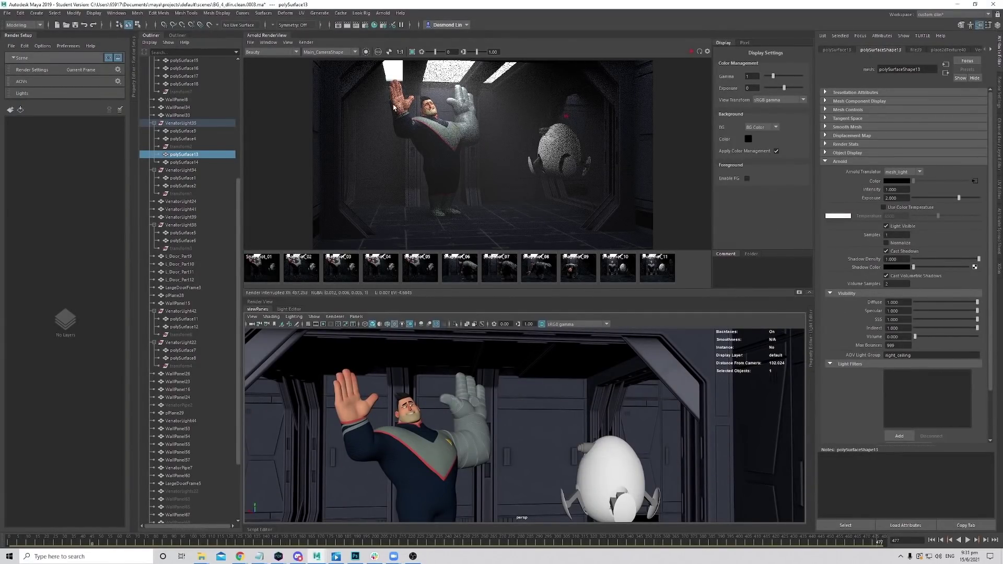
pyautogui.keyDown('alt'); pyautogui.moveTo(450, 395); pyautogui.dragTo(523, 391, button='right'); pyautogui.keyUp('alt')
pyautogui.keyDown('alt'); pyautogui.moveTo(522, 392); pyautogui.dragTo(503, 426, button='middle'); pyautogui.keyUp('alt')
pyautogui.keyDown('alt'); pyautogui.moveTo(504, 425); pyautogui.dragTo(476, 384); pyautogui.keyUp('alt')
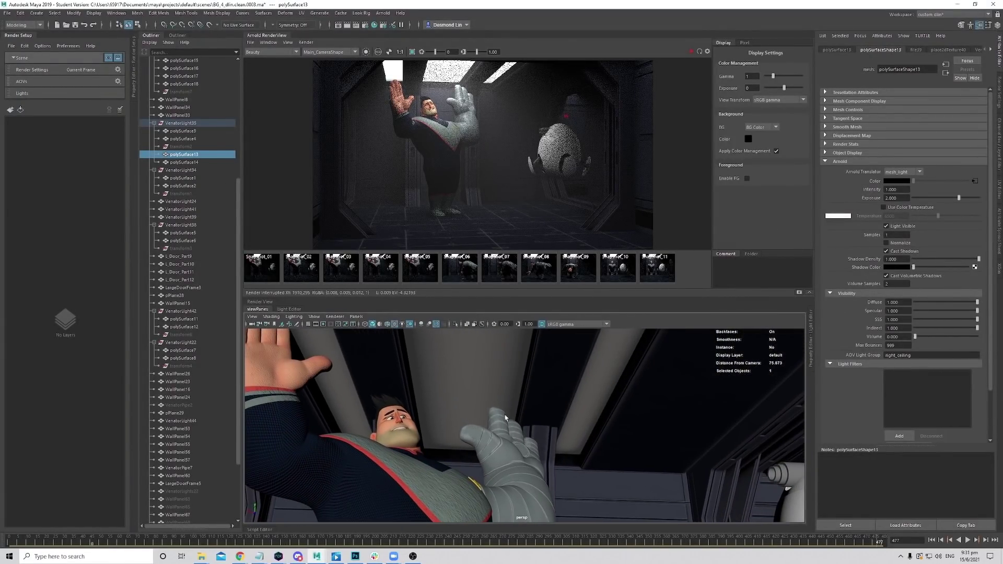
pyautogui.click(474, 382)
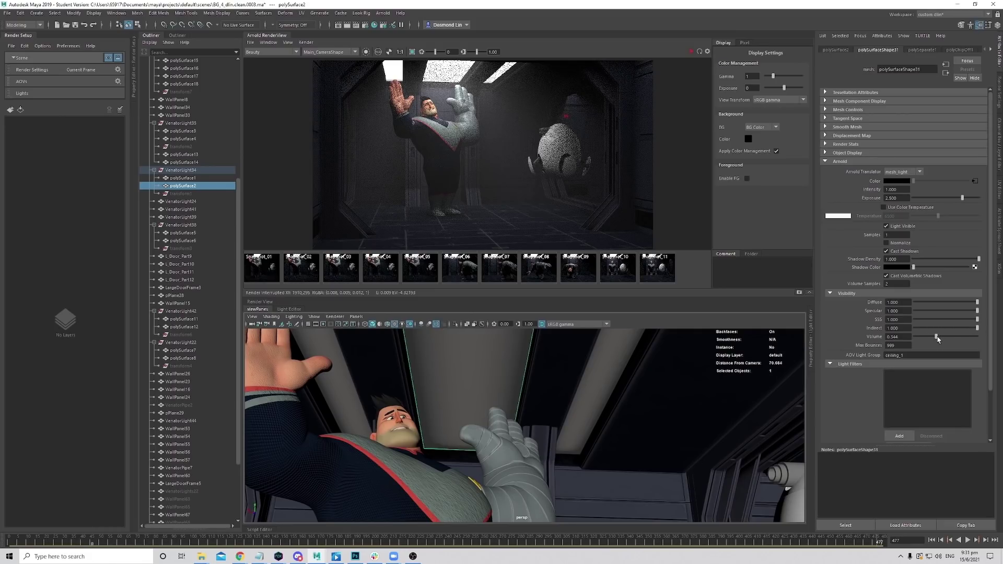
pyautogui.click(586, 387)
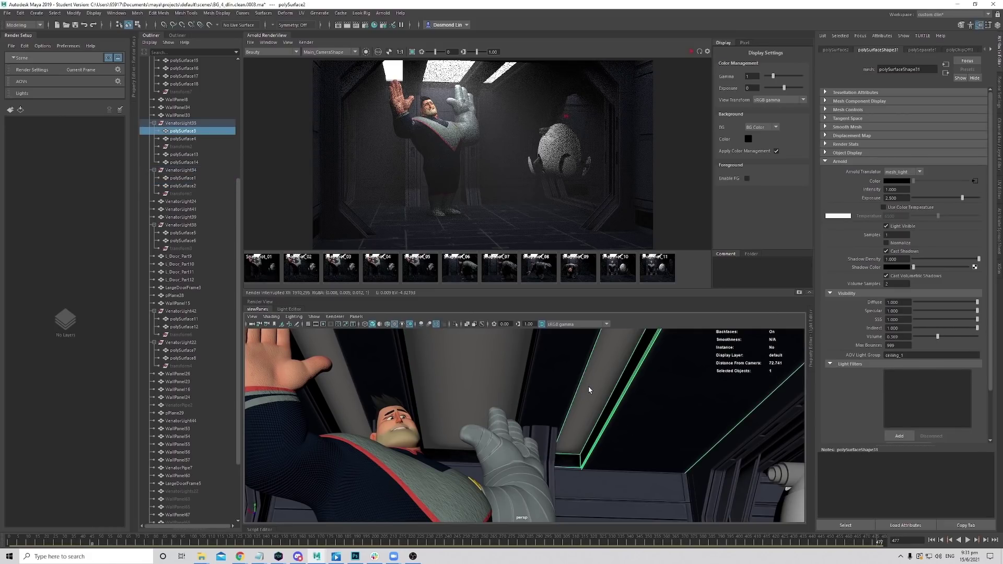
pyautogui.click(352, 400)
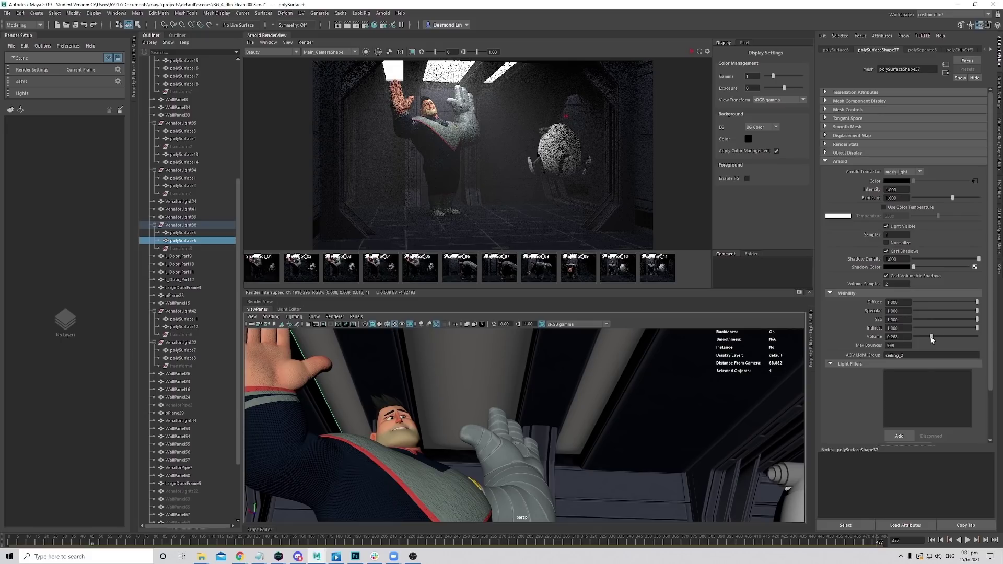
# Set the Volume visibility of the ceiling mesh light polySurface4 in the ceiling_3 light group to 0.287.
pyautogui.click(704, 360)
pyautogui.click(481, 354)
pyautogui.click(602, 379)
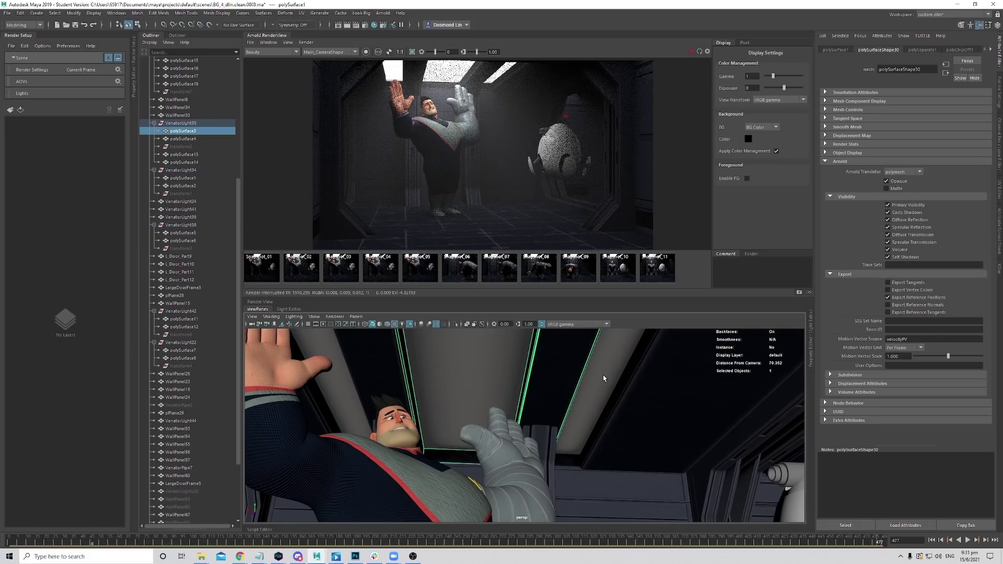
pyautogui.click(182, 140)
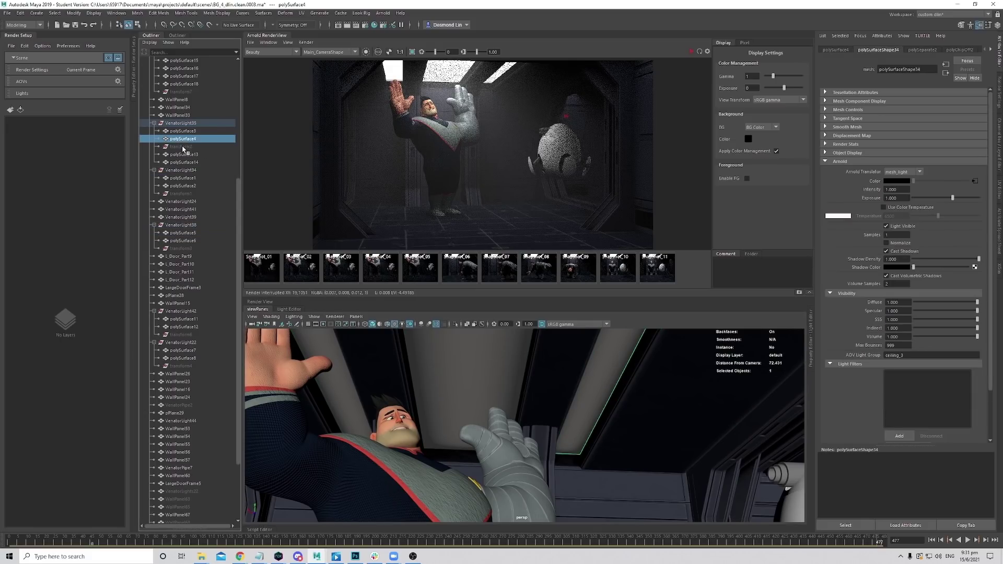
pyautogui.click(184, 153)
pyautogui.click(185, 139)
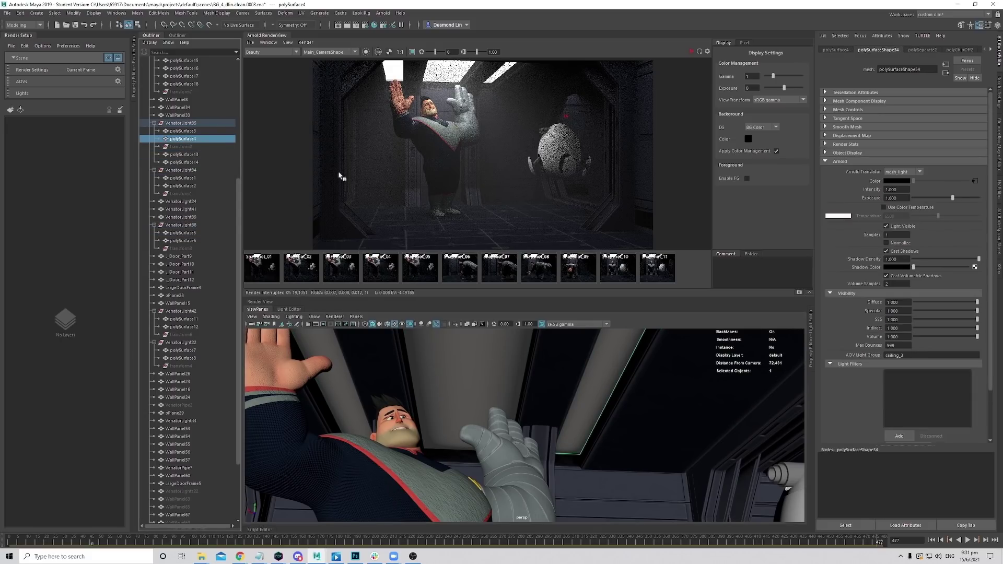
pyautogui.click(930, 336)
# Preview the fog with a new render, stop it, and lower the Volume visibility of polySurface4 to 0.210.
pyautogui.keyDown('alt'); pyautogui.moveTo(708, 414); pyautogui.dragTo(561, 413, button='right'); pyautogui.keyUp('alt')
pyautogui.keyDown('alt'); pyautogui.moveTo(561, 413); pyautogui.dragTo(531, 419); pyautogui.keyUp('alt')
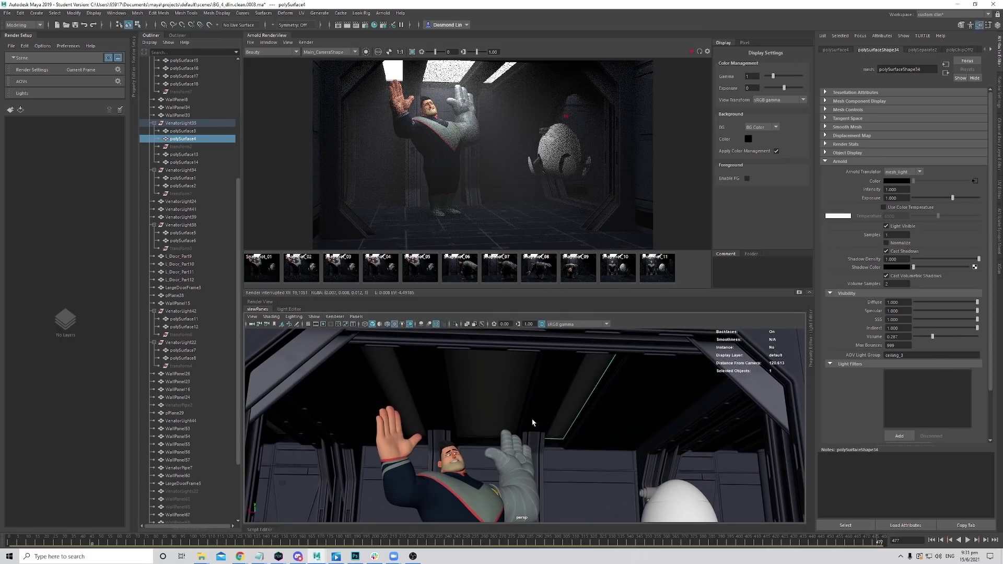
pyautogui.keyDown('alt'); pyautogui.moveTo(531, 419); pyautogui.dragTo(571, 412, button='right'); pyautogui.keyUp('alt')
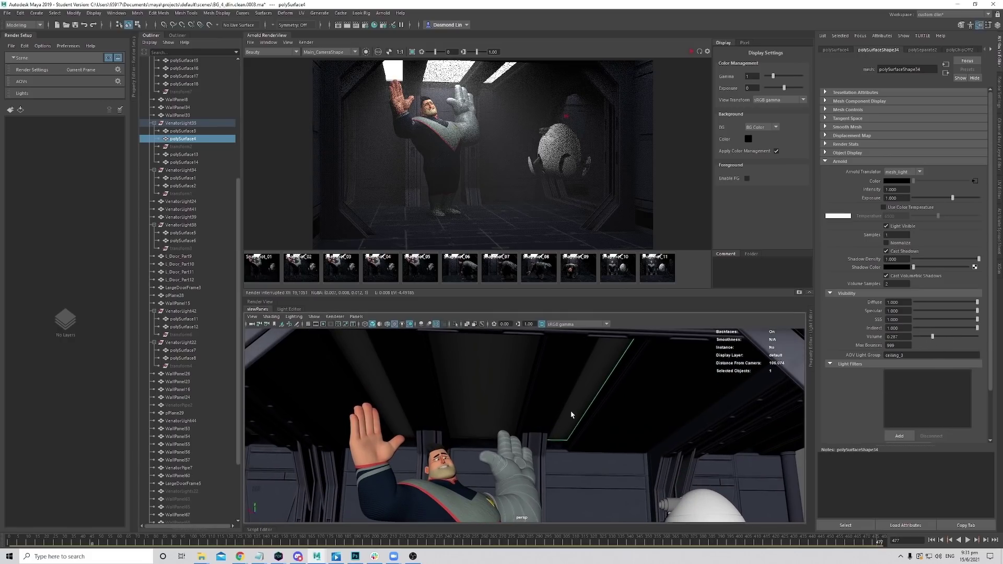
pyautogui.click(691, 53)
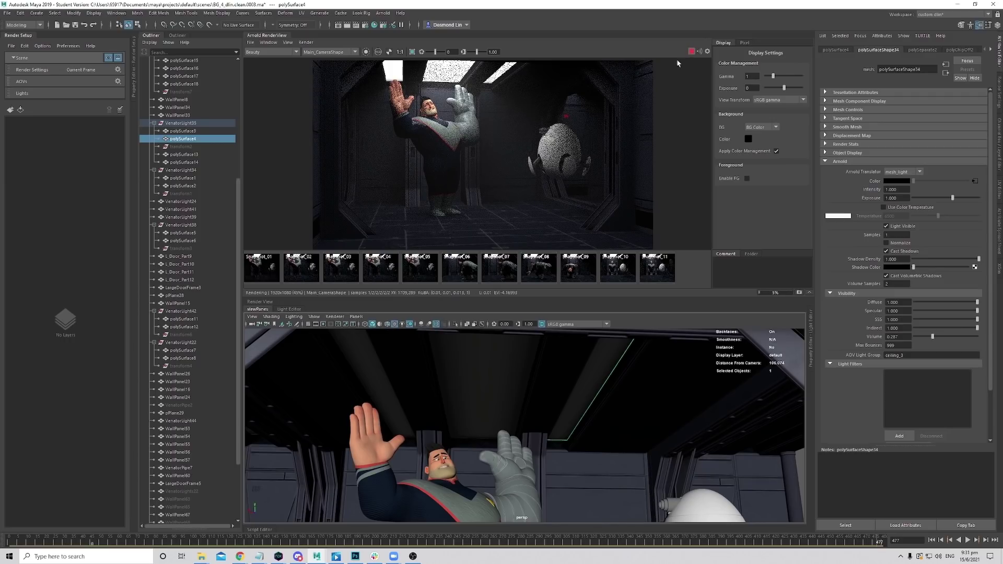
pyautogui.click(691, 51)
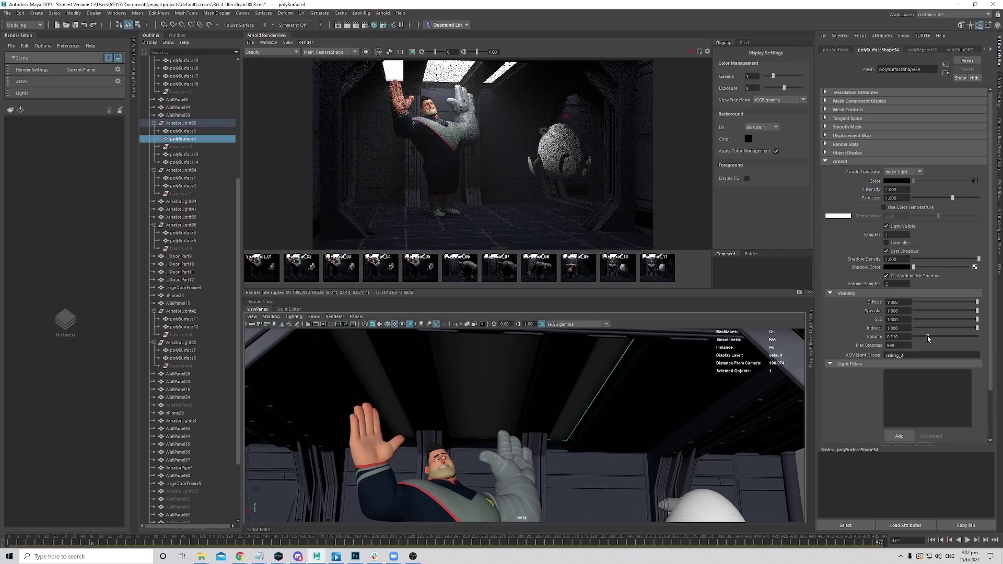
# Slightly lower the Volume visibility of the ceiling mesh light polySurface6 and set that of polySurface2 to 0.331.
pyautogui.click(367, 379)
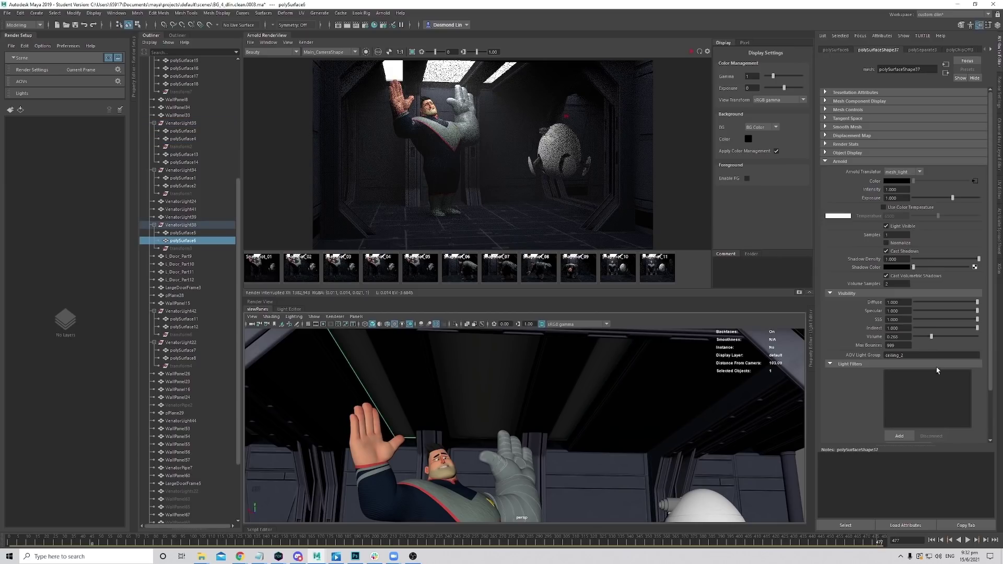
pyautogui.moveTo(931, 337); pyautogui.dragTo(927, 338)
pyautogui.click(480, 367)
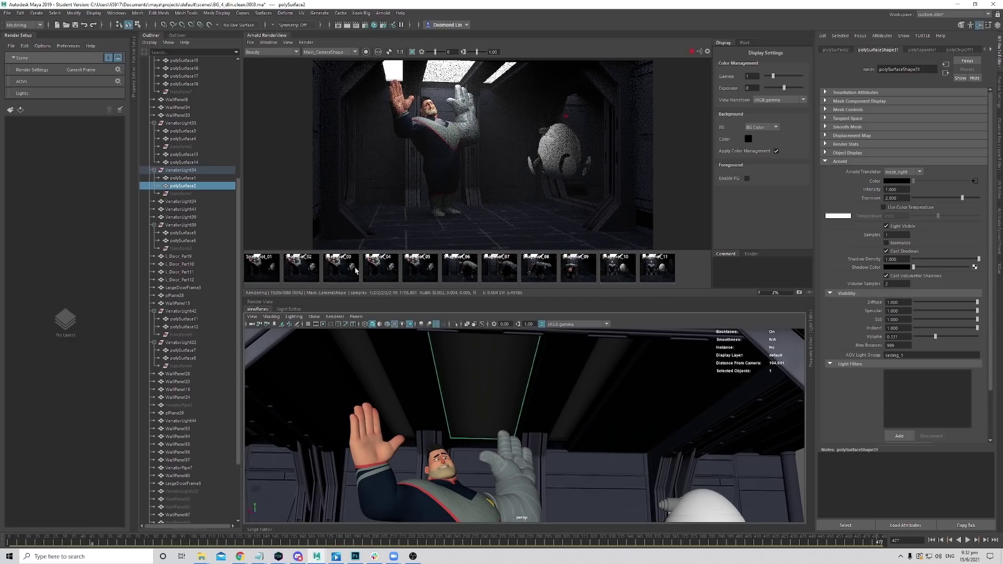
# Compare the running render with earlier snapshots, including Snapshot_11, stop rendering and inspect the fog around the character.
pyautogui.click(267, 271)
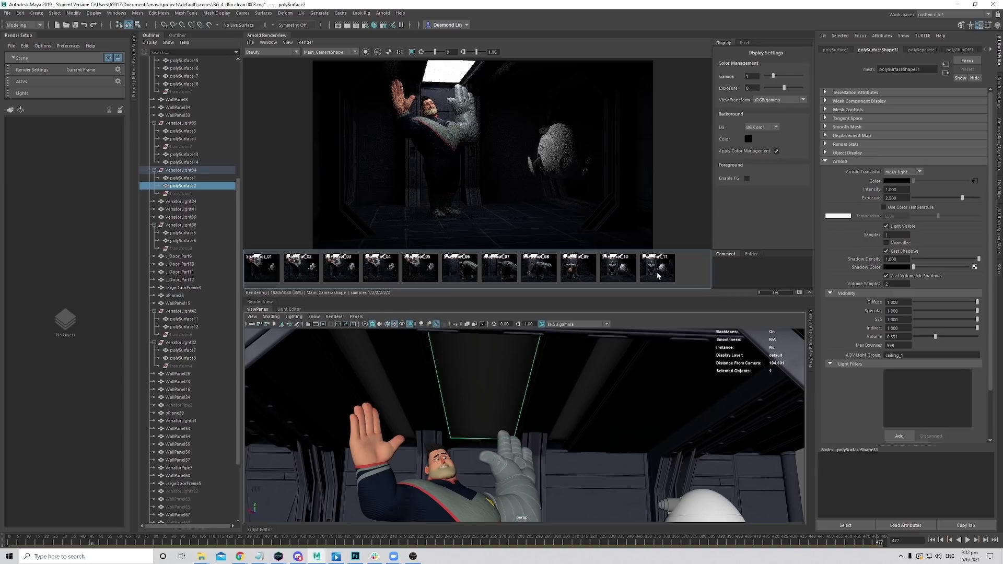
pyautogui.click(657, 276)
pyautogui.click(658, 276)
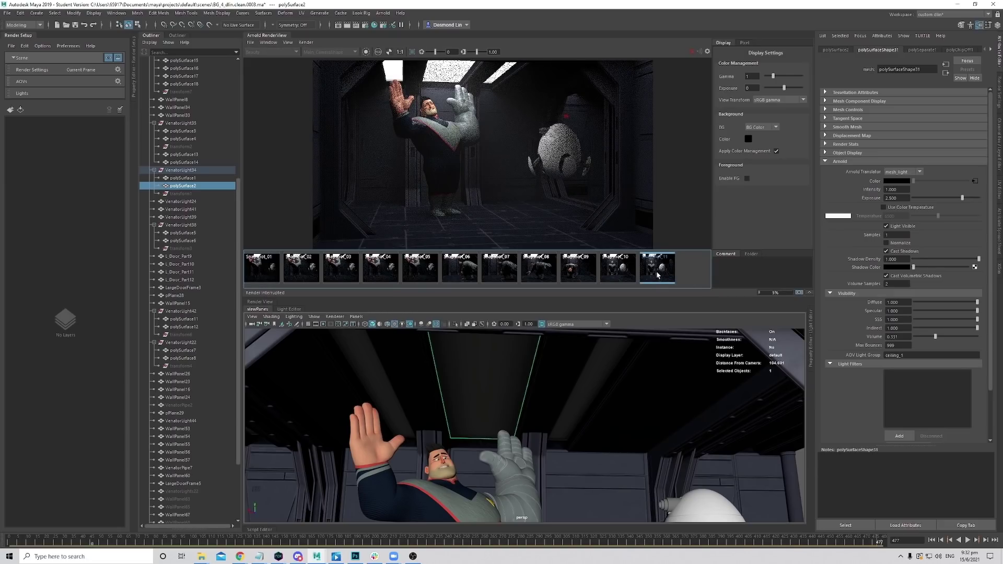
pyautogui.click(662, 268)
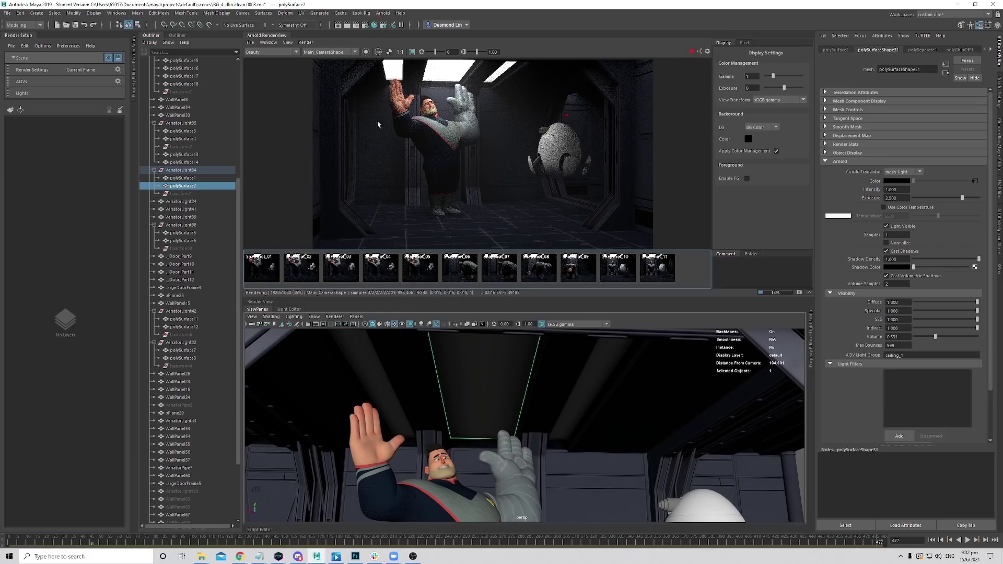
pyautogui.click(692, 53)
pyautogui.scroll(3, 430, 133)
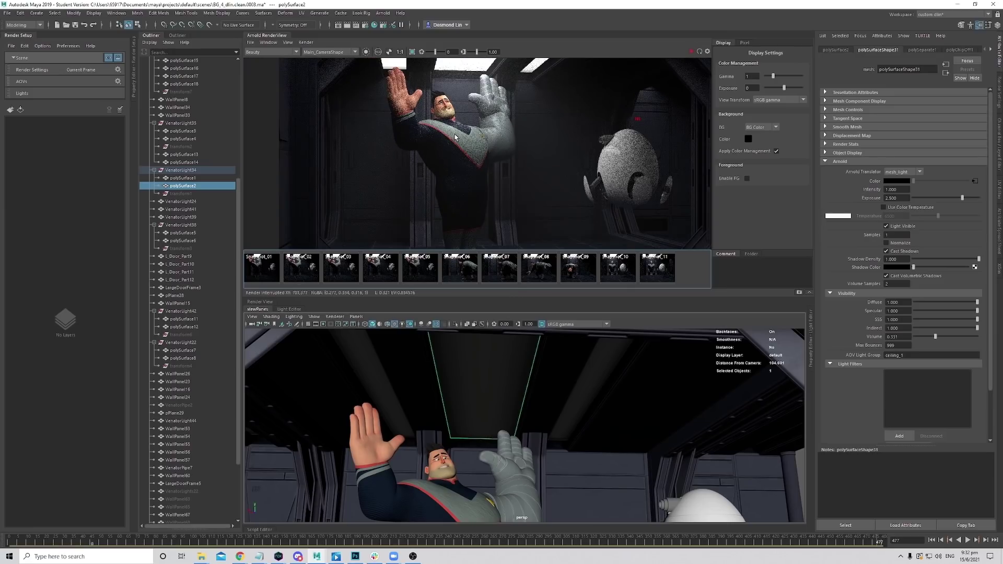
pyautogui.scroll(-4, 577, 207)
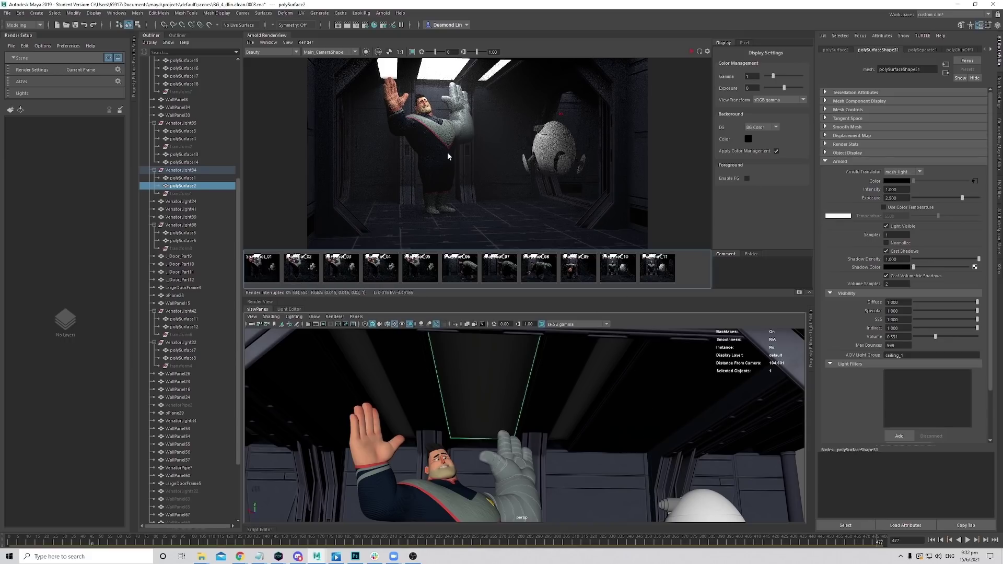
# Check the RGBA_ceiling_2 light pass of the render and return the display to Beauty.
pyautogui.click(277, 52)
pyautogui.click(279, 63)
pyautogui.click(277, 53)
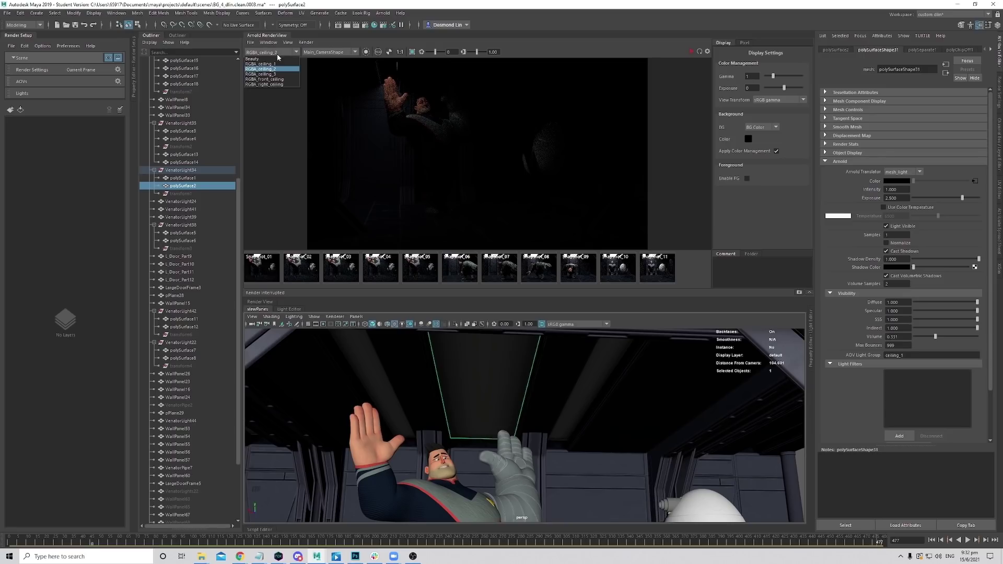
pyautogui.click(275, 59)
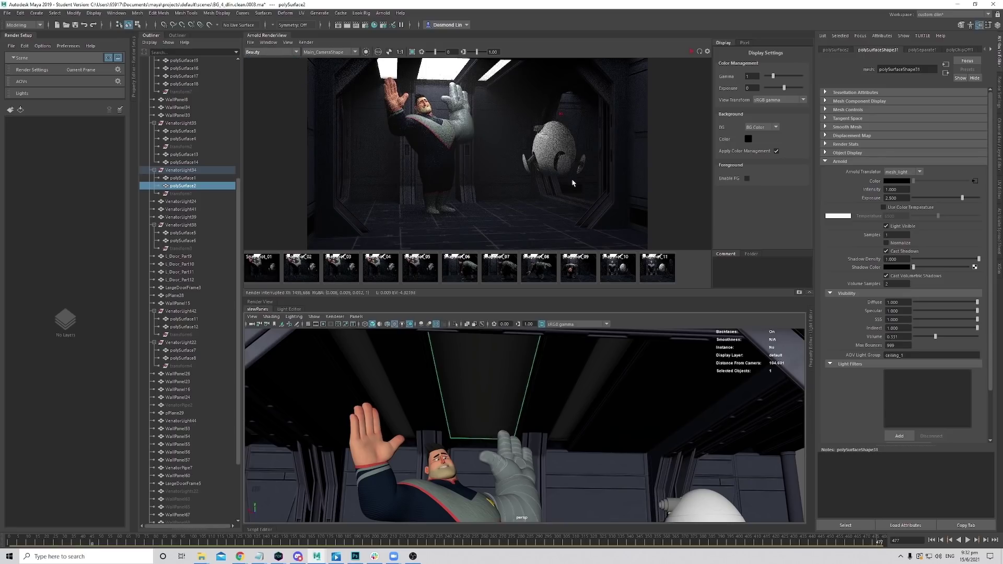
# Look through Main_Camera, play back the animation and move to frame 115.
pyautogui.click(356, 317)
pyautogui.moveTo(362, 328)
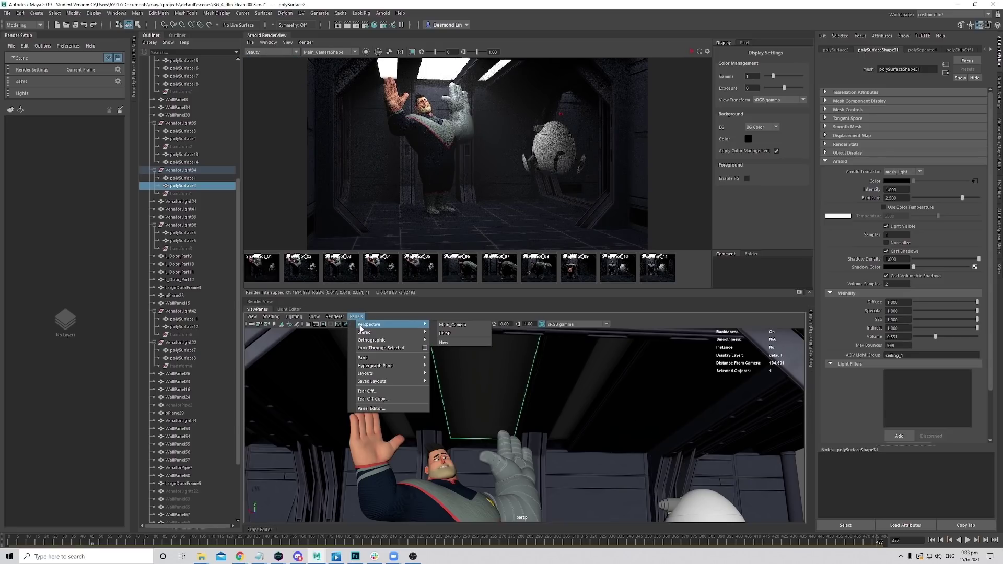
pyautogui.click(454, 325)
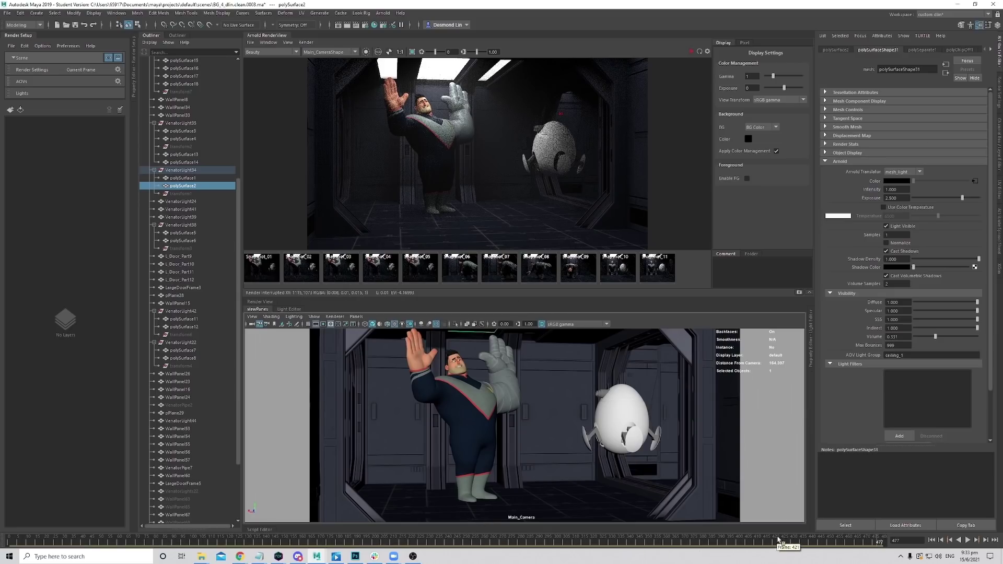
pyautogui.hotkey('alt', 'v')
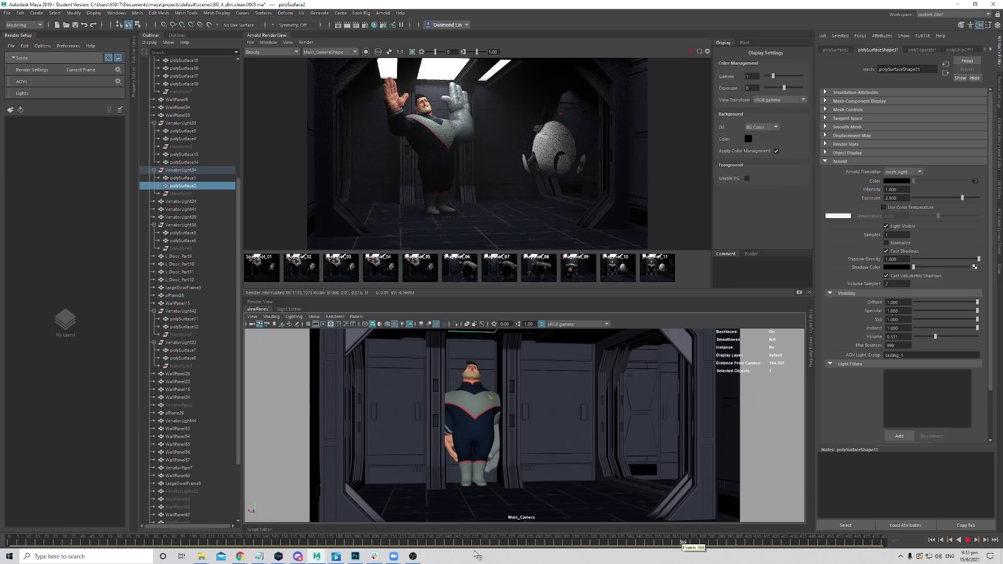
pyautogui.click(305, 543)
pyautogui.moveTo(306, 544); pyautogui.dragTo(221, 540)
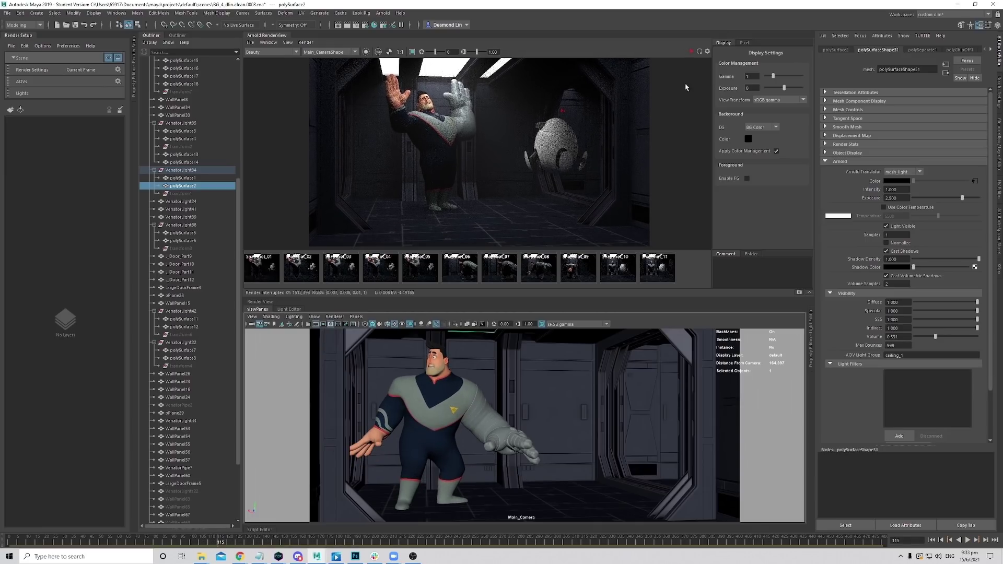
# Store a snapshot of the current render, then start a render of frame 115 and stop it.
pyautogui.click(800, 293)
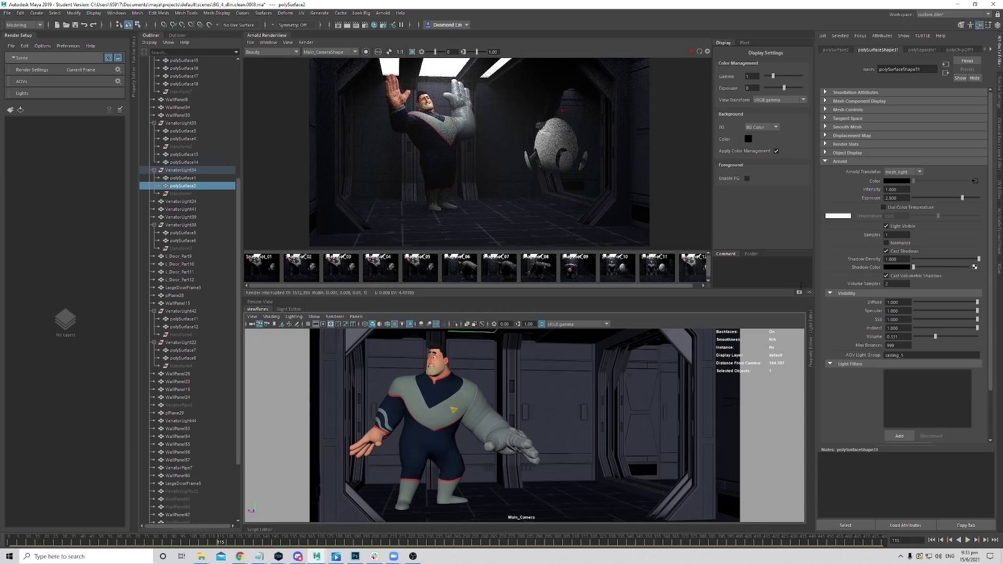
pyautogui.click(691, 52)
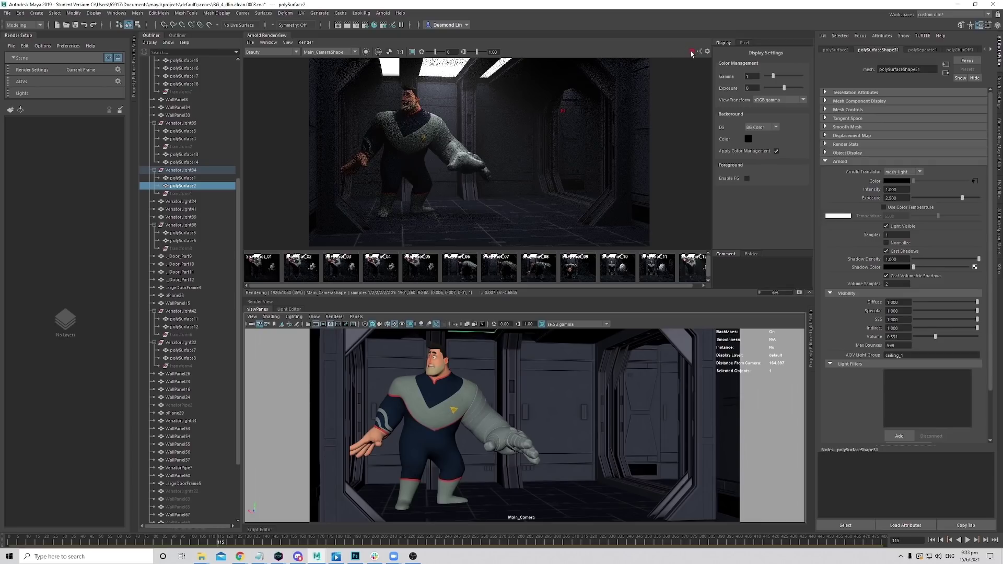
pyautogui.press('Escape')
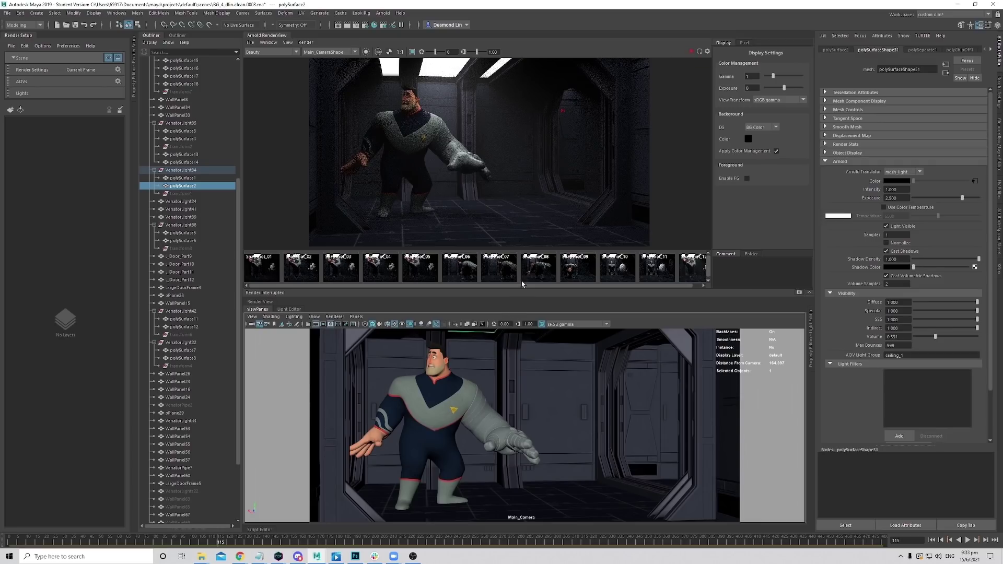
# Examine the frame 115 render up close and review the corridor from the perspective view.
pyautogui.press('space')
pyautogui.moveTo(486, 419); pyautogui.dragTo(580, 412)
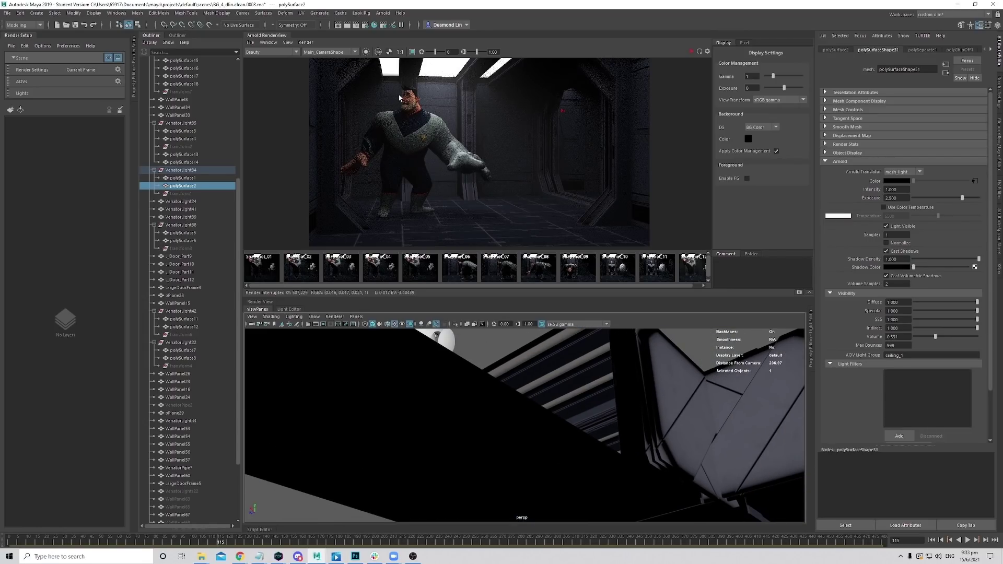
pyautogui.scroll(3, 401, 117)
pyautogui.scroll(-3, 433, 141)
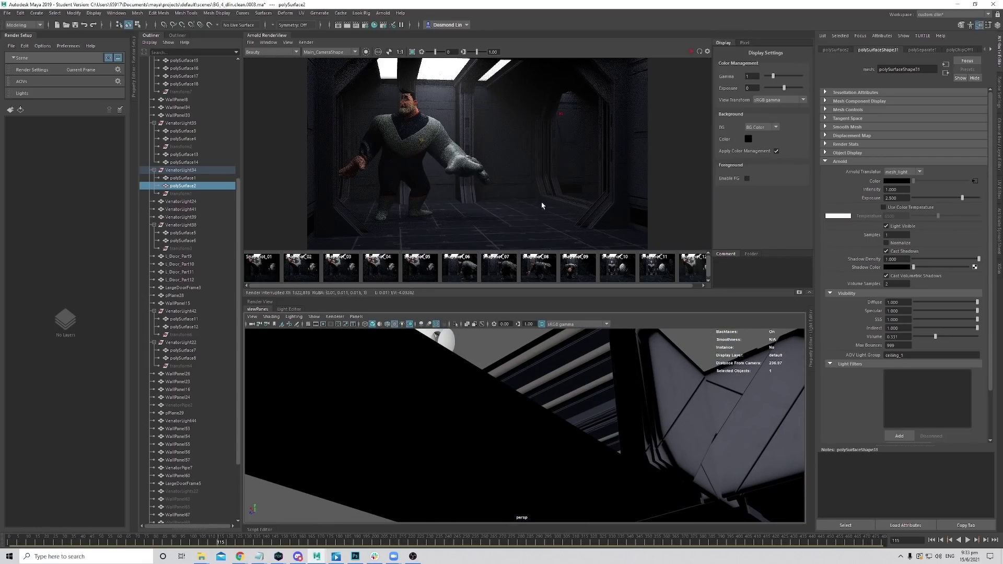
pyautogui.keyDown('alt'); pyautogui.moveTo(650, 481); pyautogui.dragTo(585, 455); pyautogui.keyUp('alt')
pyautogui.keyDown('alt'); pyautogui.moveTo(585, 455); pyautogui.dragTo(544, 411, button='middle'); pyautogui.keyUp('alt')
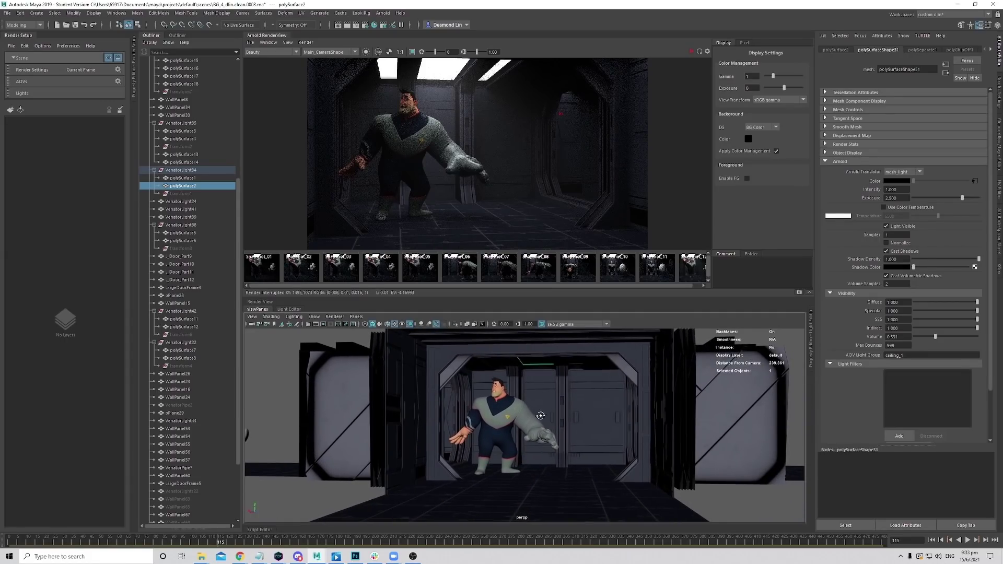
pyautogui.keyDown('alt'); pyautogui.moveTo(545, 411); pyautogui.dragTo(538, 412); pyautogui.keyUp('alt')
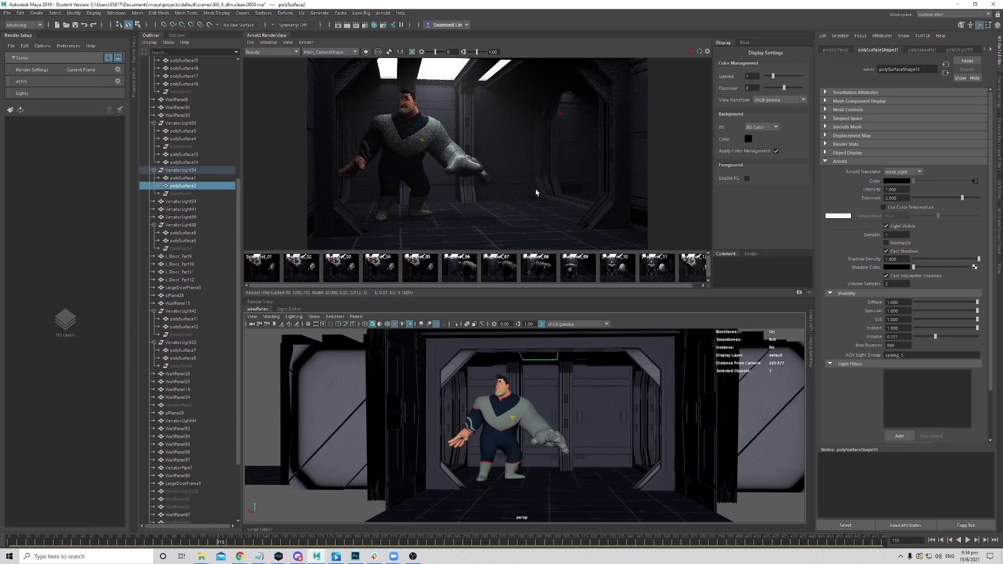
pyautogui.keyDown('alt'); pyautogui.moveTo(519, 196); pyautogui.dragTo(526, 196, button='right'); pyautogui.keyUp('alt')
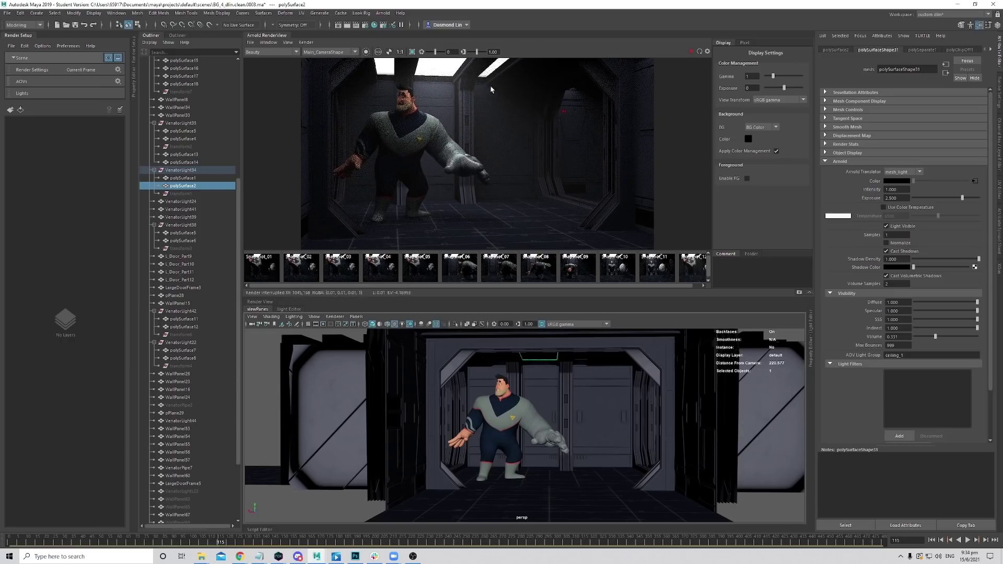
pyautogui.keyDown('alt'); pyautogui.moveTo(491, 89); pyautogui.dragTo(500, 105, button='middle'); pyautogui.keyUp('alt')
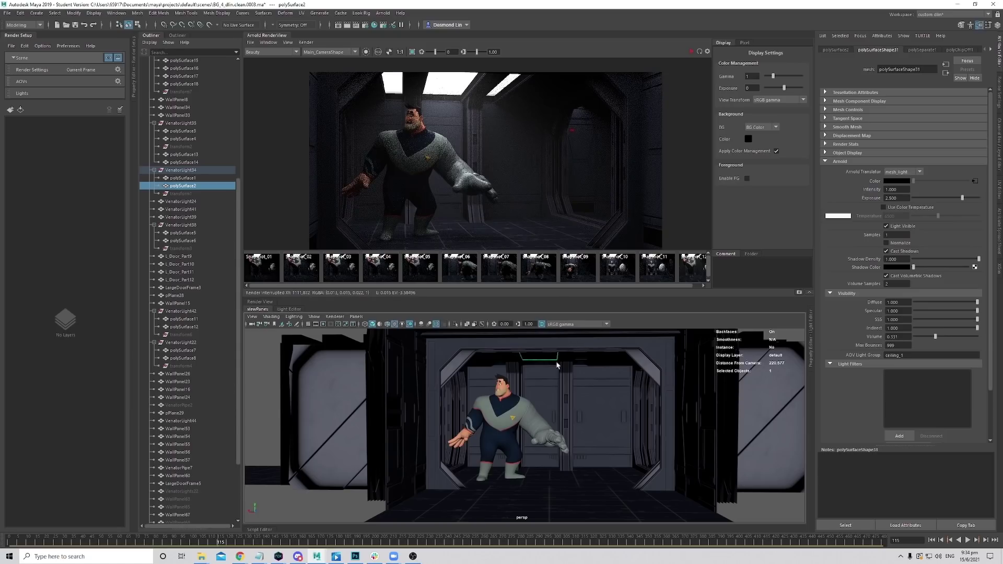
pyautogui.keyDown('alt'); pyautogui.moveTo(417, 131); pyautogui.dragTo(418, 137, button='middle'); pyautogui.keyUp('alt')
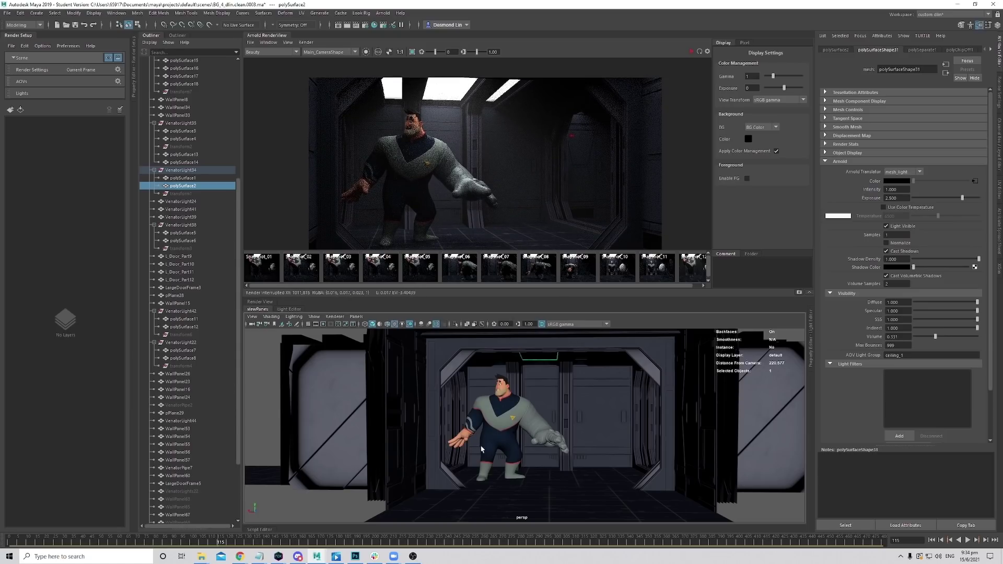
# Go to frame 471 and enable color temperature on the central ceiling mesh light polySurface2, setting it to about 11,300.
pyautogui.moveTo(815, 546); pyautogui.dragTo(868, 547)
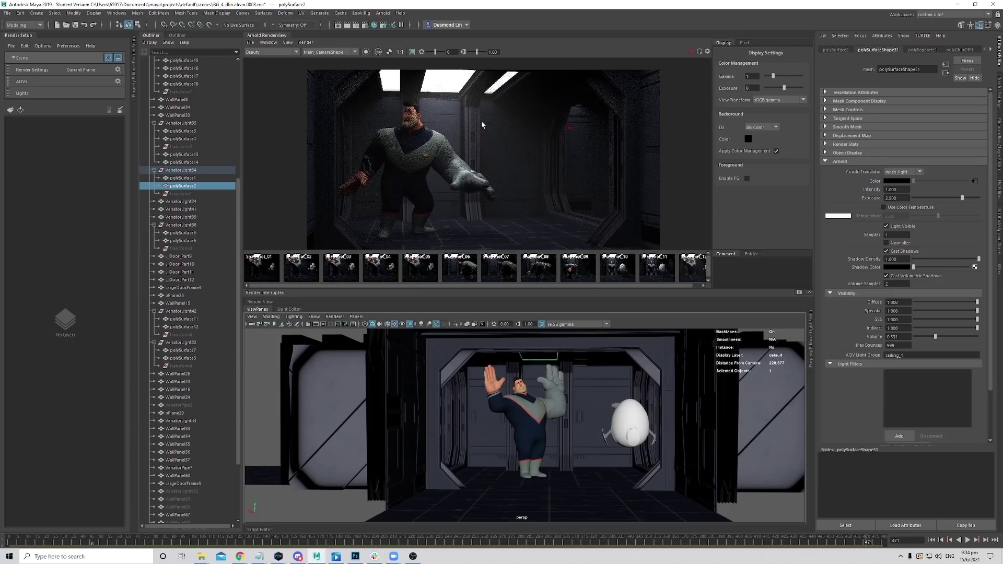
pyautogui.scroll(5, 555, 420)
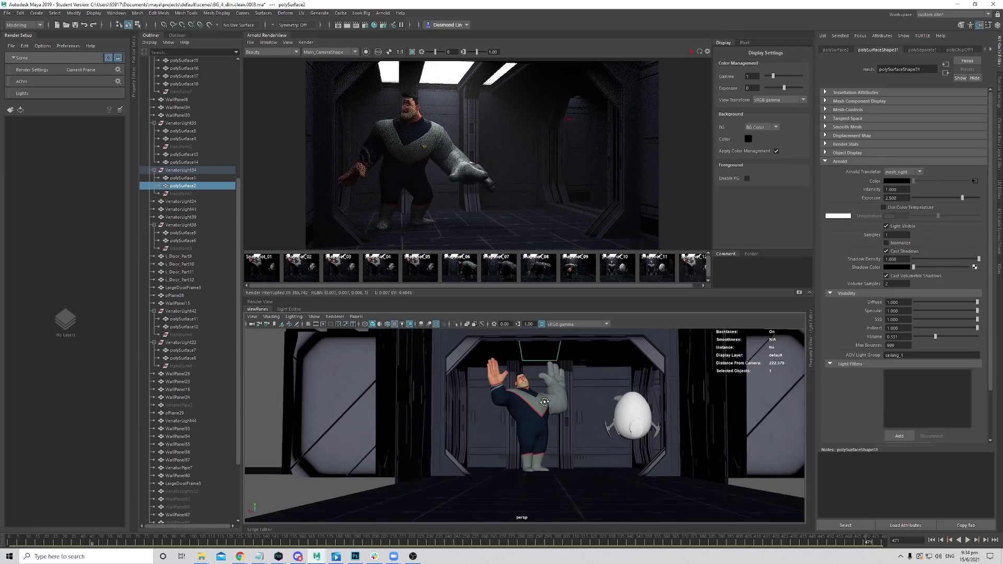
pyautogui.press('f')
pyautogui.scroll(-5, 542, 413)
pyautogui.scroll(2, 549, 419)
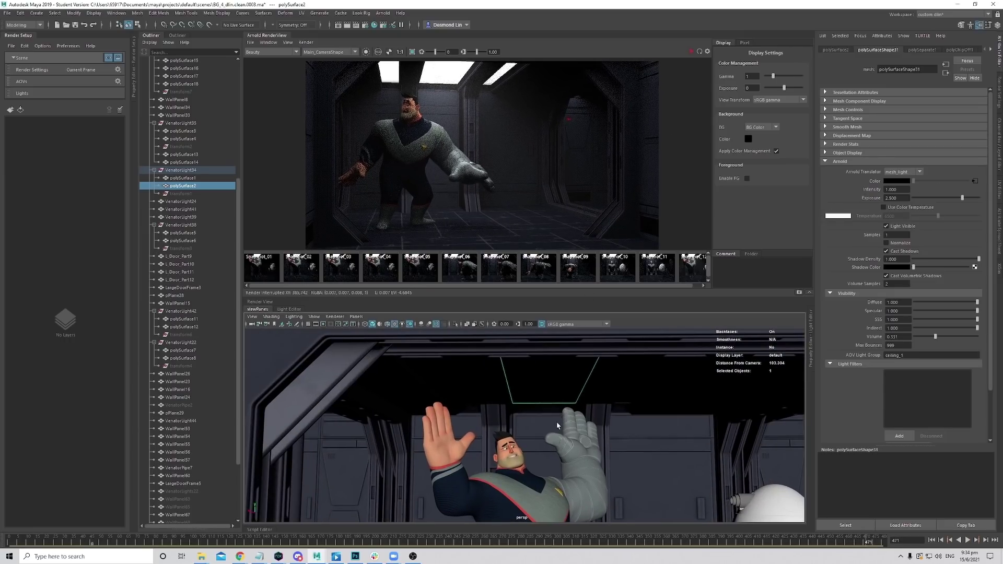
pyautogui.keyDown('alt'); pyautogui.moveTo(557, 423); pyautogui.dragTo(563, 416); pyautogui.keyUp('alt')
pyautogui.scroll(2, 567, 422)
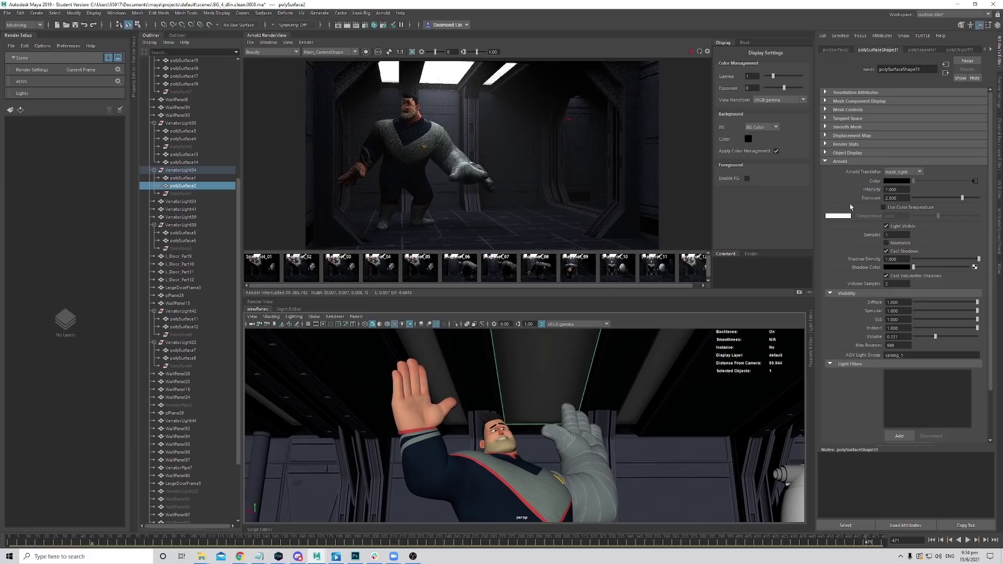
pyautogui.click(913, 208)
pyautogui.moveTo(949, 220); pyautogui.dragTo(954, 221)
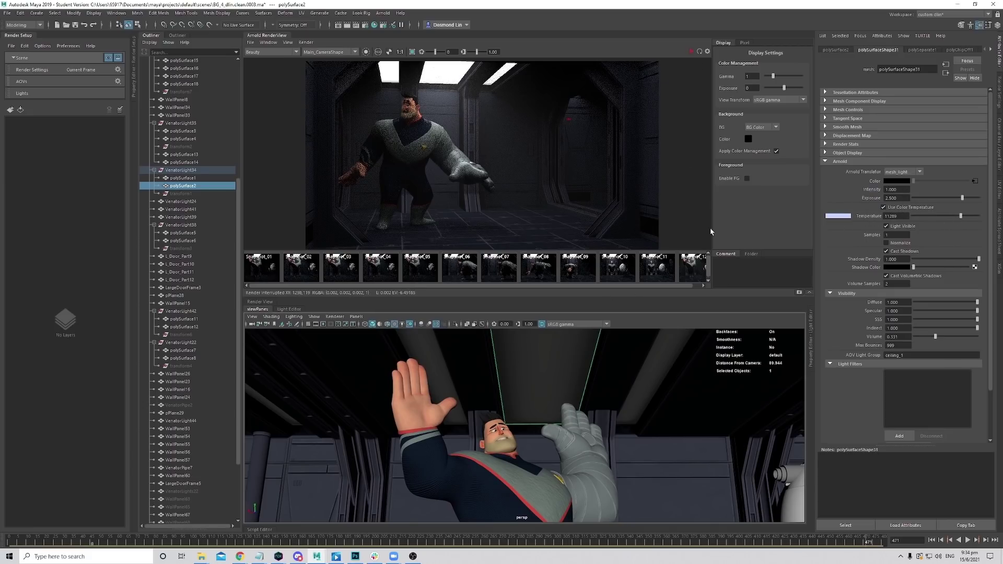
# Render the cooler ceiling light, compare it with Snapshot_12 and inspect the character and ceiling lights up close.
pyautogui.click(700, 51)
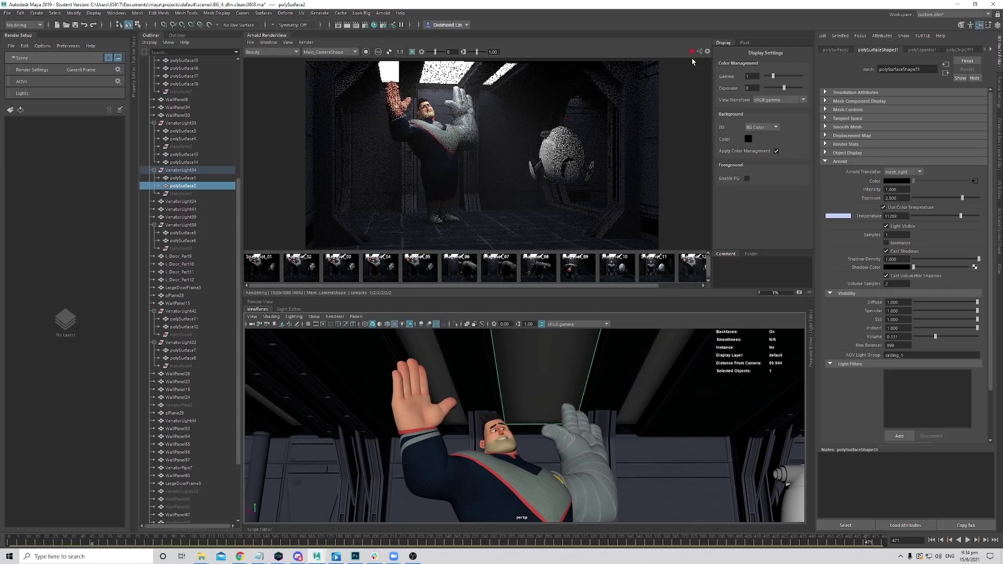
pyautogui.click(691, 269)
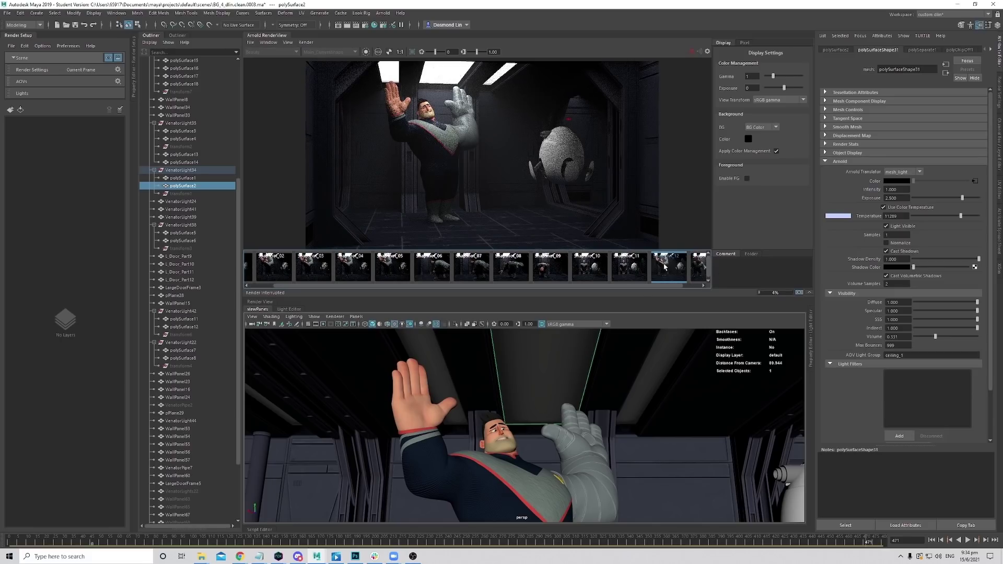
pyautogui.click(692, 52)
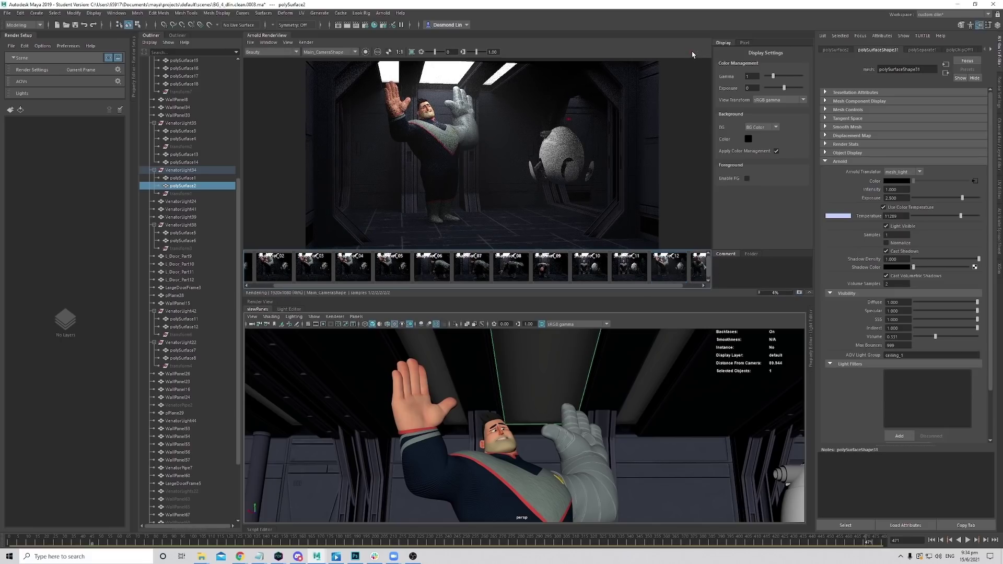
pyautogui.moveTo(627, 141); pyautogui.dragTo(643, 156, button='middle')
pyautogui.scroll(3, 640, 167)
pyautogui.moveTo(631, 201); pyautogui.dragTo(644, 238, button='middle')
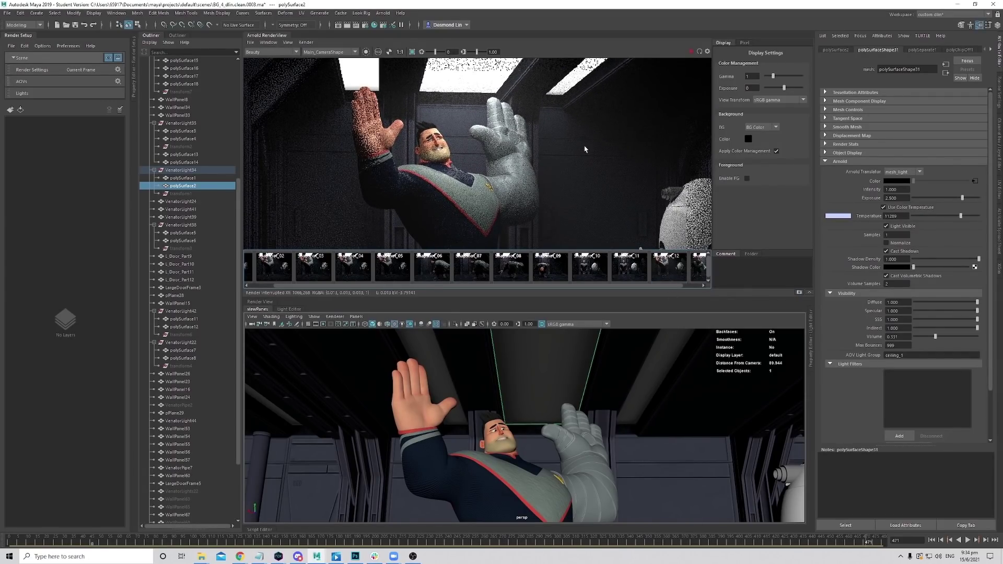
pyautogui.moveTo(597, 144); pyautogui.dragTo(600, 145, button='middle')
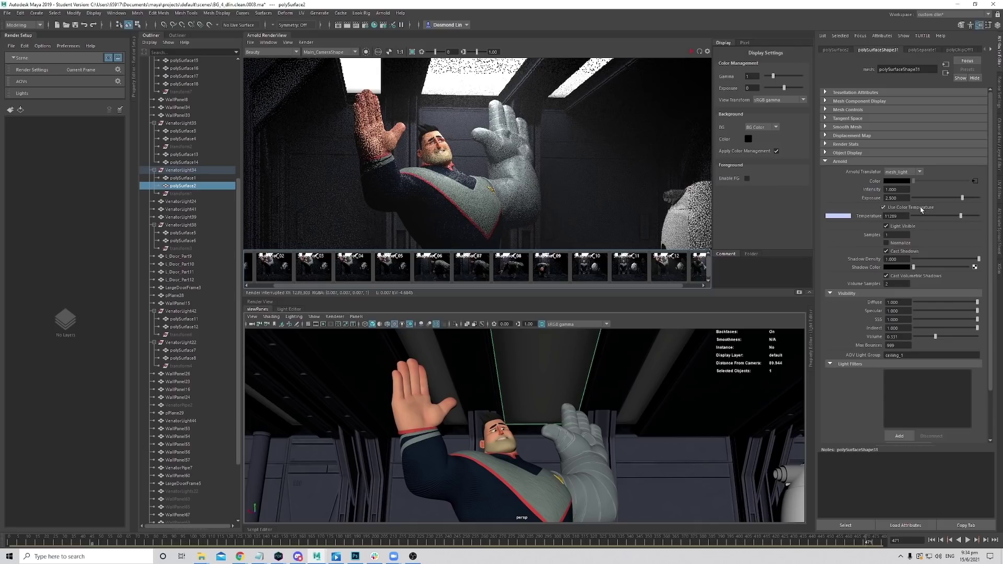
# Break the connection on the Color attribute of polySurface2's mesh light and test it with a short render.
pyautogui.rightClick(872, 179)
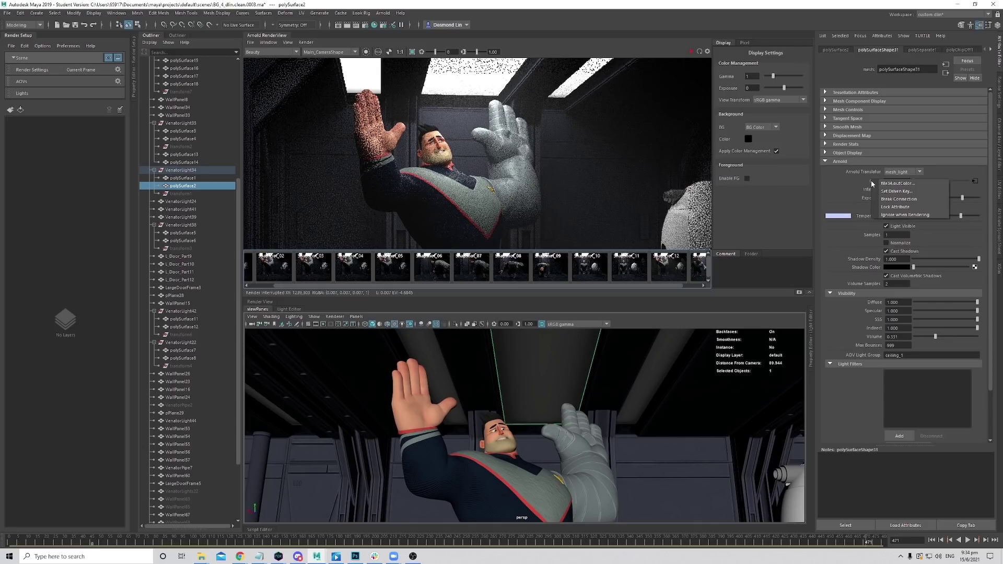
pyautogui.click(899, 199)
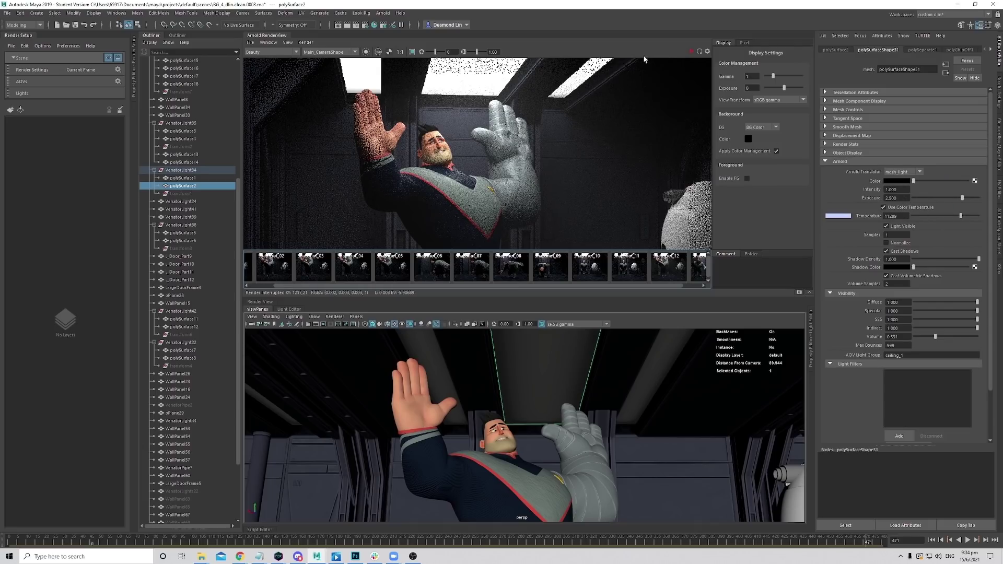
pyautogui.click(696, 51)
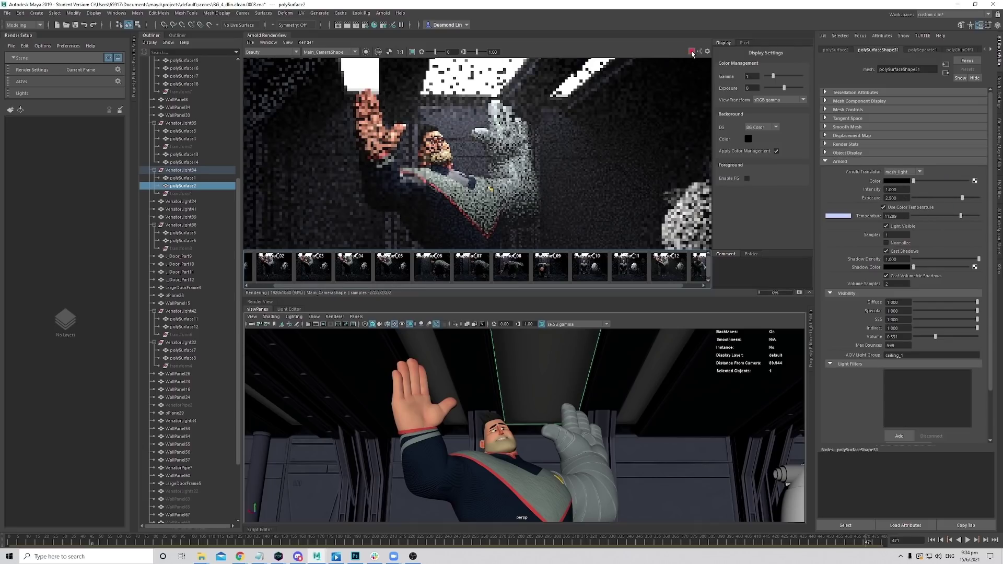
pyautogui.click(692, 52)
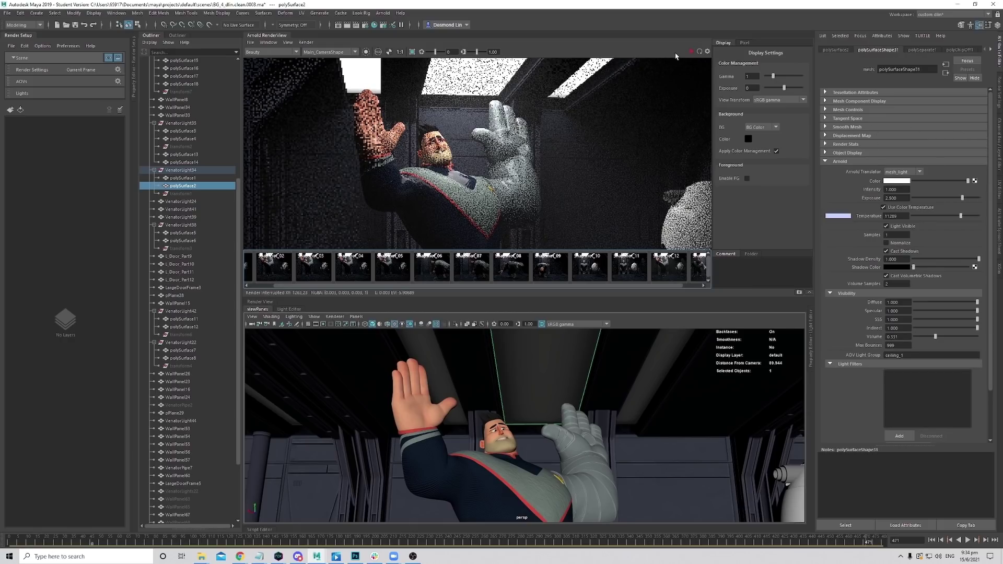
# Stop the running render of frame 471 and update the full scene in the render view.
pyautogui.click(691, 52)
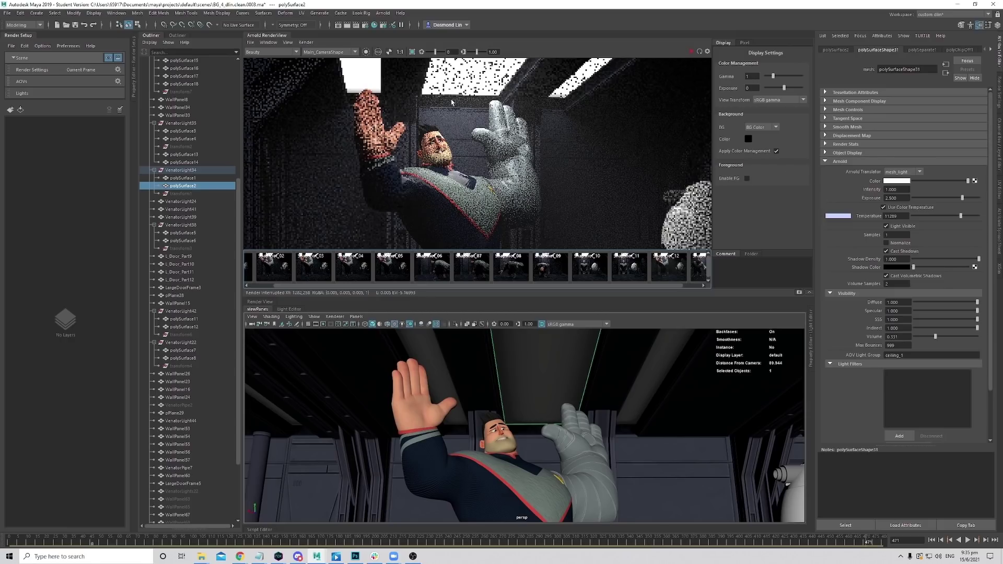
pyautogui.click(305, 42)
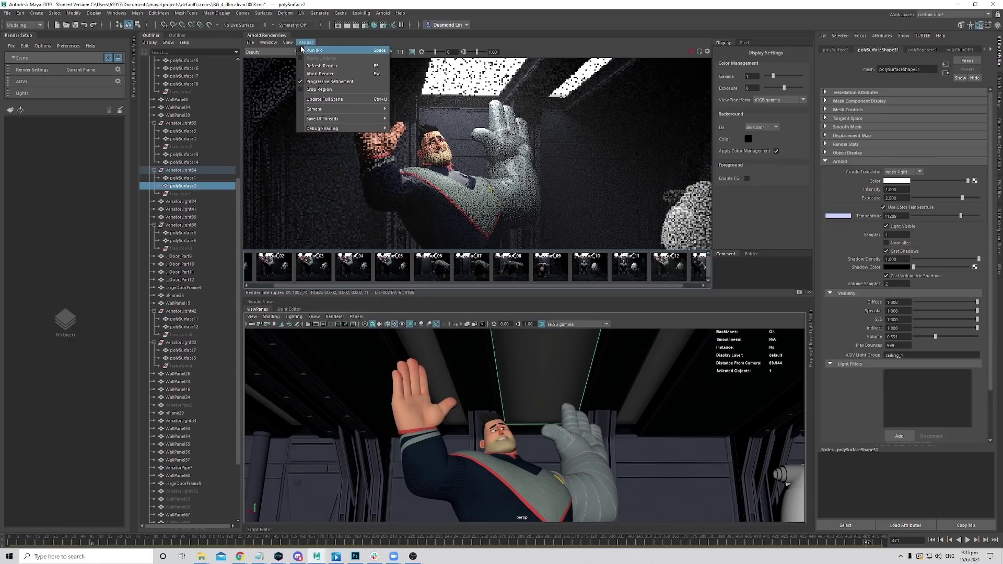
pyautogui.click(338, 99)
pyautogui.click(553, 174)
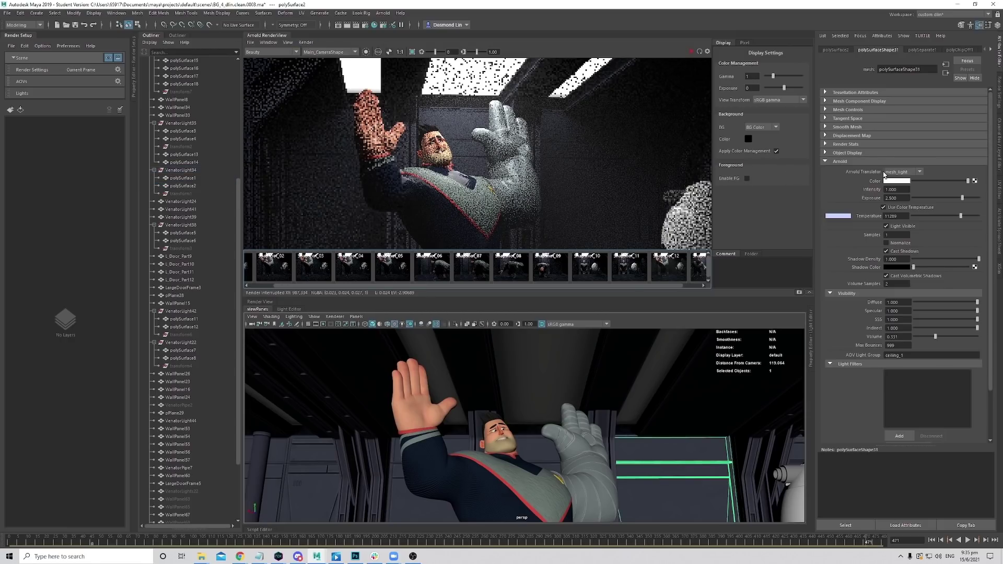
# Map a File texture to the Color attribute of polySurface2's mesh light and load lightTexture_02.jpg as its image.
pyautogui.click(535, 363)
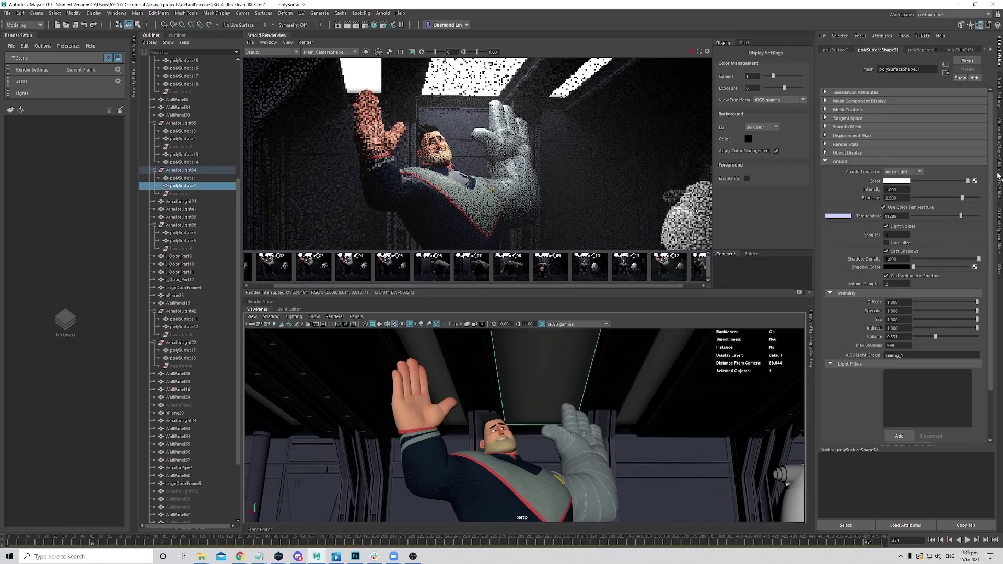
pyautogui.click(975, 181)
pyautogui.click(429, 252)
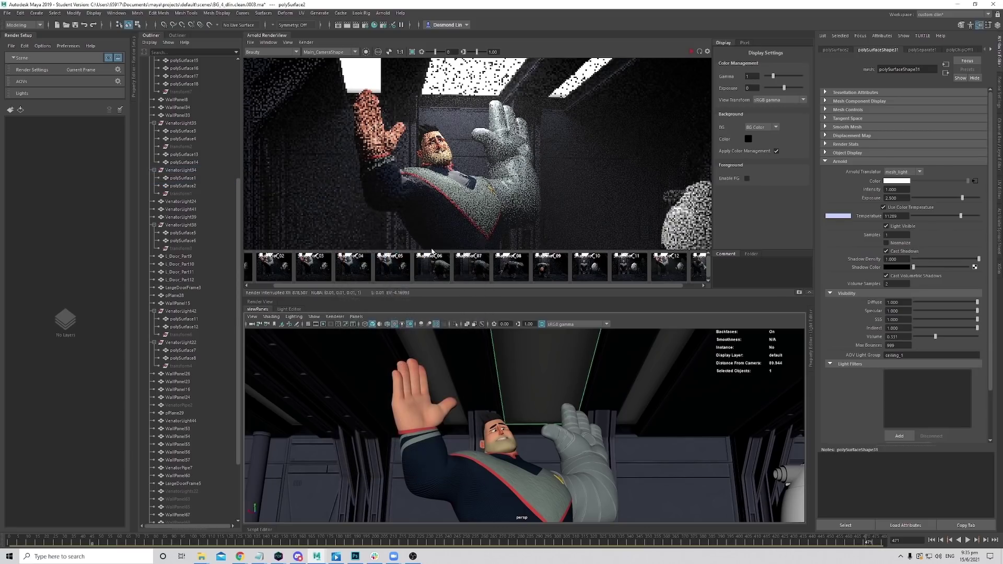
pyautogui.click(984, 157)
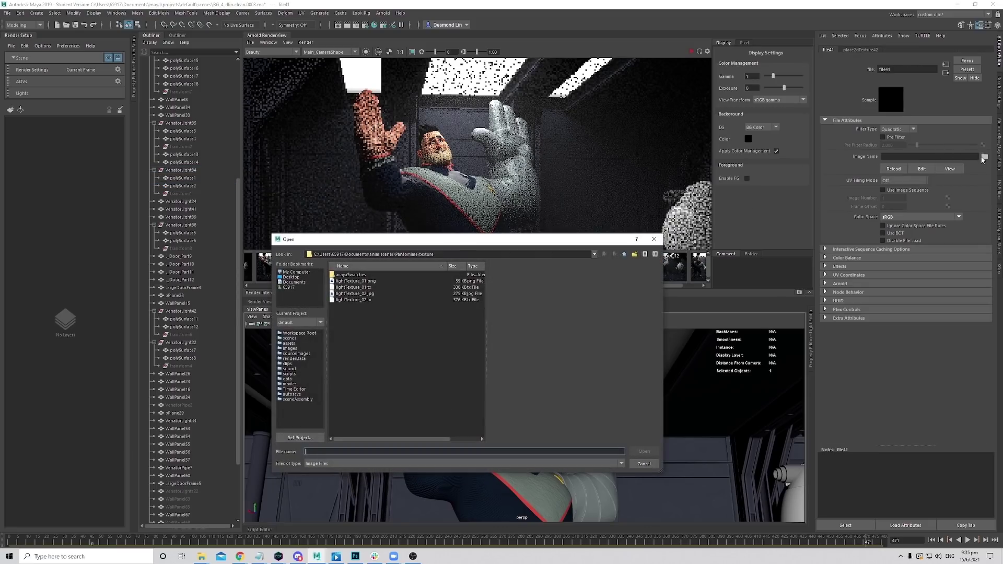
pyautogui.doubleClick(355, 294)
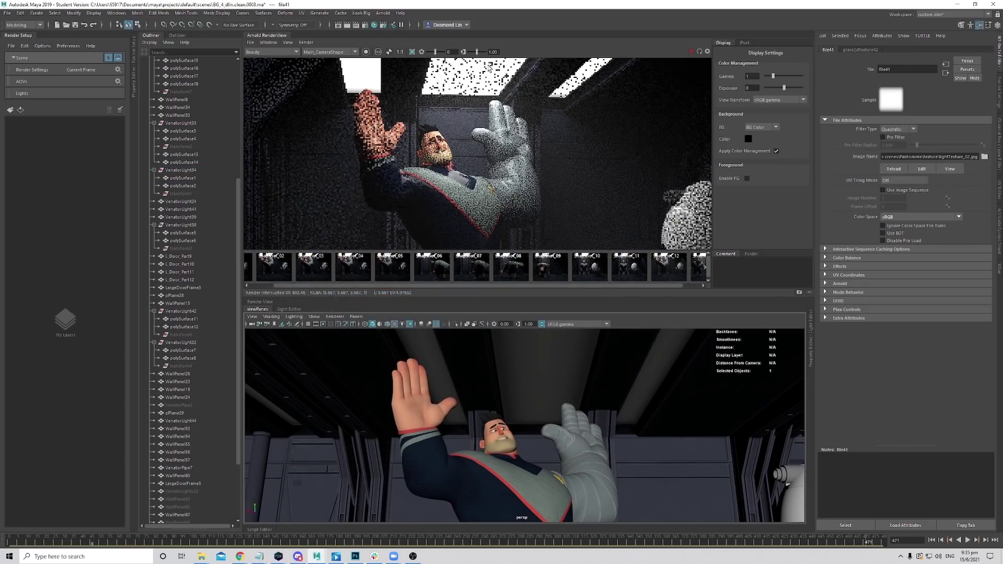
# Update the full scene and render the textured ceiling light with the whole frame in view.
pyautogui.click(312, 43)
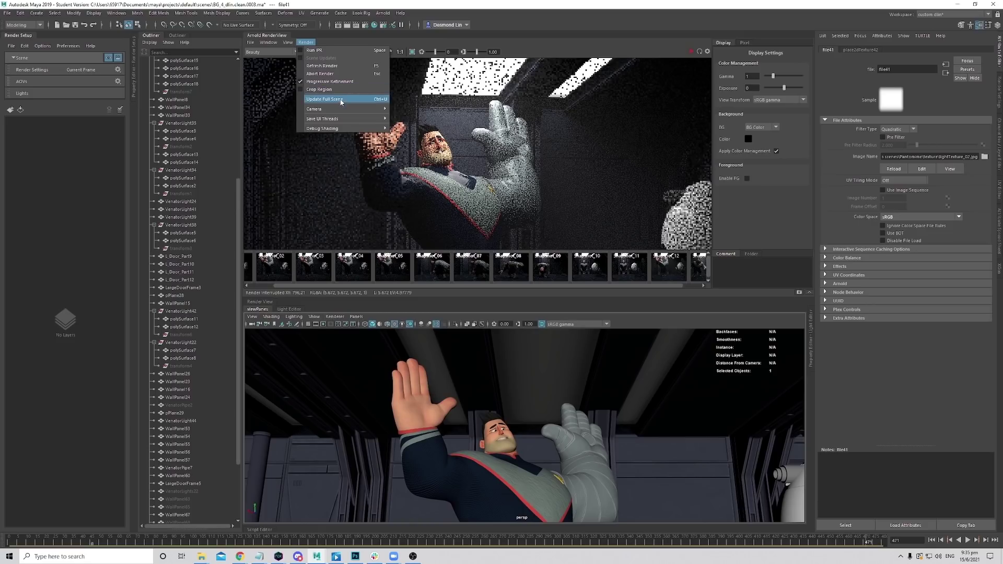
pyautogui.click(335, 90)
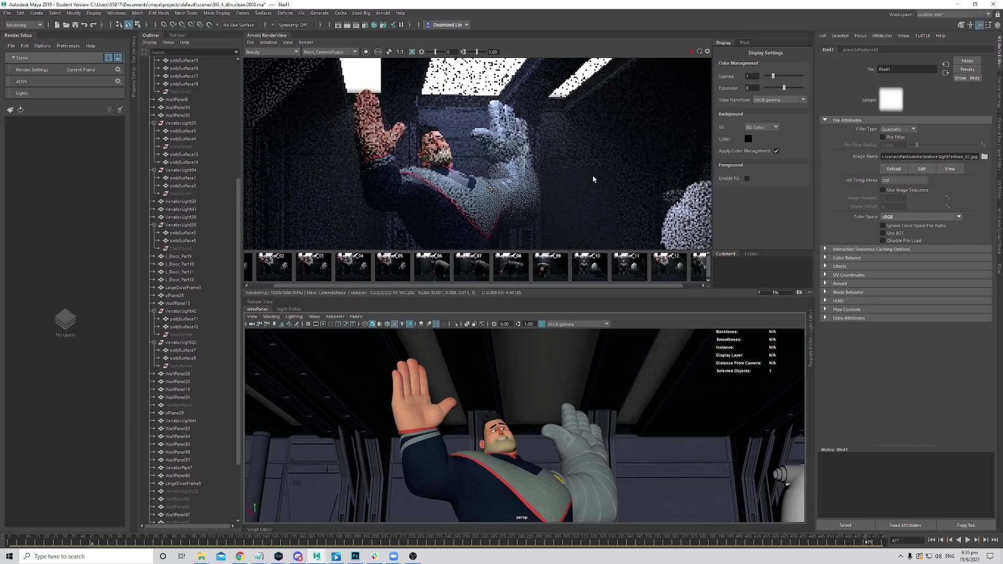
pyautogui.scroll(-3, 694, 197)
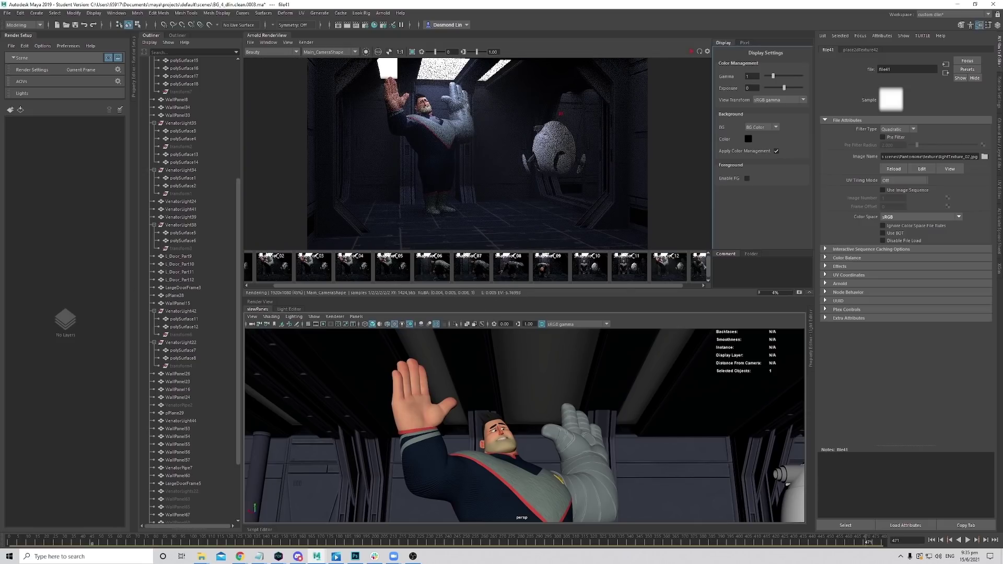
# Compare the render with the spaceship interior images in the refImagines folder, minimize the folder and stop the render.
pyautogui.moveTo(202, 556)
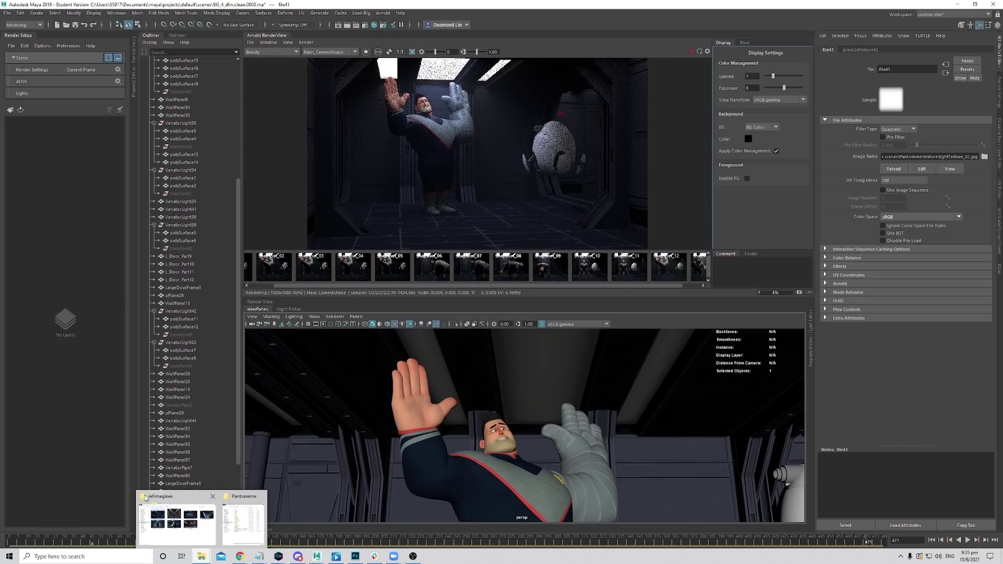
pyautogui.click(194, 519)
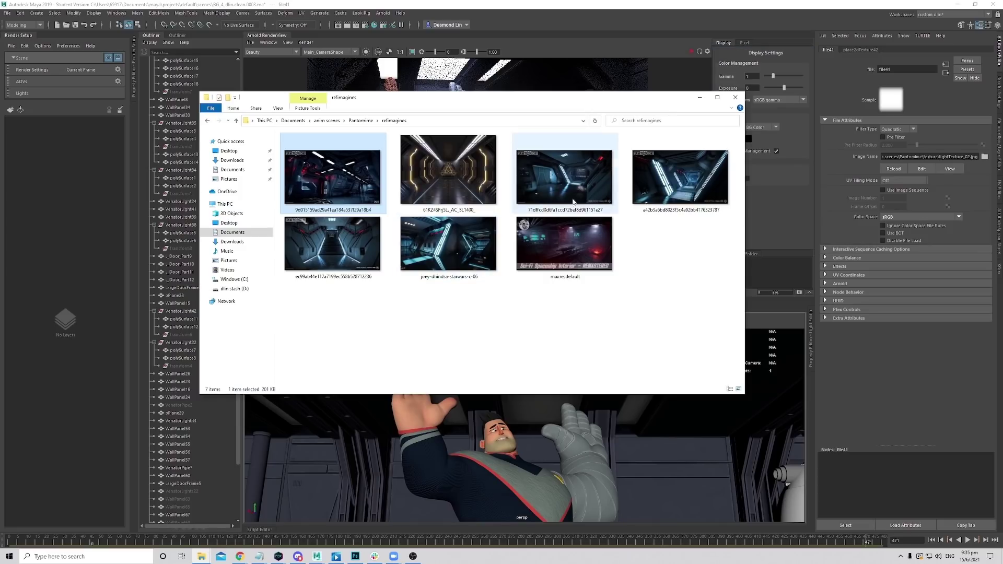
pyautogui.moveTo(591, 106); pyautogui.dragTo(612, 193)
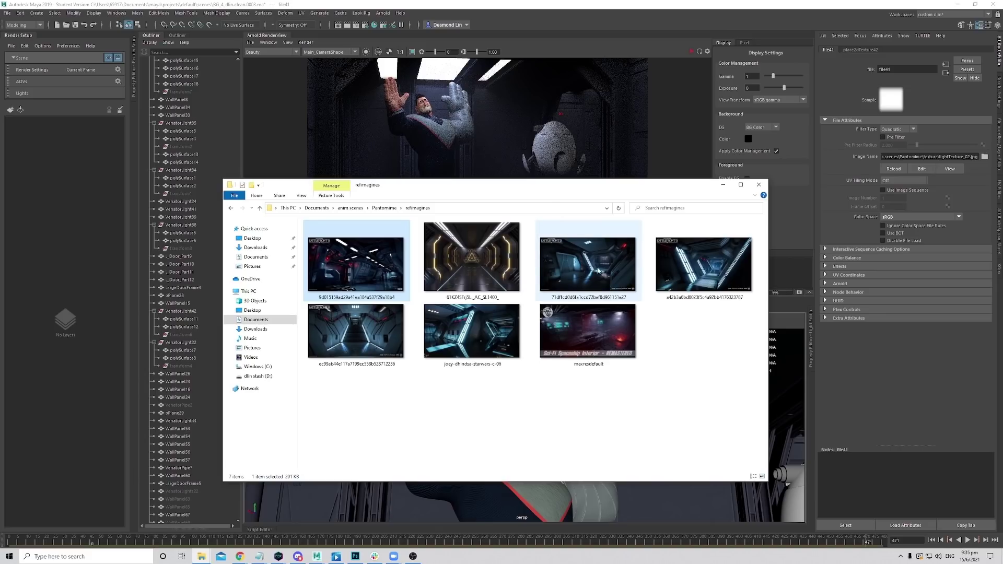
pyautogui.click(723, 185)
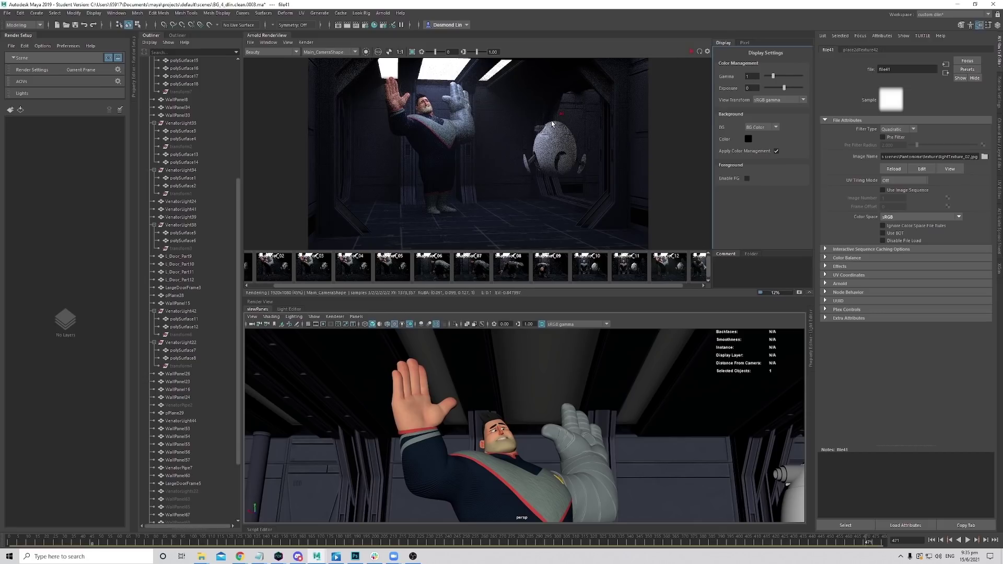
pyautogui.press('Escape')
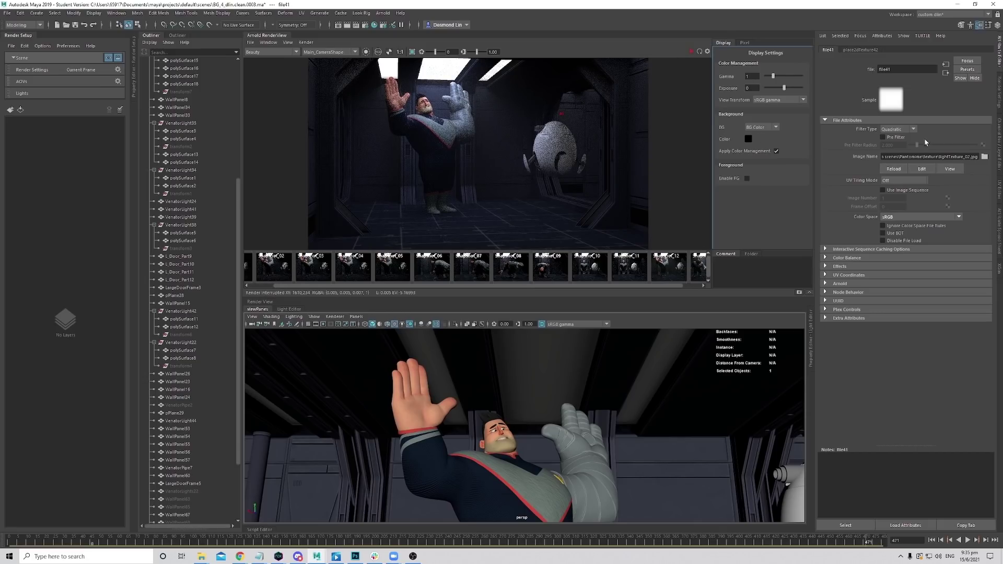
# Turn off color temperature on polySurface2's mesh light and look at lightTexture_01.png in Photoshop before returning to Maya.
pyautogui.click(527, 361)
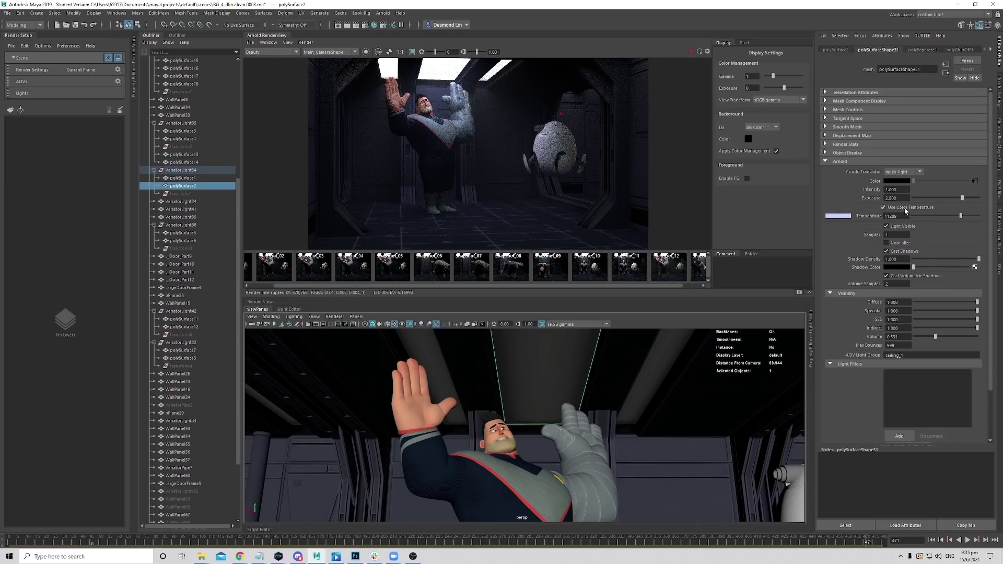
pyautogui.click(883, 208)
pyautogui.click(356, 556)
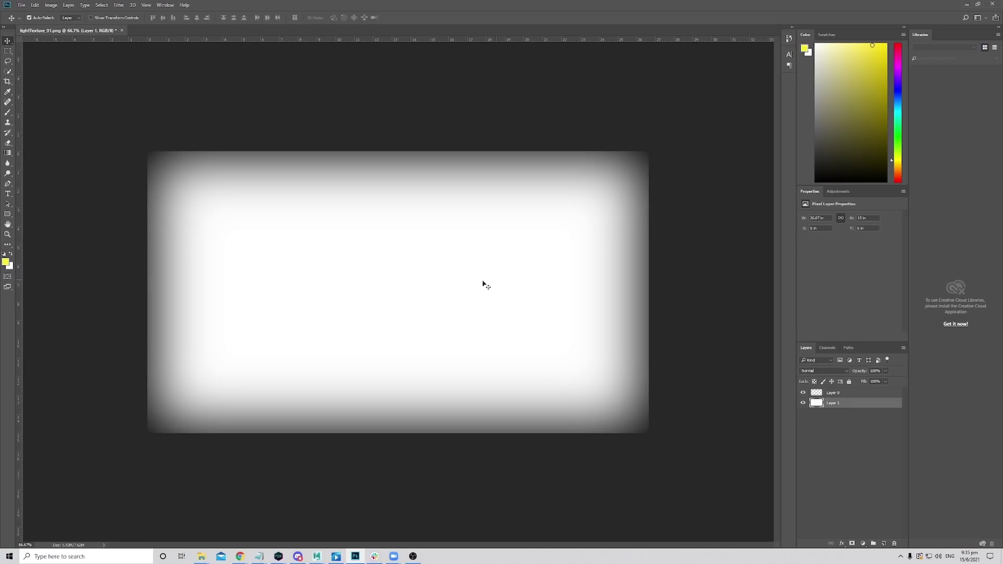
pyautogui.click(966, 4)
pyautogui.moveTo(452, 125)
pyautogui.mouseDown(button='middle')
pyautogui.moveTo(468, 135)
pyautogui.moveTo(454, 117)
pyautogui.mouseUp(button='middle')
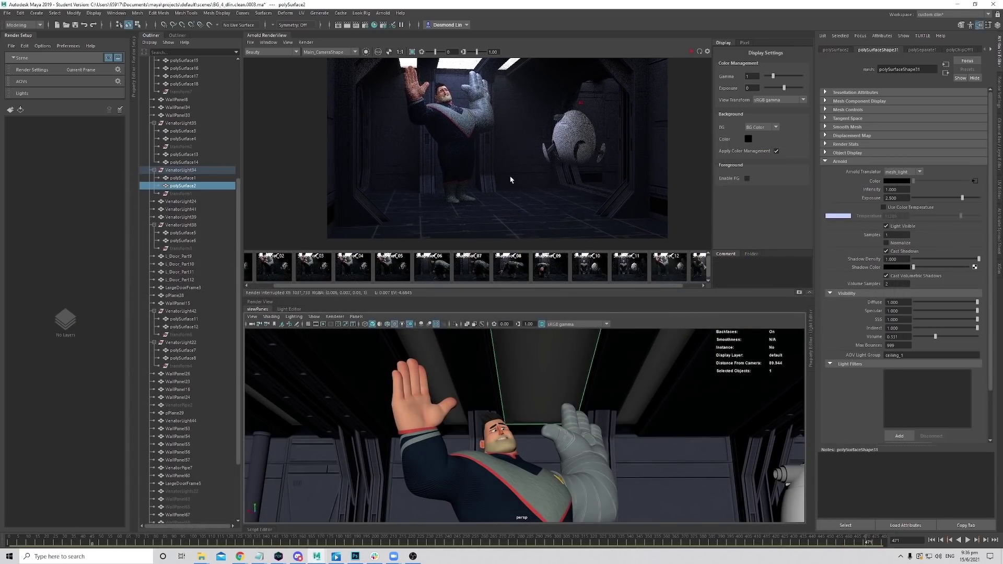
# Compare the latest render with Snapshot_12.
pyautogui.moveTo(678, 285); pyautogui.dragTo(699, 286)
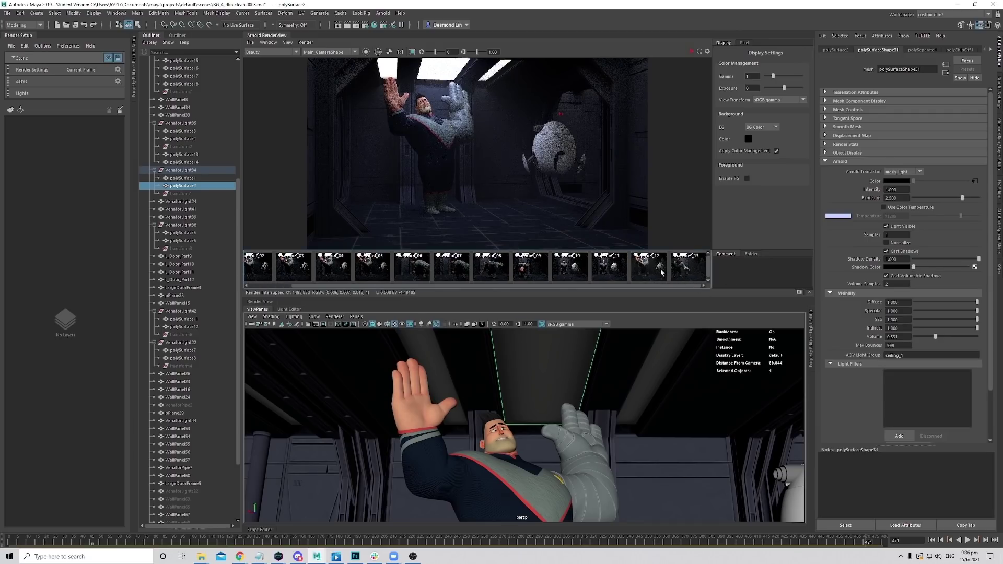
pyautogui.click(659, 271)
pyautogui.click(652, 271)
pyautogui.click(653, 272)
pyautogui.click(652, 272)
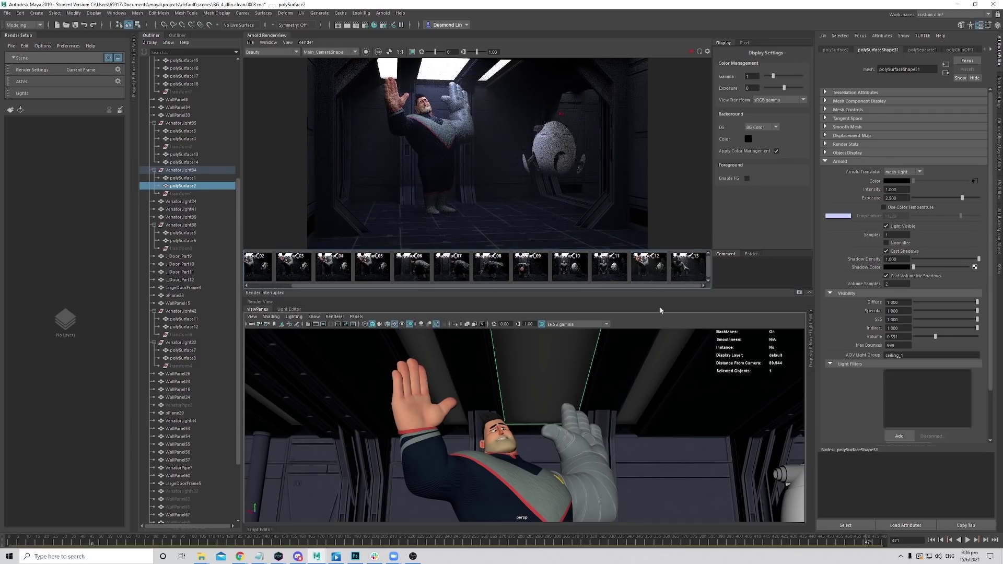
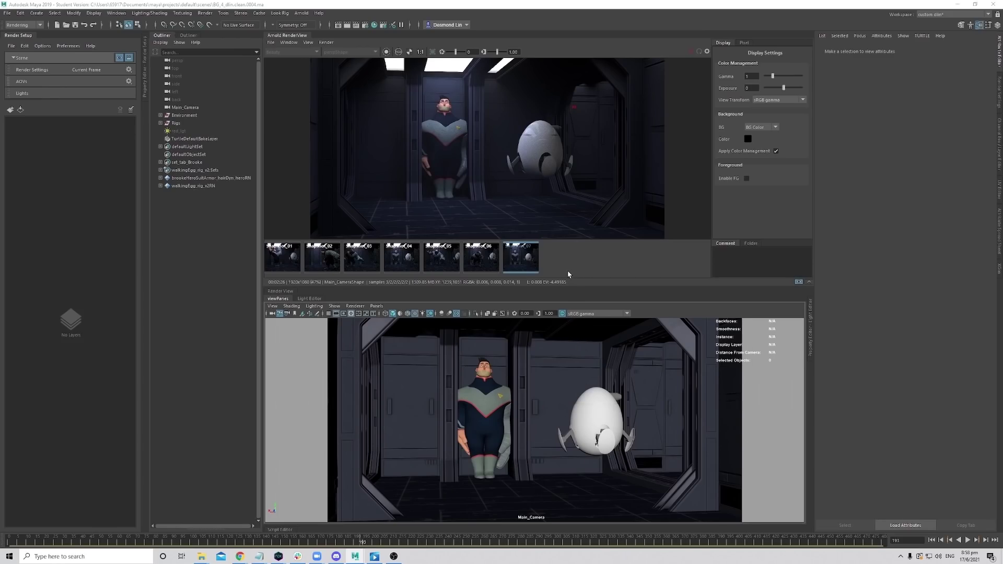
# Review the stored render snapshots of the corridor, comparing the lighting on the character in different poses.
pyautogui.click(488, 262)
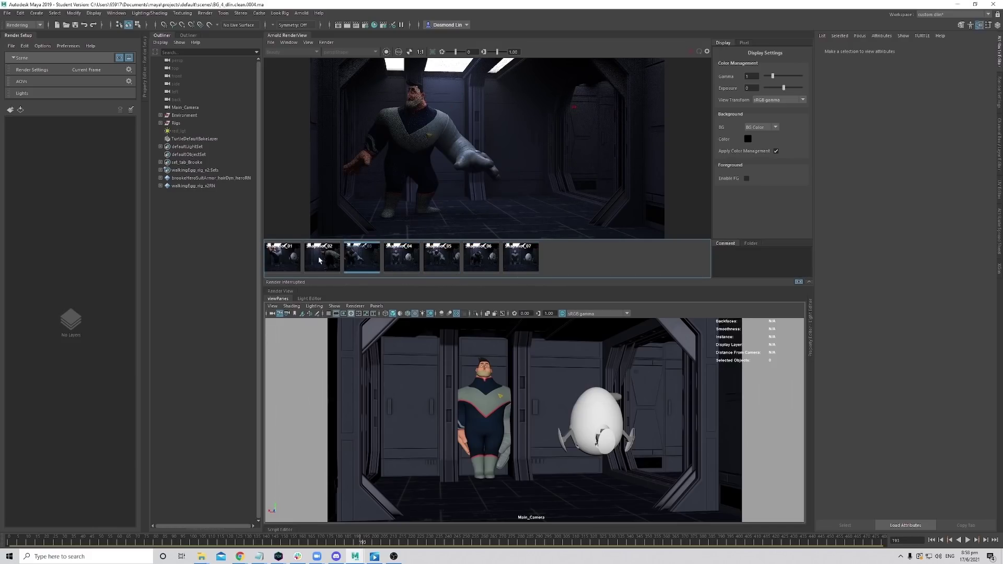
pyautogui.click(281, 260)
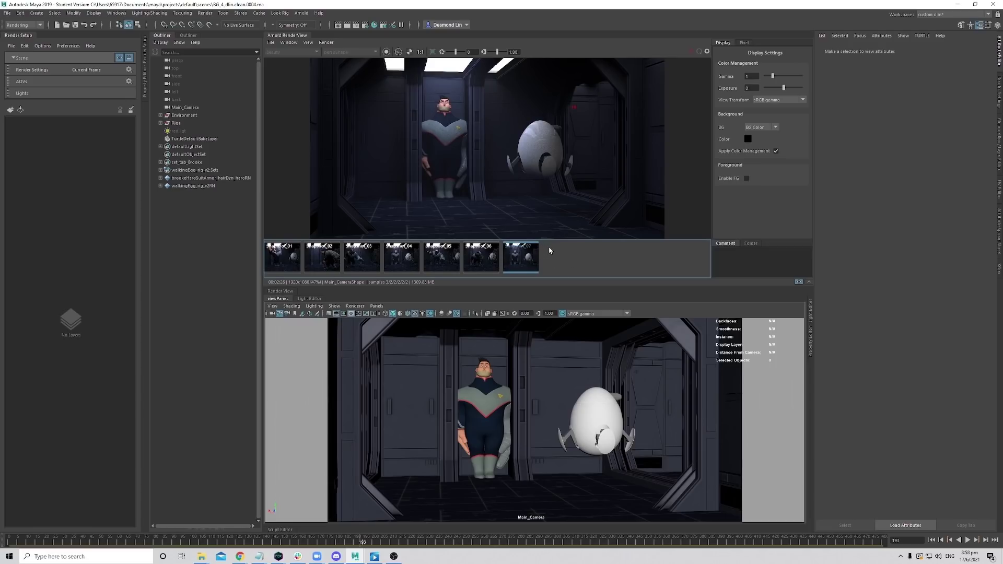
pyautogui.click(445, 261)
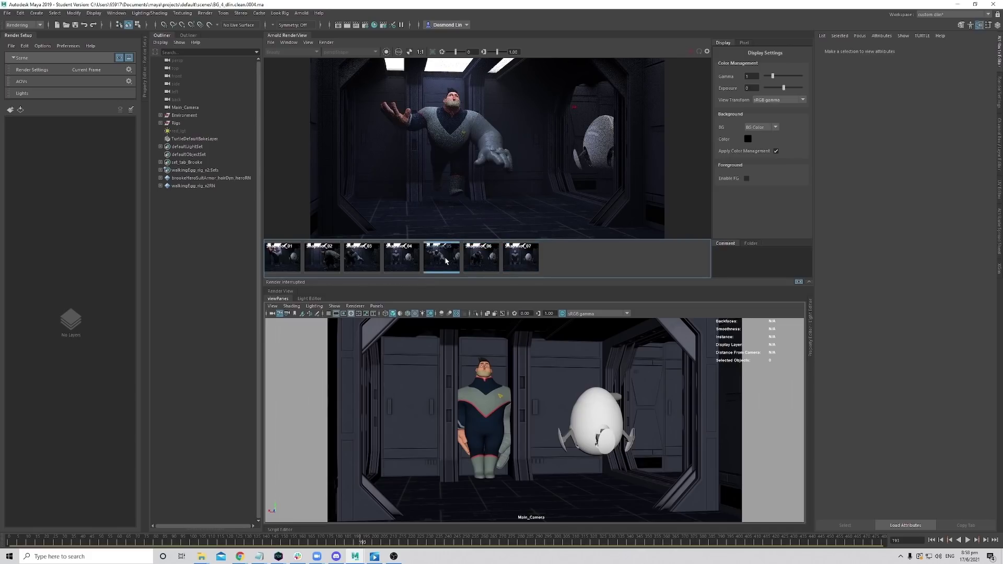
pyautogui.click(360, 266)
pyautogui.click(322, 264)
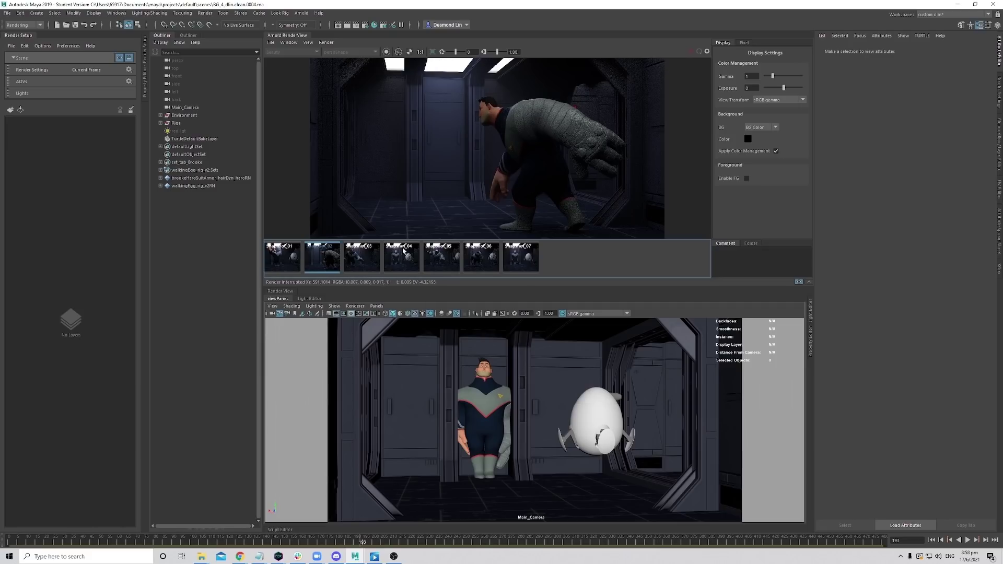
pyautogui.click(355, 267)
pyautogui.click(407, 261)
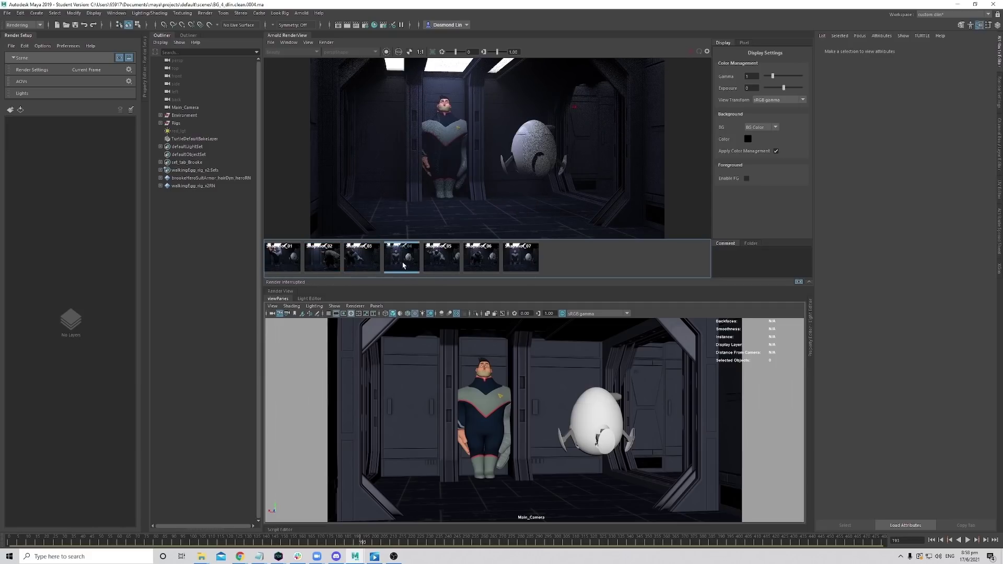
pyautogui.click(441, 258)
pyautogui.click(491, 265)
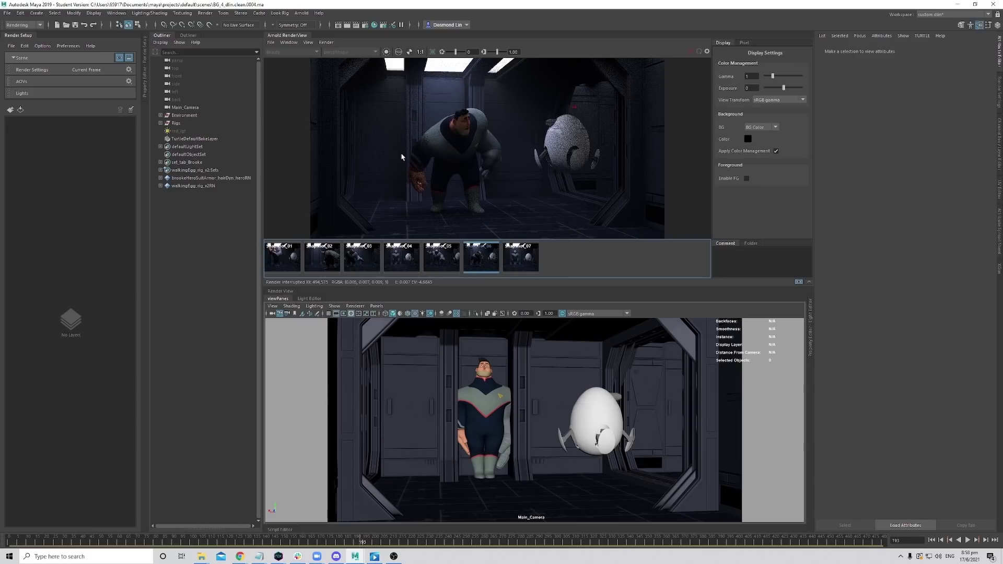
# Compare Snapshot_02, Snapshot_03 and Snapshot_04 again, ending on Snapshot_04.
pyautogui.click(402, 258)
pyautogui.click(362, 259)
pyautogui.click(333, 263)
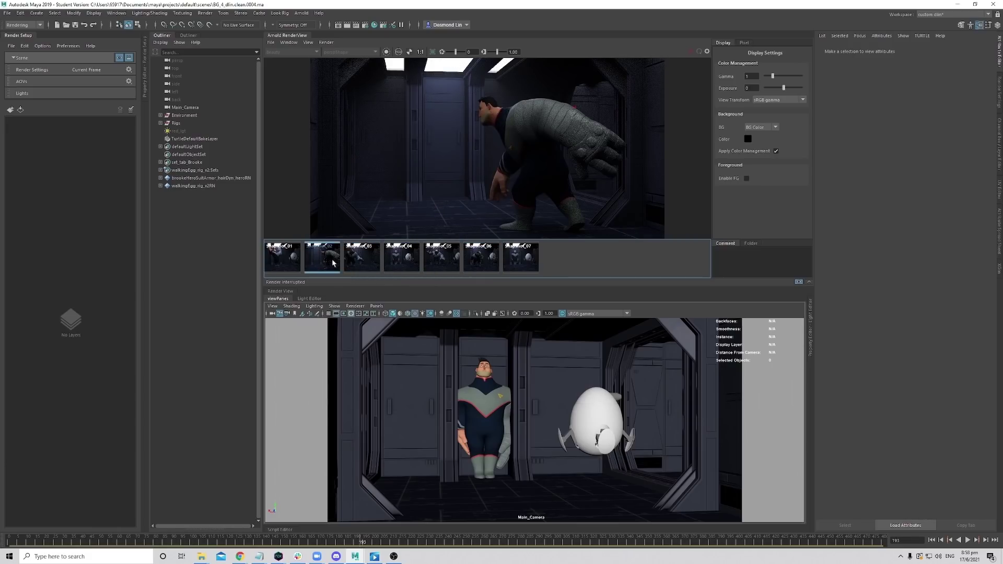
pyautogui.click(356, 261)
pyautogui.click(391, 263)
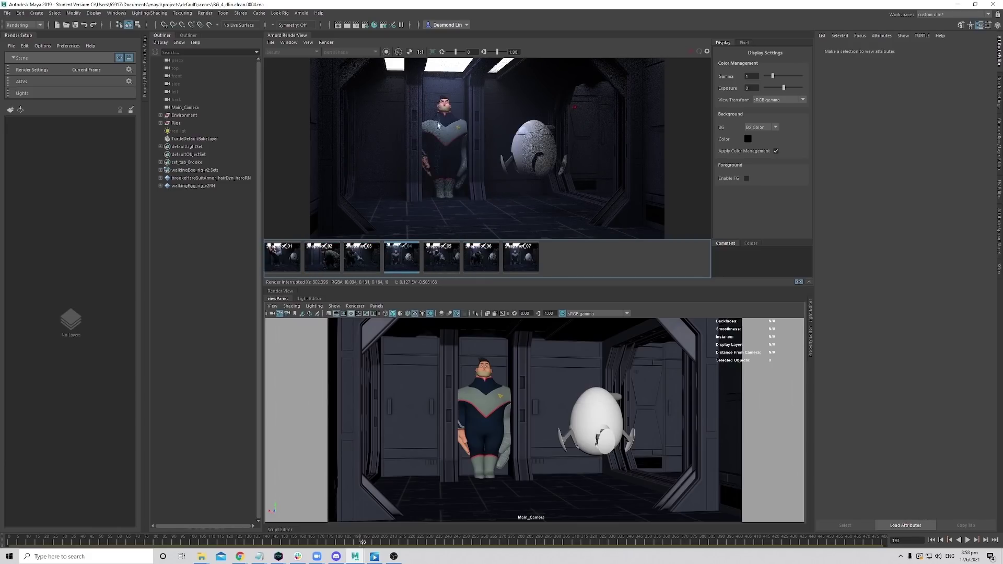
# Bring the refImagines folder over the render, check its corridor lighting references and move the folder window away.
pyautogui.moveTo(0, 68); pyautogui.dragTo(378, 83)
pyautogui.click(413, 265)
pyautogui.click(280, 271)
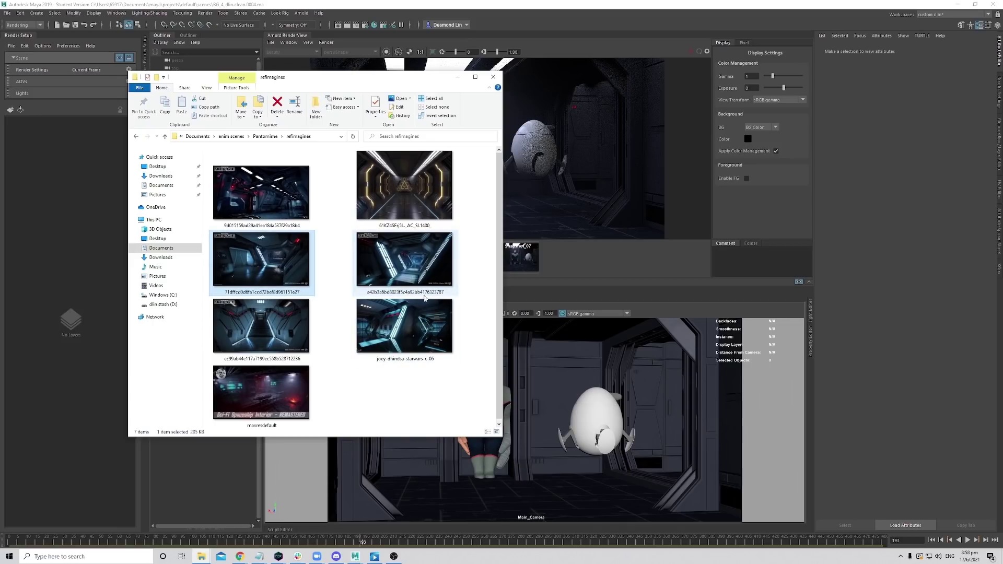
pyautogui.moveTo(397, 82); pyautogui.dragTo(0, 111)
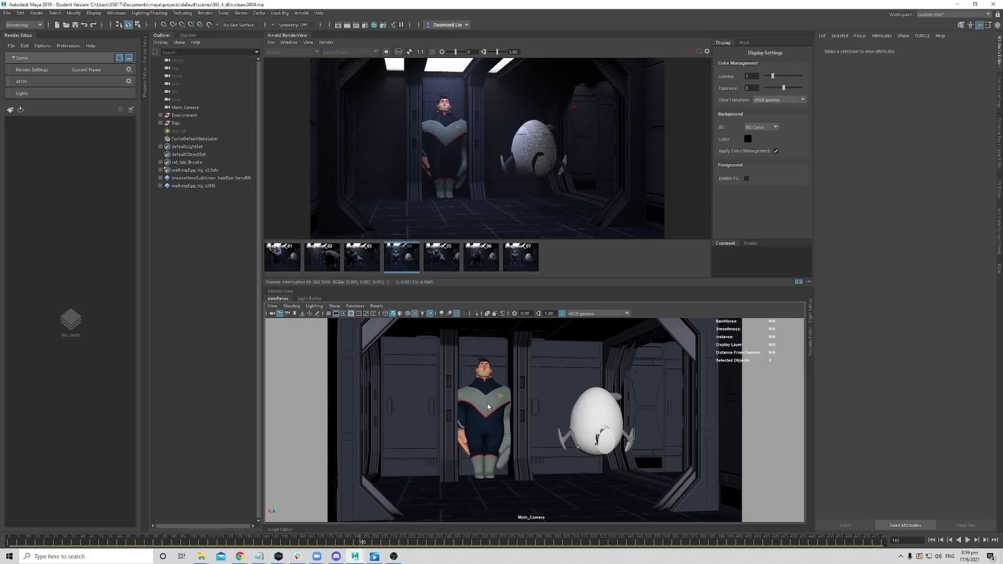
# Switch the viewport from Main_Camera to the perspective view and examine the corridor's ceiling light panels up close.
pyautogui.press('space')
pyautogui.moveTo(488, 404); pyautogui.dragTo(490, 394)
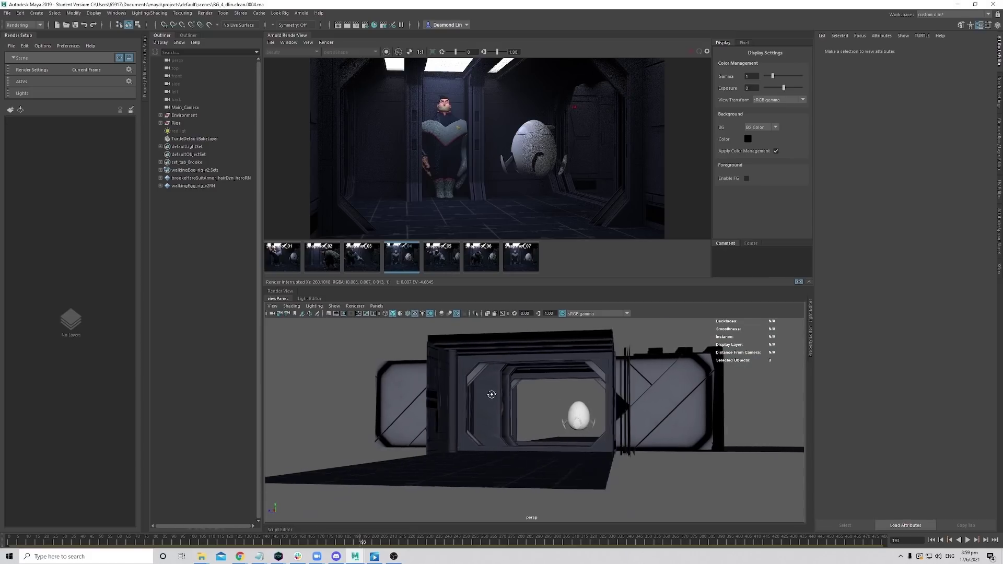
pyautogui.keyDown('alt'); pyautogui.moveTo(490, 395); pyautogui.dragTo(502, 419, button='right'); pyautogui.keyUp('alt')
pyautogui.keyDown('alt'); pyautogui.moveTo(502, 420); pyautogui.dragTo(480, 413); pyautogui.keyUp('alt')
pyautogui.keyDown('alt'); pyautogui.moveTo(480, 412); pyautogui.dragTo(457, 430, button='right'); pyautogui.keyUp('alt')
pyautogui.keyDown('alt'); pyautogui.moveTo(456, 430); pyautogui.dragTo(434, 412); pyautogui.keyUp('alt')
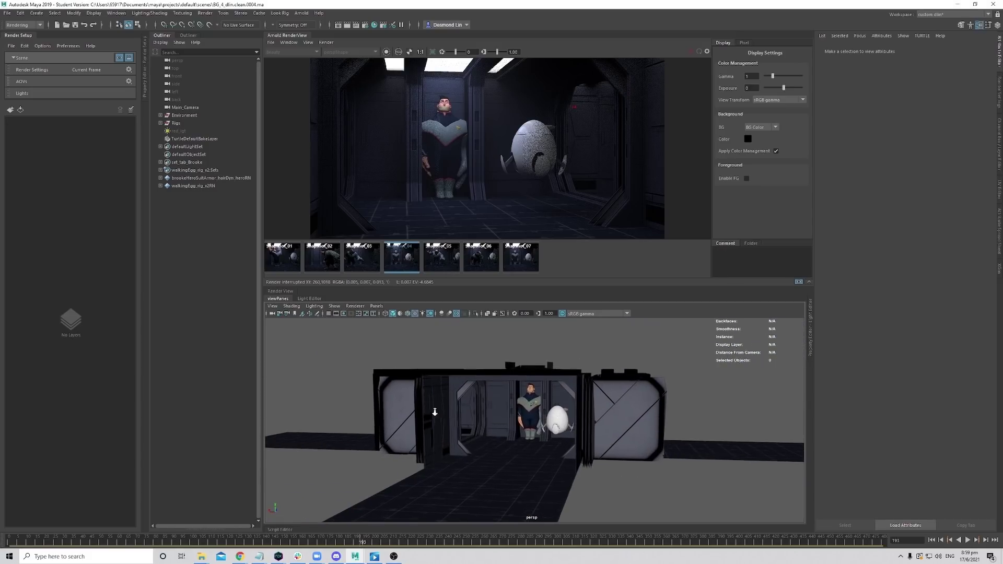
pyautogui.keyDown('alt'); pyautogui.moveTo(435, 412); pyautogui.dragTo(437, 414, button='right'); pyautogui.keyUp('alt')
pyautogui.keyDown('alt'); pyautogui.moveTo(436, 414); pyautogui.dragTo(474, 421); pyautogui.keyUp('alt')
pyautogui.keyDown('alt'); pyautogui.moveTo(475, 421); pyautogui.dragTo(544, 441, button='right'); pyautogui.keyUp('alt')
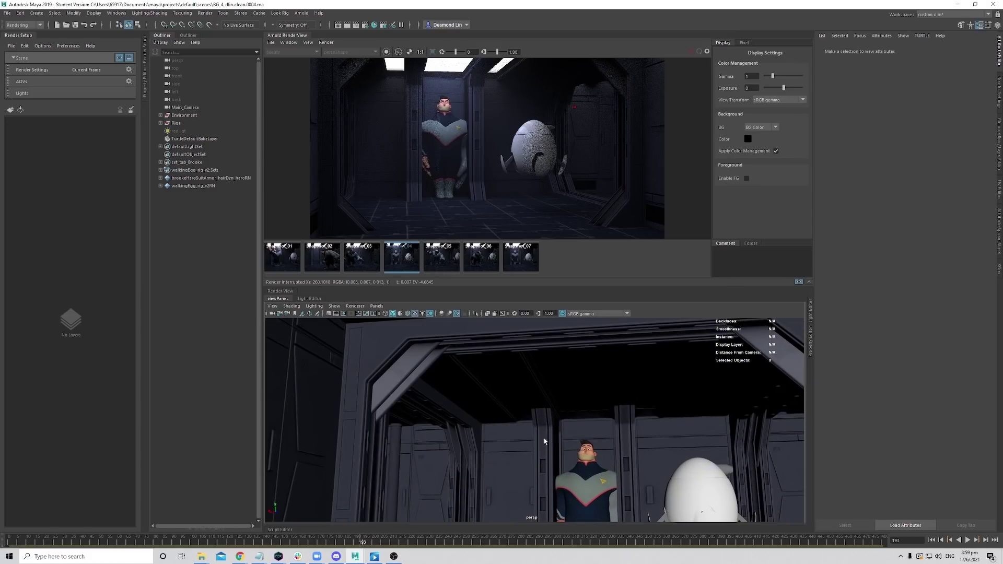
pyautogui.keyDown('alt'); pyautogui.moveTo(544, 441); pyautogui.dragTo(541, 453); pyautogui.keyUp('alt')
pyautogui.keyDown('alt'); pyautogui.moveTo(542, 452); pyautogui.dragTo(553, 419, button='right'); pyautogui.keyUp('alt')
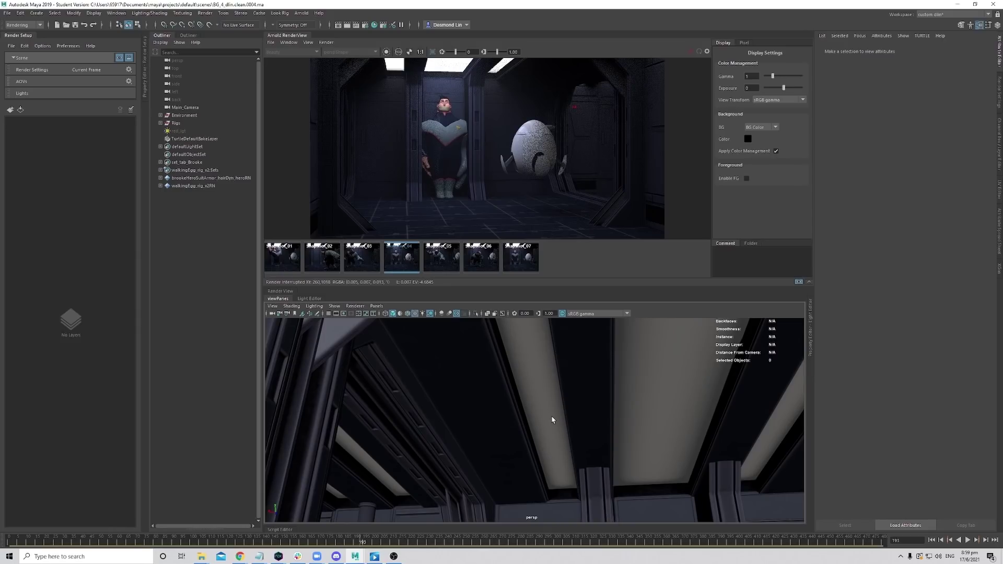
# Select the ceiling light panel polySurface6 in the perspective view and examine its Arnold mesh light attributes.
pyautogui.click(550, 431)
pyautogui.keyDown('alt'); pyautogui.moveTo(615, 447); pyautogui.dragTo(600, 456); pyautogui.keyUp('alt')
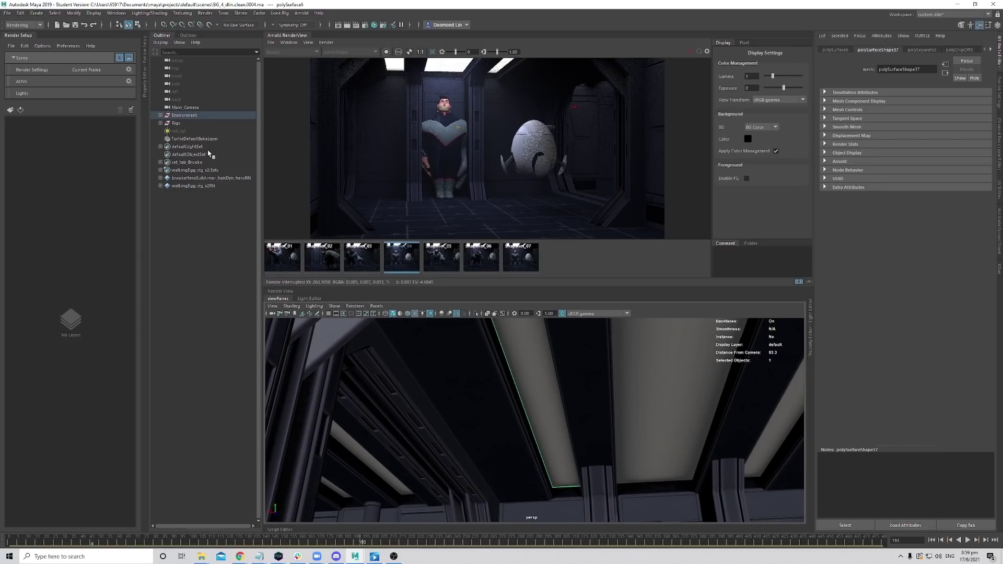
pyautogui.press('f')
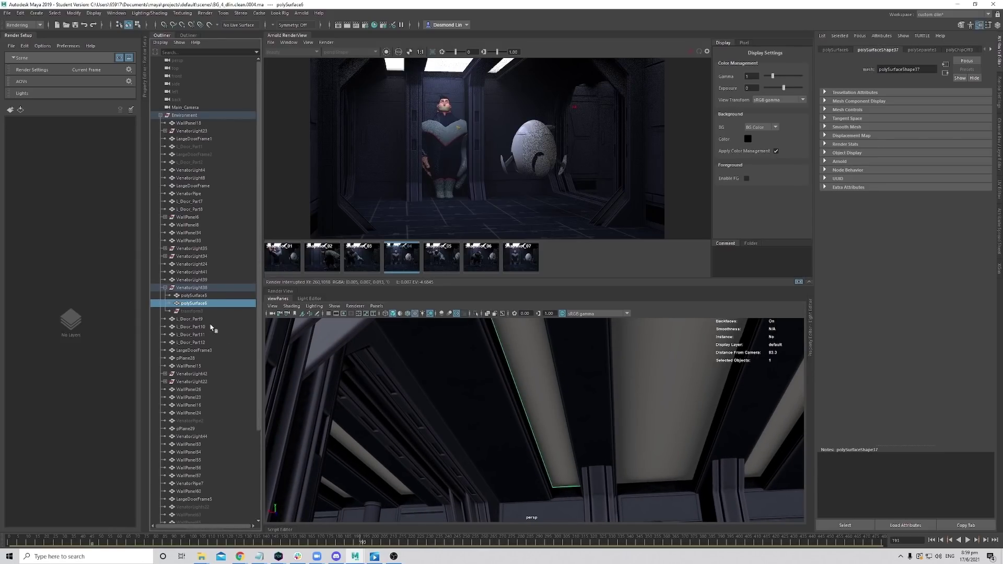
pyautogui.click(206, 296)
pyautogui.click(206, 304)
pyautogui.click(841, 50)
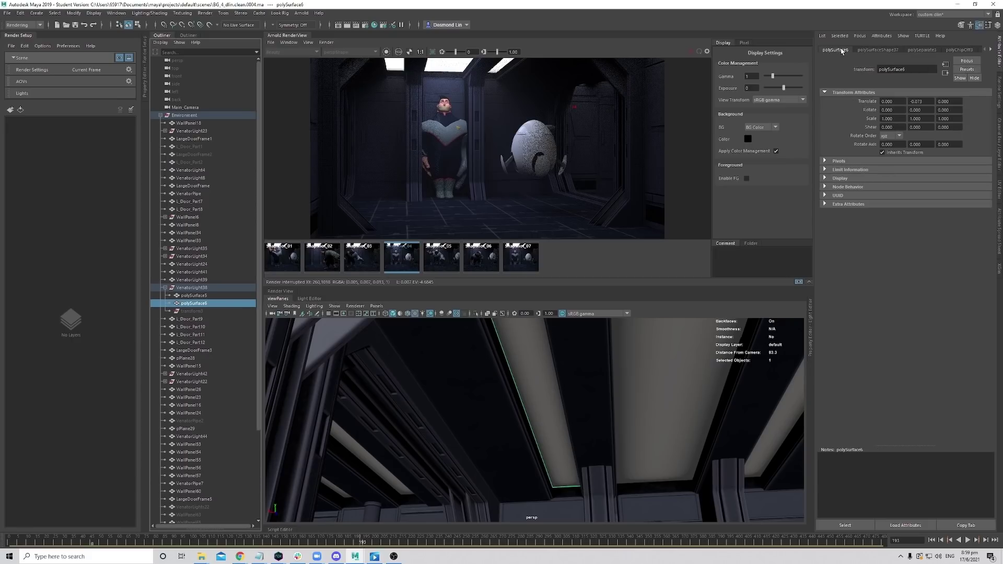
pyautogui.click(876, 49)
pyautogui.click(840, 162)
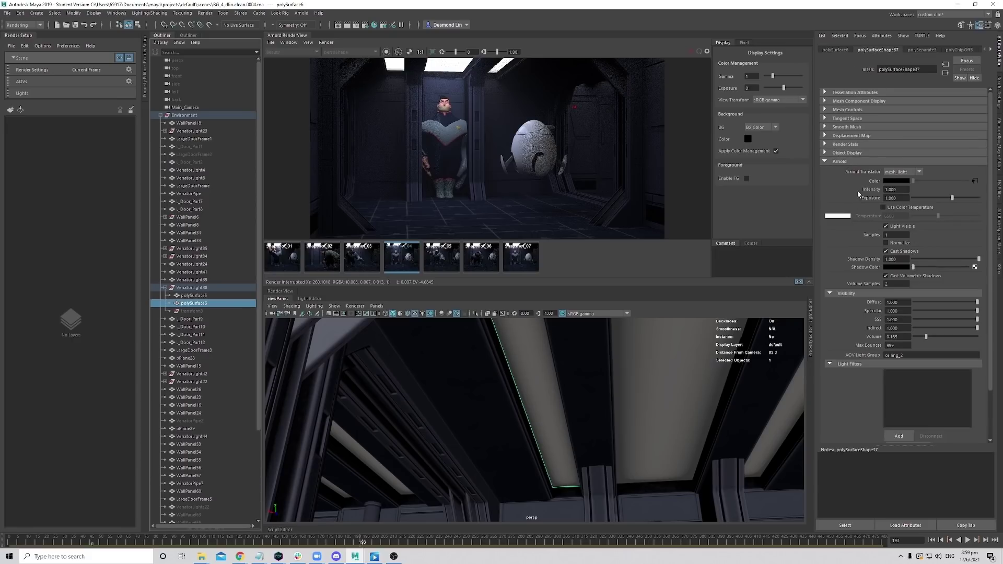
# Select the ceiling light strip polySurface19 under the same light group and frame it in the perspective view.
pyautogui.keyDown('alt'); pyautogui.moveTo(510, 384); pyautogui.dragTo(566, 402); pyautogui.keyUp('alt')
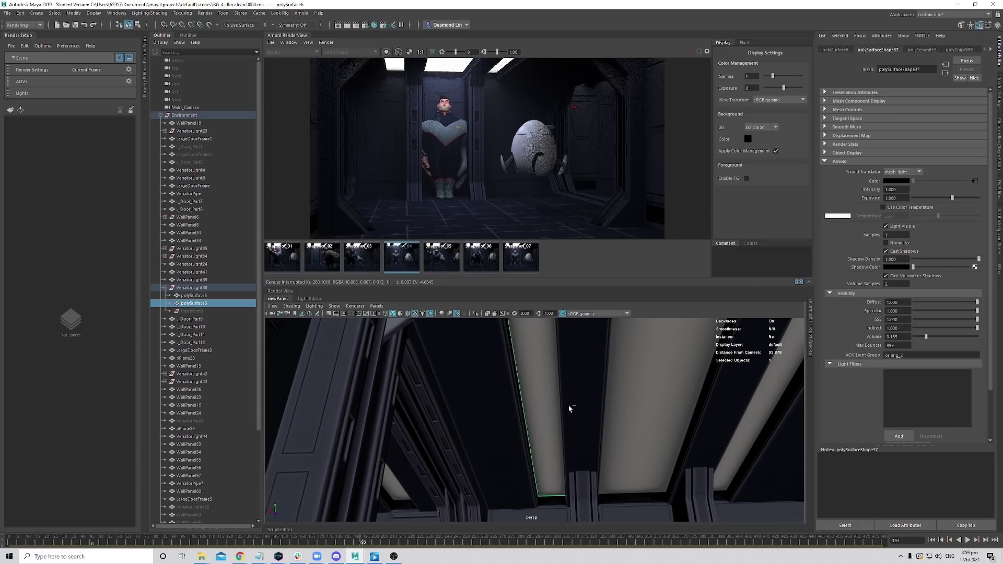
pyautogui.click(549, 409)
pyautogui.keyDown('alt'); pyautogui.moveTo(550, 409); pyautogui.dragTo(536, 438, button='right'); pyautogui.keyUp('alt')
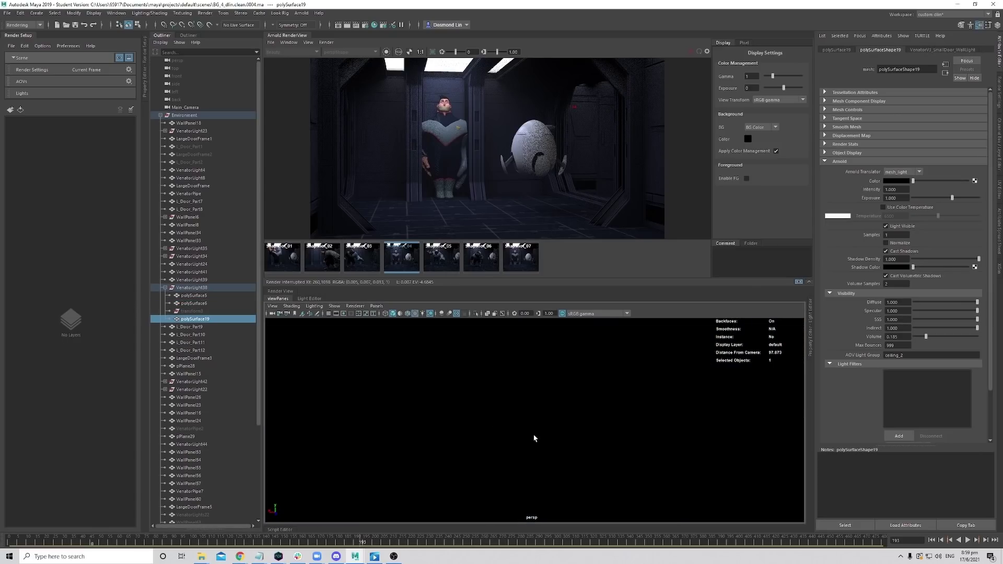
pyautogui.keyDown('alt'); pyautogui.moveTo(536, 438); pyautogui.dragTo(575, 417, button='middle'); pyautogui.keyUp('alt')
pyautogui.keyDown('alt'); pyautogui.moveTo(577, 407); pyautogui.dragTo(353, 441); pyautogui.keyUp('alt')
pyautogui.press('f')
pyautogui.keyDown('alt'); pyautogui.moveTo(459, 462); pyautogui.dragTo(554, 439); pyautogui.keyUp('alt')
pyautogui.press('r')
pyautogui.press('w')
pyautogui.scroll(-4, 573, 433)
pyautogui.scroll(5, 497, 445)
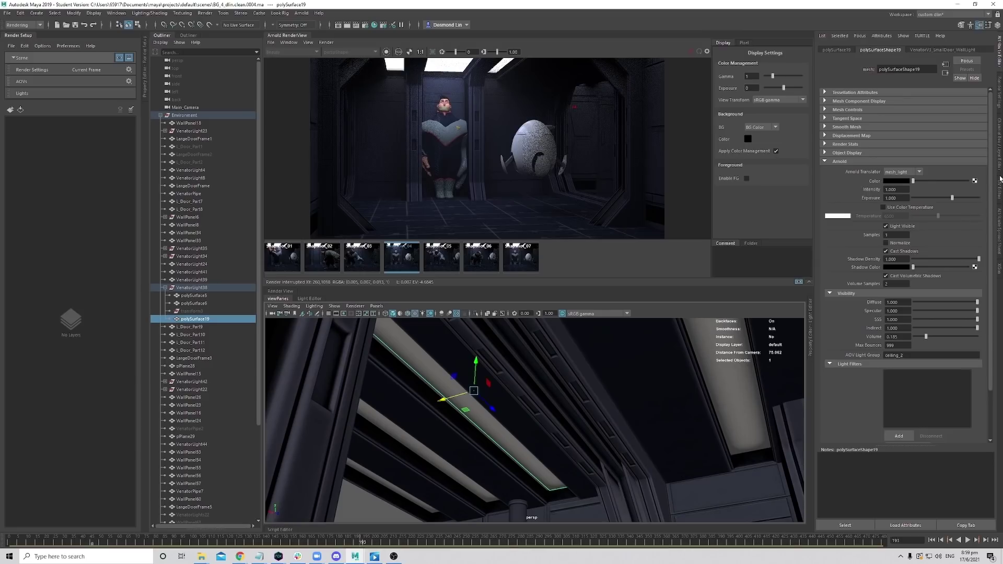
# Set polySurface19's mesh light color to white and map it with a File texture.
pyautogui.moveTo(913, 181); pyautogui.dragTo(967, 181)
pyautogui.click(974, 181)
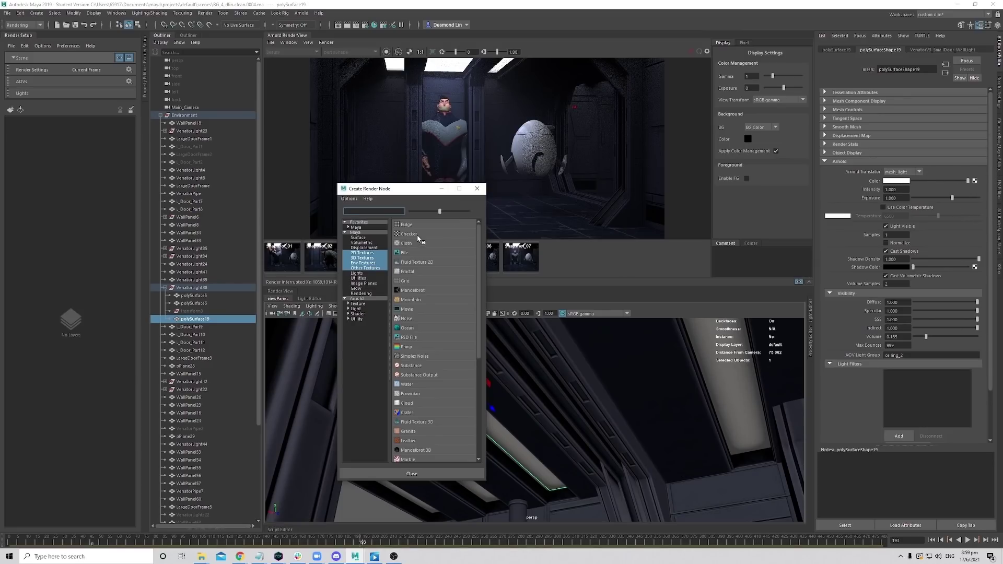
pyautogui.click(404, 252)
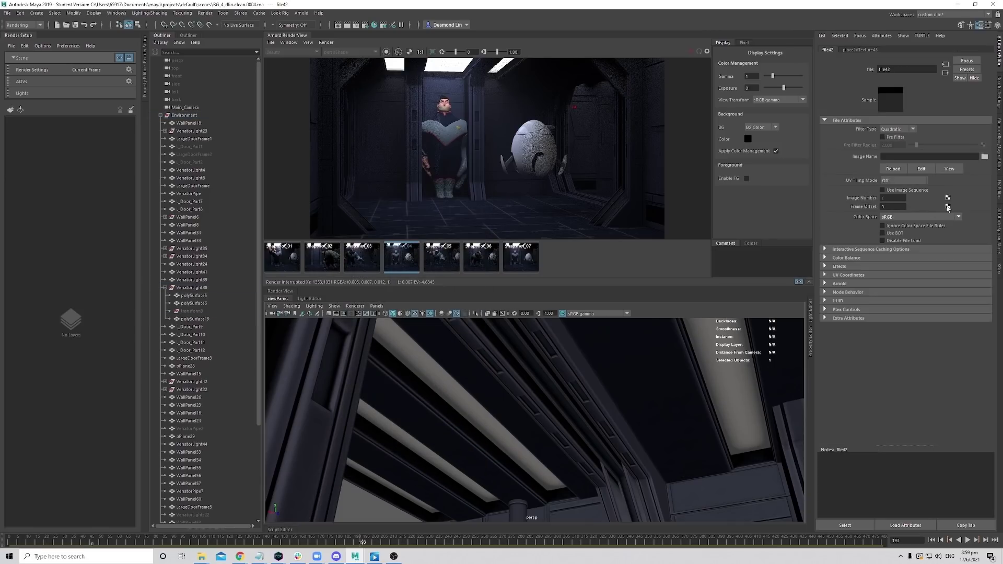
# Load lightTexture_02.jpg from the Pantomime project's texture folder into the new File texture.
pyautogui.click(984, 157)
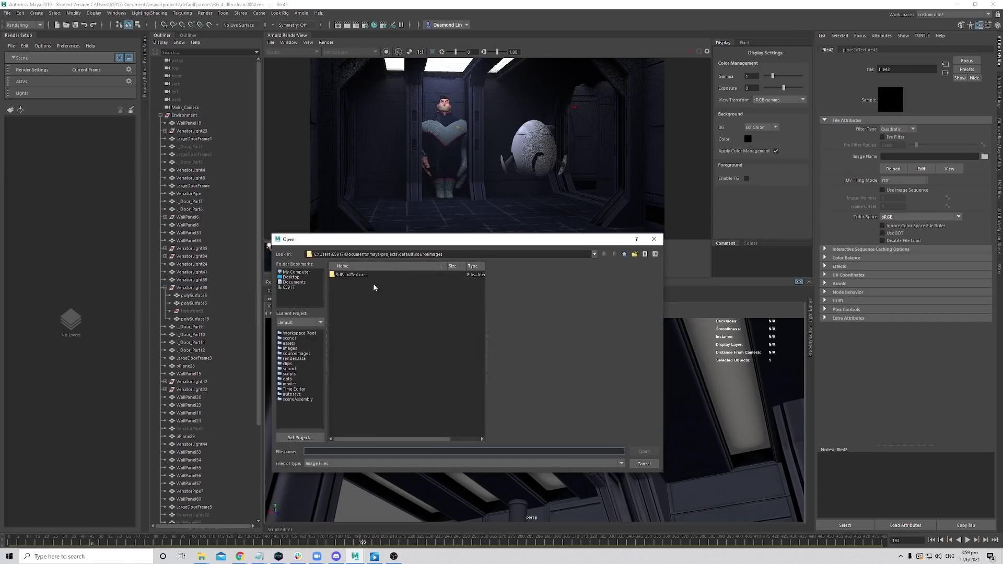
pyautogui.click(294, 282)
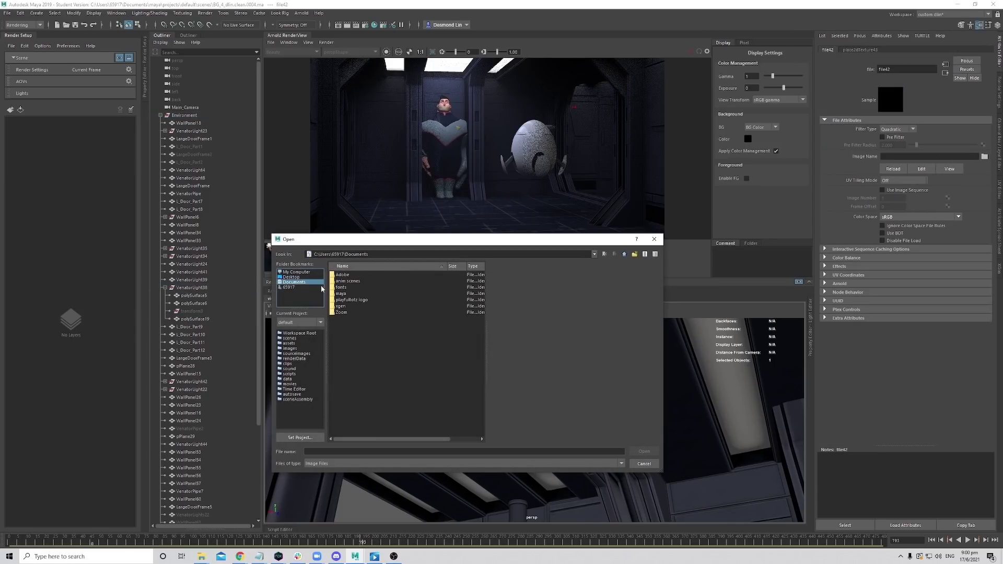
pyautogui.doubleClick(347, 281)
pyautogui.doubleClick(355, 306)
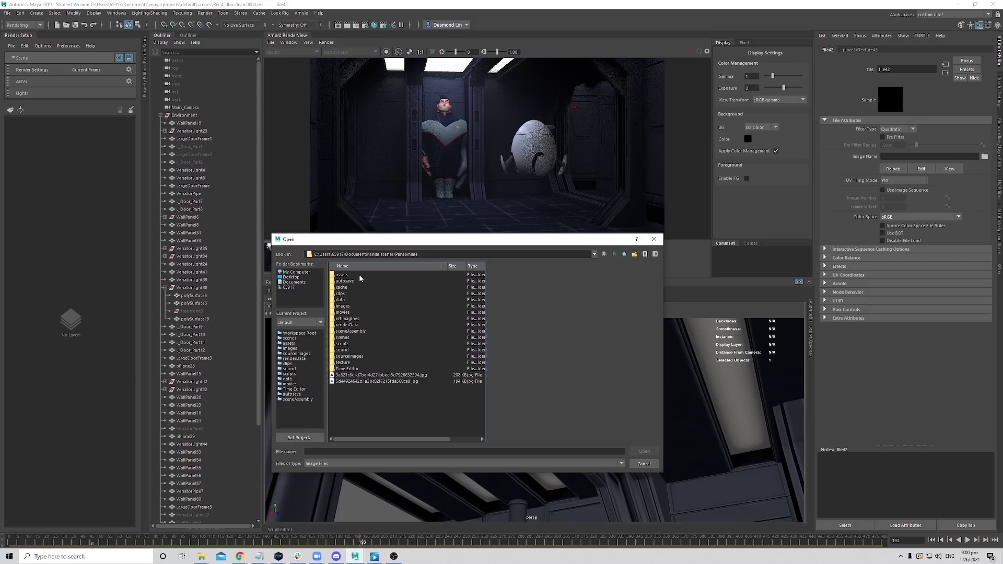
pyautogui.doubleClick(344, 362)
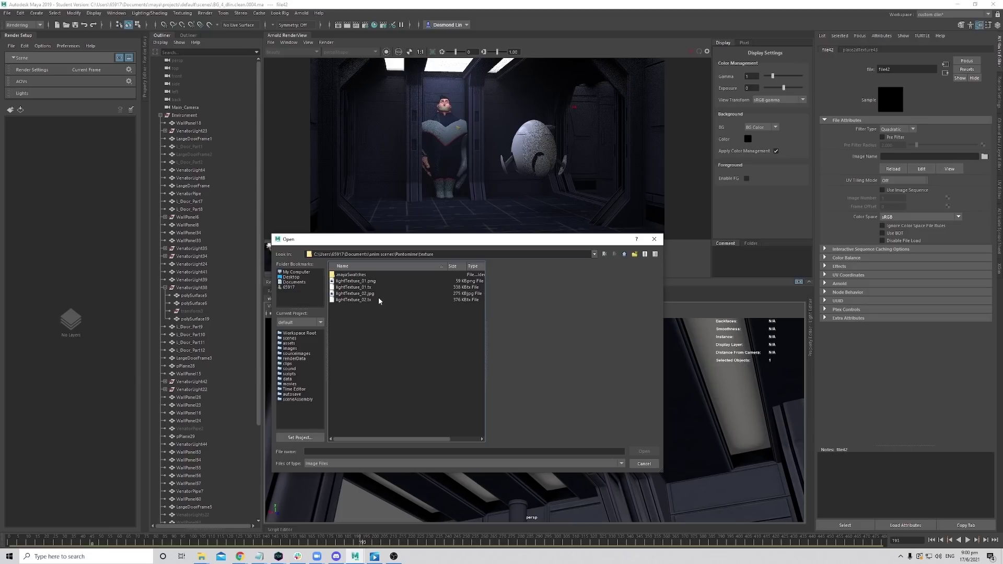
pyautogui.click(377, 295)
pyautogui.doubleClick(376, 295)
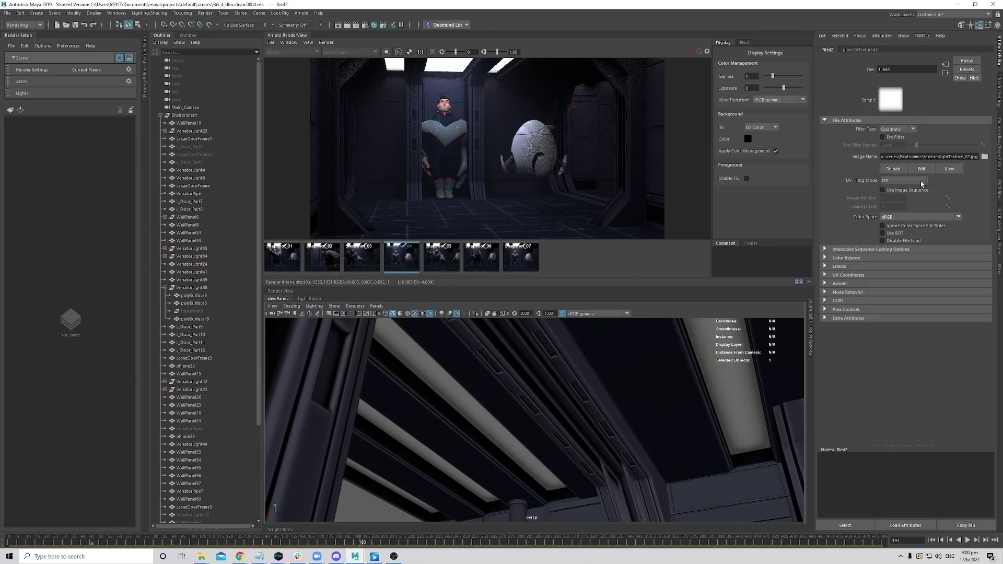
# Check the texture's Arnold settings, reselect polySurface19, turn off its Light Visible option and set its light volume contribution to 0.
pyautogui.keyDown('alt'); pyautogui.moveTo(609, 422); pyautogui.dragTo(610, 432); pyautogui.keyUp('alt')
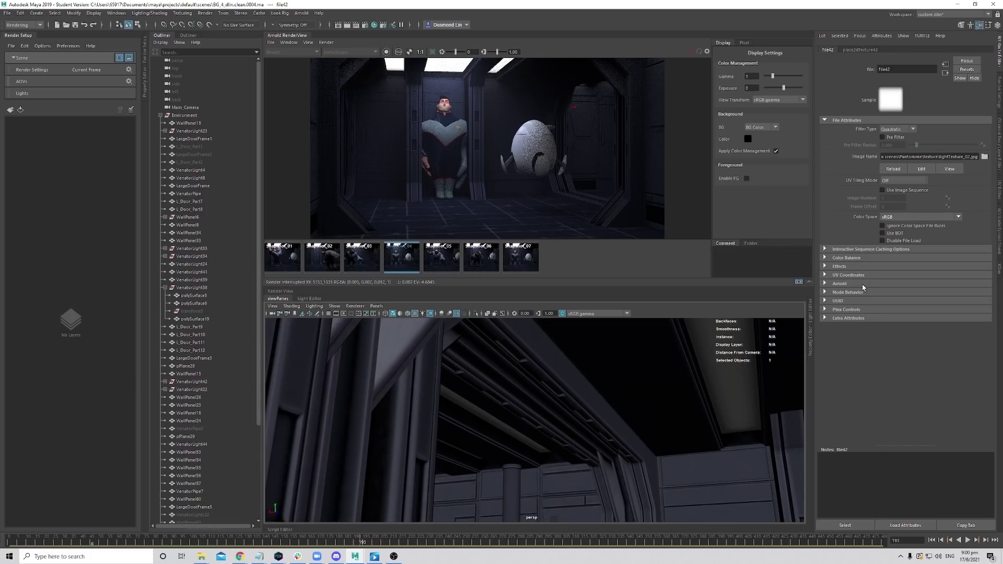
pyautogui.click(841, 285)
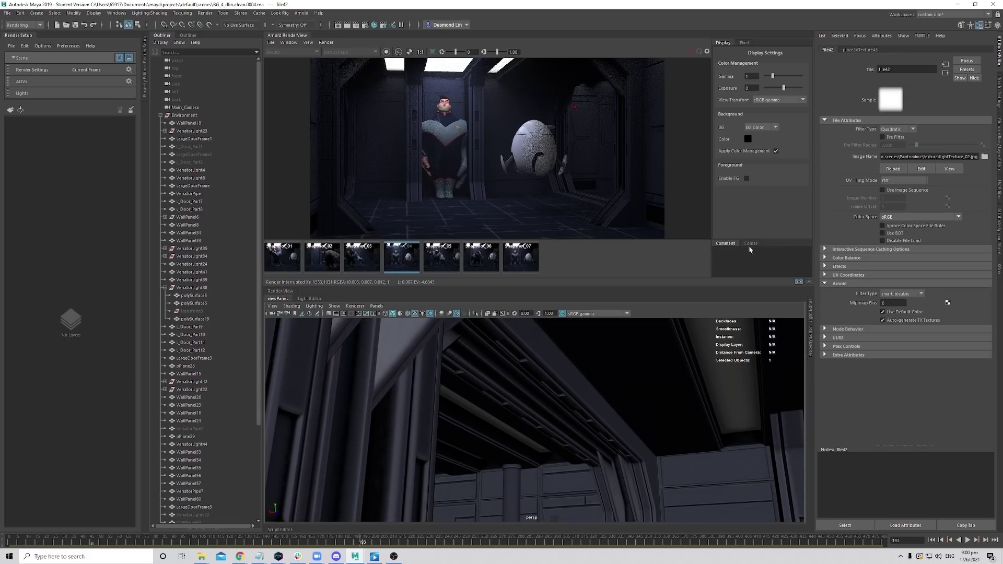
pyautogui.keyDown('alt'); pyautogui.moveTo(554, 366); pyautogui.dragTo(460, 422); pyautogui.keyUp('alt')
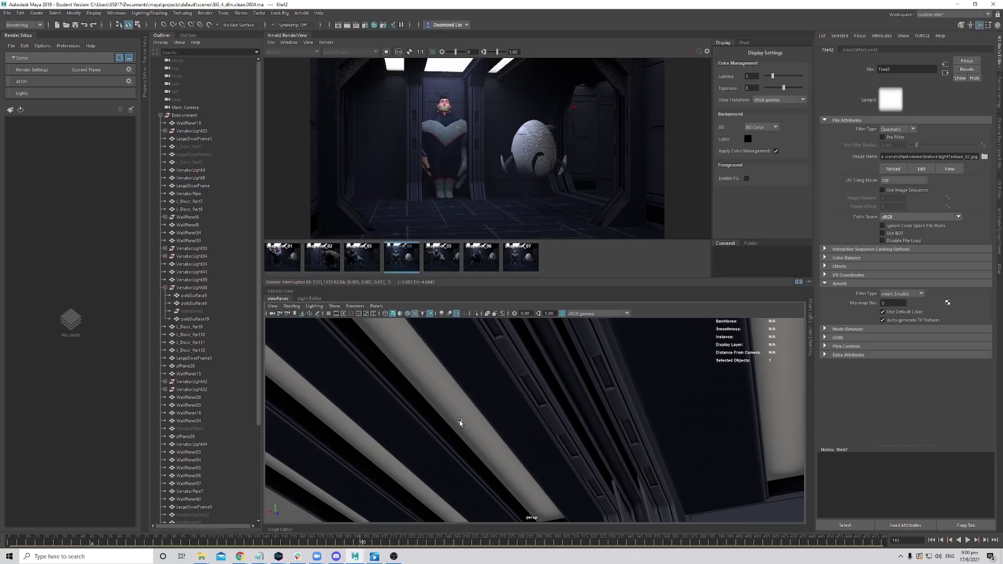
pyautogui.click(460, 422)
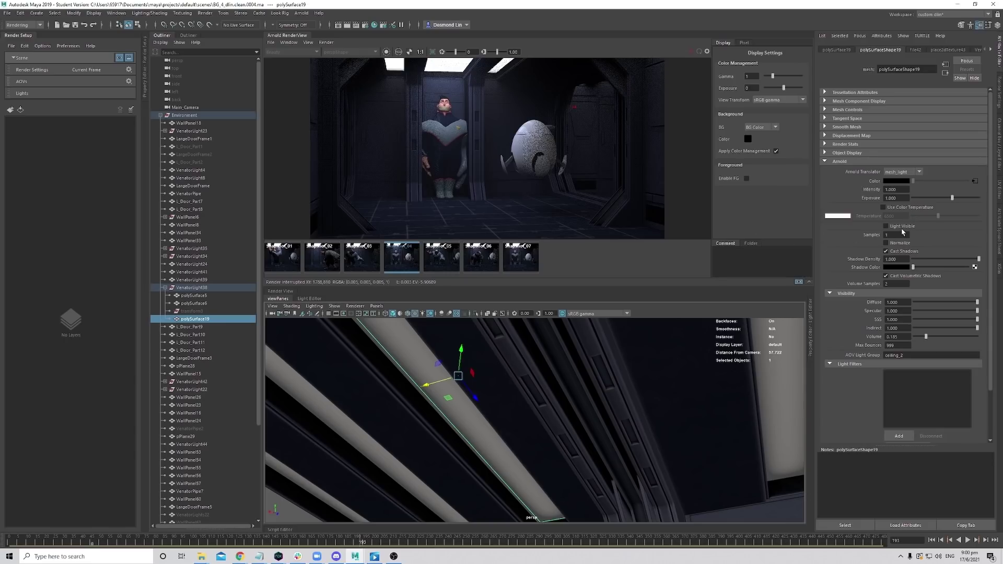
pyautogui.click(900, 199)
pyautogui.moveTo(928, 338); pyautogui.dragTo(838, 332)
pyautogui.keyDown('alt'); pyautogui.moveTo(594, 391); pyautogui.dragTo(578, 441); pyautogui.keyUp('alt')
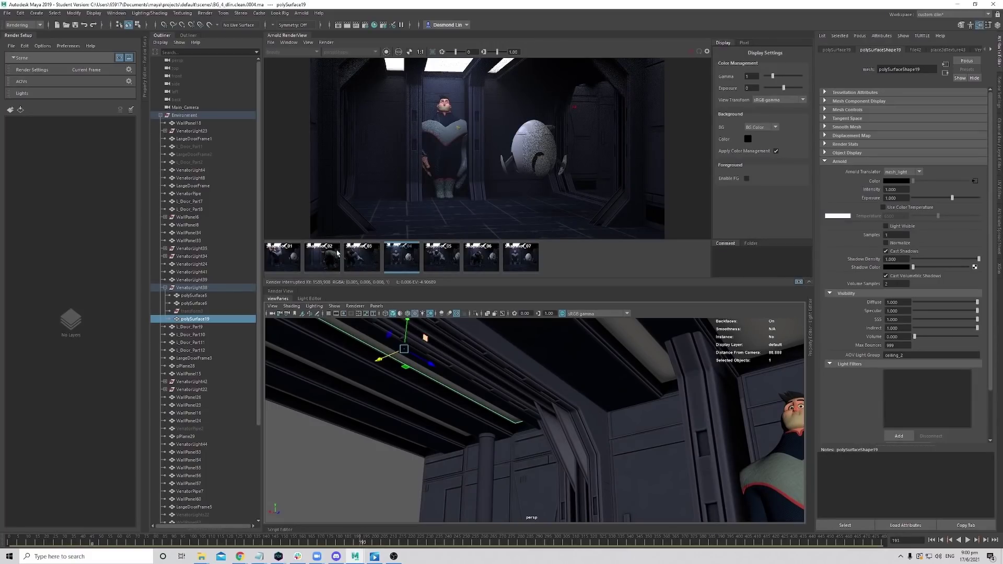
# Compare the corridor lighting across Snapshot_02 to Snapshot_06, ending on Snapshot_06.
pyautogui.click(366, 258)
pyautogui.click(324, 259)
pyautogui.click(376, 261)
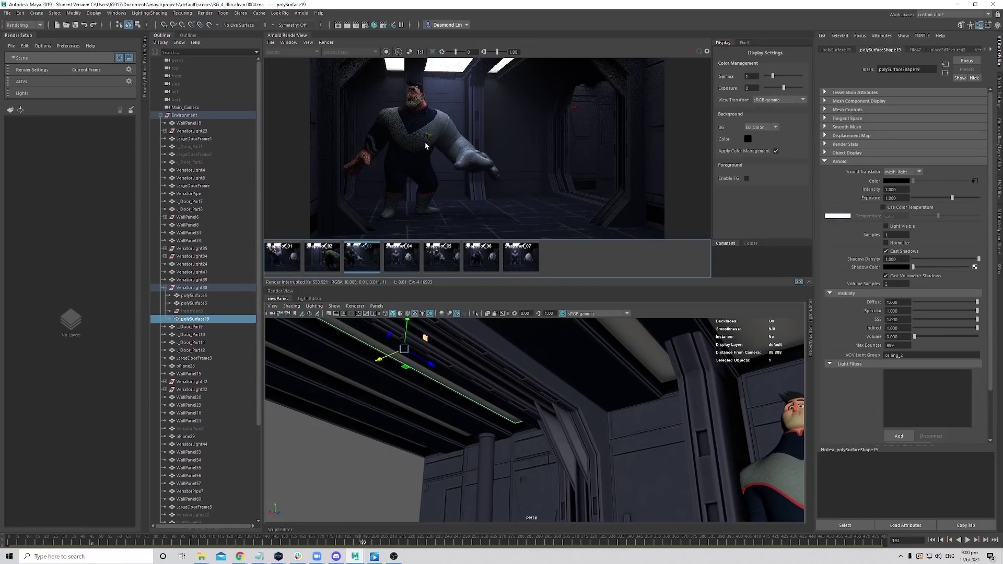
pyautogui.click(397, 257)
pyautogui.click(442, 258)
pyautogui.click(468, 261)
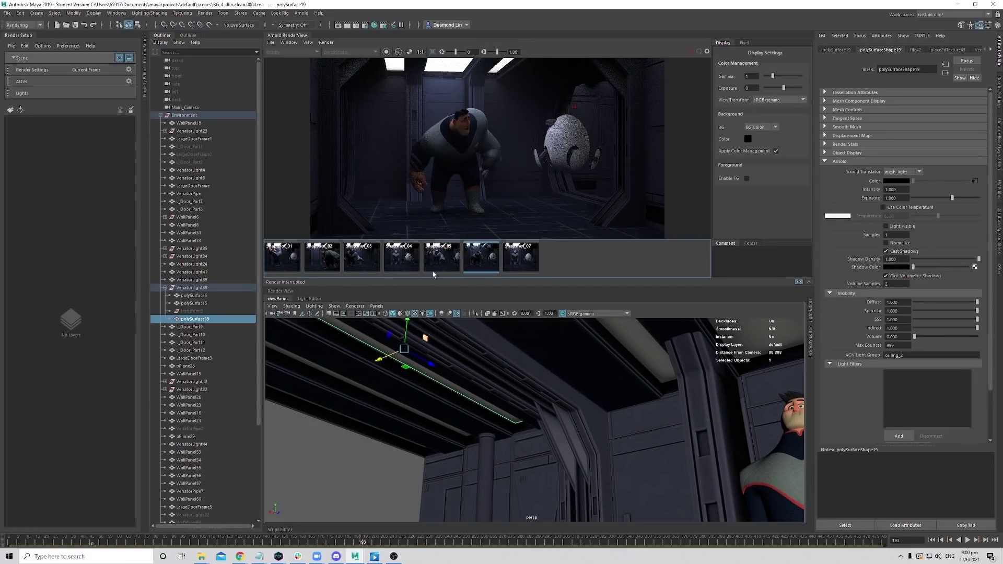
# Switch the viewport to Main_Camera, go to frame 432 and return the render view to the live render.
pyautogui.click(376, 306)
pyautogui.moveTo(391, 314)
pyautogui.click(478, 322)
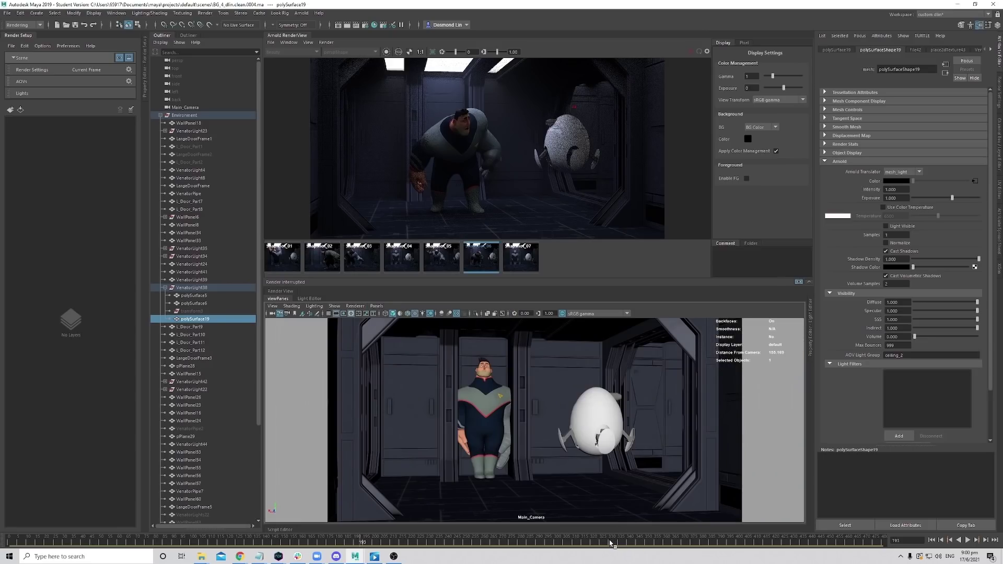
pyautogui.moveTo(577, 540); pyautogui.dragTo(802, 534)
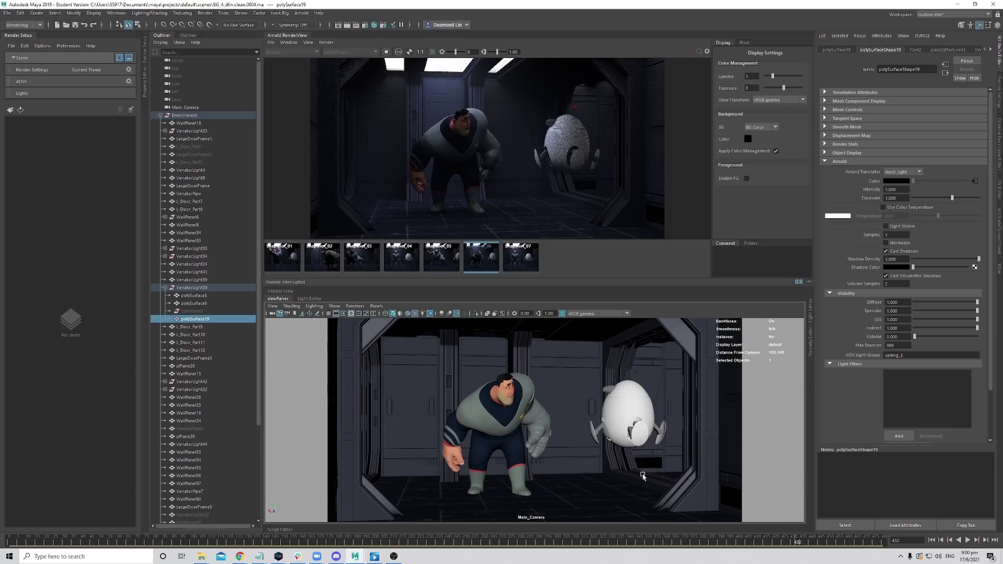
pyautogui.click(699, 51)
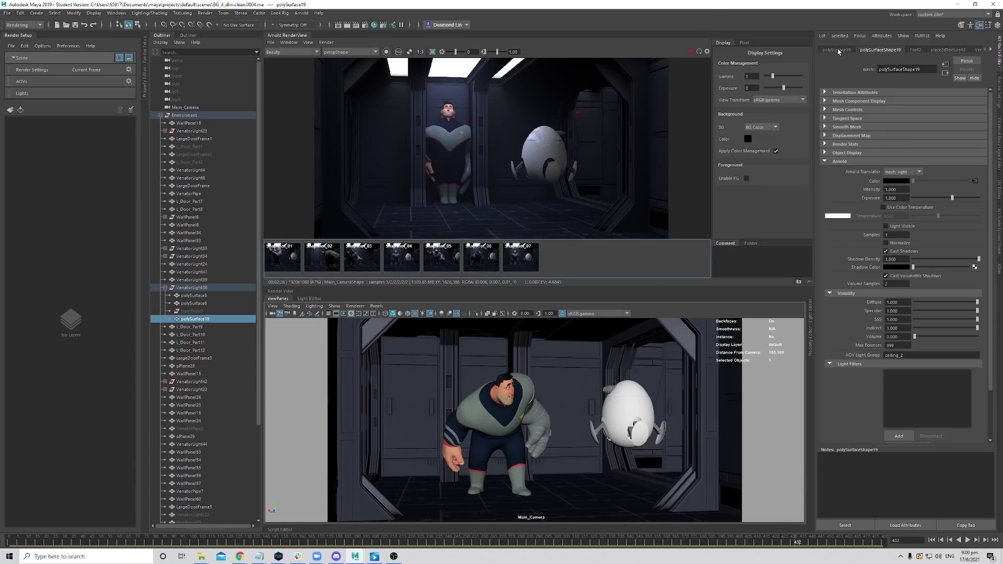
# Break the atmosphere volume's connection in the Arnold renderer's environment settings.
pyautogui.click(999, 90)
pyautogui.click(871, 67)
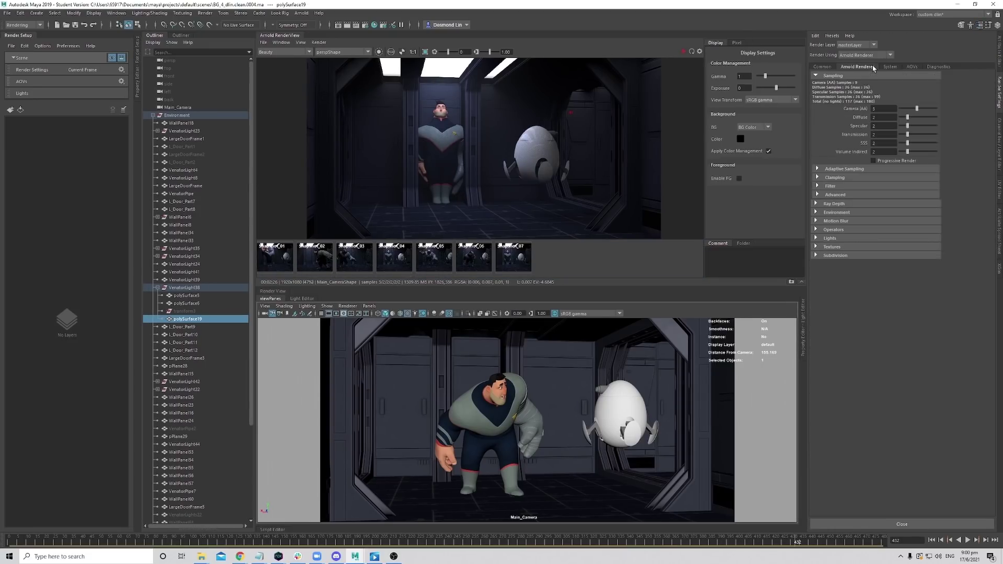
pyautogui.click(836, 213)
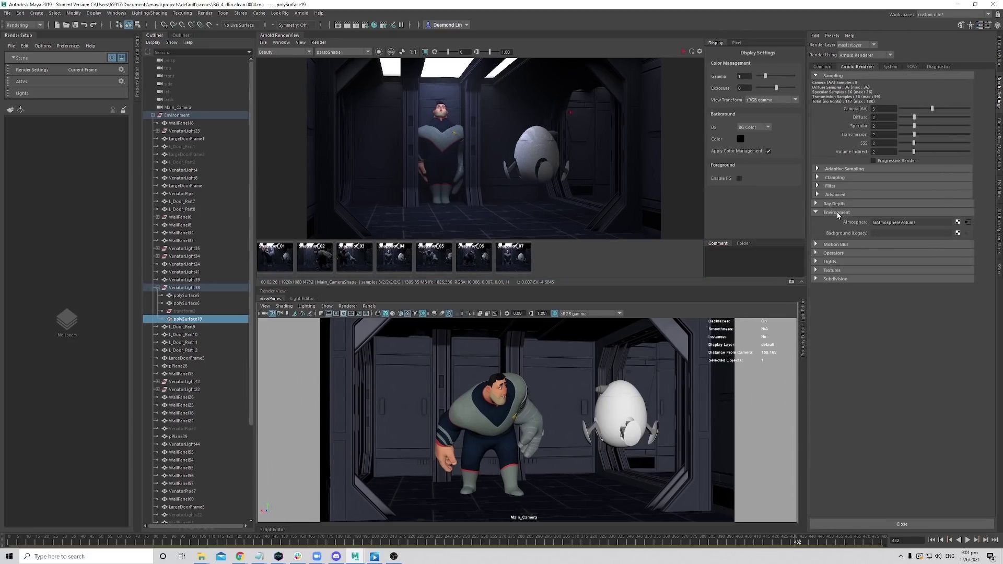
pyautogui.rightClick(855, 224)
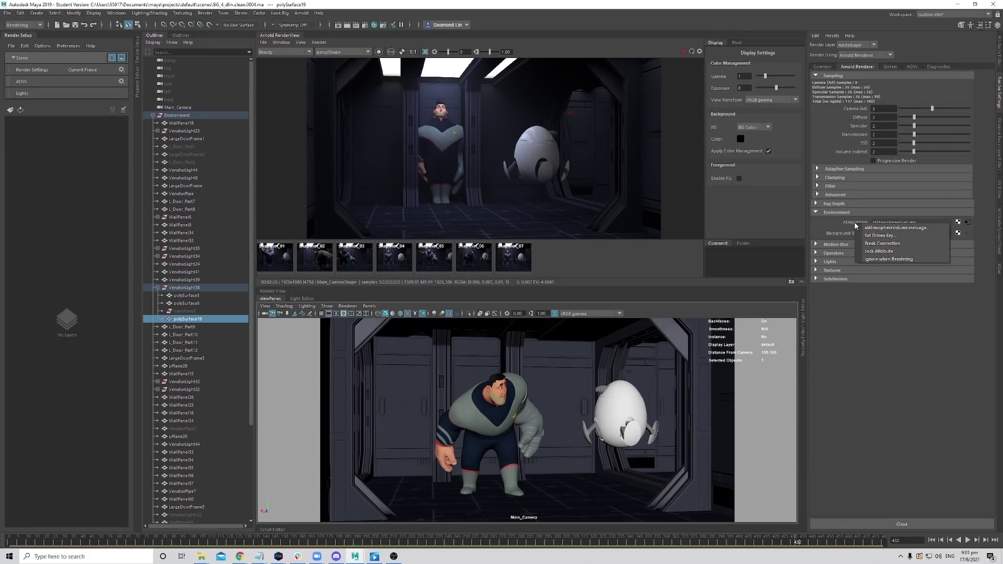
pyautogui.click(827, 225)
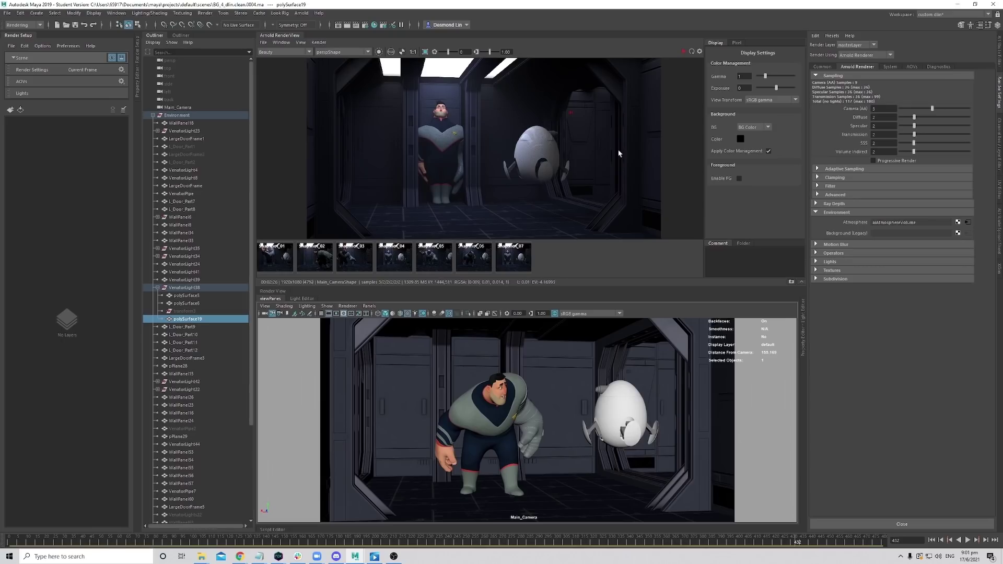
pyautogui.rightClick(858, 223)
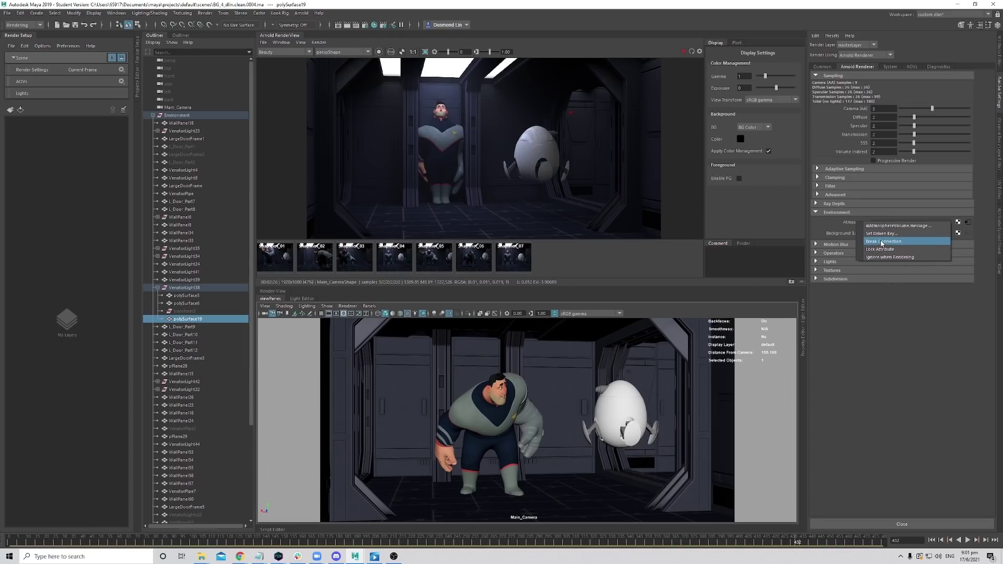
pyautogui.click(907, 241)
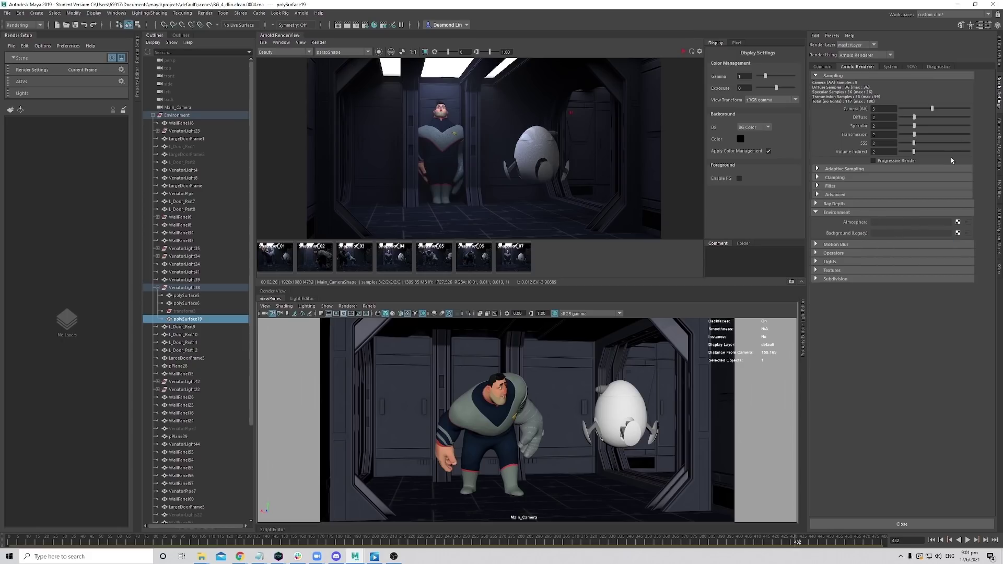
# Test render frame 432 without the atmosphere volume and stop it once the lighting can be judged.
pyautogui.hotkey('ctrl', 'a')
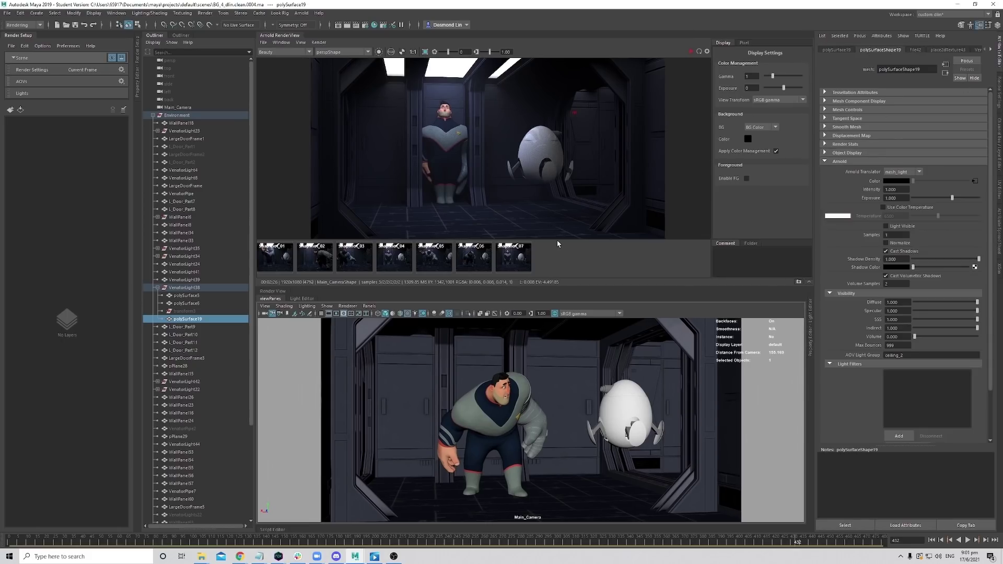
pyautogui.click(691, 51)
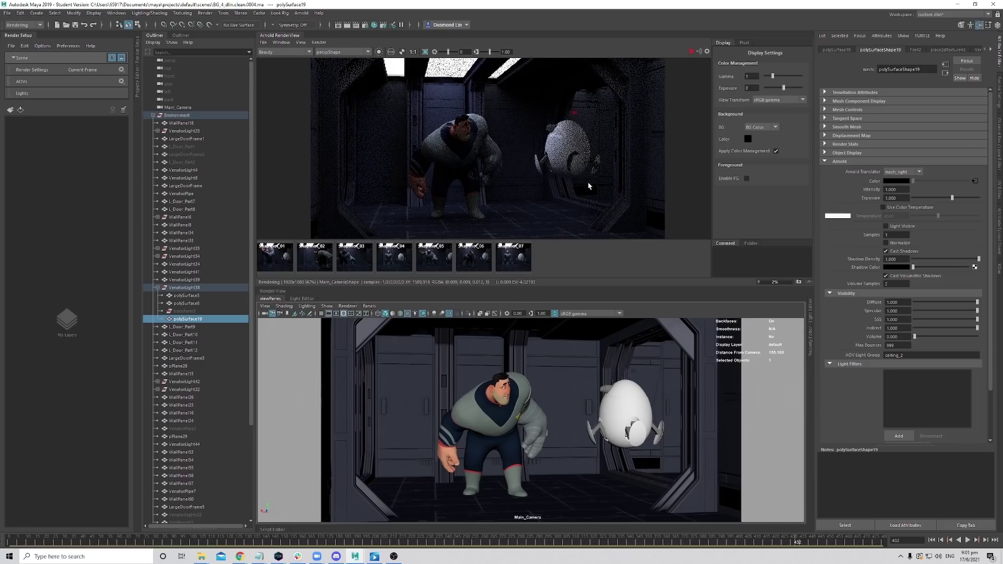
pyautogui.click(691, 51)
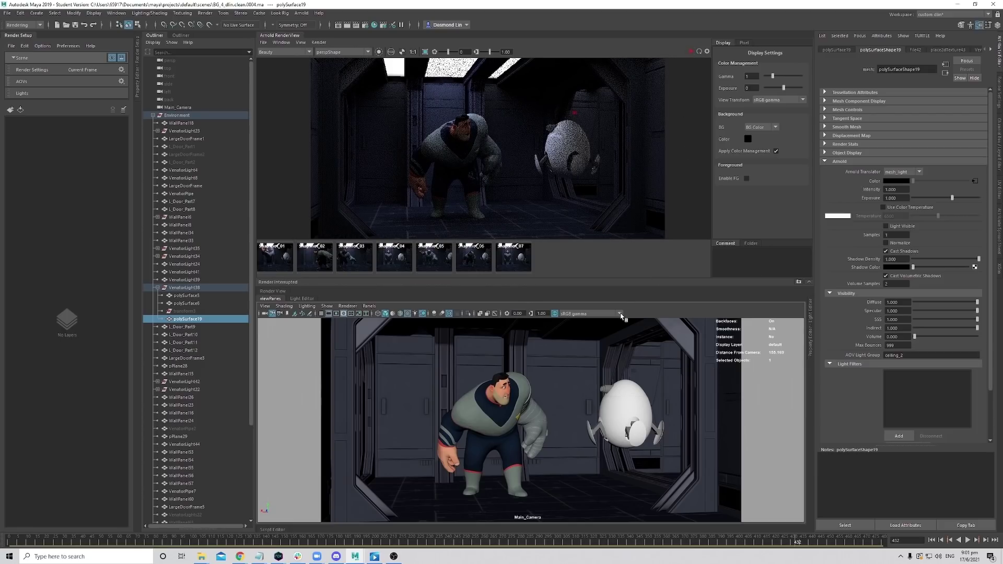
# Assign the selected ceiling mesh light, polySurface19, to the AOV light group sl_ceiling and copy the group name.
pyautogui.click(198, 313)
pyautogui.click(201, 320)
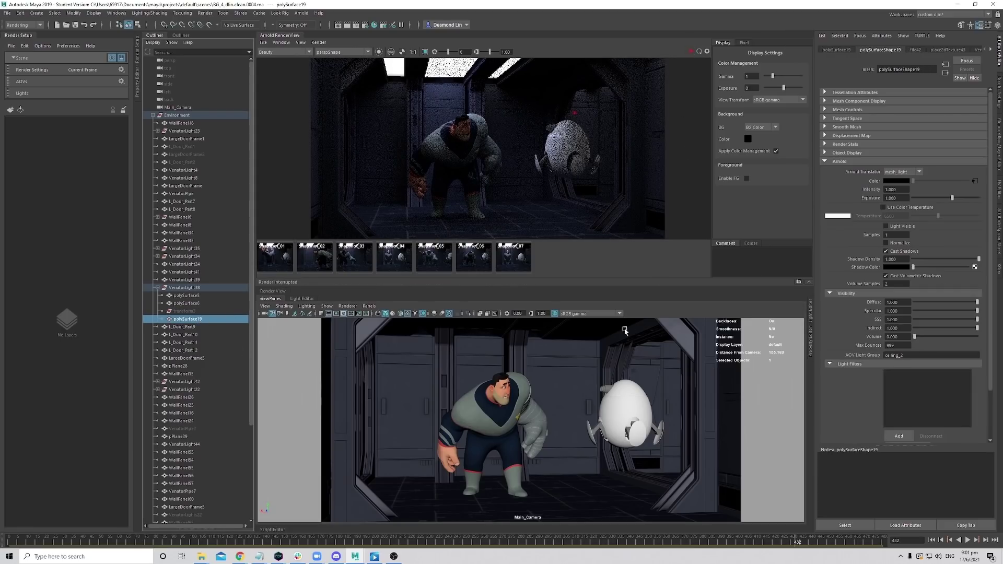
pyautogui.moveTo(911, 355); pyautogui.dragTo(651, 345)
pyautogui.write('sl_')
pyautogui.hotkey('ctrl', 'a')
pyautogui.hotkey('ctrl', 'c')
pyautogui.press('Return')
# Create a custom AOV named RGBA_sl_ceiling in the render settings.
pyautogui.click(995, 102)
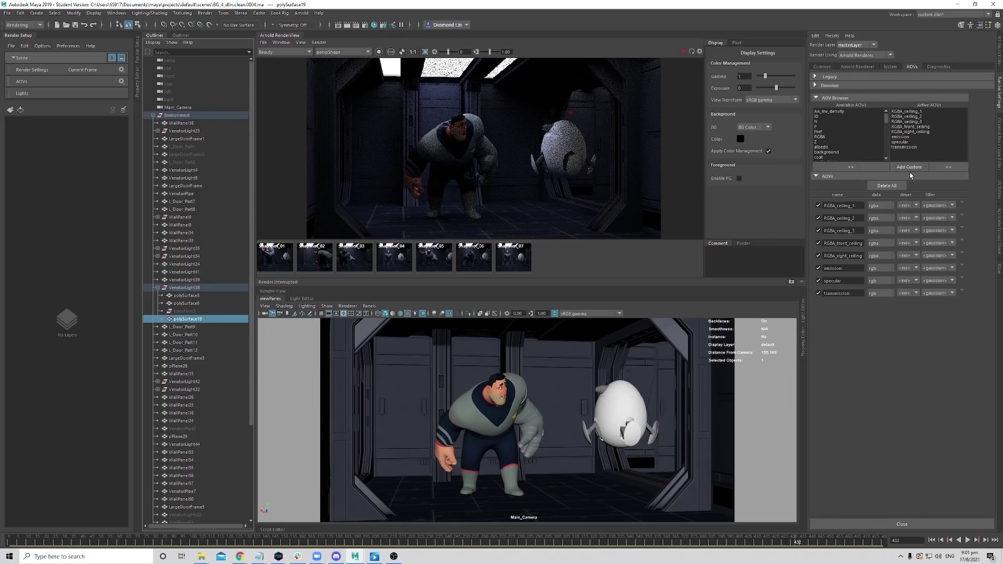
pyautogui.click(909, 166)
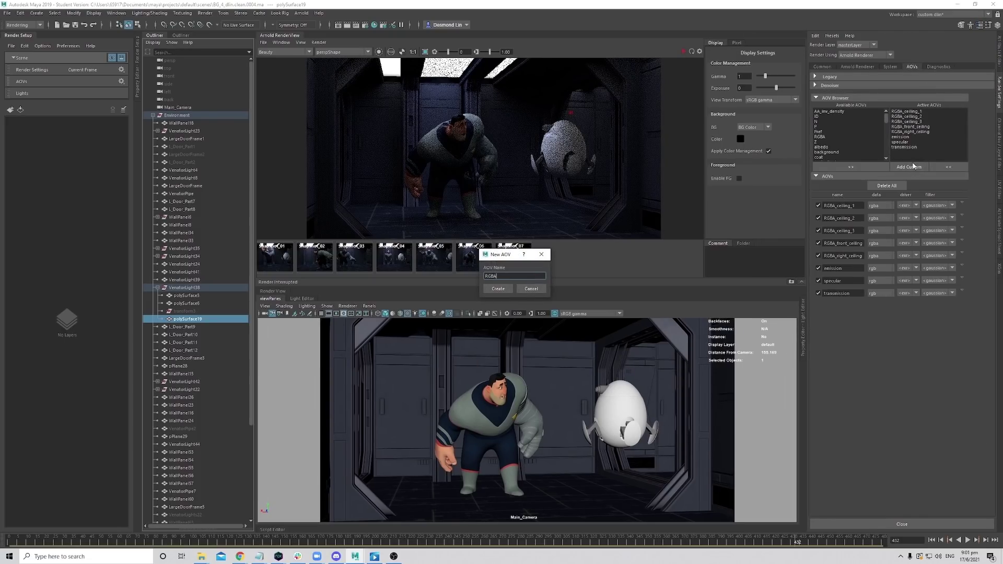
pyautogui.write('RGBA_')
pyautogui.hotkey('ctrl', 'v')
pyautogui.press('Return')
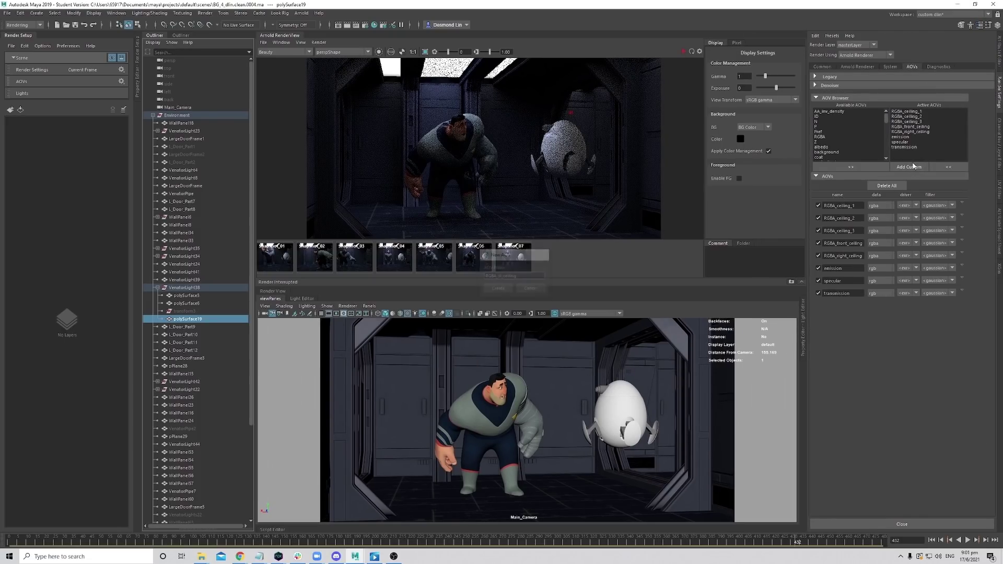
# Test render frame 432 and inspect the RGBA_sl_ceiling AOV with the render view's display exposure set to 1.
pyautogui.click(683, 52)
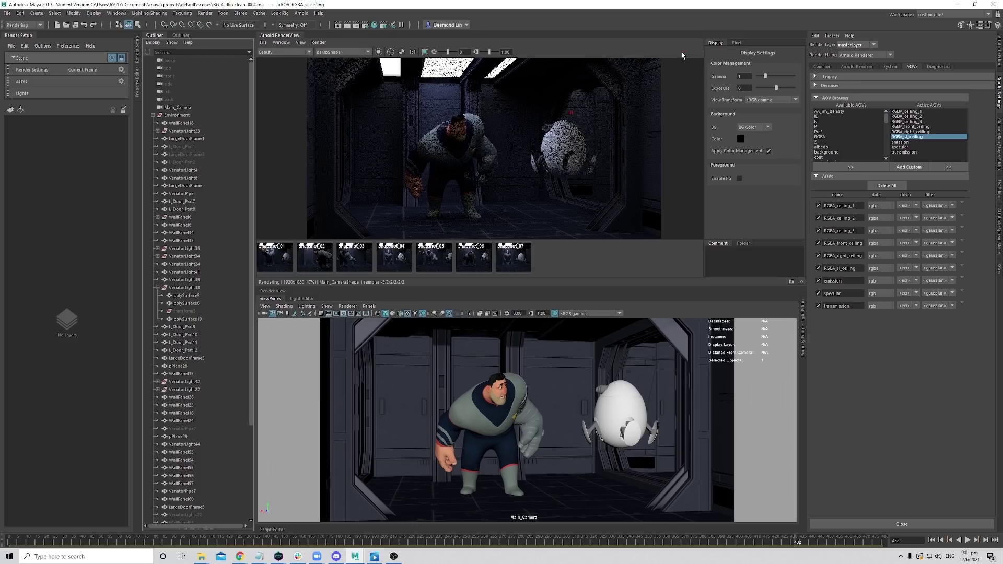
pyautogui.click(296, 52)
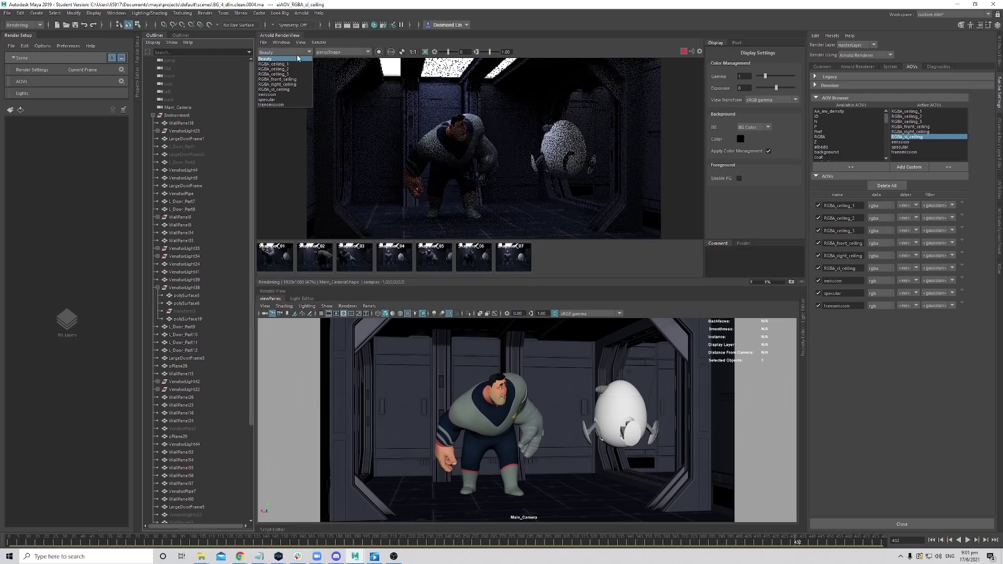
pyautogui.click(292, 88)
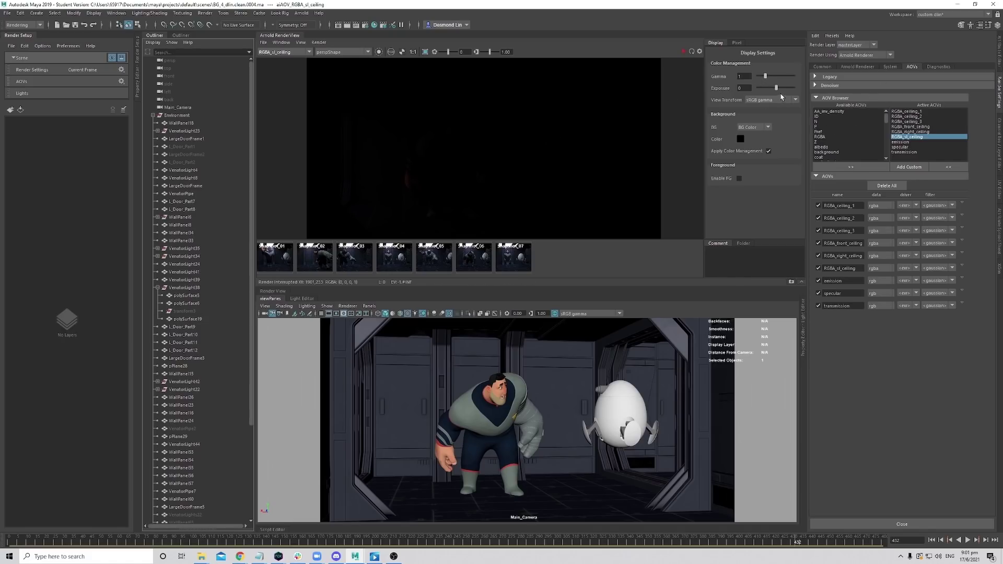
pyautogui.moveTo(778, 90); pyautogui.dragTo(790, 93)
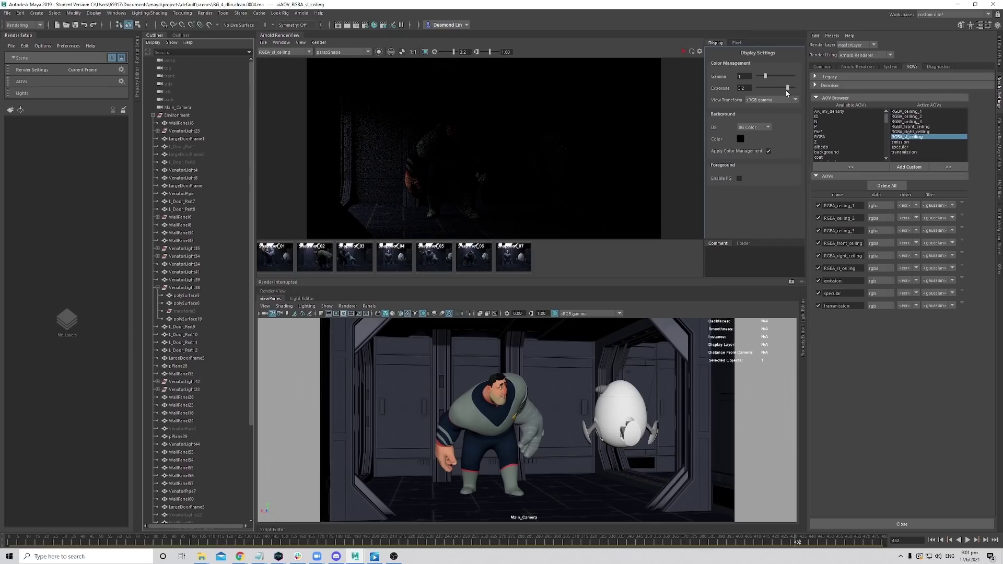
pyautogui.moveTo(748, 88); pyautogui.dragTo(711, 96)
pyautogui.write('1')
pyautogui.press('Return')
# Select the side ceiling mesh light, polySurface19, in the perspective view and set its light exposure to 3.
pyautogui.click(997, 52)
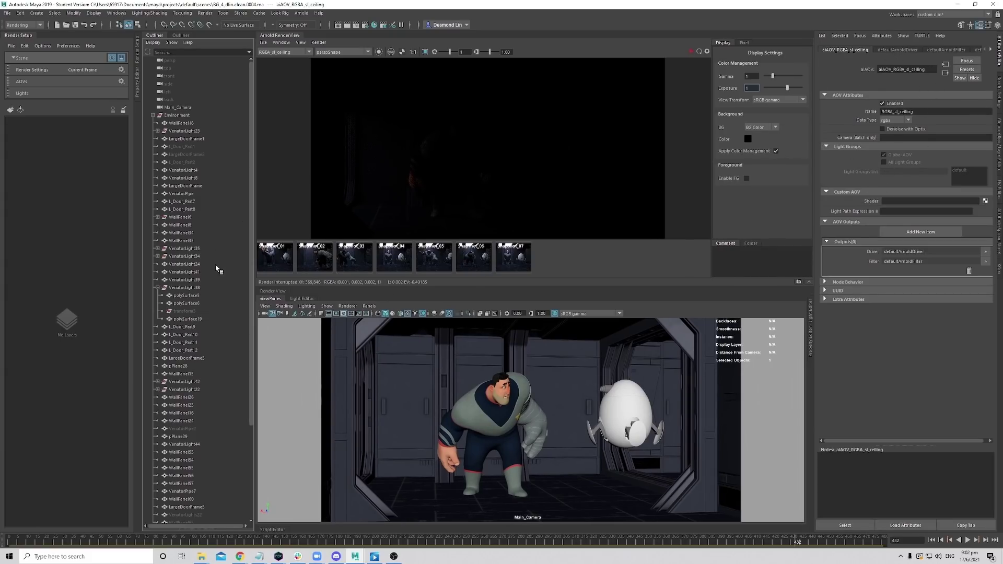
pyautogui.click(424, 397)
pyautogui.press('space')
pyautogui.moveTo(424, 396); pyautogui.dragTo(484, 394)
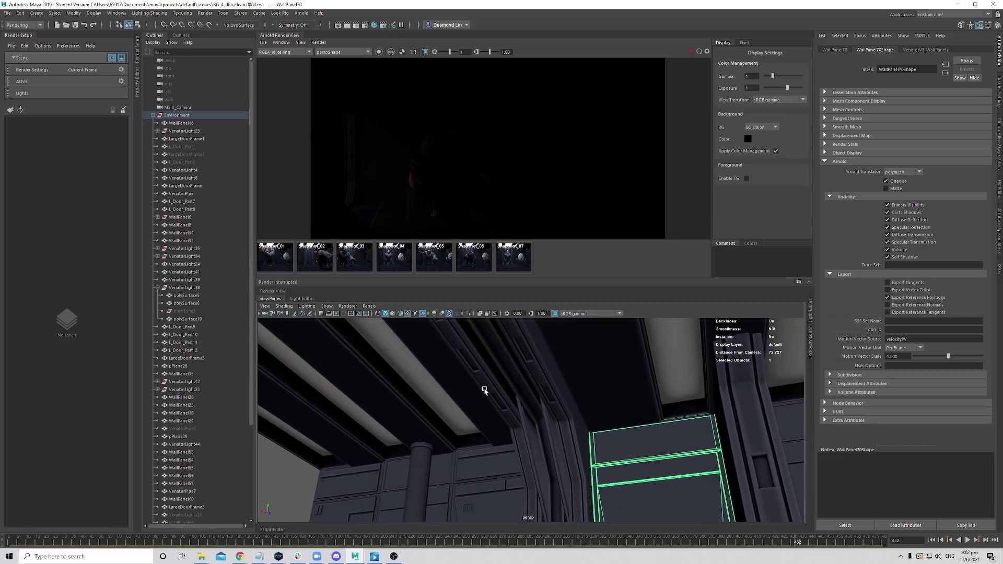
pyautogui.click(416, 381)
pyautogui.write('3')
pyautogui.press('Return')
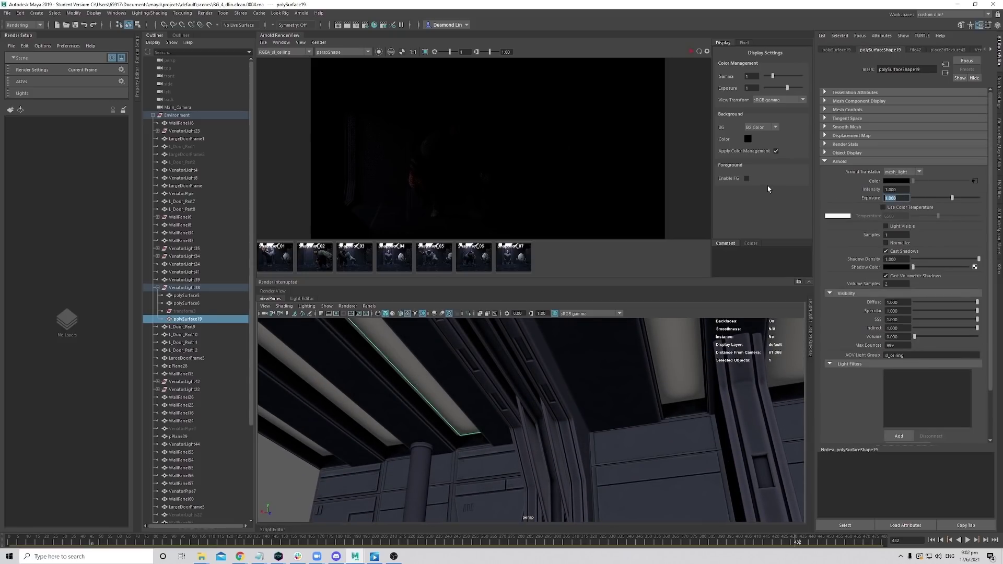
# Re-render frame 432 to check the brighter sl_ceiling light and display the Beauty pass.
pyautogui.click(691, 51)
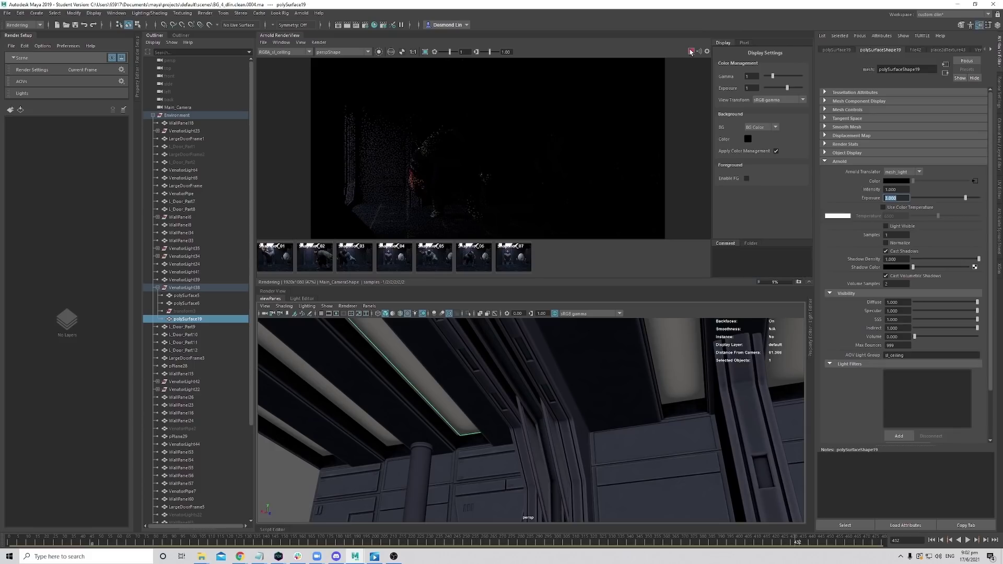
pyautogui.click(306, 51)
pyautogui.click(282, 59)
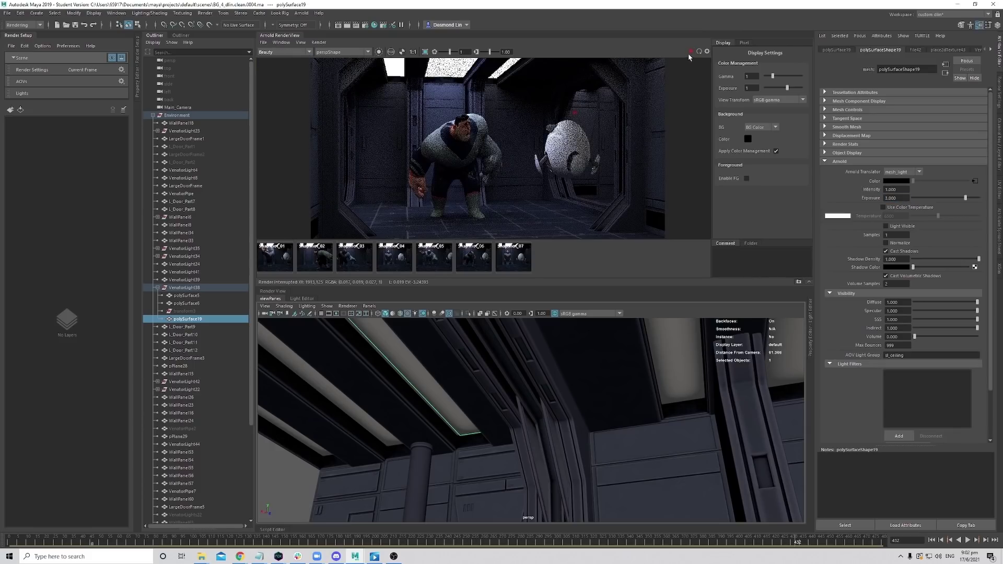
# Compare Snapshot_06 repeatedly with the current Beauty render, ending on the live render.
pyautogui.click(473, 264)
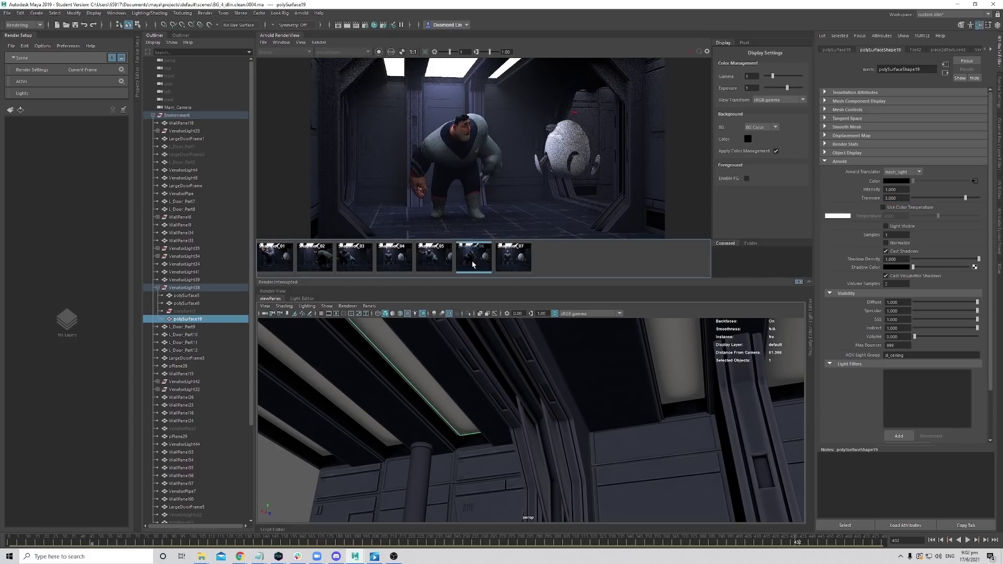
pyautogui.click(472, 264)
pyautogui.click(471, 265)
pyautogui.click(470, 264)
pyautogui.click(471, 264)
pyautogui.click(470, 265)
pyautogui.click(473, 264)
pyautogui.click(476, 263)
pyautogui.click(482, 262)
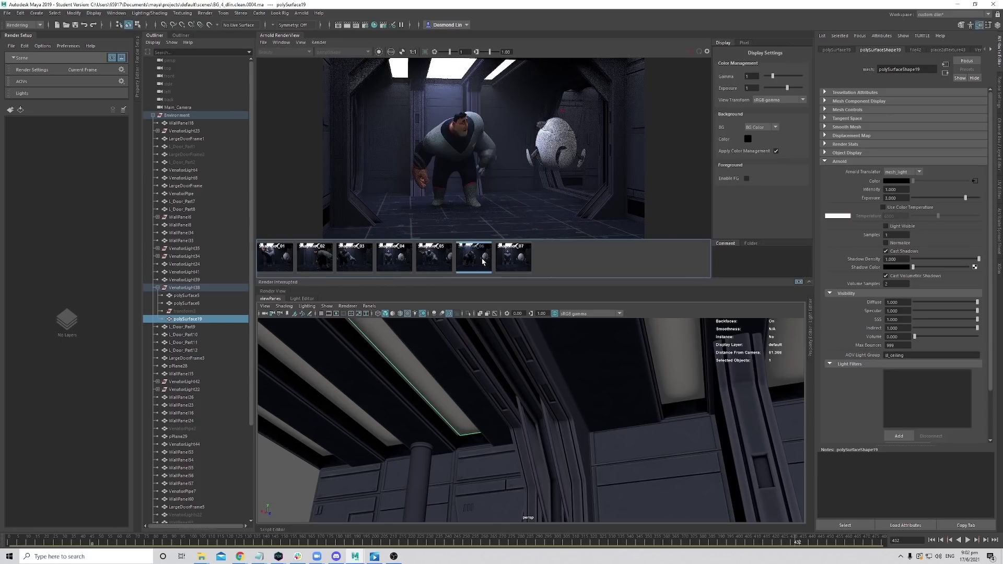
pyautogui.click(482, 262)
pyautogui.click(481, 262)
pyautogui.click(482, 261)
pyautogui.click(483, 255)
pyautogui.click(481, 254)
pyautogui.click(482, 253)
pyautogui.click(482, 252)
pyautogui.click(481, 252)
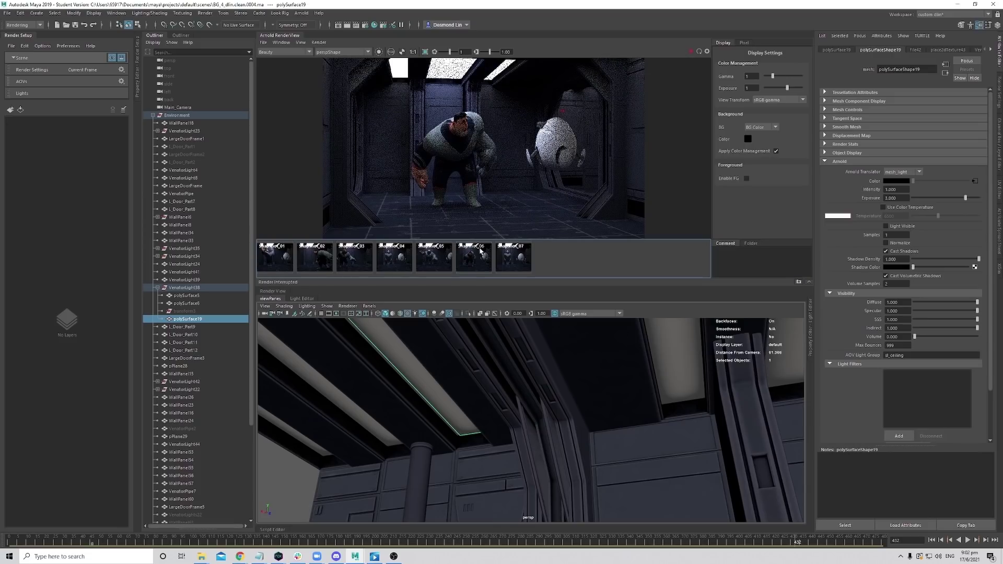
# Inspect the RGBA_sl_ceiling AOV, reset the display exposure to 0 and return to the Beauty pass.
pyautogui.click(276, 53)
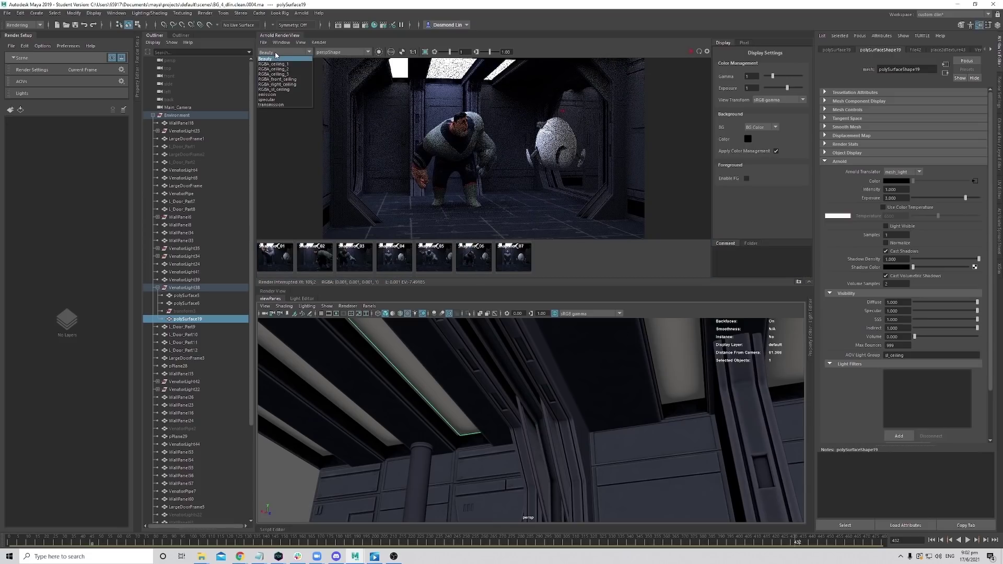
pyautogui.click(299, 90)
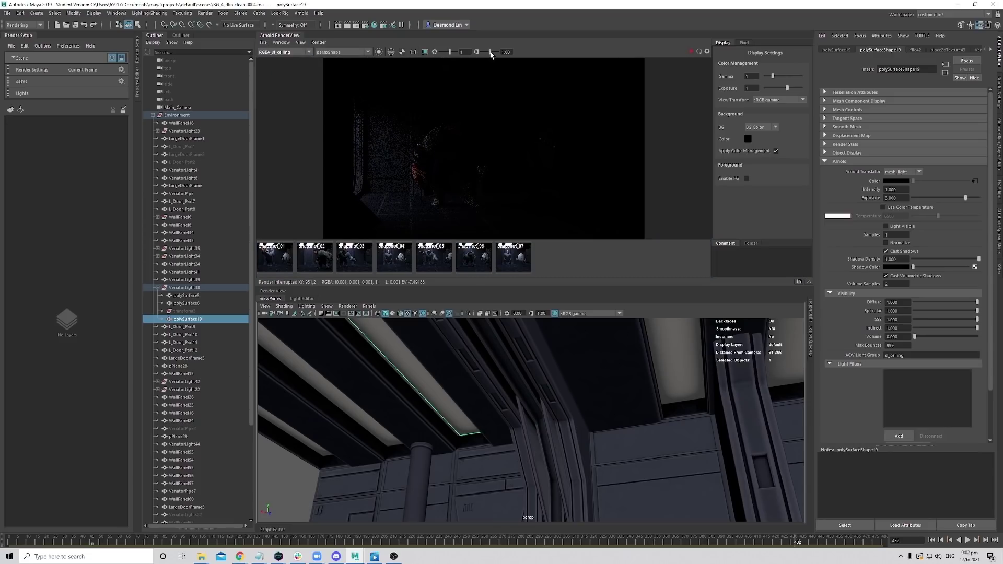
pyautogui.moveTo(452, 53); pyautogui.dragTo(451, 55)
pyautogui.click(438, 54)
pyautogui.click(291, 54)
pyautogui.click(292, 58)
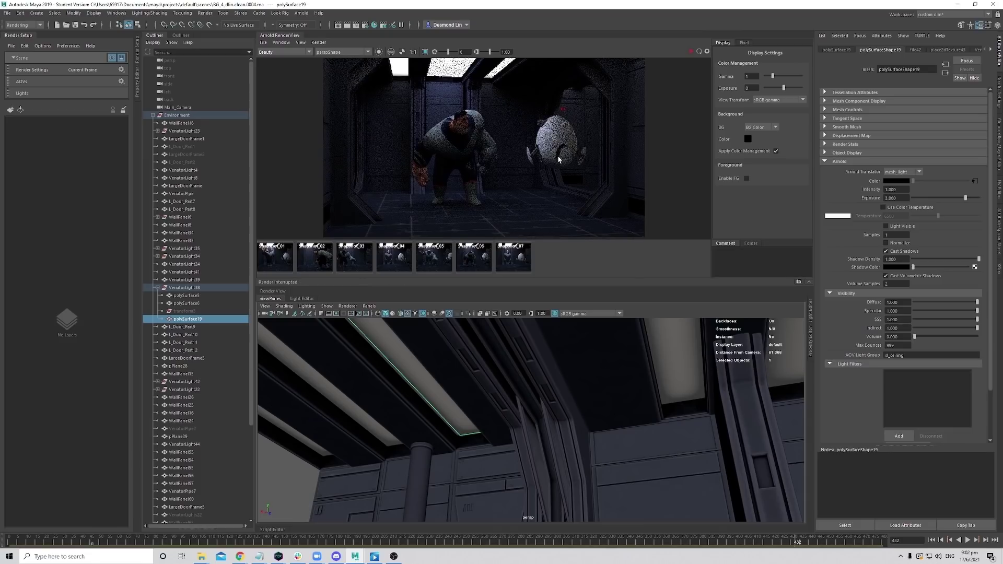
# Display Snapshot_02 in the render view and go to frame 1.
pyautogui.keyDown('alt'); pyautogui.moveTo(569, 343); pyautogui.dragTo(562, 439); pyautogui.keyUp('alt')
pyautogui.click(313, 256)
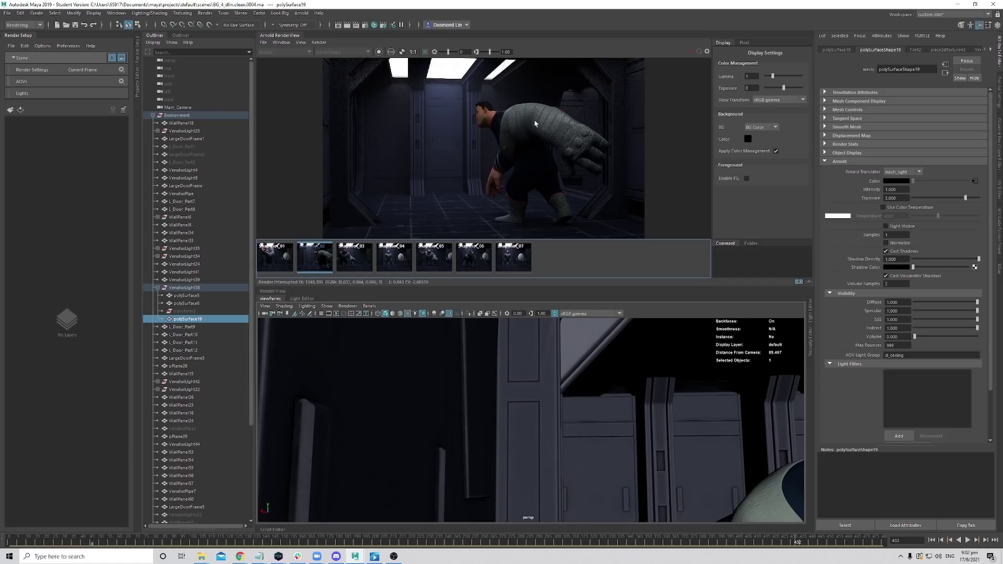
pyautogui.click(10, 542)
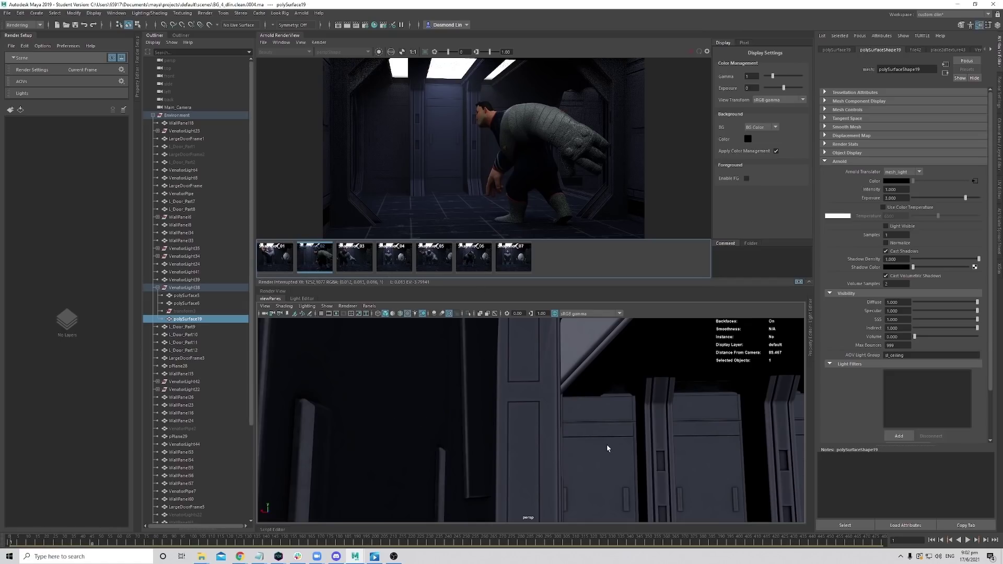
# Find the ceiling lights above the character at frame 1 and select the middle light's housing.
pyautogui.keyDown('alt'); pyautogui.moveTo(607, 448); pyautogui.dragTo(587, 455); pyautogui.keyUp('alt')
pyautogui.scroll(3, 586, 454)
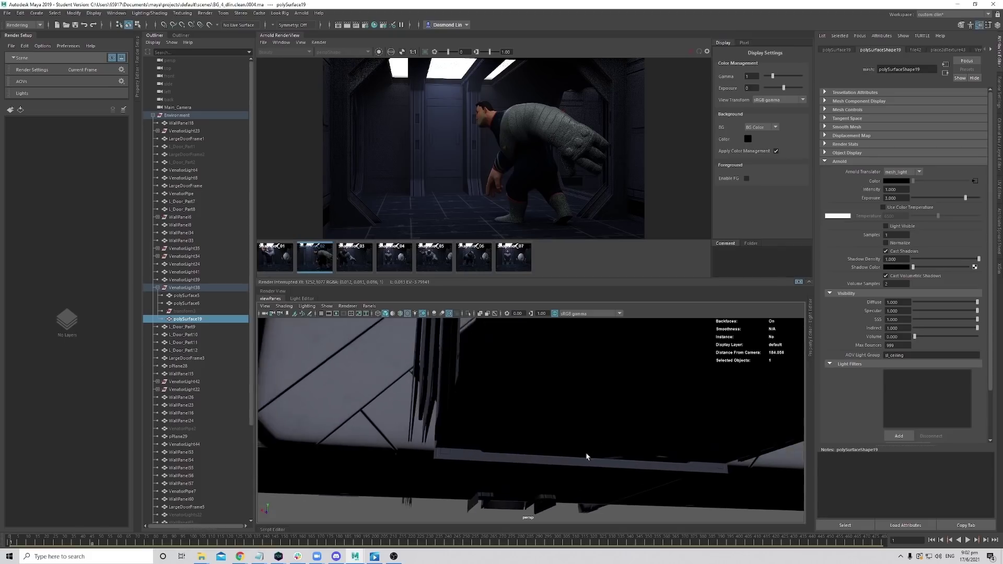
pyautogui.keyDown('alt'); pyautogui.moveTo(587, 455); pyautogui.dragTo(517, 486, button='middle'); pyautogui.keyUp('alt')
pyautogui.scroll(4, 507, 486)
pyautogui.keyDown('alt'); pyautogui.moveTo(553, 479); pyautogui.dragTo(573, 444); pyautogui.keyUp('alt')
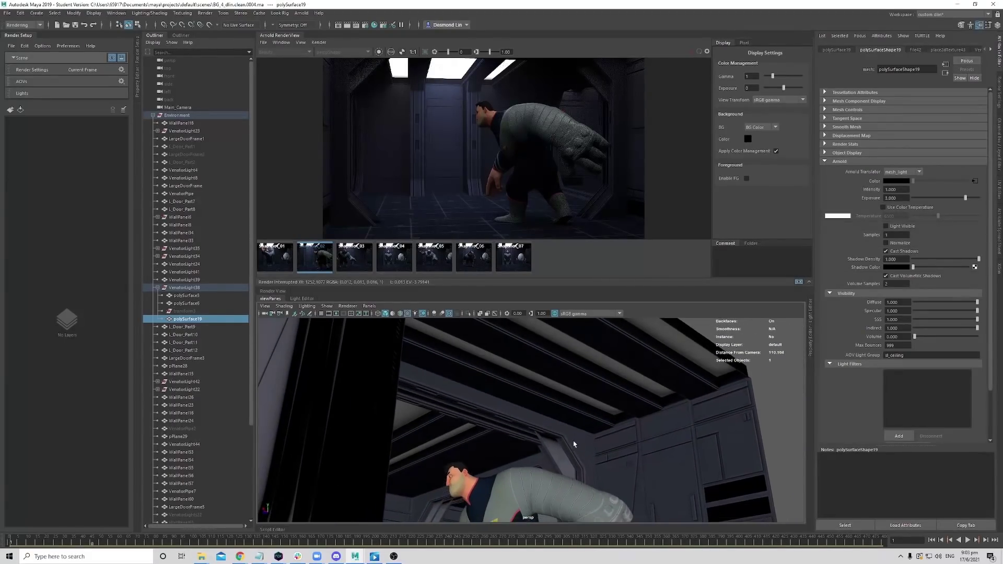
pyautogui.click(559, 393)
pyautogui.click(553, 385)
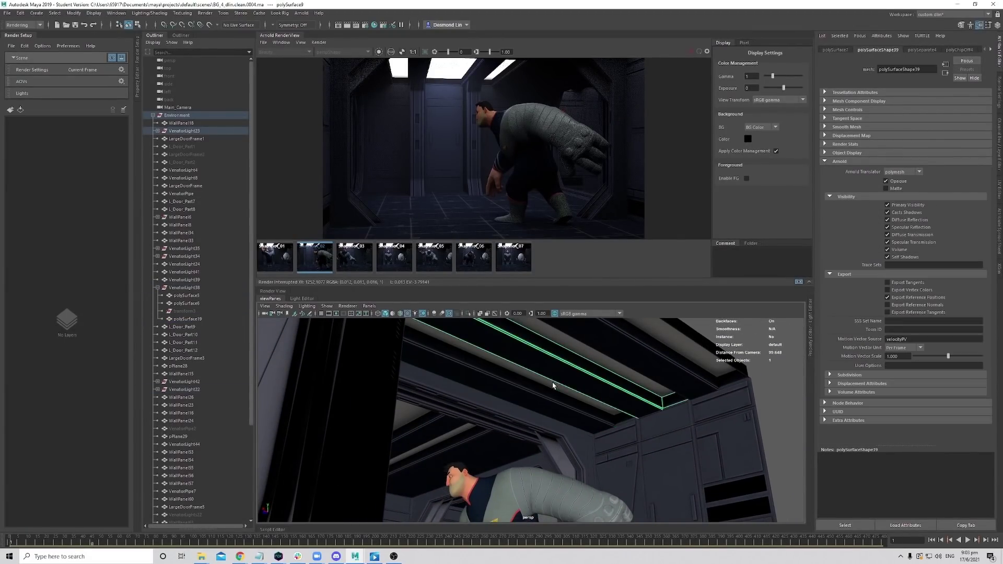
pyautogui.keyDown('alt'); pyautogui.moveTo(604, 371); pyautogui.dragTo(568, 415, button='middle'); pyautogui.keyUp('alt')
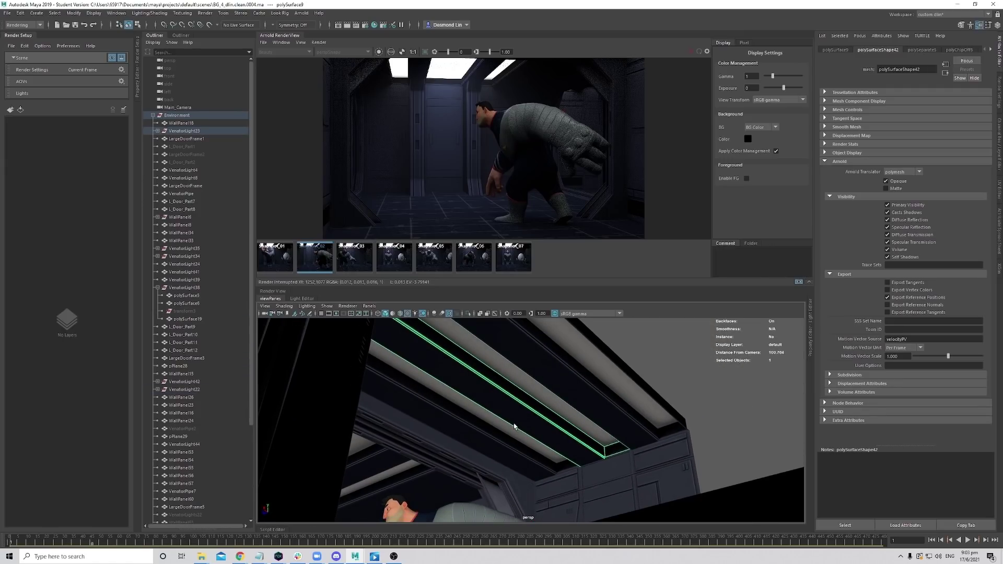
# Expand the VenatorLight23 group and inspect its hidden parts, ending on the mesh light settings of polySurface10.
pyautogui.click(197, 131)
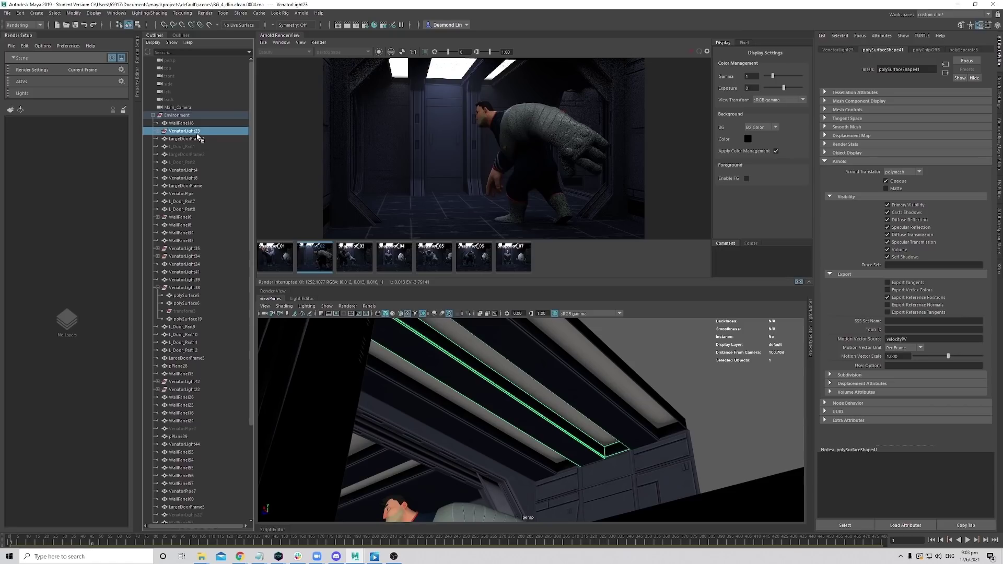
pyautogui.click(157, 131)
pyautogui.click(194, 154)
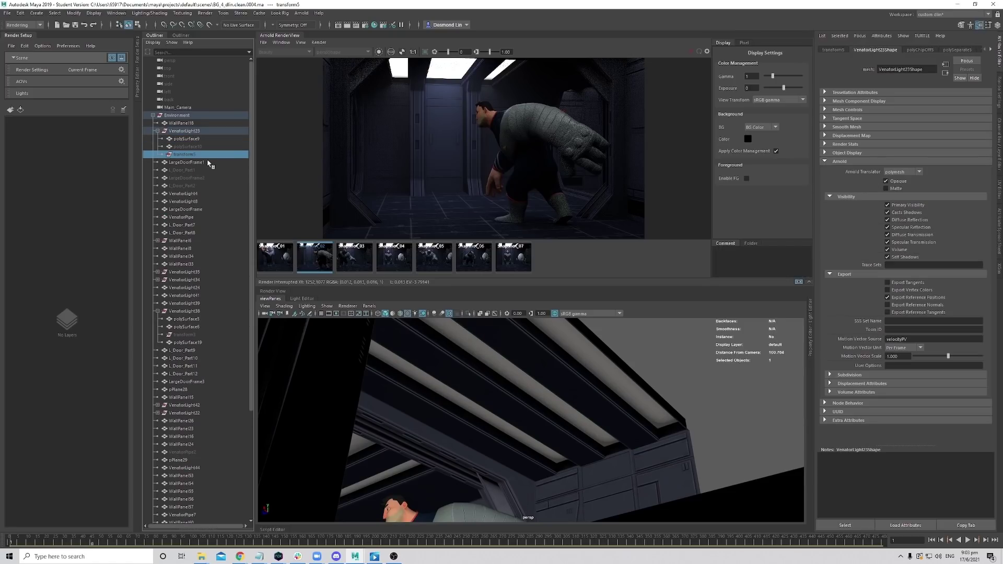
pyautogui.press('f')
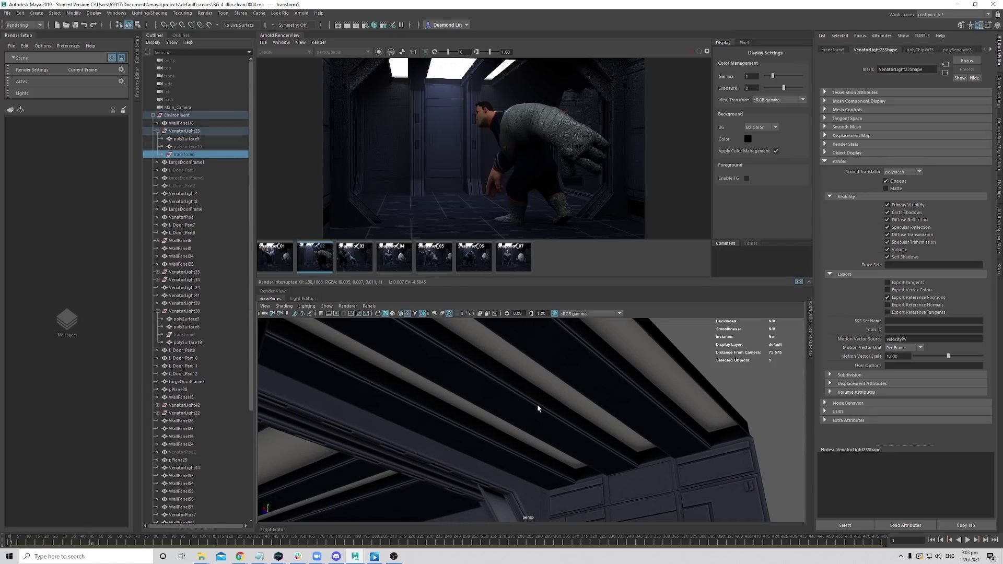
pyautogui.keyDown('alt'); pyautogui.moveTo(538, 409); pyautogui.dragTo(573, 405); pyautogui.keyUp('alt')
pyautogui.click(189, 148)
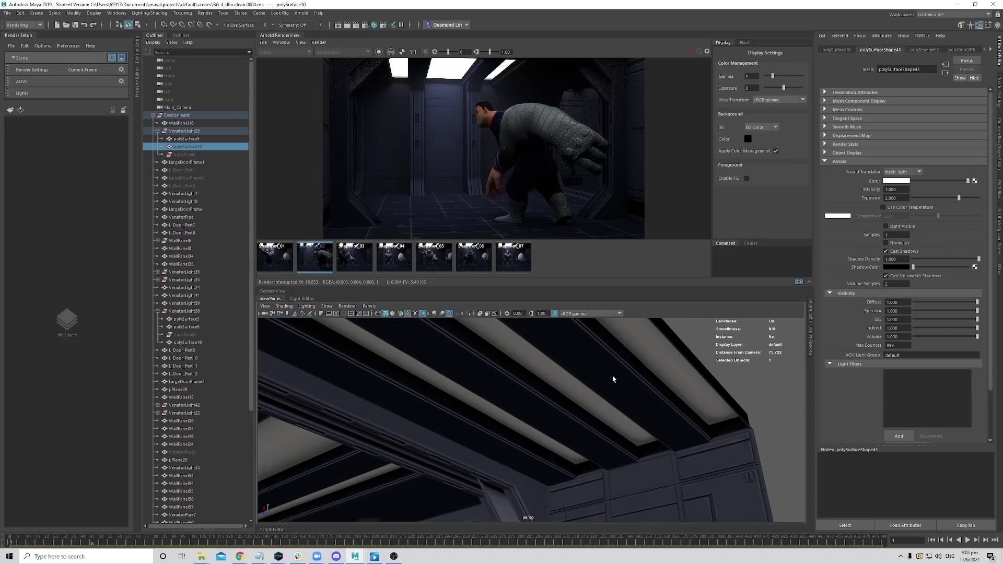
# Inspect the mesh light settings of polySurface12 in VenatorLight42 and polySurface8 in VenatorLight22.
pyautogui.click(653, 357)
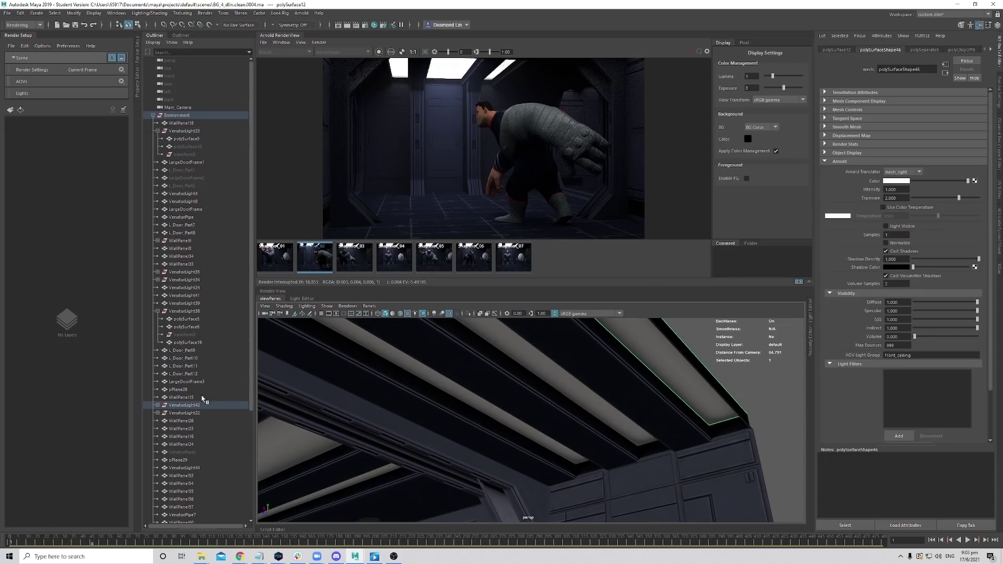
pyautogui.click(157, 405)
pyautogui.click(187, 420)
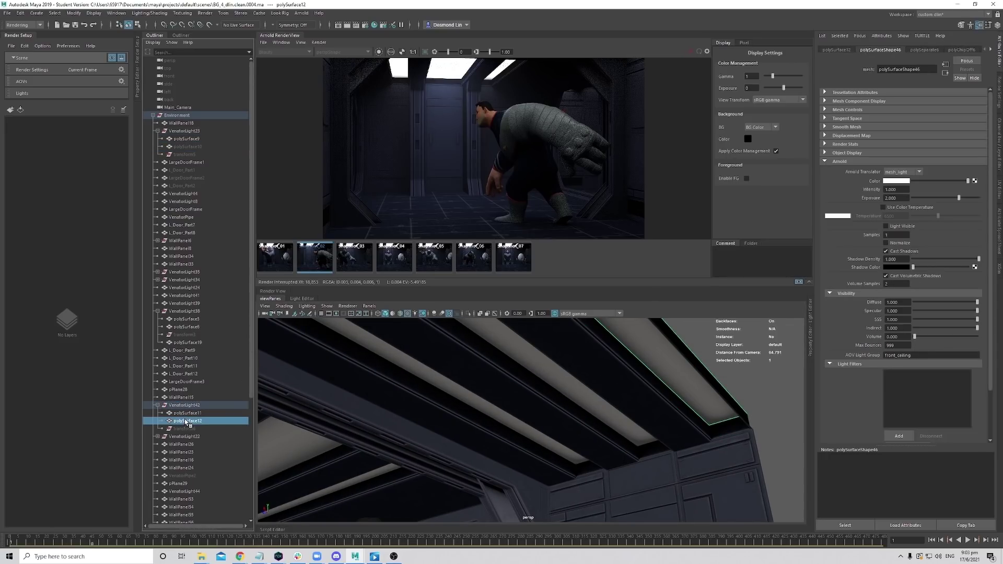
pyautogui.click(477, 409)
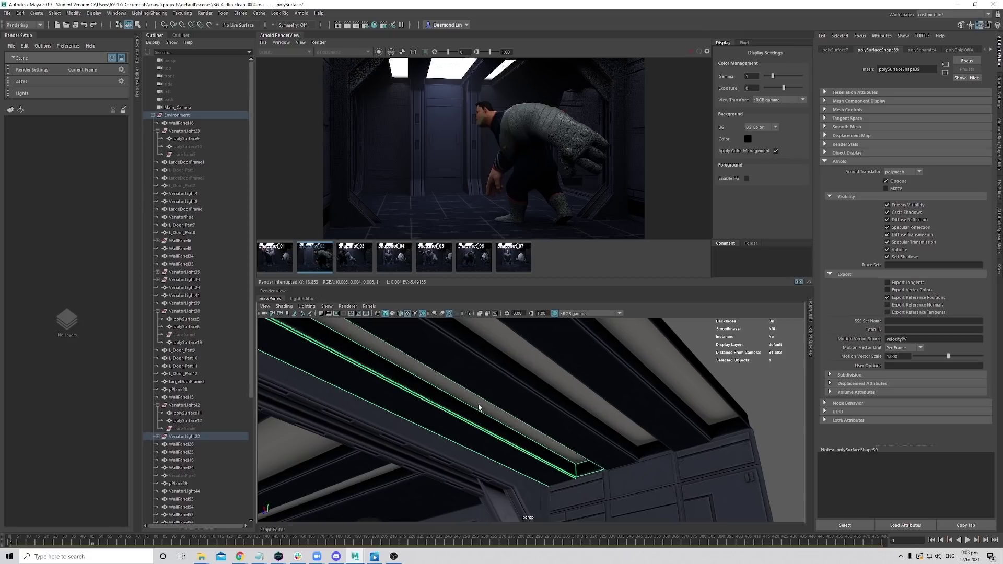
pyautogui.click(157, 436)
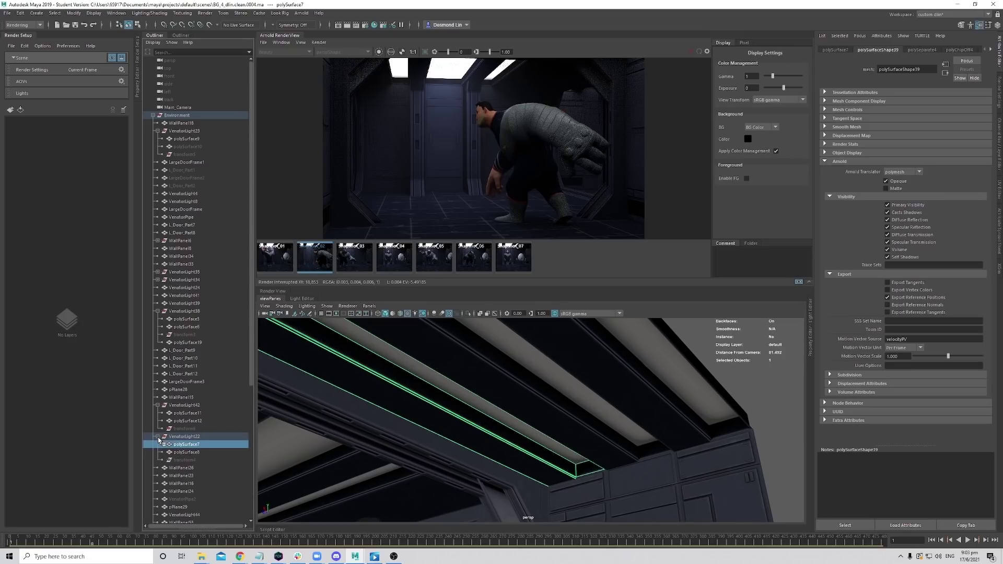
pyautogui.click(201, 451)
# Return the render view to the live render and test render frame 1.
pyautogui.keyDown('alt'); pyautogui.moveTo(605, 424); pyautogui.dragTo(613, 426); pyautogui.keyUp('alt')
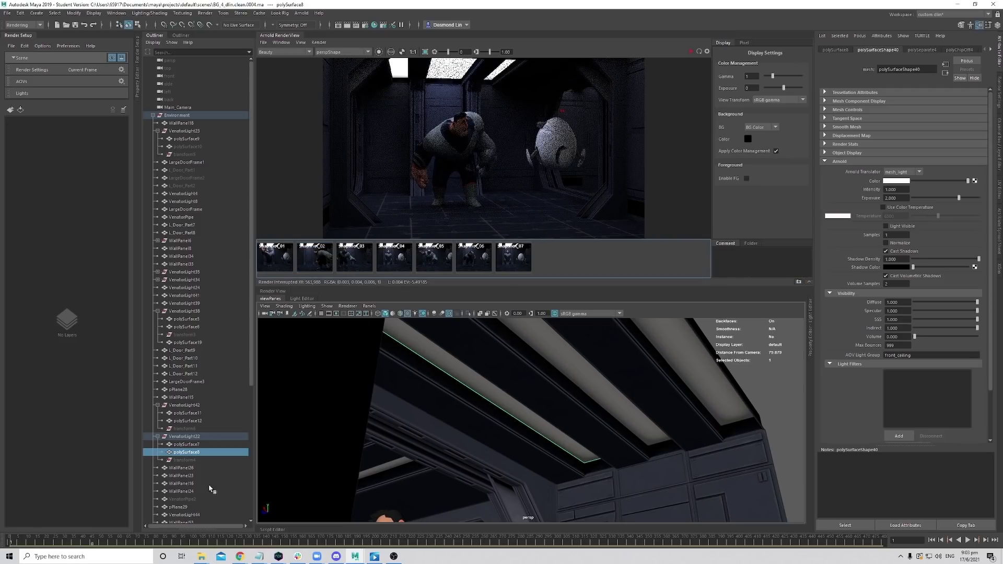
pyautogui.hotkey('alt', 'v')
pyautogui.hotkey('alt', 'v')
pyautogui.click(691, 51)
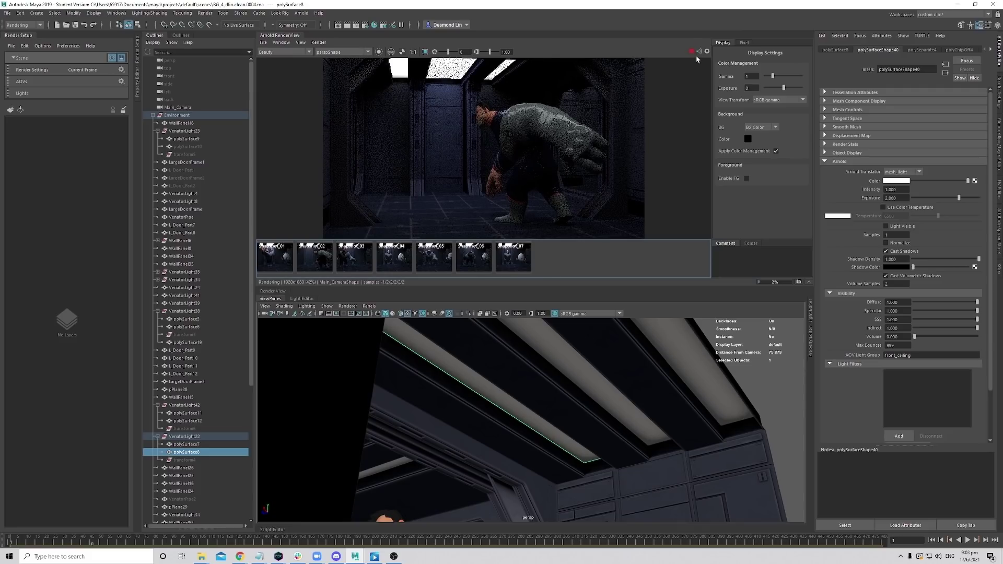
# Stop the test render and hide the mesh light polySurface8 in VenatorLight22.
pyautogui.click(691, 51)
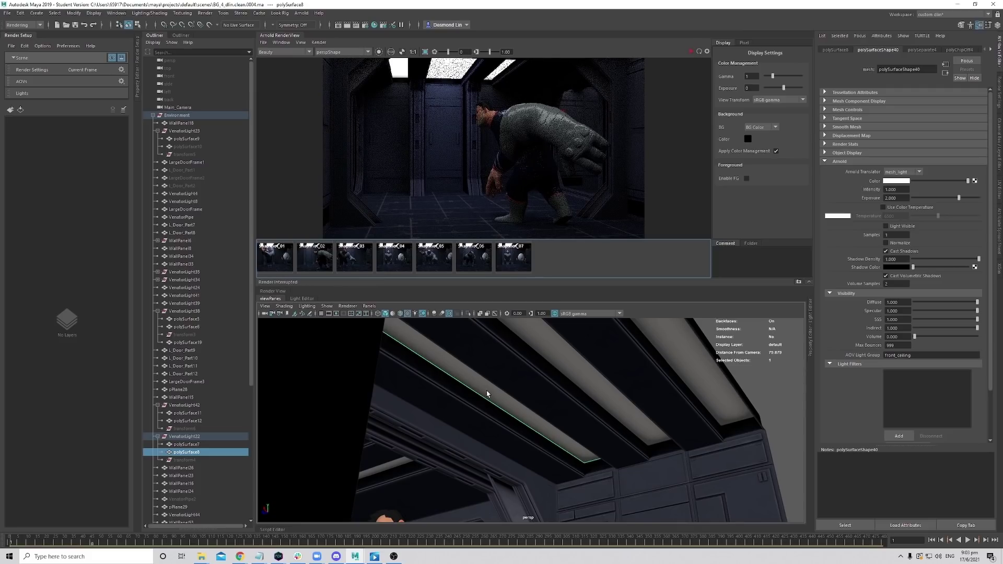
pyautogui.keyDown('alt'); pyautogui.moveTo(487, 394); pyautogui.dragTo(524, 398); pyautogui.keyUp('alt')
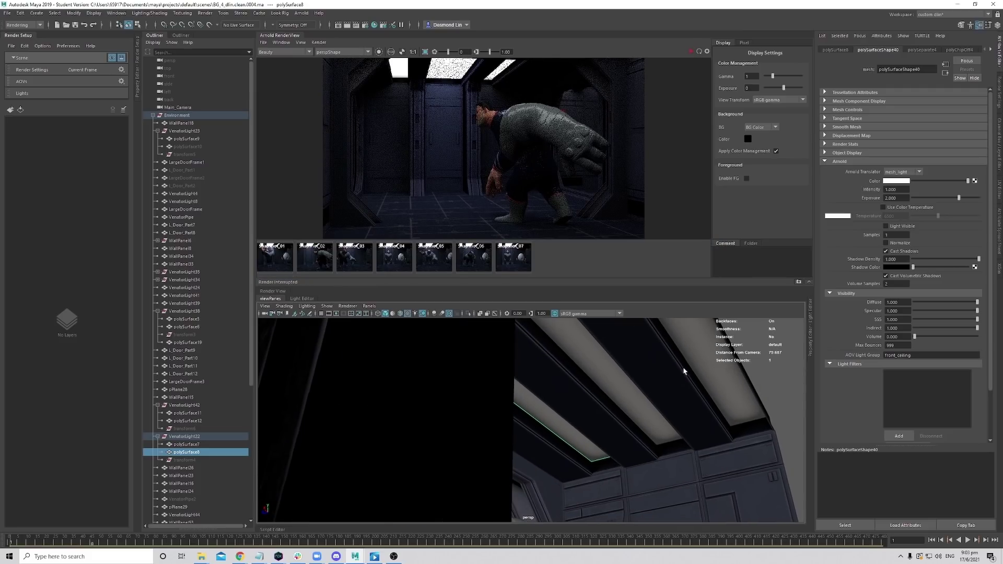
pyautogui.keyDown('alt'); pyautogui.moveTo(684, 371); pyautogui.dragTo(528, 395); pyautogui.keyUp('alt')
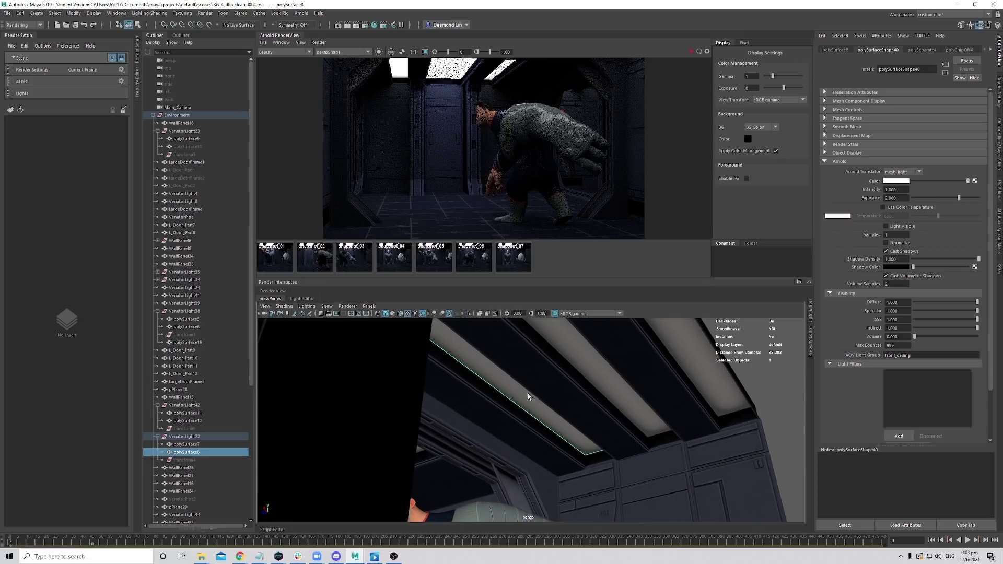
pyautogui.click(576, 377)
pyautogui.click(522, 397)
pyautogui.hotkey('ctrl', 'h')
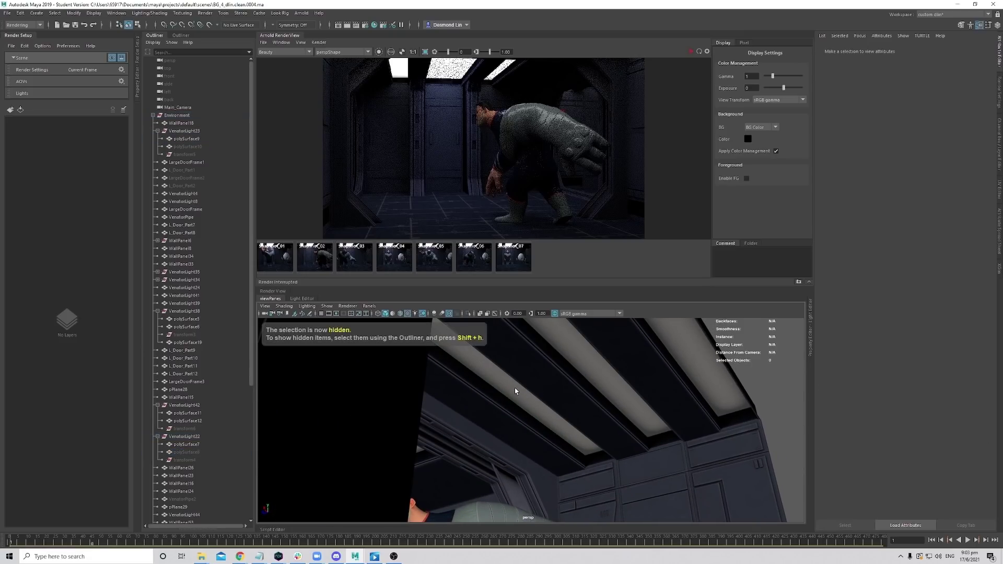
# Unhide the mesh light polySurface10 in VenatorLight23, test render frame 1 and compare the result with snapshot 08.
pyautogui.click(595, 371)
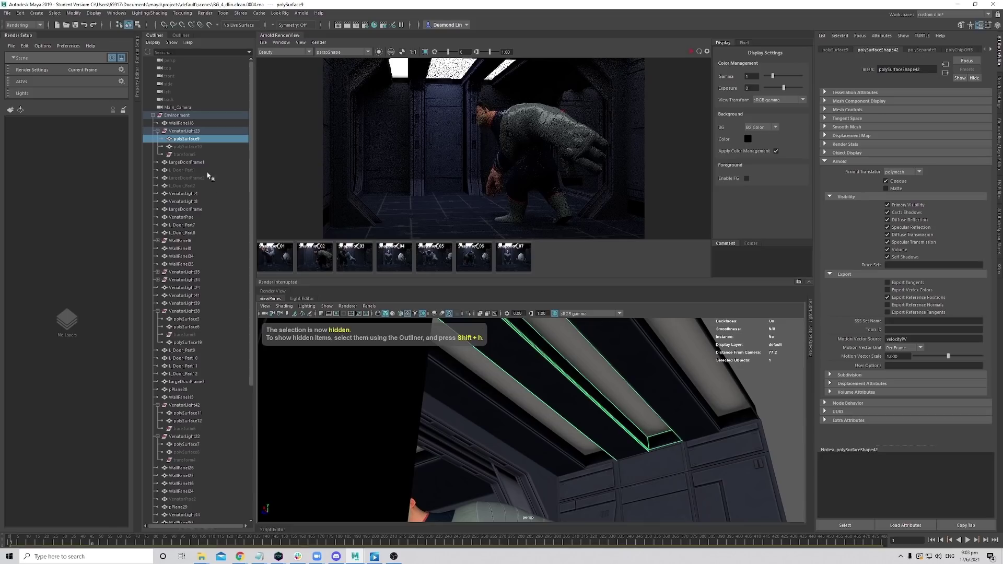
pyautogui.click(194, 146)
pyautogui.hotkey('shift', 'h')
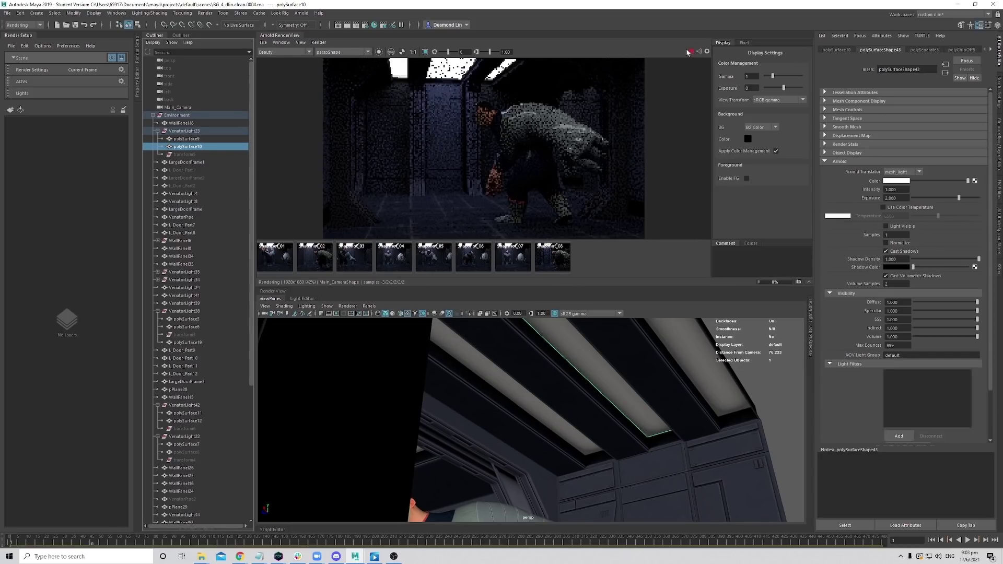
pyautogui.click(558, 259)
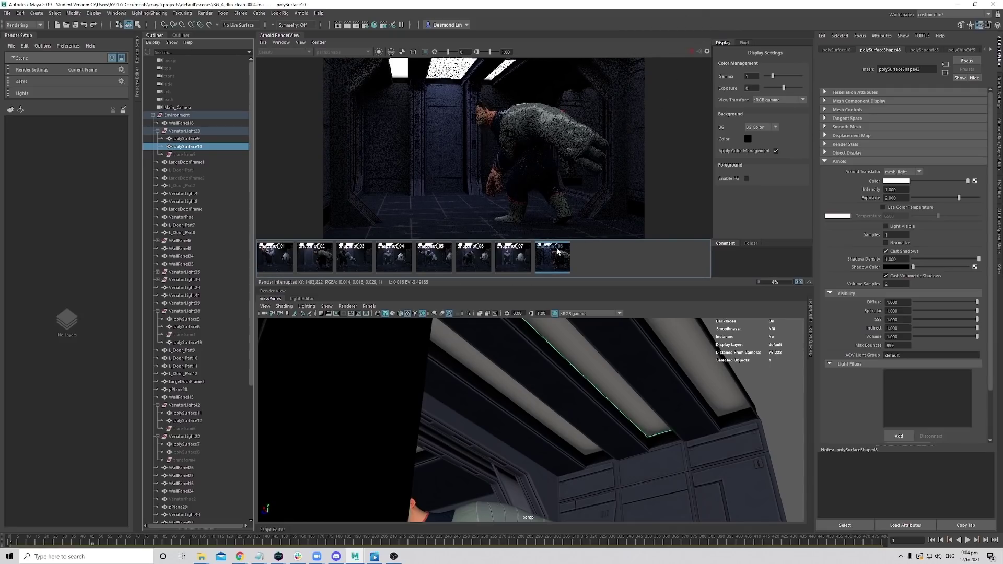
pyautogui.click(692, 51)
# Find the neighbouring ceiling light VenatorLight42 and hide its mesh light polySurface12.
pyautogui.keyDown('alt'); pyautogui.moveTo(598, 403); pyautogui.dragTo(608, 395); pyautogui.keyUp('alt')
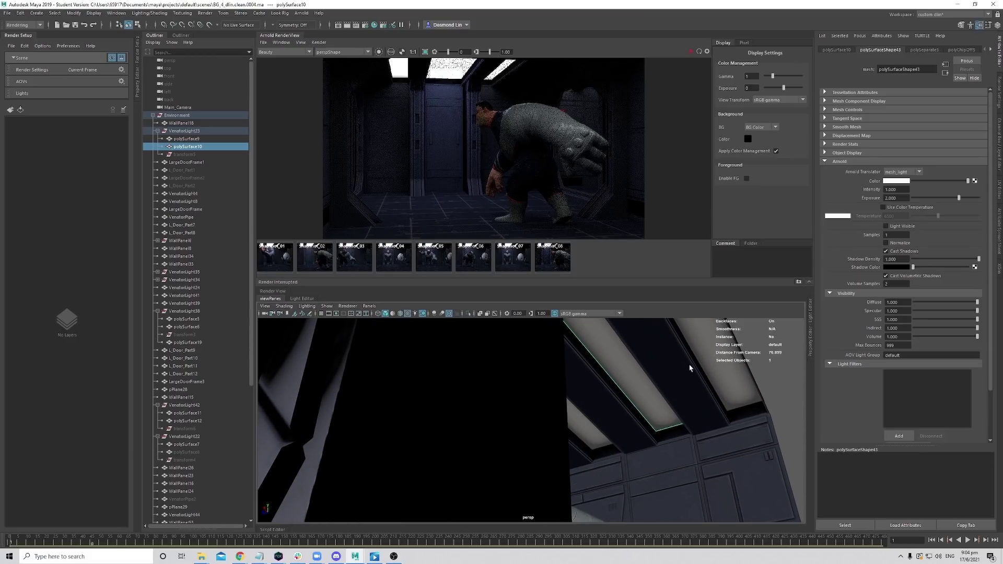
pyautogui.keyDown('alt'); pyautogui.moveTo(680, 366); pyautogui.dragTo(674, 372); pyautogui.keyUp('alt')
pyautogui.click(654, 374)
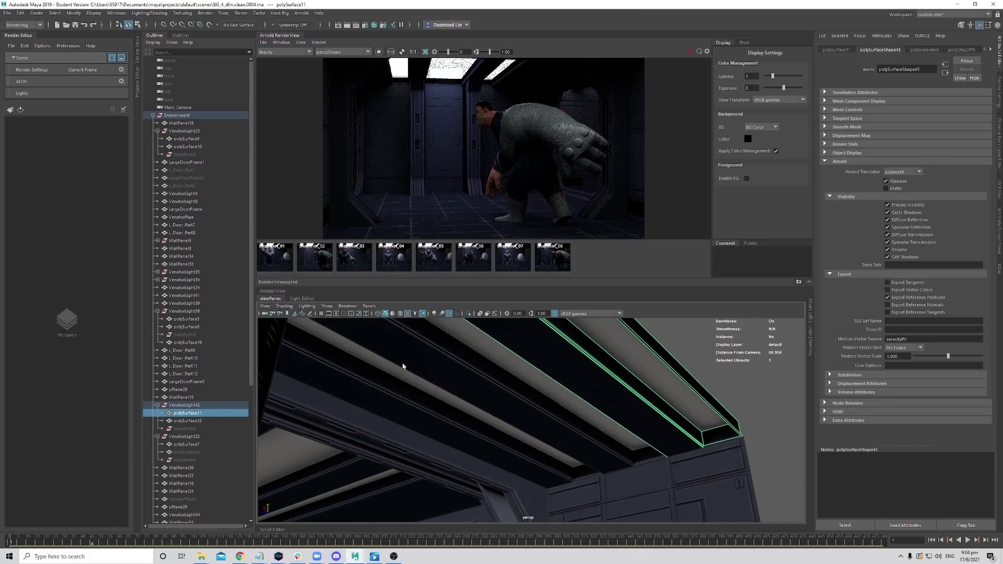
pyautogui.click(192, 421)
pyautogui.click(194, 415)
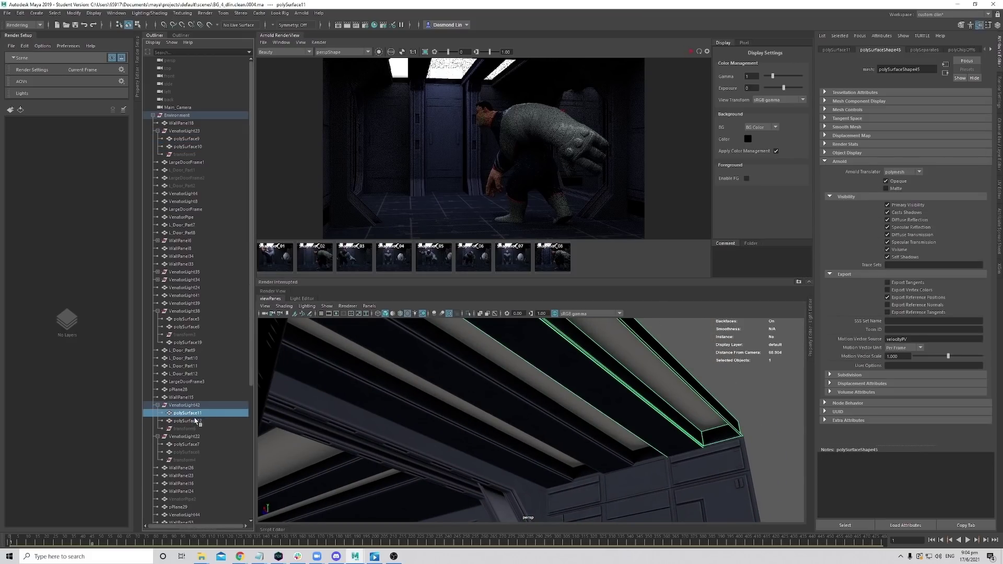
pyautogui.click(188, 420)
pyautogui.hotkey('ctrl', 'h')
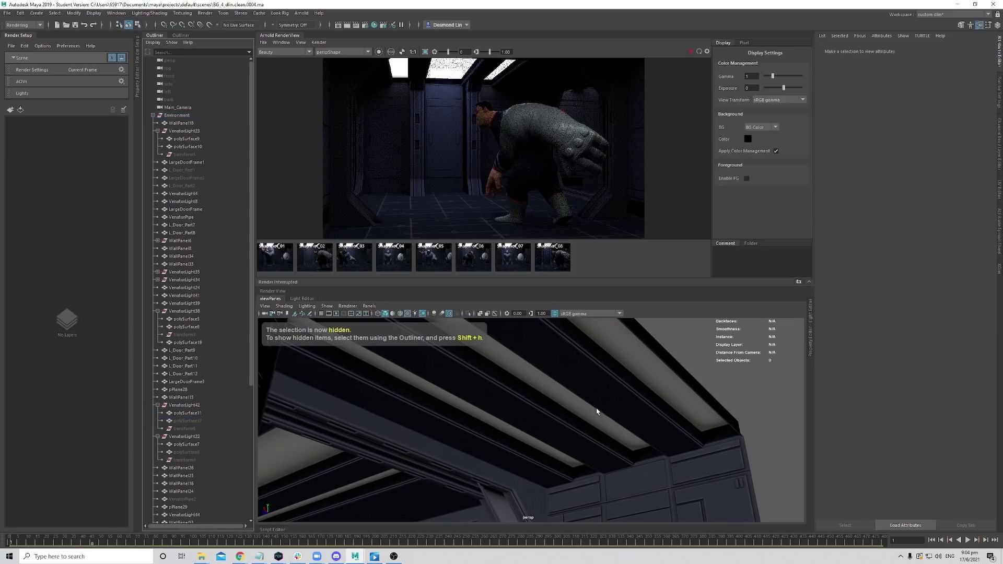
# Select the ceiling light housing of VenatorLight22 and unhide its mesh light polySurface8.
pyautogui.keyDown('alt'); pyautogui.moveTo(598, 414); pyautogui.dragTo(527, 414); pyautogui.keyUp('alt')
pyautogui.click(498, 418)
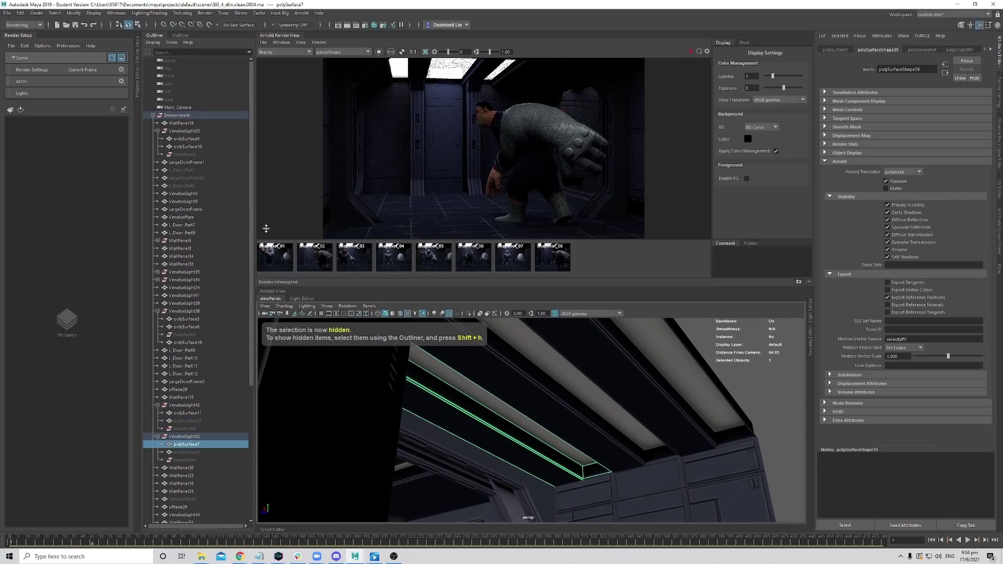
pyautogui.click(186, 452)
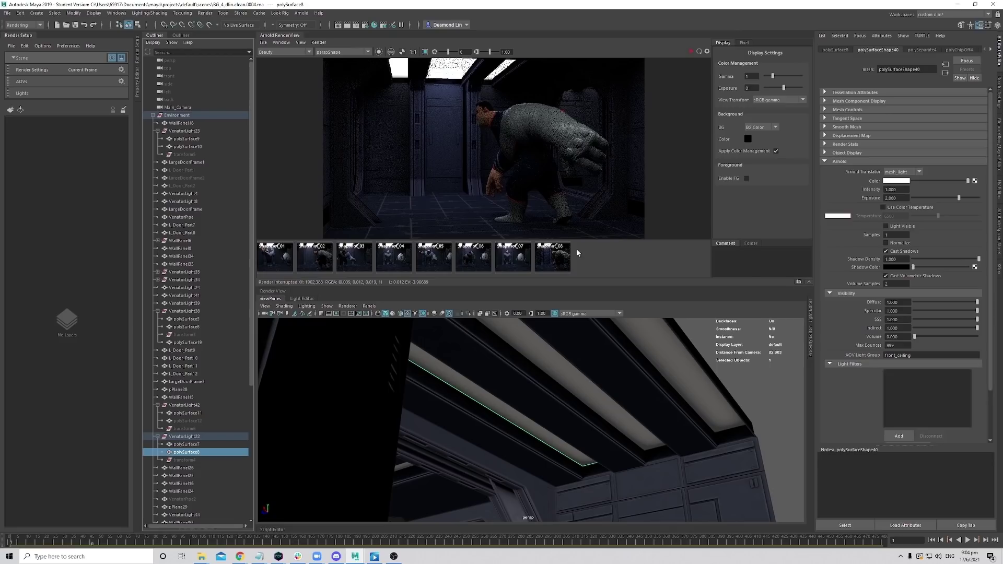
# Store a snapshot of the current render, test render frame 1 again and compare it repeatedly with snapshot 08.
pyautogui.click(797, 282)
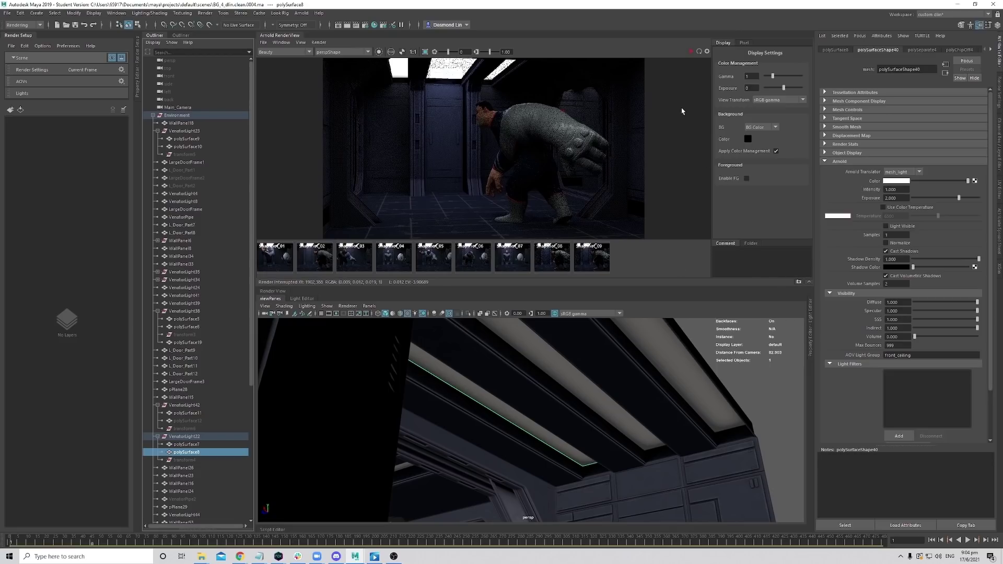
pyautogui.click(691, 52)
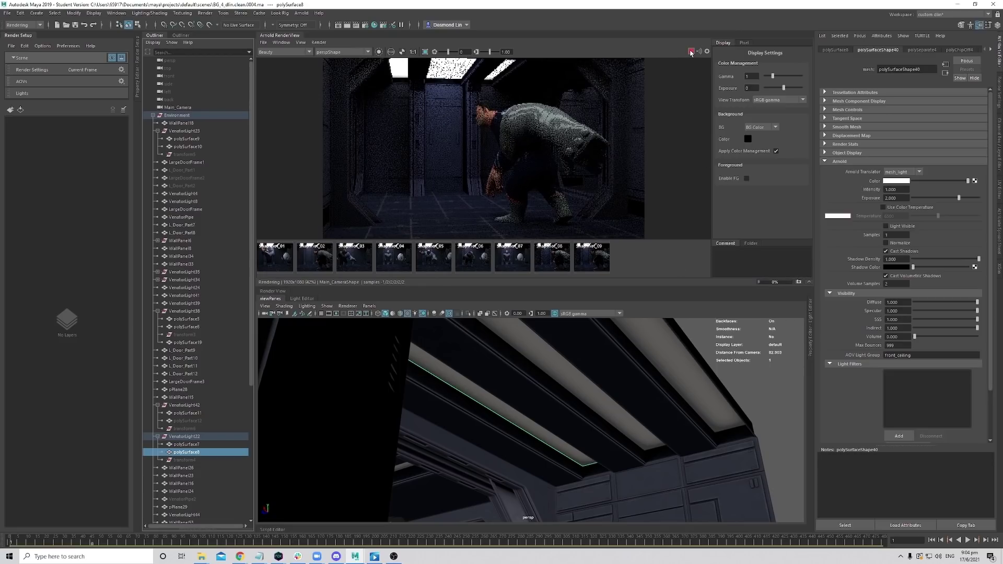
pyautogui.click(561, 264)
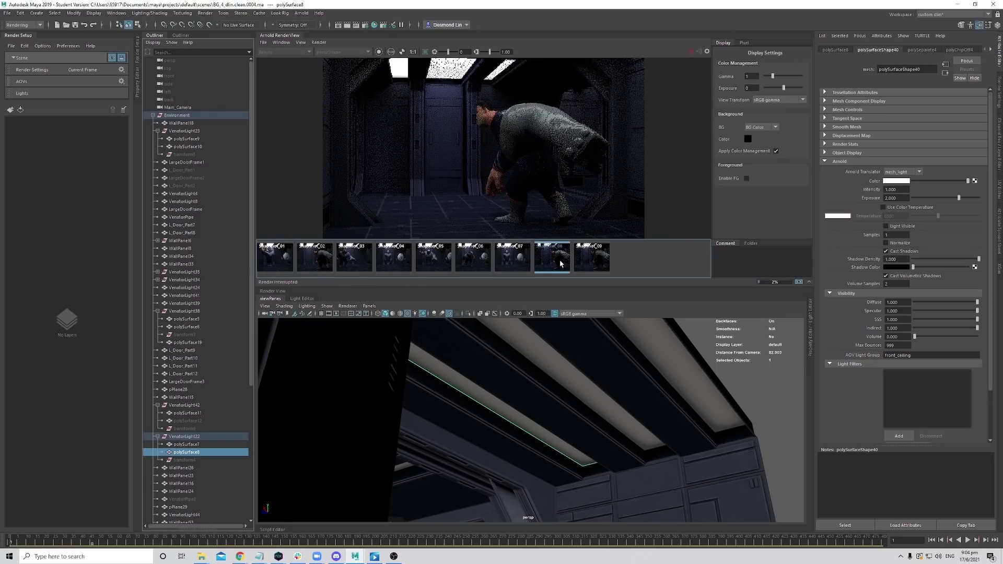
pyautogui.click(561, 264)
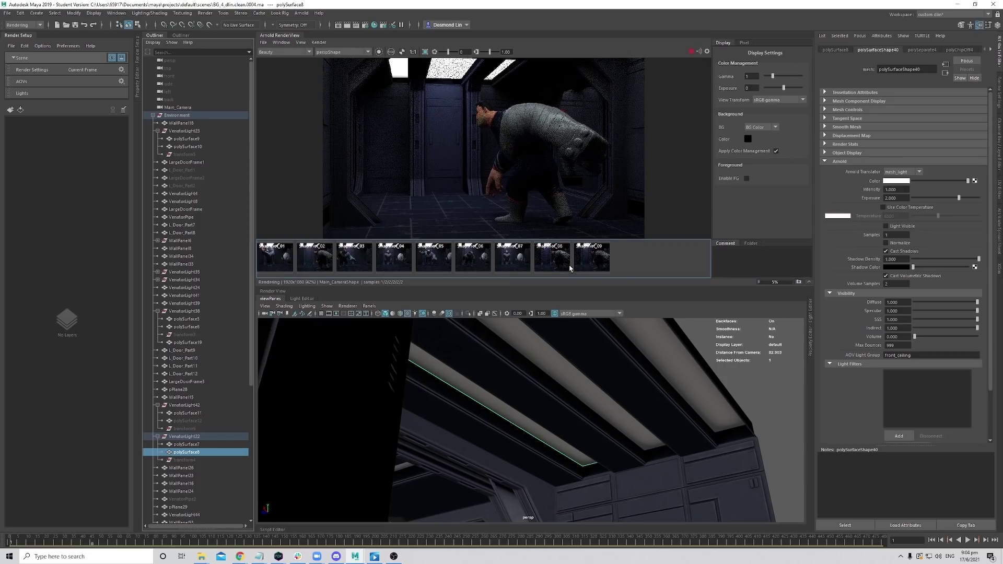
pyautogui.click(565, 265)
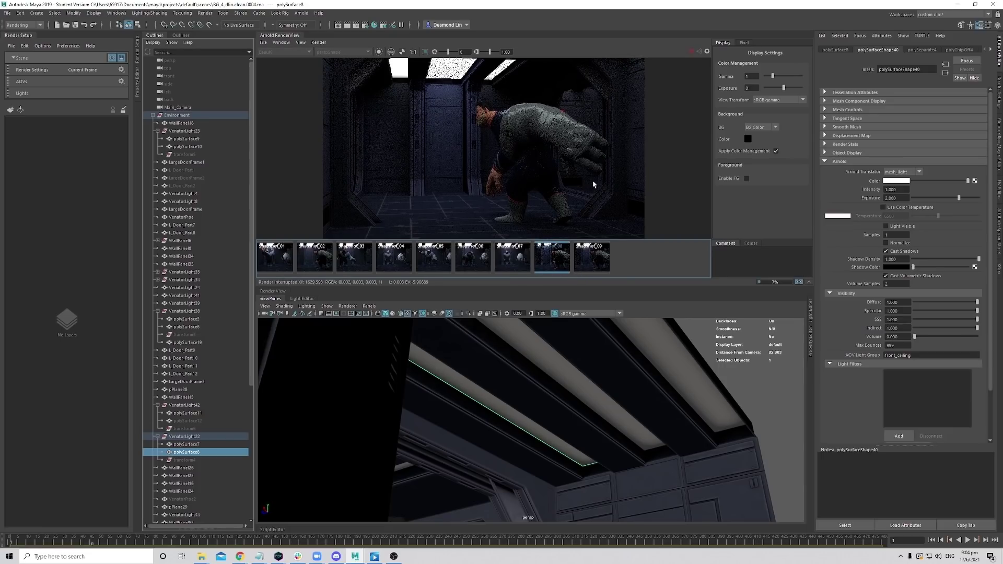
pyautogui.click(557, 263)
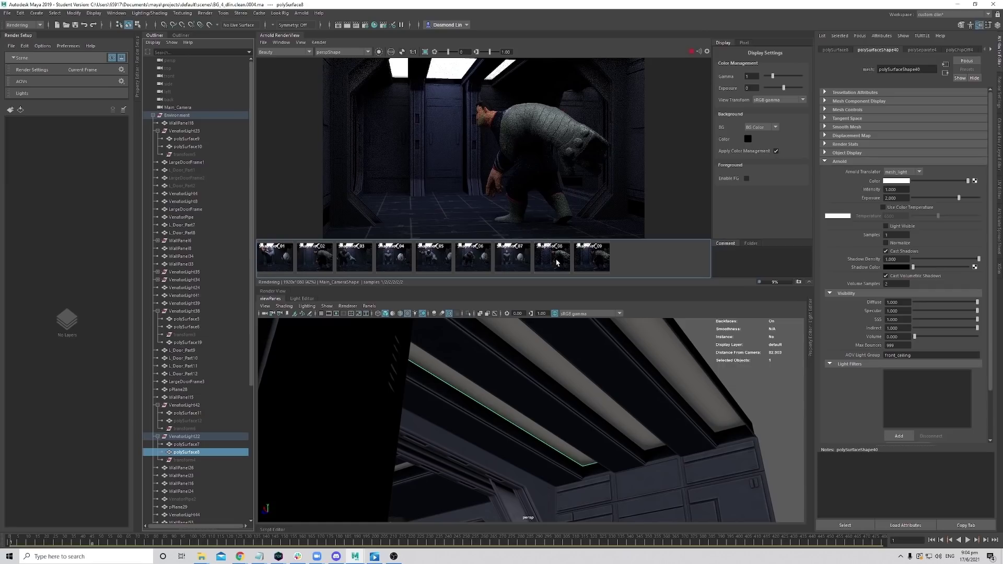
pyautogui.click(556, 263)
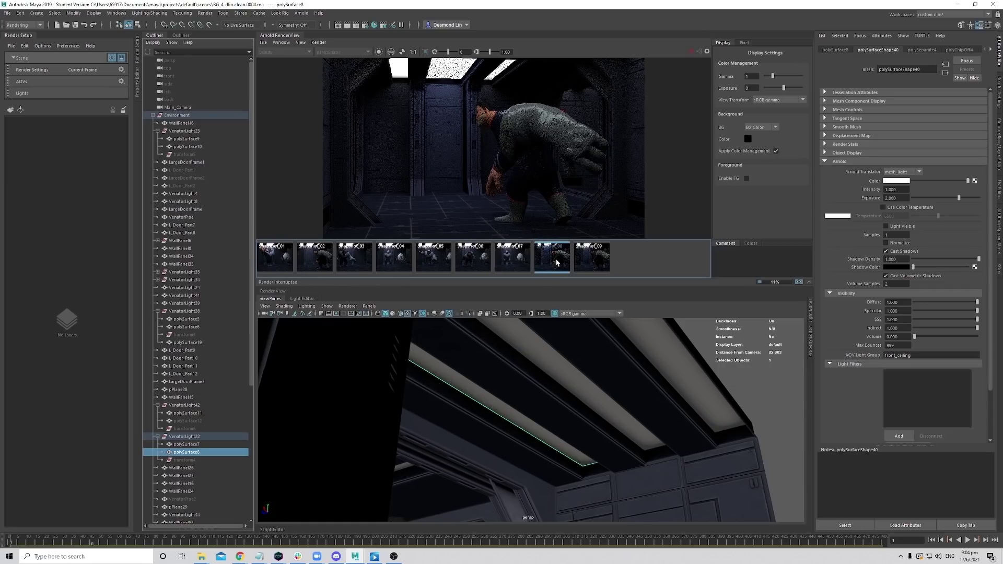
pyautogui.click(556, 263)
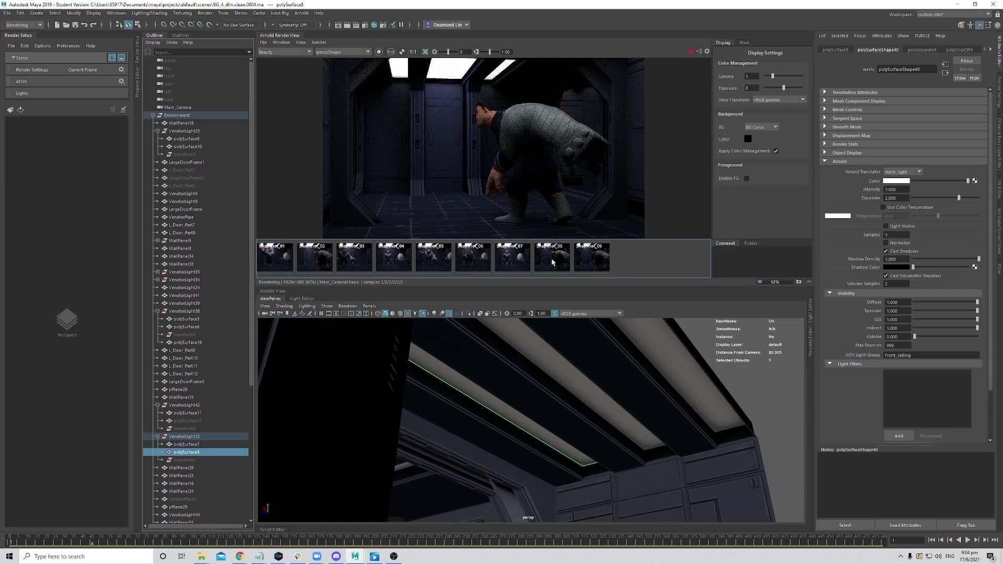
pyautogui.click(553, 262)
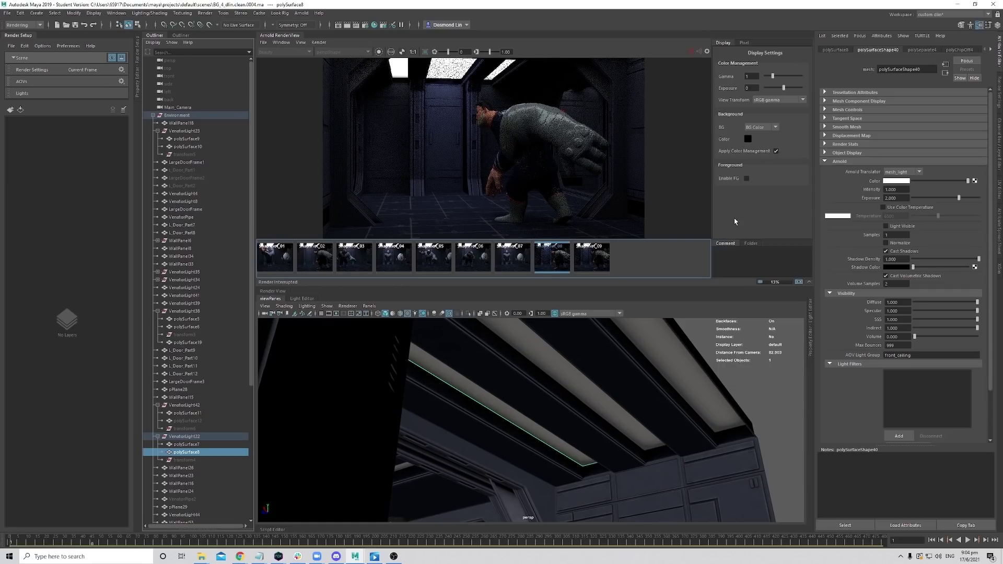
pyautogui.click(579, 244)
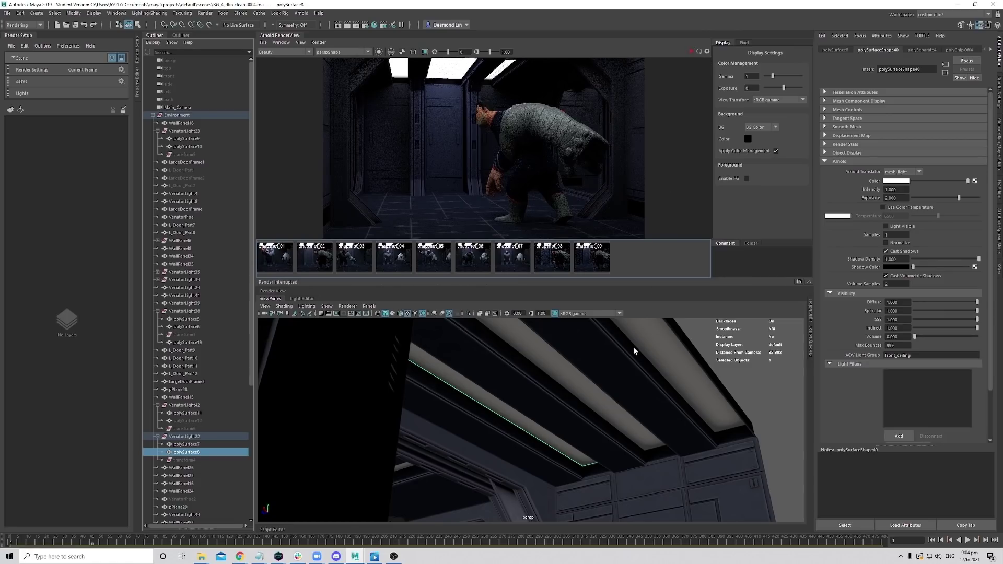
# Unhide the mesh light polySurface12 in VenatorLight42 and hide polySurface10 in VenatorLight23.
pyautogui.keyDown('alt'); pyautogui.moveTo(636, 347); pyautogui.dragTo(594, 363); pyautogui.keyUp('alt')
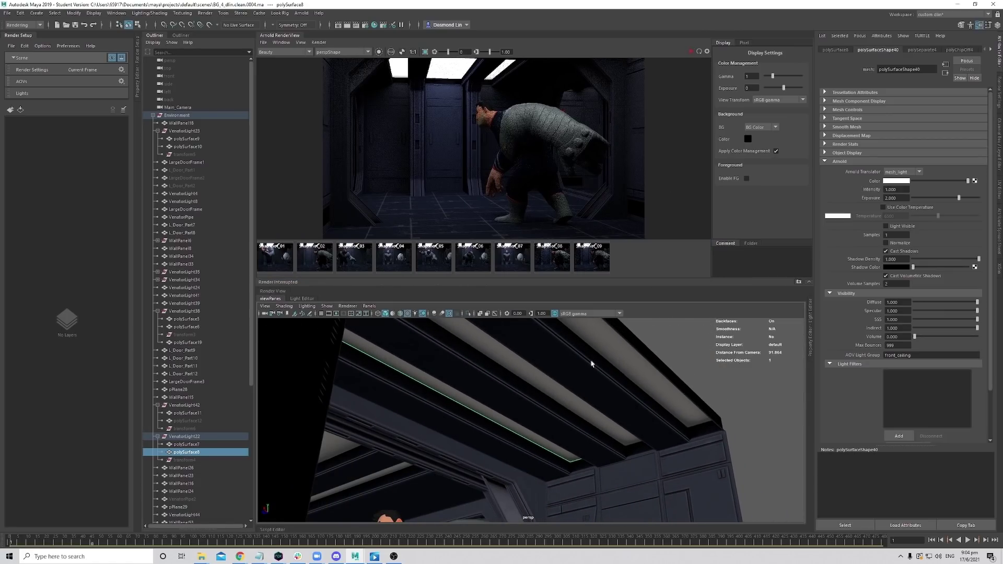
pyautogui.click(541, 383)
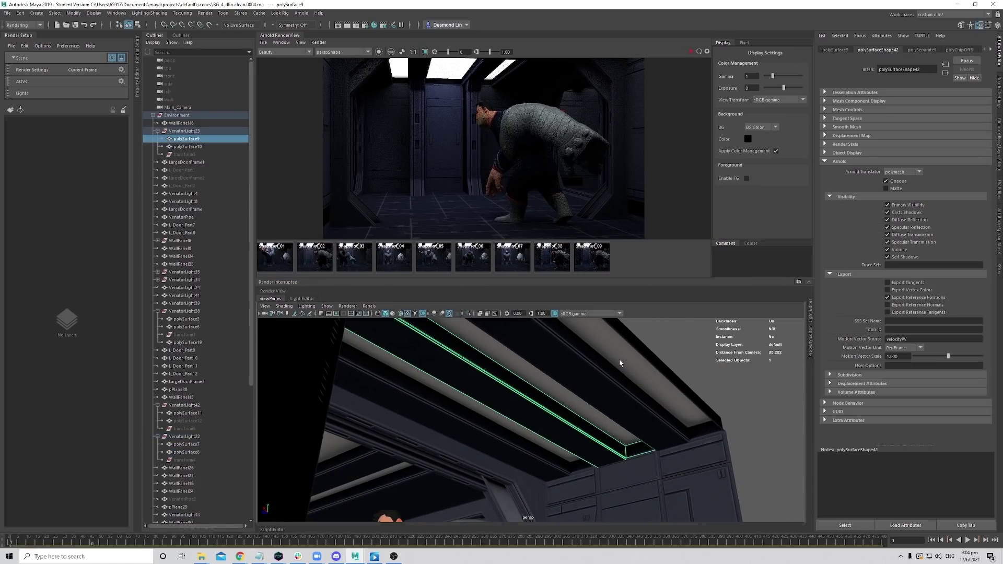
pyautogui.click(622, 361)
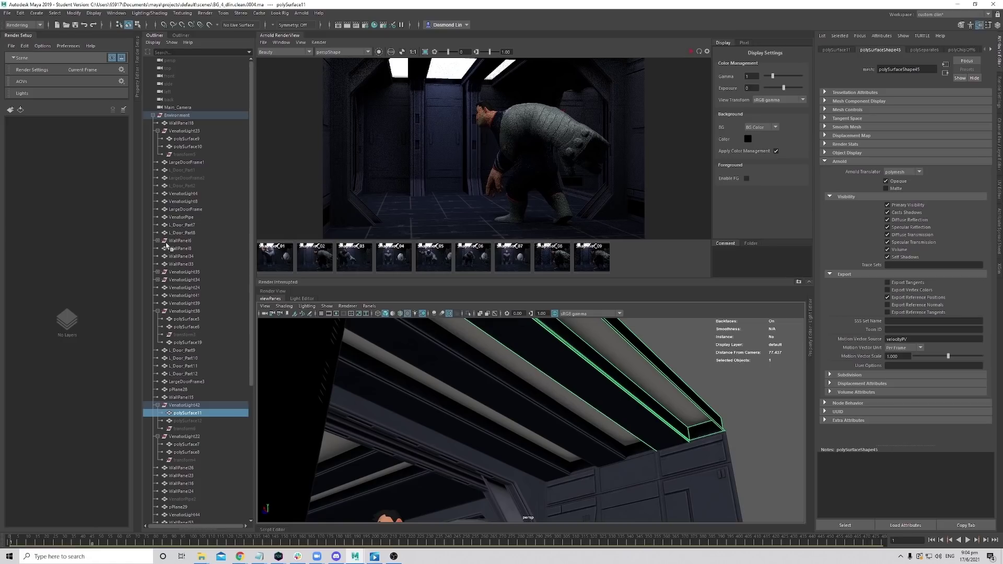
pyautogui.click(191, 420)
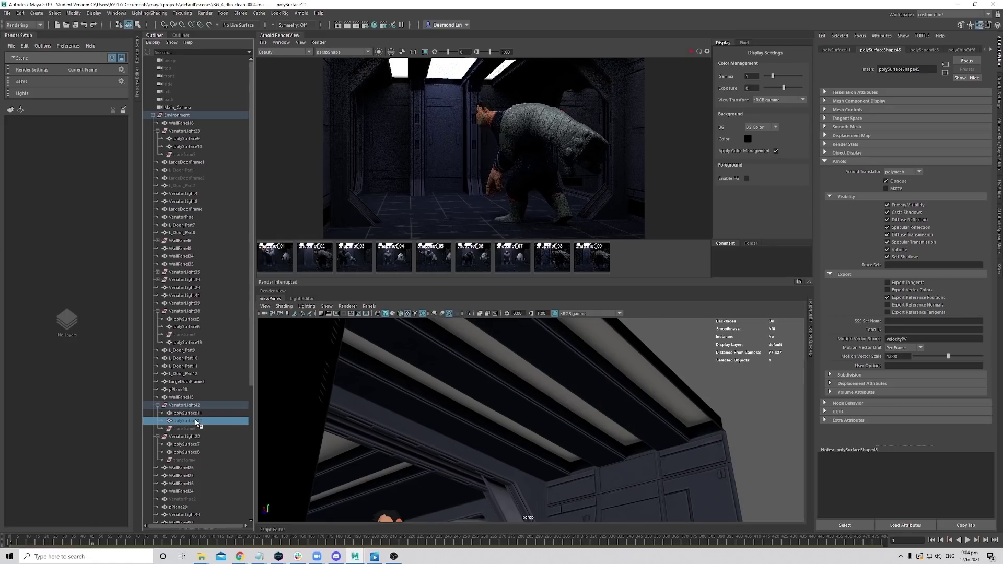
pyautogui.click(540, 403)
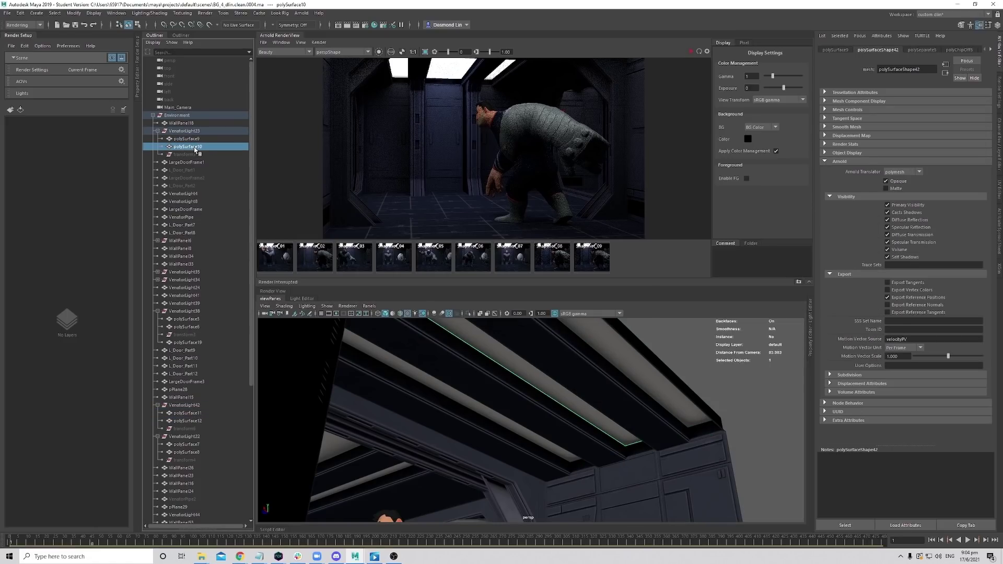
pyautogui.hotkey('ctrl', 'h')
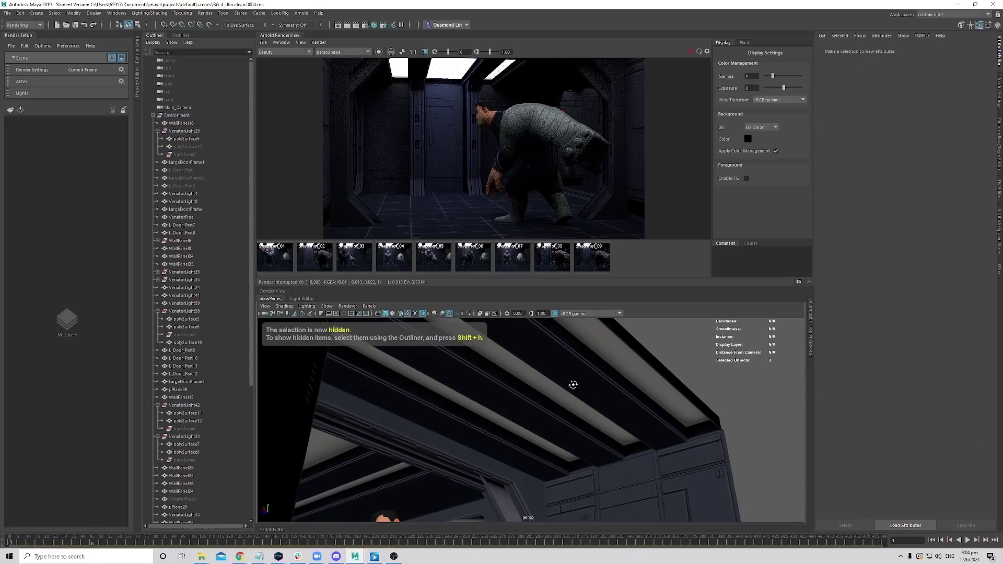
pyautogui.keyDown('alt'); pyautogui.moveTo(573, 385); pyautogui.dragTo(522, 393); pyautogui.keyUp('alt')
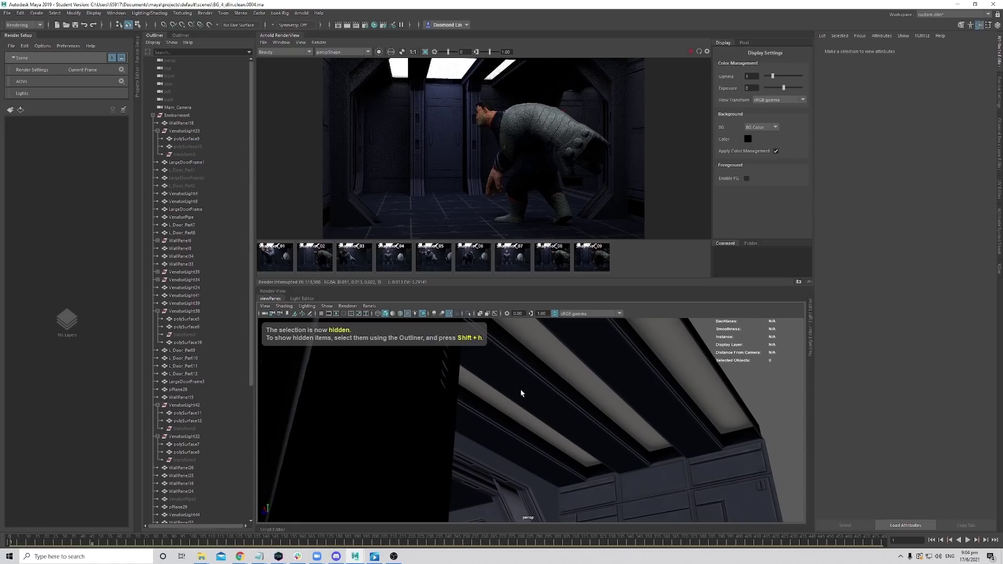
# Set the exposure of the mesh light polySurface8 to 3 and compare the new test render with snapshot 08.
pyautogui.click(567, 261)
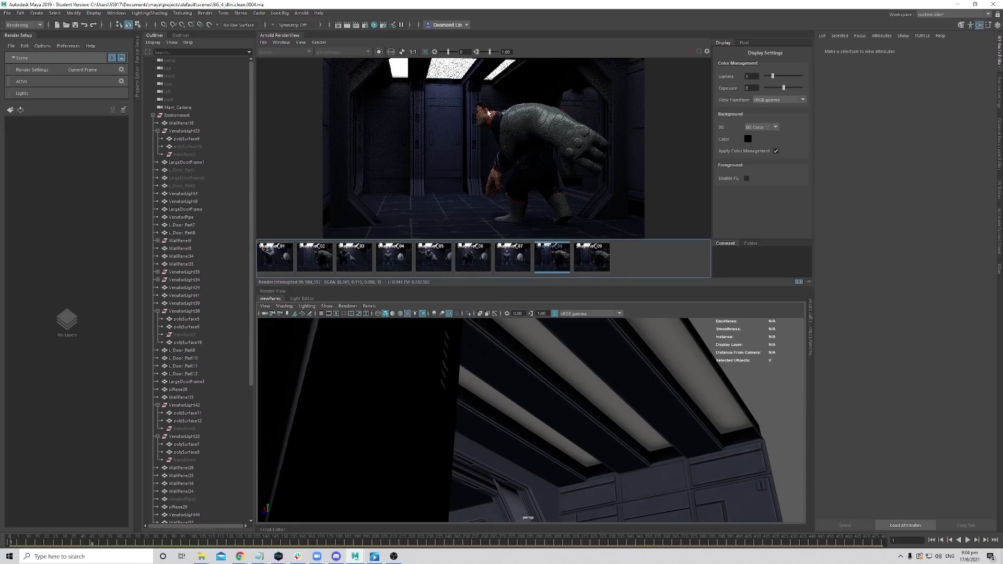
pyautogui.keyDown('alt'); pyautogui.moveTo(564, 403); pyautogui.dragTo(472, 403); pyautogui.keyUp('alt')
pyautogui.click(485, 402)
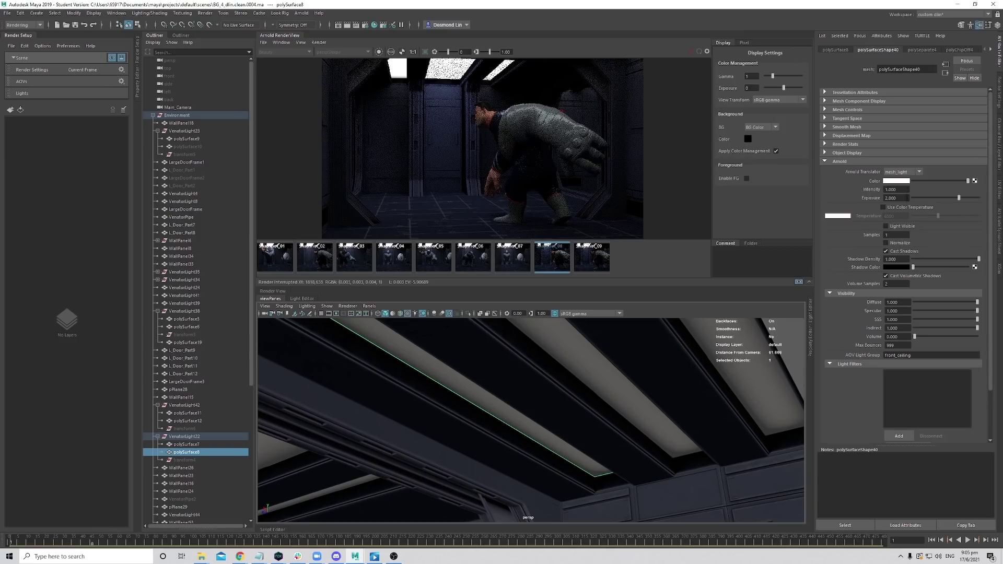
pyautogui.click(907, 198)
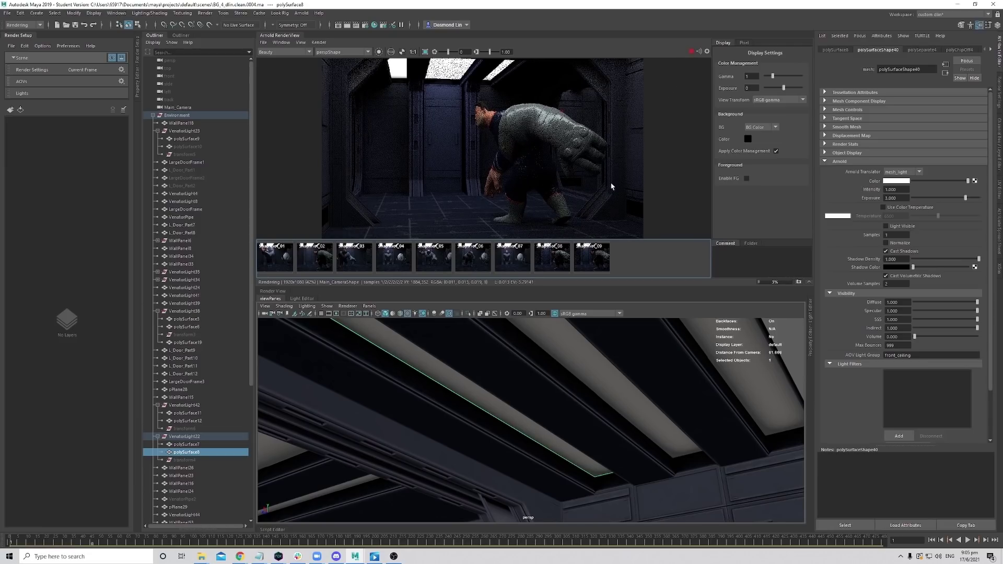
pyautogui.click(561, 264)
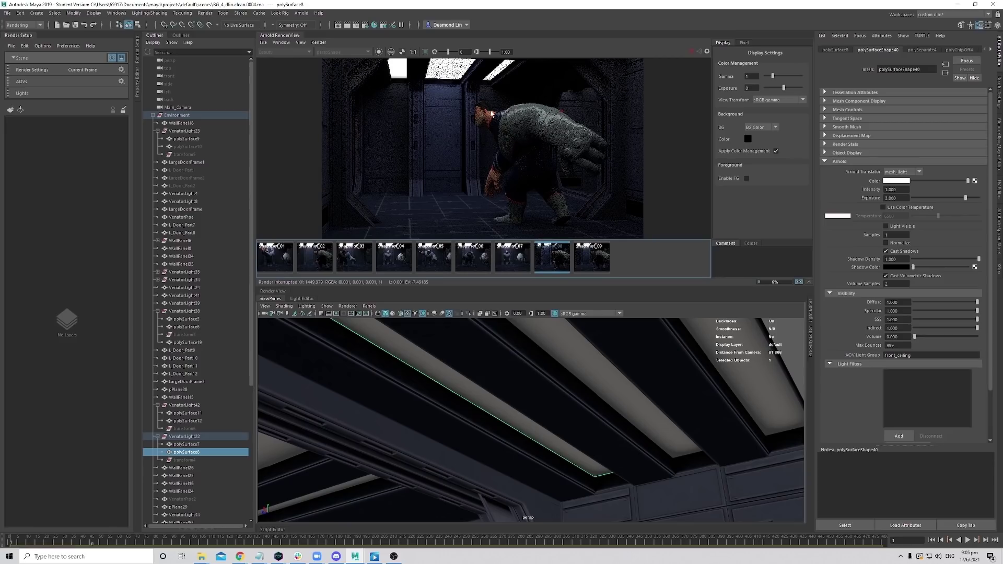
pyautogui.click(549, 259)
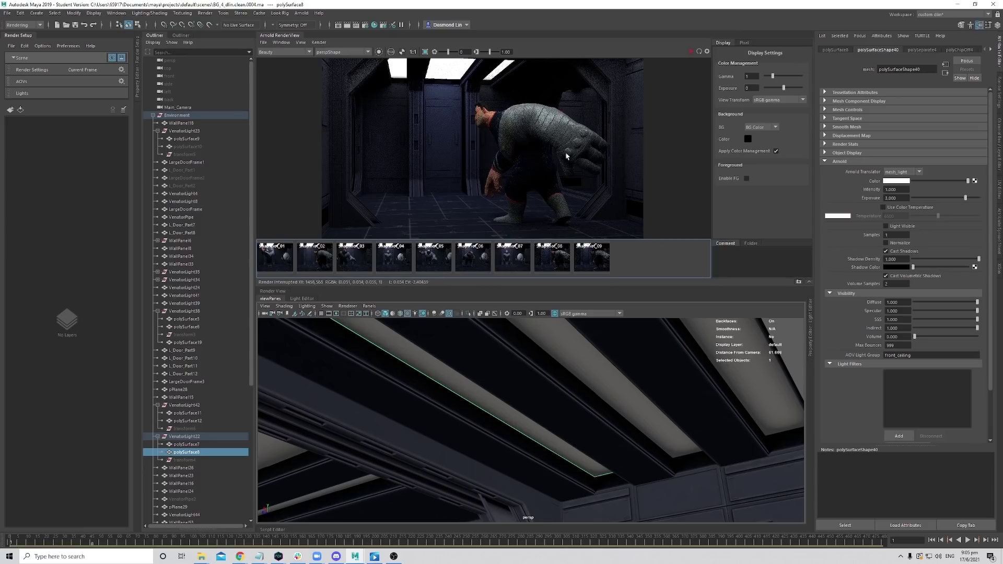
# Examine the current test render of frame 1 and compare it with snapshots 07 and 08.
pyautogui.moveTo(567, 156)
pyautogui.mouseDown(button='middle')
pyautogui.moveTo(584, 158)
pyautogui.moveTo(549, 164)
pyautogui.mouseUp(button='middle')
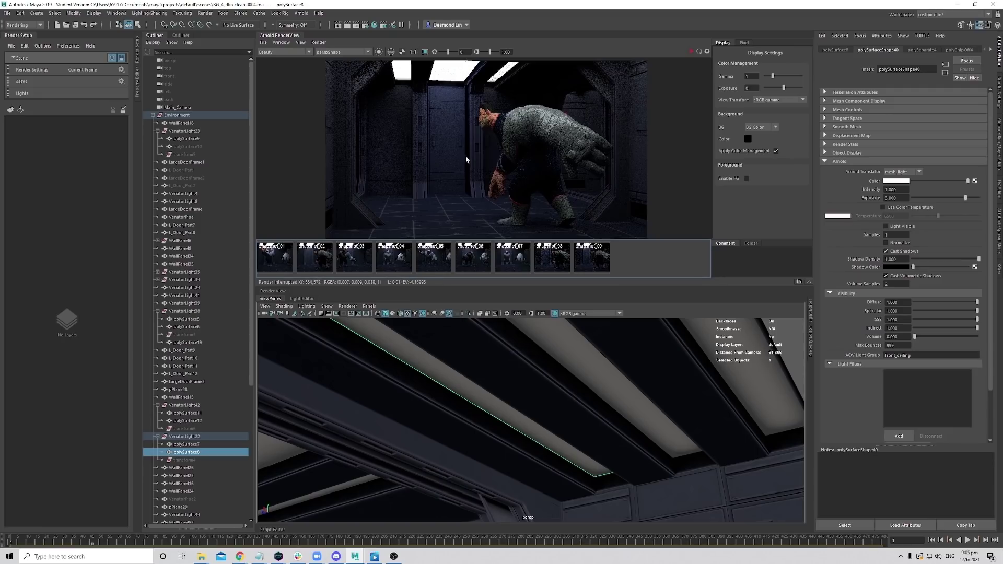
pyautogui.moveTo(577, 180); pyautogui.dragTo(575, 179, button='middle')
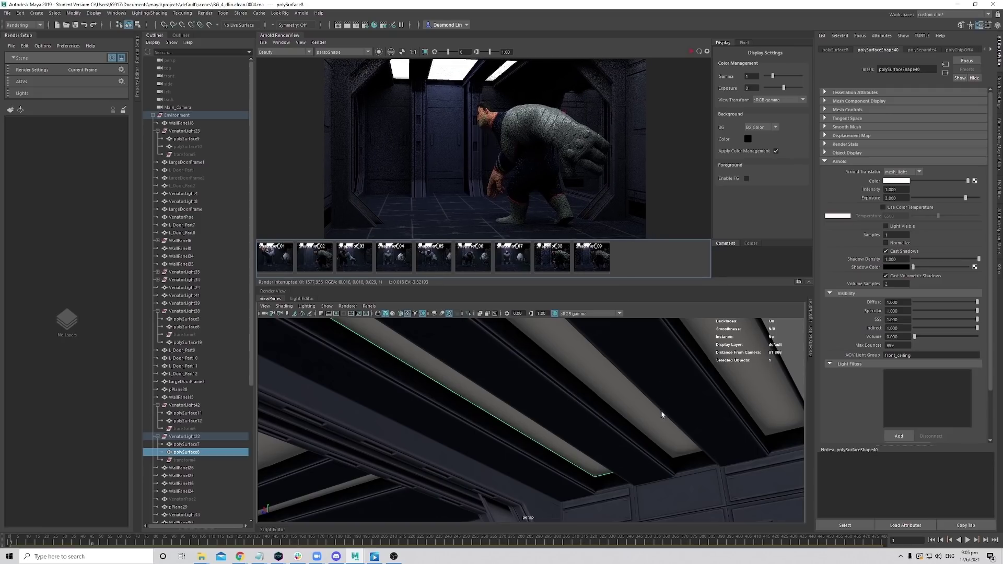
pyautogui.keyDown('alt'); pyautogui.moveTo(662, 415); pyautogui.dragTo(625, 426); pyautogui.keyUp('alt')
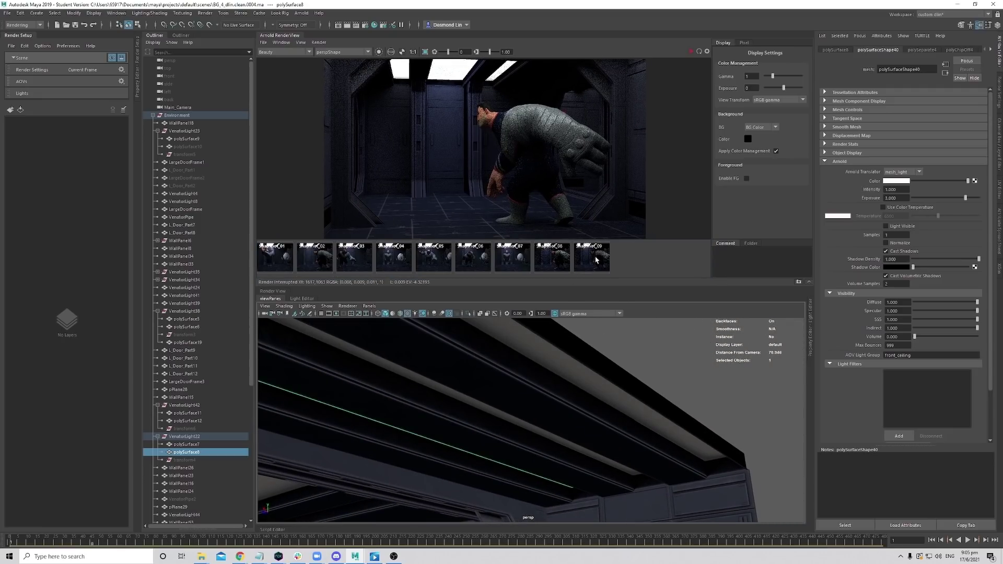
pyautogui.click(551, 261)
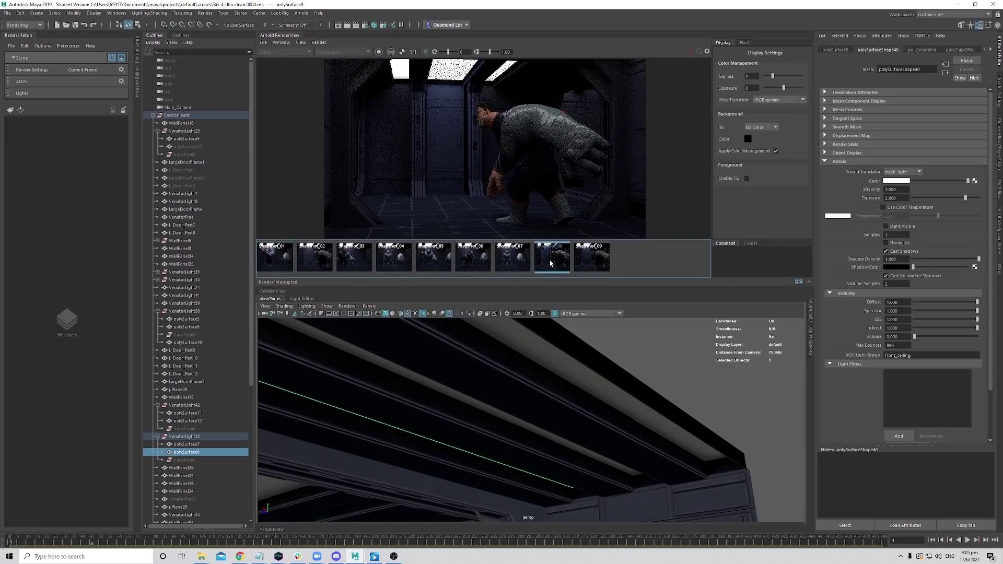
pyautogui.click(525, 263)
pyautogui.click(553, 264)
pyautogui.click(555, 264)
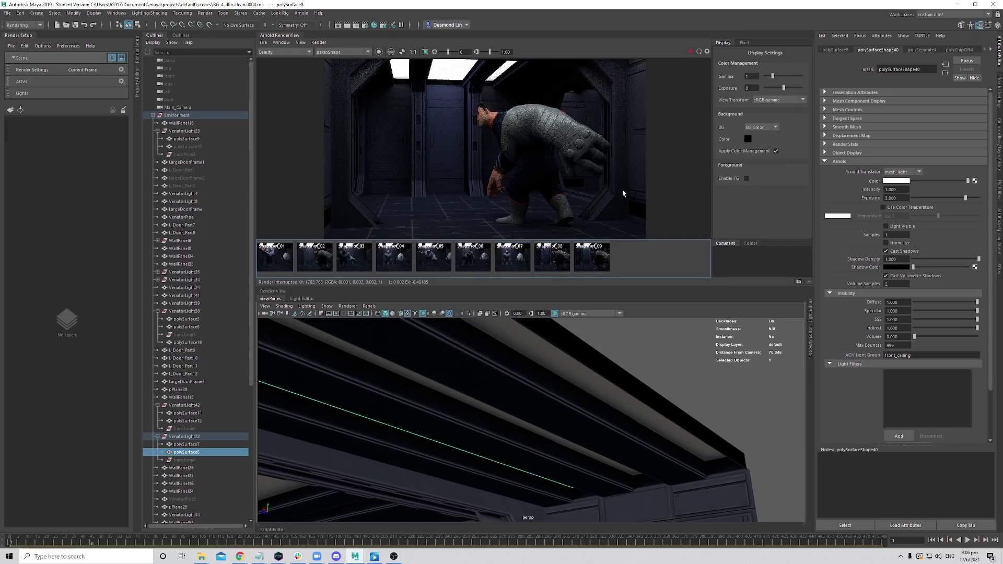
# Store a snapshot of the current render and review snapshots 01 through 05 in sequence.
pyautogui.click(799, 282)
pyautogui.click(276, 259)
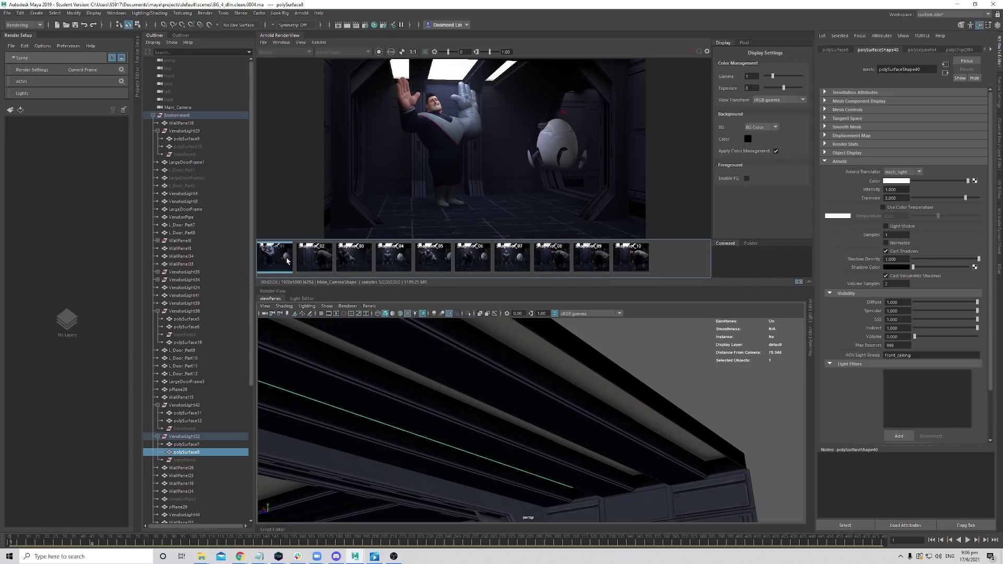
pyautogui.click(315, 261)
pyautogui.click(357, 264)
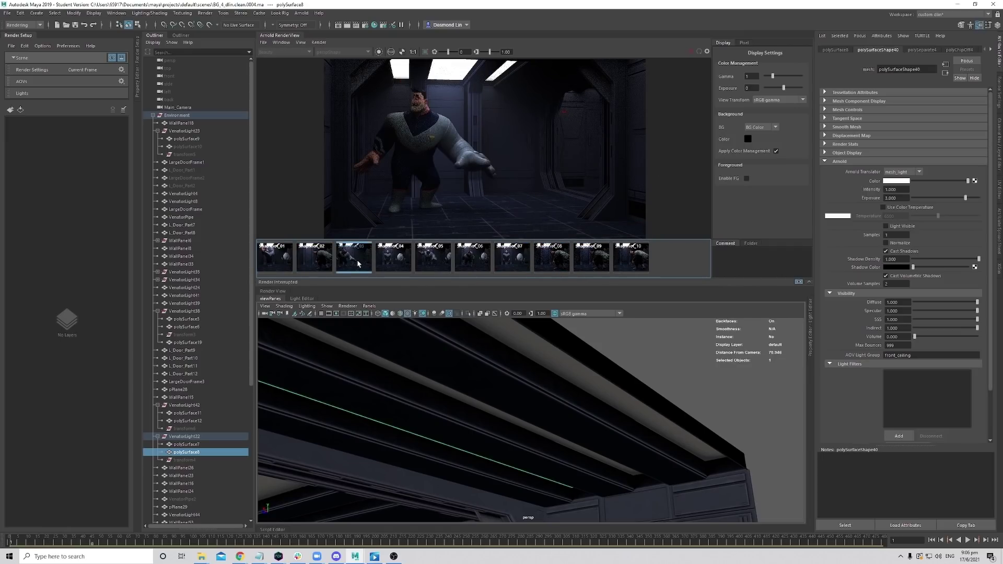
pyautogui.click(392, 263)
pyautogui.click(435, 269)
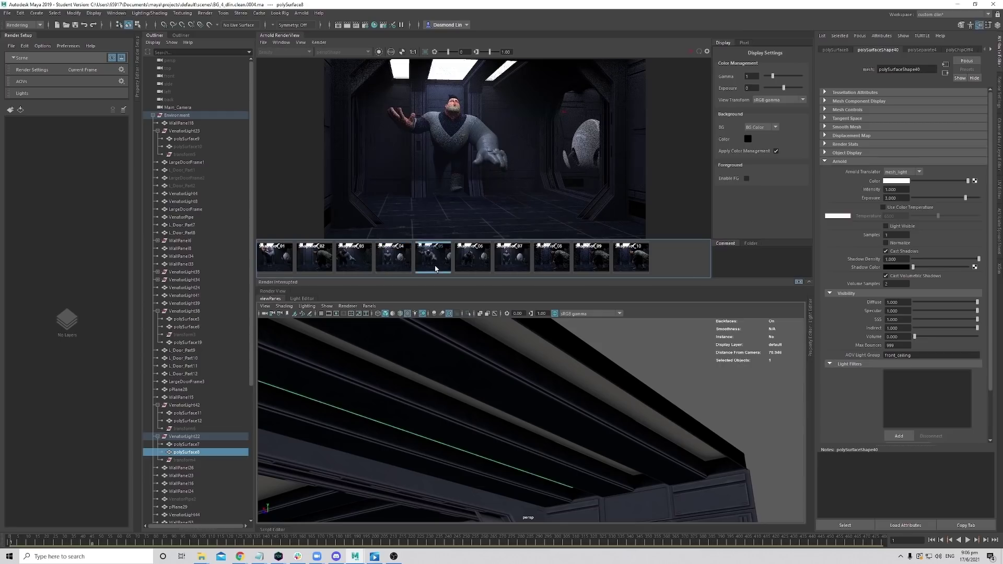
# Examine the lighting on the character up close in snapshots 05 and 06.
pyautogui.scroll(3, 453, 102)
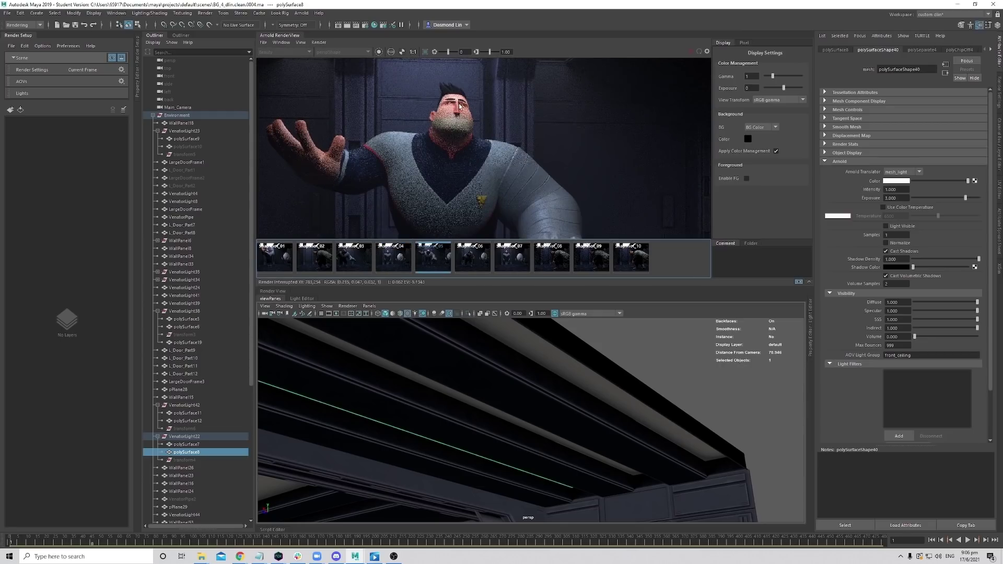
pyautogui.scroll(-3, 454, 103)
pyautogui.scroll(3, 424, 108)
pyautogui.moveTo(355, 149); pyautogui.dragTo(375, 141, button='middle')
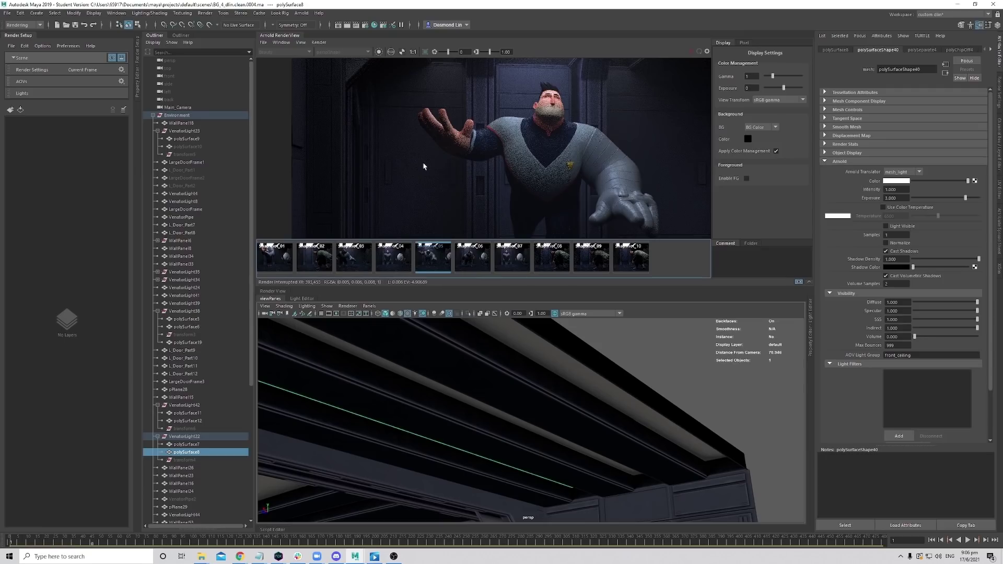
pyautogui.moveTo(425, 166); pyautogui.dragTo(463, 166, button='middle')
pyautogui.click(480, 262)
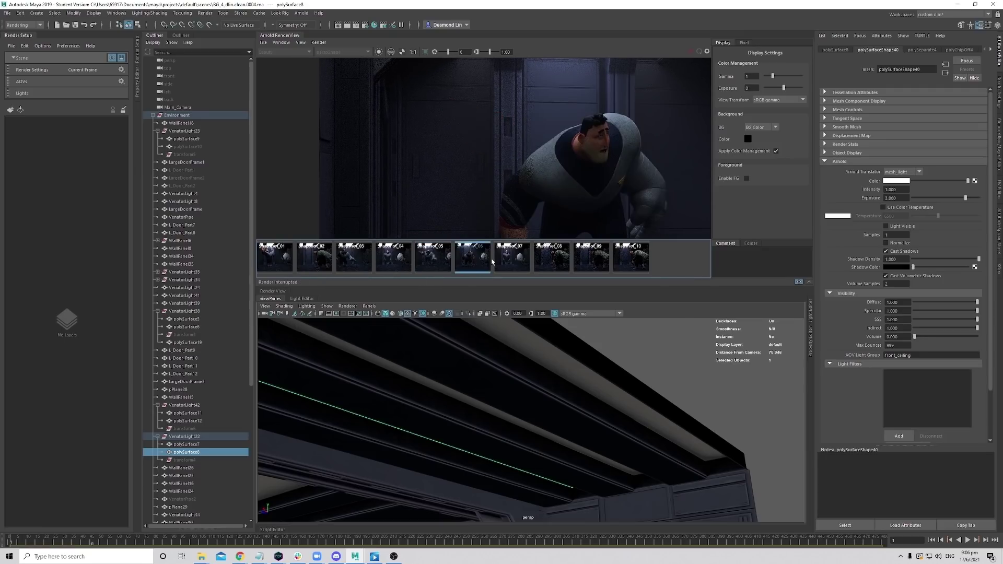
pyautogui.scroll(-3, 538, 231)
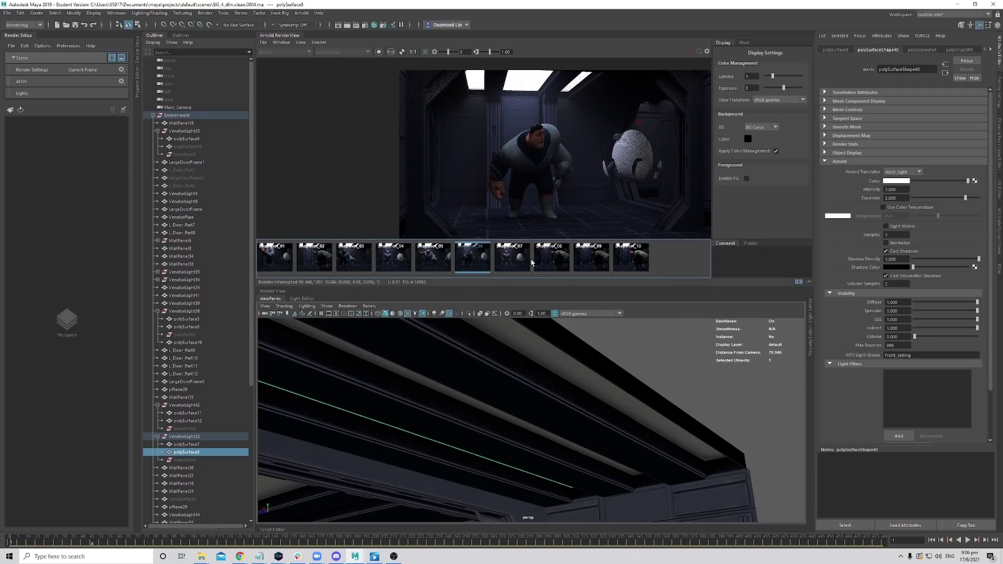
# Compare the corridor and character lighting across snapshots 05 to 10, ending on snapshot 07.
pyautogui.click(527, 262)
pyautogui.click(553, 266)
pyautogui.click(582, 263)
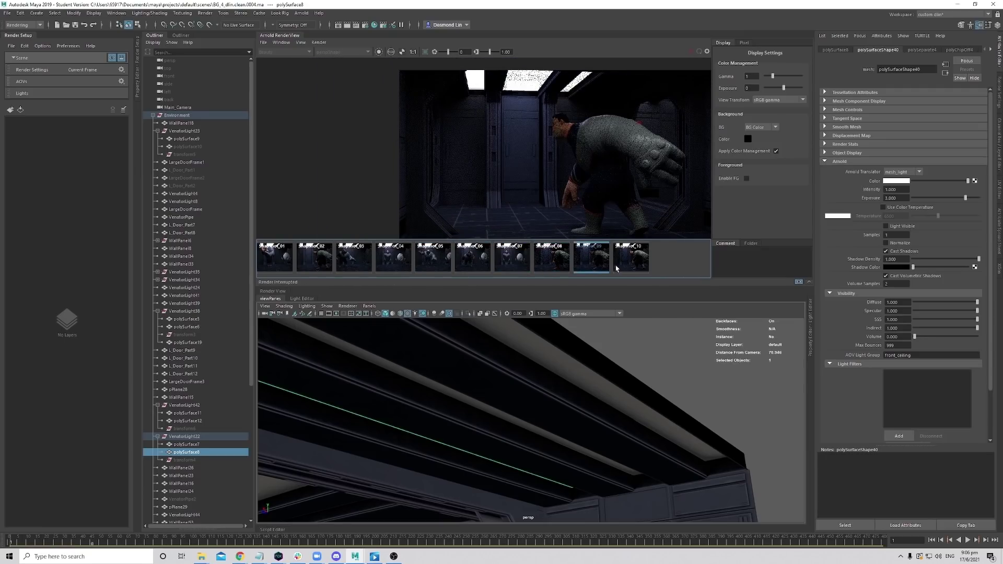
pyautogui.click(448, 261)
pyautogui.click(473, 259)
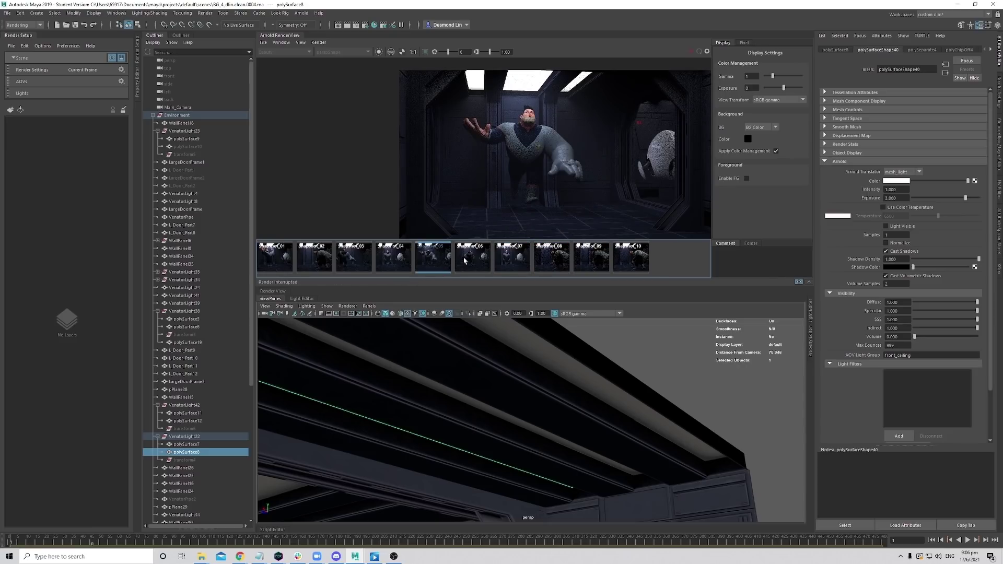
pyautogui.click(512, 258)
pyautogui.click(552, 258)
pyautogui.click(631, 258)
pyautogui.click(576, 260)
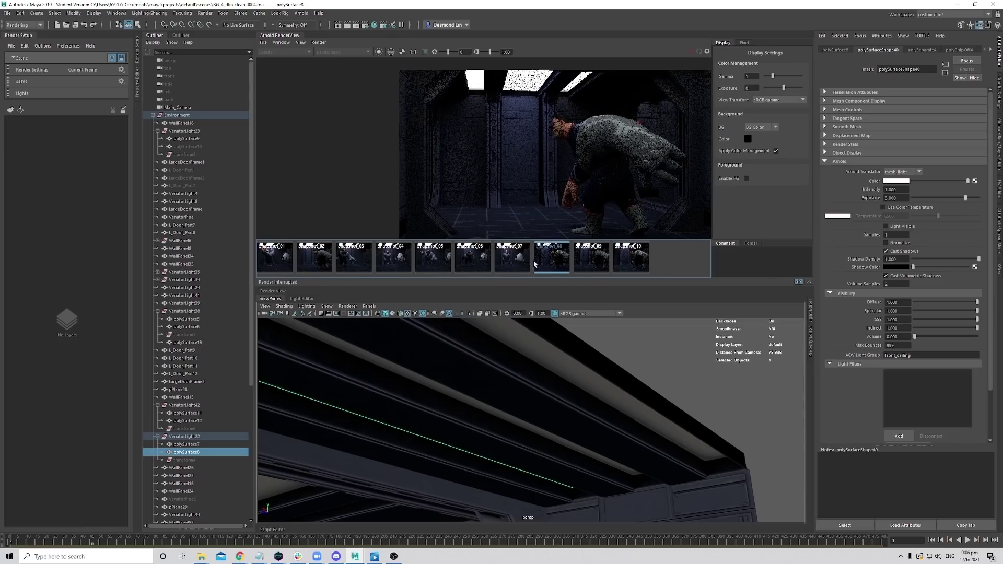
pyautogui.click(512, 258)
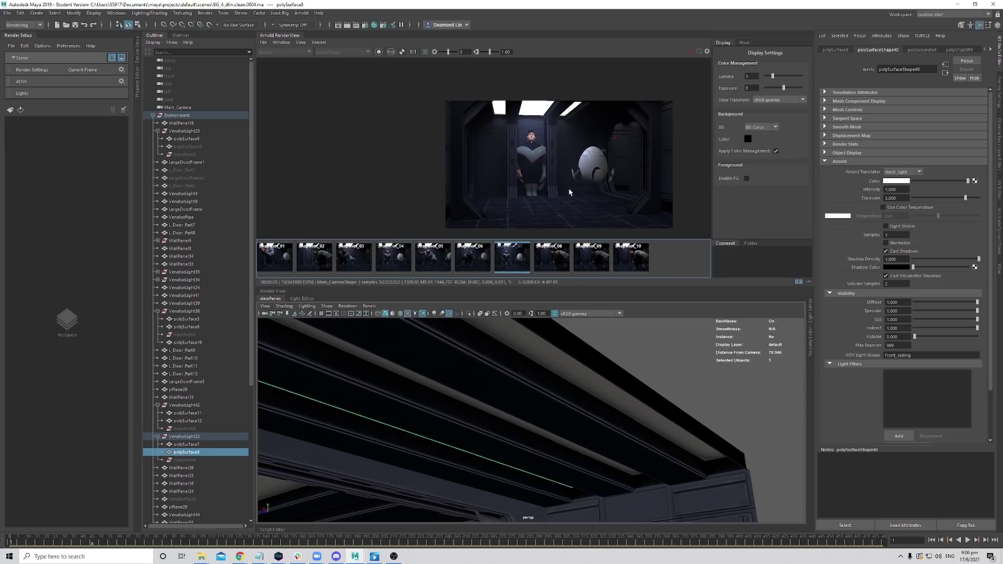
pyautogui.scroll(2, 562, 201)
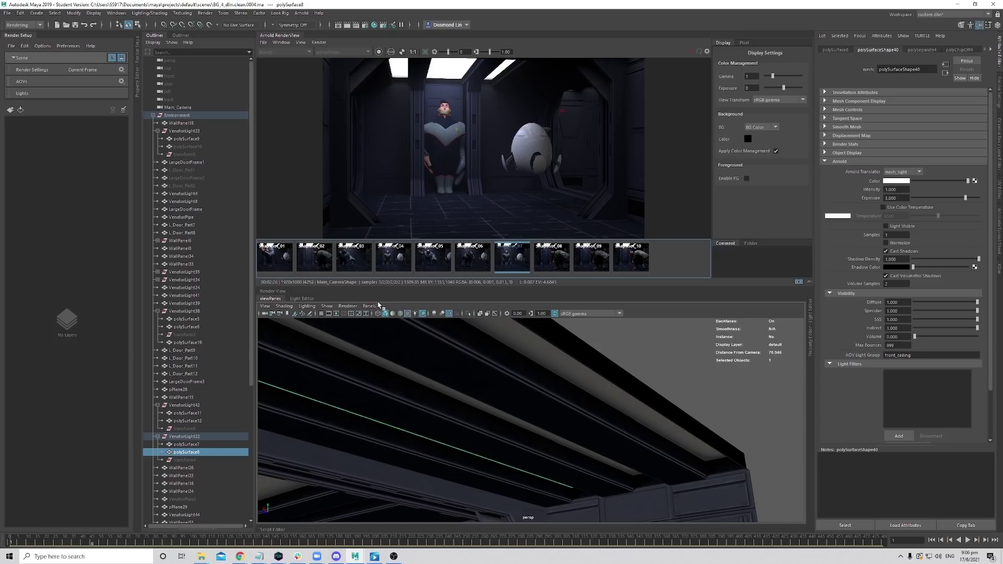
# Look through Main_Camera in the viewport and run a brief test render of frame 100.
pyautogui.click(369, 306)
pyautogui.moveTo(386, 312)
pyautogui.click(475, 320)
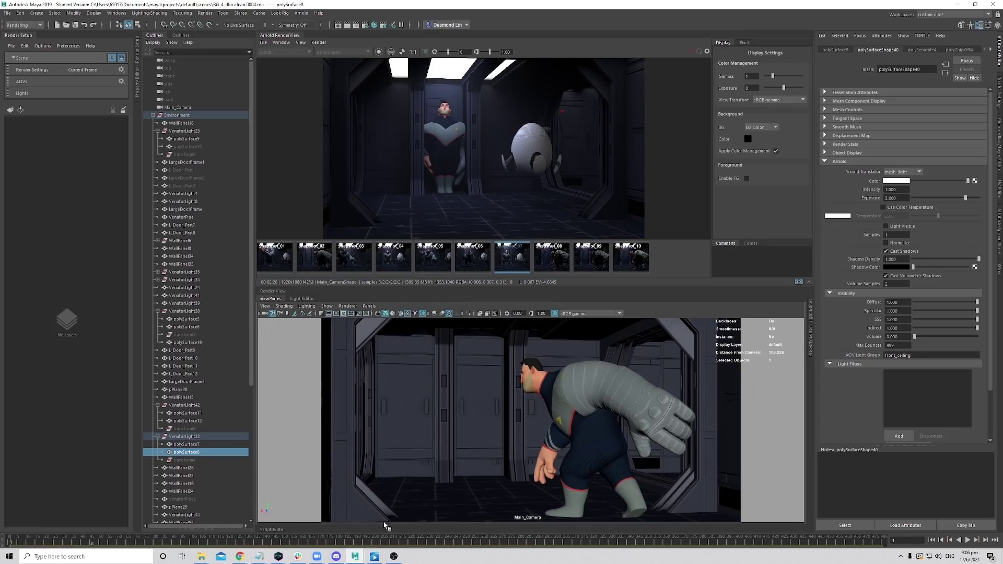
pyautogui.moveTo(434, 542); pyautogui.dragTo(194, 538)
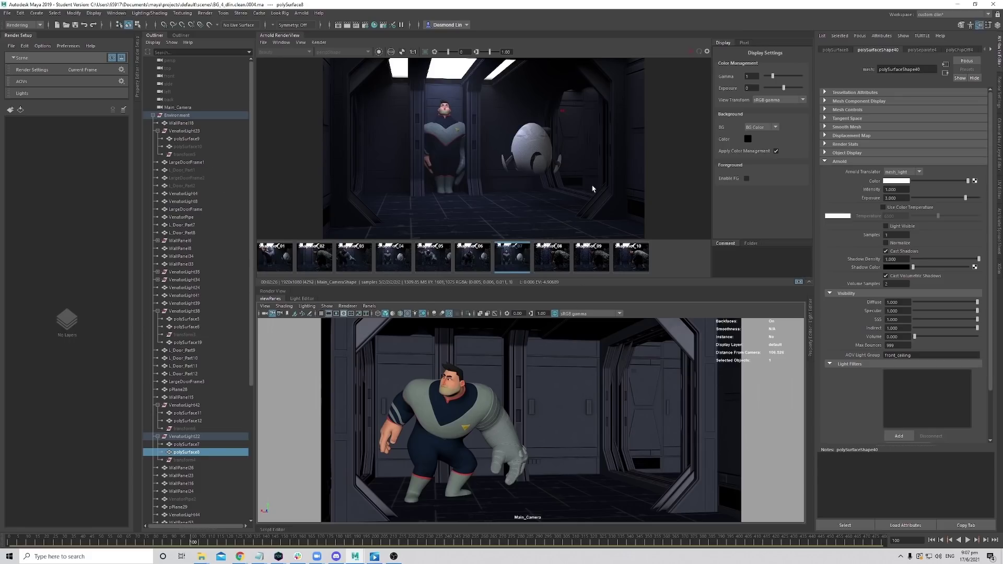
pyautogui.click(549, 258)
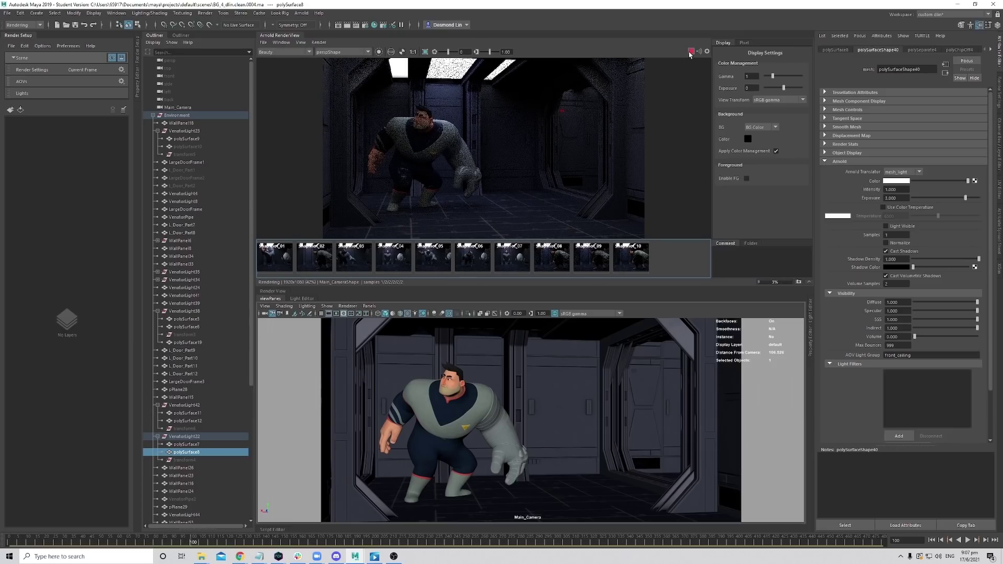
pyautogui.click(690, 52)
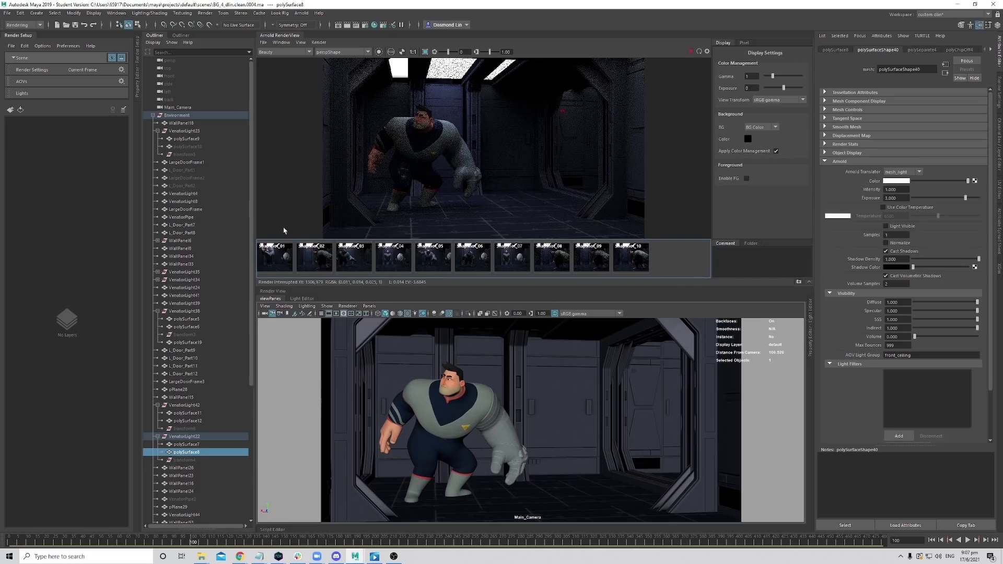
# Delete the hidden area light red_lgt from the scene.
pyautogui.scroll(-8, 206, 312)
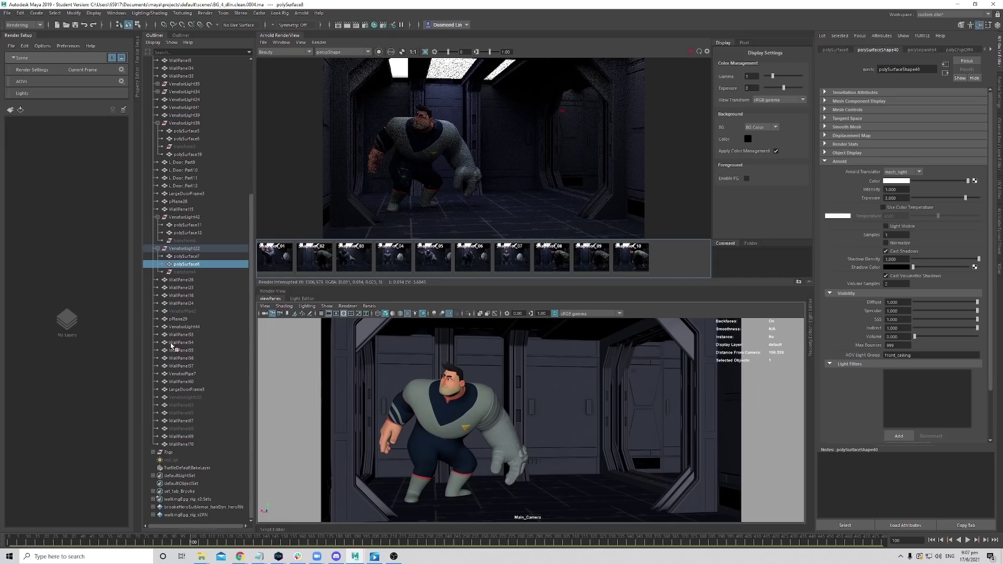
pyautogui.click(175, 459)
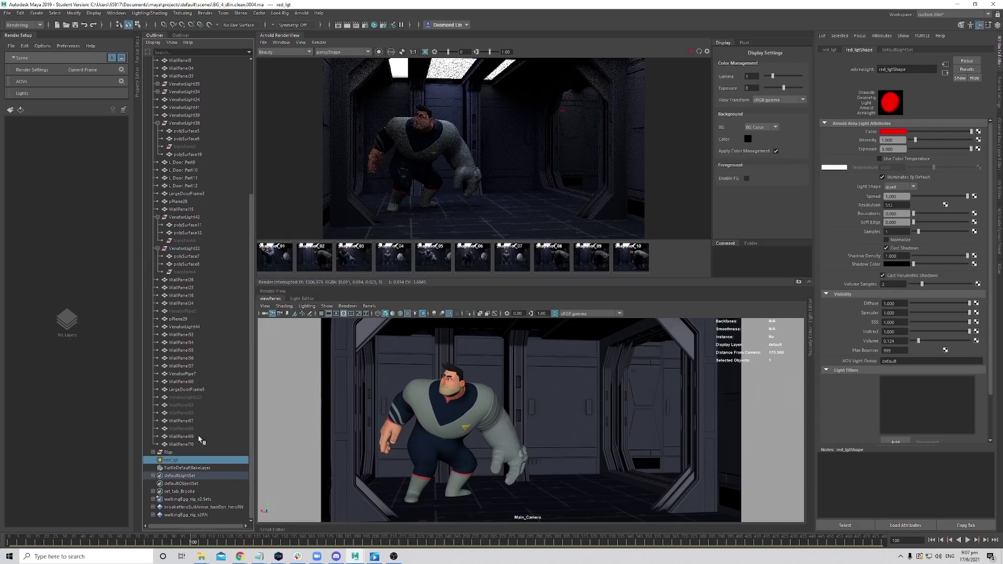
pyautogui.press('Delete')
pyautogui.click(188, 459)
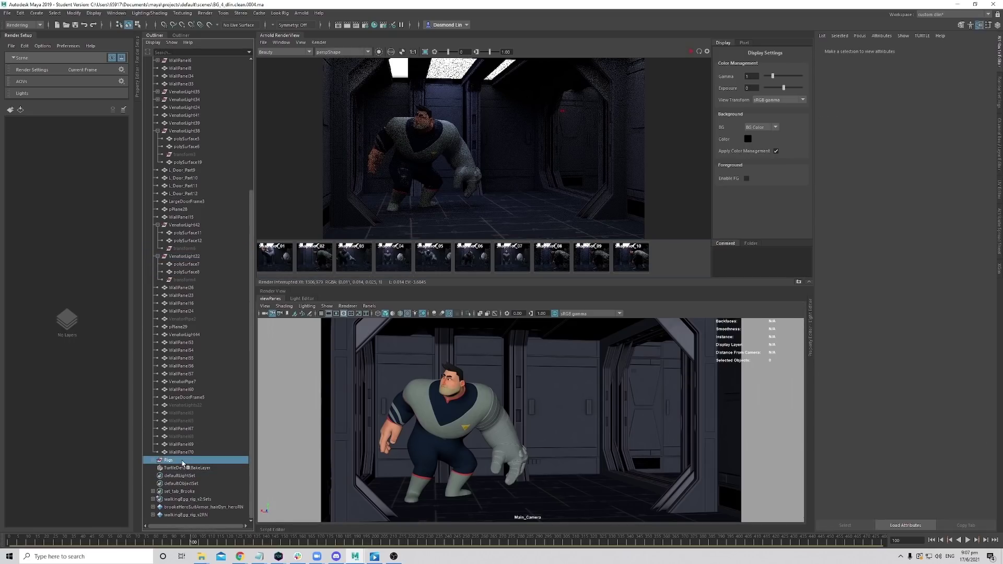
# Create a new Arnold area light and rename it red_lgt.
pyautogui.click(302, 14)
pyautogui.moveTo(360, 57)
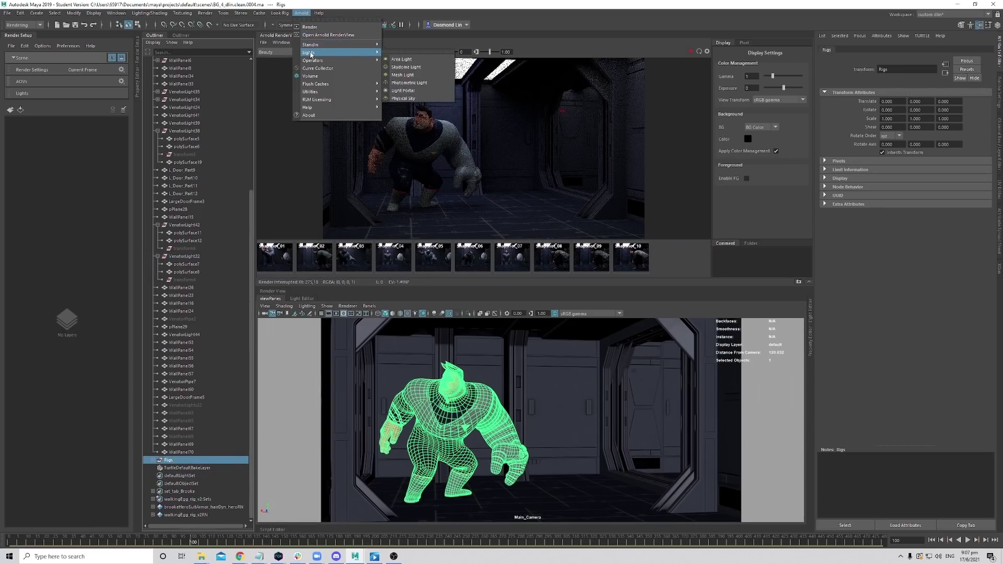
pyautogui.click(420, 59)
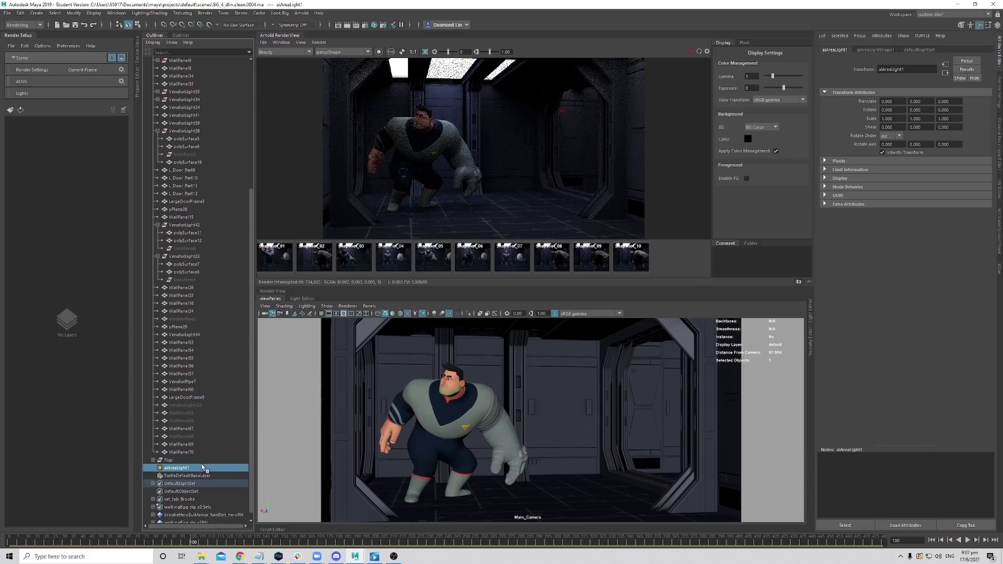
pyautogui.doubleClick(188, 468)
pyautogui.write('re')
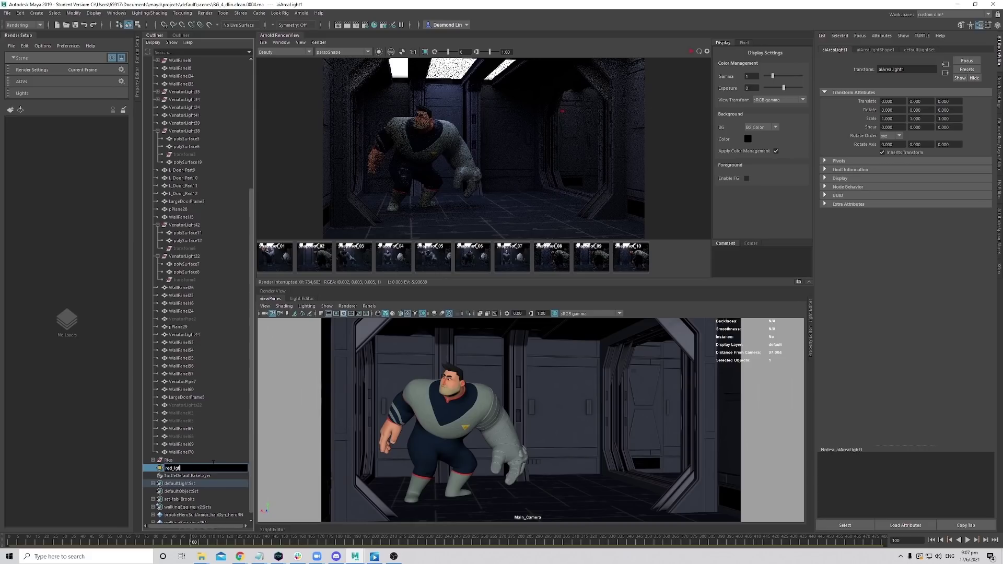
pyautogui.write('d_lgt')
pyautogui.press('Return')
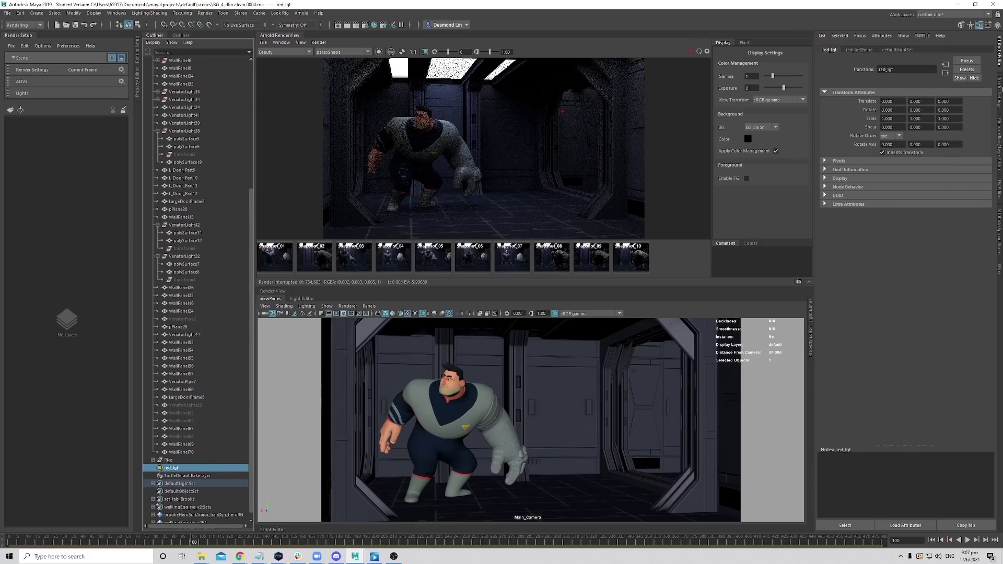
# Set the AOV light group of the red_lgt area light to sl_redLgt.
pyautogui.click(1001, 90)
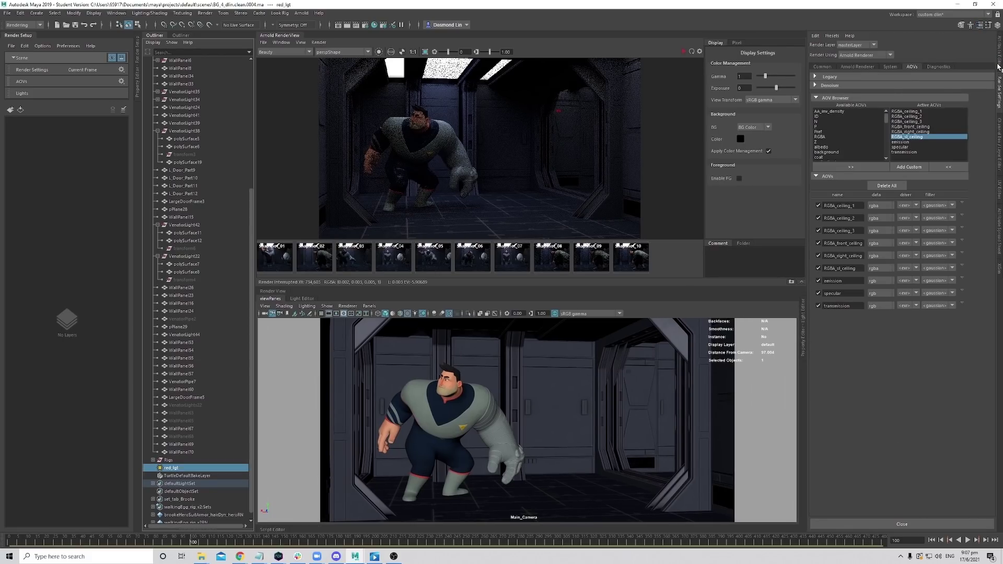
pyautogui.click(999, 66)
pyautogui.click(860, 50)
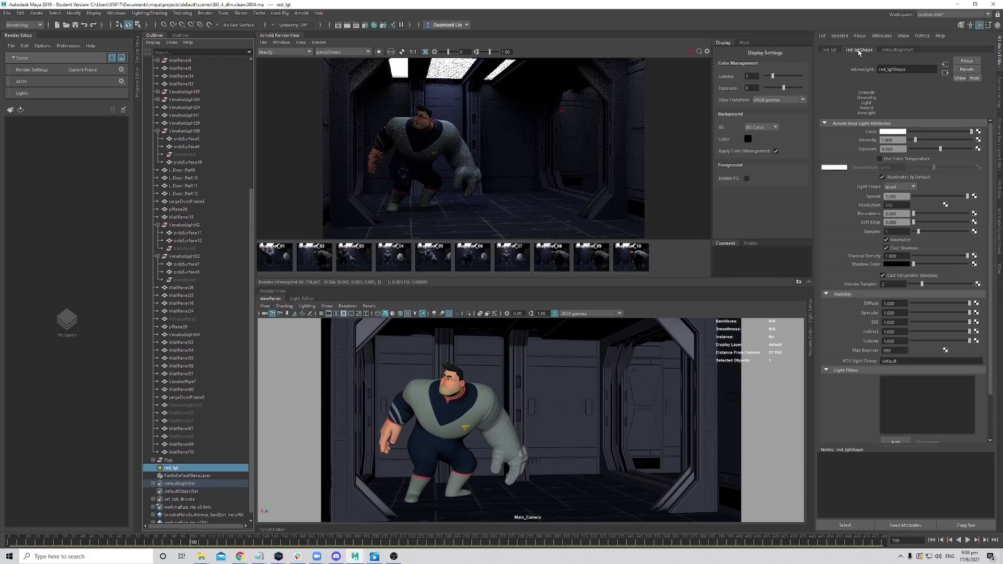
pyautogui.doubleClick(890, 361)
pyautogui.write('redLgt')
pyautogui.press('Return')
# Add a custom AOV named RGBA_sl_redLgt to the render settings.
pyautogui.click(999, 89)
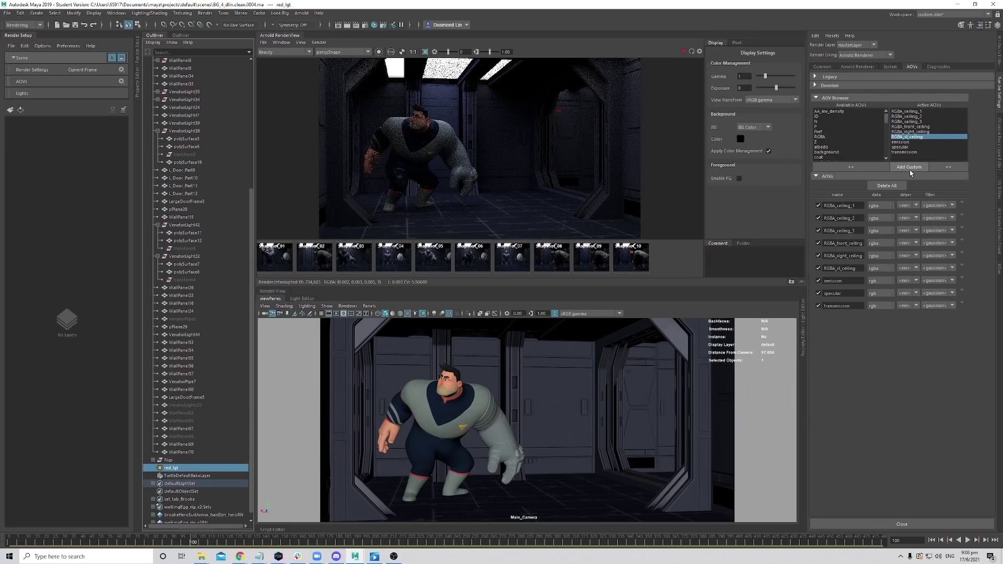
pyautogui.click(909, 168)
pyautogui.write('RGBA_sl_redLgt')
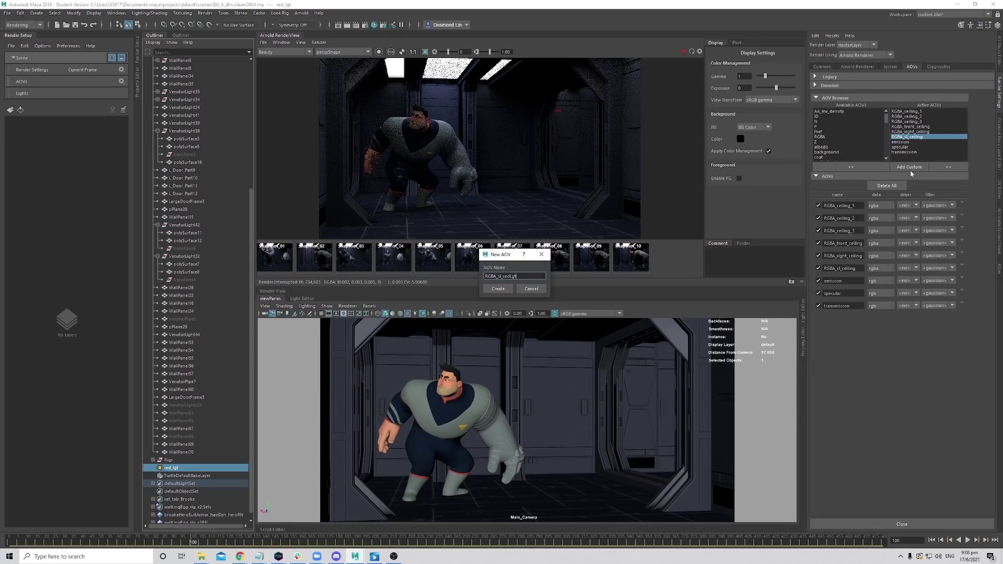
pyautogui.press('Return')
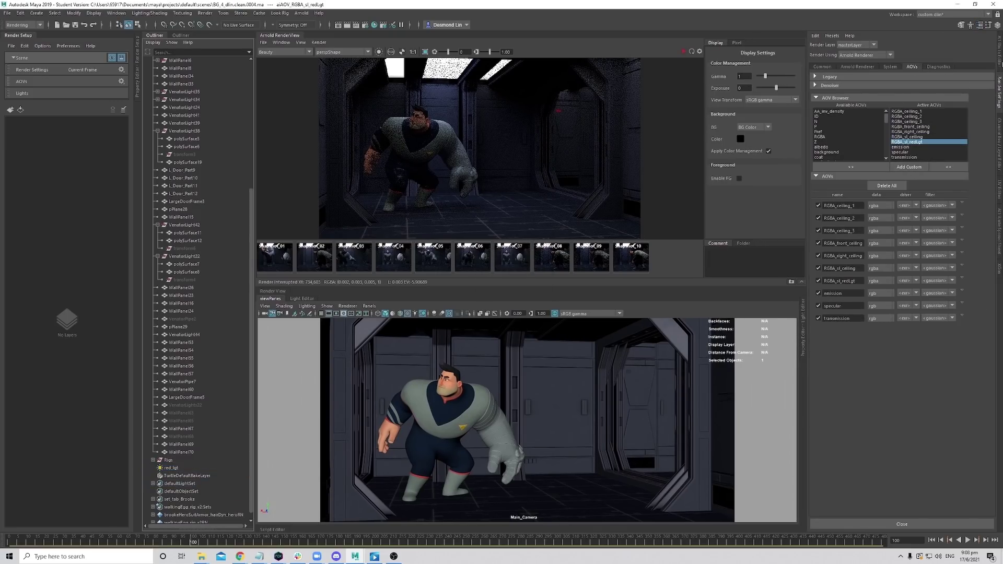
# Group the red_lgt area light and rename the group lgt_grp.
pyautogui.click(999, 63)
pyautogui.click(178, 468)
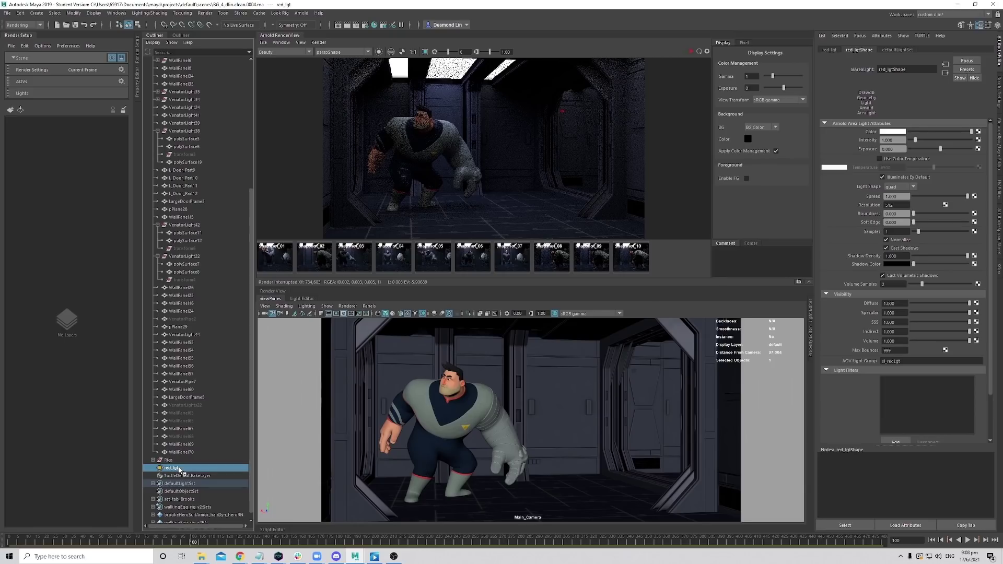
pyautogui.hotkey('ctrl', 'g')
pyautogui.doubleClick(176, 468)
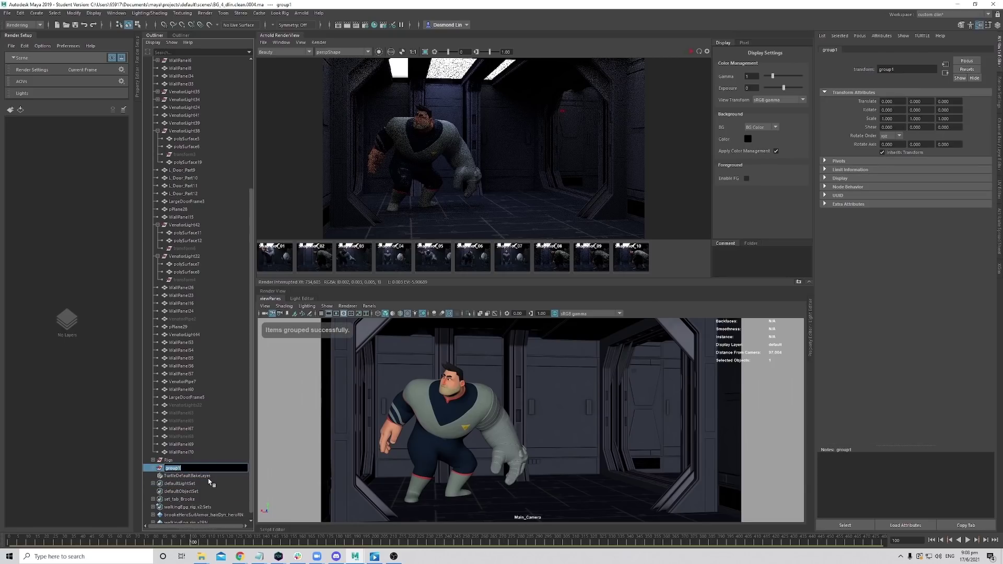
pyautogui.write('lgt_grp')
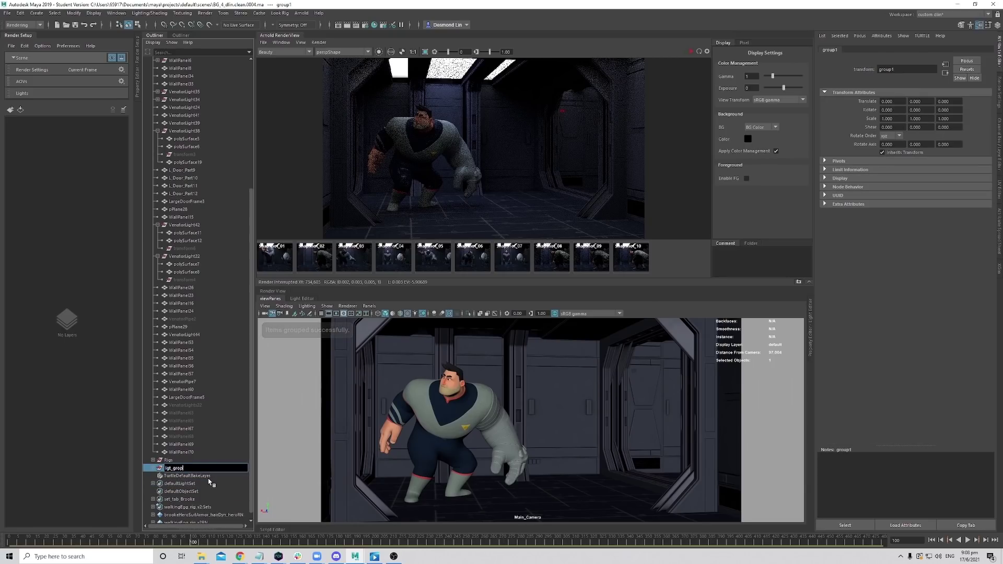
pyautogui.press('Return')
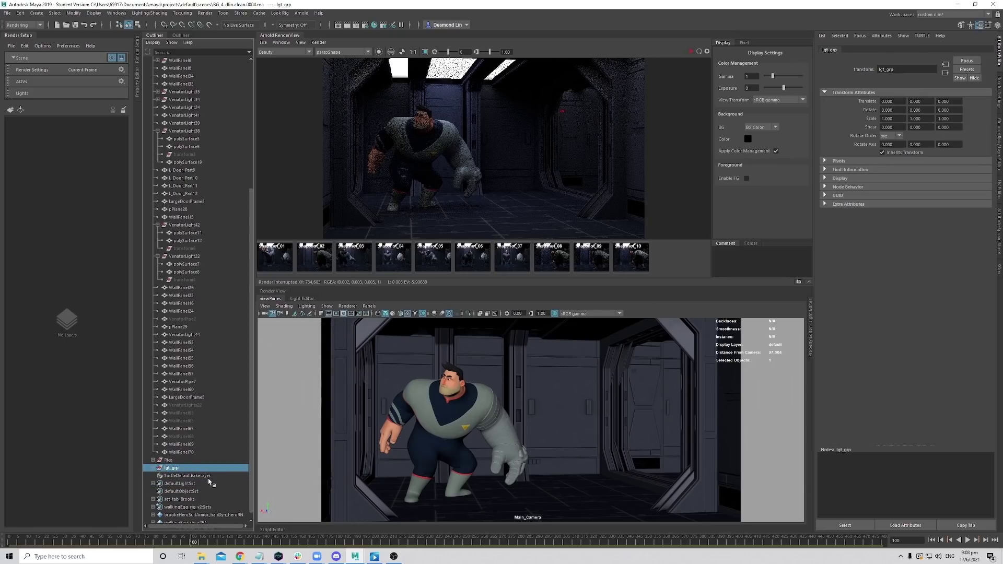
# Scale the red_lgt area light inside lgt_grp uniformly to about 10.18.
pyautogui.click(153, 468)
pyautogui.scroll(-1, 167, 470)
pyautogui.click(197, 460)
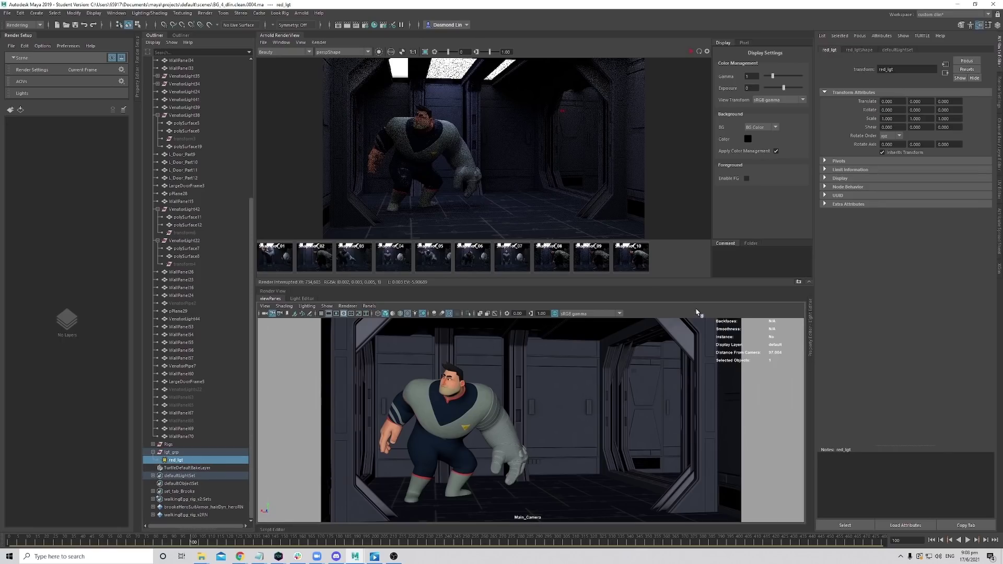
pyautogui.moveTo(561, 403); pyautogui.dragTo(555, 395, button='right')
pyautogui.keyDown('alt'); pyautogui.moveTo(615, 429); pyautogui.dragTo(457, 423, button='right'); pyautogui.keyUp('alt')
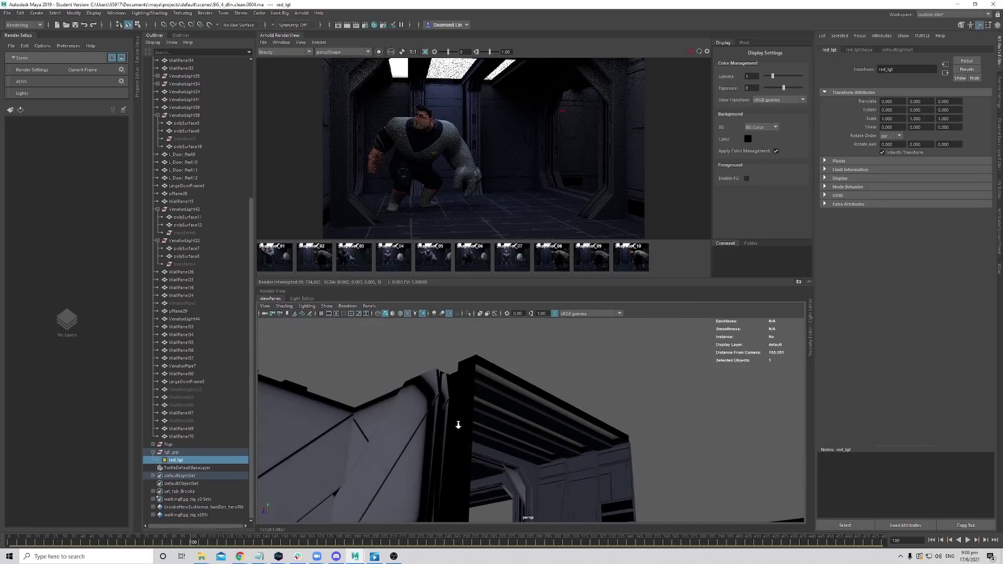
pyautogui.keyDown('alt'); pyautogui.moveTo(456, 423); pyautogui.dragTo(470, 449); pyautogui.keyUp('alt')
pyautogui.keyDown('alt'); pyautogui.moveTo(471, 450); pyautogui.dragTo(484, 483, button='right'); pyautogui.keyUp('alt')
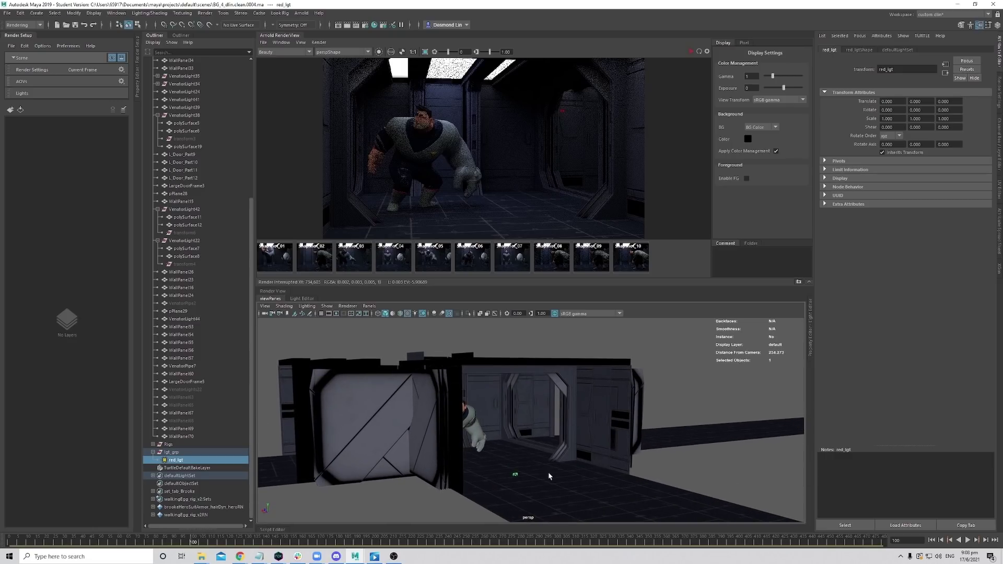
pyautogui.keyDown('alt'); pyautogui.moveTo(484, 483); pyautogui.dragTo(450, 483); pyautogui.keyUp('alt')
pyautogui.press('r')
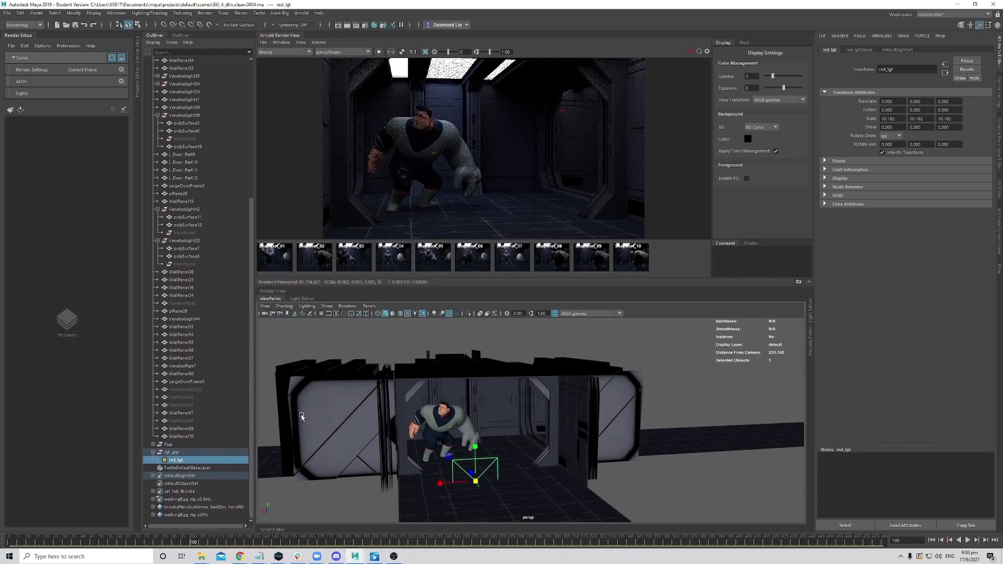
pyautogui.keyDown('alt'); pyautogui.moveTo(438, 466); pyautogui.dragTo(450, 452, button='middle'); pyautogui.keyUp('alt')
pyautogui.moveTo(451, 453)
pyautogui.keyDown('alt'); pyautogui.mouseDown()
pyautogui.moveTo(475, 448)
pyautogui.moveTo(450, 453)
pyautogui.mouseUp(); pyautogui.keyUp('alt')
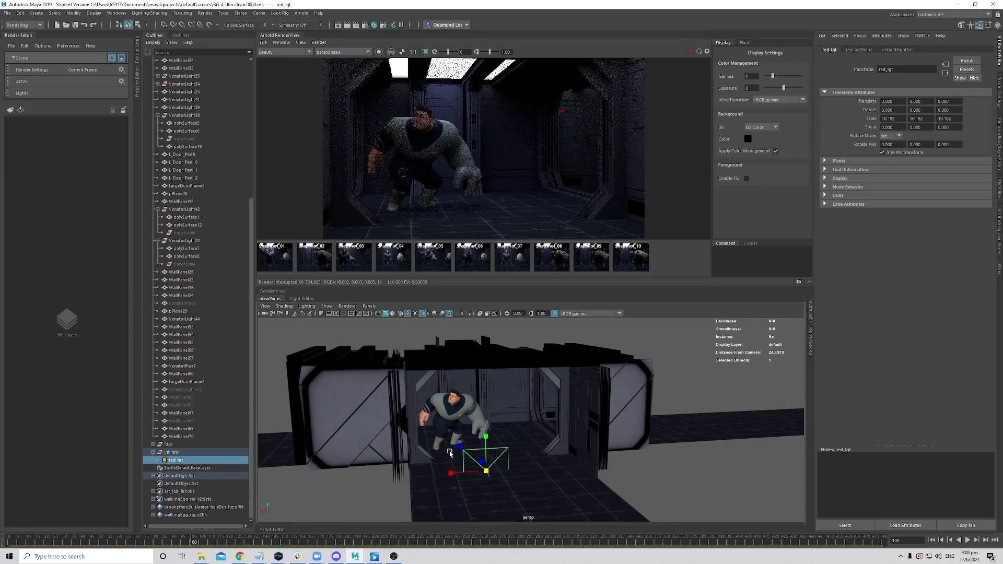
pyautogui.scroll(3, 449, 453)
# Look through the red_lgt area light in the viewport and begin moving it away from the origin.
pyautogui.click(198, 452)
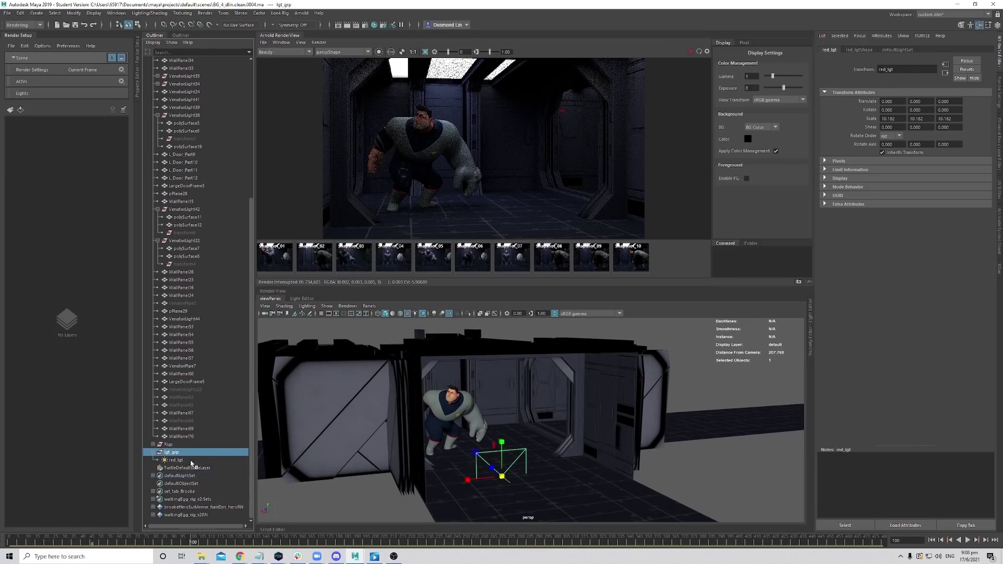
pyautogui.click(191, 462)
pyautogui.click(368, 307)
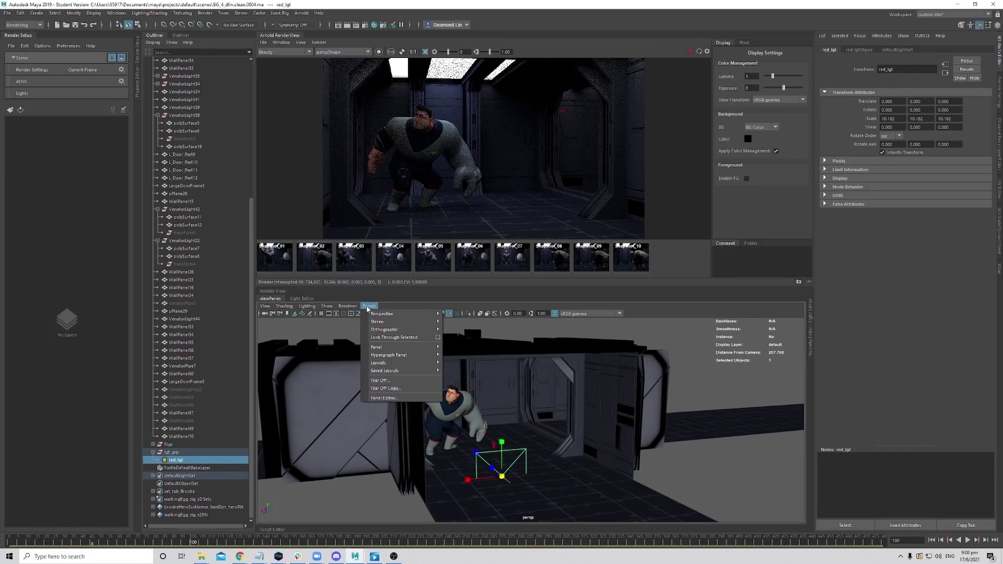
pyautogui.click(394, 338)
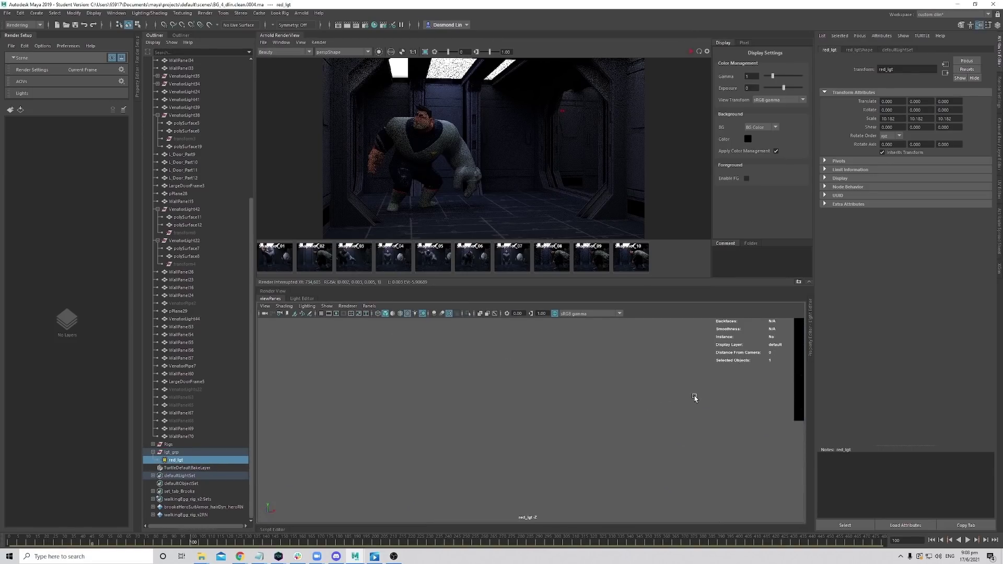
pyautogui.keyDown('alt'); pyautogui.moveTo(694, 398); pyautogui.dragTo(499, 406, button='middle'); pyautogui.keyUp('alt')
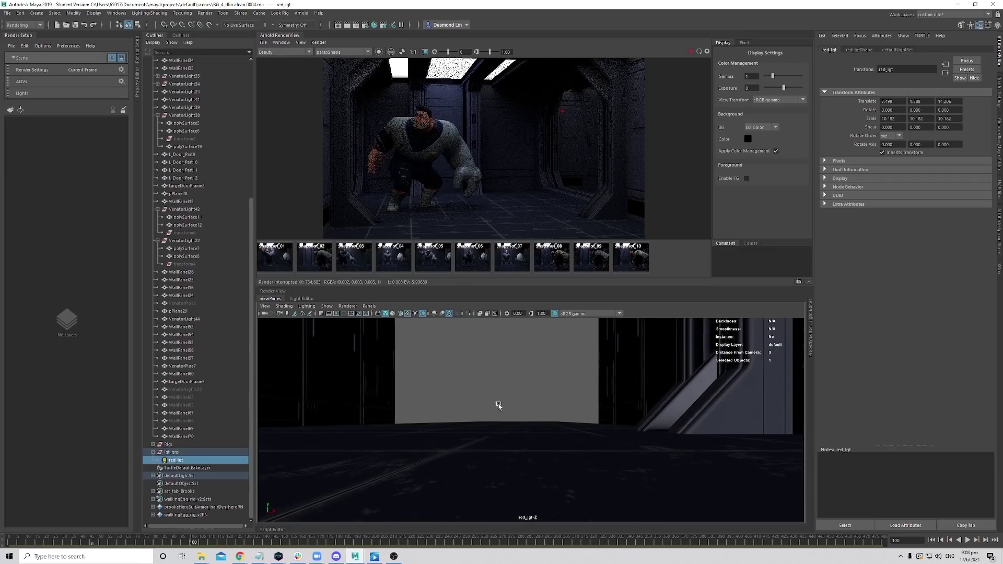
pyautogui.keyDown('alt'); pyautogui.moveTo(499, 406); pyautogui.dragTo(468, 411); pyautogui.keyUp('alt')
# Aim red_lgt at the character through the octagonal door frame, placing it at about 95.5, 31.9, 90.8.
pyautogui.click(592, 410)
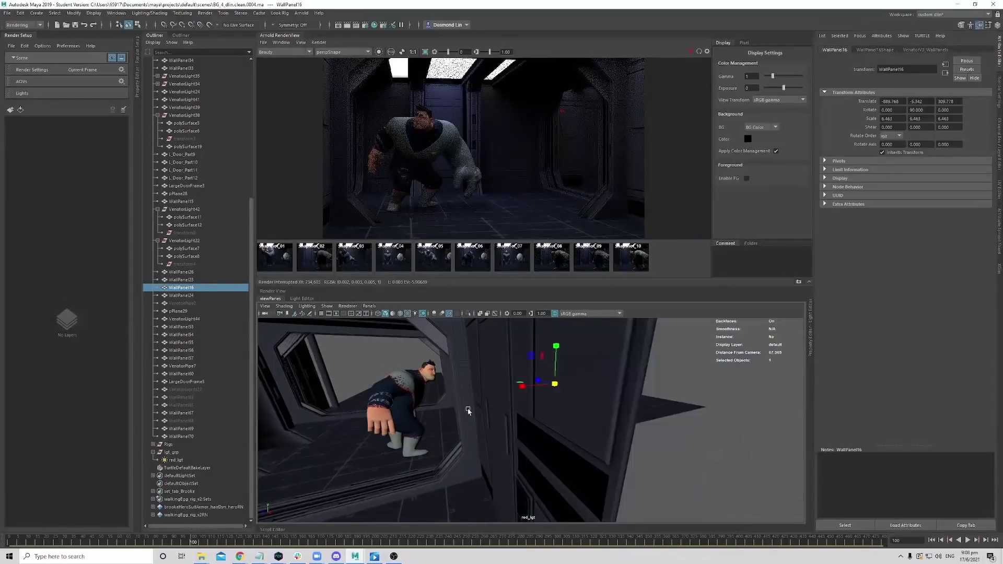
pyautogui.scroll(-3, 424, 395)
pyautogui.click(404, 394)
pyautogui.press('q')
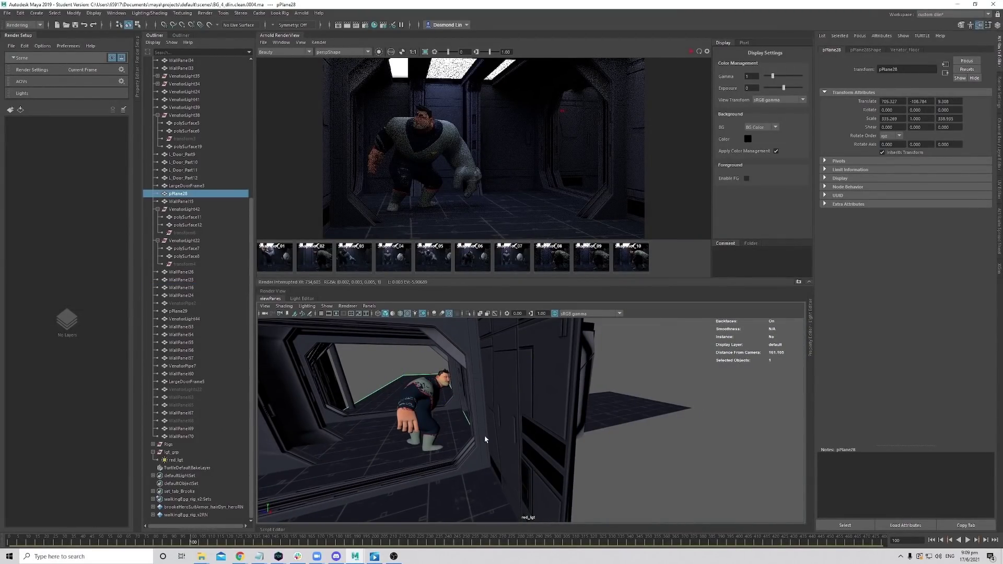
pyautogui.scroll(-3, 485, 440)
pyautogui.keyDown('alt'); pyautogui.moveTo(413, 439); pyautogui.dragTo(462, 416); pyautogui.keyUp('alt')
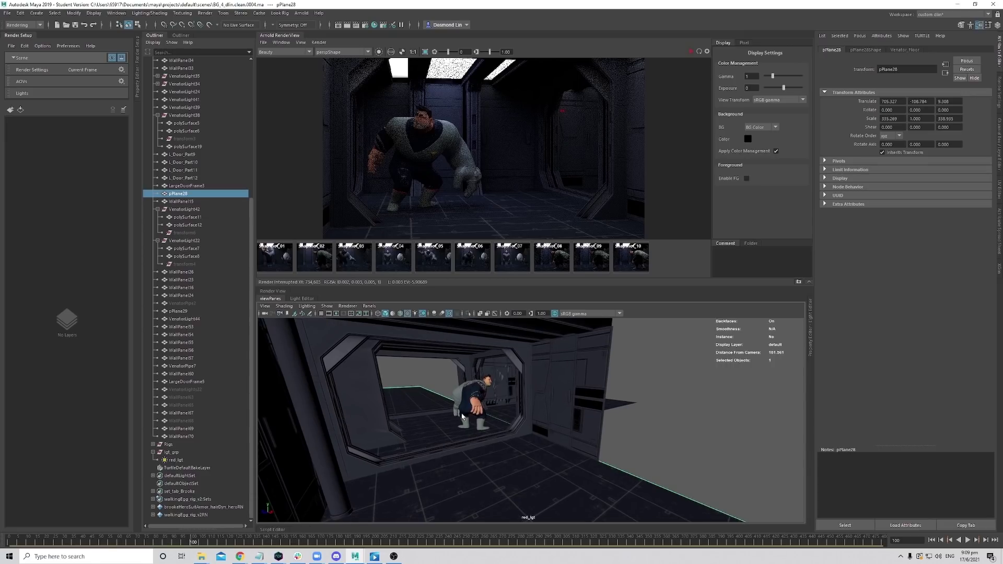
pyautogui.scroll(-5, 484, 414)
pyautogui.keyDown('alt'); pyautogui.moveTo(608, 431); pyautogui.dragTo(452, 392); pyautogui.keyUp('alt')
pyautogui.scroll(2, 631, 449)
pyautogui.scroll(3, 433, 414)
pyautogui.scroll(3, 433, 413)
pyautogui.scroll(2, 509, 420)
pyautogui.scroll(2, 509, 419)
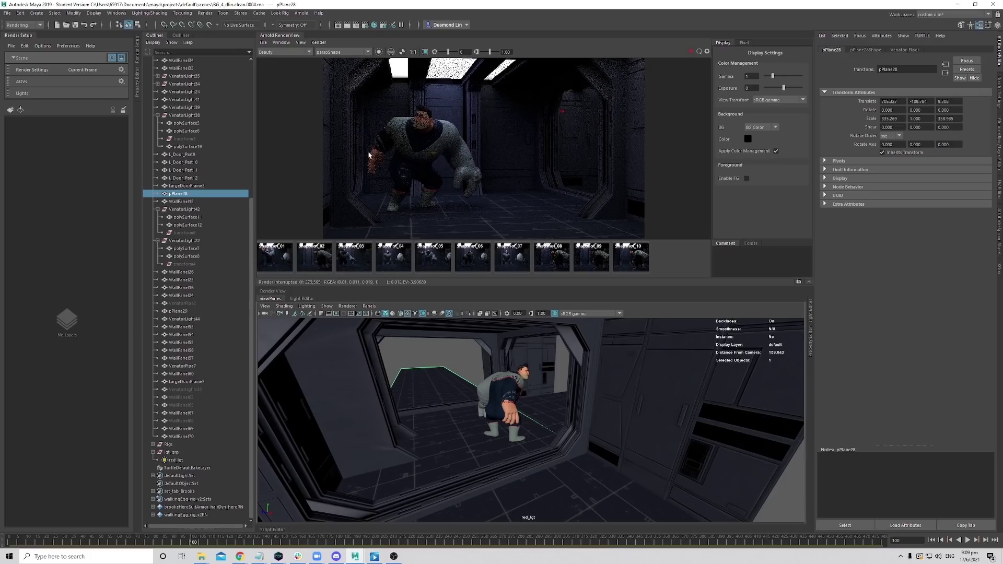
pyautogui.keyDown('alt'); pyautogui.moveTo(543, 402); pyautogui.dragTo(536, 400); pyautogui.keyUp('alt')
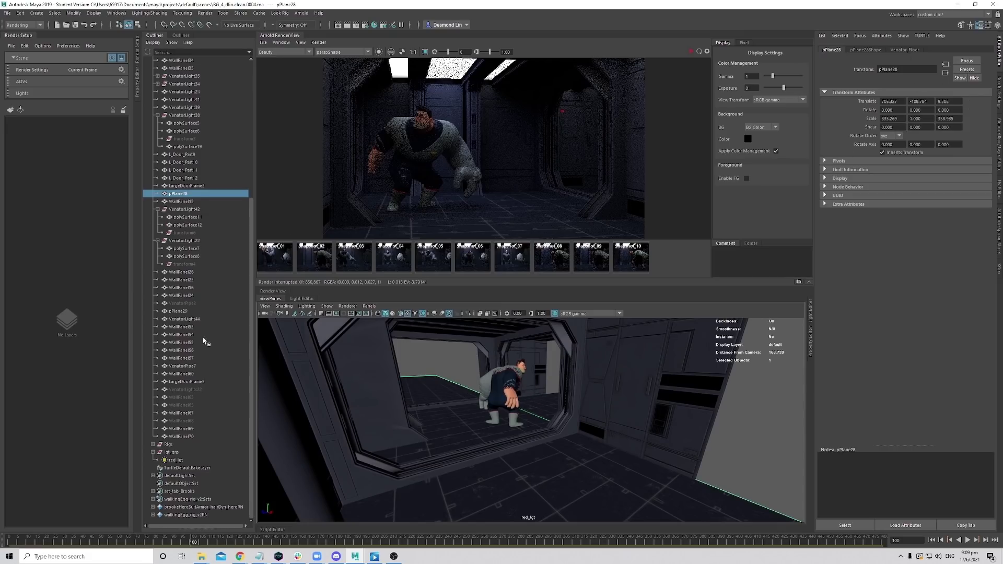
# Set the red_lgt area light's exposure to 3 and its color to red.
pyautogui.click(192, 460)
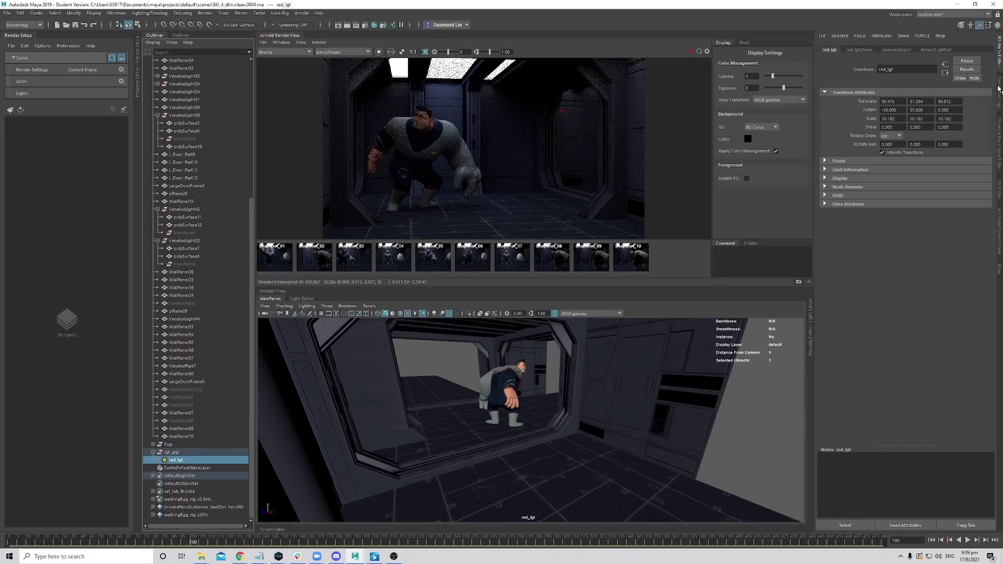
pyautogui.click(858, 49)
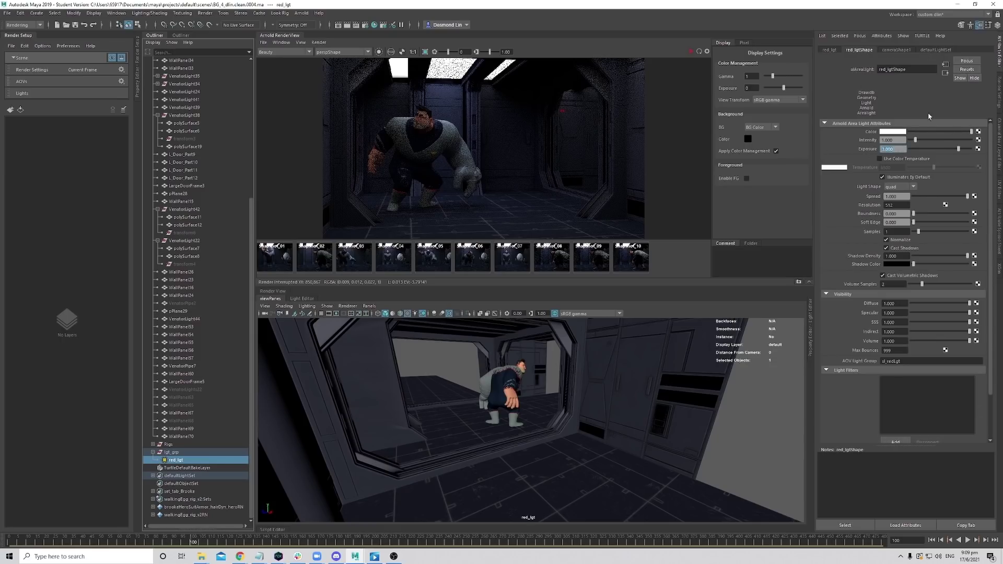
pyautogui.click(895, 135)
pyautogui.click(916, 164)
# Store a snapshot of the current render and run a short test render with the red light.
pyautogui.click(799, 282)
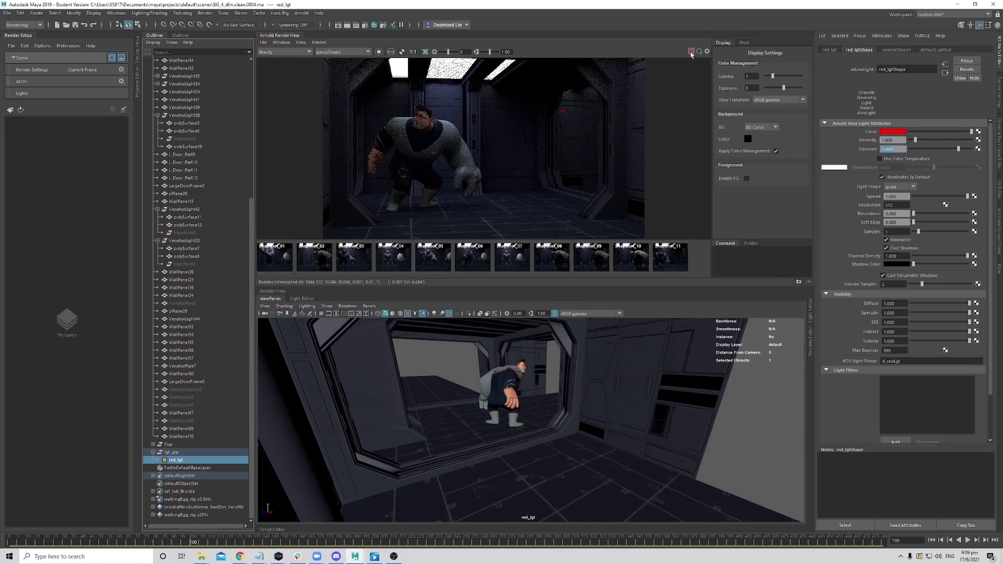
pyautogui.click(691, 51)
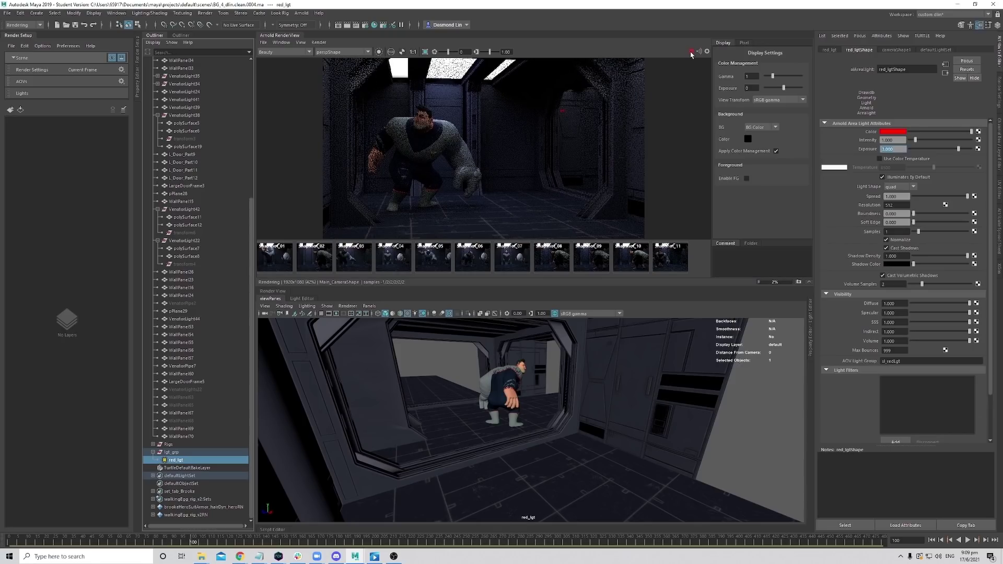
pyautogui.click(691, 51)
# Inspect the RGBA_sl_redLgt AOV with the render view's exposure raised to 5, then restore that exposure to 0.
pyautogui.click(292, 53)
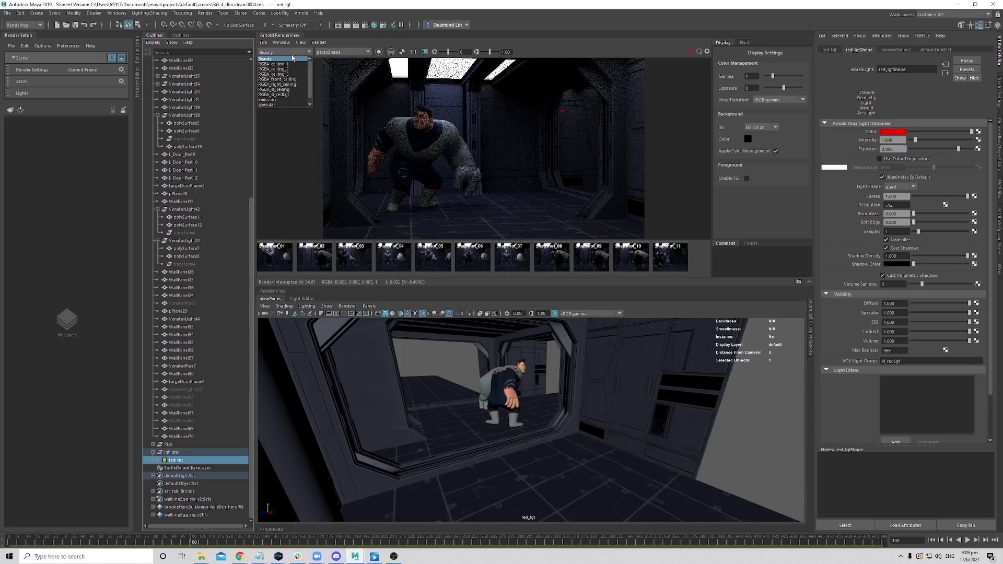
pyautogui.scroll(-1, 287, 88)
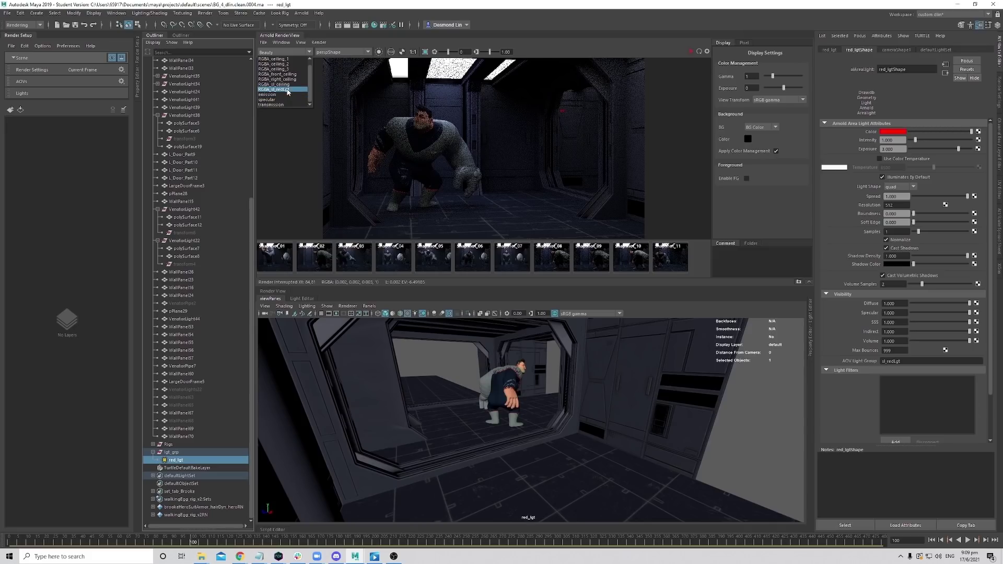
pyautogui.click(289, 89)
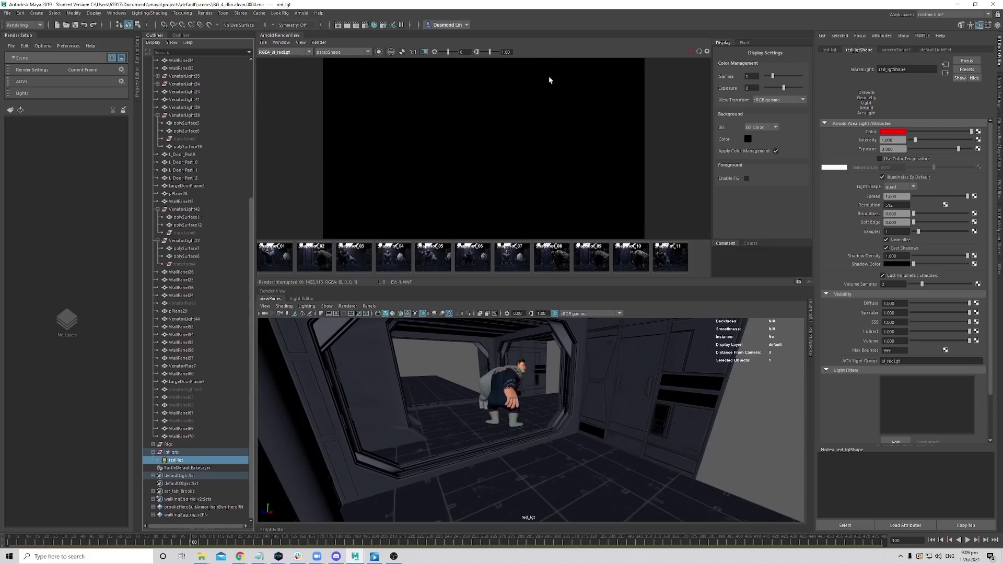
pyautogui.moveTo(452, 56); pyautogui.dragTo(493, 58)
pyautogui.scroll(3, 394, 173)
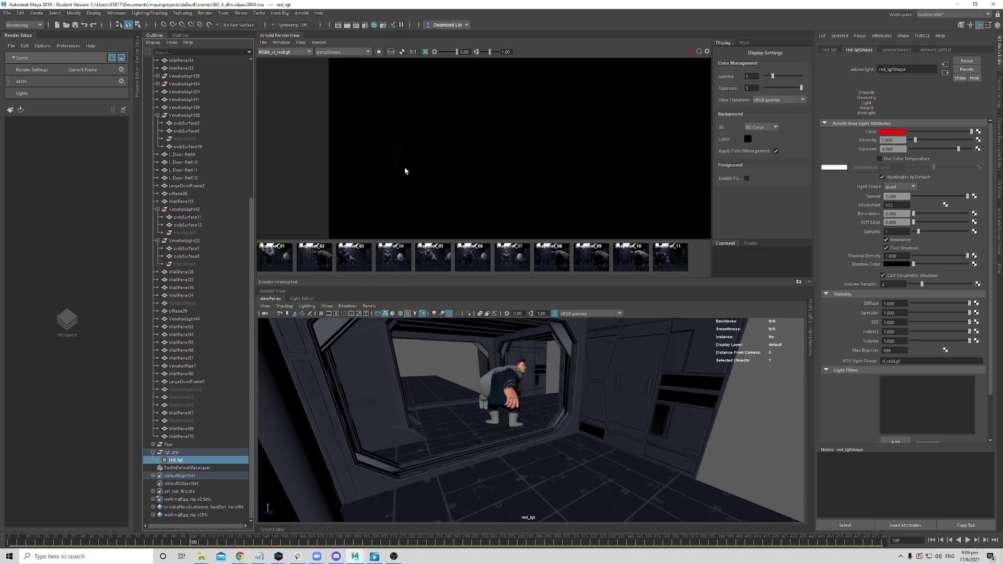
pyautogui.moveTo(455, 54); pyautogui.dragTo(448, 52)
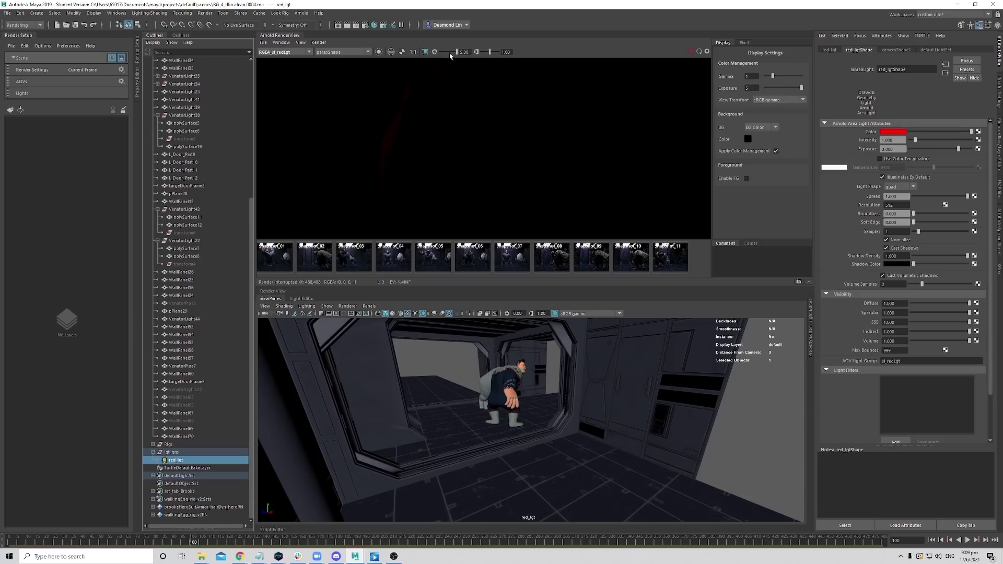
# Check the RGBA_ceiling_1 AOV around the character and raise the red_lgt light's exposure to 5.
pyautogui.click(284, 52)
pyautogui.click(277, 63)
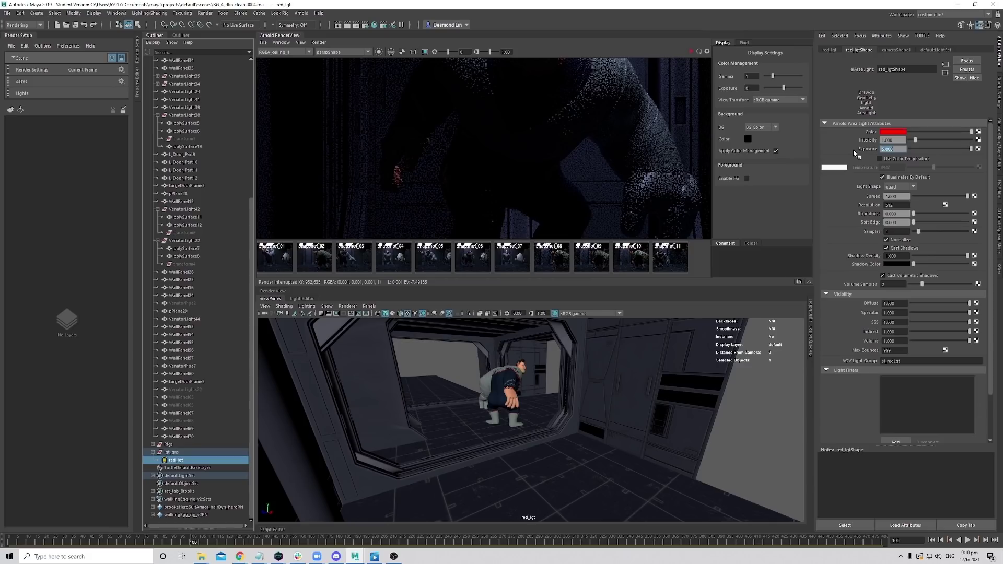
pyautogui.moveTo(507, 133); pyautogui.dragTo(516, 158, button='middle')
pyautogui.scroll(-2, 516, 157)
pyautogui.moveTo(535, 125); pyautogui.dragTo(540, 150, button='middle')
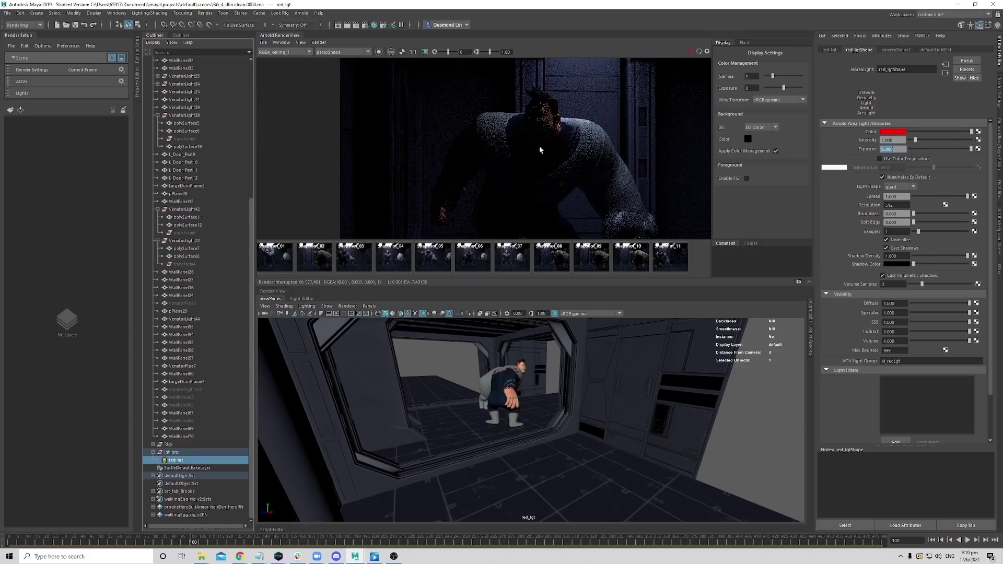
# Return the render view to the Beauty pass and run a brief test render.
pyautogui.click(284, 51)
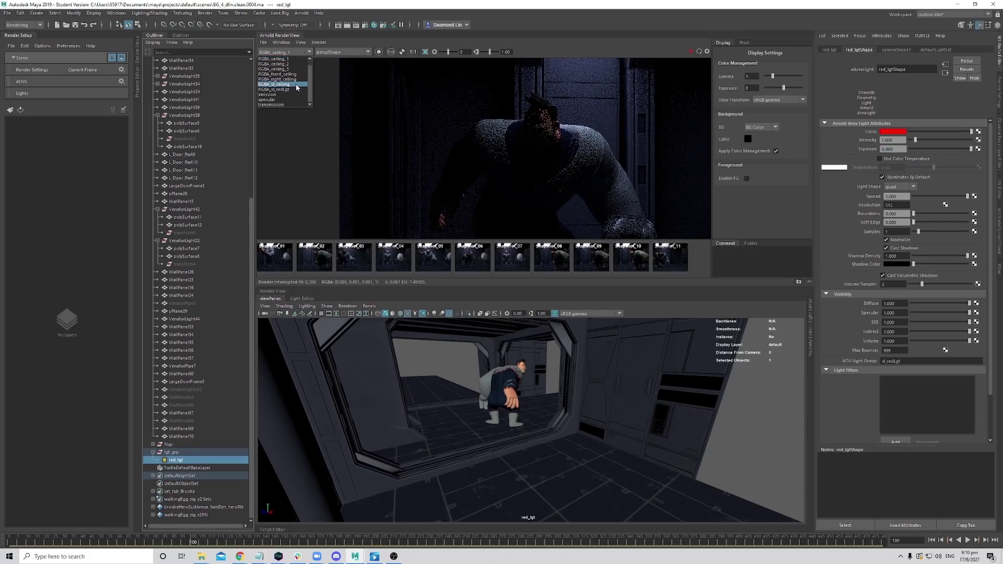
pyautogui.scroll(3, 283, 66)
pyautogui.click(286, 59)
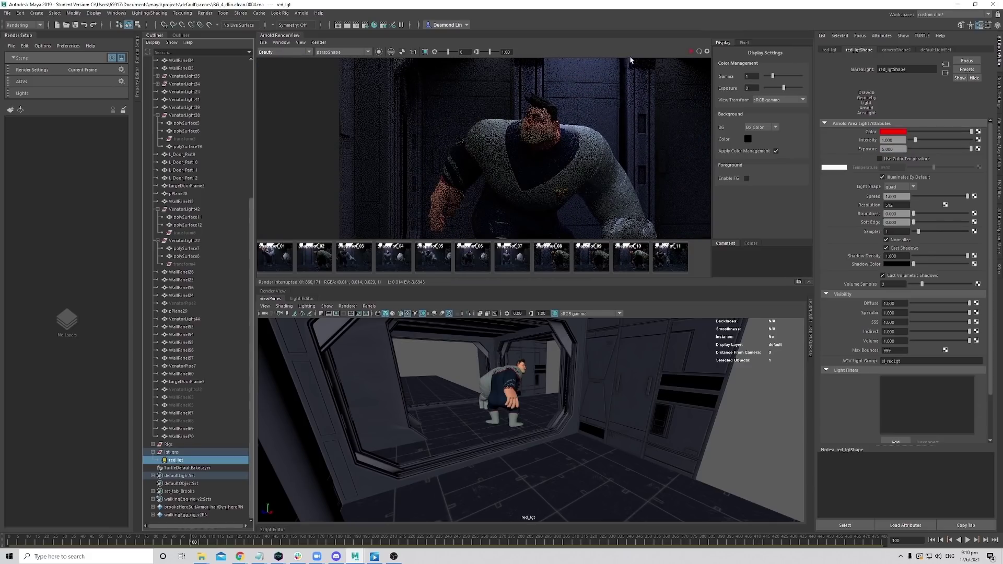
pyautogui.click(690, 55)
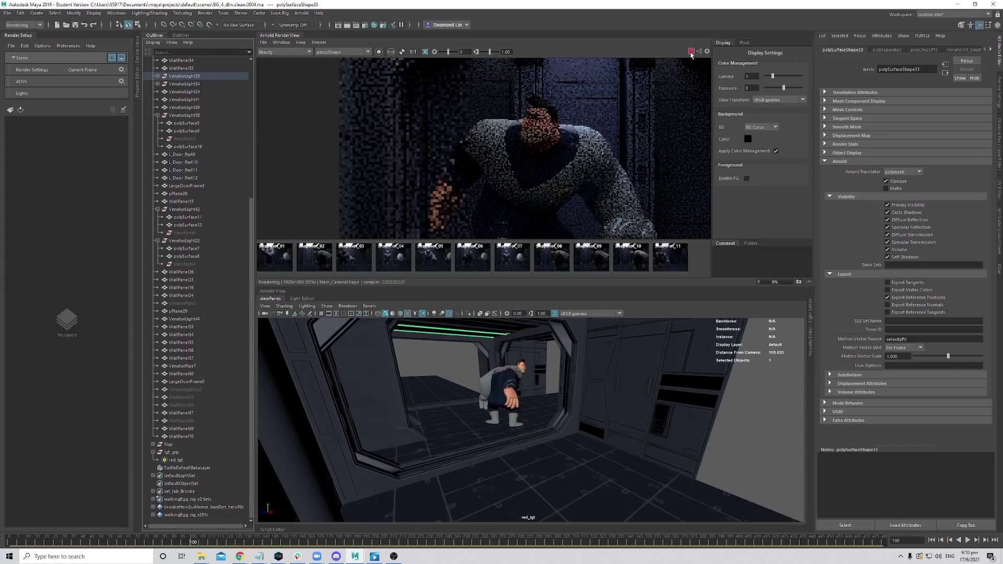
pyautogui.click(691, 52)
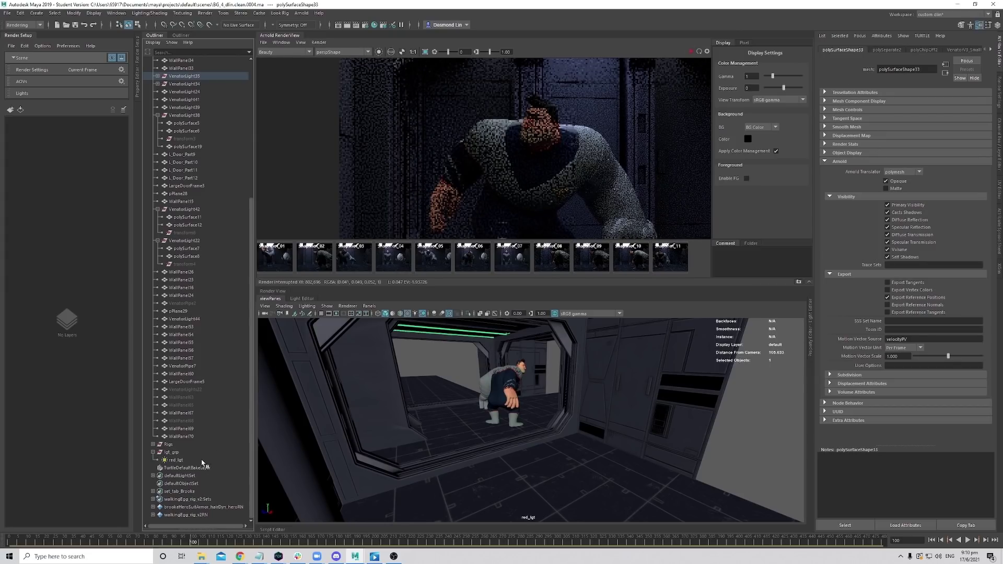
# Set the red_lgt area light's exposure to 10 and render the scene again.
pyautogui.click(202, 460)
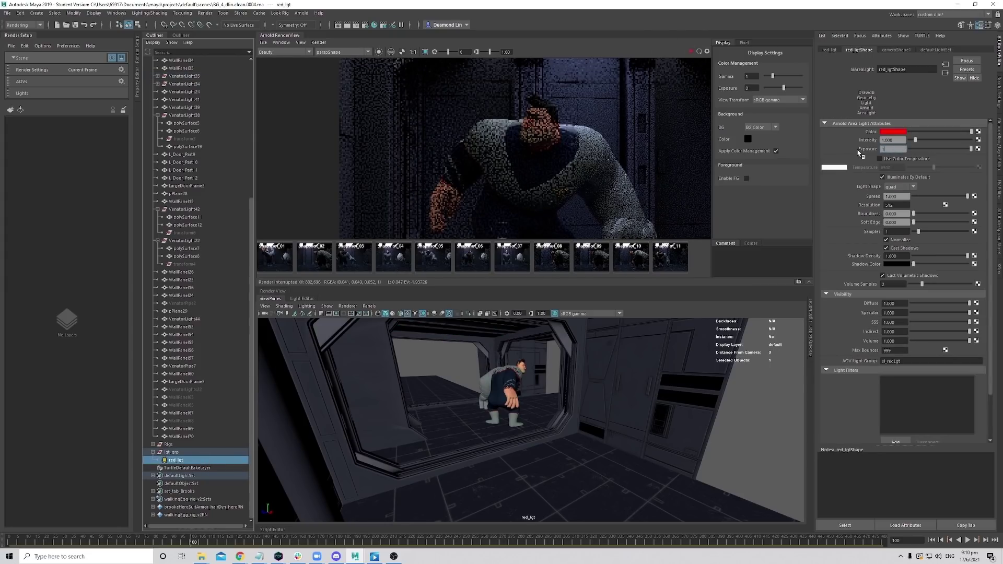
pyautogui.click(691, 52)
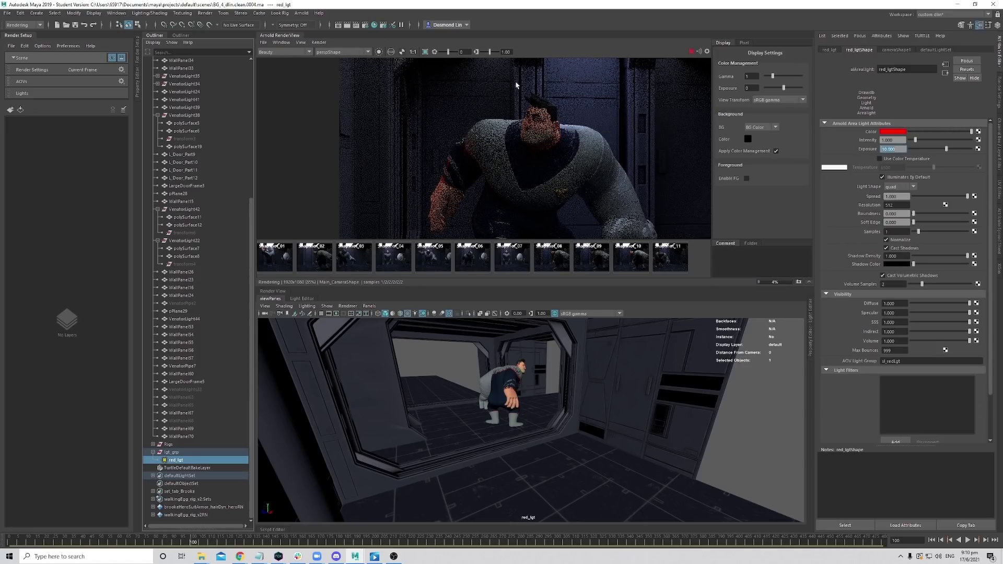
# Re-aim the red_lgt light at the character through its own view and test-render the RGBA_sl_redLgt AOV.
pyautogui.click(288, 52)
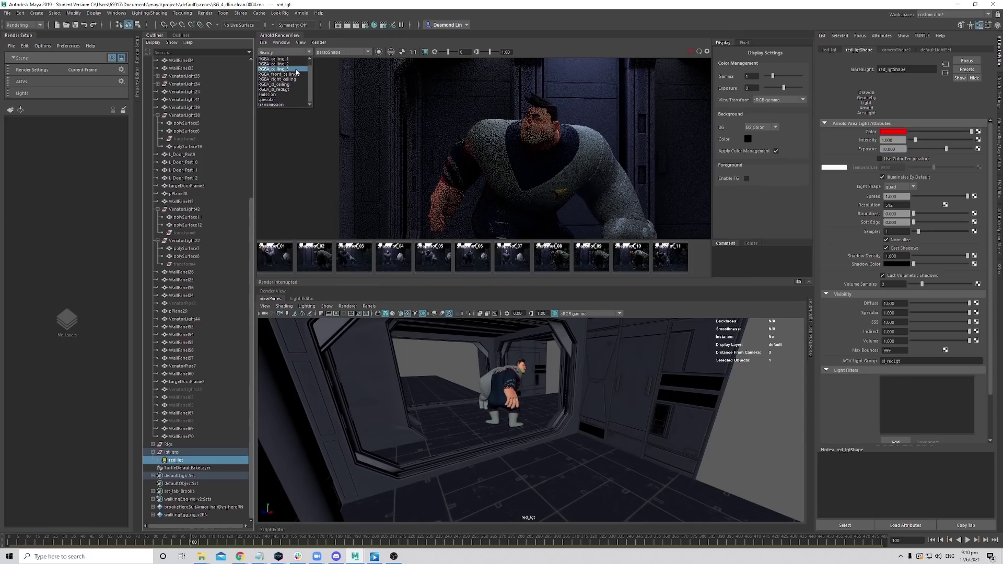
pyautogui.click(277, 89)
pyautogui.moveTo(507, 162); pyautogui.dragTo(530, 134, button='middle')
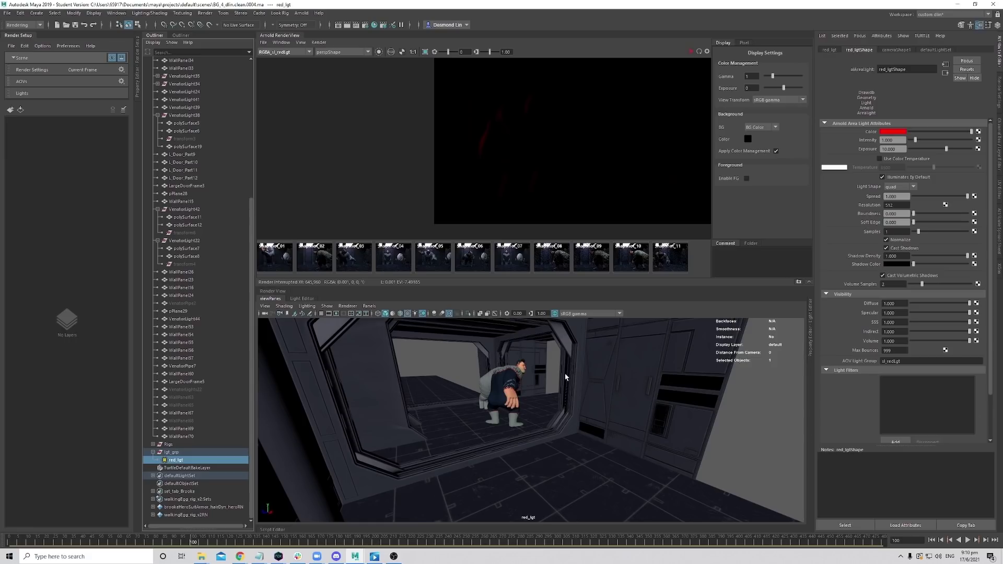
pyautogui.moveTo(534, 413)
pyautogui.keyDown('alt'); pyautogui.mouseDown()
pyautogui.moveTo(540, 402)
pyautogui.moveTo(525, 417)
pyautogui.mouseUp(); pyautogui.keyUp('alt')
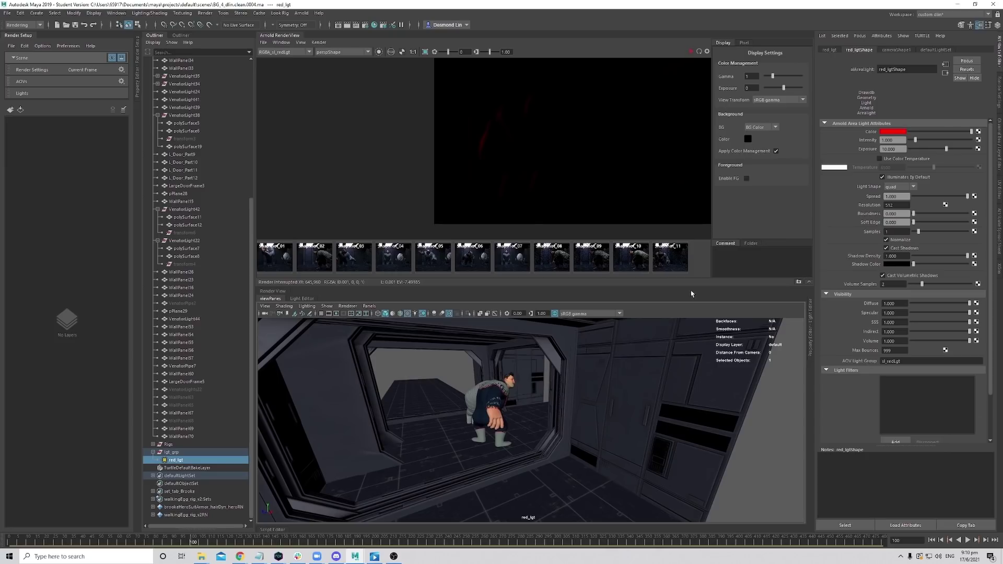
pyautogui.click(690, 52)
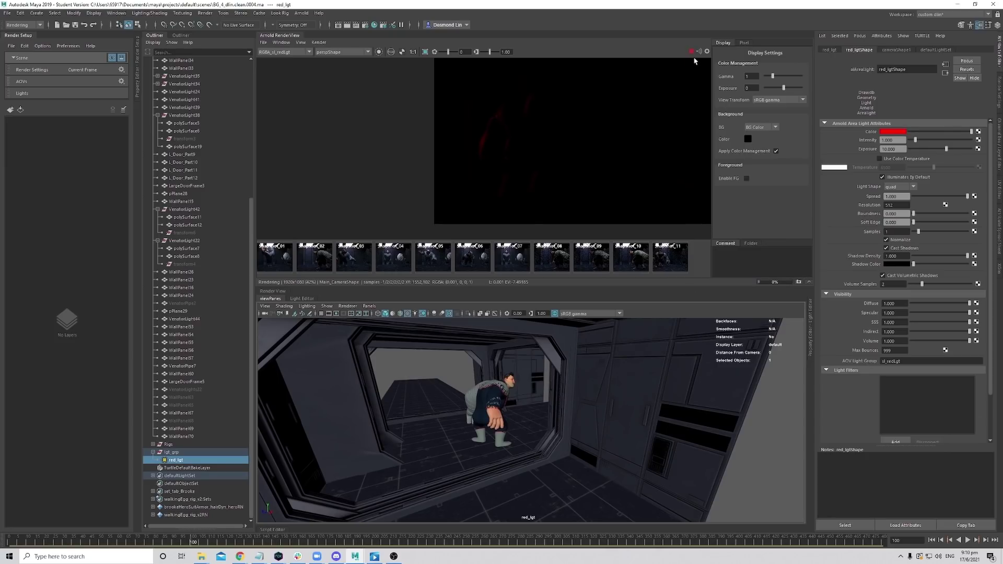
pyautogui.click(690, 52)
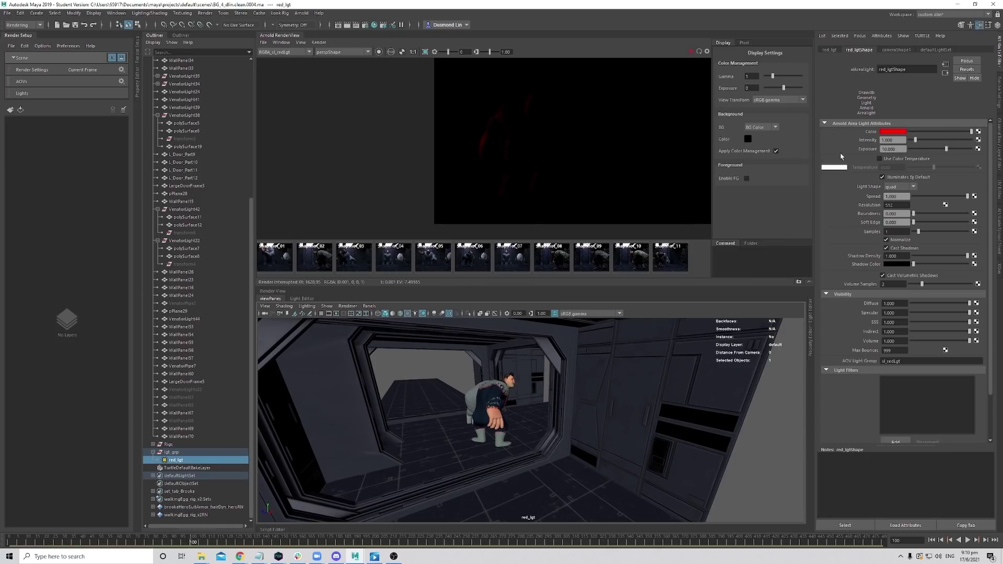
# Set the red_lgt area light's exposure to 11.25 and run a brief test render.
pyautogui.moveTo(449, 52); pyautogui.dragTo(452, 57)
pyautogui.click(435, 52)
pyautogui.write('11.25')
pyautogui.press('Return')
pyautogui.click(691, 52)
pyautogui.click(691, 52)
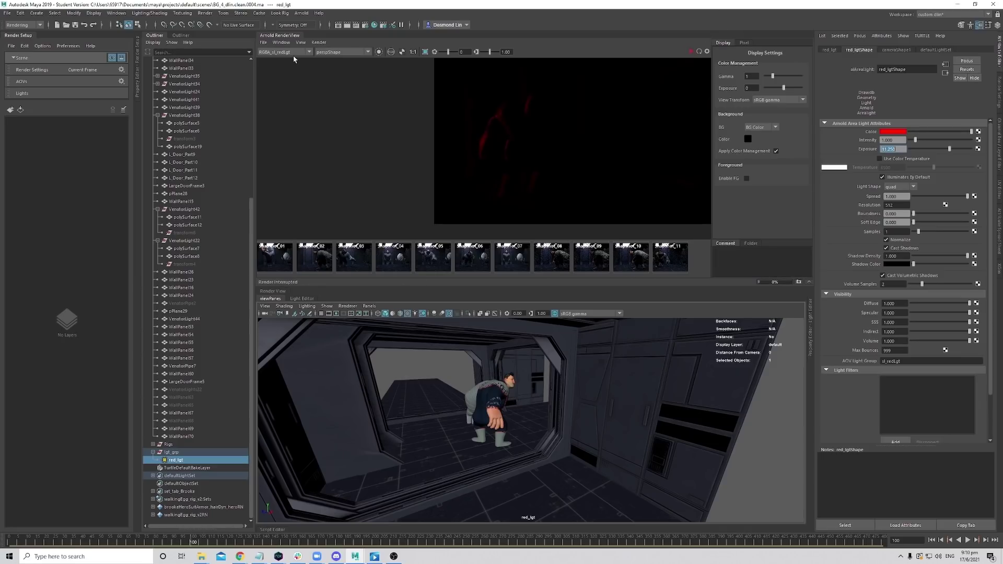
# Return the render view to the Beauty pass and inspect the red light on the character.
pyautogui.click(291, 52)
pyautogui.click(280, 59)
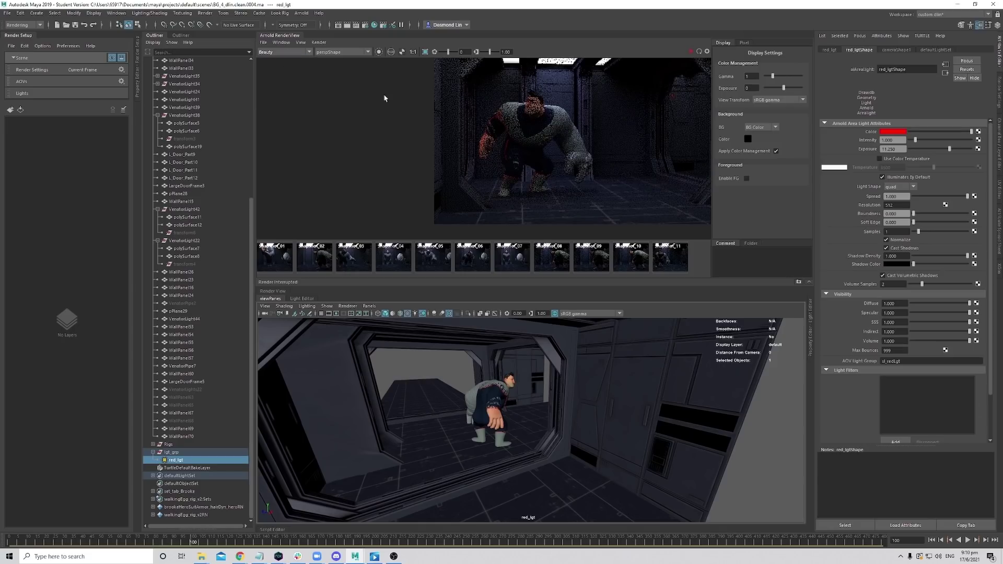
pyautogui.scroll(2, 544, 131)
pyautogui.scroll(-2, 543, 131)
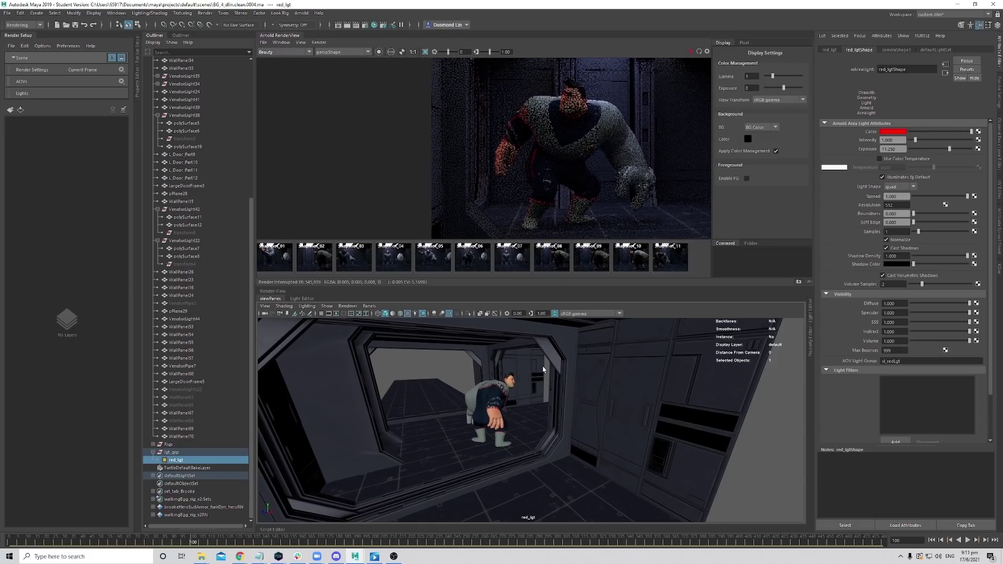
# Switch the viewport to the perspective camera and select the red area light beside the character.
pyautogui.click(518, 411)
pyautogui.press('space')
pyautogui.moveTo(518, 410); pyautogui.dragTo(490, 413)
pyautogui.scroll(10, 489, 413)
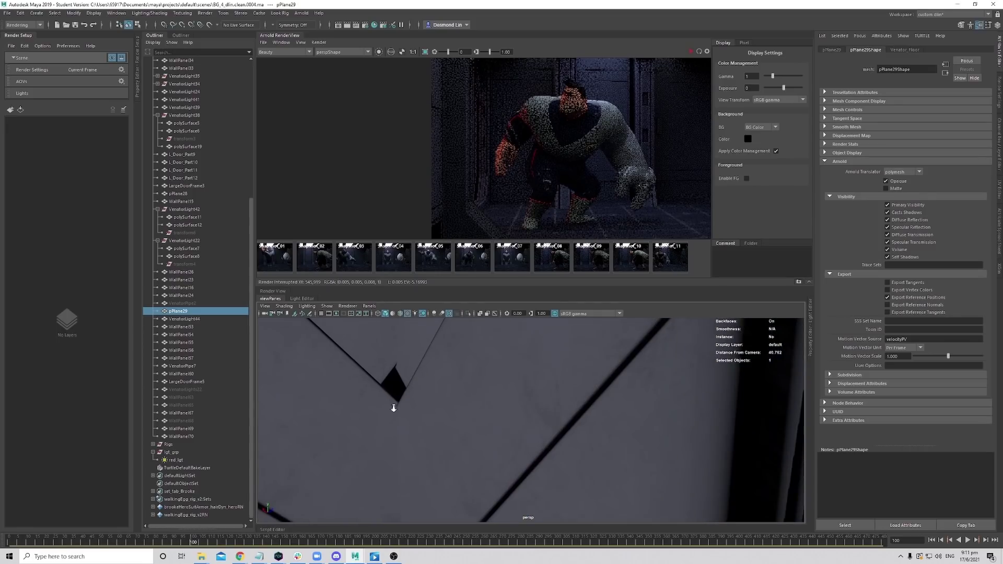
pyautogui.scroll(-8, 503, 416)
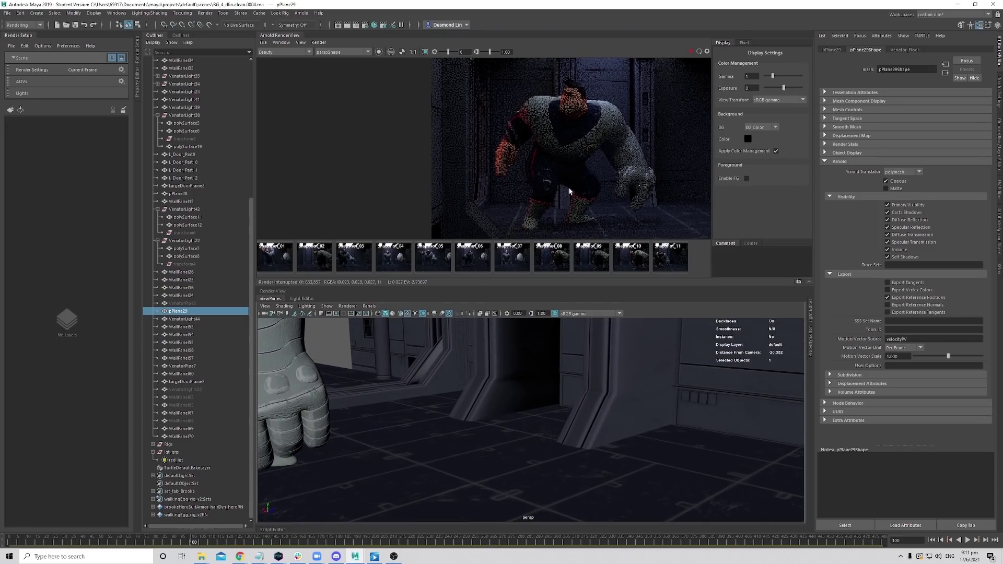
pyautogui.keyDown('alt'); pyautogui.moveTo(528, 448); pyautogui.dragTo(486, 335); pyautogui.keyUp('alt')
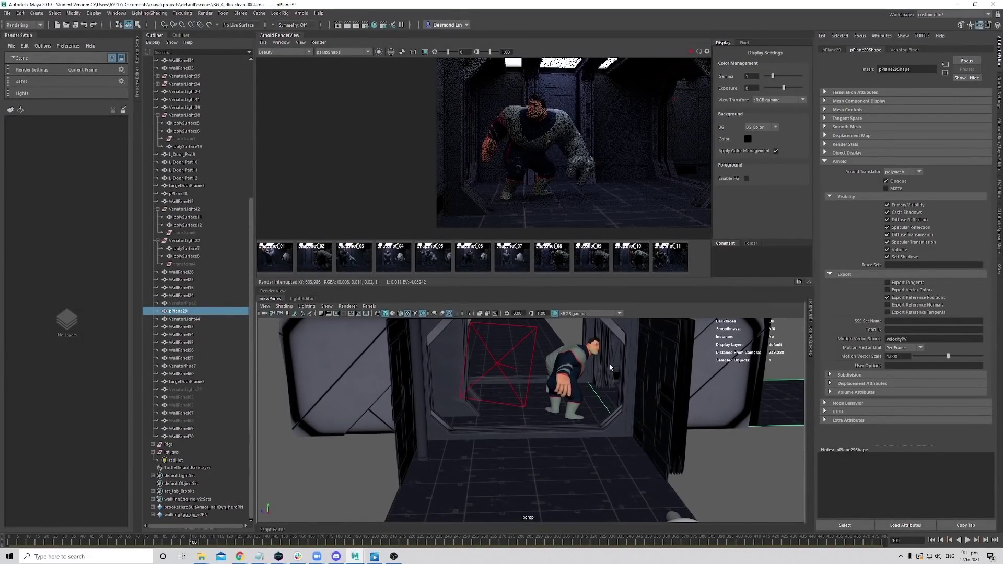
pyautogui.click(495, 366)
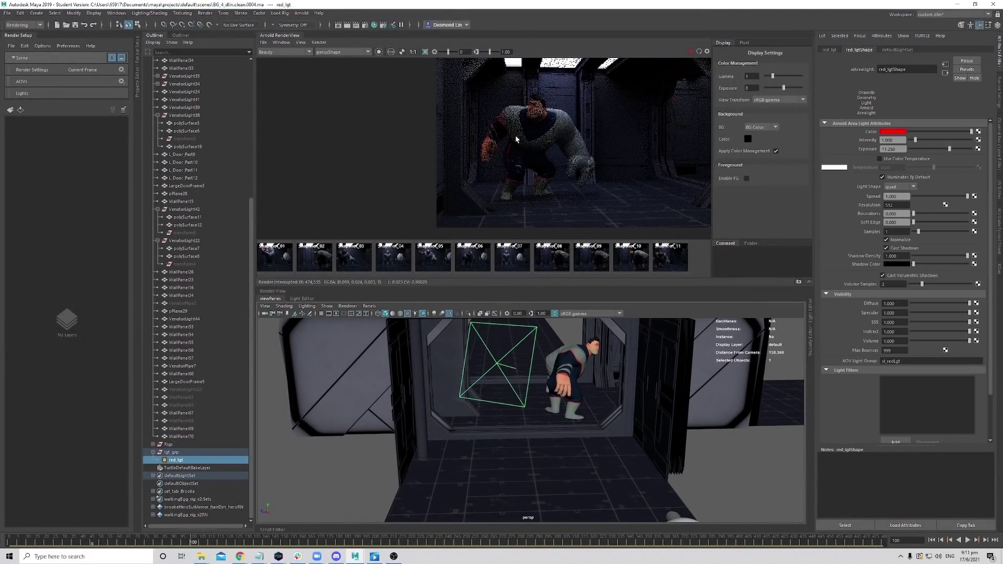
# Compare the Beauty pass with the RGBA_sl_redLgt AOV around the character's arm and shoulder.
pyautogui.scroll(3, 543, 126)
pyautogui.scroll(2, 554, 162)
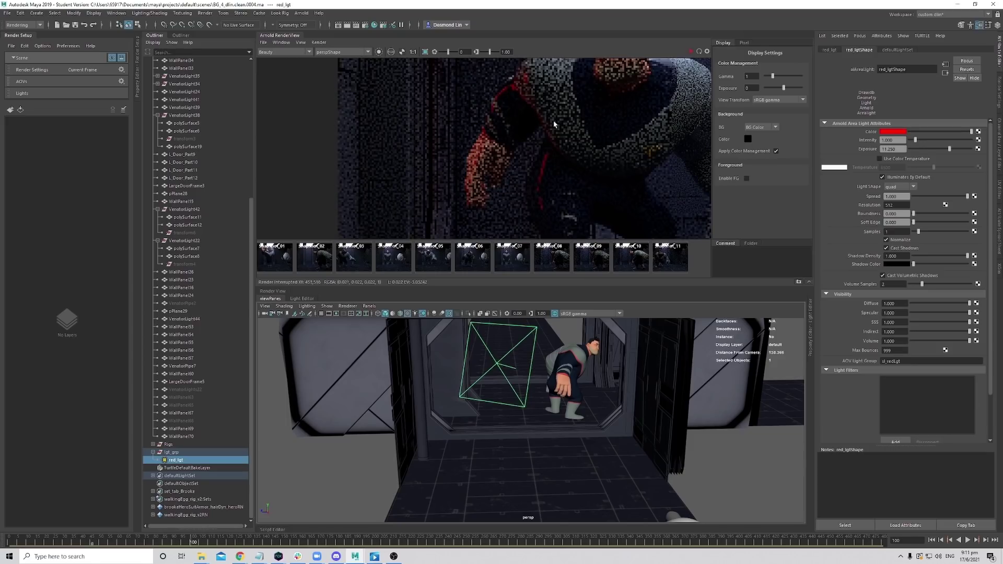
pyautogui.click(274, 53)
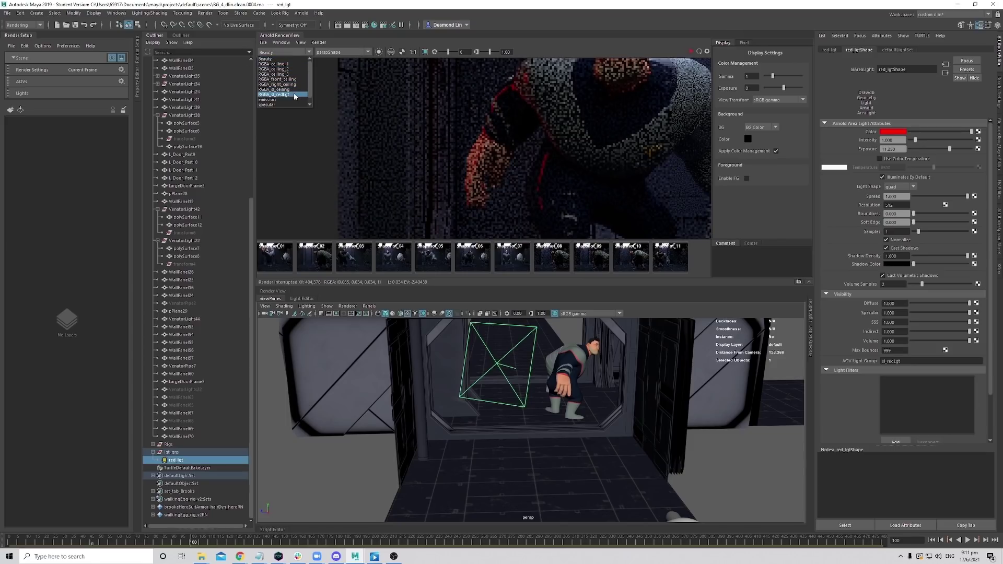
pyautogui.click(282, 92)
pyautogui.scroll(-3, 555, 142)
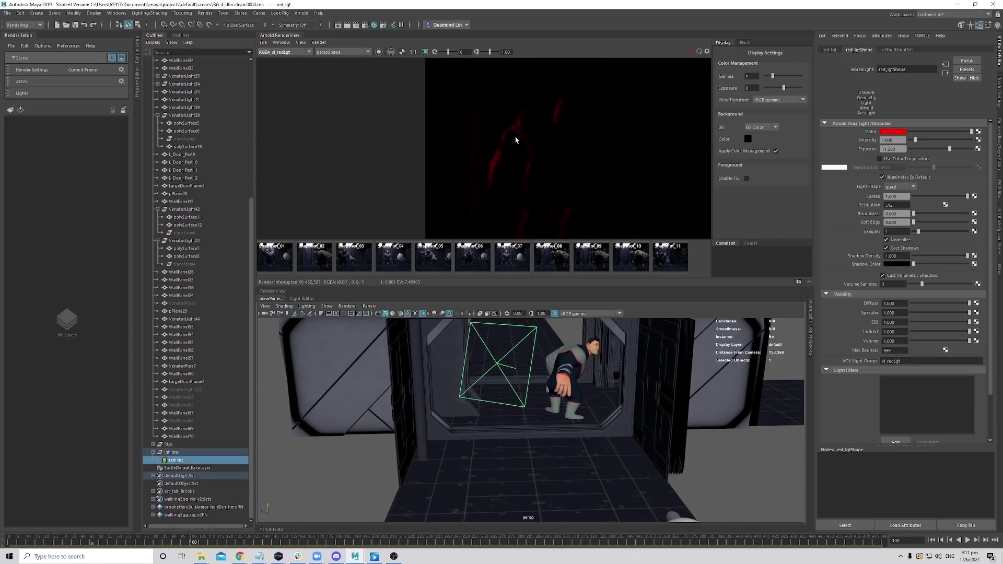
pyautogui.click(294, 53)
pyautogui.click(297, 65)
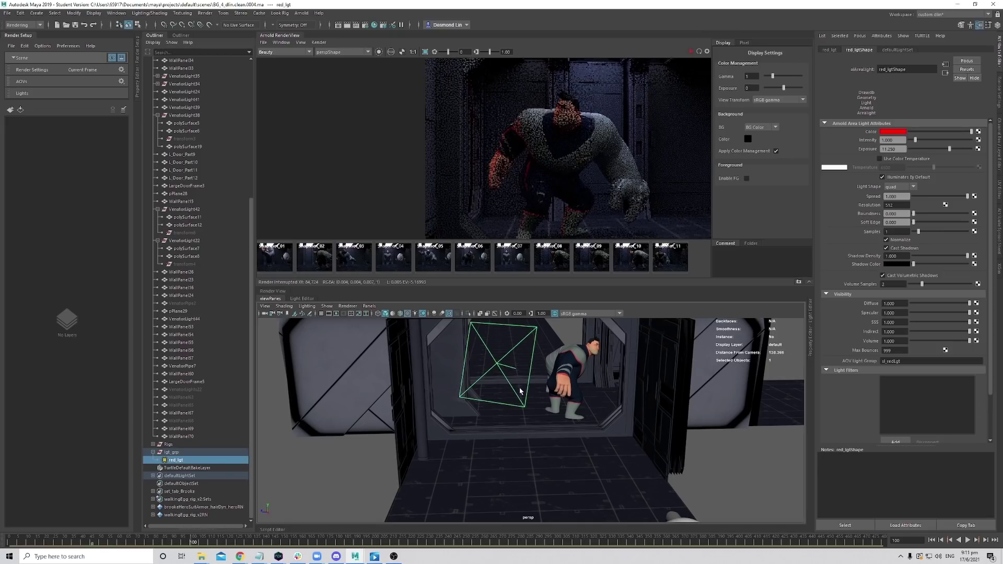
pyautogui.click(290, 53)
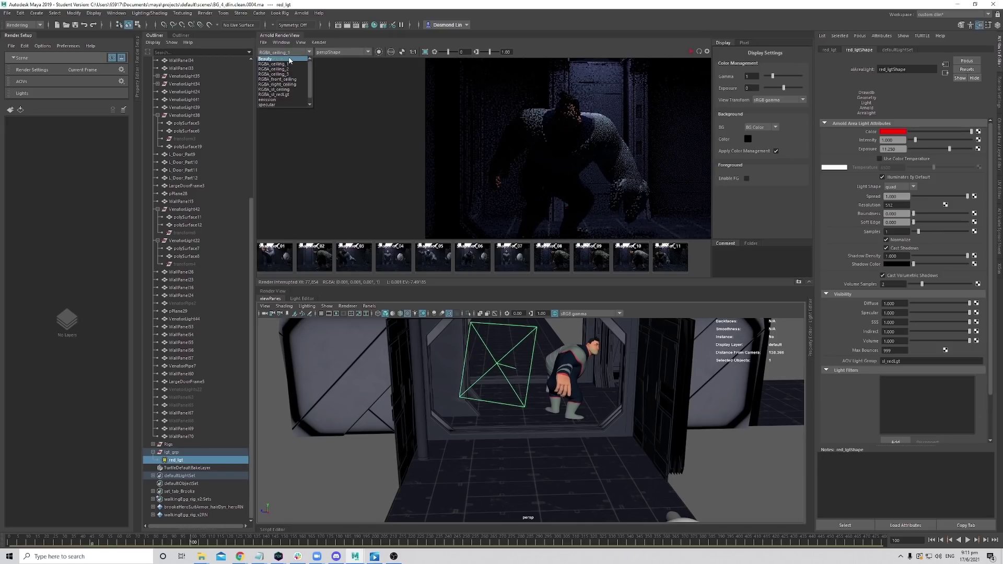
pyautogui.click(294, 95)
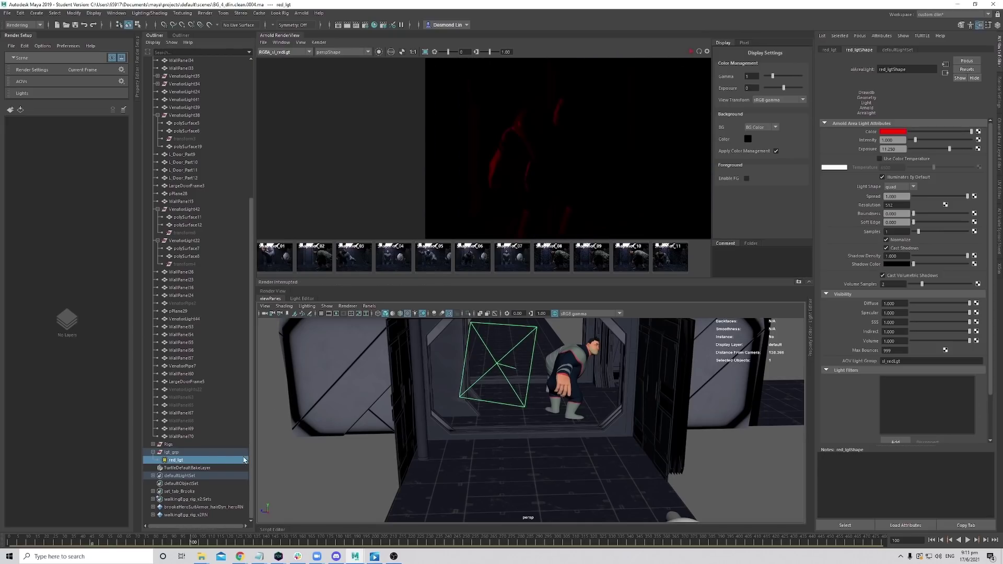
# Scale the red_lgt area light up uniformly to about 12.87.
pyautogui.click(199, 460)
pyautogui.press('r')
pyautogui.moveTo(497, 363); pyautogui.dragTo(513, 372)
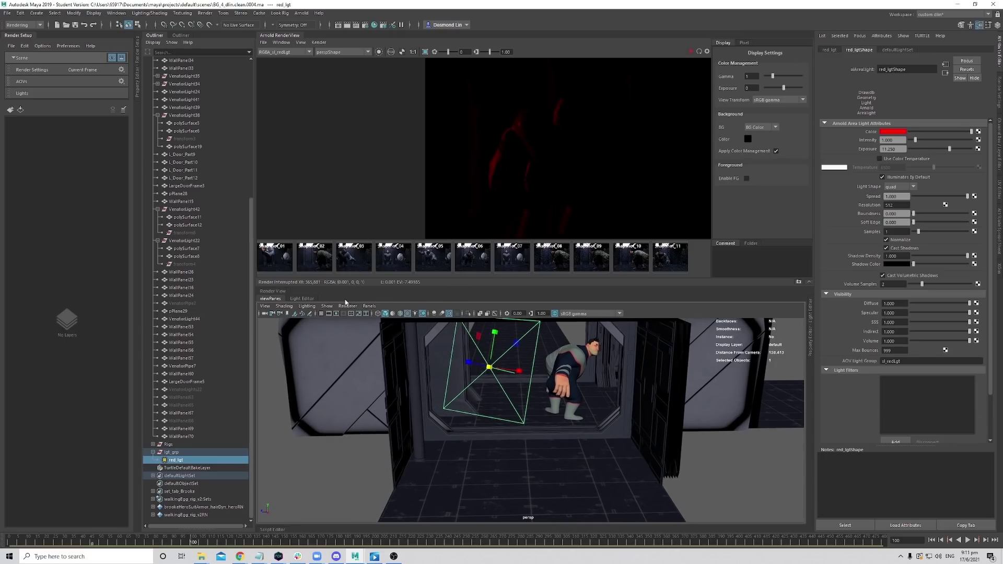
# Look through red_lgt, reposition it to frame the character and test-render the RGBA_sl_redLgt AOV.
pyautogui.click(369, 306)
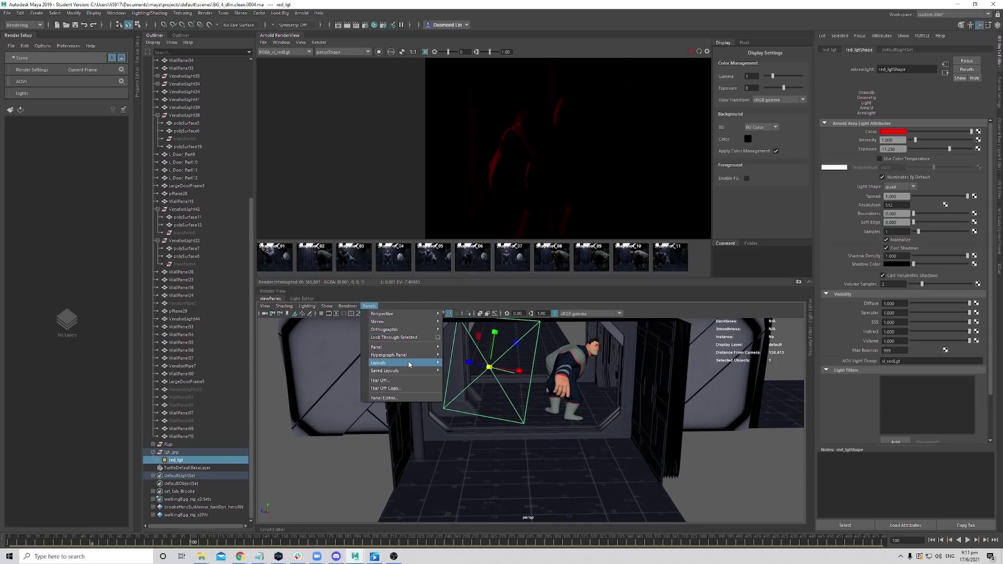
pyautogui.click(394, 337)
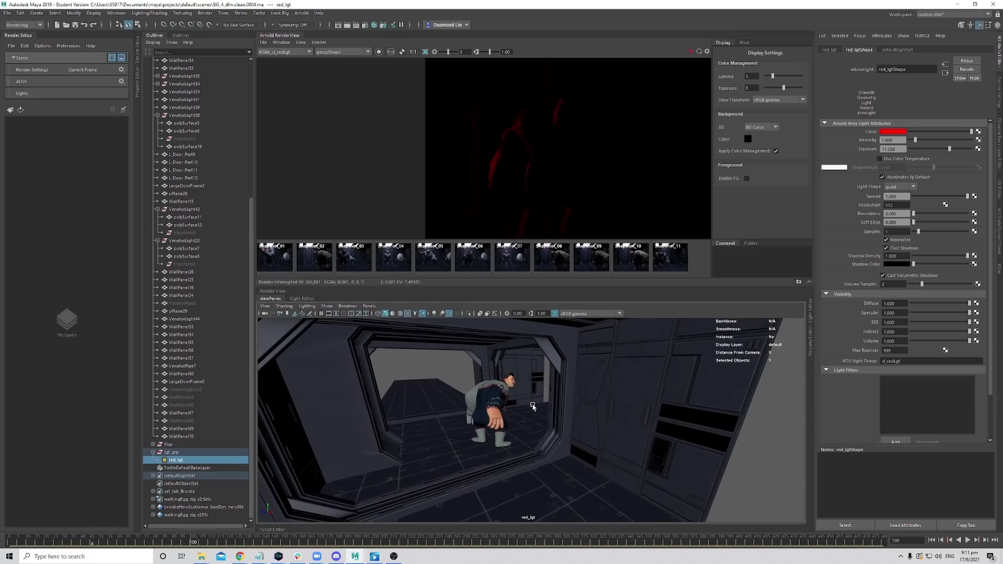
pyautogui.keyDown('alt'); pyautogui.moveTo(533, 407); pyautogui.dragTo(525, 421); pyautogui.keyUp('alt')
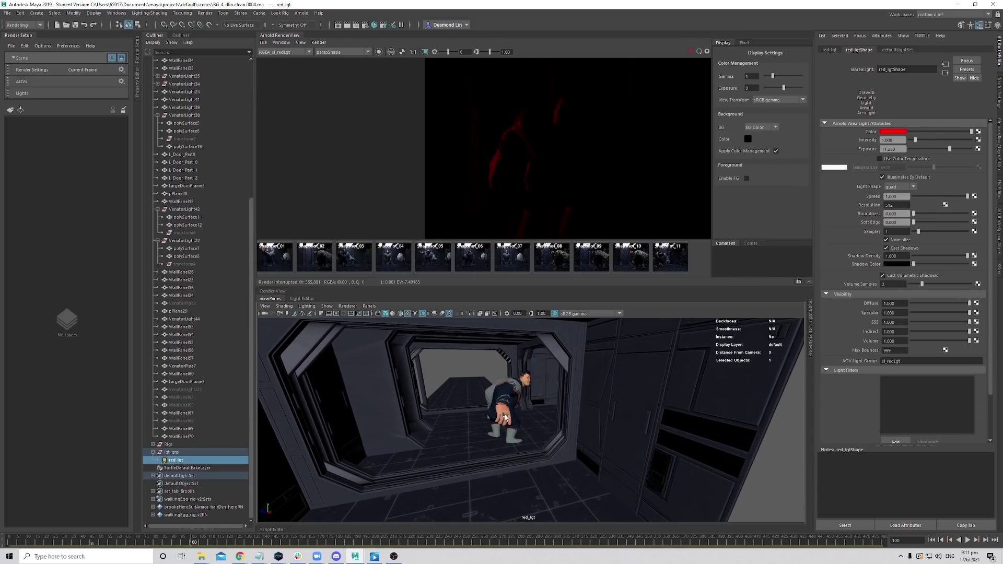
pyautogui.click(690, 52)
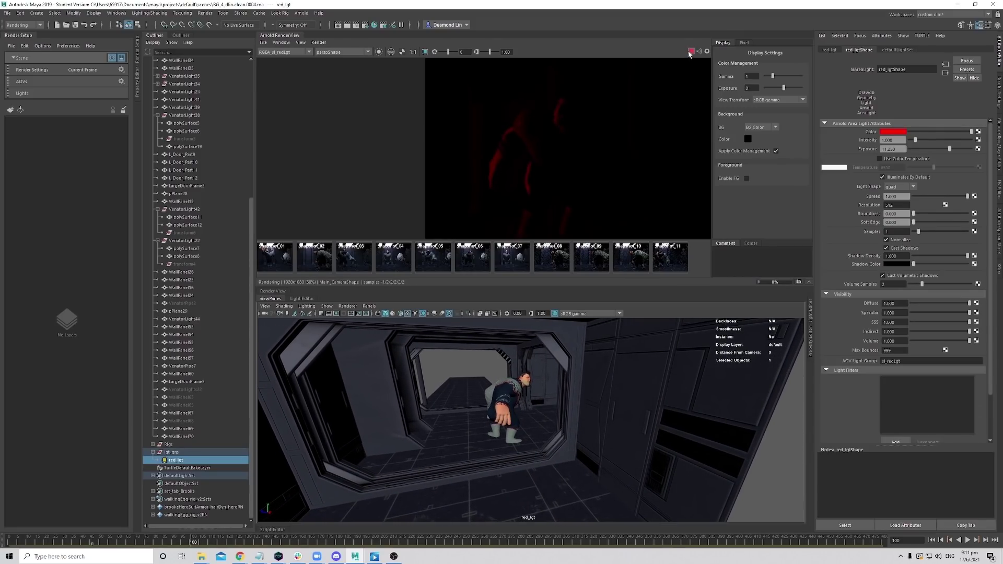
pyautogui.scroll(2, 572, 126)
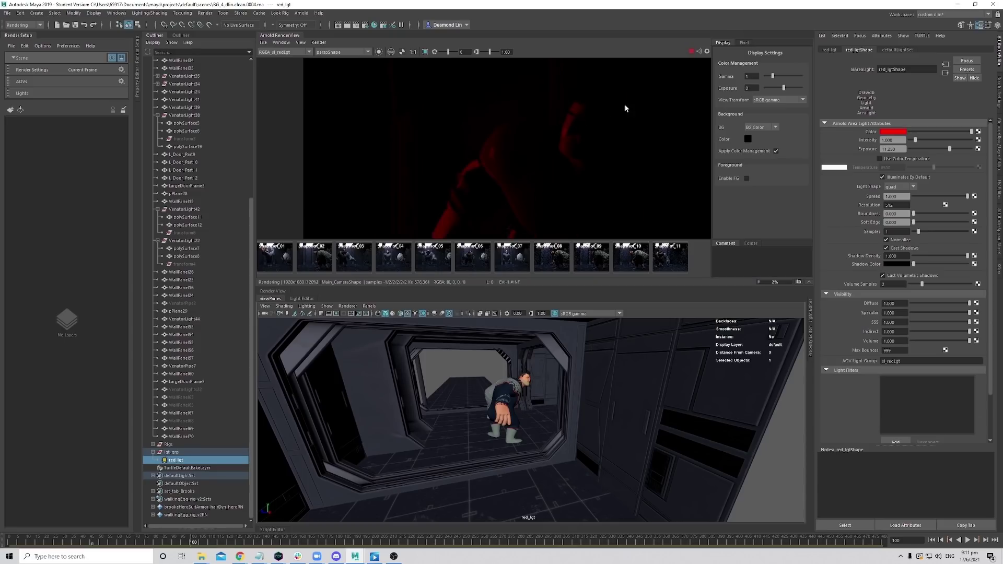
pyautogui.scroll(1, 625, 113)
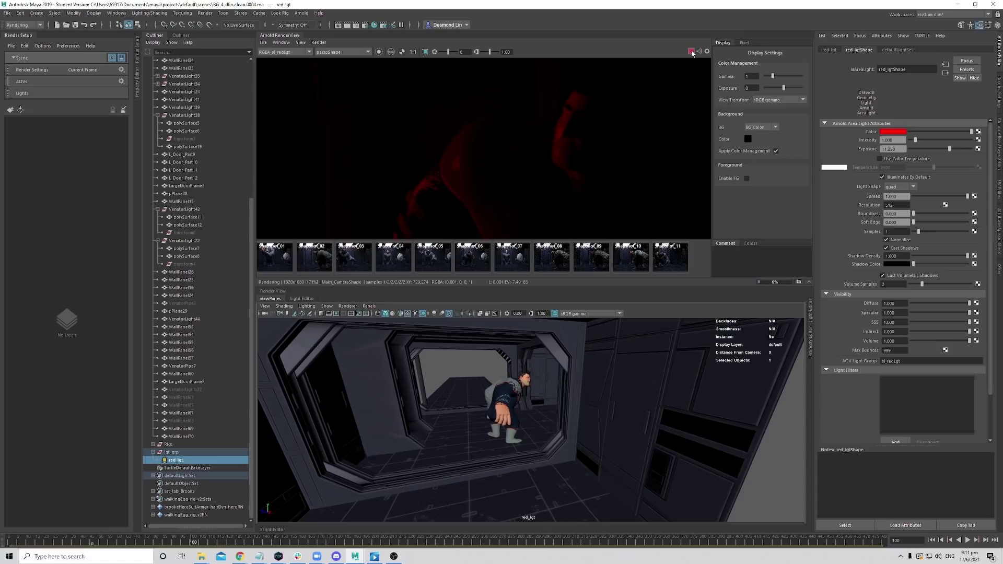
# Show the Beauty pass in the render view with the whole corridor in frame.
pyautogui.click(285, 52)
pyautogui.click(284, 59)
pyautogui.scroll(-5, 554, 181)
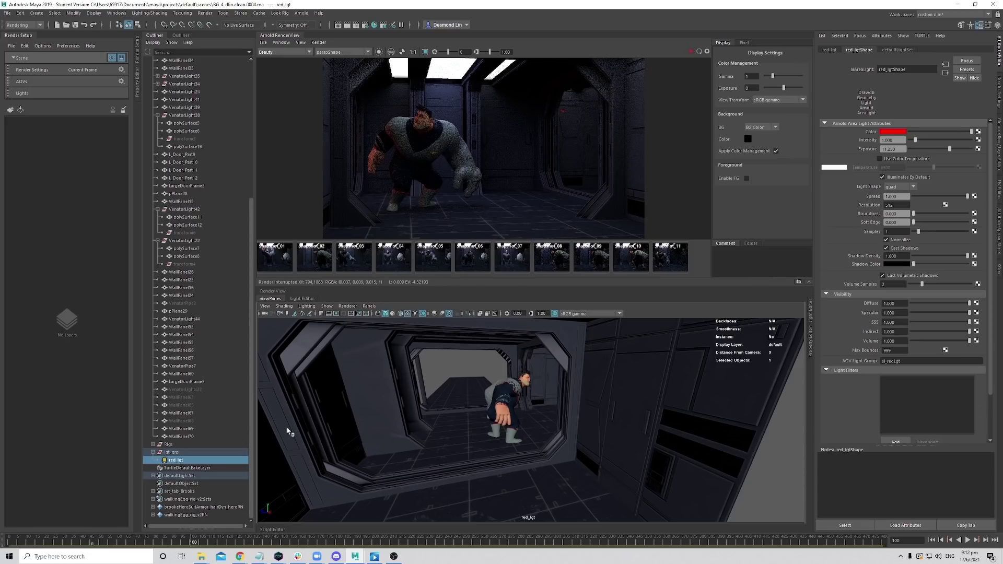
# Return the viewport from the light's view to the perspective camera, with the area light and corridor in view.
pyautogui.press('space')
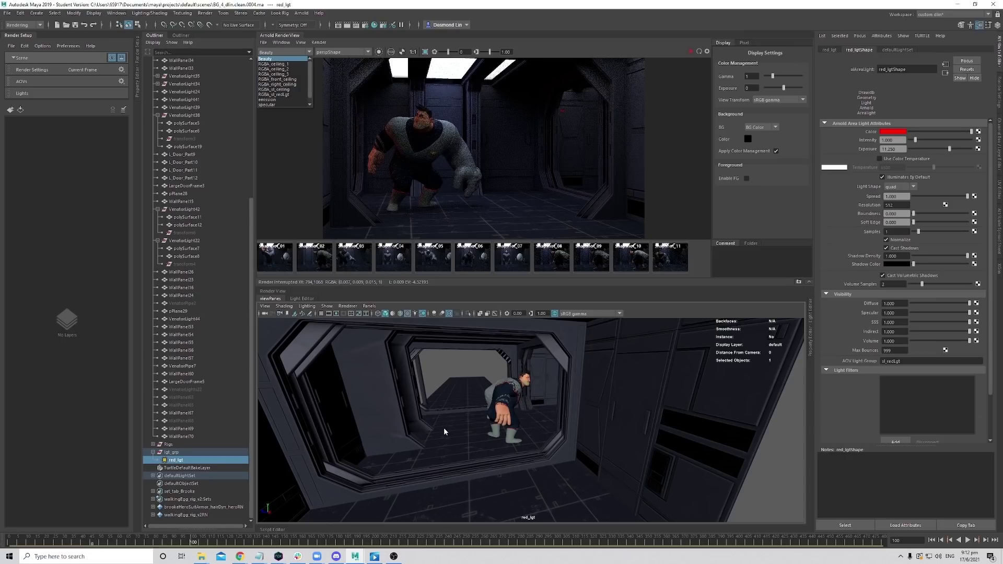
pyautogui.click(673, 310)
pyautogui.press('space')
pyautogui.moveTo(498, 409); pyautogui.dragTo(499, 391)
pyautogui.press('f')
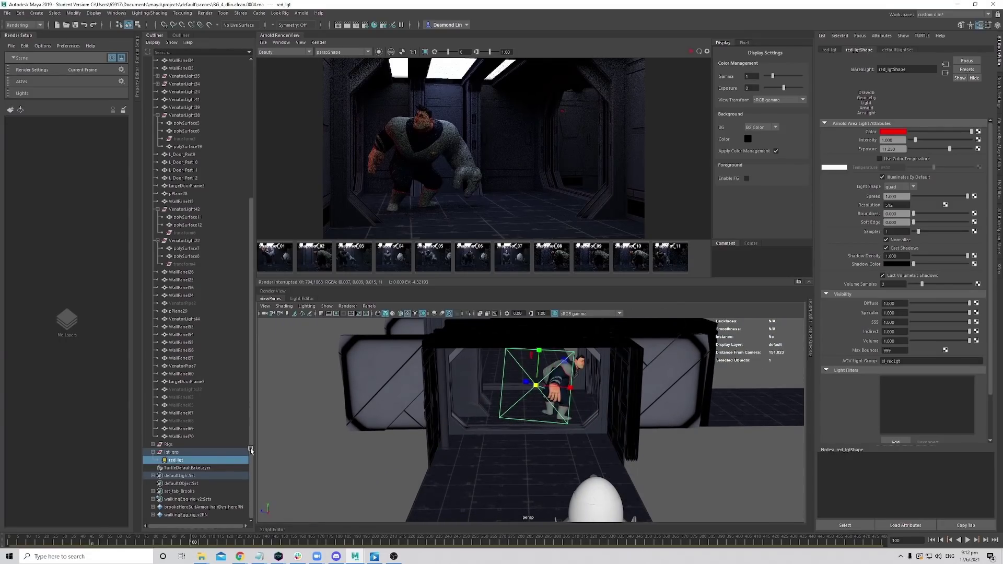
# Duplicate the red_lgt light and rename the copy sr_red_lgt.
pyautogui.press('Up')
pyautogui.press('Down')
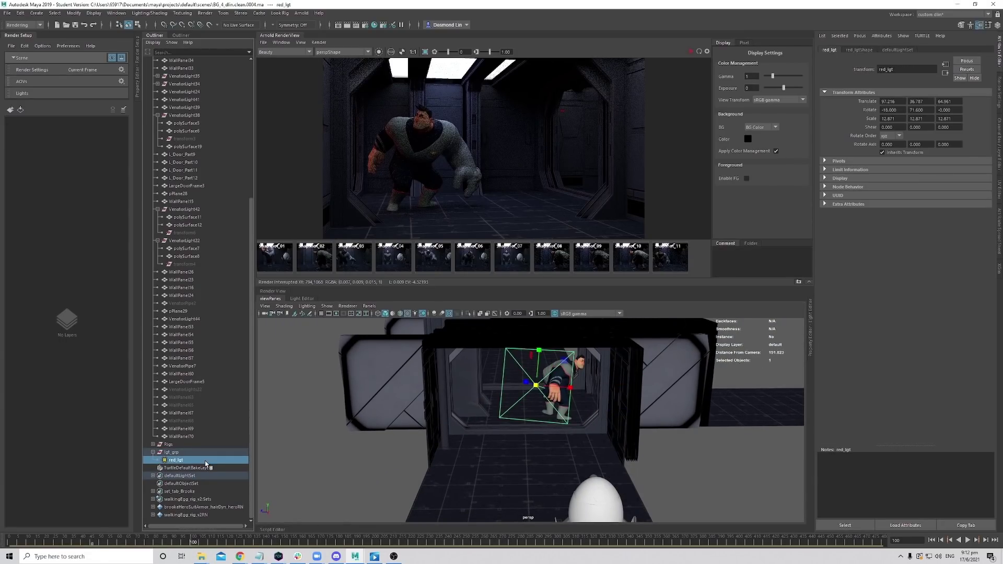
pyautogui.hotkey('ctrl', 'd')
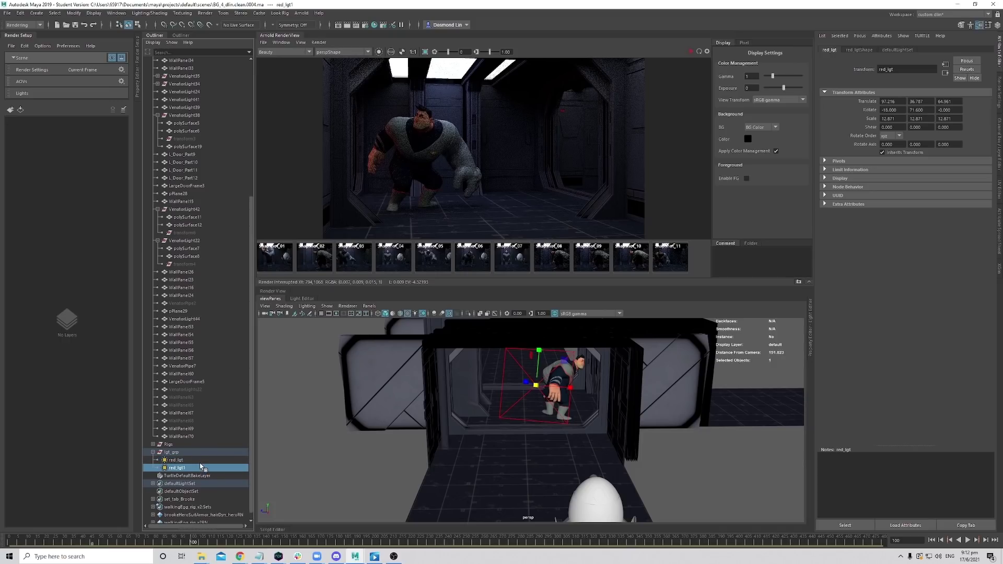
pyautogui.doubleClick(199, 468)
pyautogui.press('Right')
pyautogui.press('BackSpace')
pyautogui.write('sr_')
pyautogui.press('Return')
# Rename the original red_lgt light to sl_red_lgt.
pyautogui.click(200, 461)
pyautogui.doubleClick(199, 461)
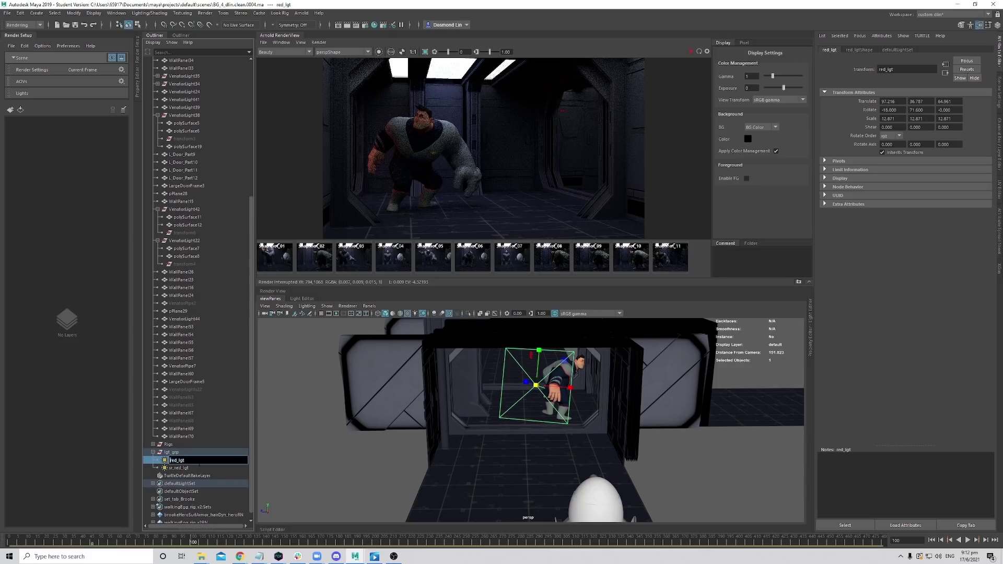
pyautogui.press('Left')
pyautogui.press('Return')
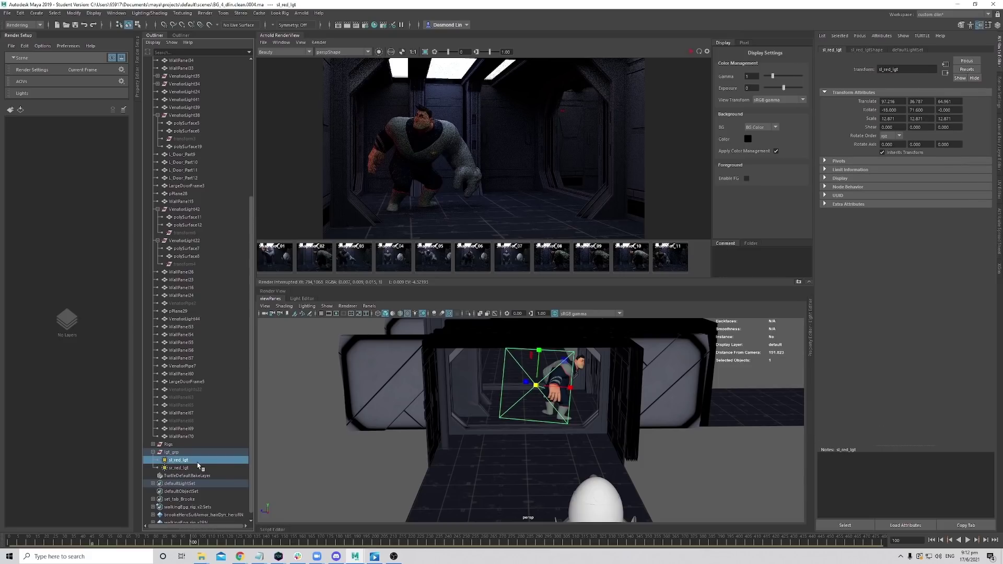
# Set the AOV light group of the sr_red_lgt area light to sr_redLgt.
pyautogui.click(198, 467)
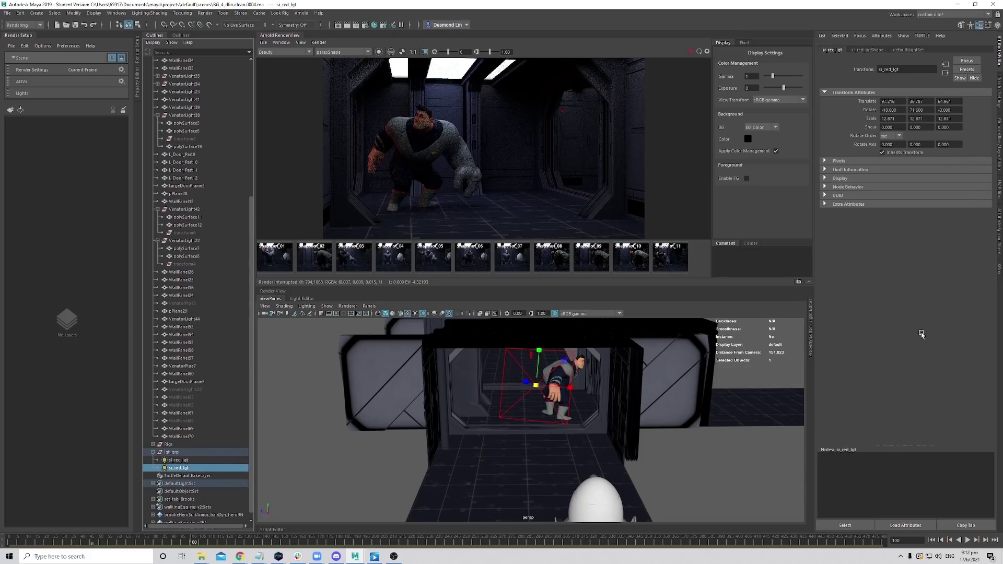
pyautogui.click(865, 50)
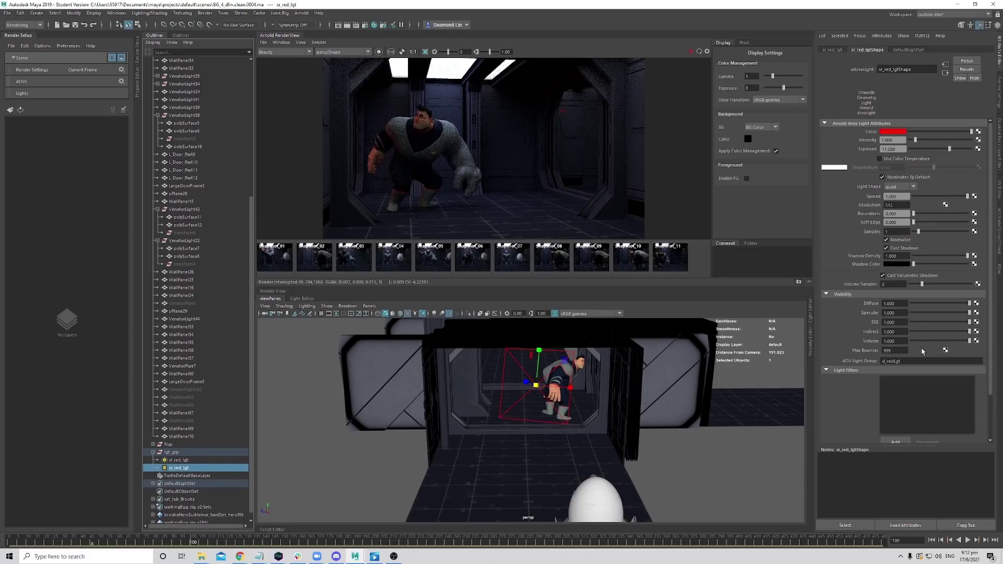
pyautogui.click(884, 361)
pyautogui.press('Return')
# Create a custom AOV named RGBA_sr_red_lgt in the render settings.
pyautogui.click(999, 93)
pyautogui.click(910, 167)
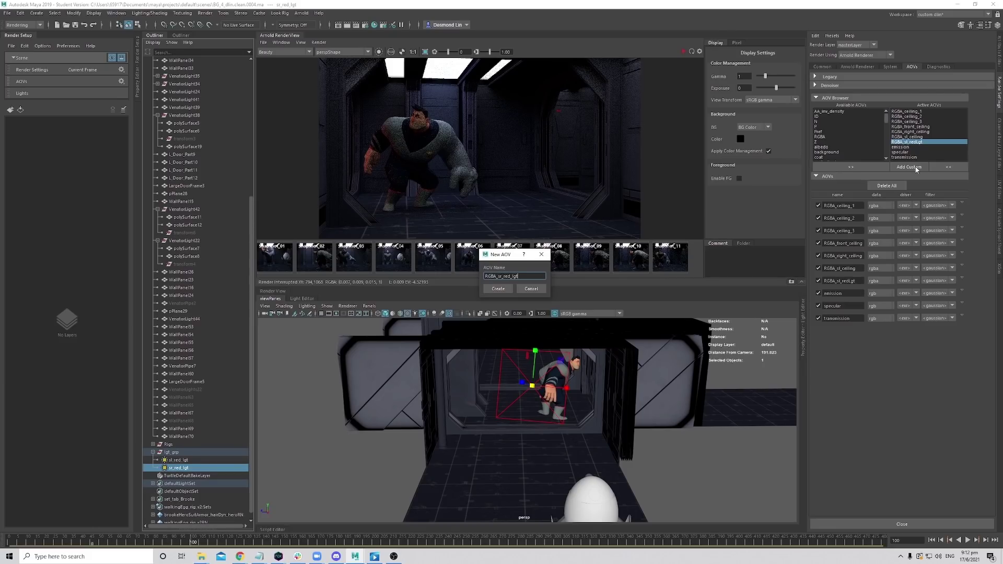
pyautogui.write('RGBA_sr_red_lgt')
pyautogui.press('Return')
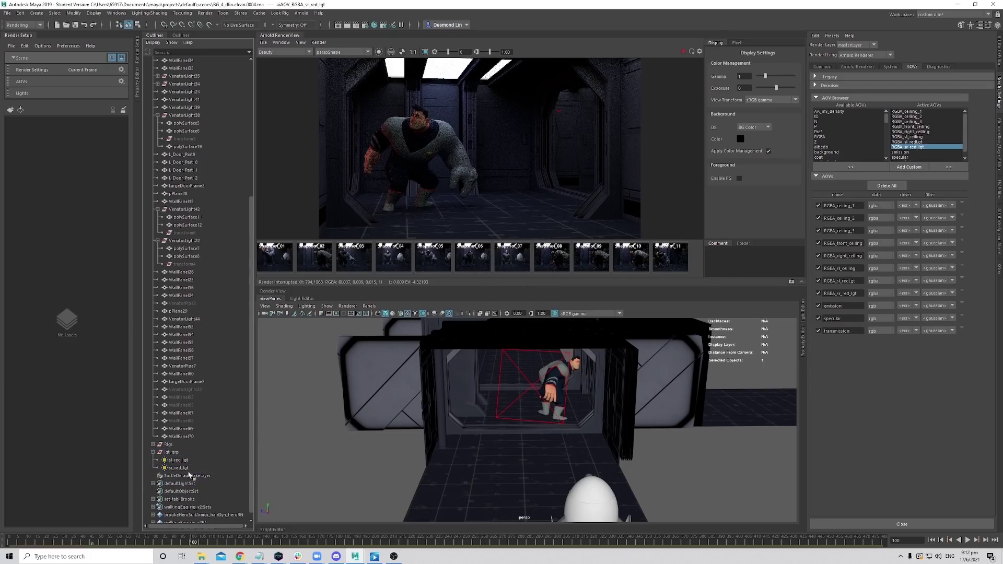
# Look through sr_red_lgt and move it to the opposite end of the corridor, aimed at the character from behind.
pyautogui.click(180, 468)
pyautogui.click(369, 306)
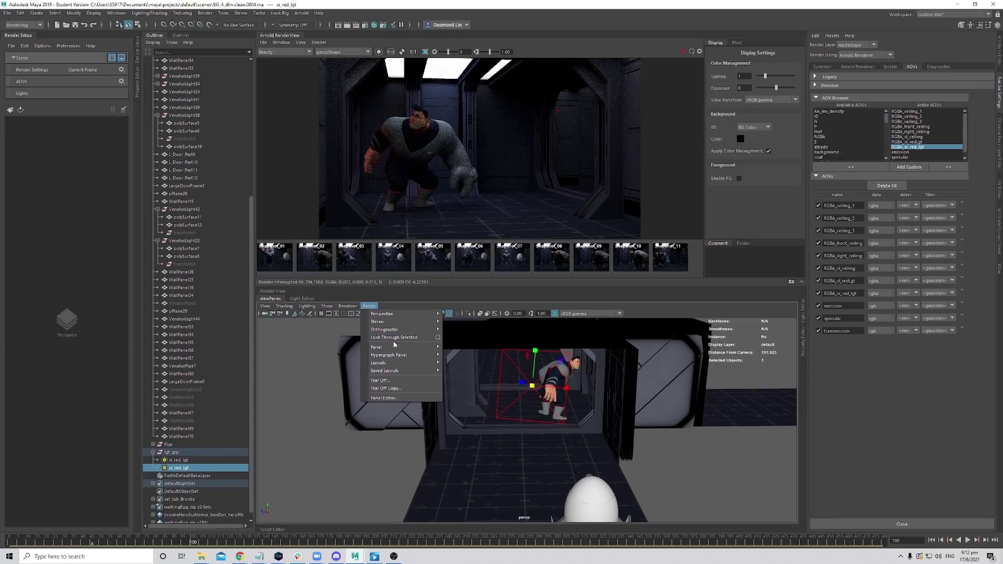
pyautogui.click(394, 338)
pyautogui.keyDown('alt'); pyautogui.moveTo(435, 426); pyautogui.dragTo(555, 481); pyautogui.keyUp('alt')
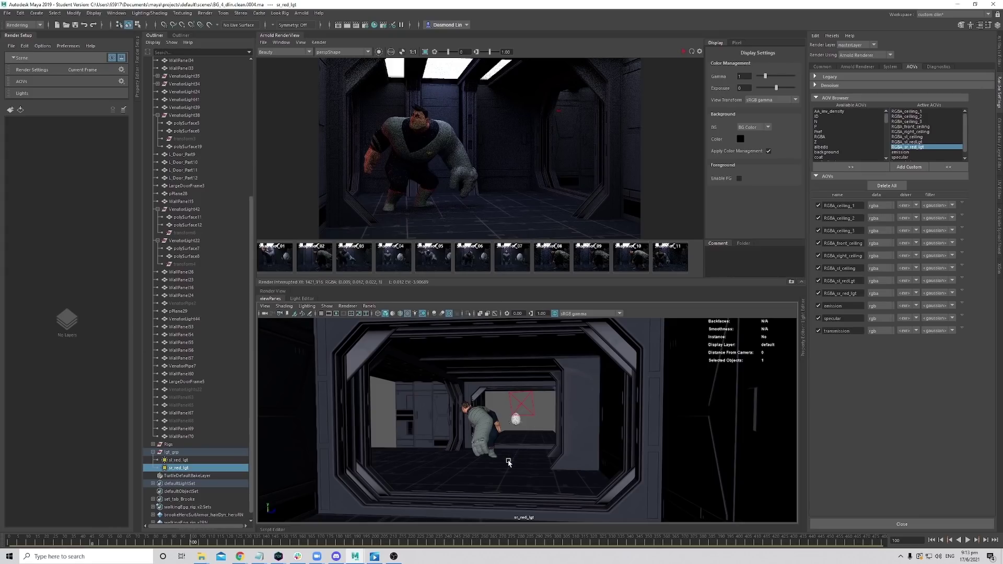
pyautogui.scroll(3, 510, 462)
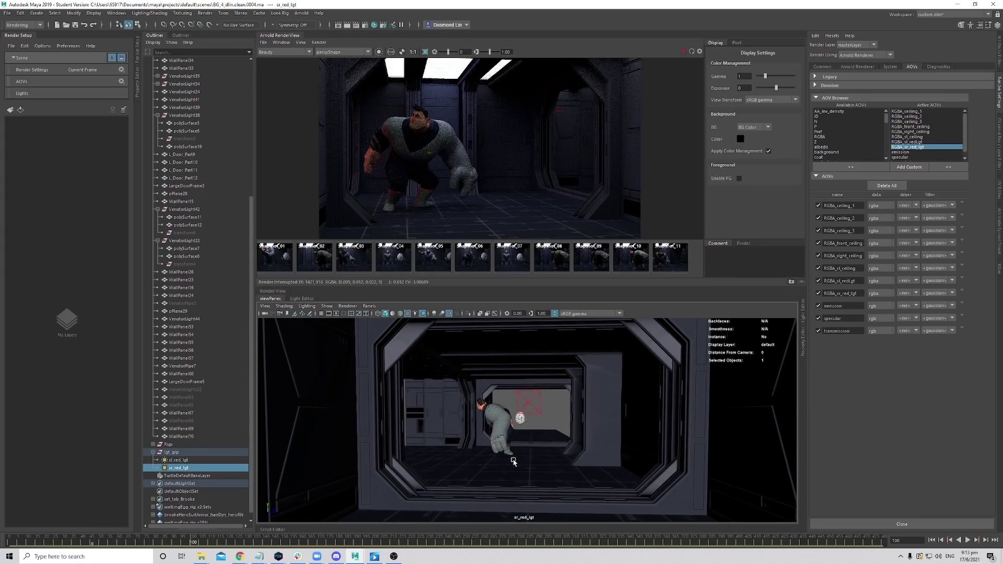
pyautogui.scroll(2, 512, 462)
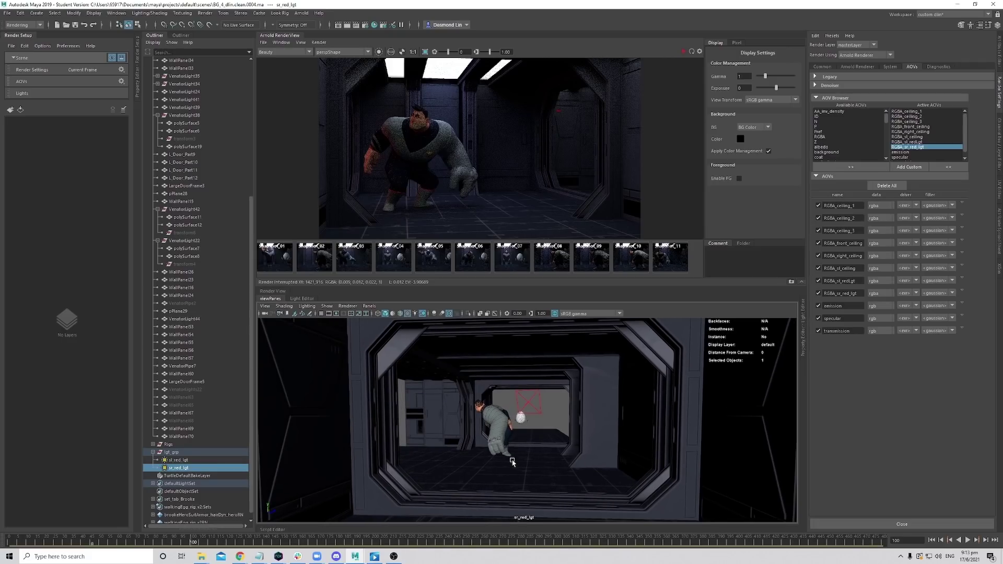
# Store a snapshot of the current render and re-render the corridor briefly with the repositioned red light.
pyautogui.click(790, 280)
pyautogui.click(682, 52)
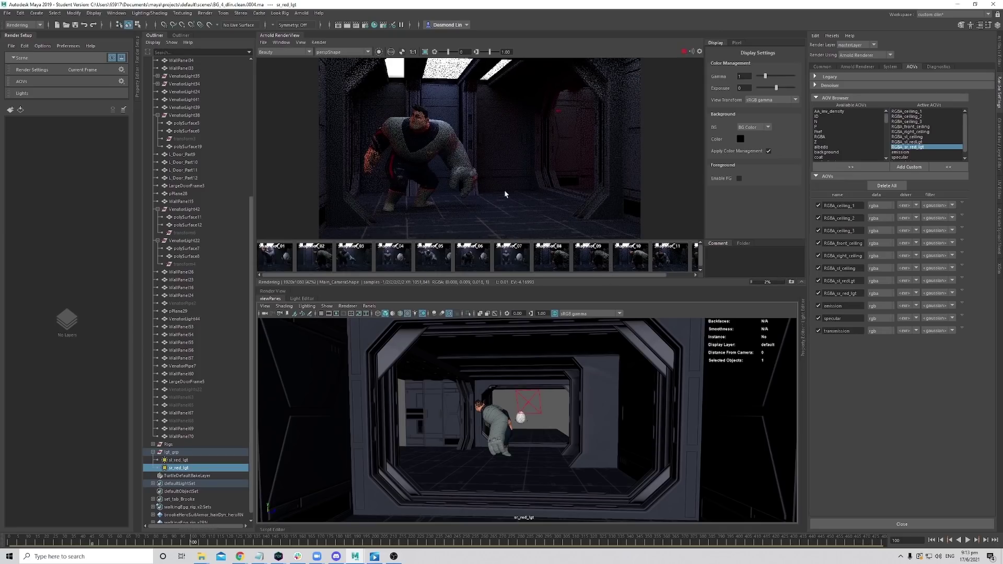
pyautogui.click(683, 52)
# Compare the RGBA_sr_red_lgt and RGBA_sl_redLgt passes in the render view, raising the display exposure to 5 and resetting it.
pyautogui.click(283, 52)
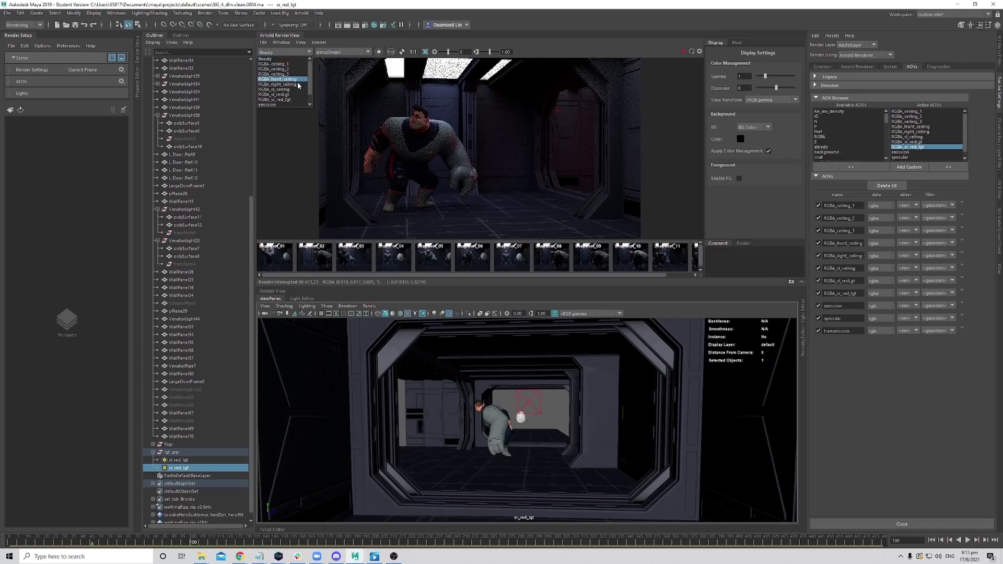
pyautogui.click(299, 90)
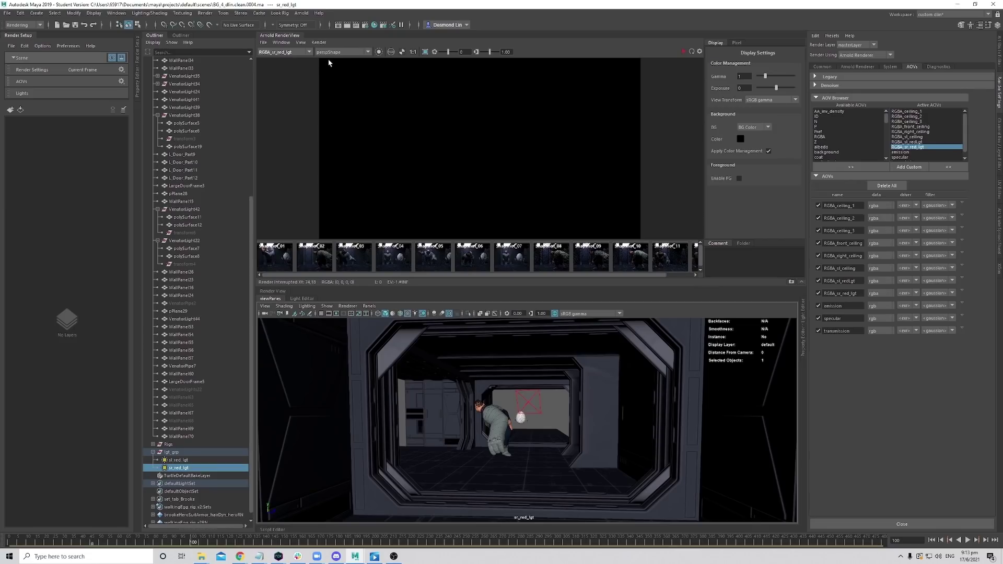
pyautogui.moveTo(450, 52); pyautogui.dragTo(487, 57)
pyautogui.click(286, 52)
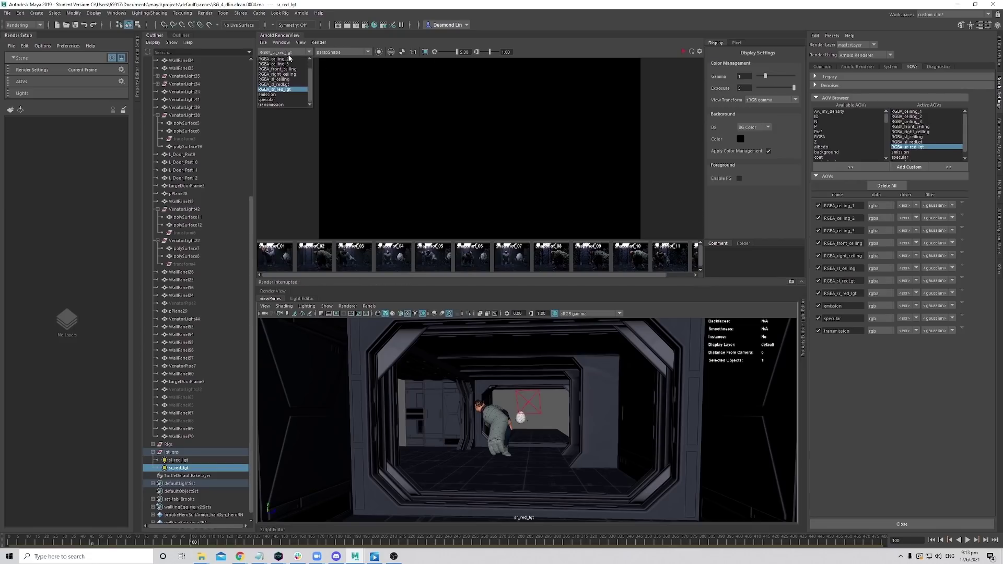
pyautogui.click(287, 85)
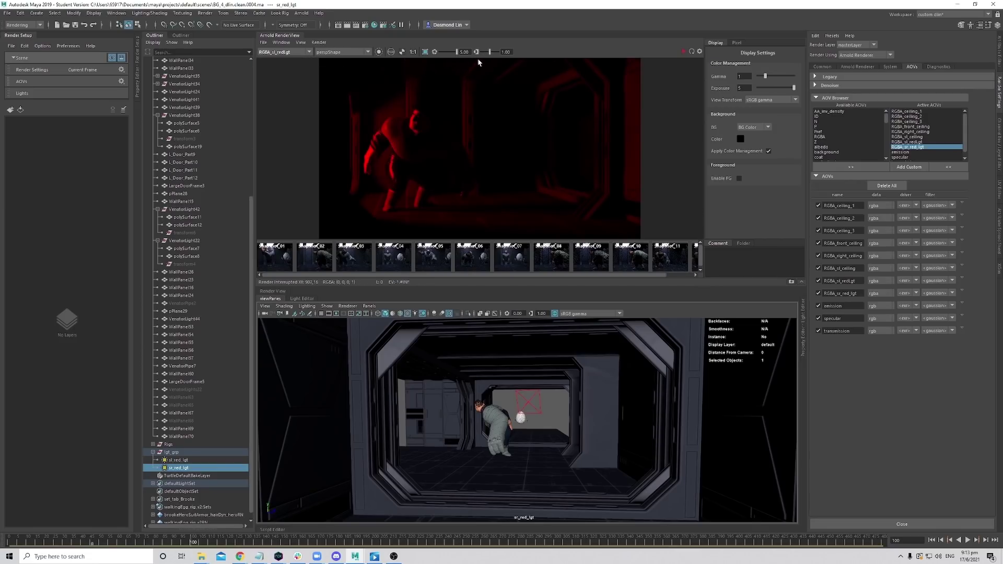
pyautogui.click(434, 53)
pyautogui.click(286, 52)
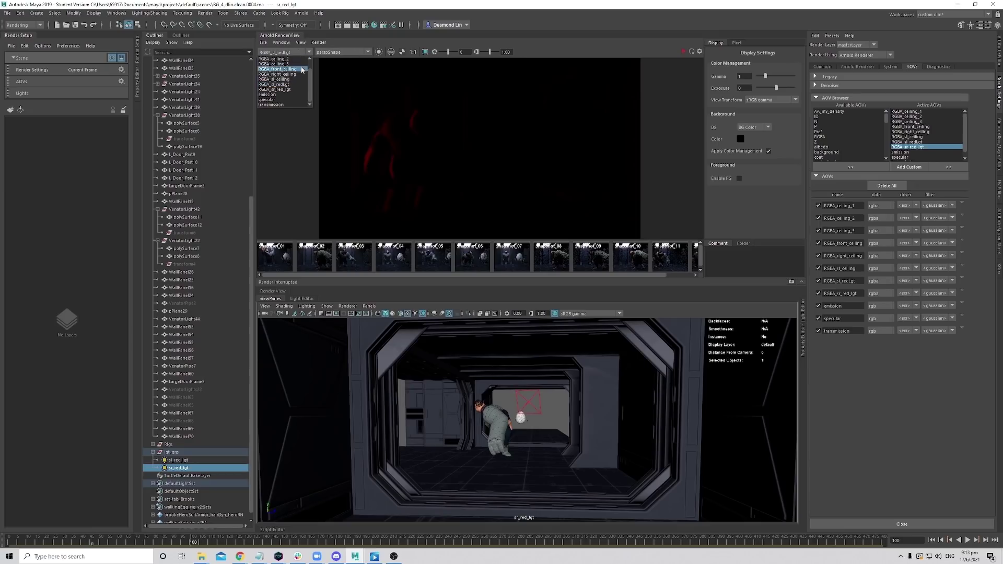
pyautogui.click(284, 92)
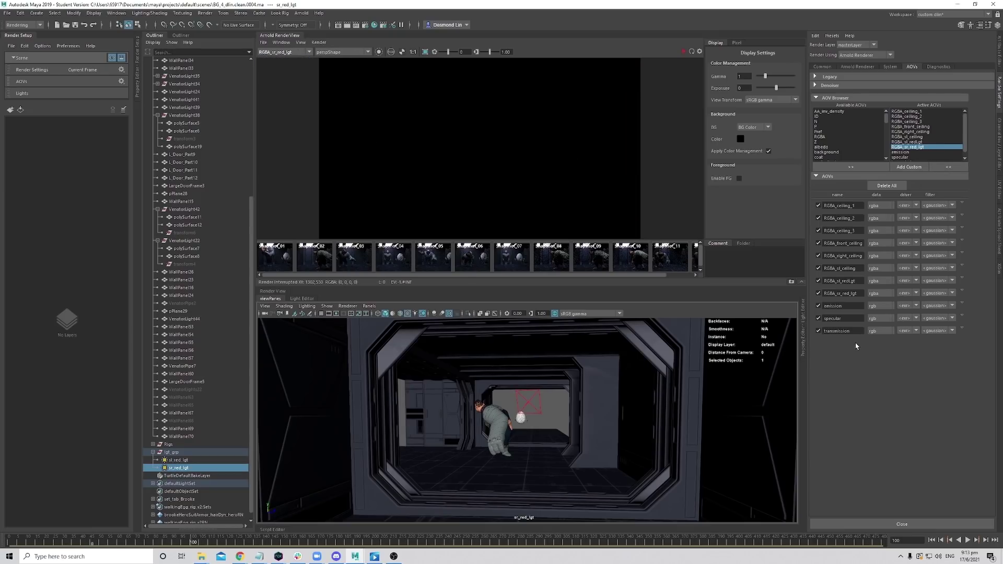
# Rename the RGBA_sr_red_lgt AOV to RGBA_sr_redLgt to match the light group name of the sr_red_lgt light.
pyautogui.click(841, 293)
pyautogui.click(186, 469)
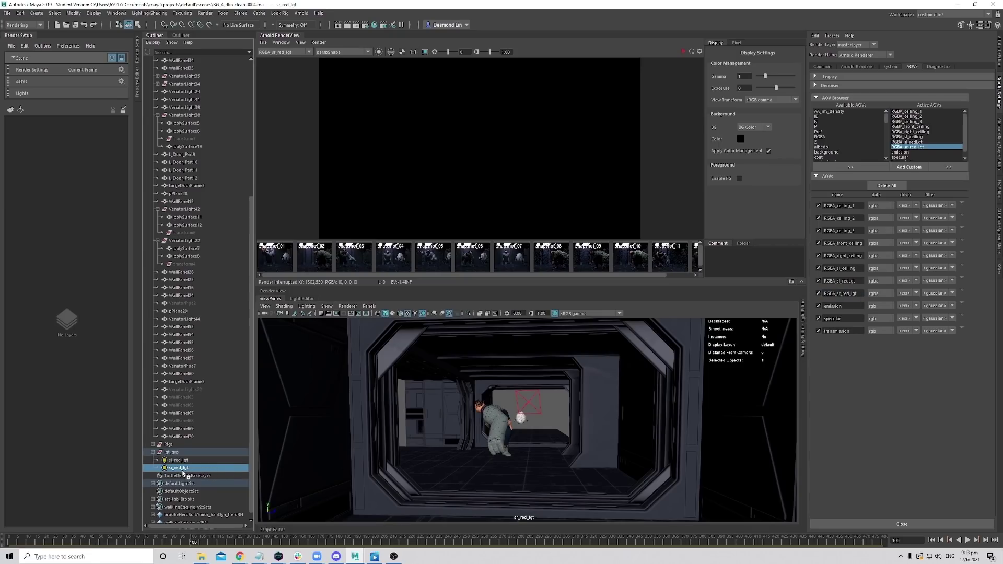
pyautogui.click(998, 57)
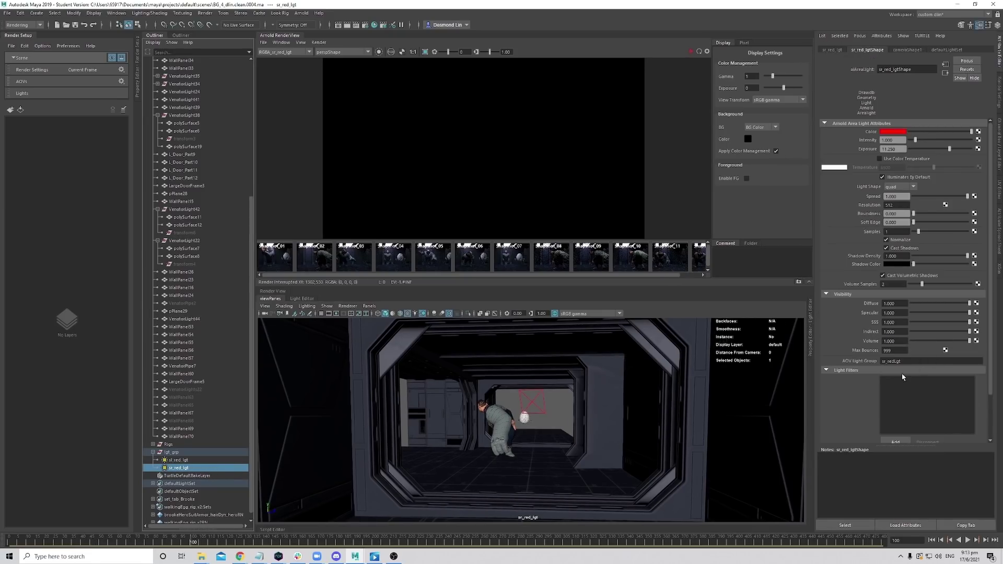
pyautogui.doubleClick(912, 361)
pyautogui.hotkey('ctrl', 'c')
pyautogui.click(999, 94)
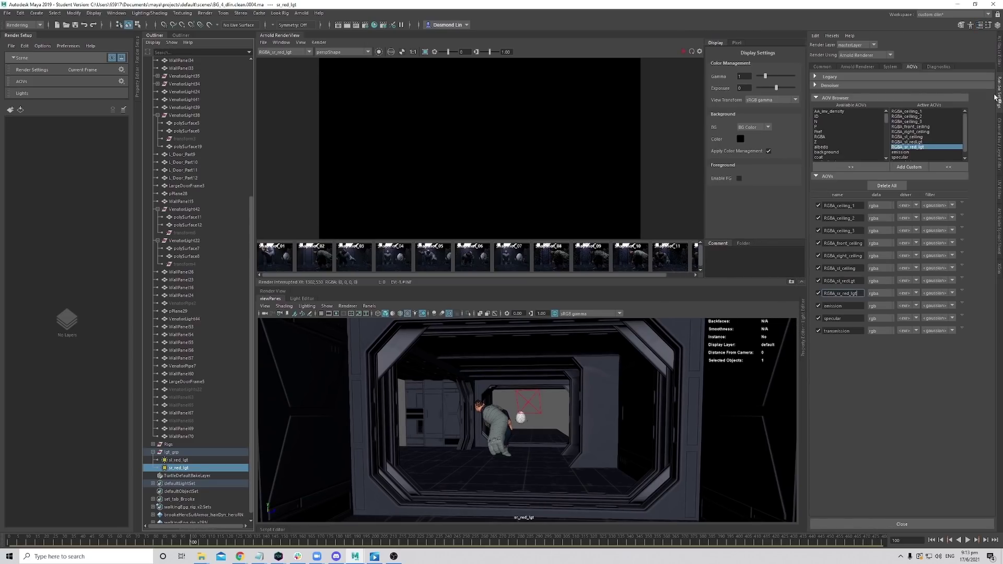
pyautogui.doubleClick(860, 293)
pyautogui.hotkey('ctrl', 'v')
pyautogui.press('Home')
pyautogui.write('RGBA_')
pyautogui.press('Return')
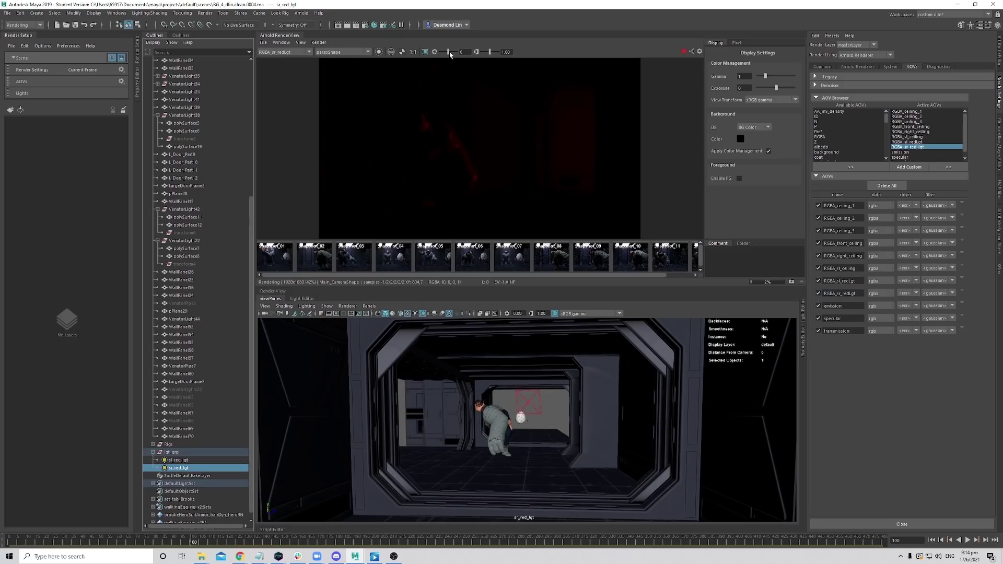
# Inspect the RGBA_sr_redLgt pass with the display exposure raised to about 2.27, reset it to 0, and keep sr_red_lgt selected.
pyautogui.moveTo(448, 51); pyautogui.dragTo(454, 54)
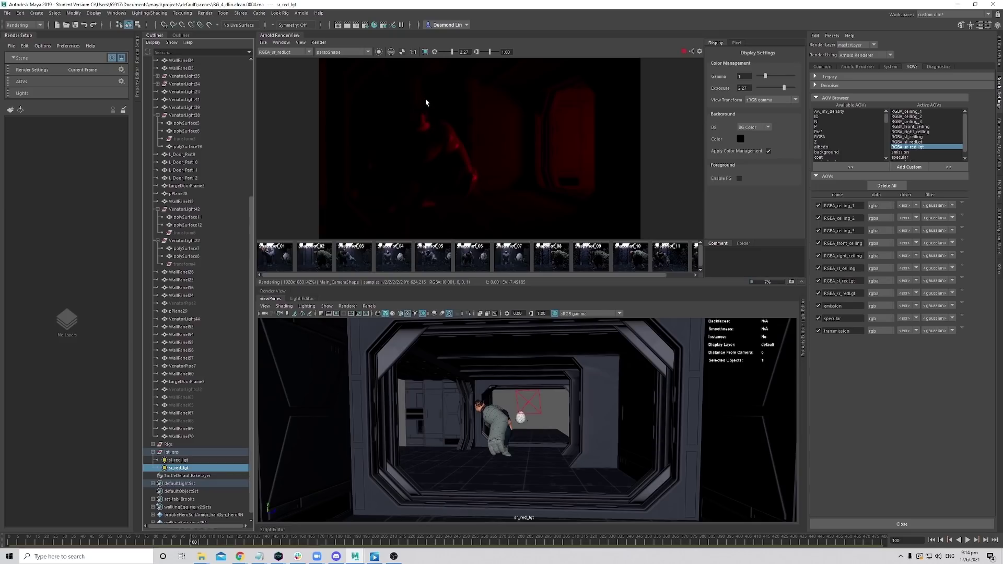
pyautogui.moveTo(453, 52); pyautogui.dragTo(453, 53)
pyautogui.click(296, 52)
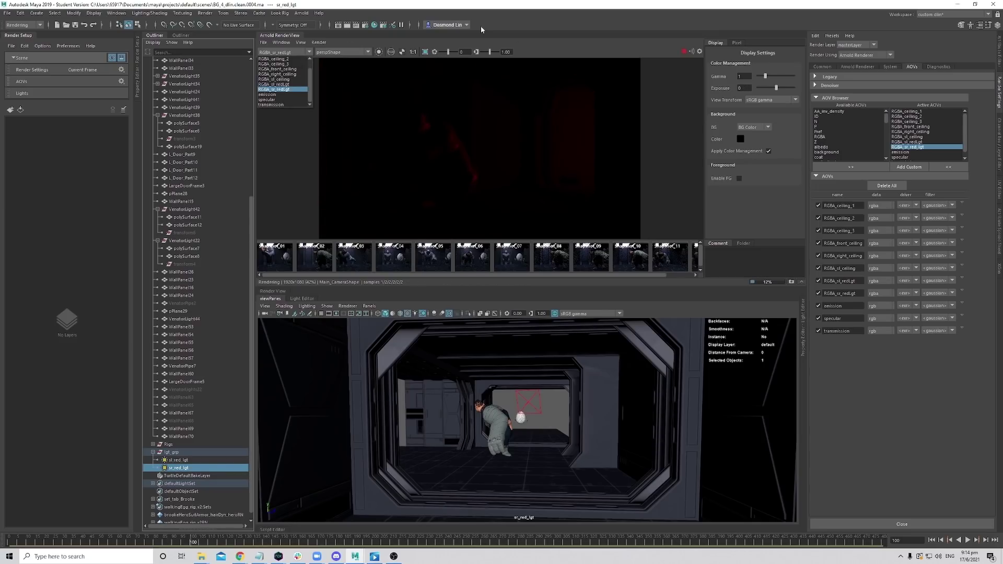
pyautogui.click(604, 130)
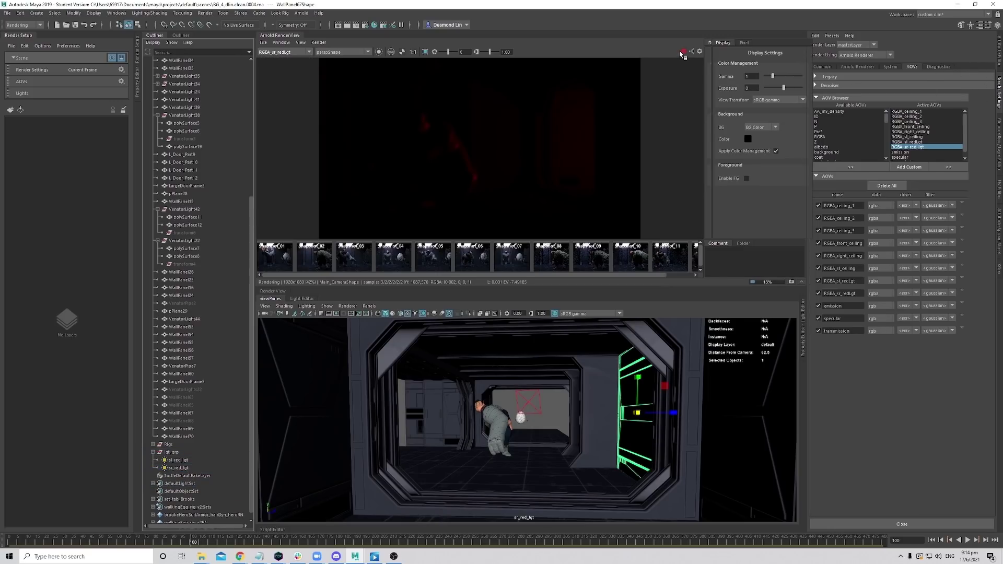
pyautogui.hotkey('ctrl', 'z')
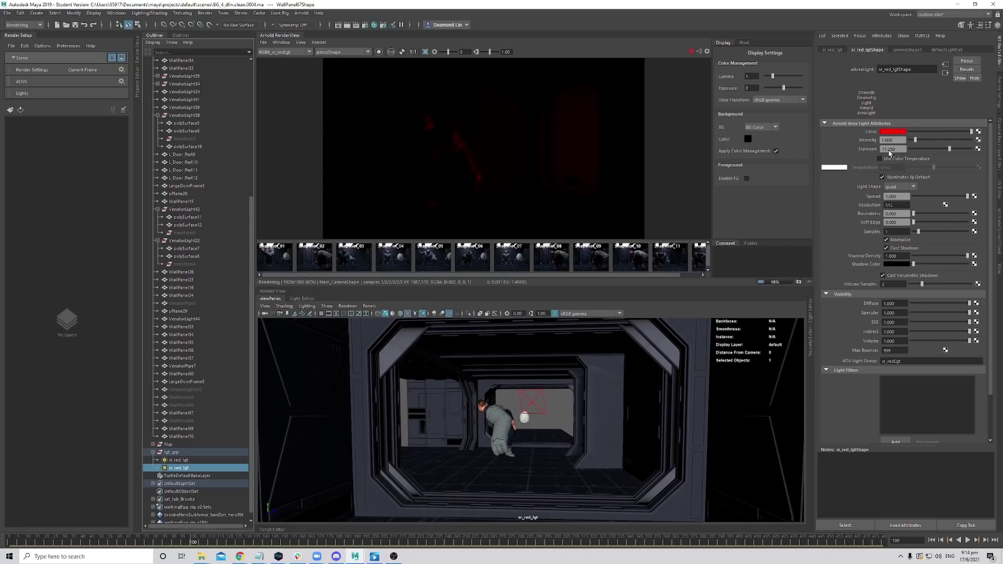
# Set the exposure of sr_red_lgt to 13.250 and restart the render.
pyautogui.click(691, 52)
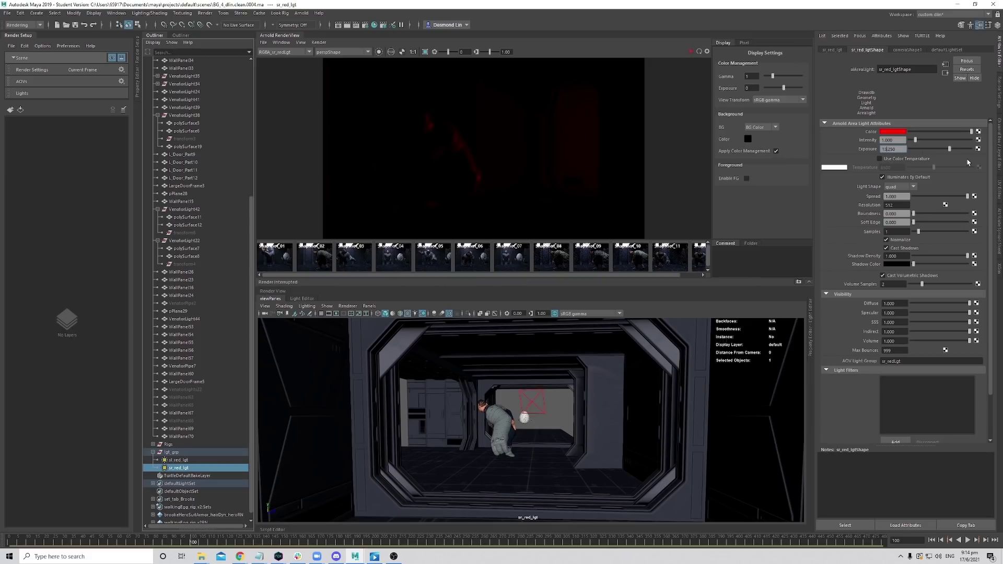
pyautogui.press('Return')
pyautogui.click(699, 52)
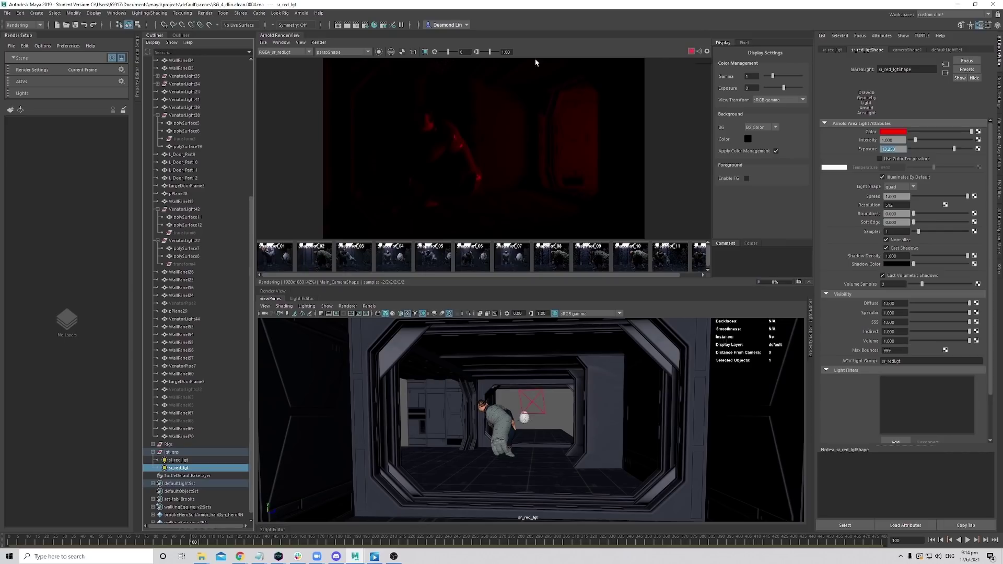
# Show the Beauty pass and examine the red light on the character's arm and the corridor wall.
pyautogui.click(282, 52)
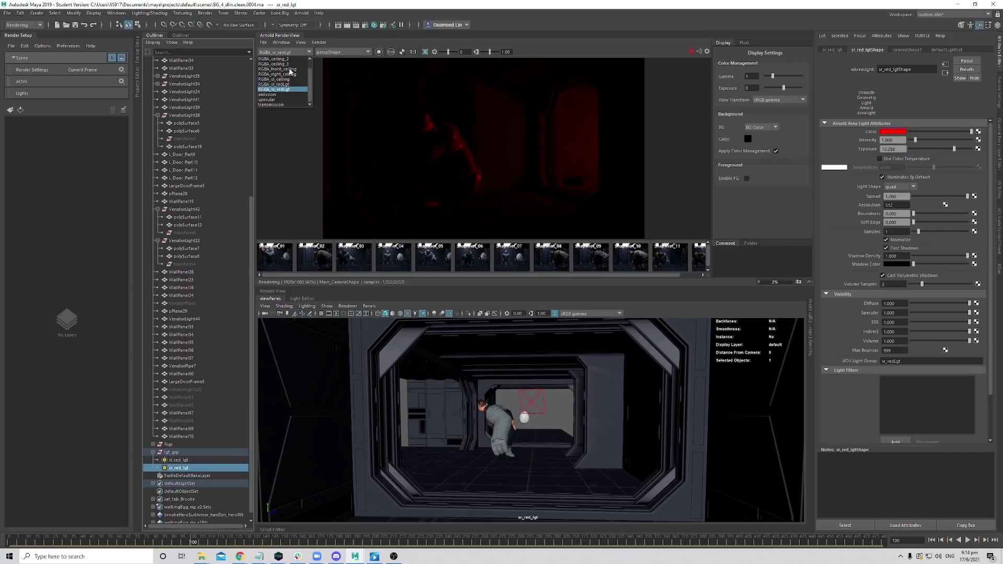
pyautogui.click(373, 93)
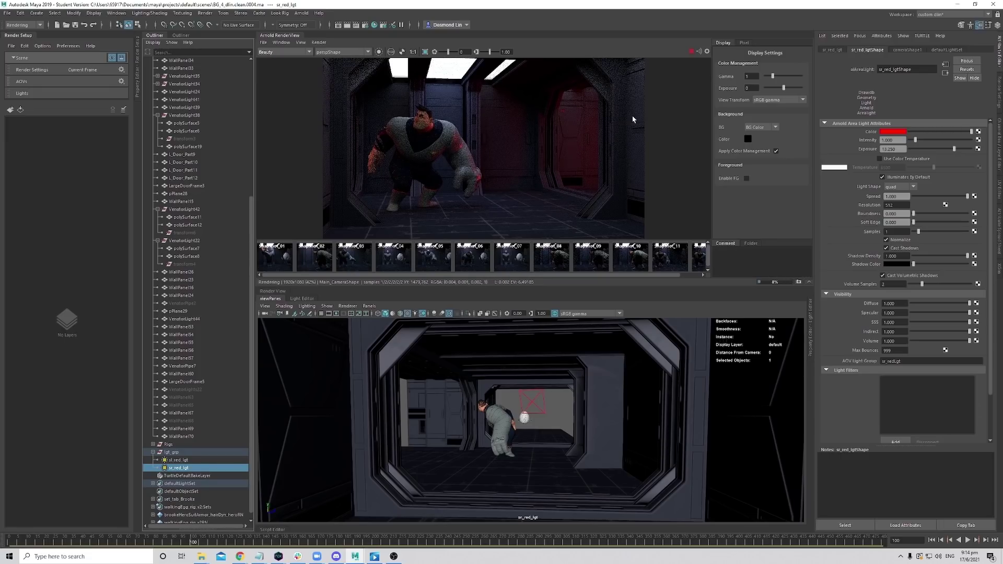
pyautogui.click(690, 51)
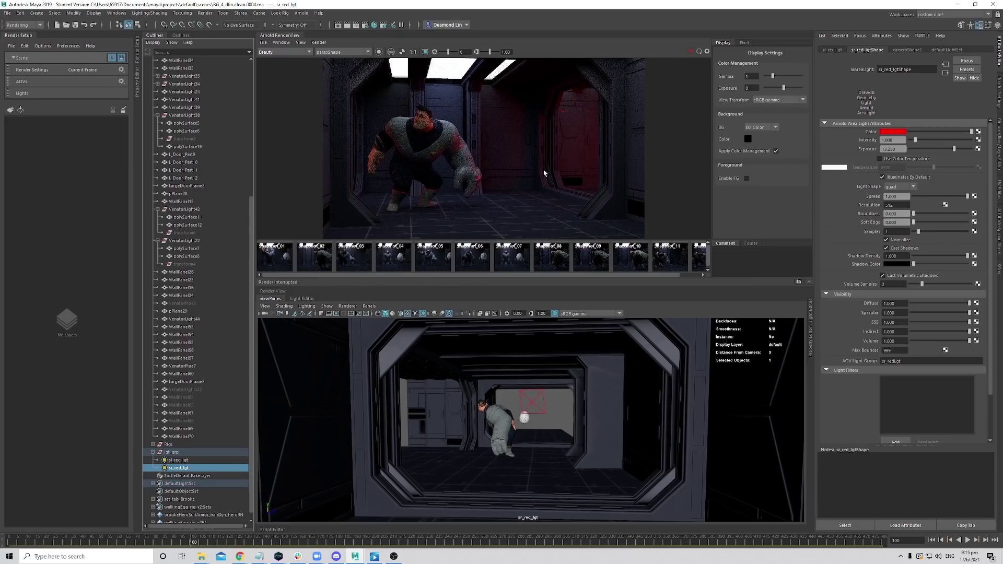
pyautogui.scroll(-1, 544, 168)
pyautogui.scroll(2, 547, 171)
pyautogui.scroll(-1, 549, 175)
pyautogui.moveTo(550, 173)
pyautogui.keyDown('alt'); pyautogui.mouseDown(button='middle')
pyautogui.moveTo(547, 182)
pyautogui.moveTo(551, 168)
pyautogui.mouseUp(button='middle'); pyautogui.keyUp('alt')
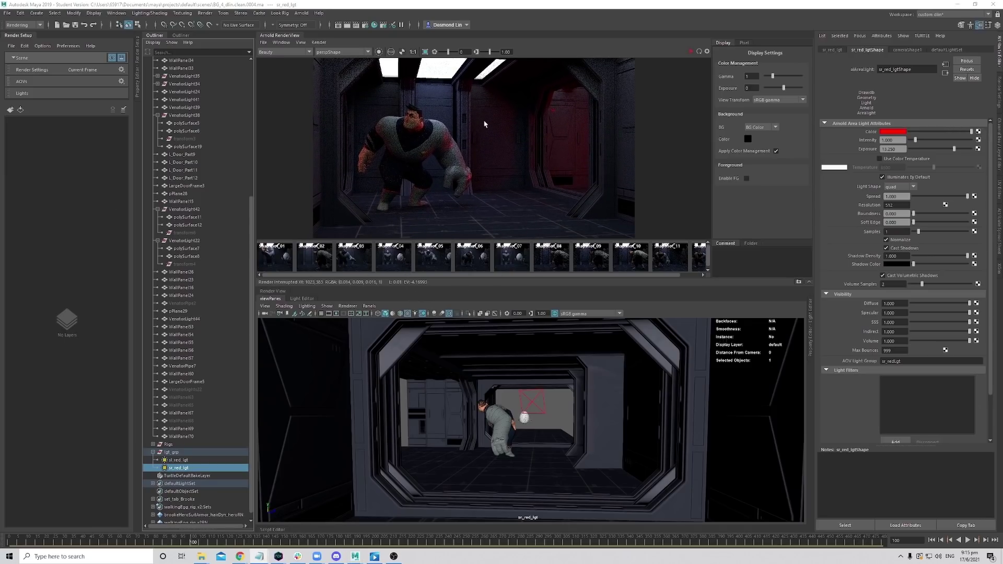
pyautogui.keyDown('alt'); pyautogui.moveTo(470, 124); pyautogui.dragTo(488, 121, button='middle'); pyautogui.keyUp('alt')
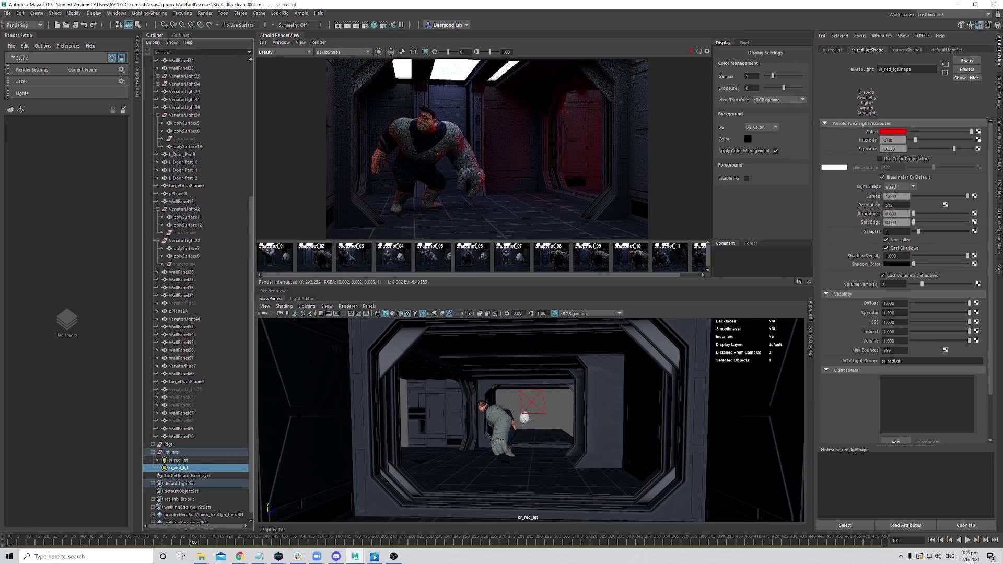
# Switch to File Explorer to view the spaceship interior references in the refimagines folder, and return to Maya.
pyautogui.hotkey('alt', 'Tab')
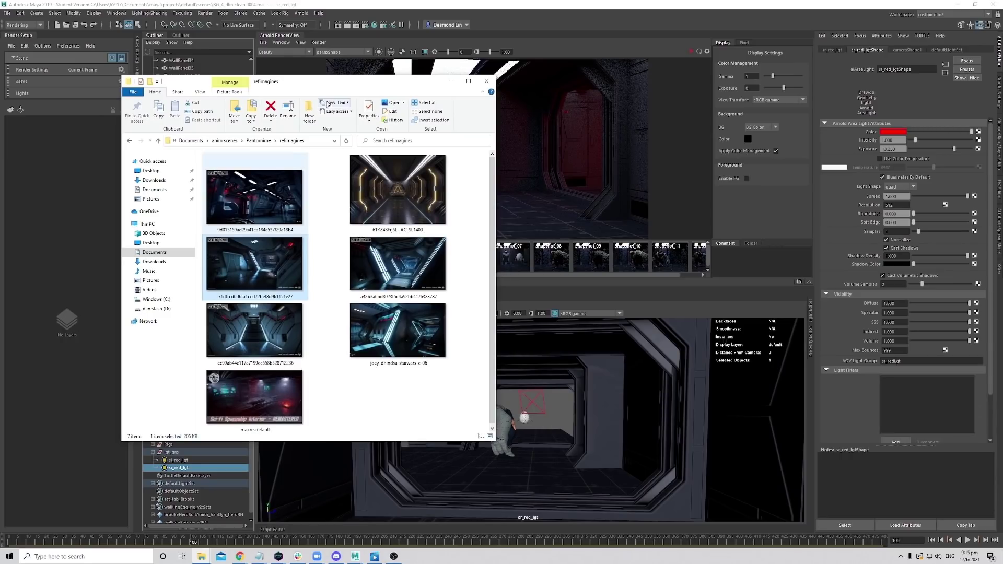
pyautogui.moveTo(347, 85); pyautogui.dragTo(4, 107)
pyautogui.hotkey('alt', 'Tab')
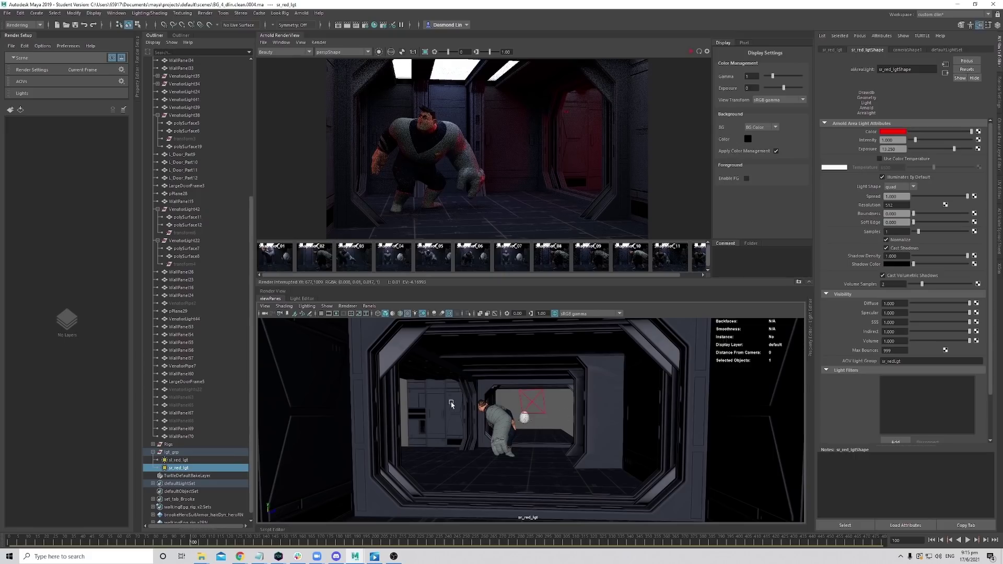
# Return the viewport to the perspective camera and select the ceiling light panel above the character.
pyautogui.press('space')
pyautogui.moveTo(518, 411)
pyautogui.mouseDown()
pyautogui.moveTo(519, 392)
pyautogui.moveTo(532, 407)
pyautogui.moveTo(591, 398)
pyautogui.moveTo(540, 438)
pyautogui.moveTo(551, 407)
pyautogui.moveTo(539, 412)
pyautogui.moveTo(533, 399)
pyautogui.moveTo(564, 405)
pyautogui.moveTo(533, 428)
pyautogui.moveTo(562, 410)
pyautogui.moveTo(538, 452)
pyautogui.moveTo(520, 437)
pyautogui.moveTo(529, 436)
pyautogui.moveTo(507, 447)
pyautogui.moveTo(509, 421)
pyautogui.mouseUp()
pyautogui.click(509, 421)
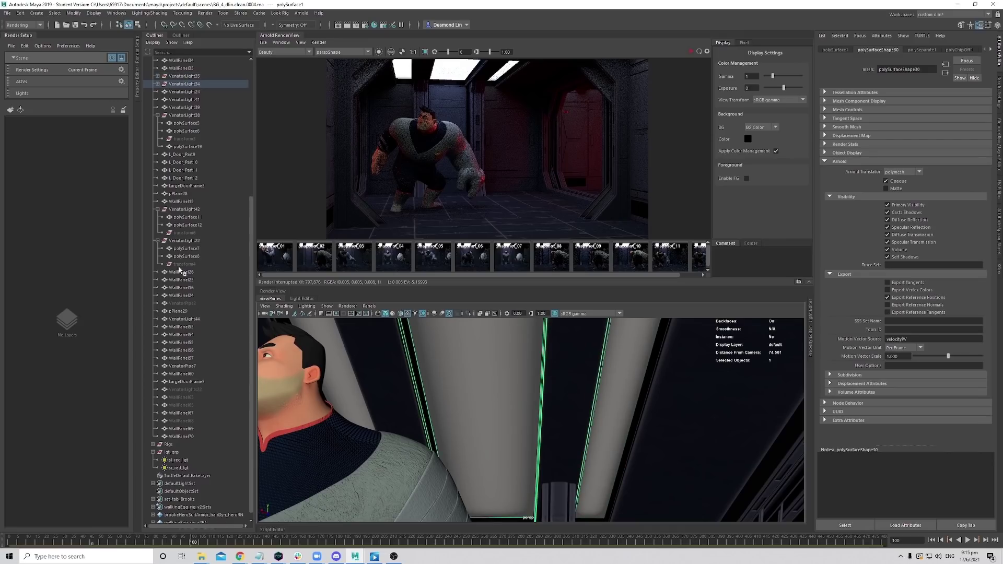
# Select the polySurface2 ceiling mesh light, turn off its color temperature and break the connection on its color.
pyautogui.scroll(3, 196, 167)
pyautogui.click(188, 162)
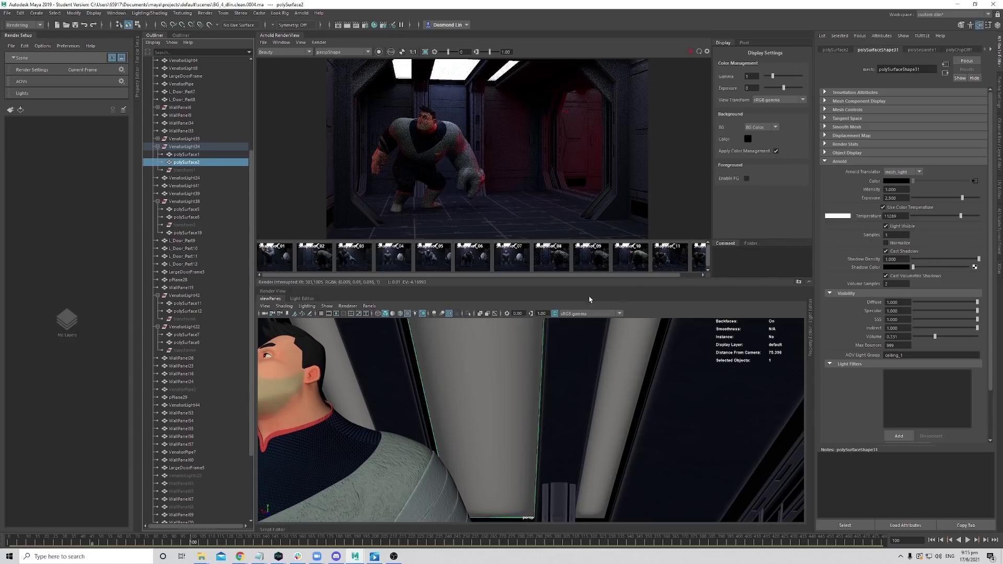
pyautogui.click(911, 208)
pyautogui.rightClick(871, 184)
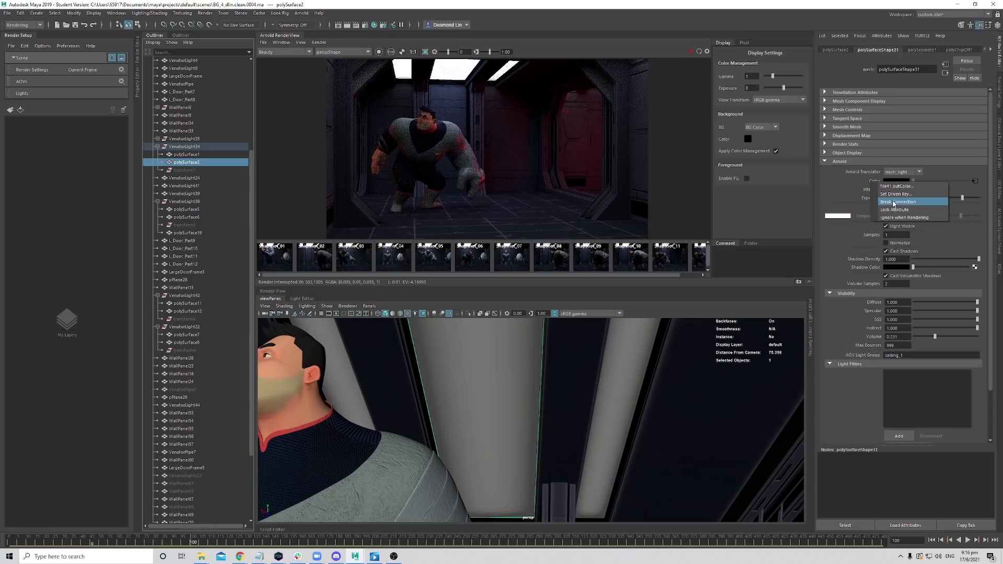
pyautogui.click(898, 201)
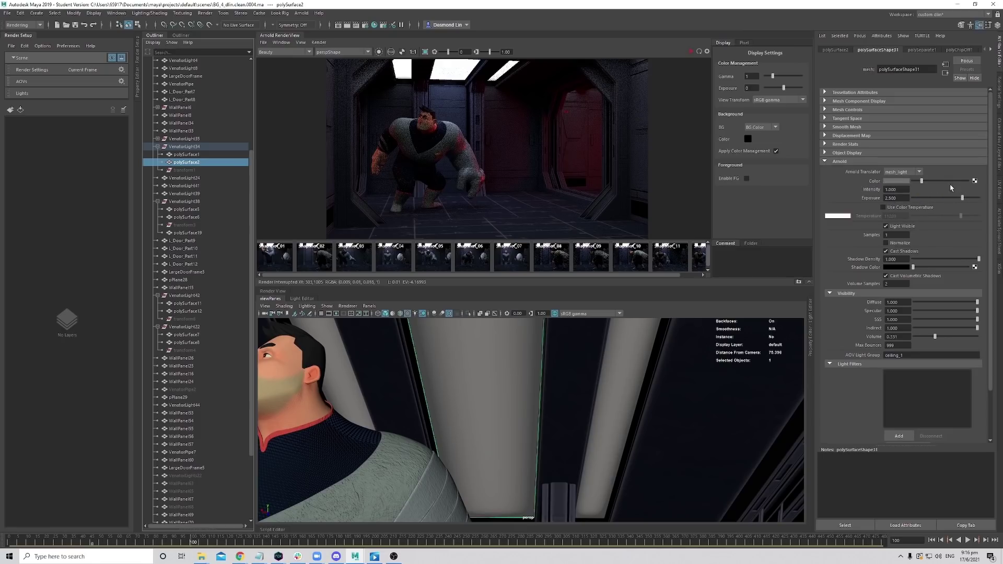
# Set the polySurface2 light's color to cyan with a hue of about 191, checking it against the spaceship references in File Explorer.
pyautogui.click(890, 181)
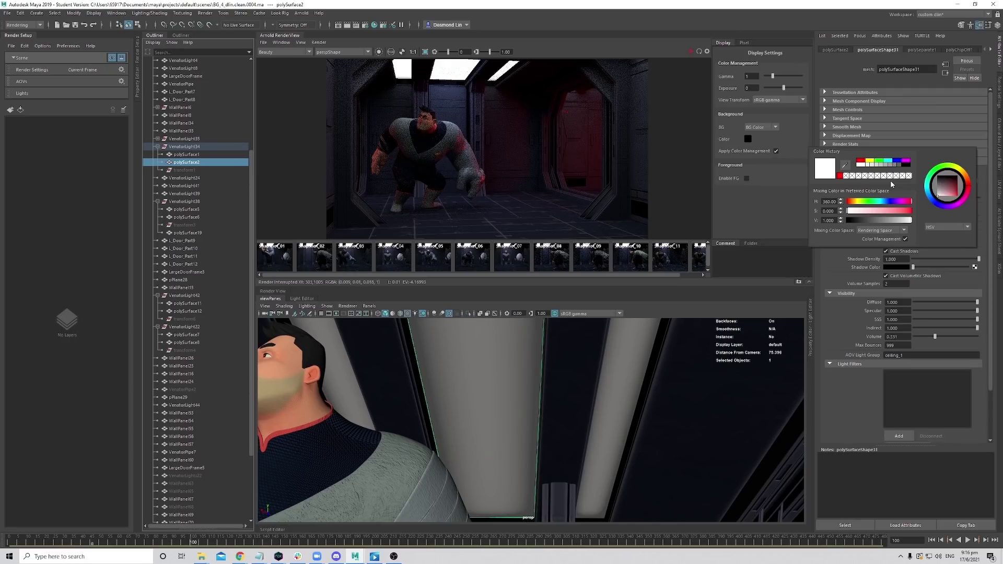
pyautogui.moveTo(886, 201); pyautogui.dragTo(880, 201)
pyautogui.click(896, 211)
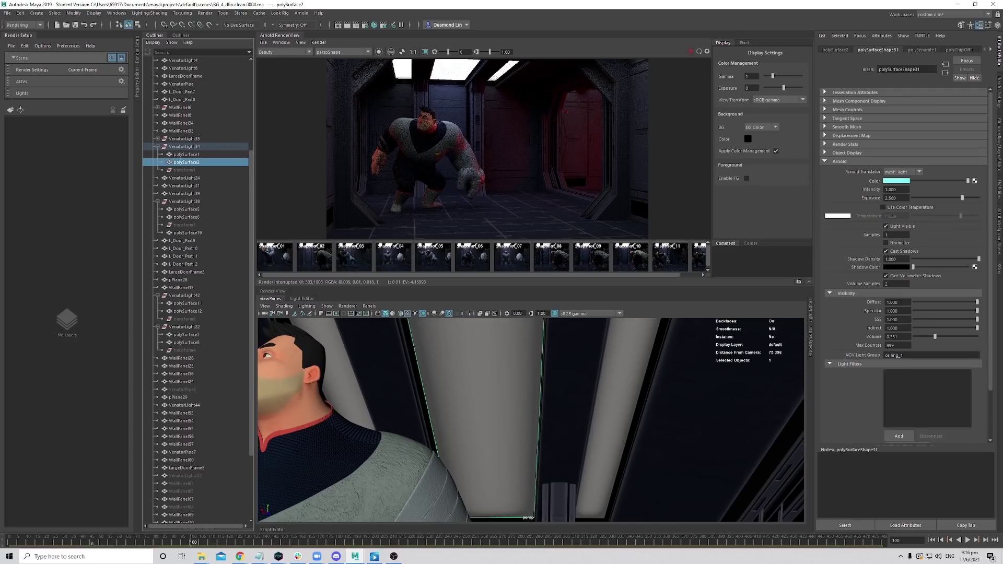
pyautogui.moveTo(0, 105); pyautogui.dragTo(603, 136)
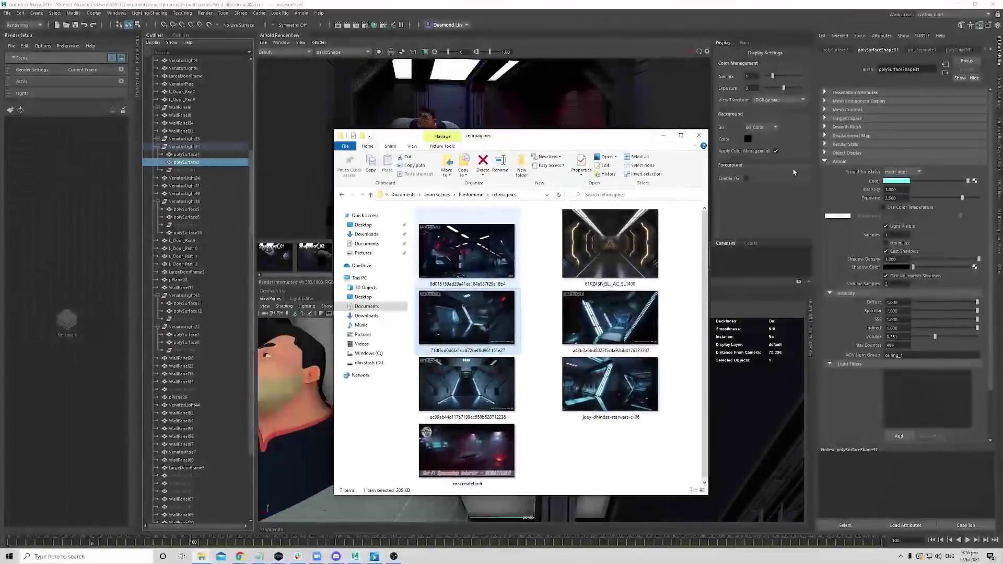
pyautogui.click(895, 181)
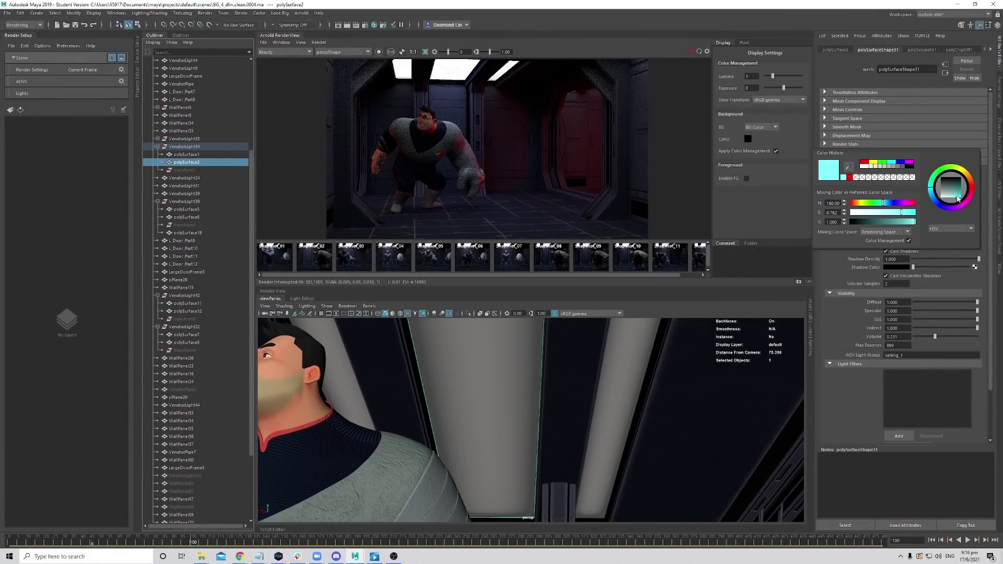
pyautogui.click(930, 194)
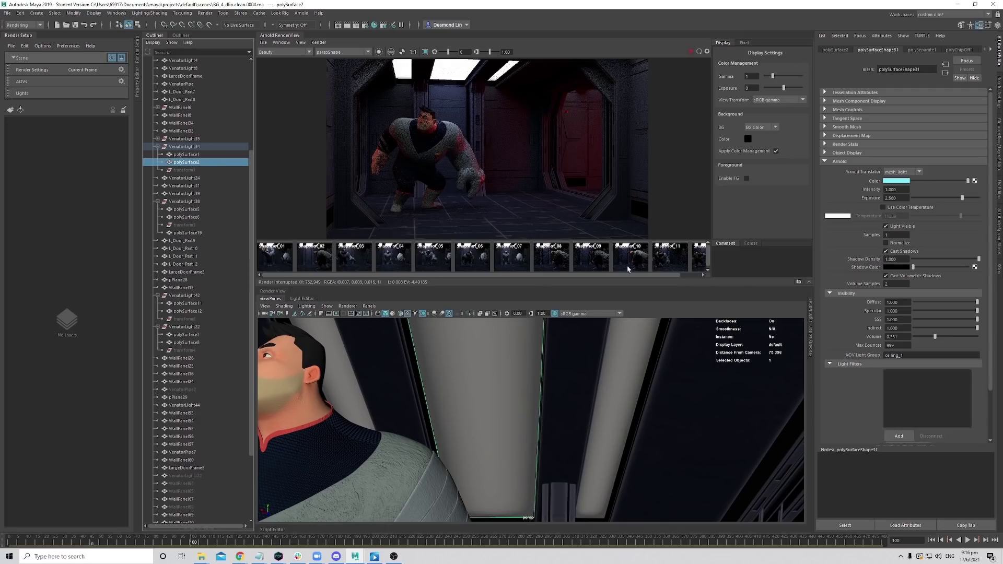
# View the first render snapshot, look through Main_Camera in the viewport and move the animation to frame 464.
pyautogui.click(283, 263)
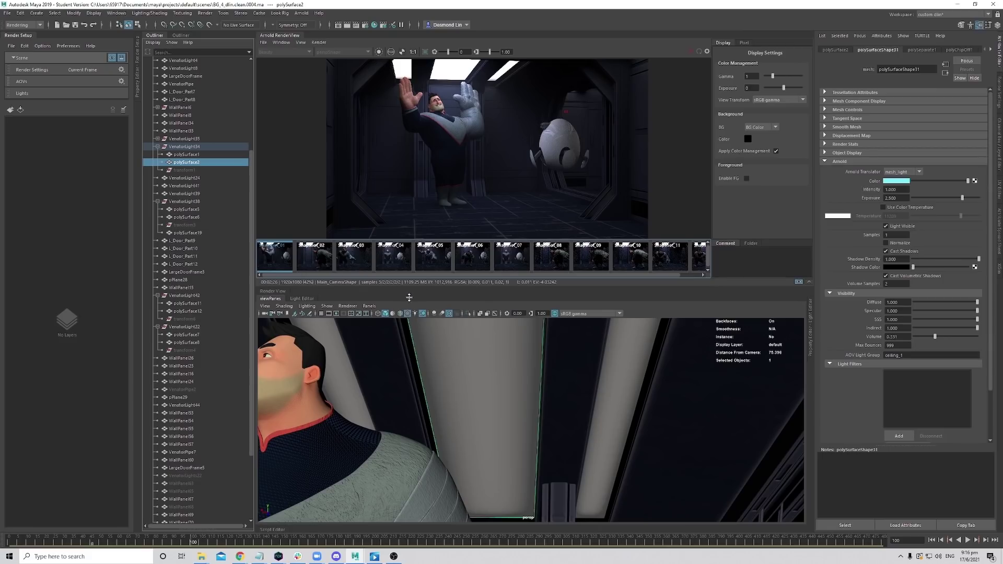
pyautogui.click(368, 305)
pyautogui.moveTo(397, 315)
pyautogui.click(460, 331)
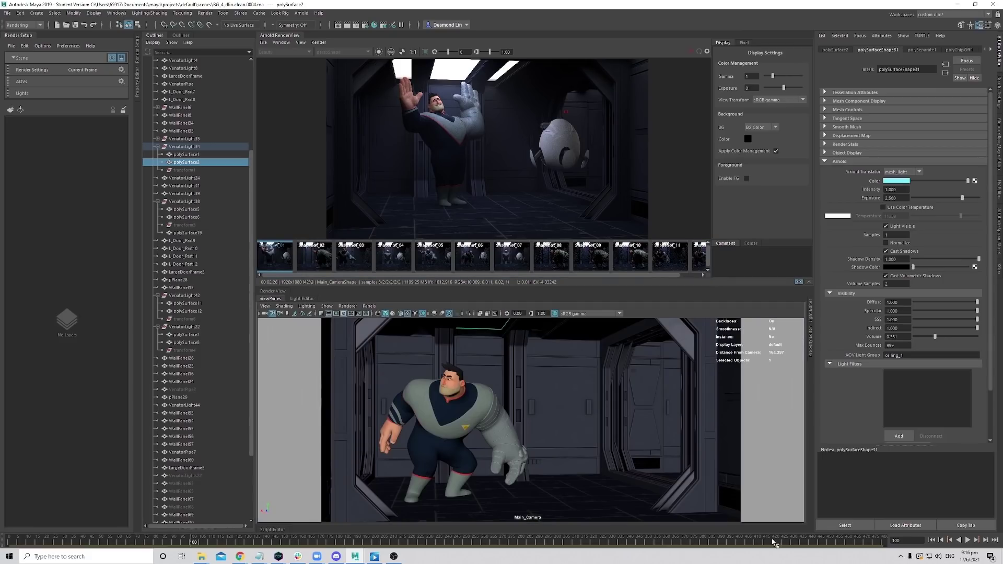
pyautogui.click(773, 541)
pyautogui.hotkey('alt', 'v')
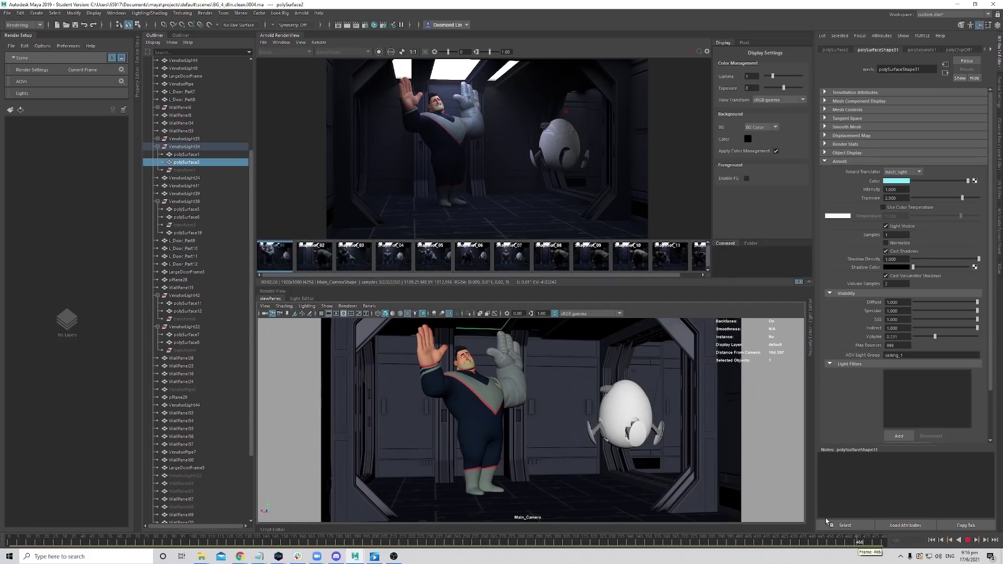
pyautogui.hotkey('alt', 'v')
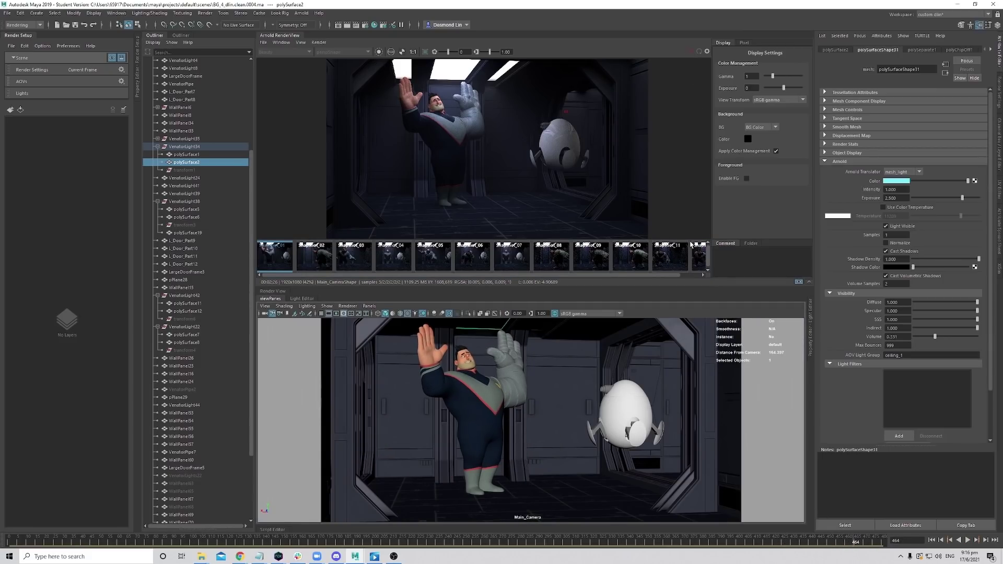
# Return from the stored snapshot to the current render and render frame 464.
pyautogui.moveTo(681, 272); pyautogui.dragTo(695, 272)
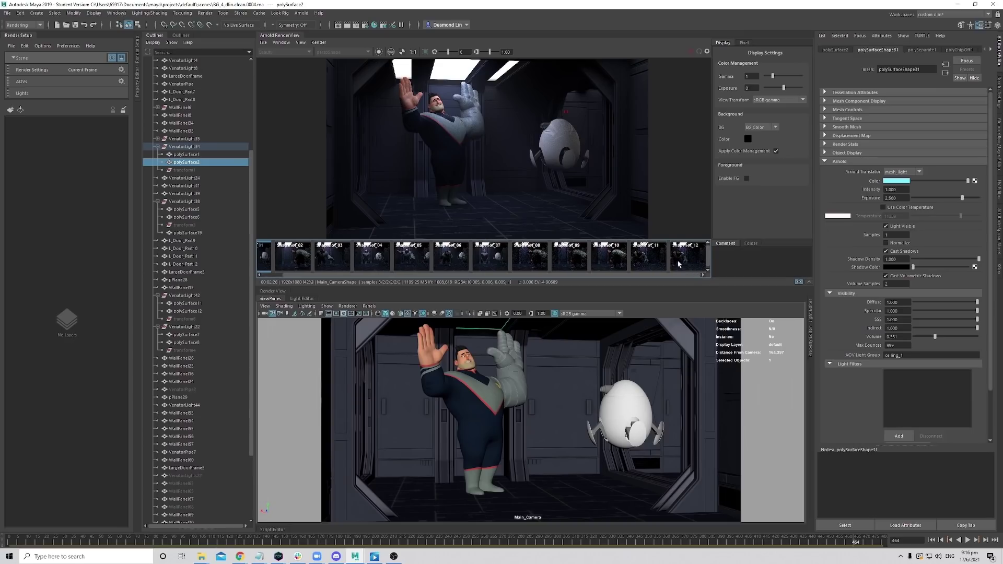
pyautogui.click(266, 249)
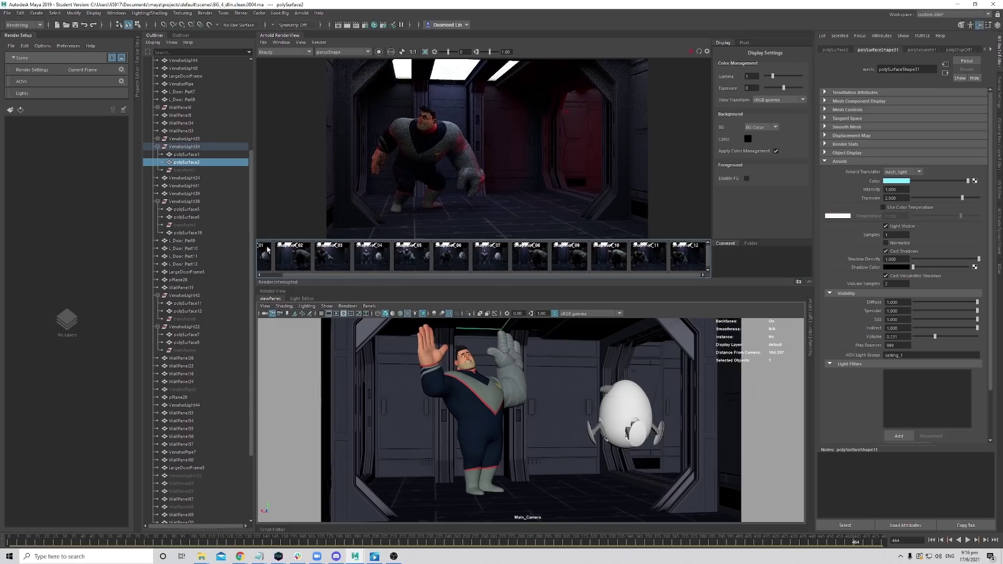
pyautogui.click(690, 52)
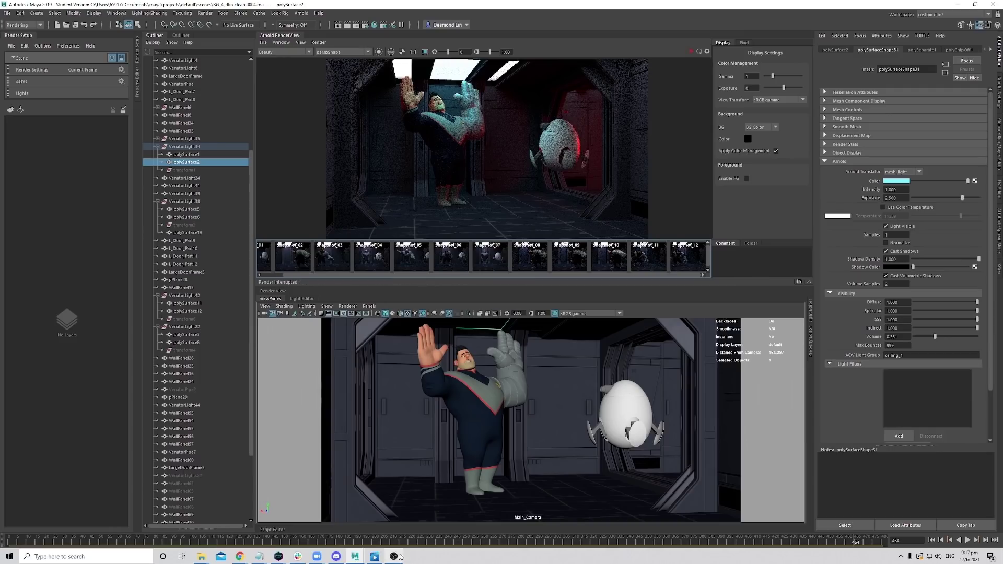
# Review the spaceship references in File Explorer, lower the saturation of the polySurface2 light's cyan color in Maya, and restart the render.
pyautogui.click(202, 556)
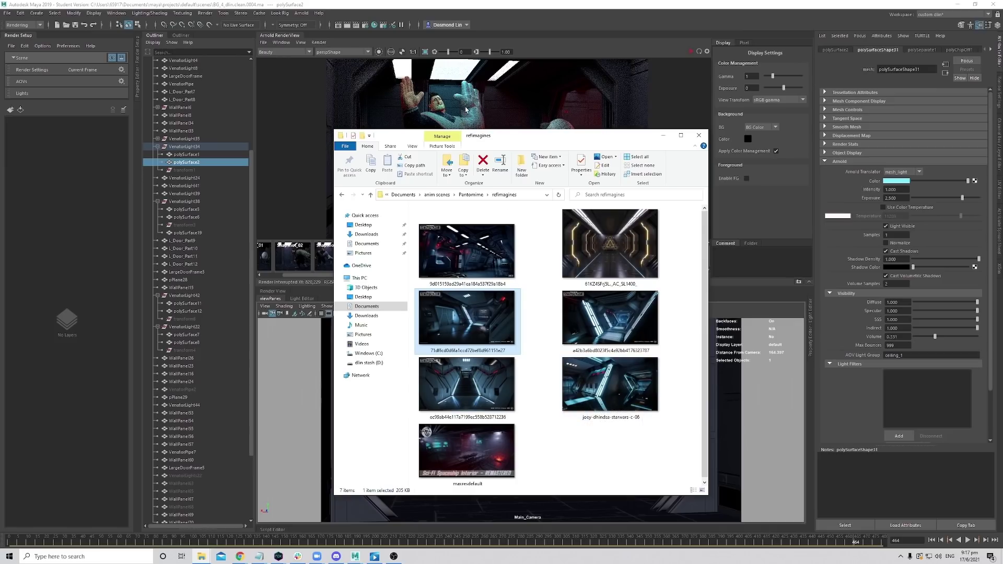
pyautogui.click(664, 136)
pyautogui.click(891, 182)
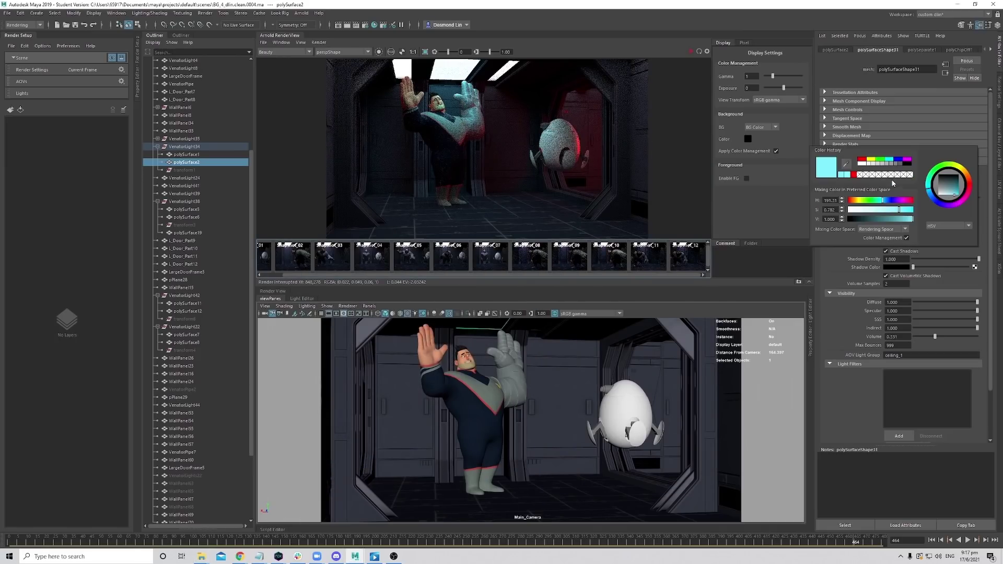
pyautogui.moveTo(904, 212); pyautogui.dragTo(888, 215)
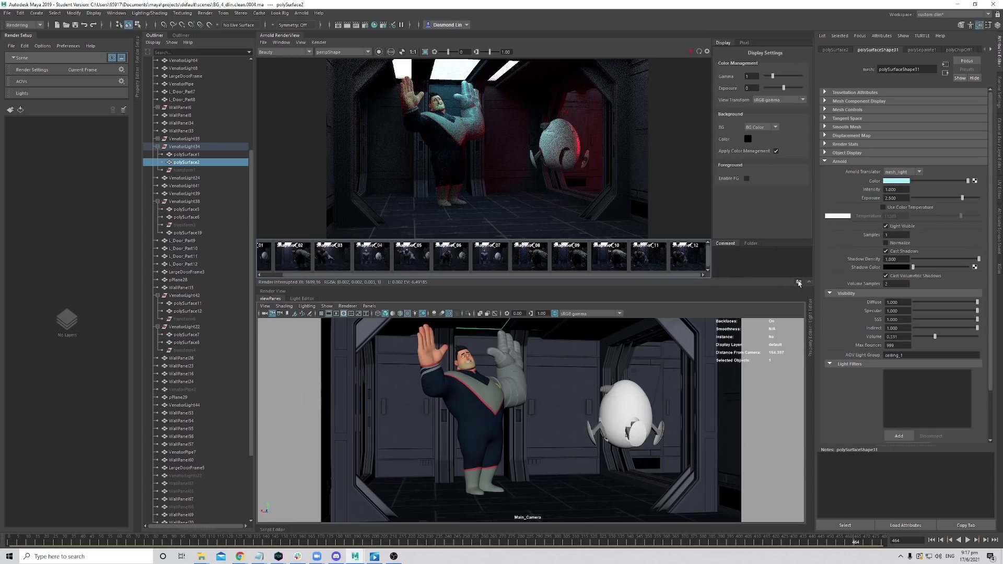
pyautogui.click(692, 52)
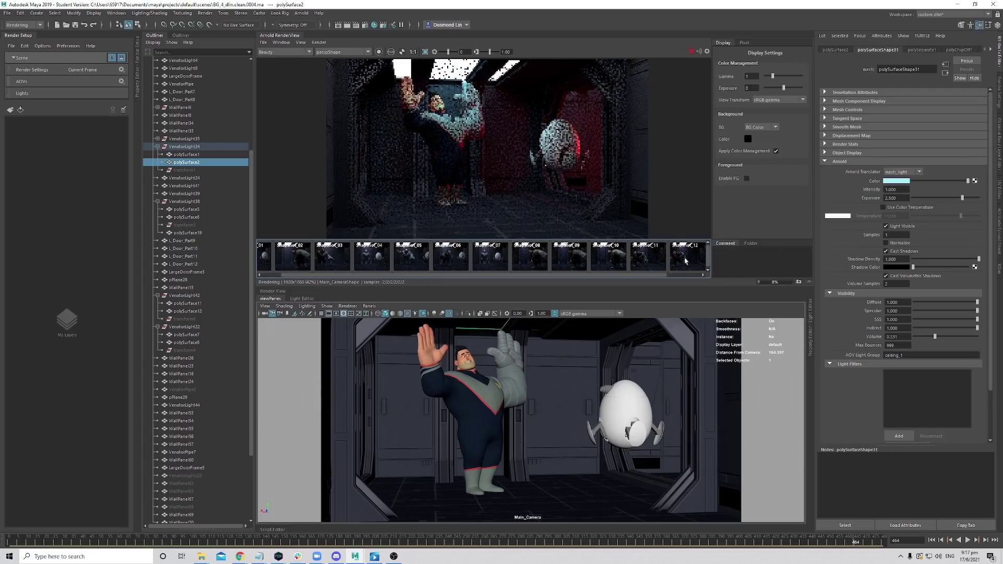
# Check the render against snapshot 13, readjust the polySurface2 light's cyan color and restart the render.
pyautogui.scroll(-1, 694, 263)
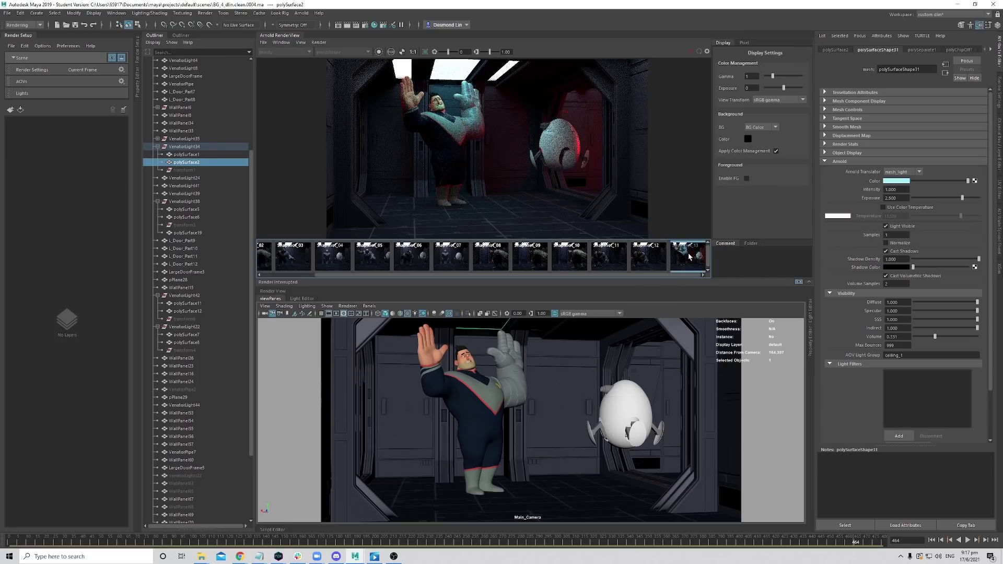
pyautogui.click(689, 256)
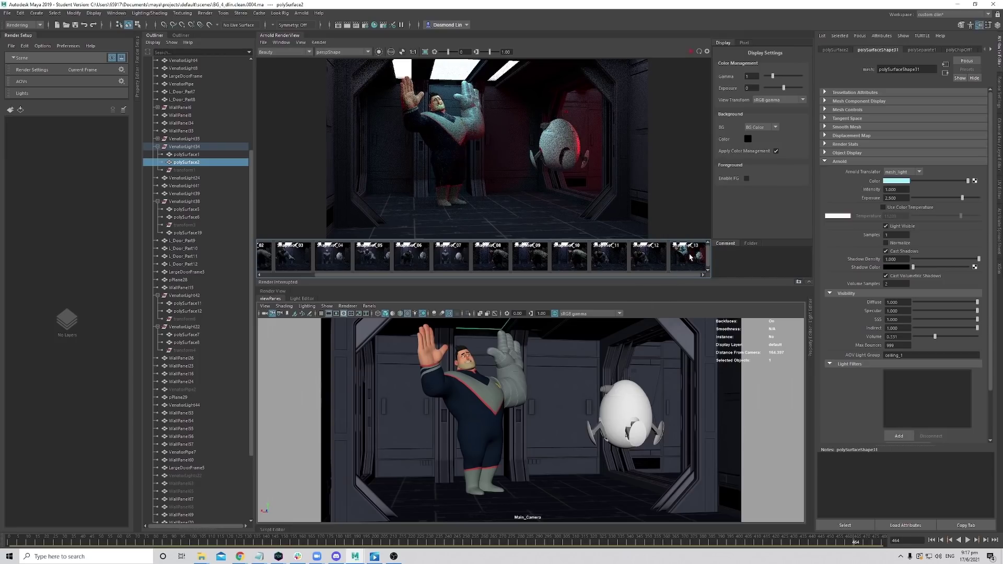
pyautogui.click(888, 182)
pyautogui.click(897, 181)
pyautogui.click(691, 51)
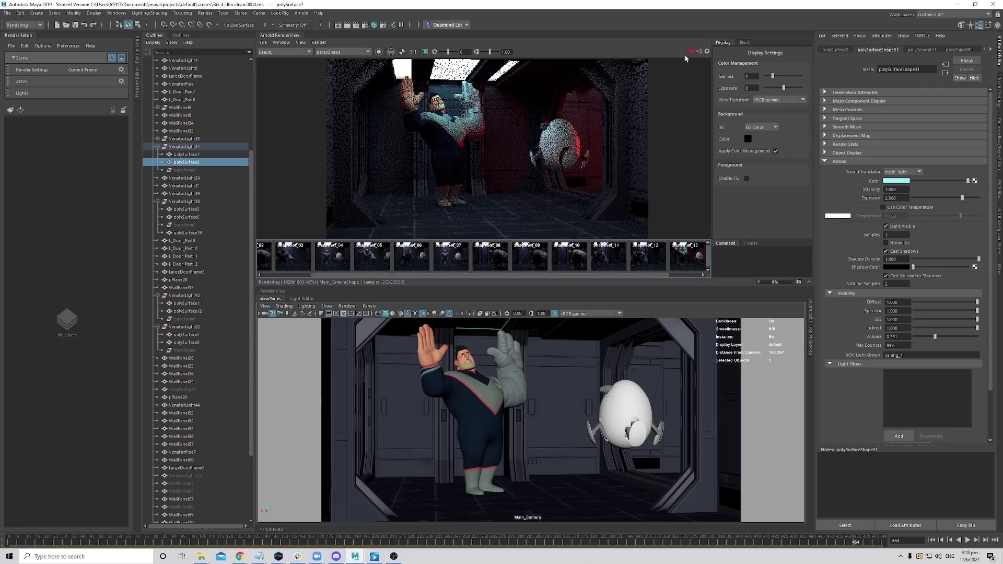
# Compare the current render with snapshots 14 and 13 to judge the cyan ceiling light.
pyautogui.scroll(-1, 688, 272)
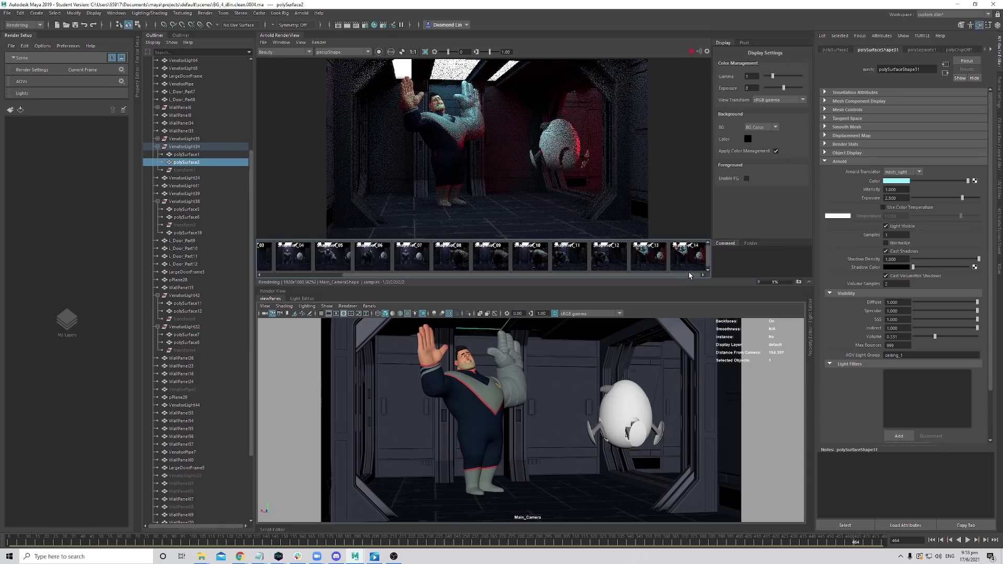
pyautogui.click(688, 259)
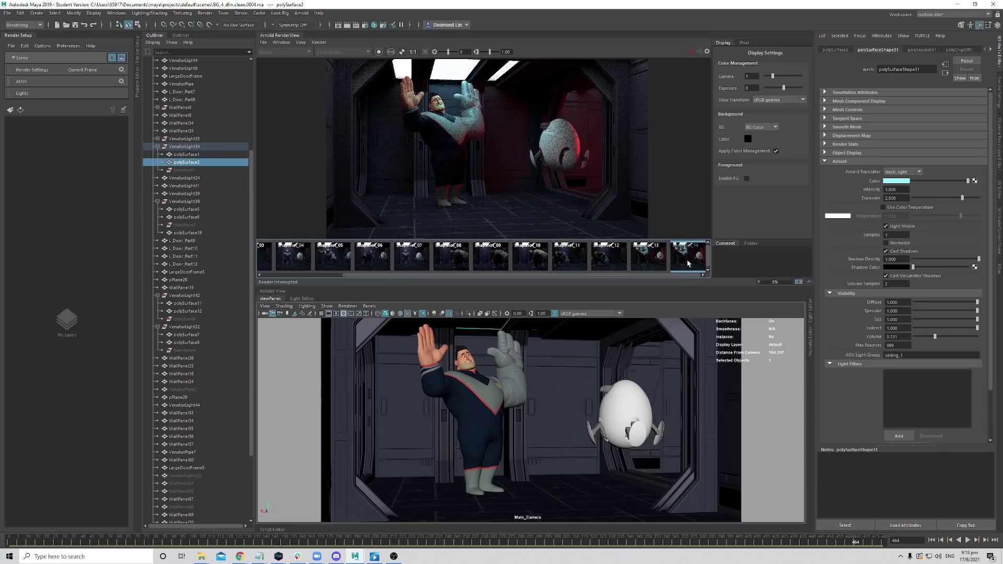
pyautogui.click(688, 261)
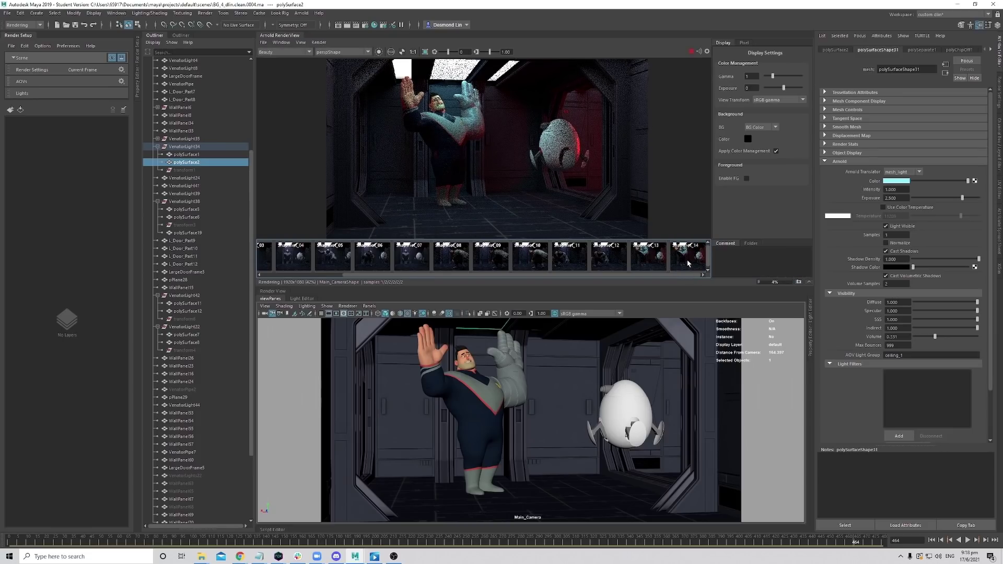
pyautogui.click(649, 265)
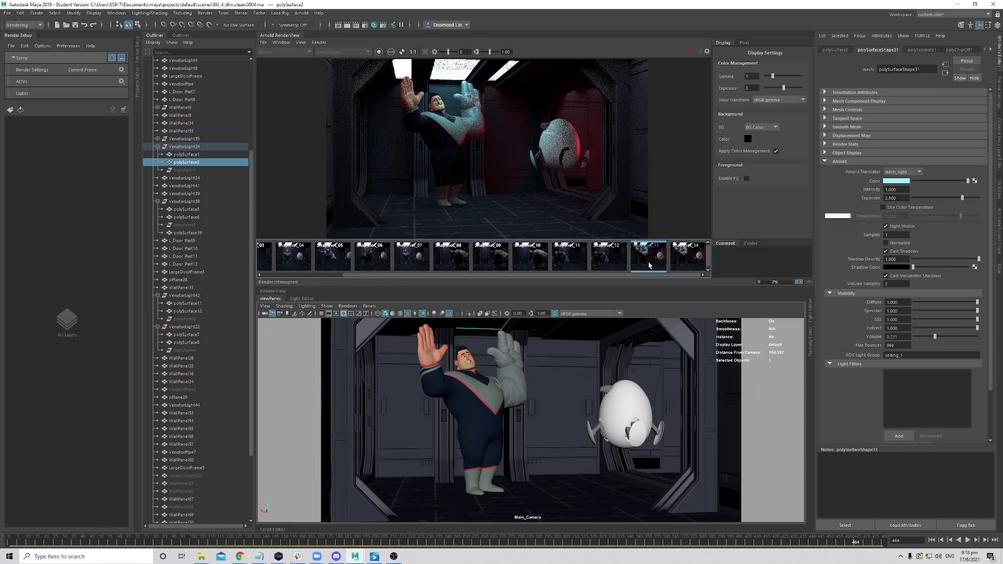
pyautogui.click(649, 266)
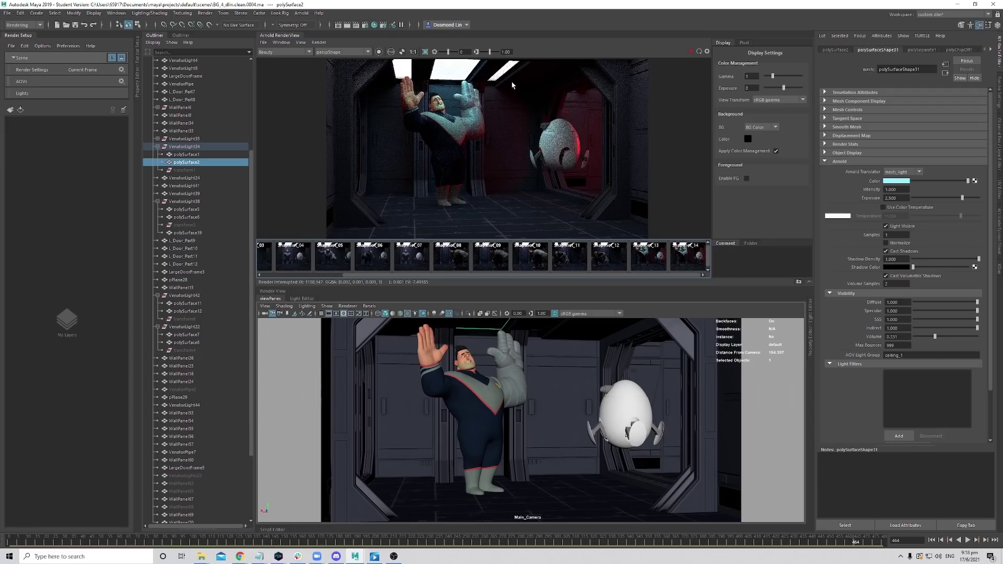
# Switch the viewport to the perspective camera and select the polySurface4 mesh light in the ceiling near the egg robot.
pyautogui.click(527, 403)
pyautogui.press('space')
pyautogui.moveTo(528, 403); pyautogui.dragTo(527, 382)
pyautogui.keyDown('alt'); pyautogui.moveTo(534, 392); pyautogui.dragTo(500, 406, button='right'); pyautogui.keyUp('alt')
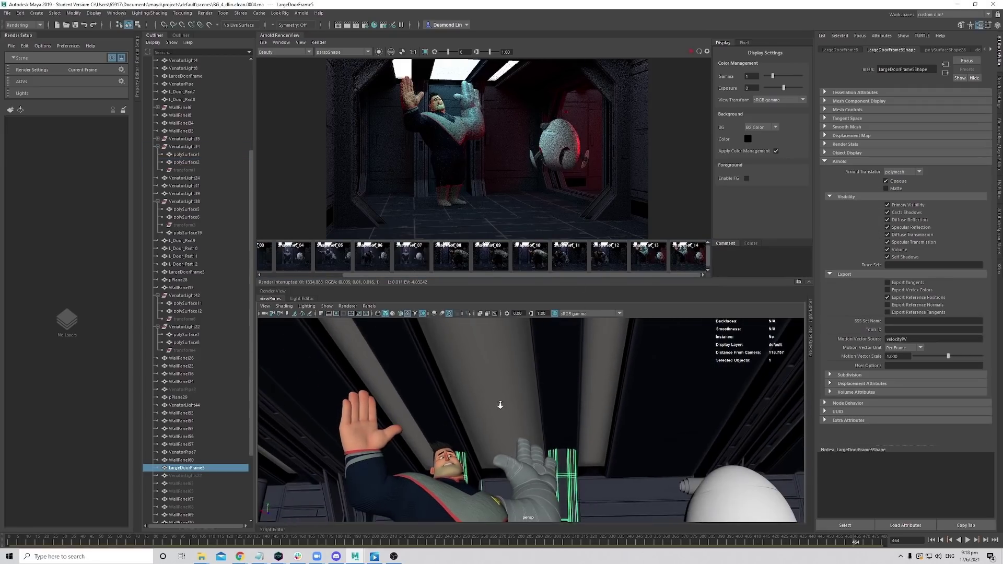
pyautogui.keyDown('alt'); pyautogui.moveTo(499, 405); pyautogui.dragTo(520, 403); pyautogui.keyUp('alt')
pyautogui.click(597, 384)
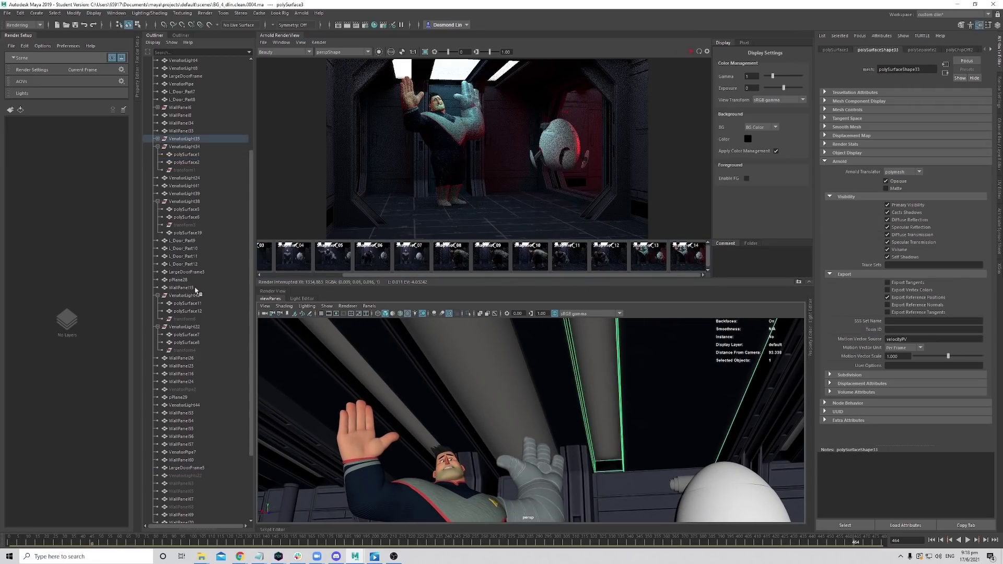
pyautogui.click(158, 138)
pyautogui.click(201, 154)
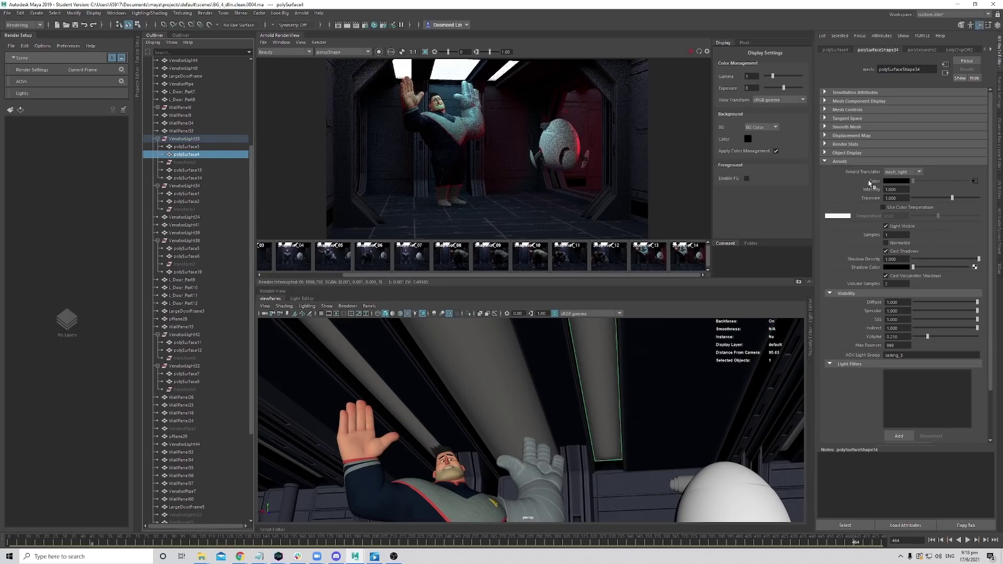
# Break the color connection of the polySurface4 light and set its color to the recently used light cyan.
pyautogui.rightClick(930, 182)
pyautogui.click(922, 203)
pyautogui.moveTo(922, 184); pyautogui.dragTo(969, 181)
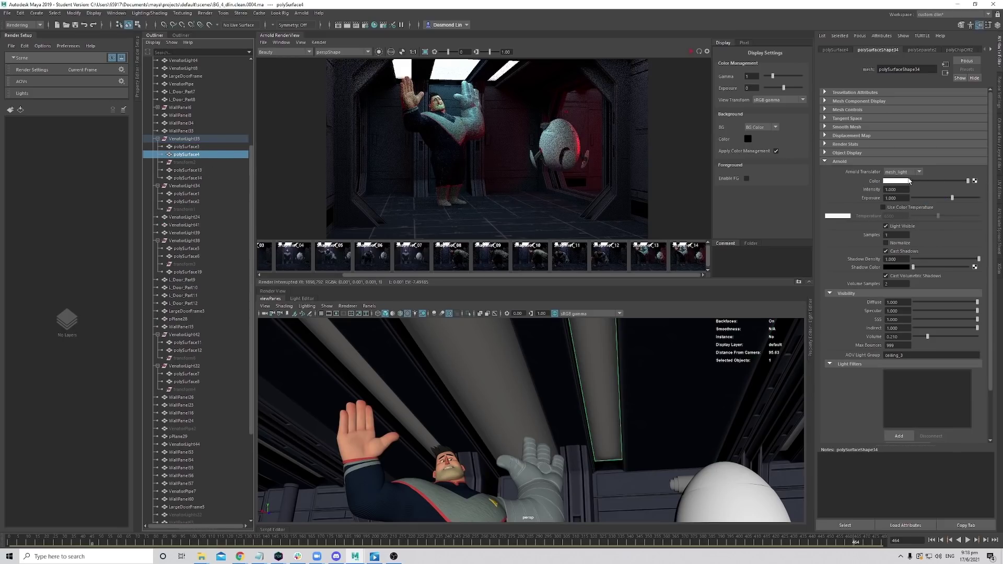
pyautogui.click(896, 182)
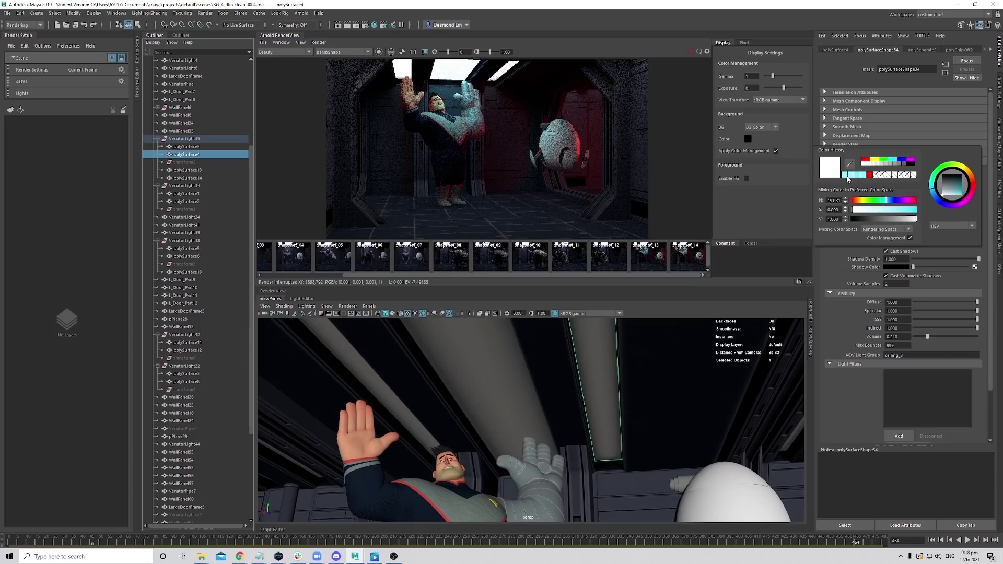
pyautogui.click(848, 176)
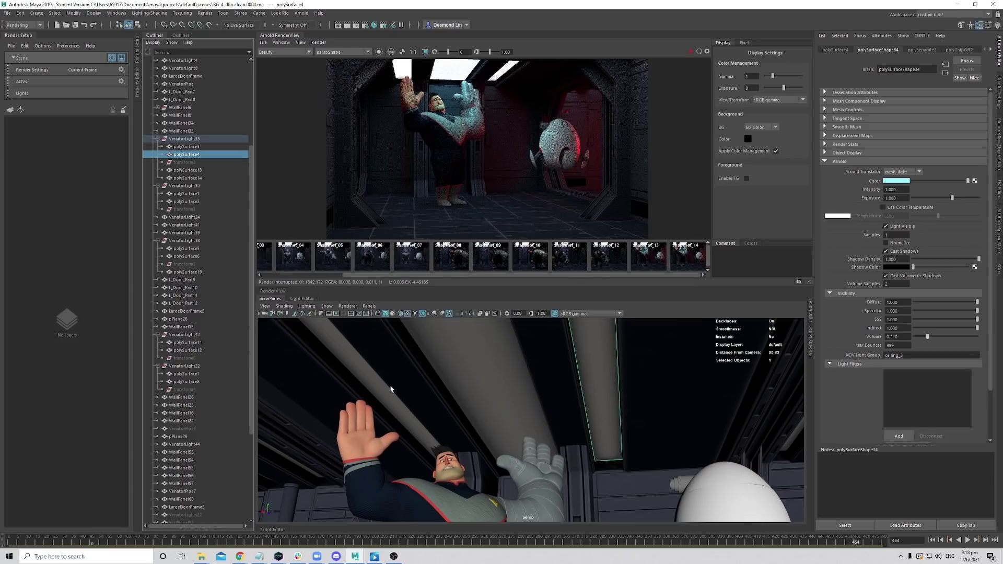
# Select the polySurface6 ceiling mesh light, break its color connection and give it the same recently used light cyan.
pyautogui.click(410, 376)
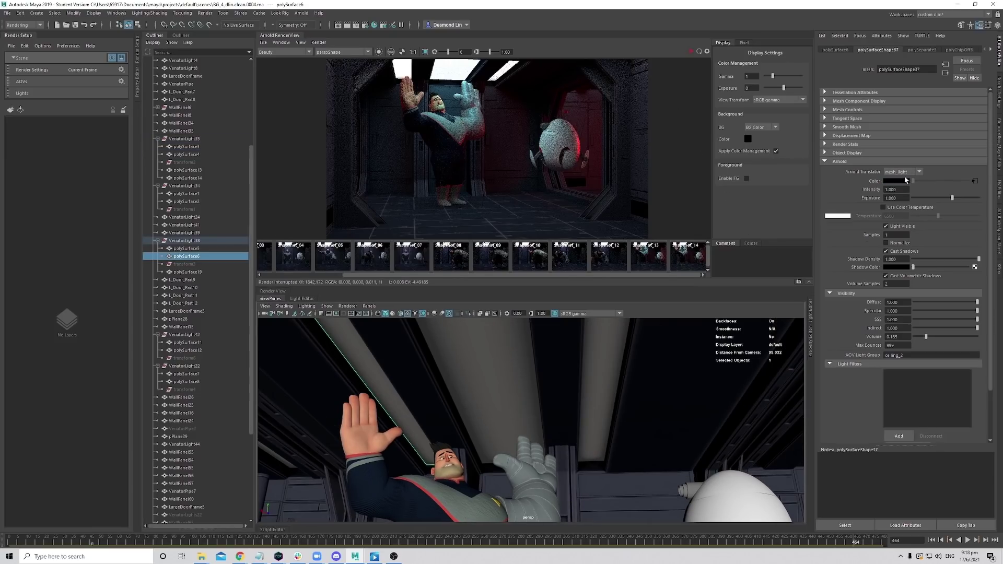
pyautogui.rightClick(883, 183)
pyautogui.click(918, 205)
pyautogui.click(887, 181)
pyautogui.click(851, 176)
pyautogui.click(687, 256)
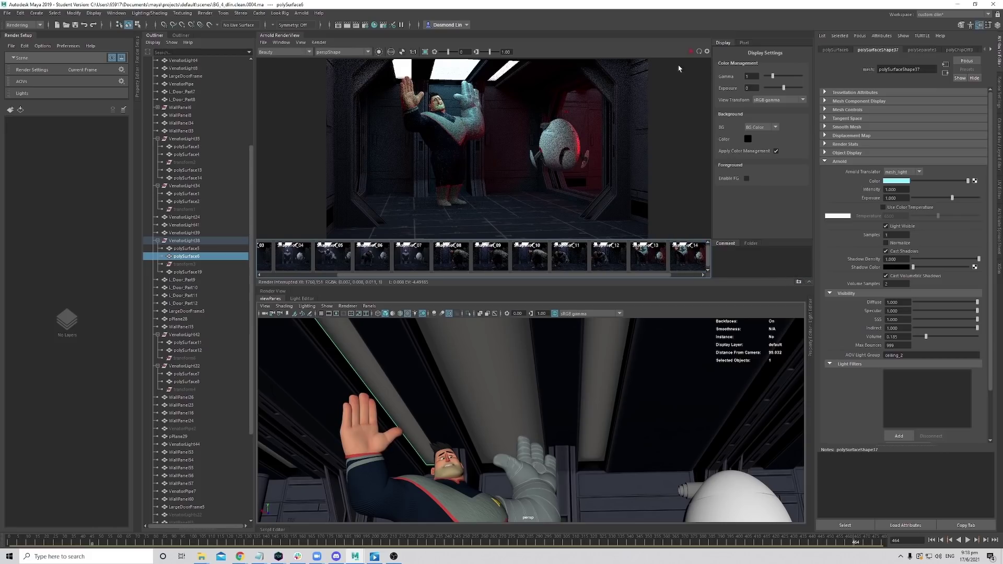
# Render the scene interactively with the new ceiling light colors, compare it with snapshot 15, and stop the render.
pyautogui.click(690, 51)
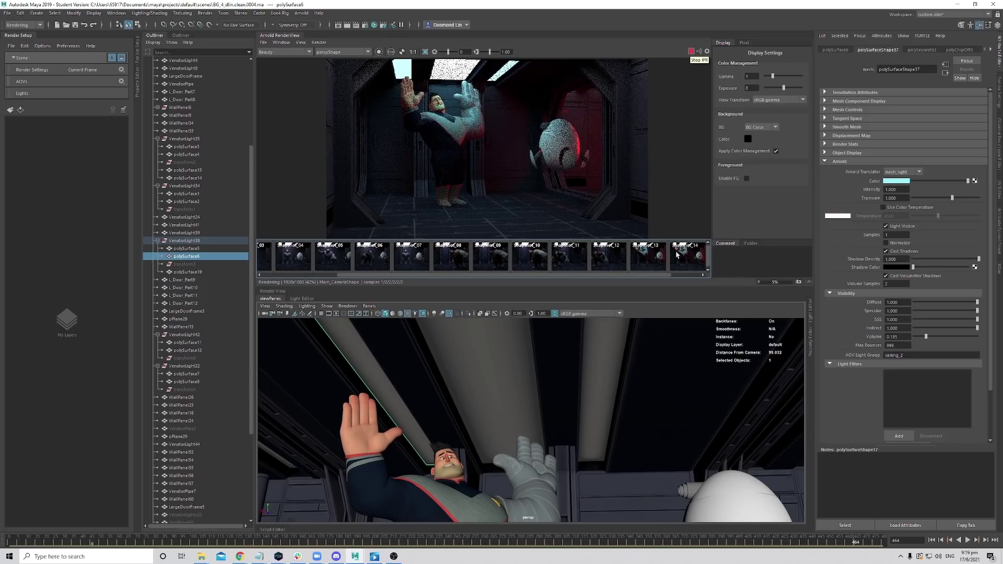
pyautogui.click(695, 275)
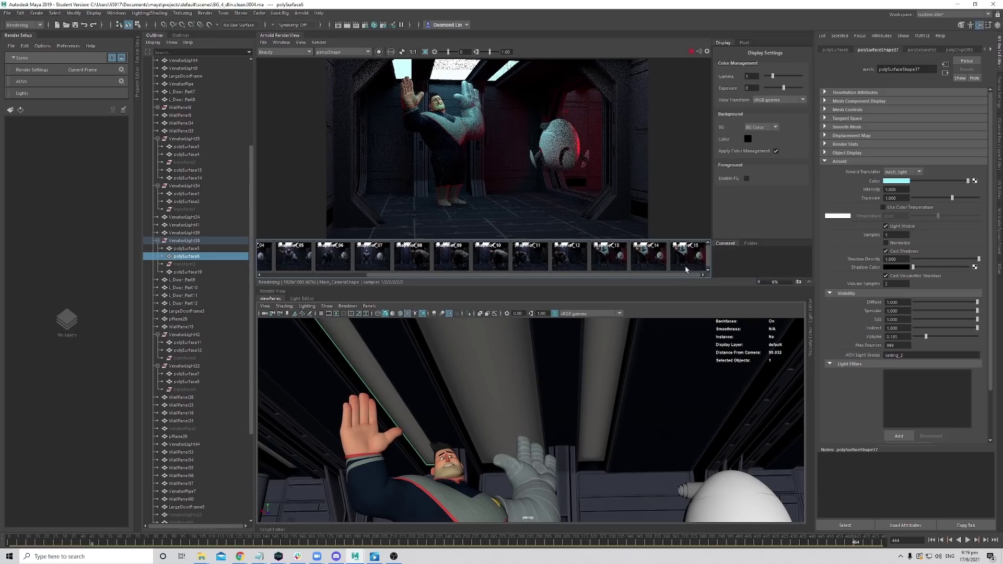
pyautogui.click(687, 265)
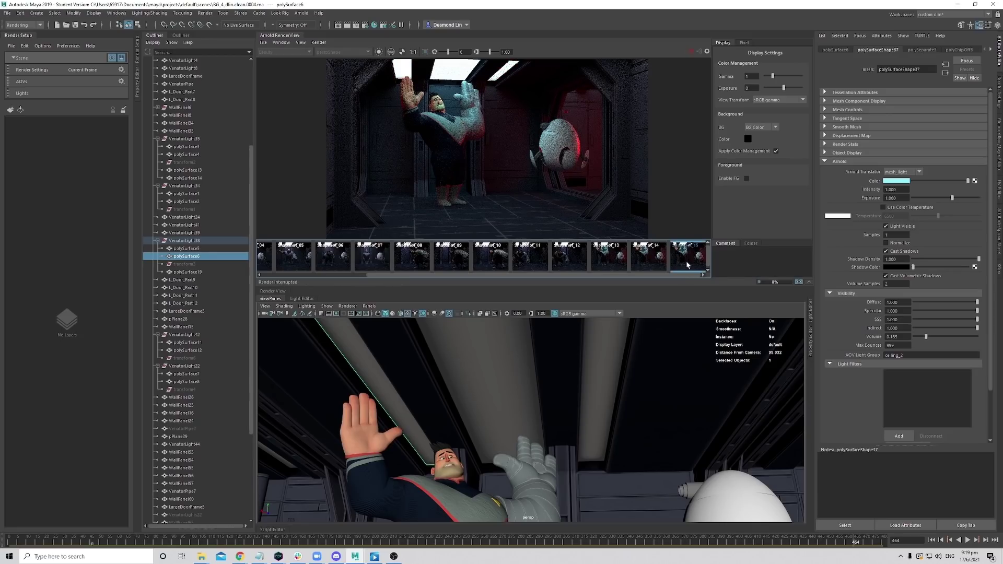
pyautogui.click(687, 265)
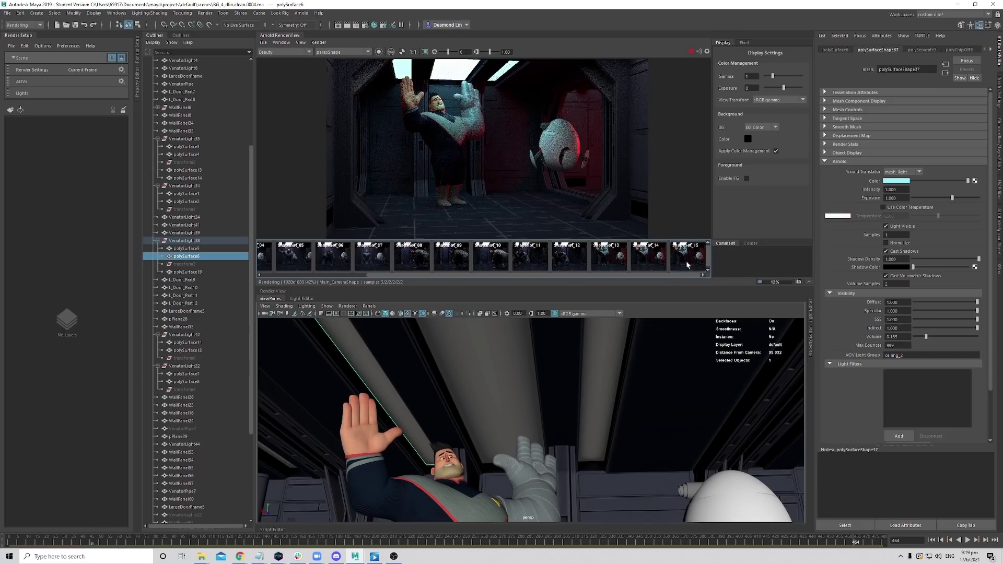
pyautogui.click(687, 265)
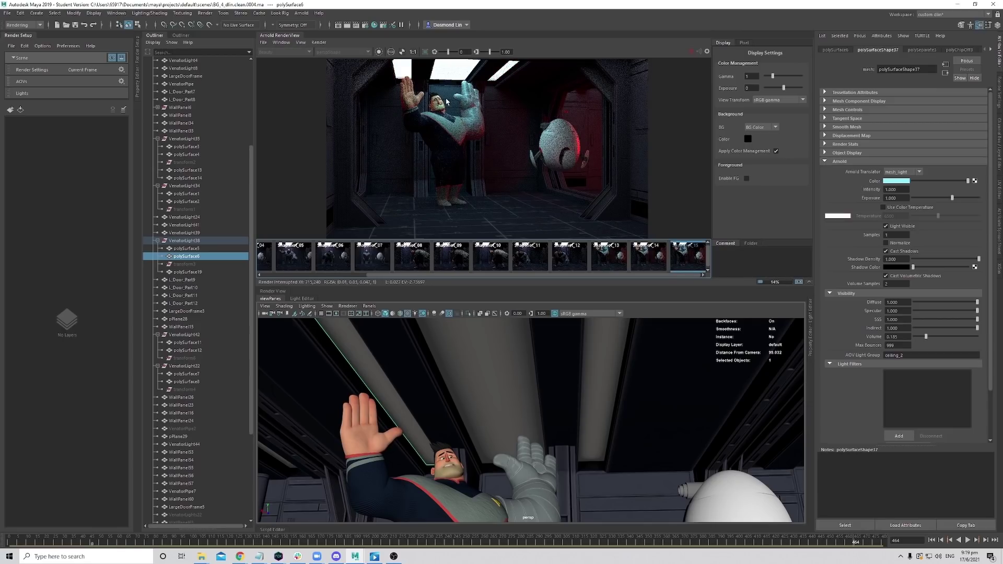
pyautogui.click(691, 52)
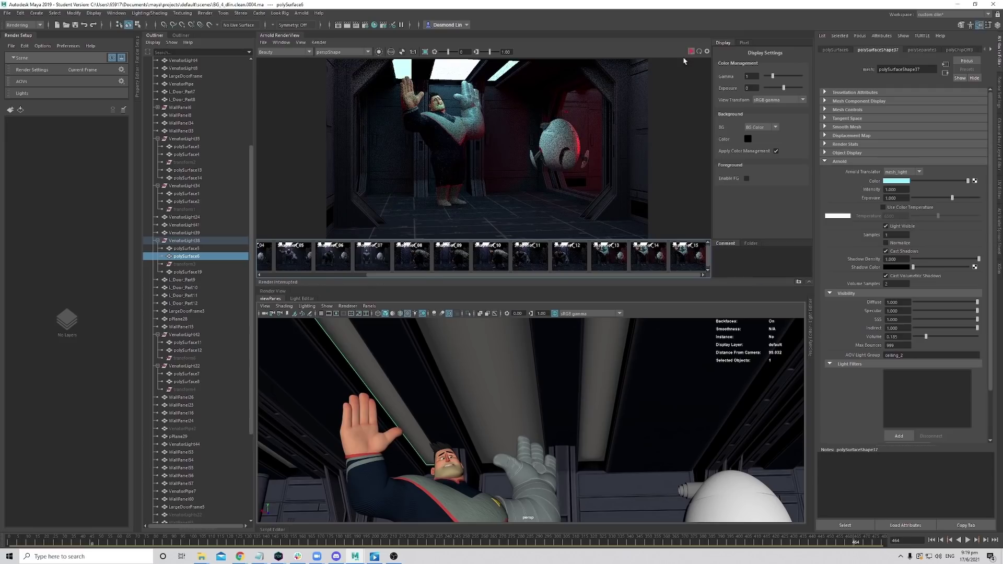
# Examine the character's face and hands and the ceiling panels up close, comparing the current render with snapshot 15.
pyautogui.scroll(4, 522, 136)
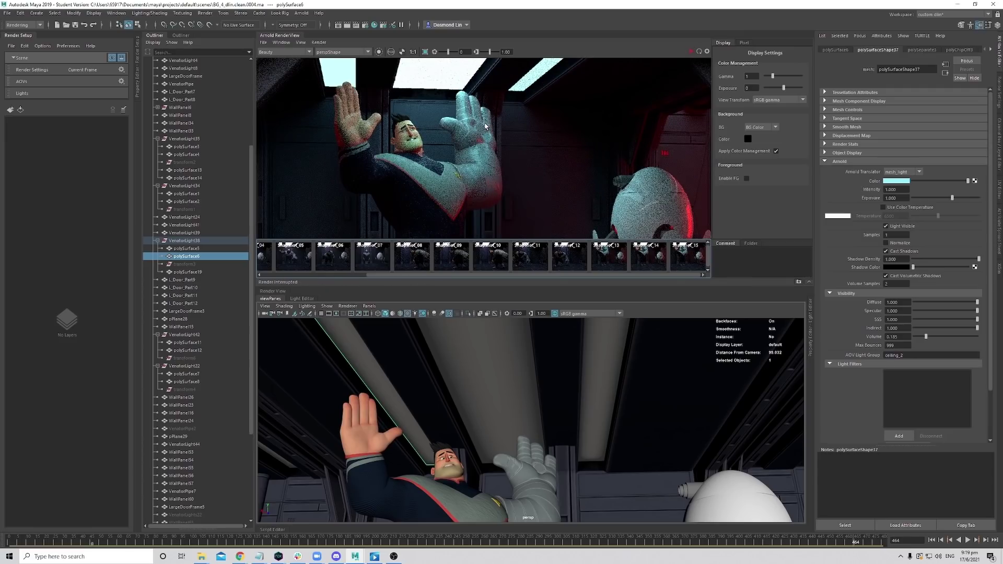
pyautogui.scroll(-1, 501, 148)
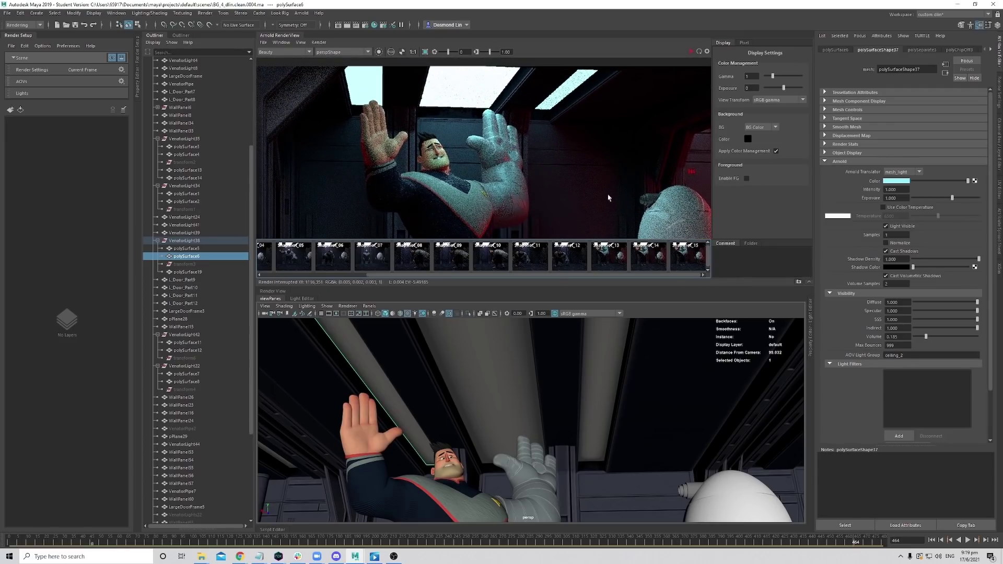
pyautogui.click(694, 267)
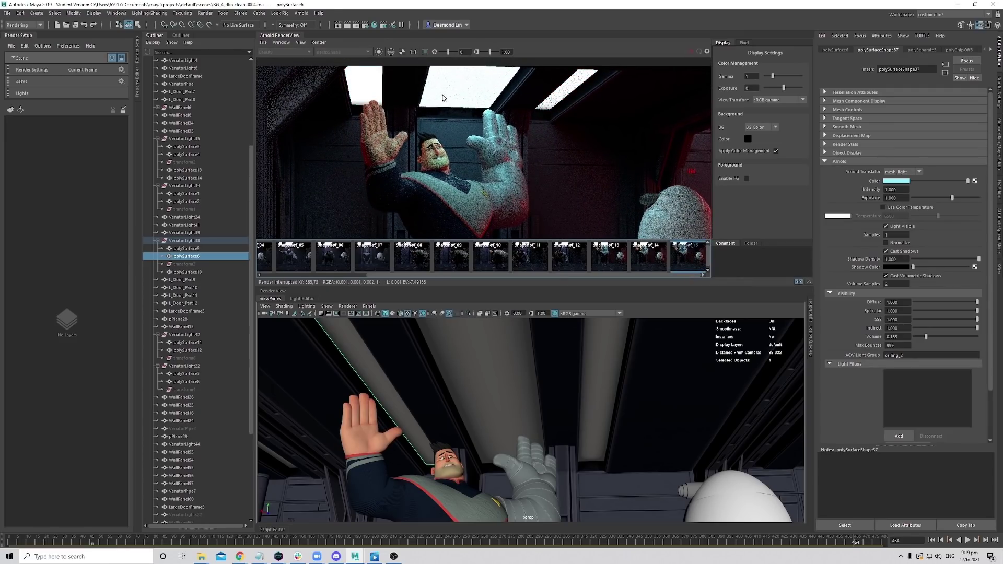
pyautogui.click(685, 259)
pyautogui.click(689, 259)
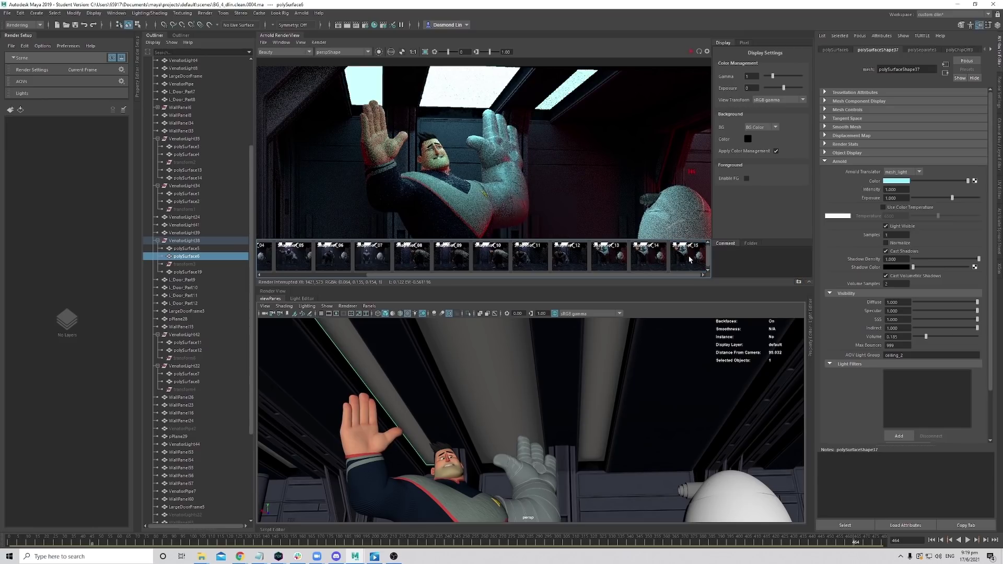
pyautogui.click(689, 257)
pyautogui.click(690, 257)
# Select the polySurface4 ceiling mesh light and apply a recently used light cyan from the color history.
pyautogui.click(902, 180)
pyautogui.click(596, 374)
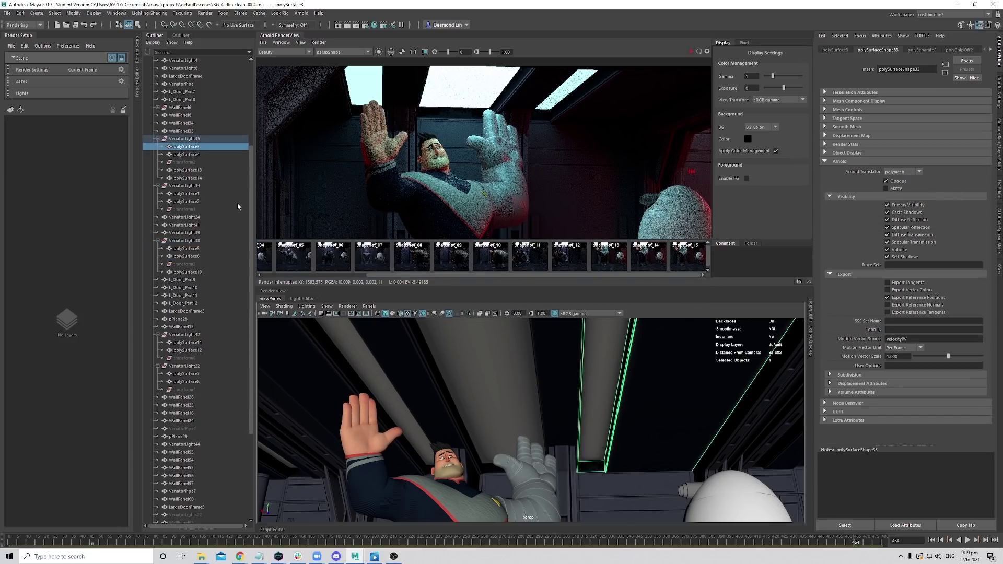
pyautogui.click(200, 154)
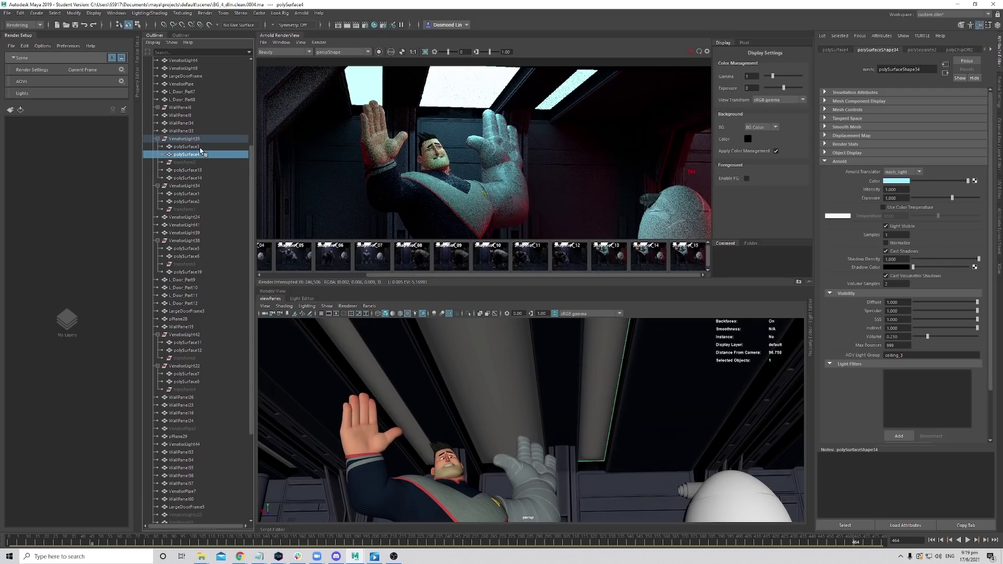
pyautogui.click(889, 181)
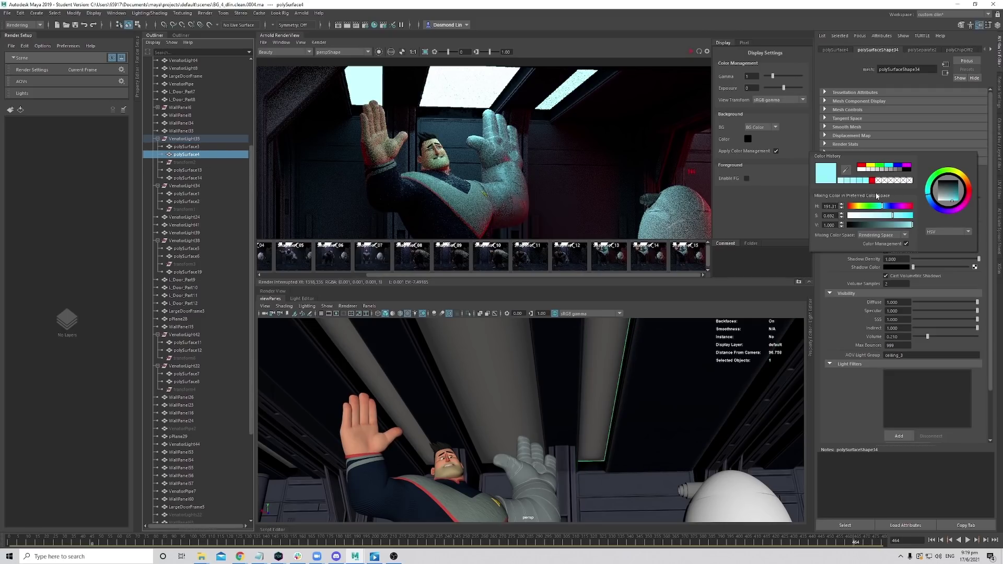
pyautogui.click(841, 180)
pyautogui.click(678, 81)
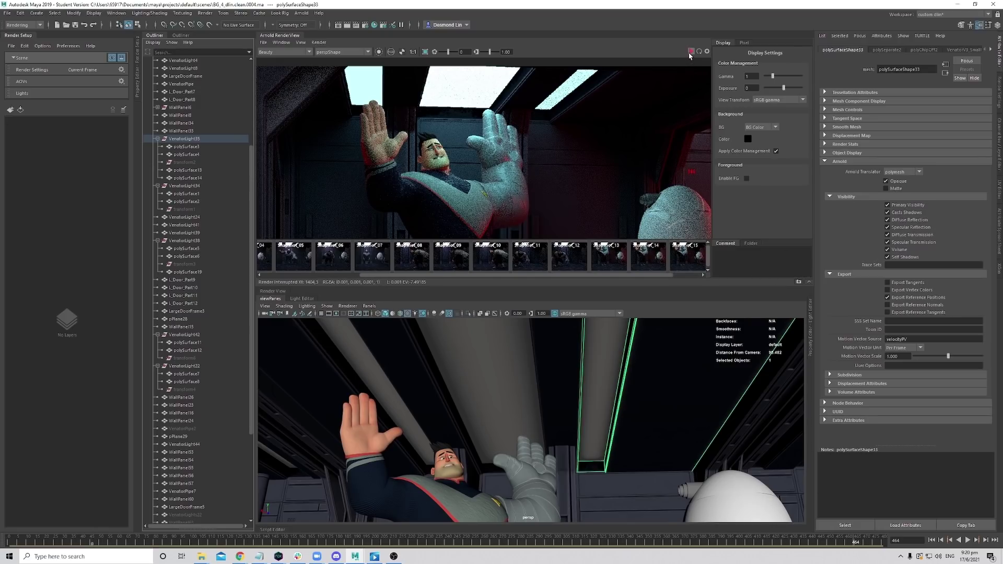
# Compare the running interactive render with stored snapshot 16 around the character's face and hands, and stop the render.
pyautogui.click(691, 275)
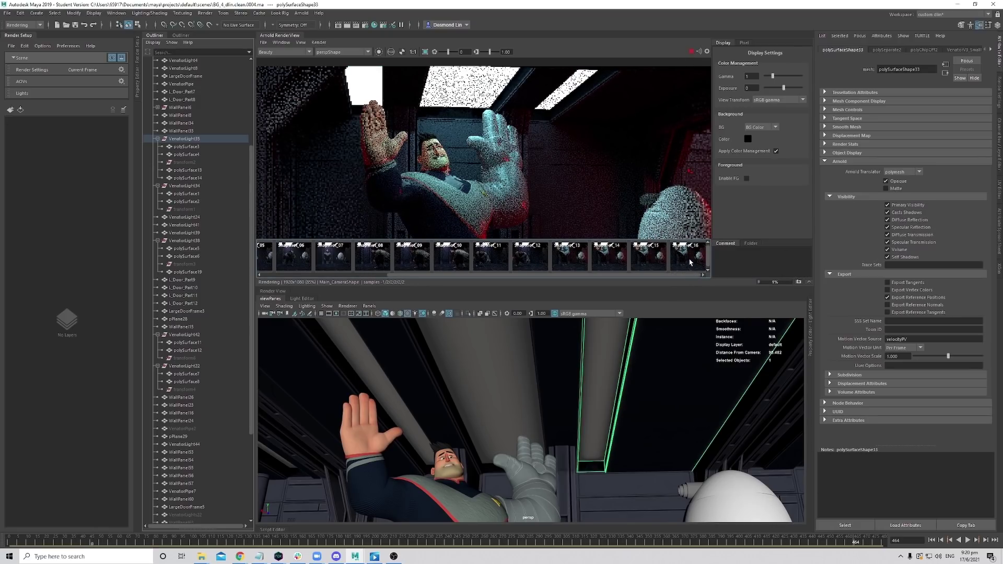
pyautogui.click(690, 262)
pyautogui.click(690, 262)
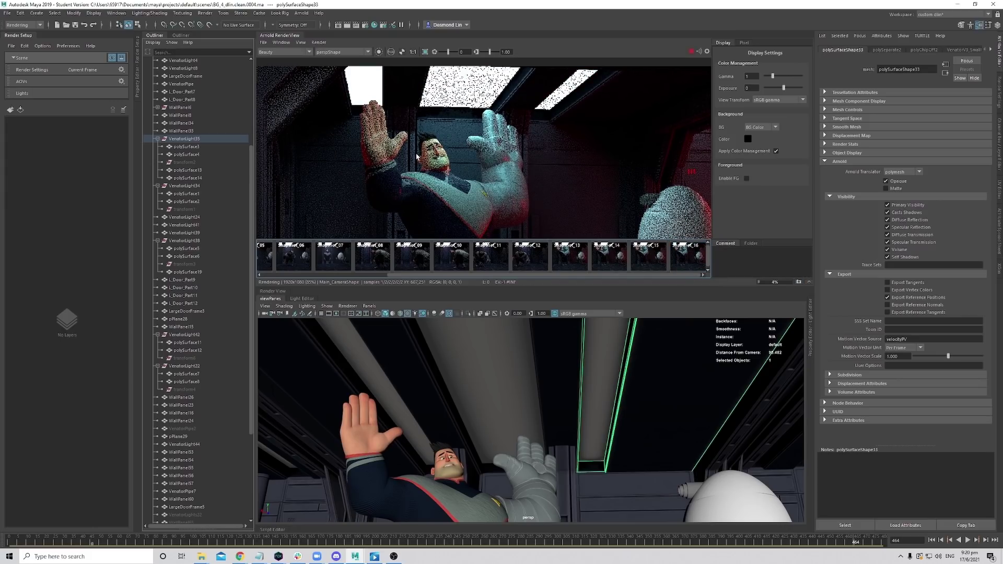
pyautogui.scroll(2, 425, 161)
pyautogui.moveTo(628, 225); pyautogui.dragTo(638, 232, button='middle')
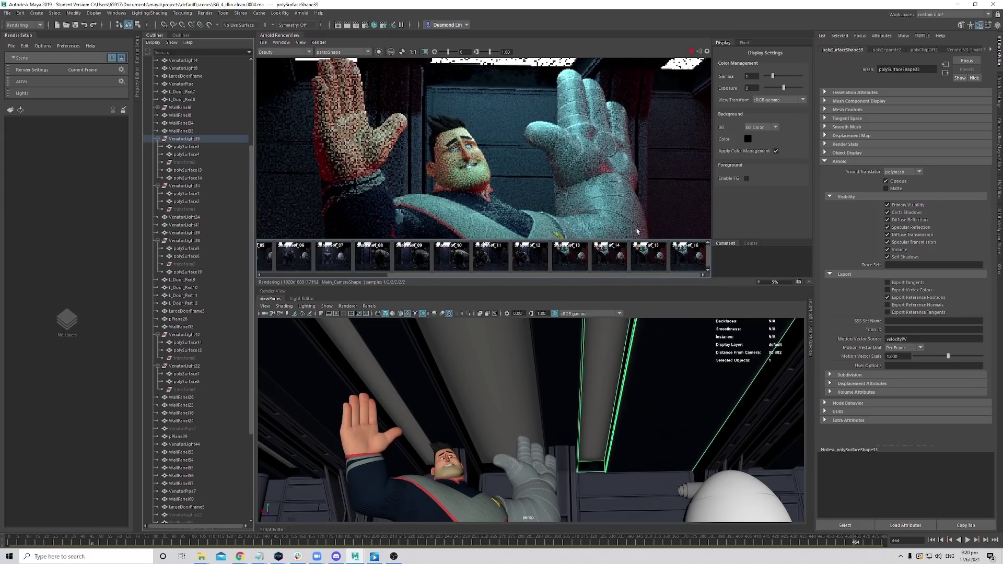
pyautogui.click(689, 263)
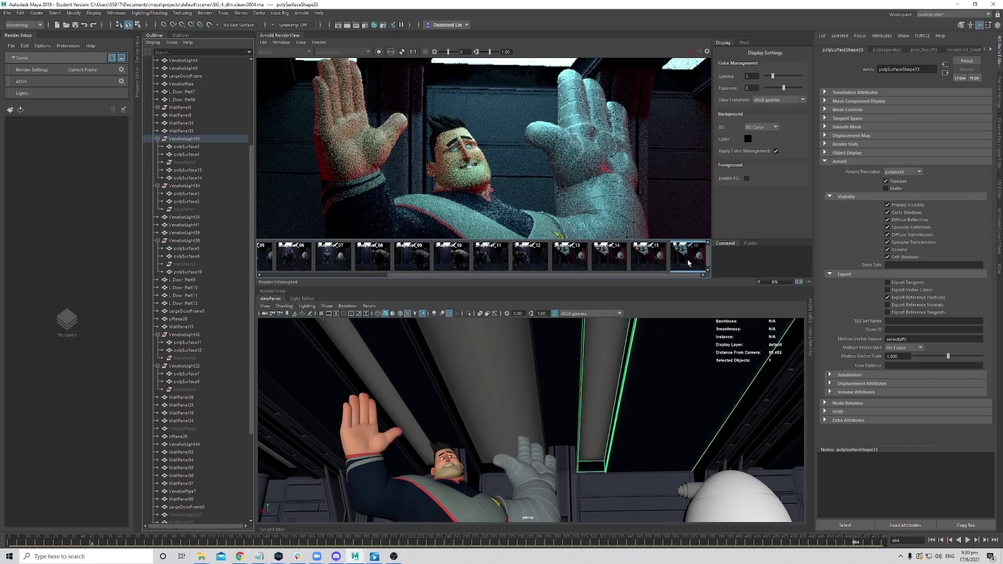
pyautogui.click(688, 263)
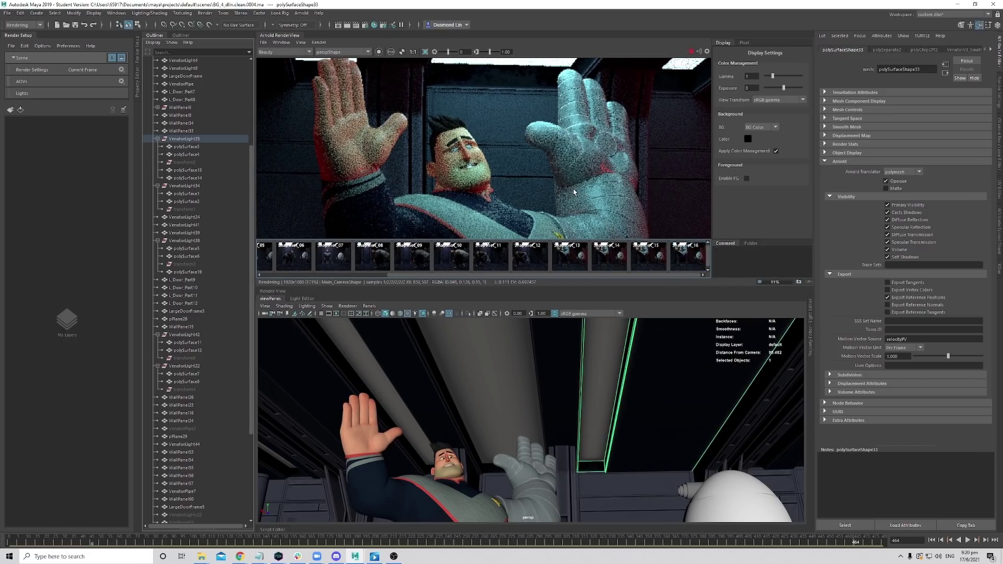
pyautogui.scroll(-2, 573, 189)
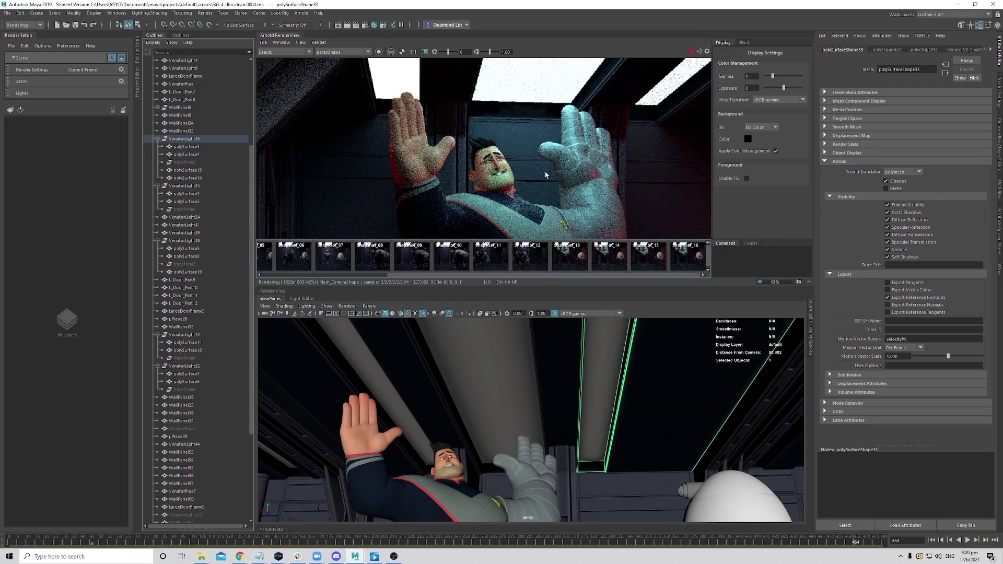
pyautogui.scroll(-4, 633, 200)
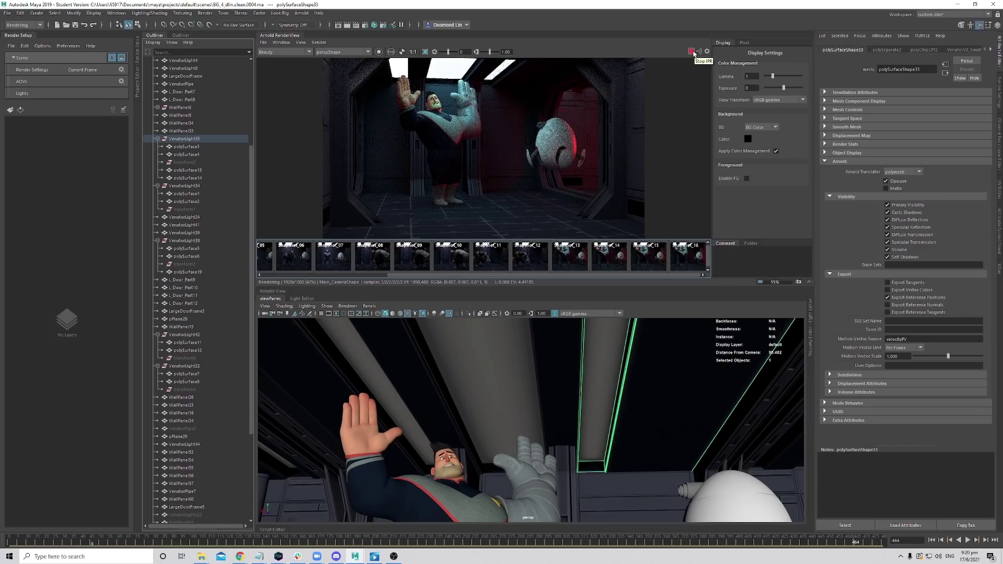
pyautogui.click(691, 52)
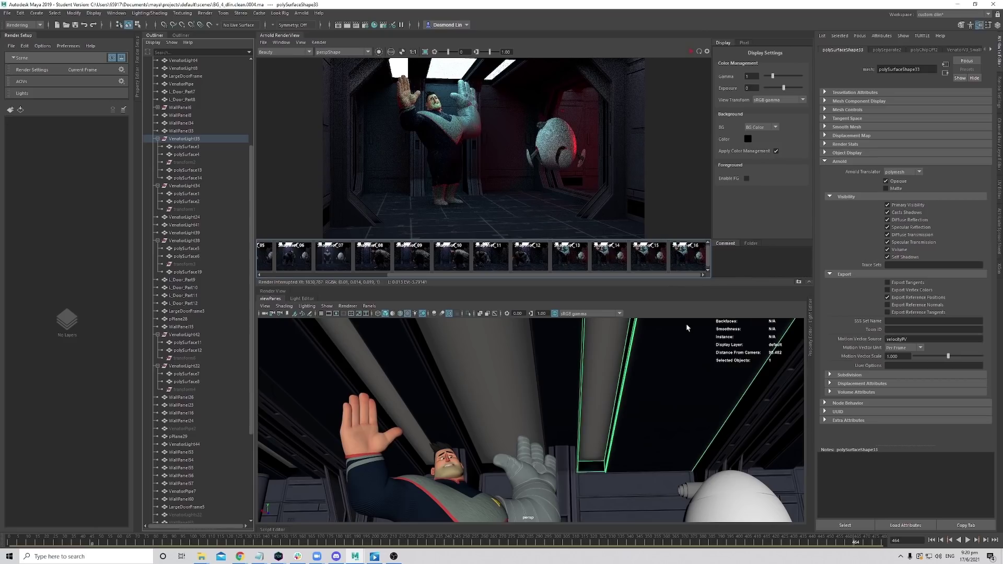
# Break the texture connection on the colour of ceiling mesh light polySurface14 and set it to the recent pale cyan.
pyautogui.scroll(-6, 614, 418)
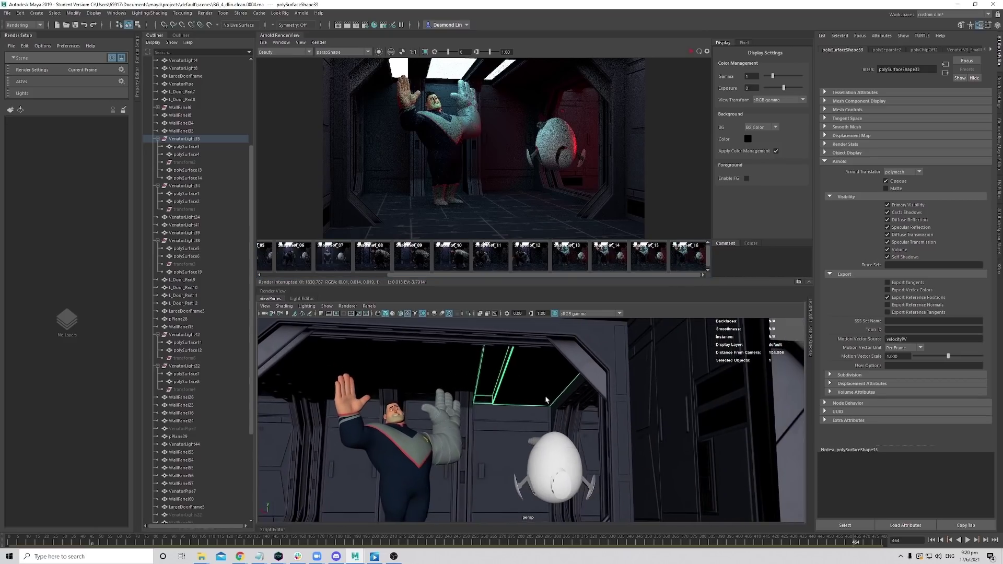
pyautogui.scroll(6, 633, 448)
pyautogui.click(637, 412)
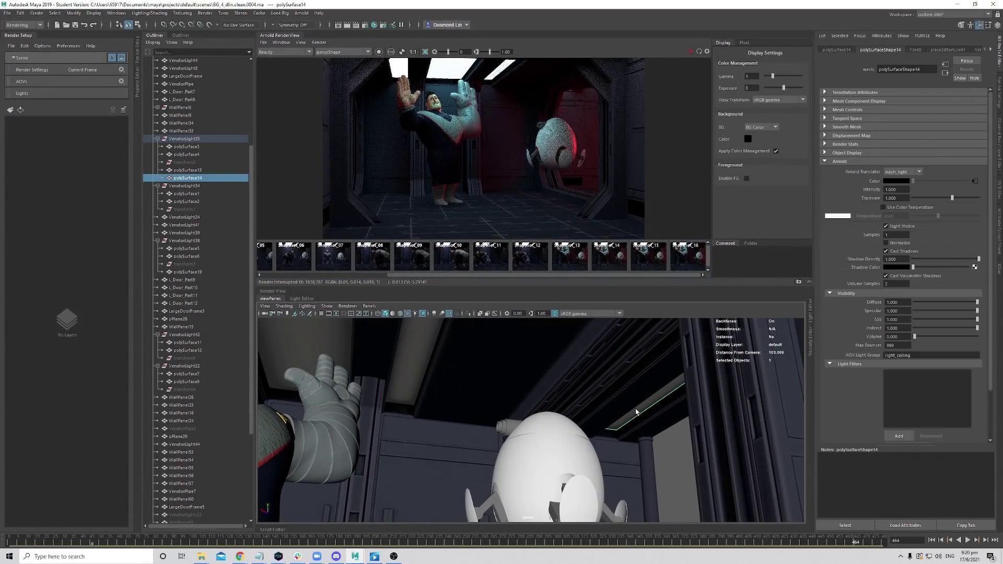
pyautogui.rightClick(875, 188)
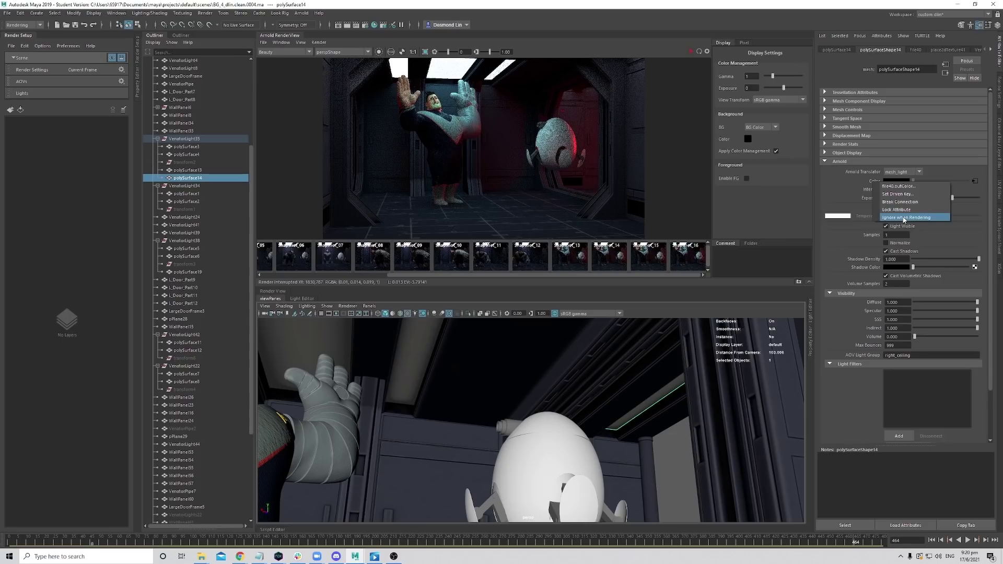
pyautogui.click(904, 205)
pyautogui.click(891, 181)
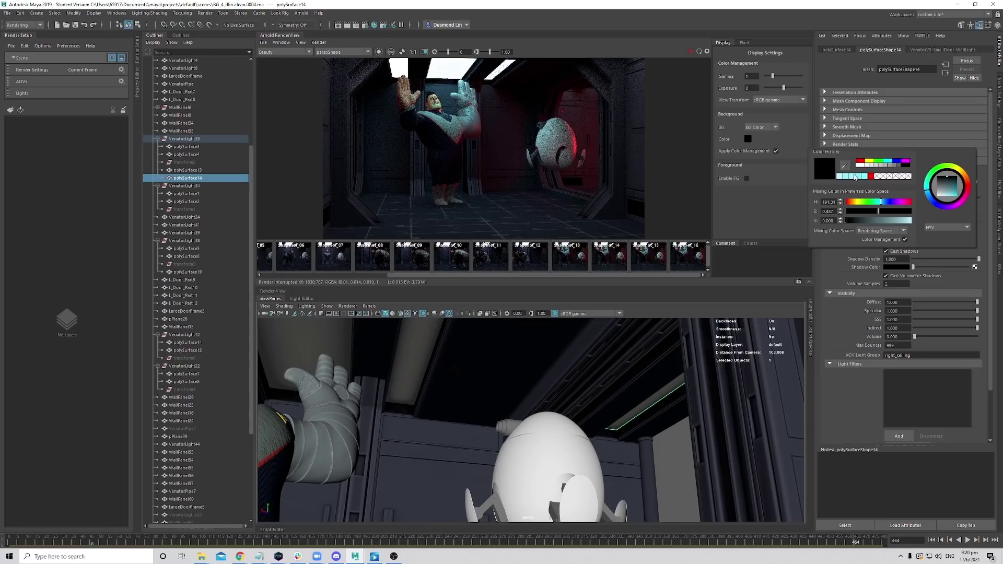
pyautogui.click(839, 177)
# Replace the textured colour of the ceiling mesh light polySurface19 with the same pale cyan from the colour history.
pyautogui.scroll(-5, 493, 403)
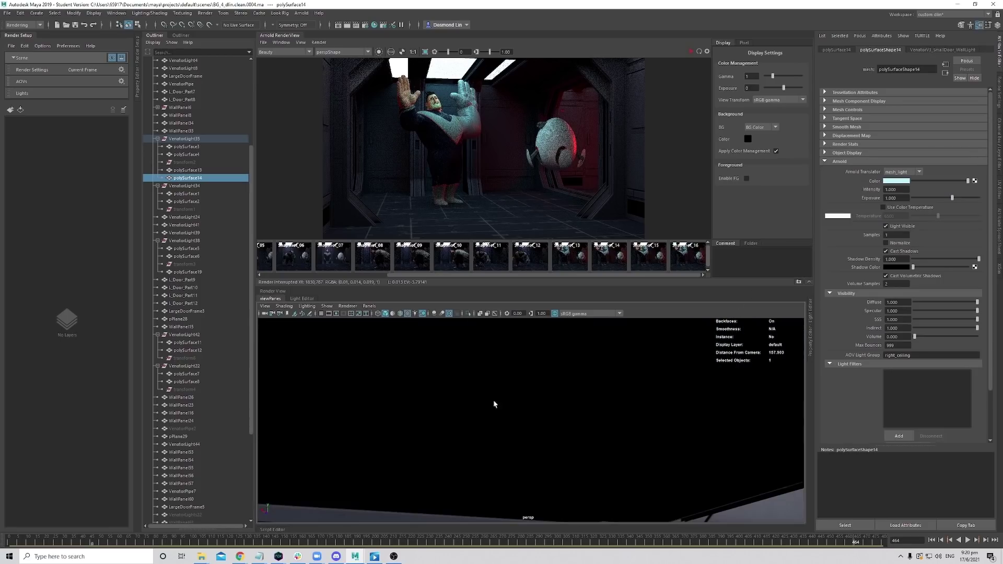
pyautogui.keyDown('alt'); pyautogui.moveTo(411, 426); pyautogui.dragTo(430, 415); pyautogui.keyUp('alt')
pyautogui.keyDown('alt'); pyautogui.moveTo(429, 416); pyautogui.dragTo(380, 432, button='right'); pyautogui.keyUp('alt')
pyautogui.click(381, 432)
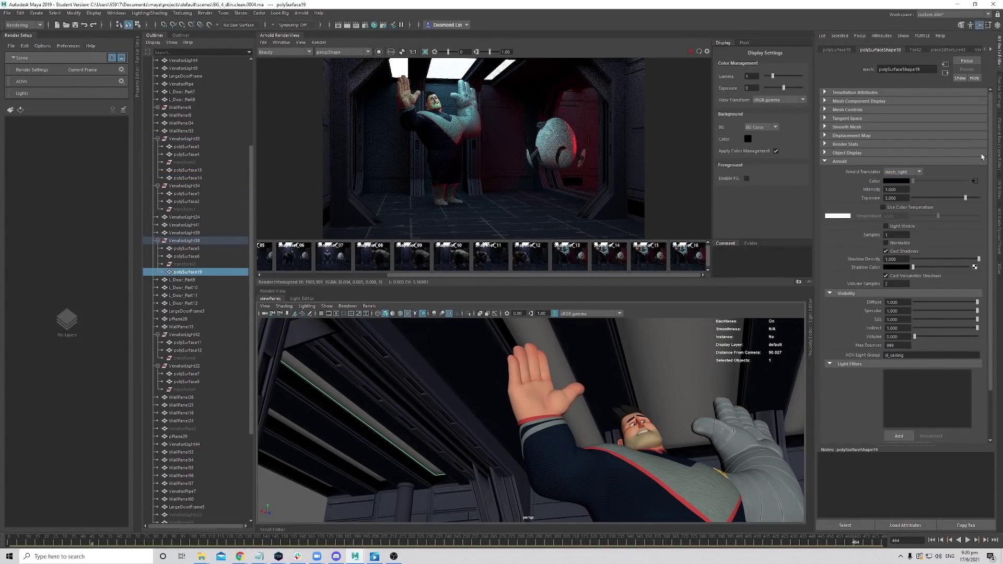
pyautogui.click(897, 180)
pyautogui.click(830, 171)
# Re-render the shot, compare it with stored snapshot 16, and stop the render.
pyautogui.click(690, 52)
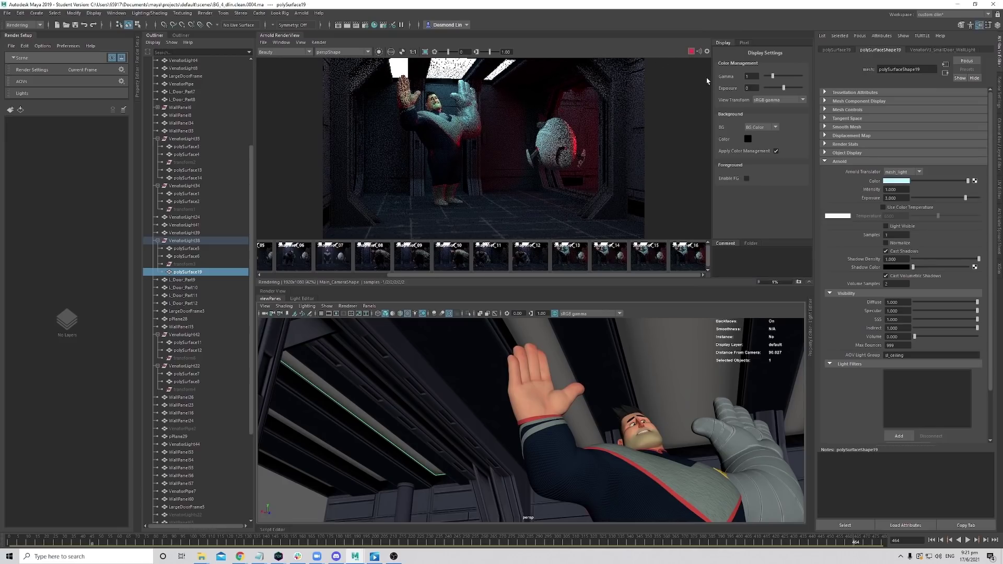
pyautogui.click(692, 260)
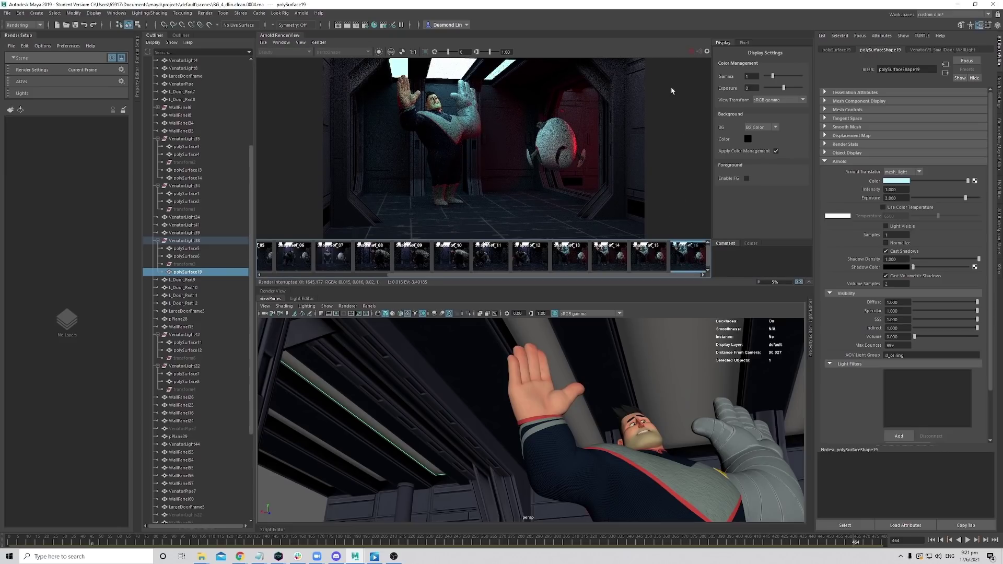
pyautogui.click(692, 52)
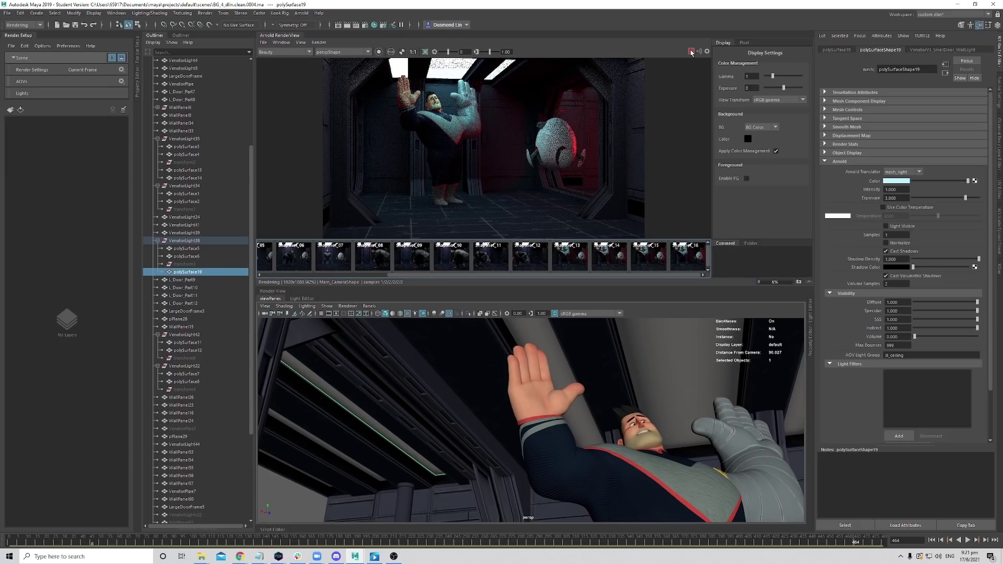
pyautogui.click(691, 52)
# Display the RGBA_right_ceiling light group pass in the render and inspect the wall behind the egg-shaped robot.
pyautogui.scroll(2, 446, 60)
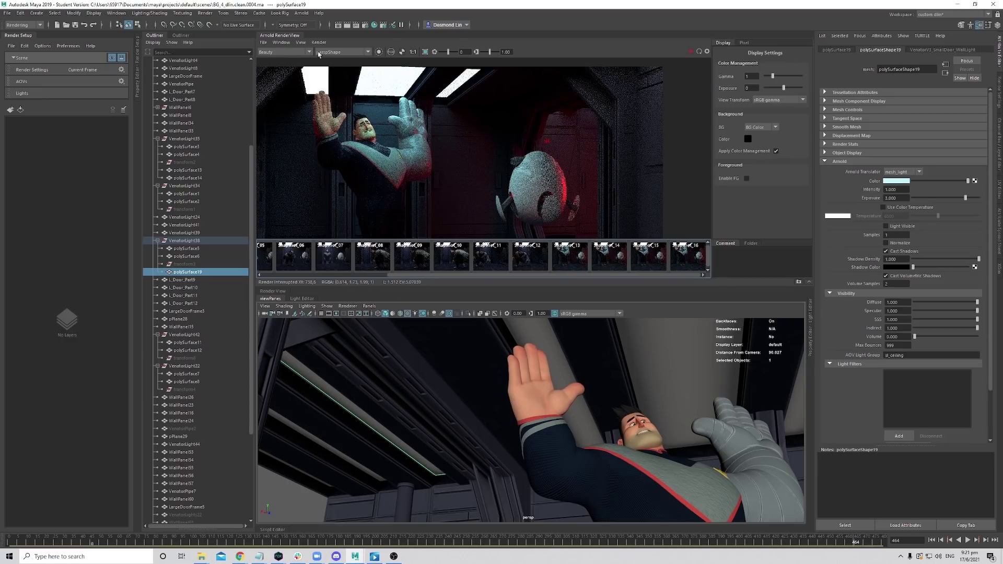
pyautogui.click(308, 52)
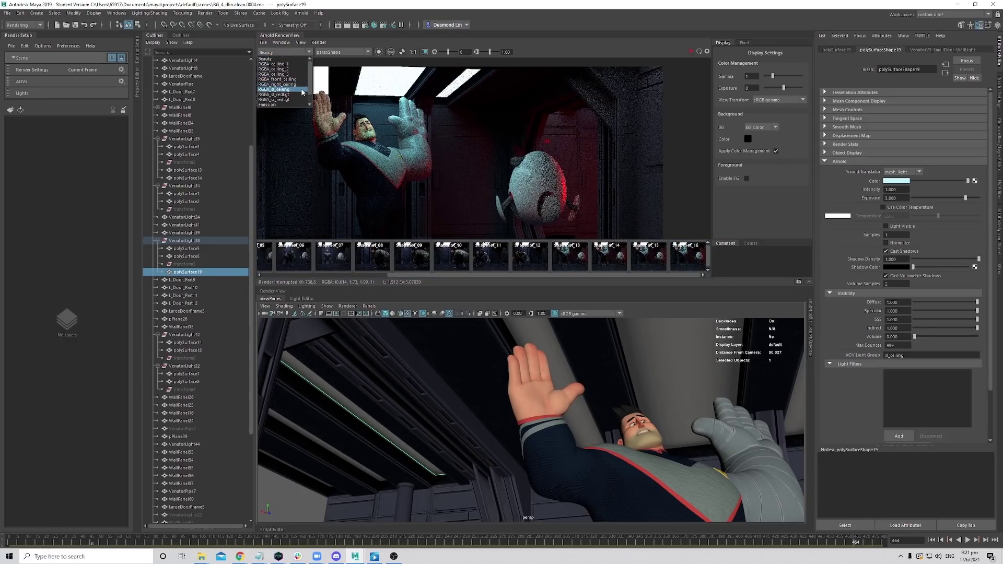
pyautogui.click(303, 85)
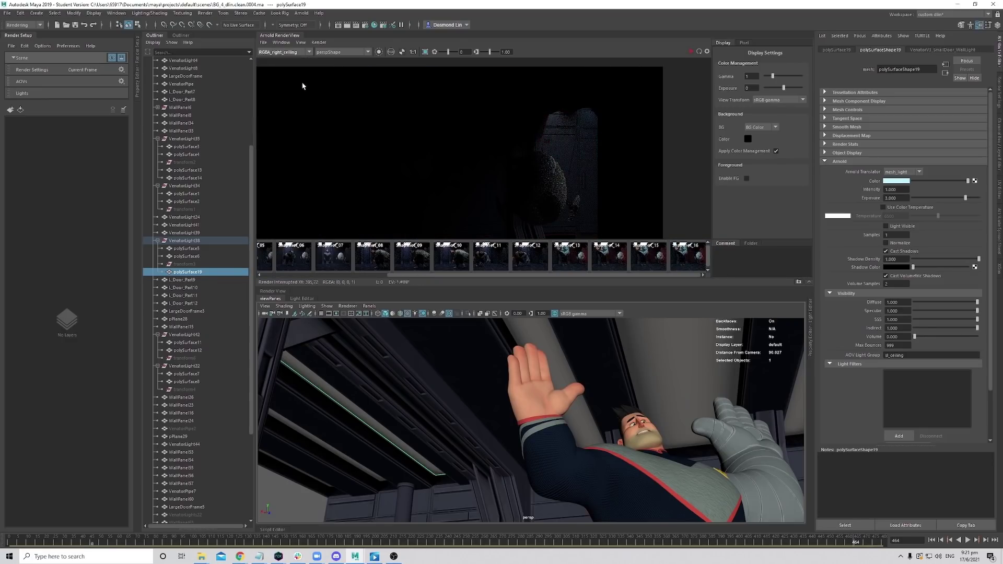
pyautogui.scroll(4, 555, 123)
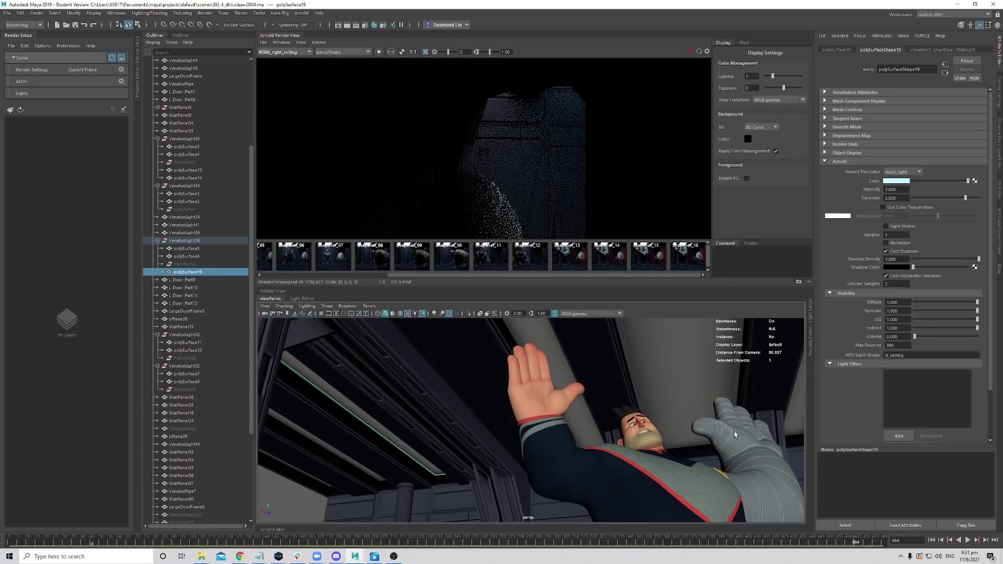
# Break the texture connection on the colour of ceiling mesh light polySurface13 and set it to the recent pale cyan.
pyautogui.keyDown('alt'); pyautogui.moveTo(734, 434); pyautogui.dragTo(490, 444); pyautogui.keyUp('alt')
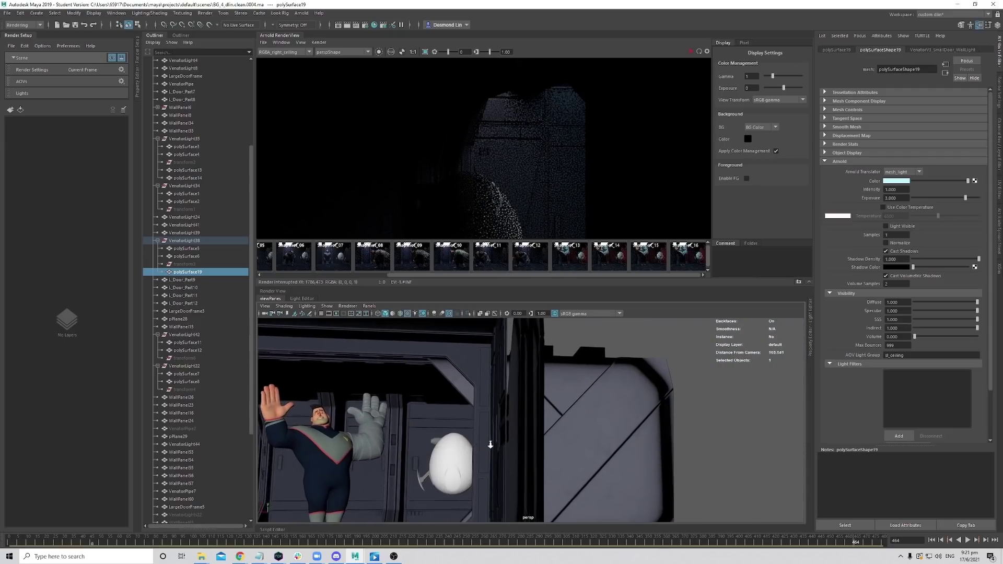
pyautogui.keyDown('alt'); pyautogui.moveTo(490, 445); pyautogui.dragTo(712, 488, button='right'); pyautogui.keyUp('alt')
pyautogui.keyDown('alt'); pyautogui.moveTo(712, 488); pyautogui.dragTo(622, 446); pyautogui.keyUp('alt')
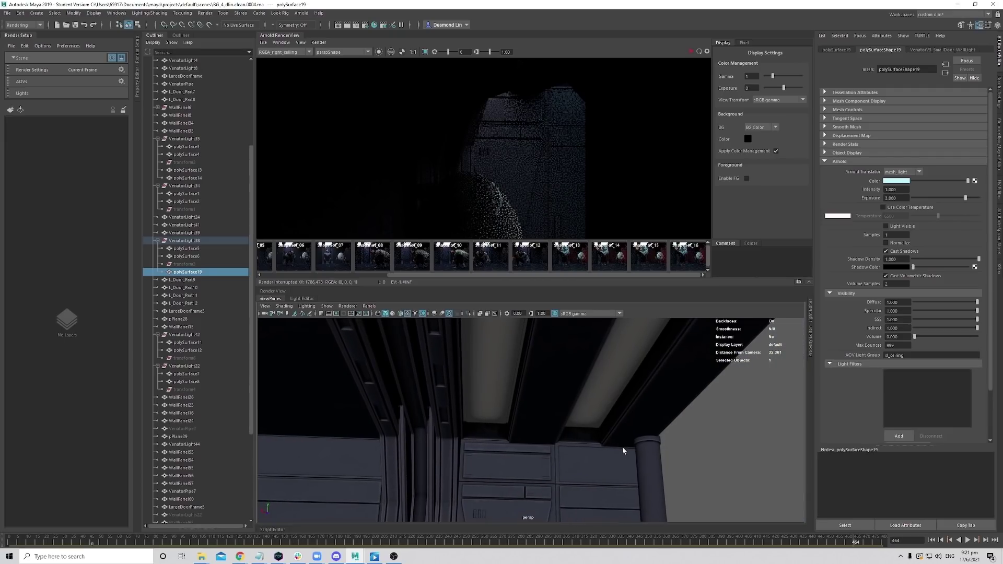
pyautogui.click(601, 389)
pyautogui.click(491, 352)
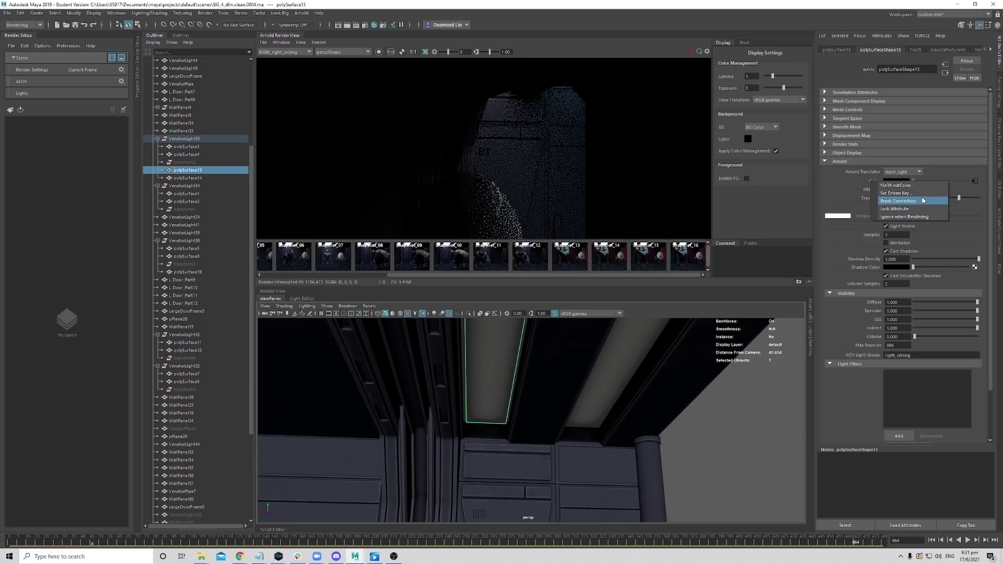
pyautogui.click(902, 183)
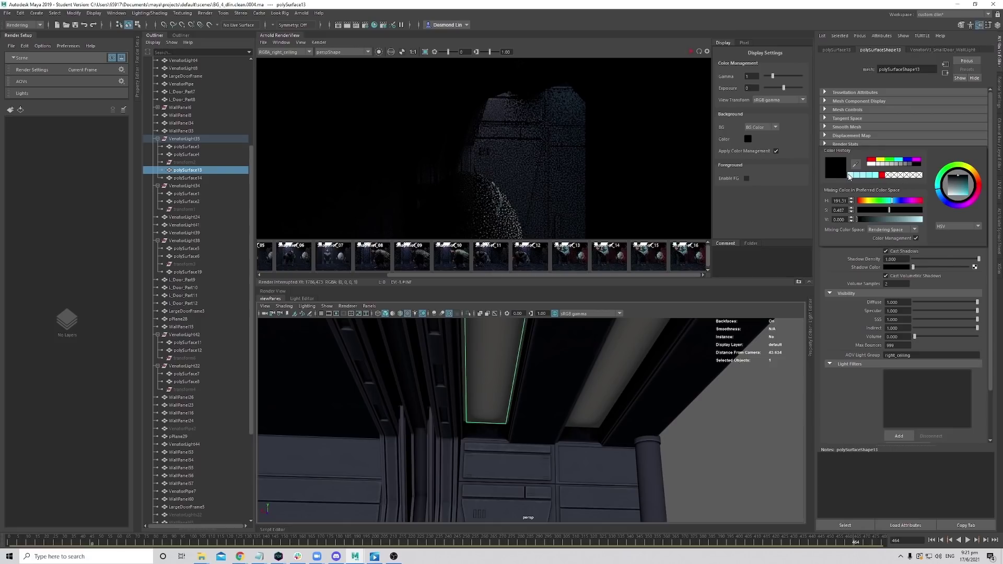
pyautogui.click(850, 176)
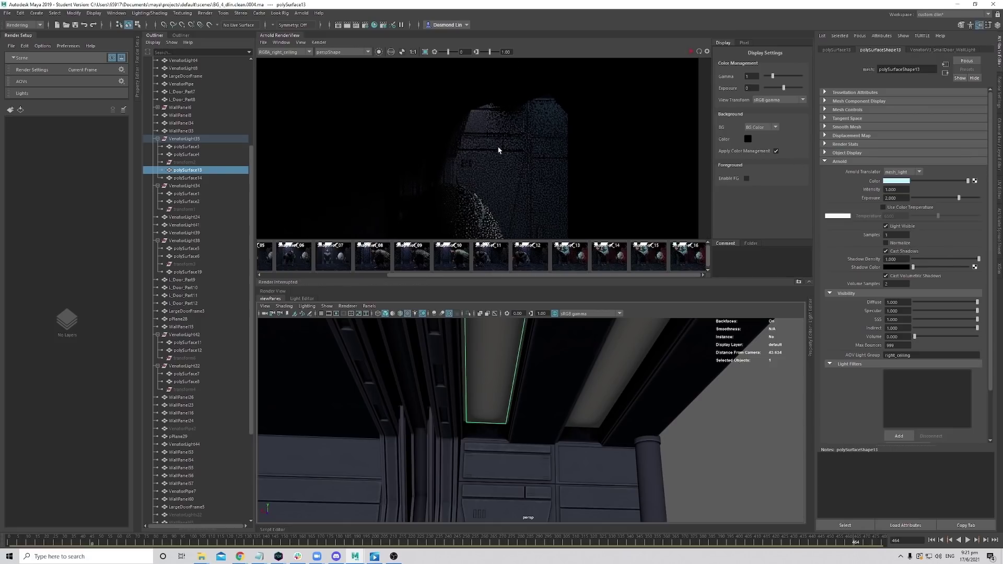
# Inspect the right ceiling light's contribution in the render and return the display to the Beauty pass.
pyautogui.moveTo(522, 136); pyautogui.dragTo(486, 168, button='middle')
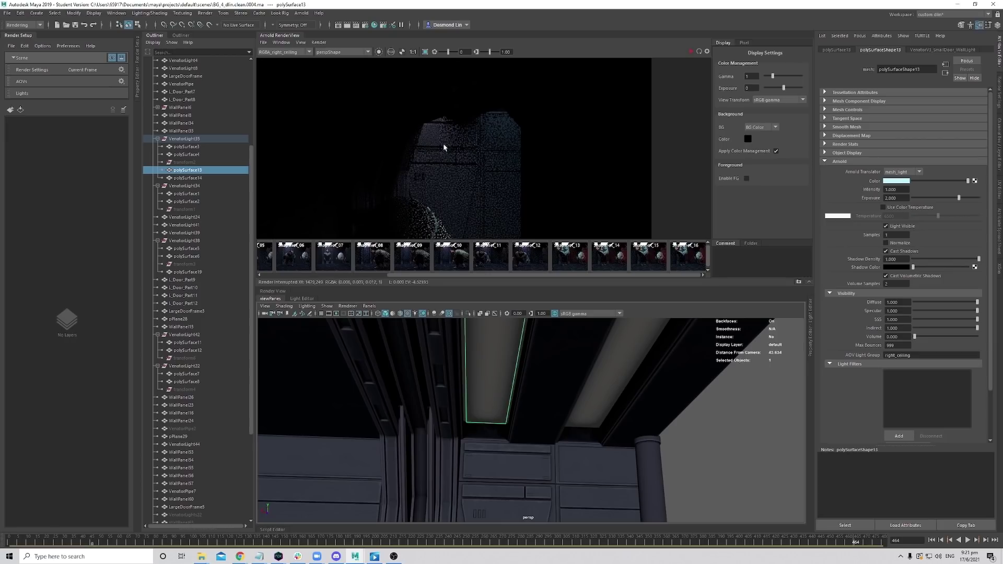
pyautogui.scroll(-2, 461, 168)
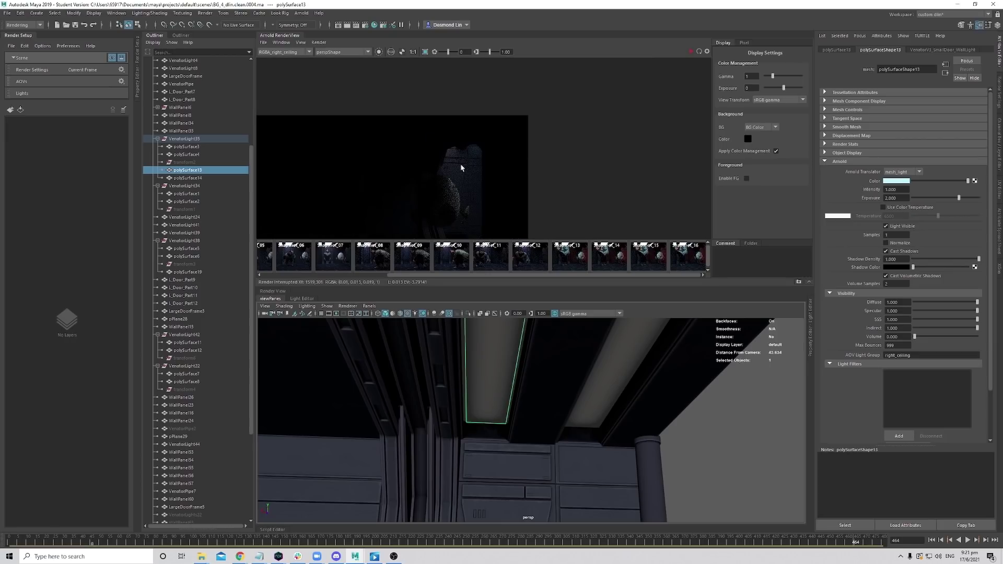
pyautogui.scroll(1, 413, 105)
pyautogui.click(285, 51)
pyautogui.click(287, 62)
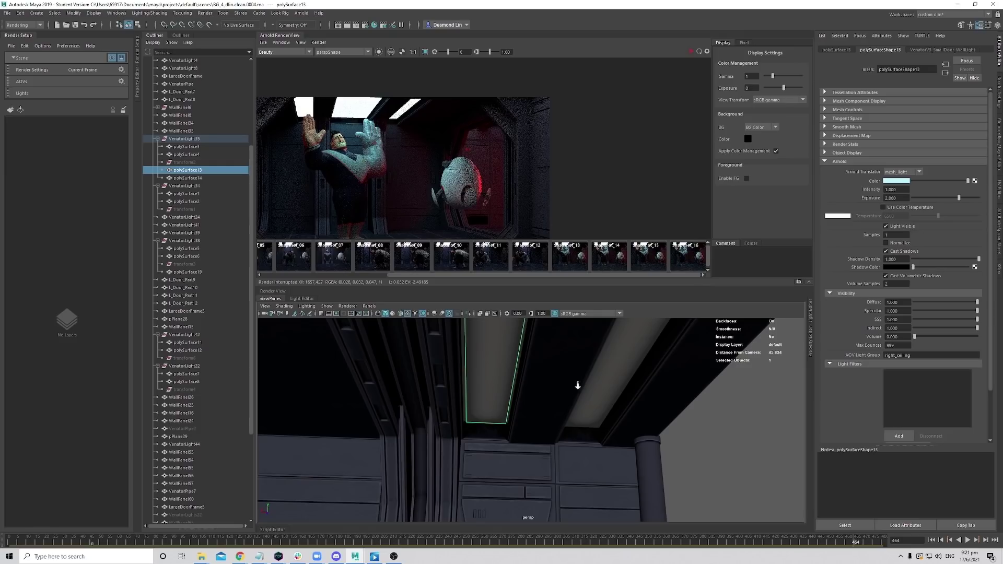
# Compare the RGBA_front_ceiling and RGBA_right_ceiling passes around the egg-shaped robot, ending on the Beauty pass.
pyautogui.scroll(1, 578, 385)
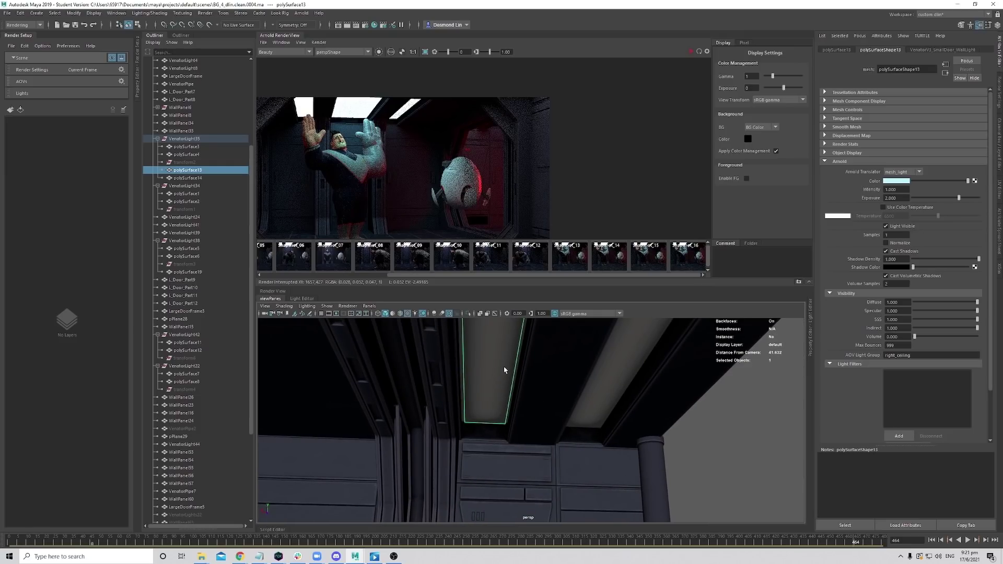
pyautogui.scroll(1, 473, 165)
pyautogui.click(301, 52)
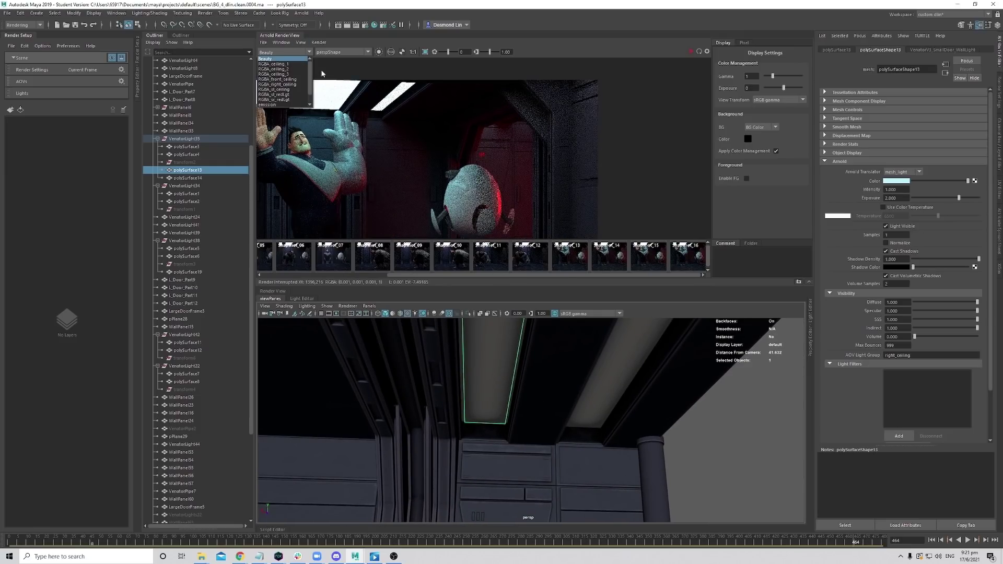
pyautogui.click(303, 79)
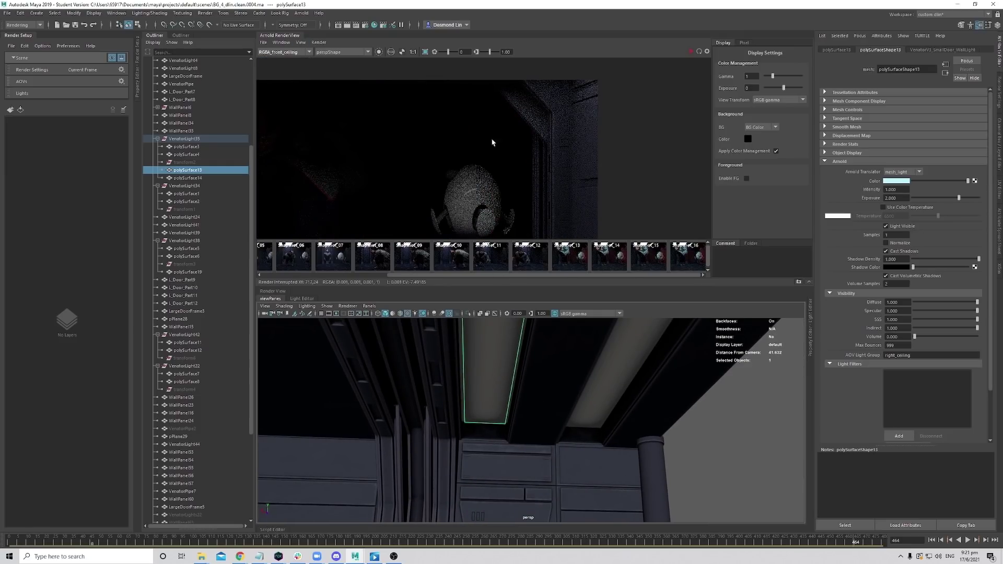
pyautogui.click(301, 52)
pyautogui.click(292, 87)
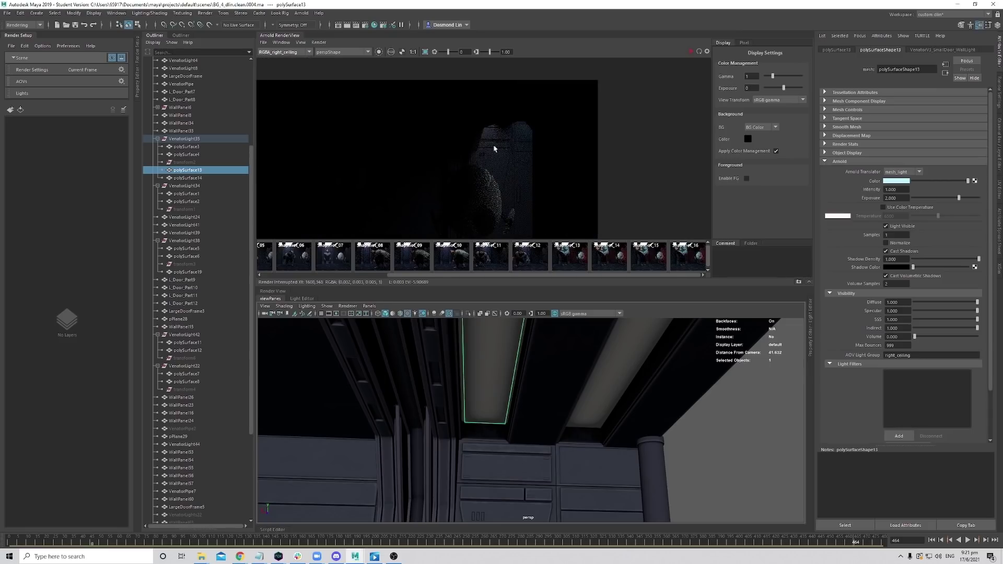
pyautogui.scroll(1, 504, 145)
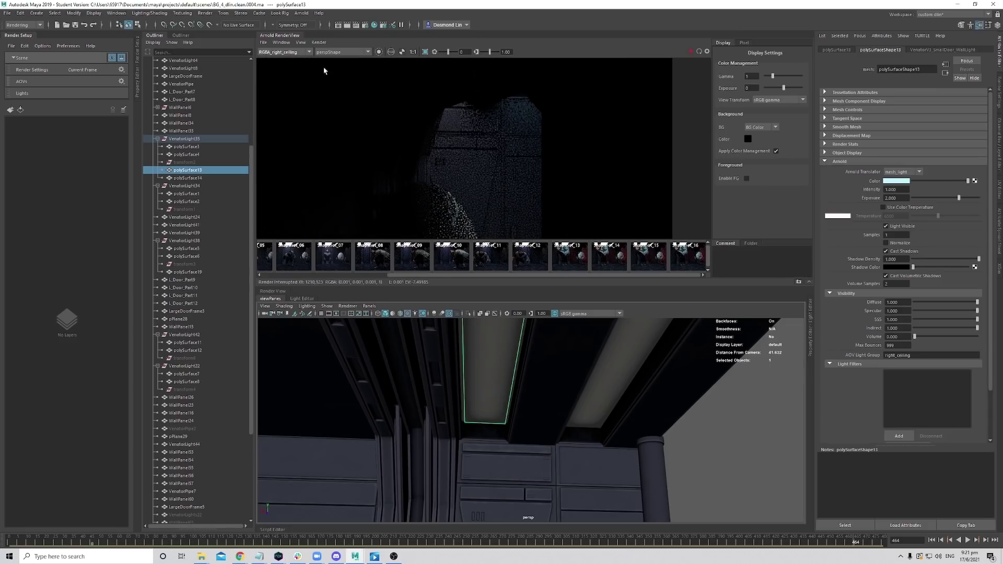
pyautogui.click(284, 51)
pyautogui.click(282, 60)
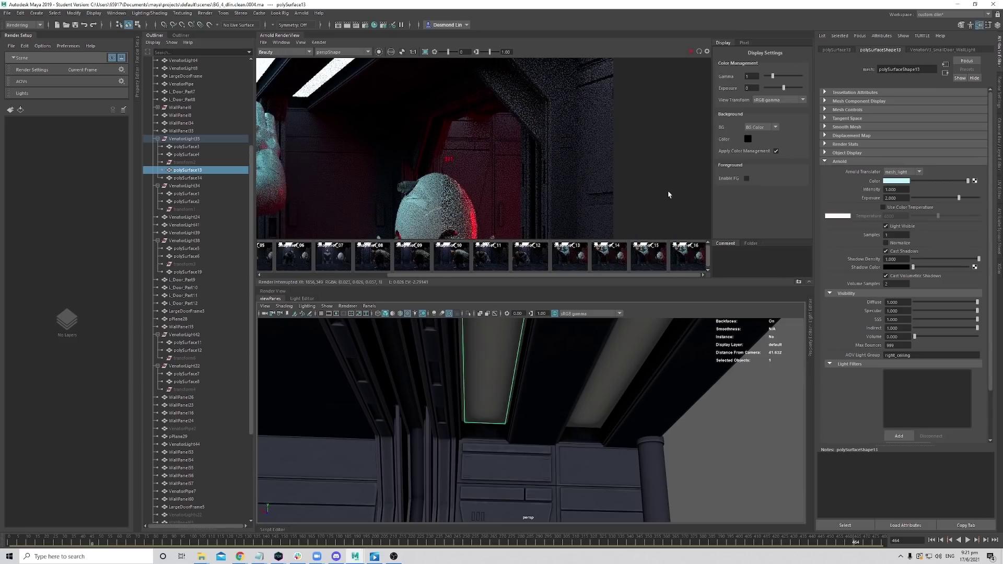
# Fit the image to the render view, stop the render and inspect the RGBA_sl_ceiling and RGBA_ceiling_1 light group passes.
pyautogui.press('f')
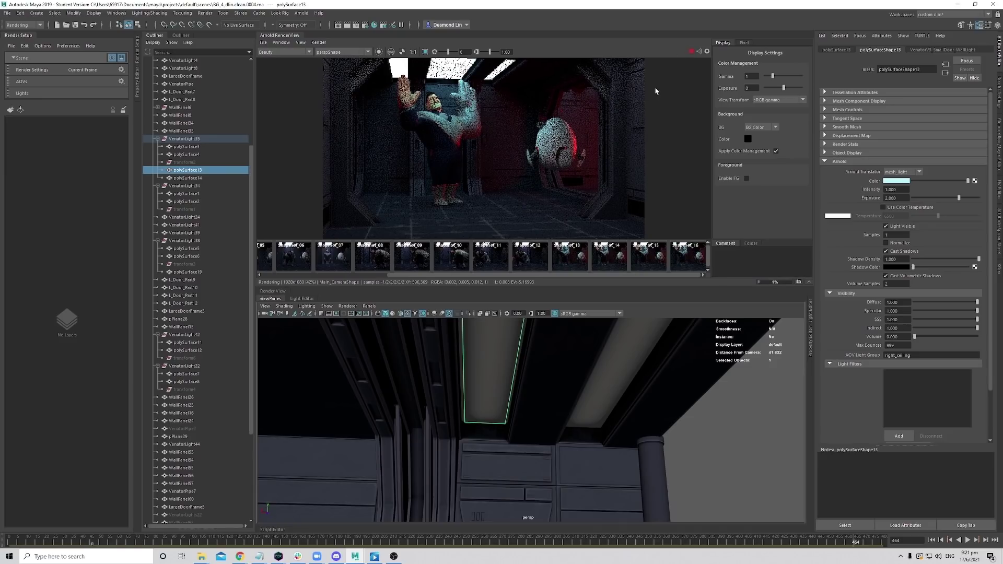
pyautogui.click(690, 53)
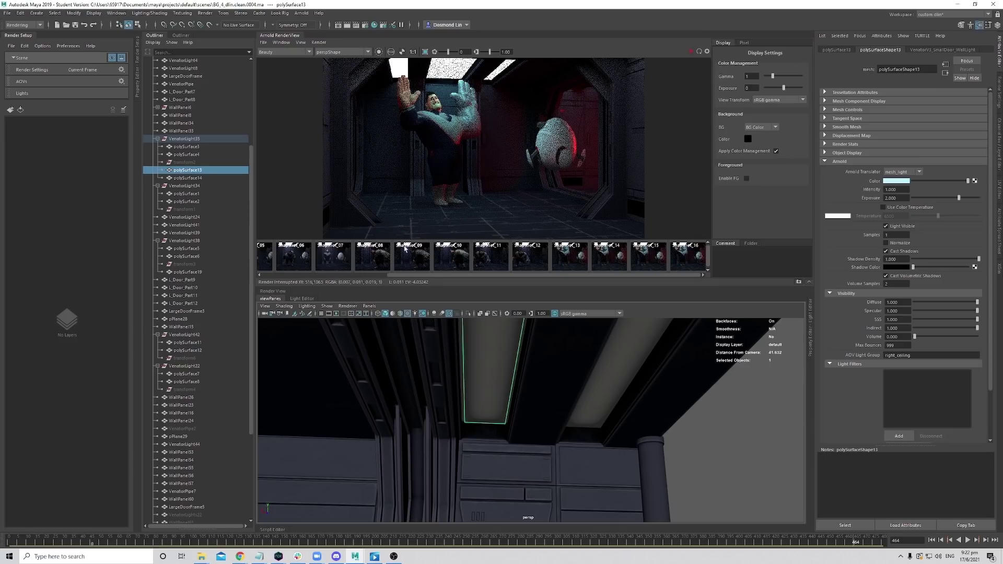
pyautogui.click(298, 52)
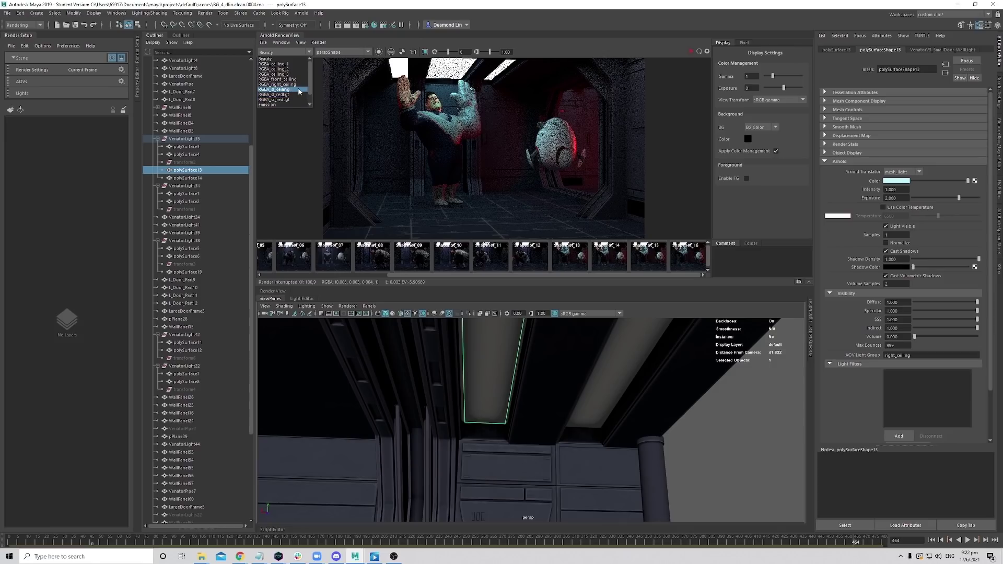
pyautogui.click(298, 91)
pyautogui.moveTo(409, 141); pyautogui.dragTo(372, 108)
pyautogui.click(285, 52)
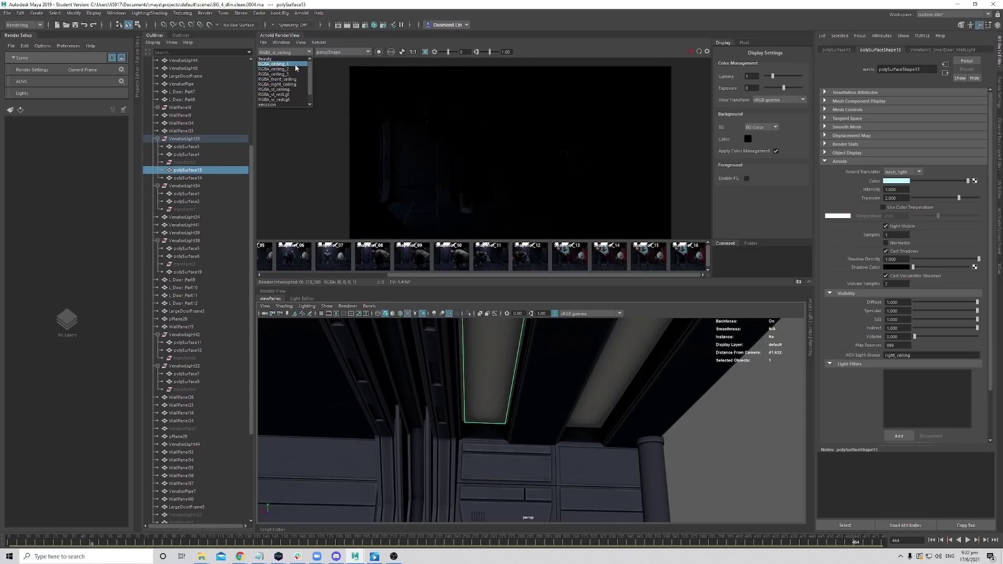
pyautogui.click(282, 69)
pyautogui.scroll(-3, 511, 162)
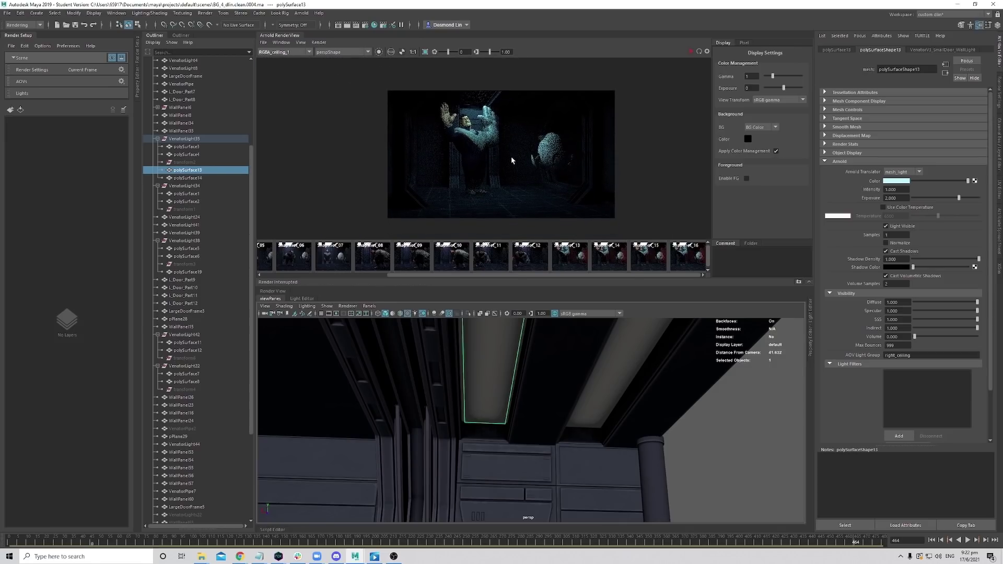
# Inspect the RGBA_ceiling_2 and RGBA_ceiling_3 passes in the render and return the display to the Beauty pass.
pyautogui.click(293, 51)
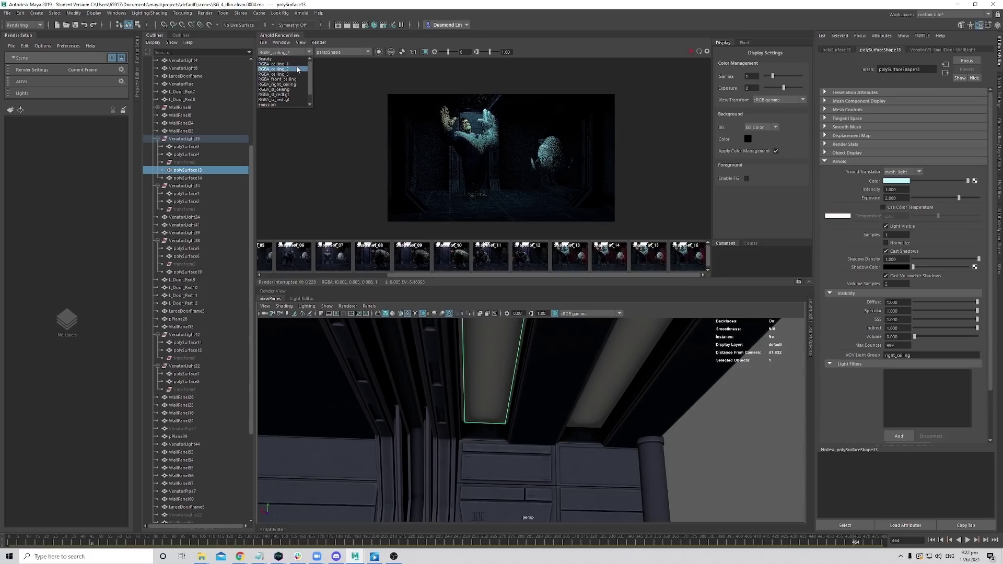
pyautogui.click(285, 77)
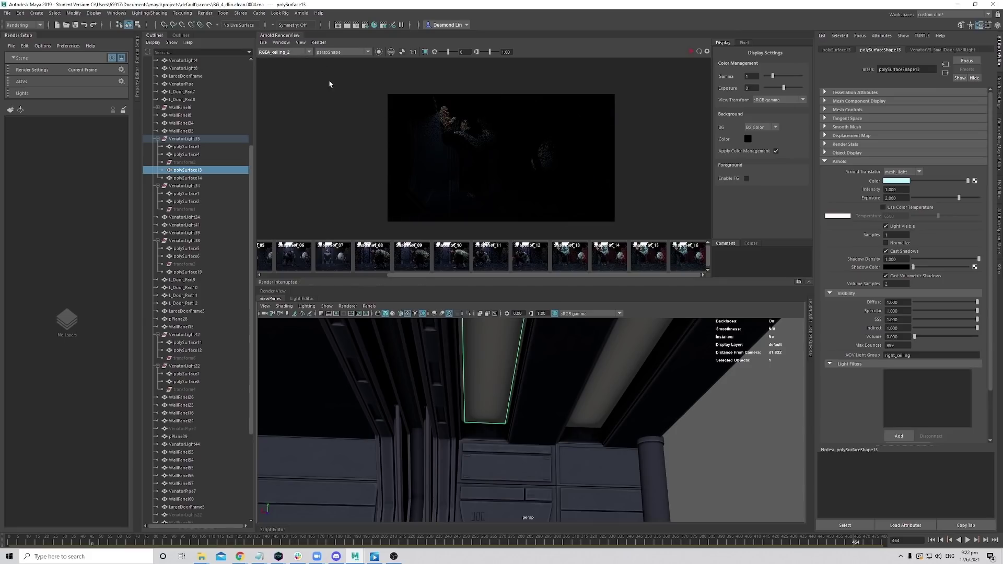
pyautogui.click(292, 51)
pyautogui.click(284, 83)
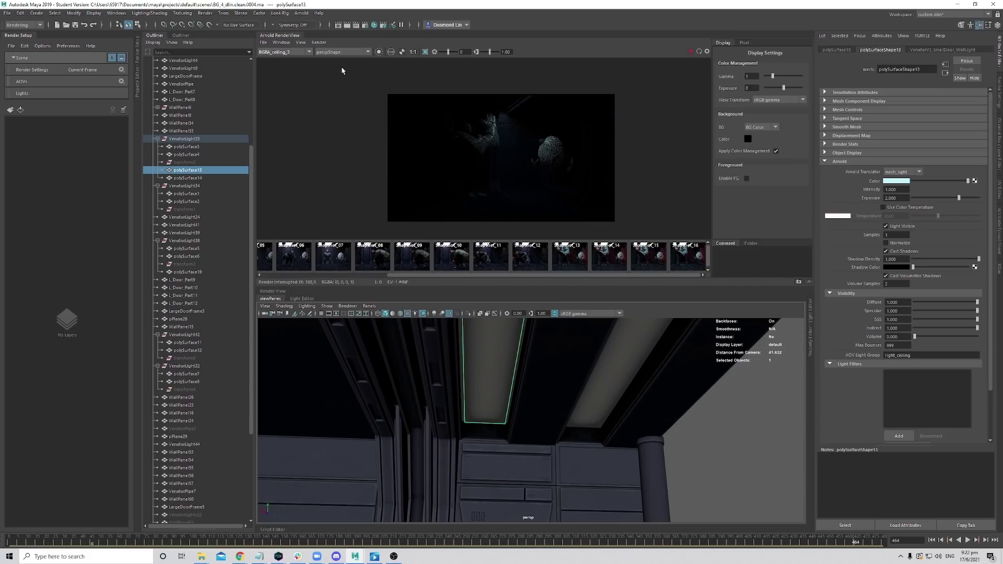
pyautogui.click(293, 51)
pyautogui.click(282, 57)
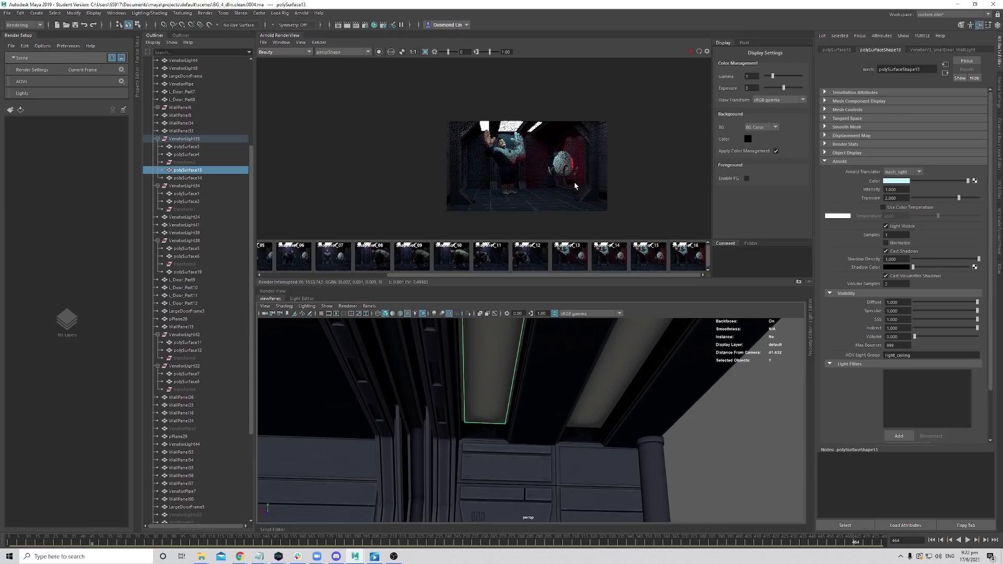
# Examine the full Beauty render around the egg-shaped robot and compare it with stored snapshot 08.
pyautogui.press('f')
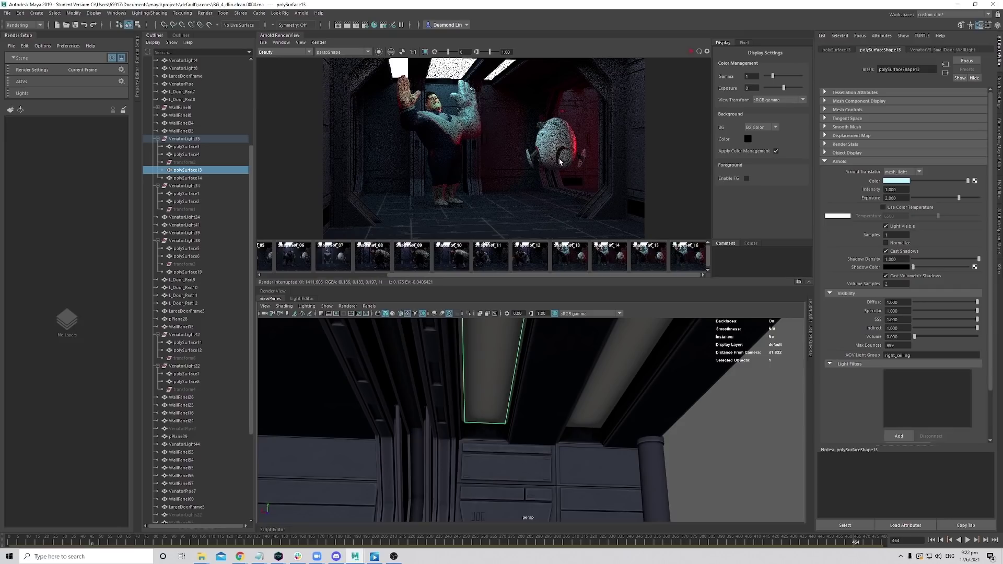
pyautogui.moveTo(559, 162); pyautogui.dragTo(543, 163, button='middle')
pyautogui.press('f')
pyautogui.click(381, 257)
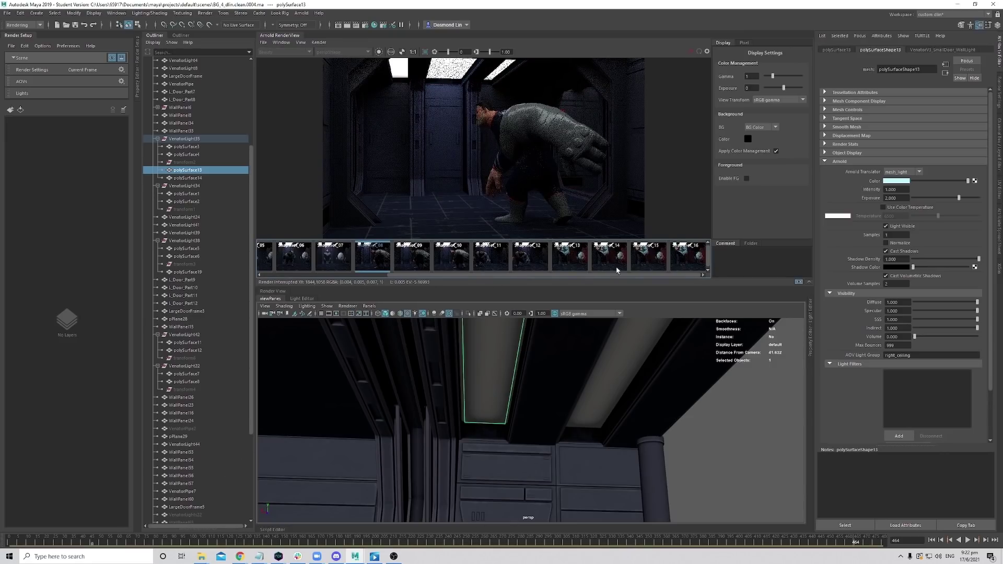
pyautogui.moveTo(435, 276); pyautogui.dragTo(237, 302)
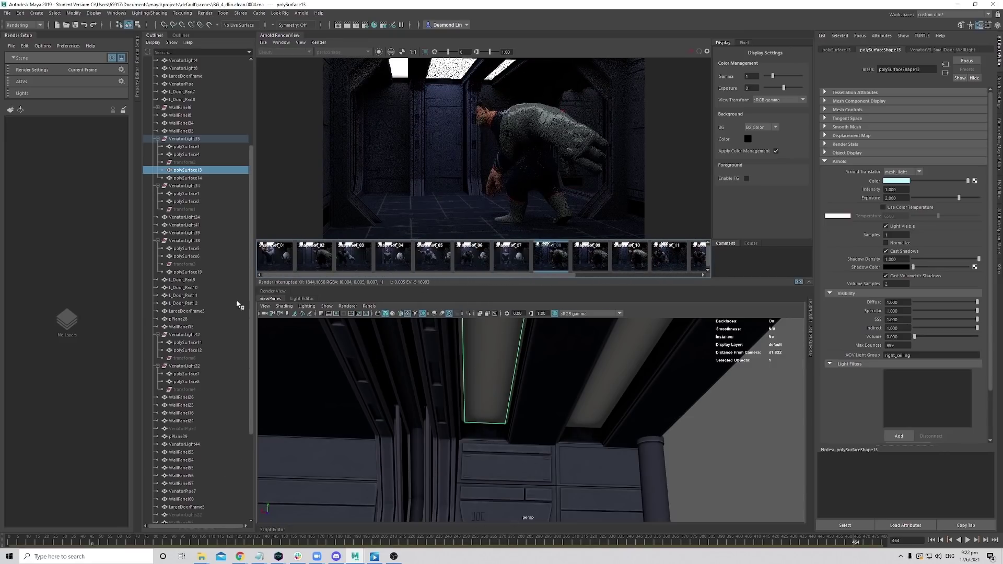
# Go to frame 1, check stored snapshot 16, and render the new frame briefly before stopping it.
pyautogui.moveTo(29, 538); pyautogui.dragTo(8, 540)
pyautogui.click(643, 275)
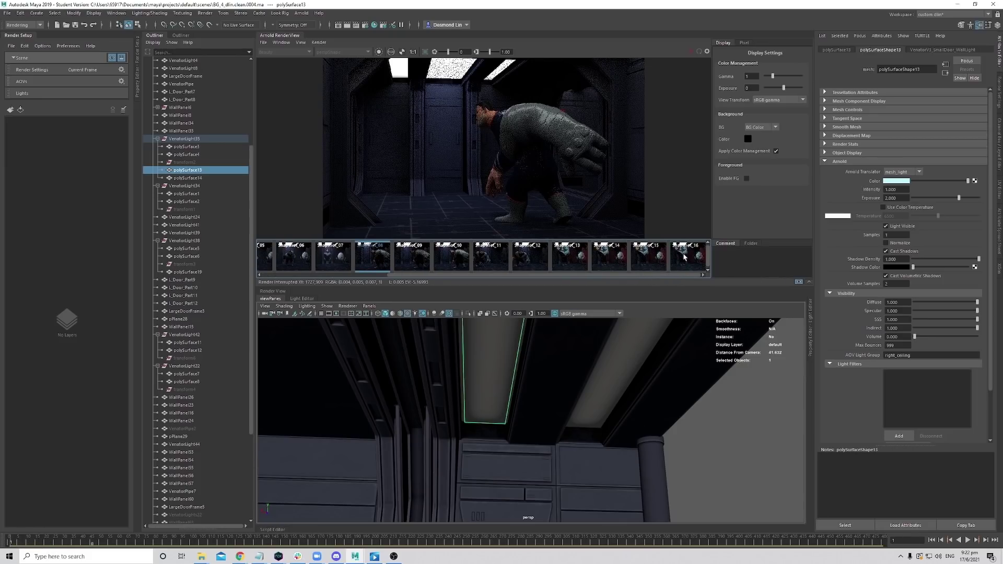
pyautogui.click(645, 263)
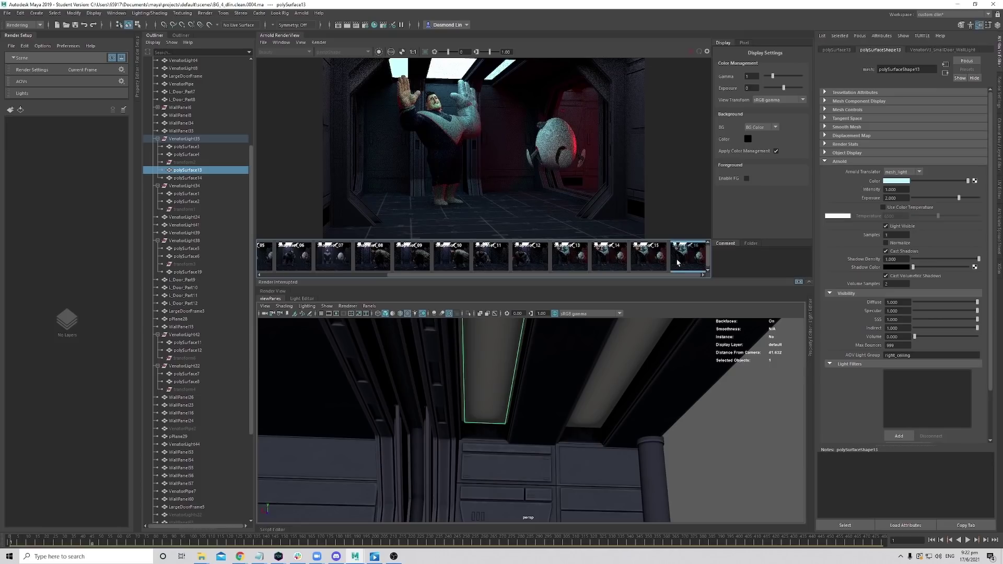
pyautogui.click(691, 52)
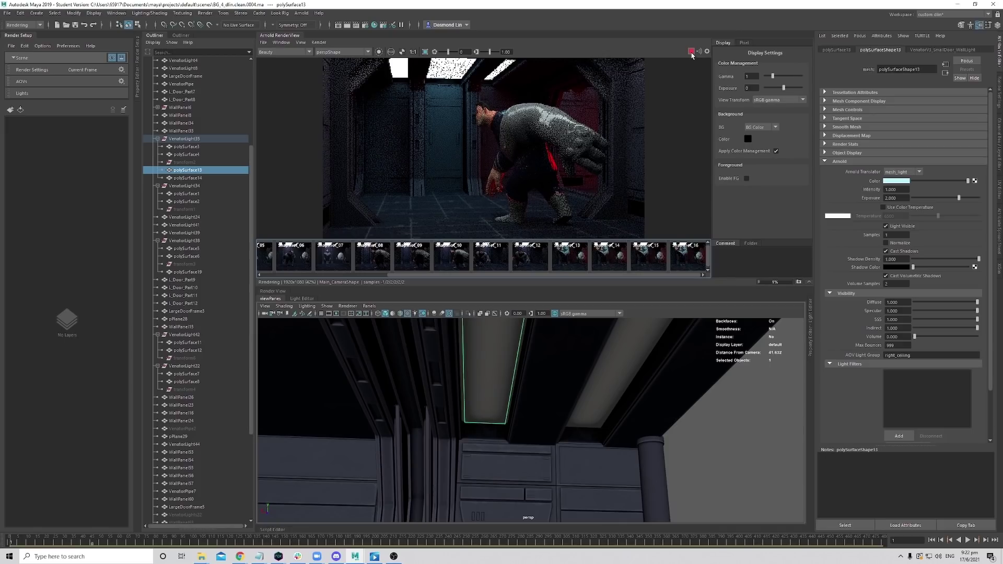
pyautogui.click(691, 52)
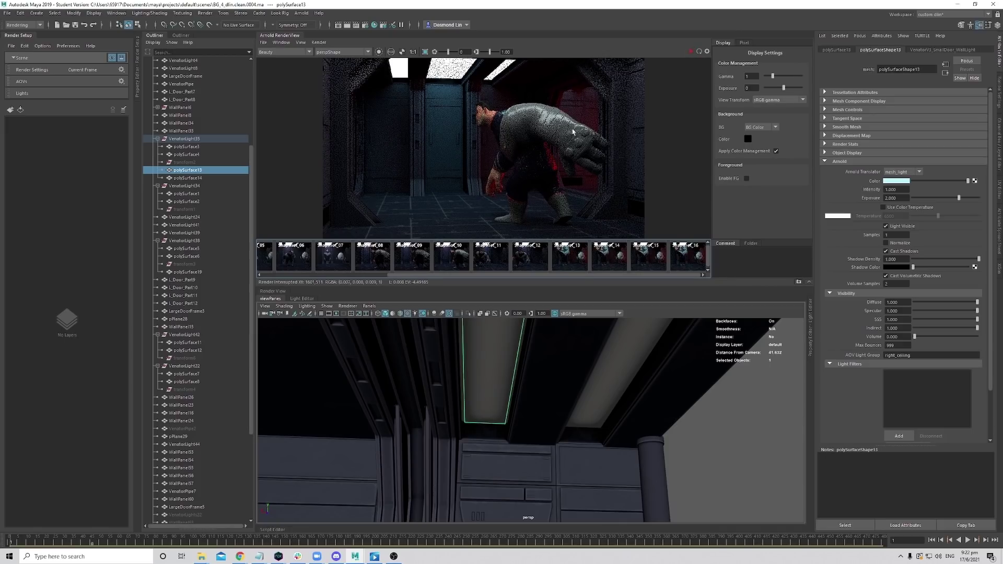
# Select the front ceiling mesh light polySurface8 and set its colour to the recent pale cyan.
pyautogui.keyDown('alt'); pyautogui.moveTo(591, 434); pyautogui.dragTo(545, 416, button='right'); pyautogui.keyUp('alt')
pyautogui.keyDown('alt'); pyautogui.moveTo(545, 416); pyautogui.dragTo(609, 386); pyautogui.keyUp('alt')
pyautogui.click(606, 383)
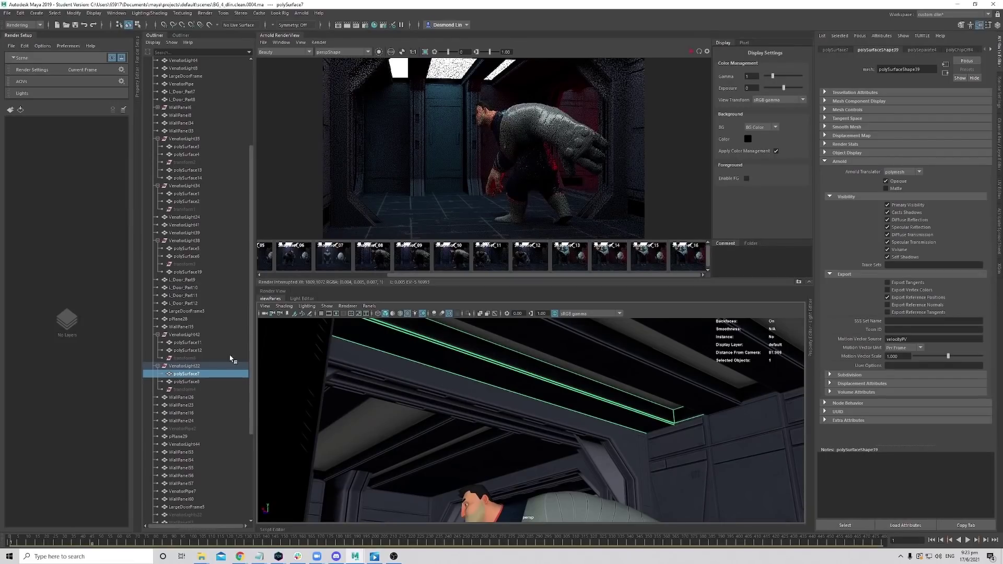
pyautogui.click(188, 382)
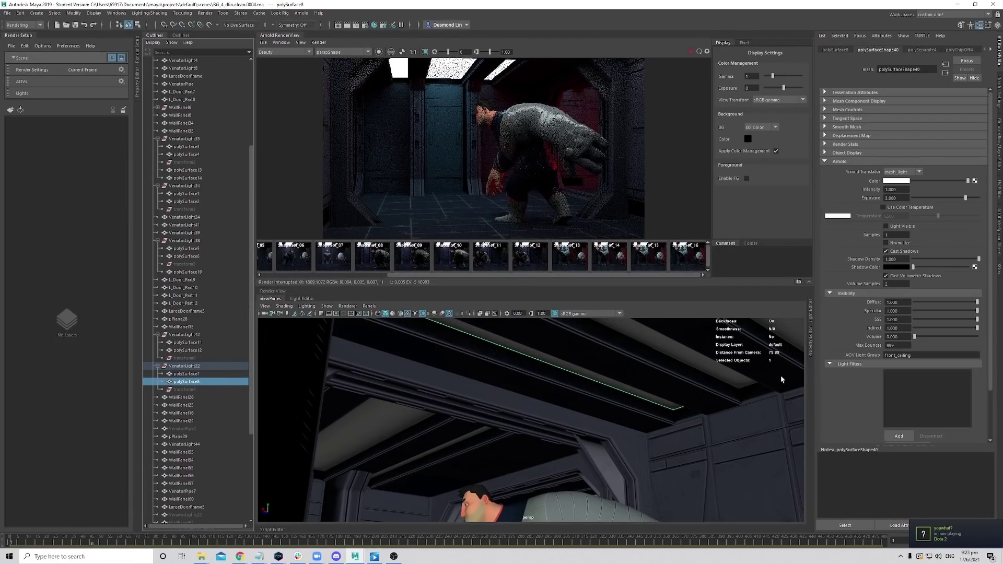
pyautogui.click(897, 182)
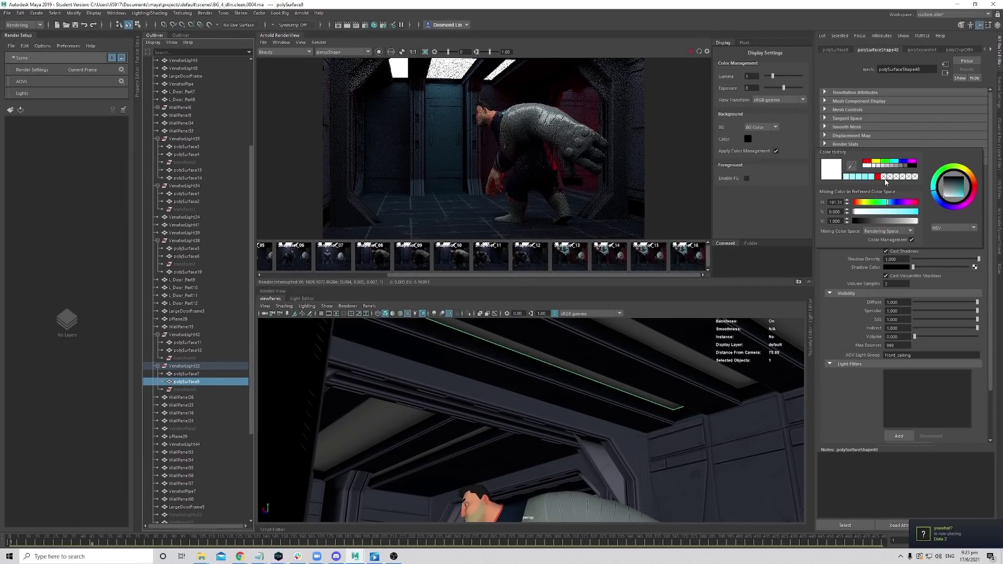
pyautogui.click(849, 177)
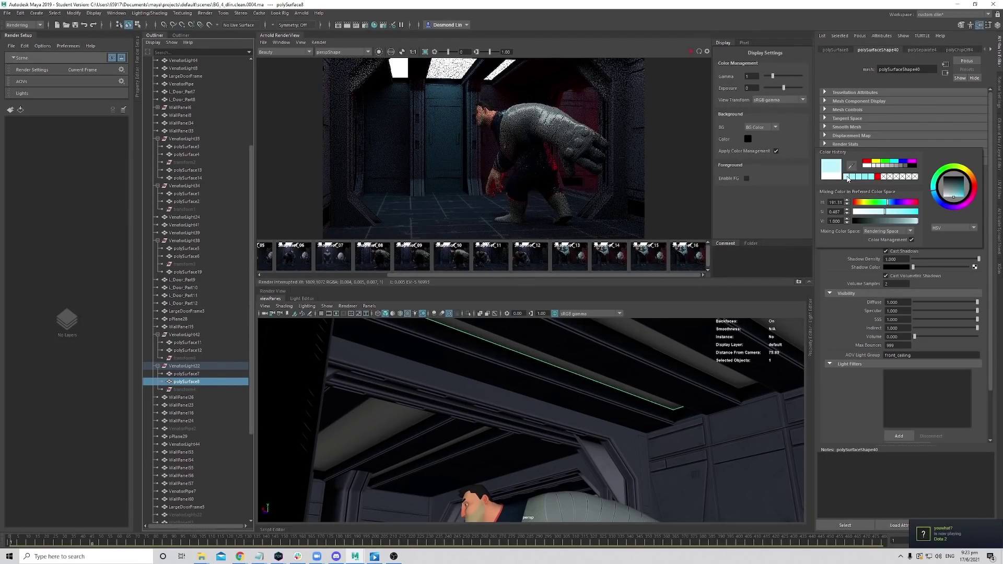
pyautogui.click(689, 364)
# Select the front ceiling mesh light polySurface12 and set its colour to the recent pale cyan.
pyautogui.keyDown('alt'); pyautogui.moveTo(679, 367); pyautogui.dragTo(653, 349); pyautogui.keyUp('alt')
pyautogui.click(653, 349)
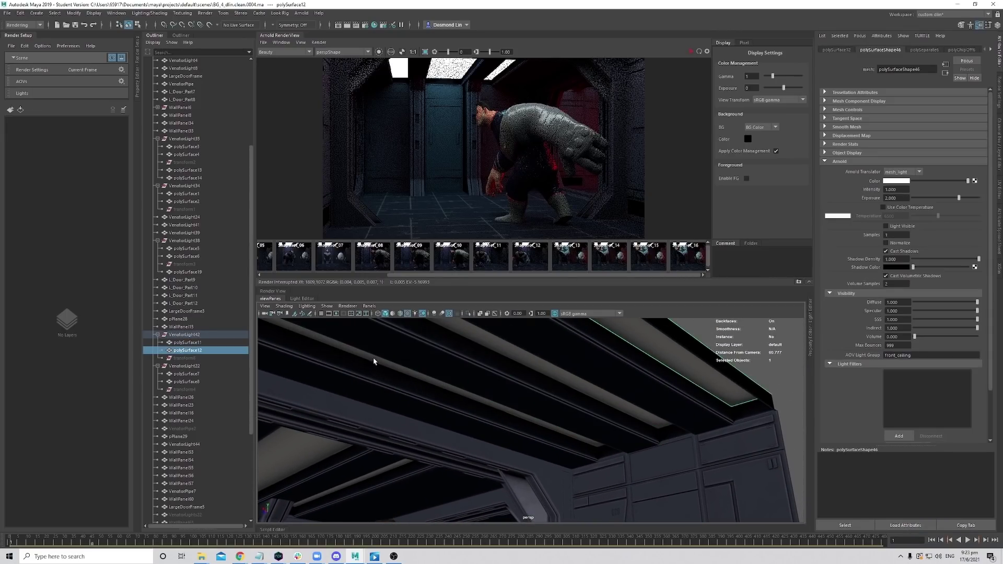
pyautogui.click(897, 180)
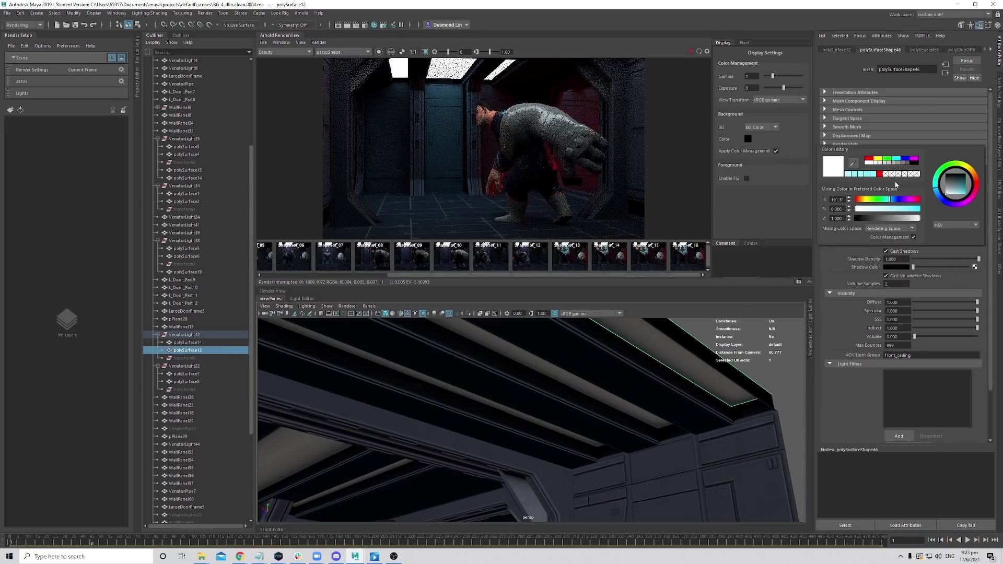
pyautogui.click(851, 174)
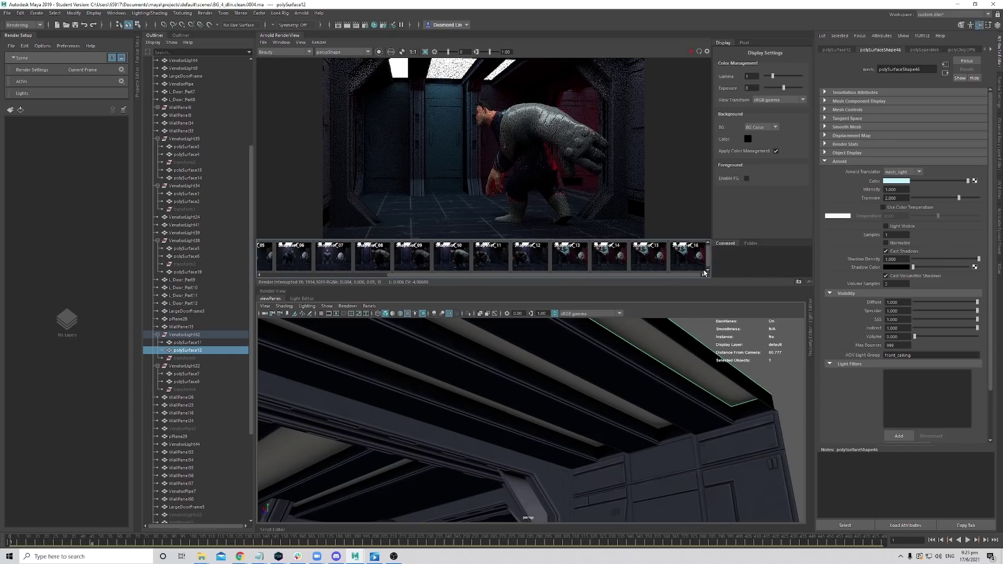
# Store the current render as a snapshot, re-render frame 1, compare it with snapshot 16 and stop the render.
pyautogui.click(800, 282)
pyautogui.click(693, 54)
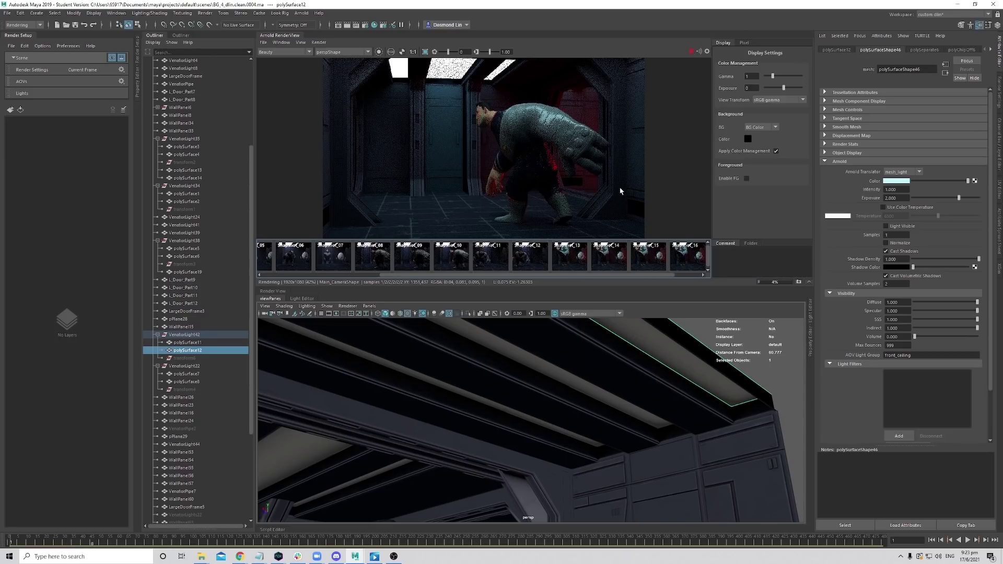
pyautogui.click(682, 266)
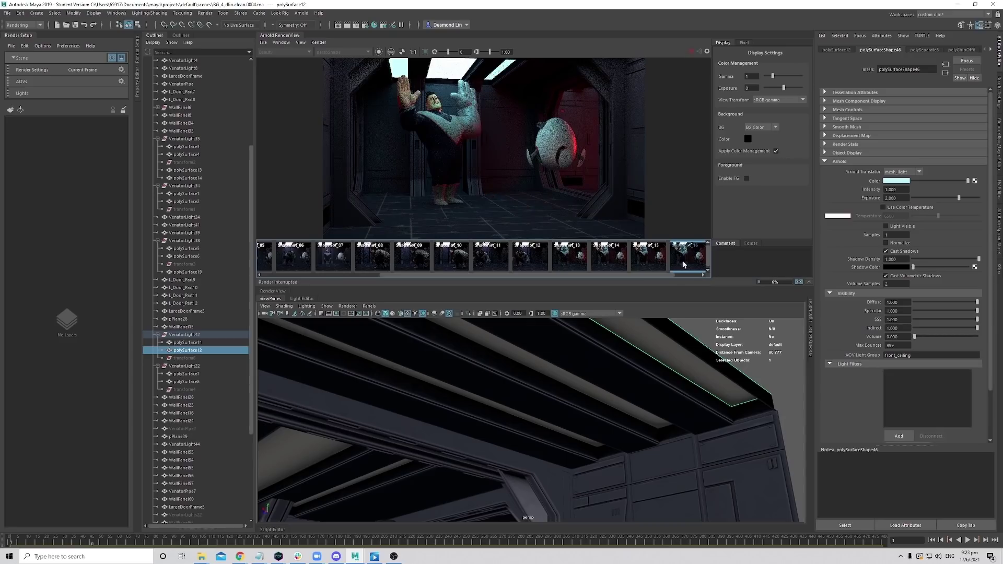
pyautogui.click(685, 269)
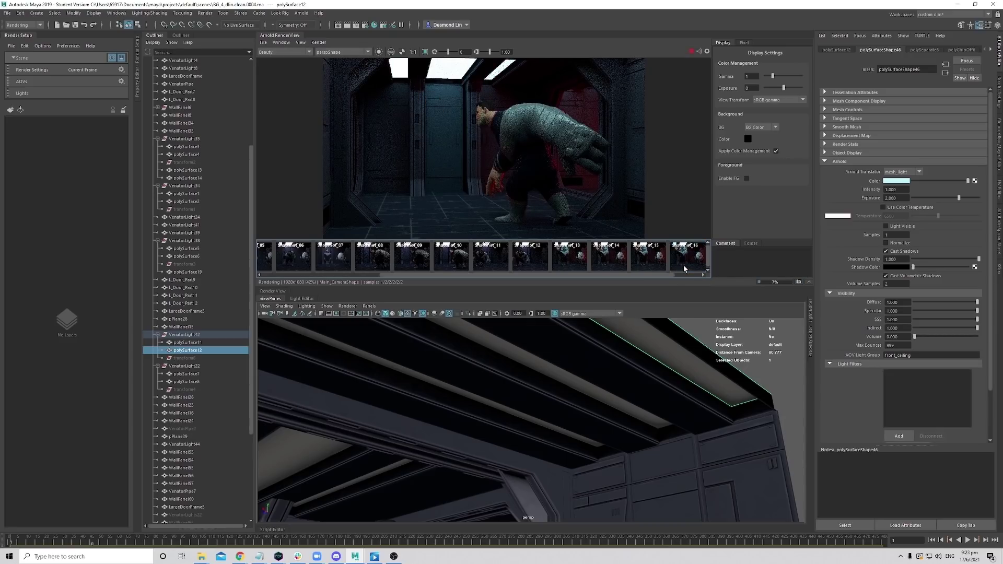
pyautogui.click(688, 266)
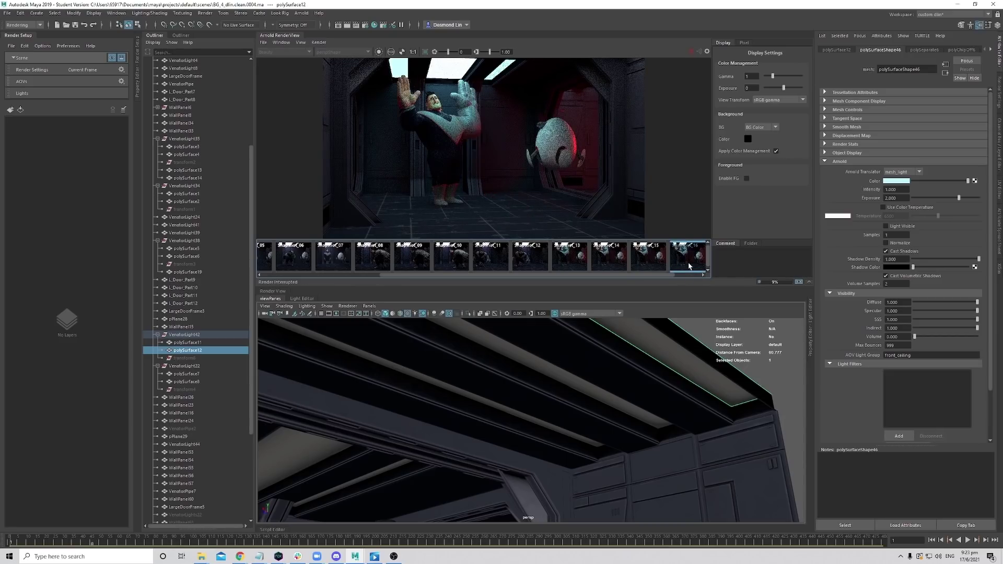
pyautogui.click(689, 266)
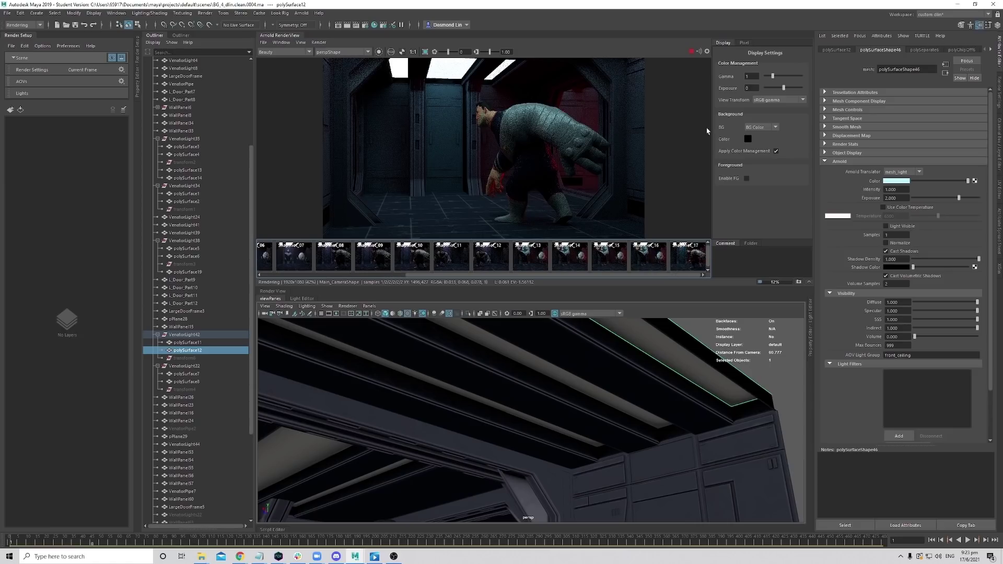
pyautogui.click(691, 51)
# Display the RGBA_front_ceiling pass and inspect the light falling on the hunched character.
pyautogui.click(297, 52)
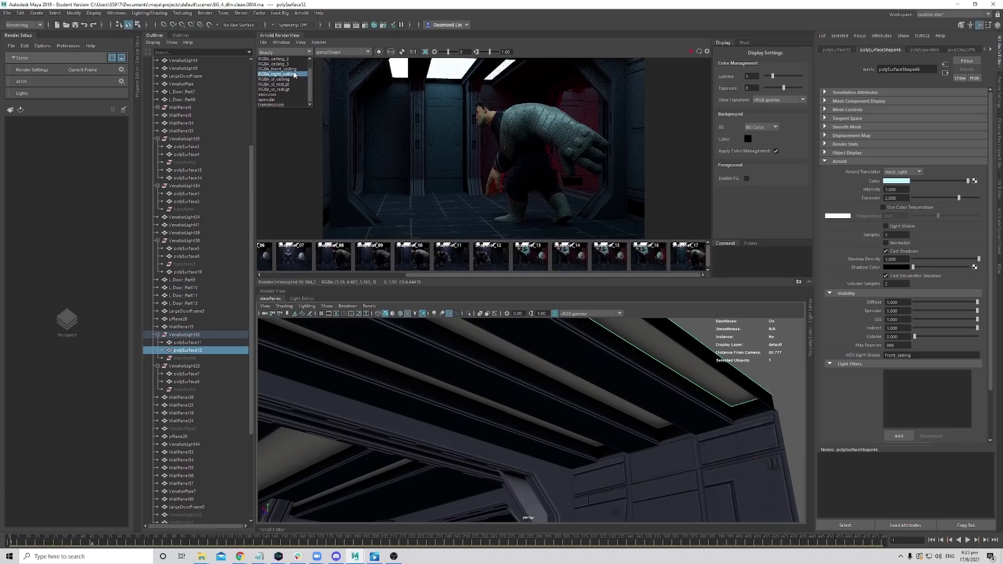
pyautogui.click(290, 71)
pyautogui.scroll(-1, 512, 140)
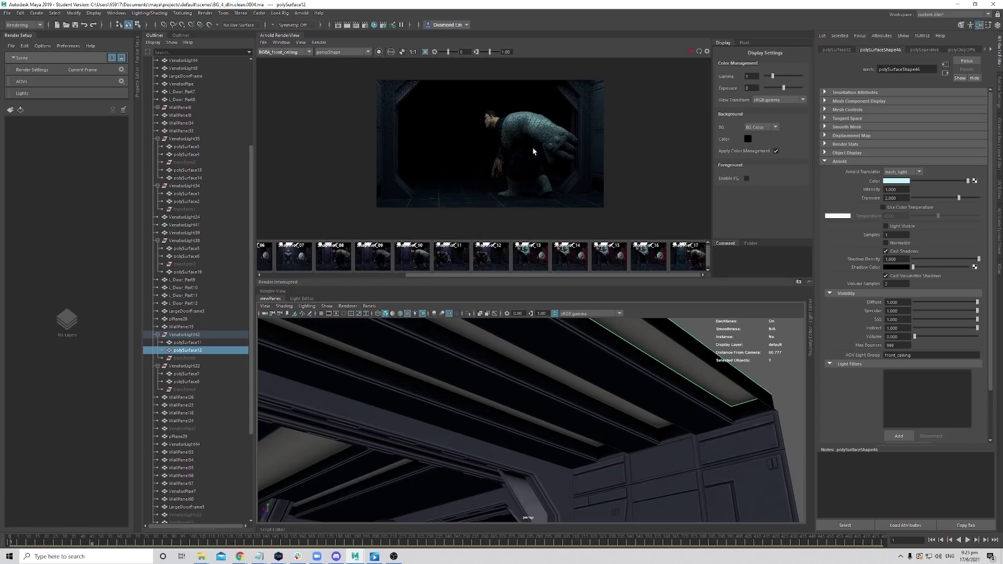
pyautogui.scroll(1, 545, 146)
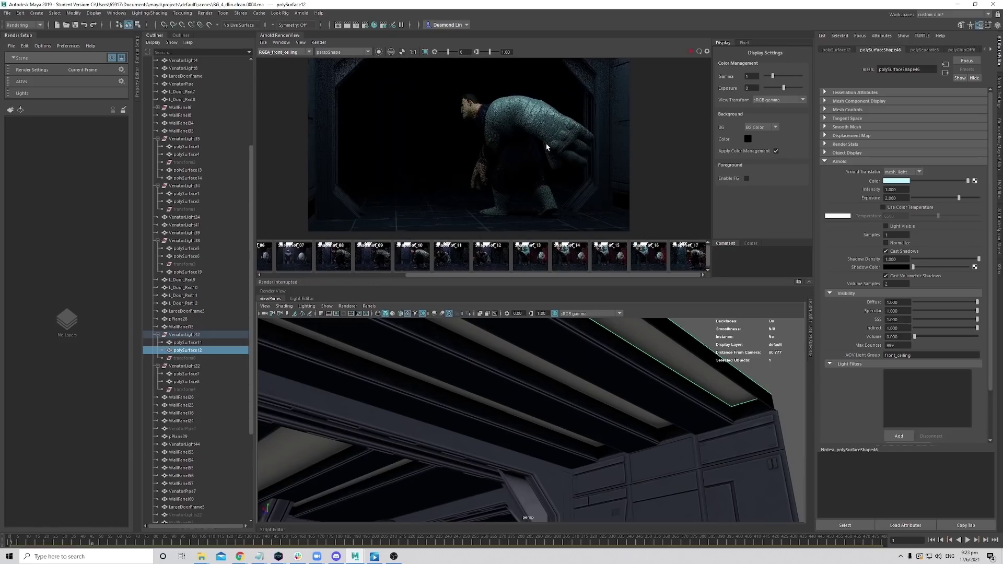
pyautogui.scroll(1, 551, 135)
pyautogui.scroll(-1, 555, 150)
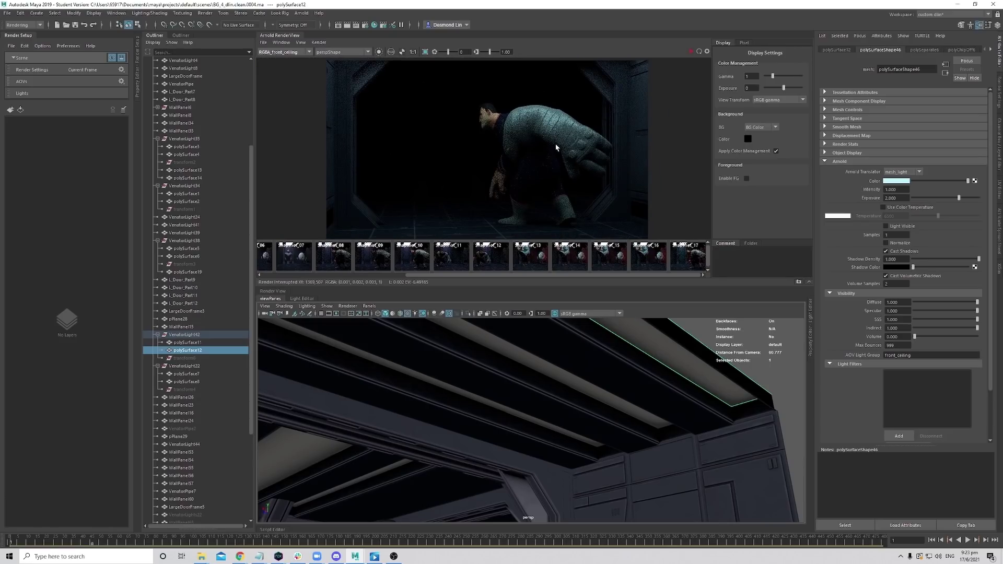
# Slightly lower the saturation of mesh light polySurface12's colour and select the neighbouring ceiling light polySurface8.
pyautogui.click(907, 182)
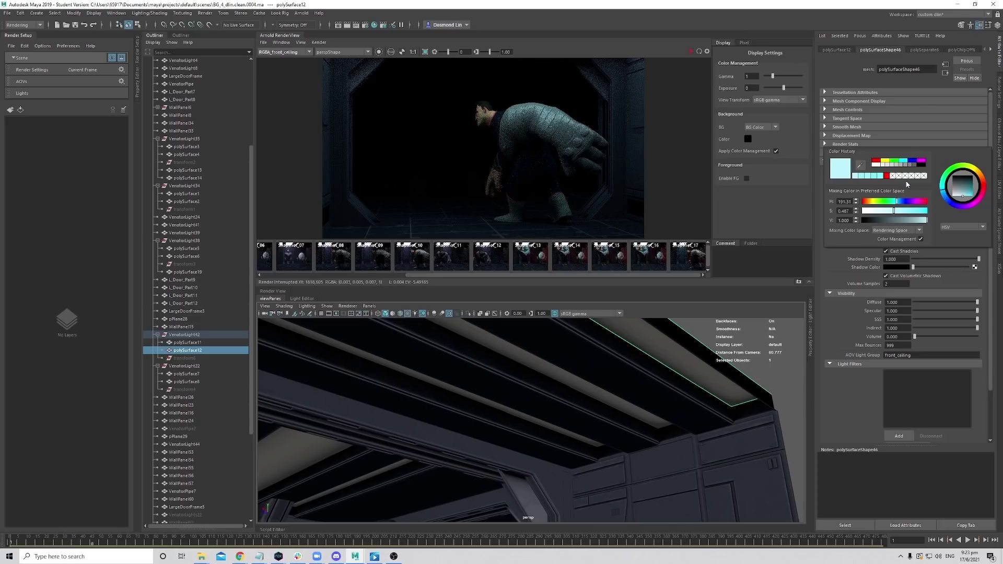
pyautogui.moveTo(894, 211); pyautogui.dragTo(888, 214)
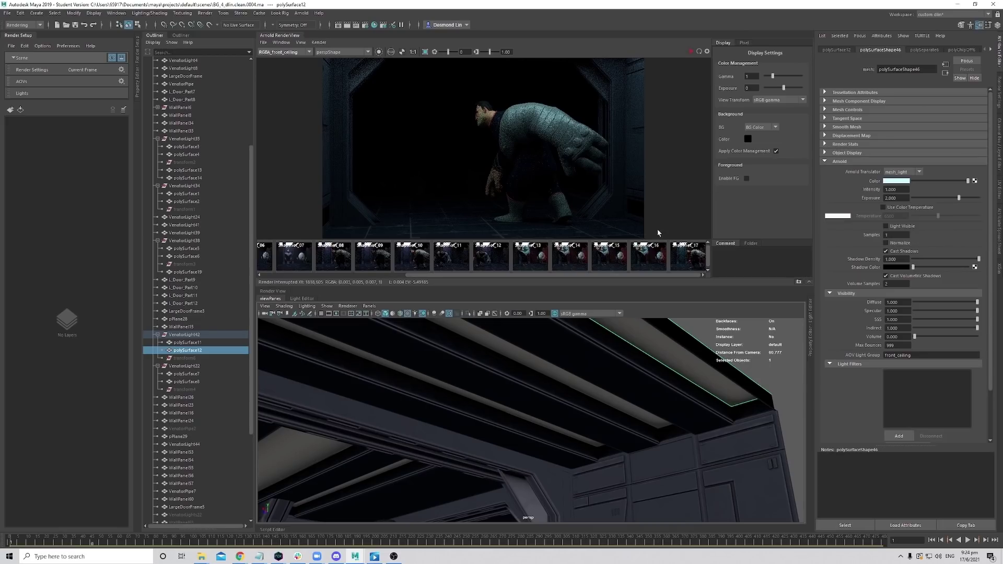
pyautogui.keyDown('alt'); pyautogui.moveTo(699, 397); pyautogui.dragTo(596, 403); pyautogui.keyUp('alt')
pyautogui.click(570, 402)
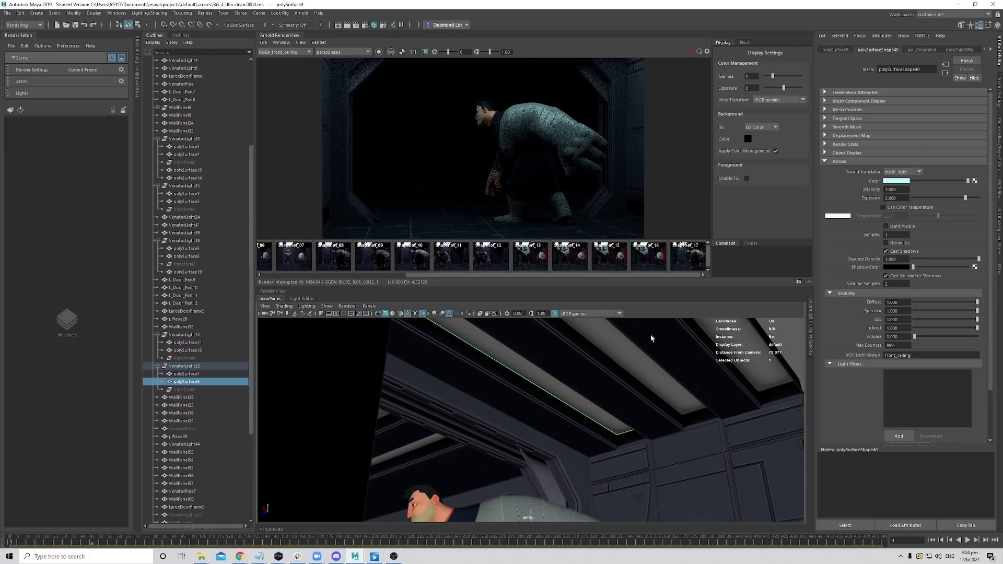
# Store the current front ceiling render as a snapshot, re-render the frame and display the Beauty pass.
pyautogui.click(904, 182)
pyautogui.click(798, 282)
pyautogui.click(691, 53)
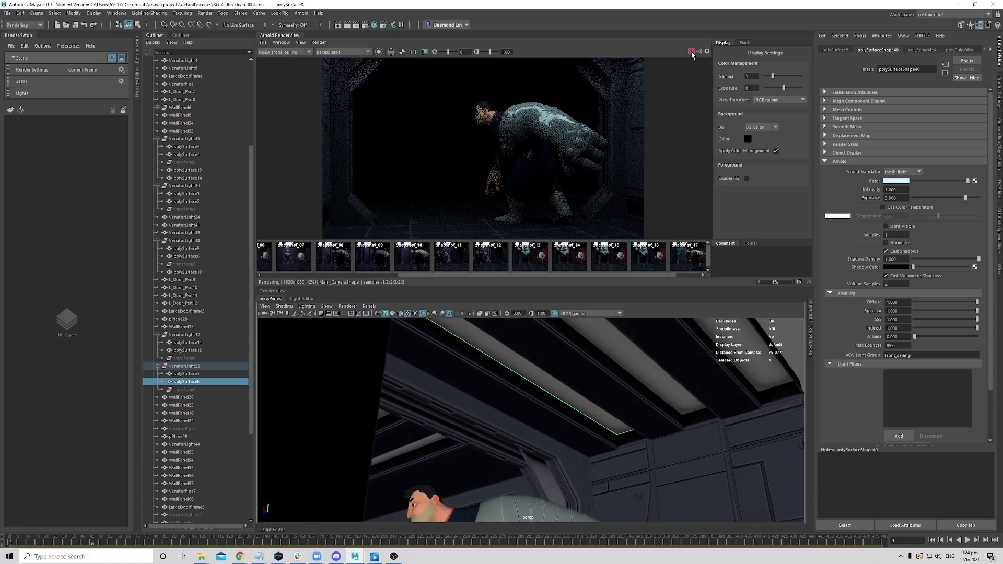
pyautogui.click(307, 52)
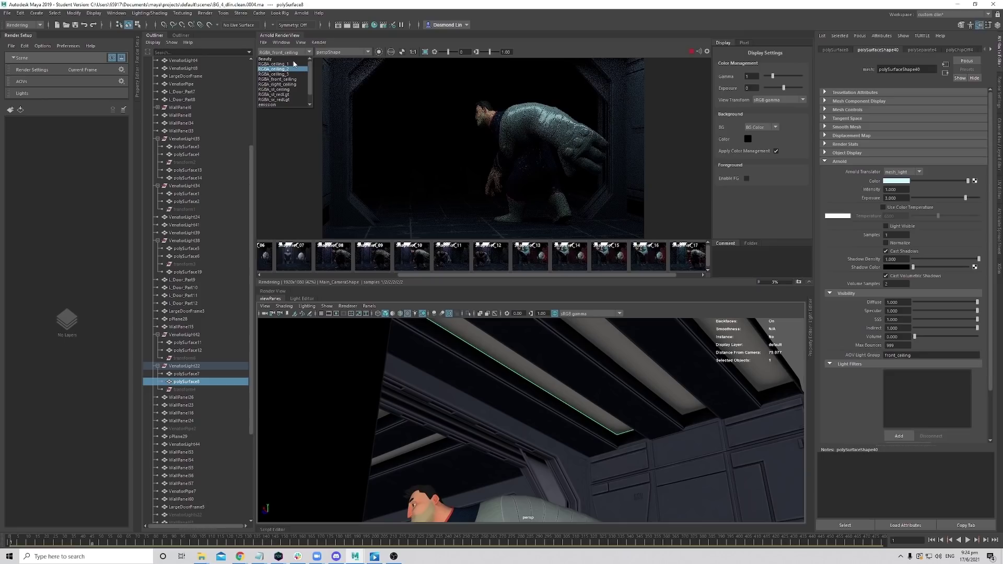
pyautogui.scroll(2, 303, 65)
pyautogui.click(277, 58)
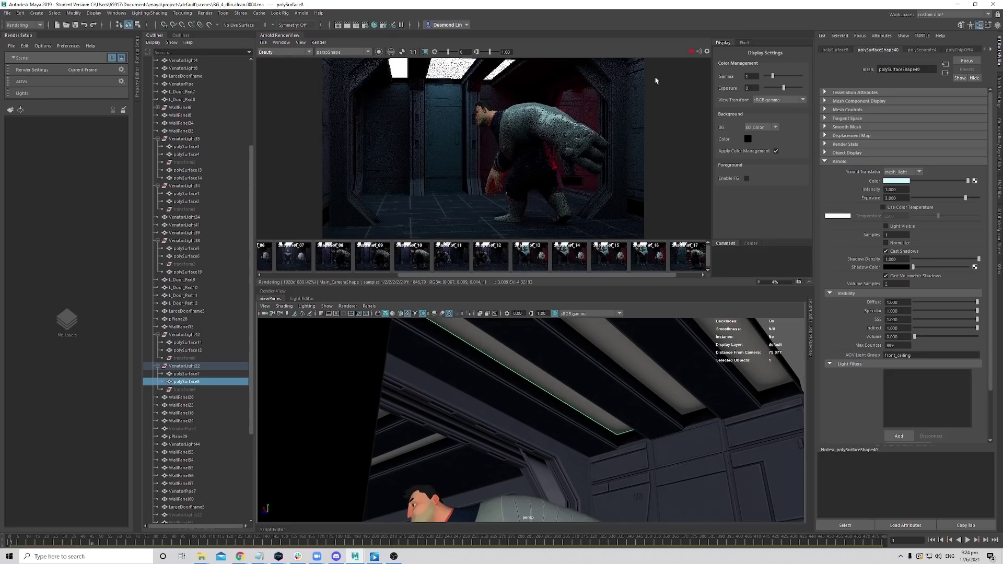
# Switch to the refimagines folder in File Explorer, look over the sci-fi corridor reference images and return to Maya.
pyautogui.moveTo(202, 556)
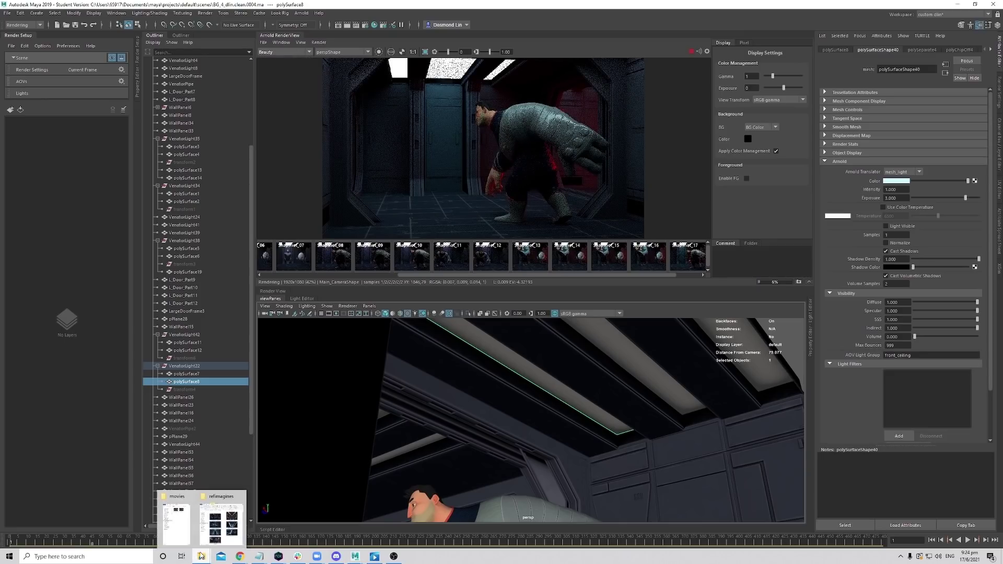
pyautogui.click(227, 520)
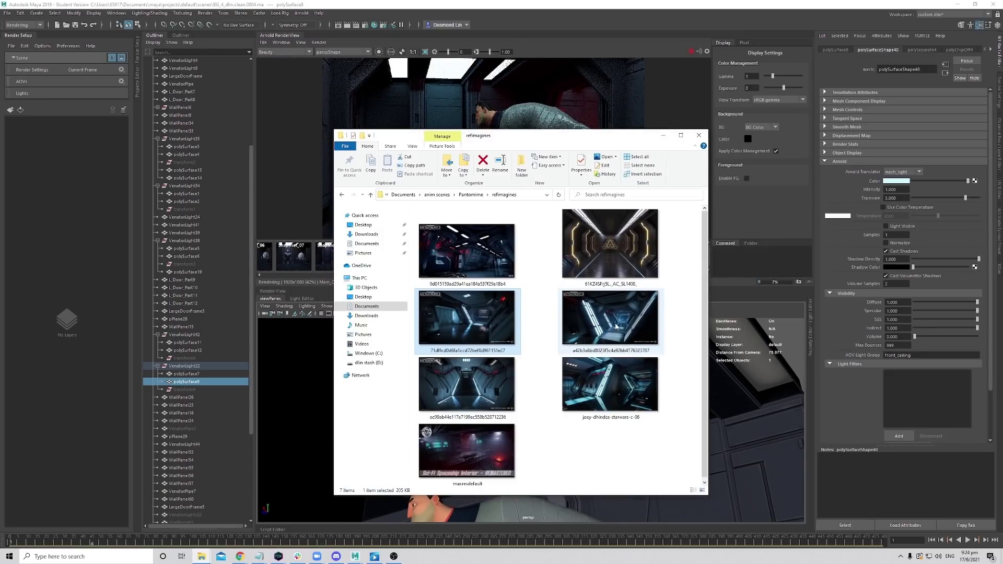
pyautogui.click(576, 344)
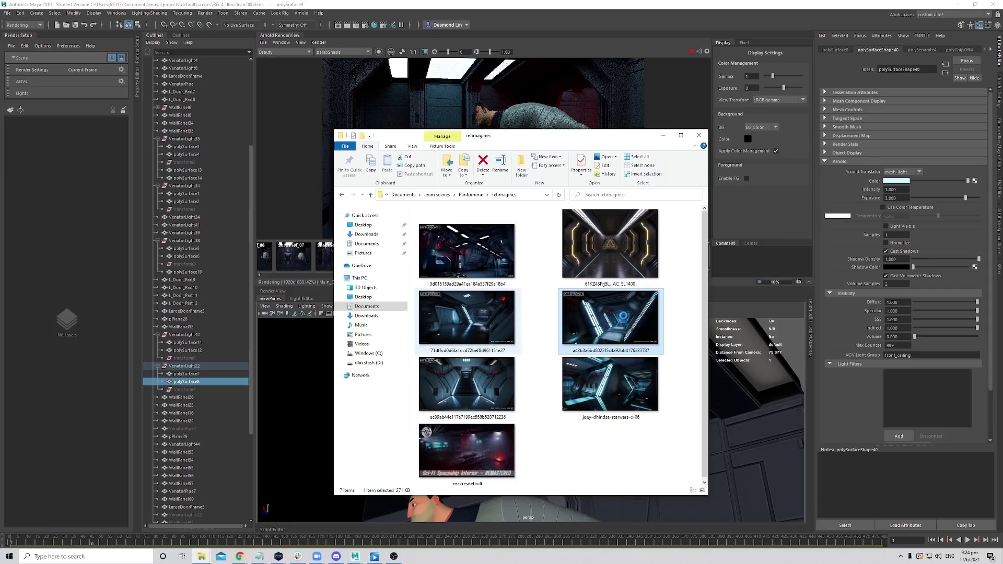
pyautogui.press('Left')
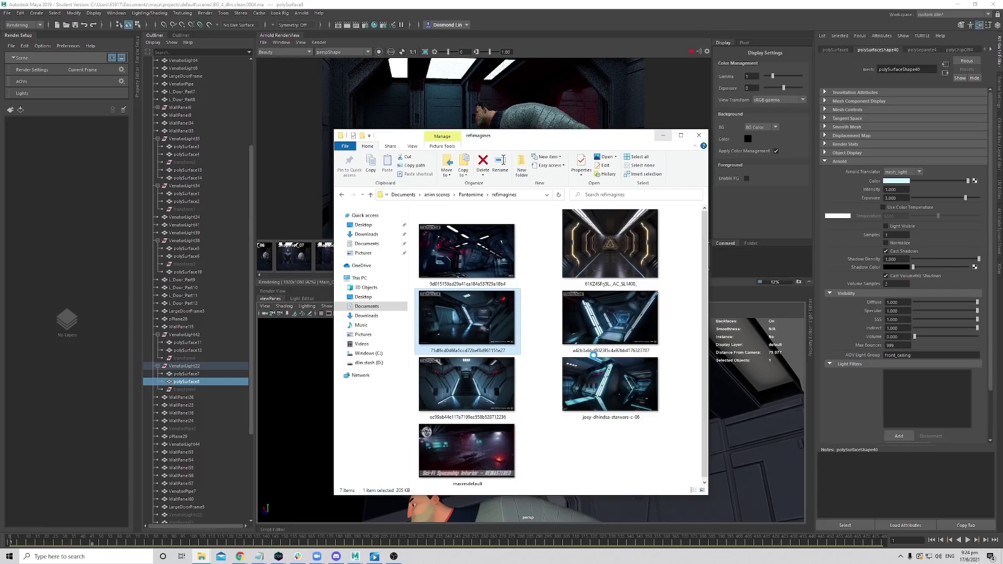
pyautogui.hotkey('alt', 'Tab')
# Stop the render and review the stored snapshots from 08 through 14.
pyautogui.click(691, 51)
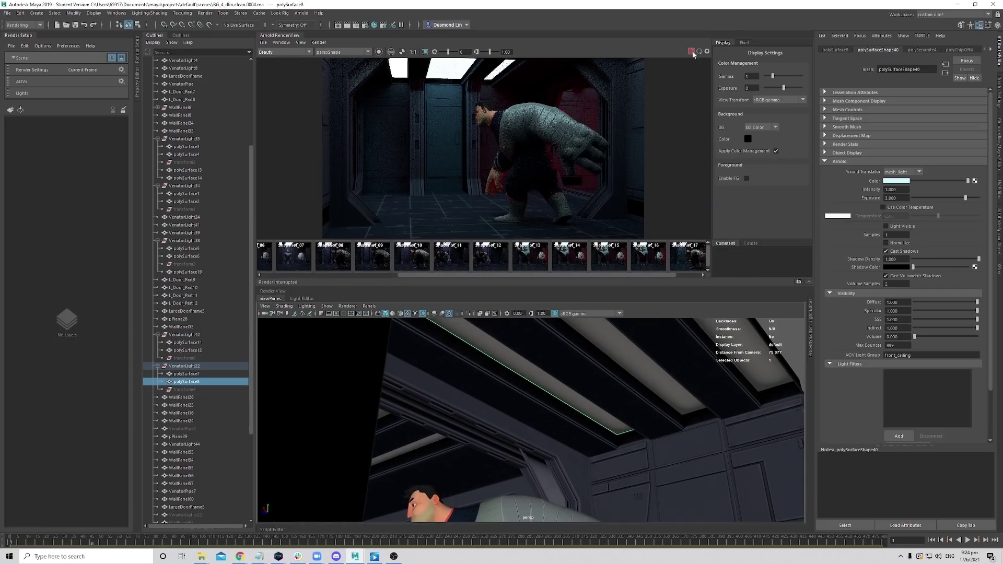
pyautogui.scroll(-2, 562, 136)
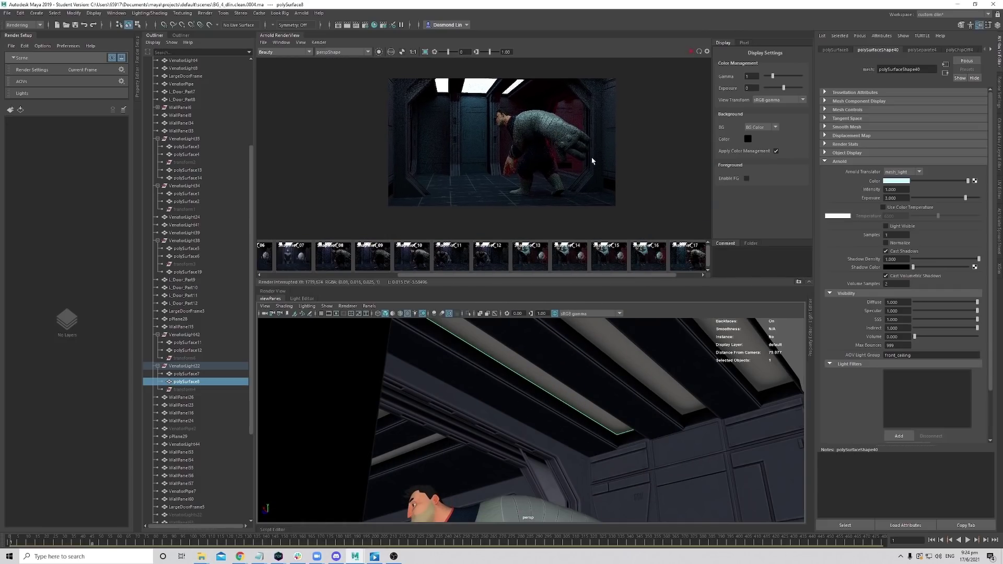
pyautogui.scroll(1, 642, 153)
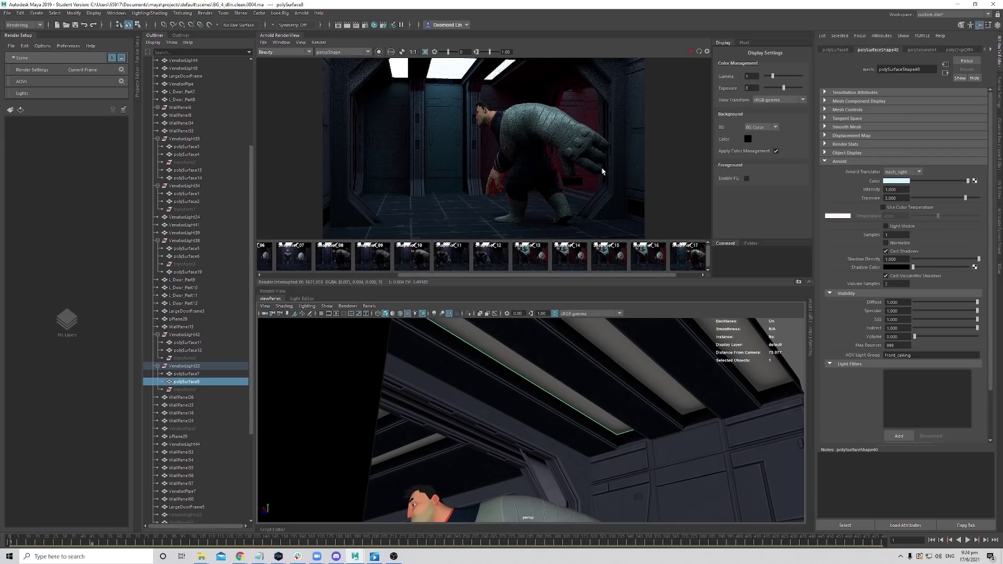
pyautogui.click(340, 265)
pyautogui.click(373, 261)
pyautogui.click(410, 264)
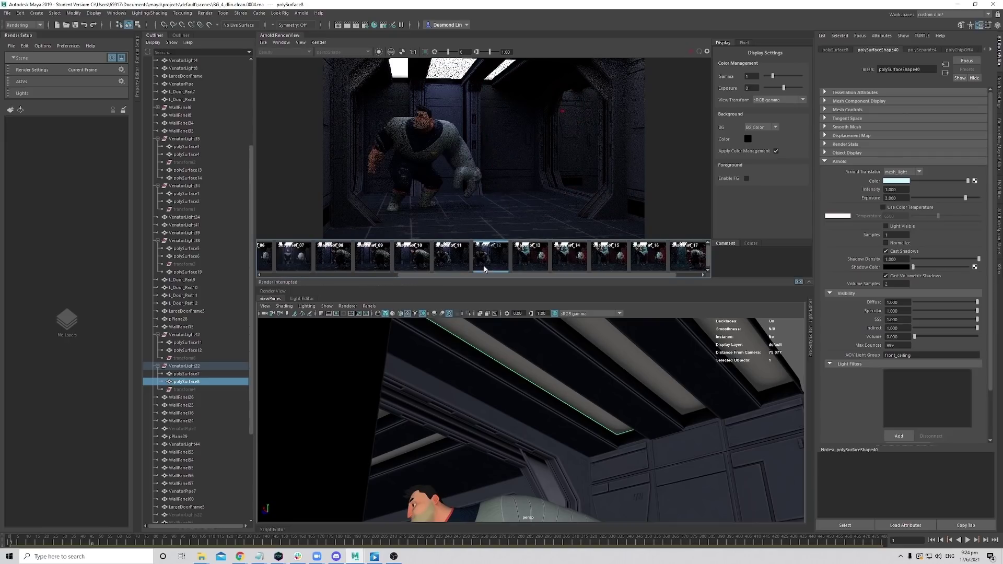
pyautogui.click(531, 258)
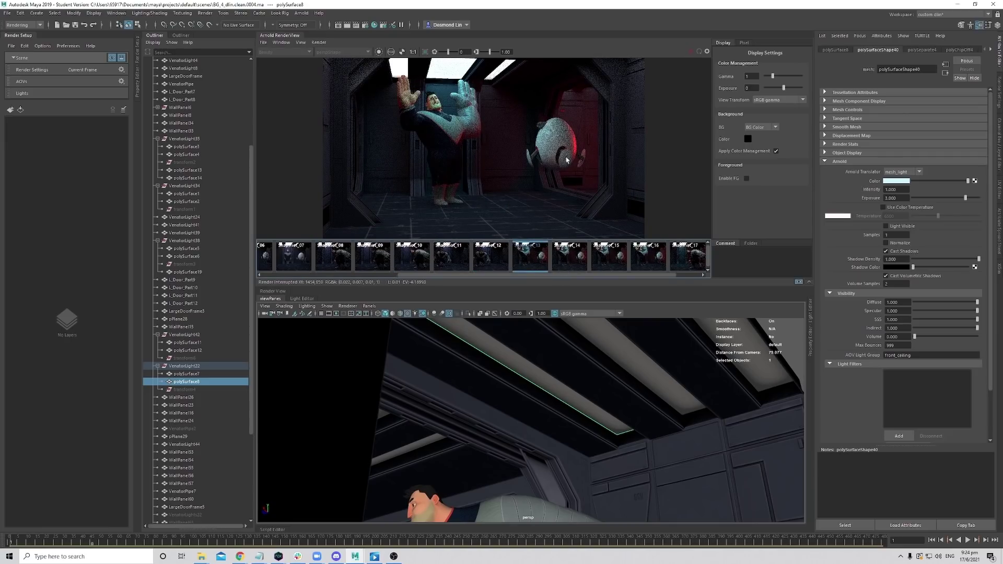
pyautogui.click(569, 259)
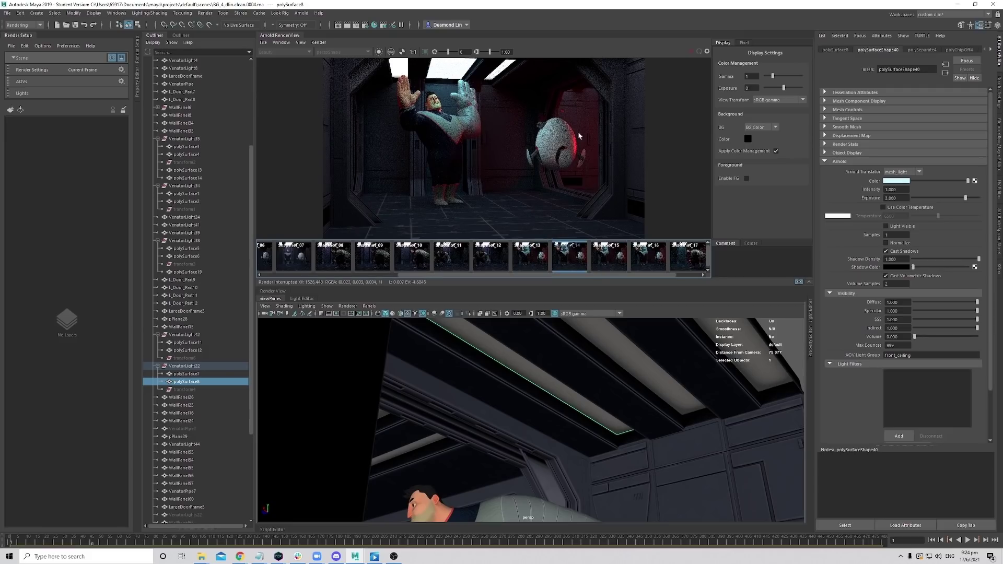
# Compare snapshots 15, 16 and 17, and examine the light on the character with raised hands in snapshot 16.
pyautogui.click(620, 260)
pyautogui.click(651, 264)
pyautogui.click(689, 266)
pyautogui.click(646, 266)
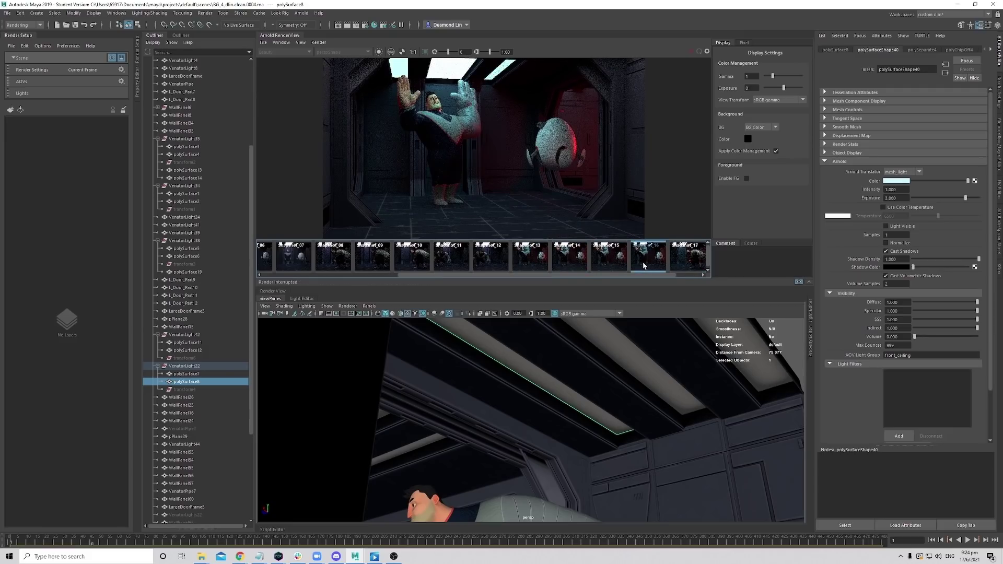
pyautogui.click(683, 267)
pyautogui.click(646, 265)
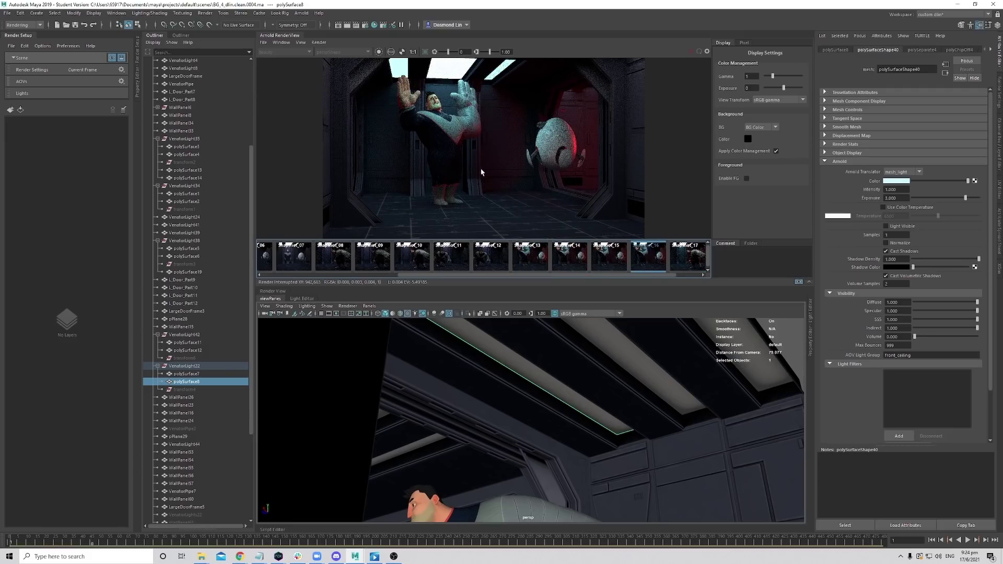
pyautogui.scroll(4, 441, 129)
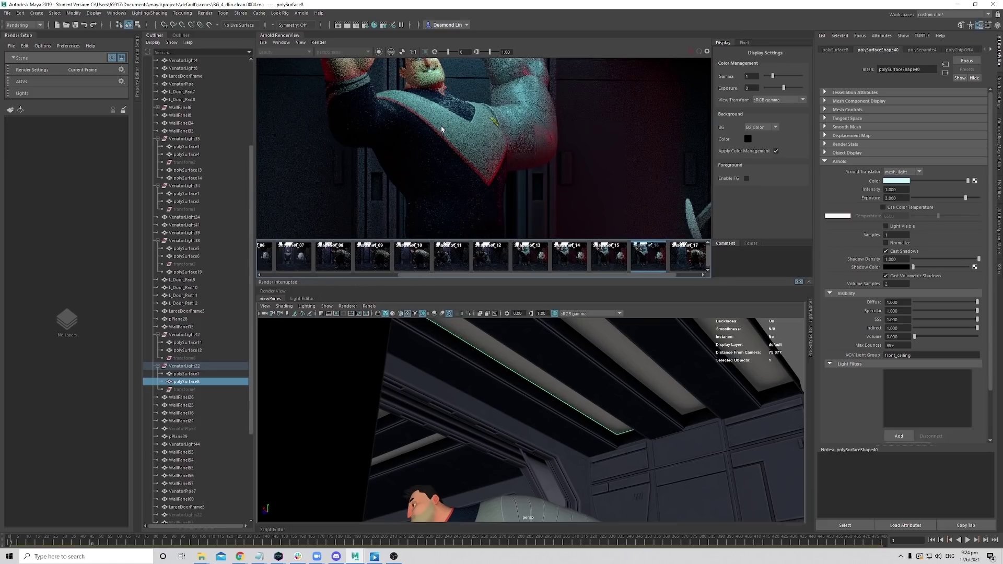
pyautogui.scroll(-2, 442, 129)
pyautogui.scroll(-2, 334, 78)
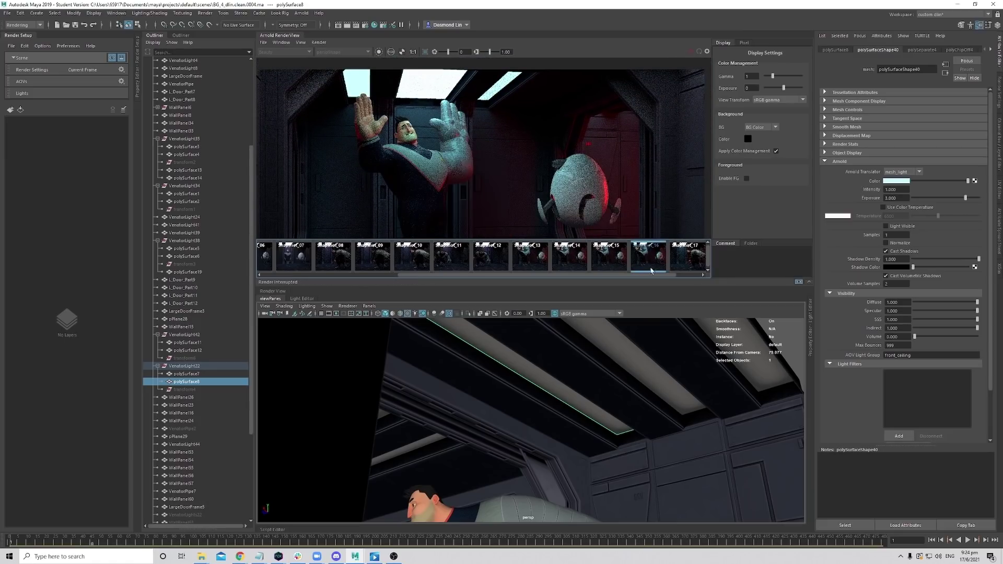
pyautogui.scroll(-1, 651, 270)
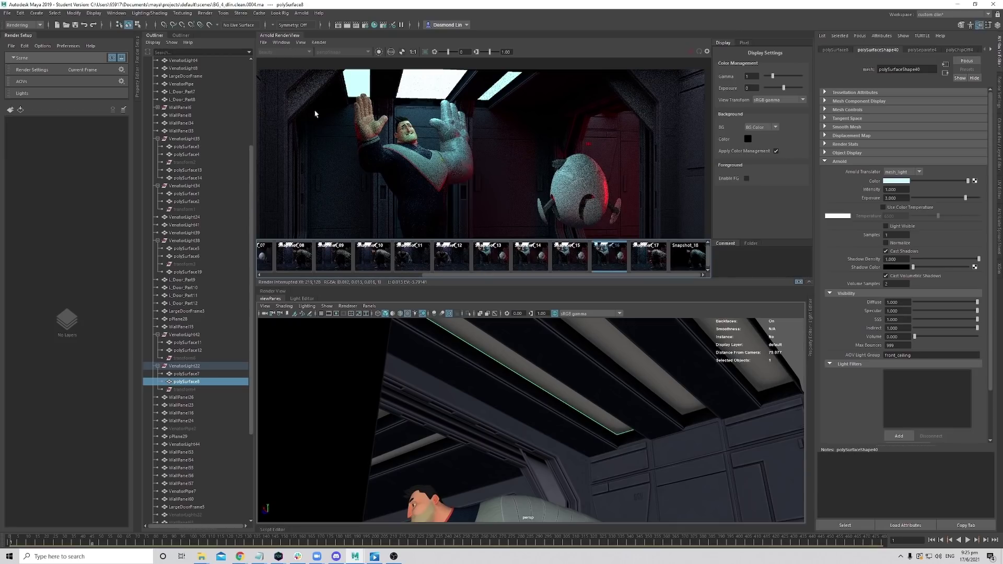
# Compare snapshots 17 and 18 with the current Beauty render of the hunched character.
pyautogui.click(648, 252)
pyautogui.click(685, 257)
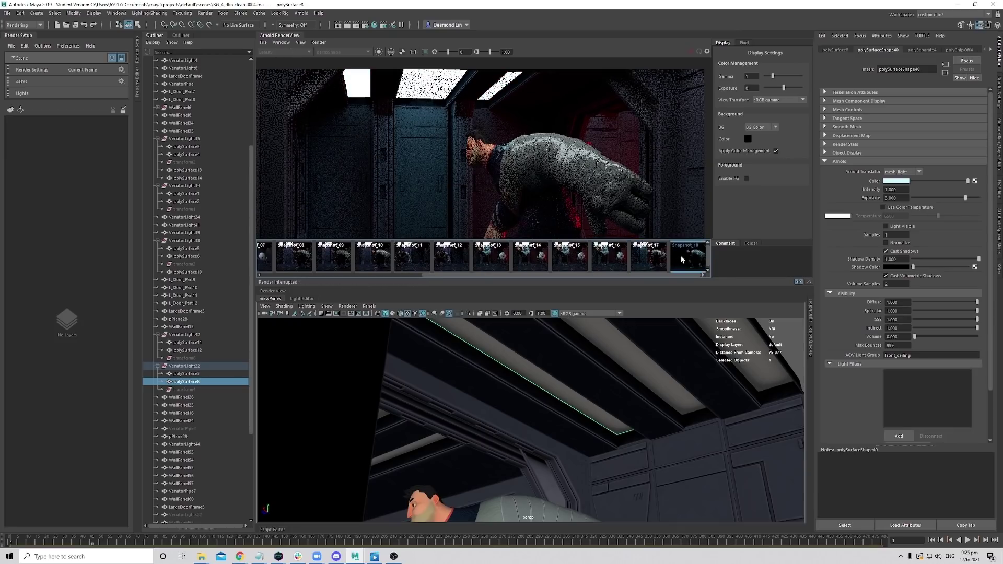
pyautogui.click(648, 268)
pyautogui.click(699, 271)
pyautogui.click(648, 256)
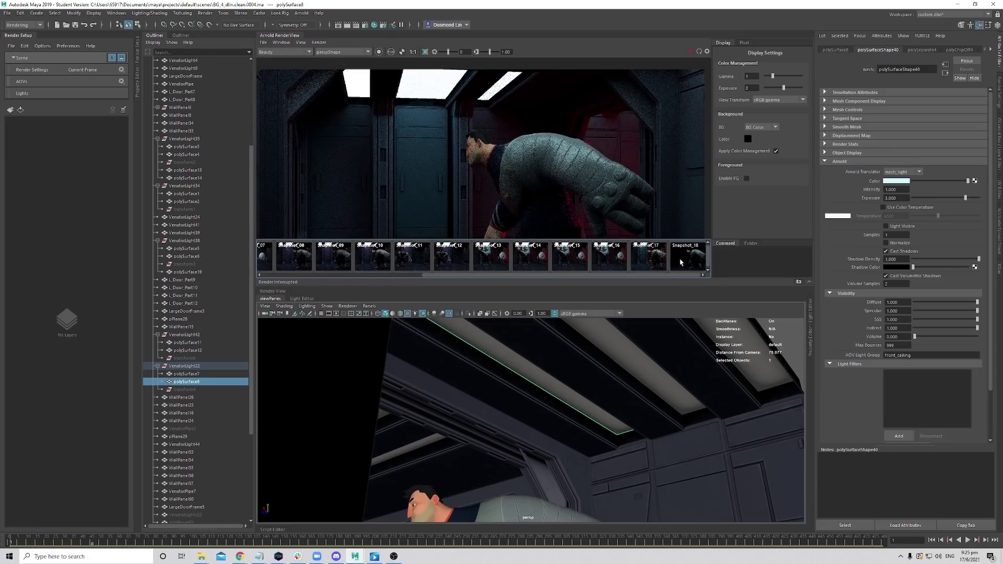
pyautogui.scroll(-4, 572, 196)
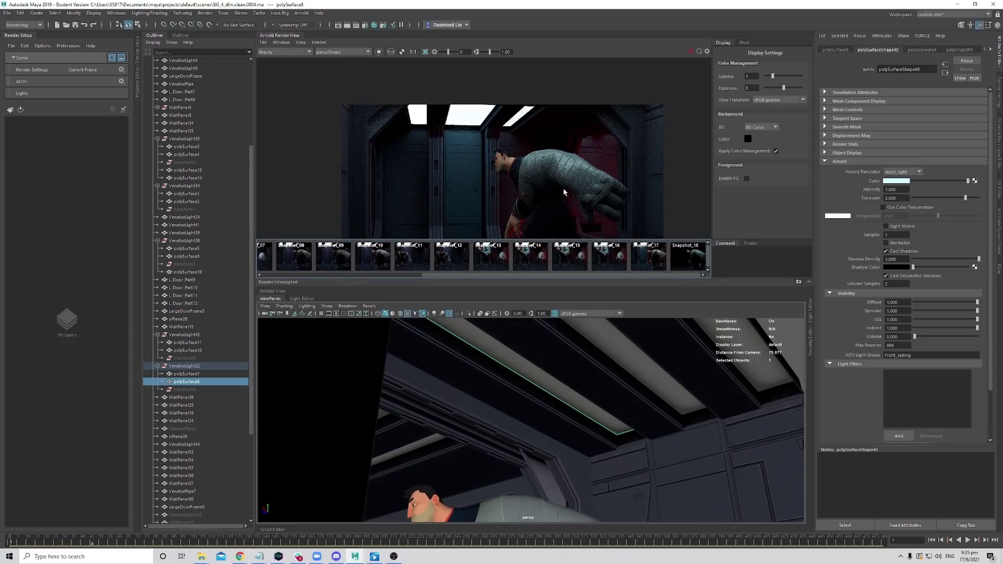
# Inspect the character's face, hands and the red-lit drone in snapshot 16, then return to the current render.
pyautogui.click(593, 258)
pyautogui.scroll(4, 454, 125)
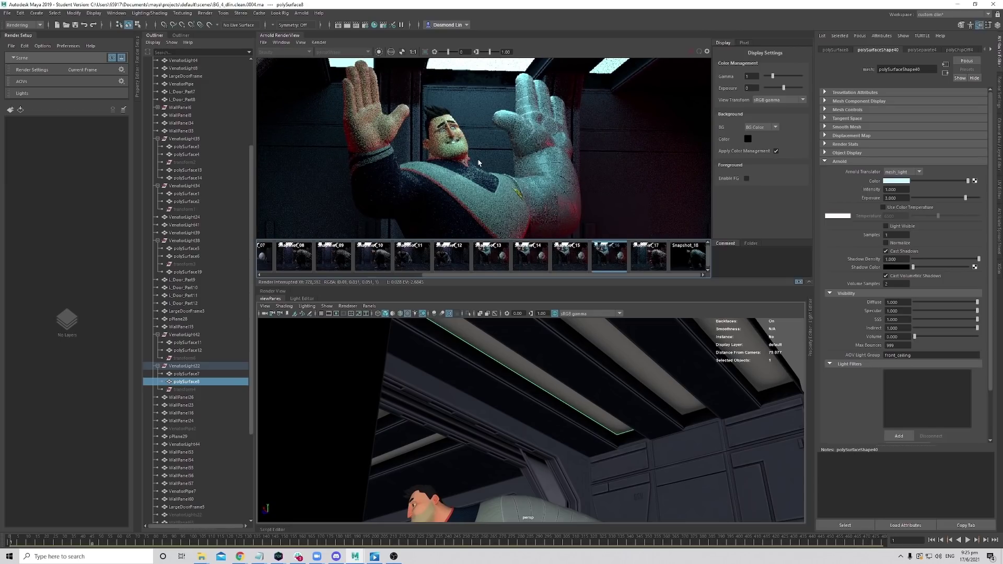
pyautogui.scroll(-4, 479, 163)
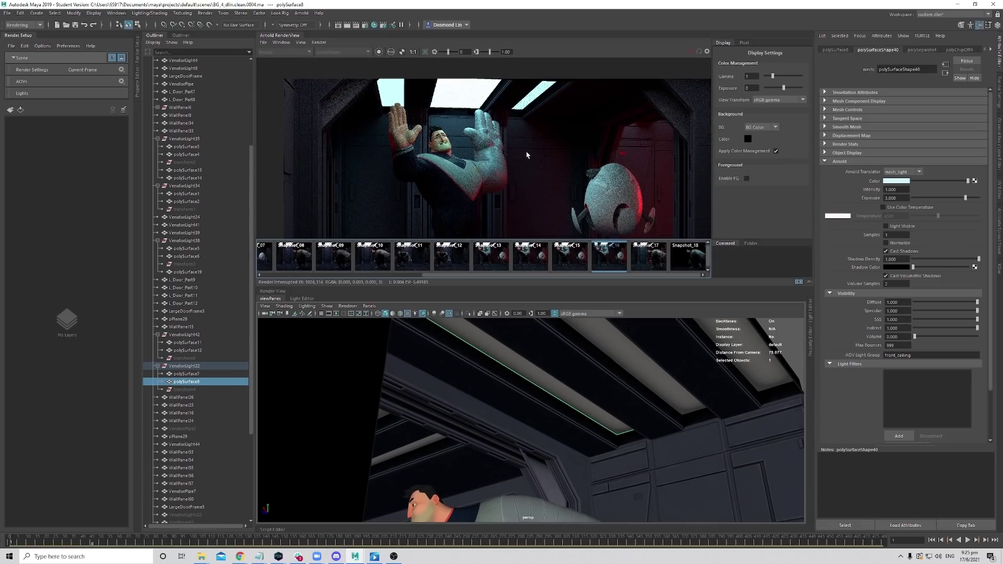
pyautogui.moveTo(605, 160); pyautogui.dragTo(606, 139, button='middle')
pyautogui.moveTo(504, 129); pyautogui.dragTo(494, 145, button='middle')
pyautogui.moveTo(555, 129); pyautogui.dragTo(549, 163, button='middle')
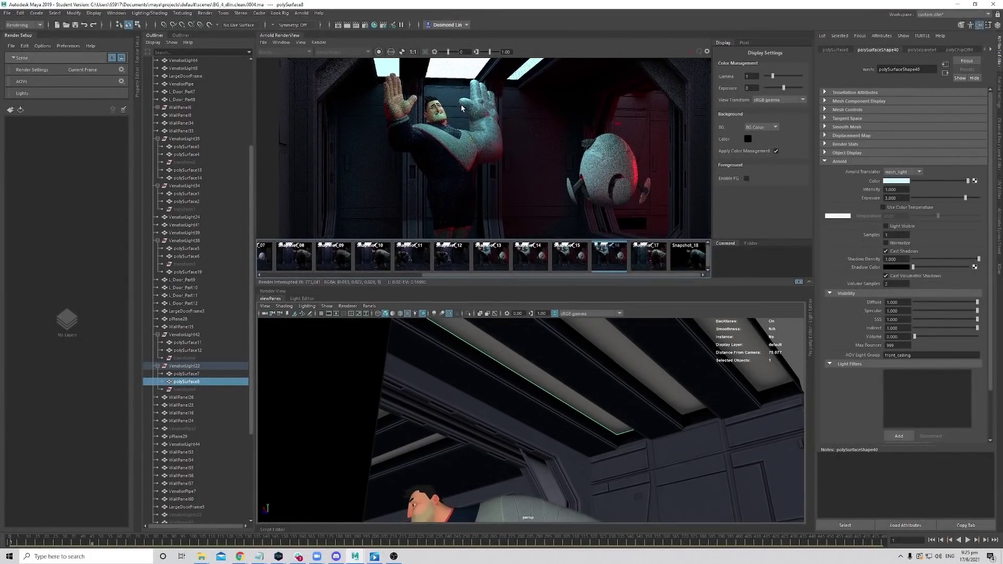
pyautogui.moveTo(514, 113); pyautogui.dragTo(505, 139, button='middle')
pyautogui.scroll(-2, 524, 141)
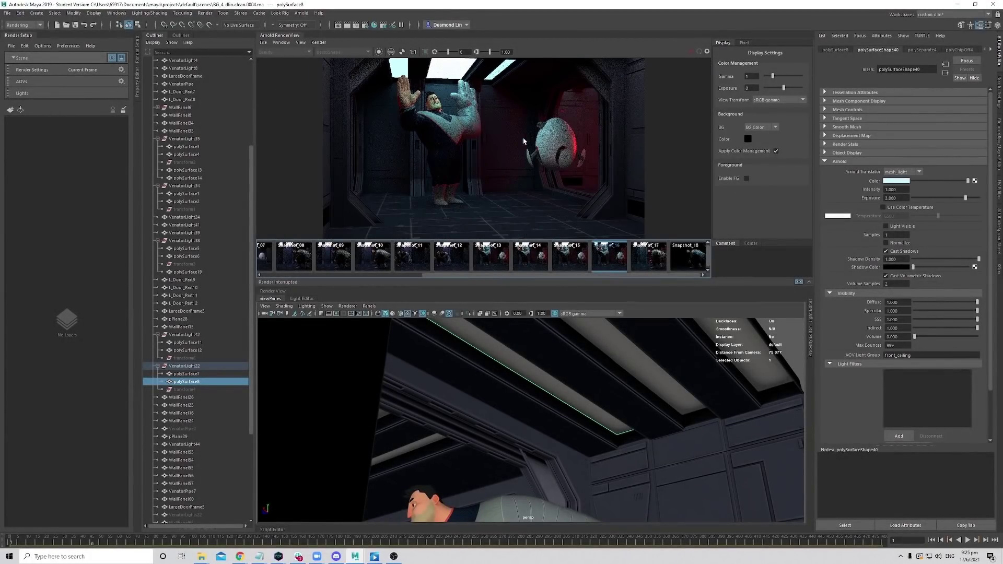
pyautogui.click(608, 256)
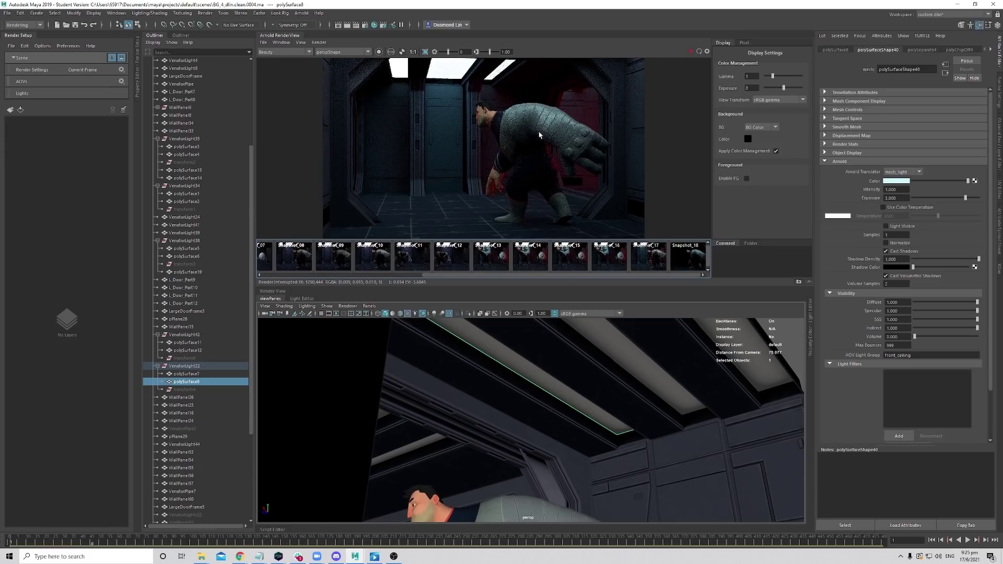
# View the whole corridor set from outside in the perspective view and examine the back door and hunched character in the render.
pyautogui.press('f')
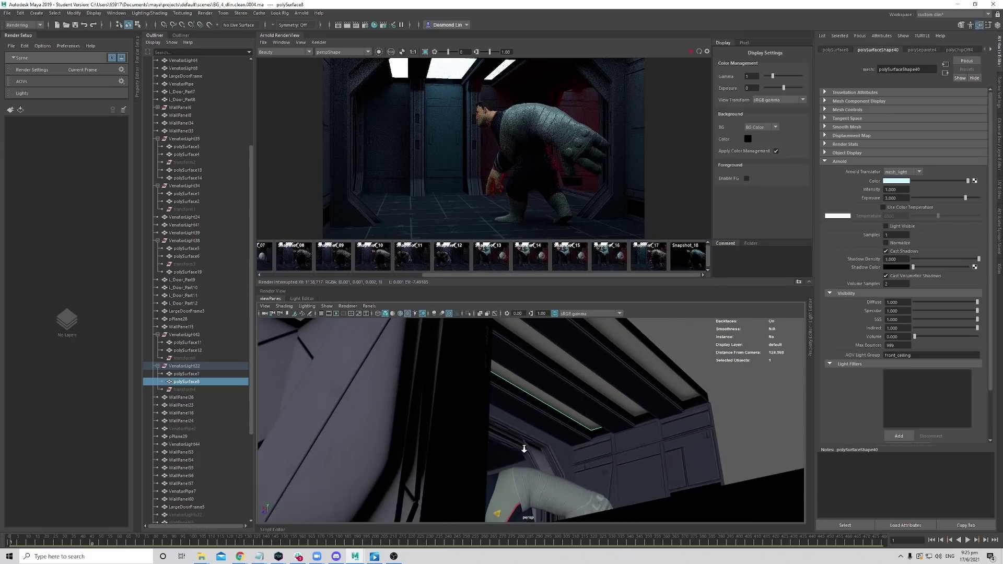
pyautogui.keyDown('alt'); pyautogui.moveTo(557, 430); pyautogui.dragTo(303, 449); pyautogui.keyUp('alt')
pyautogui.keyDown('alt'); pyautogui.moveTo(658, 460); pyautogui.dragTo(553, 447); pyautogui.keyUp('alt')
pyautogui.keyDown('alt'); pyautogui.moveTo(554, 446); pyautogui.dragTo(553, 443, button='right'); pyautogui.keyUp('alt')
pyautogui.keyDown('alt'); pyautogui.moveTo(553, 444); pyautogui.dragTo(588, 447); pyautogui.keyUp('alt')
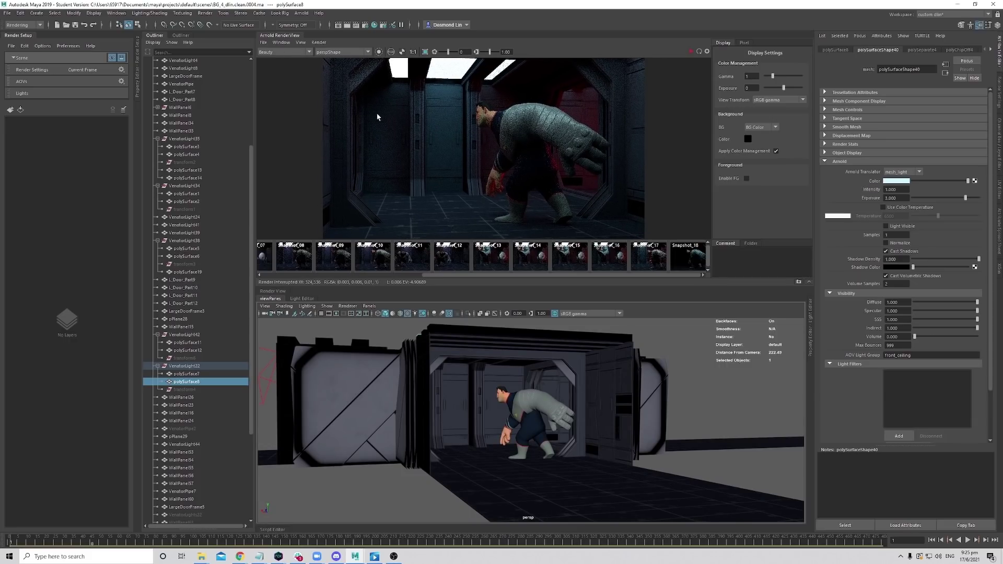
pyautogui.scroll(3, 492, 169)
pyautogui.moveTo(471, 163); pyautogui.dragTo(521, 154, button='middle')
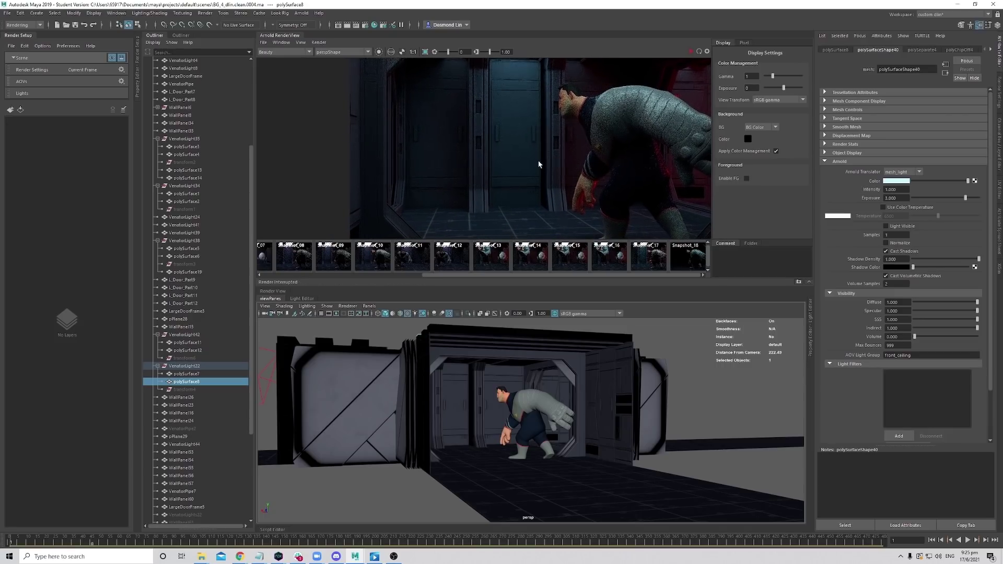
pyautogui.scroll(-1, 568, 172)
pyautogui.moveTo(641, 172); pyautogui.dragTo(518, 170, button='middle')
pyautogui.press('f')
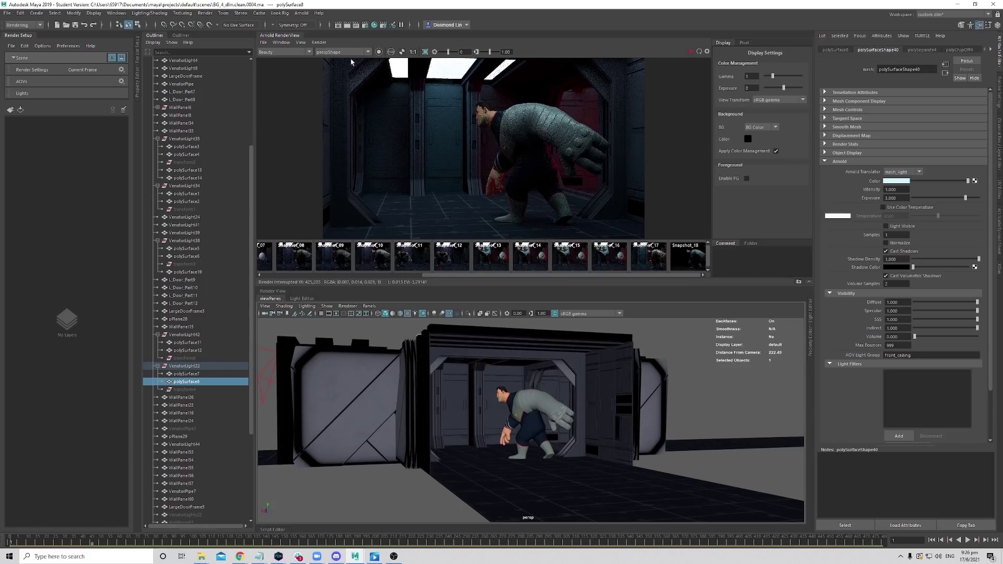
# Save the scene as a new incremental version and accept the Student Version notice.
pyautogui.click(8, 12)
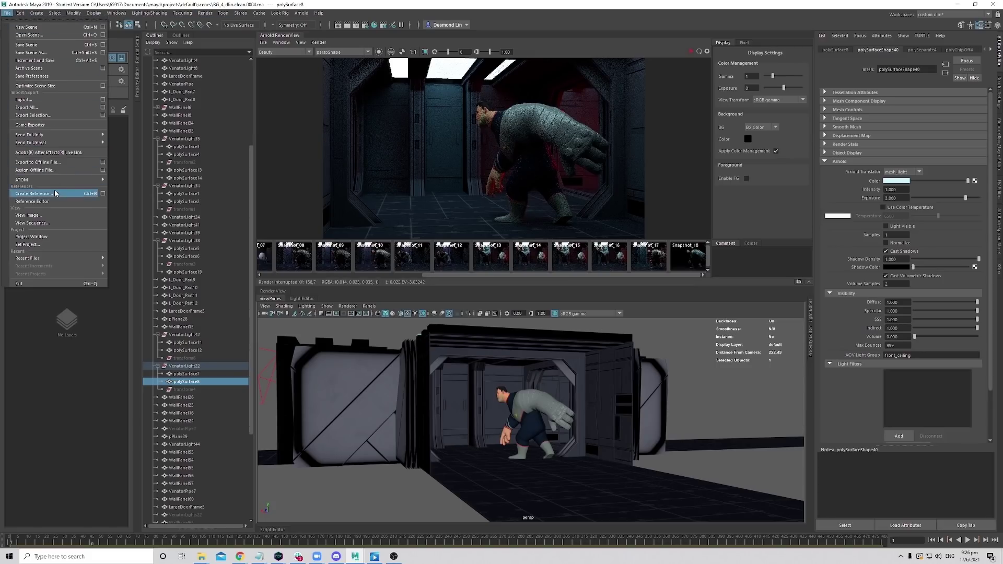
pyautogui.click(7, 13)
pyautogui.click(7, 12)
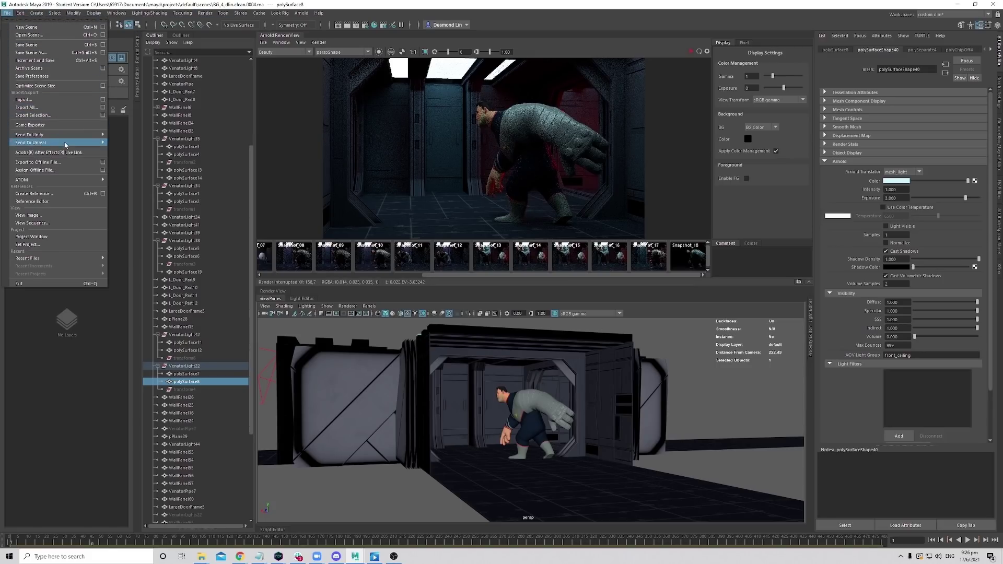
pyautogui.moveTo(63, 136)
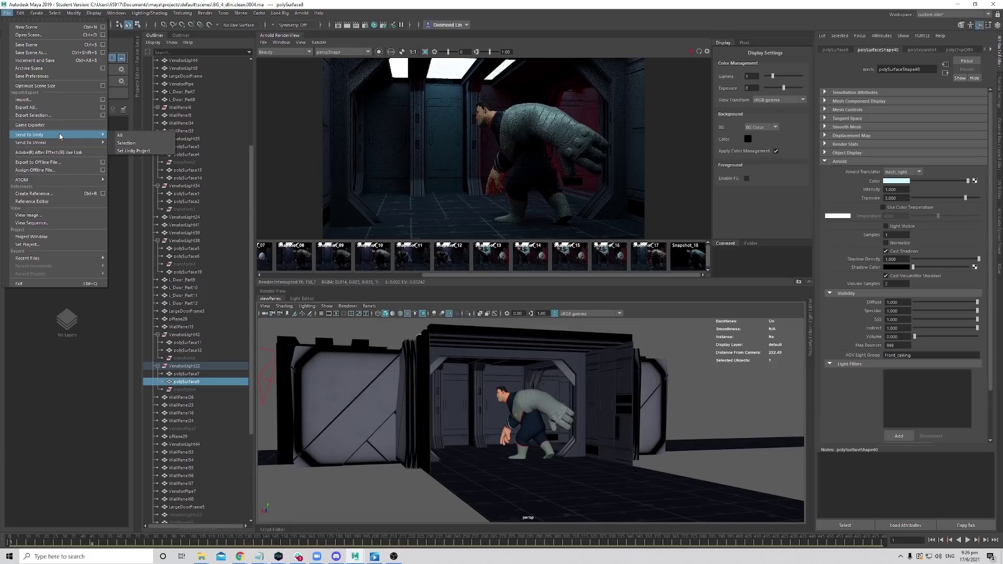
pyautogui.click(50, 61)
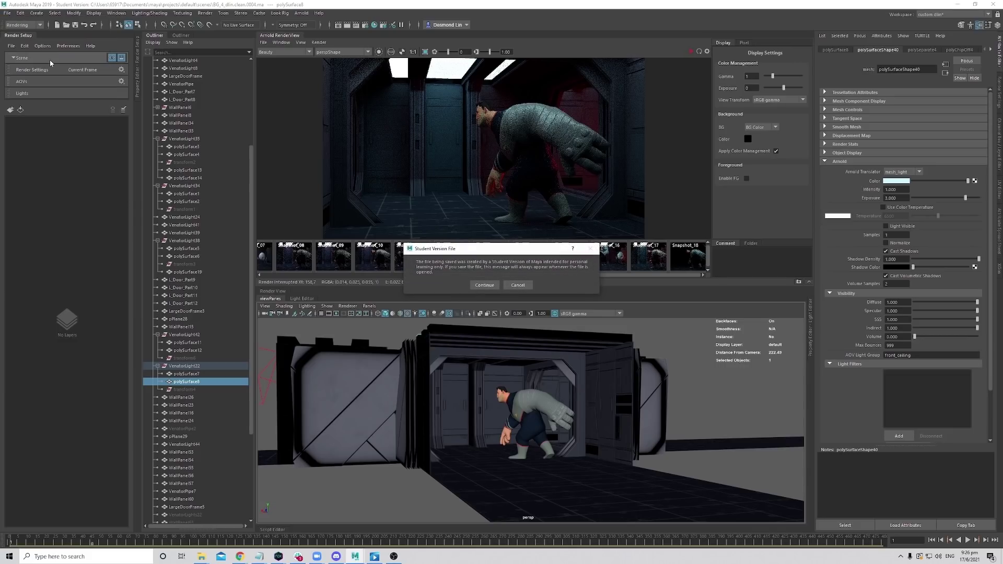
pyautogui.click(485, 285)
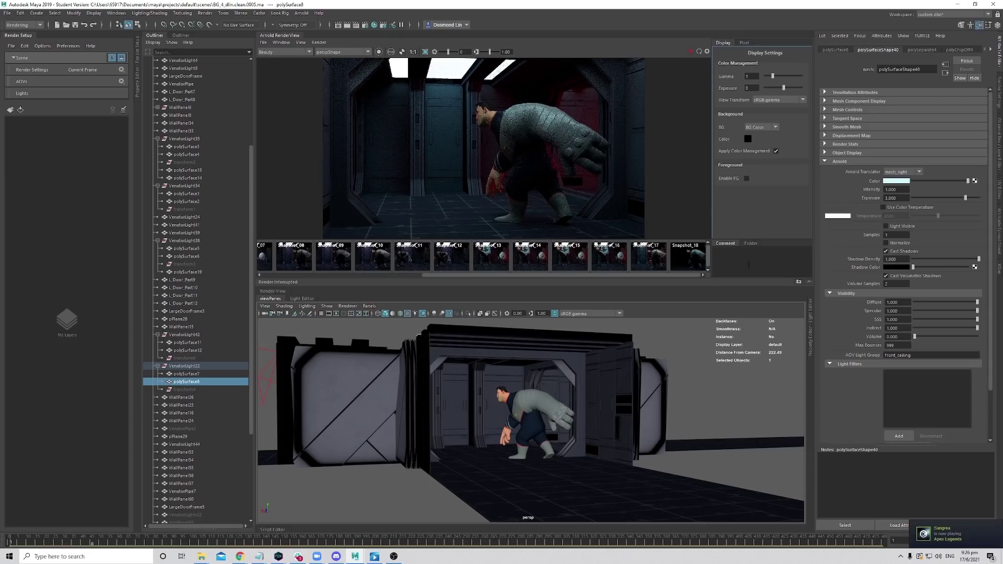
# Examine the corridor's back wall panels and door frame pillars behind the character in the perspective view.
pyautogui.keyDown('alt'); pyautogui.moveTo(587, 432); pyautogui.dragTo(547, 445); pyautogui.keyUp('alt')
pyautogui.keyDown('alt'); pyautogui.moveTo(533, 444); pyautogui.dragTo(546, 444, button='right'); pyautogui.keyUp('alt')
pyautogui.keyDown('alt'); pyautogui.moveTo(546, 445); pyautogui.dragTo(512, 442); pyautogui.keyUp('alt')
pyautogui.keyDown('alt'); pyautogui.moveTo(510, 442); pyautogui.dragTo(519, 416, button='right'); pyautogui.keyUp('alt')
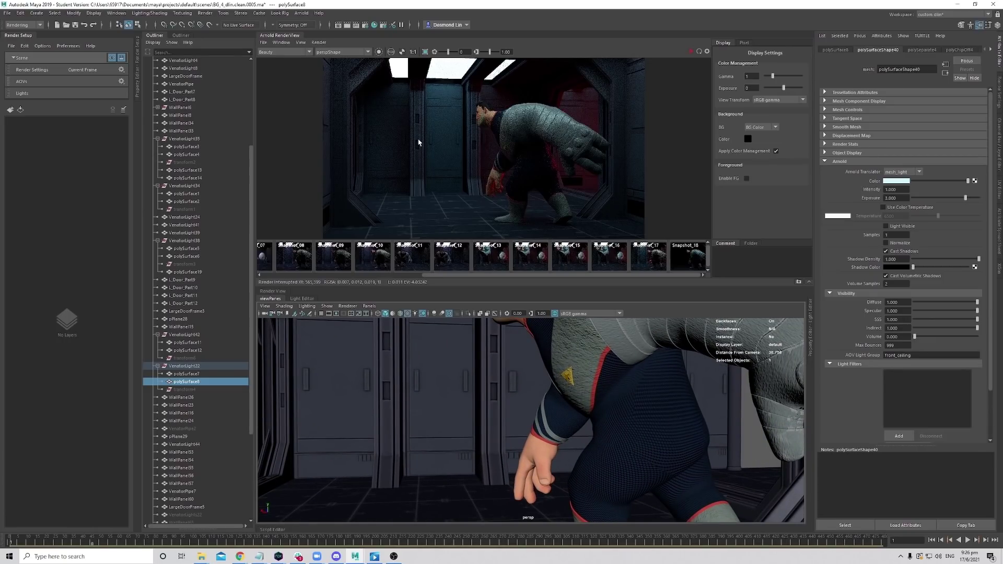
pyautogui.keyDown('alt'); pyautogui.moveTo(478, 319); pyautogui.dragTo(311, 383, button='right'); pyautogui.keyUp('alt')
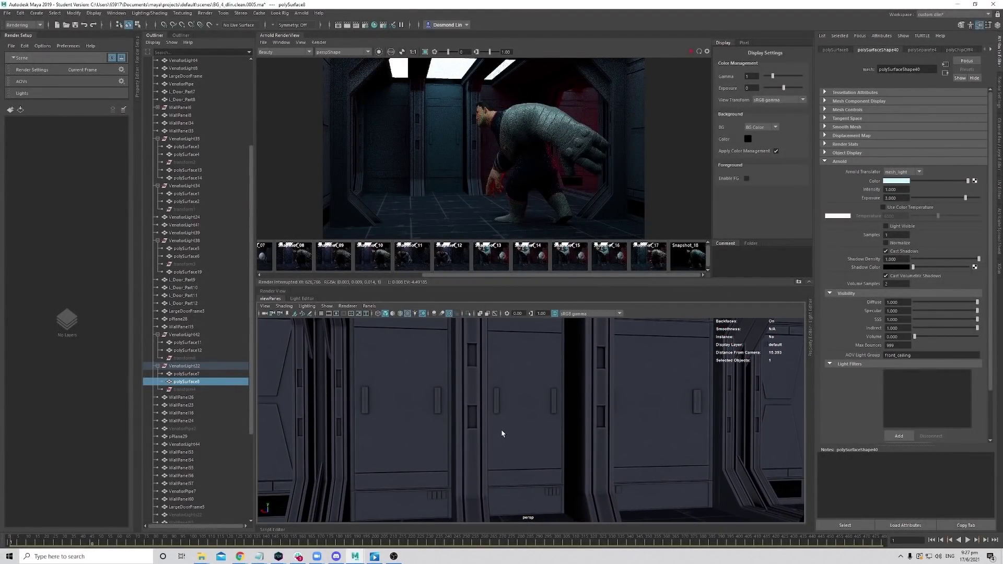
pyautogui.keyDown('alt'); pyautogui.moveTo(502, 435); pyautogui.dragTo(497, 425); pyautogui.keyUp('alt')
pyautogui.keyDown('alt'); pyautogui.moveTo(496, 426); pyautogui.dragTo(528, 434, button='right'); pyautogui.keyUp('alt')
pyautogui.keyDown('alt'); pyautogui.moveTo(528, 434); pyautogui.dragTo(528, 392, button='middle'); pyautogui.keyUp('alt')
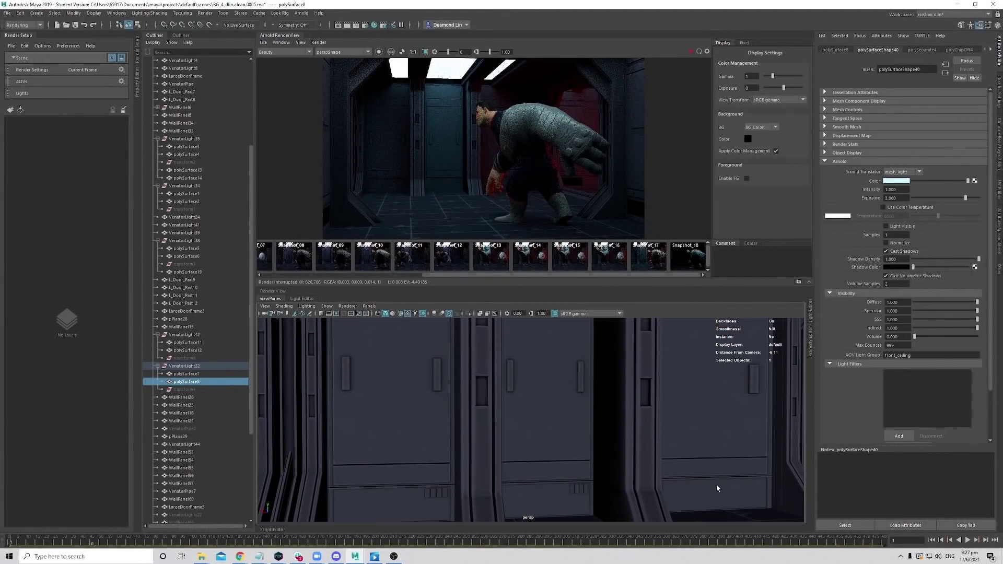
pyautogui.keyDown('alt'); pyautogui.moveTo(615, 457); pyautogui.dragTo(533, 423, button='middle'); pyautogui.keyUp('alt')
pyautogui.keyDown('alt'); pyautogui.moveTo(532, 423); pyautogui.dragTo(510, 411, button='right'); pyautogui.keyUp('alt')
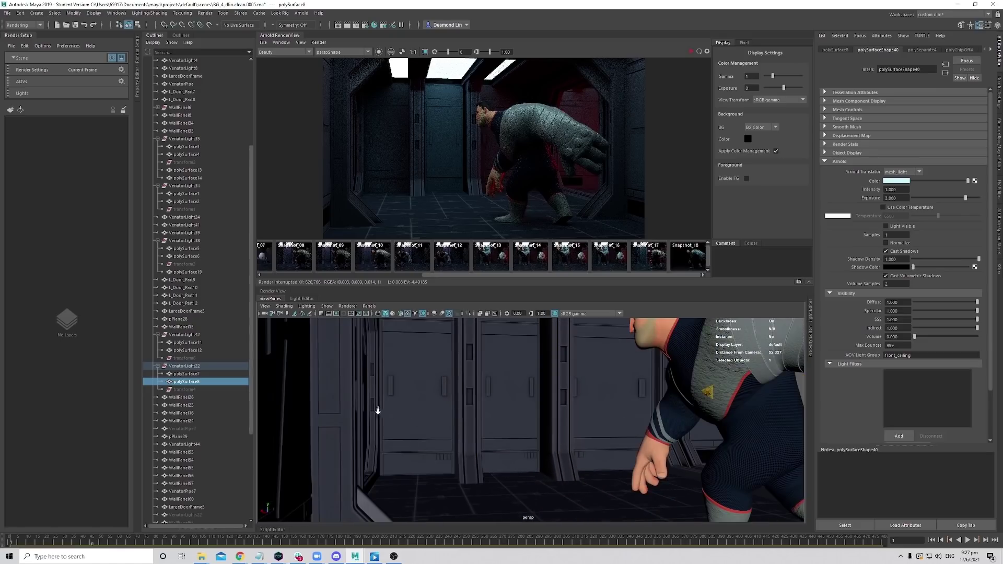
pyautogui.keyDown('alt'); pyautogui.moveTo(510, 412); pyautogui.dragTo(479, 417, button='middle'); pyautogui.keyUp('alt')
pyautogui.keyDown('alt'); pyautogui.moveTo(479, 417); pyautogui.dragTo(536, 414, button='right'); pyautogui.keyUp('alt')
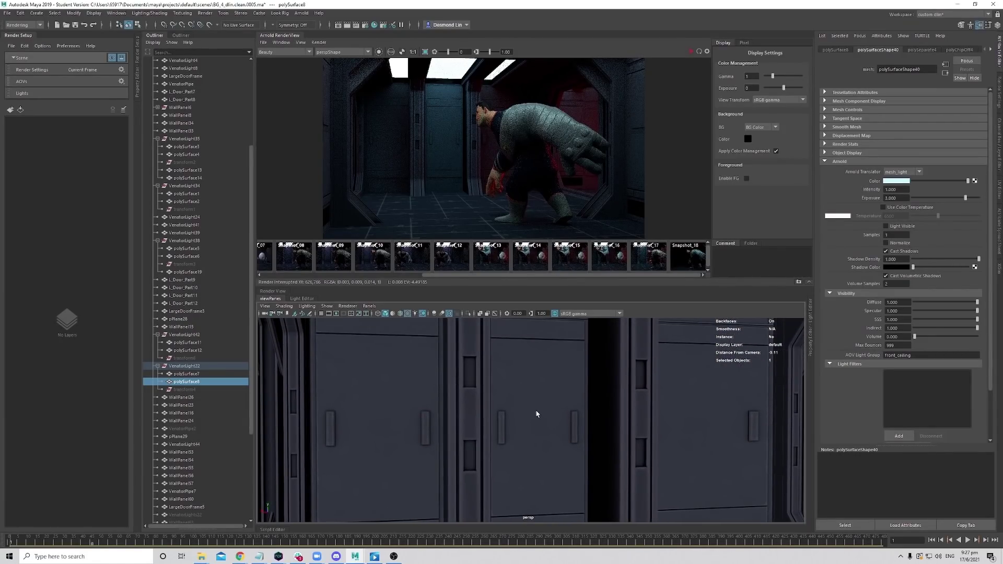
# Duplicate the four small recessed rectangular faces on the two pillars of LargeDoorFrame5 as separate meshes, using the Modeling menu set.
pyautogui.click(474, 375)
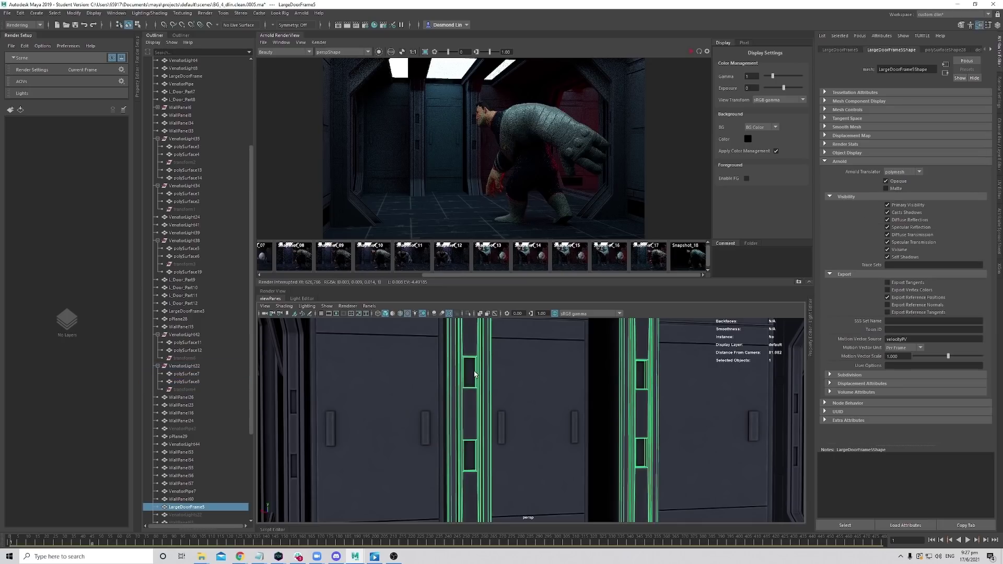
pyautogui.scroll(-5, 204, 473)
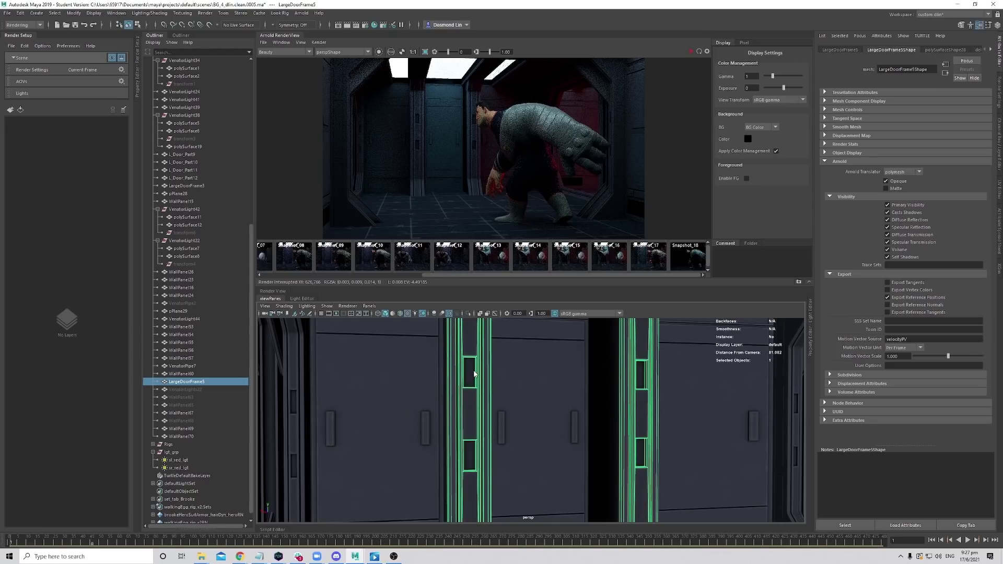
pyautogui.moveTo(475, 373); pyautogui.dragTo(473, 368, button='right')
pyautogui.click(473, 368)
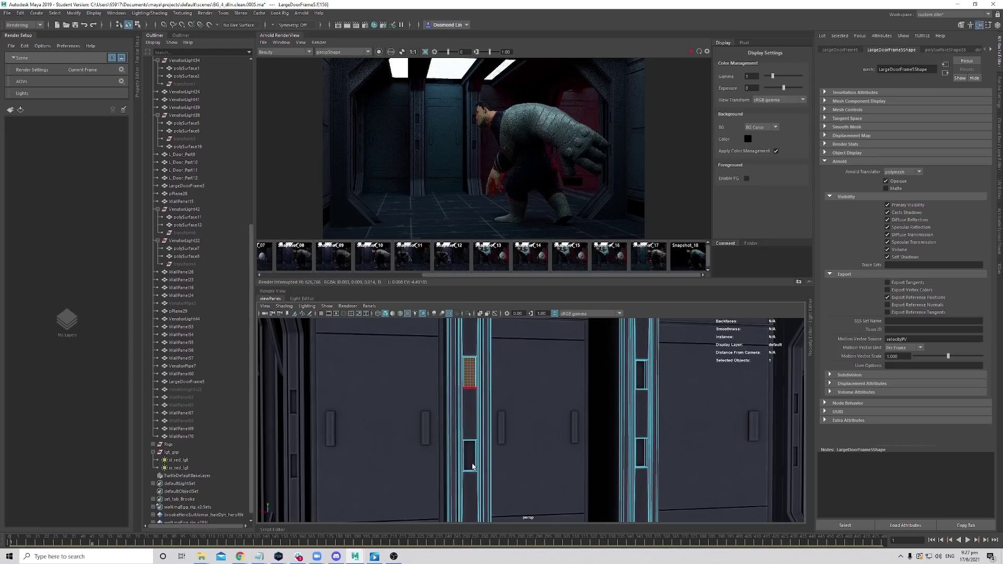
pyautogui.keyDown('shift'); pyautogui.click(471, 457); pyautogui.keyUp('shift')
pyautogui.keyDown('shift'); pyautogui.click(641, 372); pyautogui.keyUp('shift')
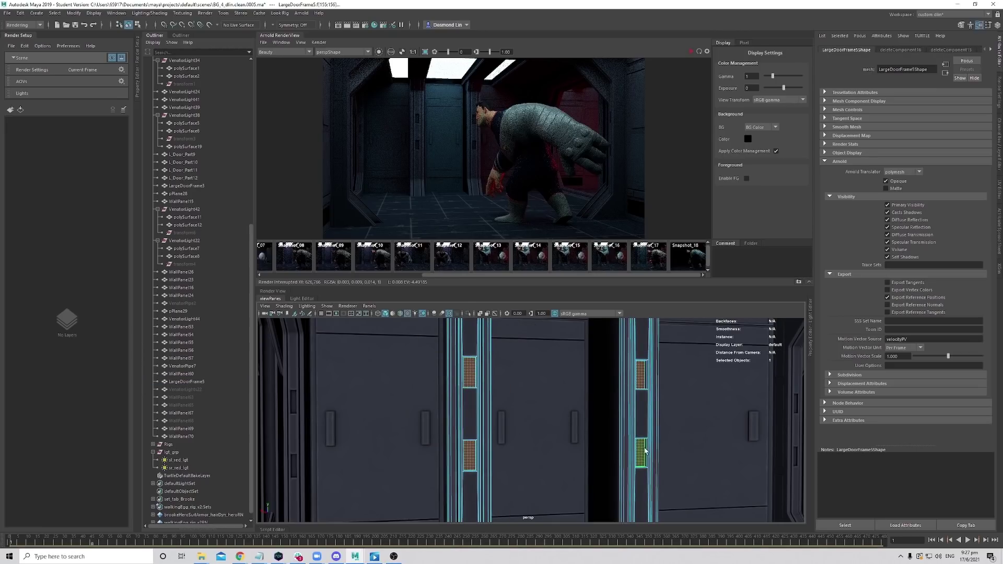
pyautogui.keyDown('alt'); pyautogui.moveTo(646, 438); pyautogui.dragTo(521, 379); pyautogui.keyUp('alt')
pyautogui.click(116, 13)
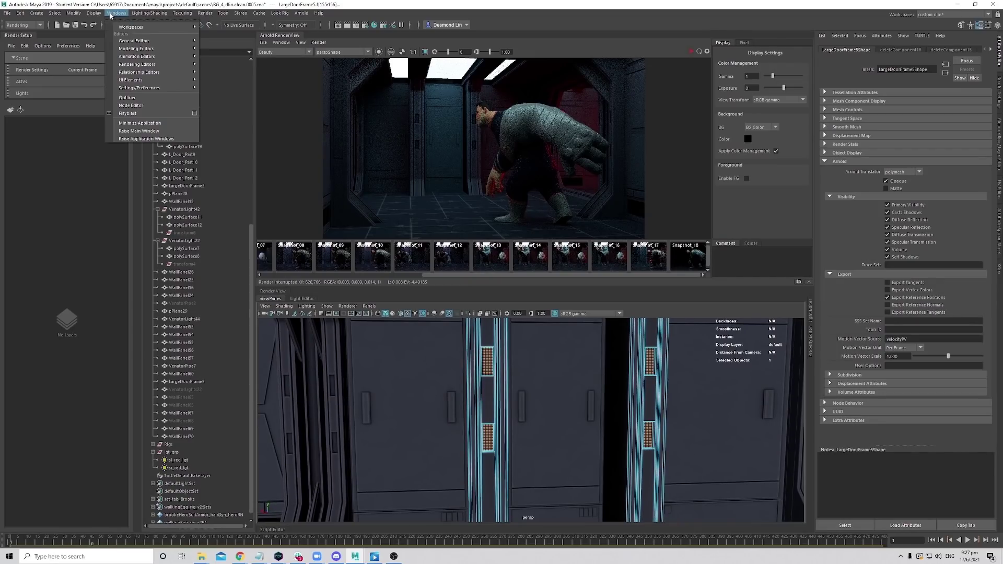
pyautogui.click(104, 13)
pyautogui.click(23, 24)
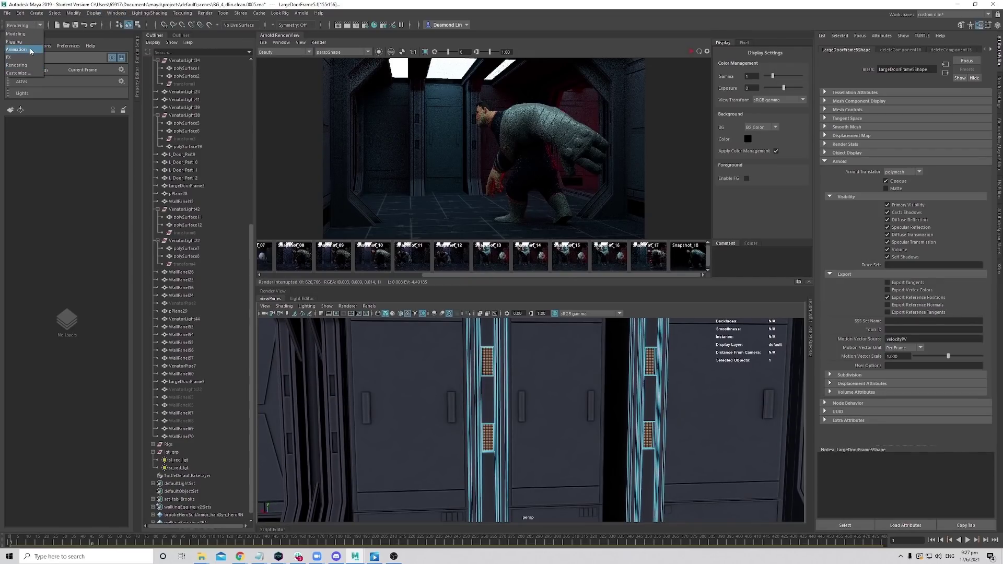
pyautogui.click(29, 34)
pyautogui.click(137, 13)
pyautogui.moveTo(161, 13)
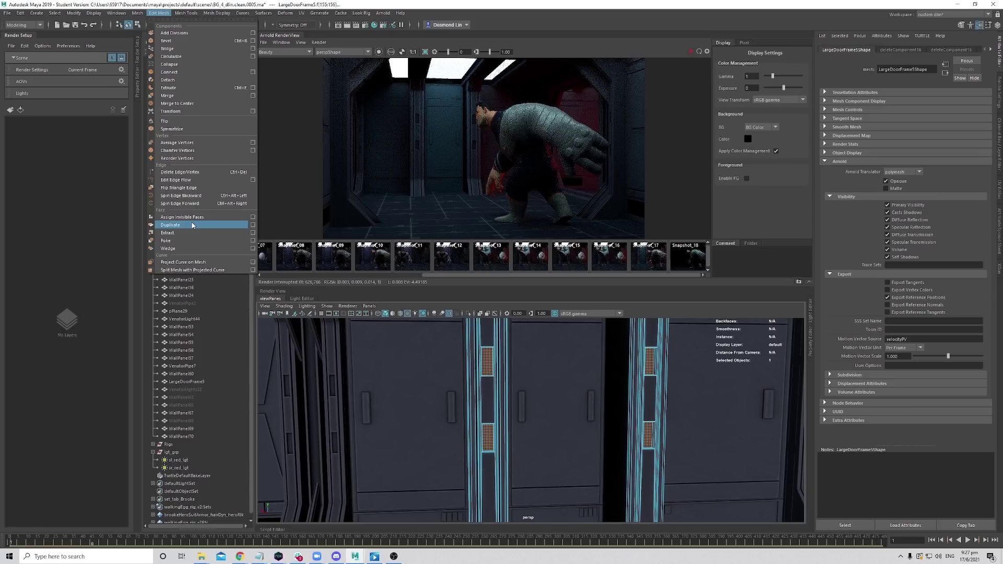
pyautogui.click(193, 226)
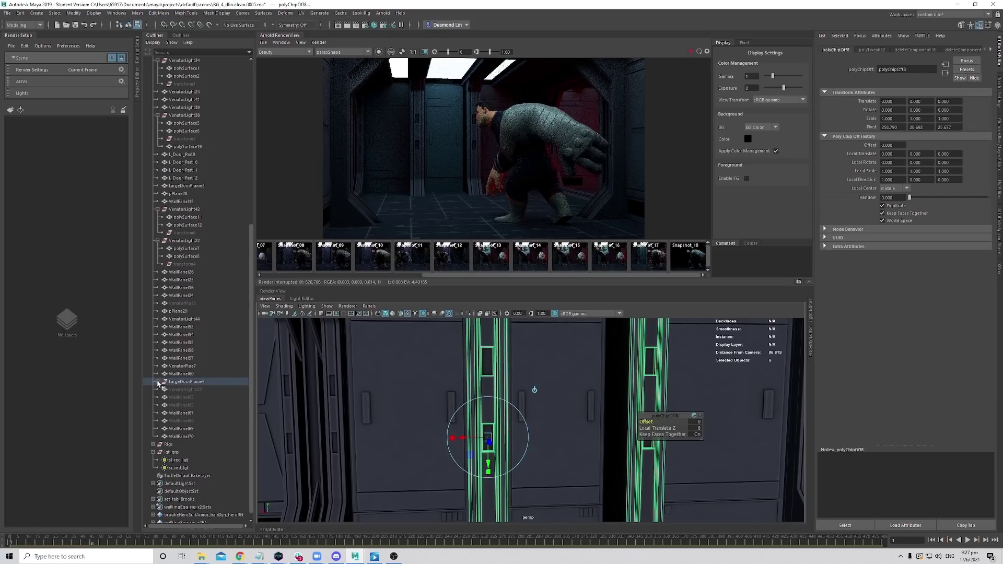
# Select the duplicated upper face polySurface23 under LargeDoorFrame5 and assign it a new aiStandardSurface material.
pyautogui.click(158, 382)
pyautogui.click(207, 397)
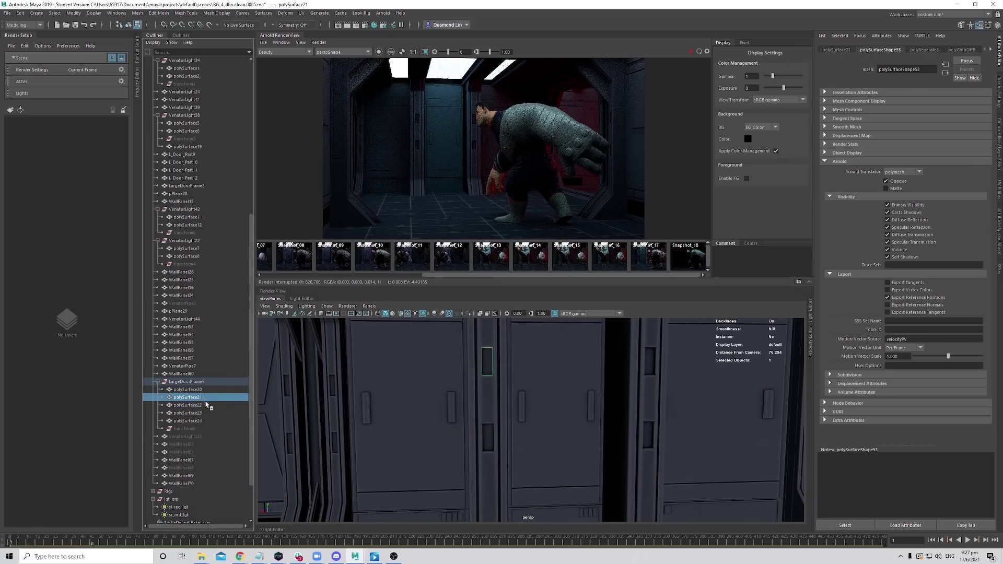
pyautogui.click(207, 406)
pyautogui.click(209, 413)
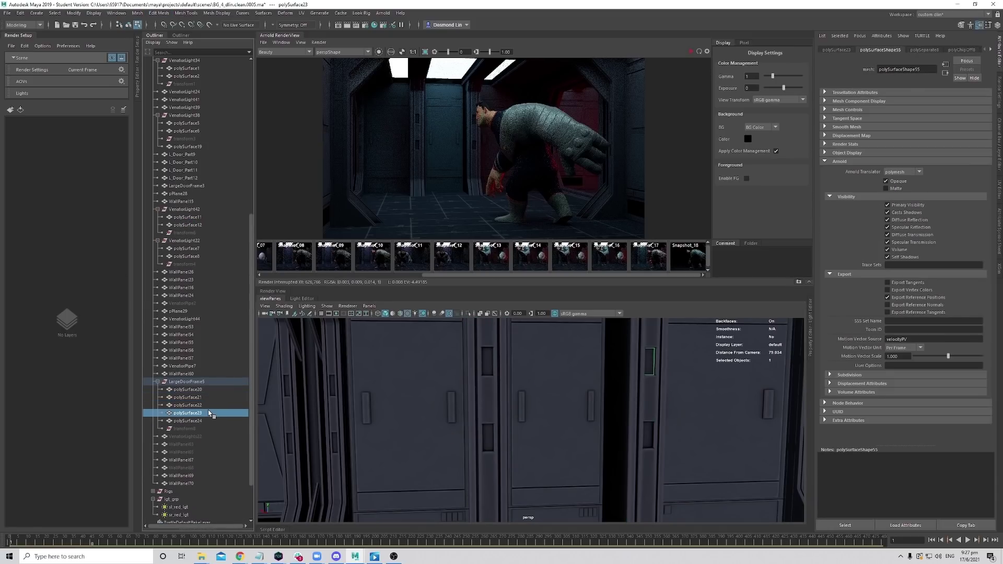
pyautogui.keyDown('alt'); pyautogui.moveTo(673, 436); pyautogui.dragTo(549, 424, button='right'); pyautogui.keyUp('alt')
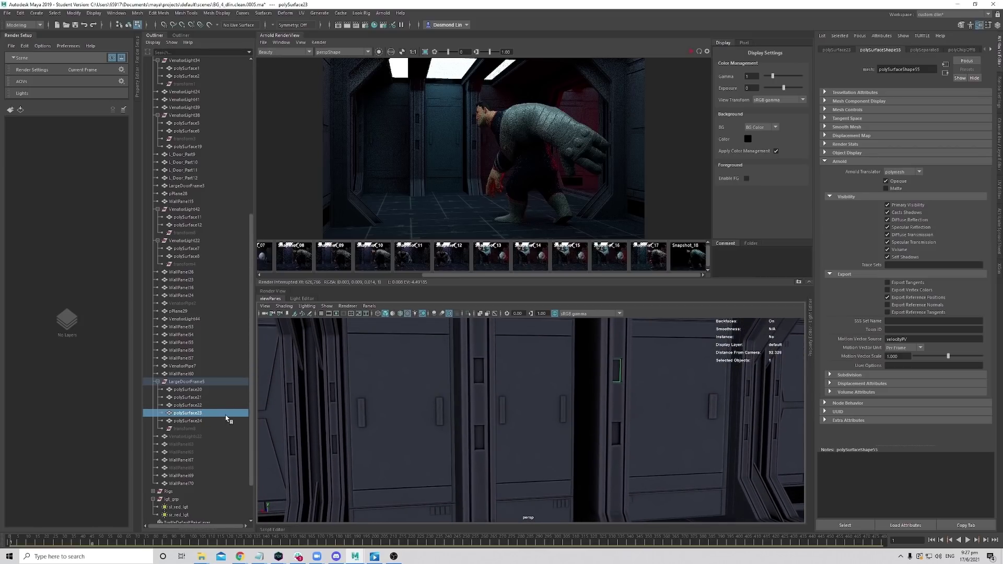
pyautogui.keyDown('alt'); pyautogui.moveTo(613, 403); pyautogui.dragTo(672, 403, button='right'); pyautogui.keyUp('alt')
pyautogui.moveTo(653, 369); pyautogui.dragTo(656, 541, button='right')
pyautogui.click(359, 253)
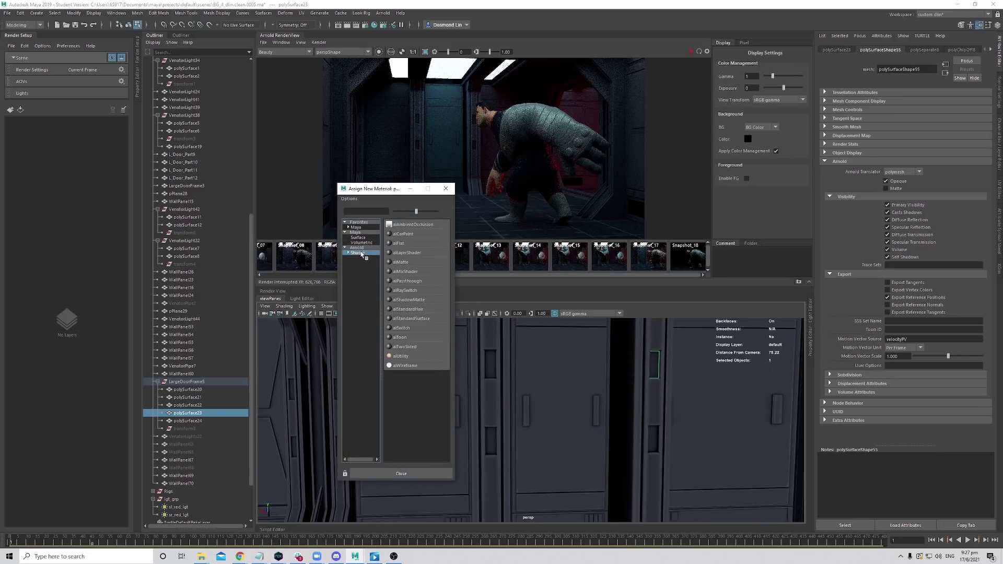
pyautogui.click(400, 319)
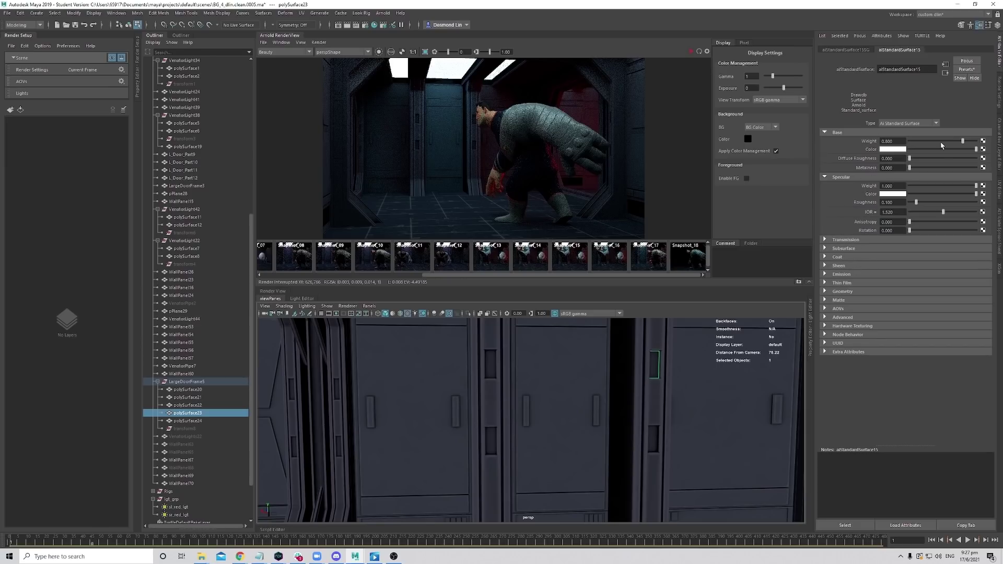
# Set the new material's base and specular weights to 0 and check the refimagines folder for the emission colour.
pyautogui.moveTo(945, 143); pyautogui.dragTo(910, 141)
pyautogui.click(842, 274)
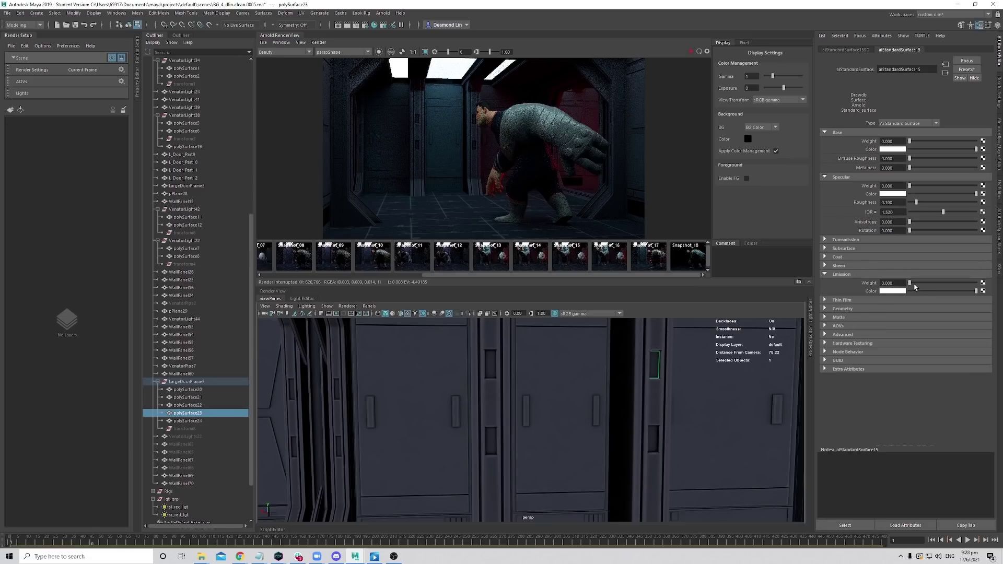
pyautogui.click(897, 291)
pyautogui.moveTo(202, 557)
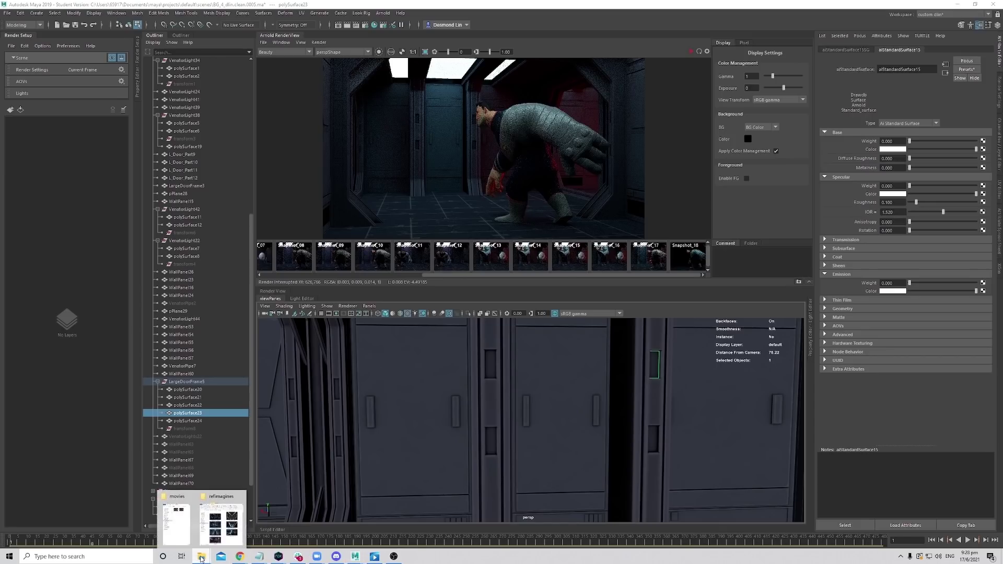
pyautogui.click(220, 517)
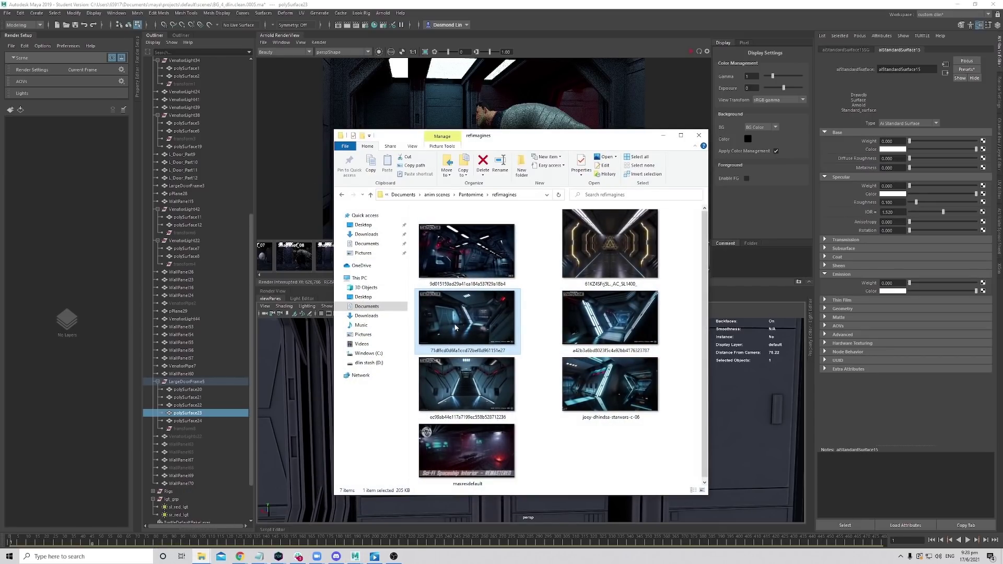
pyautogui.click(662, 136)
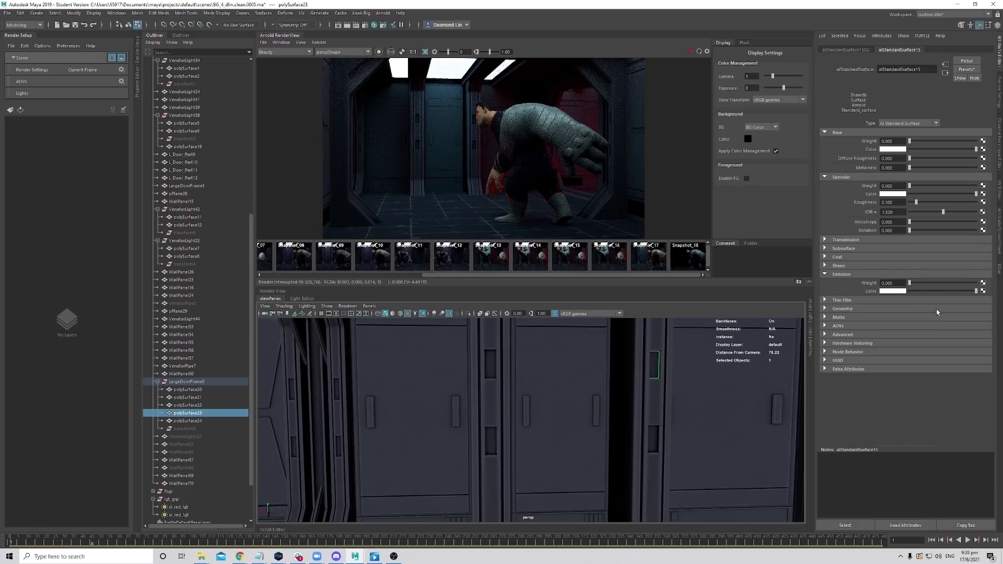
# Set the material's emission colour to a very pale cyan and its emission weight to 0.548.
pyautogui.click(900, 292)
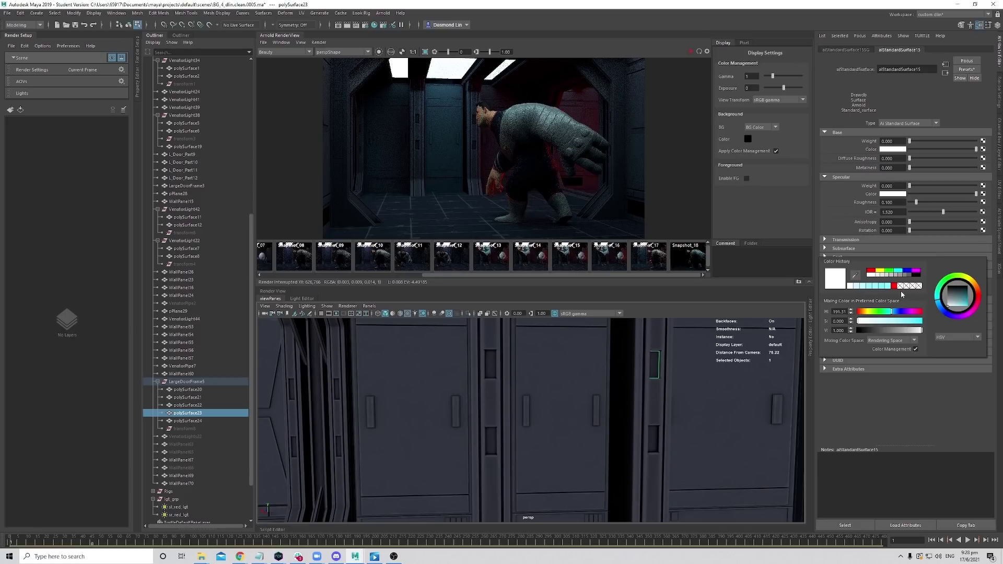
pyautogui.click(951, 309)
pyautogui.moveTo(951, 309); pyautogui.dragTo(951, 307)
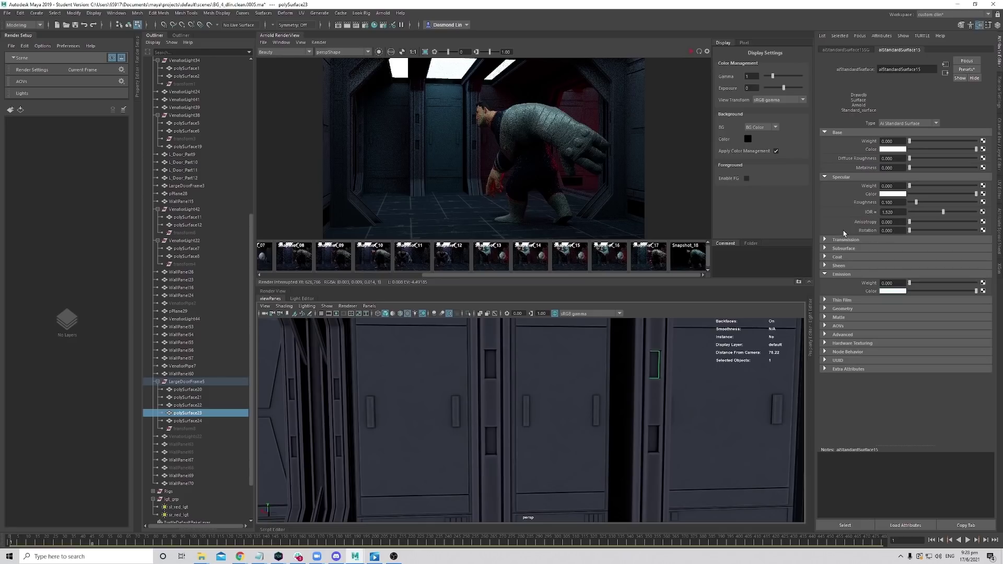
pyautogui.moveTo(910, 283); pyautogui.dragTo(945, 285)
# Run a short Arnold test render of the character and door frame to check the new emissive panel.
pyautogui.keyDown('alt'); pyautogui.moveTo(647, 422); pyautogui.dragTo(648, 406); pyautogui.keyUp('alt')
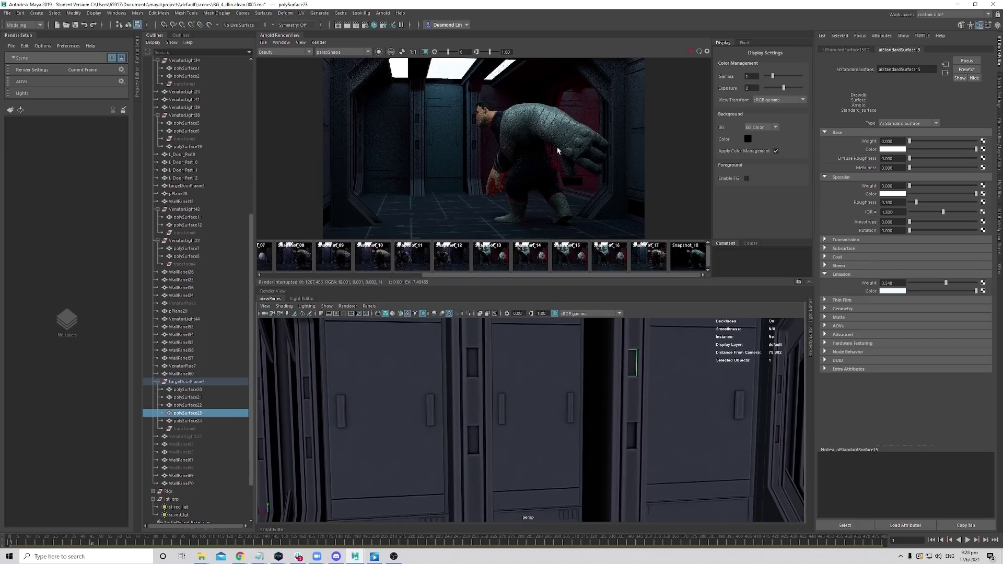
pyautogui.scroll(2, 592, 219)
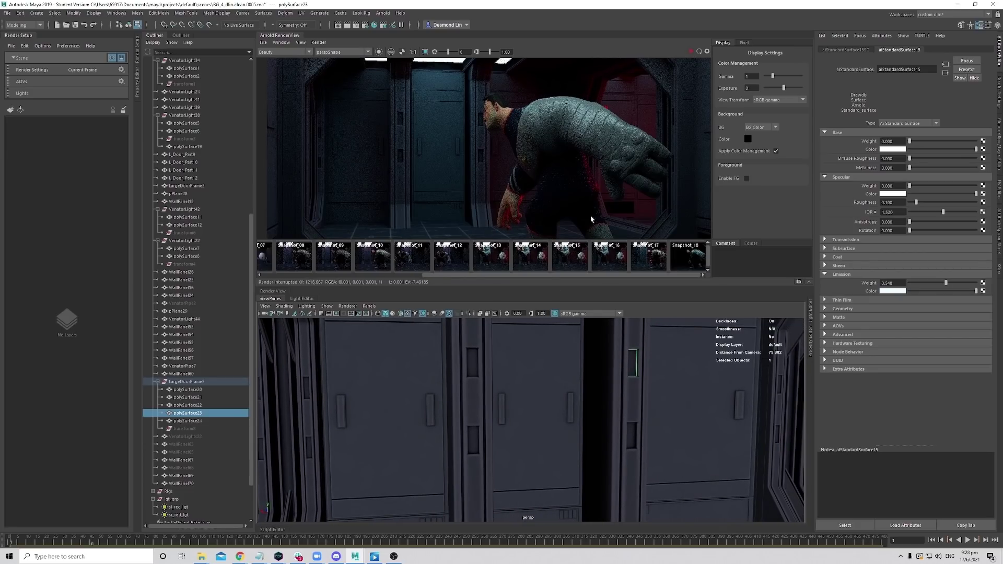
pyautogui.click(691, 52)
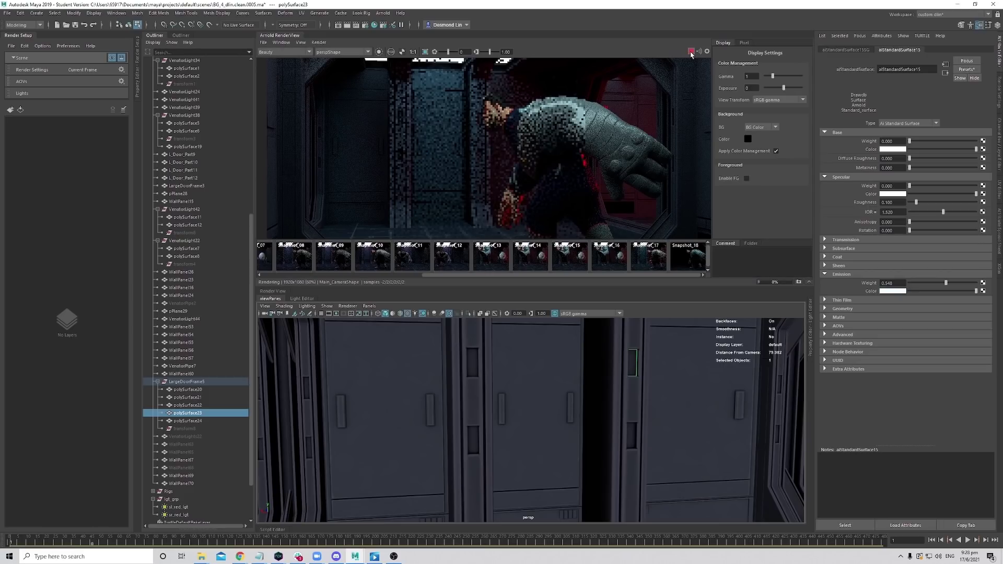
pyautogui.click(691, 52)
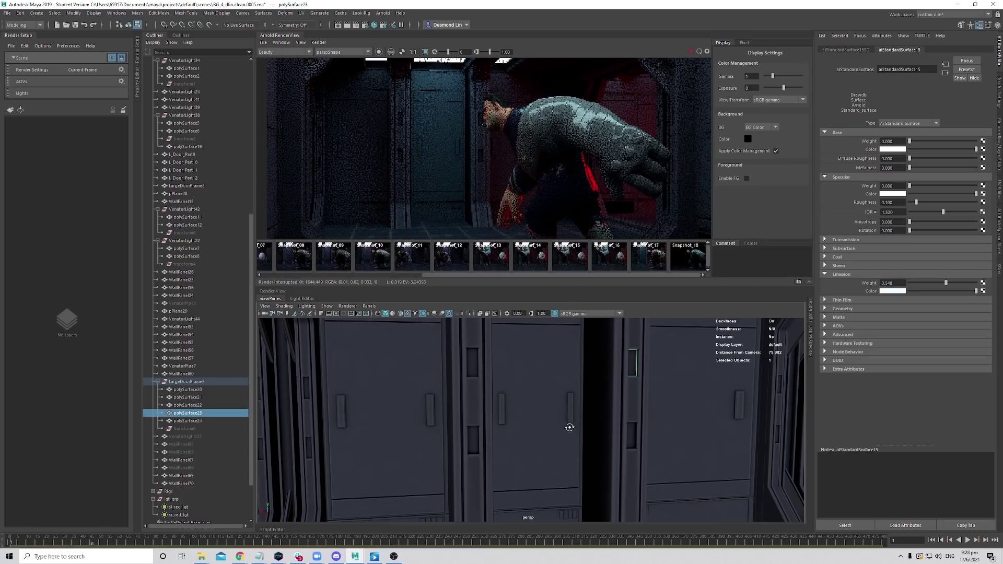
# Move the emissive panel polySurface23 slightly out from the door frame's surface.
pyautogui.press('f')
pyautogui.keyDown('alt'); pyautogui.moveTo(616, 425); pyautogui.dragTo(483, 464); pyautogui.keyUp('alt')
pyautogui.keyDown('alt'); pyautogui.moveTo(483, 463); pyautogui.dragTo(377, 462, button='right'); pyautogui.keyUp('alt')
pyautogui.keyDown('alt'); pyautogui.moveTo(376, 461); pyautogui.dragTo(438, 449); pyautogui.keyUp('alt')
pyautogui.keyDown('alt'); pyautogui.moveTo(439, 448); pyautogui.dragTo(415, 457, button='right'); pyautogui.keyUp('alt')
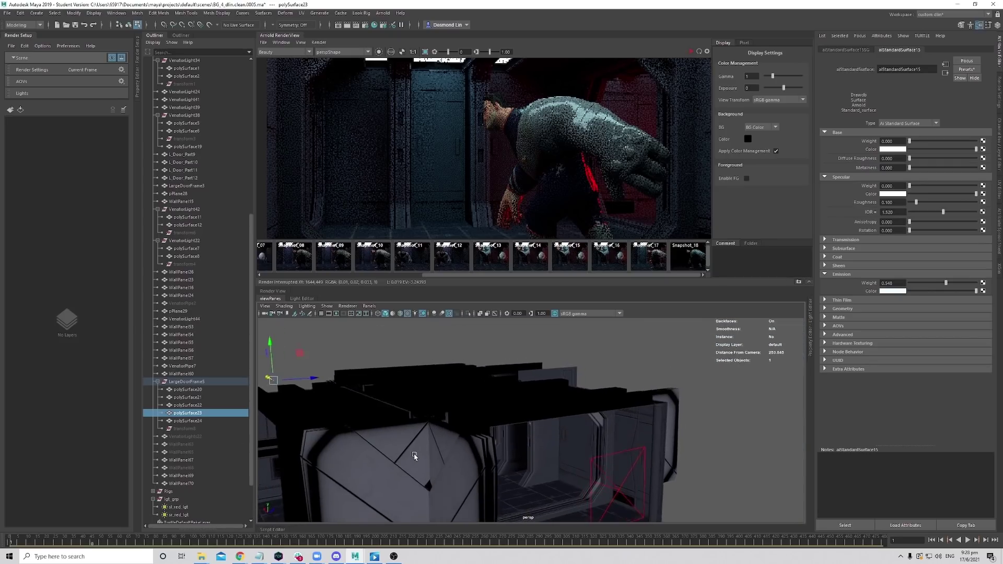
pyautogui.keyDown('alt'); pyautogui.moveTo(415, 456); pyautogui.dragTo(394, 451); pyautogui.keyUp('alt')
pyautogui.keyDown('alt'); pyautogui.moveTo(393, 451); pyautogui.dragTo(433, 452, button='right'); pyautogui.keyUp('alt')
pyautogui.press('f')
pyautogui.keyDown('alt'); pyautogui.moveTo(434, 453); pyautogui.dragTo(395, 447); pyautogui.keyUp('alt')
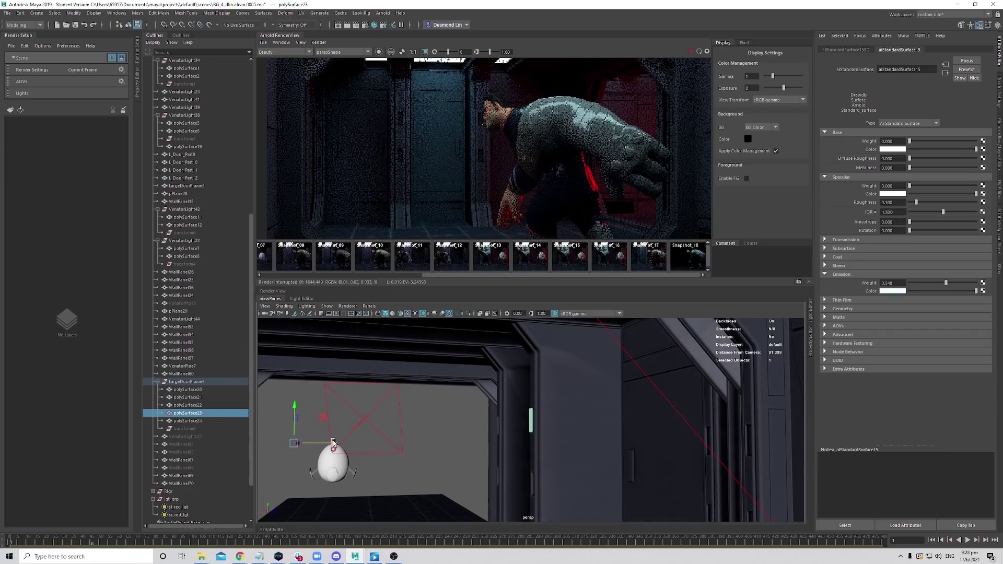
pyautogui.keyDown('alt'); pyautogui.moveTo(333, 447); pyautogui.dragTo(635, 449); pyautogui.keyUp('alt')
# Render the shot again and inspect the emissive panel beside the character's face up close.
pyautogui.click(691, 51)
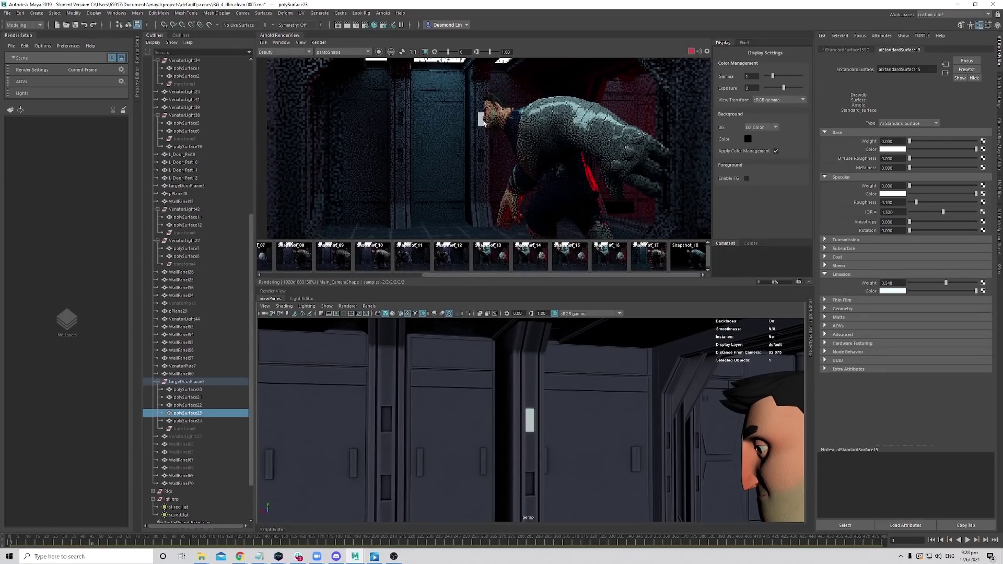
pyautogui.scroll(2, 485, 118)
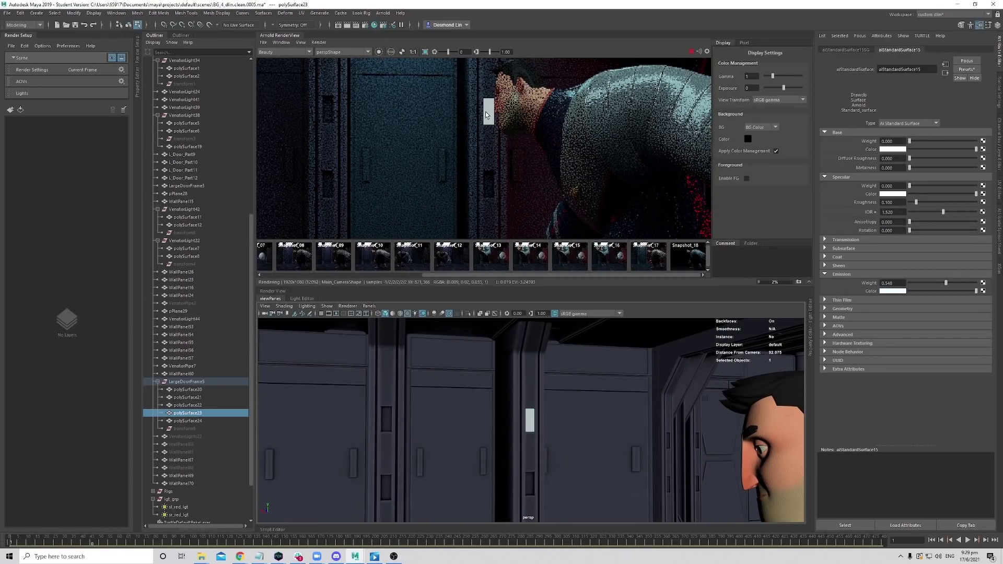
pyautogui.scroll(2, 486, 115)
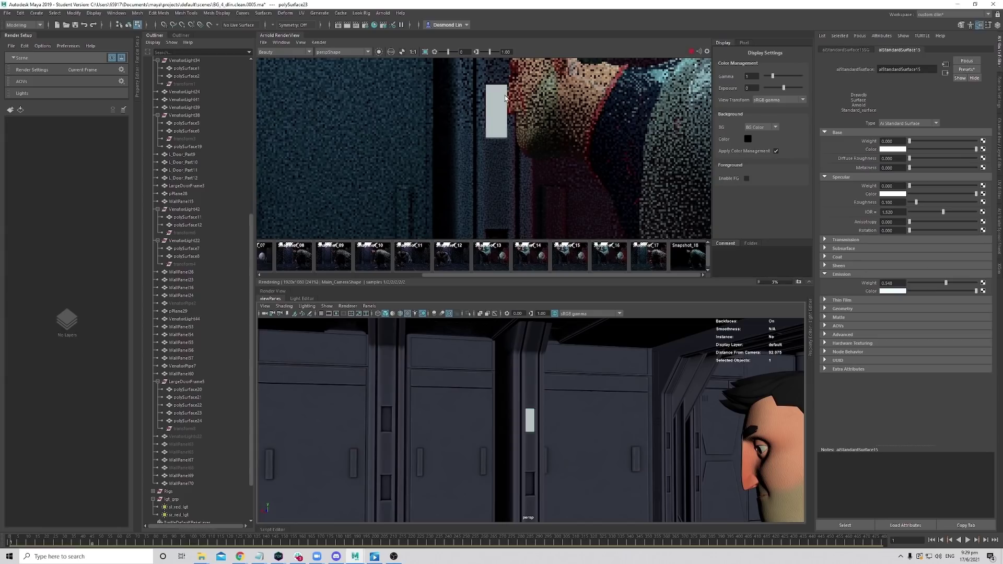
pyautogui.click(568, 104)
pyautogui.moveTo(532, 116); pyautogui.dragTo(481, 150, button='middle')
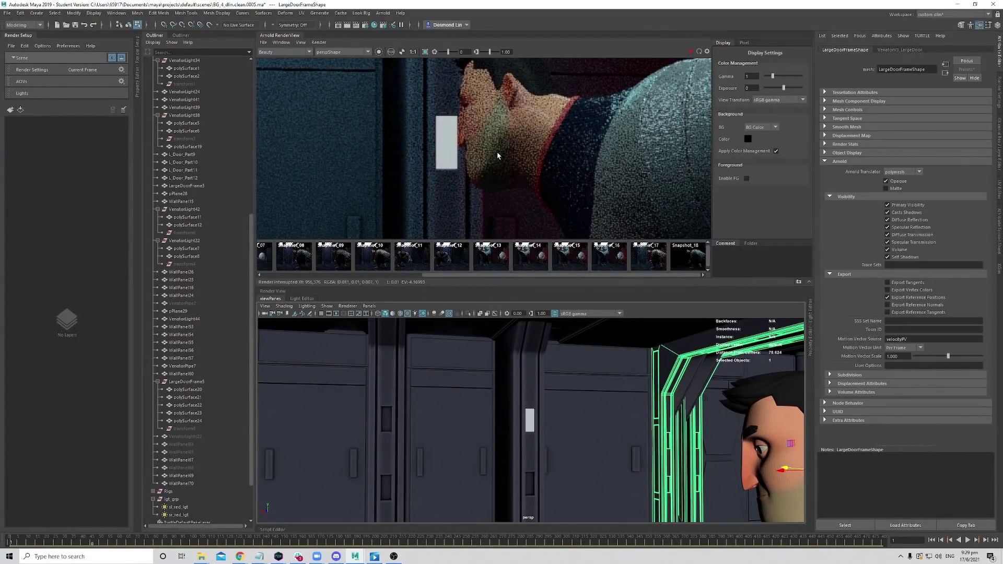
pyautogui.scroll(-1, 486, 161)
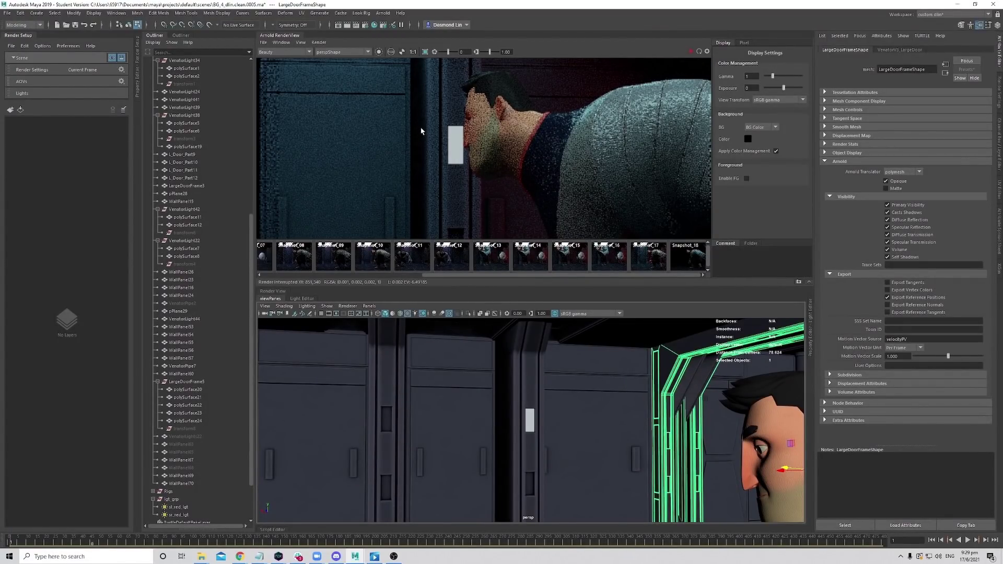
# Enable a crop region in the Arnold render around the emissive door-frame panel and the character's face.
pyautogui.click(425, 51)
pyautogui.moveTo(364, 89); pyautogui.dragTo(551, 204)
pyautogui.scroll(-1, 503, 162)
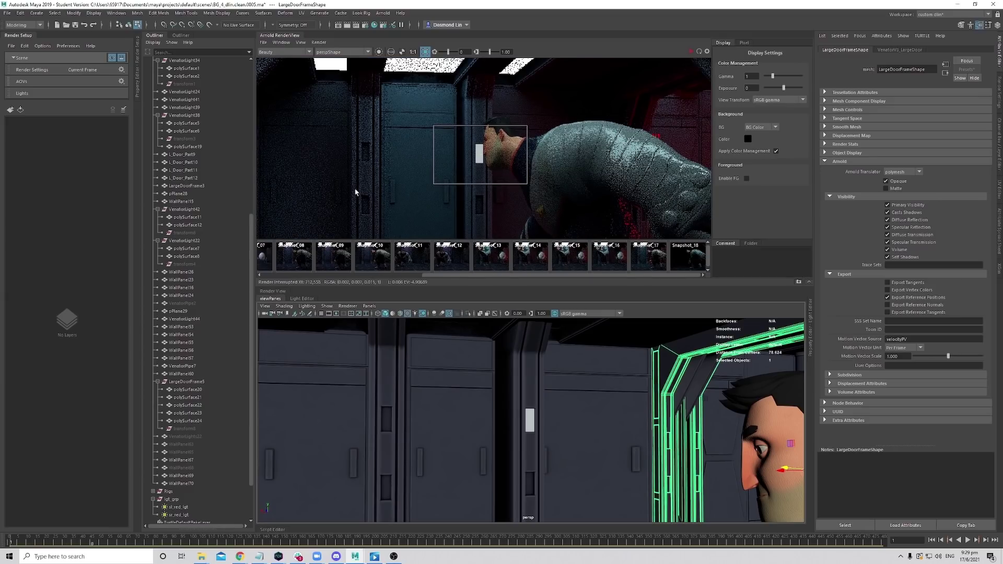
pyautogui.scroll(-1, 542, 162)
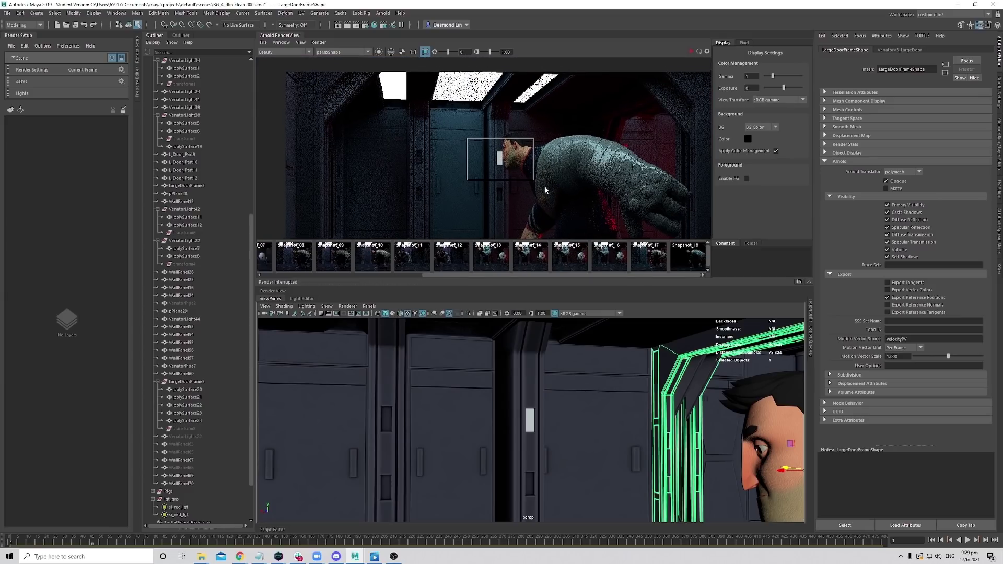
pyautogui.scroll(2, 507, 141)
pyautogui.moveTo(449, 103); pyautogui.dragTo(493, 133, button='middle')
pyautogui.scroll(1, 494, 142)
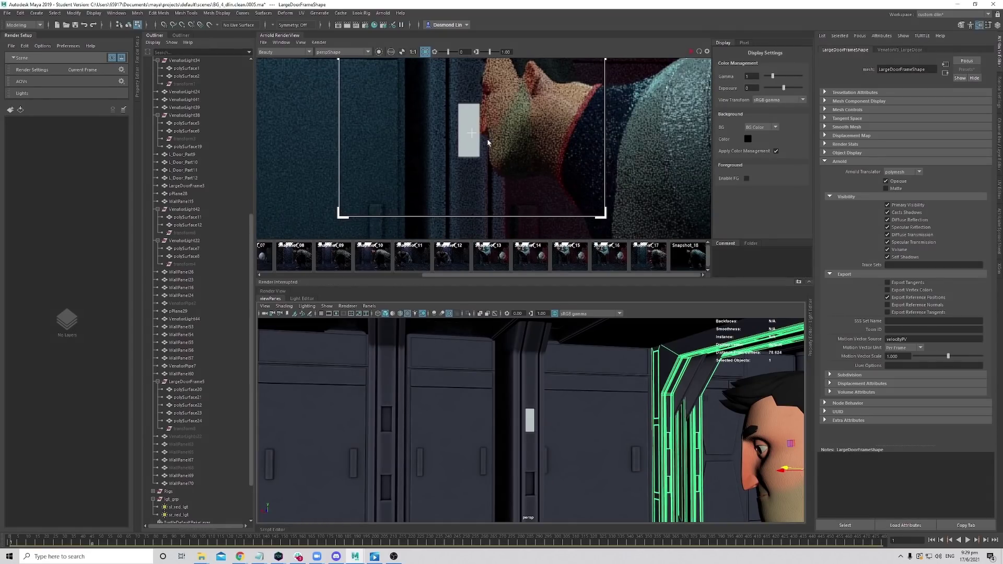
pyautogui.scroll(-1, 506, 149)
pyautogui.moveTo(438, 112); pyautogui.dragTo(437, 129, button='middle')
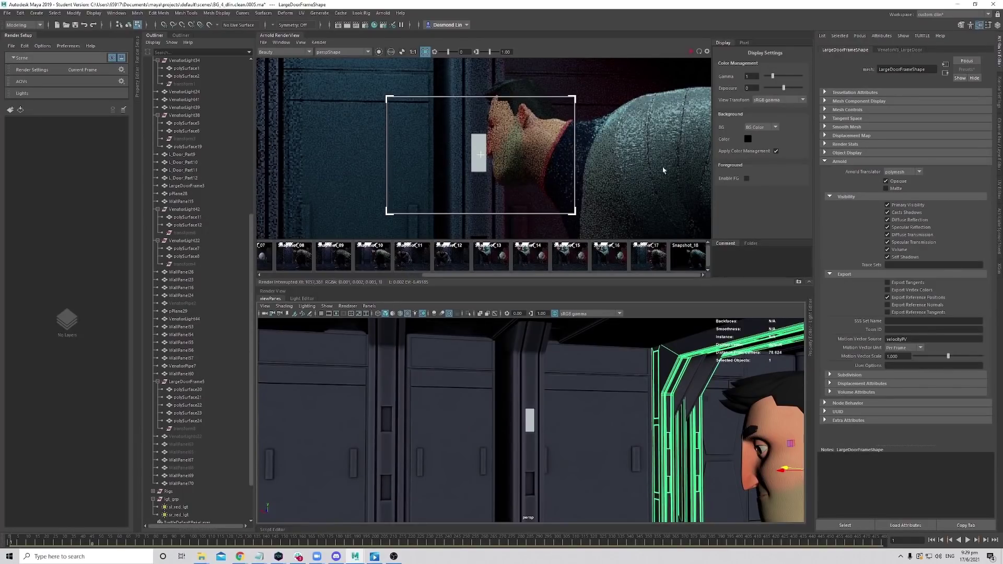
# Set the emission weight of the door-frame panel's material to 1.000 and re-render the cropped region.
pyautogui.click(530, 422)
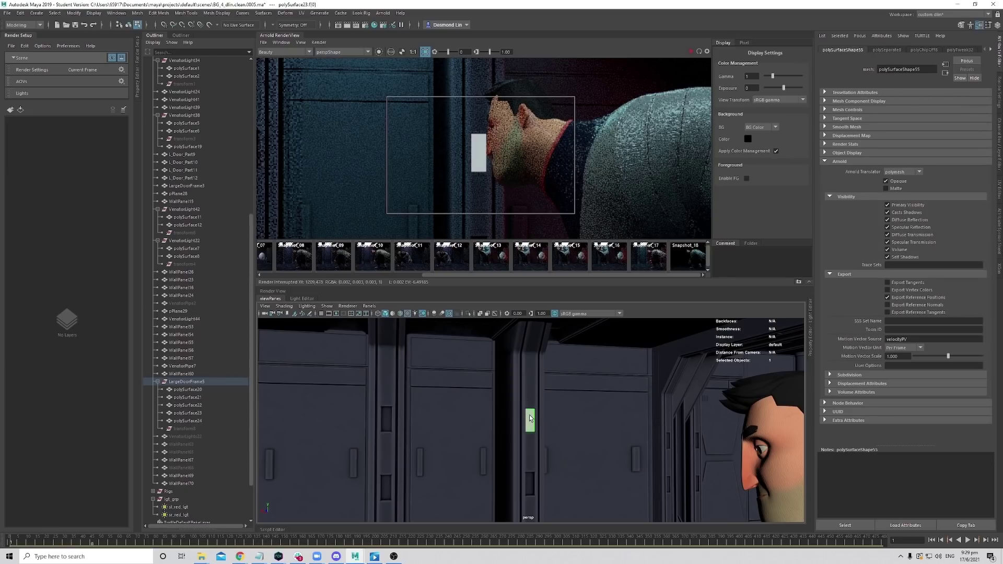
pyautogui.rightClick(530, 340)
pyautogui.click(542, 532)
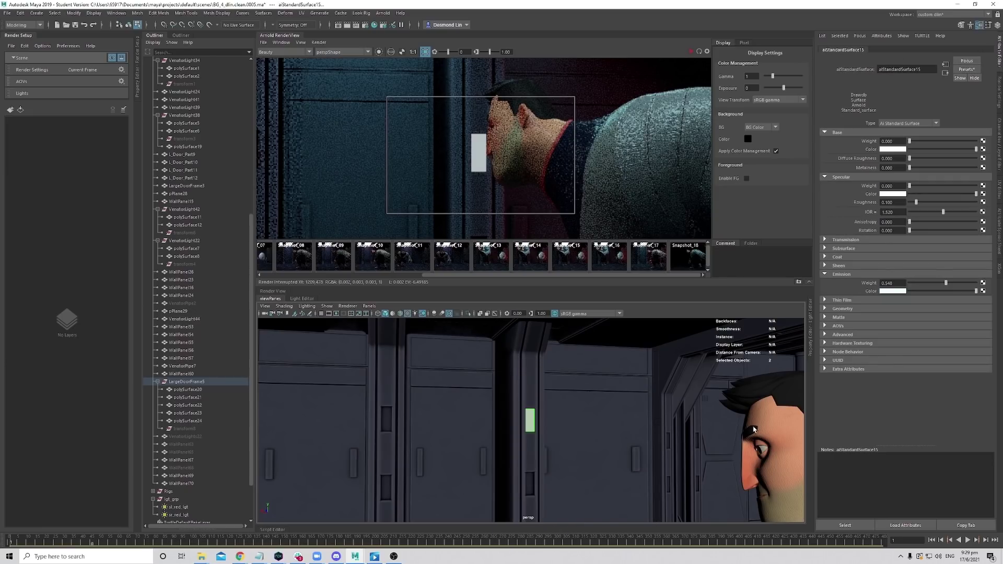
pyautogui.moveTo(946, 283); pyautogui.dragTo(977, 283)
pyautogui.click(699, 51)
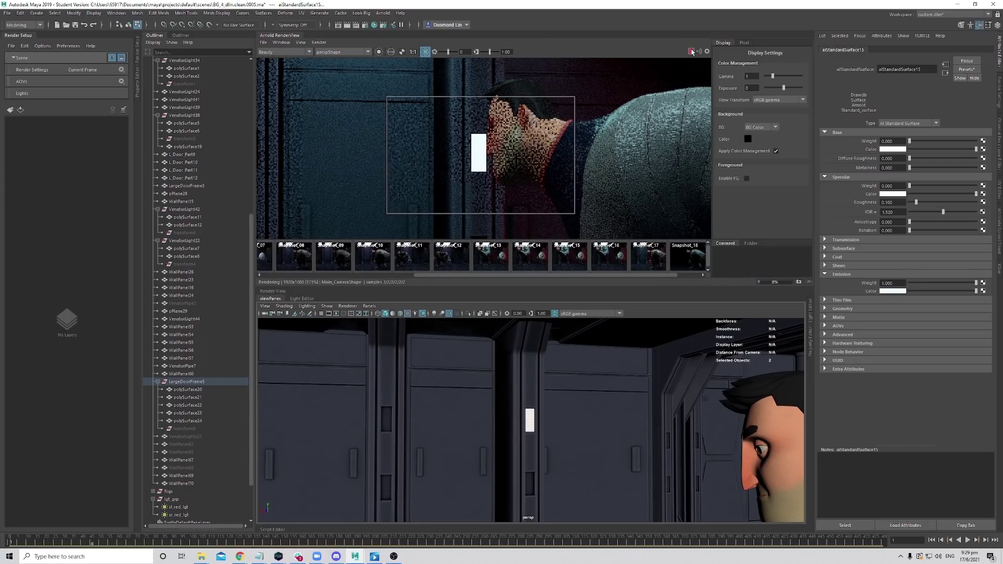
# Compare the new panel render with the latest snapshot and inspect it both up close and at full frame.
pyautogui.click(686, 250)
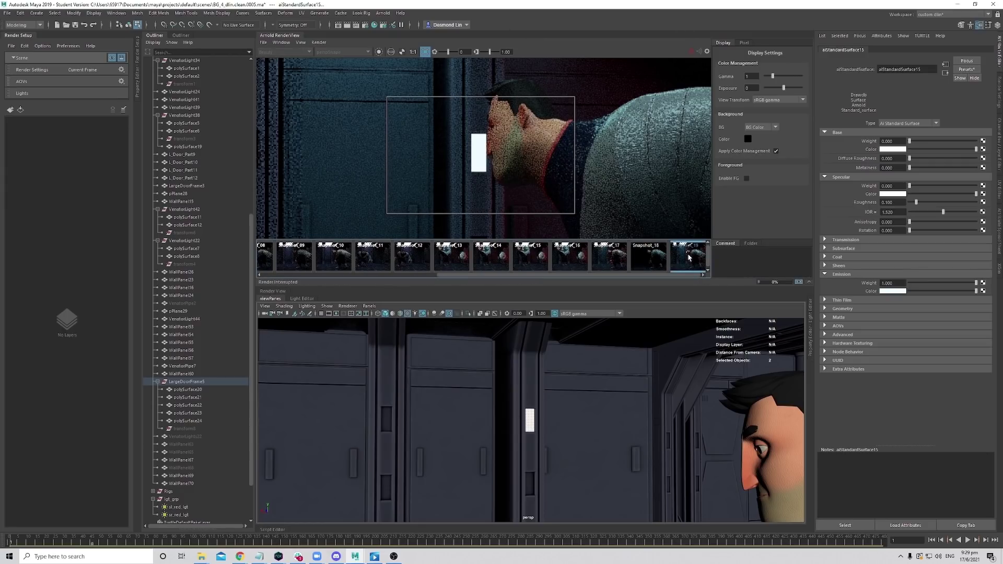
pyautogui.click(689, 256)
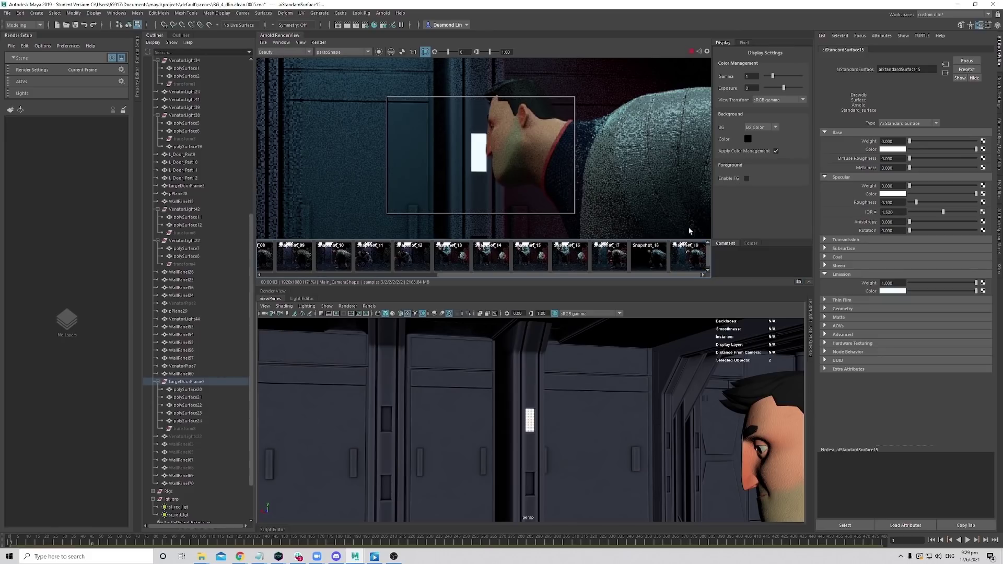
pyautogui.click(691, 52)
pyautogui.scroll(-7, 538, 158)
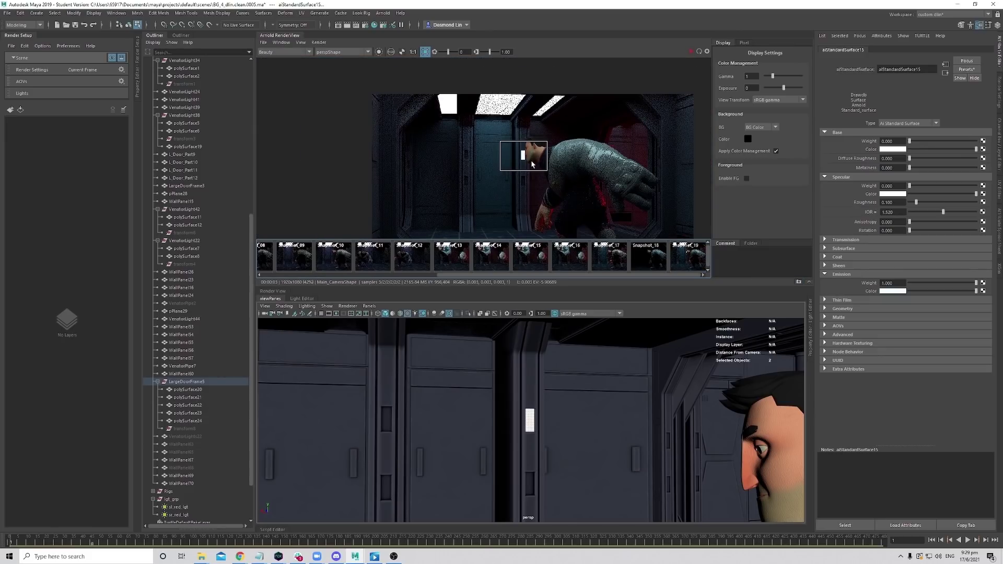
pyautogui.scroll(5, 531, 164)
pyautogui.scroll(-5, 530, 164)
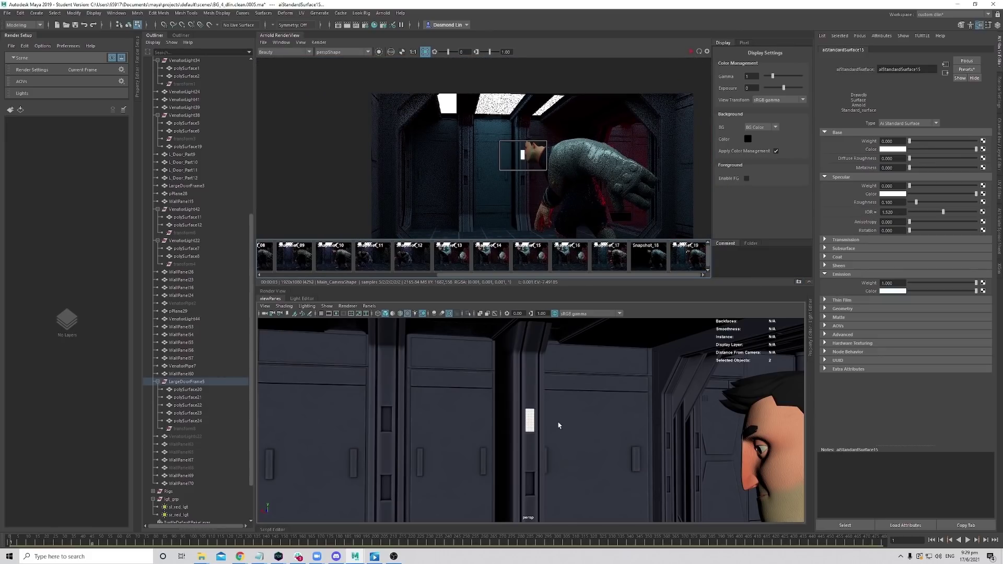
# Rename the emissive panel's material to emissive_sd.
pyautogui.click(531, 421)
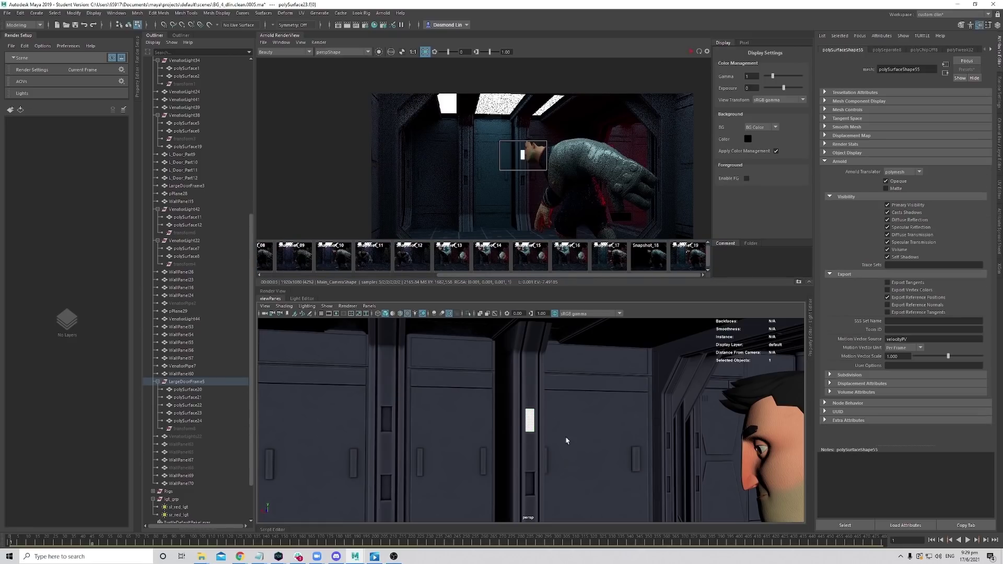
pyautogui.moveTo(531, 418); pyautogui.dragTo(526, 521, button='right')
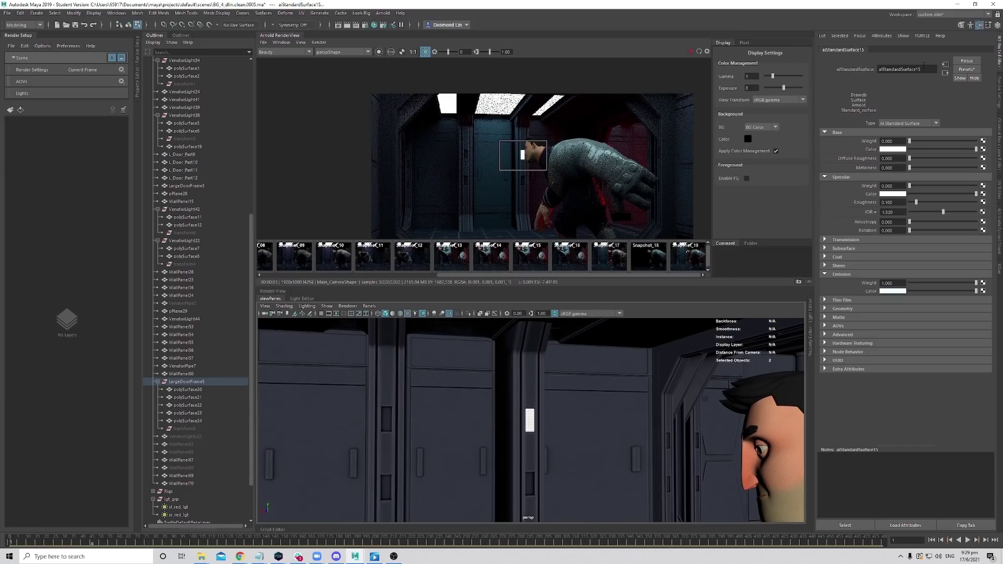
pyautogui.doubleClick(899, 69)
pyautogui.write('emissive_sd')
pyautogui.press('Return')
# Assign the emissive material to the other door-frame panels polySurface20, polySurface21 and polySurface22, and move them slightly out from the frame.
pyautogui.click(385, 417)
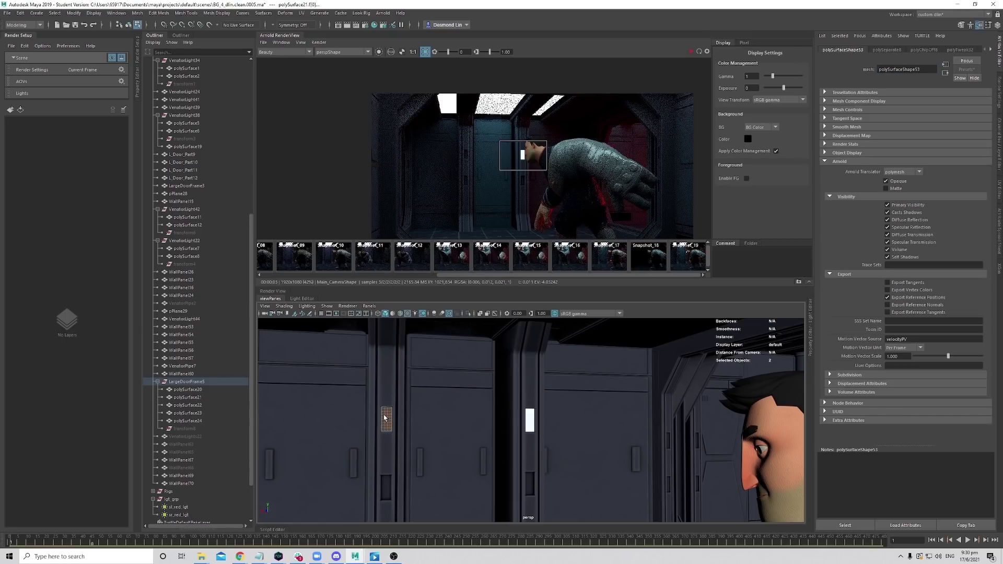
pyautogui.moveTo(388, 418); pyautogui.dragTo(437, 334, button='right')
pyautogui.keyDown('shift'); pyautogui.click(389, 483); pyautogui.keyUp('shift')
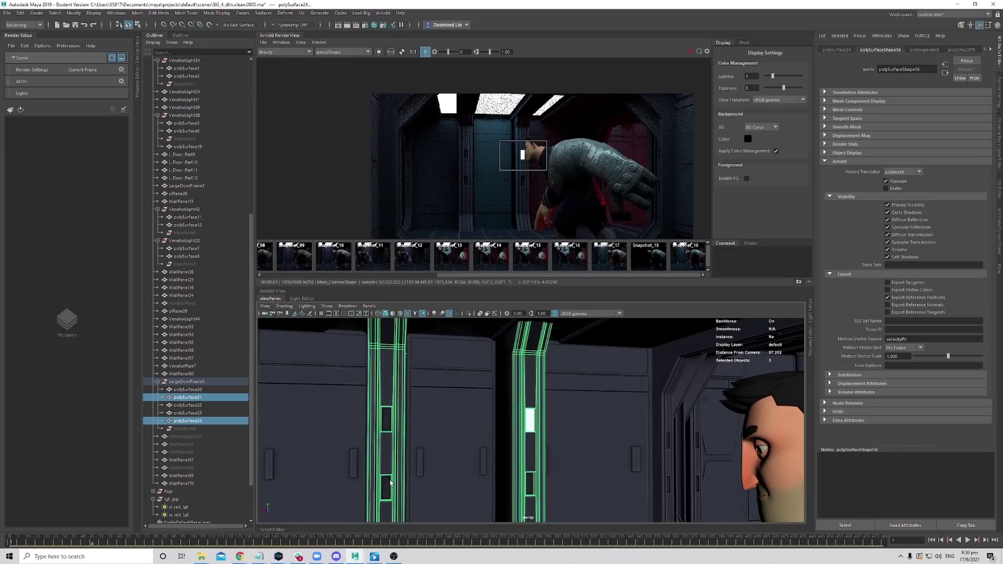
pyautogui.click(215, 398)
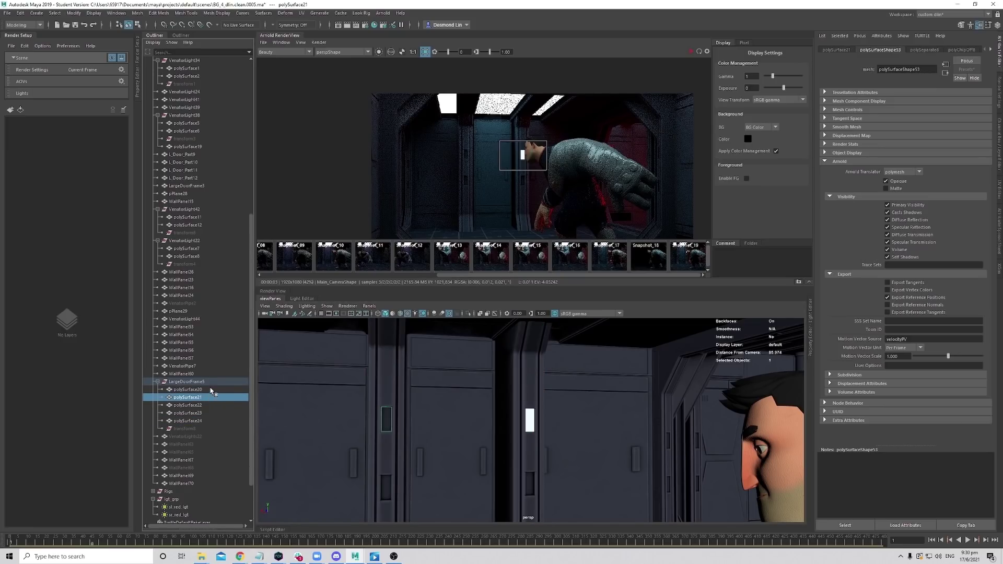
pyautogui.keyDown('shift'); pyautogui.click(211, 390); pyautogui.keyUp('shift')
pyautogui.keyDown('shift'); pyautogui.click(209, 406); pyautogui.keyUp('shift')
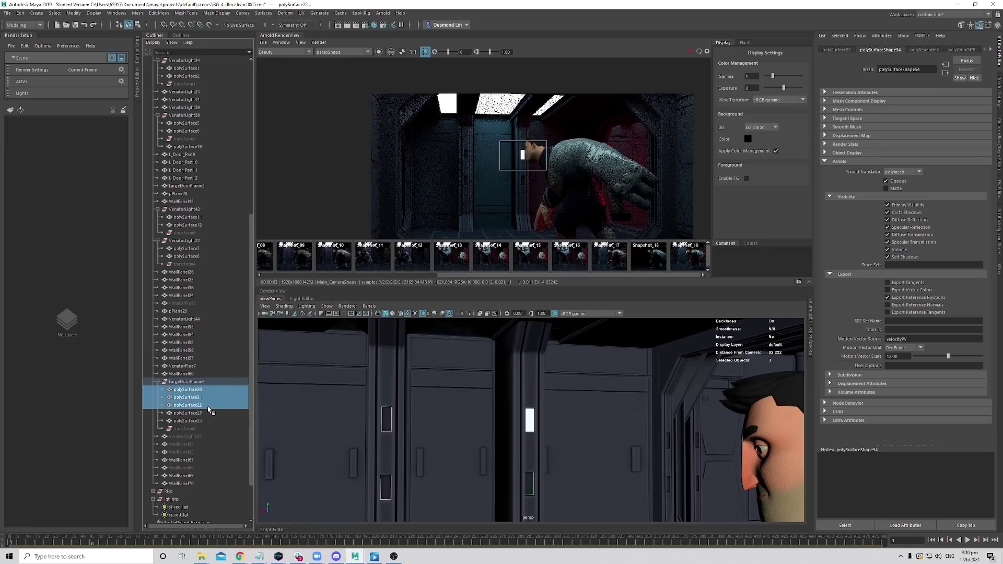
pyautogui.rightClick(209, 410)
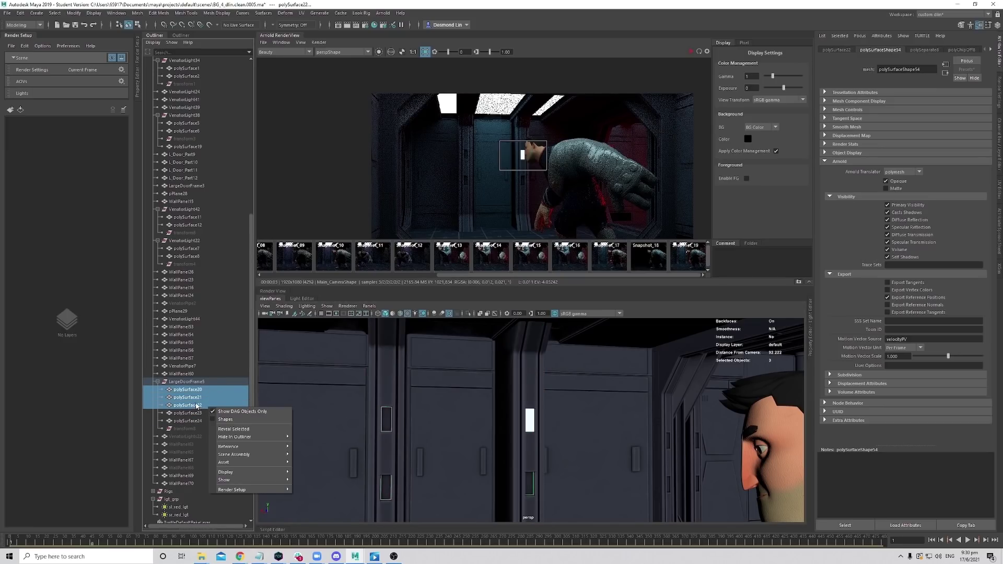
pyautogui.click(196, 404)
pyautogui.keyDown('shift'); pyautogui.click(207, 397); pyautogui.keyUp('shift')
pyautogui.keyDown('shift'); pyautogui.click(209, 391); pyautogui.keyUp('shift')
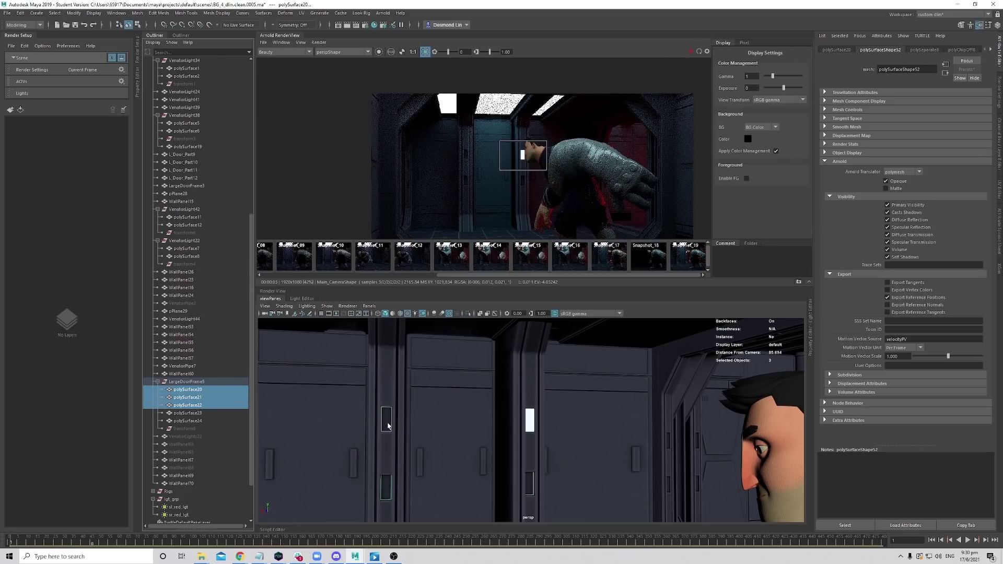
pyautogui.moveTo(388, 426); pyautogui.dragTo(472, 227, button='right')
pyautogui.keyDown('alt'); pyautogui.moveTo(538, 455); pyautogui.dragTo(353, 425); pyautogui.keyUp('alt')
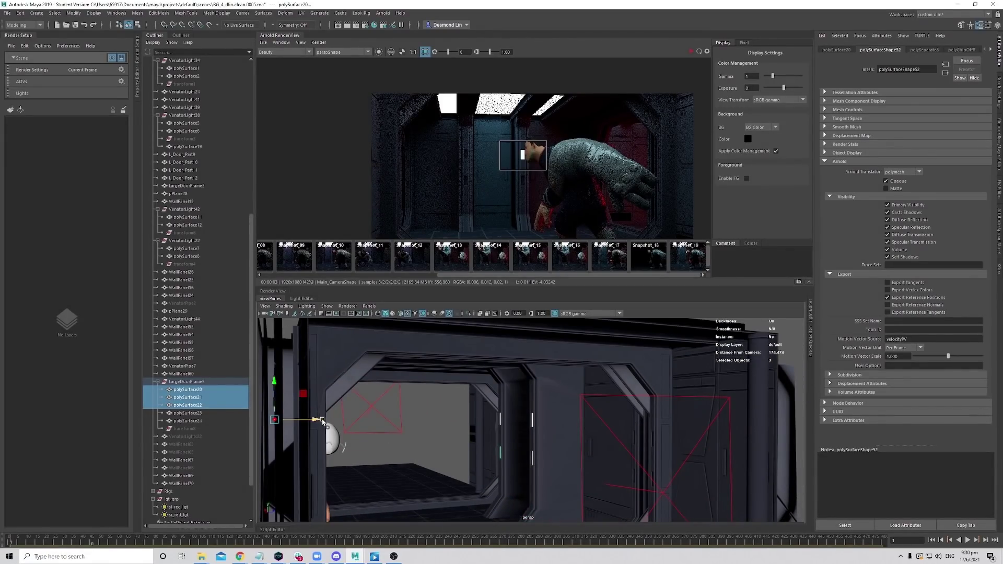
pyautogui.keyDown('alt'); pyautogui.moveTo(320, 421); pyautogui.dragTo(502, 447, button='right'); pyautogui.keyUp('alt')
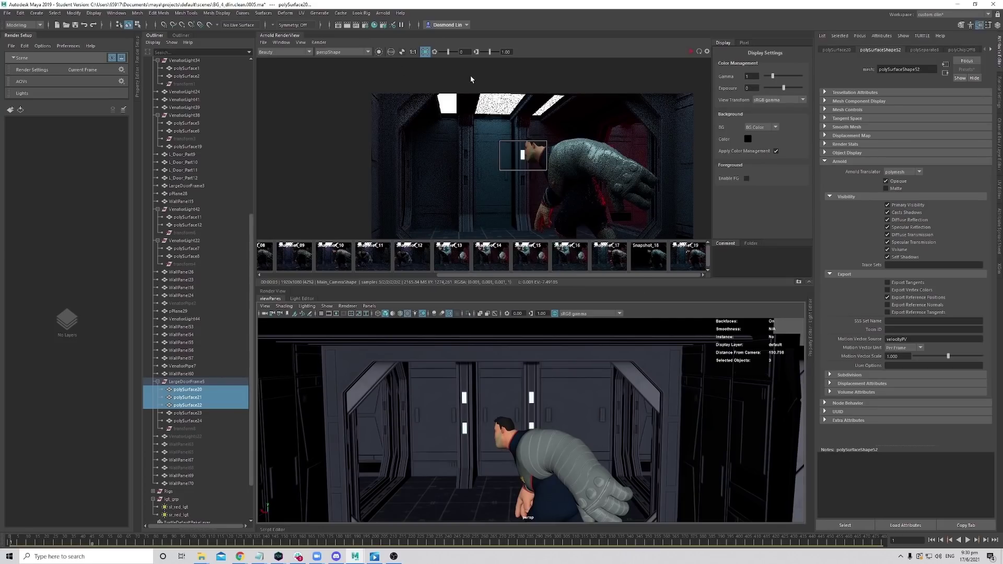
# Turn off the crop region, run a short full-frame Arnold render and inspect the four emissive panels on the door frames.
pyautogui.moveTo(470, 79); pyautogui.dragTo(450, 62, button='middle')
pyautogui.click(425, 52)
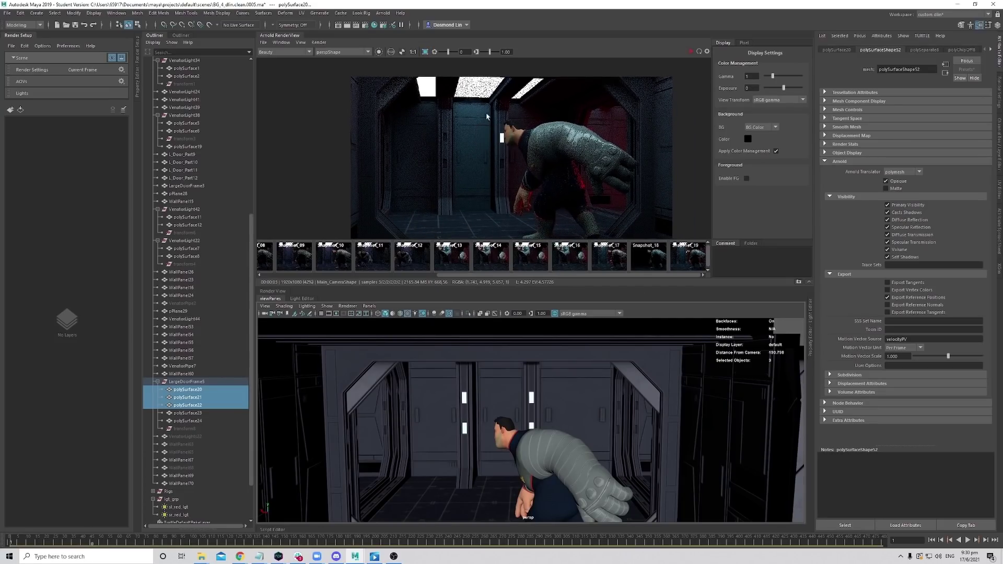
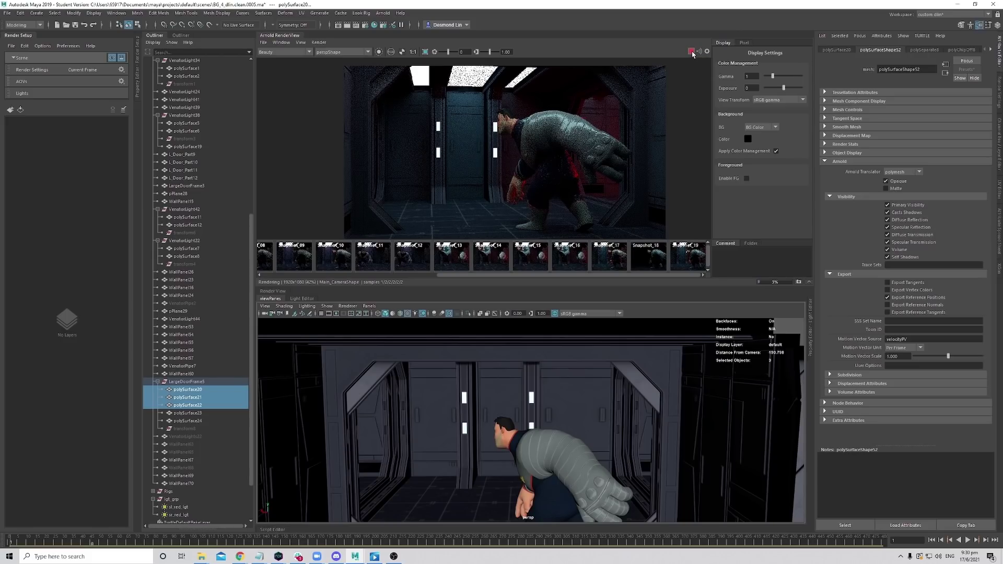
pyautogui.click(692, 51)
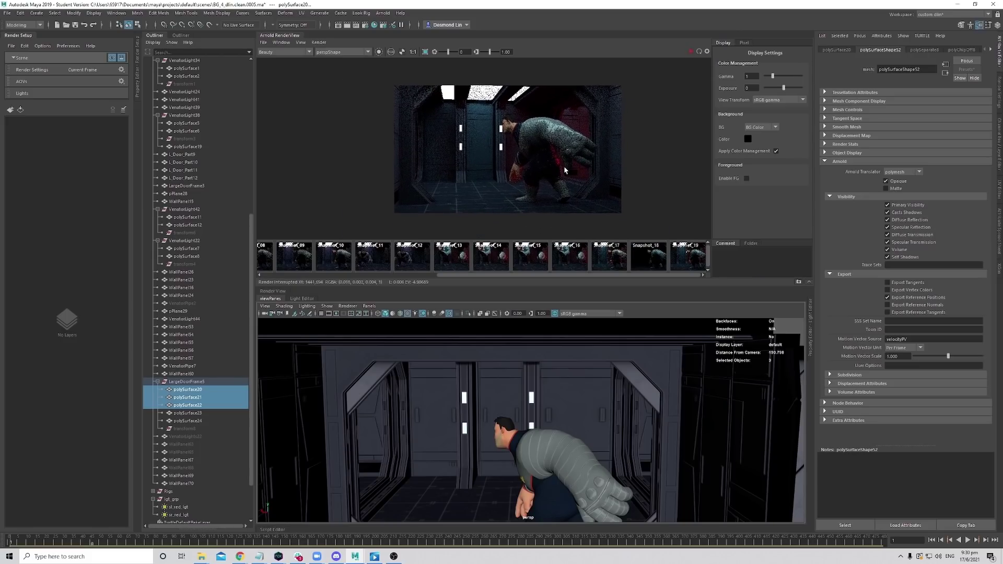
pyautogui.scroll(2, 600, 184)
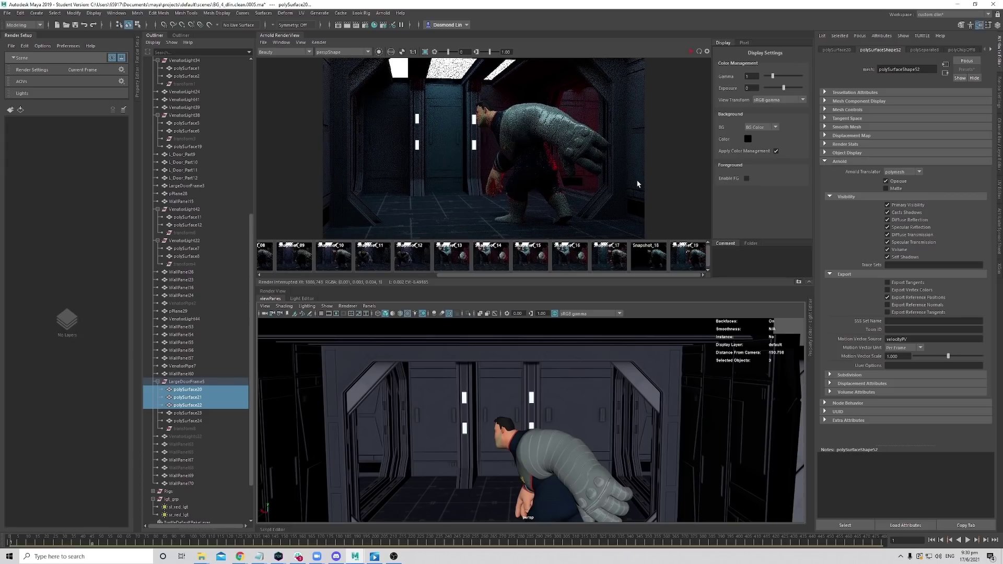
pyautogui.scroll(3, 479, 140)
pyautogui.scroll(-5, 479, 140)
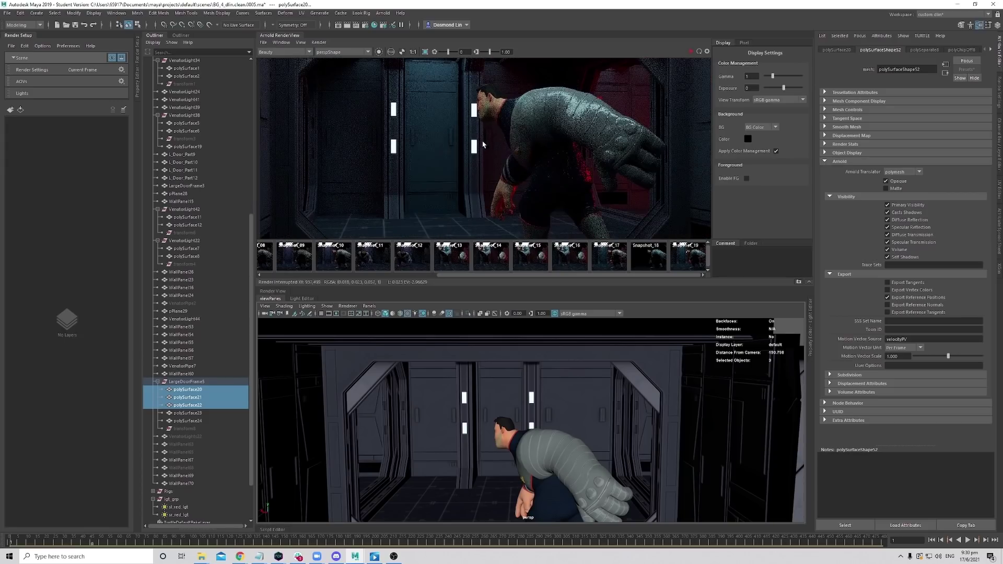
pyautogui.scroll(4, 513, 175)
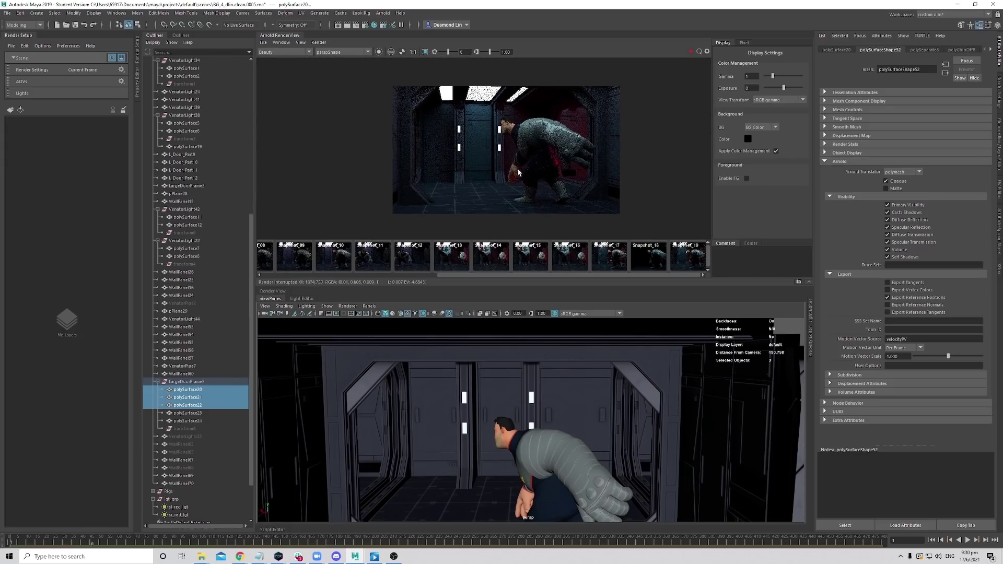
pyautogui.scroll(-2, 487, 156)
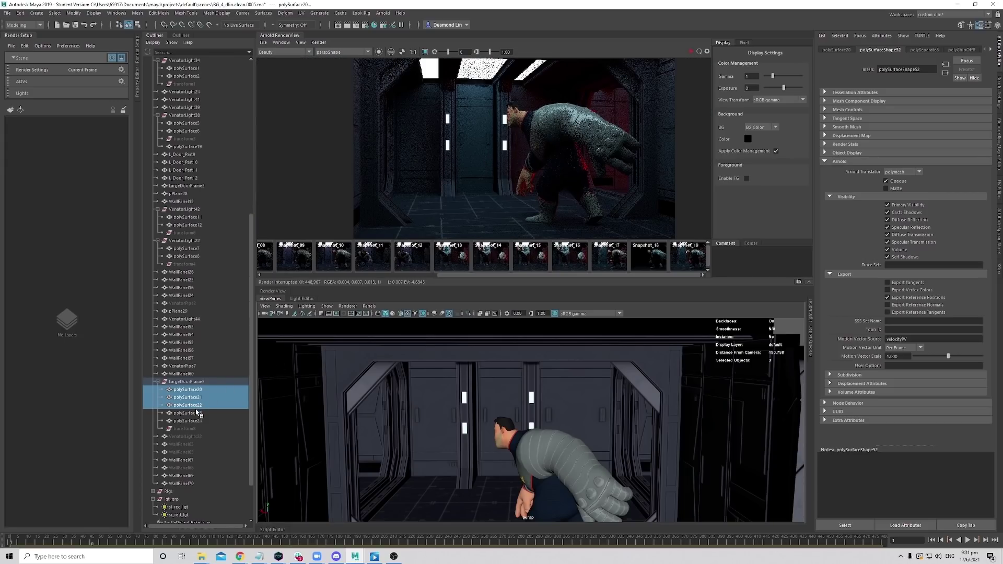
# Hide the four emissive door-frame panels, polySurface20 through polySurface23.
pyautogui.click(200, 413)
pyautogui.keyDown('shift'); pyautogui.click(209, 397); pyautogui.keyUp('shift')
pyautogui.scroll(6, 566, 436)
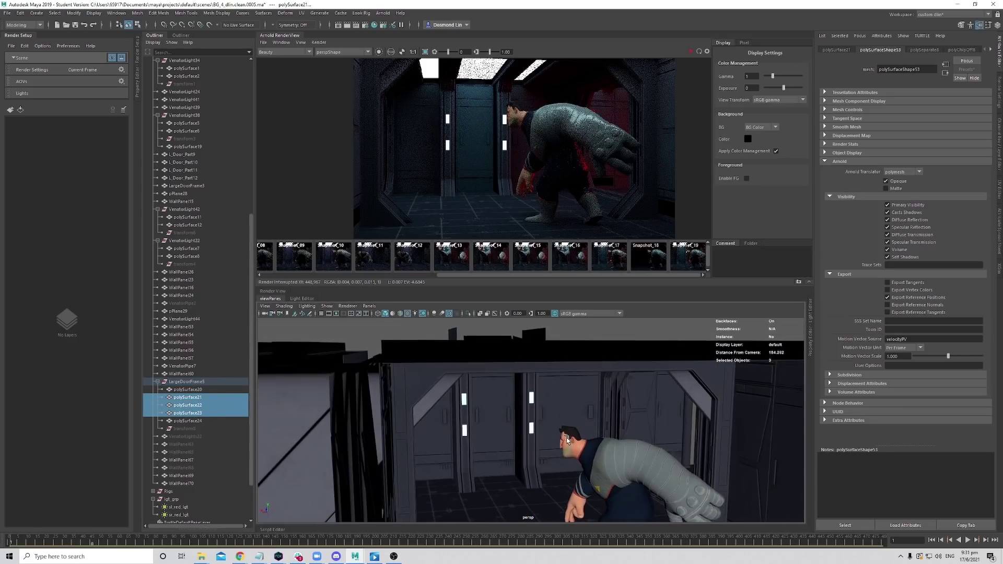
pyautogui.click(199, 414)
pyautogui.click(210, 398)
pyautogui.click(207, 390)
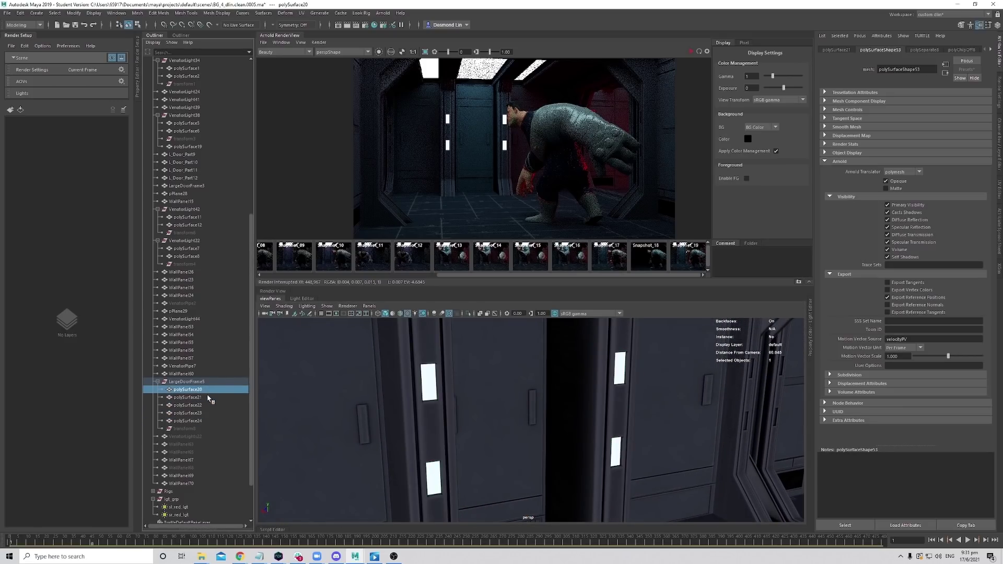
pyautogui.keyDown('shift'); pyautogui.click(206, 413); pyautogui.keyUp('shift')
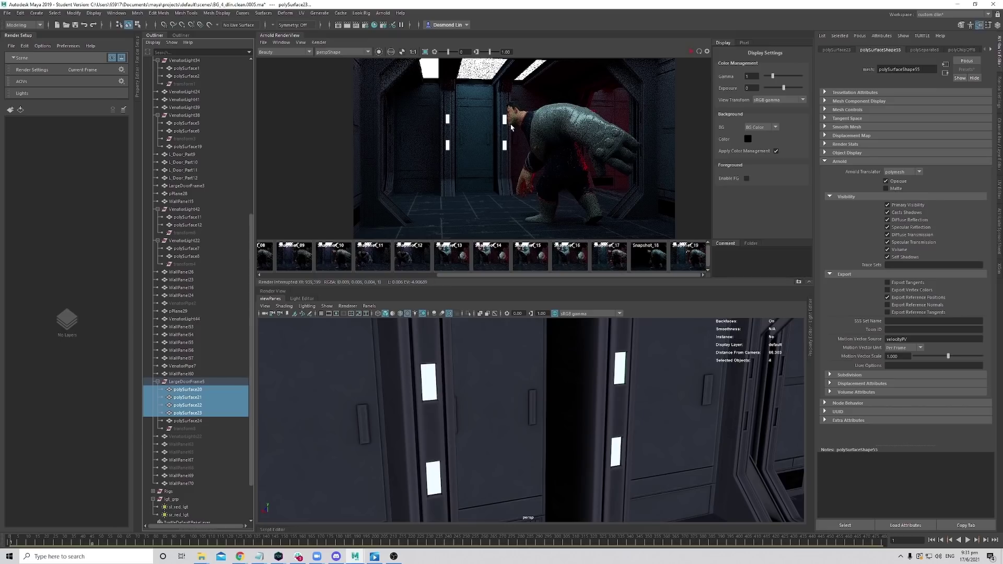
pyautogui.moveTo(629, 413)
pyautogui.keyDown('alt'); pyautogui.mouseDown()
pyautogui.moveTo(641, 416)
pyautogui.moveTo(616, 415)
pyautogui.mouseUp(); pyautogui.keyUp('alt')
pyautogui.hotkey('ctrl', 'h')
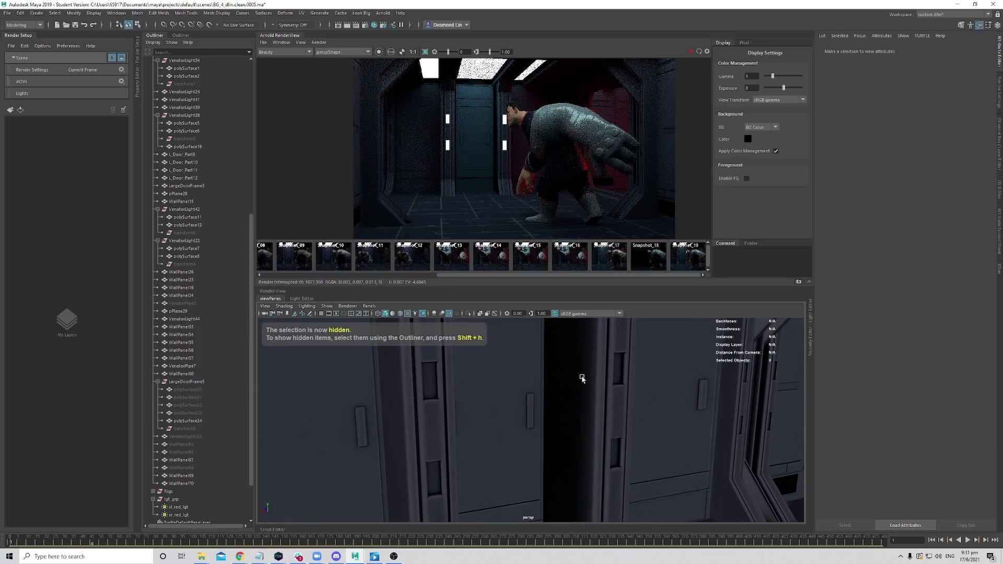
# Examine the lower part of the door frames near the floor in the render and in the perspective view.
pyautogui.moveTo(490, 176); pyautogui.dragTo(454, 179, button='middle')
pyautogui.scroll(5, 459, 166)
pyautogui.scroll(-5, 459, 167)
pyautogui.scroll(6, 454, 178)
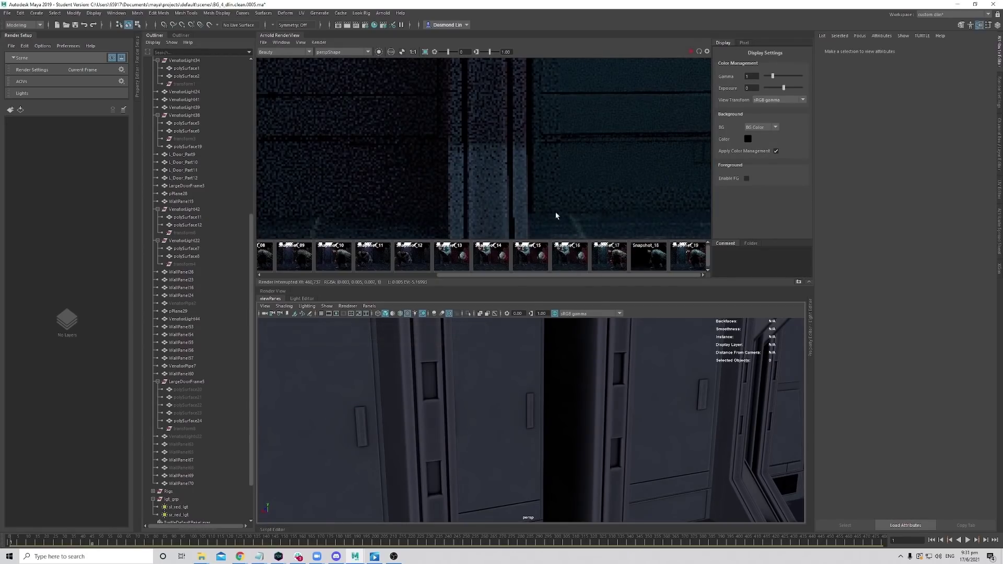
pyautogui.scroll(4, 565, 415)
pyautogui.scroll(-4, 585, 429)
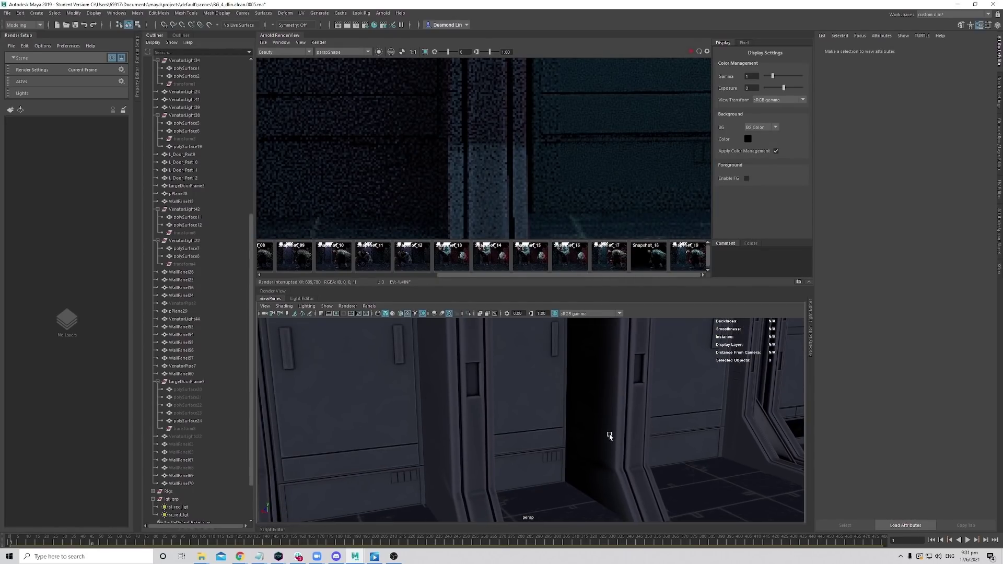
pyautogui.scroll(3, 564, 437)
pyautogui.scroll(-3, 476, 441)
pyautogui.keyDown('alt'); pyautogui.moveTo(431, 448); pyautogui.dragTo(541, 450, button='right'); pyautogui.keyUp('alt')
pyautogui.keyDown('alt'); pyautogui.moveTo(505, 449); pyautogui.dragTo(424, 443, button='middle'); pyautogui.keyUp('alt')
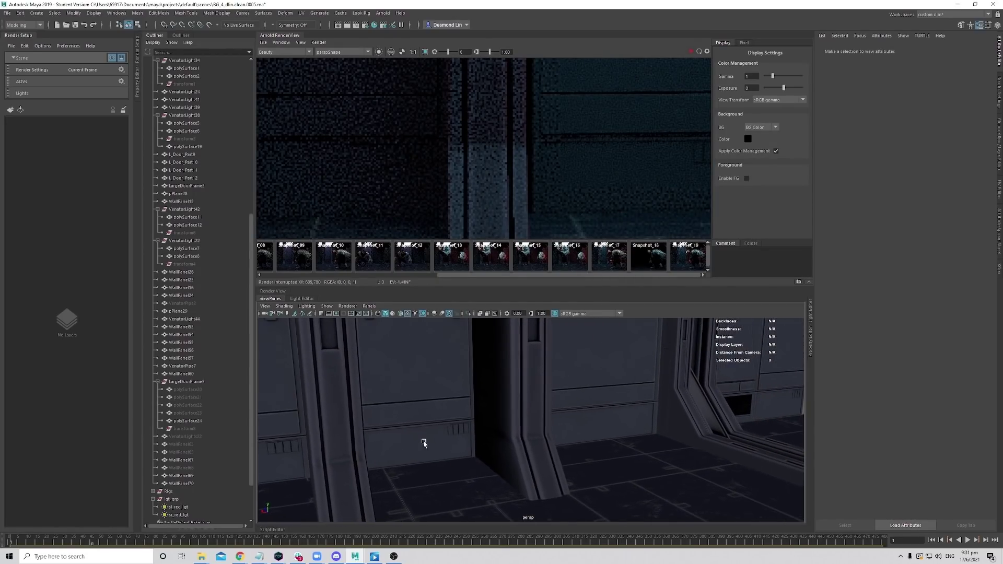
# Duplicate the four small vent faces near the lower corner of WallPanel70 beside the door frame as separate geometry.
pyautogui.keyDown('alt'); pyautogui.moveTo(655, 445); pyautogui.dragTo(589, 447, button='right'); pyautogui.keyUp('alt')
pyautogui.click(519, 430)
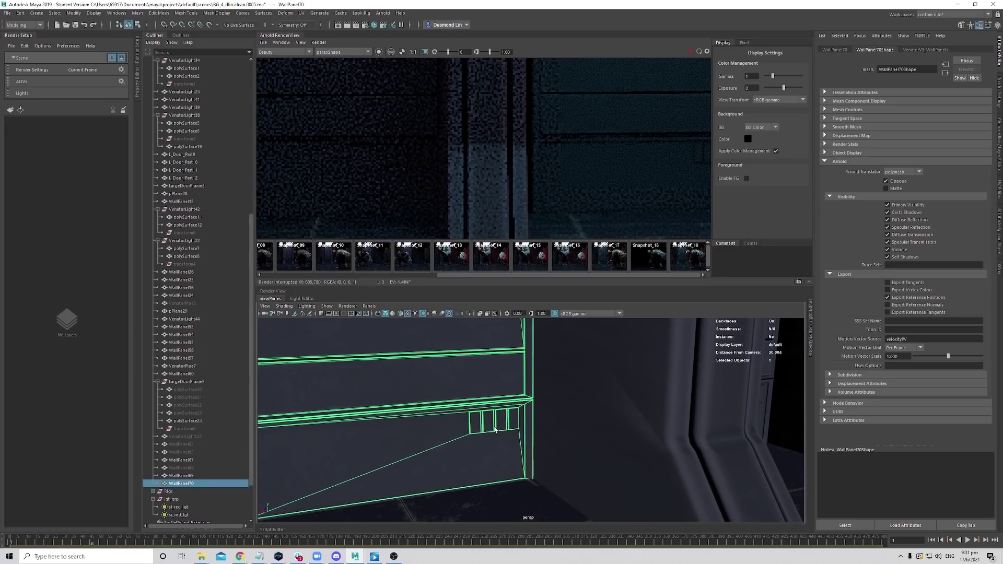
pyautogui.moveTo(488, 361); pyautogui.dragTo(449, 352, button='right')
pyautogui.click(475, 421)
pyautogui.keyDown('shift'); pyautogui.click(487, 421); pyautogui.keyUp('shift')
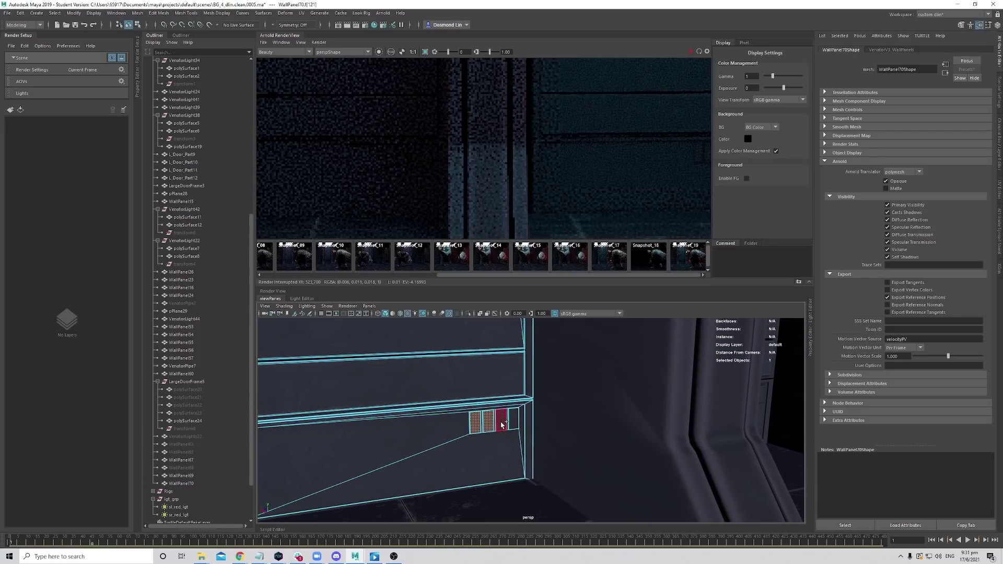
pyautogui.keyDown('shift'); pyautogui.click(500, 420); pyautogui.keyUp('shift')
pyautogui.keyDown('shift'); pyautogui.click(513, 420); pyautogui.keyUp('shift')
pyautogui.click(93, 13)
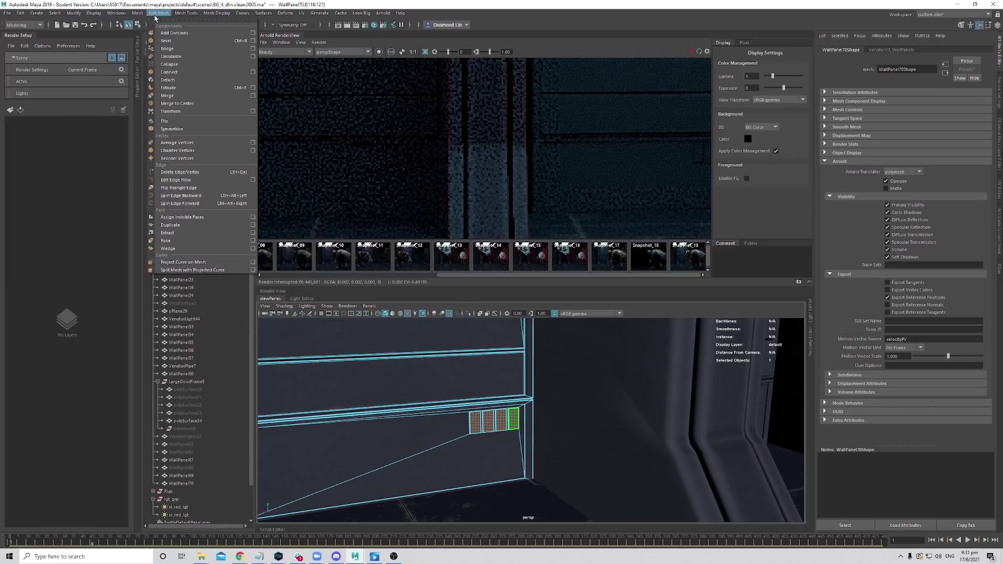
pyautogui.click(190, 225)
# Assign the existing emissive material to the duplicated vent pieces polySurface26 through polySurface29 under WallPanel70.
pyautogui.click(158, 483)
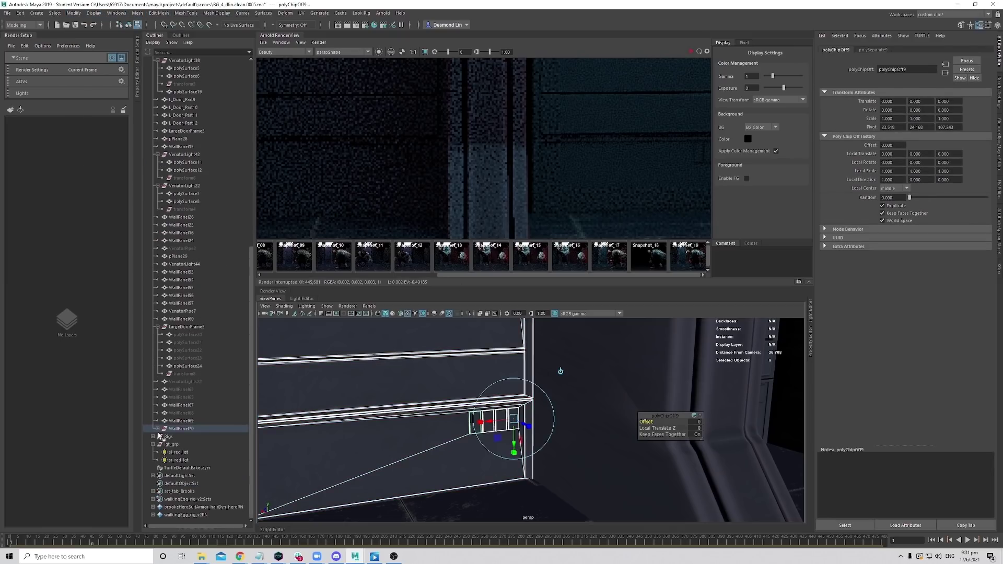
pyautogui.scroll(-3, 162, 439)
pyautogui.click(190, 438)
pyautogui.moveTo(194, 444); pyautogui.dragTo(201, 469)
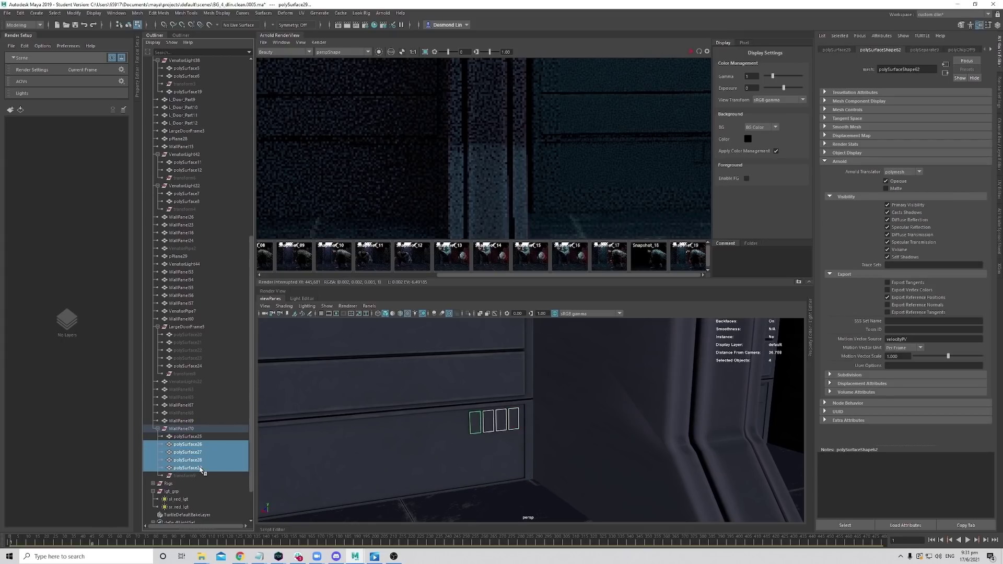
pyautogui.rightClick(481, 429)
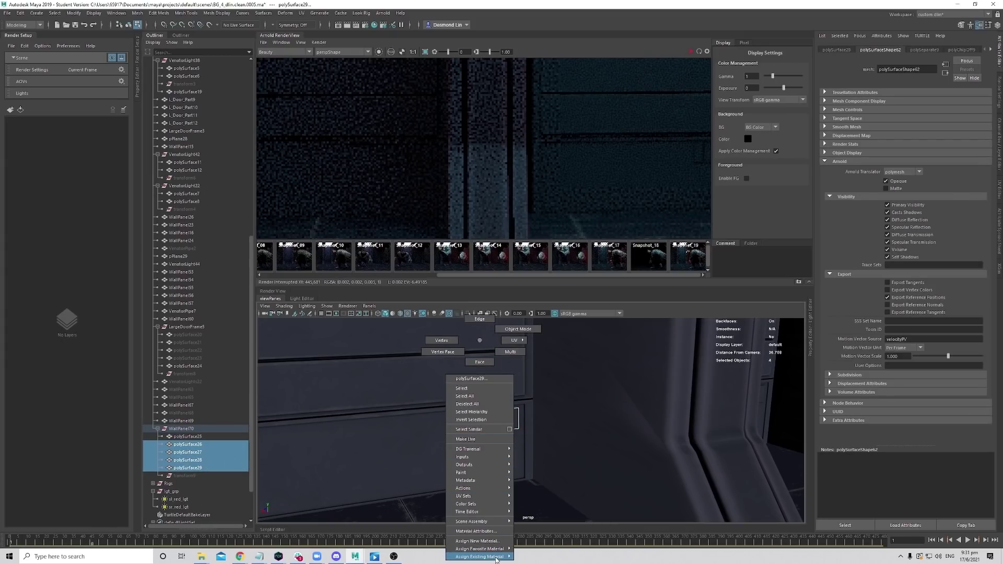
pyautogui.moveTo(496, 557)
pyautogui.click(556, 228)
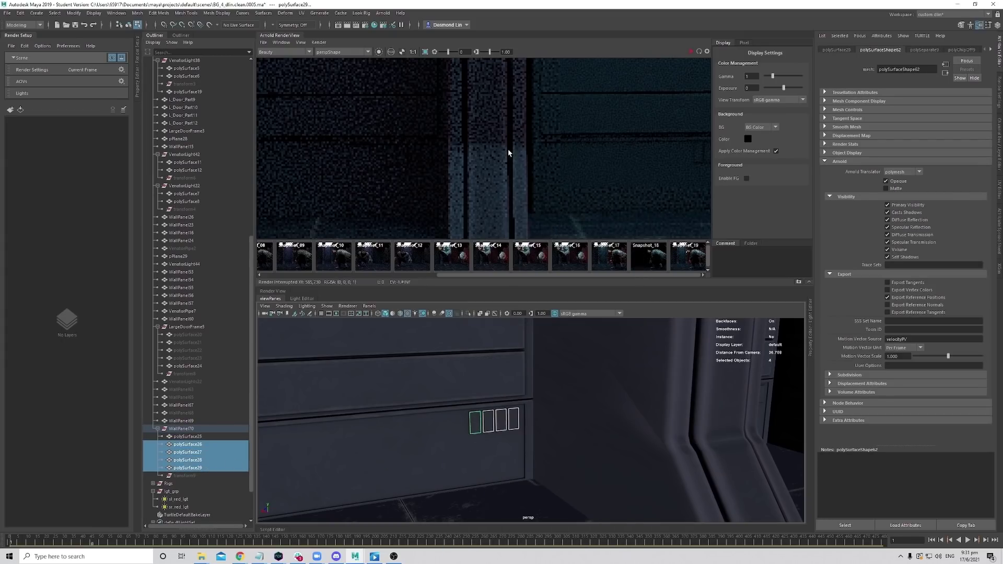
# Run a short full-frame Arnold render and inspect the four small emissive panels on the wall.
pyautogui.press('f')
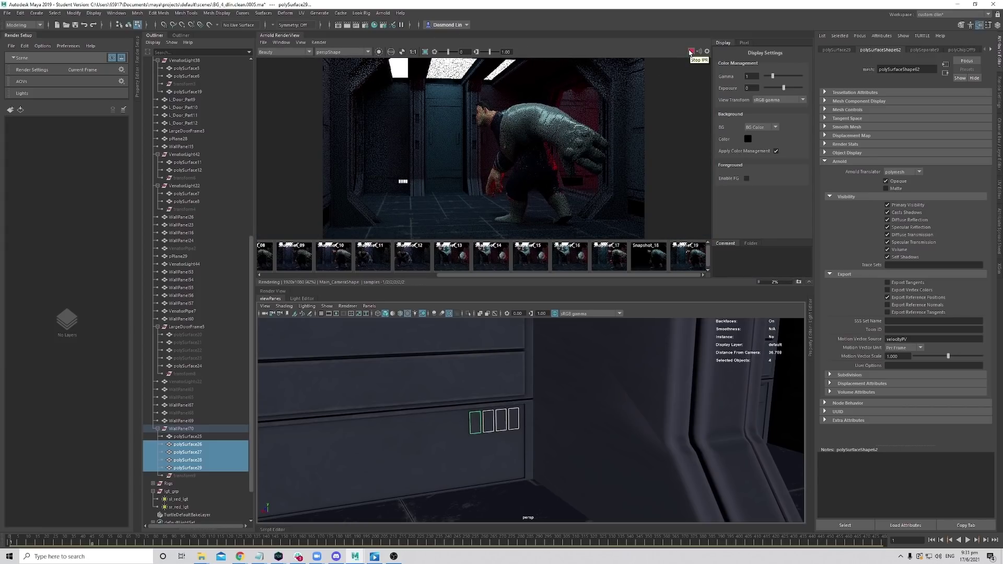
pyautogui.click(692, 52)
pyautogui.scroll(5, 418, 175)
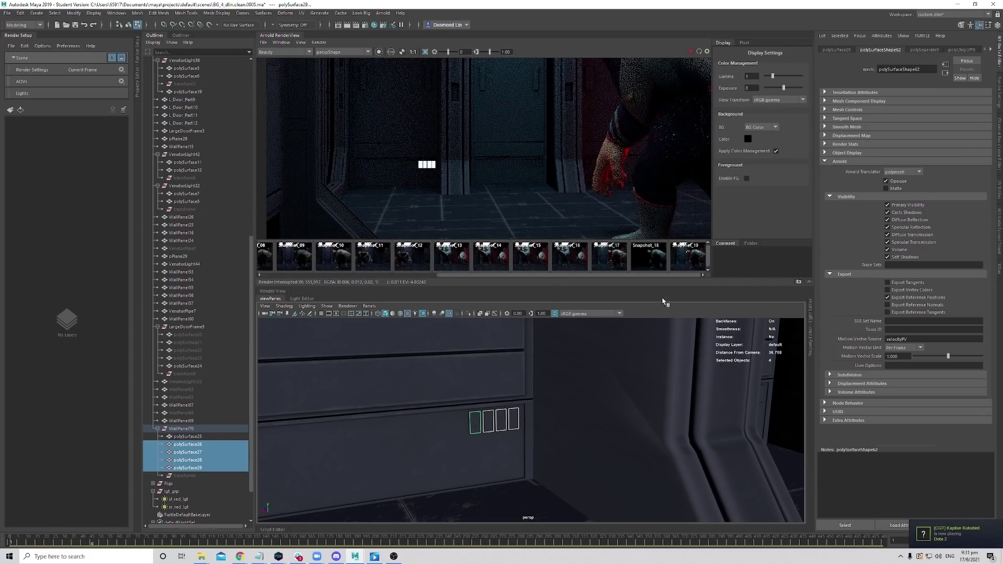
# Set the emission weight of the emissive_sd material to 0.649 and inspect the small wall lights closely in the render.
pyautogui.moveTo(475, 423); pyautogui.dragTo(480, 531, button='right')
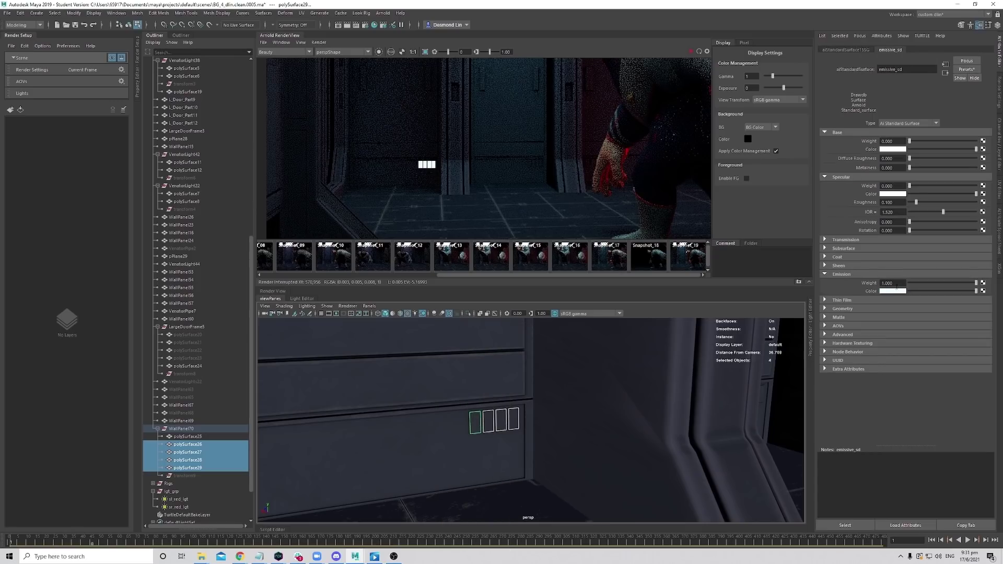
pyautogui.moveTo(960, 283); pyautogui.dragTo(952, 285)
pyautogui.scroll(3, 456, 153)
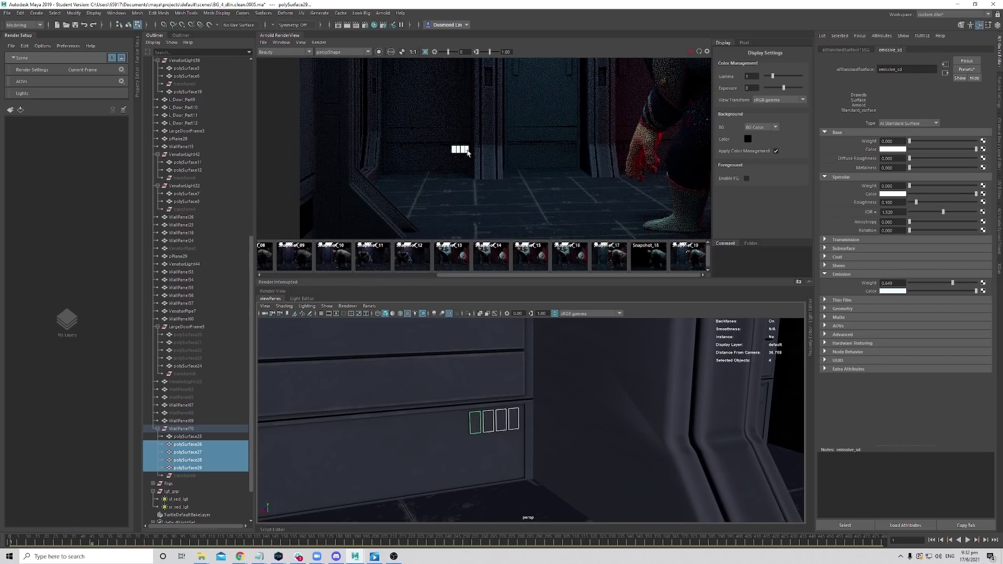
pyautogui.scroll(2, 456, 153)
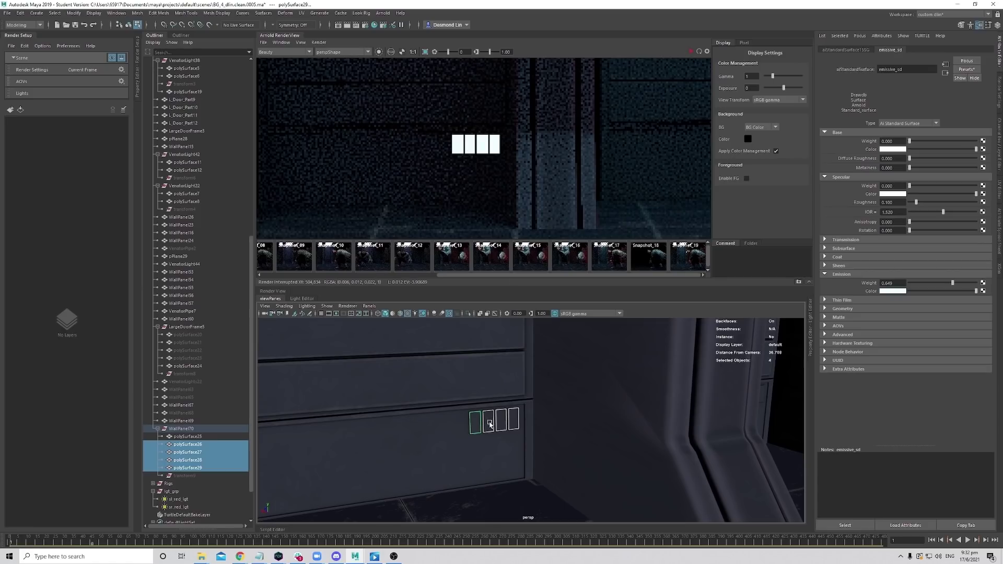
# Select only polySurface28, the second small wall light, in object mode and frame it closely in the perspective view.
pyautogui.click(489, 425)
pyautogui.click(491, 345)
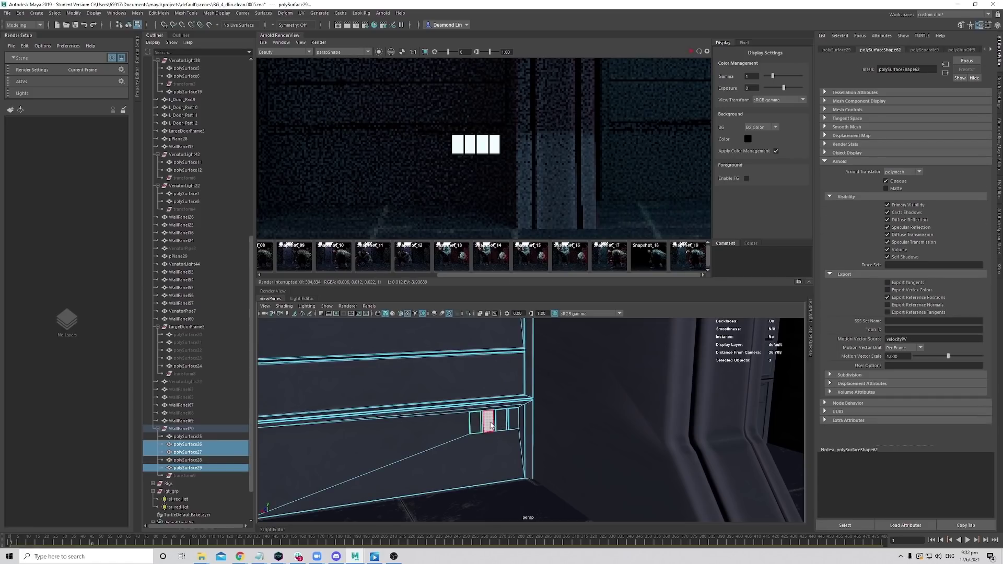
pyautogui.rightClick(491, 340)
pyautogui.click(530, 329)
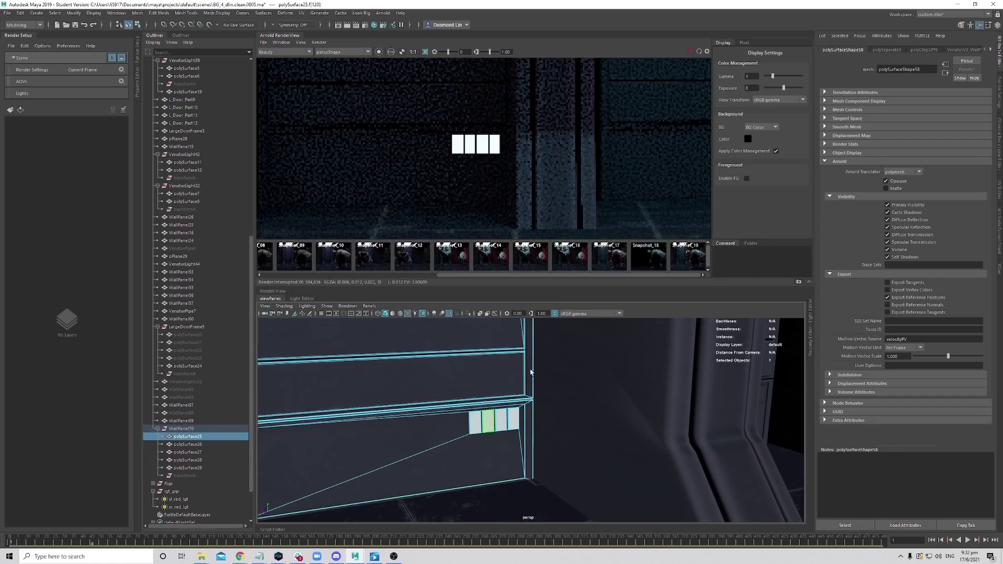
pyautogui.click(491, 426)
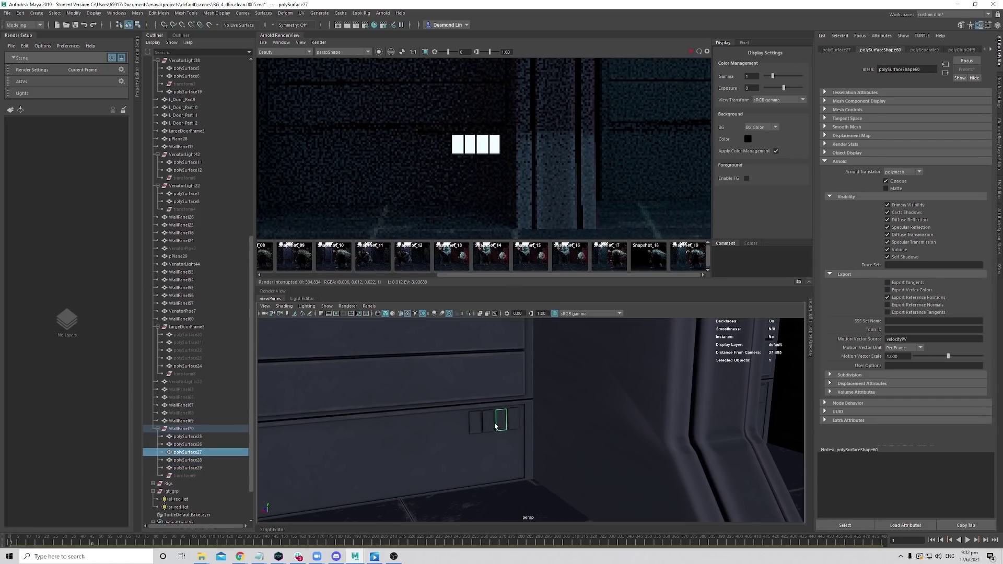
pyautogui.click(209, 460)
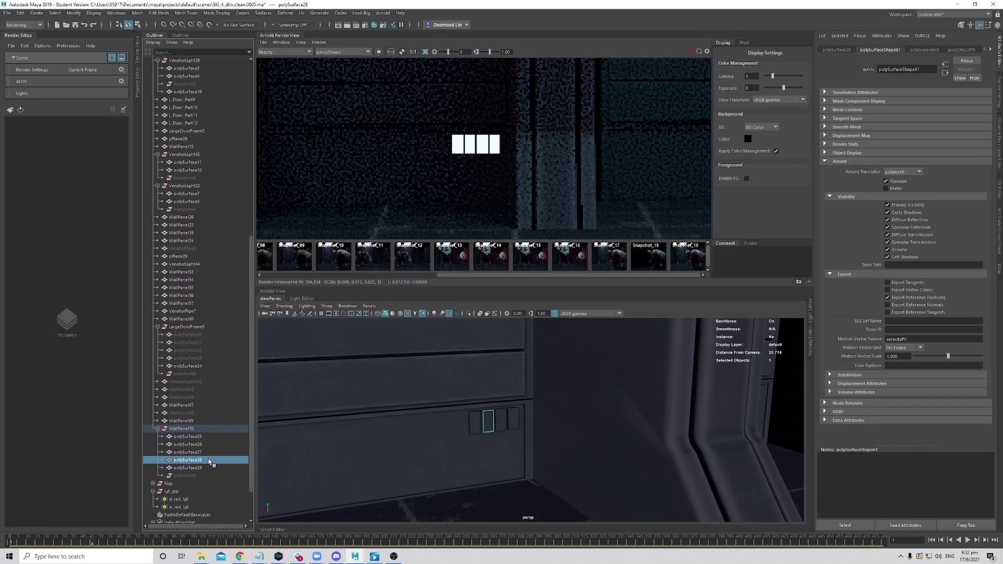
pyautogui.keyDown('alt'); pyautogui.moveTo(462, 438); pyautogui.dragTo(499, 441); pyautogui.keyUp('alt')
pyautogui.keyDown('alt'); pyautogui.moveTo(499, 441); pyautogui.dragTo(596, 449, button='right'); pyautogui.keyUp('alt')
pyautogui.keyDown('alt'); pyautogui.moveTo(595, 450); pyautogui.dragTo(558, 448, button='middle'); pyautogui.keyUp('alt')
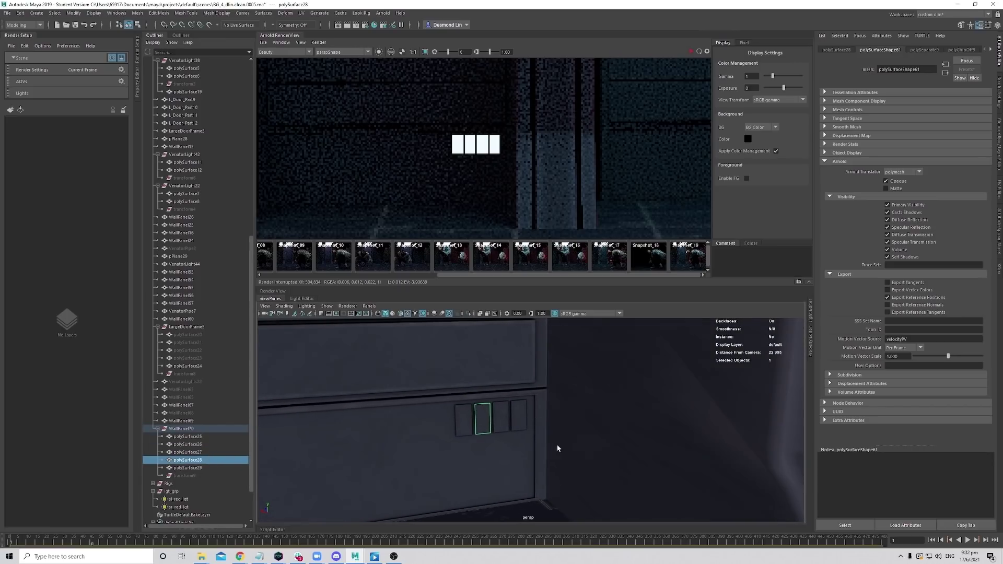
# Assign a new aiStandardHair material to polySurface28 and name it orange_emissive_sd.
pyautogui.rightClick(490, 419)
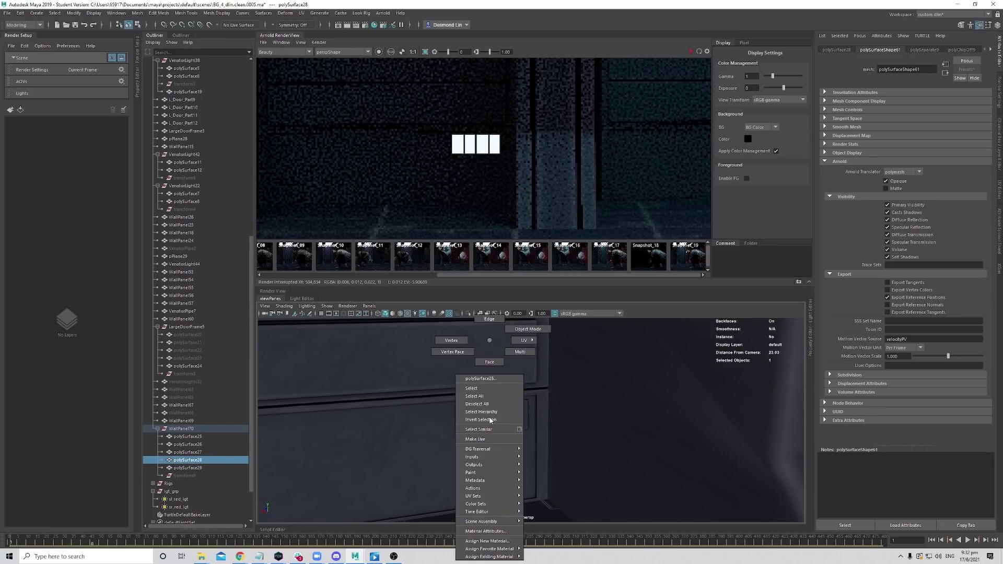
pyautogui.click(487, 541)
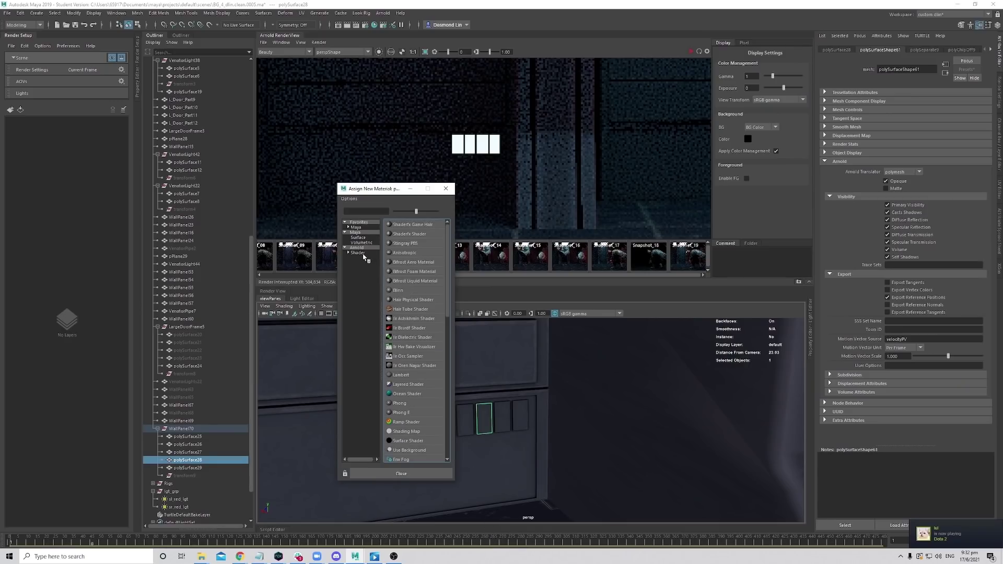
pyautogui.click(359, 253)
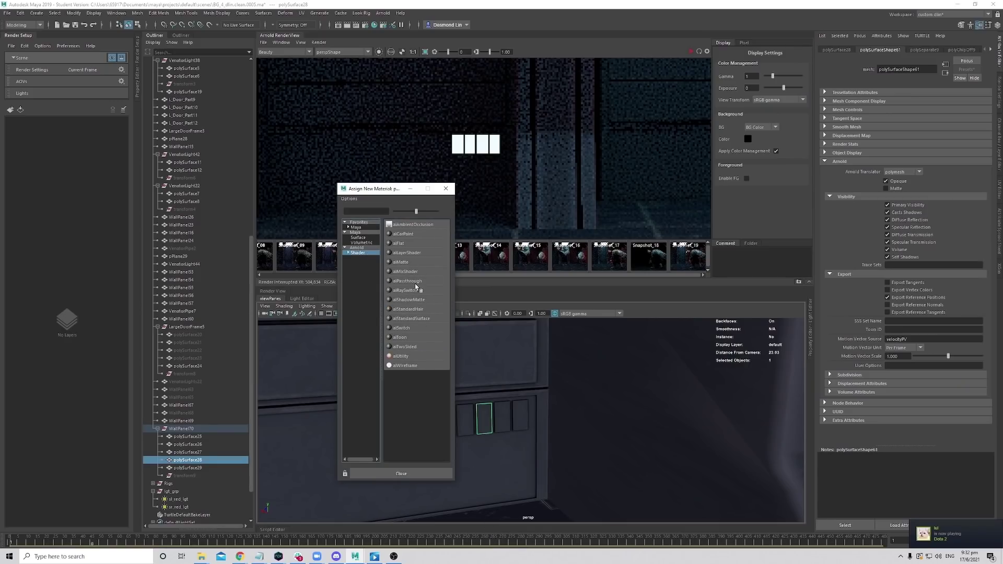
pyautogui.click(414, 309)
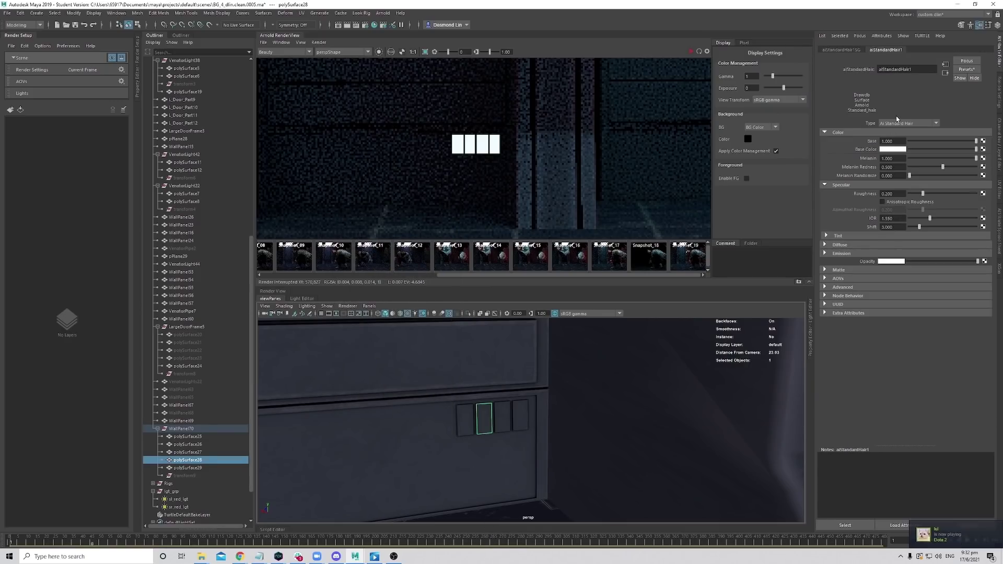
pyautogui.doubleClick(915, 69)
pyautogui.write('orange_emissive_s')
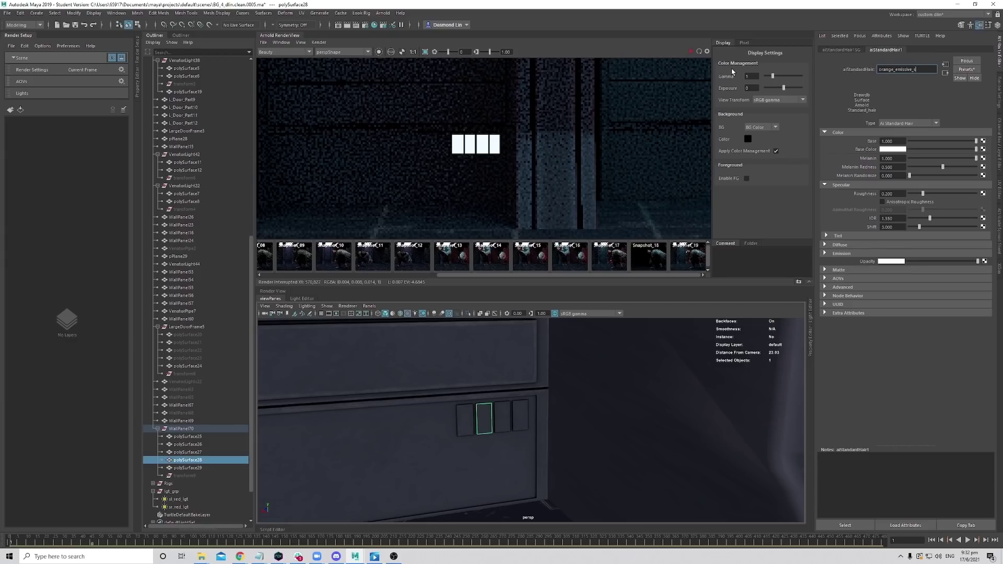
pyautogui.write('d')
pyautogui.press('Return')
# Set the emission color of the orange_emissive_sd hair material to light orange.
pyautogui.click(842, 255)
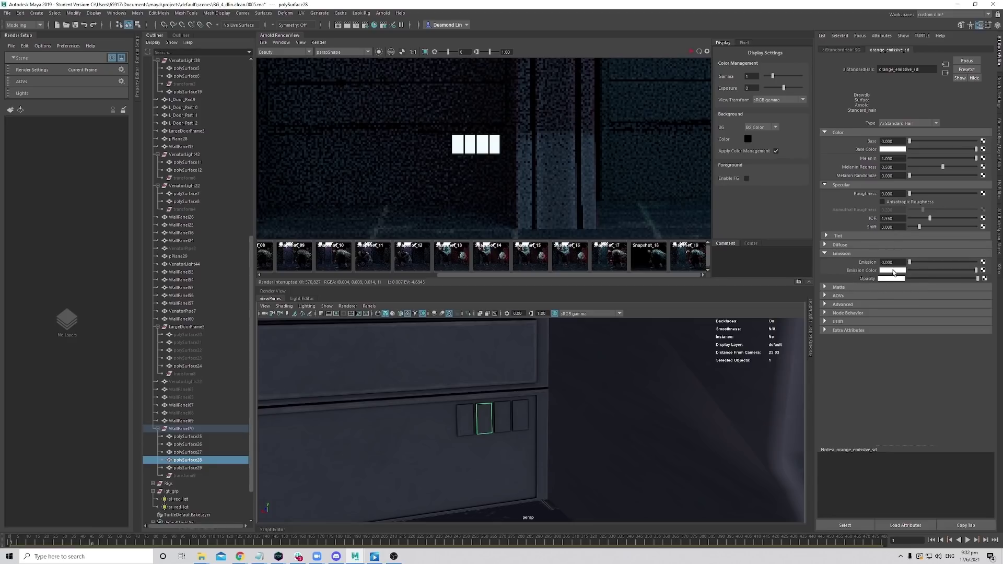
pyautogui.click(892, 271)
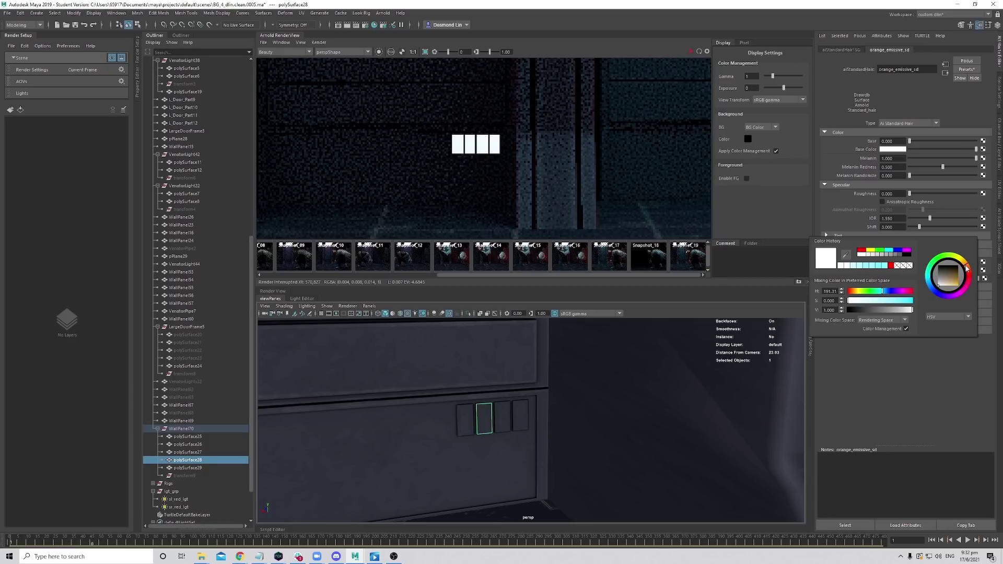
pyautogui.moveTo(945, 281); pyautogui.dragTo(955, 285)
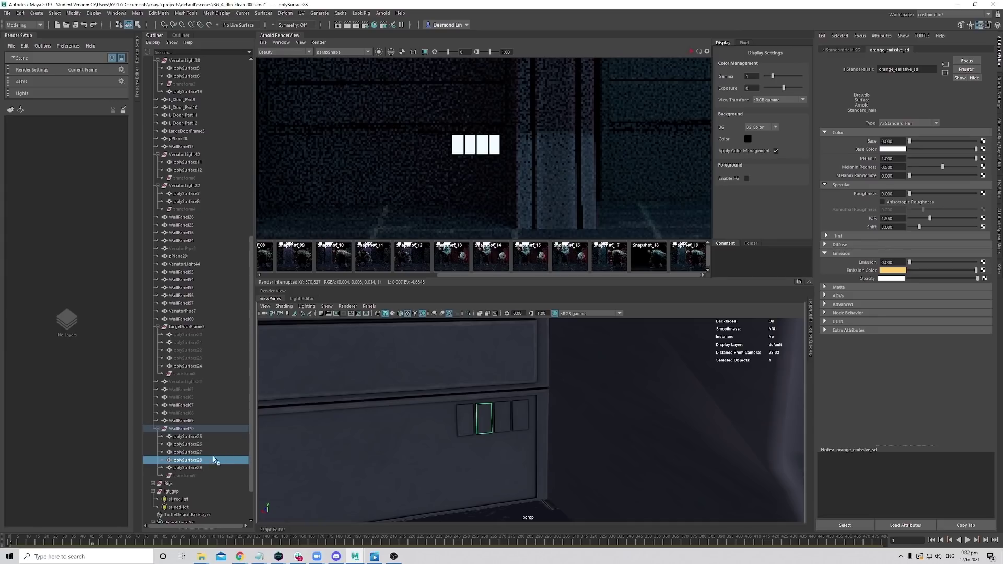
# Assign a new aiStandardSurface material named orange_emissive_sd1 to polySurface28, with base and specular weights of 0.
pyautogui.rightClick(490, 411)
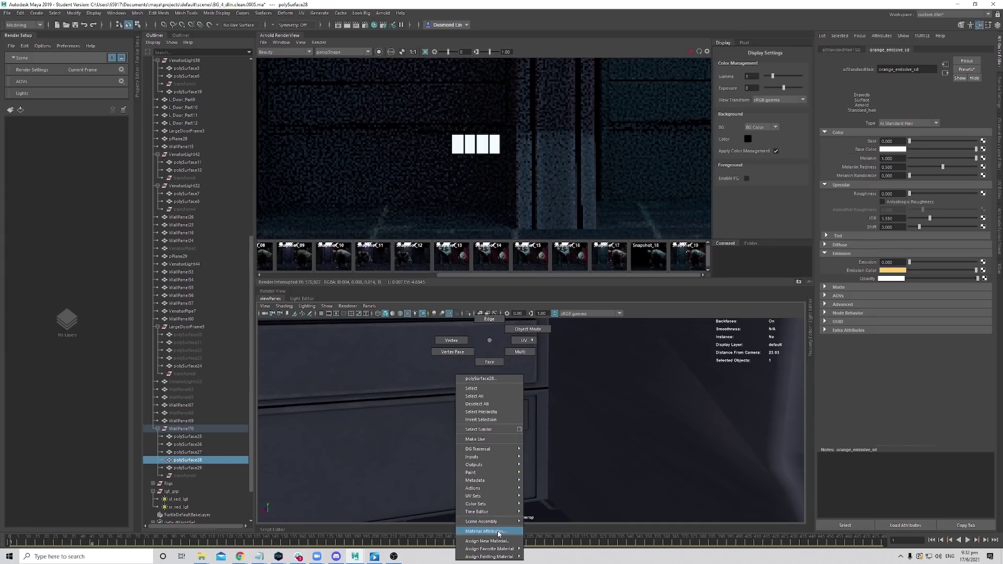
pyautogui.click(486, 540)
pyautogui.click(359, 253)
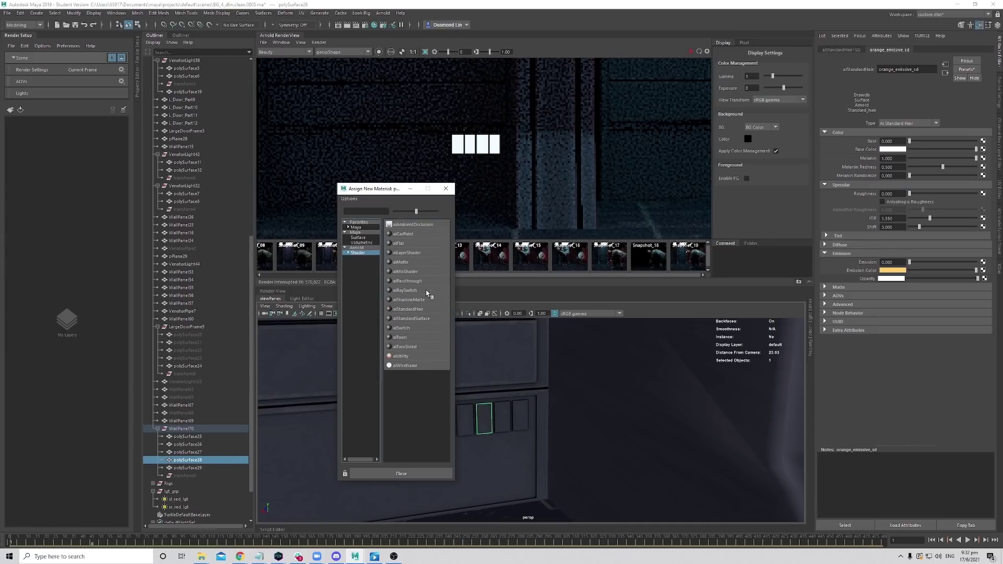
pyautogui.click(411, 319)
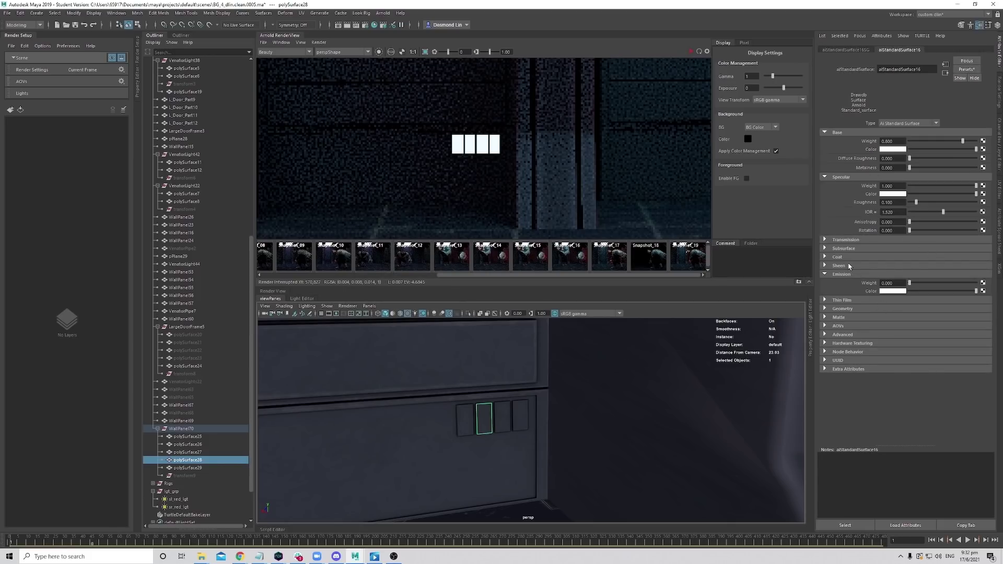
pyautogui.moveTo(927, 186); pyautogui.dragTo(906, 185)
pyautogui.doubleClick(908, 69)
pyautogui.write('orange_emissive_sd1')
pyautogui.press('Return')
# Give orange_emissive_sd1 the recently used light orange emission color and an emission weight of 0.637.
pyautogui.click(894, 292)
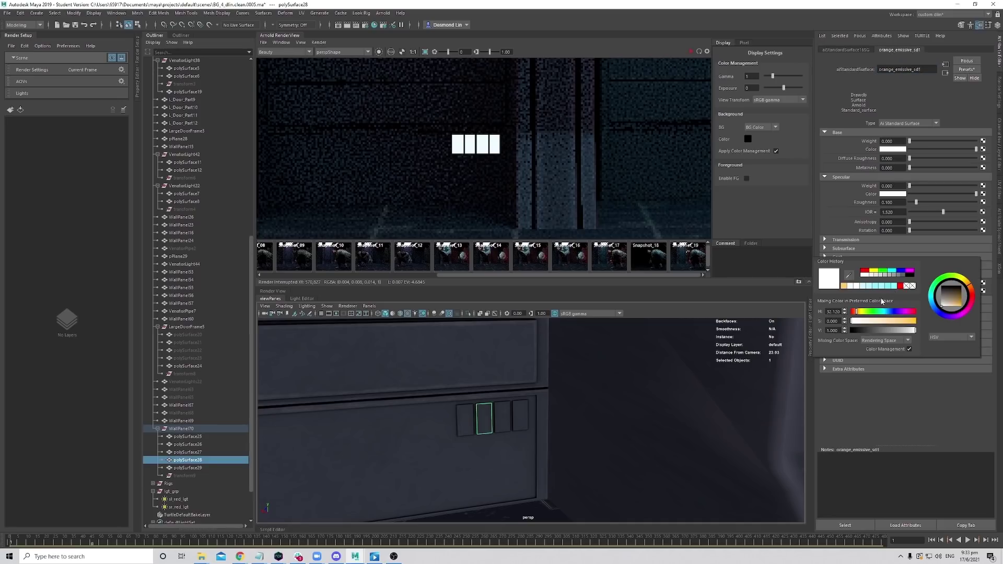
pyautogui.click(844, 286)
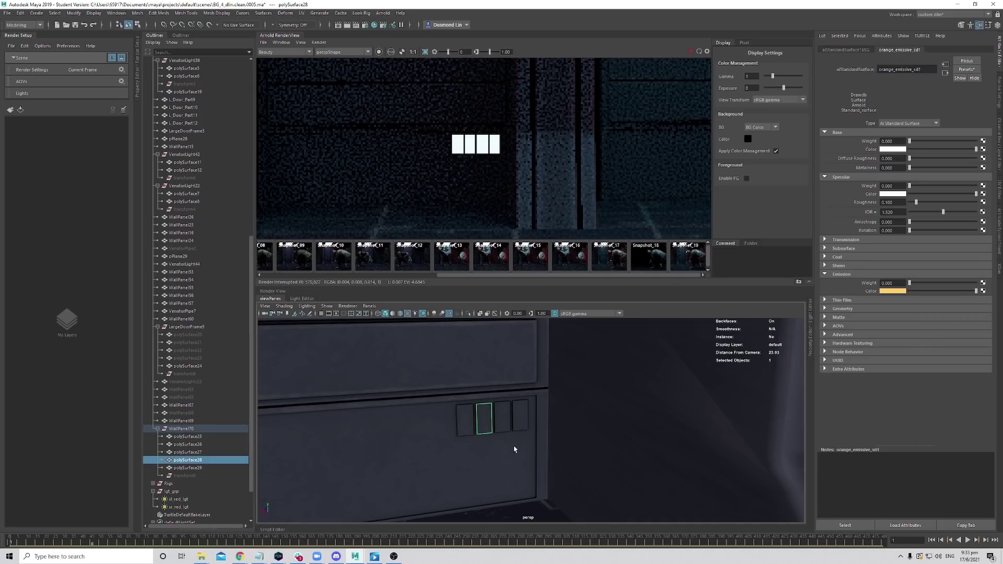
pyautogui.keyDown('alt'); pyautogui.moveTo(514, 446); pyautogui.dragTo(478, 420); pyautogui.keyUp('alt')
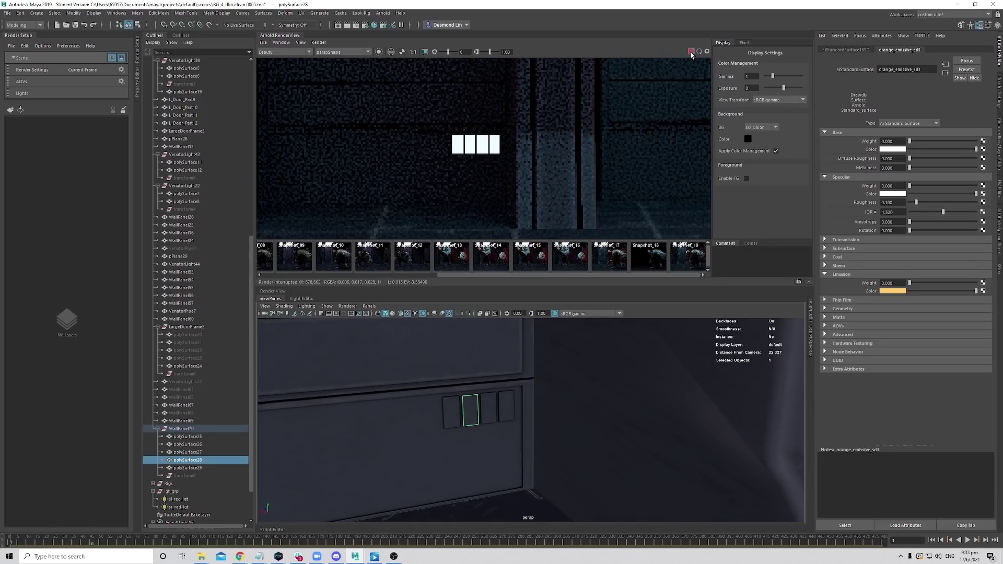
pyautogui.moveTo(942, 283); pyautogui.dragTo(951, 284)
# Run short Arnold renders and inspect the orange and white wall lights close up and in the full frame.
pyautogui.click(691, 52)
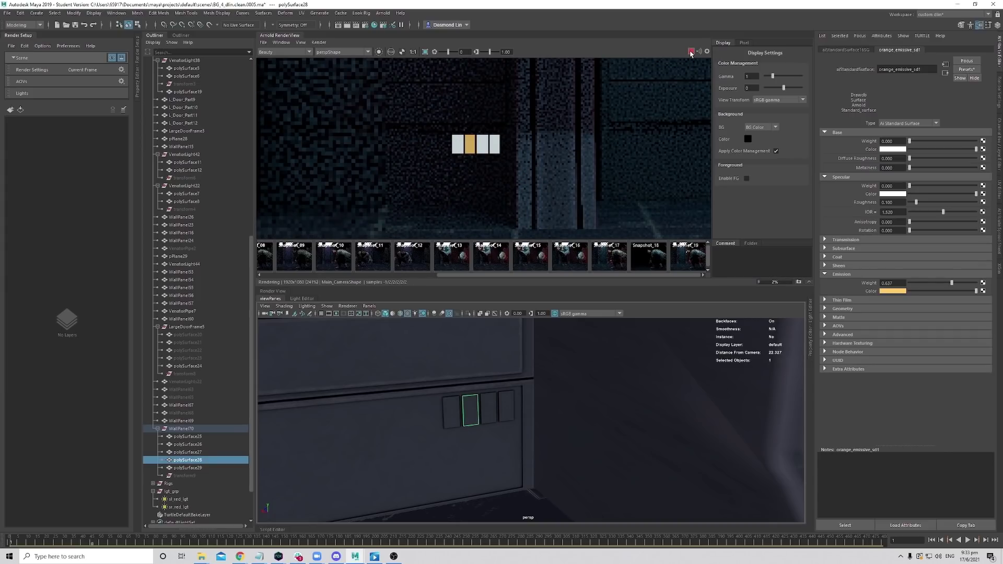
pyautogui.click(691, 51)
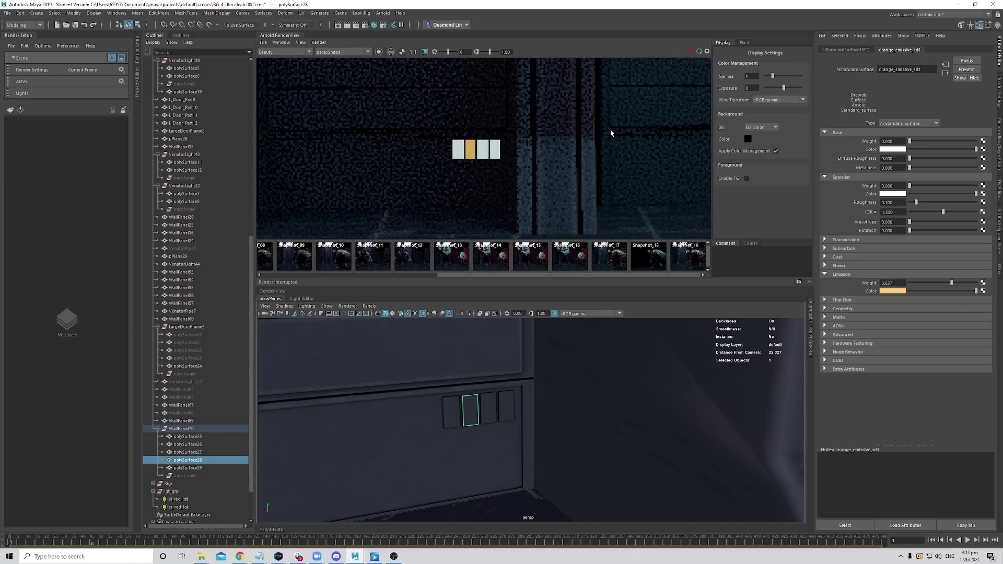
pyautogui.click(690, 52)
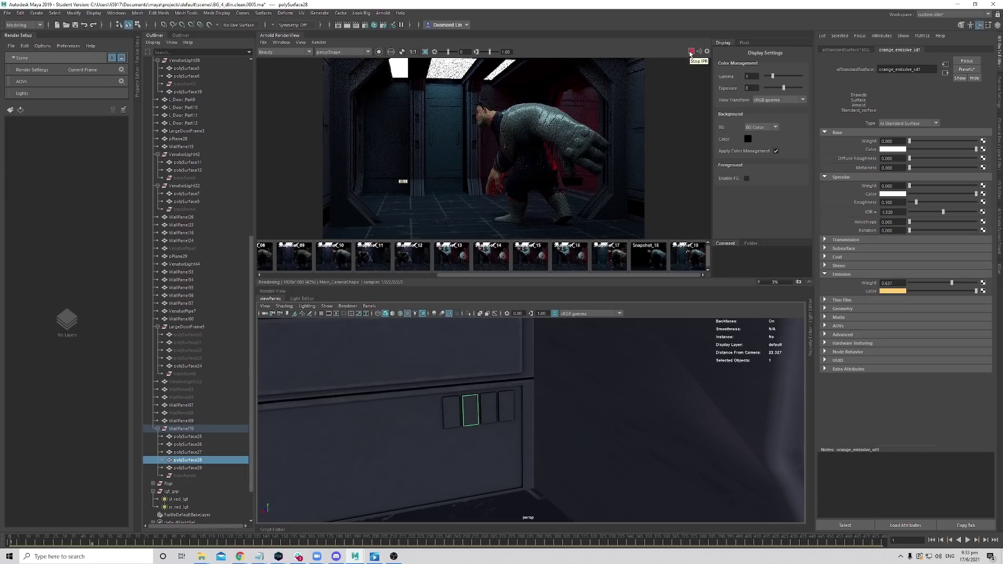
pyautogui.click(690, 53)
pyautogui.scroll(4, 429, 174)
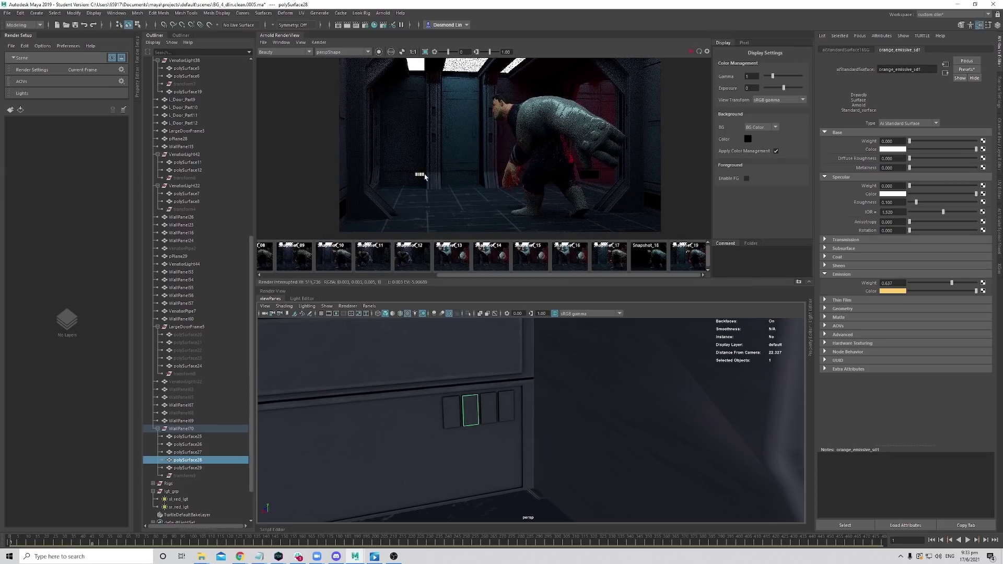
# Rerun a brief Arnold render and compare the white and orange wall lights' brightness up close with the whole shot.
pyautogui.scroll(-2, 429, 175)
pyautogui.scroll(5, 416, 180)
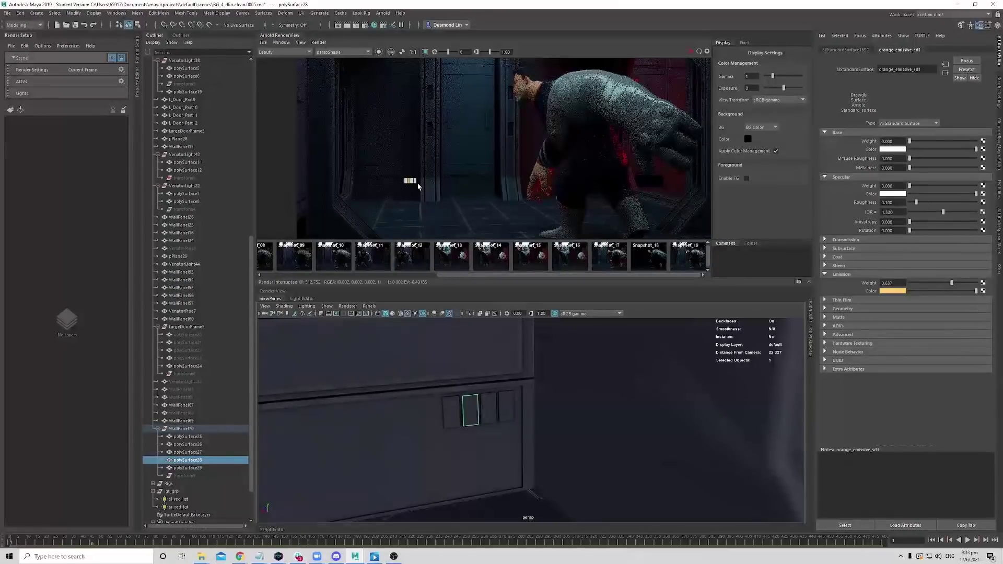
pyautogui.scroll(4, 371, 177)
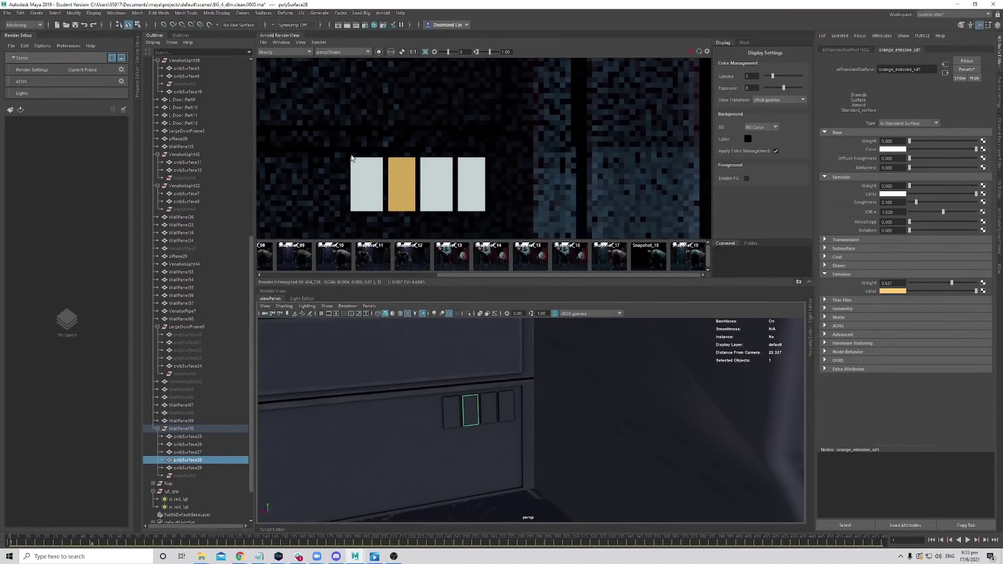
pyautogui.scroll(-8, 402, 183)
pyautogui.click(691, 51)
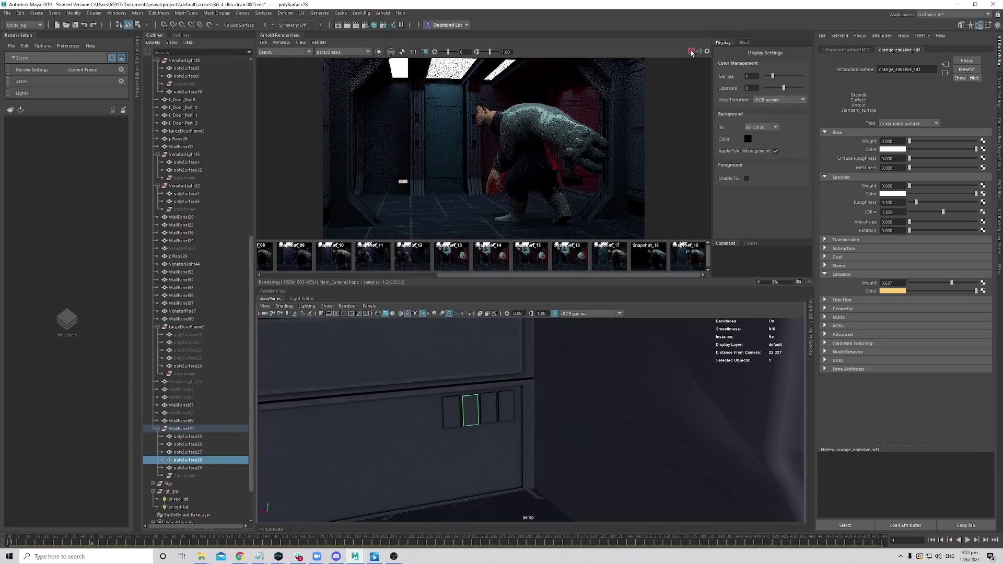
pyautogui.click(691, 51)
pyautogui.scroll(4, 426, 186)
pyautogui.scroll(2, 426, 186)
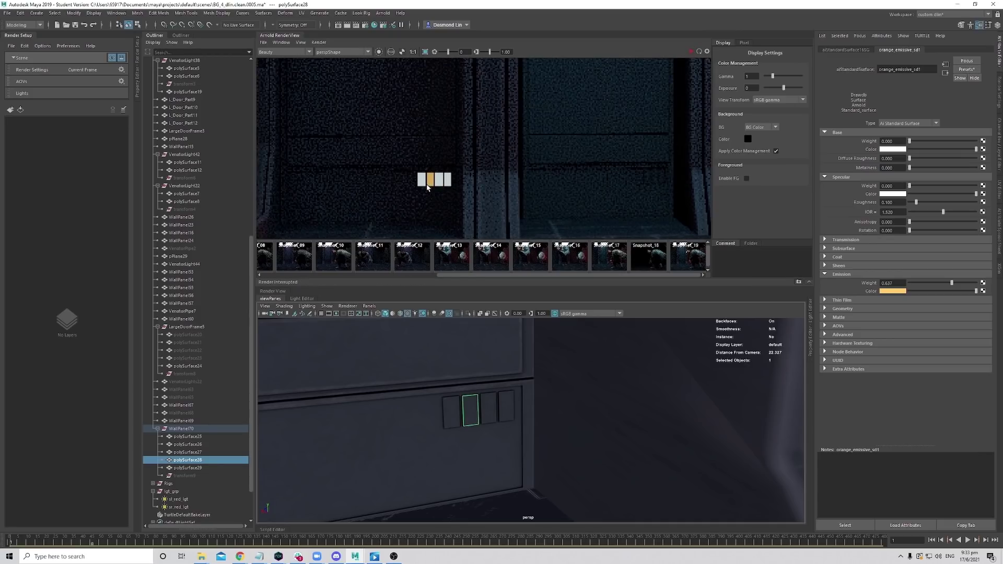
pyautogui.scroll(-6, 420, 183)
pyautogui.scroll(5, 397, 191)
pyautogui.scroll(-5, 403, 183)
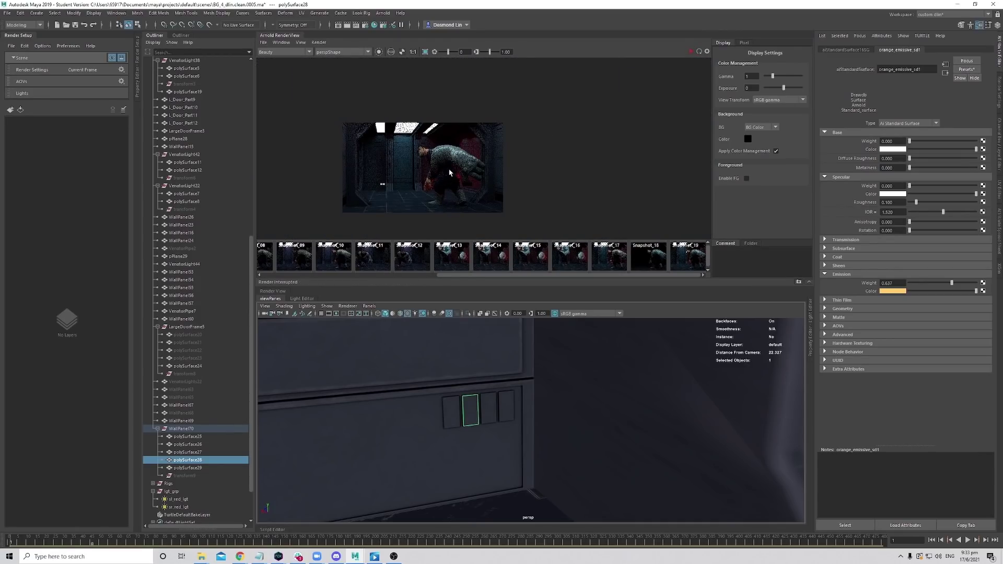
pyautogui.scroll(6, 403, 184)
pyautogui.scroll(-3, 396, 169)
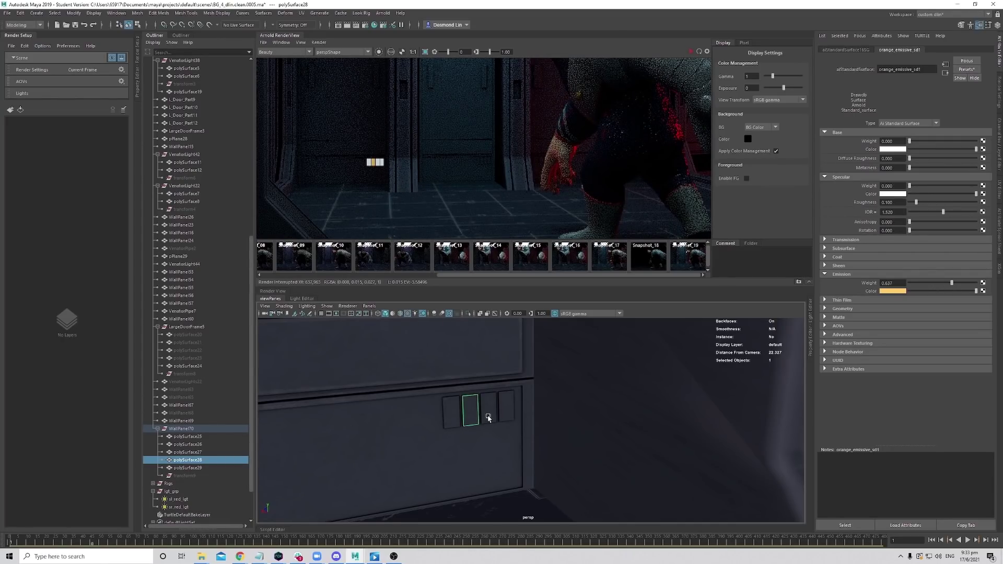
# Lower the emission weight of polySurface26's emissive_sd material to 0.232 and check it in a short Arnold render.
pyautogui.click(487, 418)
pyautogui.rightClick(491, 415)
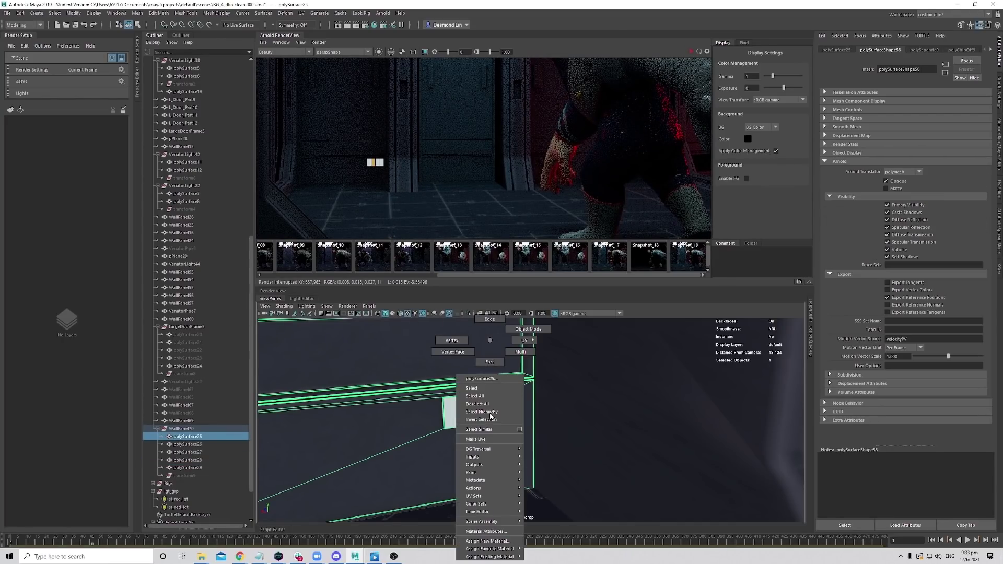
pyautogui.click(188, 444)
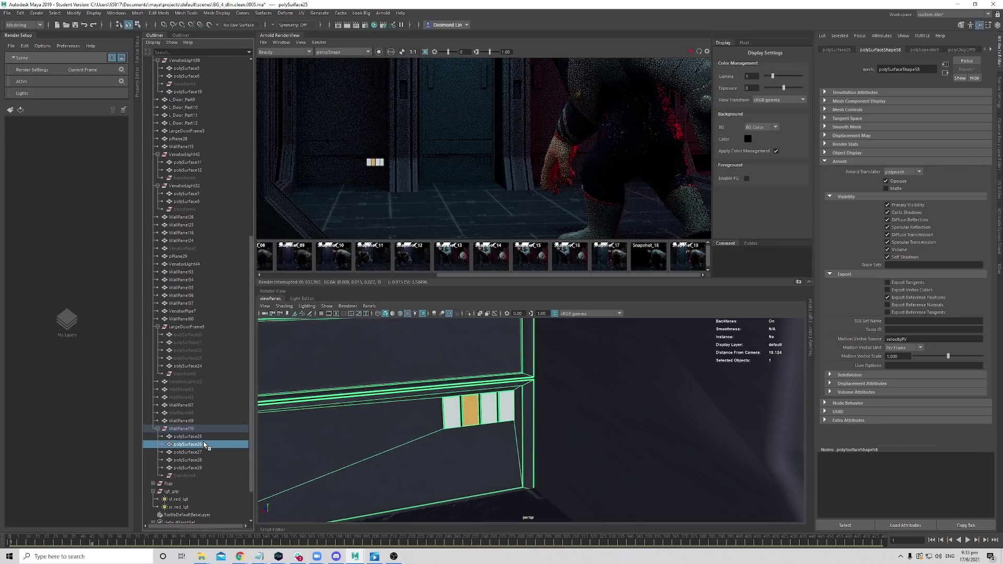
pyautogui.rightClick(507, 407)
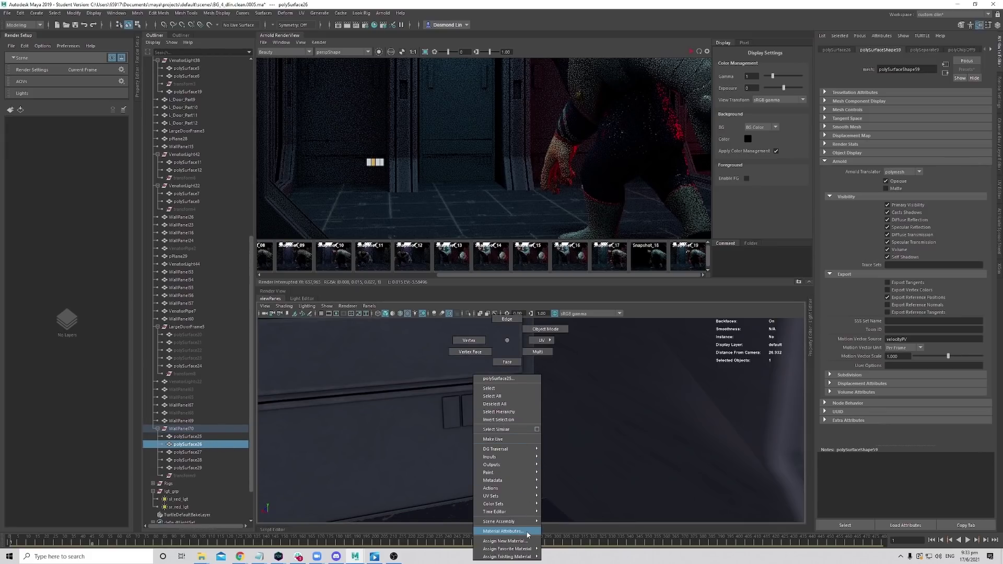
pyautogui.click(531, 530)
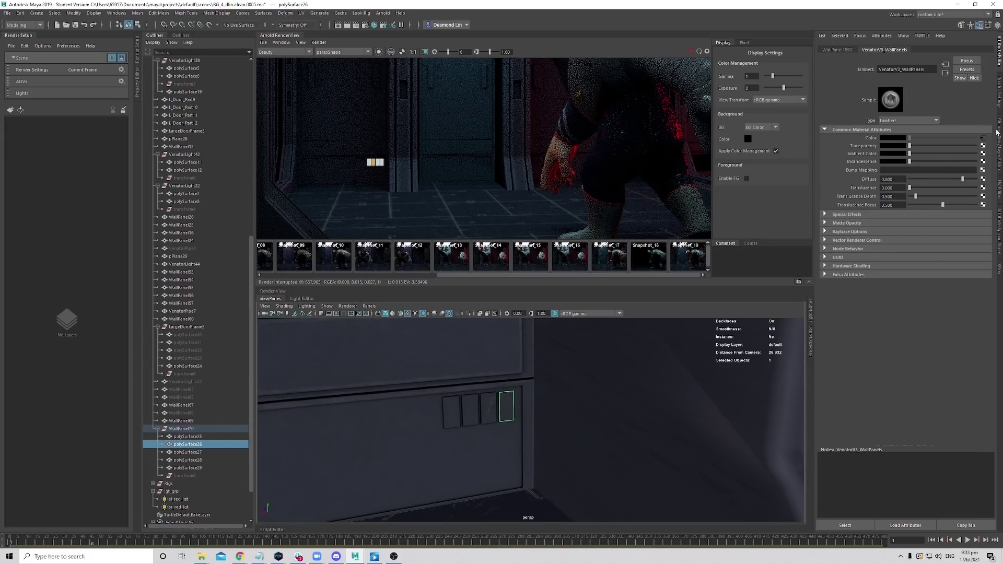
pyautogui.click(983, 138)
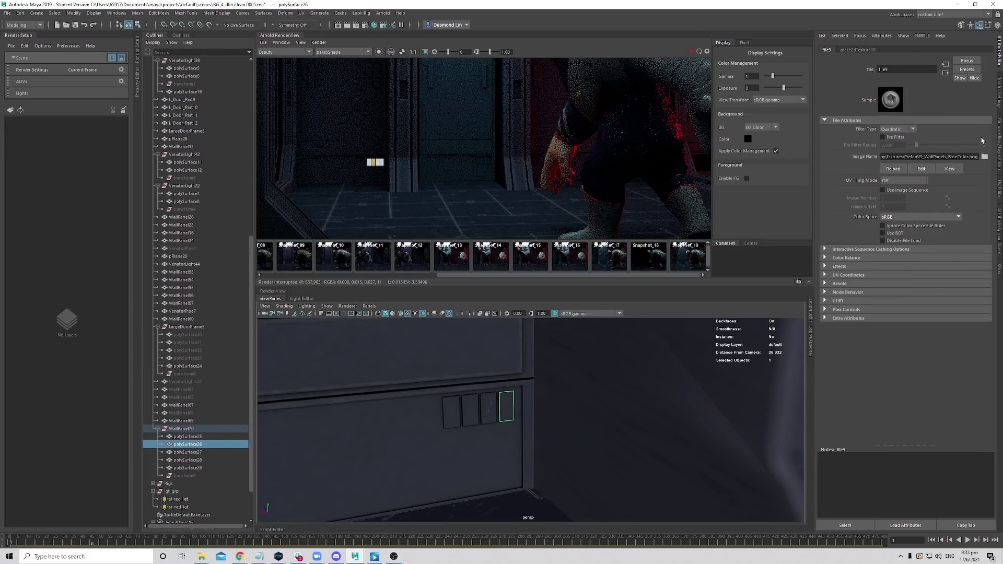
pyautogui.rightClick(512, 408)
pyautogui.click(530, 526)
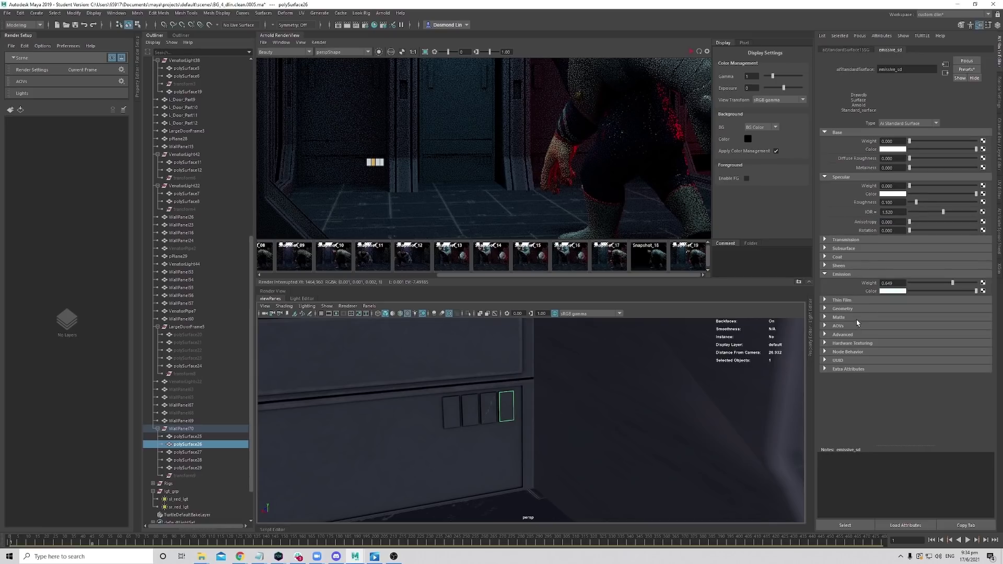
pyautogui.moveTo(953, 283); pyautogui.dragTo(925, 283)
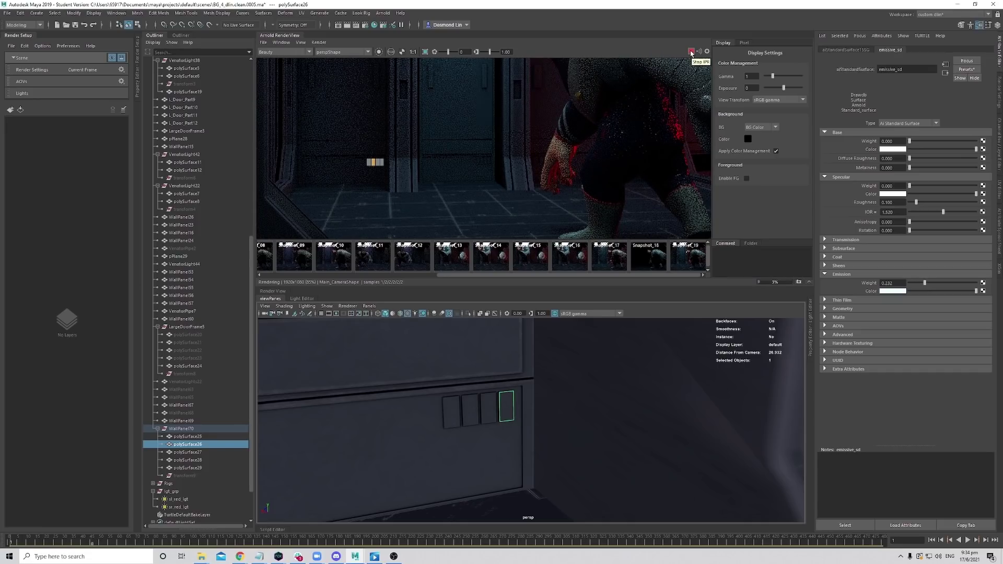
pyautogui.click(691, 52)
pyautogui.scroll(-5, 600, 139)
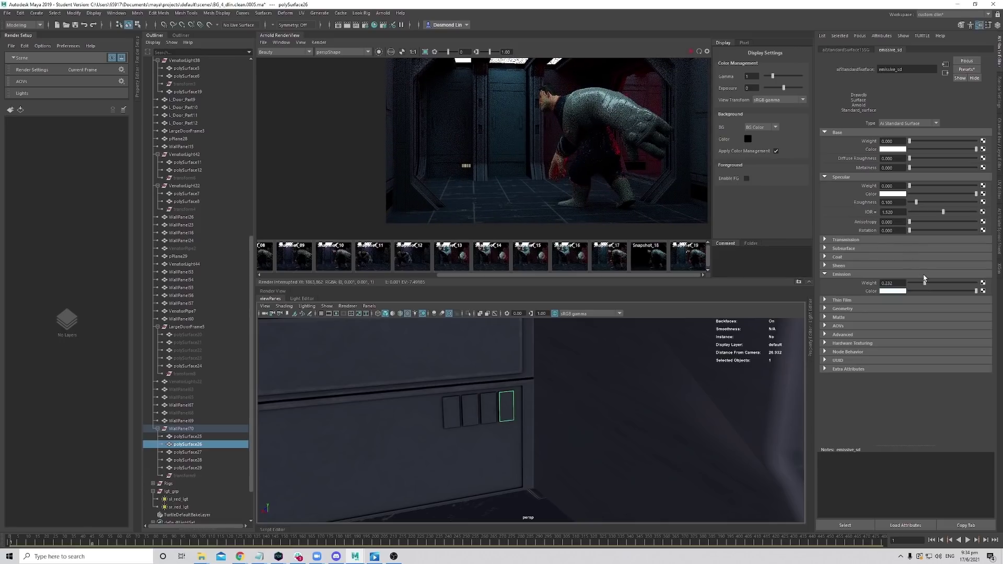
# Raise the emission weight of emissive_sd to 0.315 and inspect the rendered wall lights and the full frame.
pyautogui.moveTo(924, 279); pyautogui.dragTo(930, 280)
pyautogui.scroll(-3, 532, 158)
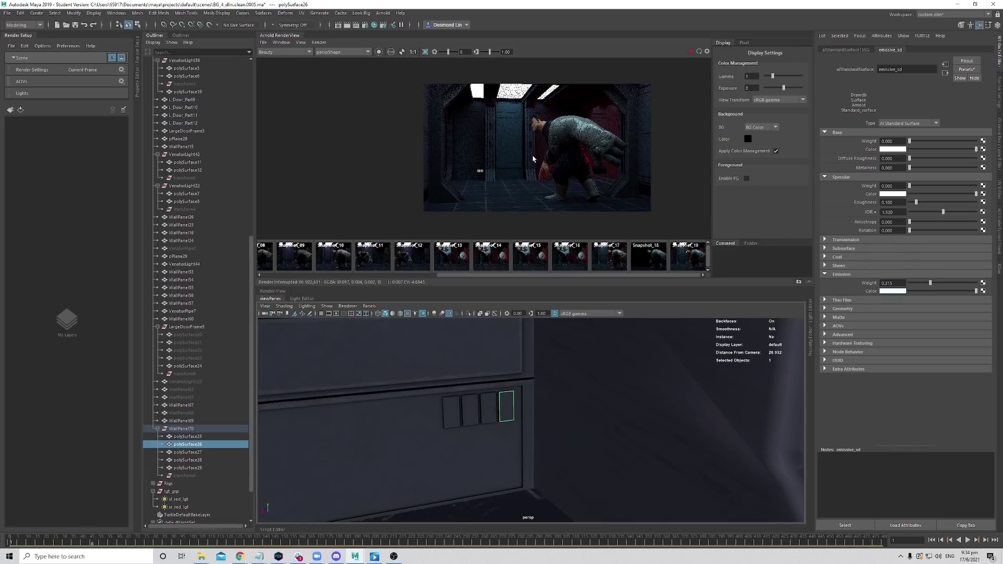
pyautogui.scroll(5, 533, 158)
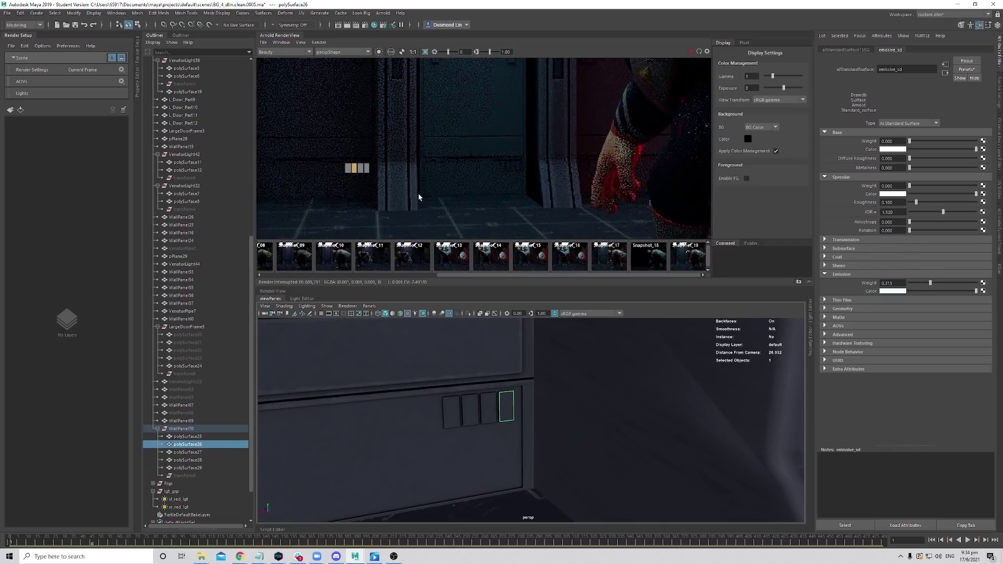
pyautogui.scroll(-3, 437, 188)
pyautogui.scroll(3, 455, 191)
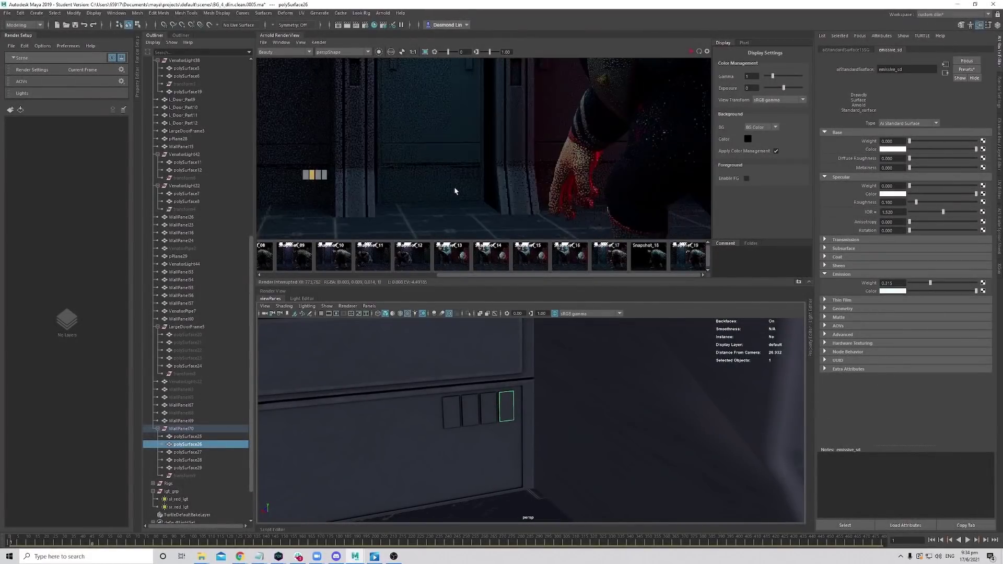
pyautogui.scroll(1, 477, 188)
pyautogui.scroll(-6, 497, 179)
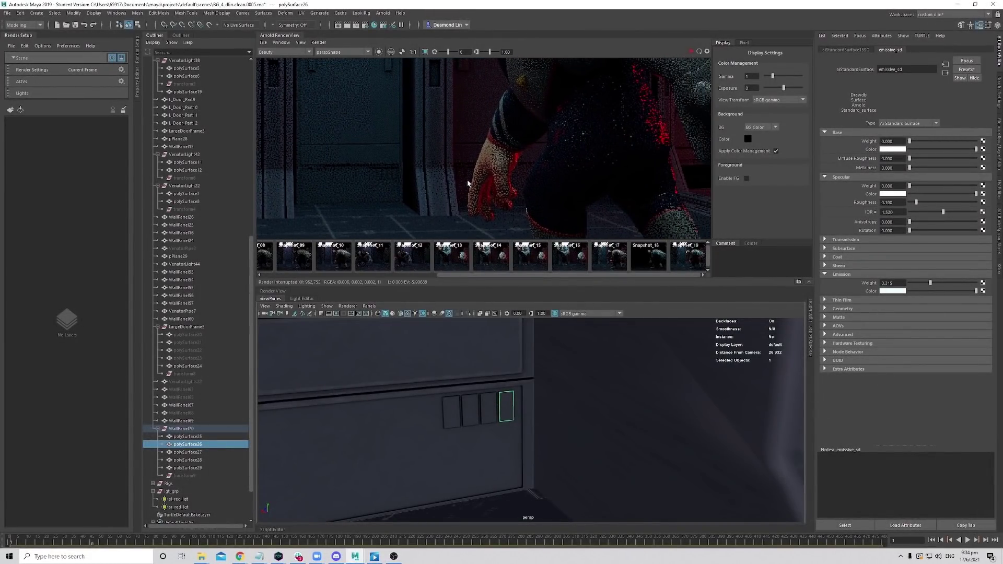
pyautogui.moveTo(547, 160); pyautogui.dragTo(539, 187, button='middle')
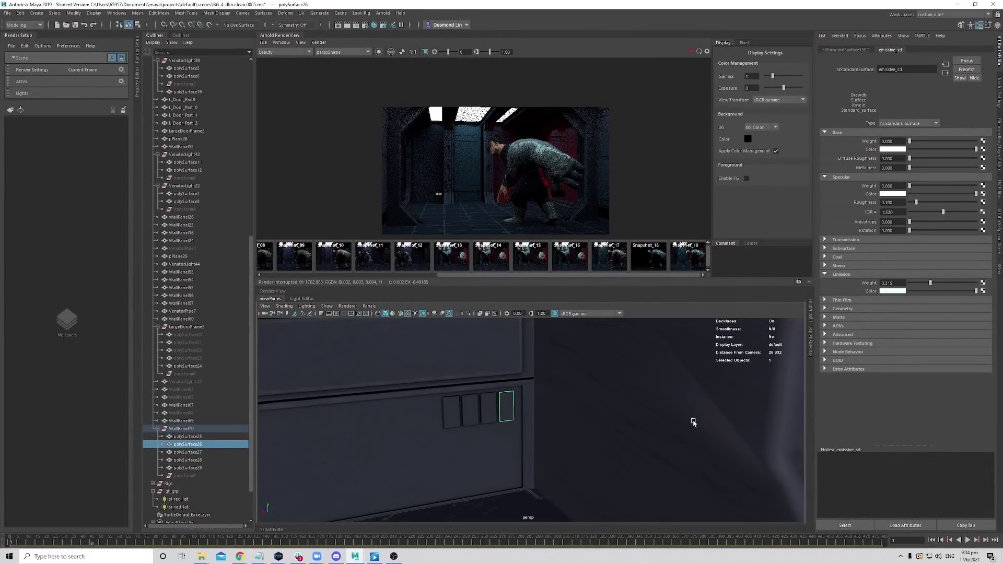
# Duplicate the four emissive wall light surfaces, polySurface26 through polySurface29.
pyautogui.keyDown('alt'); pyautogui.moveTo(690, 421); pyautogui.dragTo(551, 396); pyautogui.keyUp('alt')
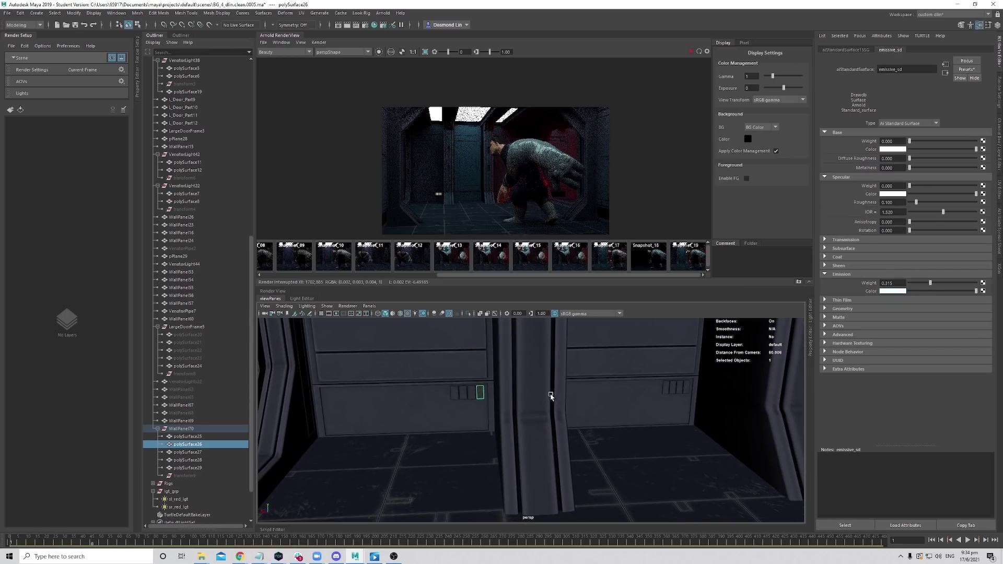
pyautogui.click(197, 444)
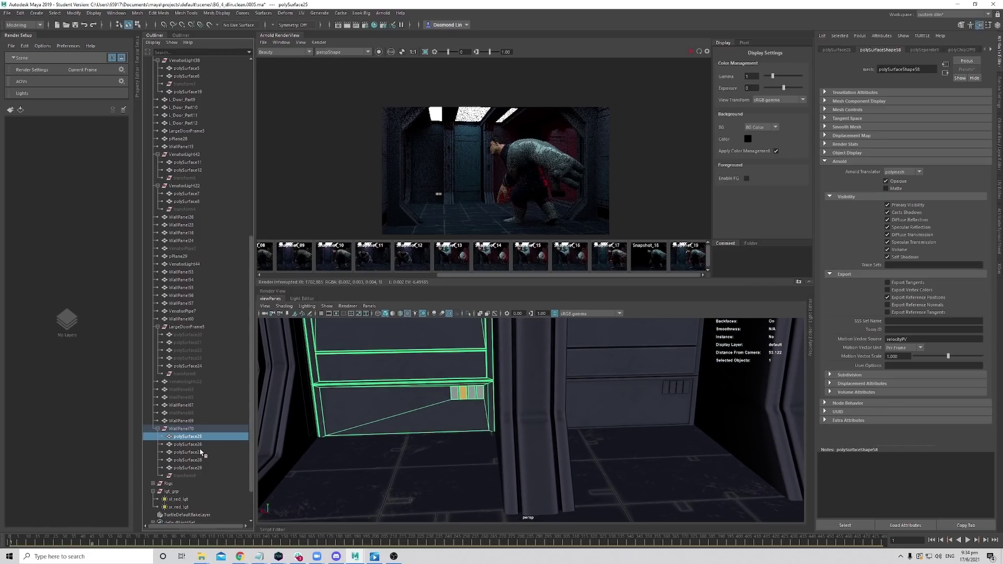
pyautogui.keyDown('shift'); pyautogui.click(203, 468); pyautogui.keyUp('shift')
pyautogui.hotkey('ctrl', 'd')
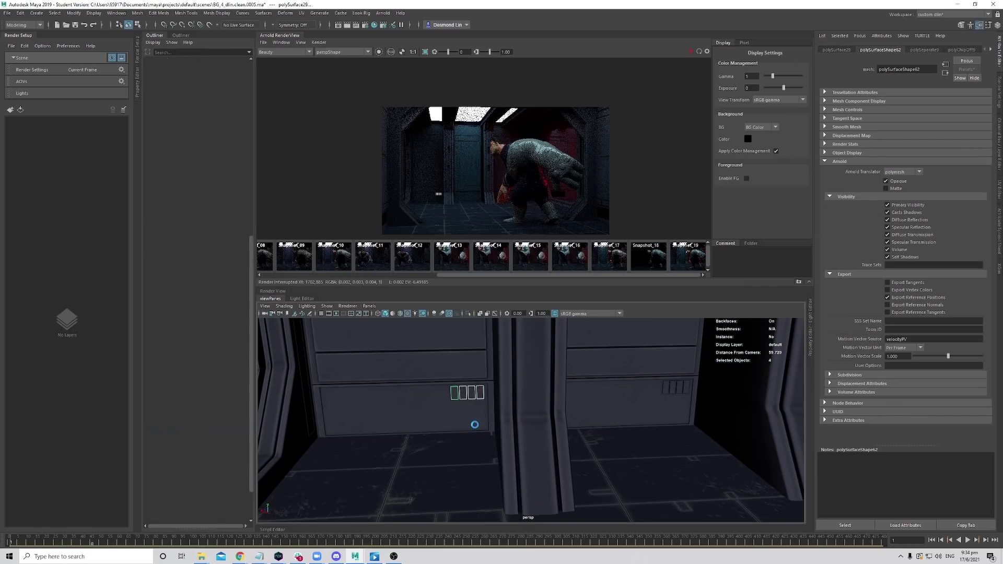
pyautogui.keyDown('alt'); pyautogui.moveTo(464, 399); pyautogui.dragTo(464, 447, button='right'); pyautogui.keyUp('alt')
pyautogui.keyDown('alt'); pyautogui.moveTo(464, 447); pyautogui.dragTo(520, 389); pyautogui.keyUp('alt')
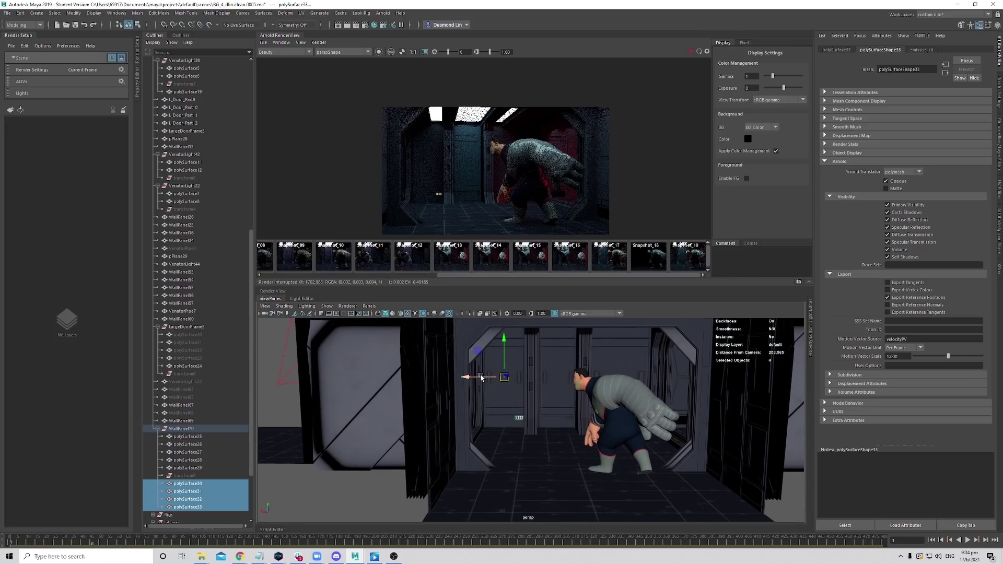
# Try to fit the duplicated lights onto the slots of another wall panel, and delete the duplicates.
pyautogui.press('f')
pyautogui.keyDown('alt'); pyautogui.moveTo(578, 451); pyautogui.dragTo(519, 441); pyautogui.keyUp('alt')
pyautogui.keyDown('alt'); pyautogui.moveTo(518, 440); pyautogui.dragTo(371, 405, button='right'); pyautogui.keyUp('alt')
pyautogui.keyDown('alt'); pyautogui.moveTo(372, 406); pyautogui.dragTo(481, 421); pyautogui.keyUp('alt')
pyautogui.keyDown('alt'); pyautogui.moveTo(480, 421); pyautogui.dragTo(420, 426, button='right'); pyautogui.keyUp('alt')
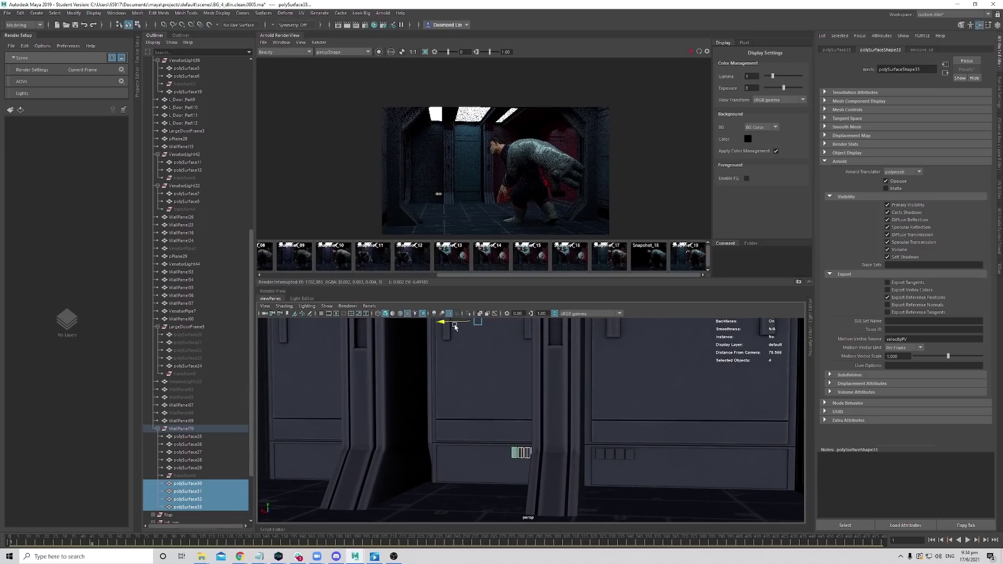
pyautogui.keyDown('alt'); pyautogui.moveTo(454, 327); pyautogui.dragTo(493, 400); pyautogui.keyUp('alt')
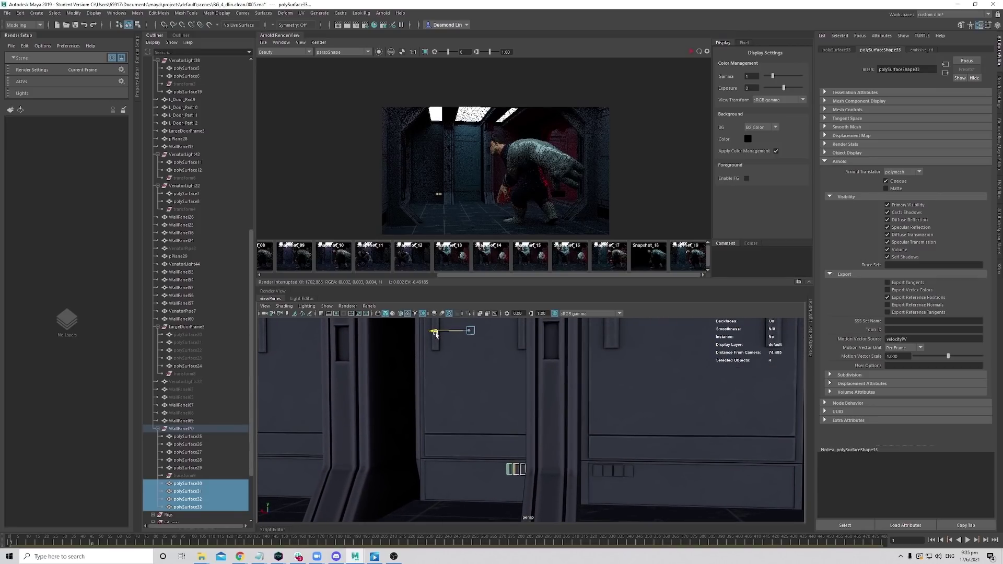
pyautogui.keyDown('alt'); pyautogui.moveTo(468, 406); pyautogui.dragTo(588, 500, button='right'); pyautogui.keyUp('alt')
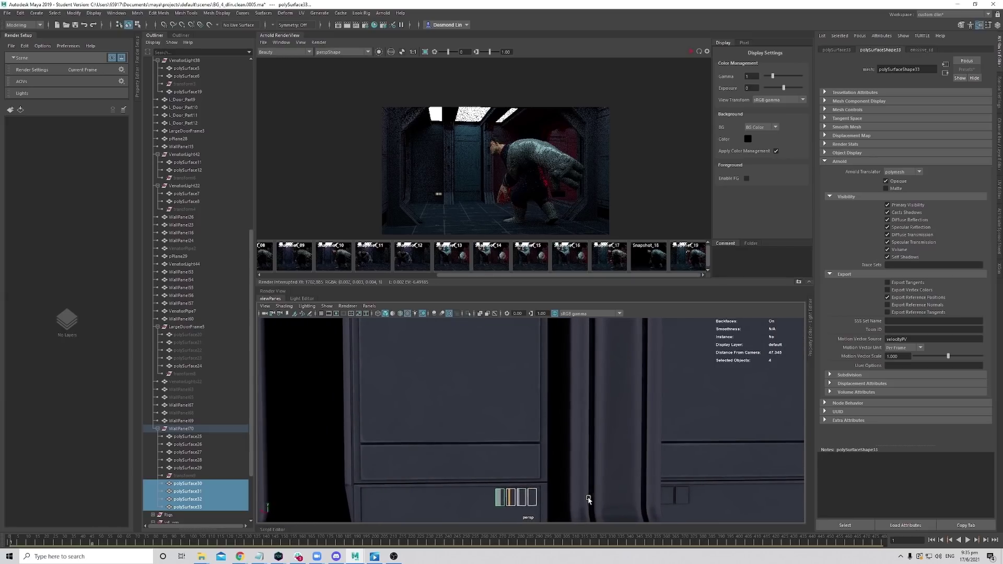
pyautogui.keyDown('alt'); pyautogui.moveTo(510, 506); pyautogui.dragTo(486, 434, button='middle'); pyautogui.keyUp('alt')
pyautogui.keyDown('alt'); pyautogui.moveTo(486, 434); pyautogui.dragTo(665, 497, button='right'); pyautogui.keyUp('alt')
pyautogui.keyDown('alt'); pyautogui.moveTo(467, 450); pyautogui.dragTo(475, 464); pyautogui.keyUp('alt')
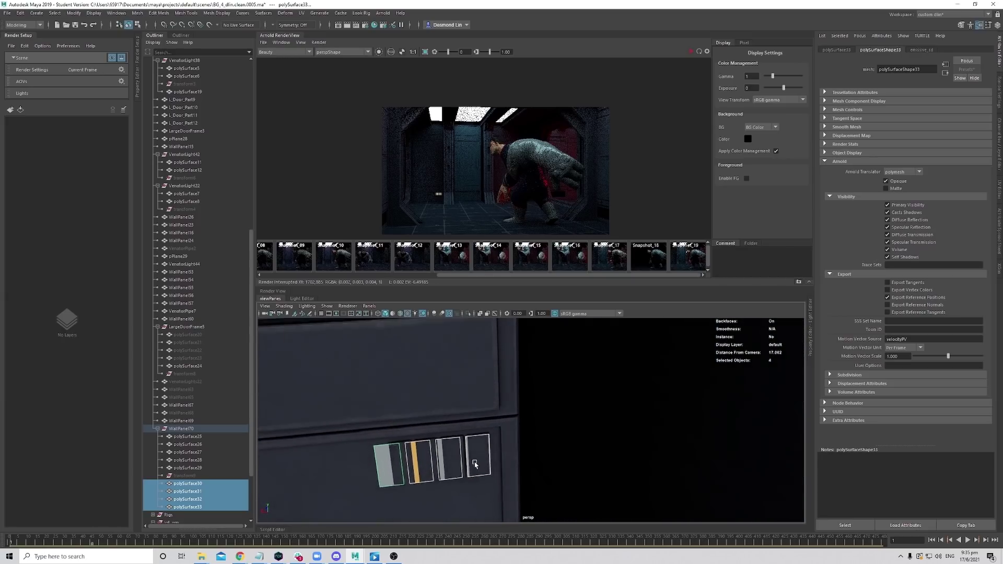
pyautogui.keyDown('alt'); pyautogui.moveTo(475, 464); pyautogui.dragTo(282, 401, button='right'); pyautogui.keyUp('alt')
pyautogui.keyDown('alt'); pyautogui.moveTo(493, 413); pyautogui.dragTo(466, 435); pyautogui.keyUp('alt')
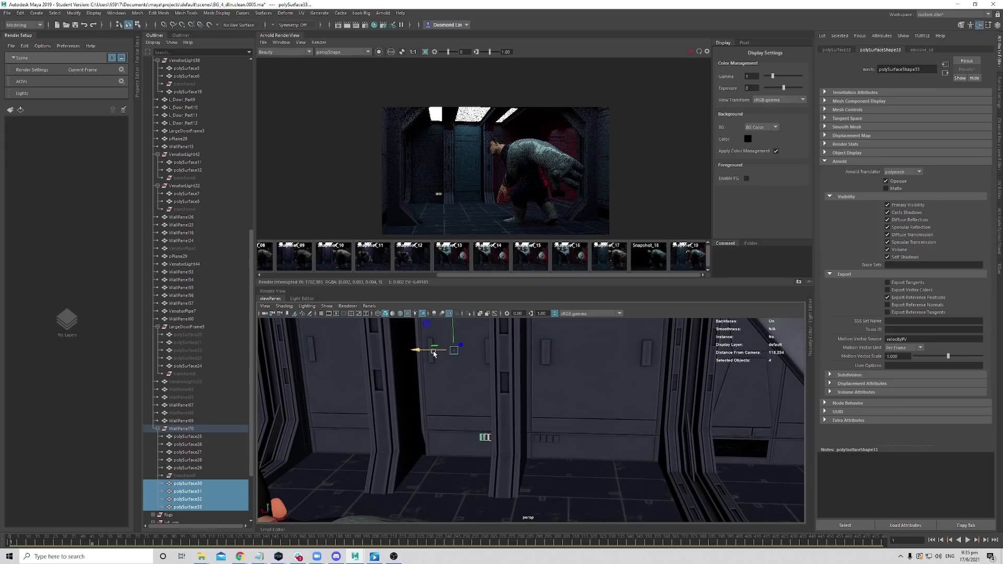
pyautogui.moveTo(433, 353); pyautogui.dragTo(493, 364)
pyautogui.press('Delete')
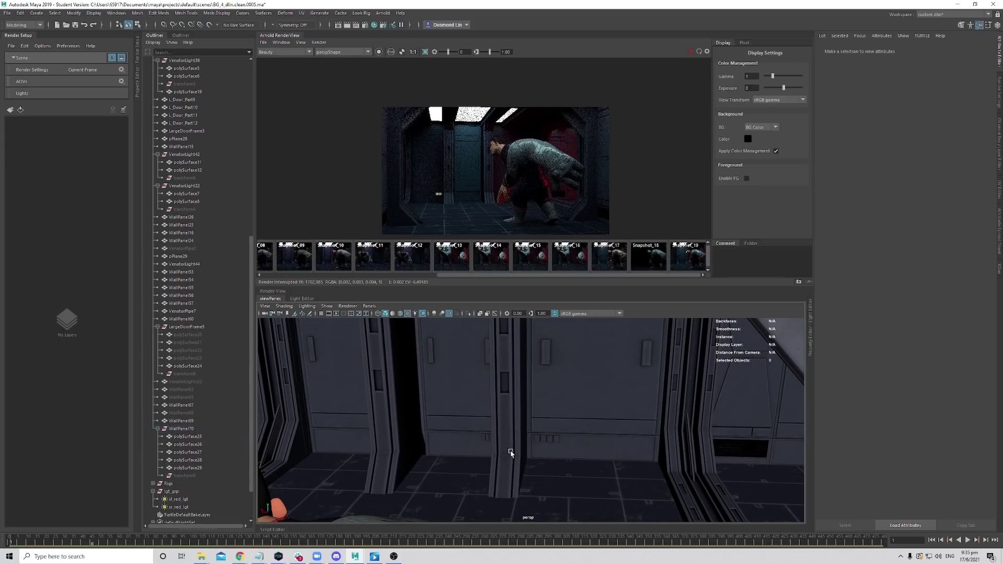
# Duplicate the four small slot faces near the lower corner of WallPanel69 as separate geometry.
pyautogui.scroll(8, 490, 443)
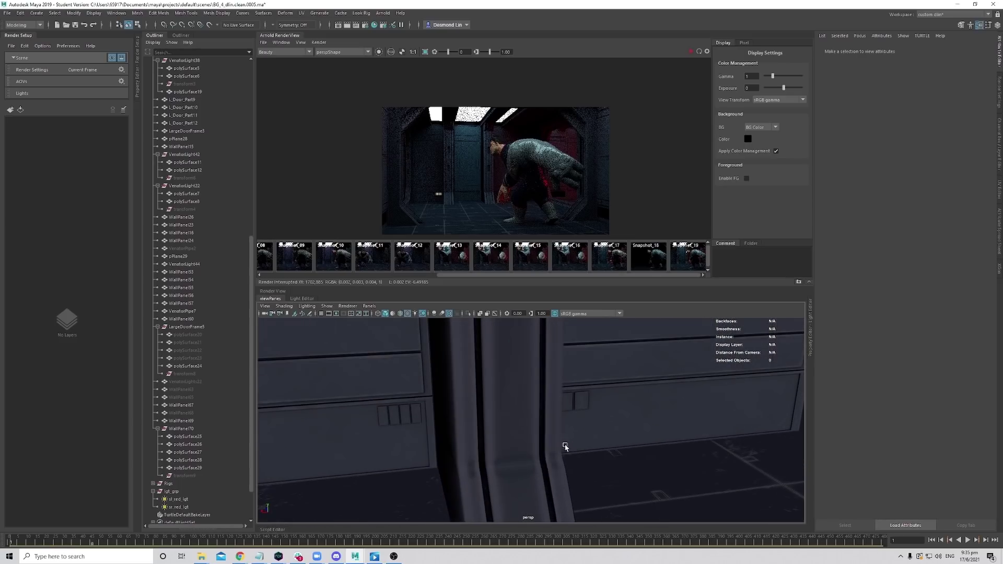
pyautogui.scroll(-2, 483, 444)
pyautogui.moveTo(455, 431); pyautogui.dragTo(457, 362, button='right')
pyautogui.click(444, 438)
pyautogui.keyDown('shift'); pyautogui.click(457, 439); pyautogui.keyUp('shift')
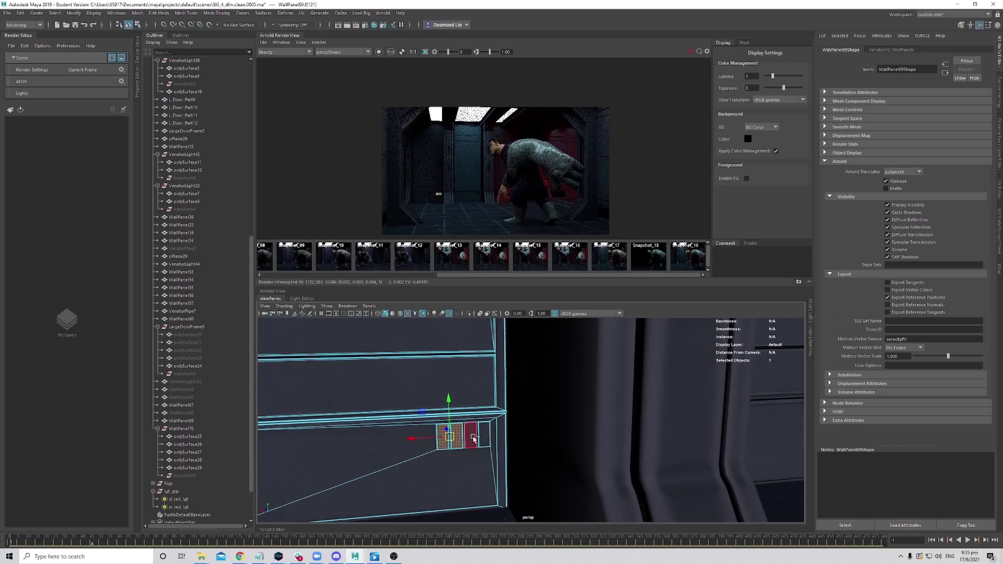
pyautogui.keyDown('shift'); pyautogui.click(471, 438); pyautogui.keyUp('shift')
pyautogui.keyDown('shift'); pyautogui.click(487, 438); pyautogui.keyUp('shift')
pyautogui.click(93, 13)
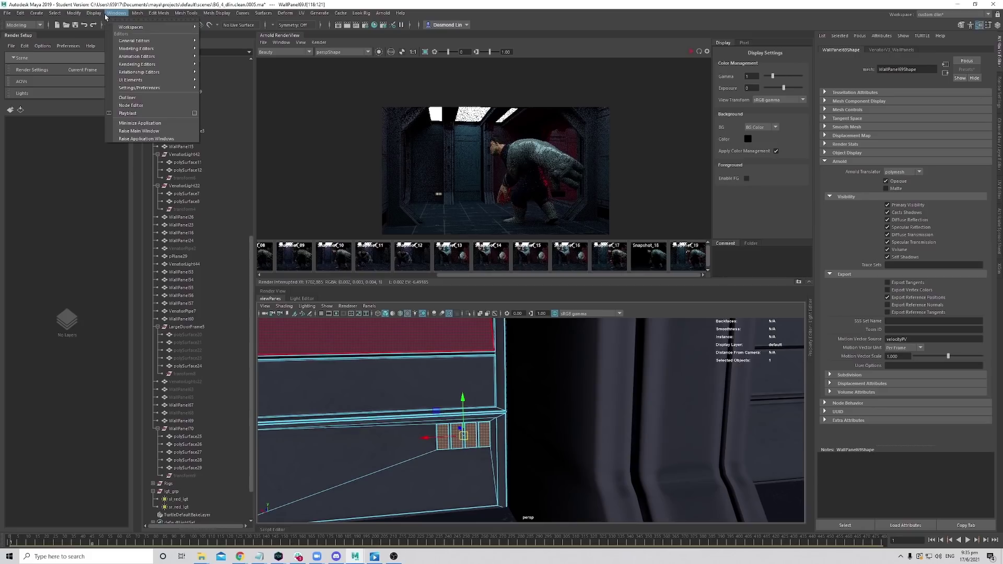
pyautogui.moveTo(54, 14)
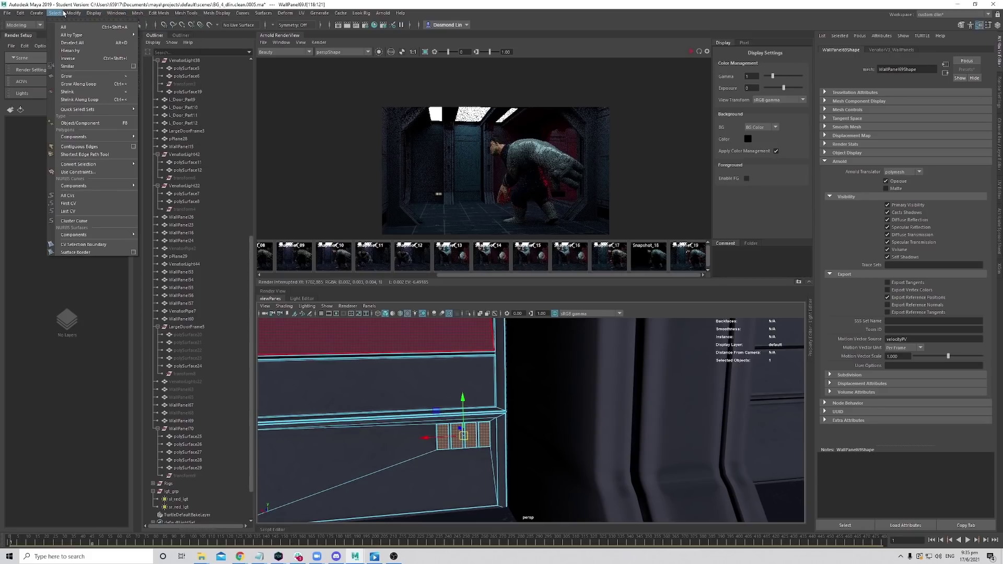
pyautogui.moveTo(122, 14)
pyautogui.moveTo(158, 14)
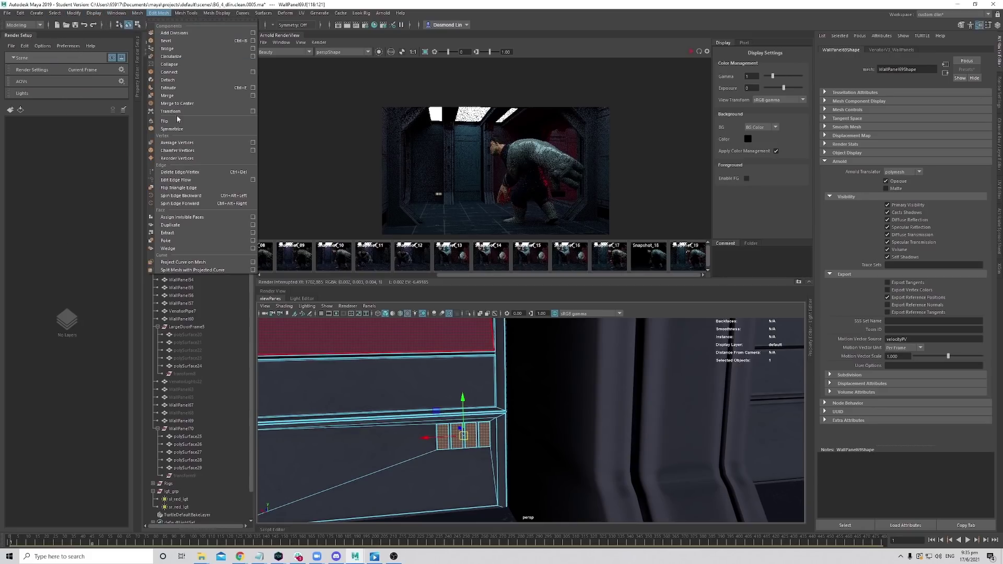
pyautogui.click(189, 224)
pyautogui.keyDown('alt'); pyautogui.moveTo(530, 454); pyautogui.dragTo(511, 453); pyautogui.keyUp('alt')
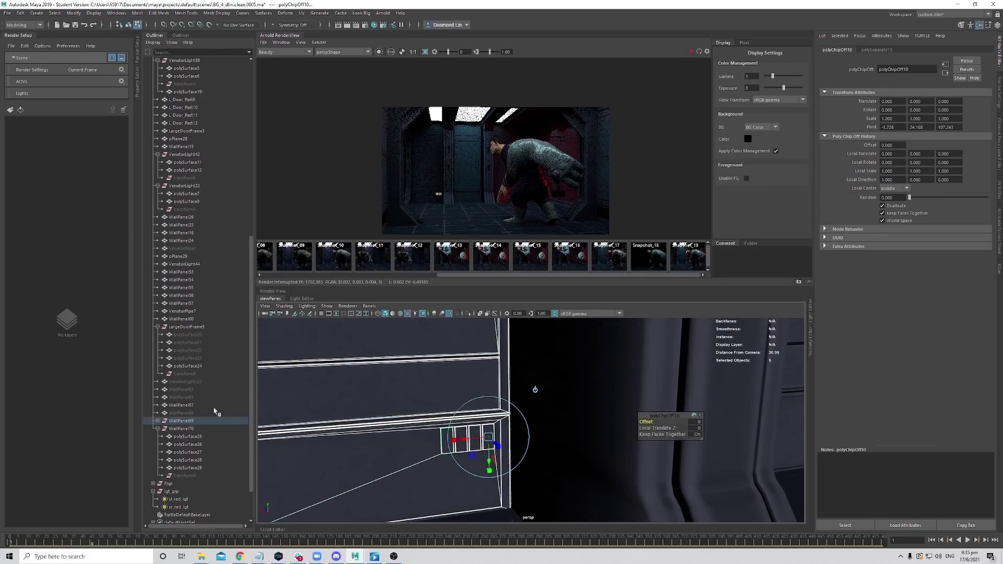
# Assign the emissive_sd material to polySurface31 through polySurface34 under WallPanel69.
pyautogui.click(157, 421)
pyautogui.click(193, 437)
pyautogui.keyDown('shift'); pyautogui.click(202, 452); pyautogui.keyUp('shift')
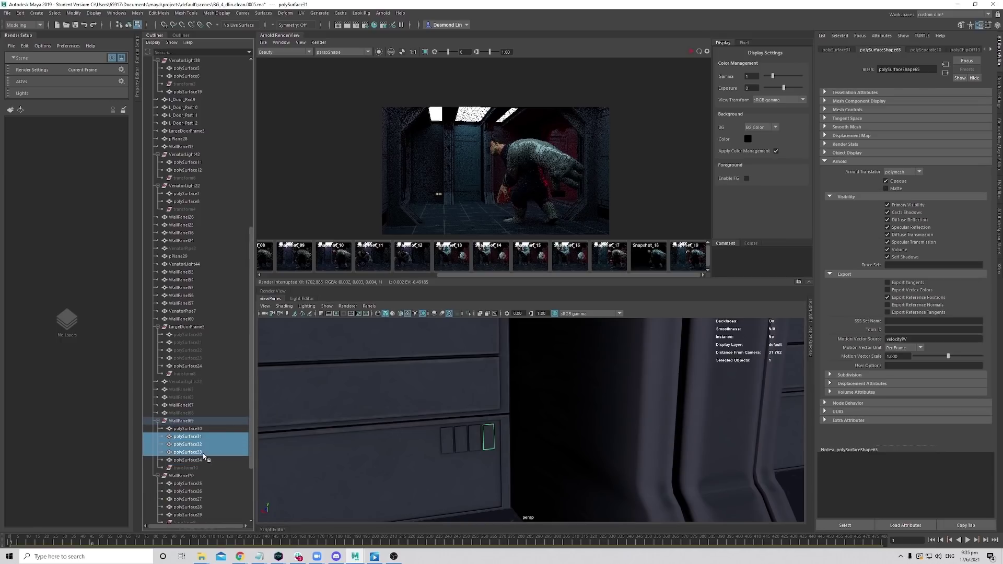
pyautogui.keyDown('shift'); pyautogui.click(204, 460); pyautogui.keyUp('shift')
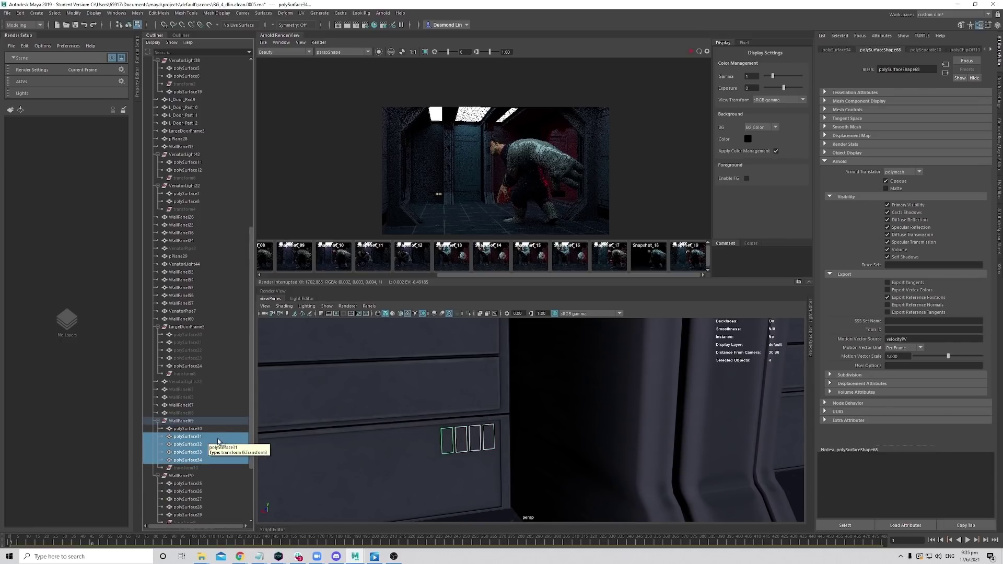
pyautogui.keyDown('alt'); pyautogui.moveTo(449, 475); pyautogui.dragTo(505, 465); pyautogui.keyUp('alt')
pyautogui.keyDown('alt'); pyautogui.moveTo(505, 465); pyautogui.dragTo(554, 469, button='right'); pyautogui.keyUp('alt')
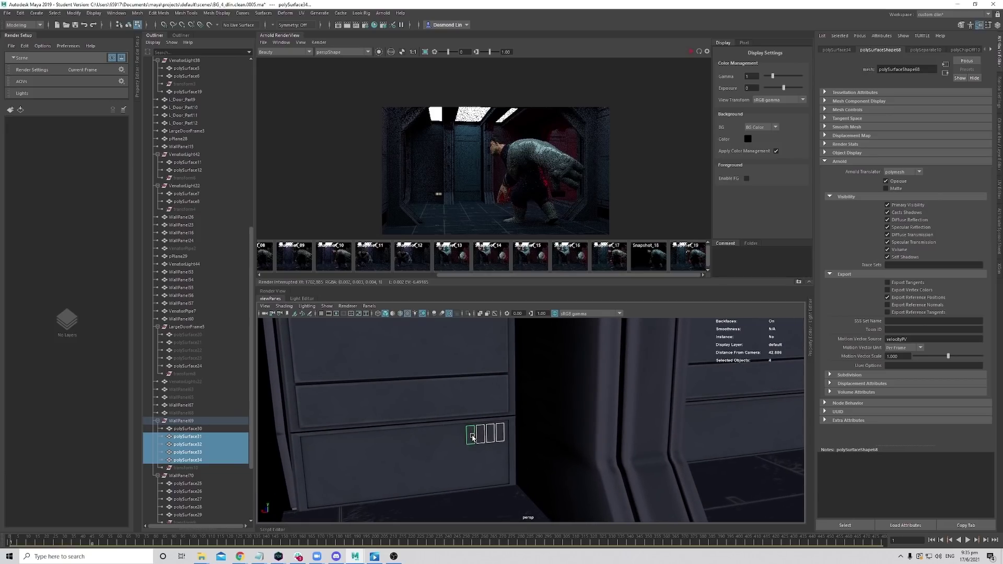
pyautogui.moveTo(471, 437); pyautogui.dragTo(555, 220, button='right')
# Duplicate the four small slot faces near the lower corner of WallPanel67 as separate geometry.
pyautogui.keyDown('alt'); pyautogui.moveTo(662, 420); pyautogui.dragTo(572, 421, button='middle'); pyautogui.keyUp('alt')
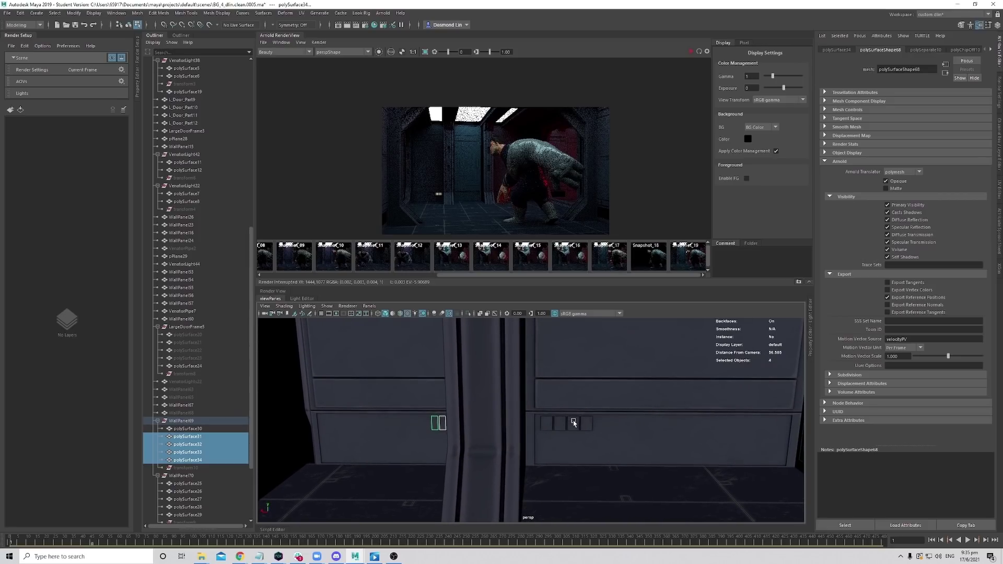
pyautogui.scroll(2, 584, 432)
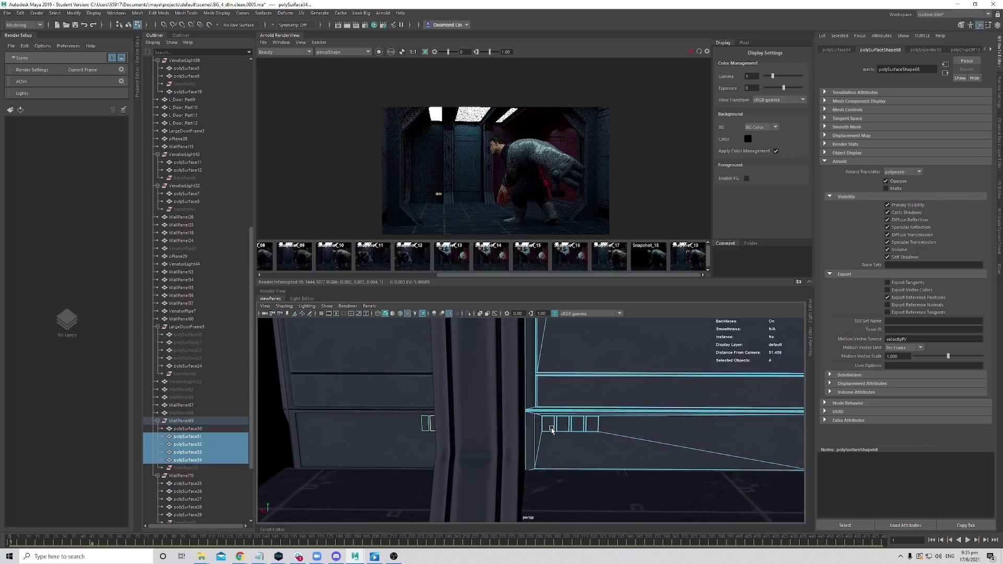
pyautogui.click(567, 427)
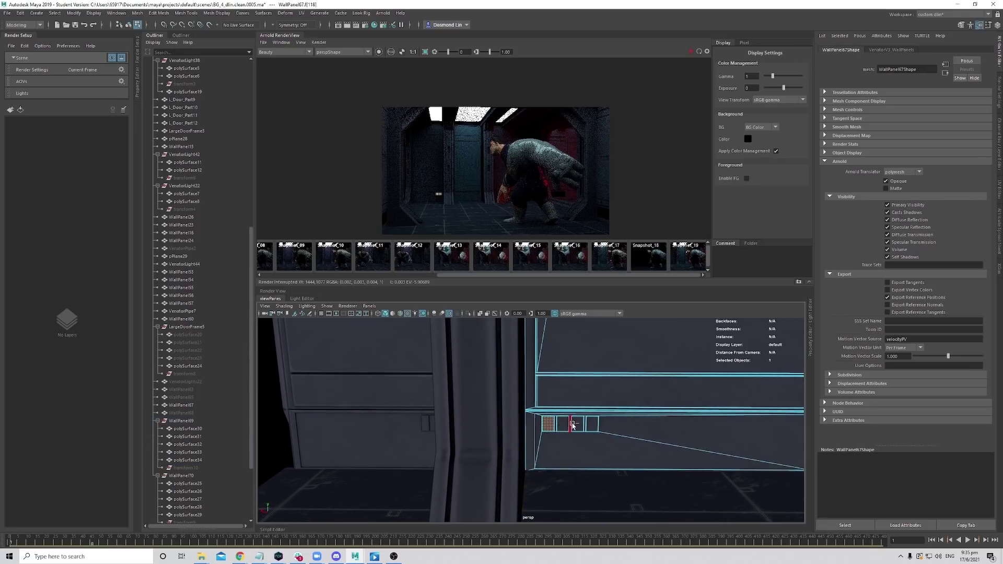
pyautogui.keyDown('shift'); pyautogui.click(564, 425); pyautogui.keyUp('shift')
pyautogui.keyDown('shift'); pyautogui.click(579, 425); pyautogui.keyUp('shift')
pyautogui.keyDown('shift'); pyautogui.click(593, 425); pyautogui.keyUp('shift')
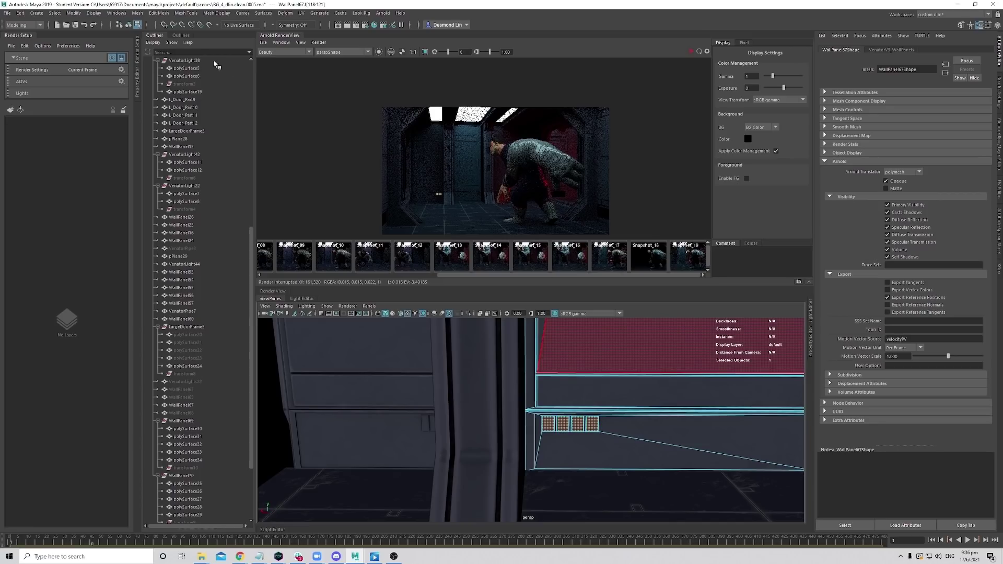
pyautogui.click(70, 13)
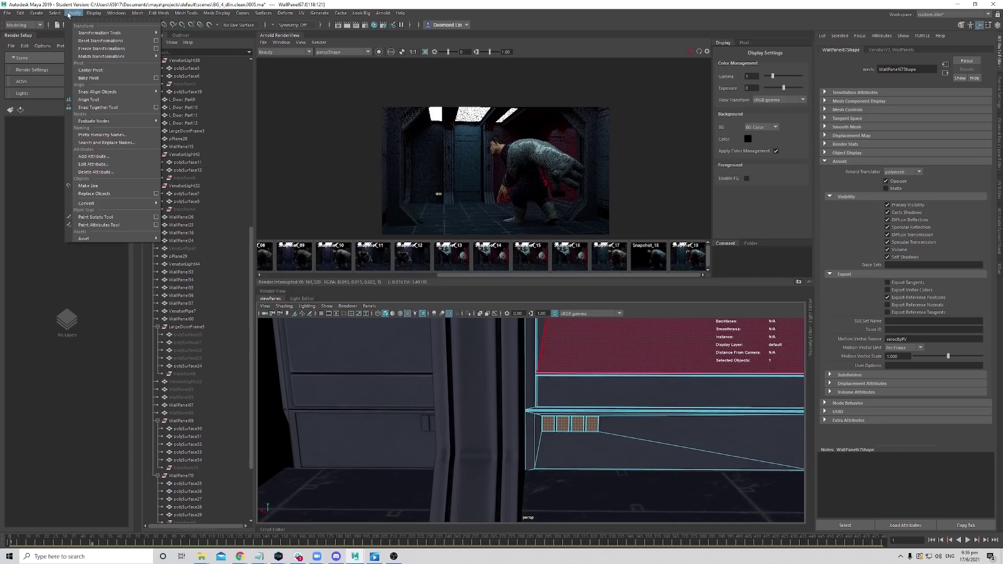
pyautogui.moveTo(156, 14)
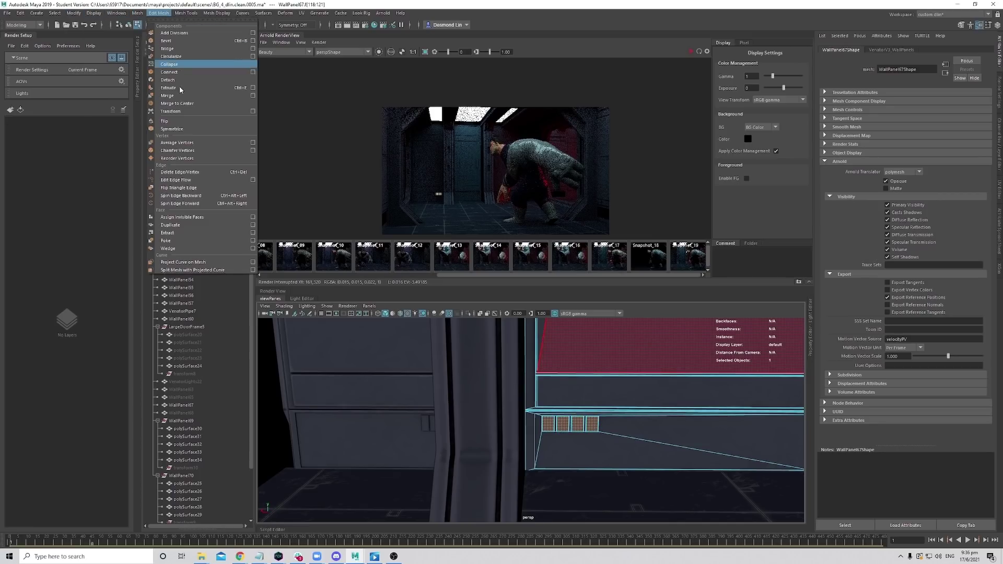
pyautogui.click(202, 226)
pyautogui.press('q')
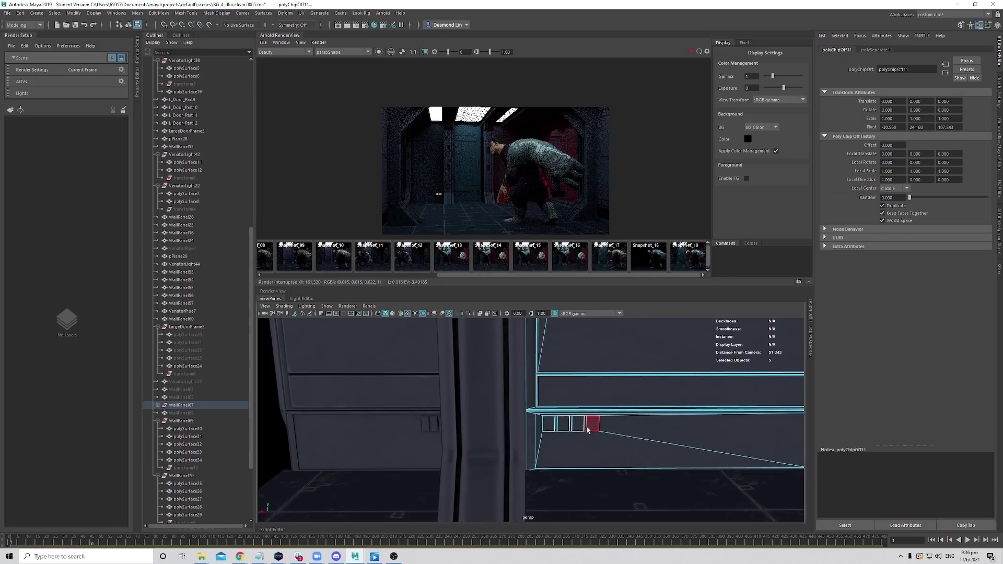
# Return to object mode and assign the white emissive material to polySurface36 and polySurface37 under WallPanel67.
pyautogui.click(581, 424)
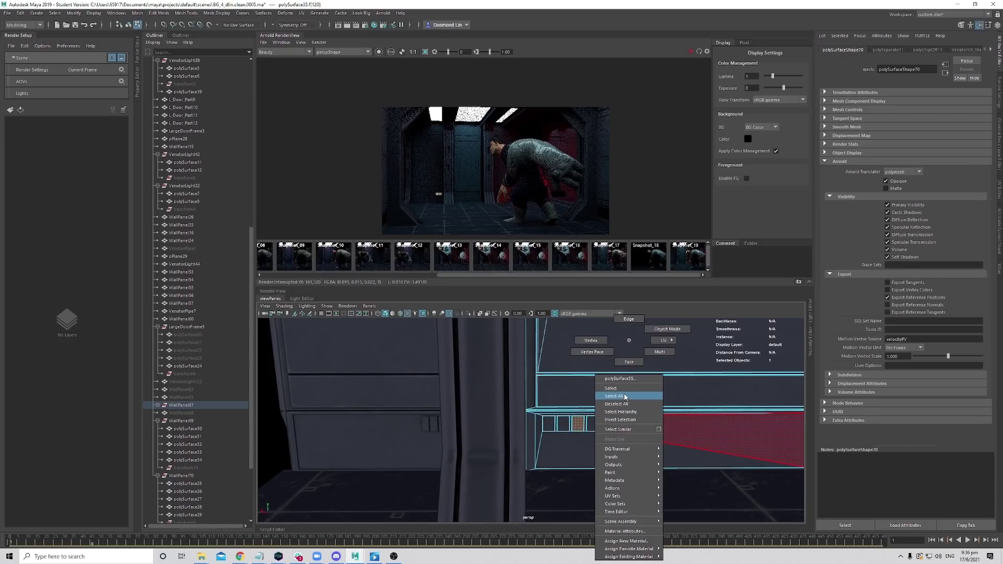
pyautogui.moveTo(624, 402); pyautogui.dragTo(674, 335, button='right')
pyautogui.click(157, 405)
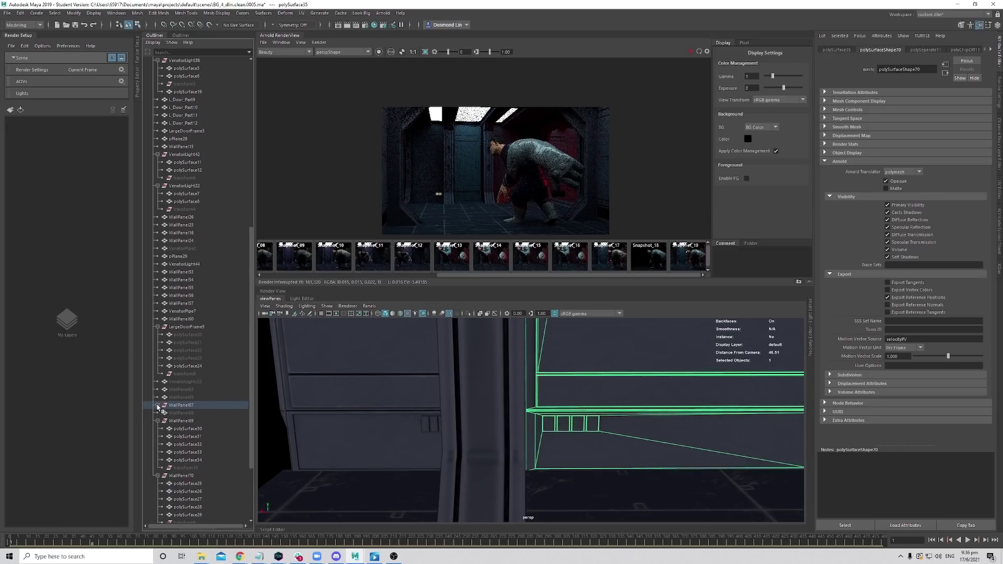
pyautogui.click(188, 420)
pyautogui.keyDown('shift'); pyautogui.click(199, 429); pyautogui.keyUp('shift')
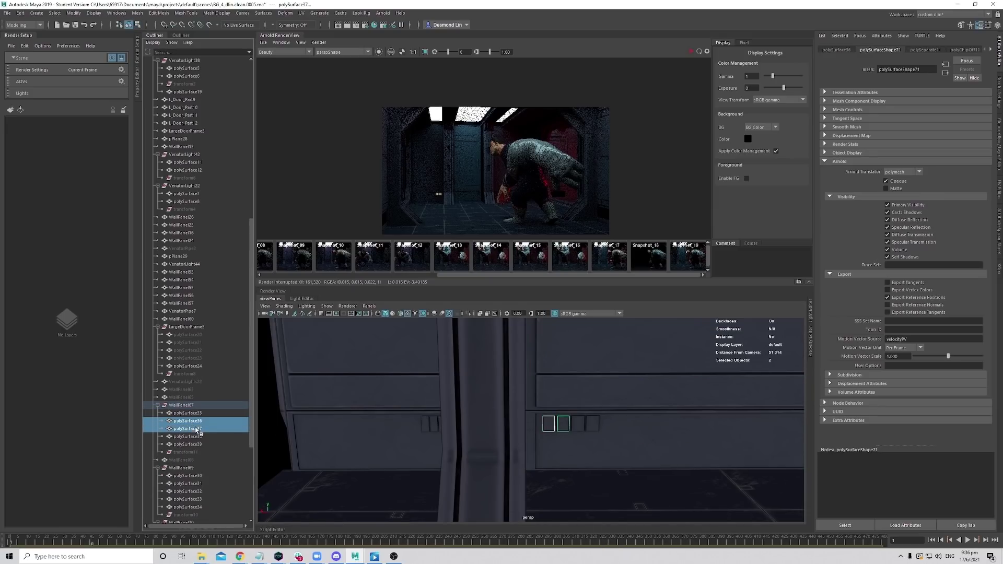
pyautogui.moveTo(549, 340); pyautogui.dragTo(617, 218, button='right')
# Assign the orange emissive material to polySurface38 and polySurface39 under WallPanel67.
pyautogui.click(212, 436)
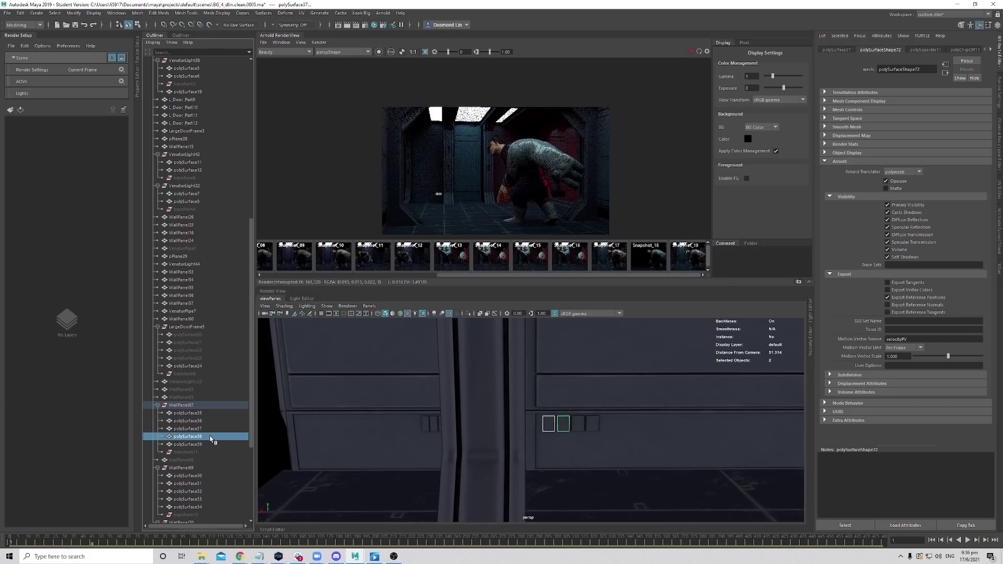
pyautogui.keyDown('shift'); pyautogui.click(209, 444); pyautogui.keyUp('shift')
pyautogui.moveTo(572, 428); pyautogui.dragTo(662, 229, button='right')
# Run an Arnold render of the shot and inspect the new wall panel lights up close and in the full frame.
pyautogui.scroll(-8, 479, 419)
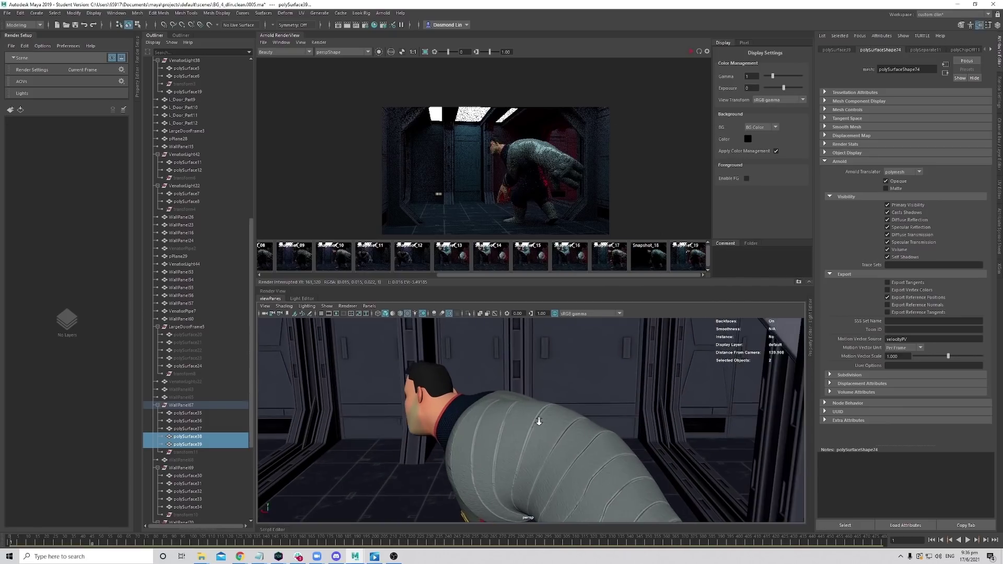
pyautogui.moveTo(581, 167); pyautogui.dragTo(574, 150, button='middle')
pyautogui.click(691, 52)
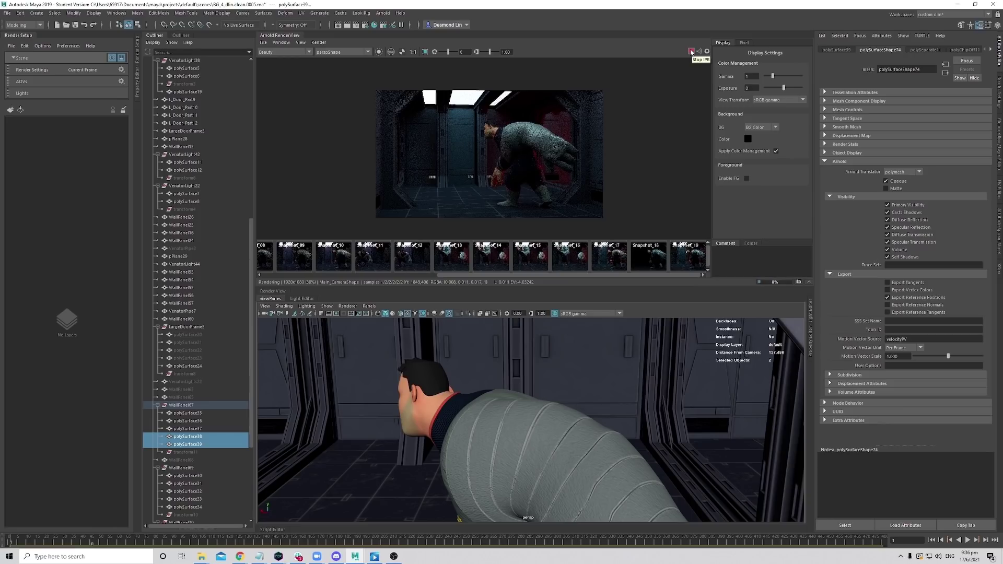
pyautogui.click(691, 52)
pyautogui.scroll(4, 471, 204)
pyautogui.scroll(-3, 470, 198)
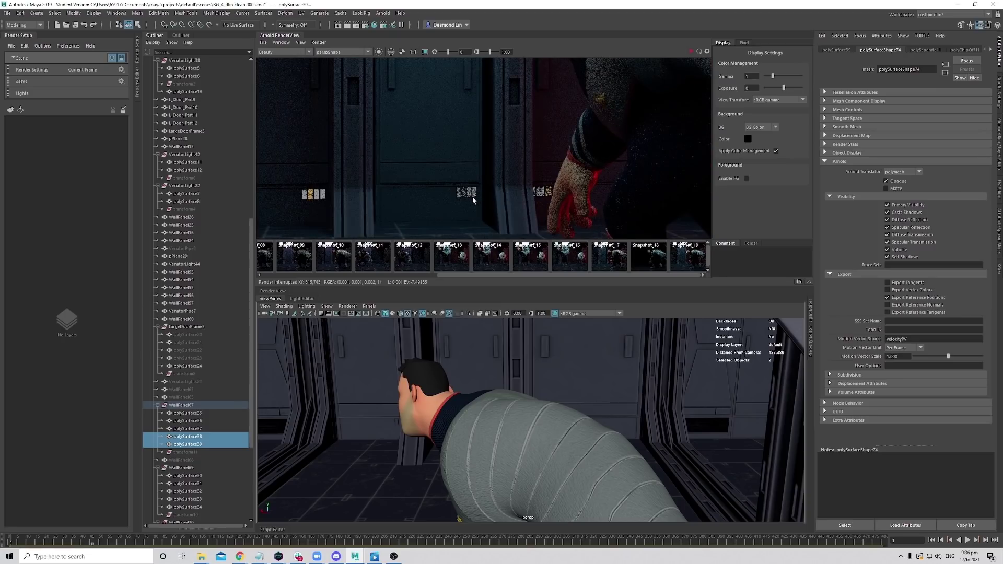
pyautogui.scroll(-2, 518, 177)
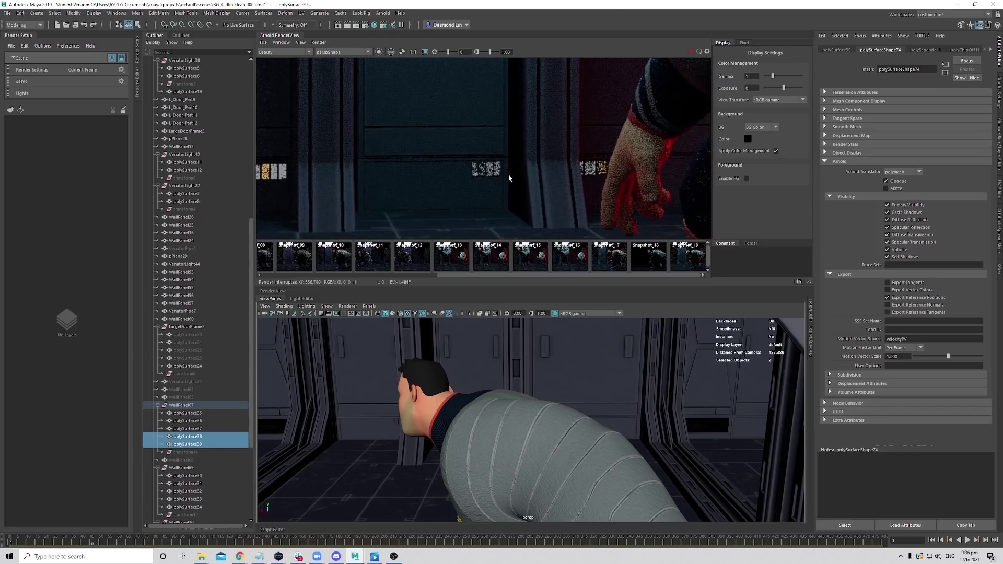
pyautogui.scroll(-4, 476, 184)
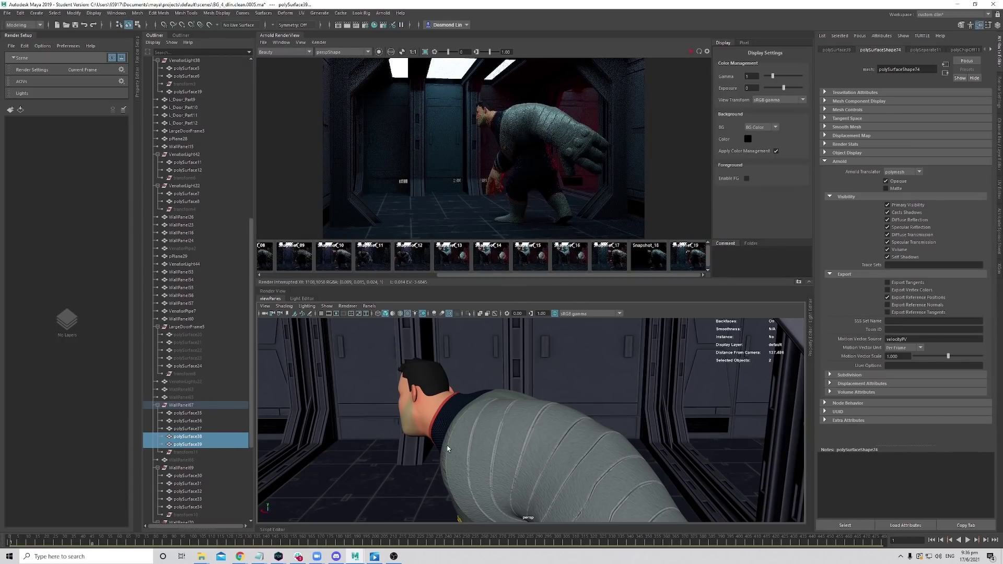
# Raise the emission weight of emissive_sd on the WallPanel69 slot light to 0.607 and check the rendered frame.
pyautogui.scroll(8, 512, 454)
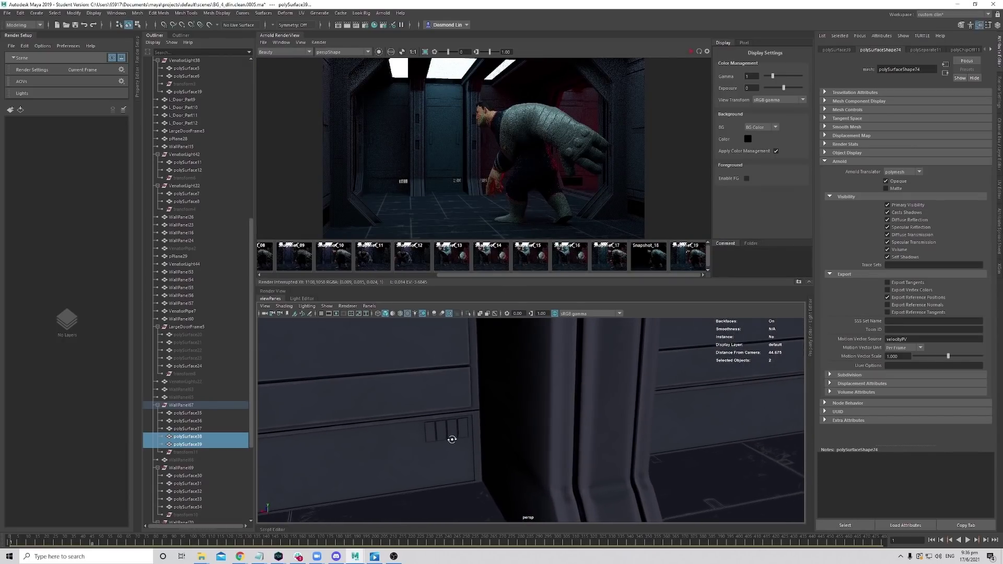
pyautogui.scroll(3, 452, 439)
pyautogui.click(432, 418)
pyautogui.moveTo(432, 417); pyautogui.dragTo(443, 530, button='right')
pyautogui.moveTo(948, 285); pyautogui.dragTo(949, 286)
pyautogui.scroll(-1, 591, 175)
pyautogui.keyDown('alt'); pyautogui.moveTo(585, 176); pyautogui.dragTo(574, 174, button='middle'); pyautogui.keyUp('alt')
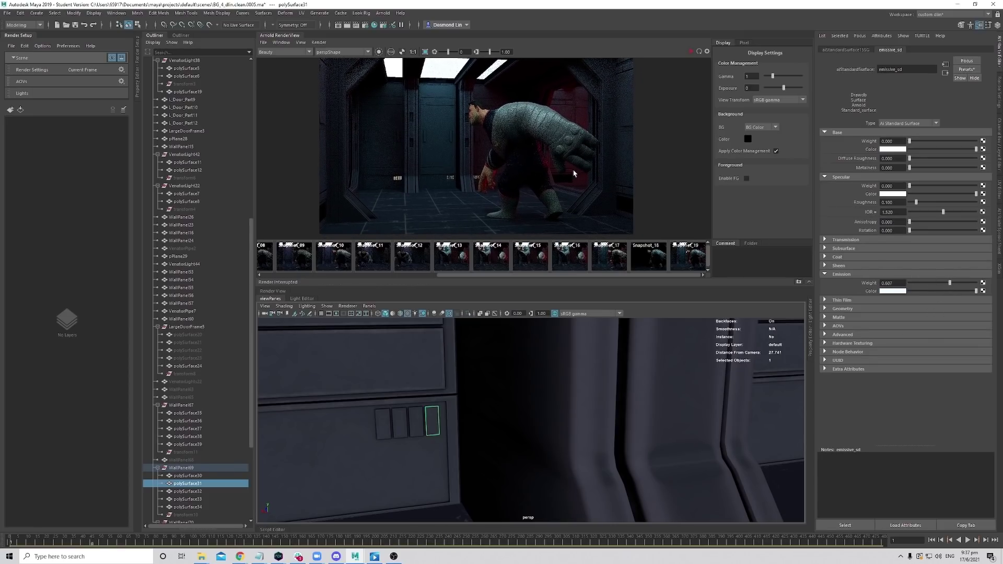
# Examine the recessed slots along the overhead door frame and compare them with the rendered corridor.
pyautogui.keyDown('alt'); pyautogui.moveTo(560, 414); pyautogui.dragTo(604, 416); pyautogui.keyUp('alt')
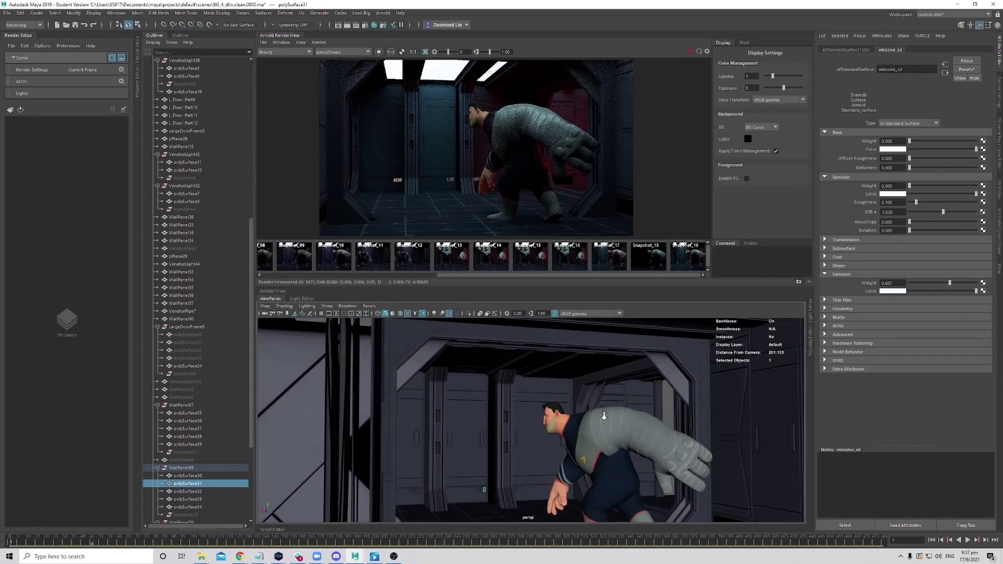
pyautogui.keyDown('alt'); pyautogui.moveTo(604, 416); pyautogui.dragTo(653, 426, button='right'); pyautogui.keyUp('alt')
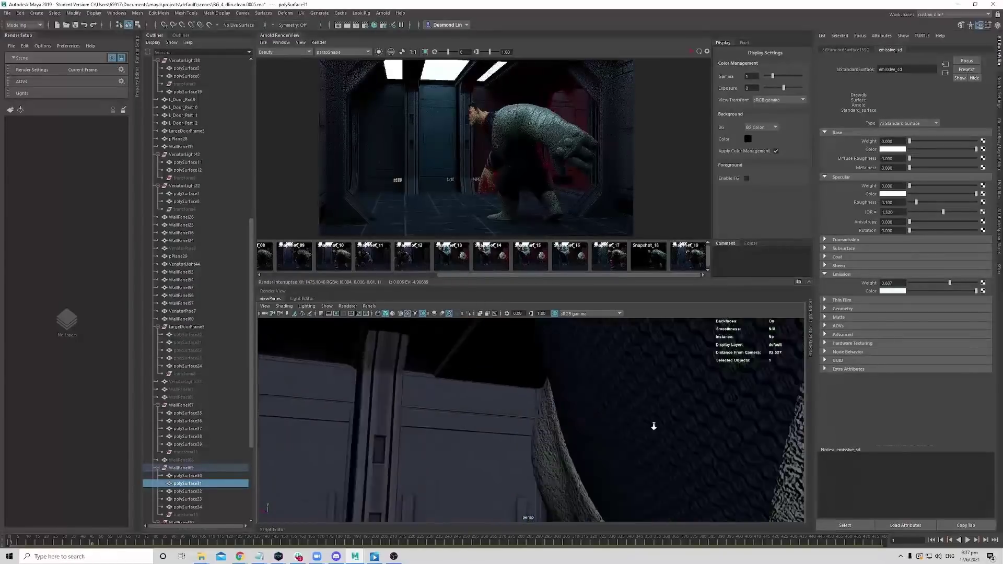
pyautogui.keyDown('alt'); pyautogui.moveTo(653, 426); pyautogui.dragTo(525, 407, button='middle'); pyautogui.keyUp('alt')
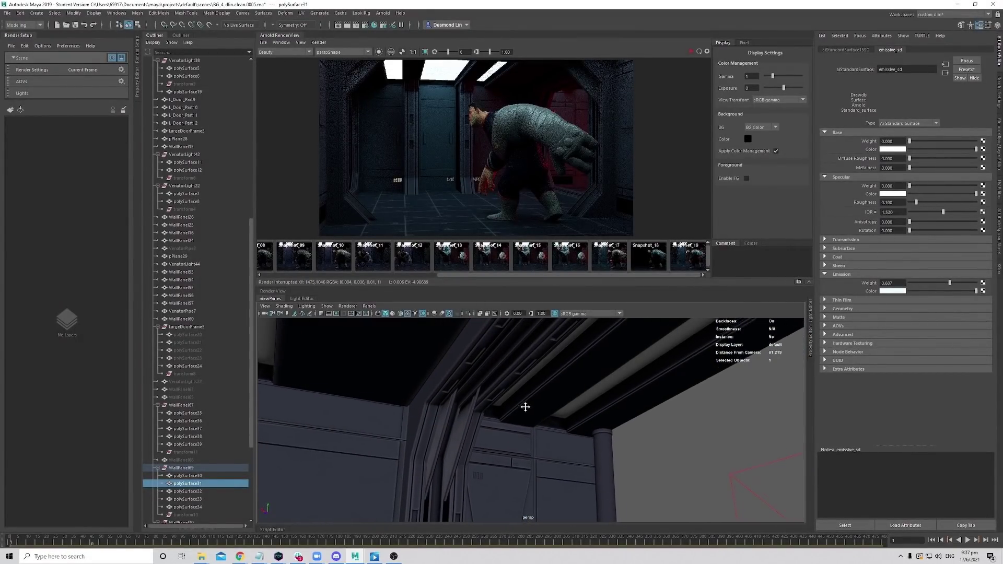
pyautogui.keyDown('alt'); pyautogui.moveTo(525, 407); pyautogui.dragTo(603, 401); pyautogui.keyUp('alt')
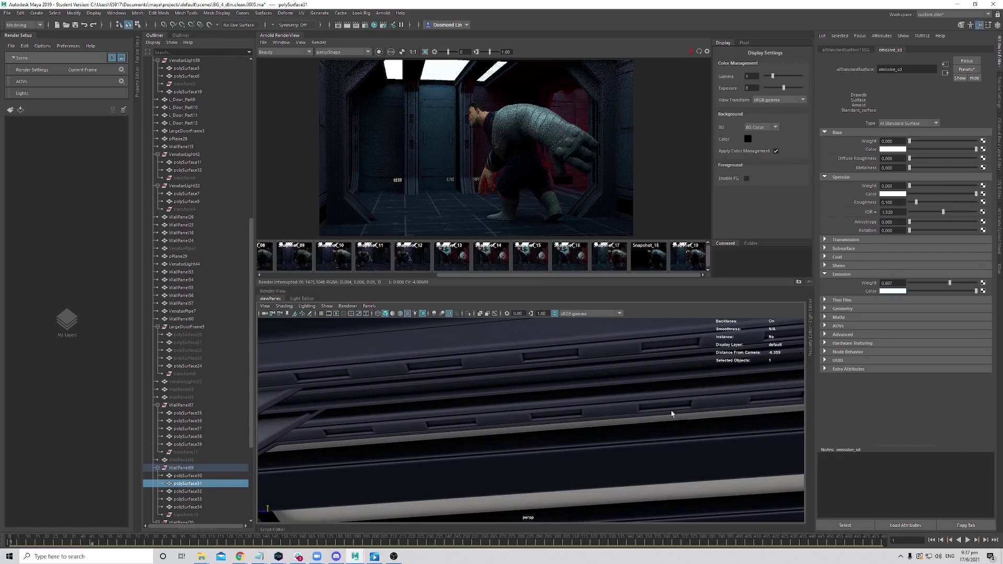
pyautogui.keyDown('alt'); pyautogui.moveTo(449, 412); pyautogui.dragTo(551, 425); pyautogui.keyUp('alt')
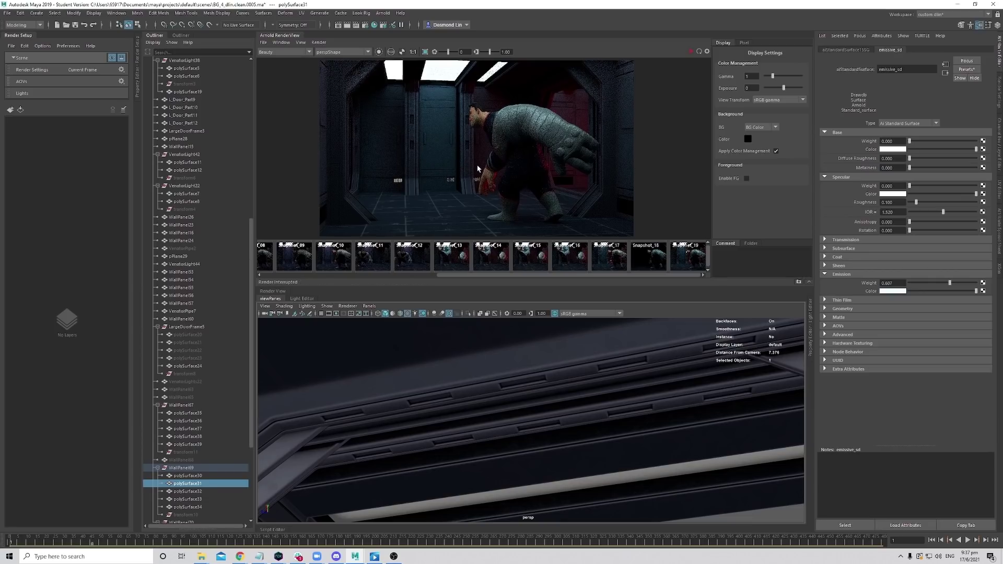
pyautogui.moveTo(475, 172); pyautogui.dragTo(481, 174, button='middle')
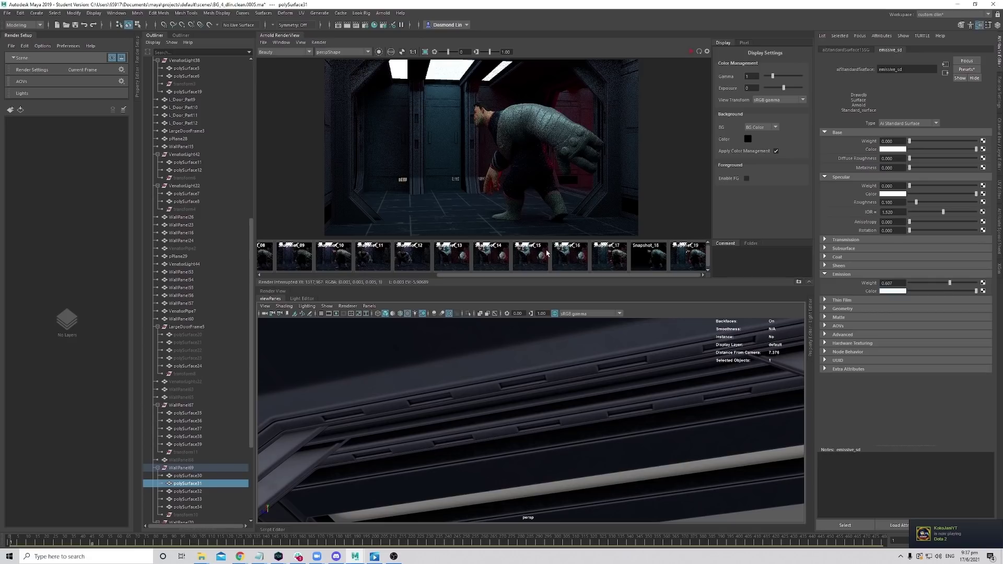
# Extract the ten recessed slot faces in both rows along the overhead beam of LargeDoorFrame as separate surfaces.
pyautogui.keyDown('alt'); pyautogui.moveTo(631, 453); pyautogui.dragTo(603, 409); pyautogui.keyUp('alt')
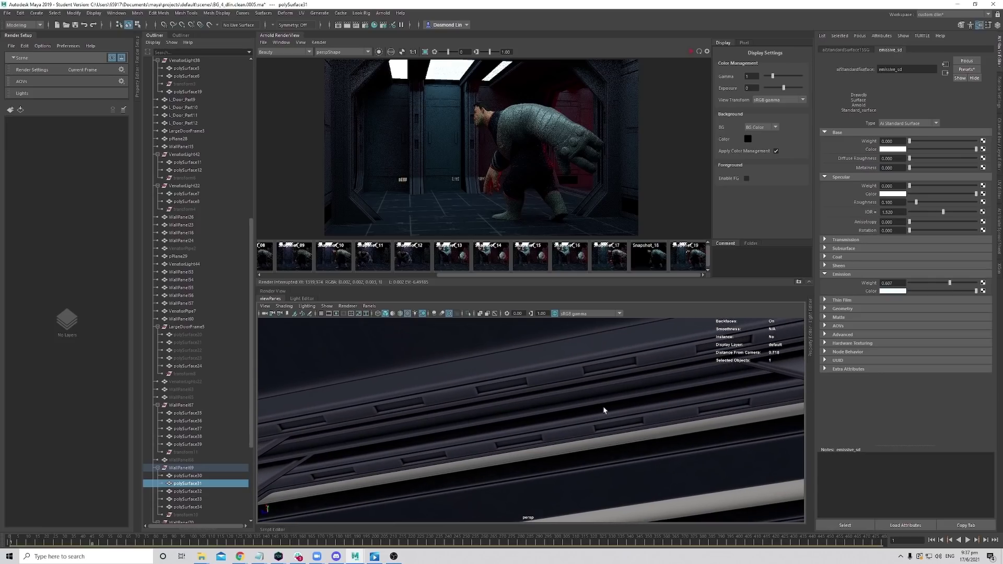
pyautogui.click(577, 380)
pyautogui.rightClick(607, 340)
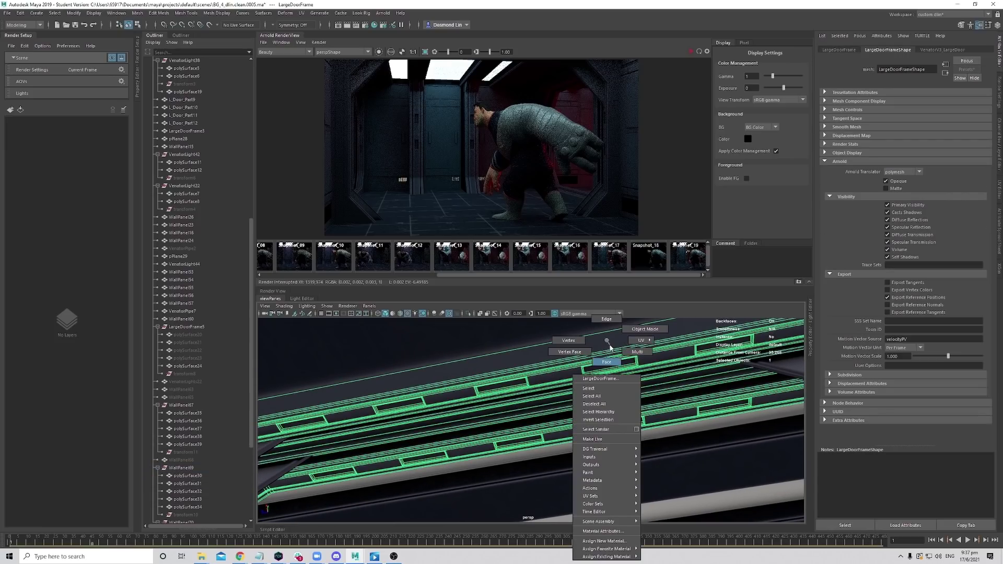
pyautogui.click(607, 361)
pyautogui.click(724, 345)
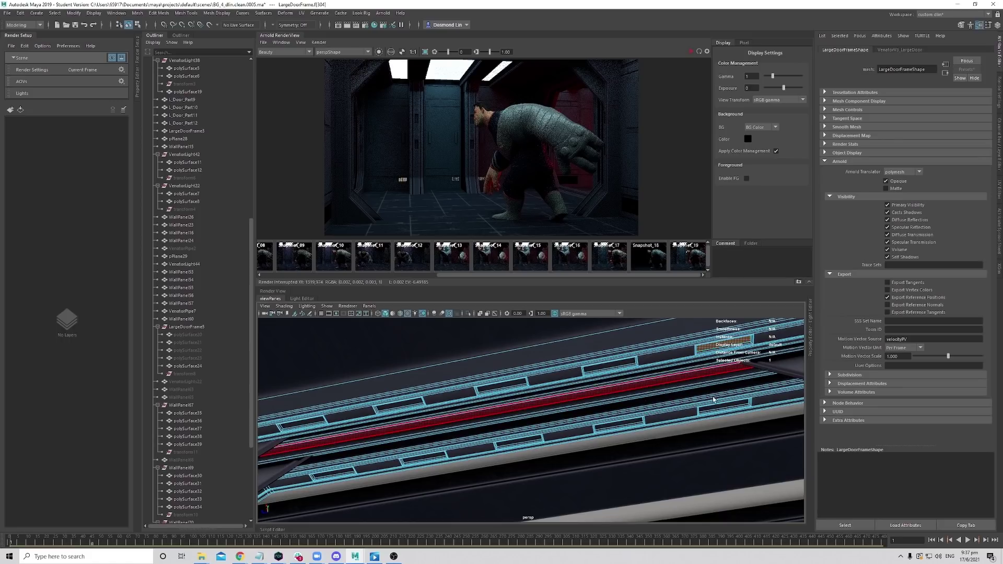
pyautogui.keyDown('shift'); pyautogui.click(715, 408); pyautogui.keyUp('shift')
pyautogui.keyDown('shift'); pyautogui.click(609, 365); pyautogui.keyUp('shift')
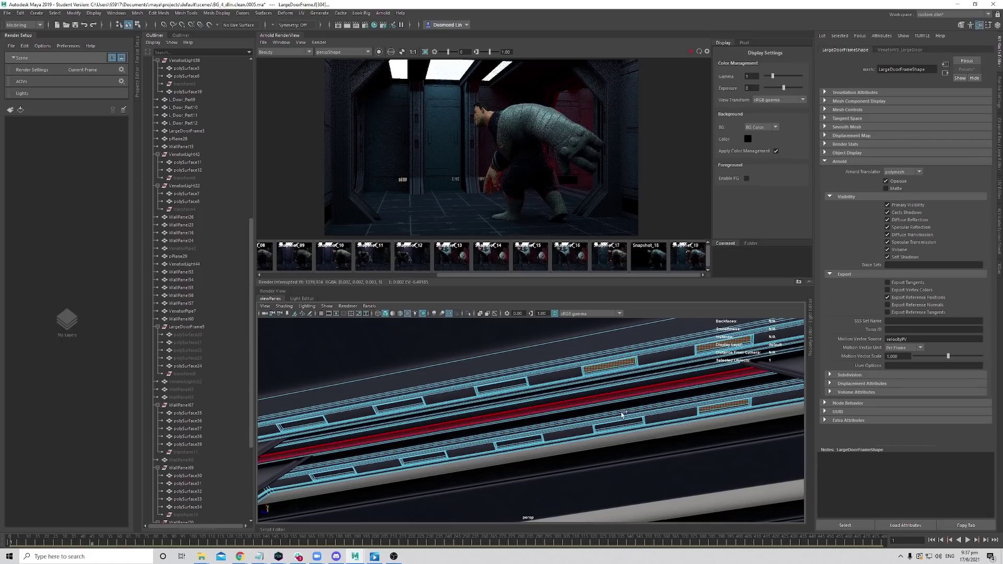
pyautogui.keyDown('shift'); pyautogui.click(619, 426); pyautogui.keyUp('shift')
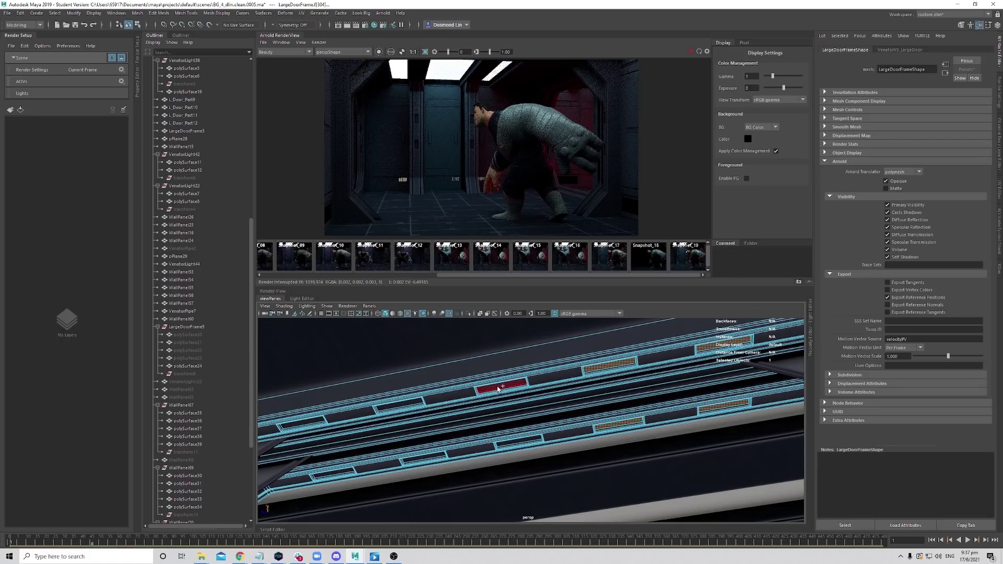
pyautogui.keyDown('shift'); pyautogui.click(525, 438); pyautogui.keyUp('shift')
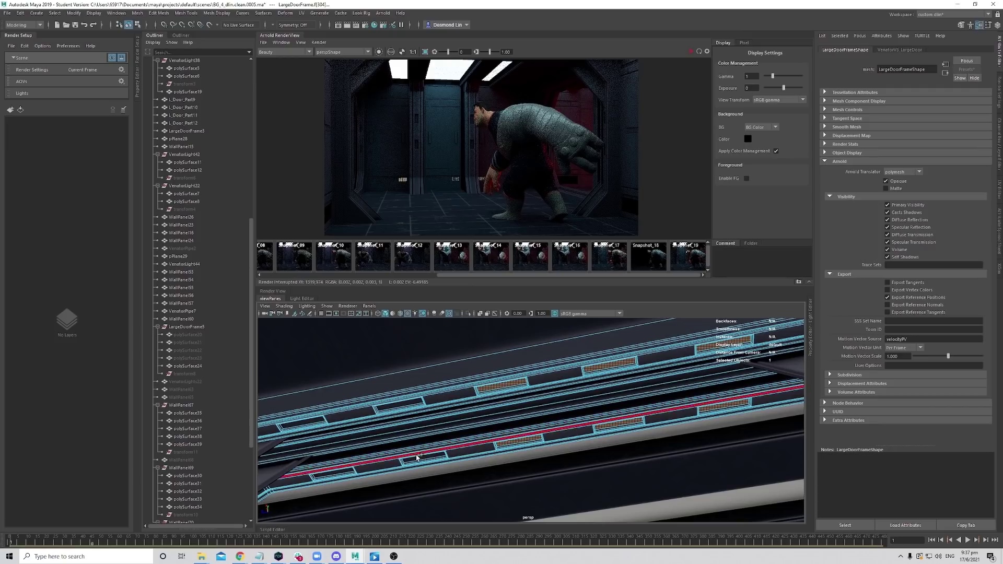
pyautogui.keyDown('shift'); pyautogui.click(421, 459); pyautogui.keyUp('shift')
pyautogui.keyDown('shift'); pyautogui.click(395, 406); pyautogui.keyUp('shift')
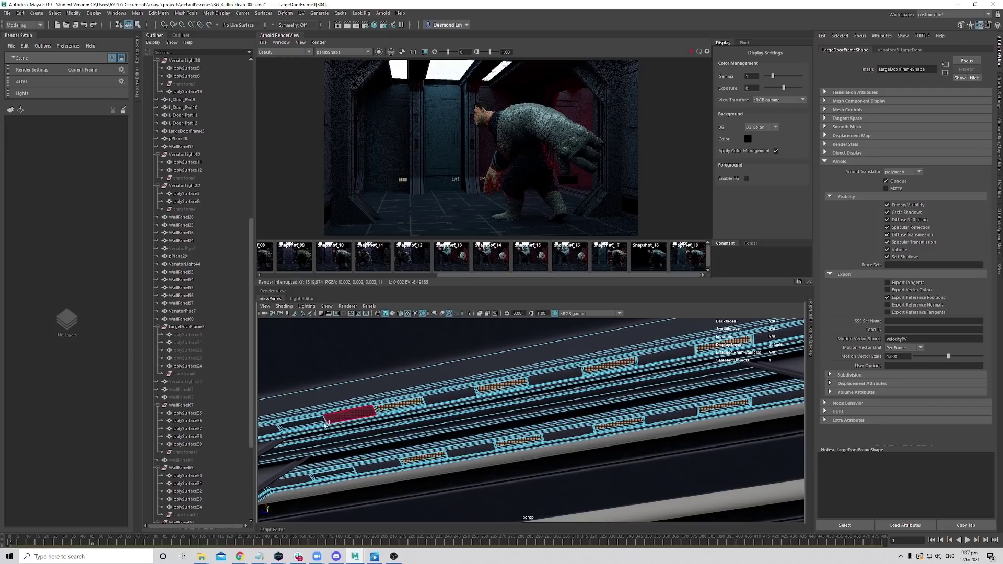
pyautogui.keyDown('shift'); pyautogui.click(314, 423); pyautogui.keyUp('shift')
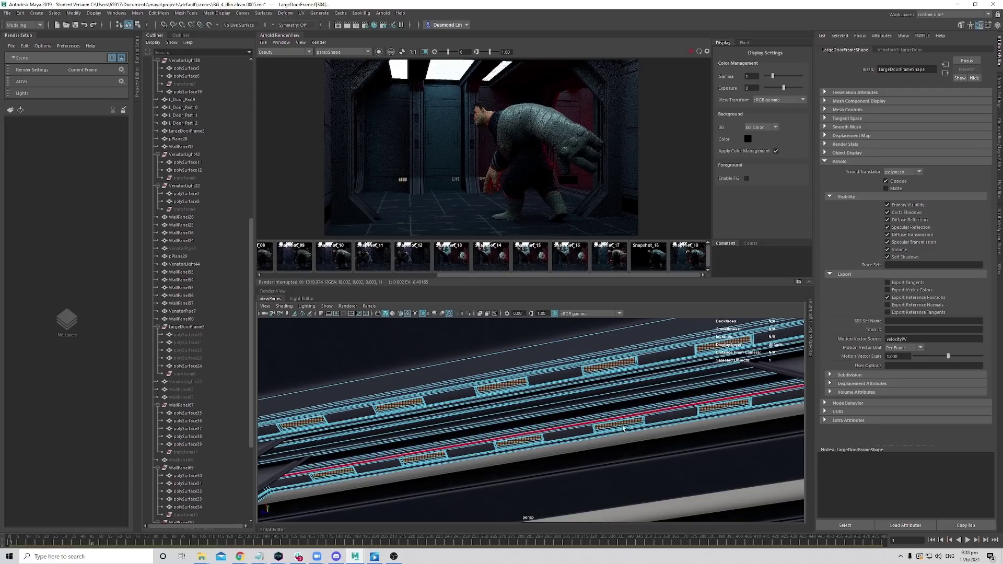
pyautogui.keyDown('alt'); pyautogui.moveTo(334, 475); pyautogui.dragTo(577, 397); pyautogui.keyUp('alt')
pyautogui.click(159, 13)
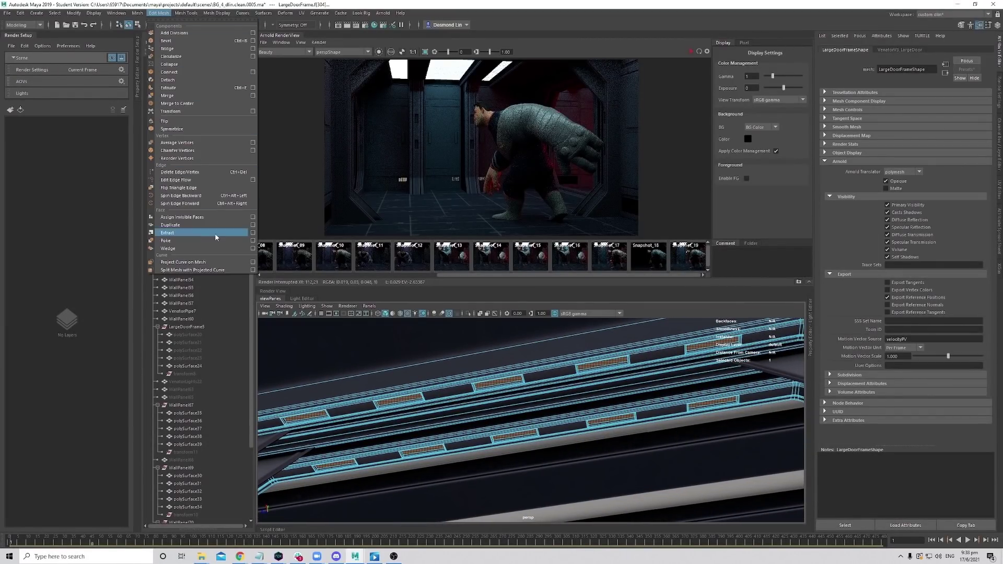
pyautogui.click(201, 232)
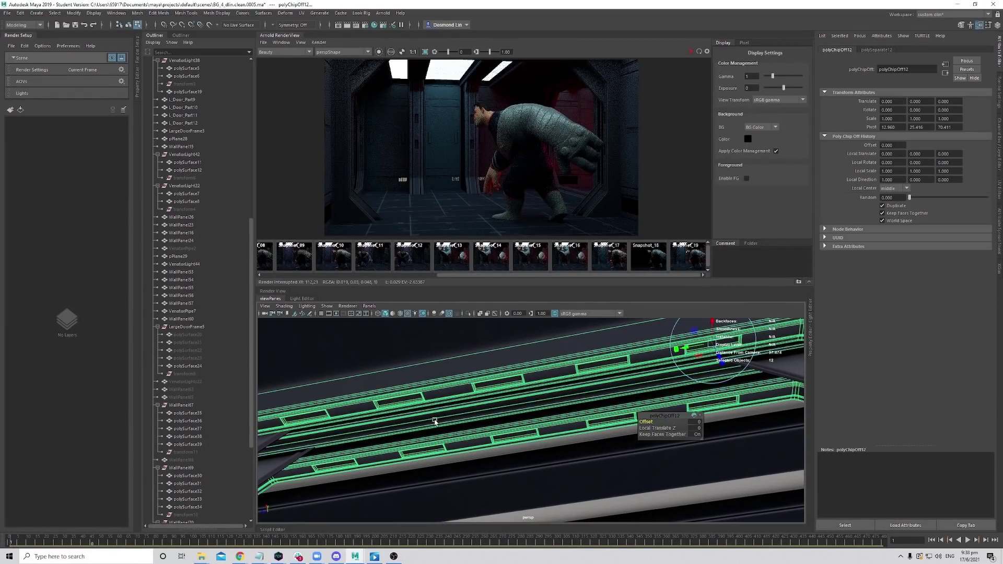
# Assign a new Ai Standard Surface material to polySurface40 through polySurface49 under LargeDoorFrame.
pyautogui.scroll(12, 208, 429)
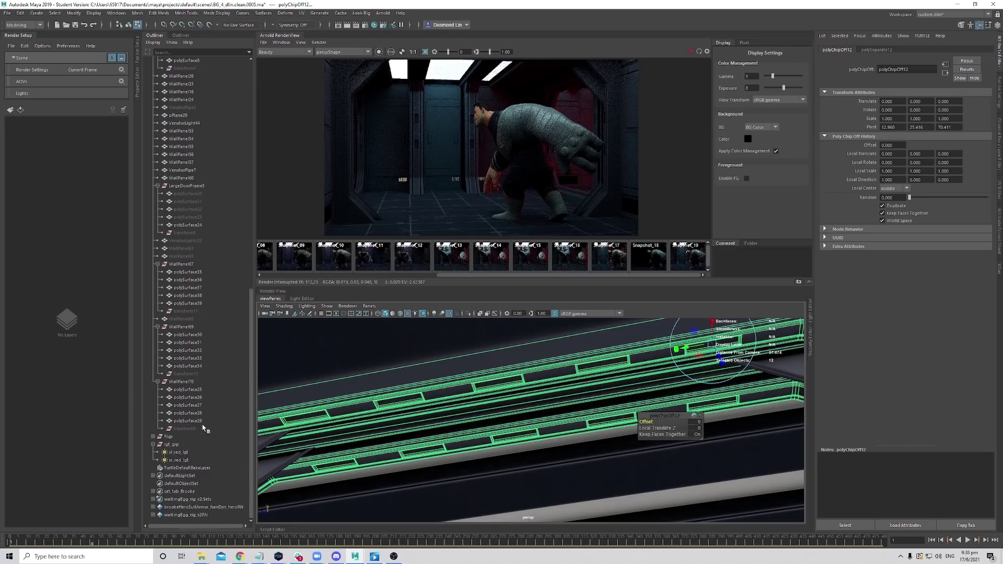
pyautogui.click(158, 194)
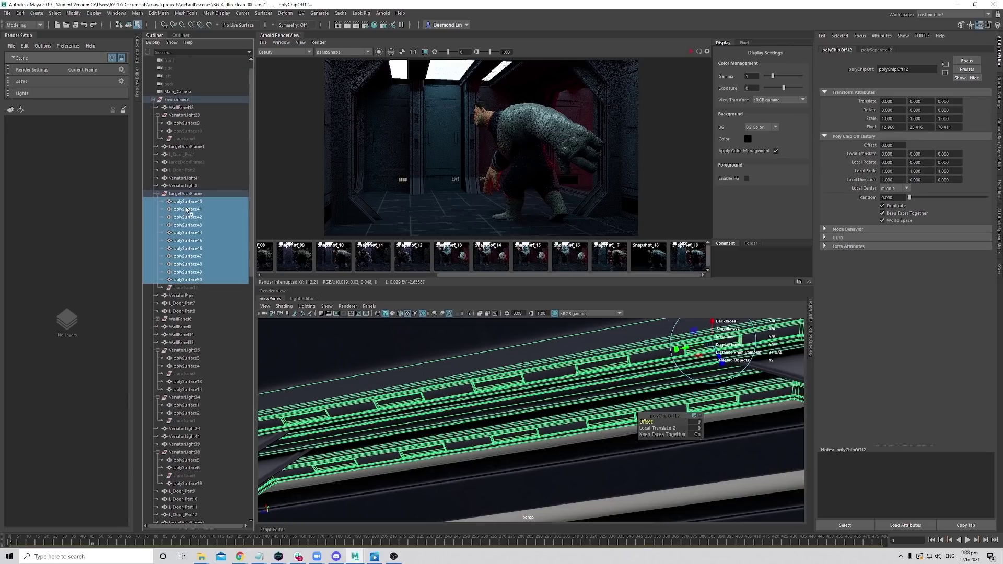
pyautogui.click(198, 202)
pyautogui.keyDown('shift'); pyautogui.click(204, 271); pyautogui.keyUp('shift')
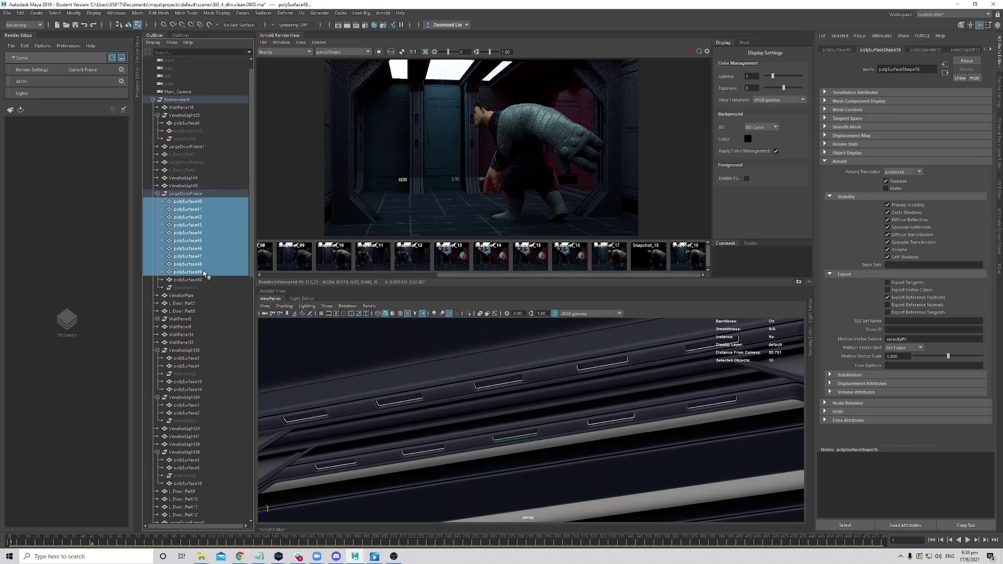
pyautogui.keyDown('alt'); pyautogui.moveTo(615, 438); pyautogui.dragTo(550, 442); pyautogui.keyUp('alt')
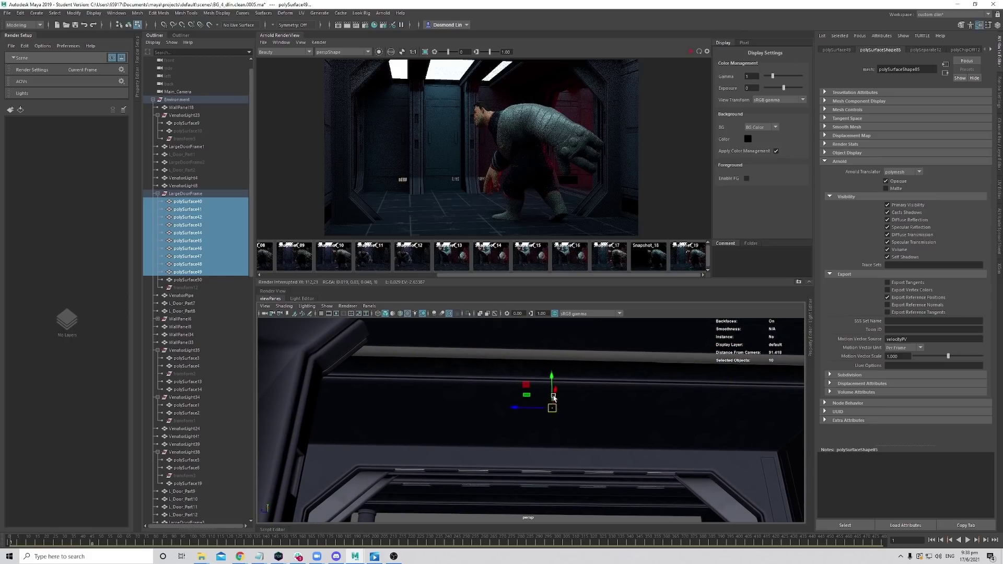
pyautogui.keyDown('alt'); pyautogui.moveTo(582, 488); pyautogui.dragTo(577, 465); pyautogui.keyUp('alt')
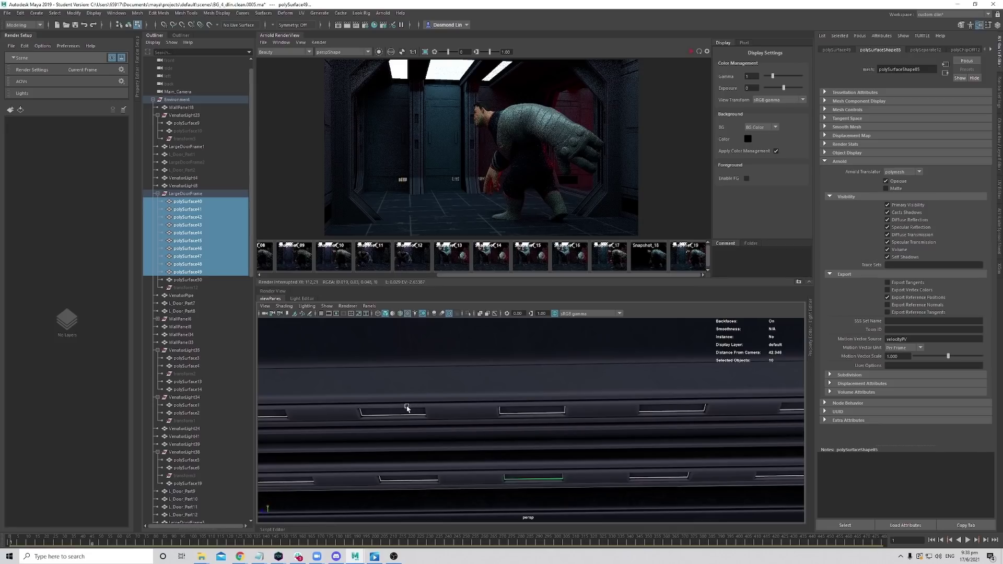
pyautogui.moveTo(404, 413); pyautogui.dragTo(418, 541, button='right')
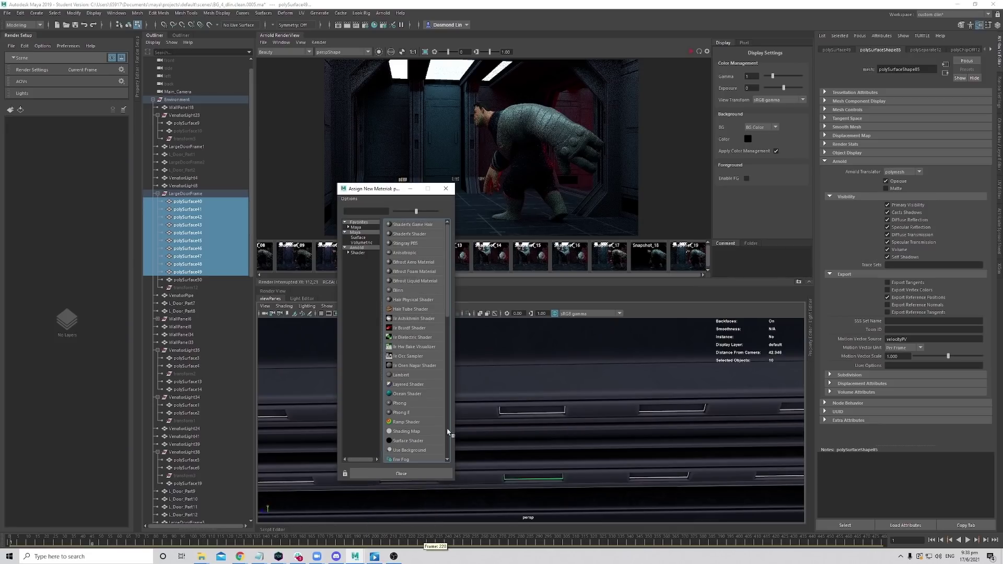
pyautogui.click(356, 253)
pyautogui.click(424, 319)
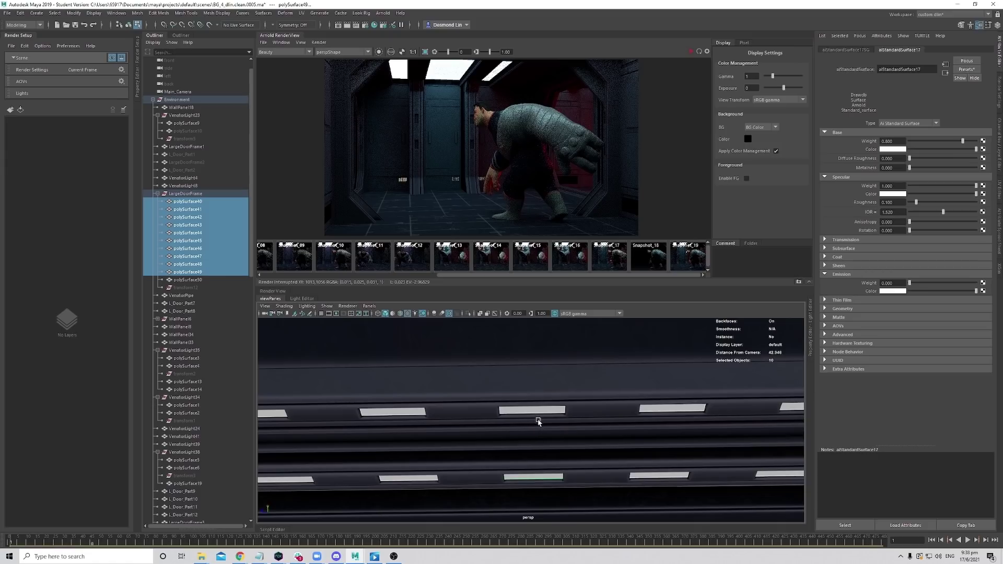
# Rename the new door frame material white_emissive_sd and set its emission weight to 1.000.
pyautogui.doubleClick(901, 70)
pyautogui.write('white_emissive_sd')
pyautogui.press('Return')
pyautogui.click(934, 283)
pyautogui.moveTo(933, 283); pyautogui.dragTo(977, 283)
pyautogui.keyDown('alt'); pyautogui.moveTo(656, 404); pyautogui.dragTo(553, 366); pyautogui.keyUp('alt')
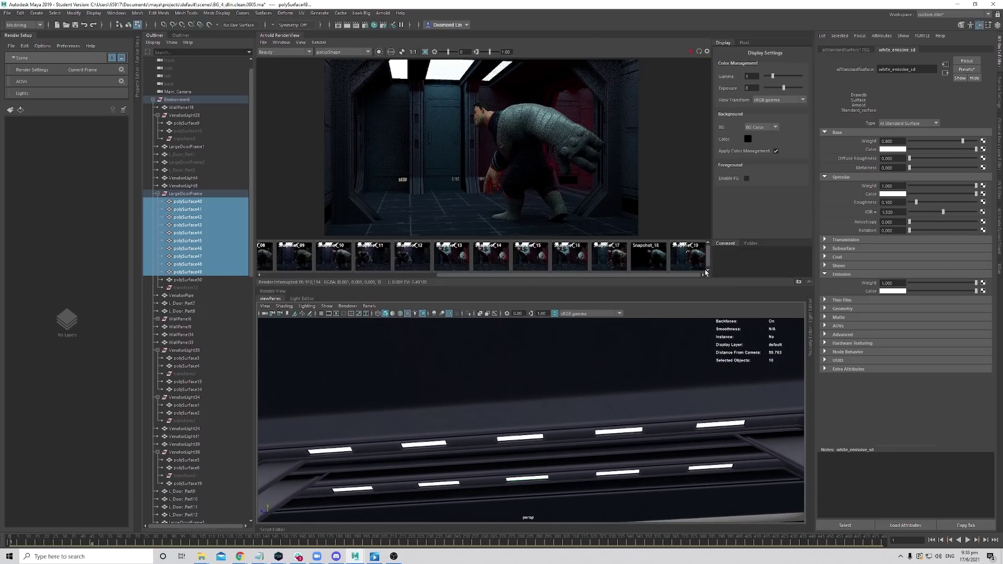
# Store a snapshot of the previous render and run a new Arnold render of the shot.
pyautogui.click(800, 282)
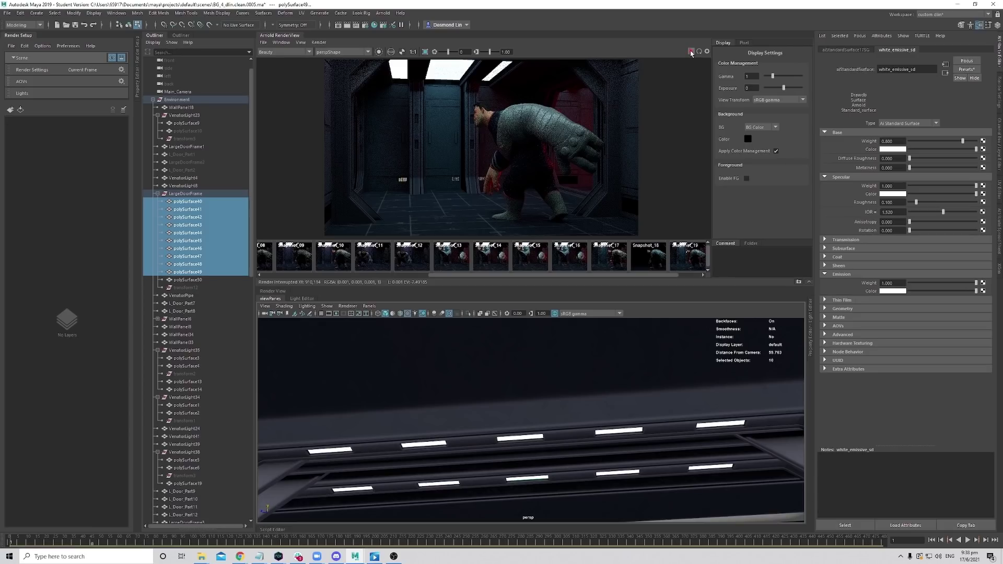
pyautogui.click(691, 52)
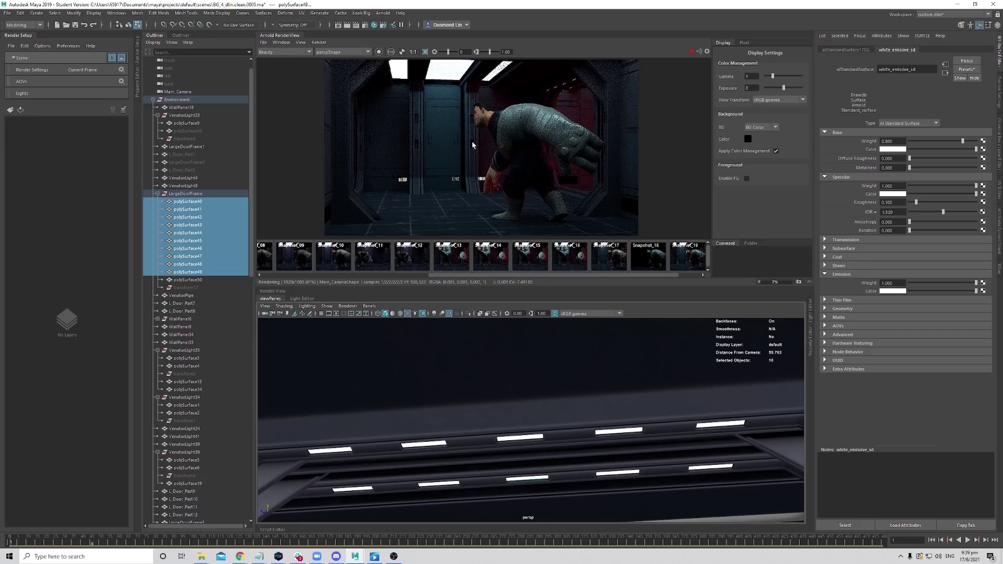
pyautogui.click(691, 52)
# Inspect the rendered door frame lights up close, the dark corridor wall and doors, and the full frame.
pyautogui.scroll(5, 580, 90)
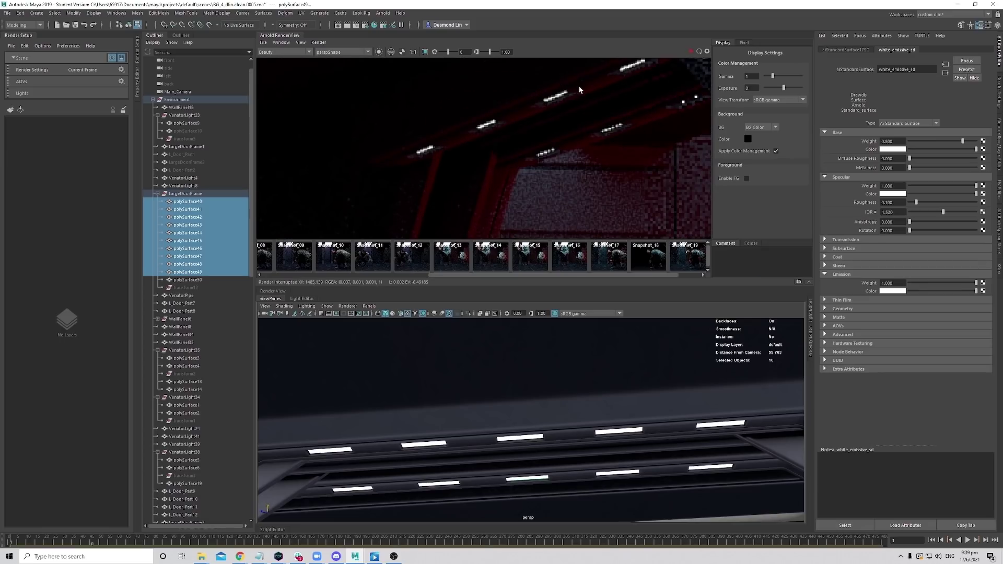
pyautogui.scroll(-2, 580, 89)
pyautogui.scroll(-3, 539, 152)
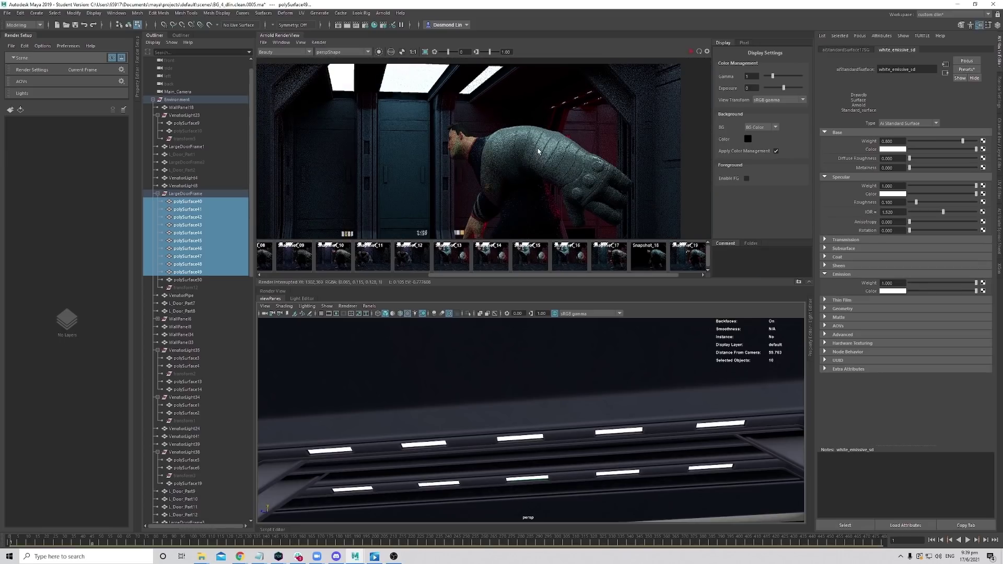
pyautogui.moveTo(520, 172); pyautogui.dragTo(553, 137, button='middle')
pyautogui.scroll(-2, 555, 137)
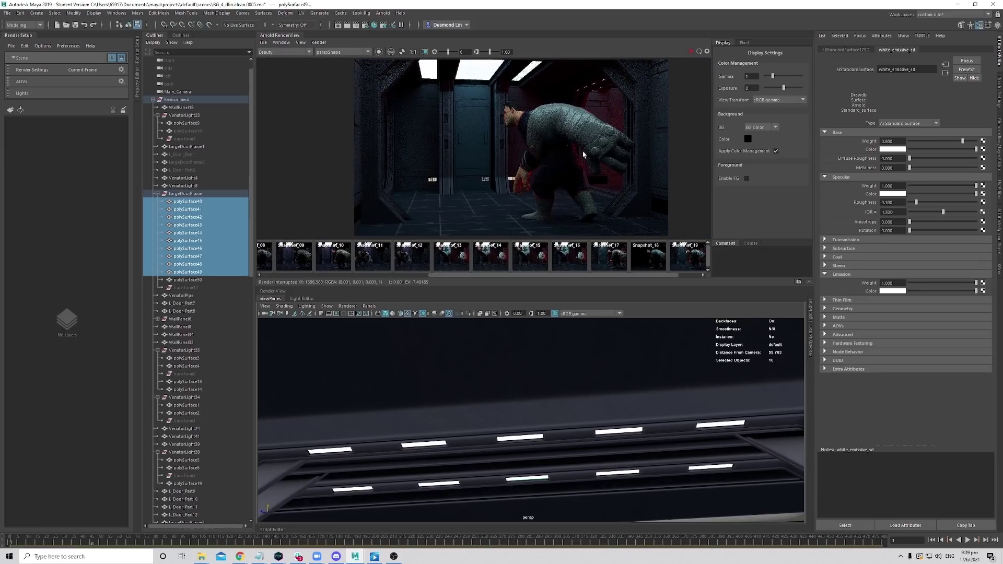
pyautogui.moveTo(620, 190); pyautogui.dragTo(609, 206, button='middle')
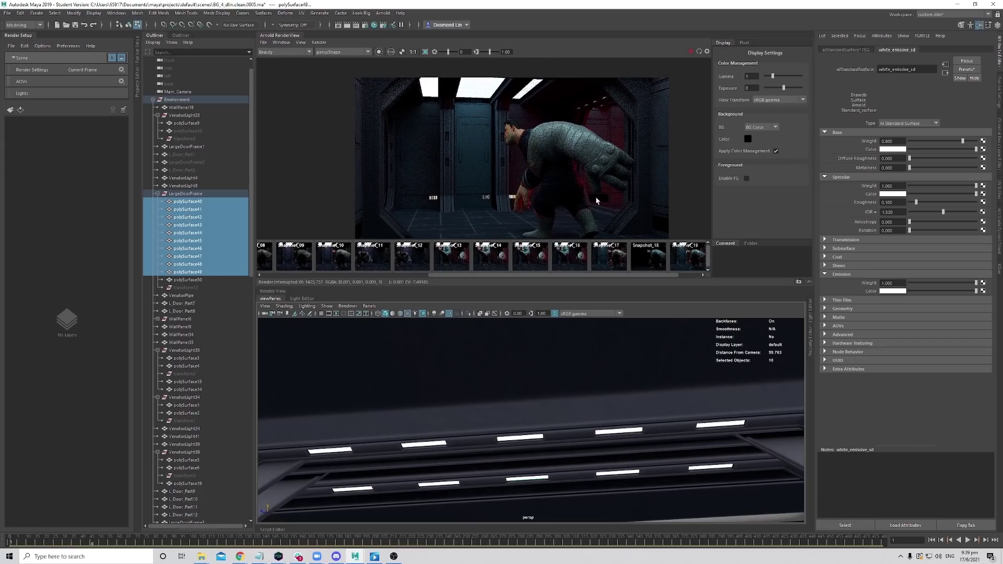
pyautogui.scroll(4, 430, 194)
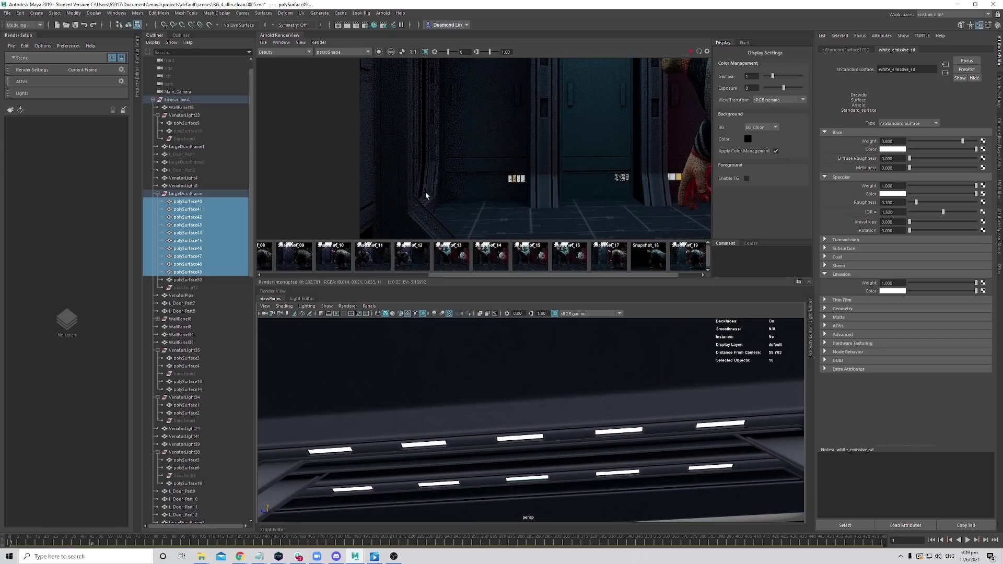
pyautogui.scroll(-2, 424, 164)
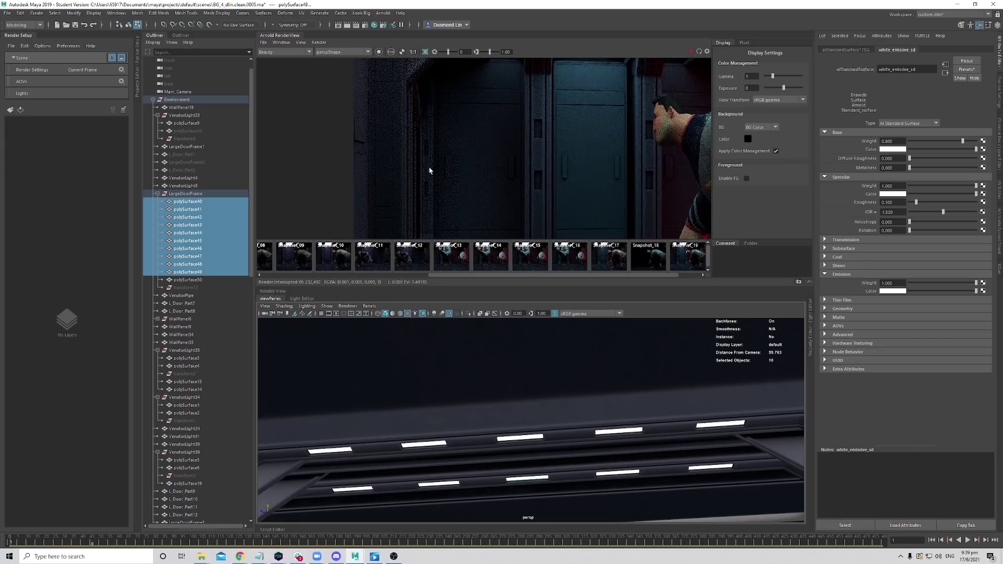
pyautogui.scroll(-3, 429, 170)
pyautogui.moveTo(531, 168); pyautogui.dragTo(498, 146, button='middle')
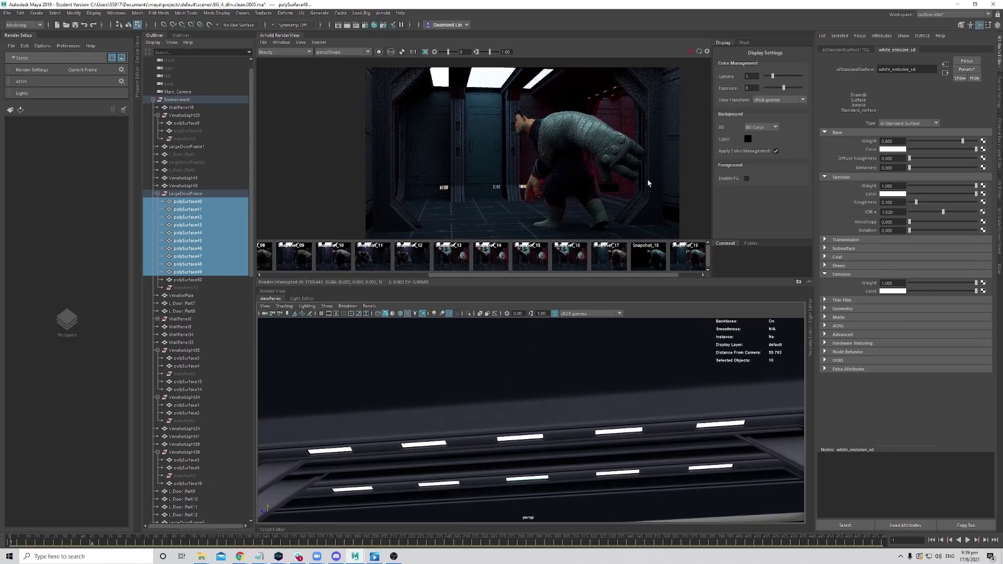
pyautogui.moveTo(614, 211)
pyautogui.mouseDown(button='middle')
pyautogui.moveTo(617, 195)
pyautogui.moveTo(605, 205)
pyautogui.moveTo(613, 227)
pyautogui.mouseUp(button='middle')
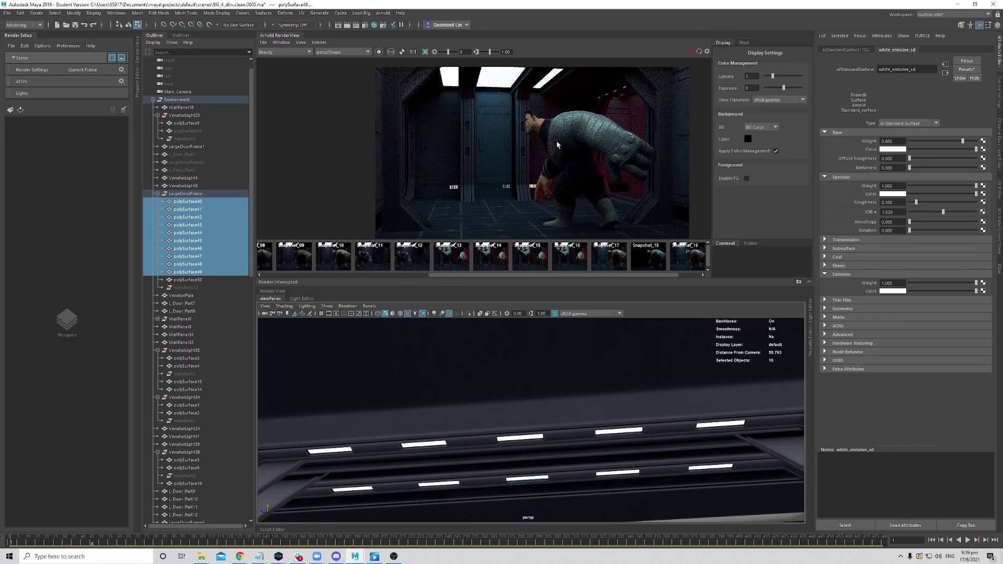
pyautogui.moveTo(557, 146); pyautogui.dragTo(522, 171, button='middle')
pyautogui.scroll(2, 593, 144)
pyautogui.moveTo(592, 144); pyautogui.dragTo(564, 142, button='middle')
pyautogui.scroll(2, 565, 141)
pyautogui.scroll(-2, 585, 115)
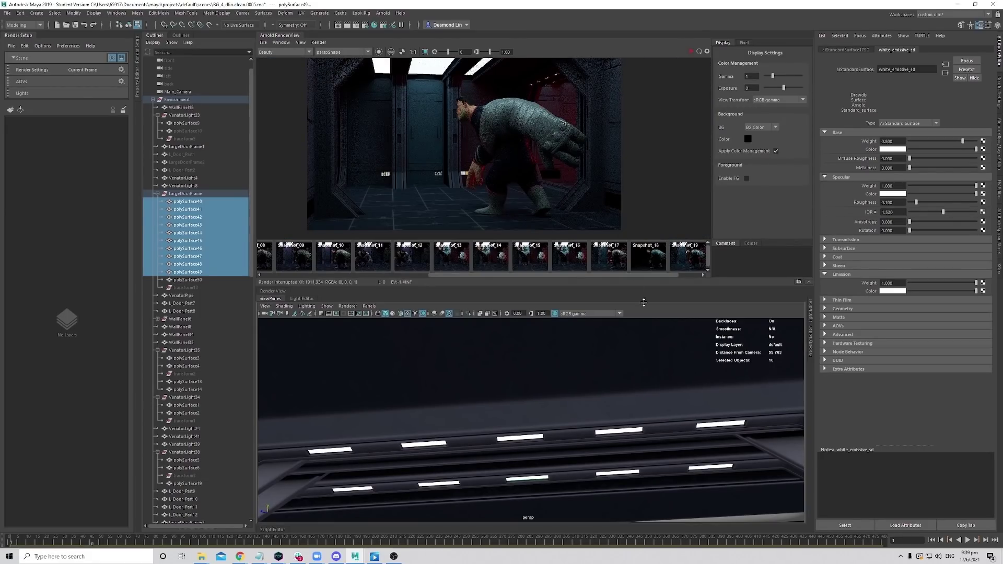
# Examine the corridor set around the character in the perspective view and compare it with the render.
pyautogui.keyDown('alt'); pyautogui.moveTo(686, 468); pyautogui.dragTo(524, 468); pyautogui.keyUp('alt')
pyautogui.scroll(-5, 557, 461)
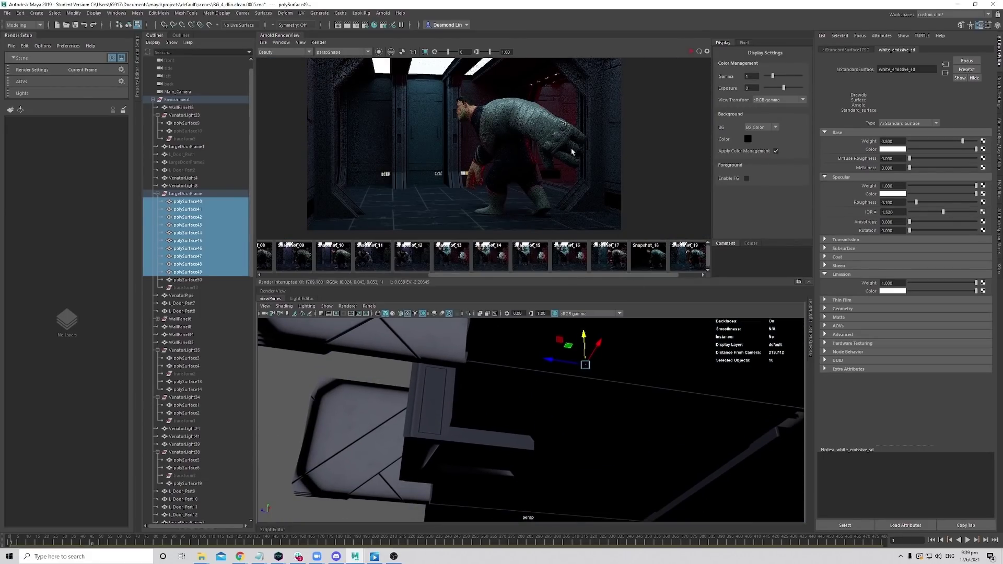
pyautogui.scroll(-5, 607, 468)
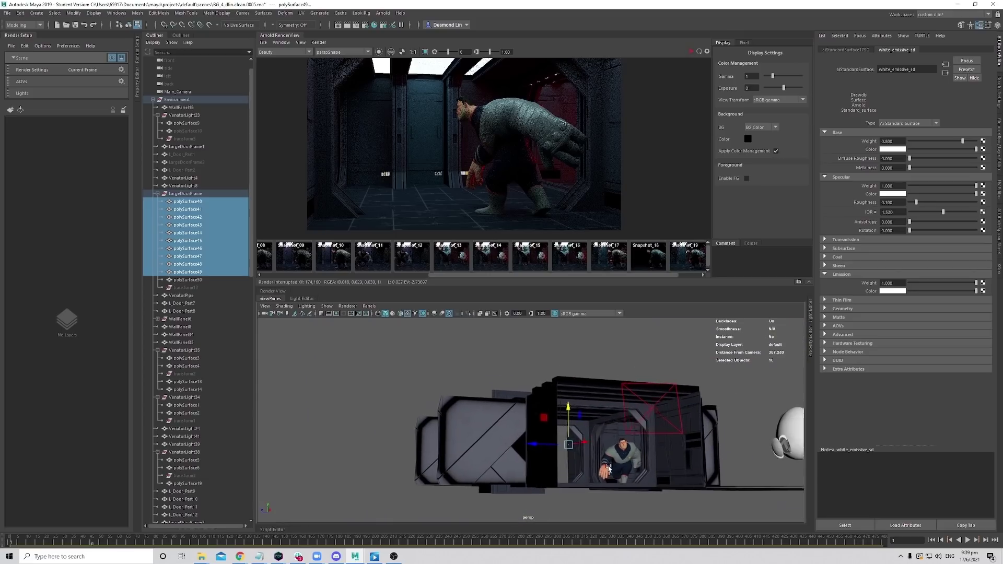
pyautogui.scroll(4, 558, 468)
pyautogui.keyDown('alt'); pyautogui.moveTo(558, 467); pyautogui.dragTo(523, 443); pyautogui.keyUp('alt')
pyautogui.scroll(2, 601, 445)
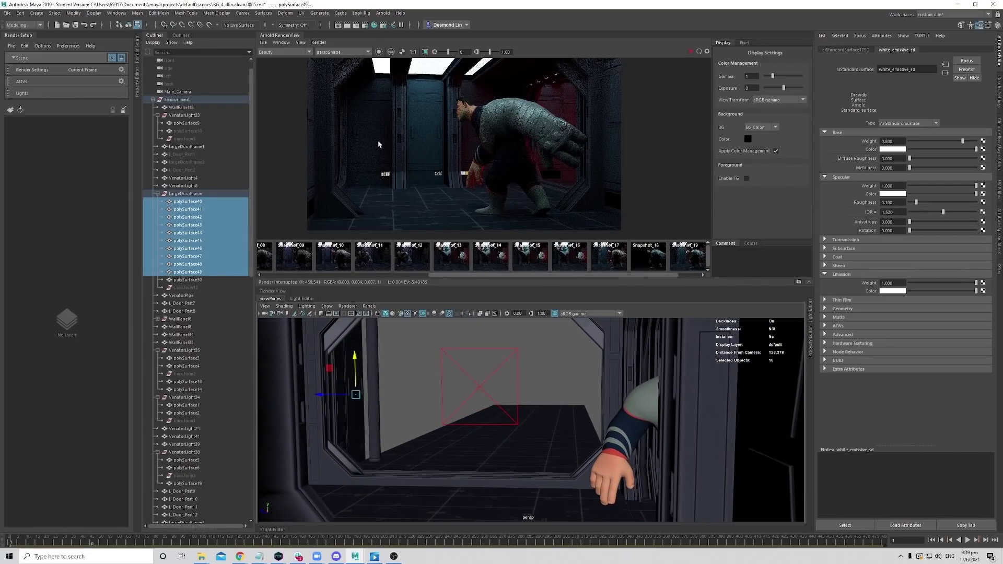
pyautogui.scroll(2, 341, 178)
pyautogui.scroll(2, 340, 179)
pyautogui.scroll(-4, 341, 179)
pyautogui.keyDown('alt'); pyautogui.moveTo(586, 493); pyautogui.dragTo(450, 378); pyautogui.keyUp('alt')
pyautogui.scroll(-3, 602, 454)
pyautogui.scroll(4, 564, 408)
pyautogui.scroll(-3, 330, 362)
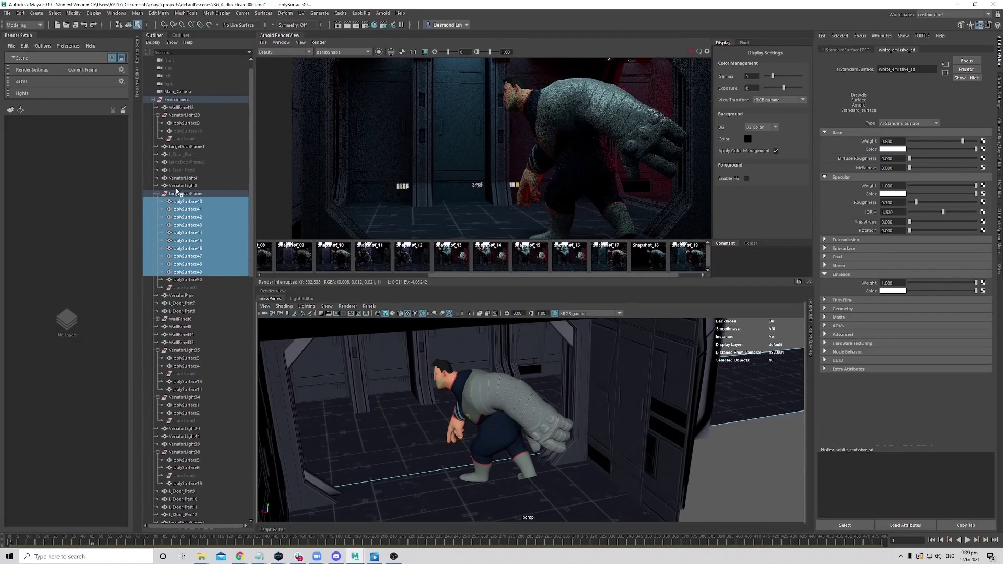
# Collapse the Environment group and hide the Rigs group.
pyautogui.click(180, 99)
pyautogui.click(153, 99)
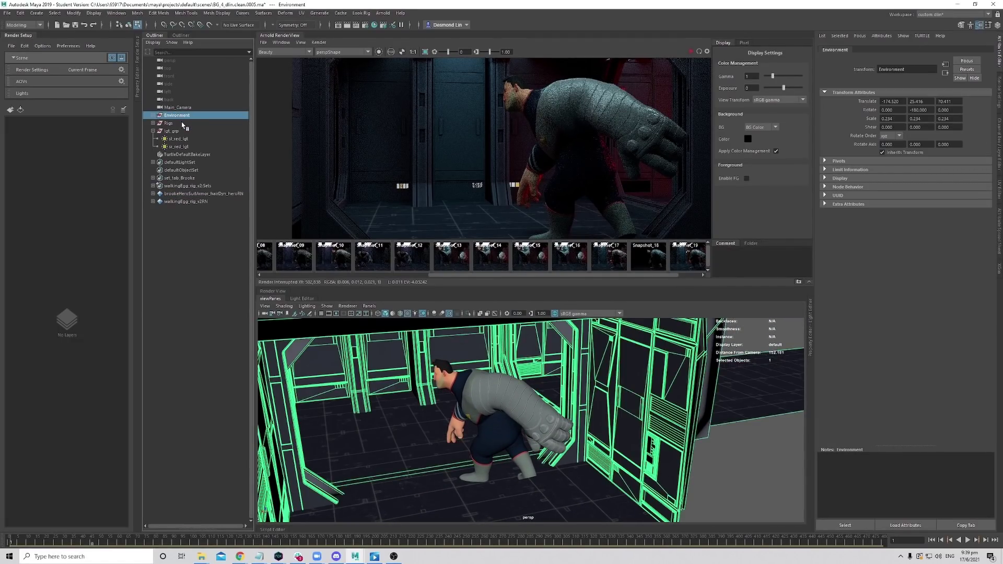
pyautogui.click(168, 124)
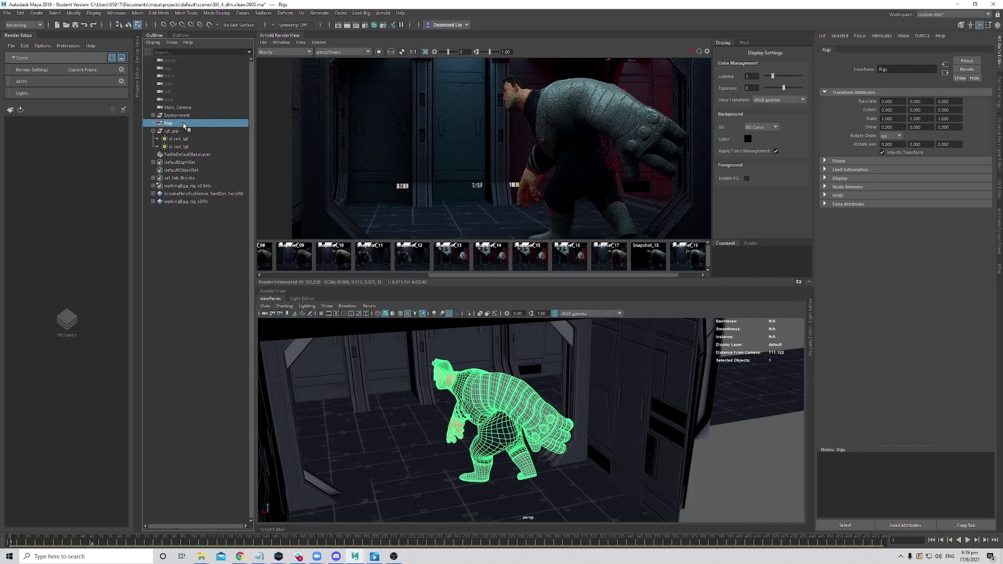
pyautogui.hotkey('ctrl', 'h')
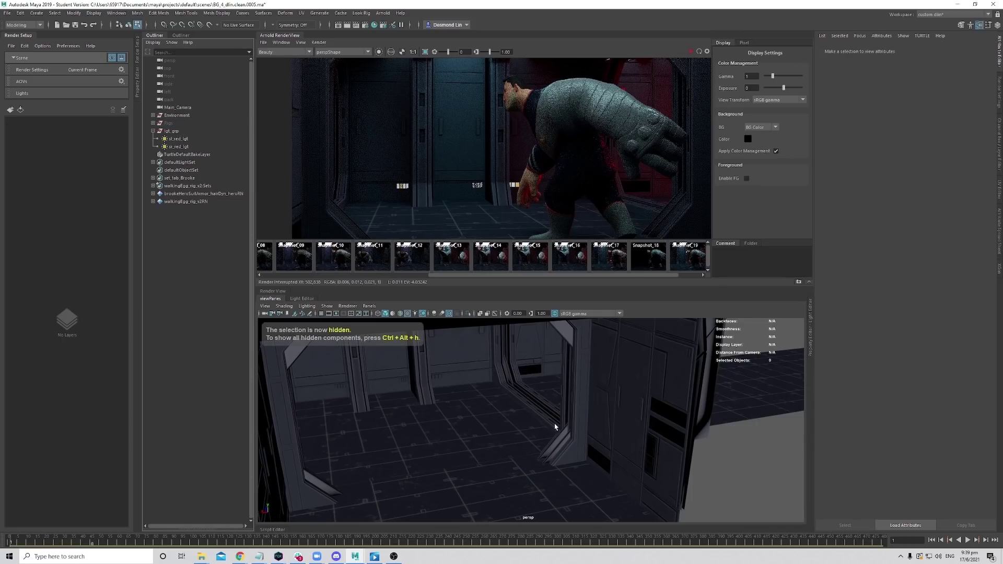
# Switch the large door frame to face selection and select the first small inset face along its floor section.
pyautogui.keyDown('alt'); pyautogui.moveTo(555, 425); pyautogui.dragTo(605, 419, button='right'); pyautogui.keyUp('alt')
pyautogui.keyDown('alt'); pyautogui.moveTo(503, 362); pyautogui.dragTo(544, 399, button='middle'); pyautogui.keyUp('alt')
pyautogui.keyDown('alt'); pyautogui.moveTo(543, 399); pyautogui.dragTo(515, 461); pyautogui.keyUp('alt')
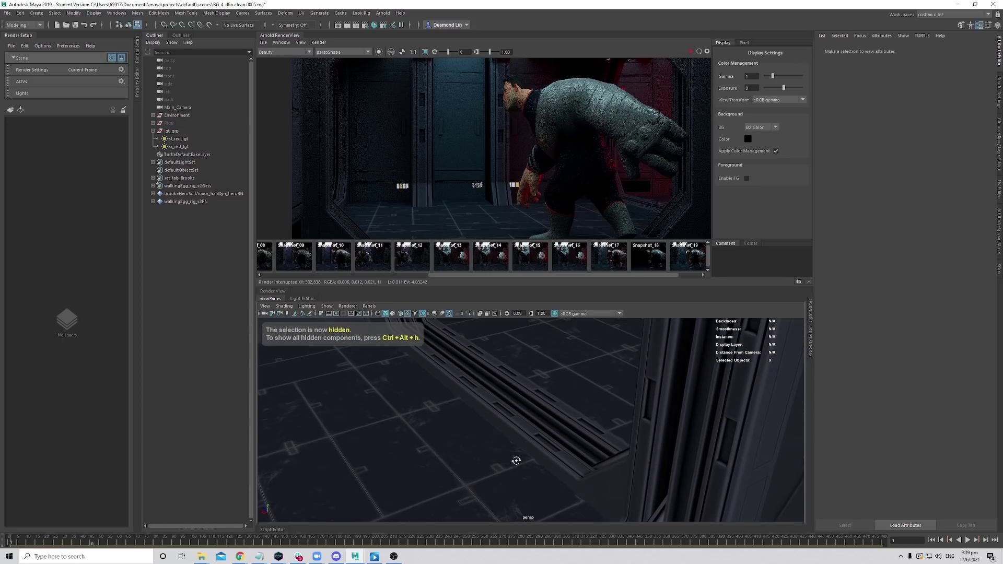
pyautogui.keyDown('alt'); pyautogui.moveTo(472, 405); pyautogui.dragTo(501, 399, button='right'); pyautogui.keyUp('alt')
pyautogui.keyDown('alt'); pyautogui.moveTo(501, 399); pyautogui.dragTo(541, 459, button='middle'); pyautogui.keyUp('alt')
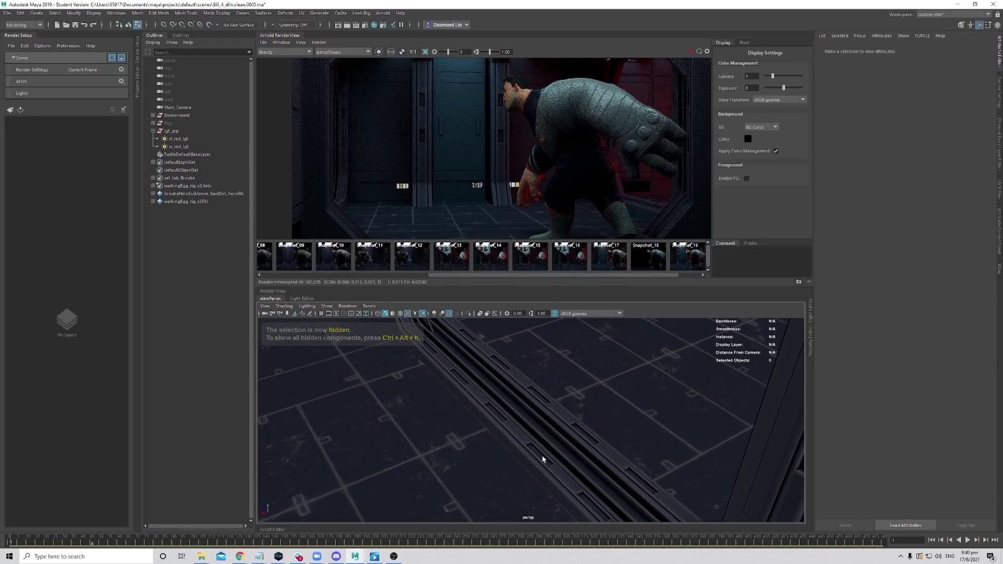
pyautogui.rightClick(514, 380)
pyautogui.click(515, 380)
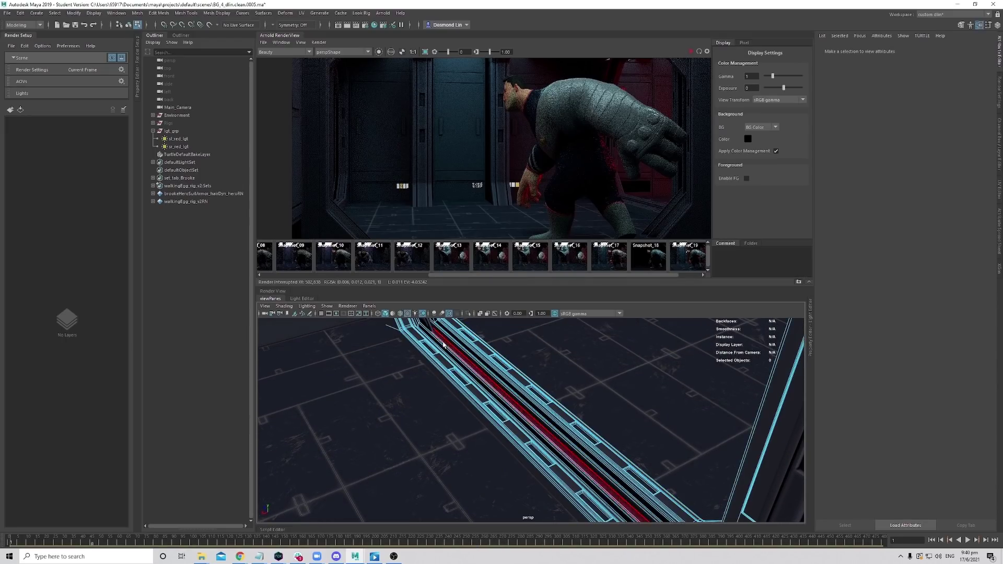
pyautogui.press('f')
pyautogui.scroll(-3, 457, 358)
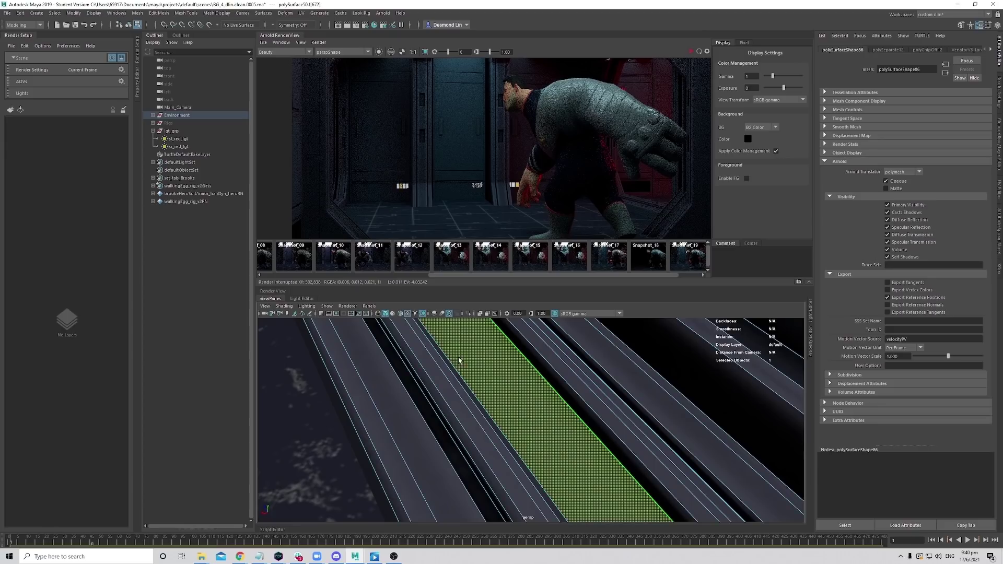
# Add the remaining inset faces on both sides of the door frame's floor section to the selection.
pyautogui.keyDown('alt'); pyautogui.moveTo(466, 368); pyautogui.dragTo(556, 387); pyautogui.keyUp('alt')
pyautogui.keyDown('alt'); pyautogui.moveTo(556, 387); pyautogui.dragTo(484, 405, button='right'); pyautogui.keyUp('alt')
pyautogui.keyDown('alt'); pyautogui.moveTo(621, 423); pyautogui.dragTo(530, 409, button='right'); pyautogui.keyUp('alt')
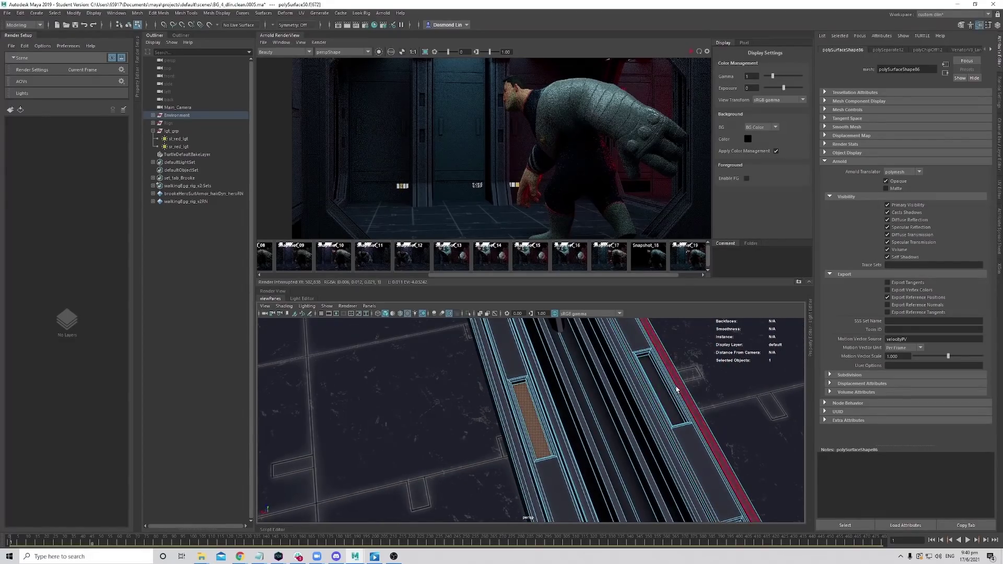
pyautogui.keyDown('shift'); pyautogui.click(666, 390); pyautogui.keyUp('shift')
pyautogui.keyDown('alt'); pyautogui.moveTo(679, 402); pyautogui.dragTo(579, 430, button='right'); pyautogui.keyUp('alt')
pyautogui.keyDown('alt'); pyautogui.moveTo(578, 429); pyautogui.dragTo(538, 425); pyautogui.keyUp('alt')
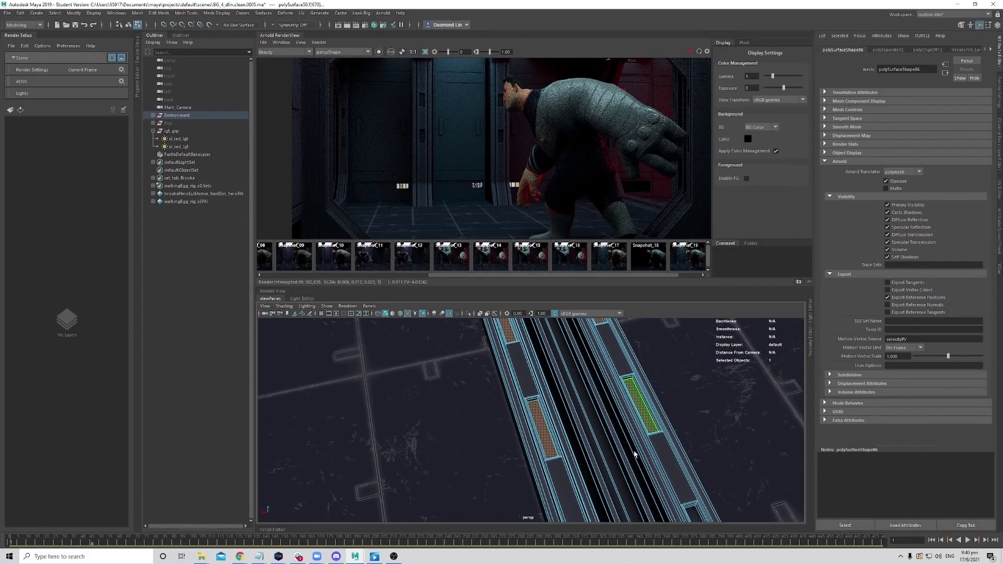
pyautogui.keyDown('alt'); pyautogui.moveTo(636, 455); pyautogui.dragTo(569, 401); pyautogui.keyUp('alt')
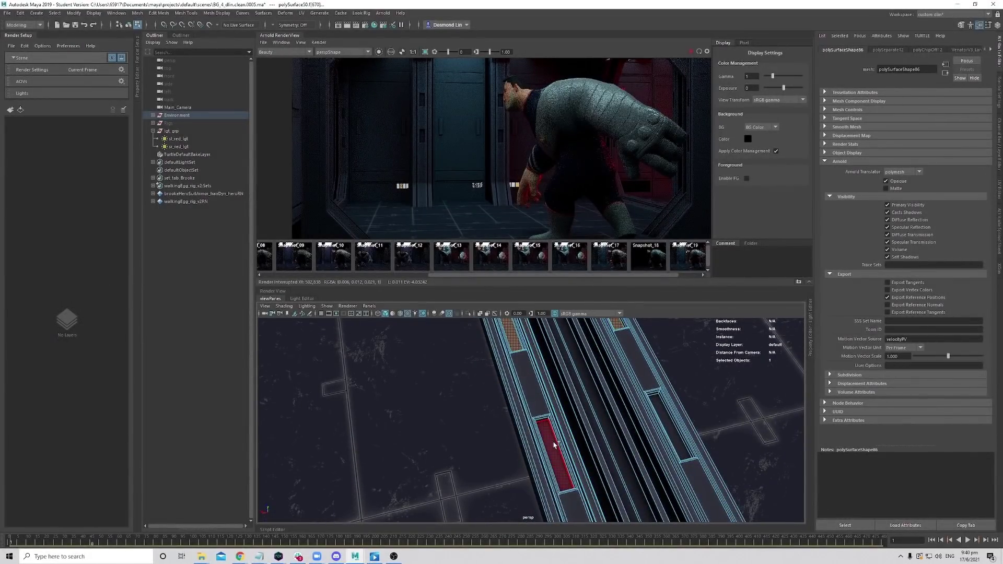
pyautogui.keyDown('alt'); pyautogui.moveTo(674, 439); pyautogui.dragTo(589, 418); pyautogui.keyUp('alt')
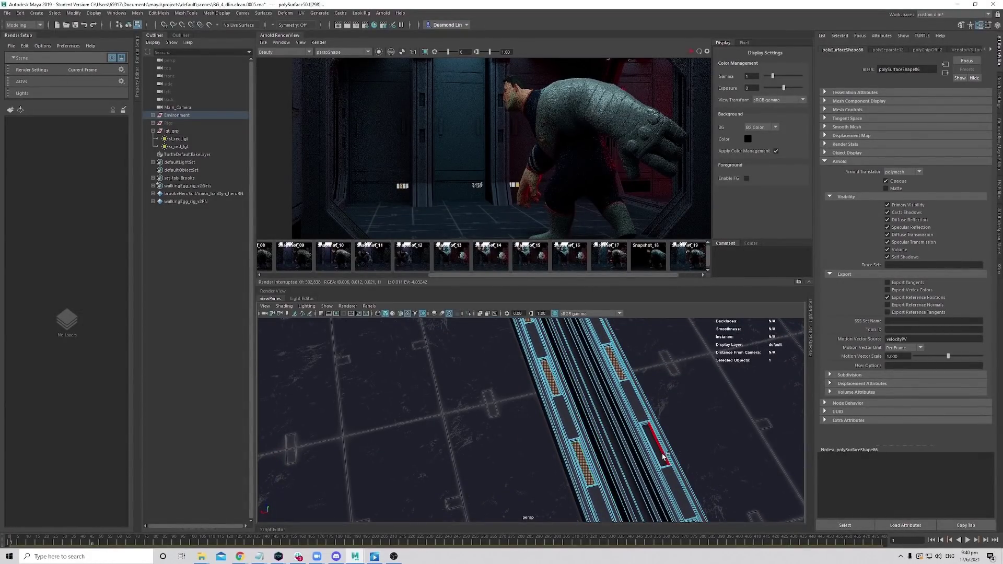
pyautogui.keyDown('shift'); pyautogui.click(656, 444); pyautogui.keyUp('shift')
pyautogui.keyDown('alt'); pyautogui.moveTo(607, 466); pyautogui.dragTo(487, 402); pyautogui.keyUp('alt')
# Duplicate the selected inset faces of the door frame as separate surfaces.
pyautogui.click(166, 15)
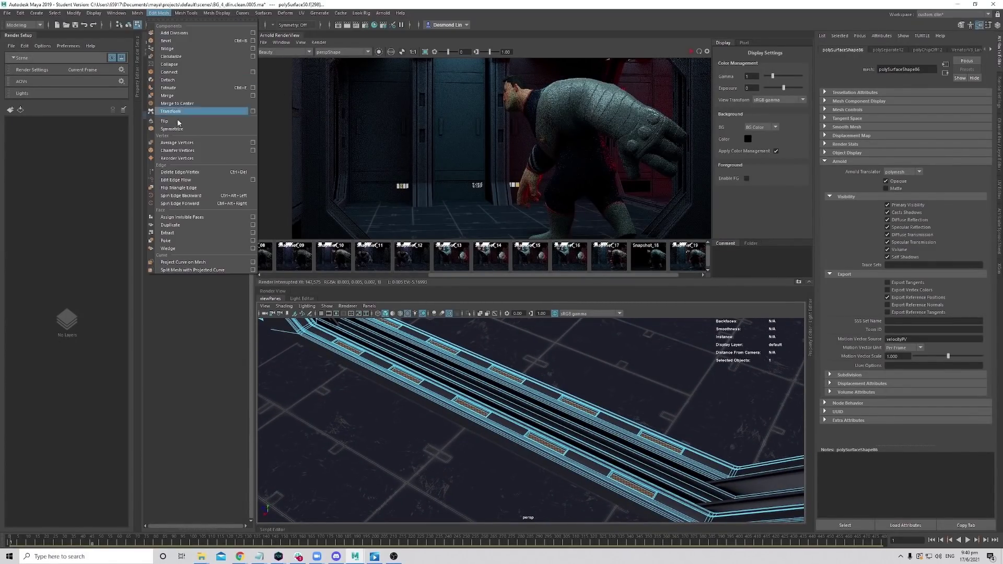
pyautogui.click(198, 219)
pyautogui.keyDown('alt'); pyautogui.moveTo(561, 411); pyautogui.dragTo(520, 398); pyautogui.keyUp('alt')
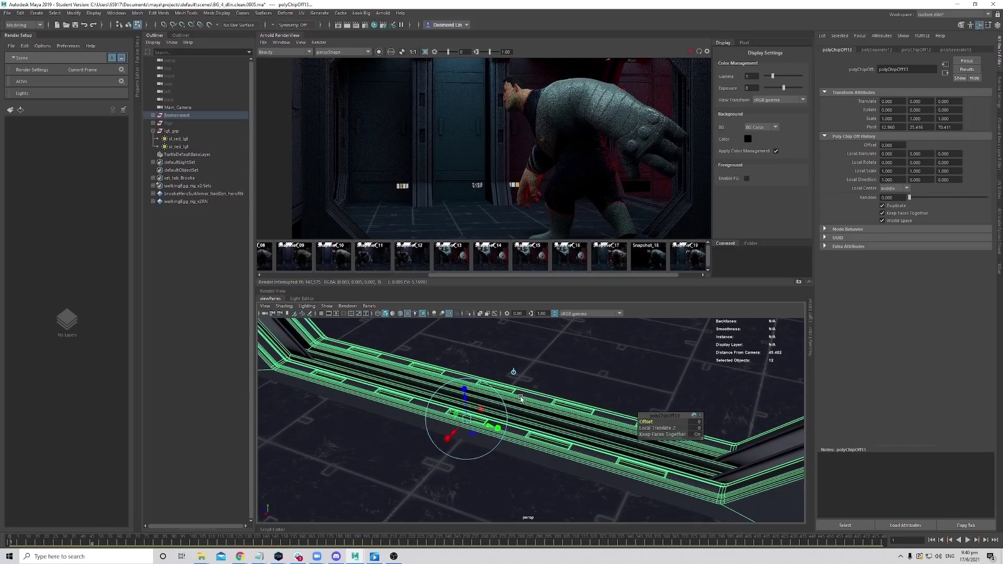
# Return the door frame to object mode and locate its newly separated surfaces within the Environment hierarchy.
pyautogui.click(178, 115)
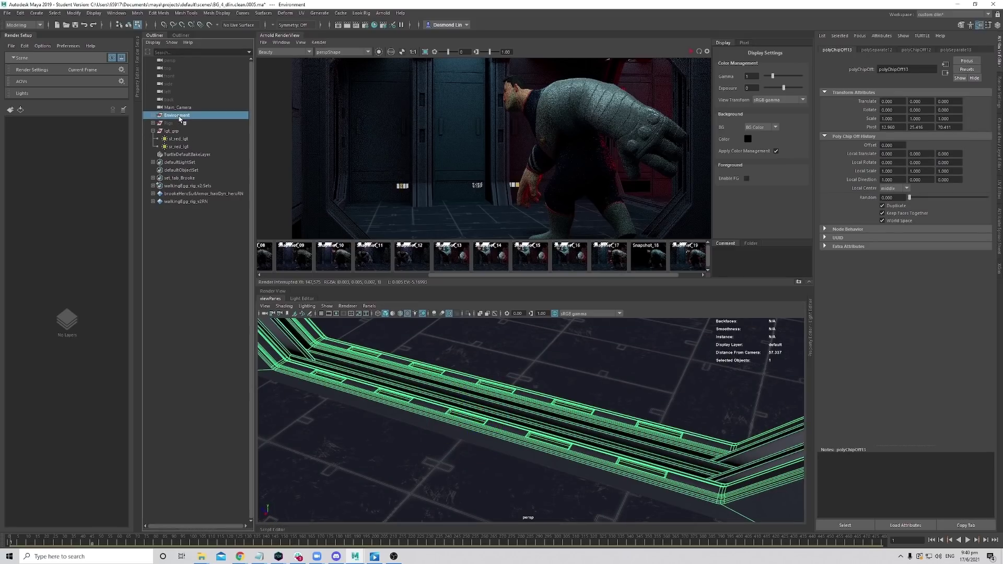
pyautogui.click(155, 116)
pyautogui.scroll(-15, 193, 145)
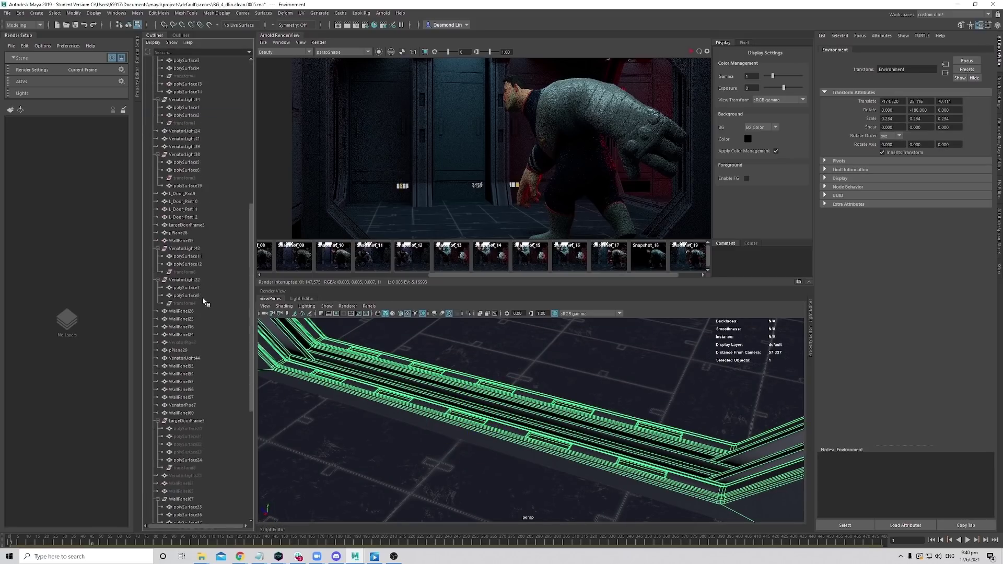
pyautogui.click(399, 372)
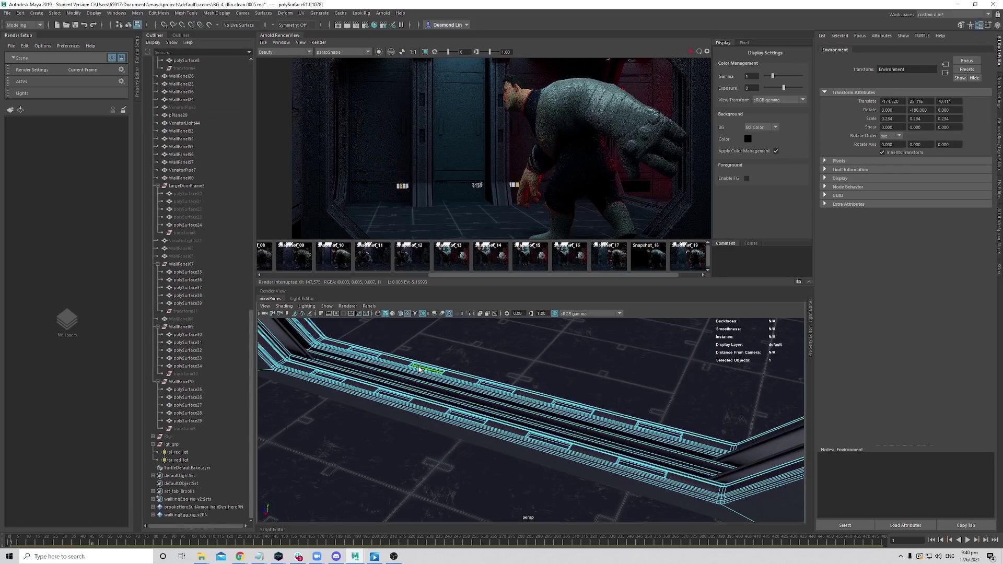
pyautogui.moveTo(401, 371); pyautogui.dragTo(446, 331, button='right')
pyautogui.press('F8')
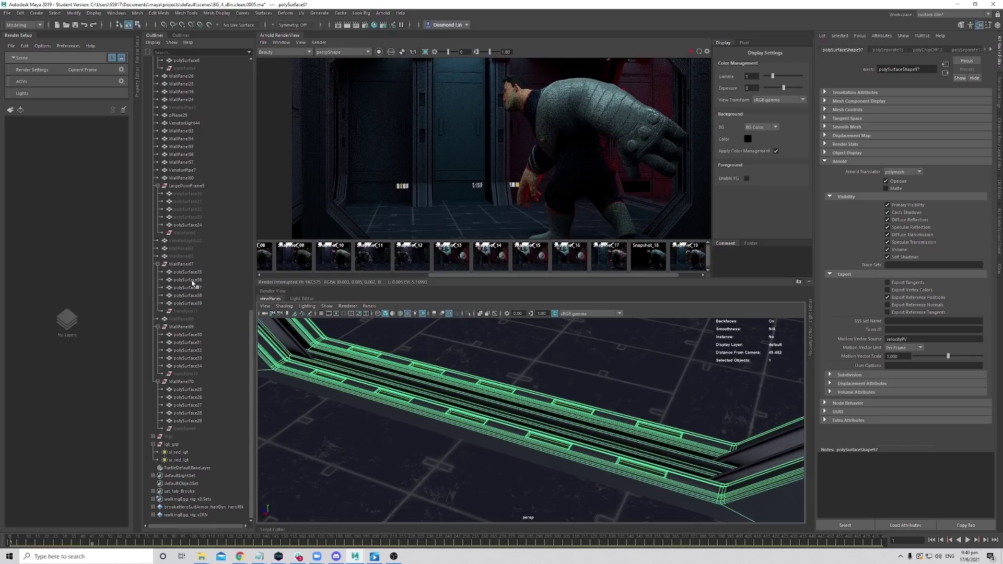
pyautogui.press('f')
pyautogui.click(162, 186)
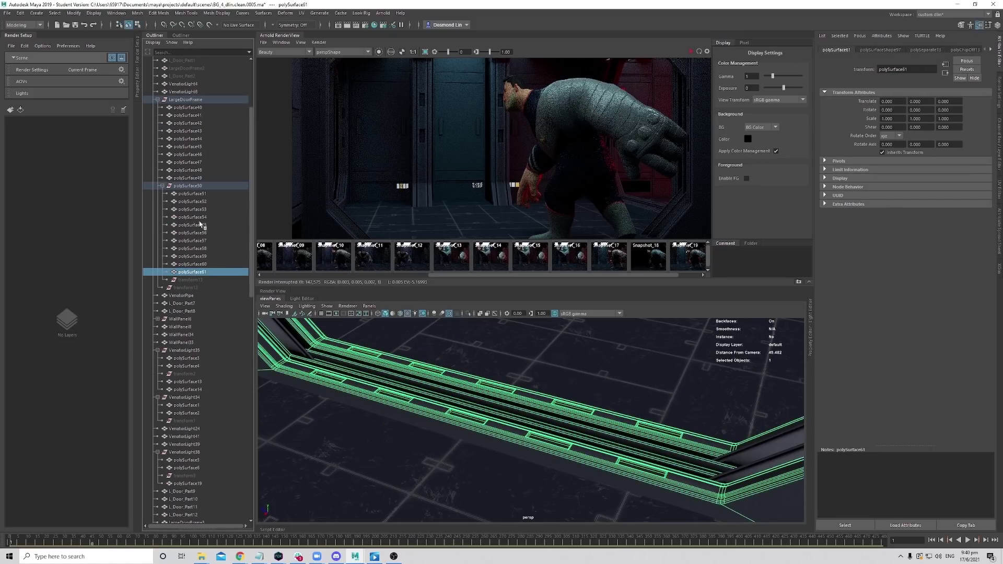
# Select polySurface51 to polySurface60 and raise the strips slightly to a Y translation of 0.108.
pyautogui.click(193, 194)
pyautogui.keyDown('shift'); pyautogui.click(205, 264); pyautogui.keyUp('shift')
pyautogui.press('f')
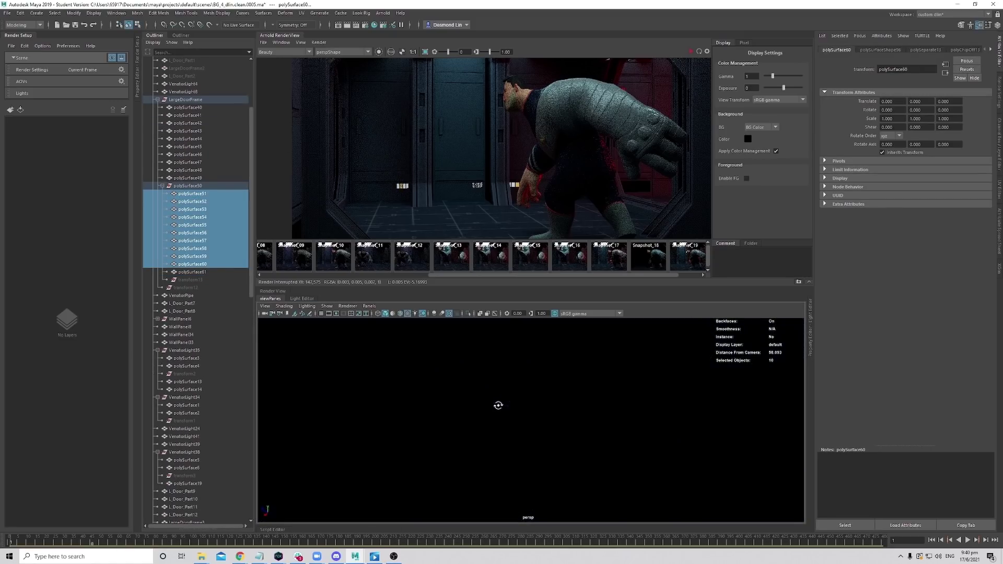
pyautogui.keyDown('alt'); pyautogui.moveTo(541, 411); pyautogui.dragTo(485, 399, button='right'); pyautogui.keyUp('alt')
pyautogui.keyDown('alt'); pyautogui.moveTo(484, 398); pyautogui.dragTo(439, 387); pyautogui.keyUp('alt')
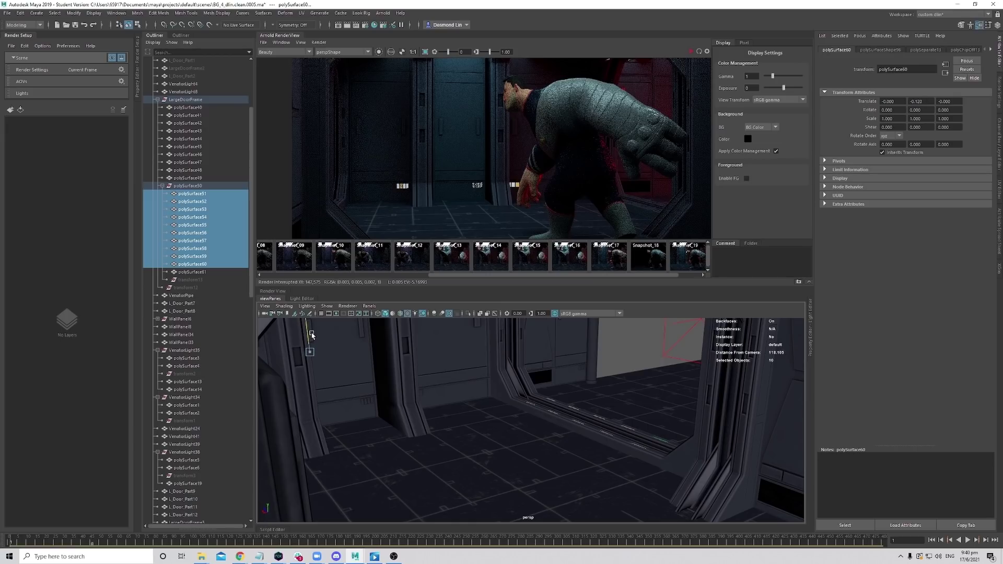
pyautogui.keyDown('alt'); pyautogui.moveTo(313, 334); pyautogui.dragTo(533, 417); pyautogui.keyUp('alt')
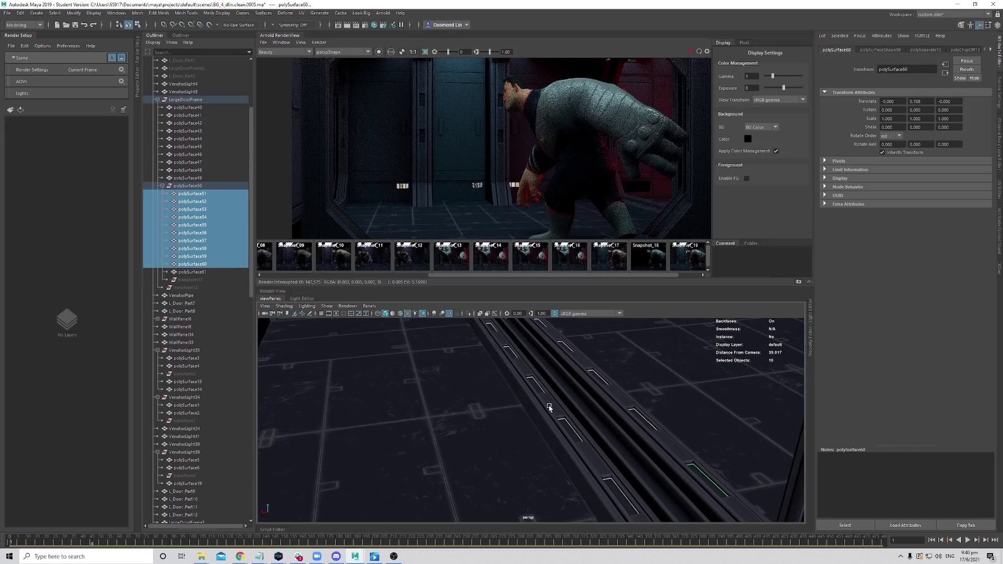
# Assign the existing white_emissive_sd material to the ten raised door frame strips.
pyautogui.moveTo(537, 386); pyautogui.dragTo(551, 558, button='right')
pyautogui.moveTo(661, 524); pyautogui.dragTo(616, 226, button='right')
pyautogui.scroll(1, 611, 431)
pyautogui.keyDown('alt'); pyautogui.moveTo(611, 432); pyautogui.dragTo(526, 423); pyautogui.keyUp('alt')
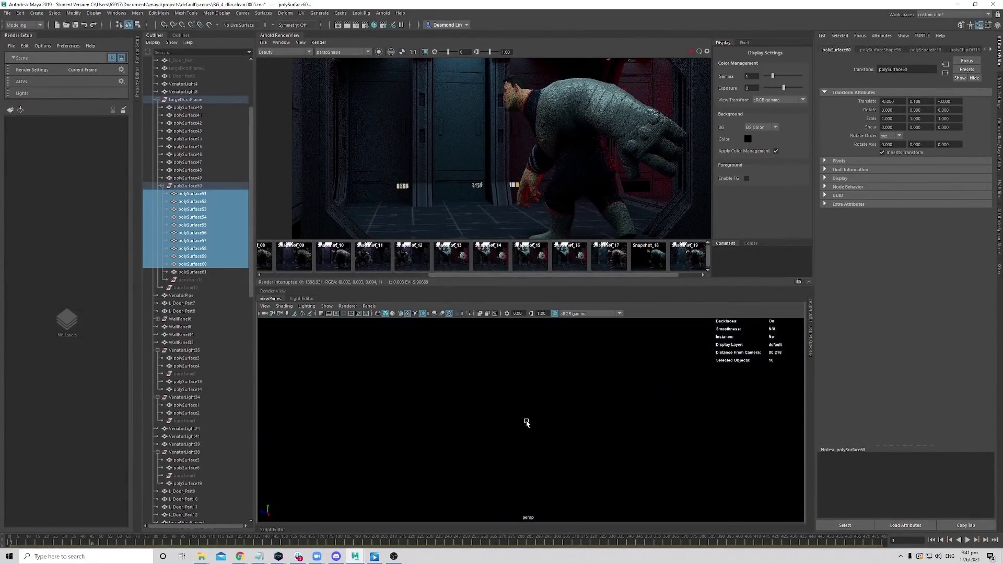
pyautogui.keyDown('alt'); pyautogui.moveTo(601, 463); pyautogui.dragTo(628, 412); pyautogui.keyUp('alt')
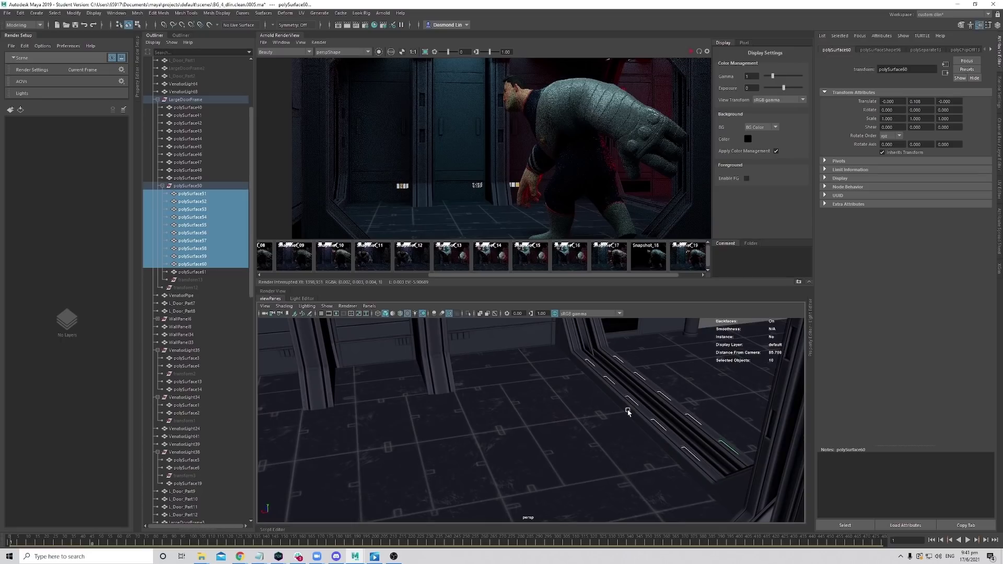
# Duplicate the ten light strips and move the copies along X toward the other large door frame.
pyautogui.click(678, 423)
pyautogui.press('f')
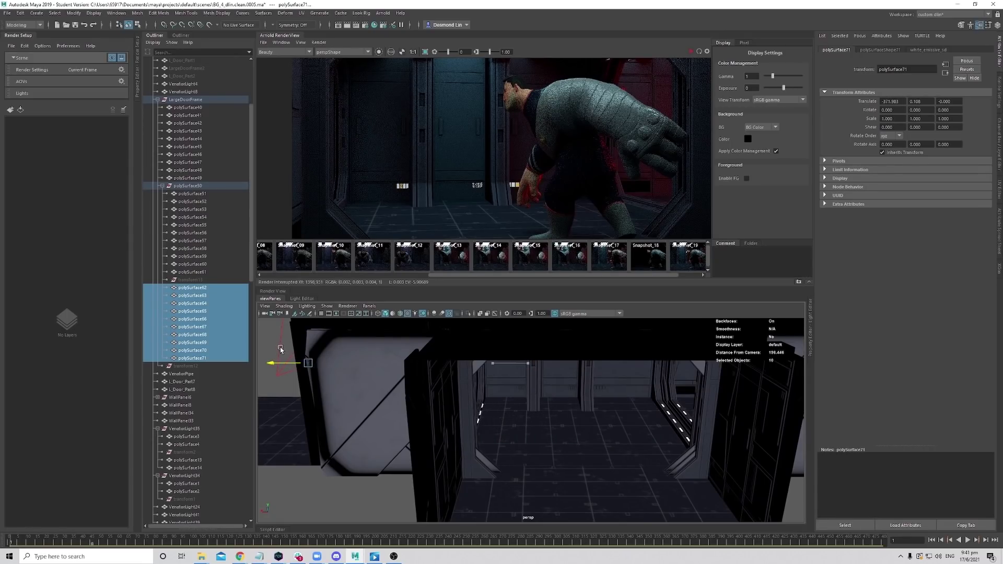
pyautogui.keyDown('alt'); pyautogui.moveTo(486, 457); pyautogui.dragTo(444, 443); pyautogui.keyUp('alt')
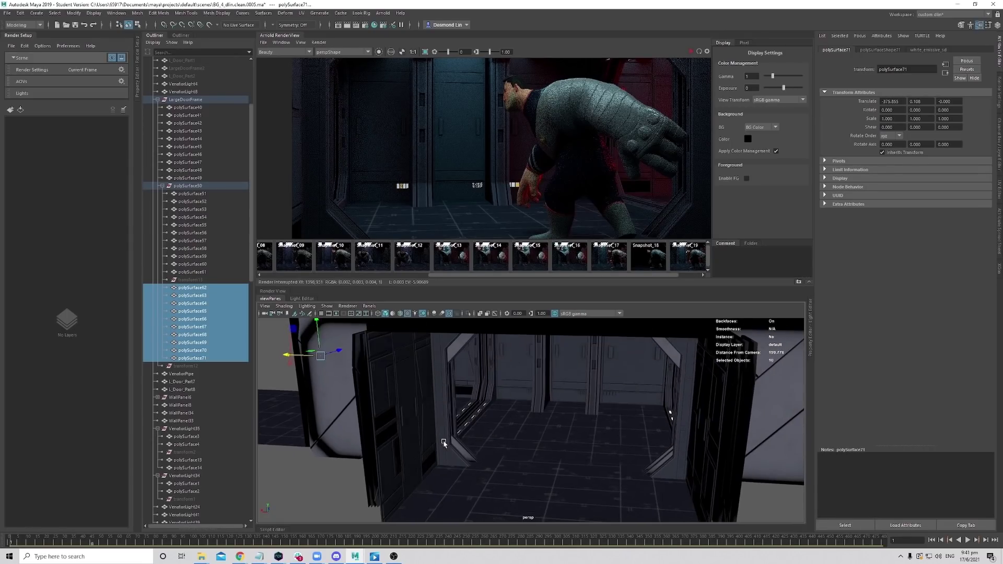
pyautogui.keyDown('alt'); pyautogui.moveTo(444, 444); pyautogui.dragTo(620, 460, button='right'); pyautogui.keyUp('alt')
pyautogui.keyDown('alt'); pyautogui.moveTo(620, 459); pyautogui.dragTo(431, 397); pyautogui.keyUp('alt')
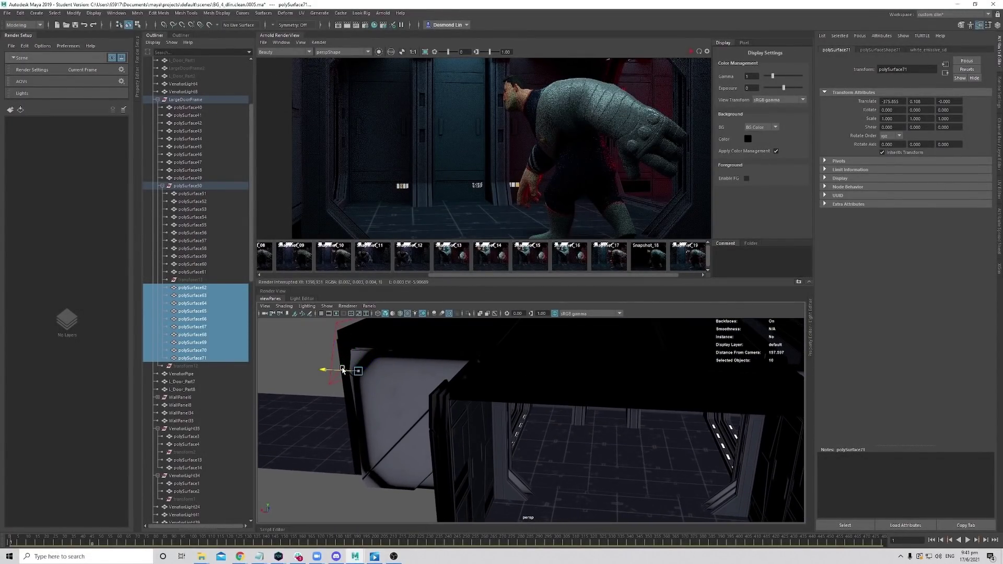
# Fine-tune the copied strips' X position so they line up with the other door frame's insets.
pyautogui.scroll(8, 624, 475)
pyautogui.keyDown('alt'); pyautogui.moveTo(625, 463); pyautogui.dragTo(323, 370); pyautogui.keyUp('alt')
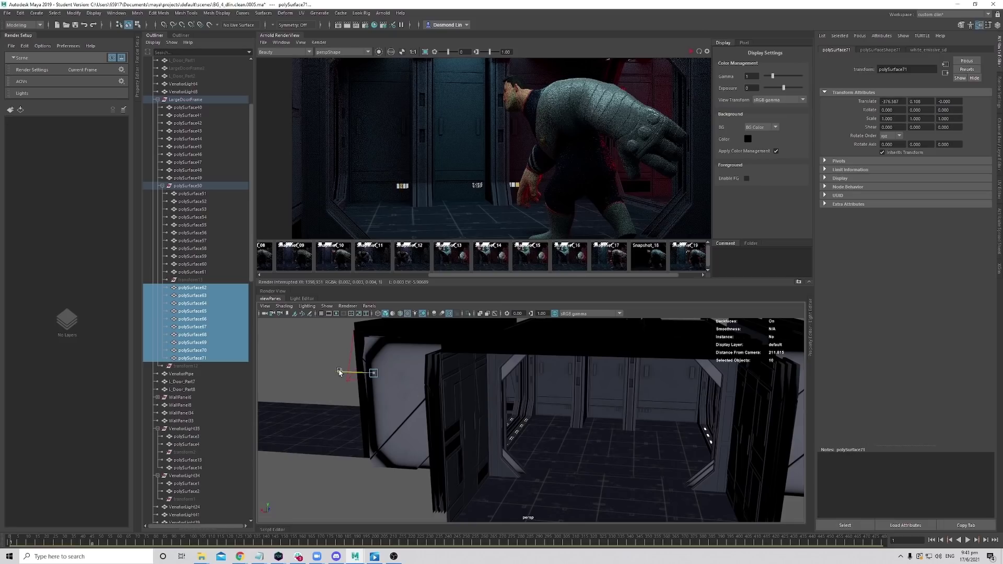
pyautogui.scroll(6, 541, 441)
pyautogui.keyDown('alt'); pyautogui.moveTo(541, 441); pyautogui.dragTo(425, 428); pyautogui.keyUp('alt')
pyautogui.scroll(-5, 575, 442)
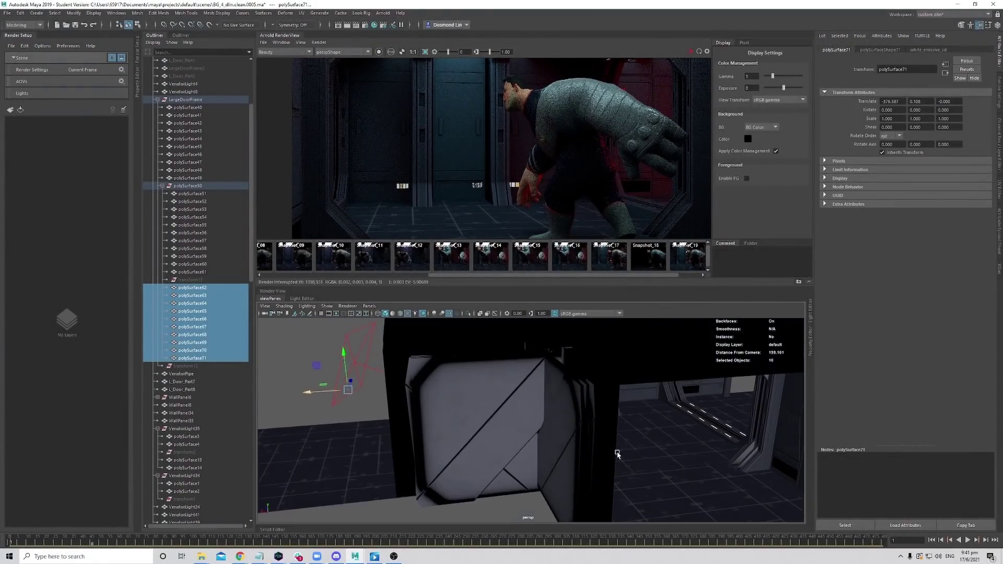
pyautogui.keyDown('alt'); pyautogui.moveTo(574, 441); pyautogui.dragTo(637, 431); pyautogui.keyUp('alt')
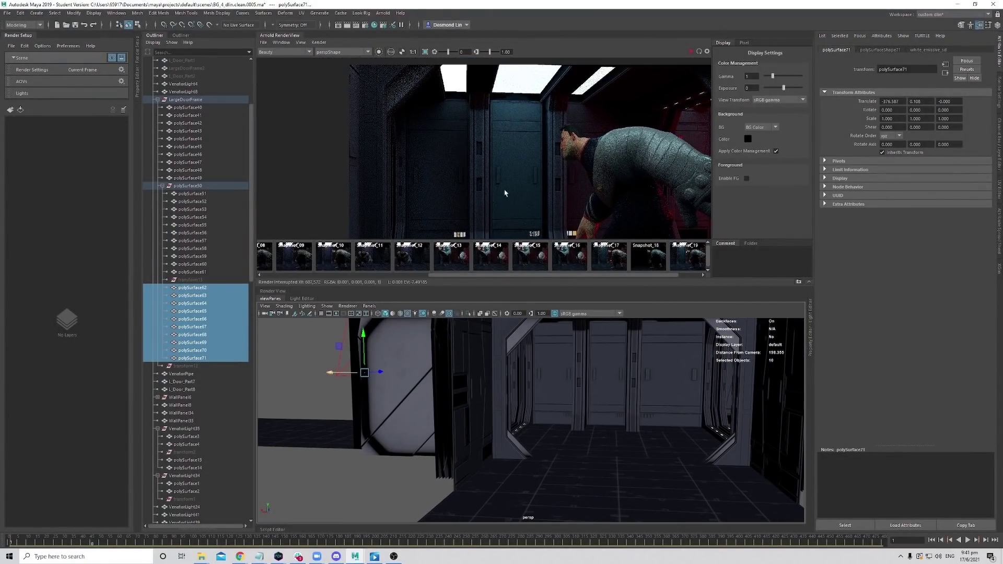
# Run a new Arnold render with the character hidden and inspect the door frame's floor section up close.
pyautogui.keyDown('alt'); pyautogui.moveTo(574, 369); pyautogui.dragTo(569, 384); pyautogui.keyUp('alt')
pyautogui.keyDown('alt'); pyautogui.moveTo(609, 166); pyautogui.dragTo(576, 141, button='middle'); pyautogui.keyUp('alt')
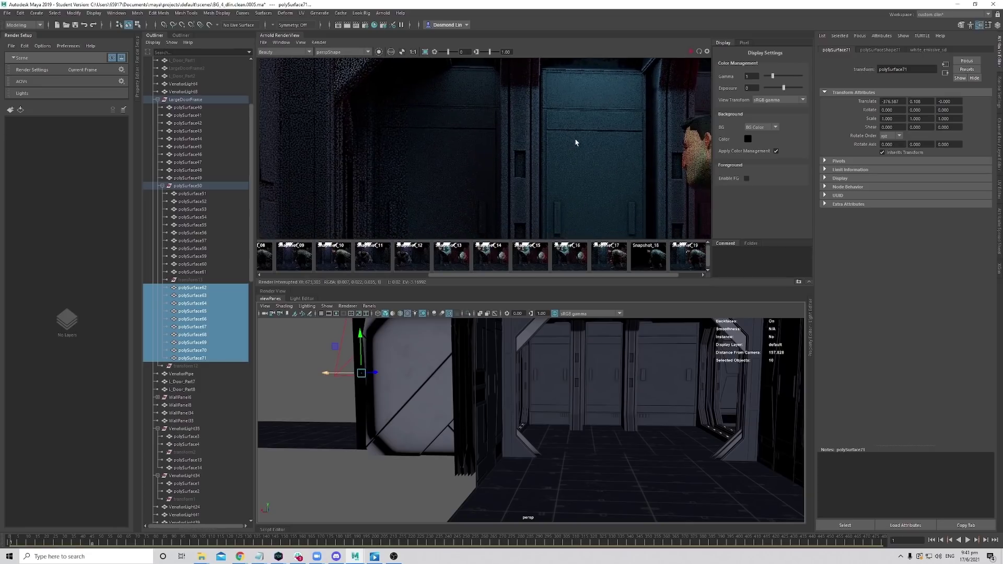
pyautogui.press('f')
pyautogui.click(689, 48)
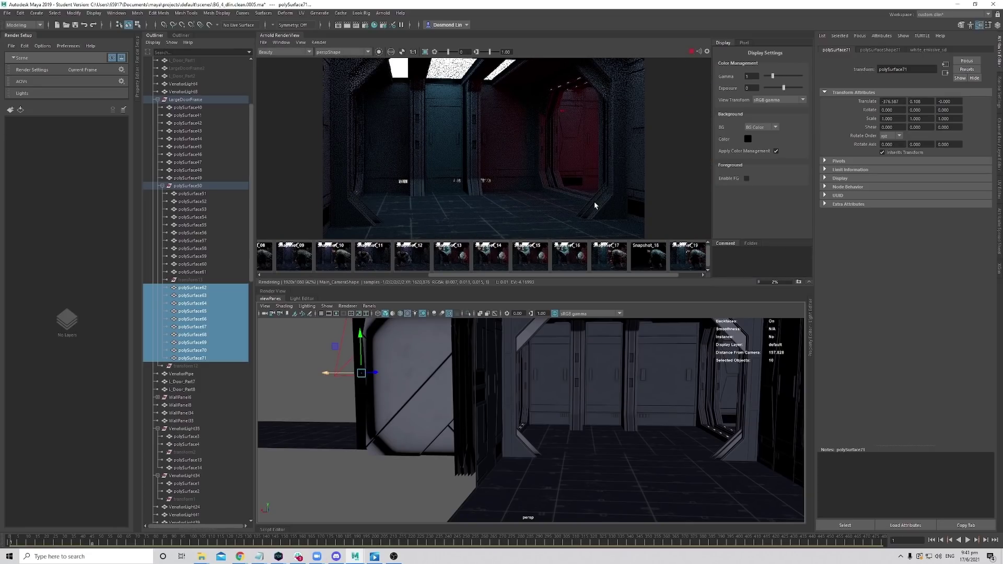
pyautogui.scroll(3, 589, 200)
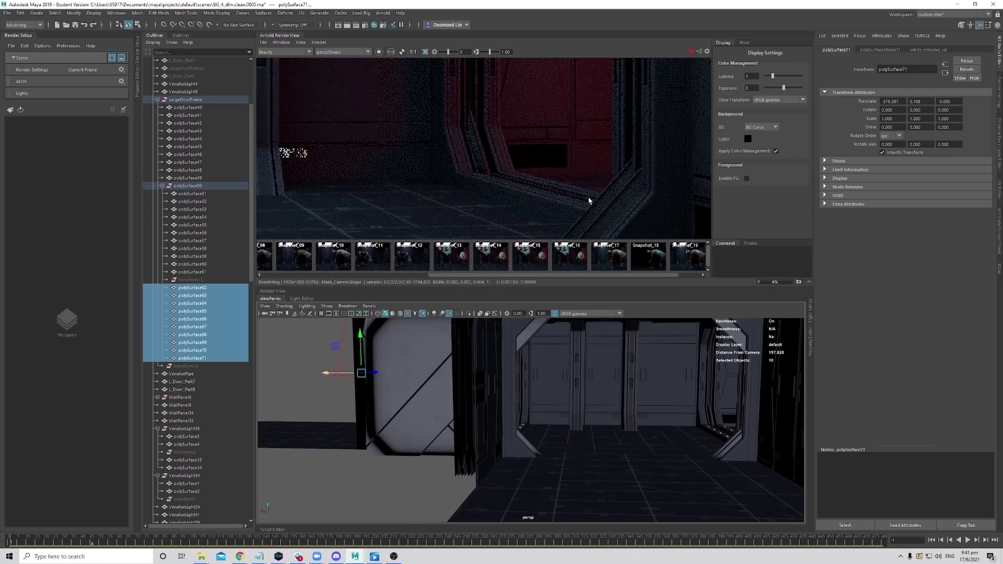
pyautogui.click(692, 53)
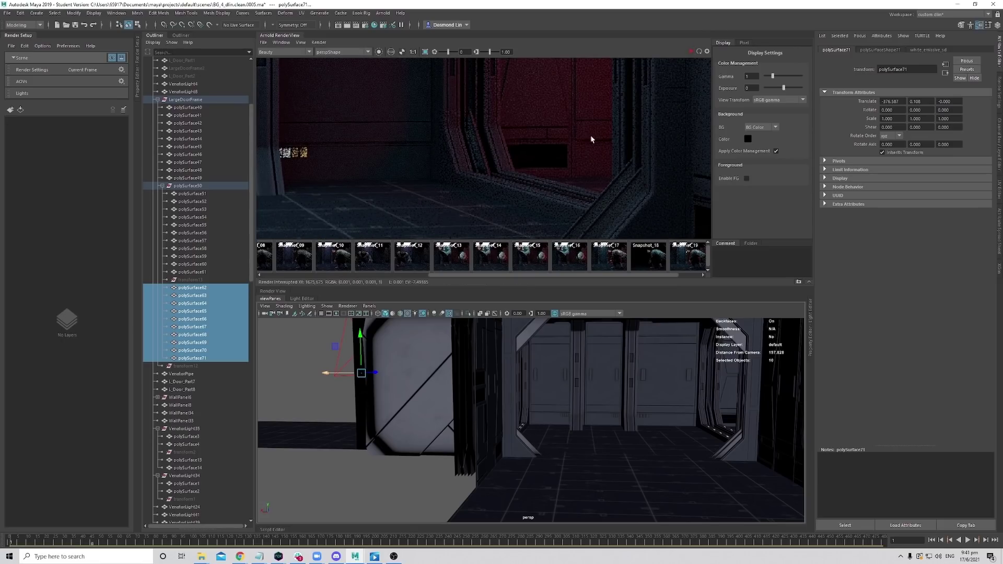
pyautogui.scroll(-4, 588, 141)
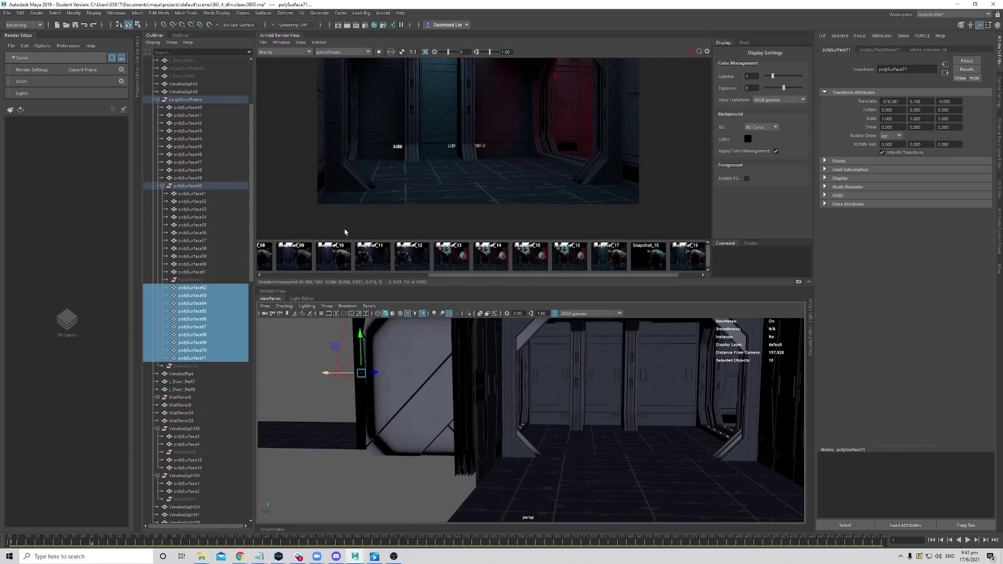
# Raise the ten original floor light strips, polySurface51 to polySurface60, to Translate Y 0.749.
pyautogui.click(193, 194)
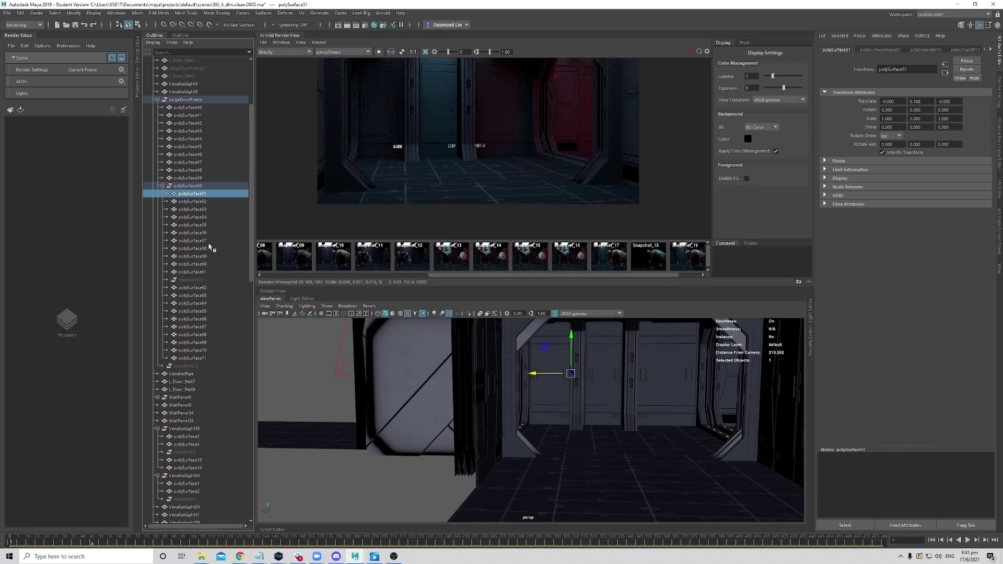
pyautogui.keyDown('shift'); pyautogui.click(206, 264); pyautogui.keyUp('shift')
pyautogui.keyDown('alt'); pyautogui.moveTo(564, 404); pyautogui.dragTo(592, 395); pyautogui.keyUp('alt')
pyautogui.keyDown('alt'); pyautogui.moveTo(524, 355); pyautogui.dragTo(532, 380); pyautogui.keyUp('alt')
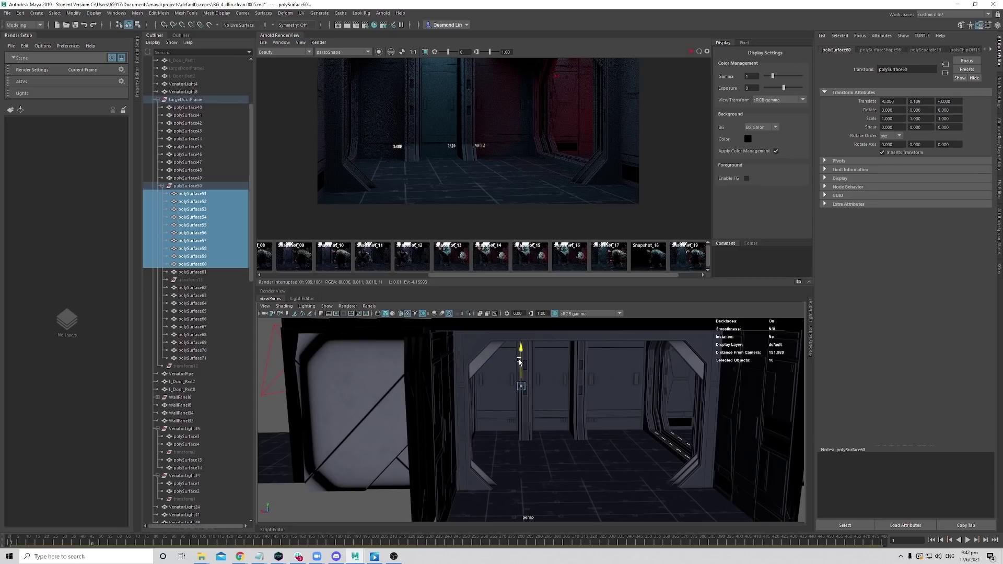
pyautogui.keyDown('alt'); pyautogui.moveTo(547, 385); pyautogui.dragTo(839, 506, button='right'); pyautogui.keyUp('alt')
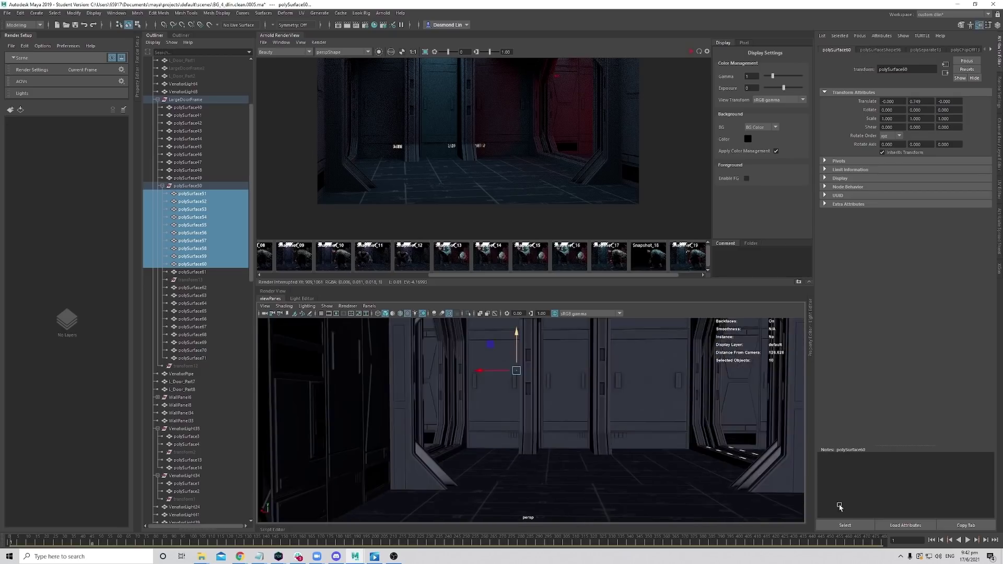
pyautogui.keyDown('alt'); pyautogui.moveTo(635, 444); pyautogui.dragTo(698, 494); pyautogui.keyUp('alt')
pyautogui.keyDown('alt'); pyautogui.moveTo(698, 495); pyautogui.dragTo(553, 452, button='middle'); pyautogui.keyUp('alt')
pyautogui.keyDown('alt'); pyautogui.moveTo(554, 453); pyautogui.dragTo(606, 467); pyautogui.keyUp('alt')
pyautogui.keyDown('alt'); pyautogui.moveTo(606, 466); pyautogui.dragTo(573, 464, button='right'); pyautogui.keyUp('alt')
pyautogui.keyDown('alt'); pyautogui.moveTo(574, 464); pyautogui.dragTo(528, 411); pyautogui.keyUp('alt')
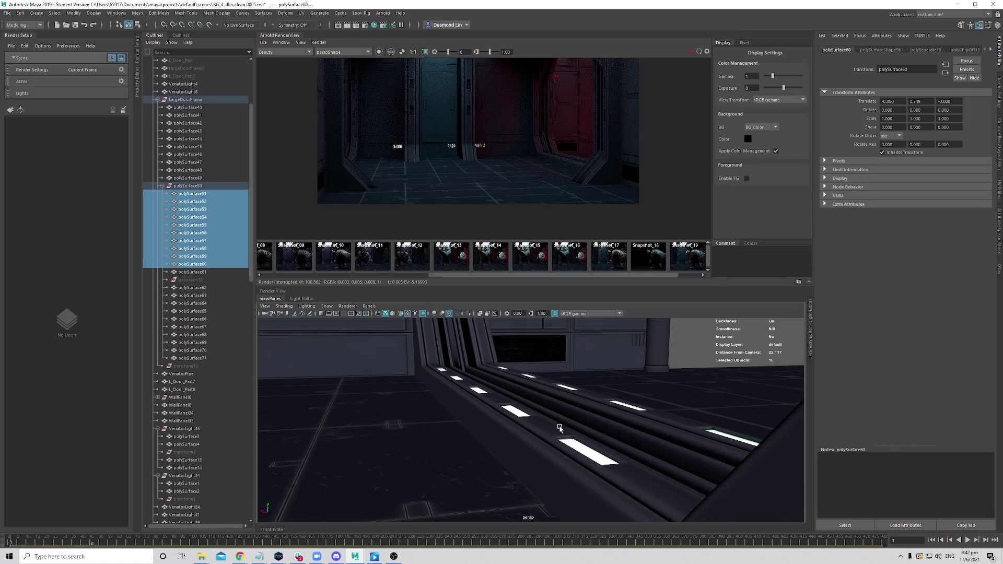
# Run a new Arnold render and check the raised light strips on the door frame's floor section.
pyautogui.keyDown('alt'); pyautogui.moveTo(631, 404); pyautogui.dragTo(538, 421, button='right'); pyautogui.keyUp('alt')
pyautogui.keyDown('alt'); pyautogui.moveTo(537, 421); pyautogui.dragTo(514, 419); pyautogui.keyUp('alt')
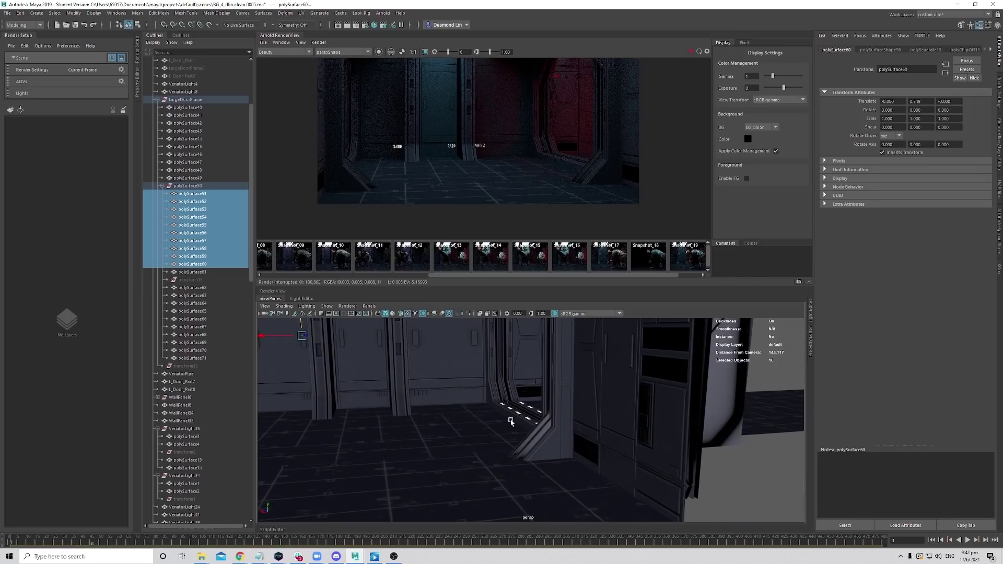
pyautogui.keyDown('alt'); pyautogui.moveTo(514, 419); pyautogui.dragTo(532, 430, button='middle'); pyautogui.keyUp('alt')
pyautogui.click(693, 52)
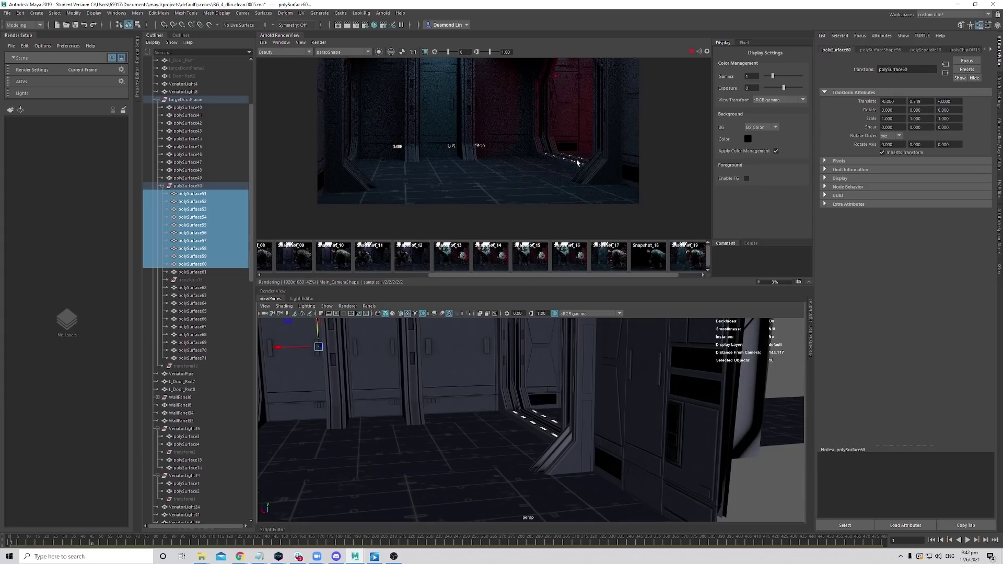
pyautogui.moveTo(591, 157); pyautogui.dragTo(597, 192, button='middle')
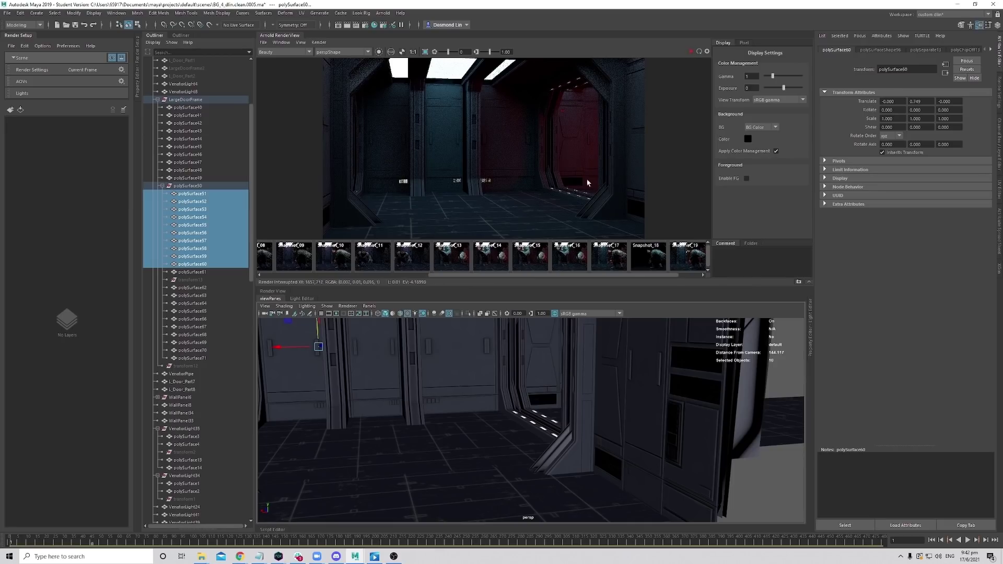
# Duplicate the four rectangular inset faces on the inner side of LargeDoorFrame3's upright into separate pieces.
pyautogui.scroll(-15, 186, 268)
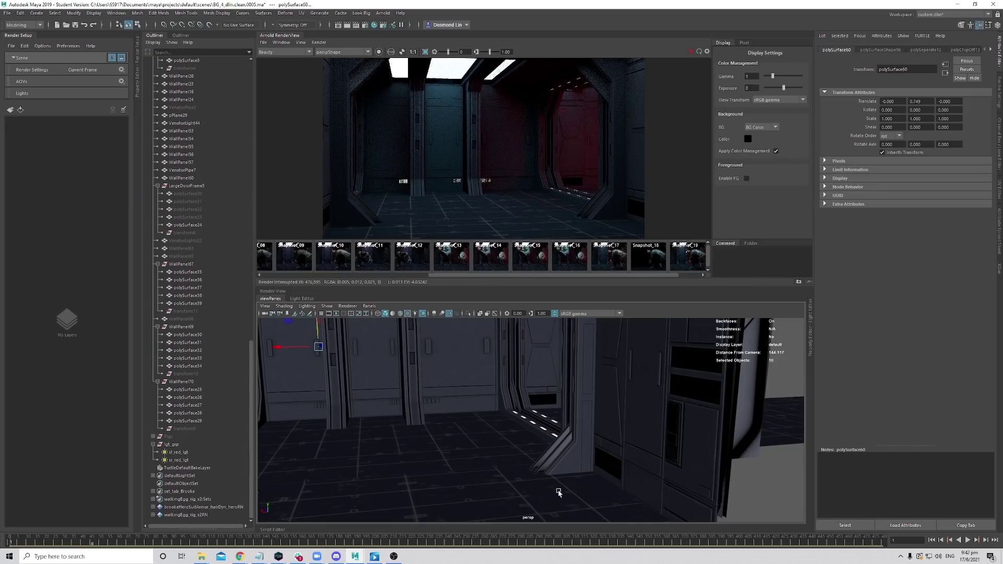
pyautogui.keyDown('alt'); pyautogui.moveTo(558, 491); pyautogui.dragTo(642, 449); pyautogui.keyUp('alt')
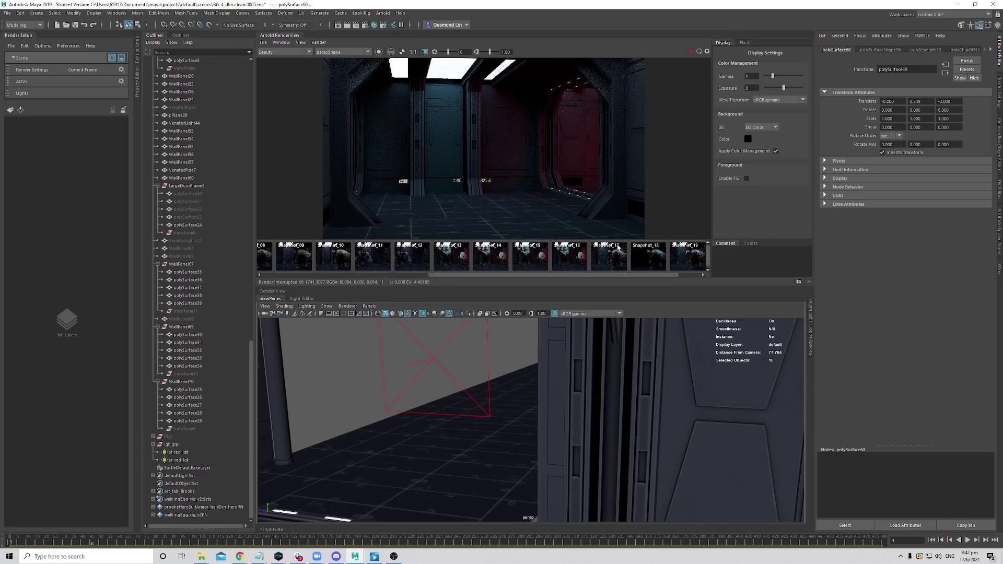
pyautogui.keyDown('alt'); pyautogui.moveTo(617, 384); pyautogui.dragTo(559, 410); pyautogui.keyUp('alt')
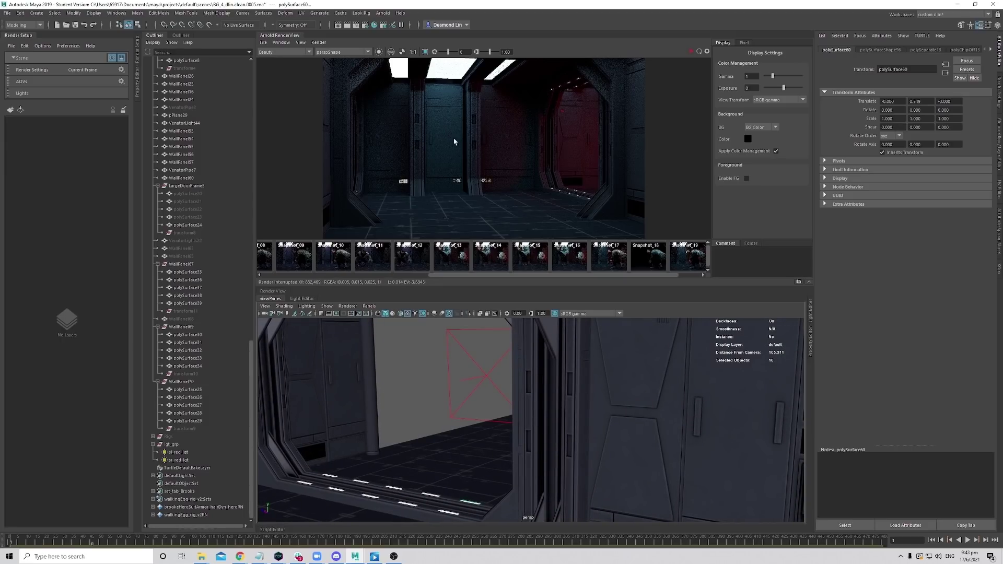
pyautogui.keyDown('alt'); pyautogui.moveTo(601, 361); pyautogui.dragTo(542, 396); pyautogui.keyUp('alt')
pyautogui.click(480, 370)
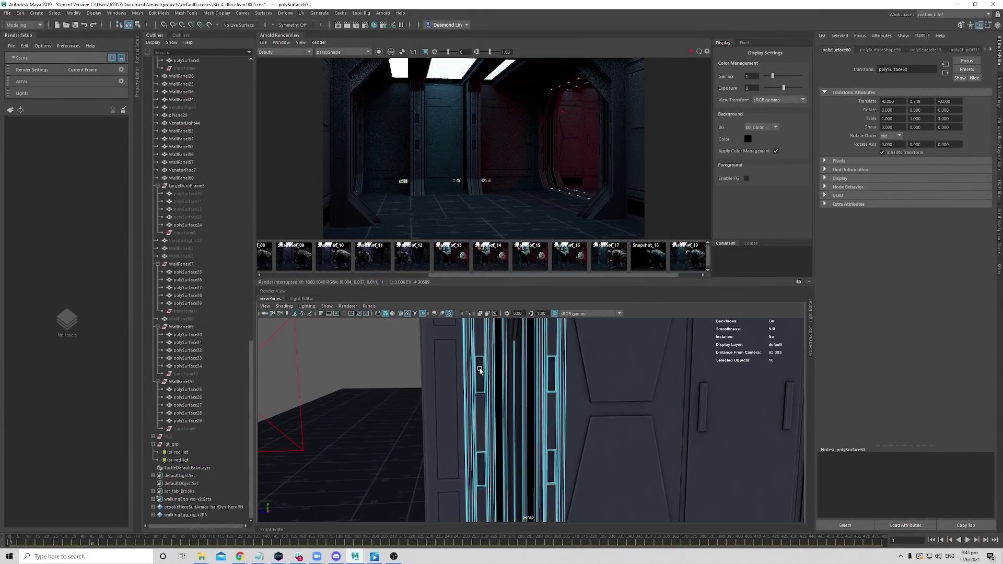
pyautogui.click(480, 372)
pyautogui.keyDown('shift'); pyautogui.click(551, 374); pyautogui.keyUp('shift')
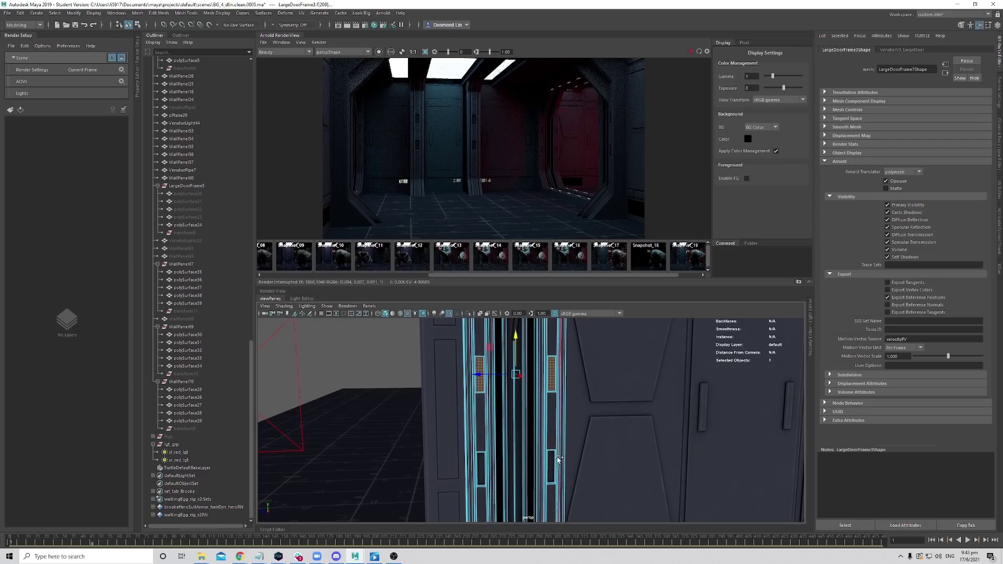
pyautogui.keyDown('shift'); pyautogui.click(551, 464); pyautogui.keyUp('shift')
pyautogui.keyDown('shift'); pyautogui.click(551, 464); pyautogui.keyUp('shift')
pyautogui.keyDown('shift'); pyautogui.click(481, 467); pyautogui.keyUp('shift')
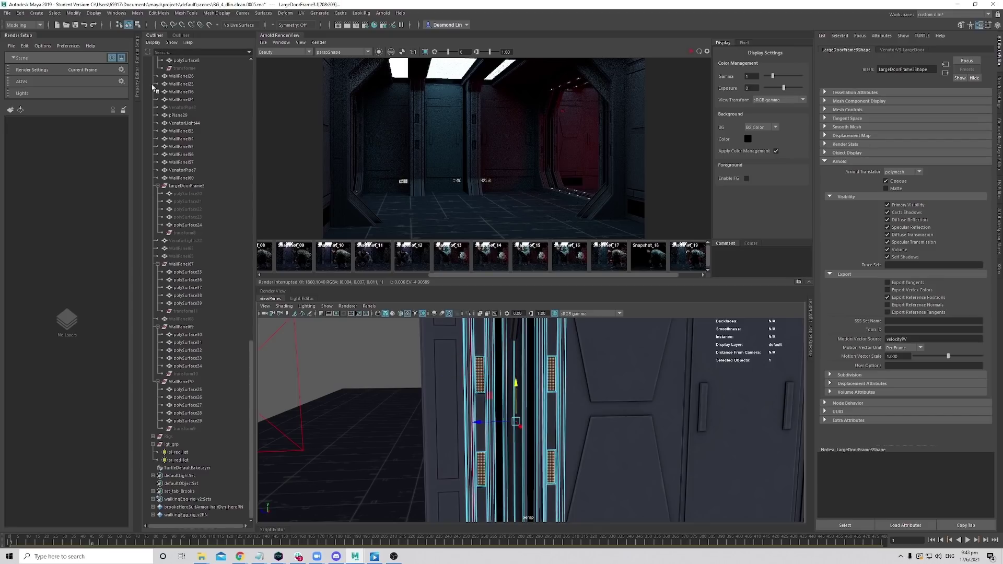
pyautogui.click(117, 13)
pyautogui.click(127, 98)
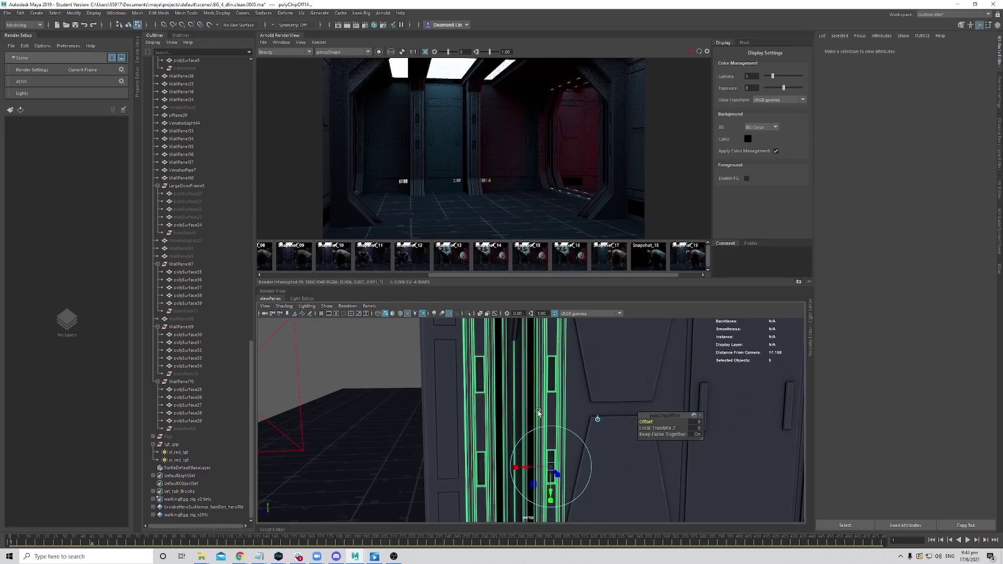
# Move the four duplicated inset pieces, polySurface72 to polySurface75, out of the upright to Translate Z -0.420.
pyautogui.keyDown('alt'); pyautogui.moveTo(537, 415); pyautogui.dragTo(464, 435); pyautogui.keyUp('alt')
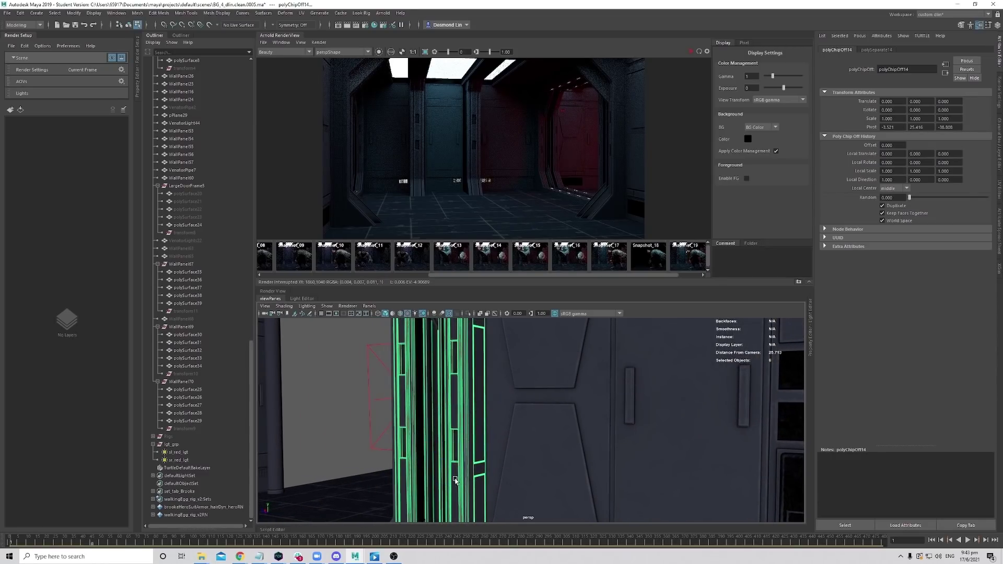
pyautogui.scroll(-5, 460, 455)
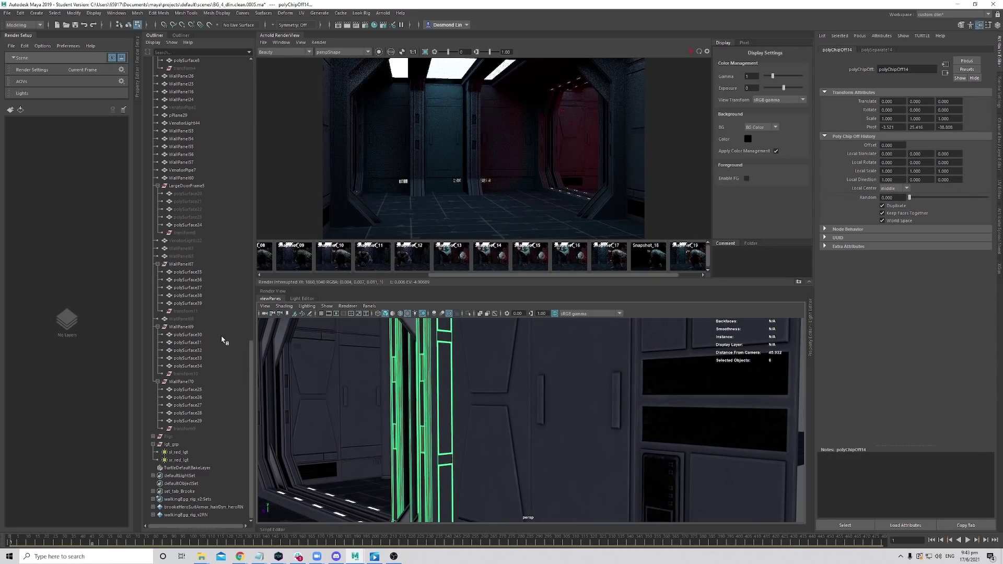
pyautogui.scroll(10, 217, 303)
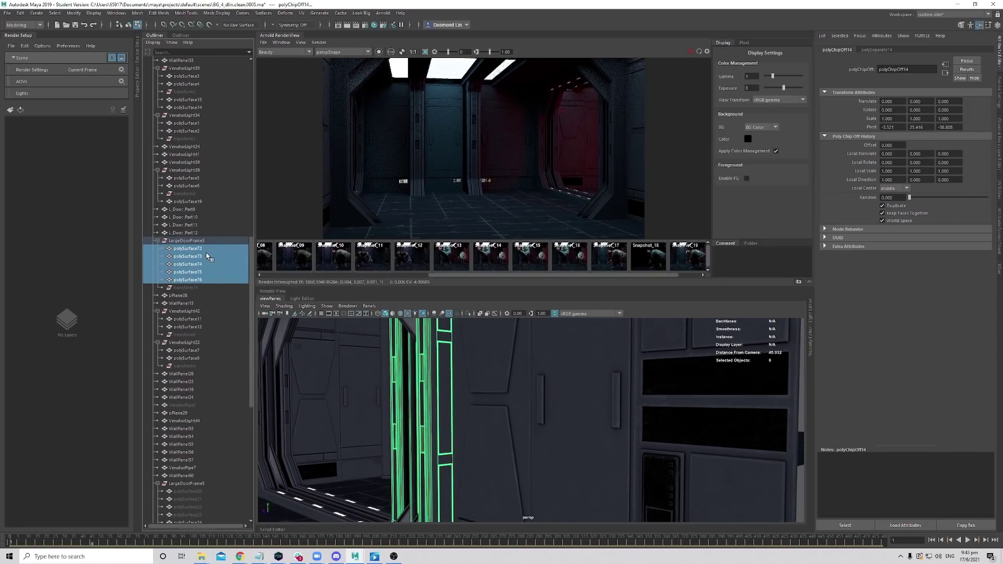
pyautogui.click(207, 250)
pyautogui.keyDown('shift'); pyautogui.click(205, 272); pyautogui.keyUp('shift')
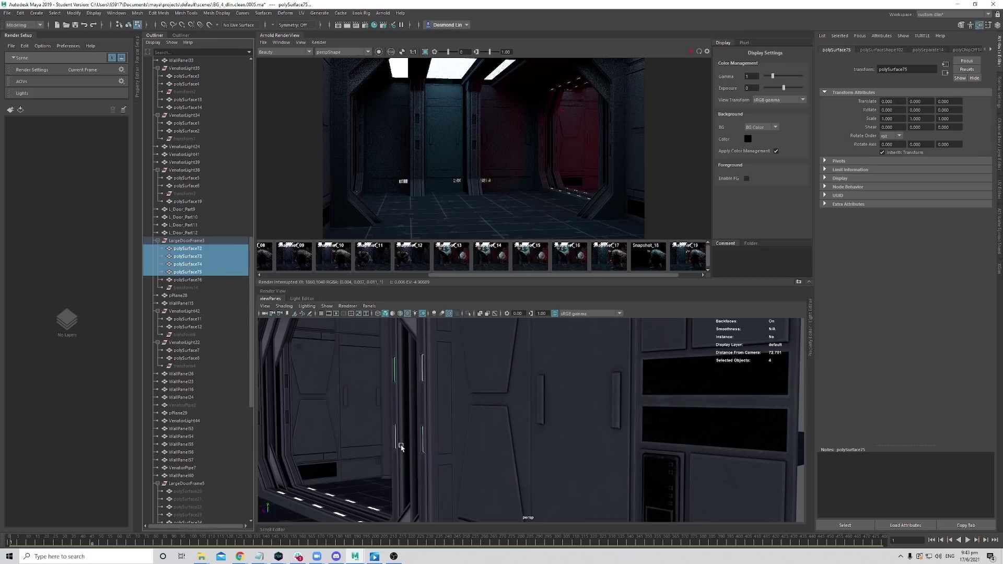
pyautogui.press('f')
pyautogui.keyDown('alt'); pyautogui.moveTo(484, 425); pyautogui.dragTo(390, 419, button='right'); pyautogui.keyUp('alt')
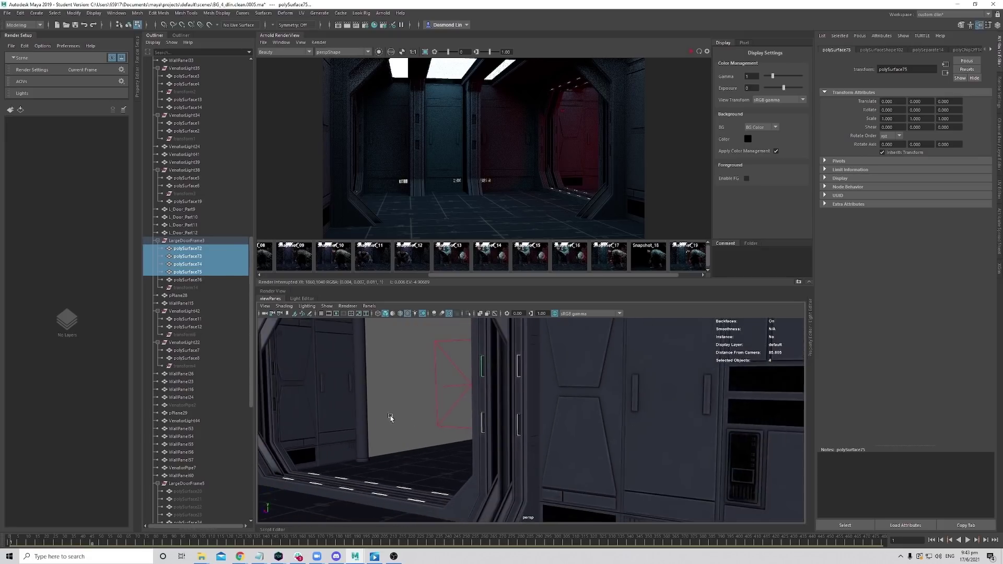
pyautogui.moveTo(389, 418)
pyautogui.keyDown('alt'); pyautogui.mouseDown()
pyautogui.moveTo(367, 431)
pyautogui.moveTo(387, 434)
pyautogui.mouseUp(); pyautogui.keyUp('alt')
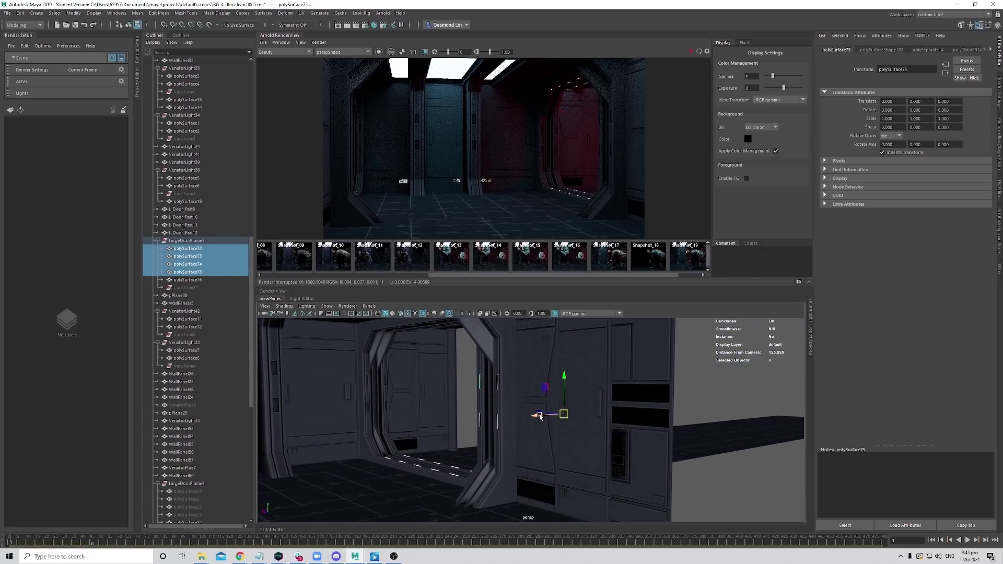
pyautogui.keyDown('alt'); pyautogui.moveTo(539, 416); pyautogui.dragTo(592, 411, button='right'); pyautogui.keyUp('alt')
pyautogui.keyDown('alt'); pyautogui.moveTo(491, 396); pyautogui.dragTo(568, 429); pyautogui.keyUp('alt')
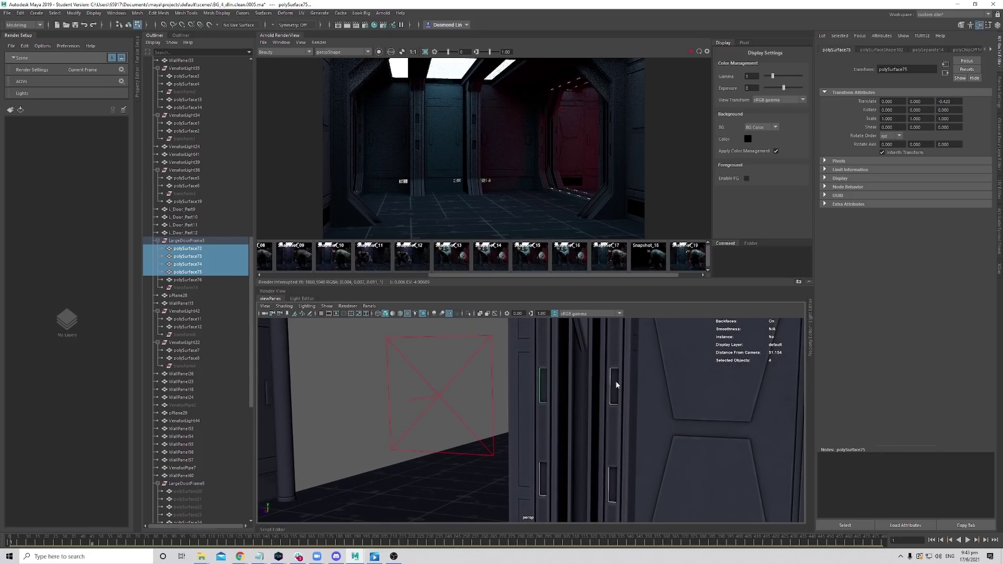
# Assign the existing white emissive material to the four vertical strips and check them in a new Arnold render.
pyautogui.moveTo(616, 340); pyautogui.dragTo(689, 227, button='right')
pyautogui.keyDown('alt'); pyautogui.moveTo(647, 353); pyautogui.dragTo(570, 324); pyautogui.keyUp('alt')
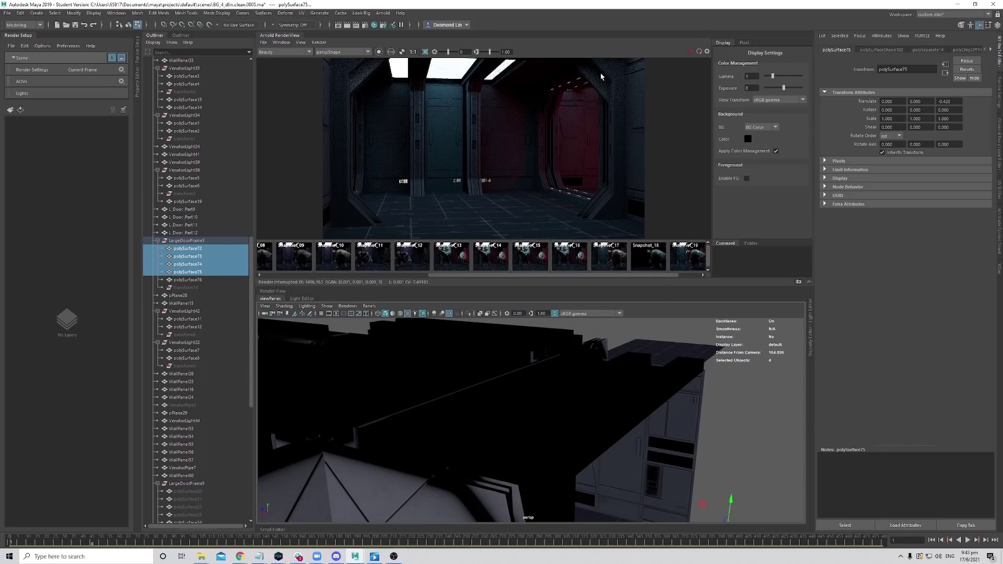
pyautogui.click(691, 53)
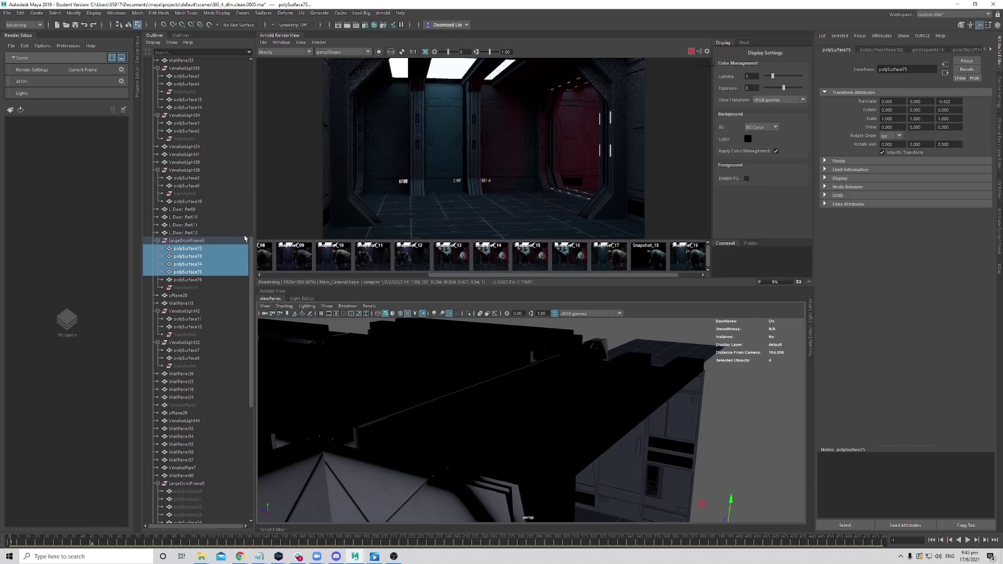
pyautogui.press('Escape')
# Collapse the Environment group and unhide the Rigs group containing the character.
pyautogui.scroll(-8, 223, 264)
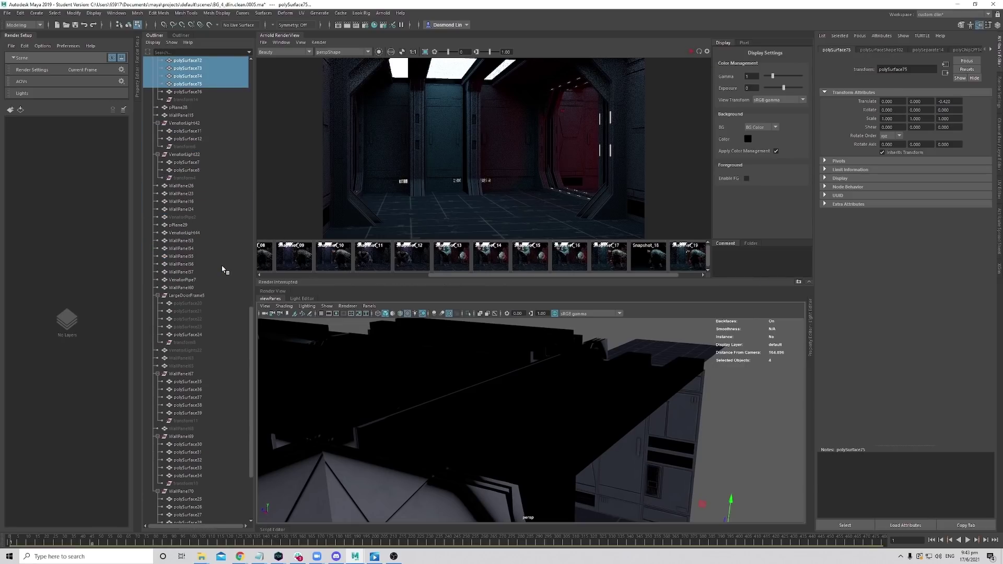
pyautogui.scroll(8, 223, 268)
pyautogui.scroll(10, 222, 269)
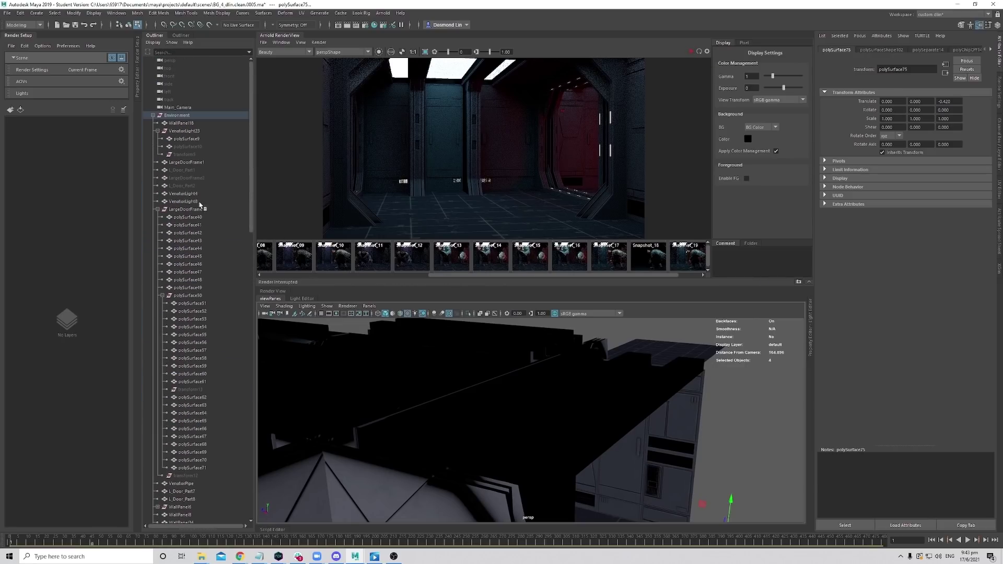
pyautogui.click(158, 117)
pyautogui.click(182, 125)
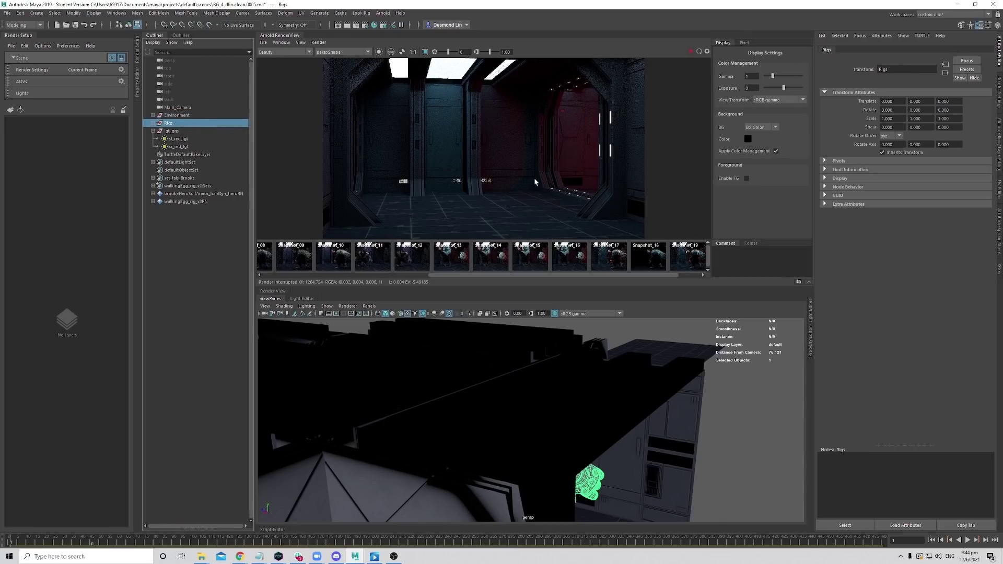
pyautogui.press('f')
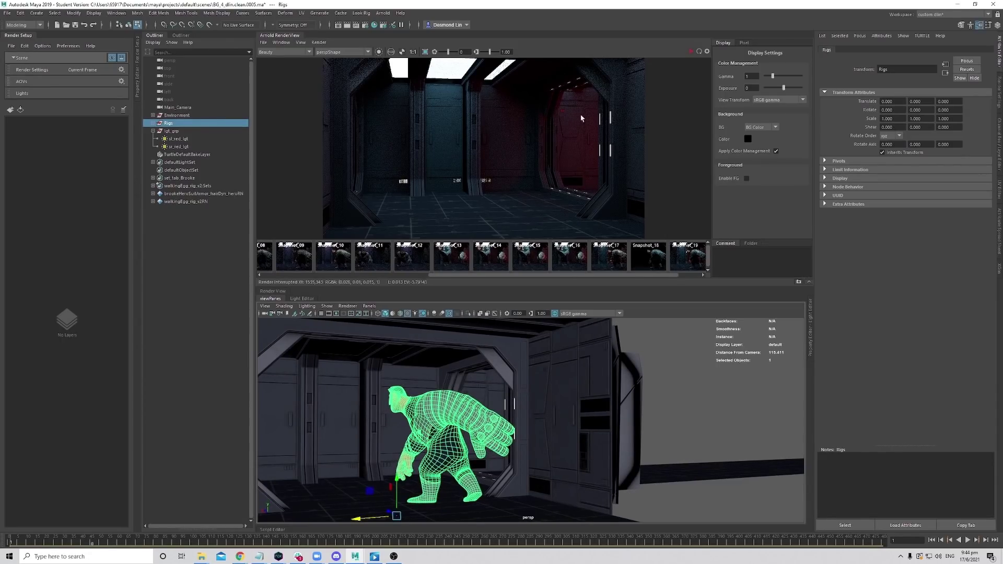
# Duplicate the four rectangular inset faces on the door frame's opposite upright, using the polySurface76 mesh.
pyautogui.keyDown('alt'); pyautogui.moveTo(578, 389); pyautogui.dragTo(464, 374); pyautogui.keyUp('alt')
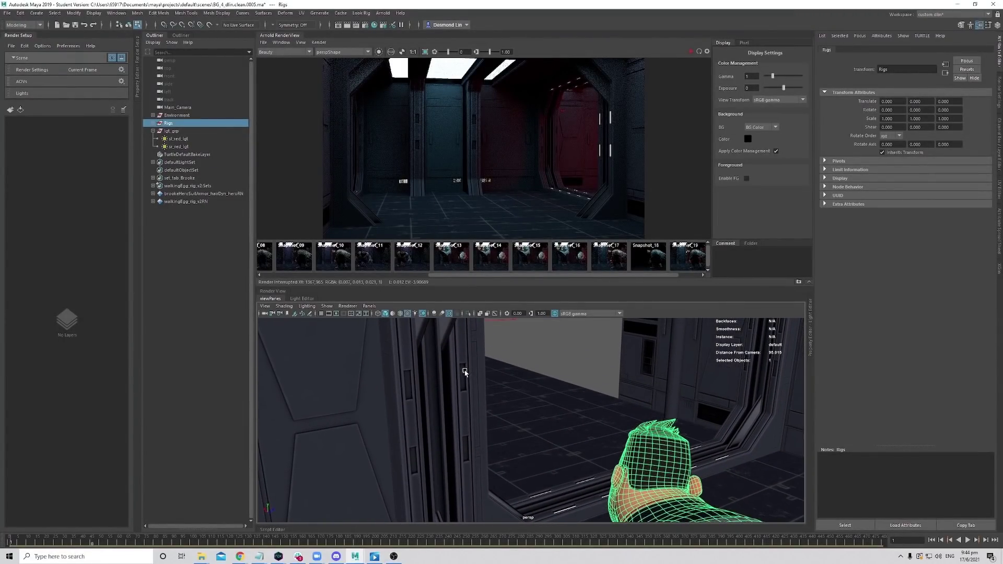
pyautogui.click(464, 372)
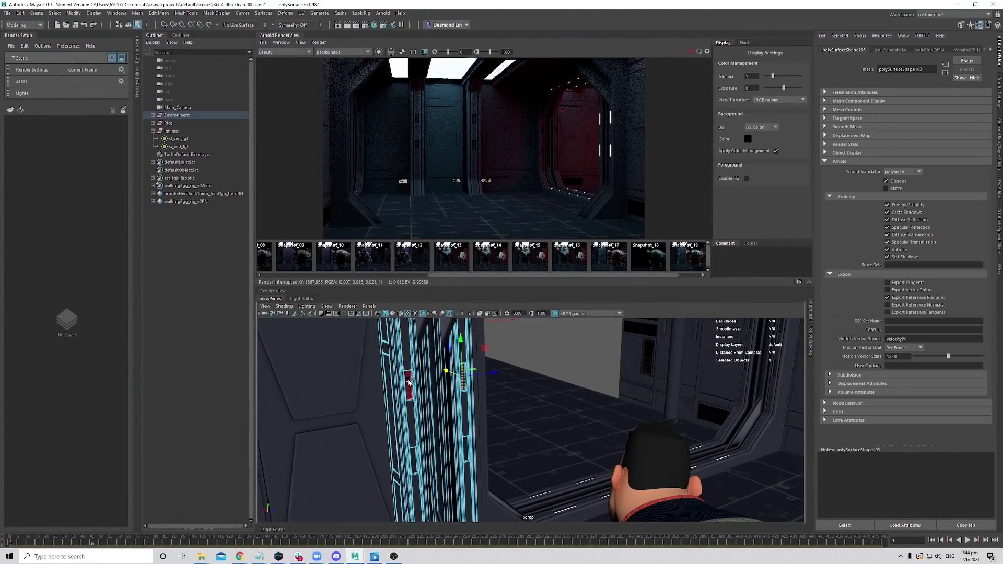
pyautogui.keyDown('shift'); pyautogui.click(409, 381); pyautogui.keyUp('shift')
pyautogui.keyDown('shift'); pyautogui.click(413, 460); pyautogui.keyUp('shift')
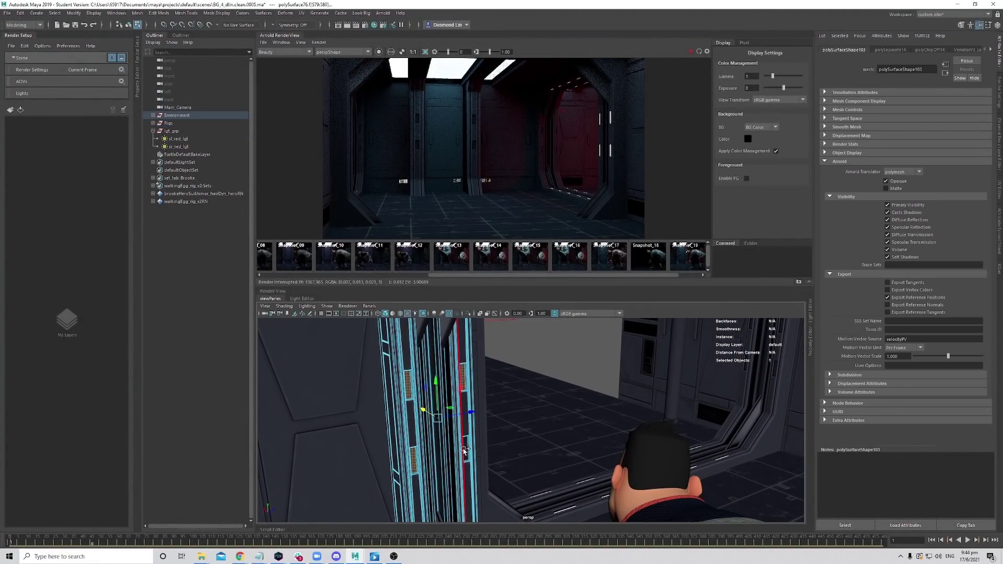
pyautogui.click(150, 14)
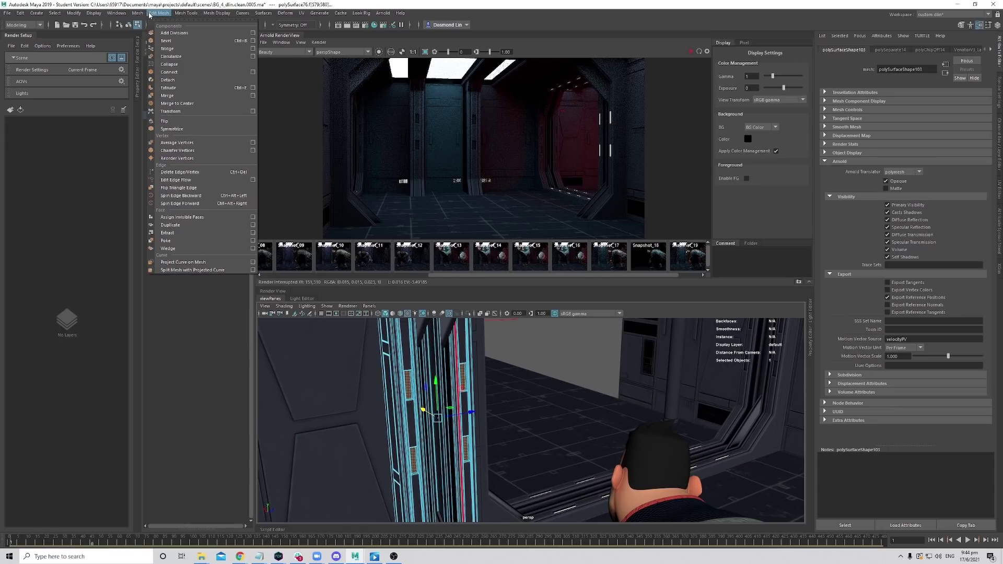
pyautogui.click(201, 225)
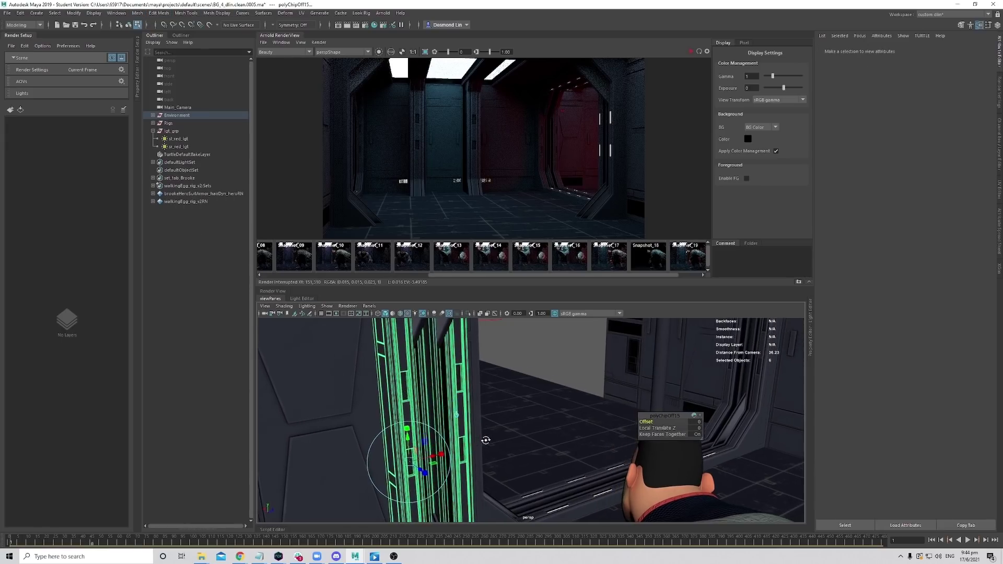
# Expand the Environment group to reach the pieces of the LargeDoorFrame group being edited.
pyautogui.keyDown('alt'); pyautogui.moveTo(485, 440); pyautogui.dragTo(493, 440); pyautogui.keyUp('alt')
pyautogui.click(153, 116)
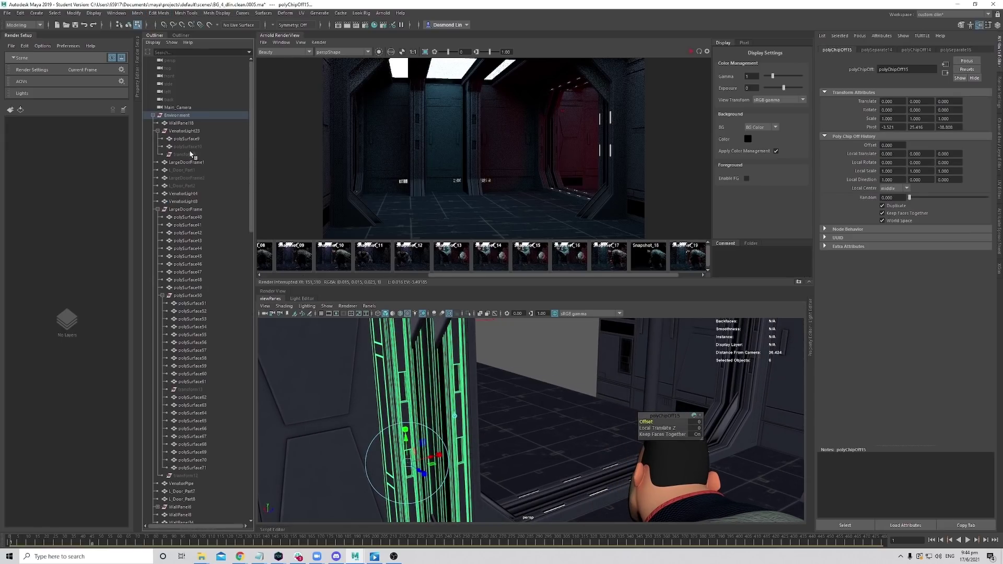
pyautogui.scroll(-5, 208, 354)
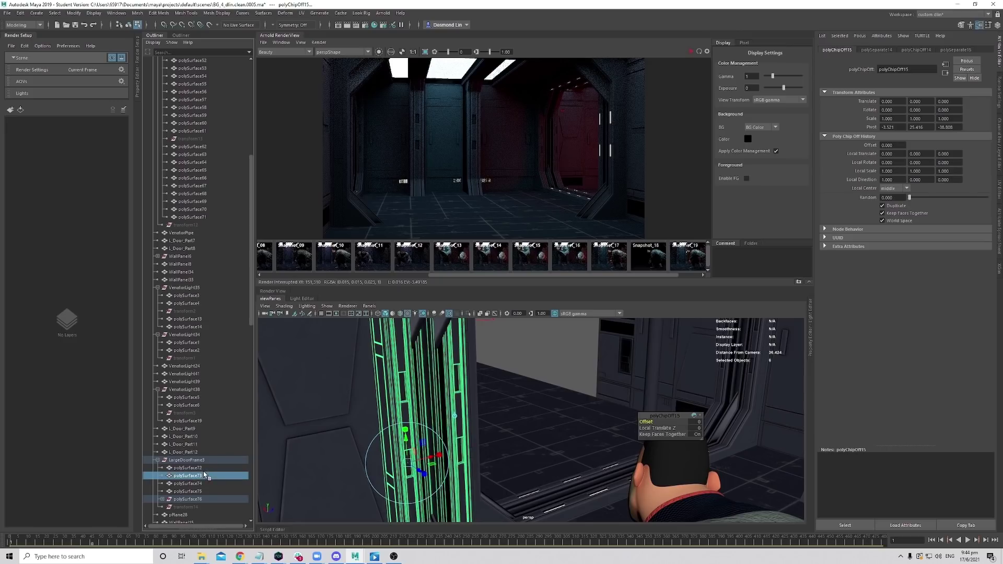
pyautogui.click(187, 467)
pyautogui.keyDown('shift'); pyautogui.click(199, 491); pyautogui.keyUp('shift')
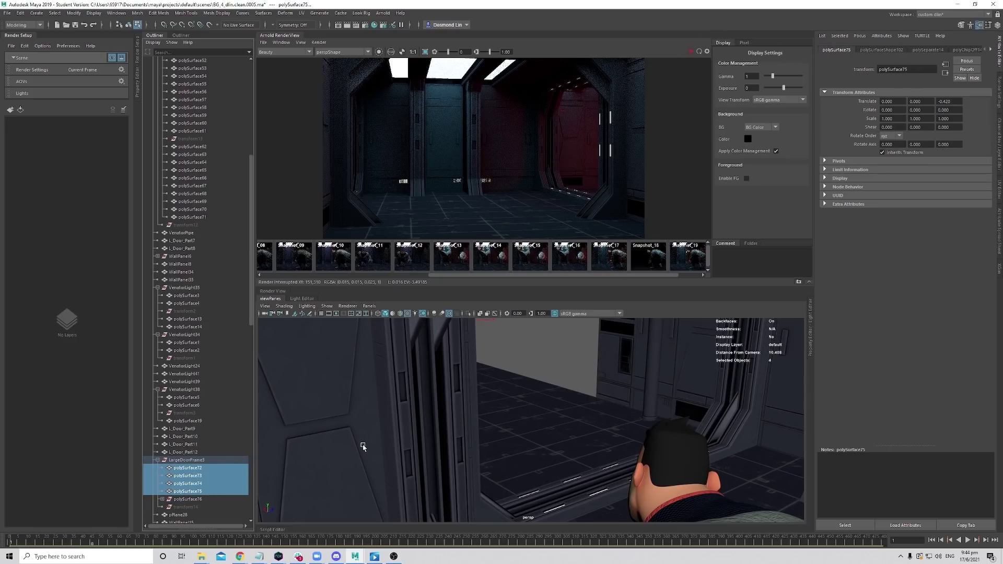
pyautogui.press('f')
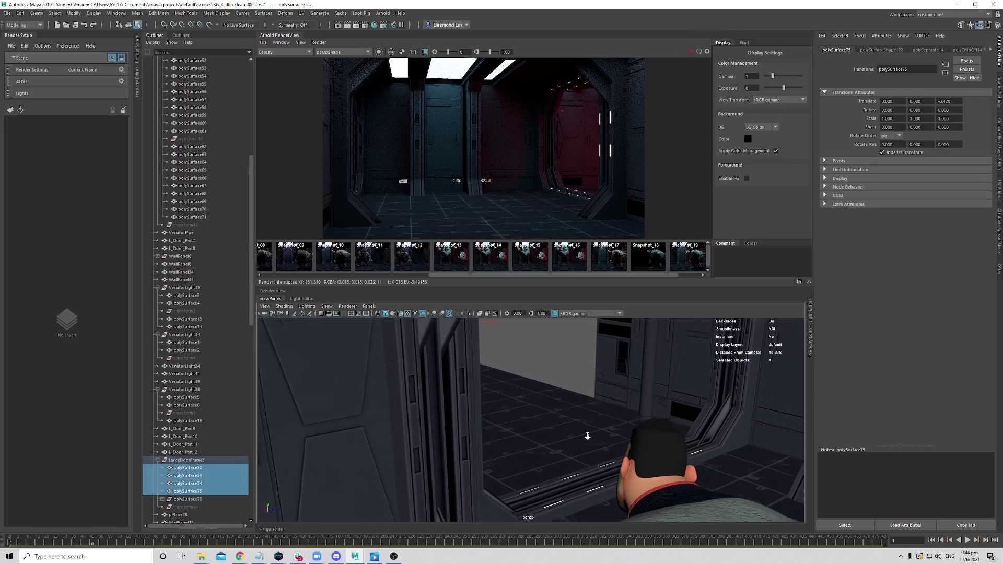
pyautogui.keyDown('alt'); pyautogui.moveTo(532, 434); pyautogui.dragTo(557, 343); pyautogui.keyUp('alt')
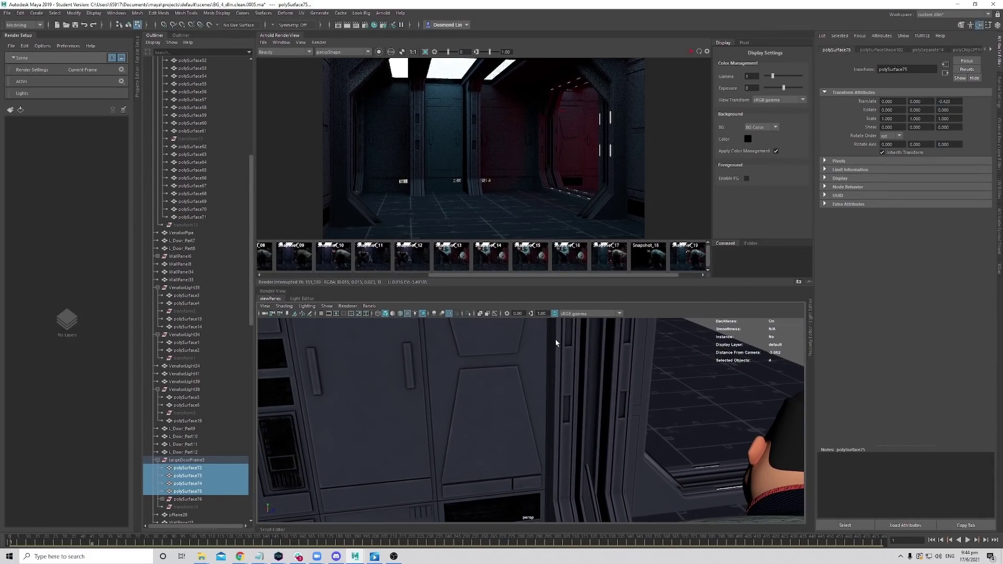
pyautogui.moveTo(569, 330); pyautogui.dragTo(542, 345, button='right')
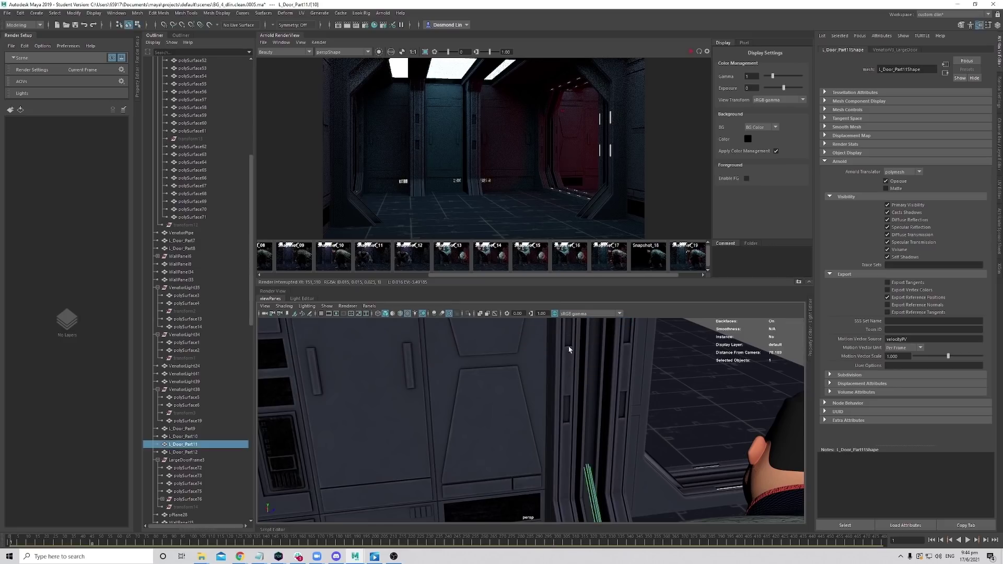
# Move the four newly duplicated inset pieces, polySurface77 to polySurface80, out of the opposite upright to Translate Z 0.370.
pyautogui.click(180, 468)
pyautogui.click(163, 500)
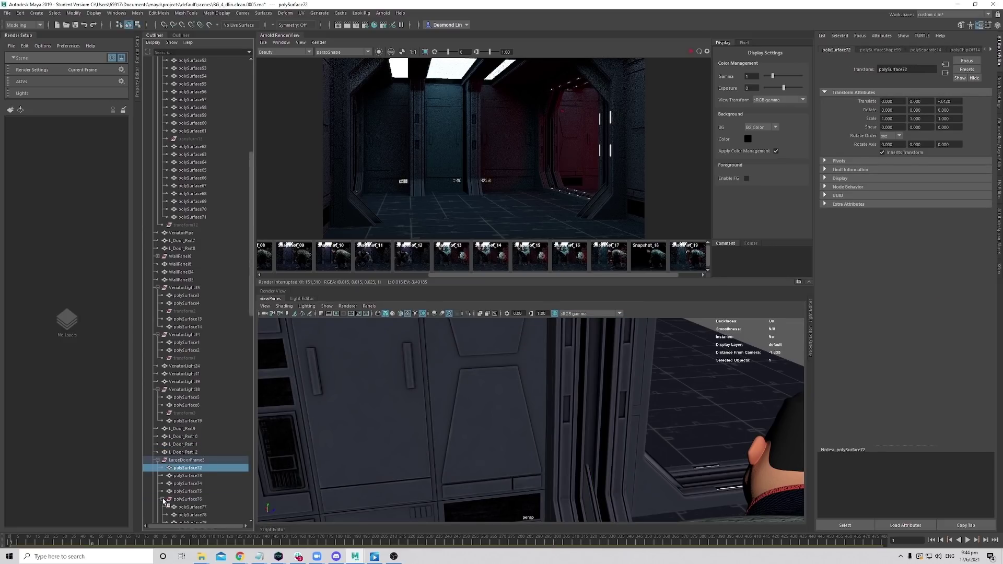
pyautogui.click(196, 506)
pyautogui.scroll(-8, 211, 491)
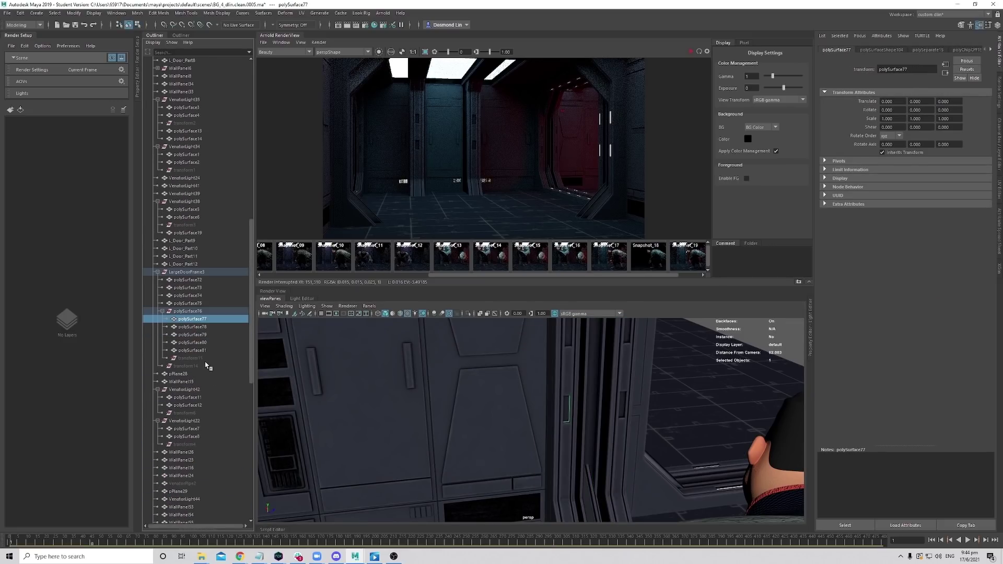
pyautogui.keyDown('shift'); pyautogui.click(207, 343); pyautogui.keyUp('shift')
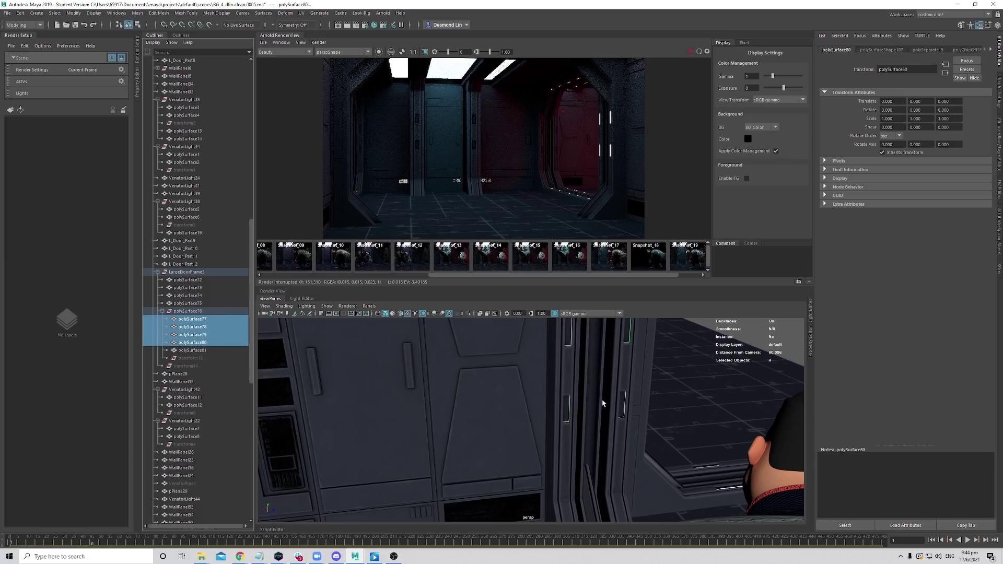
pyautogui.keyDown('alt'); pyautogui.moveTo(611, 385); pyautogui.dragTo(603, 387); pyautogui.keyUp('alt')
pyautogui.keyDown('alt'); pyautogui.moveTo(602, 386); pyautogui.dragTo(567, 441, button='middle'); pyautogui.keyUp('alt')
pyautogui.keyDown('alt'); pyautogui.moveTo(566, 441); pyautogui.dragTo(468, 423); pyautogui.keyUp('alt')
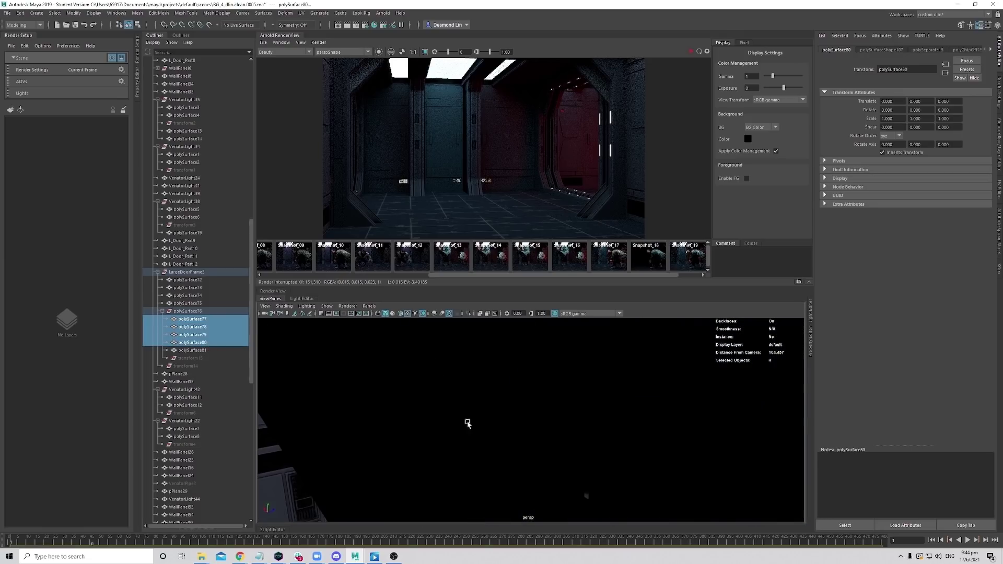
pyautogui.keyDown('alt'); pyautogui.moveTo(467, 424); pyautogui.dragTo(421, 425, button='right'); pyautogui.keyUp('alt')
pyautogui.keyDown('alt'); pyautogui.moveTo(421, 425); pyautogui.dragTo(412, 425); pyautogui.keyUp('alt')
pyautogui.keyDown('alt'); pyautogui.moveTo(412, 426); pyautogui.dragTo(477, 407, button='middle'); pyautogui.keyUp('alt')
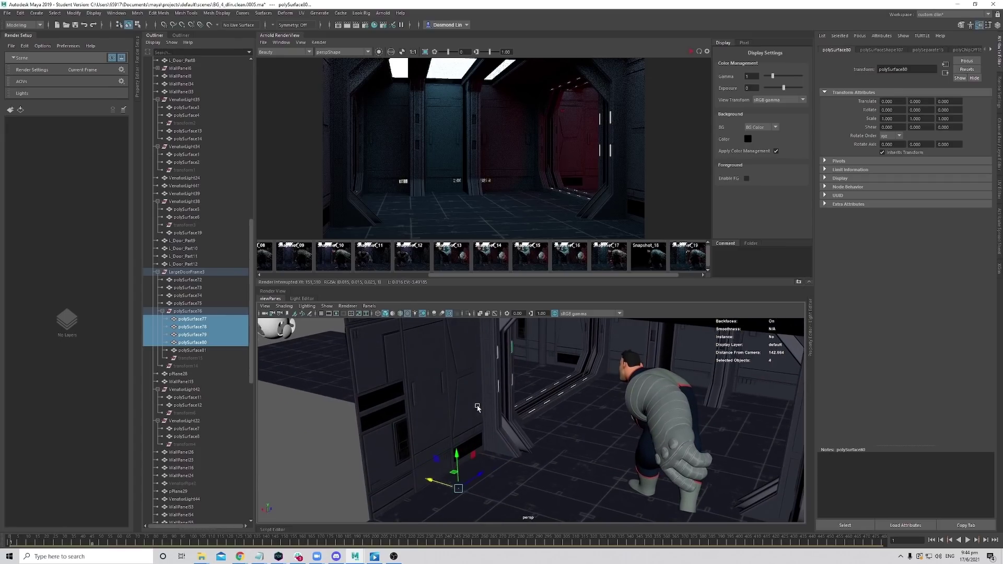
pyautogui.moveTo(431, 480); pyautogui.dragTo(434, 481)
# Assign the existing white emissive material to the four strips moved out of the opposite upright.
pyautogui.keyDown('alt'); pyautogui.moveTo(564, 428); pyautogui.dragTo(484, 385); pyautogui.keyUp('alt')
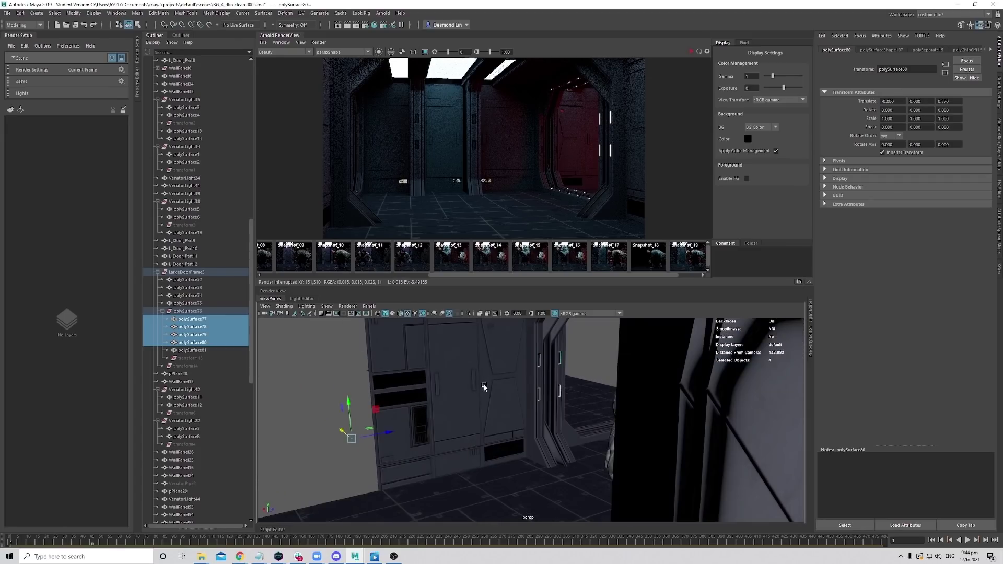
pyautogui.keyDown('alt'); pyautogui.moveTo(484, 385); pyautogui.dragTo(653, 398, button='right'); pyautogui.keyUp('alt')
pyautogui.keyDown('alt'); pyautogui.moveTo(654, 399); pyautogui.dragTo(520, 391); pyautogui.keyUp('alt')
pyautogui.moveTo(519, 392); pyautogui.dragTo(606, 228, button='right')
pyautogui.keyDown('alt'); pyautogui.moveTo(625, 325); pyautogui.dragTo(551, 474); pyautogui.keyUp('alt')
pyautogui.keyDown('alt'); pyautogui.moveTo(541, 391); pyautogui.dragTo(461, 435); pyautogui.keyUp('alt')
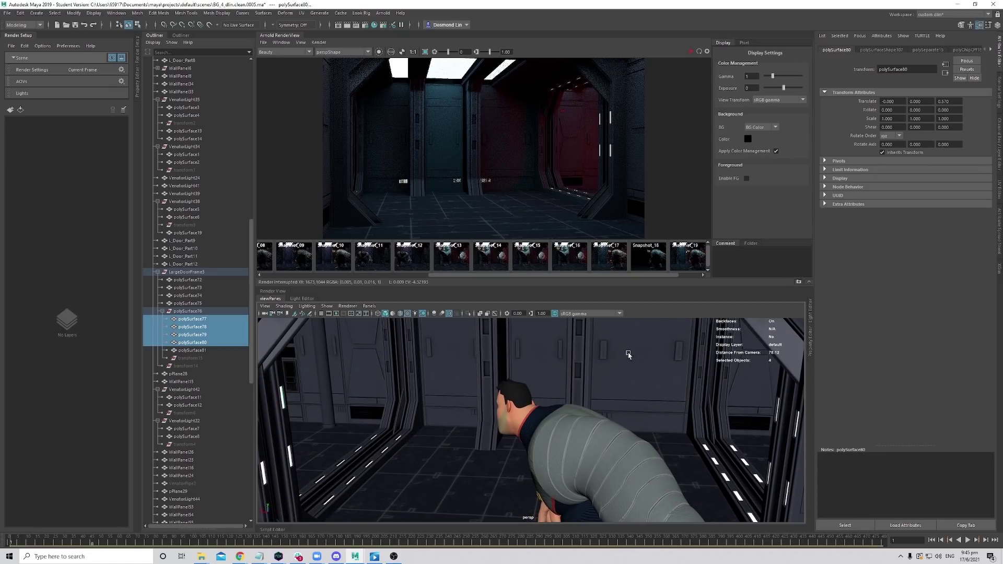
# Run a new Arnold render of the shot with the character included, then stop it.
pyautogui.keyDown('alt'); pyautogui.moveTo(595, 377); pyautogui.dragTo(596, 412); pyautogui.keyUp('alt')
pyautogui.click(691, 52)
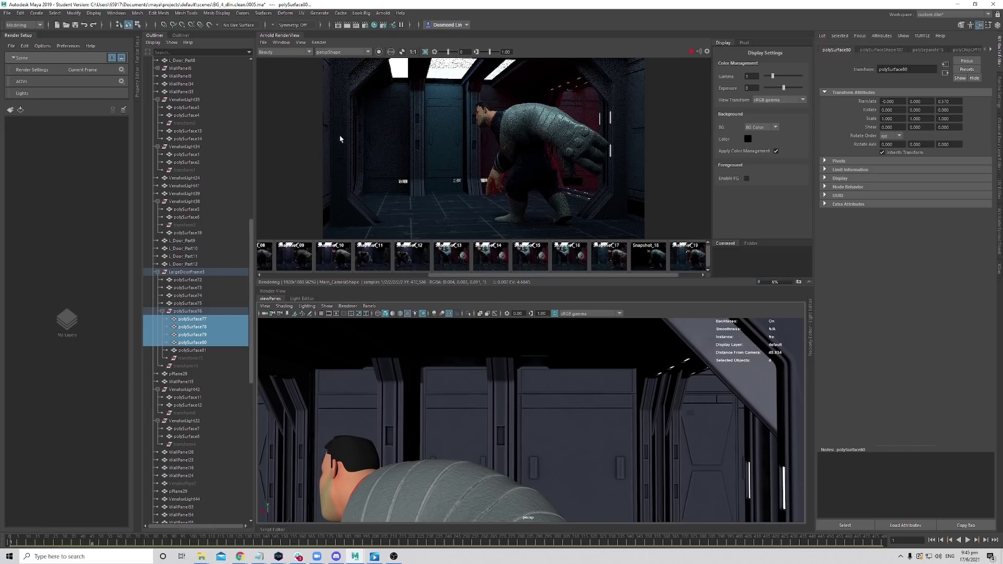
pyautogui.click(691, 52)
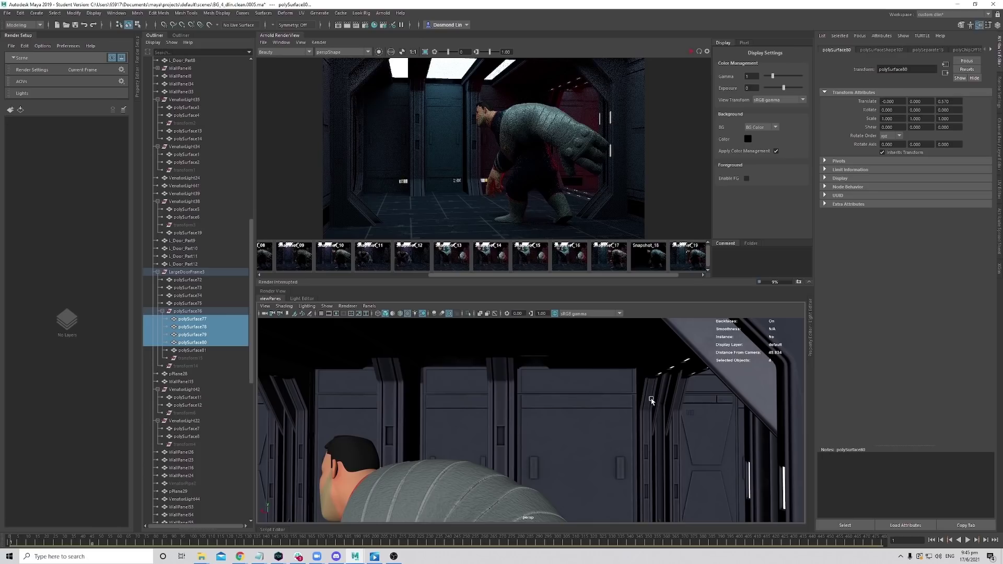
# Select the four rectangular inset faces on the upright of the door frame farther along the corridor.
pyautogui.keyDown('alt'); pyautogui.moveTo(656, 474); pyautogui.dragTo(619, 413); pyautogui.keyUp('alt')
pyautogui.click(609, 345)
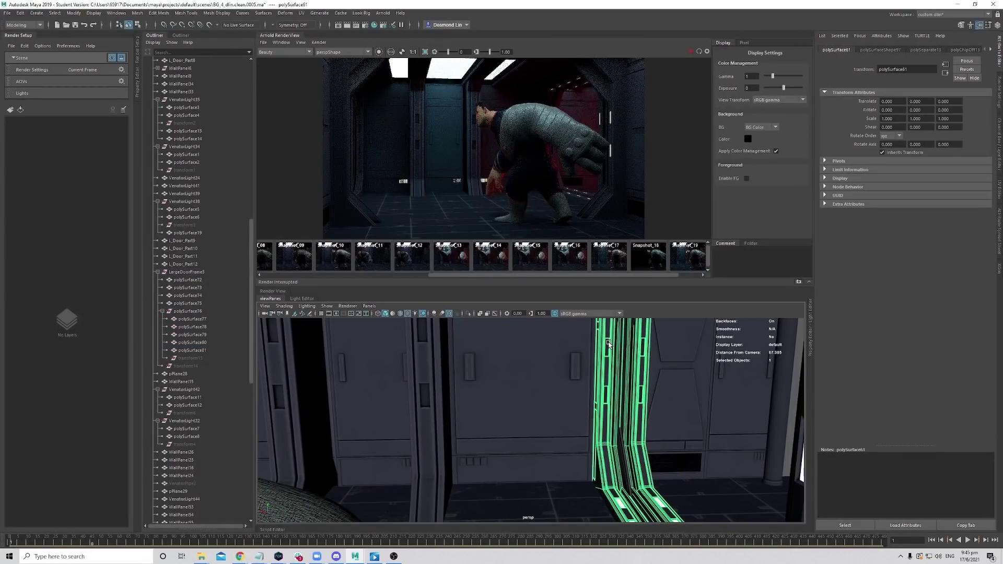
pyautogui.keyDown('alt'); pyautogui.moveTo(609, 344); pyautogui.dragTo(484, 394); pyautogui.keyUp('alt')
pyautogui.moveTo(454, 356); pyautogui.dragTo(449, 379, button='right')
pyautogui.click(526, 362)
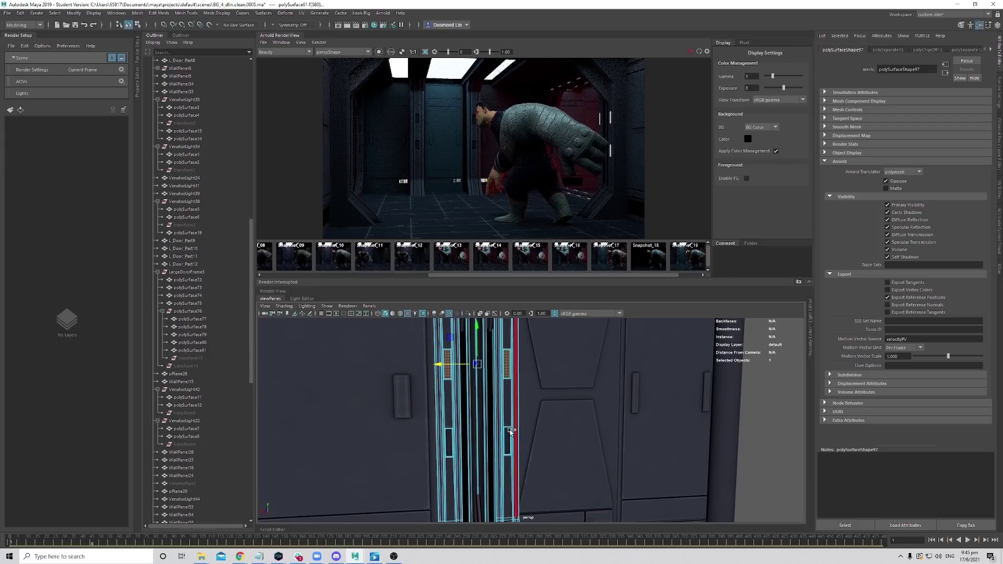
pyautogui.click(444, 440)
pyautogui.keyDown('shift'); pyautogui.click(457, 376); pyautogui.keyUp('shift')
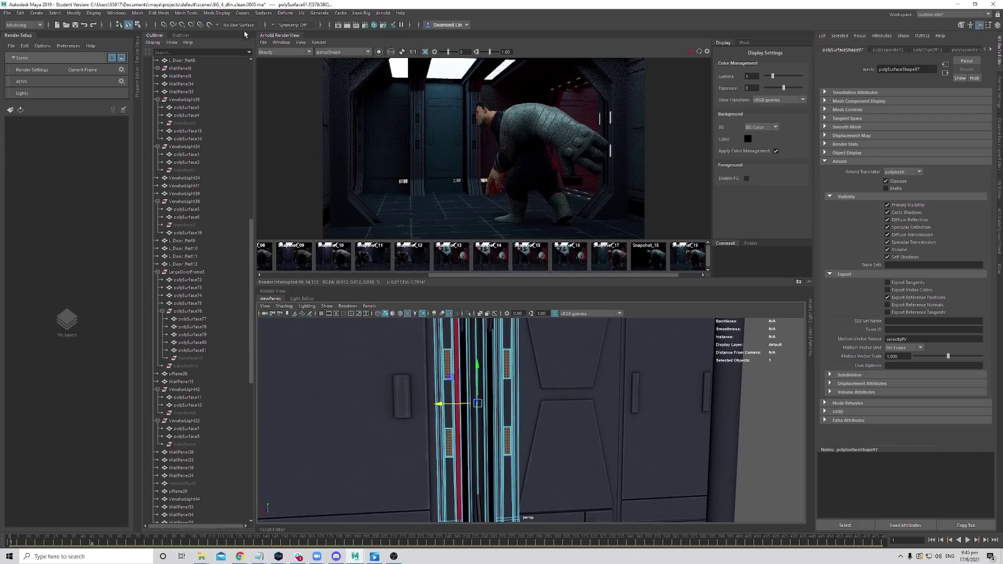
# Duplicate the selected light-panel faces of the door frame and return to whole-object selection.
pyautogui.click(158, 14)
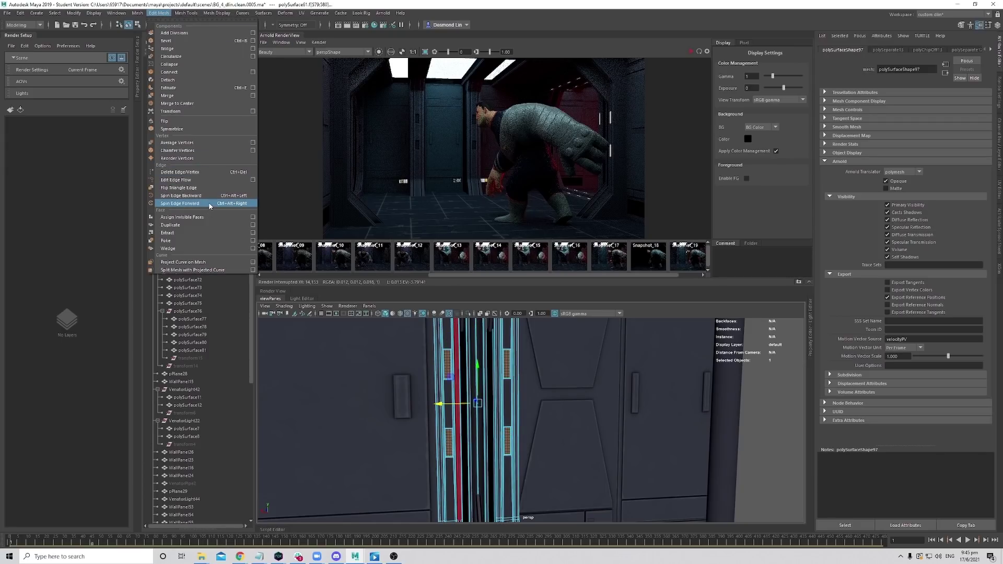
pyautogui.click(205, 225)
pyautogui.keyDown('alt'); pyautogui.moveTo(566, 441); pyautogui.dragTo(542, 433); pyautogui.keyUp('alt')
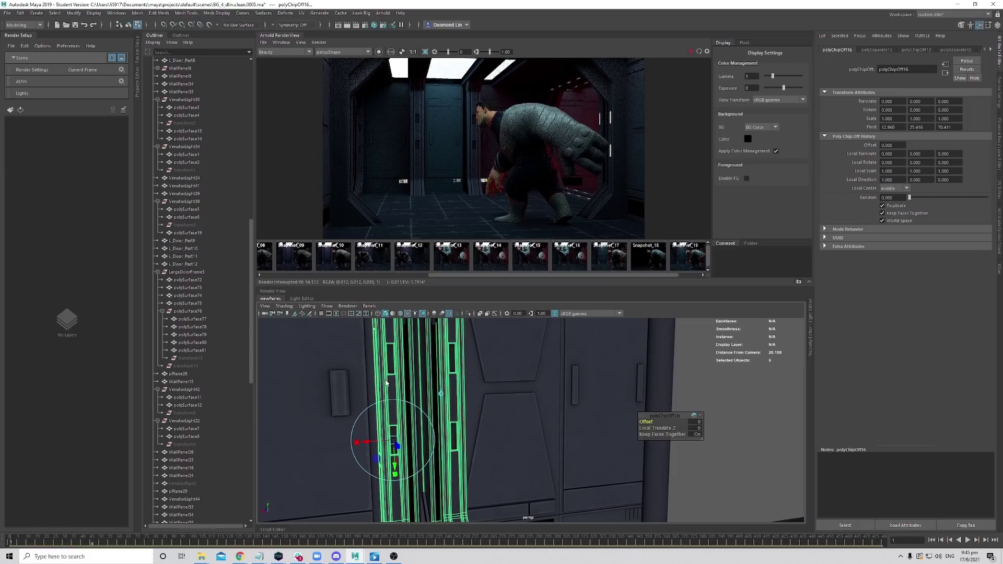
pyautogui.moveTo(386, 383); pyautogui.dragTo(423, 330, button='right')
pyautogui.click(440, 359)
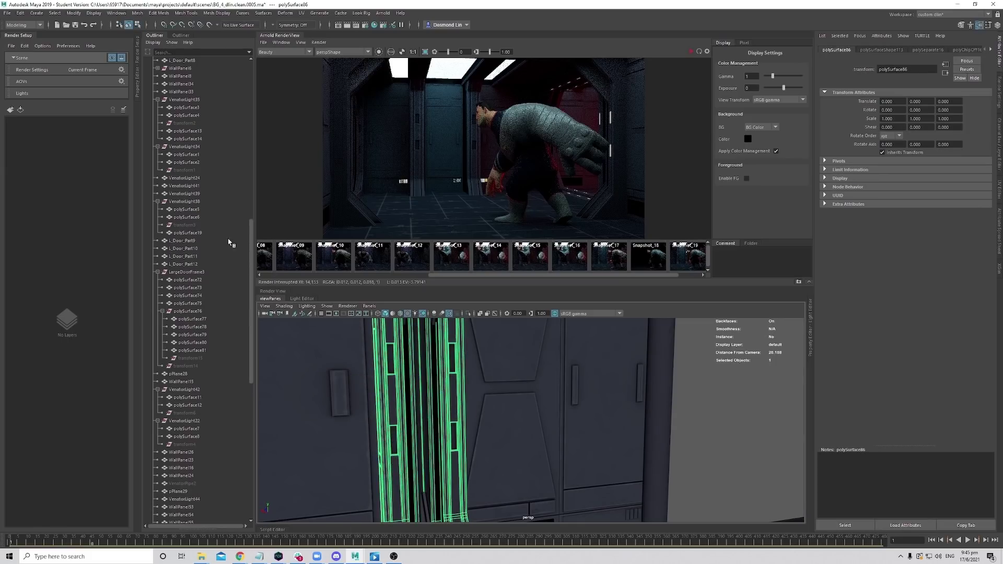
# Assign the existing white light material to the duplicated panels polySurface82 through polySurface85.
pyautogui.scroll(7, 191, 293)
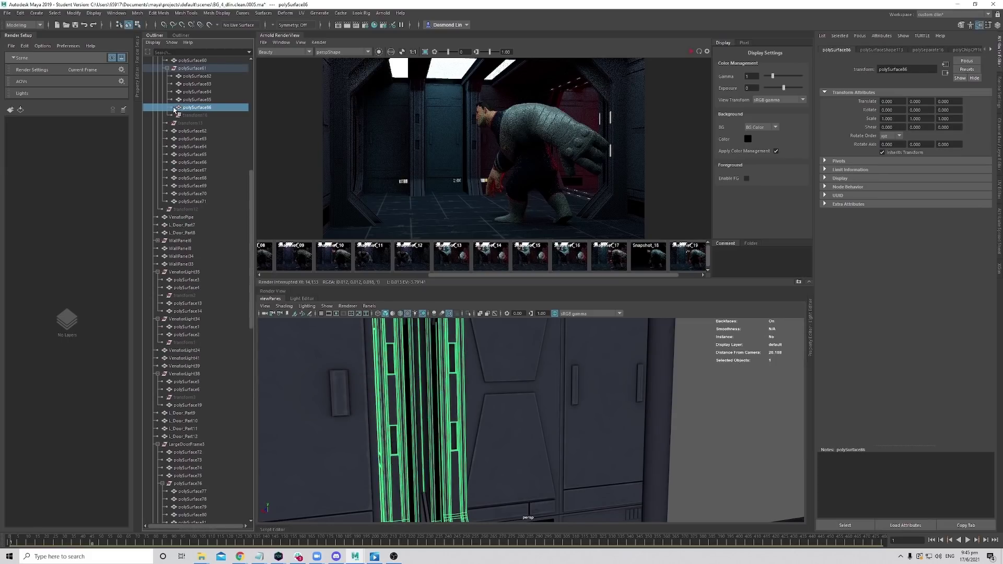
pyautogui.moveTo(198, 77); pyautogui.dragTo(206, 102)
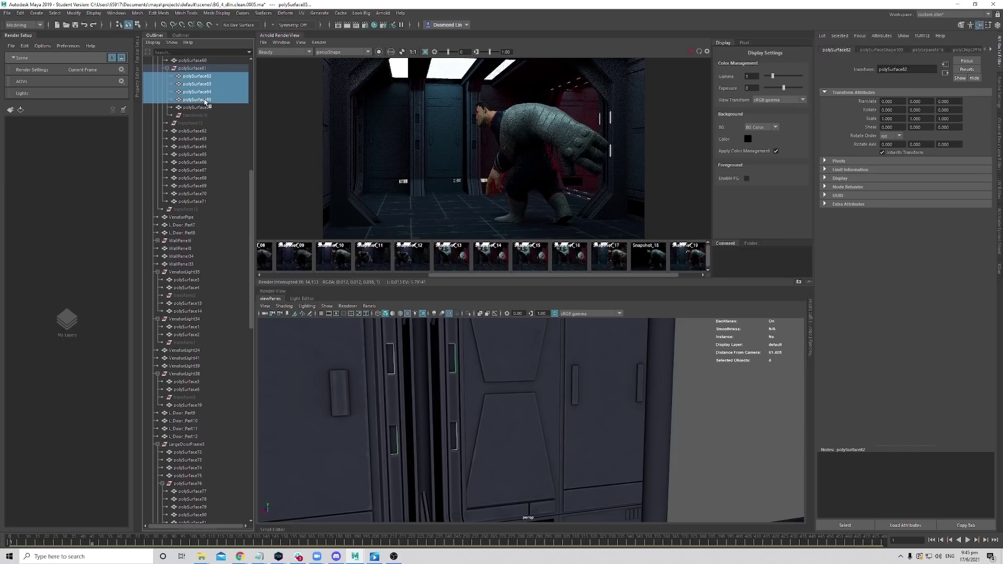
pyautogui.keyDown('alt'); pyautogui.moveTo(452, 425); pyautogui.dragTo(293, 411, button='right'); pyautogui.keyUp('alt')
pyautogui.keyDown('alt'); pyautogui.moveTo(293, 411); pyautogui.dragTo(459, 354); pyautogui.keyUp('alt')
pyautogui.moveTo(456, 340); pyautogui.dragTo(510, 290, button='right')
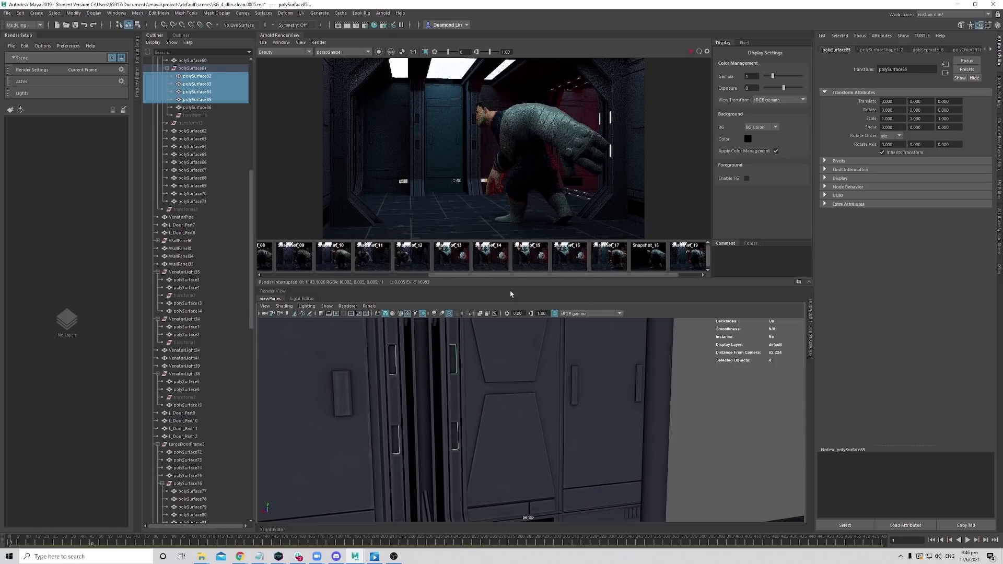
# Move the four light panels slightly out of the door frame, to a Translate Z of about 0.895.
pyautogui.keyDown('alt'); pyautogui.moveTo(407, 389); pyautogui.dragTo(311, 399); pyautogui.keyUp('alt')
pyautogui.scroll(-10, 334, 418)
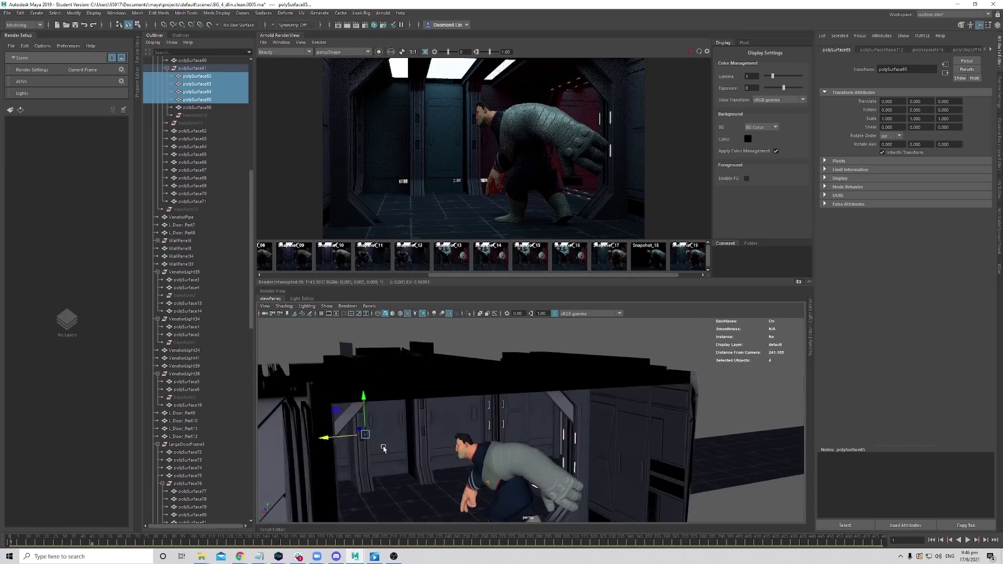
pyautogui.keyDown('alt'); pyautogui.moveTo(384, 448); pyautogui.dragTo(376, 449); pyautogui.keyUp('alt')
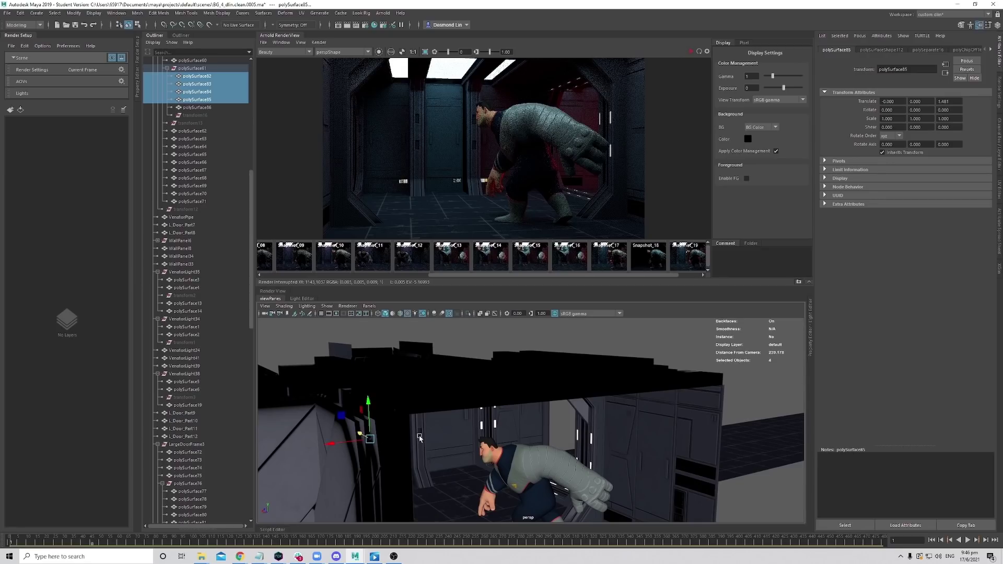
pyautogui.keyDown('alt'); pyautogui.moveTo(421, 436); pyautogui.dragTo(759, 465, button='right'); pyautogui.keyUp('alt')
pyautogui.keyDown('alt'); pyautogui.moveTo(759, 466); pyautogui.dragTo(586, 459); pyautogui.keyUp('alt')
pyautogui.keyDown('alt'); pyautogui.moveTo(586, 459); pyautogui.dragTo(643, 469, button='right'); pyautogui.keyUp('alt')
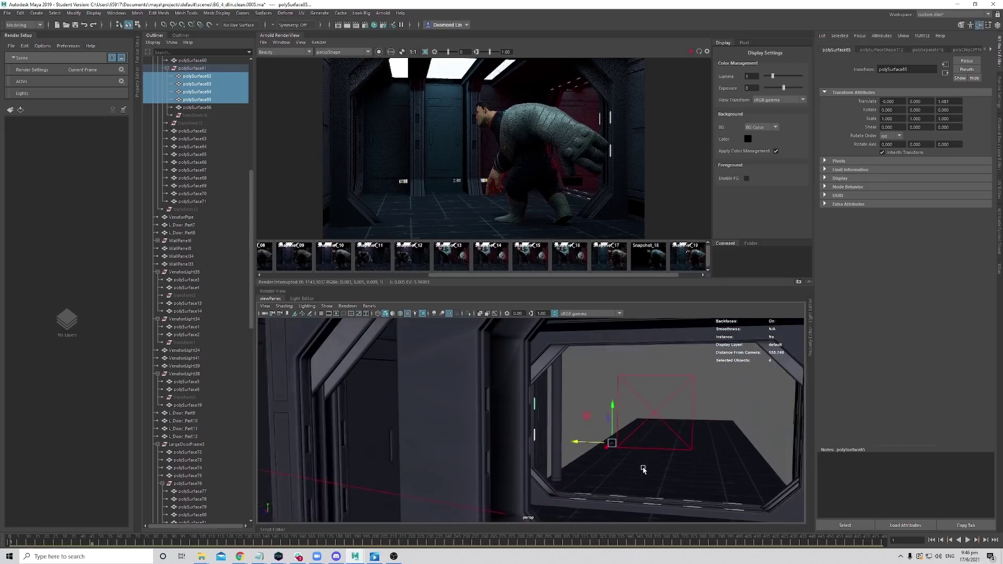
pyautogui.keyDown('alt'); pyautogui.moveTo(642, 469); pyautogui.dragTo(361, 439); pyautogui.keyUp('alt')
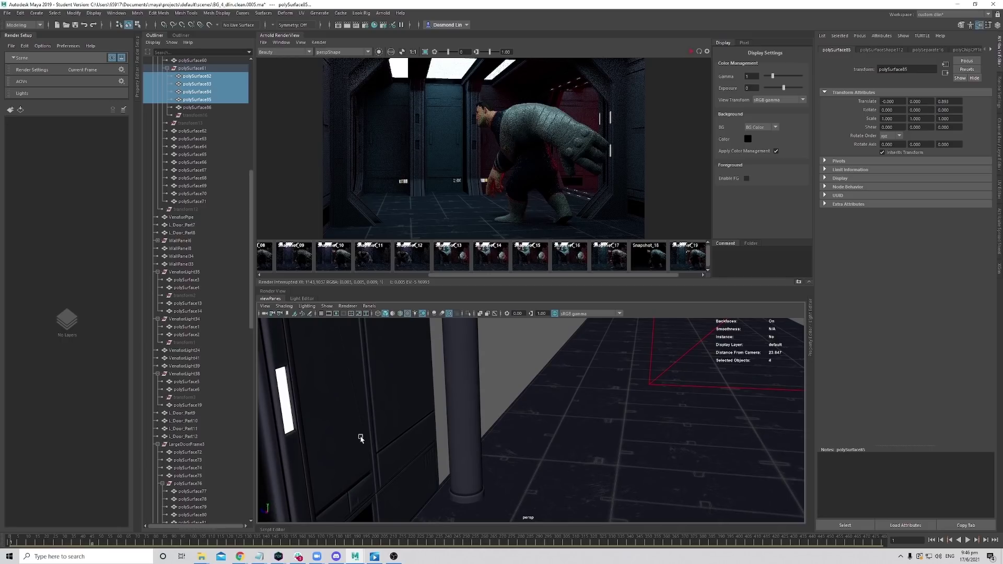
pyautogui.press('f')
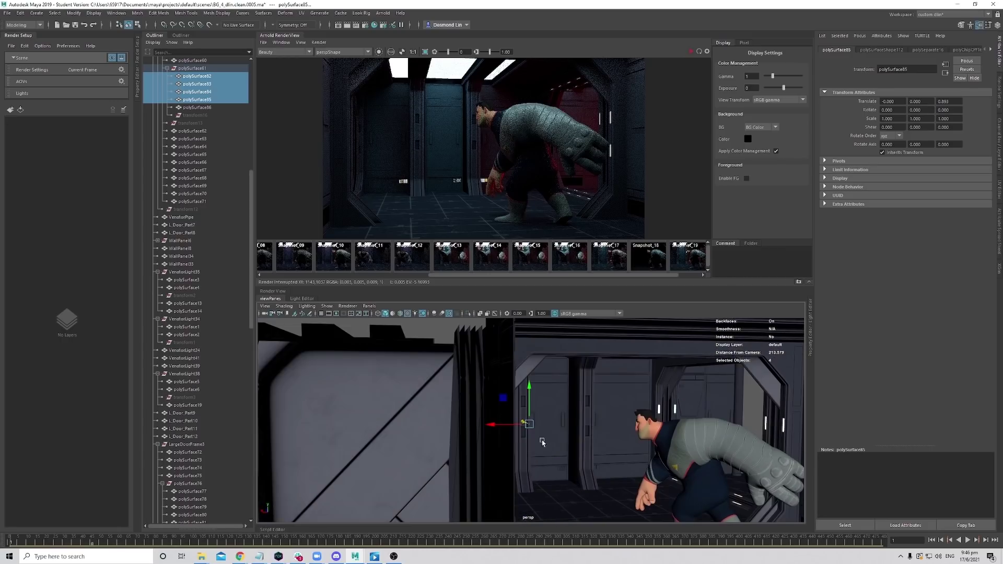
# Duplicate the four light-panel faces on both sides of LargeDoorFrame1 as separate pieces.
pyautogui.keyDown('alt'); pyautogui.moveTo(543, 442); pyautogui.dragTo(497, 410); pyautogui.keyUp('alt')
pyautogui.click(496, 411)
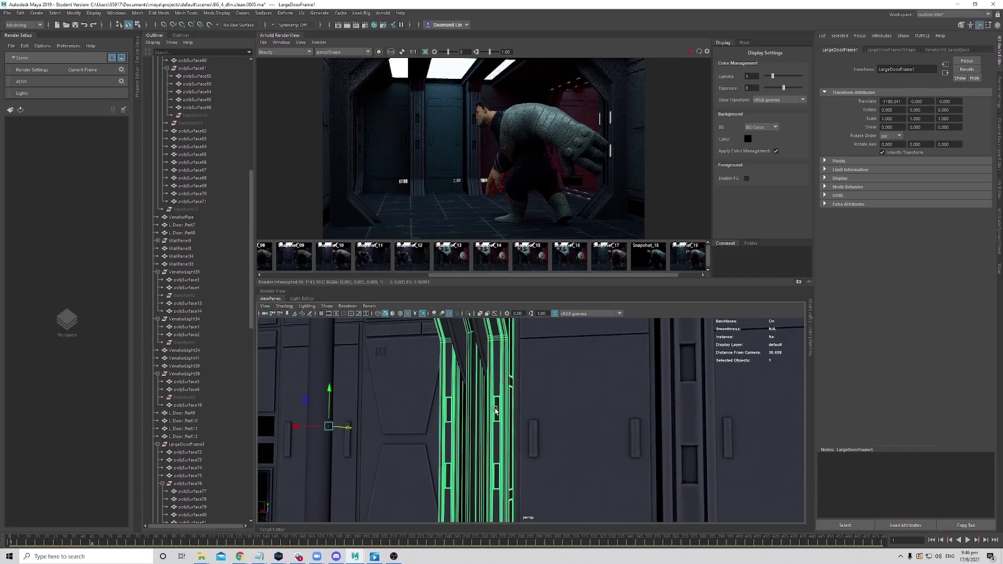
pyautogui.rightClick(495, 411)
pyautogui.click(495, 366)
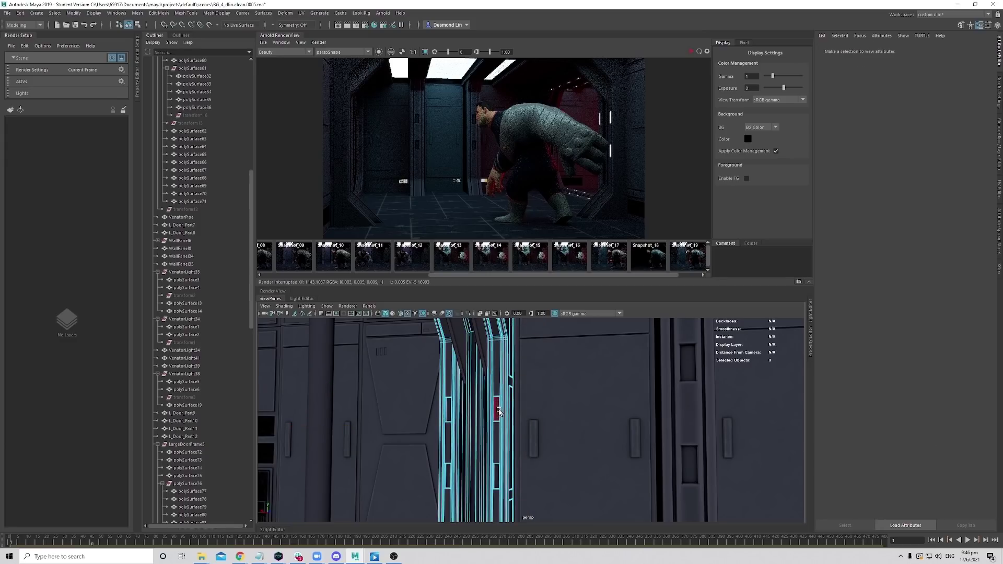
pyautogui.click(451, 410)
pyautogui.keyDown('alt'); pyautogui.moveTo(451, 410); pyautogui.dragTo(486, 470); pyautogui.keyUp('alt')
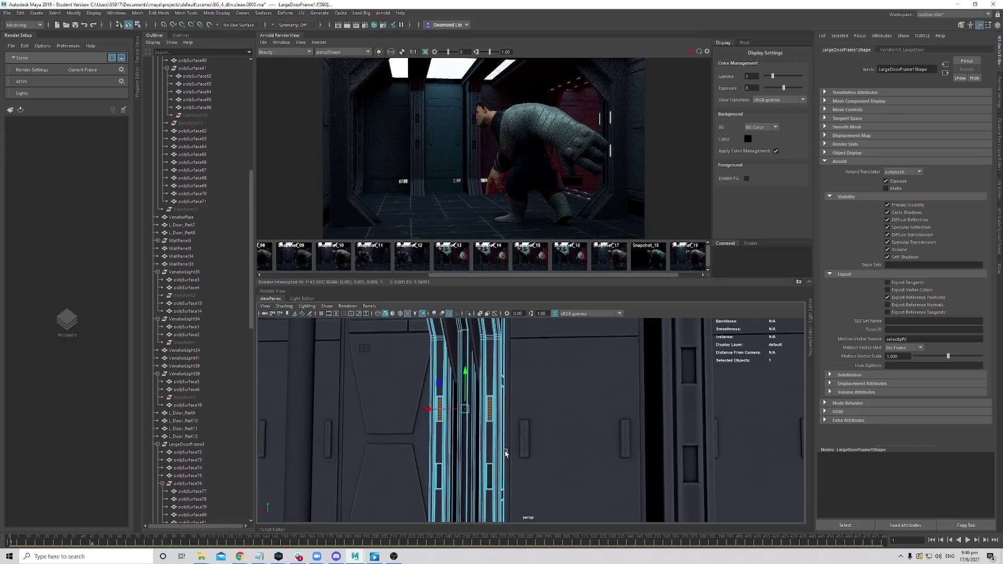
pyautogui.click(488, 476)
pyautogui.keyDown('shift'); pyautogui.click(488, 476); pyautogui.keyUp('shift')
pyautogui.keyDown('shift'); pyautogui.click(438, 475); pyautogui.keyUp('shift')
pyautogui.keyDown('alt'); pyautogui.moveTo(531, 390); pyautogui.dragTo(502, 414); pyautogui.keyUp('alt')
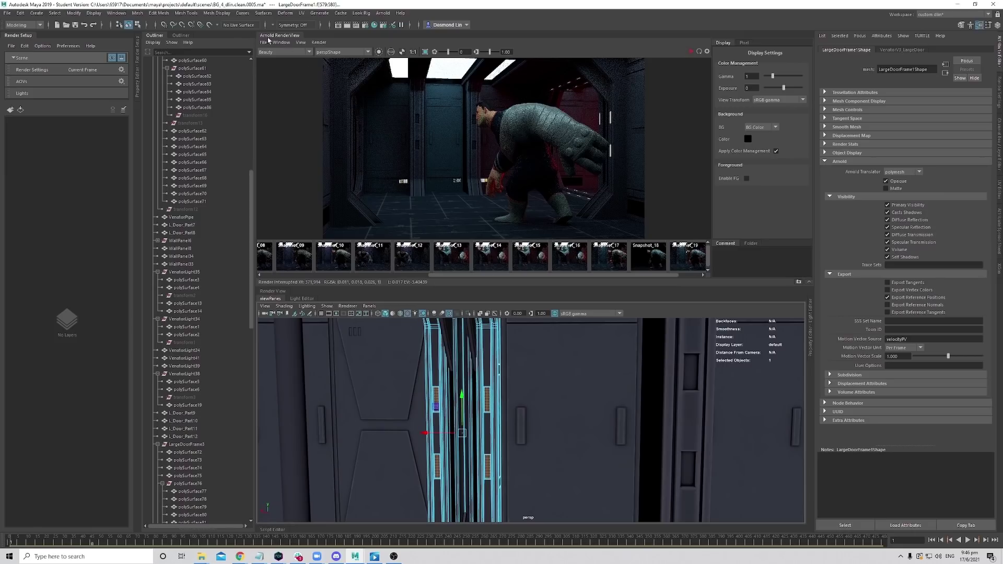
pyautogui.click(159, 13)
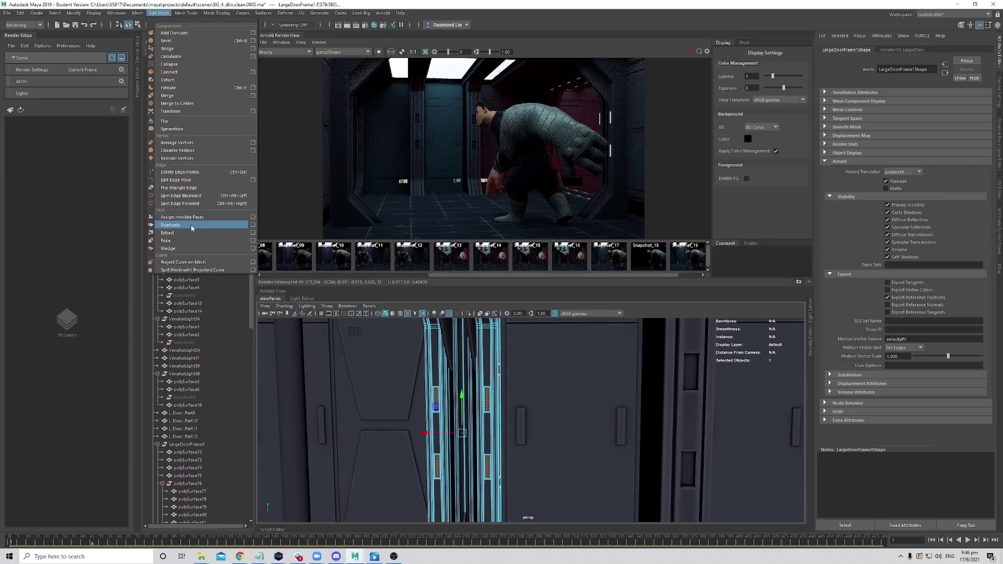
pyautogui.click(177, 225)
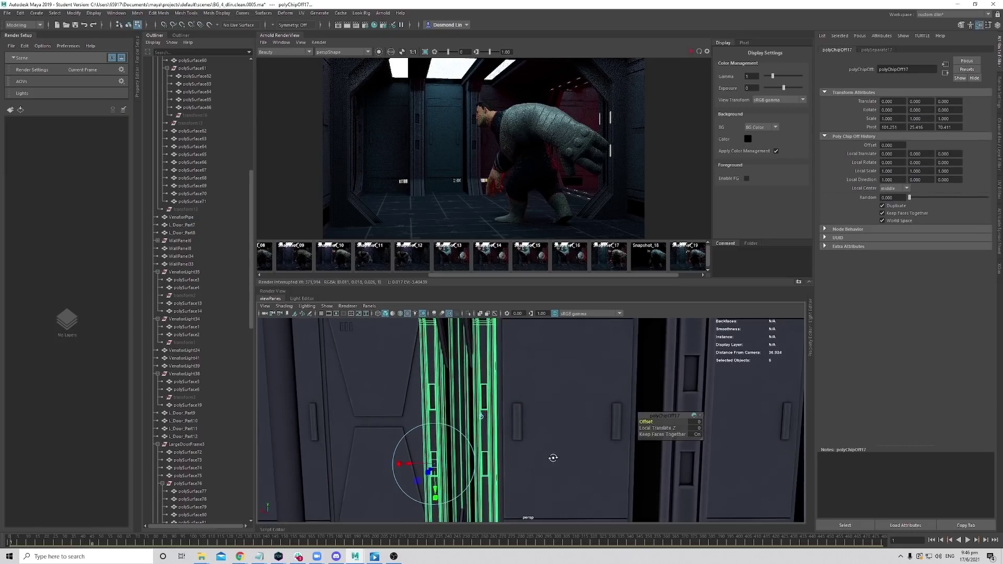
pyautogui.press('q')
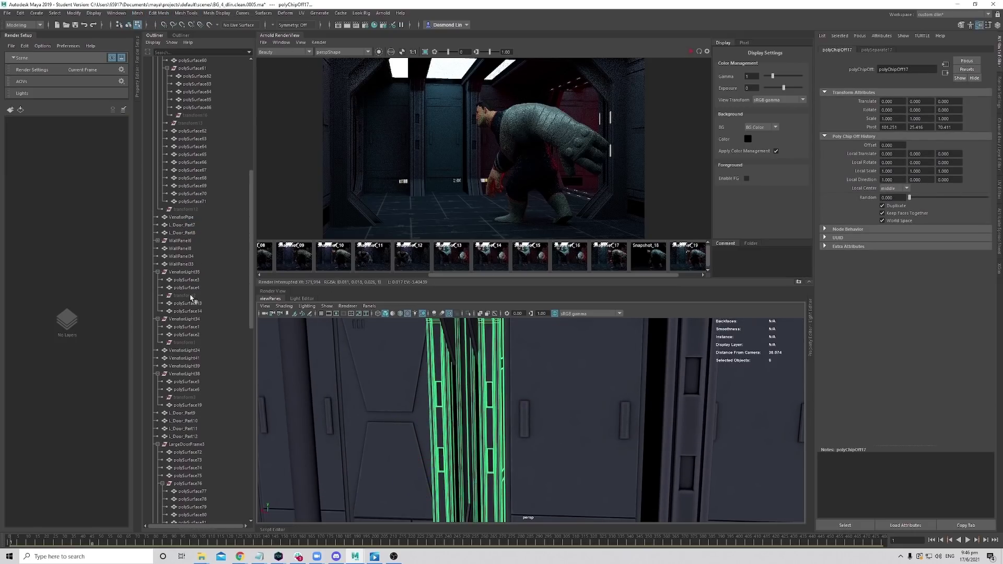
# Move polySurface87 through polySurface90 under LargeDoorFrame1 slightly out of the frame, to a Translate Z of about 0.63.
pyautogui.scroll(8, 200, 294)
pyautogui.scroll(2, 203, 246)
pyautogui.click(190, 162)
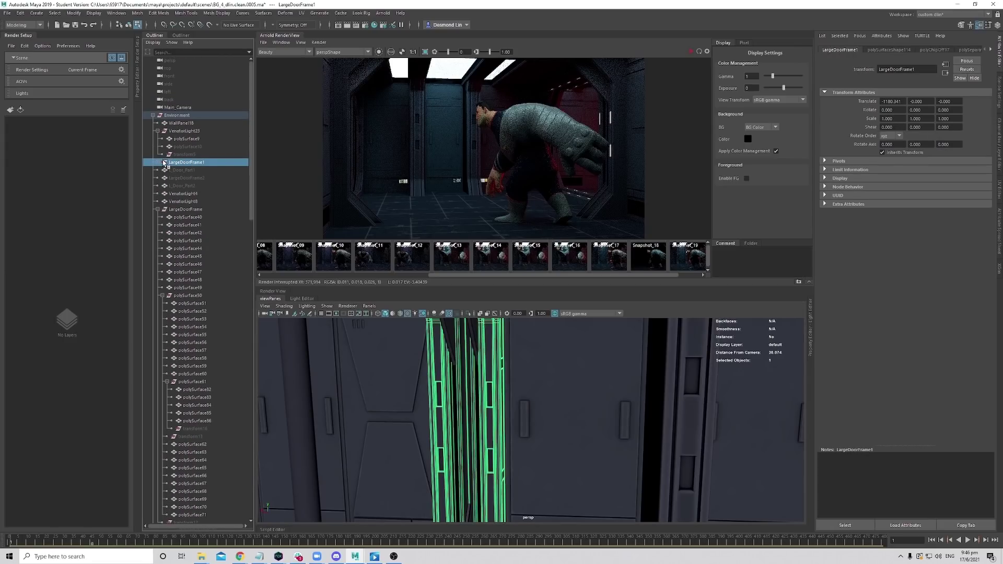
pyautogui.click(160, 163)
pyautogui.moveTo(192, 171); pyautogui.dragTo(197, 200)
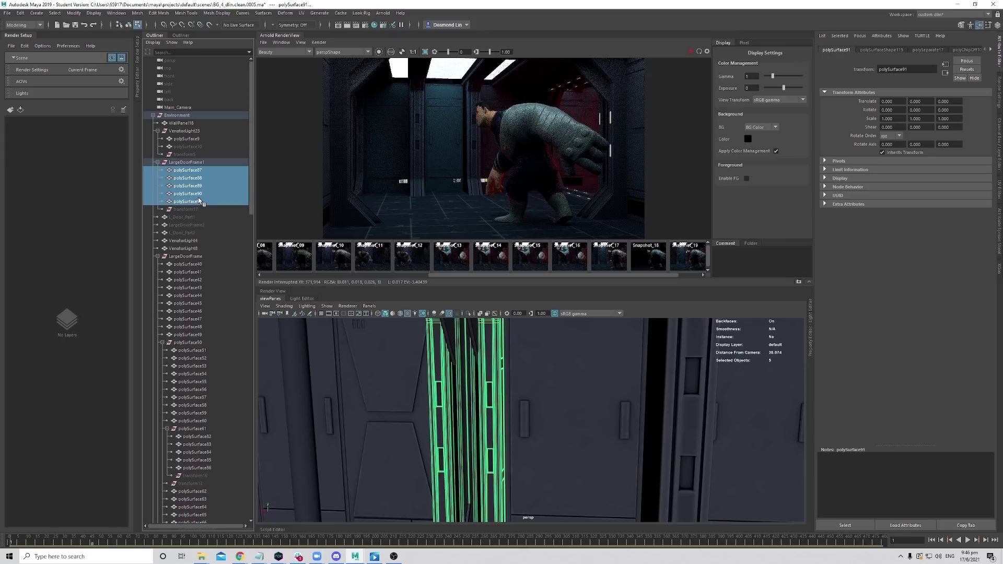
pyautogui.click(199, 192)
pyautogui.keyDown('shift'); pyautogui.click(203, 171); pyautogui.keyUp('shift')
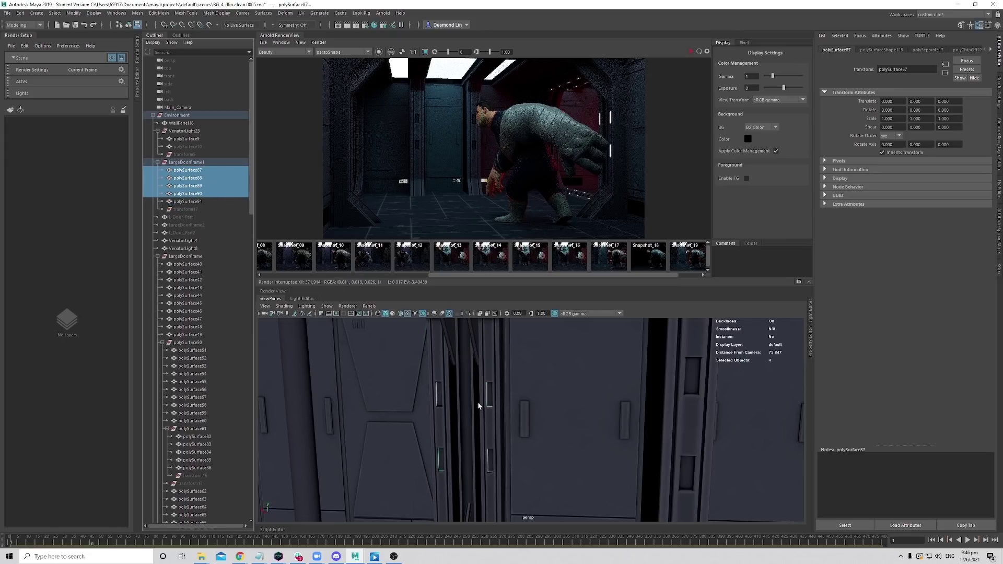
pyautogui.keyDown('alt'); pyautogui.moveTo(479, 407); pyautogui.dragTo(511, 440); pyautogui.keyUp('alt')
pyautogui.keyDown('alt'); pyautogui.moveTo(563, 464); pyautogui.dragTo(550, 463); pyautogui.keyUp('alt')
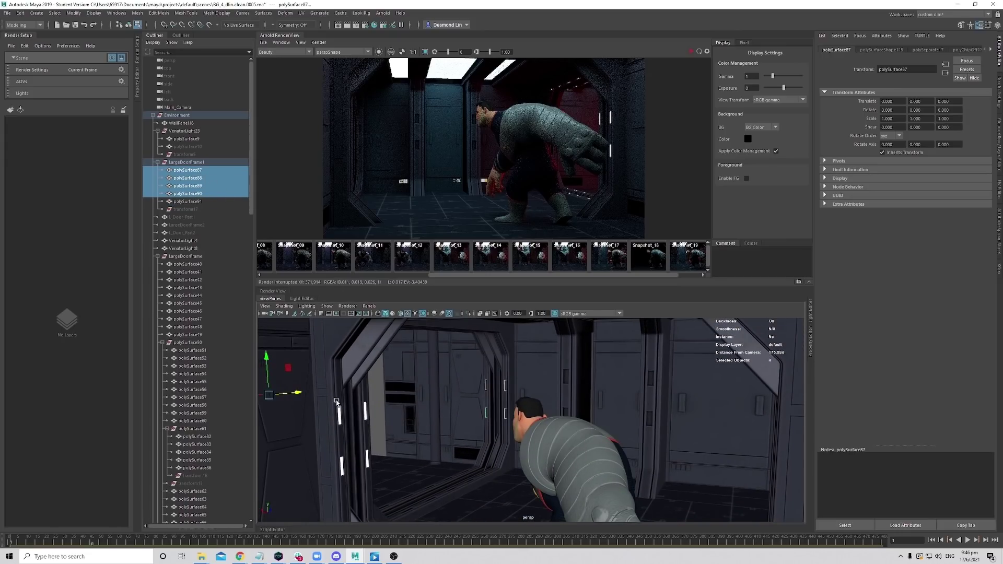
pyautogui.keyDown('alt'); pyautogui.moveTo(336, 401); pyautogui.dragTo(390, 394, button='right'); pyautogui.keyUp('alt')
pyautogui.keyDown('alt'); pyautogui.moveTo(389, 394); pyautogui.dragTo(418, 394, button='middle'); pyautogui.keyUp('alt')
pyautogui.moveTo(281, 386); pyautogui.dragTo(283, 385)
pyautogui.keyDown('alt'); pyautogui.moveTo(460, 429); pyautogui.dragTo(517, 432, button='right'); pyautogui.keyUp('alt')
pyautogui.keyDown('alt'); pyautogui.moveTo(517, 432); pyautogui.dragTo(582, 416); pyautogui.keyUp('alt')
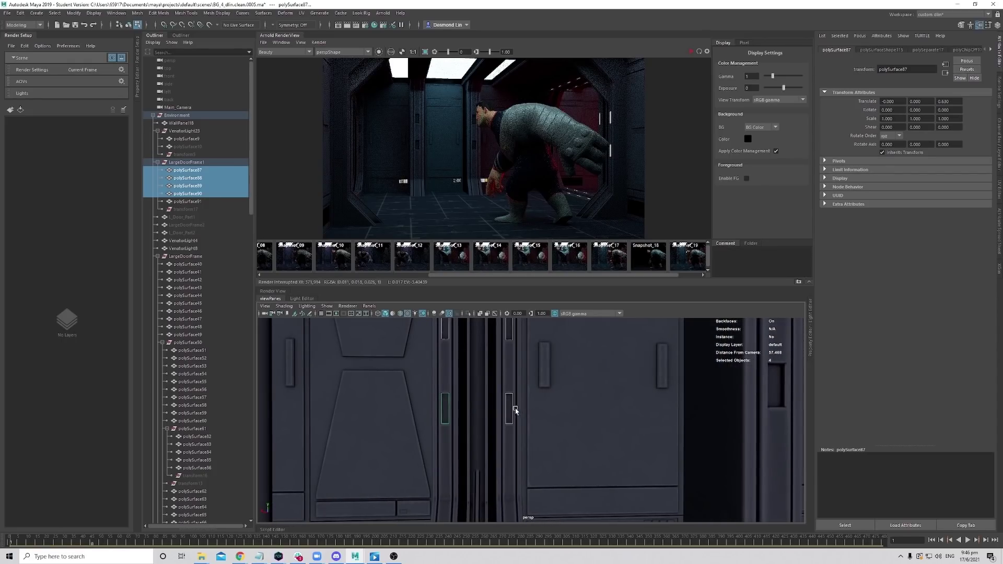
# Assign the existing white light material to the four offset panels of LargeDoorFrame1.
pyautogui.moveTo(515, 411); pyautogui.dragTo(600, 226, button='right')
pyautogui.scroll(1, 549, 414)
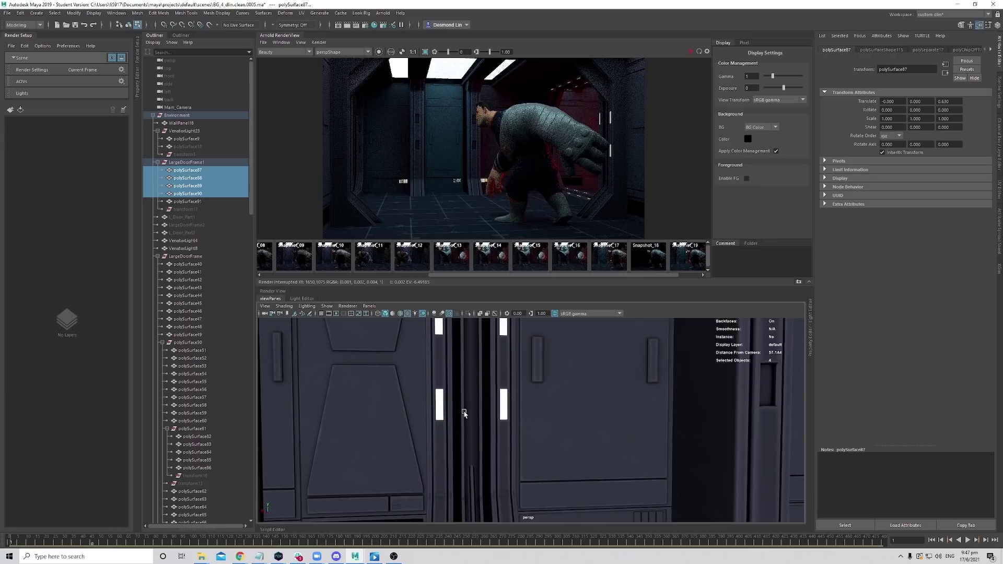
pyautogui.scroll(-8, 483, 439)
pyautogui.scroll(3, 606, 441)
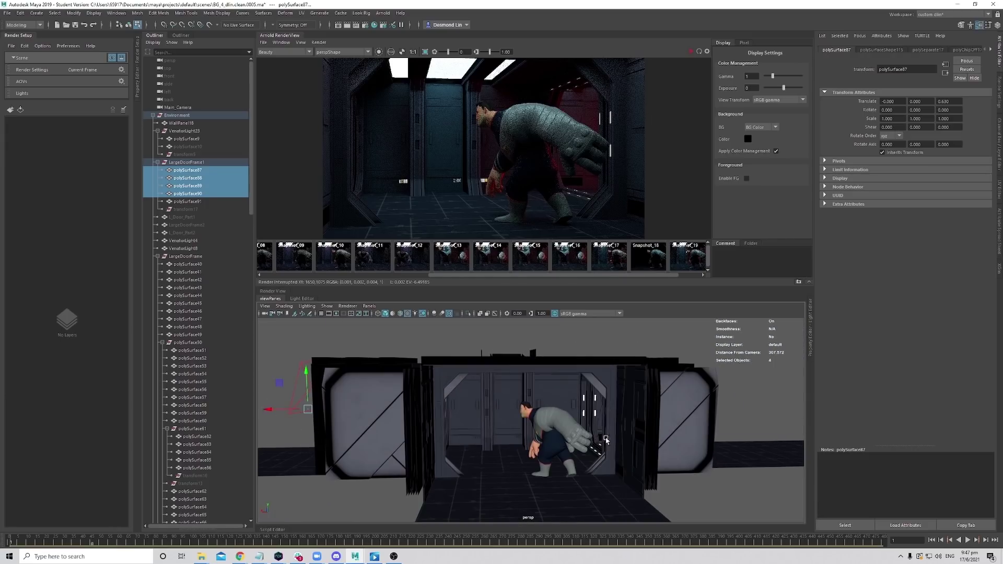
# Run a test render of the scene with the new door lights and stop it.
pyautogui.scroll(-1, 606, 440)
pyautogui.scroll(3, 553, 449)
pyautogui.keyDown('alt'); pyautogui.moveTo(534, 448); pyautogui.dragTo(572, 444); pyautogui.keyUp('alt')
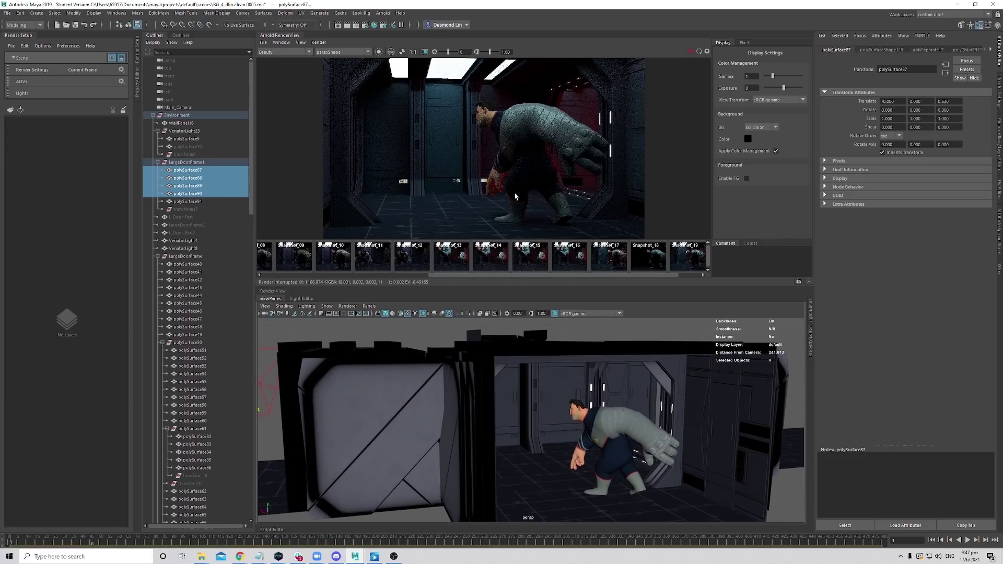
pyautogui.click(690, 51)
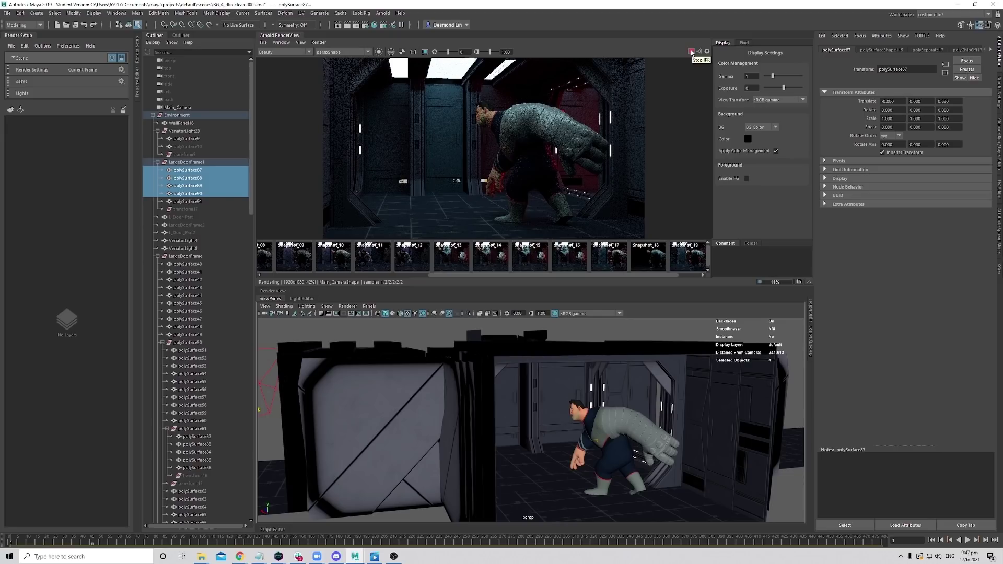
pyautogui.click(692, 52)
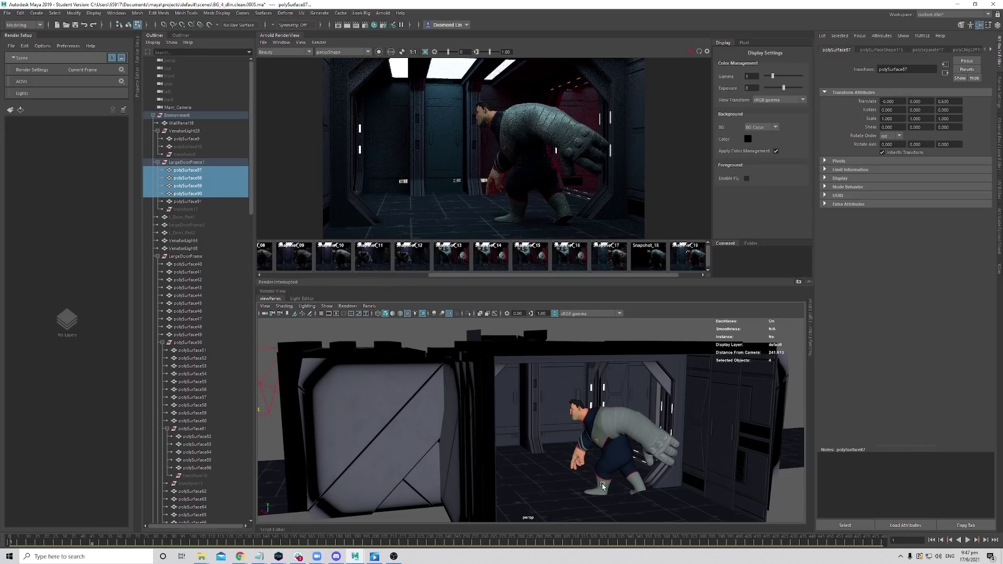
# Look through Main_Camera at frame 467, run a test render of it and stop the render.
pyautogui.moveTo(660, 540); pyautogui.dragTo(817, 540)
pyautogui.click(368, 306)
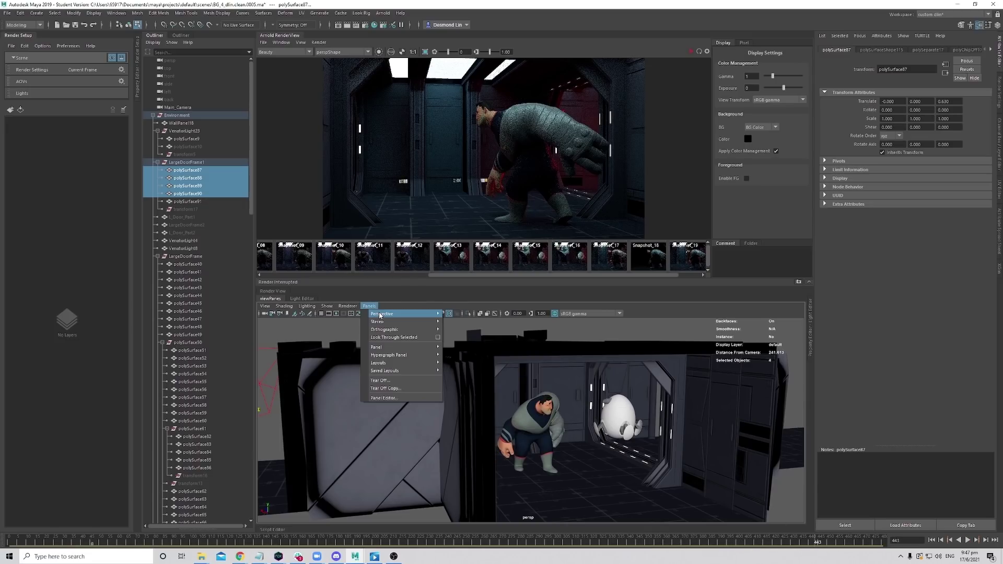
pyautogui.moveTo(384, 312)
pyautogui.click(468, 314)
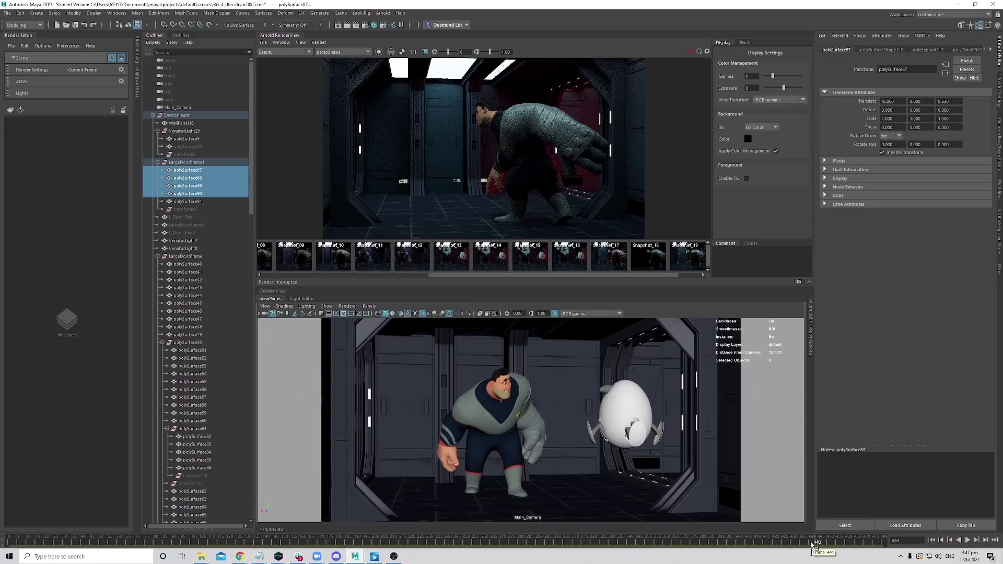
pyautogui.hotkey('alt', 'v')
pyautogui.moveTo(860, 546); pyautogui.dragTo(861, 545)
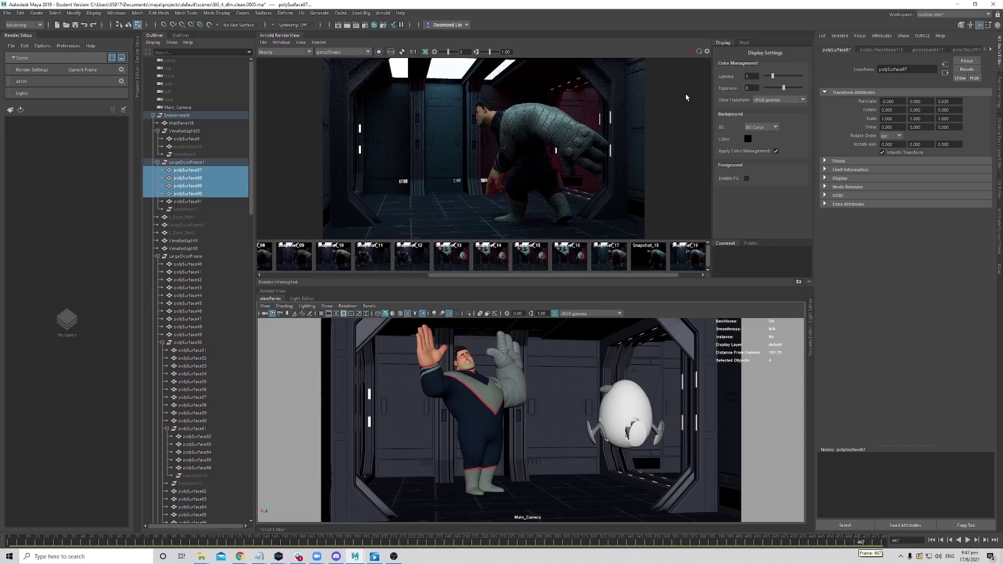
pyautogui.click(689, 53)
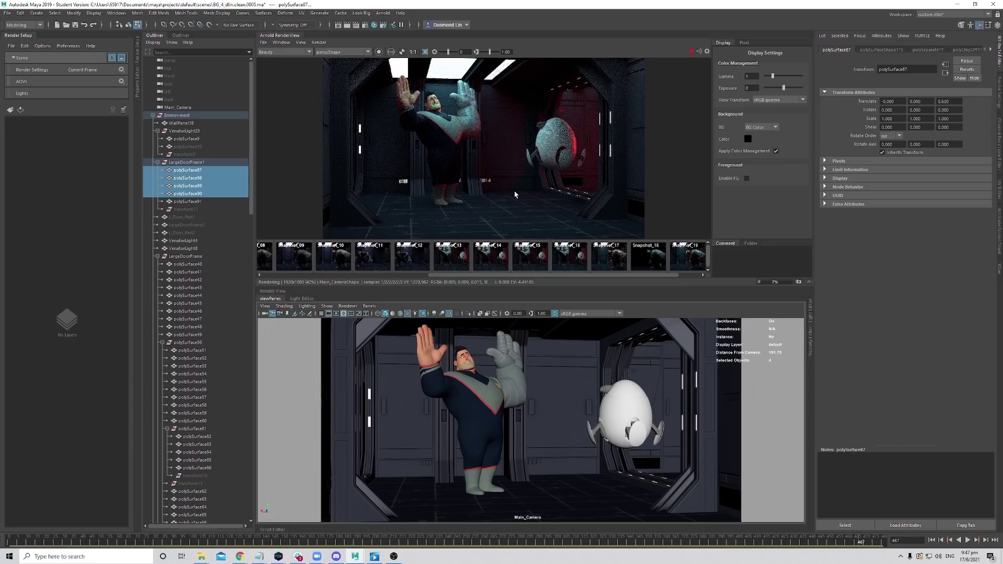
pyautogui.click(692, 52)
# Set the Arnold environment's atmosphere to the existing aiAtmosphereVolume, then run a test render and stop it.
pyautogui.click(997, 104)
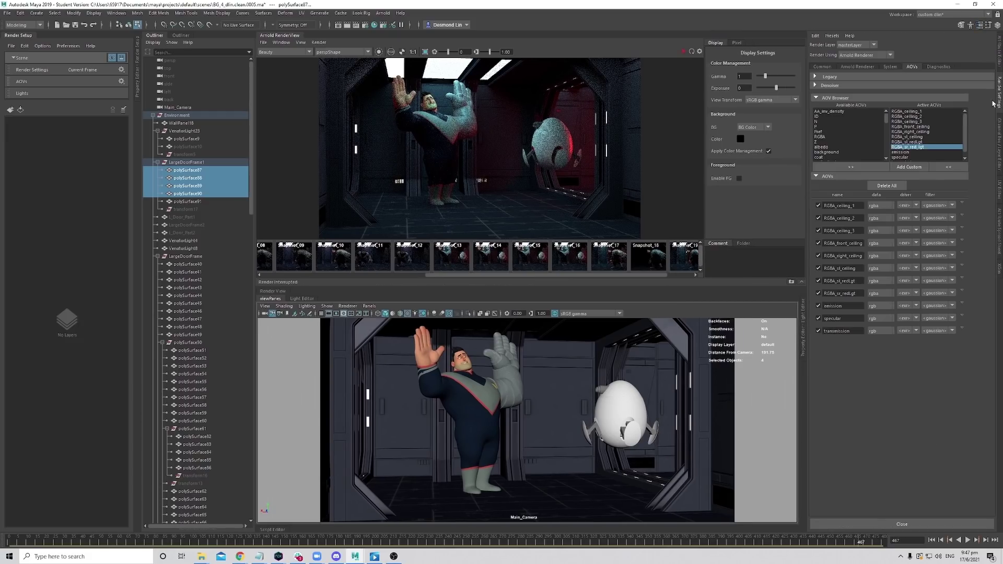
pyautogui.click(839, 67)
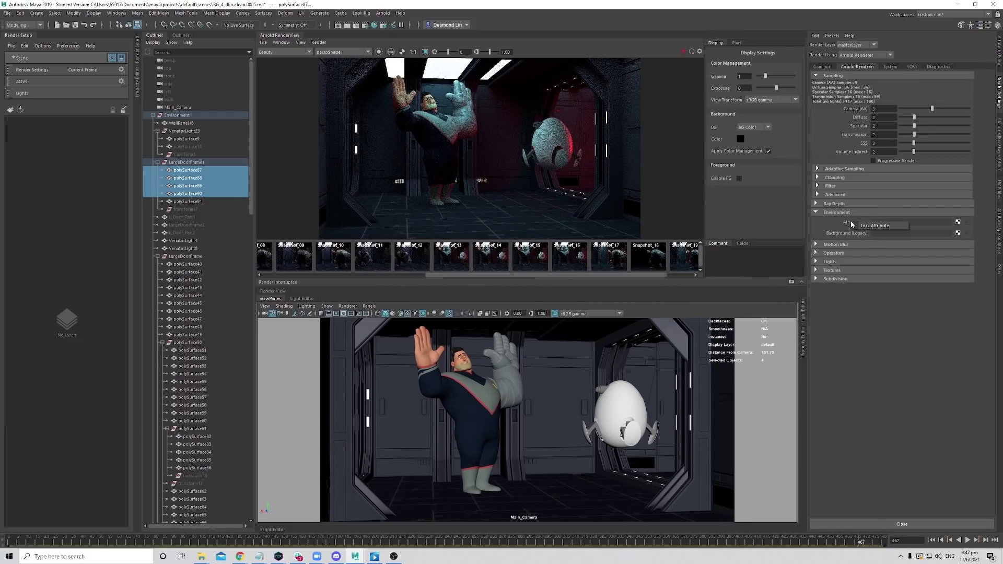
pyautogui.click(958, 222)
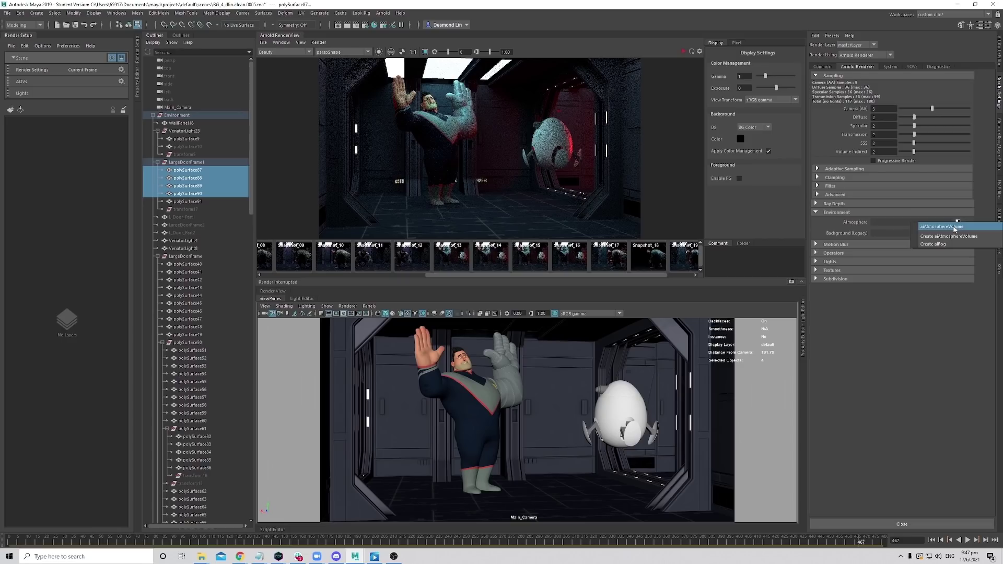
pyautogui.click(963, 229)
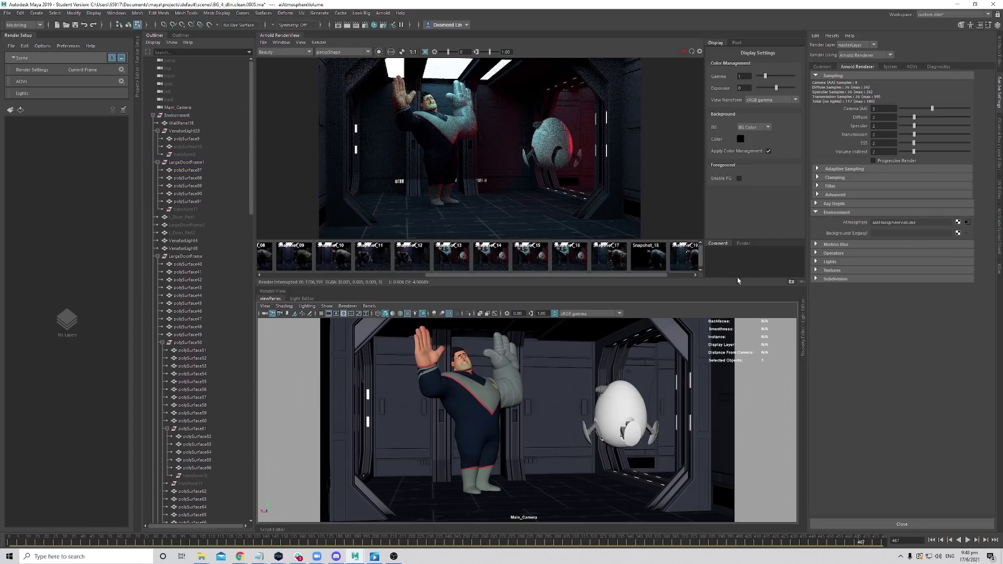
pyautogui.click(684, 52)
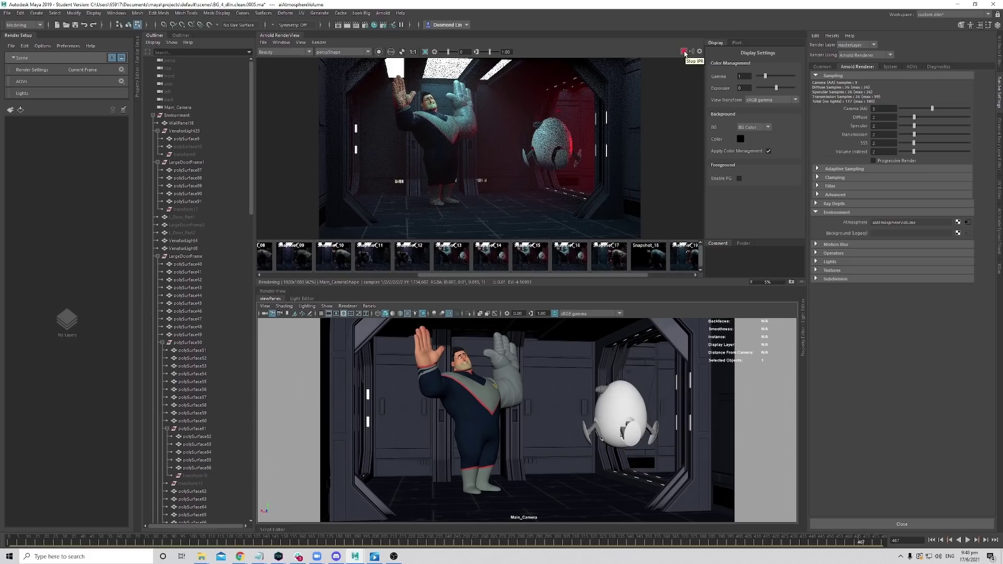
pyautogui.click(685, 51)
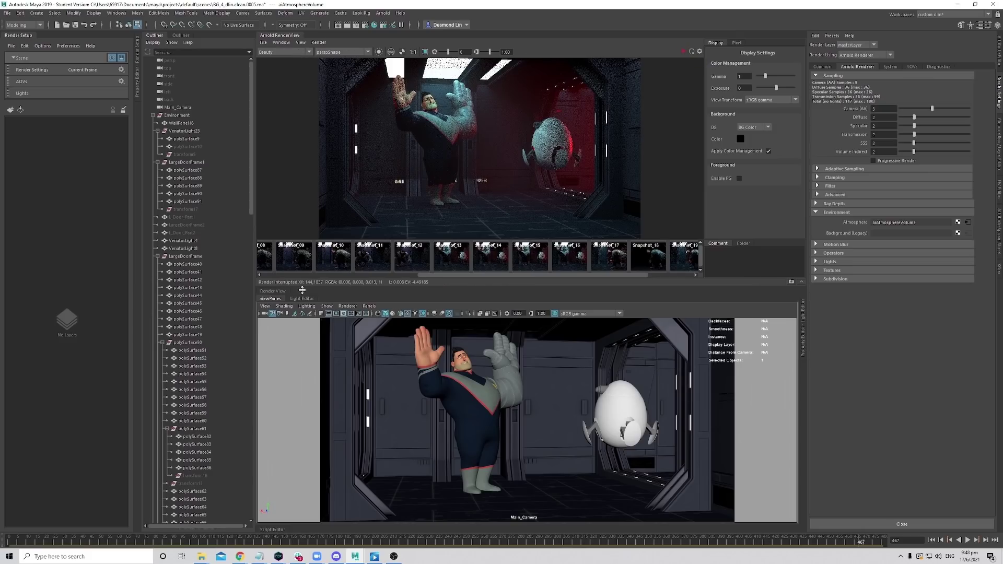
# In the perspective view, select the sl_red_lgt area light and lower its Volume visibility to about 0.226.
pyautogui.press('space')
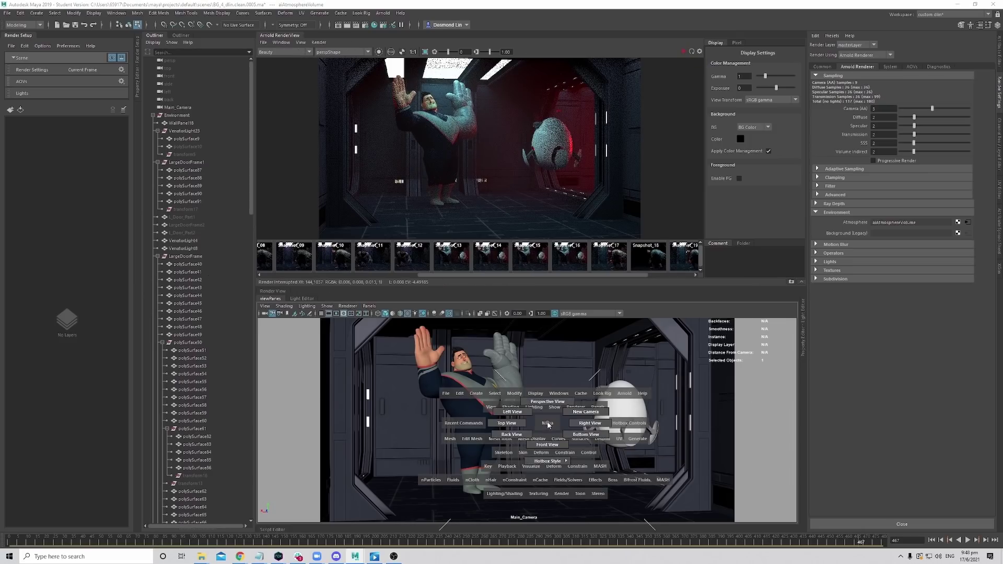
pyautogui.click(550, 413)
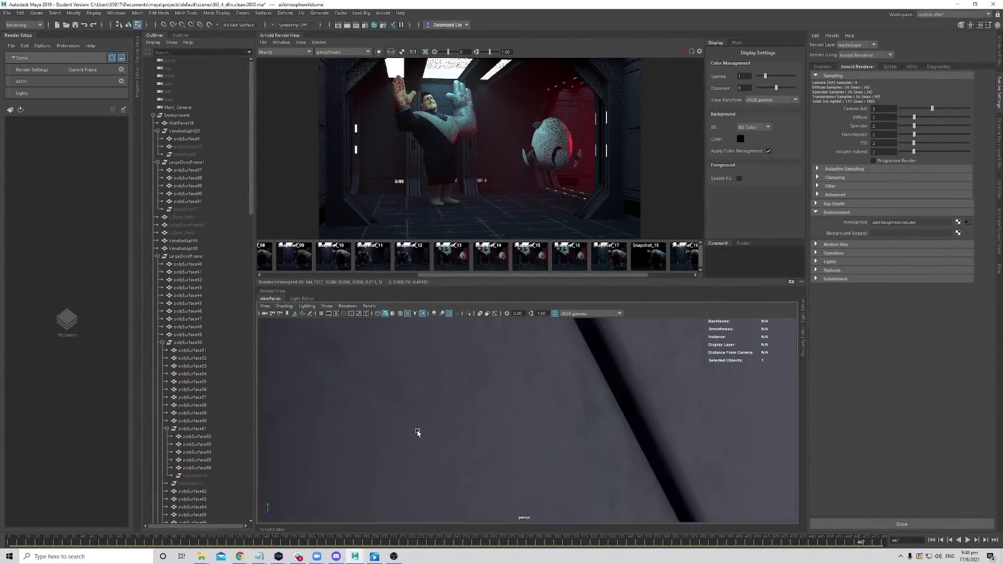
pyautogui.keyDown('alt'); pyautogui.moveTo(386, 449); pyautogui.dragTo(400, 410); pyautogui.keyUp('alt')
pyautogui.click(387, 405)
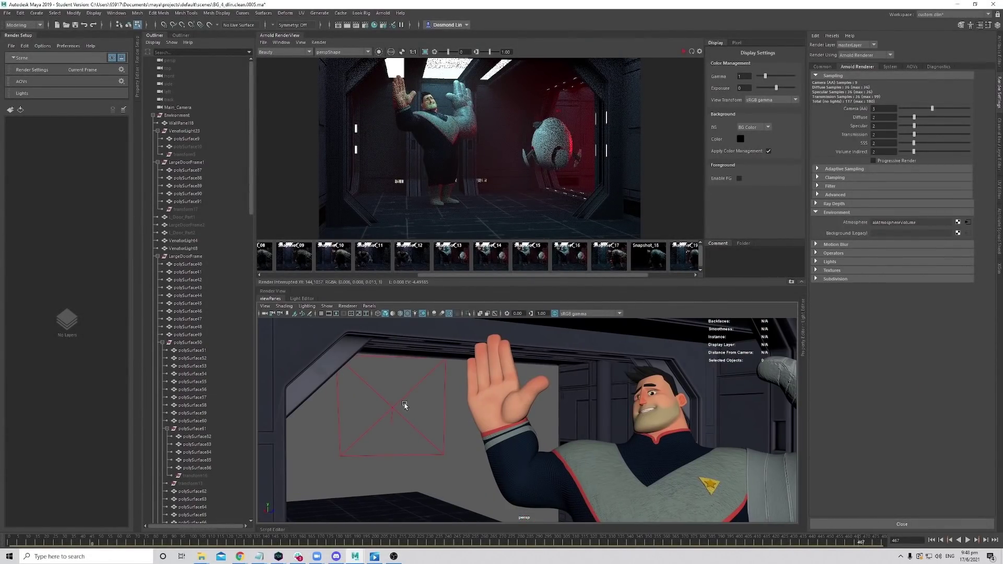
pyautogui.scroll(-15, 202, 350)
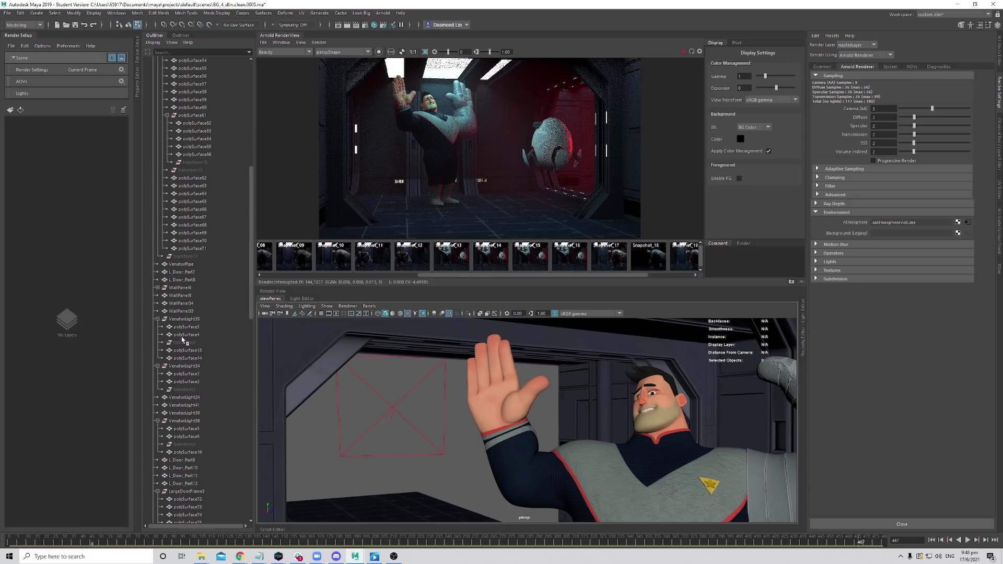
pyautogui.click(179, 453)
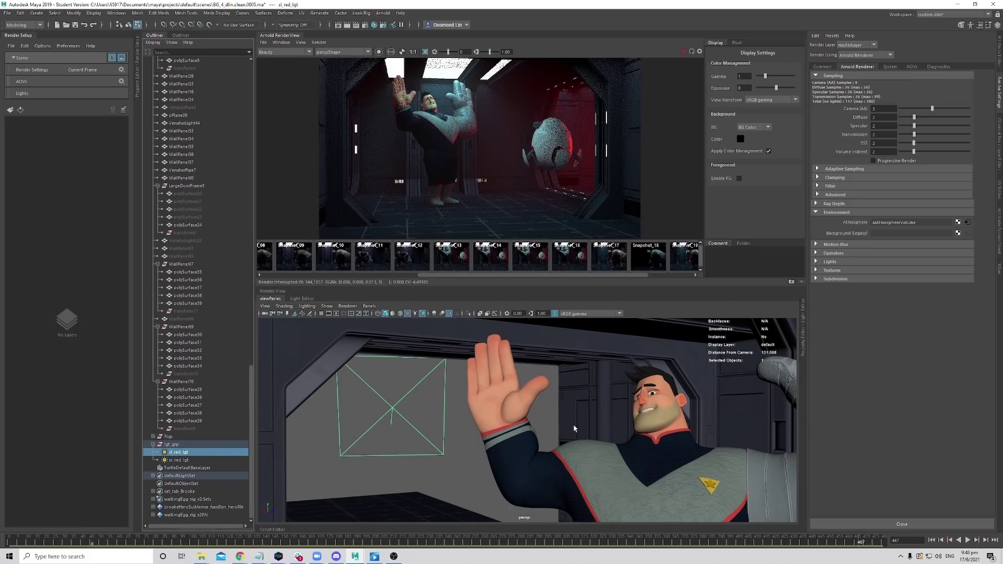
pyautogui.click(998, 55)
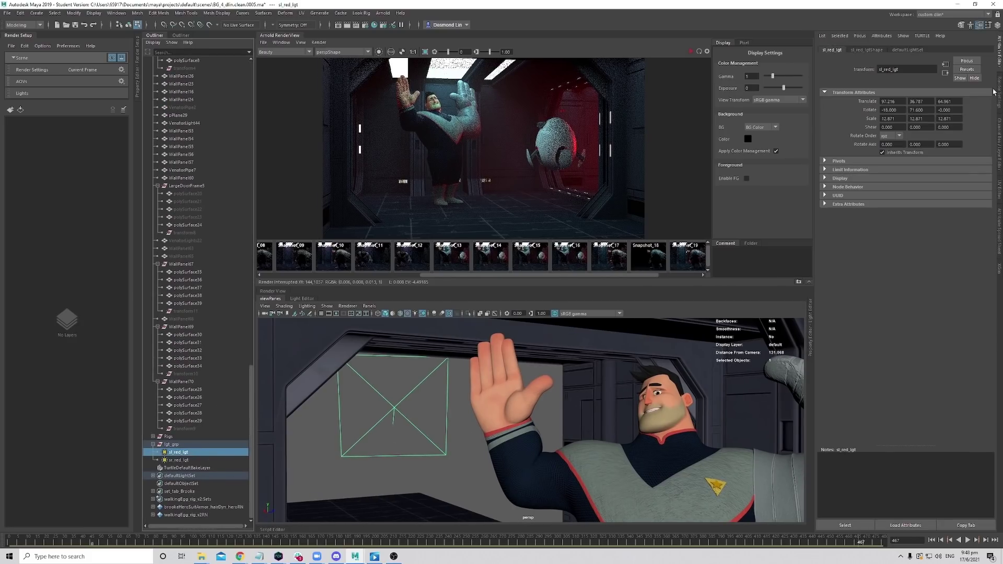
pyautogui.click(866, 50)
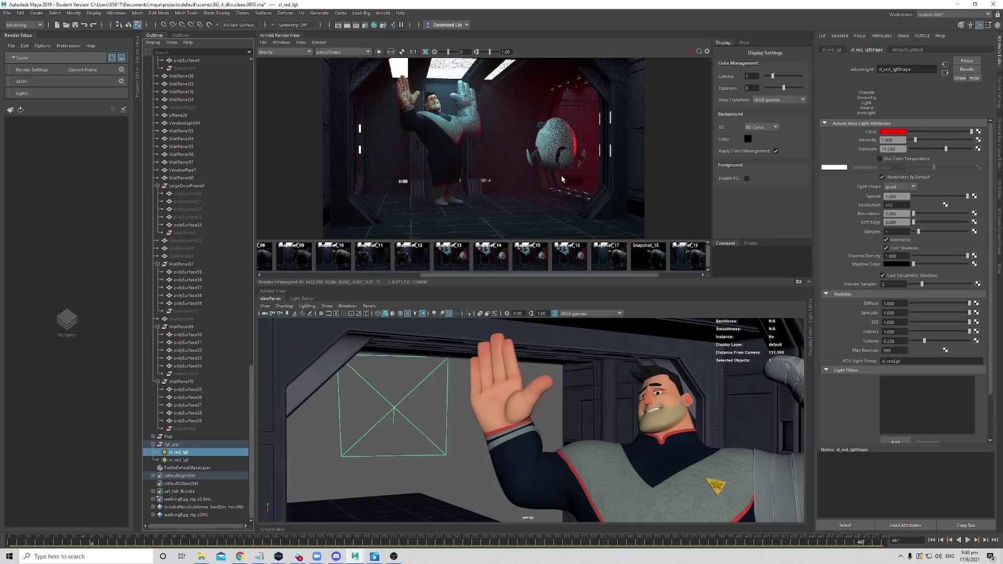
# Lower the Volume visibility of sr_red_lgt to about 0.171, then start a test render and stop it.
pyautogui.click(201, 459)
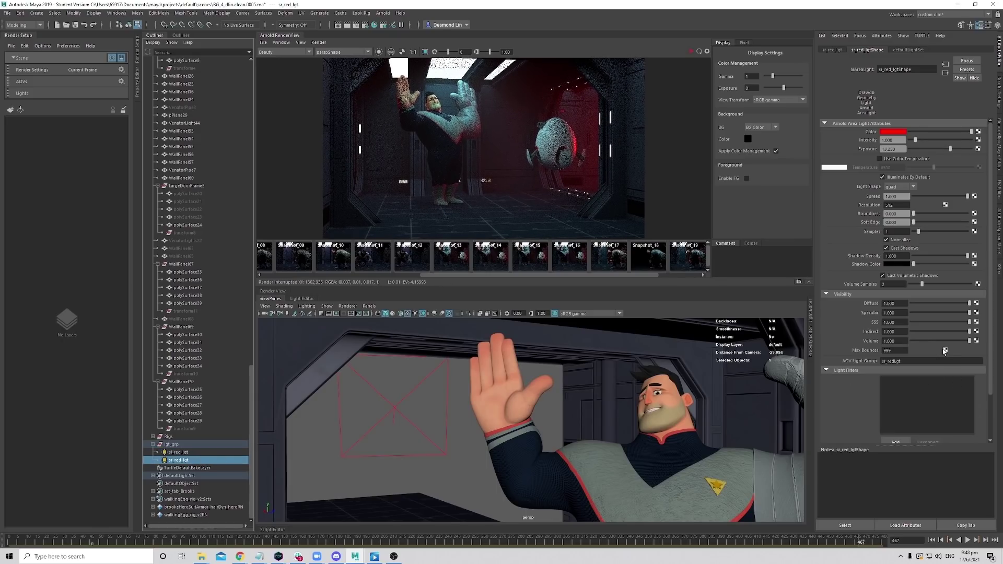
pyautogui.moveTo(938, 342); pyautogui.dragTo(920, 341)
pyautogui.scroll(-3, 667, 276)
pyautogui.click(691, 52)
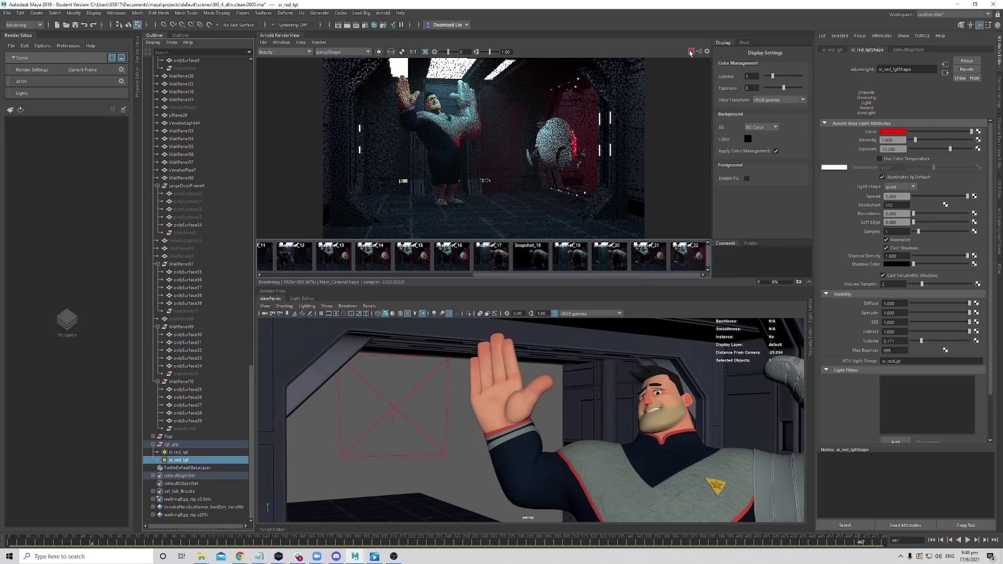
pyautogui.click(691, 52)
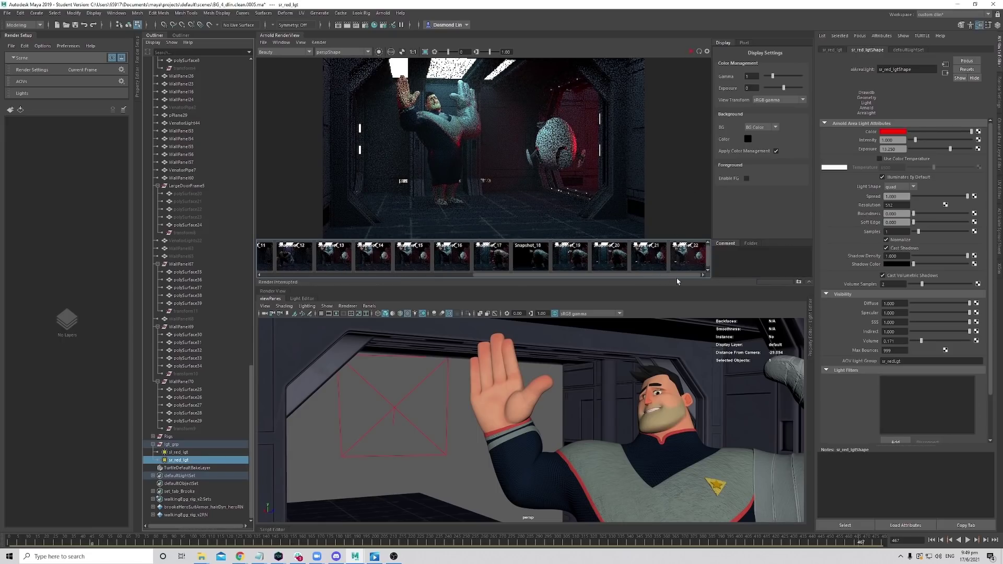
# Compare the current test render with the latest stored snapshot by switching back and forth between them.
pyautogui.click(686, 265)
pyautogui.click(686, 265)
pyautogui.click(686, 265)
pyautogui.click(686, 265)
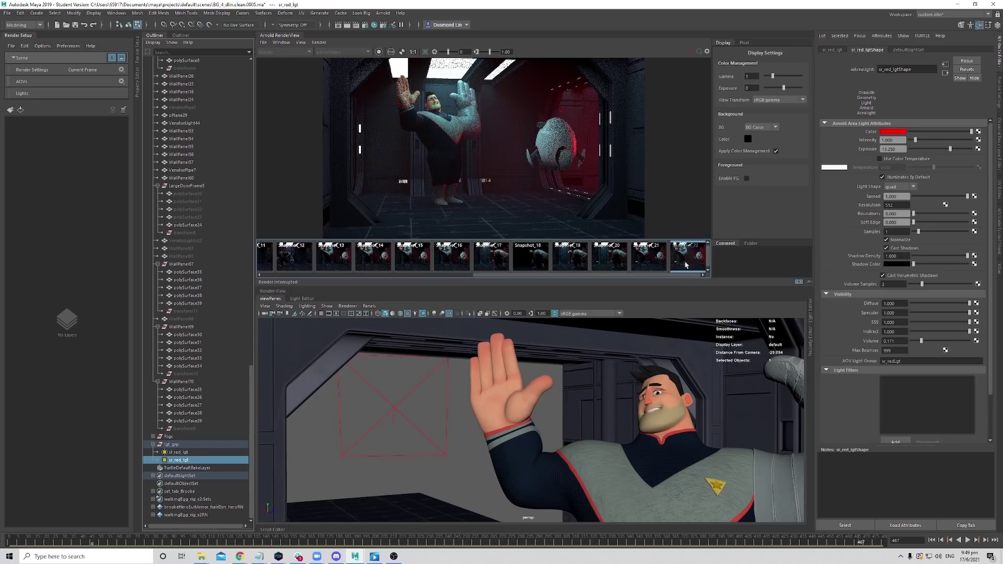
pyautogui.click(686, 265)
pyautogui.click(686, 265)
pyautogui.click(686, 265)
pyautogui.click(686, 265)
pyautogui.click(686, 264)
pyautogui.click(686, 264)
pyautogui.click(685, 265)
pyautogui.click(686, 265)
# Raise the Volume visibility of sl_red_lgt to about 0.534, test render it against the latest snapshot, and stop the render.
pyautogui.click(178, 452)
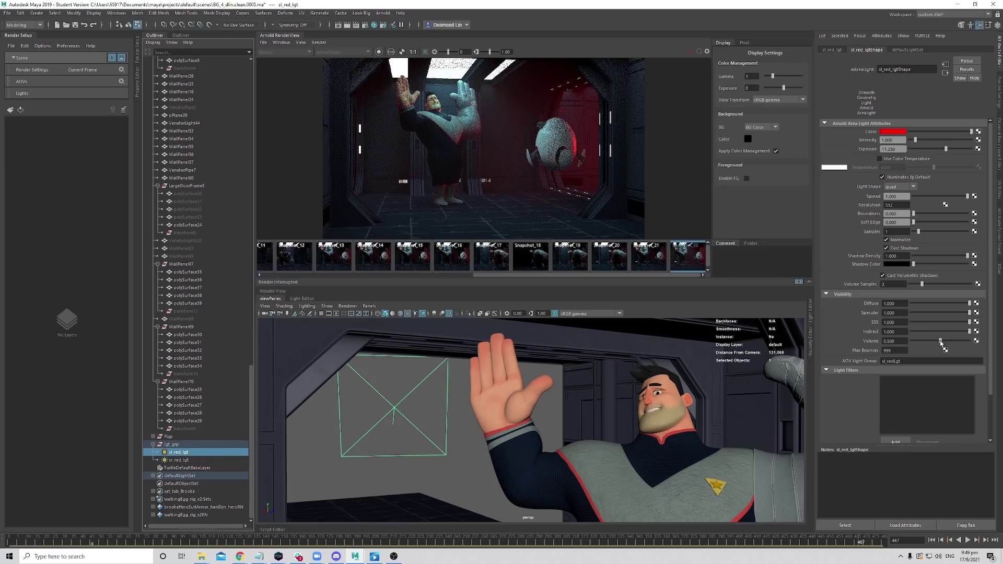
pyautogui.click(691, 52)
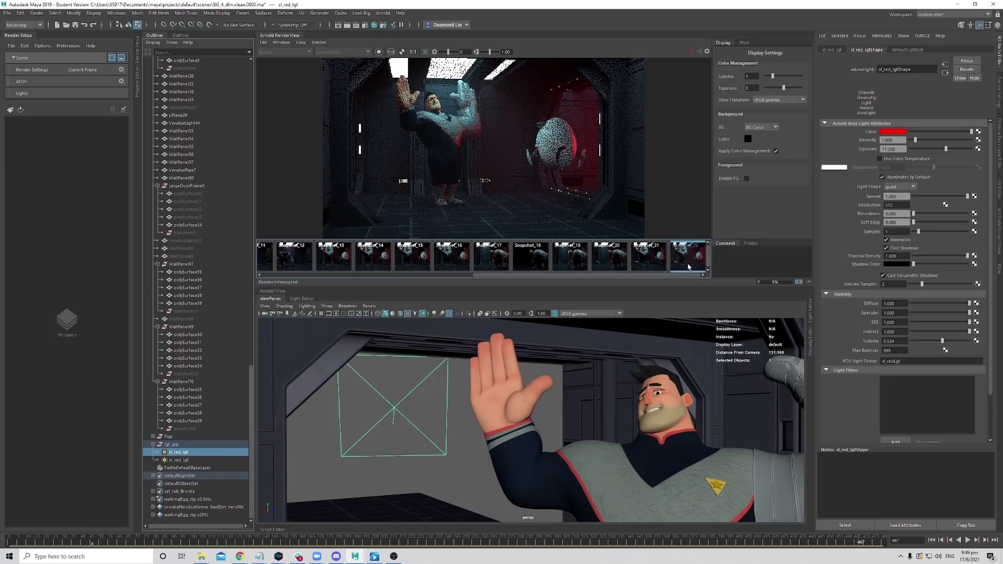
pyautogui.click(689, 267)
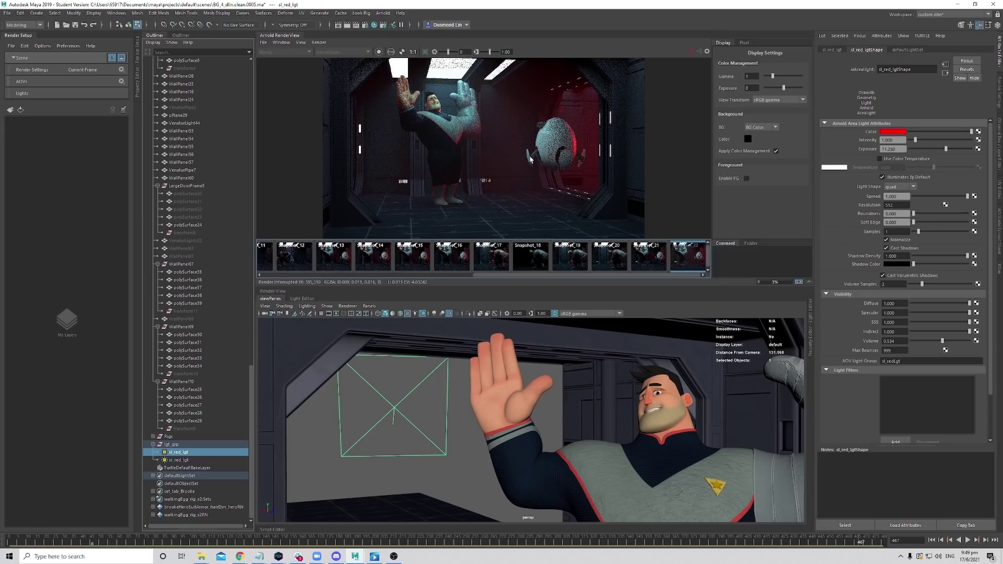
pyautogui.click(689, 261)
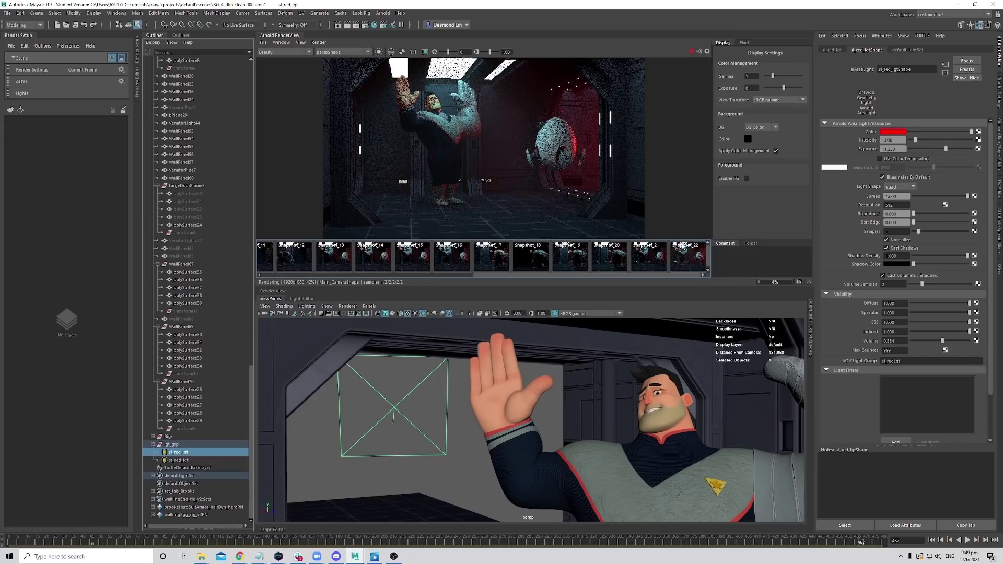
pyautogui.click(691, 51)
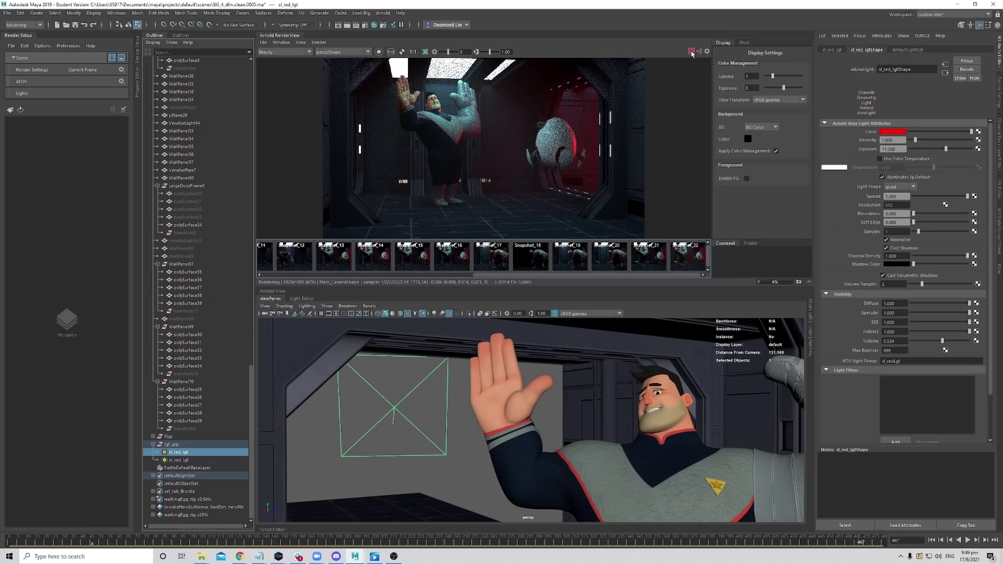
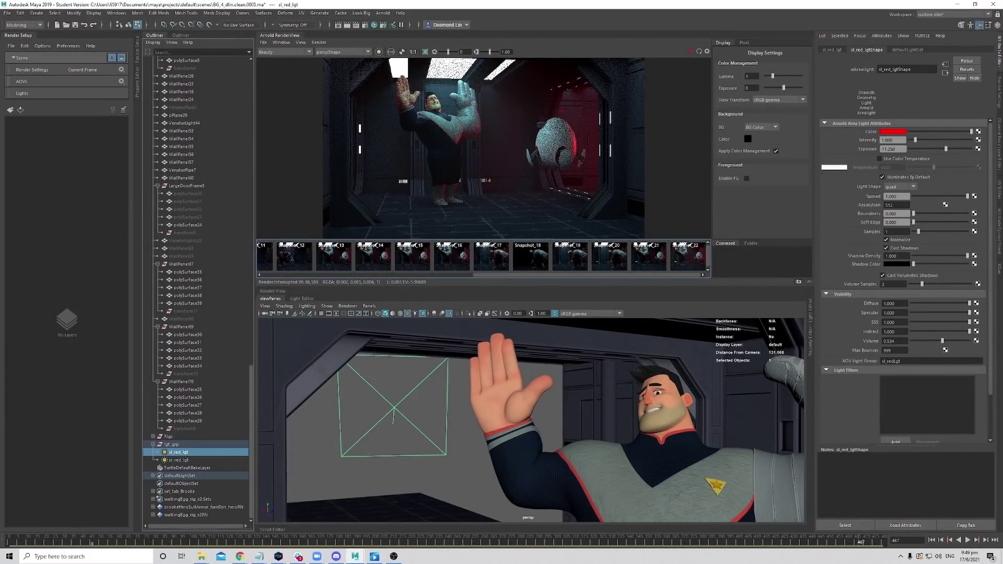
pyautogui.click(10, 109)
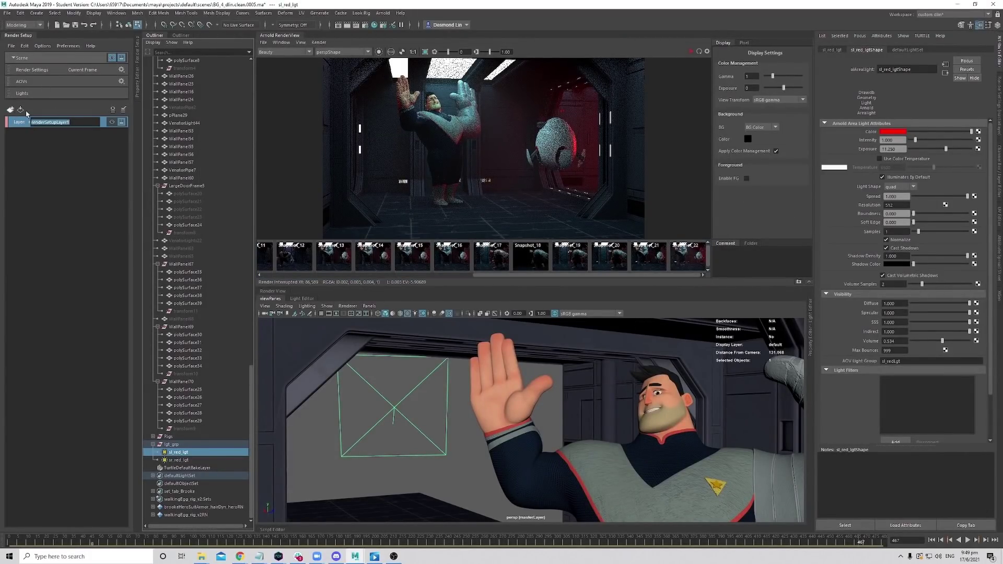
pyautogui.click(110, 132)
pyautogui.rightClick(57, 122)
pyautogui.click(37, 163)
pyautogui.click(51, 124)
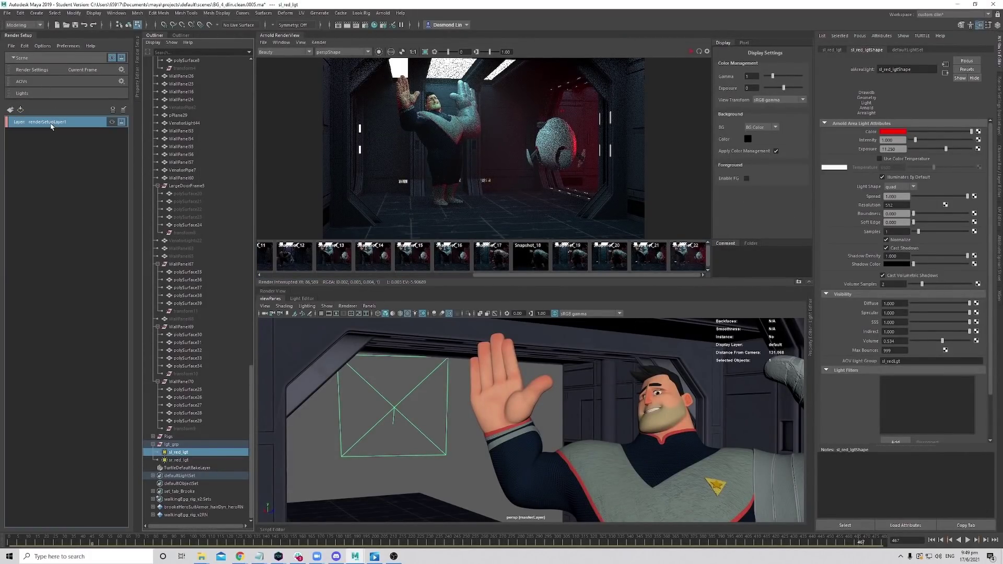
pyautogui.press('Delete')
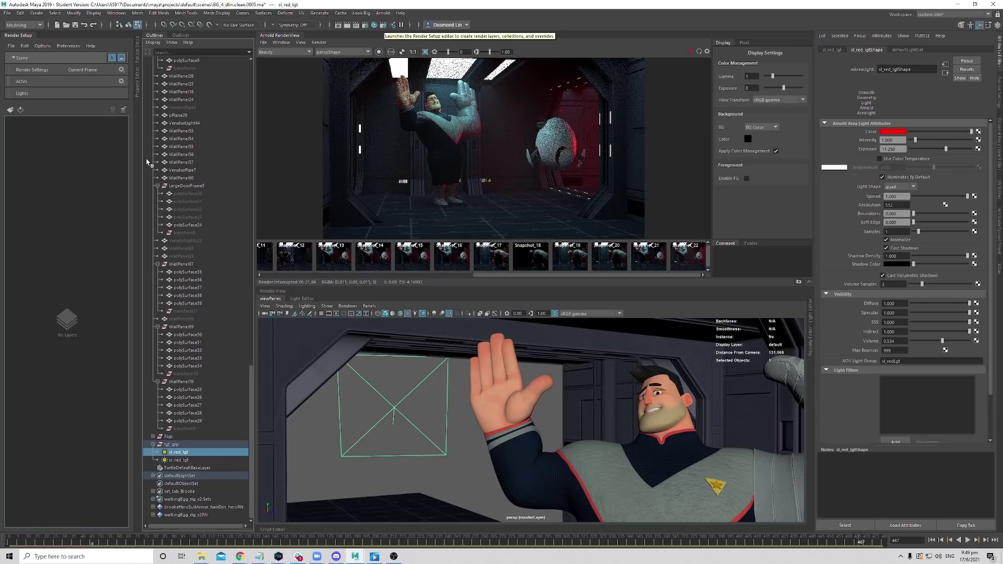
# Create a render layer named SET and add a collection named set_geo to it.
pyautogui.click(9, 110)
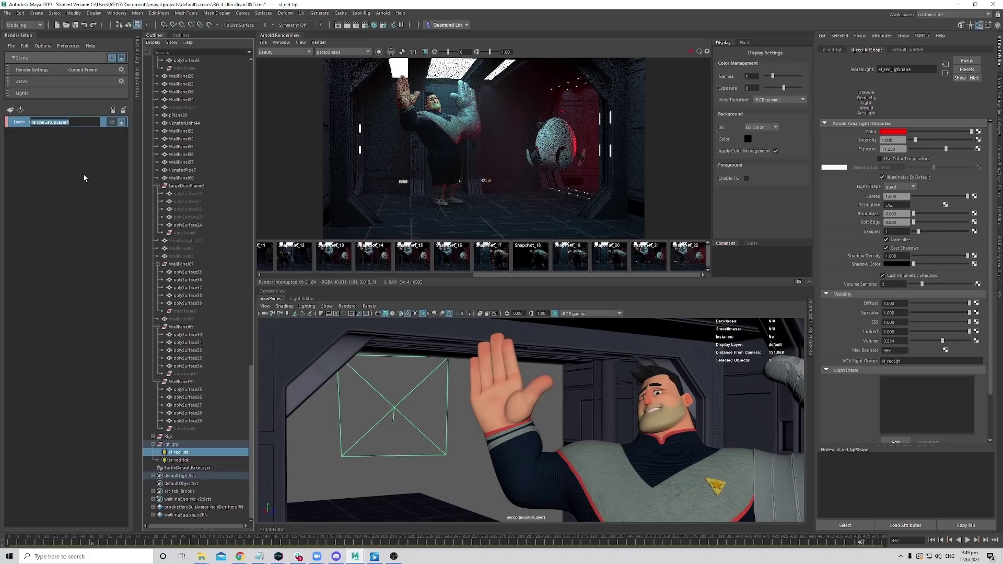
pyautogui.write('SET')
pyautogui.press('Return')
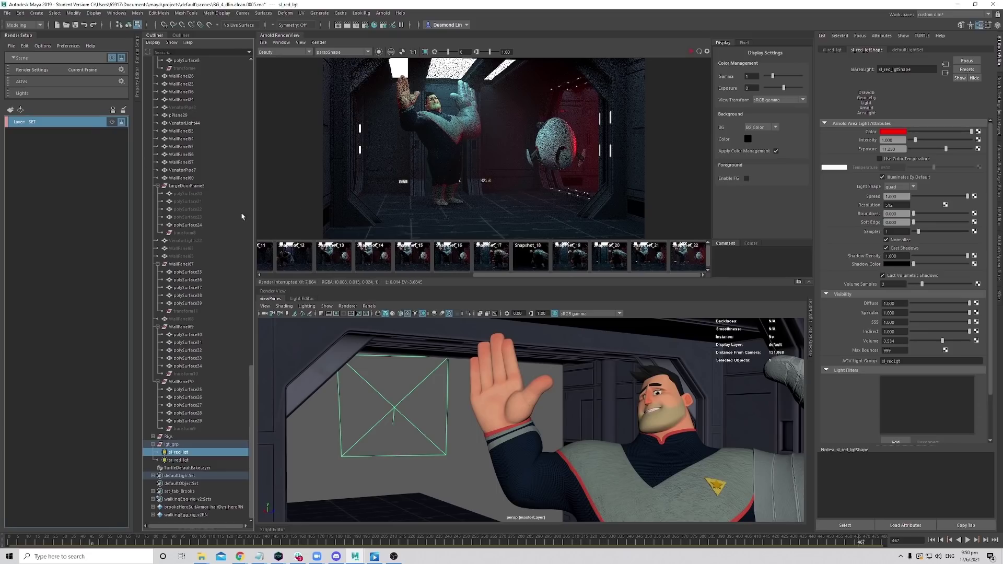
pyautogui.rightClick(56, 123)
pyautogui.click(92, 127)
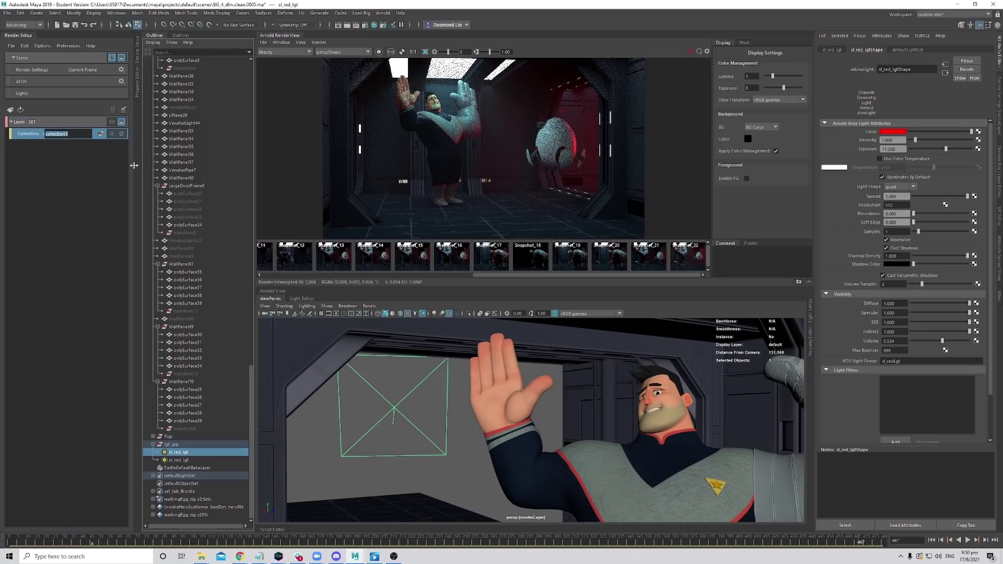
pyautogui.write('set_geo')
pyautogui.press('Return')
# Collapse the Environment group's hierarchy, select the group and frame the whole corridor set in the perspective view.
pyautogui.scroll(10, 190, 149)
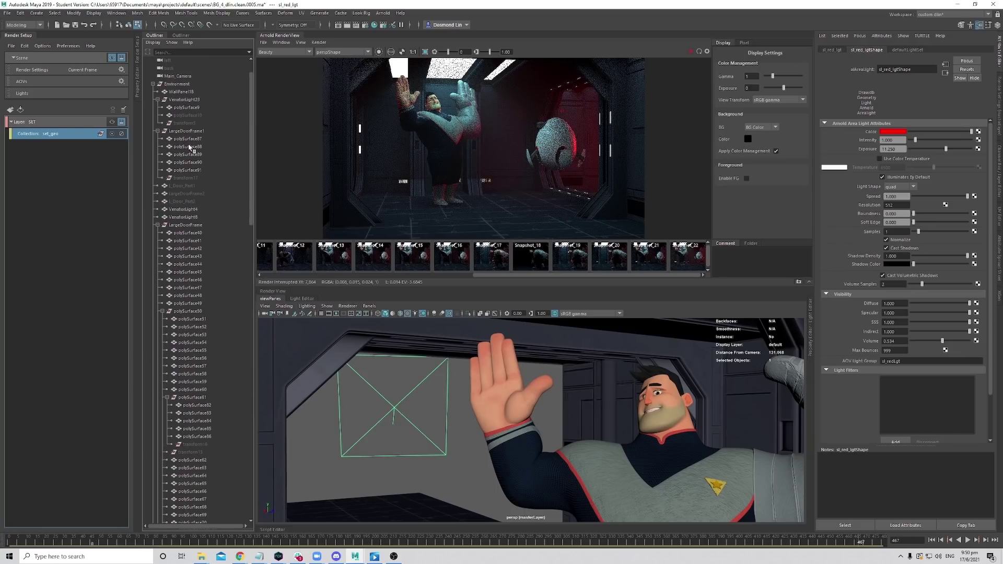
pyautogui.scroll(2, 190, 148)
pyautogui.click(154, 115)
pyautogui.click(177, 115)
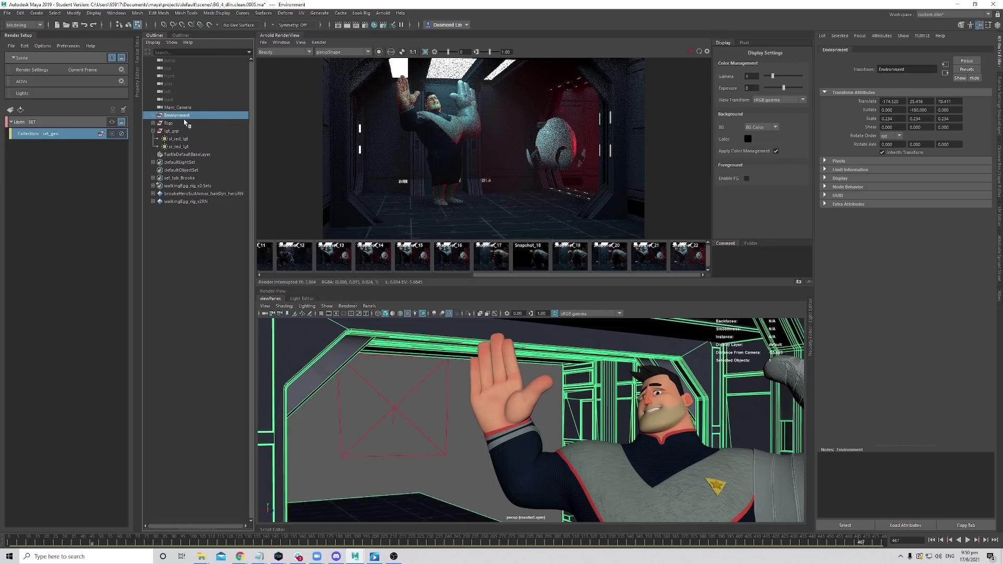
pyautogui.press('f')
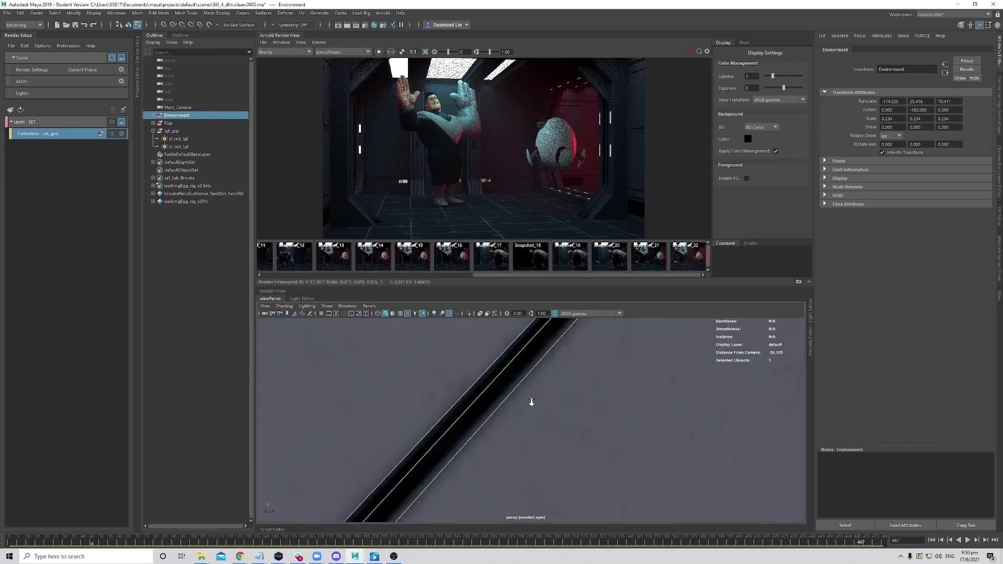
pyautogui.moveTo(499, 436)
pyautogui.keyDown('alt'); pyautogui.mouseDown()
pyautogui.moveTo(517, 433)
pyautogui.moveTo(509, 436)
pyautogui.mouseUp(); pyautogui.keyUp('alt')
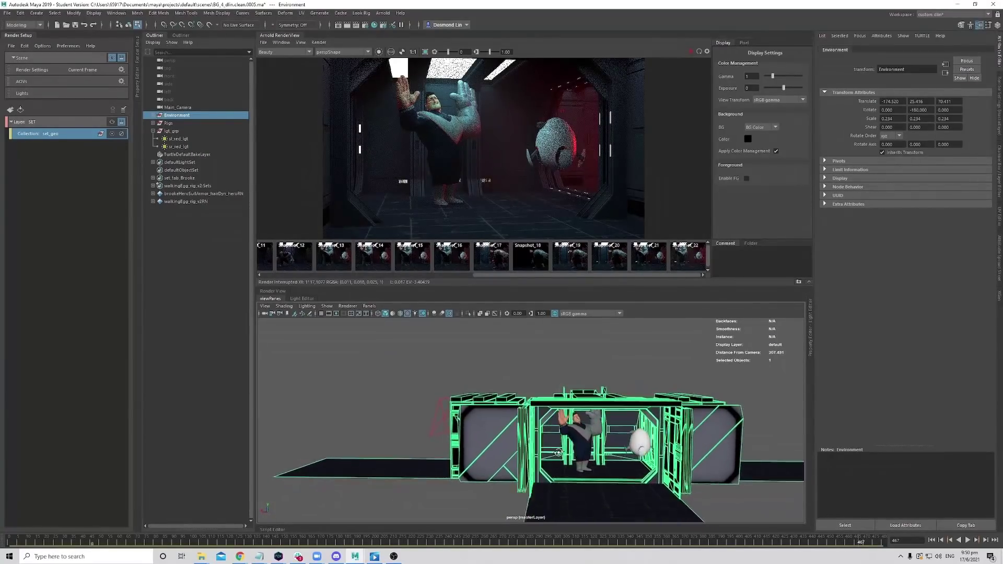
# Display the properties of the set_geo collection, including its filters and member list.
pyautogui.rightClick(72, 136)
pyautogui.click(58, 137)
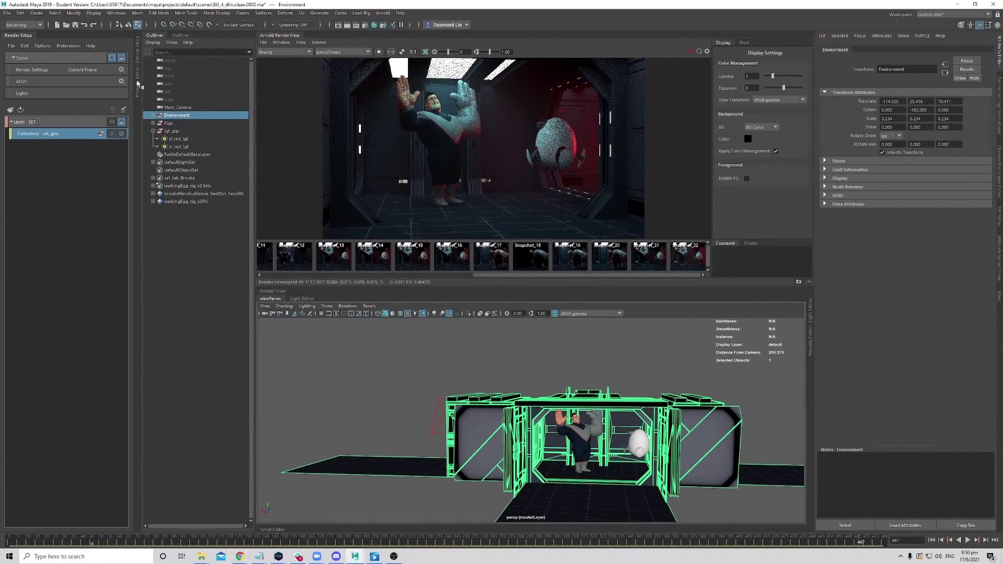
pyautogui.moveTo(139, 84); pyautogui.dragTo(134, 84)
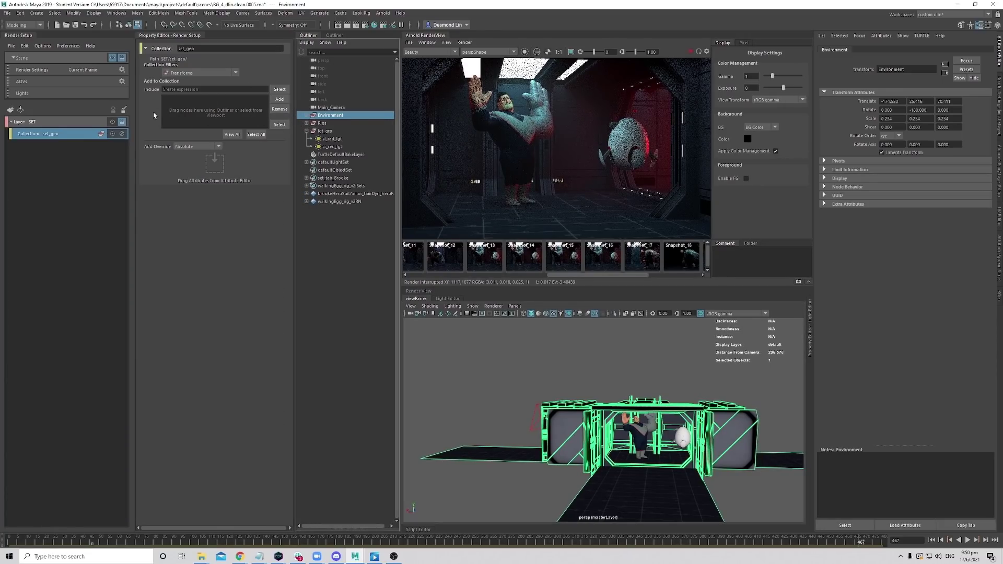
# Add the Environment group to the set_geo collection and create a second collection in the SET layer.
pyautogui.click(35, 134)
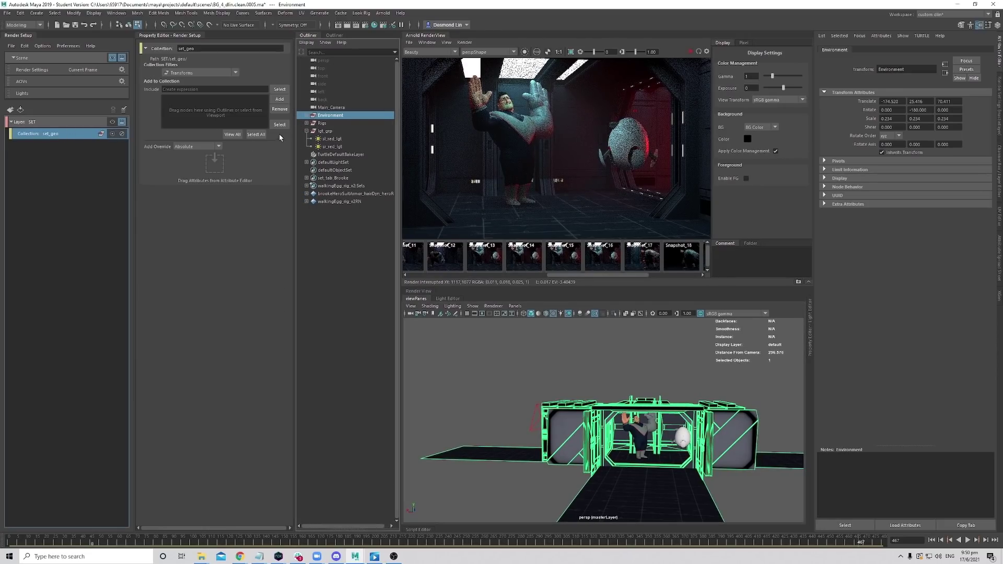
pyautogui.moveTo(324, 115); pyautogui.dragTo(183, 118)
pyautogui.click(61, 123)
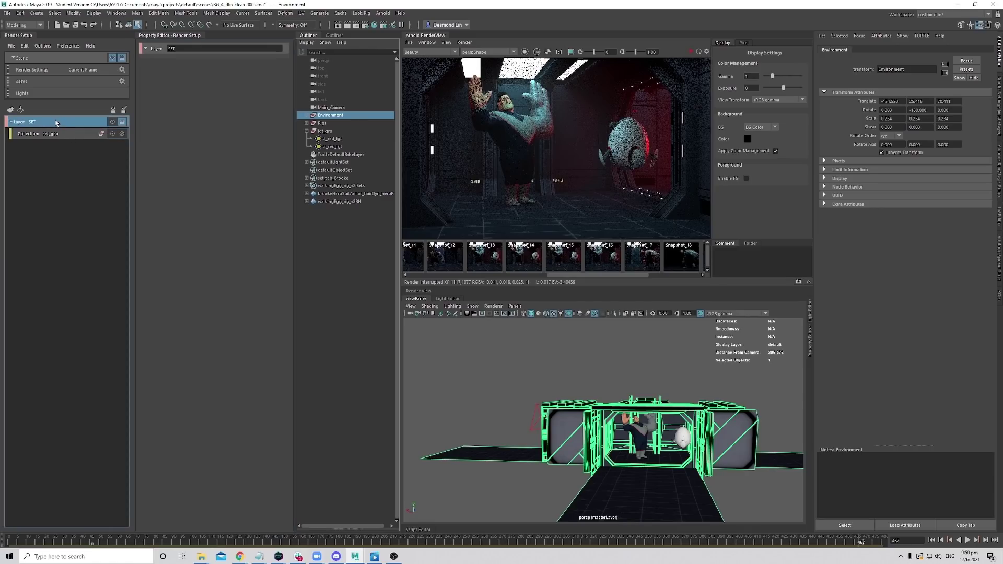
pyautogui.rightClick(61, 124)
pyautogui.click(63, 125)
pyautogui.click(48, 167)
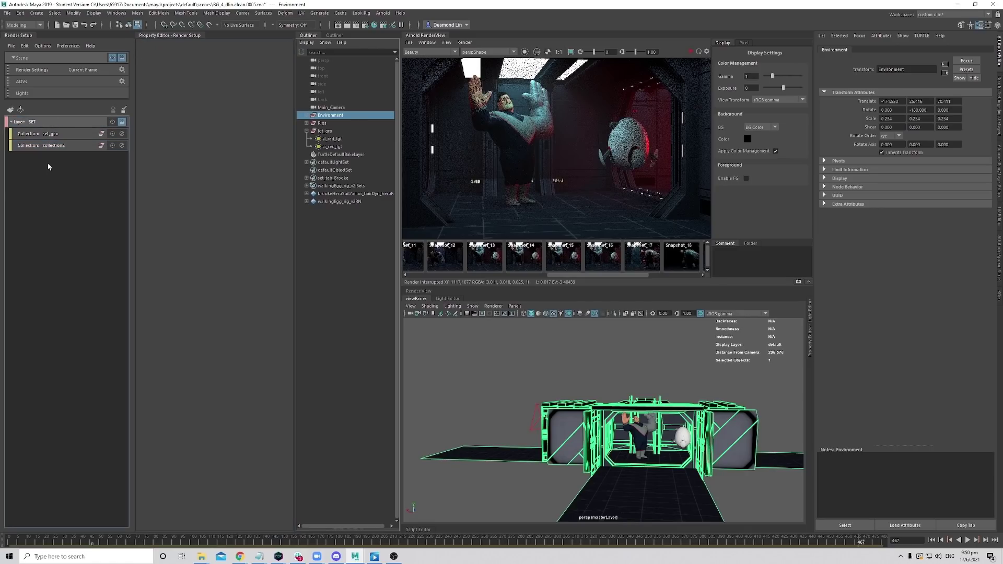
# Rename the second collection in the SET layer as char_geo.
pyautogui.click(57, 133)
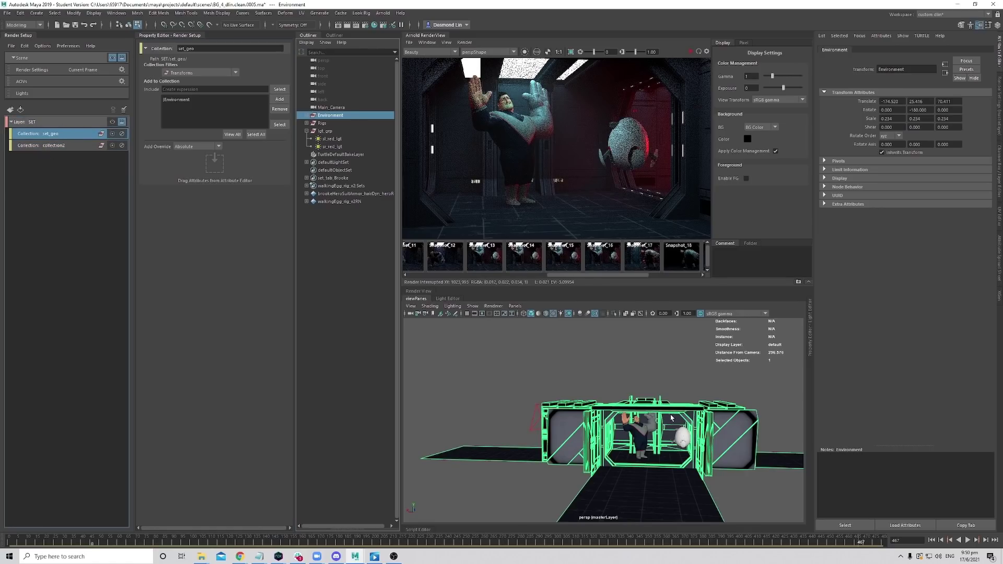
pyautogui.scroll(5, 672, 418)
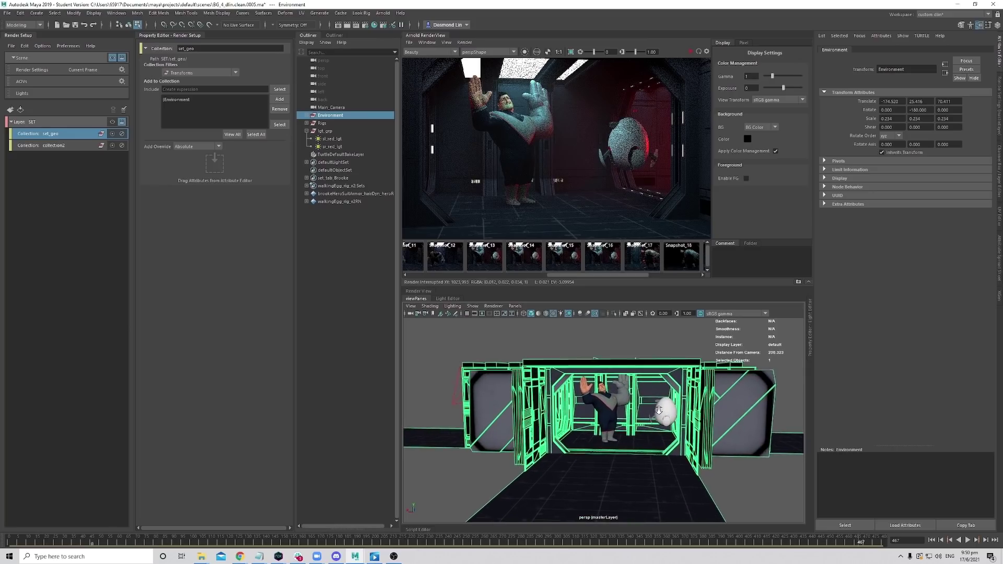
pyautogui.scroll(2, 658, 410)
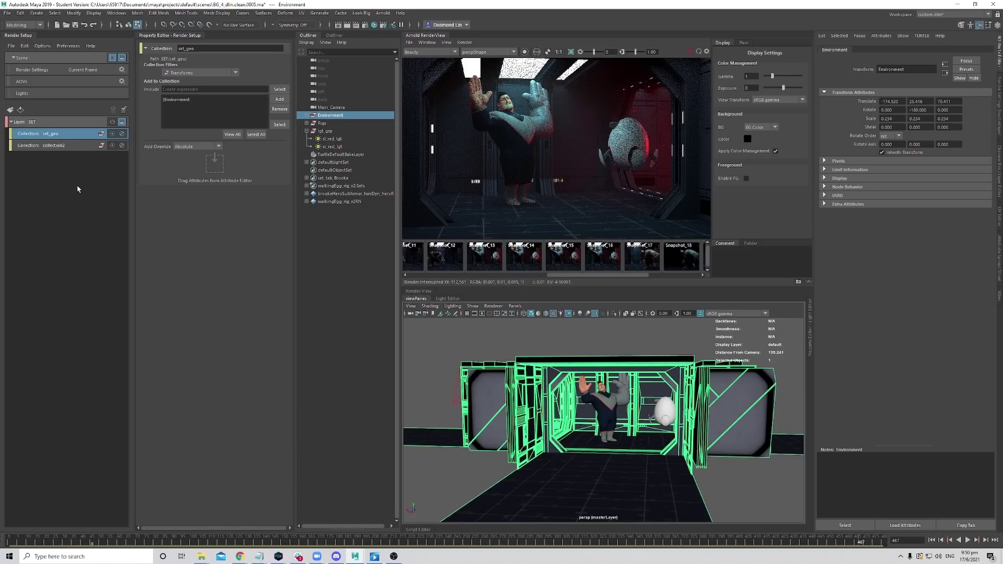
pyautogui.click(66, 146)
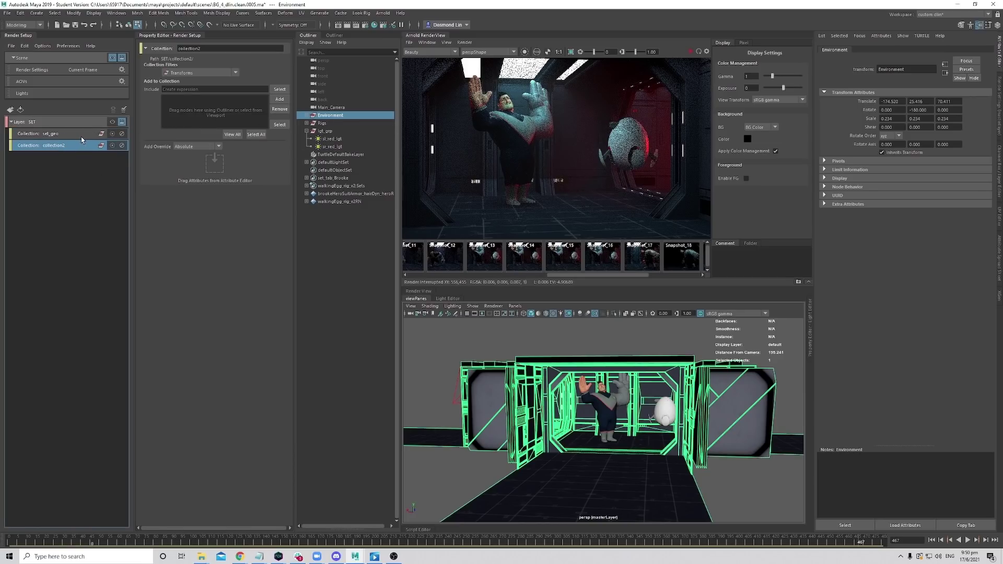
pyautogui.click(82, 138)
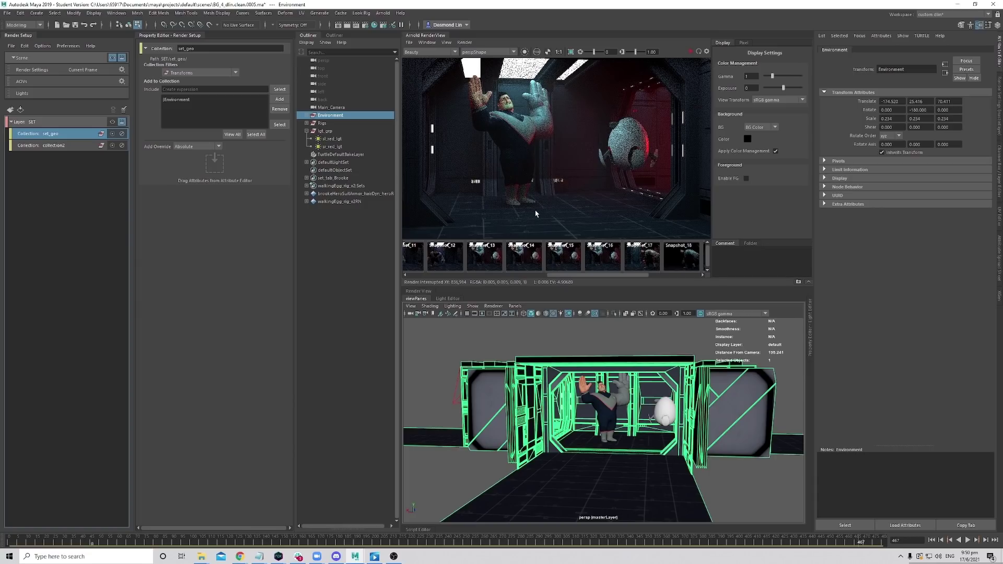
pyautogui.click(74, 149)
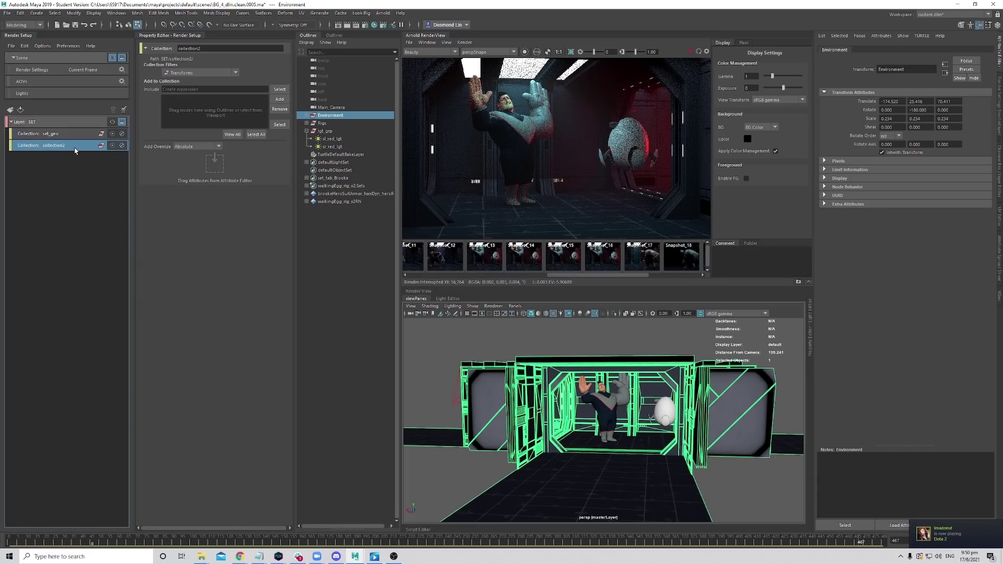
pyautogui.doubleClick(60, 148)
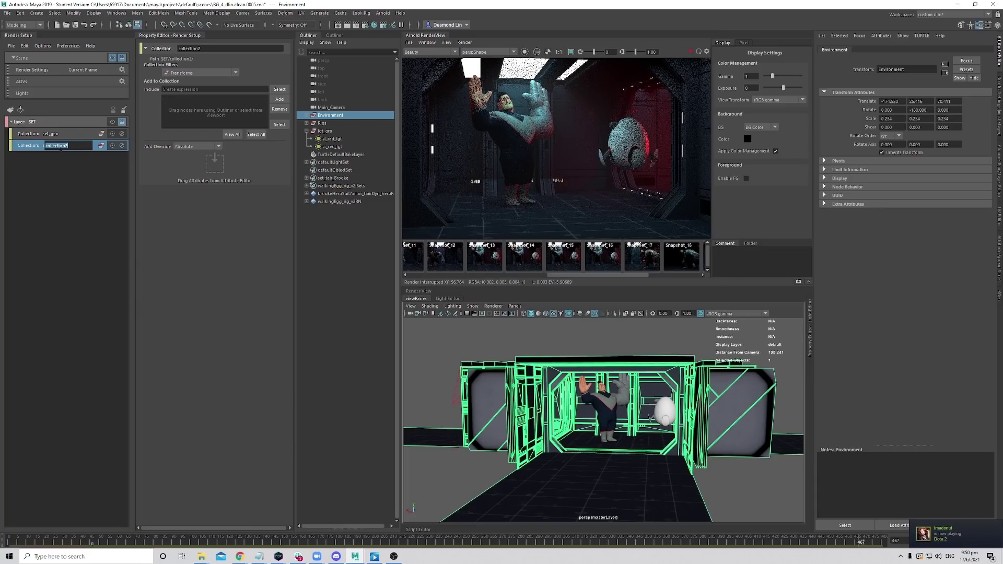
pyautogui.write('char_geo')
pyautogui.press('Return')
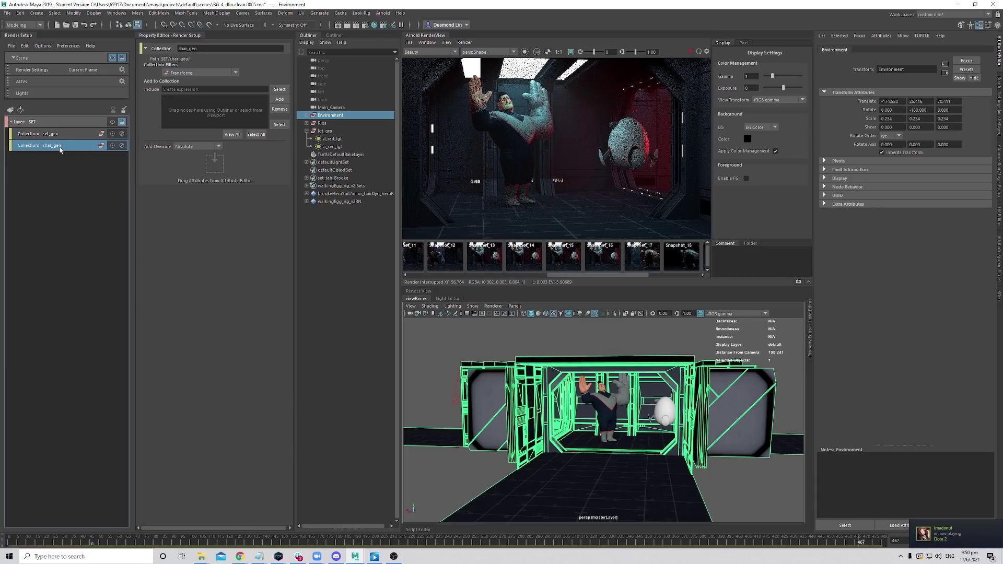
# Add the Rigs group containing both characters to the char_geo collection.
pyautogui.click(335, 123)
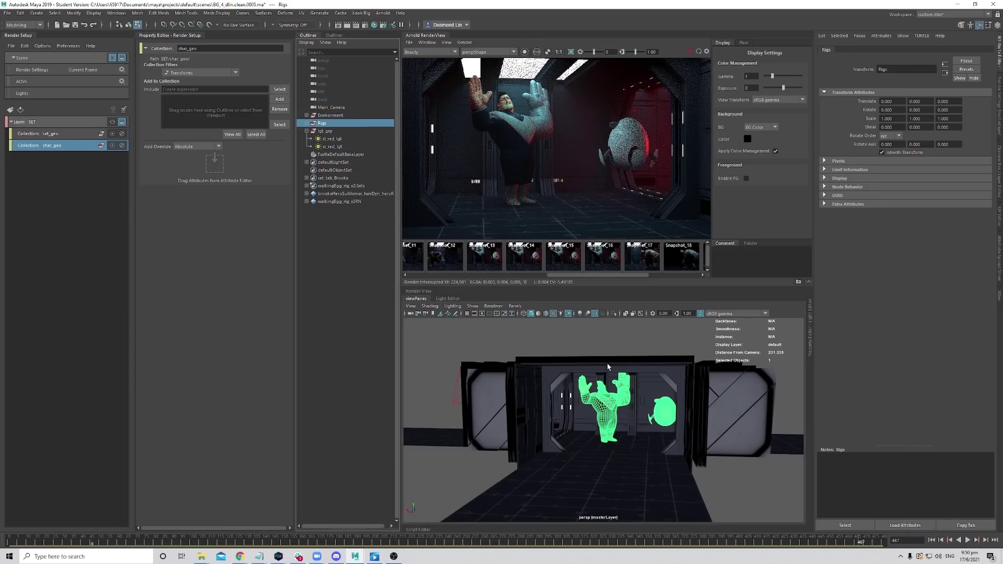
pyautogui.press('f')
pyautogui.moveTo(335, 185); pyautogui.dragTo(264, 101)
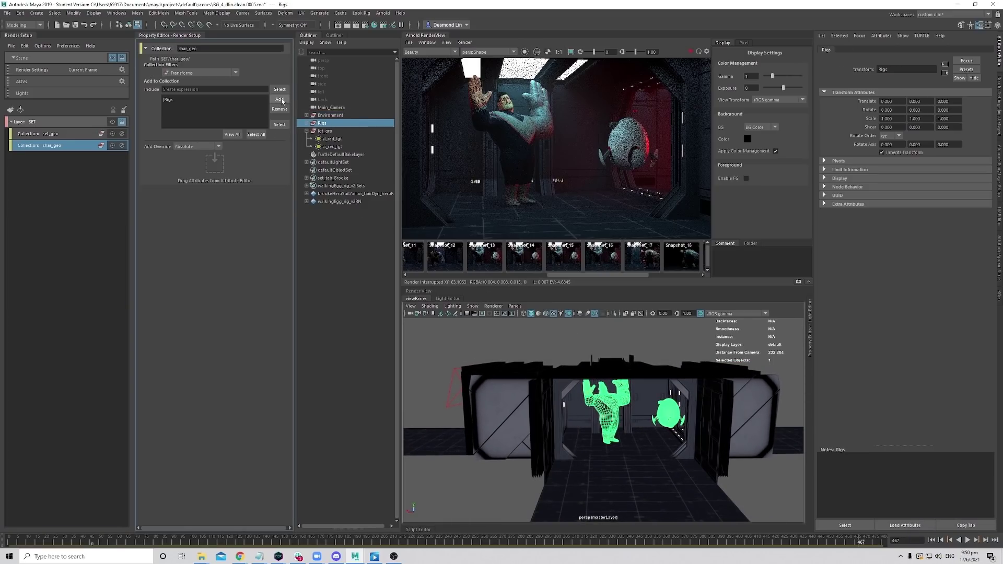
# Select the corridor's rear wall mesh to display its Arnold shape attributes, and make the SET render layer visible.
pyautogui.click(76, 134)
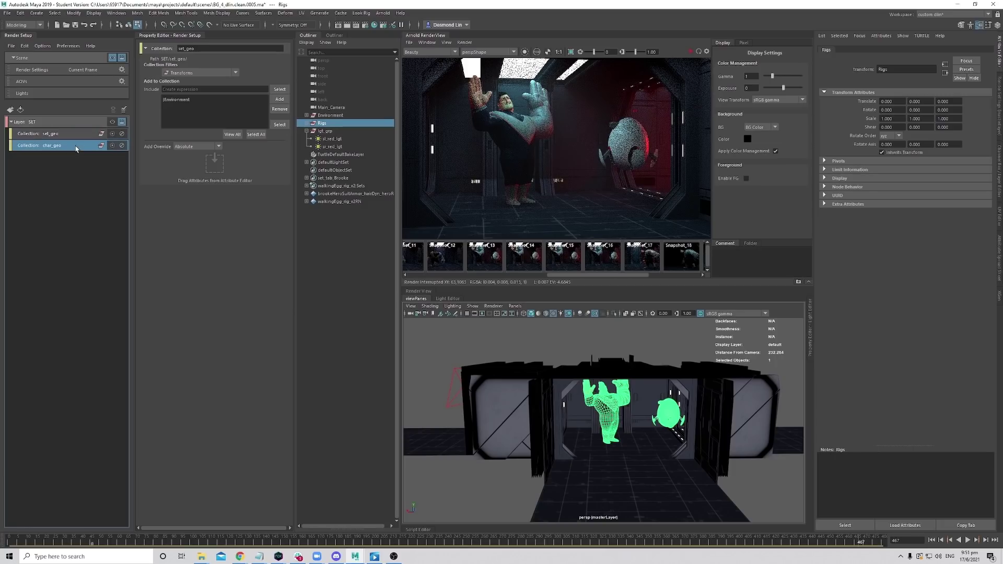
pyautogui.click(87, 146)
pyautogui.click(99, 123)
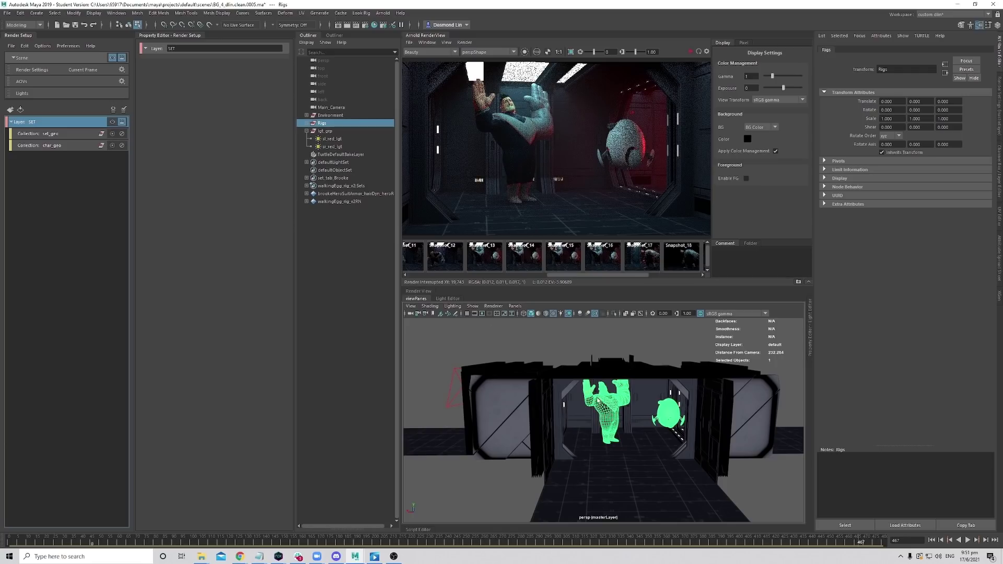
pyautogui.click(637, 405)
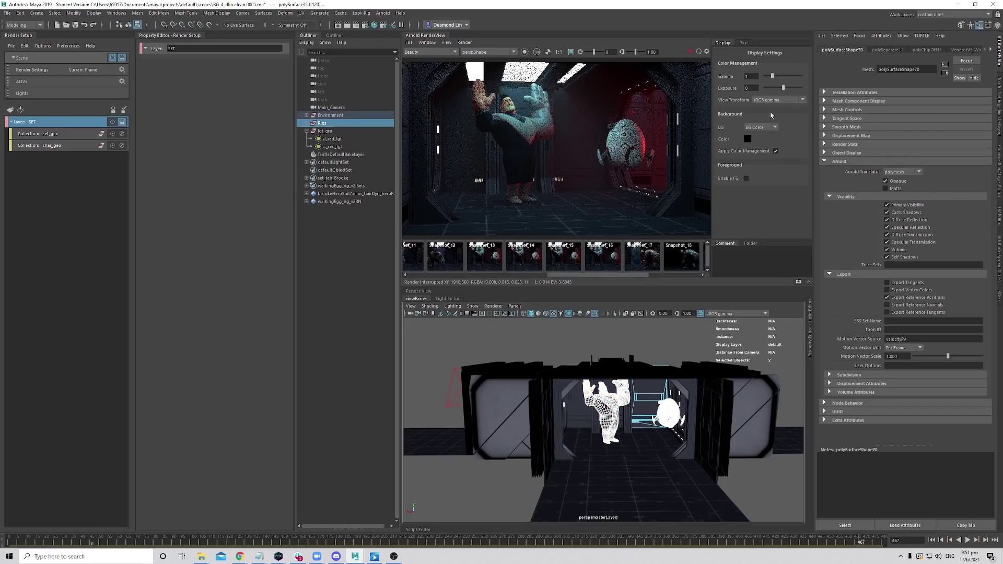
pyautogui.click(93, 148)
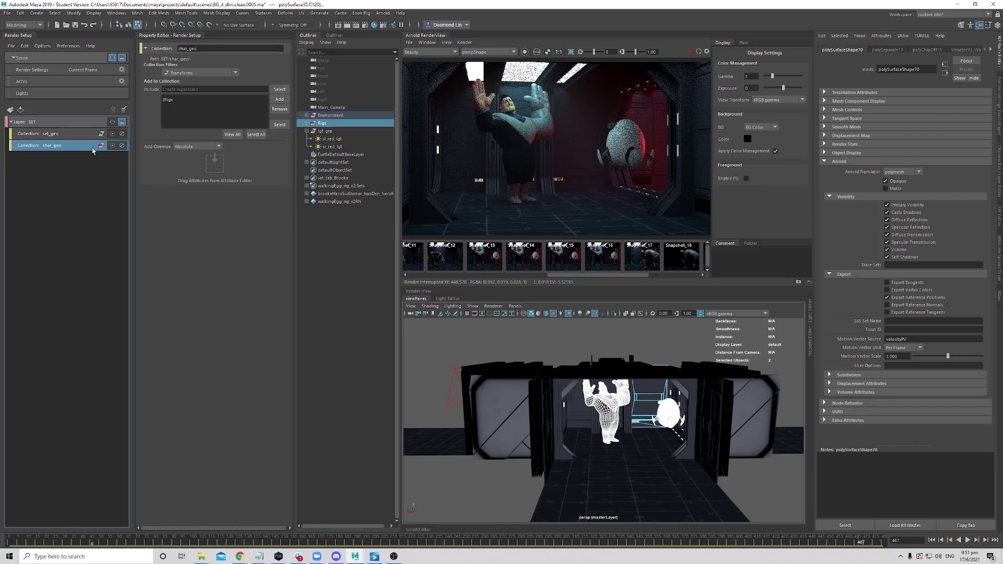
pyautogui.click(113, 121)
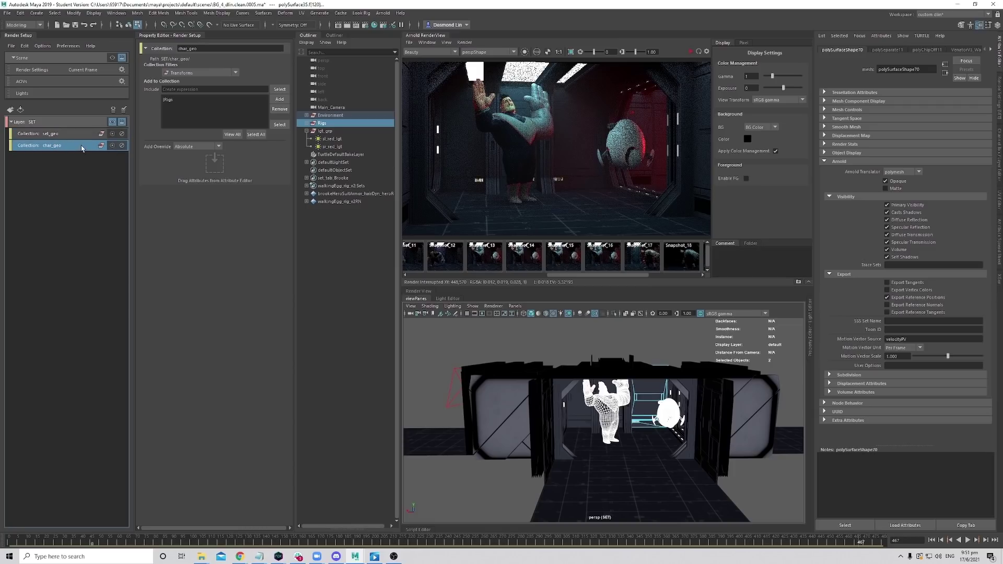
# Create an absolute override of Primary Visibility for the visible layer in the char_geo collection.
pyautogui.click(72, 134)
pyautogui.click(41, 147)
pyautogui.rightClick(916, 208)
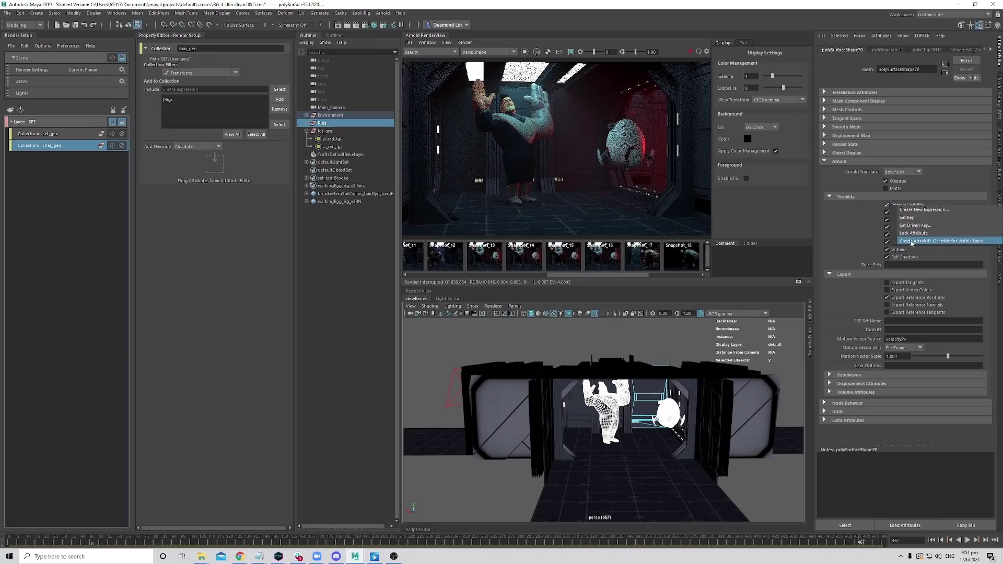
pyautogui.click(911, 241)
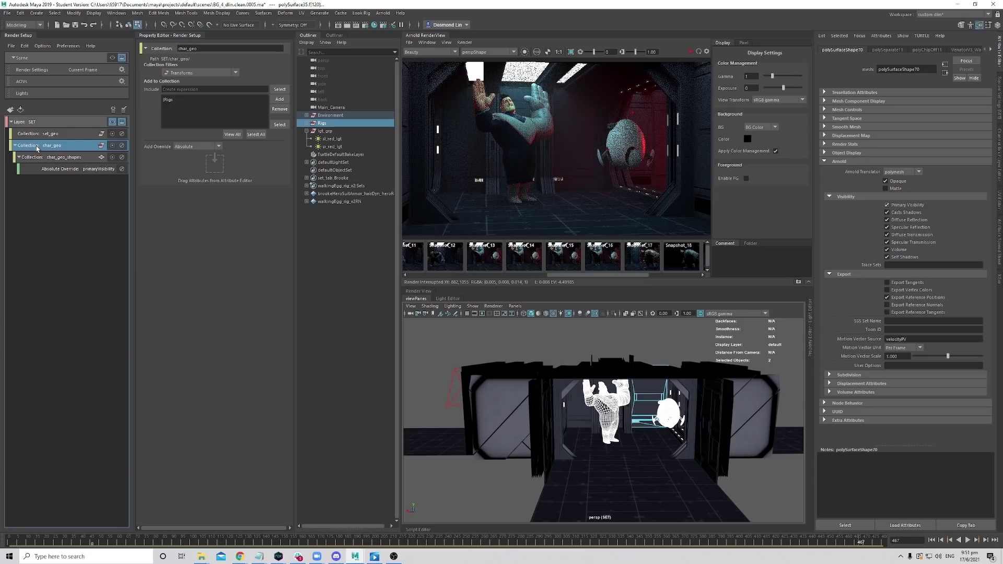
# Turn off Primary Visibility in the char_geo override and test render the SET layer.
pyautogui.click(78, 169)
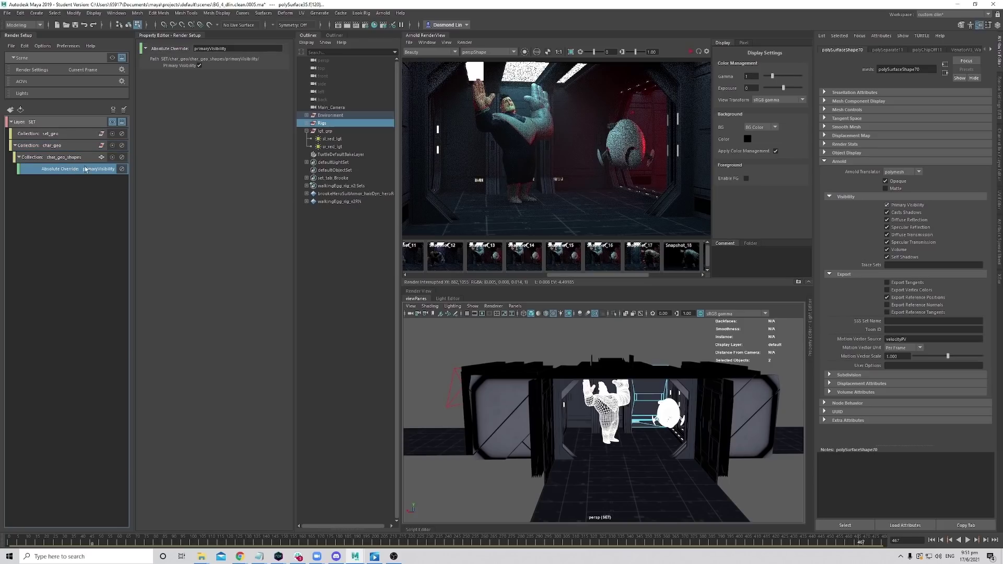
pyautogui.click(199, 66)
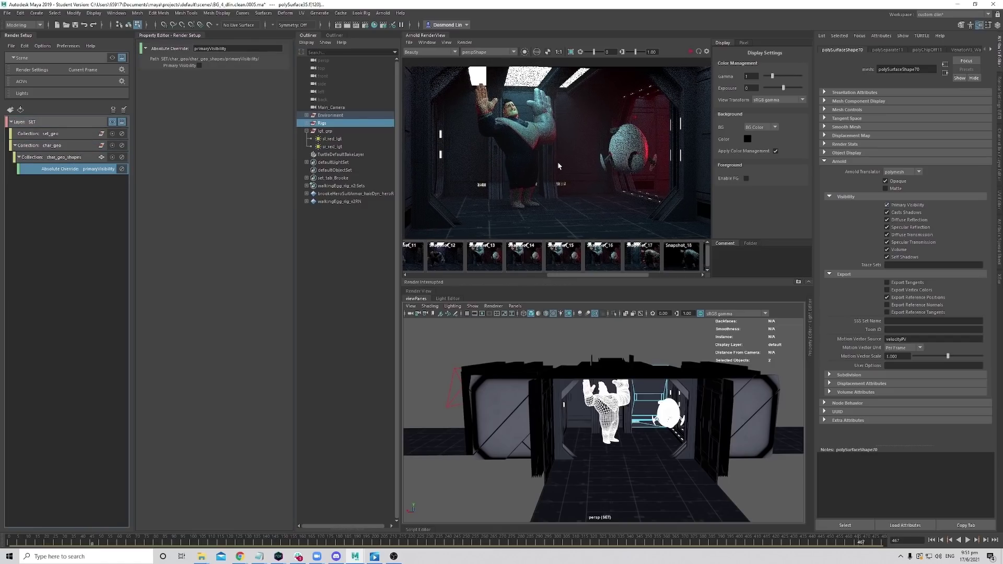
pyautogui.click(691, 52)
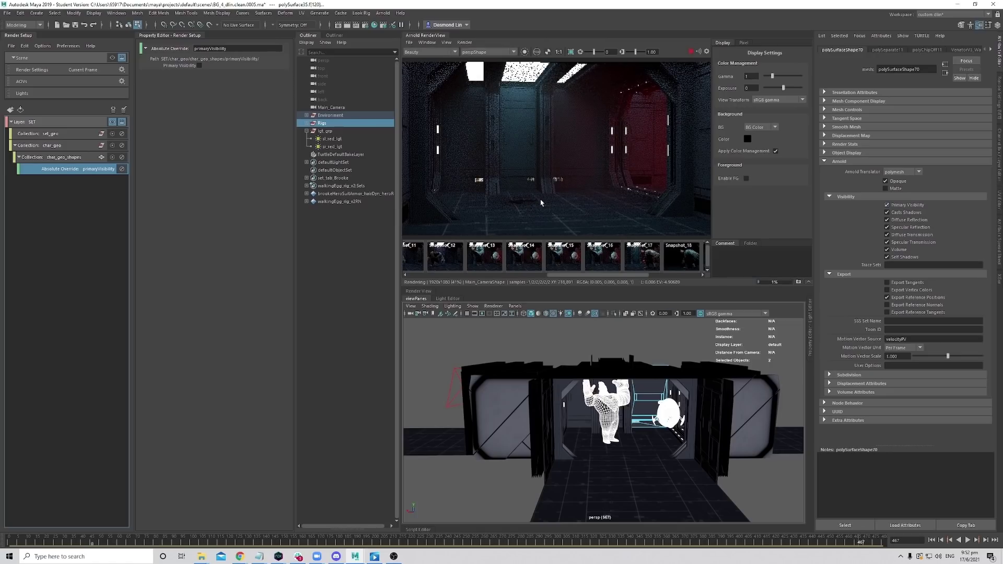
pyautogui.click(691, 52)
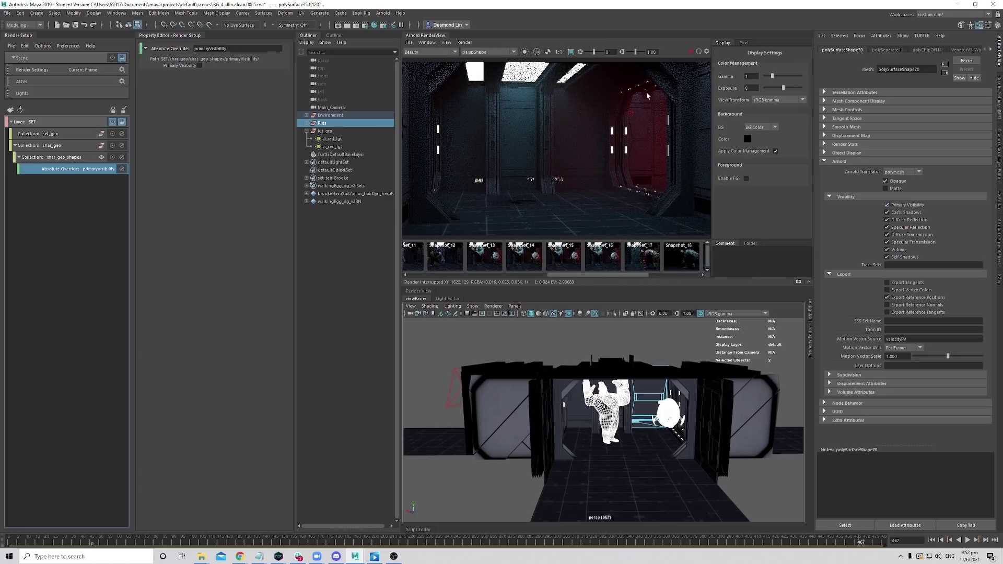
# Compare a test render with the char_geo collection disabled against a snapshot of the previous render, and re-enable the collection.
pyautogui.click(55, 146)
pyautogui.click(121, 145)
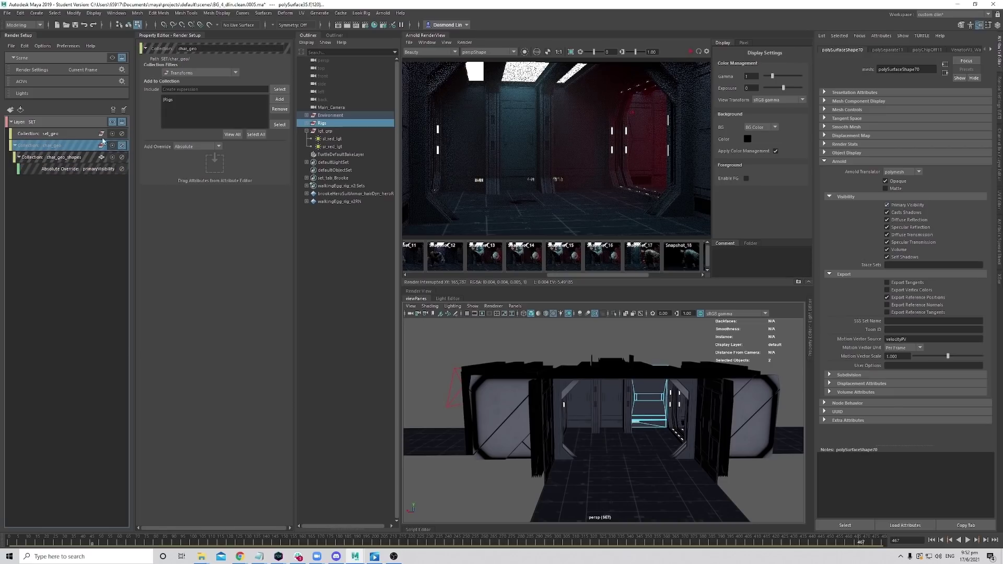
pyautogui.click(67, 133)
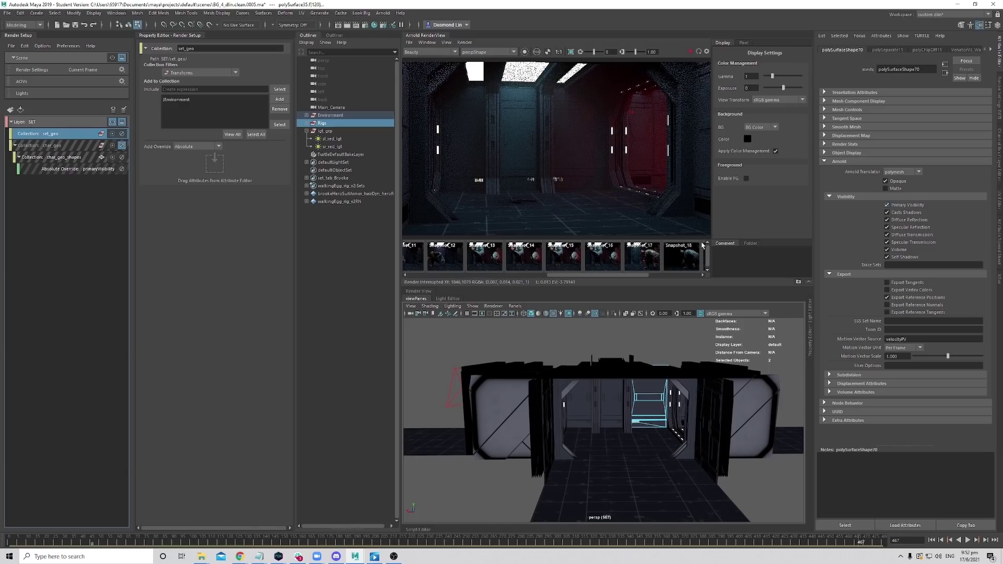
pyautogui.click(703, 275)
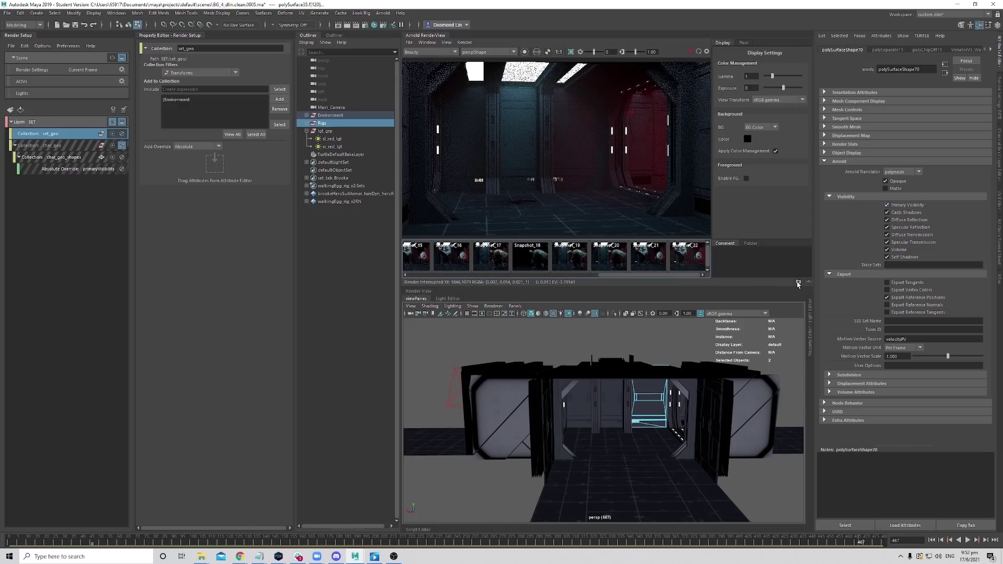
pyautogui.click(690, 51)
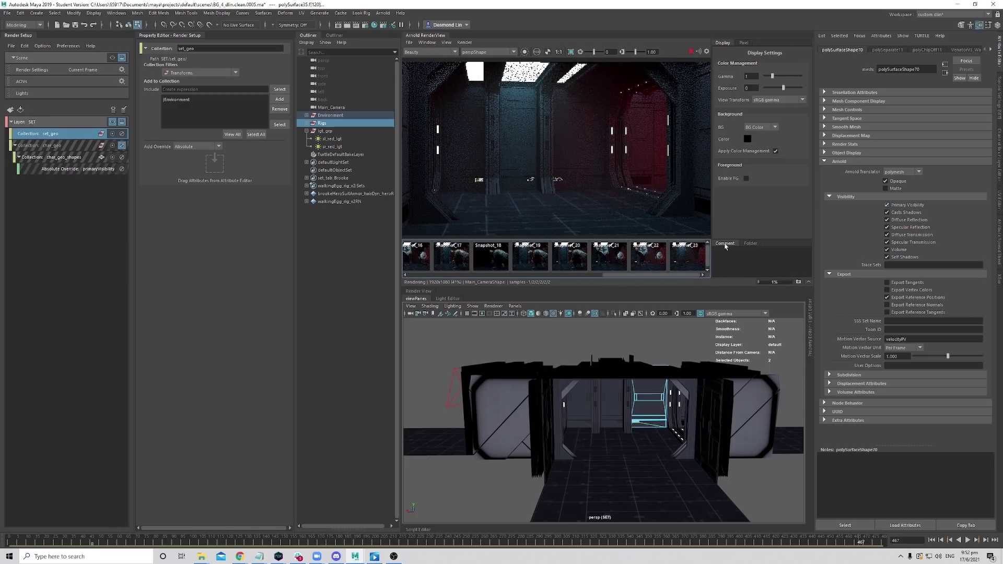
pyautogui.click(694, 258)
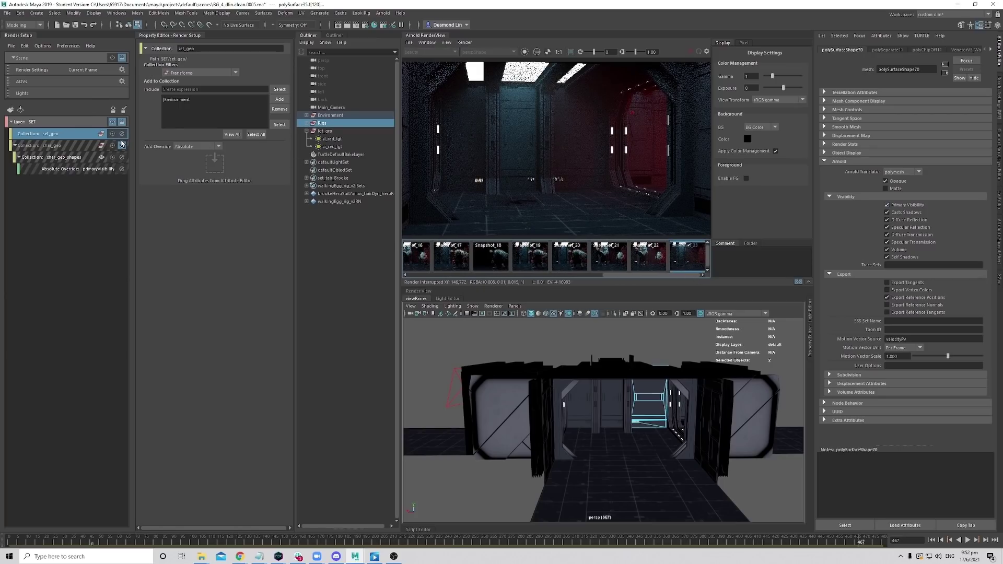
pyautogui.click(122, 146)
pyautogui.click(79, 197)
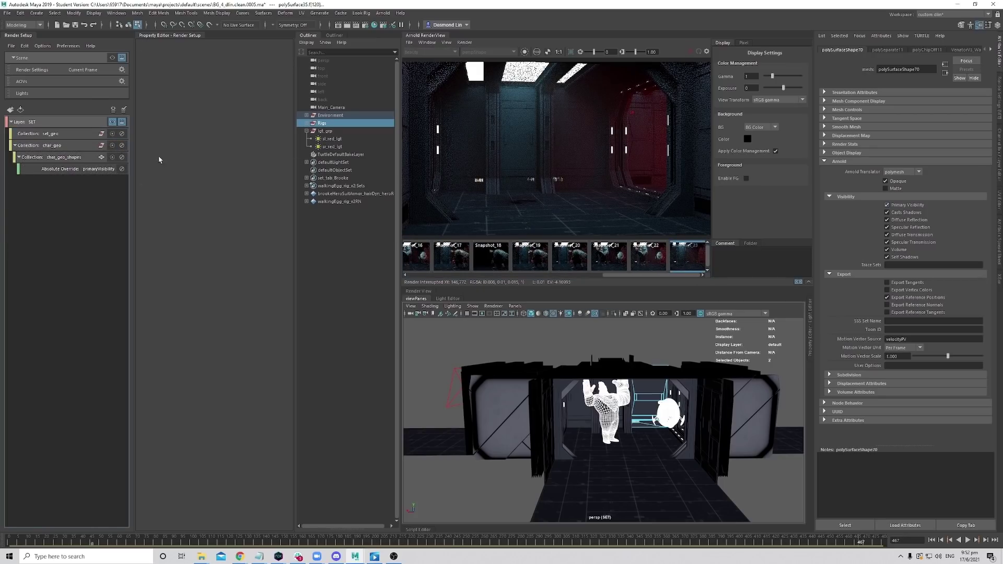
# Display the SET layer's common render settings, including file output, renderable camera and image size.
pyautogui.scroll(-5, 622, 415)
pyautogui.scroll(8, 623, 414)
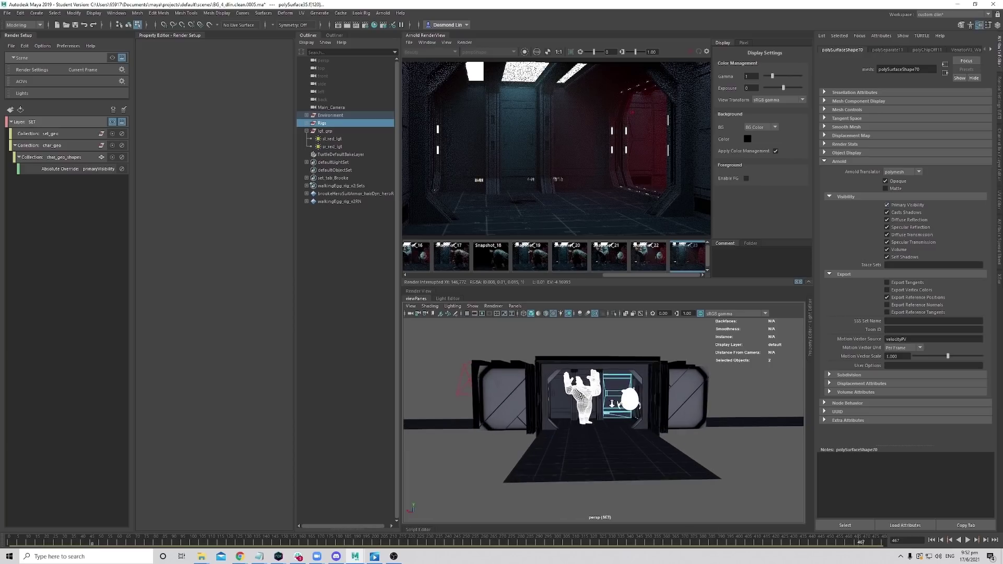
pyautogui.scroll(5, 599, 394)
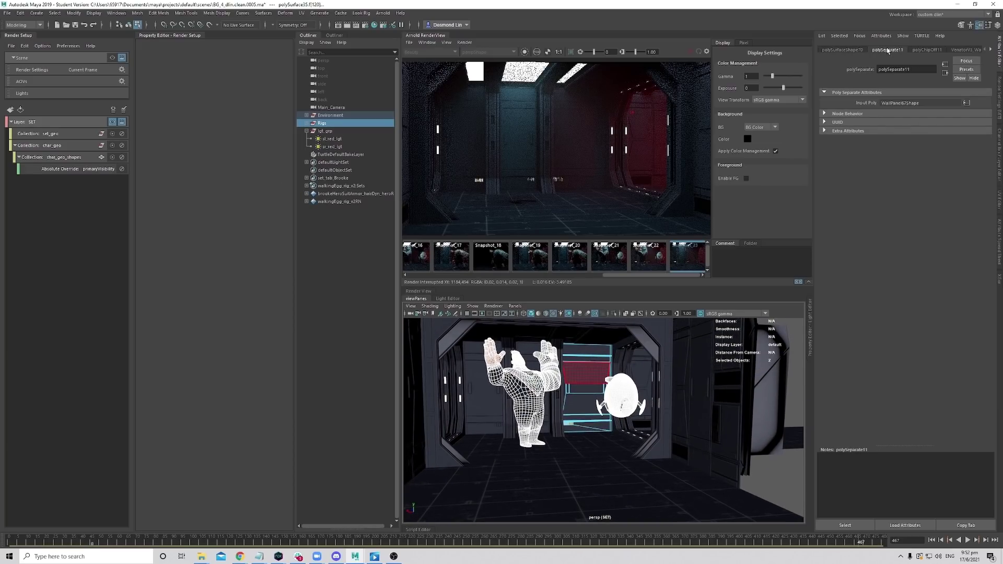
pyautogui.click(999, 97)
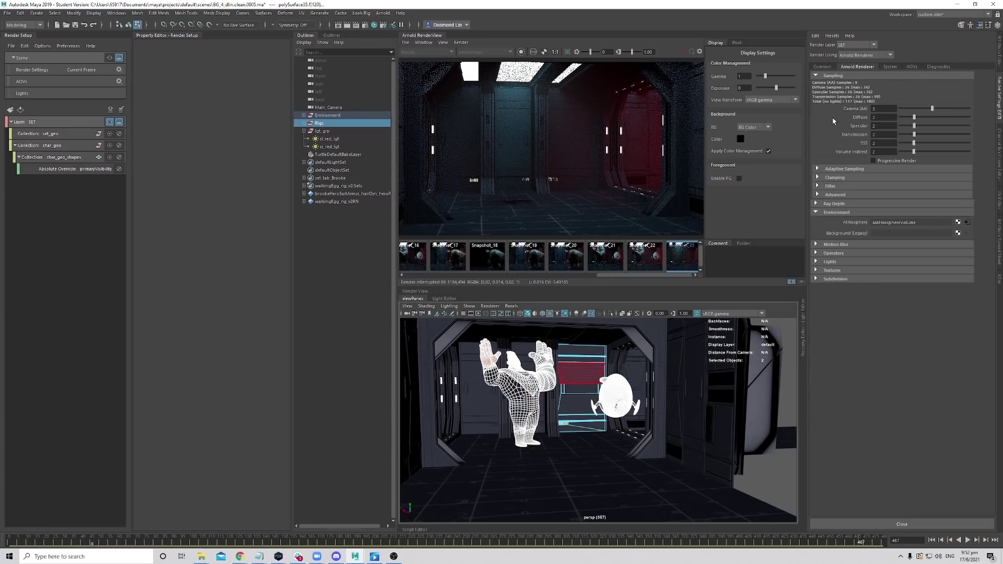
pyautogui.click(822, 66)
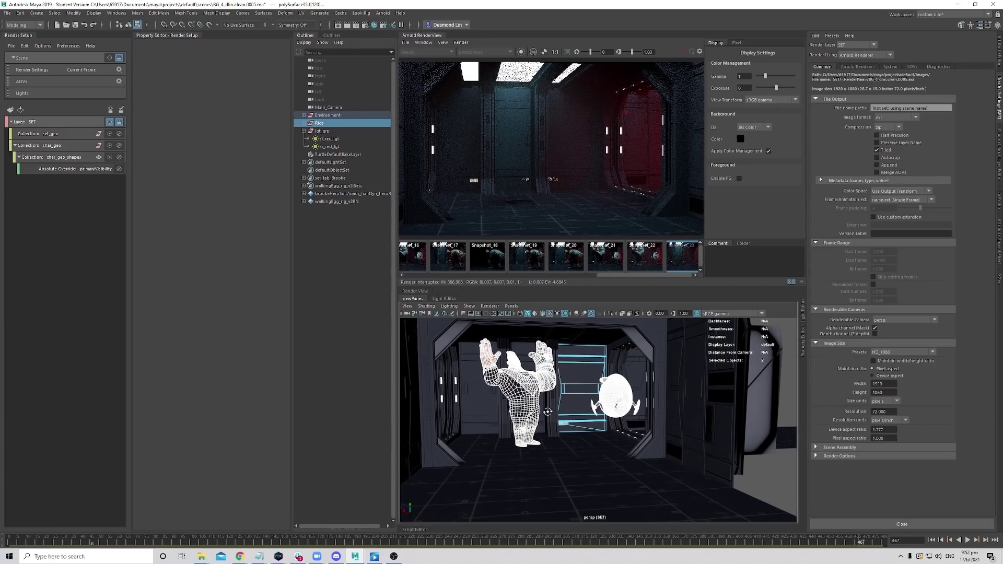
pyautogui.moveTo(616, 333); pyautogui.dragTo(616, 333, button='right')
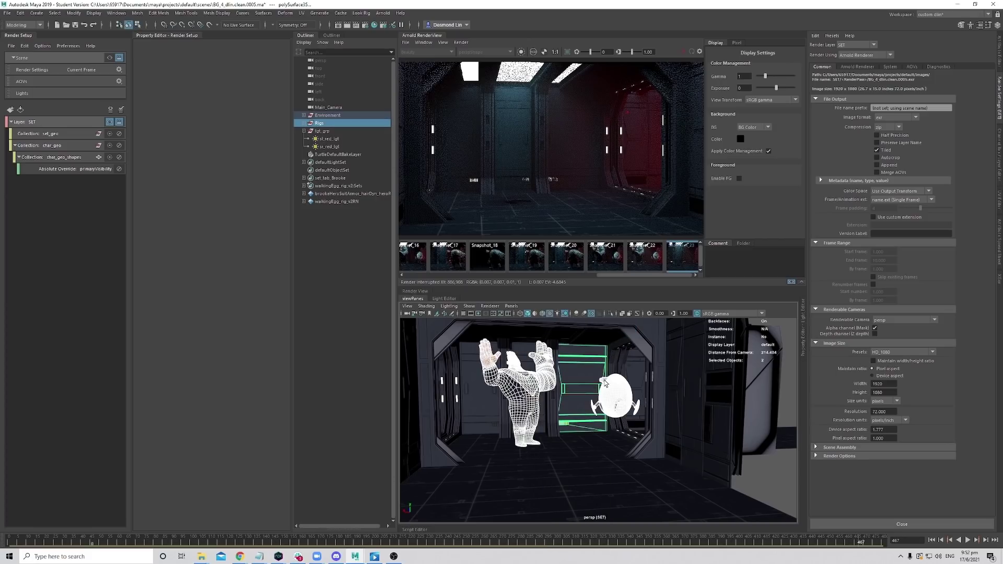
# Create a new render layer named BOB below the SET layer.
pyautogui.click(612, 395)
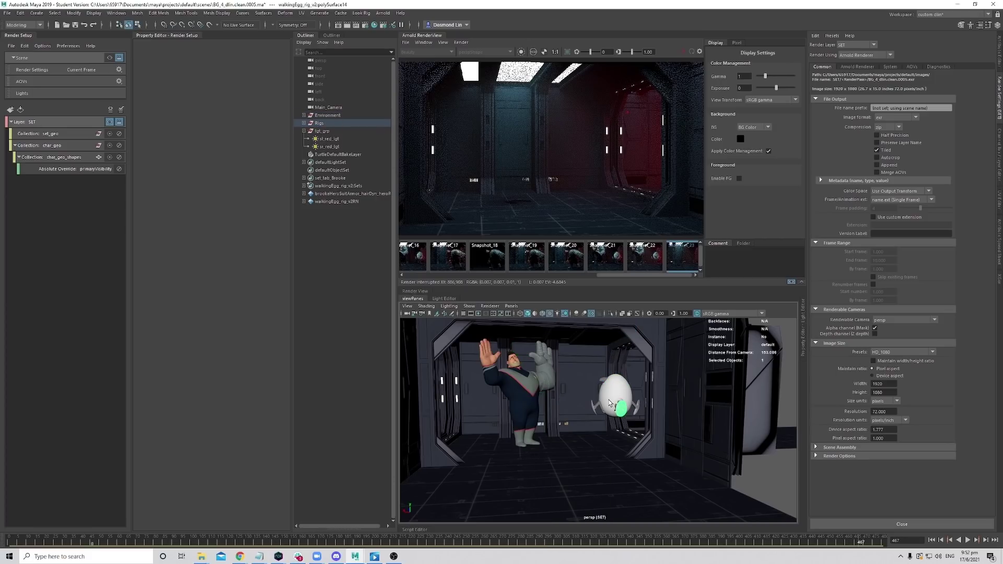
pyautogui.click(532, 387)
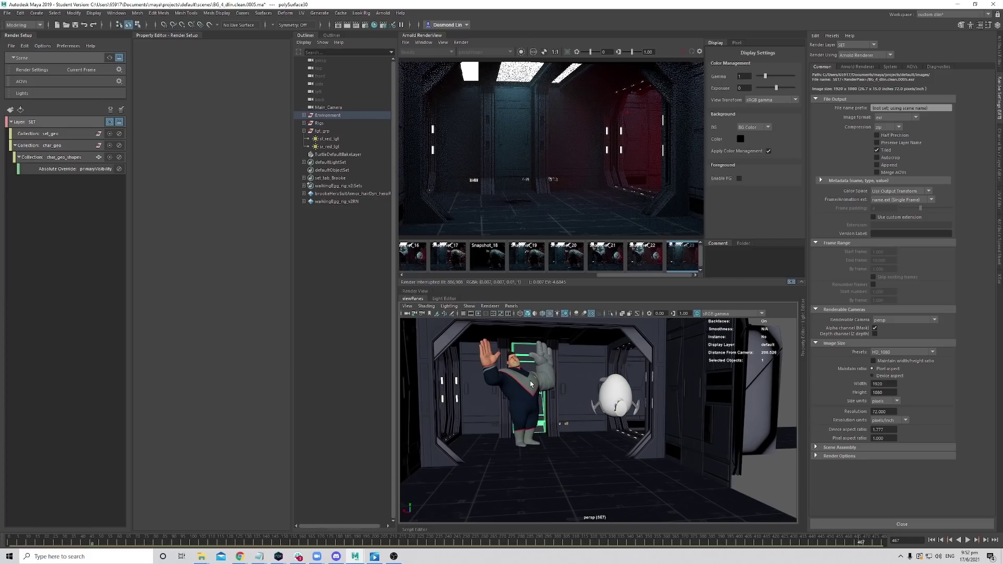
pyautogui.click(11, 110)
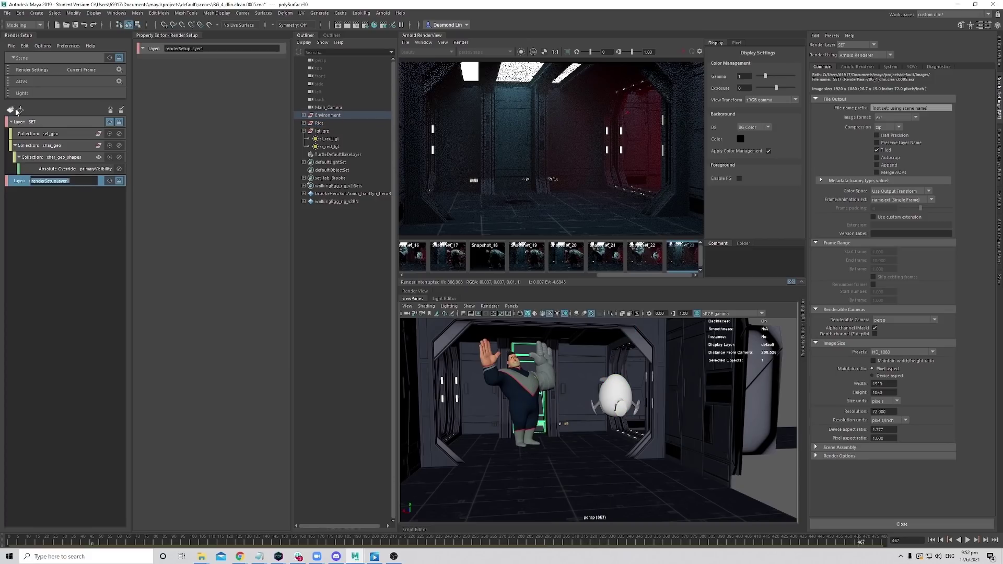
pyautogui.click(304, 123)
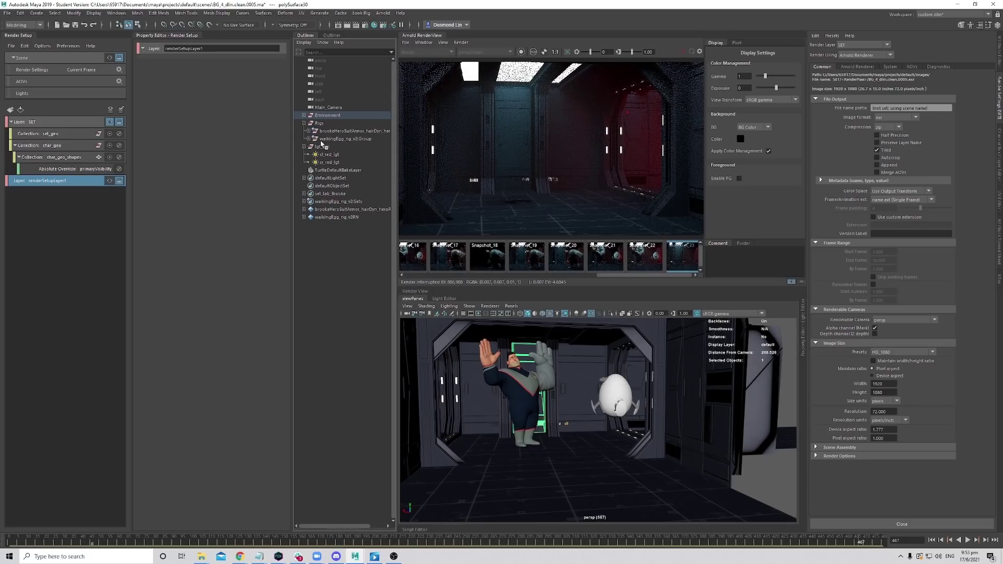
pyautogui.click(308, 131)
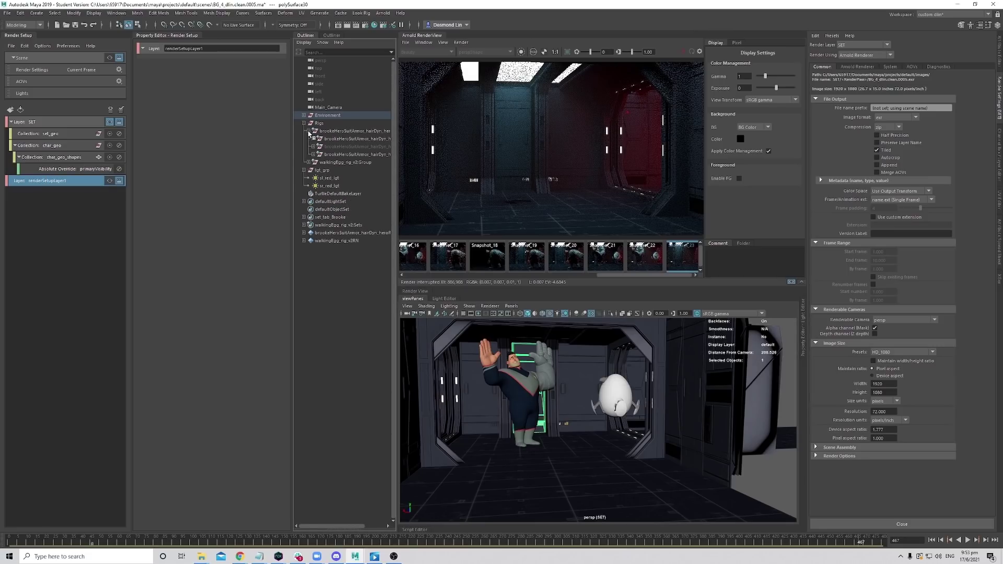
pyautogui.click(308, 131)
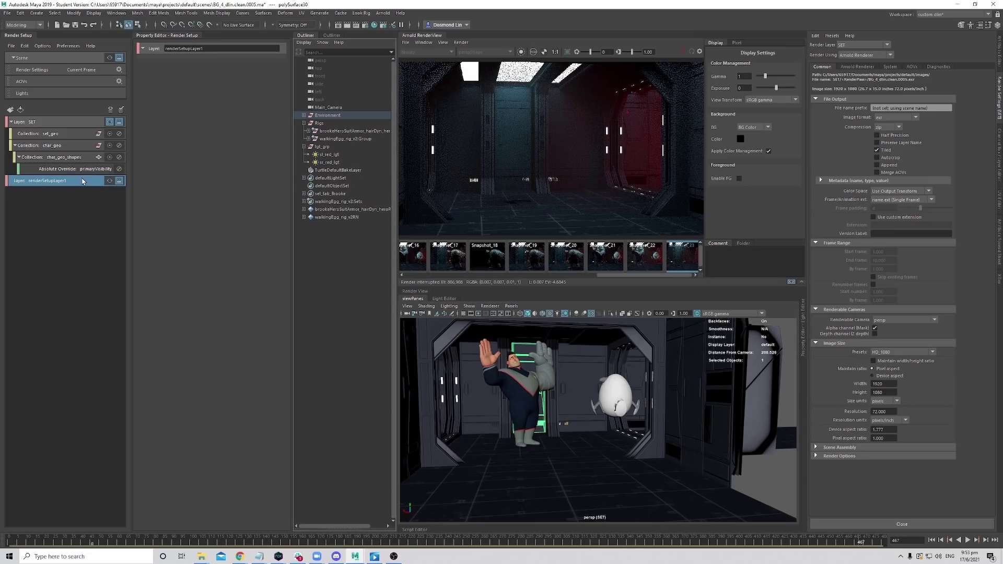
pyautogui.doubleClick(84, 180)
pyautogui.write('BOB')
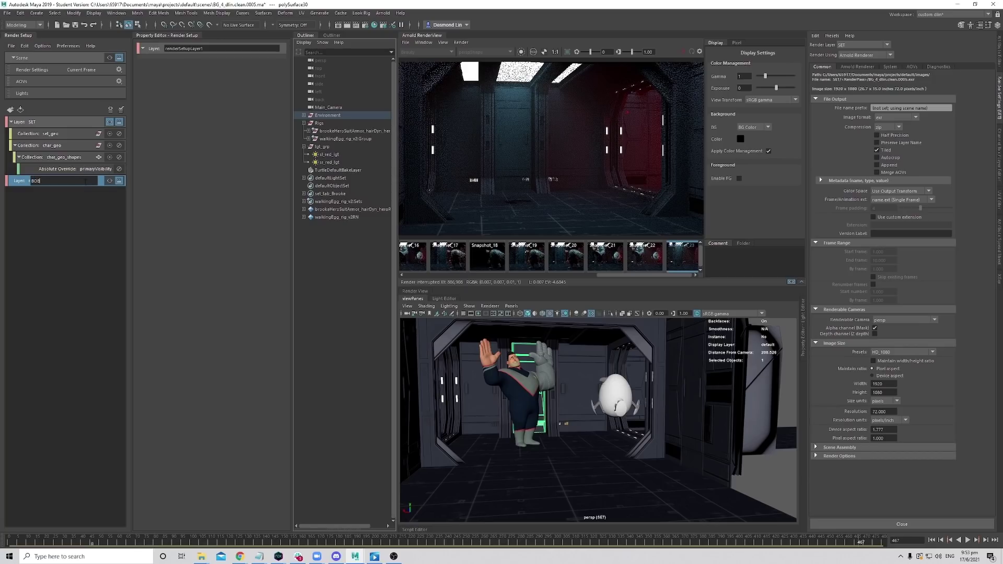
pyautogui.press('Return')
# Create a collection in the BOB layer and add the brookeHeroSuitArmor character rig group to it.
pyautogui.rightClick(85, 184)
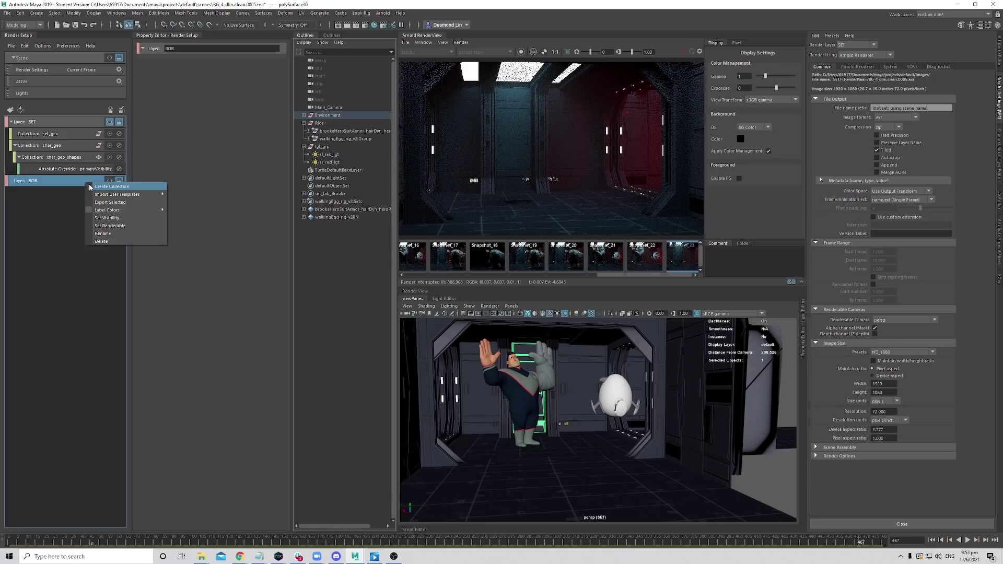
pyautogui.click(99, 187)
pyautogui.press('Return')
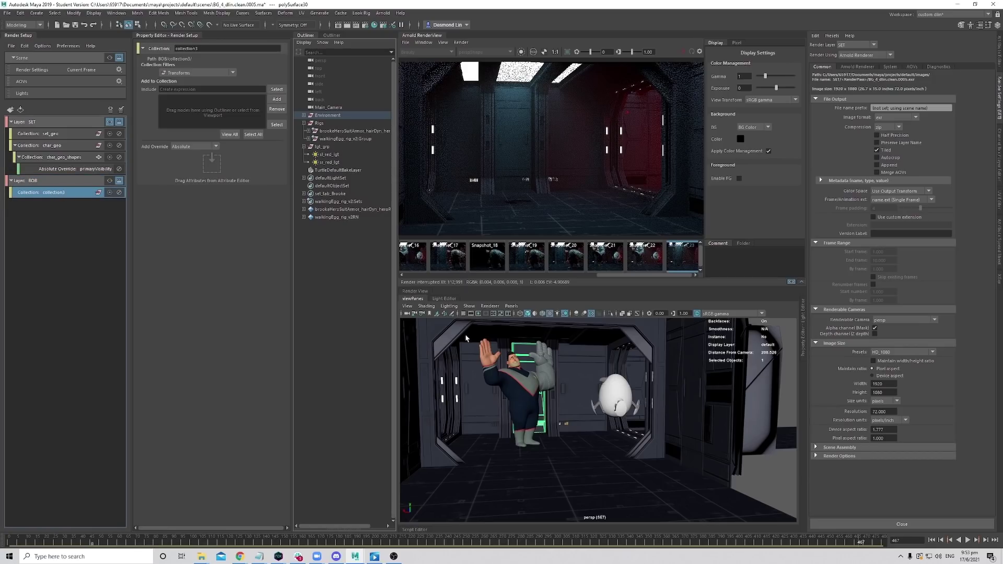
pyautogui.click(335, 155)
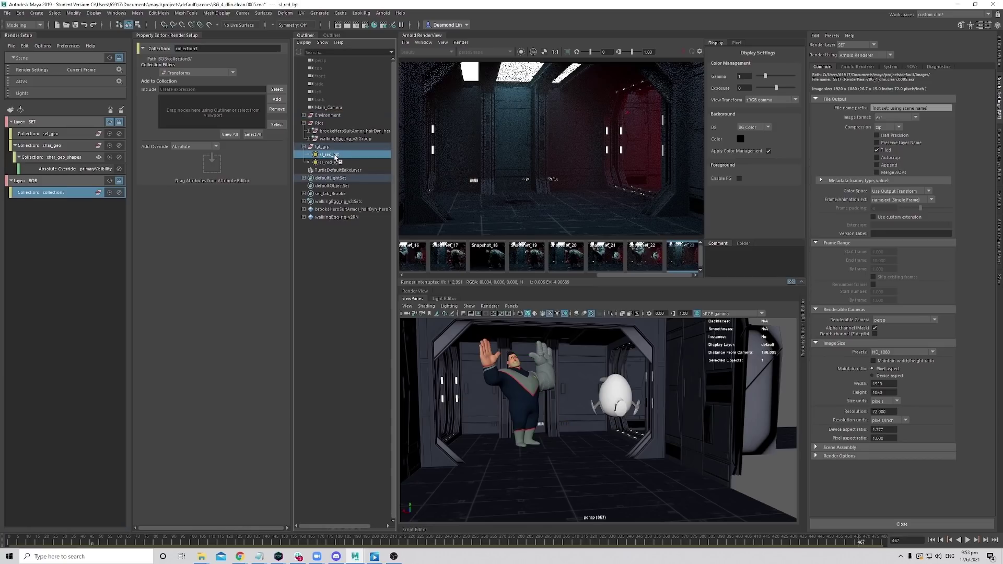
pyautogui.click(304, 146)
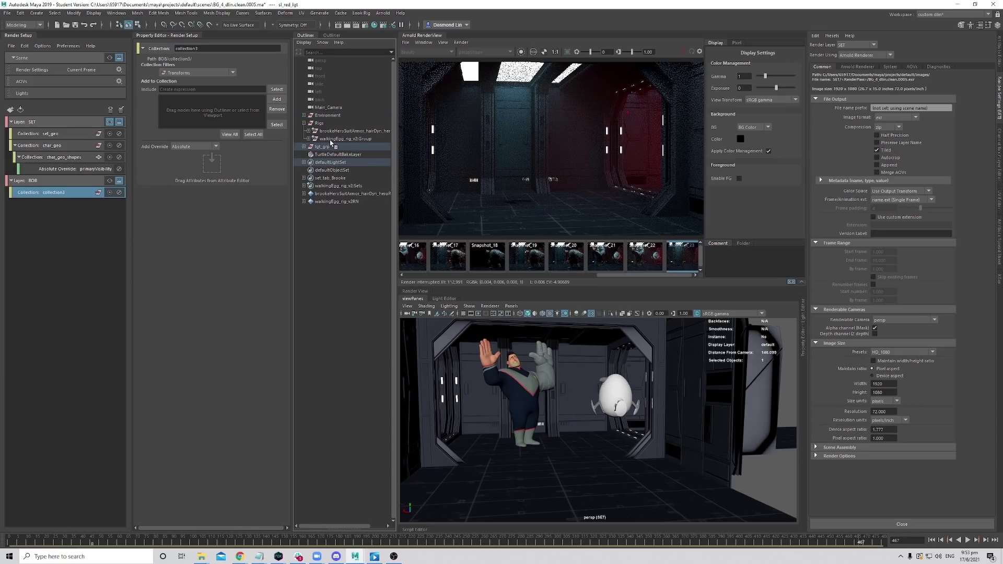
pyautogui.click(337, 131)
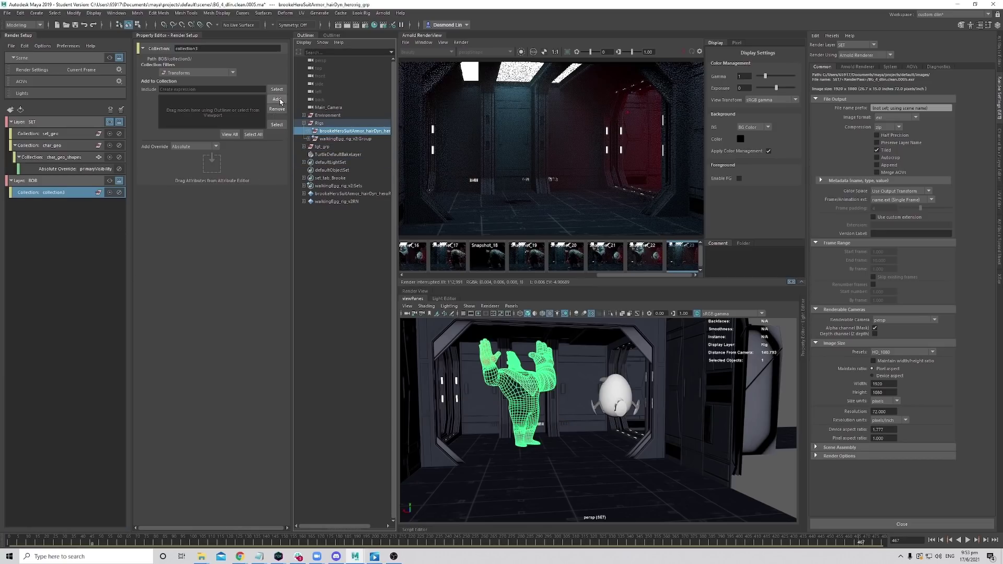
pyautogui.click(277, 100)
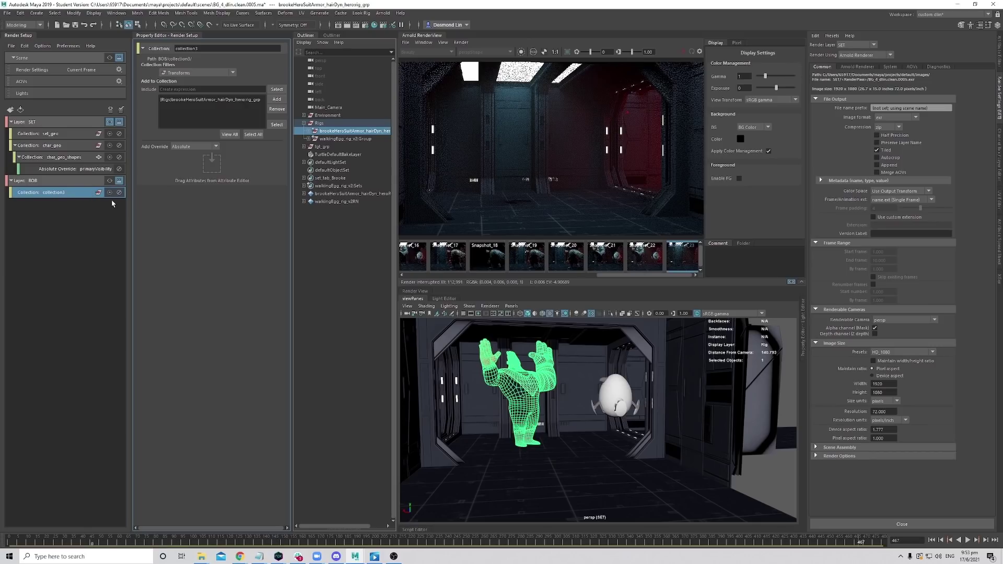
pyautogui.click(72, 182)
pyautogui.click(70, 193)
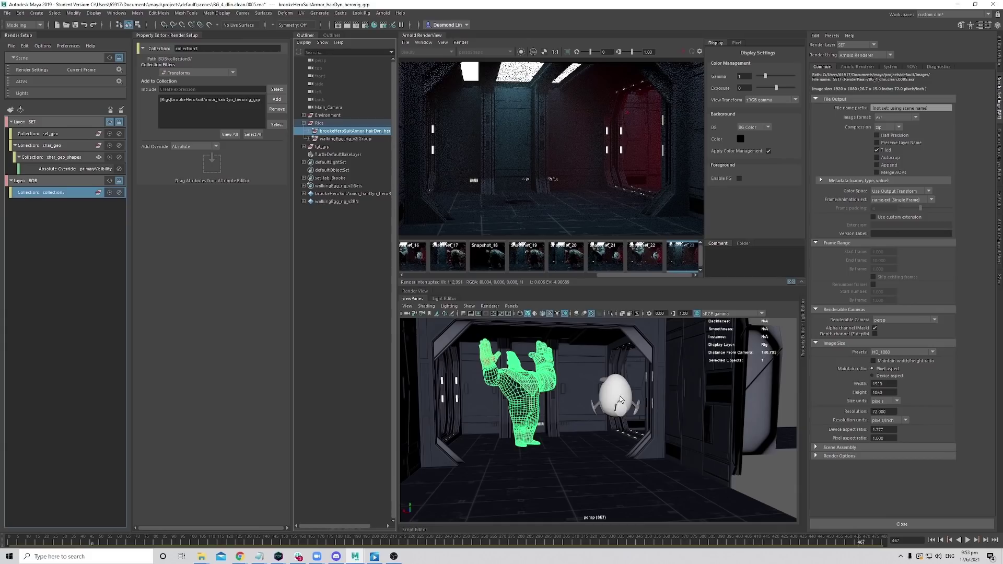
# Create a second collection in the BOB layer and name it set_geo1.
pyautogui.click(78, 180)
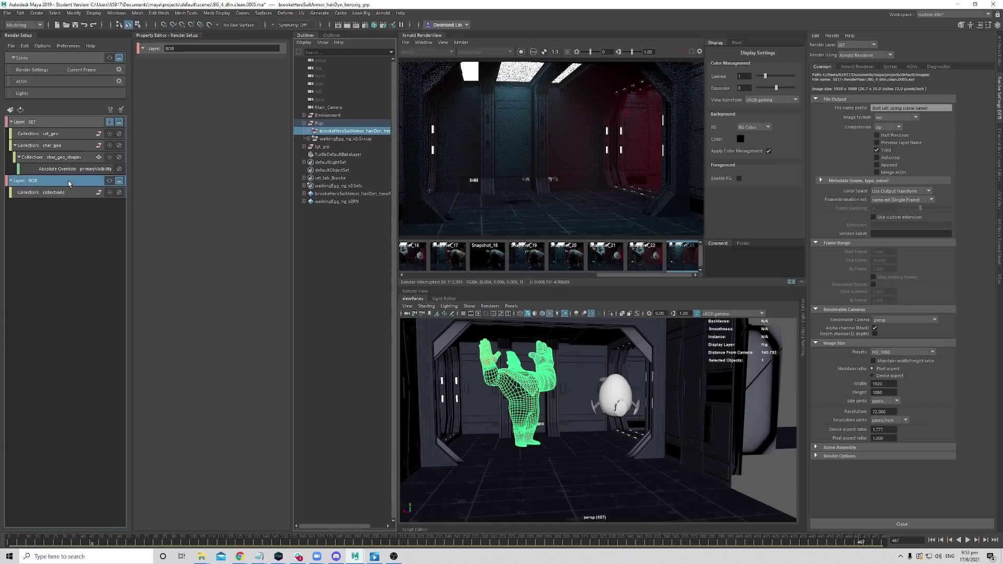
pyautogui.rightClick(78, 180)
pyautogui.click(89, 186)
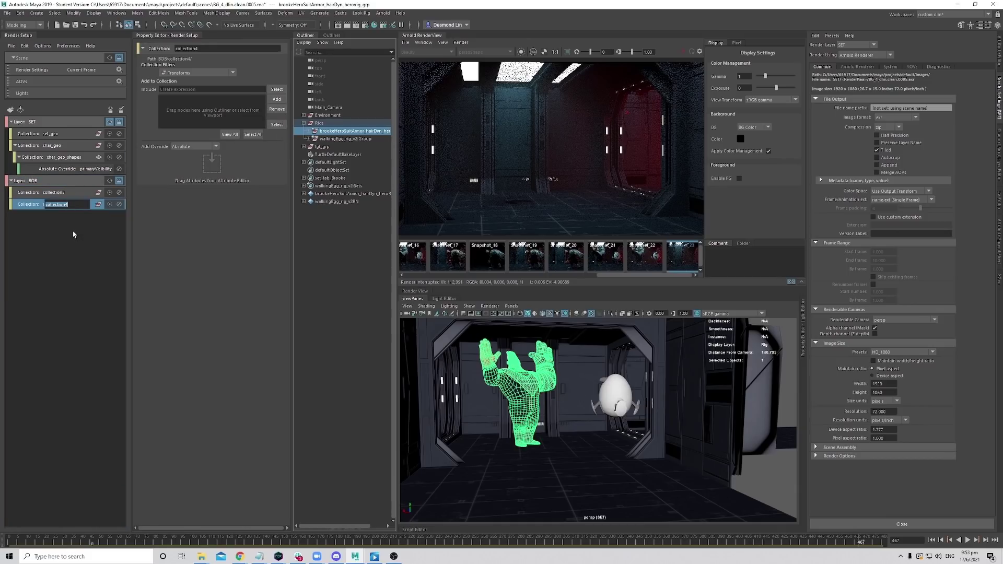
pyautogui.write('ever')
pyautogui.press('BackSpace')
pyautogui.press('BackSpace')
pyautogui.press('BackSpace')
pyautogui.press('BackSpace')
pyautogui.press('BackSpace')
pyautogui.press('BackSpace')
pyautogui.press('BackSpace')
pyautogui.press('BackSpace')
pyautogui.press('BackSpace')
pyautogui.press('BackSpace')
pyautogui.press('BackSpace')
pyautogui.write('set_geo1')
pyautogui.press('Return')
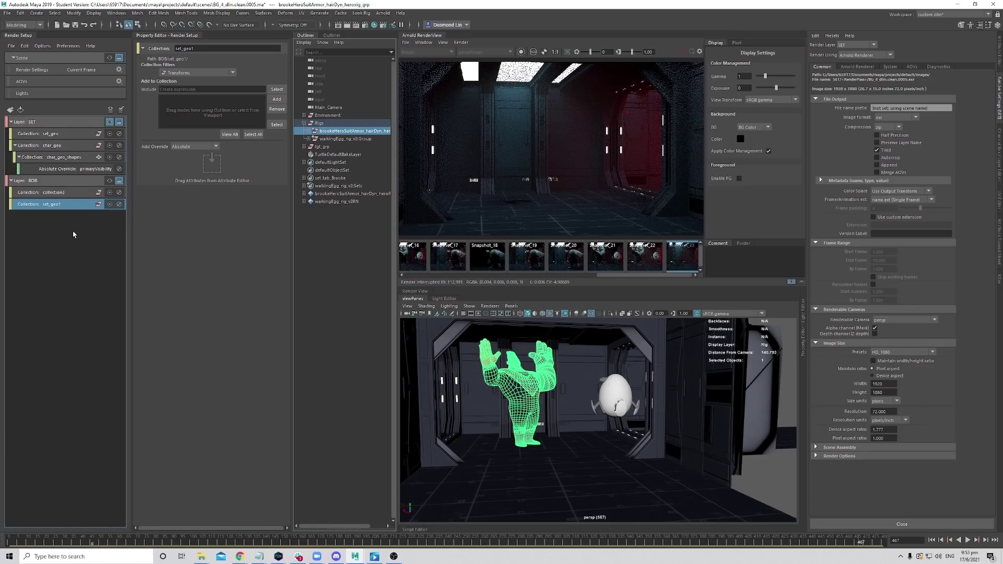
# Rename the BOB layer's first collection, which holds the character rig, to bob_geo.
pyautogui.doubleClick(55, 192)
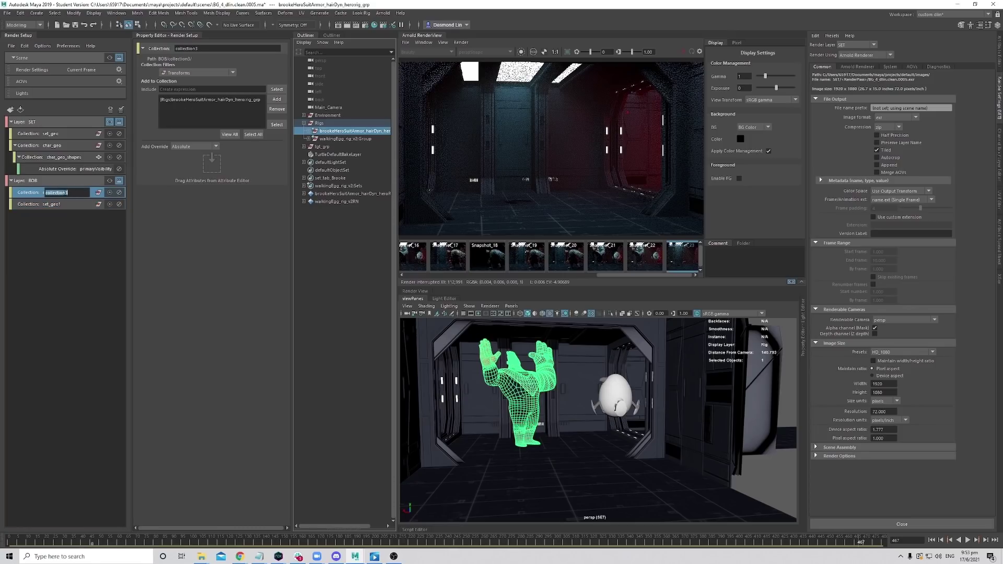
pyautogui.write('bob_geo')
pyautogui.press('Return')
# Add the Environment group and the walkingEgg_rig_v2 group to the set_geo1 collection.
pyautogui.click(52, 203)
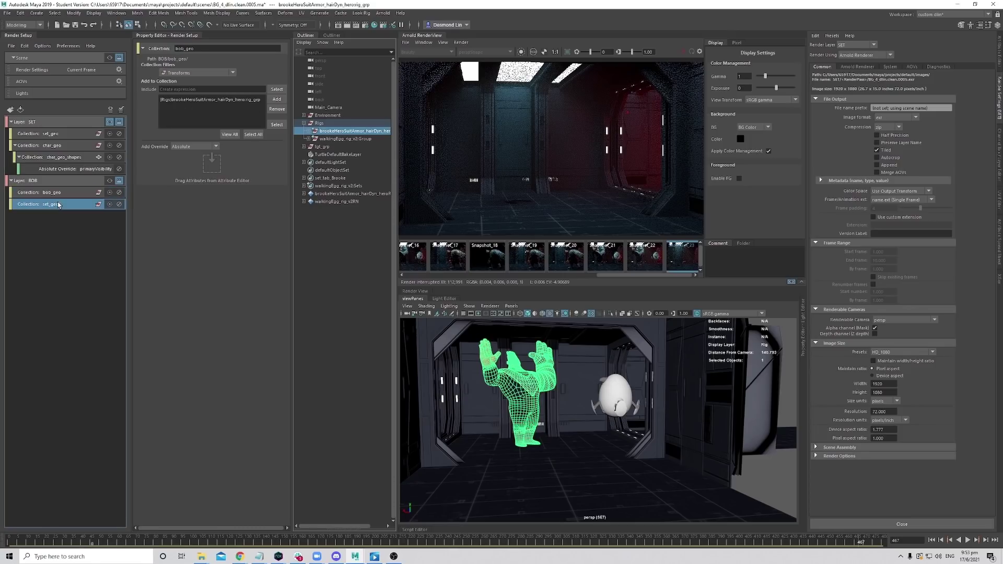
pyautogui.click(323, 115)
pyautogui.click(277, 99)
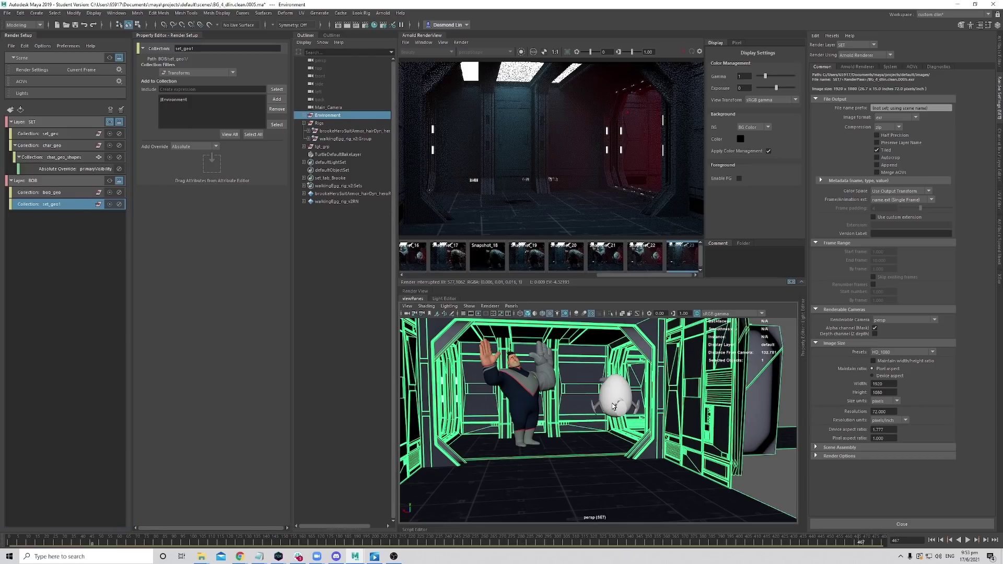
pyautogui.click(365, 139)
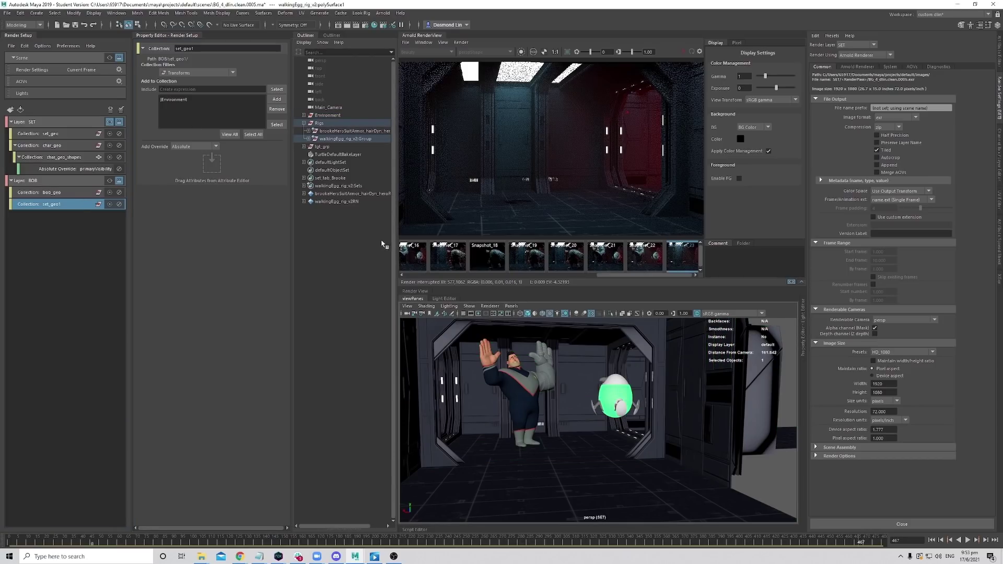
pyautogui.click(338, 131)
pyautogui.click(343, 139)
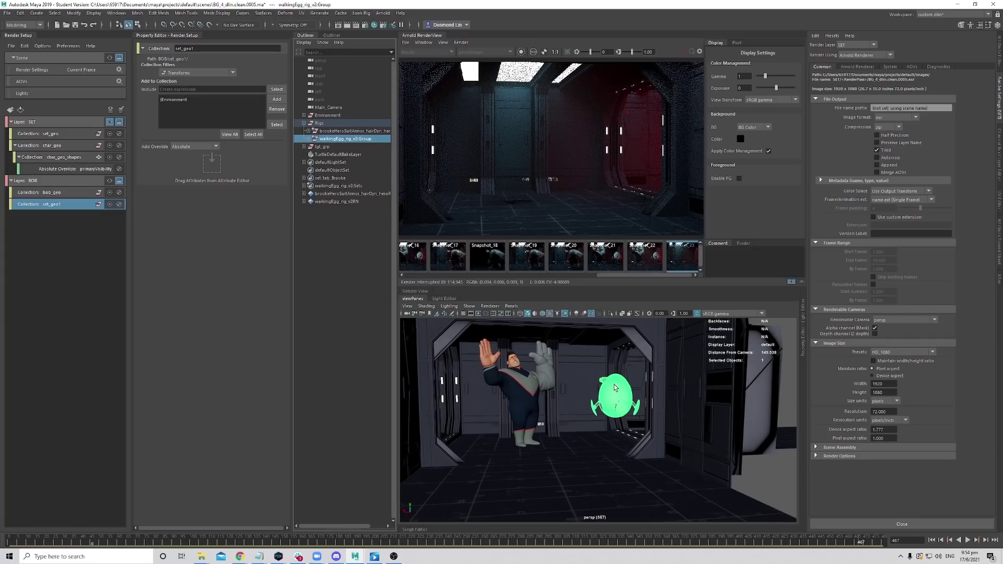
pyautogui.click(277, 99)
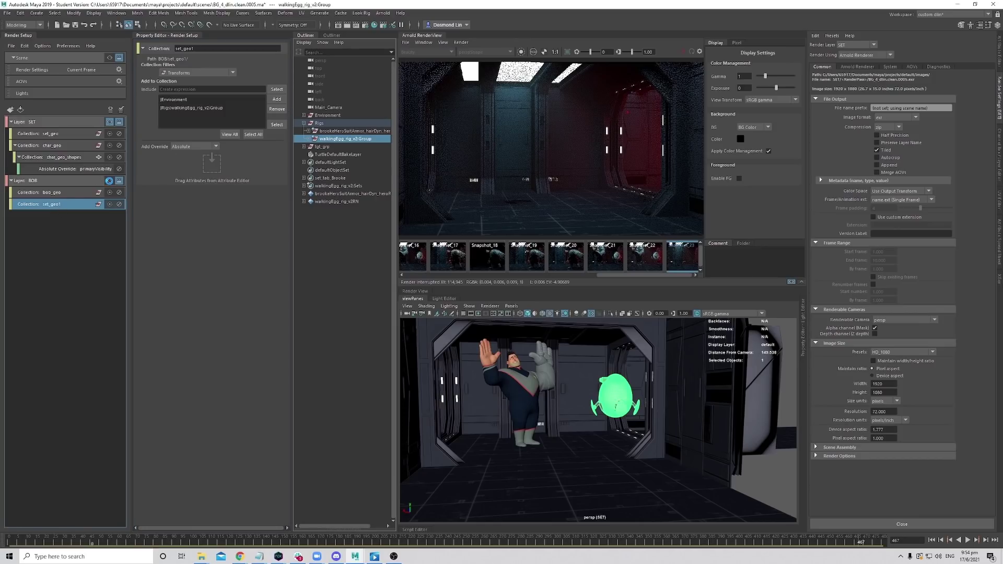
# Make the BOB layer visible and create an absolute override of the Arnold Matte attribute from a set wall's shape.
pyautogui.click(109, 180)
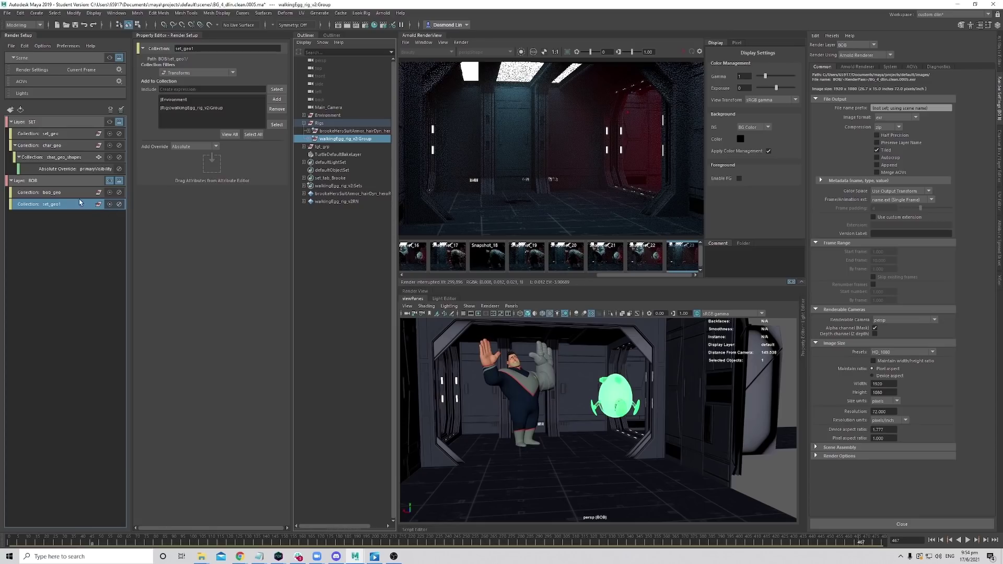
pyautogui.click(582, 388)
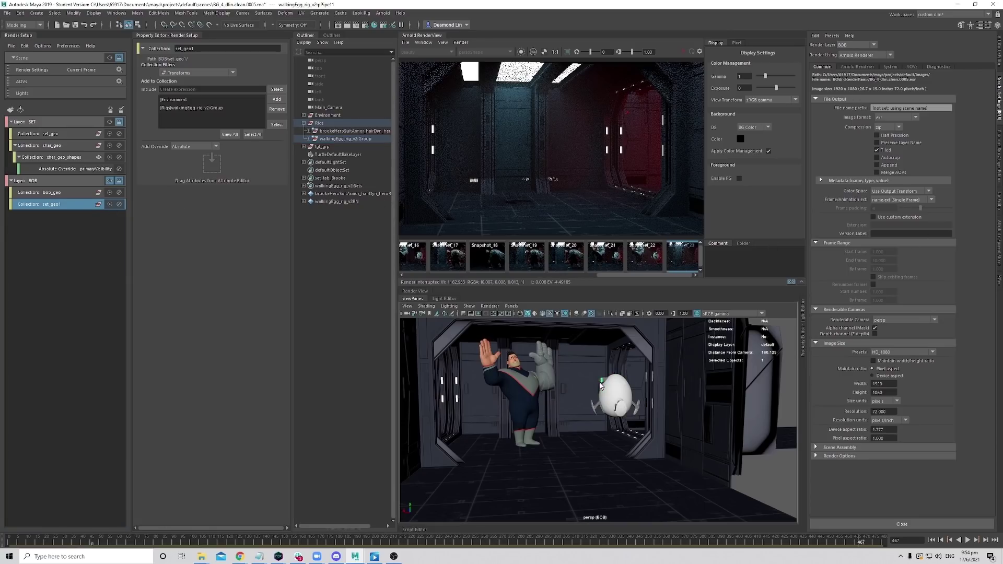
pyautogui.hotkey('ctrl', 'a')
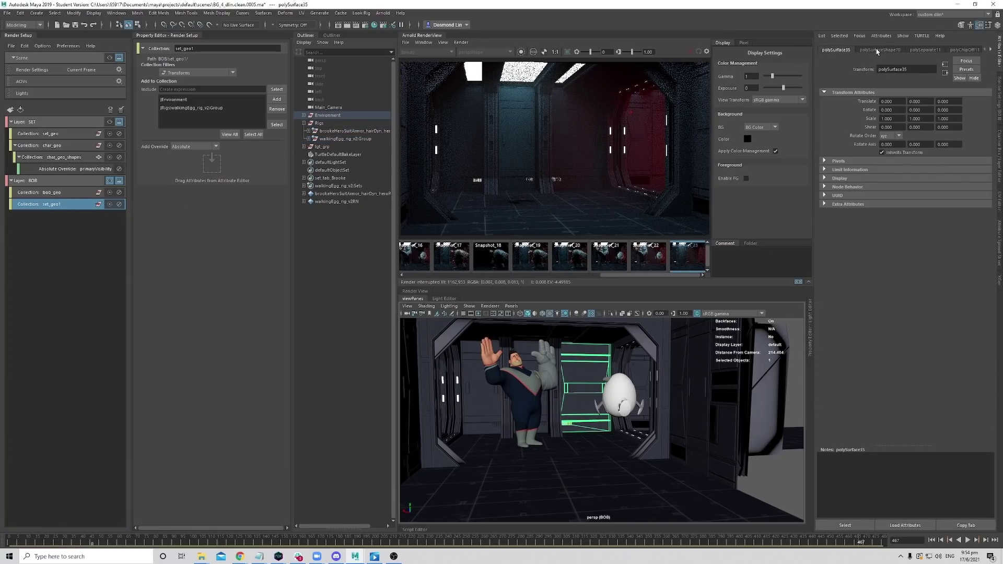
pyautogui.click(877, 50)
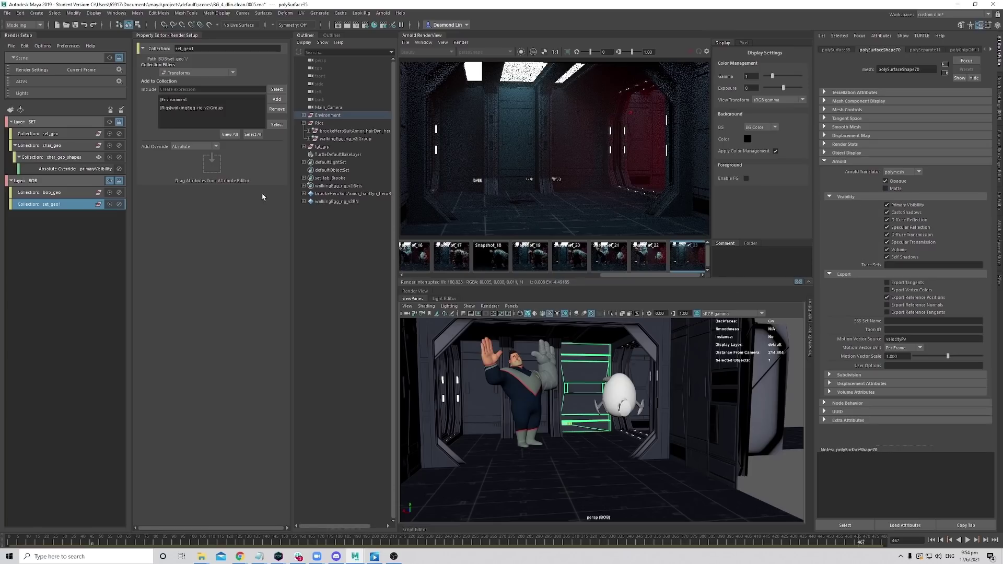
pyautogui.rightClick(896, 188)
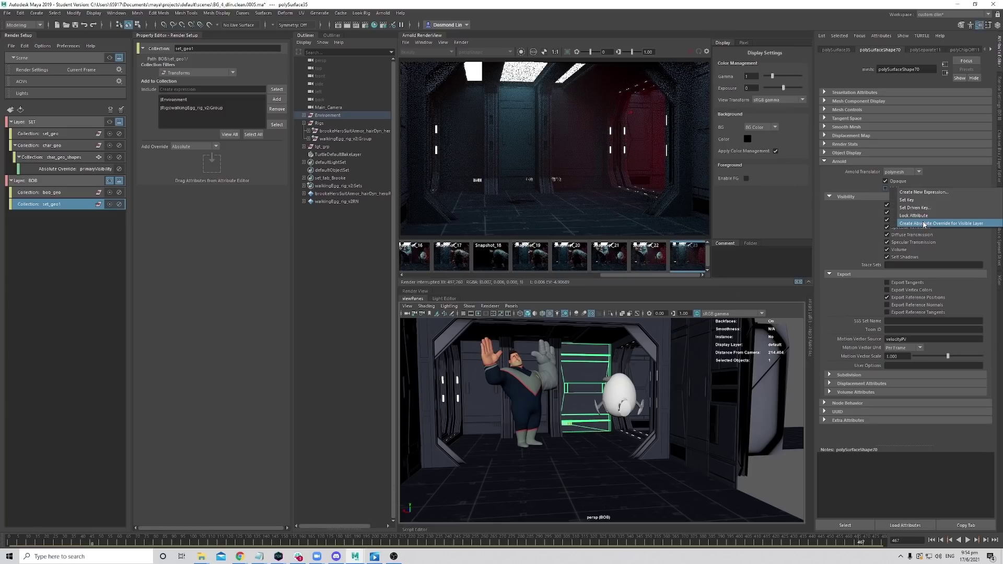
pyautogui.click(923, 223)
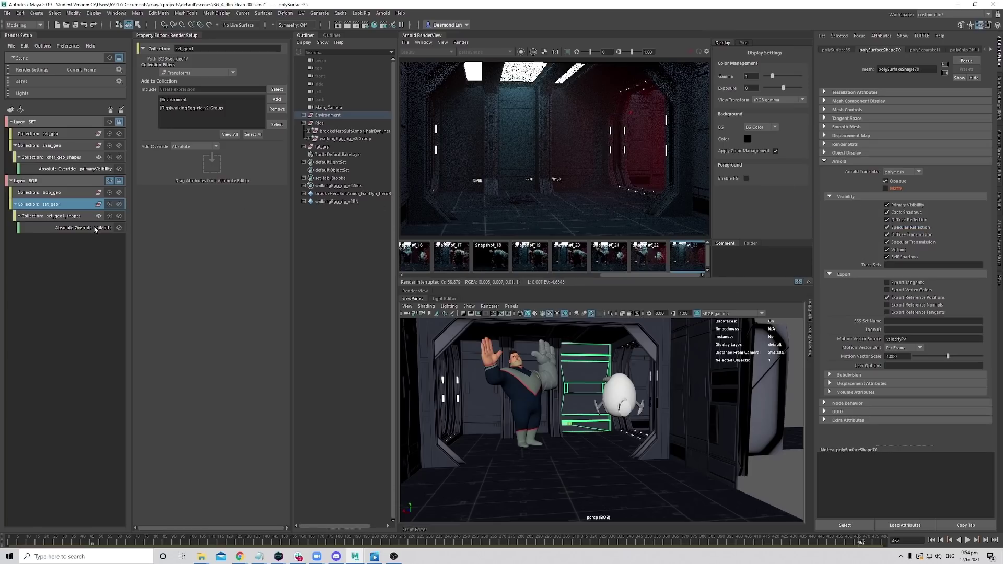
# Turn on Ai Matte in the set_geo1 override and test render the BOB layer.
pyautogui.click(197, 66)
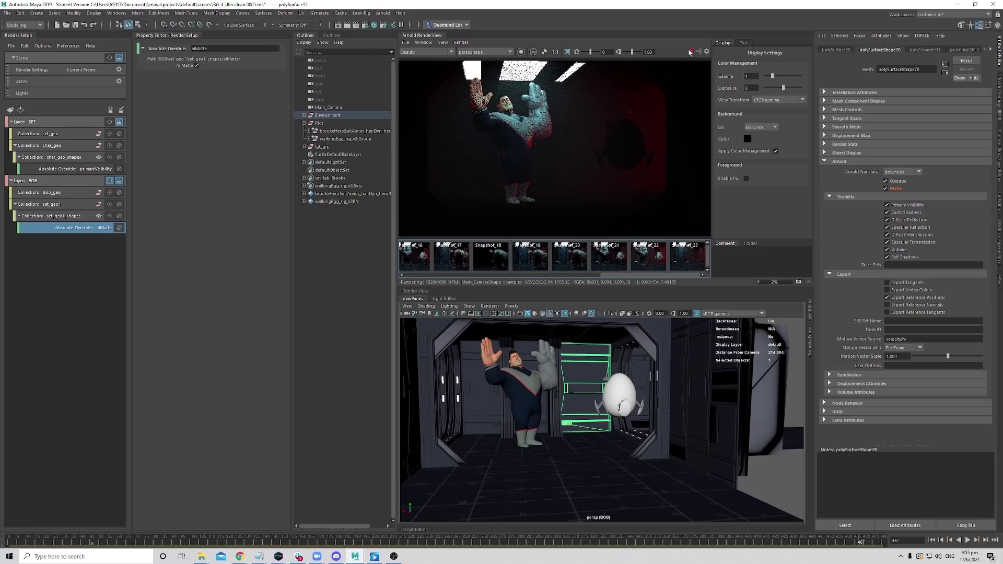
pyautogui.click(690, 52)
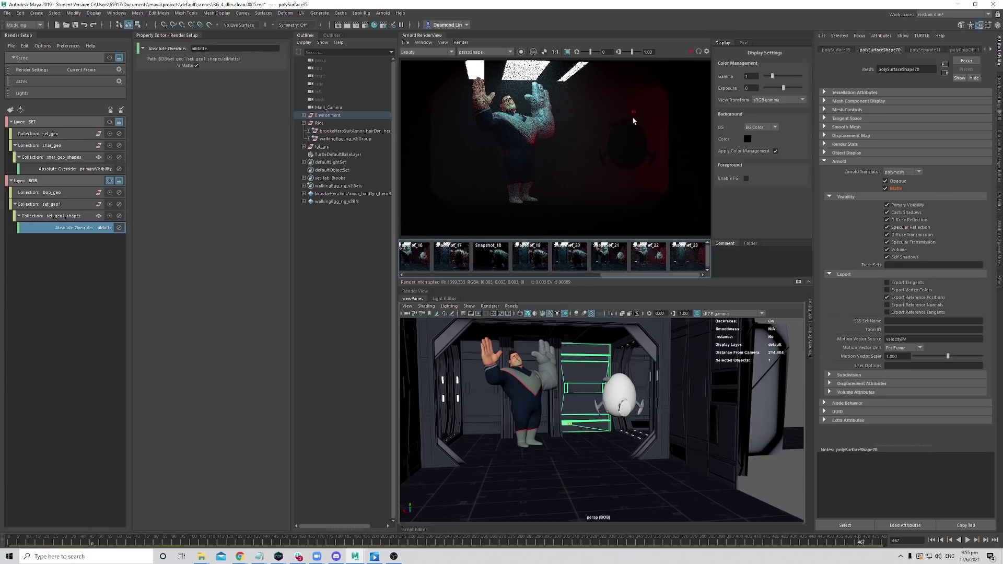
pyautogui.moveTo(571, 146); pyautogui.dragTo(576, 146)
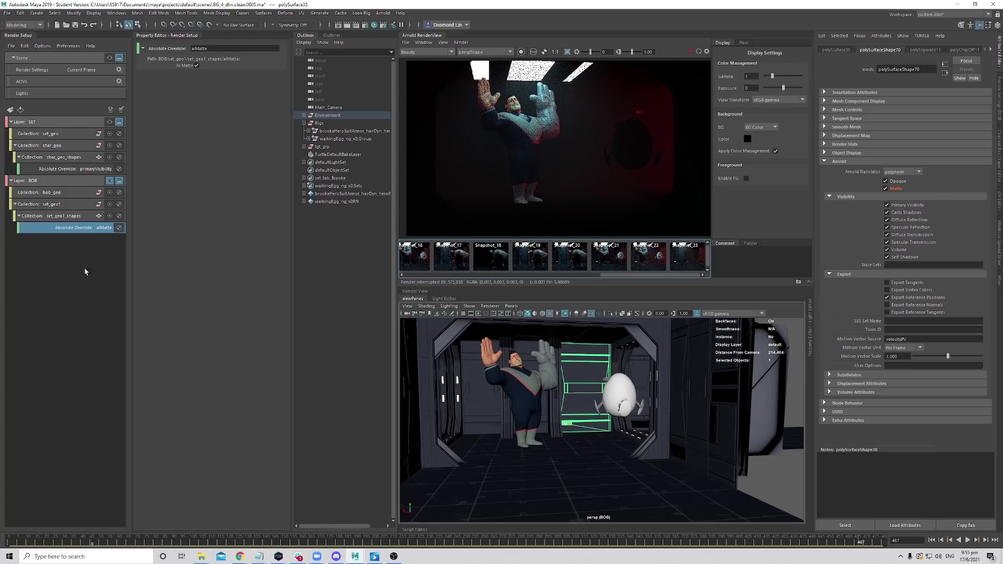
# Create a new render layer named EGG.
pyautogui.click(64, 275)
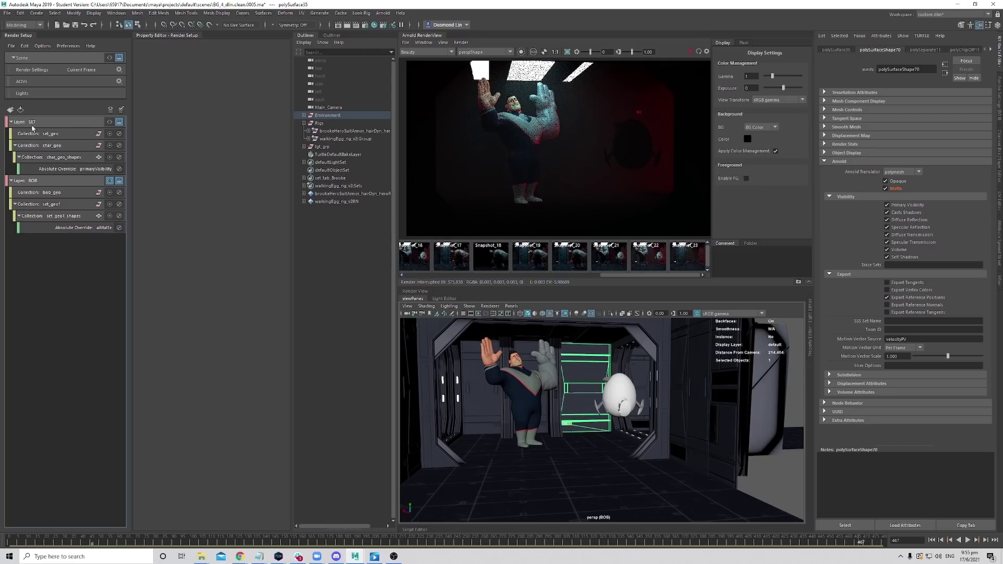
pyautogui.click(10, 110)
pyautogui.write('EGG')
pyautogui.press('Return')
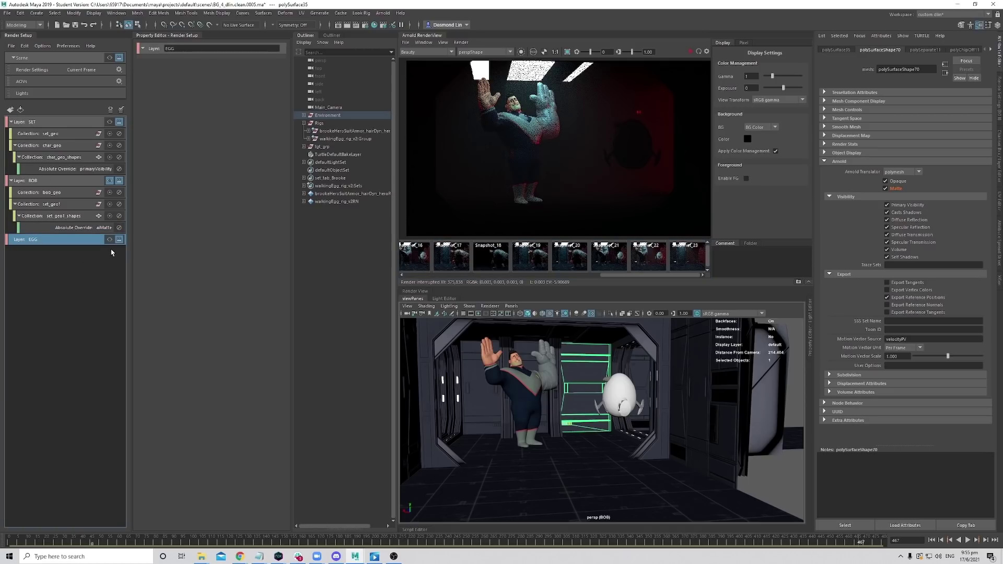
# Create a collection named egg_geo in the EGG layer and add the walkingEgg_rig_v2 group to it.
pyautogui.rightClick(96, 245)
pyautogui.click(88, 245)
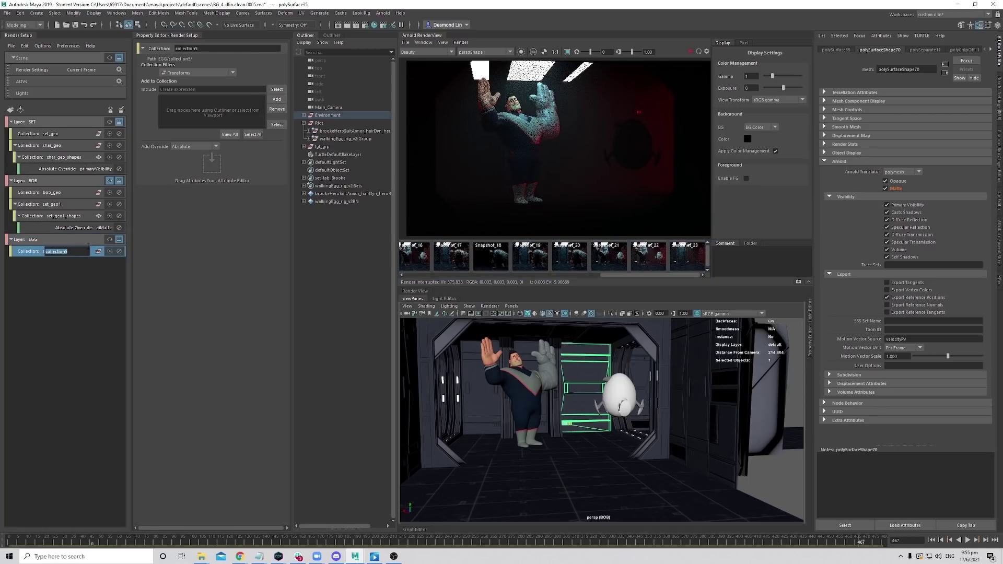
pyautogui.write('egg_geo')
pyautogui.press('Return')
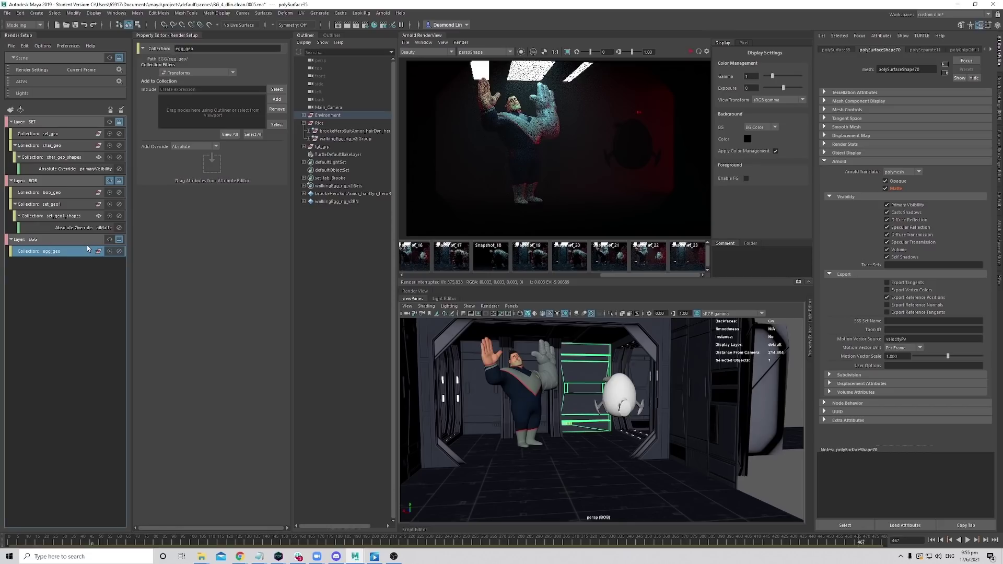
pyautogui.click(345, 130)
pyautogui.click(345, 138)
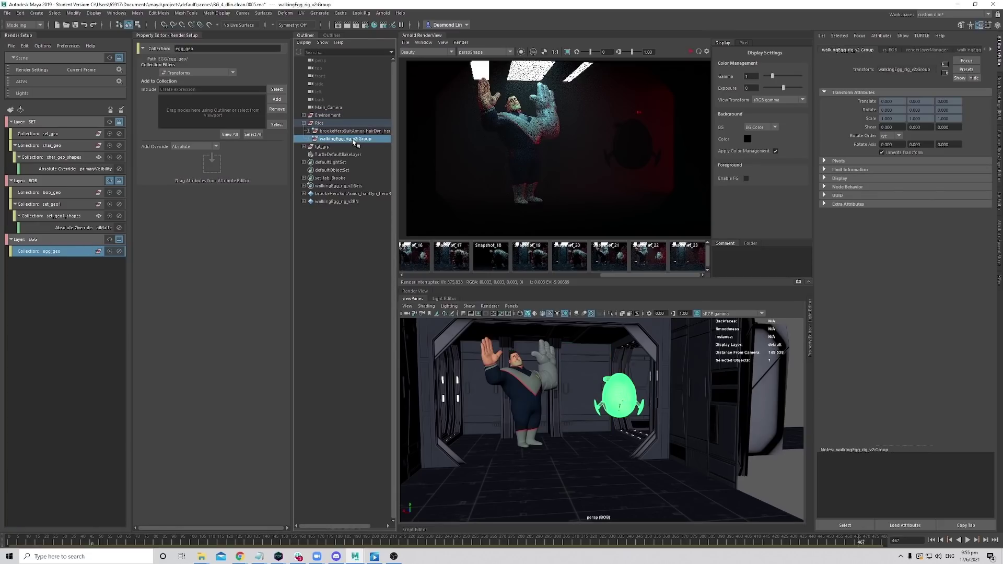
pyautogui.click(277, 100)
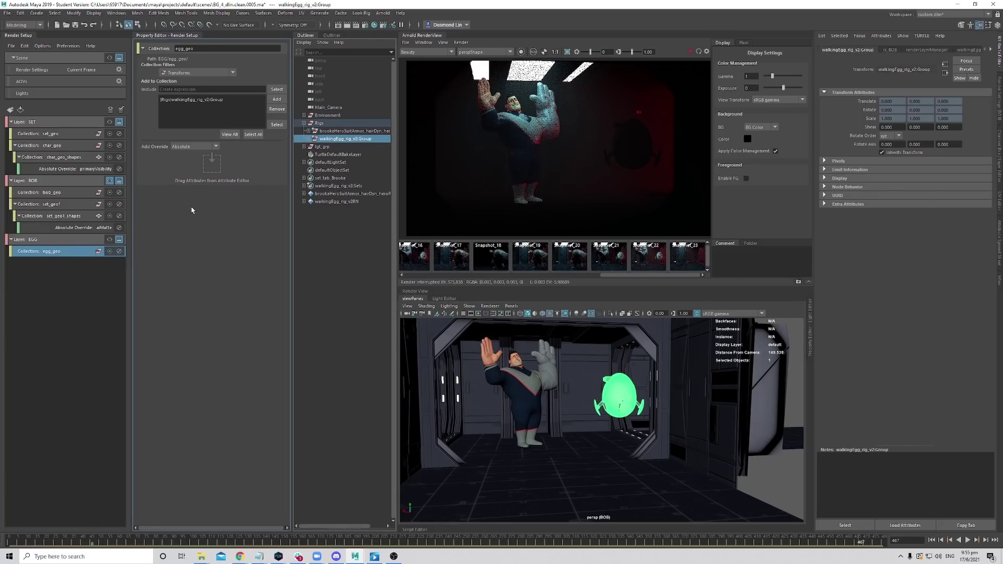
# Create a set_geo2 collection in the EGG layer and add the Environment group and the character rig group to it.
pyautogui.click(75, 244)
pyautogui.rightClick(75, 244)
pyautogui.click(84, 250)
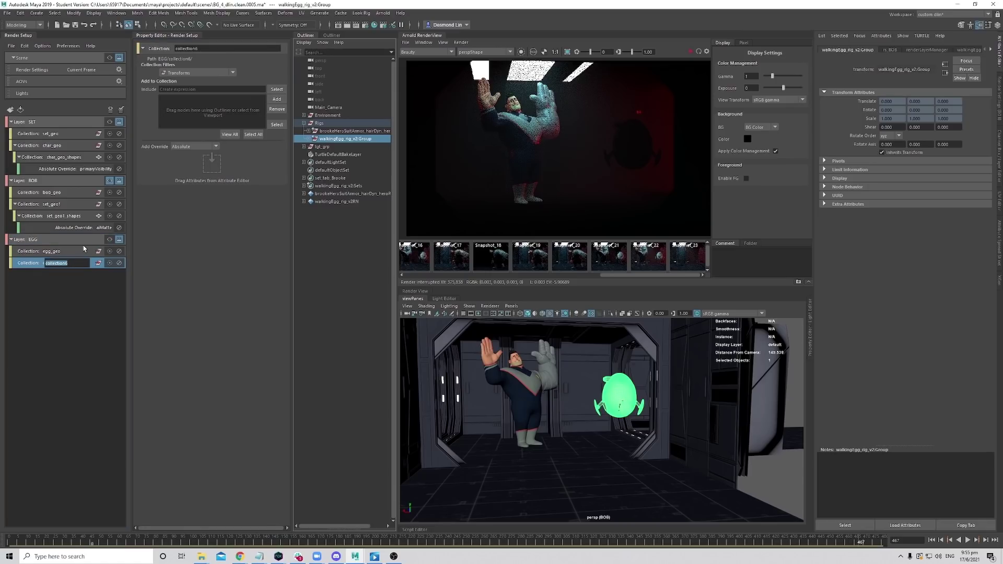
pyautogui.write('set_geo2')
pyautogui.press('Return')
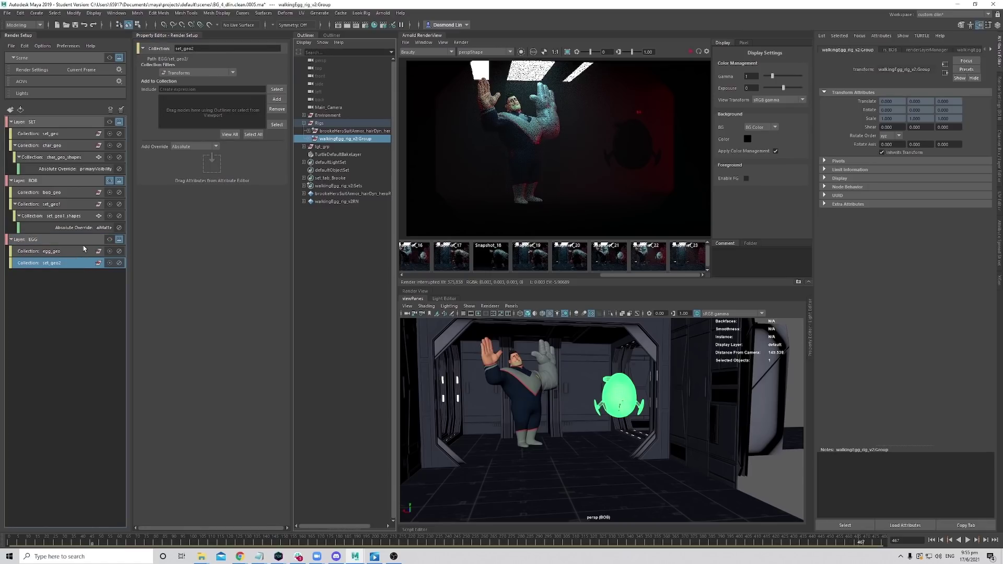
pyautogui.click(341, 116)
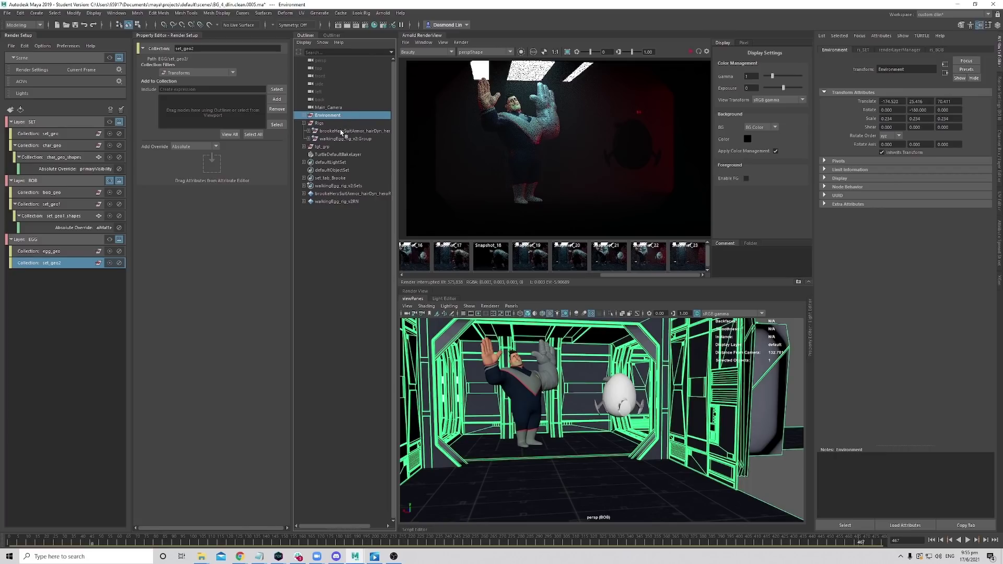
pyautogui.keyDown('ctrl'); pyautogui.click(345, 131); pyautogui.keyUp('ctrl')
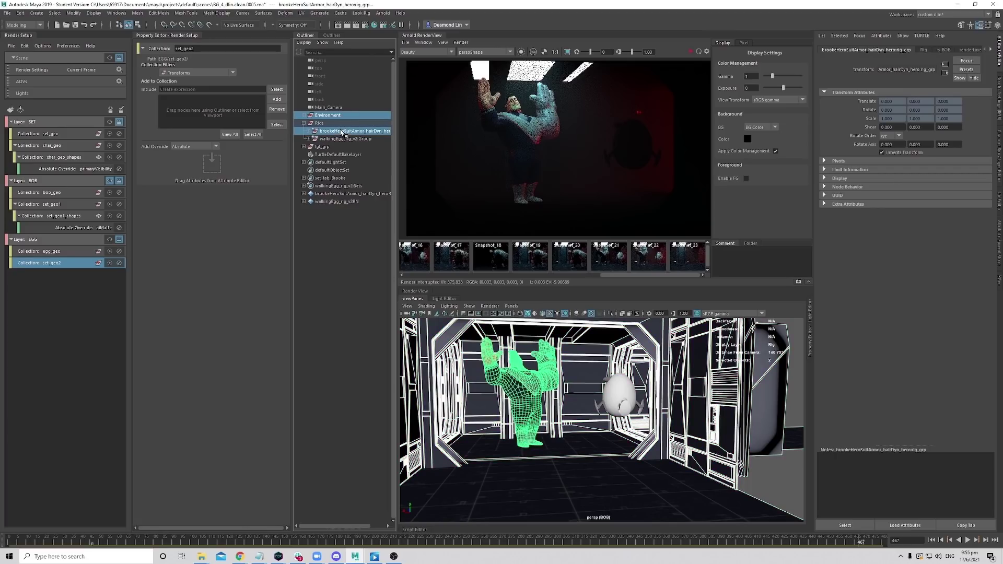
pyautogui.click(277, 100)
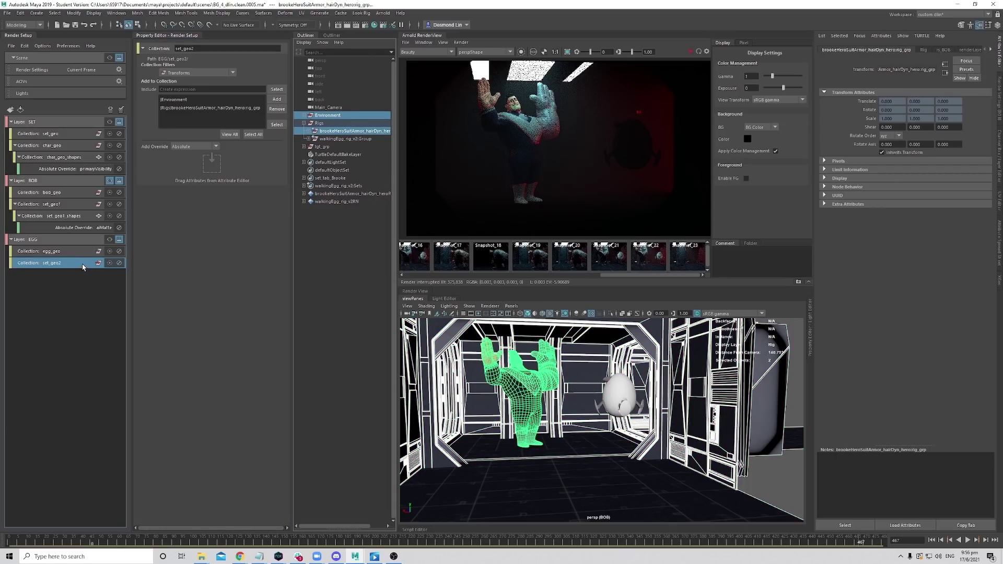
# Make the EGG layer visible and create an absolute override of the Arnold Matte attribute from a set wall's shape.
pyautogui.click(110, 239)
pyautogui.click(578, 394)
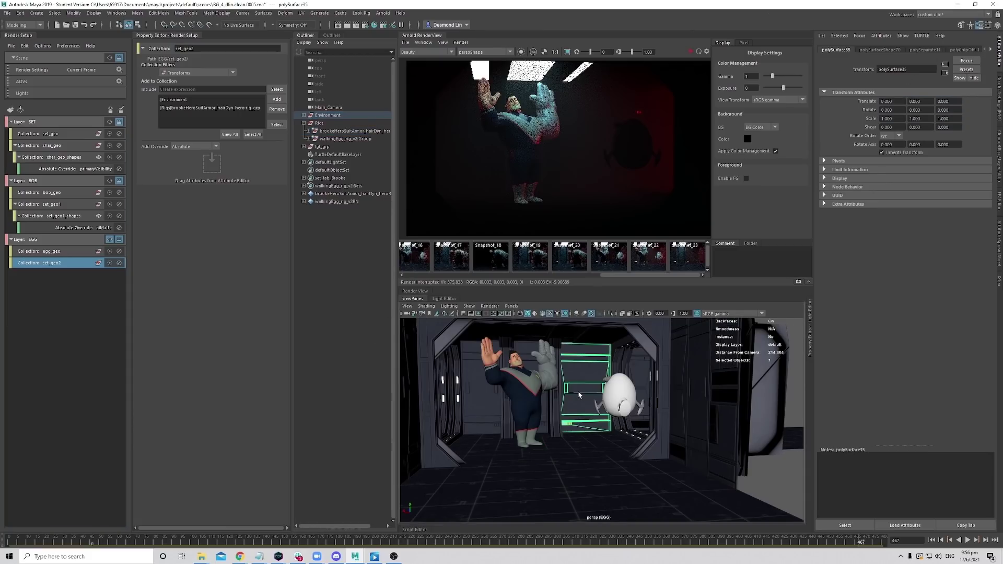
pyautogui.click(885, 51)
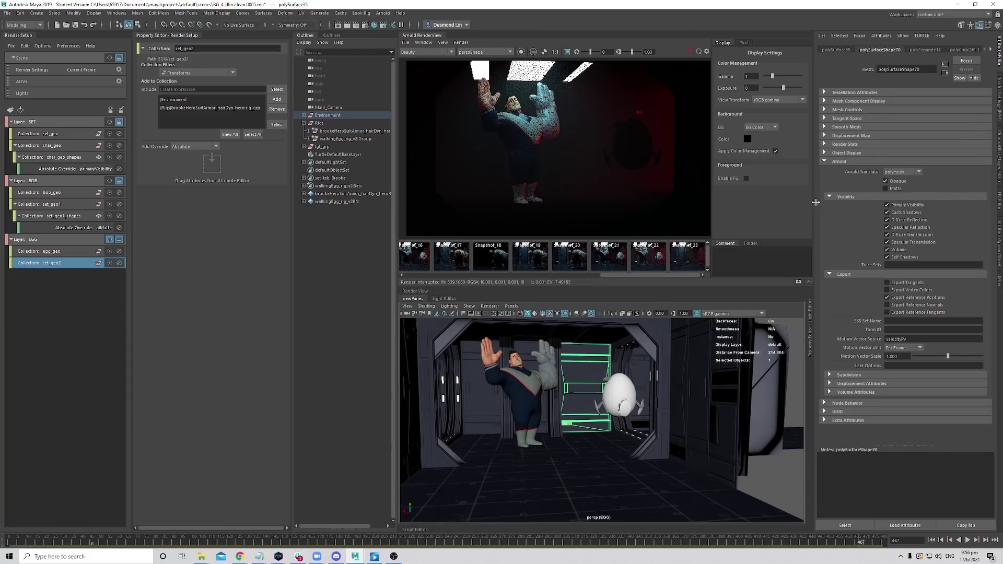
pyautogui.rightClick(897, 189)
pyautogui.click(913, 224)
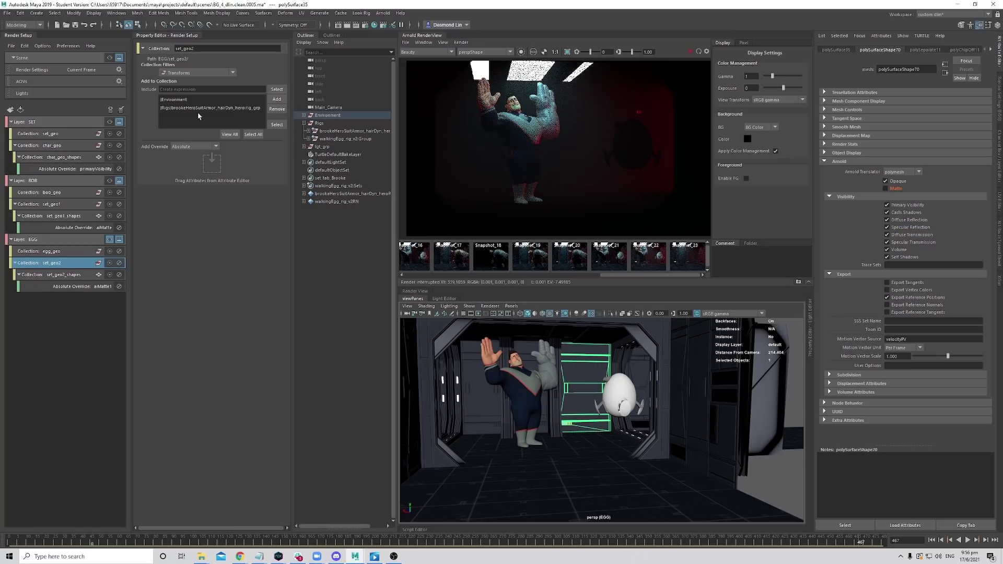
# Turn on Ai Matte in the set_geo2 override and test render the EGG layer.
pyautogui.click(102, 285)
pyautogui.click(197, 66)
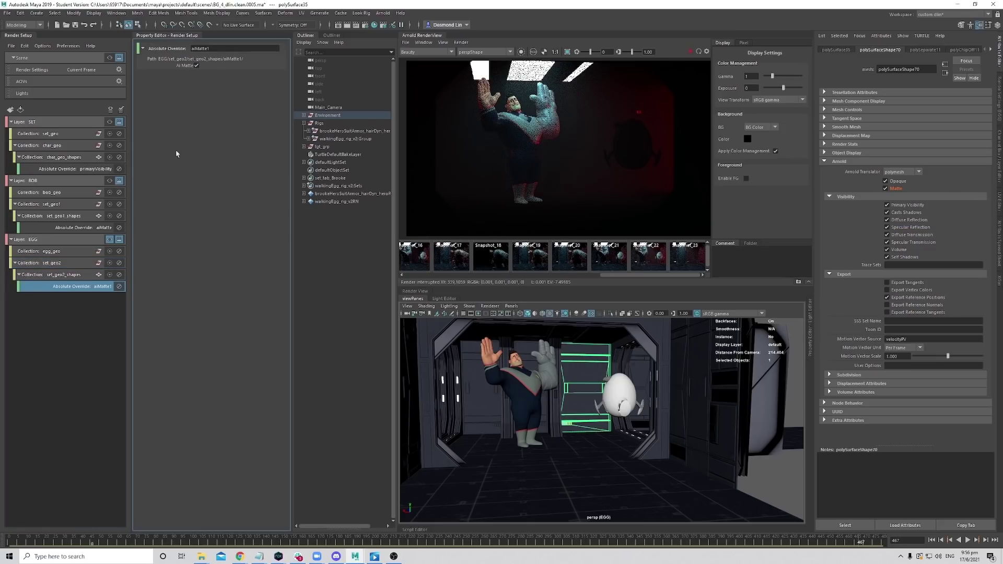
pyautogui.click(86, 228)
pyautogui.click(92, 286)
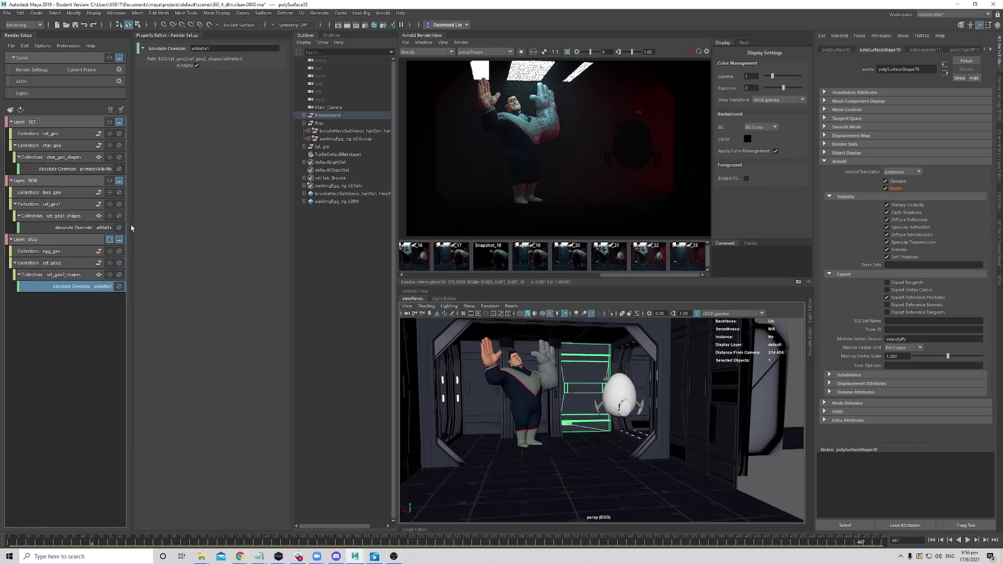
pyautogui.click(91, 240)
pyautogui.click(690, 53)
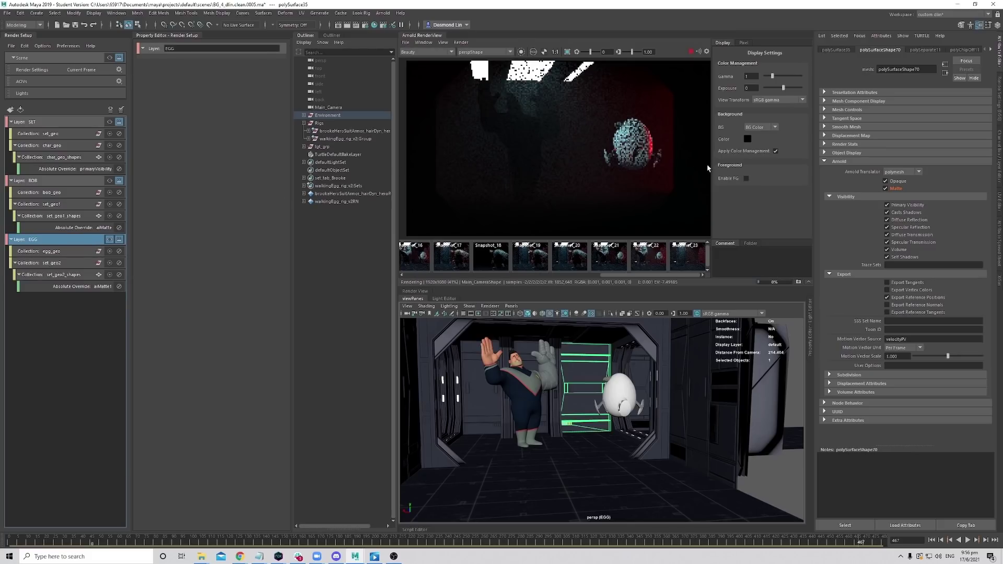
pyautogui.click(690, 51)
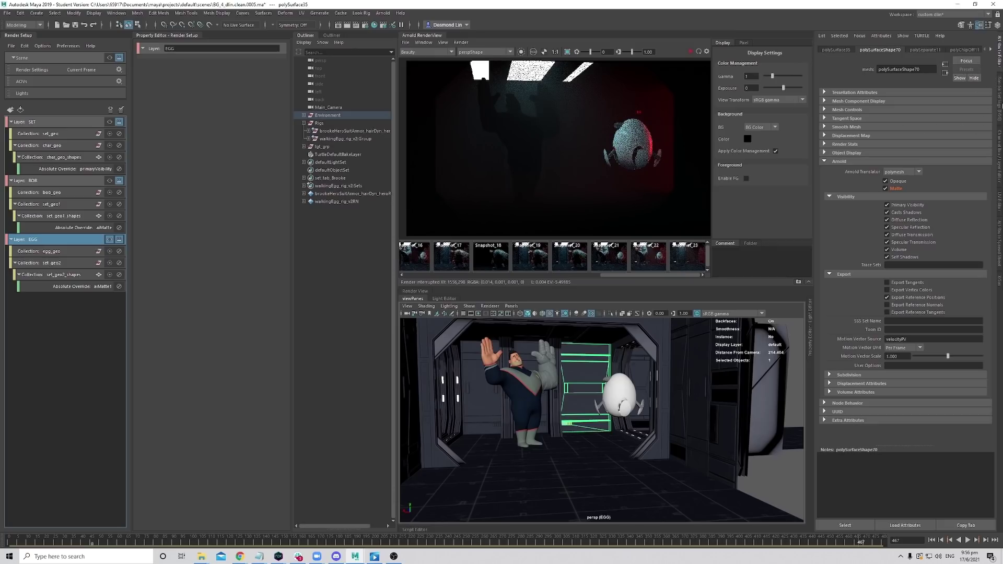
# Break the Atmosphere connection in the Arnold Renderer's Environment render settings.
pyautogui.click(998, 105)
pyautogui.click(857, 67)
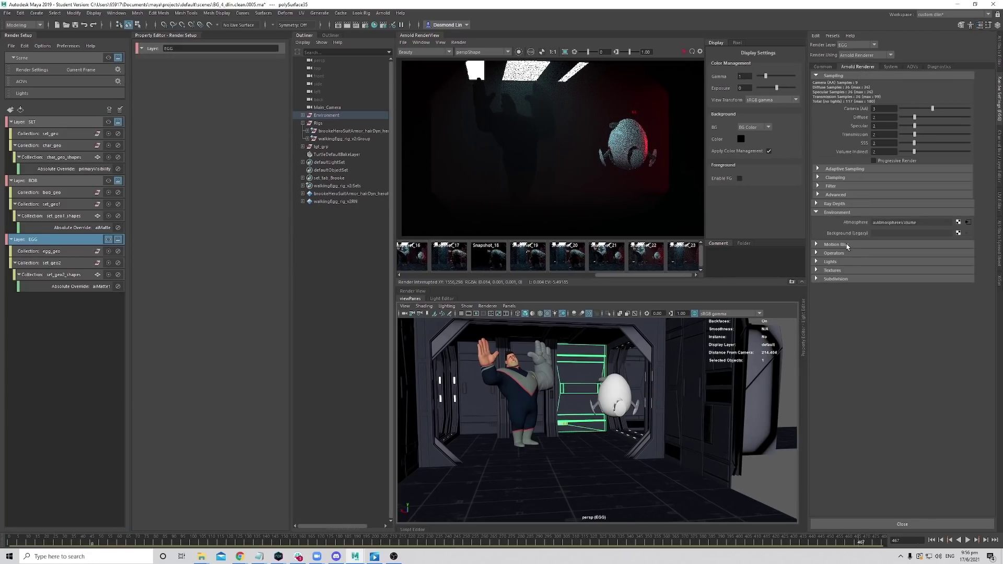
pyautogui.rightClick(859, 225)
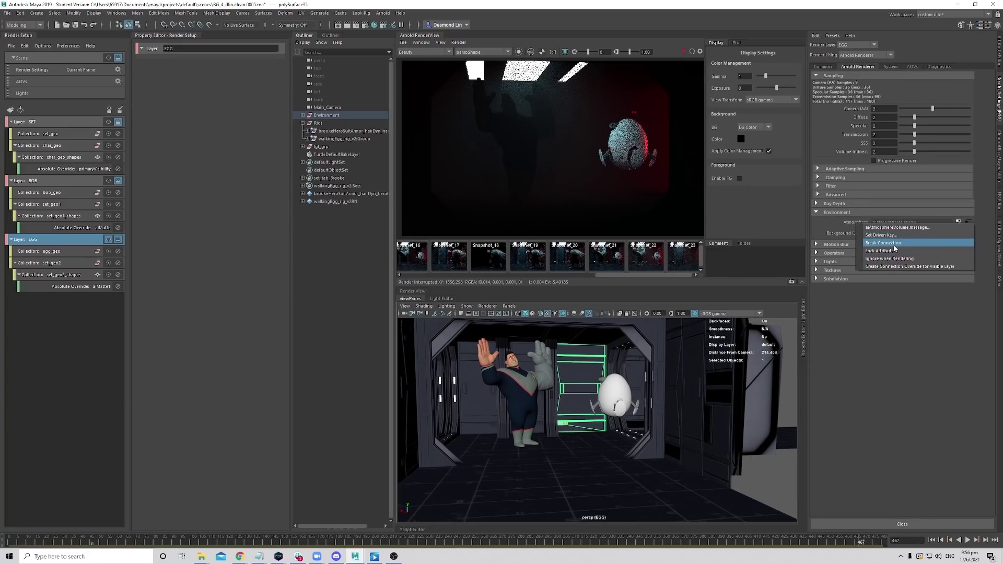
pyautogui.click(882, 243)
pyautogui.click(90, 295)
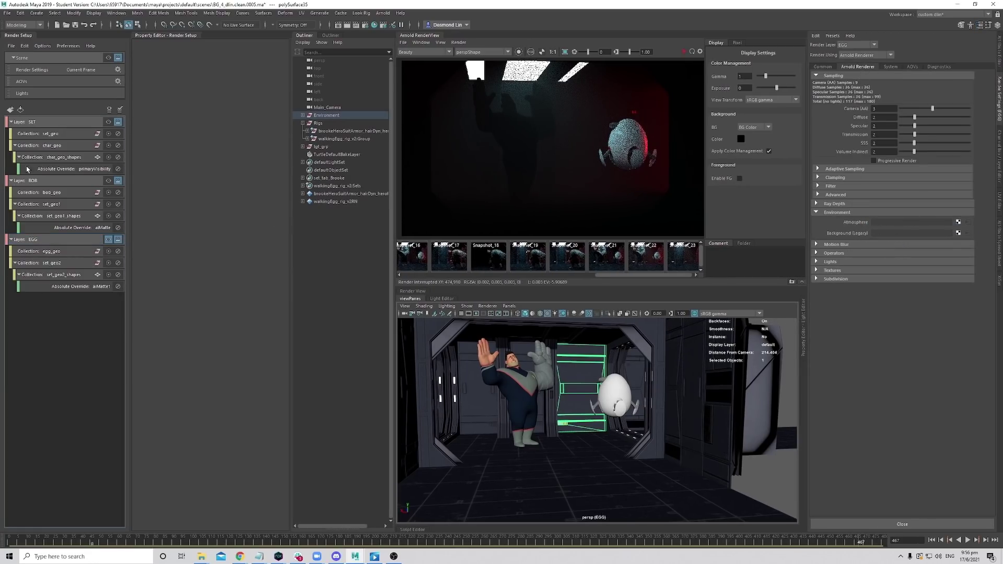
# Create a render layer named VOLUME containing a collection named all_geo.
pyautogui.click(10, 109)
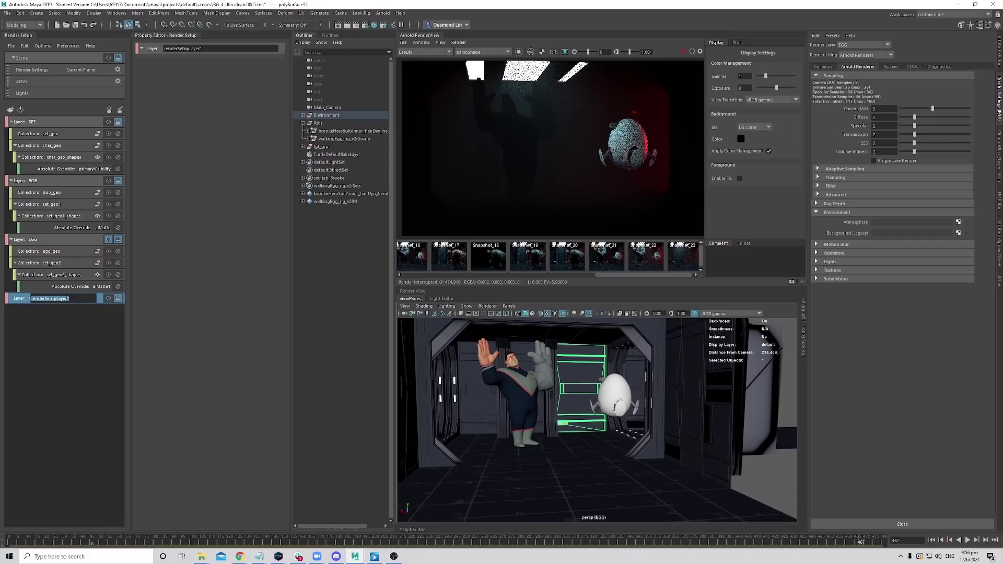
pyautogui.write('e')
pyautogui.press('Return')
pyautogui.rightClick(52, 300)
pyautogui.click(60, 306)
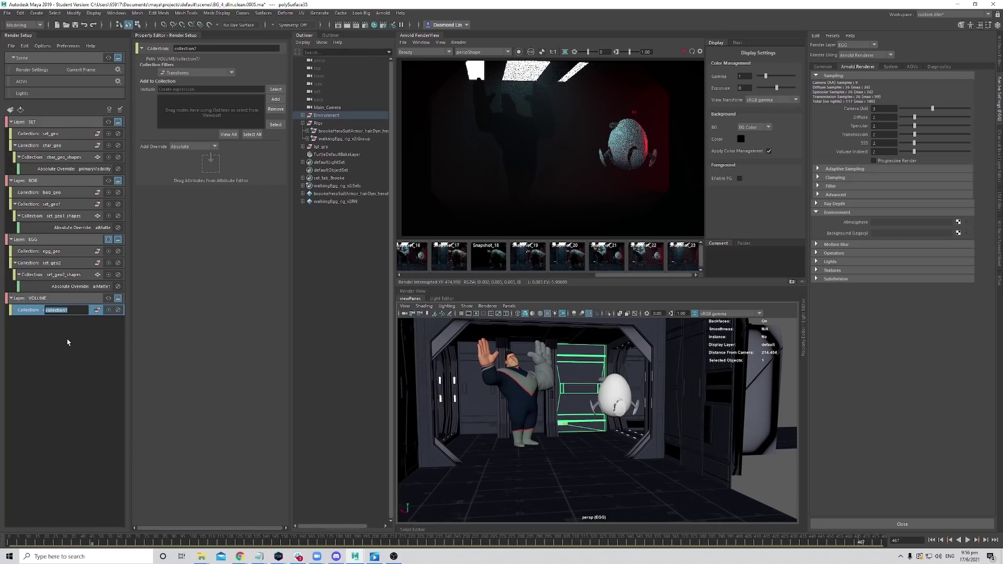
pyautogui.write('en')
pyautogui.press('Return')
# Add the Environment and Rigs groups to the VOLUME layer's all_geo collection.
pyautogui.click(326, 116)
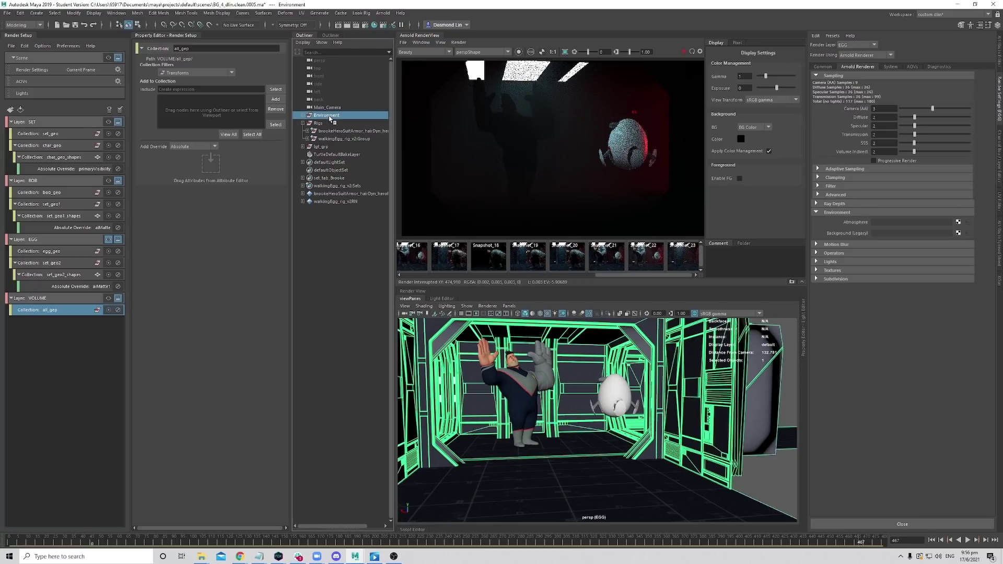
pyautogui.keyDown('shift'); pyautogui.click(324, 124); pyautogui.keyUp('shift')
pyautogui.click(276, 99)
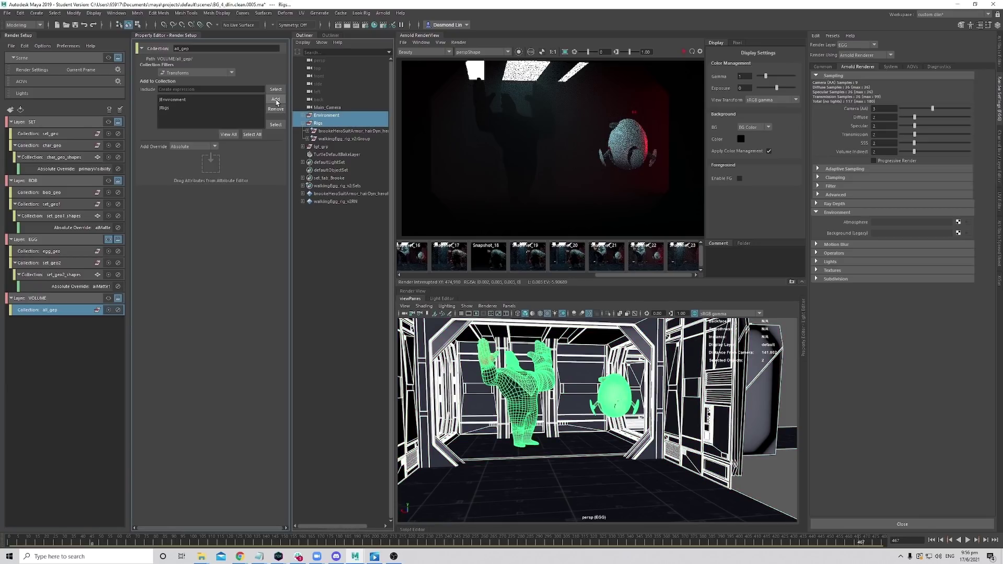
pyautogui.click(85, 357)
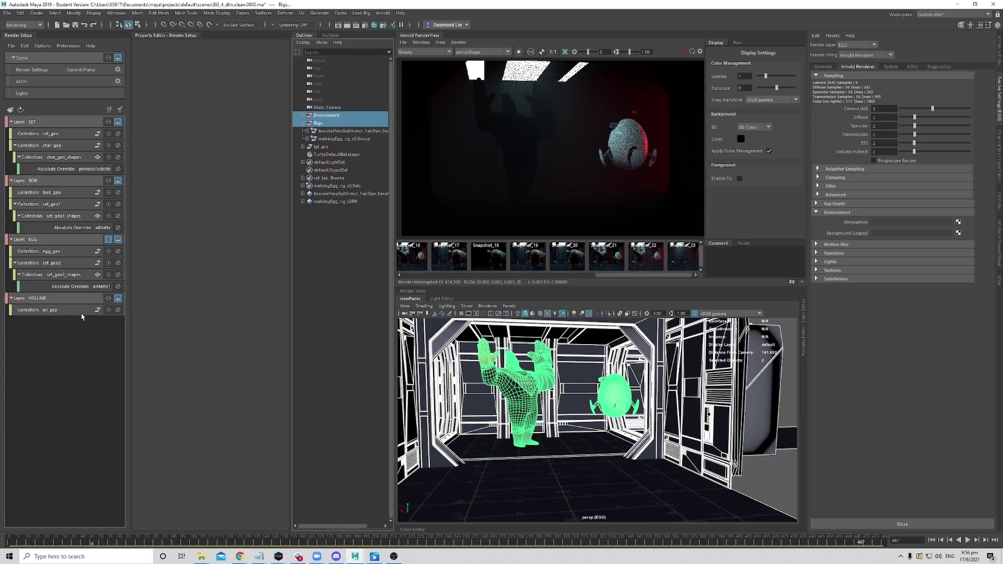
# Make the VOLUME layer visible and create a connection override for the Atmosphere render setting.
pyautogui.click(80, 299)
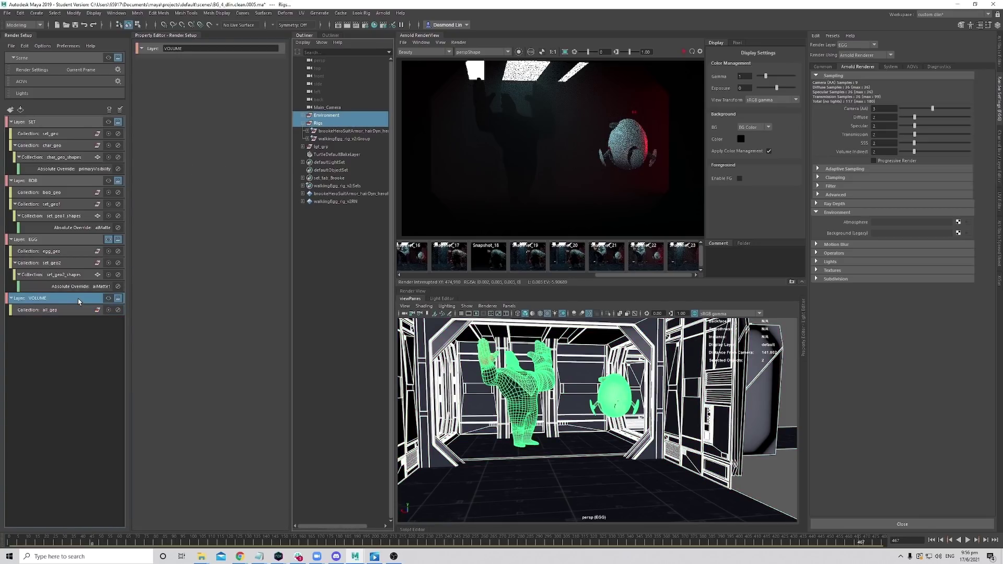
pyautogui.click(109, 298)
pyautogui.rightClick(859, 224)
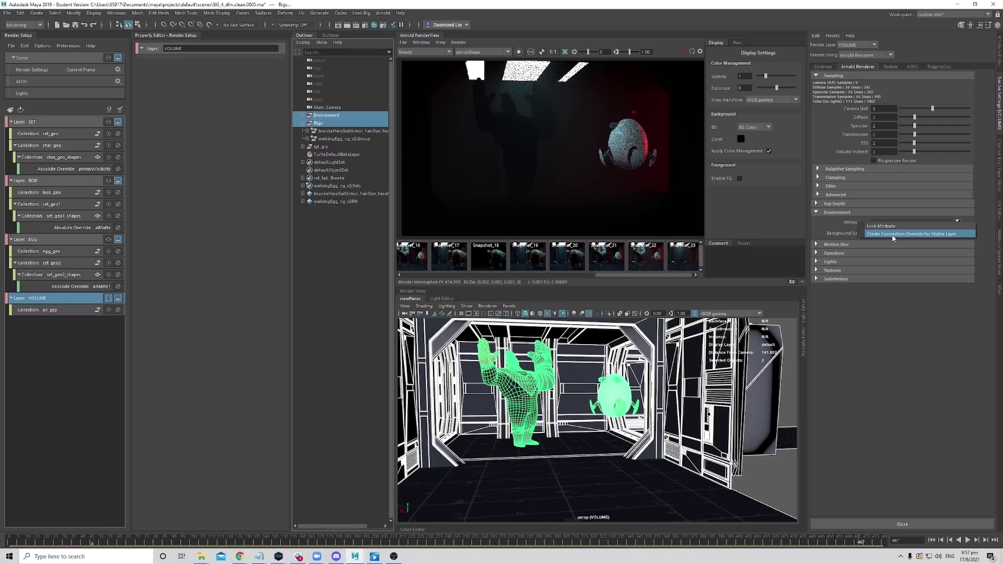
pyautogui.click(893, 234)
pyautogui.click(52, 310)
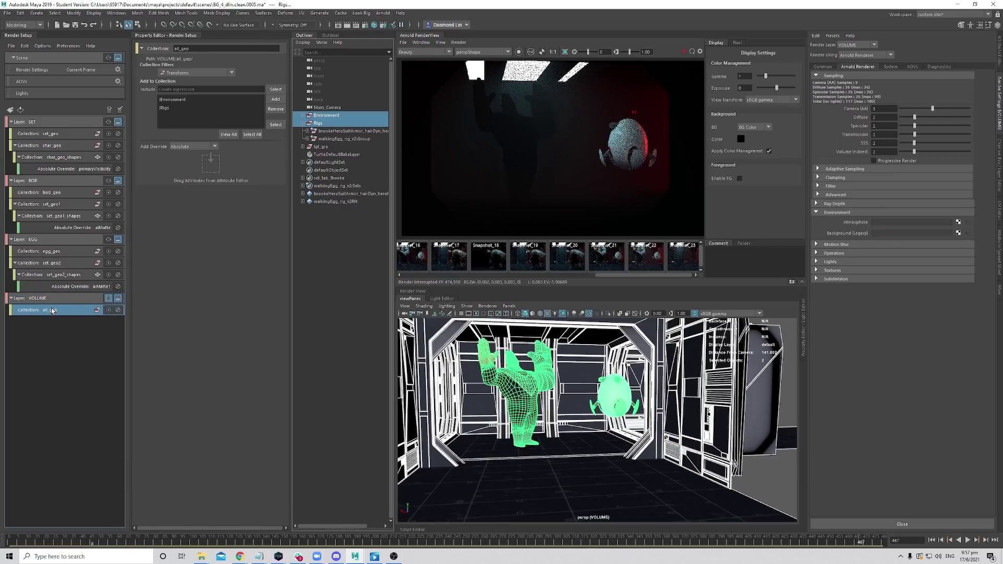
pyautogui.click(83, 303)
pyautogui.click(83, 311)
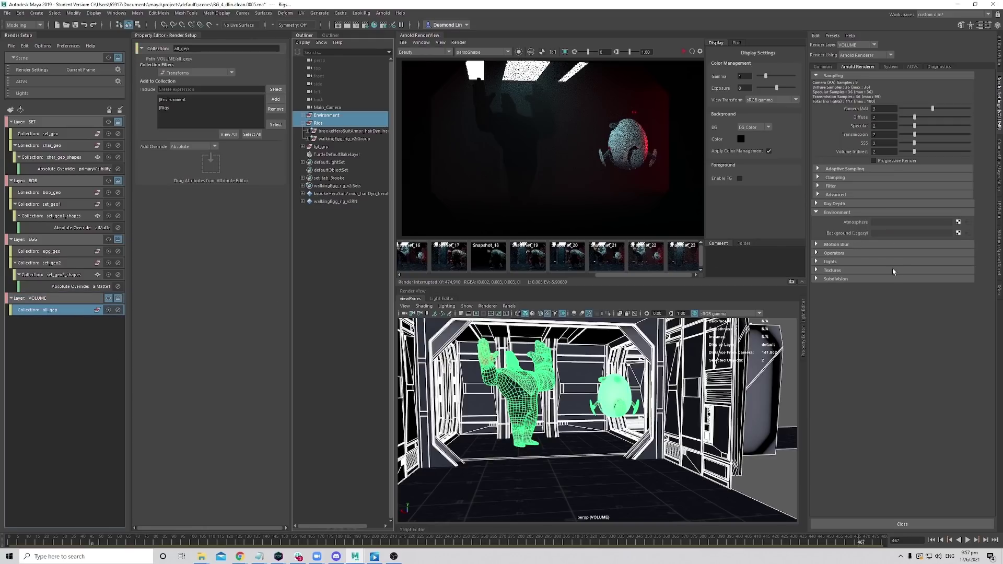
pyautogui.rightClick(859, 223)
pyautogui.click(868, 233)
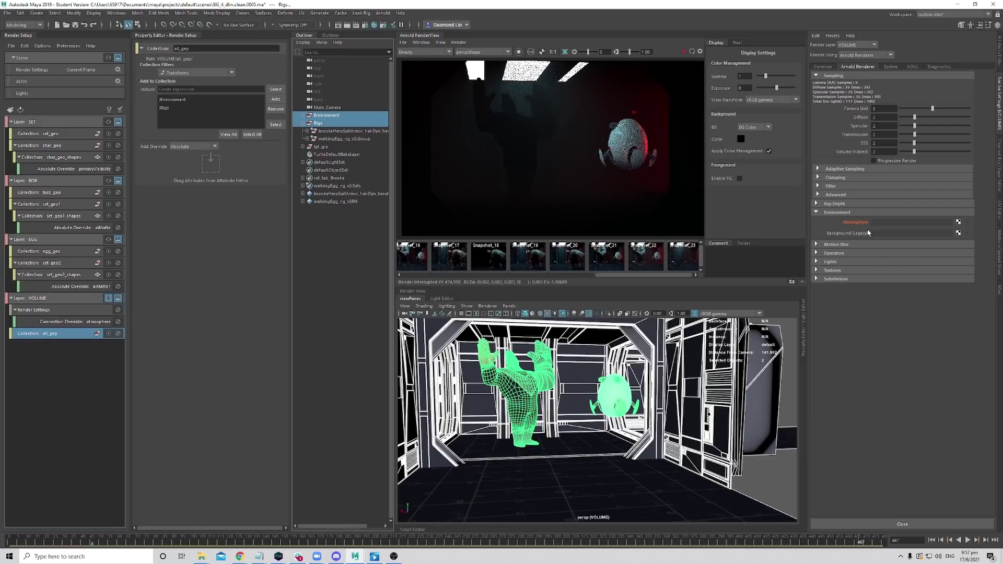
# Connect a new aiAtmosphereVolume node to the VOLUME layer's atmosphere connection override.
pyautogui.click(84, 325)
pyautogui.click(277, 67)
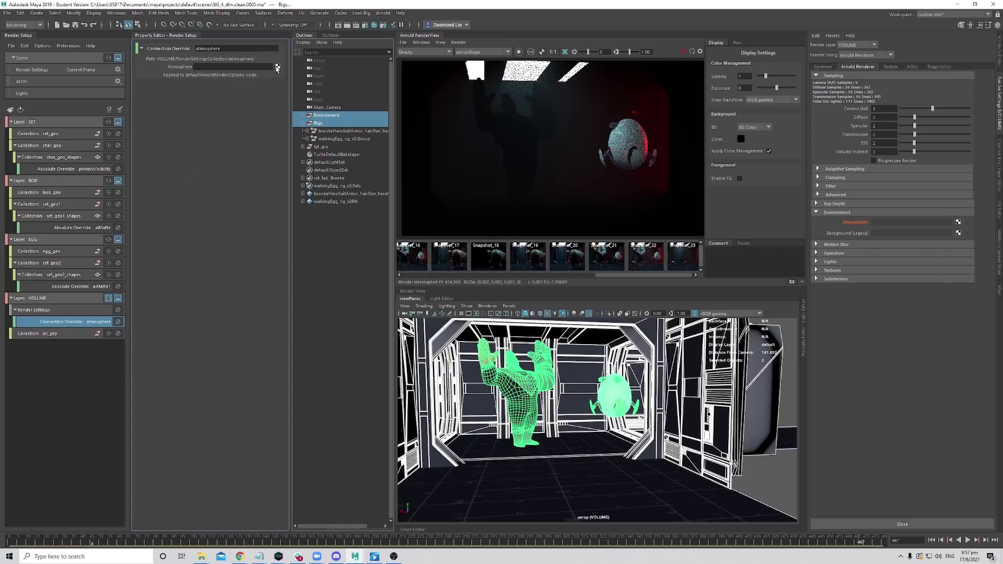
pyautogui.click(374, 211)
pyautogui.write('a')
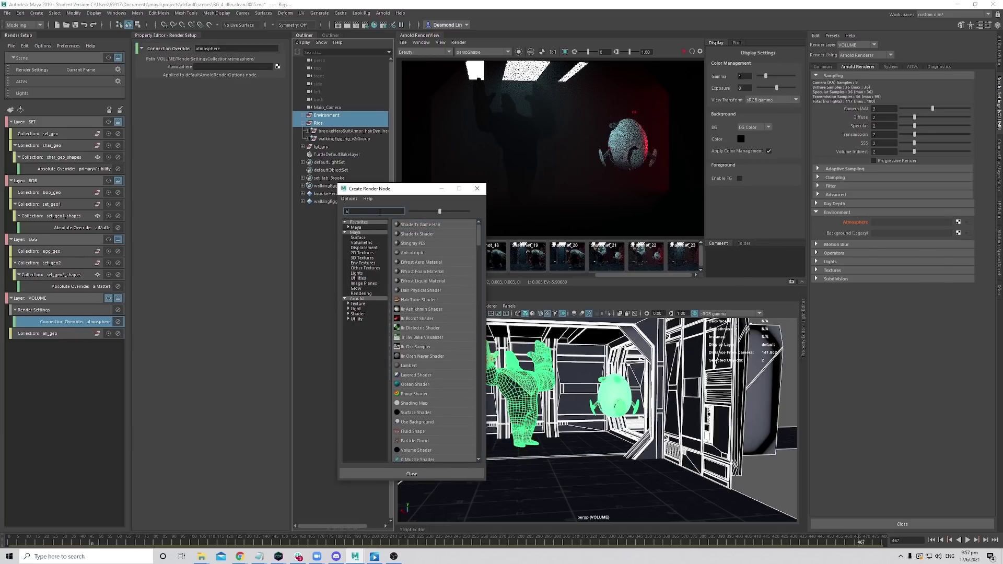
pyautogui.write('iat')
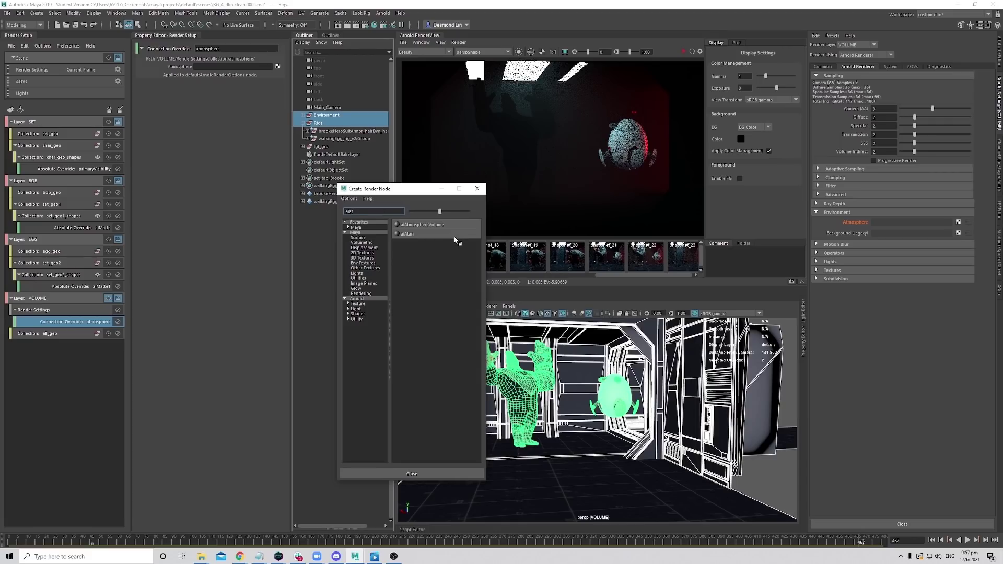
pyautogui.click(437, 226)
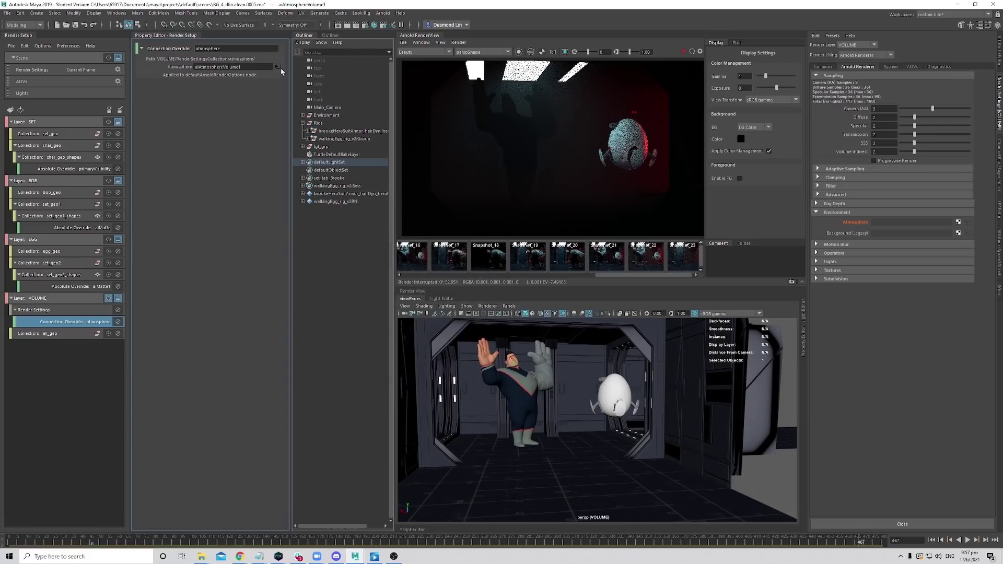
# Set the aiAtmosphereVolume density to 0.001 and test-render the VOLUME layer.
pyautogui.click(888, 131)
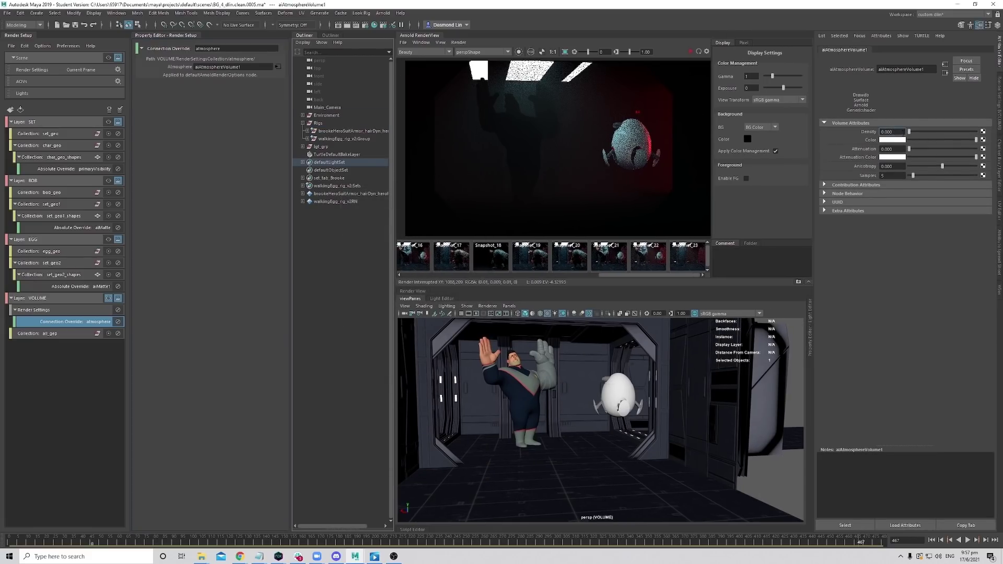
pyautogui.press('Return')
pyautogui.click(81, 302)
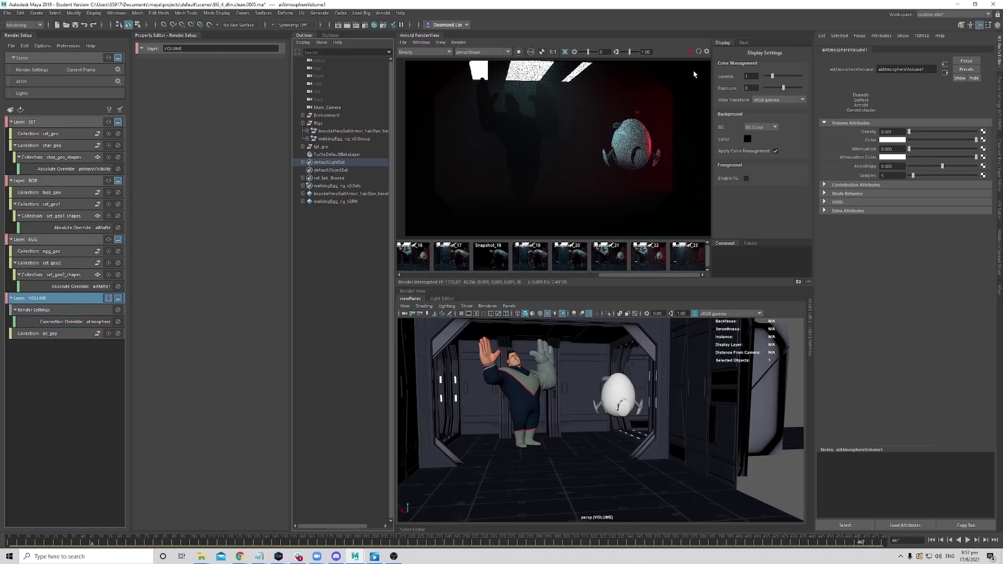
pyautogui.click(690, 52)
pyautogui.click(690, 52)
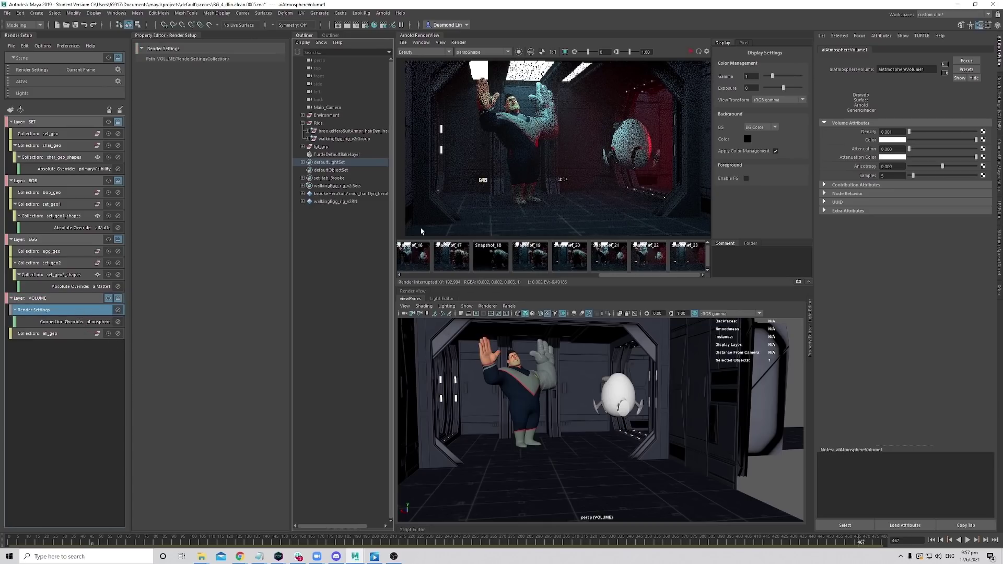
# Create an absolute override for the Arnold Matte attribute on the VOLUME layer's all_geo collection and enable Matte.
pyautogui.click(71, 334)
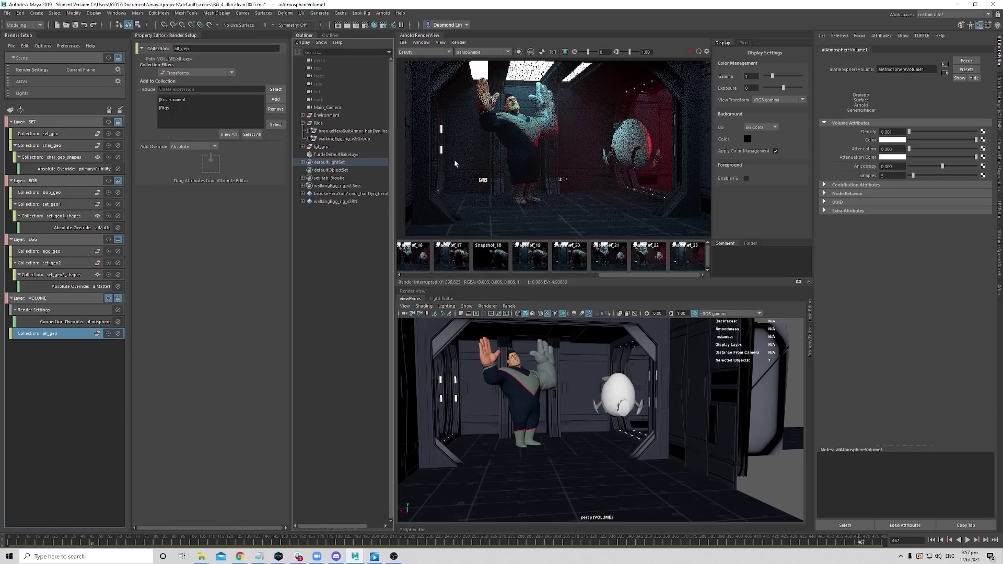
pyautogui.click(582, 365)
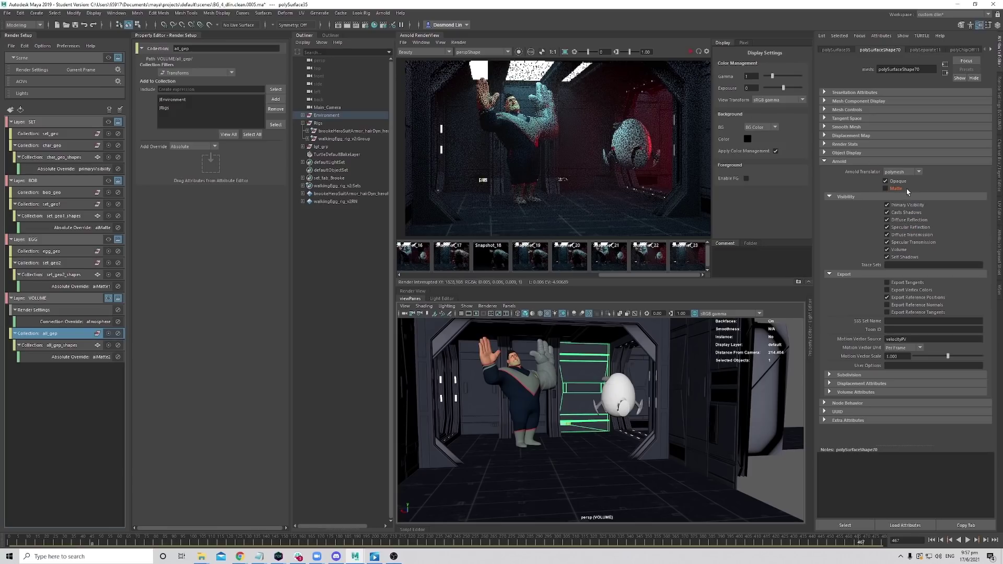
pyautogui.click(58, 357)
pyautogui.click(195, 65)
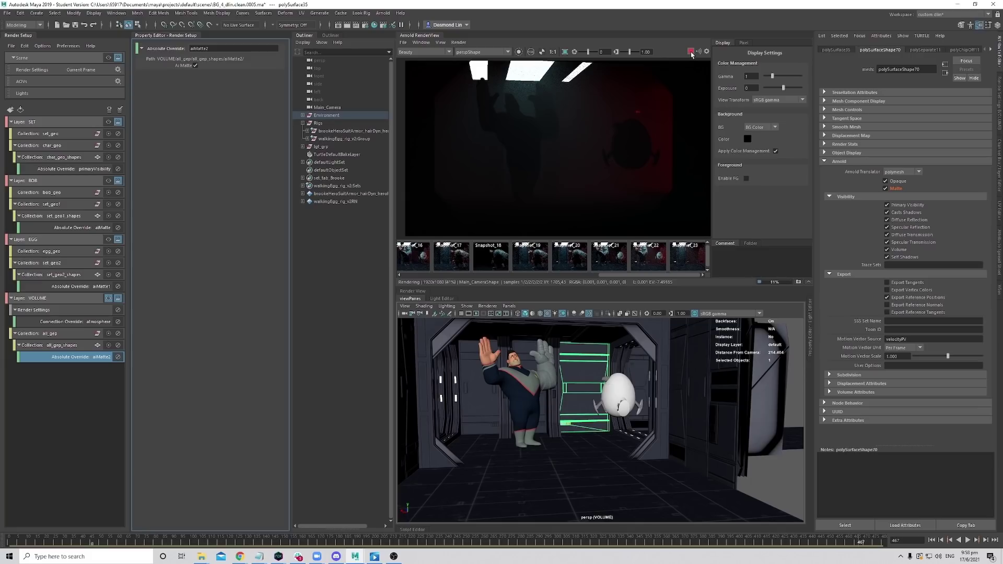
# Inspect the VOLUME layer render with a raised preview exposure and reset the exposure to 0.
pyautogui.click(691, 51)
pyautogui.moveTo(626, 53); pyautogui.dragTo(590, 52)
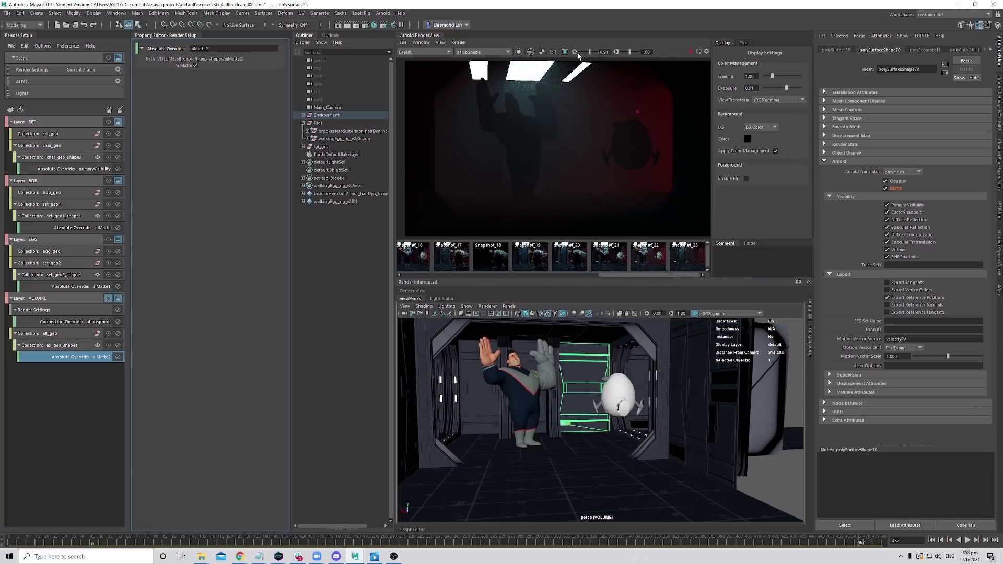
pyautogui.click(616, 52)
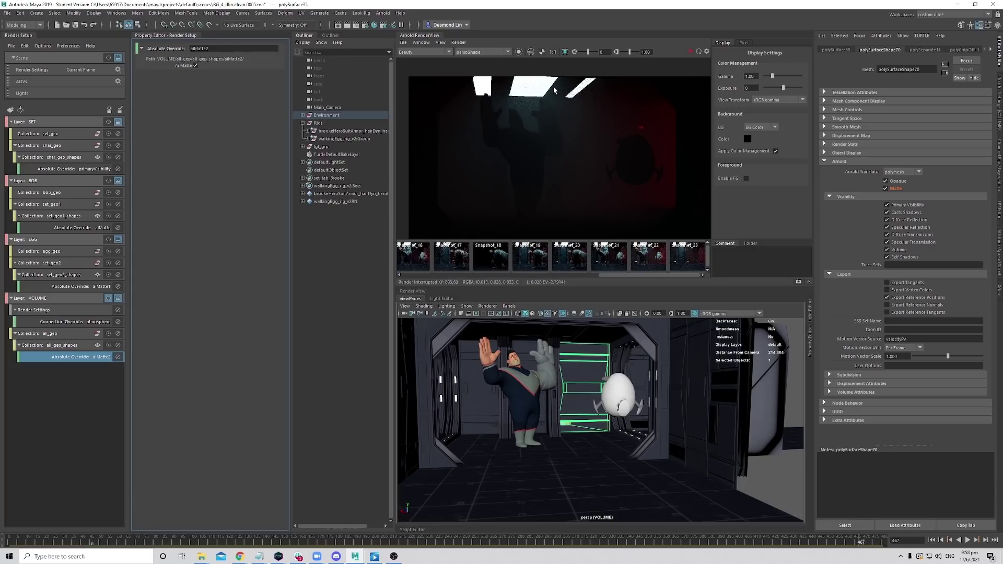
# Make the EGG layer visible and test-render it.
pyautogui.click(63, 182)
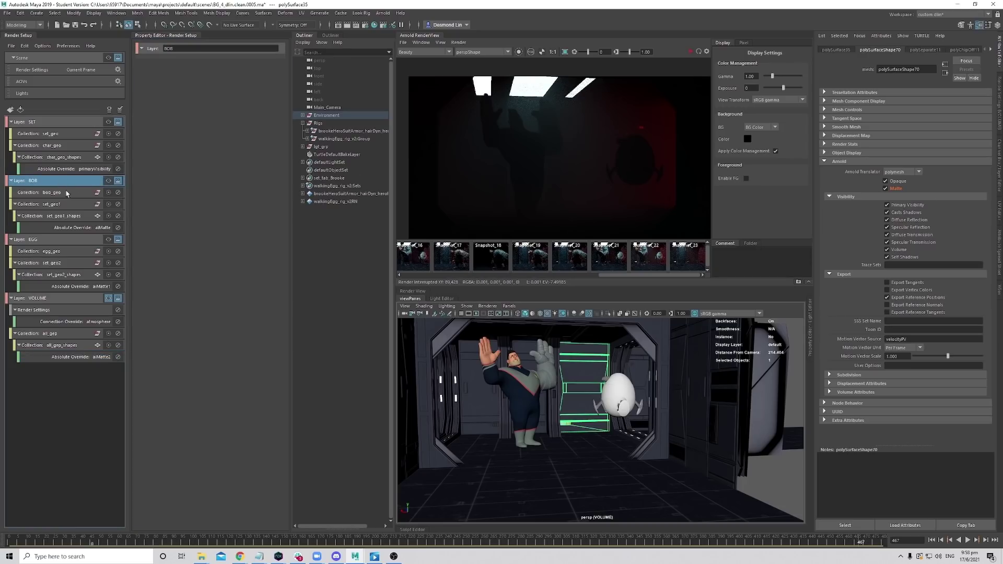
pyautogui.click(67, 242)
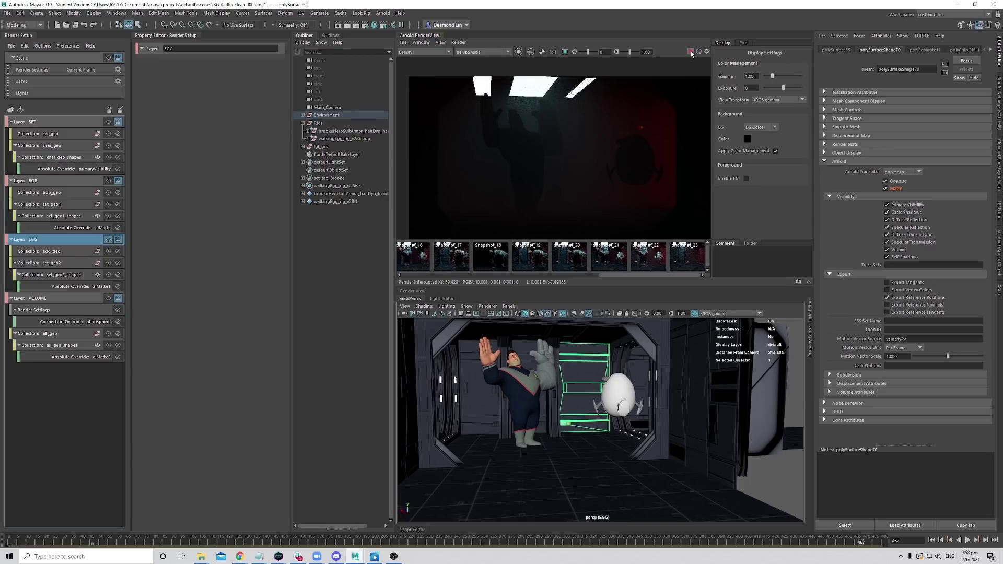
pyautogui.click(691, 52)
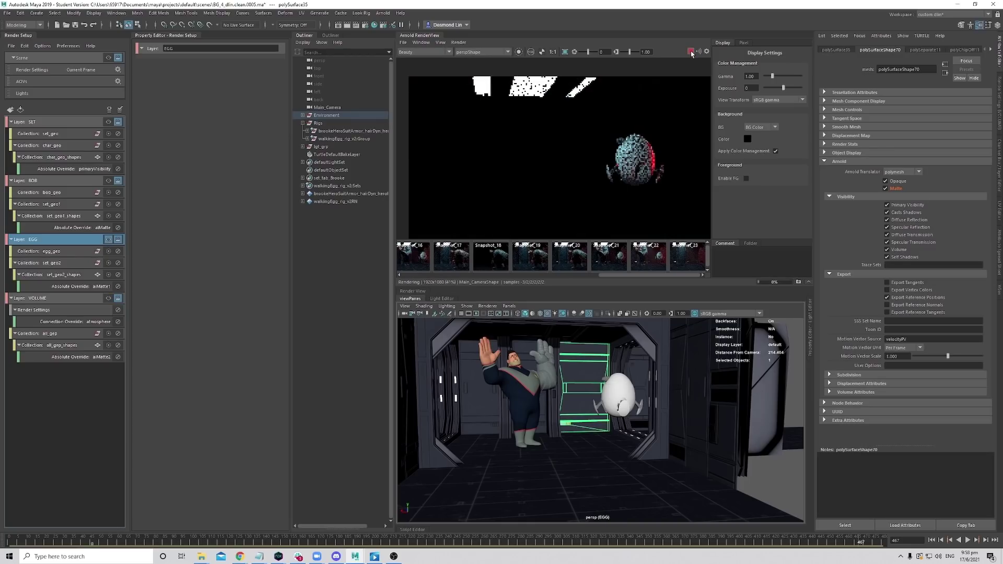
pyautogui.click(691, 52)
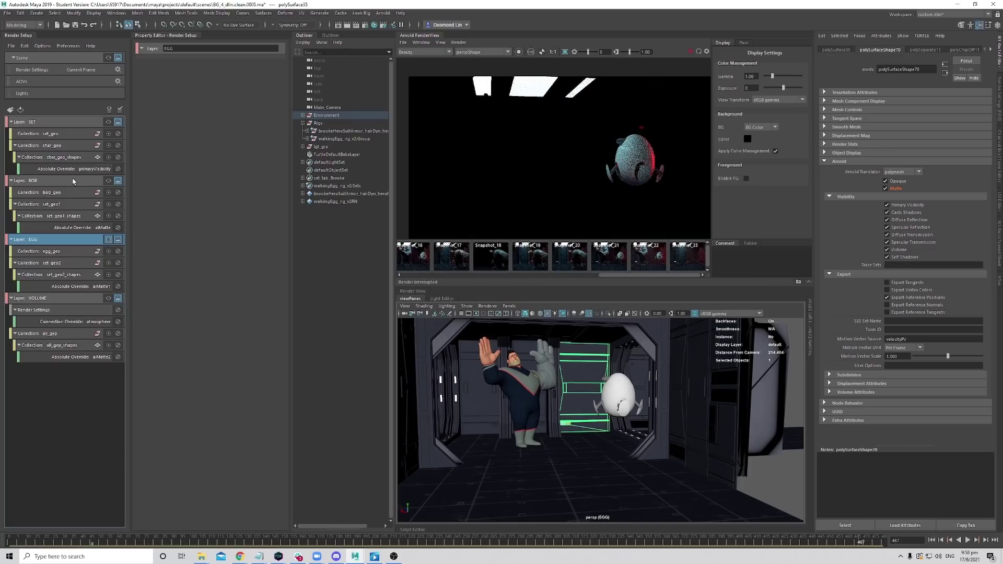
# Make the BOB layer visible and test-render it.
pyautogui.click(103, 181)
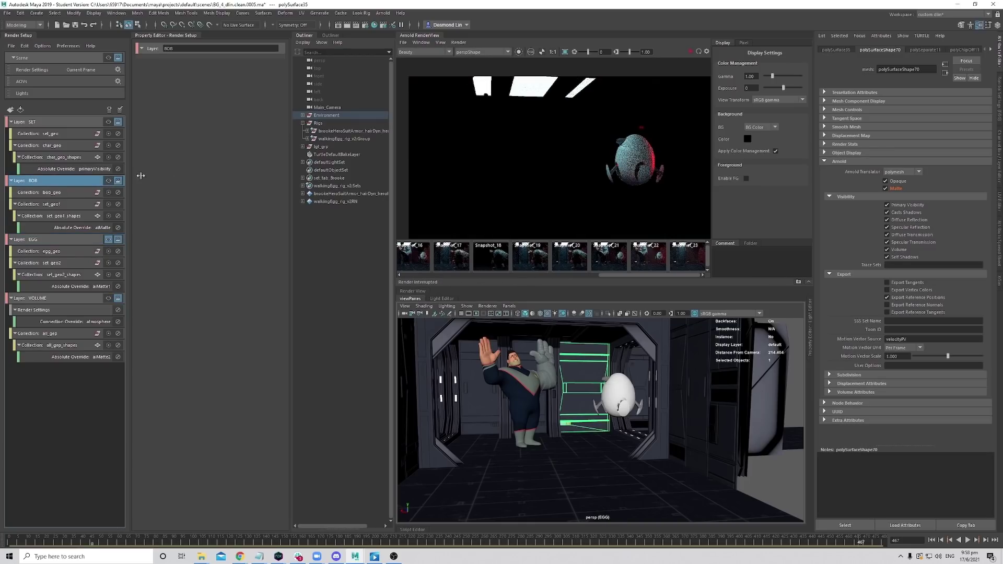
pyautogui.click(691, 52)
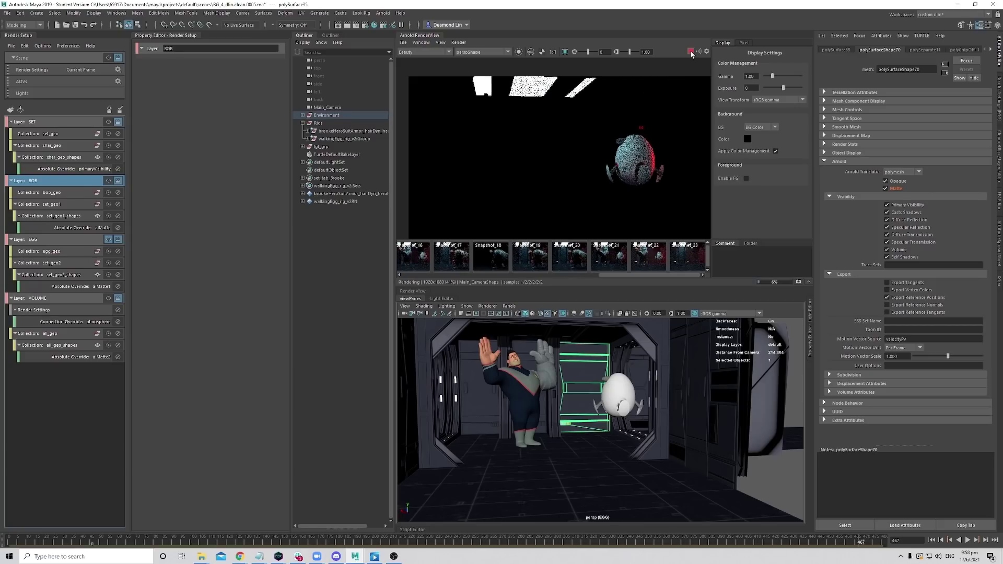
pyautogui.click(691, 52)
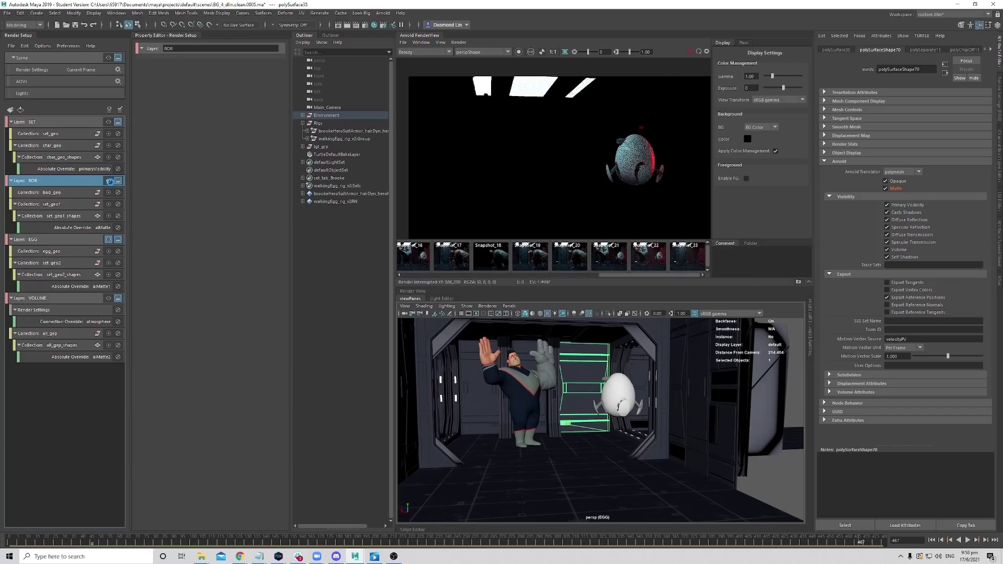
pyautogui.click(108, 181)
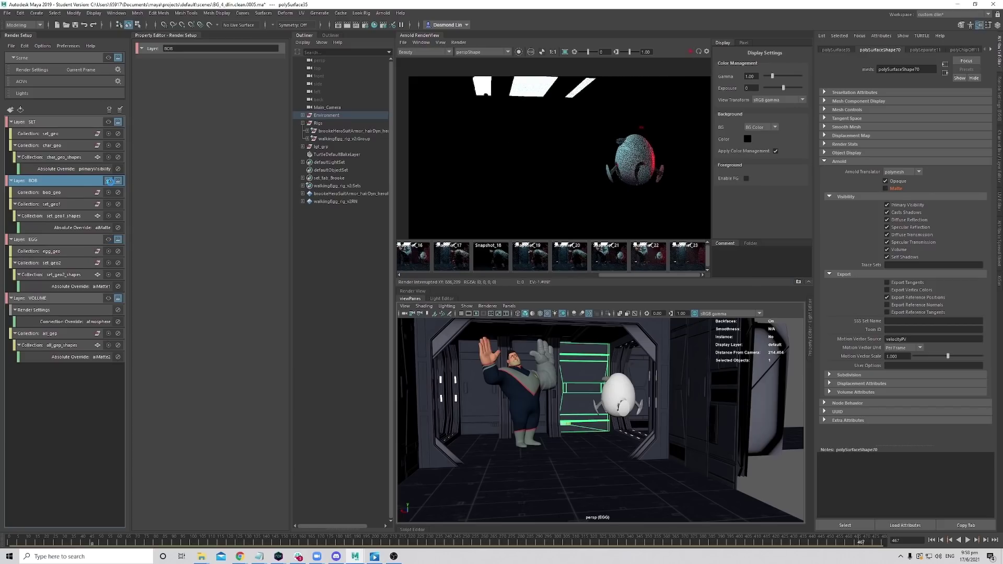
pyautogui.click(691, 52)
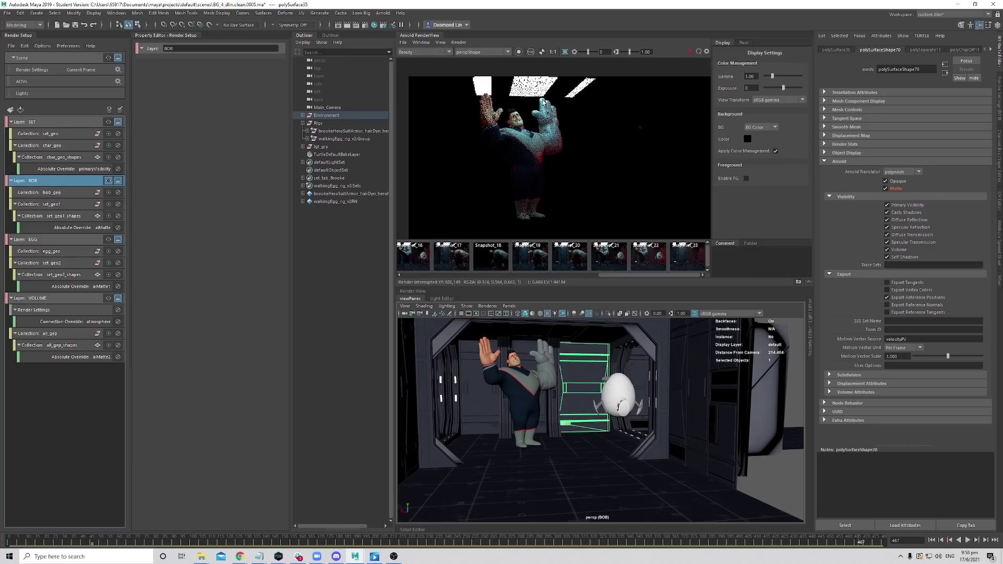
# Override Light Visible to off for the middle ceiling panel light (ceiling_1) in the BOB layer and re-render.
pyautogui.moveTo(606, 215); pyautogui.dragTo(592, 209, button='middle')
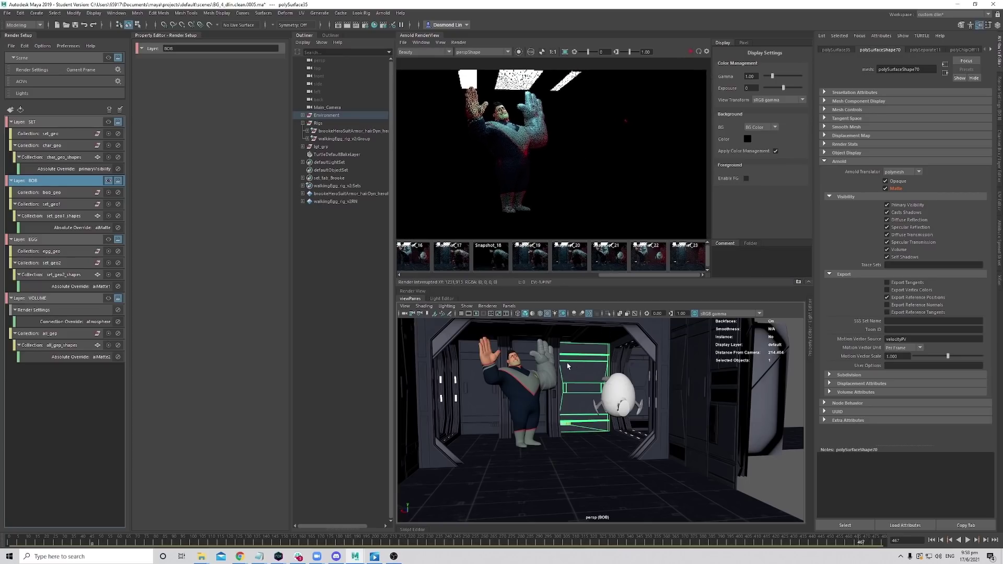
pyautogui.keyDown('alt'); pyautogui.moveTo(567, 366); pyautogui.dragTo(489, 375); pyautogui.keyUp('alt')
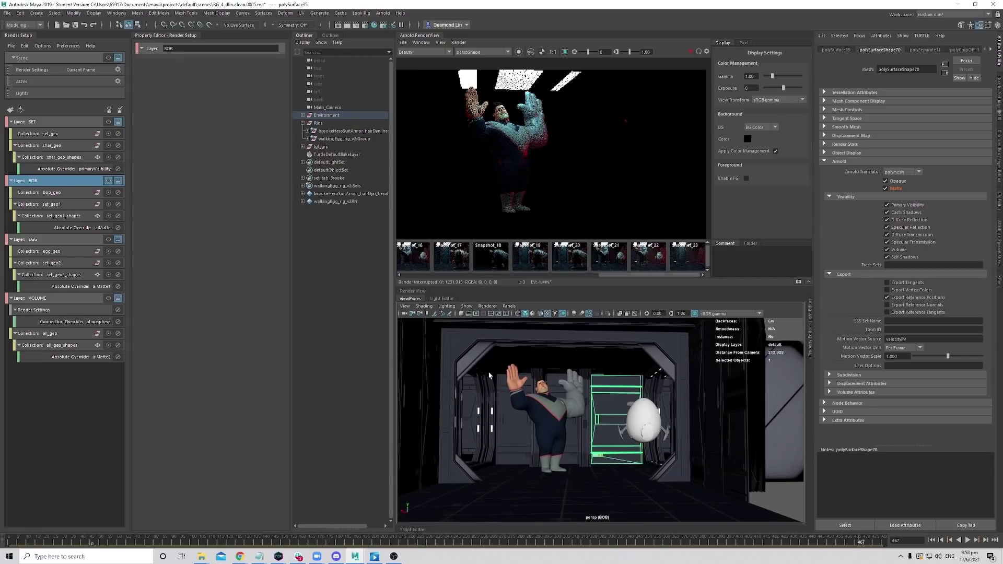
pyautogui.keyDown('alt'); pyautogui.moveTo(489, 375); pyautogui.dragTo(623, 441, button='right'); pyautogui.keyUp('alt')
pyautogui.keyDown('alt'); pyautogui.moveTo(622, 441); pyautogui.dragTo(589, 430); pyautogui.keyUp('alt')
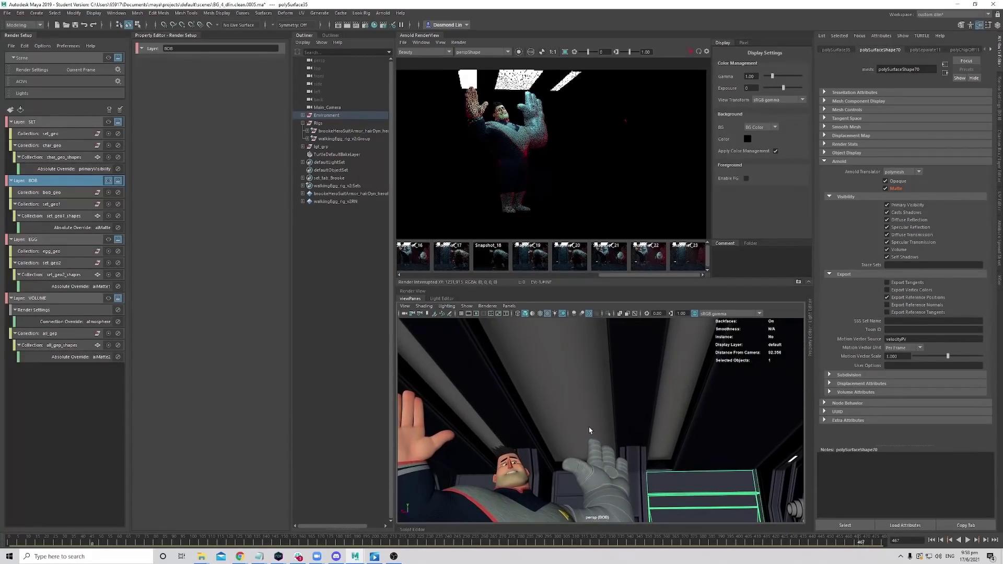
pyautogui.click(575, 393)
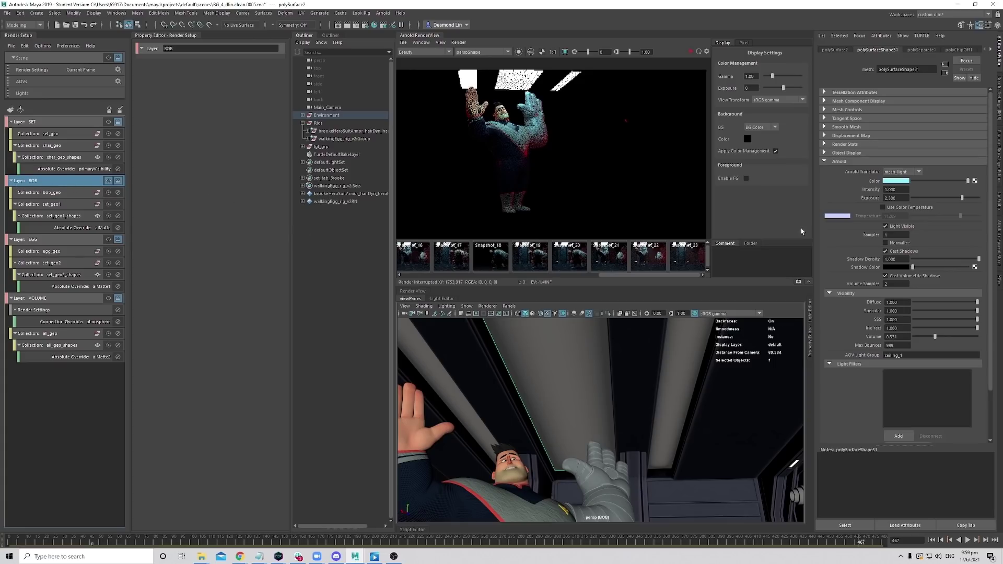
pyautogui.rightClick(903, 228)
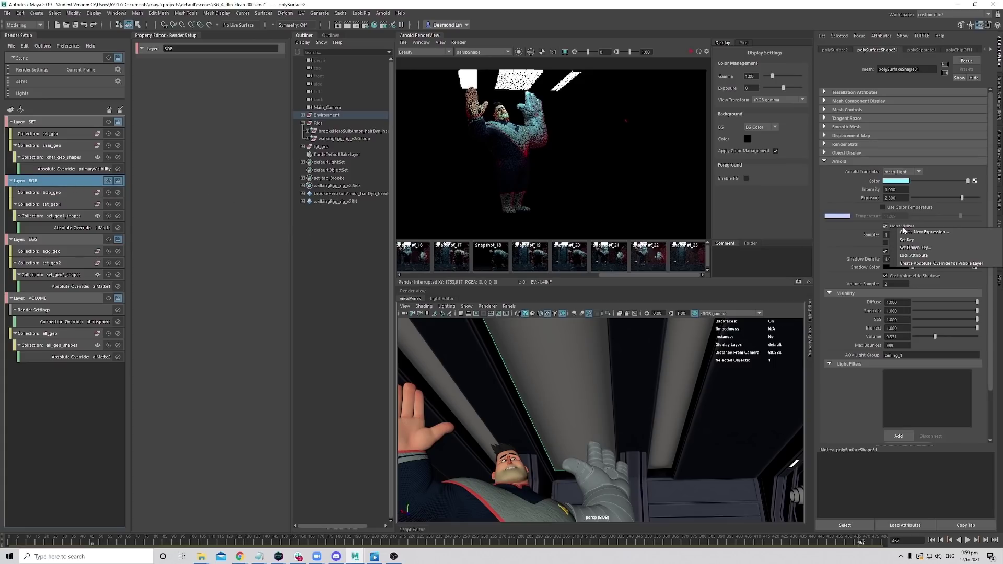
pyautogui.click(929, 225)
pyautogui.rightClick(910, 227)
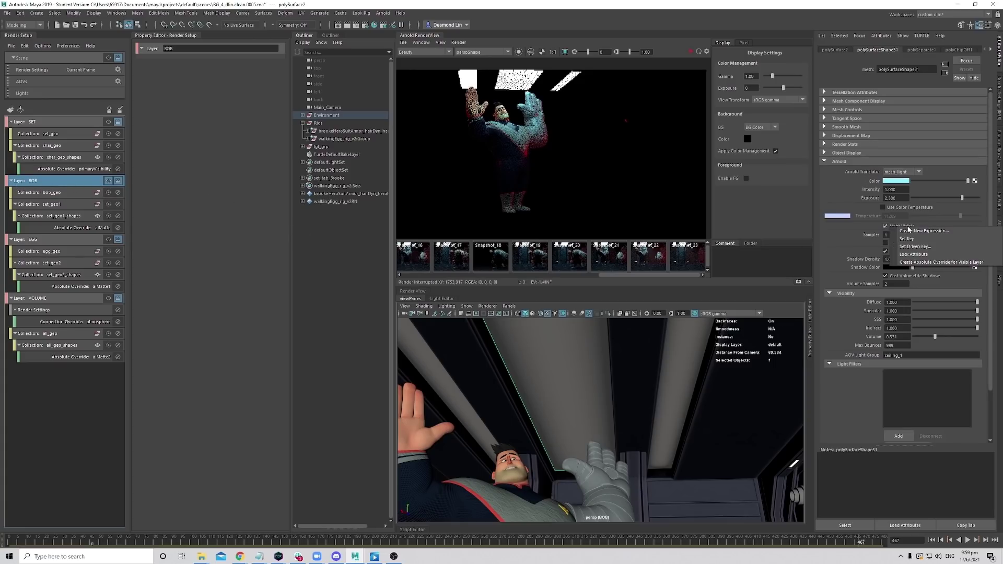
pyautogui.click(930, 264)
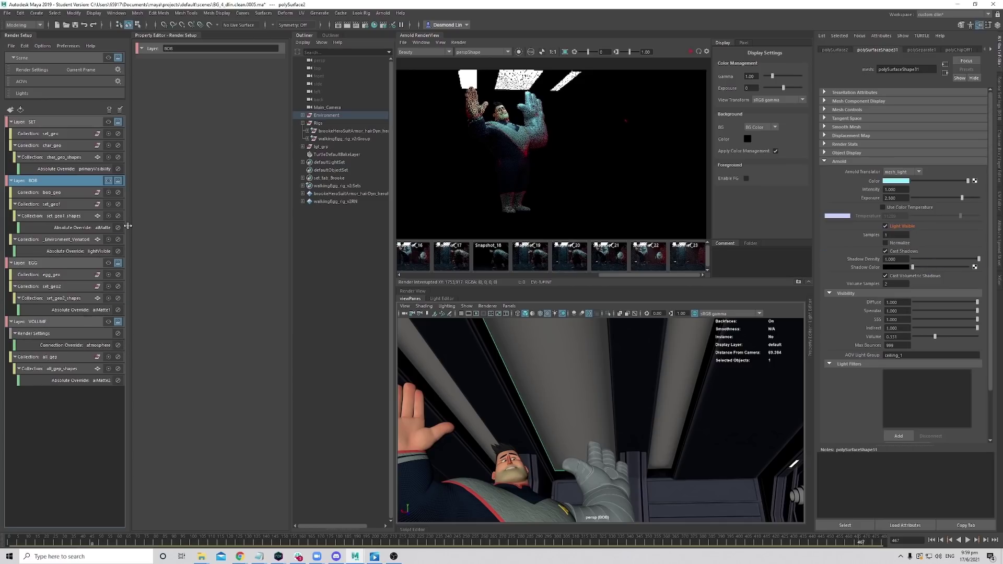
pyautogui.click(83, 251)
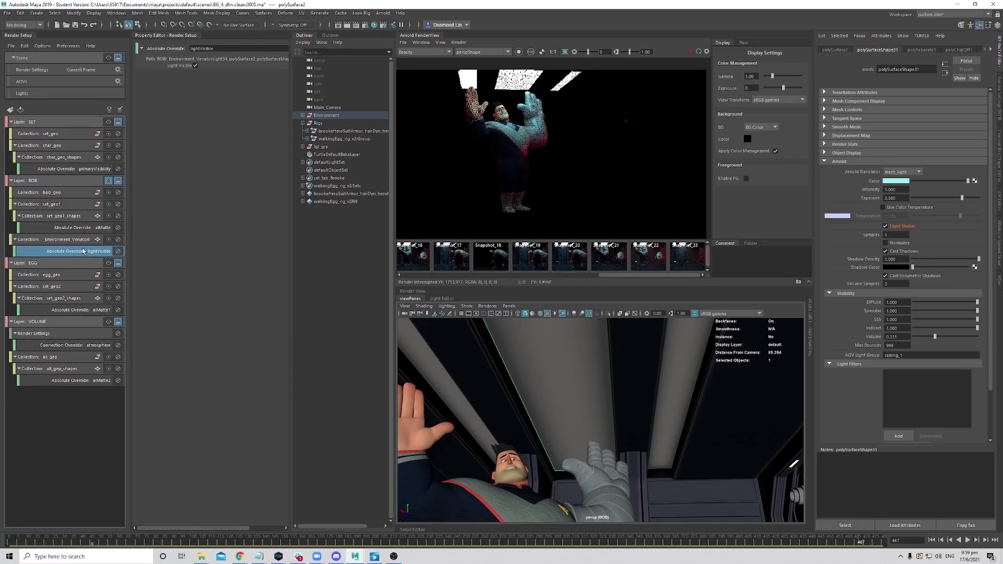
pyautogui.click(196, 66)
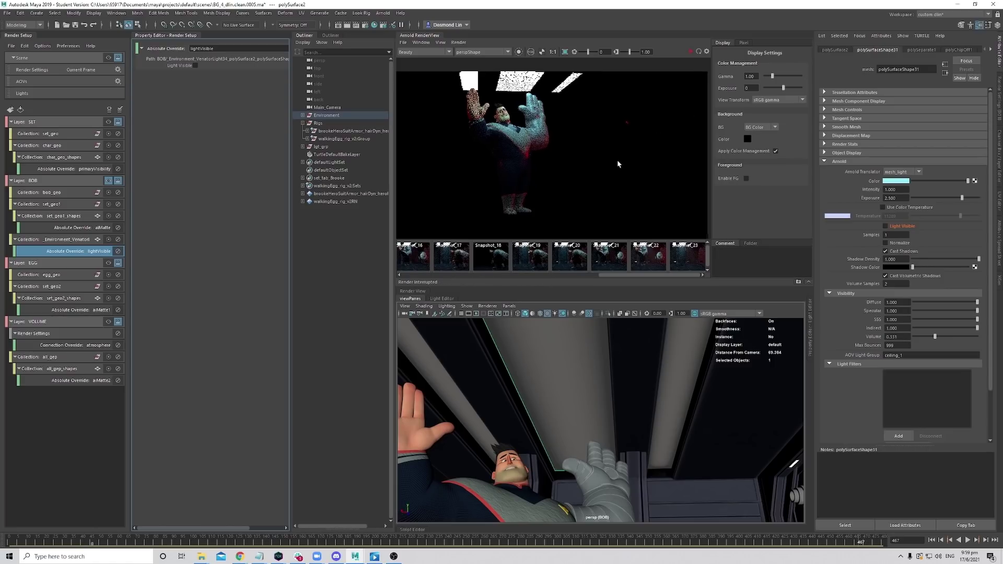
pyautogui.click(691, 52)
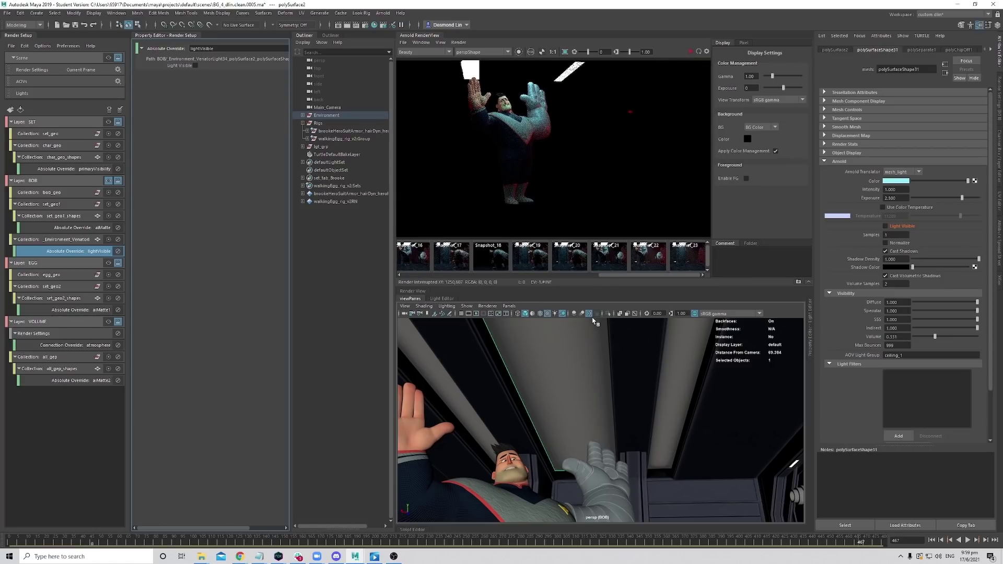
# Override Light Visible to off for the ceiling_3 panel light in the BOB layer.
pyautogui.click(680, 362)
pyautogui.click(905, 227)
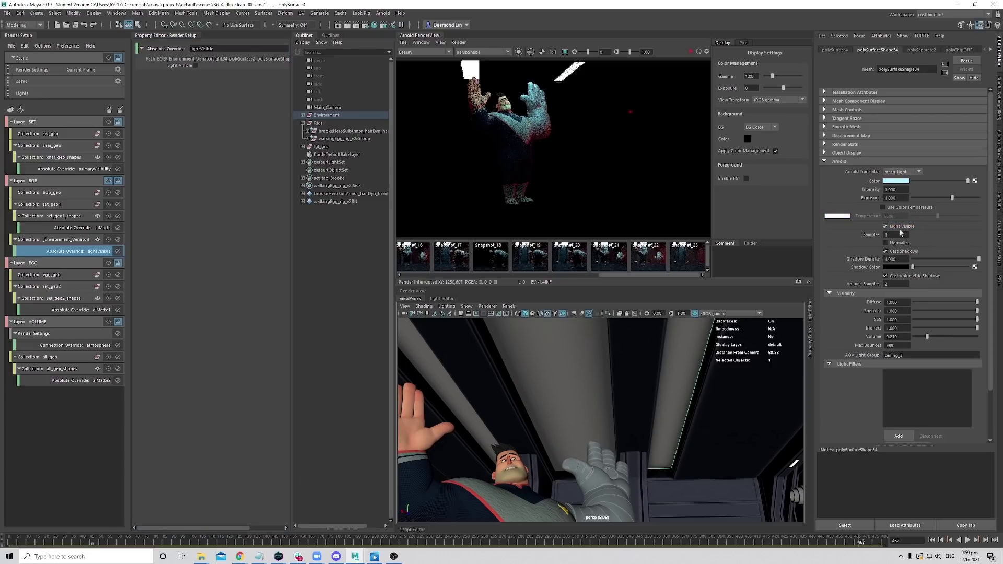
pyautogui.rightClick(901, 229)
pyautogui.click(919, 263)
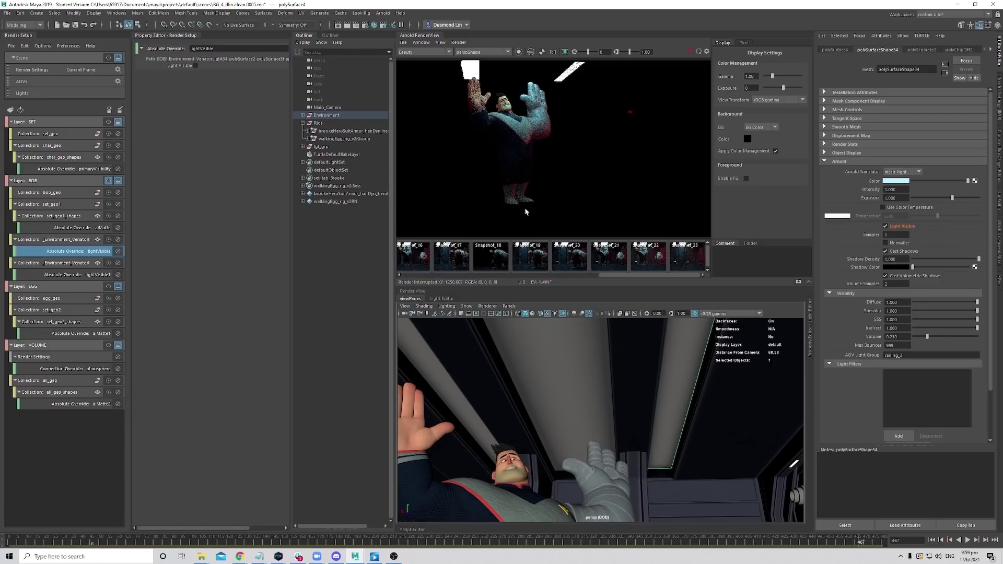
pyautogui.click(195, 66)
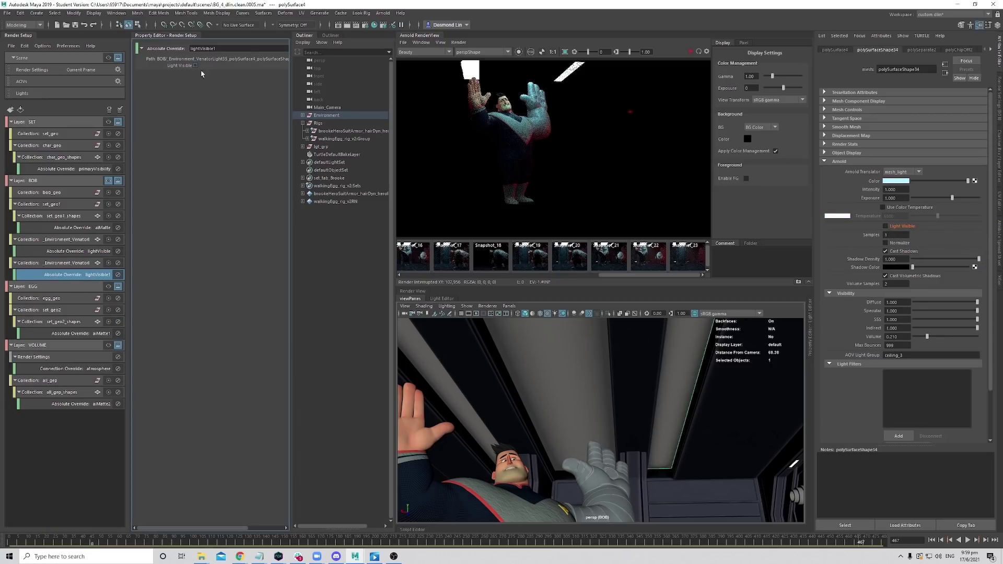
# Override Light Visible to off for the ceiling_2 panel light in the BOB layer and re-render to check for remaining visible lights.
pyautogui.click(452, 397)
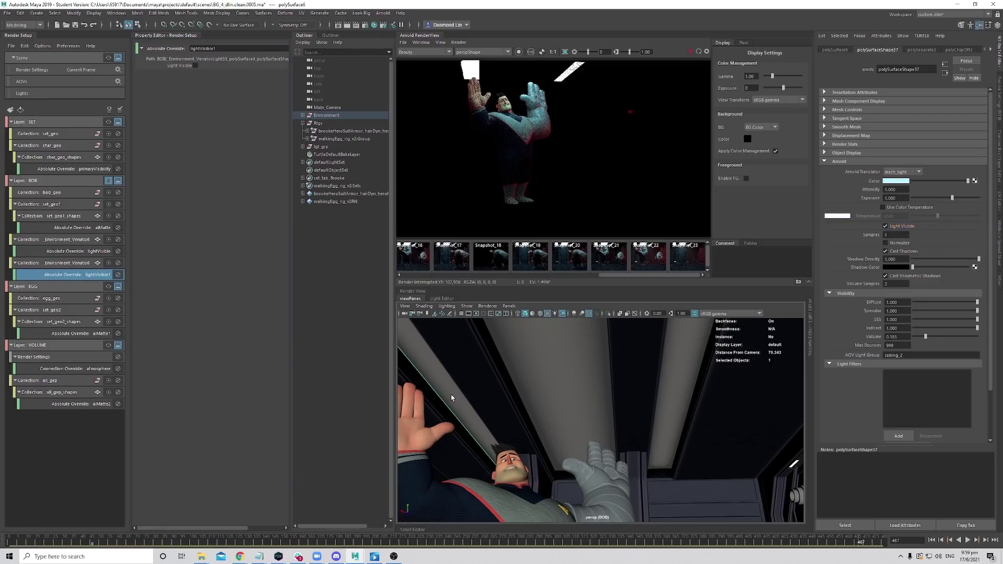
pyautogui.rightClick(902, 229)
pyautogui.click(919, 261)
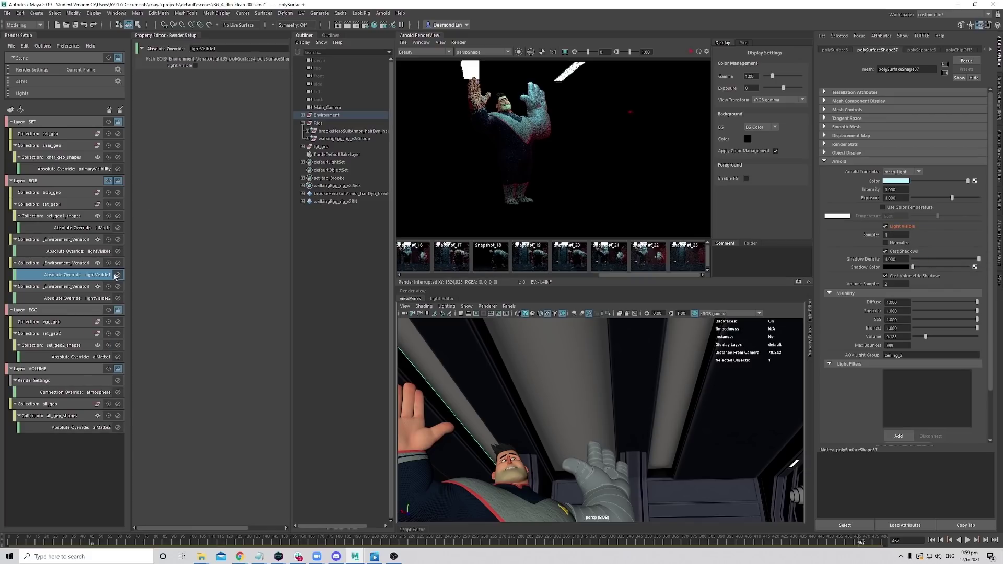
pyautogui.click(90, 298)
pyautogui.click(195, 65)
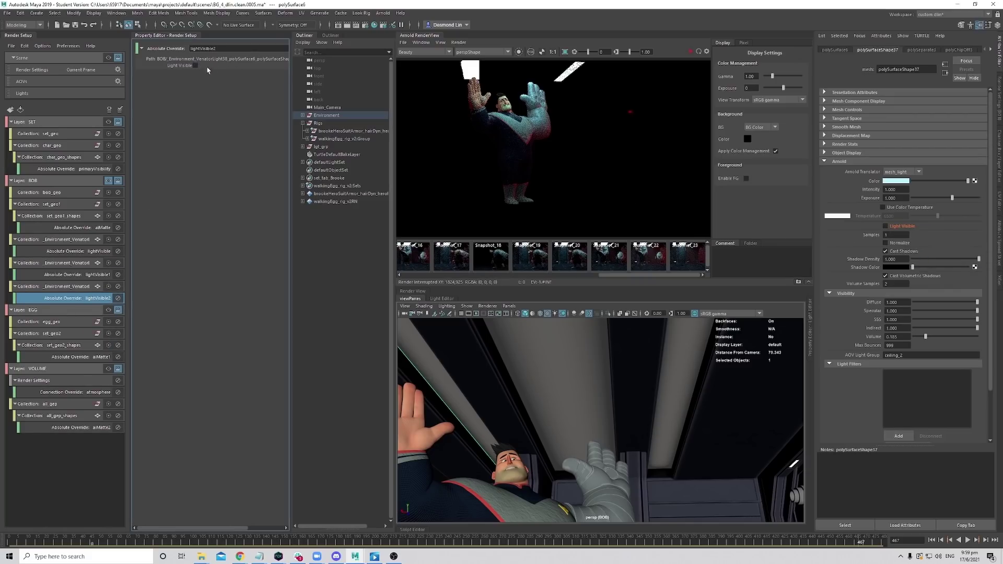
pyautogui.click(691, 53)
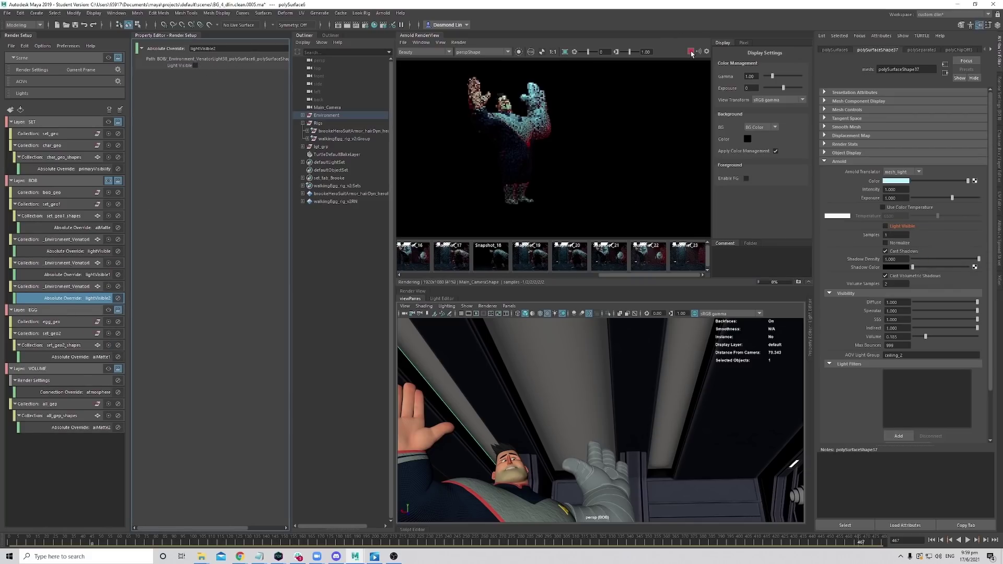
pyautogui.scroll(3, 653, 130)
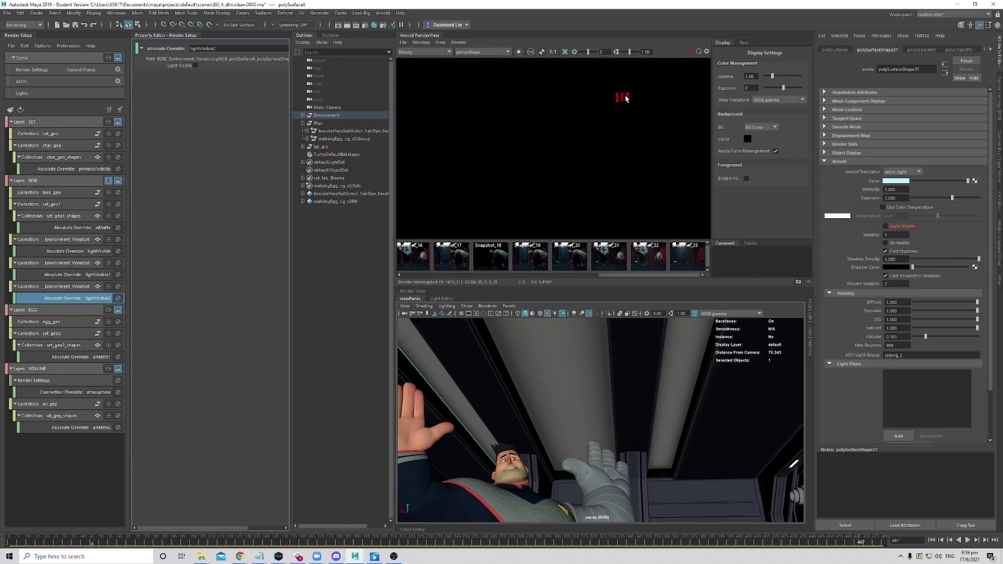
# Find the red wall-panel lights beside the door and override Light Visible to off for polySurface15 in the BOB layer.
pyautogui.keyDown('alt'); pyautogui.moveTo(671, 406); pyautogui.dragTo(656, 449, button='right'); pyautogui.keyUp('alt')
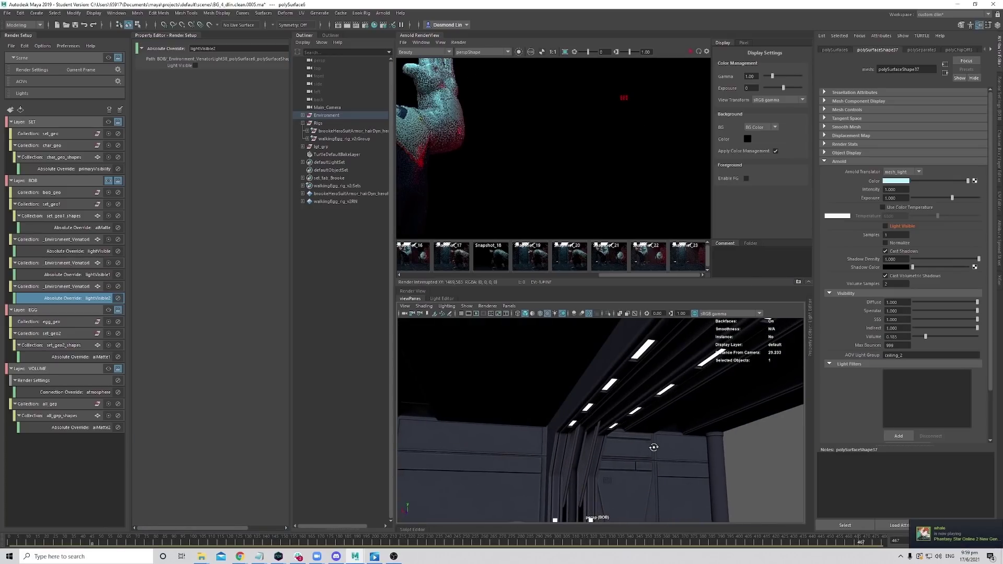
pyautogui.keyDown('alt'); pyautogui.moveTo(679, 491); pyautogui.dragTo(602, 422); pyautogui.keyUp('alt')
pyautogui.click(577, 355)
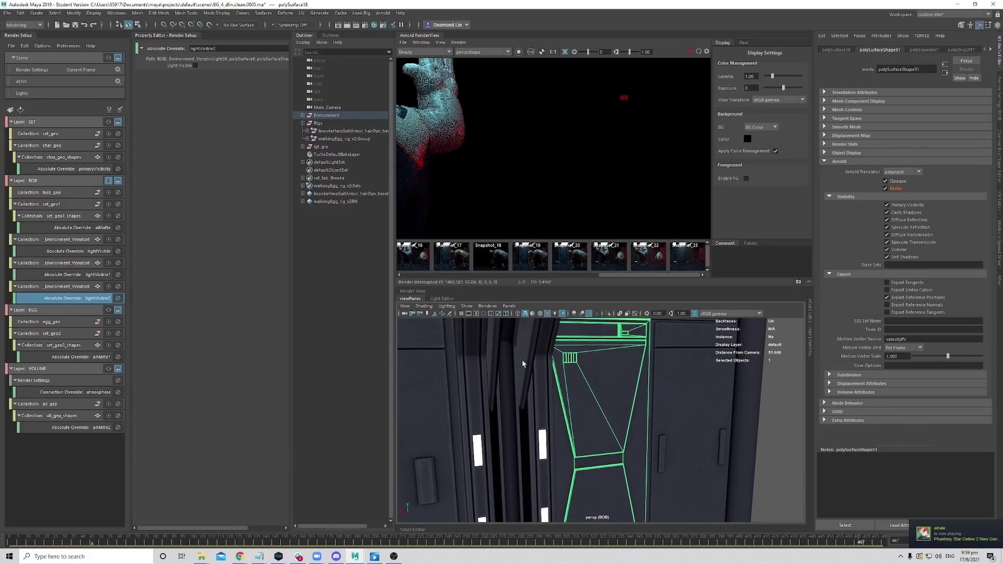
pyautogui.click(302, 114)
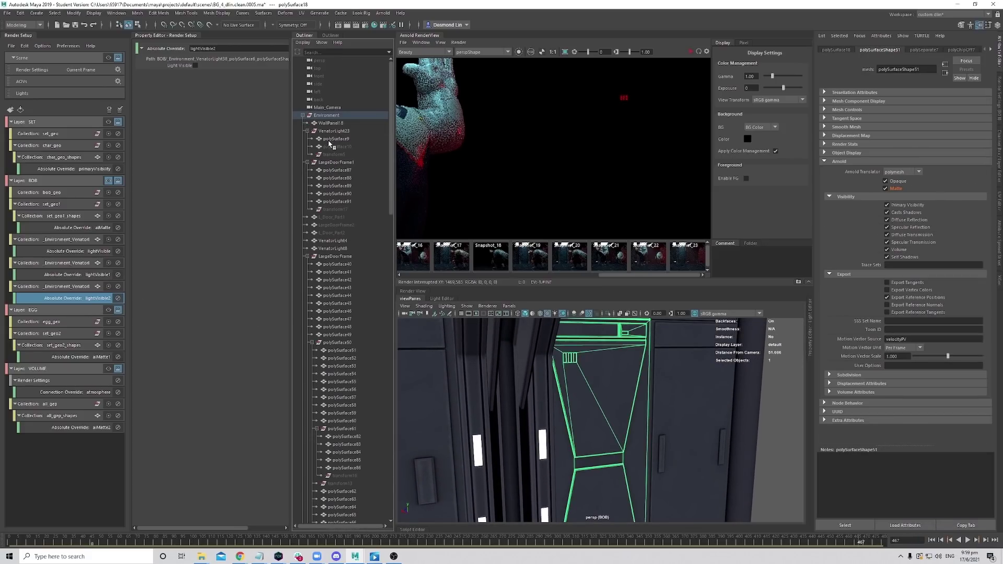
pyautogui.scroll(-10, 346, 322)
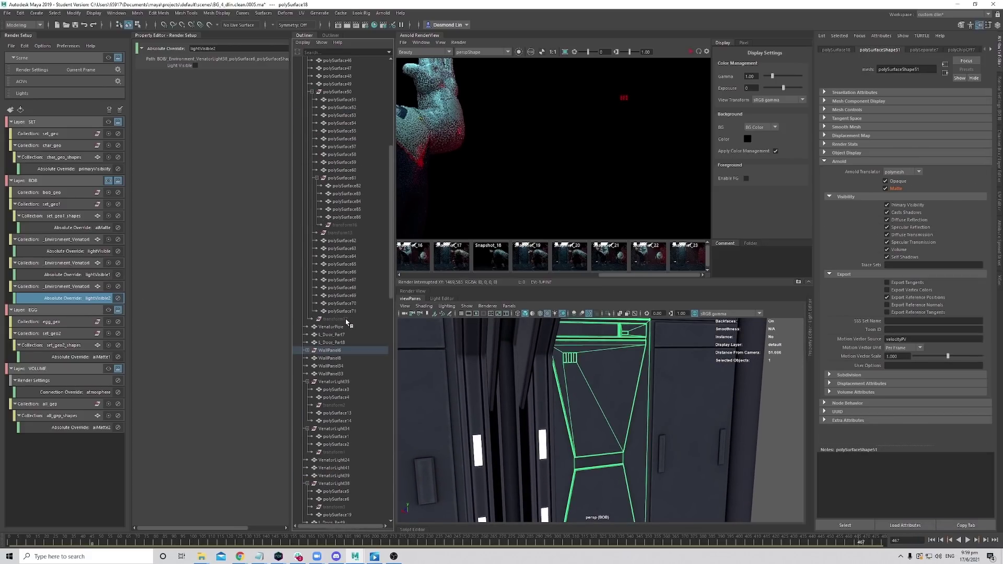
pyautogui.click(307, 350)
pyautogui.click(342, 358)
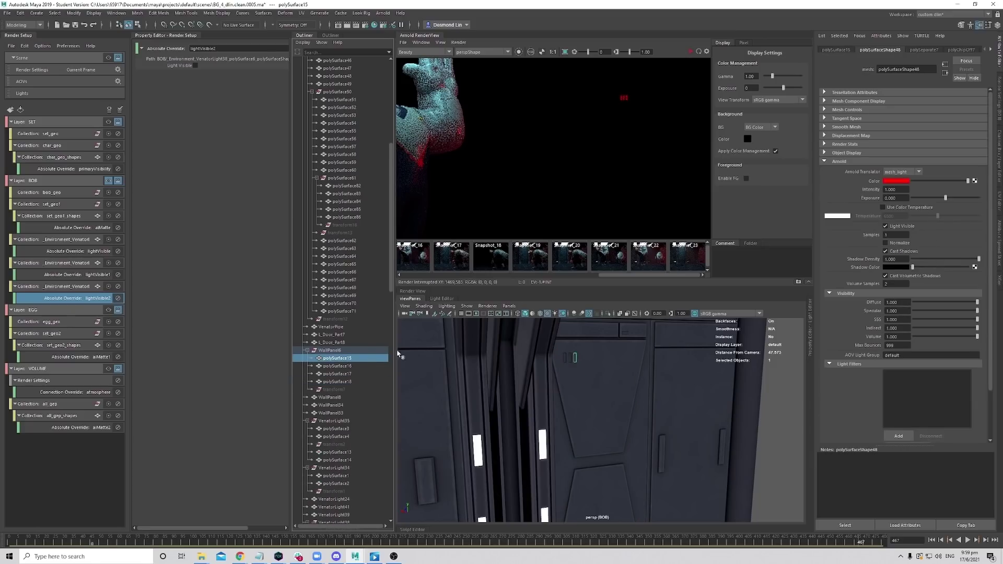
pyautogui.rightClick(886, 226)
pyautogui.click(905, 254)
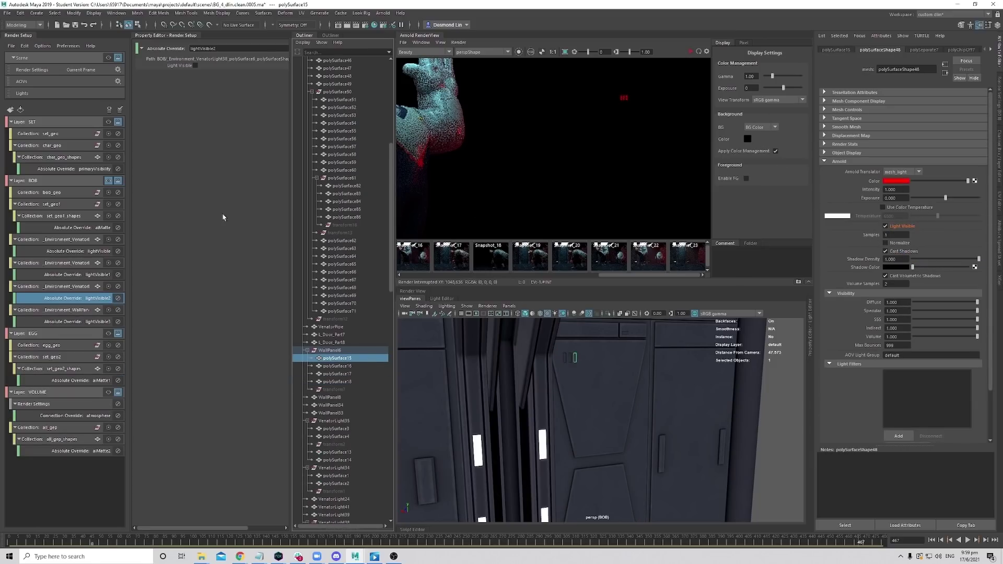
pyautogui.click(97, 320)
pyautogui.click(197, 66)
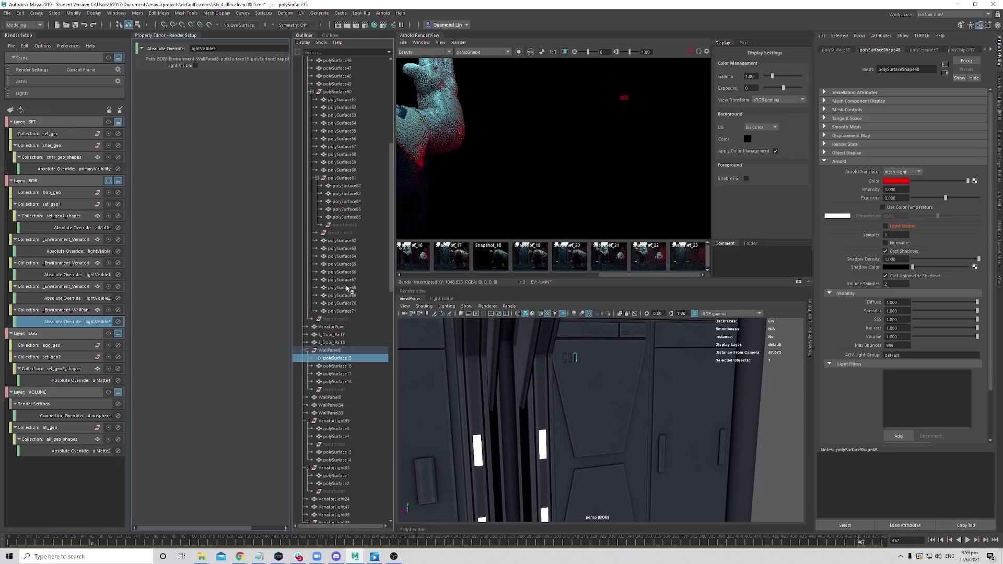
# Override Light Visible to off for the red wall light polySurface16 in the BOB layer.
pyautogui.click(355, 368)
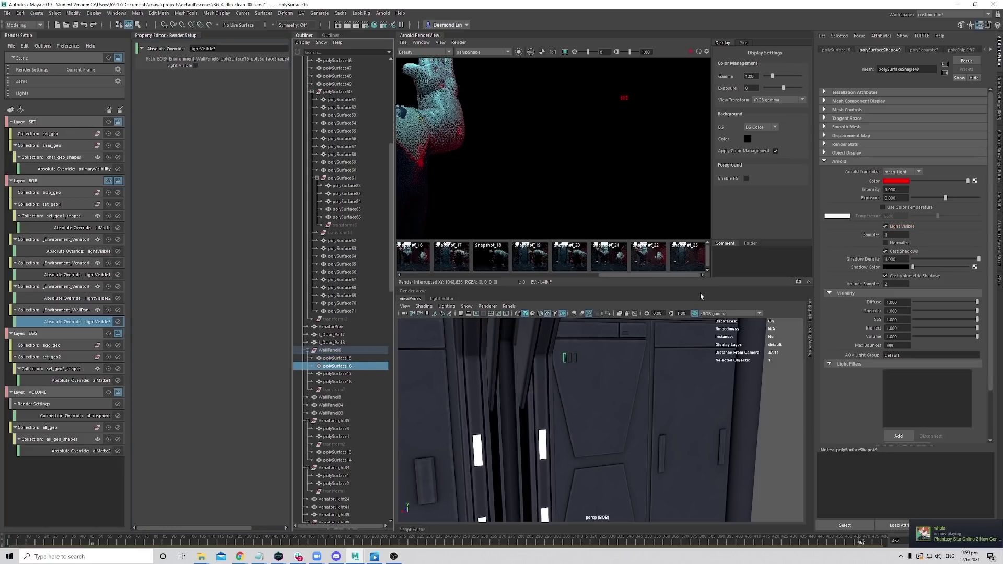
pyautogui.rightClick(890, 226)
pyautogui.click(919, 261)
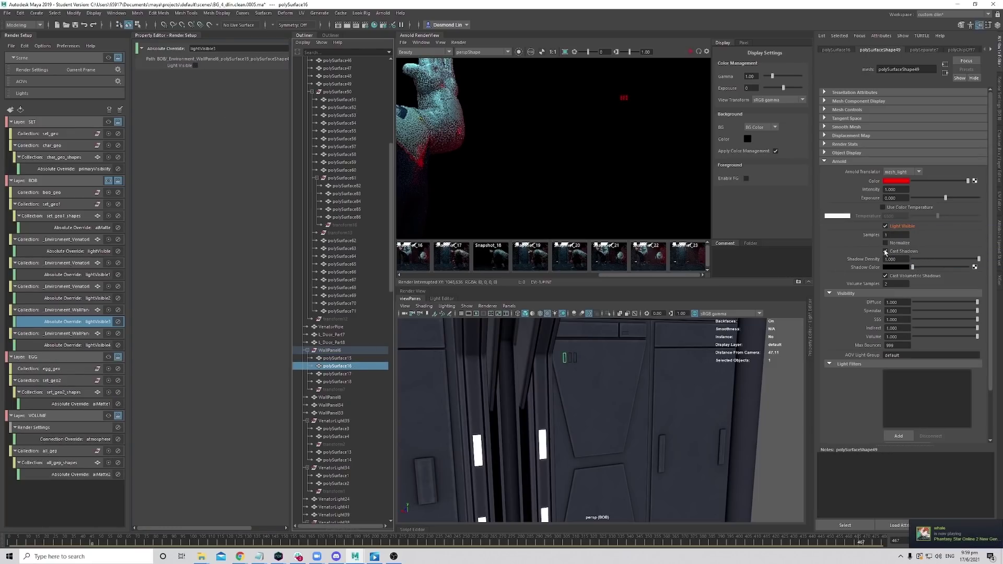
pyautogui.click(84, 345)
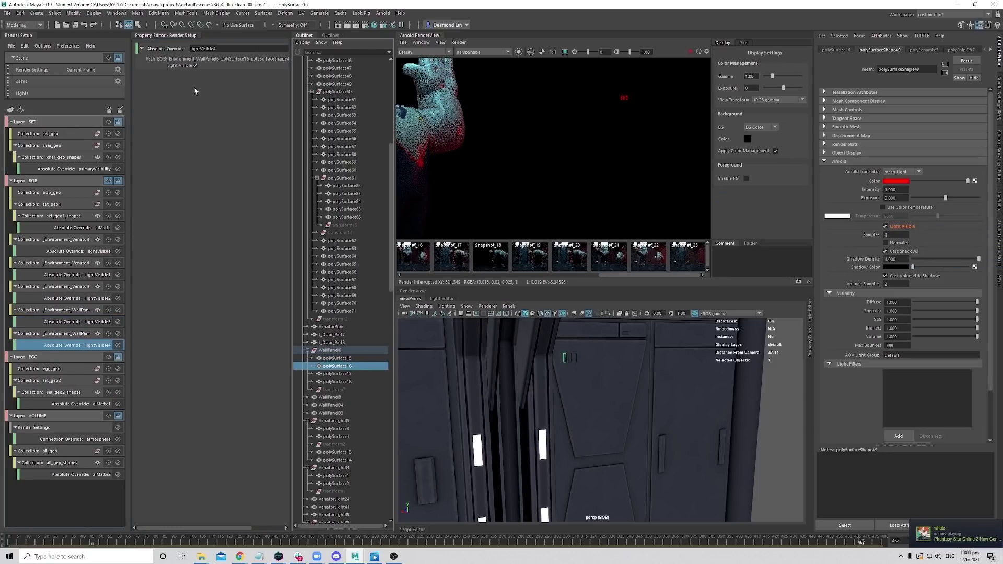
pyautogui.click(196, 66)
# Override Light Visible to off for the red wall light polySurface17 in the BOB layer.
pyautogui.click(346, 374)
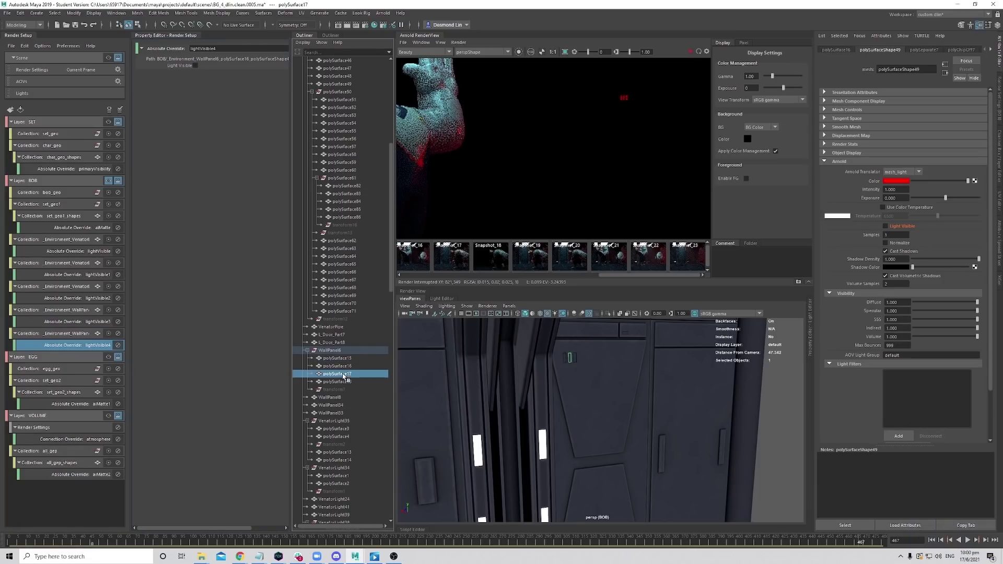
pyautogui.rightClick(888, 226)
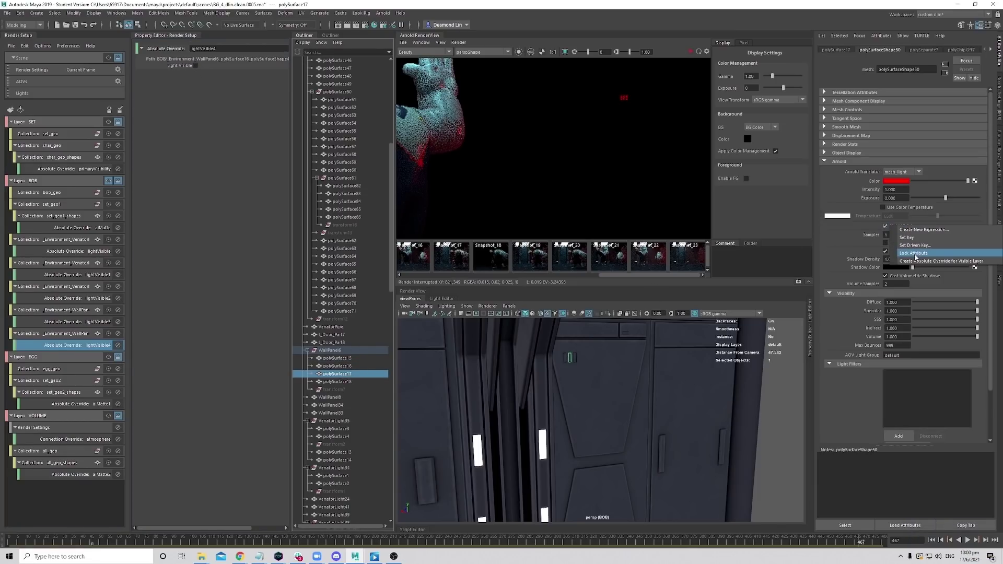
pyautogui.click(887, 257)
pyautogui.click(93, 368)
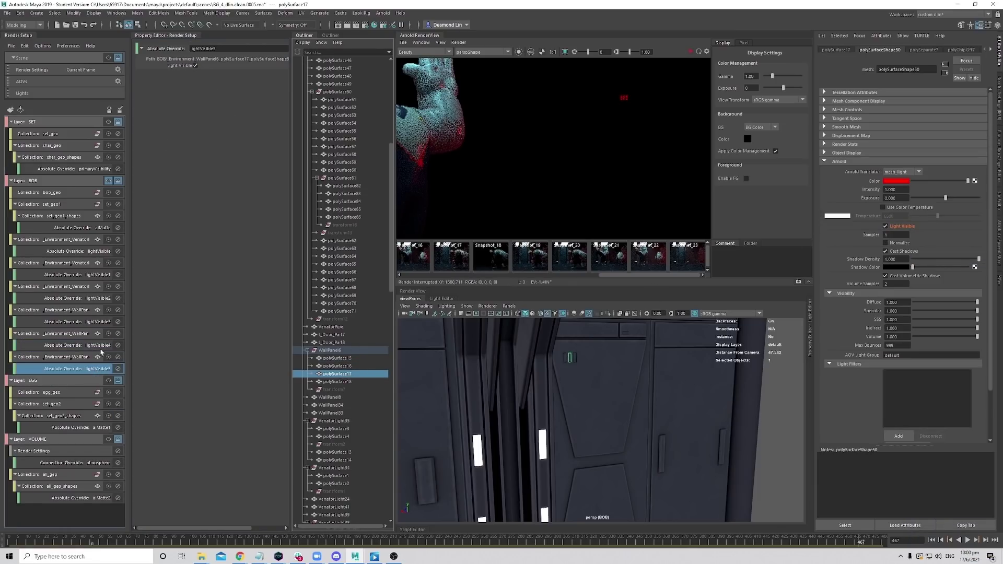
pyautogui.click(196, 65)
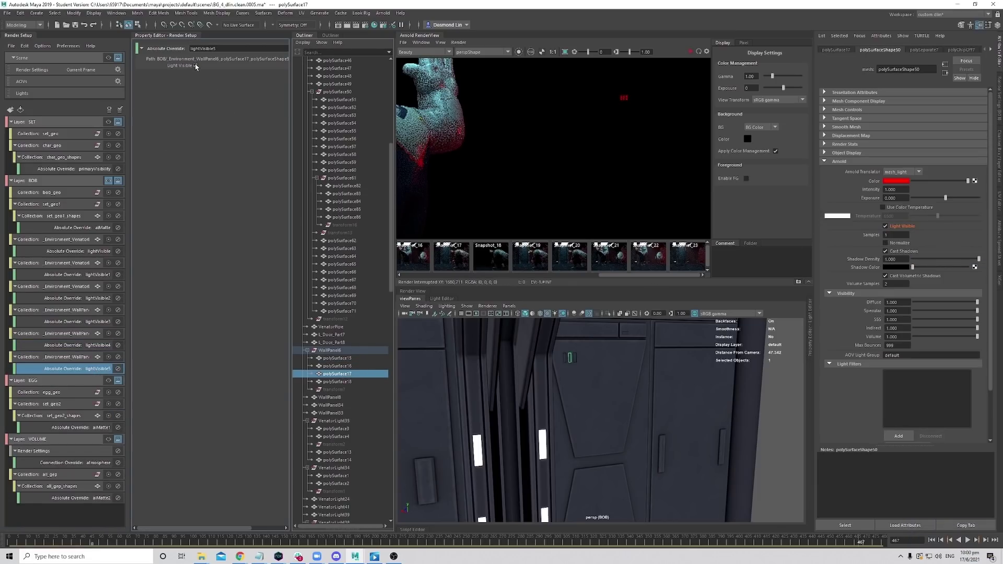
# Look over the remaining wall-panel surfaces and test-render the BOB layer to check for visible red lights.
pyautogui.click(355, 382)
pyautogui.click(344, 358)
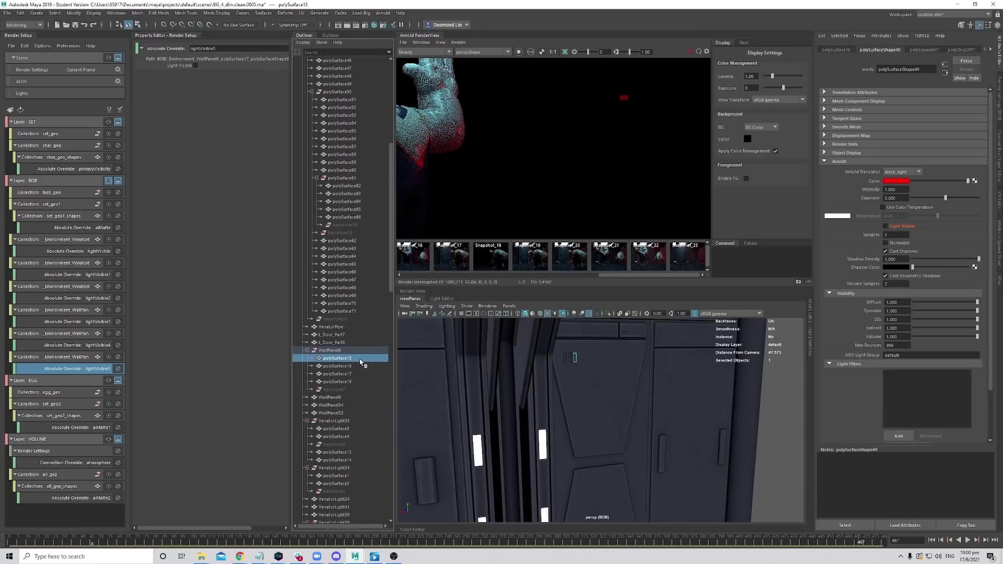
pyautogui.press('f')
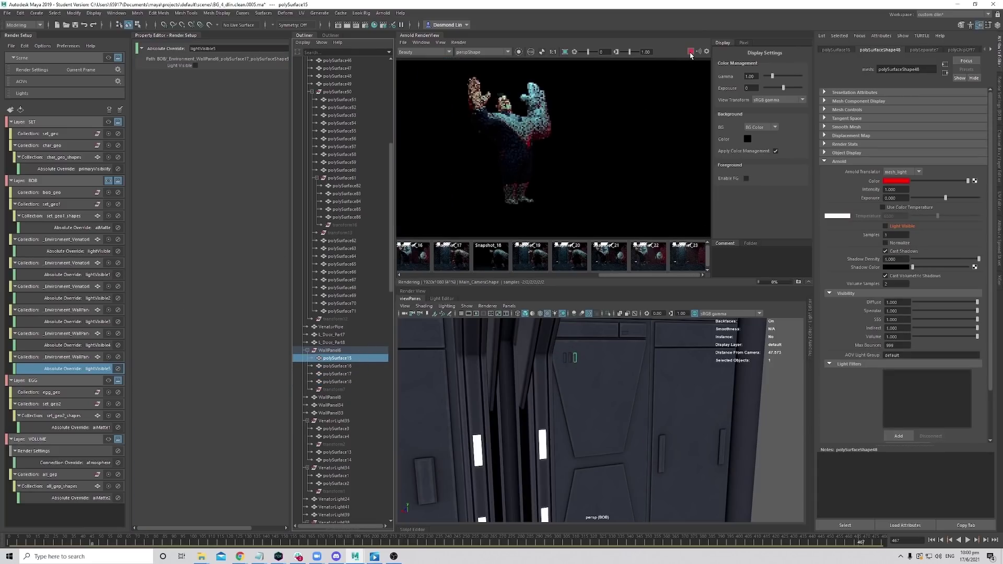
pyautogui.click(690, 52)
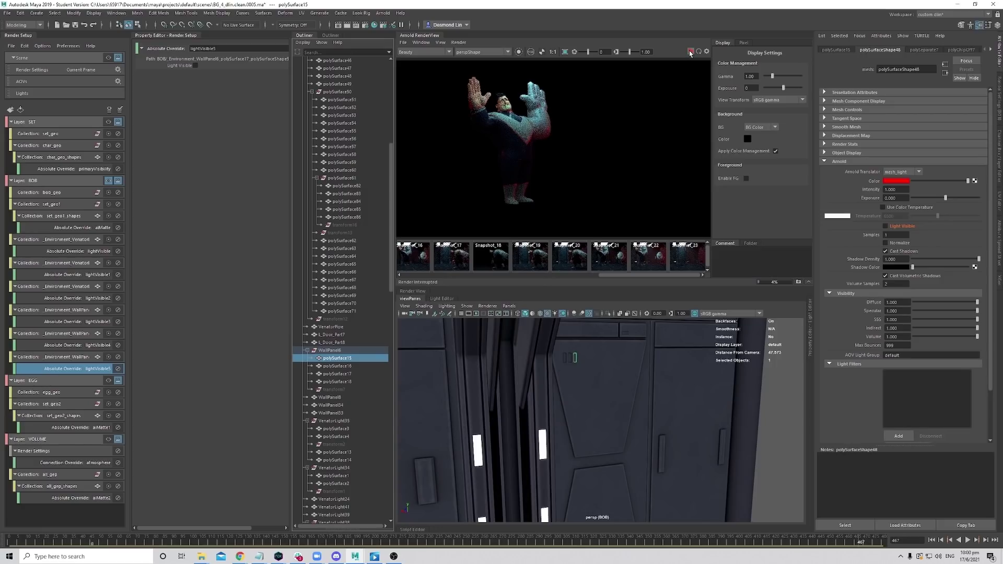
# Collapse the six light-visibility override collections in the BOB layer.
pyautogui.moveTo(291, 198); pyautogui.dragTo(280, 206)
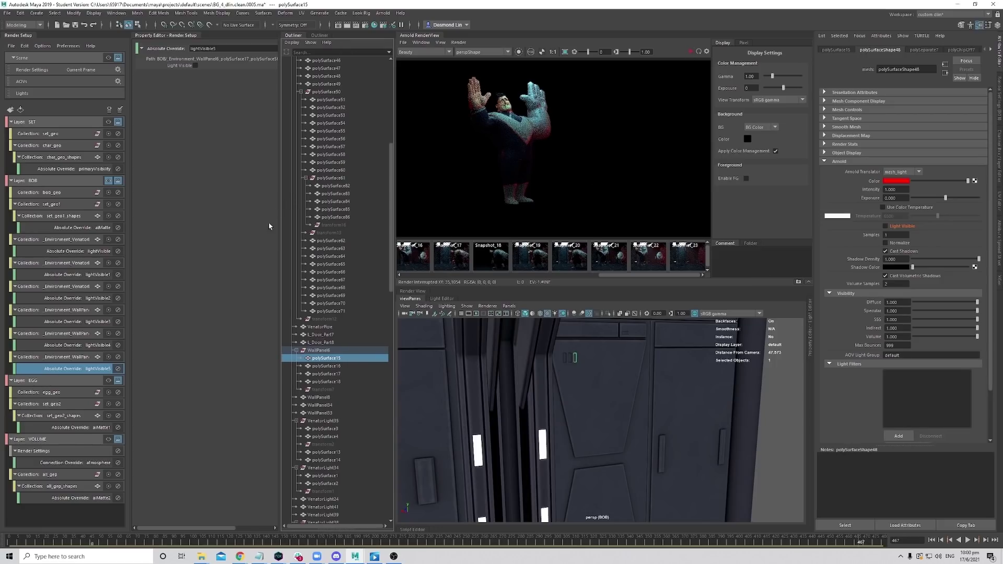
pyautogui.click(32, 239)
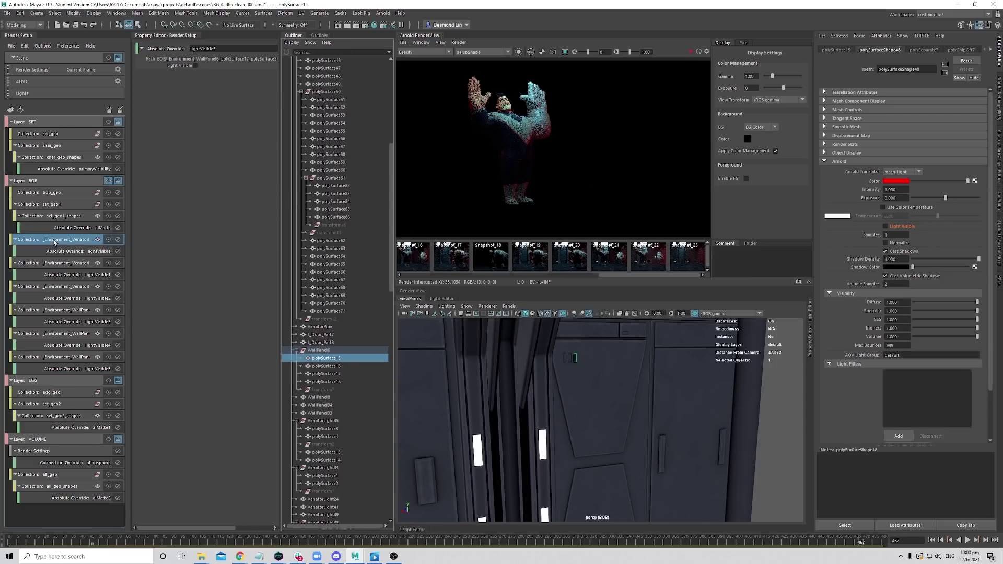
pyautogui.click(15, 240)
pyautogui.click(15, 252)
pyautogui.click(15, 263)
pyautogui.click(15, 274)
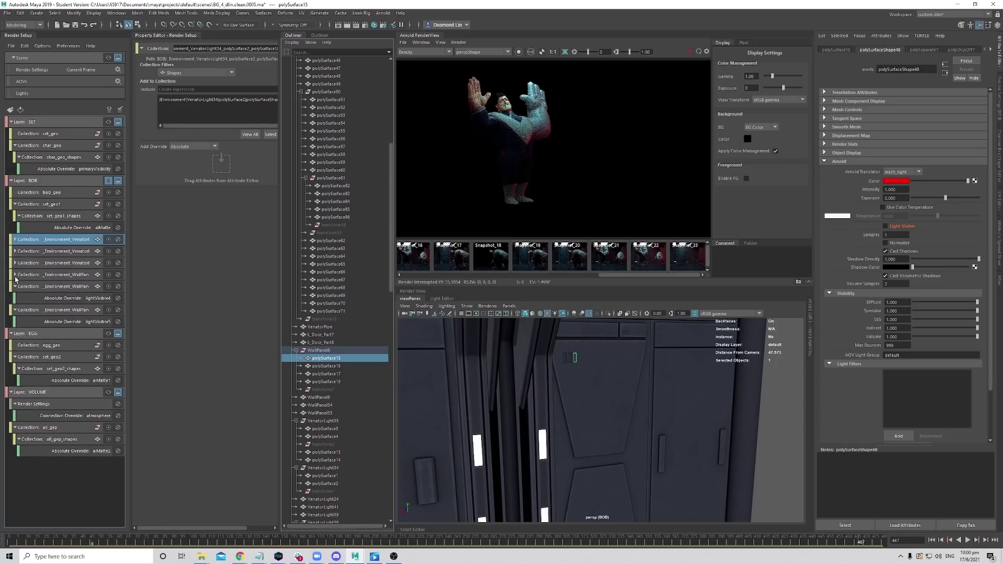
pyautogui.click(15, 286)
pyautogui.click(15, 297)
# Copy the six light-visibility collections from the BOB layer into the EGG layer and make the EGG layer visible.
pyautogui.click(64, 298)
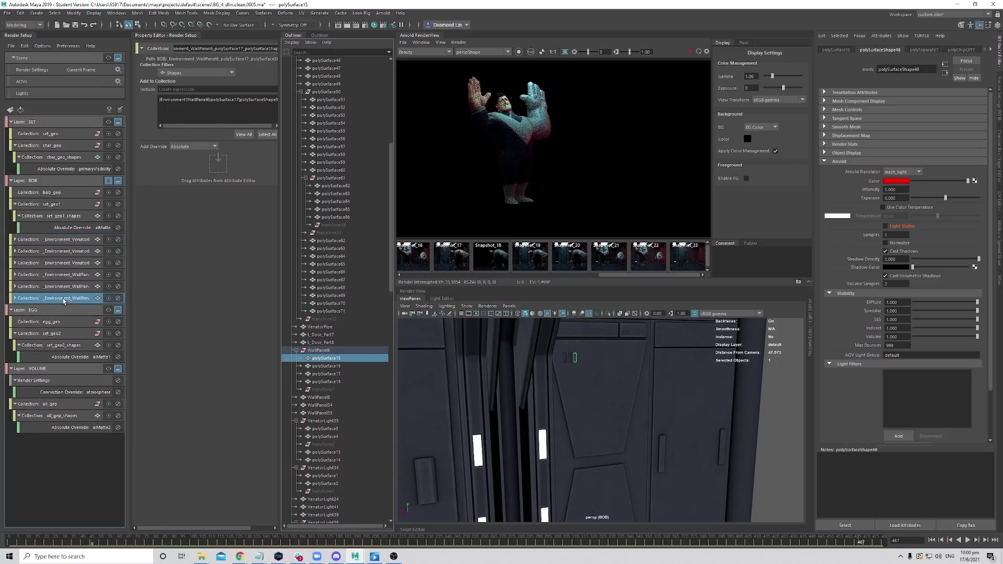
pyautogui.keyDown('shift'); pyautogui.click(68, 241); pyautogui.keyUp('shift')
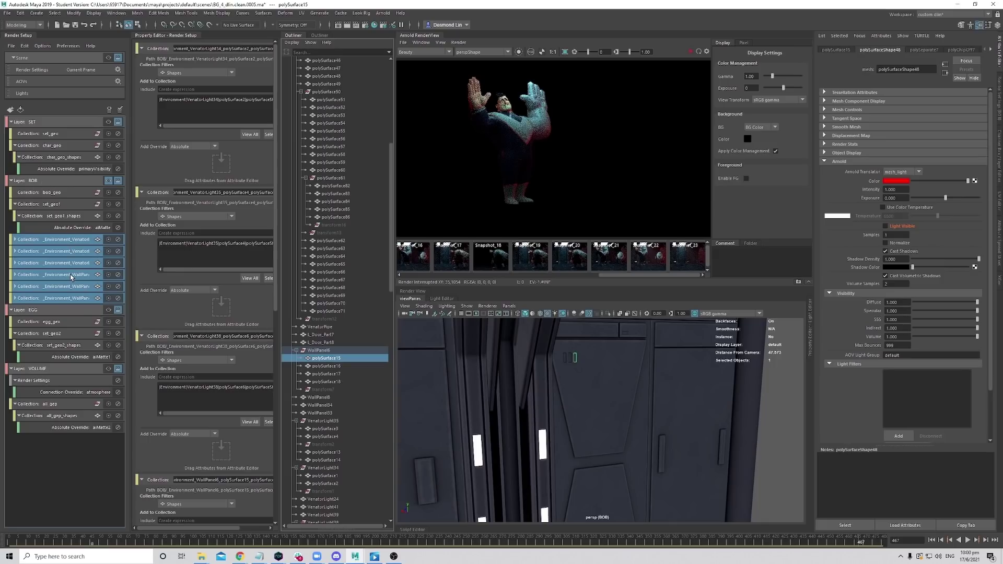
pyautogui.click(50, 312)
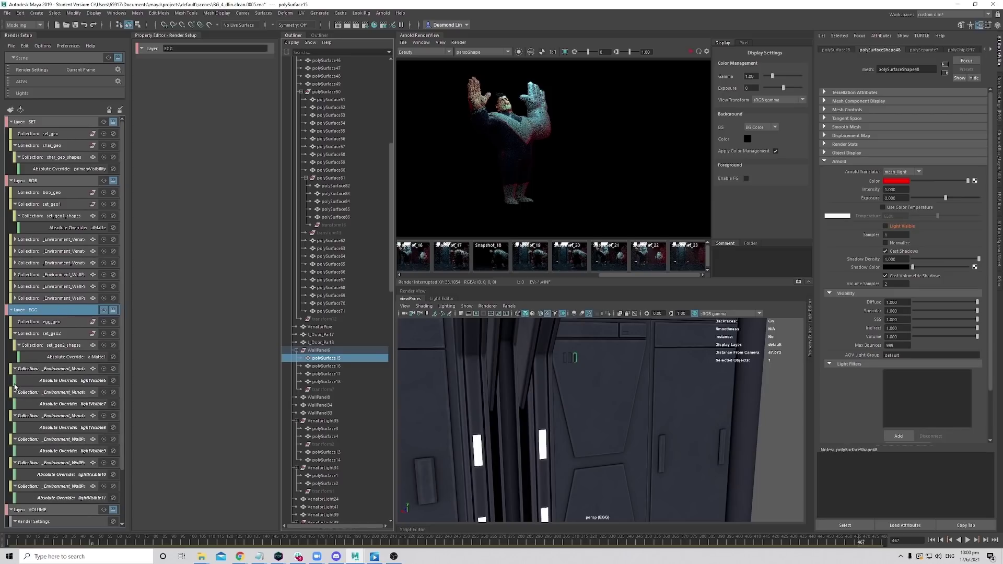
# Collapse the six copied light-visibility collections in the EGG layer.
pyautogui.click(14, 369)
pyautogui.click(15, 380)
pyautogui.click(15, 392)
pyautogui.click(16, 404)
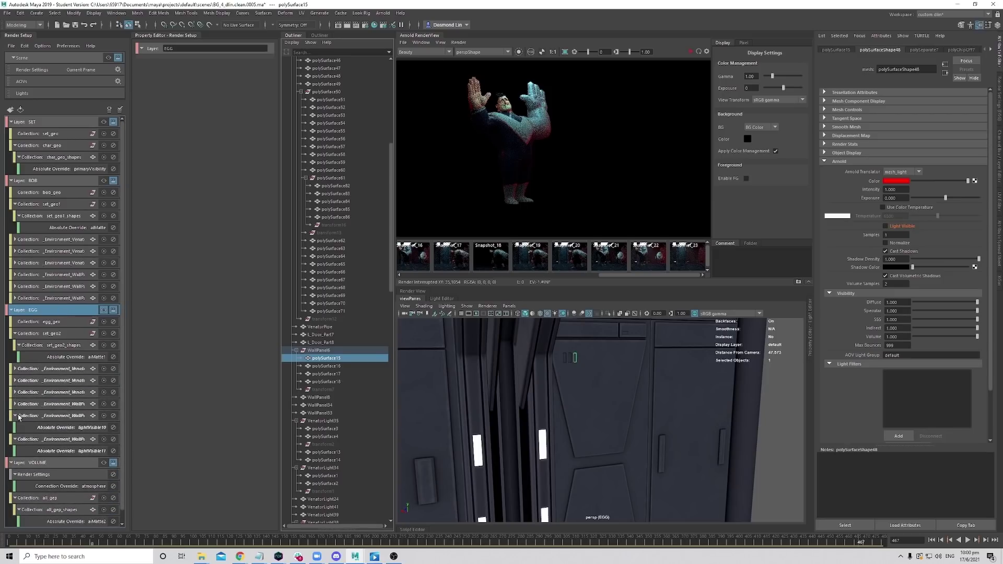
pyautogui.click(16, 416)
pyautogui.click(15, 428)
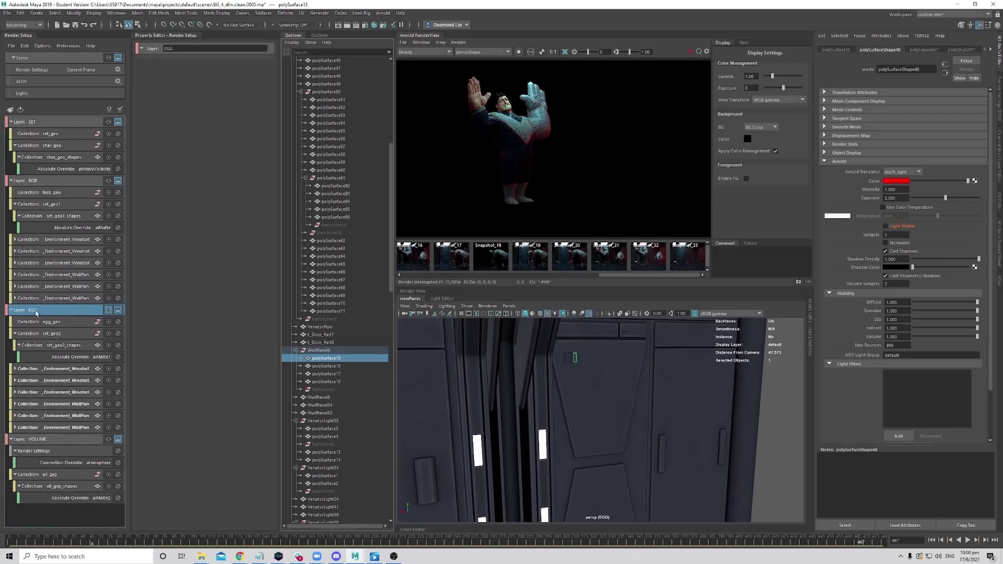
# Collapse the BOB and SET layers and test-render the EGG layer.
pyautogui.click(11, 181)
pyautogui.click(11, 122)
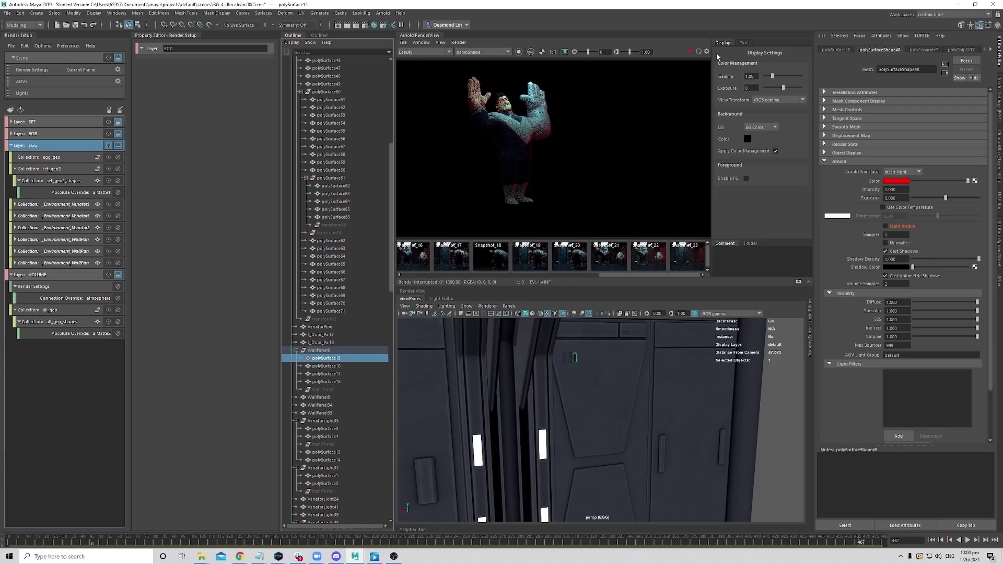
pyautogui.click(692, 52)
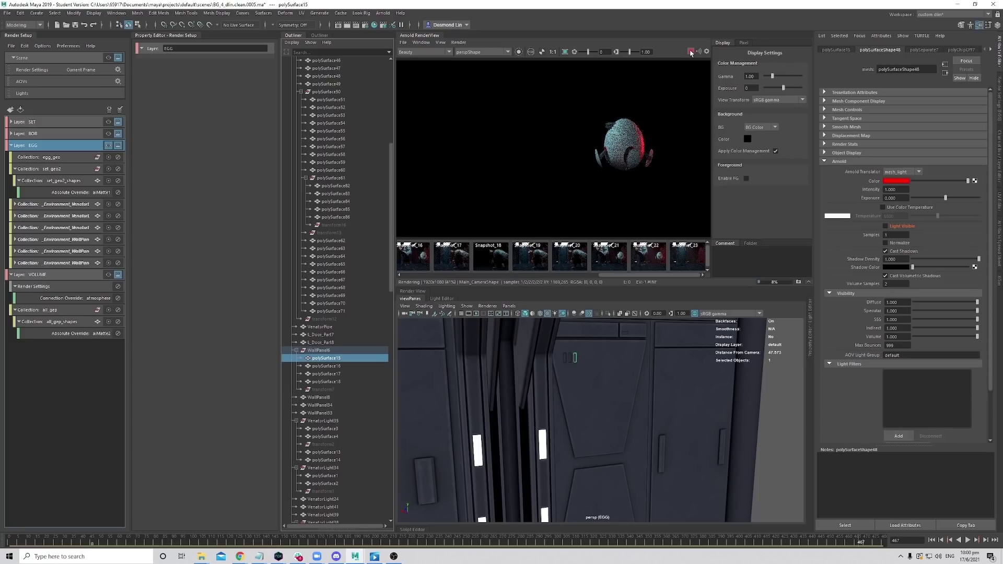
pyautogui.click(690, 51)
# Copy the six light-visibility collections into the VOLUME layer, make that layer visible and test-render it.
pyautogui.click(13, 146)
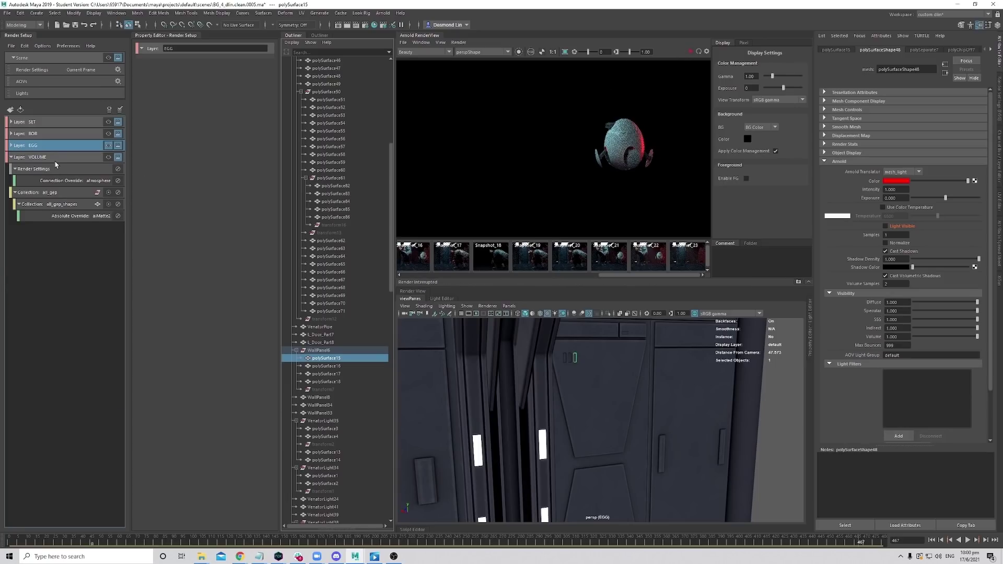
pyautogui.click(57, 157)
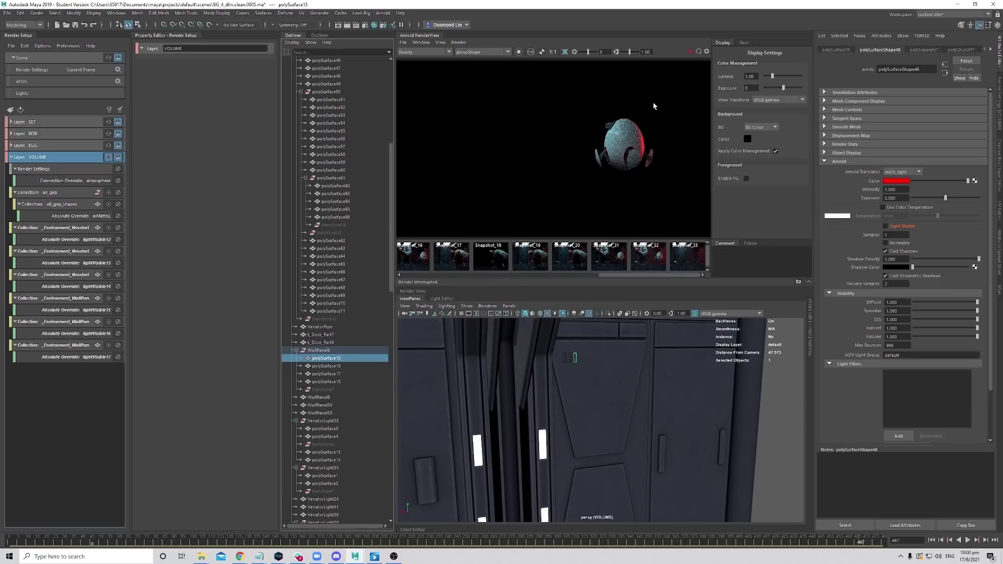
pyautogui.click(691, 51)
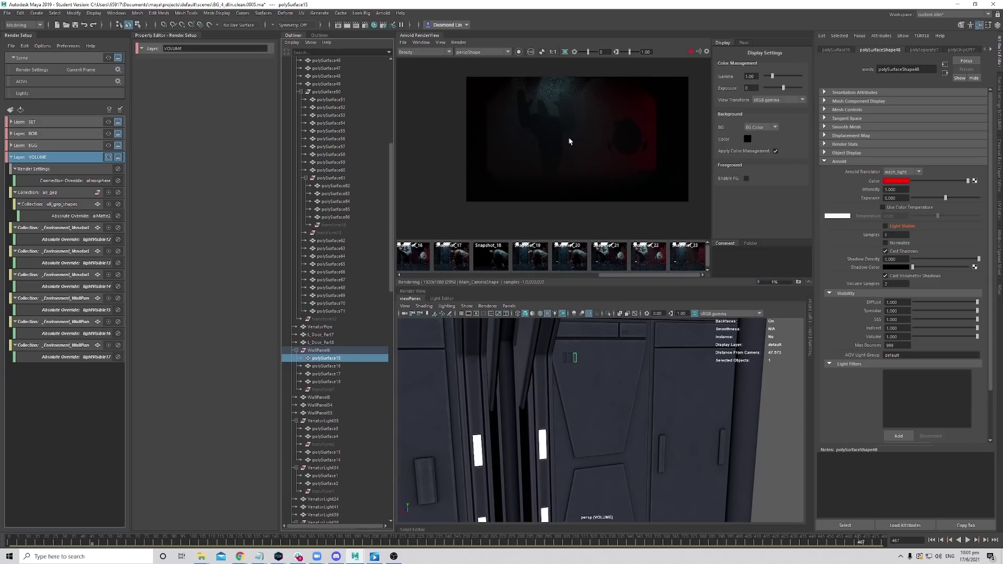
pyautogui.click(691, 51)
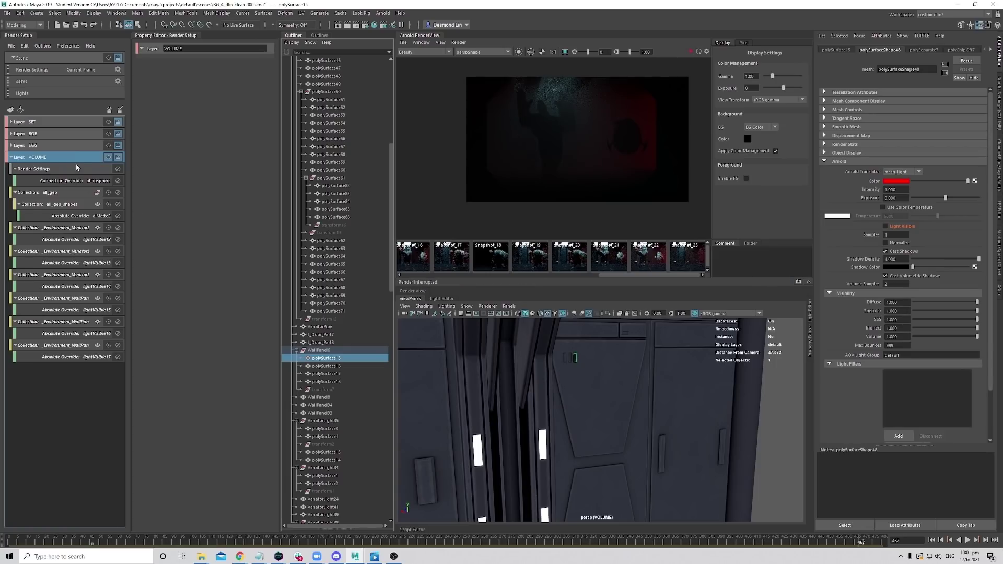
# Save the scene as the next incremental version, 0006.
pyautogui.click(8, 13)
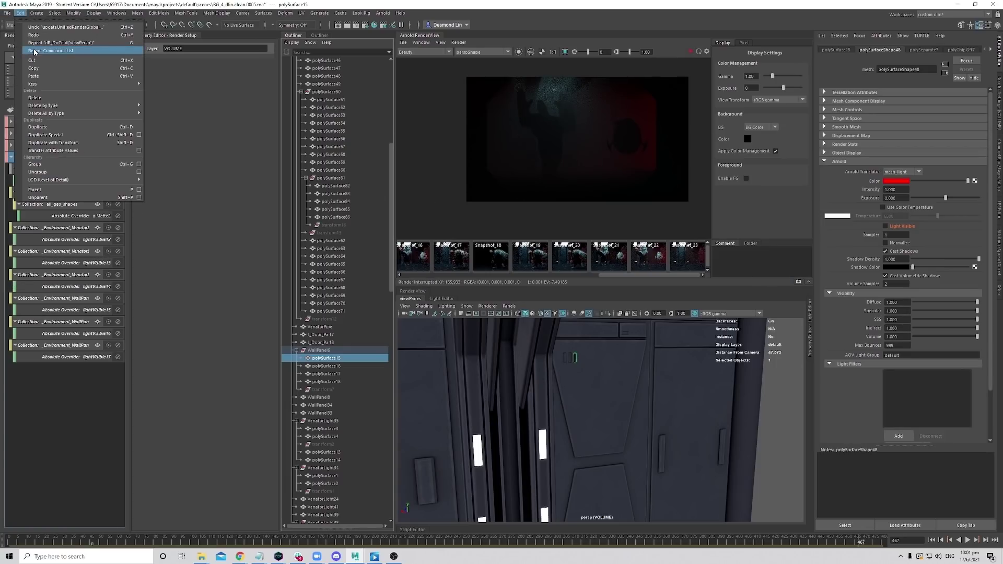
pyautogui.press('Escape')
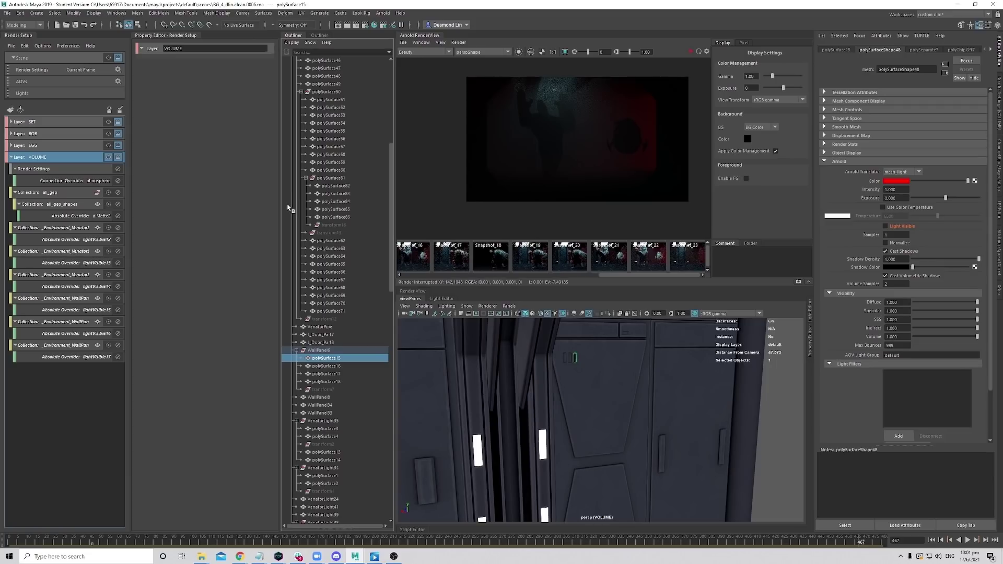
pyautogui.moveTo(281, 205); pyautogui.dragTo(274, 205)
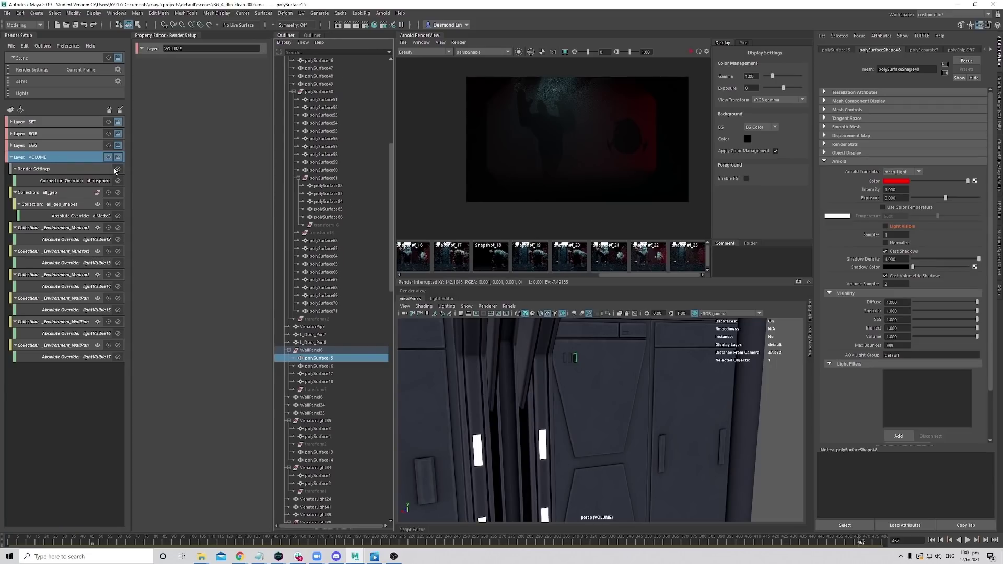
pyautogui.click(12, 158)
pyautogui.click(12, 157)
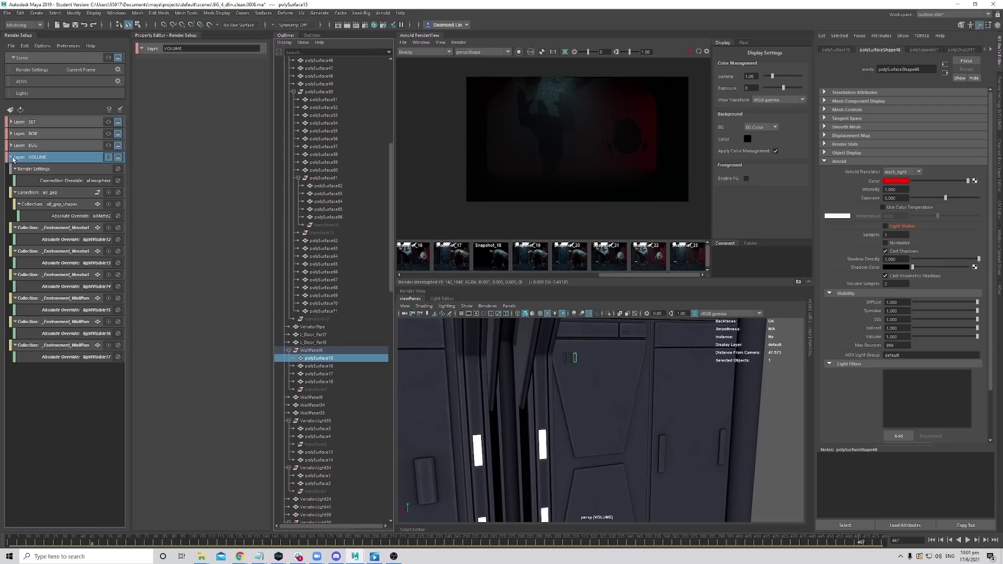
# Collapse the VOLUME layer and slightly narrow the Property Editor and Outliner to widen the render view.
pyautogui.click(12, 158)
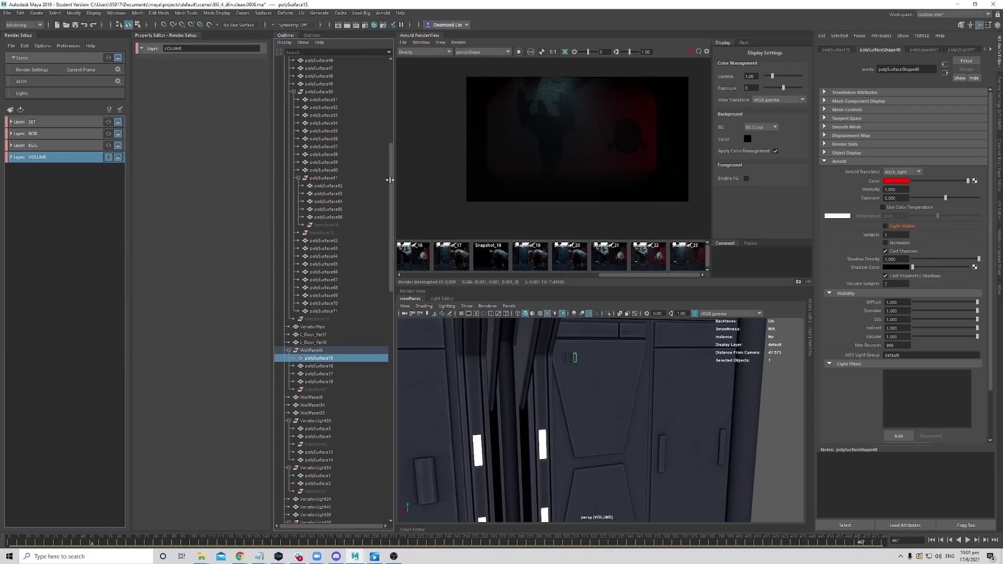
pyautogui.moveTo(272, 183); pyautogui.dragTo(268, 182)
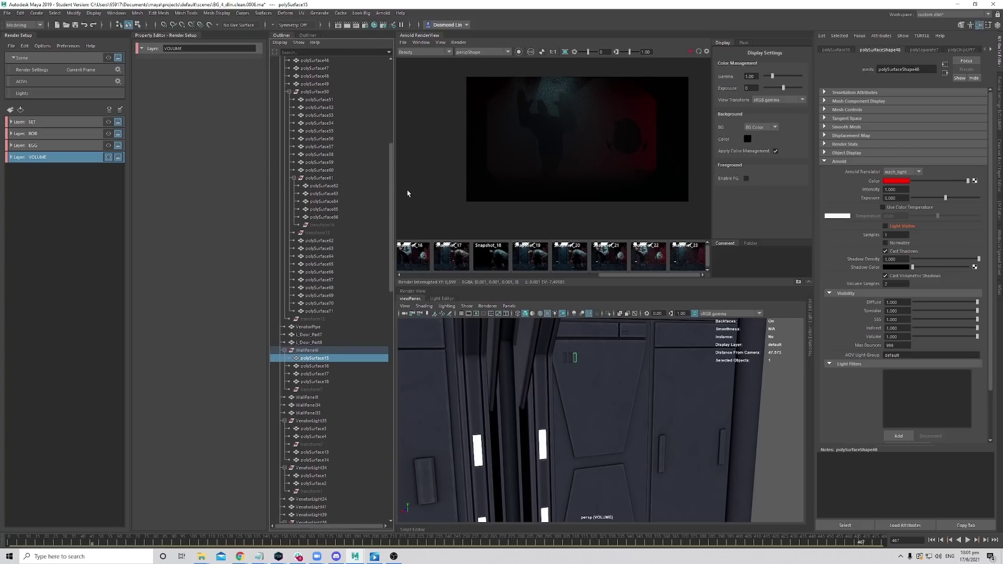
pyautogui.moveTo(395, 189); pyautogui.dragTo(391, 189)
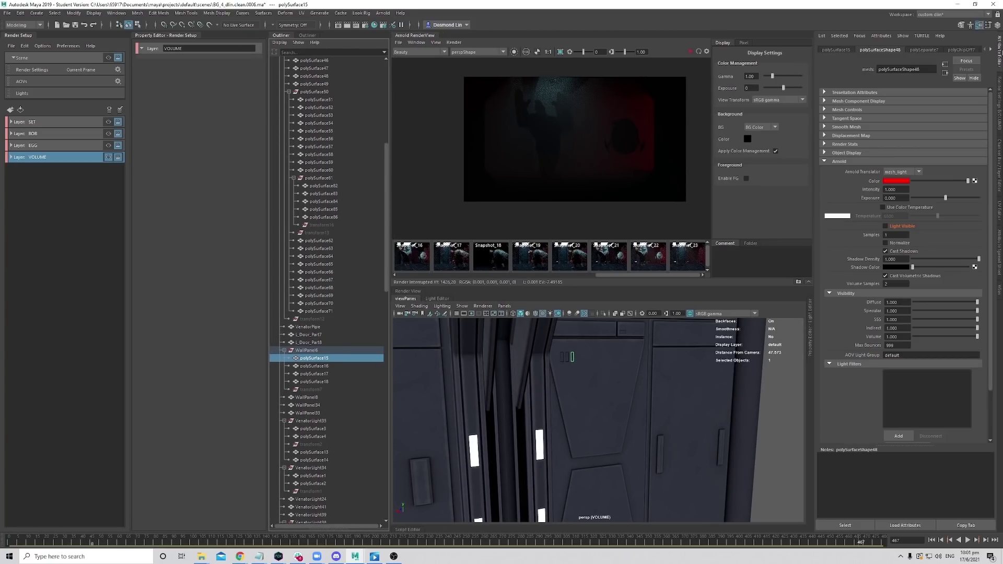
# Add the diffuse AOV to the active AOVs in the Arnold render settings.
pyautogui.click(998, 107)
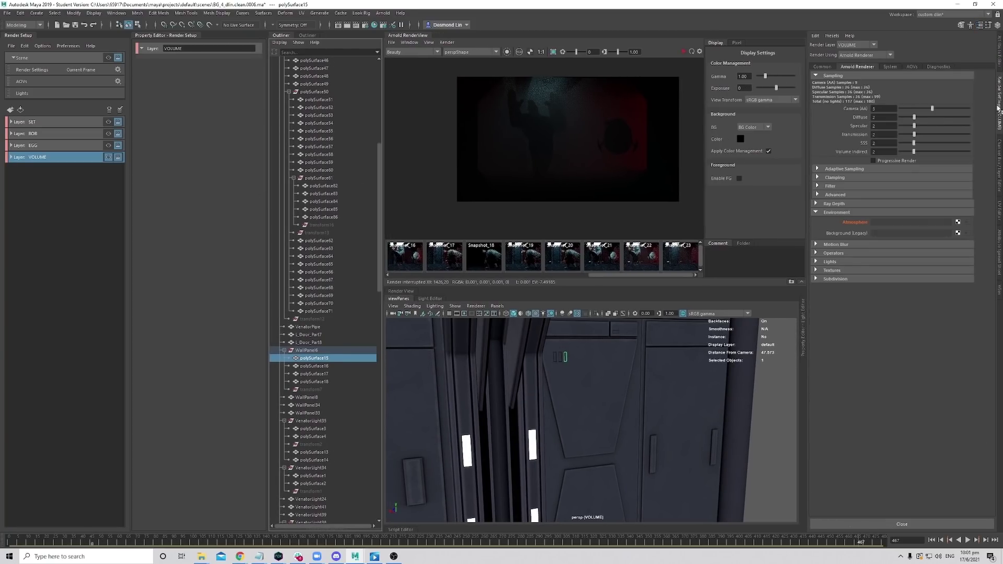
pyautogui.click(912, 67)
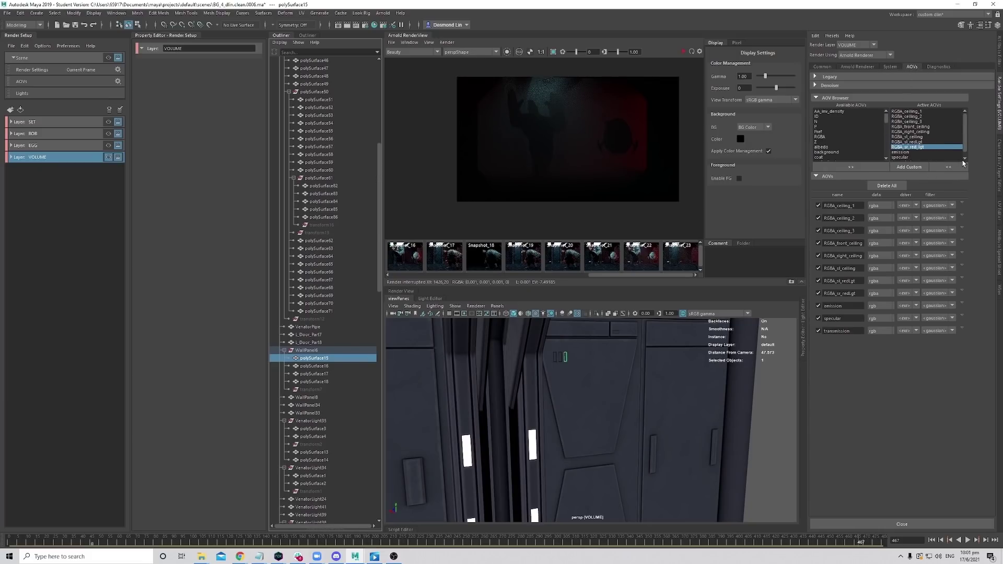
pyautogui.scroll(-1, 925, 146)
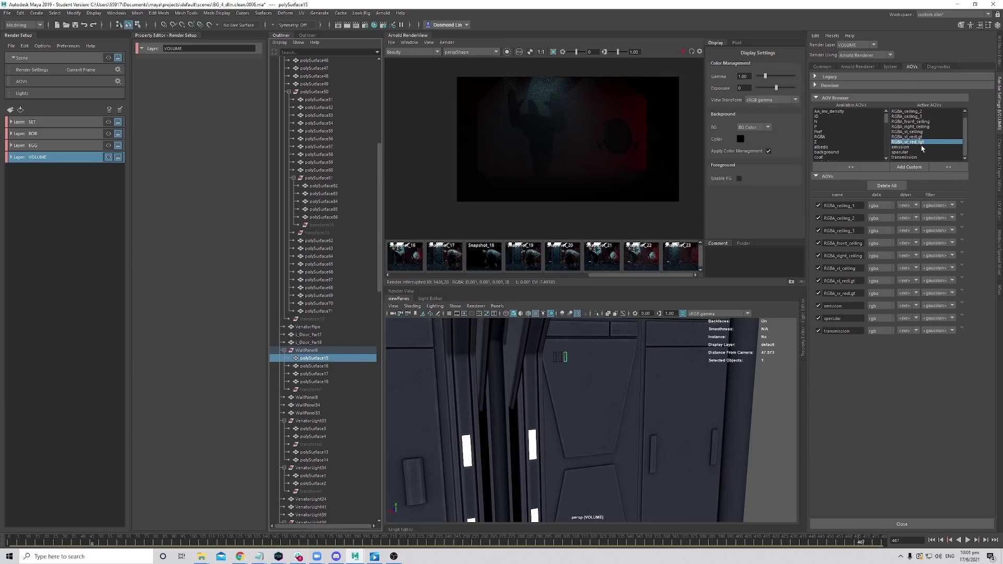
pyautogui.click(913, 152)
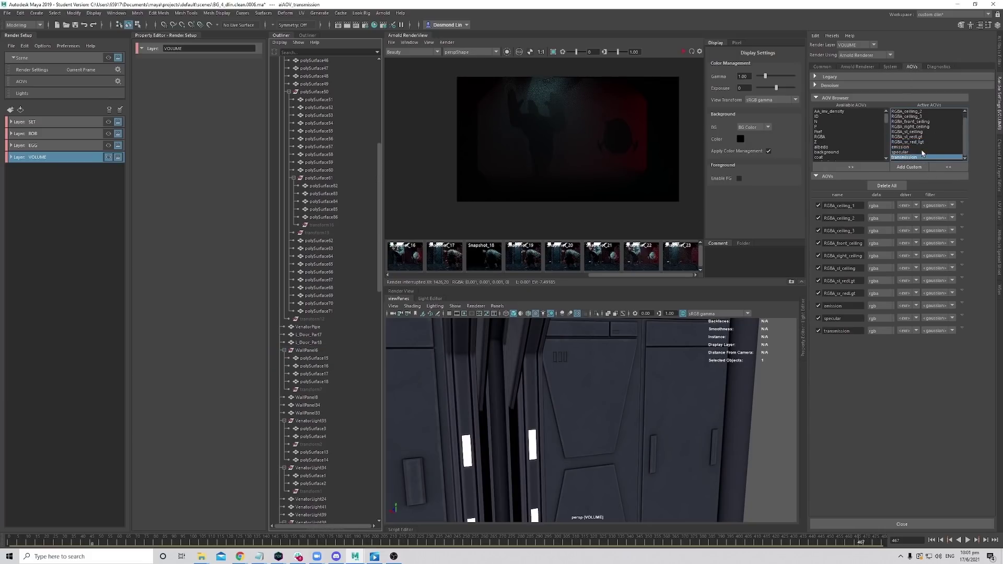
pyautogui.scroll(-1, 838, 141)
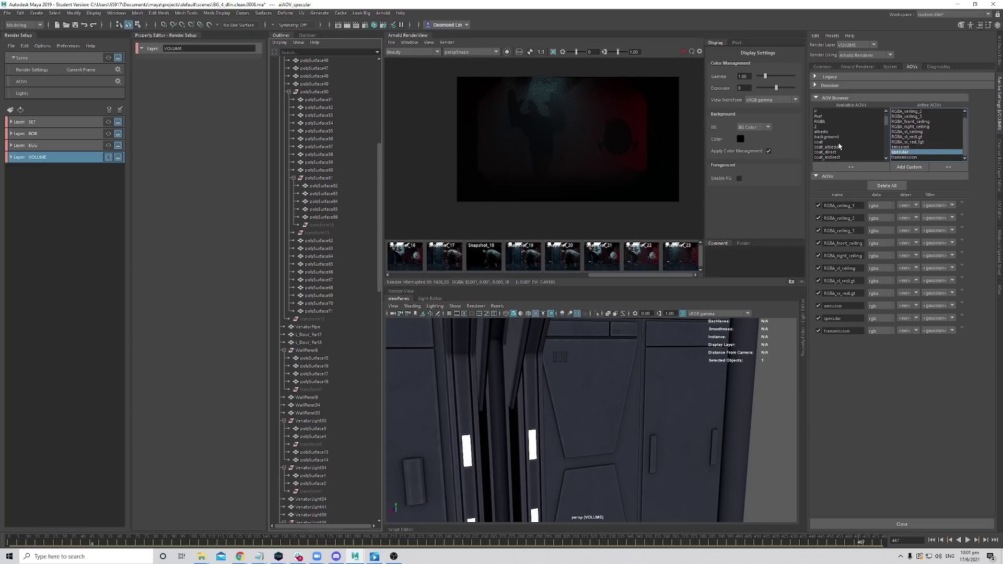
pyautogui.scroll(-2, 837, 142)
pyautogui.click(838, 137)
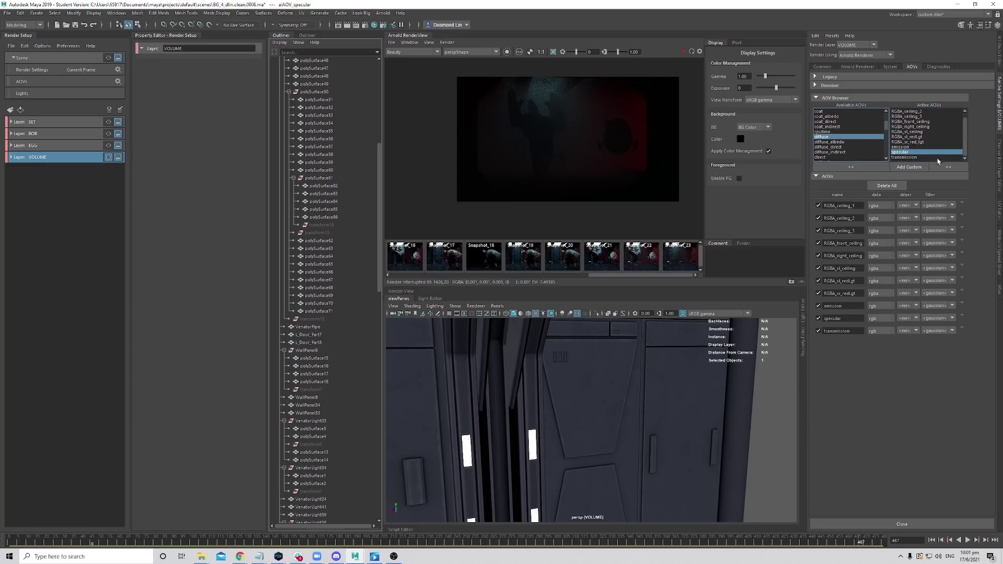
pyautogui.click(851, 167)
# Activate the three cryptomatte AOVs: crypto_asset, crypto_material and crypto_object.
pyautogui.scroll(-3, 850, 152)
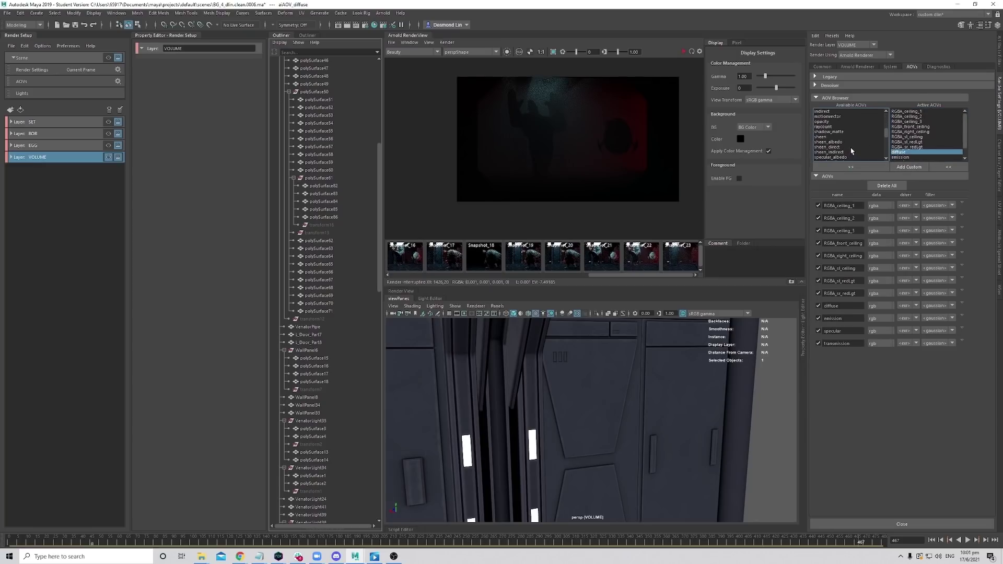
pyautogui.scroll(-6, 851, 151)
pyautogui.moveTo(853, 147); pyautogui.dragTo(853, 156)
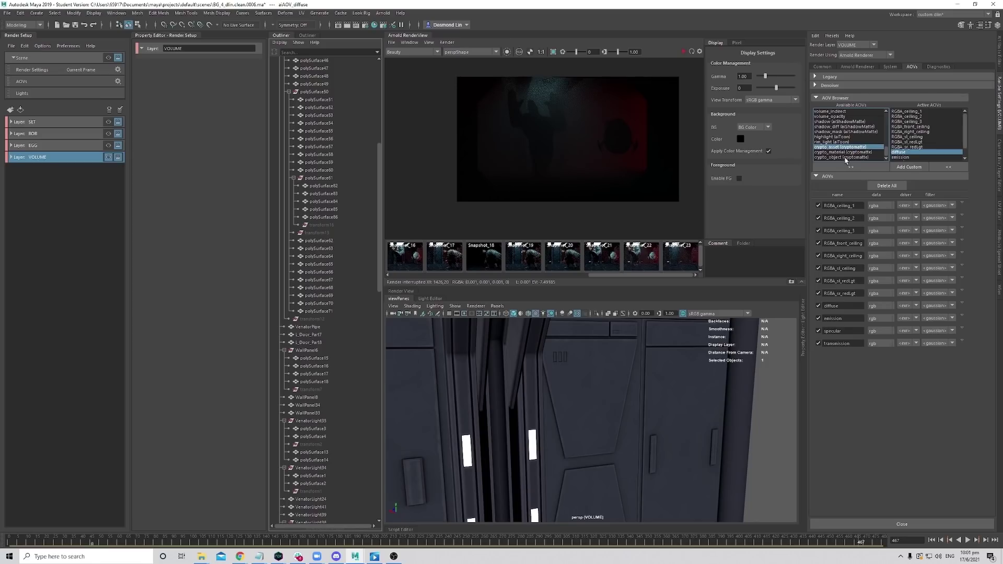
pyautogui.click(850, 167)
pyautogui.scroll(-2, 918, 141)
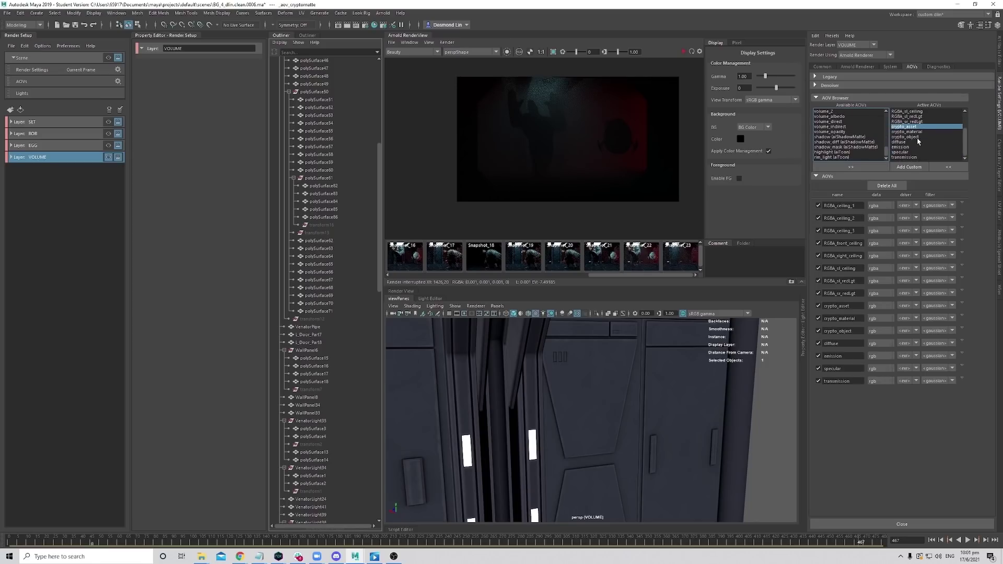
pyautogui.scroll(2, 927, 142)
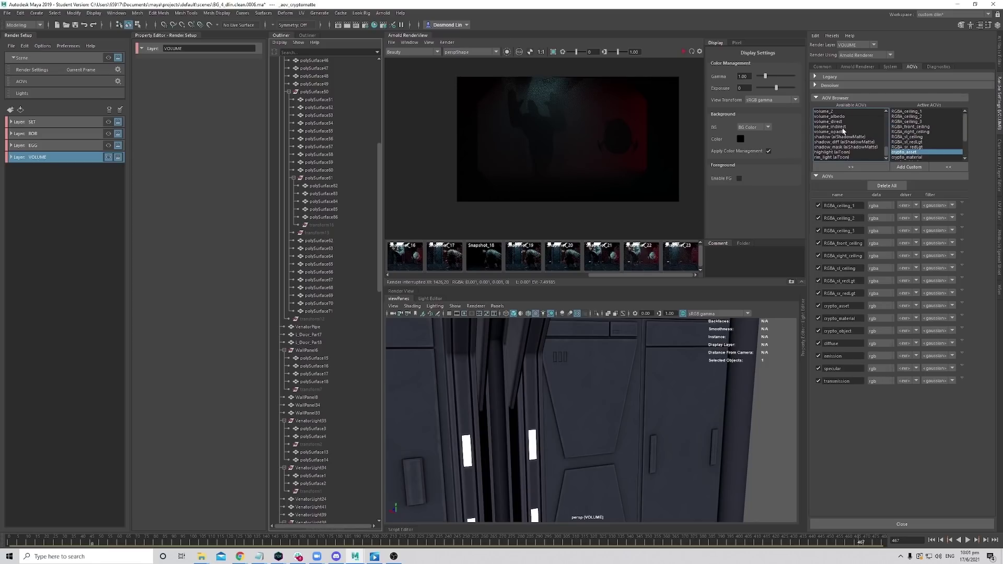
# Add the Z depth AOV to the active AOVs and check the remaining available ones.
pyautogui.scroll(5, 843, 131)
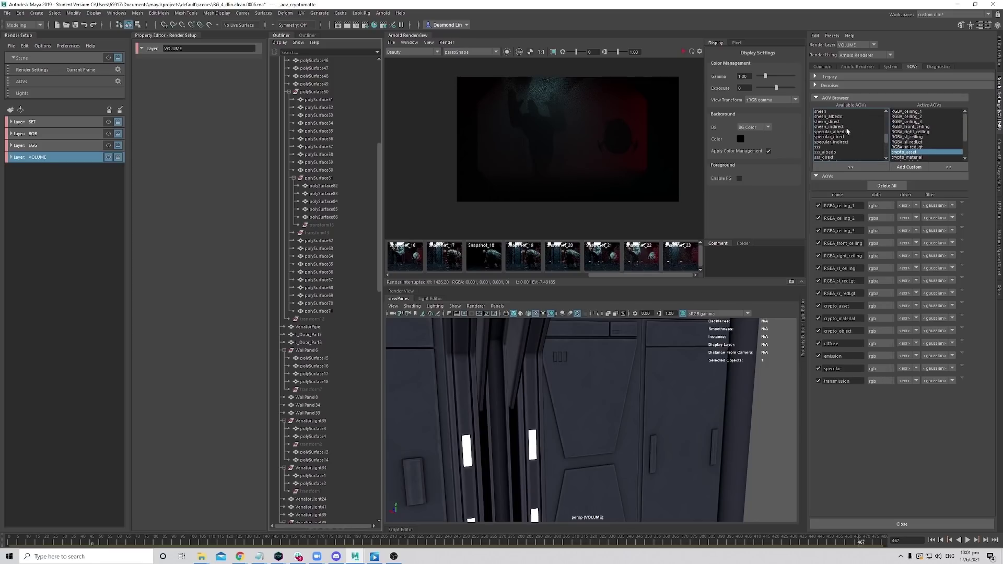
pyautogui.click(836, 147)
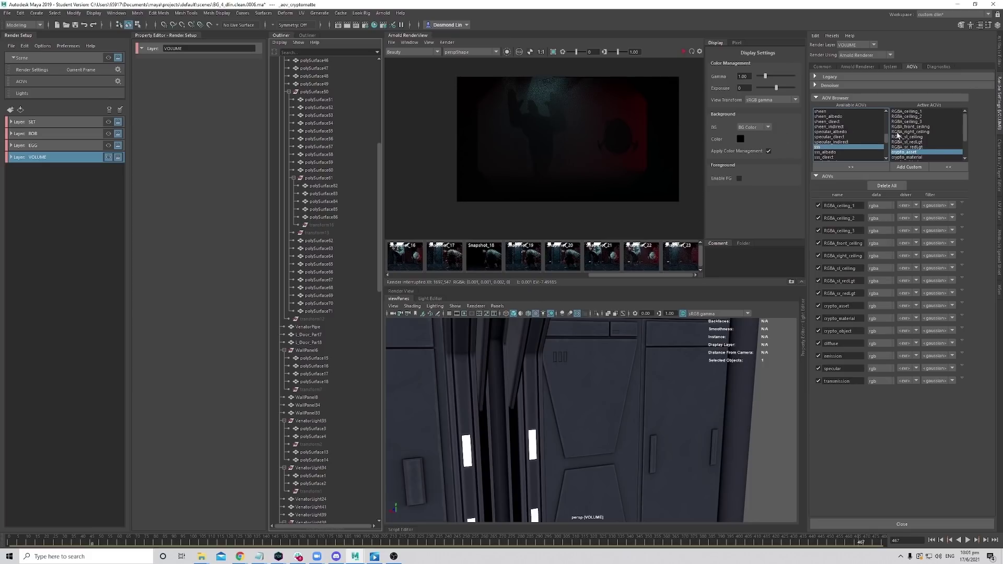
pyautogui.scroll(10, 855, 137)
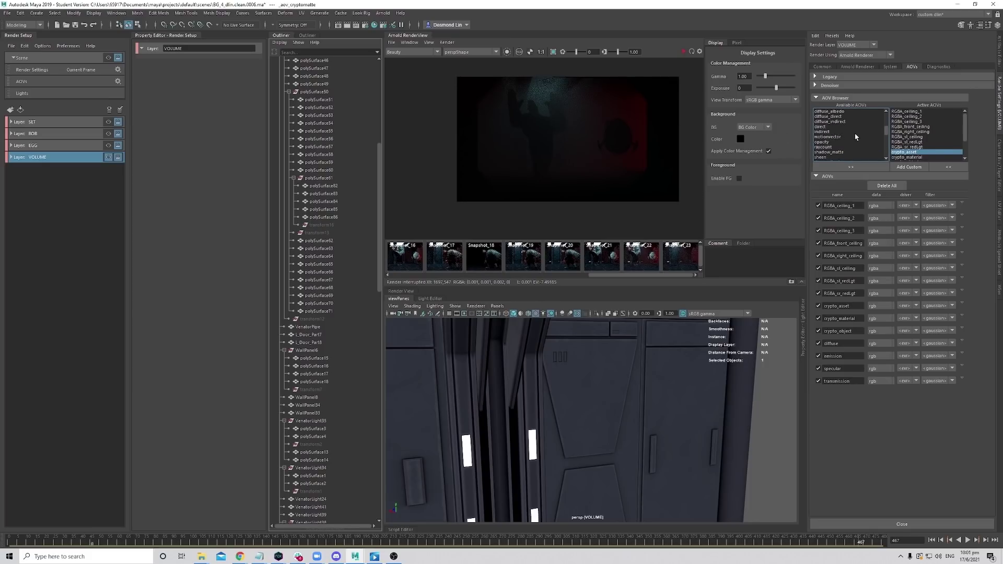
pyautogui.scroll(1, 855, 137)
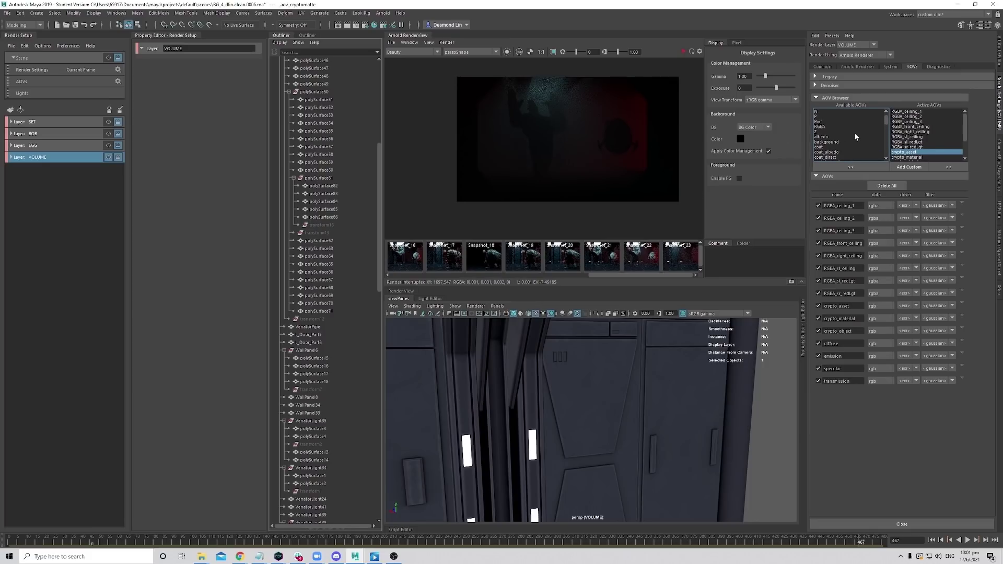
pyautogui.click(836, 131)
pyautogui.click(851, 167)
pyautogui.scroll(-10, 845, 124)
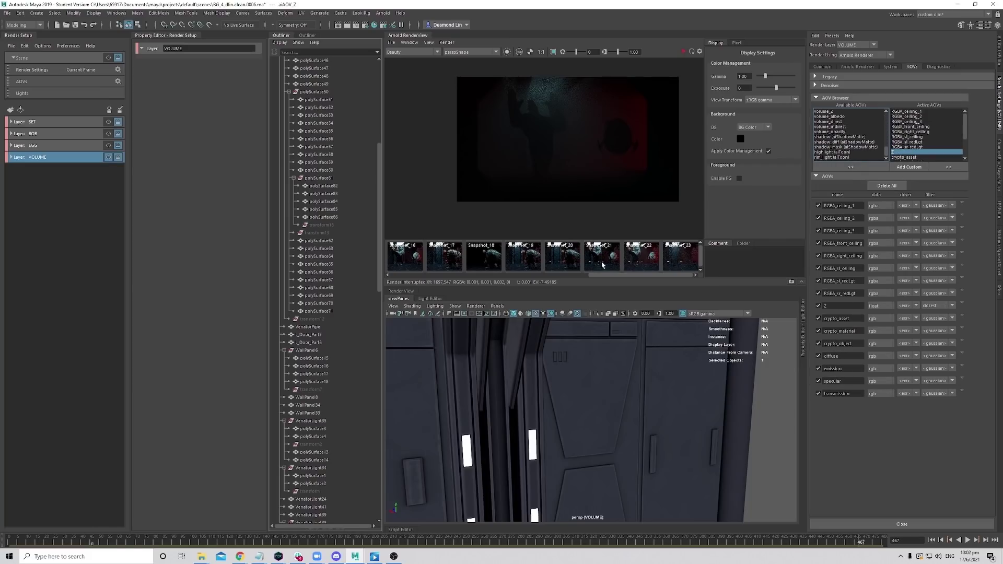
# Set the viewport to look through Main_Camera and inspect the VOLUME layer's render up close.
pyautogui.scroll(-3, 477, 385)
pyautogui.click(497, 306)
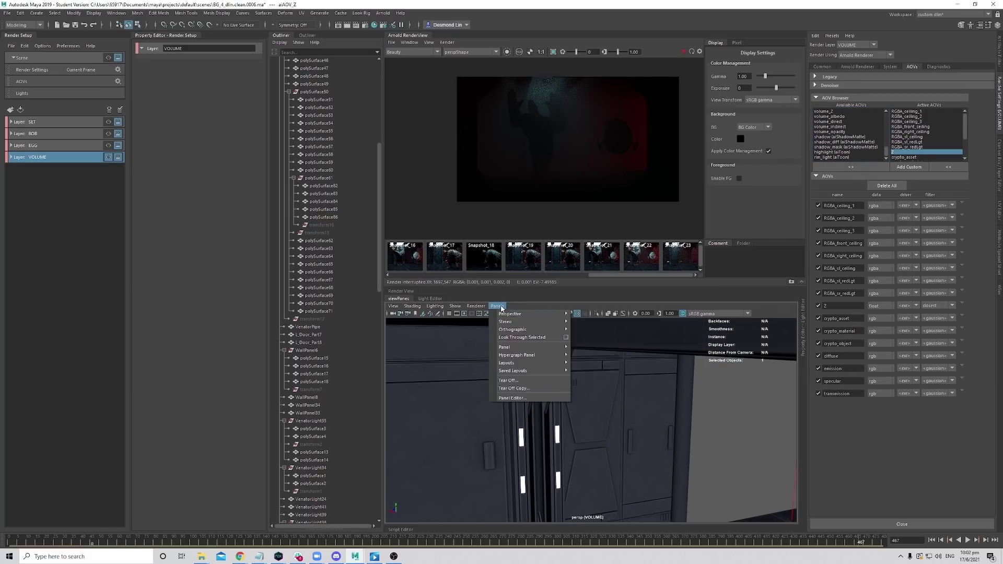
pyautogui.moveTo(522, 314)
pyautogui.click(600, 316)
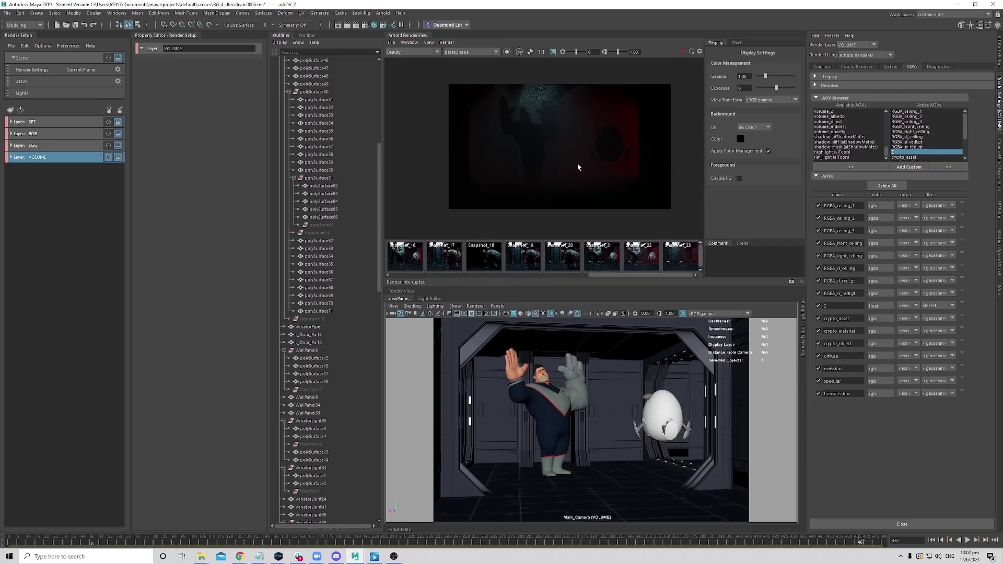
pyautogui.scroll(2, 578, 167)
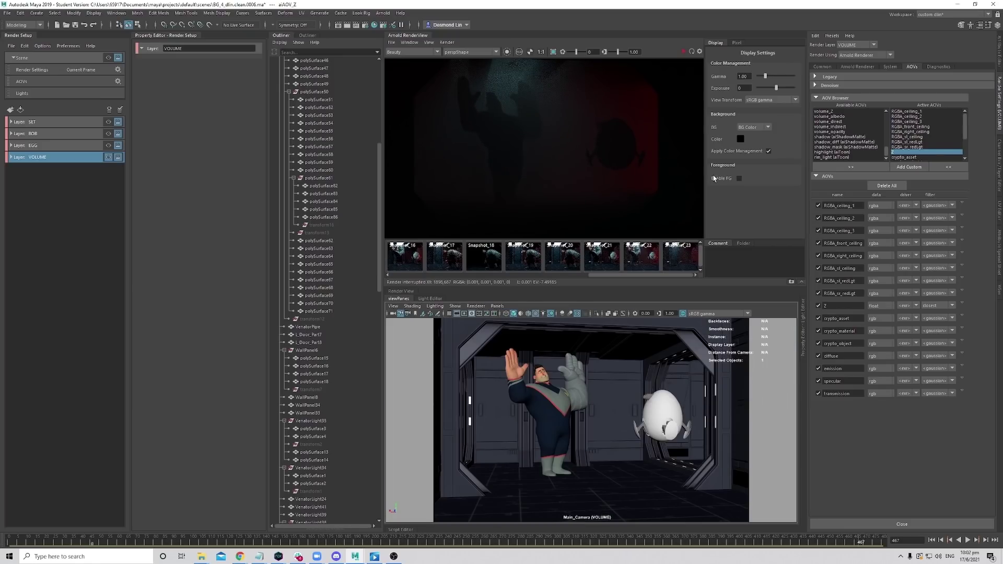
pyautogui.scroll(2, 597, 138)
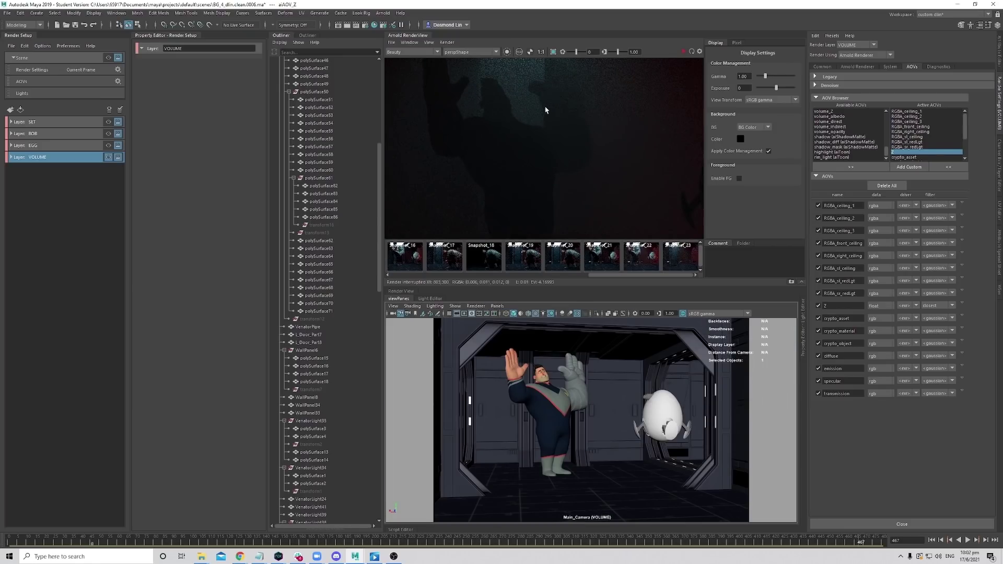
pyautogui.scroll(-2, 572, 112)
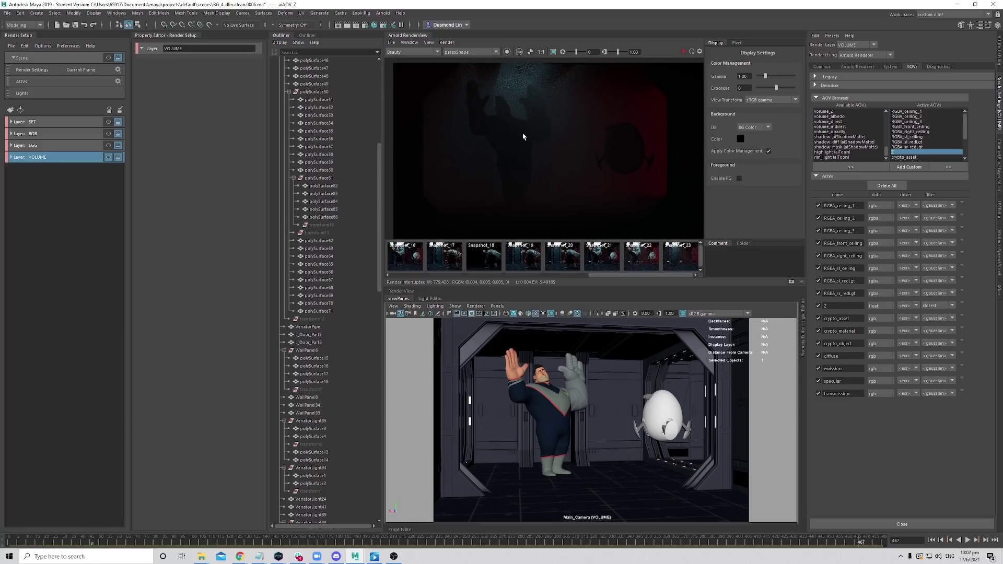
# Make the SET layer visible and test-render it, showing its collections and the Arnold sampling settings.
pyautogui.click(89, 126)
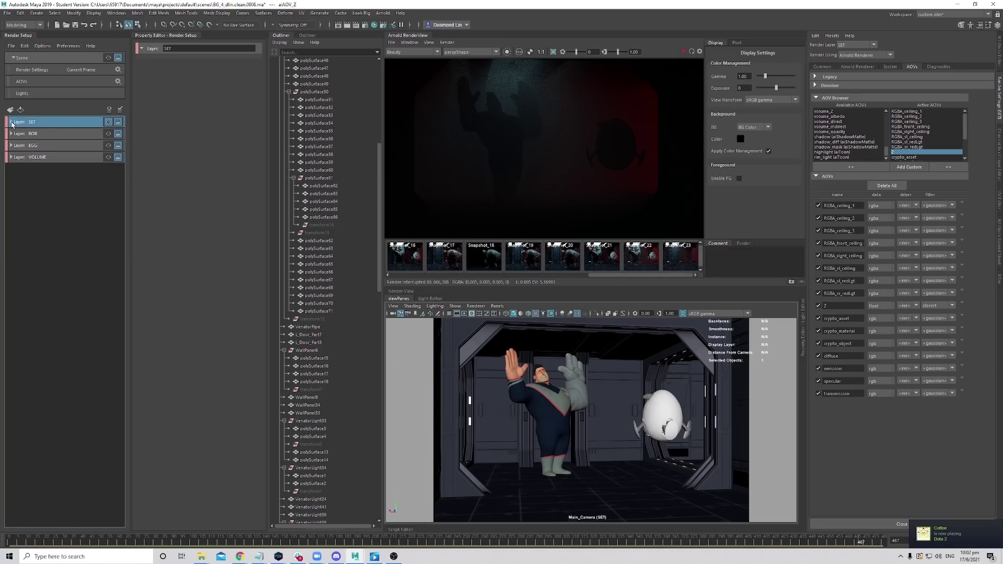
pyautogui.click(684, 53)
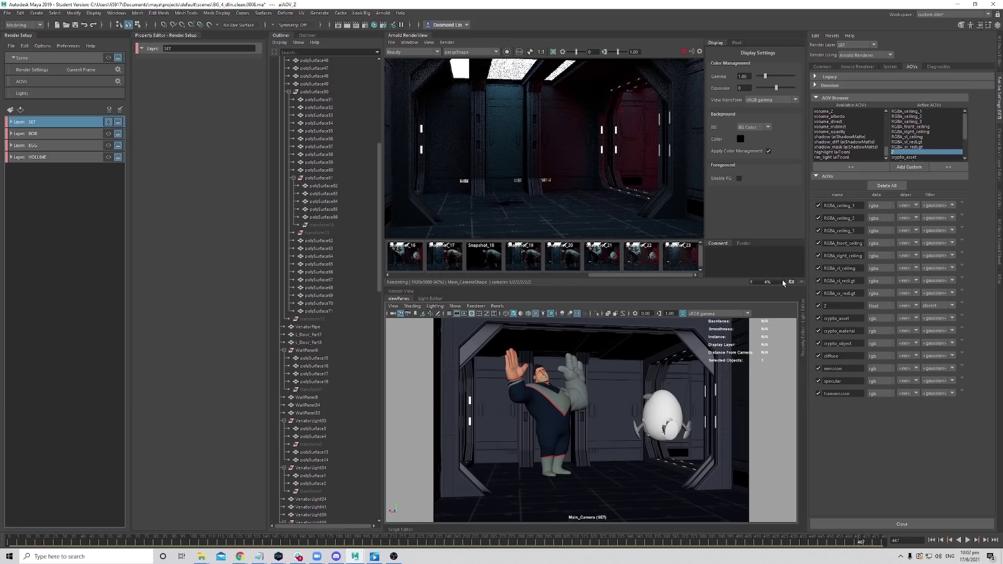
pyautogui.click(822, 67)
pyautogui.click(852, 67)
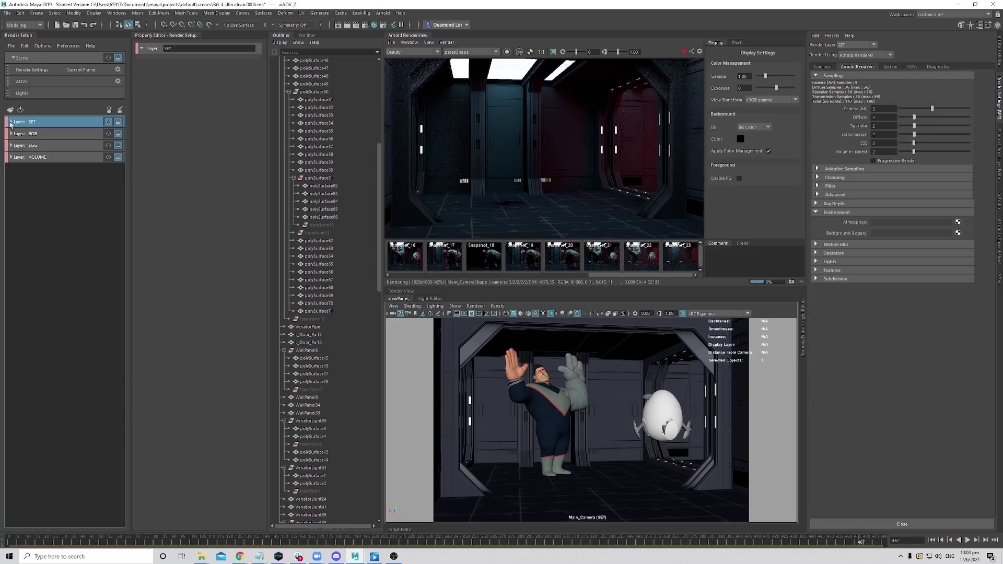
pyautogui.click(11, 122)
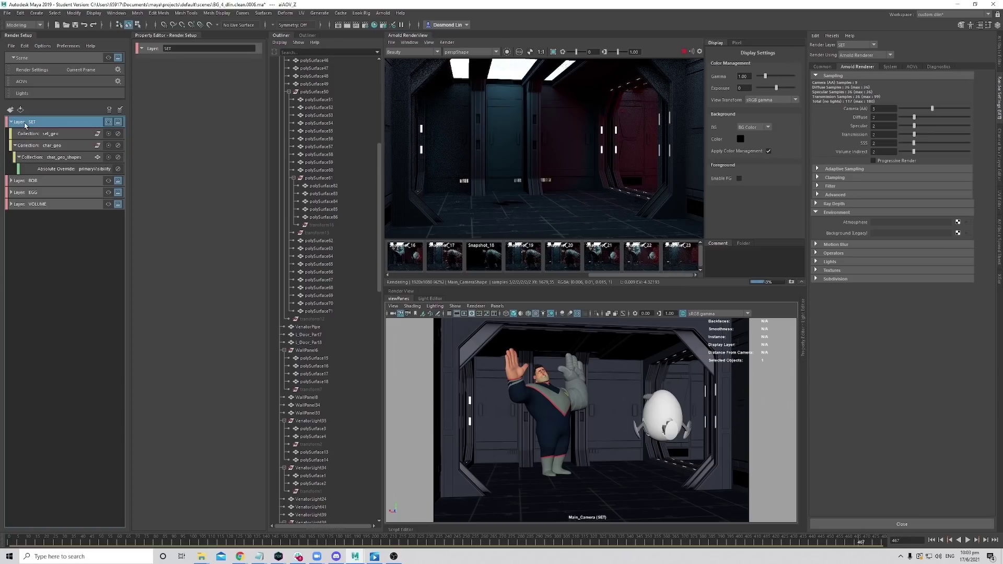
pyautogui.rightClick(854, 127)
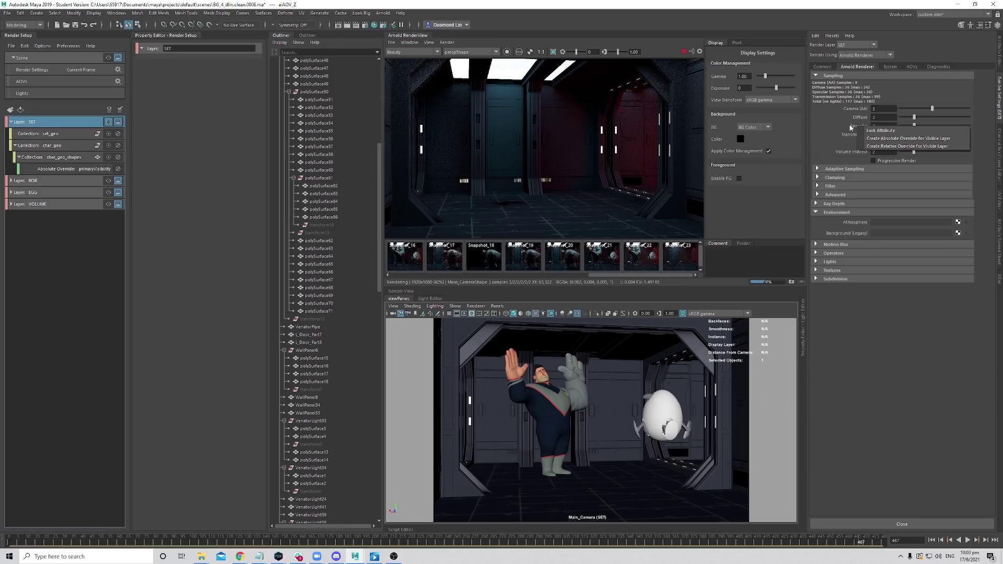
pyautogui.click(904, 139)
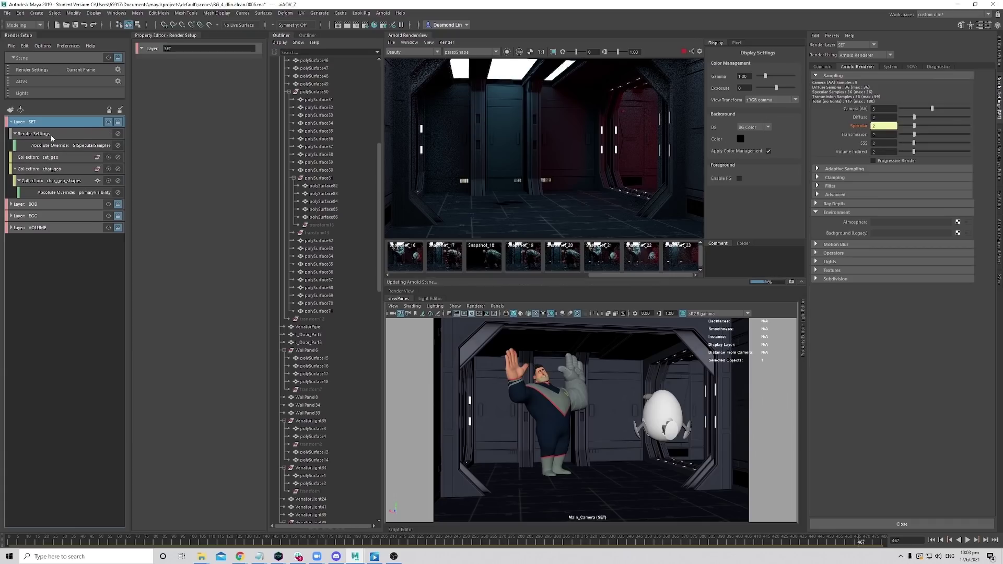
pyautogui.click(84, 145)
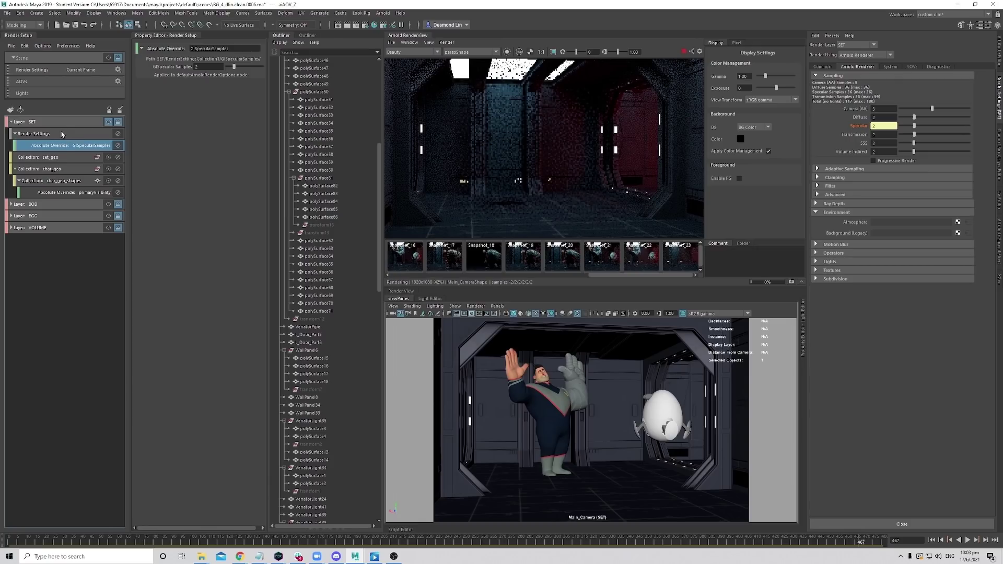
pyautogui.click(60, 137)
pyautogui.press('Delete')
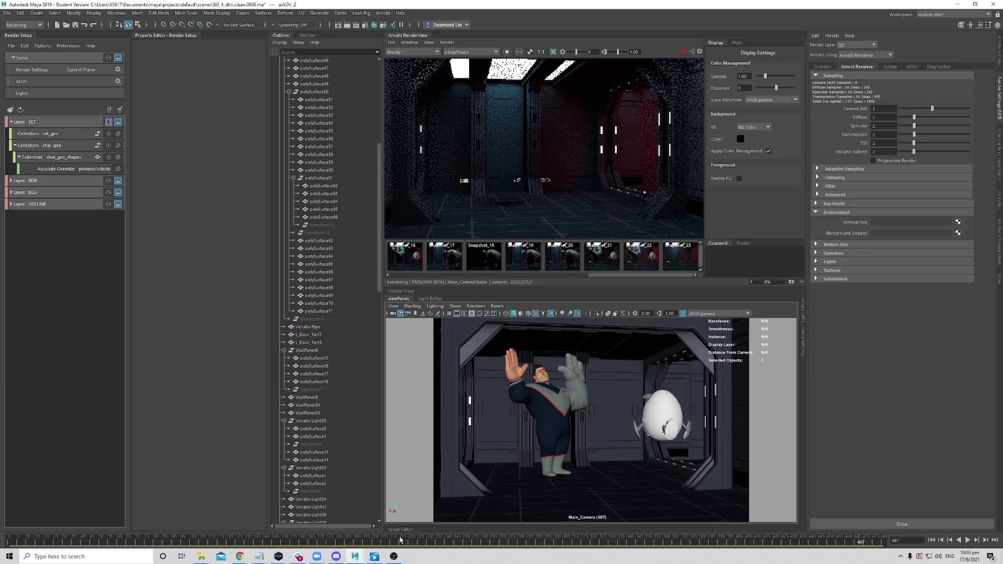
# Review the Playblast_1-1 video by scrubbing through it, and stop the SET layer's test render.
pyautogui.click(375, 556)
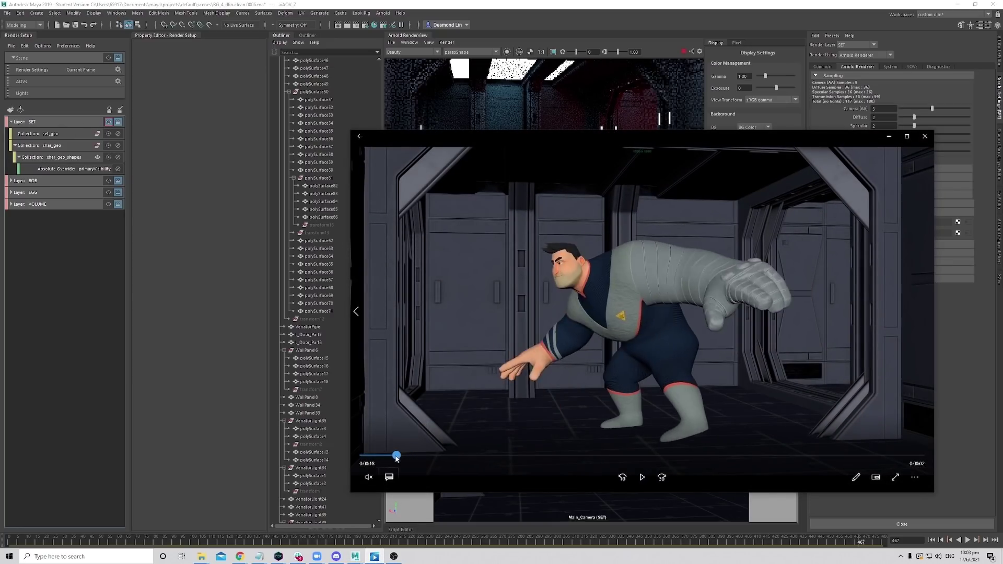
pyautogui.moveTo(396, 457); pyautogui.dragTo(547, 452)
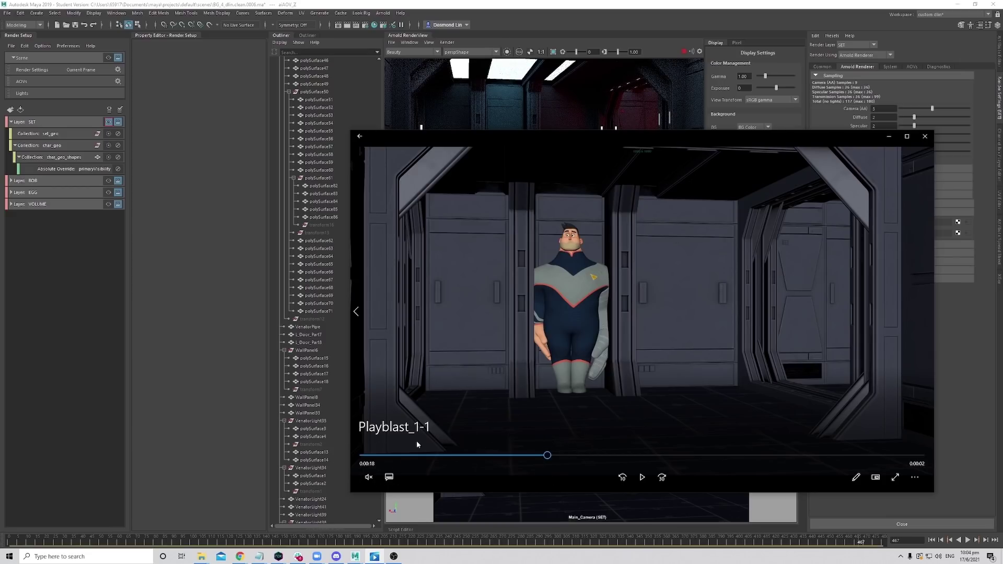
pyautogui.moveTo(546, 458)
pyautogui.mouseDown()
pyautogui.moveTo(797, 458)
pyautogui.moveTo(531, 456)
pyautogui.moveTo(847, 455)
pyautogui.moveTo(487, 455)
pyautogui.moveTo(531, 455)
pyautogui.mouseUp()
pyautogui.click(925, 136)
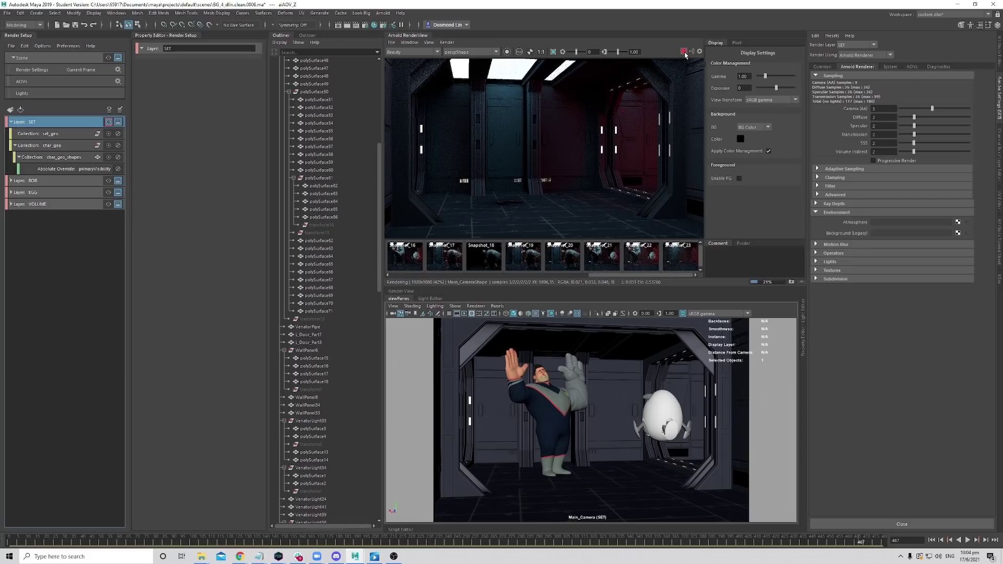
pyautogui.click(684, 52)
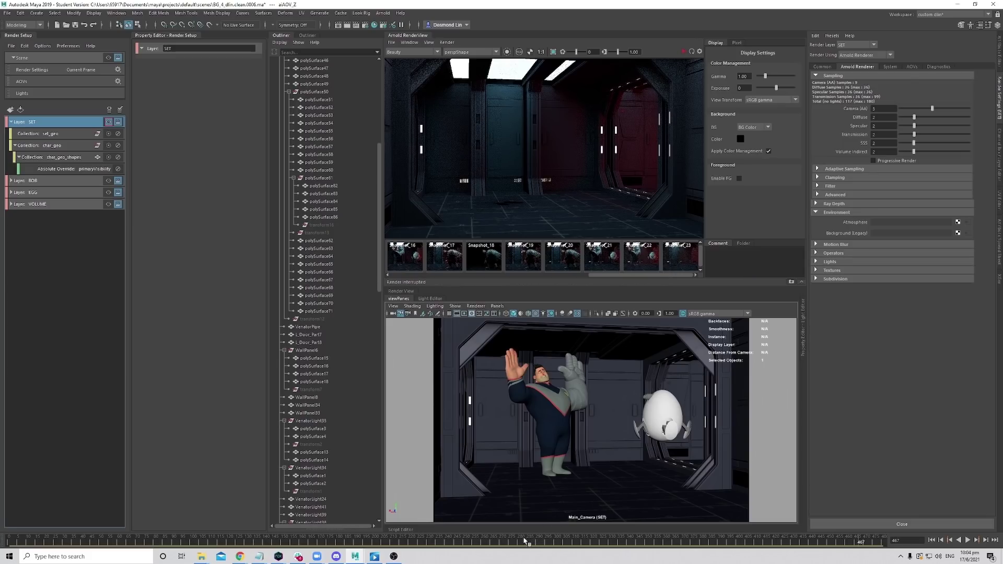
# Scrub and play through the animation to review when the character and the egg are in frame.
pyautogui.click(517, 541)
pyautogui.click(411, 541)
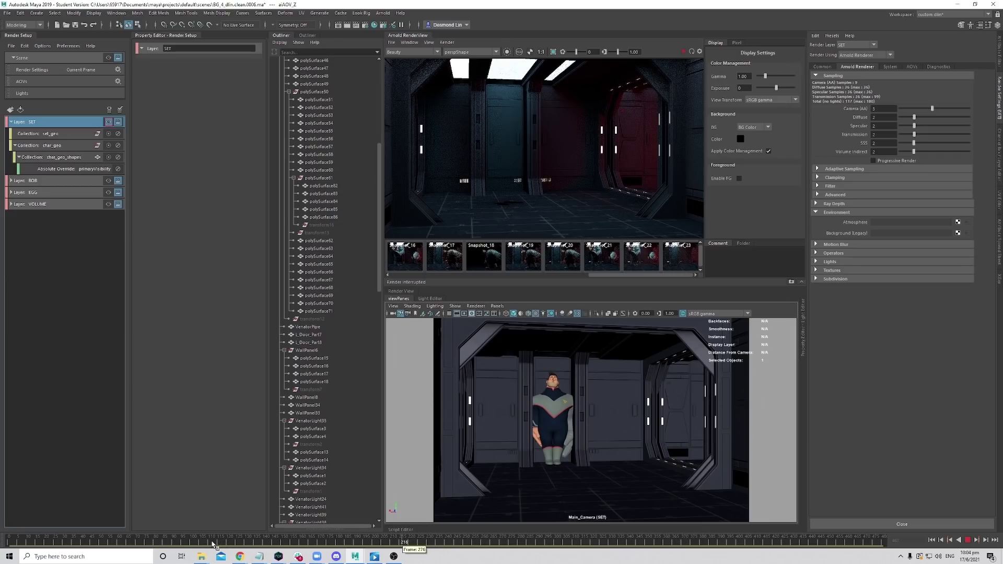
pyautogui.click(217, 540)
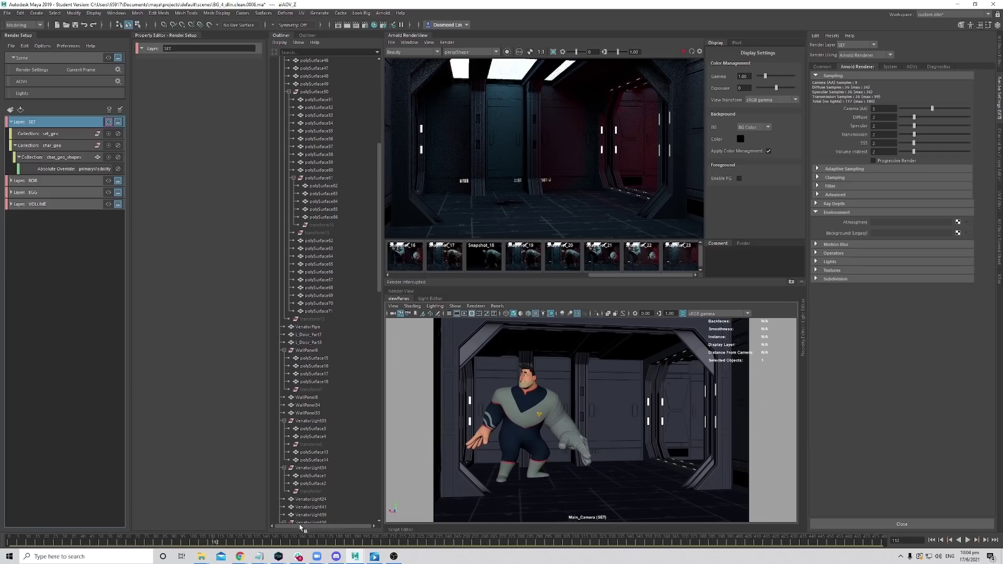
pyautogui.moveTo(220, 543)
pyautogui.mouseDown()
pyautogui.moveTo(335, 549)
pyautogui.moveTo(298, 545)
pyautogui.mouseUp()
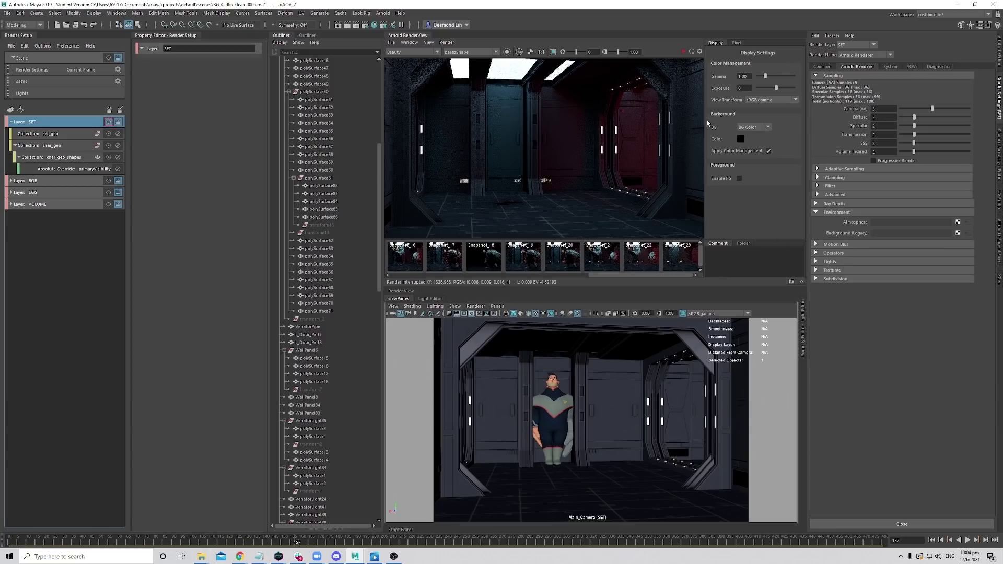
# Make the EGG layer visible and show its collections and overrides.
pyautogui.click(52, 181)
pyautogui.click(56, 193)
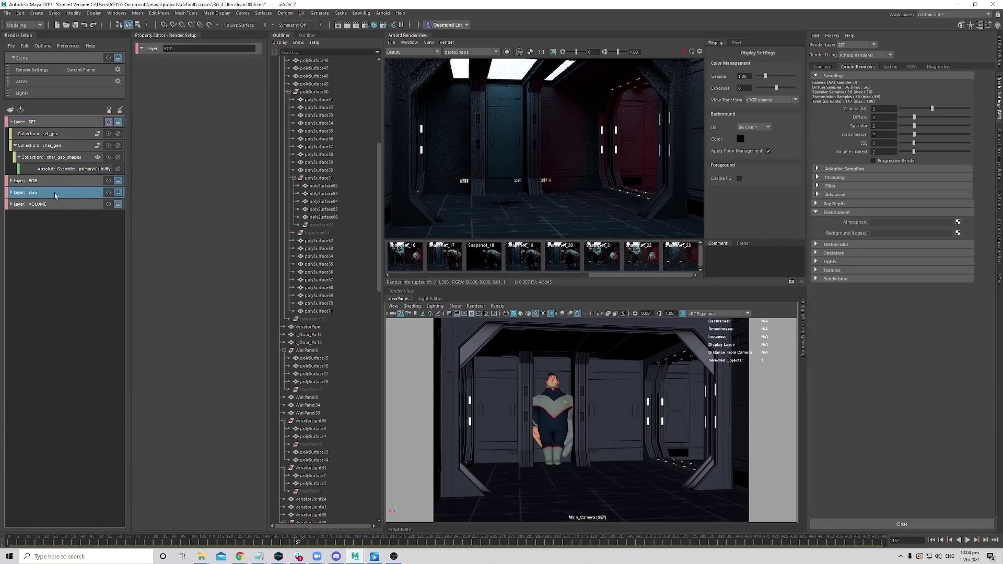
pyautogui.click(11, 192)
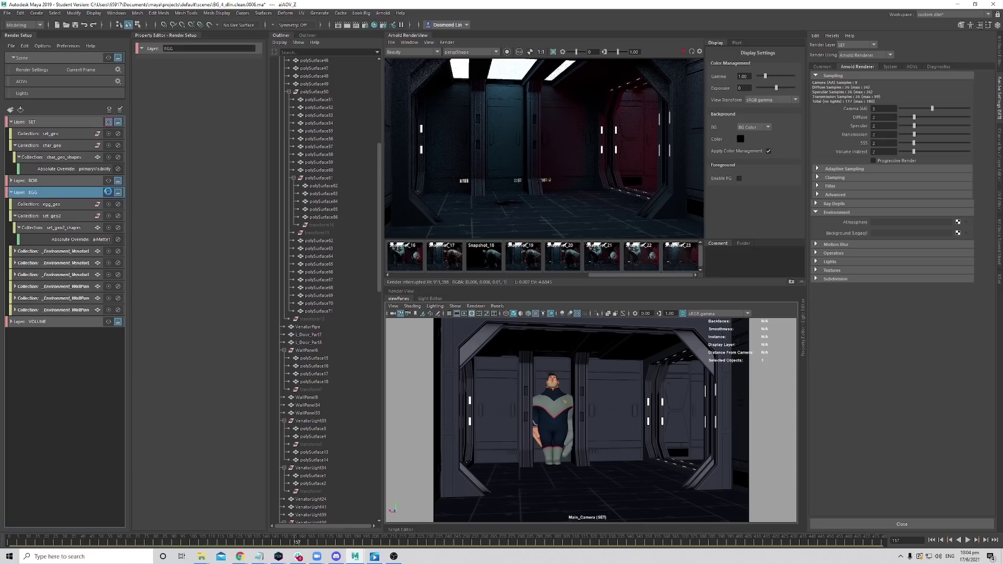
pyautogui.click(108, 192)
# Set the frame/animation extension in the common render settings to name.#.ext.
pyautogui.click(822, 67)
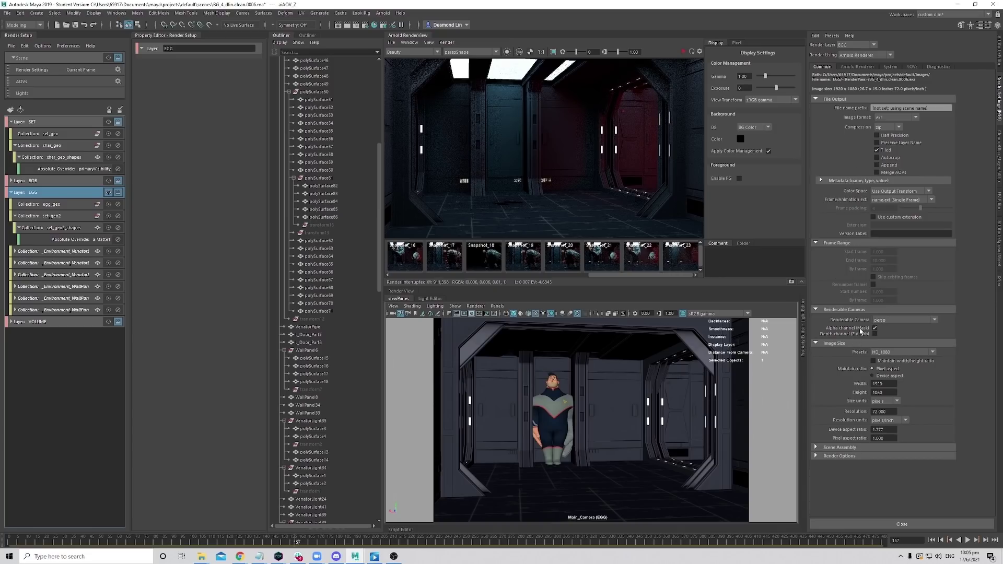
pyautogui.click(919, 191)
pyautogui.click(920, 193)
pyautogui.click(927, 200)
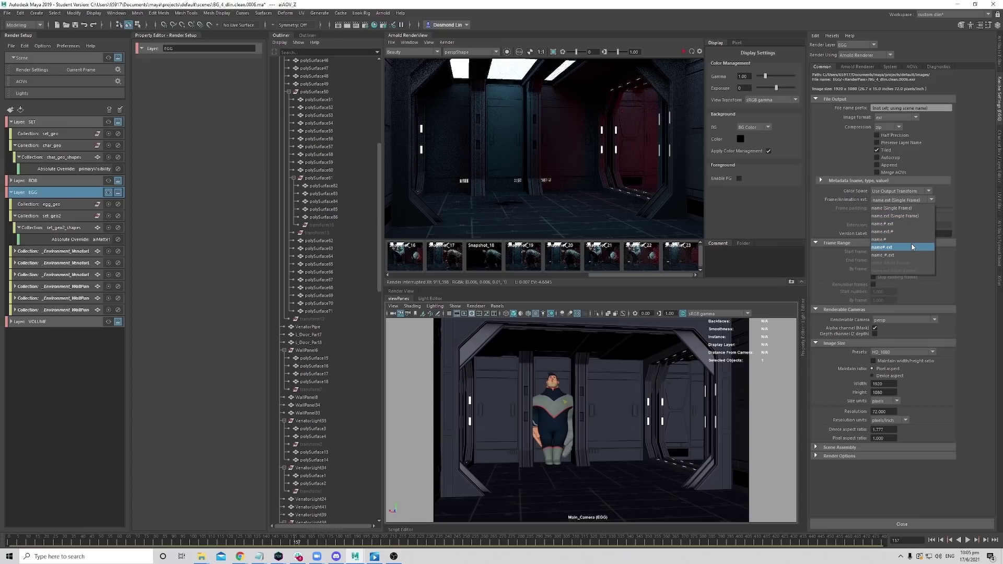
pyautogui.click(891, 225)
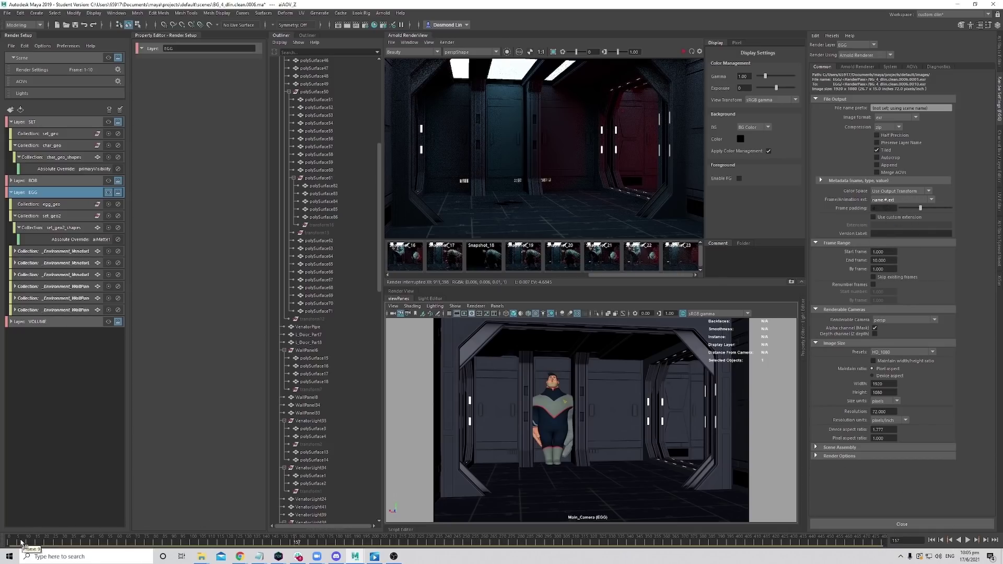
# Check the animation's first and last frames, and set the render frame range to start at 1 and end at 480.
pyautogui.click(21, 544)
pyautogui.hotkey('alt', 'v')
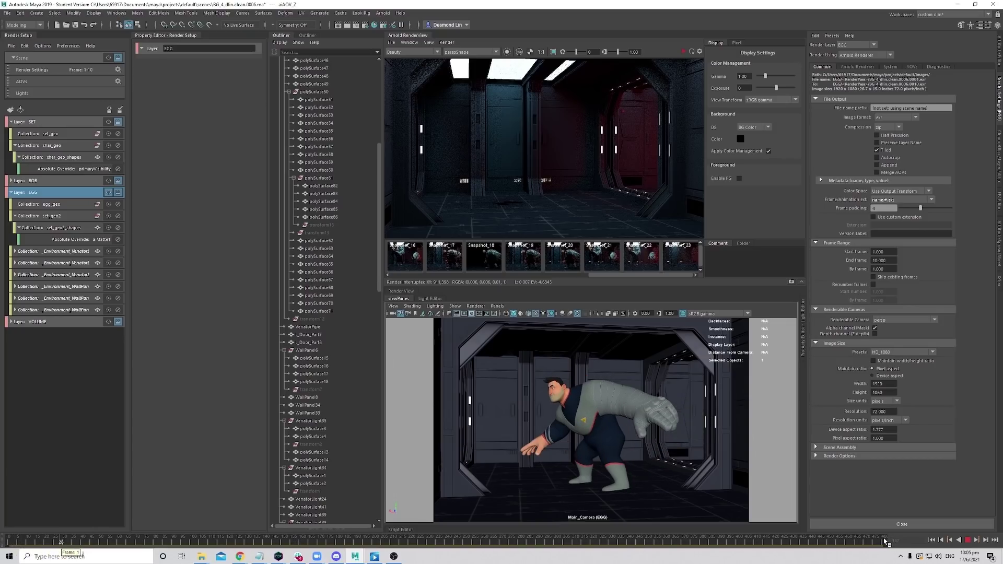
pyautogui.click(884, 541)
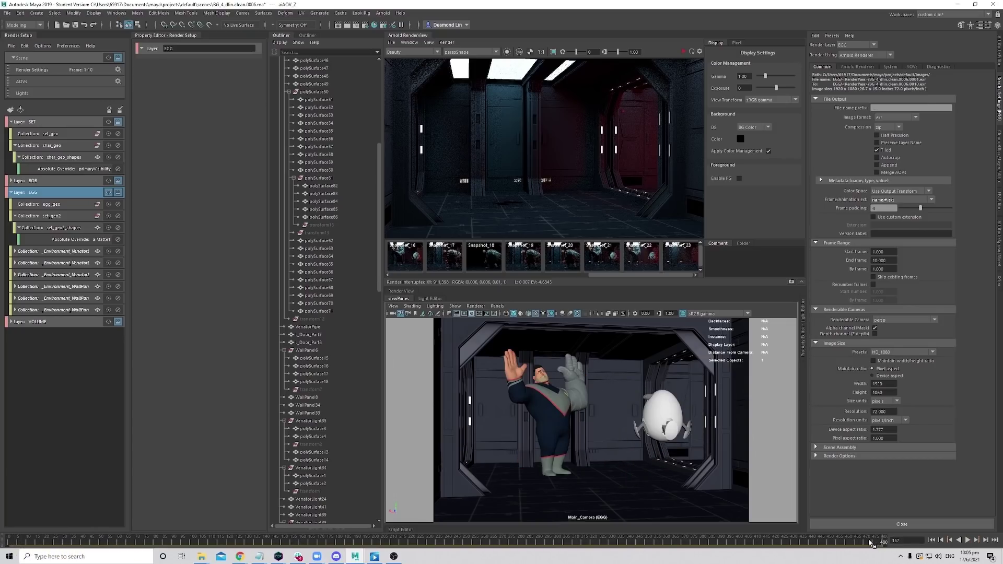
pyautogui.hotkey('alt', 'v')
pyautogui.doubleClick(887, 252)
pyautogui.write('1')
pyautogui.press('Tab')
pyautogui.write('480')
pyautogui.press('Return')
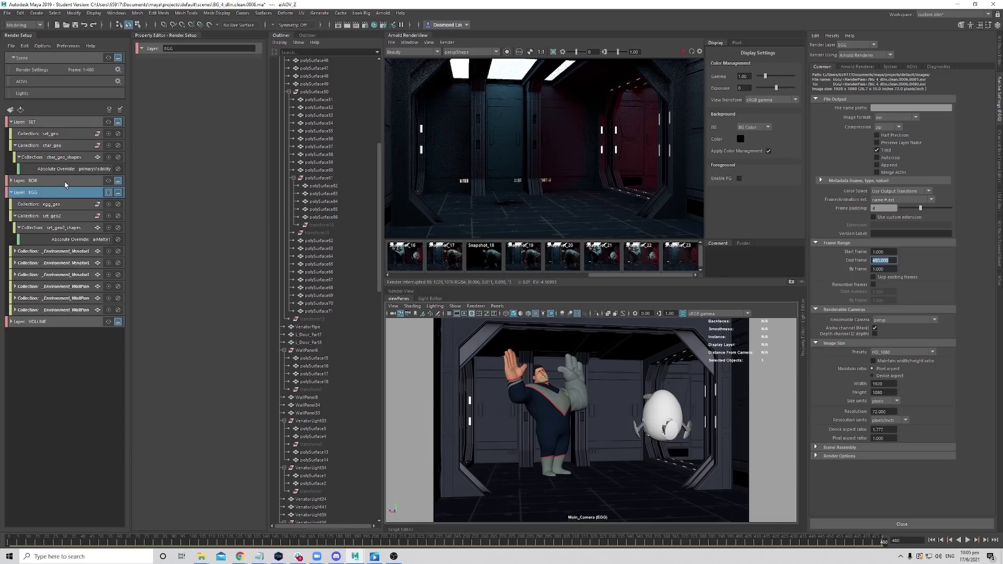
# Select the EGG layer and find its starting point in the animation, stopping at frame 158.
pyautogui.click(67, 181)
pyautogui.click(66, 193)
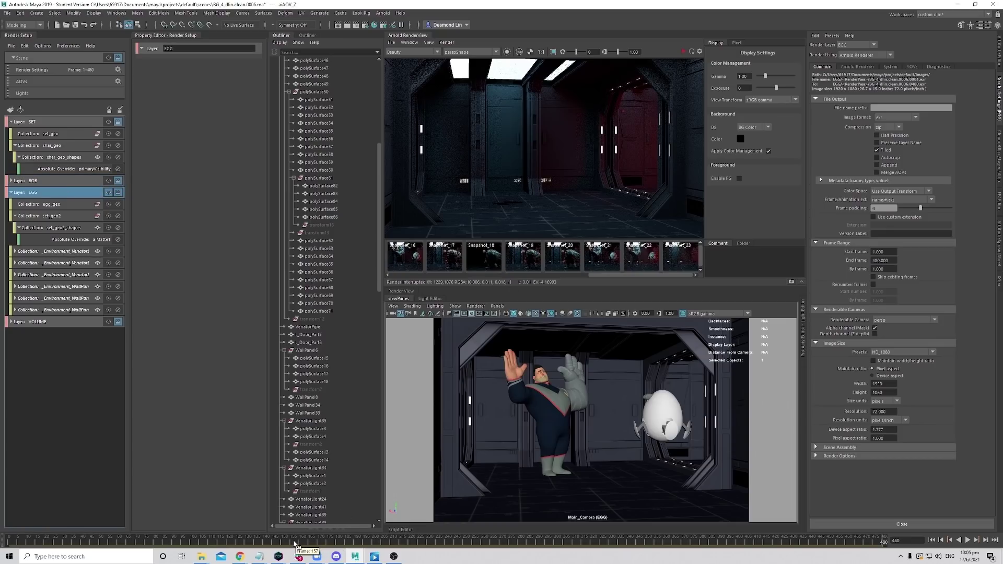
pyautogui.click(298, 542)
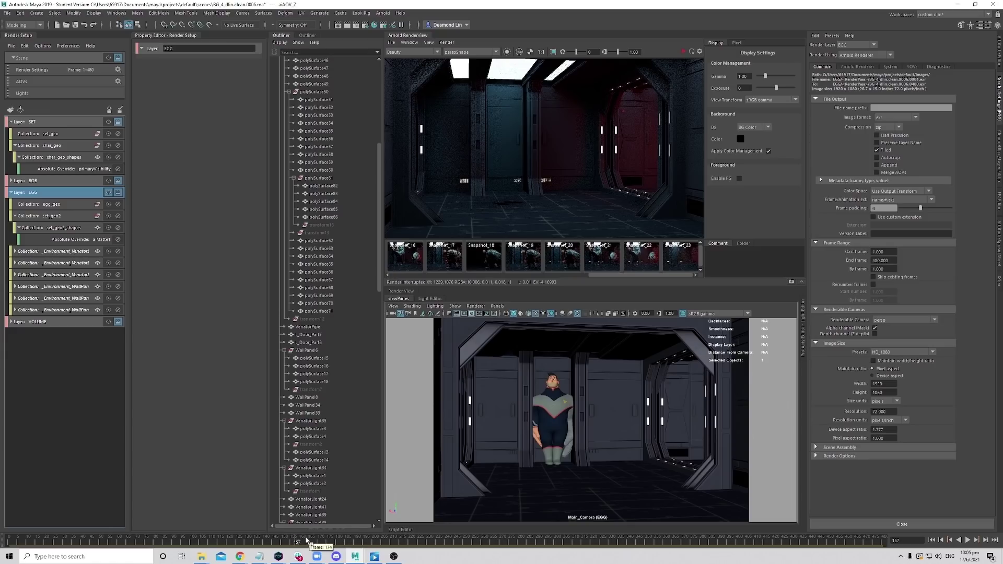
pyautogui.click(300, 542)
pyautogui.hotkey('alt', 'v')
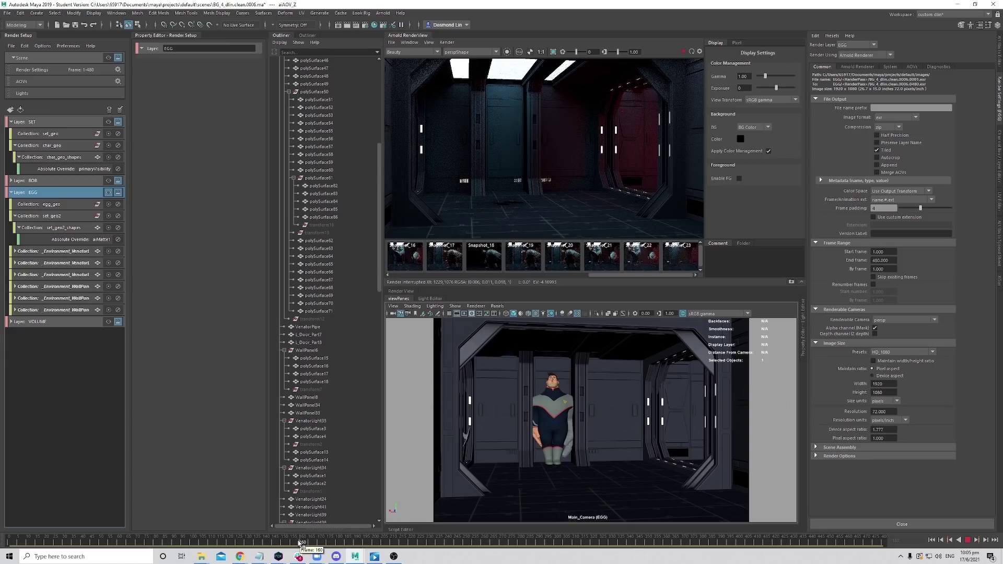
pyautogui.click(297, 543)
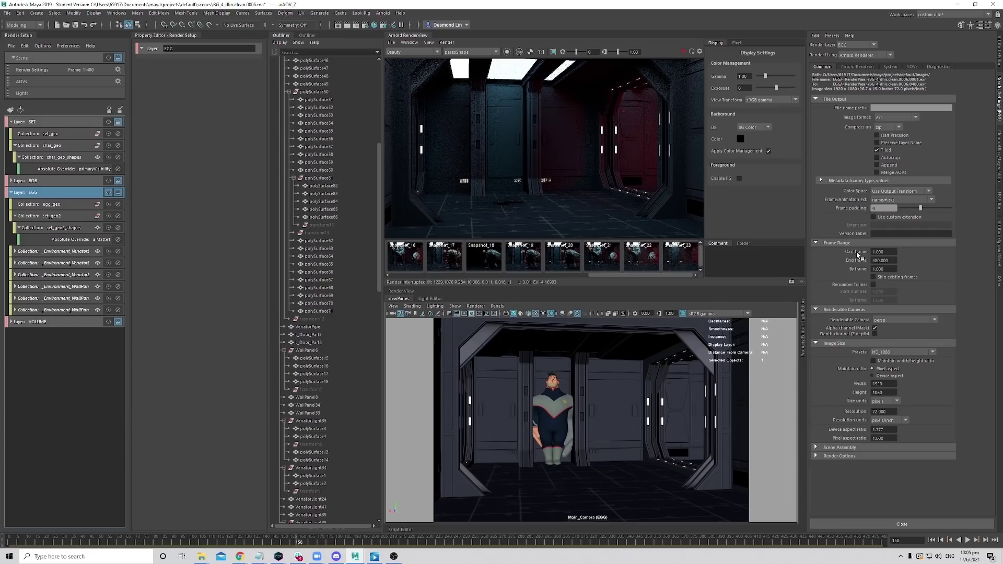
# Create an absolute override of the start frame for the EGG layer and set it to 158.
pyautogui.rightClick(862, 259)
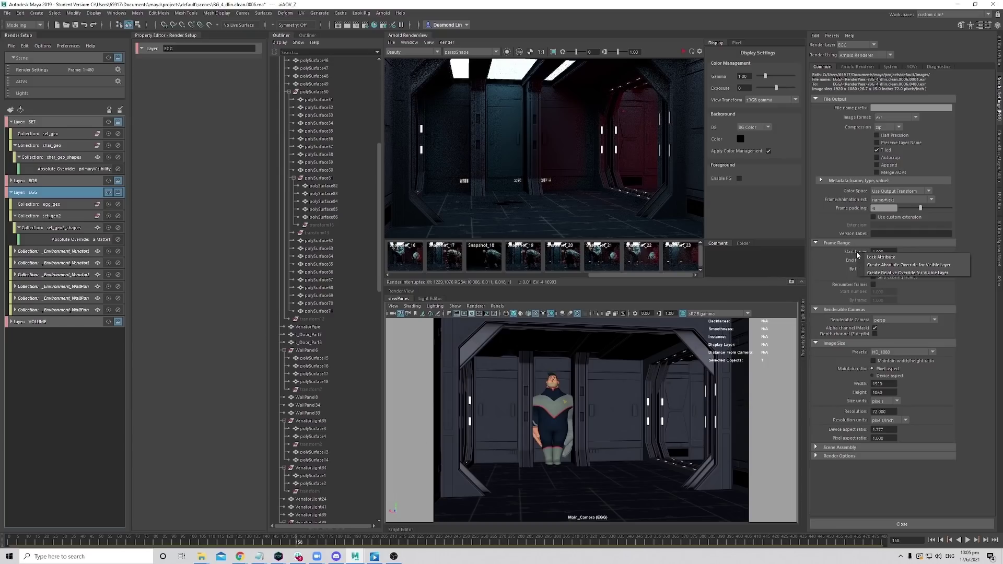
pyautogui.click(912, 265)
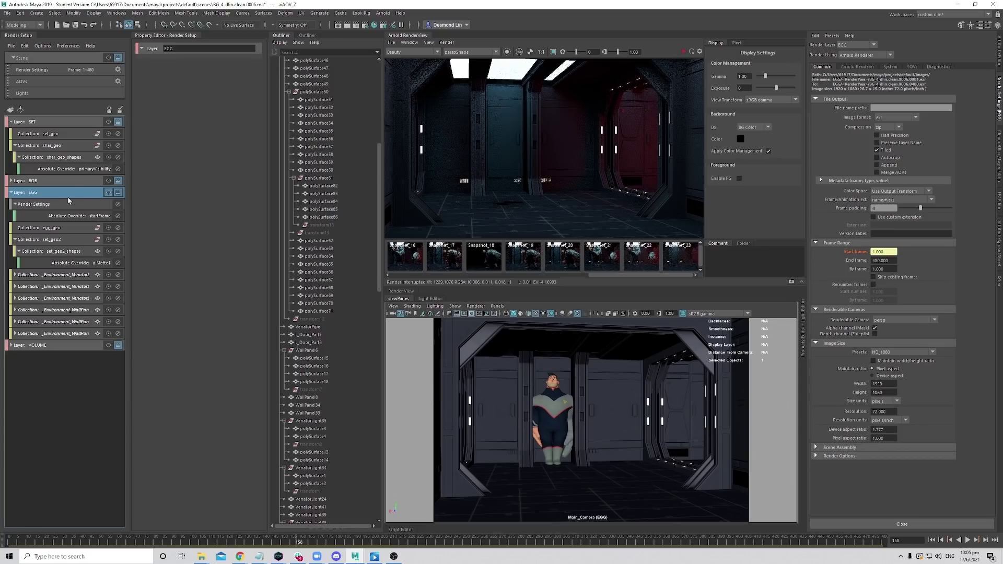
pyautogui.click(76, 215)
pyautogui.moveTo(218, 67); pyautogui.dragTo(156, 75)
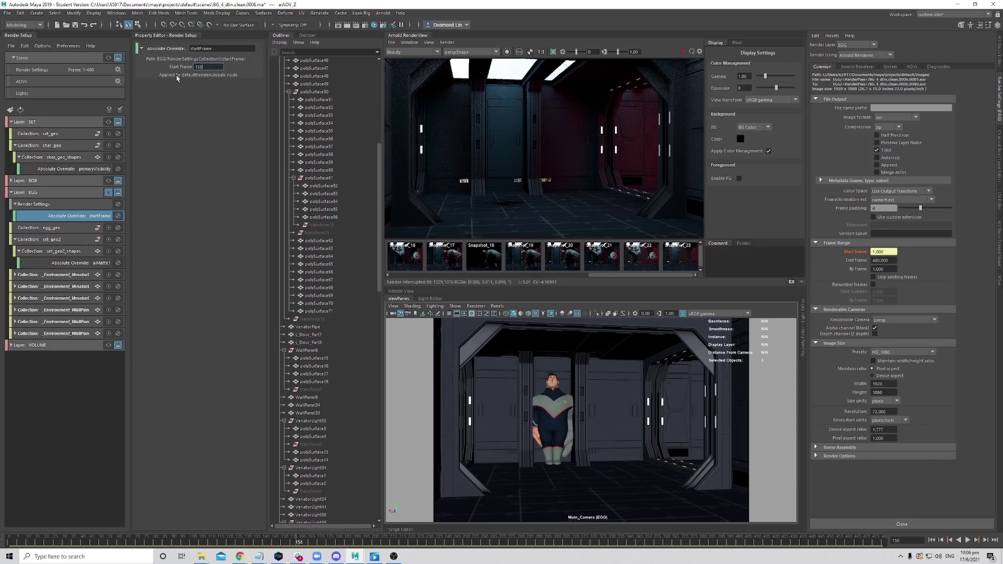
pyautogui.write('8')
pyautogui.press('Return')
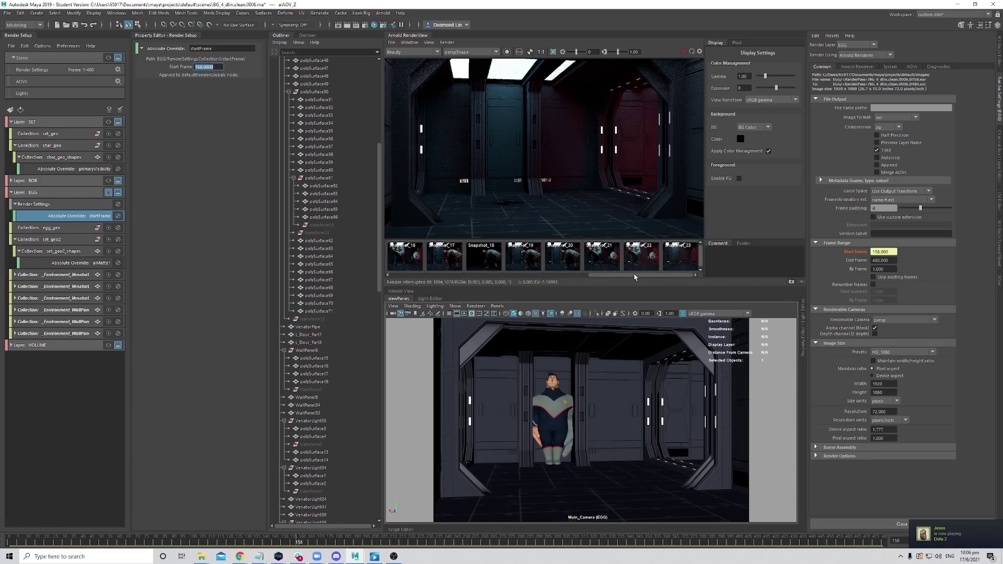
# Examine the SET render up close for noise on the wall panels and doors, and browse the earlier snapshots.
pyautogui.moveTo(630, 275); pyautogui.dragTo(580, 277)
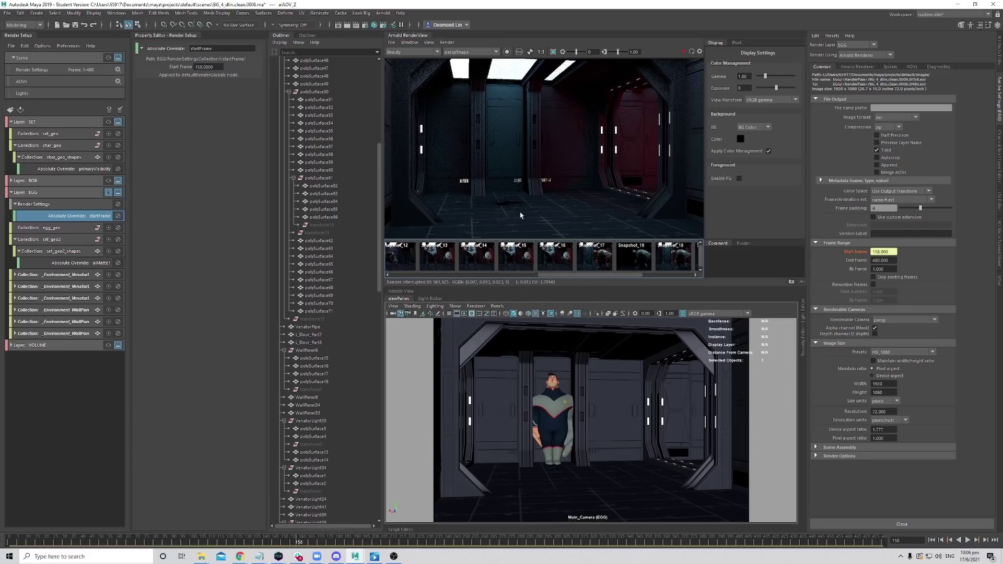
pyautogui.moveTo(500, 136); pyautogui.dragTo(538, 134, button='middle')
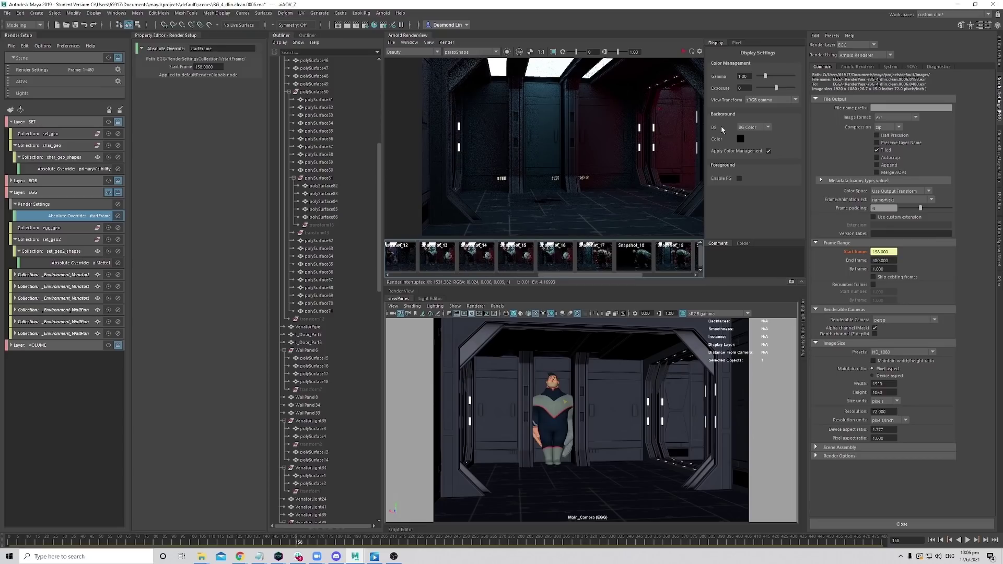
pyautogui.moveTo(528, 204)
pyautogui.mouseDown(button='middle')
pyautogui.moveTo(530, 152)
pyautogui.moveTo(515, 191)
pyautogui.mouseUp(button='middle')
pyautogui.moveTo(519, 137); pyautogui.dragTo(524, 148, button='middle')
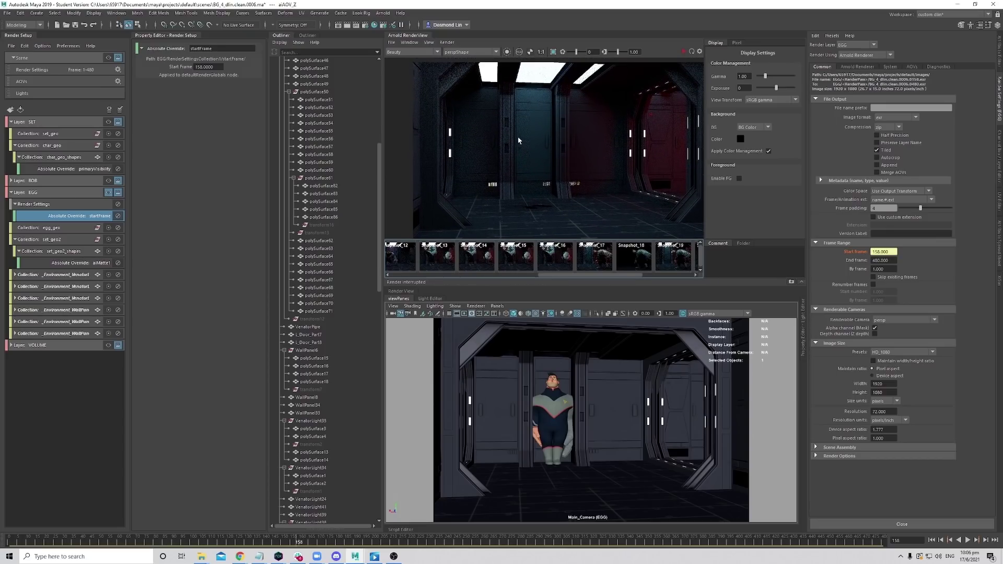
pyautogui.press('f')
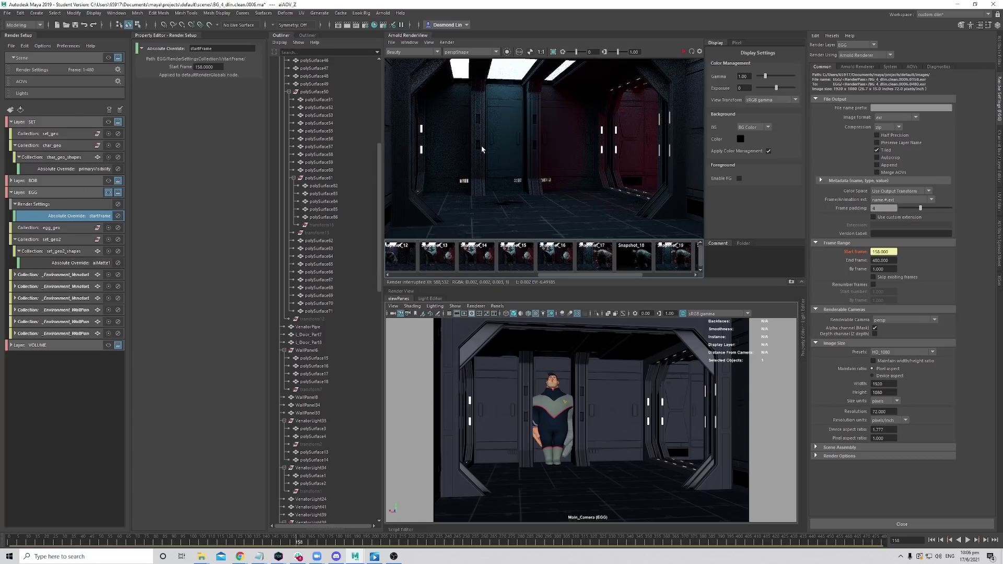
pyautogui.moveTo(482, 150); pyautogui.dragTo(504, 156, button='middle')
pyautogui.scroll(2, 492, 148)
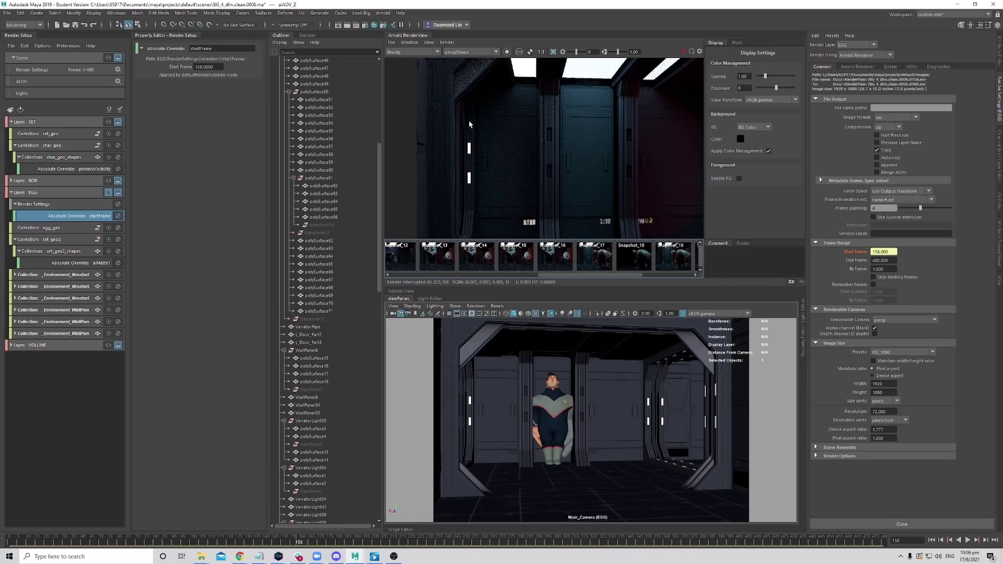
pyautogui.moveTo(500, 140); pyautogui.dragTo(517, 129, button='middle')
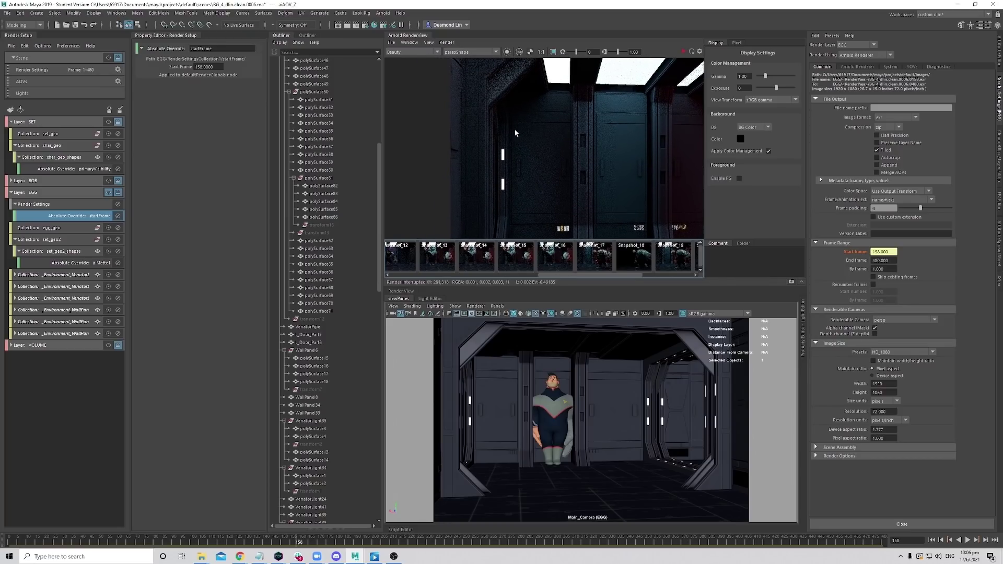
pyautogui.moveTo(657, 172); pyautogui.dragTo(567, 148, button='middle')
pyautogui.scroll(5, 522, 103)
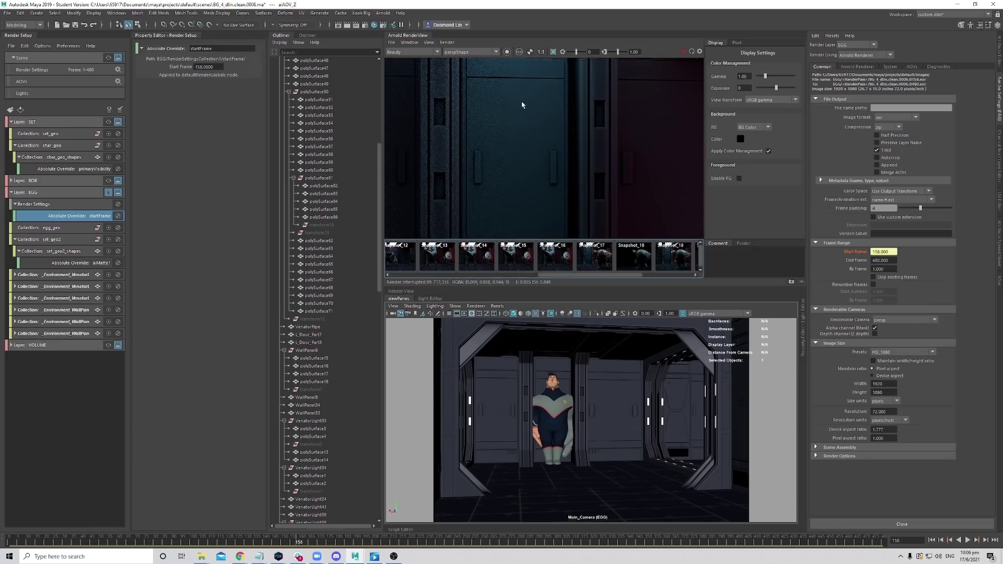
pyautogui.scroll(3, 548, 107)
pyautogui.scroll(-4, 524, 133)
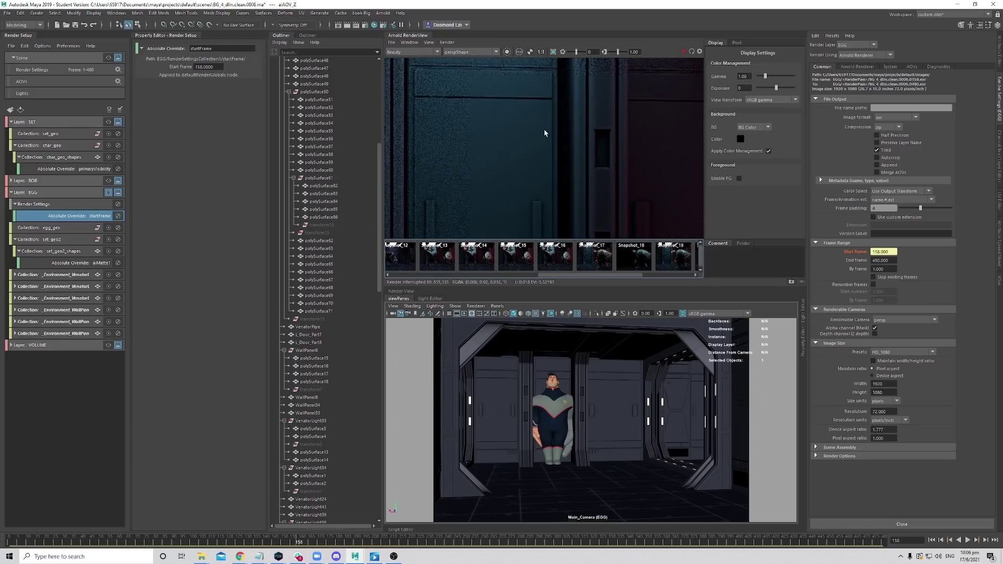
# Define a crop region over the blue-lit wall panels and test-render it with the SET layer visible.
pyautogui.keyDown('shift'); pyautogui.moveTo(431, 111); pyautogui.dragTo(588, 212); pyautogui.keyUp('shift')
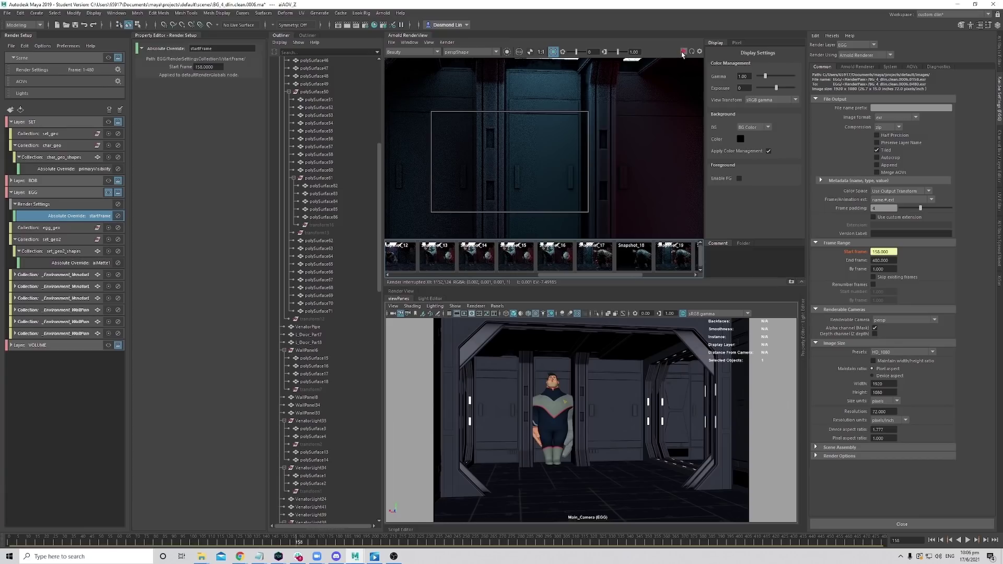
pyautogui.click(682, 52)
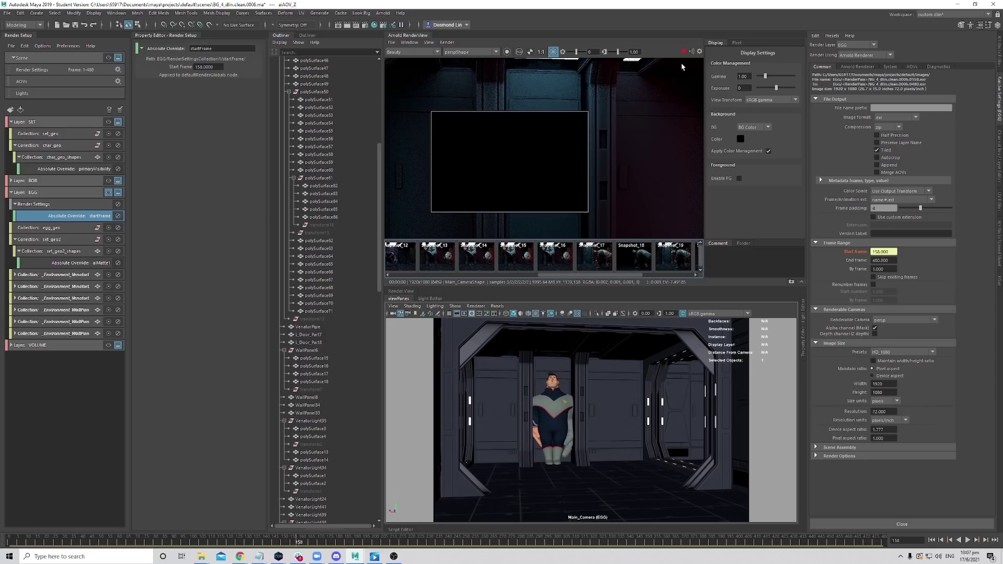
pyautogui.click(684, 51)
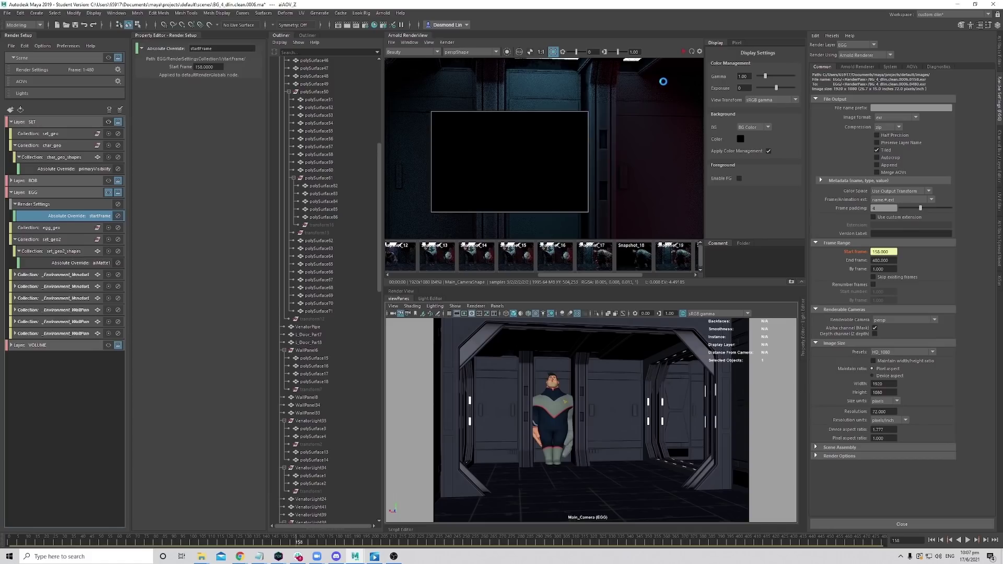
pyautogui.click(683, 52)
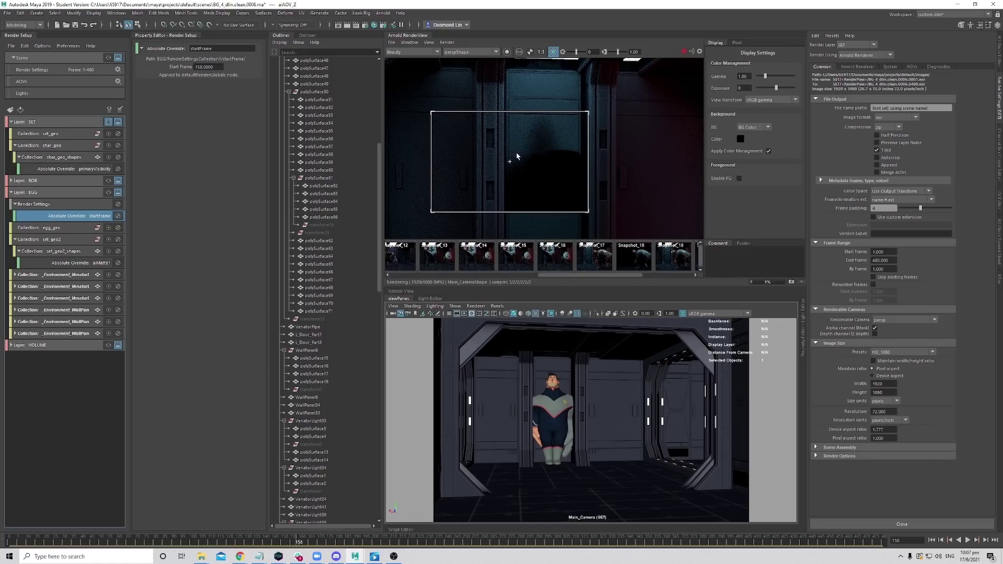
# Inspect the cropped region up close and display the RGBA_ceiling_1 AOV to check its noise.
pyautogui.scroll(4, 516, 156)
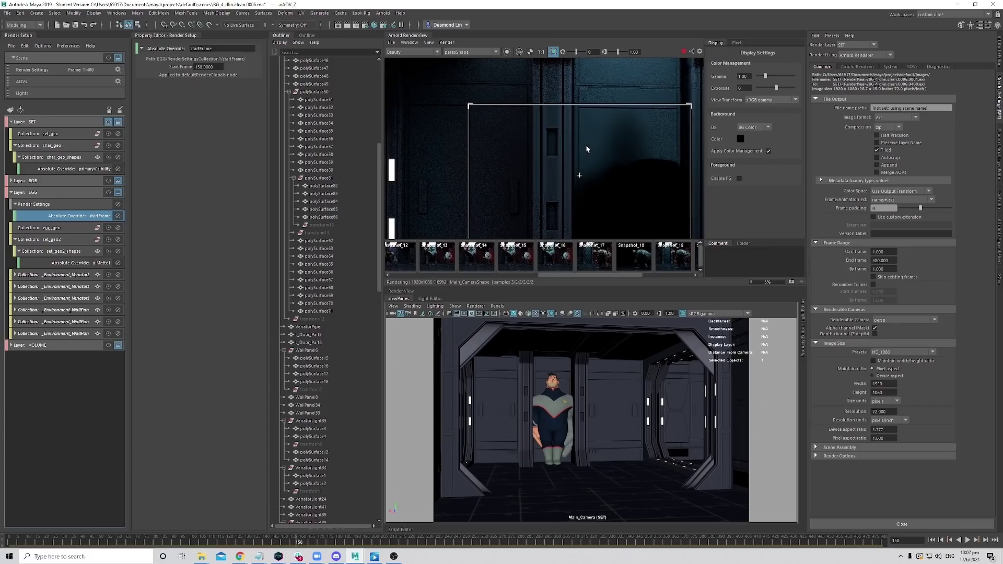
pyautogui.scroll(3, 586, 149)
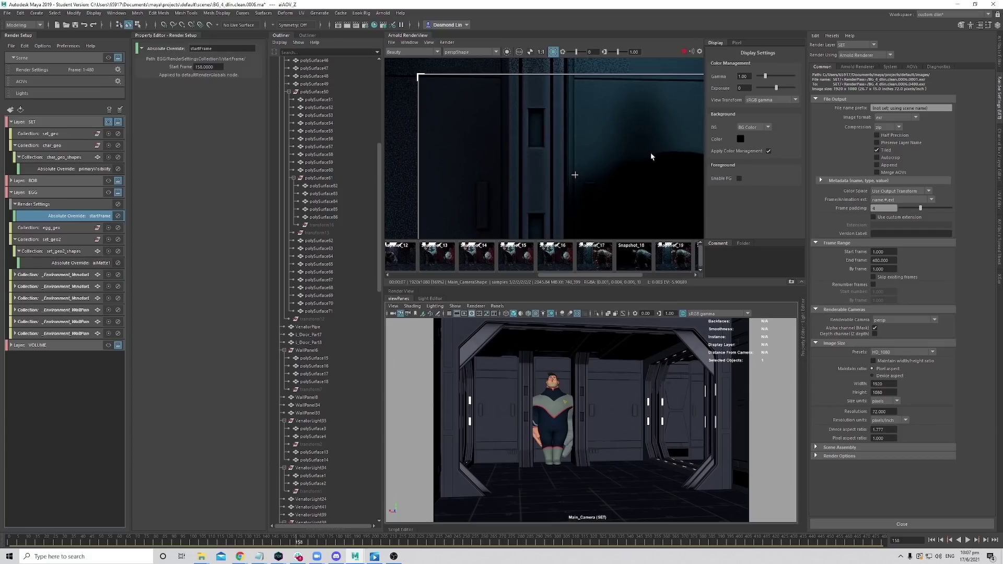
pyautogui.click(413, 51)
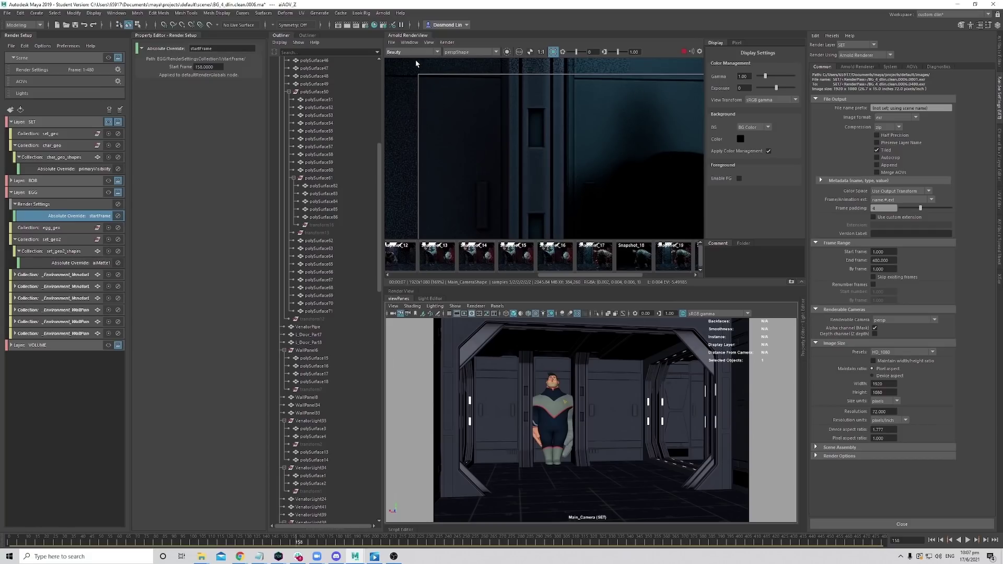
pyautogui.click(401, 63)
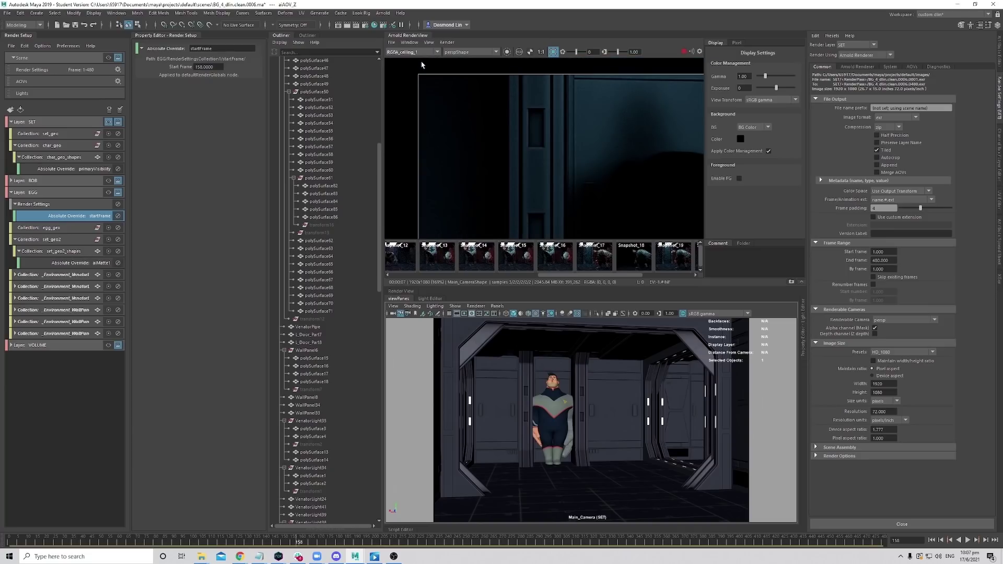
# Inspect the cropped wall panels in the RGBA_ceiling_1, RGBA_ceiling_3 and RGBA_ceiling_2 AOVs for noise.
pyautogui.scroll(-4, 532, 156)
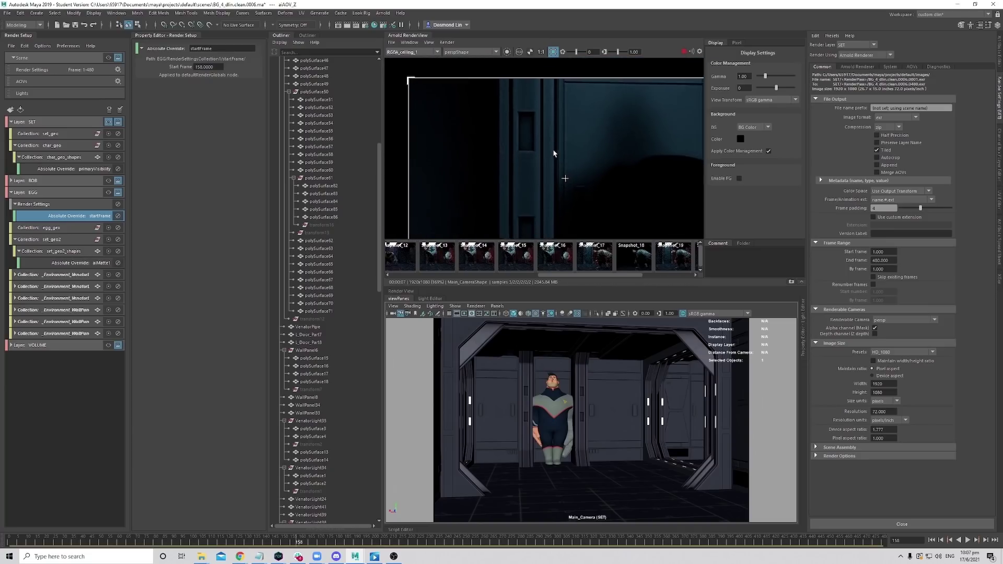
pyautogui.scroll(2, 582, 157)
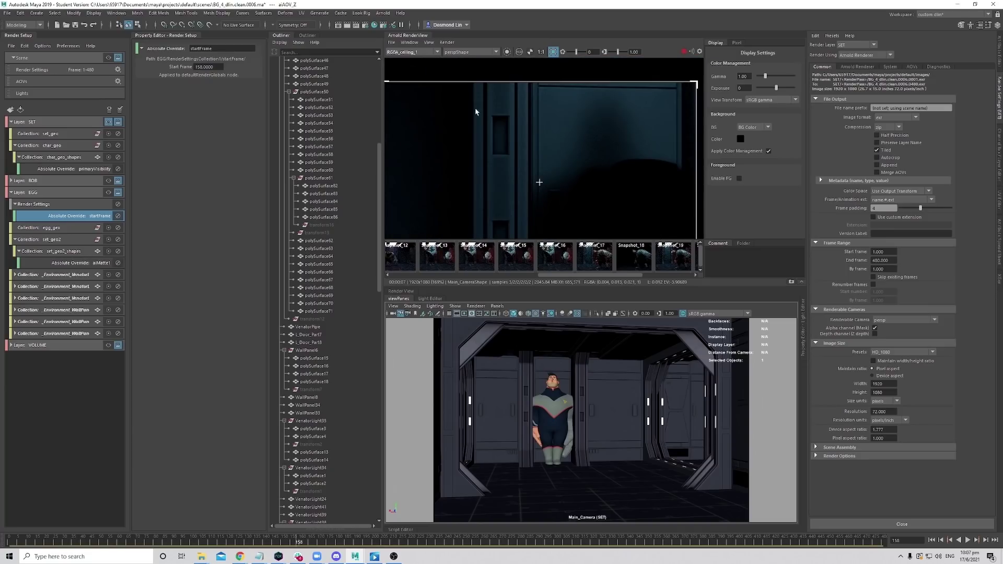
pyautogui.click(433, 55)
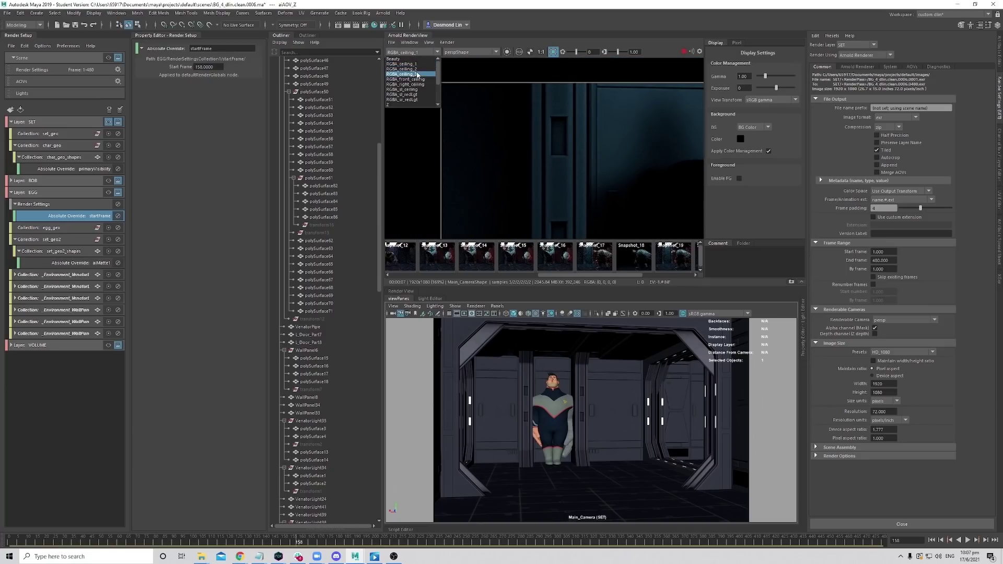
pyautogui.click(413, 74)
pyautogui.click(412, 53)
pyautogui.click(401, 69)
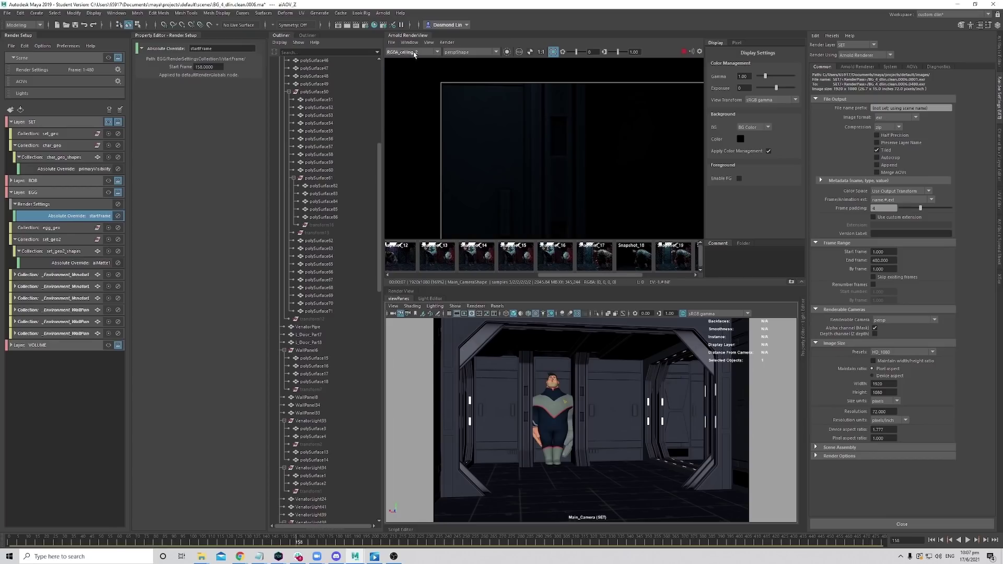
pyautogui.scroll(4, 492, 119)
pyautogui.scroll(-4, 492, 120)
# View the RGBA_front_ceiling and RGBA_sl_ceiling AOVs of the cropped region, and return the display to Beauty.
pyautogui.click(412, 53)
pyautogui.click(418, 81)
pyautogui.click(416, 54)
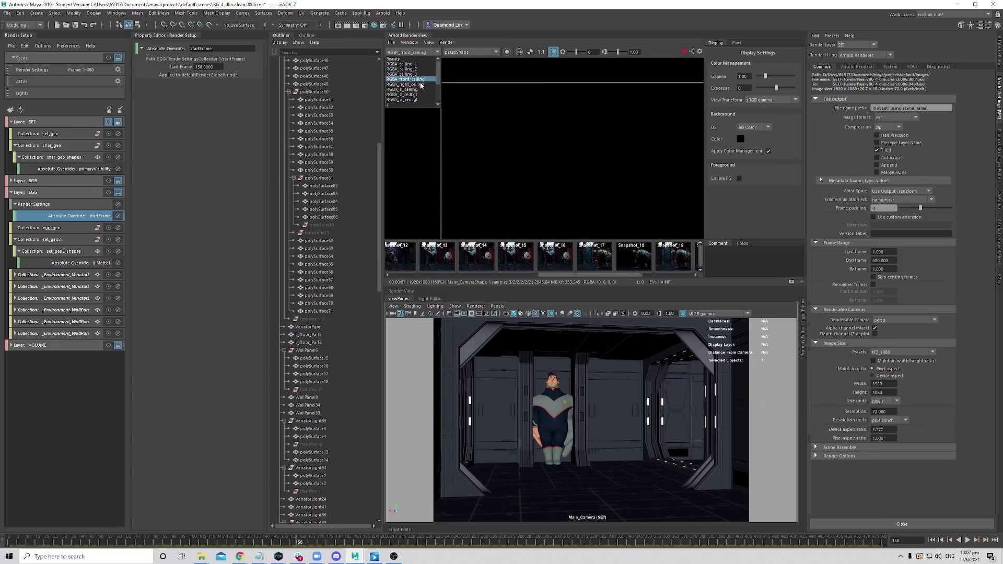
pyautogui.click(413, 89)
pyautogui.click(417, 54)
pyautogui.click(413, 58)
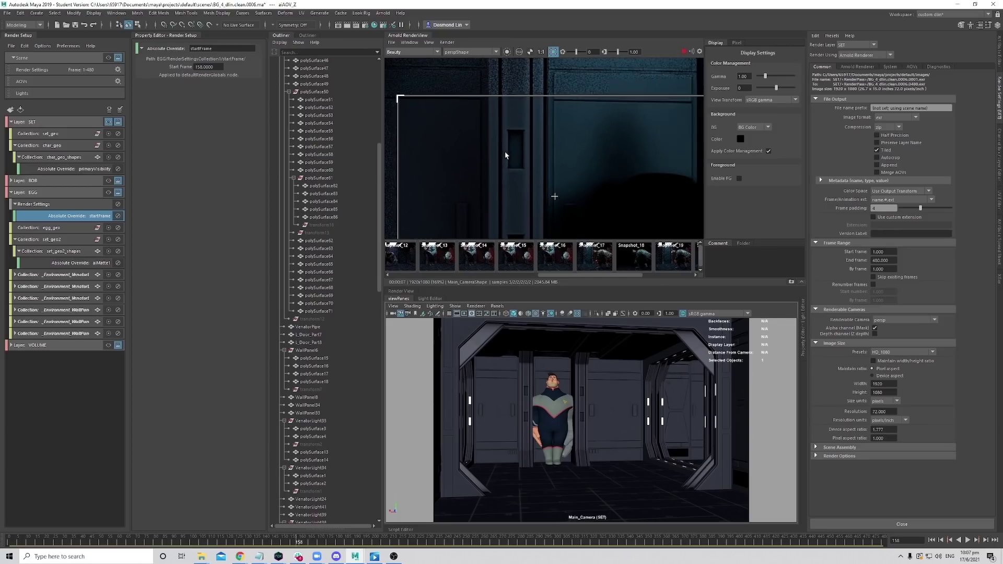
# Examine the Beauty pass of the cropped wall panels and pillar up close for noise.
pyautogui.moveTo(468, 152); pyautogui.dragTo(490, 157, button='middle')
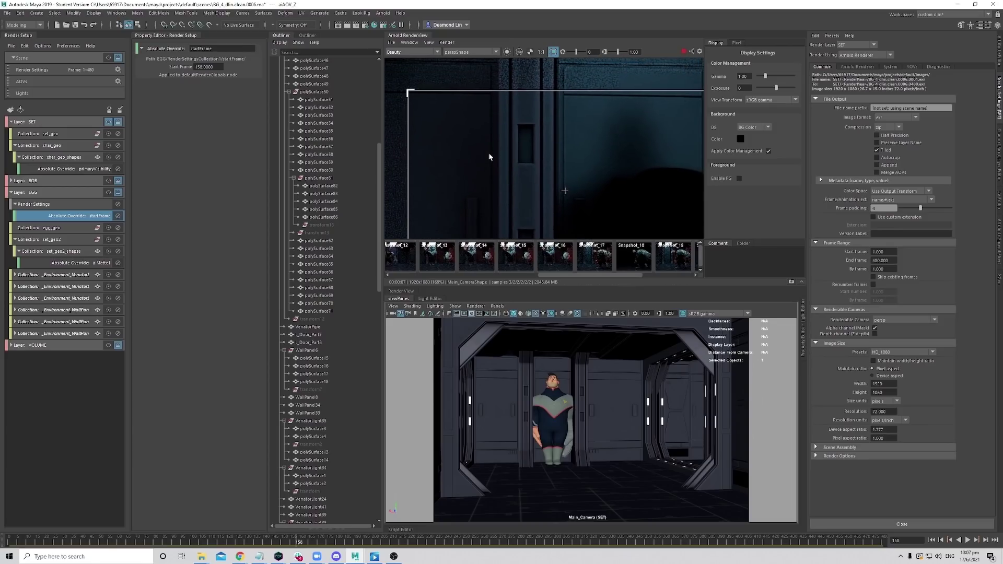
pyautogui.moveTo(577, 168); pyautogui.dragTo(566, 162, button='middle')
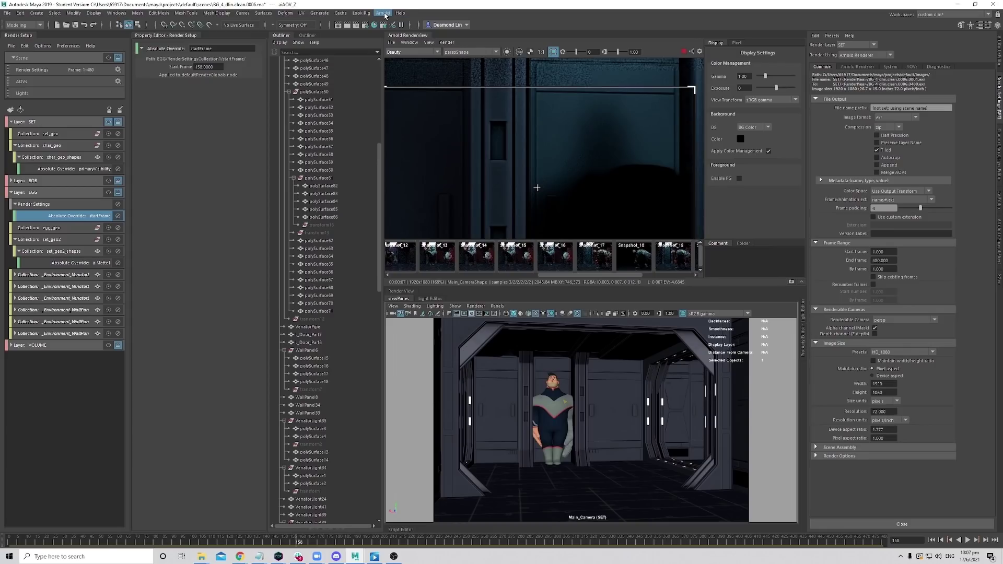
pyautogui.click(383, 13)
pyautogui.moveTo(403, 93)
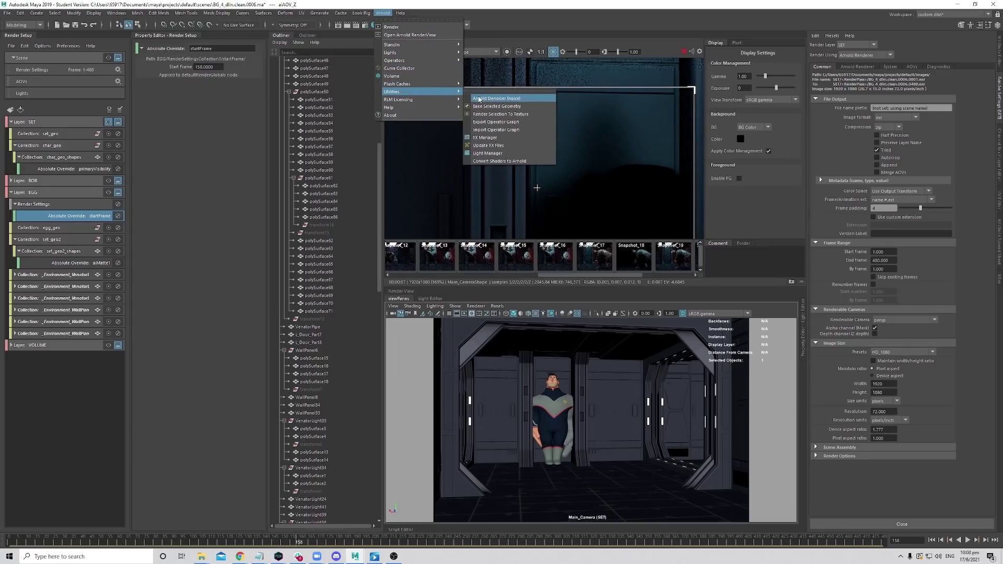
pyautogui.click(587, 59)
pyautogui.moveTo(554, 144); pyautogui.dragTo(604, 145, button='middle')
pyautogui.scroll(1, 481, 145)
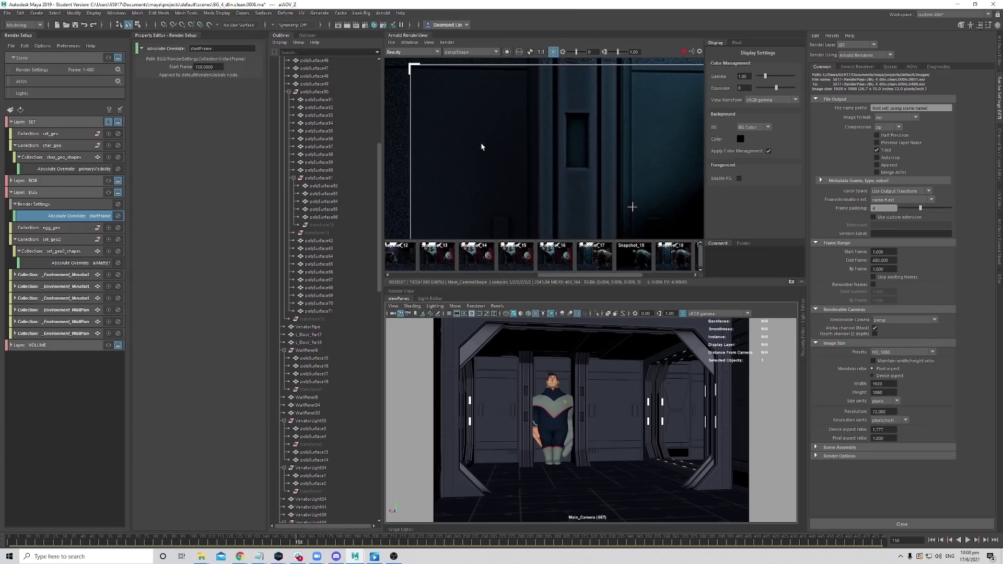
pyautogui.scroll(1, 485, 144)
pyautogui.scroll(-1, 486, 145)
# Set the Arnold Camera (AA) samples to 4.
pyautogui.click(857, 66)
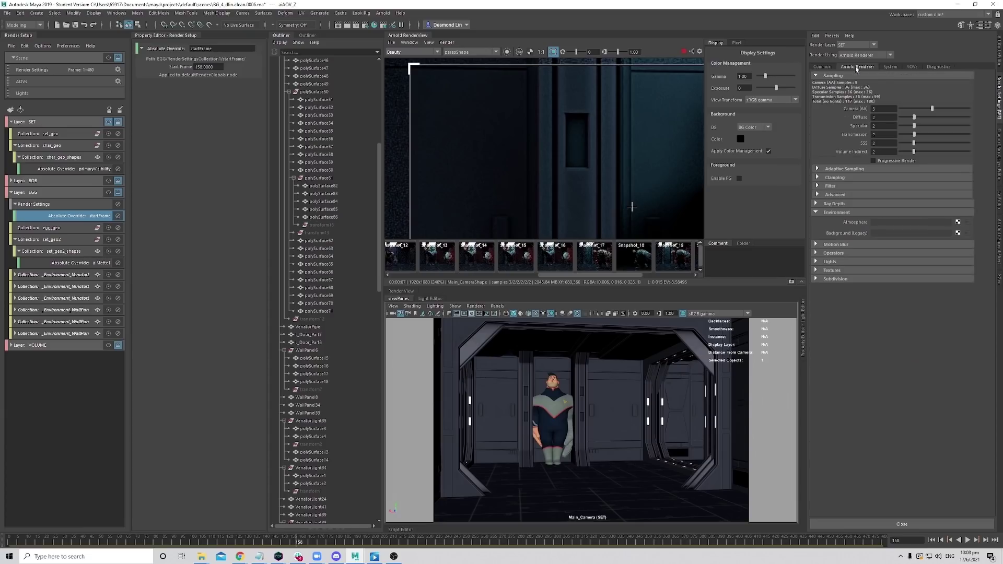
pyautogui.click(883, 108)
pyautogui.write('4')
pyautogui.press('Return')
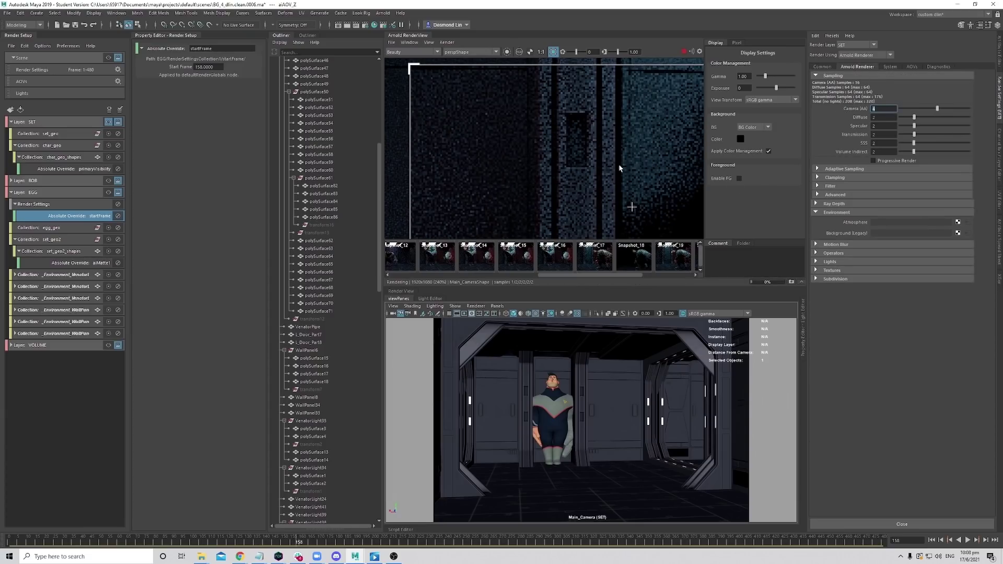
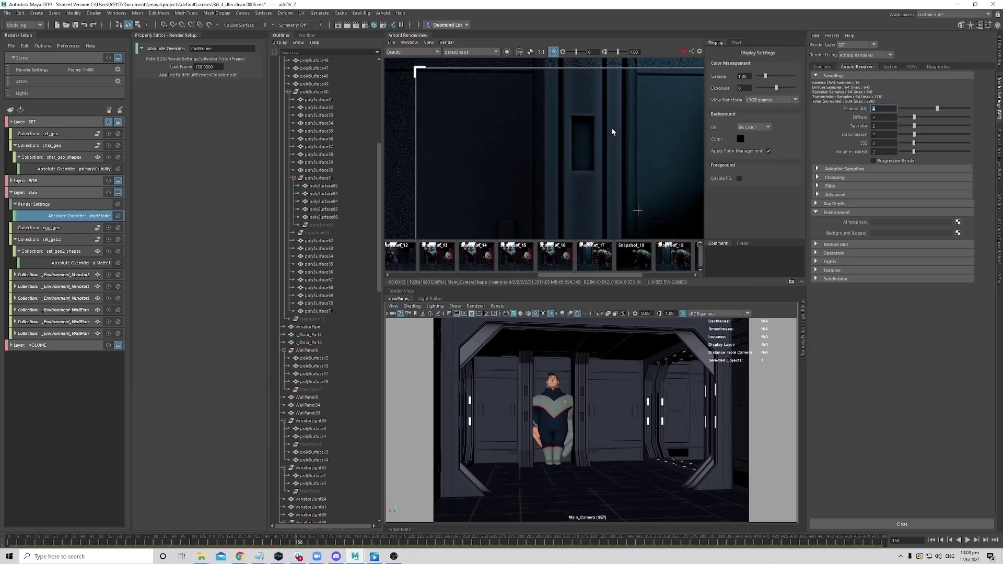
# Inspect the re-rendered crop region up close, checking the dark panel, the pillar and the blue-lit door for remaining noise.
pyautogui.scroll(2, 504, 126)
pyautogui.scroll(-2, 504, 125)
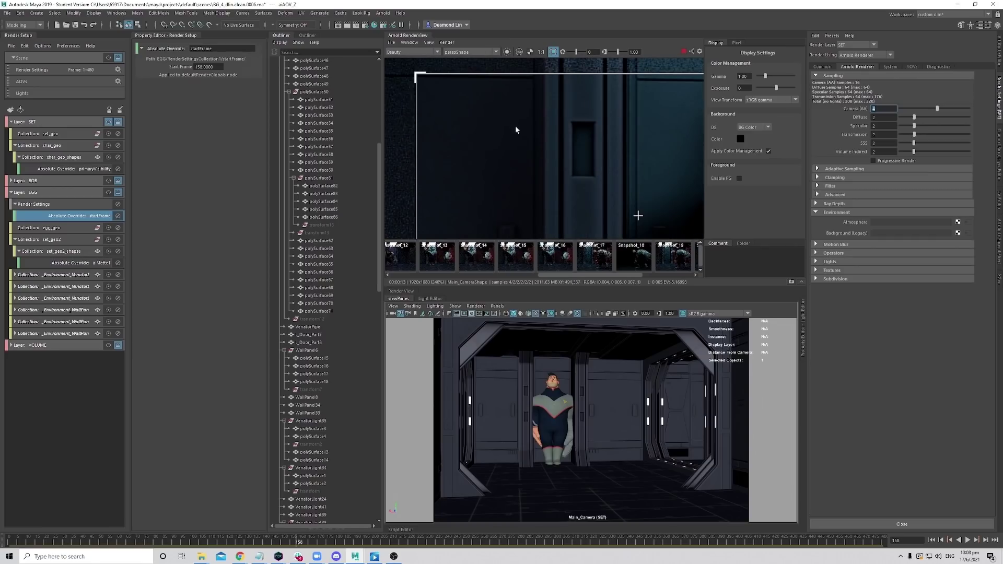
pyautogui.moveTo(592, 133)
pyautogui.mouseDown(button='middle')
pyautogui.moveTo(589, 142)
pyautogui.moveTo(563, 138)
pyautogui.moveTo(577, 138)
pyautogui.mouseUp(button='middle')
pyautogui.scroll(-1, 576, 138)
pyautogui.scroll(1, 499, 137)
pyautogui.moveTo(499, 138); pyautogui.dragTo(518, 127, button='middle')
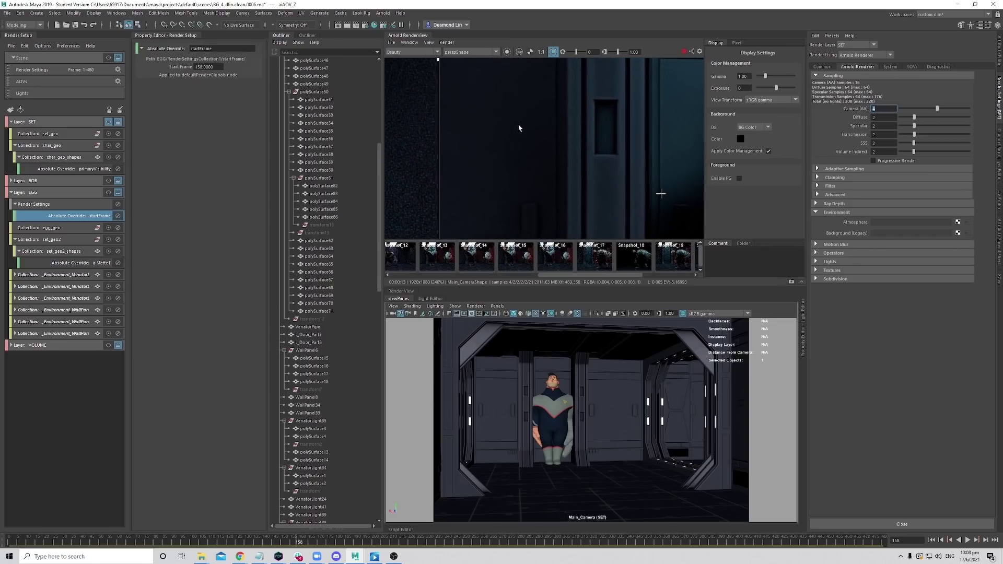
pyautogui.scroll(-1, 559, 130)
pyautogui.moveTo(590, 132); pyautogui.dragTo(538, 129, button='middle')
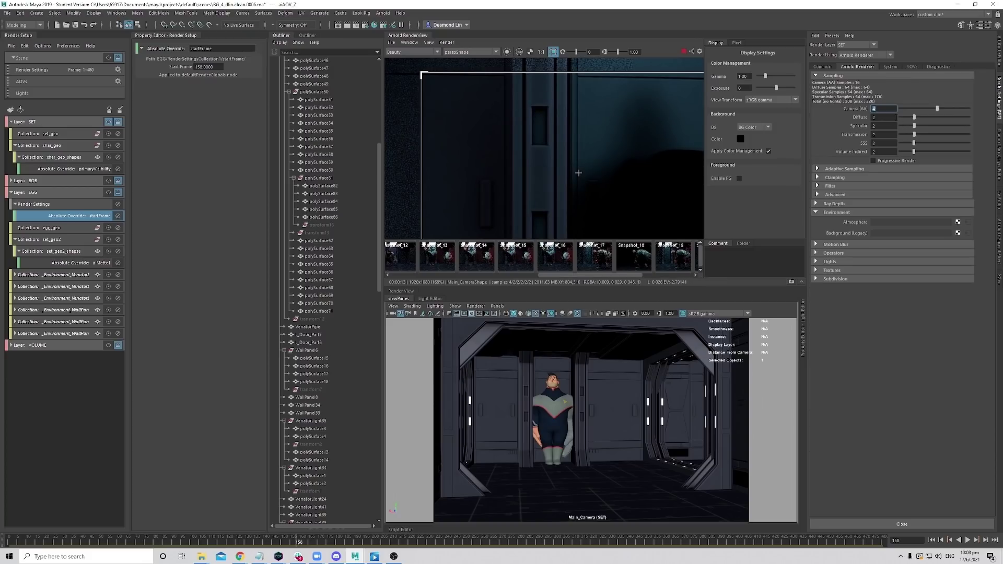
pyautogui.moveTo(632, 126); pyautogui.dragTo(616, 134, button='middle')
pyautogui.scroll(-1, 629, 129)
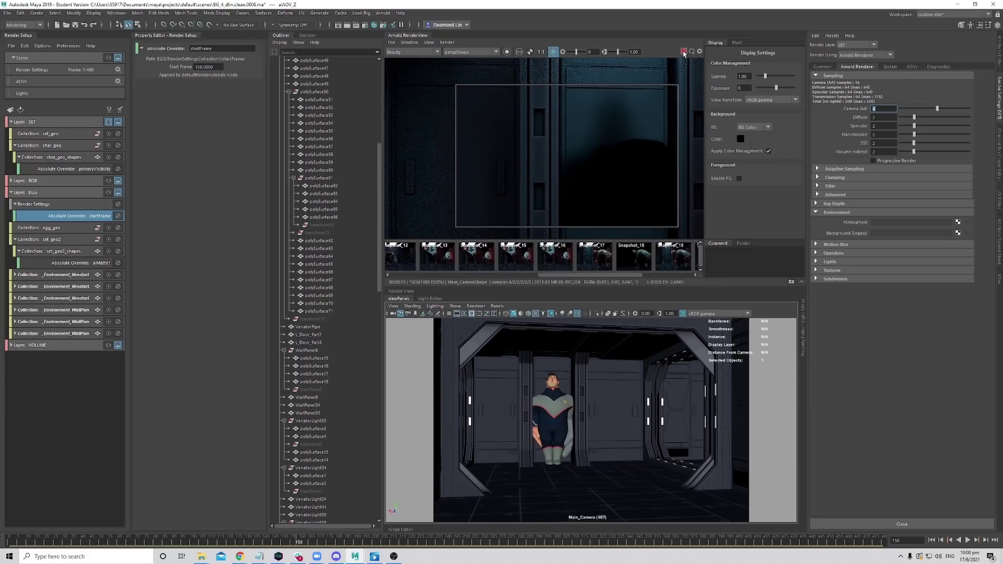
pyautogui.moveTo(555, 131); pyautogui.dragTo(493, 170, button='middle')
pyautogui.scroll(2, 488, 124)
pyautogui.scroll(1, 507, 129)
pyautogui.scroll(-1, 493, 170)
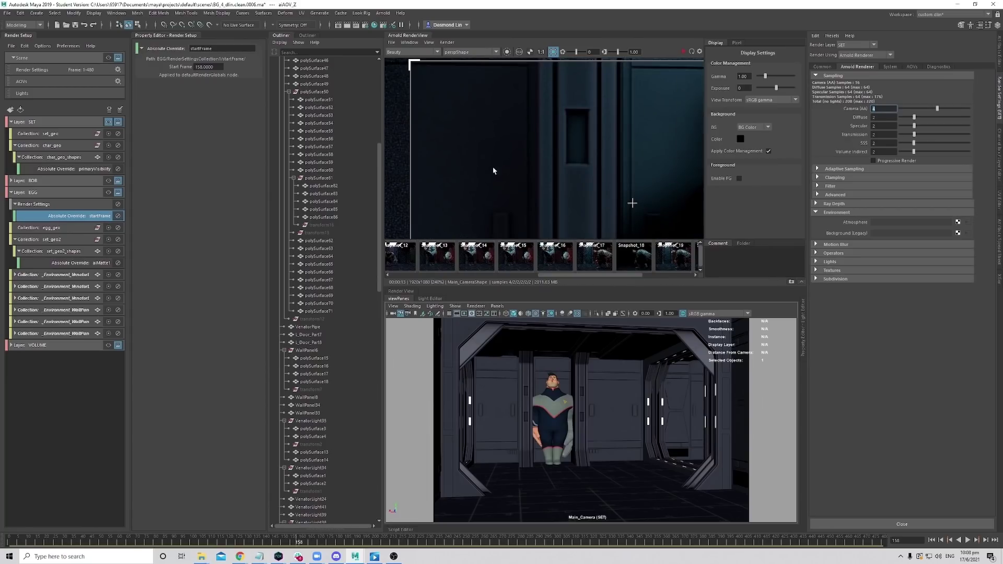
pyautogui.moveTo(676, 143); pyautogui.dragTo(568, 157, button='middle')
pyautogui.moveTo(643, 159); pyautogui.dragTo(569, 166, button='middle')
pyautogui.scroll(-1, 571, 164)
pyautogui.moveTo(577, 206); pyautogui.dragTo(595, 165, button='middle')
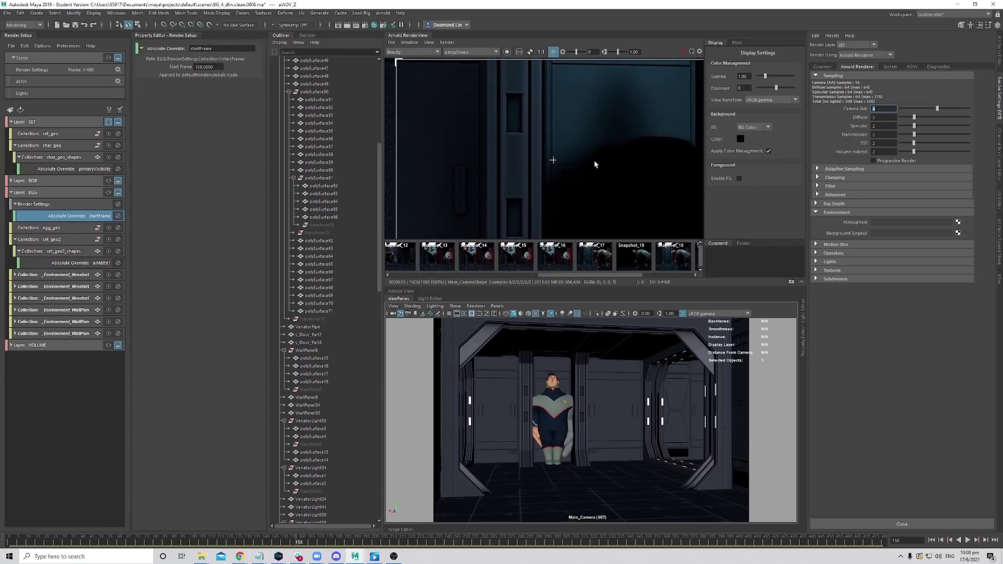
# Add the specular_direct, specular_indirect, diffuse_indirect and diffuse_direct AOVs and re-render the crop region.
pyautogui.click(912, 66)
pyautogui.scroll(-3, 845, 130)
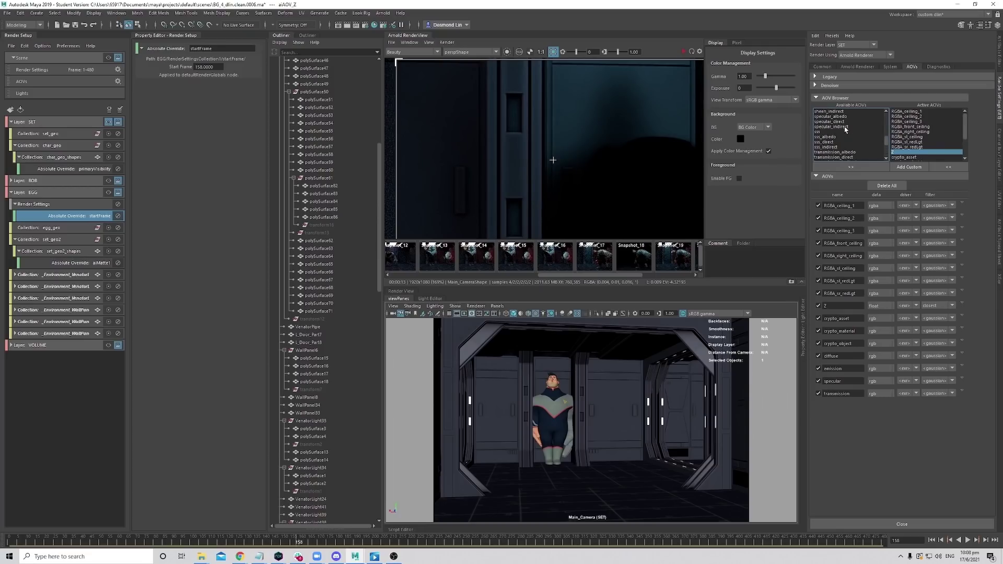
pyautogui.scroll(4, 846, 130)
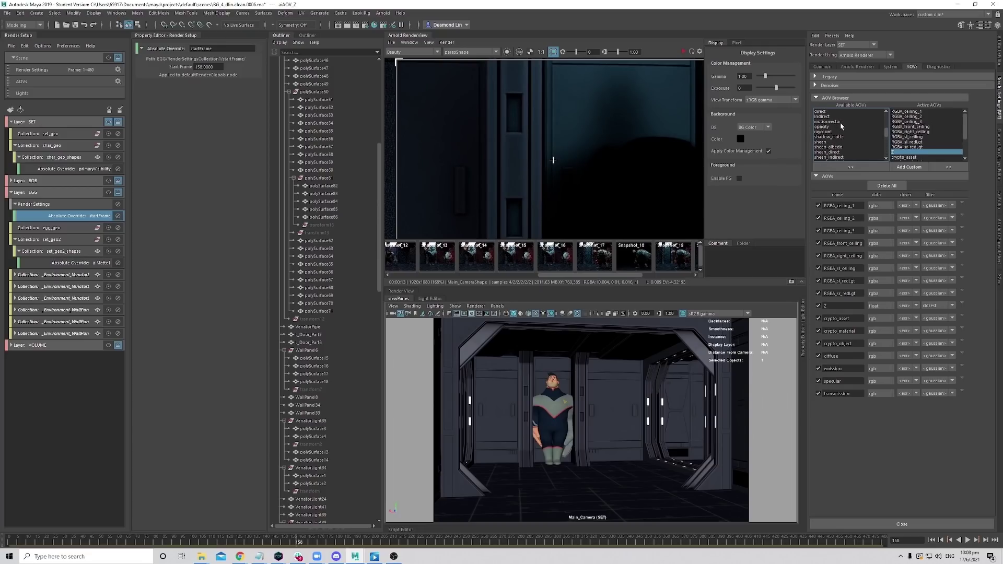
pyautogui.scroll(-2, 840, 128)
pyautogui.doubleClick(842, 137)
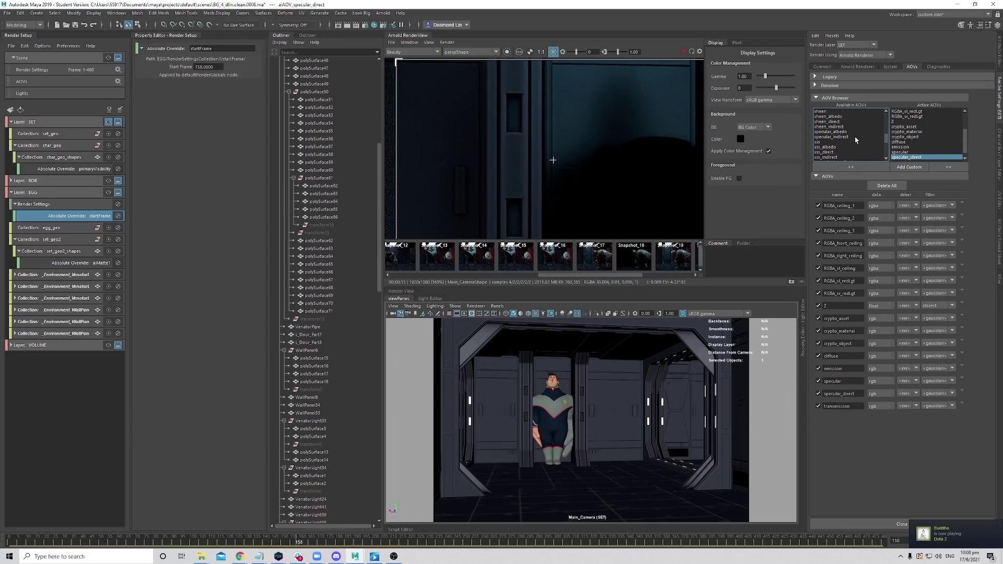
pyautogui.doubleClick(846, 137)
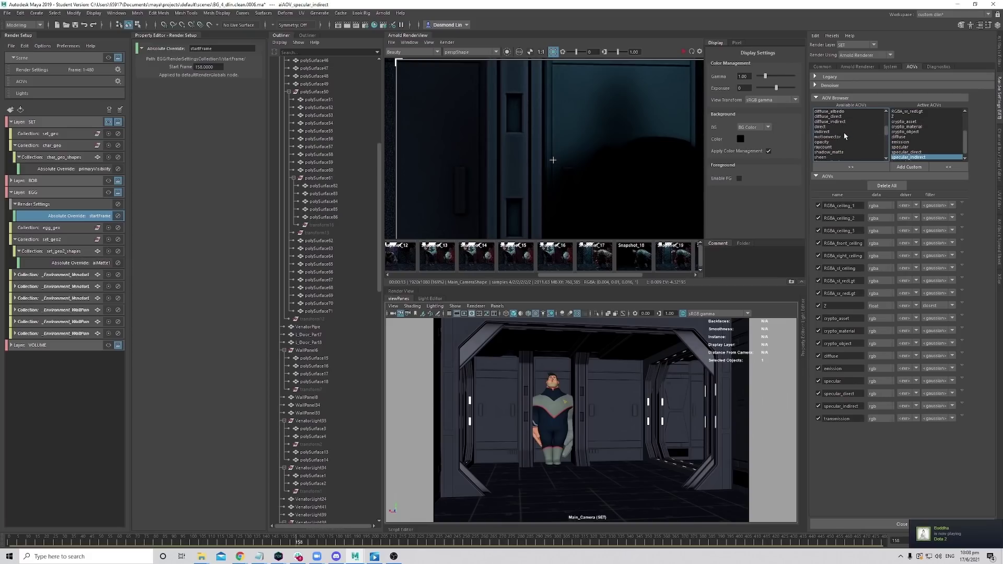
pyautogui.doubleClick(842, 121)
pyautogui.doubleClick(840, 117)
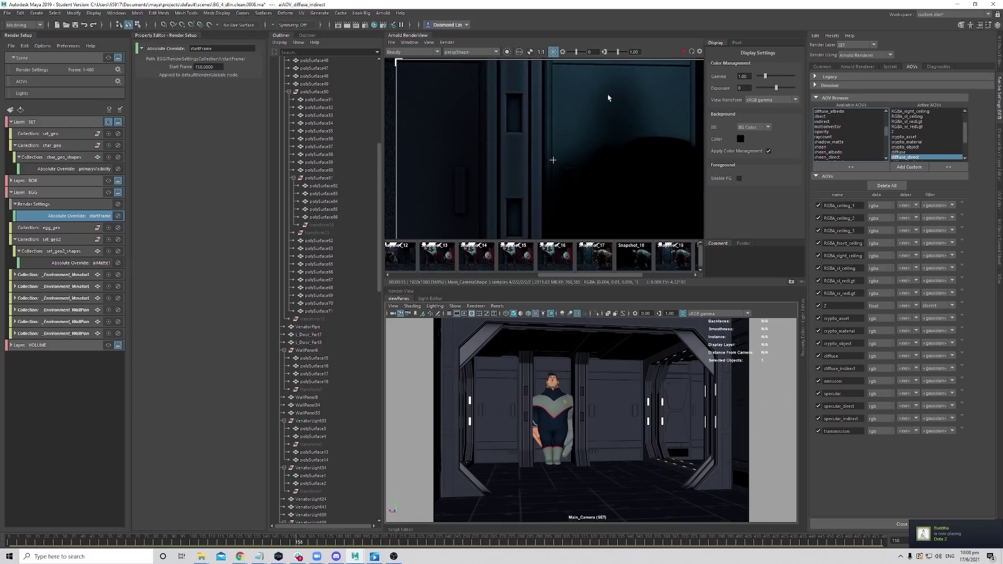
pyautogui.click(683, 52)
pyautogui.click(857, 67)
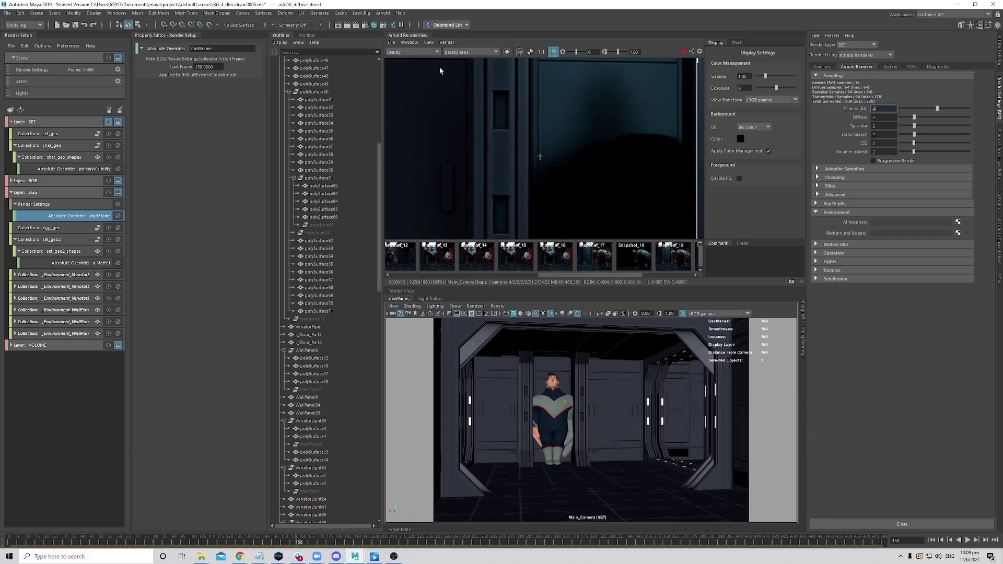
# Display the diffuse_direct AOV and examine the pillar and wall panels up close for noise.
pyautogui.click(410, 52)
pyautogui.scroll(-4, 412, 78)
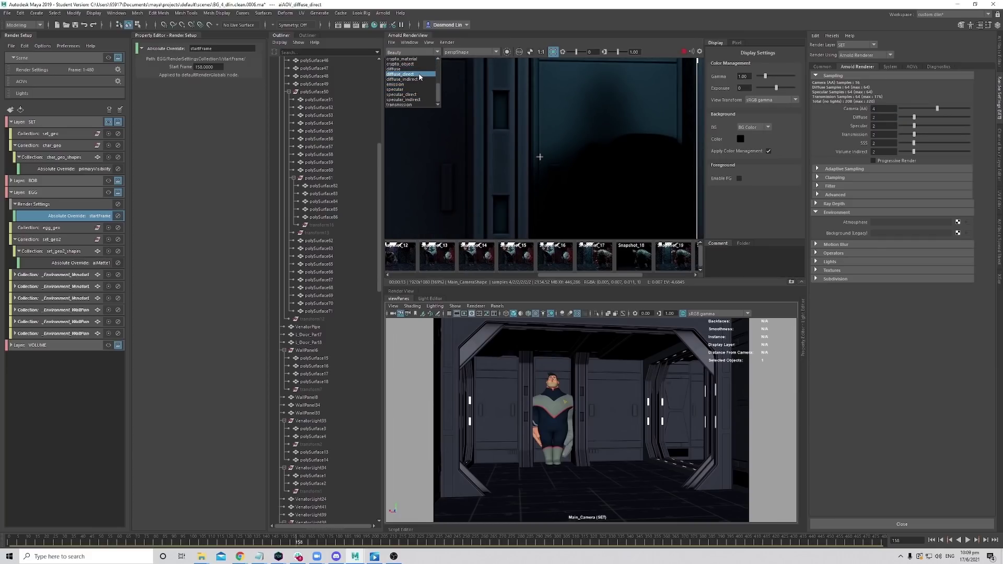
pyautogui.click(410, 74)
pyautogui.moveTo(590, 140); pyautogui.dragTo(634, 166, button='middle')
pyautogui.scroll(2, 624, 139)
pyautogui.scroll(-1, 623, 138)
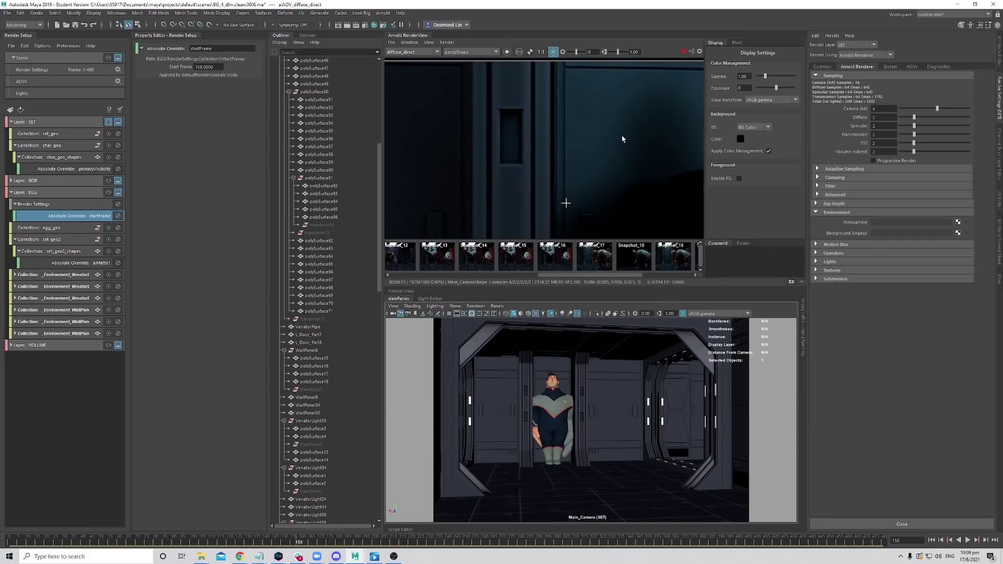
pyautogui.moveTo(522, 134); pyautogui.dragTo(604, 141, button='middle')
pyautogui.scroll(-1, 567, 134)
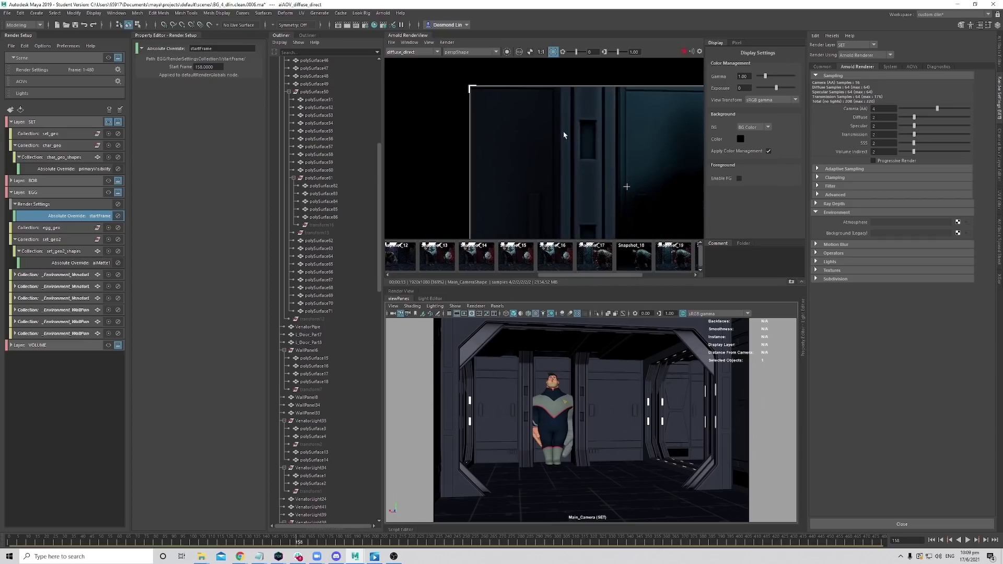
# View the diffuse_indirect, specular_direct and specular_indirect AOVs of the cropped region in turn.
pyautogui.click(413, 52)
pyautogui.click(421, 68)
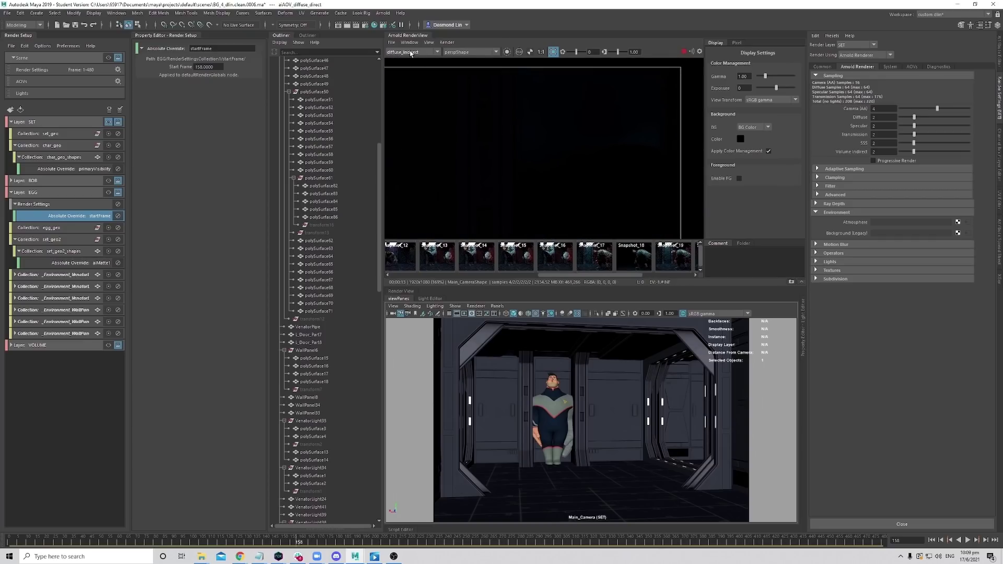
pyautogui.click(413, 52)
pyautogui.click(424, 95)
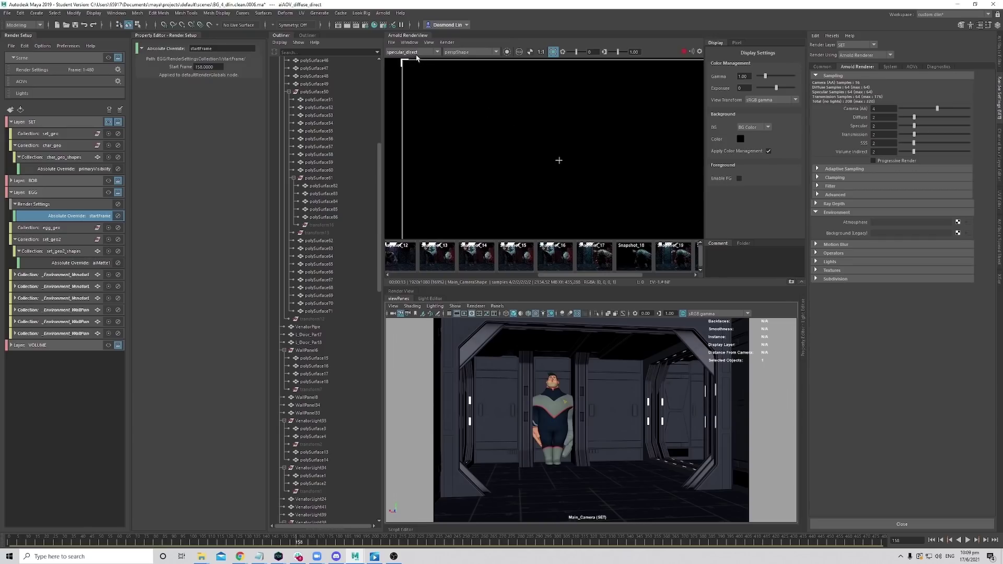
pyautogui.click(413, 52)
pyautogui.click(431, 102)
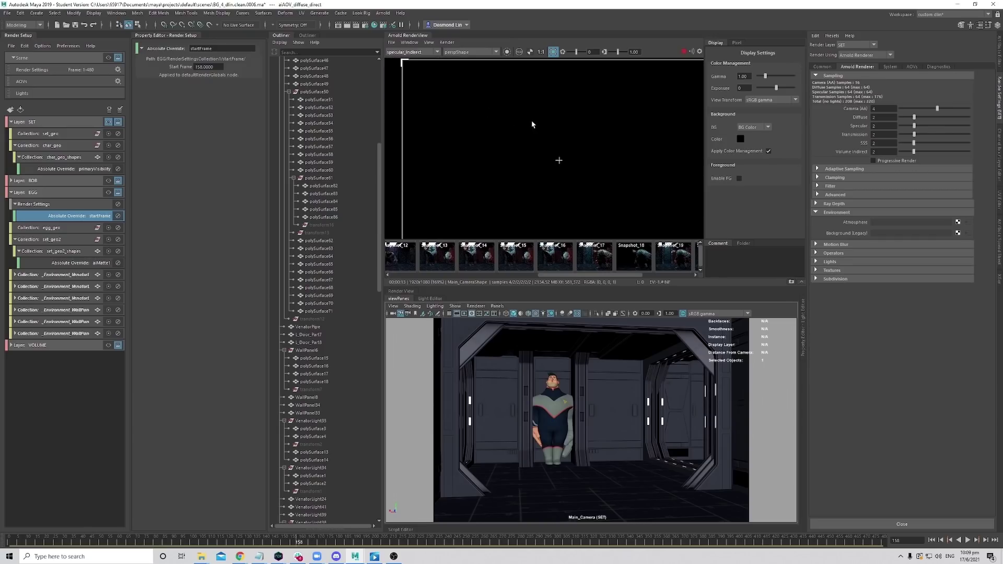
# View the diffuse_direct, Beauty and specular AOVs of the cropped region in turn, examining the pillar and door panel for noise.
pyautogui.click(415, 52)
pyautogui.click(421, 78)
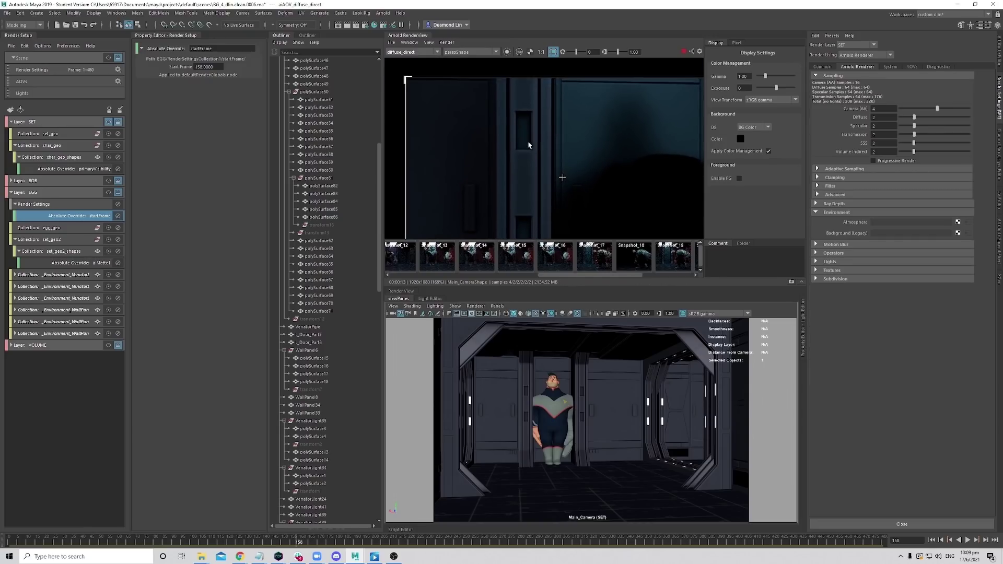
pyautogui.scroll(2, 611, 141)
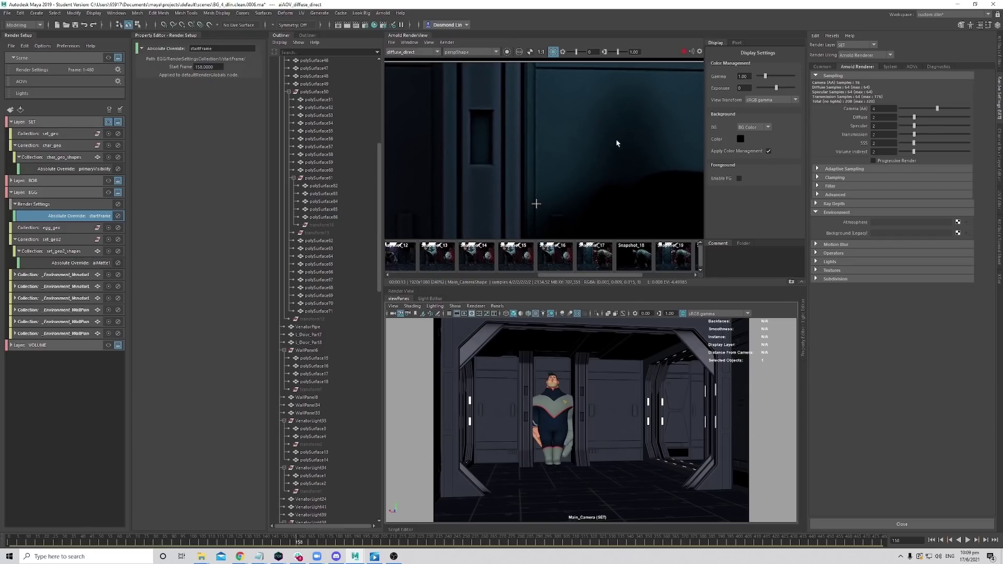
pyautogui.click(418, 52)
pyautogui.scroll(3, 416, 61)
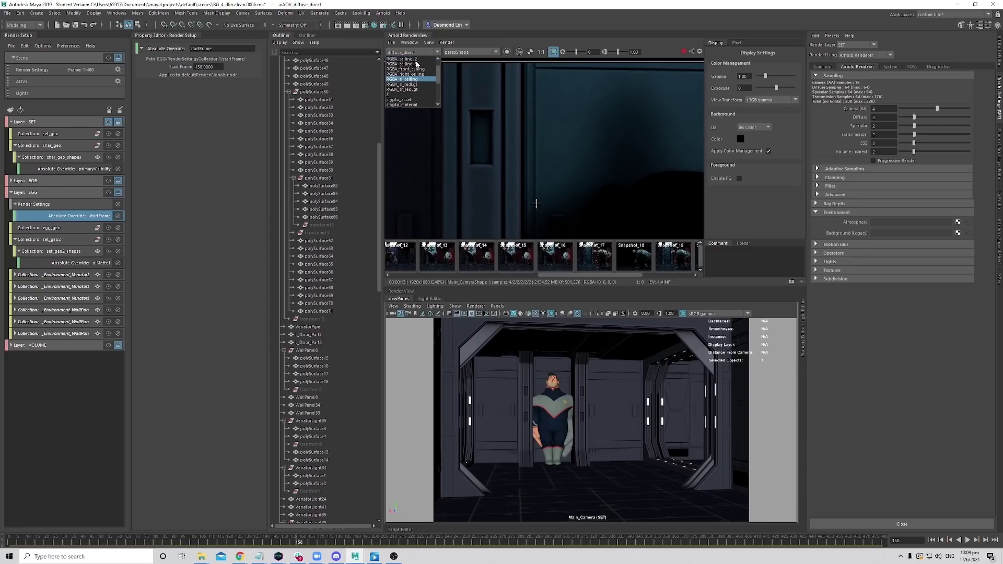
pyautogui.click(416, 59)
pyautogui.click(416, 51)
pyautogui.scroll(-3, 416, 88)
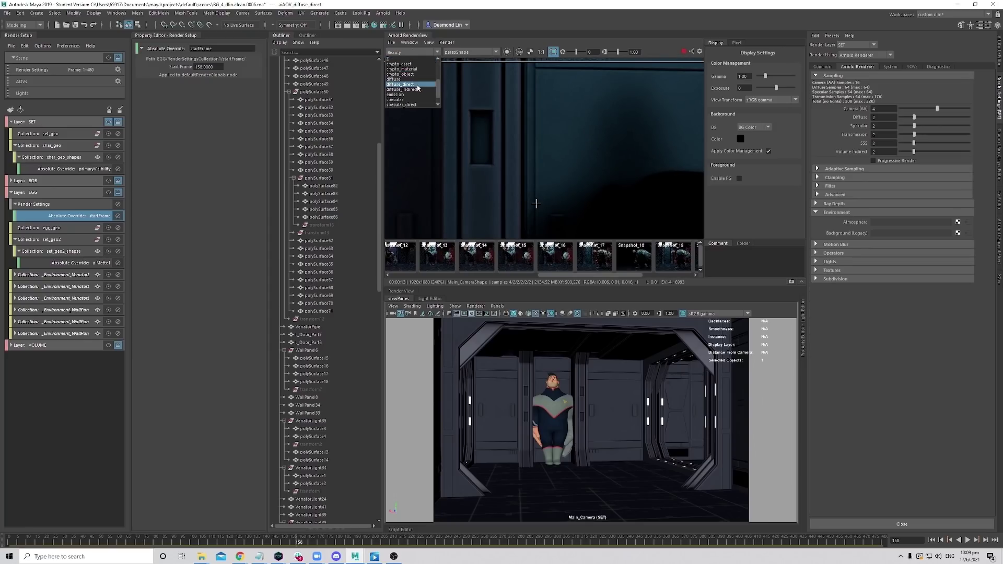
pyautogui.click(415, 101)
pyautogui.scroll(-4, 557, 123)
pyautogui.scroll(2, 578, 137)
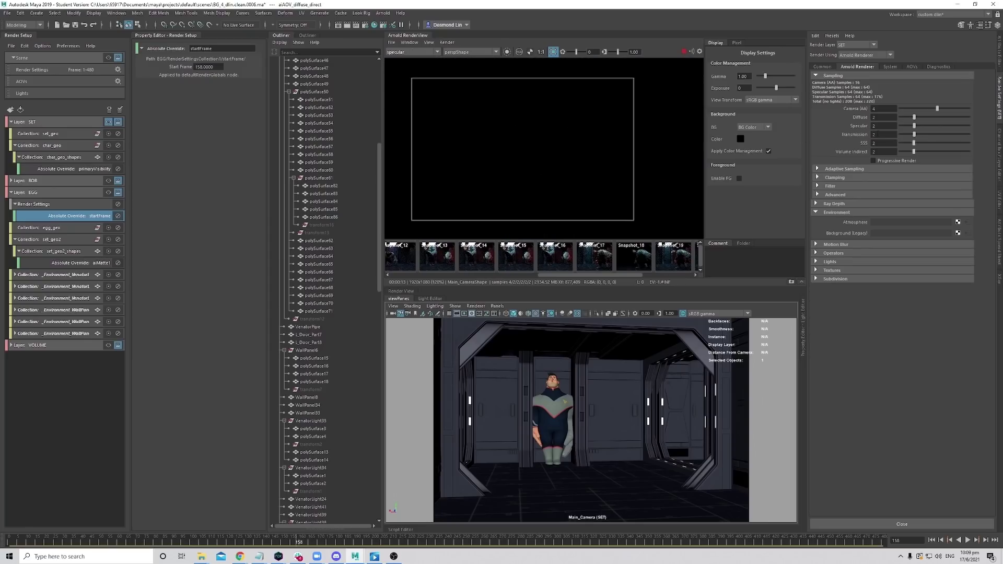
# Try lowering the specular samples to 0 and restore them to 2.
pyautogui.moveTo(914, 126); pyautogui.dragTo(905, 127)
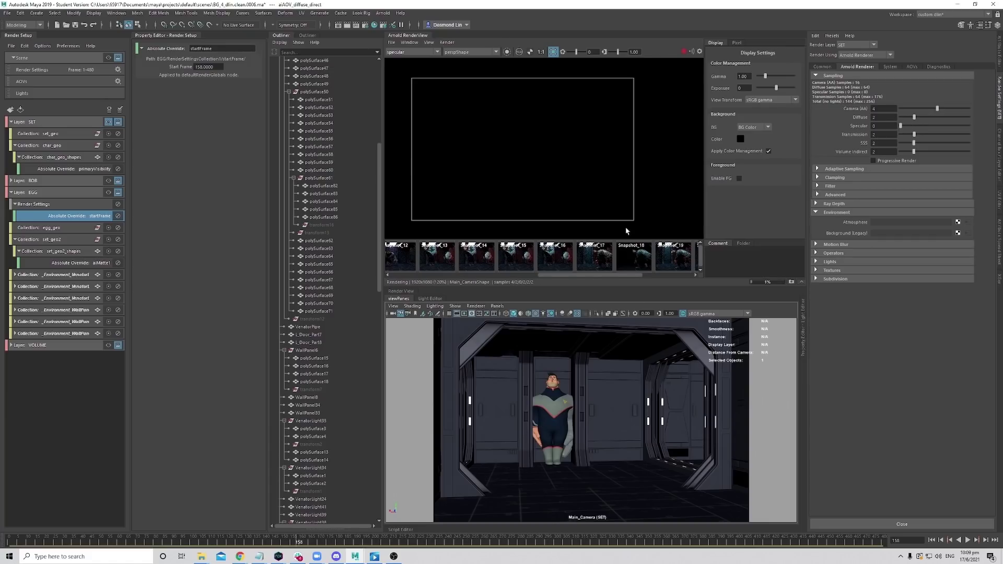
pyautogui.moveTo(881, 126); pyautogui.dragTo(844, 130)
pyautogui.write('2')
pyautogui.press('Return')
pyautogui.moveTo(481, 88); pyautogui.dragTo(495, 93, button='middle')
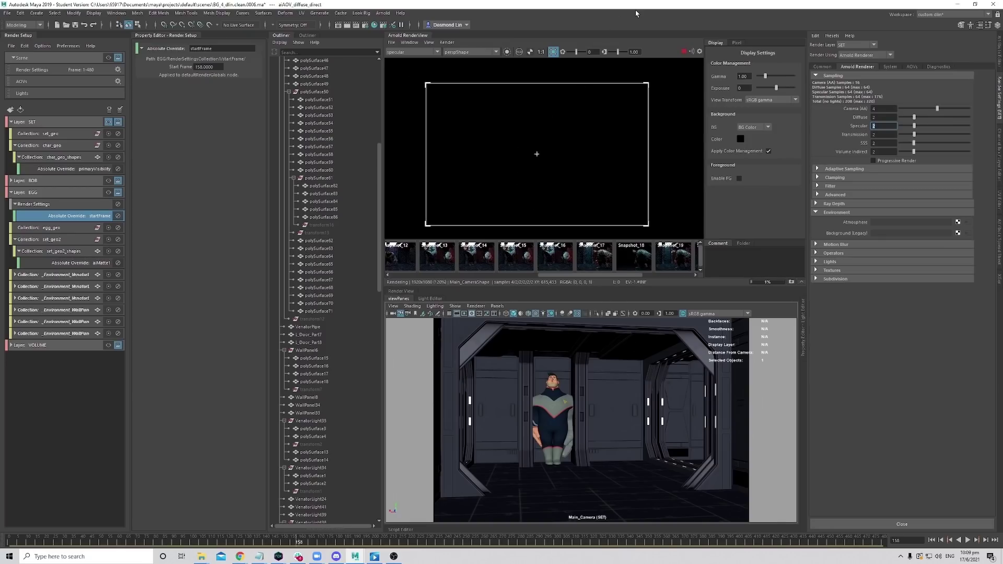
# Display the Beauty pass and examine the noise around the pillar and the shadowed door in the cropped region.
pyautogui.click(413, 52)
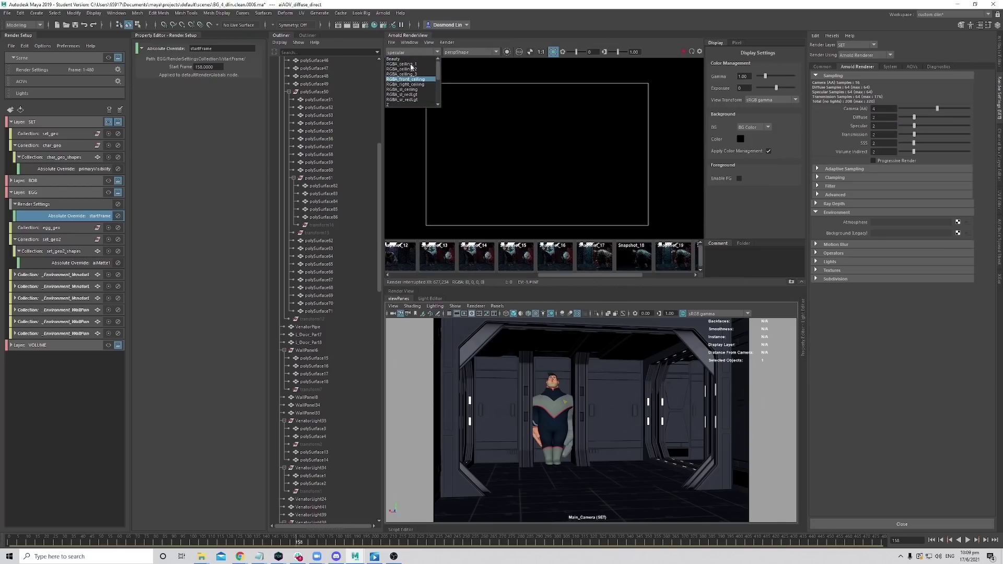
pyautogui.click(410, 58)
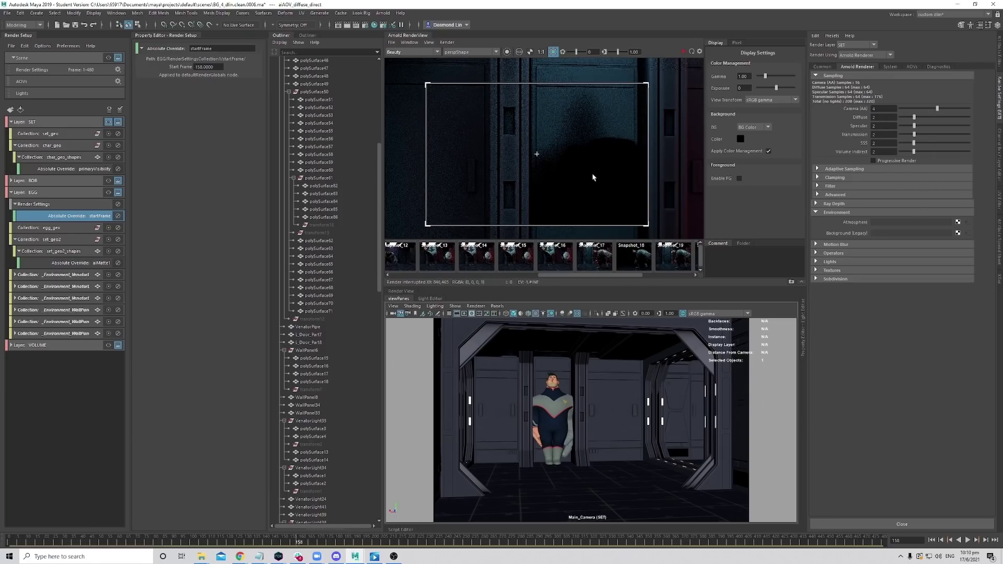
pyautogui.moveTo(557, 155)
pyautogui.mouseDown(button='middle')
pyautogui.moveTo(560, 172)
pyautogui.moveTo(568, 148)
pyautogui.mouseUp(button='middle')
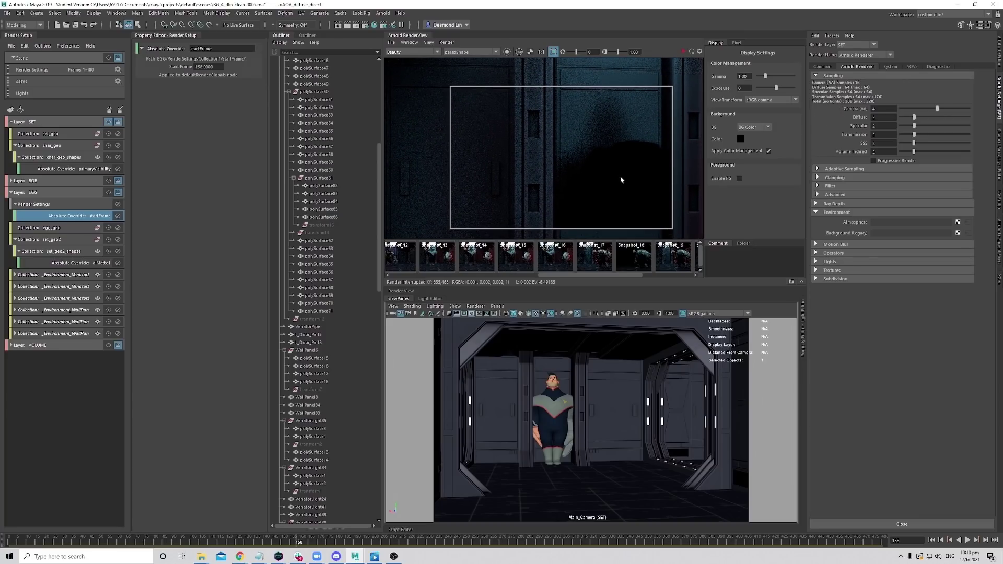
pyautogui.scroll(-3, 597, 145)
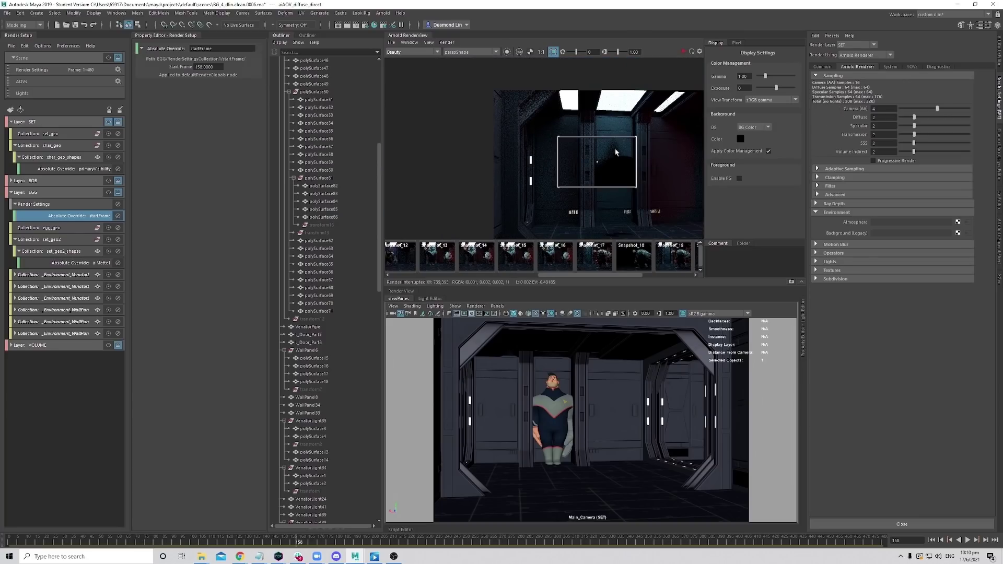
pyautogui.scroll(3, 616, 152)
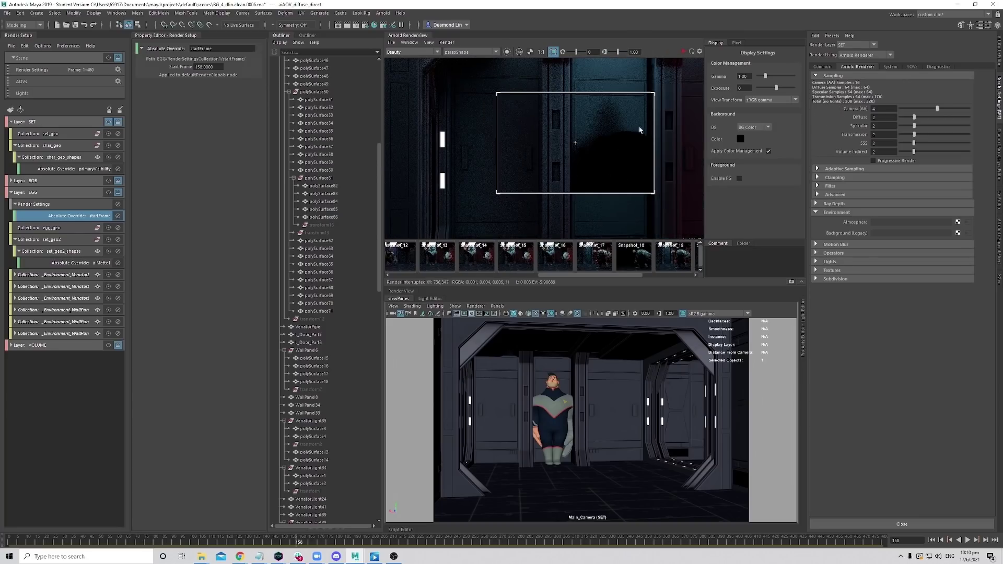
# Turn off the crop region, briefly render the full SET frame and inspect the shadowed centre door.
pyautogui.click(553, 53)
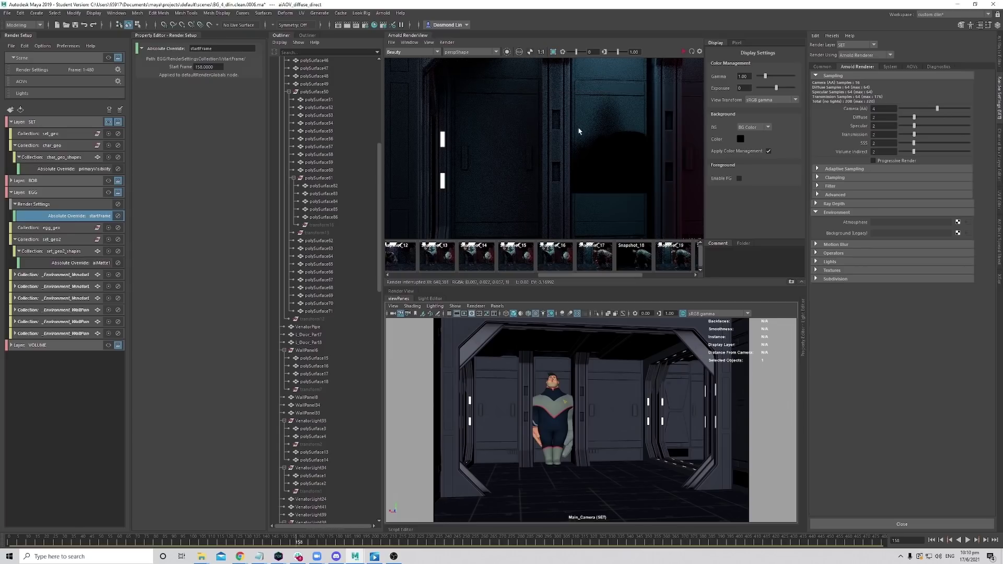
pyautogui.click(682, 53)
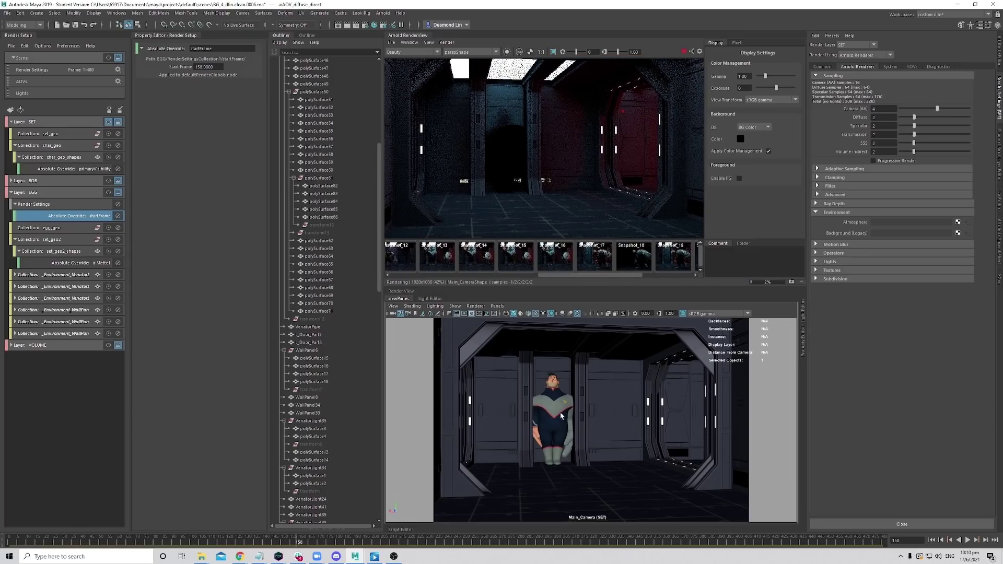
pyautogui.click(684, 51)
pyautogui.scroll(3, 488, 129)
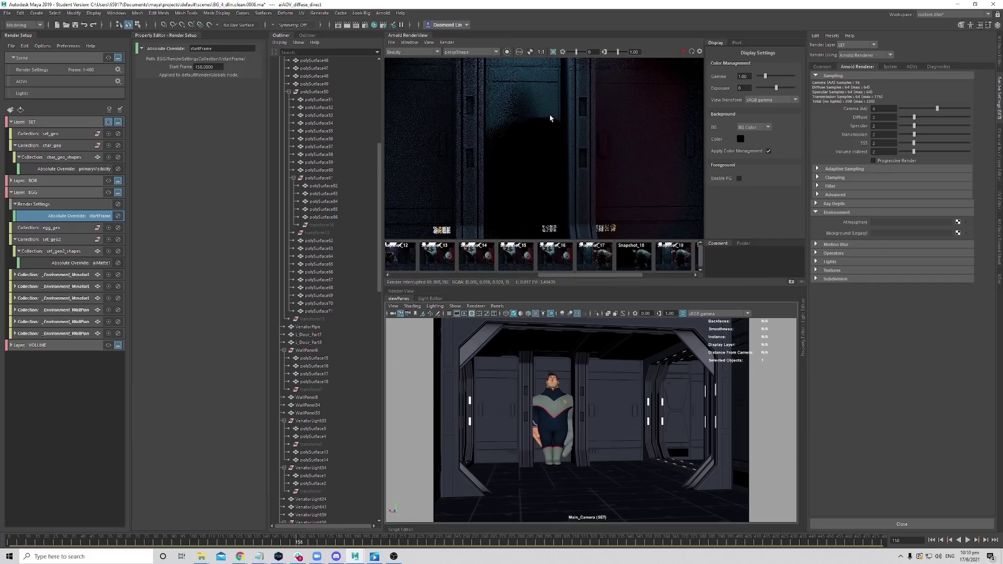
pyautogui.moveTo(535, 195); pyautogui.dragTo(540, 181, button='middle')
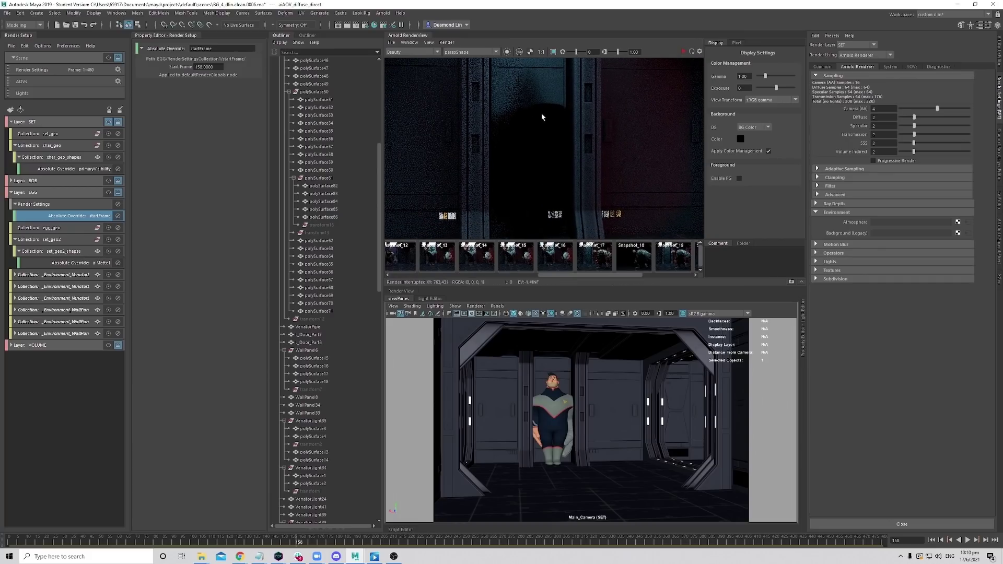
pyautogui.scroll(-3, 554, 175)
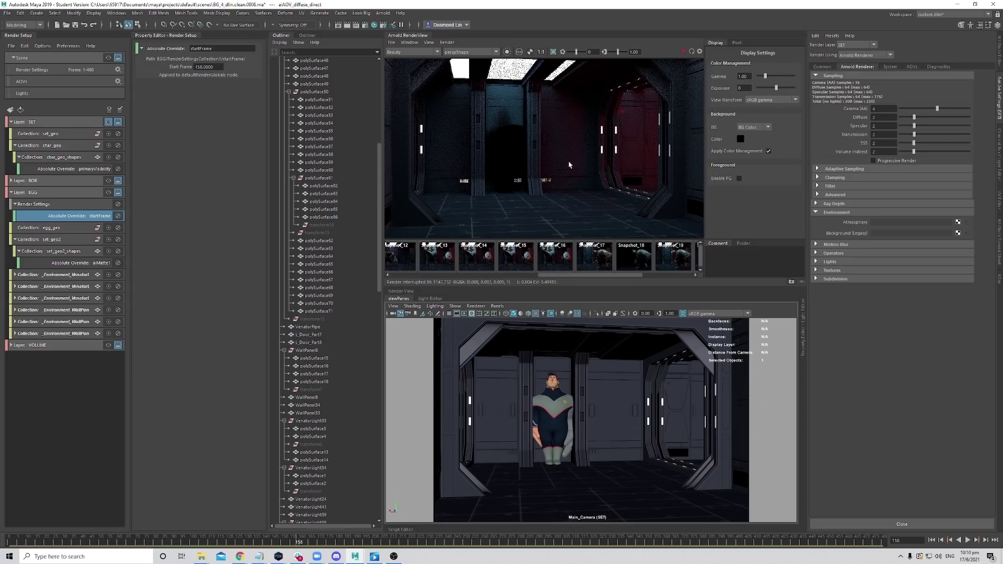
# Make the BOB render layer active and briefly run a full-frame test render of it.
pyautogui.click(63, 182)
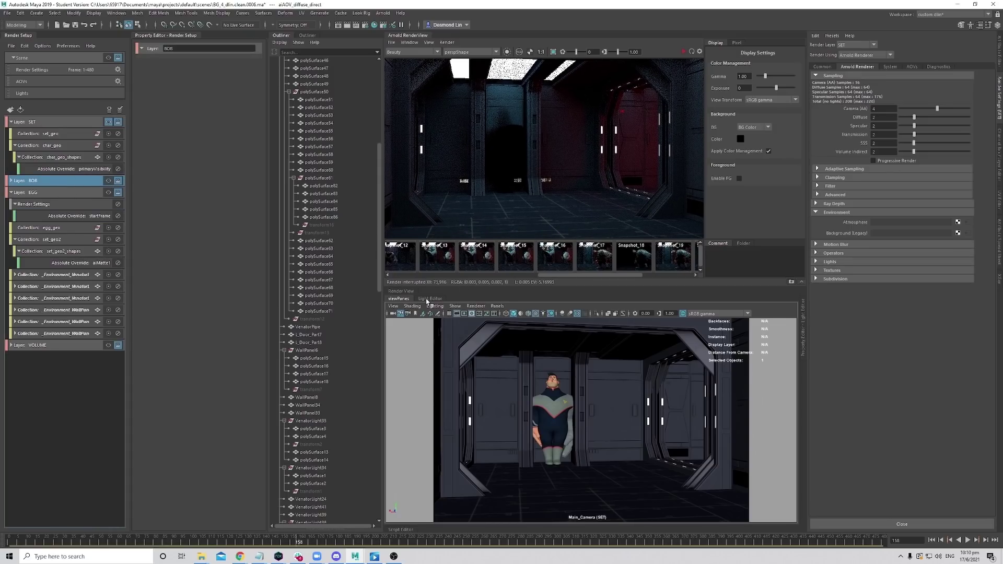
pyautogui.click(109, 180)
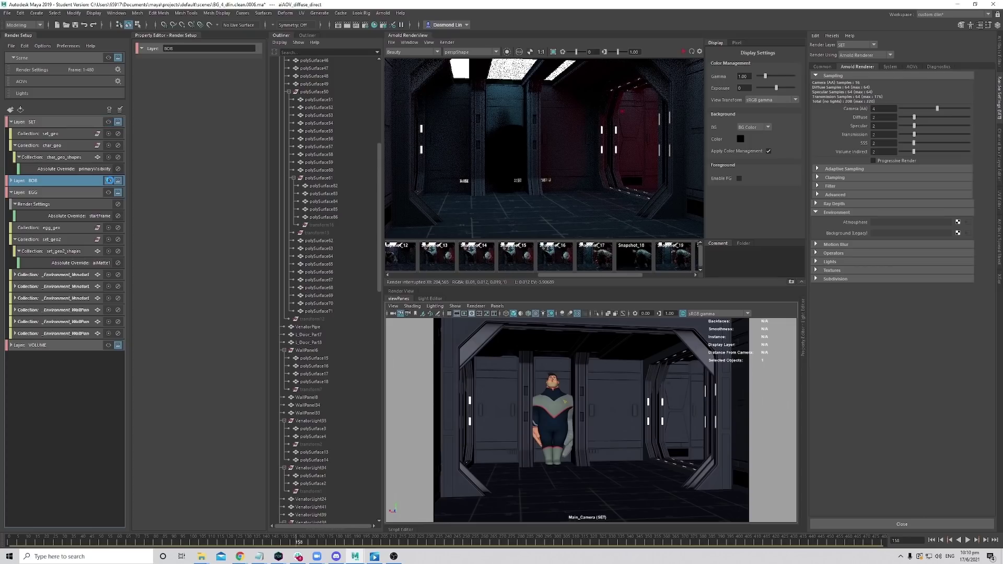
pyautogui.click(682, 51)
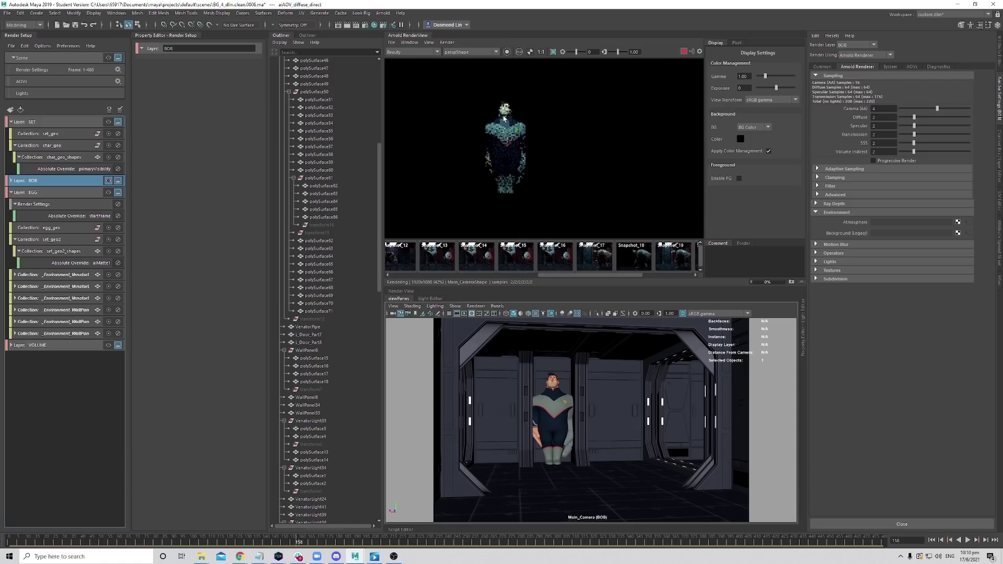
pyautogui.click(683, 51)
# Draw a crop region around the whole character and render it in the BOB layer.
pyautogui.moveTo(467, 94); pyautogui.dragTo(540, 192)
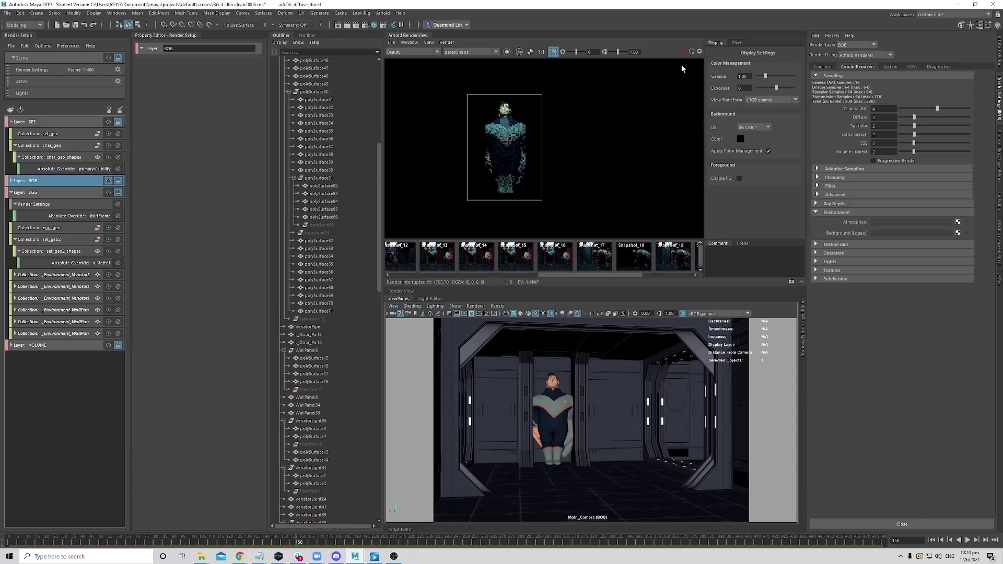
pyautogui.scroll(3, 577, 120)
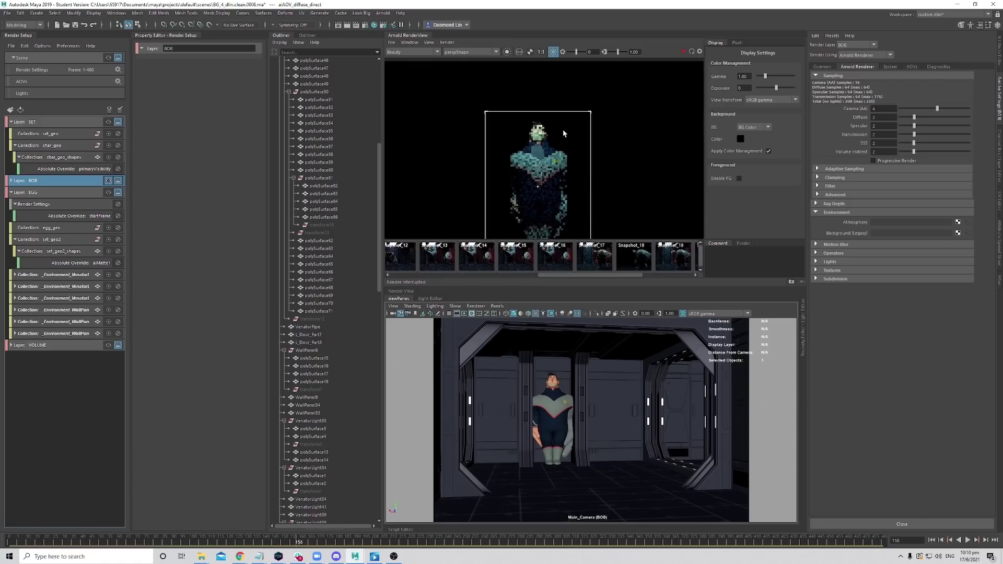
pyautogui.click(682, 52)
pyautogui.scroll(4, 529, 131)
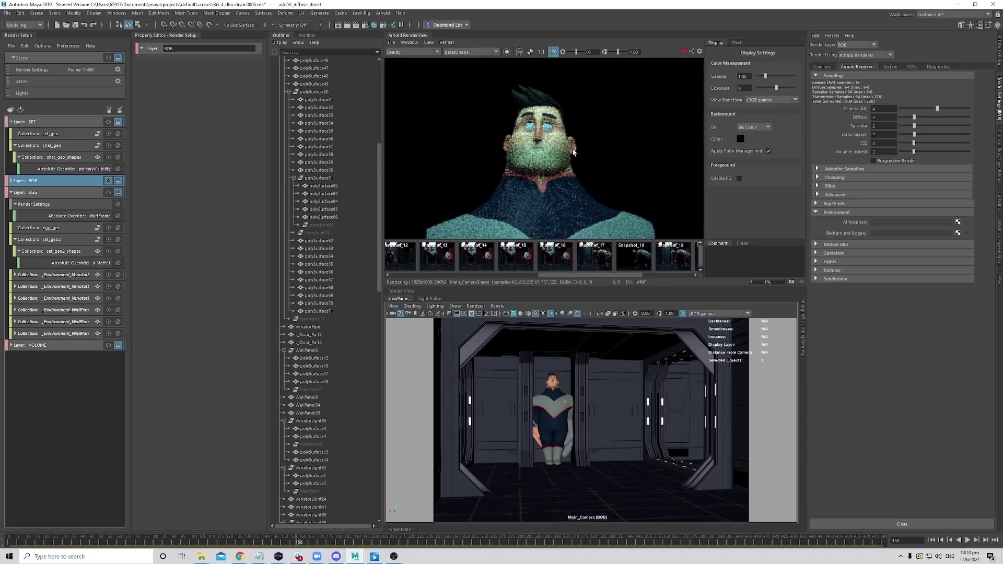
pyautogui.scroll(-2, 590, 142)
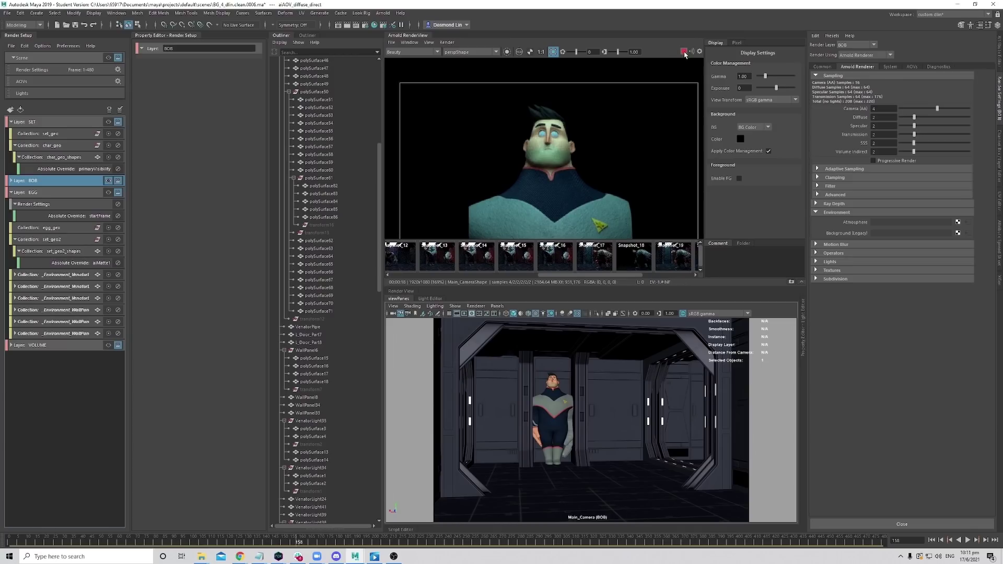
# Examine the rendered character up close, checking the face, chest and body for noise.
pyautogui.moveTo(559, 171); pyautogui.dragTo(564, 139, button='middle')
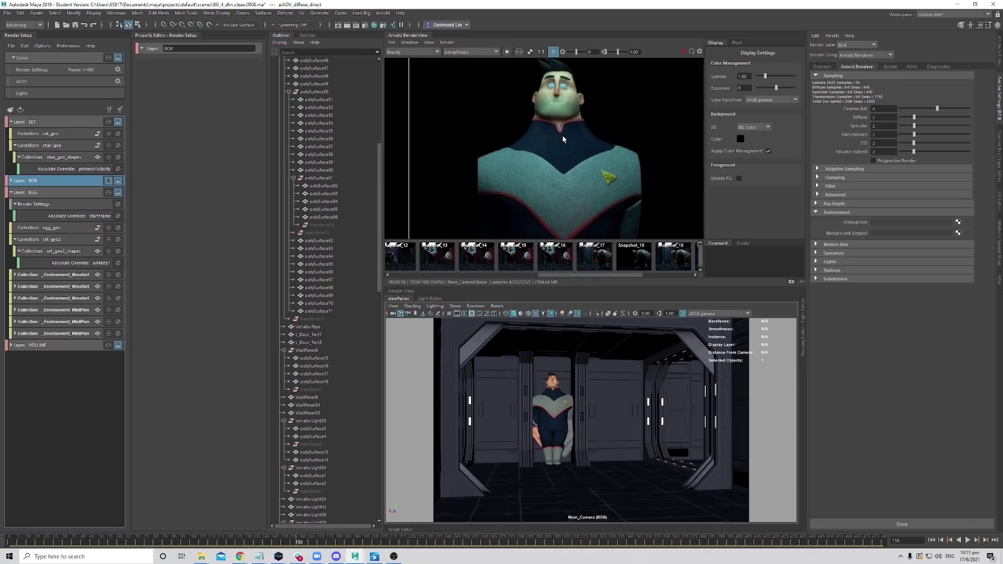
pyautogui.moveTo(579, 204); pyautogui.dragTo(581, 144, button='middle')
pyautogui.moveTo(579, 245)
pyautogui.mouseDown(button='middle')
pyautogui.moveTo(577, 179)
pyautogui.moveTo(575, 230)
pyautogui.mouseUp(button='middle')
pyautogui.moveTo(574, 157); pyautogui.dragTo(569, 202, button='middle')
pyautogui.scroll(-2, 553, 156)
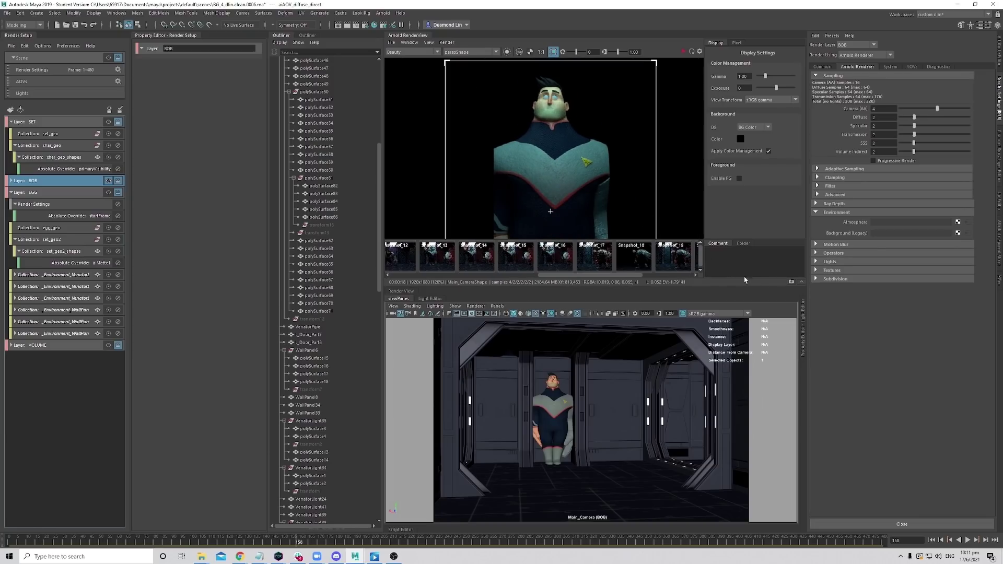
pyautogui.scroll(6, 560, 146)
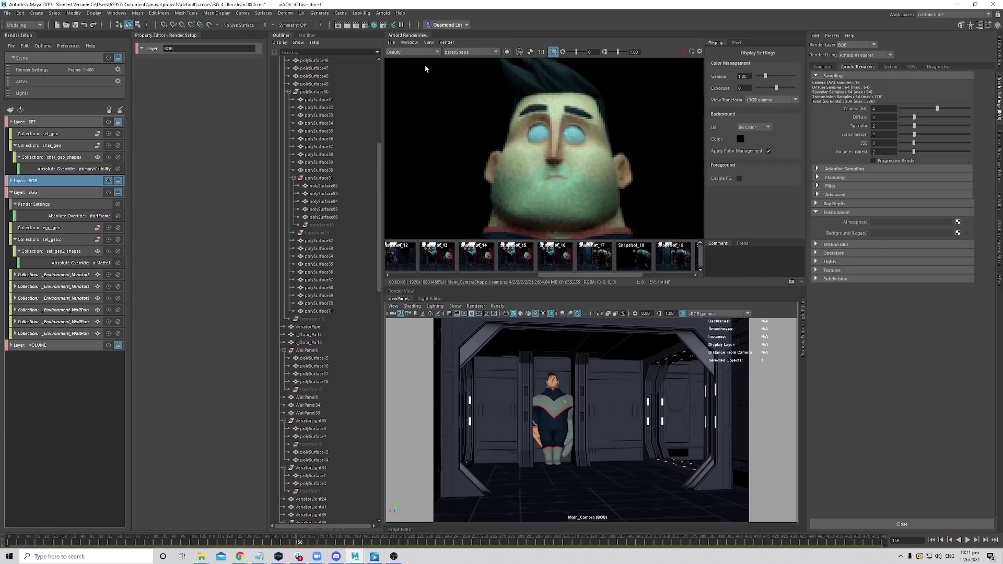
pyautogui.scroll(-10, 556, 135)
pyautogui.moveTo(568, 149); pyautogui.dragTo(566, 105, button='middle')
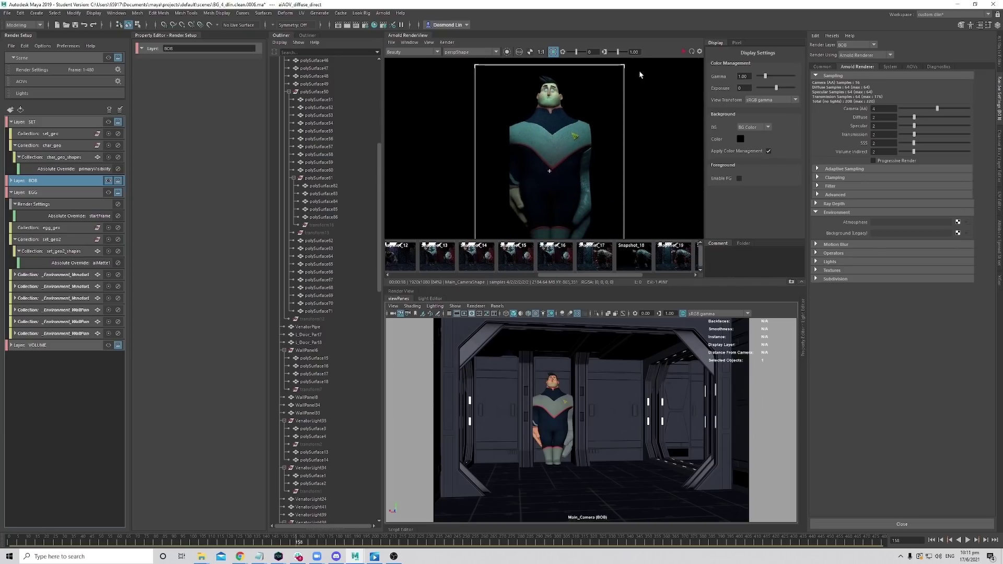
# Turn off the crop region and view the character in the full BOB frame.
pyautogui.click(553, 52)
pyautogui.scroll(-6, 522, 156)
pyautogui.scroll(3, 447, 204)
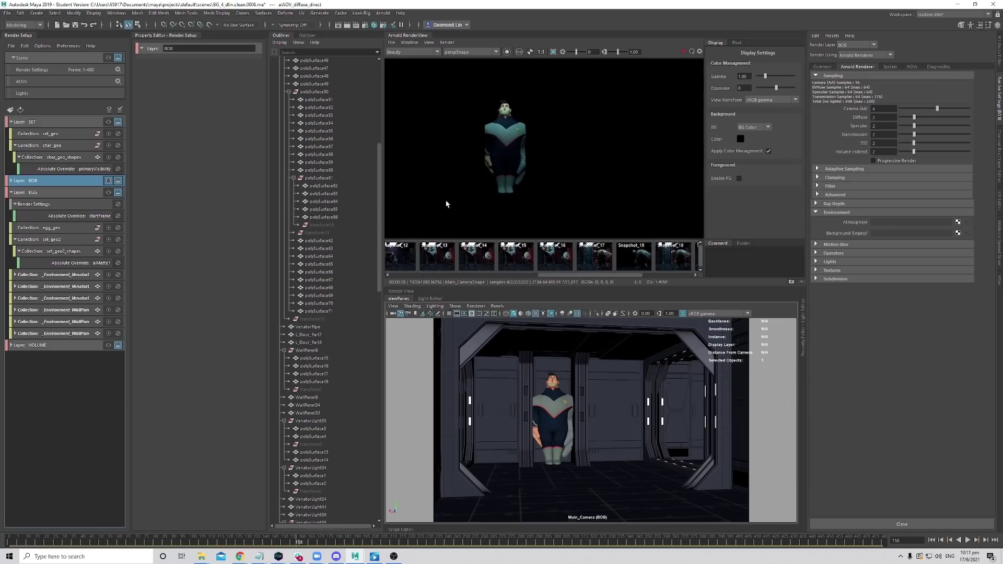
# Activate the EGG render layer and move the current time past frame 440, where the egg hovers beside the character.
pyautogui.click(66, 192)
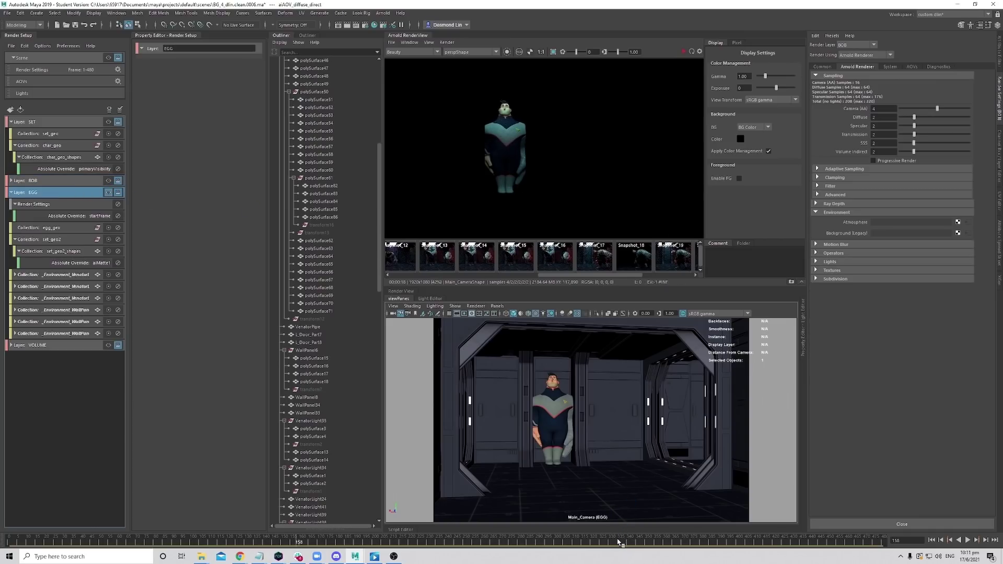
pyautogui.moveTo(617, 545); pyautogui.dragTo(784, 546)
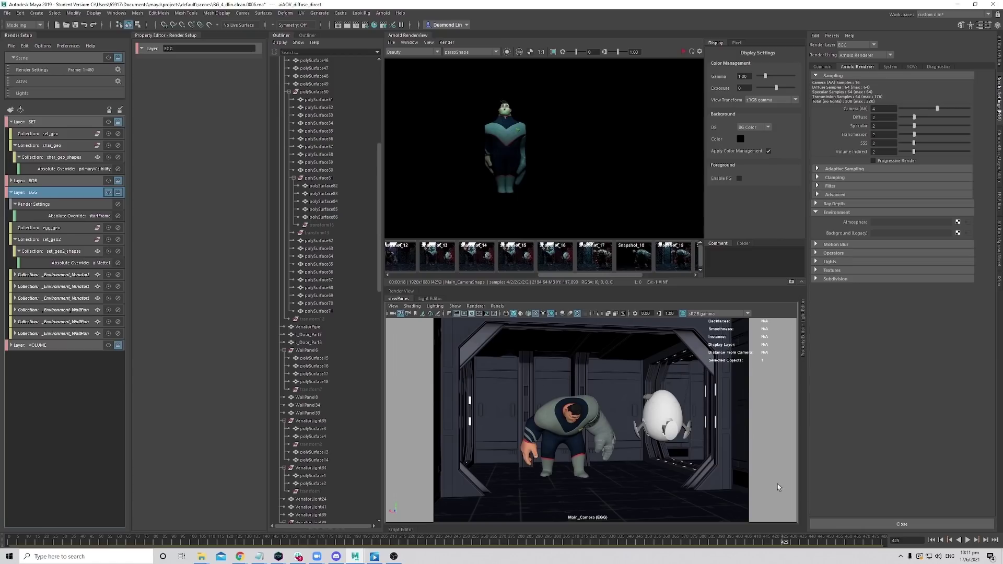
pyautogui.hotkey('alt', 'v')
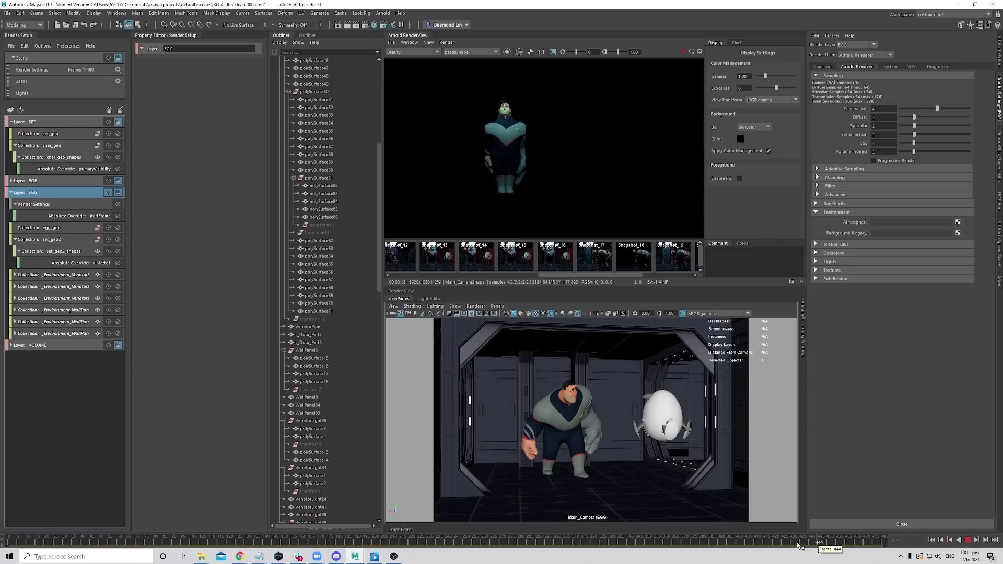
pyautogui.click(811, 547)
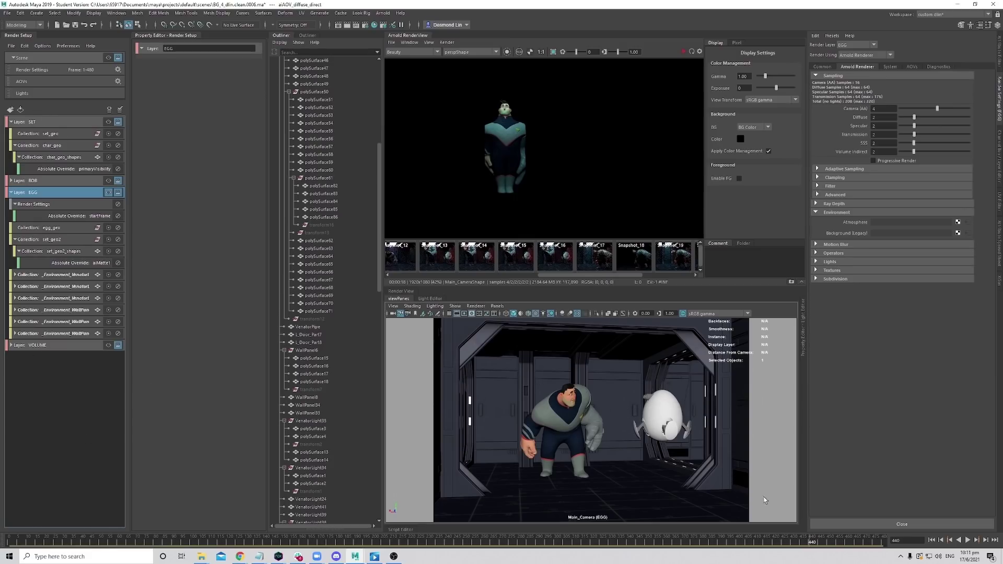
pyautogui.click(831, 542)
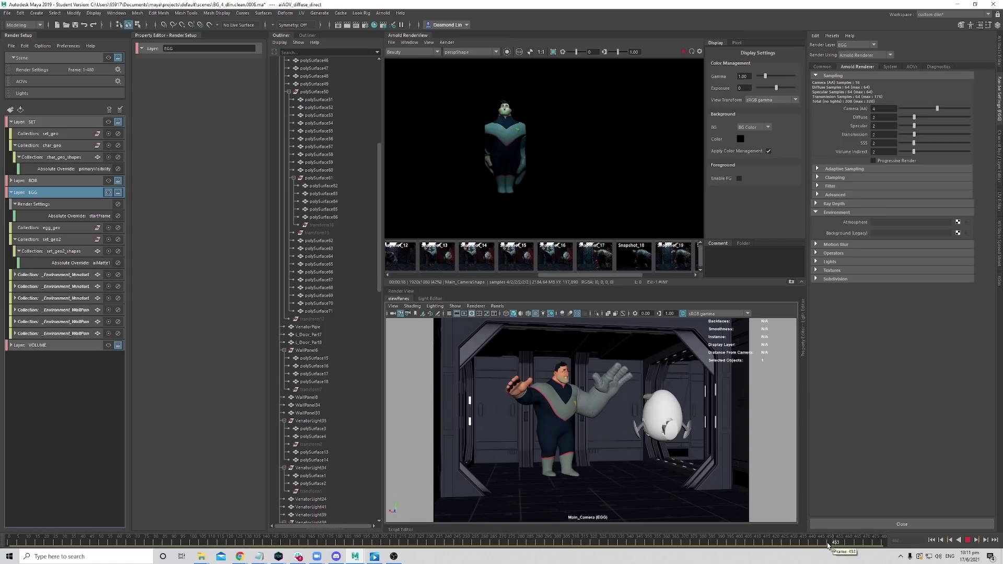
pyautogui.click(828, 542)
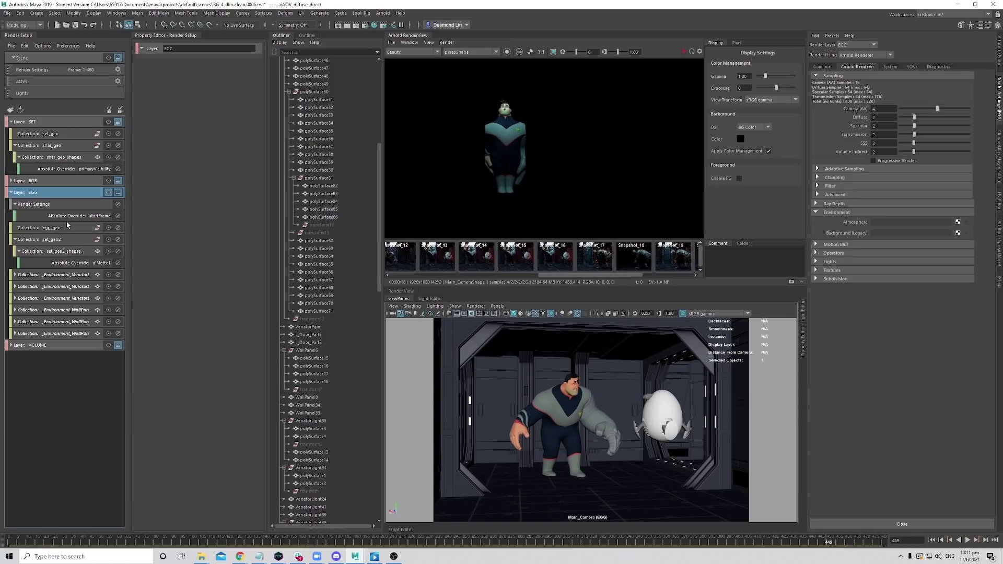
# Render the EGG layer at the current frame and frame the egg close up.
pyautogui.click(682, 52)
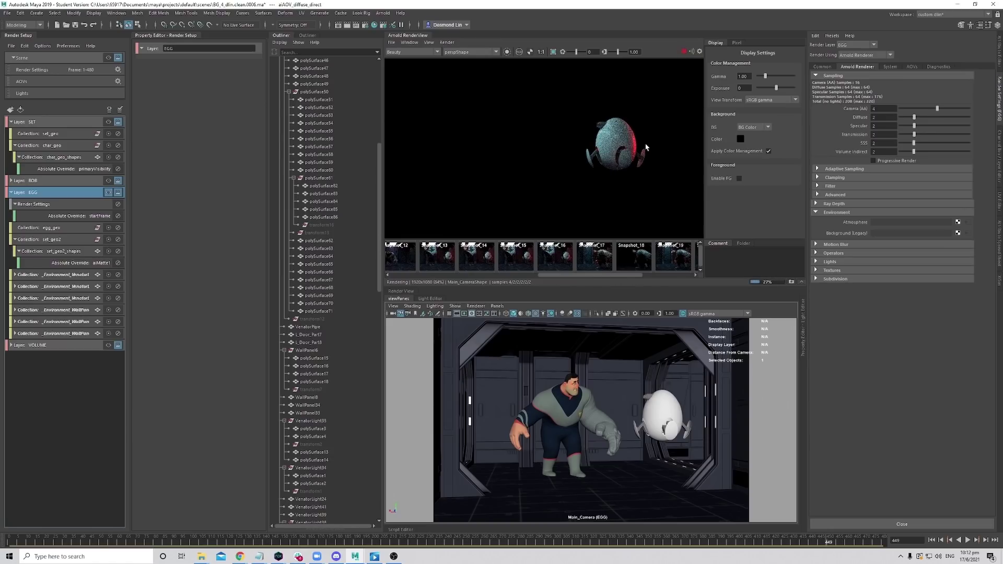
pyautogui.scroll(2, 647, 142)
pyautogui.moveTo(649, 116); pyautogui.dragTo(625, 121, button='middle')
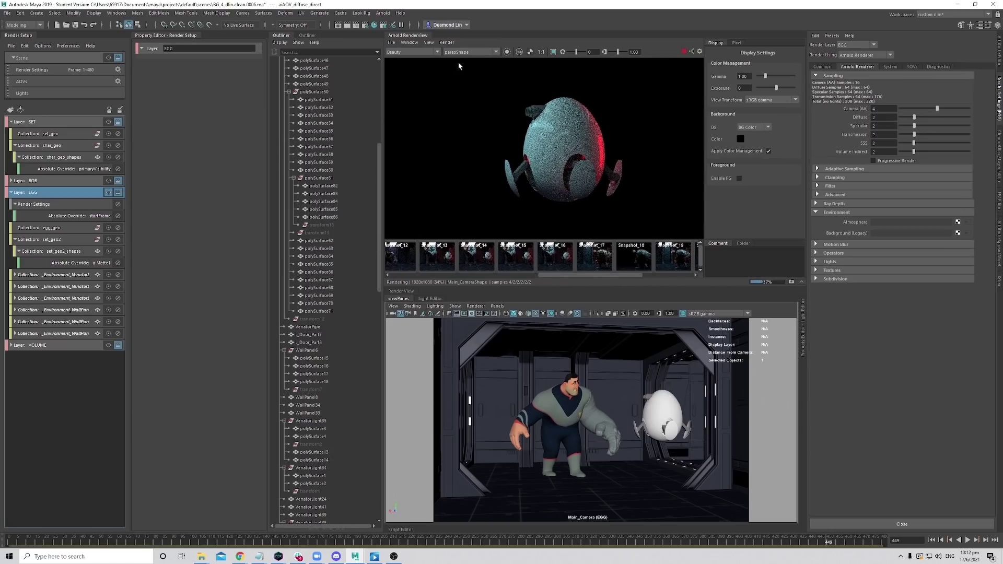
# Display the specular AOV of the egg render and inspect its highlights up close for noise.
pyautogui.click(416, 53)
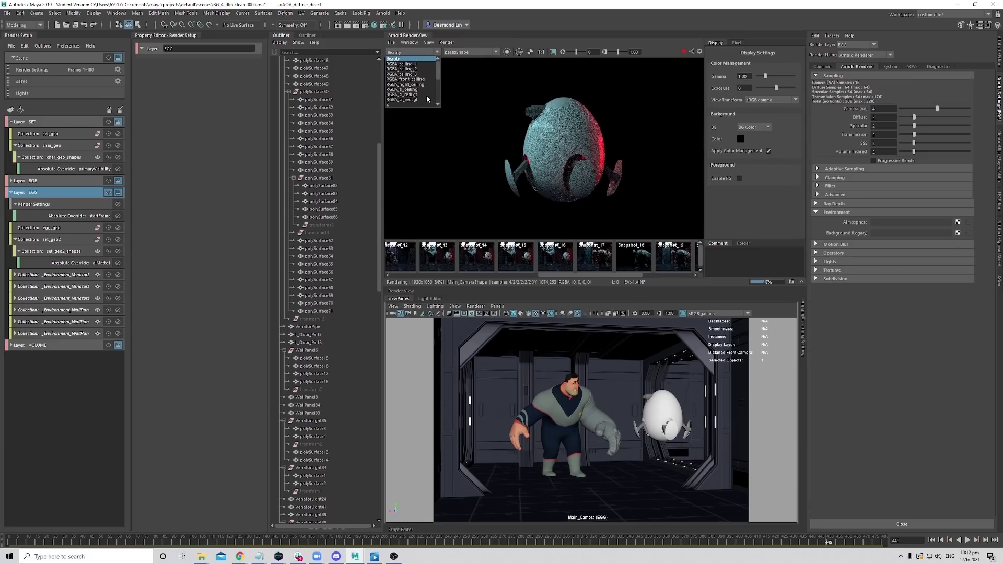
pyautogui.scroll(-3, 426, 95)
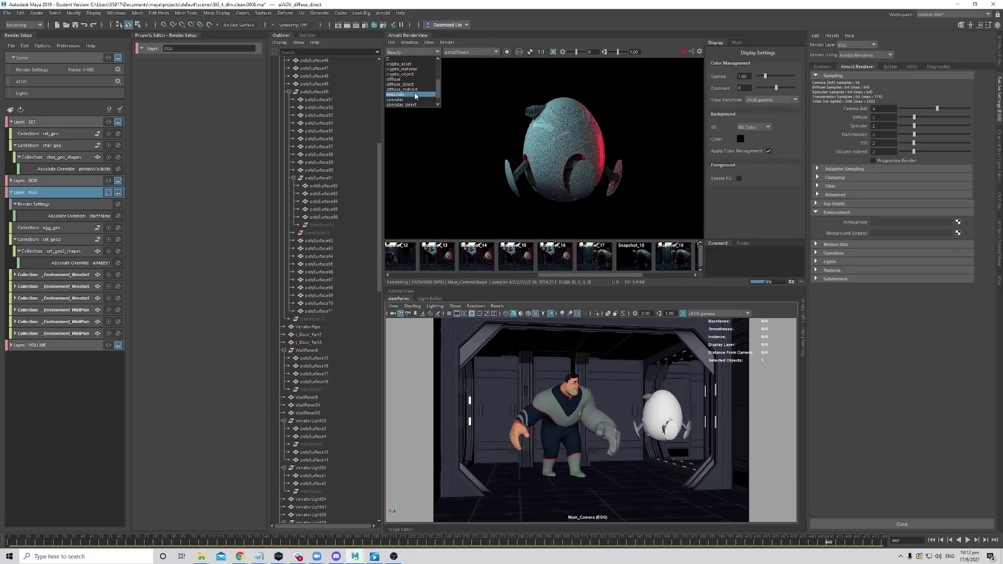
pyautogui.click(411, 99)
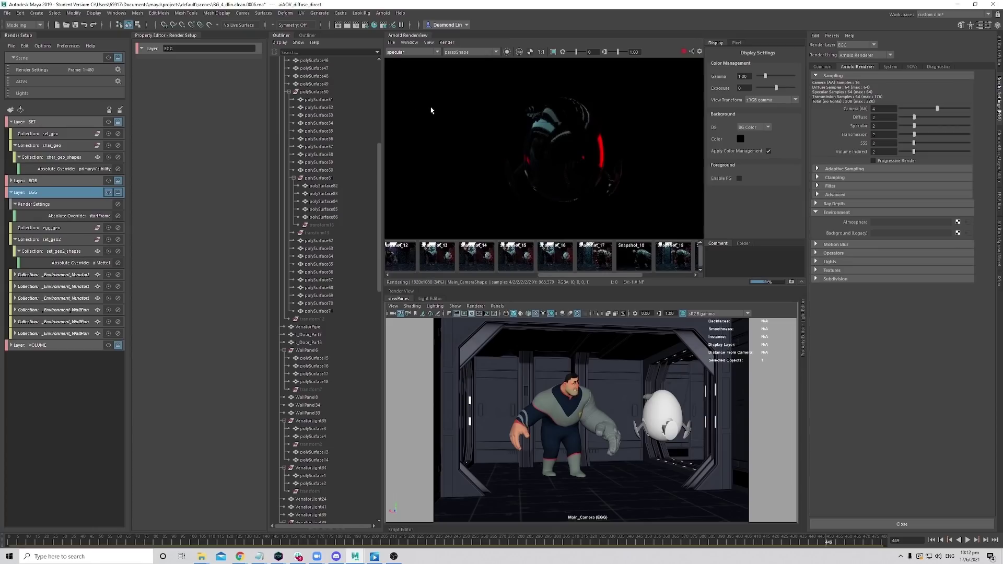
pyautogui.scroll(8, 522, 117)
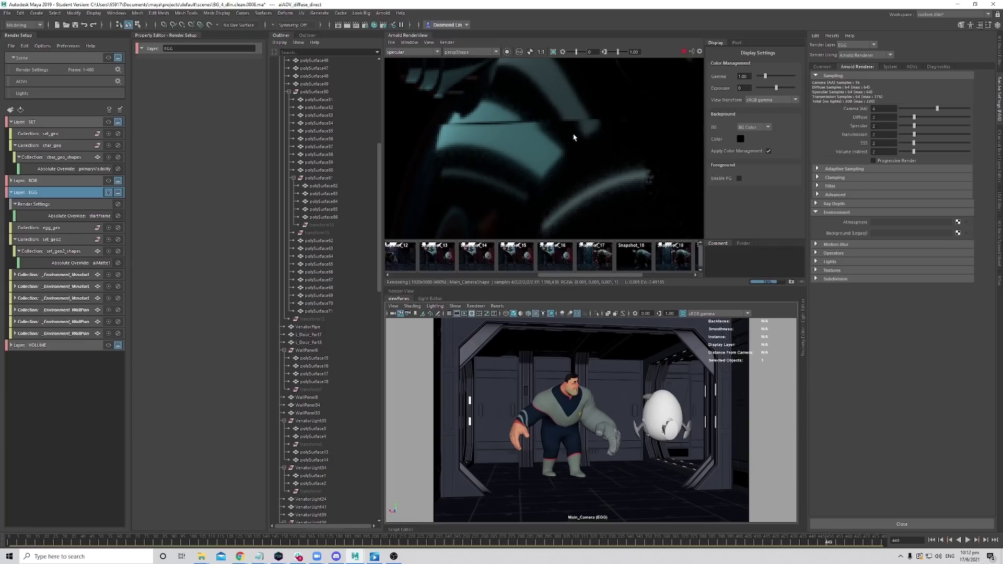
pyautogui.scroll(-2, 574, 137)
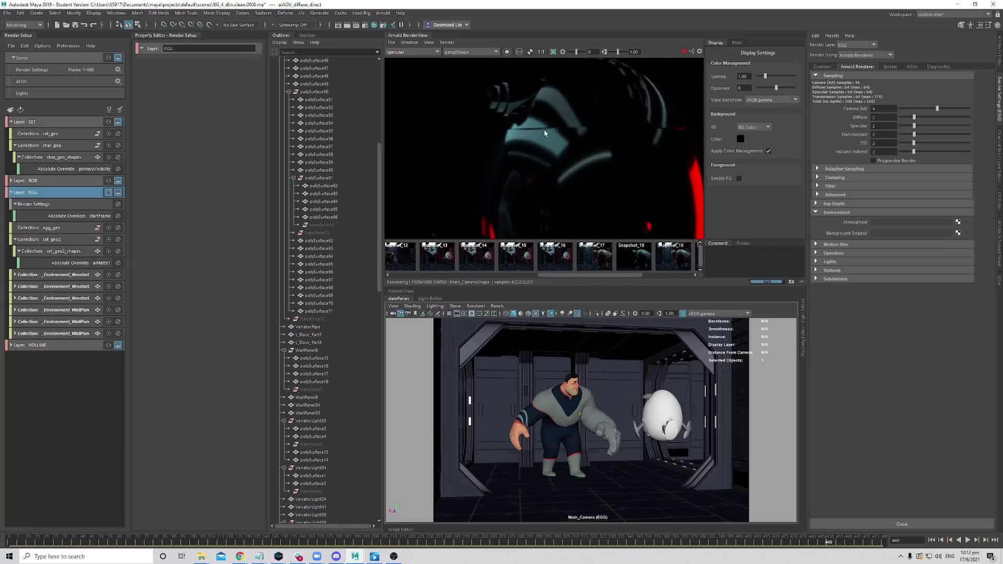
# Switch the render back to the Beauty pass and examine the egg's surface for noise, both close up and from farther away.
pyautogui.click(412, 51)
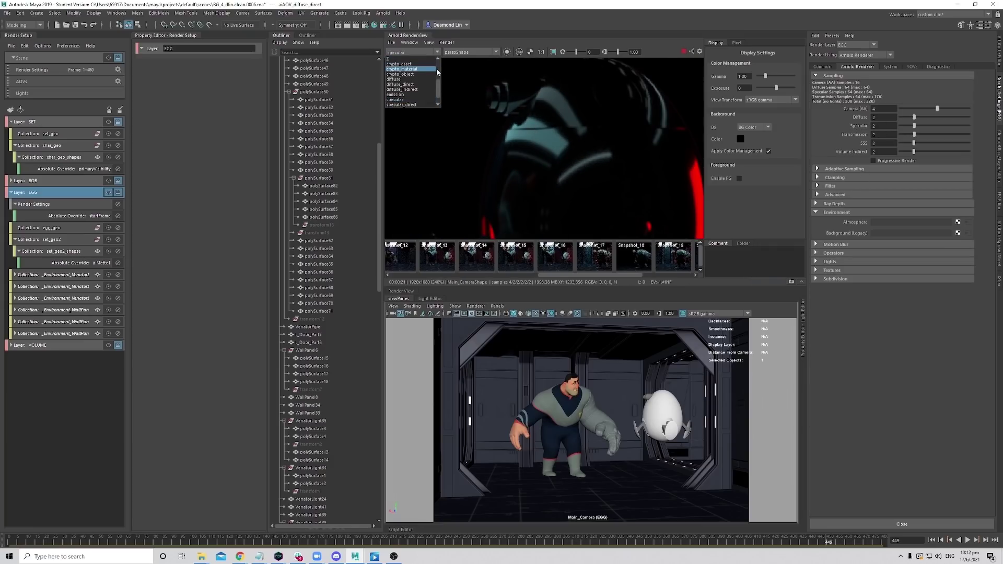
pyautogui.click(415, 59)
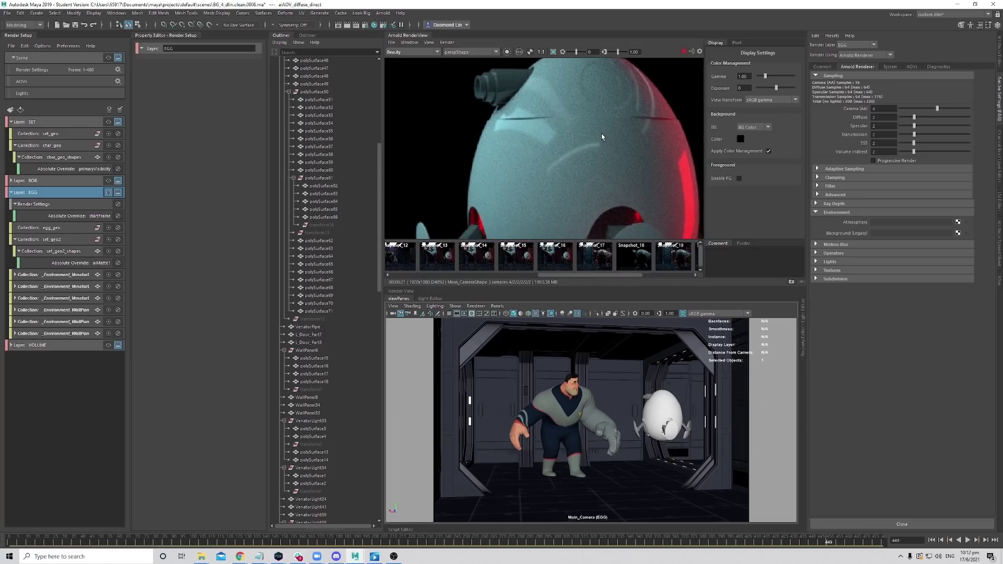
pyautogui.scroll(-2, 604, 135)
pyautogui.scroll(-6, 616, 137)
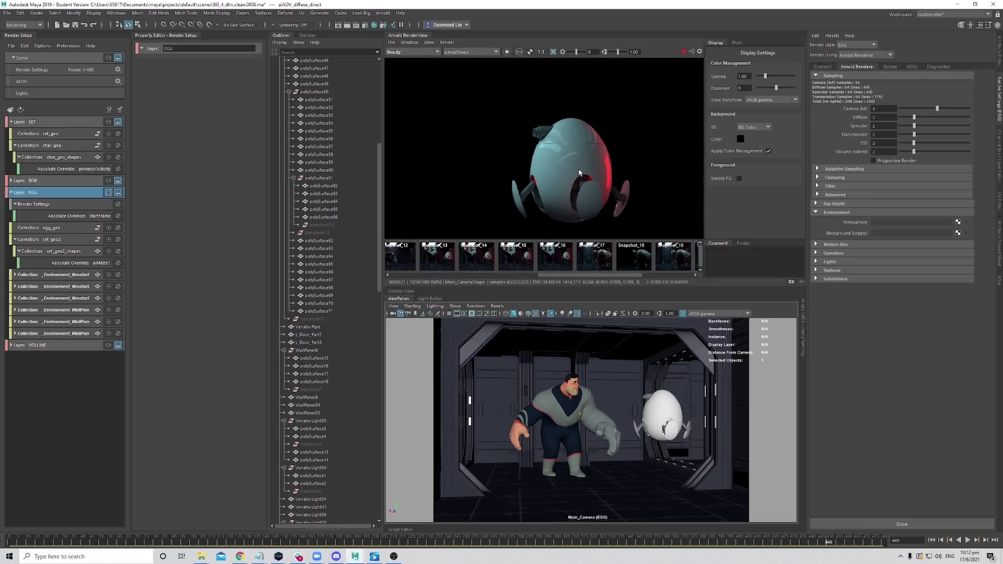
pyautogui.scroll(7, 634, 152)
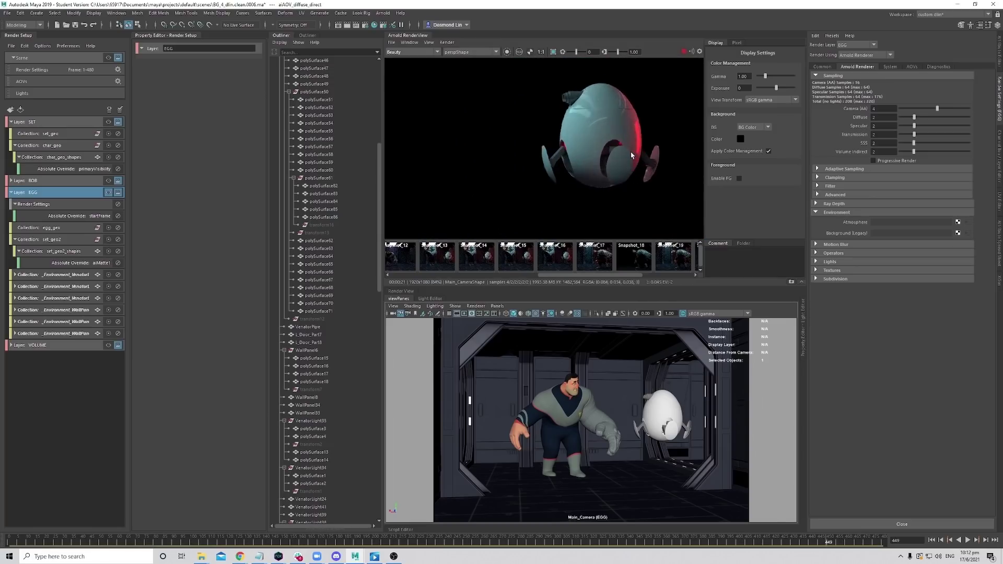
pyautogui.scroll(-4, 634, 151)
pyautogui.scroll(2, 631, 144)
pyautogui.scroll(-3, 629, 137)
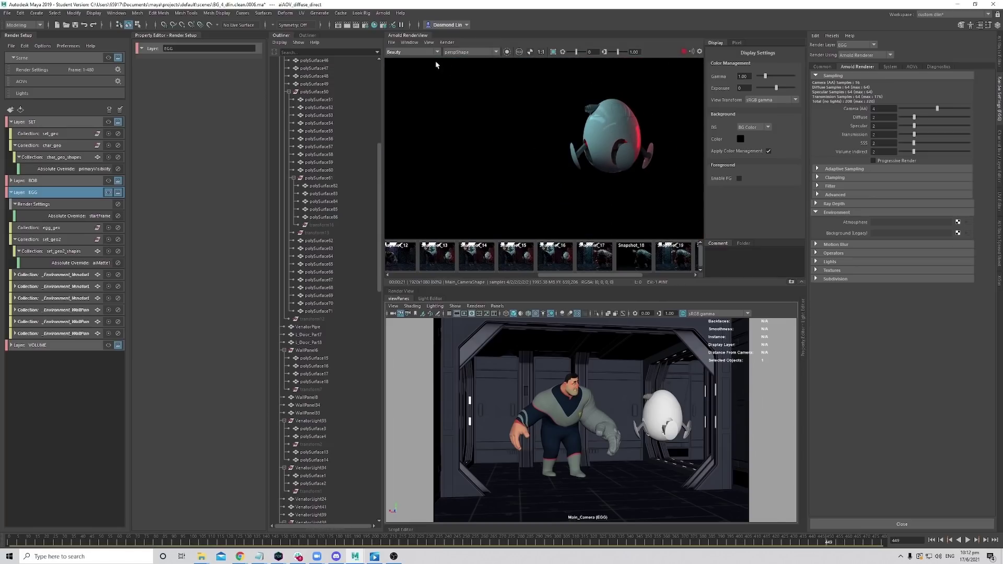
# Display the diffuse_direct AOV and inspect the egg's shell up close for grain.
pyautogui.click(412, 52)
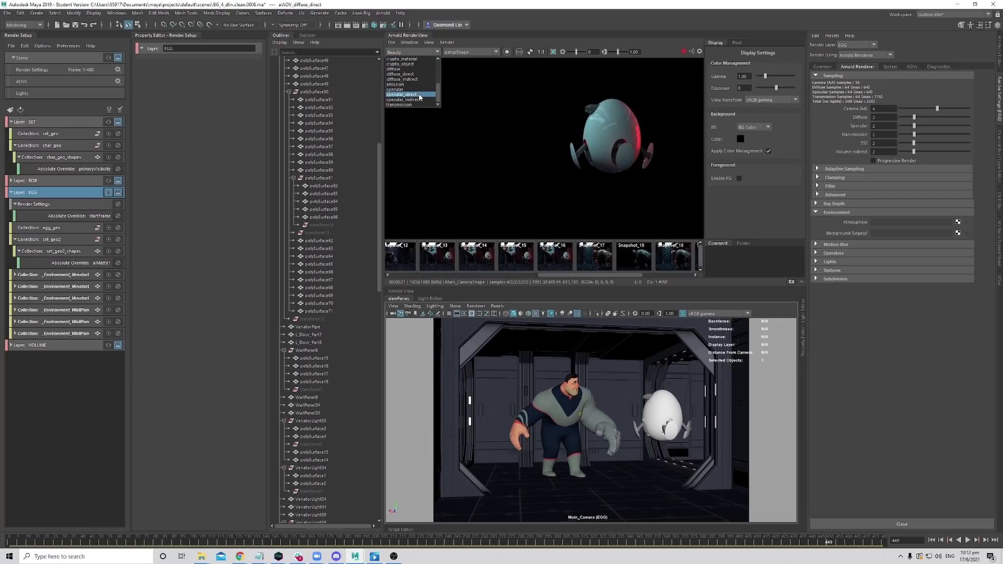
pyautogui.scroll(-4, 418, 89)
pyautogui.click(416, 75)
pyautogui.scroll(3, 618, 128)
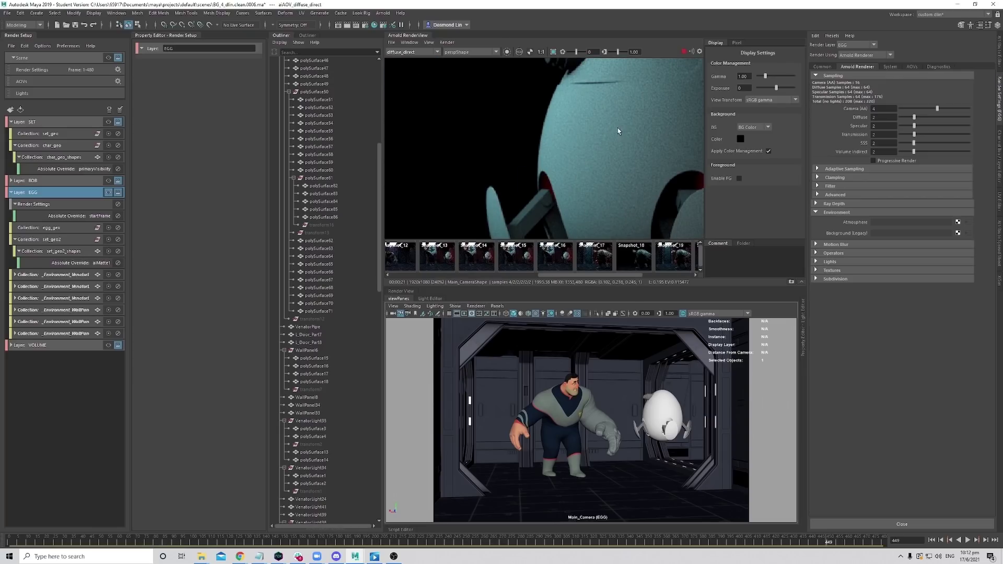
pyautogui.scroll(-3, 629, 129)
pyautogui.scroll(2, 629, 128)
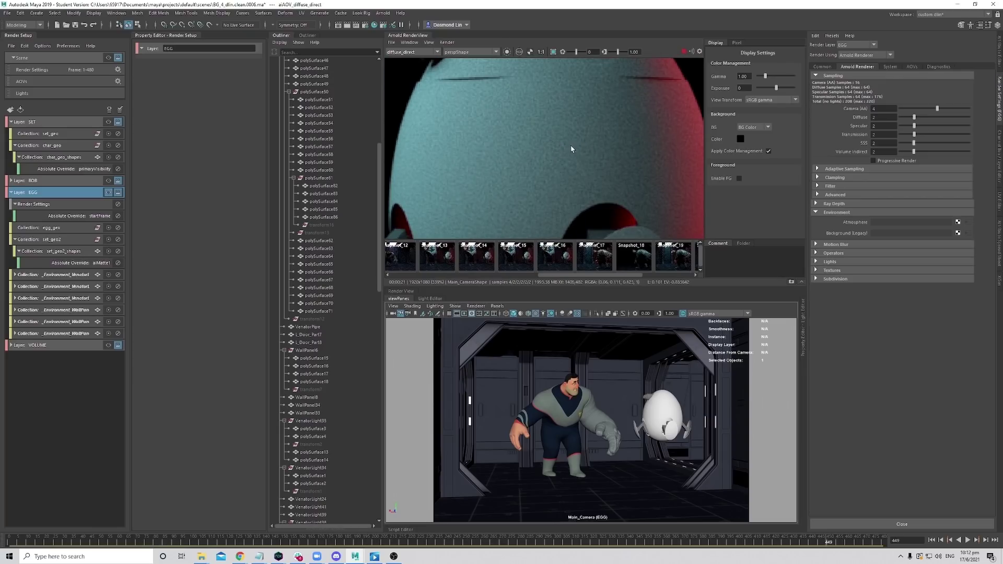
# Inspect the egg's diffuse_direct pass up close, switch the render preview to Beauty and examine its noise.
pyautogui.scroll(-8, 571, 149)
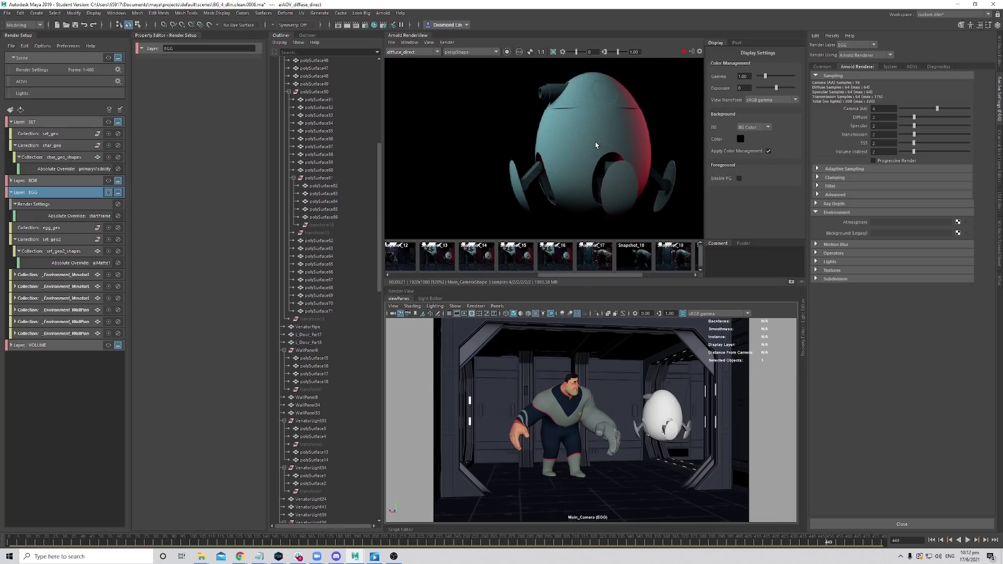
pyautogui.scroll(3, 600, 141)
pyautogui.scroll(-2, 580, 143)
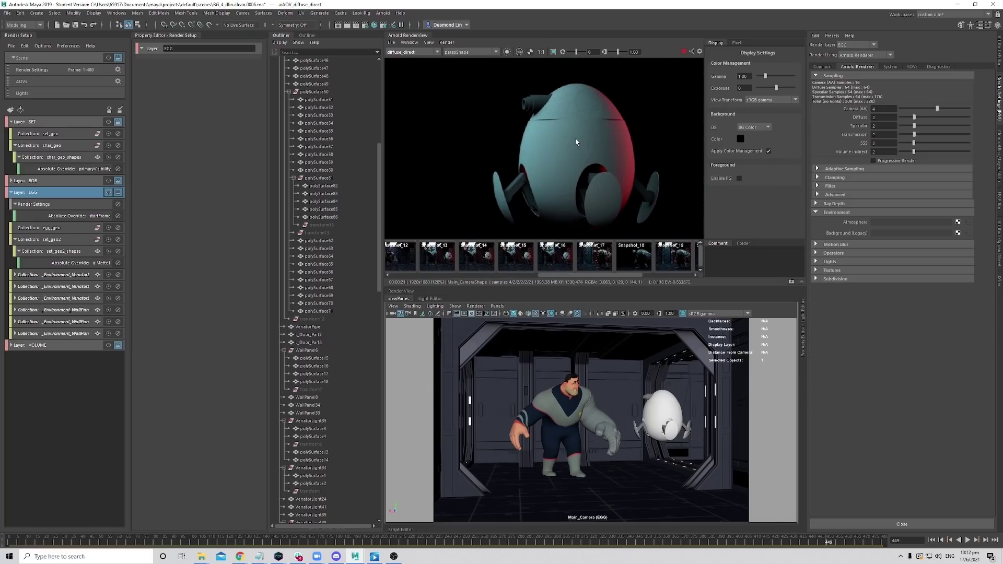
pyautogui.scroll(-5, 574, 144)
pyautogui.moveTo(536, 152); pyautogui.dragTo(569, 153, button='middle')
pyautogui.click(411, 52)
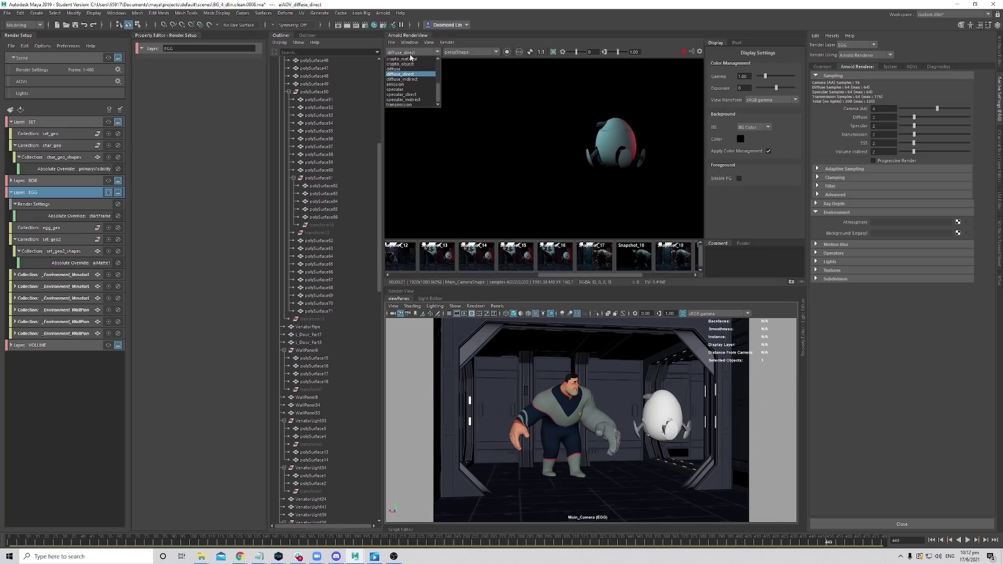
pyautogui.scroll(2, 411, 73)
pyautogui.click(400, 58)
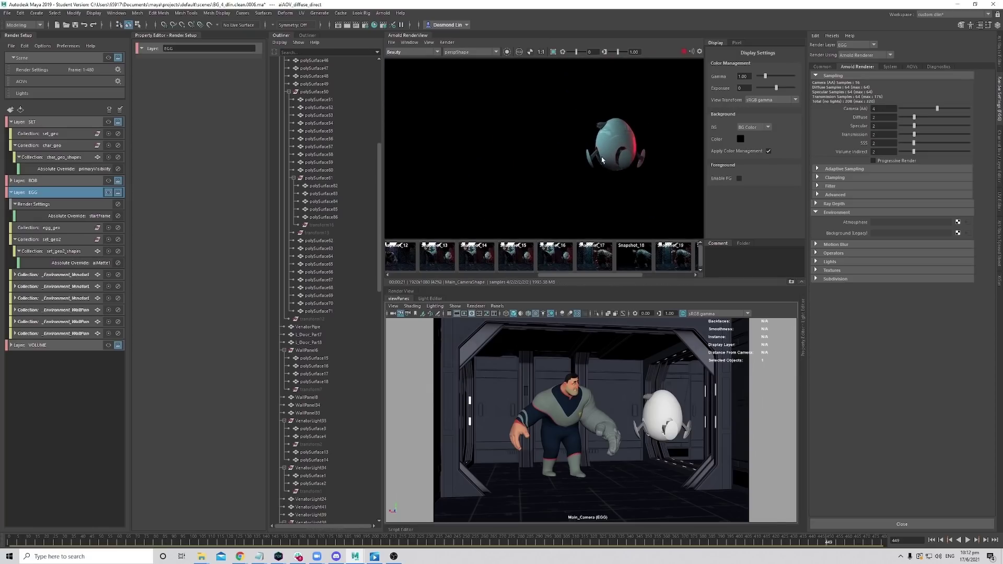
pyautogui.scroll(6, 602, 159)
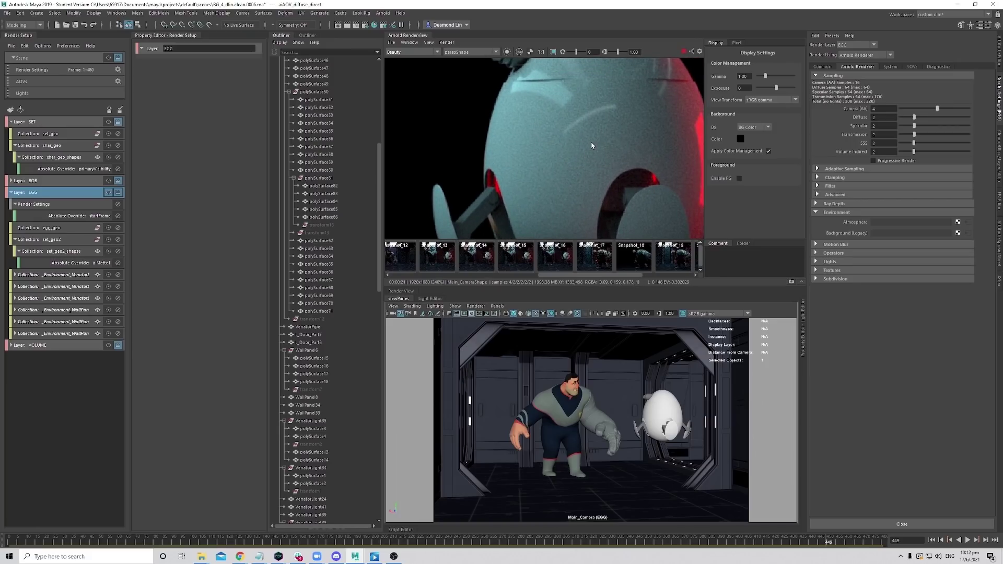
pyautogui.scroll(-6, 592, 146)
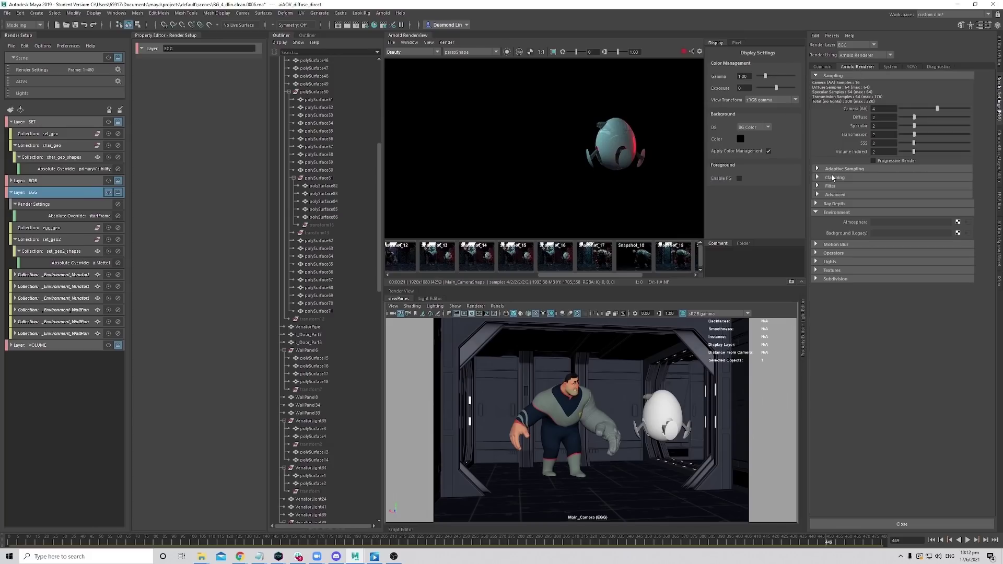
# Enable Output Denoising AOVs in the Arnold Denoiser settings and stop the interactive render.
pyautogui.click(911, 67)
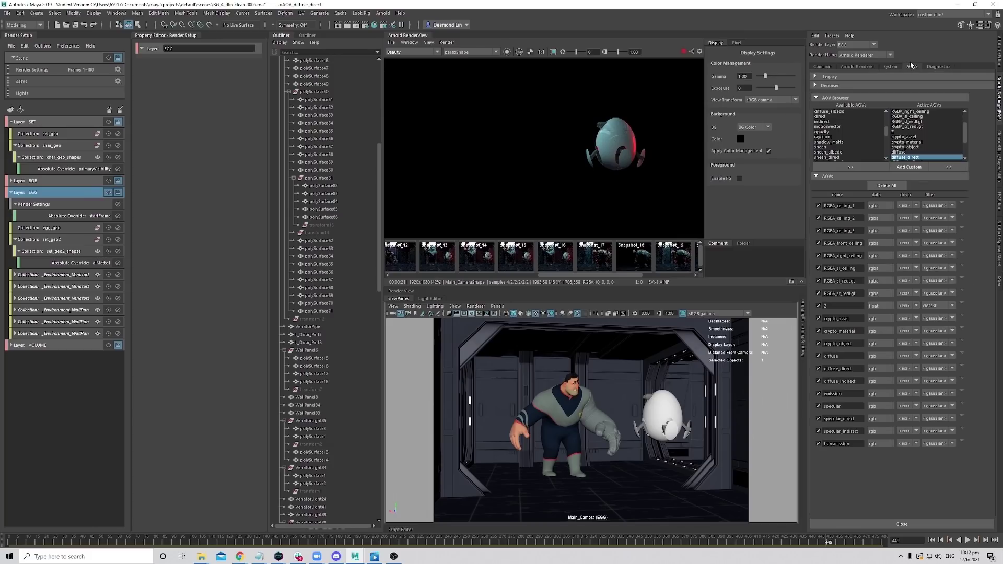
pyautogui.click(827, 85)
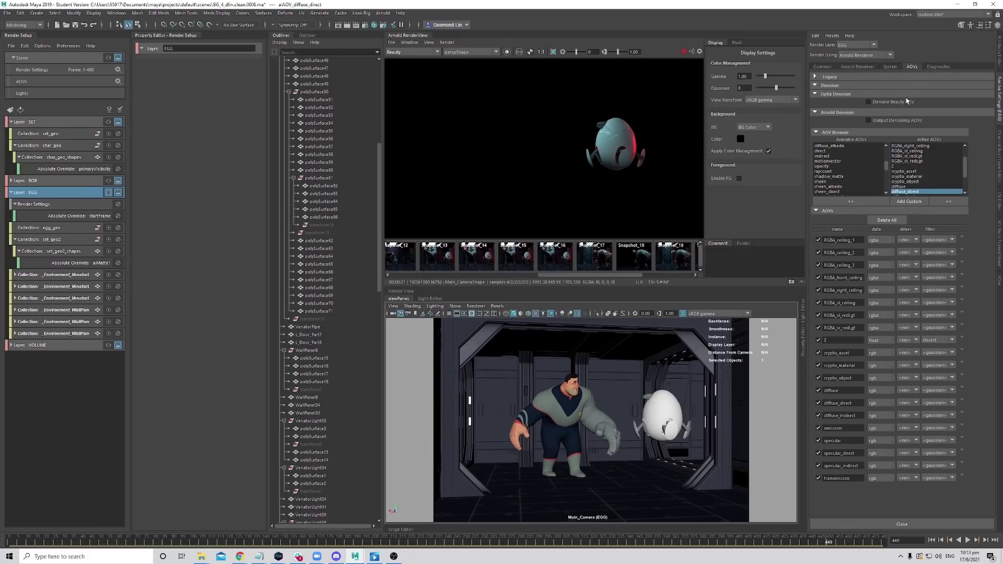
pyautogui.click(892, 121)
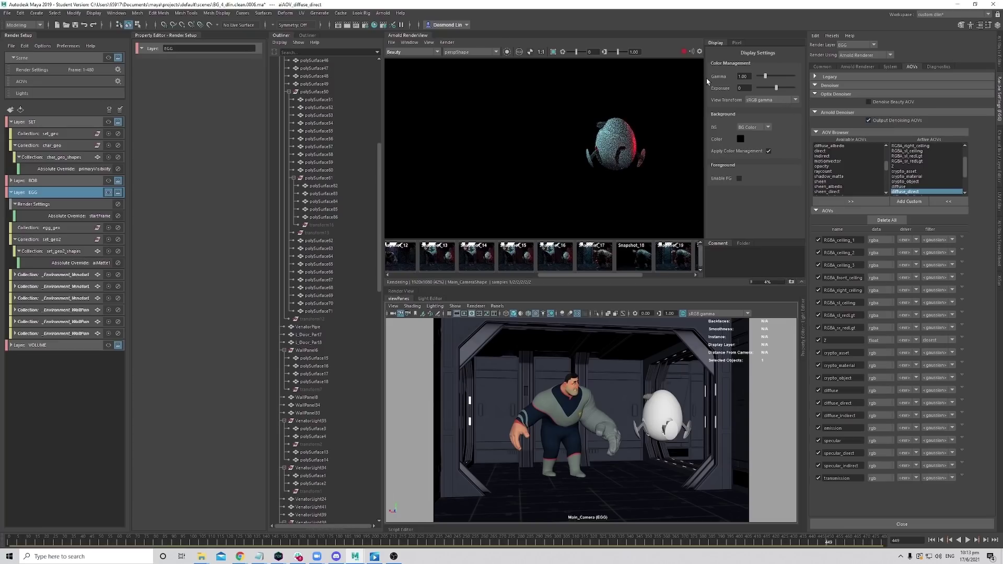
pyautogui.click(684, 52)
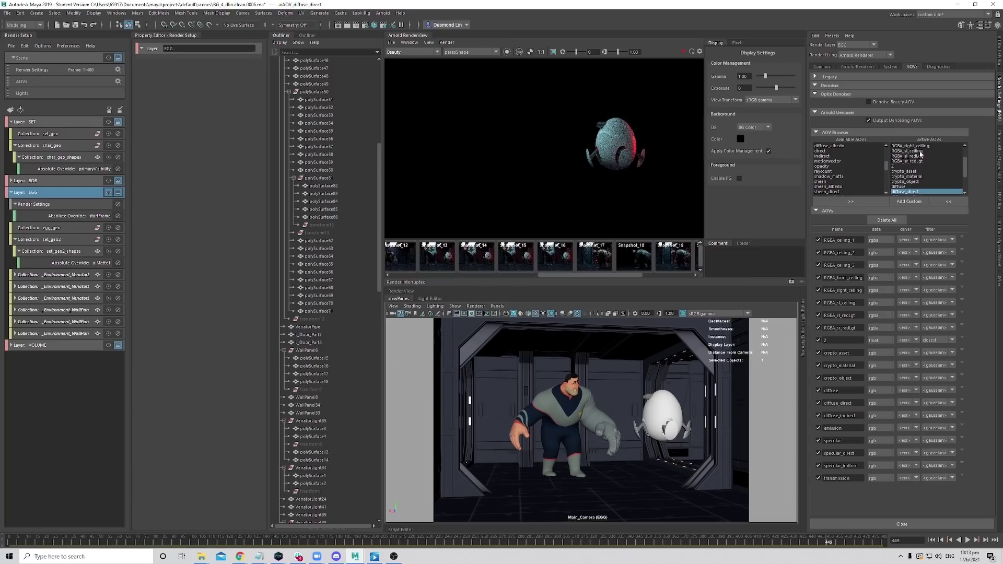
# Review the active AOV list, focusing on the specular, specular_direct and specular_indirect passes.
pyautogui.scroll(2, 924, 167)
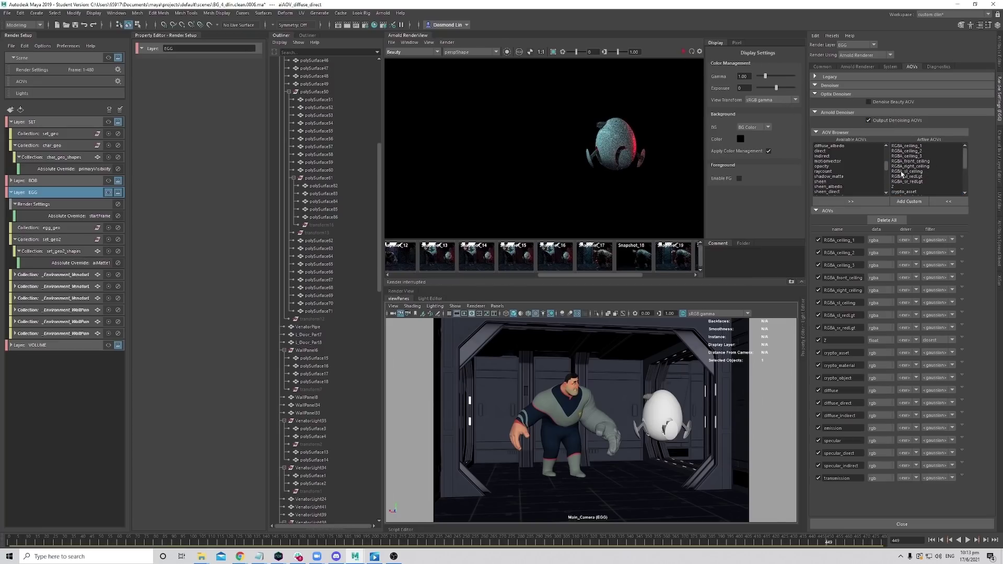
pyautogui.scroll(-3, 910, 156)
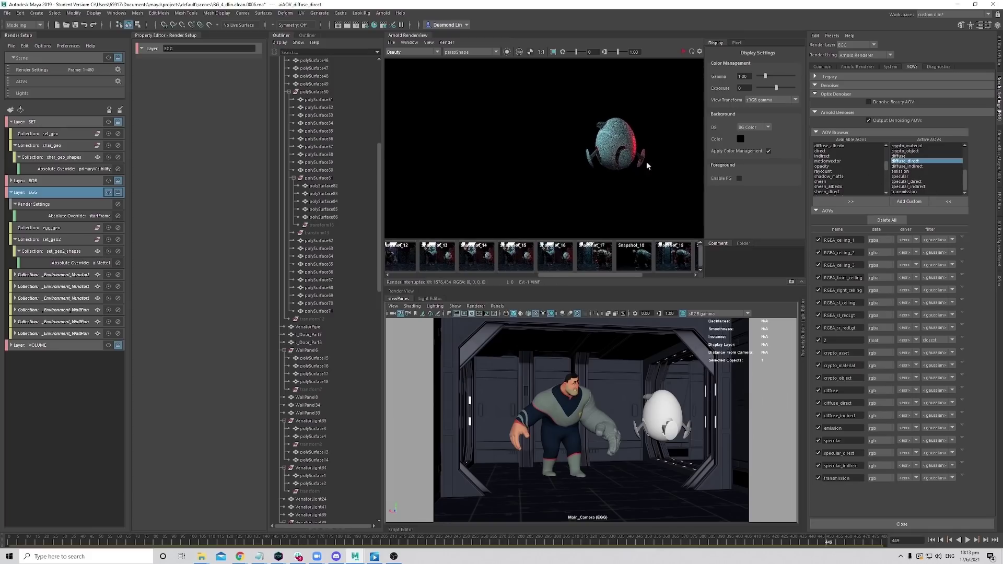
pyautogui.click(925, 182)
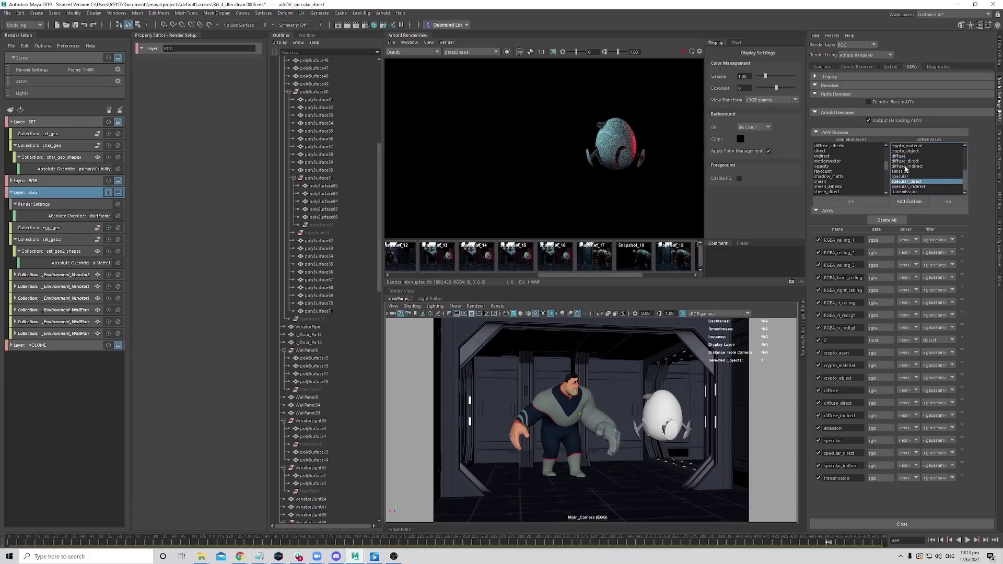
pyautogui.click(928, 187)
pyautogui.keyDown('shift'); pyautogui.click(925, 181); pyautogui.keyUp('shift')
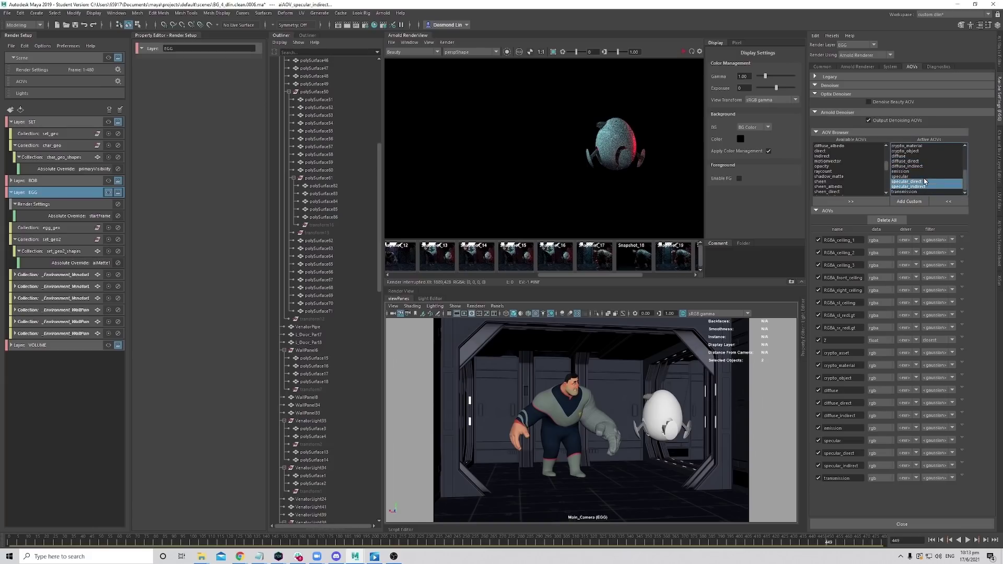
pyautogui.keyDown('shift'); pyautogui.click(923, 177); pyautogui.keyUp('shift')
pyautogui.click(922, 177)
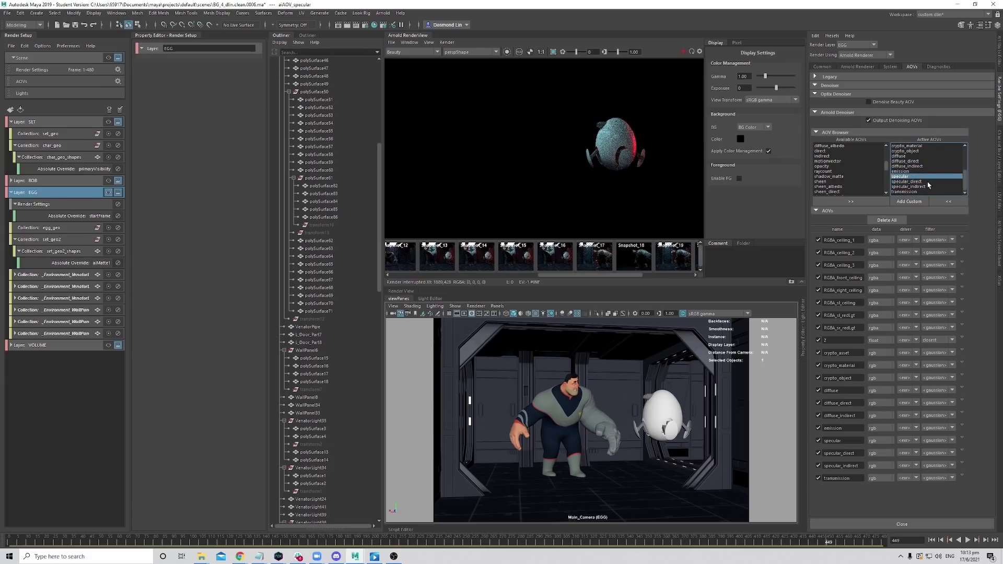
pyautogui.click(925, 182)
pyautogui.click(925, 191)
pyautogui.click(928, 187)
pyautogui.click(925, 177)
pyautogui.click(924, 181)
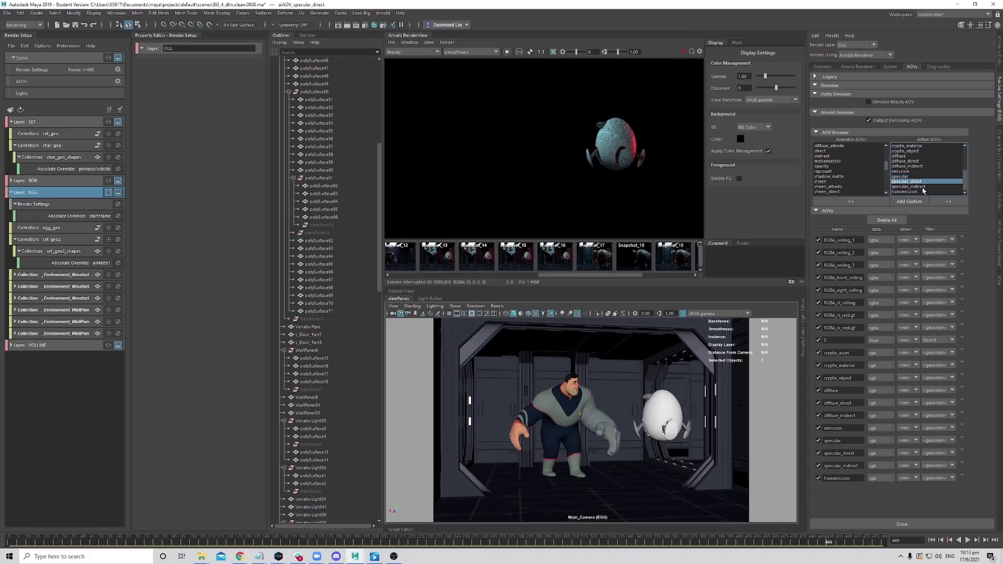
pyautogui.click(926, 186)
# Remove specular_direct, specular_indirect, diffuse_direct and diffuse_indirect from the active AOVs.
pyautogui.click(925, 181)
pyautogui.keyDown('shift'); pyautogui.click(935, 187); pyautogui.keyUp('shift')
pyautogui.scroll(3, 935, 184)
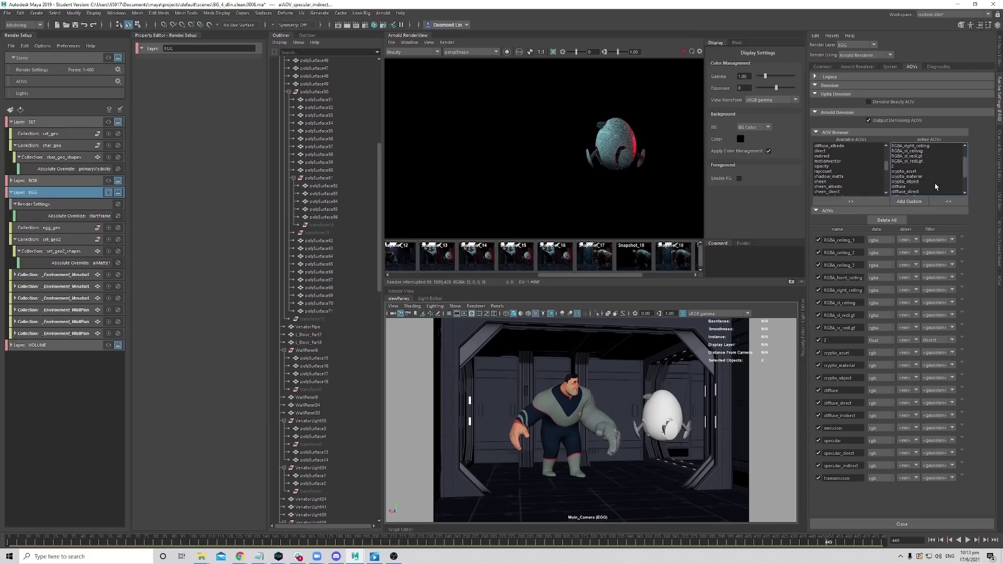
pyautogui.scroll(-1, 922, 183)
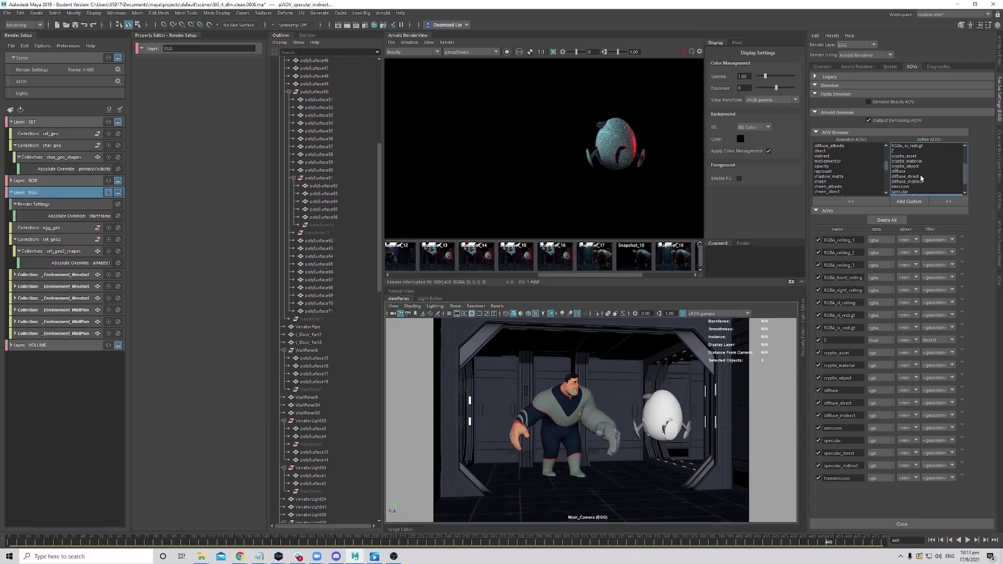
pyautogui.keyDown('ctrl'); pyautogui.click(921, 176); pyautogui.keyUp('ctrl')
pyautogui.keyDown('ctrl'); pyautogui.click(921, 181); pyautogui.keyUp('ctrl')
pyautogui.scroll(-1, 923, 181)
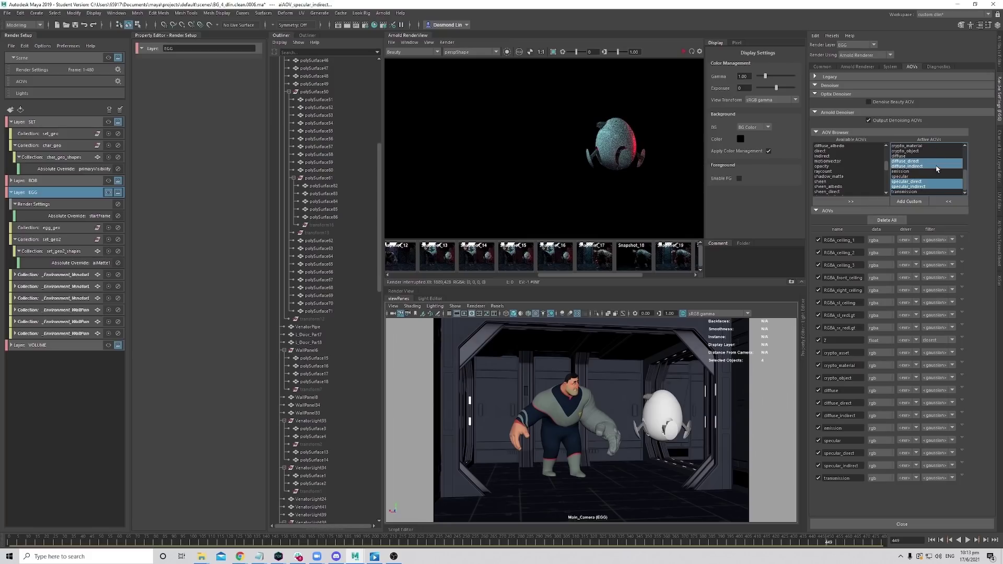
pyautogui.click(948, 201)
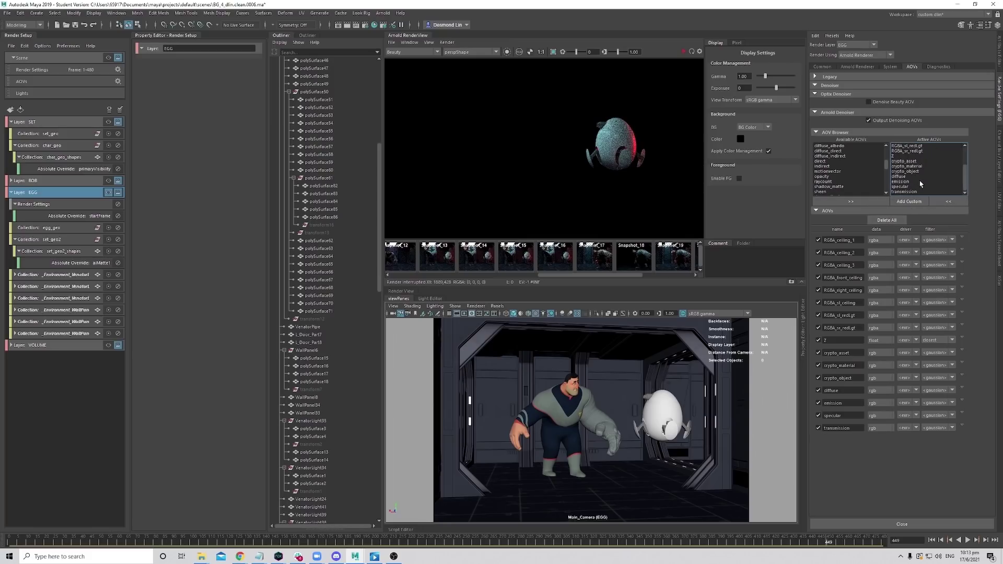
# Remove the transmission pass from the active AOVs and check the remaining entries.
pyautogui.scroll(-3, 921, 181)
pyautogui.click(903, 192)
pyautogui.click(948, 201)
pyautogui.scroll(-3, 915, 164)
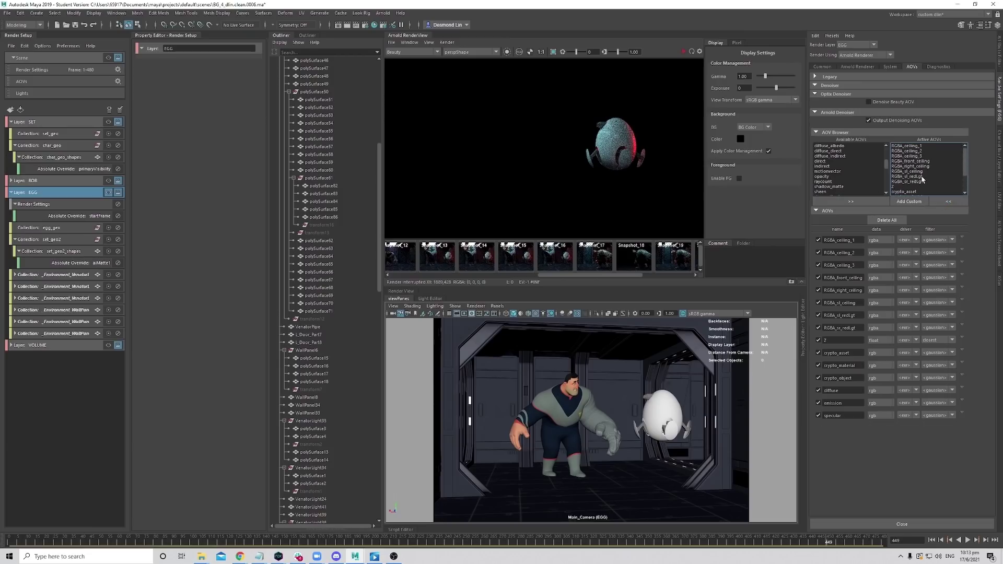
pyautogui.scroll(2, 913, 192)
# Collapse the SET and EGG layers in the render setup and clear the layer selection.
pyautogui.click(31, 122)
pyautogui.click(11, 122)
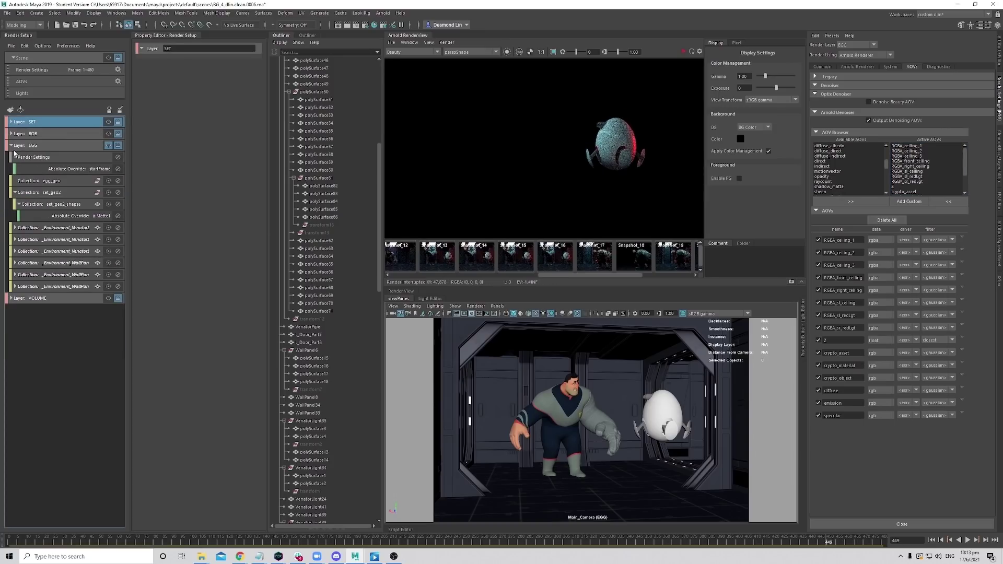
pyautogui.click(12, 145)
pyautogui.click(74, 175)
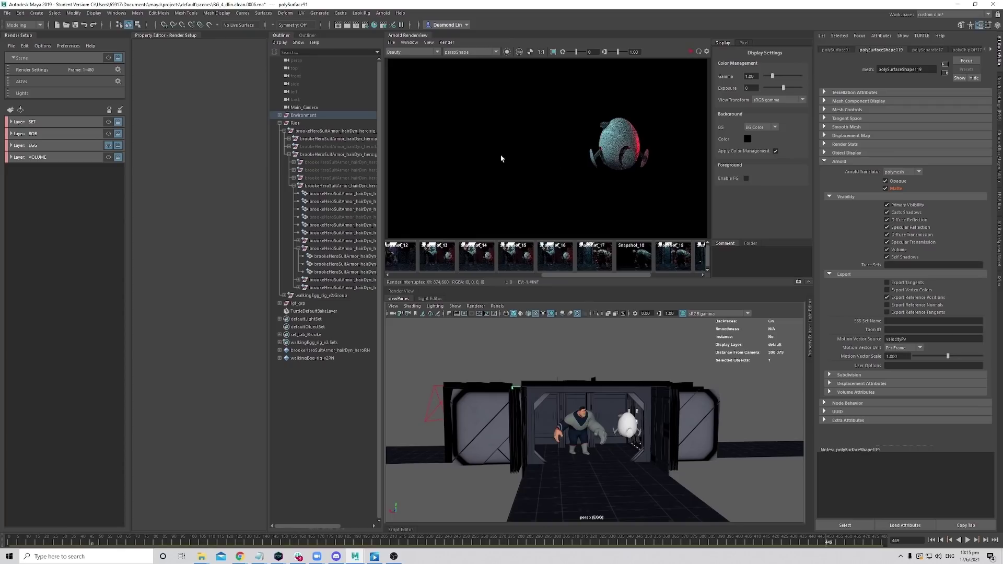
# Make the master scene layer the visible one and restart the interactive Arnold render.
pyautogui.scroll(-2, 556, 190)
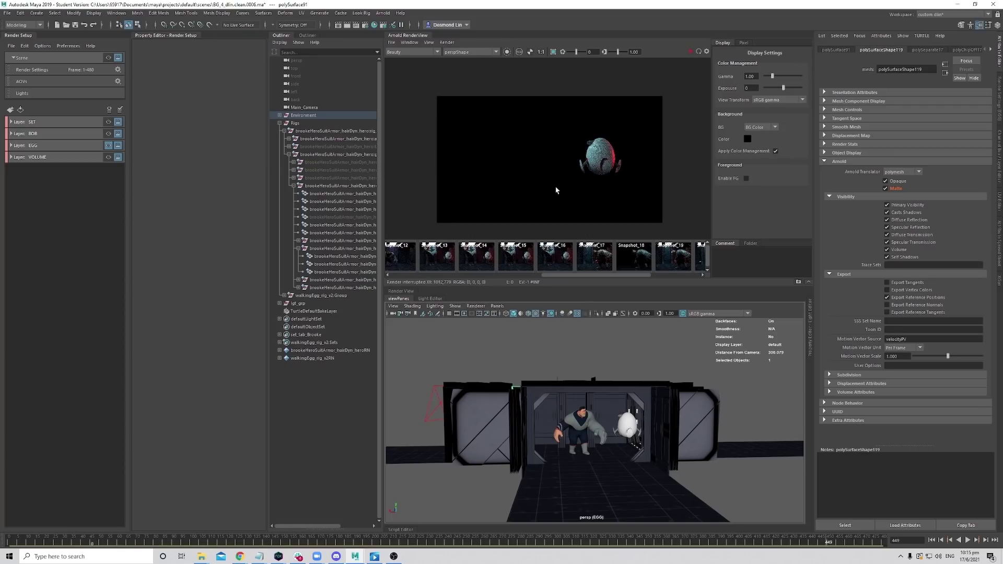
pyautogui.click(108, 58)
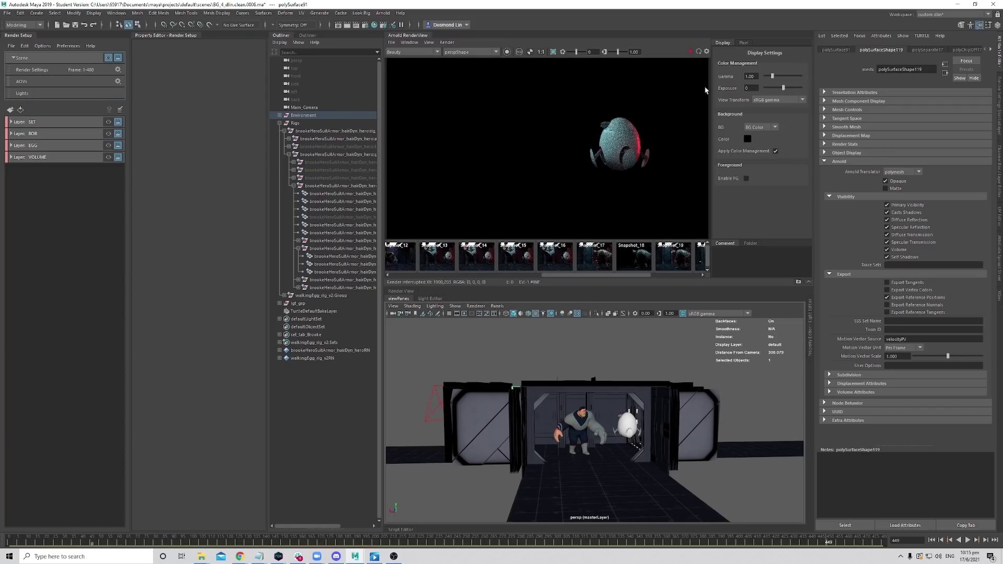
pyautogui.click(690, 51)
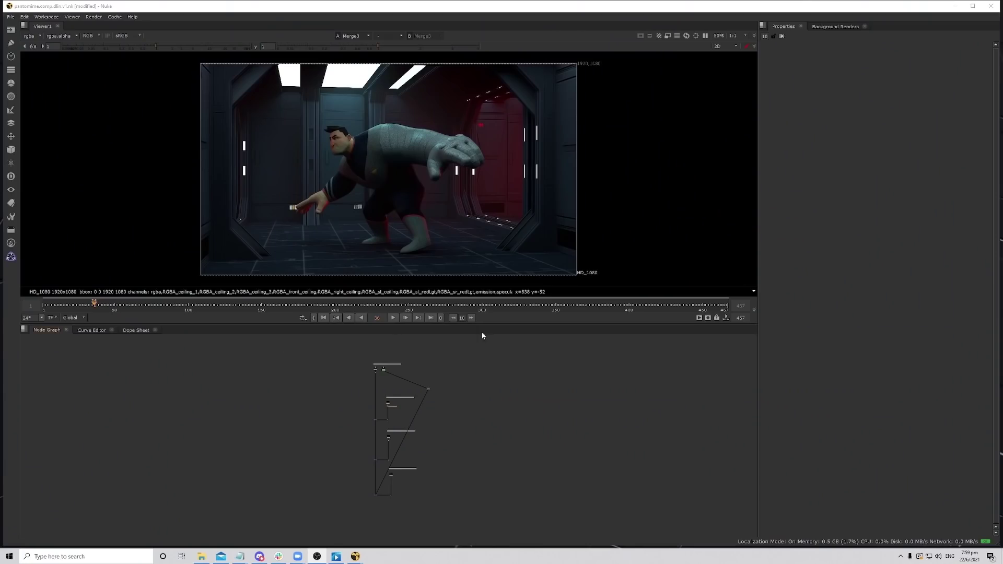
# In Nuke, open the properties of the SET backdrop's Read3 node and show its render in the viewer.
pyautogui.scroll(3, 415, 418)
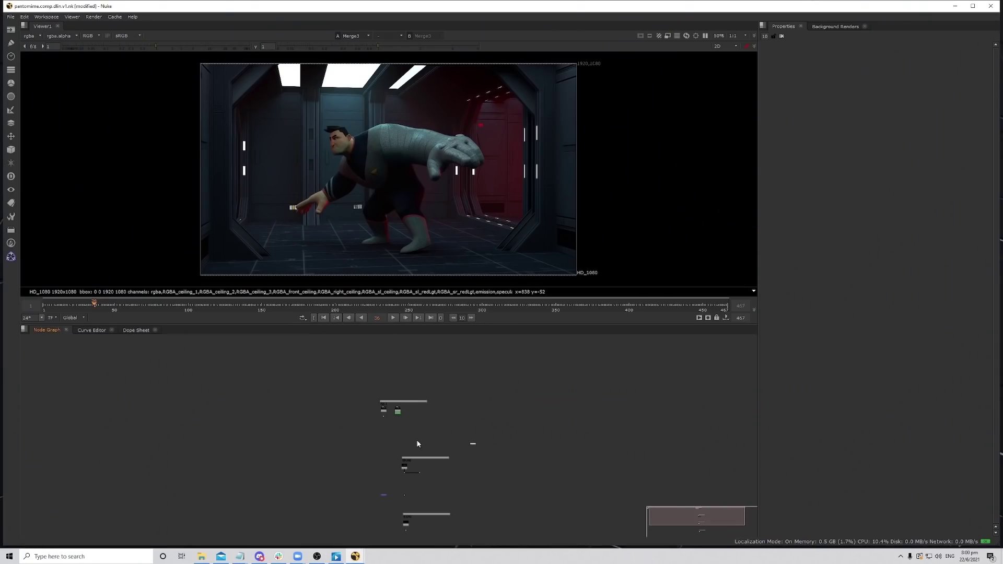
pyautogui.scroll(5, 418, 444)
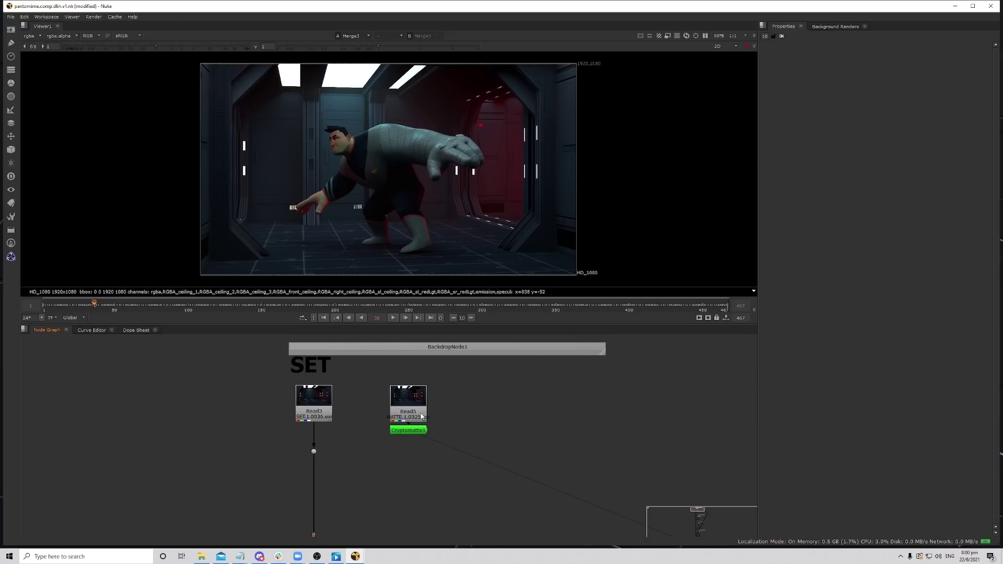
pyautogui.scroll(-3, 416, 403)
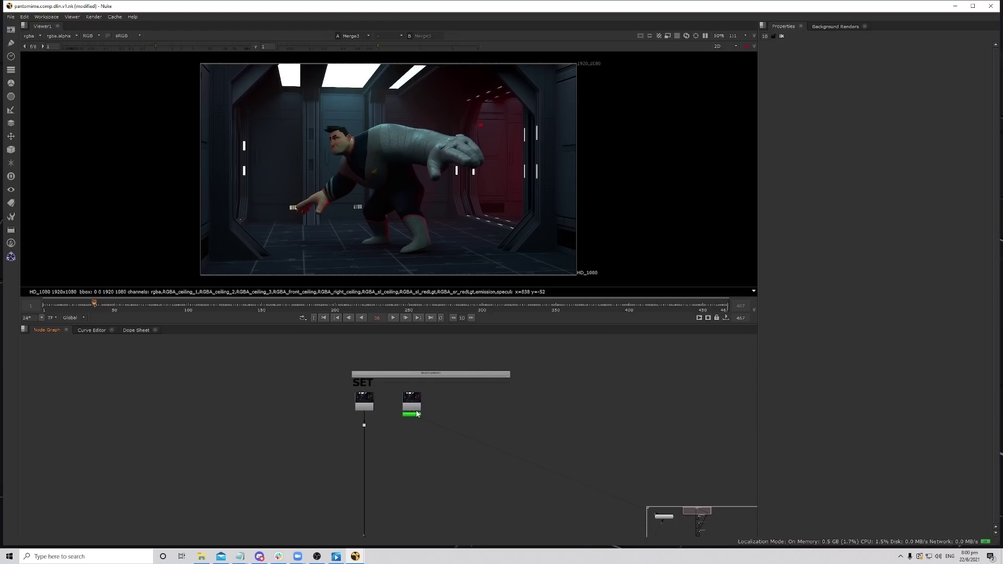
pyautogui.scroll(2, 417, 414)
pyautogui.doubleClick(342, 400)
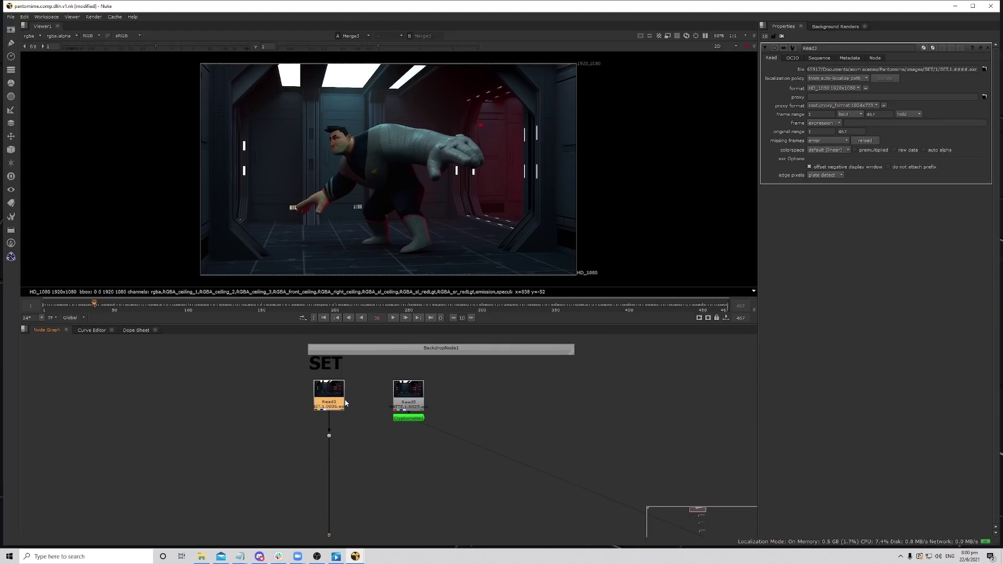
pyautogui.moveTo(386, 395); pyautogui.dragTo(369, 396, button='middle')
pyautogui.press('1')
pyautogui.moveTo(407, 216); pyautogui.dragTo(384, 213, button='middle')
# Show the Cryptomatte node of the SET backdrop in the viewer and look over its object mattes.
pyautogui.moveTo(421, 429); pyautogui.dragTo(432, 425, button='middle')
pyautogui.click(412, 417)
pyautogui.press('1')
pyautogui.moveTo(412, 207); pyautogui.dragTo(436, 207, button='middle')
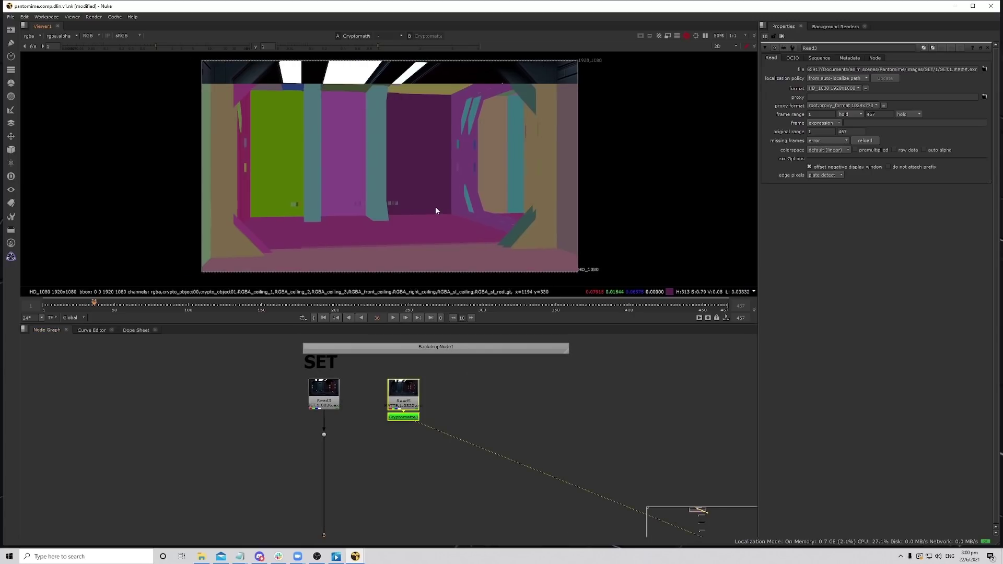
# Show the BOB backdrop's Read node in the viewer to examine the character render.
pyautogui.scroll(-5, 493, 436)
pyautogui.scroll(4, 470, 431)
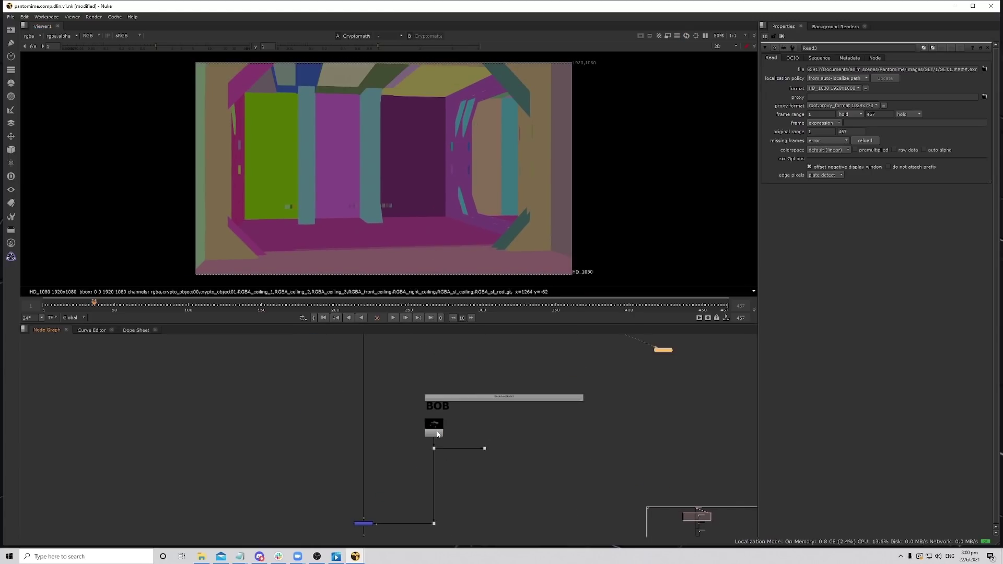
pyautogui.click(438, 434)
pyautogui.press('1')
# Show the EGG backdrop's Read node in the viewer and scrub the timeline to about frame 178.
pyautogui.scroll(-5, 450, 421)
pyautogui.click(451, 454)
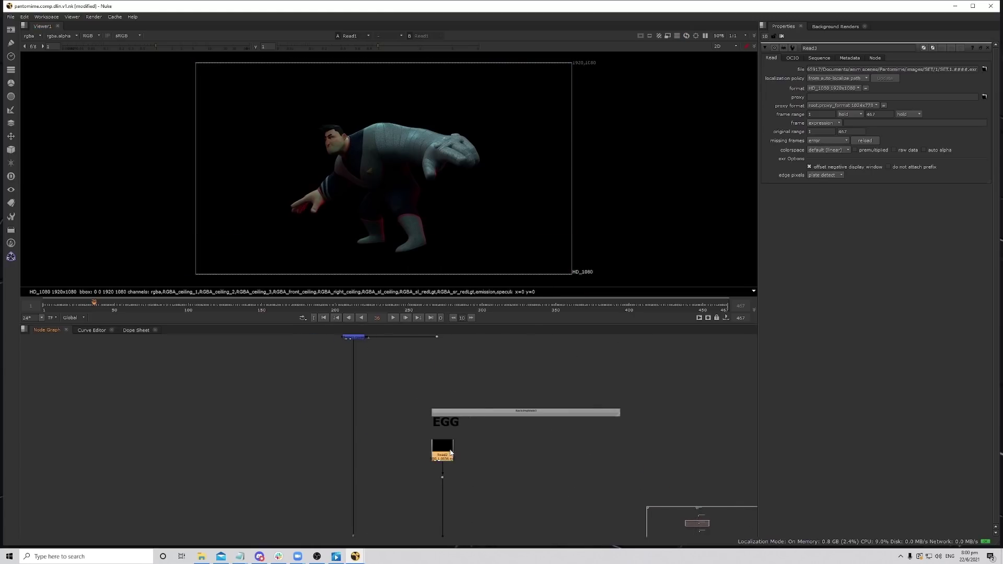
pyautogui.press('1')
pyautogui.click(495, 479)
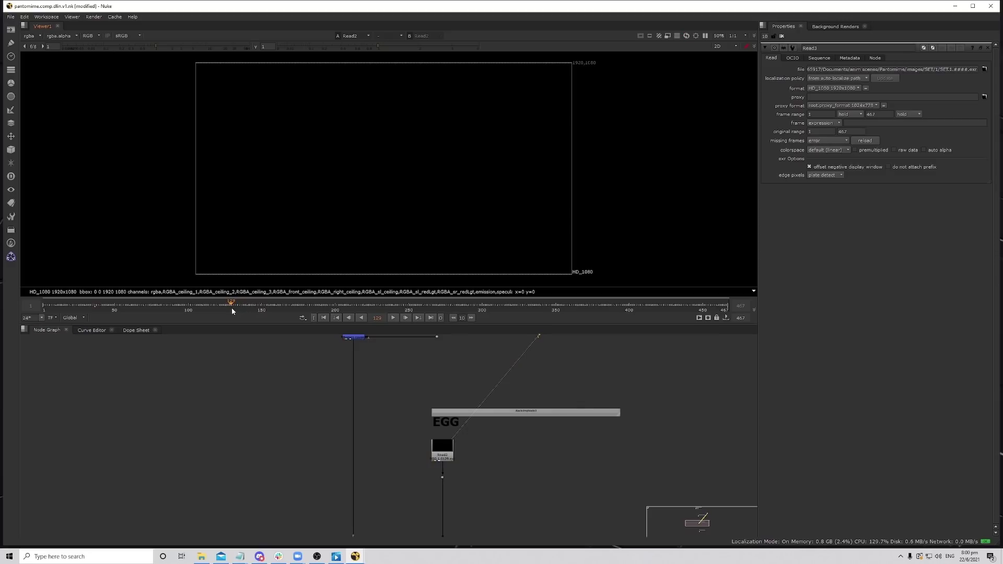
pyautogui.moveTo(230, 308); pyautogui.dragTo(304, 307)
pyautogui.scroll(-5, 478, 441)
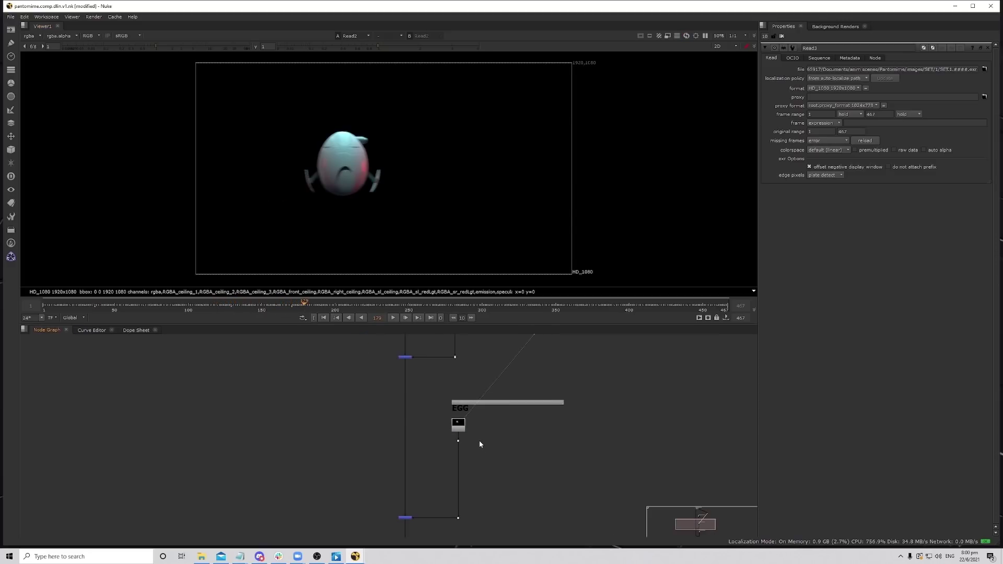
# Show the VOLUME backdrop's Read node in the viewer to examine the volumetric light render.
pyautogui.click(479, 416)
pyautogui.press('1')
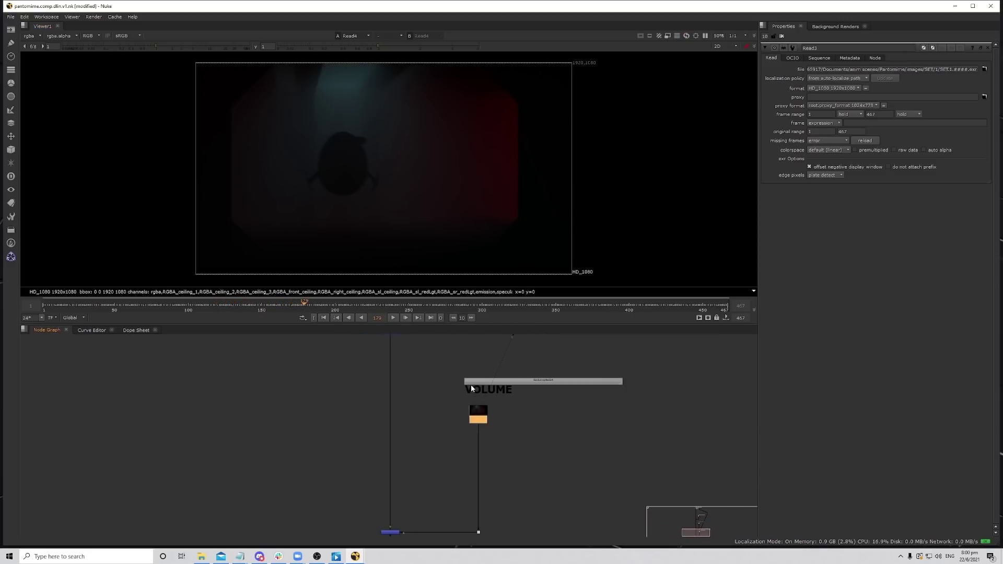
pyautogui.scroll(2, 470, 408)
pyautogui.scroll(-4, 424, 495)
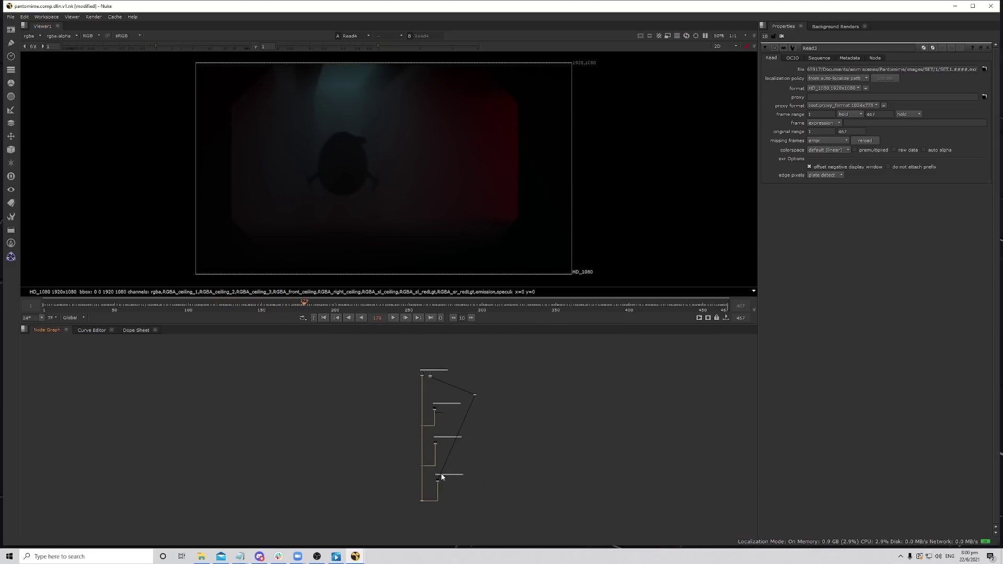
# Show the SET render alone, then the Merge1 node placing BOB over it, and inspect the character up close.
pyautogui.press('1')
pyautogui.moveTo(388, 482); pyautogui.dragTo(392, 459, button='middle')
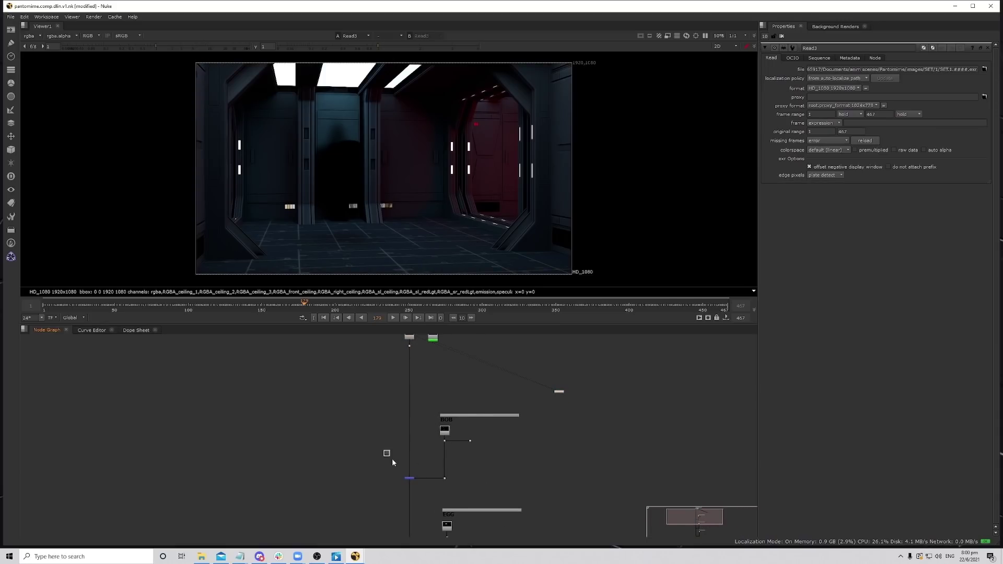
pyautogui.click(410, 478)
pyautogui.press('1')
pyautogui.moveTo(426, 495); pyautogui.dragTo(421, 447, button='middle')
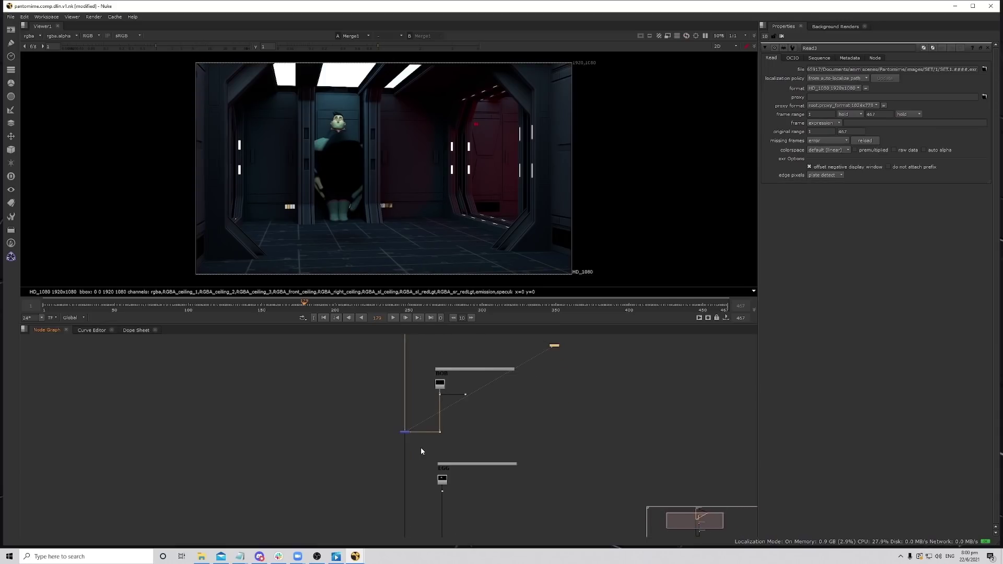
pyautogui.scroll(8, 407, 433)
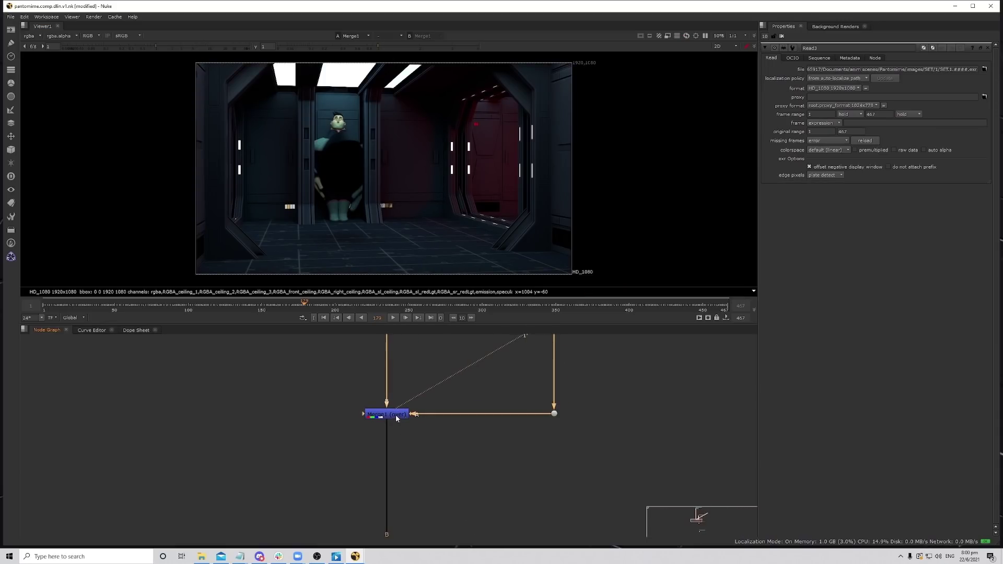
pyautogui.scroll(3, 339, 148)
pyautogui.scroll(3, 340, 148)
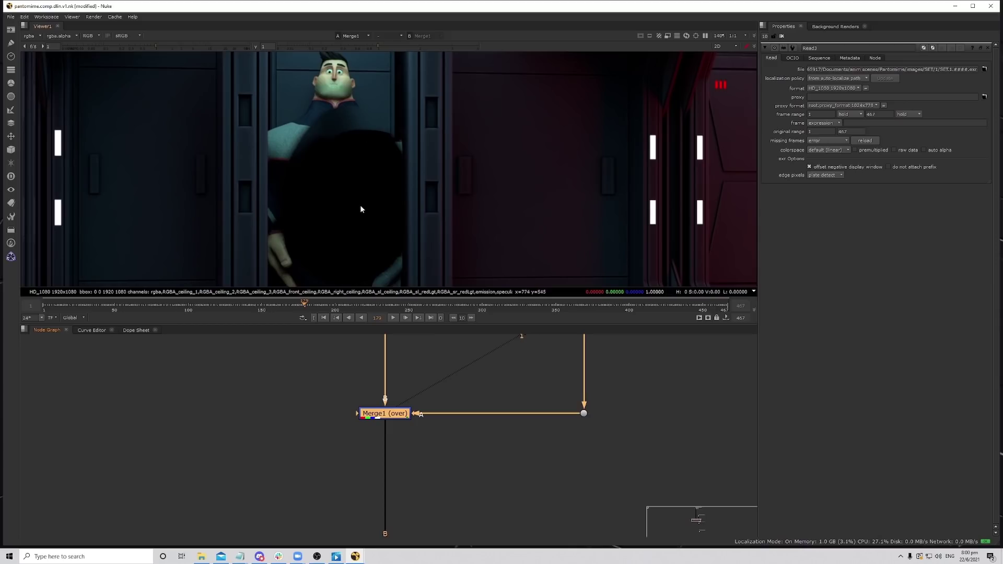
pyautogui.scroll(-4, 387, 202)
pyautogui.scroll(-4, 484, 432)
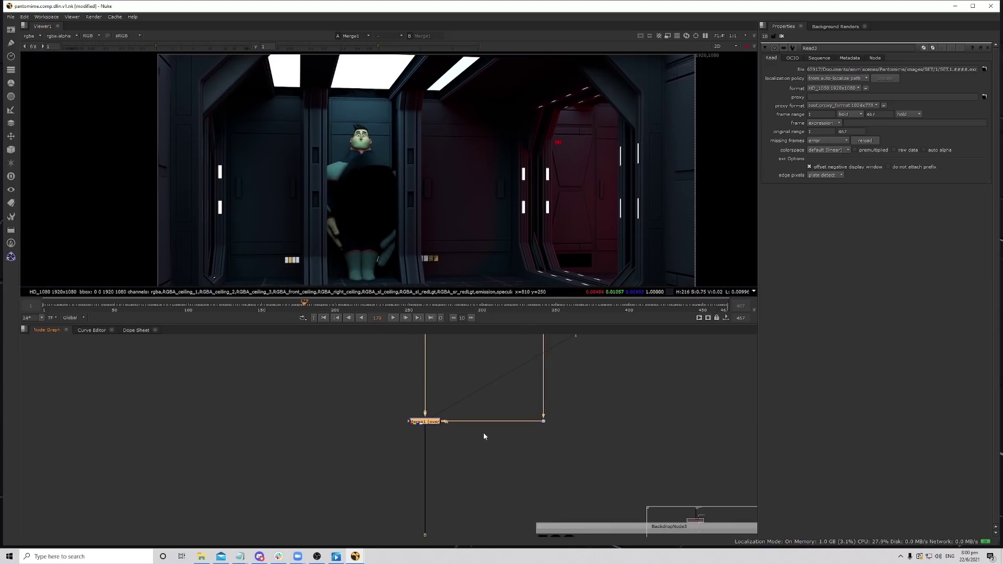
# Show the Merge2 node that adds the EGG render to the comp in the viewer.
pyautogui.moveTo(483, 432); pyautogui.dragTo(481, 380, button='middle')
pyautogui.moveTo(472, 495); pyautogui.dragTo(483, 418, button='middle')
pyautogui.scroll(-3, 487, 435)
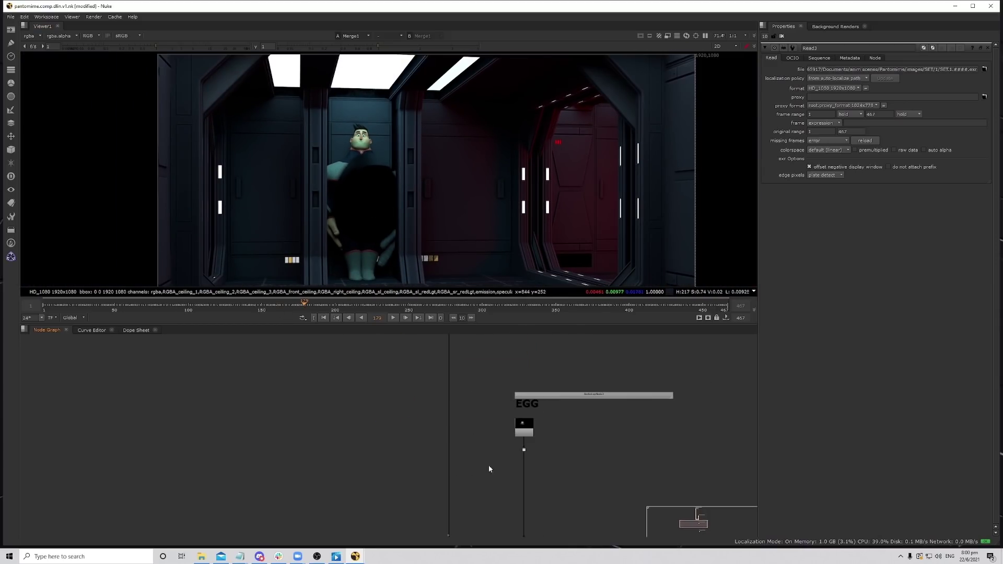
pyautogui.moveTo(488, 465); pyautogui.dragTo(479, 351, button='middle')
pyautogui.moveTo(396, 400); pyautogui.dragTo(480, 469)
pyautogui.press('1')
pyautogui.moveTo(479, 470); pyautogui.dragTo(470, 387, button='middle')
pyautogui.scroll(-4, 469, 390)
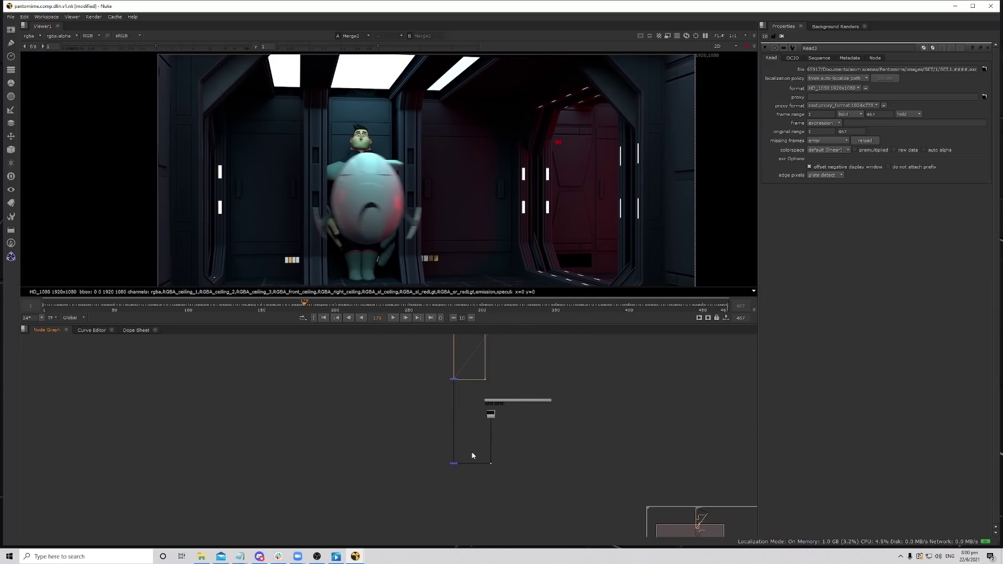
# Show the Merge3 node that adds the VOLUME render and fit the whole comp in the viewer.
pyautogui.scroll(4, 471, 453)
pyautogui.moveTo(381, 444); pyautogui.dragTo(468, 511)
pyautogui.press('1')
pyautogui.click(482, 439)
pyautogui.press('f')
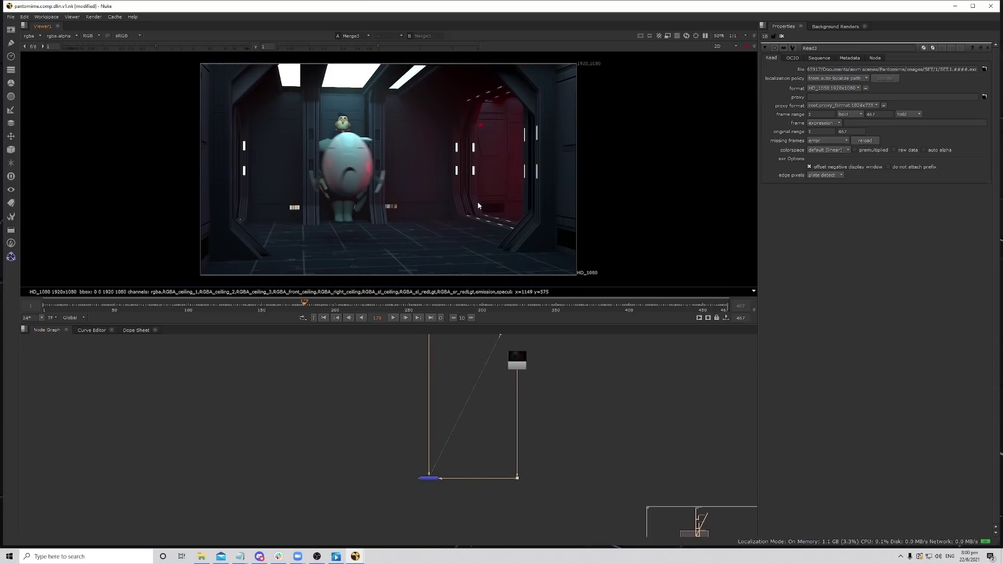
pyautogui.scroll(-6, 514, 433)
pyautogui.moveTo(553, 340); pyautogui.dragTo(518, 420, button='middle')
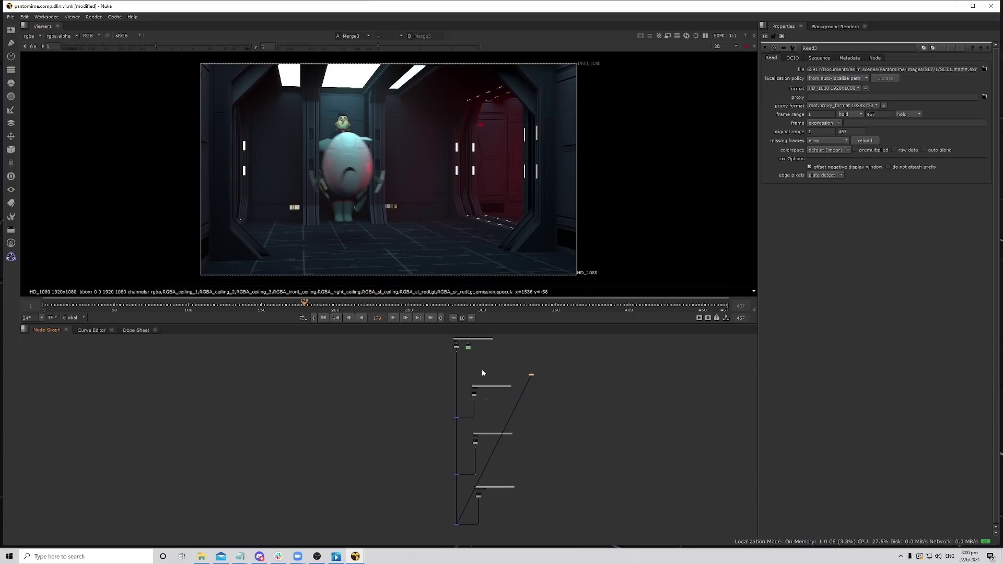
# Move the BOB backdrop with its nodes and merge slightly up toward the SET group.
pyautogui.moveTo(433, 370); pyautogui.dragTo(519, 422)
pyautogui.scroll(3, 489, 405)
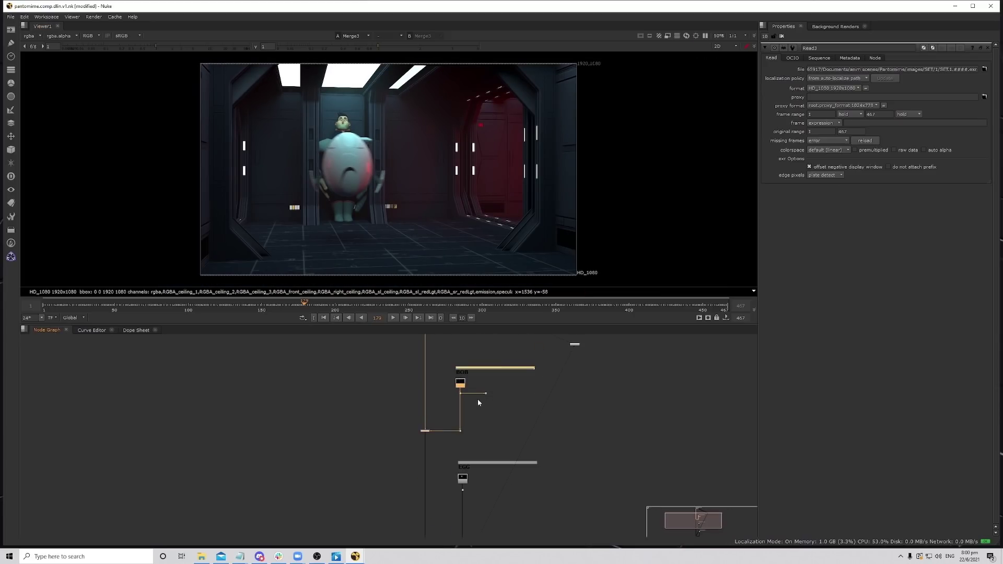
pyautogui.moveTo(478, 399); pyautogui.dragTo(478, 378, button='middle')
pyautogui.scroll(-3, 482, 442)
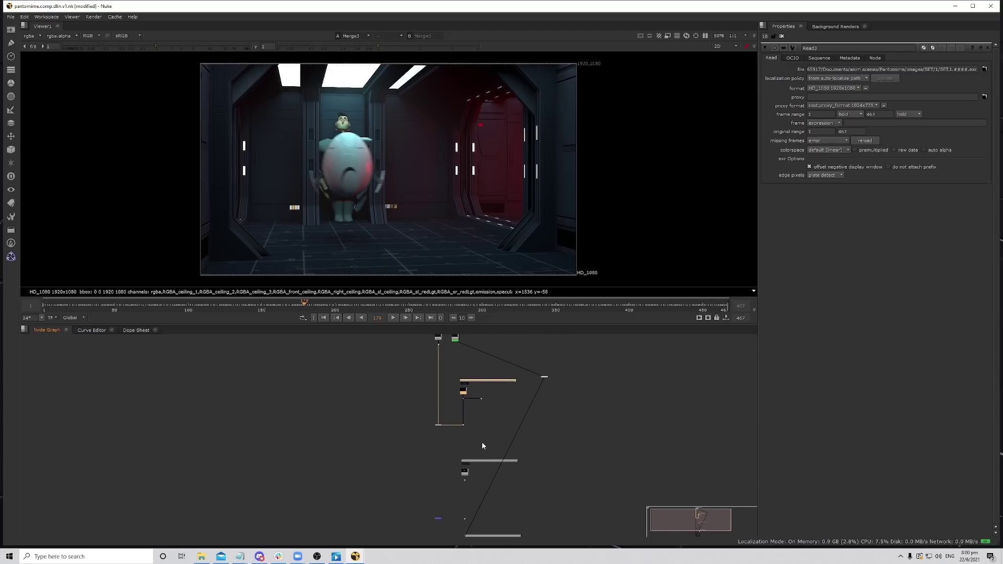
# Shift the EGG node group slightly up and the VOLUME node group slightly down to space them apart in the node graph.
pyautogui.moveTo(482, 442); pyautogui.dragTo(484, 393, button='middle')
pyautogui.moveTo(399, 396); pyautogui.dragTo(572, 475)
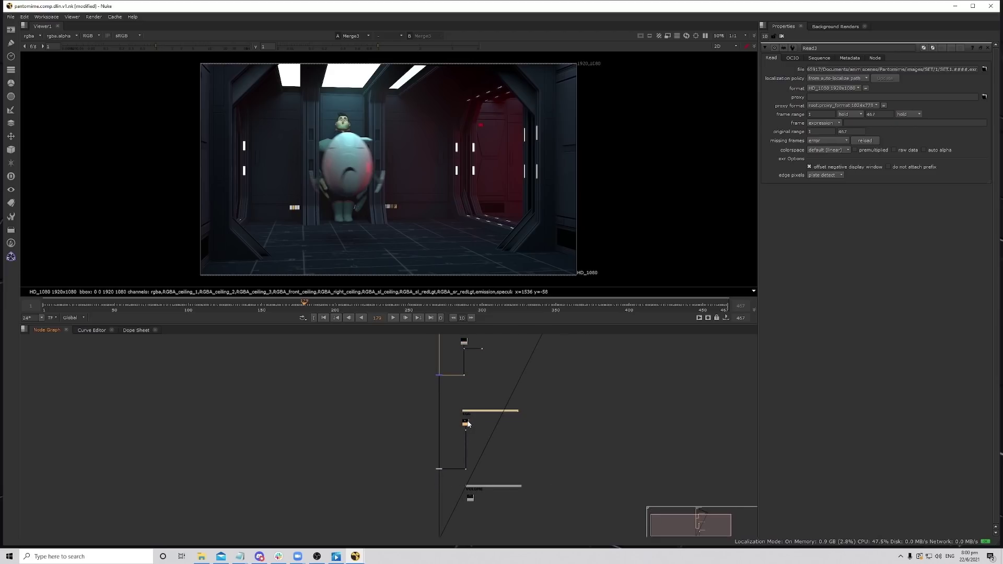
pyautogui.moveTo(468, 421); pyautogui.dragTo(468, 410)
pyautogui.moveTo(487, 472); pyautogui.dragTo(494, 419, button='middle')
pyautogui.moveTo(403, 416); pyautogui.dragTo(591, 526)
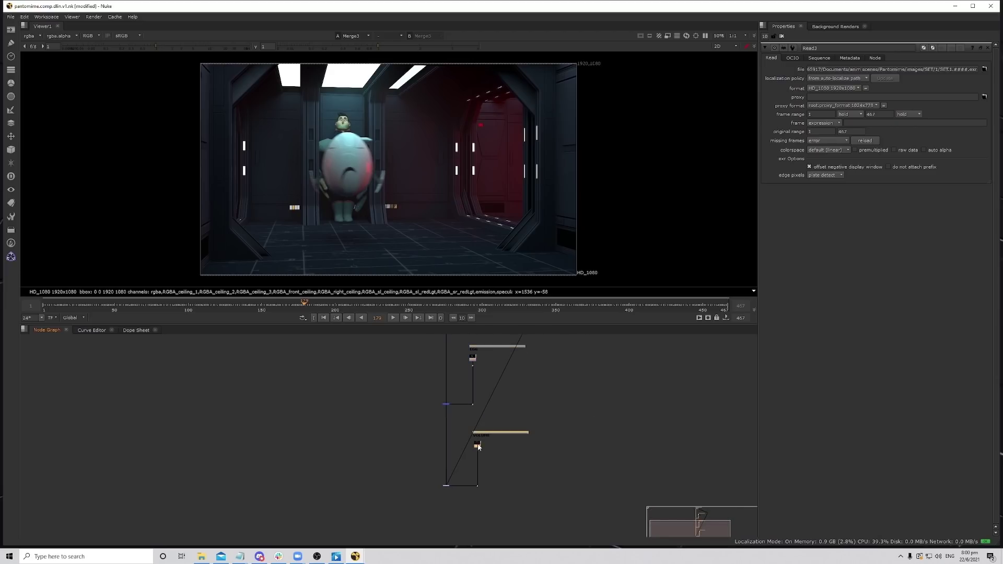
pyautogui.moveTo(478, 445); pyautogui.dragTo(477, 449)
pyautogui.moveTo(493, 423); pyautogui.dragTo(473, 477, button='middle')
pyautogui.moveTo(437, 177); pyautogui.dragTo(438, 181, button='middle')
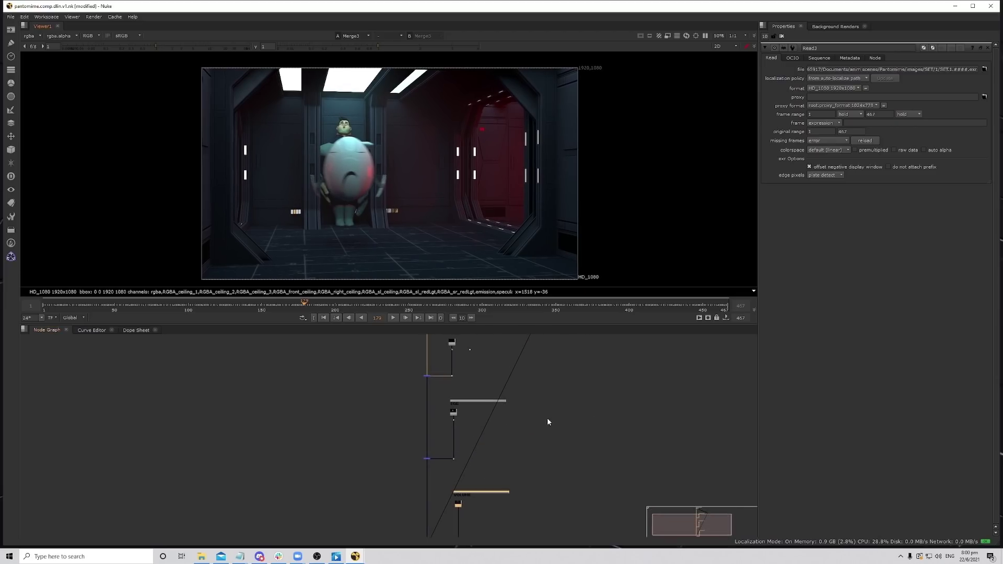
pyautogui.scroll(-6, 530, 419)
pyautogui.moveTo(523, 390); pyautogui.dragTo(499, 424, button='middle')
pyautogui.scroll(5, 499, 424)
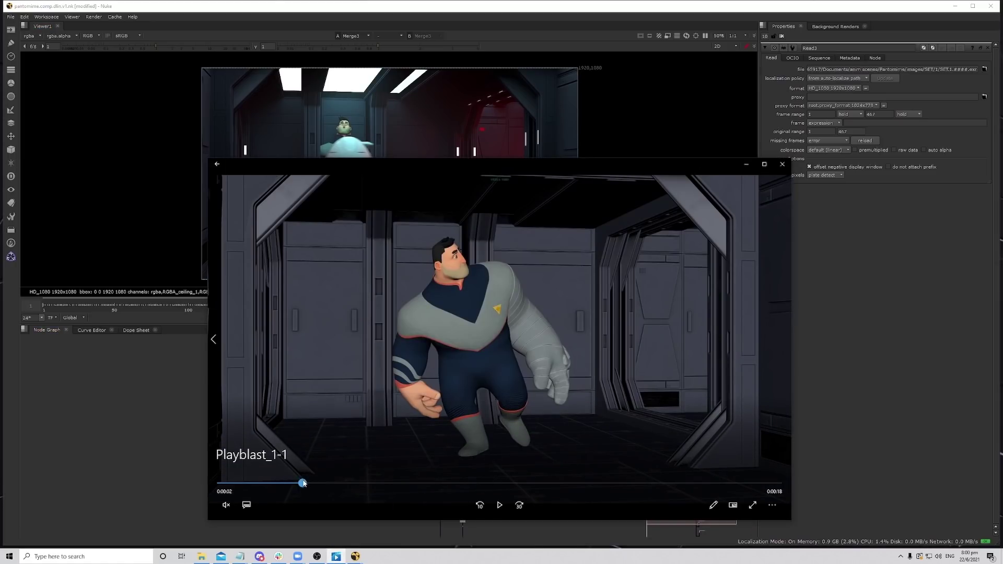
# Scrub the Playblast_1-1 video to the crouching pose, then return to Nuke and move the timeline to frame 32.
pyautogui.moveTo(303, 483); pyautogui.dragTo(271, 484)
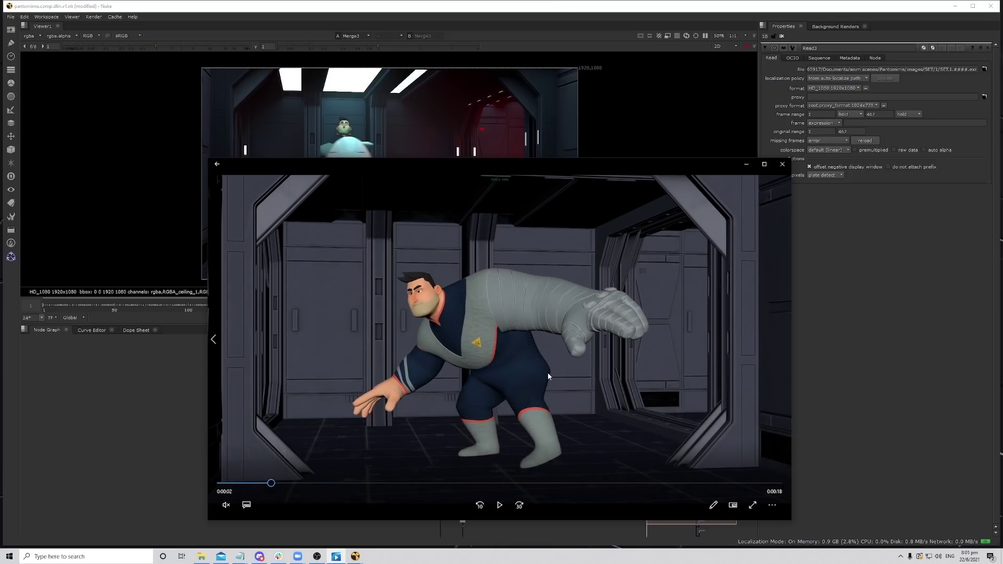
pyautogui.click(189, 196)
pyautogui.click(79, 306)
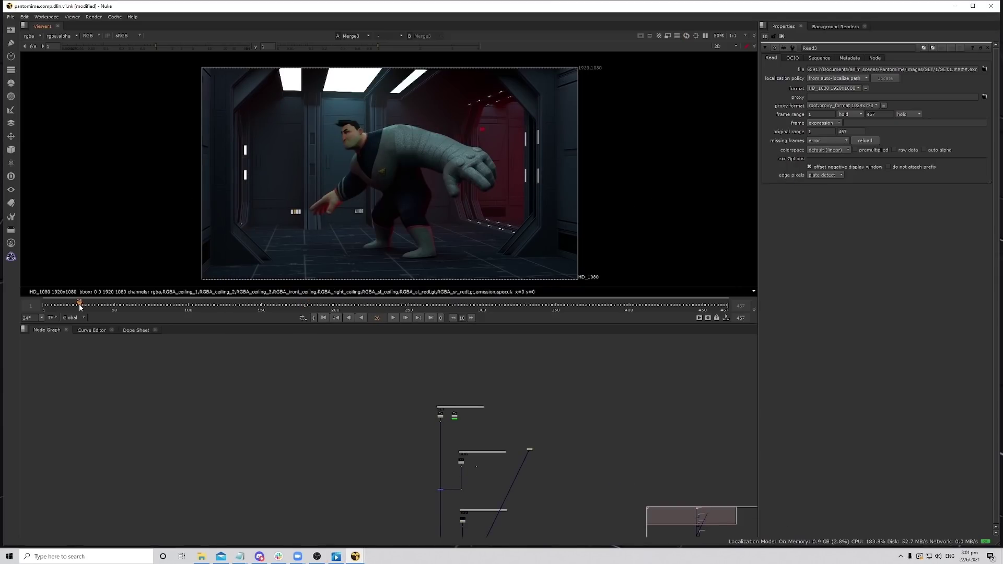
pyautogui.moveTo(81, 305); pyautogui.dragTo(87, 305)
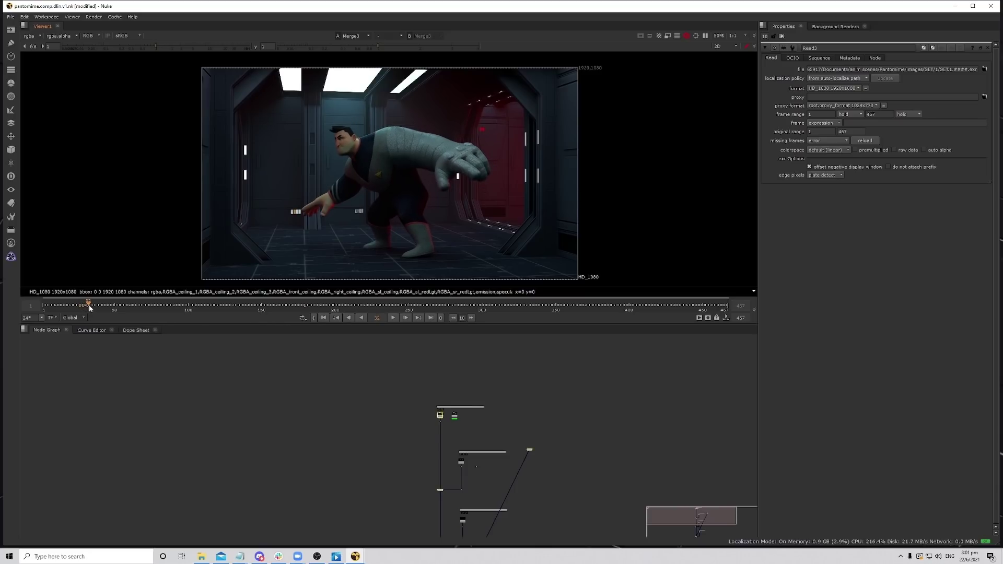
# Zoom in on the merged comp and examine how the ceiling lights fall on the character's head, arm and body.
pyautogui.moveTo(329, 157); pyautogui.dragTo(335, 159, button='middle')
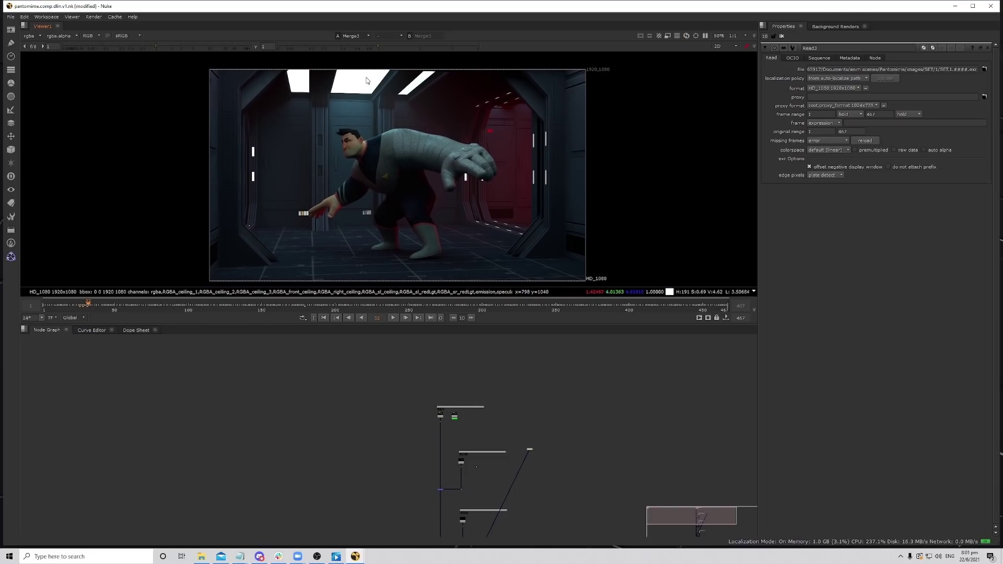
pyautogui.scroll(4, 360, 127)
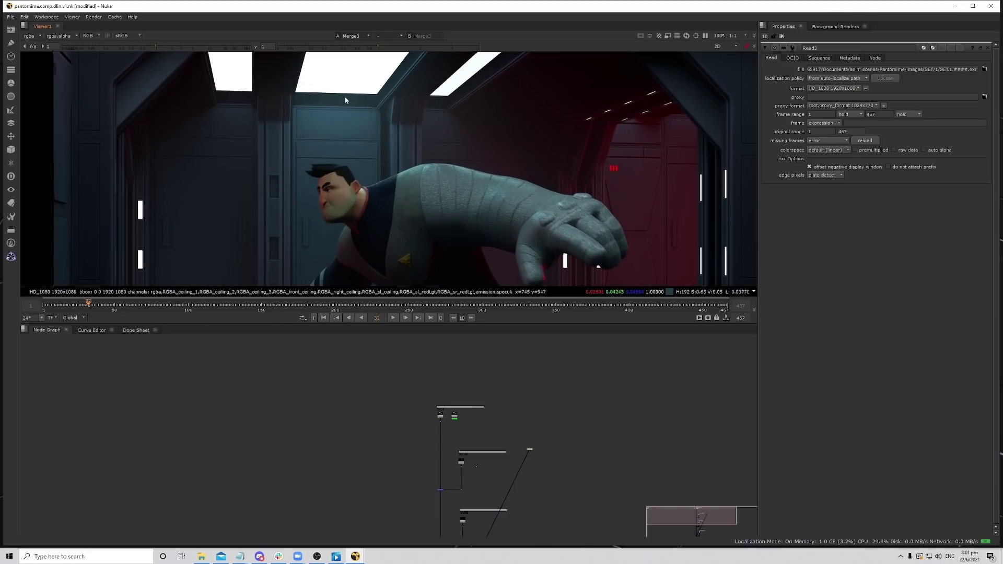
pyautogui.moveTo(343, 113); pyautogui.dragTo(357, 125, button='middle')
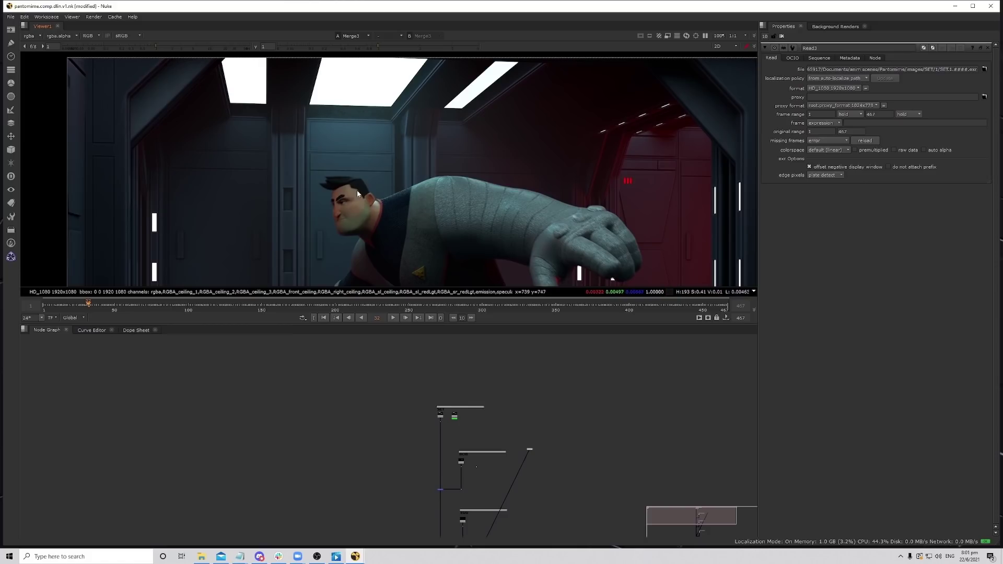
pyautogui.moveTo(412, 254); pyautogui.dragTo(420, 170, button='middle')
# Add a LayerContactSheet node, connect it to the BOB Read node and show it in the viewer.
pyautogui.scroll(5, 465, 476)
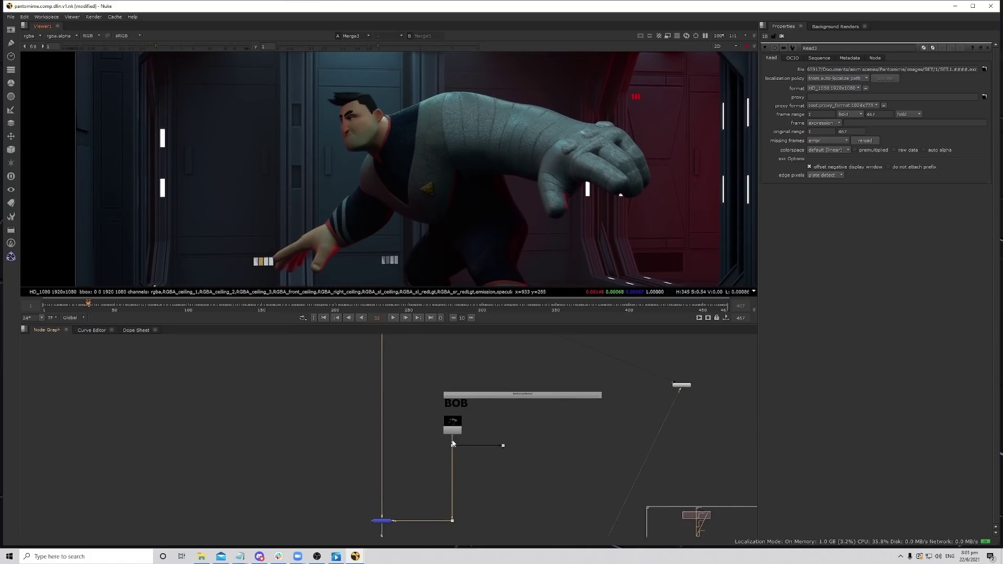
pyautogui.press('Tab')
pyautogui.write('layercon')
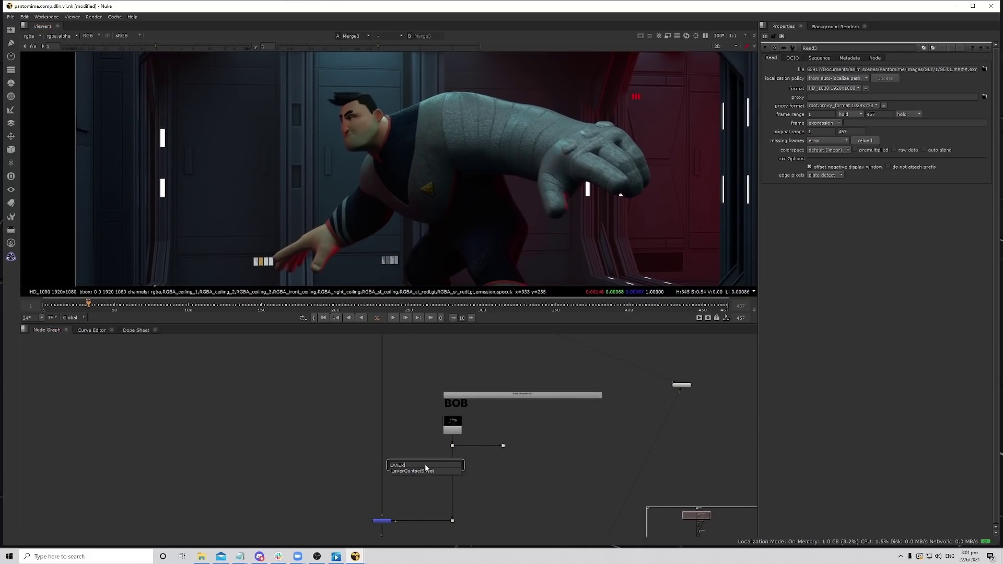
pyautogui.press('Return')
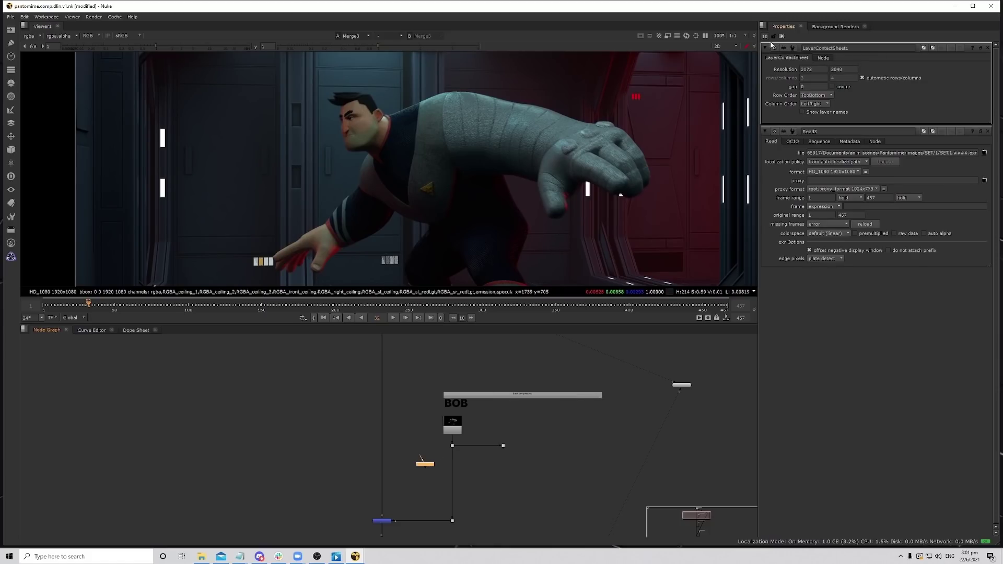
pyautogui.press('Return')
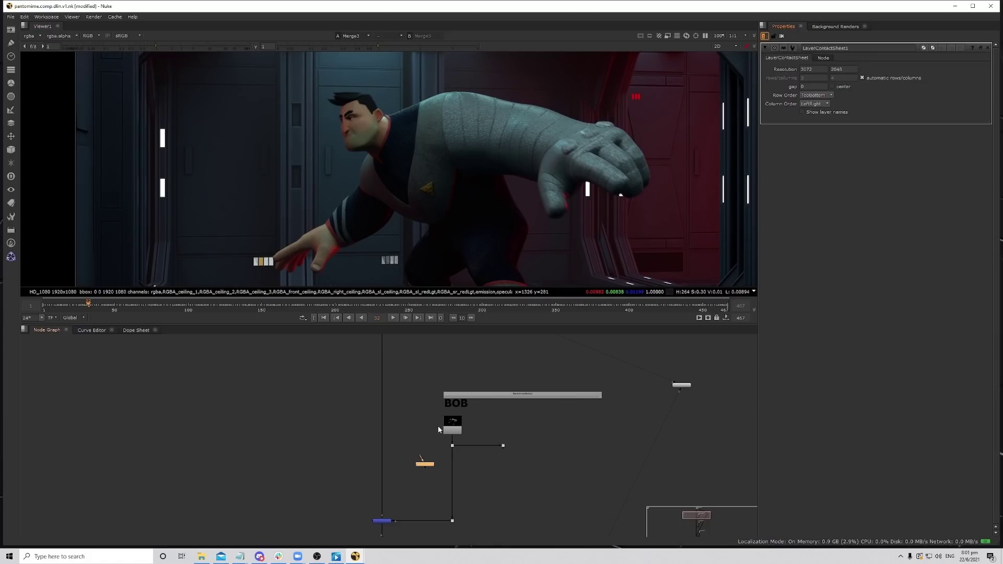
pyautogui.moveTo(421, 456); pyautogui.dragTo(435, 443)
pyautogui.press('1')
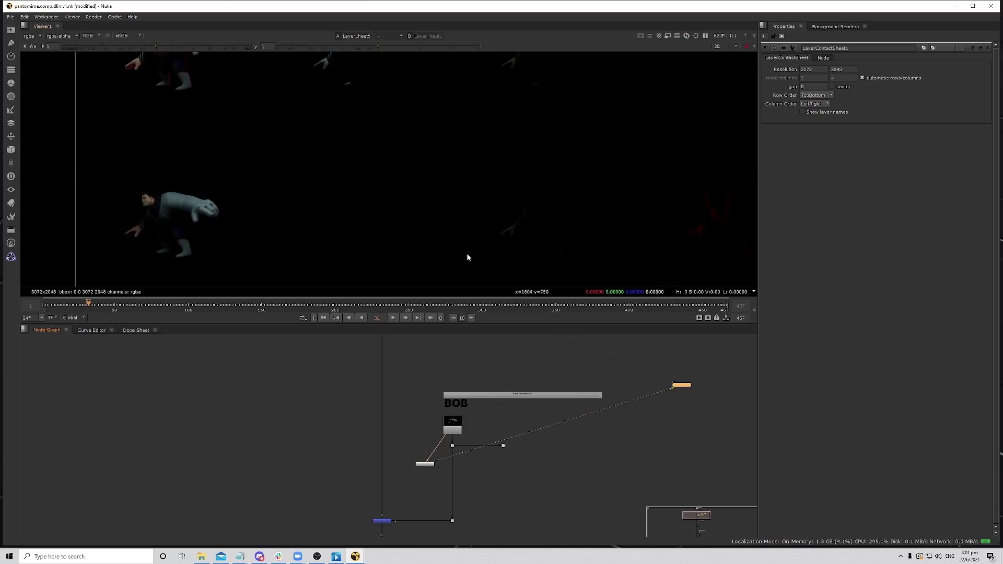
# Turn on the layer names in the contact sheet and fit the sheet in the maximized viewer.
pyautogui.scroll(5, 423, 460)
pyautogui.click(801, 112)
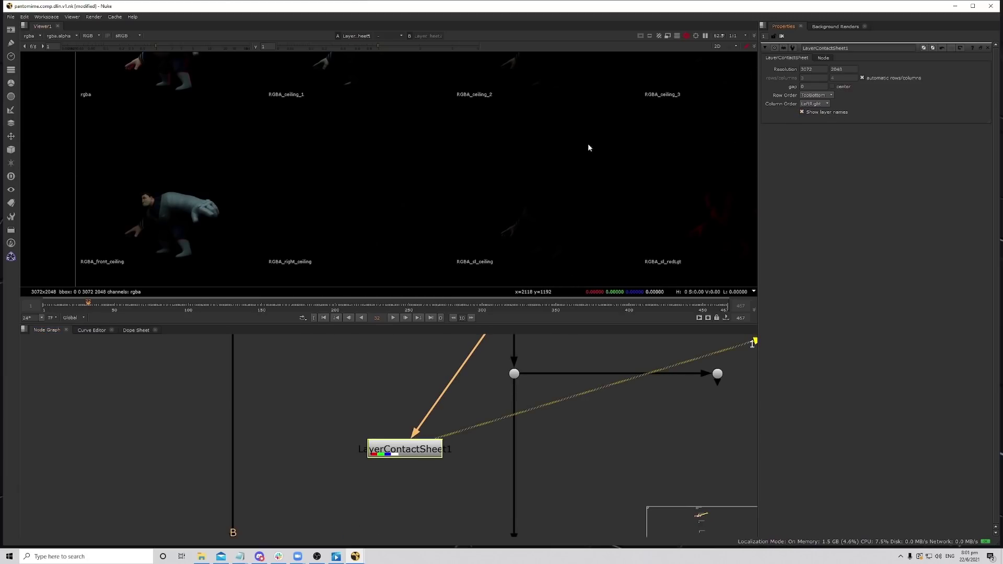
pyautogui.press('space')
pyautogui.press('f')
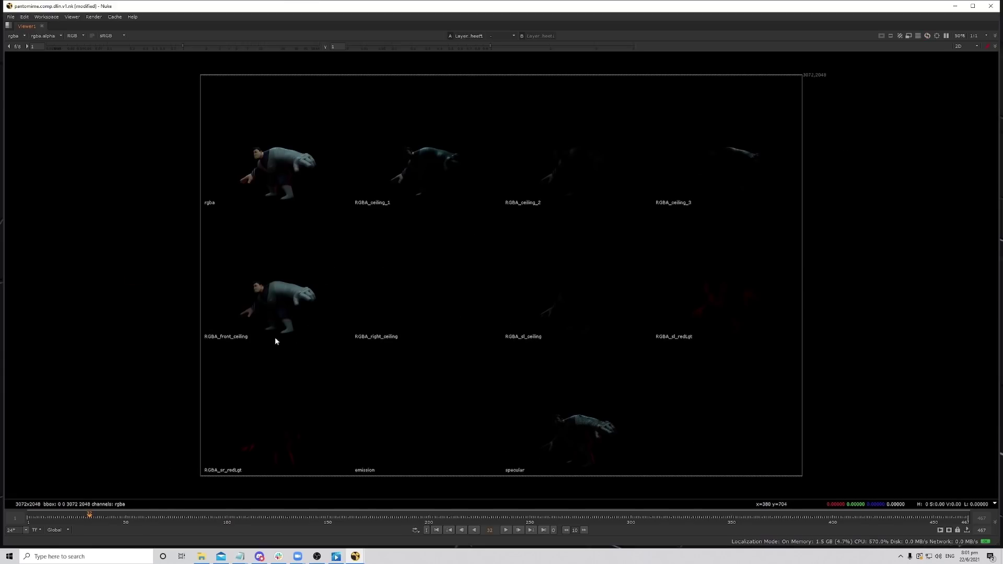
# Examine BOB's individual light passes in the contact sheet, such as RGBA_front_ceiling and RGBA_ceiling_1, up close.
pyautogui.moveTo(418, 398); pyautogui.dragTo(464, 364, button='middle')
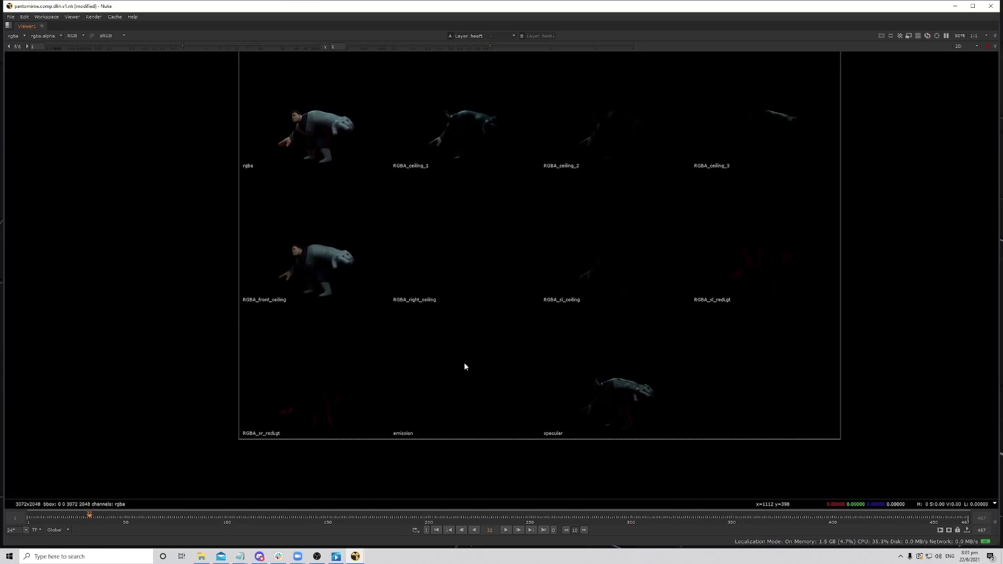
pyautogui.scroll(3, 627, 418)
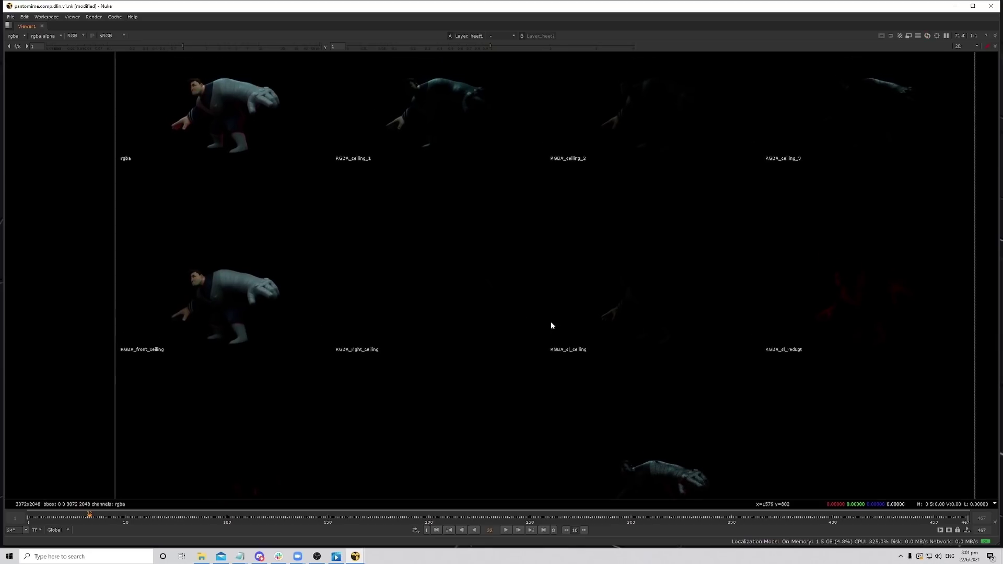
pyautogui.scroll(3, 425, 218)
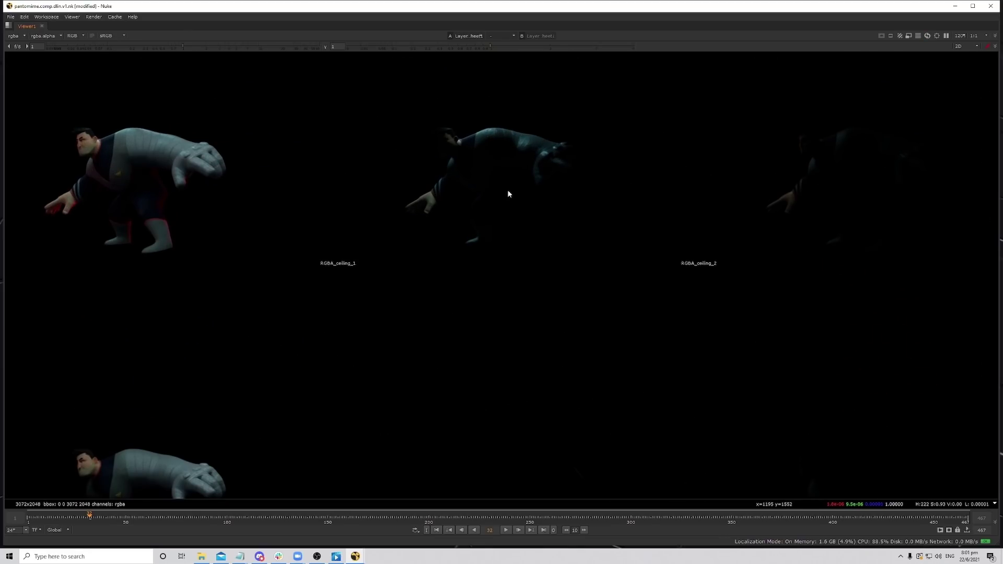
pyautogui.moveTo(480, 268); pyautogui.dragTo(528, 213, button='middle')
pyautogui.moveTo(419, 357); pyautogui.dragTo(496, 265, button='middle')
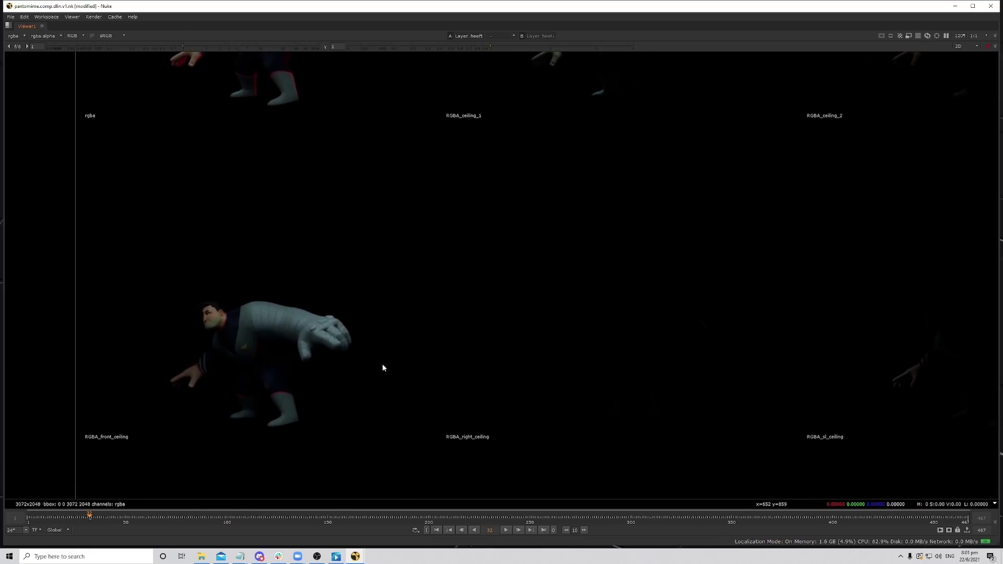
pyautogui.scroll(-3, 513, 300)
pyautogui.moveTo(513, 300); pyautogui.dragTo(488, 374, button='middle')
pyautogui.scroll(3, 521, 285)
pyautogui.scroll(3, 464, 244)
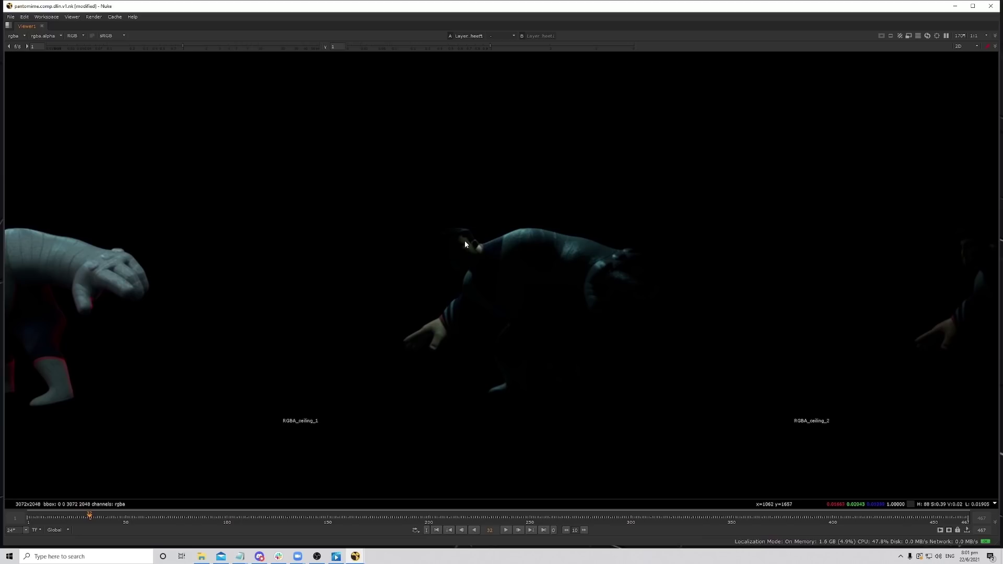
# Examine BOB's RGBA_ceiling_1 pass up close and compare it with the other light passes in the contact sheet.
pyautogui.scroll(2, 465, 244)
pyautogui.scroll(-4, 535, 284)
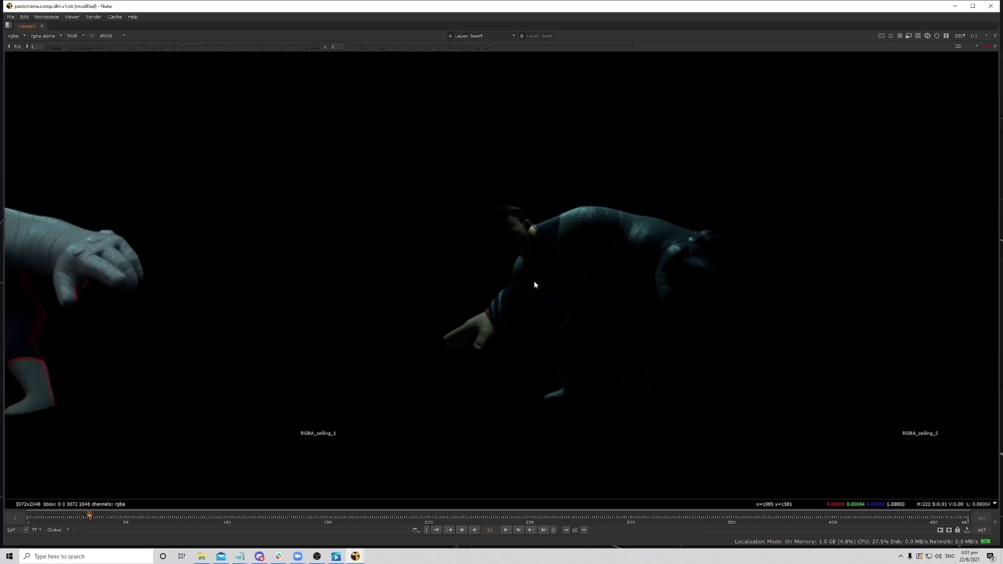
pyautogui.scroll(4, 522, 266)
pyautogui.scroll(-5, 527, 272)
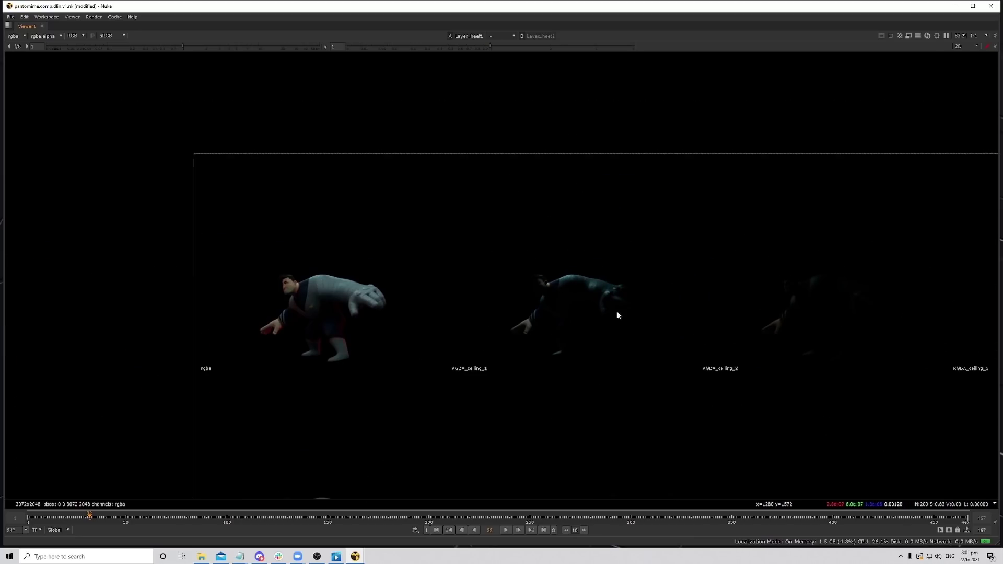
pyautogui.moveTo(616, 312); pyautogui.dragTo(421, 256, button='middle')
pyautogui.scroll(-3, 528, 258)
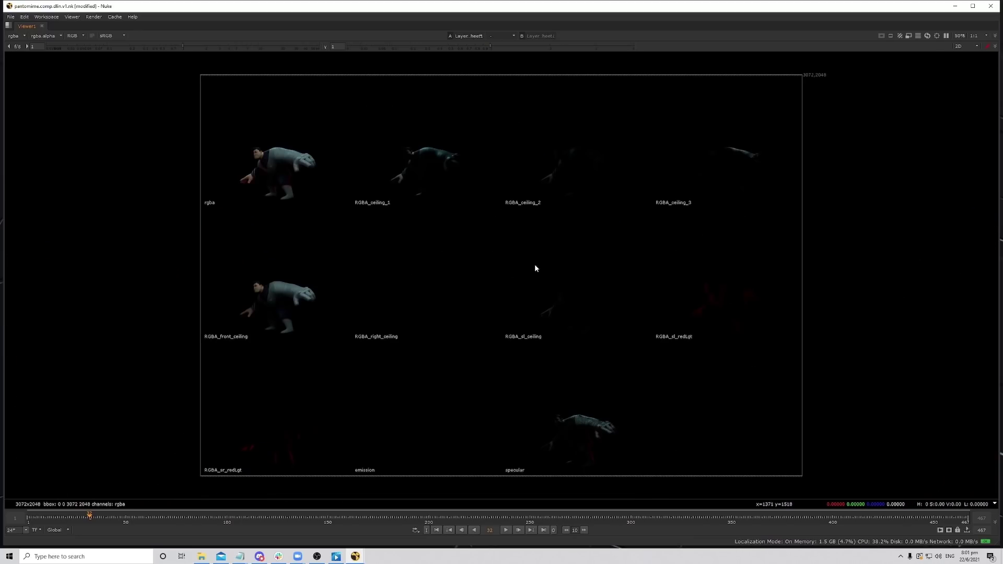
# Restore the normal layout from the maximized viewer and show the BOB Read node in the viewer.
pyautogui.press('space')
pyautogui.moveTo(558, 458); pyautogui.dragTo(411, 485, button='middle')
pyautogui.scroll(-6, 428, 459)
pyautogui.scroll(4, 452, 442)
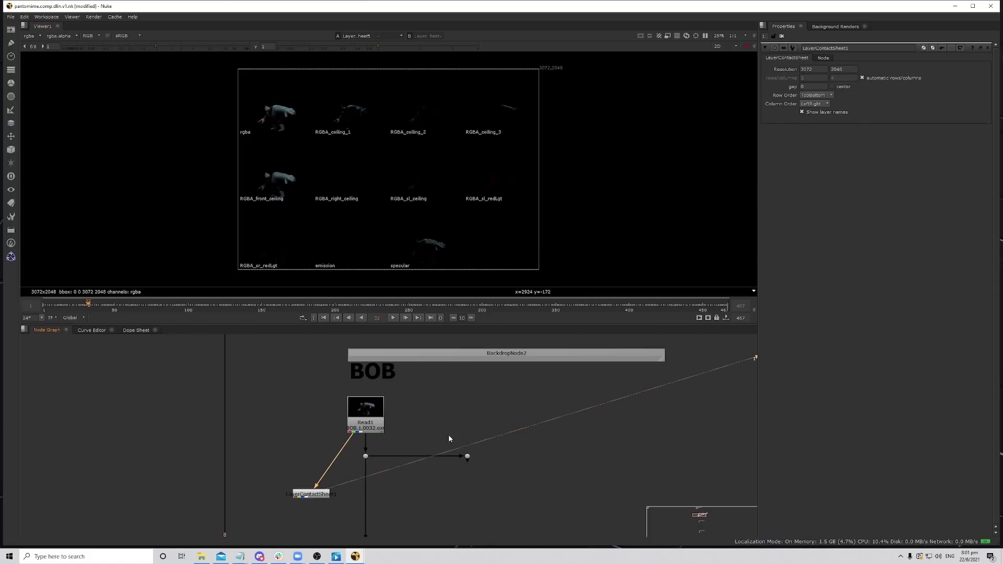
pyautogui.click(467, 456)
pyautogui.click(374, 422)
pyautogui.press('1')
# Select the Dot at the end of the side branch coming off the BOB Read node.
pyautogui.moveTo(479, 461); pyautogui.dragTo(490, 421, button='middle')
pyautogui.scroll(2, 490, 421)
pyautogui.click(485, 414)
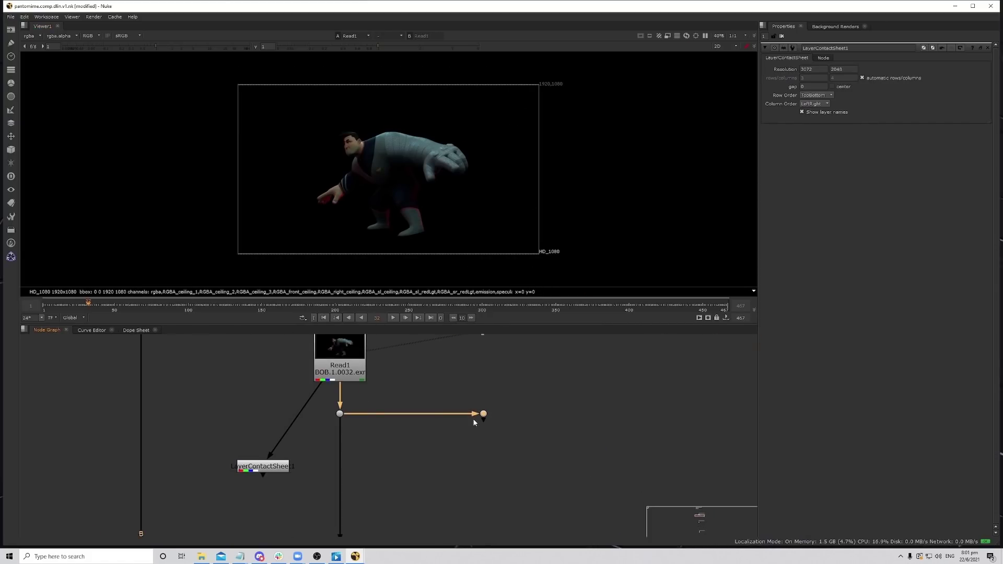
pyautogui.scroll(-2, 476, 422)
pyautogui.scroll(1, 412, 383)
pyautogui.click(383, 386)
pyautogui.click(474, 407)
pyautogui.click(503, 427)
pyautogui.press('Tab')
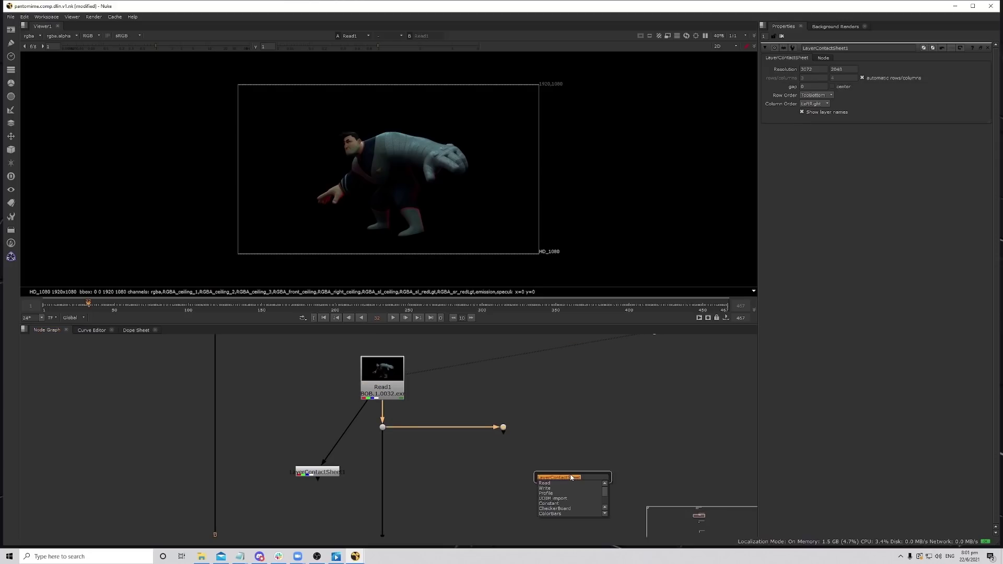
pyautogui.write('Sl')
pyautogui.click(556, 489)
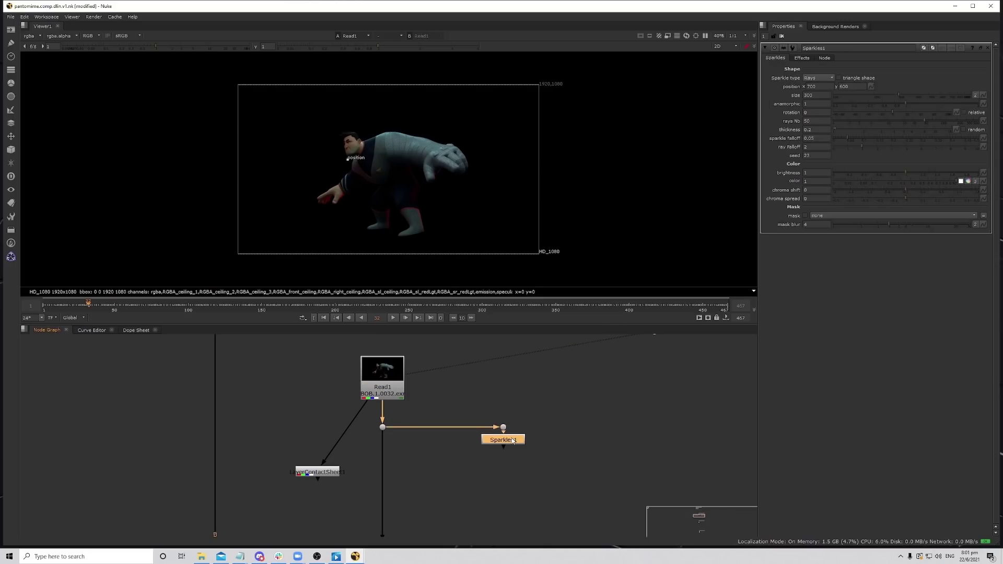
pyautogui.press('Delete')
# Add a Shuffle node below the Dot on BOB's side branch.
pyautogui.press('Tab')
pyautogui.write('Shuffle')
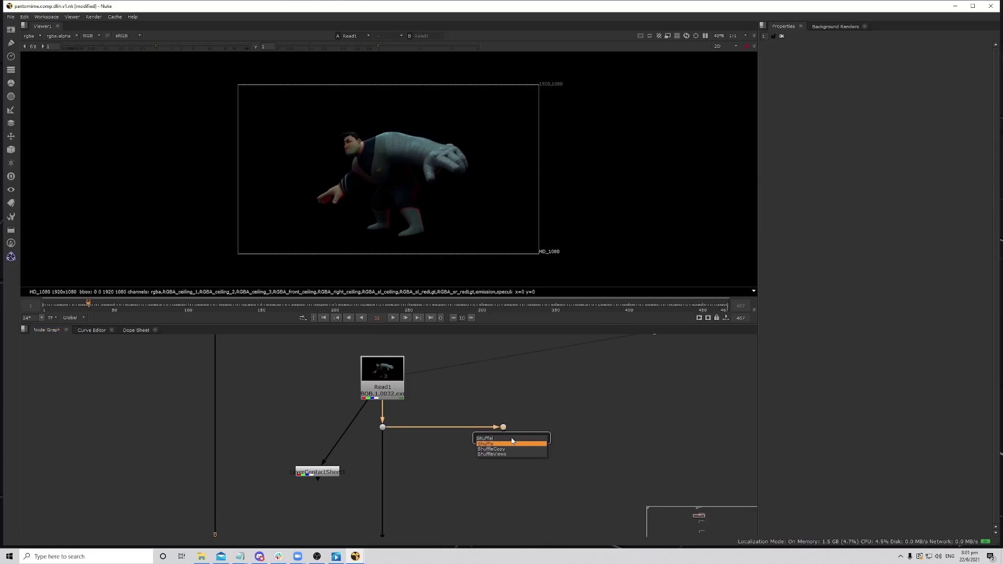
pyautogui.press('Return')
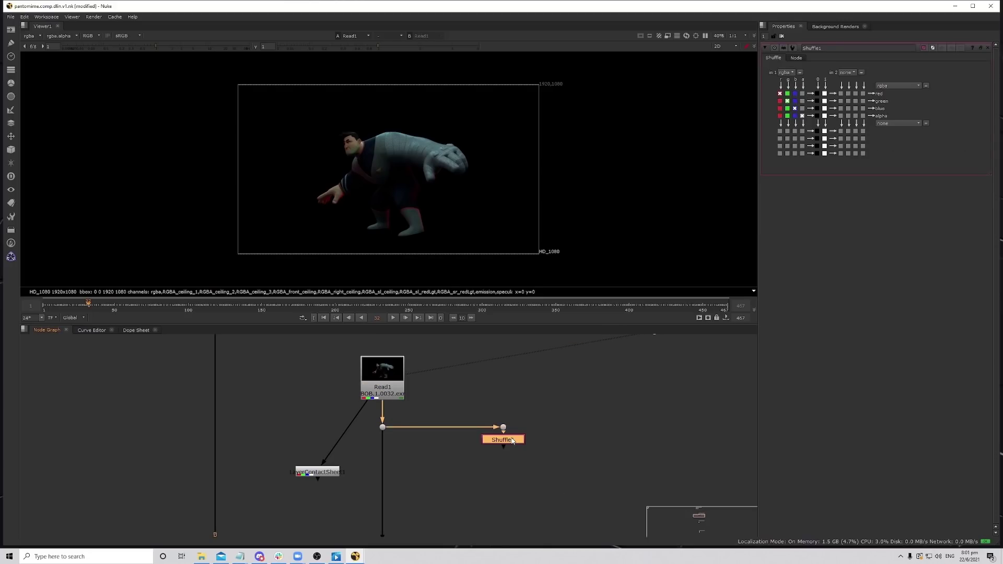
# Set the Shuffle's input layer to RGBA_ceiling_1 with a black alpha output, and show the node in the viewer.
pyautogui.click(787, 72)
pyautogui.click(820, 115)
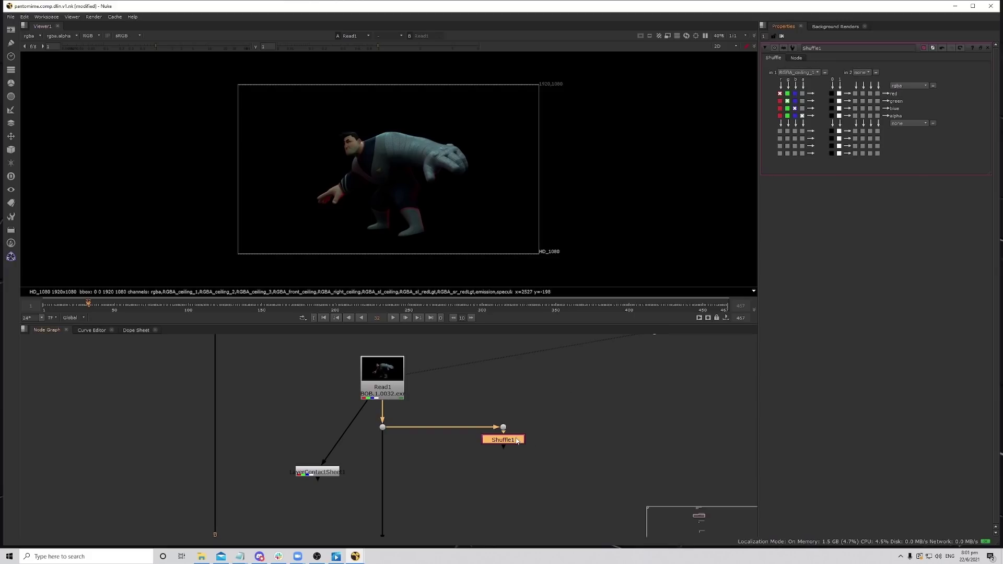
pyautogui.moveTo(517, 442); pyautogui.dragTo(517, 451)
pyautogui.press('1')
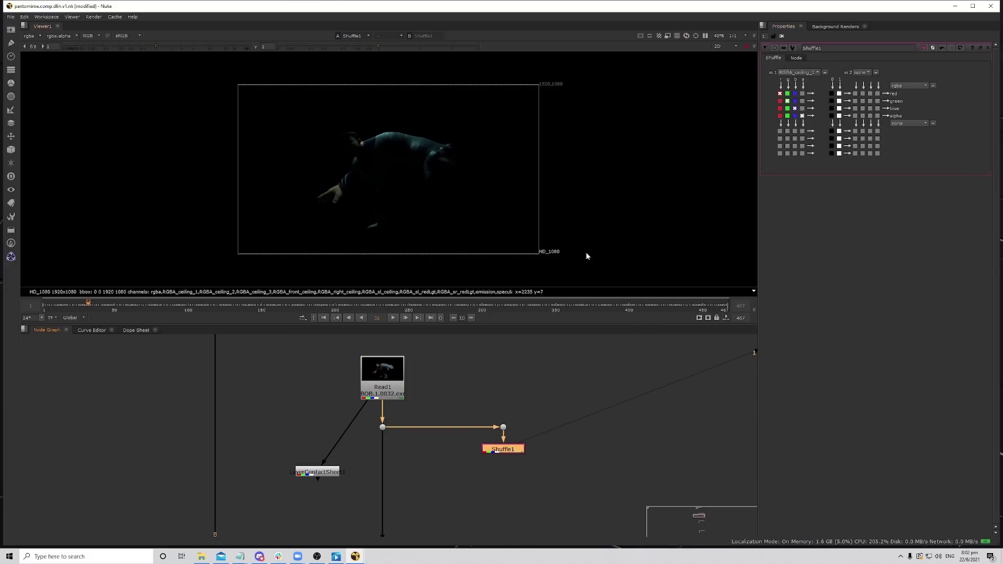
pyautogui.moveTo(664, 126); pyautogui.dragTo(669, 114, button='middle')
pyautogui.click(831, 116)
# Add an unconnected Merge node between BOB's main pipe and the Shuffle branch.
pyautogui.click(574, 413)
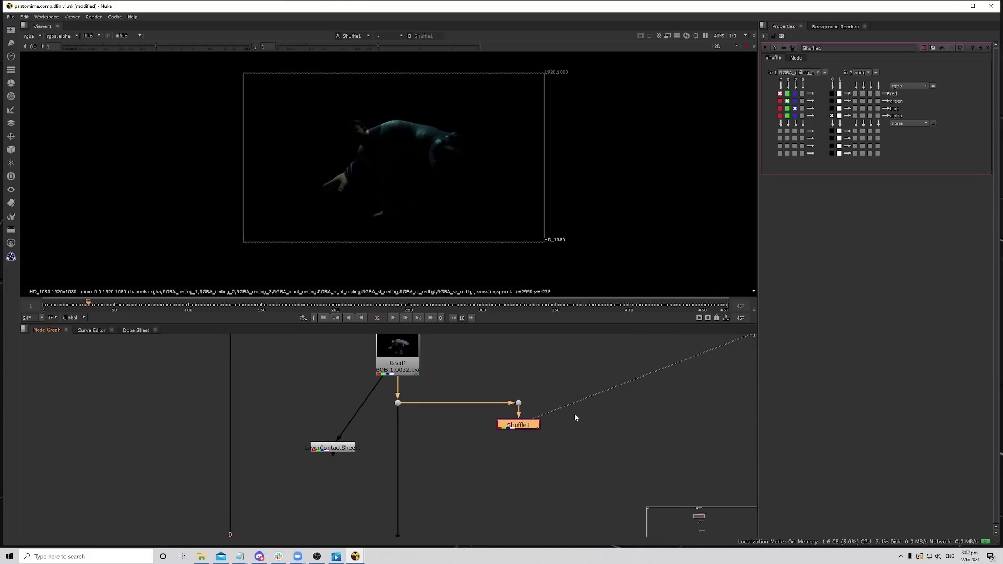
pyautogui.press('Tab')
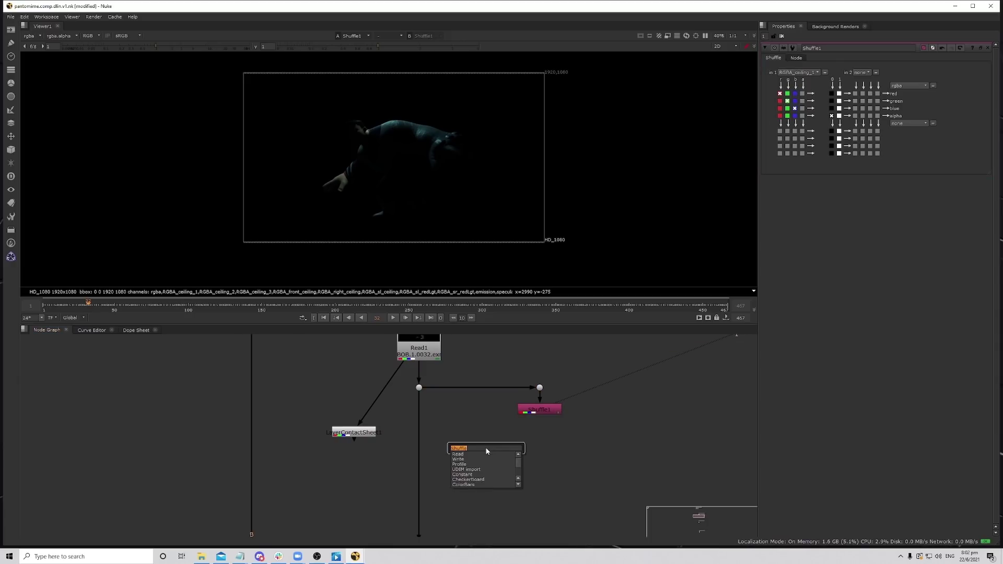
pyautogui.write('FROM')
pyautogui.press('BackSpace')
pyautogui.press('BackSpace')
pyautogui.press('BackSpace')
pyautogui.write('mer')
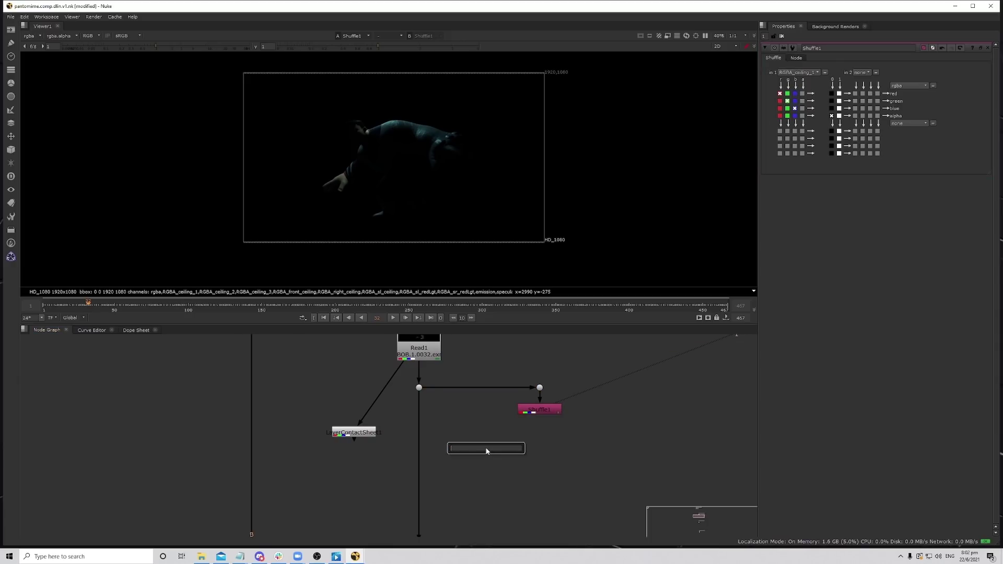
pyautogui.write('mer')
pyautogui.press('Return')
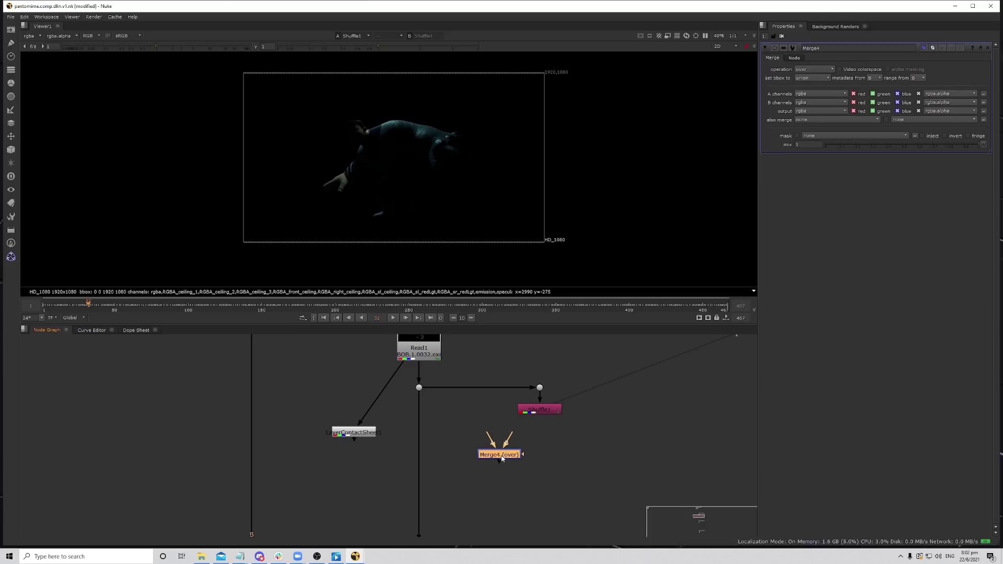
# Place the Merge on BOB's main pipe with its A input from the Shuffle, routed through a corner Dot.
pyautogui.moveTo(501, 459); pyautogui.dragTo(542, 412)
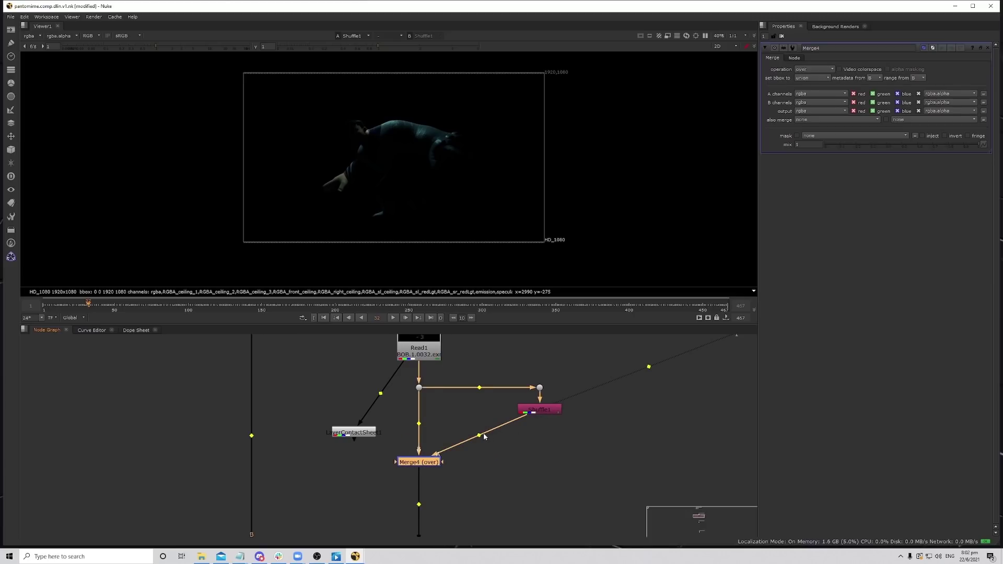
pyautogui.keyDown('ctrl'); pyautogui.moveTo(485, 436); pyautogui.dragTo(540, 462); pyautogui.keyUp('ctrl')
pyautogui.click(436, 463)
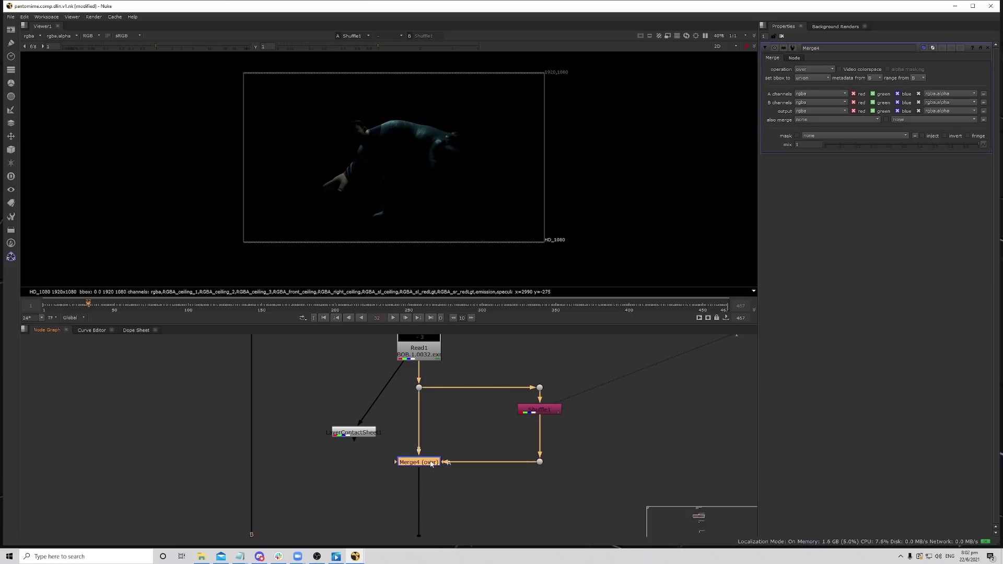
# Set the Merge operation to from, show it in the viewer and toggle the node off and on to compare.
pyautogui.click(822, 71)
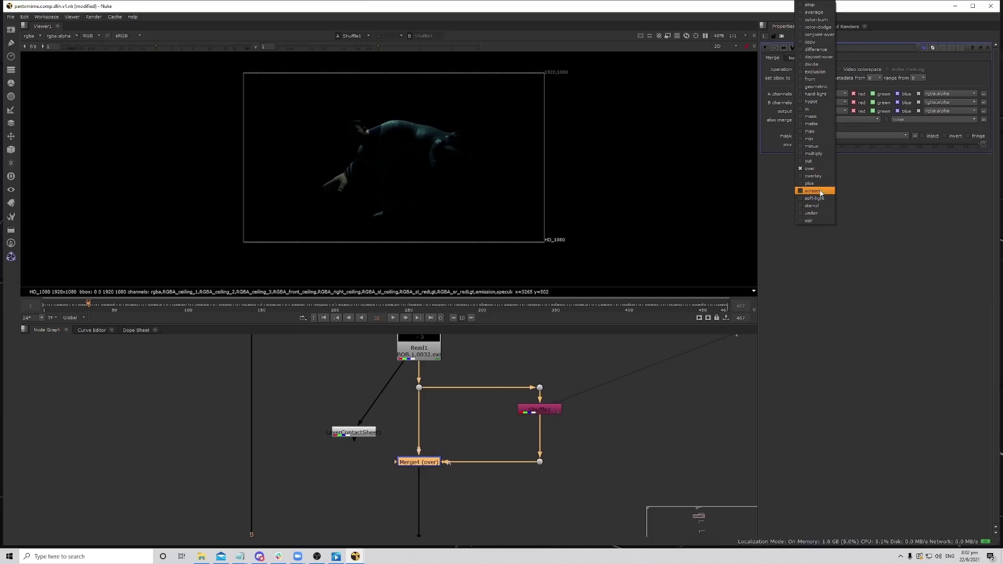
pyautogui.click(810, 79)
pyautogui.press('1')
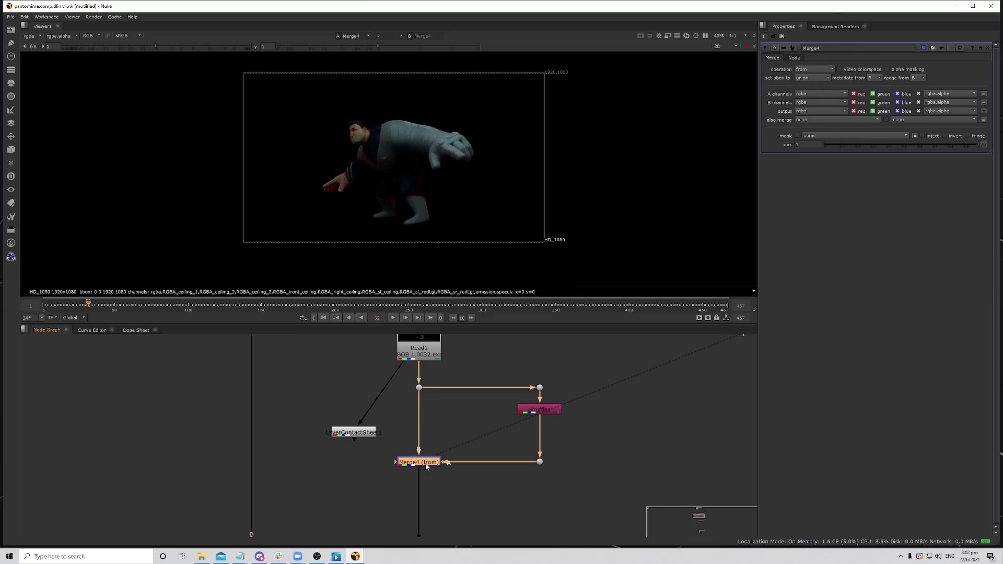
pyautogui.press('d')
pyautogui.press('d')
pyautogui.press('d')
pyautogui.press('d')
# Rename the Shuffle node as ceiling_1.
pyautogui.click(550, 410)
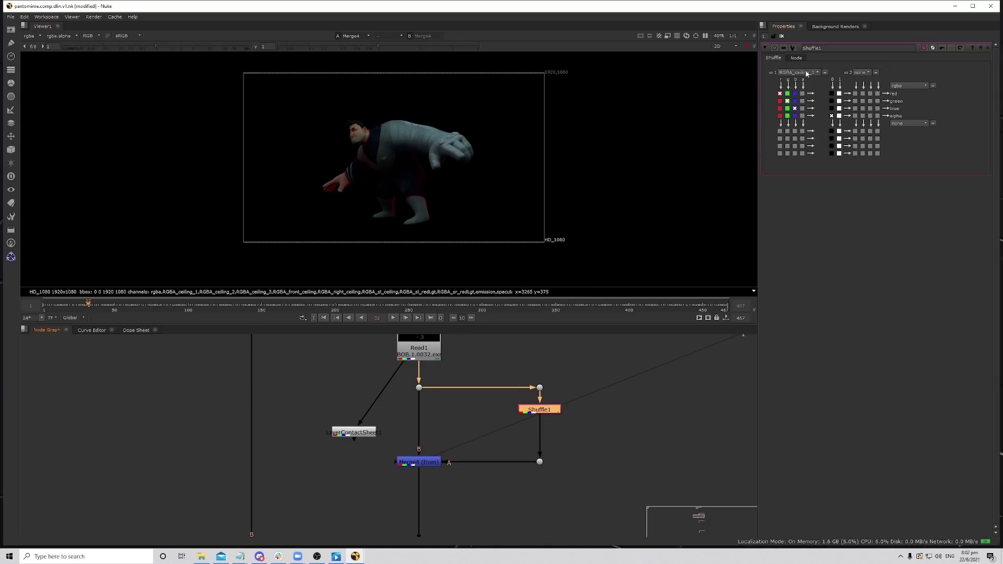
pyautogui.doubleClick(831, 47)
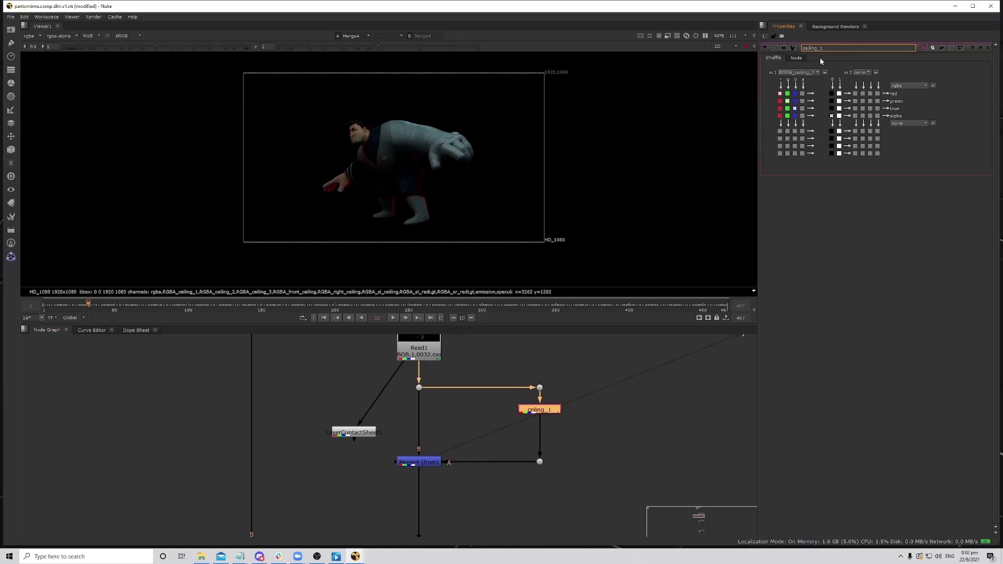
pyautogui.scroll(3, 529, 412)
pyautogui.scroll(-2, 534, 406)
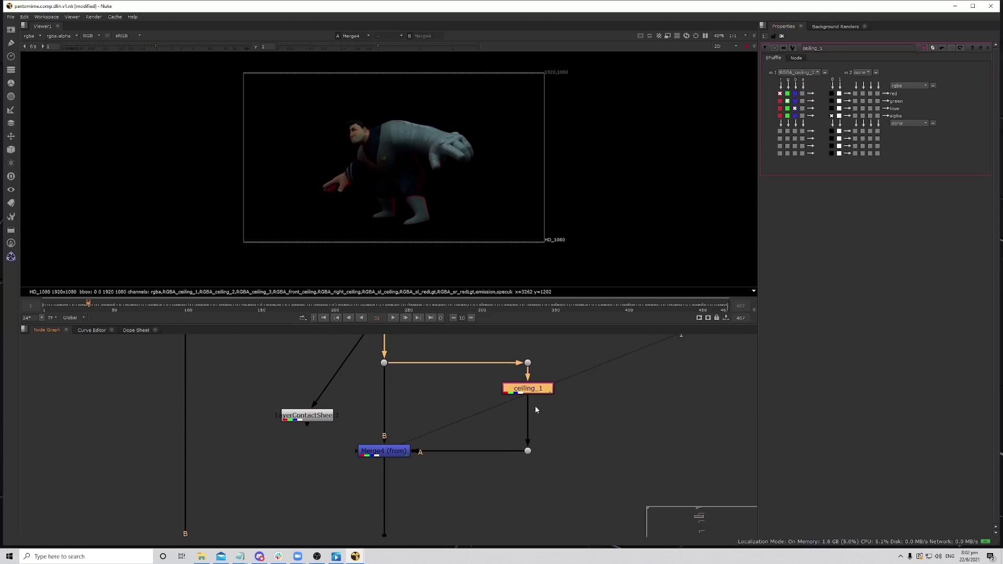
# Add an Exposure node and place it below the corner Dot under the ceiling_1 Shuffle.
pyautogui.scroll(-3, 543, 467)
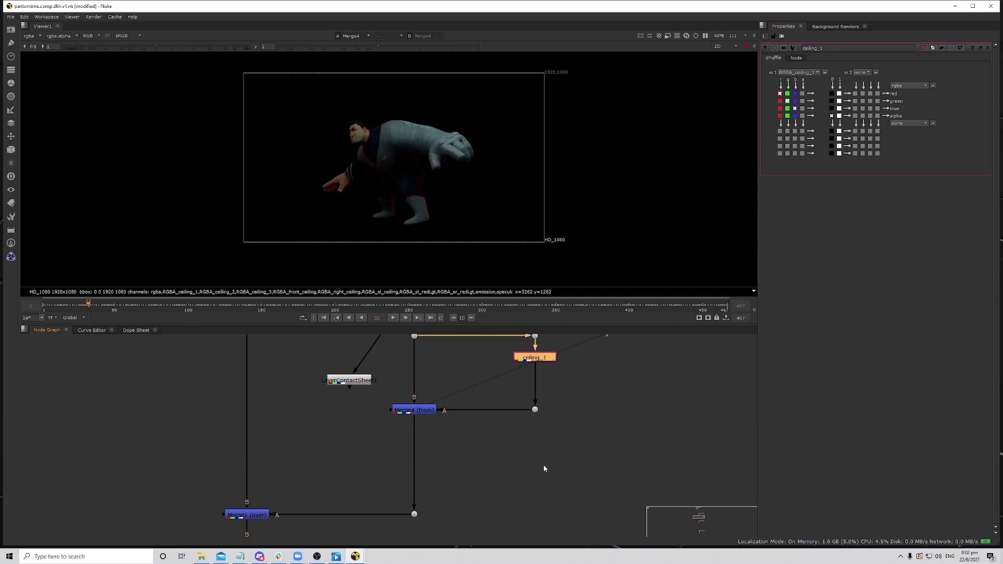
pyautogui.press('Tab')
pyautogui.write('exp')
pyautogui.press('Return')
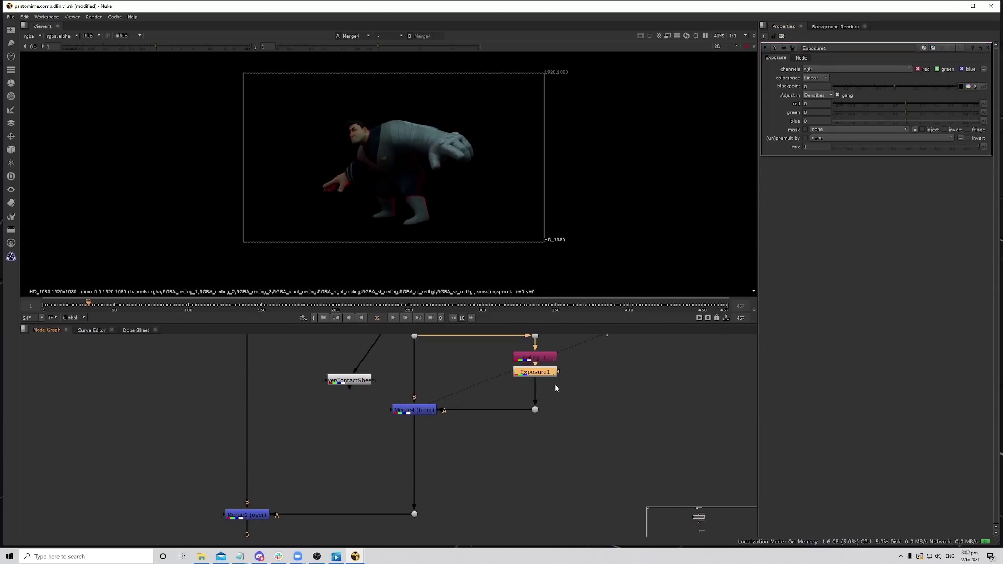
pyautogui.moveTo(546, 372); pyautogui.dragTo(535, 414)
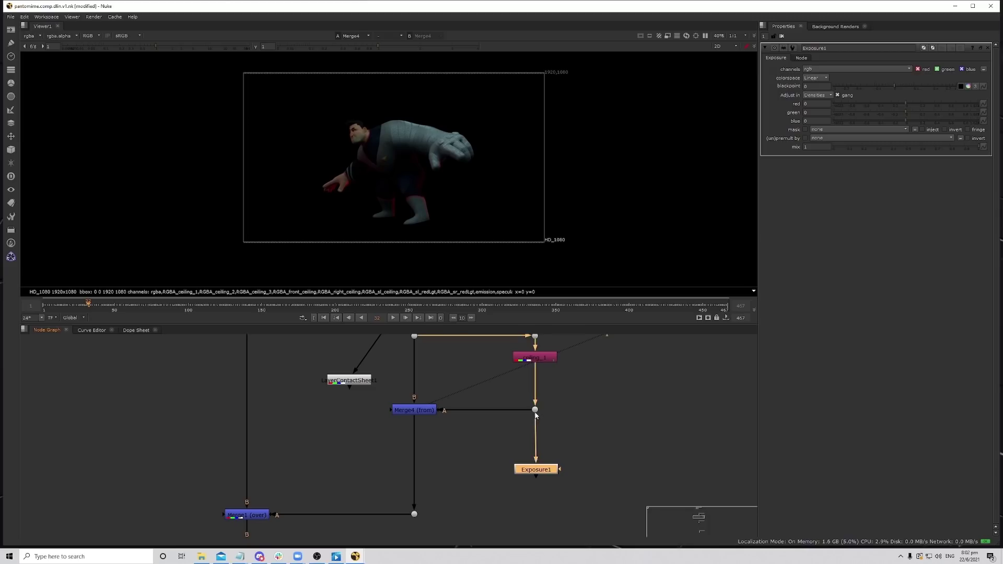
pyautogui.moveTo(539, 455); pyautogui.dragTo(540, 451)
# Set the Exposure node to adjust in Stops with red, green and blue at 1, and check it in the viewer.
pyautogui.click(819, 99)
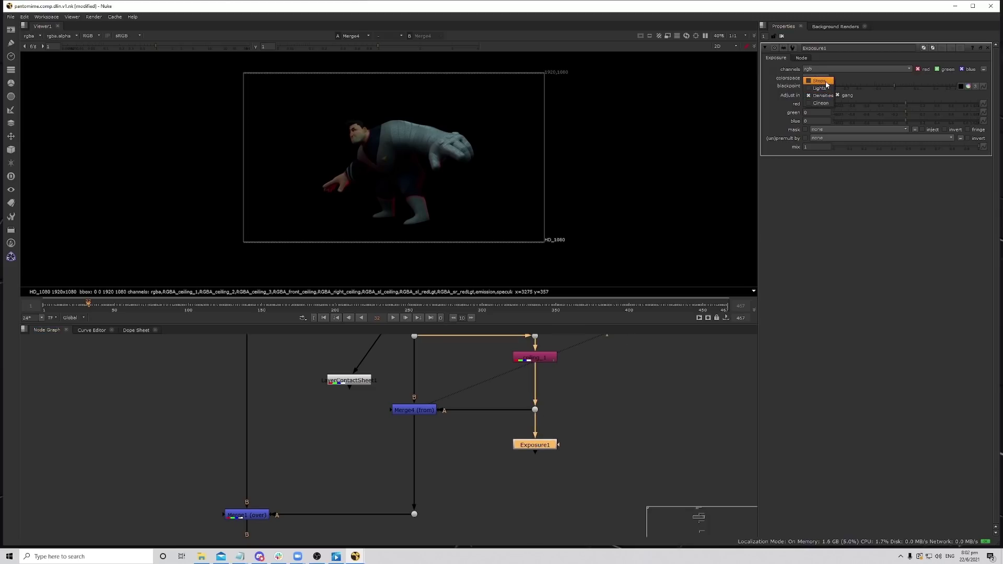
pyautogui.click(827, 87)
pyautogui.click(815, 96)
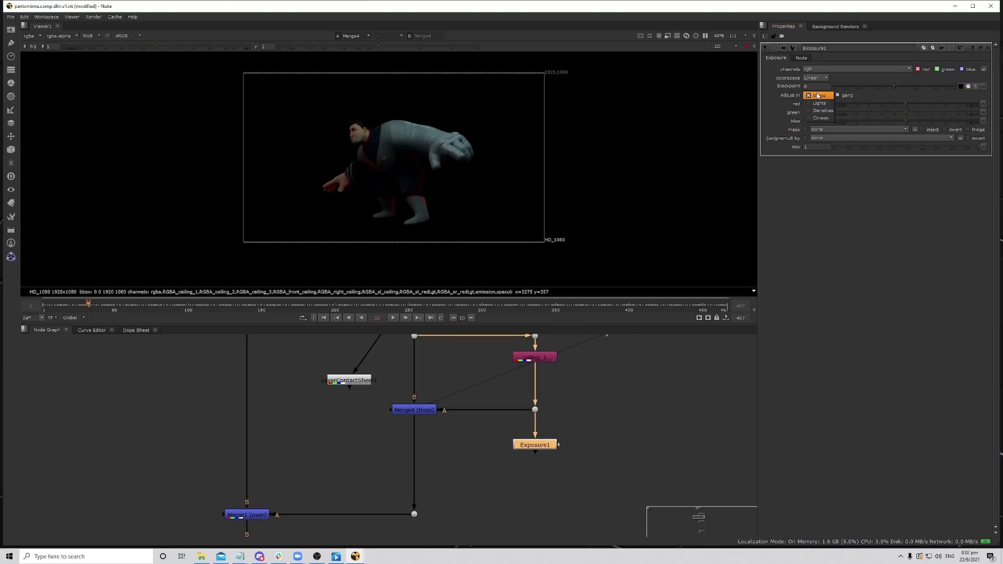
pyautogui.click(819, 96)
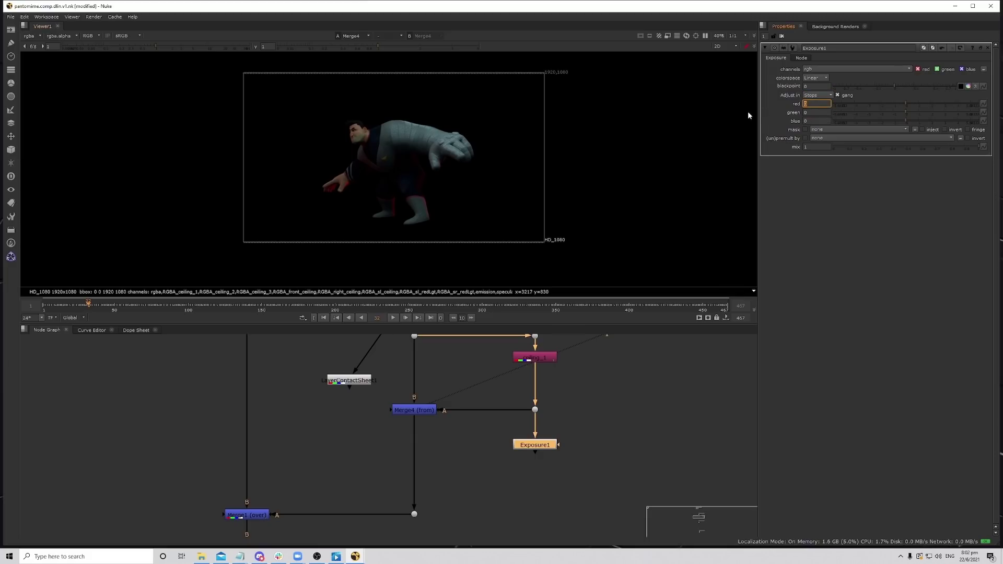
pyautogui.press('1')
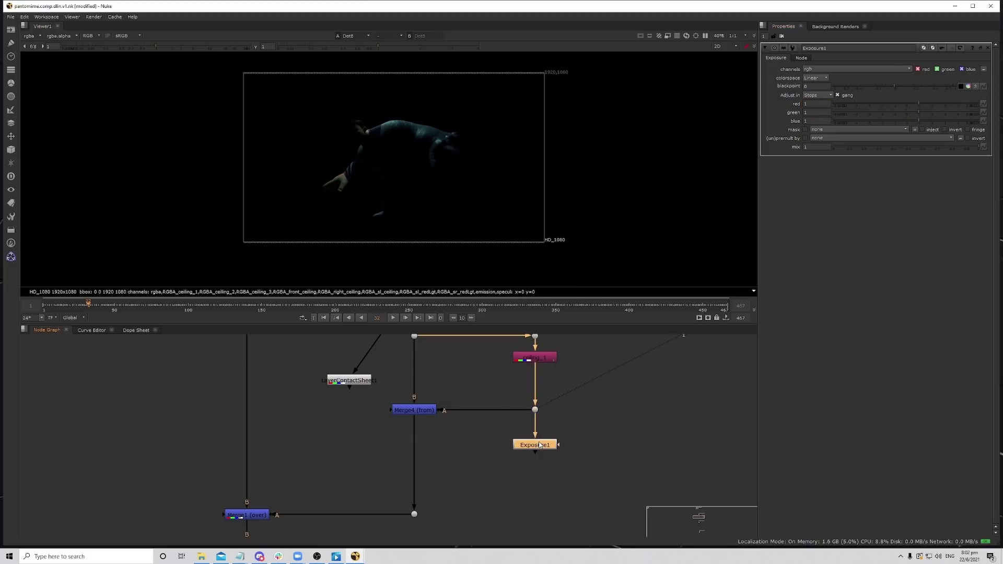
pyautogui.scroll(3, 382, 138)
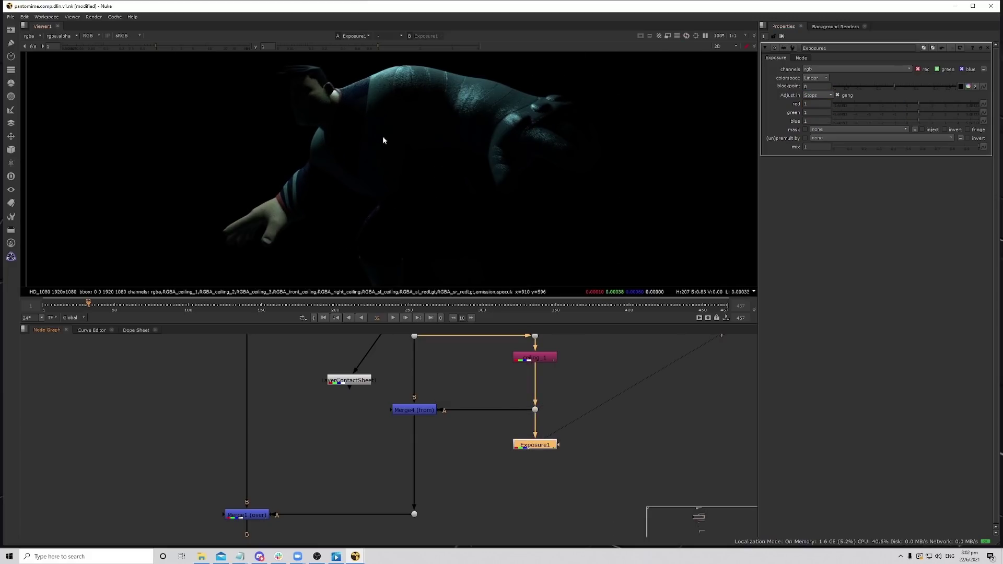
pyautogui.scroll(-2, 415, 178)
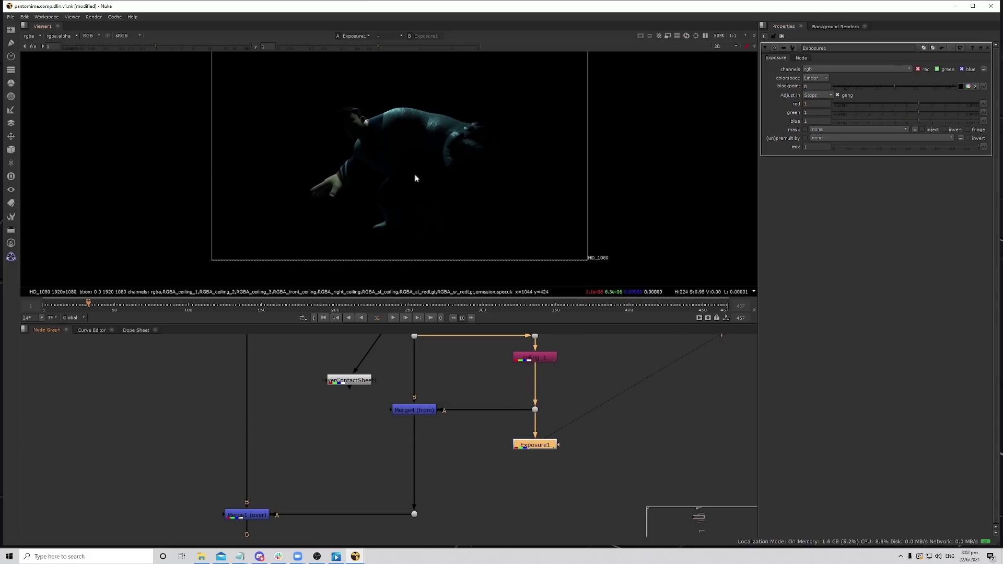
# Insert a second Merge in BOB's main pipe below the from Merge, with A fed by the Exposure through a corner Dot.
pyautogui.click(478, 471)
pyautogui.press('m')
pyautogui.moveTo(443, 477); pyautogui.dragTo(541, 433)
pyautogui.keyDown('ctrl'); pyautogui.moveTo(489, 456); pyautogui.dragTo(541, 478); pyautogui.keyUp('ctrl')
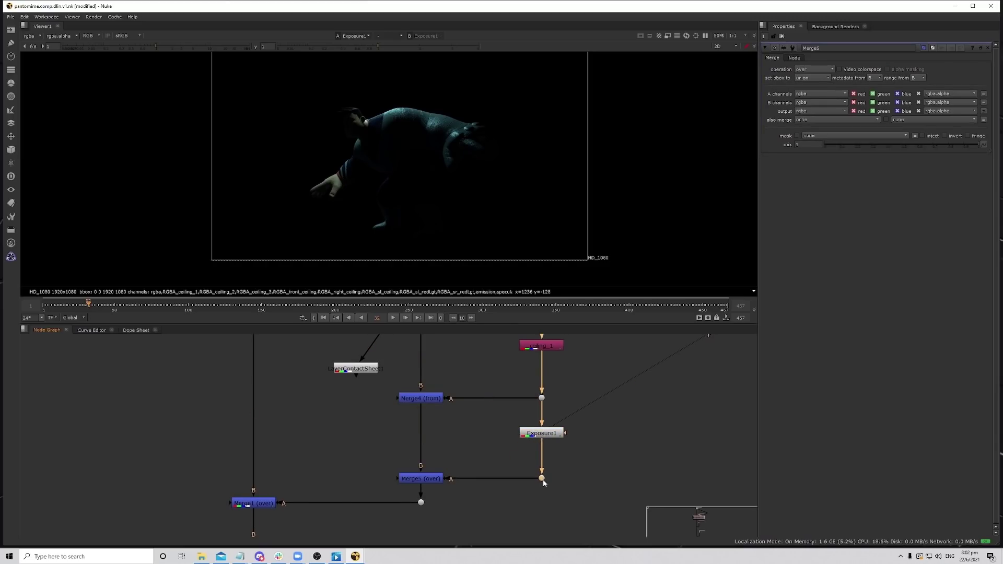
# Set the second Merge's operation to plus and show it in the viewer.
pyautogui.click(439, 478)
pyautogui.click(812, 69)
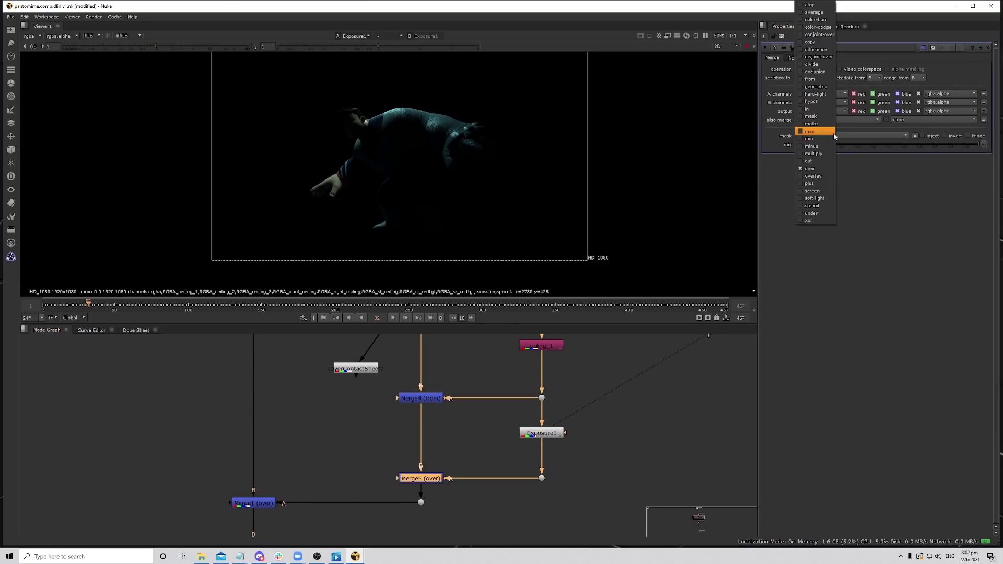
pyautogui.click(818, 187)
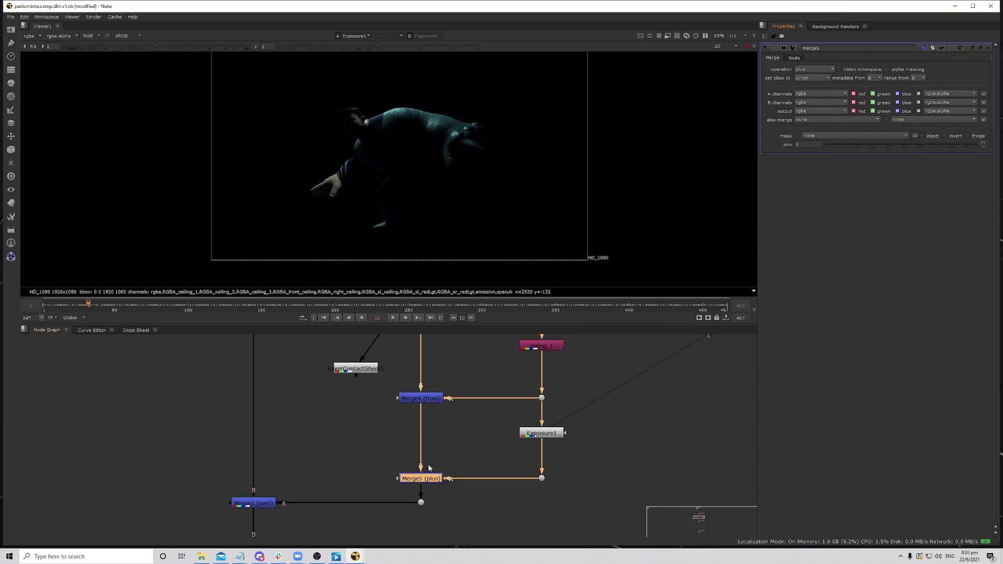
pyautogui.press('1')
pyautogui.click(423, 479)
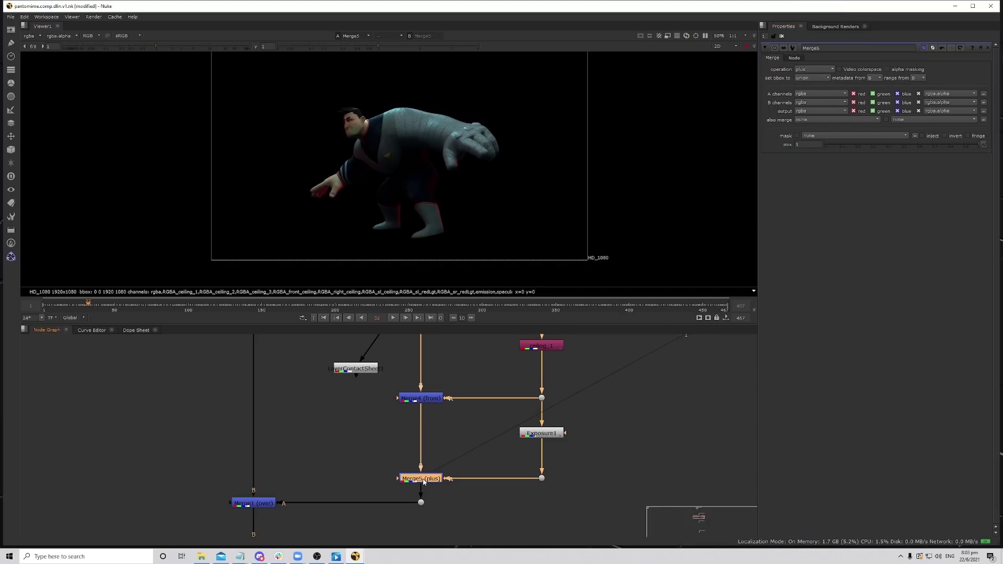
# Toggle the Exposure node off and on to compare its effect on BOB's head and arm up close.
pyautogui.click(553, 436)
pyautogui.press('d')
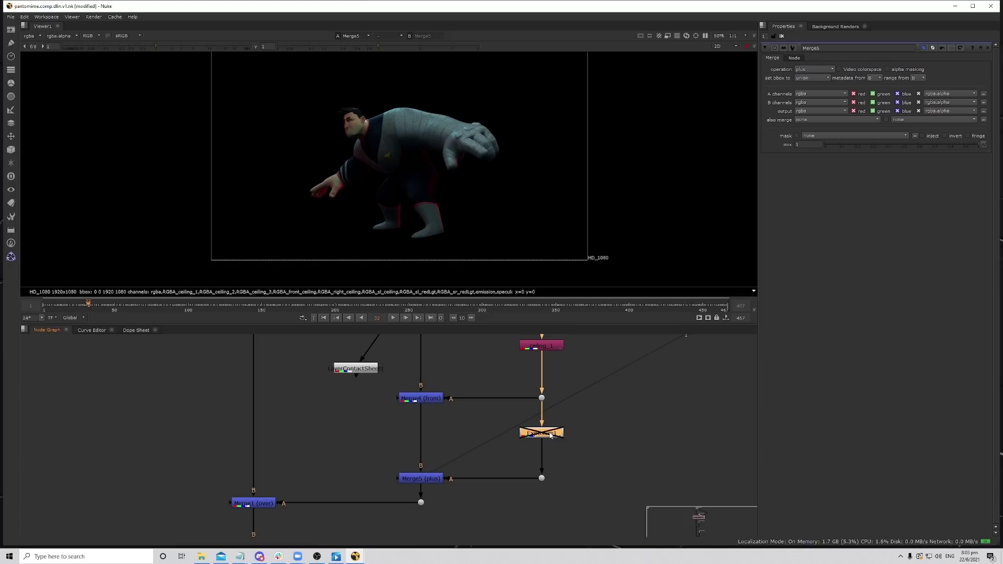
pyautogui.scroll(5, 374, 104)
pyautogui.press('d')
pyautogui.press('d')
pyautogui.press('d')
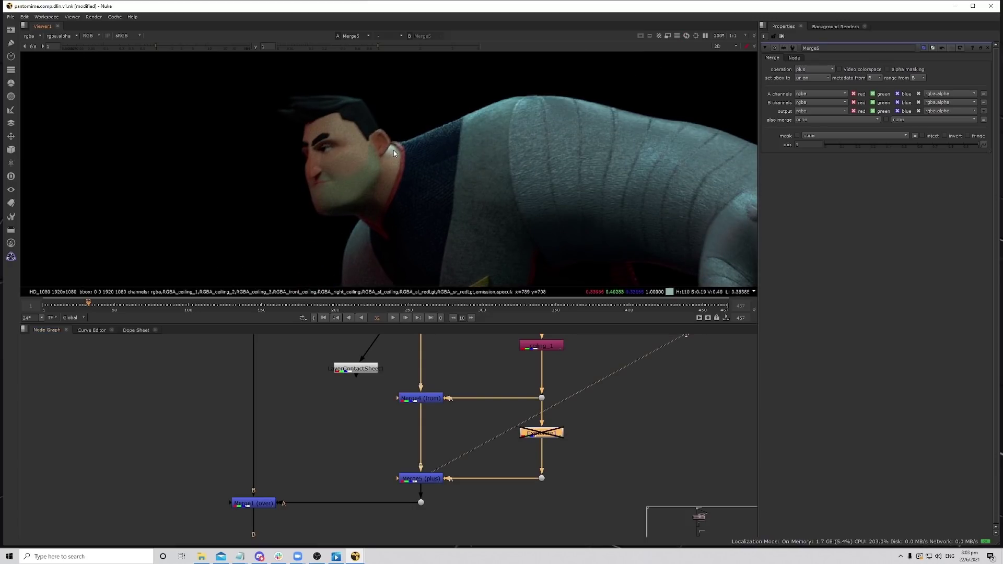
# Re-enable the Exposure node and set its red, green and blue to 3 stops, judging the result on BOB's whole figure.
pyautogui.doubleClick(550, 433)
pyautogui.click(815, 103)
pyautogui.write('3')
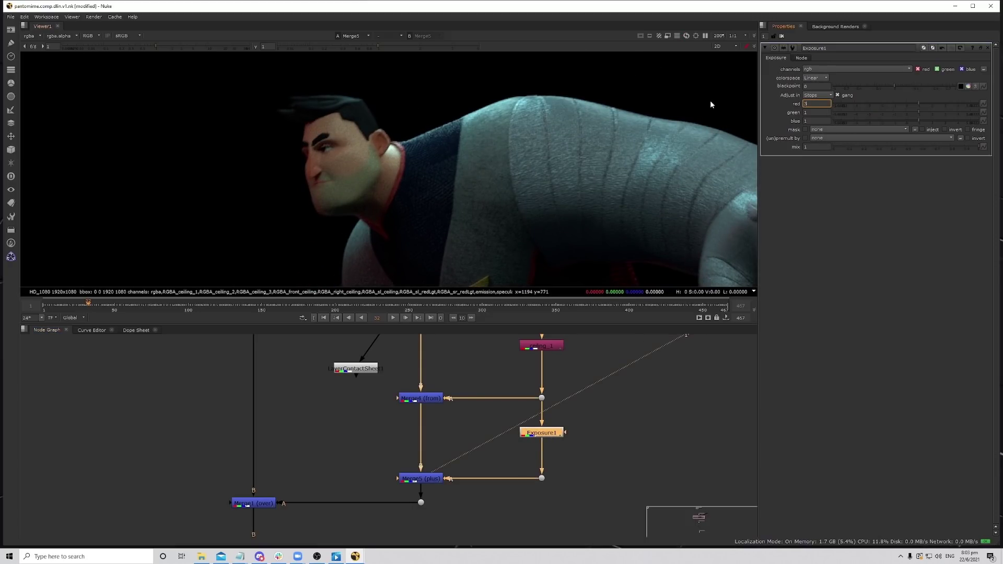
pyautogui.press('Return')
pyautogui.scroll(-3, 557, 164)
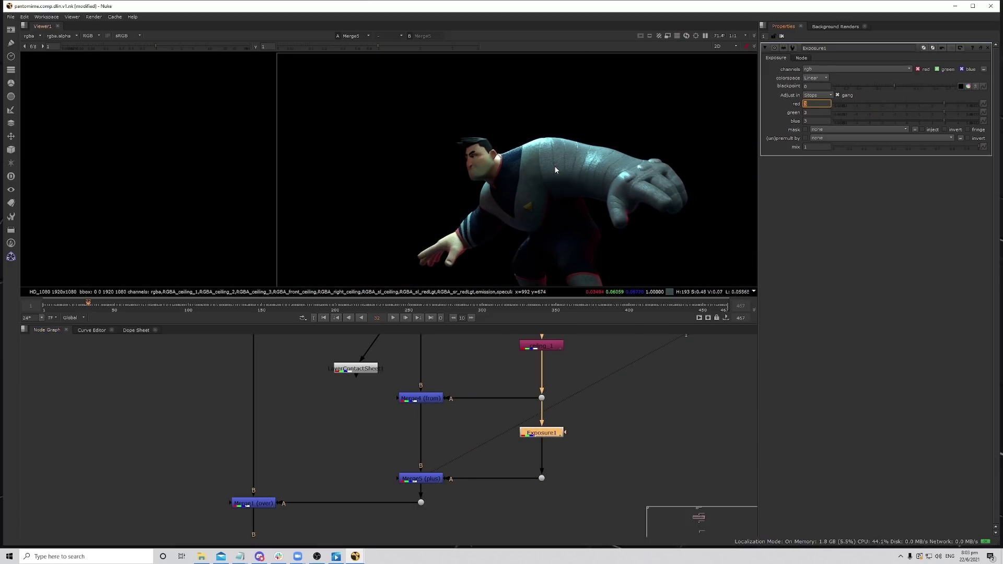
pyautogui.moveTo(555, 167); pyautogui.dragTo(549, 146, button='middle')
pyautogui.scroll(-3, 528, 186)
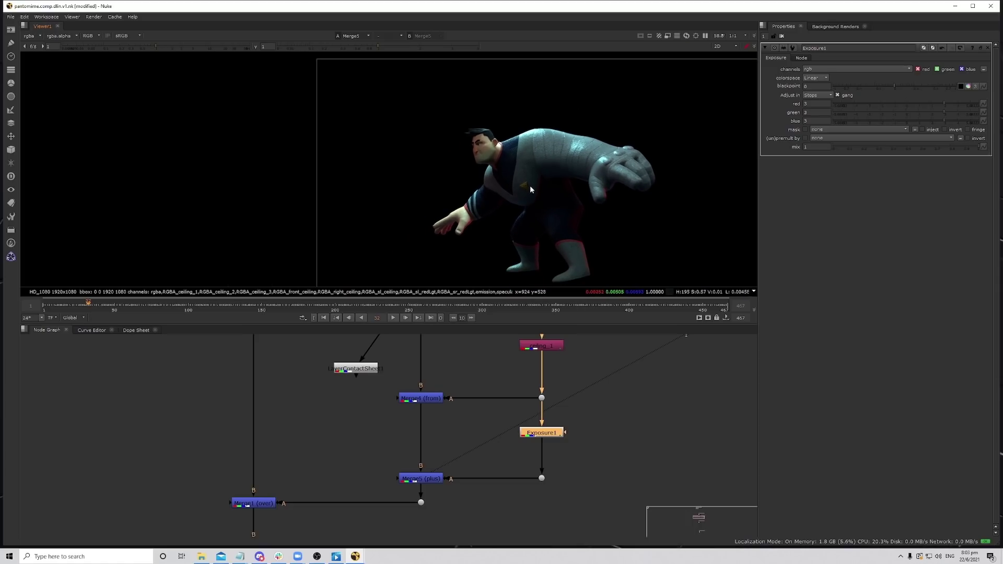
pyautogui.scroll(-2, 440, 446)
pyautogui.scroll(-1, 440, 446)
# Show the over Merge that places BOB on the set in the viewer, framed closer on the character.
pyautogui.moveTo(287, 441); pyautogui.dragTo(360, 484)
pyautogui.press('1')
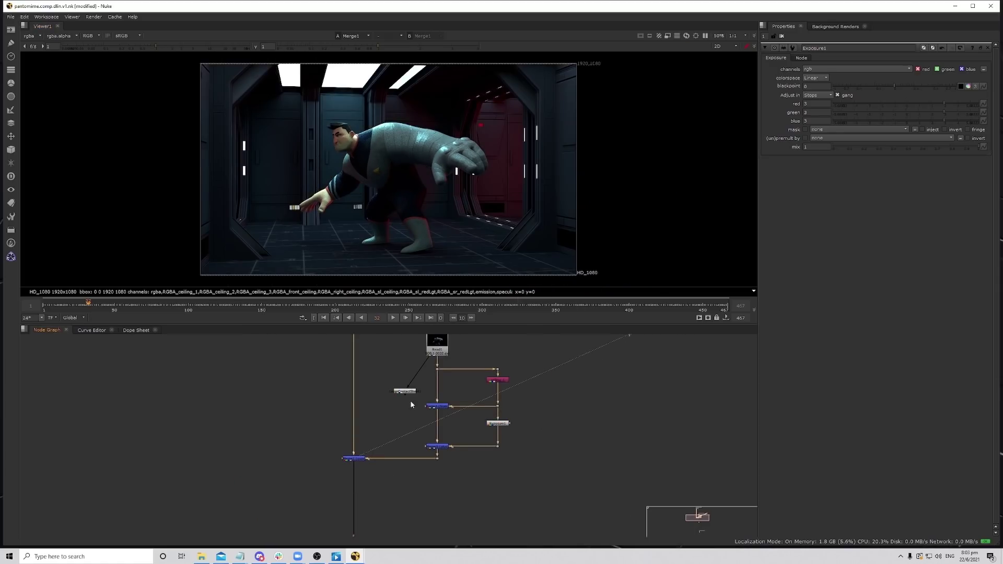
pyautogui.scroll(2, 415, 123)
pyautogui.moveTo(415, 123); pyautogui.dragTo(432, 127, button='middle')
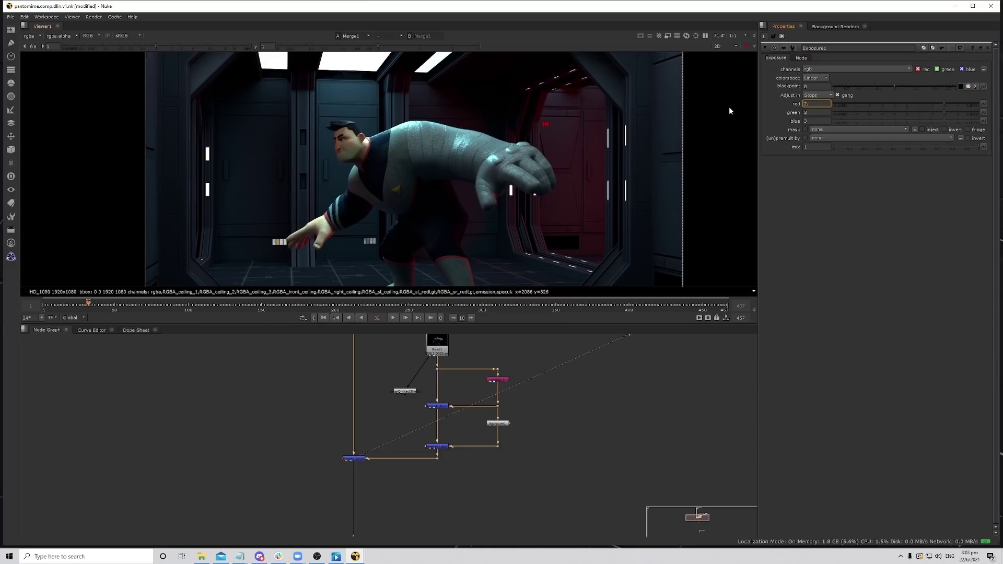
# Try the Exposure's red, green and blue at 2 and 2.5 stops and inspect BOB against the set.
pyautogui.press('Return')
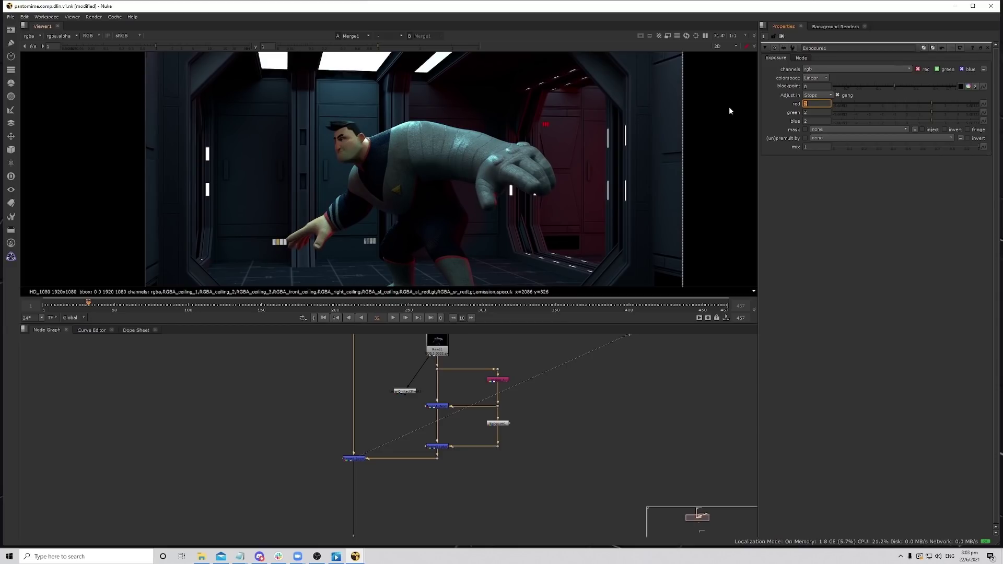
pyautogui.write('2.5')
pyautogui.press('Return')
pyautogui.moveTo(478, 166); pyautogui.dragTo(486, 152, button='middle')
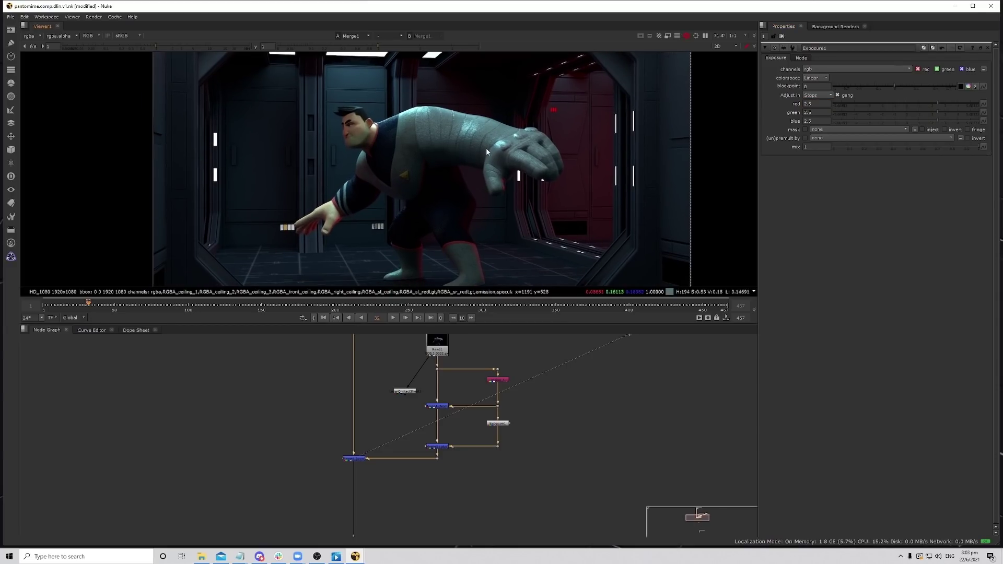
pyautogui.moveTo(409, 114); pyautogui.dragTo(417, 123, button='middle')
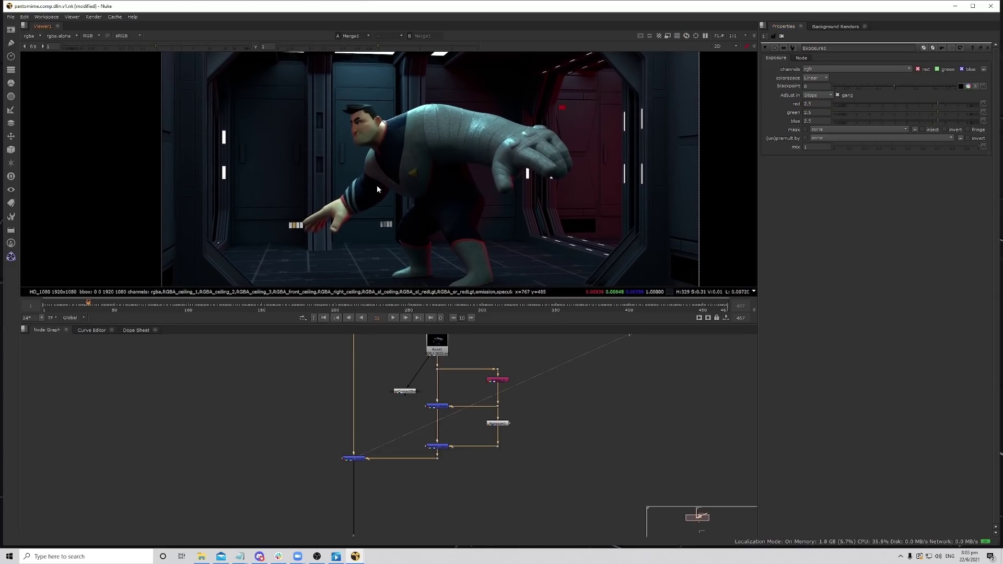
pyautogui.moveTo(377, 186); pyautogui.dragTo(399, 198, button='middle')
pyautogui.scroll(-3, 447, 165)
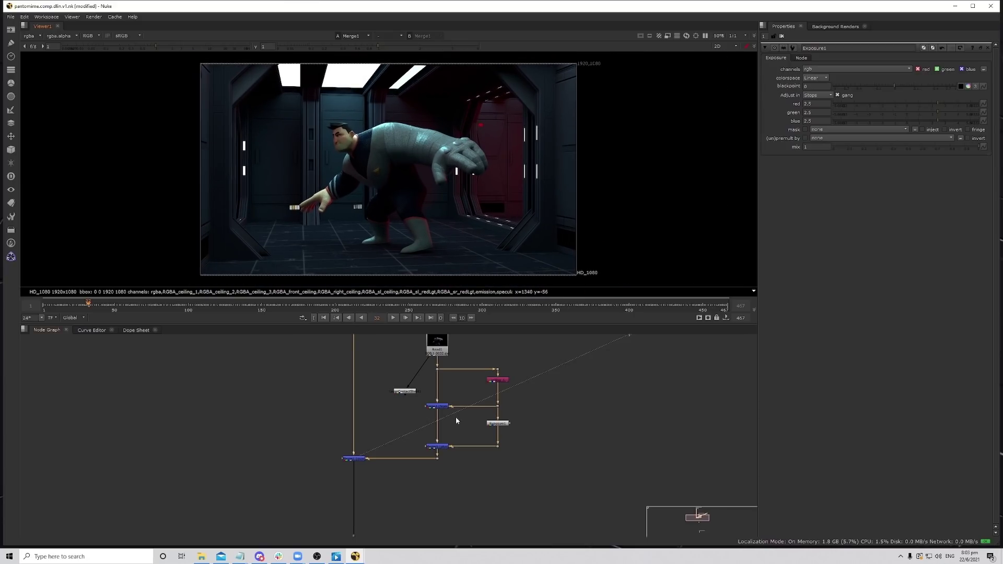
# Check the animation in the Playblast_1-1 video, and return to Nuke to scrub the composite to frame 87.
pyautogui.click(336, 557)
pyautogui.moveTo(345, 484)
pyautogui.mouseDown()
pyautogui.moveTo(452, 493)
pyautogui.moveTo(338, 491)
pyautogui.mouseUp()
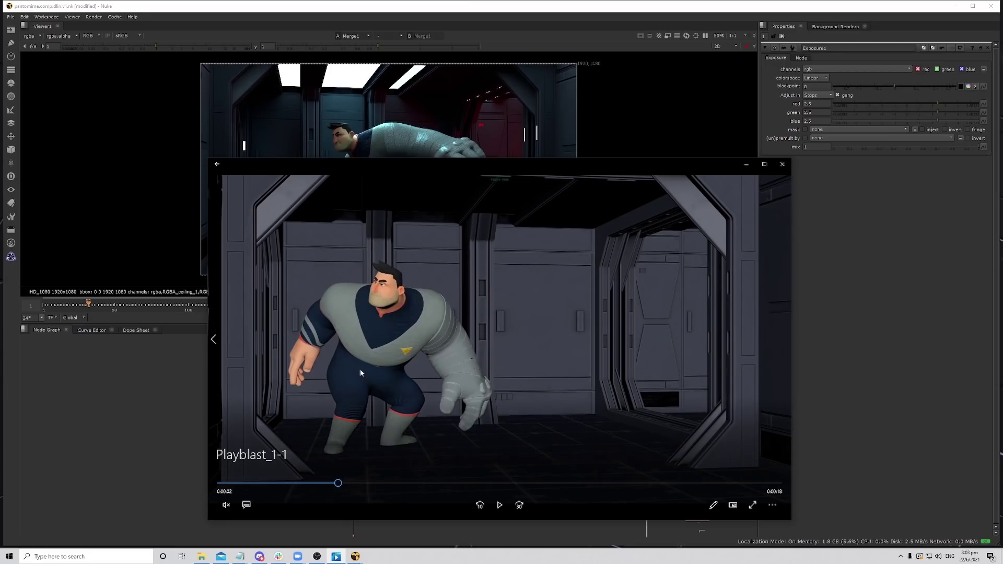
pyautogui.click(165, 286)
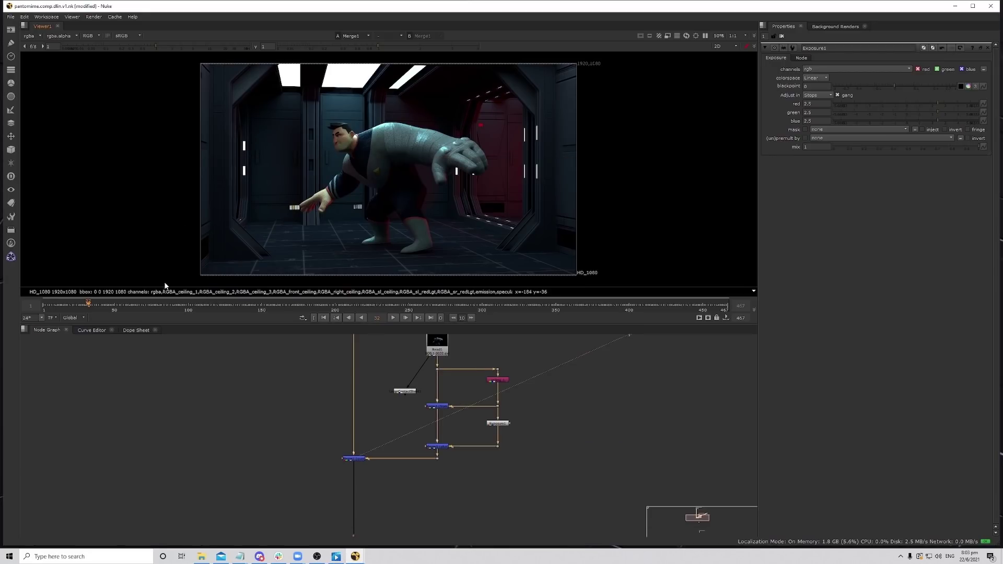
pyautogui.moveTo(168, 306); pyautogui.dragTo(144, 308)
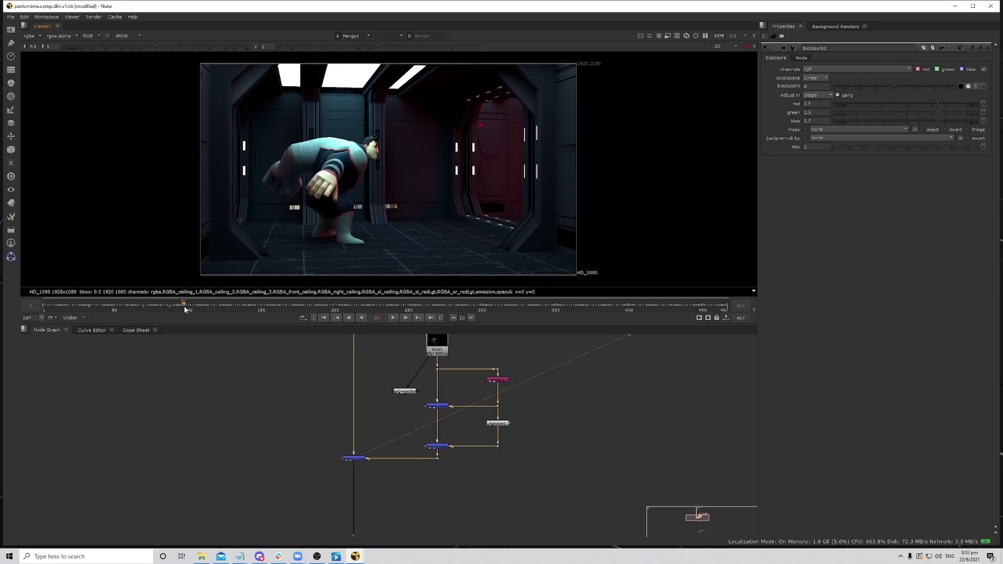
pyautogui.moveTo(183, 308); pyautogui.dragTo(169, 309)
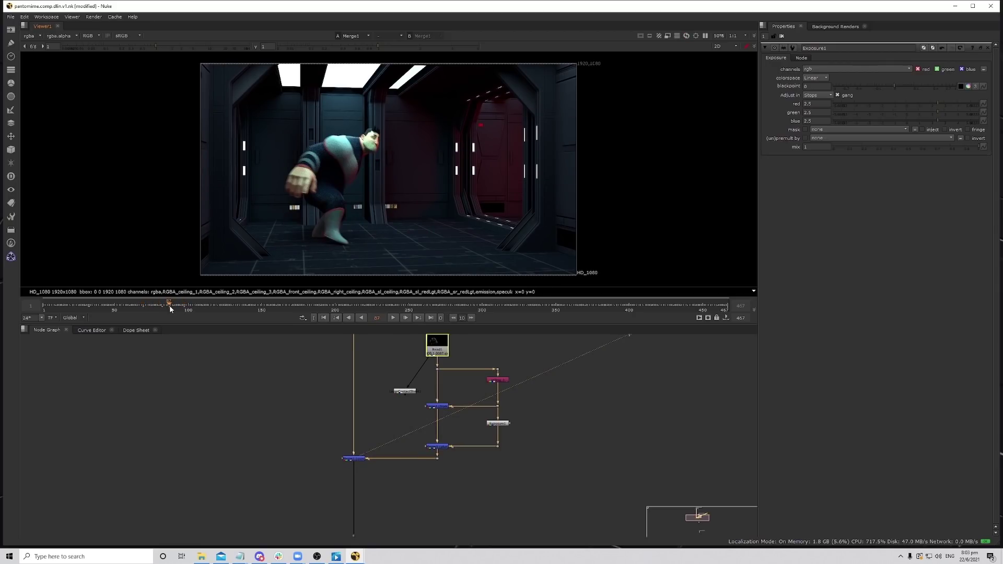
# Try the Exposure node's red, green and blue at 1 and 1.5 stops on the current frame.
pyautogui.scroll(2, 505, 415)
pyautogui.click(499, 428)
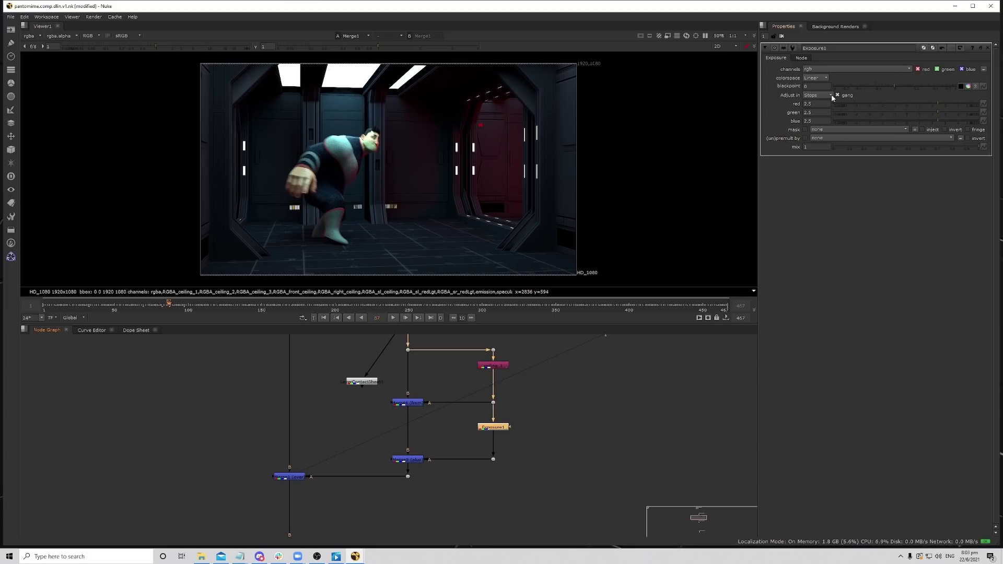
pyautogui.click(821, 104)
pyautogui.write('1')
pyautogui.press('Return')
pyautogui.click(496, 428)
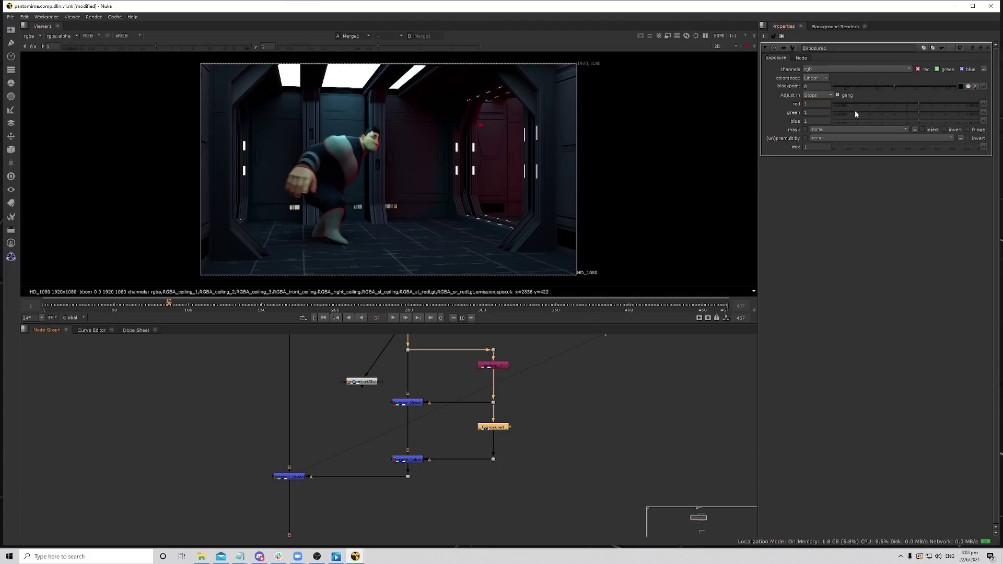
pyautogui.write('.5')
pyautogui.press('Return')
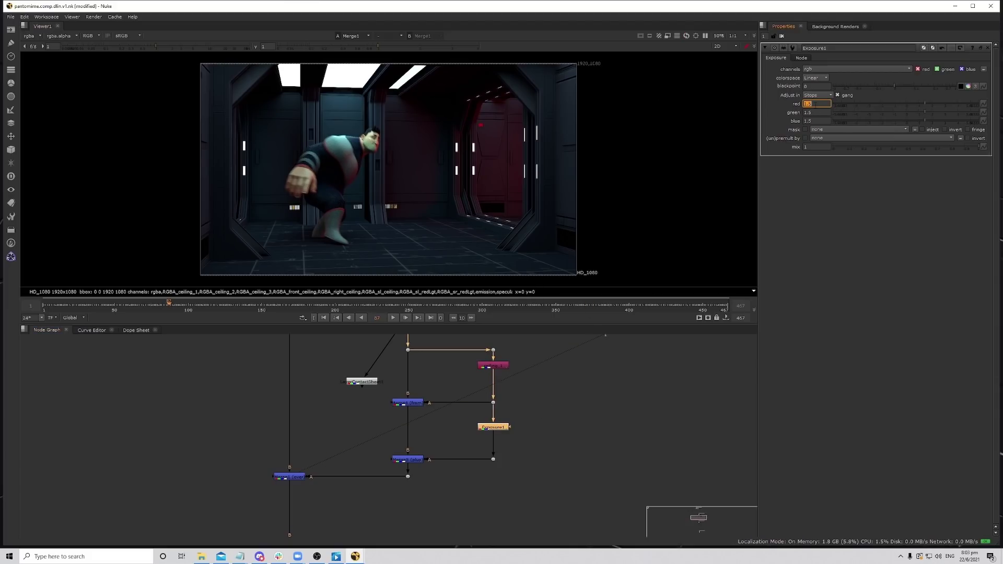
# Disable and re-enable the Exposure node to compare BOB's lighting in the full composite.
pyautogui.click(503, 428)
pyautogui.press('d')
pyautogui.press('d')
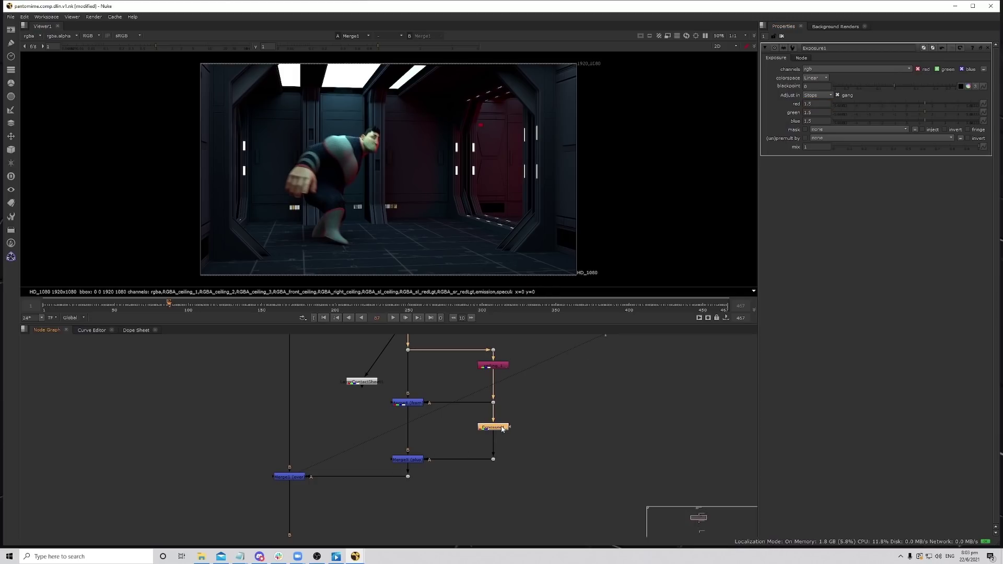
pyautogui.moveTo(423, 257); pyautogui.dragTo(427, 251, button='middle')
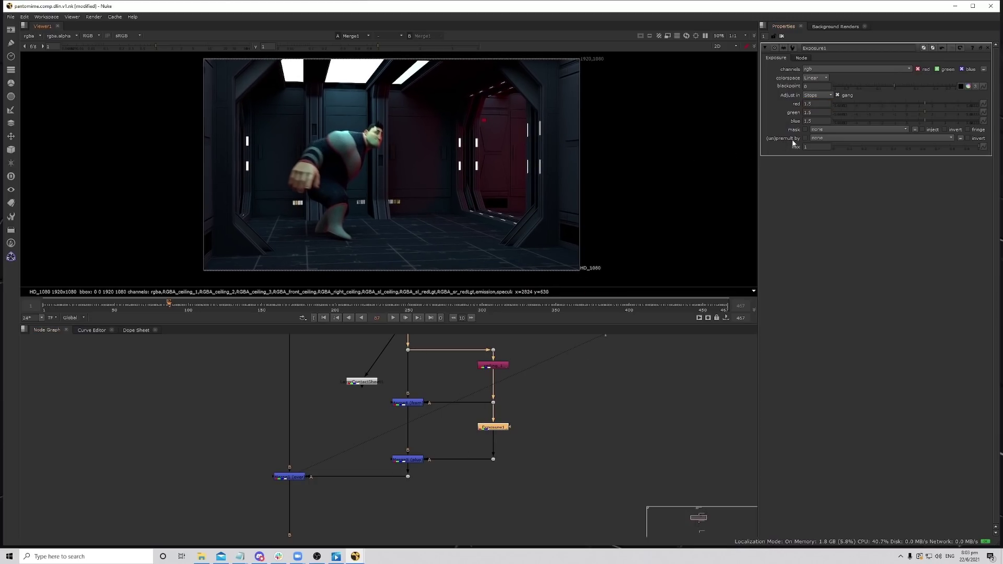
# Set the Exposure node's red, green and blue to 1.25 stops.
pyautogui.click(816, 103)
pyautogui.write('1.25')
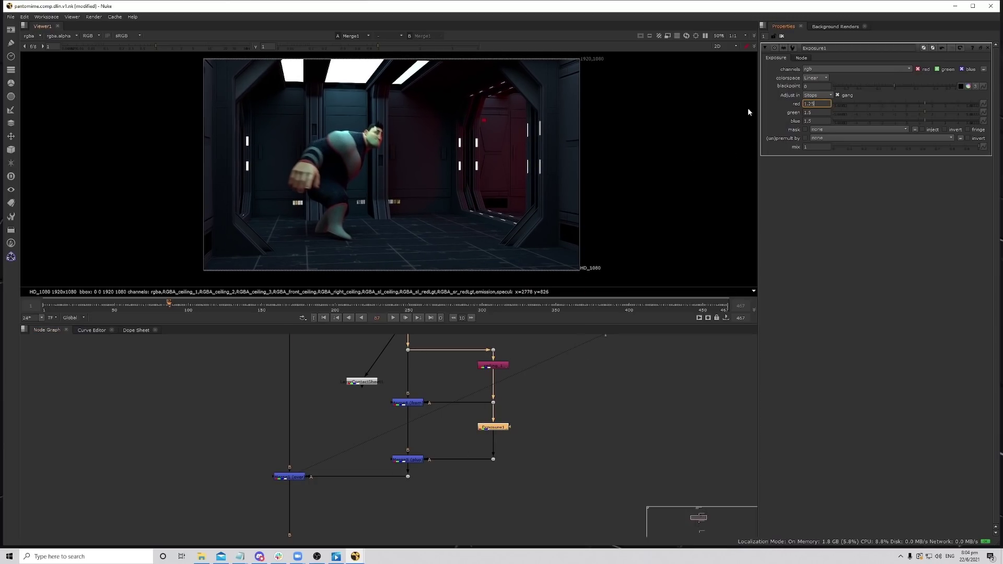
pyautogui.press('Return')
pyautogui.scroll(-2, 463, 449)
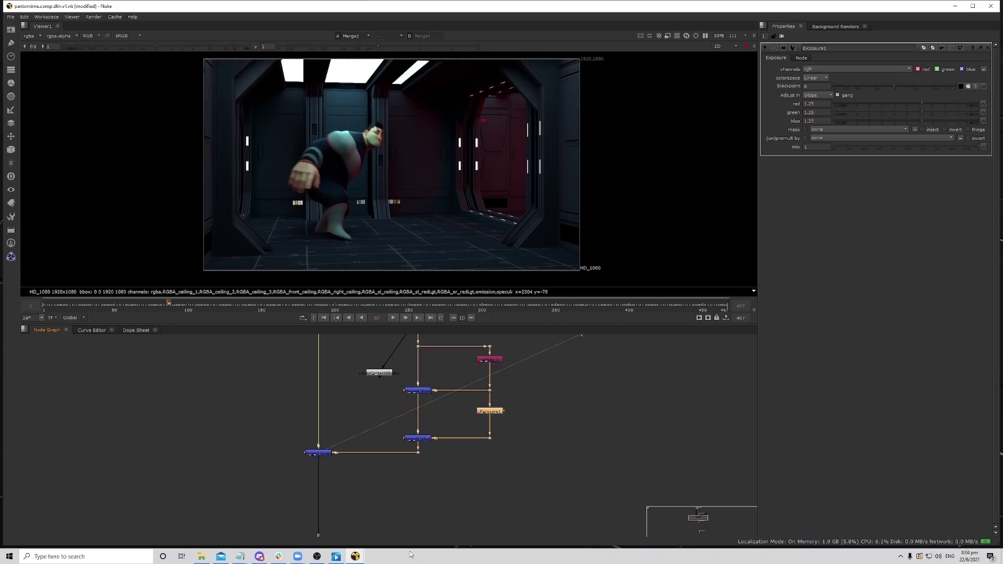
# Review the regraded composite at frames 82, 120 and 174.
pyautogui.press('Left')
pyautogui.press('Left')
pyautogui.press('Left')
pyautogui.press('Left')
pyautogui.press('Left')
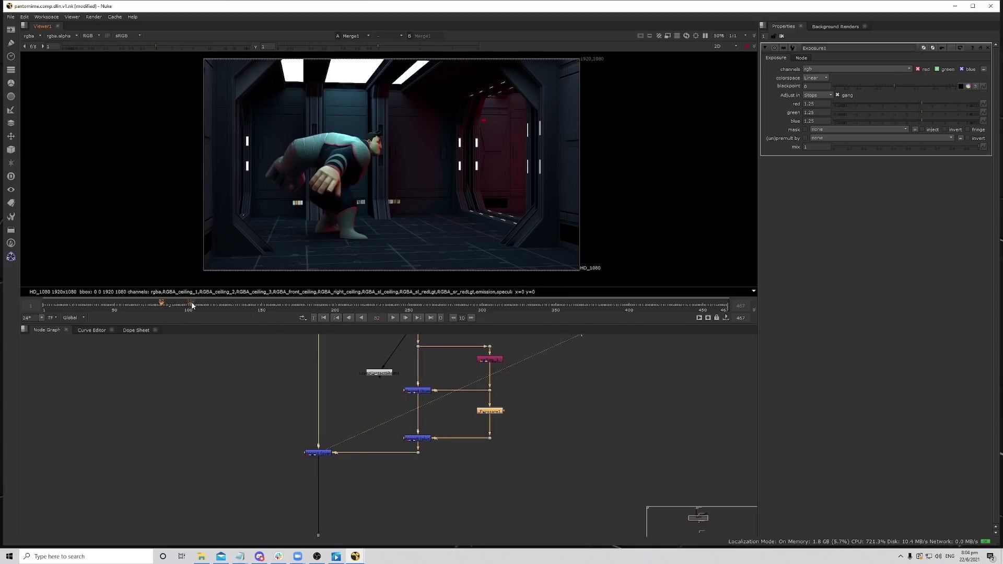
pyautogui.click(218, 305)
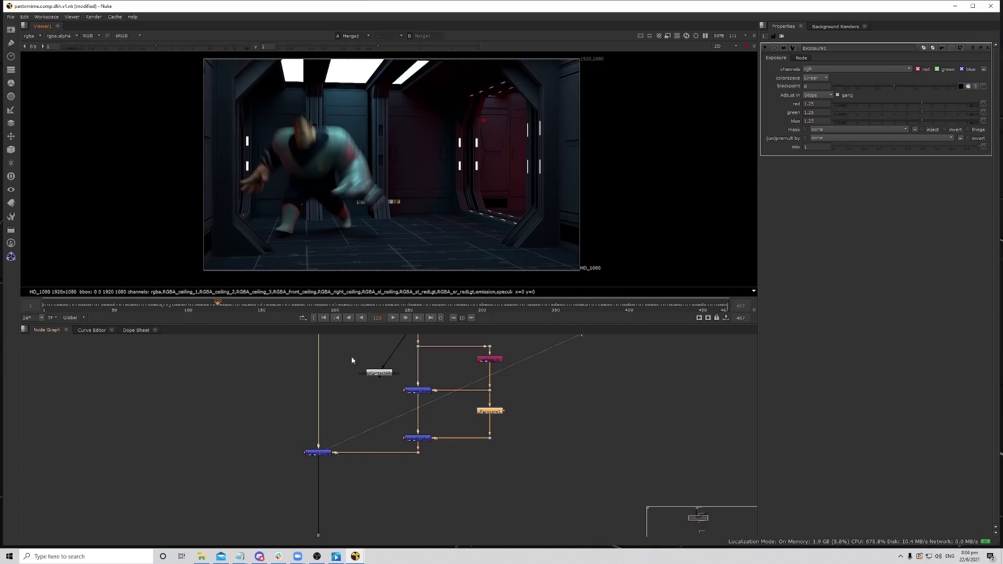
pyautogui.click(297, 305)
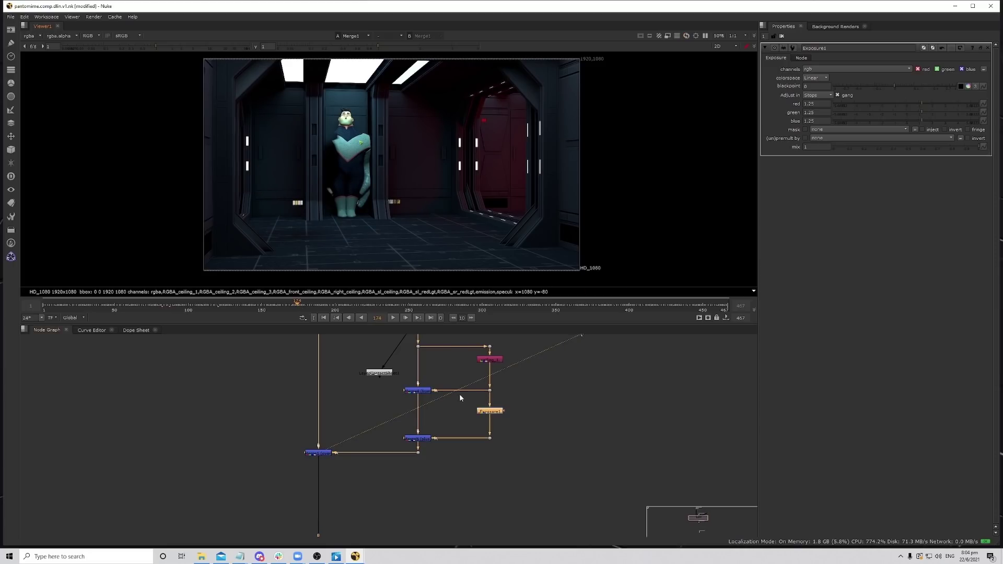
# Toggle the Exposure node off and on at frame 174 and examine BOB standing in the corridor.
pyautogui.press('d')
pyautogui.press('d')
pyautogui.press('d')
pyautogui.press('d')
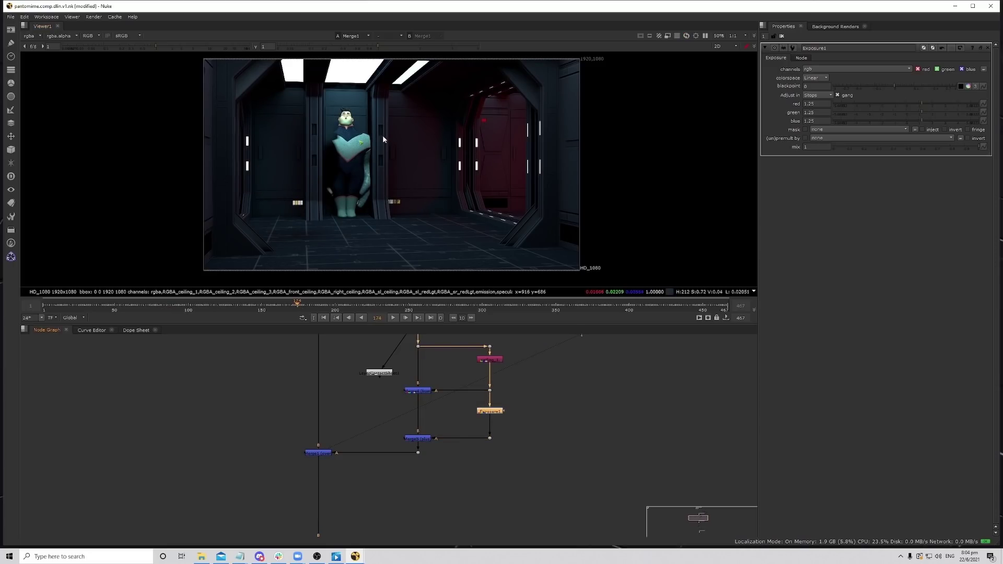
pyautogui.scroll(3, 383, 139)
pyautogui.scroll(-2, 365, 178)
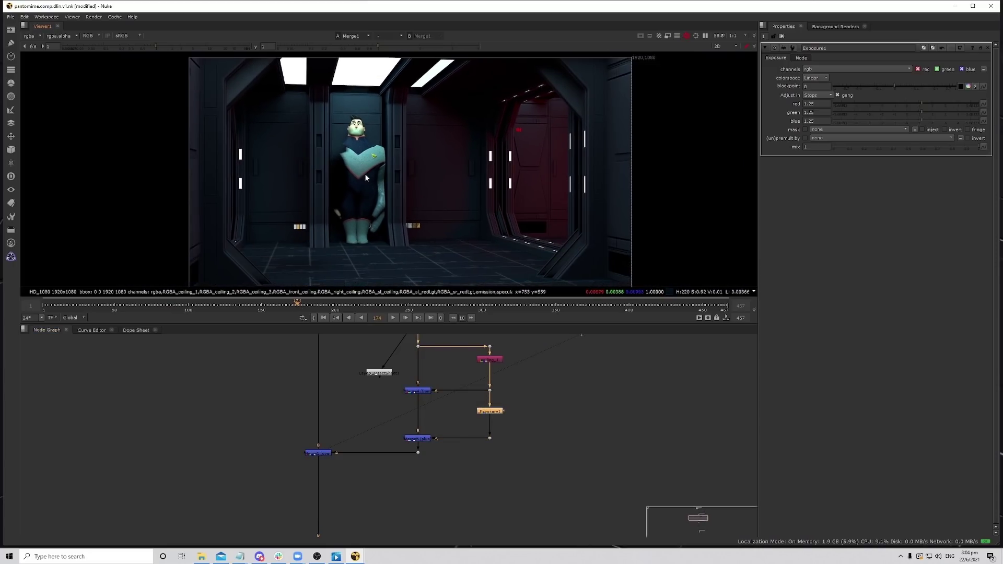
pyautogui.scroll(-1, 366, 176)
# Review the composite at frames 260, 311, 394 and 456, examining BOB's lighting in the last one.
pyautogui.click(422, 305)
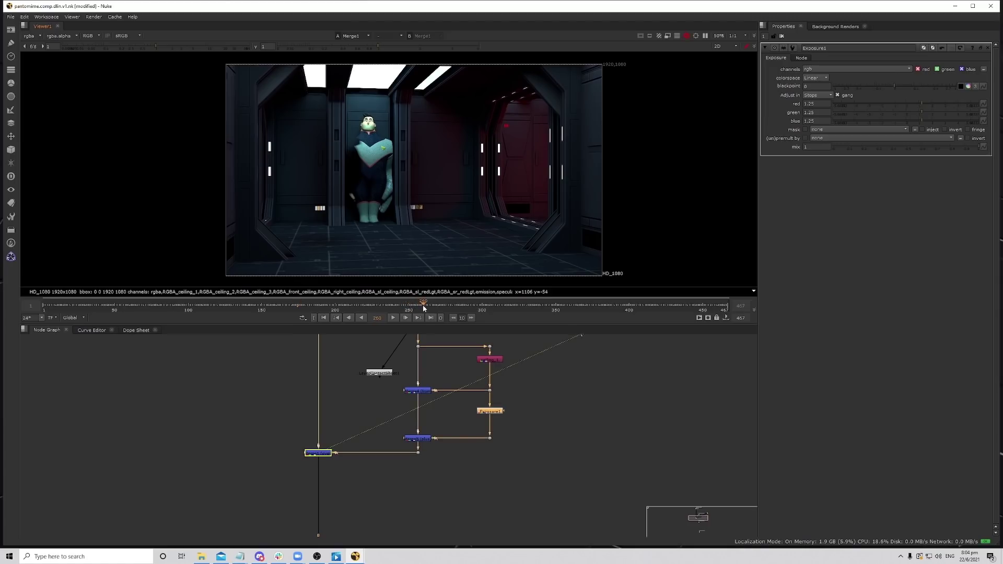
pyautogui.click(499, 310)
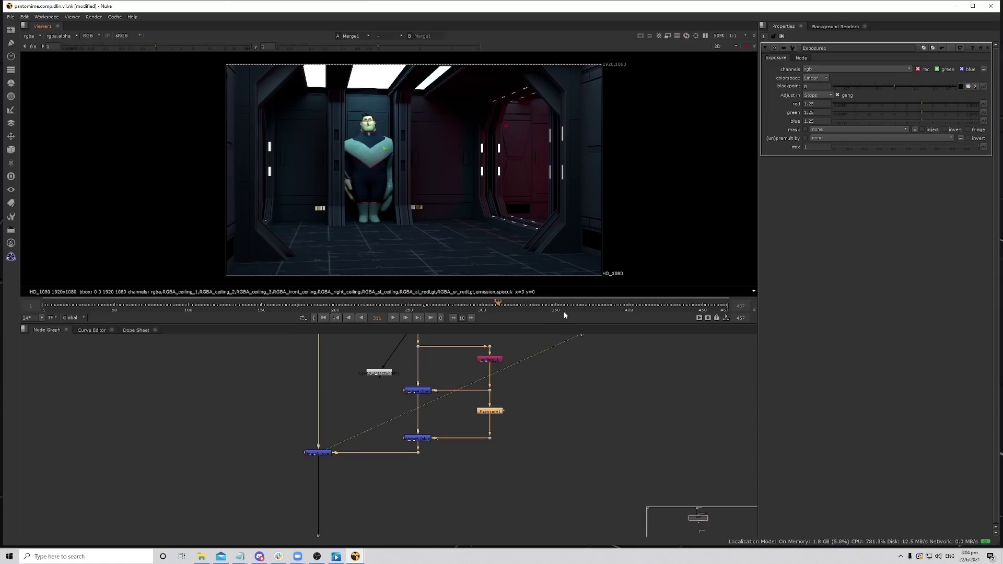
pyautogui.click(620, 309)
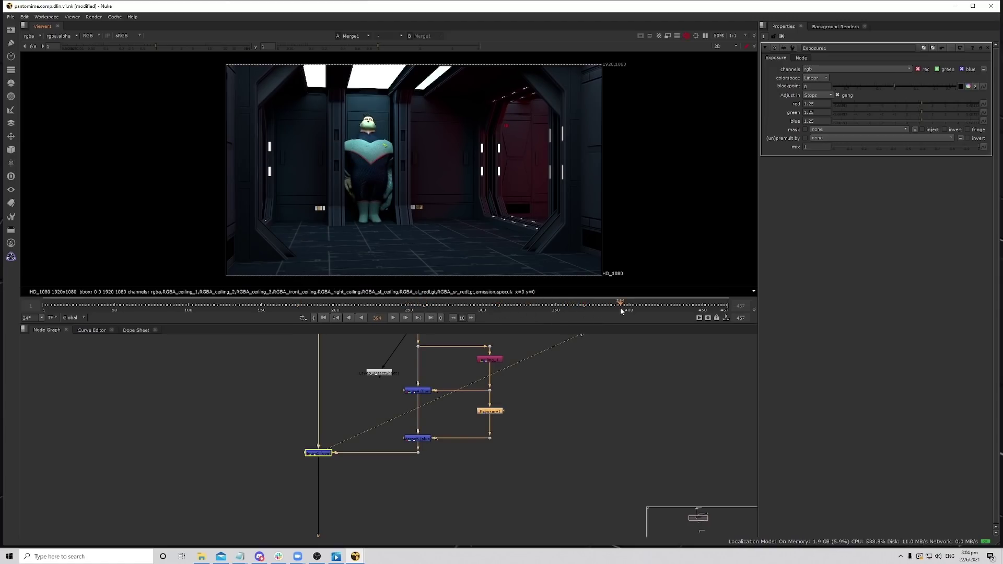
pyautogui.click(713, 309)
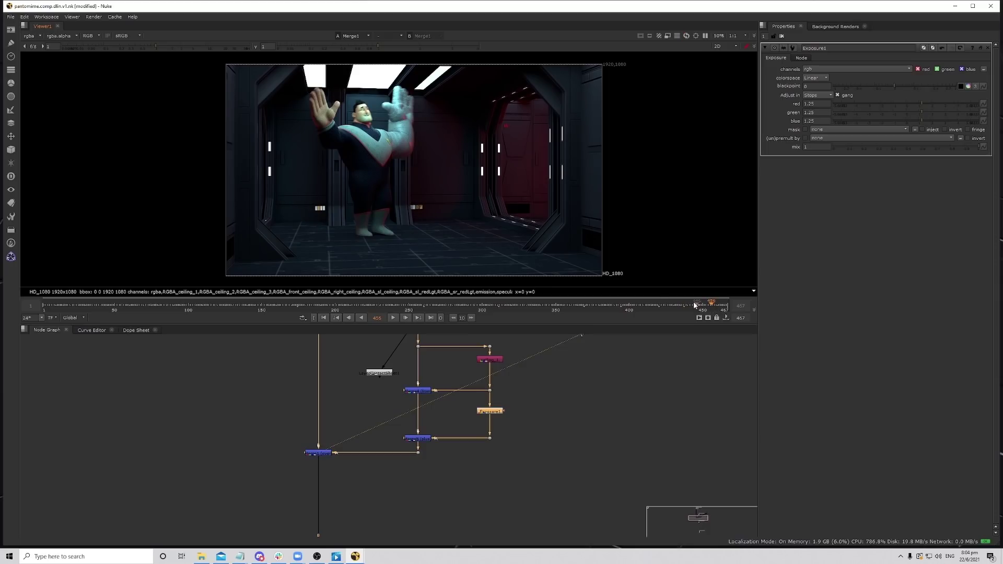
pyautogui.scroll(4, 334, 156)
pyautogui.press('f')
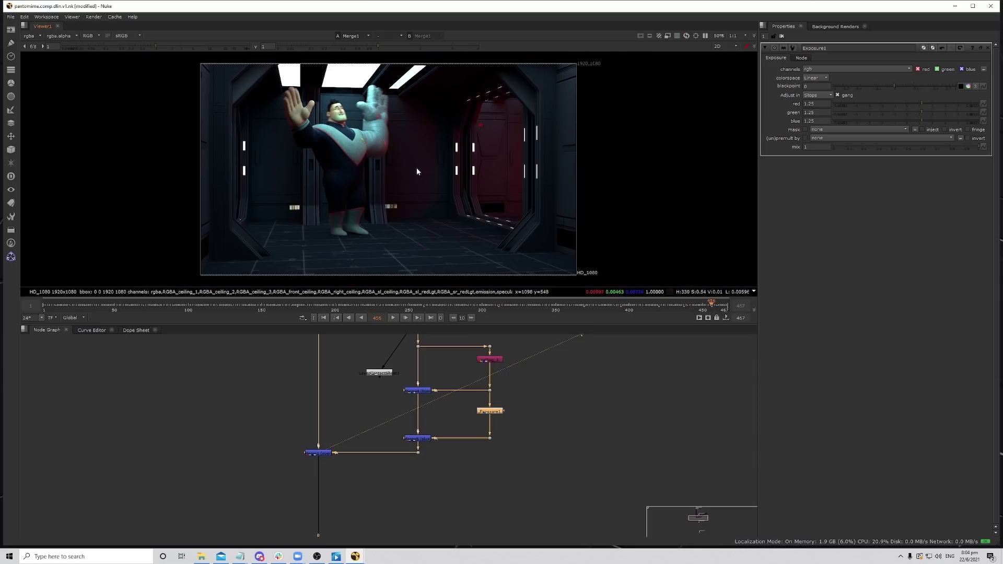
pyautogui.scroll(-2, 390, 413)
pyautogui.scroll(2, 417, 405)
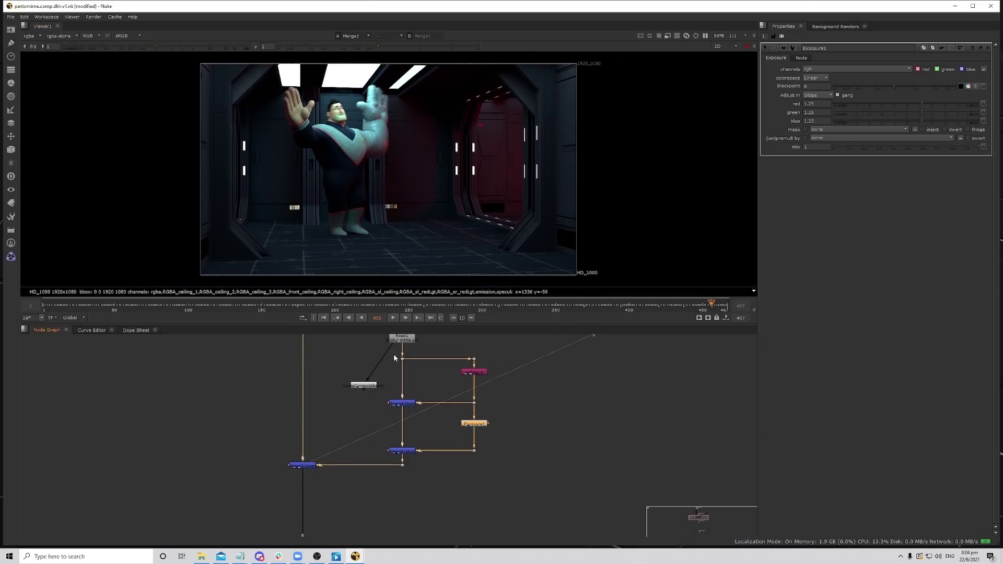
# Select and copy BOB's ceiling_1 regrade branch with its Dots, Shuffle, Exposure and both Merges, plus the over Merge.
pyautogui.moveTo(393, 357); pyautogui.dragTo(501, 424)
pyautogui.moveTo(400, 343); pyautogui.dragTo(400, 344)
pyautogui.moveTo(519, 346); pyautogui.dragTo(383, 469)
pyautogui.keyDown('shift'); pyautogui.click(308, 466); pyautogui.keyUp('shift')
# Paste the copied regrade branch below the Dot under EGG's Read node and move it slightly down the pipe.
pyautogui.scroll(-5, 416, 453)
pyautogui.moveTo(436, 500); pyautogui.dragTo(442, 431, button='middle')
pyautogui.scroll(6, 428, 454)
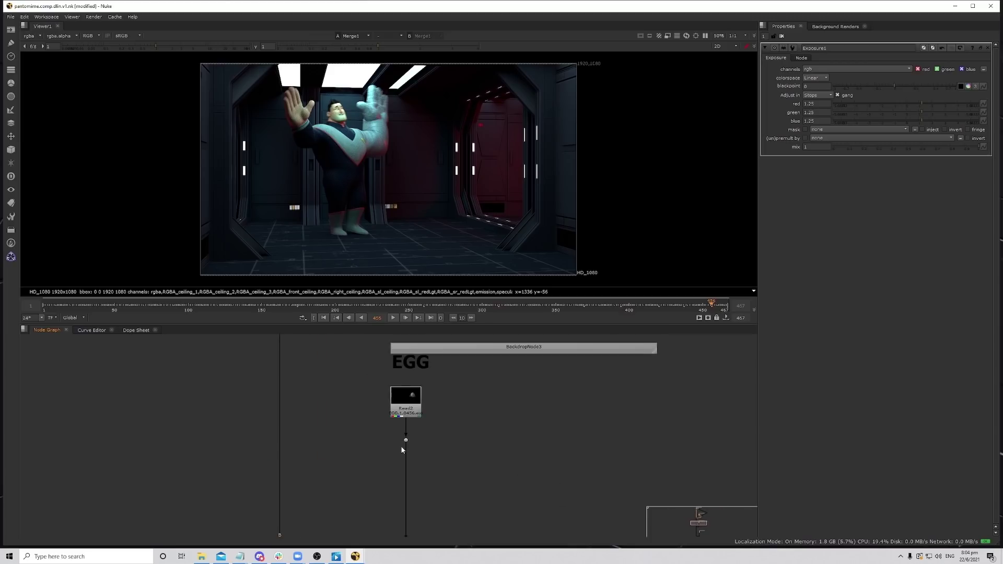
pyautogui.click(406, 441)
pyautogui.hotkey('ctrl', 'v')
pyautogui.moveTo(475, 479); pyautogui.dragTo(500, 437, button='middle')
pyautogui.moveTo(437, 459)
pyautogui.mouseDown()
pyautogui.moveTo(460, 466)
pyautogui.moveTo(437, 476)
pyautogui.mouseUp()
pyautogui.moveTo(438, 476); pyautogui.dragTo(459, 434, button='middle')
pyautogui.click(473, 352)
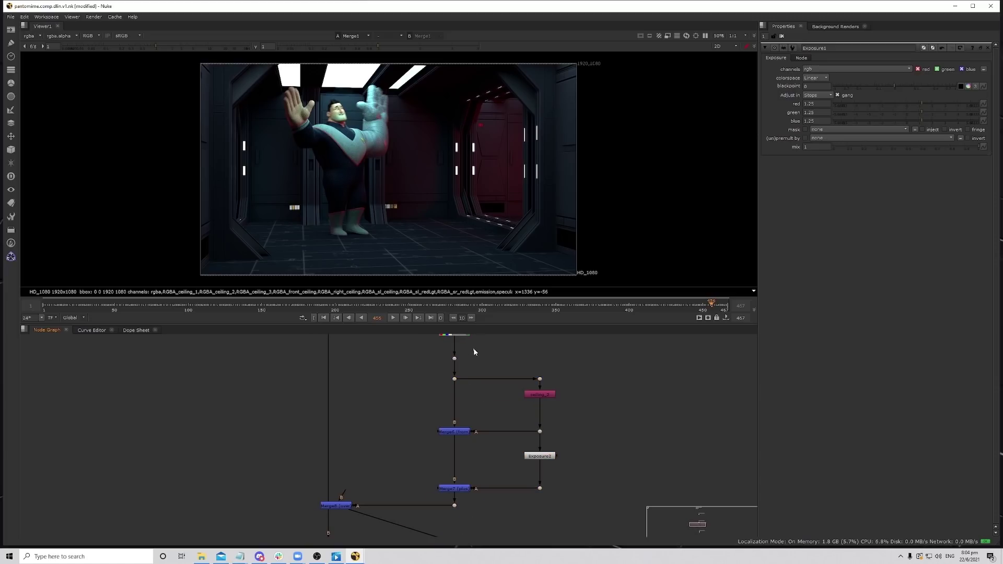
# Delete the pasted over Merge and the extra Dot from EGG's regrade branch, and view the existing Merge that places EGG over the composite.
pyautogui.moveTo(383, 493); pyautogui.dragTo(402, 439, button='middle')
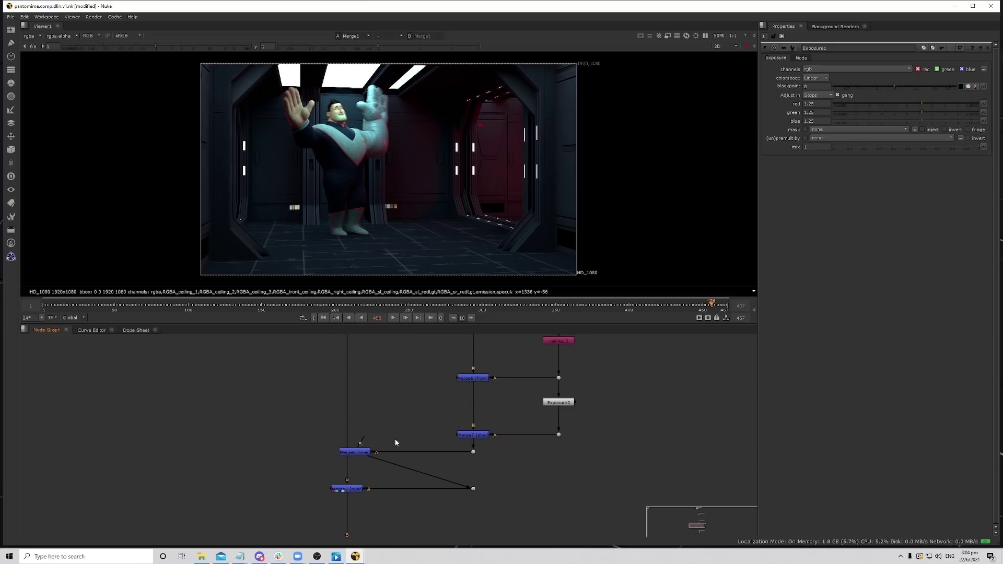
pyautogui.click(363, 453)
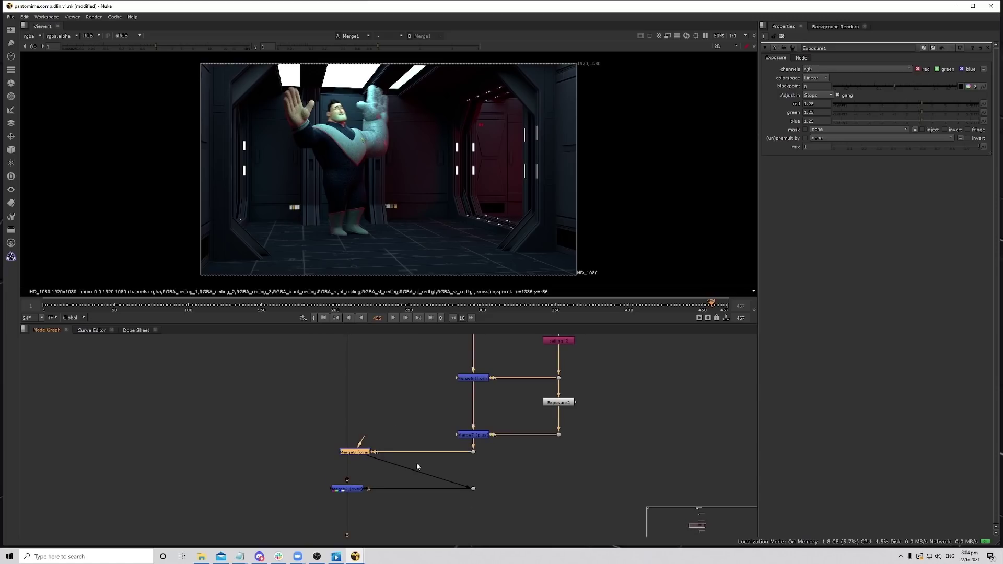
pyautogui.press('Delete')
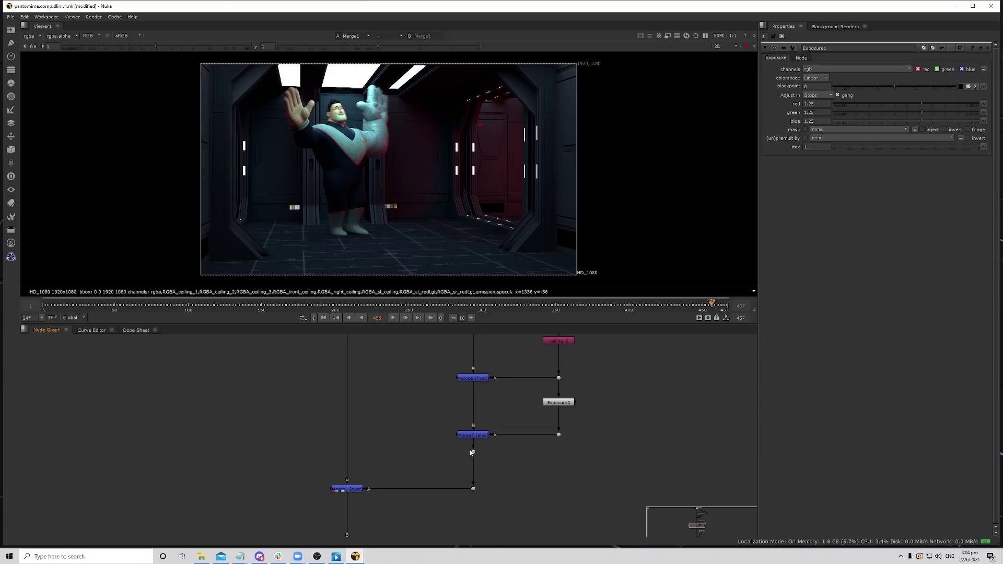
pyautogui.click(472, 452)
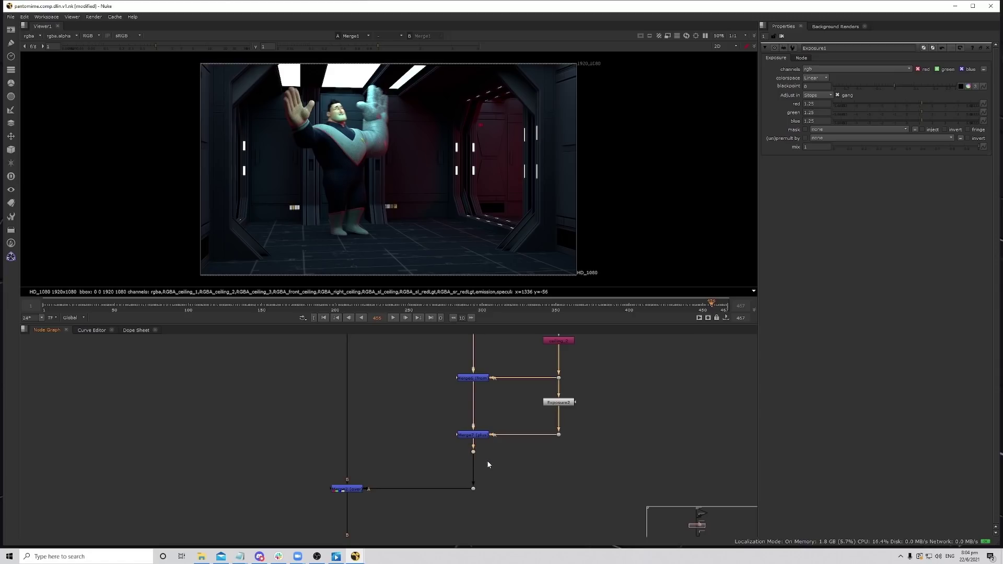
pyautogui.click(346, 490)
pyautogui.press('1')
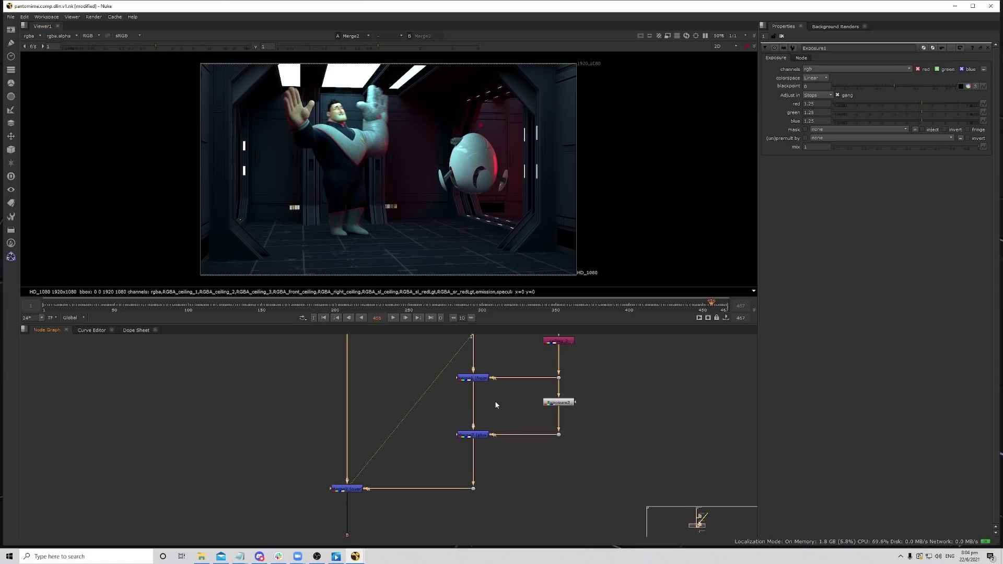
# Toggle the Exposure node in EGG's regrade branch off and on repeatedly to compare the egg's lighting up close and in the full frame.
pyautogui.click(560, 403)
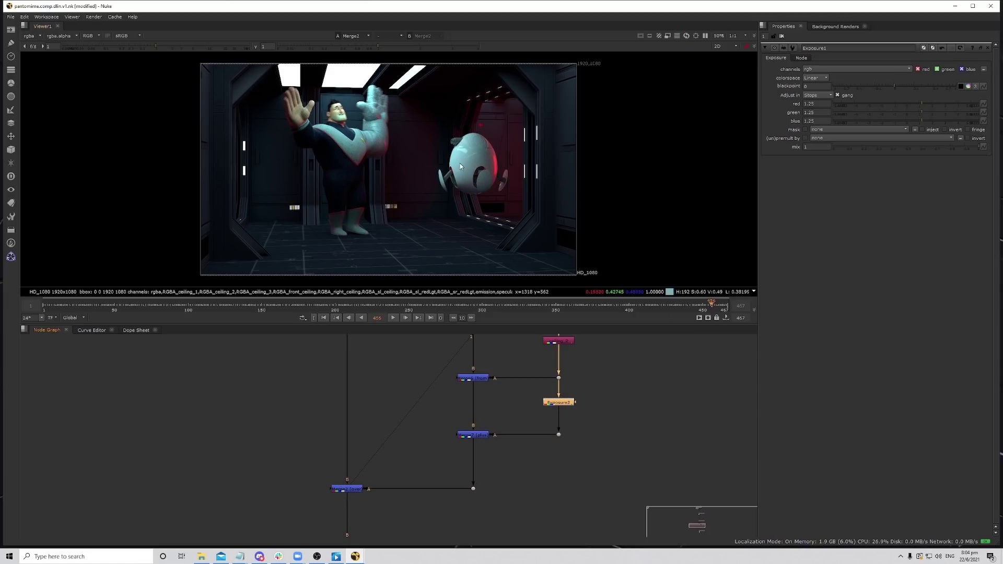
pyautogui.scroll(3, 472, 139)
pyautogui.press('d')
pyautogui.press('d')
pyautogui.press('d')
pyautogui.press('d')
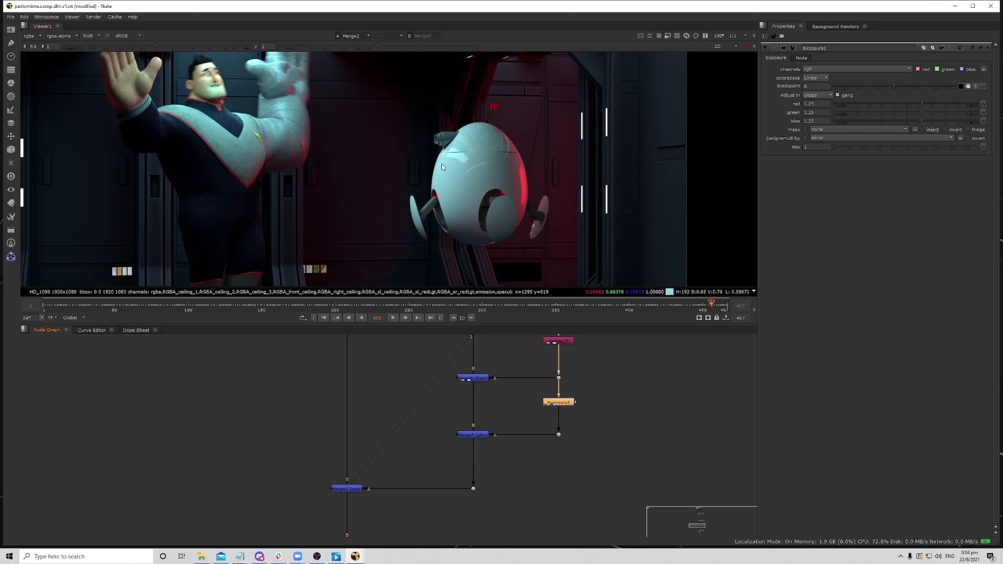
pyautogui.scroll(-1, 442, 165)
pyautogui.press('d')
pyautogui.press('d')
pyautogui.scroll(-2, 422, 199)
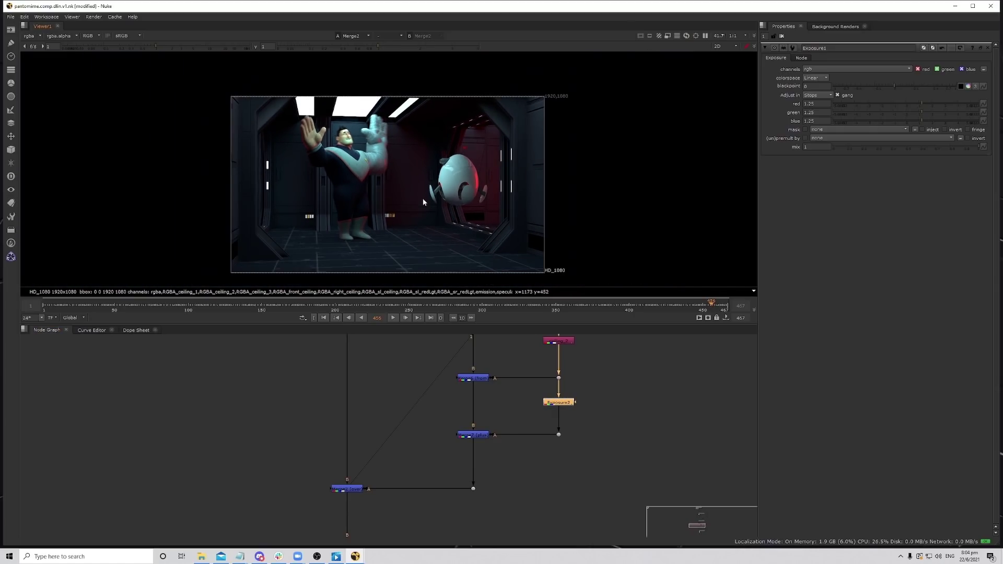
pyautogui.press('d')
pyautogui.press('d')
pyautogui.press('d')
pyautogui.press('d')
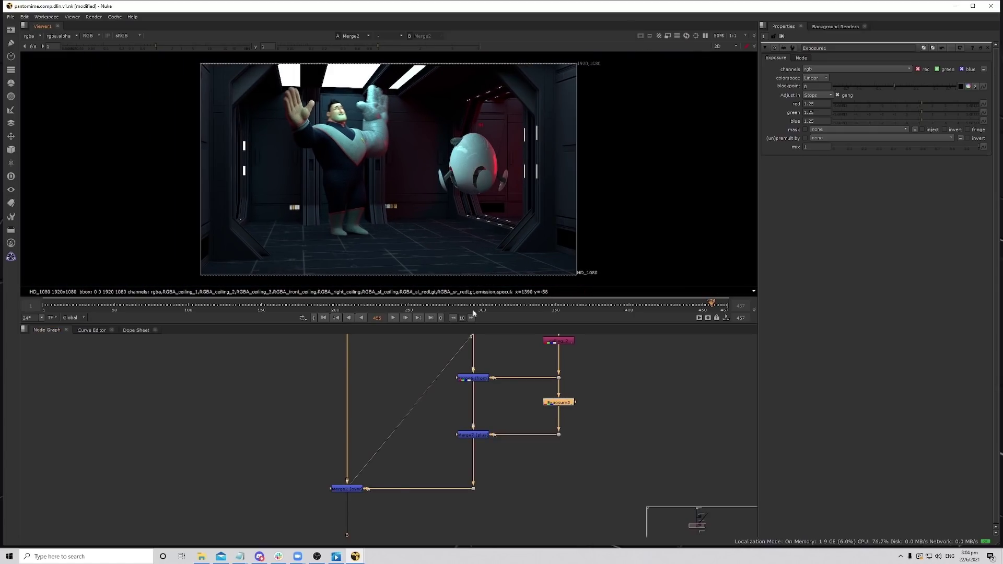
# Paste the copied regrade branch under SET's Read node, align it with the Dot, and insert its over Merge into the main pipe.
pyautogui.moveTo(489, 463); pyautogui.dragTo(450, 475, button='middle')
pyautogui.scroll(-8, 451, 475)
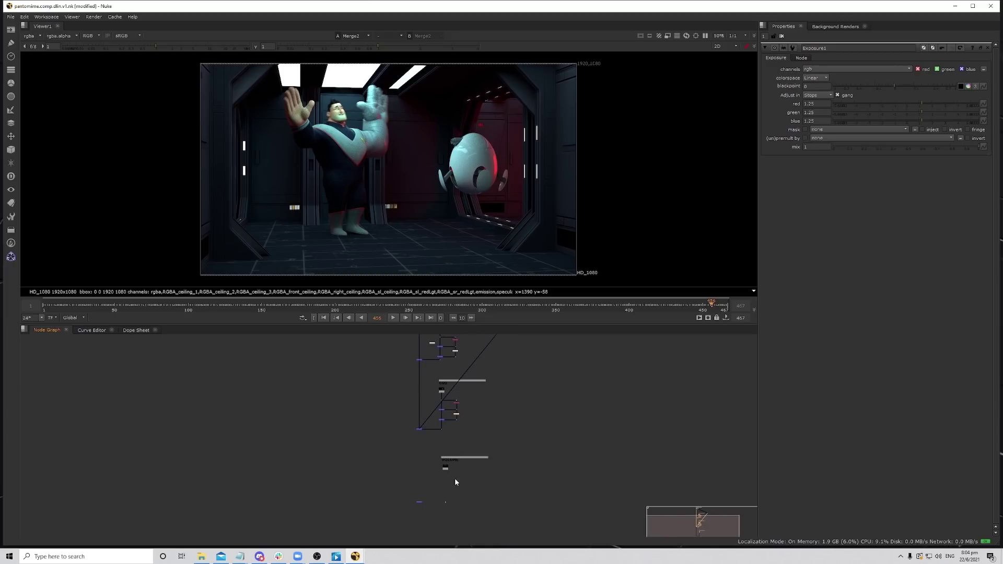
pyautogui.scroll(8, 424, 435)
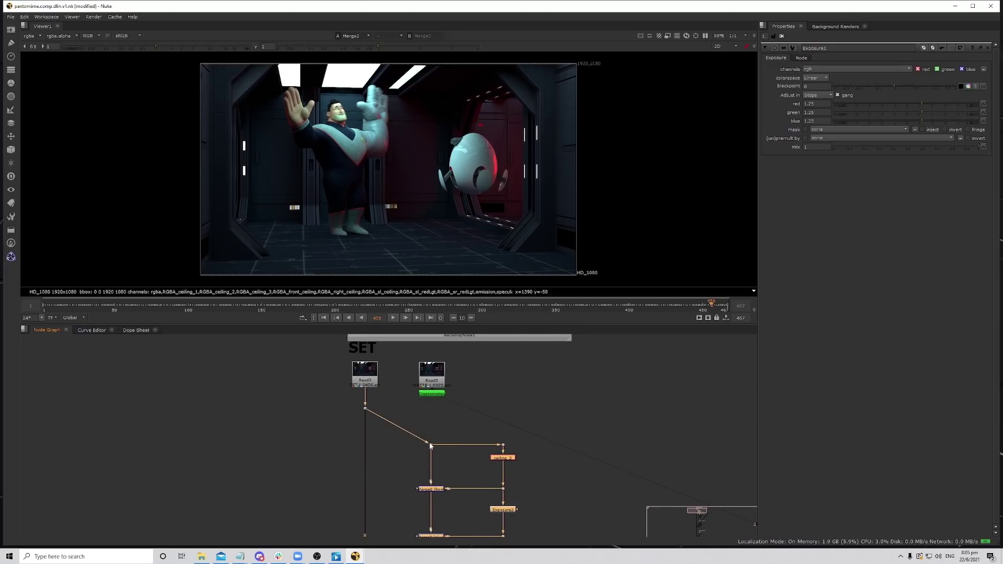
pyautogui.moveTo(433, 490); pyautogui.dragTo(448, 457)
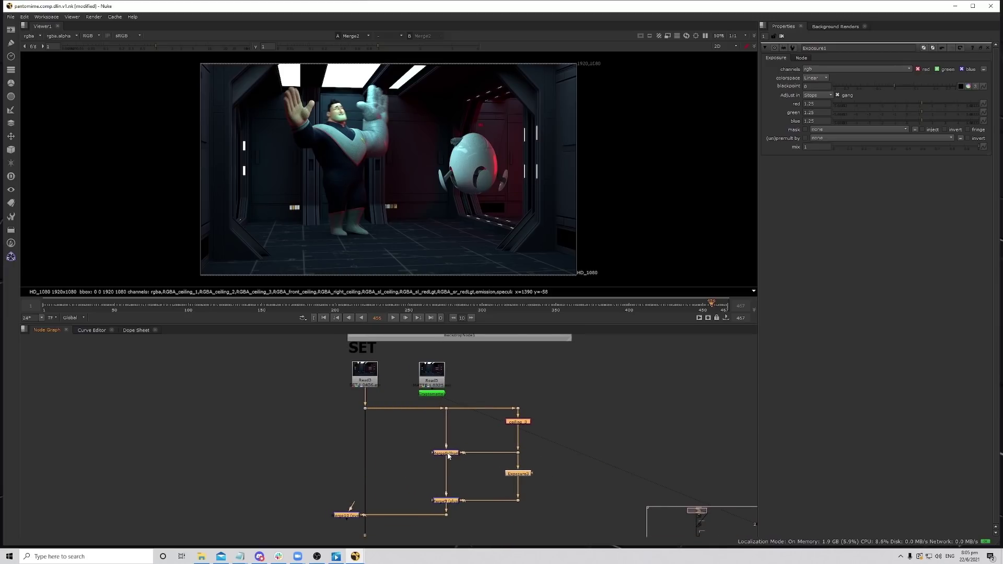
pyautogui.moveTo(346, 516); pyautogui.dragTo(365, 517)
# Examine the composite with SET's regrade applied and survey the SET, BOB, EGG and VOLUME branches in the node graph.
pyautogui.moveTo(352, 110); pyautogui.dragTo(365, 122, button='middle')
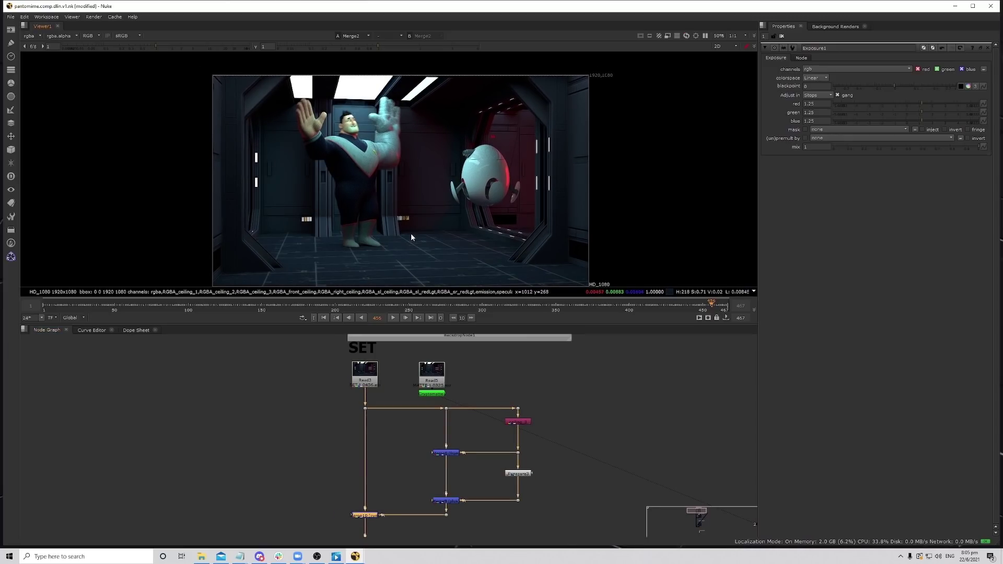
pyautogui.scroll(-3, 456, 239)
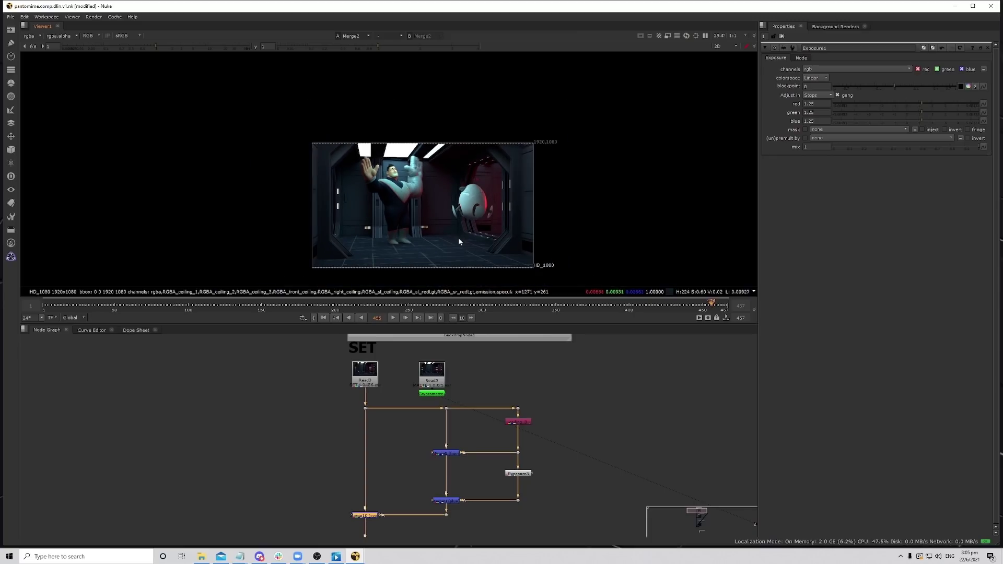
pyautogui.scroll(3, 405, 176)
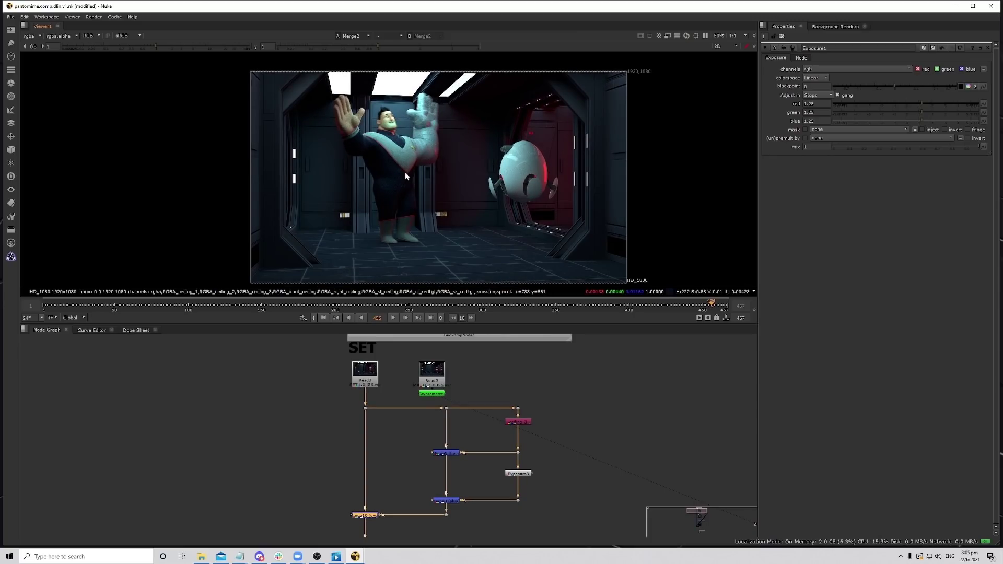
pyautogui.moveTo(515, 423); pyautogui.dragTo(511, 423, button='middle')
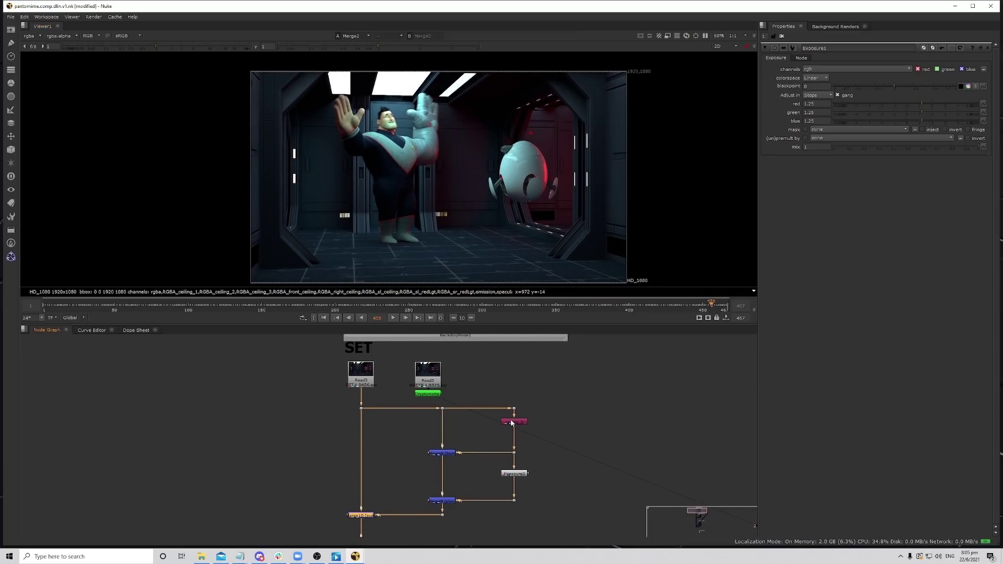
pyautogui.middleClick(498, 185)
pyautogui.scroll(-5, 519, 392)
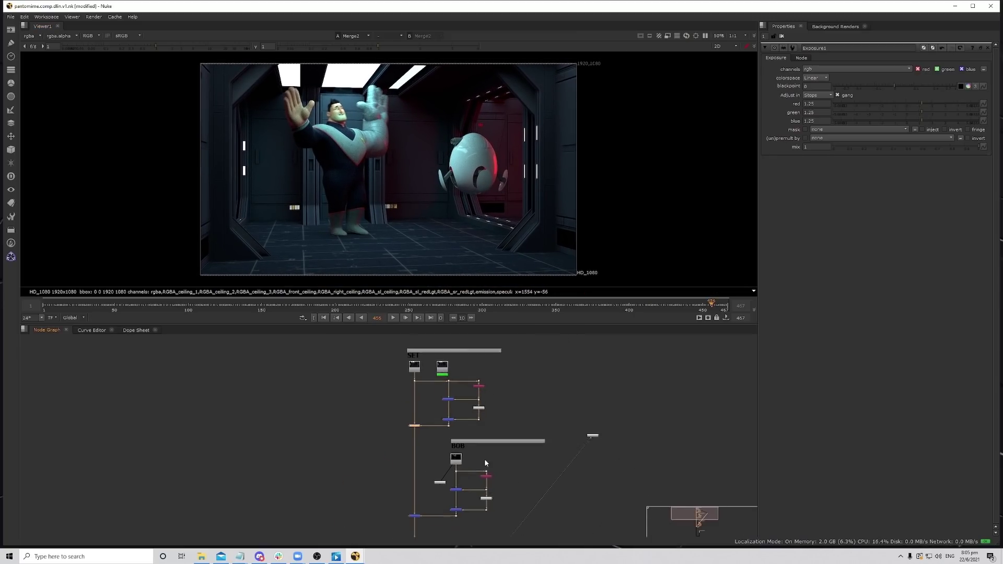
pyautogui.scroll(-4, 484, 458)
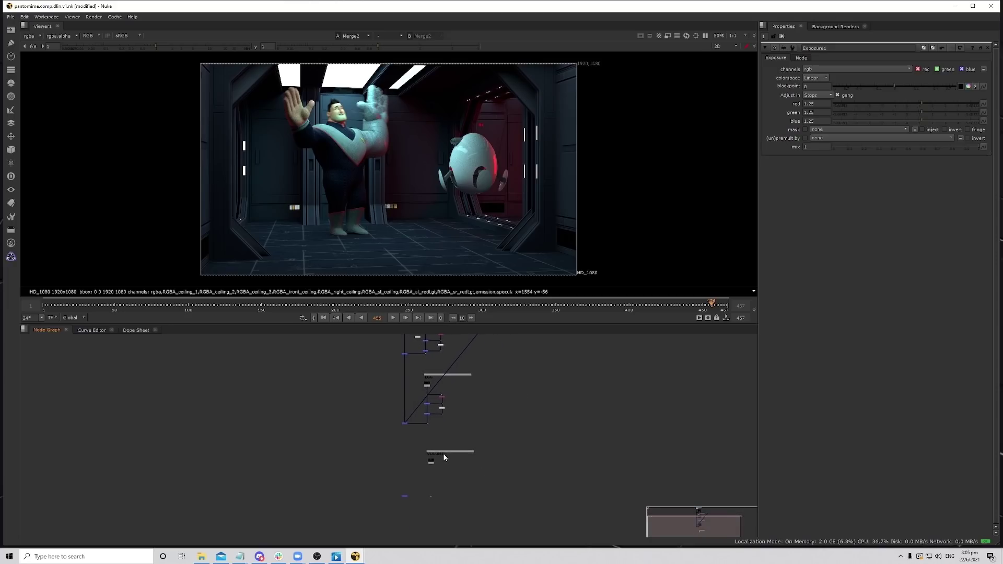
pyautogui.moveTo(512, 153); pyautogui.dragTo(467, 165, button='middle')
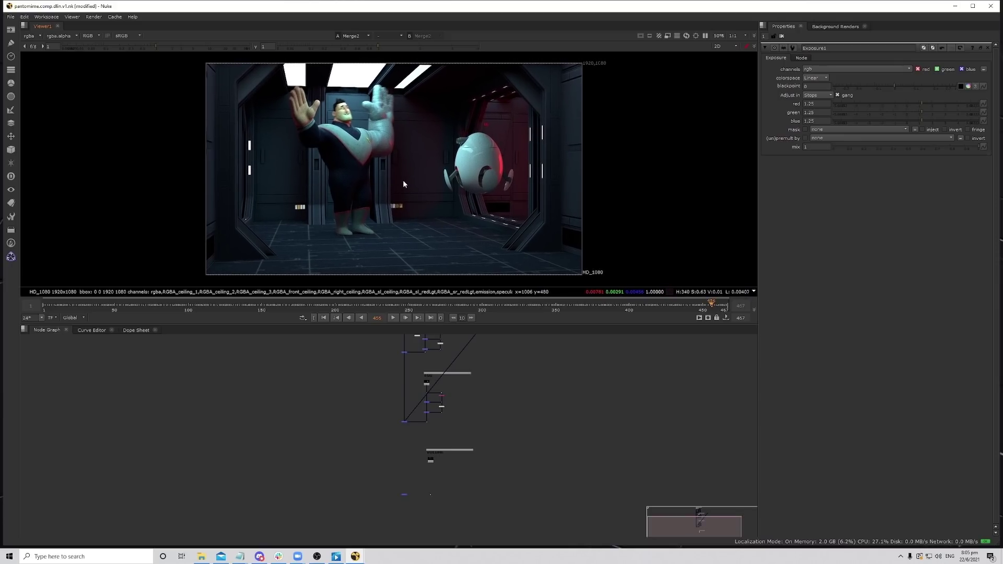
pyautogui.moveTo(506, 393); pyautogui.dragTo(485, 425, button='middle')
pyautogui.scroll(5, 485, 424)
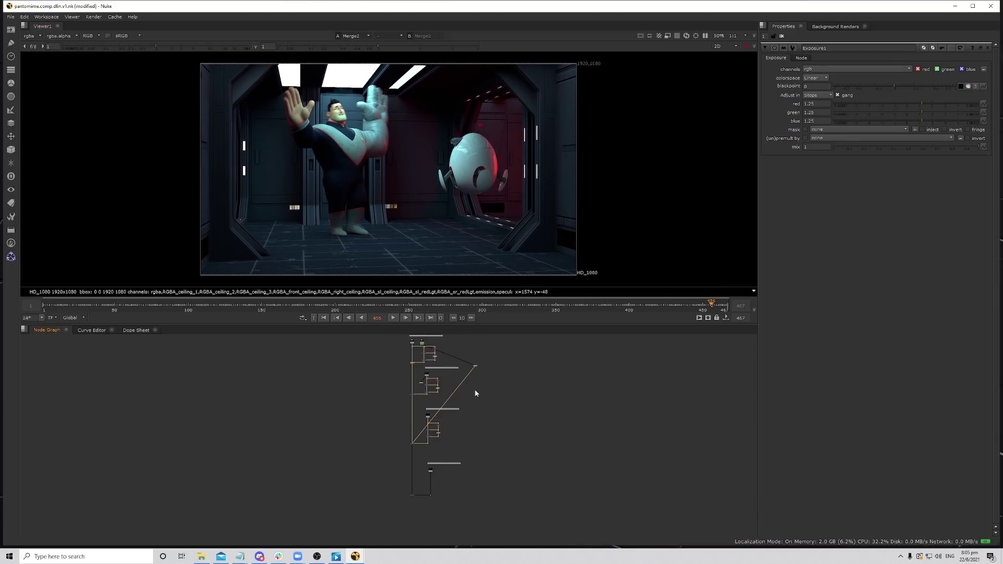
pyautogui.scroll(2, 409, 417)
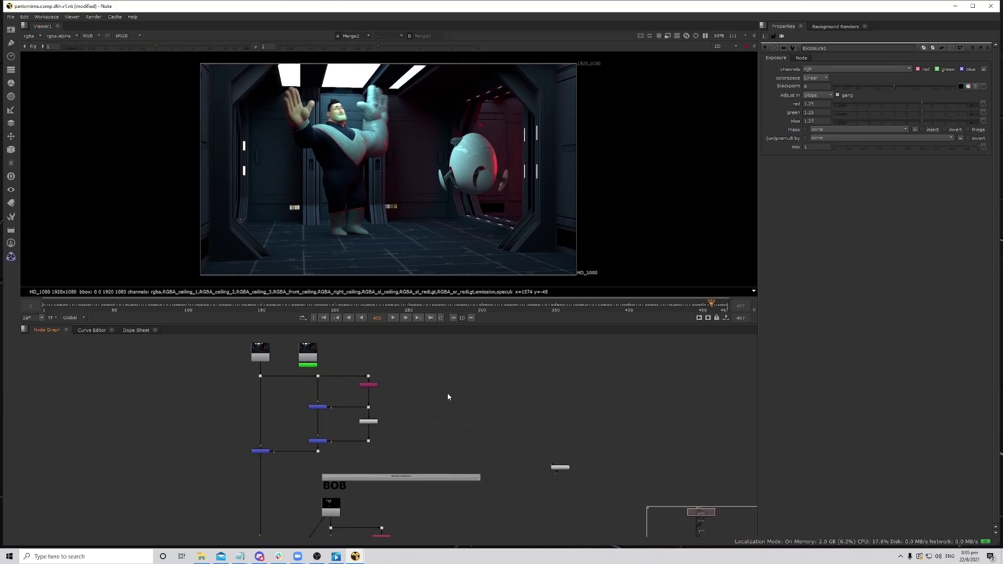
pyautogui.press('Tab')
pyautogui.write('sparkles')
pyautogui.press('Return')
pyautogui.scroll(4, 442, 398)
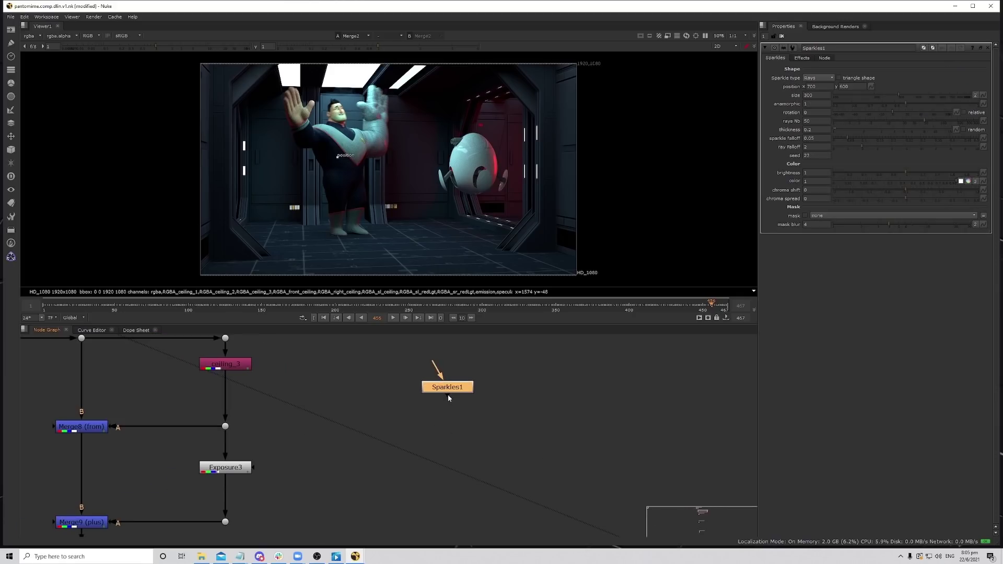
pyautogui.press('Delete')
# Add a Shuffle named sl_redLgt beside SET's ceiling_3 branch, fed through a new Dot and extracting RGBA_sl_redLgt with black alpha.
pyautogui.press('Tab')
pyautogui.write('shuffle')
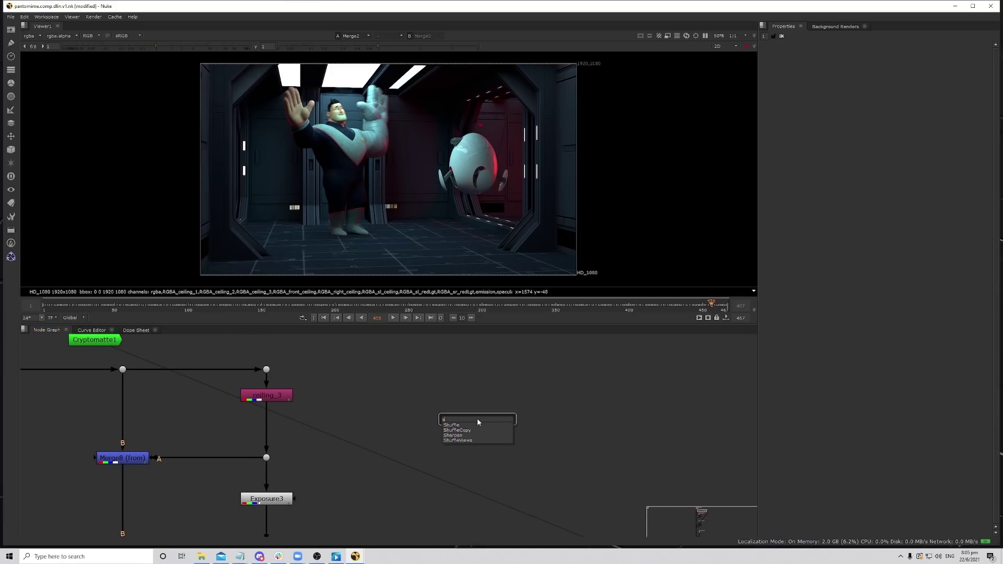
pyautogui.press('Return')
pyautogui.moveTo(458, 399); pyautogui.dragTo(268, 369)
pyautogui.keyDown('ctrl'); pyautogui.moveTo(361, 393); pyautogui.dragTo(476, 370); pyautogui.keyUp('ctrl')
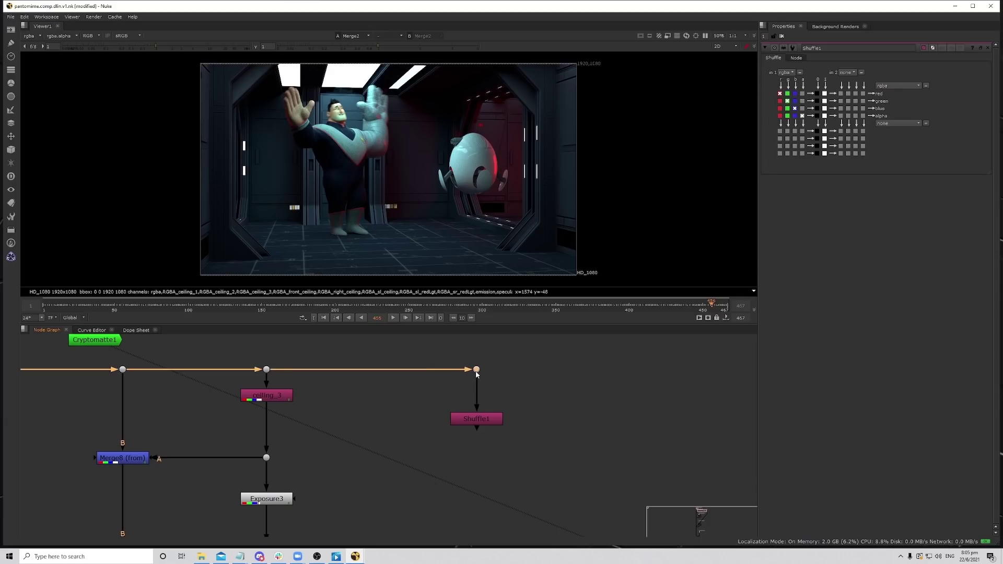
pyautogui.click(782, 72)
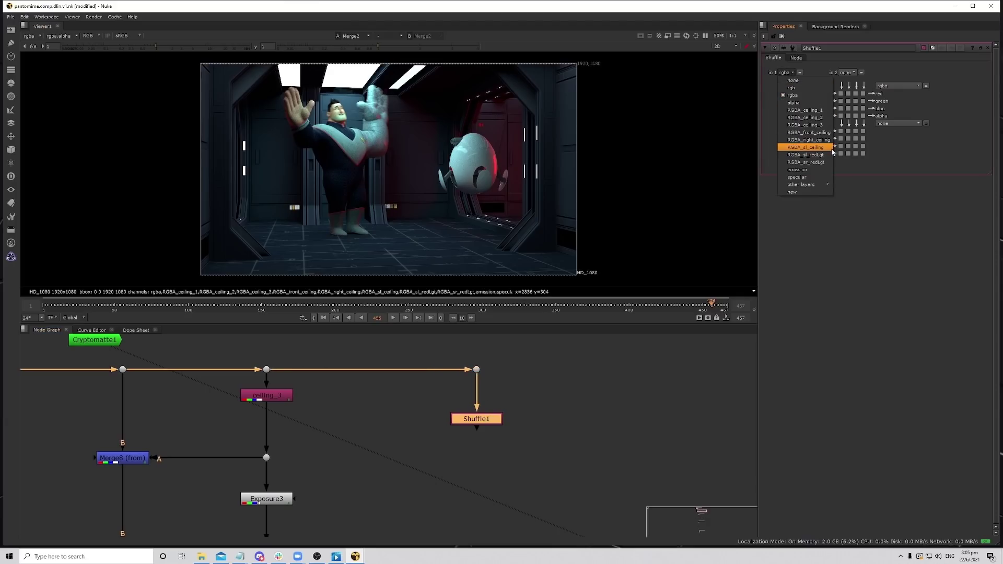
pyautogui.click(816, 156)
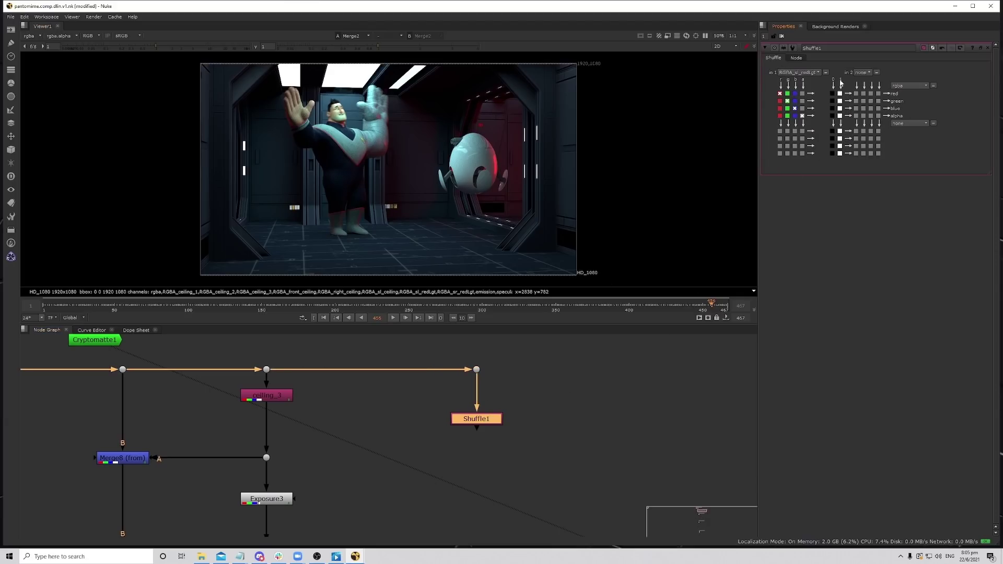
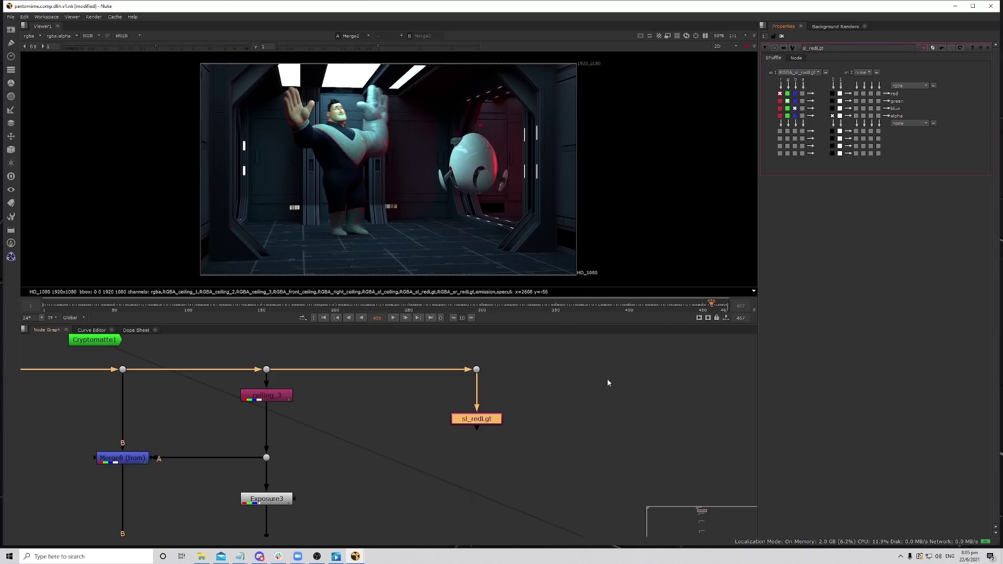
# Paste a copy of the sl_redLgt Shuffle beside the original and route its input through a new Dot level with the others.
pyautogui.moveTo(531, 399); pyautogui.dragTo(496, 412, button='middle')
pyautogui.click(510, 418)
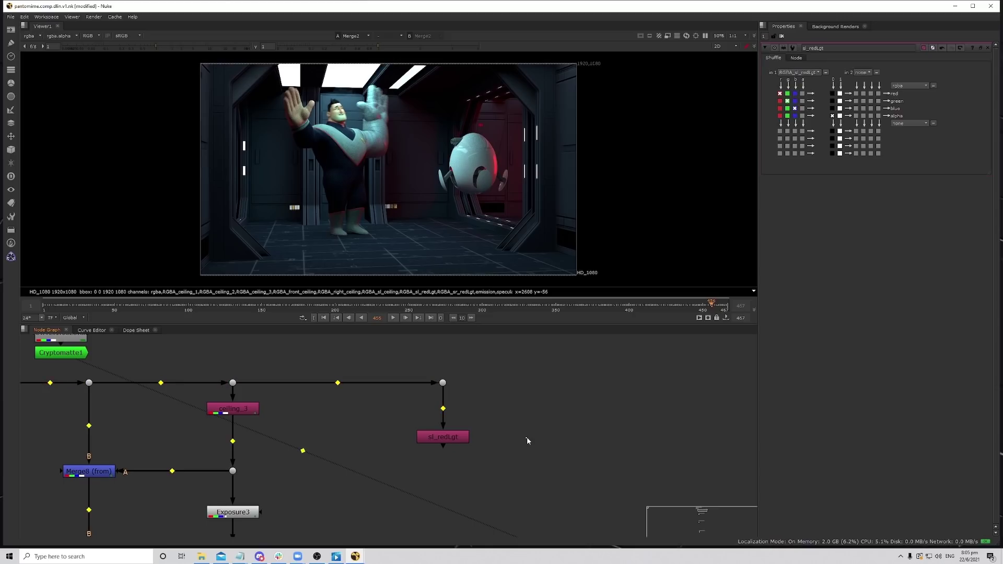
pyautogui.hotkey('ctrl', 'v')
pyautogui.keyDown('ctrl'); pyautogui.click(479, 405); pyautogui.keyUp('ctrl')
pyautogui.moveTo(480, 405); pyautogui.dragTo(527, 383)
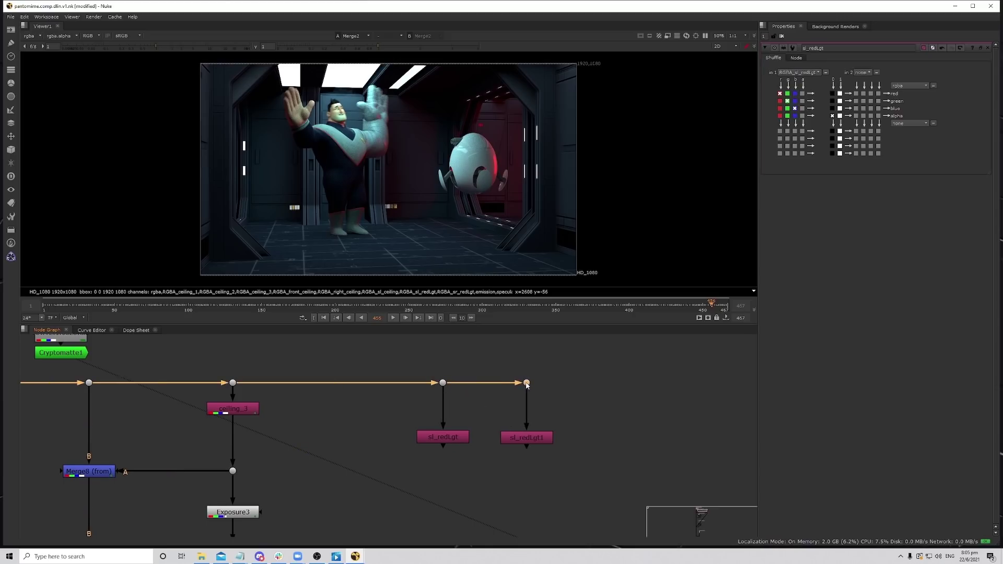
# Rename the copied Shuffle sr_redLgt and line it up with sl_redLgt.
pyautogui.click(535, 438)
pyautogui.click(804, 48)
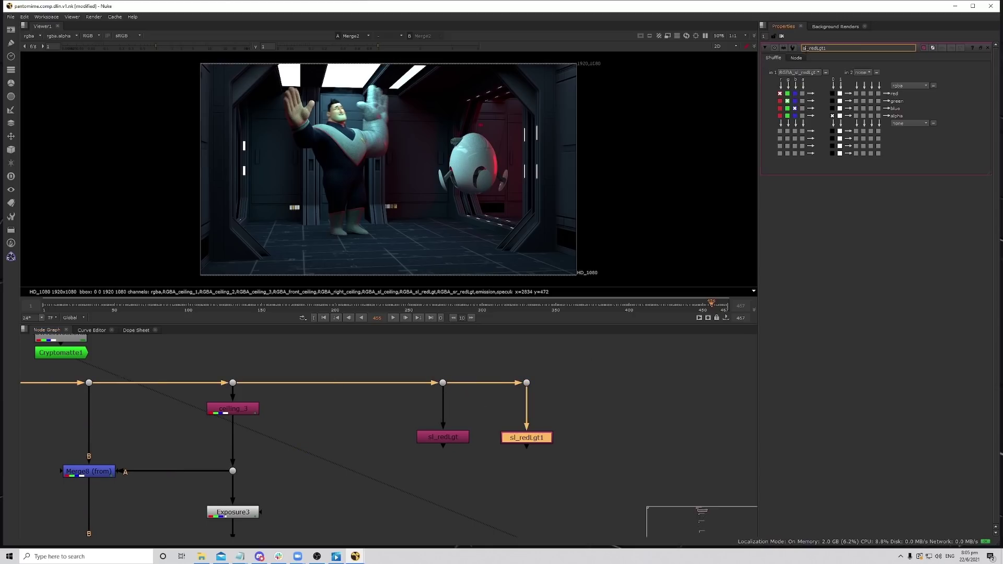
pyautogui.write('r')
pyautogui.moveTo(403, 412); pyautogui.dragTo(408, 397, button='middle')
pyautogui.moveTo(401, 398); pyautogui.dragTo(649, 465)
pyautogui.scroll(2, 535, 433)
pyautogui.moveTo(534, 418); pyautogui.dragTo(534, 415)
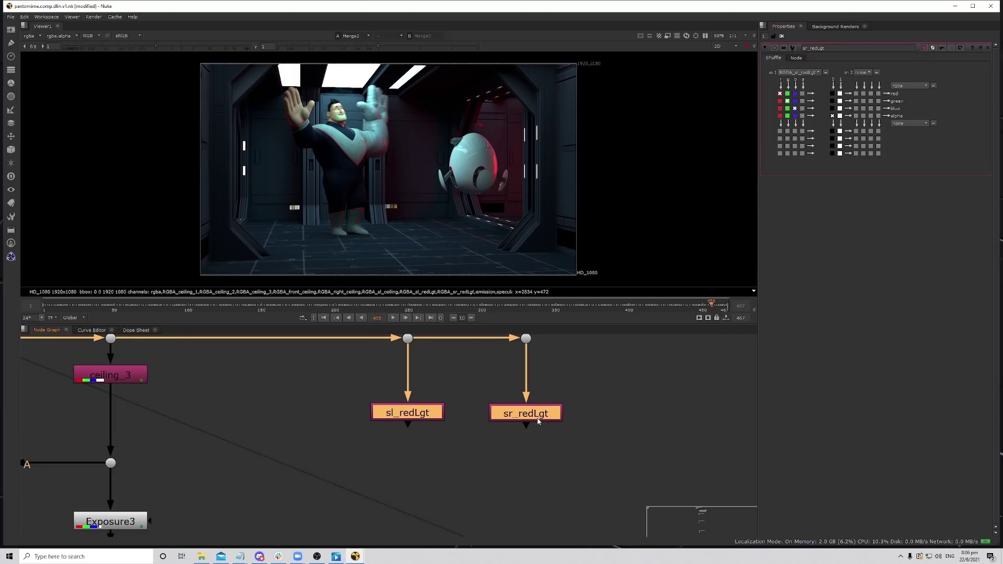
# Set the sr_redLgt Shuffle's input layer to RGBA_sr_redLgt.
pyautogui.click(470, 438)
pyautogui.click(408, 413)
pyautogui.click(535, 418)
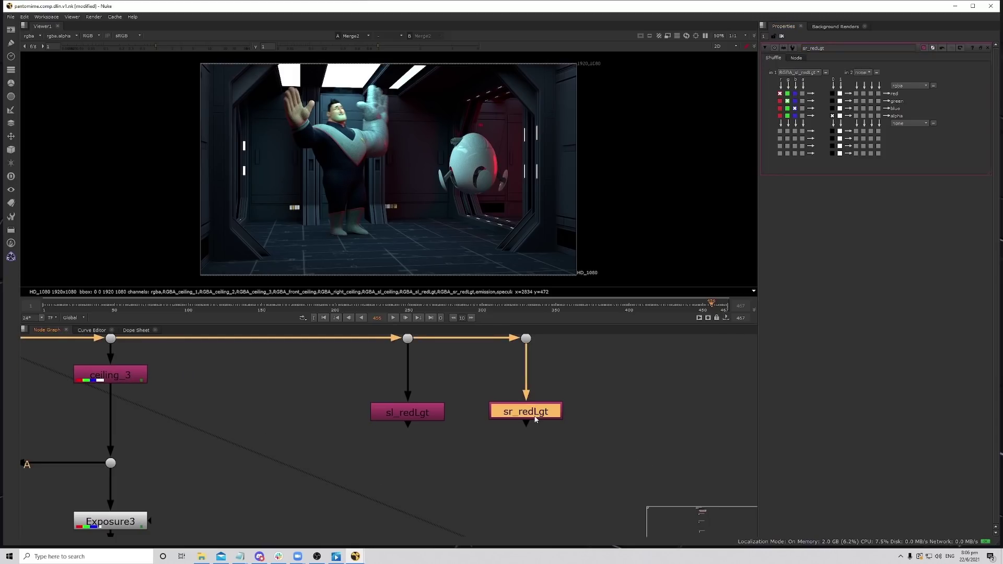
pyautogui.click(799, 72)
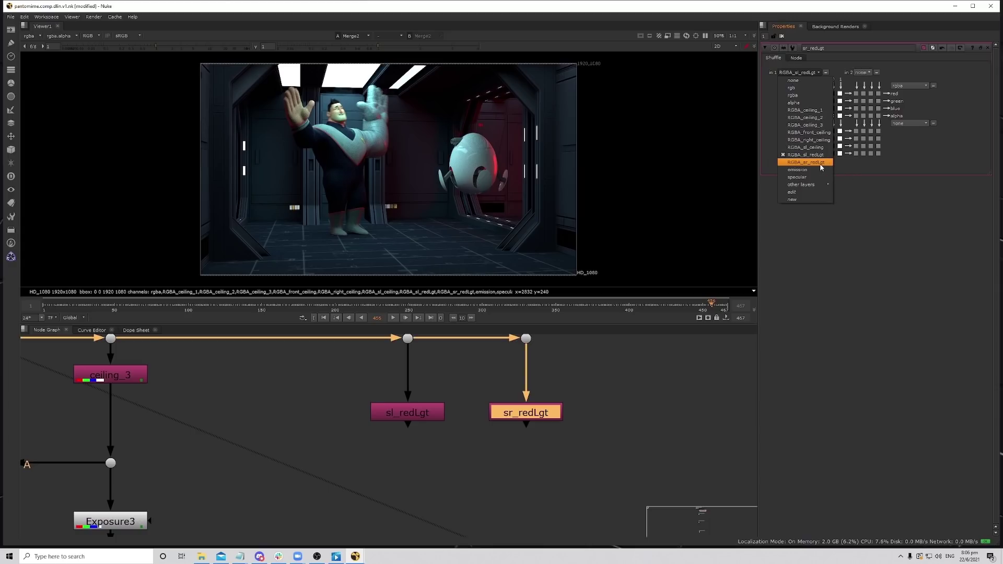
pyautogui.click(799, 162)
# Add a Merge directly under sl_redLgt that combines it with sr_redLgt, bending the sr_redLgt connection through a Dot.
pyautogui.click(490, 461)
pyautogui.moveTo(489, 461); pyautogui.dragTo(501, 452, button='middle')
pyautogui.press('m')
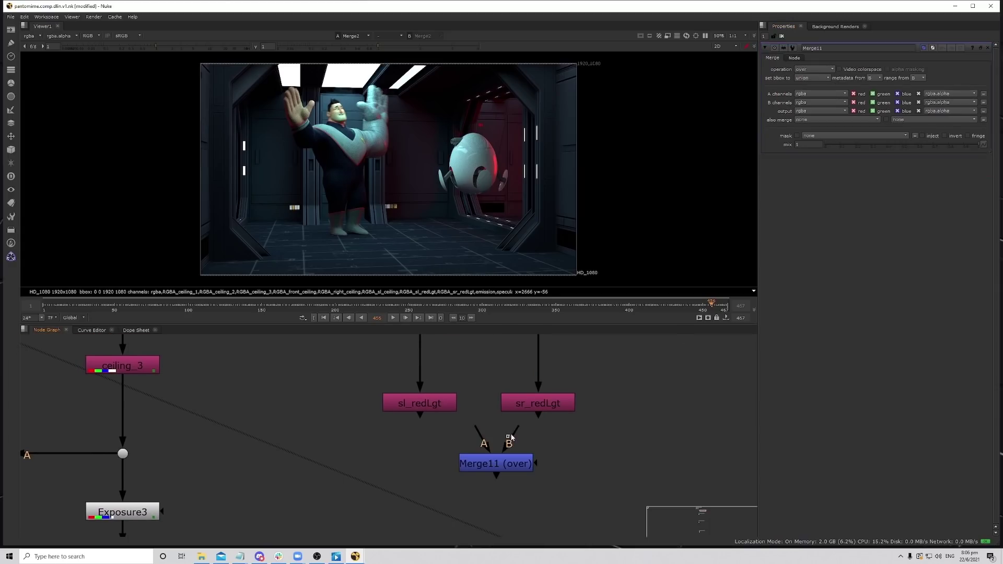
pyautogui.moveTo(526, 409); pyautogui.dragTo(527, 406)
pyautogui.moveTo(517, 464); pyautogui.dragTo(441, 463)
pyautogui.keyDown('ctrl'); pyautogui.moveTo(480, 432); pyautogui.dragTo(542, 464); pyautogui.keyUp('ctrl')
pyautogui.click(448, 465)
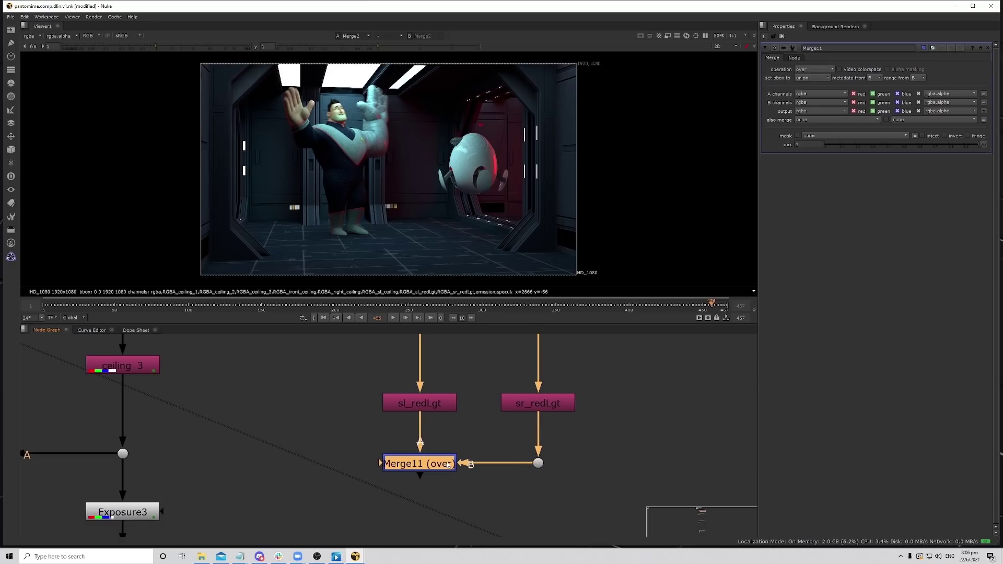
# Set the Merge combining sl_redLgt and sr_redLgt to the plus operation and view its output.
pyautogui.click(814, 69)
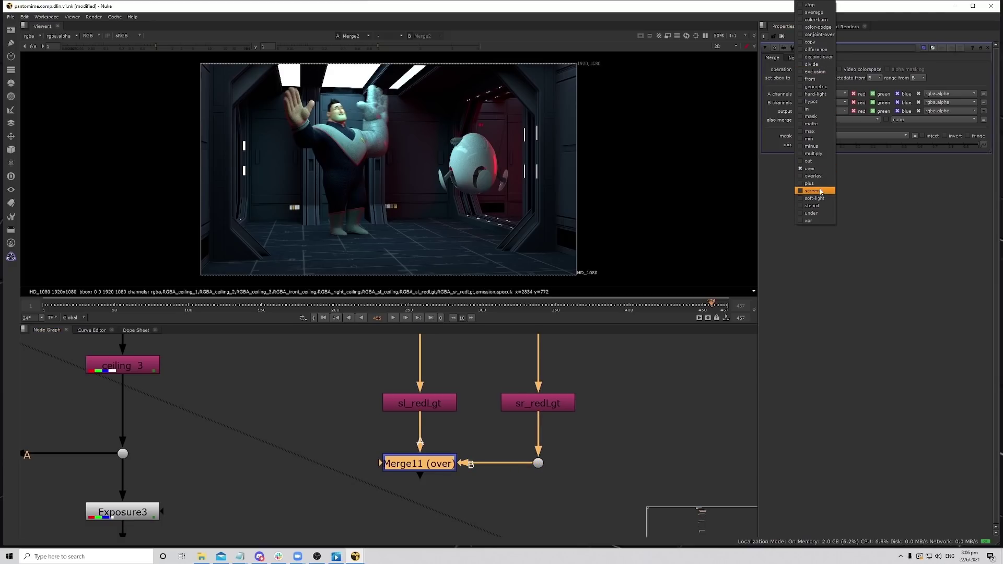
pyautogui.click(815, 187)
pyautogui.press('1')
pyautogui.moveTo(530, 189); pyautogui.dragTo(565, 179, button='middle')
pyautogui.scroll(-2, 564, 179)
pyautogui.moveTo(194, 47)
pyautogui.mouseDown()
pyautogui.moveTo(209, 49)
pyautogui.moveTo(196, 51)
pyautogui.mouseUp()
pyautogui.click(33, 45)
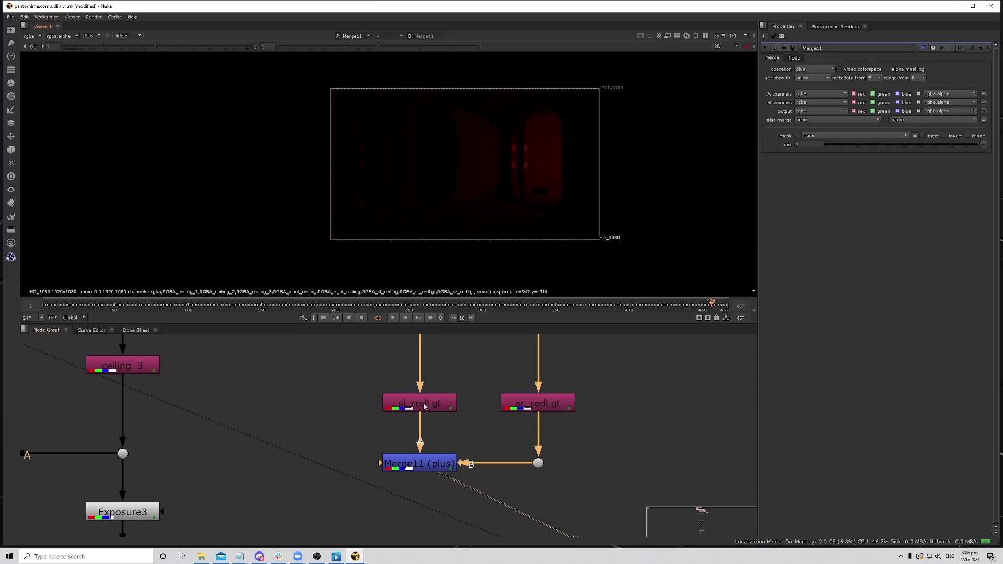
# Compare sl_redLgt and sr_redLgt individually with their combined Merge in the viewer.
pyautogui.press('1')
pyautogui.press('2')
pyautogui.press('1')
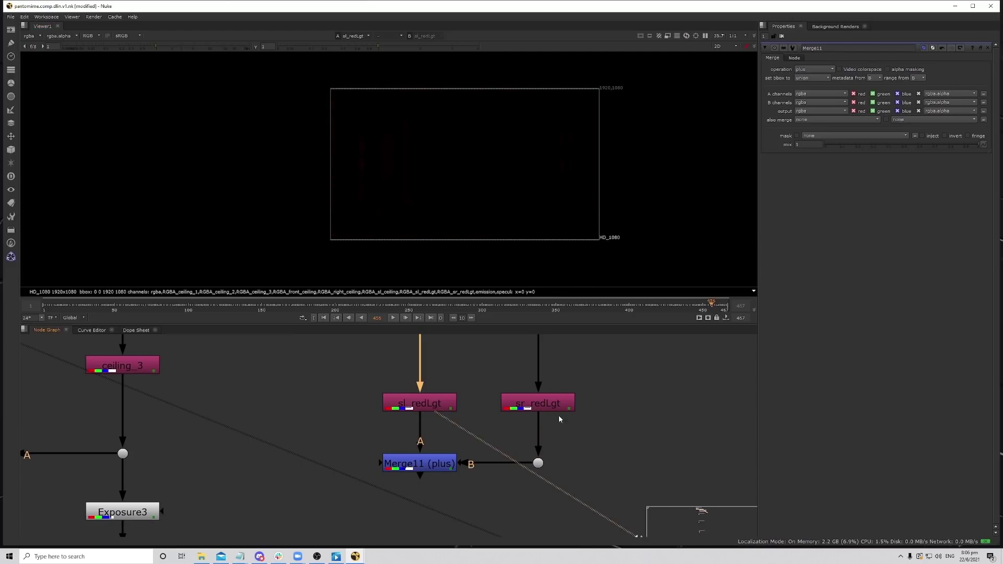
pyautogui.press('2')
pyautogui.press('3')
# Move the SET node group up and drop the Merge and Dot joining its ceiling branch to the main trunk further down.
pyautogui.scroll(-8, 384, 420)
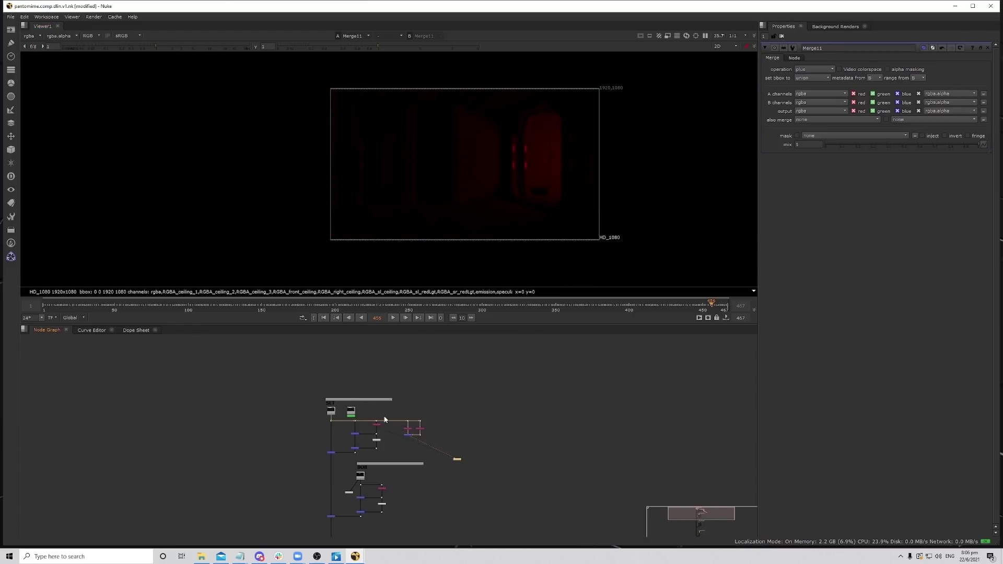
pyautogui.moveTo(262, 364); pyautogui.dragTo(442, 455)
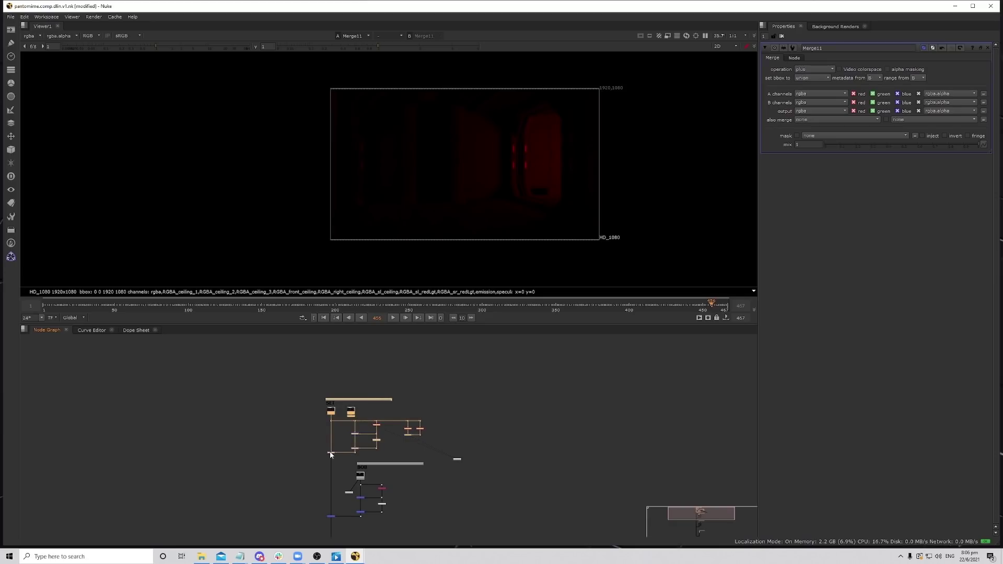
pyautogui.moveTo(330, 455); pyautogui.dragTo(330, 397)
pyautogui.scroll(8, 361, 405)
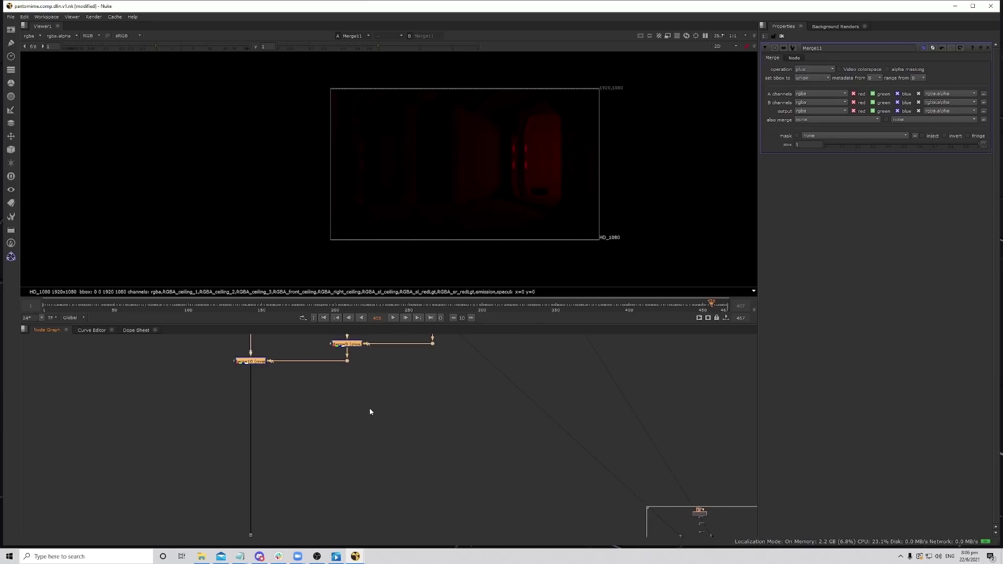
pyautogui.moveTo(224, 358); pyautogui.dragTo(382, 387)
pyautogui.moveTo(255, 364); pyautogui.dragTo(255, 509)
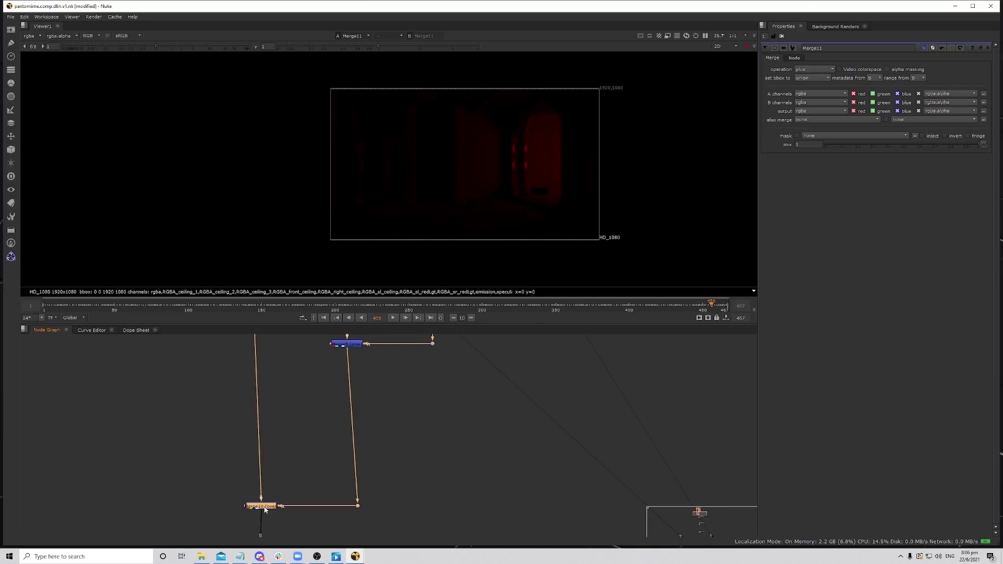
pyautogui.scroll(-4, 322, 460)
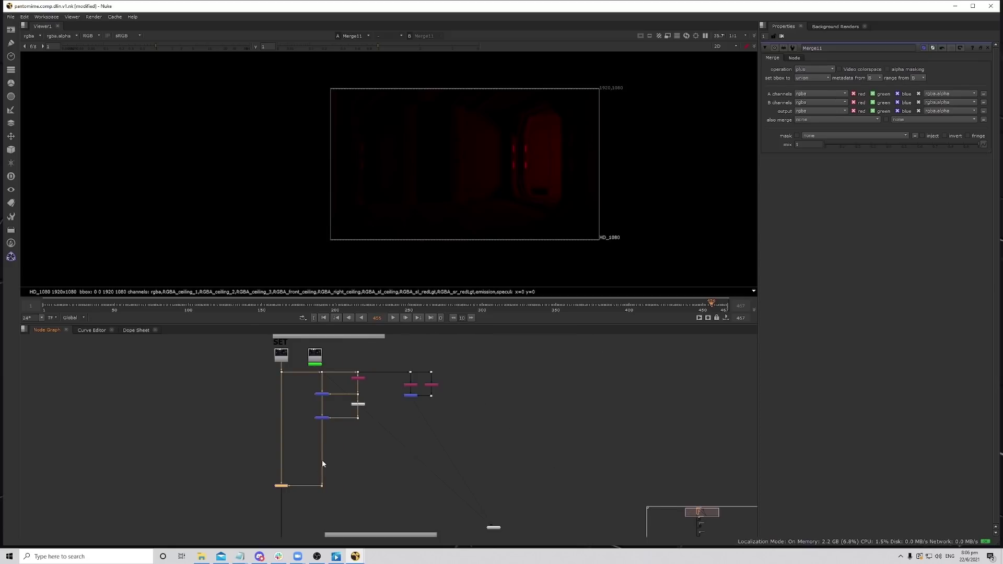
# Remove the Merge and Dot that join SET's ceiling branch to the main trunk.
pyautogui.scroll(4, 324, 434)
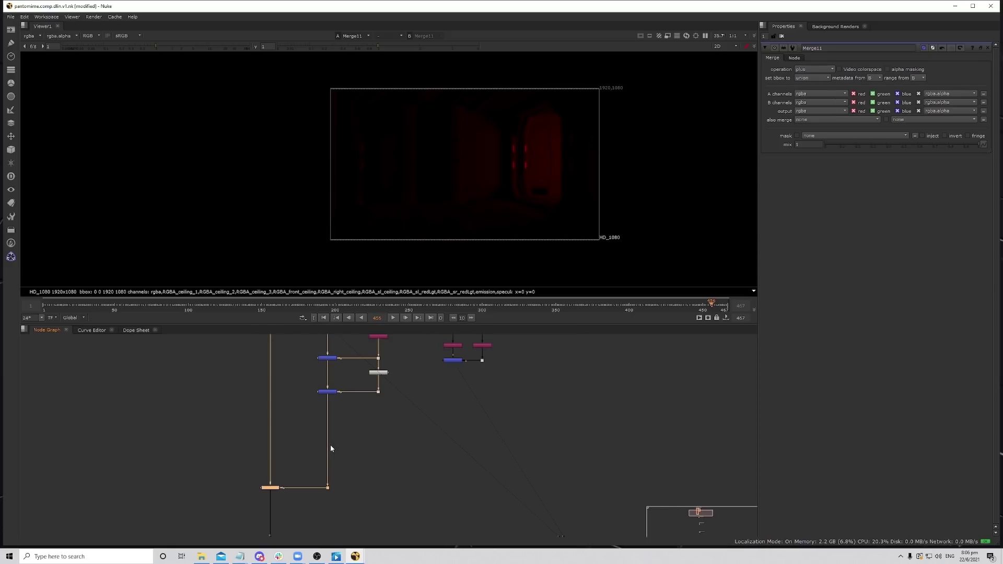
pyautogui.scroll(-2, 312, 433)
pyautogui.scroll(8, 283, 462)
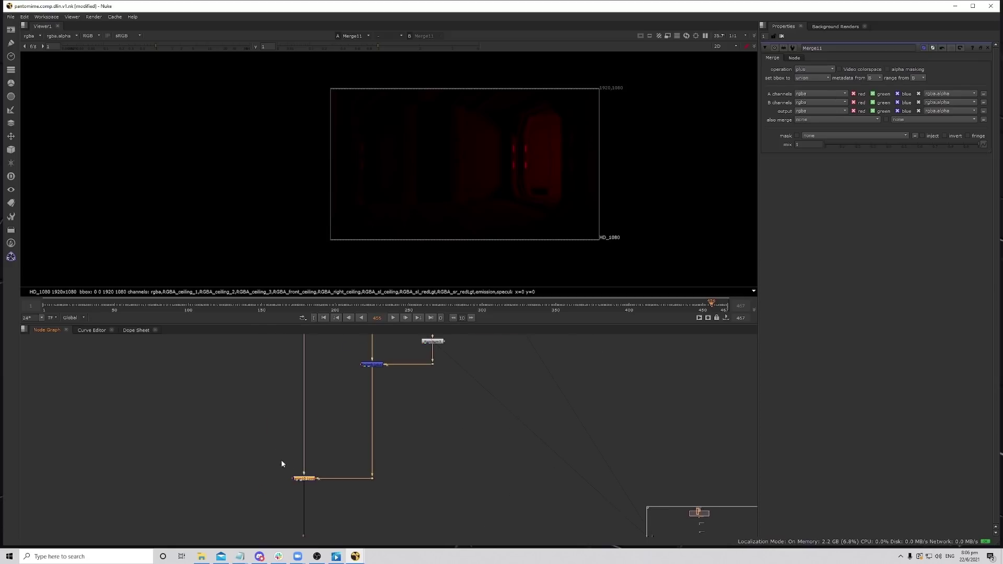
pyautogui.scroll(-5, 485, 439)
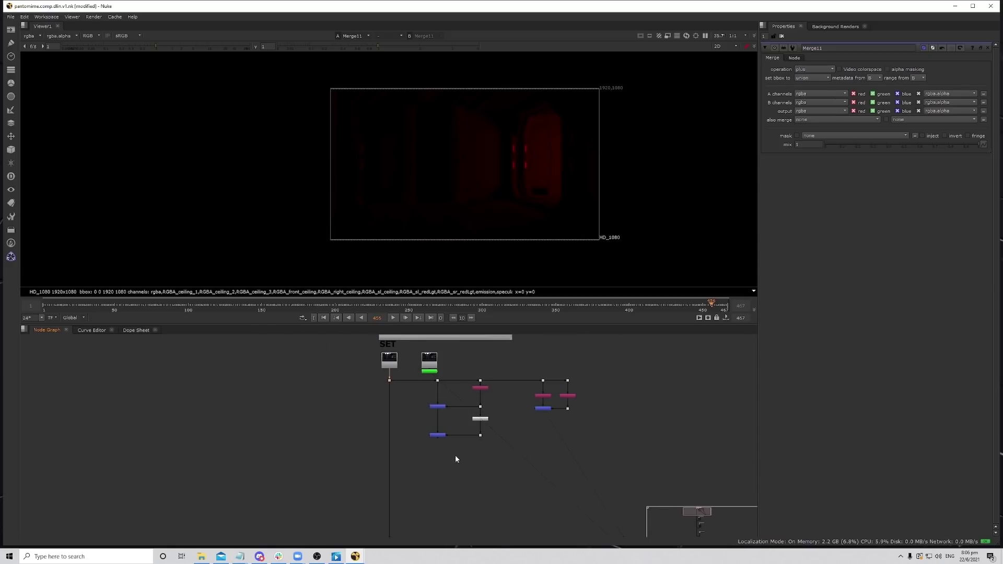
pyautogui.scroll(1, 453, 422)
pyautogui.scroll(-3, 446, 413)
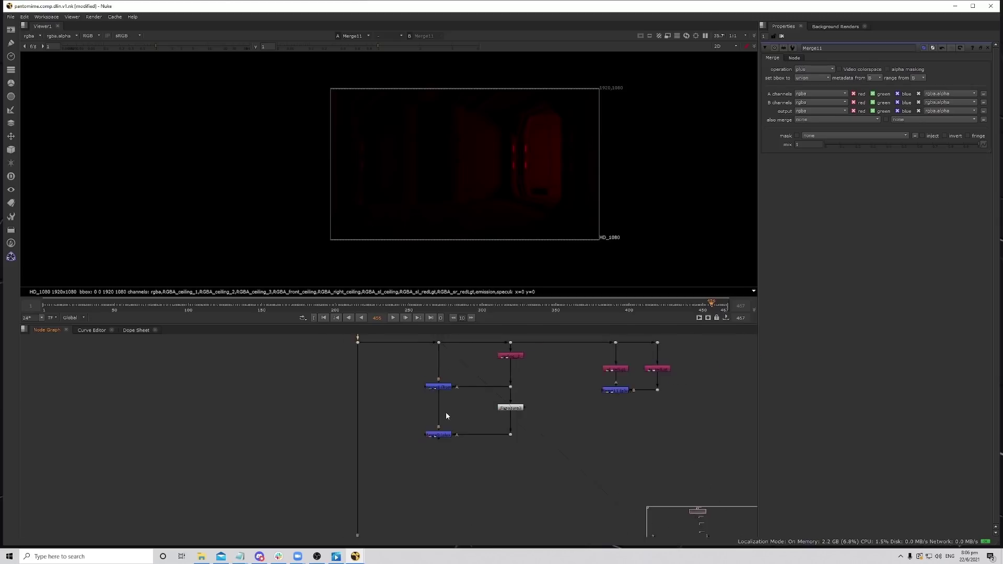
# Route the main trunk through SET's ceiling Merges, align the branch on the trunk, and view the last ceiling Merge.
pyautogui.moveTo(368, 363); pyautogui.dragTo(417, 409)
pyautogui.moveTo(372, 359); pyautogui.dragTo(442, 431)
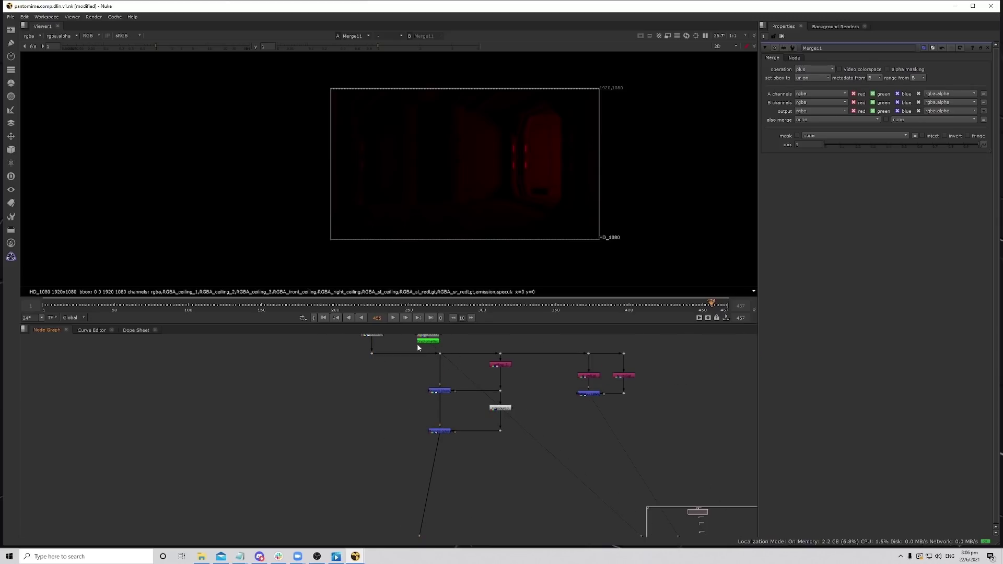
pyautogui.moveTo(417, 348); pyautogui.dragTo(658, 459)
pyautogui.moveTo(499, 368); pyautogui.dragTo(431, 392)
pyautogui.moveTo(386, 347); pyautogui.dragTo(348, 366)
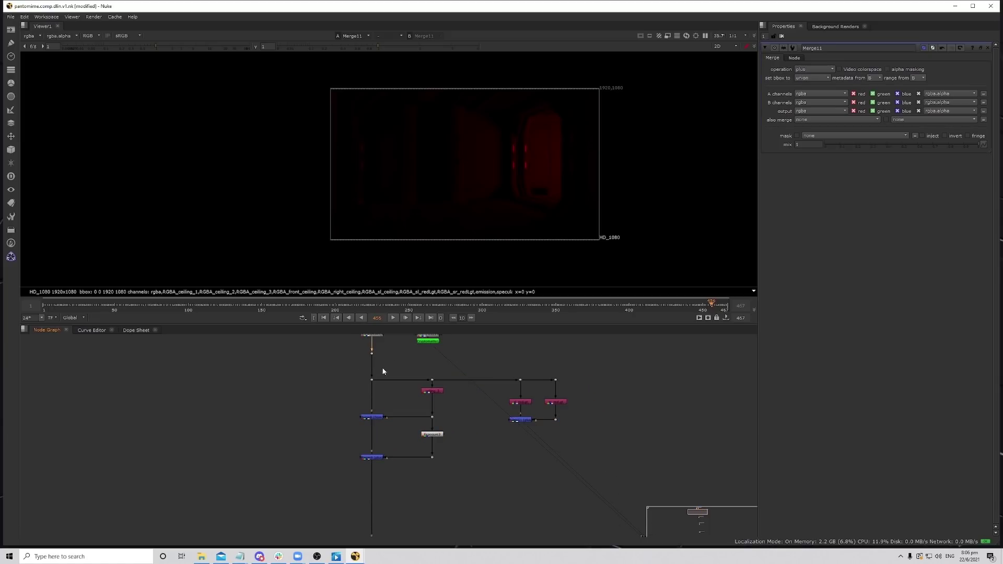
pyautogui.scroll(5, 528, 420)
pyautogui.click(377, 456)
pyautogui.press('1')
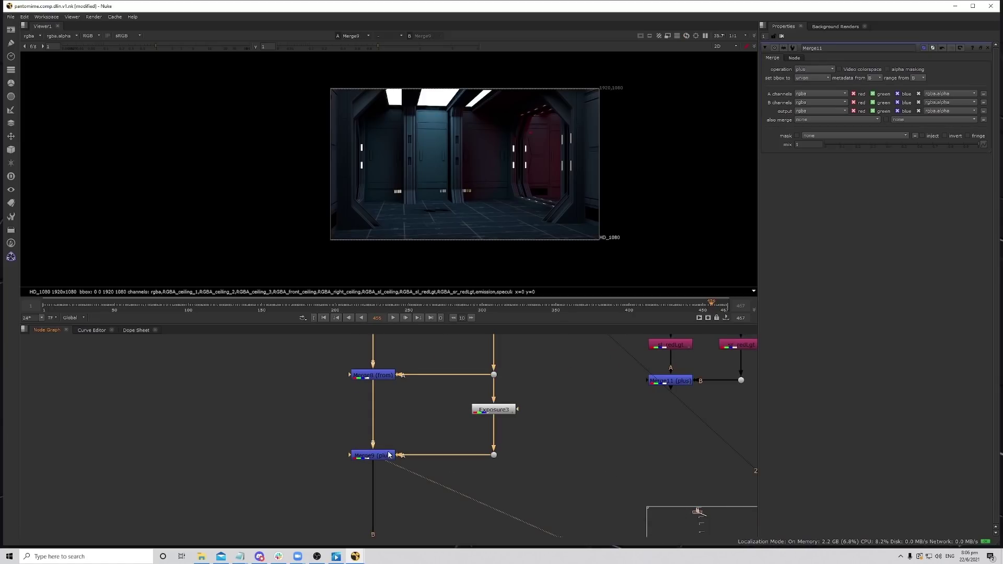
# Add a Merge on the trunk below the ceiling plus Merge and connect it to the combined red lights through a Dot.
pyautogui.scroll(-3, 404, 441)
pyautogui.moveTo(461, 474); pyautogui.dragTo(456, 445, button='middle')
pyautogui.scroll(4, 422, 471)
pyautogui.click(415, 480)
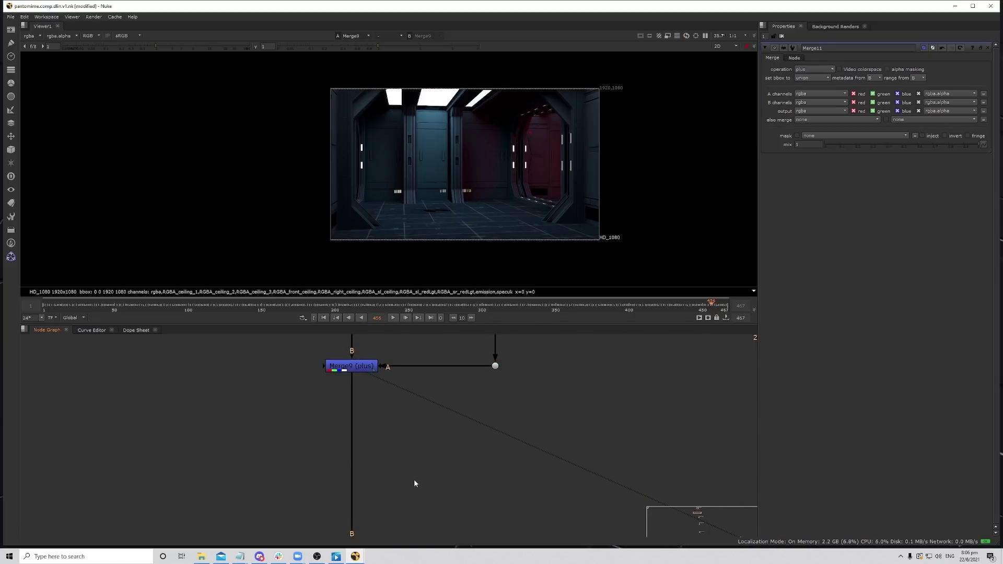
pyautogui.press('m')
pyautogui.moveTo(414, 478); pyautogui.dragTo(508, 379)
pyautogui.scroll(-3, 651, 403)
pyautogui.scroll(-2, 377, 458)
pyautogui.scroll(2, 491, 402)
pyautogui.keyDown('ctrl'); pyautogui.moveTo(412, 425); pyautogui.dragTo(517, 479); pyautogui.keyUp('ctrl')
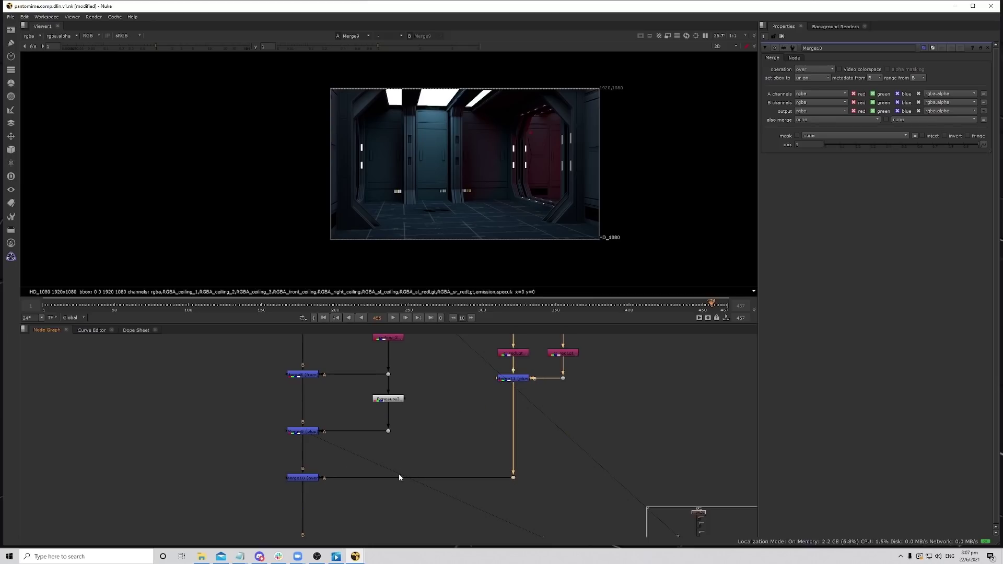
# Set the new trunk Merge to the from operation and toggle it to check the red light subtraction.
pyautogui.click(313, 479)
pyautogui.click(814, 69)
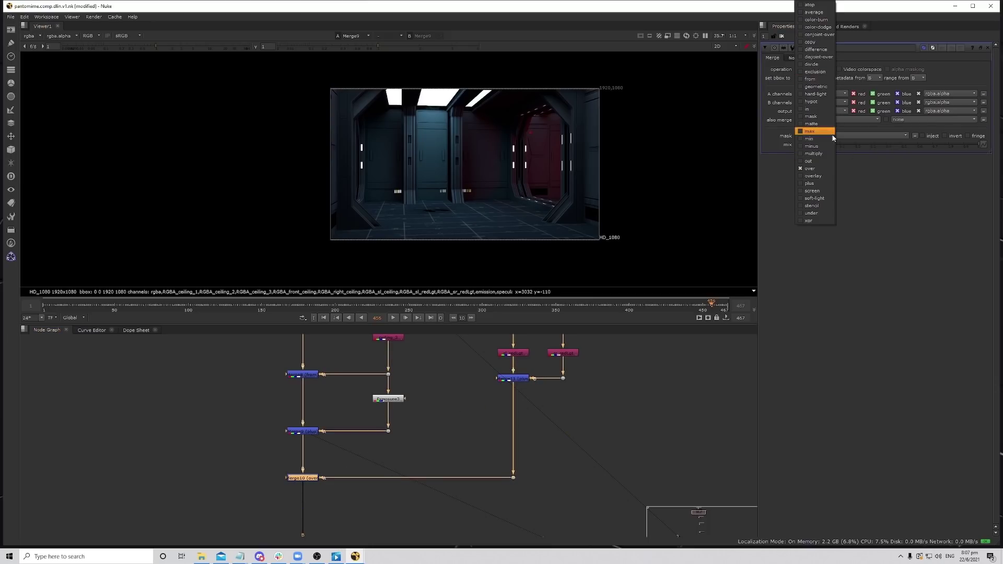
pyautogui.click(811, 78)
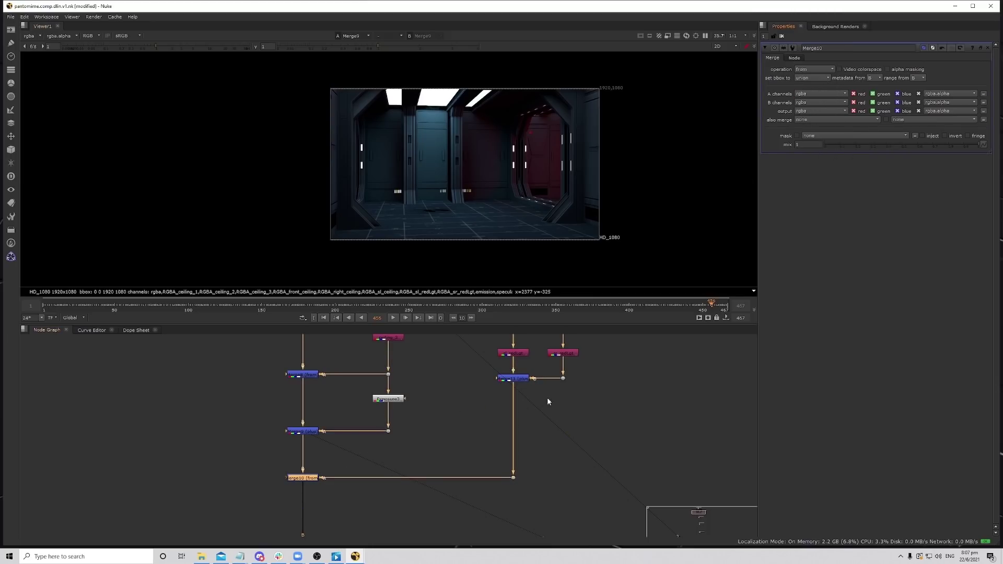
pyautogui.press('1')
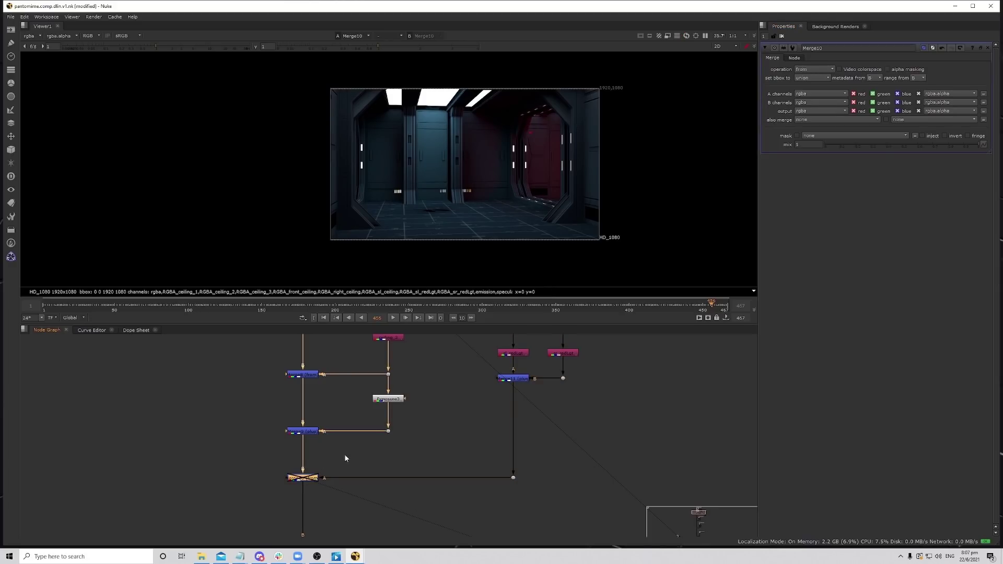
pyautogui.press('d')
pyautogui.press('d')
pyautogui.moveTo(253, 455); pyautogui.dragTo(448, 520)
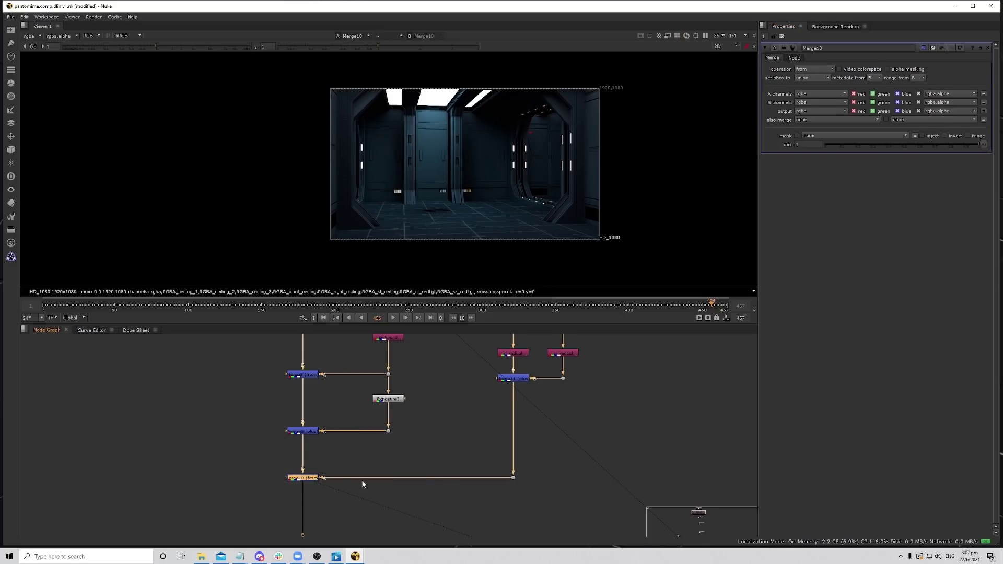
# Add a Grade below the red-light Dot and connect its input to that Dot.
pyautogui.moveTo(402, 498); pyautogui.dragTo(375, 458, button='middle')
pyautogui.click(477, 481)
pyautogui.press('g')
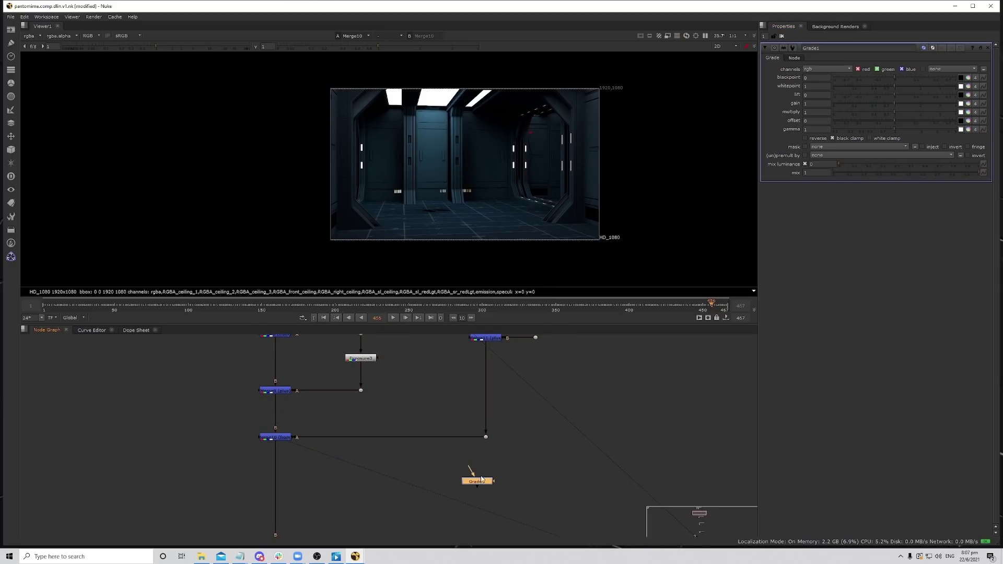
pyautogui.moveTo(486, 438); pyautogui.dragTo(485, 438)
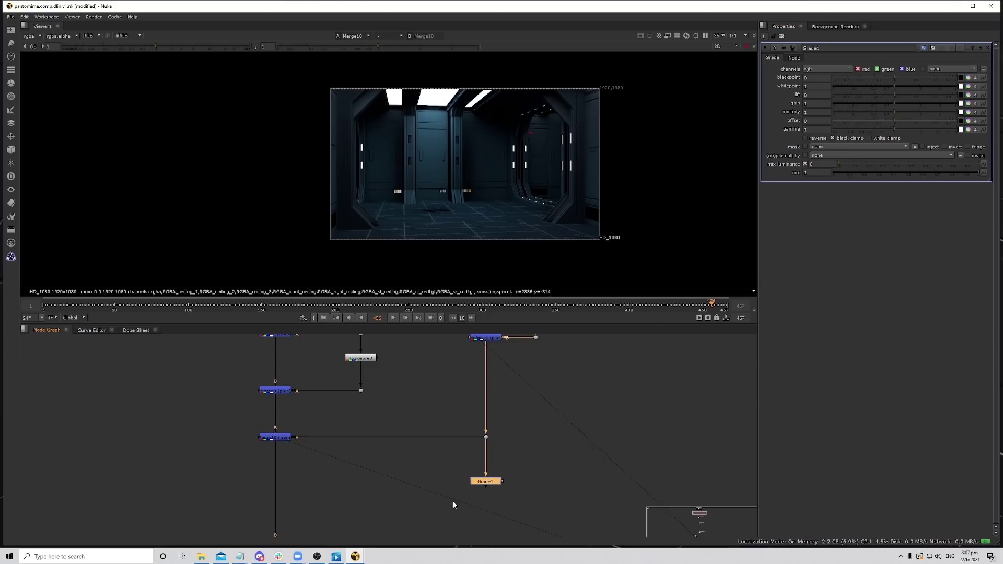
pyautogui.moveTo(410, 502); pyautogui.dragTo(413, 464, button='middle')
# Add another Merge lower on the trunk and connect it to the Grade output through a Dot.
pyautogui.click(331, 494)
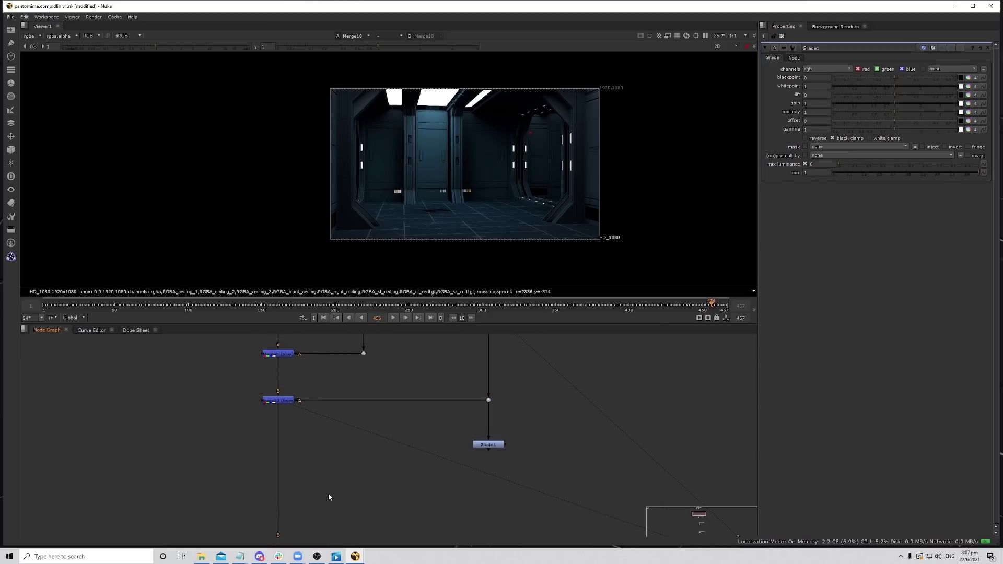
pyautogui.press('m')
pyautogui.moveTo(328, 497); pyautogui.dragTo(280, 500)
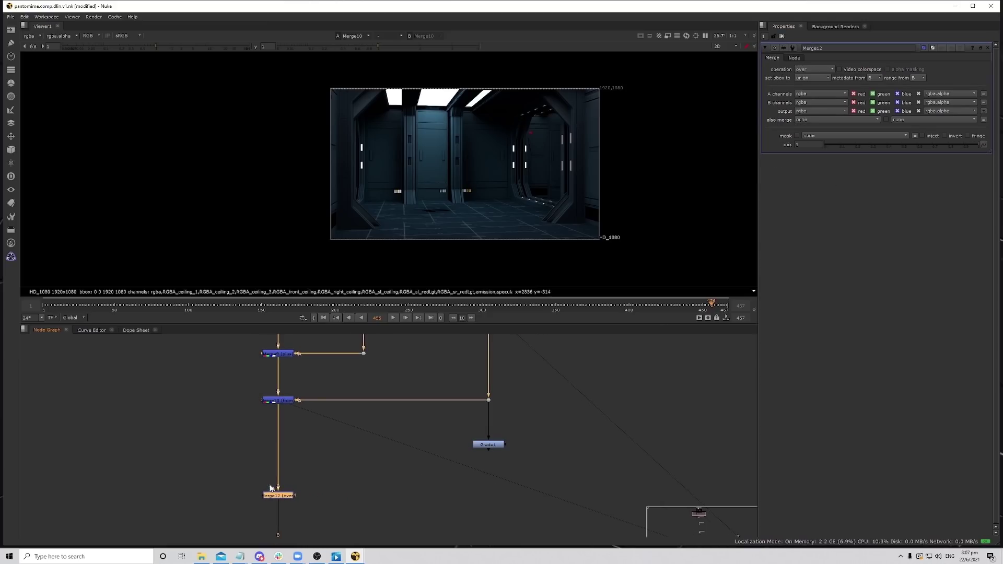
pyautogui.moveTo(493, 495); pyautogui.dragTo(489, 497)
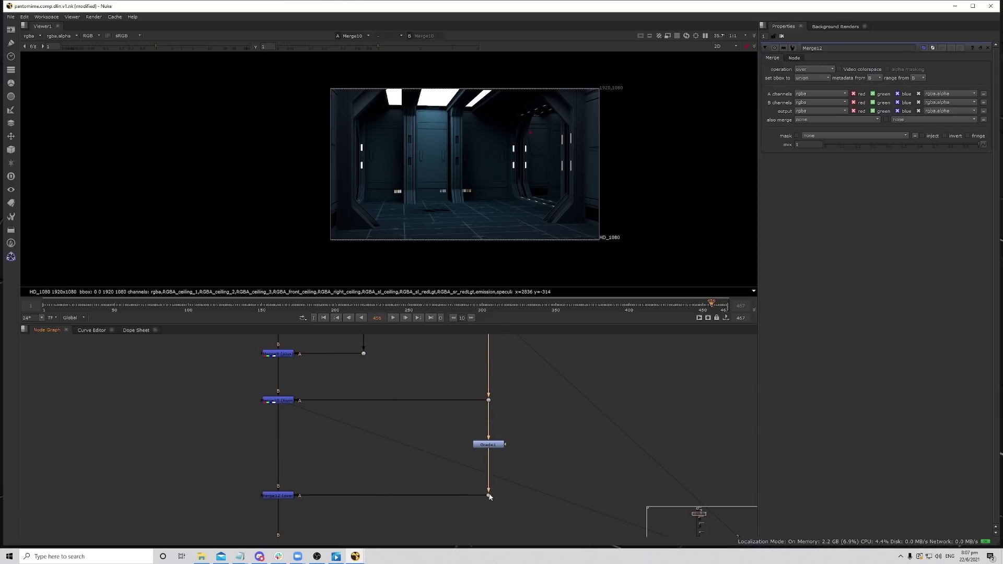
# Set the lowest SET trunk Merge to the plus operation and view its output.
pyautogui.click(283, 497)
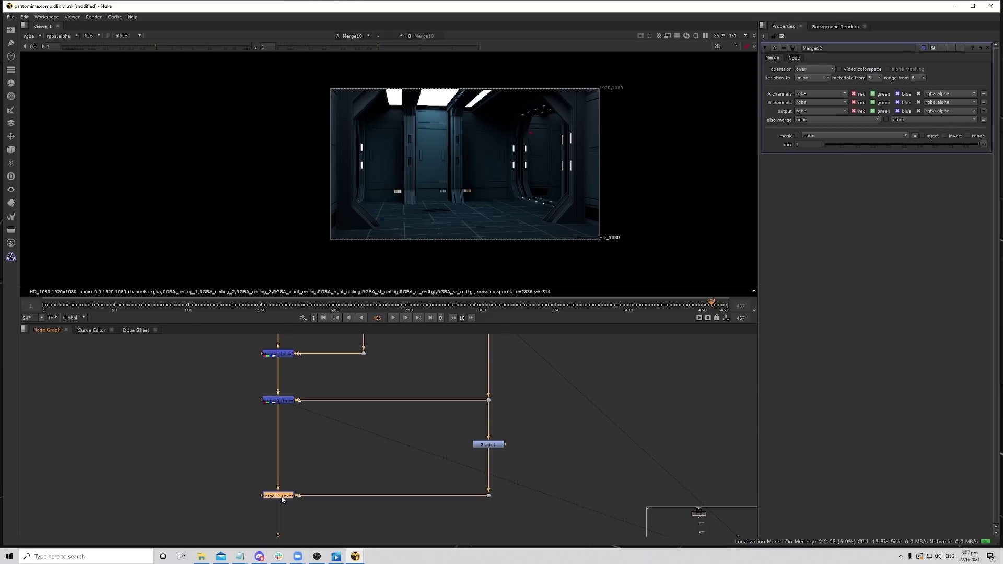
pyautogui.click(814, 69)
pyautogui.click(815, 180)
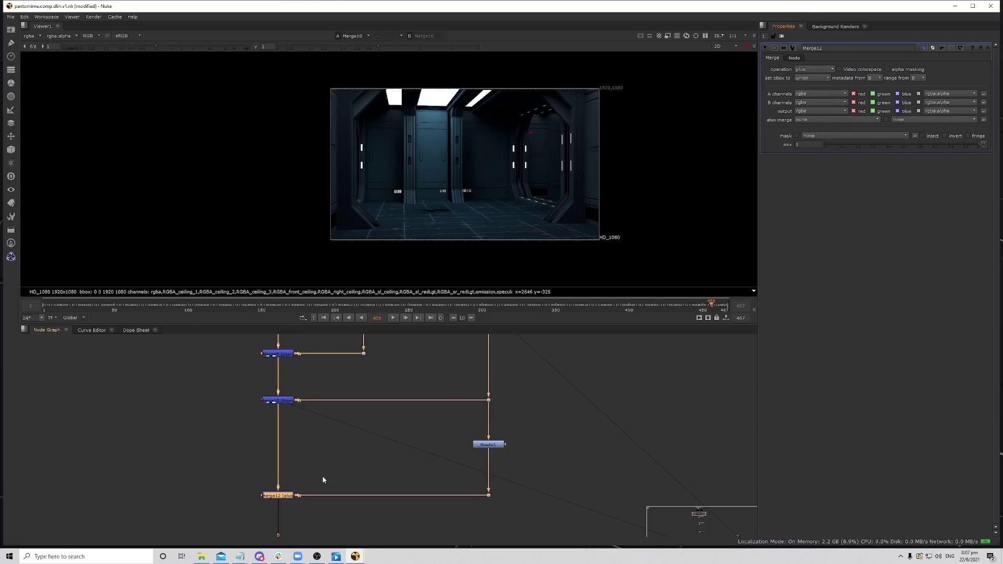
pyautogui.click(282, 496)
pyautogui.press('1')
# Try raising the red-light Grade's multiply to about 1.45 and return it to 1.
pyautogui.click(499, 445)
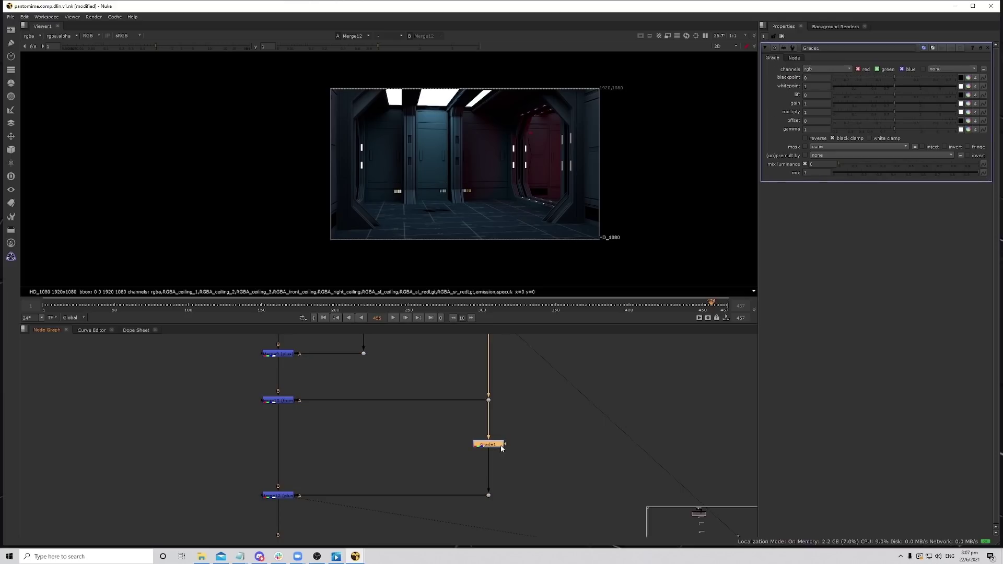
pyautogui.moveTo(883, 110); pyautogui.dragTo(864, 122)
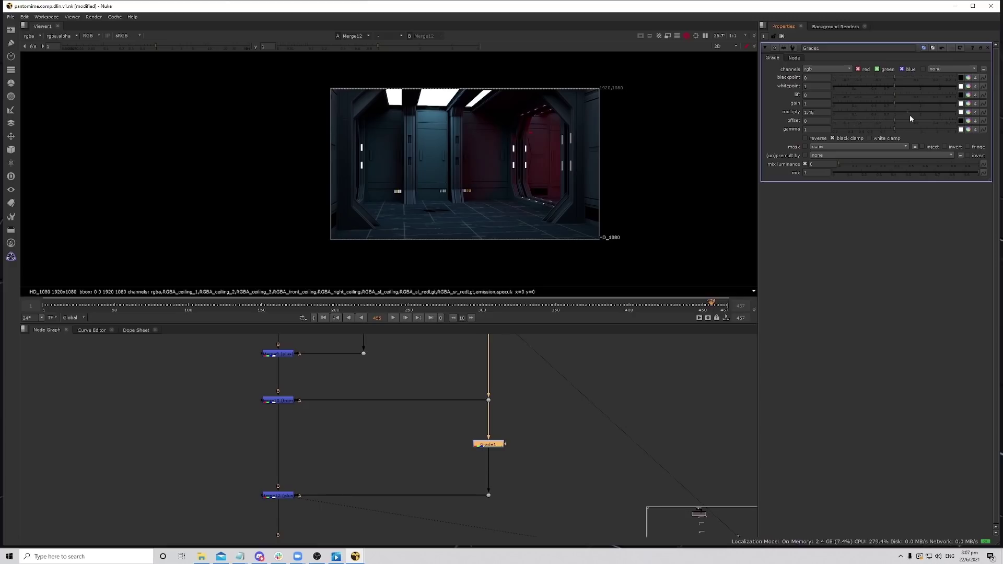
pyautogui.moveTo(864, 114); pyautogui.dragTo(898, 116)
# Select SET's whole red-light branch together with its two trunk Merges.
pyautogui.scroll(-5, 523, 405)
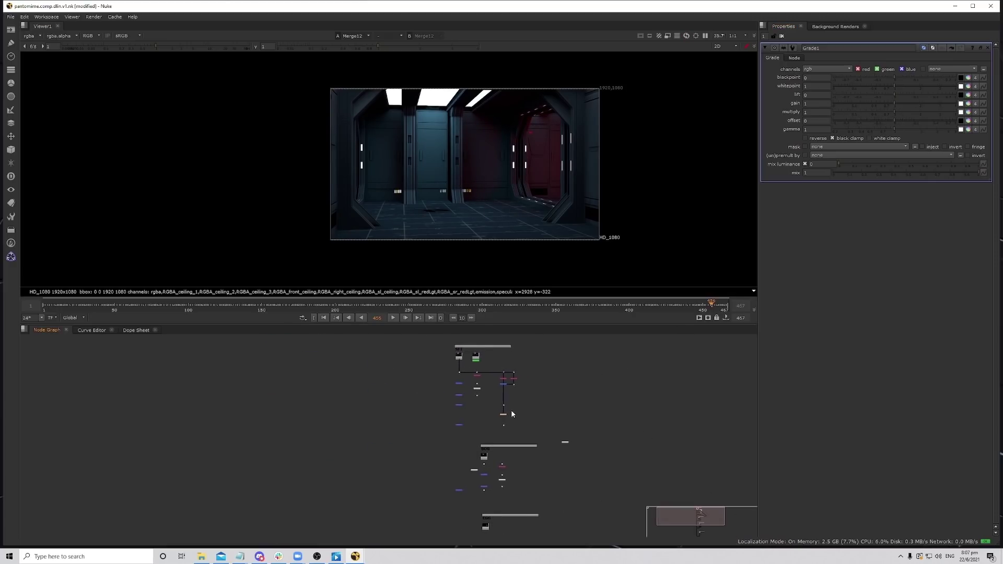
pyautogui.moveTo(519, 413); pyautogui.dragTo(495, 430, button='middle')
pyautogui.moveTo(473, 351); pyautogui.dragTo(557, 452)
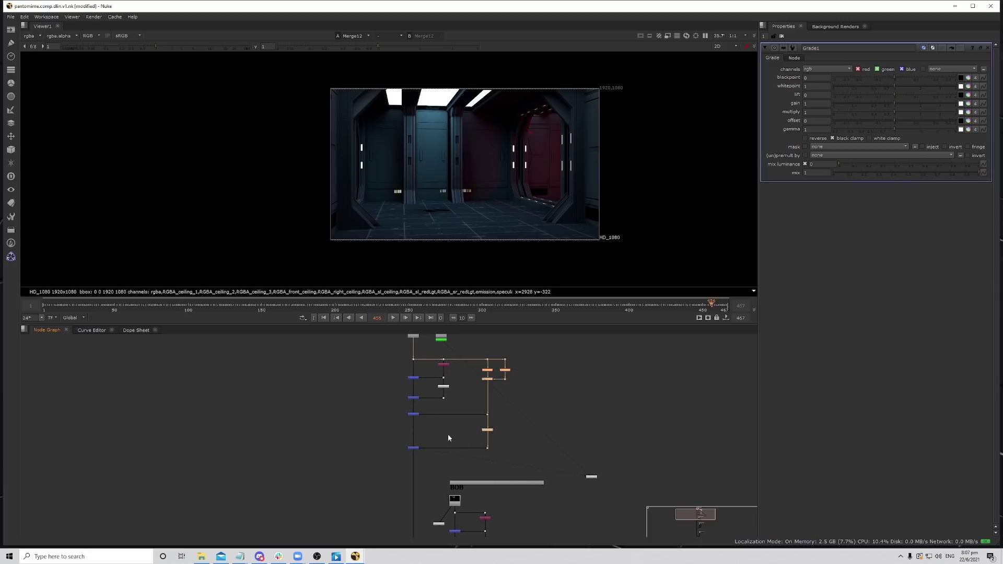
pyautogui.keyDown('shift'); pyautogui.moveTo(452, 406); pyautogui.dragTo(388, 453); pyautogui.keyUp('shift')
# Maximize the node graph and move the BOB, EGG and VOLUME node groups down to leave space below SET.
pyautogui.scroll(-3, 509, 441)
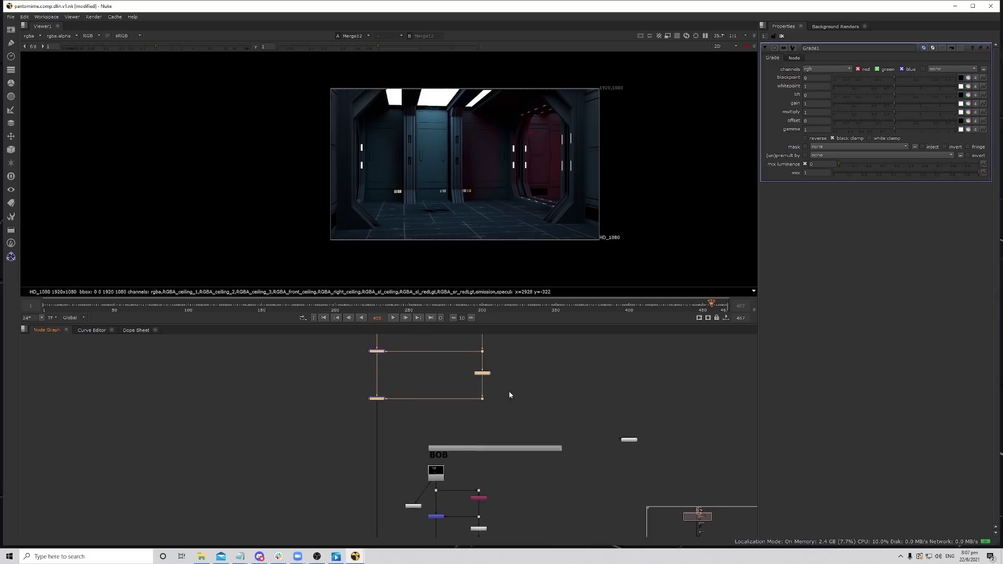
pyautogui.moveTo(428, 401); pyautogui.dragTo(541, 520)
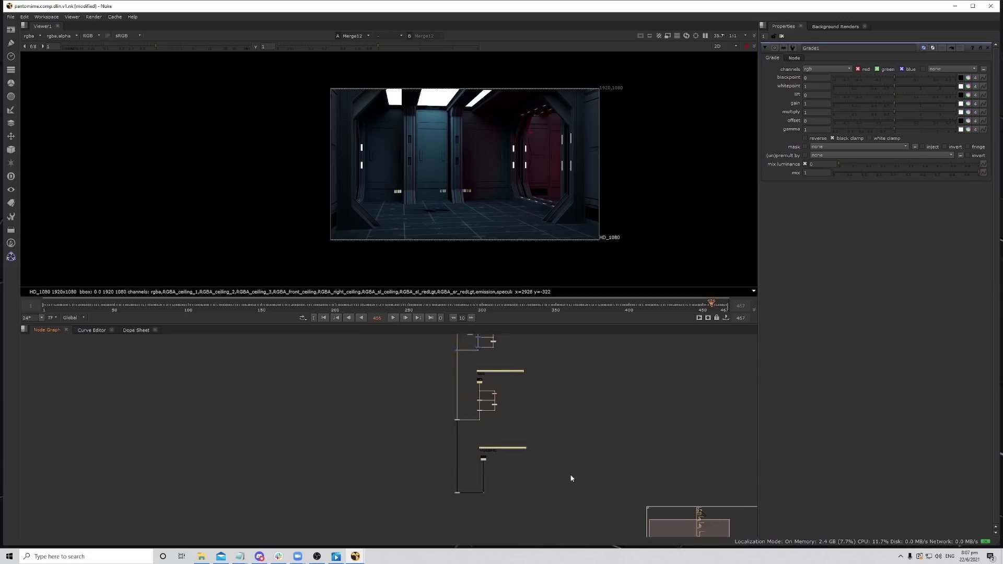
pyautogui.press('space')
pyautogui.moveTo(429, 214); pyautogui.dragTo(537, 426)
pyautogui.scroll(3, 474, 231)
pyautogui.moveTo(474, 230); pyautogui.dragTo(474, 369)
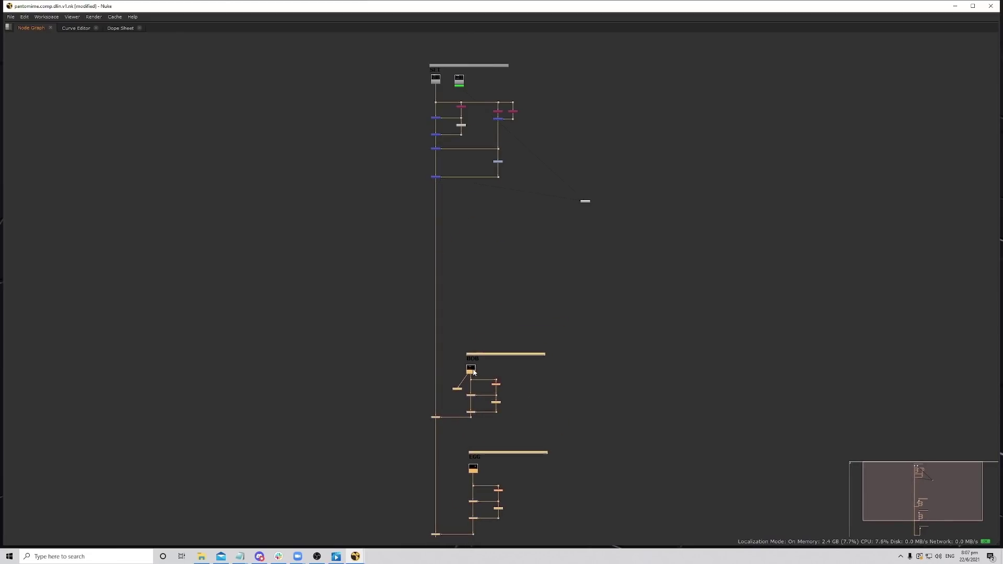
# Move the whole BOB node group up, closer beneath the SET group.
pyautogui.moveTo(402, 291); pyautogui.dragTo(573, 417)
pyautogui.moveTo(486, 391); pyautogui.dragTo(486, 266)
pyautogui.click(621, 322)
# Paste a copy of the red-light branch beside BOB and connect its input to the Dot above BOB's ceiling Shuffle.
pyautogui.scroll(3, 541, 334)
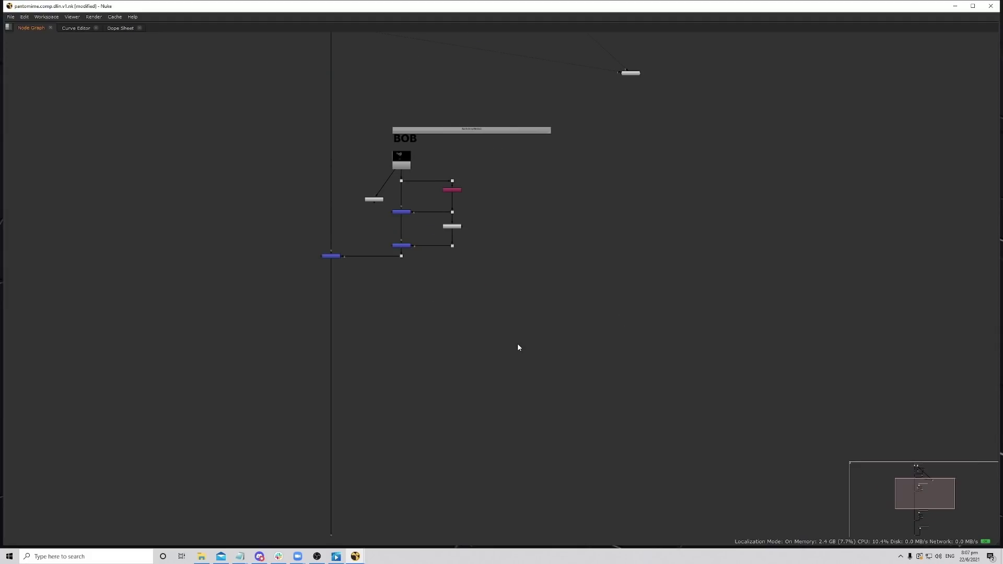
pyautogui.hotkey('ctrl', 'v')
pyautogui.moveTo(521, 365); pyautogui.dragTo(536, 264)
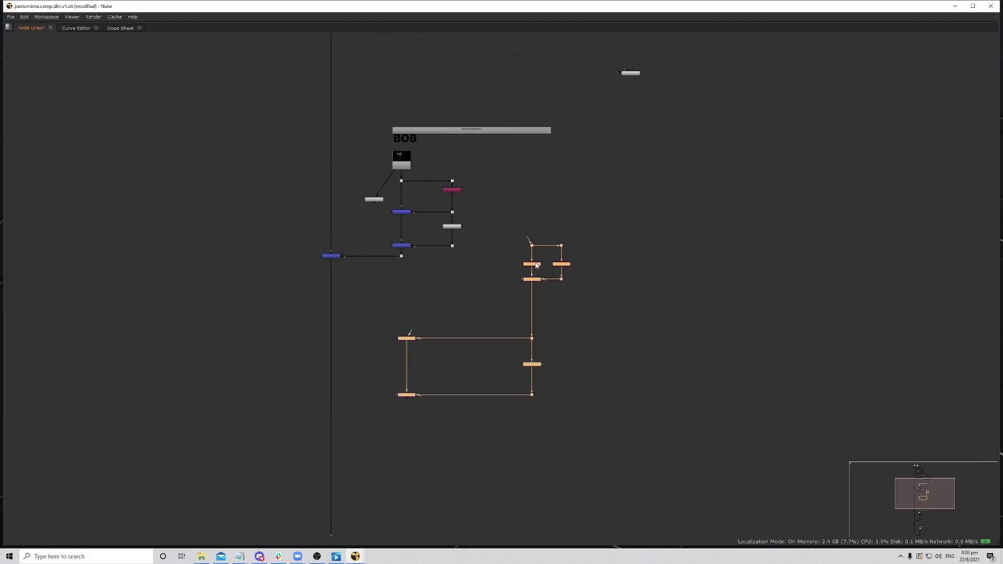
pyautogui.scroll(4, 533, 242)
pyautogui.moveTo(527, 220); pyautogui.dragTo(344, 96)
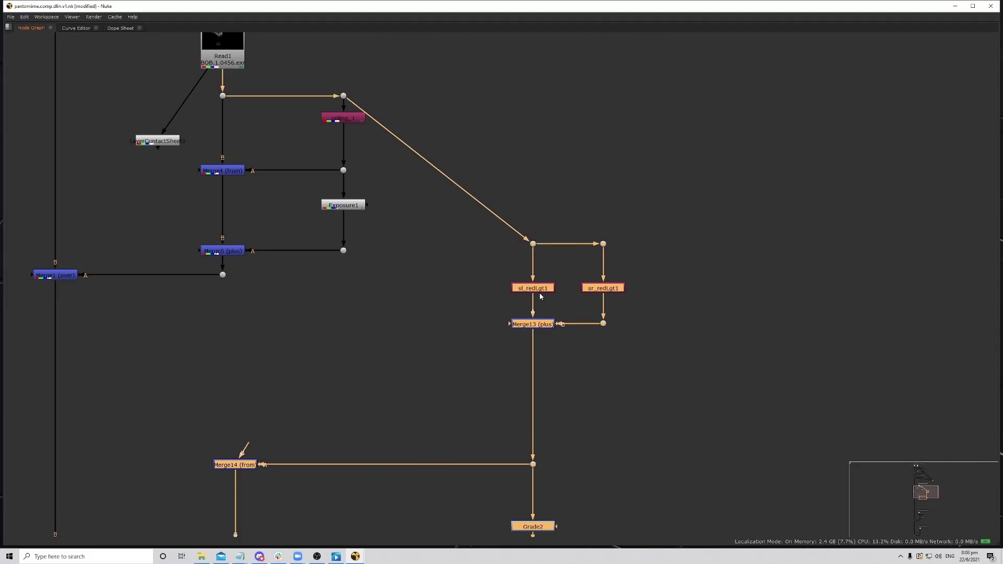
pyautogui.moveTo(537, 293); pyautogui.dragTo(514, 146)
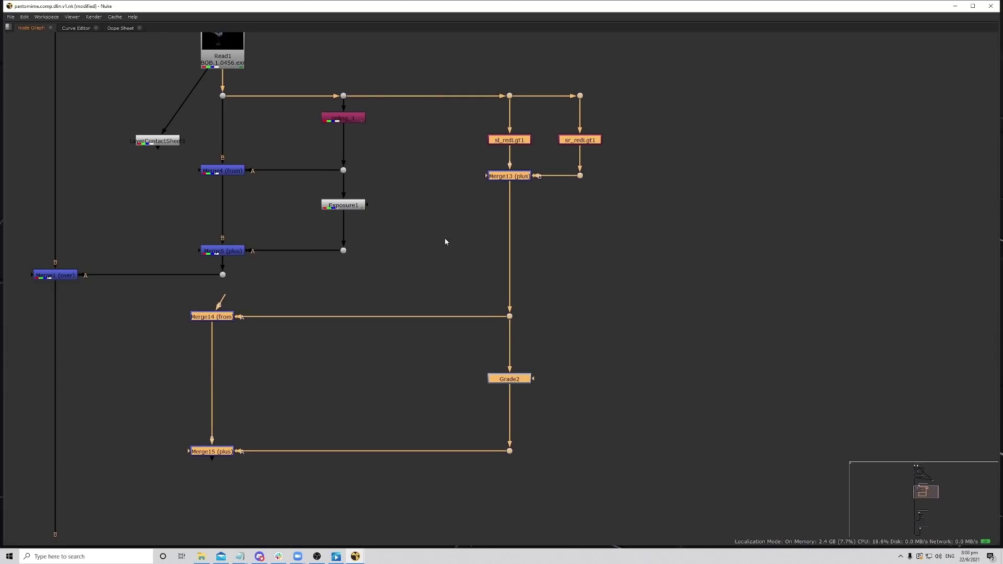
# Connect the pasted from Merge's B input to the Dot below BOB's trunk and align both pasted Merges under it.
pyautogui.click(289, 310)
pyautogui.moveTo(260, 302); pyautogui.dragTo(305, 291, button='middle')
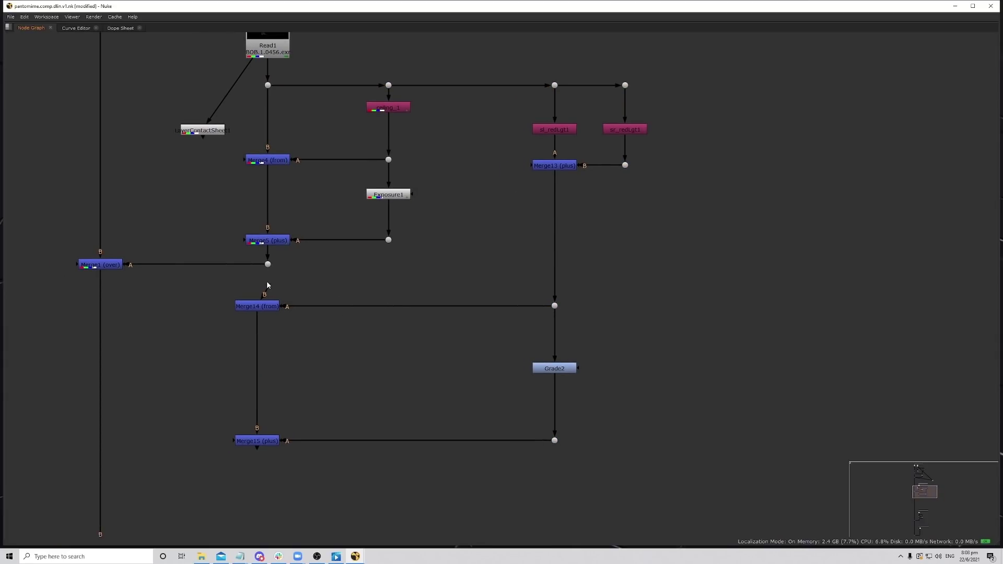
pyautogui.moveTo(268, 285); pyautogui.dragTo(267, 265)
pyautogui.moveTo(211, 293); pyautogui.dragTo(269, 442)
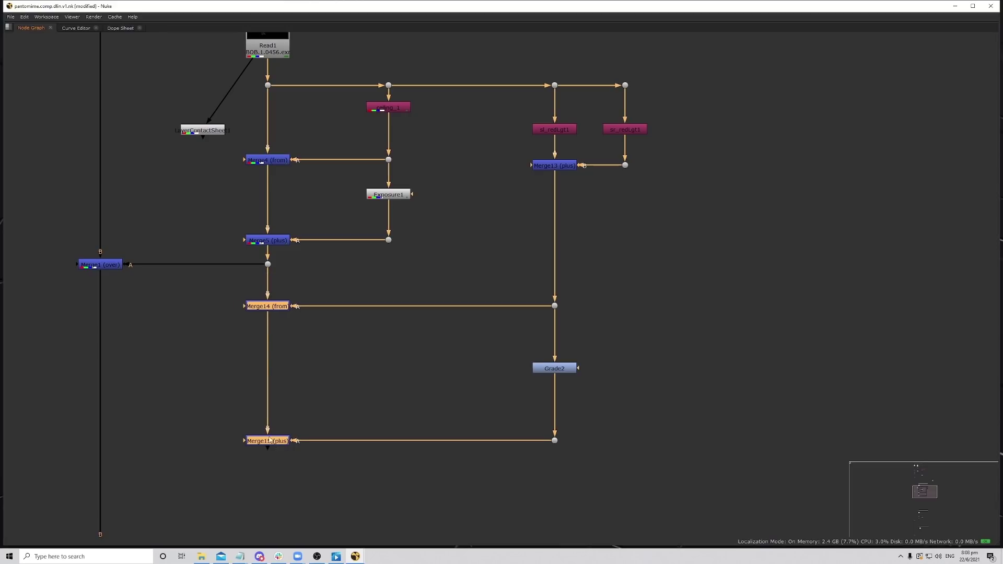
# Feed BOB's new plus Merge into the over Merge's A input, level the over Merge with it, and view the result.
pyautogui.moveTo(250, 263); pyautogui.dragTo(251, 427)
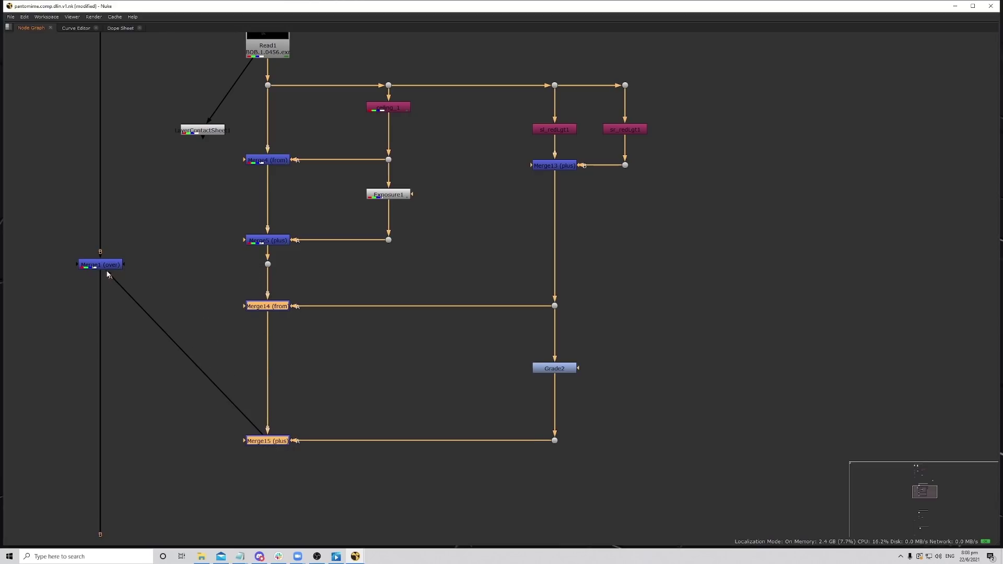
pyautogui.moveTo(105, 265); pyautogui.dragTo(104, 441)
pyautogui.press('1')
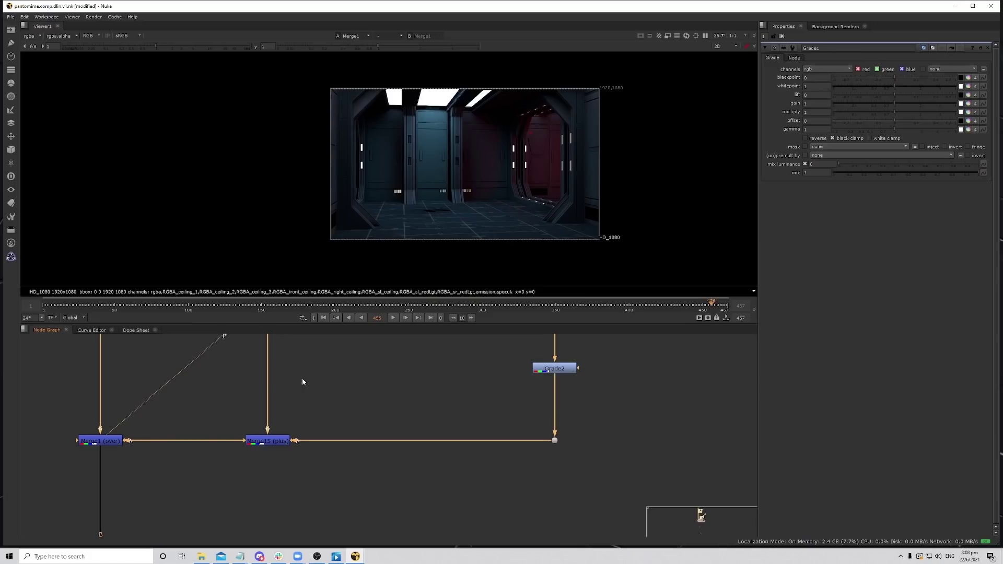
pyautogui.click(107, 441)
pyautogui.click(268, 441)
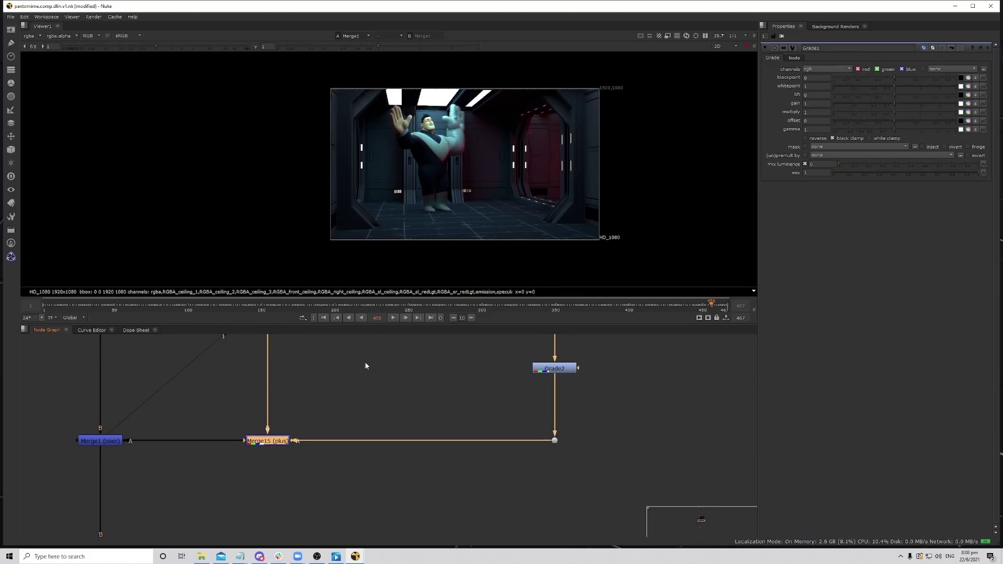
# Paste another copy of the red-light branch beside EGG and connect it to EGG's top Dot and lower ceiling Merge.
pyautogui.scroll(-5, 502, 413)
pyautogui.scroll(-3, 500, 417)
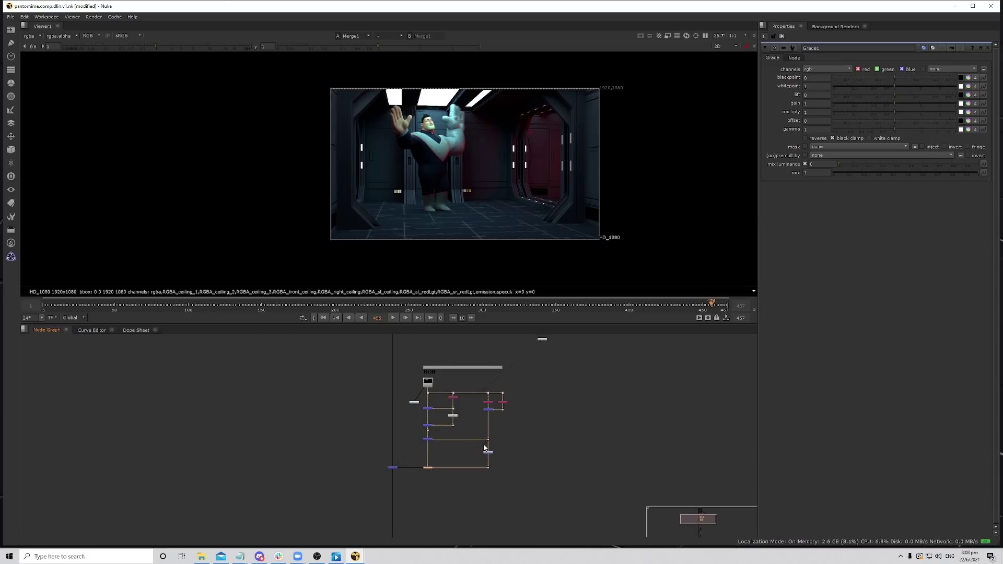
pyautogui.press('space')
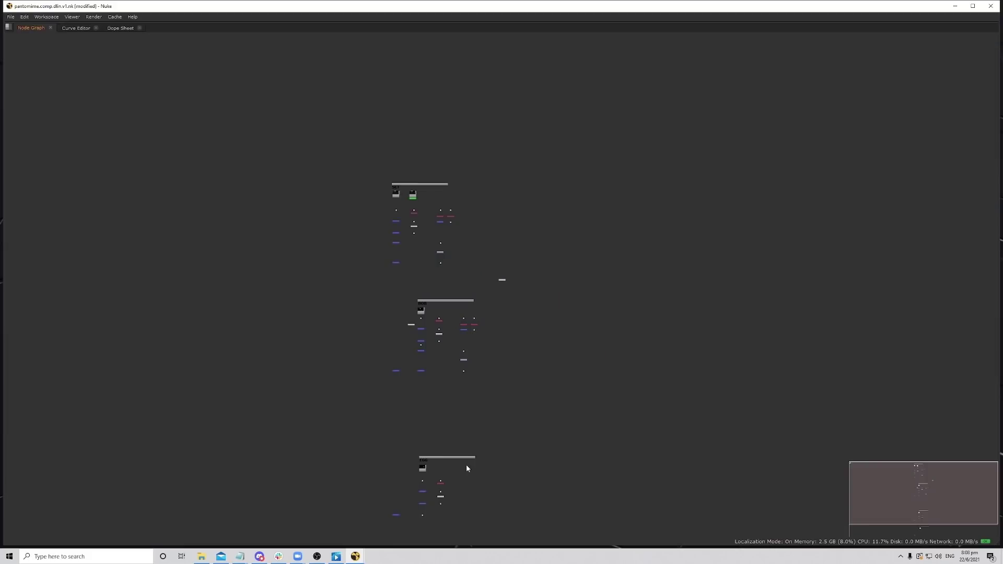
pyautogui.scroll(2, 466, 465)
pyautogui.moveTo(298, 278); pyautogui.dragTo(555, 429)
pyautogui.scroll(2, 387, 344)
pyautogui.moveTo(403, 342); pyautogui.dragTo(356, 191)
pyautogui.scroll(2, 546, 381)
pyautogui.moveTo(475, 276); pyautogui.dragTo(473, 220)
pyautogui.click(326, 290)
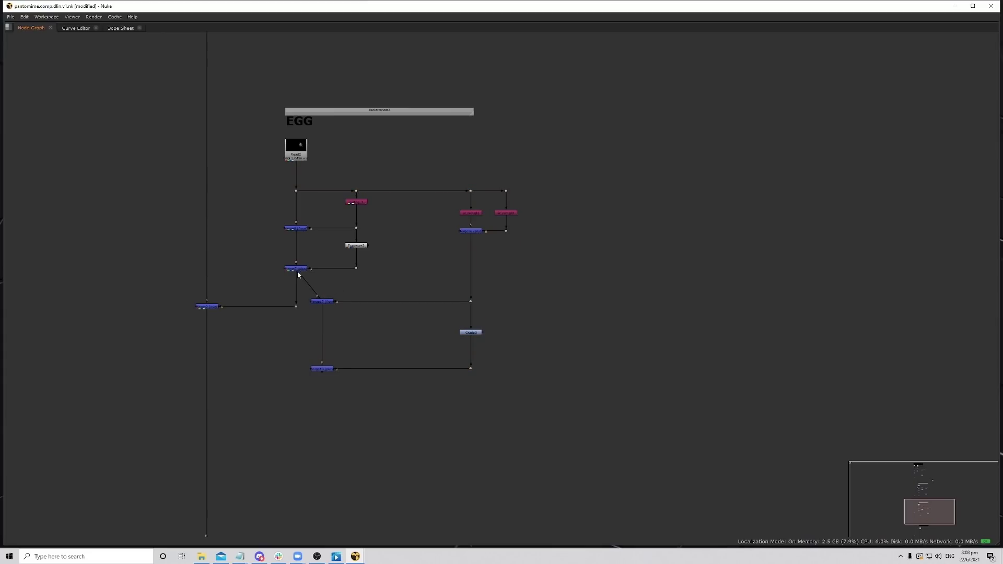
# Route EGG's output through its new plus Merge, move the over Merge lower, and align both pasted Merges under EGG's trunk.
pyautogui.moveTo(297, 275); pyautogui.dragTo(327, 370)
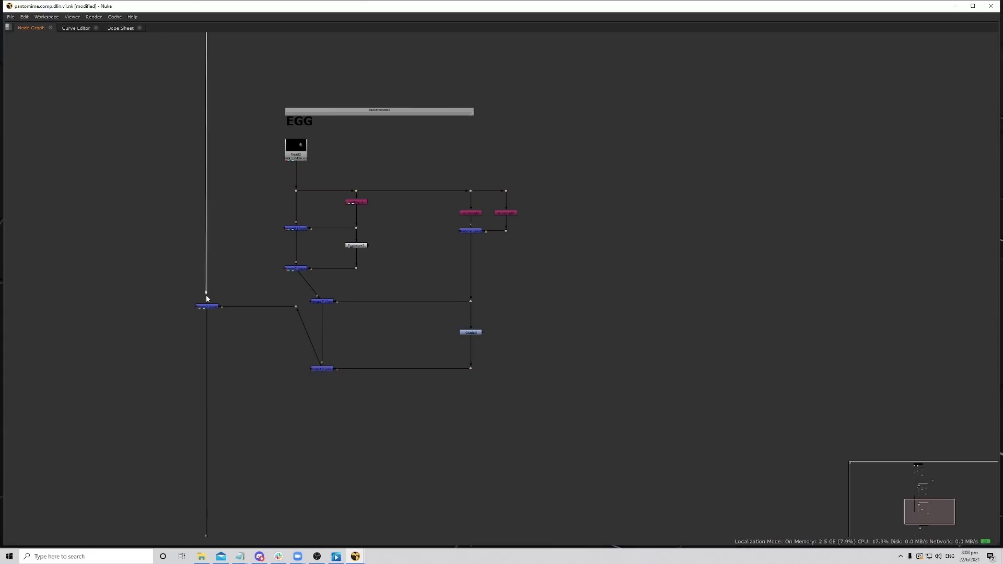
pyautogui.moveTo(205, 296); pyautogui.dragTo(214, 396)
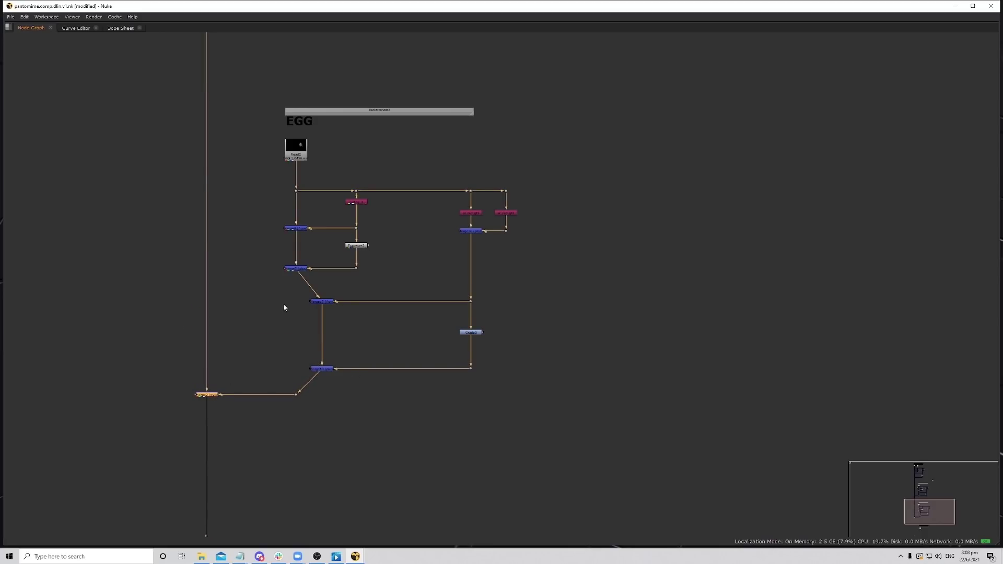
pyautogui.moveTo(282, 291); pyautogui.dragTo(307, 370)
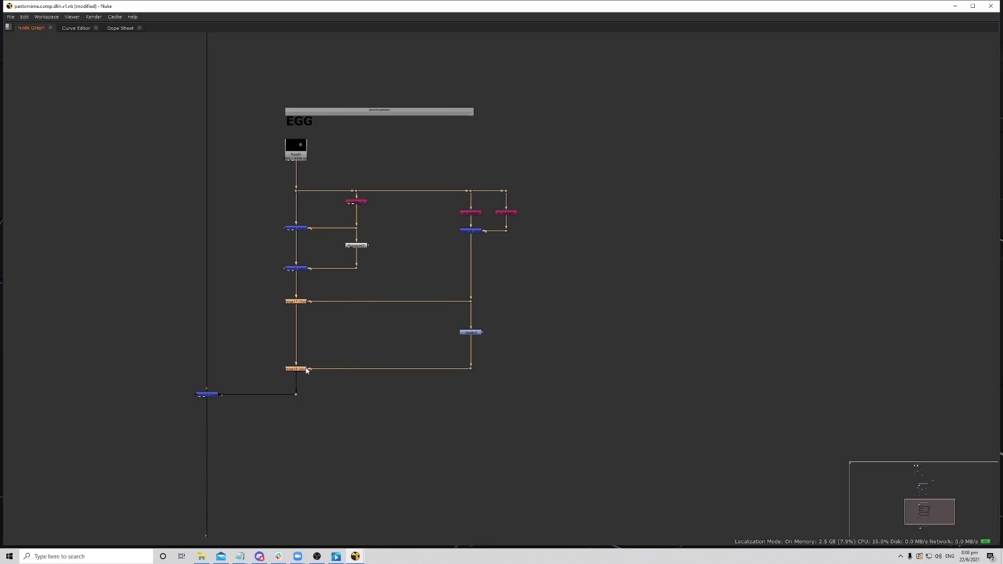
pyautogui.scroll(2, 316, 149)
# View EGG's trunk Merges one after another, from the ceiling Merges to the red-light from and plus Merges.
pyautogui.click(296, 154)
pyautogui.press('1')
pyautogui.click(339, 186)
pyautogui.press('space')
pyautogui.scroll(-1, 440, 475)
pyautogui.moveTo(438, 432); pyautogui.dragTo(466, 478, button='middle')
pyautogui.click(339, 384)
pyautogui.press('1')
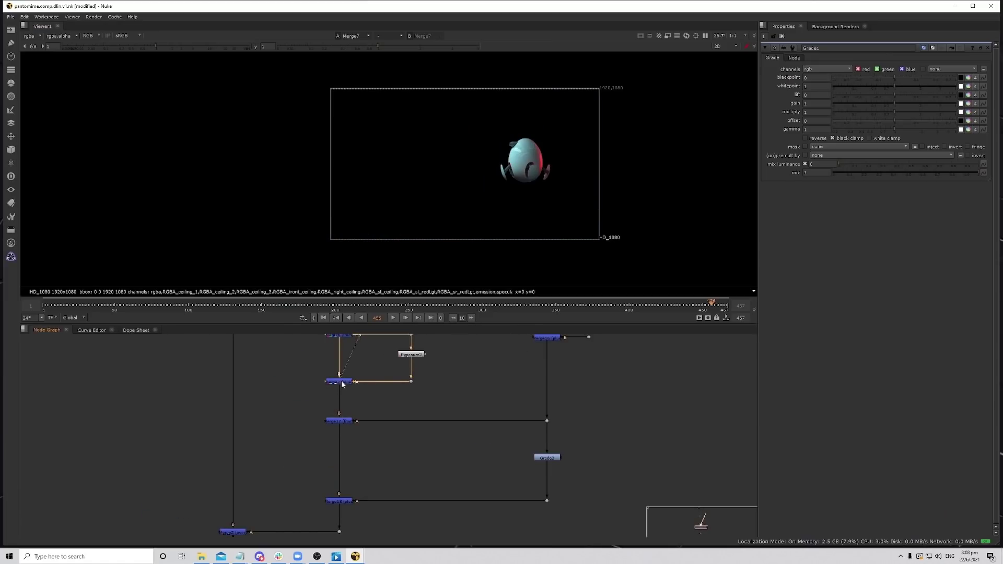
pyautogui.moveTo(350, 427); pyautogui.dragTo(358, 402, button='middle')
pyautogui.click(336, 436)
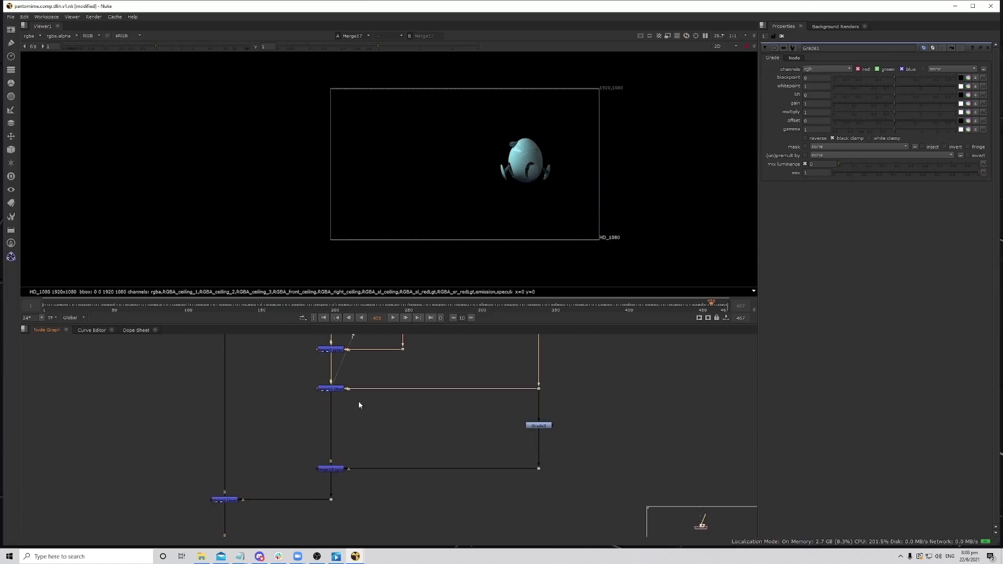
pyautogui.click(338, 466)
pyautogui.press('1')
# View the over Merge that adds EGG and the final Merge that adds VOLUME.
pyautogui.moveTo(275, 488); pyautogui.dragTo(320, 443, button='middle')
pyautogui.click(268, 450)
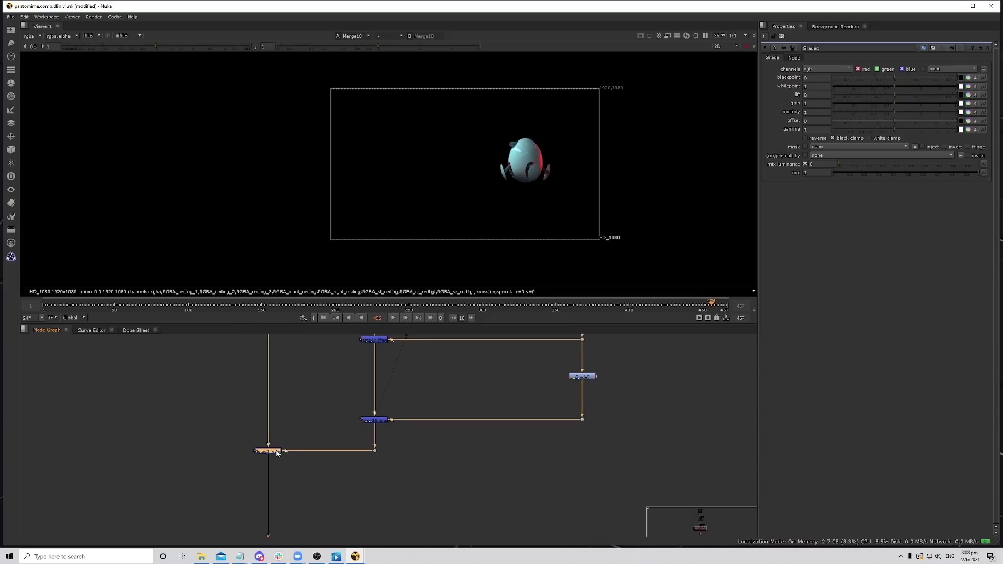
pyautogui.press('1')
pyautogui.moveTo(543, 513); pyautogui.dragTo(413, 458, button='middle')
pyautogui.click(415, 432)
pyautogui.press('1')
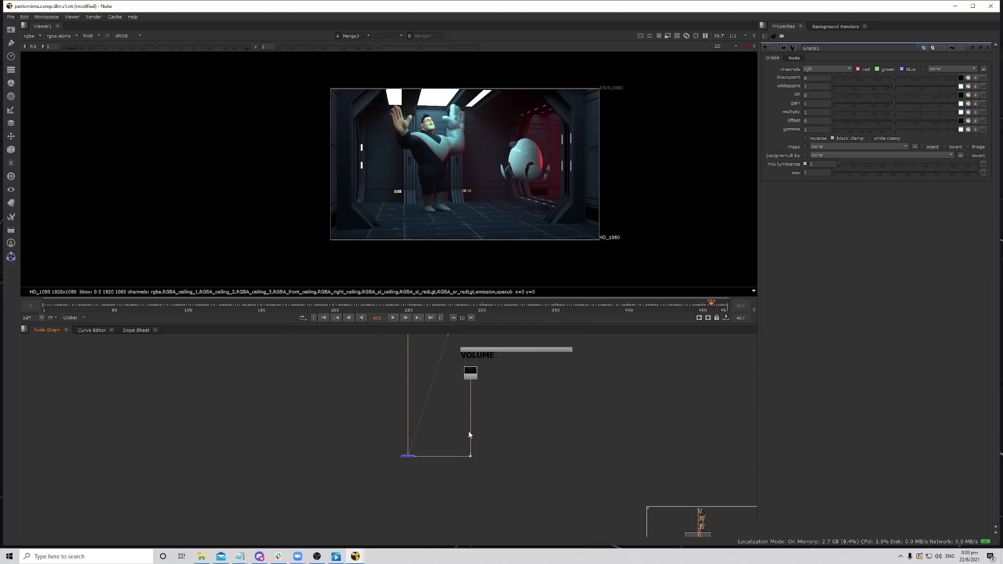
# Examine the red-light Grade nodes in the SET, BOB and EGG groups.
pyautogui.scroll(-5, 508, 441)
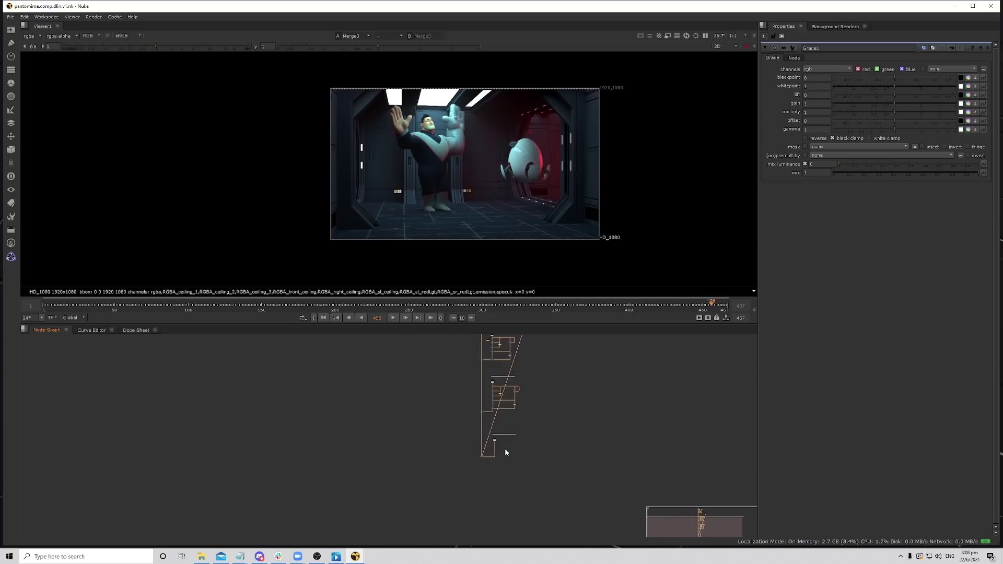
pyautogui.scroll(3, 490, 424)
pyautogui.scroll(2, 490, 418)
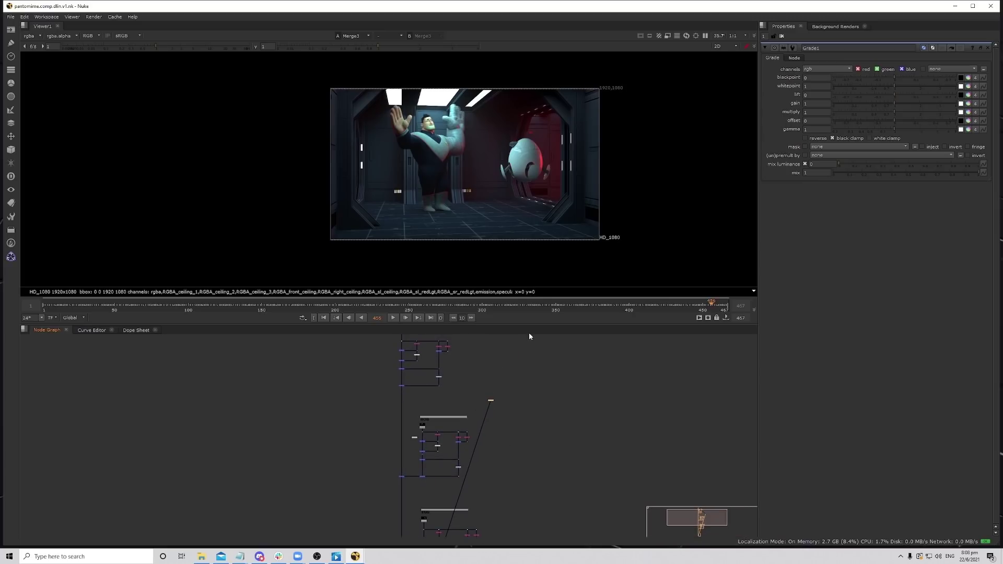
pyautogui.scroll(1, 468, 444)
pyautogui.scroll(2, 462, 450)
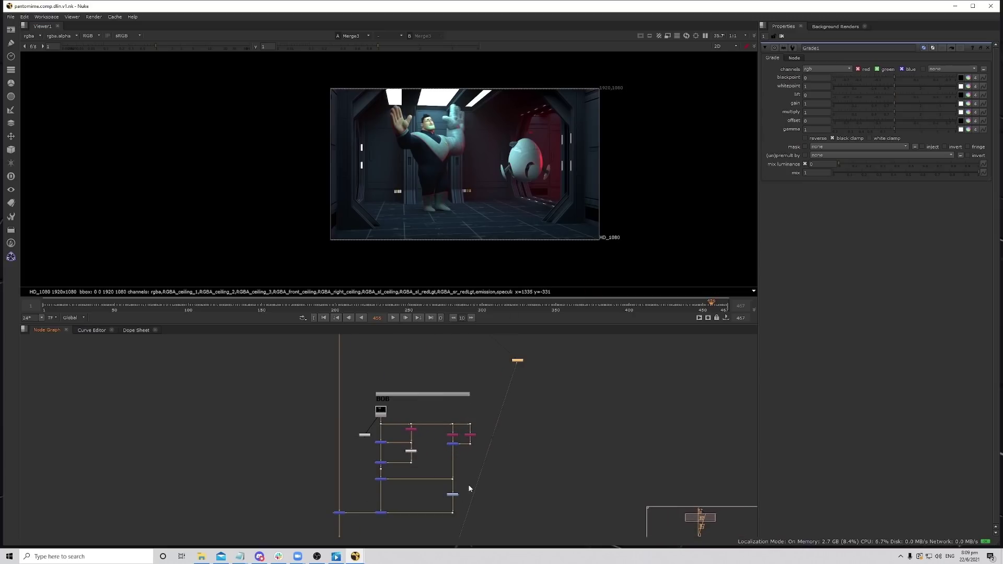
pyautogui.moveTo(469, 488); pyautogui.dragTo(469, 388, button='middle')
pyautogui.press('space')
pyautogui.moveTo(372, 323); pyautogui.dragTo(417, 342)
pyautogui.moveTo(510, 470); pyautogui.dragTo(513, 310, button='middle')
pyautogui.click(449, 386)
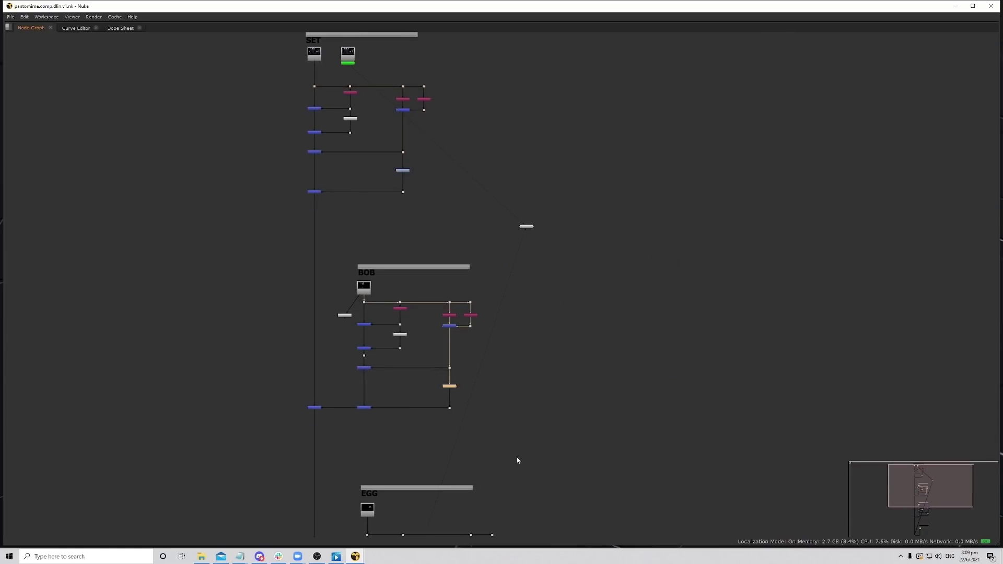
pyautogui.moveTo(516, 457); pyautogui.dragTo(515, 261, button='middle')
pyautogui.moveTo(448, 412); pyautogui.dragTo(503, 435)
pyautogui.press('space')
pyautogui.moveTo(501, 432); pyautogui.dragTo(488, 472, button='middle')
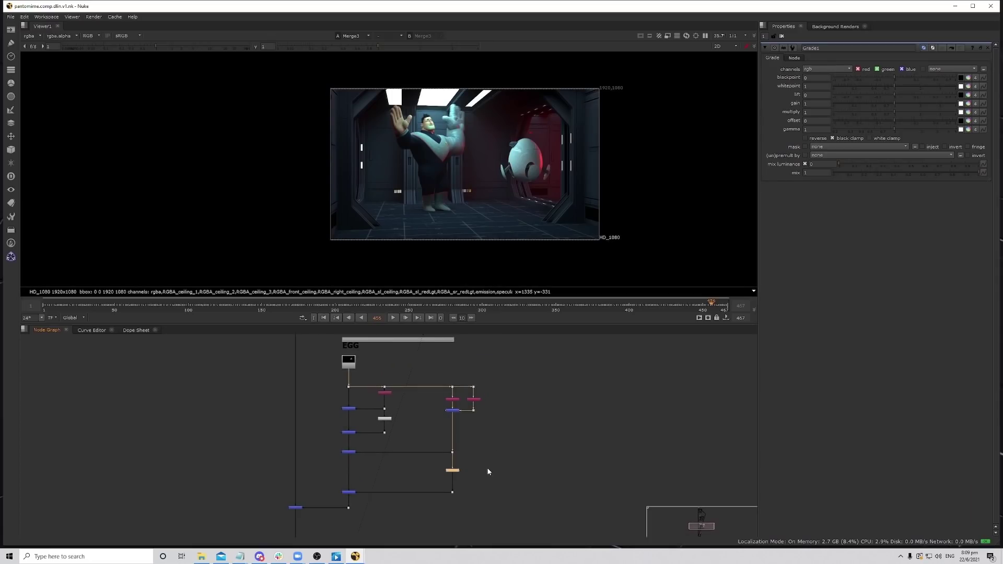
# Try lowering the multiply of EGG's red-light Grade and undo the change.
pyautogui.doubleClick(454, 470)
pyautogui.moveTo(885, 111); pyautogui.dragTo(856, 111)
pyautogui.hotkey('ctrl', 'z')
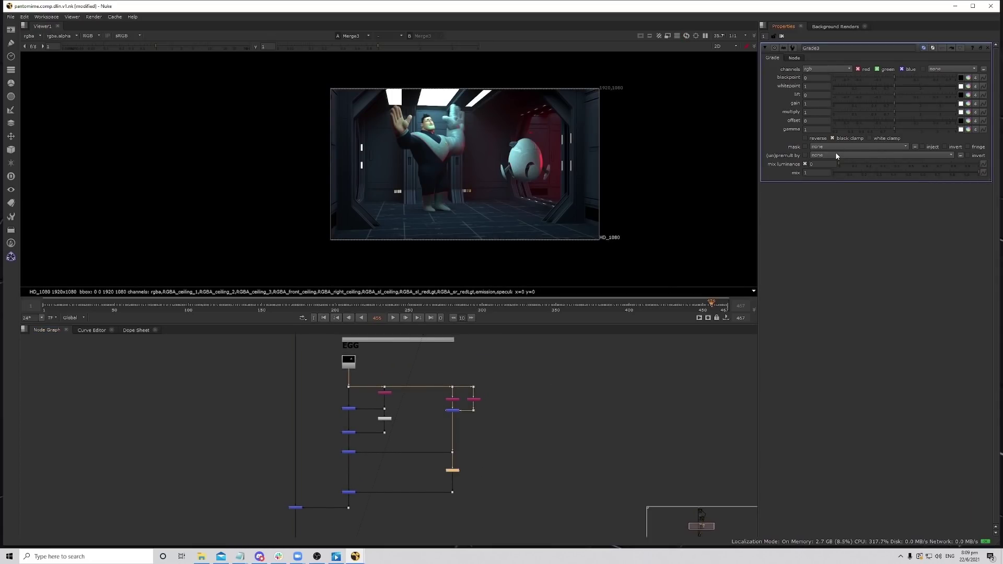
# Open SET's red-light Grade, try adjusting its multiply and undo the changes.
pyautogui.scroll(-6, 541, 409)
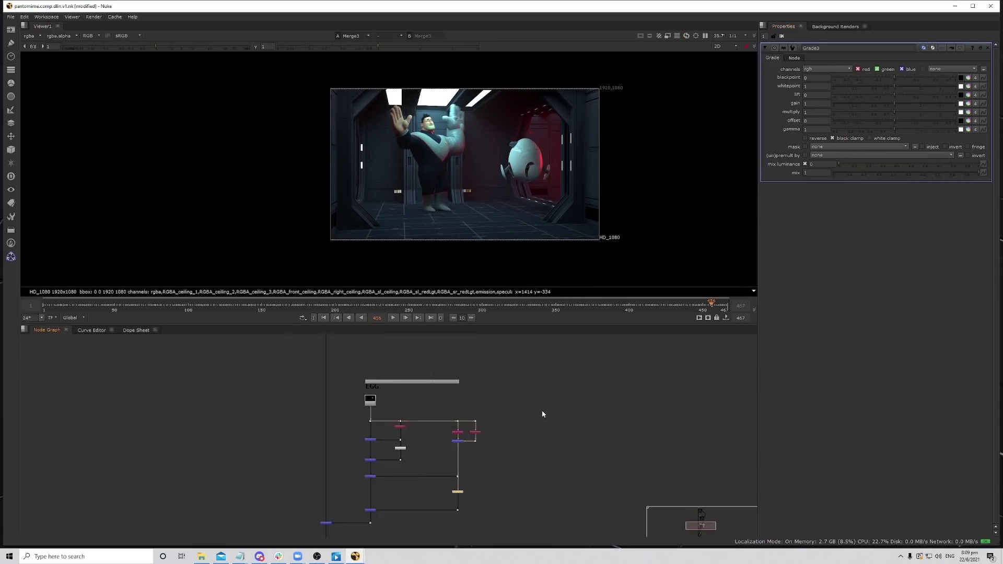
pyautogui.scroll(7, 484, 397)
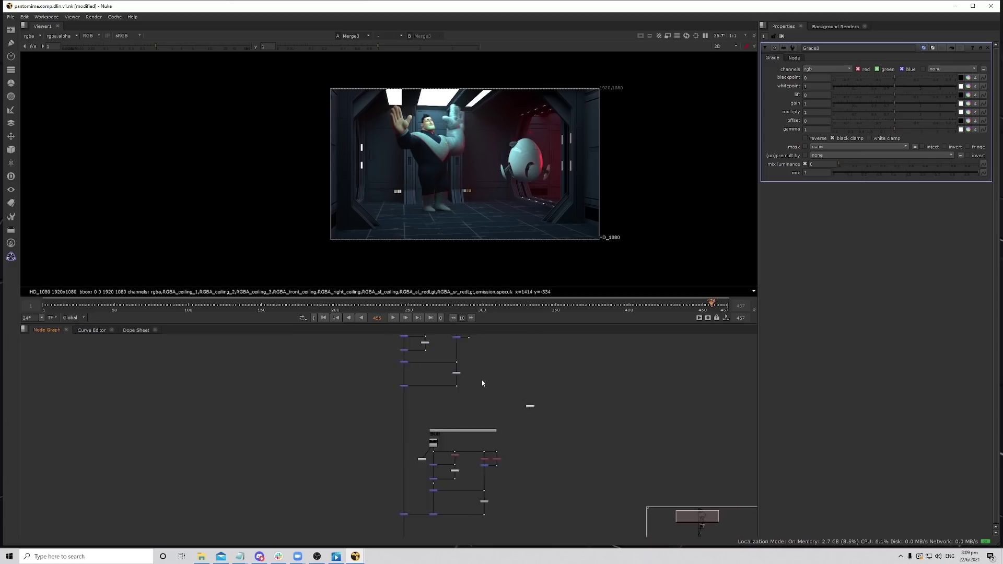
pyautogui.scroll(2, 489, 397)
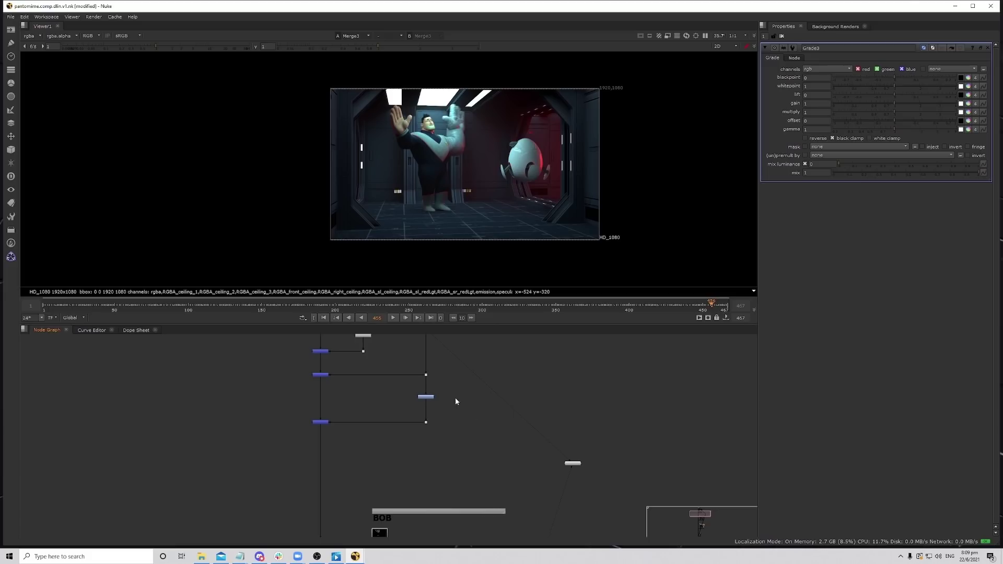
pyautogui.moveTo(491, 396); pyautogui.dragTo(505, 389, button='middle')
pyautogui.doubleClick(442, 389)
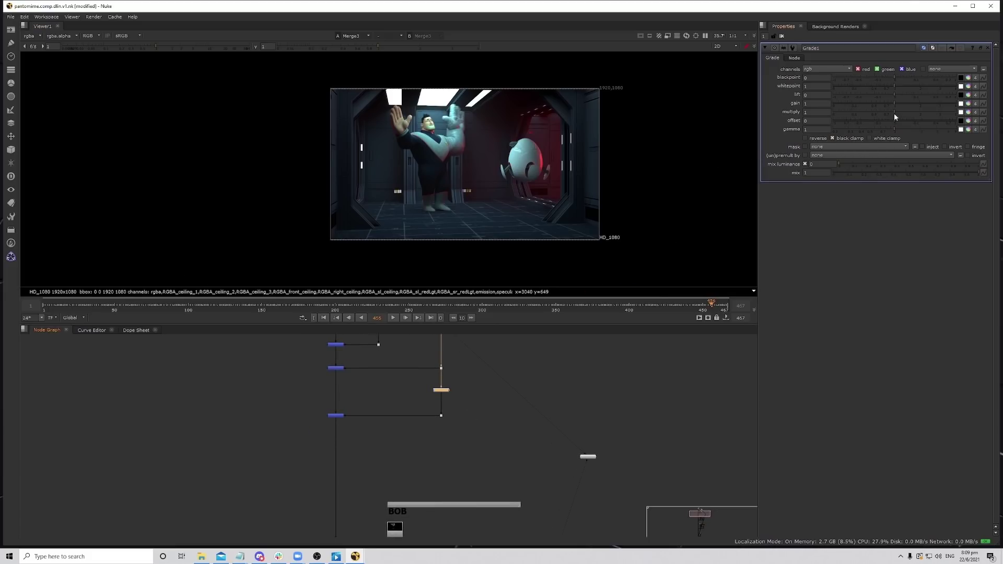
pyautogui.moveTo(894, 112)
pyautogui.mouseDown()
pyautogui.moveTo(877, 113)
pyautogui.moveTo(898, 115)
pyautogui.mouseUp()
pyautogui.rightClick(824, 111)
pyautogui.click(841, 114)
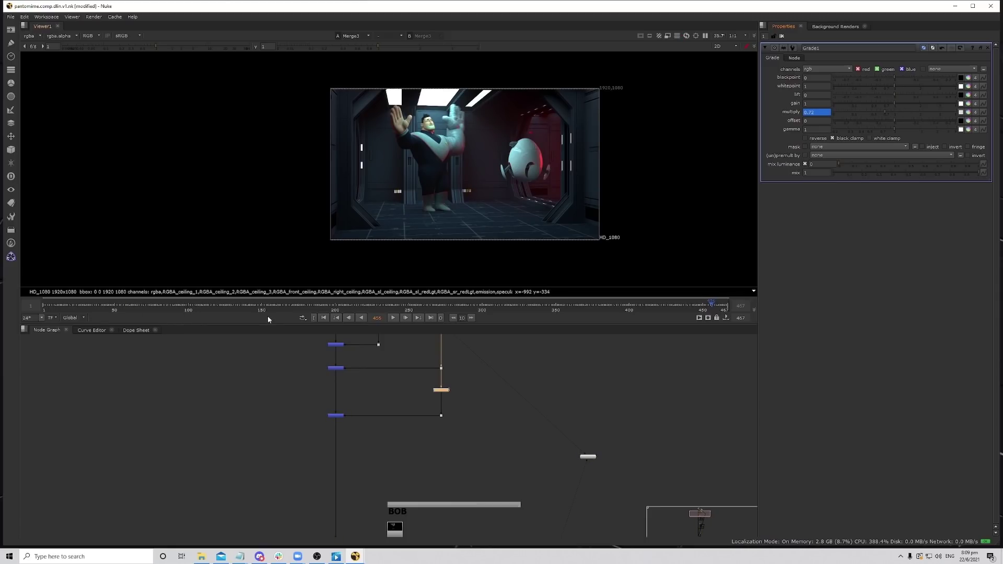
pyautogui.hotkey('ctrl', 'z')
pyautogui.hotkey('ctrl', 'z')
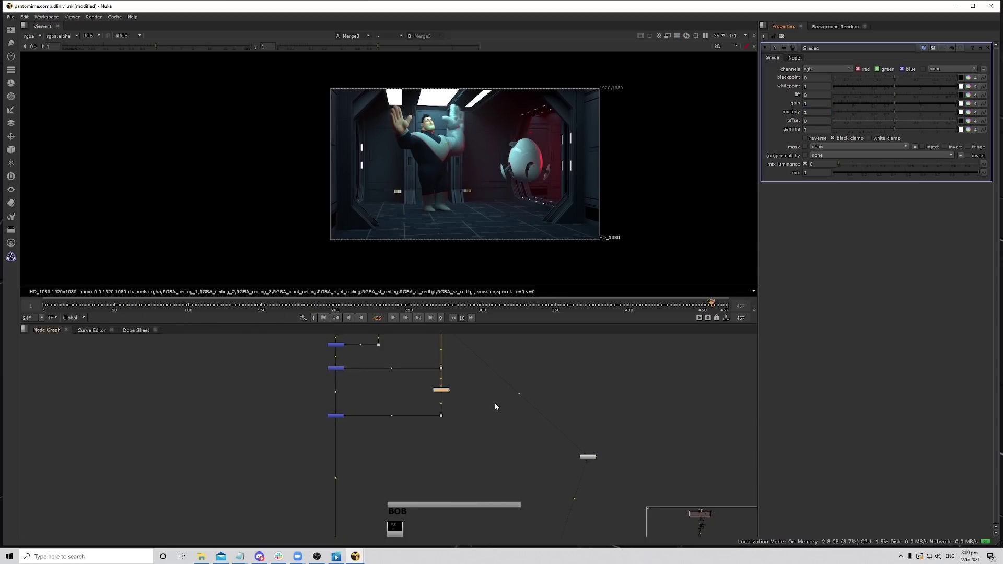
# Drive the multiply of SET's red-light Grade with the expression random().
pyautogui.scroll(3, 486, 398)
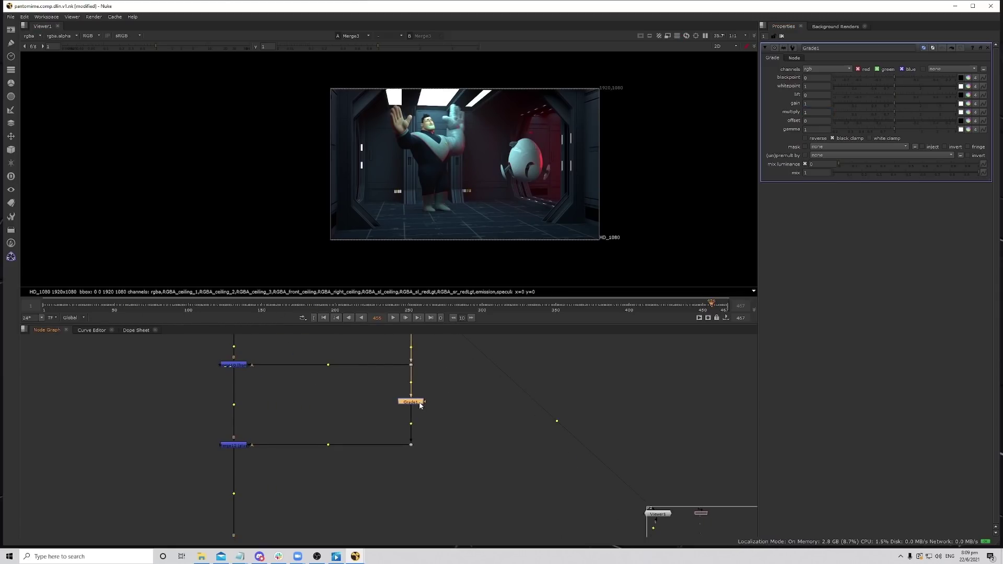
pyautogui.moveTo(420, 405); pyautogui.dragTo(419, 403)
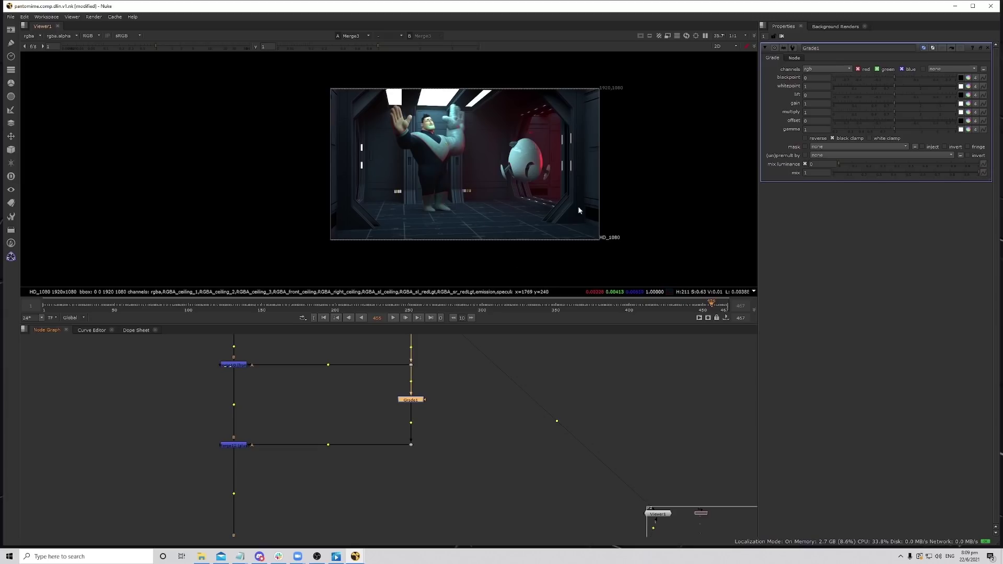
pyautogui.scroll(2, 434, 429)
pyautogui.moveTo(436, 400); pyautogui.dragTo(436, 441, button='middle')
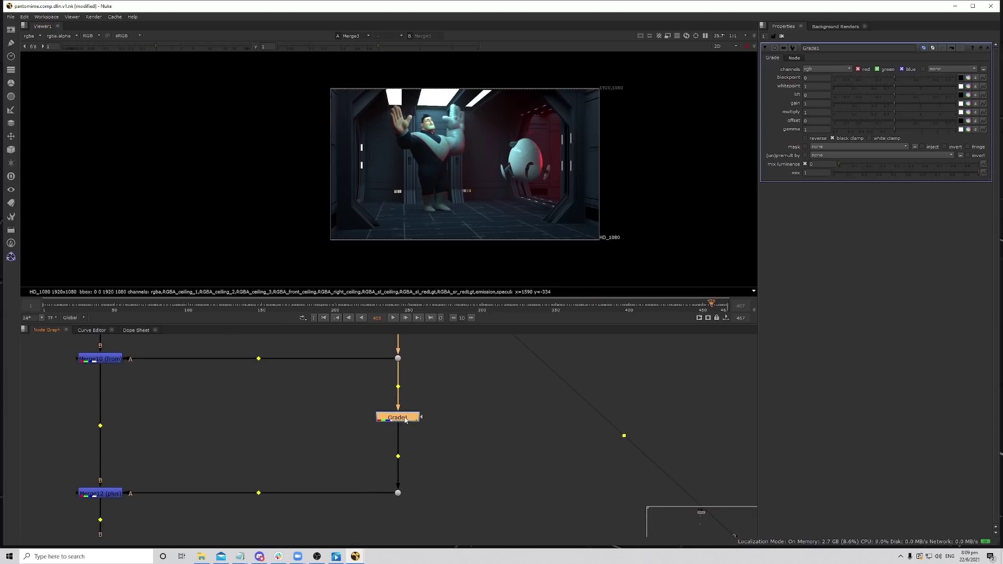
pyautogui.click(821, 112)
pyautogui.press('=')
pyautogui.write('random')
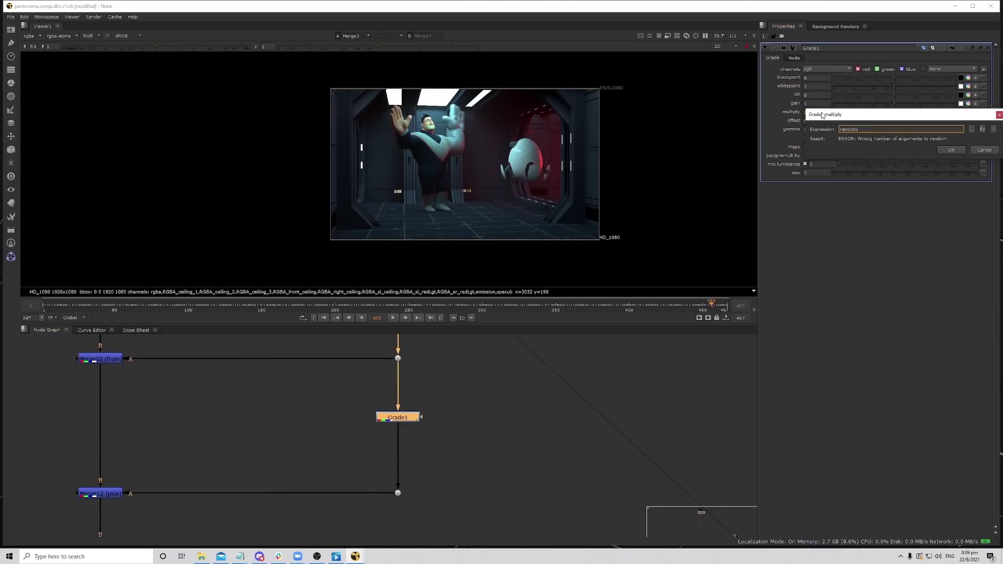
pyautogui.write('()')
pyautogui.press('Return')
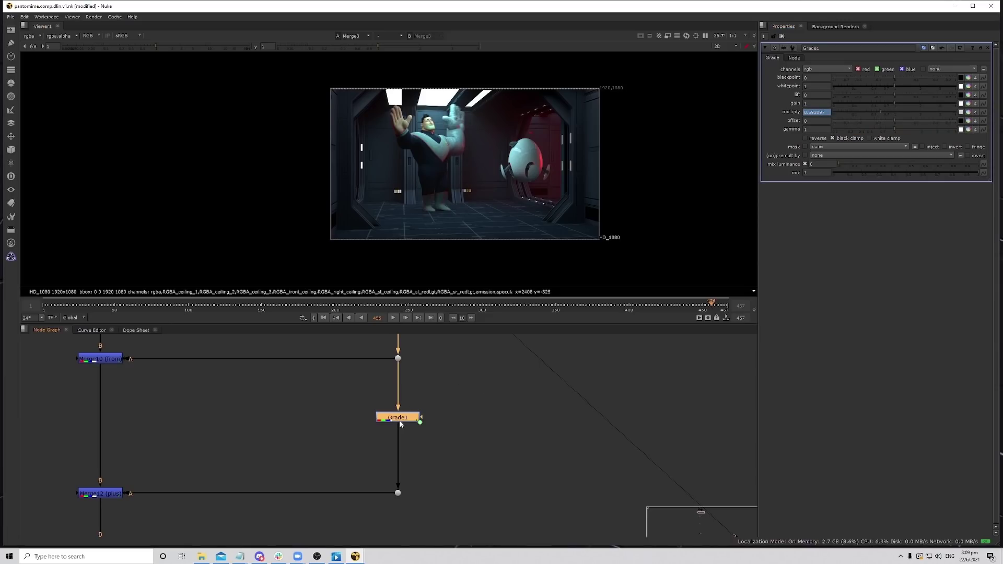
# View the red-light Grade's output and examine its random multiply curve while scrubbing through the frames.
pyautogui.press('1')
pyautogui.click(374, 406)
pyautogui.click(89, 331)
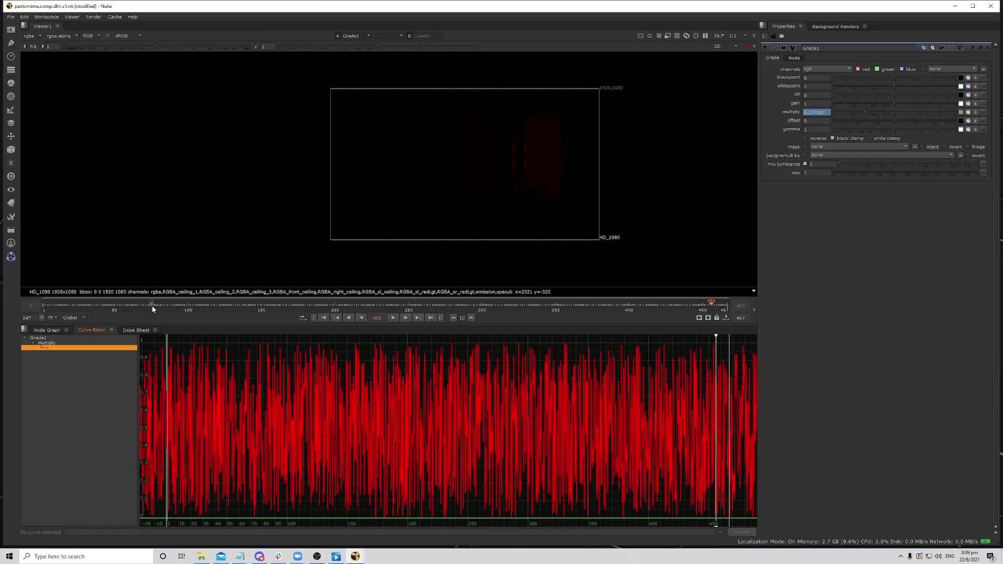
pyautogui.moveTo(262, 310); pyautogui.dragTo(422, 306)
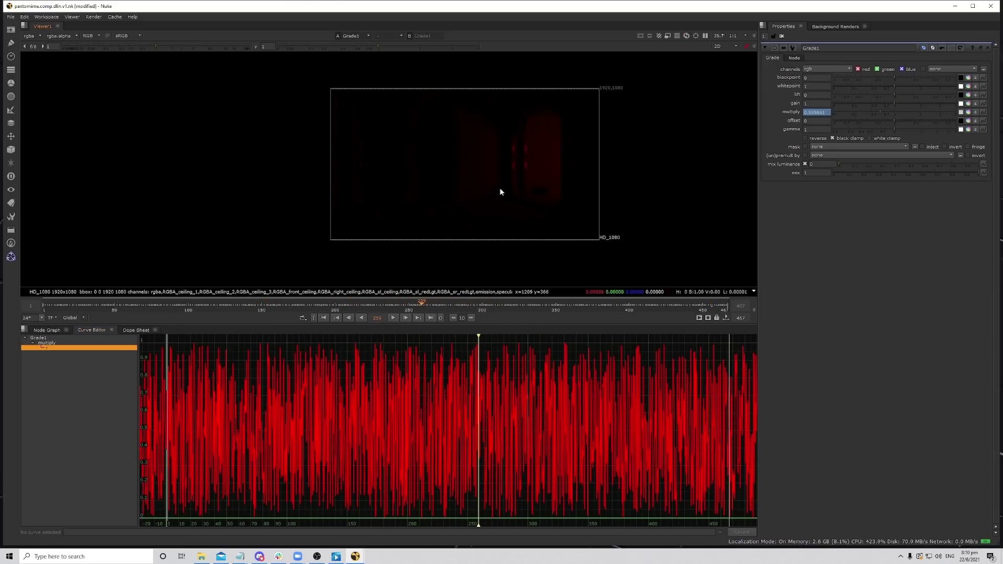
# Replace the red-light Grade's multiply expression with sin(frame).
pyautogui.click(50, 331)
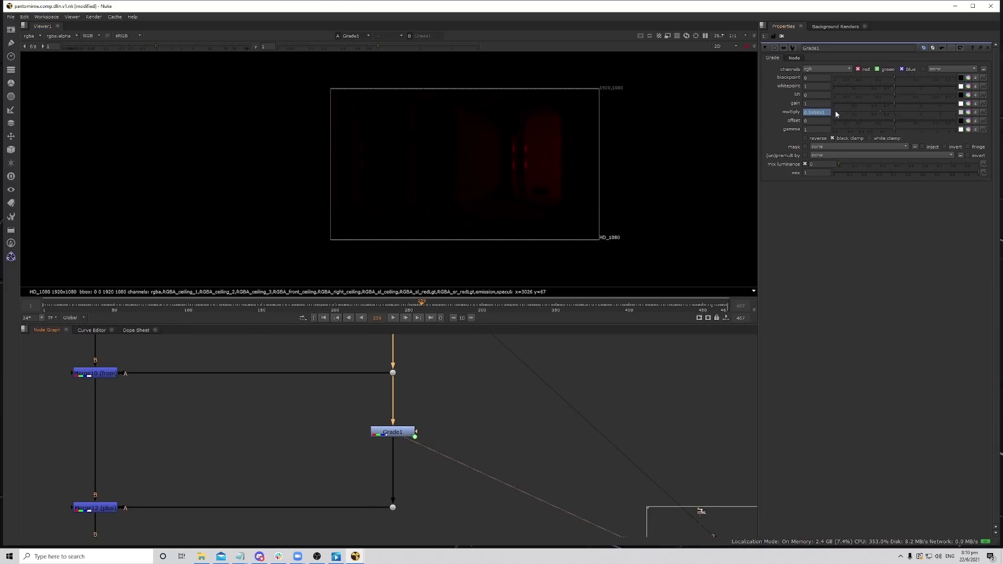
pyautogui.press('=')
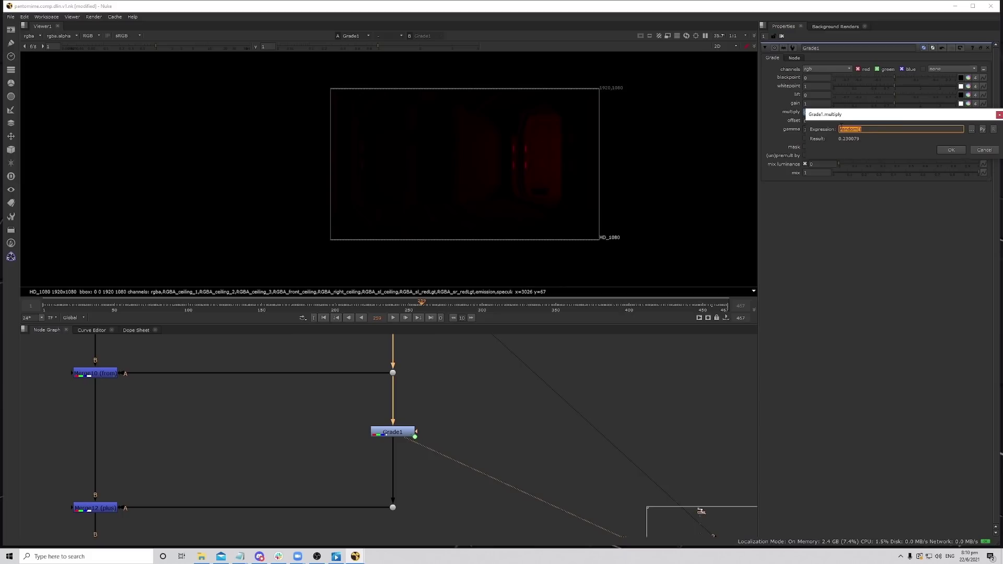
pyautogui.press('BackSpace')
pyautogui.write('sin(frame)')
pyautogui.press('Return')
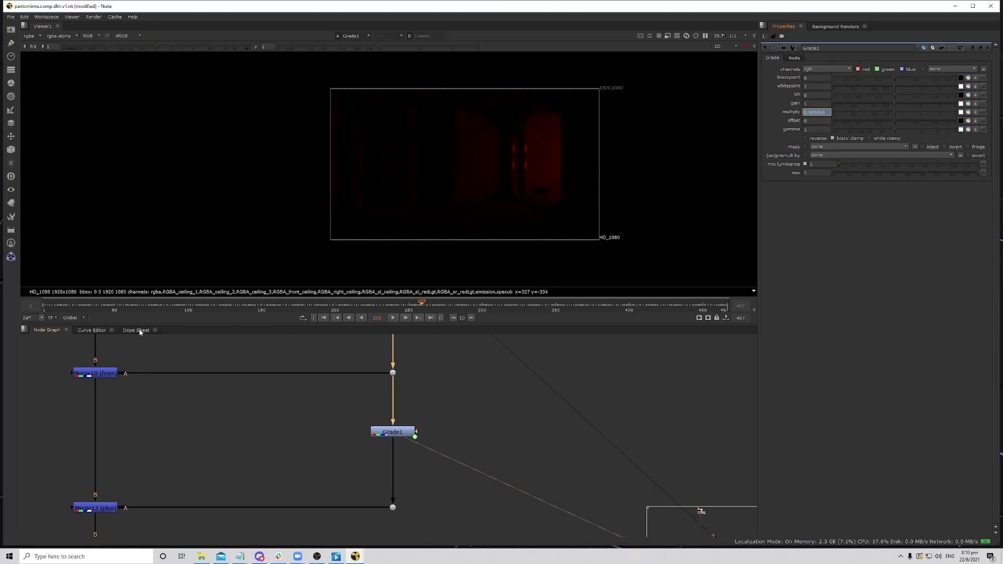
# Examine the sine curve of the Grade's multiply in the Curve Editor.
pyautogui.click(92, 330)
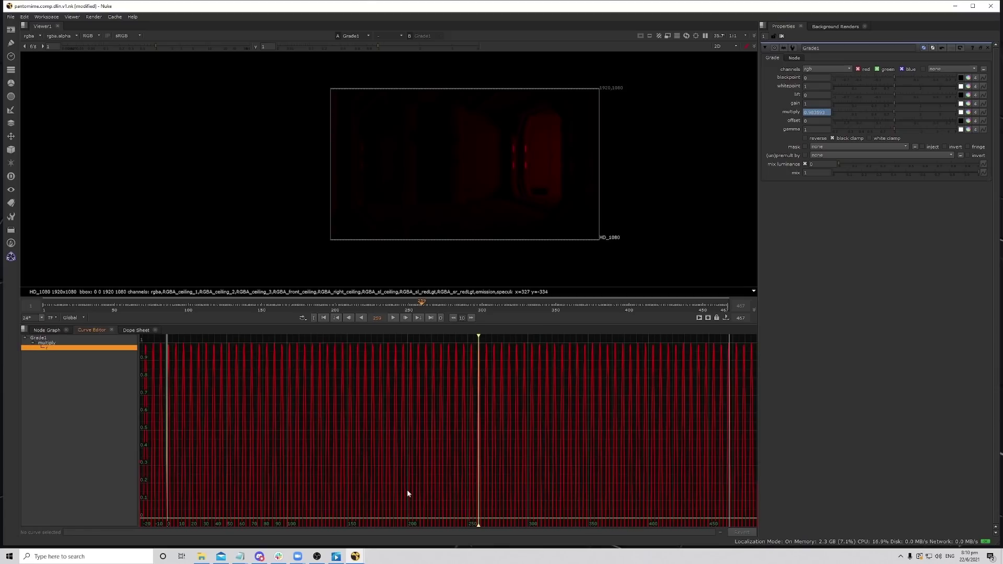
pyautogui.scroll(-4, 408, 493)
pyautogui.moveTo(269, 440)
pyautogui.mouseDown(button='middle')
pyautogui.moveTo(495, 385)
pyautogui.moveTo(686, 400)
pyautogui.mouseUp(button='middle')
pyautogui.moveTo(332, 462); pyautogui.dragTo(645, 417, button='middle')
pyautogui.moveTo(450, 448); pyautogui.dragTo(494, 446, button='middle')
pyautogui.scroll(2, 262, 385)
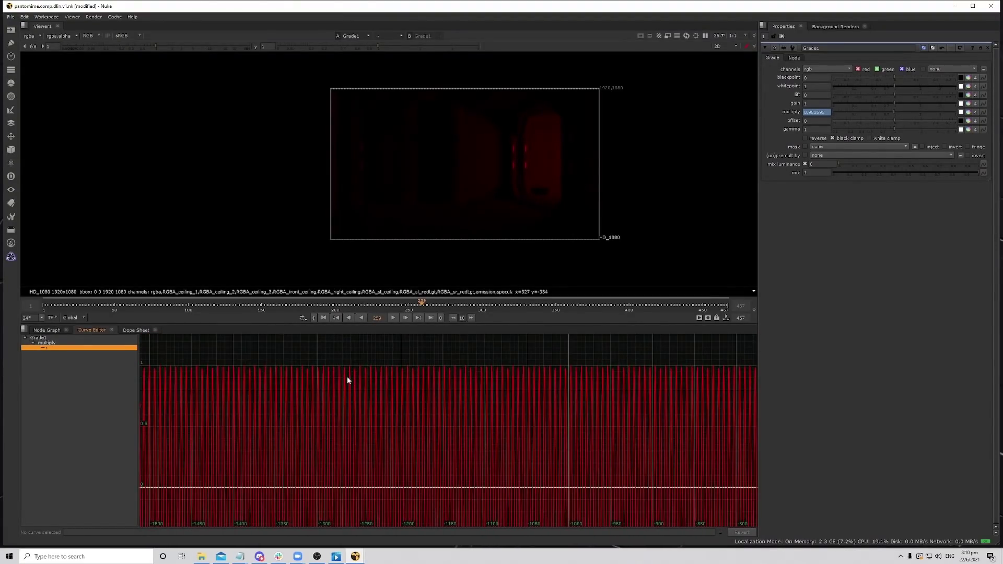
pyautogui.moveTo(279, 382); pyautogui.dragTo(296, 399, button='middle')
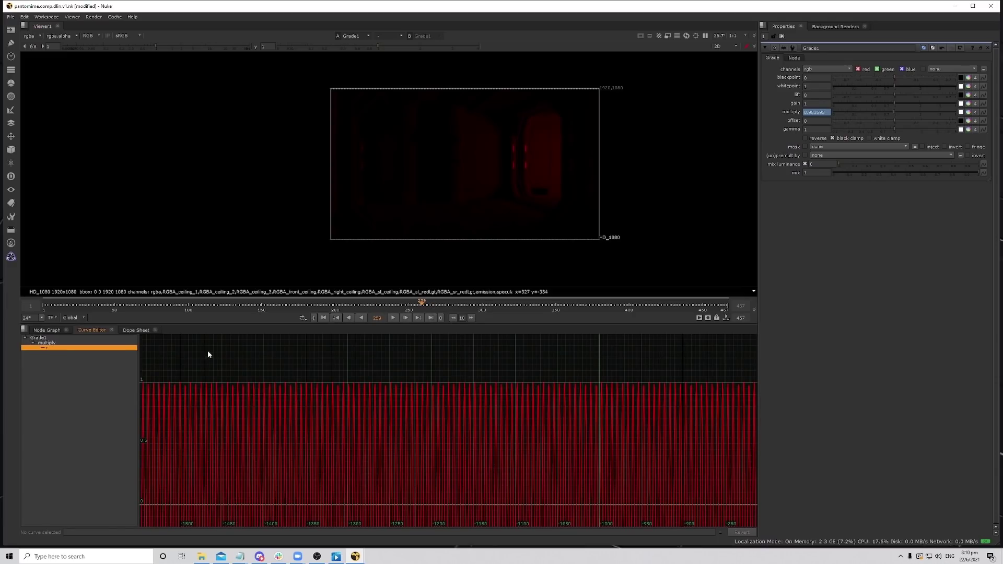
# Play back the graded red light to check its sin(frame) pulsing, replaying the cached range.
pyautogui.click(394, 318)
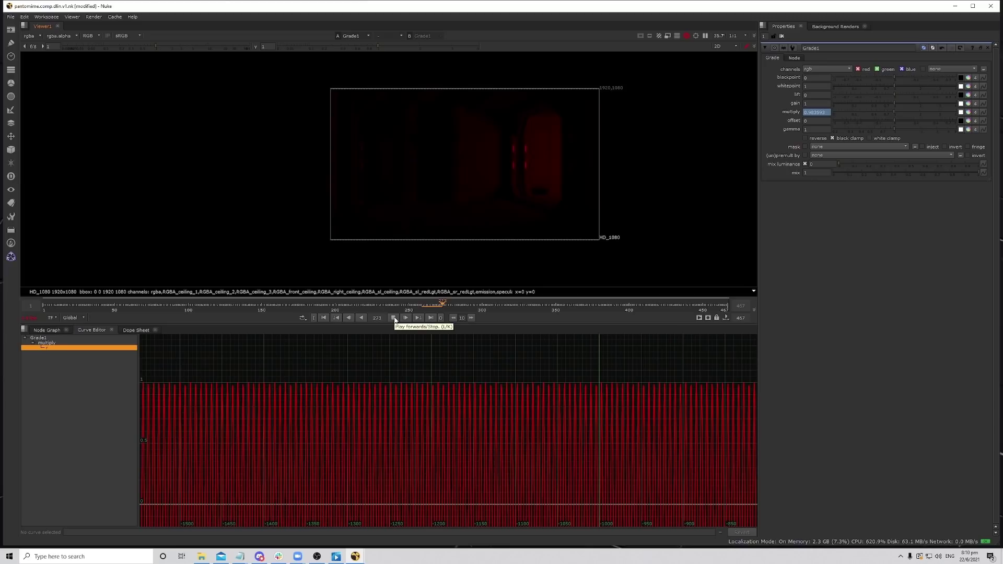
pyautogui.click(425, 308)
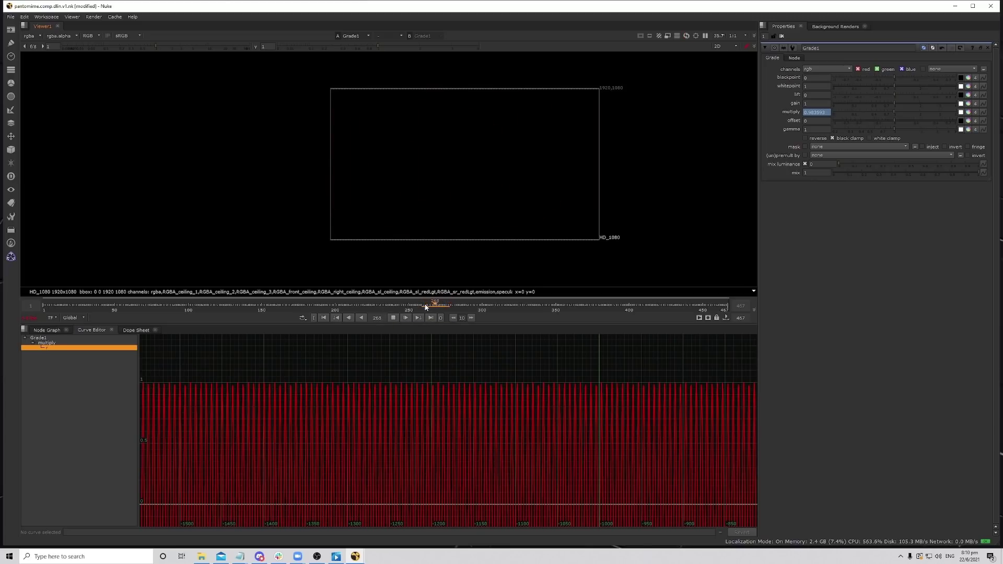
pyautogui.click(426, 307)
pyautogui.click(426, 306)
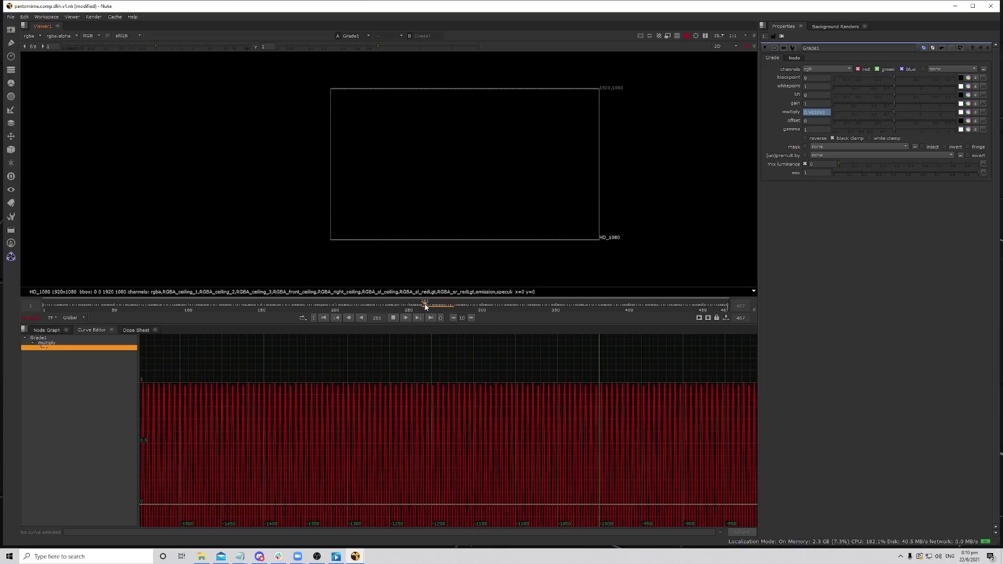
pyautogui.click(426, 307)
pyautogui.click(393, 317)
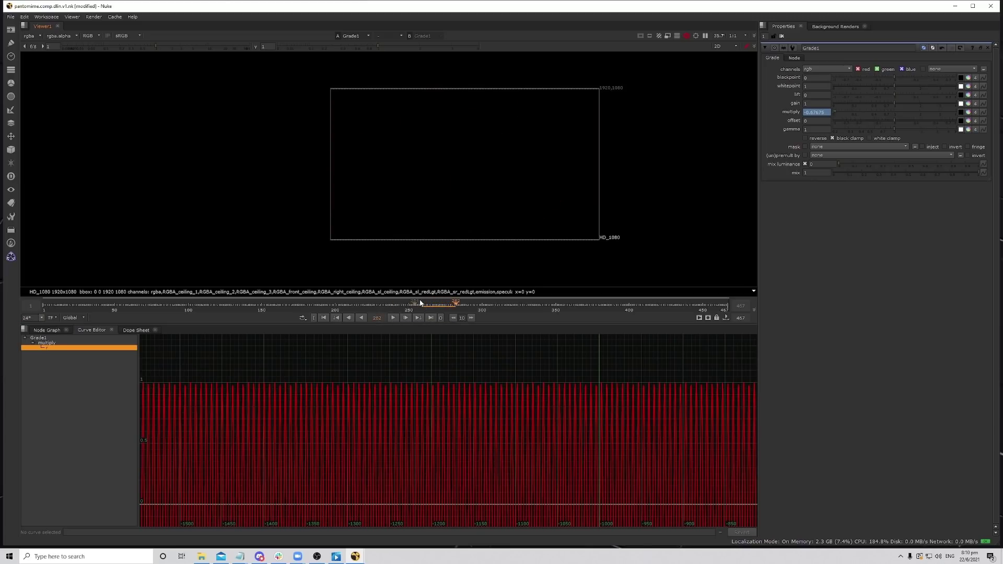
# Slow the pulsing by changing the Grade's multiply expression to sin(frame/2).
pyautogui.press('=')
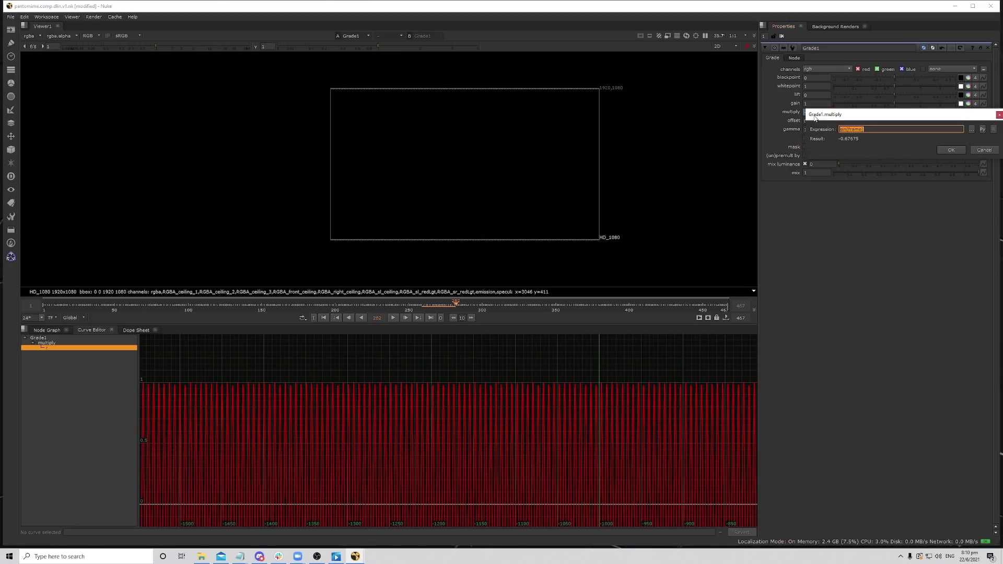
pyautogui.click(870, 129)
pyautogui.moveTo(847, 129); pyautogui.dragTo(863, 131)
pyautogui.click(872, 129)
pyautogui.write('/2')
pyautogui.press('Return')
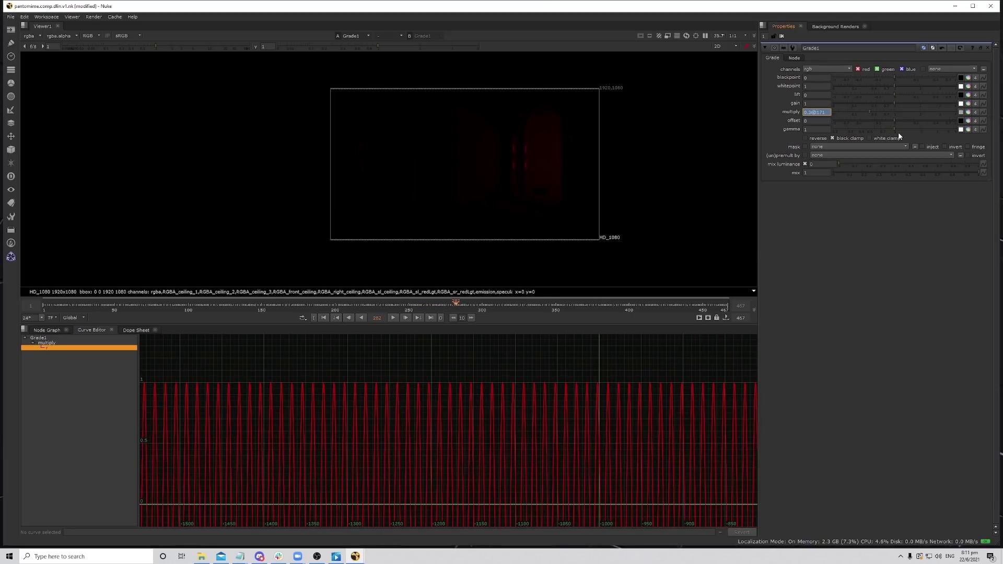
# Play back the red light with the sin(frame/2) expression and stop the playback.
pyautogui.click(395, 319)
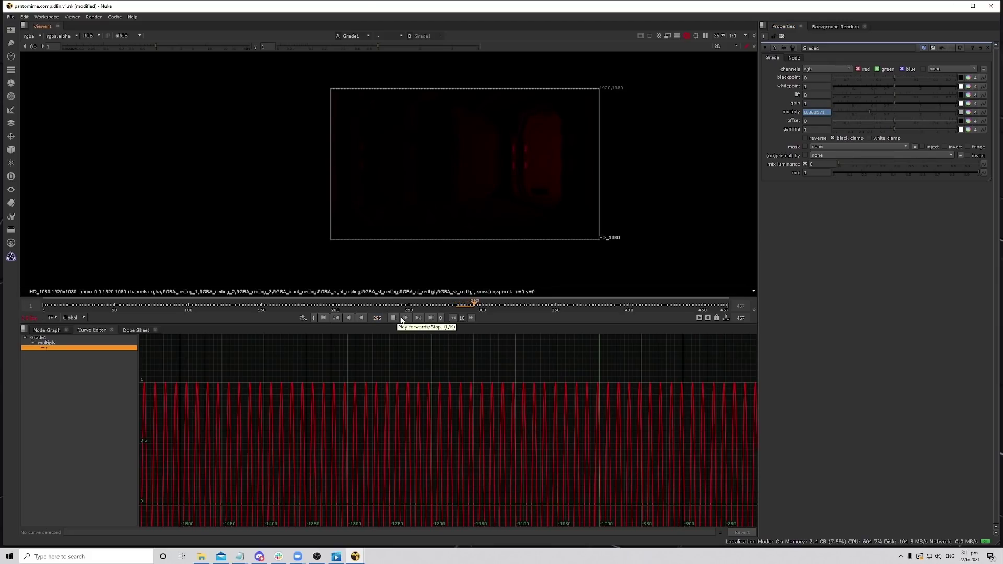
pyautogui.click(457, 309)
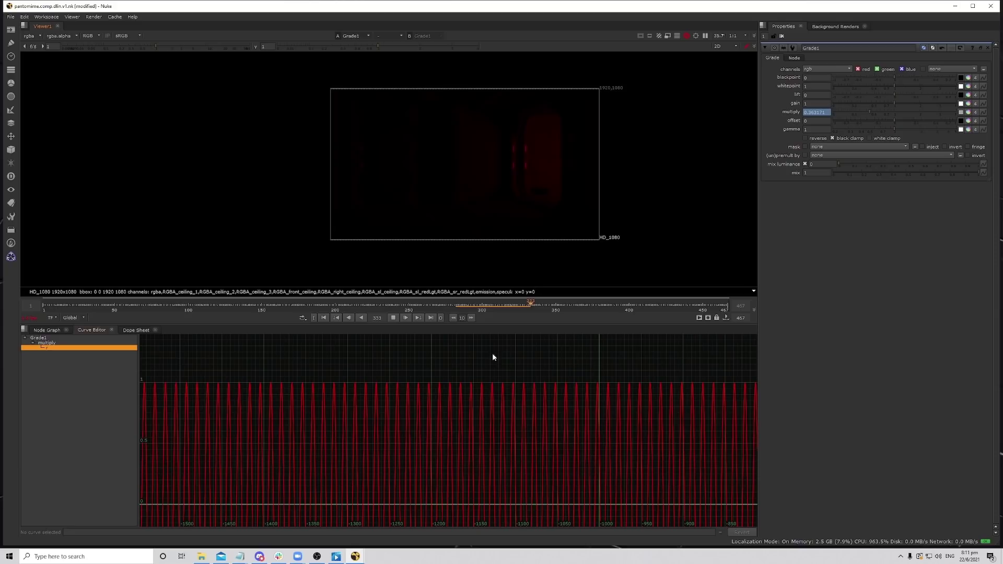
pyautogui.click(465, 307)
pyautogui.click(392, 318)
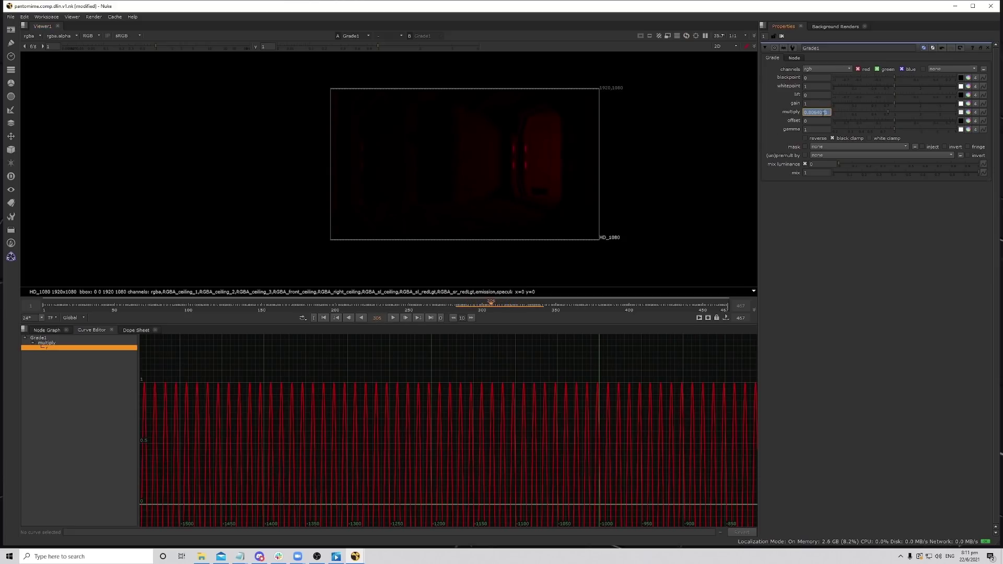
# Reopen the red-light Grade's properties and change its multiply expression to sin(frame/3).
pyautogui.press('Escape')
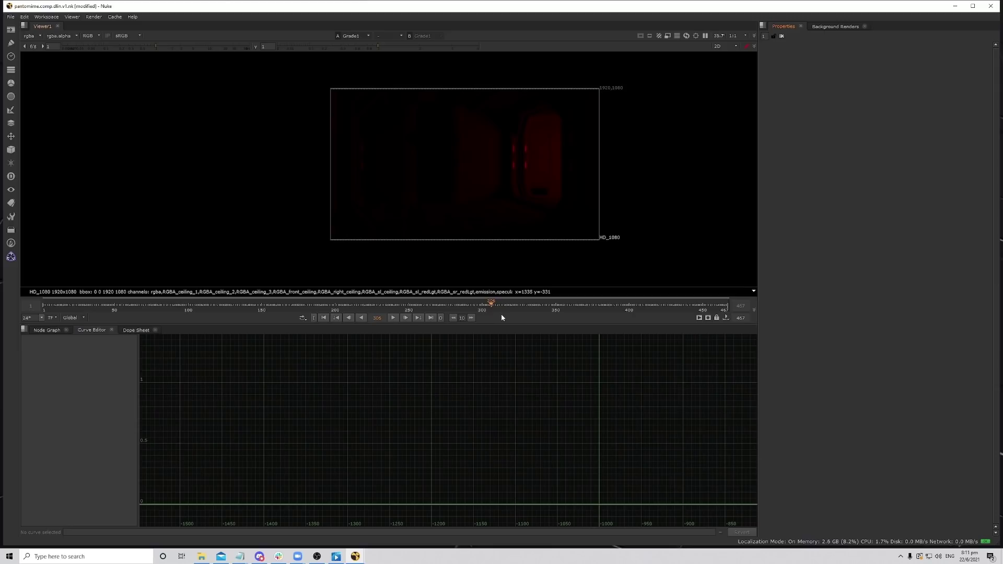
pyautogui.click(46, 330)
pyautogui.doubleClick(387, 432)
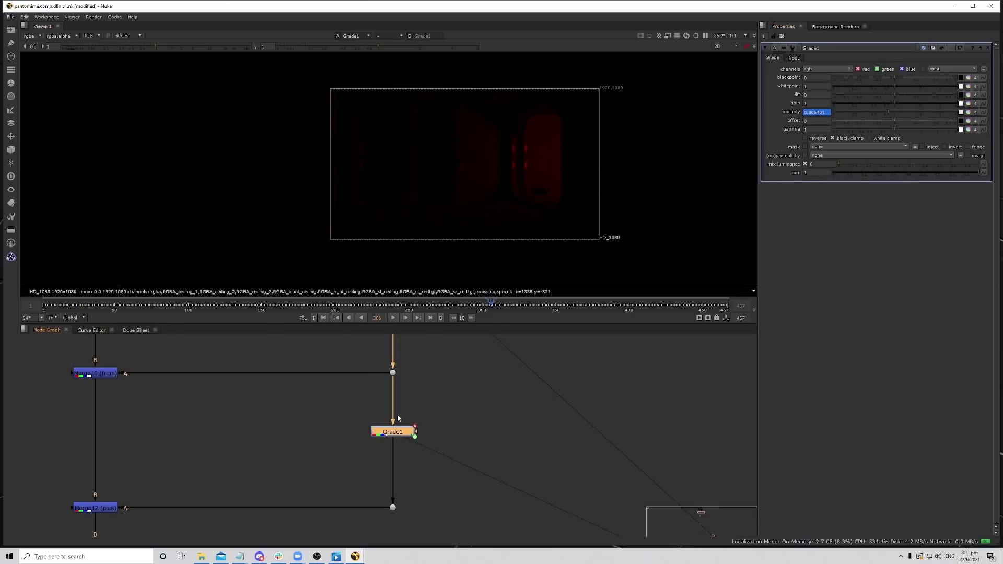
pyautogui.press('=')
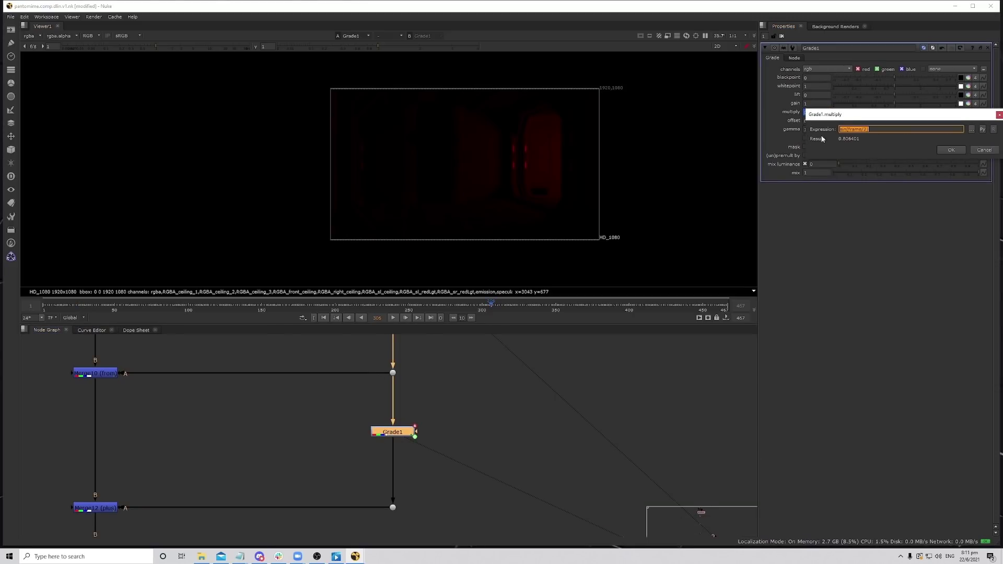
pyautogui.moveTo(841, 113); pyautogui.dragTo(659, 173)
pyautogui.moveTo(726, 178); pyautogui.dragTo(707, 208)
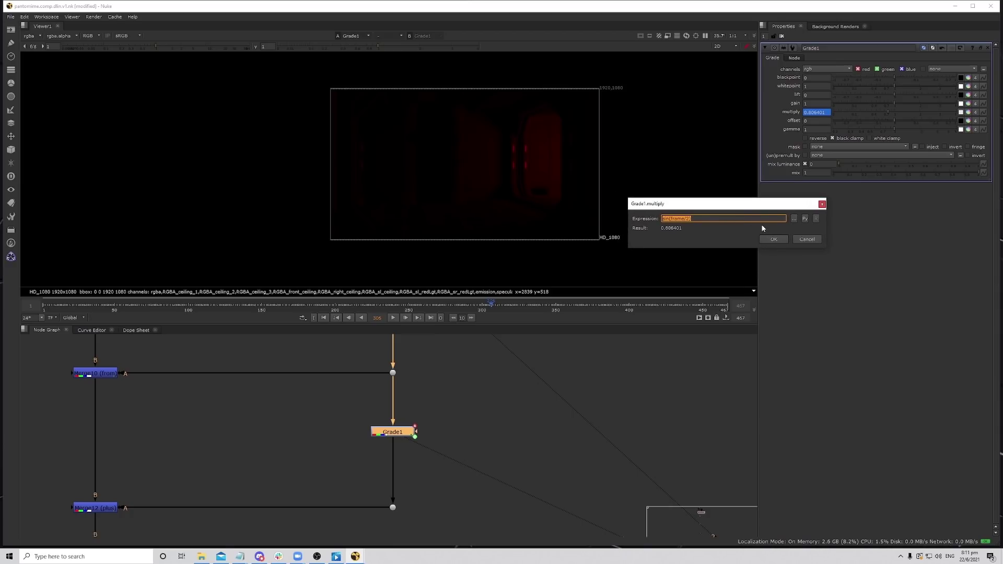
pyautogui.click(699, 218)
pyautogui.press('BackSpace')
pyautogui.write('3')
pyautogui.press('Return')
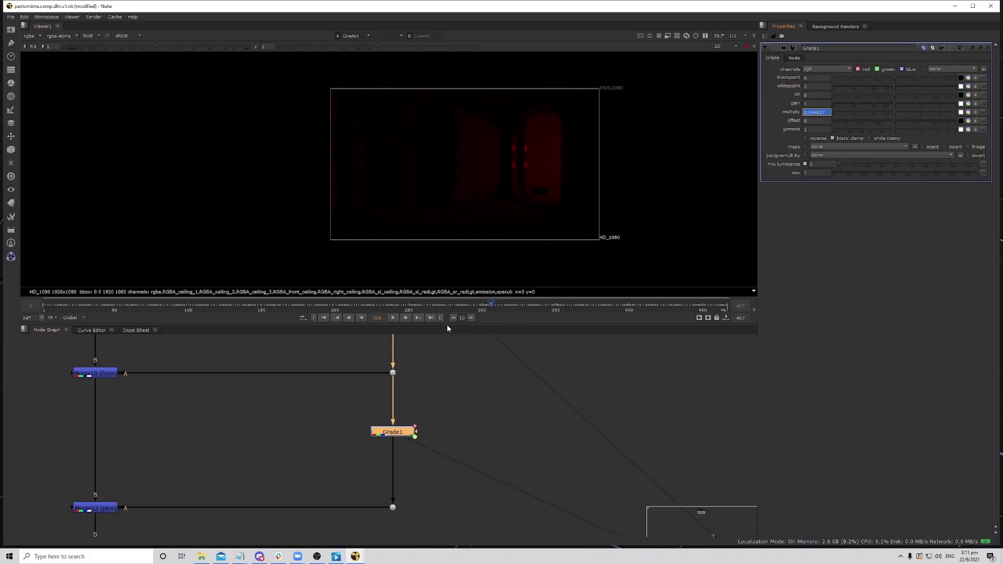
# Play back the red light from about frame 250 to check the sin(frame/3) pulsing.
pyautogui.click(411, 305)
pyautogui.click(393, 318)
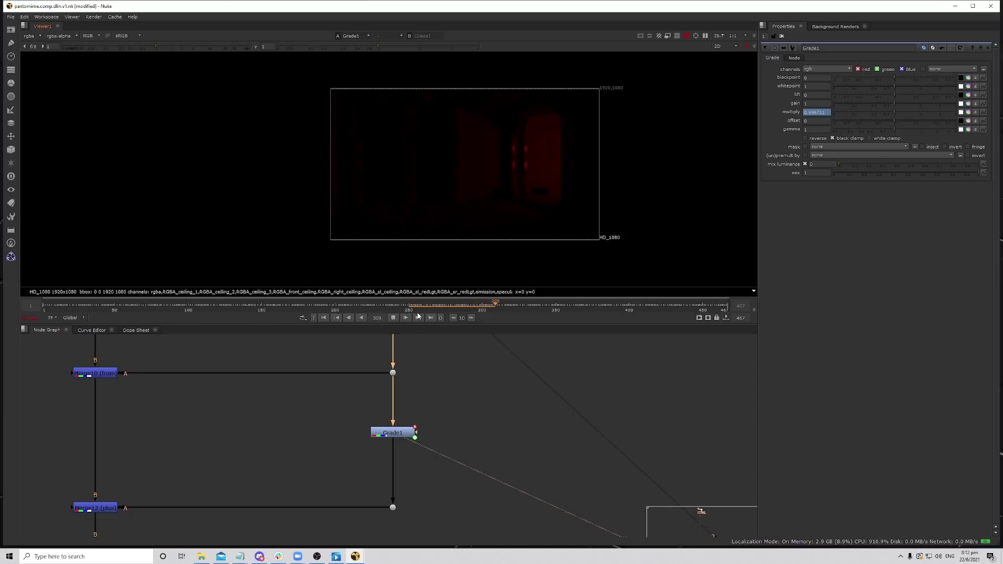
pyautogui.click(411, 309)
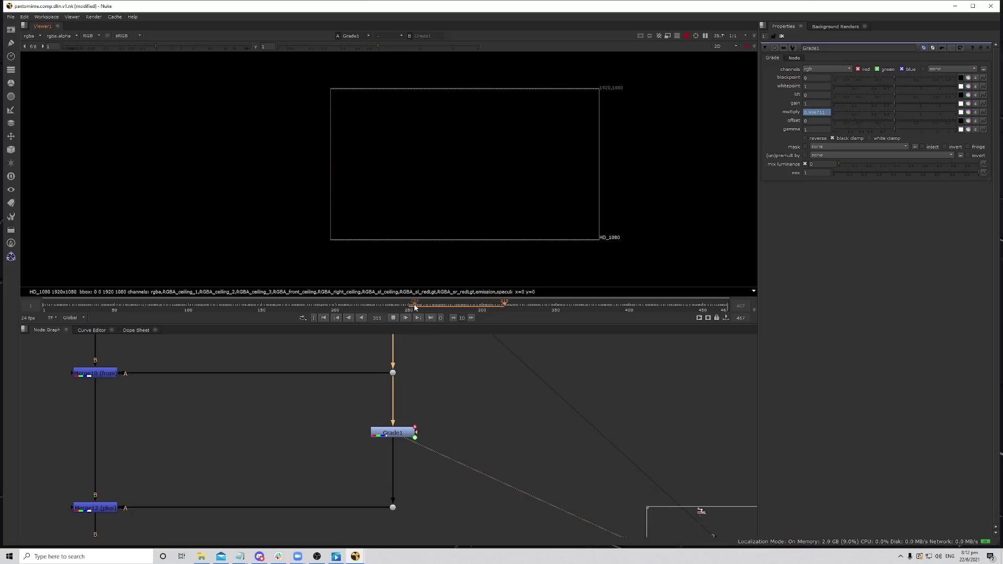
pyautogui.click(415, 308)
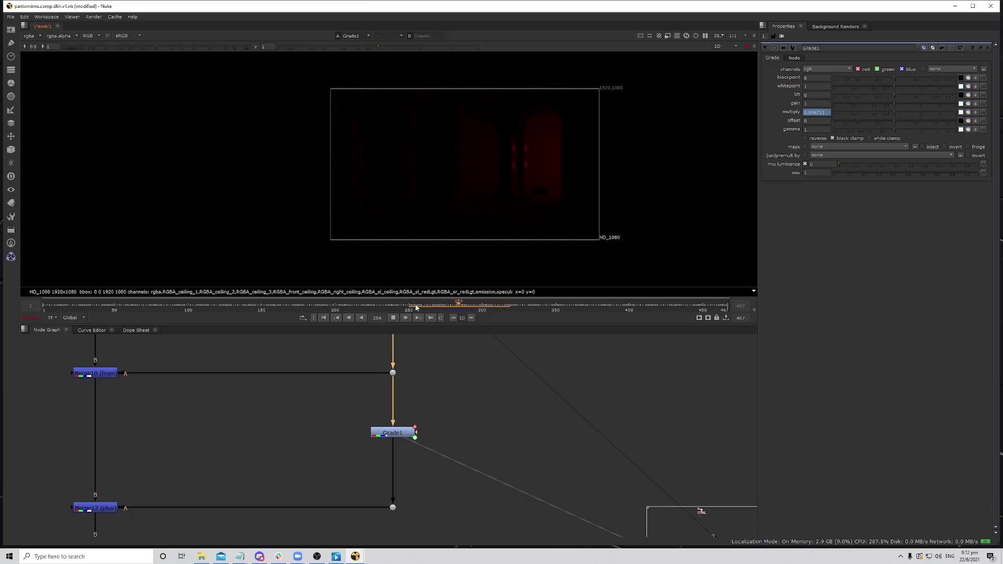
pyautogui.click(416, 308)
# Change the red-light Grade's multiply expression to sin(frame*0.5).
pyautogui.click(403, 435)
pyautogui.click(824, 112)
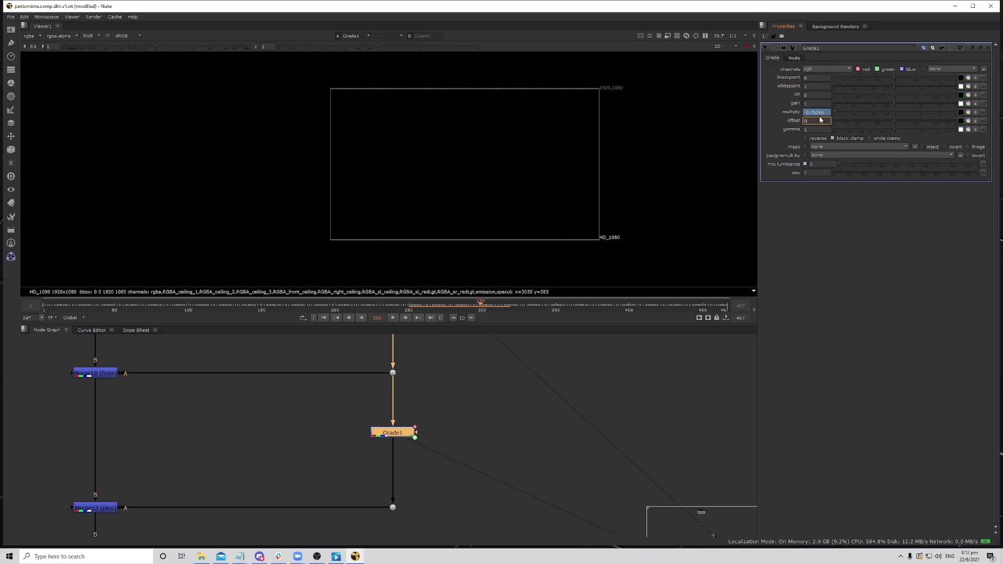
pyautogui.press('=')
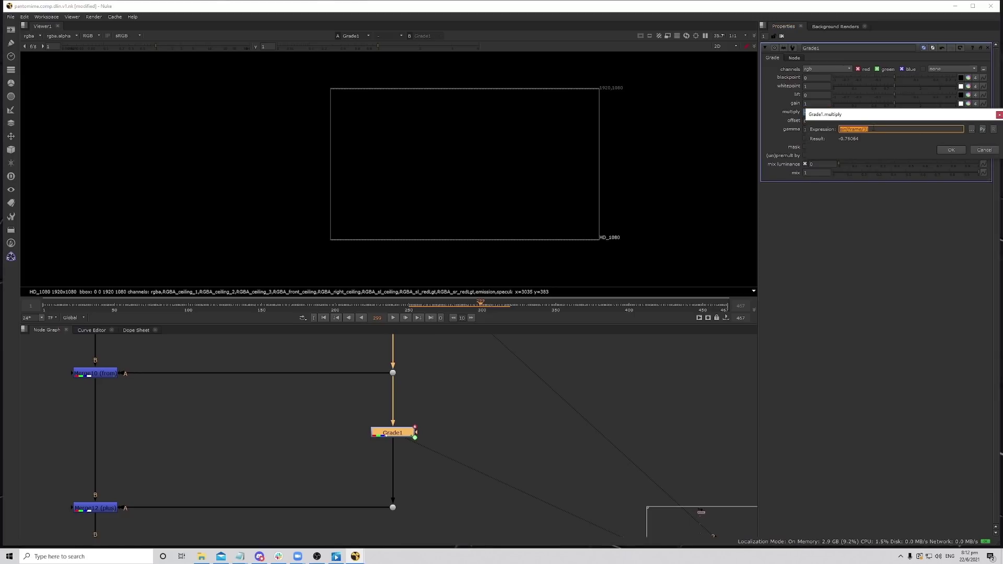
pyautogui.click(869, 129)
pyautogui.press('Left')
pyautogui.press('BackSpace')
pyautogui.write('2')
pyautogui.press('BackSpace')
pyautogui.press('BackSpace')
pyautogui.write('*0.5')
pyautogui.press('Return')
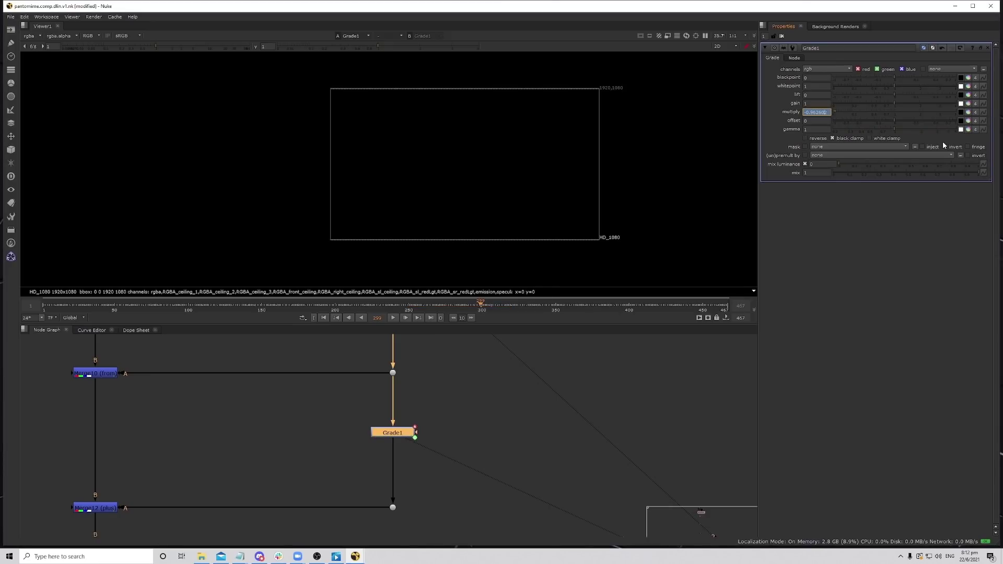
# Play back the red light from about frame 240 to check the sin(frame*0.5) pulsing.
pyautogui.click(397, 309)
pyautogui.click(393, 318)
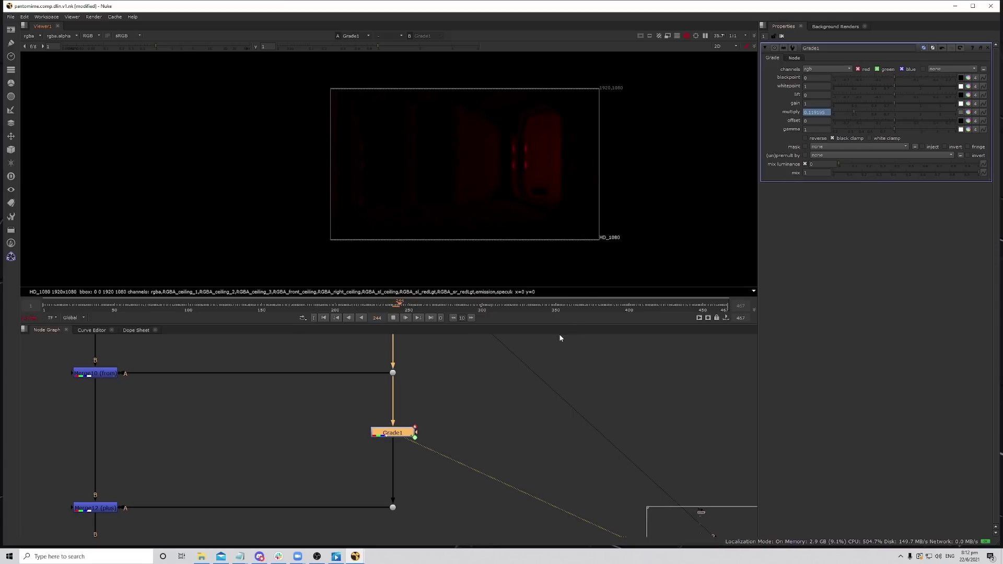
pyautogui.click(393, 317)
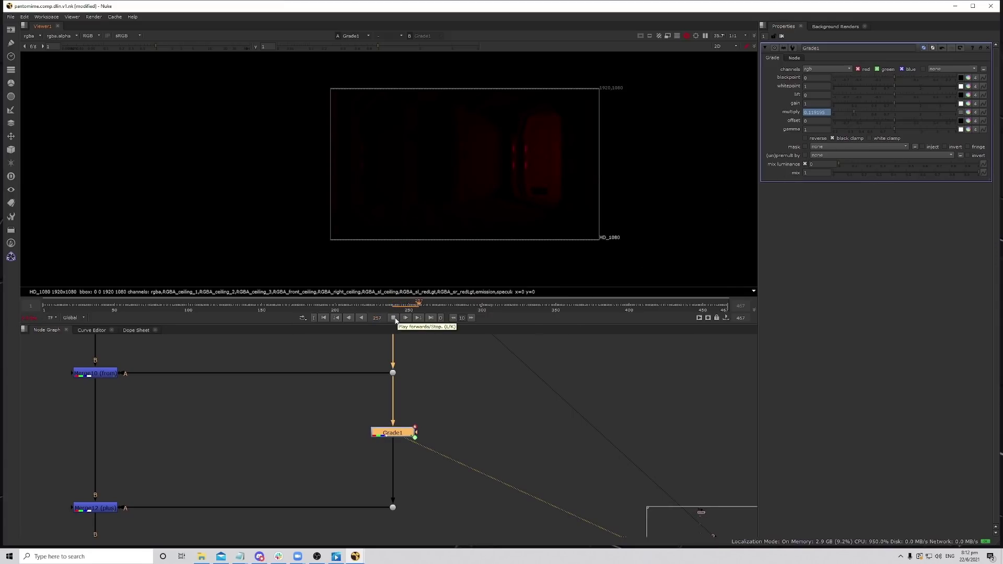
# Park the timeline at about frame 250.
pyautogui.scroll(-2, 496, 413)
pyautogui.scroll(1, 429, 350)
pyautogui.moveTo(410, 305)
pyautogui.mouseDown()
pyautogui.moveTo(399, 305)
pyautogui.moveTo(408, 304)
pyautogui.mouseUp()
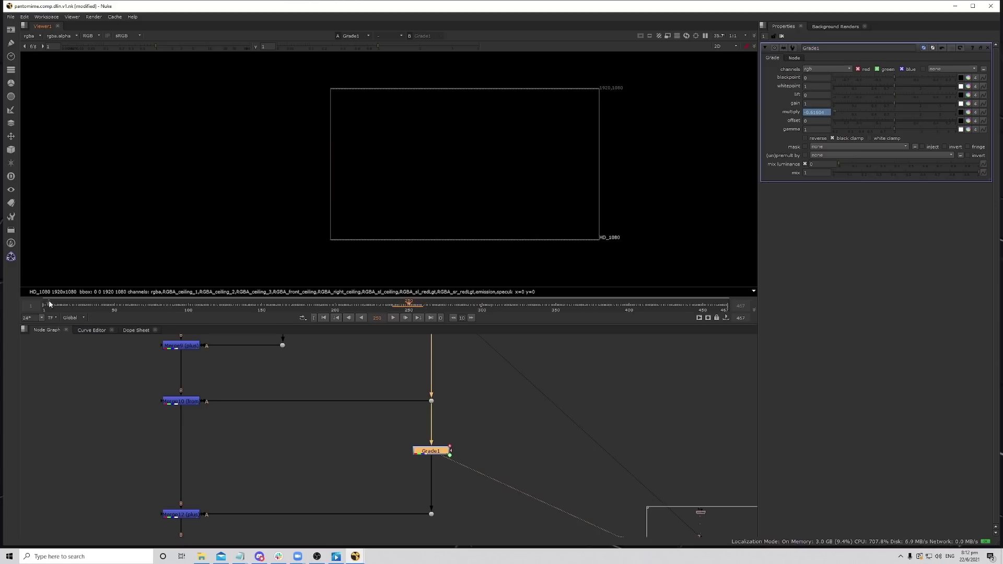
pyautogui.moveTo(627, 388); pyautogui.dragTo(622, 399, button='middle')
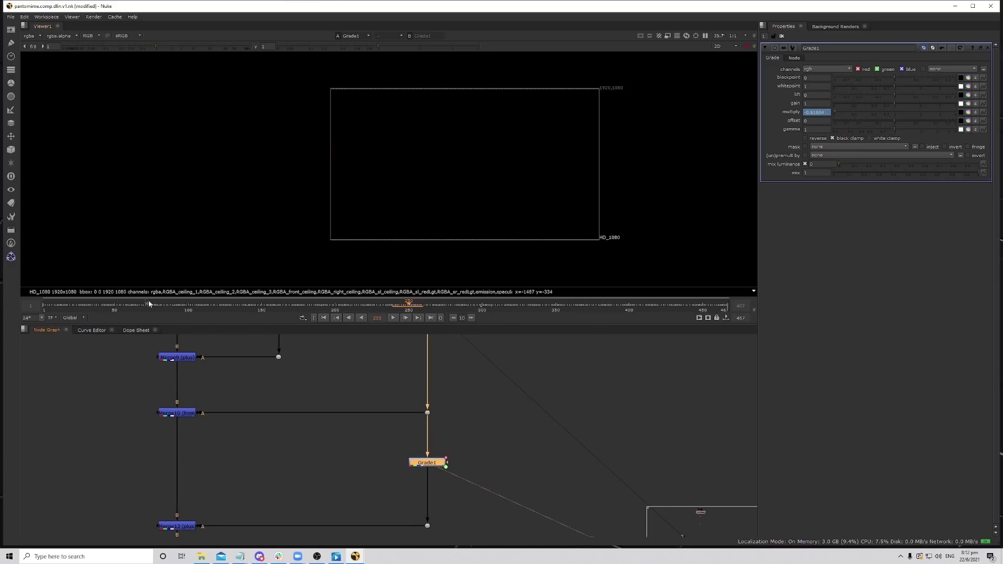
pyautogui.scroll(-2, 406, 436)
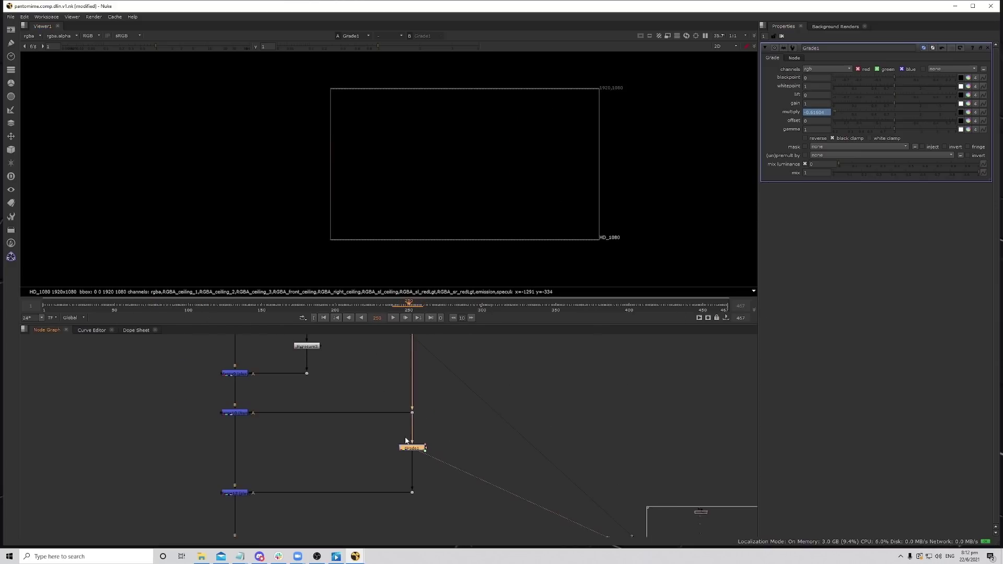
pyautogui.scroll(-2, 444, 444)
pyautogui.scroll(-3, 432, 427)
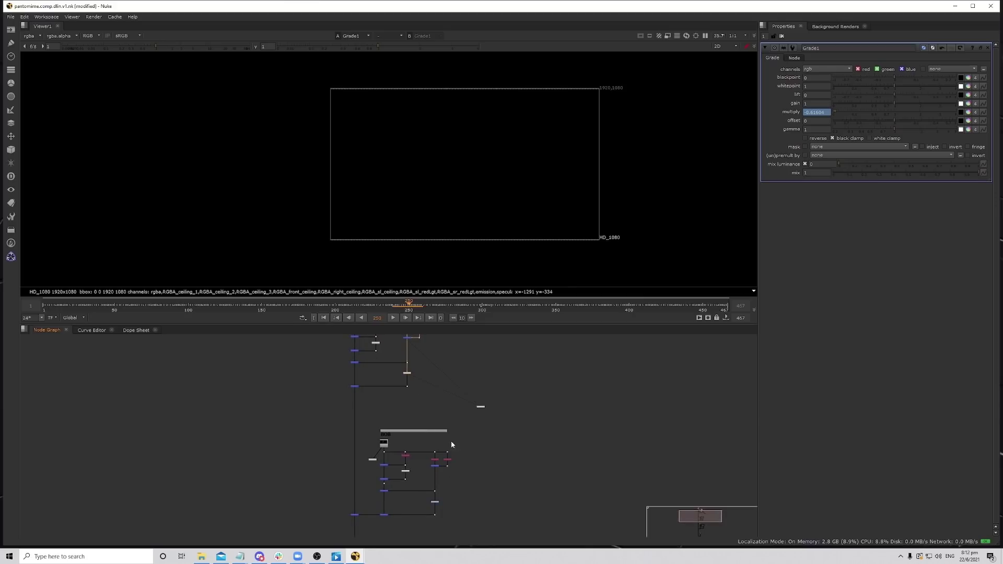
# Disable the BOB branch's red-light Grade and paste a copy of the SET branch's Grade1 below it.
pyautogui.scroll(5, 412, 373)
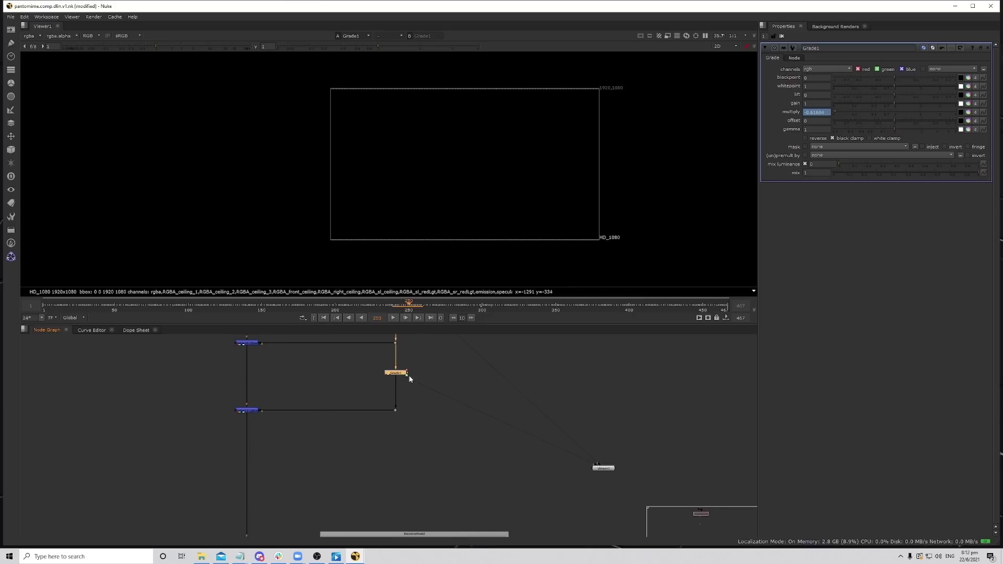
pyautogui.scroll(-5, 410, 378)
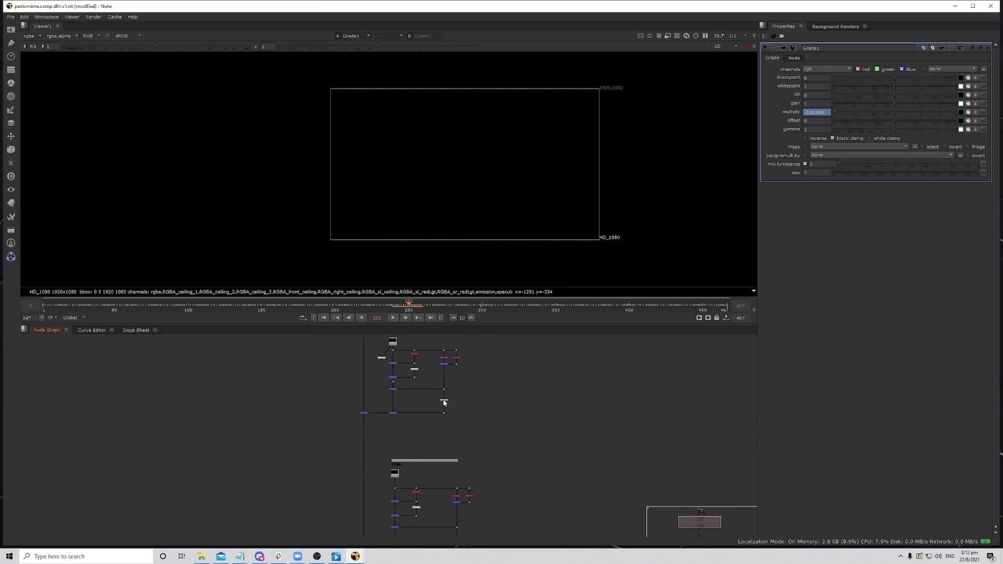
pyautogui.moveTo(475, 458); pyautogui.dragTo(475, 425, button='middle')
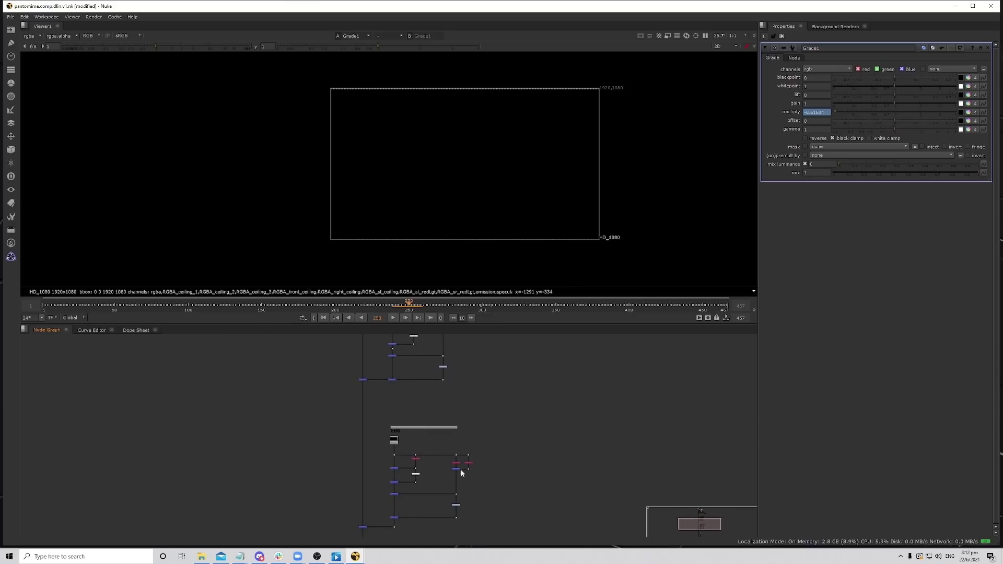
pyautogui.press('space')
pyautogui.scroll(5, 434, 384)
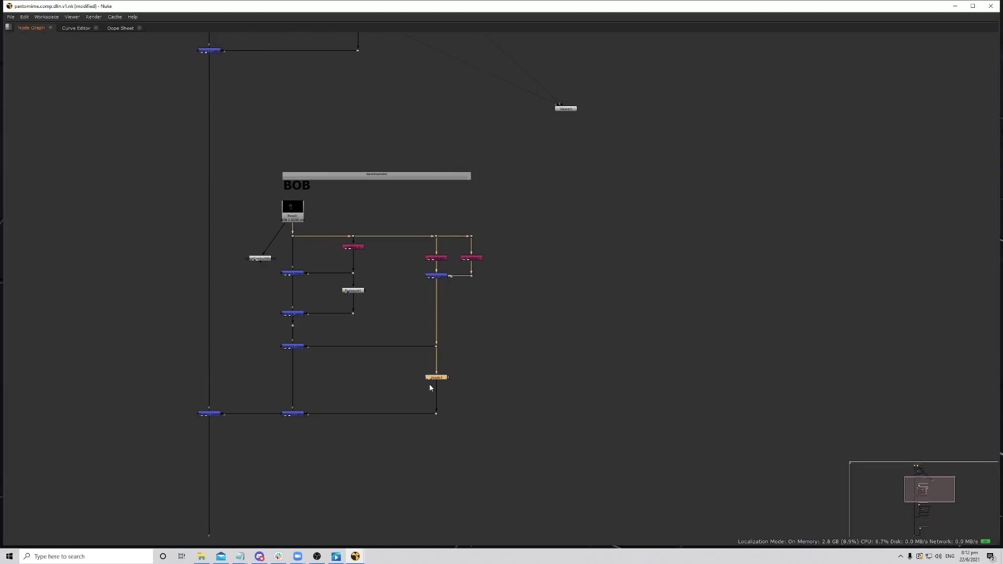
pyautogui.scroll(-6, 508, 403)
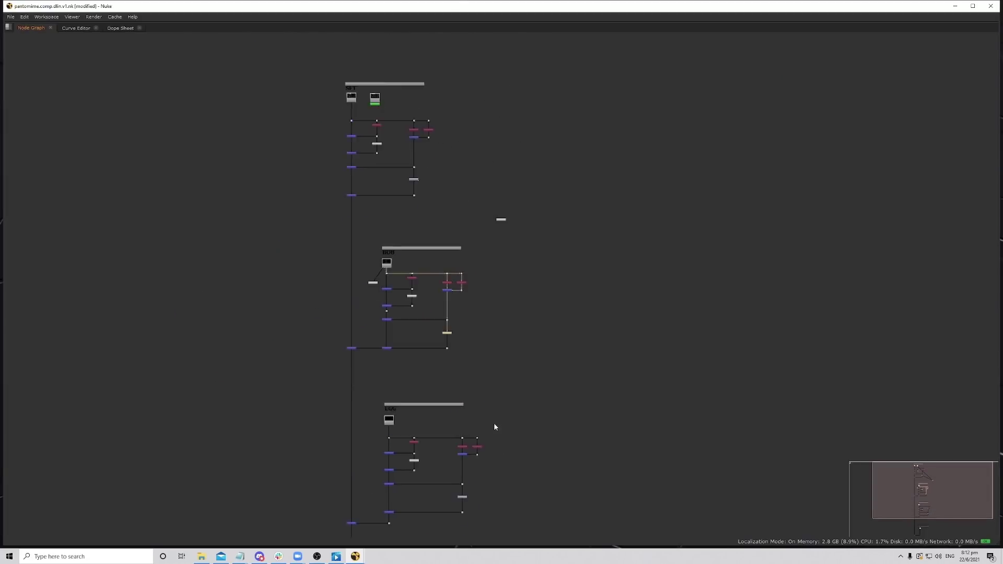
pyautogui.scroll(6, 465, 394)
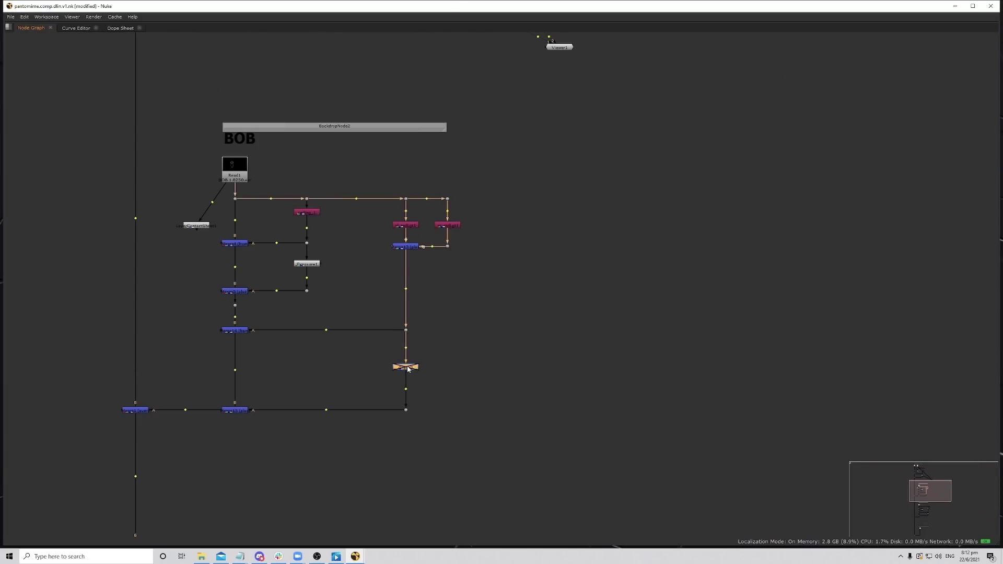
pyautogui.scroll(-4, 463, 331)
# Disable the EGG branch's red-light Grade and paste a copy of Grade1 below it.
pyautogui.scroll(4, 446, 437)
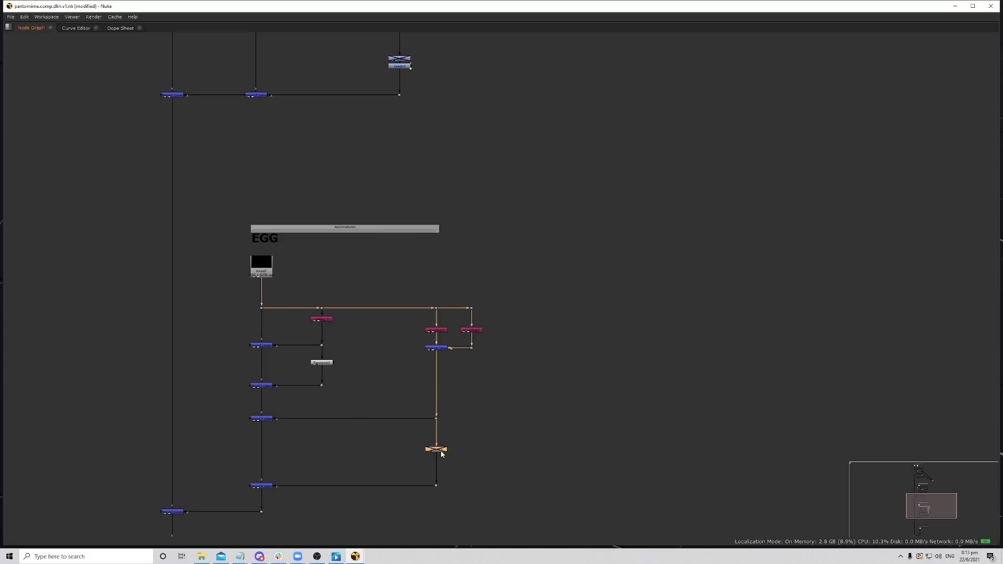
pyautogui.scroll(-6, 443, 453)
pyautogui.scroll(3, 490, 282)
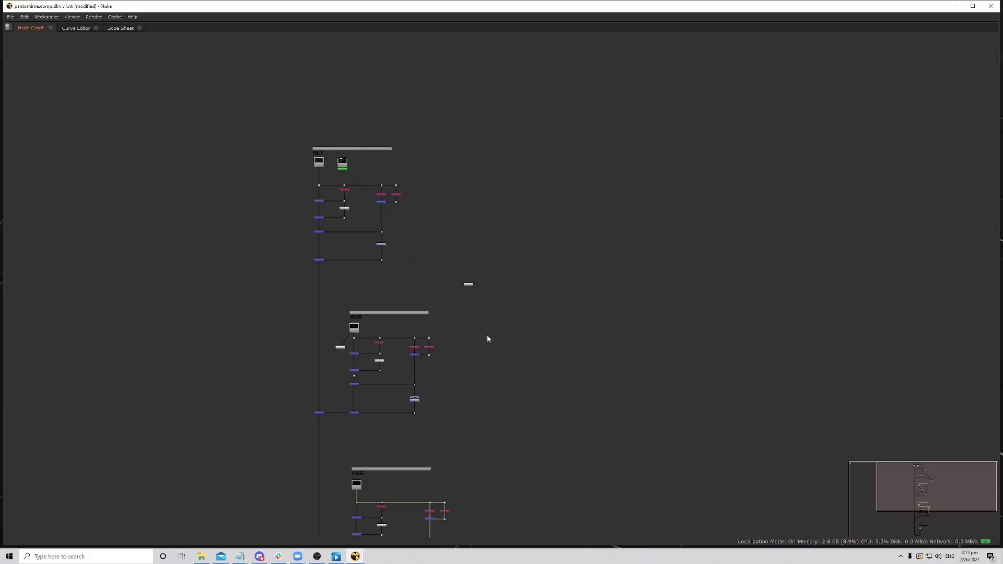
pyautogui.press('space')
pyautogui.scroll(-4, 453, 450)
pyautogui.scroll(2, 443, 401)
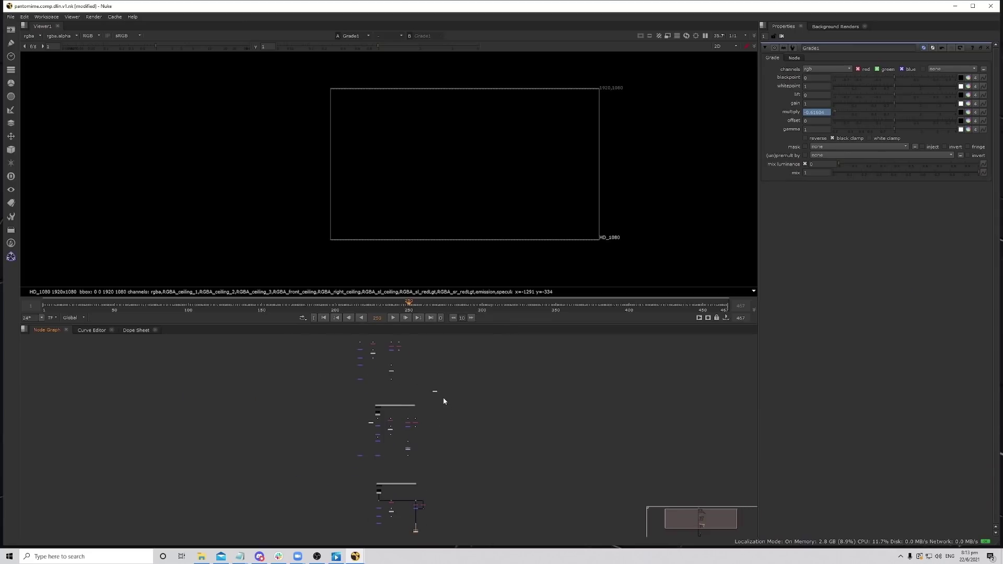
# Compare the SET branch's red-light Grade1 with its copies in the BOB and EGG branches.
pyautogui.scroll(8, 444, 400)
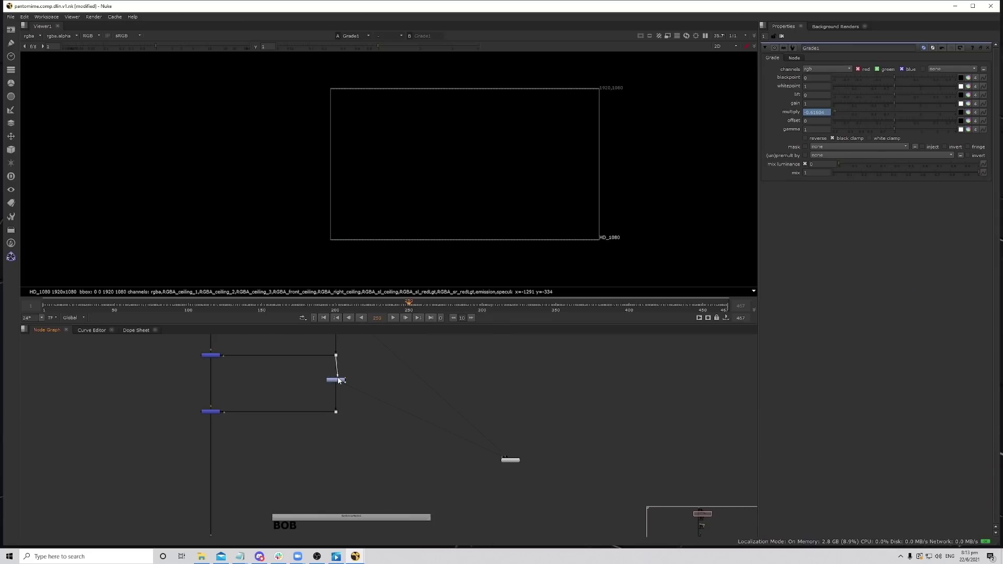
pyautogui.click(335, 380)
pyautogui.scroll(-4, 491, 360)
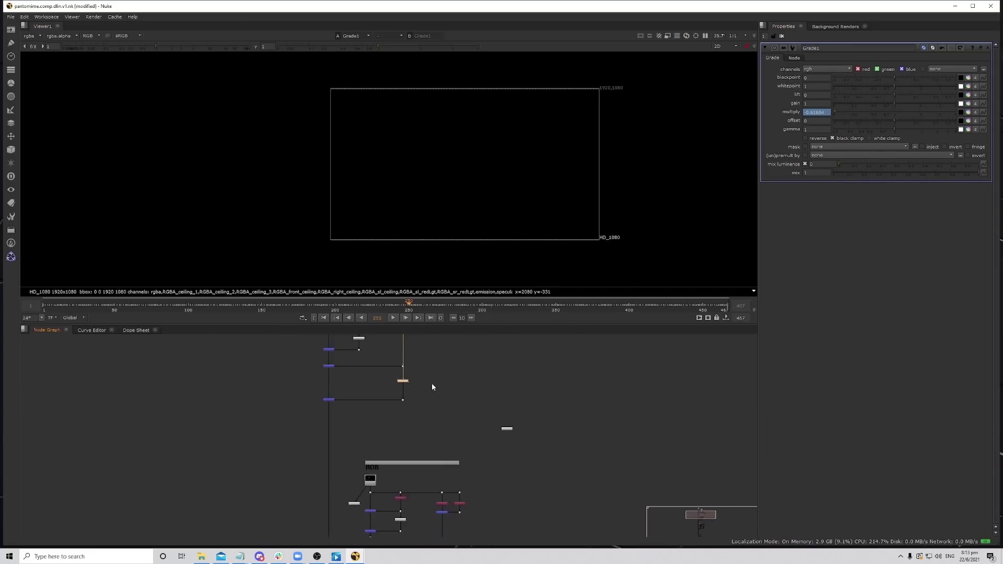
pyautogui.scroll(5, 431, 384)
pyautogui.scroll(-5, 473, 423)
pyautogui.scroll(4, 490, 412)
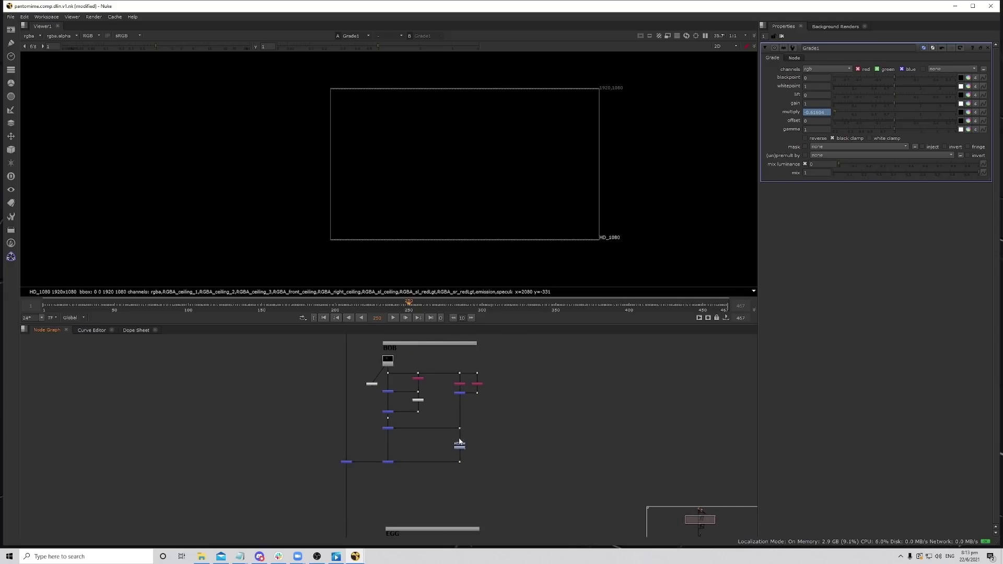
pyautogui.scroll(-3, 496, 454)
pyautogui.scroll(-5, 531, 416)
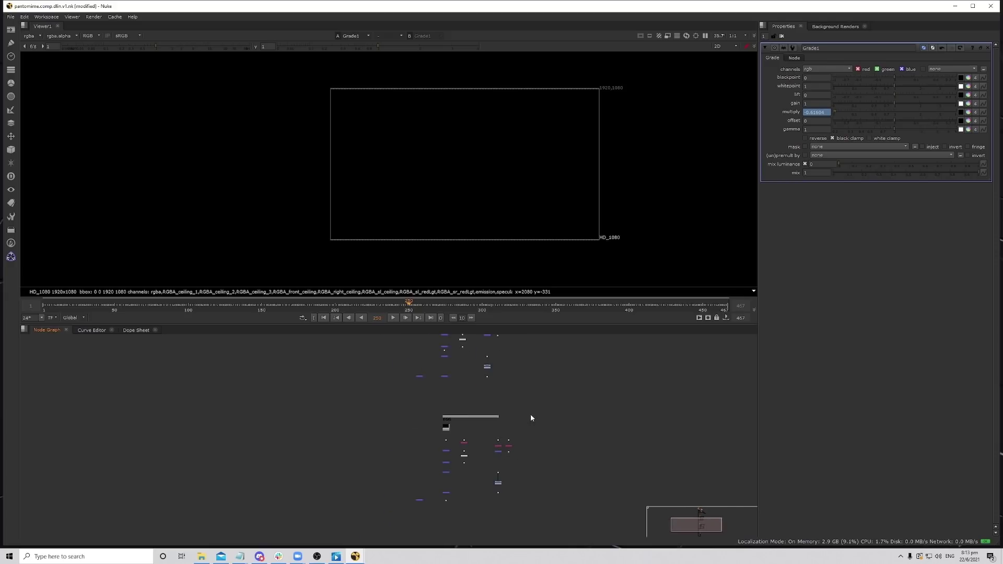
pyautogui.press('space')
pyautogui.scroll(5, 504, 436)
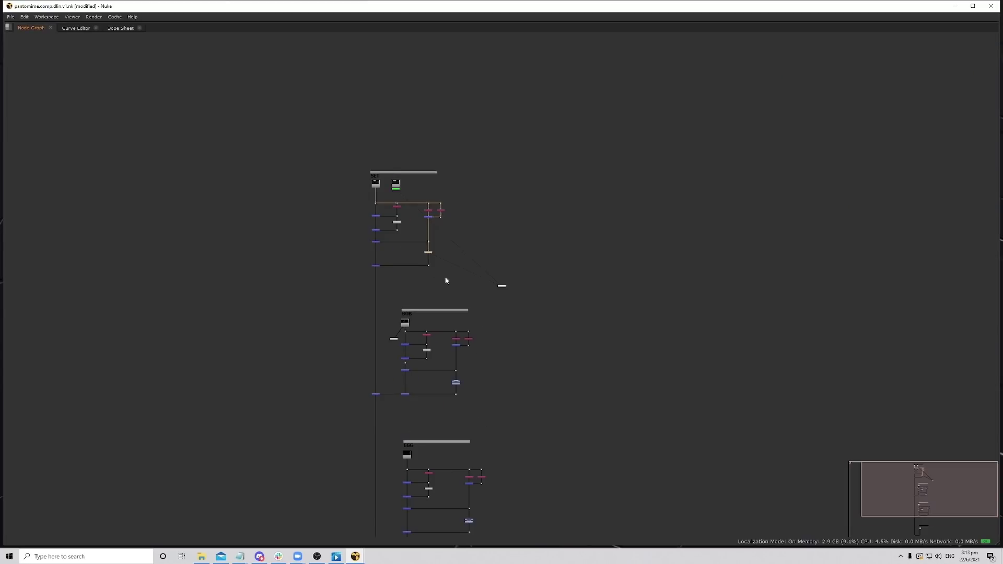
# Delete the pasted Grade copies from the BOB and EGG branches and re-enable EGG's original red-light Grade.
pyautogui.scroll(-3, 506, 347)
pyautogui.scroll(2, 493, 370)
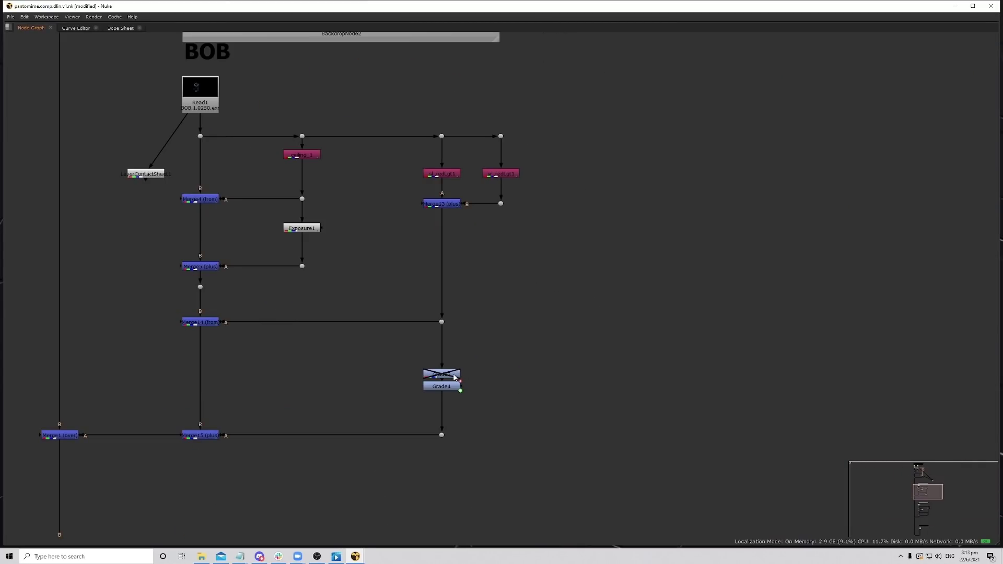
pyautogui.click(442, 386)
pyautogui.scroll(-5, 527, 405)
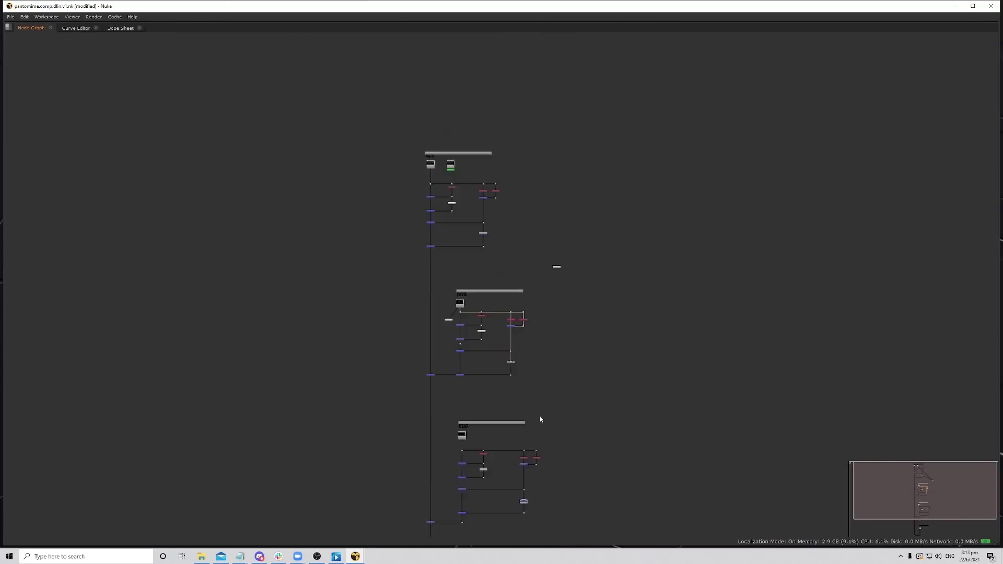
pyautogui.scroll(5, 507, 426)
pyautogui.click(507, 423)
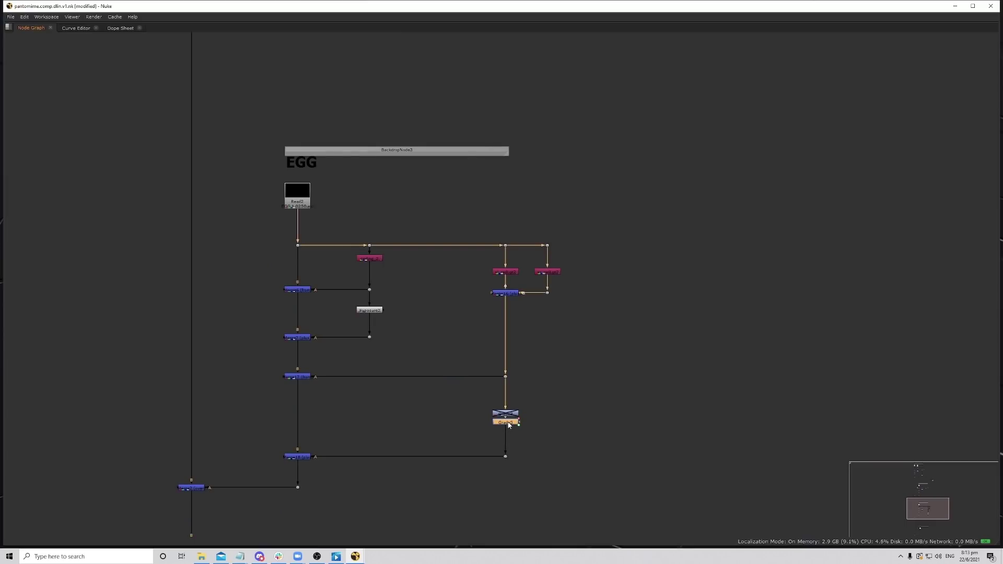
pyautogui.scroll(-8, 545, 387)
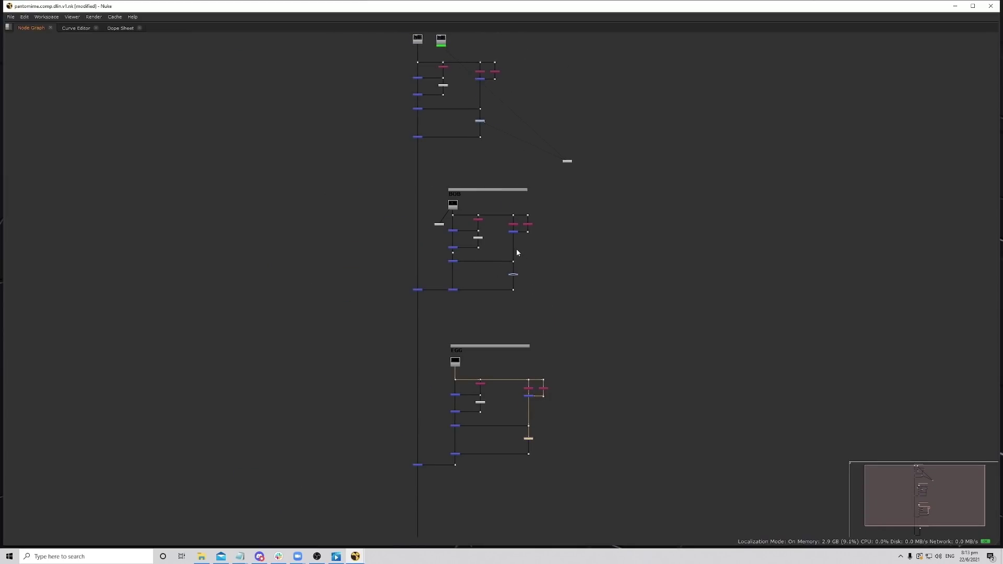
# Re-enable the original red-light Grade in the BOB branch.
pyautogui.moveTo(500, 269); pyautogui.dragTo(528, 280)
pyautogui.press('d')
pyautogui.moveTo(539, 241); pyautogui.dragTo(530, 287, button='middle')
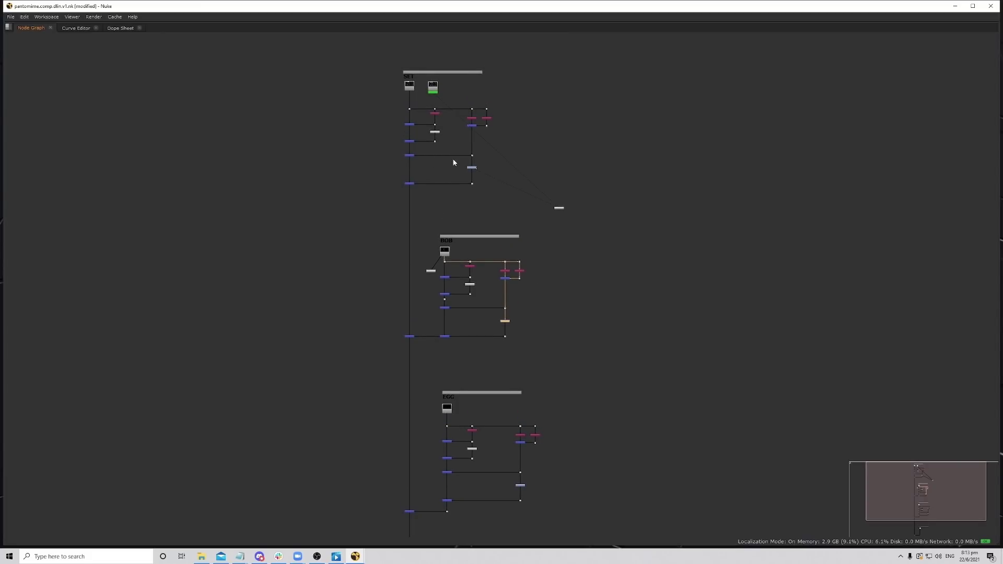
# Add three unconnected Grade nodes in the empty area beside the SET branch as a linking example.
pyautogui.scroll(3, 505, 340)
pyautogui.scroll(-3, 525, 346)
pyautogui.scroll(5, 496, 268)
pyautogui.scroll(-2, 542, 282)
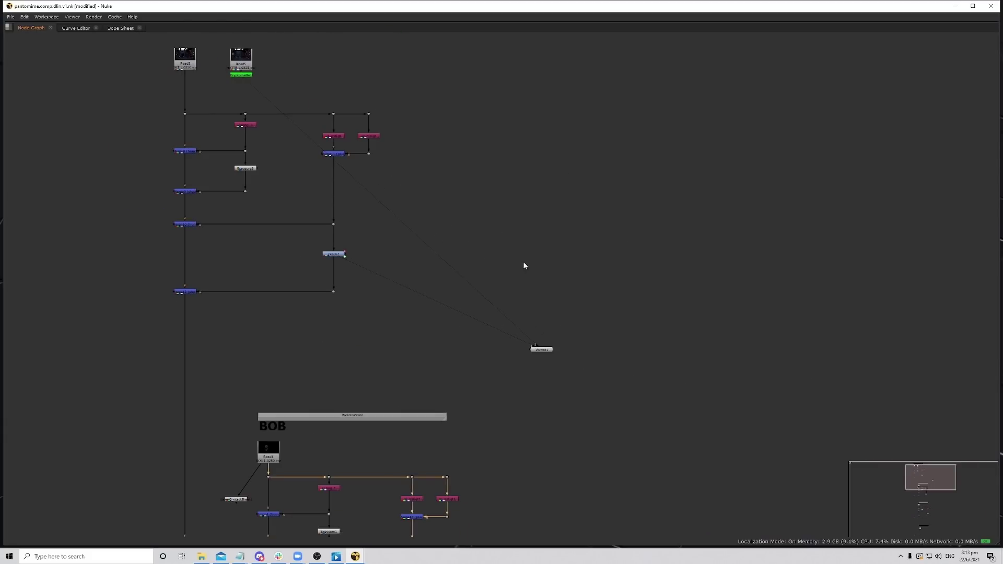
pyautogui.press('g')
pyautogui.scroll(3, 585, 276)
pyautogui.click(572, 279)
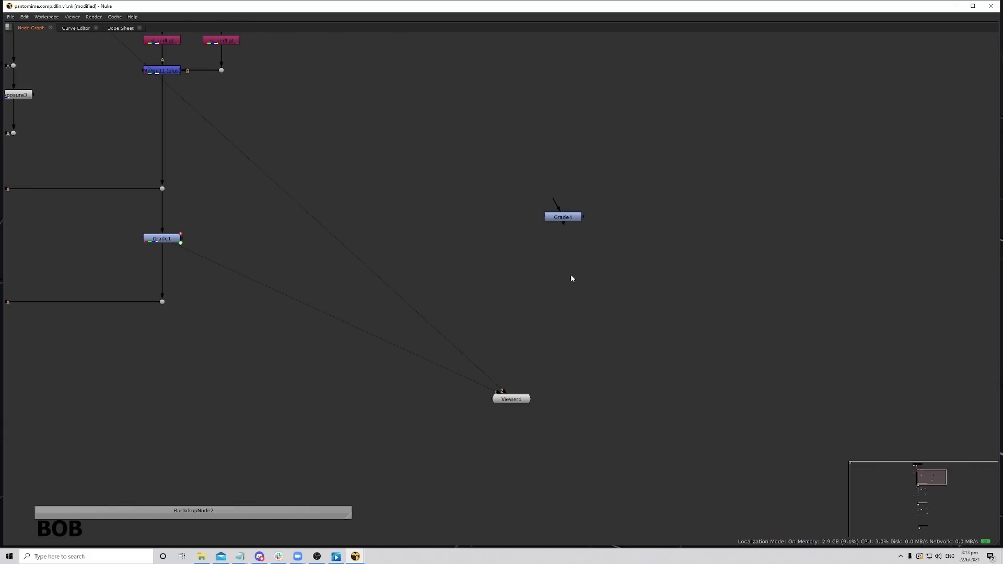
pyautogui.click(583, 342)
pyautogui.press('g')
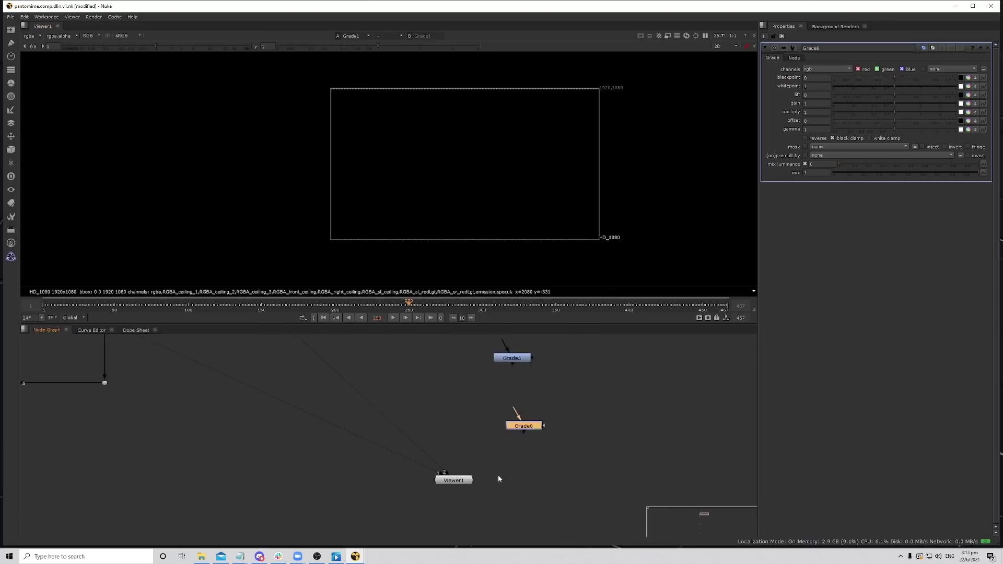
pyautogui.moveTo(513, 428); pyautogui.dragTo(511, 433, button='middle')
# Open Grade4's properties and spread Grade4, Grade5 and Grade6 out diagonally in the node graph.
pyautogui.doubleClick(480, 396)
pyautogui.moveTo(481, 438); pyautogui.dragTo(485, 439)
pyautogui.moveTo(476, 388); pyautogui.dragTo(480, 391)
pyautogui.click(481, 393)
pyautogui.scroll(5, 491, 397)
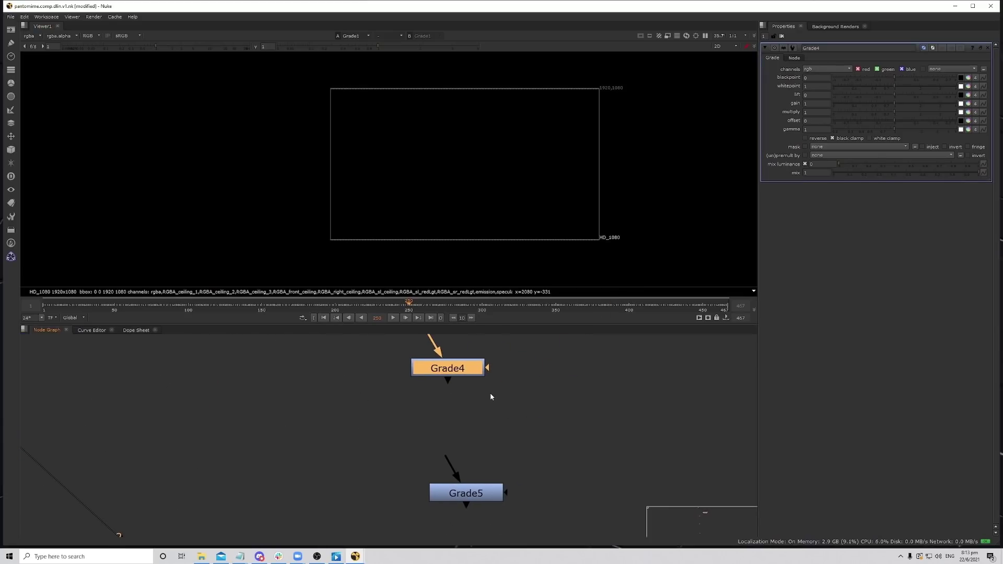
pyautogui.moveTo(466, 494); pyautogui.dragTo(538, 421)
pyautogui.scroll(-3, 494, 475)
pyautogui.moveTo(454, 531); pyautogui.dragTo(559, 433)
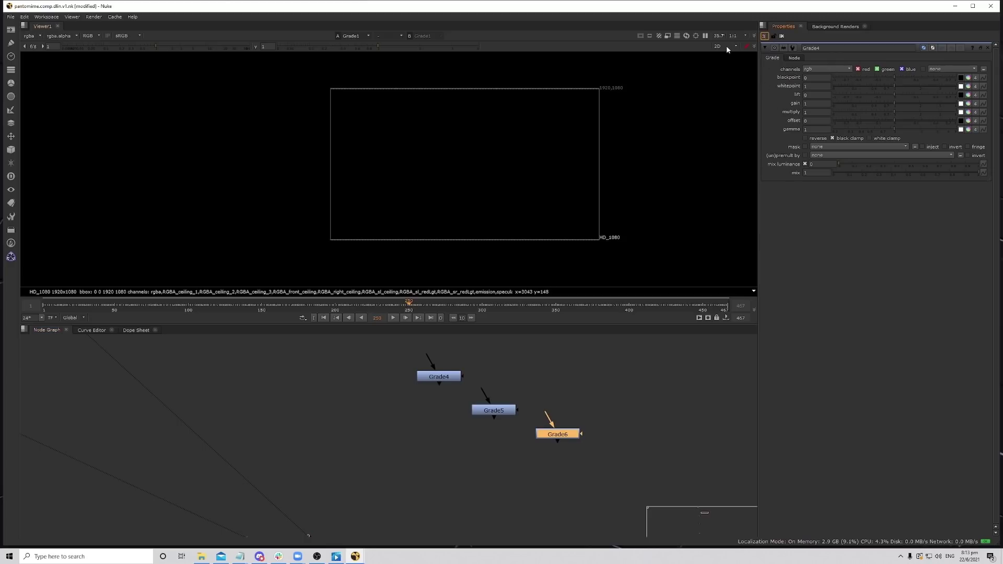
# Allow several open property panels and show the properties of Grade4, Grade5 and Grade6 together.
pyautogui.moveTo(445, 379); pyautogui.dragTo(436, 379)
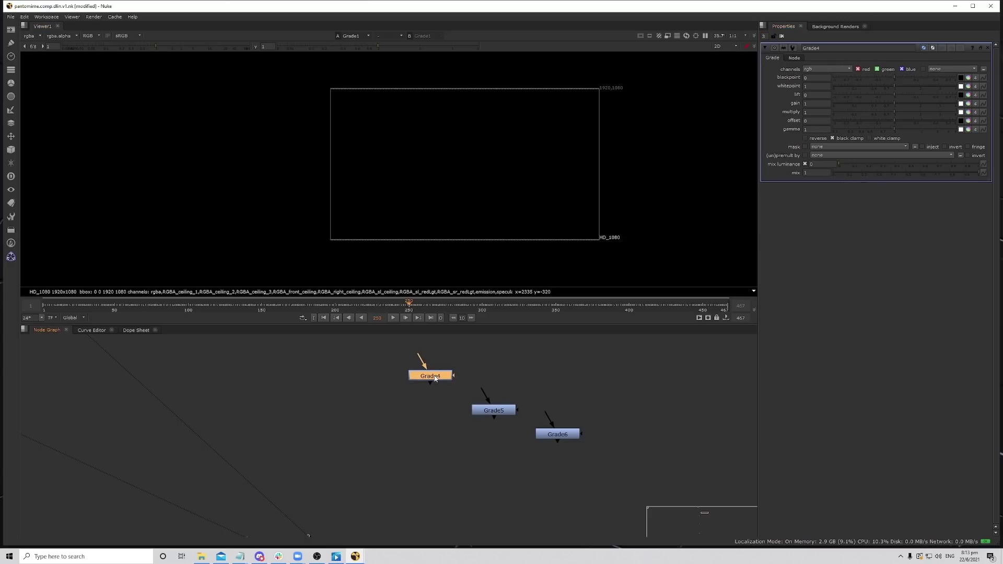
pyautogui.doubleClick(496, 410)
pyautogui.doubleClick(558, 434)
pyautogui.moveTo(557, 434); pyautogui.dragTo(563, 437)
pyautogui.click(513, 416)
pyautogui.click(504, 411)
pyautogui.moveTo(434, 377); pyautogui.dragTo(430, 377)
pyautogui.moveTo(500, 415); pyautogui.dragTo(503, 412)
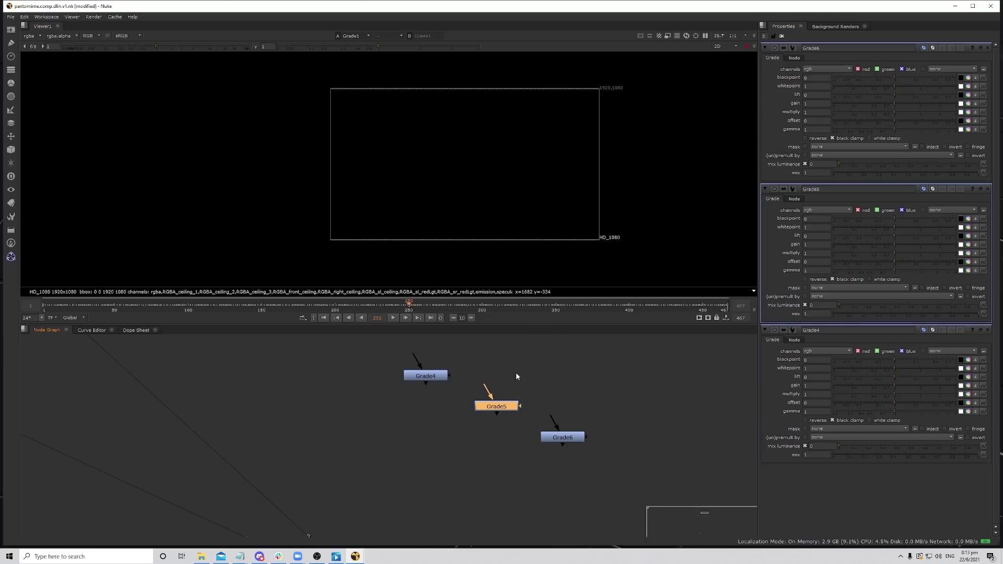
pyautogui.doubleClick(507, 409)
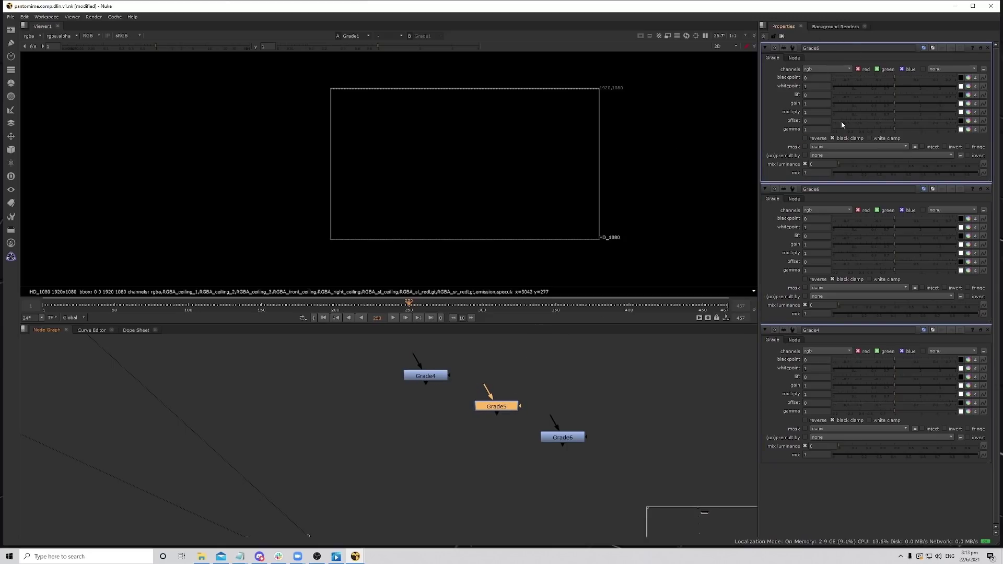
# Link the multiply values of Grade5 and Grade6 to Grade4's multiply.
pyautogui.click(820, 111)
pyautogui.doubleClick(817, 112)
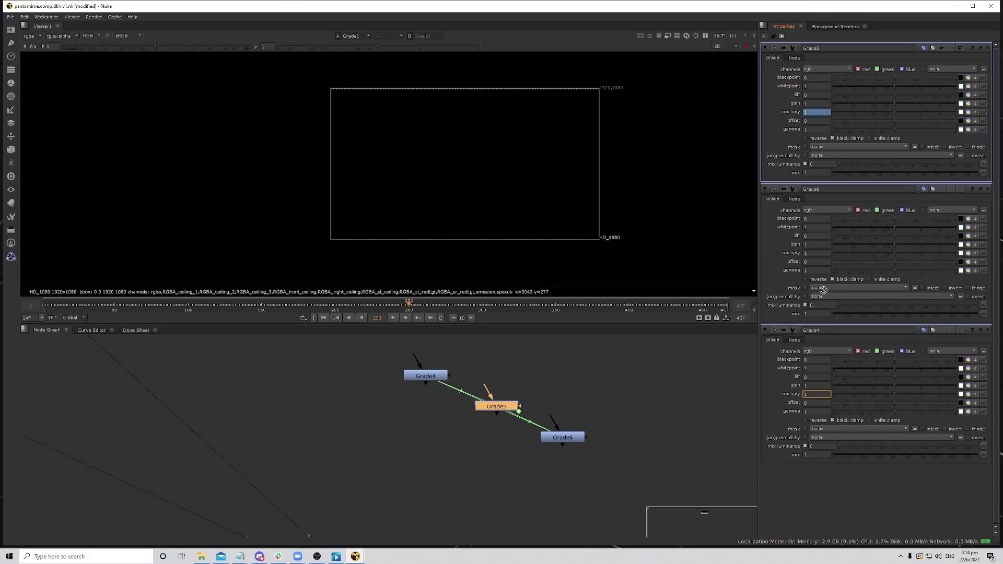
pyautogui.doubleClick(818, 253)
# Reposition Grade5 and Grade6 so their expression links fan out separately from Grade4.
pyautogui.moveTo(497, 406); pyautogui.dragTo(592, 388)
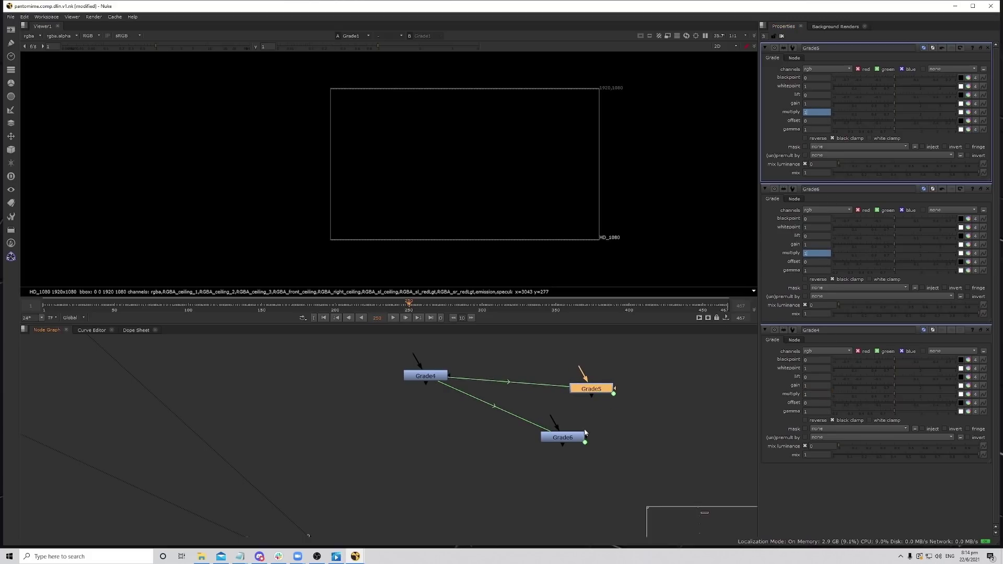
pyautogui.moveTo(584, 435); pyautogui.dragTo(564, 441)
pyautogui.moveTo(585, 389); pyautogui.dragTo(594, 404)
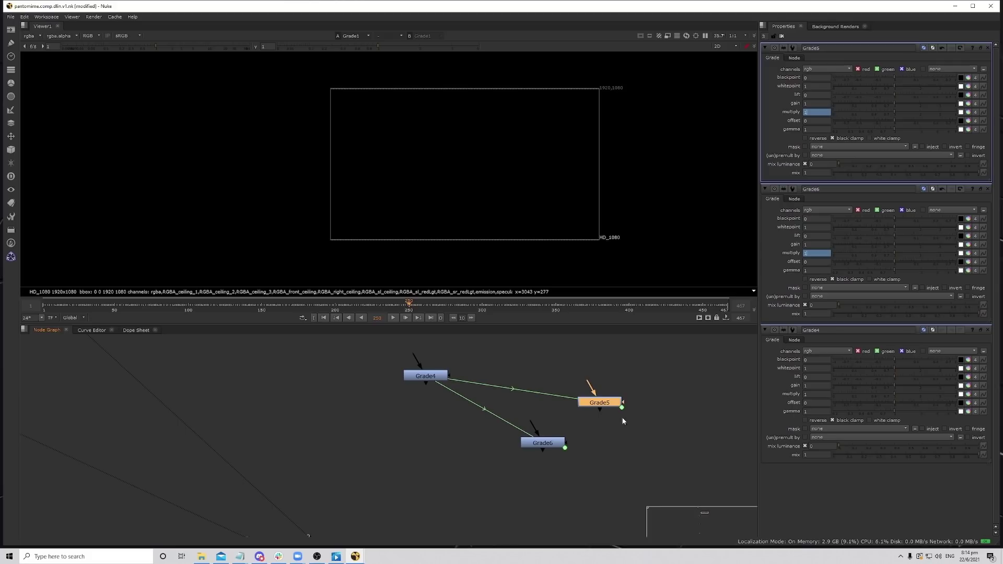
pyautogui.moveTo(549, 444); pyautogui.dragTo(563, 439)
pyautogui.moveTo(412, 387)
pyautogui.mouseDown(button='middle')
pyautogui.moveTo(413, 360)
pyautogui.moveTo(412, 385)
pyautogui.mouseUp(button='middle')
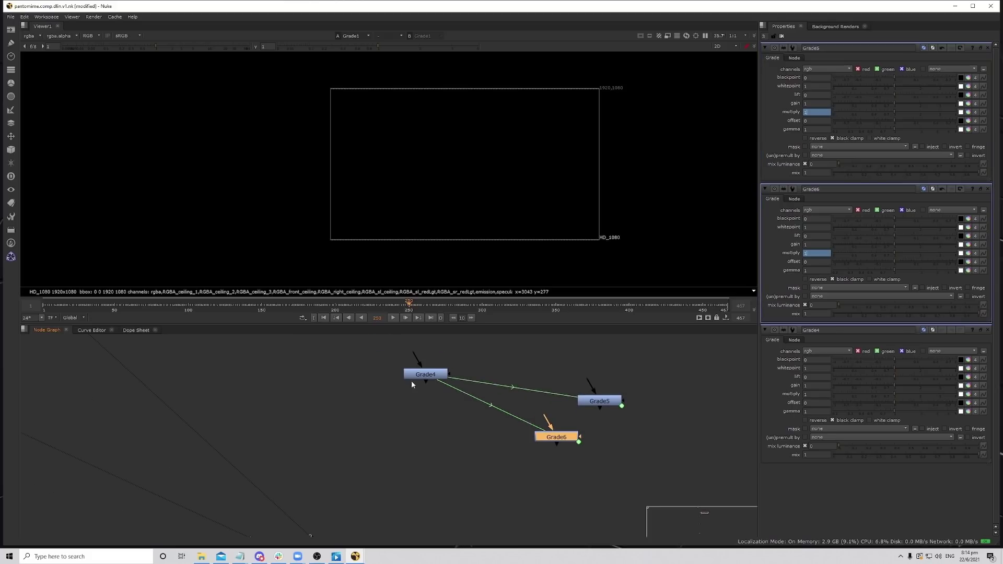
# Set Grade4's multiply to 0.82 to test its link to Grade5 and Grade6.
pyautogui.click(436, 375)
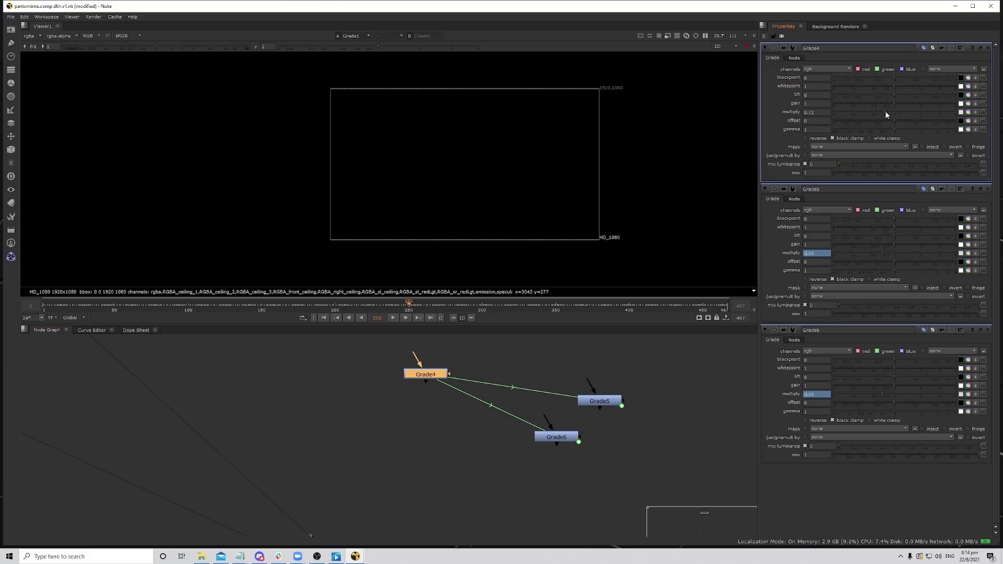
pyautogui.click(910, 112)
pyautogui.moveTo(886, 114)
pyautogui.mouseDown()
pyautogui.moveTo(902, 111)
pyautogui.moveTo(888, 113)
pyautogui.mouseUp()
# Examine the whole node tree in an enlarged node graph, including the layer branches and Grade1 in the SET branch.
pyautogui.scroll(-5, 494, 426)
pyautogui.scroll(-3, 495, 426)
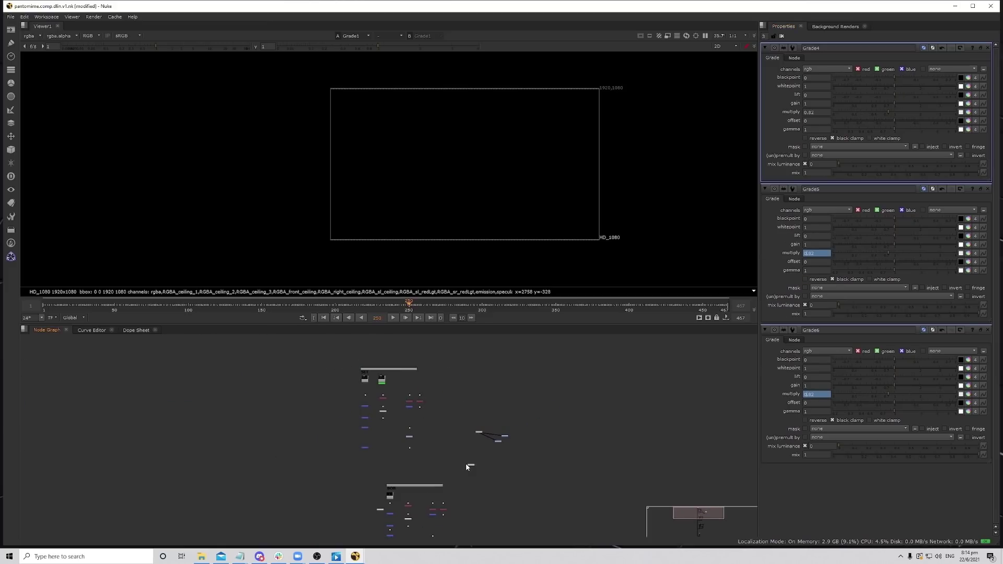
pyautogui.scroll(-3, 434, 495)
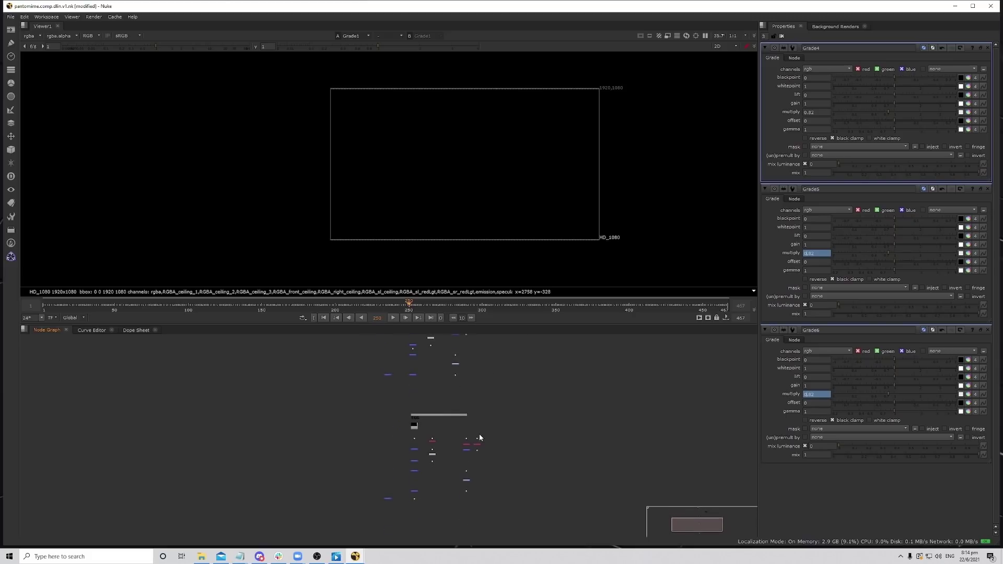
pyautogui.scroll(10, 490, 394)
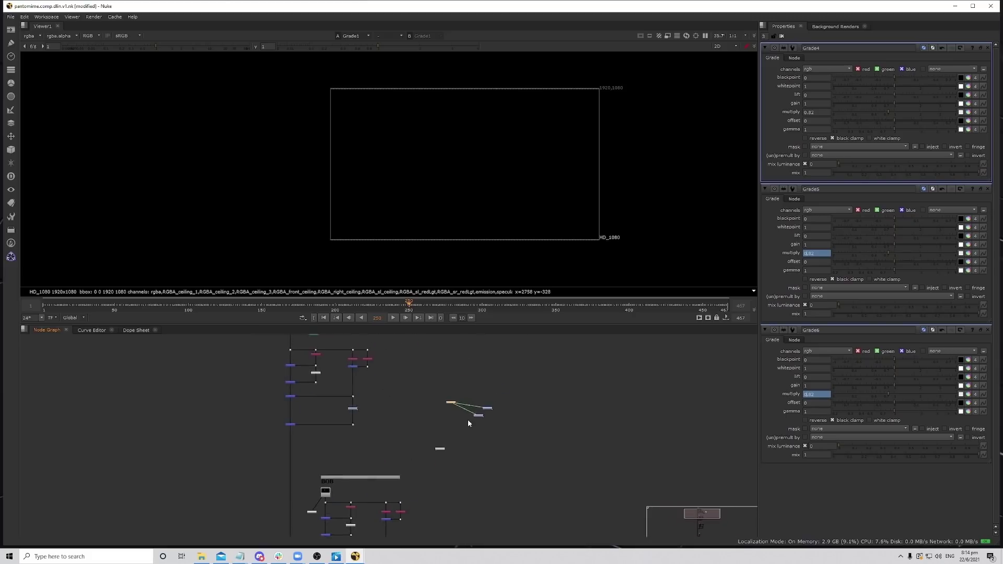
pyautogui.scroll(-8, 522, 400)
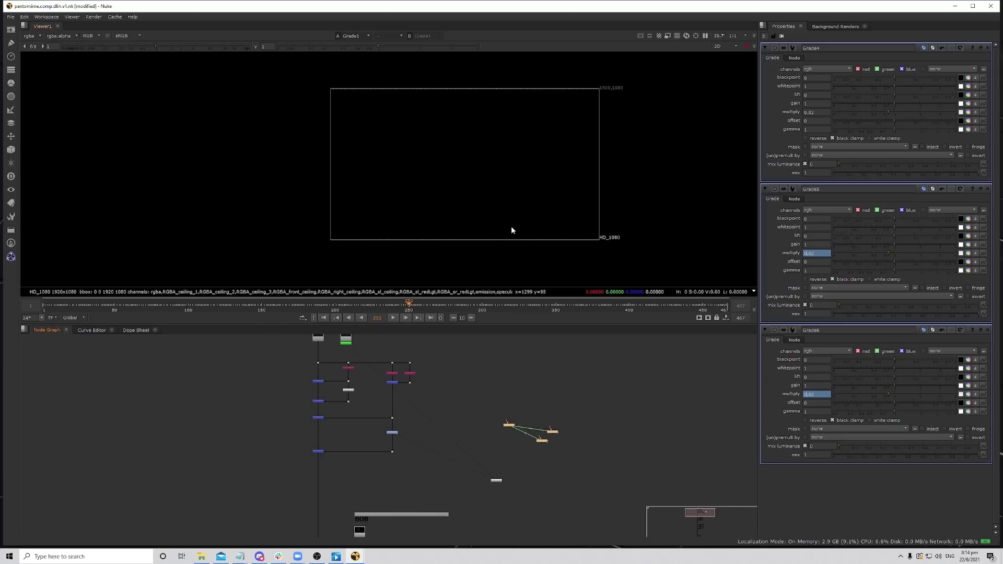
pyautogui.scroll(4, 493, 407)
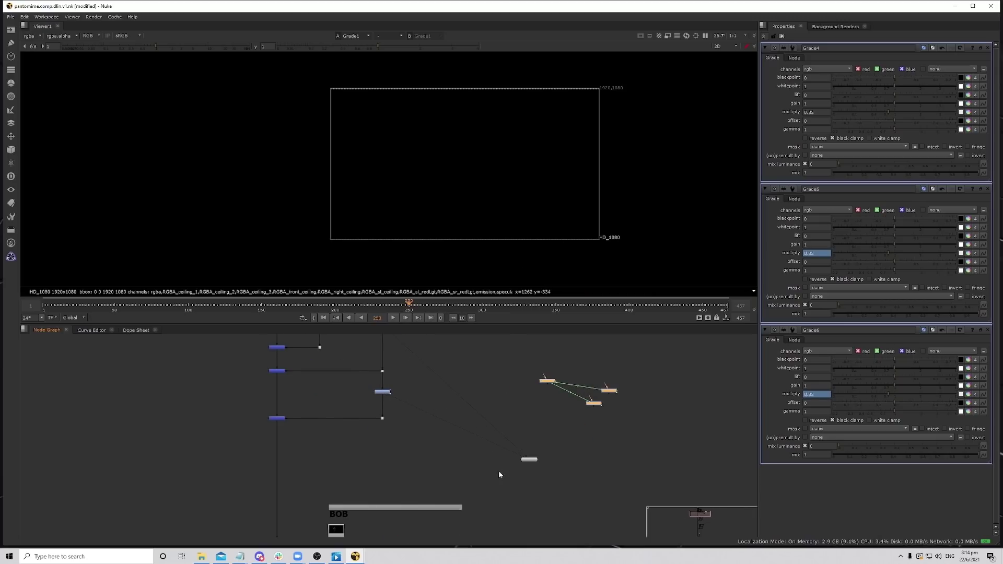
pyautogui.scroll(-5, 499, 470)
pyautogui.press('space')
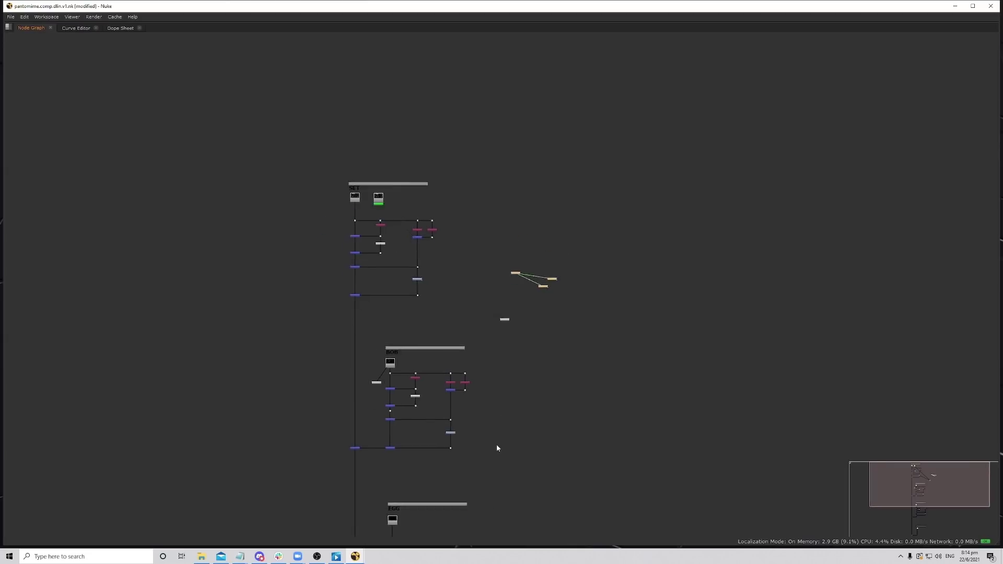
pyautogui.scroll(-3, 495, 309)
pyautogui.moveTo(352, 137); pyautogui.dragTo(511, 479)
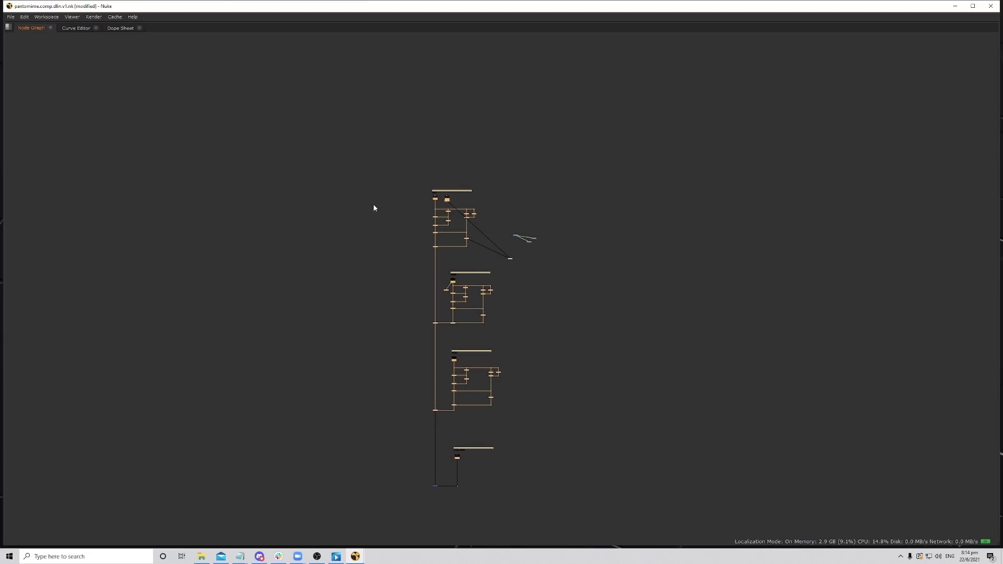
pyautogui.scroll(8, 538, 205)
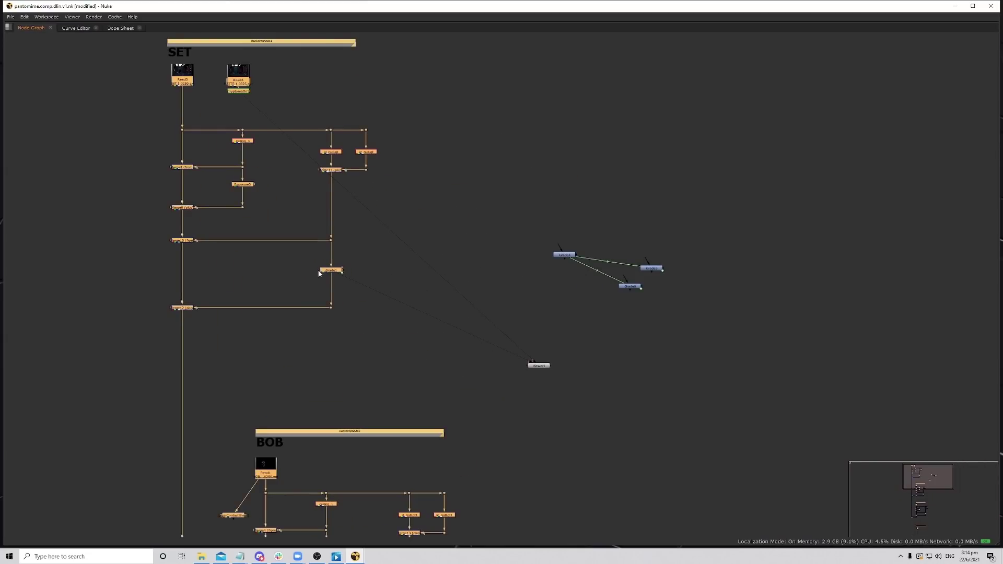
pyautogui.scroll(3, 484, 337)
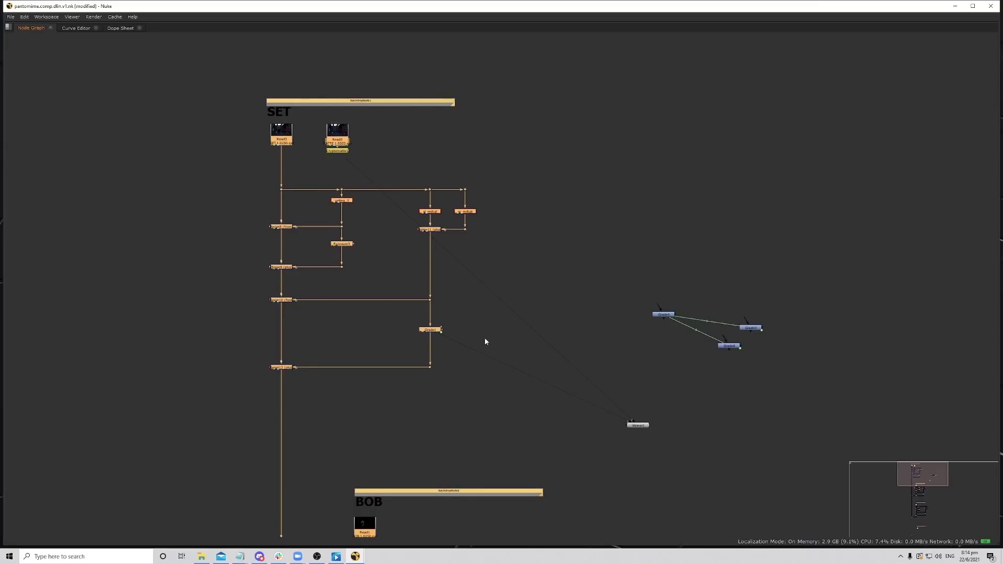
pyautogui.click(448, 324)
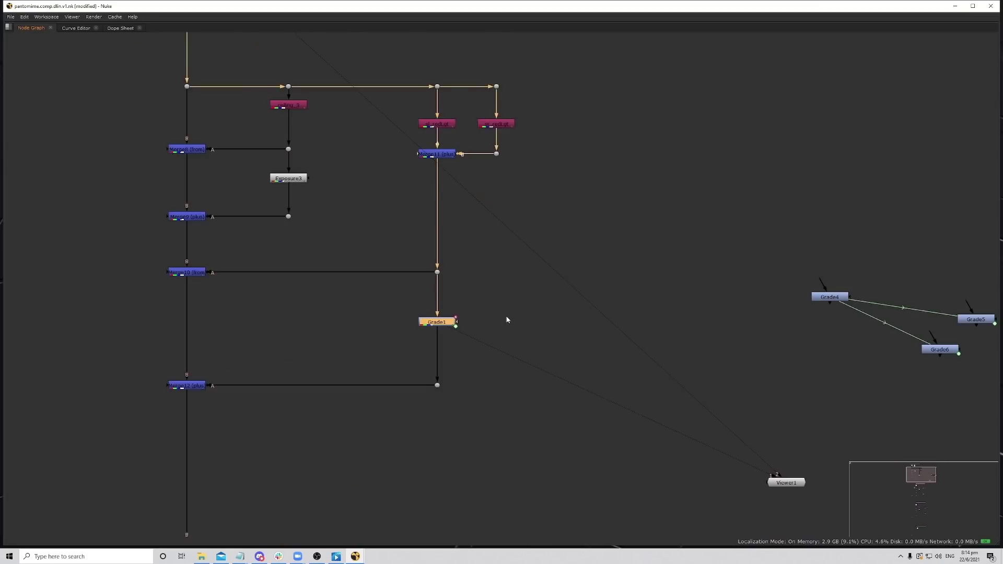
pyautogui.scroll(-5, 505, 320)
pyautogui.scroll(5, 559, 404)
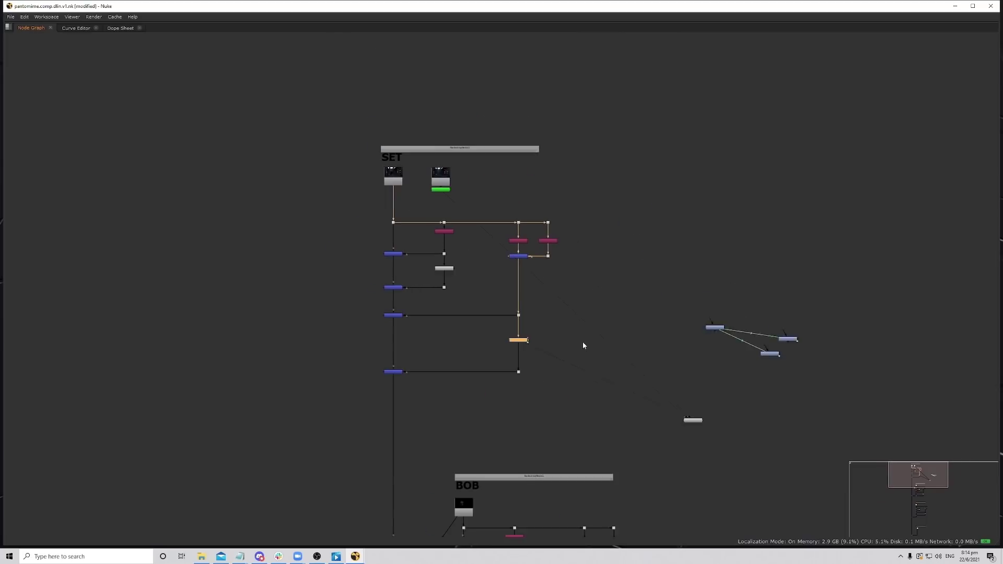
# Add an unconnected NoOp node between the SET branch and the linked Grades, and restore the full workspace layout.
pyautogui.moveTo(678, 313); pyautogui.dragTo(571, 315, button='middle')
pyautogui.press('Tab')
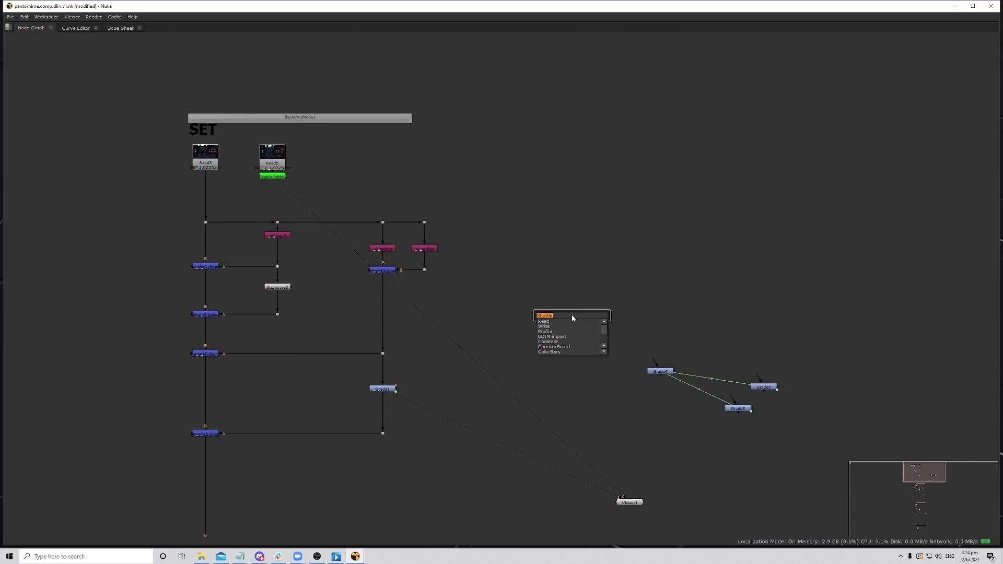
pyautogui.write('noop')
pyautogui.press('Return')
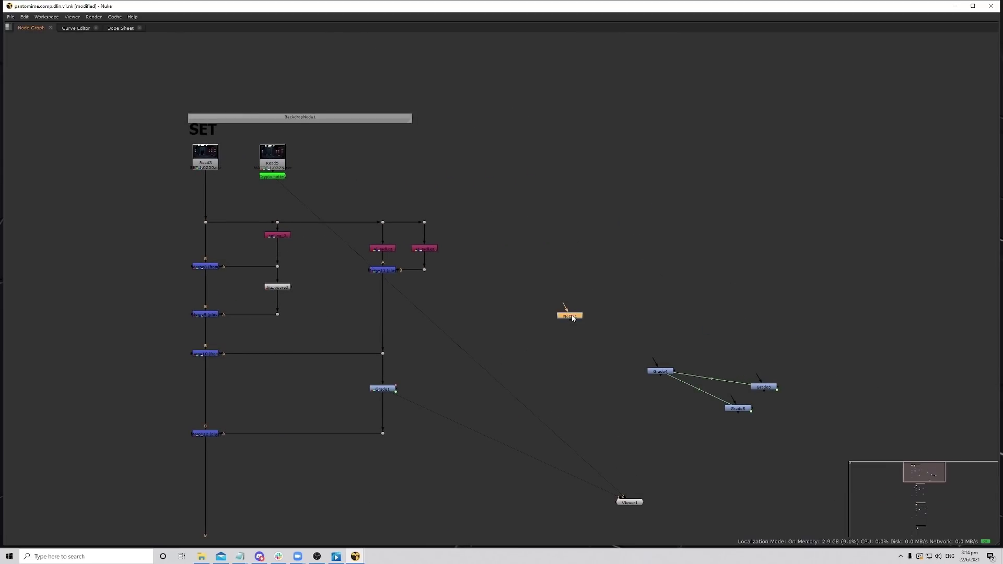
pyautogui.press('space')
# Limit the open property panels to the NoOp's alone and shift the NoOp slightly in the node graph.
pyautogui.scroll(-2, 529, 435)
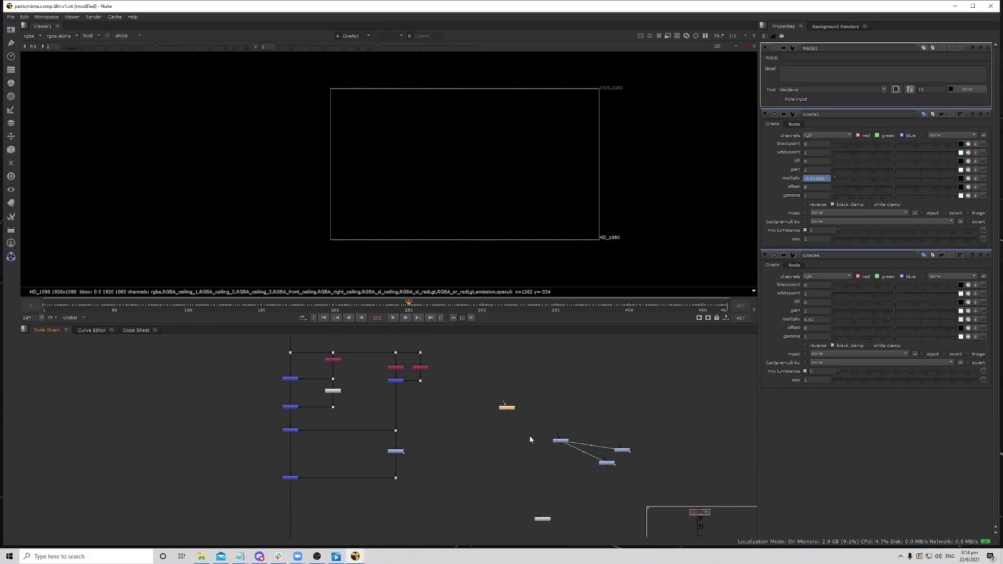
pyautogui.scroll(2, 522, 413)
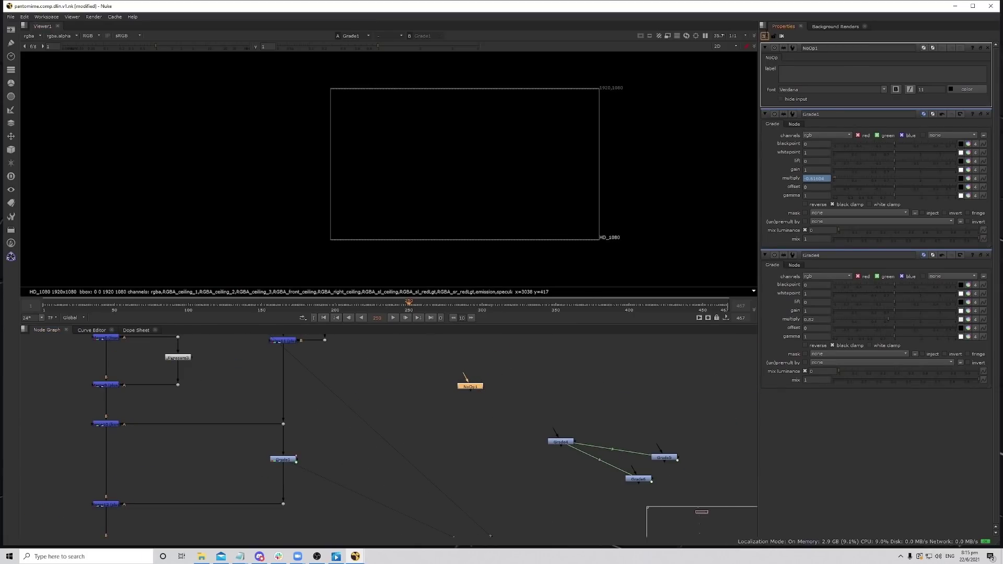
pyautogui.press('Return')
pyautogui.moveTo(508, 392); pyautogui.dragTo(497, 403, button='middle')
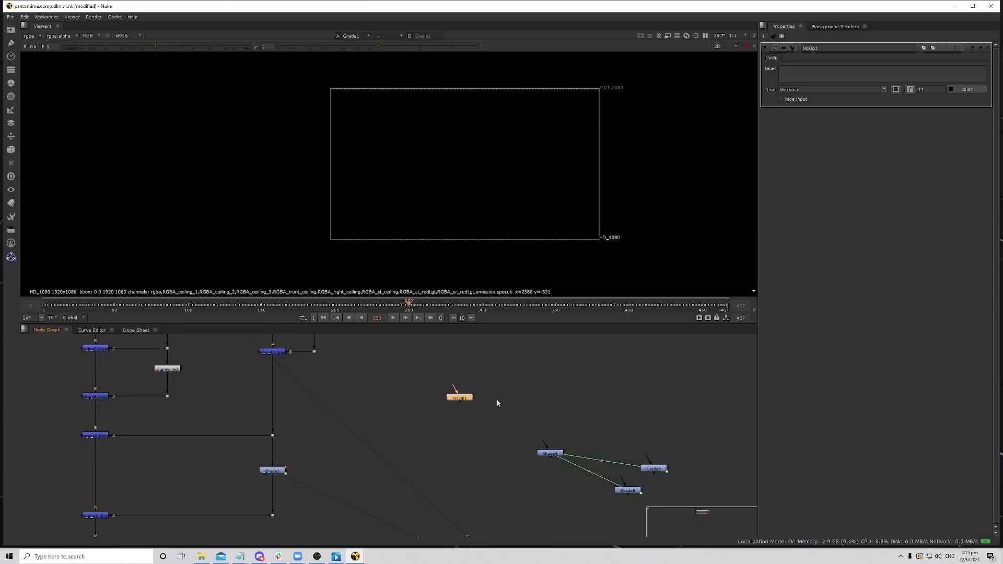
pyautogui.moveTo(467, 396); pyautogui.dragTo(483, 390)
pyautogui.moveTo(467, 403); pyautogui.dragTo(518, 386, button='middle')
pyautogui.scroll(-3, 520, 386)
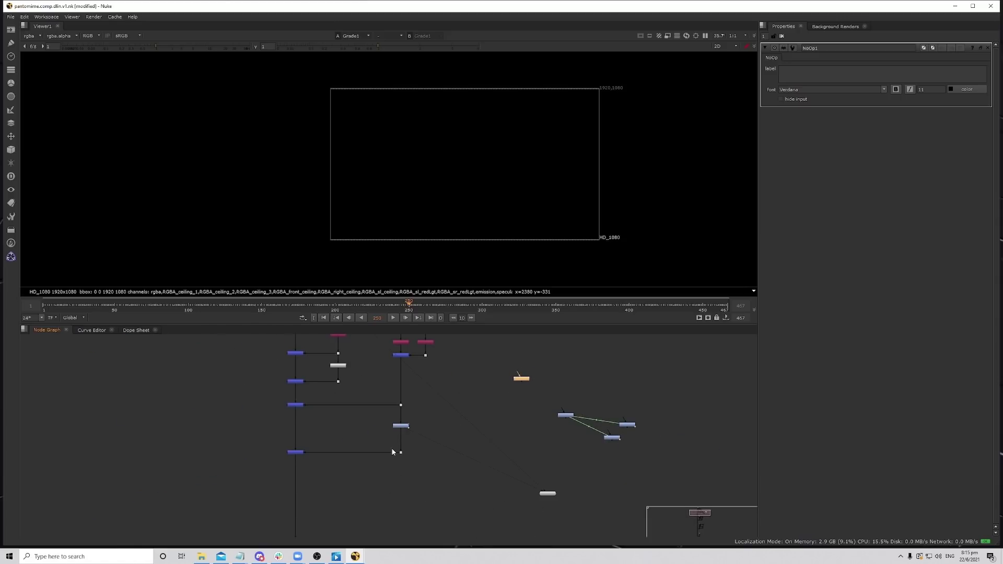
pyautogui.scroll(3, 486, 428)
pyautogui.scroll(2, 519, 409)
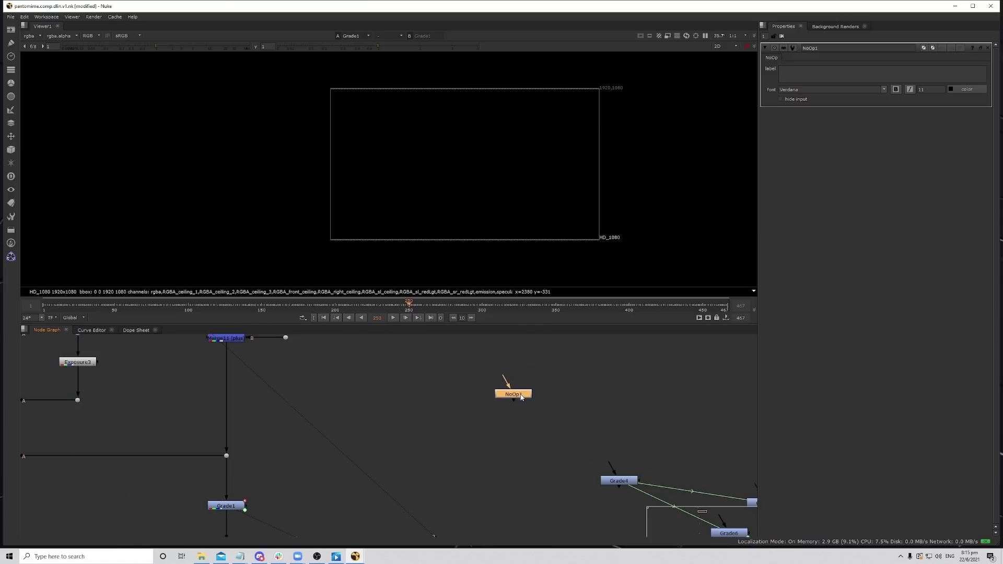
pyautogui.moveTo(519, 409); pyautogui.dragTo(563, 365, button='middle')
# Rename the NoOp node REDLGT_CTR and make its node text bold.
pyautogui.doubleClick(831, 48)
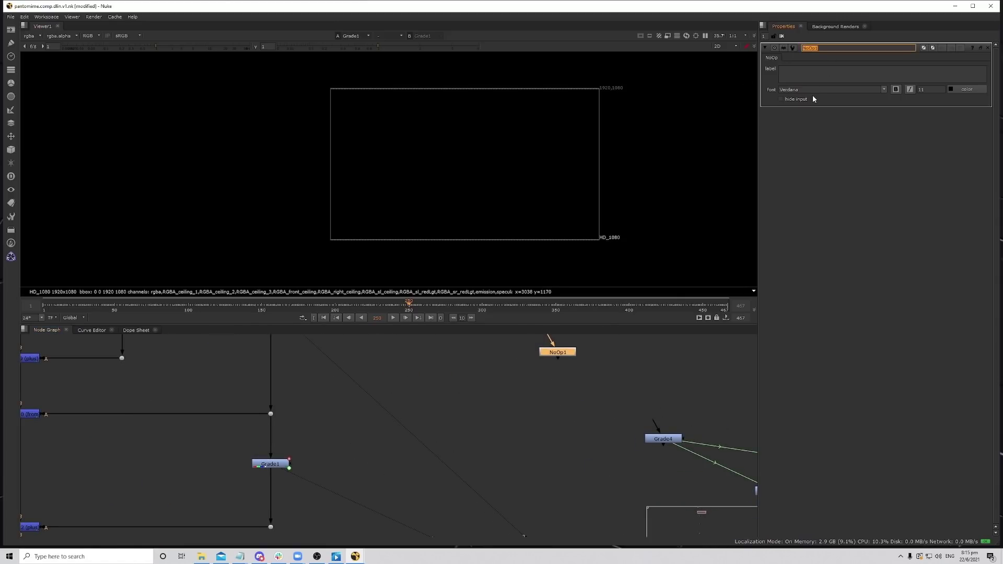
pyautogui.write('REDLGT_CTR')
pyautogui.press('Return')
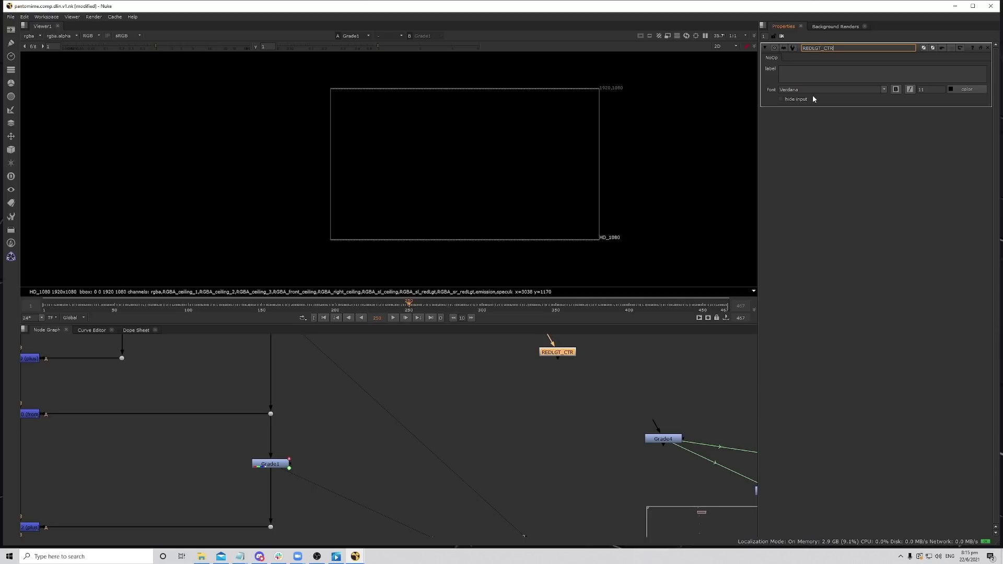
pyautogui.scroll(5, 537, 409)
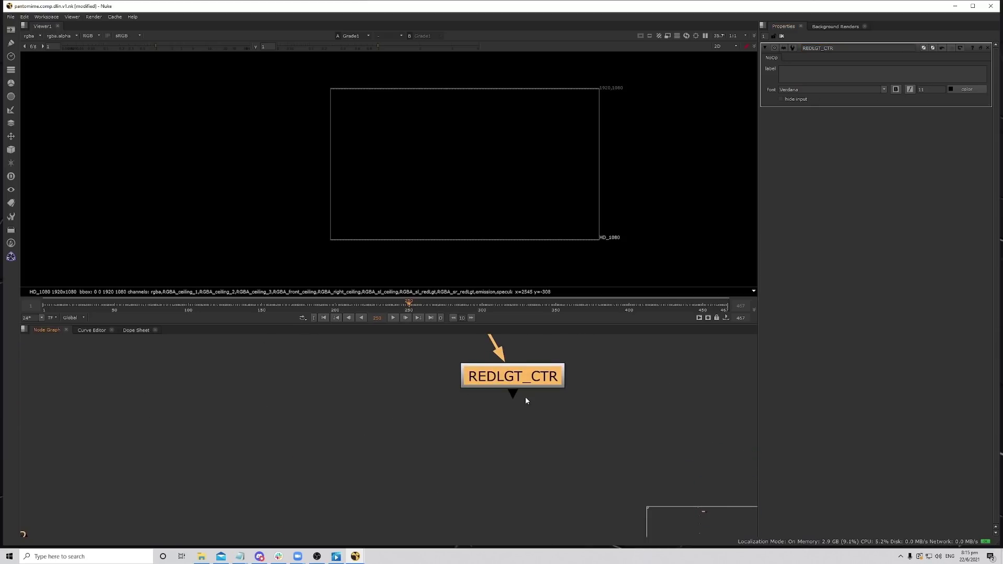
pyautogui.click(896, 89)
pyautogui.scroll(-1, 526, 382)
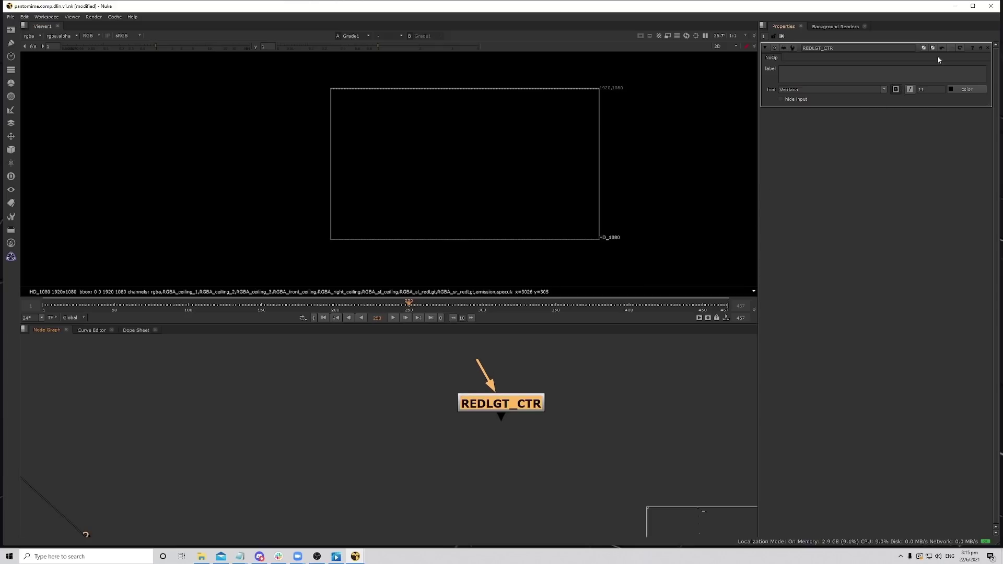
# Set REDLGT_CTR's tile color to pure red.
pyautogui.click(923, 48)
pyautogui.moveTo(778, 258); pyautogui.dragTo(769, 195)
pyautogui.scroll(-4, 569, 412)
pyautogui.scroll(-3, 568, 409)
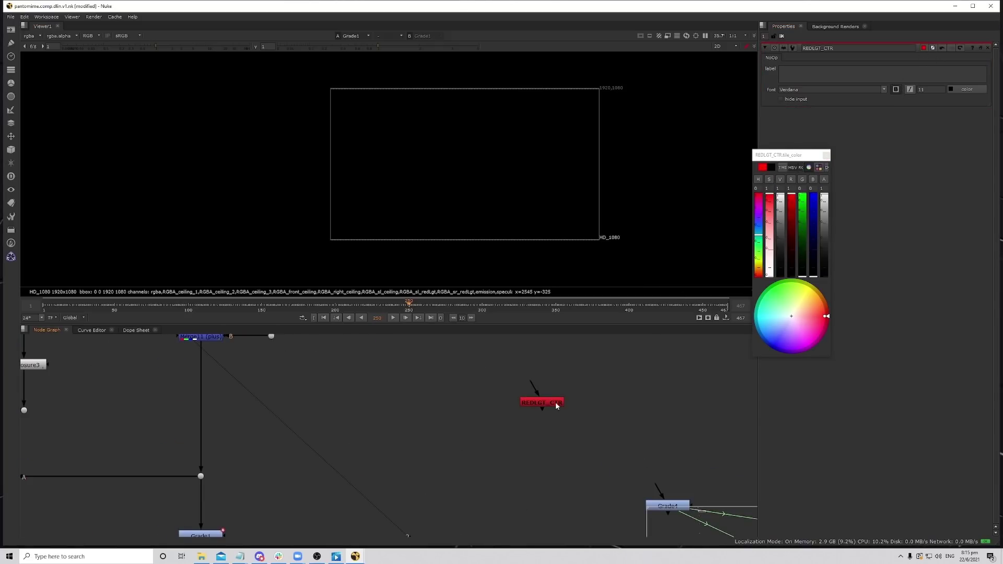
# Move REDLGT_CTR to the empty area left of the SET layer's Read3 node and close the color picker.
pyautogui.click(483, 401)
pyautogui.moveTo(485, 406); pyautogui.dragTo(241, 367)
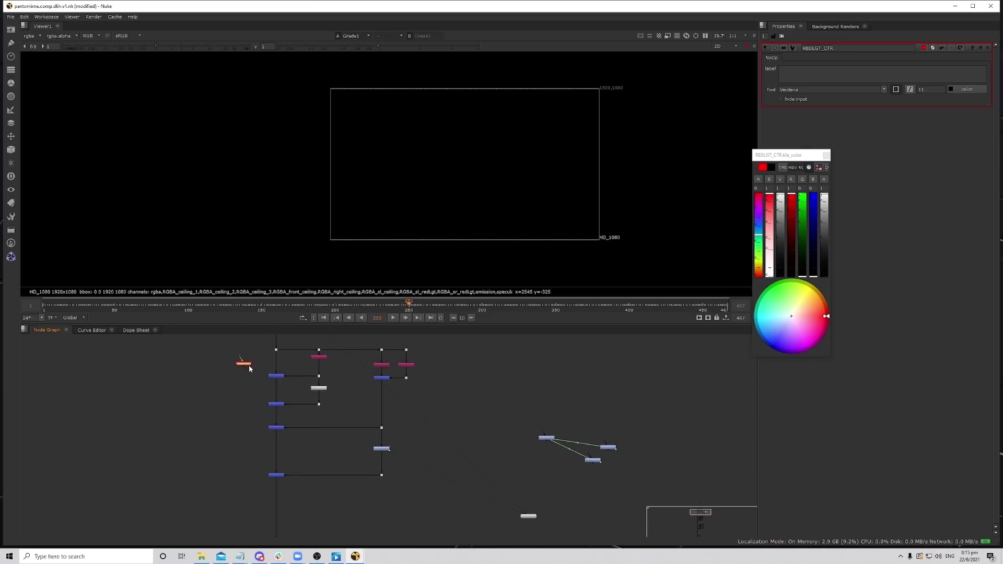
pyautogui.moveTo(241, 367); pyautogui.dragTo(365, 428, button='middle')
pyautogui.moveTo(365, 429); pyautogui.dragTo(332, 362)
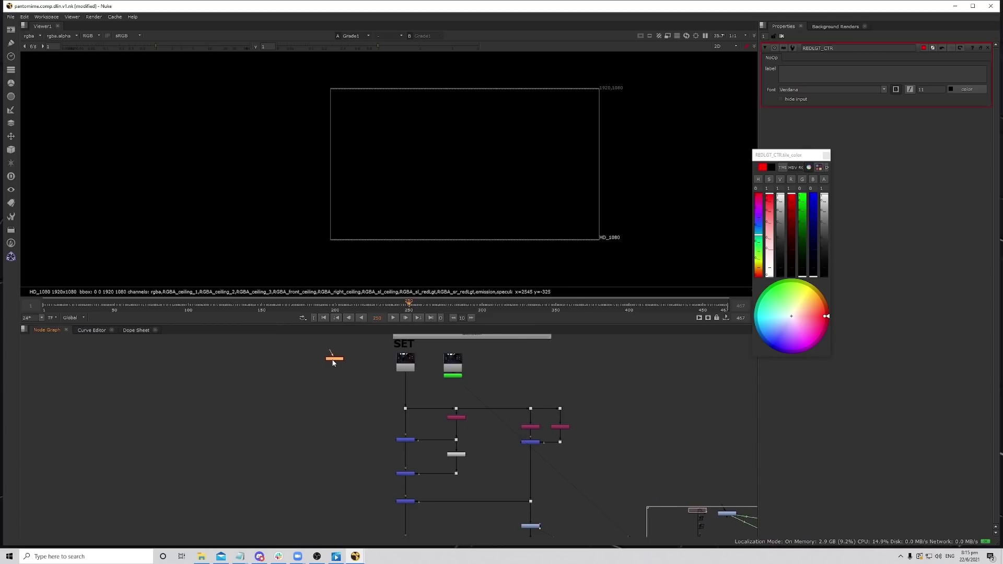
pyautogui.scroll(2, 372, 367)
pyautogui.moveTo(372, 366); pyautogui.dragTo(328, 383, button='middle')
pyautogui.scroll(5, 303, 387)
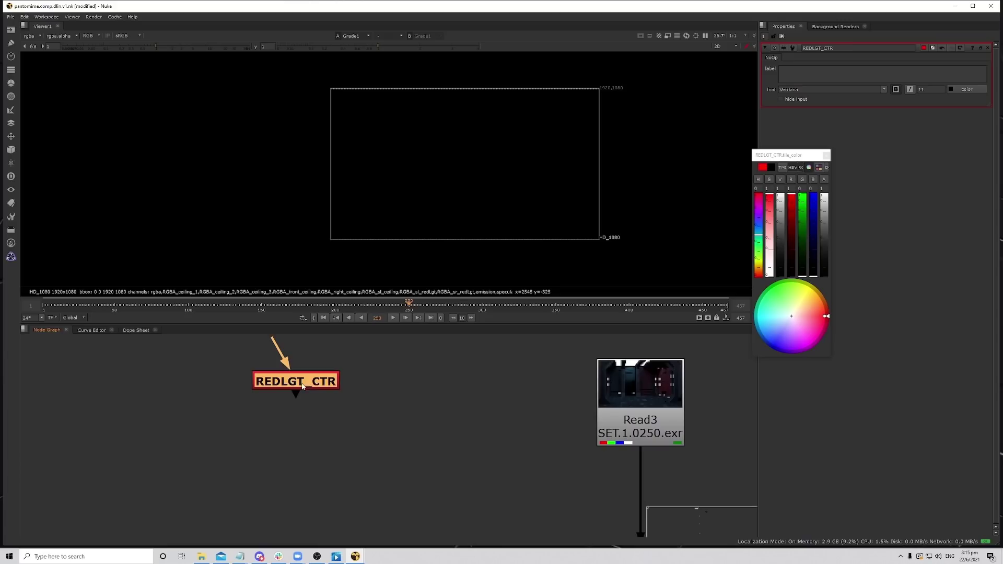
pyautogui.scroll(-3, 344, 384)
pyautogui.scroll(3, 327, 386)
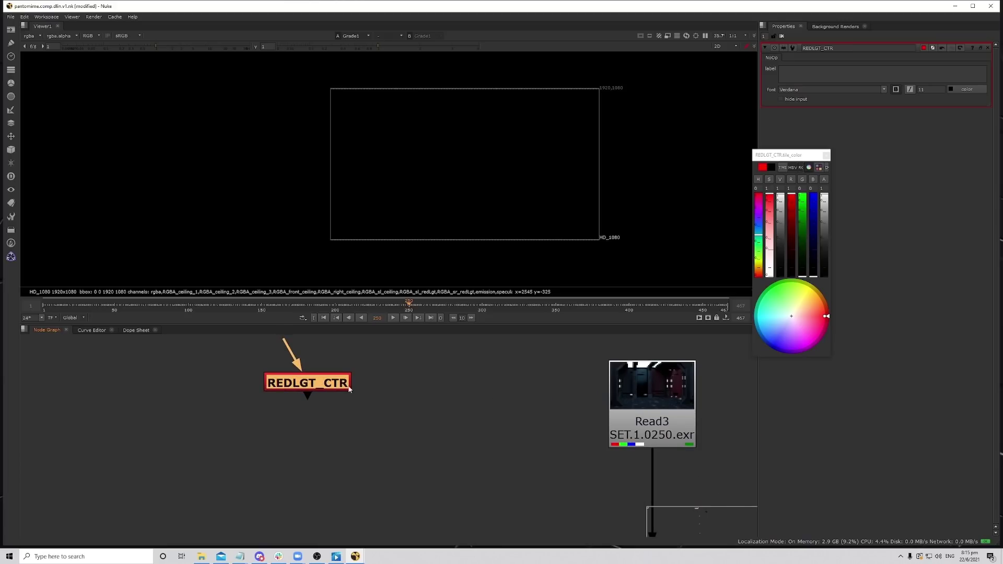
pyautogui.scroll(-5, 349, 389)
pyautogui.scroll(3, 319, 376)
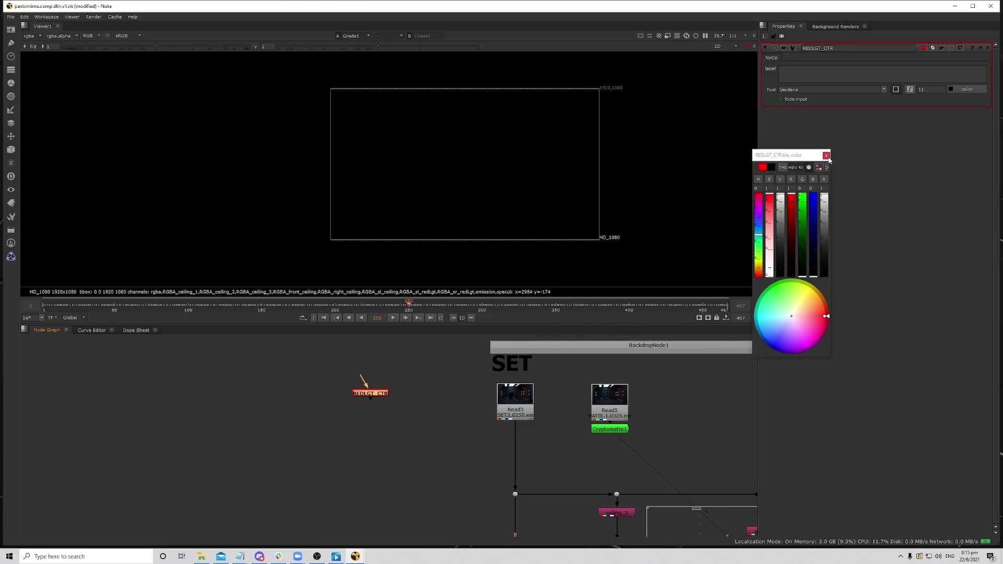
pyautogui.click(826, 155)
# Hide REDLGT_CTR's input arrow, toggling the option to compare the node with and without it.
pyautogui.scroll(3, 405, 390)
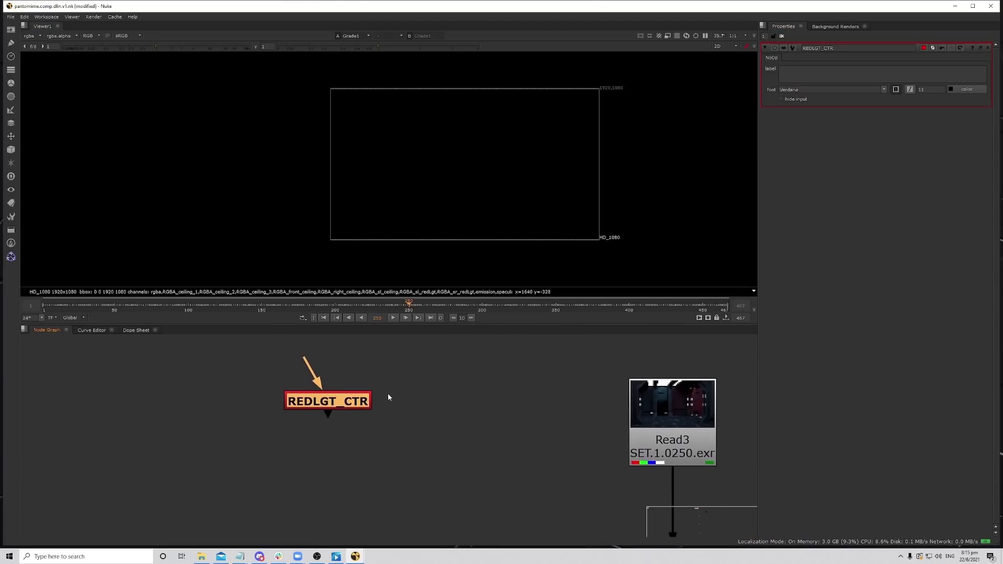
pyautogui.click(797, 99)
pyautogui.click(476, 422)
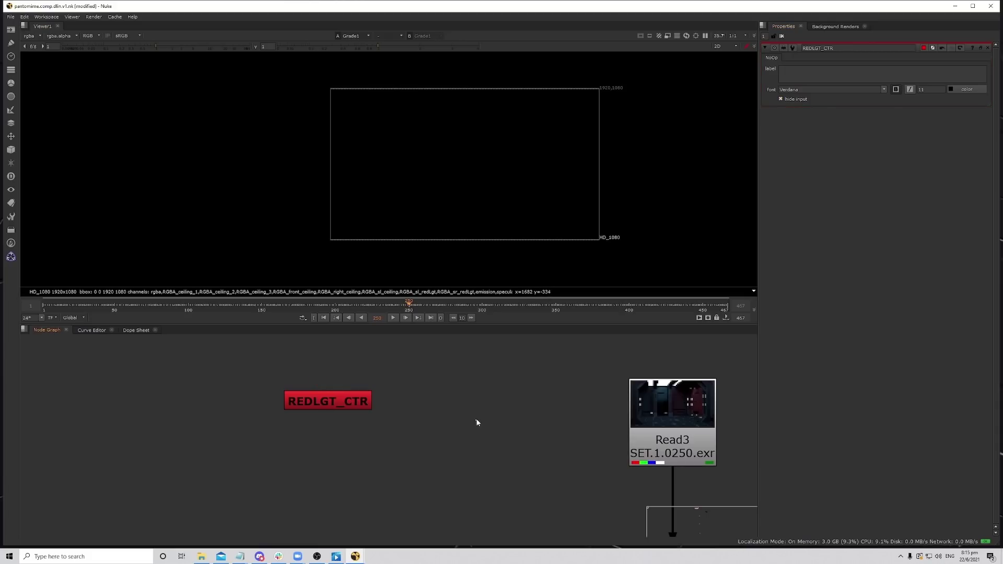
pyautogui.click(353, 407)
pyautogui.click(791, 101)
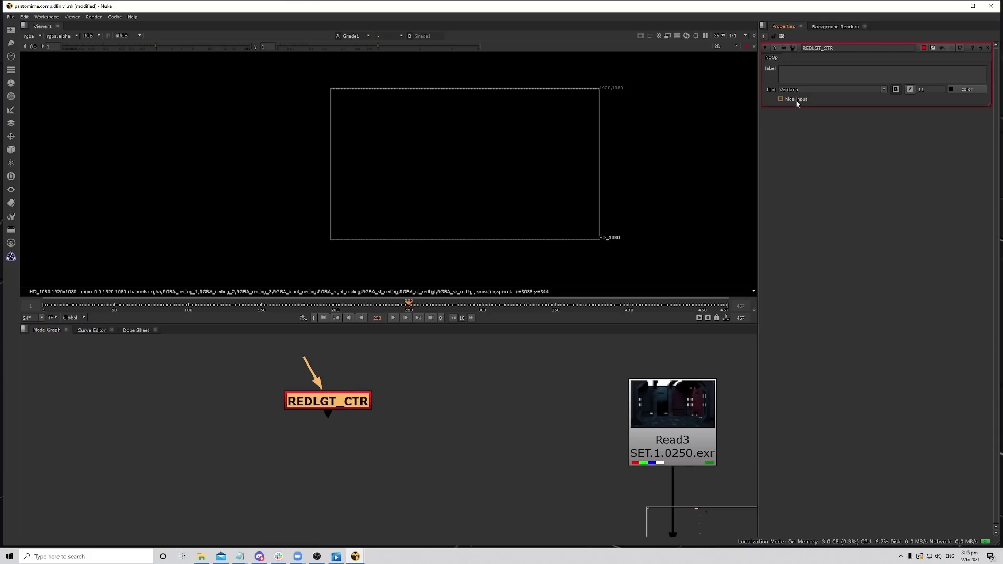
pyautogui.click(440, 454)
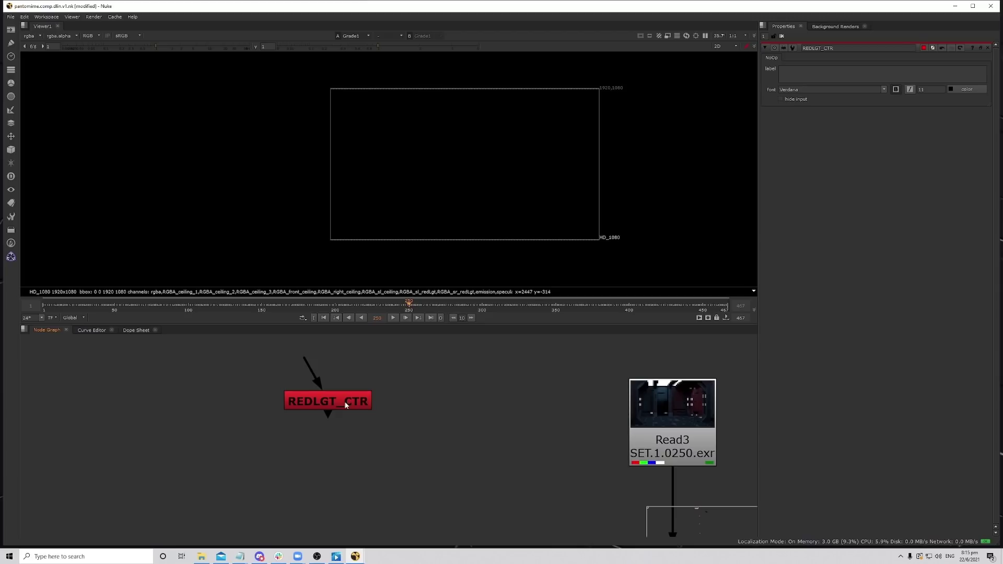
pyautogui.click(780, 100)
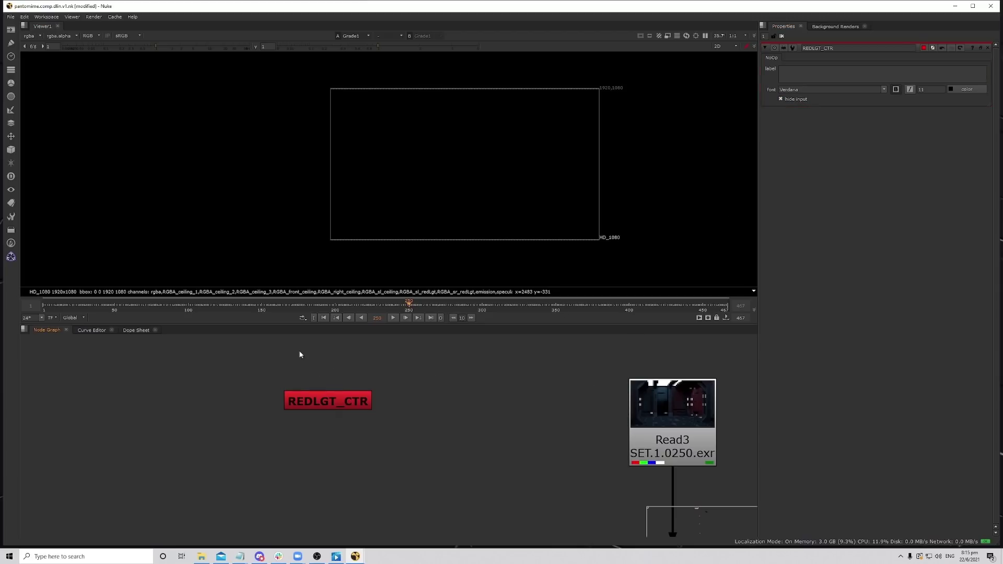
pyautogui.scroll(-6, 483, 423)
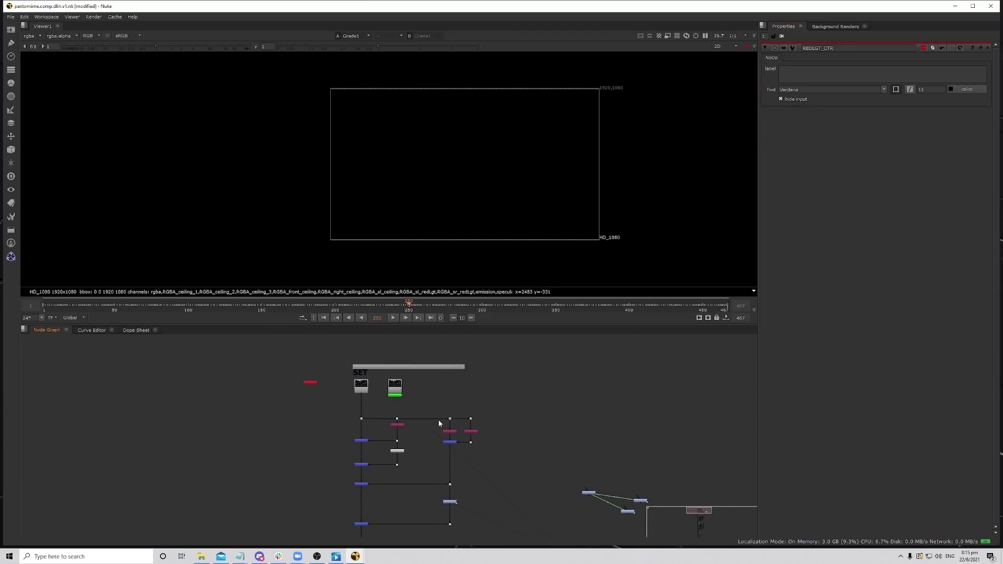
# Examine the SET branch's Grade1 multiply setting and REDLGT_CTR's properties.
pyautogui.scroll(3, 481, 456)
pyautogui.scroll(-2, 480, 457)
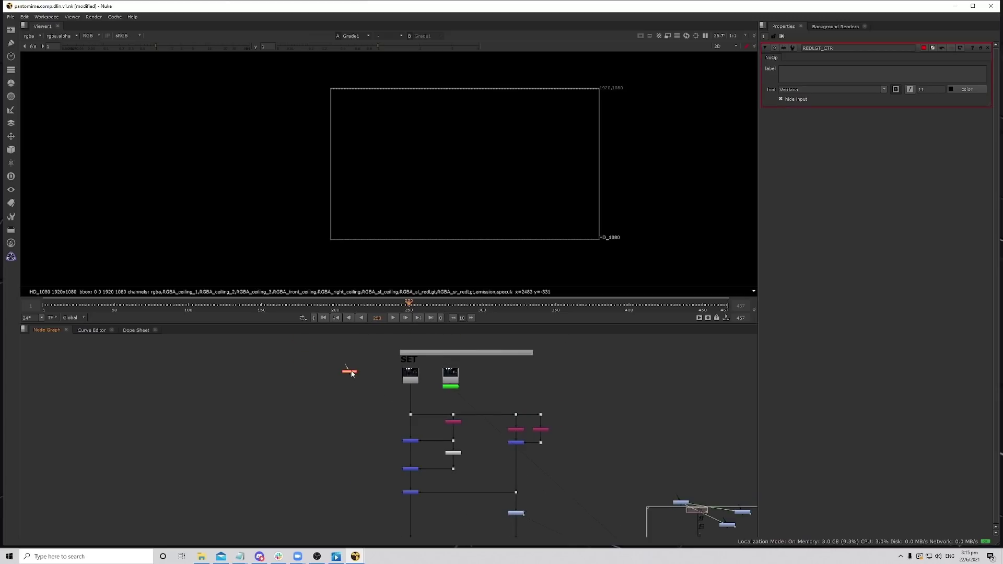
pyautogui.scroll(3, 534, 498)
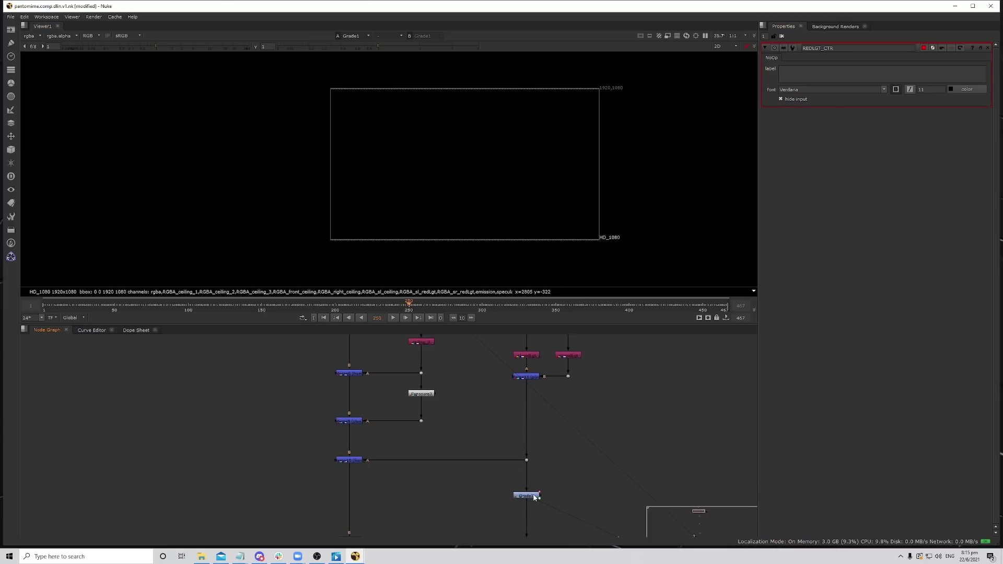
pyautogui.doubleClick(534, 496)
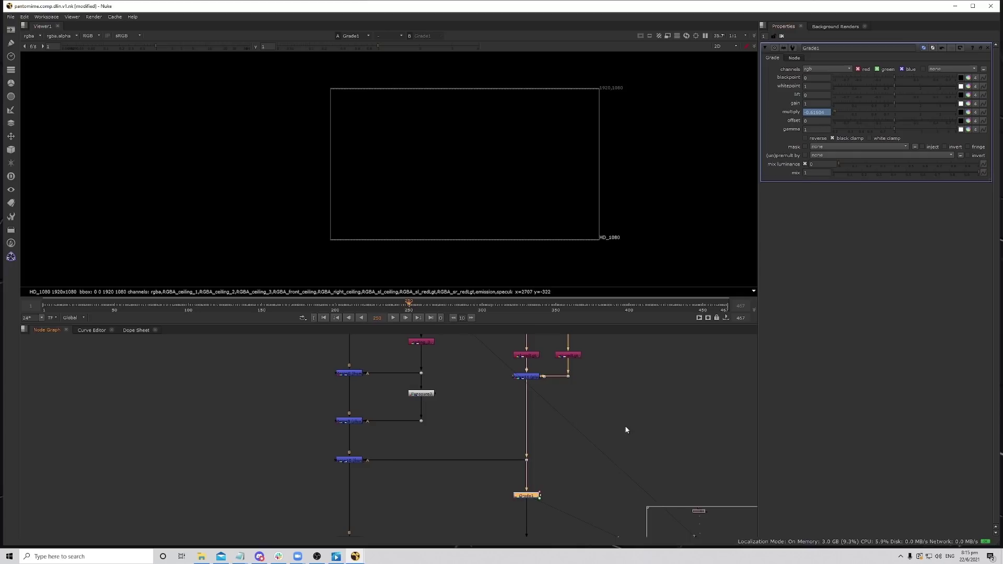
pyautogui.scroll(2, 580, 471)
pyautogui.scroll(-4, 603, 453)
pyautogui.moveTo(603, 454); pyautogui.dragTo(397, 418, button='middle')
pyautogui.scroll(2, 374, 412)
pyautogui.doubleClick(325, 395)
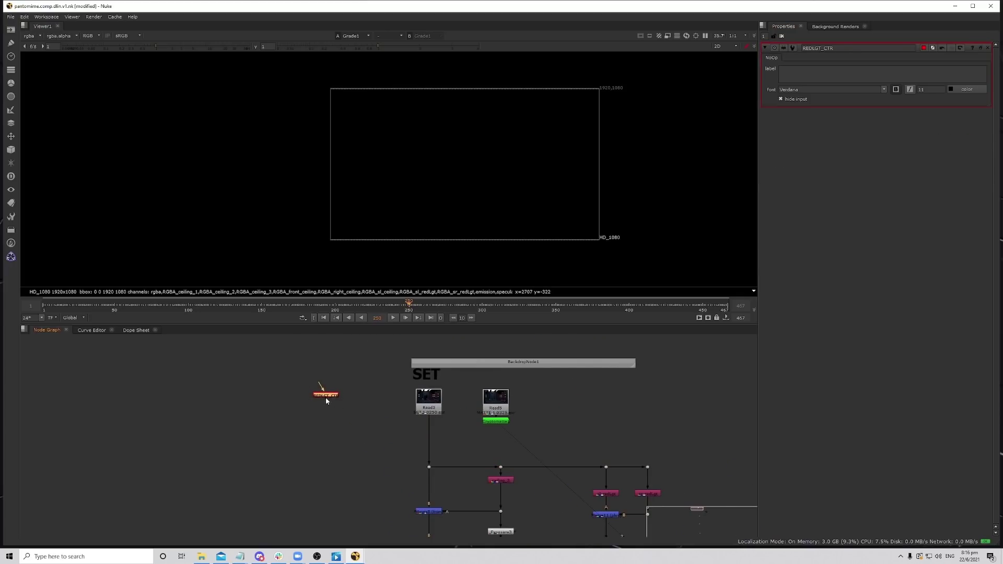
pyautogui.scroll(2, 340, 389)
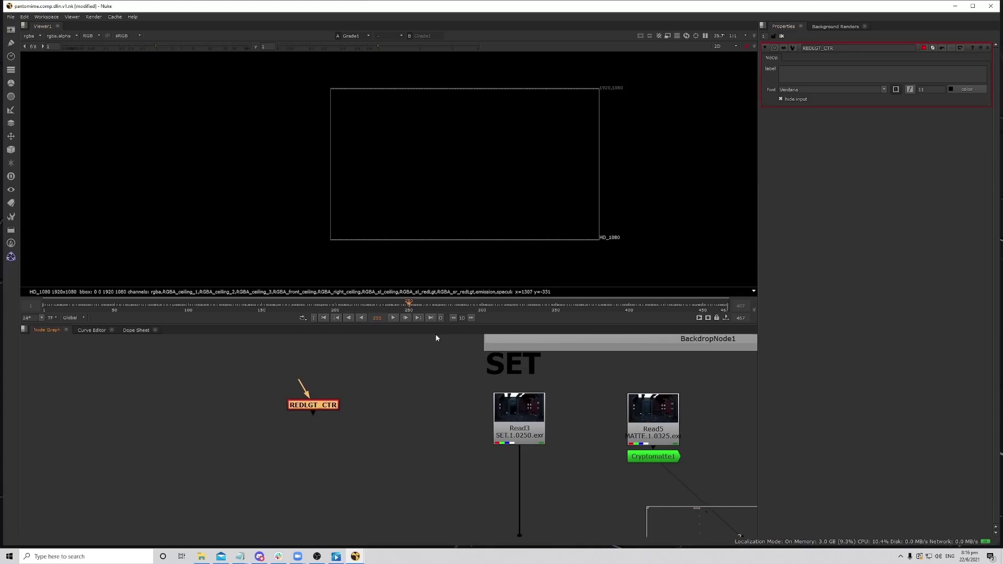
pyautogui.rightClick(805, 65)
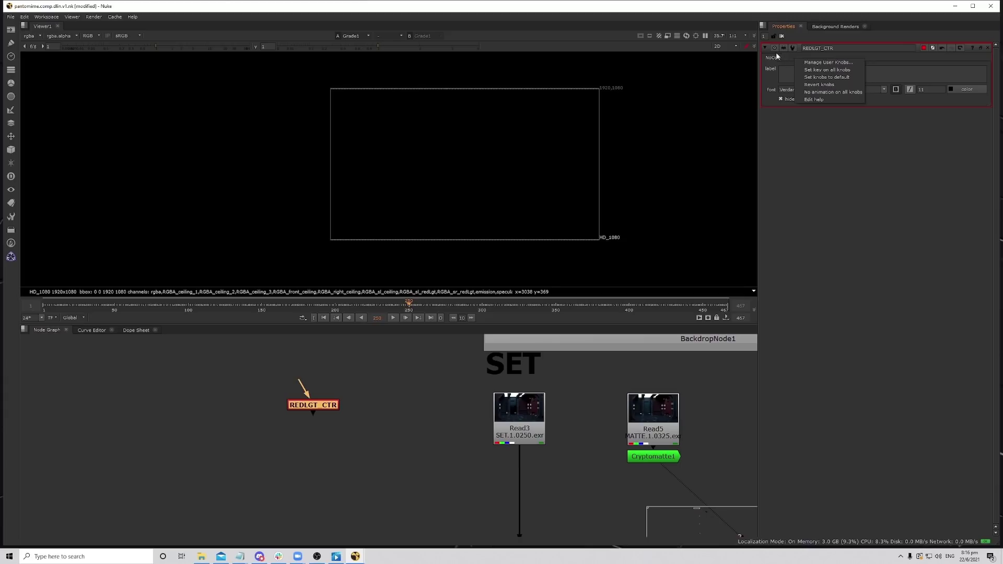
pyautogui.click(816, 63)
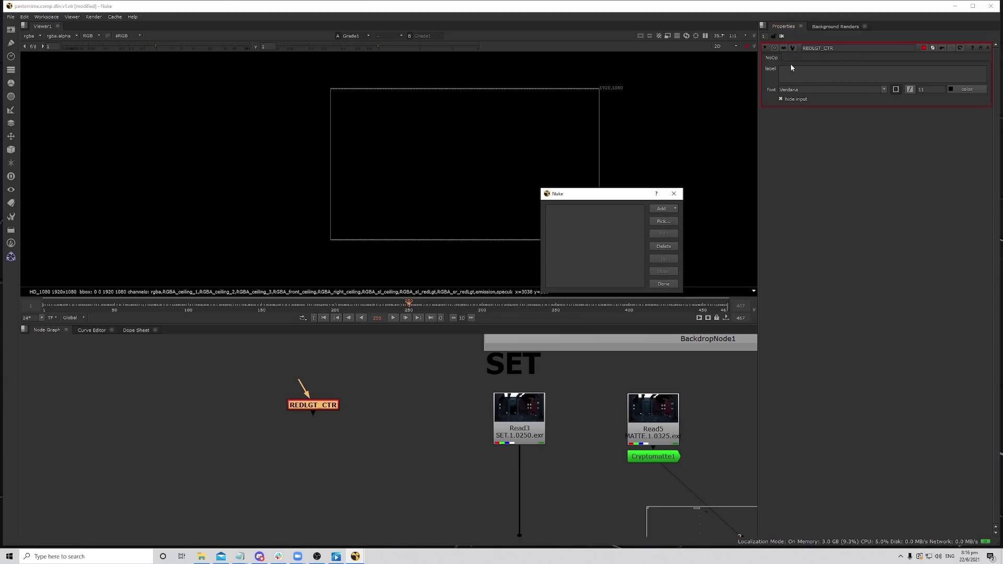
pyautogui.click(674, 194)
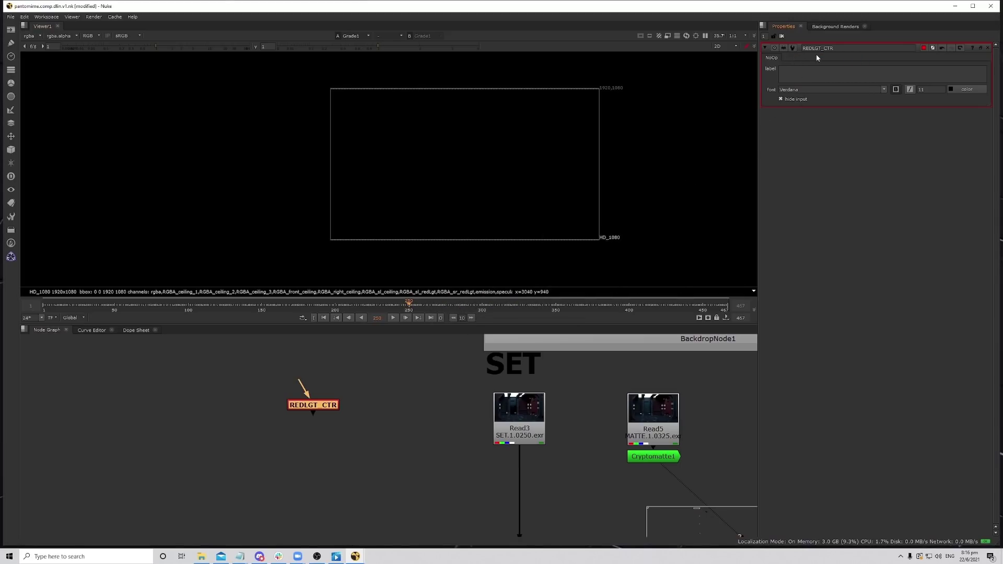
# Add a floating point slider user knob named redLgt_exposure to REDLGT_CTR.
pyautogui.rightClick(815, 56)
pyautogui.click(831, 61)
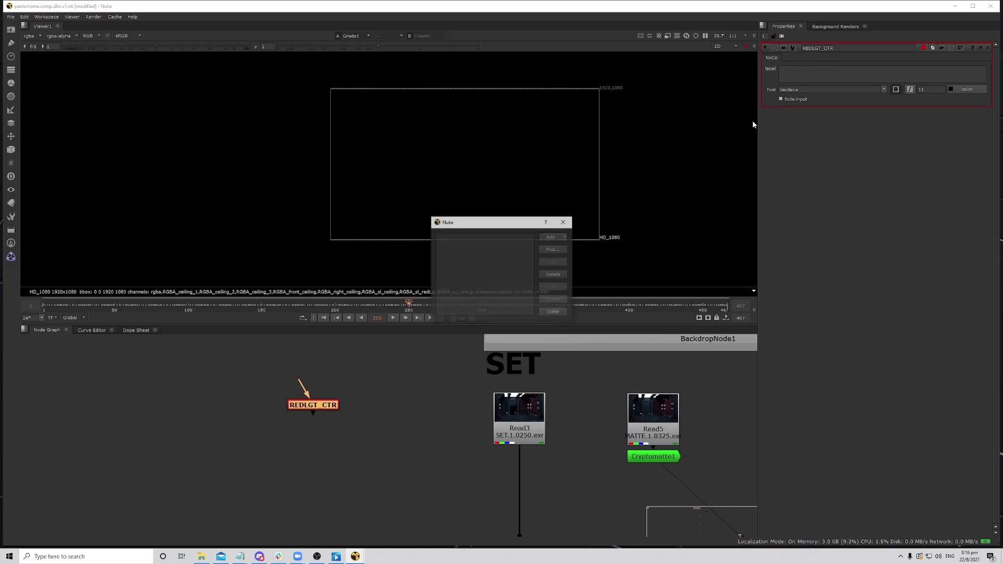
pyautogui.click(578, 237)
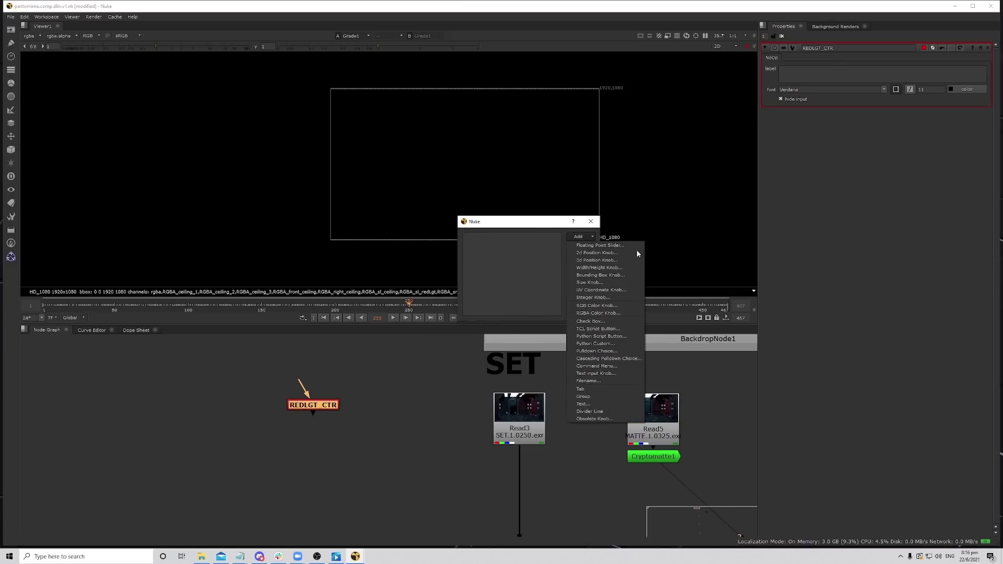
pyautogui.click(620, 245)
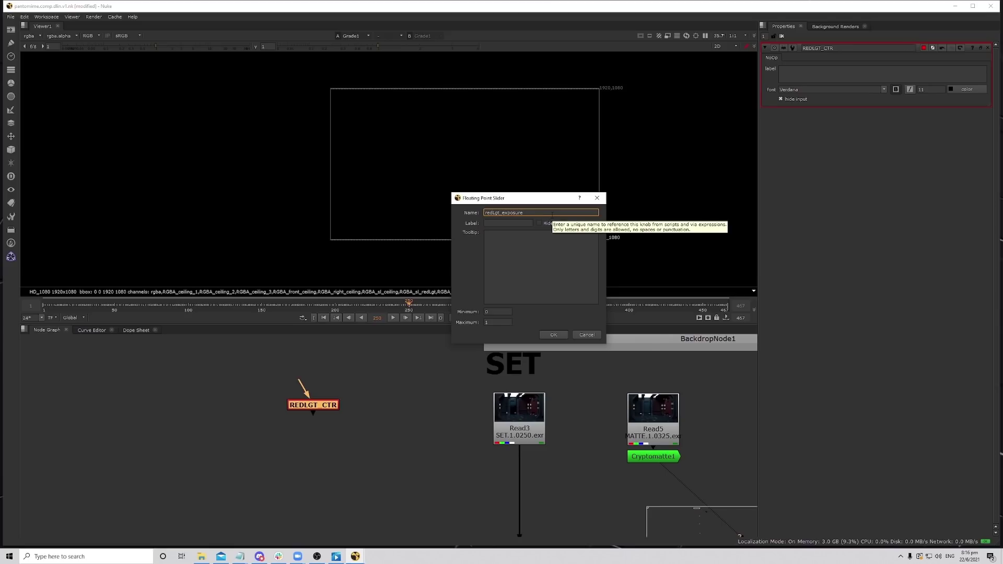
pyautogui.press('Return')
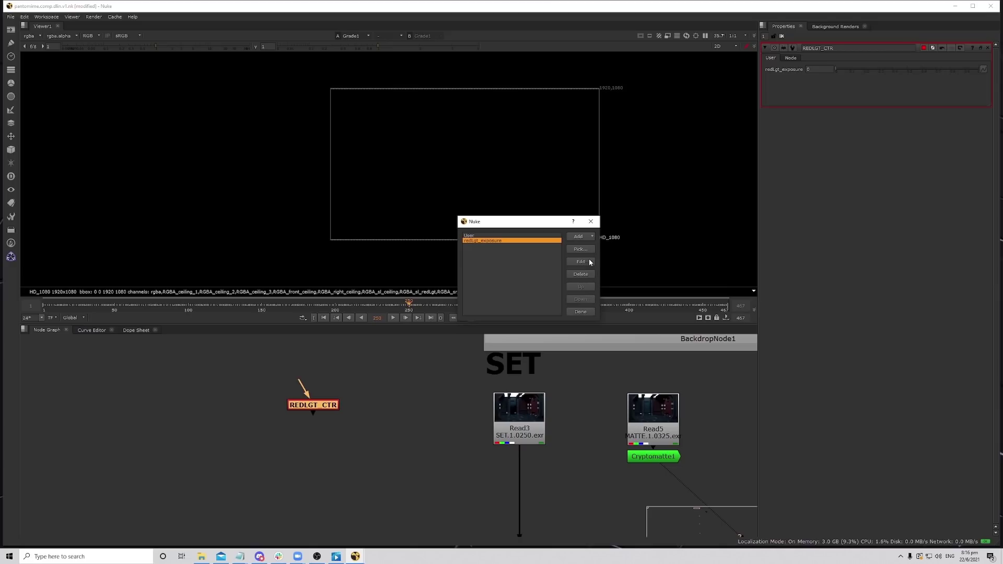
pyautogui.click(584, 312)
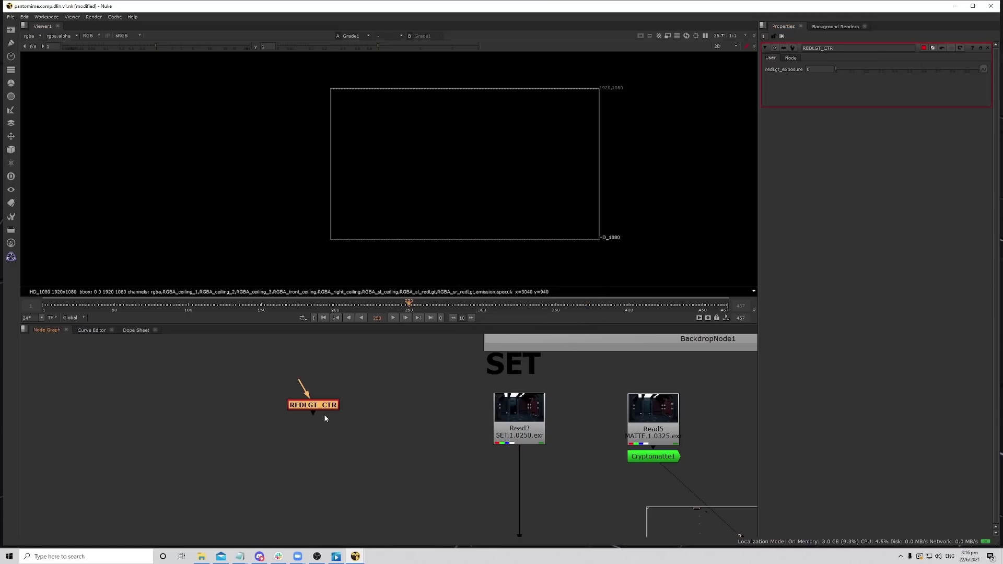
pyautogui.click(324, 418)
pyautogui.click(317, 406)
pyautogui.moveTo(866, 70); pyautogui.dragTo(837, 77)
# Copy the sin(frame*0.5) expression from the multiply value of Grade1 in the SET branch.
pyautogui.scroll(-8, 515, 426)
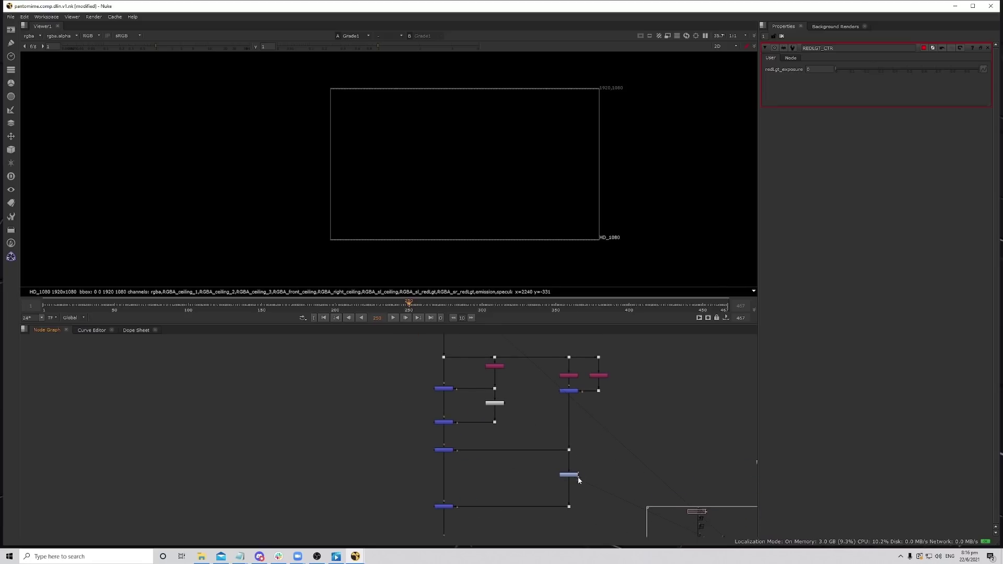
pyautogui.scroll(3, 575, 466)
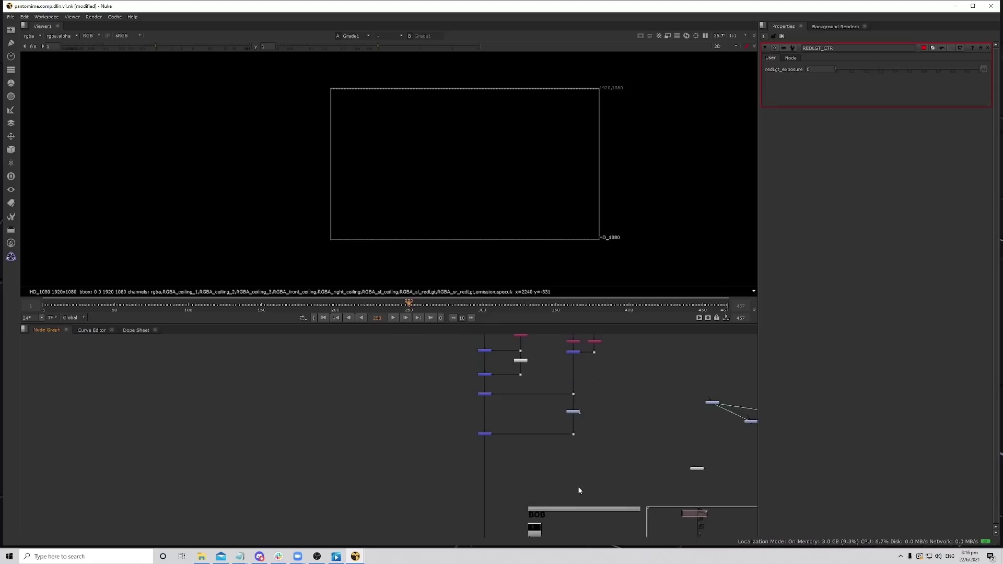
pyautogui.scroll(5, 591, 461)
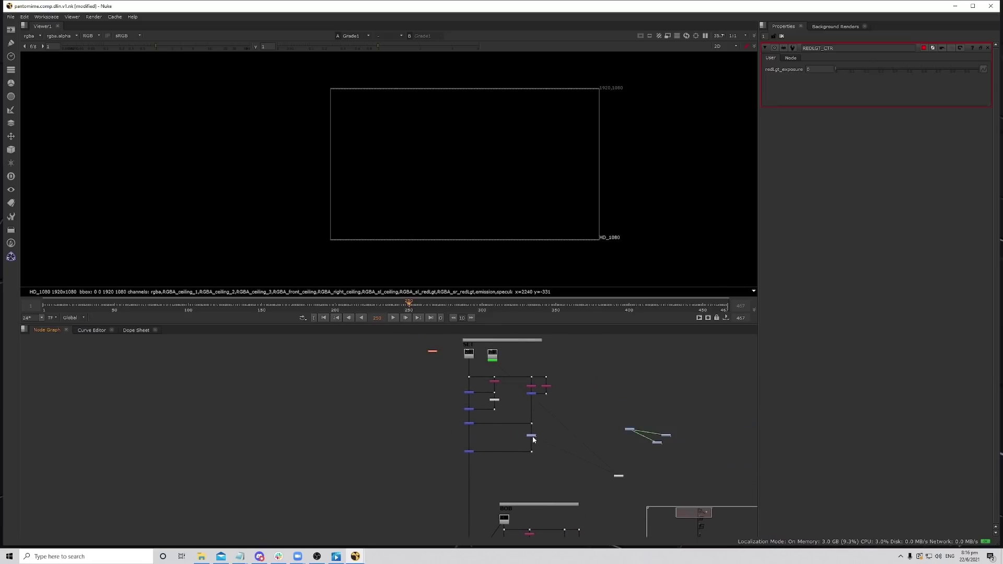
pyautogui.scroll(3, 533, 438)
pyautogui.doubleClick(524, 440)
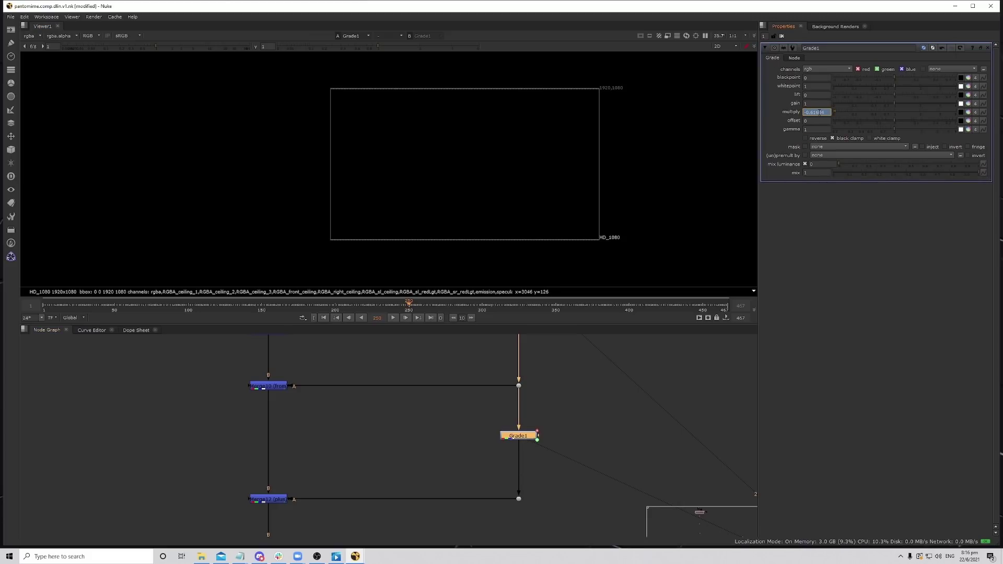
pyautogui.press('=')
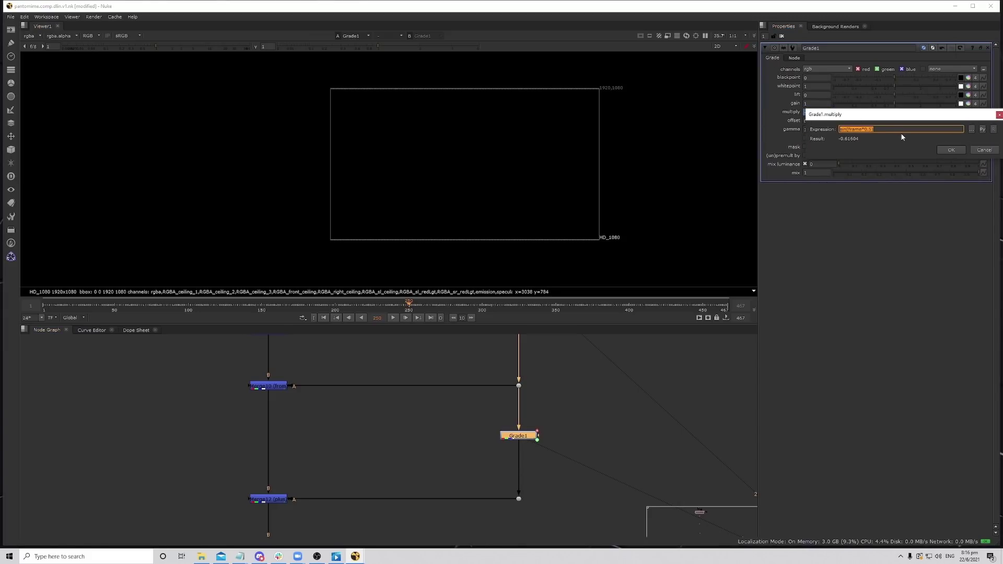
pyautogui.click(977, 153)
pyautogui.click(602, 427)
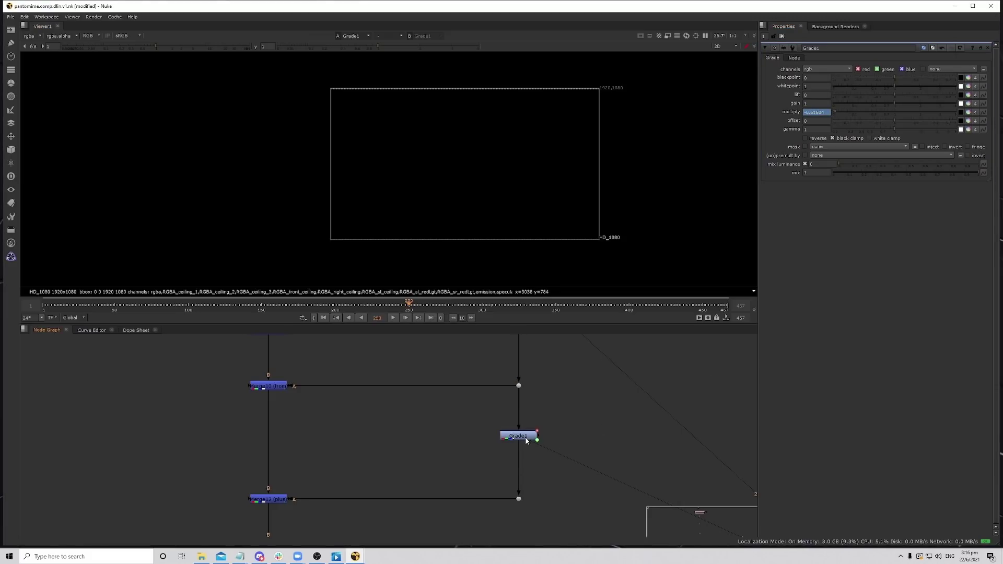
# Replace Grade1 in the SET red light branch with a fresh Grade node at default values.
pyautogui.click(528, 439)
pyautogui.press('Delete')
pyautogui.scroll(-3, 538, 432)
pyautogui.scroll(3, 538, 431)
pyautogui.hotkey('ctrl', 'z')
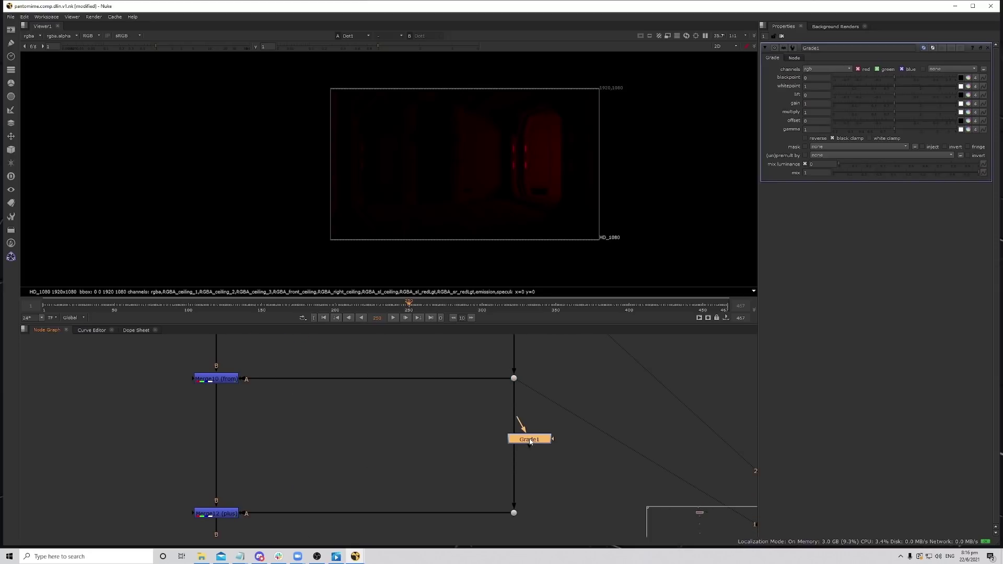
pyautogui.scroll(-5, 401, 395)
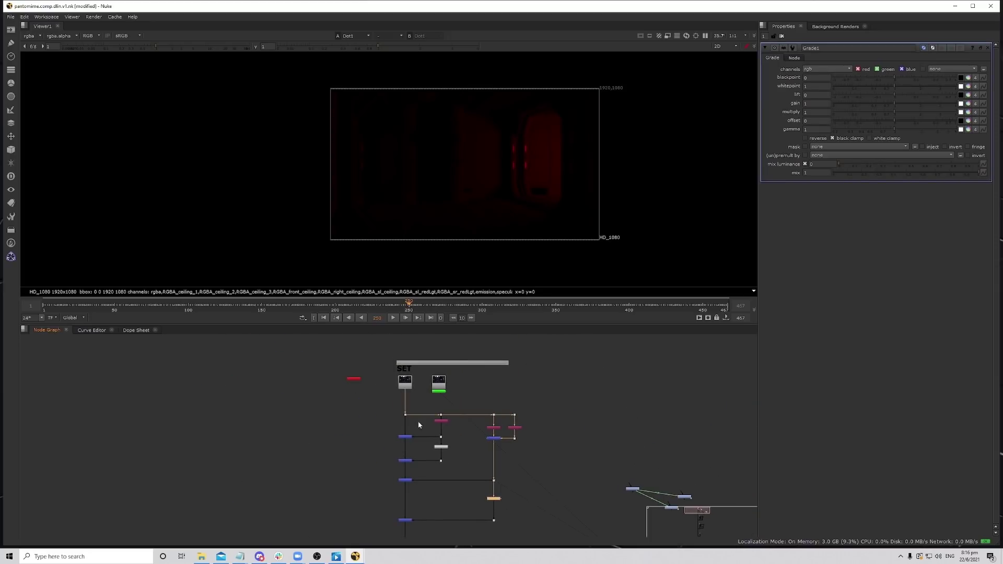
# Set REDLGT_CTR's redLgt_exposure expression to sin(frame*0.5).
pyautogui.click(347, 375)
pyautogui.click(820, 69)
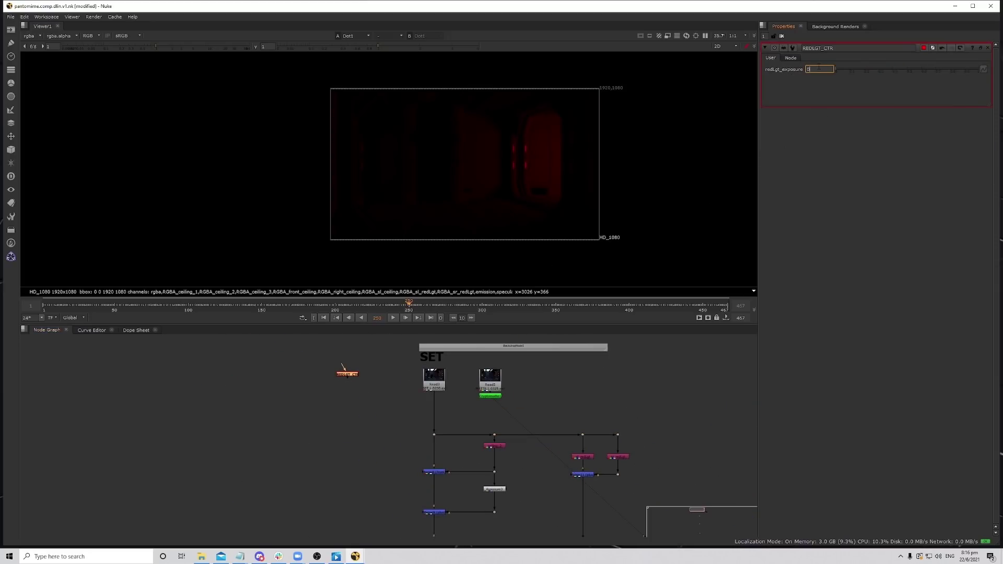
pyautogui.press('=')
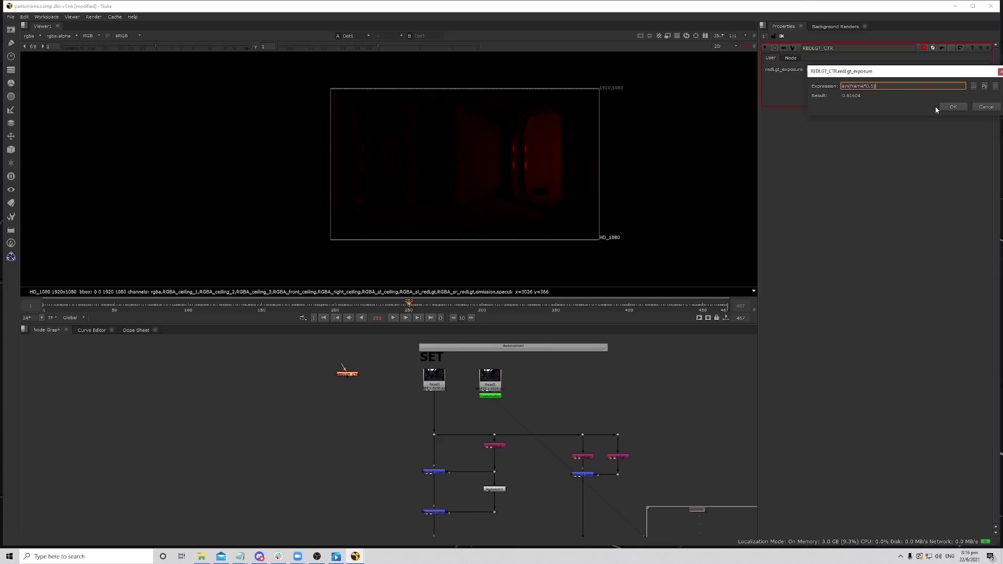
pyautogui.click(946, 108)
# Delete the three expression-linked nodes in the empty area beside the SET branch.
pyautogui.scroll(-8, 560, 446)
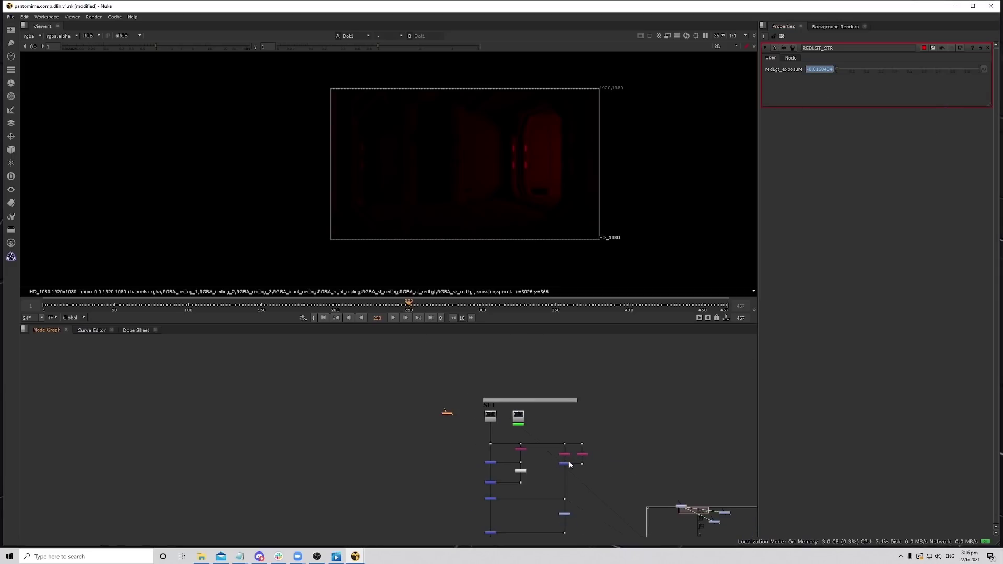
pyautogui.scroll(5, 548, 444)
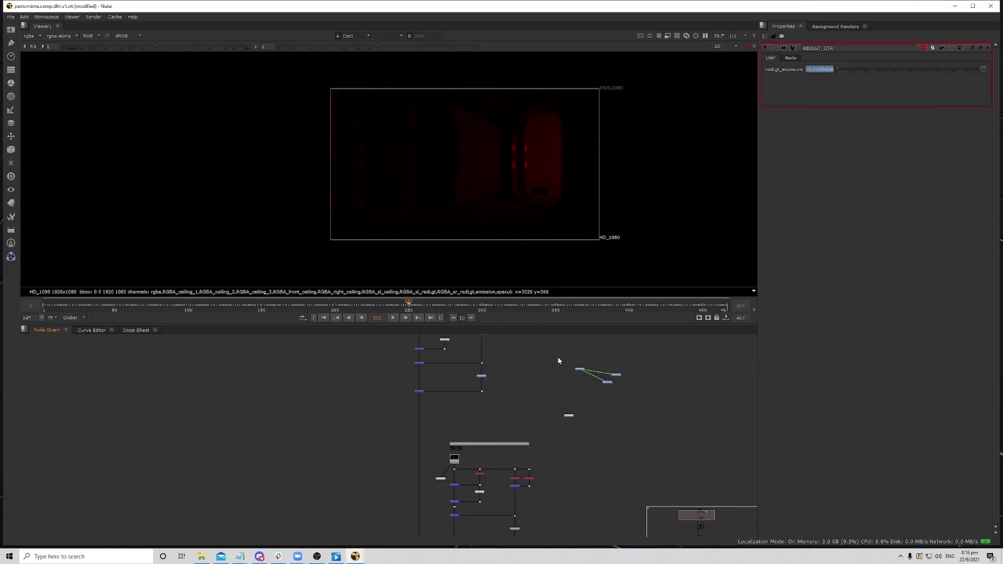
pyautogui.moveTo(558, 349); pyautogui.dragTo(639, 401)
pyautogui.press('Delete')
pyautogui.click(485, 290)
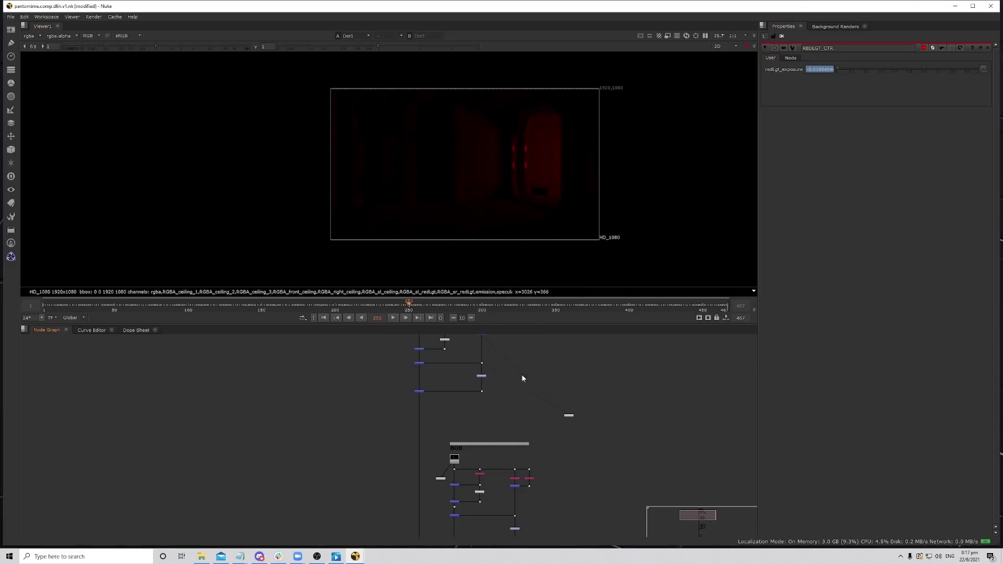
pyautogui.press('space')
pyautogui.scroll(5, 522, 376)
pyautogui.scroll(3, 497, 328)
pyautogui.moveTo(469, 291); pyautogui.dragTo(457, 286)
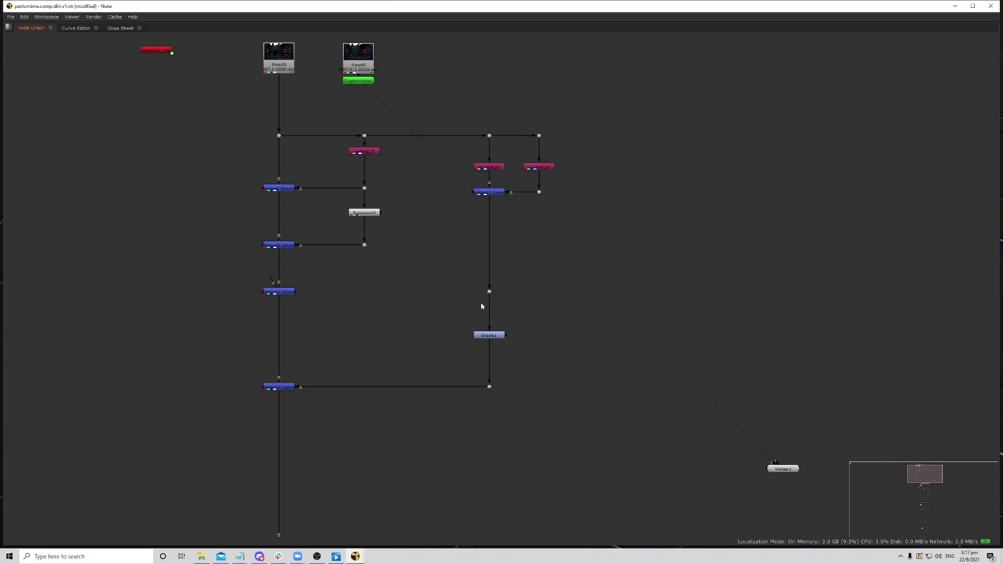
pyautogui.hotkey('ctrl', 'z')
# Open the properties of the new Grade1 in the SET branch and return to the full layout.
pyautogui.moveTo(488, 312); pyautogui.dragTo(501, 335, button='middle')
pyautogui.click(504, 360)
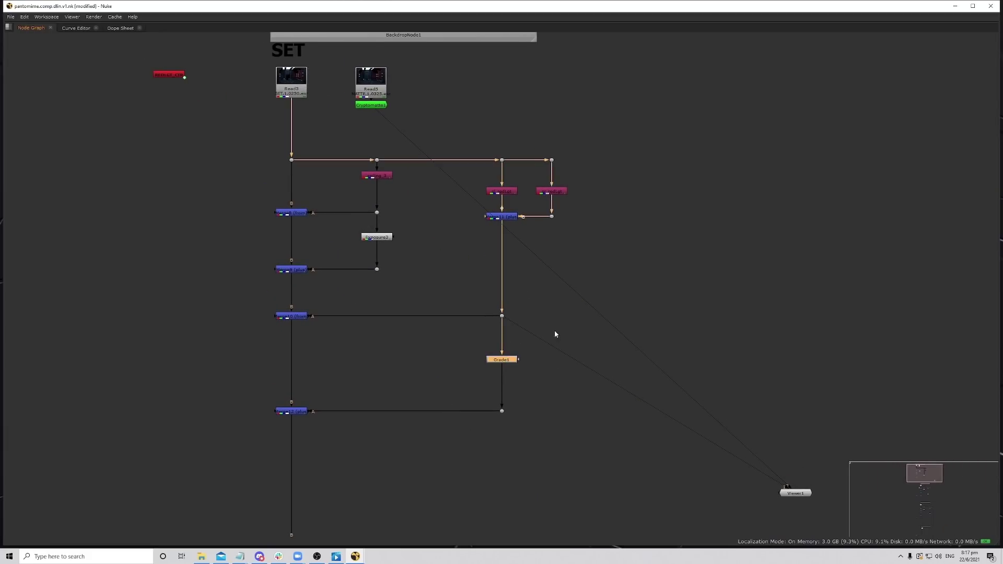
pyautogui.click(392, 226)
pyautogui.click(510, 362)
pyautogui.moveTo(509, 362); pyautogui.dragTo(543, 403, button='middle')
pyautogui.scroll(2, 476, 354)
pyautogui.scroll(-2, 496, 336)
pyautogui.press('space')
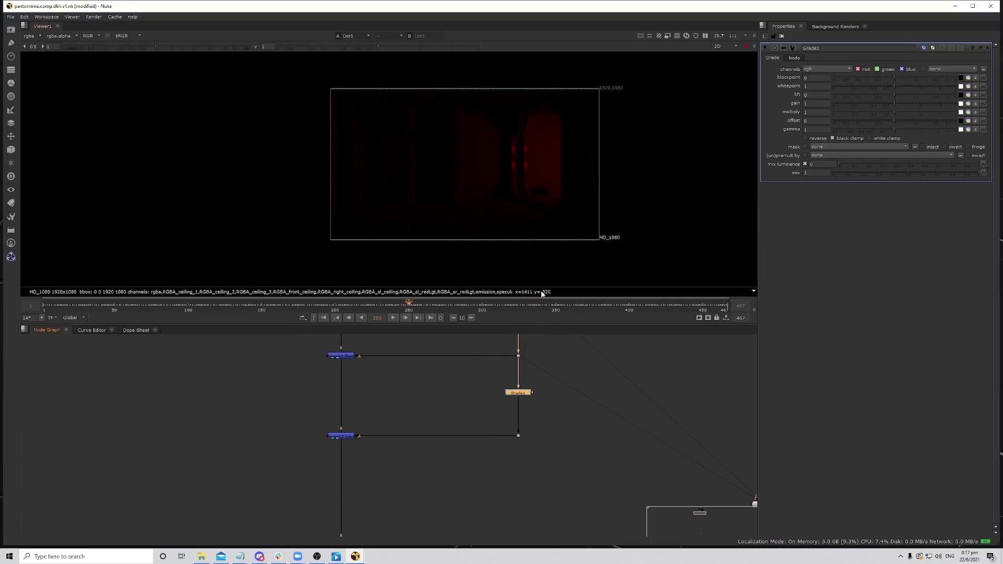
# Allow 2 open property panels and open REDLGT_CTR's properties alongside Grade1's.
pyautogui.scroll(-5, 490, 390)
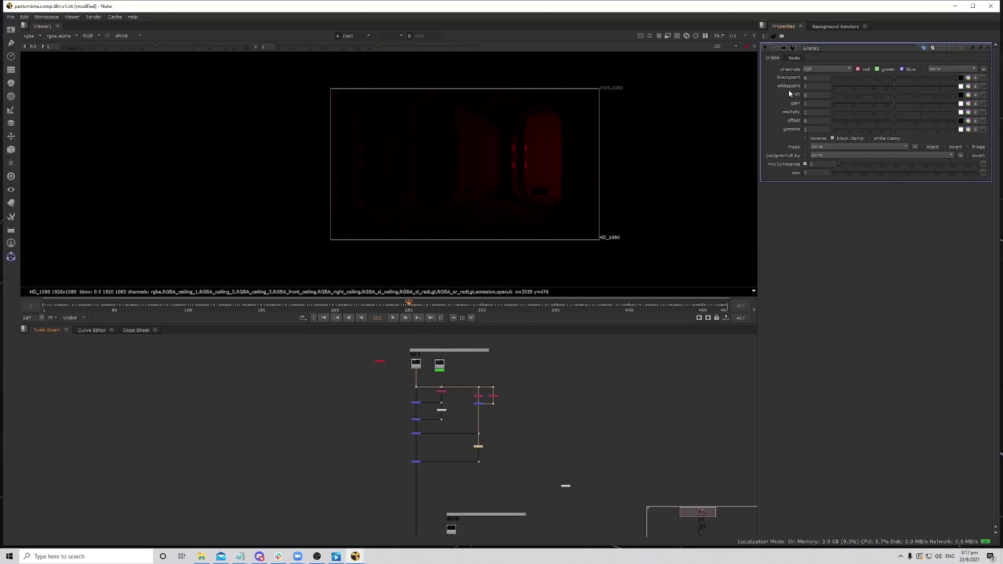
pyautogui.click(763, 35)
pyautogui.write('2')
pyautogui.click(379, 363)
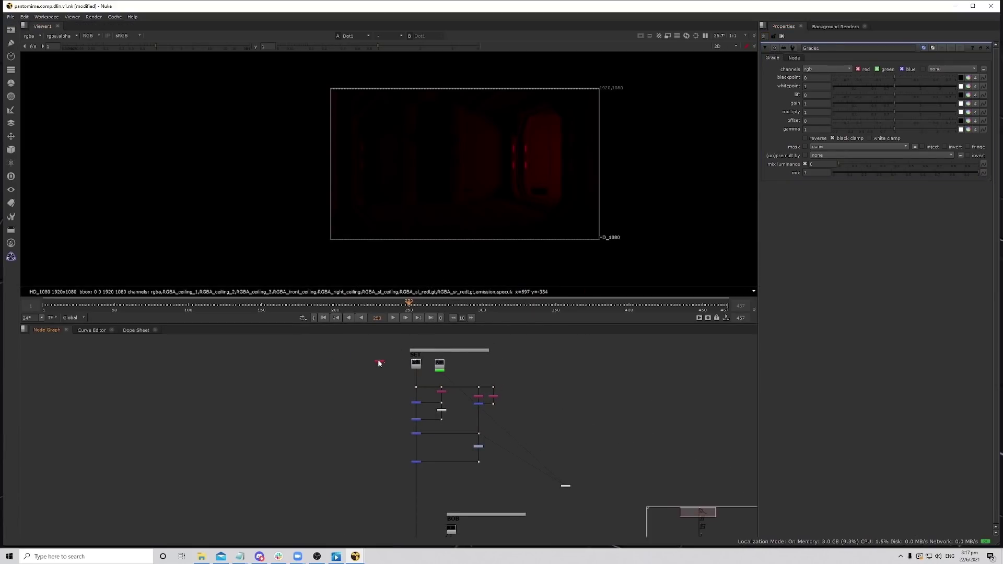
pyautogui.doubleClick(380, 363)
# Link Grade1's multiply value to REDLGT_CTR's redLgt_exposure knob with an expression.
pyautogui.hotkey('ctrl', 'c')
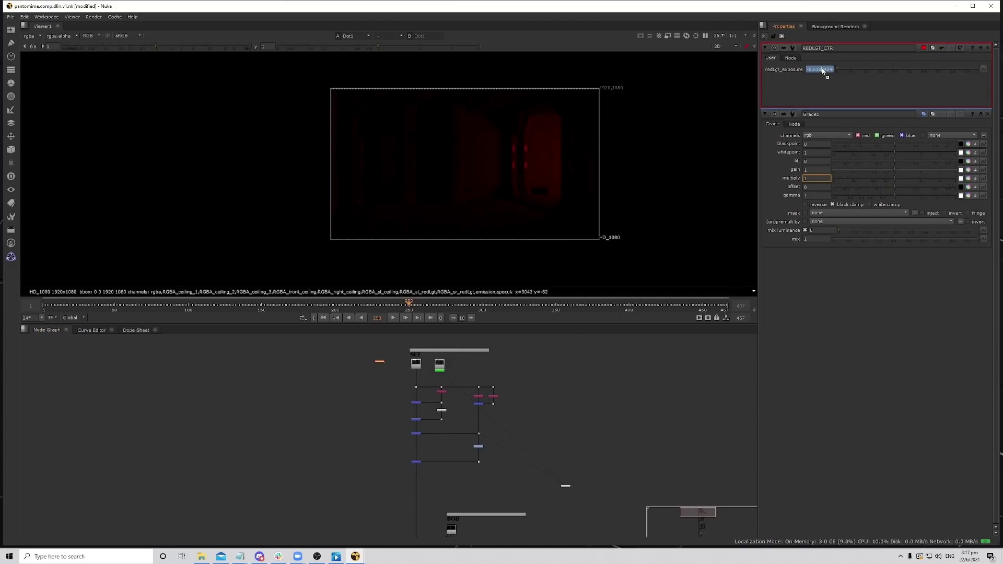
pyautogui.write('1')
pyautogui.hotkey('ctrl', 'z')
pyautogui.hotkey('ctrl', 'v')
pyautogui.click(535, 429)
# Undo back through the deletion of the three expression-linked nodes beside the SET branch.
pyautogui.hotkey('ctrl', 'z')
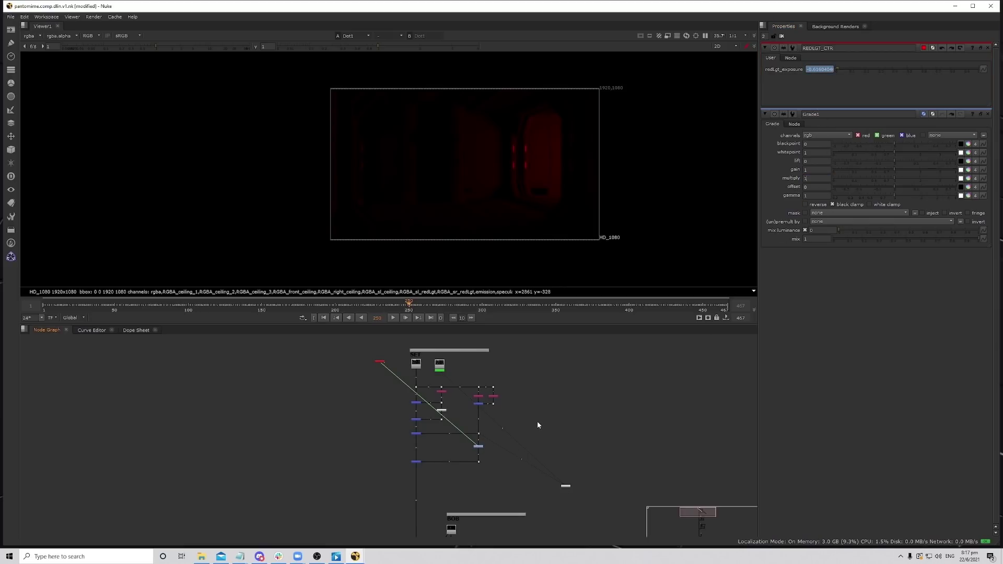
pyautogui.hotkey('ctrl', 'z')
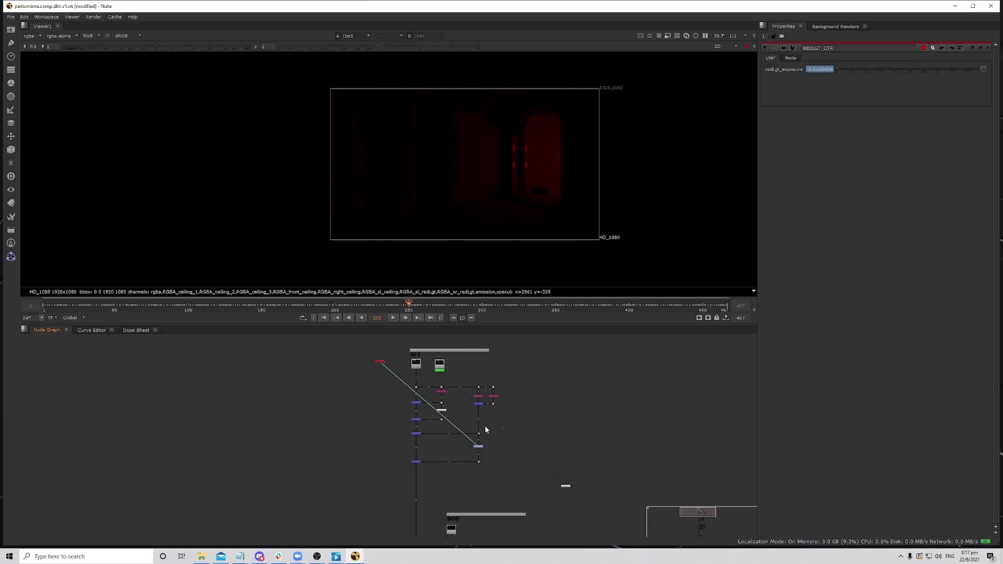
pyautogui.hotkey('ctrl', 'z')
pyautogui.scroll(3, 494, 443)
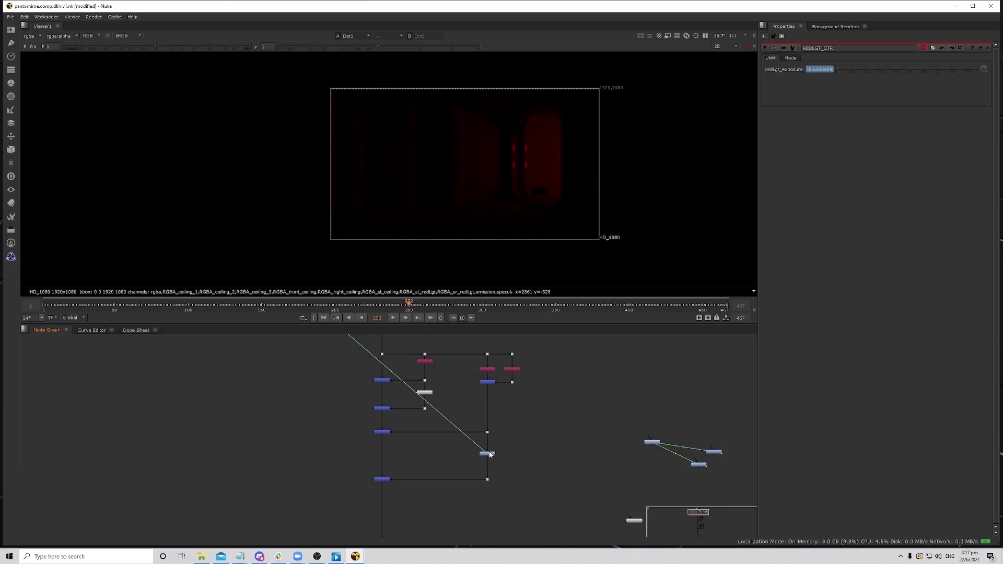
# Open the properties of Grade1 in the SET branch.
pyautogui.doubleClick(488, 453)
pyautogui.moveTo(490, 455); pyautogui.dragTo(489, 456)
pyautogui.scroll(5, 489, 455)
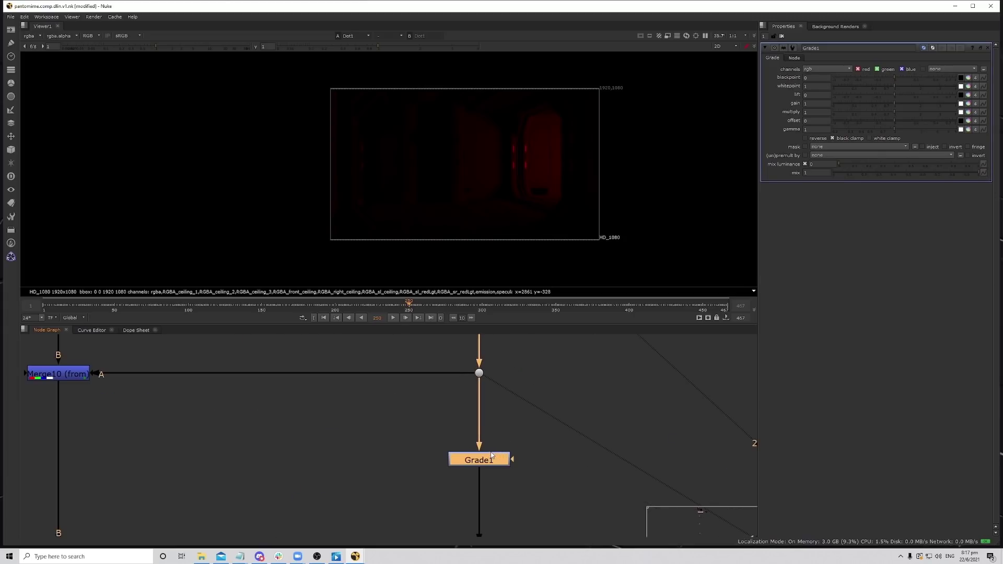
# Locate the red REDLGT_CTR node beside the SET branch in the enlarged node graph, open its properties and return to the full layout.
pyautogui.press('space')
pyautogui.moveTo(452, 427); pyautogui.dragTo(694, 457, button='middle')
pyautogui.scroll(3, 692, 454)
pyautogui.scroll(-5, 688, 398)
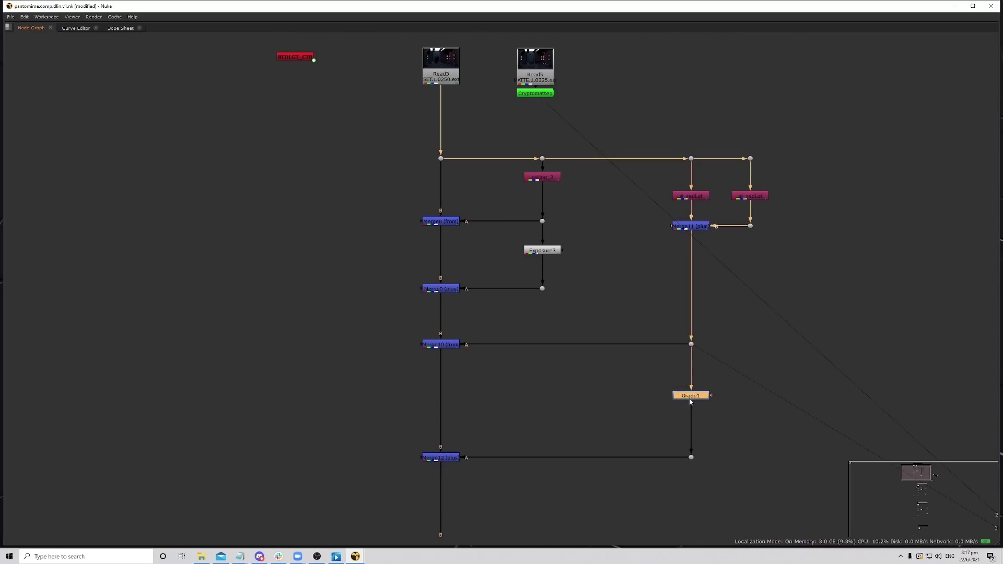
pyautogui.moveTo(359, 144); pyautogui.dragTo(393, 278, button='middle')
pyautogui.scroll(6, 321, 189)
pyautogui.scroll(-6, 361, 195)
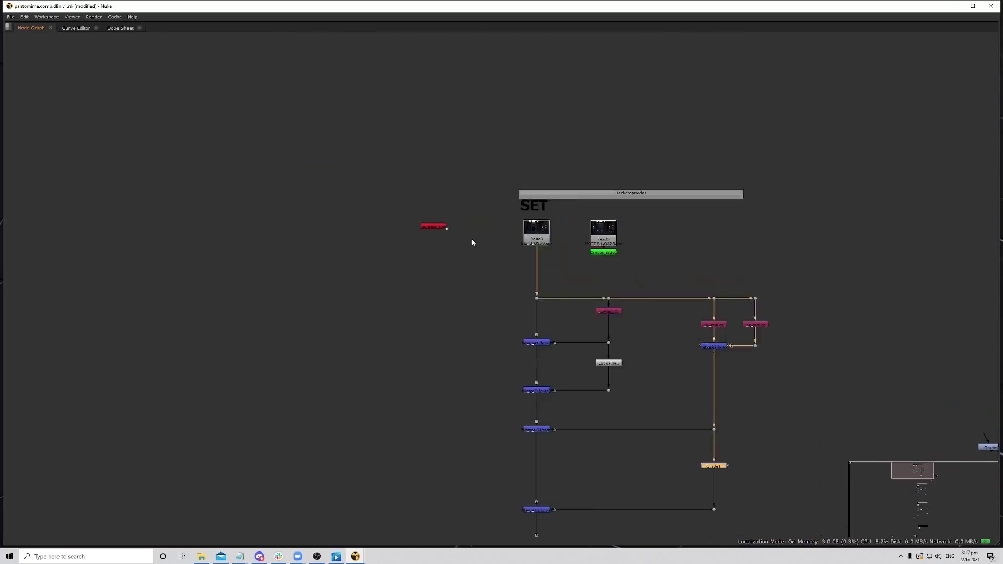
pyautogui.doubleClick(347, 220)
pyautogui.press('space')
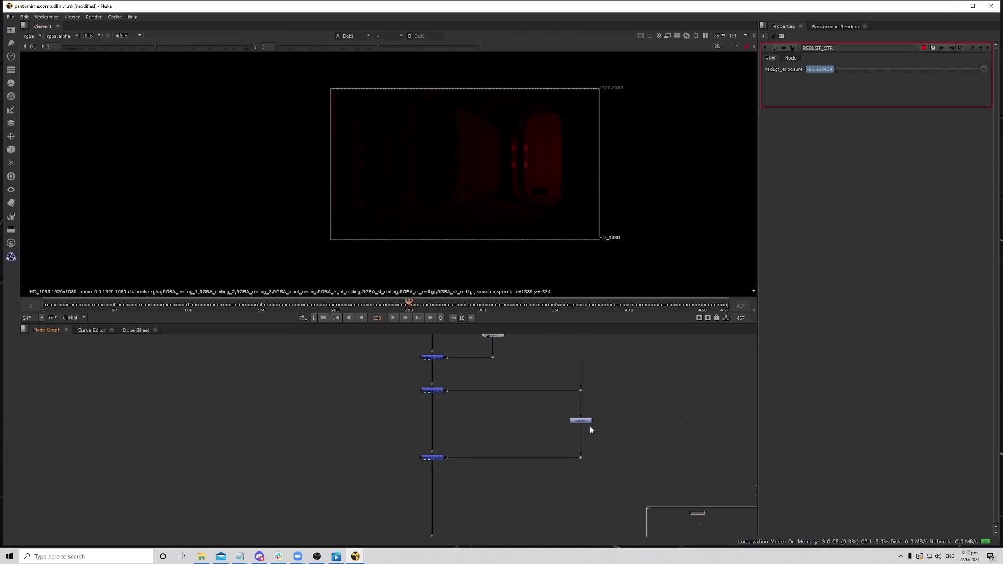
# Raise the limit of open property panels and open Grade1's properties alongside REDLGT_CTR's.
pyautogui.moveTo(768, 37); pyautogui.dragTo(752, 38)
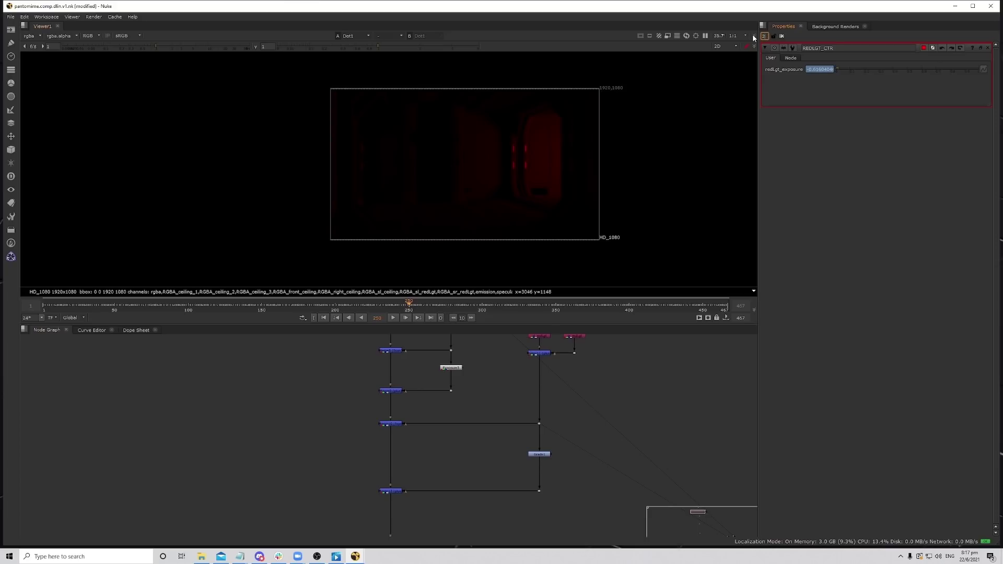
pyautogui.press('Return')
pyautogui.doubleClick(539, 454)
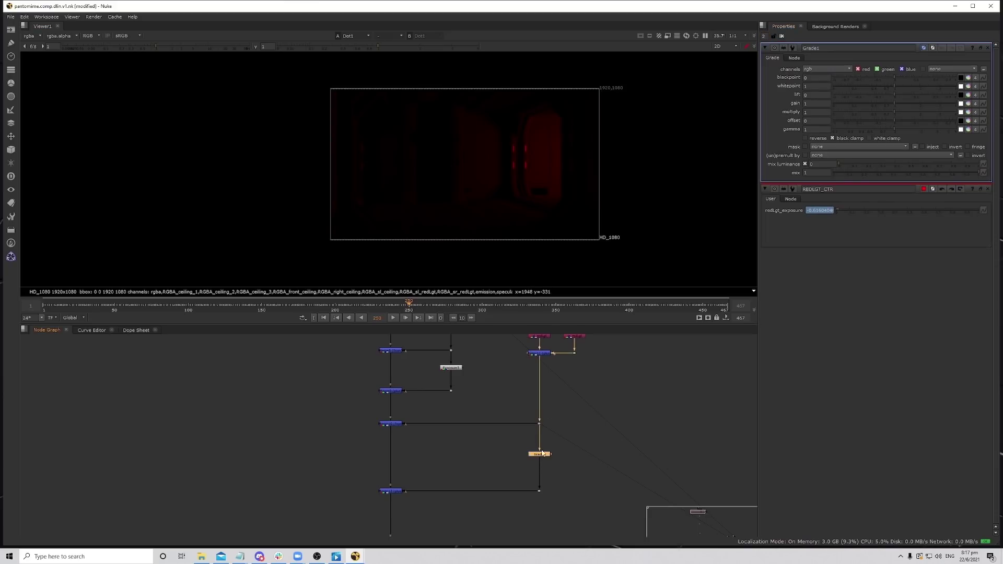
# Add an expression to Grade1's multiply value, starting it with "parent".
pyautogui.click(818, 112)
pyautogui.rightClick(818, 112)
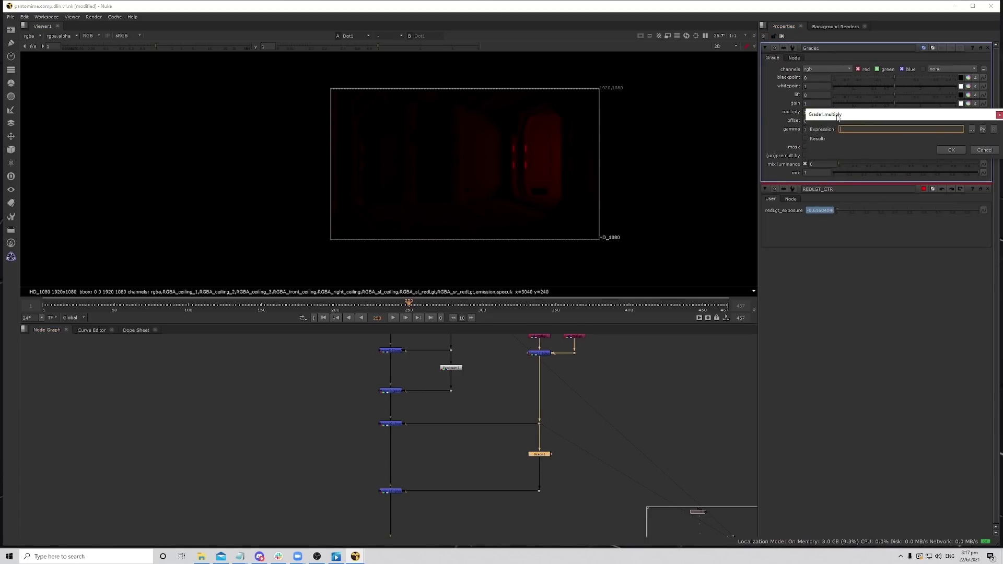
pyautogui.click(836, 116)
pyautogui.moveTo(758, 163); pyautogui.dragTo(684, 238)
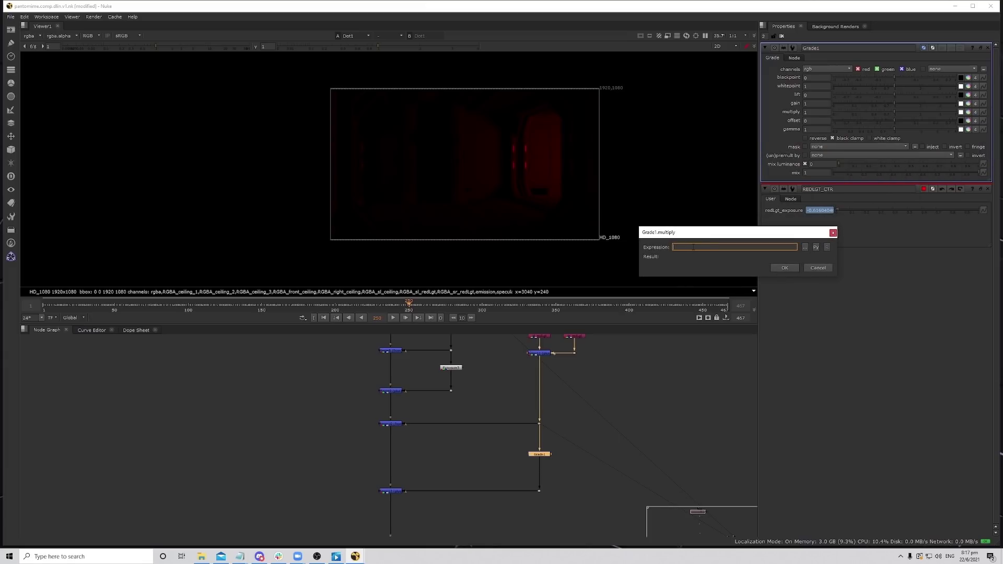
pyautogui.write('parent')
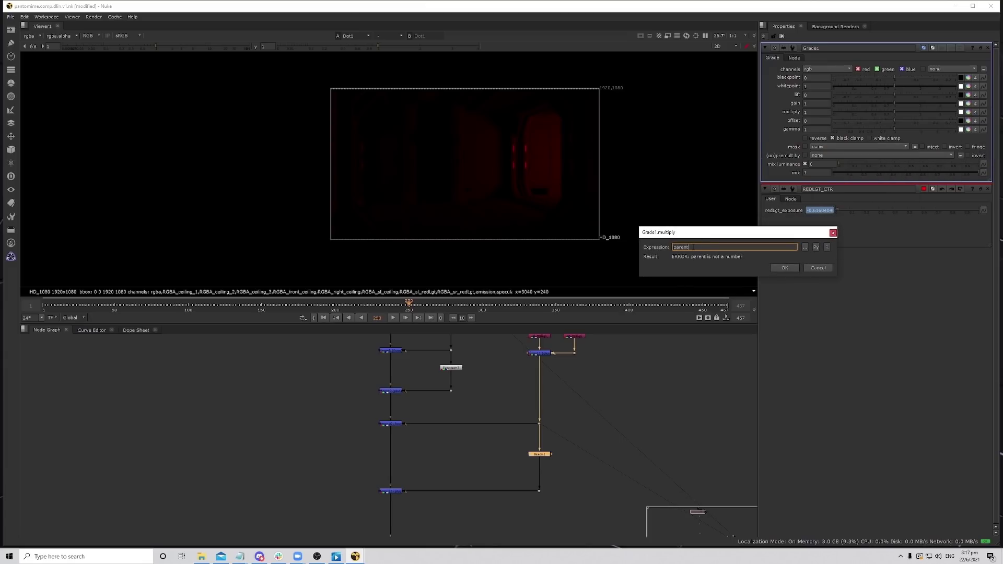
# Complete the Grade1 multiply expression as parent.REDLGT_CTR.redLgt_exposure and apply it.
pyautogui.write('.REDLGT_CTR.redLgt_exp')
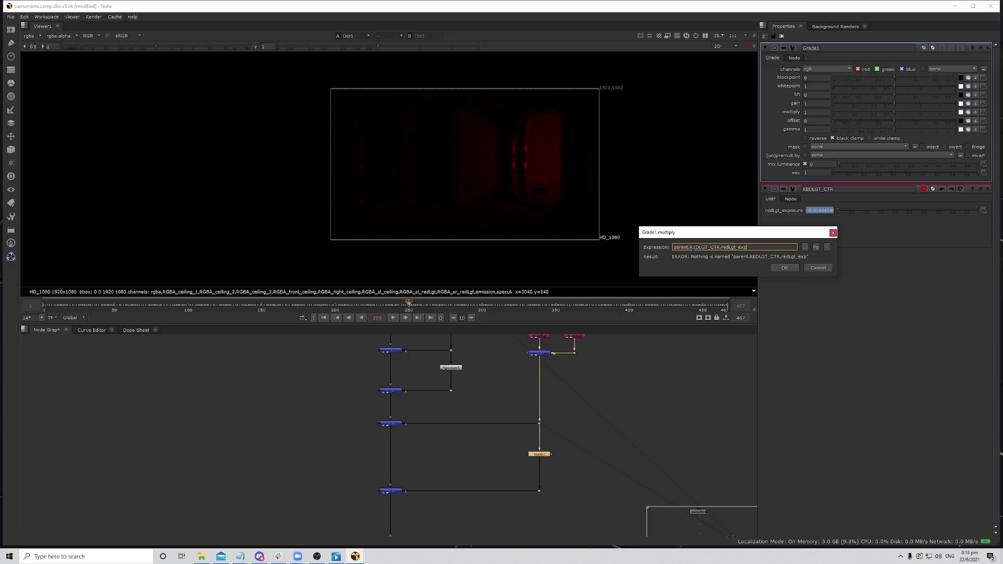
pyautogui.write('osure')
pyautogui.moveTo(762, 236); pyautogui.dragTo(765, 265)
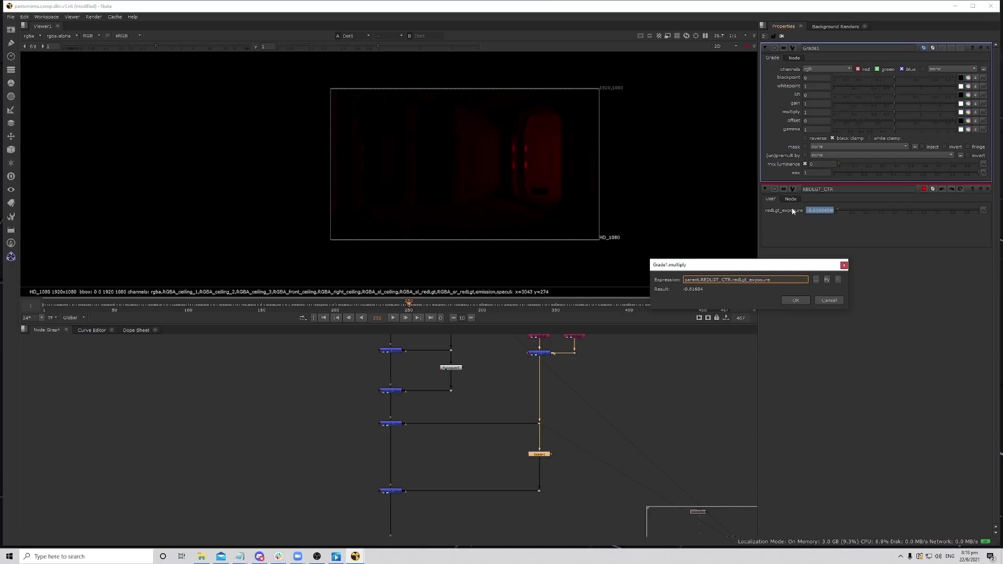
pyautogui.click(796, 300)
# Play and scrub the comp to check how REDLGT_CTR's redLgt_exposure drives Grade1's multiply over time.
pyautogui.moveTo(575, 416); pyautogui.dragTo(589, 422, button='middle')
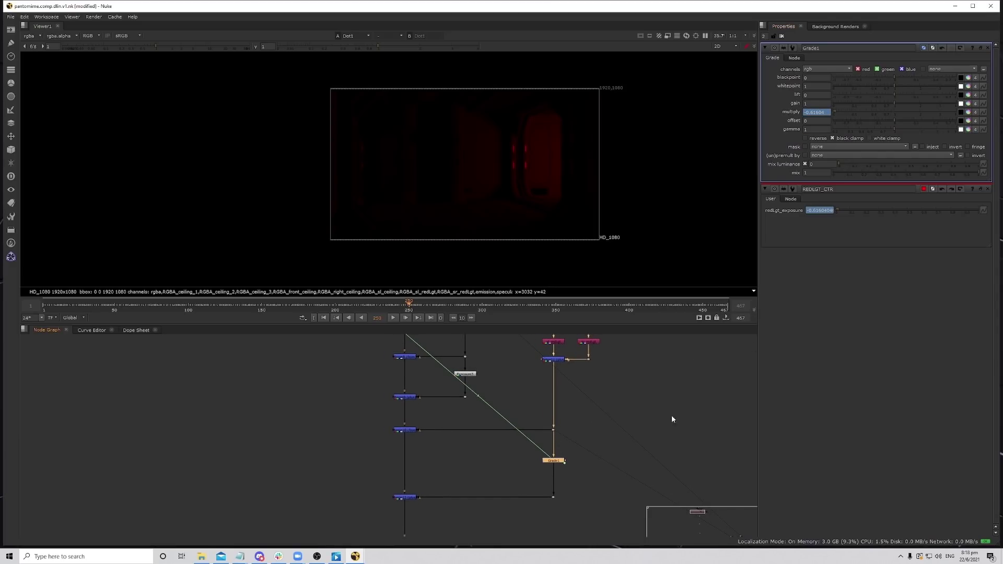
pyautogui.scroll(-3, 519, 415)
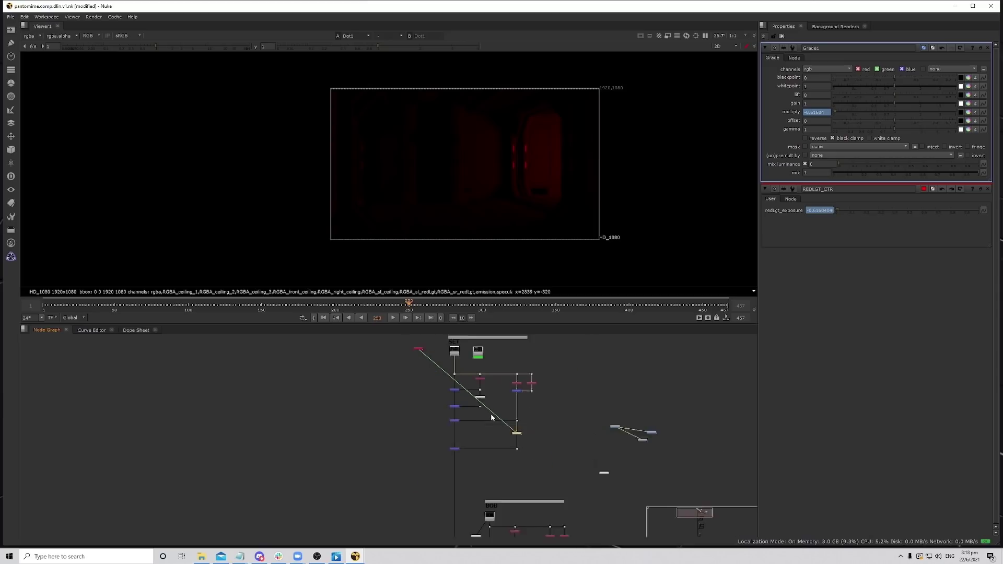
pyautogui.click(416, 383)
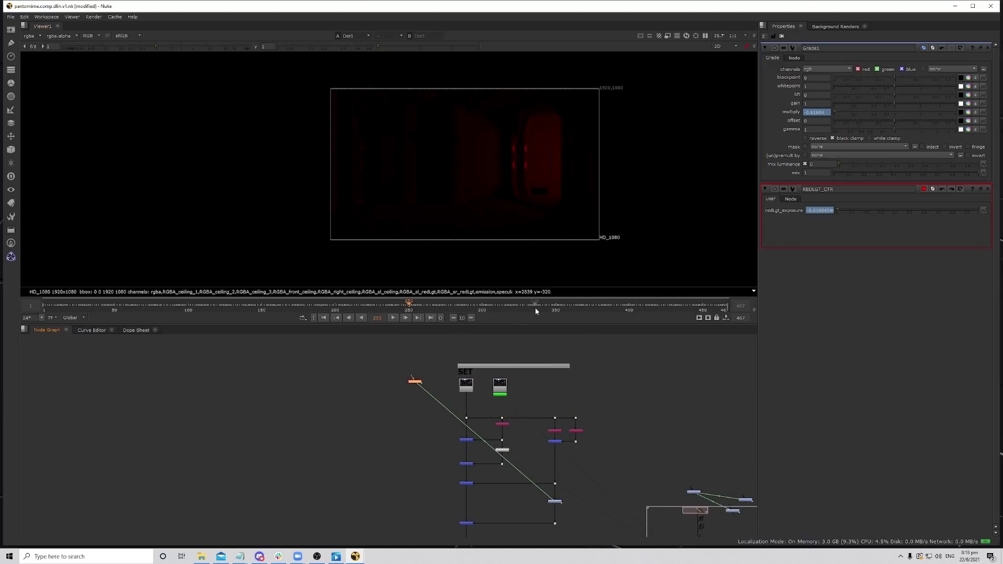
pyautogui.click(394, 318)
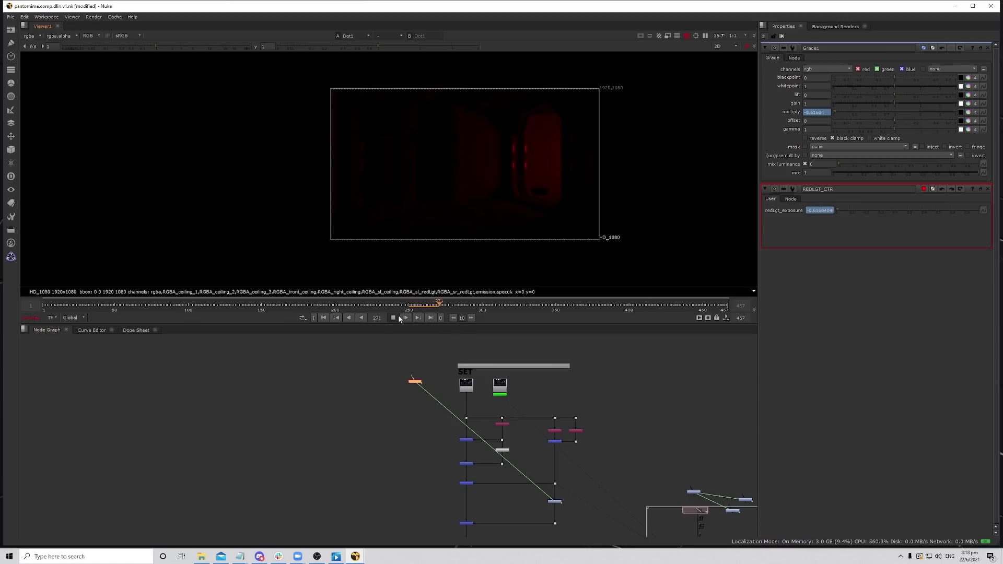
pyautogui.click(397, 318)
pyautogui.scroll(2, 408, 377)
pyautogui.doubleClick(393, 376)
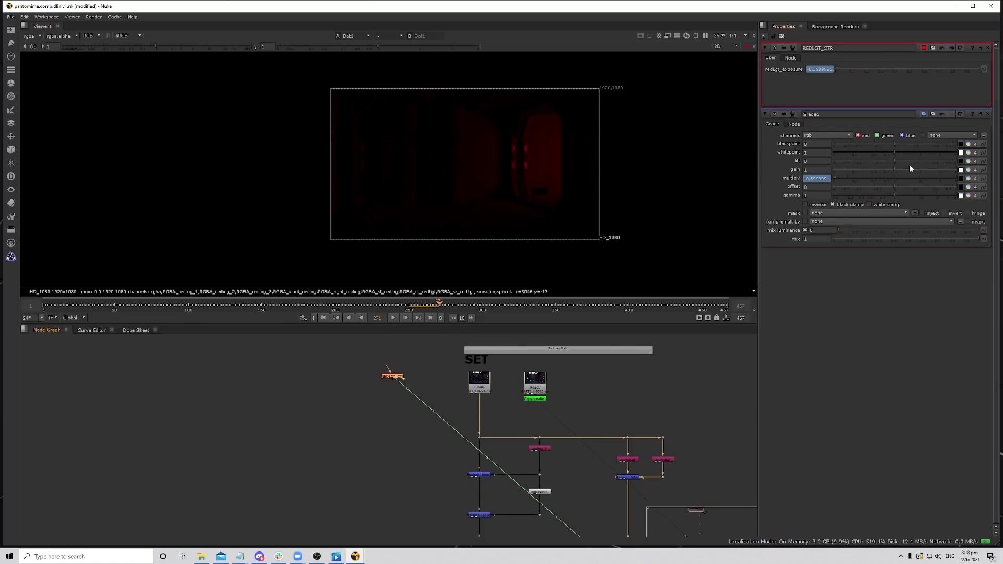
pyautogui.moveTo(418, 307); pyautogui.dragTo(431, 308)
pyautogui.scroll(4, 584, 475)
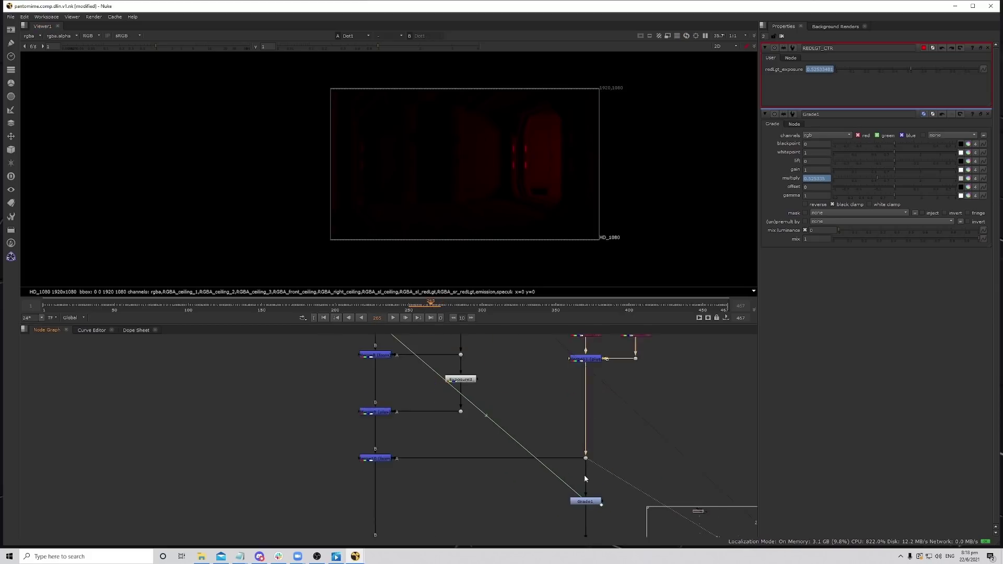
# View the Grade1 output and play a few frames to check the red light flicker.
pyautogui.doubleClick(584, 505)
pyautogui.press('1')
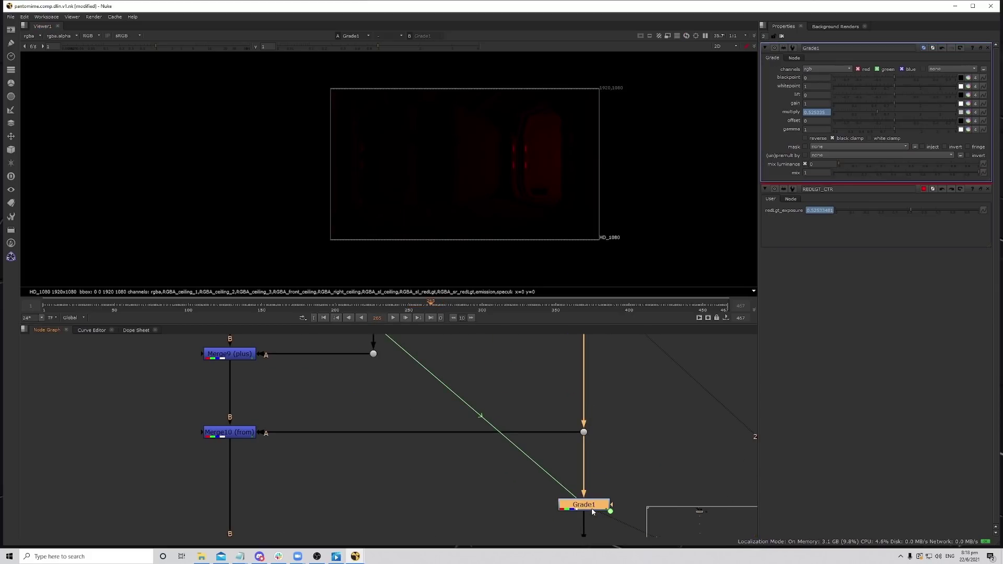
pyautogui.click(393, 320)
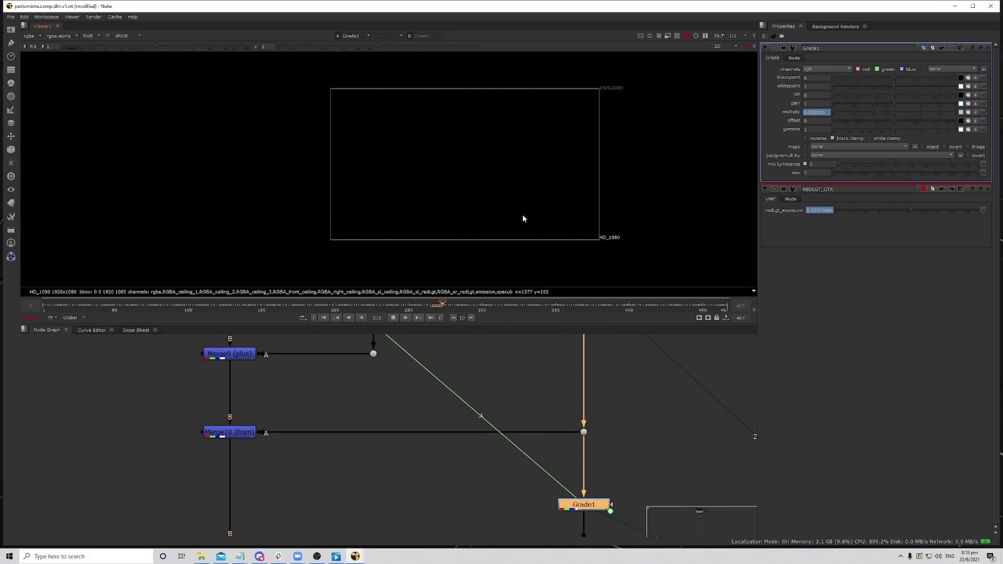
pyautogui.click(393, 318)
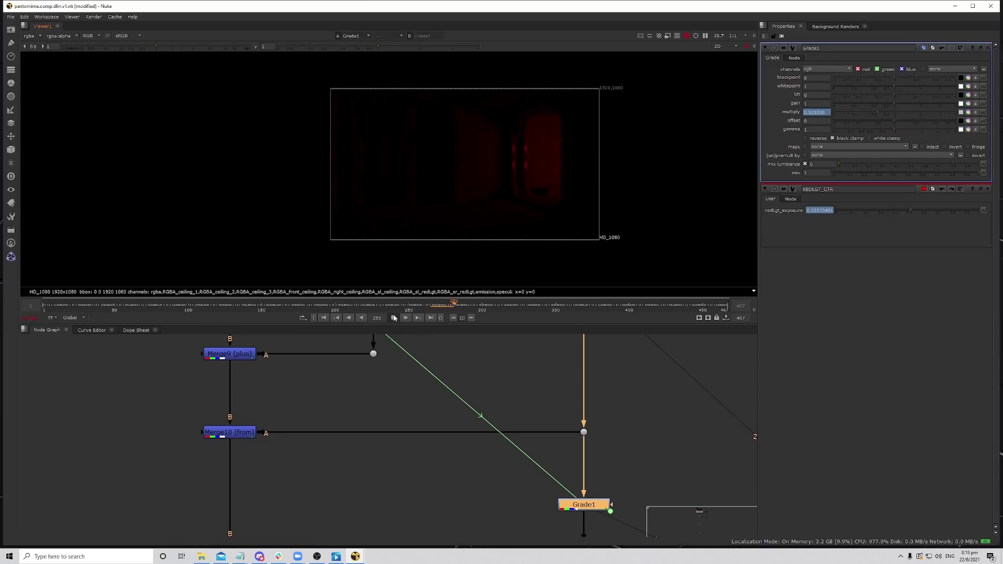
# Link the multiply value of Grade2 in the BOB group to redLgt_exposure on REDLGT_CTR.
pyautogui.scroll(-5, 538, 434)
pyautogui.scroll(5, 531, 435)
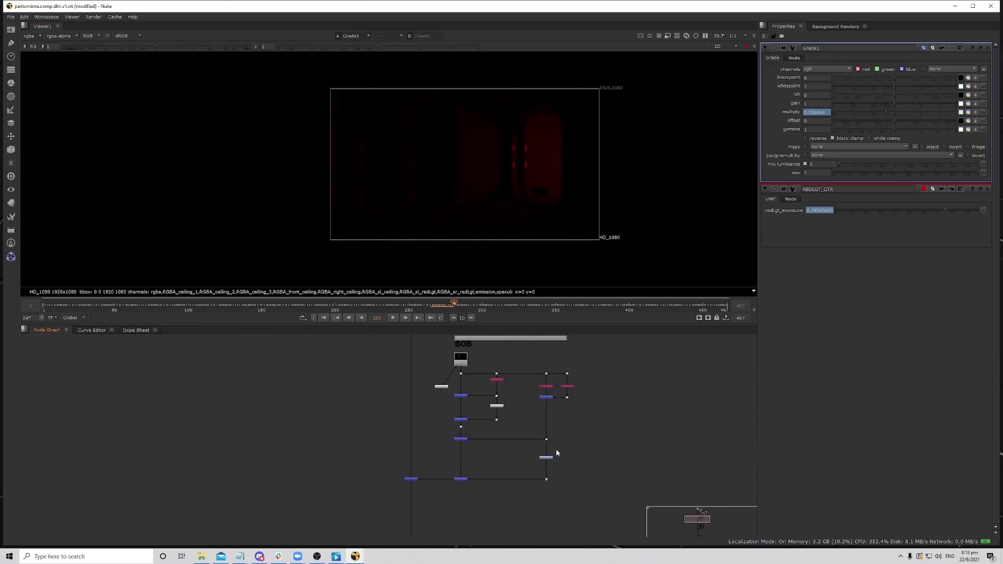
pyautogui.press('g')
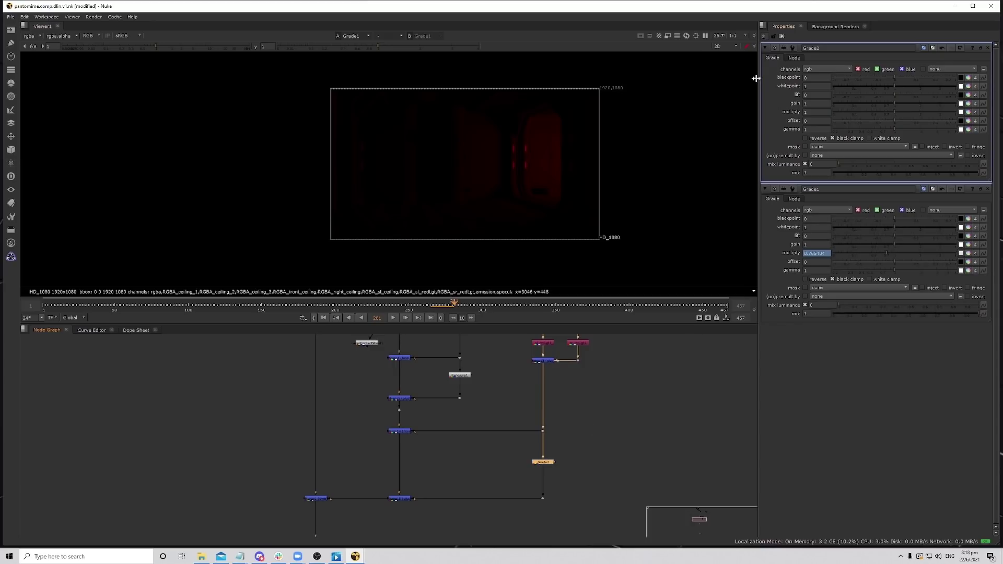
pyautogui.scroll(-5, 497, 421)
pyautogui.scroll(1, 417, 347)
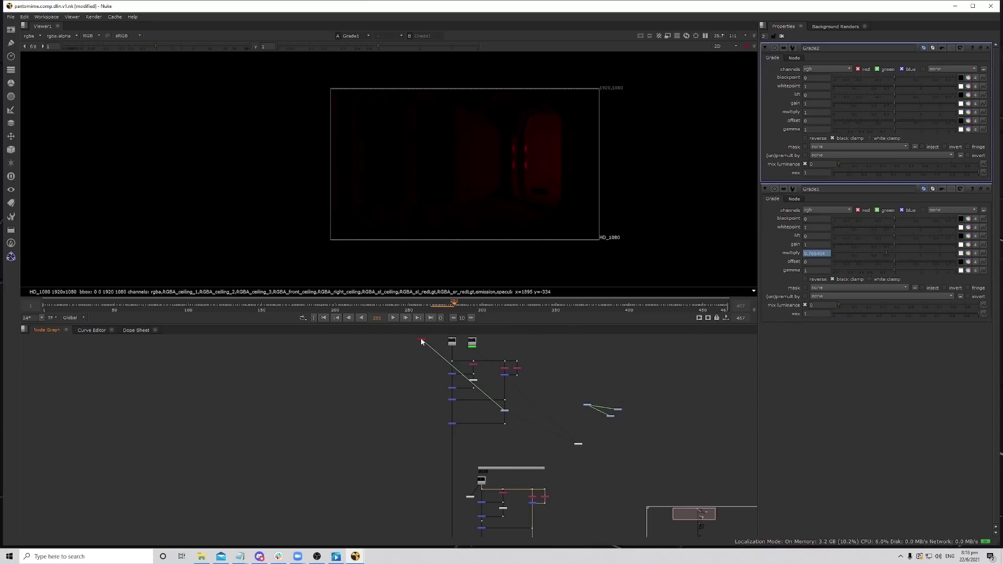
pyautogui.doubleClick(422, 340)
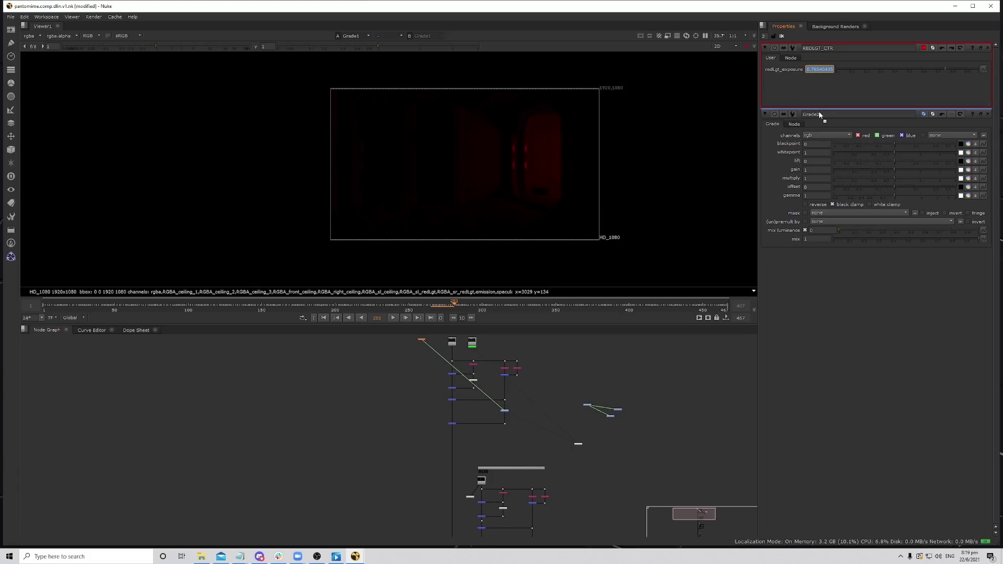
pyautogui.keyDown('ctrl'); pyautogui.moveTo(815, 176); pyautogui.dragTo(815, 177); pyautogui.keyUp('ctrl')
# Link the multiply value of Grade3 in the group below BOB to redLgt_exposure on REDLGT_CTR.
pyautogui.scroll(-1, 584, 456)
pyautogui.moveTo(585, 456); pyautogui.dragTo(607, 353, button='middle')
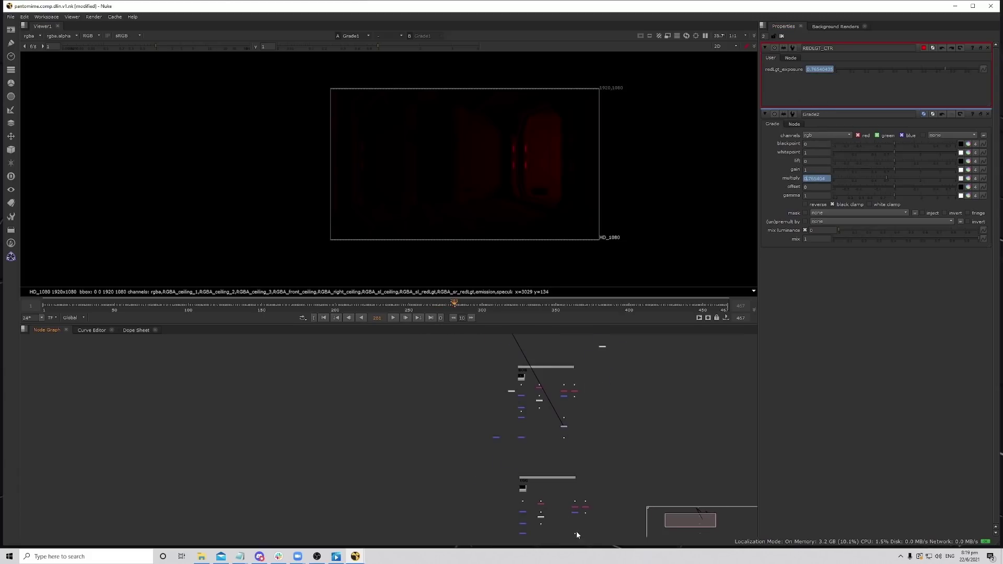
pyautogui.moveTo(576, 532); pyautogui.dragTo(585, 486, button='middle')
pyautogui.scroll(2, 585, 487)
pyautogui.doubleClick(577, 495)
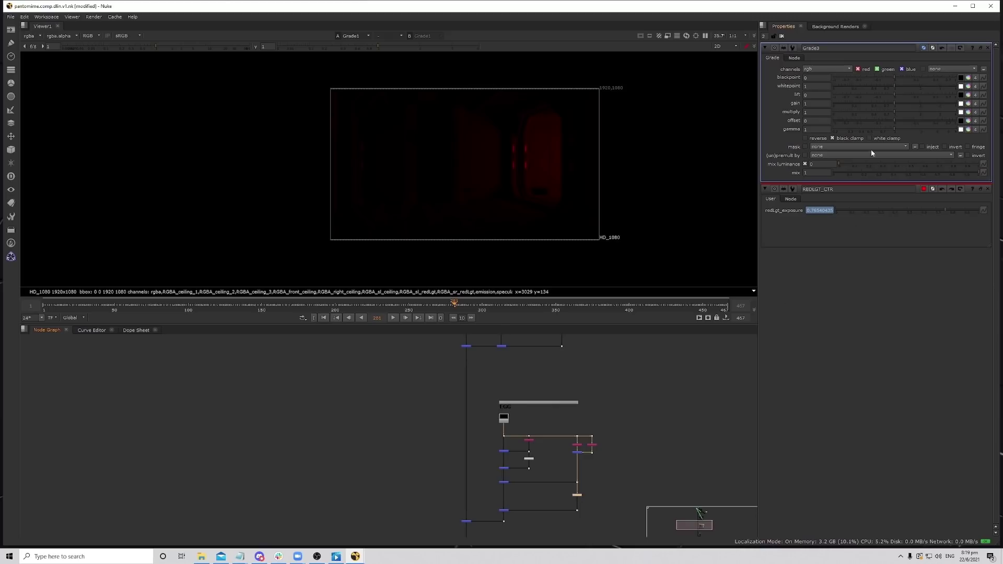
pyautogui.keyDown('ctrl'); pyautogui.moveTo(819, 210); pyautogui.dragTo(816, 113); pyautogui.keyUp('ctrl')
# Delete the three leftover expression-linked nodes beside the SET group and enlarge the node graph.
pyautogui.scroll(-1, 597, 418)
pyautogui.moveTo(597, 418); pyautogui.dragTo(603, 490, button='middle')
pyautogui.scroll(-3, 603, 490)
pyautogui.moveTo(573, 399); pyautogui.dragTo(533, 420, button='middle')
pyautogui.scroll(2, 538, 424)
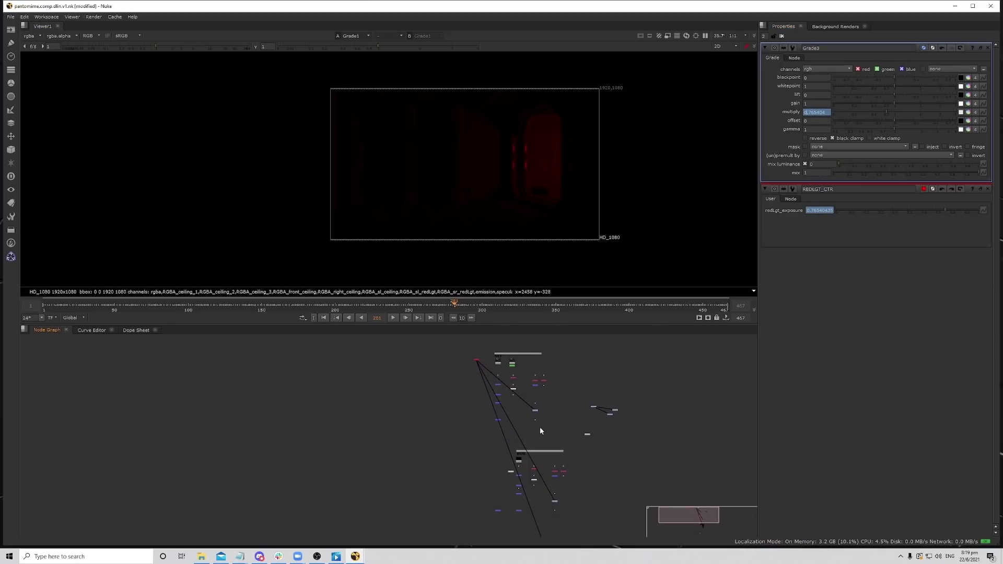
pyautogui.moveTo(569, 533); pyautogui.dragTo(571, 495, button='middle')
pyautogui.press('space')
pyautogui.scroll(1, 575, 381)
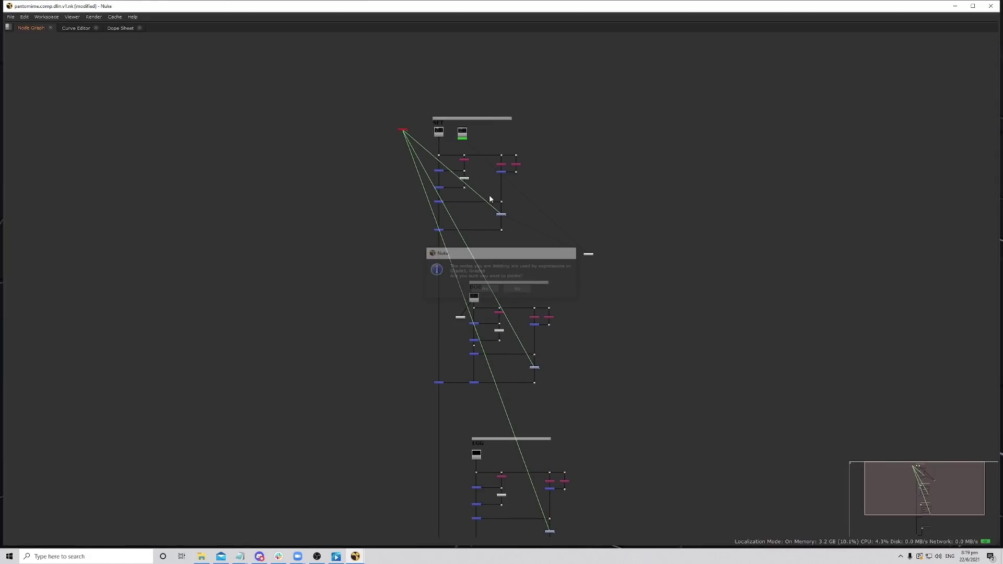
# Open the REDLGT_CTR properties, restore the full layout, and show the Merge2 output in the viewer.
pyautogui.scroll(4, 401, 132)
pyautogui.moveTo(401, 134); pyautogui.dragTo(397, 137)
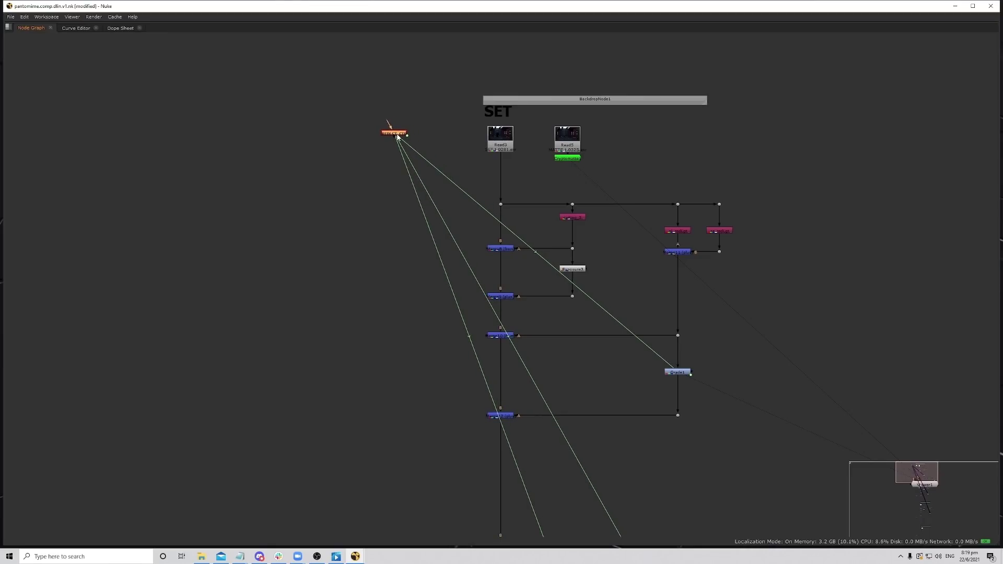
pyautogui.scroll(5, 397, 136)
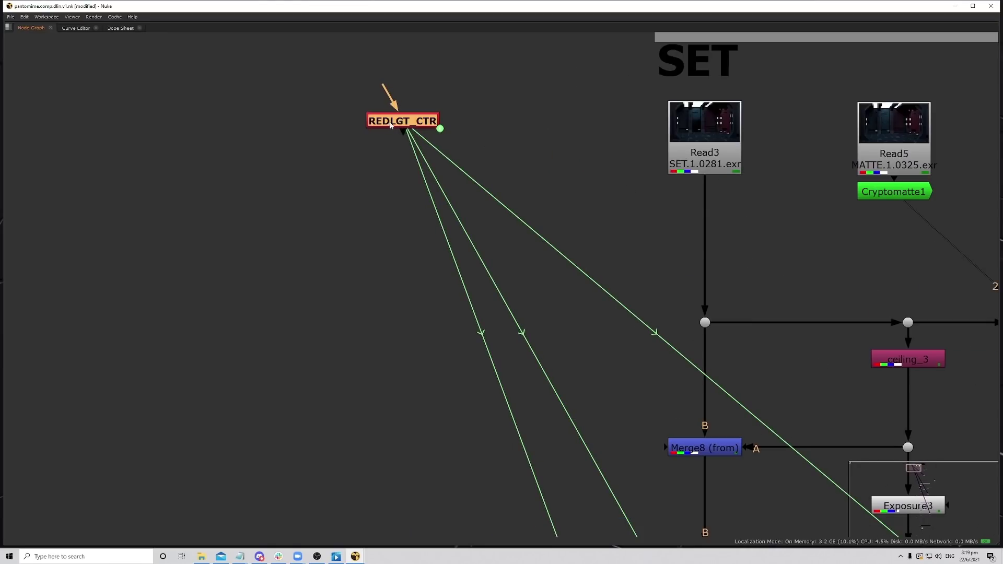
pyautogui.press('space')
pyautogui.scroll(-6, 486, 382)
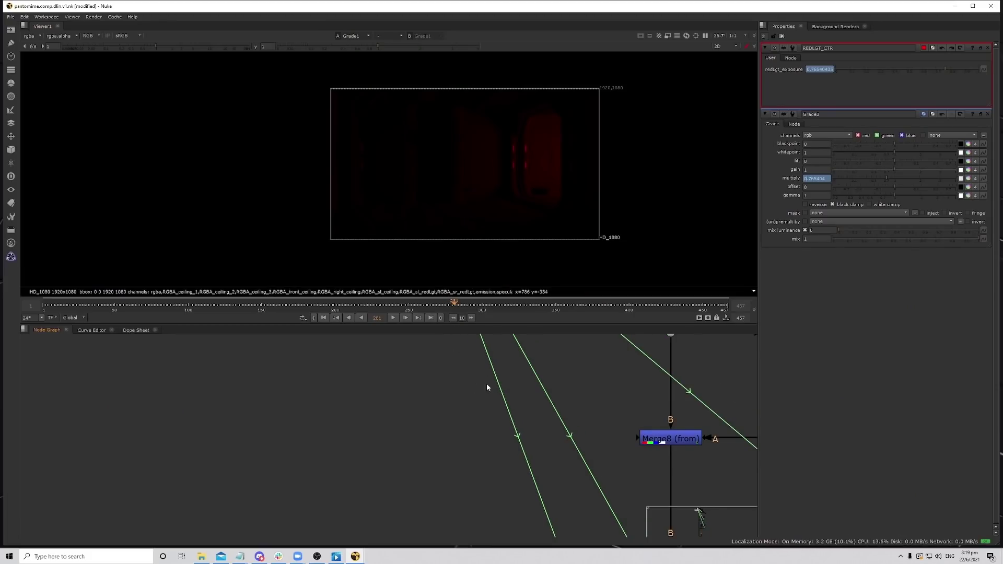
pyautogui.scroll(-4, 544, 433)
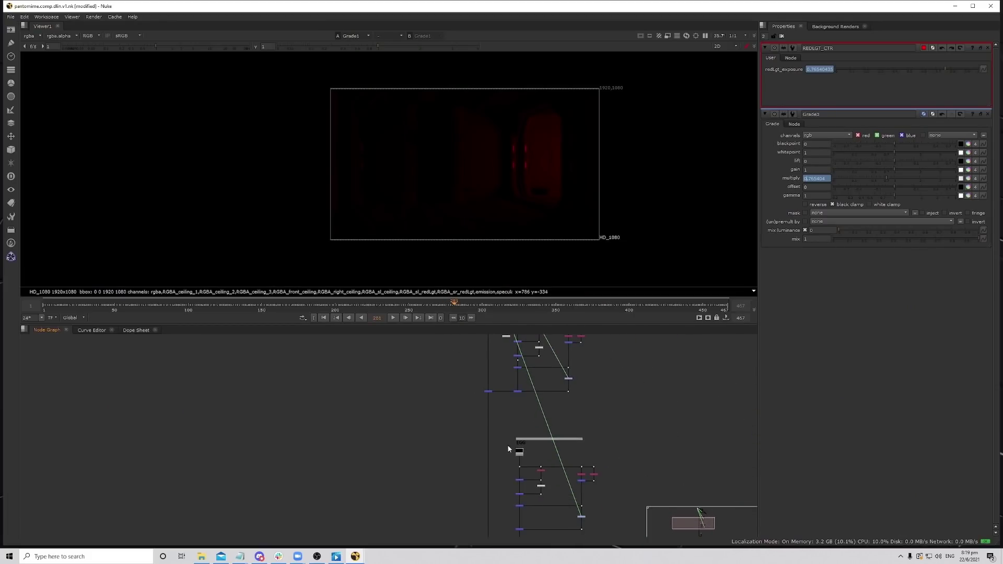
pyautogui.click(477, 483)
pyautogui.press('1')
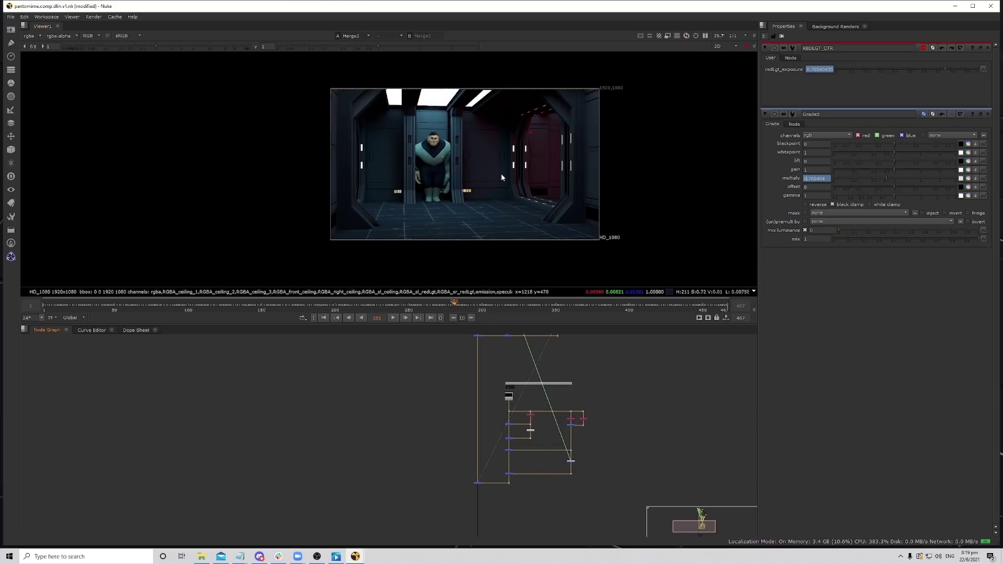
pyautogui.scroll(2, 533, 181)
pyautogui.scroll(-5, 512, 472)
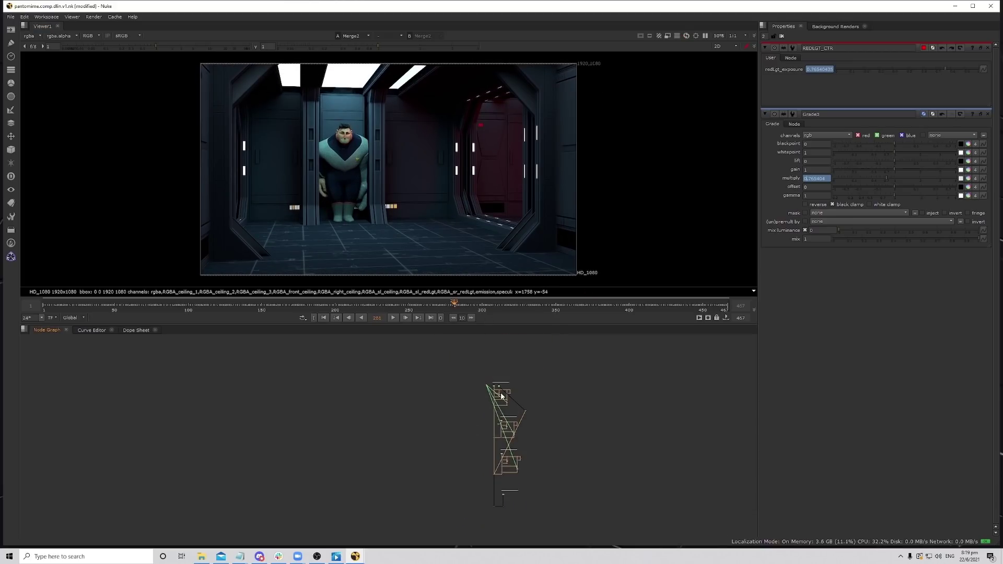
# Review the expression that drives redLgt_exposure on the REDLGT_CTR node.
pyautogui.scroll(4, 430, 428)
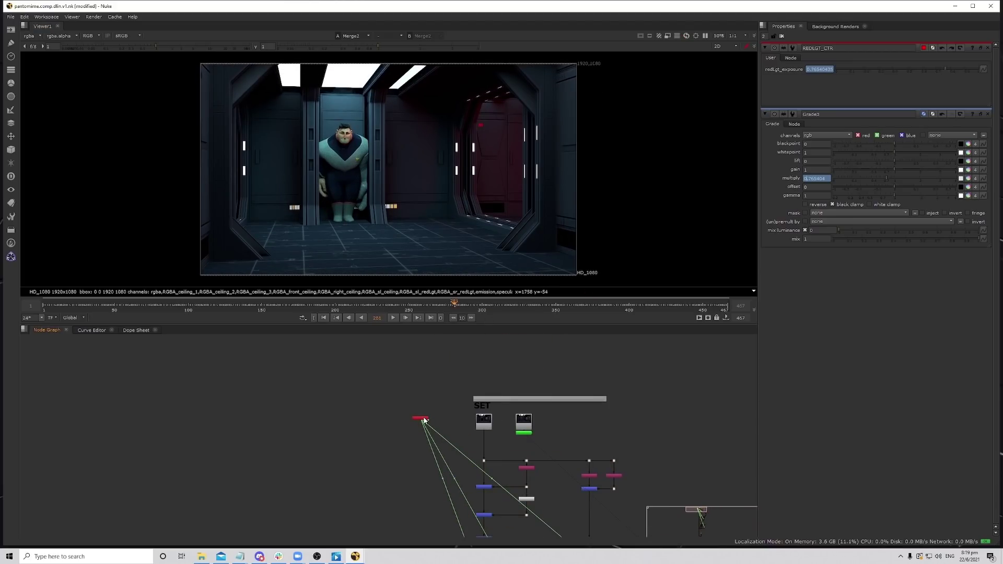
pyautogui.click(424, 419)
pyautogui.scroll(1, 475, 382)
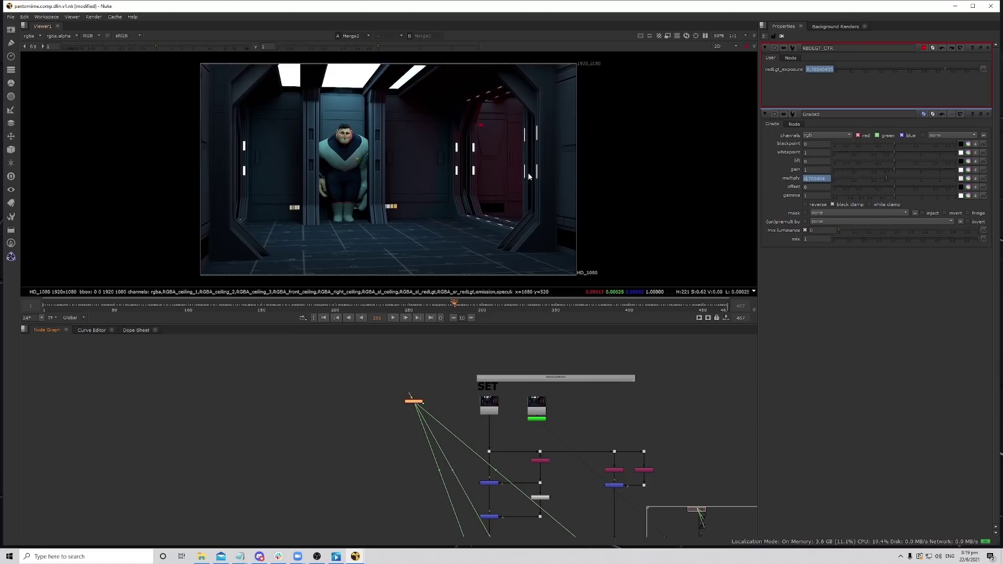
pyautogui.scroll(2, 409, 408)
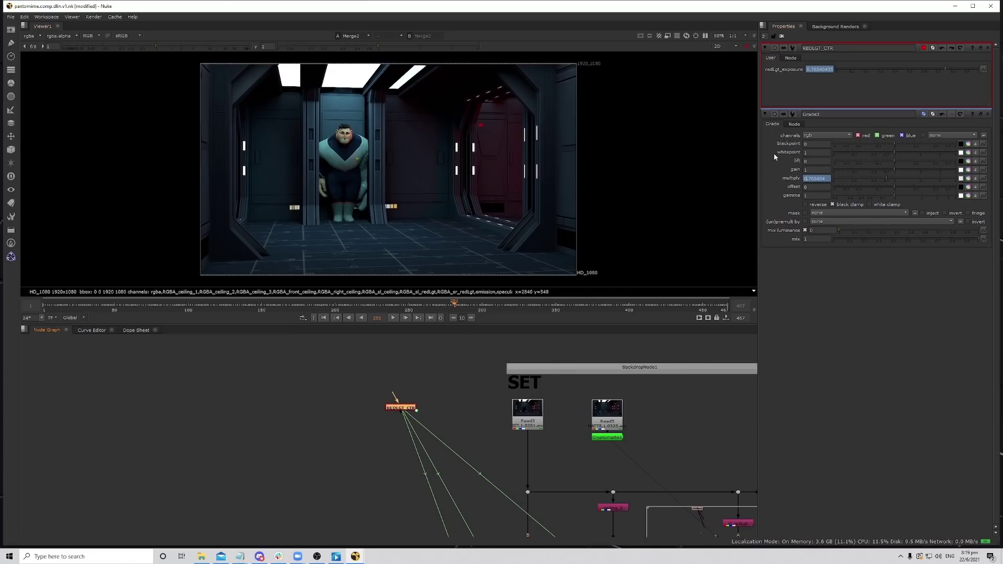
pyautogui.press('=')
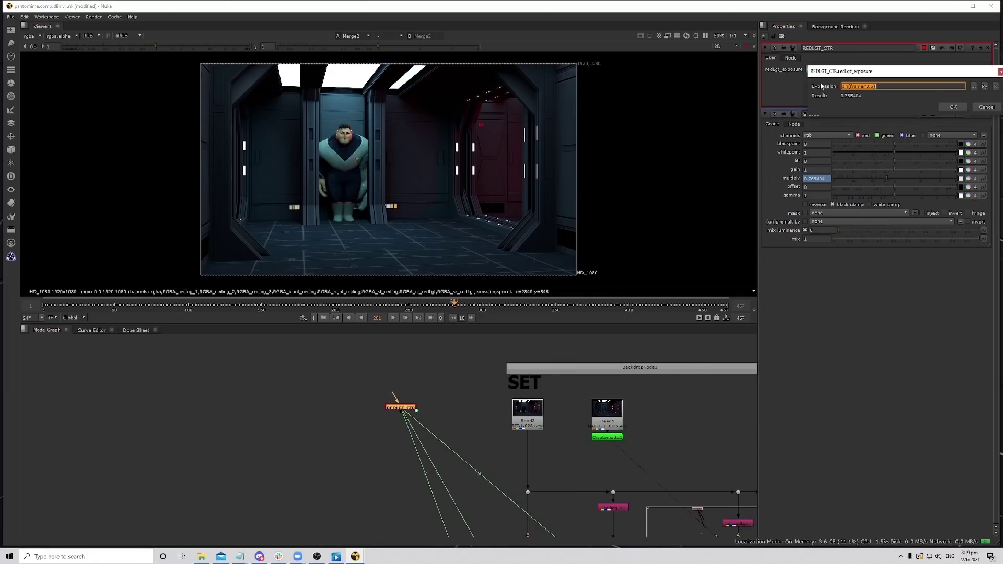
pyautogui.press('Return')
# Add a Saturation node directly after Grade1 in the SET group.
pyautogui.scroll(-3, 474, 360)
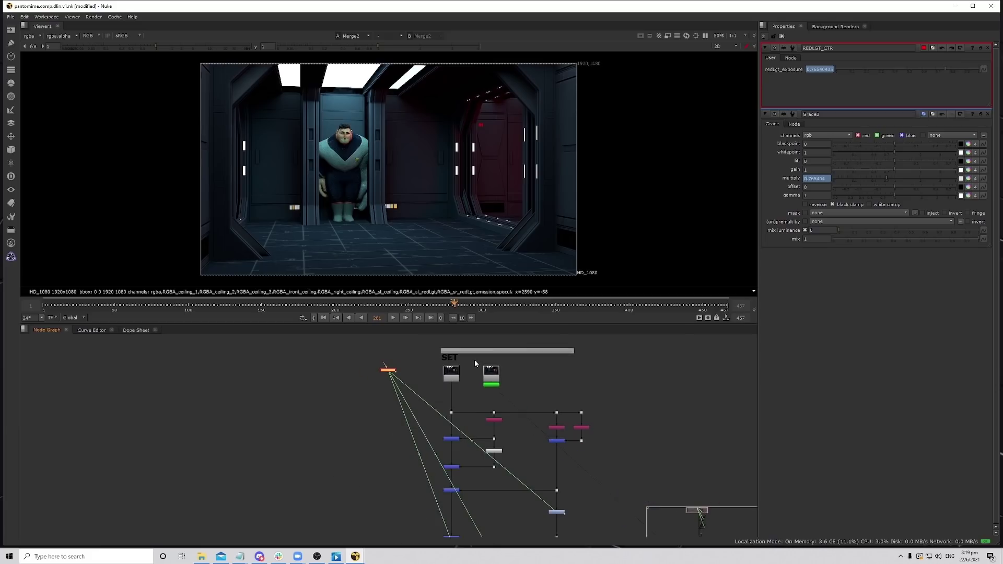
pyautogui.scroll(5, 536, 439)
pyautogui.scroll(5, 536, 438)
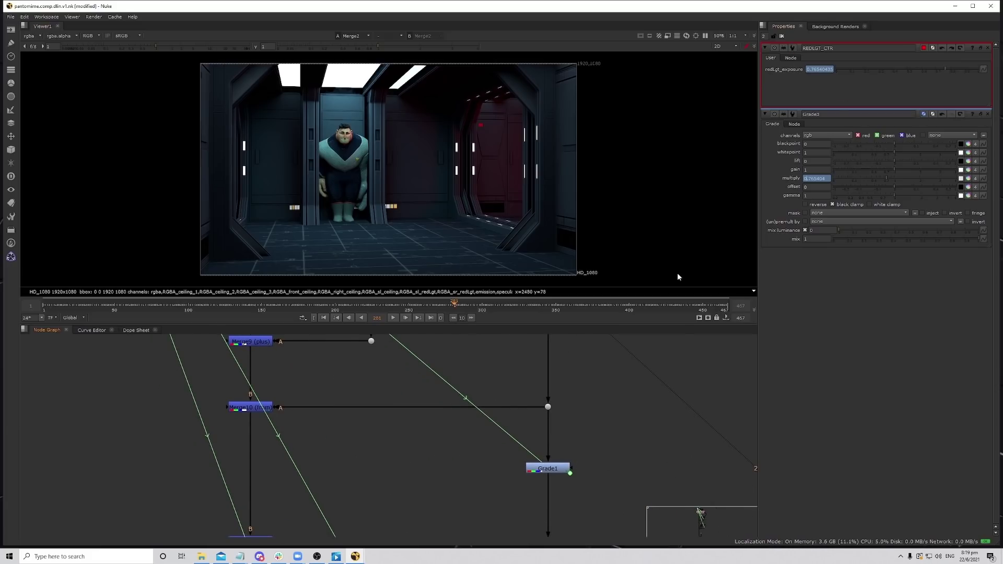
pyautogui.click(553, 471)
pyautogui.press('Tab')
pyautogui.write('sat')
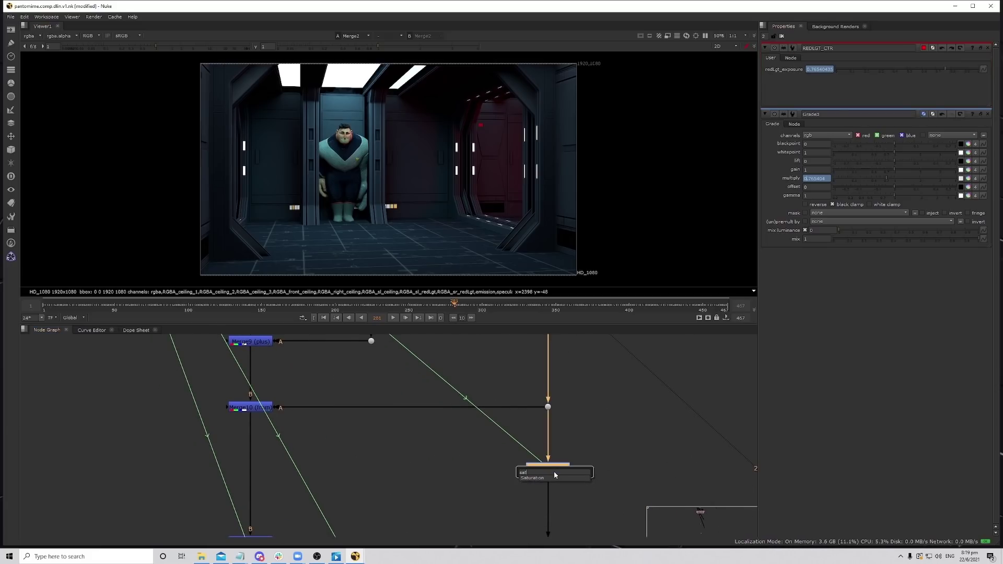
pyautogui.press('Return')
# Copy the SET group's Saturation node and paste it directly after the Grade node in the BOB group.
pyautogui.scroll(-4, 580, 464)
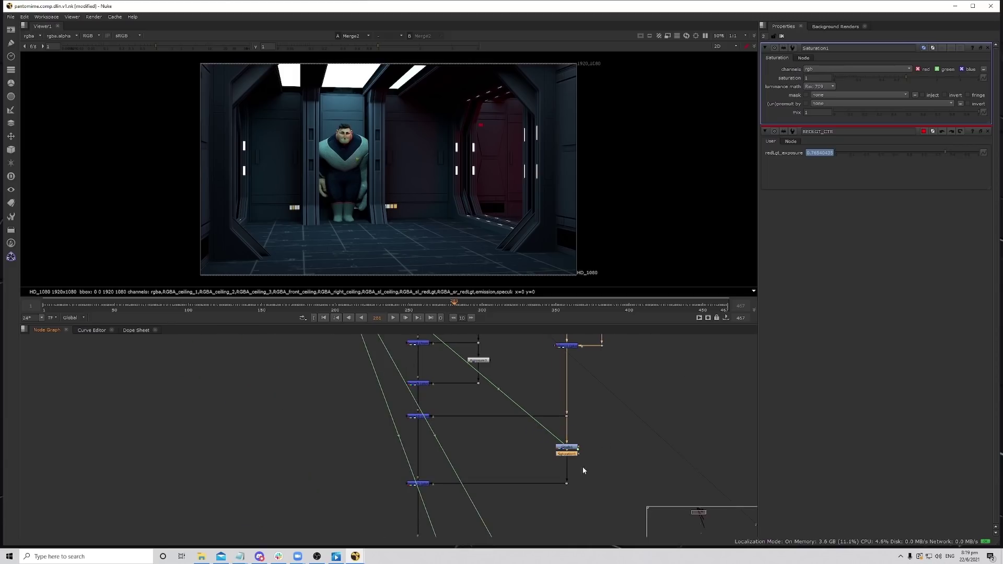
pyautogui.moveTo(582, 517)
pyautogui.mouseDown(button='middle')
pyautogui.moveTo(574, 378)
pyautogui.moveTo(531, 369)
pyautogui.mouseUp(button='middle')
pyautogui.moveTo(576, 426); pyautogui.dragTo(576, 443, button='middle')
pyautogui.press('space')
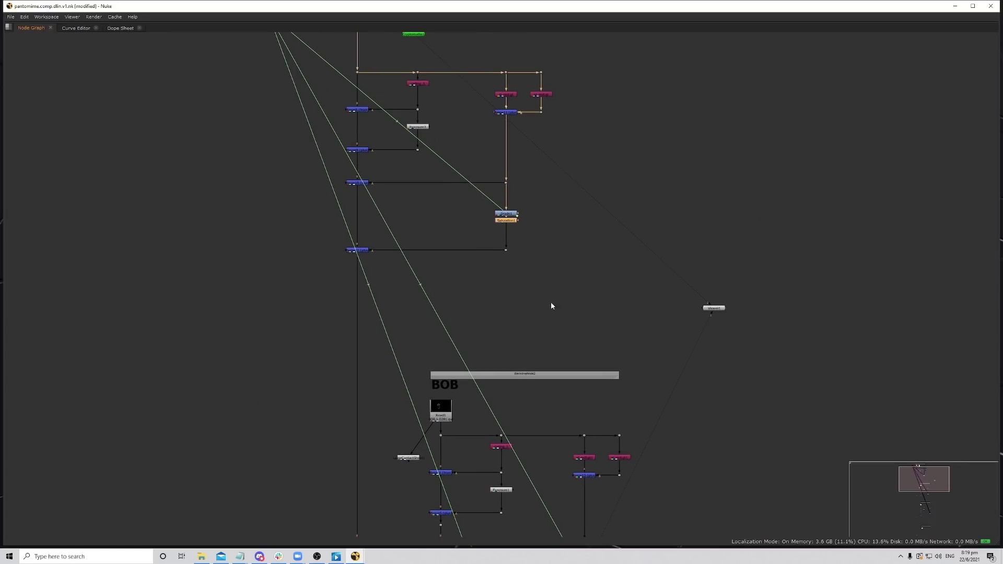
pyautogui.hotkey('ctrl', 'c')
pyautogui.moveTo(591, 496); pyautogui.dragTo(587, 314, button='middle')
pyautogui.scroll(2, 586, 400)
pyautogui.click(585, 399)
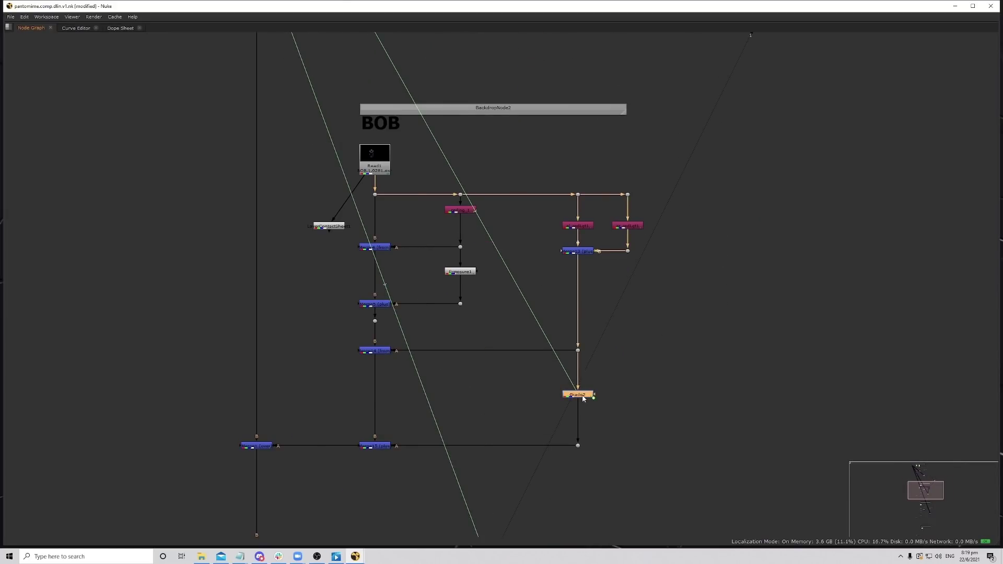
pyautogui.hotkey('ctrl', 'v')
# Paste another copy of the Saturation node directly after the Grade node in the EGG group.
pyautogui.scroll(-6, 614, 419)
pyautogui.scroll(3, 600, 433)
pyautogui.moveTo(617, 428); pyautogui.dragTo(605, 361, button='middle')
pyautogui.scroll(3, 629, 426)
pyautogui.click(620, 453)
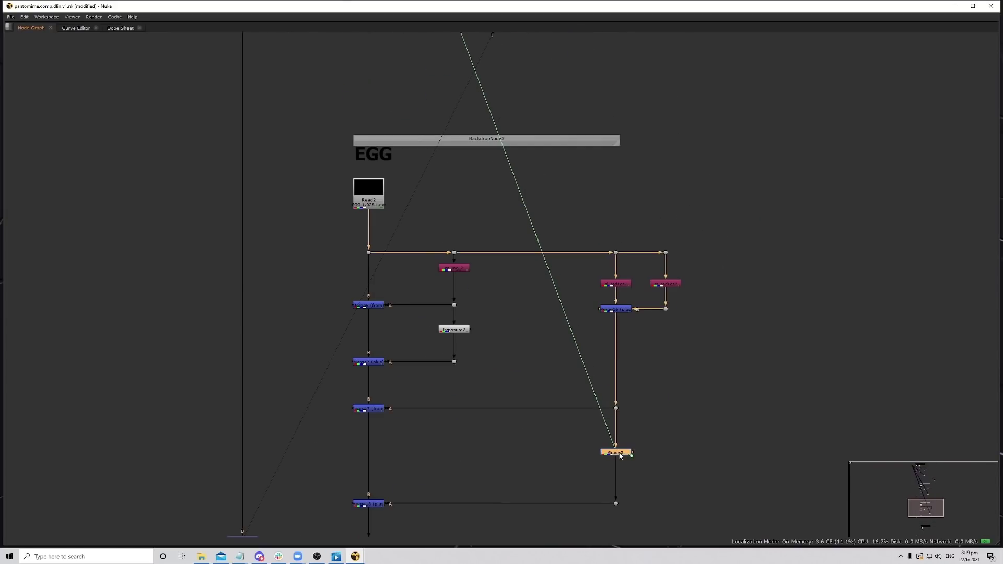
pyautogui.hotkey('ctrl', 'v')
# Open the REDLGT_CTR node's properties and restore the full layout with the viewer.
pyautogui.scroll(-5, 628, 428)
pyautogui.moveTo(630, 413); pyautogui.dragTo(635, 288, button='middle')
pyautogui.scroll(-3, 634, 287)
pyautogui.scroll(6, 546, 261)
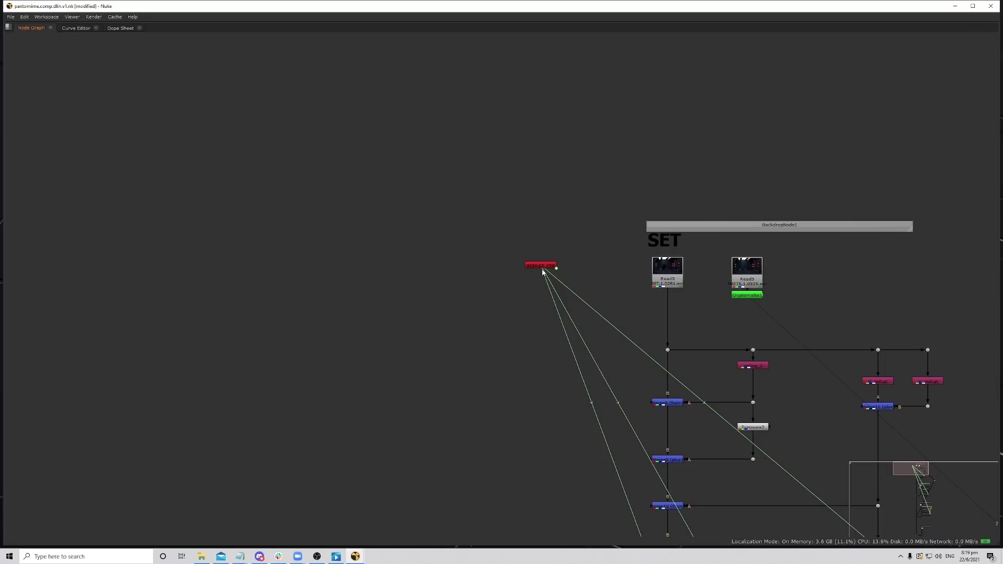
pyautogui.click(542, 266)
pyautogui.doubleClick(542, 266)
pyautogui.press('space')
pyautogui.moveTo(567, 367); pyautogui.dragTo(449, 494, button='middle')
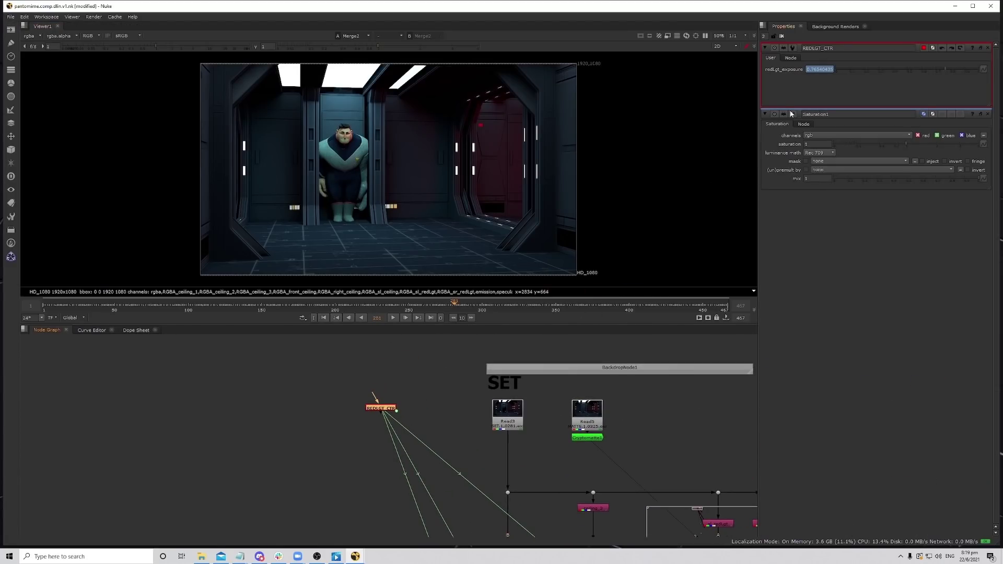
# Add a floating point slider named saturation to REDLGT_CTR and move it below redLgt_exposure.
pyautogui.rightClick(793, 59)
pyautogui.click(835, 62)
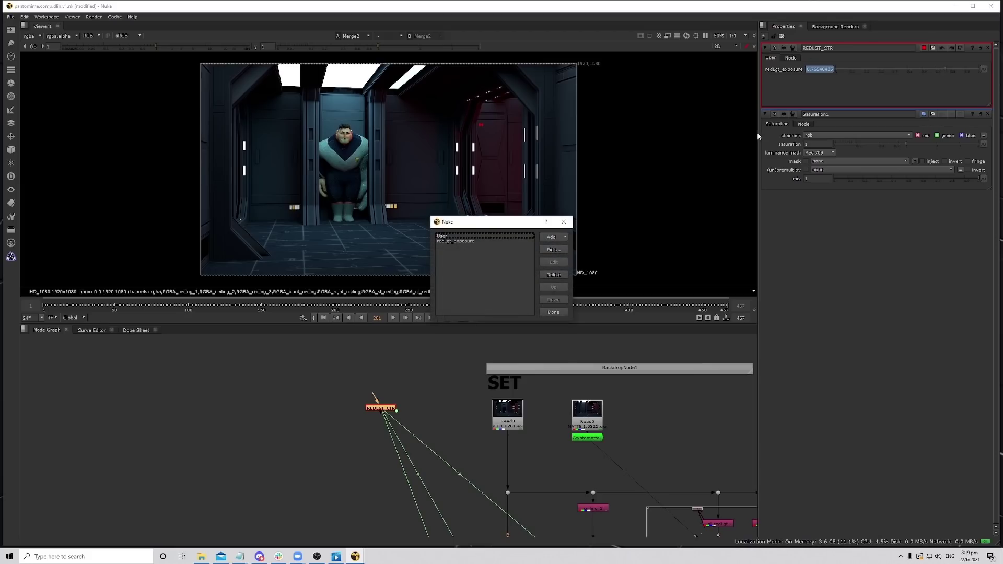
pyautogui.click(560, 239)
pyautogui.click(566, 246)
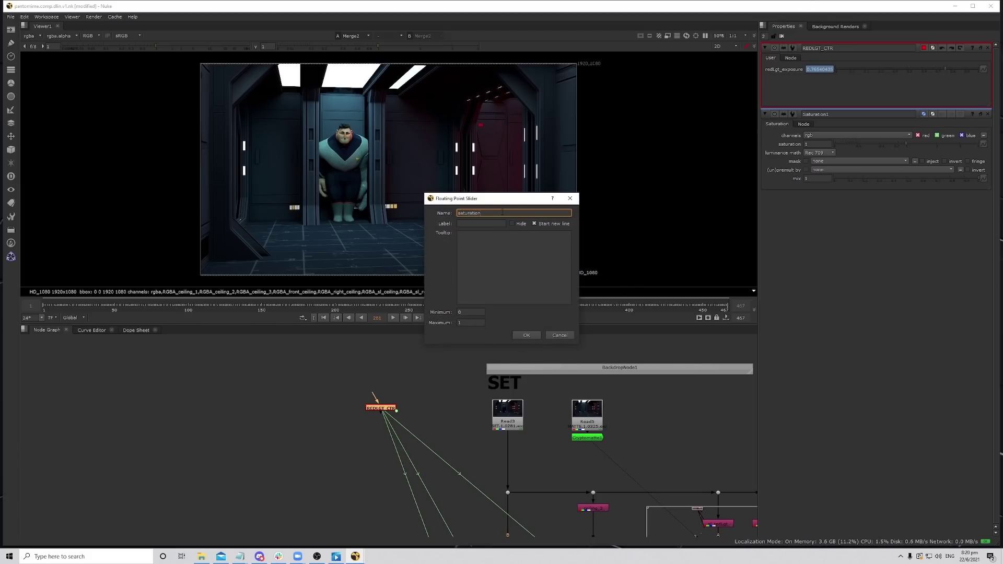
pyautogui.press('Return')
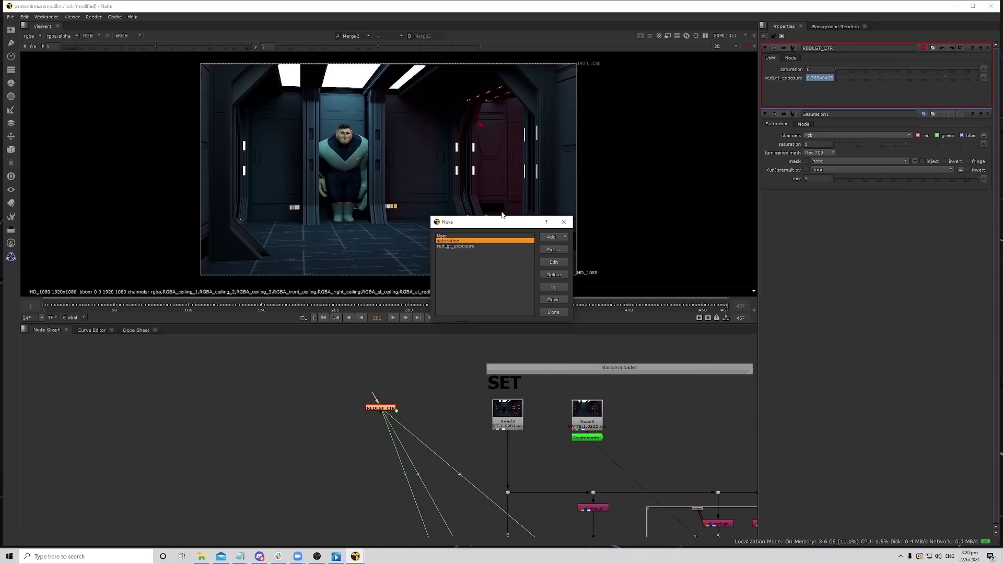
pyautogui.click(560, 302)
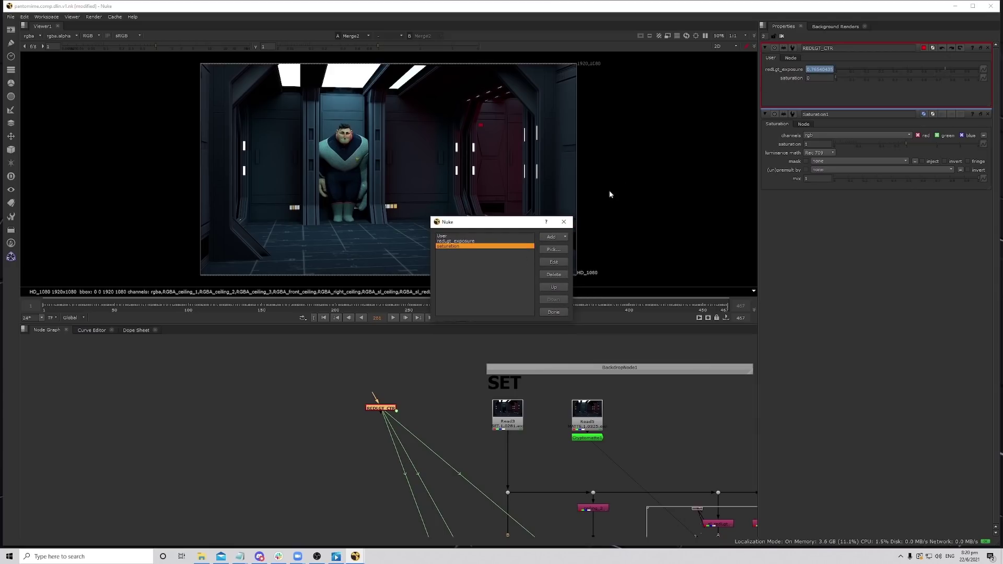
pyautogui.click(564, 223)
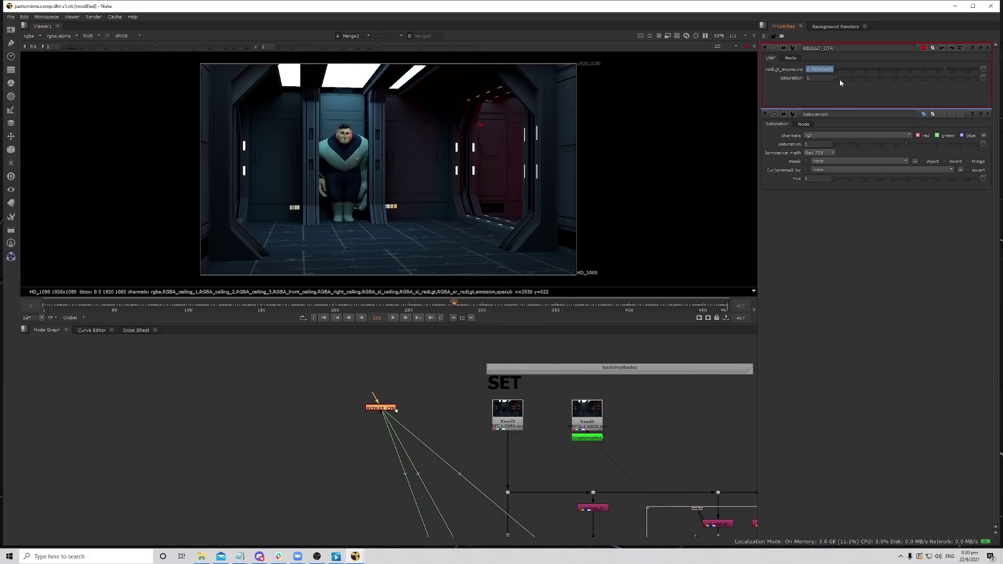
# Link Saturation1's saturation to the REDLGT_CTR saturation slider and set that slider to 0.5.
pyautogui.moveTo(447, 362); pyautogui.dragTo(421, 353, button='middle')
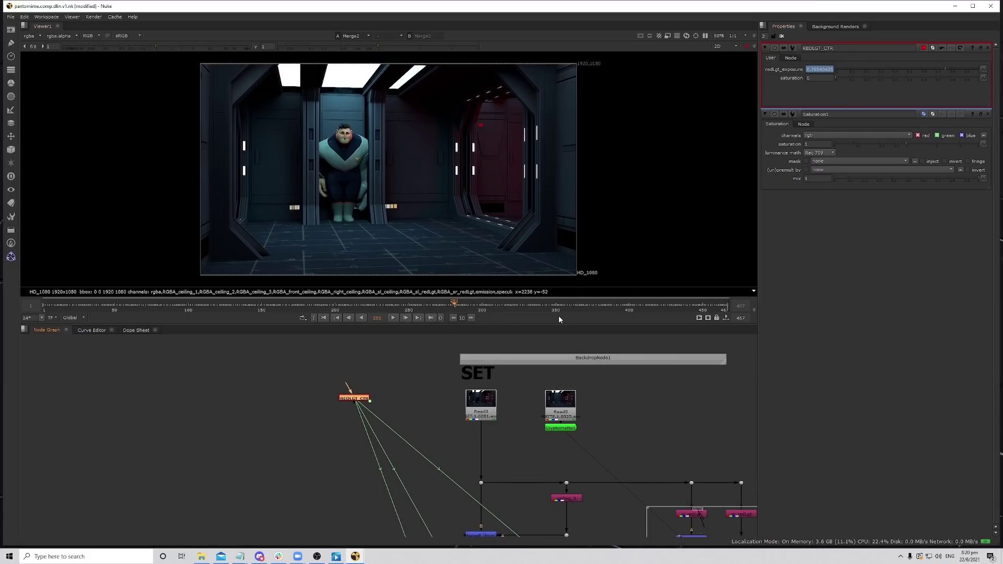
pyautogui.keyDown('ctrl'); pyautogui.moveTo(821, 79); pyautogui.dragTo(823, 145); pyautogui.keyUp('ctrl')
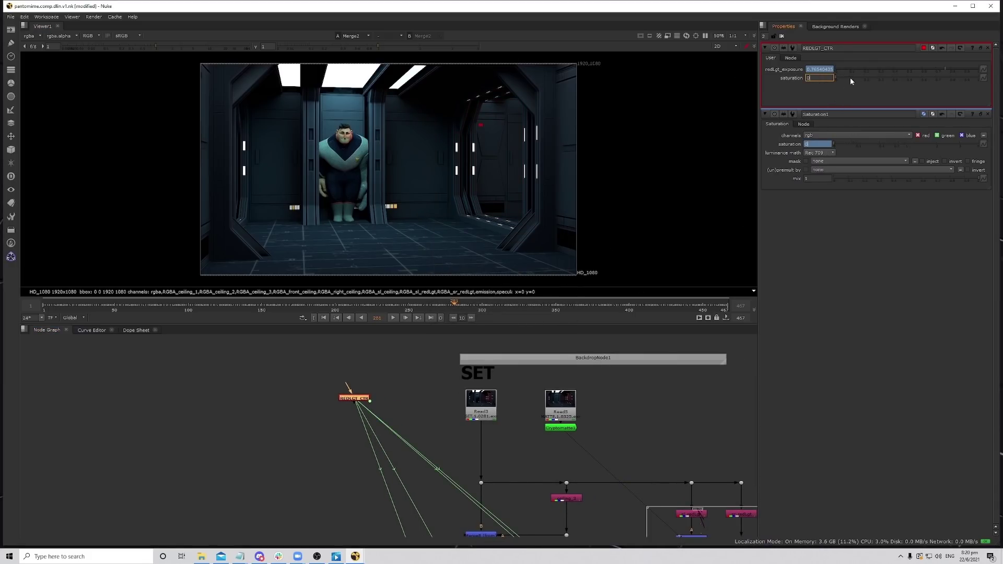
pyautogui.write('1')
pyautogui.press('Return')
pyautogui.moveTo(883, 78); pyautogui.dragTo(907, 78)
# Open Saturation2 in the BOB group and link its saturation to redLgt_exposure on REDLGT_CTR.
pyautogui.scroll(-6, 583, 359)
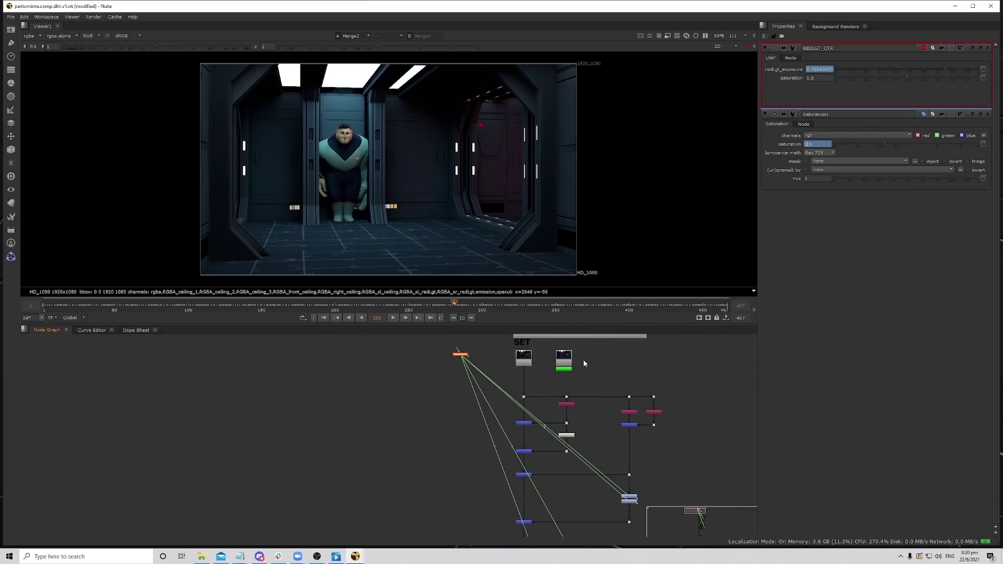
pyautogui.scroll(6, 555, 478)
pyautogui.doubleClick(559, 496)
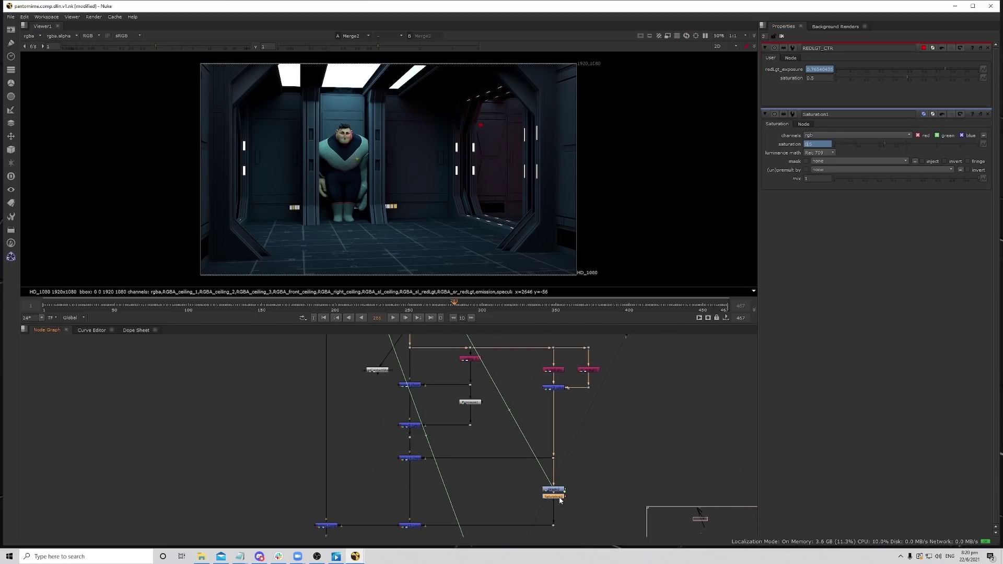
pyautogui.keyDown('ctrl'); pyautogui.moveTo(819, 152); pyautogui.dragTo(817, 78); pyautogui.keyUp('ctrl')
# Open Saturation3 in the EGG group and link its saturation to redLgt_exposure on REDLGT_CTR.
pyautogui.scroll(-4, 575, 431)
pyautogui.scroll(6, 591, 371)
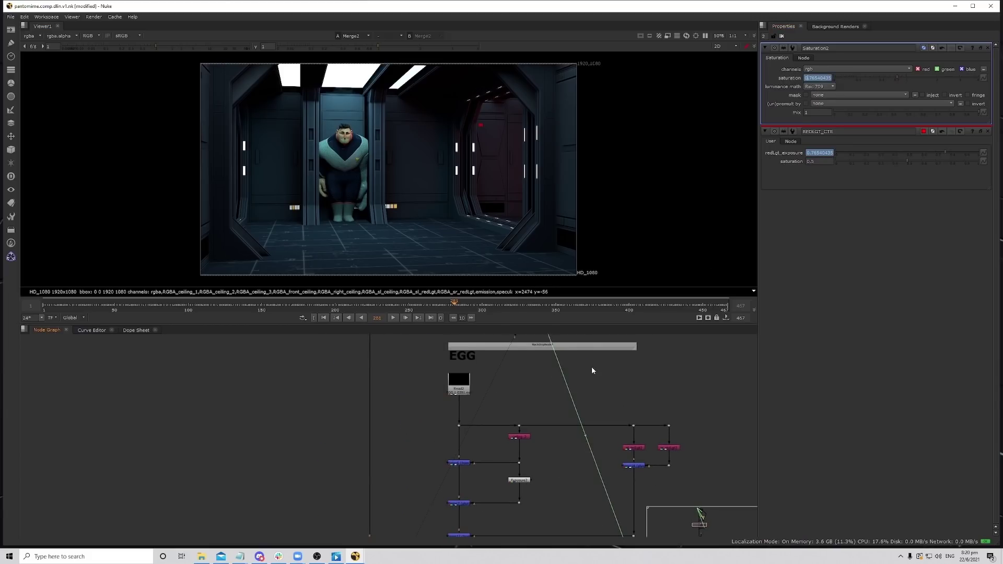
pyautogui.scroll(2, 641, 365)
pyautogui.doubleClick(605, 365)
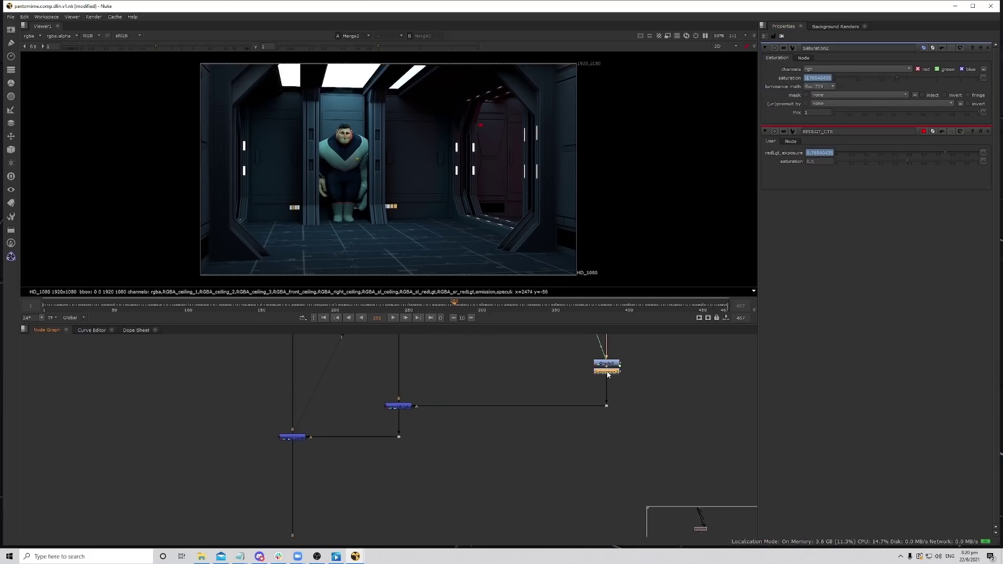
pyautogui.scroll(-4, 559, 424)
pyautogui.scroll(-6, 557, 423)
pyautogui.moveTo(553, 385); pyautogui.dragTo(545, 468, button='middle')
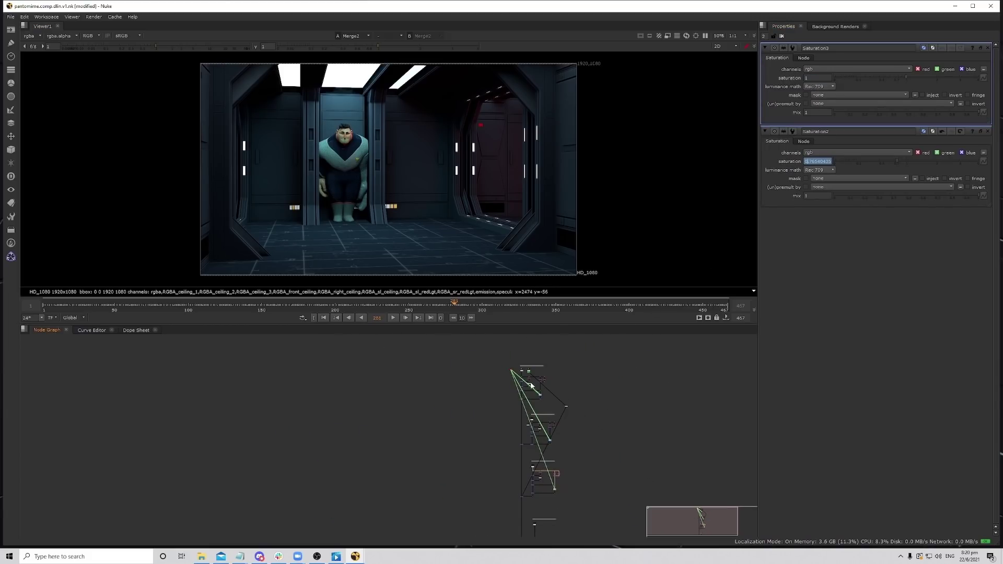
pyautogui.scroll(3, 531, 385)
pyautogui.click(503, 364)
pyautogui.doubleClick(502, 363)
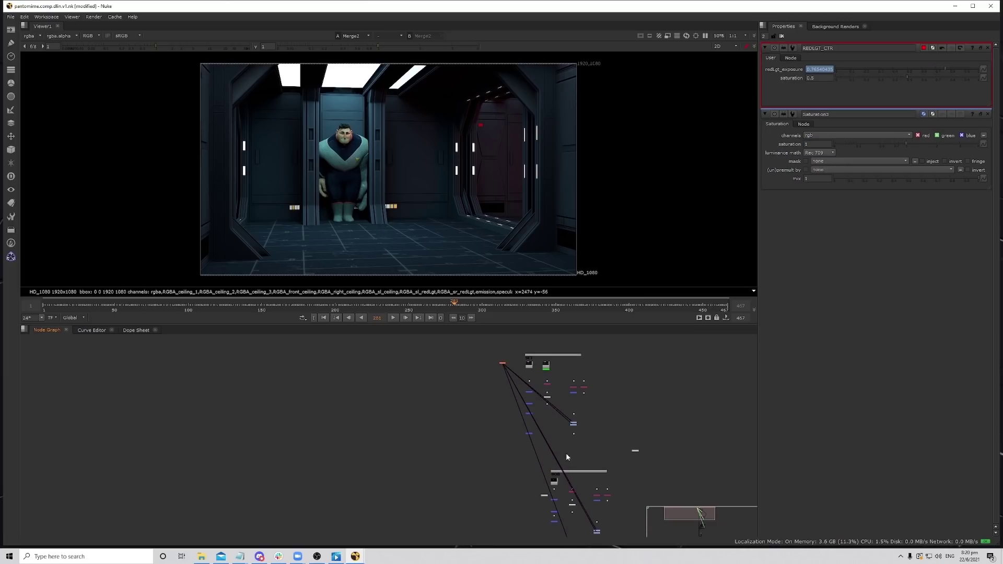
pyautogui.moveTo(609, 466); pyautogui.dragTo(578, 362, button='middle')
pyautogui.moveTo(821, 70); pyautogui.dragTo(818, 144)
pyautogui.moveTo(565, 462); pyautogui.dragTo(564, 467, button='middle')
pyautogui.scroll(-4, 575, 395)
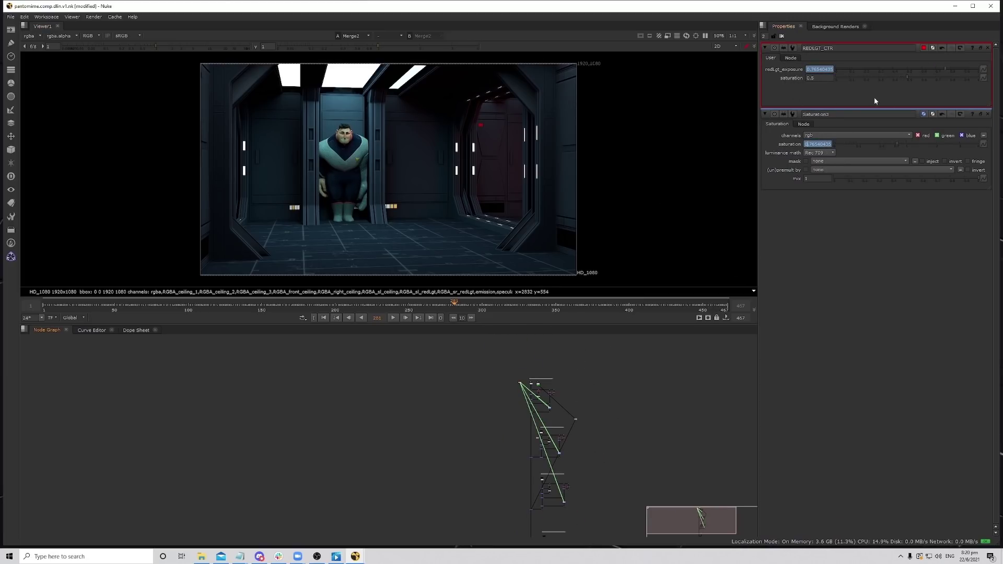
# Open the Grade1 and Saturation1 properties in the SET group to check their linked values.
pyautogui.scroll(4, 515, 376)
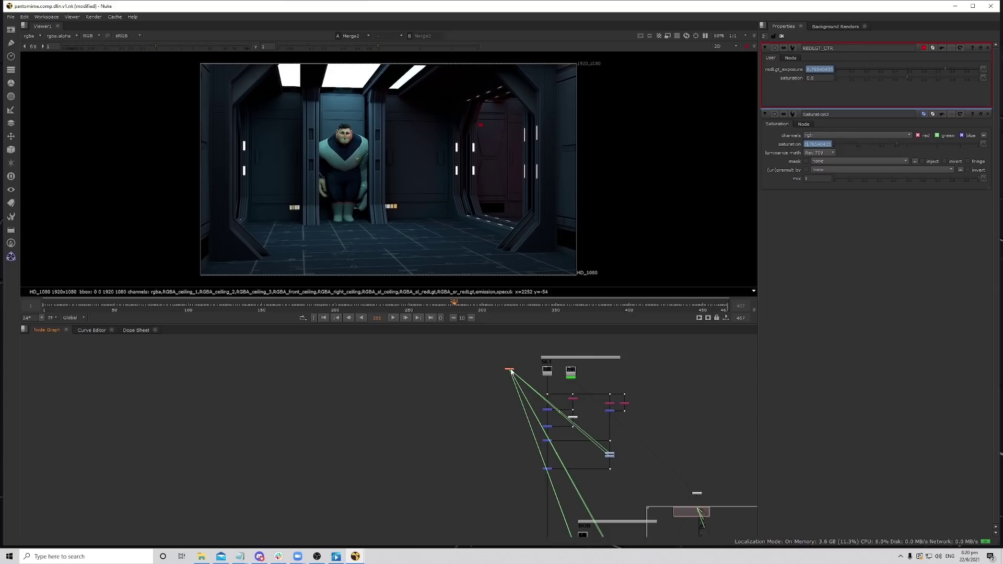
pyautogui.scroll(7, 577, 465)
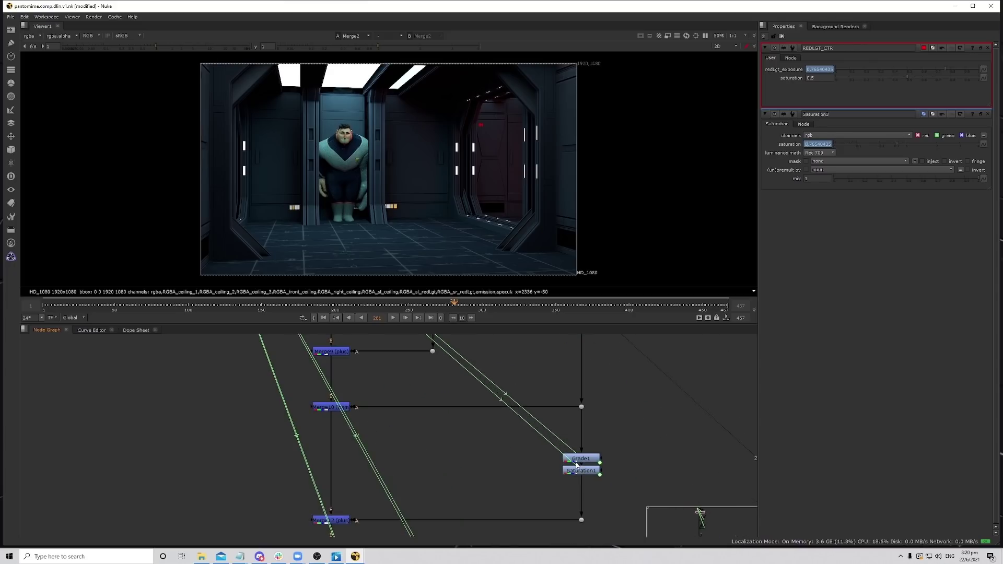
pyautogui.scroll(2, 586, 461)
pyautogui.doubleClick(589, 475)
pyautogui.doubleClick(588, 458)
pyautogui.doubleClick(591, 477)
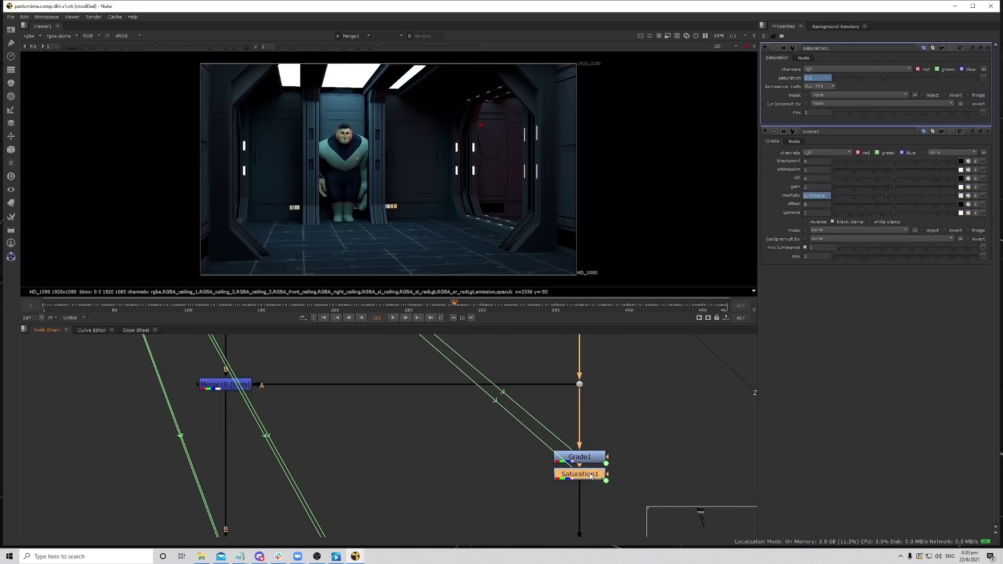
# Reopen the REDLGT_CTR properties and set its saturation slider to 1.
pyautogui.moveTo(595, 403); pyautogui.dragTo(598, 472, button='middle')
pyautogui.scroll(-4, 600, 460)
pyautogui.scroll(2, 538, 430)
pyautogui.moveTo(536, 430); pyautogui.dragTo(563, 525, button='middle')
pyautogui.moveTo(369, 342); pyautogui.dragTo(401, 443, button='middle')
pyautogui.doubleClick(291, 385)
pyautogui.moveTo(547, 529); pyautogui.dragTo(511, 388, button='middle')
pyautogui.scroll(2, 479, 456)
pyautogui.scroll(-2, 443, 471)
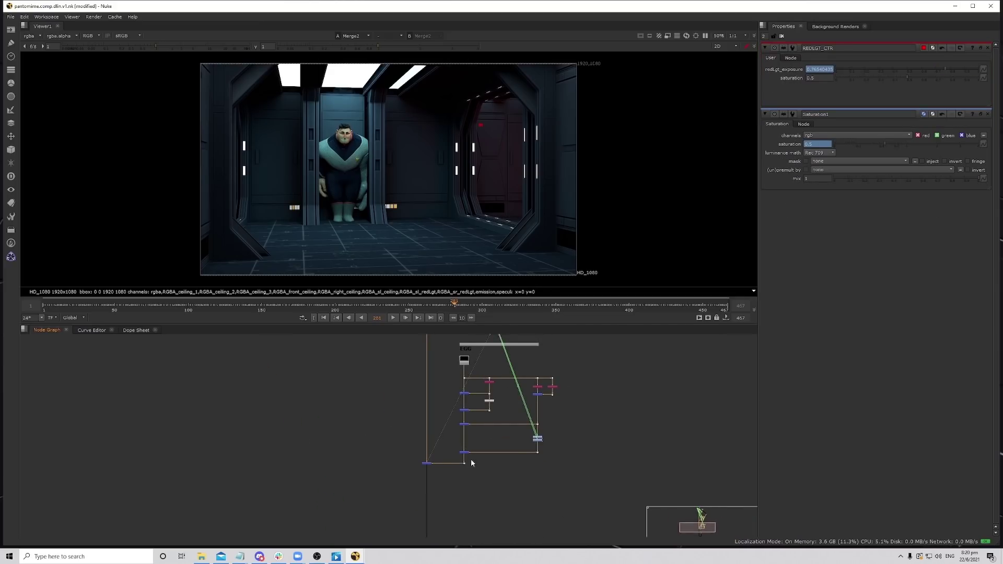
pyautogui.click(913, 79)
pyautogui.moveTo(913, 79)
pyautogui.mouseDown()
pyautogui.moveTo(979, 80)
pyautogui.moveTo(899, 77)
pyautogui.mouseUp()
pyautogui.scroll(2, 579, 156)
pyautogui.moveTo(985, 83)
pyautogui.mouseDown()
pyautogui.moveTo(851, 82)
pyautogui.moveTo(979, 79)
pyautogui.moveTo(901, 88)
pyautogui.moveTo(982, 89)
pyautogui.mouseUp()
# Inspect the red-lit doorway up close in the viewer and fit the whole frame again.
pyautogui.moveTo(490, 459); pyautogui.dragTo(523, 464, button='middle')
pyautogui.moveTo(578, 402); pyautogui.dragTo(578, 419, button='middle')
pyautogui.moveTo(448, 185); pyautogui.dragTo(506, 181, button='middle')
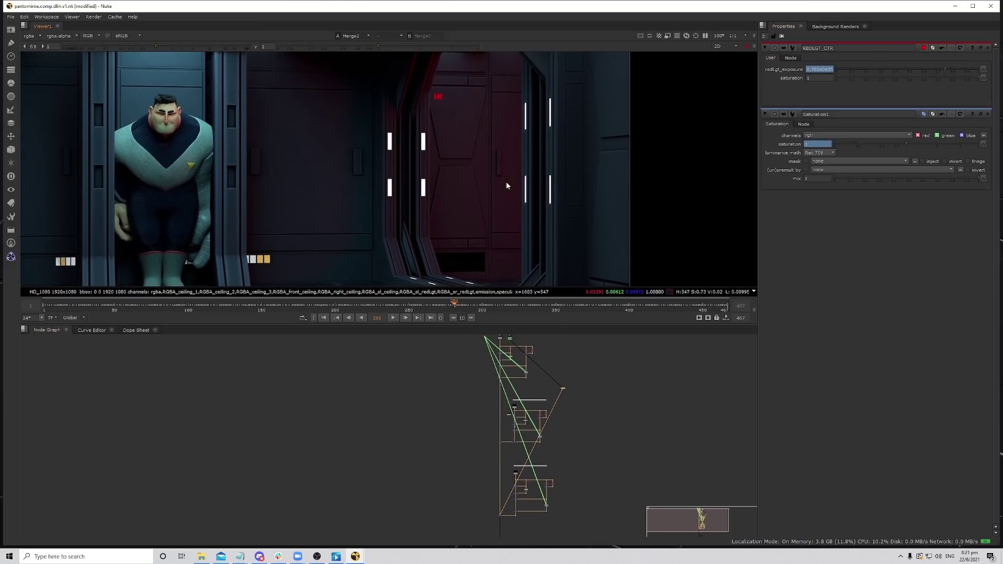
pyautogui.press('f')
pyautogui.moveTo(541, 410); pyautogui.dragTo(517, 427, button='middle')
# Try adding an Exposure node after Saturation1 in the SET group, and delete it again.
pyautogui.scroll(5, 541, 369)
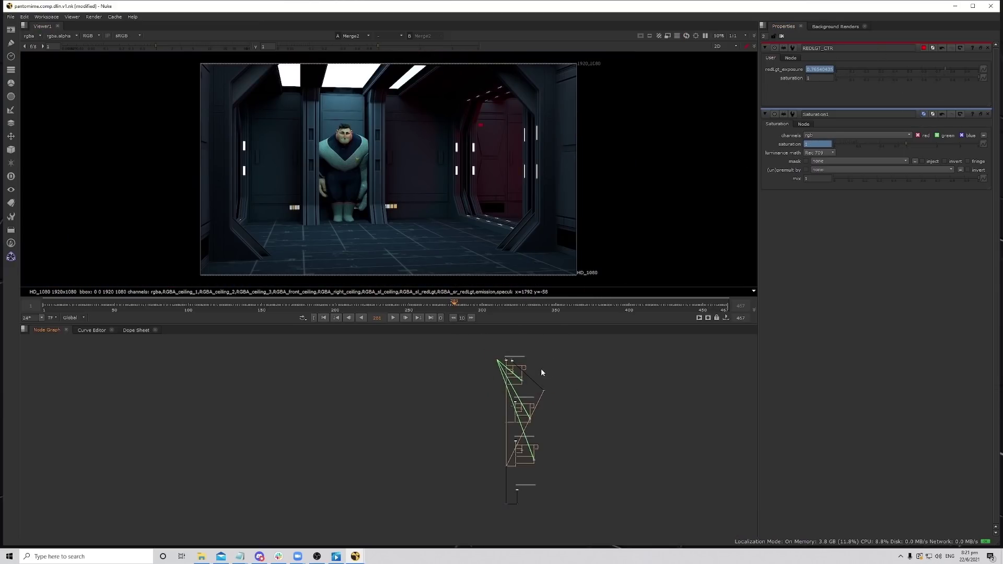
pyautogui.click(485, 354)
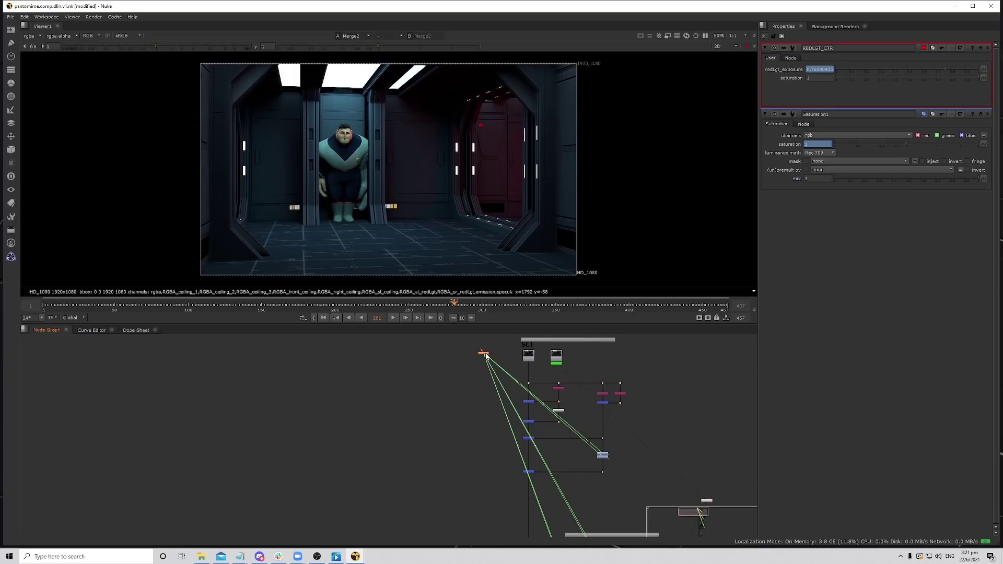
pyautogui.scroll(5, 606, 447)
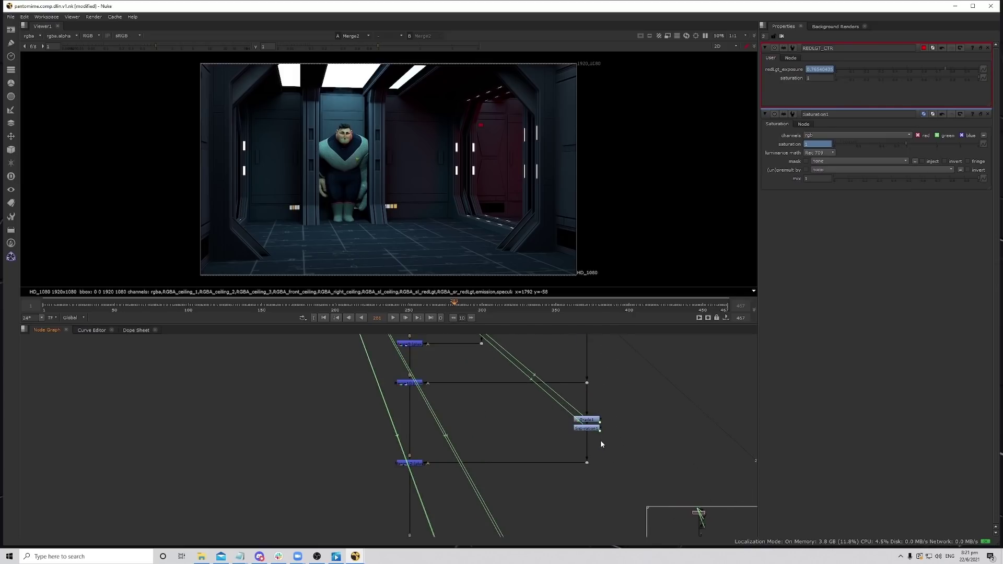
pyautogui.click(591, 428)
pyautogui.press('Tab')
pyautogui.write('Exposure')
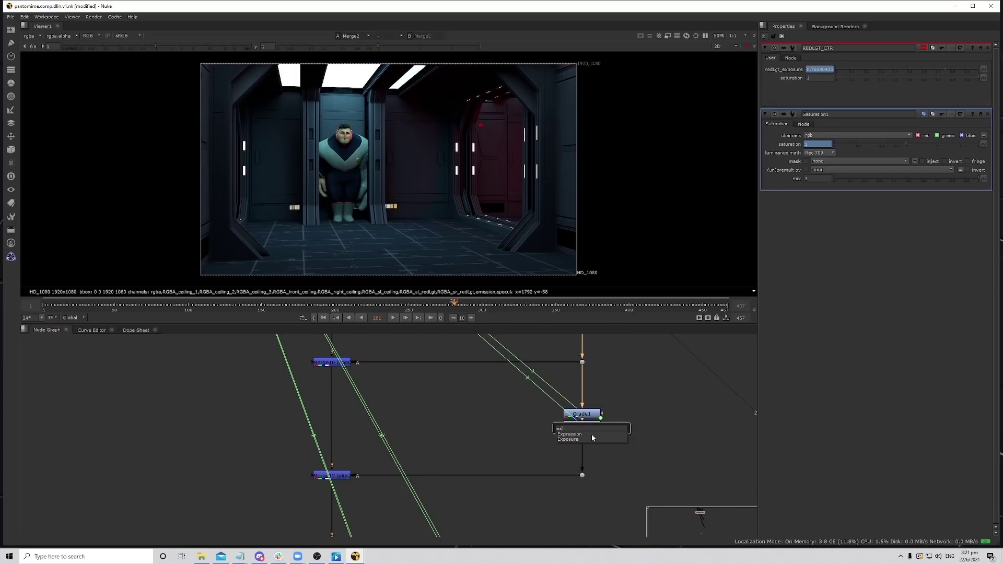
pyautogui.press('Return')
pyautogui.scroll(-5, 514, 445)
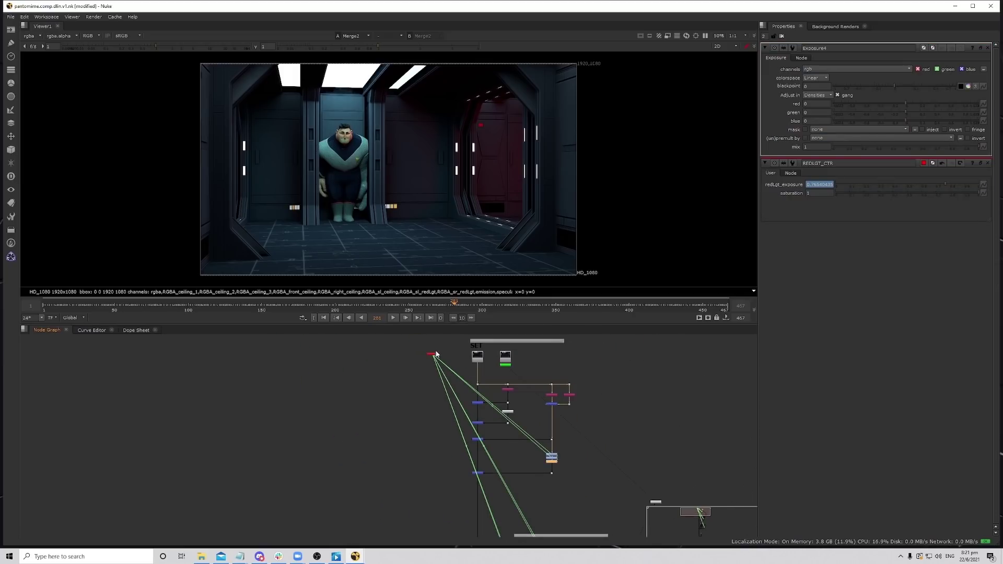
pyautogui.scroll(3, 557, 464)
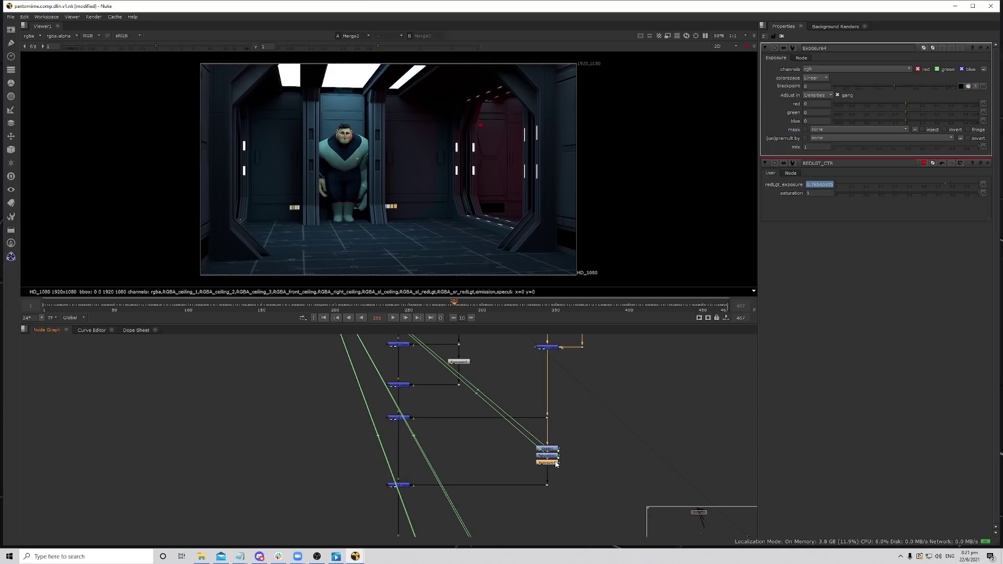
pyautogui.press('Delete')
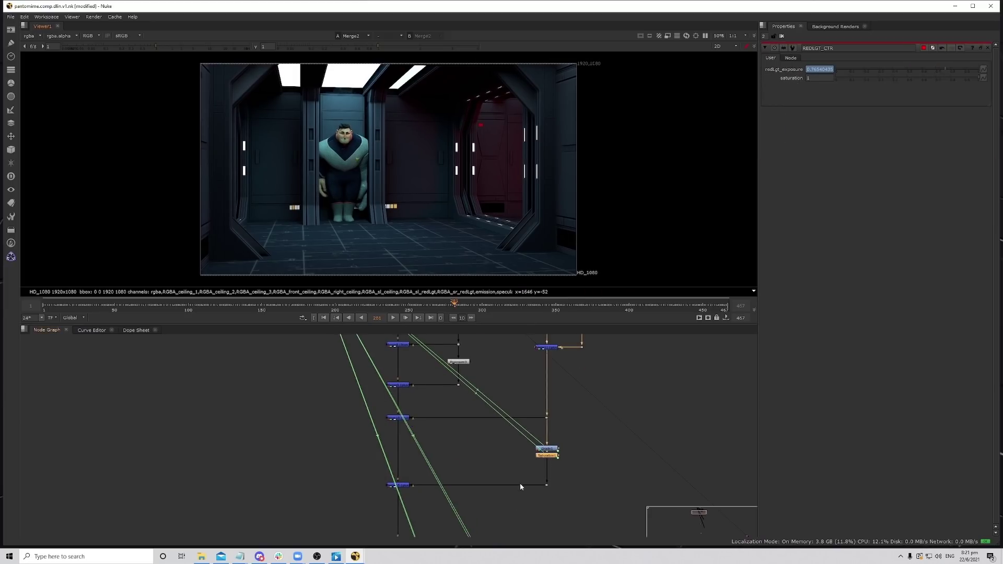
pyautogui.scroll(-5, 493, 418)
pyautogui.moveTo(493, 418); pyautogui.dragTo(492, 397, button='middle')
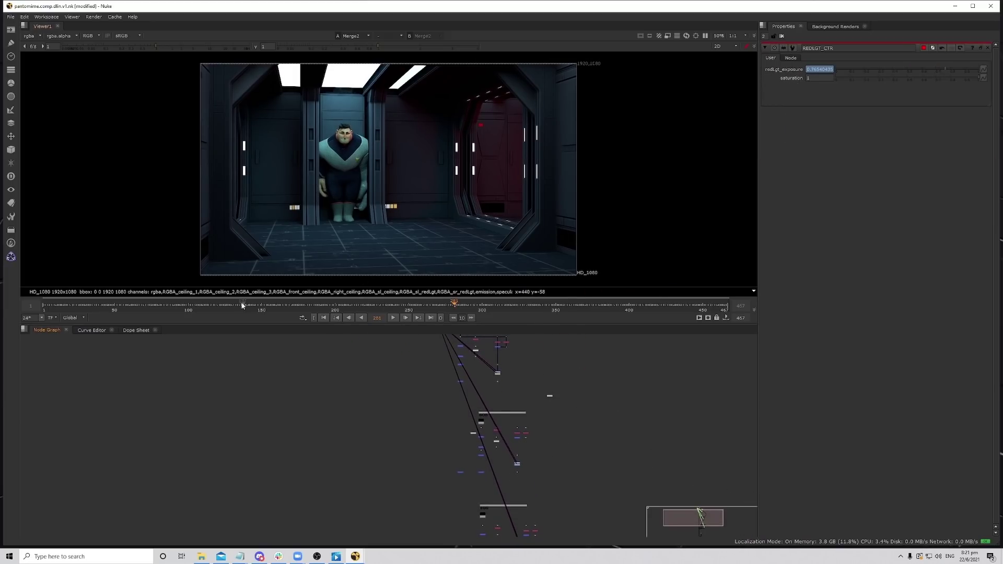
pyautogui.scroll(4, 436, 354)
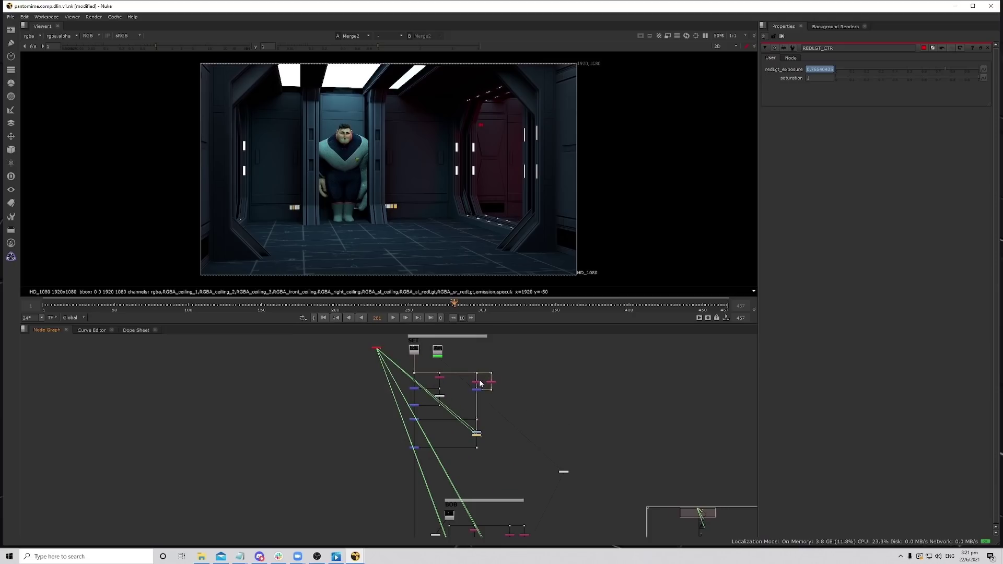
pyautogui.scroll(3, 378, 352)
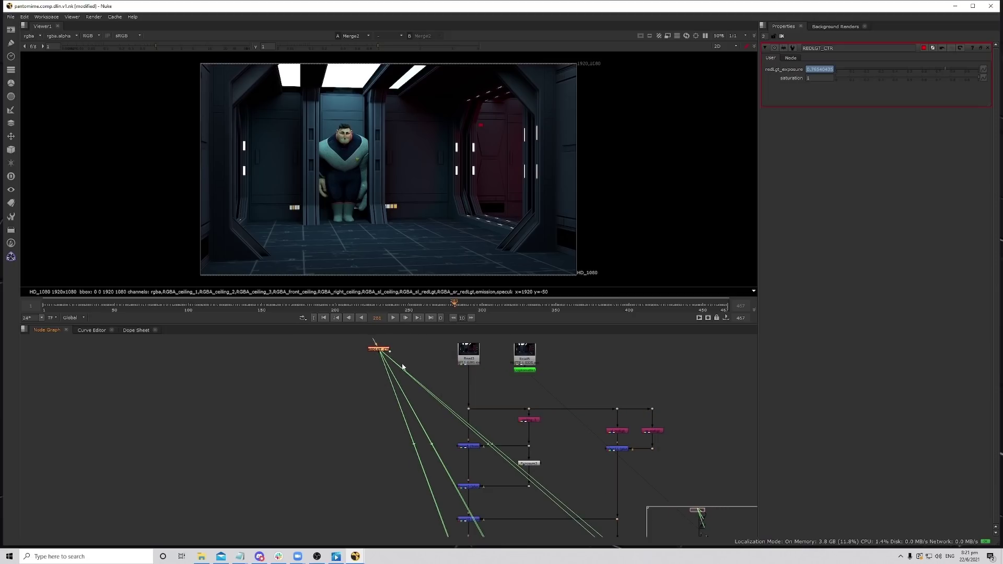
# Scrub through frames across the shot to check how the red light flicker affects the set, the character and the egg.
pyautogui.scroll(-3, 354, 360)
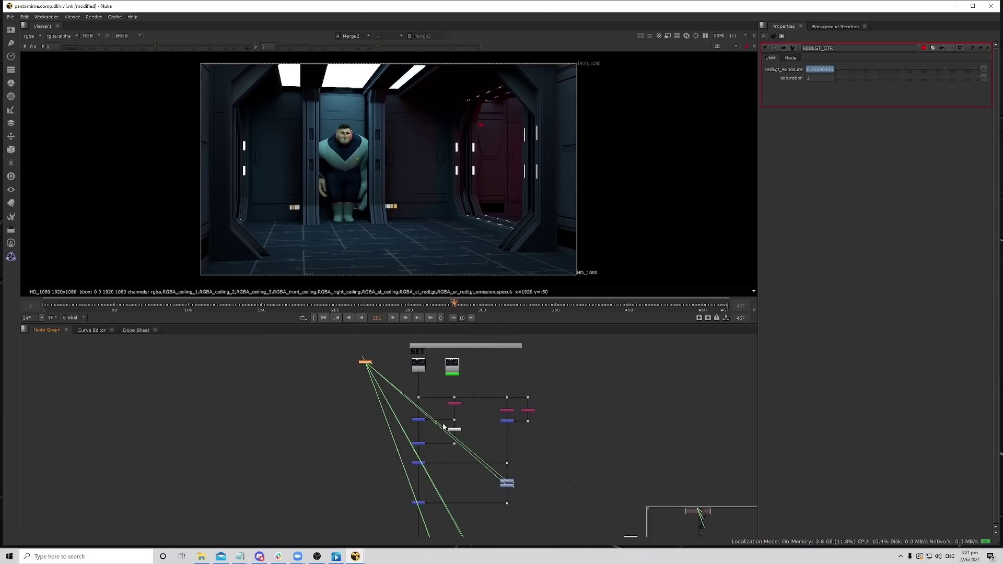
pyautogui.moveTo(485, 472); pyautogui.dragTo(494, 425, button='middle')
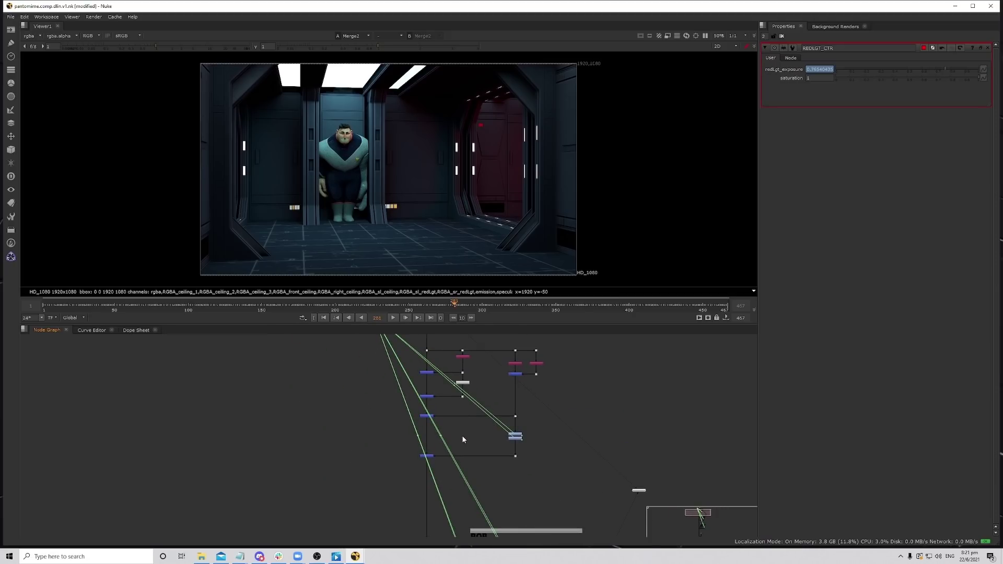
pyautogui.scroll(2, 423, 446)
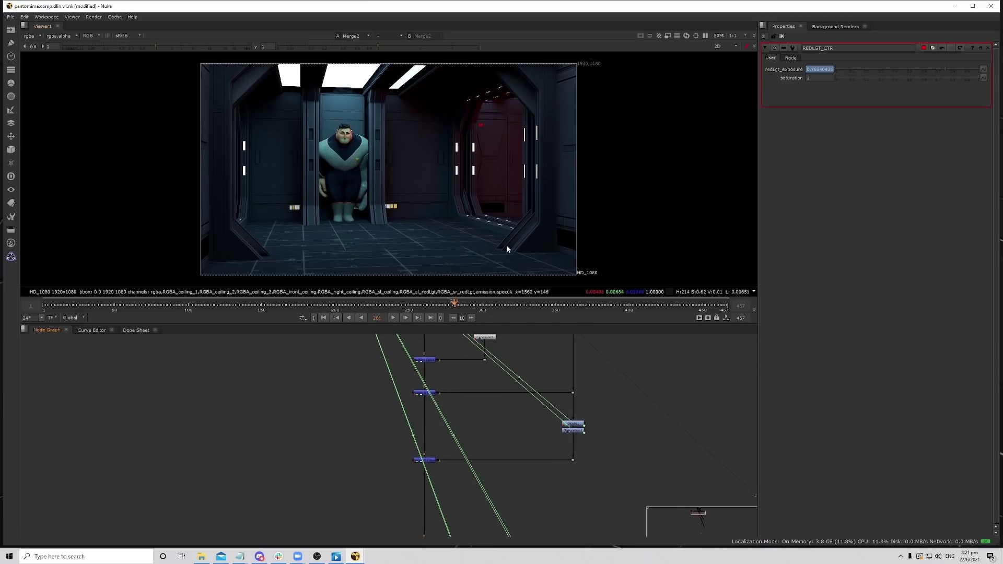
pyautogui.click(353, 305)
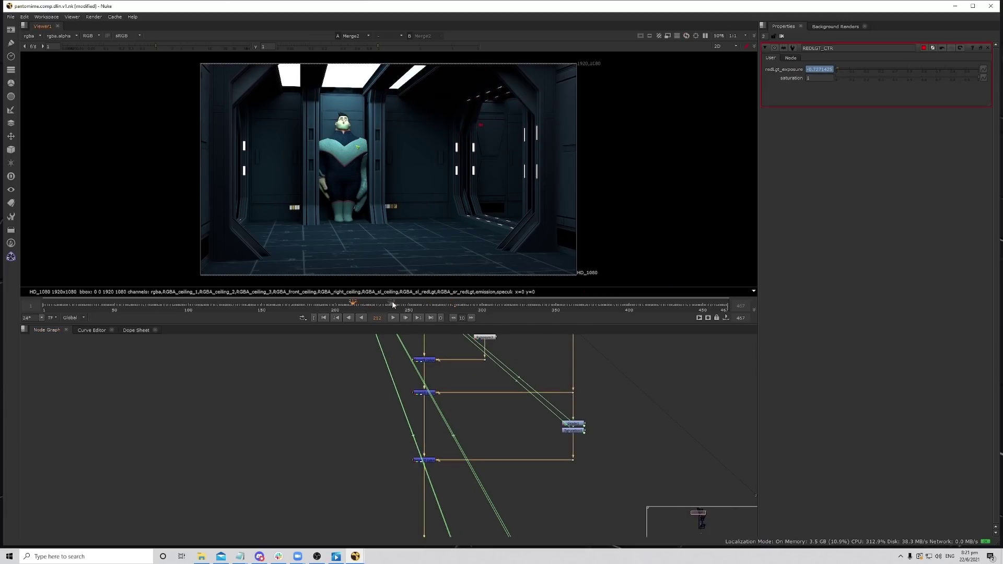
pyautogui.click(462, 306)
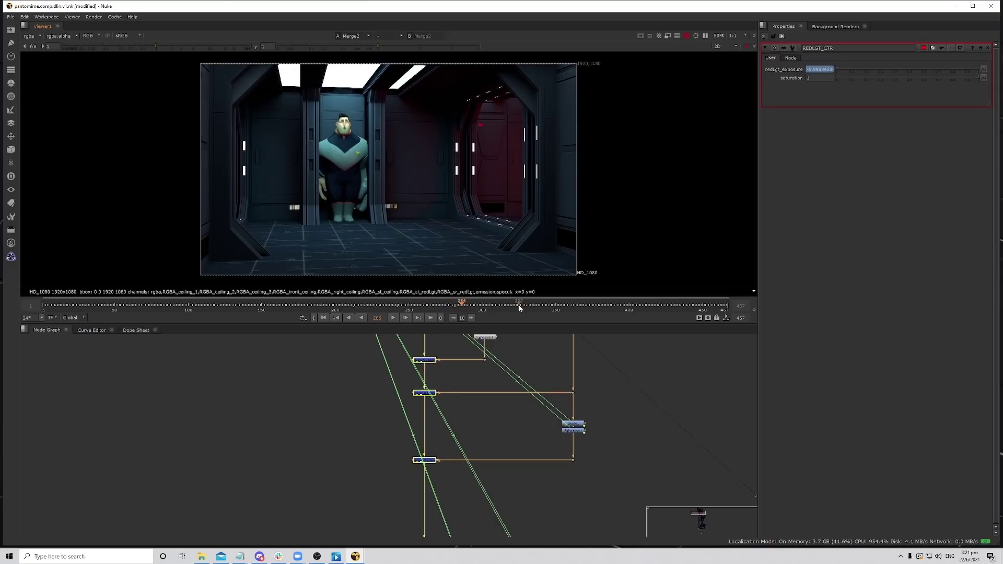
pyautogui.click(541, 304)
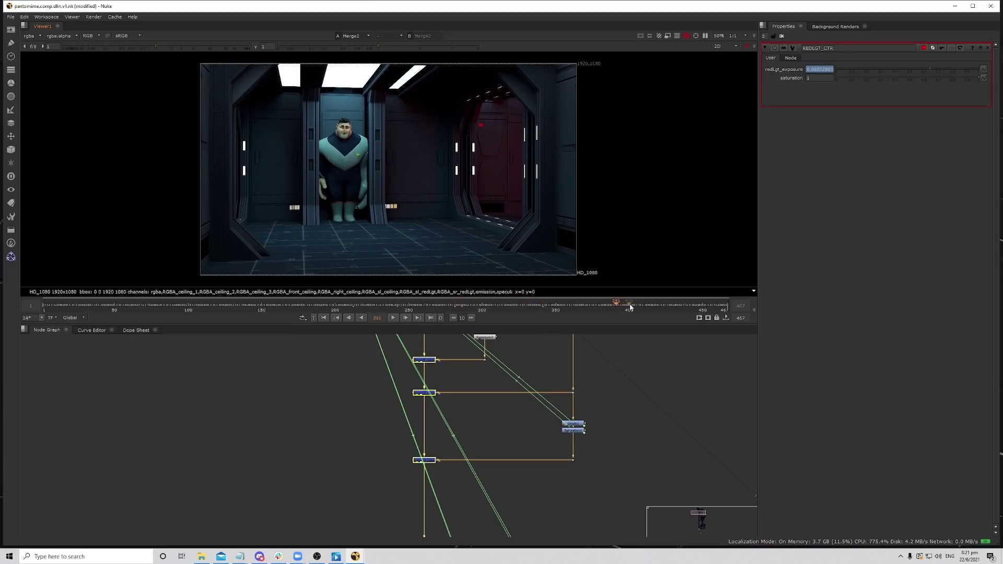
pyautogui.click(617, 308)
pyautogui.click(674, 307)
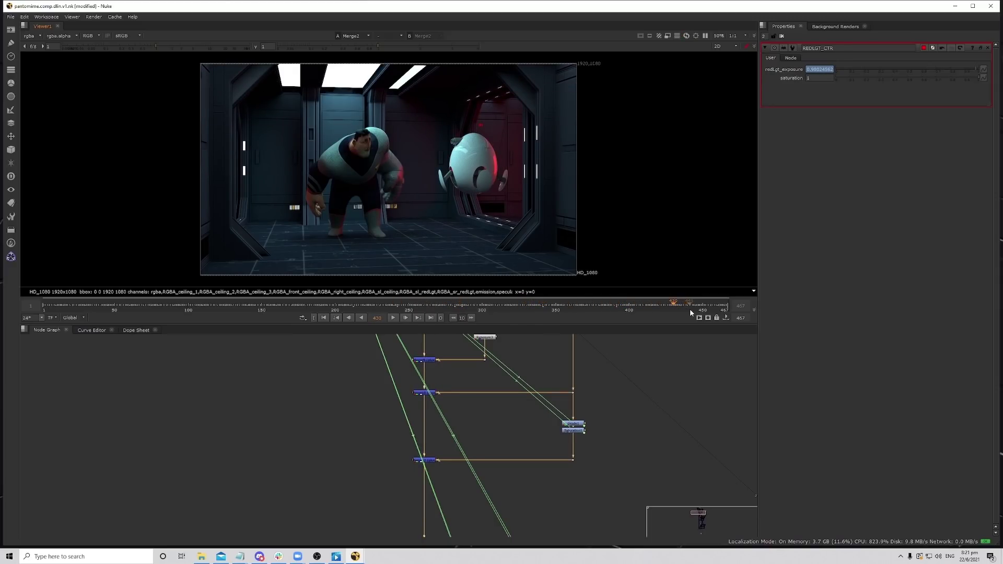
pyautogui.click(703, 312)
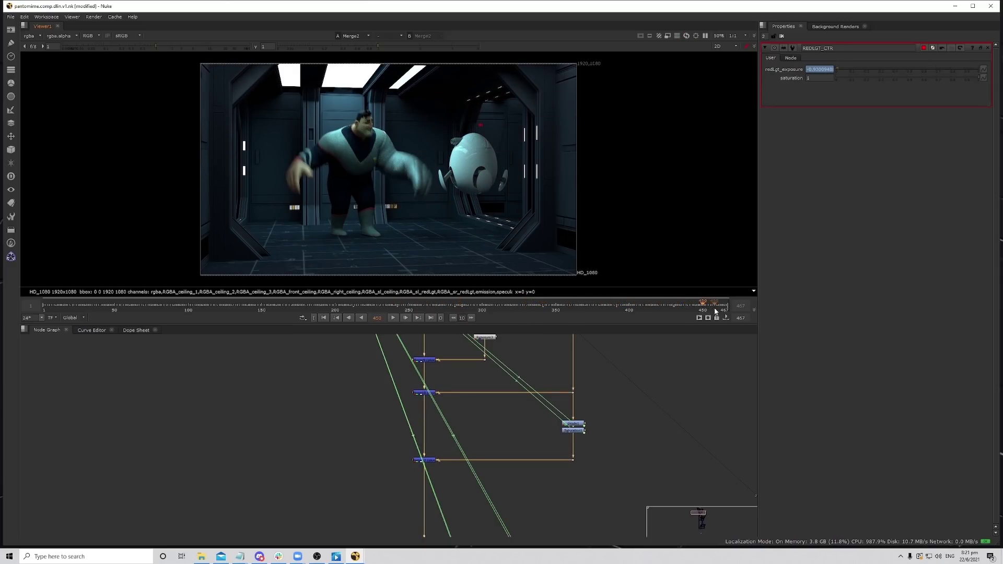
pyautogui.click(718, 310)
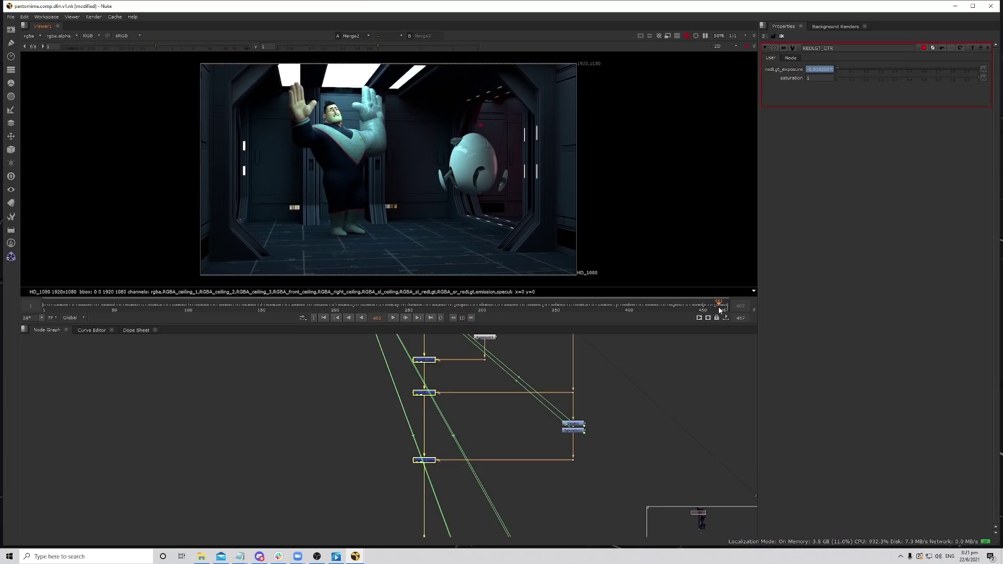
pyautogui.click(663, 305)
pyautogui.click(631, 305)
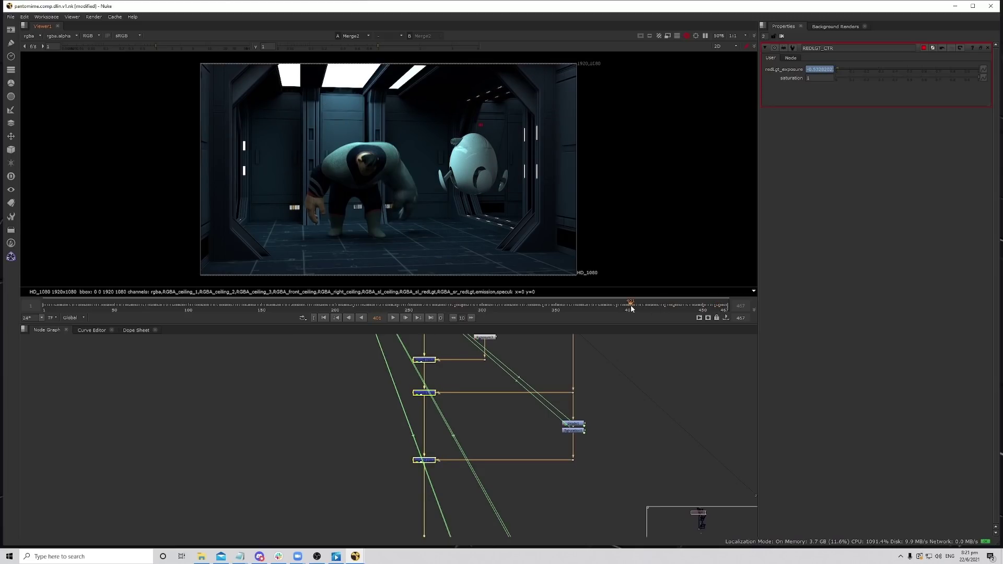
pyautogui.click(590, 306)
pyautogui.click(552, 307)
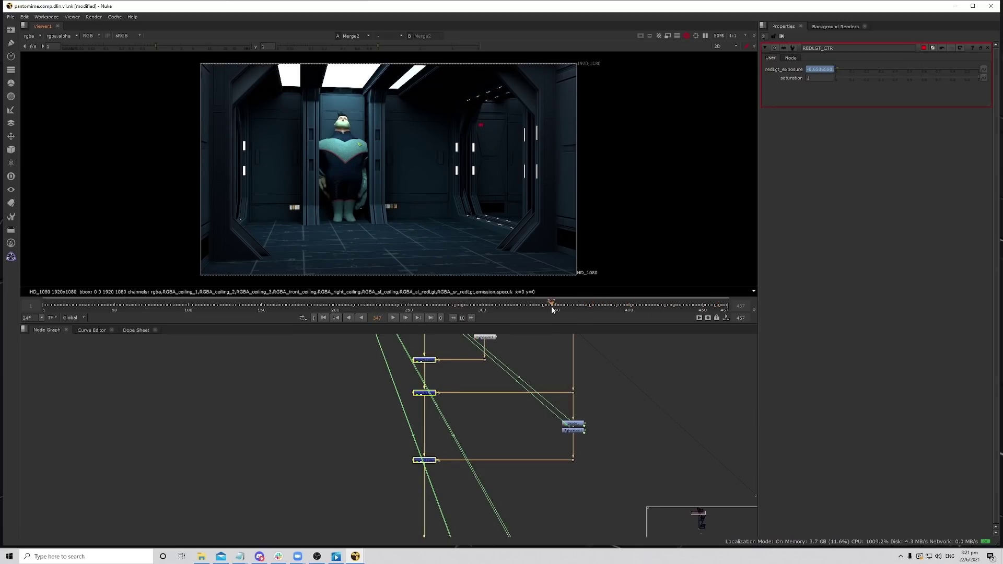
pyautogui.click(525, 305)
pyautogui.click(509, 305)
pyautogui.click(488, 305)
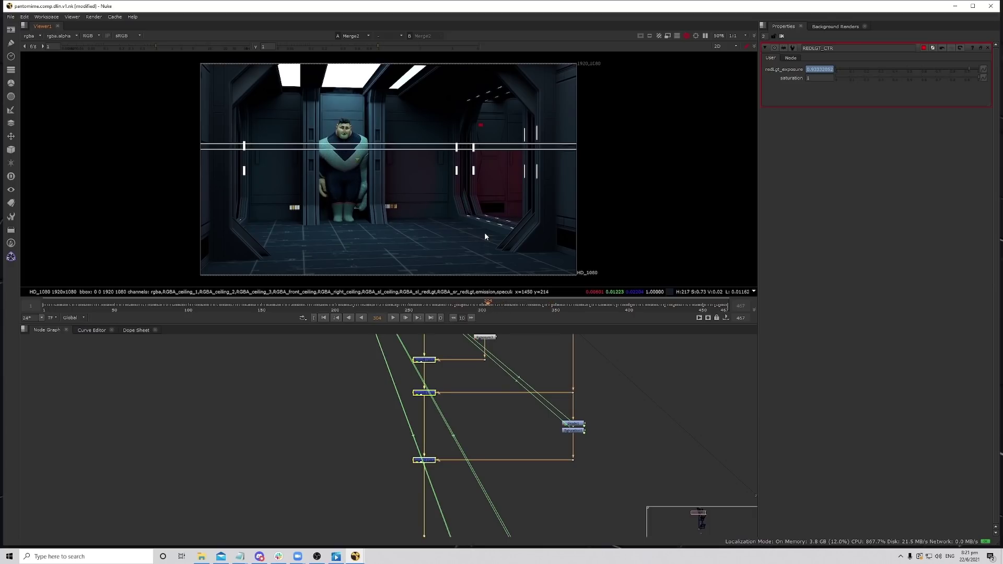
pyautogui.click(456, 305)
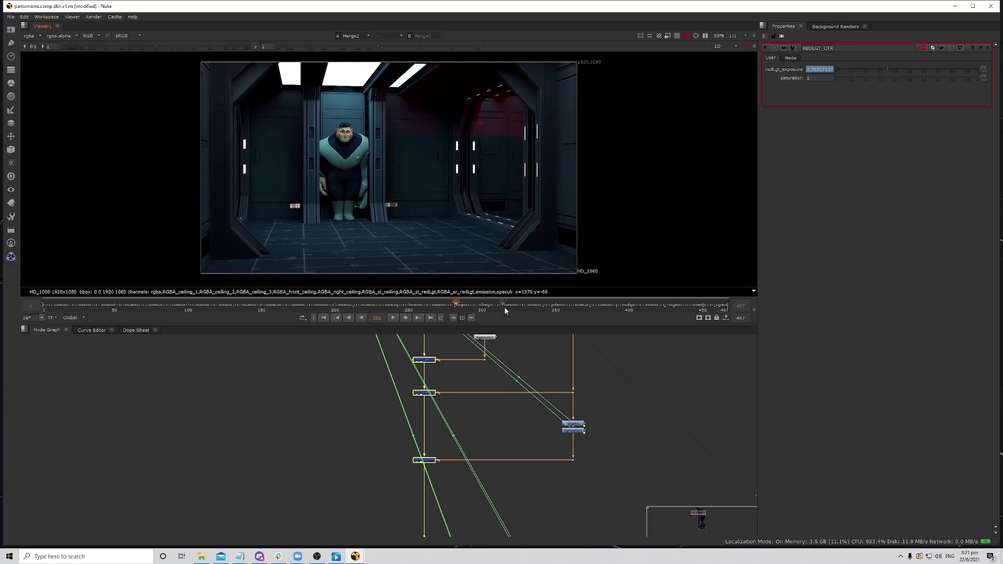
pyautogui.click(557, 305)
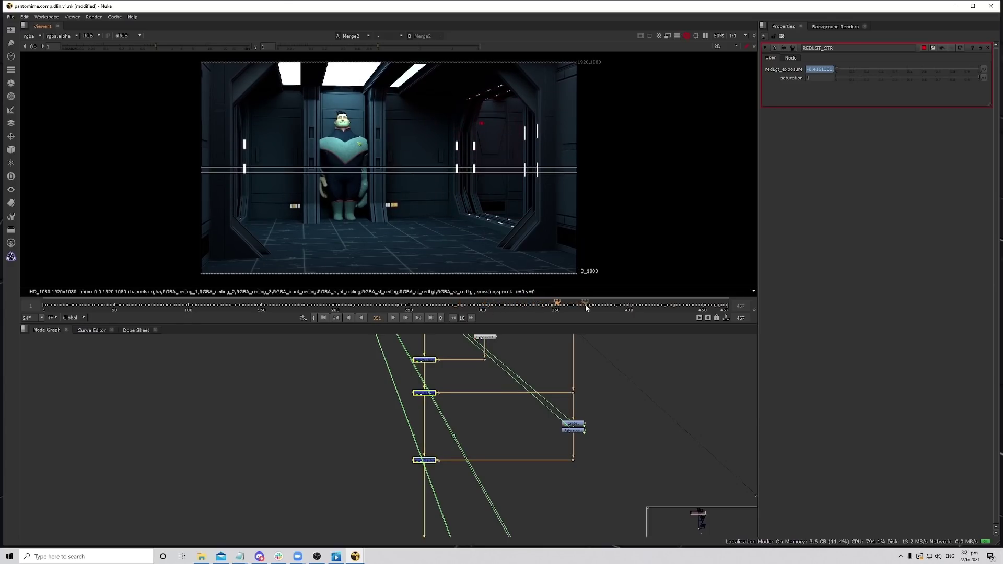
pyautogui.click(601, 305)
pyautogui.moveTo(568, 438); pyautogui.dragTo(568, 418, button='middle')
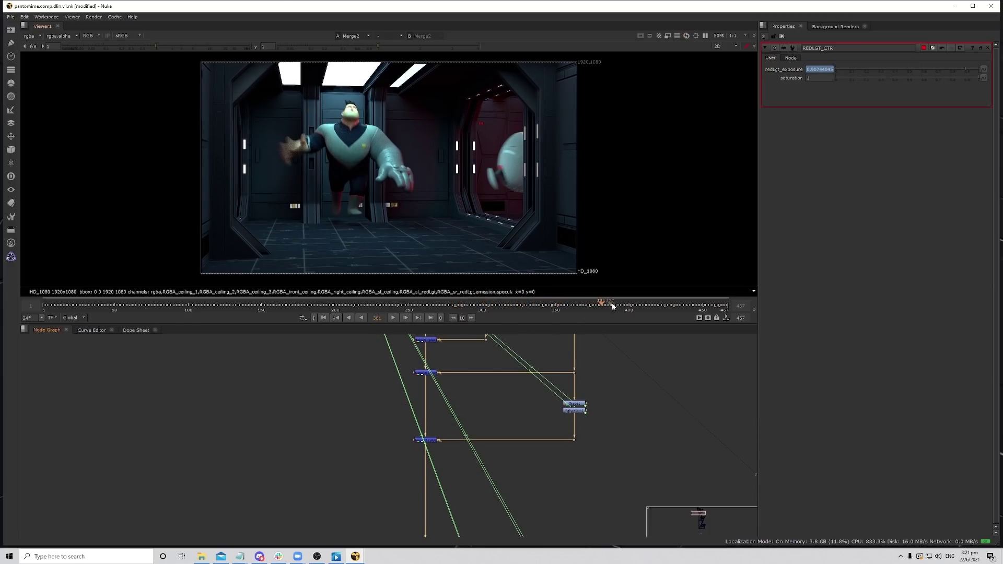
pyautogui.click(646, 305)
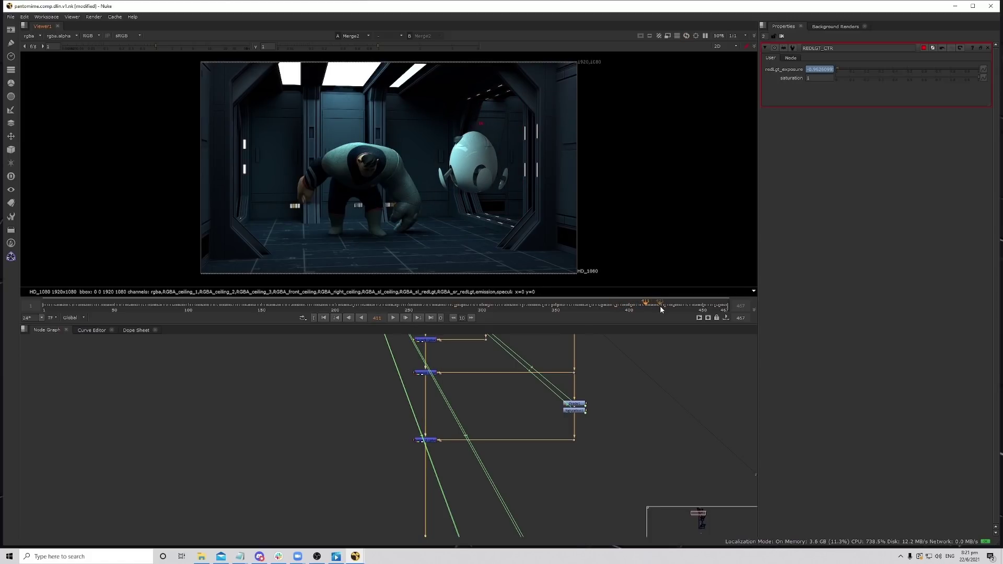
pyautogui.click(675, 305)
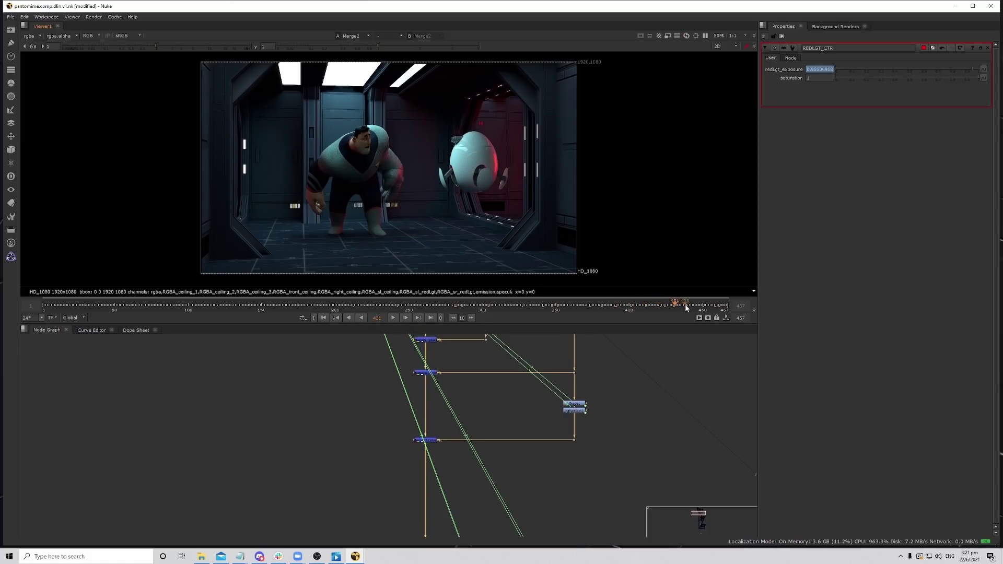
pyautogui.click(682, 305)
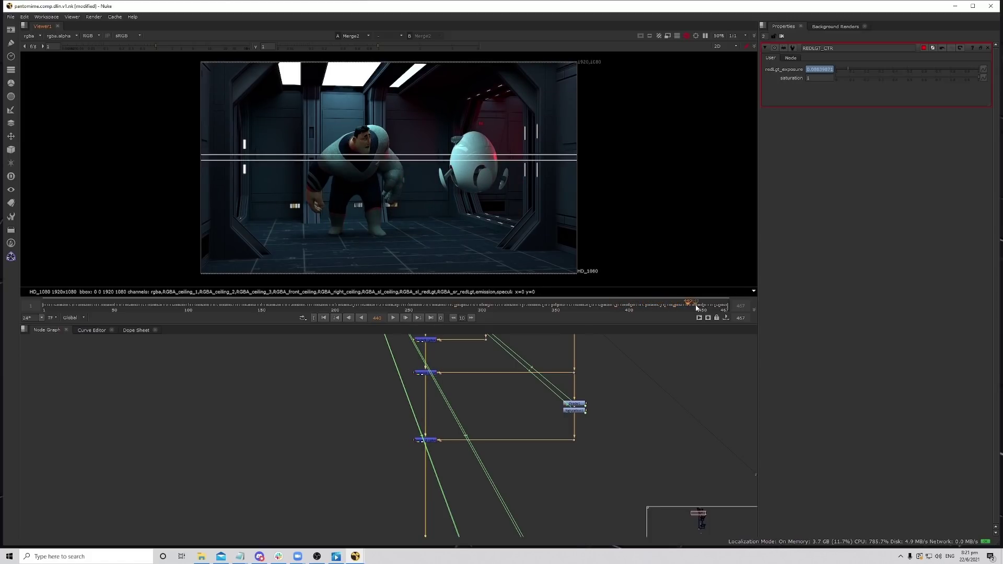
pyautogui.click(668, 305)
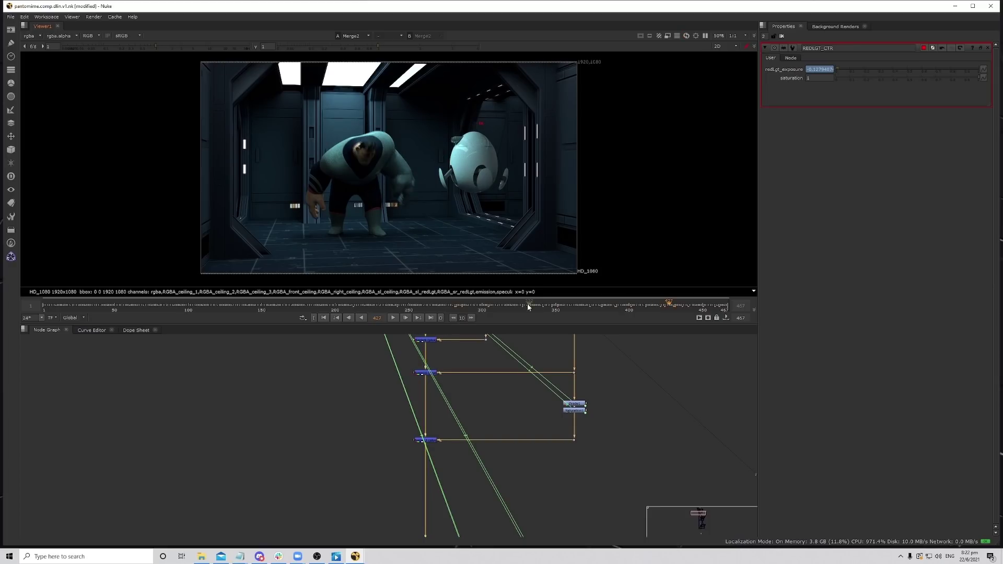
pyautogui.click(561, 305)
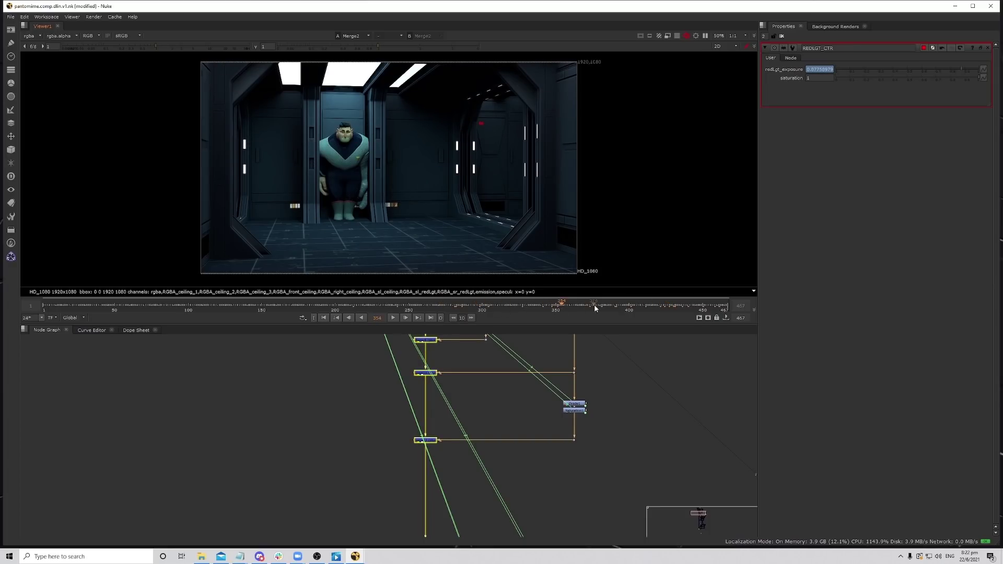
pyautogui.moveTo(594, 304); pyautogui.dragTo(704, 310)
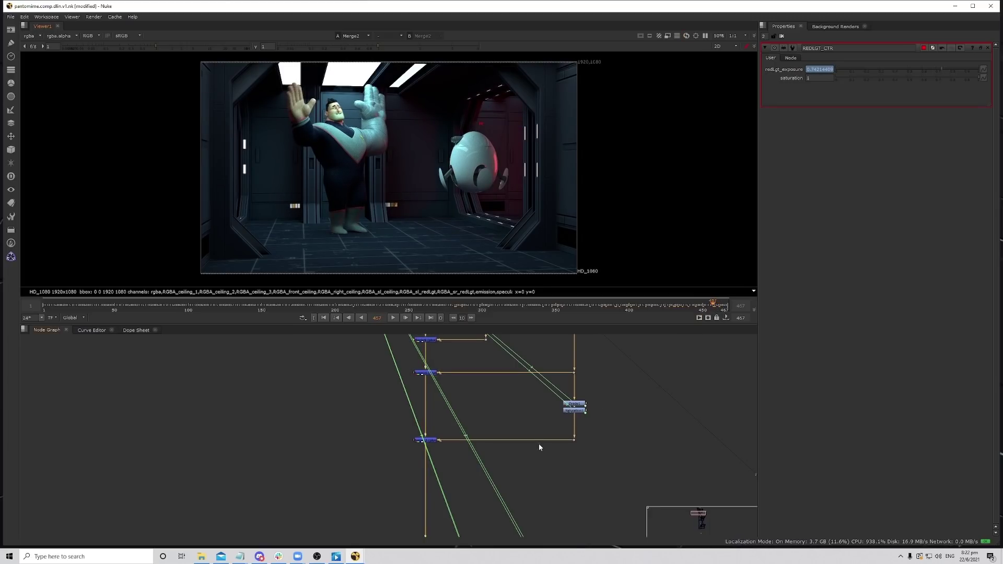
# Save the script and view the Merge node that adds the VOLUME render to the composite.
pyautogui.scroll(-5, 541, 444)
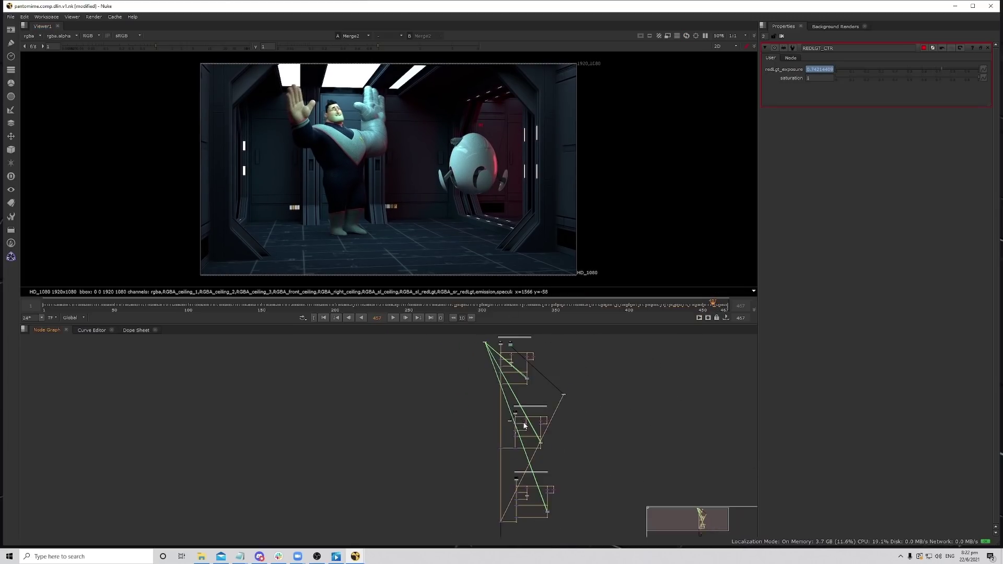
pyautogui.scroll(8, 523, 458)
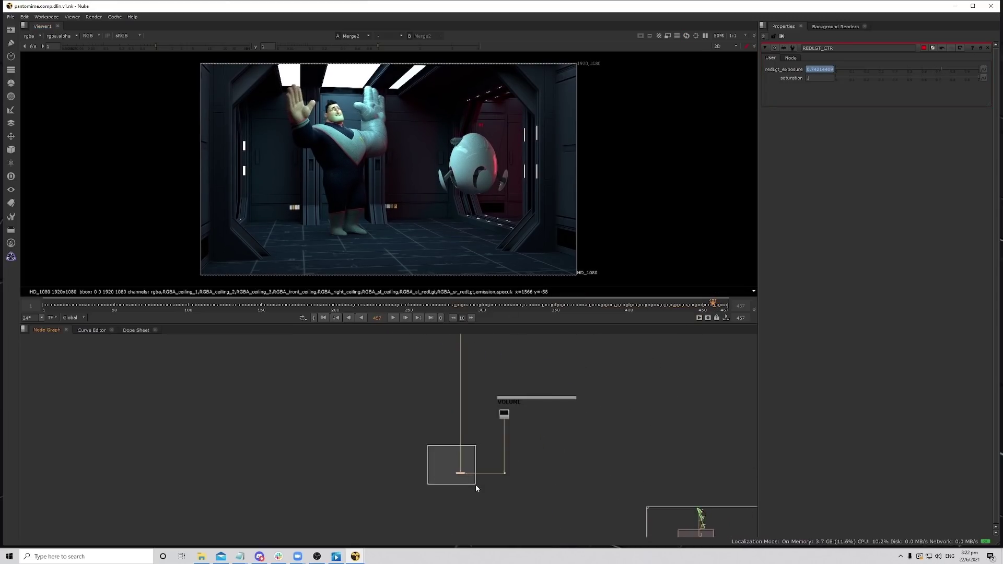
pyautogui.moveTo(475, 484); pyautogui.dragTo(476, 484)
pyautogui.hotkey('ctrl', 'x')
pyautogui.hotkey('ctrl', 'v')
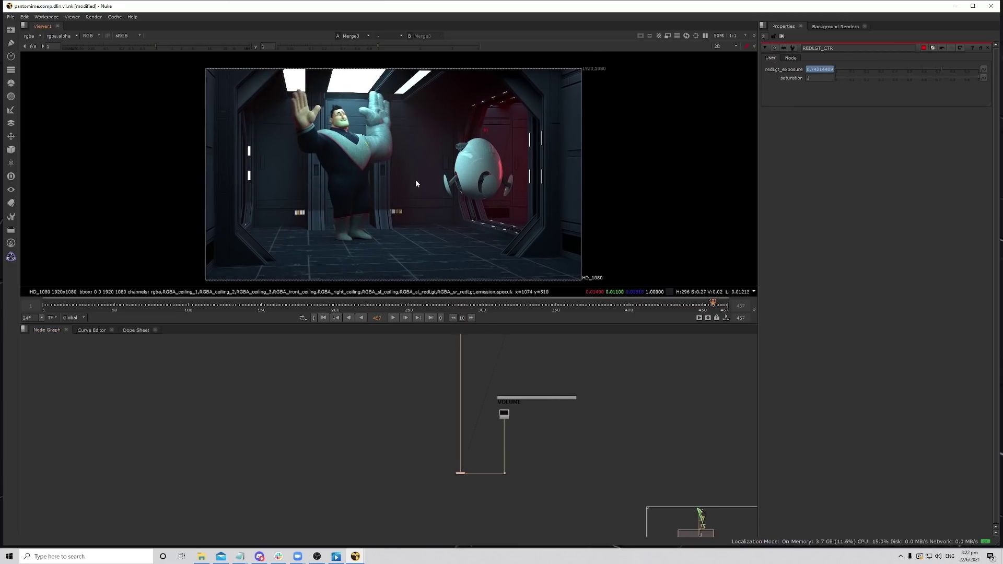
# View the VOLUME Read node and add a Grade node after it, with gamma 0.91 and multiply 2.1.
pyautogui.scroll(2, 514, 418)
pyautogui.click(500, 415)
pyautogui.press('1')
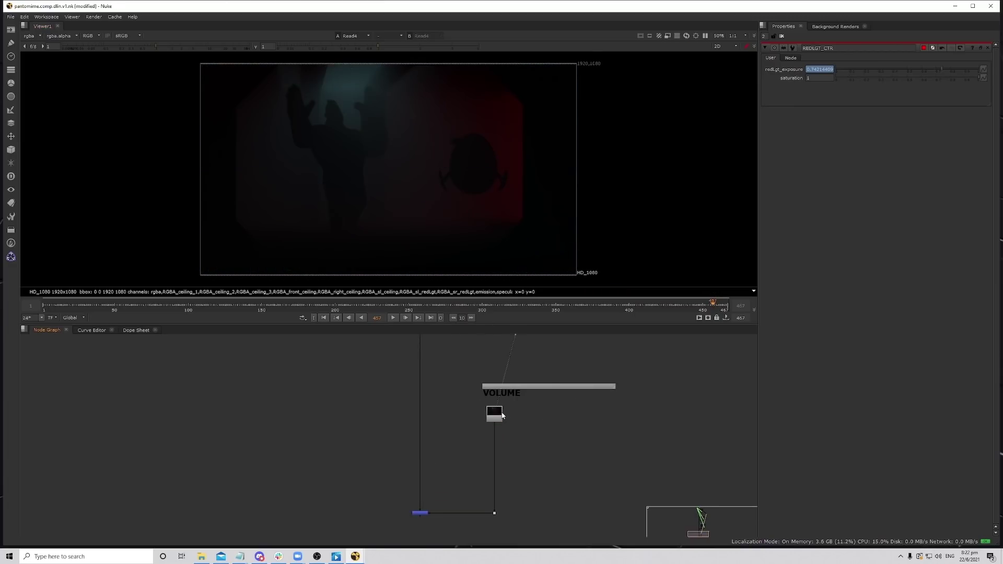
pyautogui.scroll(3, 509, 412)
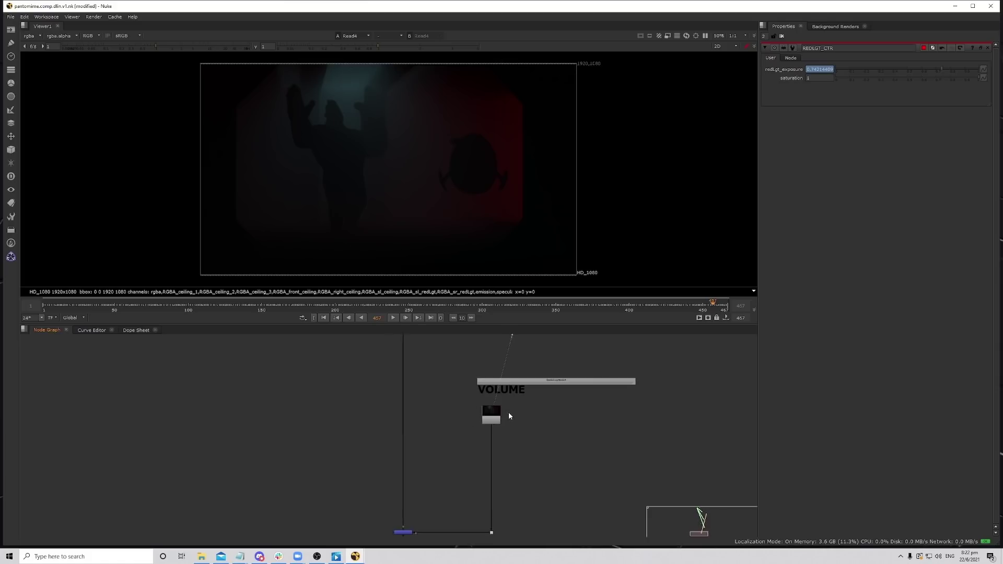
pyautogui.press('g')
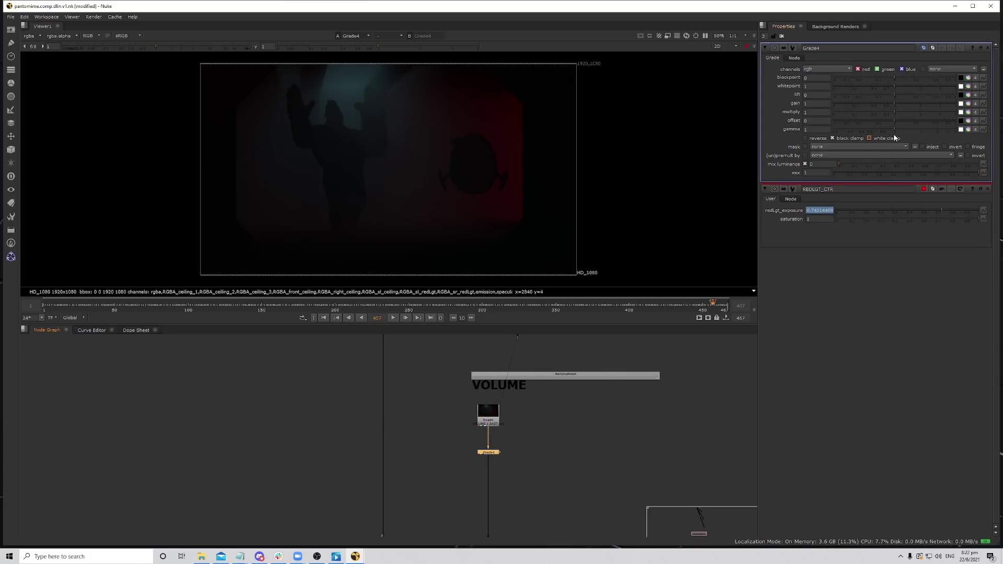
pyautogui.moveTo(892, 129)
pyautogui.mouseDown()
pyautogui.moveTo(912, 112)
pyautogui.moveTo(891, 129)
pyautogui.mouseUp()
pyautogui.moveTo(915, 111); pyautogui.dragTo(922, 114)
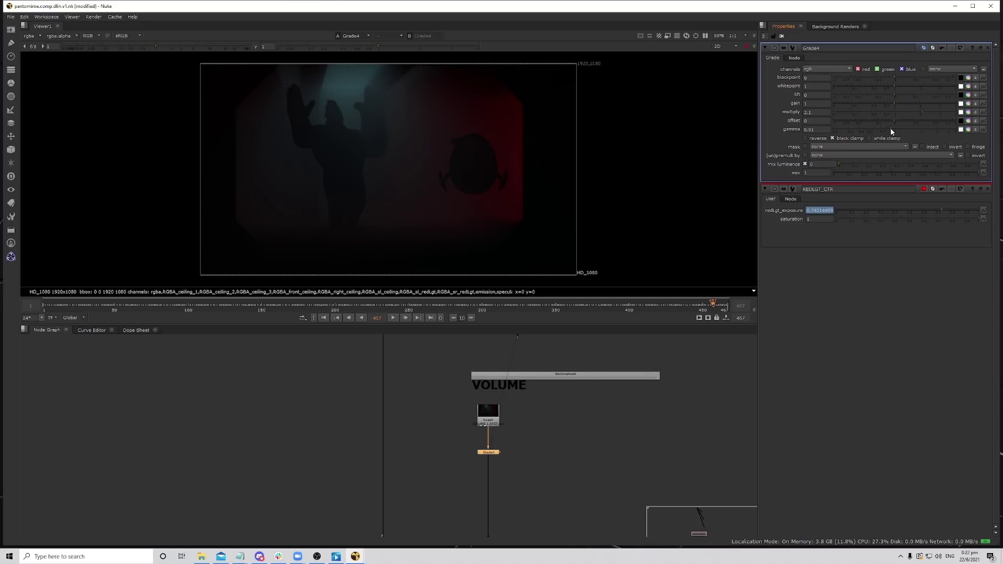
# Compare the composite with the volume Merge disabled and enabled, and set the VOLUME Grade's gain to 0.64.
pyautogui.moveTo(481, 469); pyautogui.dragTo(493, 426, button='middle')
pyautogui.scroll(-3, 494, 427)
pyautogui.moveTo(398, 474); pyautogui.dragTo(457, 504)
pyautogui.press('1')
pyautogui.moveTo(426, 244); pyautogui.dragTo(428, 244, button='middle')
pyautogui.moveTo(410, 464); pyautogui.dragTo(457, 504)
pyautogui.press('d')
pyautogui.press('d')
pyautogui.press('d')
pyautogui.press('d')
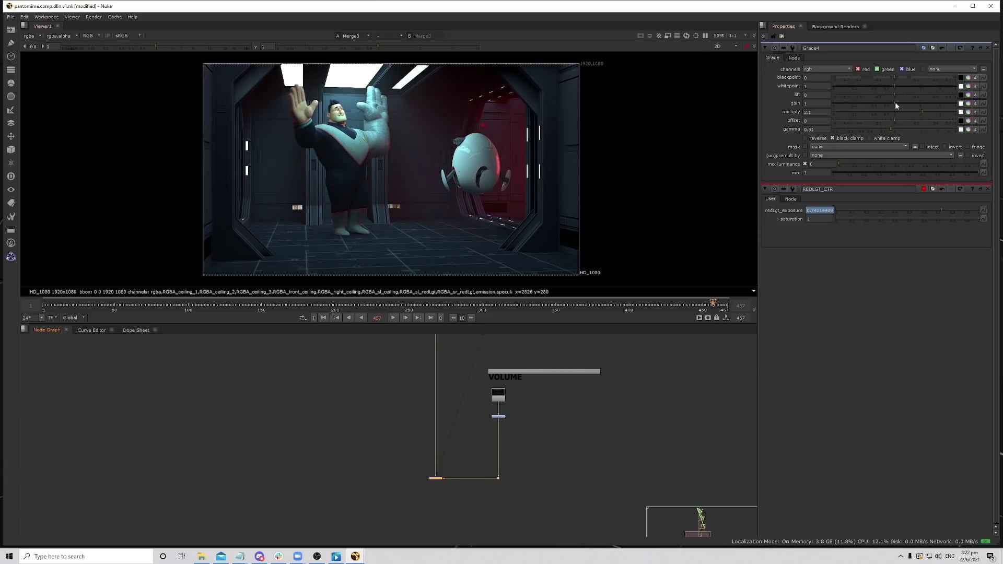
pyautogui.moveTo(893, 102); pyautogui.dragTo(881, 103)
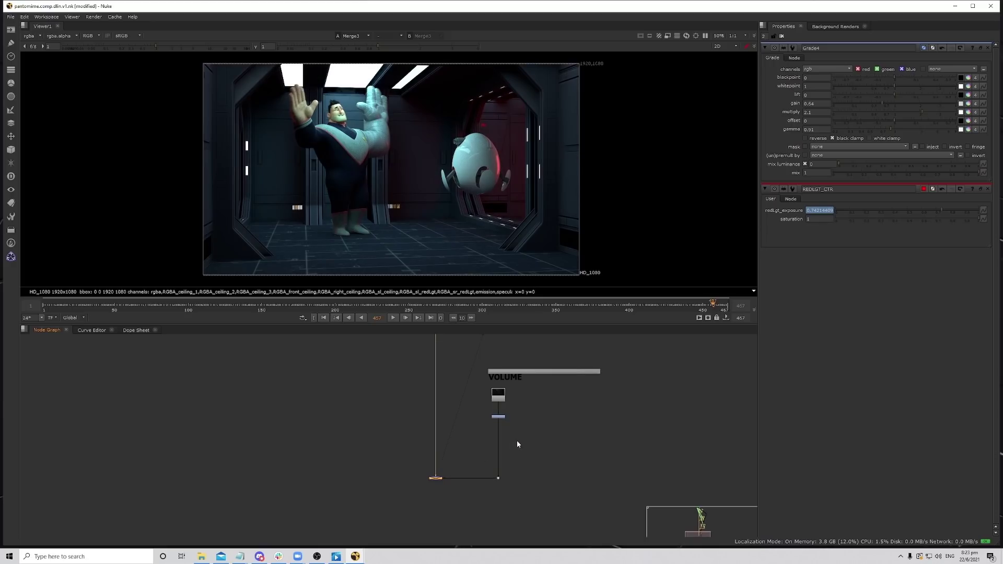
# Add a LayerContactSheet node, connect it to the VOLUME Read node and view its layers.
pyautogui.scroll(4, 522, 436)
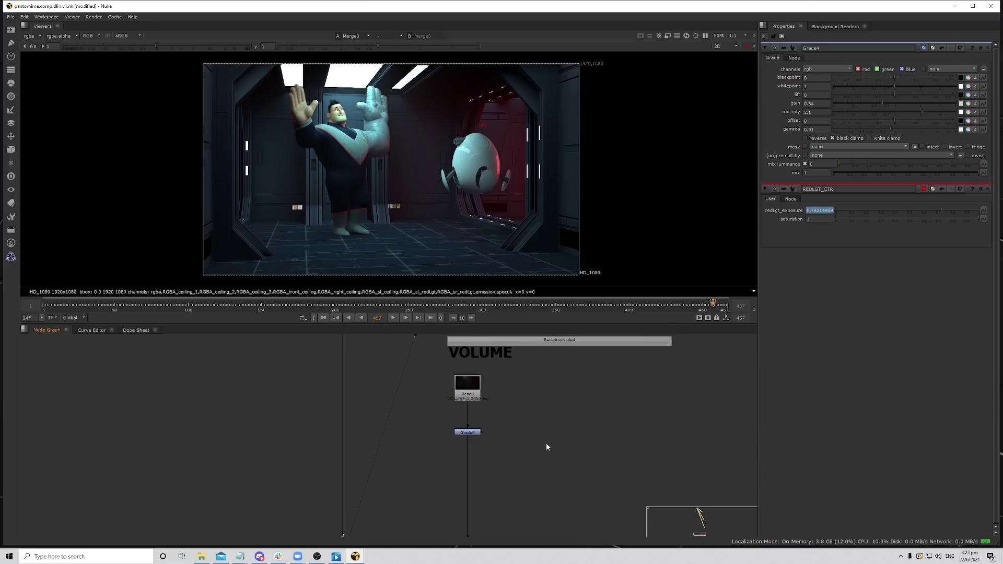
pyautogui.press('Tab')
pyautogui.write('lay')
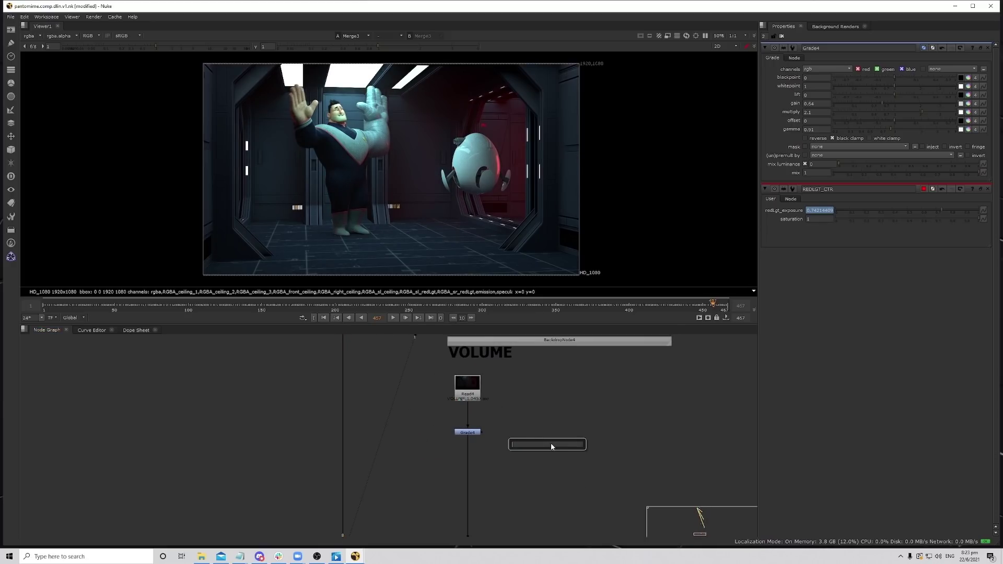
pyautogui.press('Return')
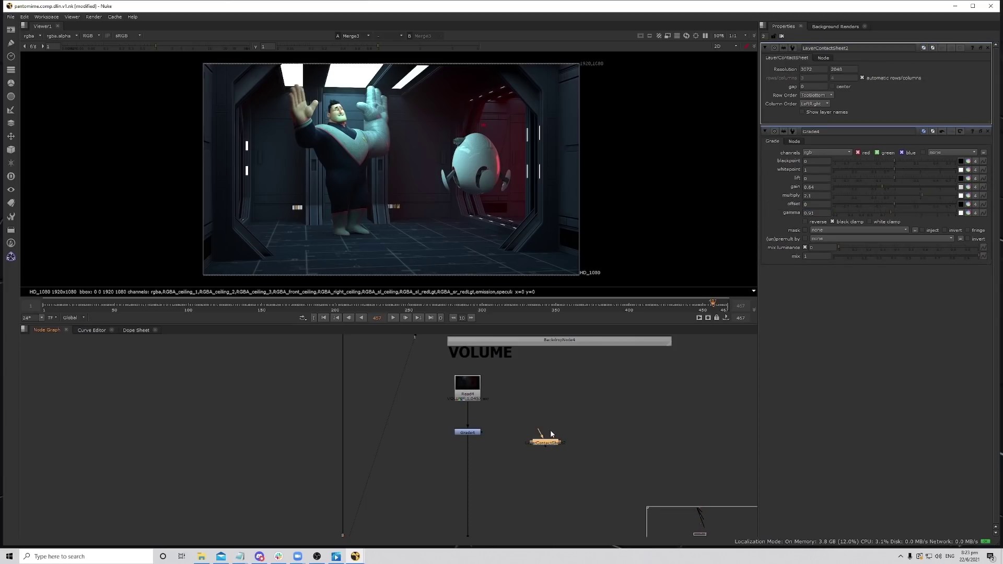
pyautogui.moveTo(544, 434); pyautogui.dragTo(472, 400)
pyautogui.moveTo(549, 440); pyautogui.dragTo(479, 399)
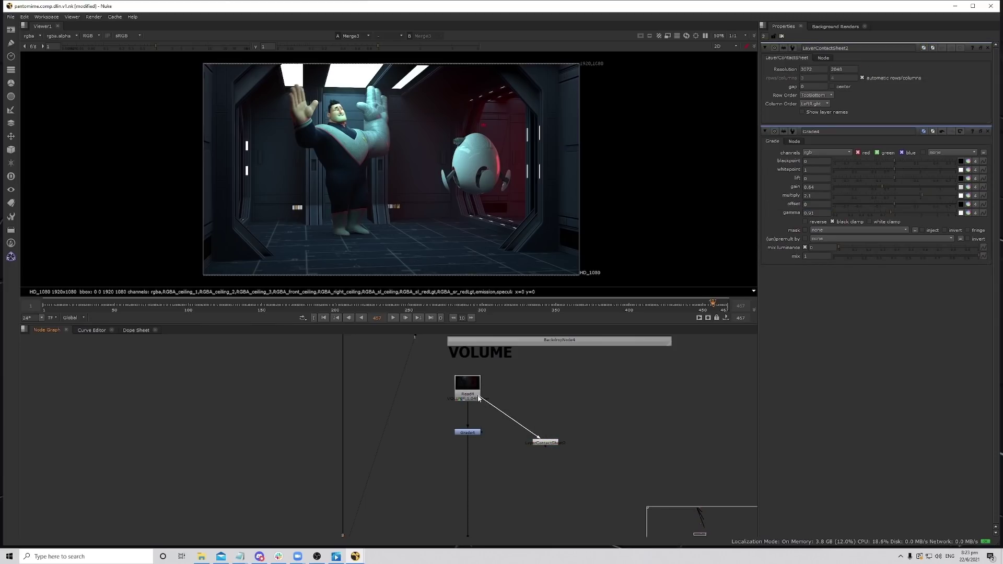
pyautogui.click(546, 444)
pyautogui.press('1')
pyautogui.scroll(-2, 516, 190)
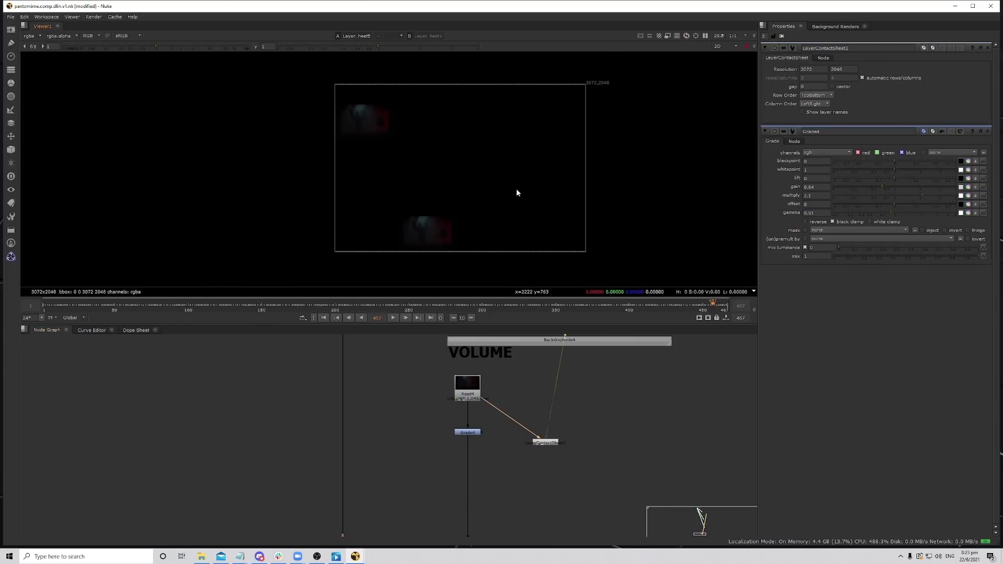
# Show the layer names in the VOLUME LayerContactSheet, and delete the contact sheet node.
pyautogui.click(802, 112)
pyautogui.moveTo(492, 143); pyautogui.dragTo(503, 137, button='middle')
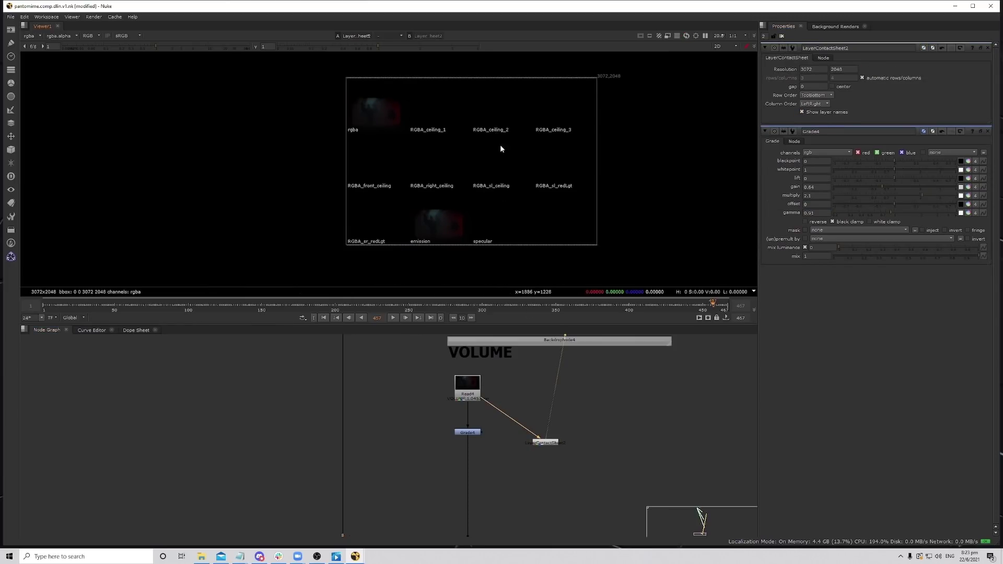
pyautogui.moveTo(539, 443); pyautogui.dragTo(530, 477, button='middle')
pyautogui.scroll(2, 529, 477)
pyautogui.press('Delete')
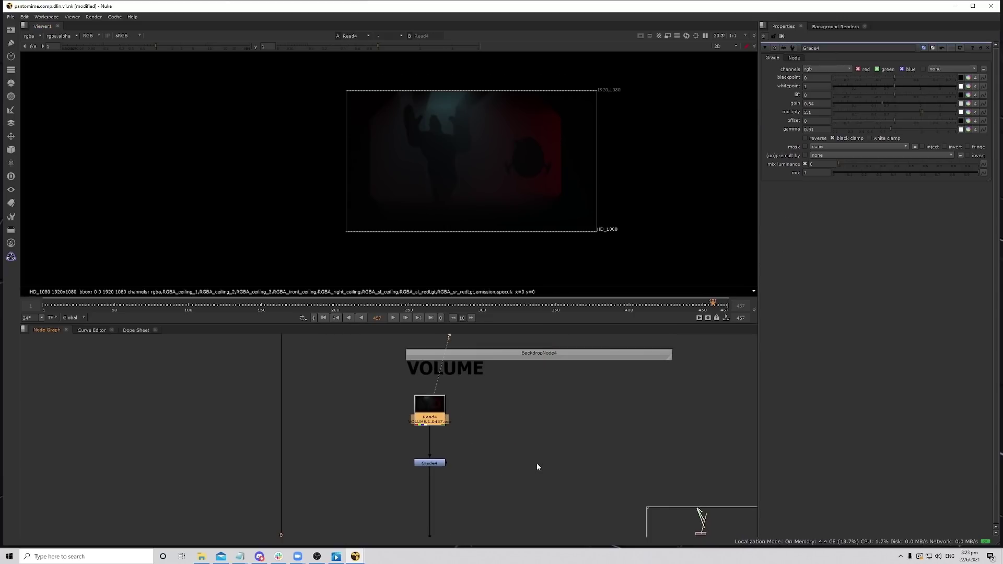
# Select and copy the EGG group's red light branch together with the two Merge nodes that connect it to the main pipe.
pyautogui.scroll(-4, 537, 465)
pyautogui.press('space')
pyautogui.scroll(2, 566, 365)
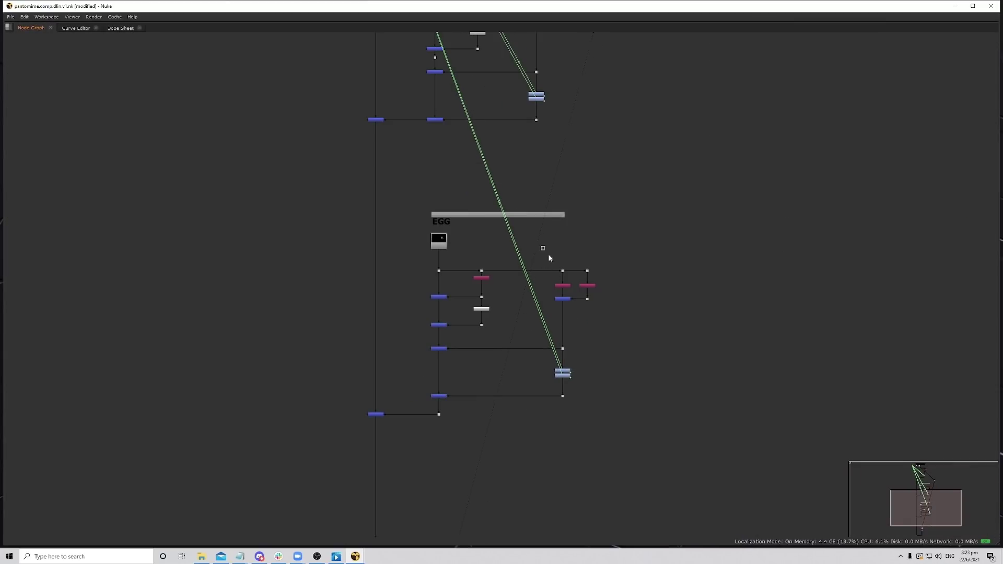
pyautogui.keyDown('ctrl'); pyautogui.click(562, 372); pyautogui.keyUp('ctrl')
pyautogui.keyDown('shift'); pyautogui.moveTo(422, 346); pyautogui.dragTo(475, 400); pyautogui.keyUp('shift')
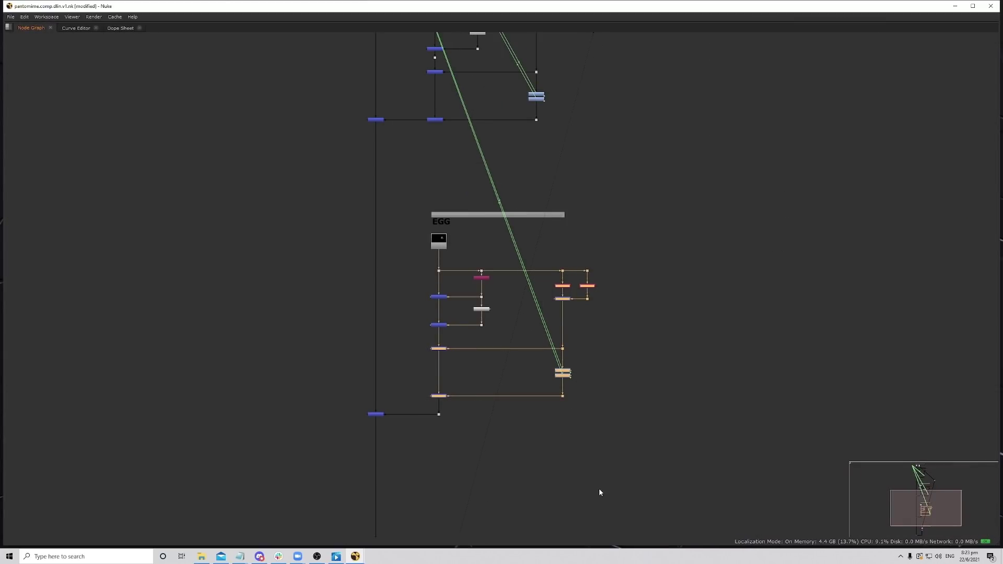
# Move the Merge node that adds the VOLUME render, with its Dot, further down to make room in the group.
pyautogui.scroll(-5, 599, 488)
pyautogui.moveTo(334, 397); pyautogui.dragTo(427, 465)
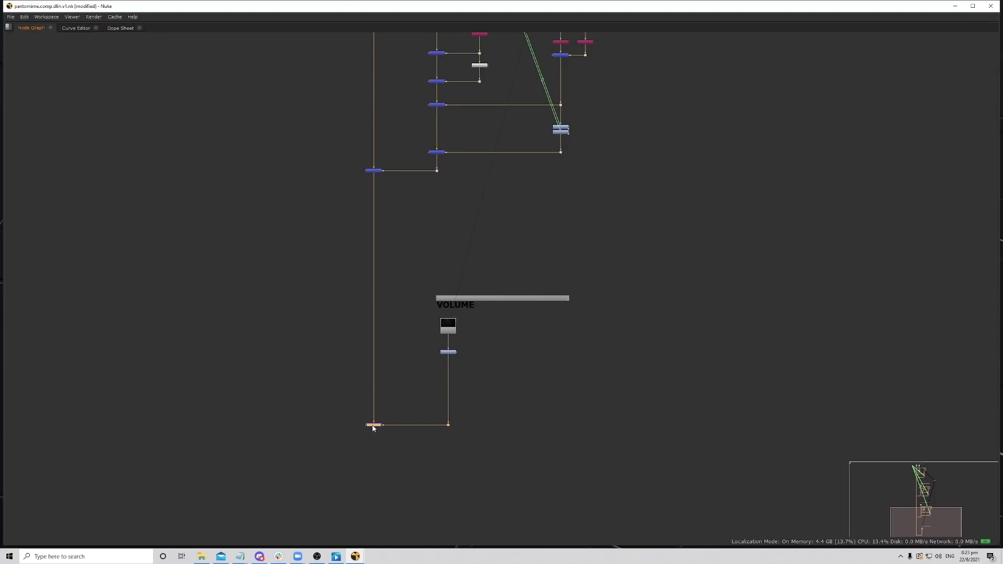
pyautogui.moveTo(373, 426); pyautogui.dragTo(375, 529)
# Paste the red light branch into the VOLUME group, feed it from the VOLUME Grade and align its two Merges on the main pipe.
pyautogui.hotkey('ctrl', 'v')
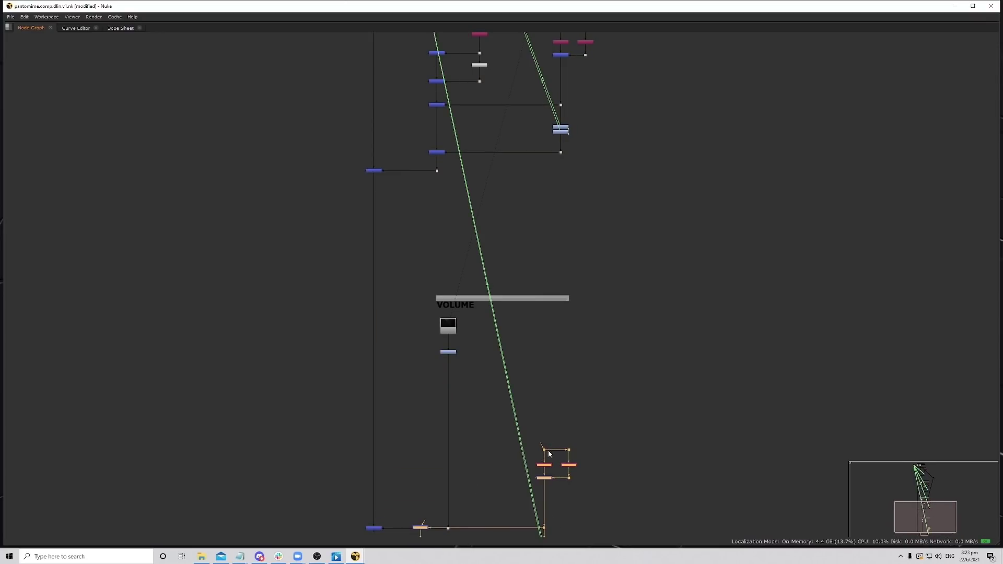
pyautogui.moveTo(546, 466); pyautogui.dragTo(448, 352)
pyautogui.moveTo(592, 391); pyautogui.dragTo(590, 370)
pyautogui.moveTo(446, 364); pyautogui.dragTo(464, 477)
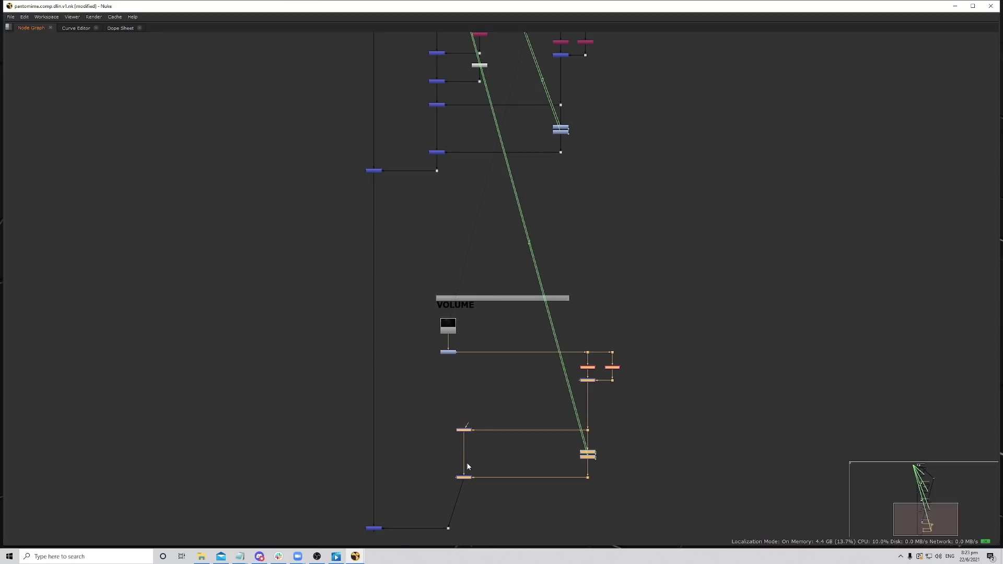
pyautogui.moveTo(467, 425); pyautogui.dragTo(449, 354)
pyautogui.click(491, 496)
pyautogui.moveTo(469, 478); pyautogui.dragTo(453, 478)
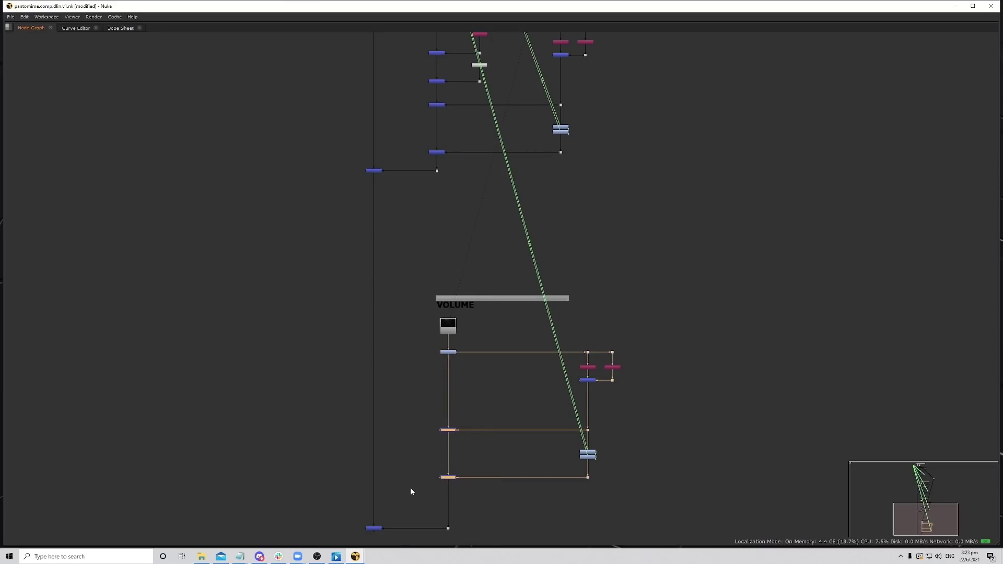
# View the composite at its last Merge, and check the pasted Saturation node's output over several frames.
pyautogui.moveTo(317, 492); pyautogui.dragTo(390, 541)
pyautogui.press('1')
pyautogui.press('space')
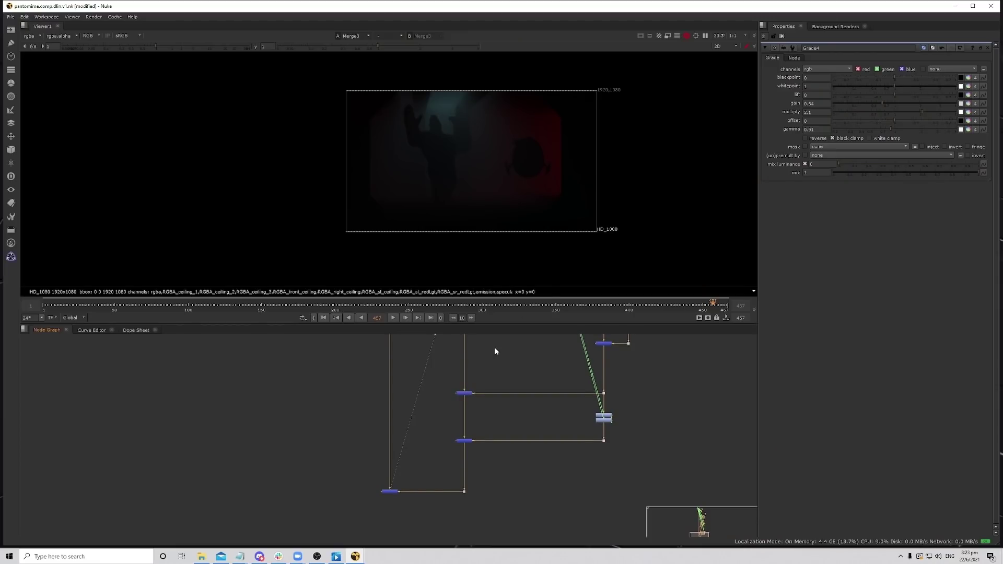
pyautogui.scroll(3, 608, 470)
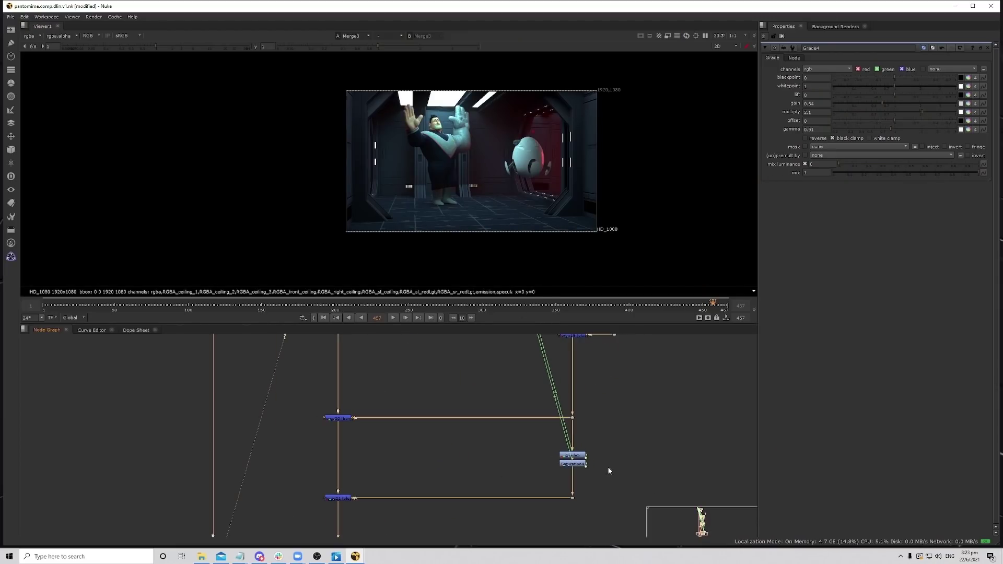
pyautogui.click(573, 463)
pyautogui.press('1')
pyautogui.click(546, 429)
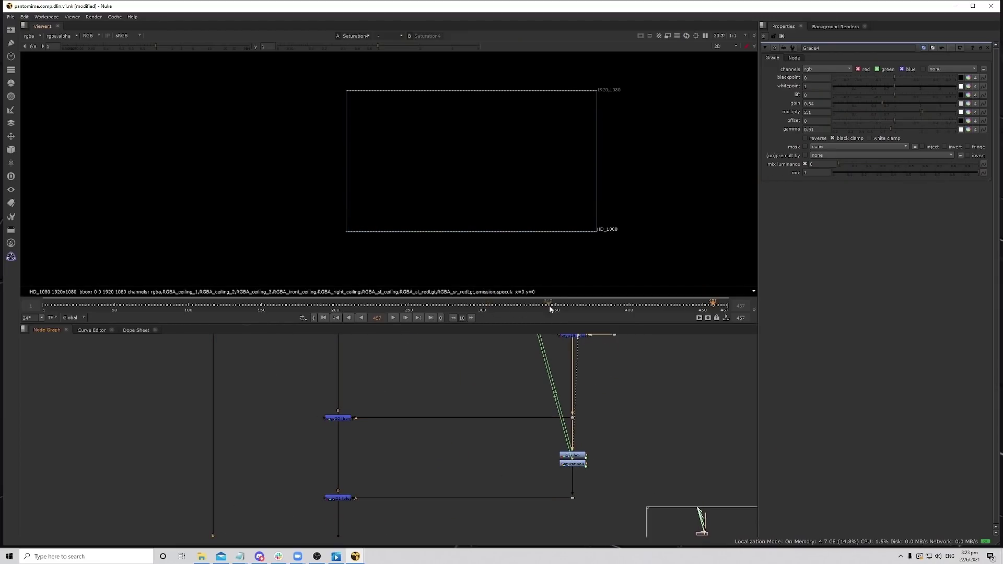
pyautogui.moveTo(550, 306); pyautogui.dragTo(603, 309)
pyautogui.click(394, 318)
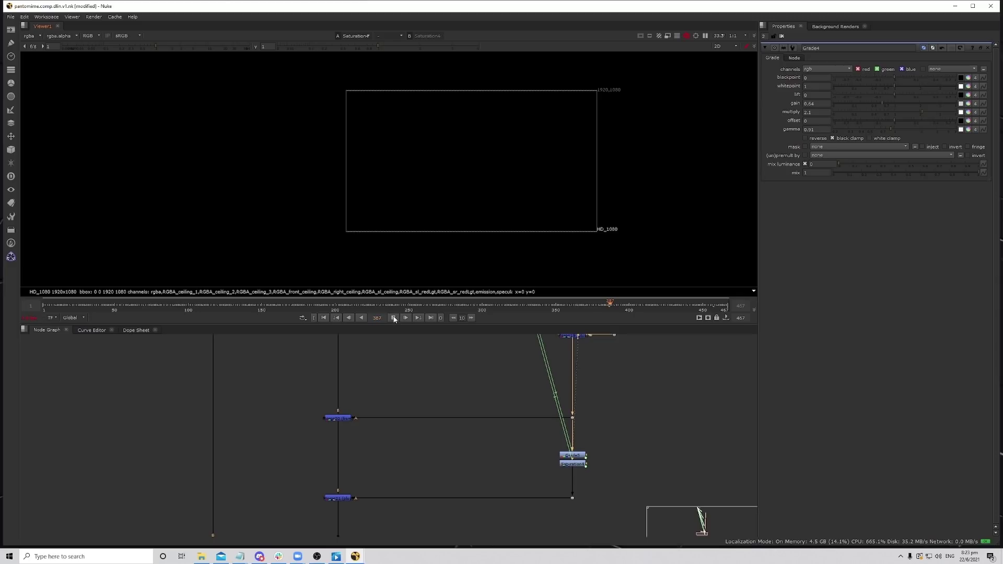
pyautogui.click(394, 318)
# View the VOLUME group's two red light Shuffle nodes and the Merge that combines them.
pyautogui.scroll(3, 533, 420)
pyautogui.click(532, 414)
pyautogui.press('1')
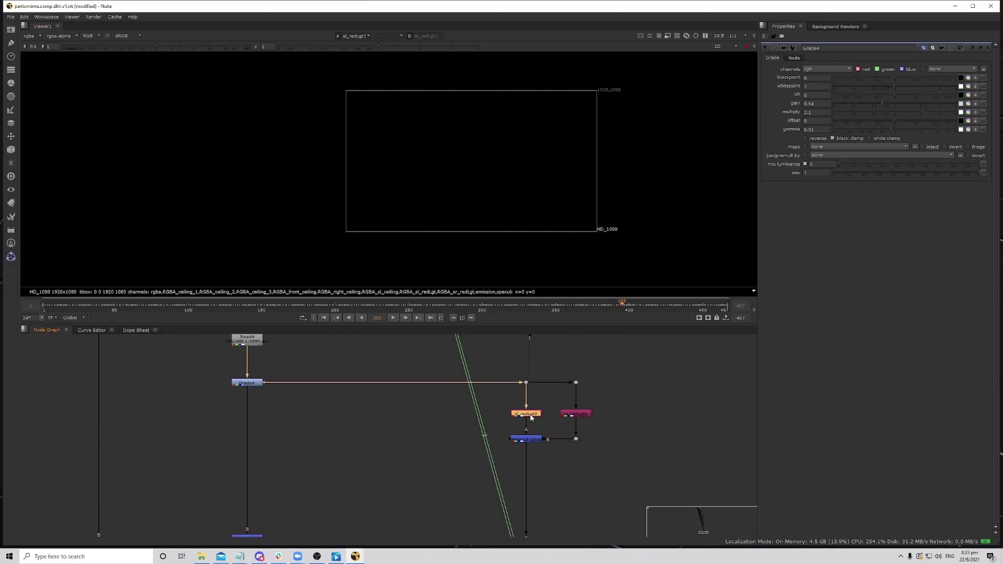
pyautogui.click(576, 414)
pyautogui.press('1')
pyautogui.click(526, 439)
pyautogui.press('1')
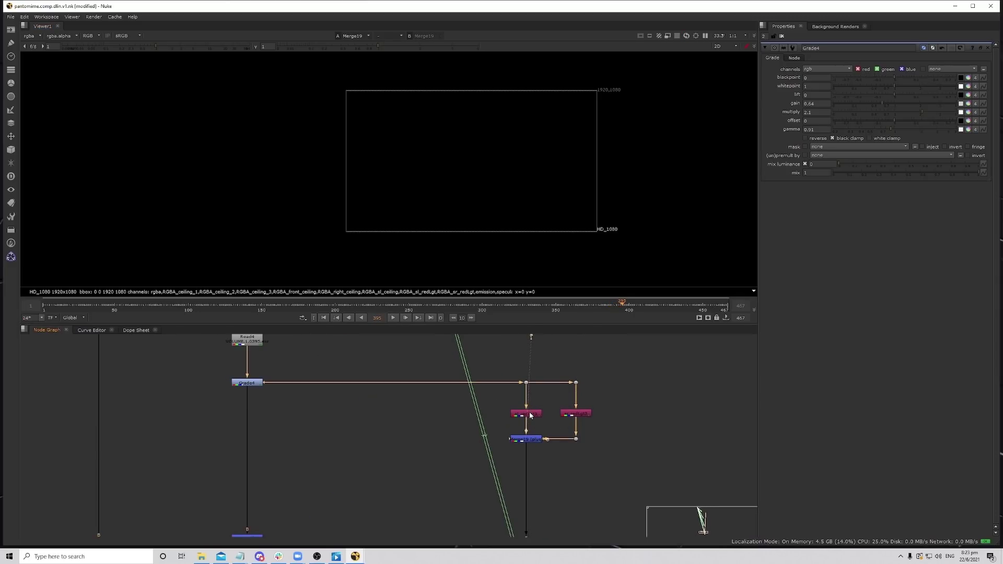
# View the VOLUME Read node, connect a new LayerContactSheet node to it and view the contact sheet.
pyautogui.moveTo(364, 381); pyautogui.dragTo(432, 459, button='middle')
pyautogui.click(323, 417)
pyautogui.press('1')
pyautogui.click(323, 457)
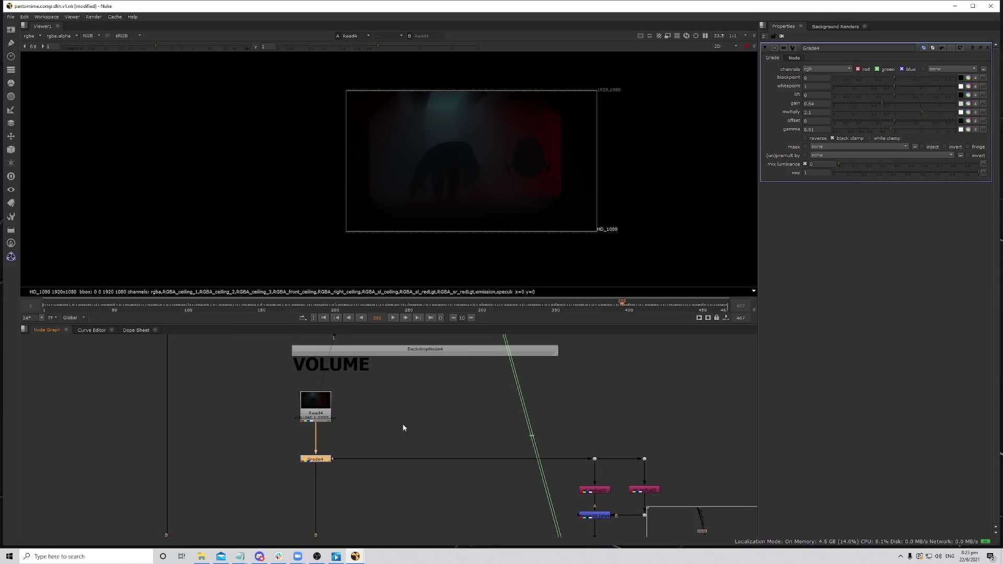
pyautogui.click(403, 427)
pyautogui.press('Tab')
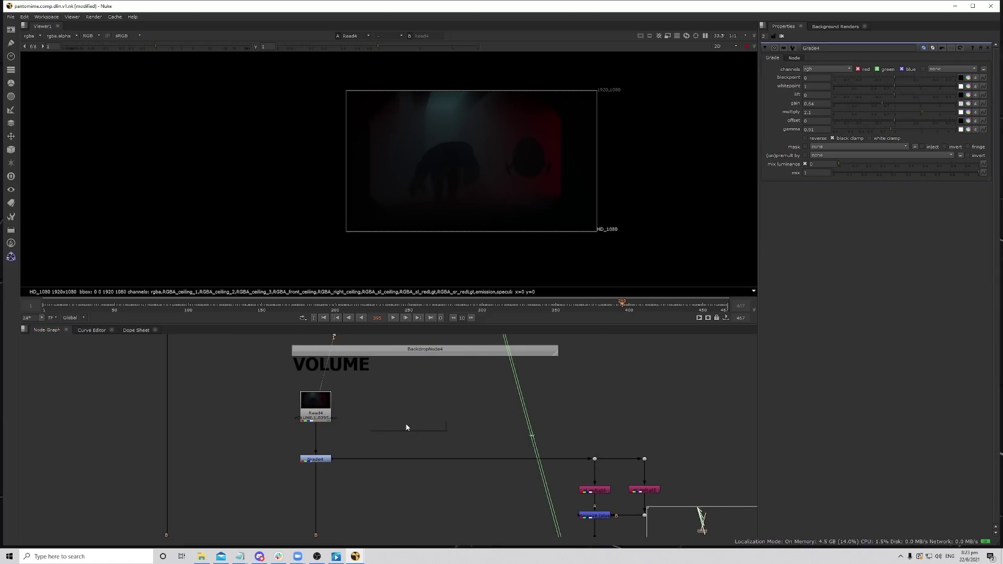
pyautogui.press('Return')
pyautogui.moveTo(398, 417); pyautogui.dragTo(316, 403)
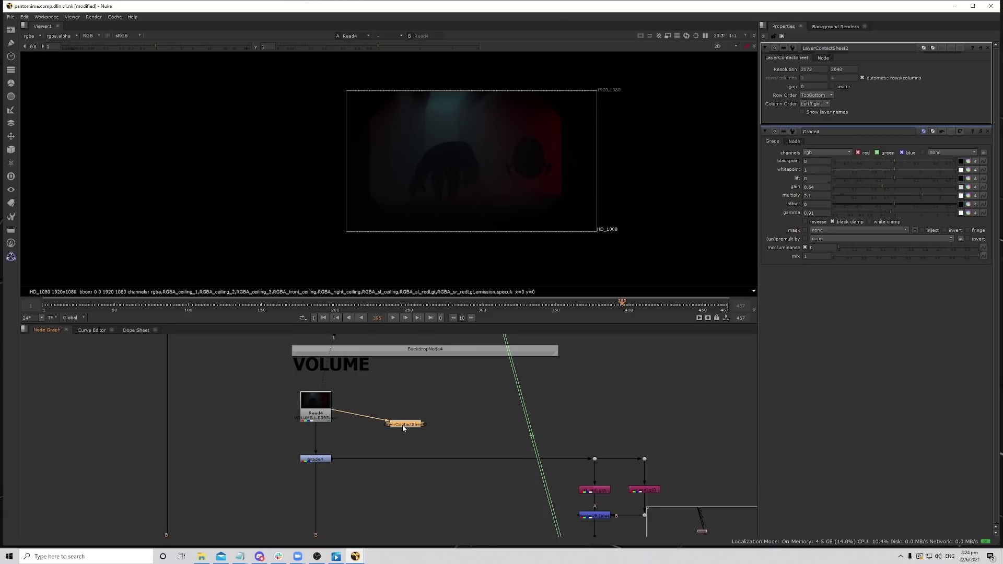
pyautogui.press('1')
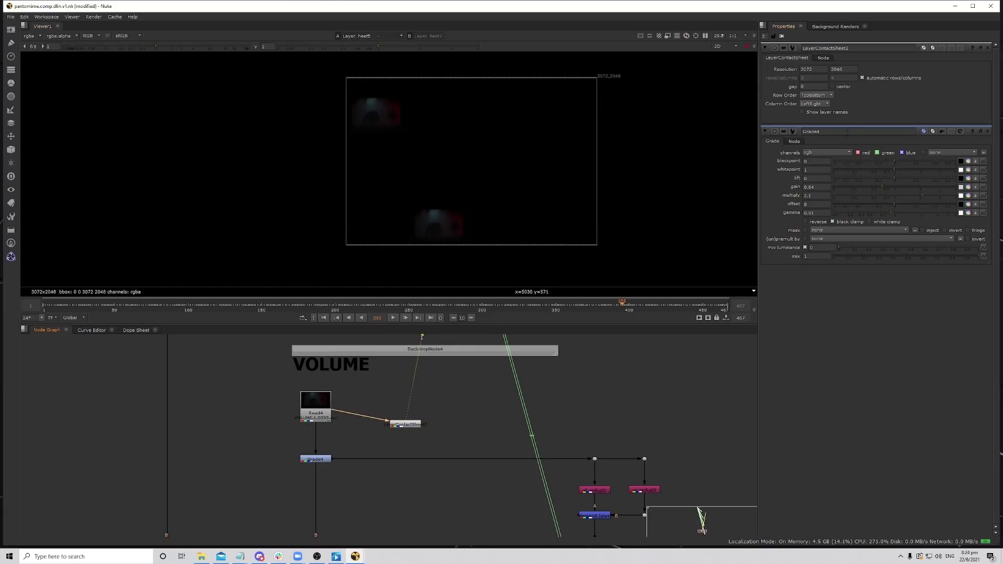
# Show the layer names in the contact sheet and examine the VOLUME render's layers in the enlarged viewer.
pyautogui.press('space')
pyautogui.press('f')
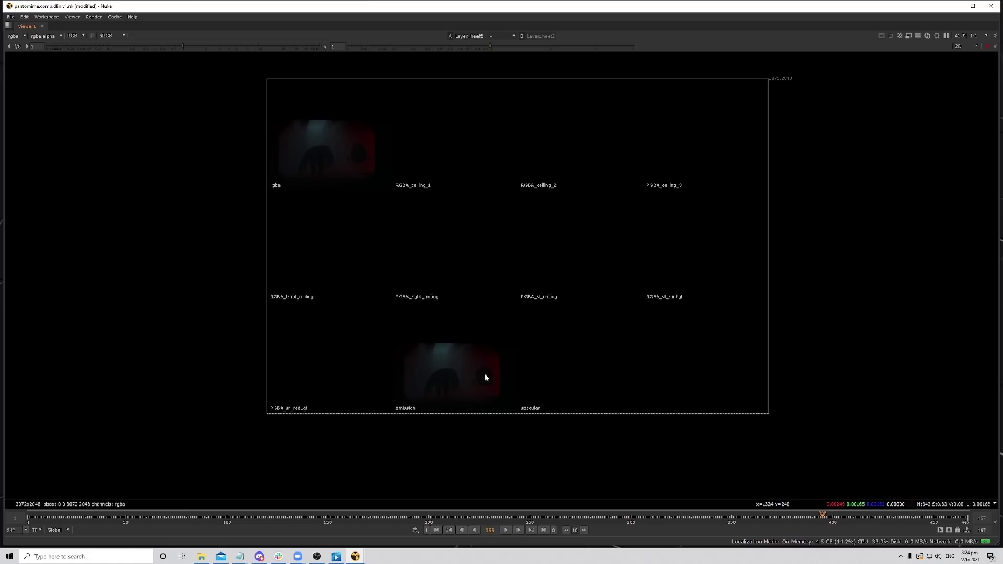
pyautogui.scroll(1, 485, 375)
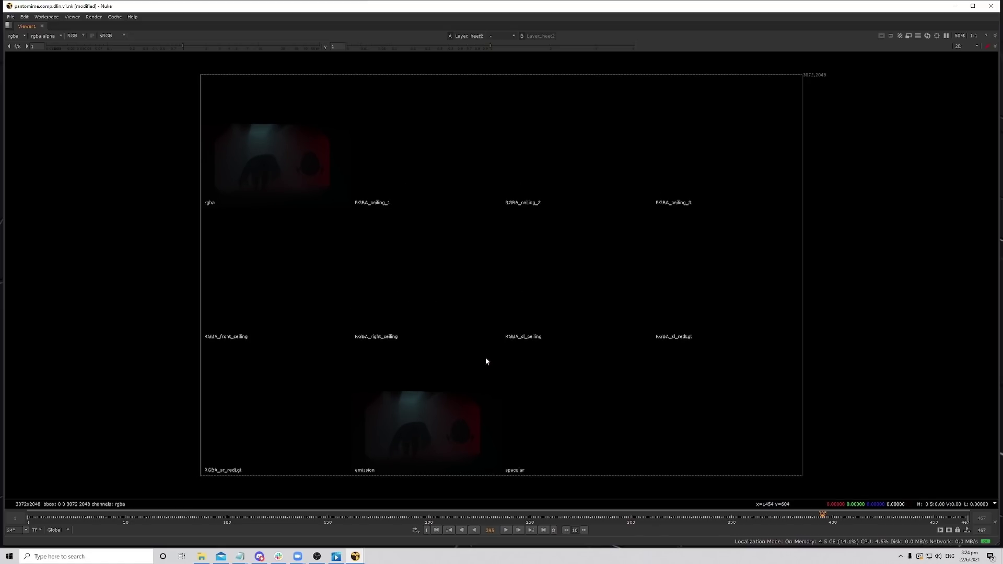
pyautogui.moveTo(487, 358); pyautogui.dragTo(494, 340, button='middle')
pyautogui.press('space')
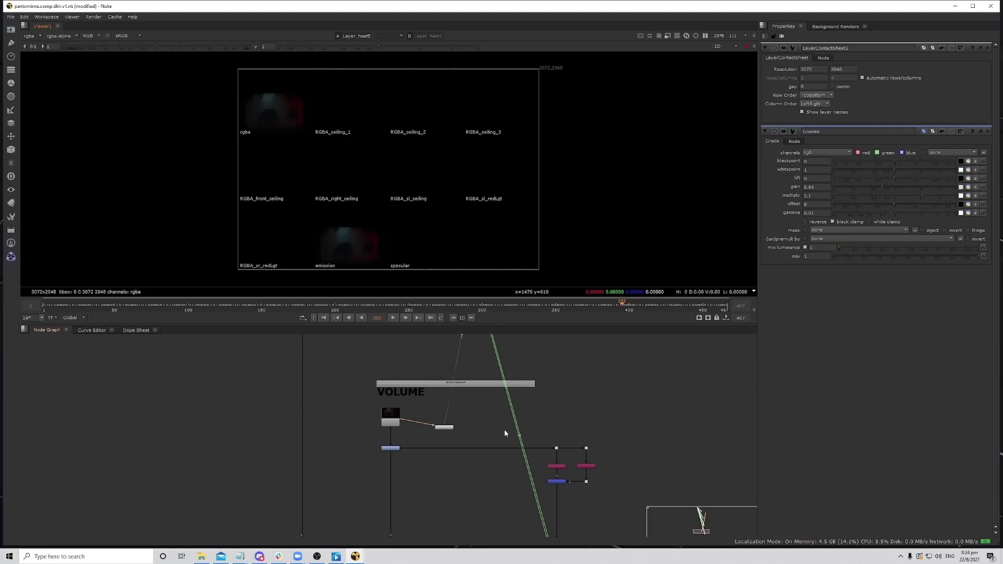
# Disable the two Merge nodes that connect the pasted red light branch to the VOLUME pipe.
pyautogui.scroll(-4, 505, 433)
pyautogui.moveTo(448, 436); pyautogui.dragTo(494, 493)
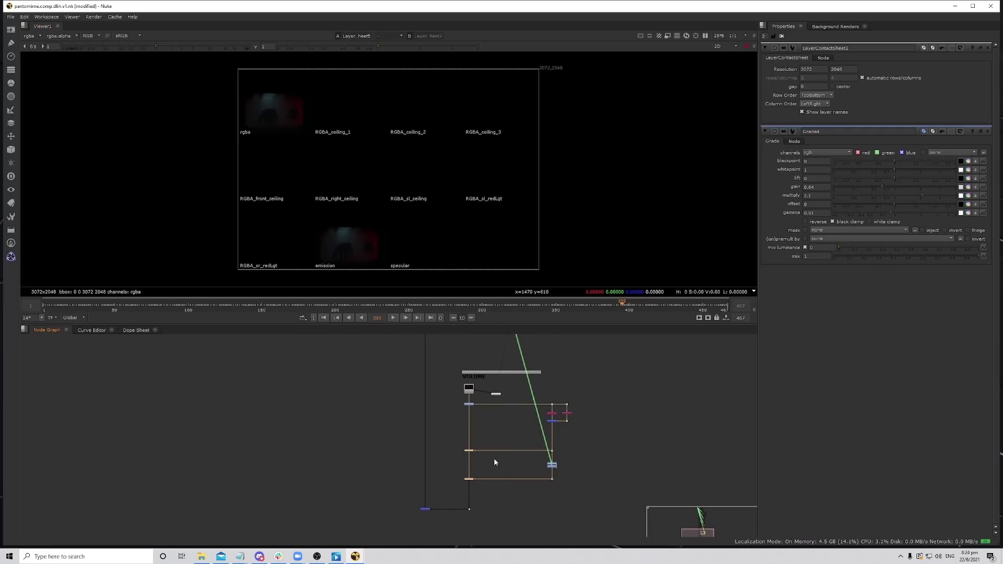
pyautogui.moveTo(515, 399); pyautogui.dragTo(506, 411, button='middle')
pyautogui.moveTo(367, 233); pyautogui.dragTo(374, 231, button='middle')
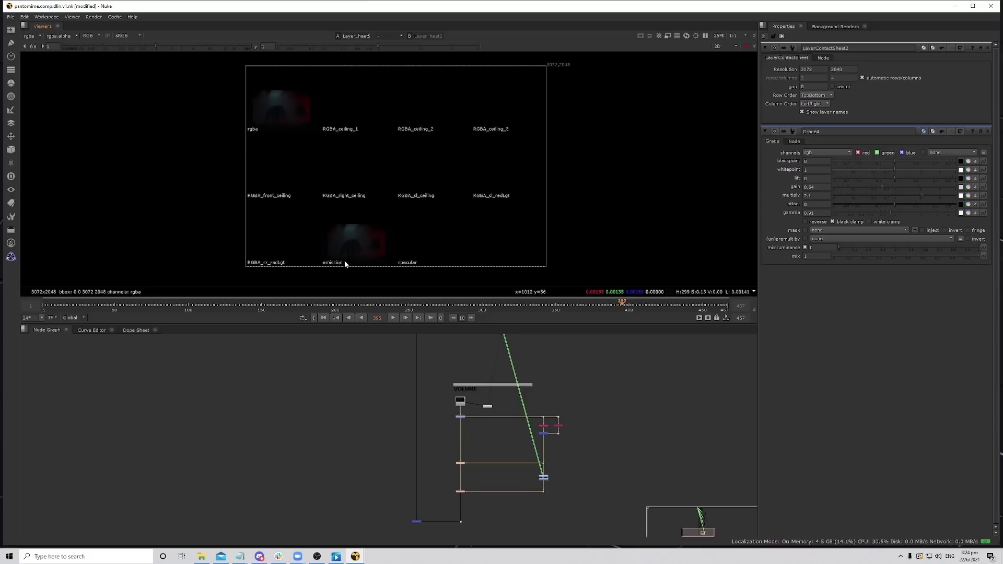
pyautogui.moveTo(383, 257); pyautogui.dragTo(386, 249, button='middle')
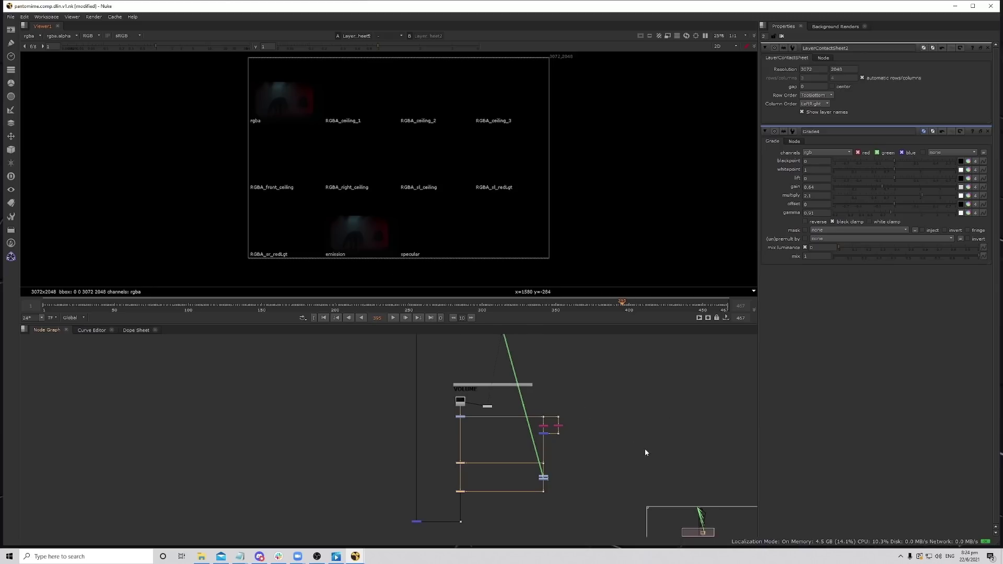
pyautogui.scroll(3, 492, 444)
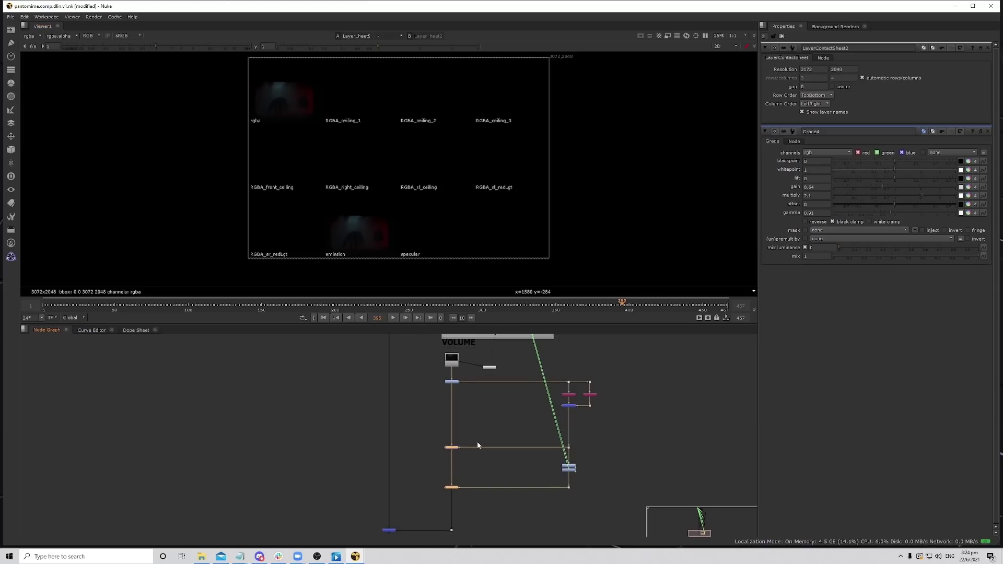
pyautogui.moveTo(425, 412); pyautogui.dragTo(487, 493)
pyautogui.press('d')
# View the composite's last Merge, compare it with the VOLUME render disabled and enabled, and check other frames.
pyautogui.moveTo(460, 503); pyautogui.dragTo(477, 469, button='middle')
pyautogui.scroll(2, 407, 495)
pyautogui.click(408, 495)
pyautogui.press('1')
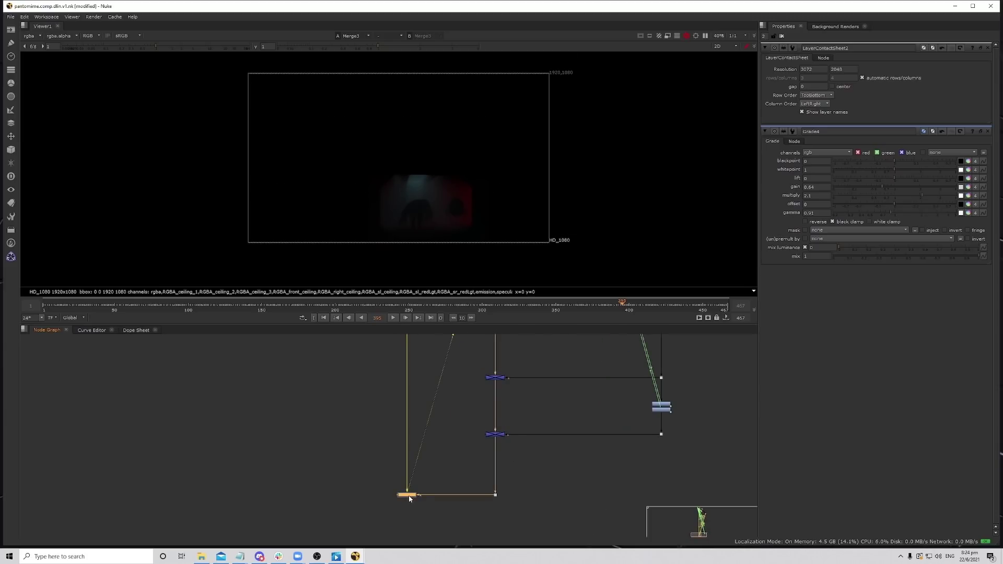
pyautogui.click(407, 495)
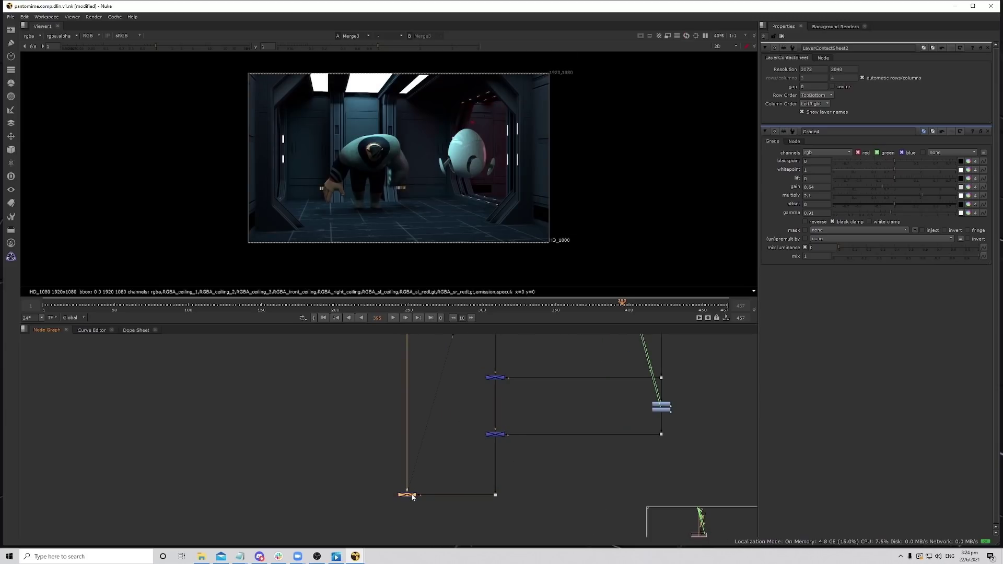
pyautogui.moveTo(546, 206); pyautogui.dragTo(534, 208, button='middle')
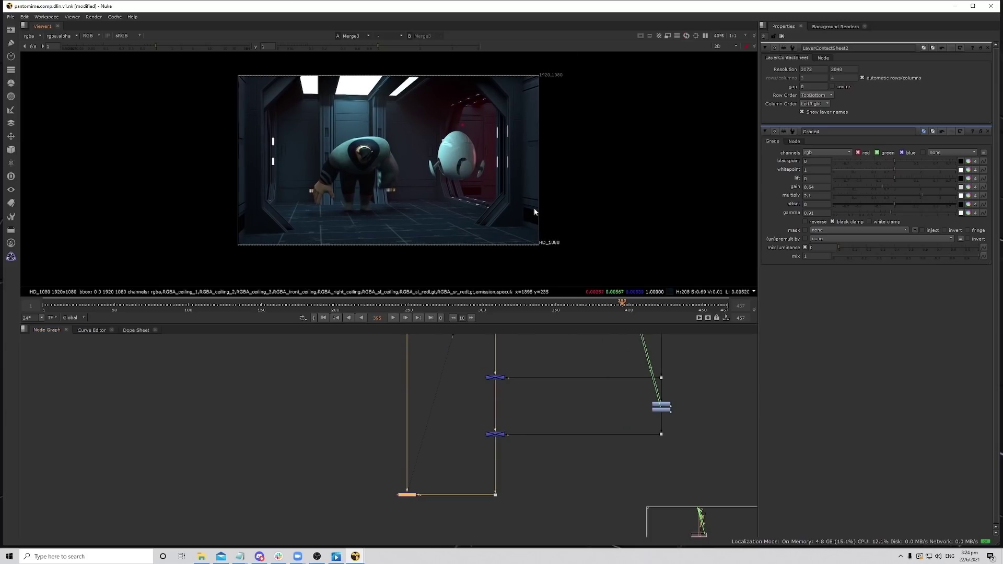
pyautogui.click(648, 310)
pyautogui.moveTo(648, 310); pyautogui.dragTo(687, 309)
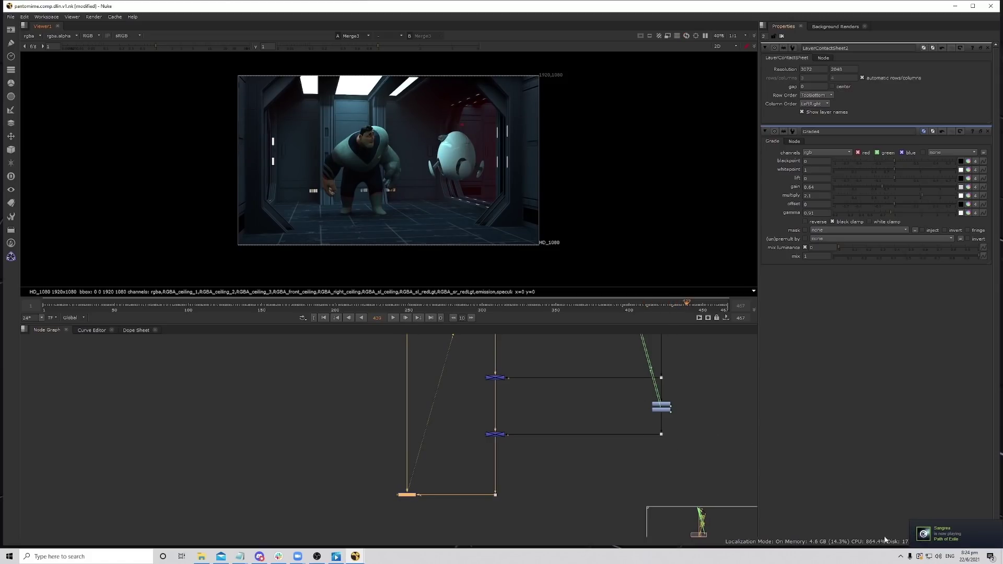
pyautogui.click(901, 556)
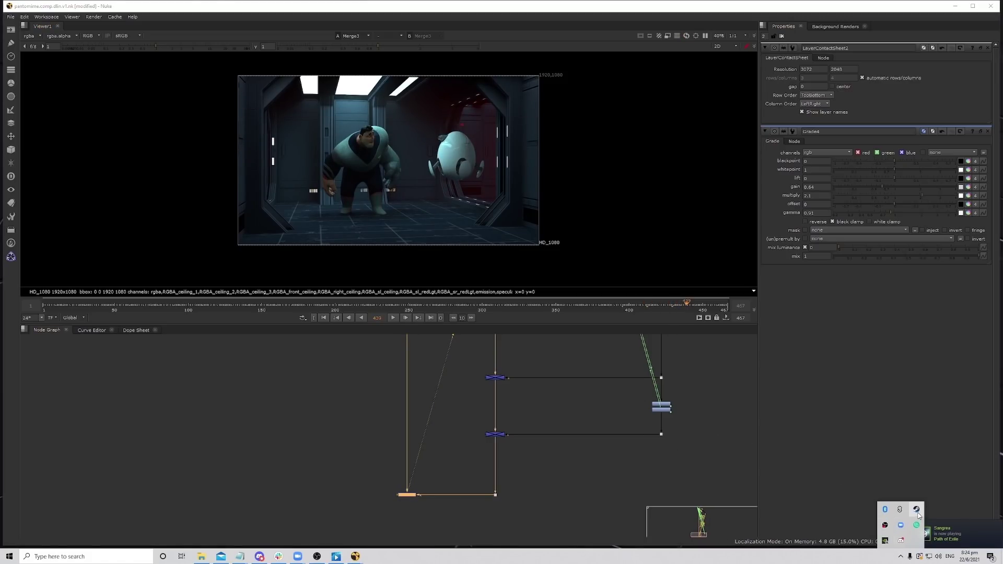
pyautogui.rightClick(895, 526)
pyautogui.click(925, 510)
# Check the composite at a later frame and add a ColorCorrect node after its last Merge.
pyautogui.moveTo(445, 479); pyautogui.dragTo(446, 426, button='middle')
pyautogui.scroll(1, 445, 426)
pyautogui.moveTo(329, 412); pyautogui.dragTo(393, 462)
pyautogui.moveTo(666, 311); pyautogui.dragTo(694, 308)
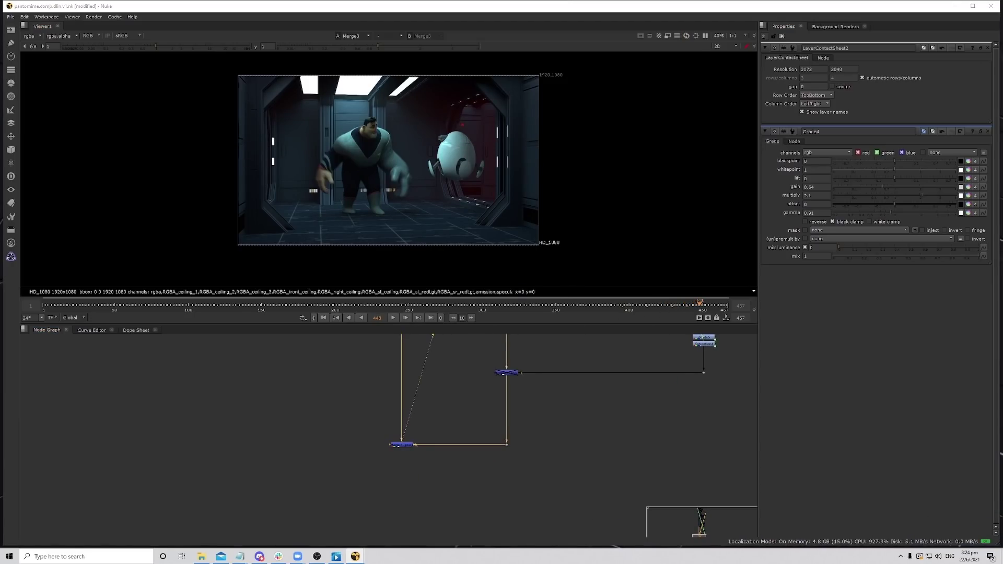
pyautogui.moveTo(379, 434); pyautogui.dragTo(453, 497)
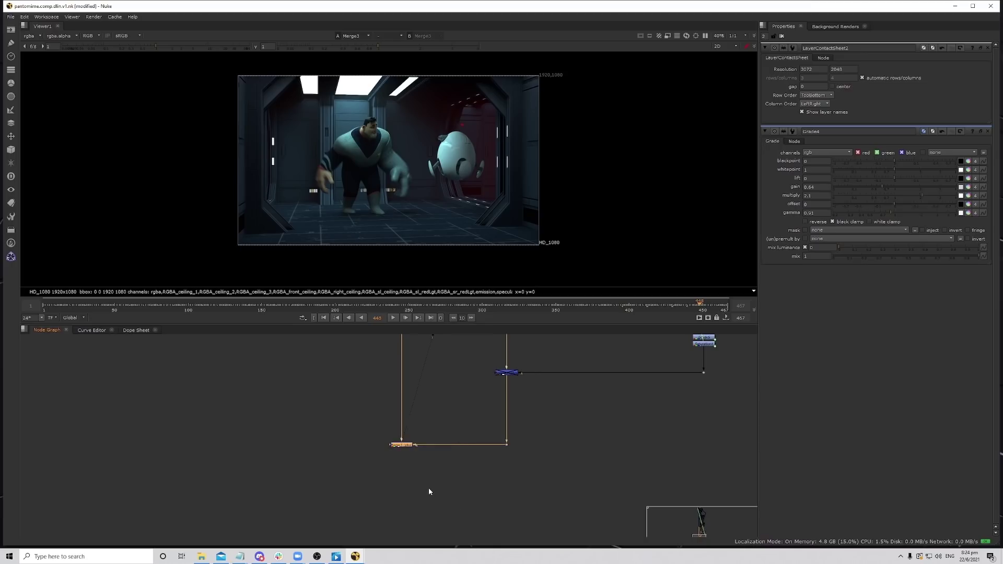
pyautogui.click(427, 490)
pyautogui.moveTo(351, 438); pyautogui.dragTo(456, 506)
pyautogui.press('c')
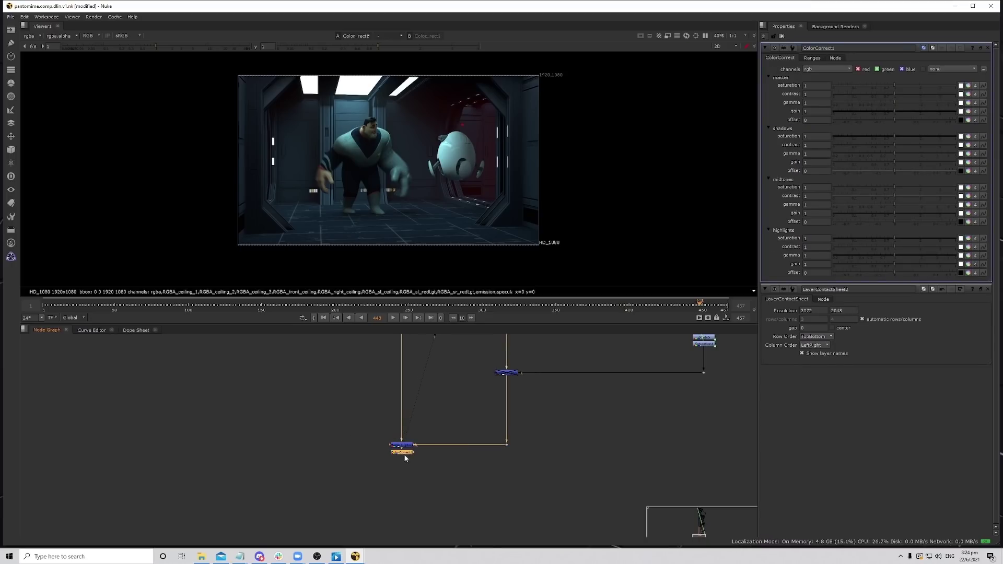
# Move the ColorCorrect node further below the last Merge and insert a Dot on the pipe between them.
pyautogui.moveTo(404, 453); pyautogui.dragTo(407, 534)
pyautogui.moveTo(432, 508); pyautogui.dragTo(449, 392, button='middle')
pyautogui.moveTo(426, 418); pyautogui.dragTo(419, 436)
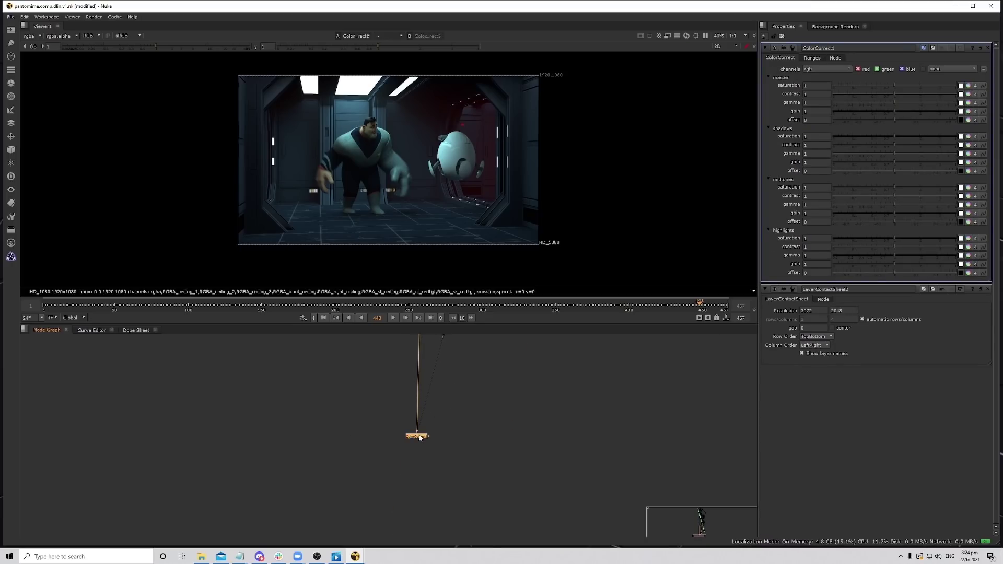
pyautogui.press('space')
pyautogui.click(422, 410)
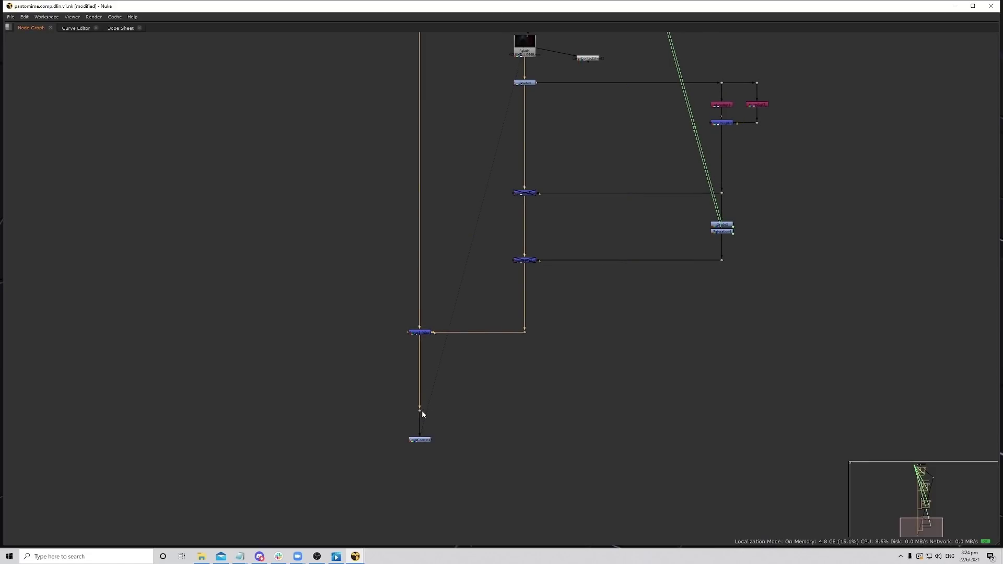
# Move the Dot and the ColorCorrect node further down the main pipe, leaving more space below the last Merge.
pyautogui.moveTo(426, 443)
pyautogui.mouseDown()
pyautogui.moveTo(426, 476)
pyautogui.moveTo(421, 460)
pyautogui.mouseUp()
pyautogui.click(421, 443)
pyautogui.moveTo(427, 474); pyautogui.dragTo(474, 465, button='middle')
pyautogui.click(413, 452)
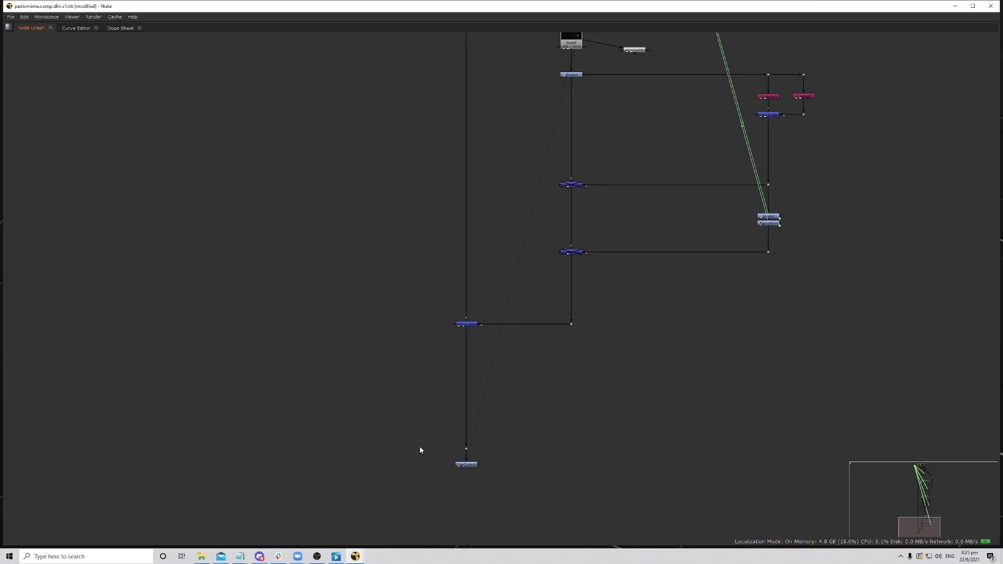
pyautogui.moveTo(465, 465); pyautogui.dragTo(468, 476)
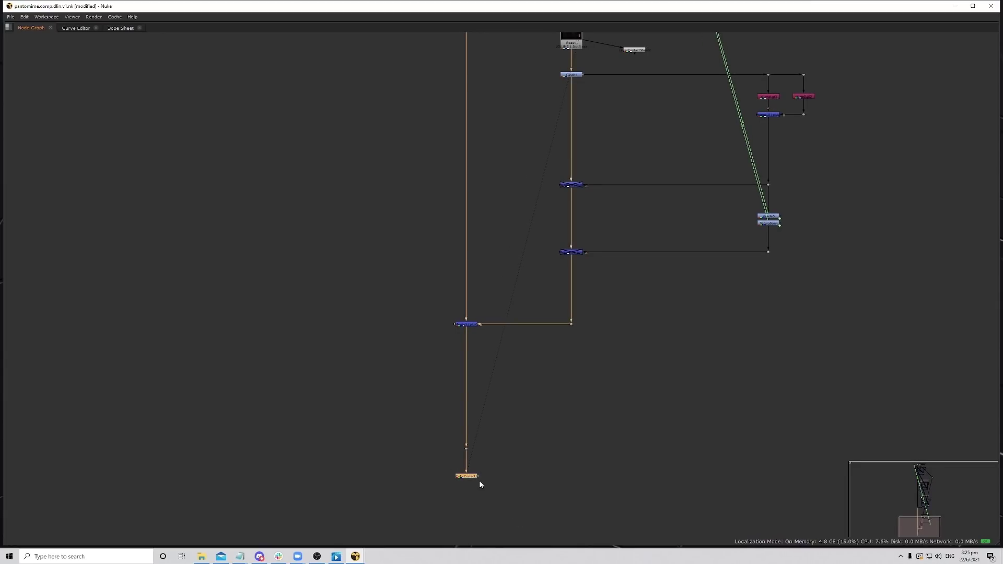
pyautogui.click(372, 446)
# Copy the VOLUME backdrop and paste the duplicate near the ColorCorrect node.
pyautogui.scroll(-8, 432, 399)
pyautogui.scroll(4, 511, 265)
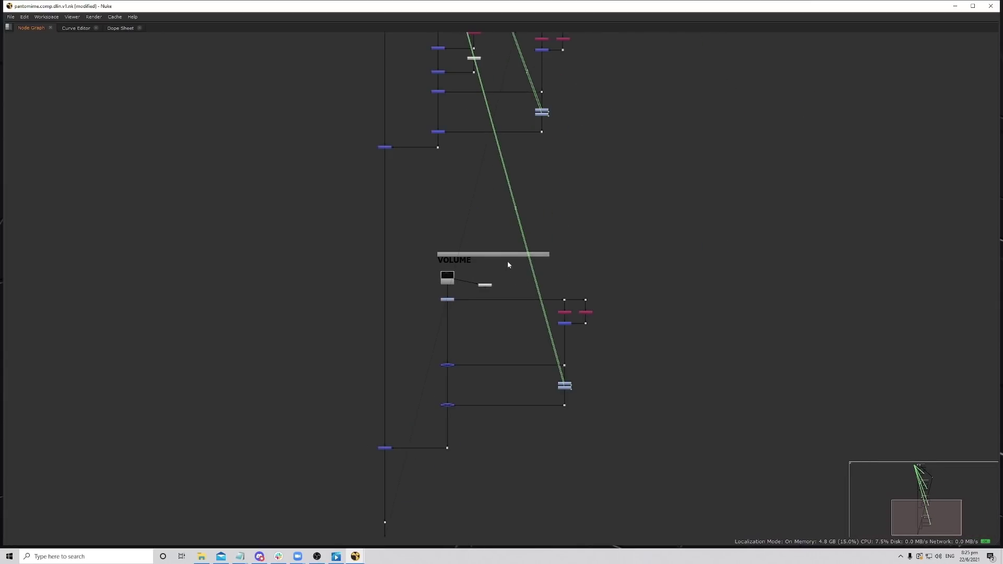
pyautogui.hotkey('ctrl', 'c')
pyautogui.click(512, 287)
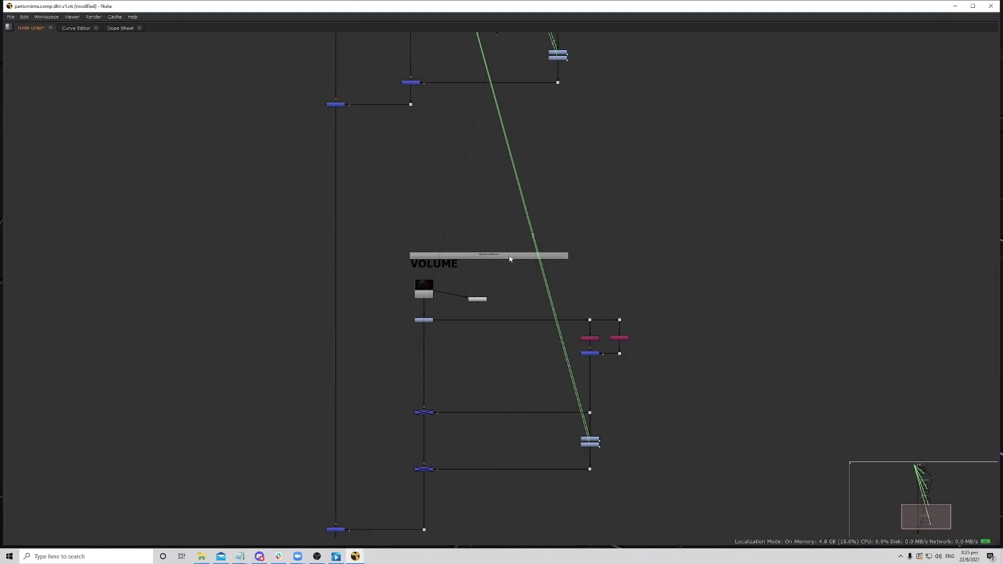
pyautogui.click(510, 256)
pyautogui.moveTo(499, 298); pyautogui.dragTo(525, 148, button='middle')
pyautogui.moveTo(431, 440); pyautogui.dragTo(512, 244, button='middle')
pyautogui.scroll(3, 512, 243)
pyautogui.scroll(2, 392, 356)
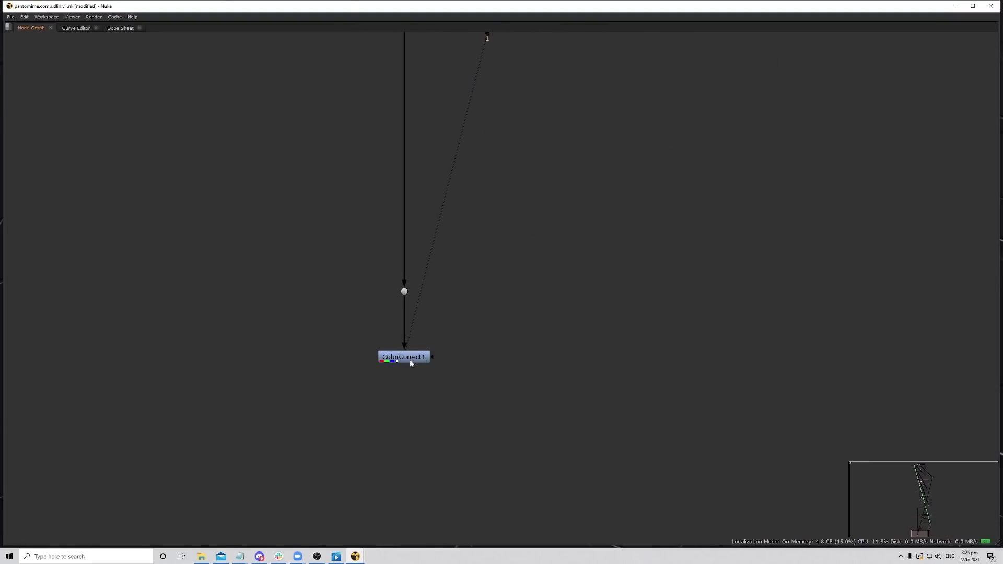
pyautogui.hotkey('ctrl', 'v')
pyautogui.moveTo(485, 308); pyautogui.dragTo(460, 272)
pyautogui.press('space')
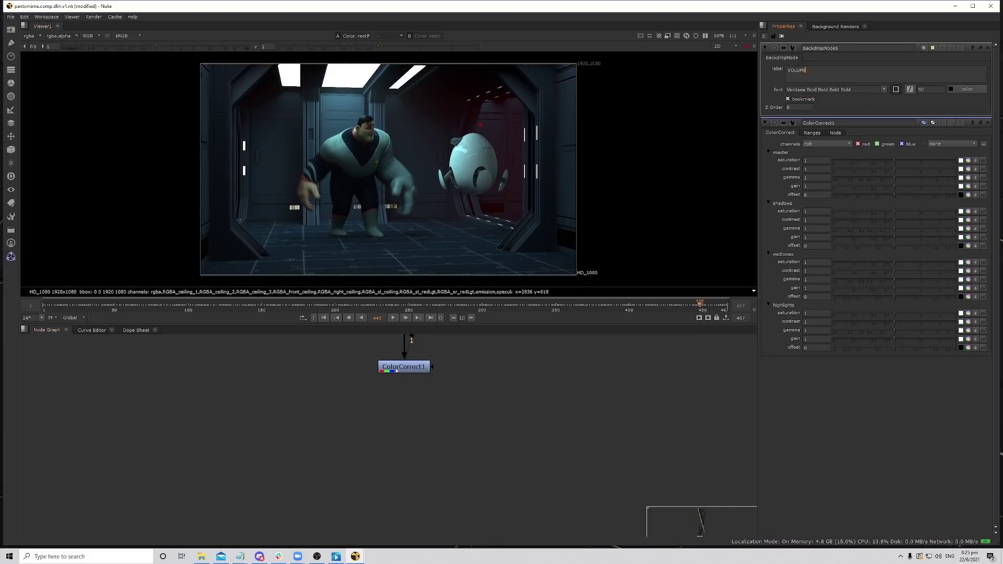
# Label the pasted backdrop SHOT GRADE and place it across the pipe between the Dot and the ColorCorrect node.
pyautogui.hotkey('ctrl', 'a')
pyautogui.write('SHOT GRADE')
pyautogui.scroll(-3, 470, 396)
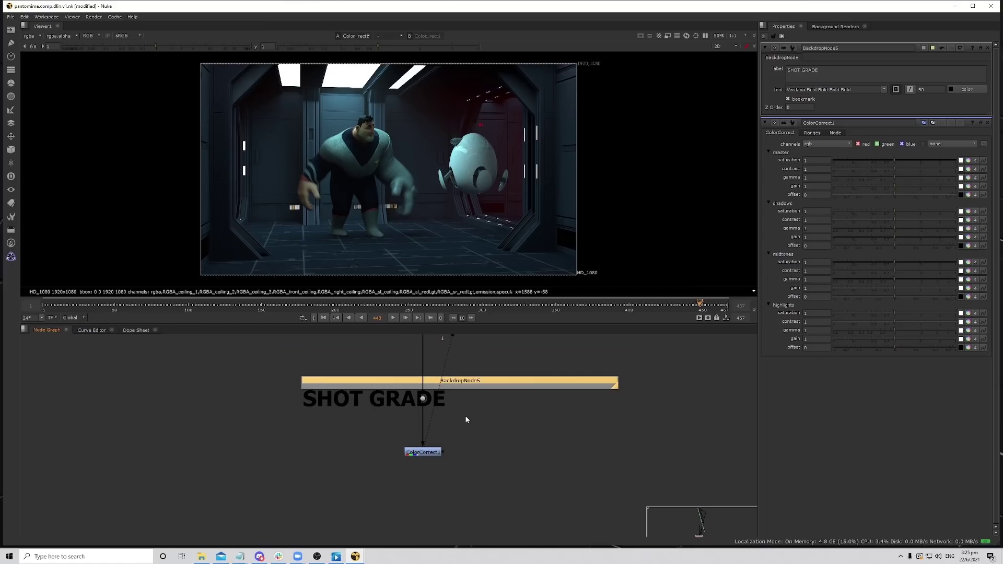
pyautogui.moveTo(472, 383); pyautogui.dragTo(421, 421)
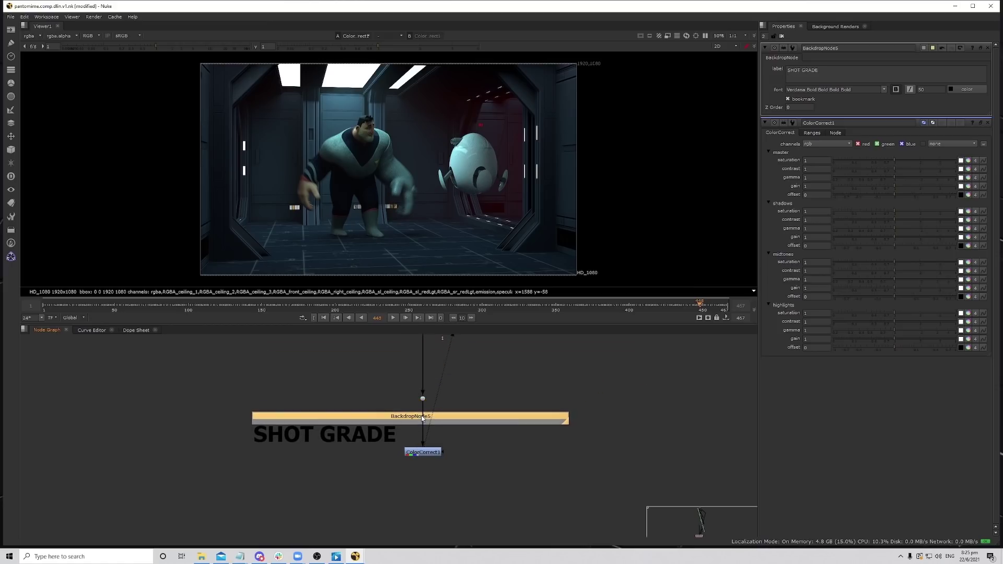
# Open the ColorCorrect node's settings and view the composite at a frame near the end of the shot.
pyautogui.click(422, 426)
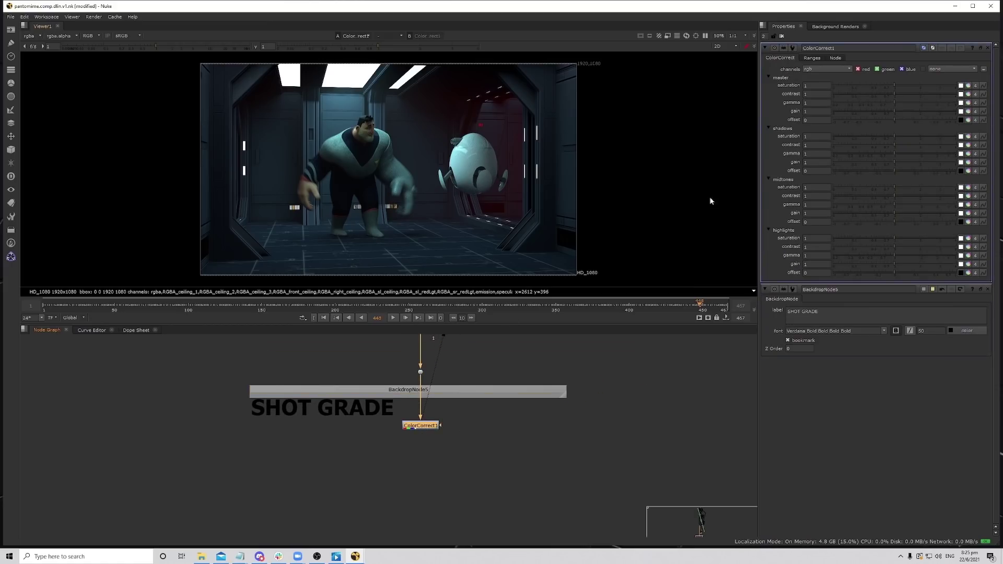
pyautogui.click(715, 307)
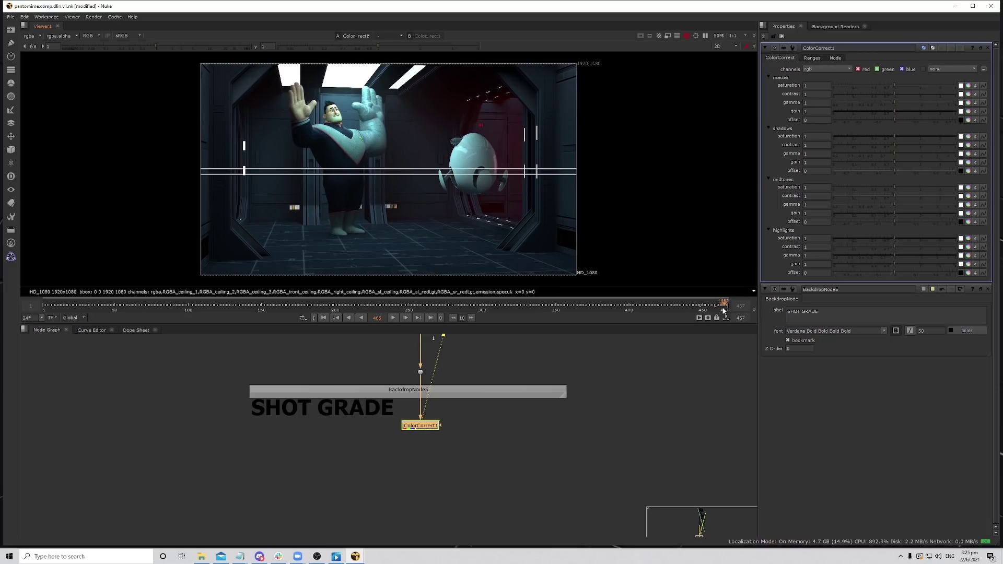
pyautogui.moveTo(718, 308); pyautogui.dragTo(715, 309)
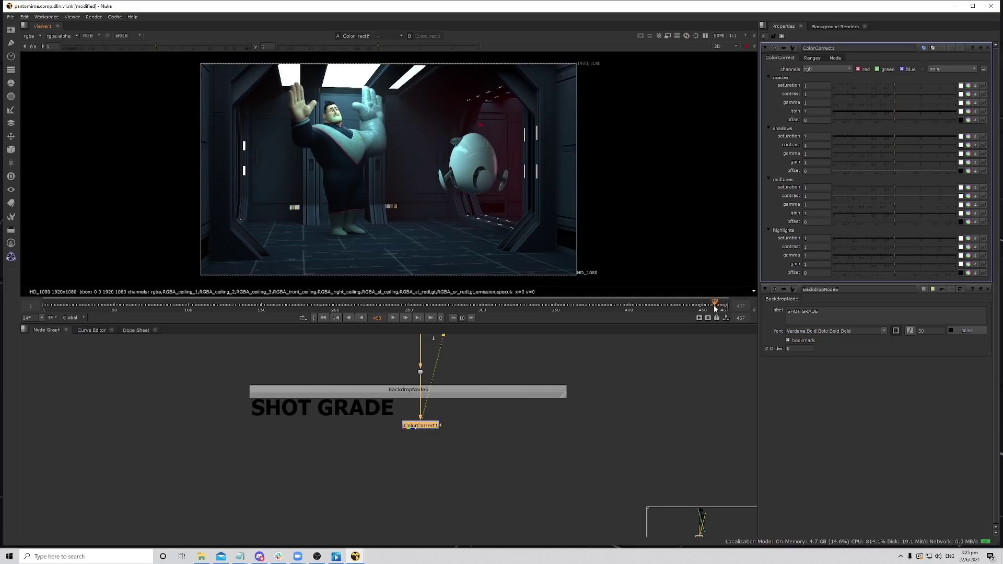
pyautogui.moveTo(517, 402); pyautogui.dragTo(433, 442, button='middle')
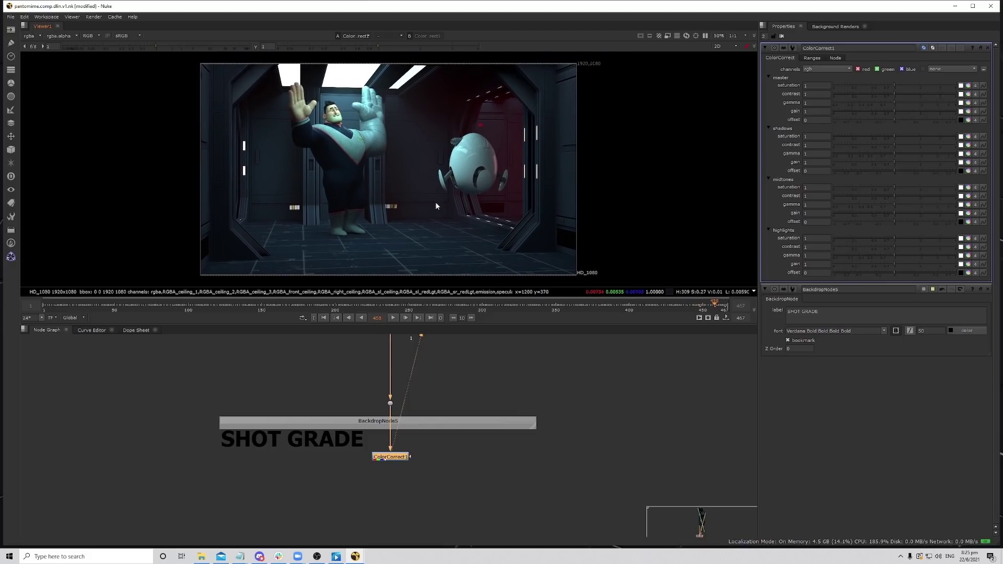
# Try a master contrast of 1.2 with the ColorCorrect disabled and enabled, and settle on a contrast of 1.13.
pyautogui.moveTo(895, 95); pyautogui.dragTo(898, 97)
pyautogui.press('d')
pyautogui.press('d')
pyautogui.press('d')
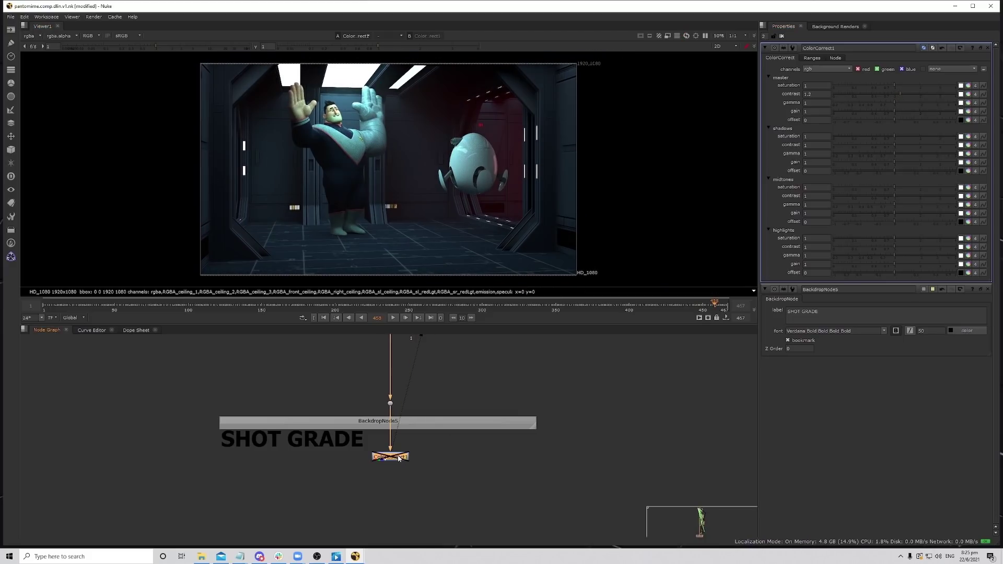
pyautogui.press('d')
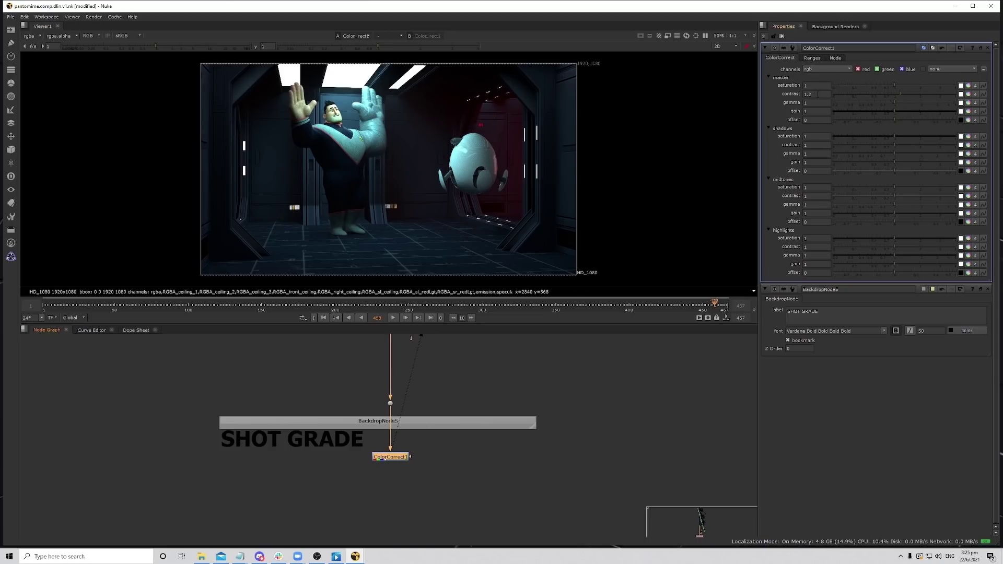
pyautogui.click(818, 94)
pyautogui.press('Down')
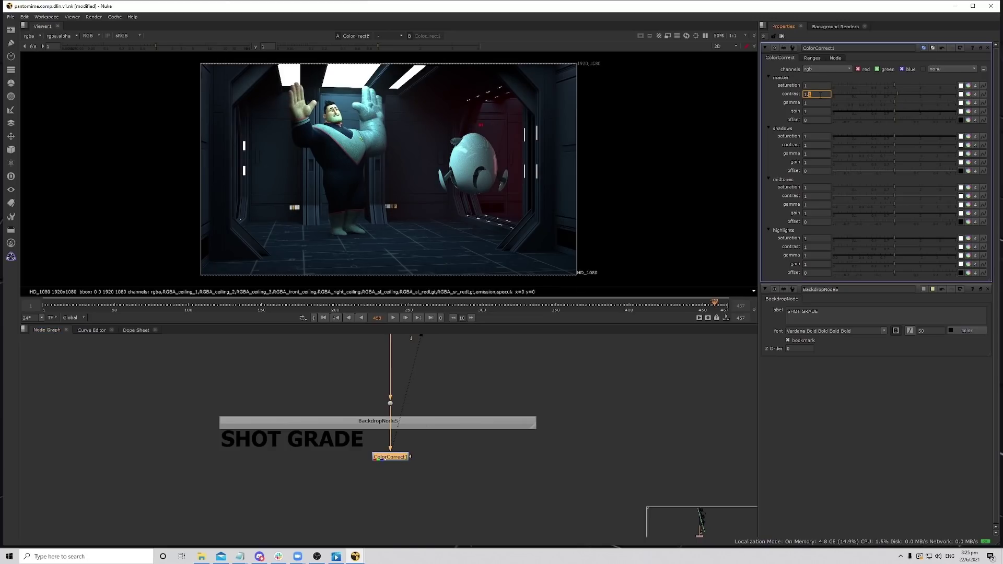
pyautogui.press('Up')
pyautogui.press('Up')
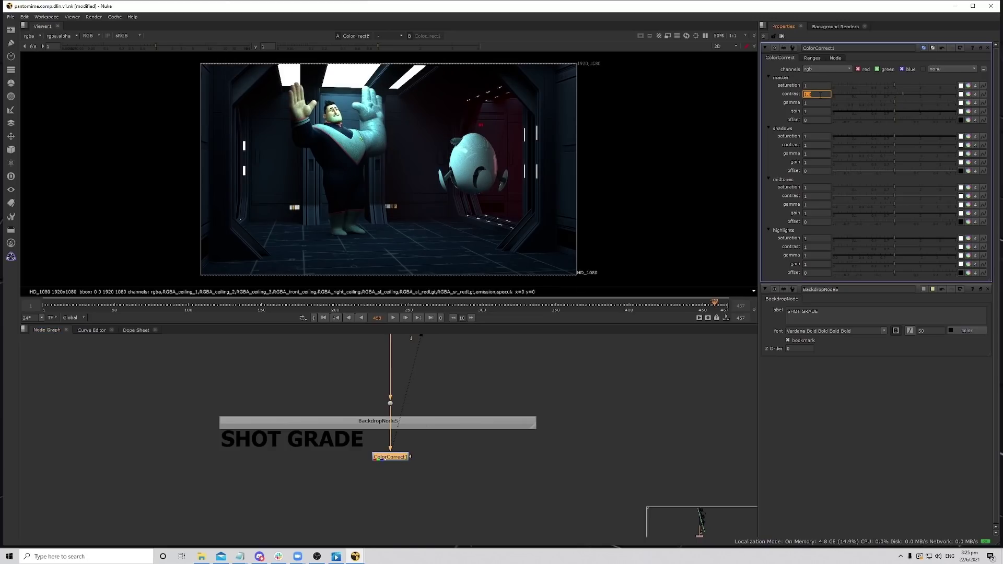
pyautogui.press('Down')
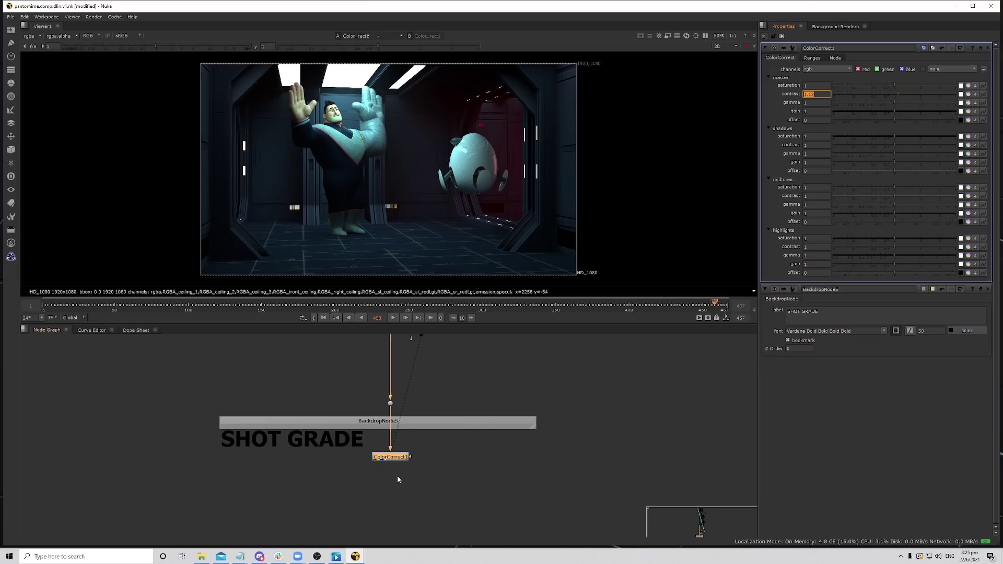
# Compare the composite with the ColorCorrect node repeatedly disabled and enabled to judge the contrast change.
pyautogui.click(394, 458)
pyautogui.press('d')
pyautogui.press('d')
pyautogui.press('d')
pyautogui.press('d')
pyautogui.press('d')
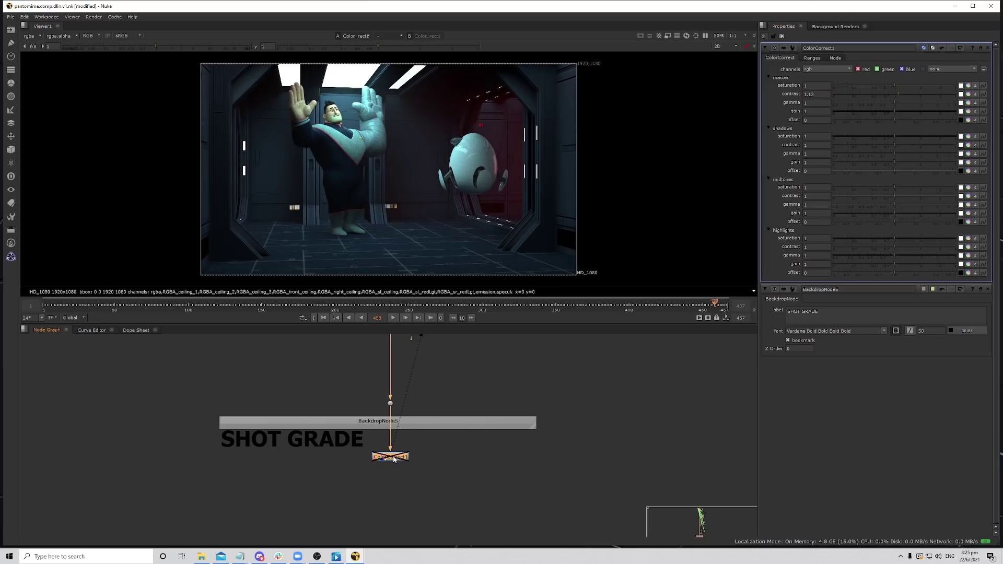
pyautogui.press('d')
pyautogui.moveTo(401, 201); pyautogui.dragTo(458, 210, button='middle')
pyautogui.press('d')
pyautogui.press('d')
pyautogui.press('d')
pyautogui.press('d')
pyautogui.press('d')
pyautogui.press('d')
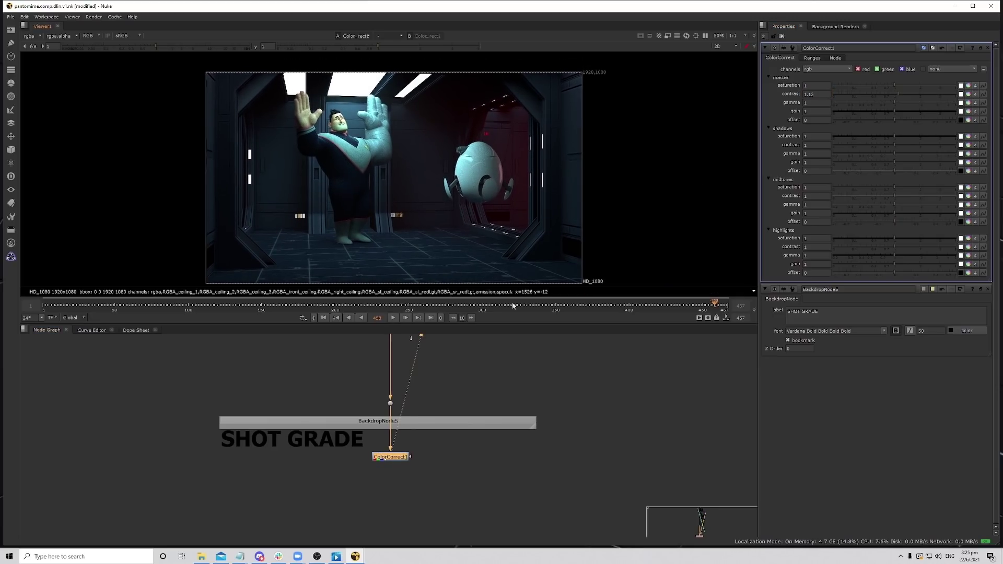
# Look over the last Merge in the node graph and return to the ColorCorrect node under SHOT GRADE.
pyautogui.moveTo(506, 355); pyautogui.dragTo(453, 435, button='middle')
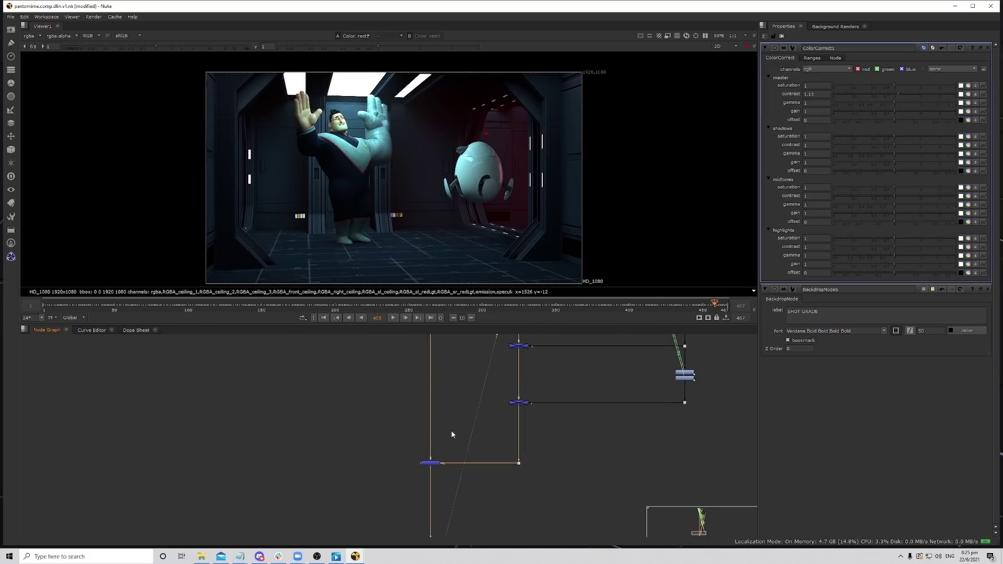
pyautogui.scroll(-2, 397, 432)
pyautogui.moveTo(391, 439); pyautogui.dragTo(451, 466)
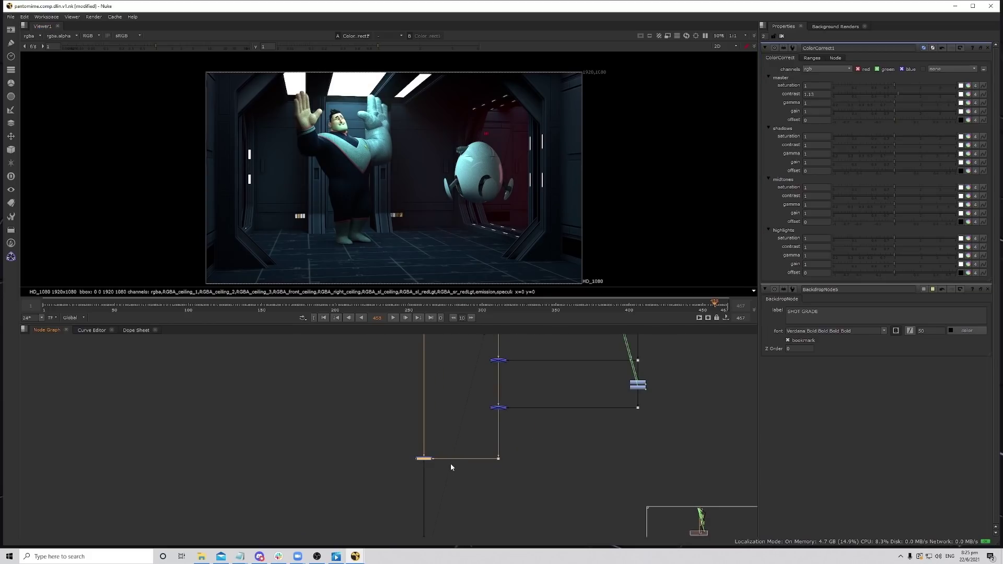
pyautogui.moveTo(452, 466)
pyautogui.mouseDown(button='middle')
pyautogui.moveTo(518, 415)
pyautogui.moveTo(459, 452)
pyautogui.mouseUp(button='middle')
pyautogui.scroll(2, 444, 450)
pyautogui.click(432, 449)
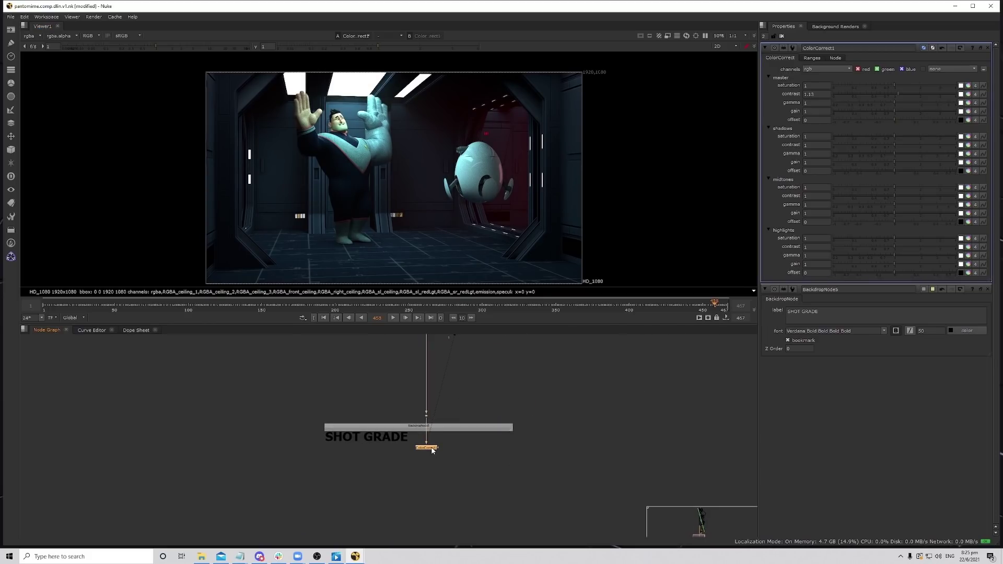
# Examine the composite closely and try a master gamma of 0.84 on the ColorCorrect node.
pyautogui.moveTo(403, 163); pyautogui.dragTo(406, 143, button='middle')
pyautogui.scroll(1, 427, 193)
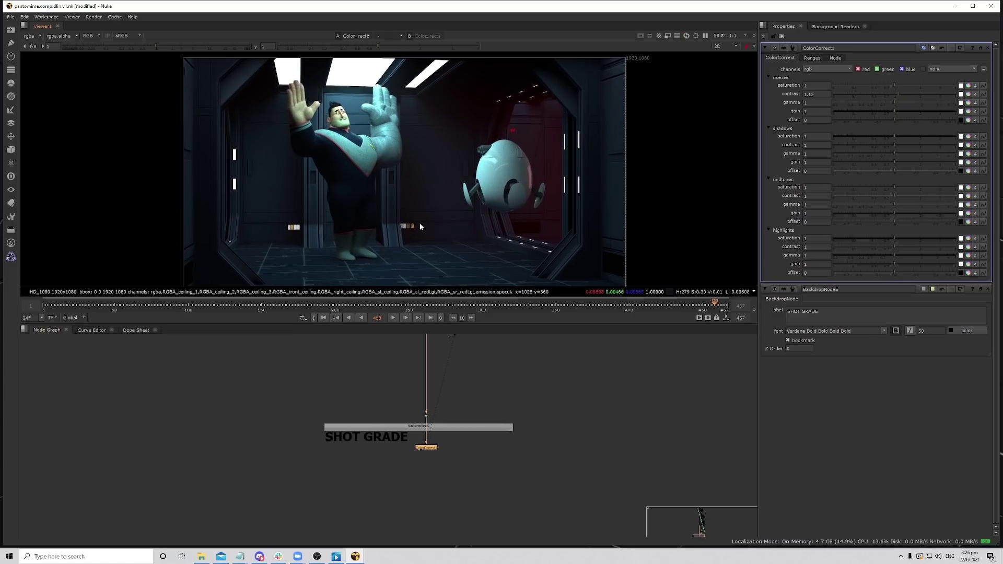
pyautogui.moveTo(420, 227); pyautogui.dragTo(421, 213, button='middle')
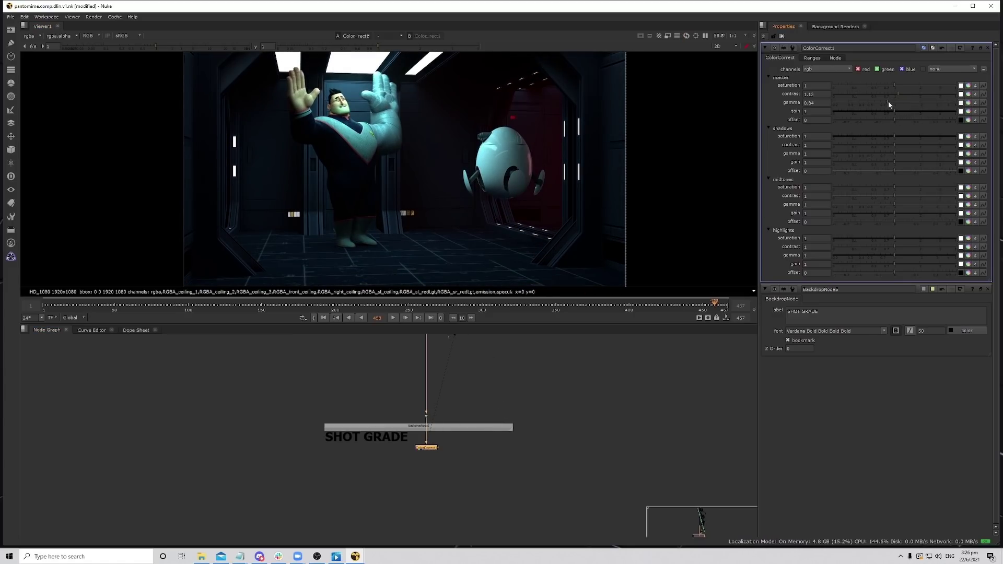
pyautogui.moveTo(595, 436); pyautogui.dragTo(587, 452, button='middle')
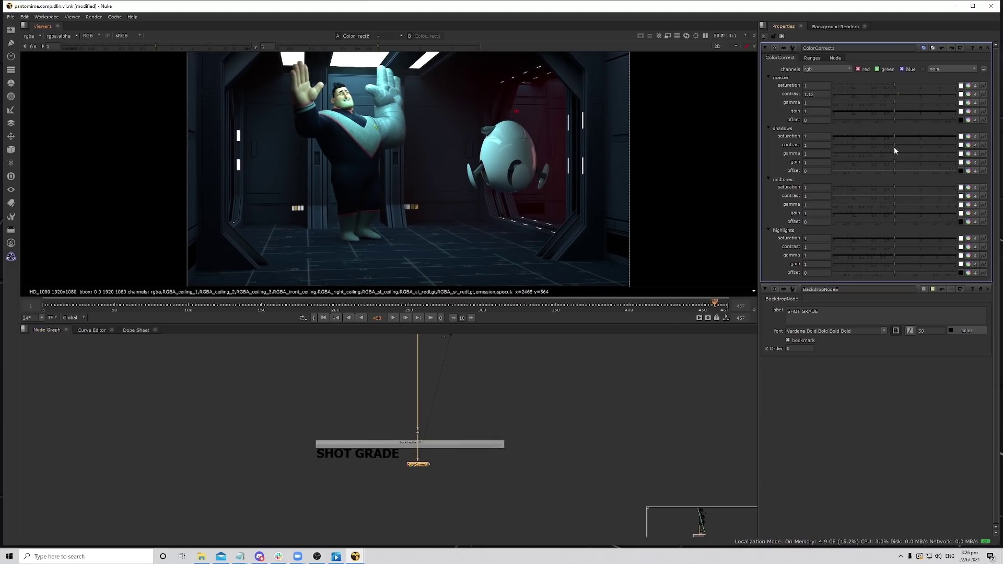
pyautogui.press('f')
pyautogui.moveTo(432, 472); pyautogui.dragTo(439, 436, button='middle')
pyautogui.scroll(-1, 427, 460)
pyautogui.scroll(3, 427, 460)
pyautogui.click(430, 494)
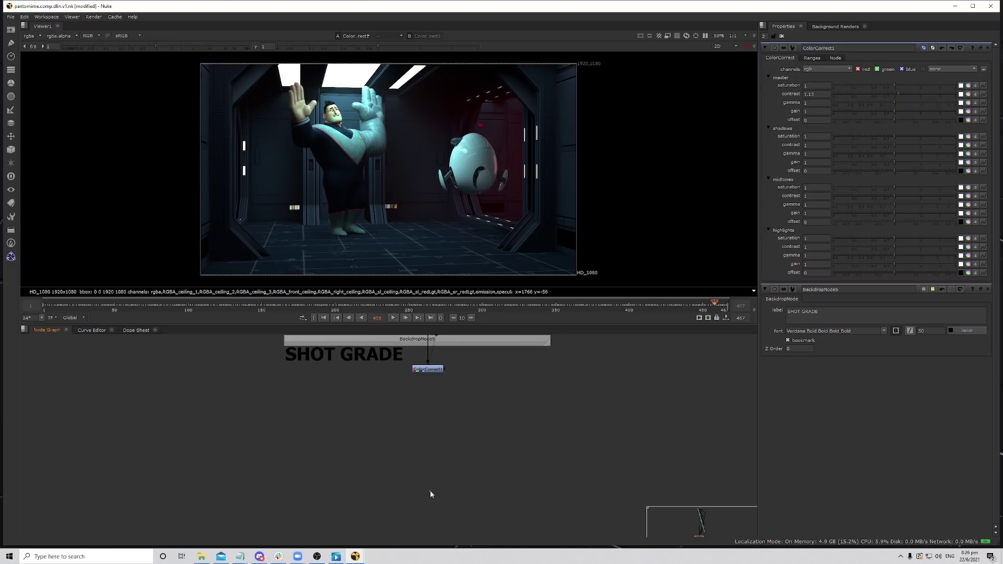
pyautogui.press('Tab')
pyautogui.write('VIG')
pyautogui.press('BackSpace')
pyautogui.press('BackSpace')
pyautogui.write('vig')
pyautogui.press('Escape')
# Update the list of all plugins so additional nodes can be found by name.
pyautogui.click(10, 243)
pyautogui.click(11, 230)
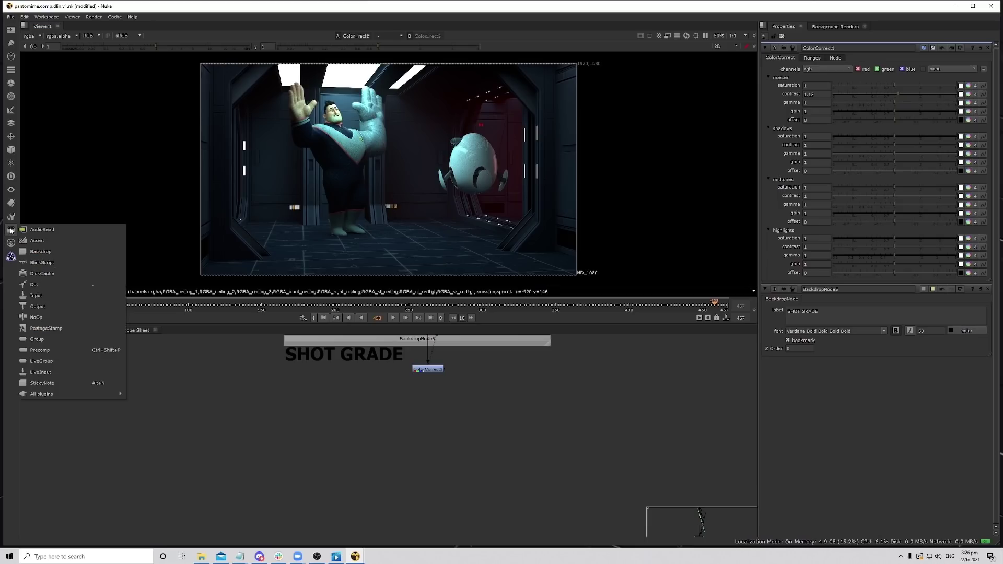
pyautogui.click(143, 396)
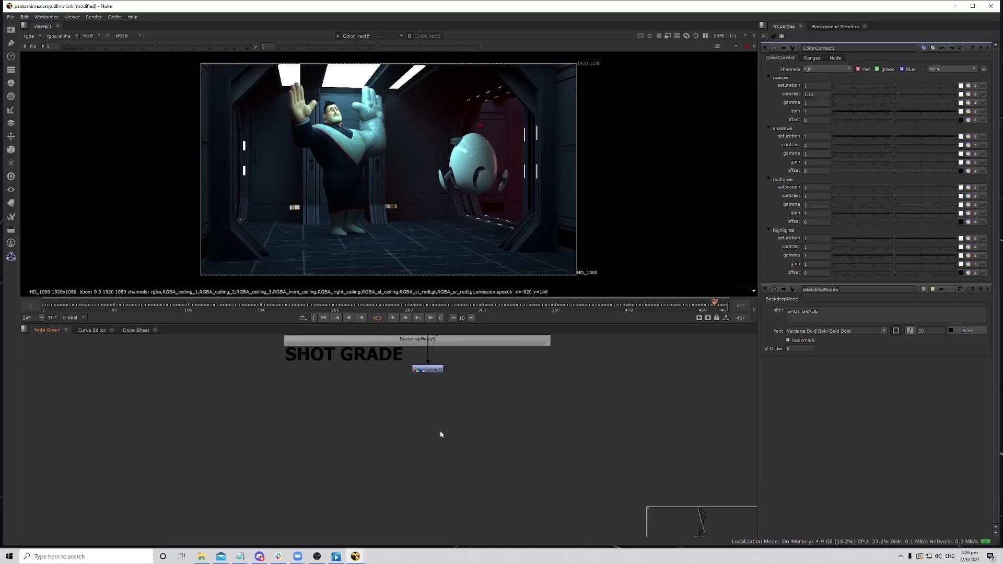
# Add a vignette_v2 node, connect its img input to the ColorCorrect, and align it directly below.
pyautogui.press('Tab')
pyautogui.write('vignette_v2')
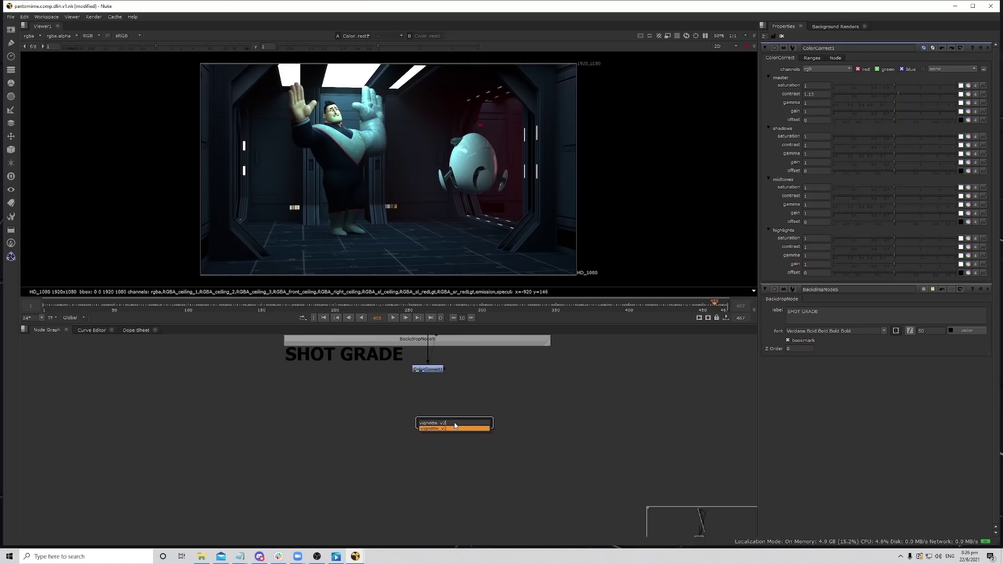
pyautogui.press('Return')
pyautogui.moveTo(445, 408); pyautogui.dragTo(427, 370)
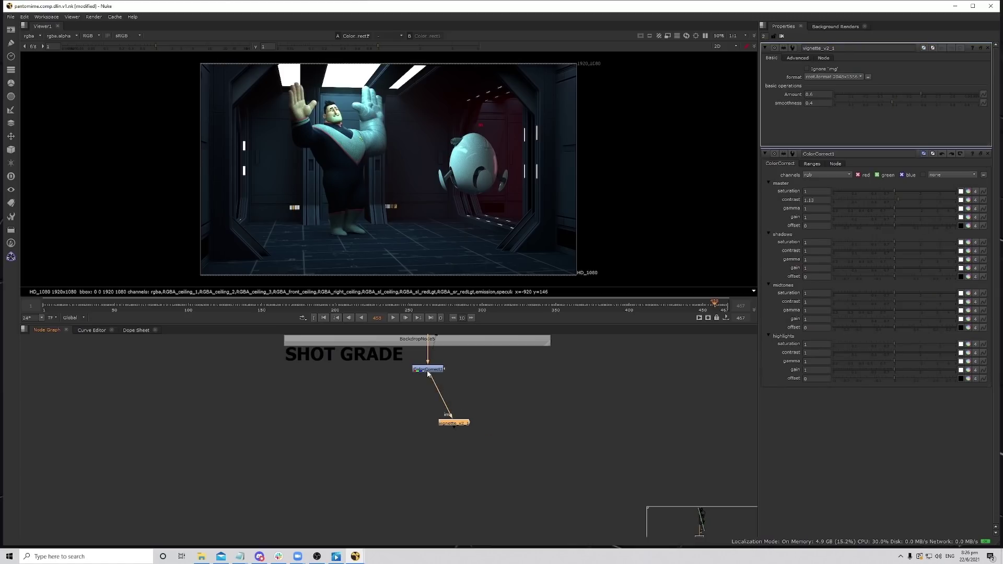
pyautogui.moveTo(454, 424); pyautogui.dragTo(429, 418)
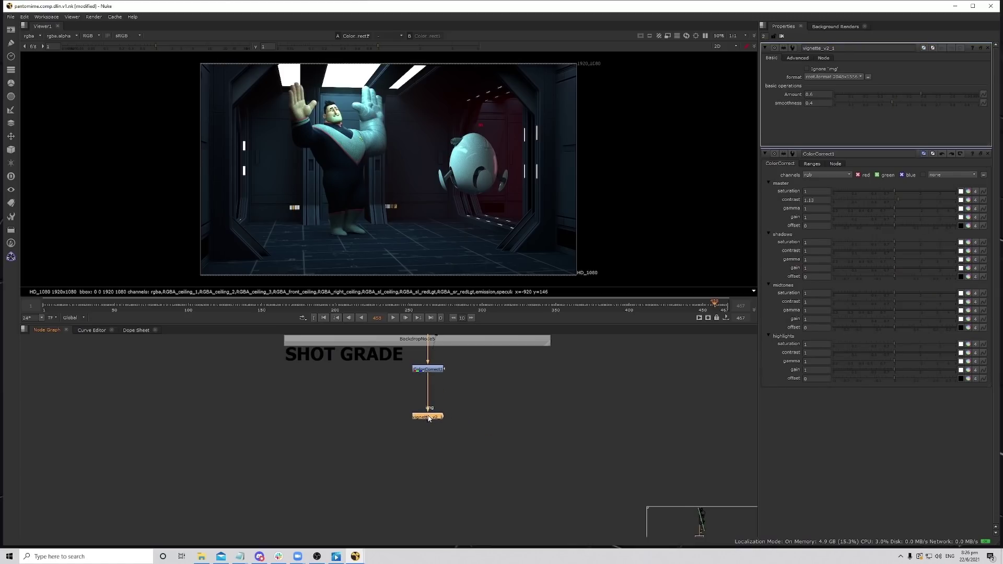
# View the vignette_v2 output and compare the composite with the vignette disabled and enabled.
pyautogui.press('1')
pyautogui.press('d')
pyautogui.press('d')
pyautogui.press('d')
pyautogui.press('d')
pyautogui.press('d')
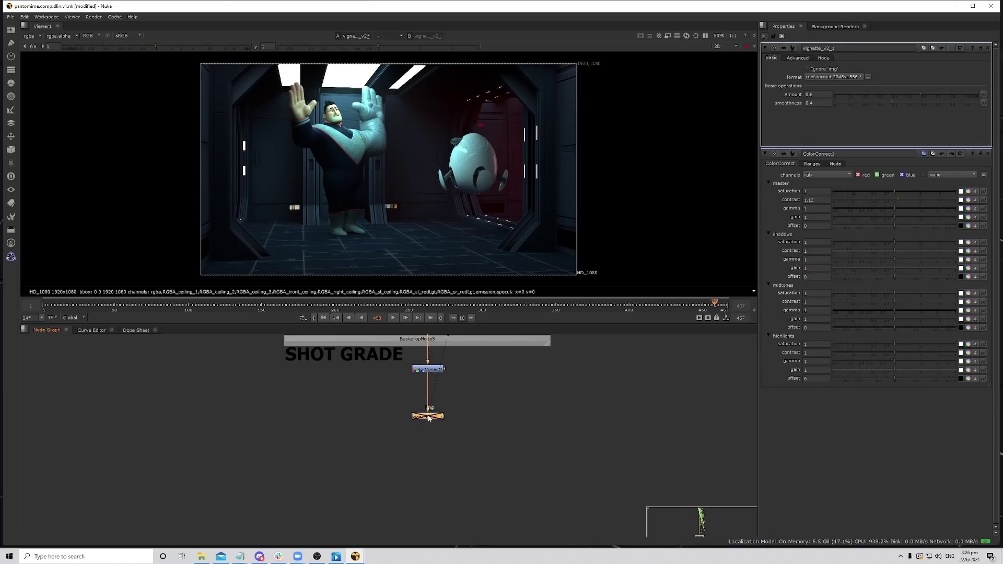
pyautogui.press('d')
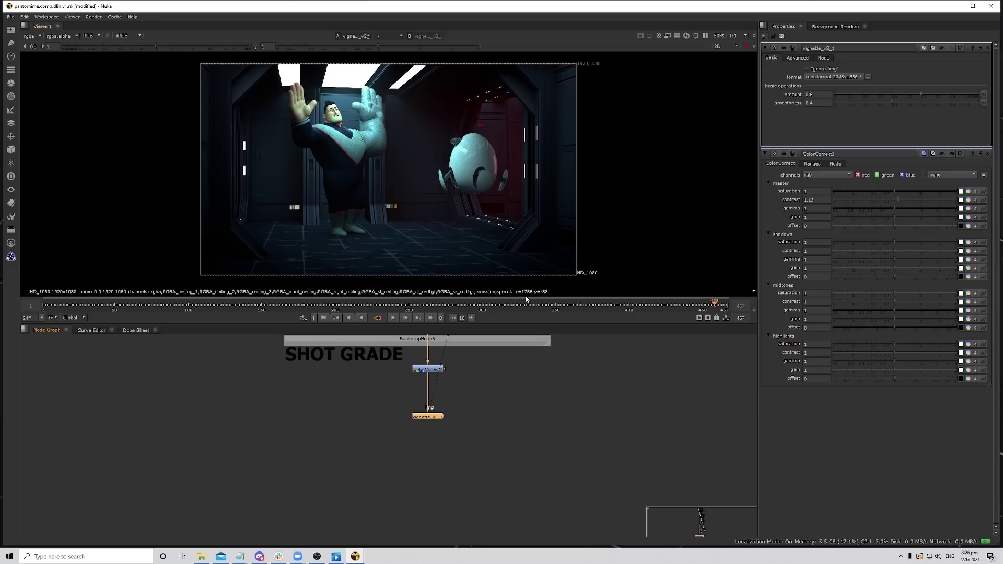
pyautogui.press('d')
pyautogui.press('d')
pyautogui.press('d')
pyautogui.press('d')
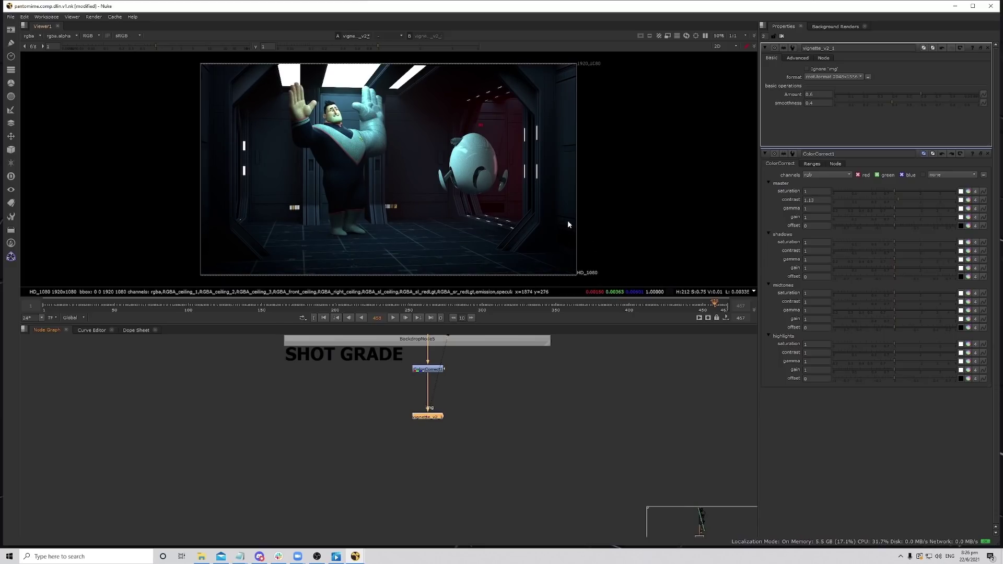
pyautogui.press('d')
pyautogui.press('d')
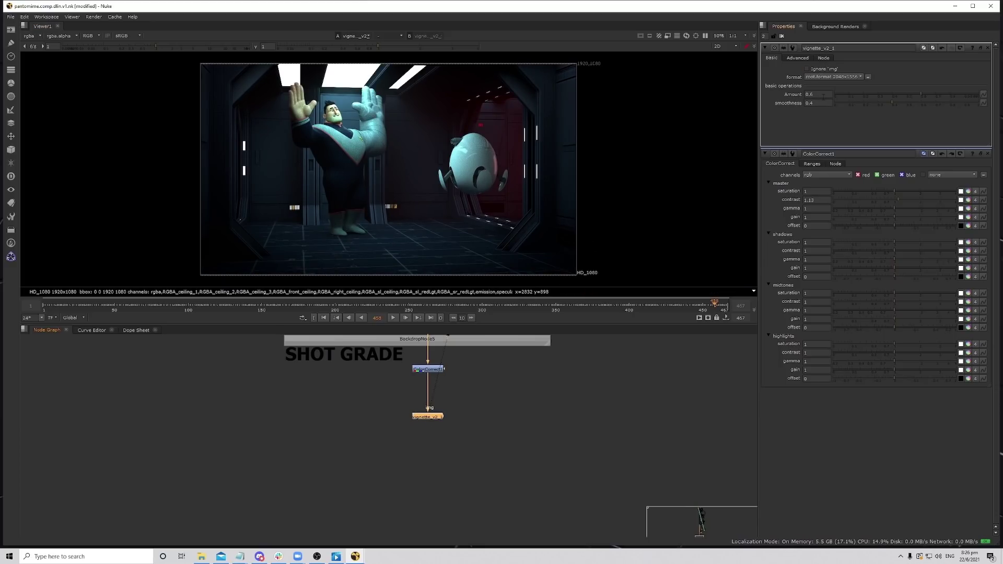
# Set the vignette_v2 node's Amount to 0.1.
pyautogui.click(823, 95)
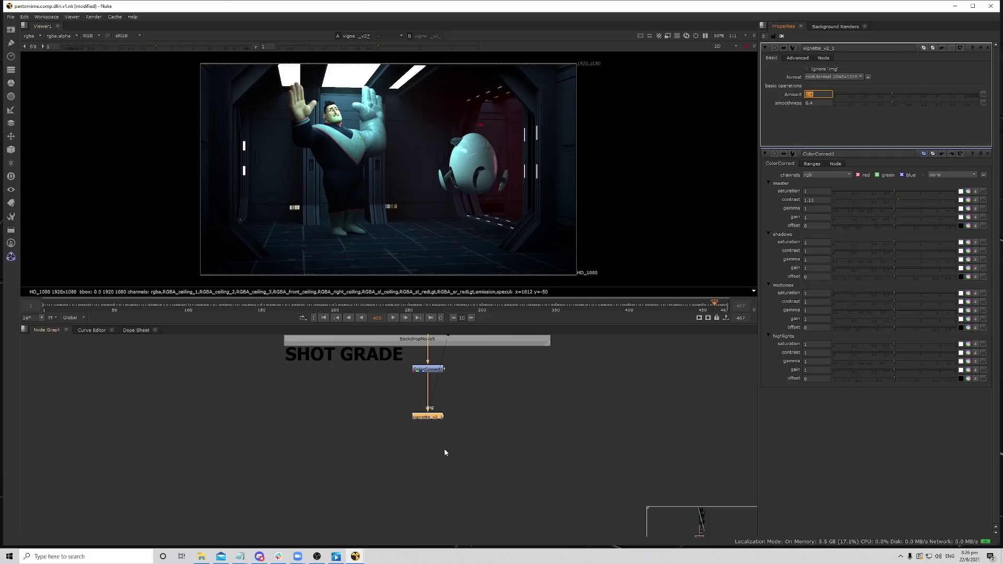
pyautogui.click(431, 418)
pyautogui.click(433, 418)
pyautogui.click(878, 95)
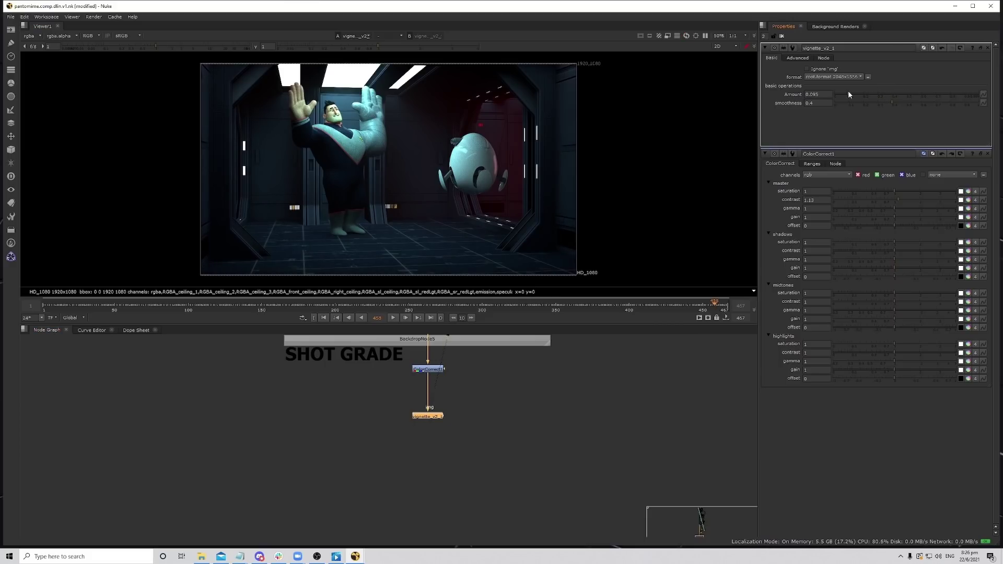
pyautogui.moveTo(849, 94); pyautogui.dragTo(858, 95)
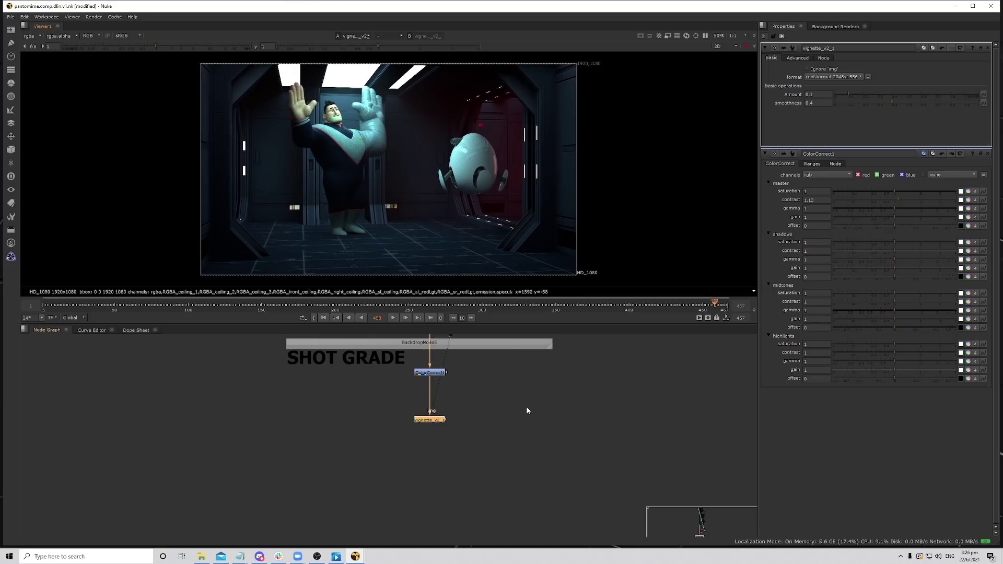
# Add an expoglow node directly below the vignette_v2 node and view its output.
pyautogui.scroll(-2, 529, 410)
pyautogui.scroll(3, 409, 413)
pyautogui.press('Tab')
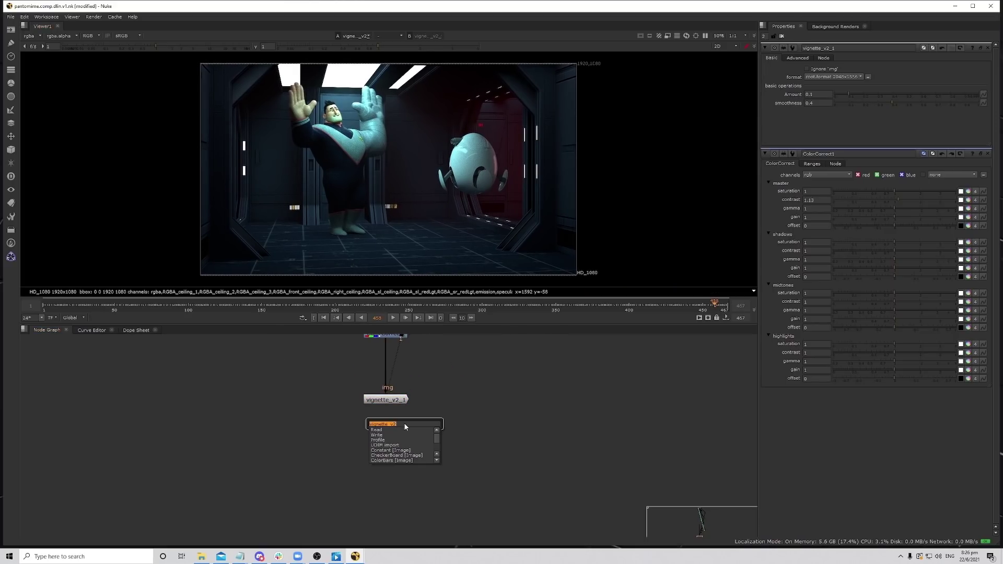
pyautogui.write('expog')
pyautogui.press('Return')
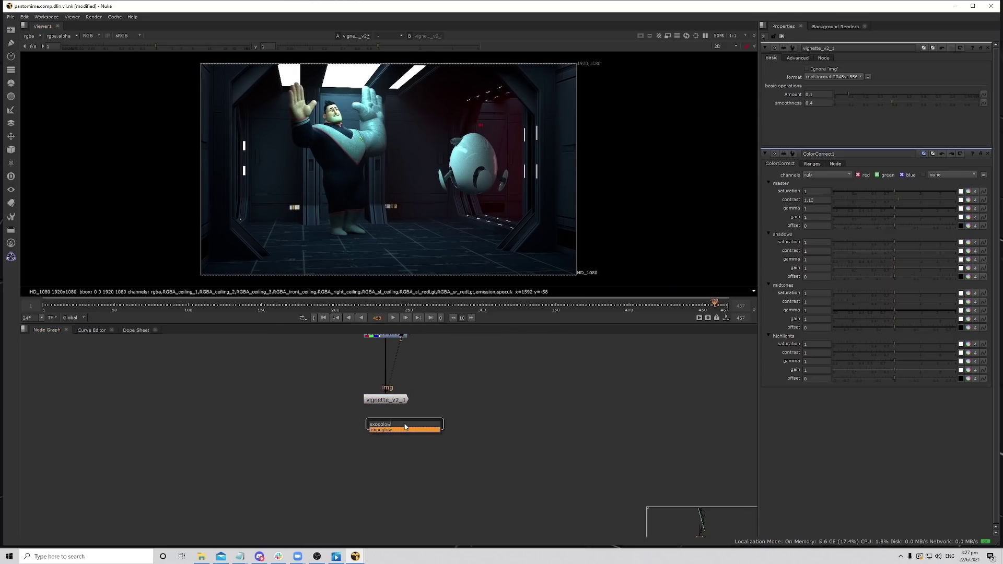
pyautogui.moveTo(405, 427)
pyautogui.mouseDown()
pyautogui.moveTo(370, 449)
pyautogui.moveTo(392, 441)
pyautogui.mouseUp()
pyautogui.press('1')
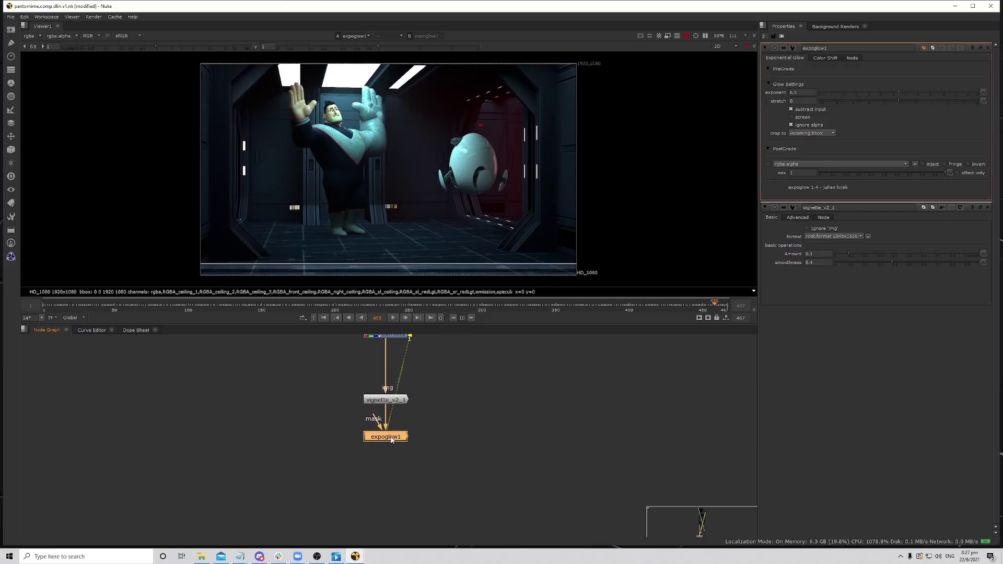
# Enable the expoglow node's PreGrade preview and set the blackpoint to 0.54 to isolate the brightest lights.
pyautogui.moveTo(525, 382); pyautogui.dragTo(497, 439, button='middle')
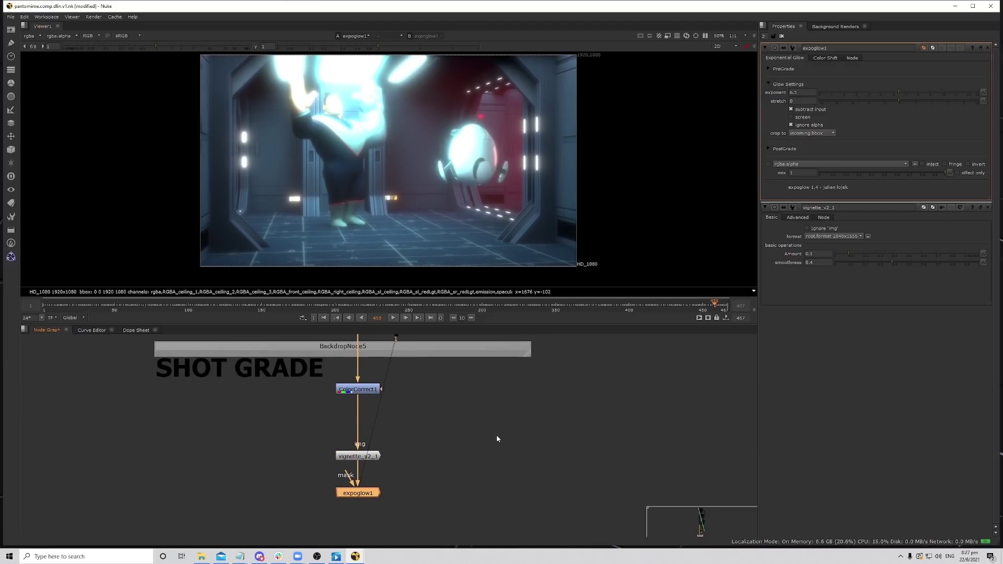
pyautogui.scroll(-2, 494, 435)
pyautogui.scroll(3, 421, 454)
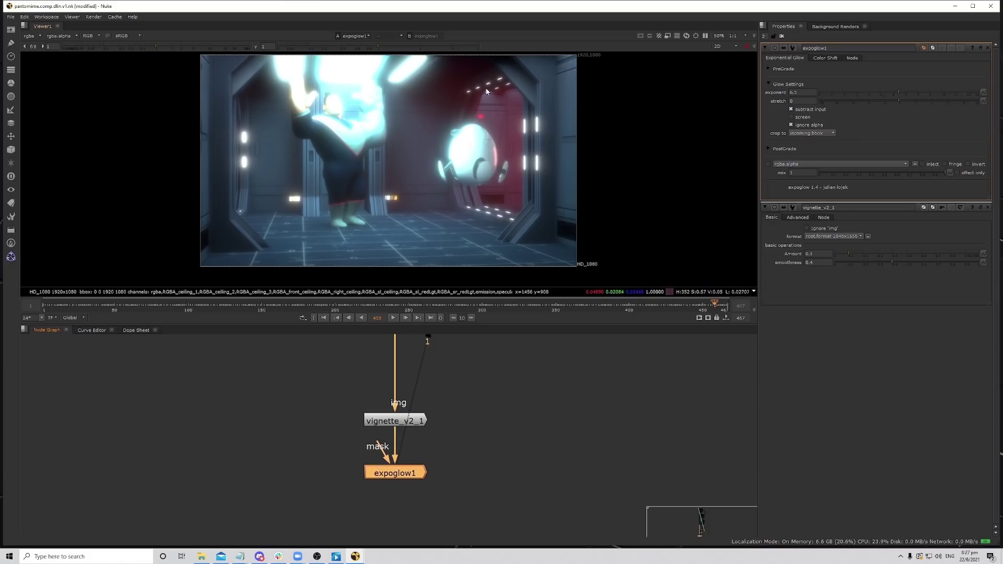
pyautogui.moveTo(459, 439); pyautogui.dragTo(471, 425, button='middle')
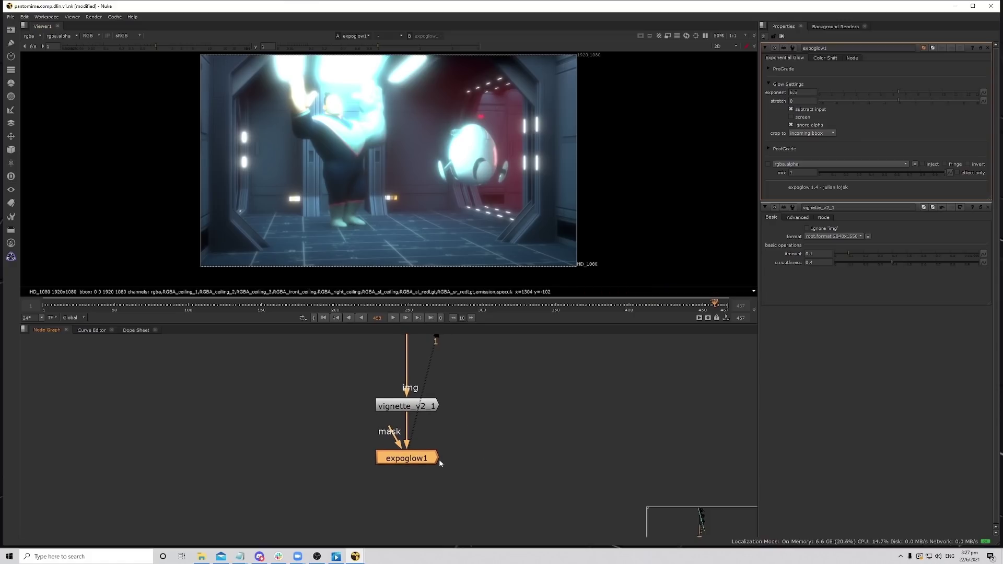
pyautogui.doubleClick(422, 461)
pyautogui.click(792, 69)
pyautogui.click(817, 77)
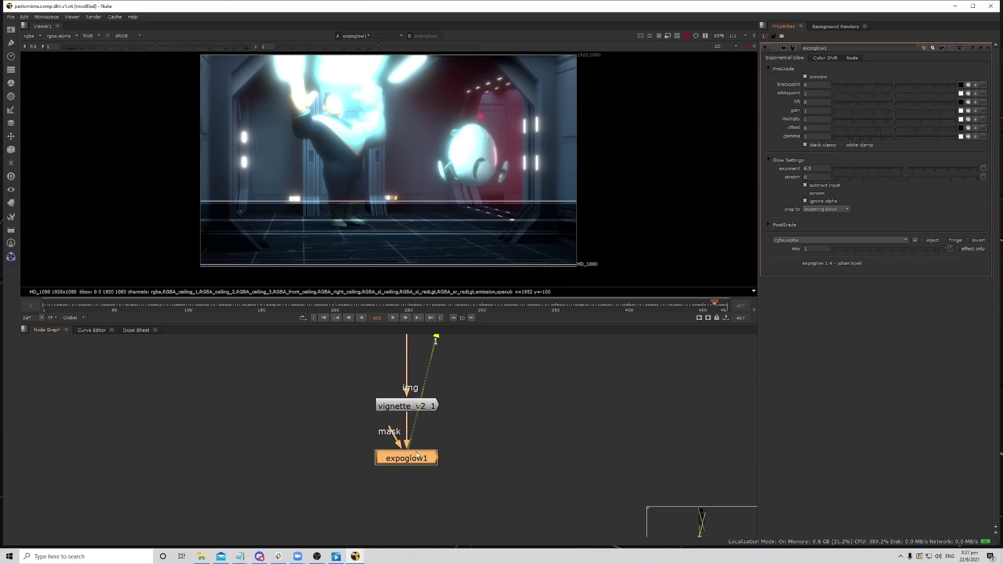
pyautogui.moveTo(634, 188); pyautogui.dragTo(642, 189, button='middle')
pyautogui.press('a')
pyautogui.press('a')
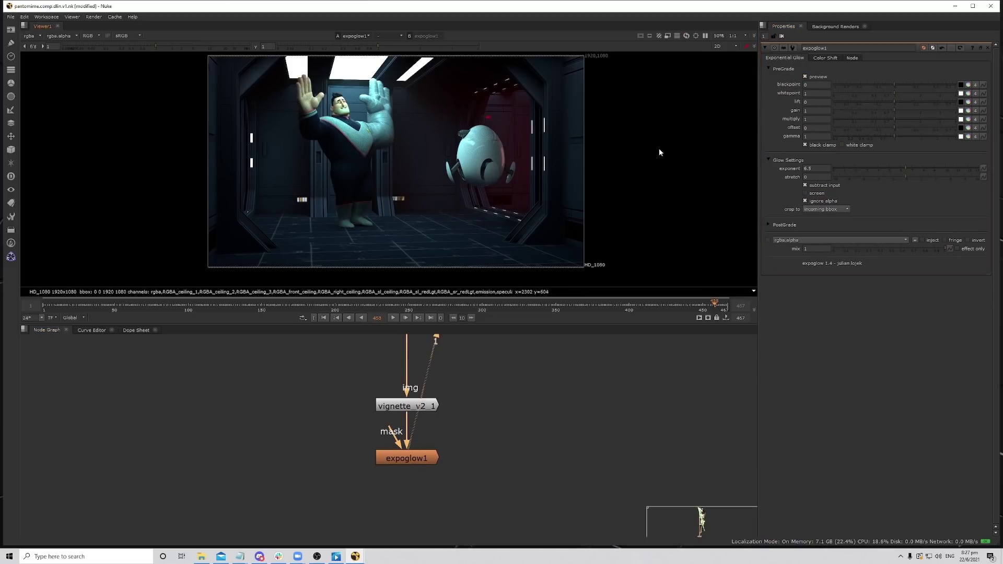
pyautogui.moveTo(891, 88); pyautogui.dragTo(903, 84)
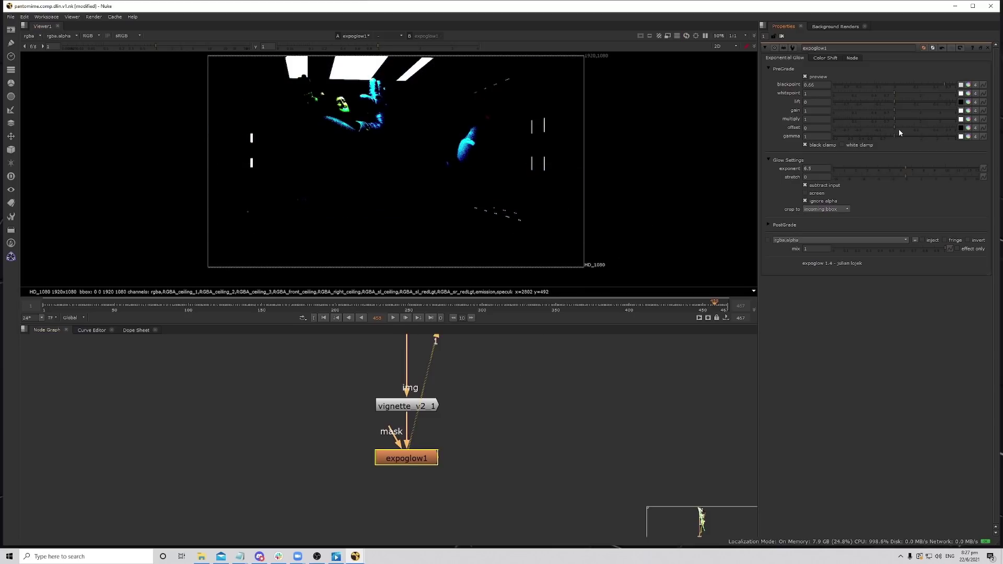
pyautogui.moveTo(944, 85); pyautogui.dragTo(937, 85)
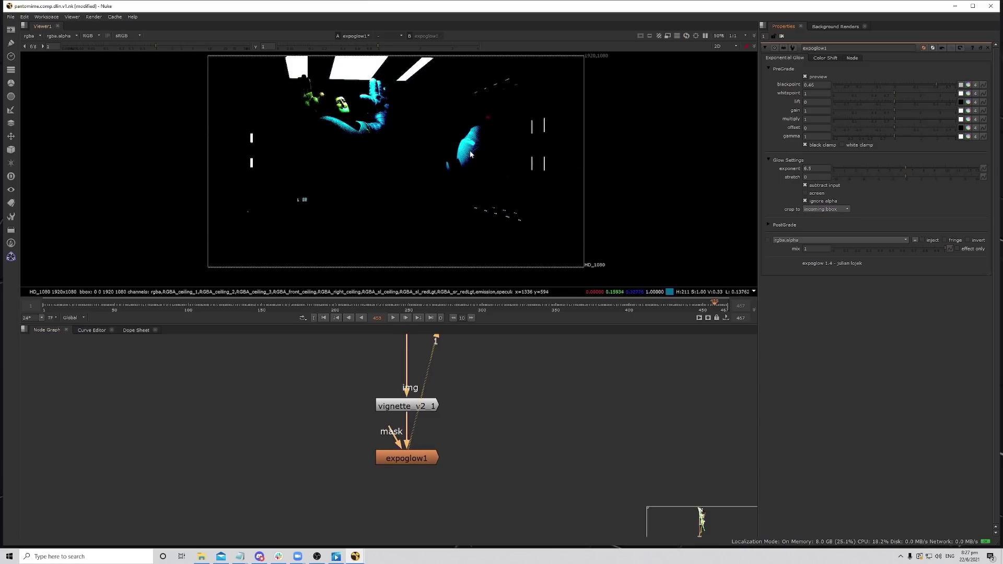
pyautogui.moveTo(938, 84); pyautogui.dragTo(939, 84)
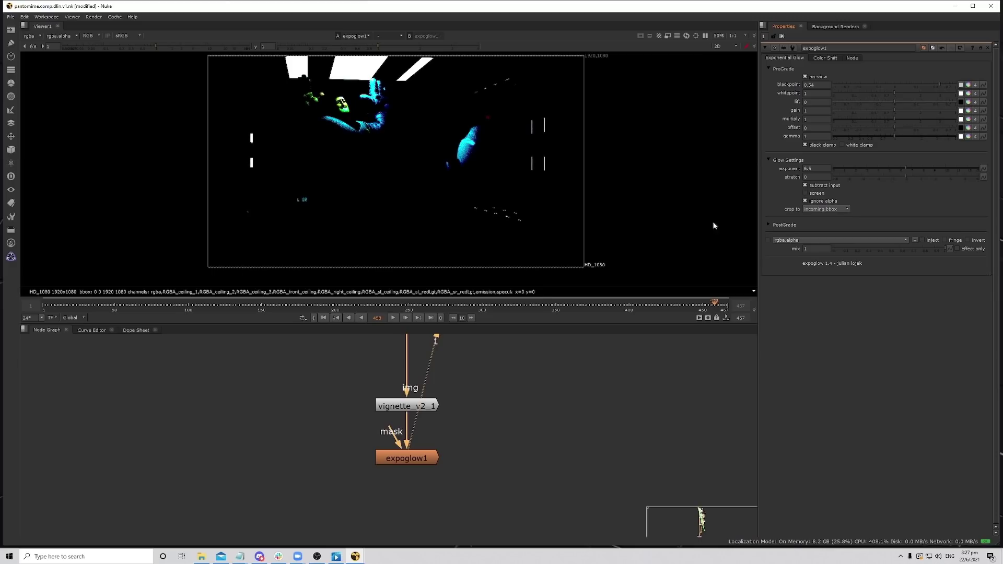
# Turn off the PreGrade preview on the expoglow node and reduce the PreGrade multiply to about 0.012.
pyautogui.click(423, 459)
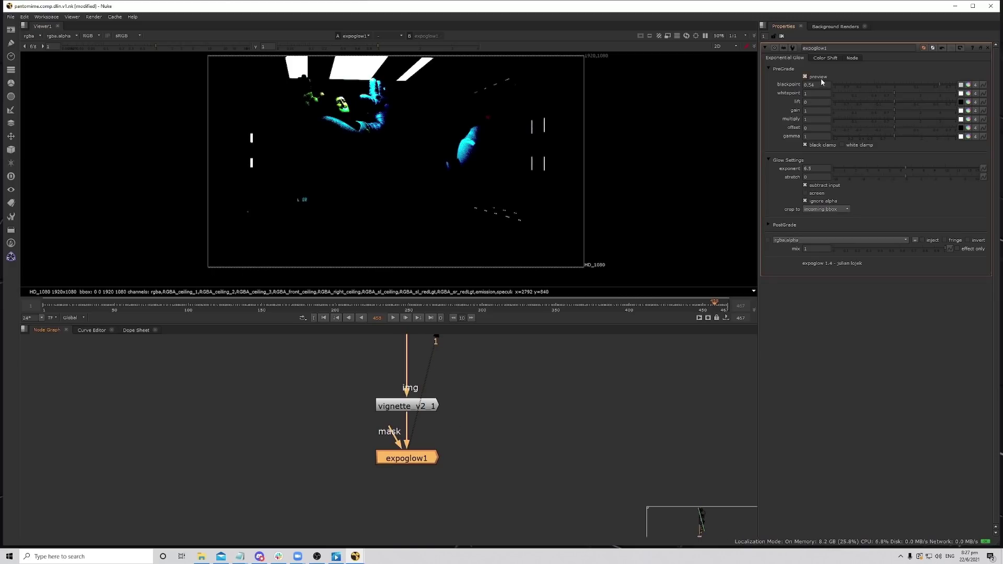
pyautogui.click(806, 76)
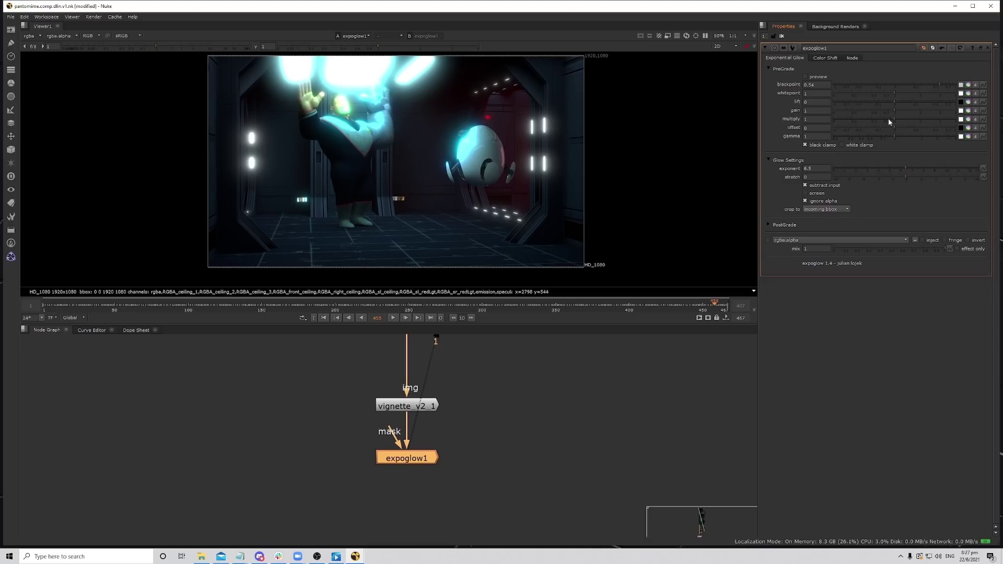
pyautogui.moveTo(888, 120); pyautogui.dragTo(839, 118)
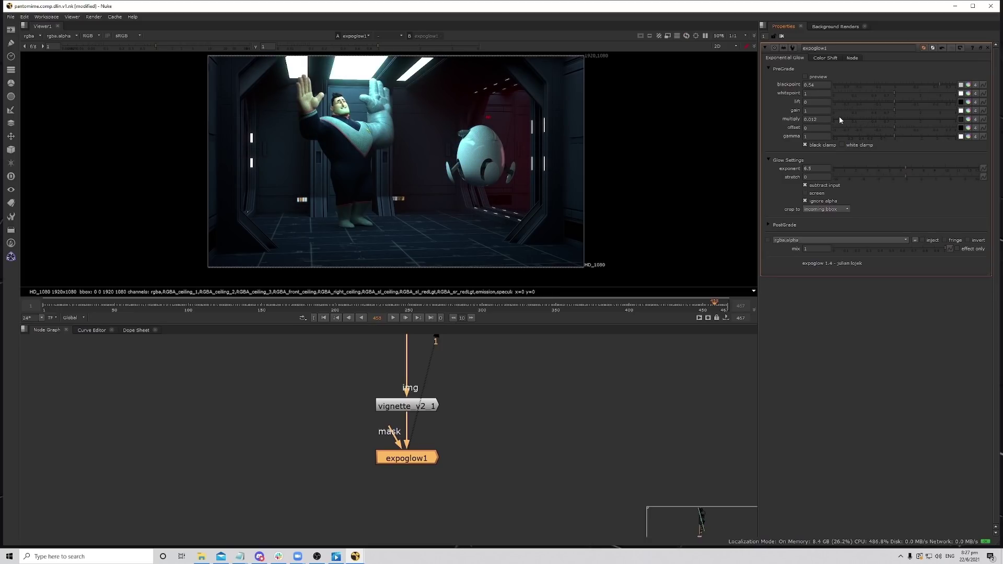
# Compare the image with the expoglow disabled and enabled, and lower its PreGrade multiply to 0.008.
pyautogui.scroll(4, 406, 139)
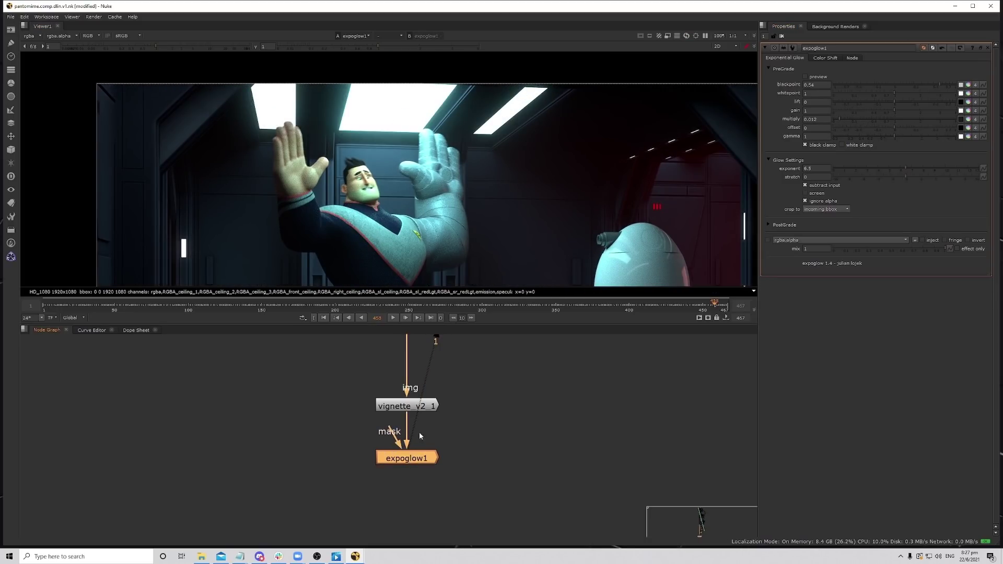
pyautogui.moveTo(487, 160); pyautogui.dragTo(487, 151, button='middle')
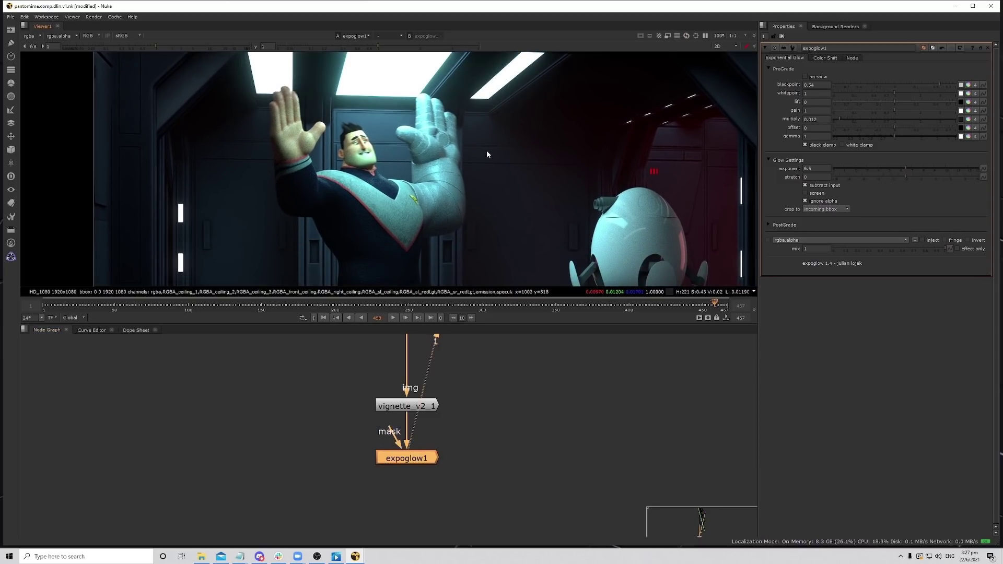
pyautogui.press('d')
pyautogui.press('d')
pyautogui.scroll(-3, 493, 173)
pyautogui.press('d')
pyautogui.press('d')
pyautogui.press('d')
pyautogui.press('d')
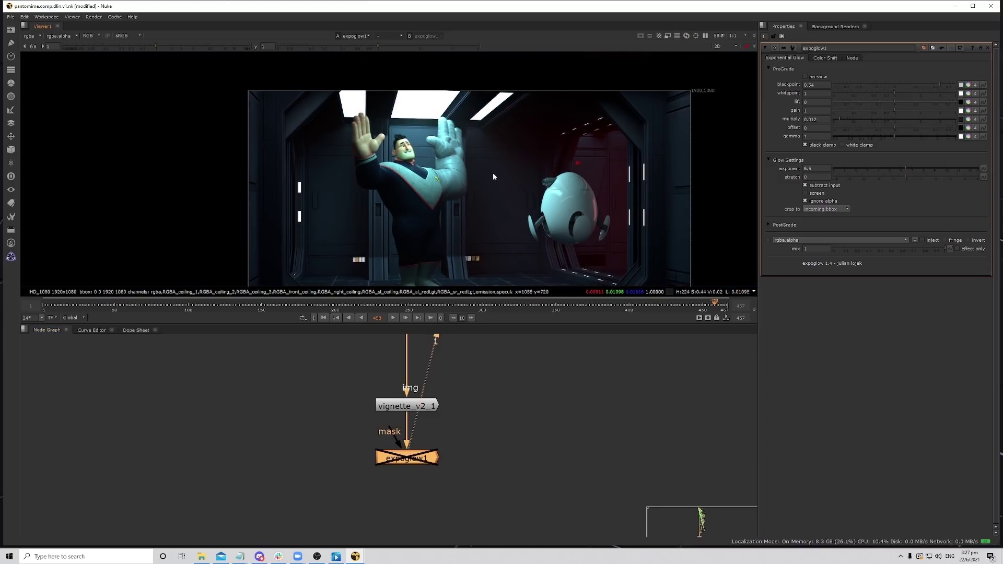
pyautogui.scroll(5, 495, 186)
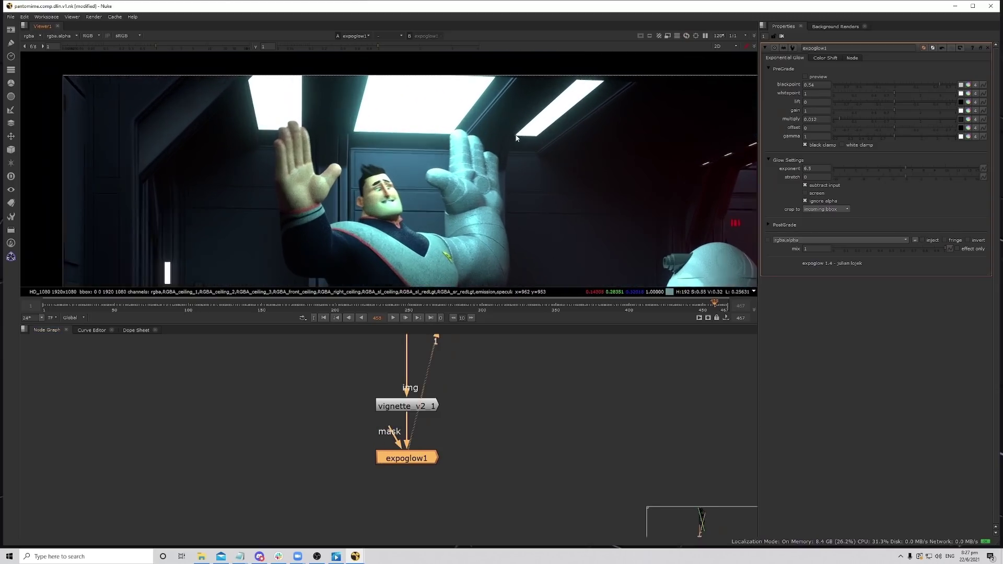
pyautogui.moveTo(846, 120); pyautogui.dragTo(839, 119)
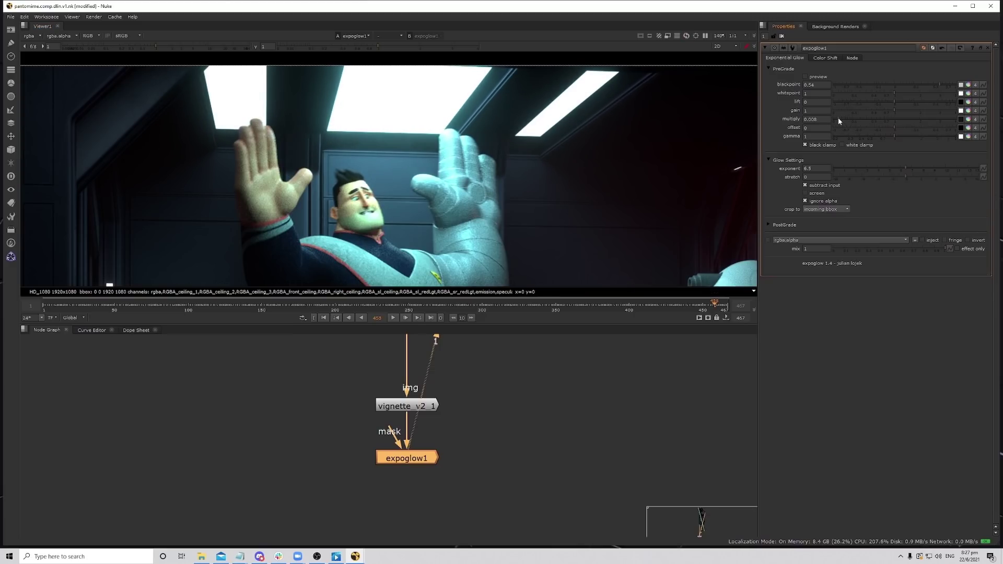
# Inspect the glow around the ceiling lights, wall lights and red indicator with the expoglow disabled and enabled.
pyautogui.scroll(-3, 389, 169)
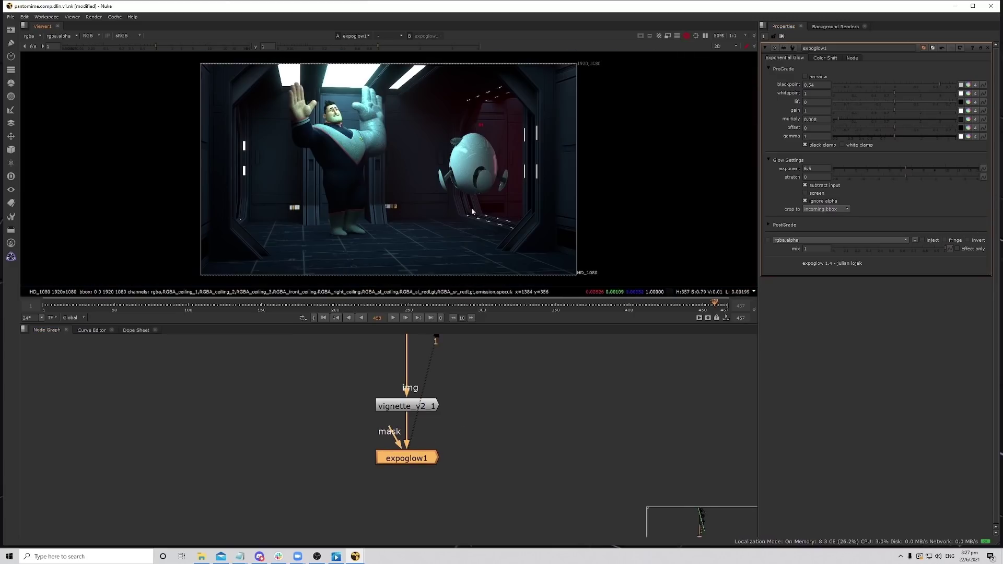
pyautogui.press('d')
pyautogui.press('d')
pyautogui.scroll(4, 521, 130)
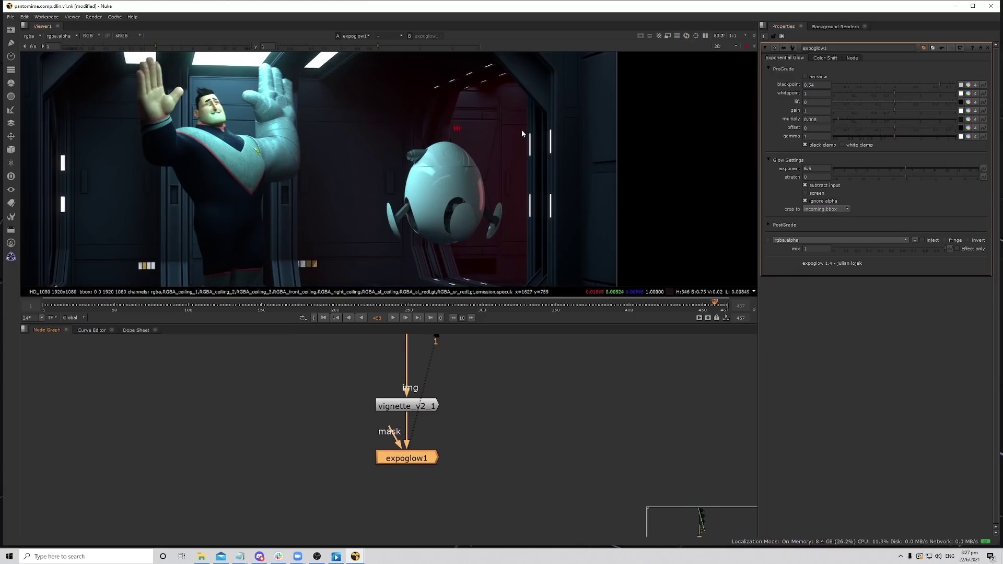
pyautogui.press('d')
pyautogui.press('d')
pyautogui.scroll(2, 547, 152)
pyautogui.press('d')
pyautogui.press('d')
pyautogui.scroll(-2, 557, 147)
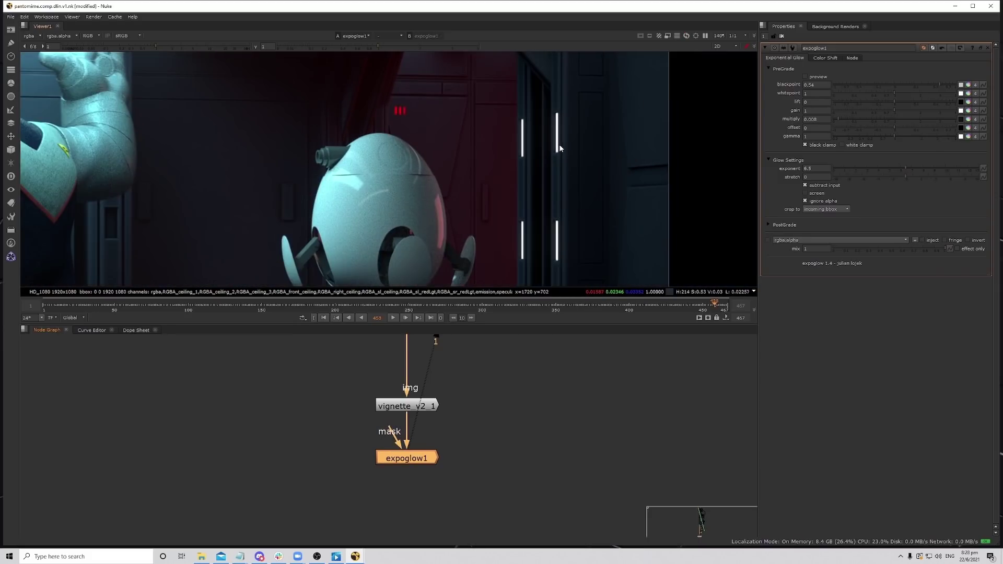
pyautogui.press('d')
pyautogui.press('d')
pyautogui.scroll(-2, 400, 198)
pyautogui.scroll(4, 395, 198)
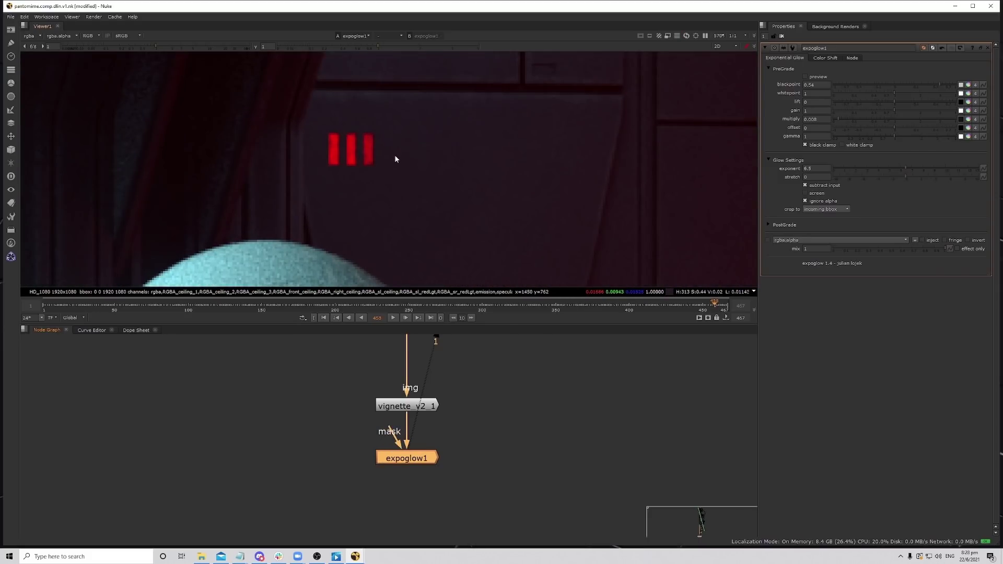
pyautogui.press('d')
pyautogui.press('d')
pyautogui.scroll(-3, 395, 158)
pyautogui.scroll(-2, 395, 159)
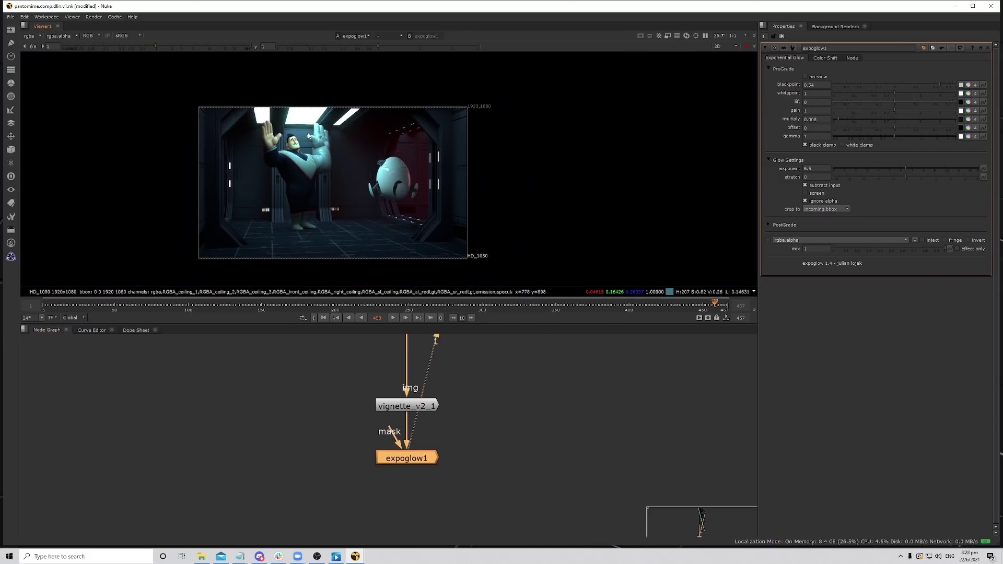
pyautogui.scroll(2, 308, 136)
pyautogui.scroll(-3, 448, 203)
pyautogui.moveTo(448, 203); pyautogui.dragTo(434, 158, button='middle')
pyautogui.scroll(-2, 481, 435)
pyautogui.scroll(2, 440, 432)
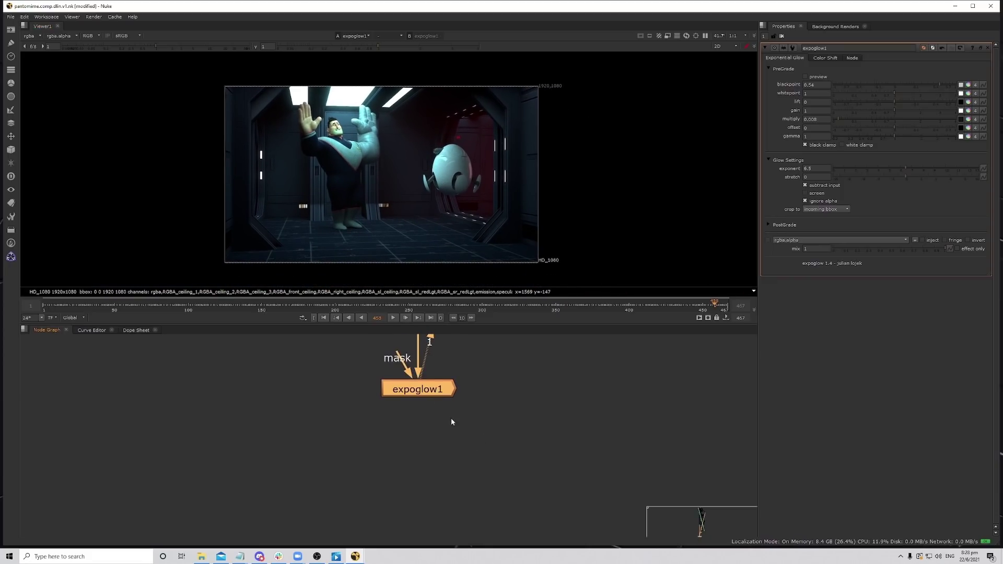
# Add a second expoglow node directly below the first one.
pyautogui.click(453, 437)
pyautogui.press('Tab')
pyautogui.write('expo')
pyautogui.press('Down')
pyautogui.press('Down')
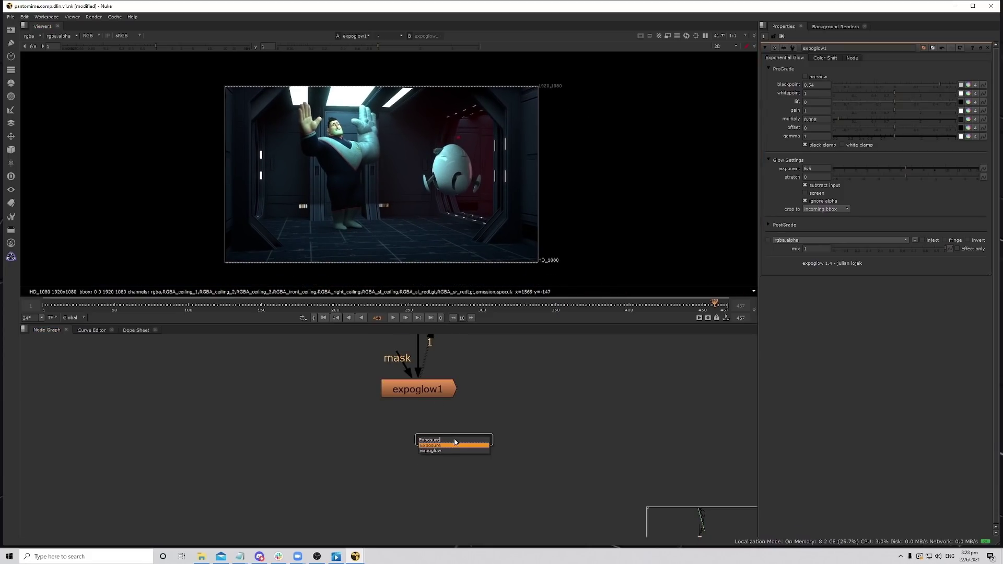
pyautogui.press('Return')
pyautogui.moveTo(436, 447)
pyautogui.mouseDown()
pyautogui.moveTo(419, 449)
pyautogui.moveTo(427, 452)
pyautogui.mouseUp()
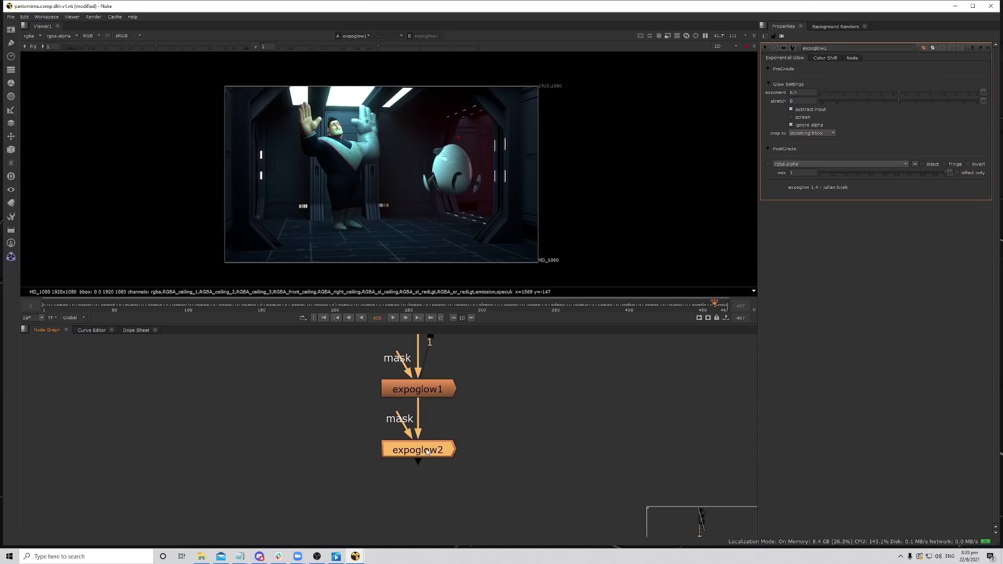
# Display the SET branch's Cryptomatte node in the viewer and open its properties.
pyautogui.scroll(2, 505, 152)
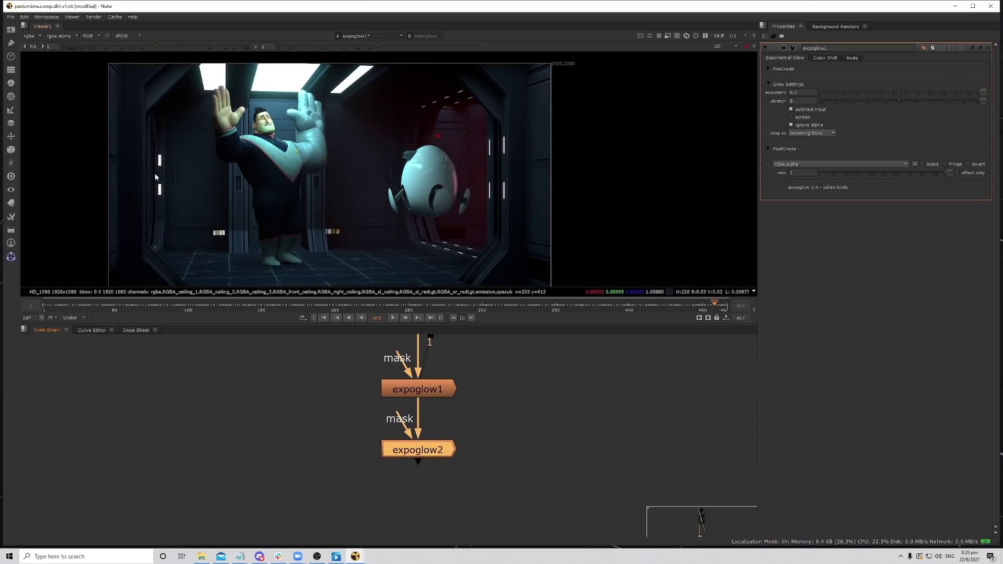
pyautogui.scroll(-2, 487, 412)
pyautogui.scroll(8, 483, 422)
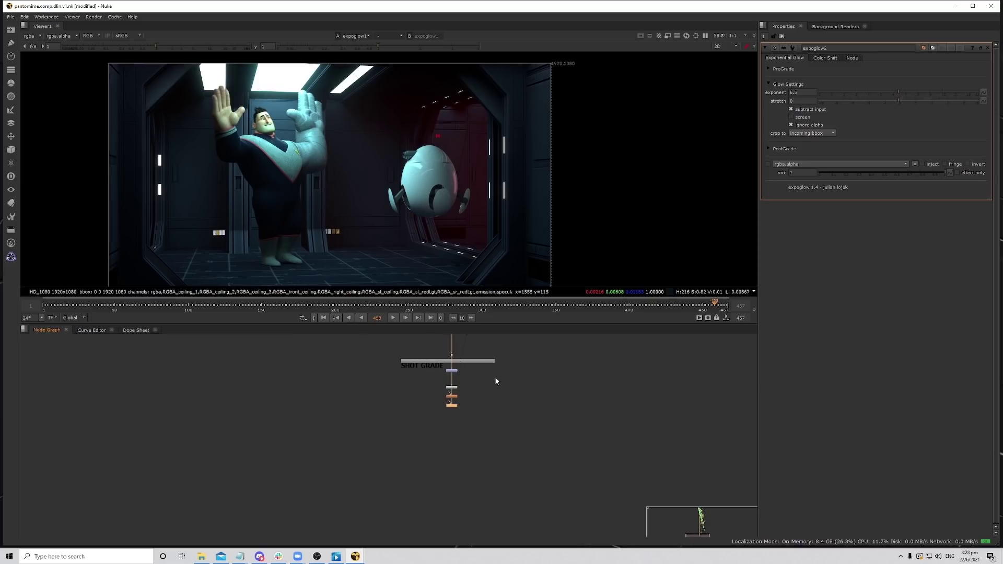
pyautogui.scroll(-6, 490, 461)
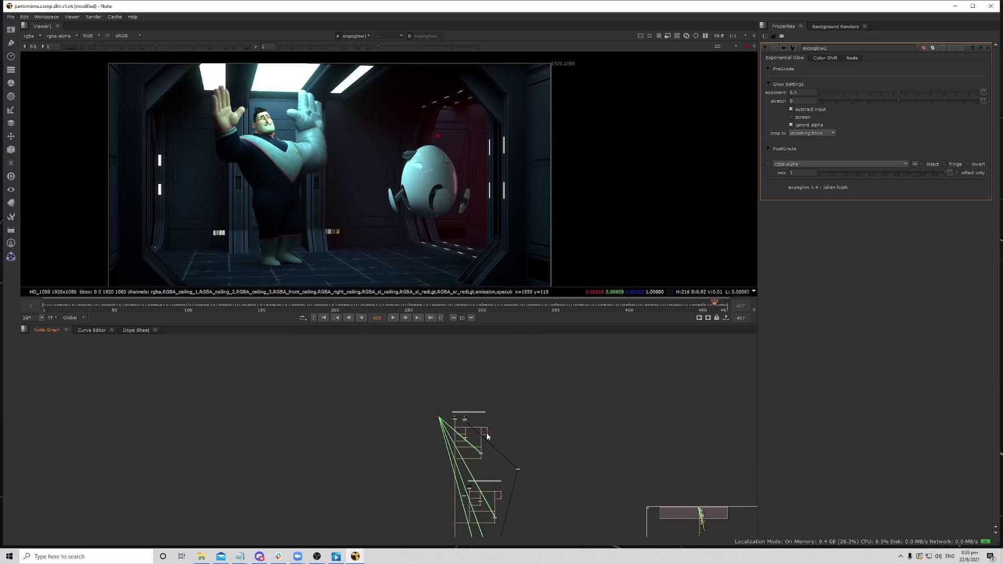
pyautogui.click(429, 395)
pyautogui.press('1')
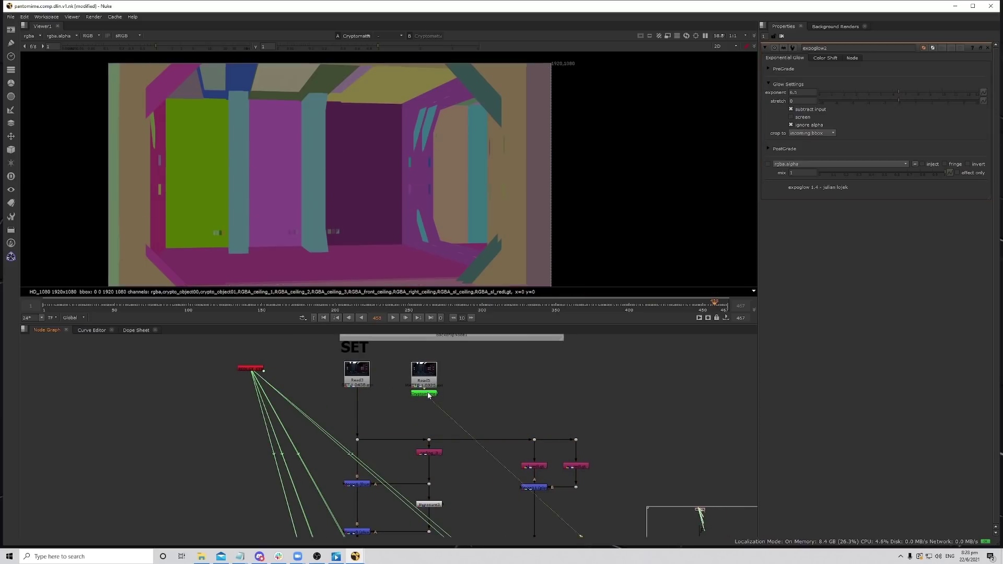
pyautogui.doubleClick(429, 394)
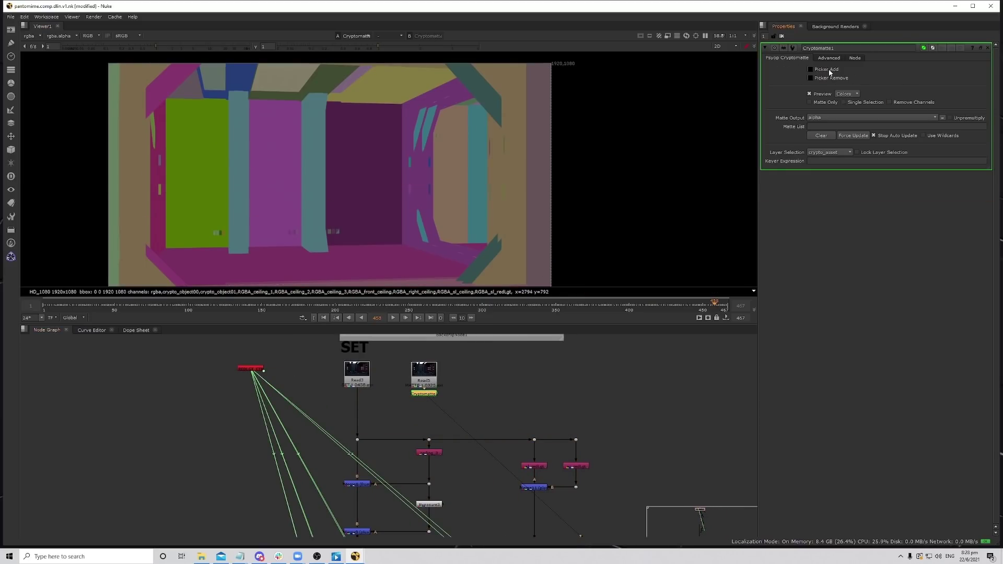
# Try to pick a wall light with the Cryptomatte's Picker Add and switch its layer selection to crypto_object.
pyautogui.scroll(5, 512, 165)
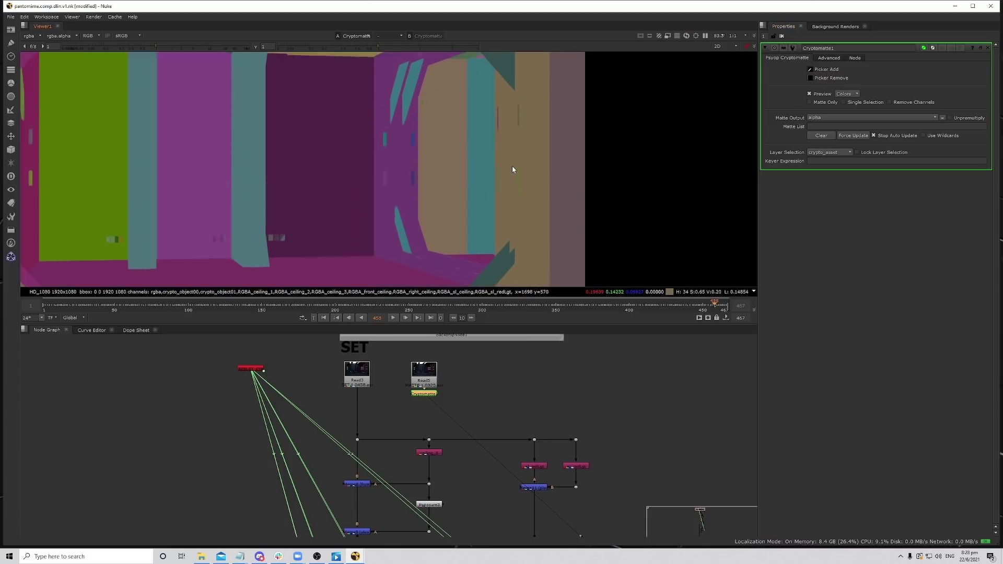
pyautogui.keyDown('ctrl'); pyautogui.click(385, 144); pyautogui.keyUp('ctrl')
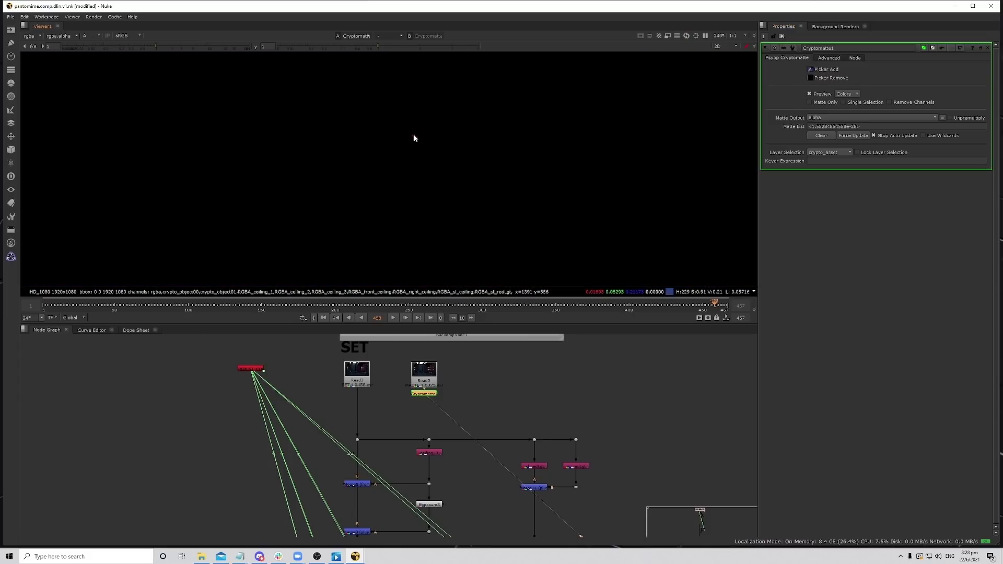
pyautogui.moveTo(397, 141); pyautogui.dragTo(424, 142, button='middle')
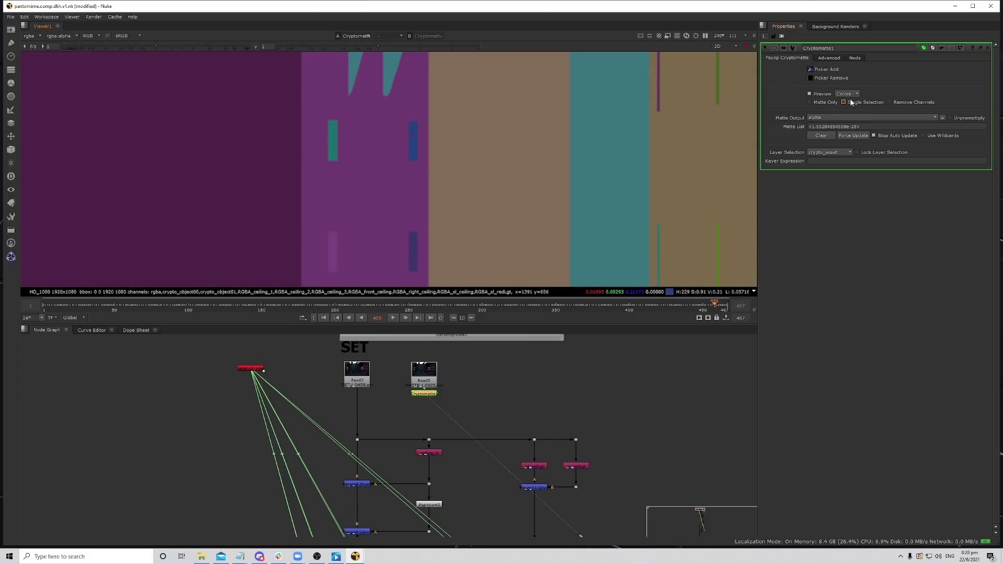
pyautogui.click(830, 152)
pyautogui.click(829, 163)
pyautogui.moveTo(438, 138); pyautogui.dragTo(475, 138, button='middle')
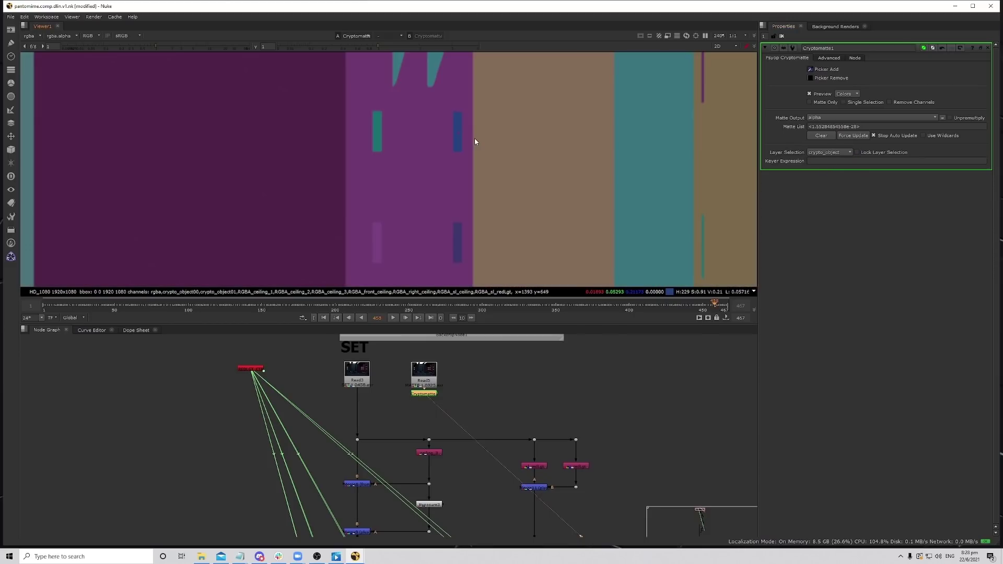
pyautogui.moveTo(425, 399); pyautogui.dragTo(427, 399)
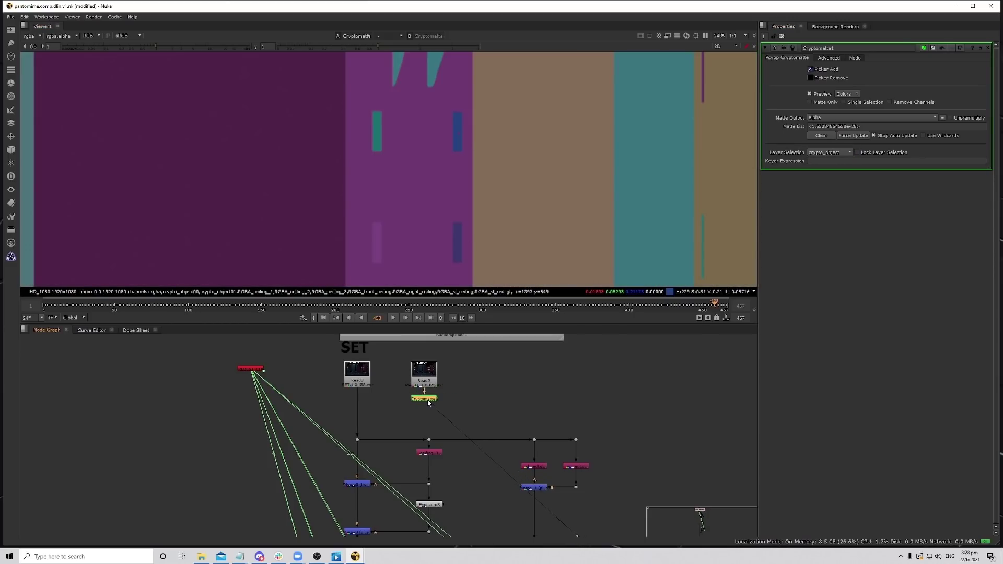
pyautogui.moveTo(487, 166); pyautogui.dragTo(501, 165, button='middle')
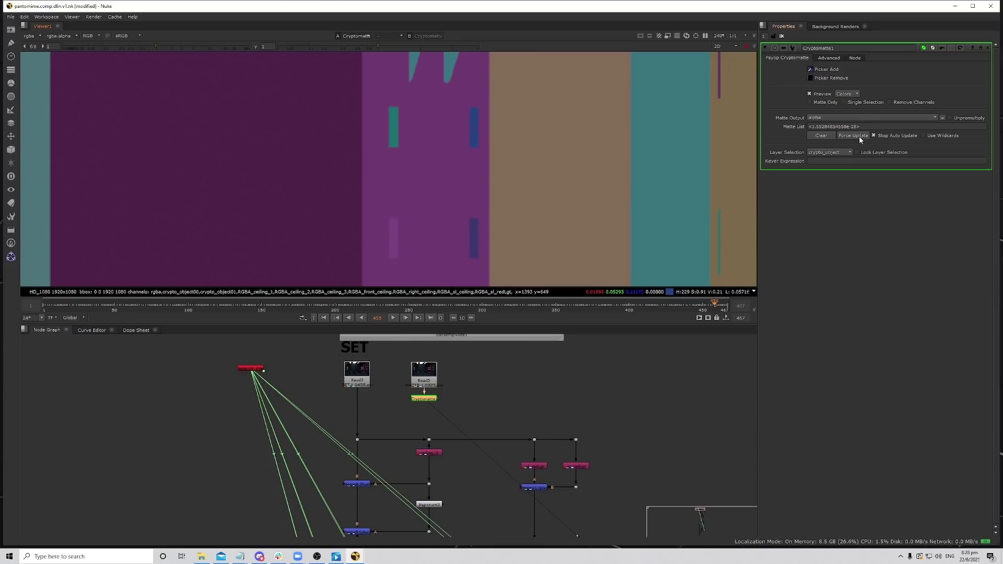
# Replace the Cryptomatte under the second SET Read node with a new one and set its layer selection to crypto_object.
pyautogui.click(461, 396)
pyautogui.click(425, 399)
pyautogui.press('Delete')
pyautogui.moveTo(425, 372); pyautogui.dragTo(443, 370)
pyautogui.doubleClick(444, 368)
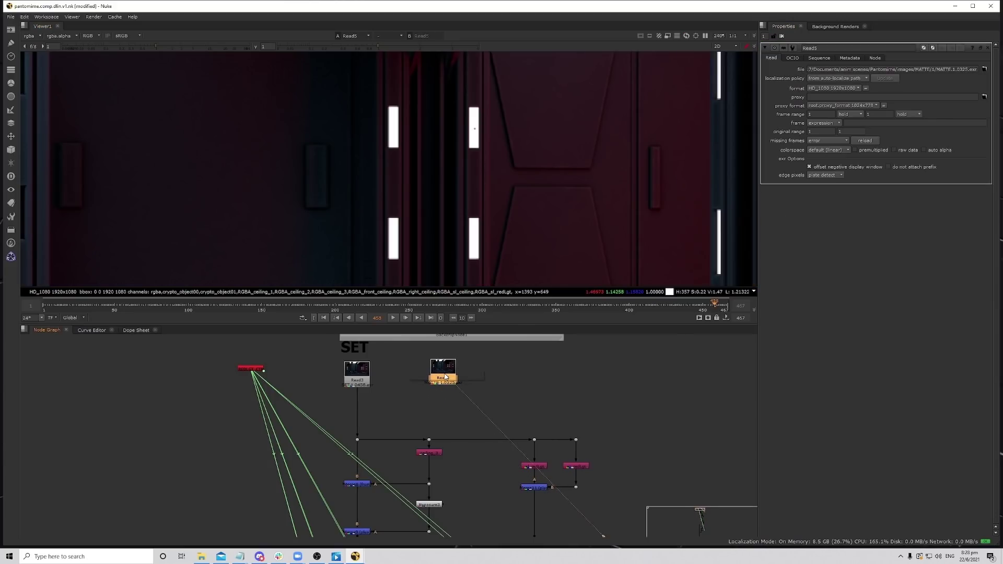
pyautogui.press('Tab')
pyautogui.write('cry')
pyautogui.click(445, 377)
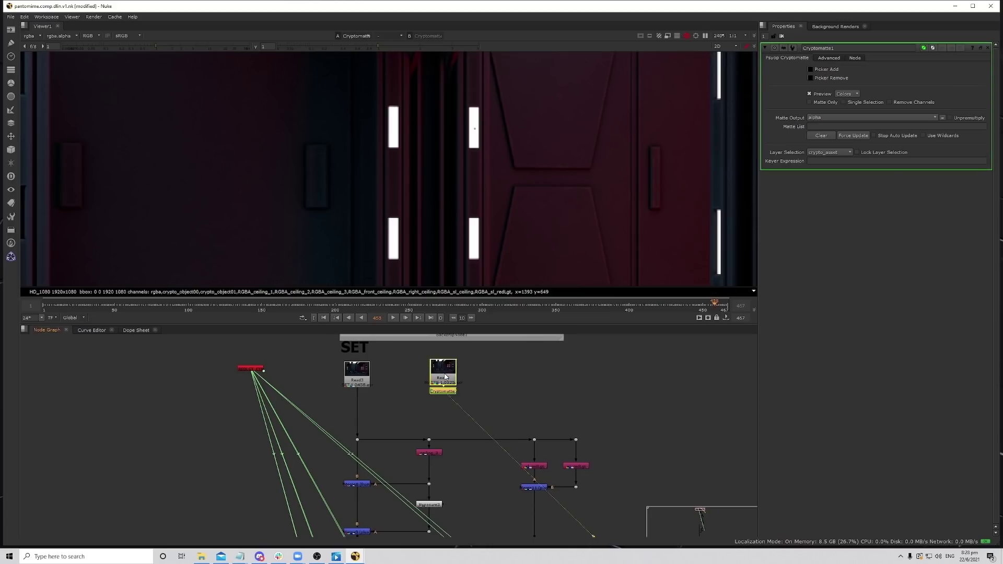
pyautogui.click(831, 152)
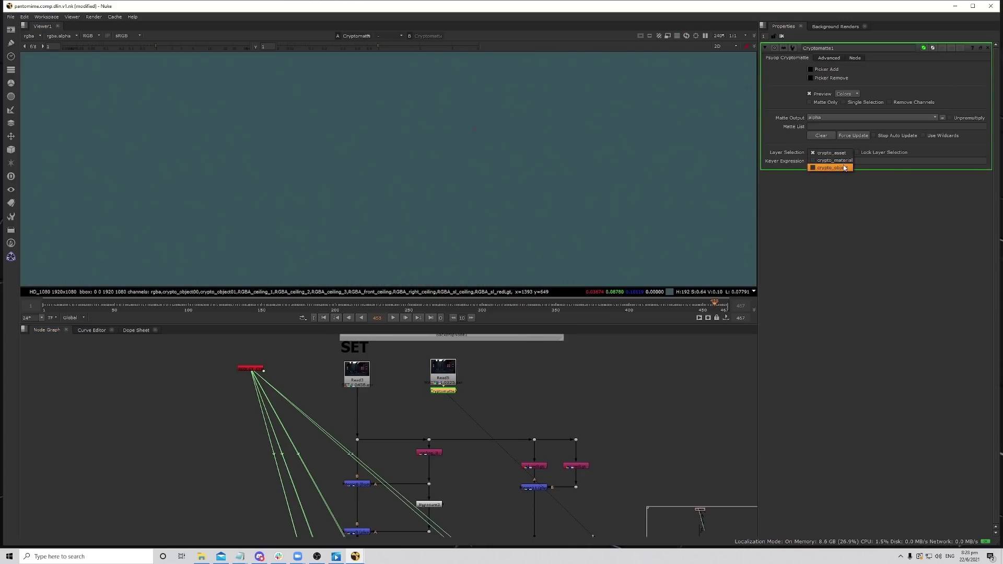
pyautogui.click(830, 165)
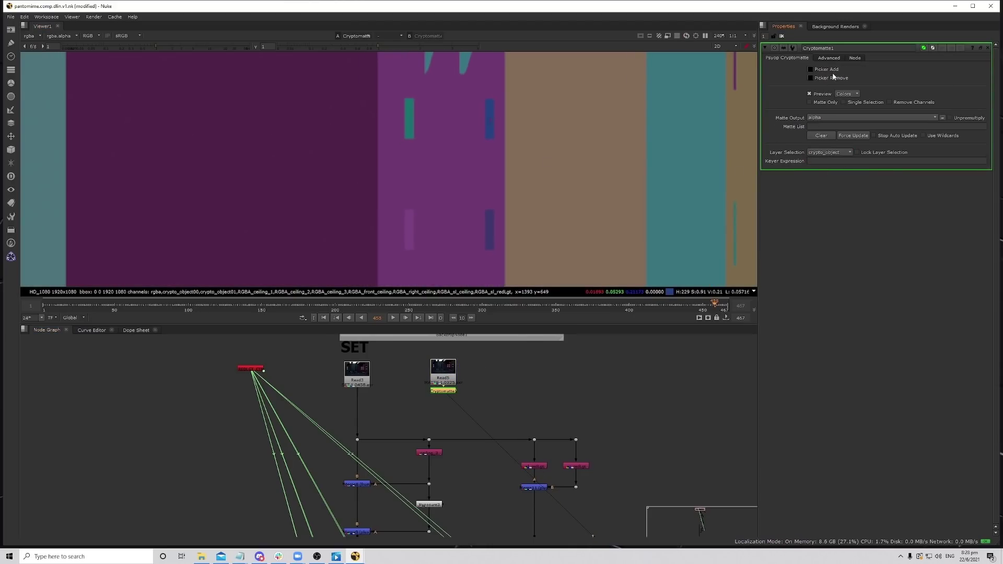
# Use Picker Add to select the four rectangular lights on the purple wall section for the matte.
pyautogui.scroll(3, 509, 136)
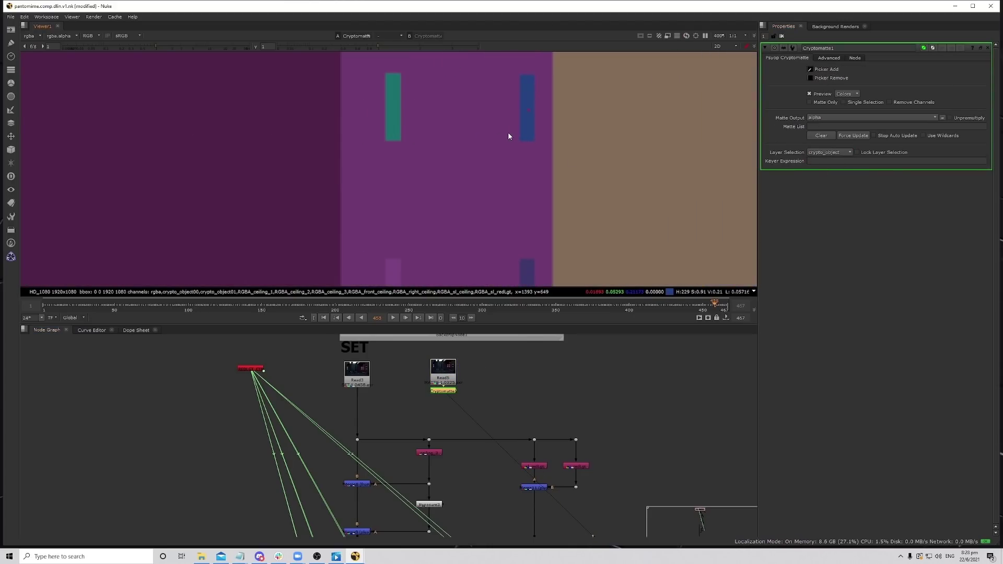
pyautogui.click(393, 111)
pyautogui.click(528, 115)
pyautogui.moveTo(530, 204); pyautogui.dragTo(549, 114, button='middle')
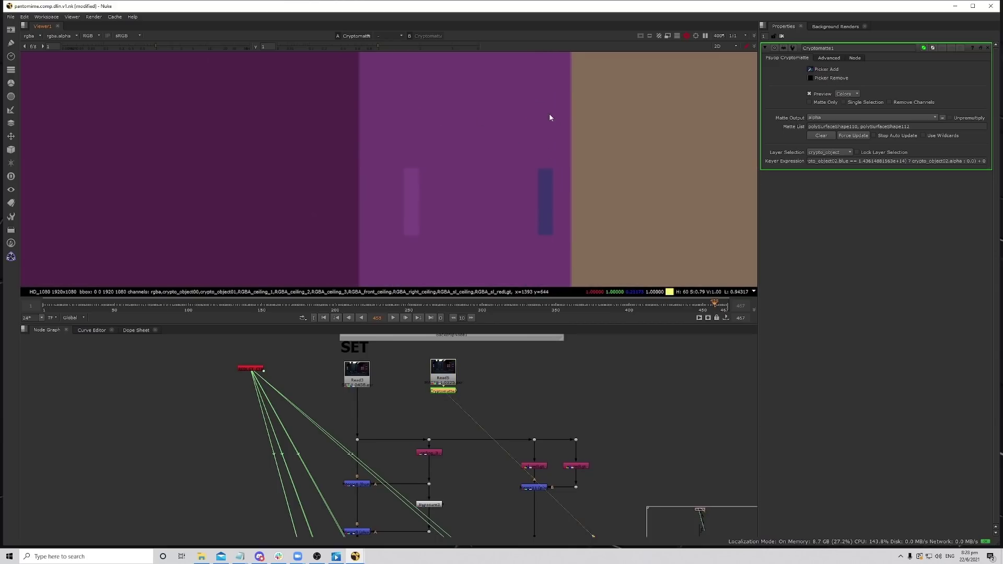
pyautogui.click(540, 197)
pyautogui.click(413, 207)
pyautogui.scroll(-5, 494, 171)
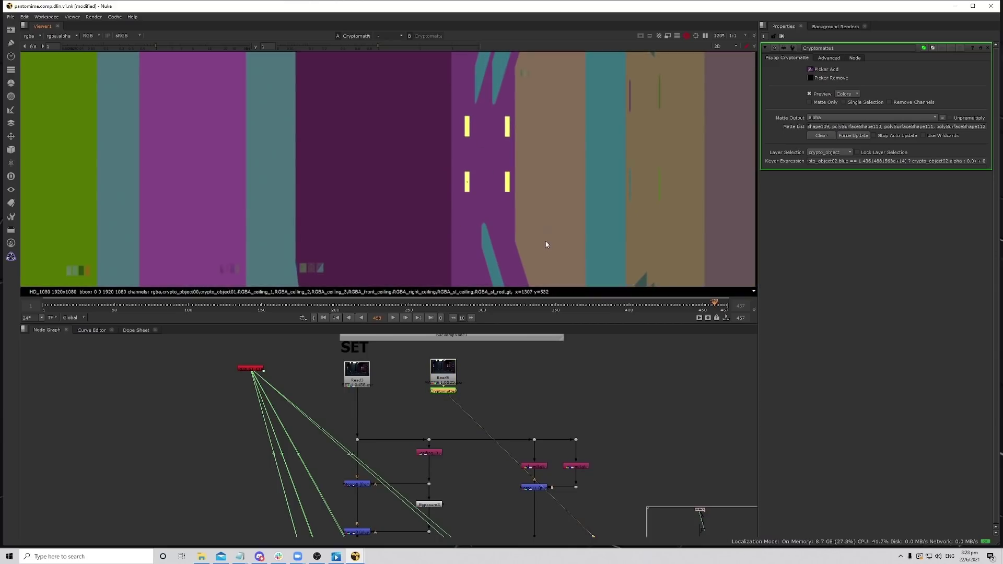
# Try to add two of the thin floor light strips to the matte and clear the matte list.
pyautogui.moveTo(546, 240); pyautogui.dragTo(536, 158, button='middle')
pyautogui.scroll(2, 528, 200)
pyautogui.scroll(6, 528, 199)
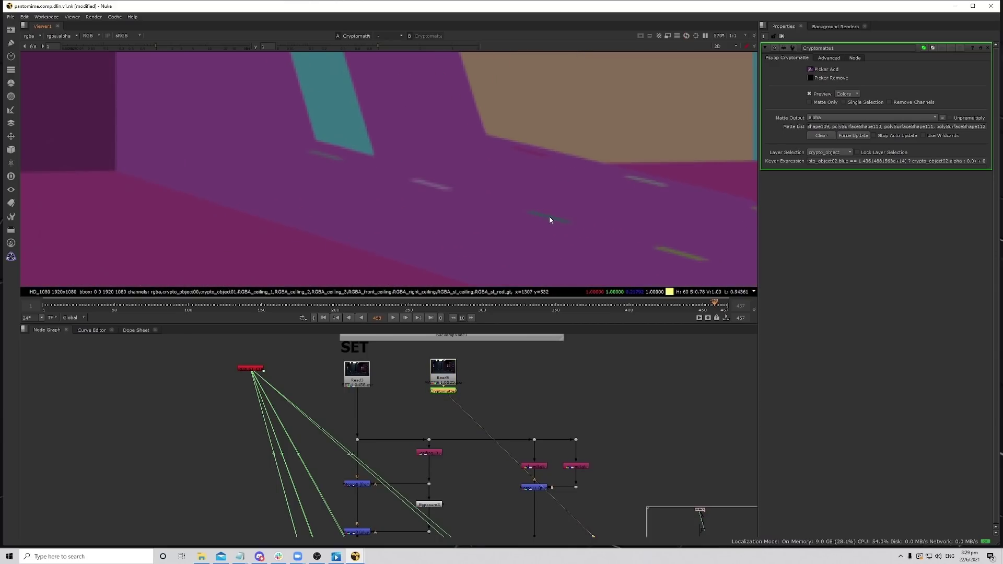
pyautogui.click(550, 216)
pyautogui.click(647, 180)
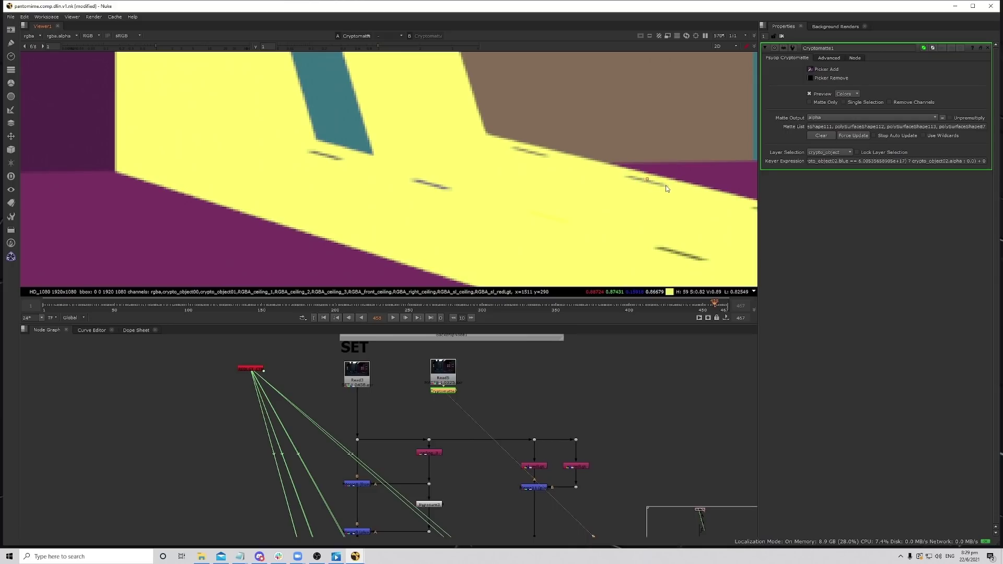
pyautogui.scroll(-4, 647, 160)
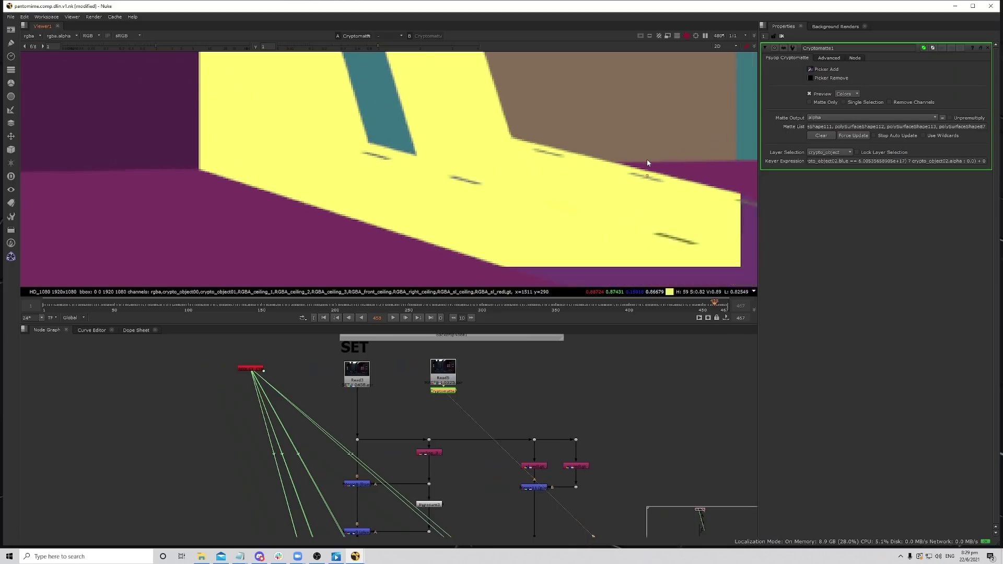
pyautogui.click(822, 136)
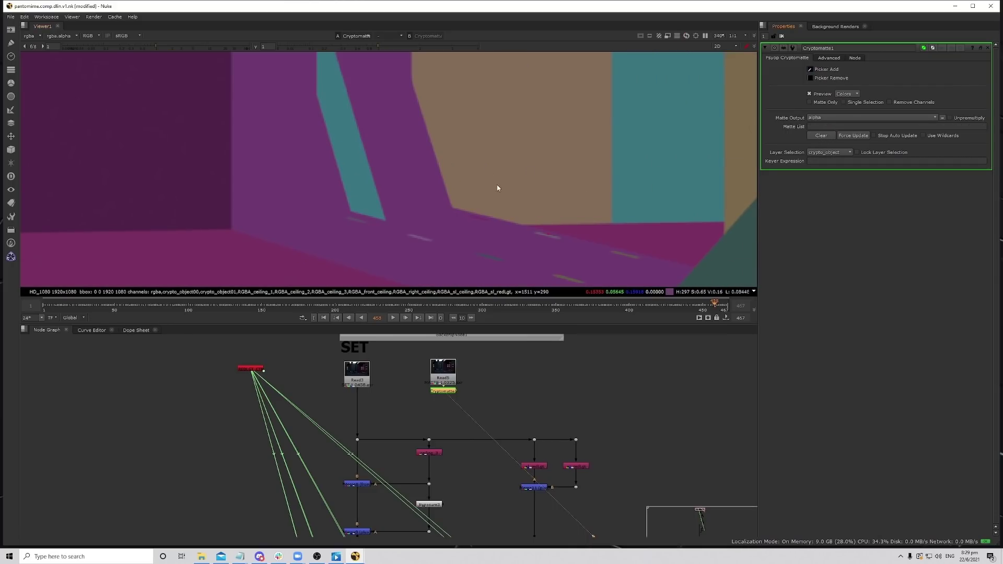
# Try again to pick two floor light strips along the doorway edge and clear the matte list.
pyautogui.scroll(7, 561, 246)
pyautogui.click(557, 239)
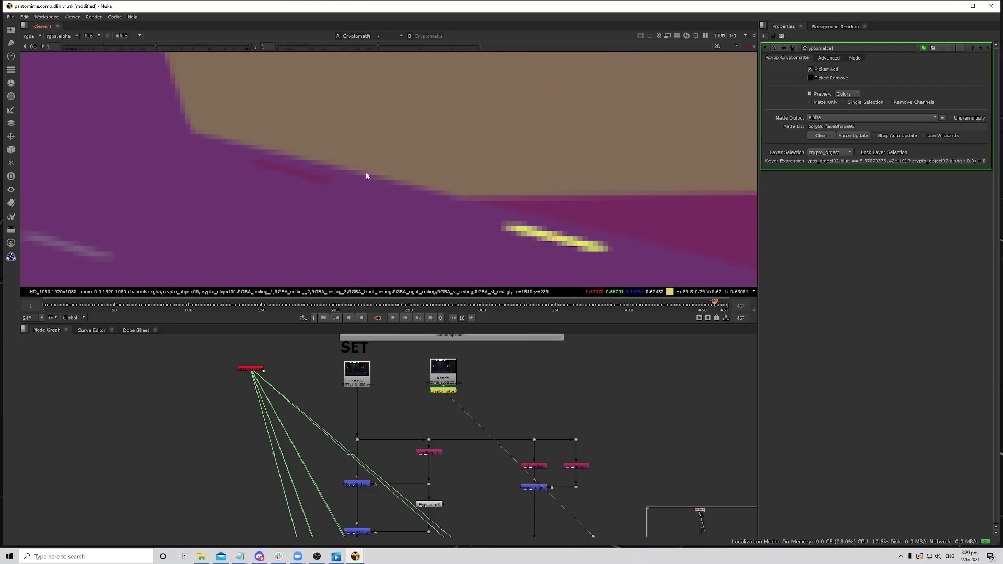
pyautogui.click(285, 169)
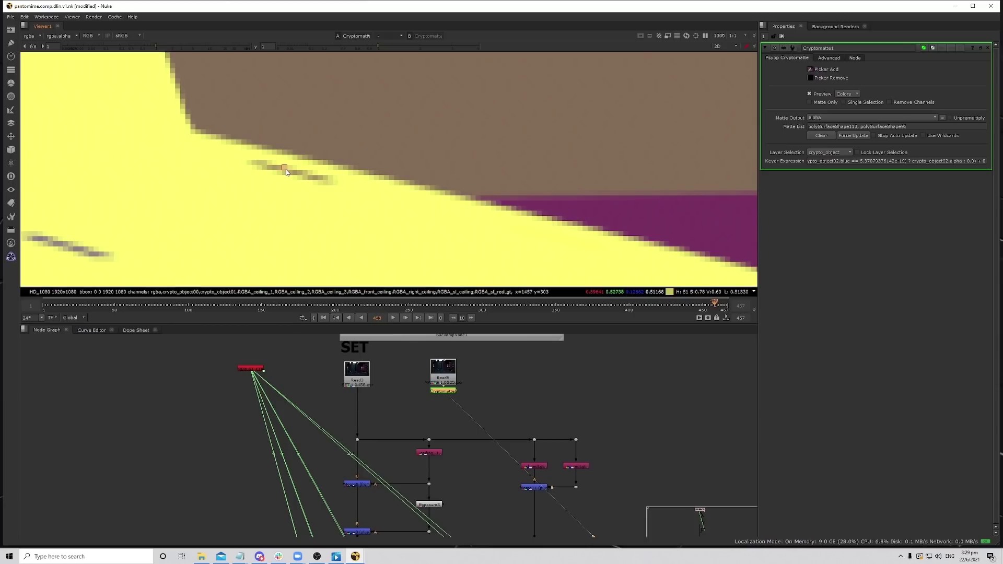
pyautogui.click(820, 136)
# Add the three floor light strips nearest the back wall to the matte, stepping back along the timeline to frame 457.
pyautogui.scroll(5, 584, 182)
pyautogui.click(287, 125)
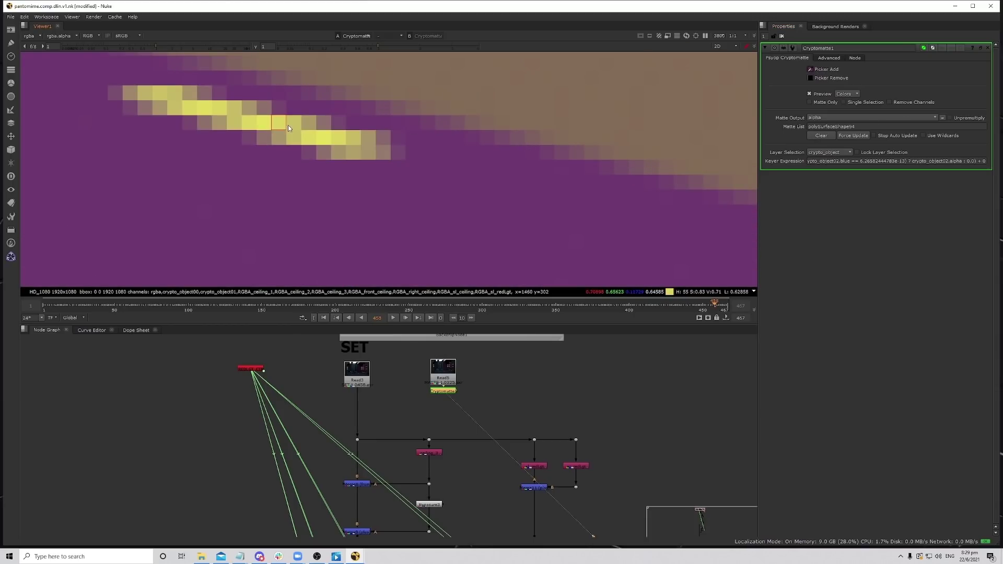
pyautogui.scroll(-7, 288, 124)
pyautogui.scroll(3, 316, 185)
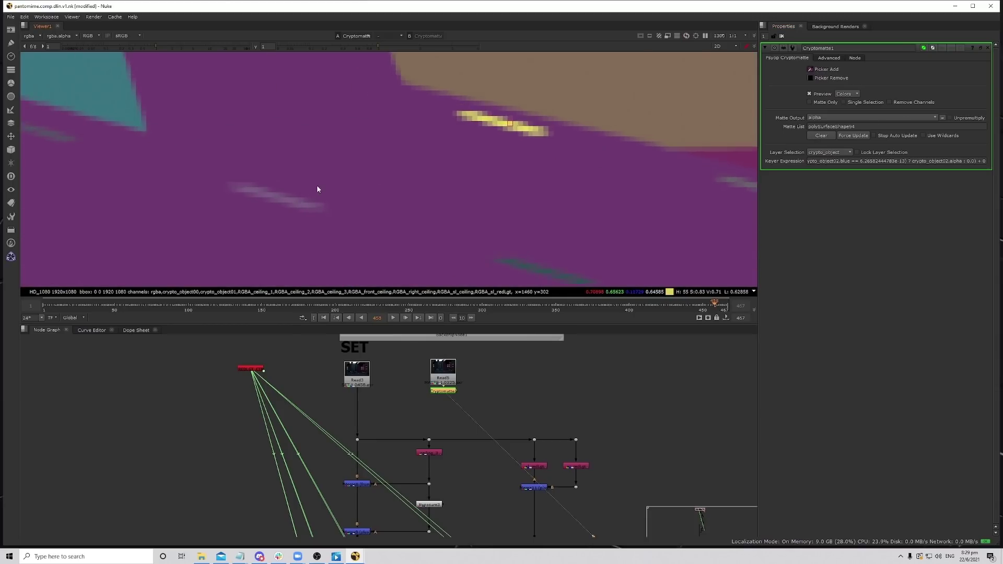
pyautogui.click(263, 197)
pyautogui.scroll(-3, 433, 195)
pyautogui.press('Left')
pyautogui.scroll(2, 208, 145)
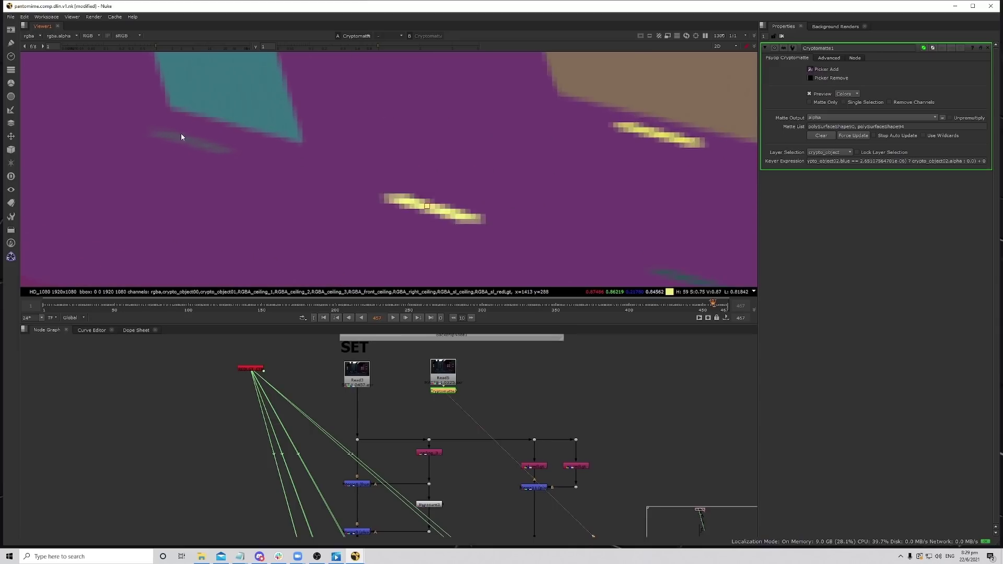
pyautogui.keyDown('ctrl'); pyautogui.click(194, 143); pyautogui.keyUp('ctrl')
pyautogui.scroll(-2, 572, 188)
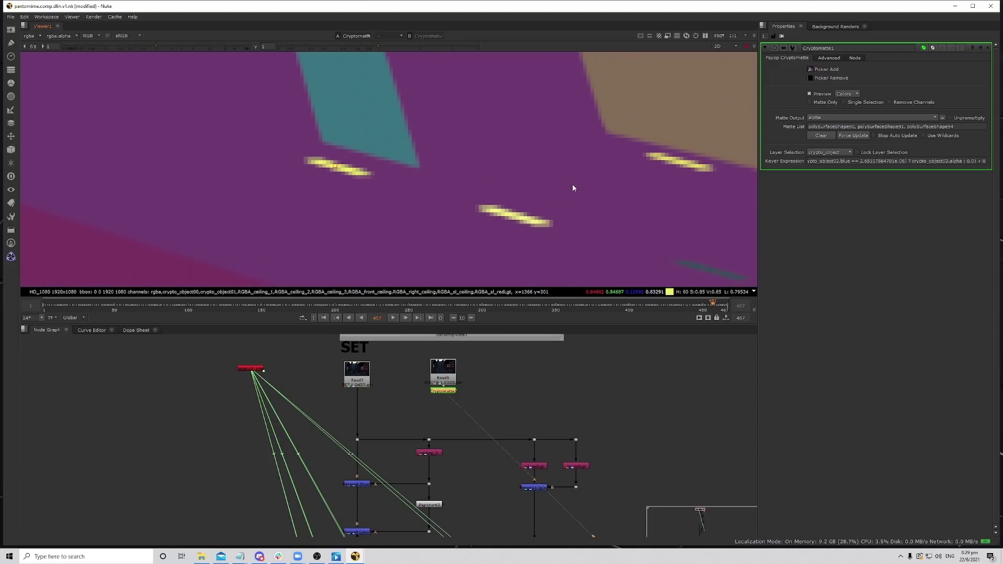
# Add the remaining five floor light strips, up to the one by the foreground frame, to the matte.
pyautogui.scroll(-4, 309, 152)
pyautogui.scroll(5, 437, 155)
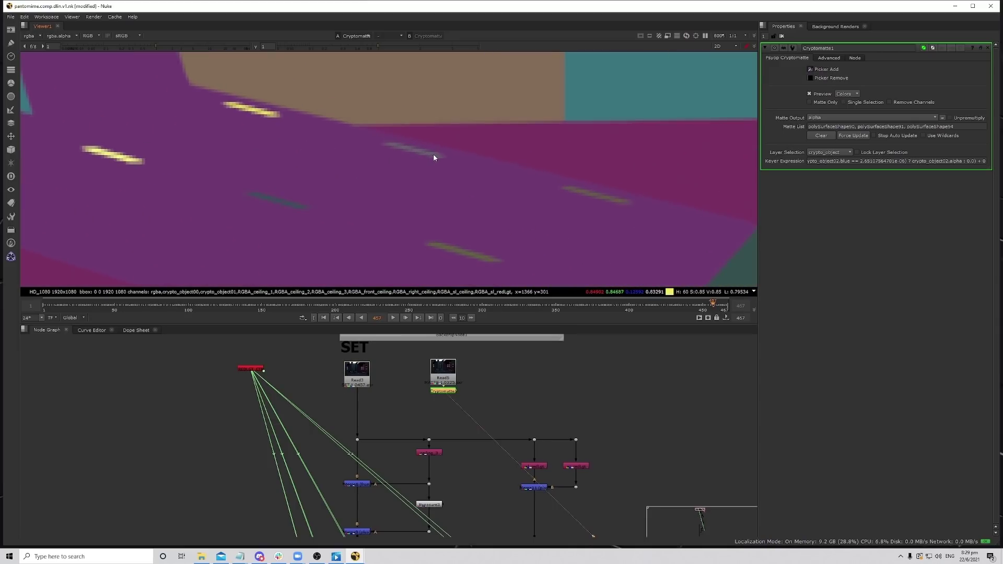
pyautogui.keyDown('ctrl'); pyautogui.click(403, 144); pyautogui.keyUp('ctrl')
pyautogui.keyDown('ctrl'); pyautogui.click(186, 229); pyautogui.keyUp('ctrl')
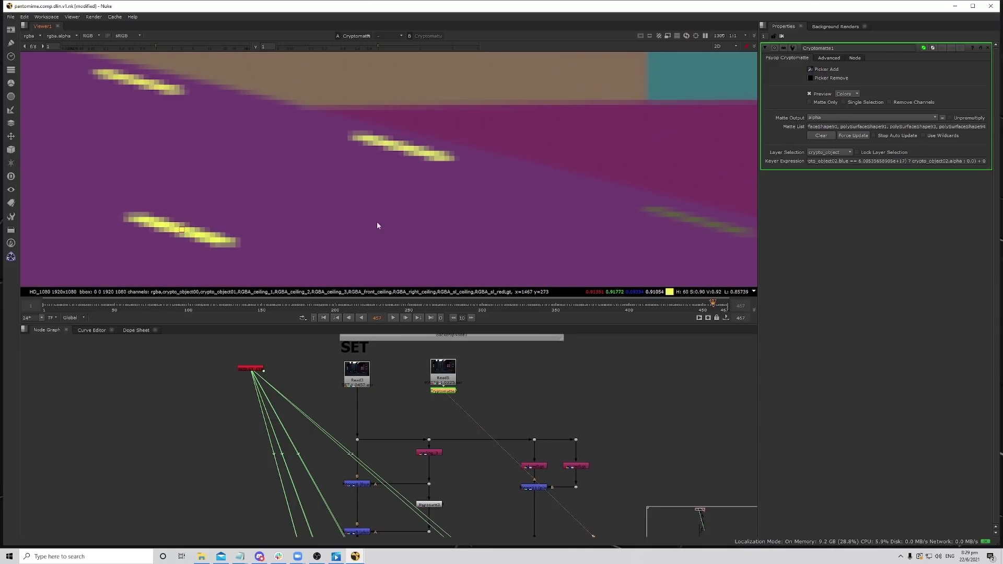
pyautogui.scroll(-2, 444, 170)
pyautogui.scroll(4, 481, 169)
pyautogui.keyDown('ctrl'); pyautogui.click(488, 165); pyautogui.keyUp('ctrl')
pyautogui.scroll(-2, 439, 218)
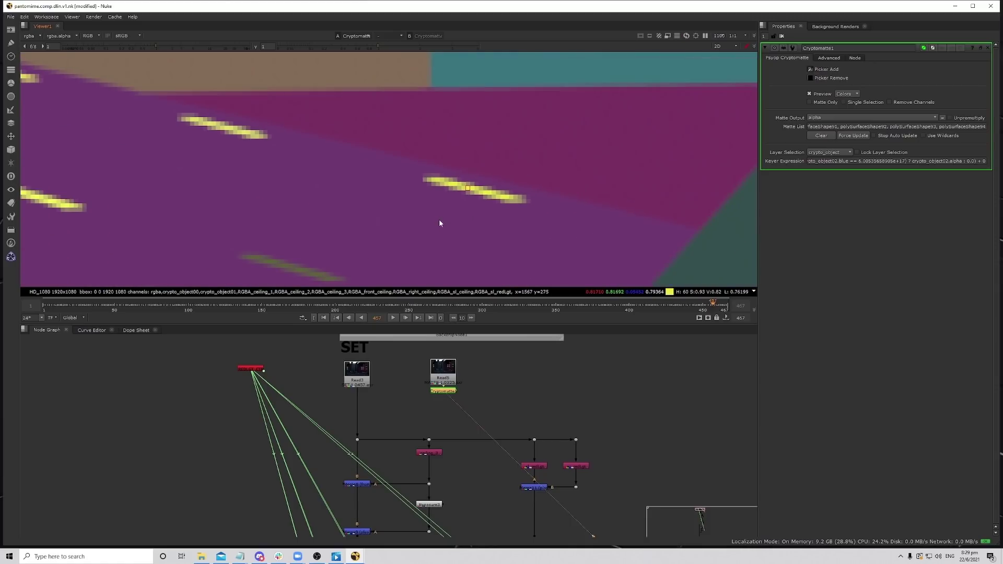
pyautogui.scroll(4, 297, 179)
pyautogui.keyDown('ctrl'); pyautogui.click(339, 181); pyautogui.keyUp('ctrl')
pyautogui.scroll(-2, 551, 190)
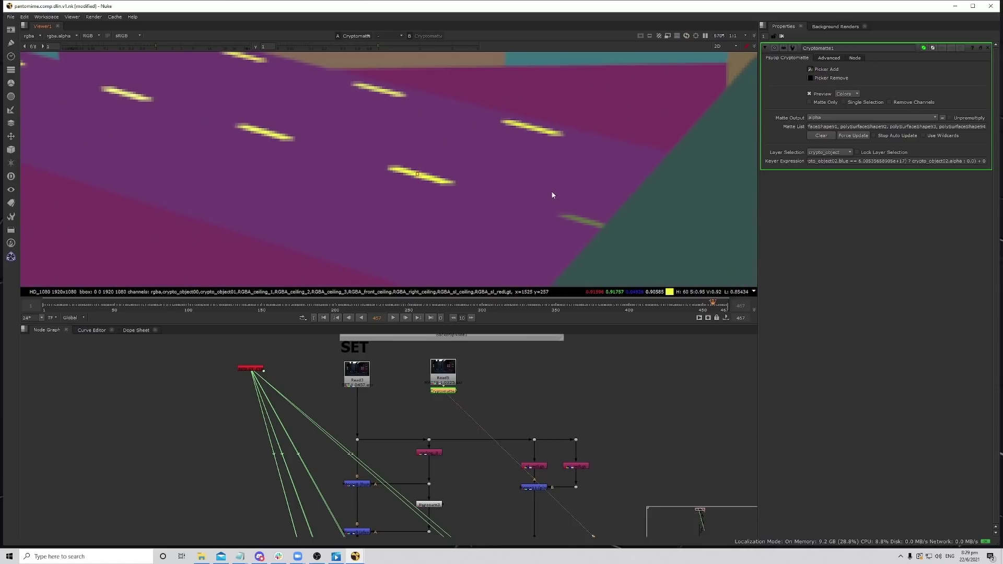
pyautogui.scroll(3, 426, 214)
pyautogui.keyDown('ctrl'); pyautogui.click(426, 213); pyautogui.keyUp('ctrl')
pyautogui.scroll(-4, 426, 209)
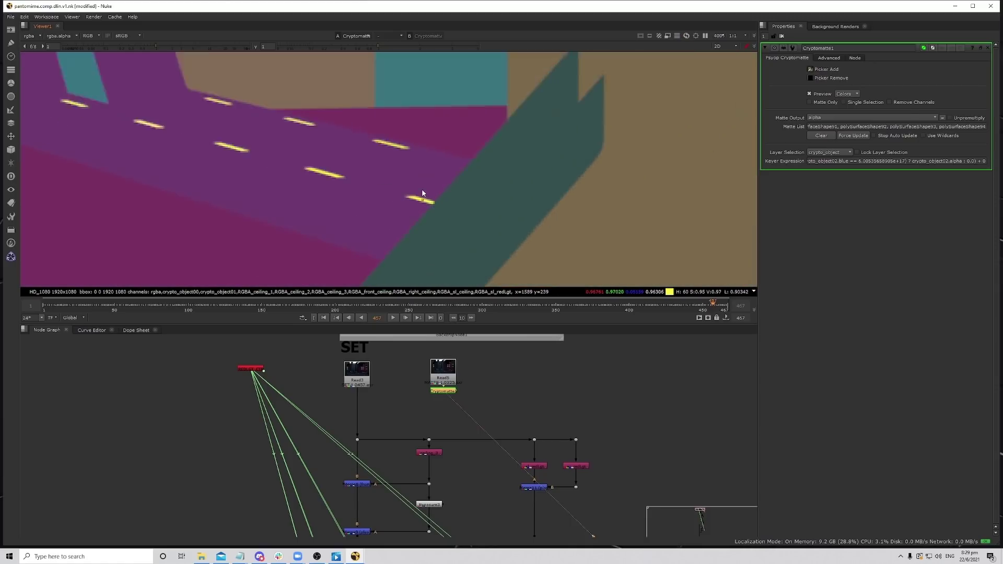
# Add the four rectangular lights on the purple wall and the first two small lights on the brown wall to the matte.
pyautogui.scroll(3, 381, 209)
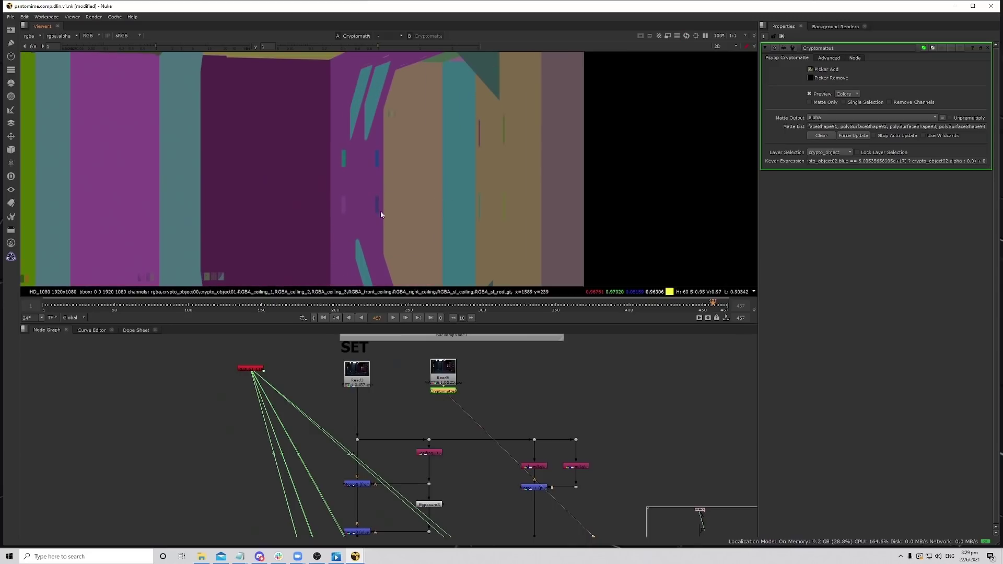
pyautogui.keyDown('ctrl'); pyautogui.click(380, 183); pyautogui.keyUp('ctrl')
pyautogui.keyDown('ctrl'); pyautogui.click(268, 180); pyautogui.keyUp('ctrl')
pyautogui.moveTo(375, 202); pyautogui.dragTo(404, 173, button='middle')
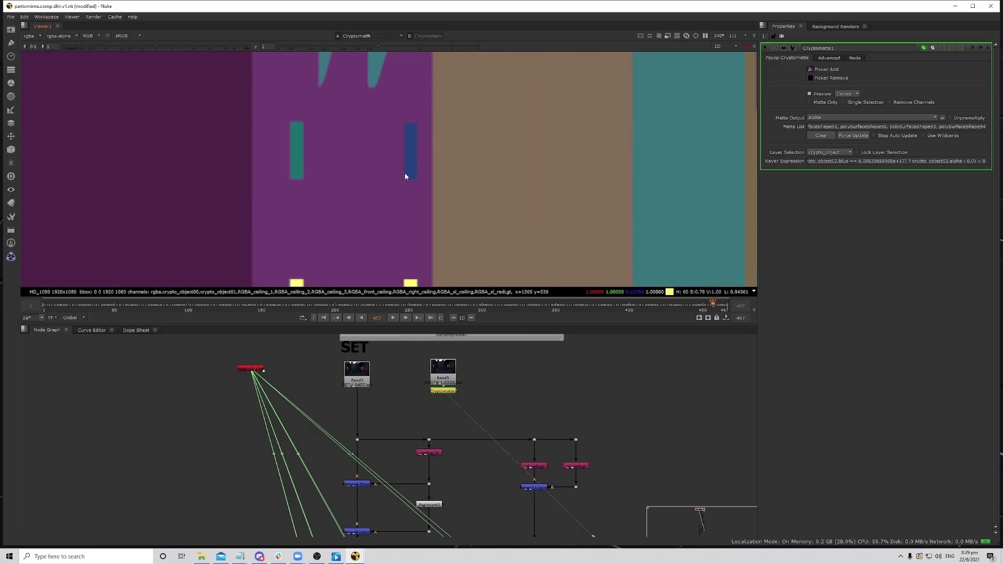
pyautogui.scroll(3, 497, 219)
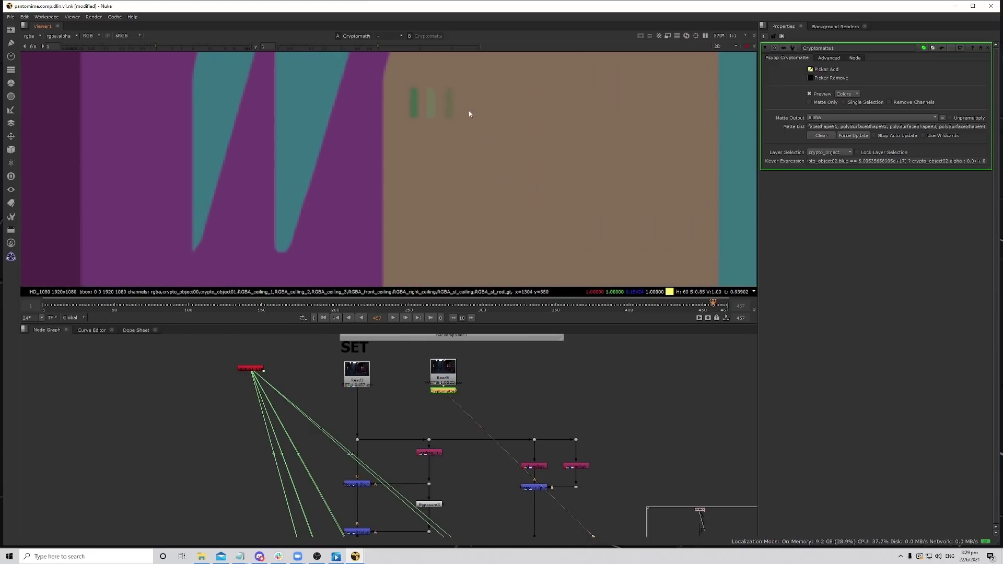
pyautogui.keyDown('ctrl'); pyautogui.click(415, 104); pyautogui.keyUp('ctrl')
pyautogui.keyDown('ctrl'); pyautogui.click(383, 99); pyautogui.keyUp('ctrl')
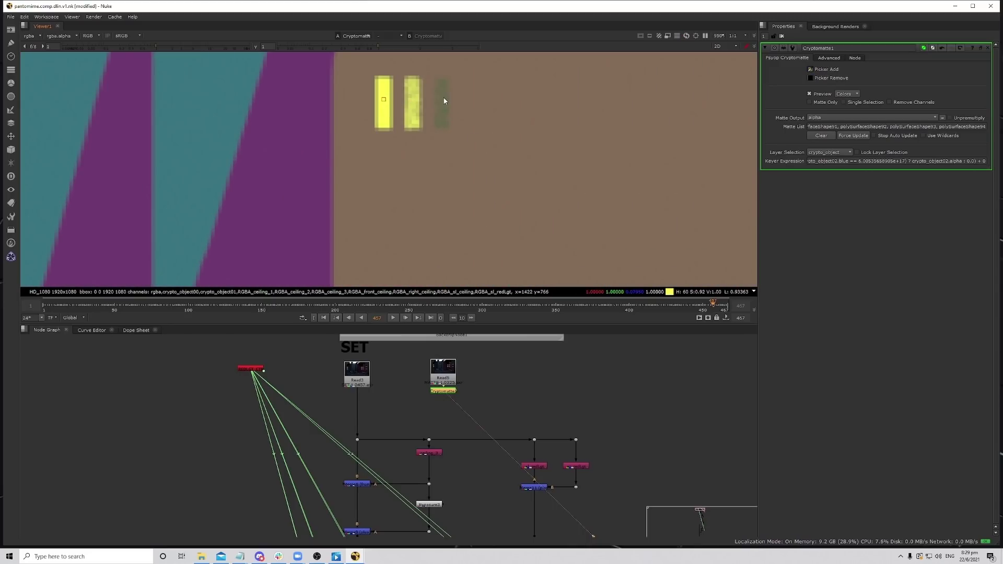
# Try to add the faint third light on the brown wall, and remove that wall from the matte.
pyautogui.keyDown('ctrl'); pyautogui.click(443, 100); pyautogui.keyUp('ctrl')
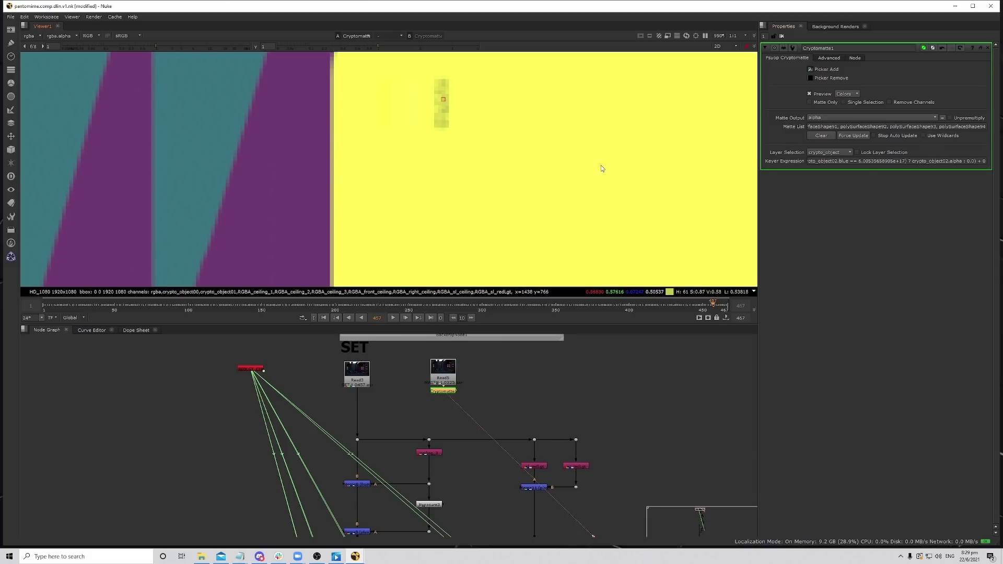
pyautogui.moveTo(527, 156); pyautogui.dragTo(546, 187, button='middle')
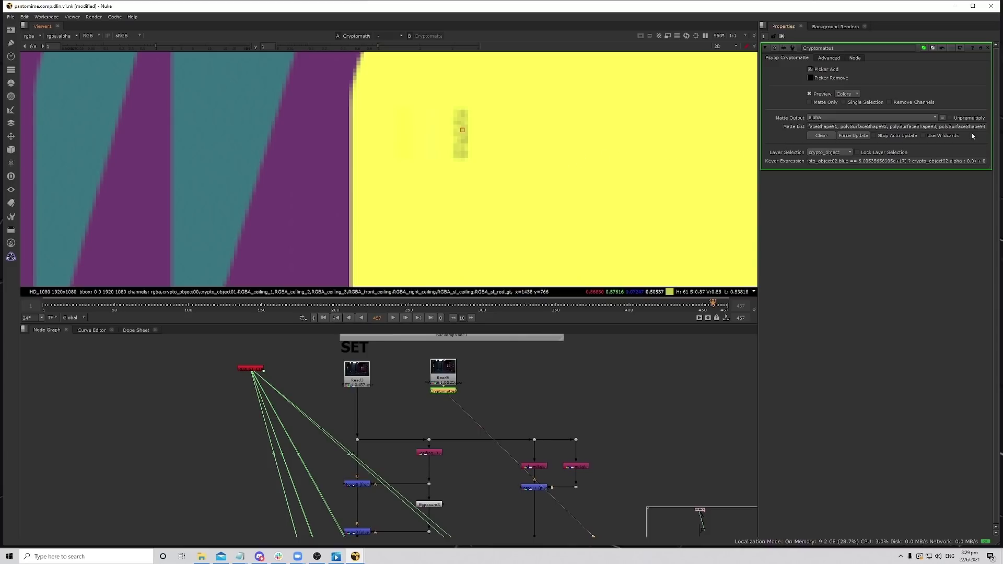
pyautogui.moveTo(963, 163); pyautogui.dragTo(1000, 195)
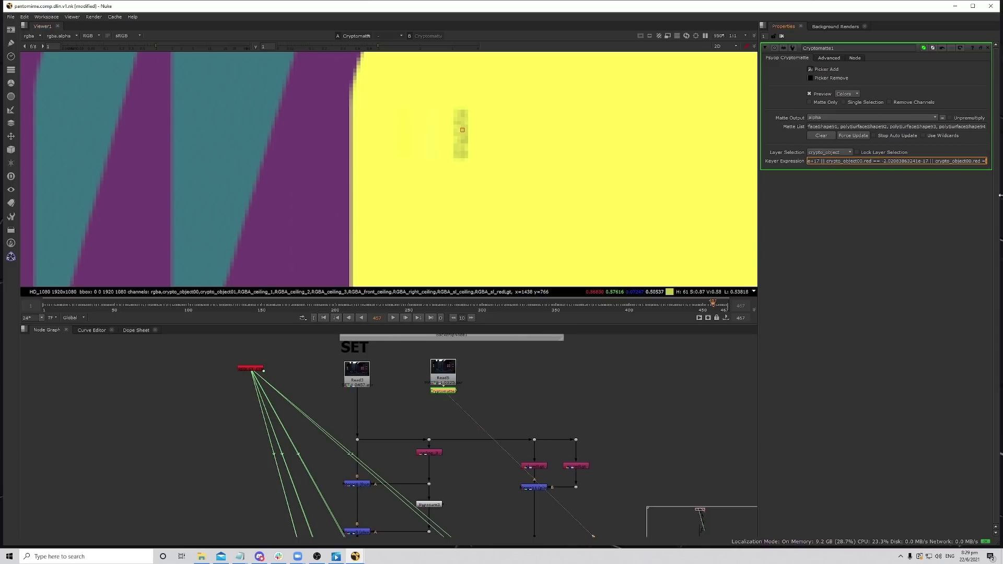
pyautogui.click(929, 152)
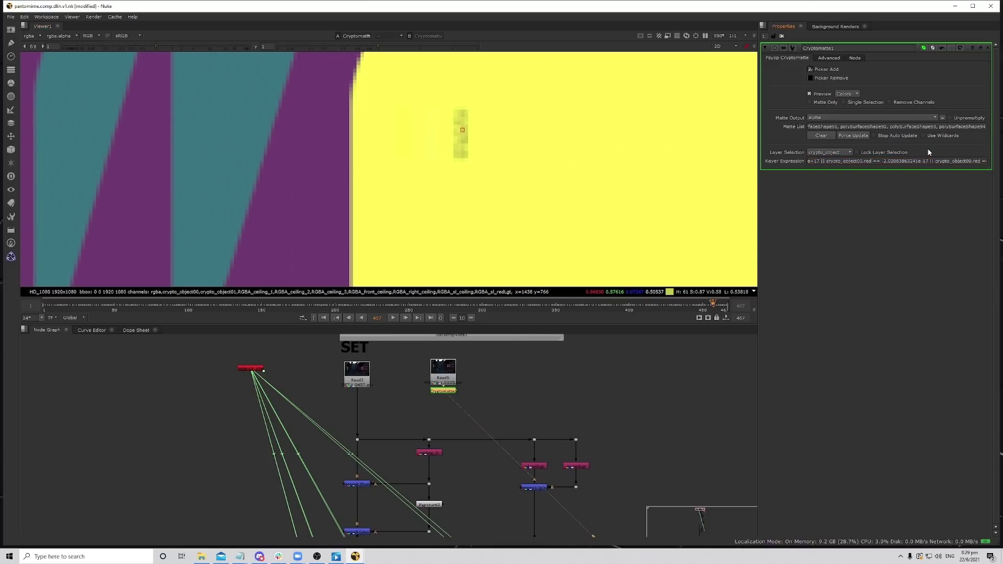
pyautogui.scroll(-2, 575, 161)
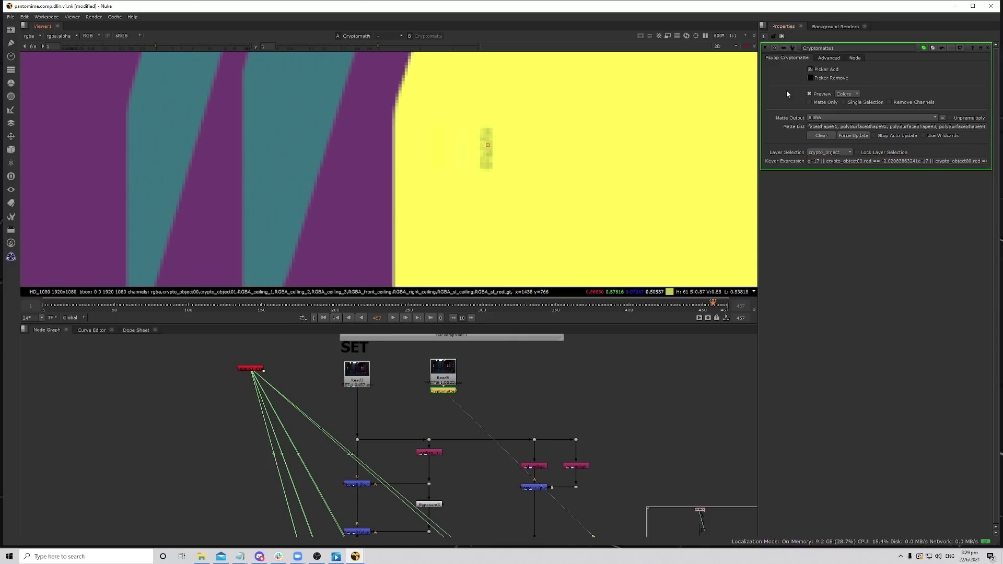
pyautogui.click(811, 78)
pyautogui.keyDown('ctrl'); pyautogui.click(572, 150); pyautogui.keyUp('ctrl')
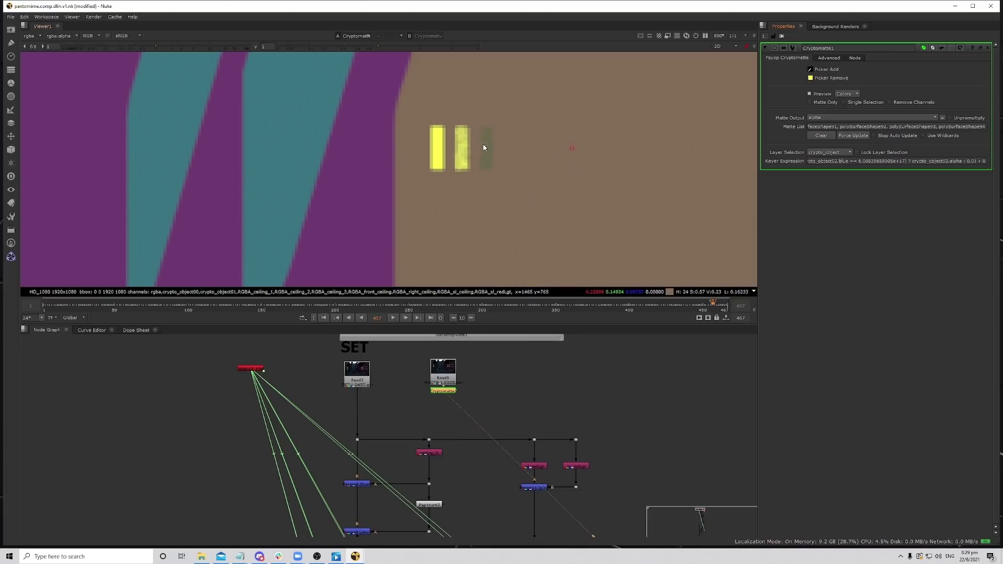
# Try again to add the faint third light, and take the brown wall back out of the matte.
pyautogui.hotkey('ctrl', 'z')
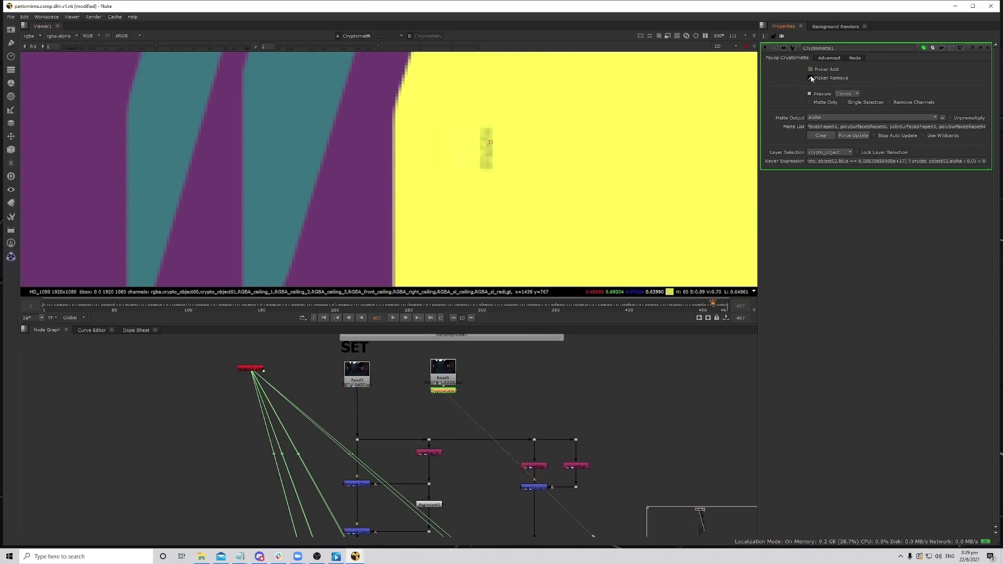
pyautogui.keyDown('ctrl'); pyautogui.click(647, 157); pyautogui.keyUp('ctrl')
pyautogui.scroll(5, 470, 148)
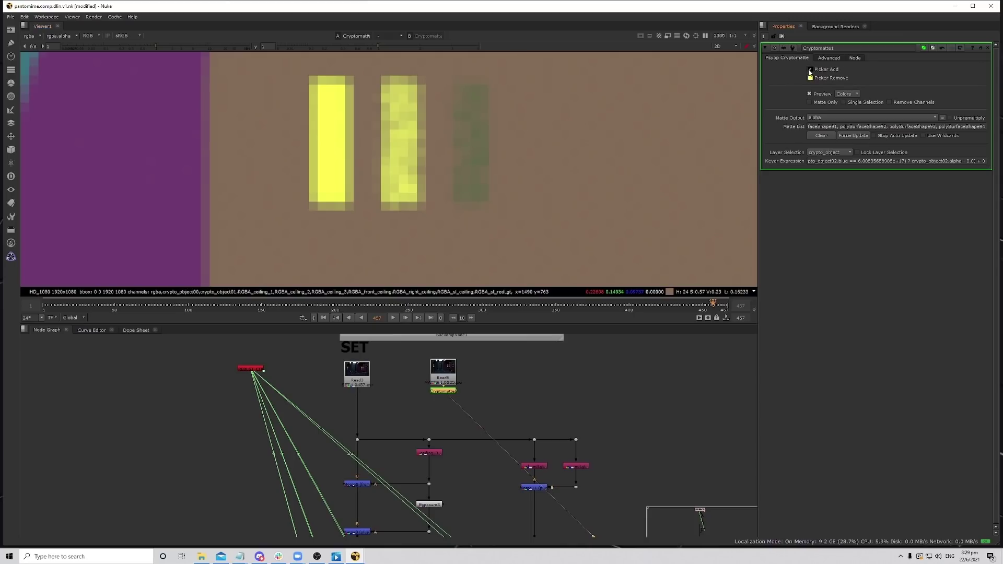
pyautogui.scroll(3, 475, 130)
pyautogui.hotkey('ctrl', 'z')
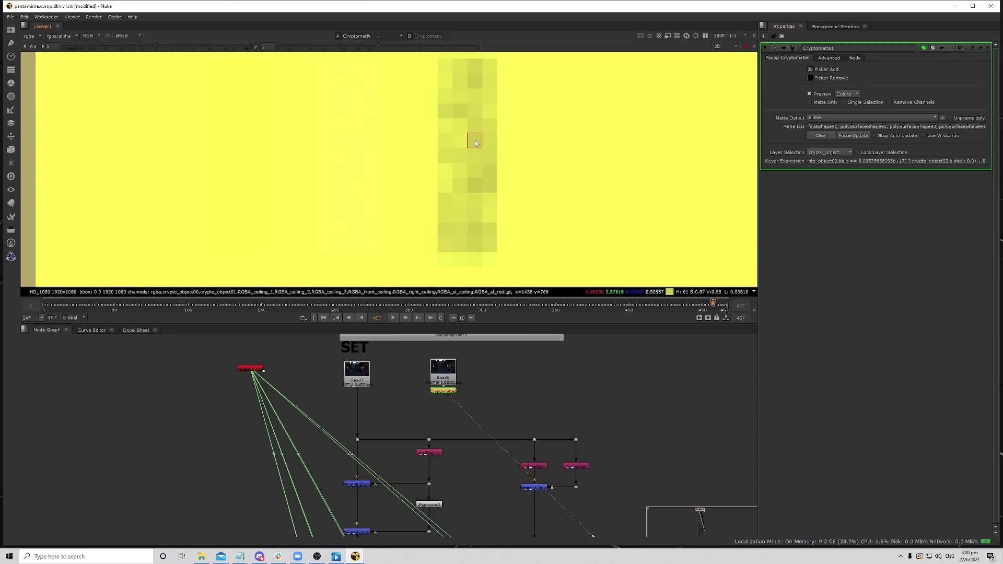
pyautogui.click(811, 78)
pyautogui.scroll(-15, 600, 136)
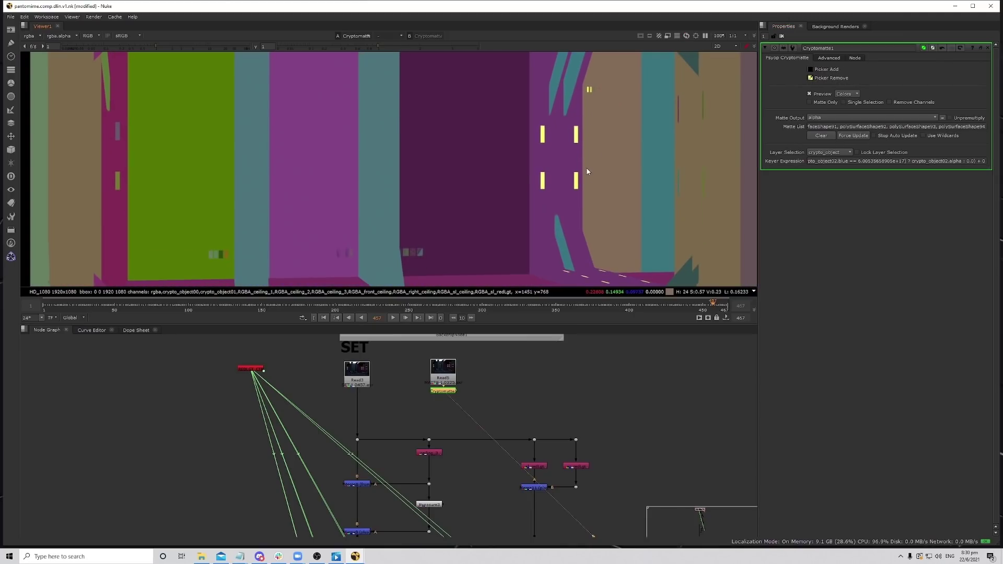
# Step back one frame and add the four thin vertical light strips on the foreground frame beside the doorway to the matte.
pyautogui.scroll(-2, 588, 171)
pyautogui.scroll(3, 549, 199)
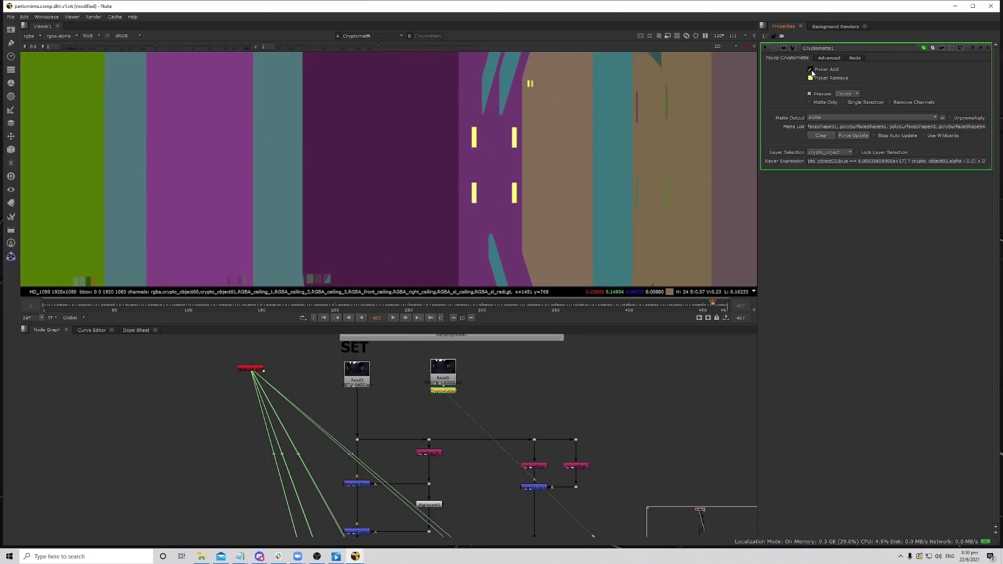
pyautogui.moveTo(643, 131); pyautogui.dragTo(594, 166, button='middle')
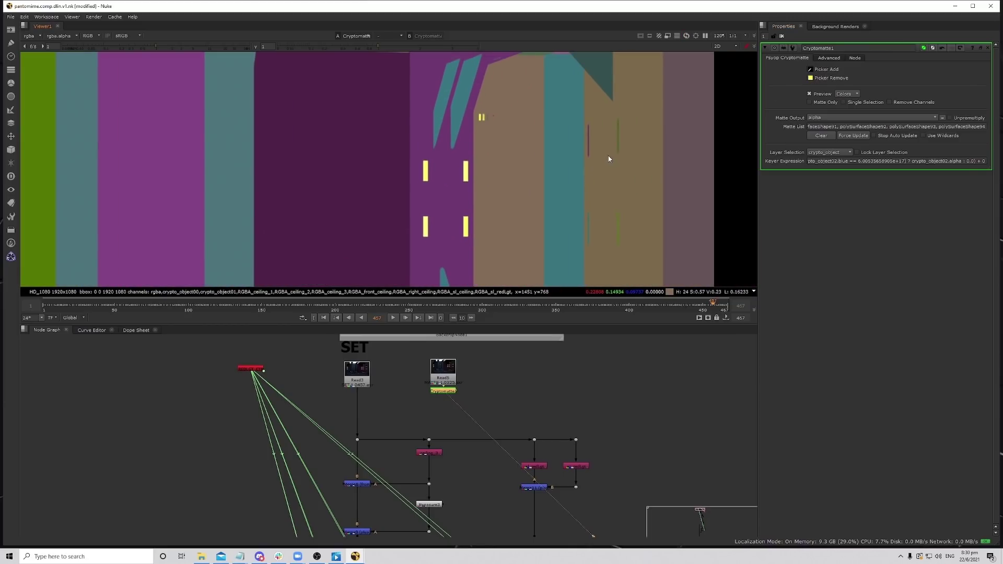
pyautogui.scroll(3, 598, 138)
pyautogui.scroll(5, 601, 144)
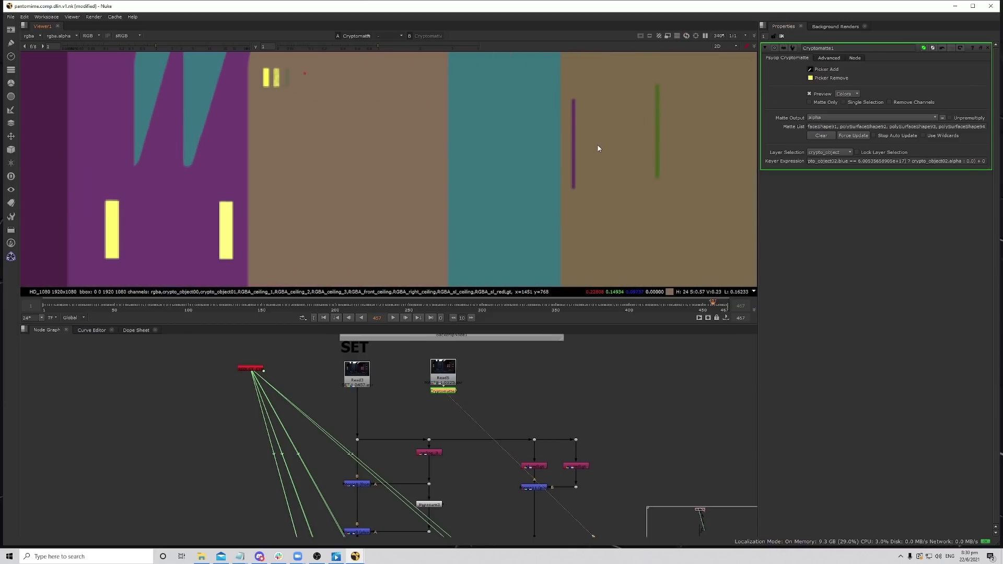
pyautogui.press('Left')
pyautogui.keyDown('ctrl'); pyautogui.click(575, 139); pyautogui.keyUp('ctrl')
pyautogui.keyDown('ctrl'); pyautogui.click(692, 135); pyautogui.keyUp('ctrl')
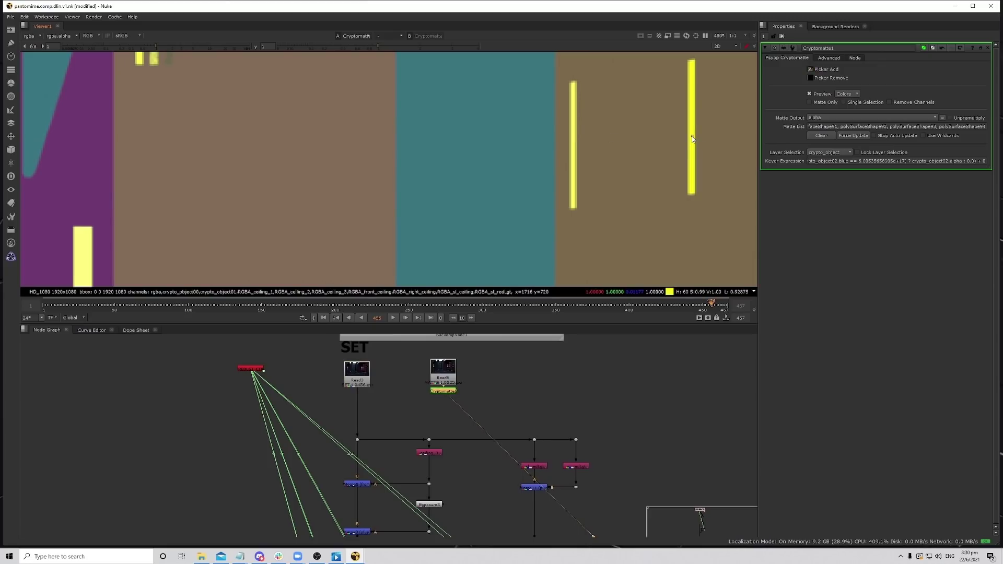
pyautogui.scroll(-4, 678, 177)
pyautogui.scroll(5, 656, 184)
pyautogui.keyDown('ctrl'); pyautogui.click(691, 194); pyautogui.keyUp('ctrl')
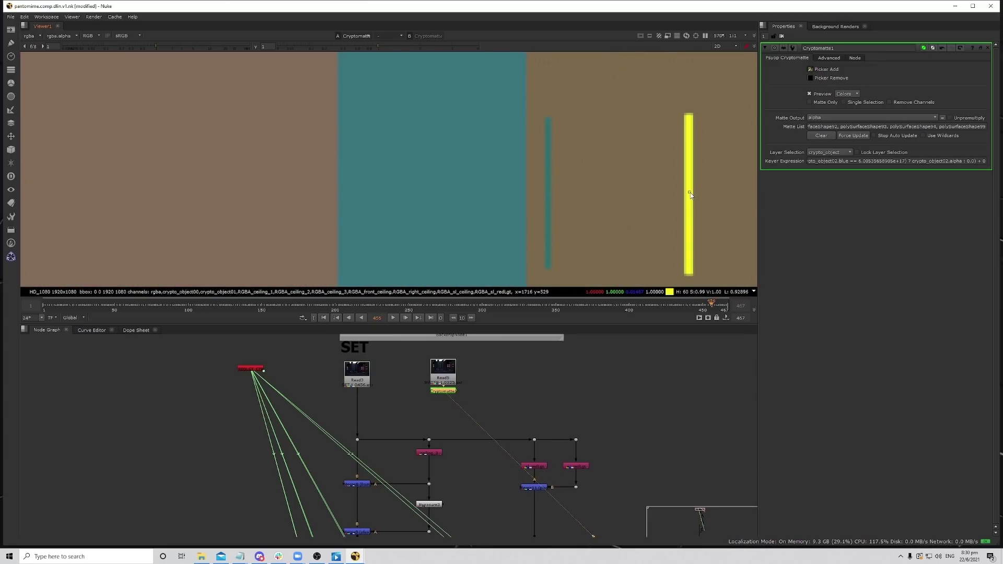
pyautogui.keyDown('ctrl'); pyautogui.click(548, 190); pyautogui.keyUp('ctrl')
# Add the two rectangular lights on the crimson wall and the tiny floor light at its base to the matte.
pyautogui.scroll(-8, 556, 188)
pyautogui.scroll(10, 513, 184)
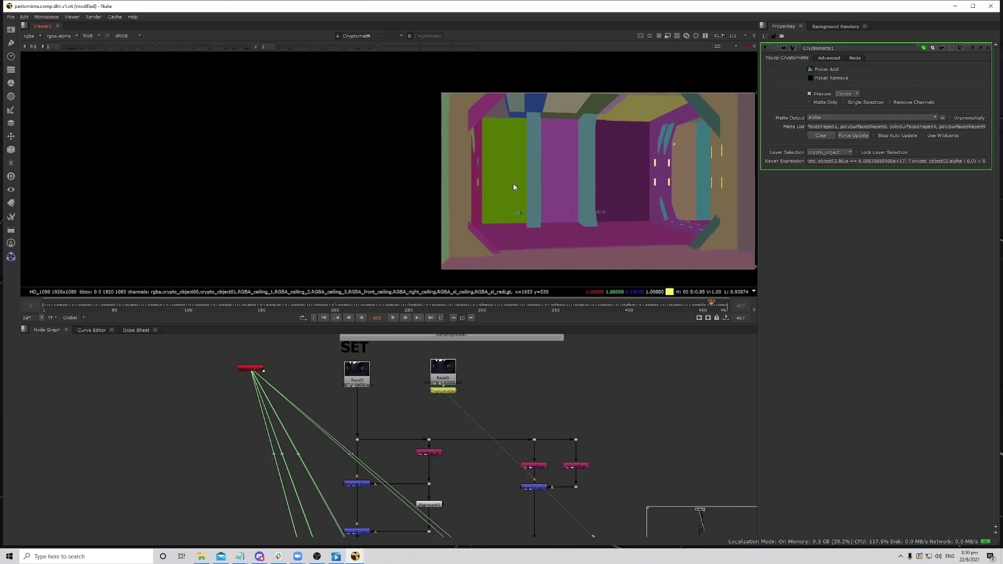
pyautogui.scroll(-4, 486, 236)
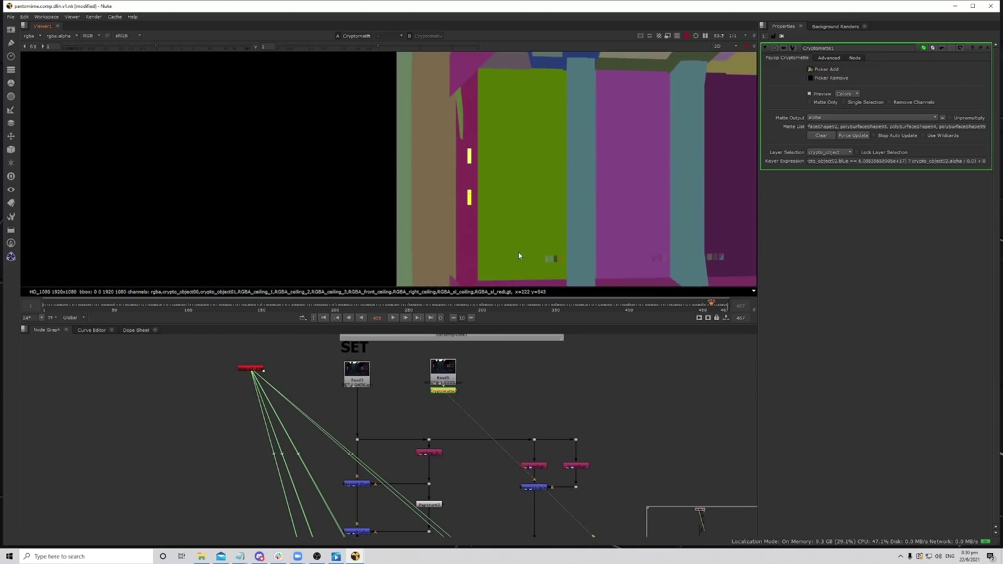
pyautogui.scroll(4, 557, 162)
pyautogui.scroll(4, 455, 125)
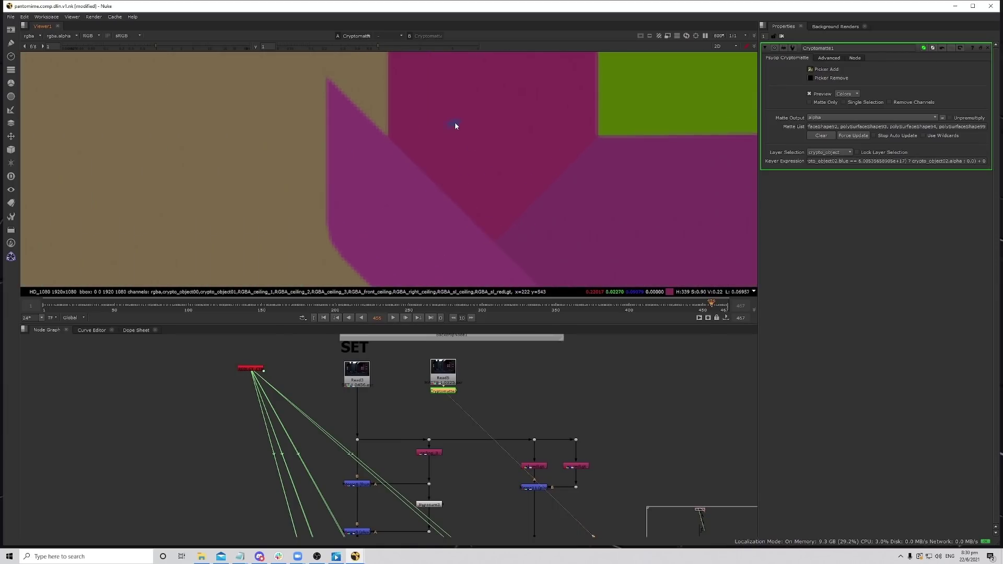
pyautogui.keyDown('ctrl'); pyautogui.click(453, 125); pyautogui.keyUp('ctrl')
pyautogui.scroll(-4, 503, 130)
pyautogui.scroll(-3, 481, 167)
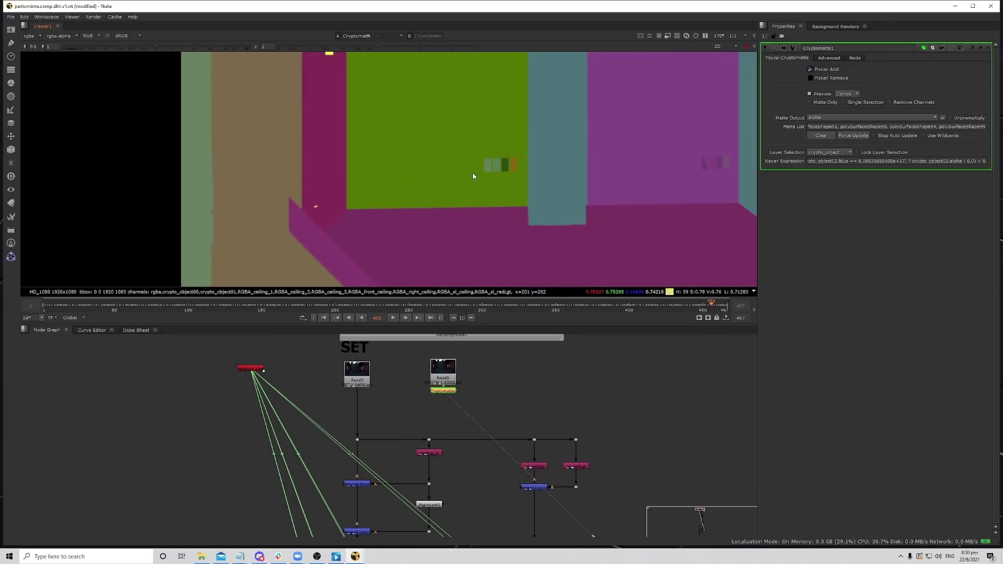
pyautogui.scroll(6, 512, 162)
pyautogui.scroll(-4, 622, 174)
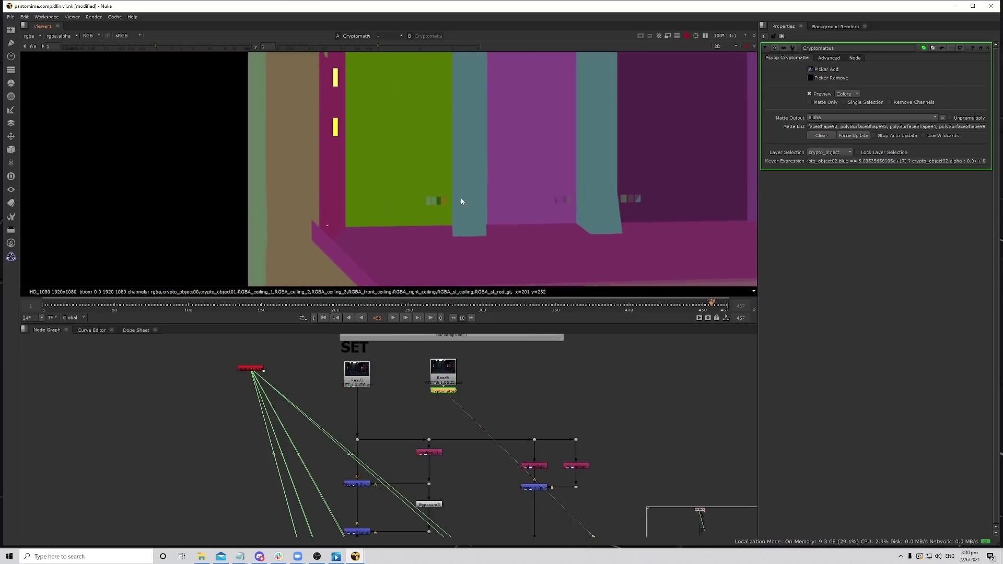
pyautogui.scroll(3, 631, 198)
pyautogui.scroll(-5, 440, 199)
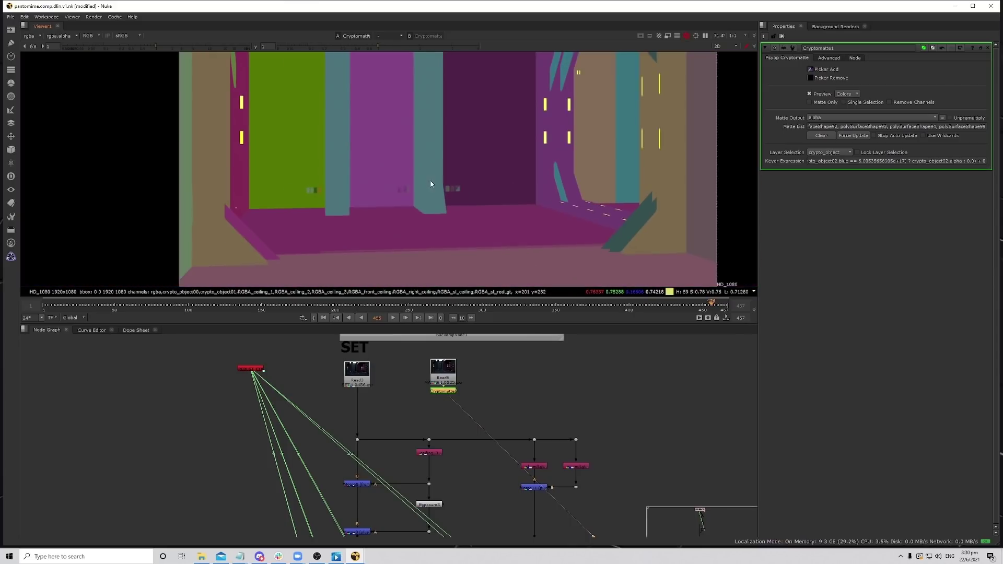
# Connect the mask input of expoglow2 in the SHOT GRADE section to the Cryptomatte node.
pyautogui.scroll(-6, 490, 437)
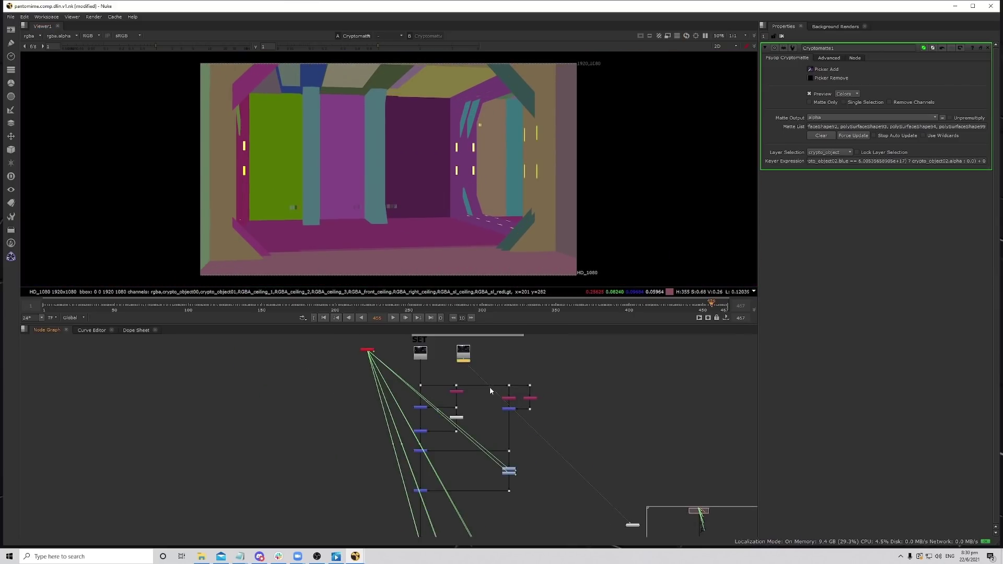
pyautogui.scroll(7, 520, 410)
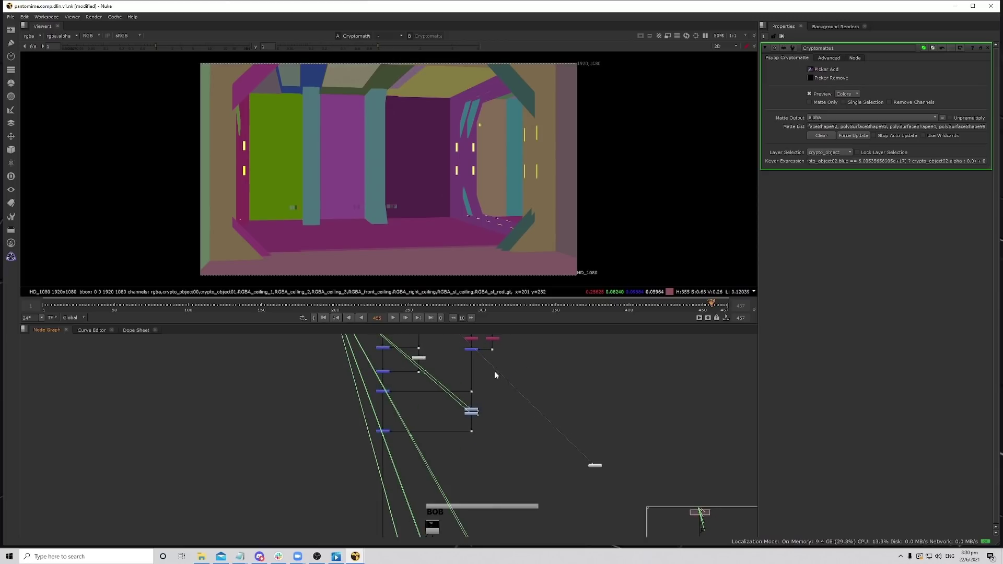
pyautogui.scroll(-9, 466, 418)
pyautogui.moveTo(491, 486); pyautogui.dragTo(492, 382, button='middle')
pyautogui.scroll(7, 447, 497)
pyautogui.scroll(2, 471, 473)
pyautogui.click(478, 475)
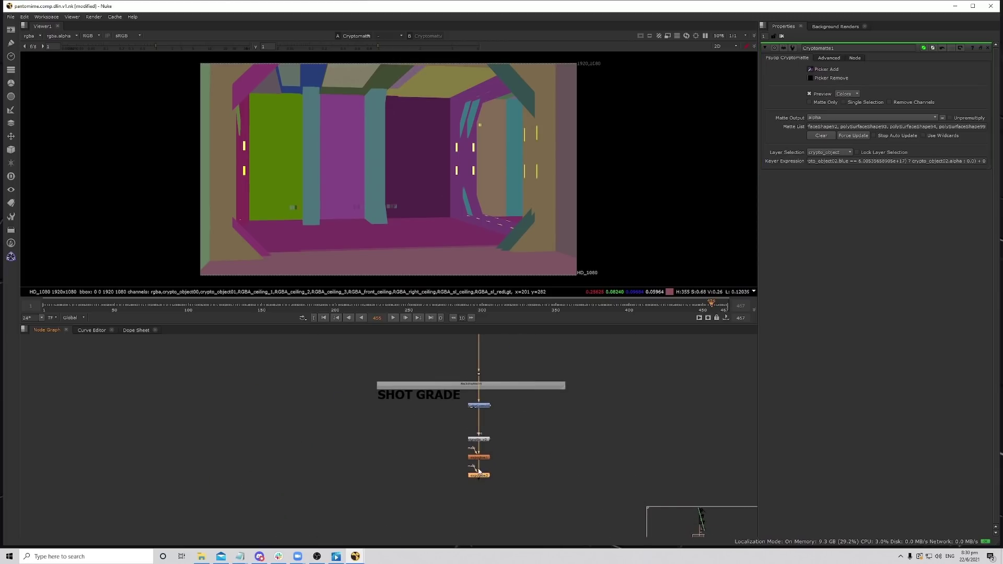
pyautogui.press('space')
pyautogui.moveTo(475, 467); pyautogui.dragTo(427, 197)
pyautogui.press('super')
pyautogui.press('super')
pyautogui.press('super')
pyautogui.scroll(-1, 501, 446)
pyautogui.moveTo(500, 446); pyautogui.dragTo(551, 58, button='middle')
pyautogui.moveTo(531, 412); pyautogui.dragTo(552, 68, button='middle')
pyautogui.moveTo(479, 531); pyautogui.dragTo(494, 152, button='middle')
pyautogui.moveTo(499, 384); pyautogui.dragTo(505, 156, button='middle')
# View the output of expoglow2 and enable its mask on the rgba.alpha channel.
pyautogui.press('1')
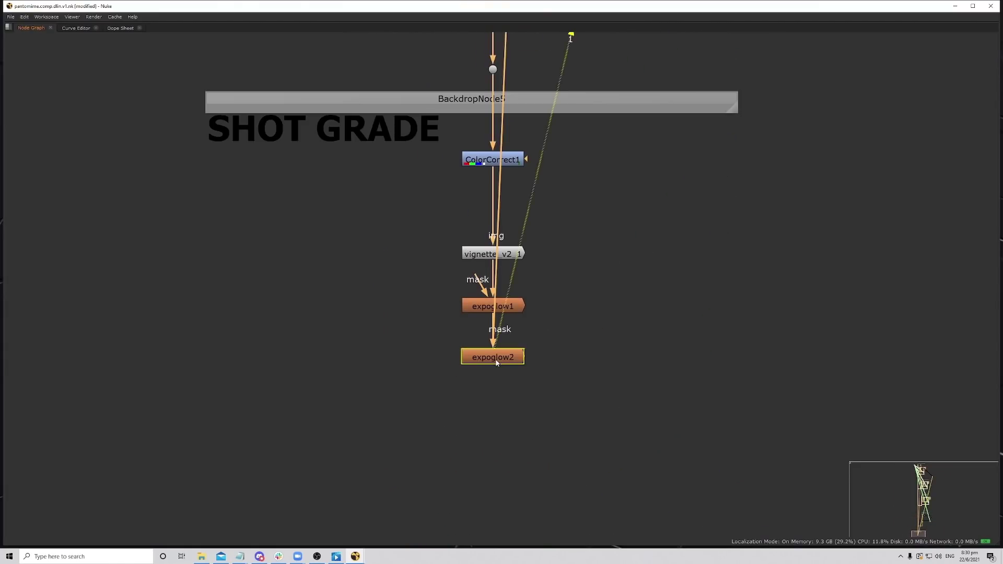
pyautogui.press('space')
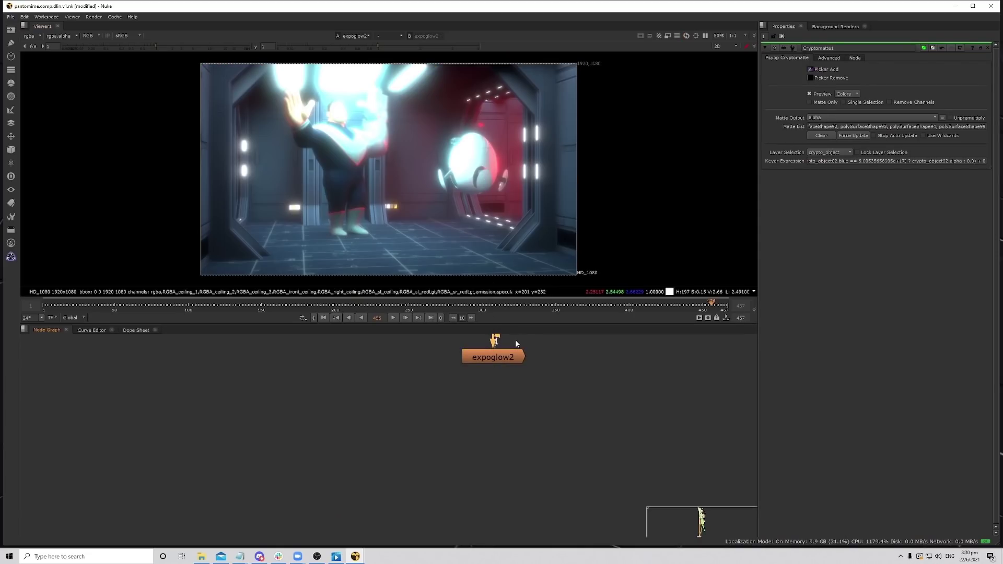
pyautogui.doubleClick(427, 481)
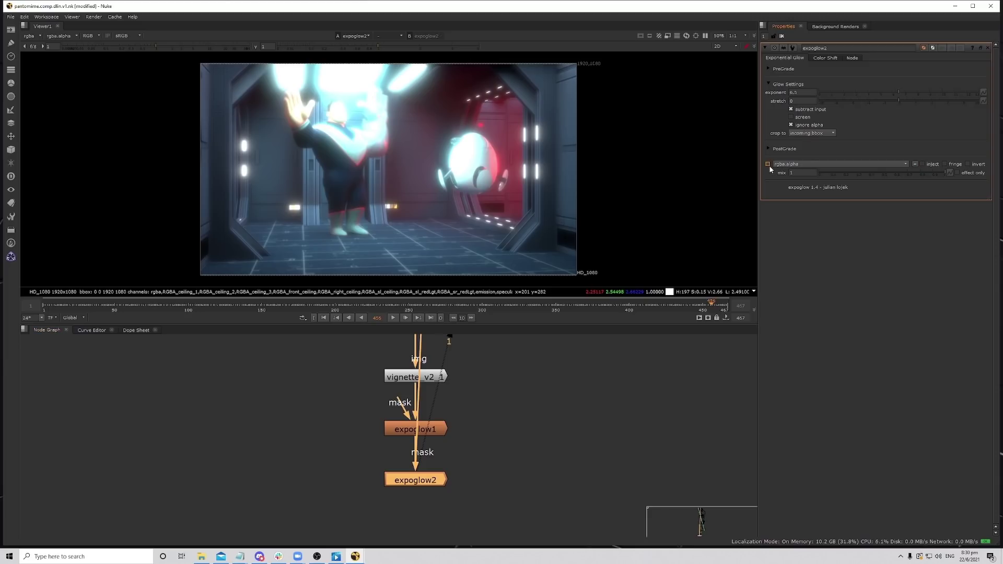
pyautogui.click(768, 165)
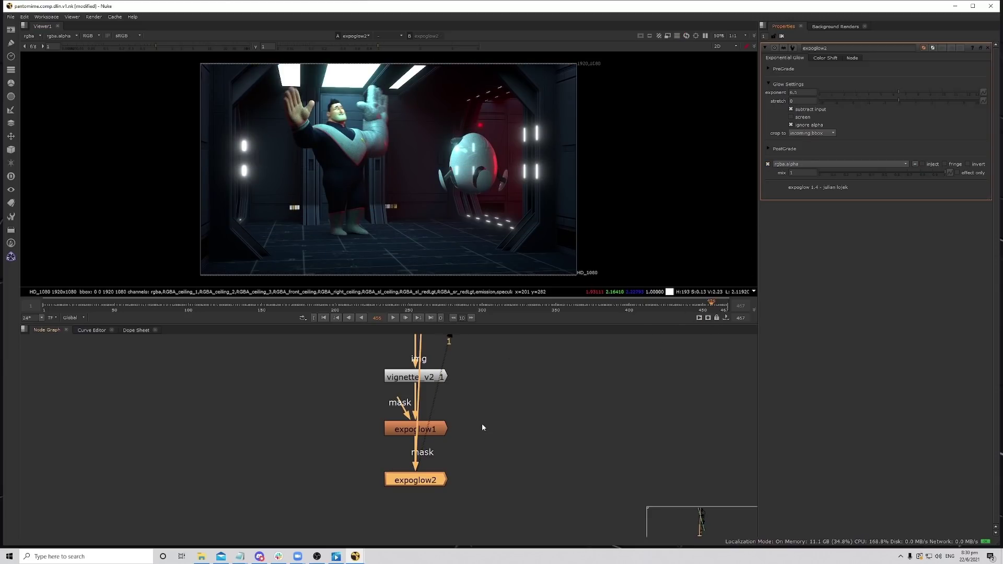
# Offset expoglow2 from expoglow1 in the node graph and set its PreGrade multiply to 0.05.
pyautogui.moveTo(424, 482); pyautogui.dragTo(469, 487)
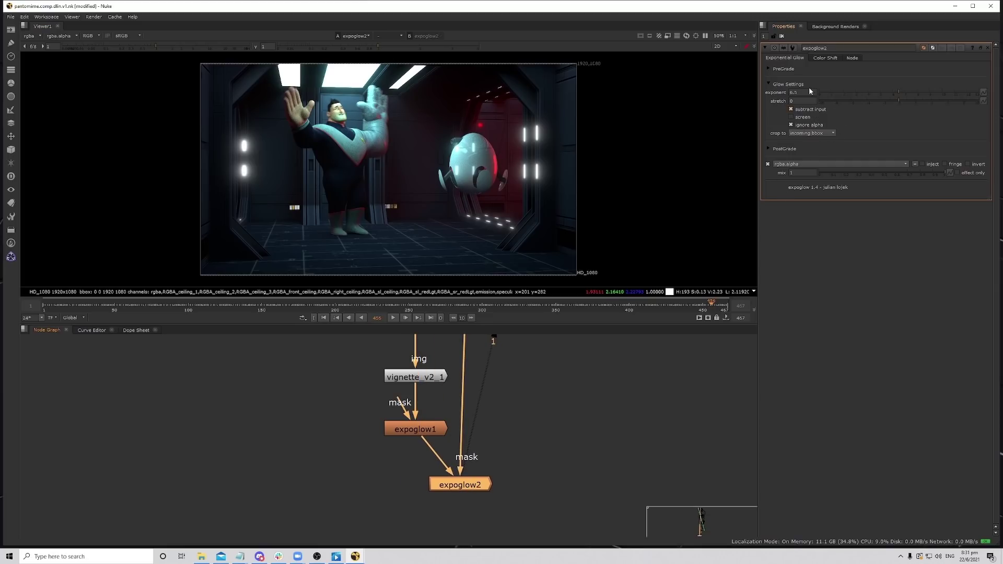
pyautogui.click(784, 69)
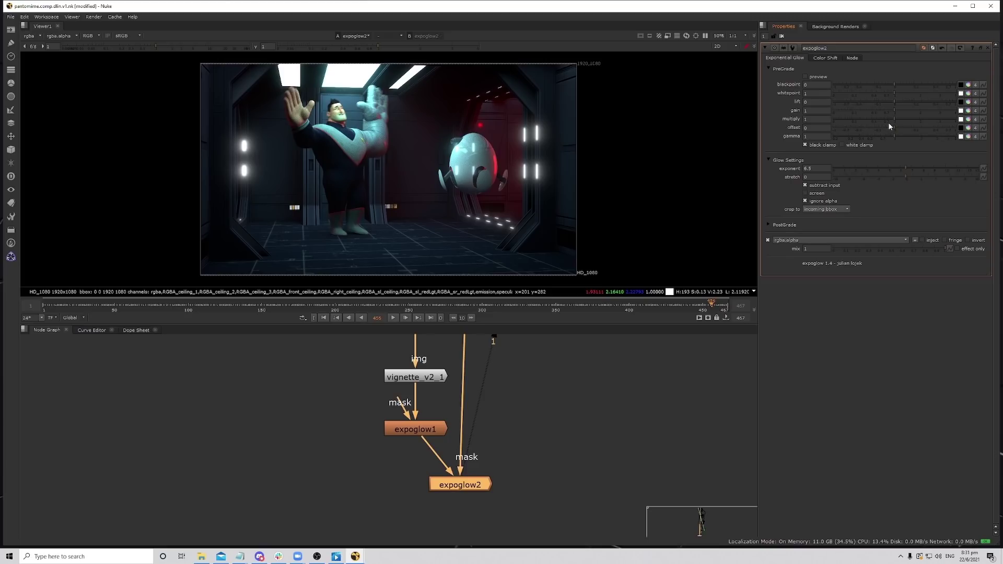
pyautogui.moveTo(885, 118); pyautogui.dragTo(848, 122)
pyautogui.scroll(6, 619, 162)
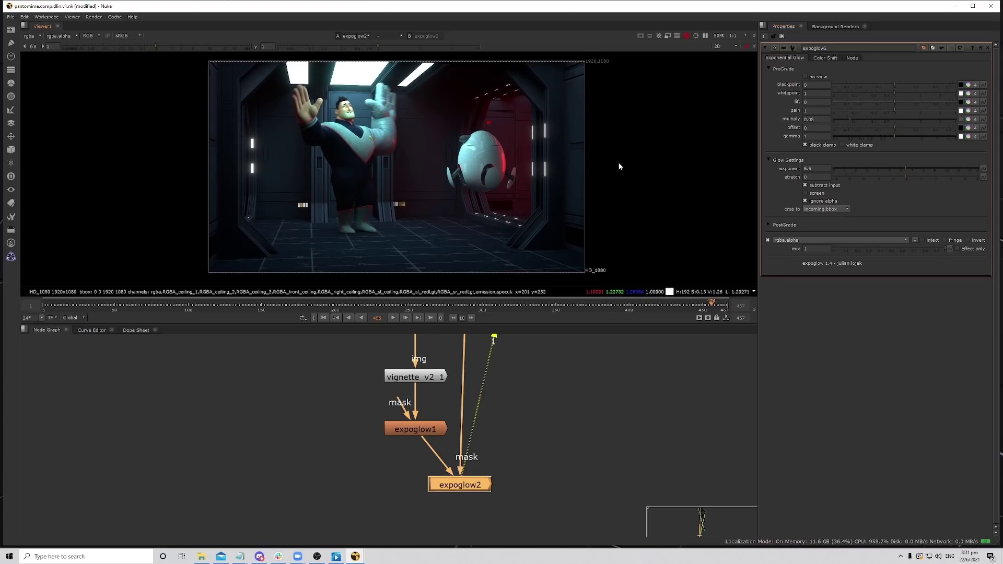
# Compare the image with expoglow2 disabled and enabled, looking at the egg-shaped robot and the wall lights.
pyautogui.press('d')
pyautogui.press('d')
pyautogui.press('d')
pyautogui.press('d')
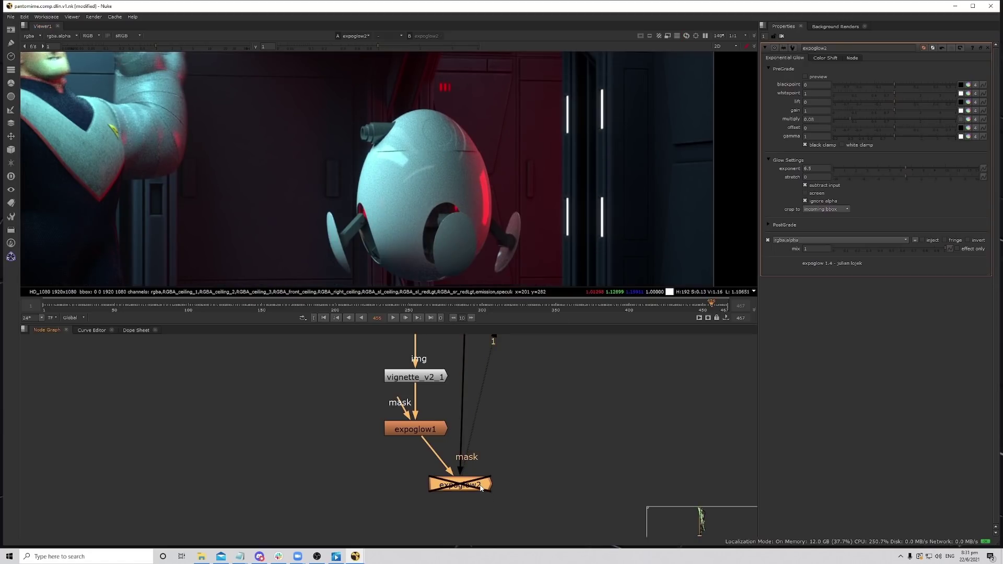
pyautogui.scroll(-3, 581, 211)
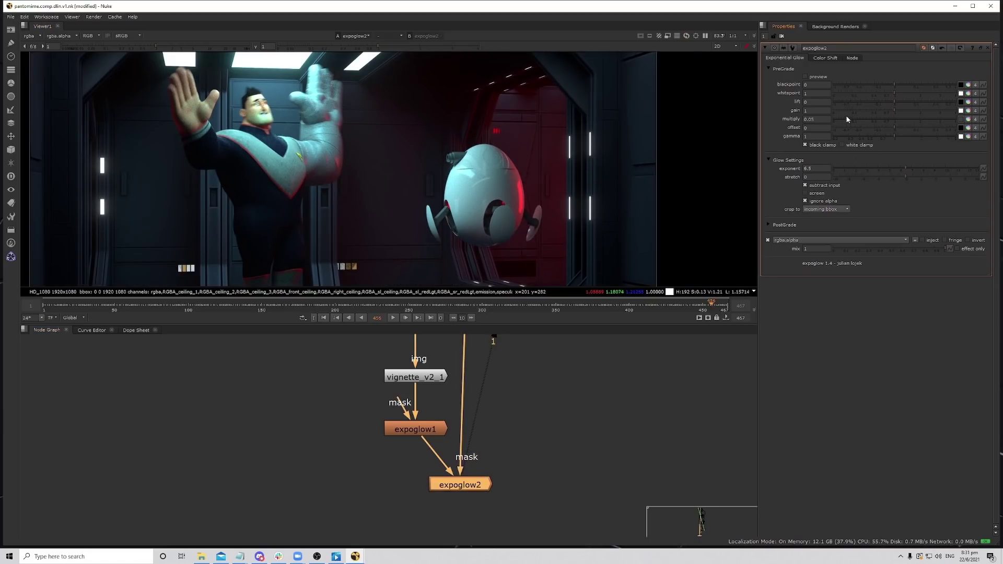
# Set expoglow2's PreGrade multiply to 0.055 and compare the image with the node off and on.
pyautogui.moveTo(849, 120); pyautogui.dragTo(846, 119)
pyautogui.moveTo(616, 220); pyautogui.dragTo(624, 212, button='middle')
pyautogui.press('d')
pyautogui.press('d')
pyautogui.press('d')
pyautogui.press('d')
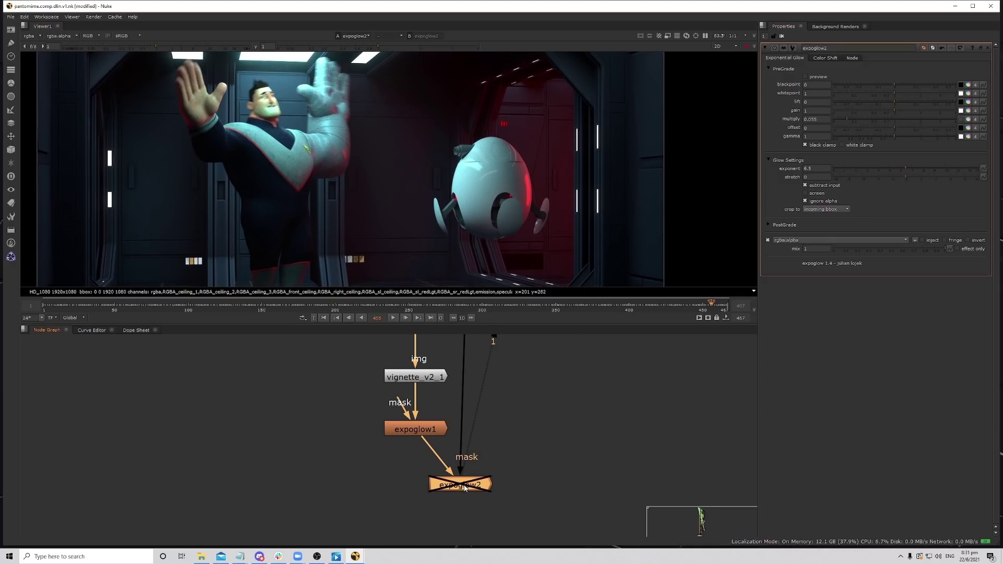
pyautogui.press('f')
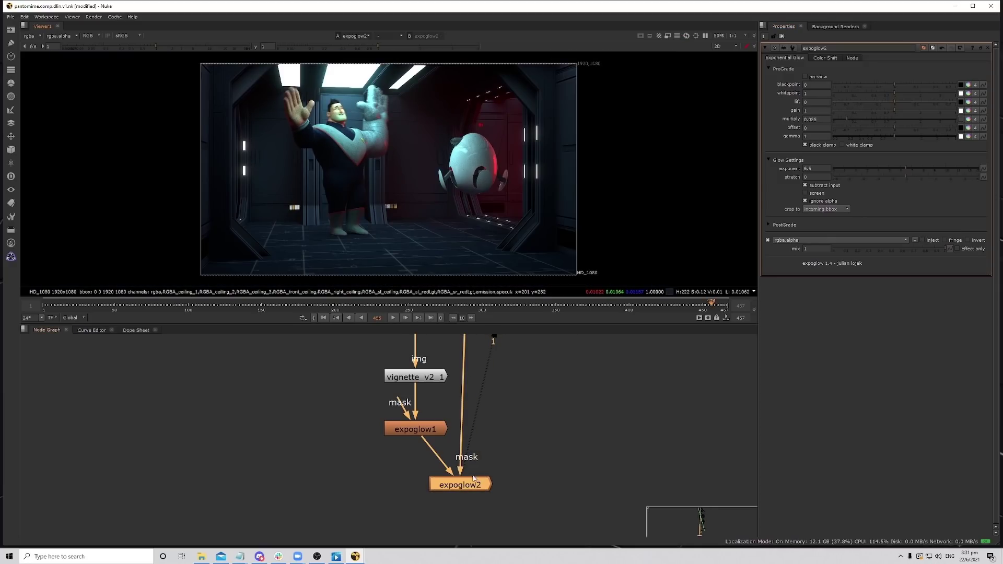
# Insert a dot in expoglow2's mask connection, align expoglow2 beneath expoglow1, and place the dot level beside expoglow2.
pyautogui.moveTo(458, 452); pyautogui.dragTo(500, 465)
pyautogui.press('space')
pyautogui.scroll(-6, 501, 460)
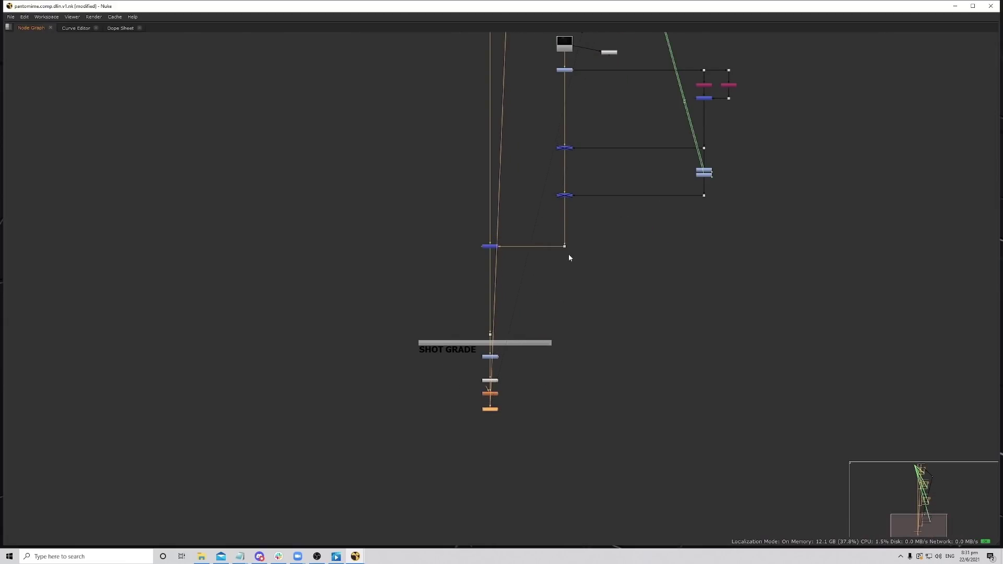
pyautogui.scroll(-5, 569, 254)
pyautogui.moveTo(554, 67); pyautogui.dragTo(550, 154, button='middle')
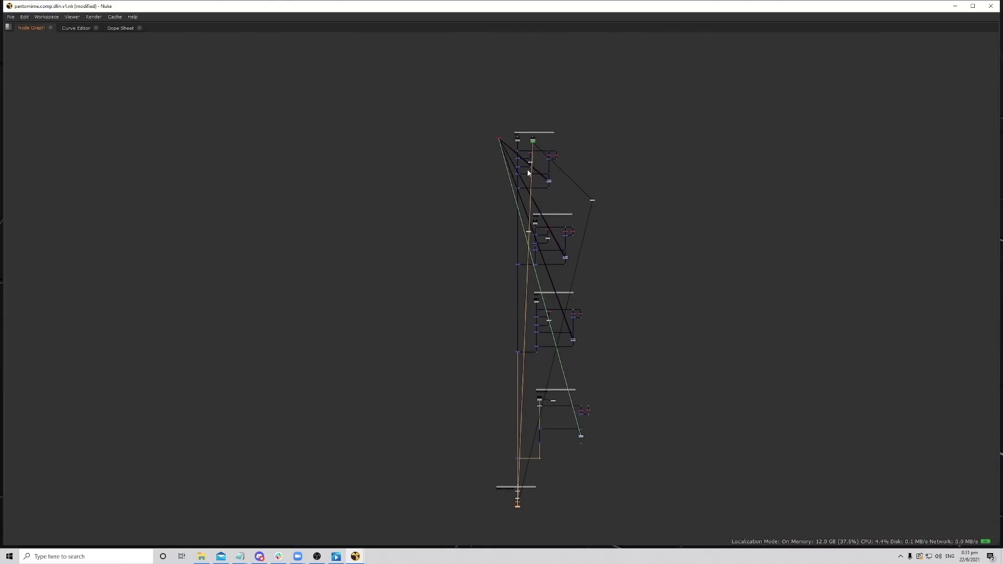
pyautogui.scroll(10, 580, 387)
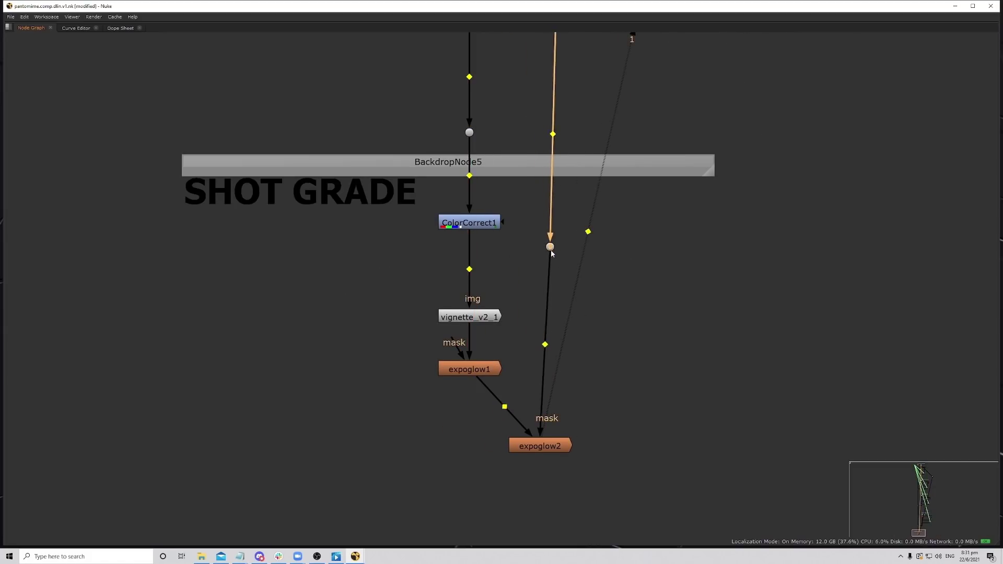
pyautogui.keyDown('ctrl'); pyautogui.moveTo(549, 246); pyautogui.dragTo(574, 405); pyautogui.keyUp('ctrl')
pyautogui.moveTo(546, 448); pyautogui.dragTo(475, 447)
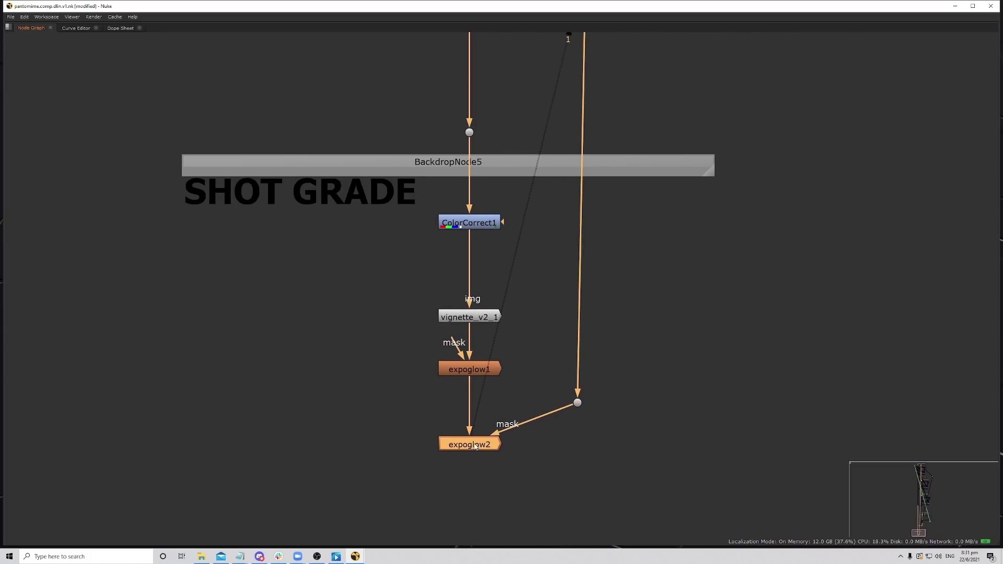
pyautogui.moveTo(577, 403); pyautogui.dragTo(551, 443)
# Hide the input line of the dot feeding expoglow2's mask and check its link up to the SET section.
pyautogui.press('space')
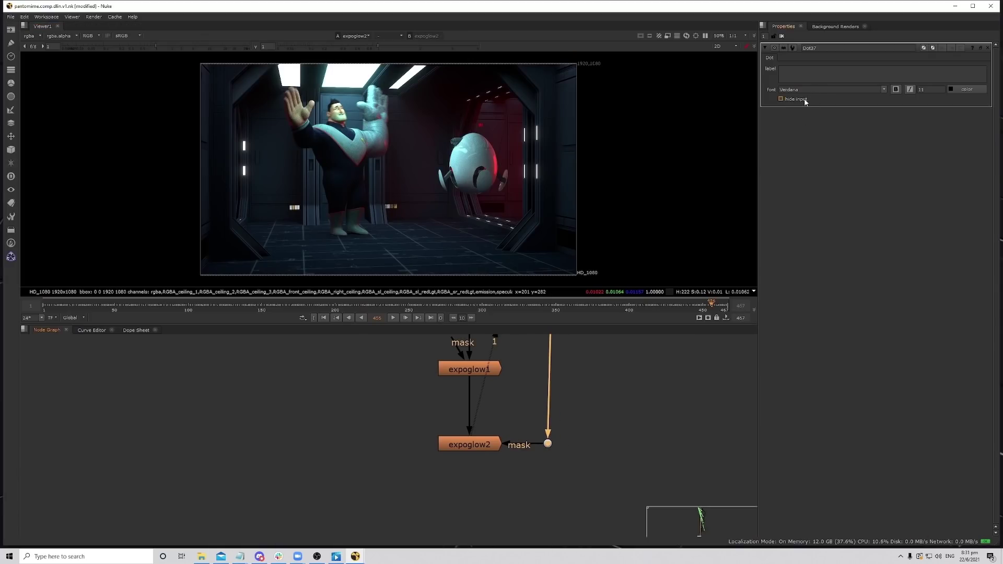
pyautogui.click(584, 448)
pyautogui.scroll(-3, 591, 436)
pyautogui.press('space')
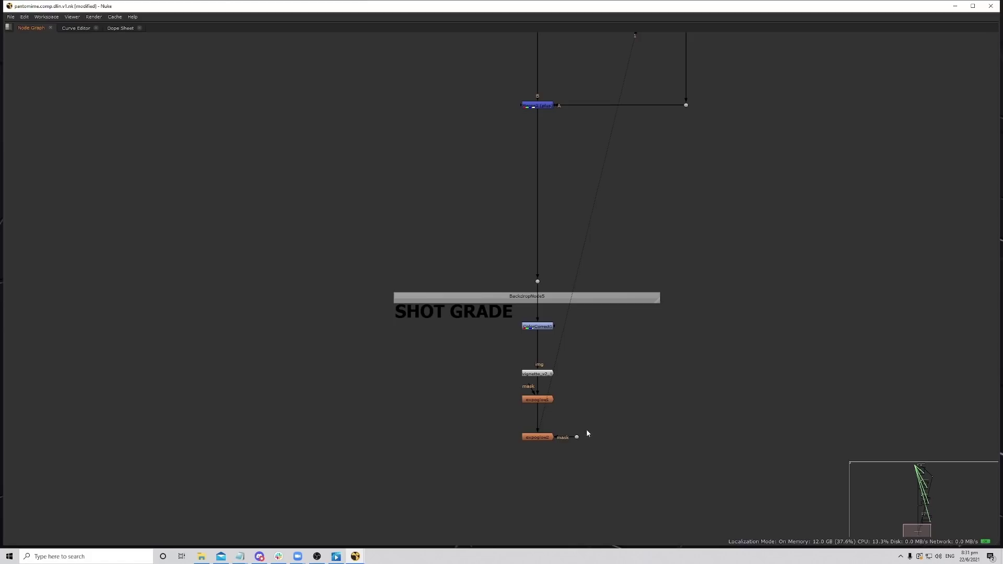
pyautogui.scroll(3, 552, 434)
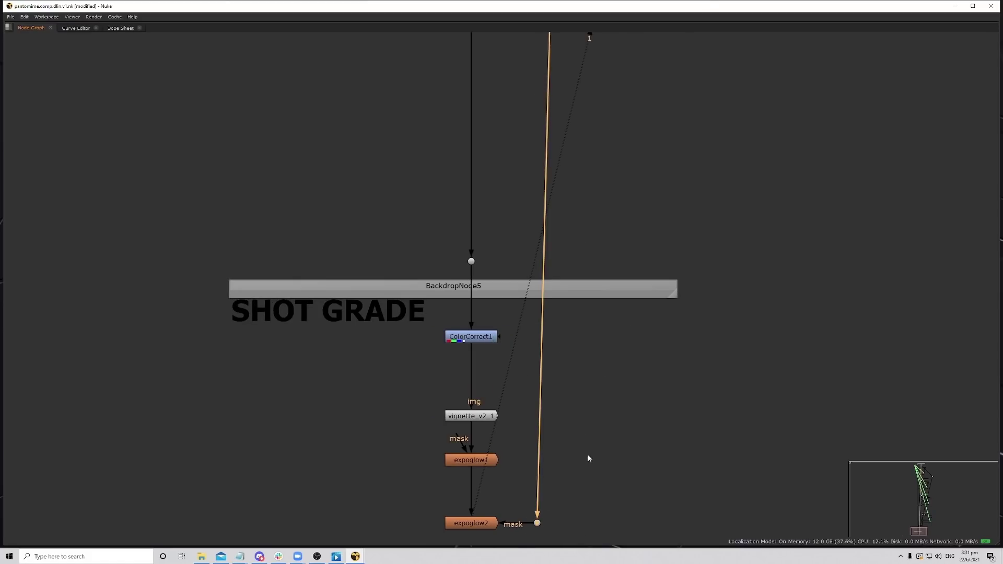
pyautogui.scroll(-6, 587, 453)
pyautogui.scroll(3, 584, 219)
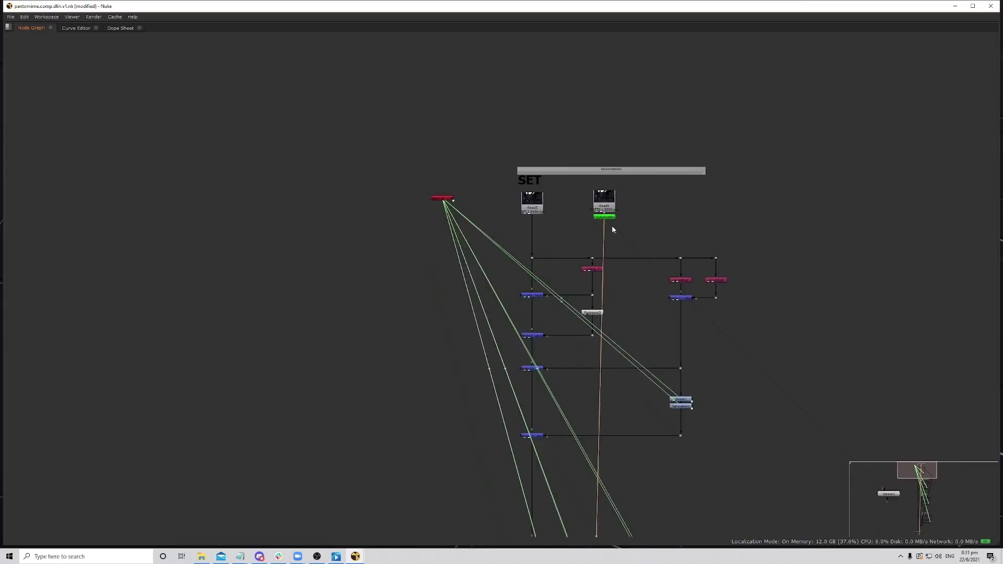
pyautogui.scroll(-3, 667, 374)
pyautogui.moveTo(575, 524); pyautogui.dragTo(576, 381, button='middle')
pyautogui.scroll(5, 575, 381)
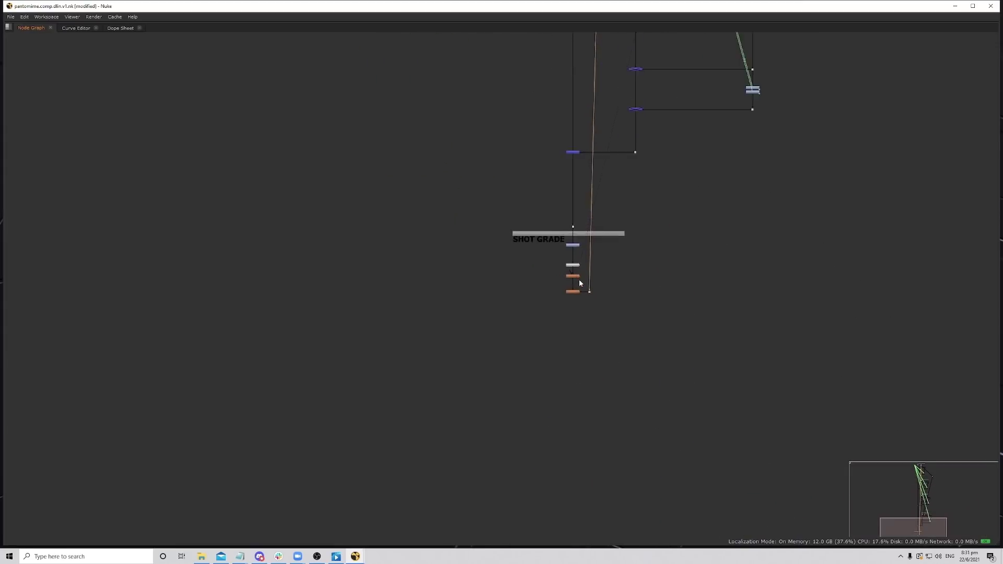
pyautogui.press('space')
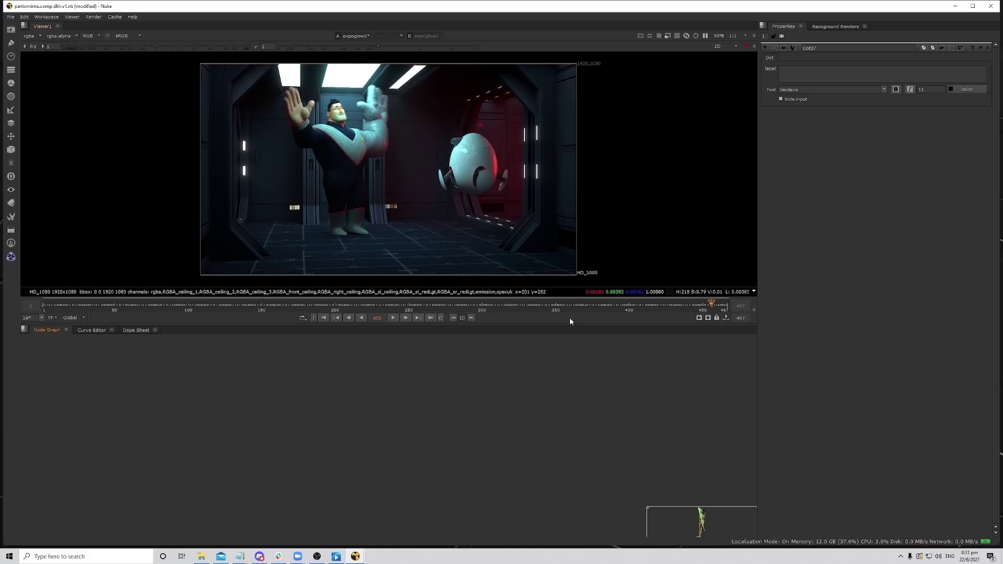
# Preview the expoglow2 output at other frames near the end of the shot.
pyautogui.scroll(-3, 520, 450)
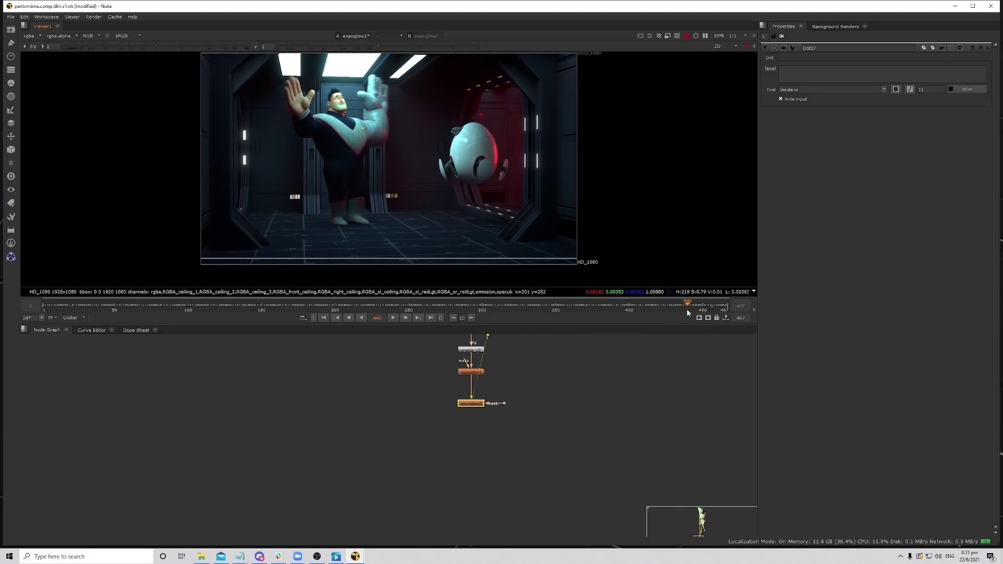
pyautogui.click(704, 308)
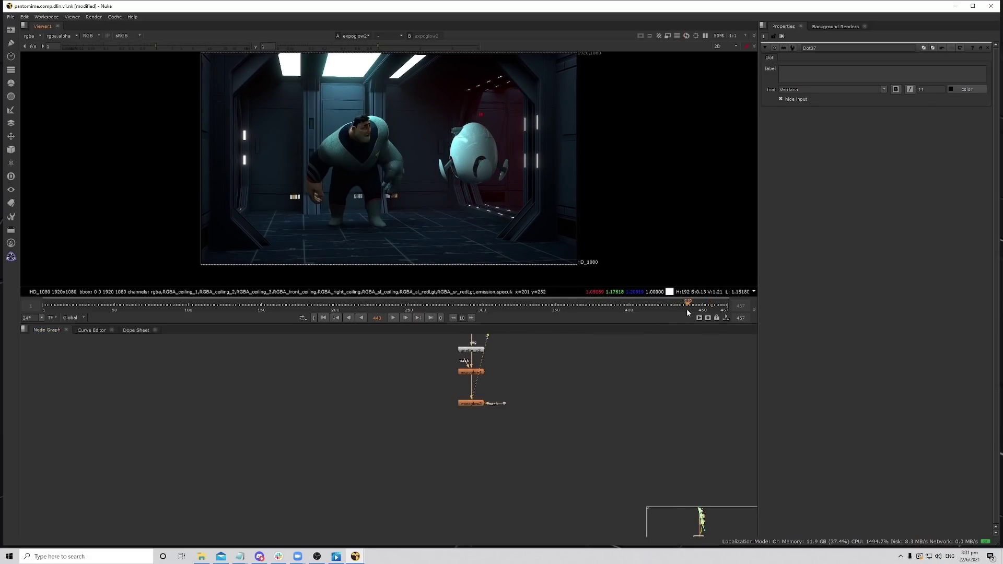
pyautogui.click(718, 307)
pyautogui.scroll(4, 481, 455)
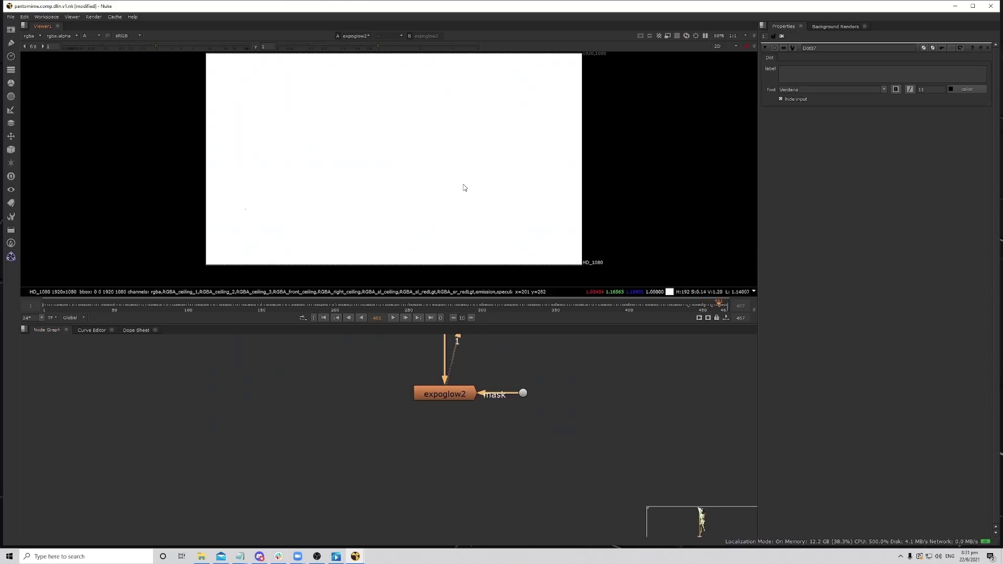
# Add a Shuffle node after expoglow2 and set its alpha output to black (0).
pyautogui.click(444, 394)
pyautogui.press('Tab')
pyautogui.write('s')
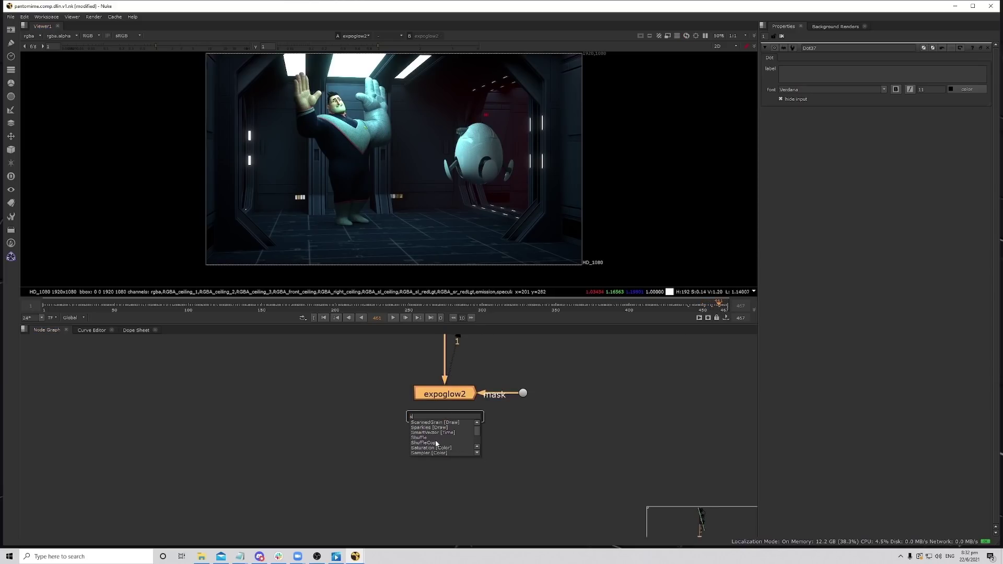
pyautogui.click(434, 439)
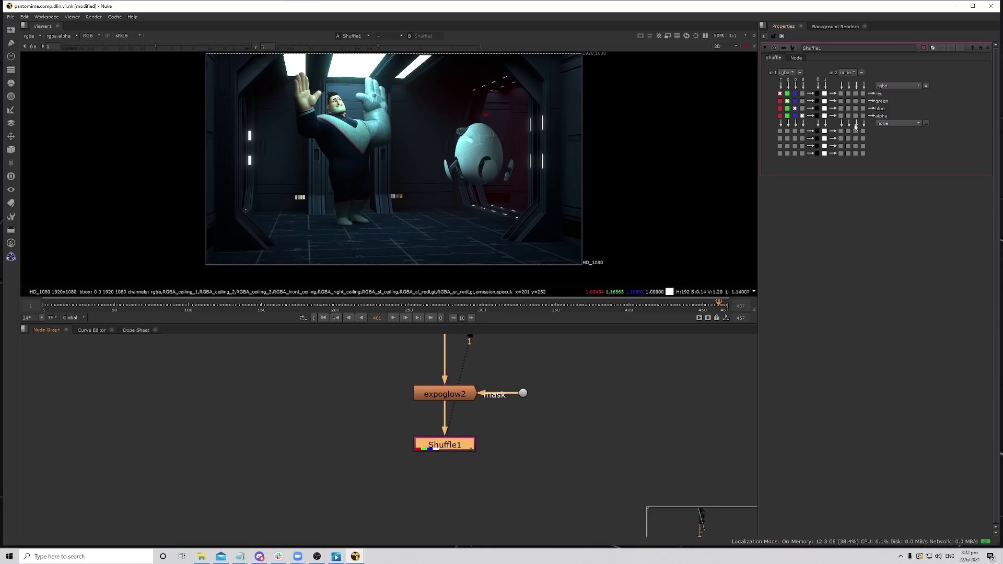
pyautogui.click(817, 116)
# Add a Reformat node below the Shuffle and set its output format to HD_1080 1920x1080.
pyautogui.moveTo(507, 444); pyautogui.dragTo(523, 397, button='middle')
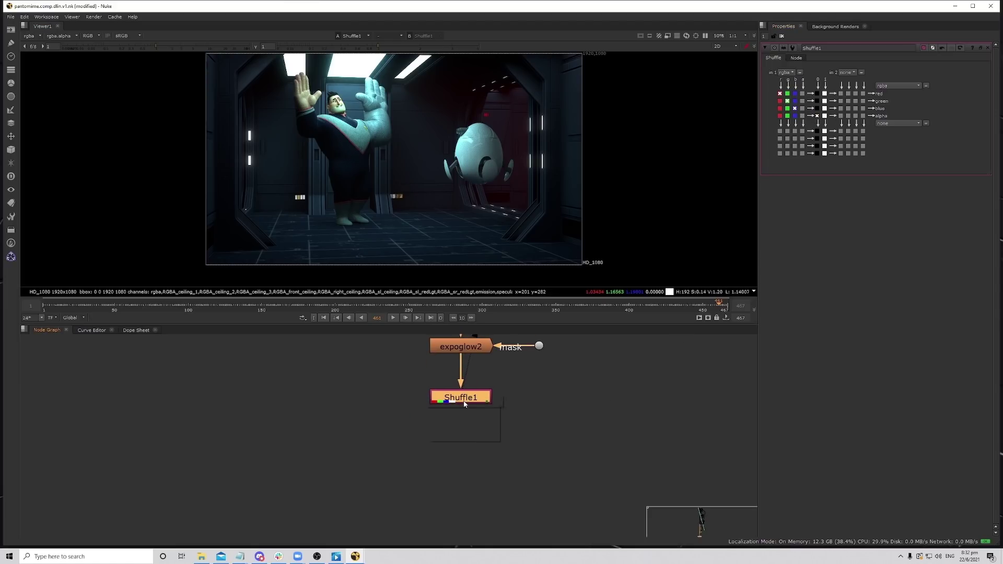
pyautogui.write('ref')
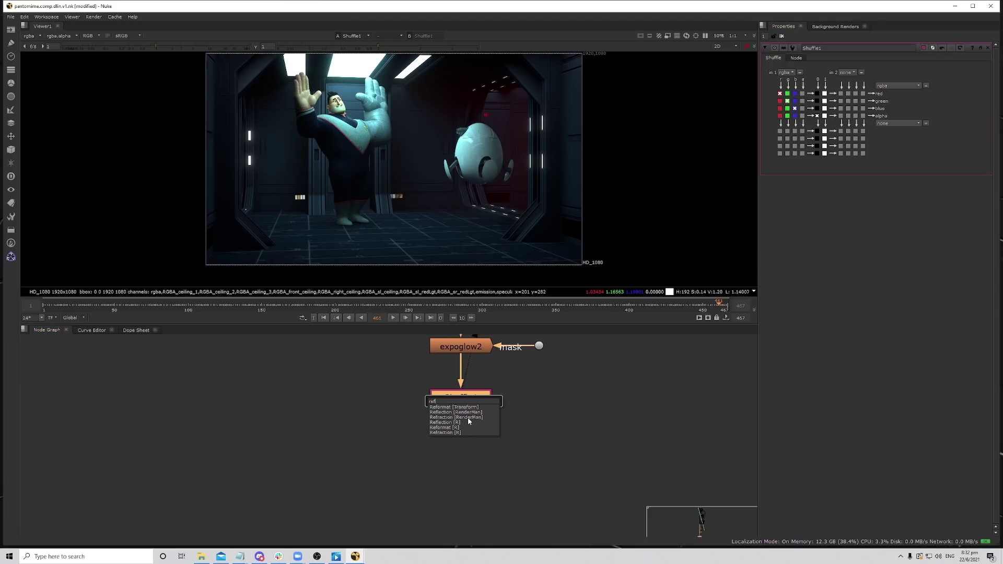
pyautogui.press('Return')
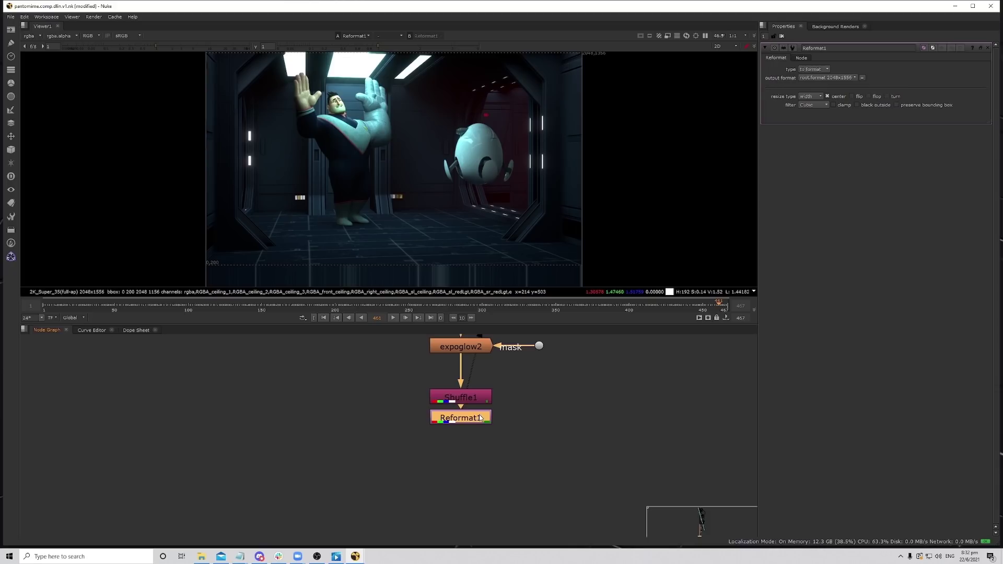
pyautogui.click(828, 77)
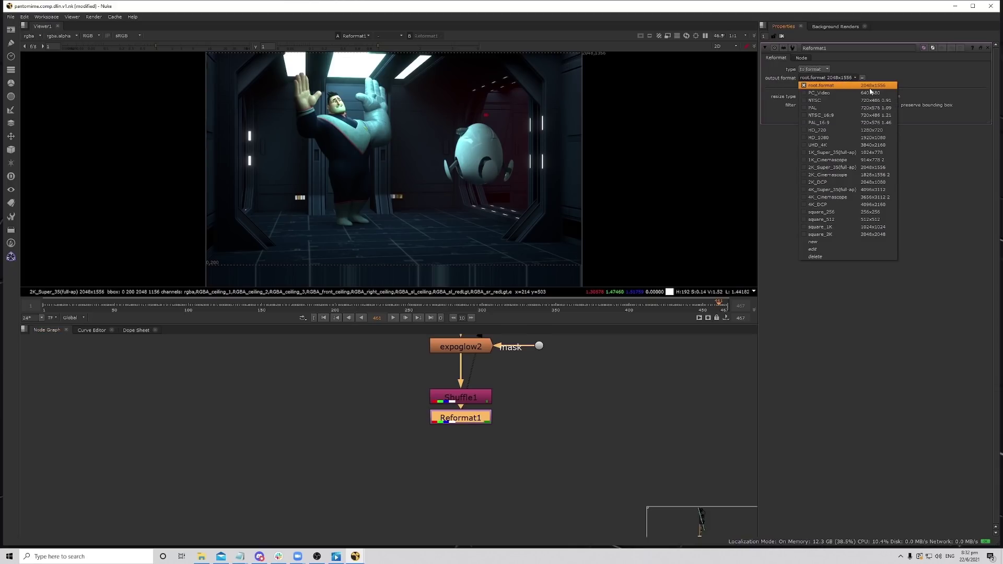
pyautogui.click(891, 139)
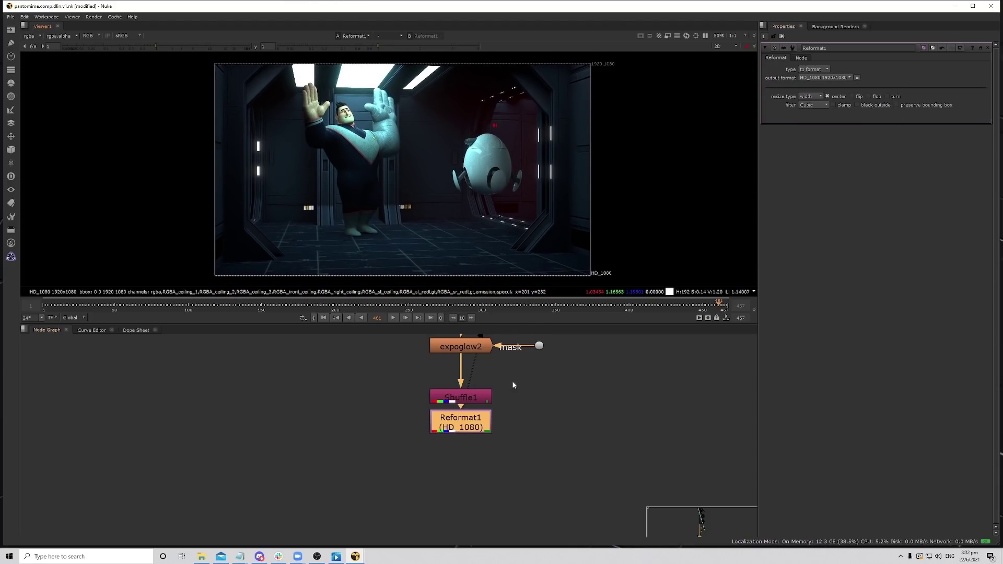
# Add a Crop node below the Reformat node.
pyautogui.press('Tab')
pyautogui.write('cr')
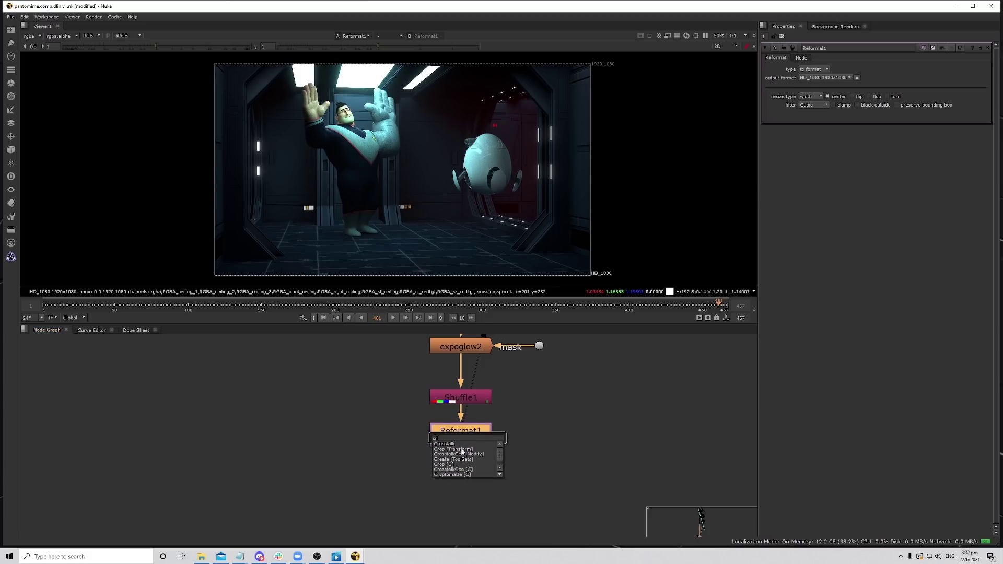
pyautogui.click(460, 450)
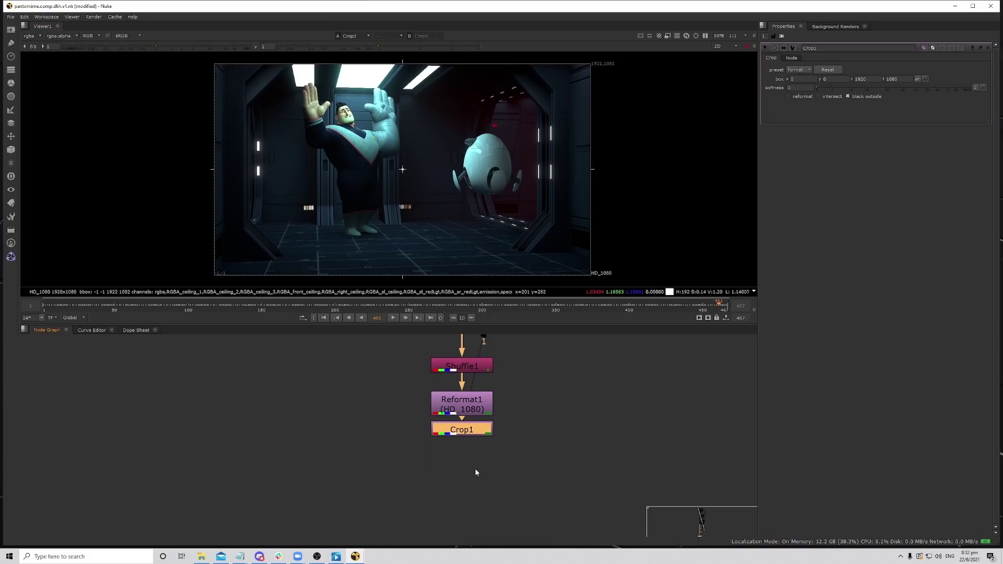
# Add a Write node below the Crop node and set its file type to exr.
pyautogui.press('Tab')
pyautogui.write('w')
pyautogui.click(463, 439)
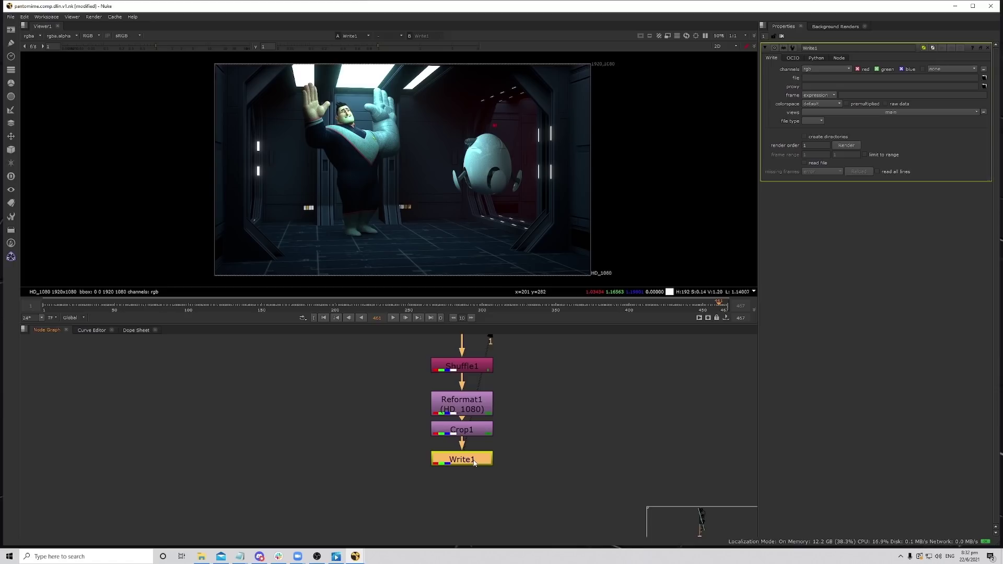
pyautogui.click(813, 121)
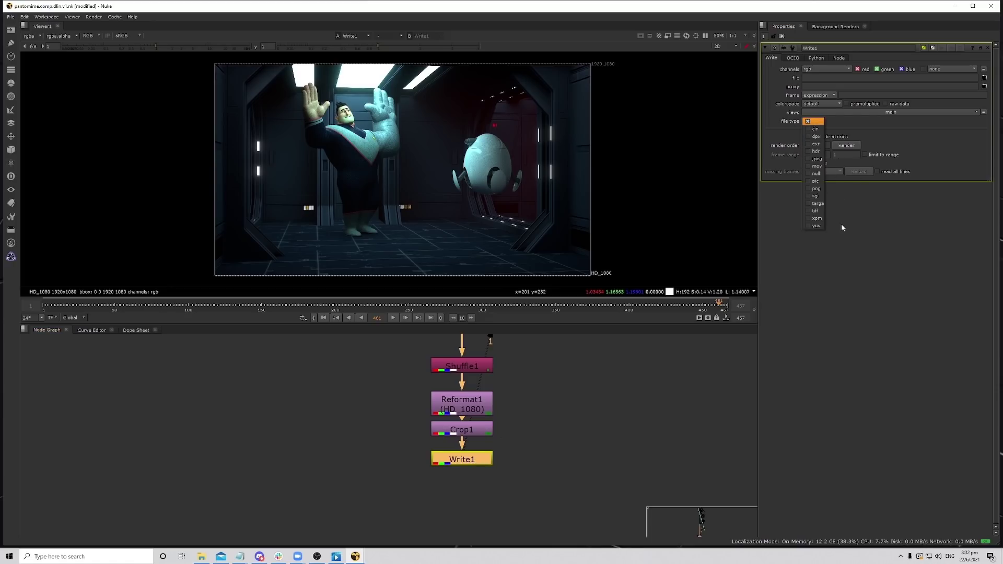
pyautogui.click(819, 144)
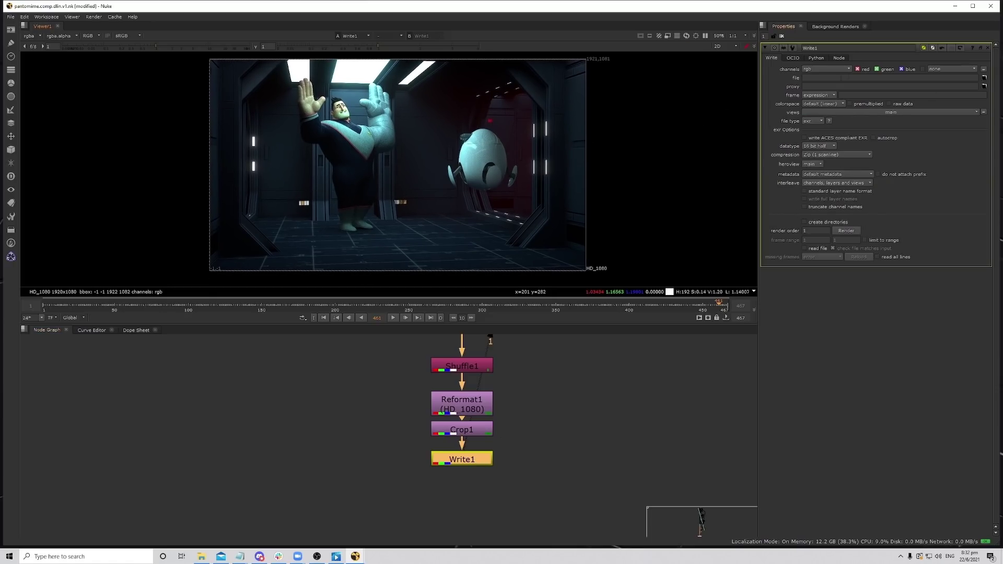
# Browse for the Write node's output location and create a comp folder inside the Pantomime project folder.
pyautogui.click(847, 78)
pyautogui.click(984, 77)
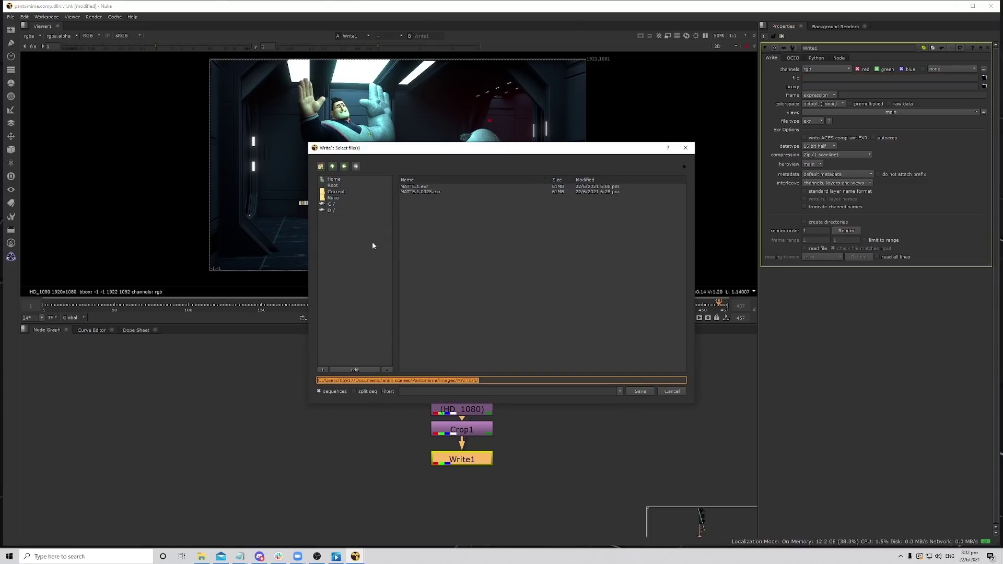
pyautogui.click(344, 166)
pyautogui.click(344, 166)
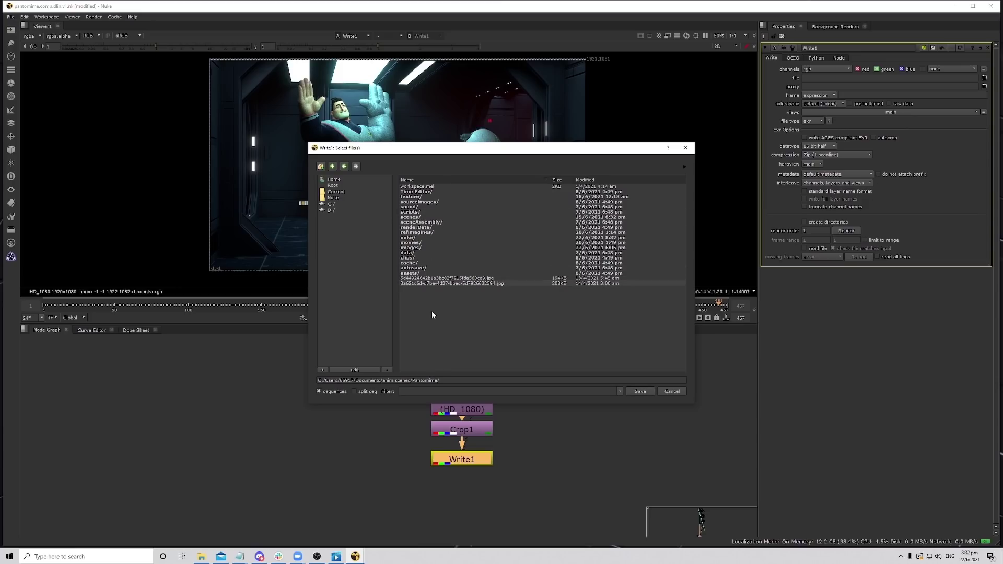
pyautogui.click(321, 166)
pyautogui.write('comp')
pyautogui.press('Return')
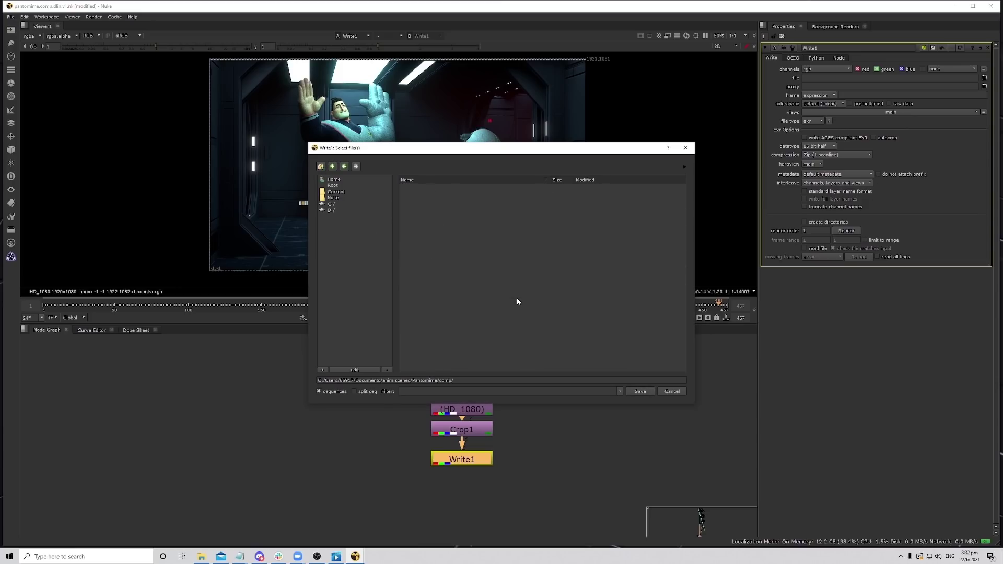
# Name the Write output pantomime.dlin.v01.###.exr in the comp folder and save that path to the node.
pyautogui.click(479, 381)
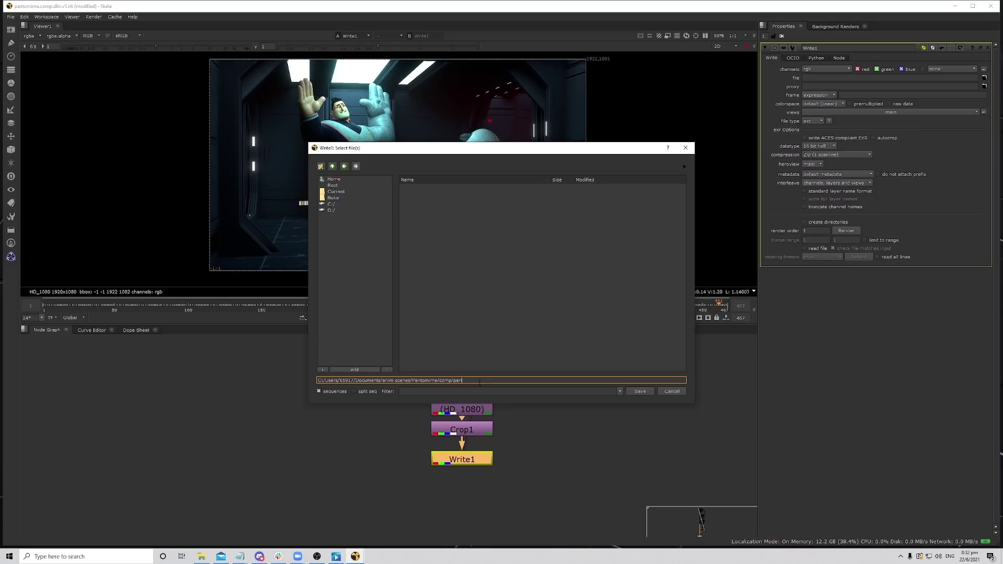
pyautogui.write('pantomime')
pyautogui.write('.exr')
pyautogui.press('Return')
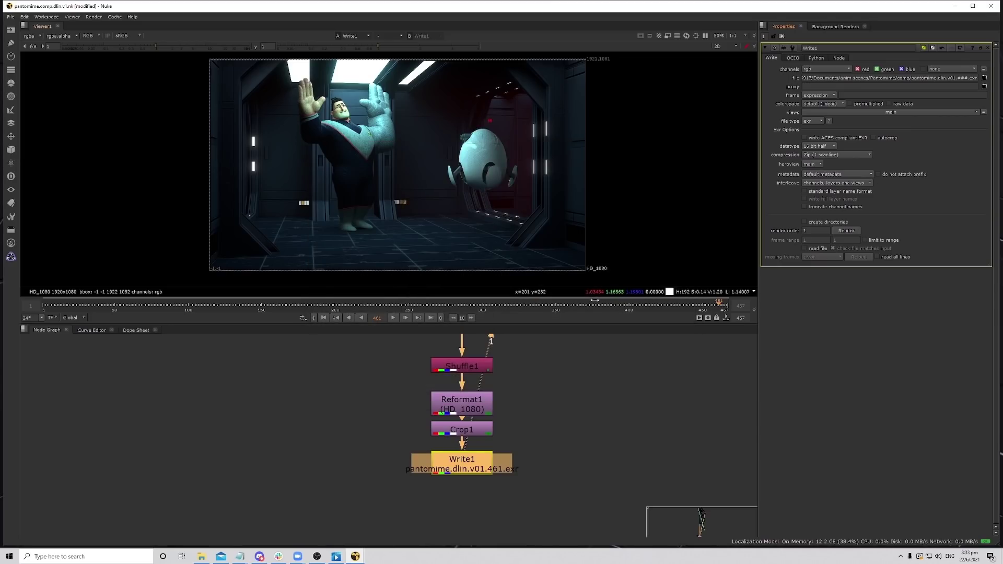
pyautogui.scroll(-8, 552, 458)
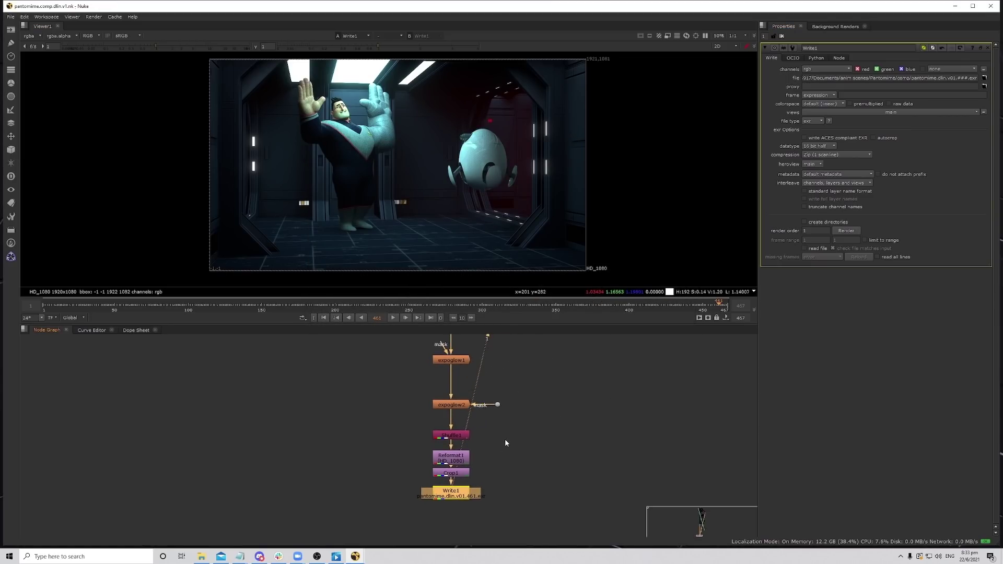
# Move expoglow2 and its mask dot up beneath expoglow1, and shift the Shuffle, Reformat, Crop and Write nodes well below them.
pyautogui.press('space')
pyautogui.scroll(6, 479, 423)
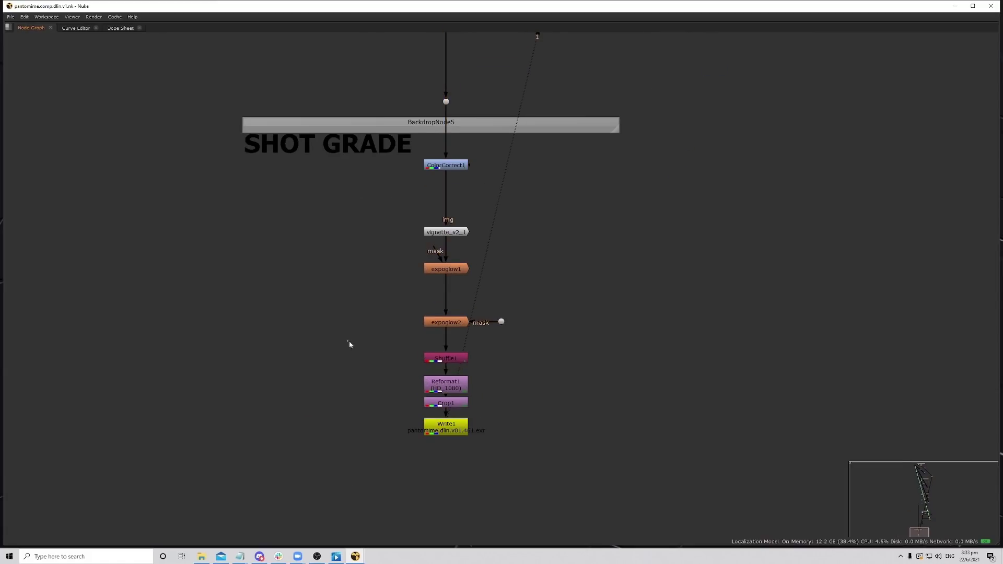
pyautogui.moveTo(393, 284); pyautogui.dragTo(593, 343)
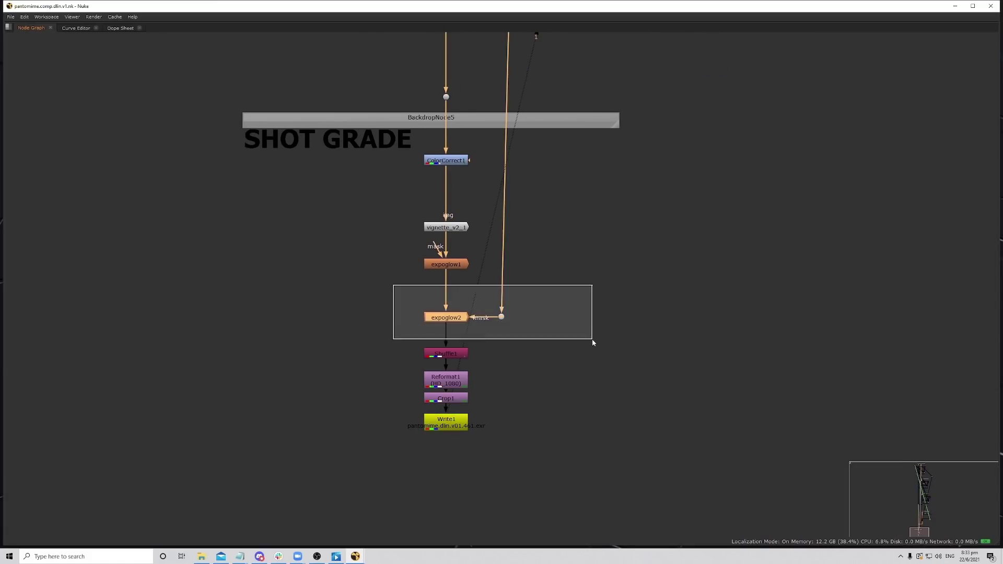
pyautogui.moveTo(459, 321); pyautogui.dragTo(459, 295)
pyautogui.moveTo(407, 334); pyautogui.dragTo(561, 524)
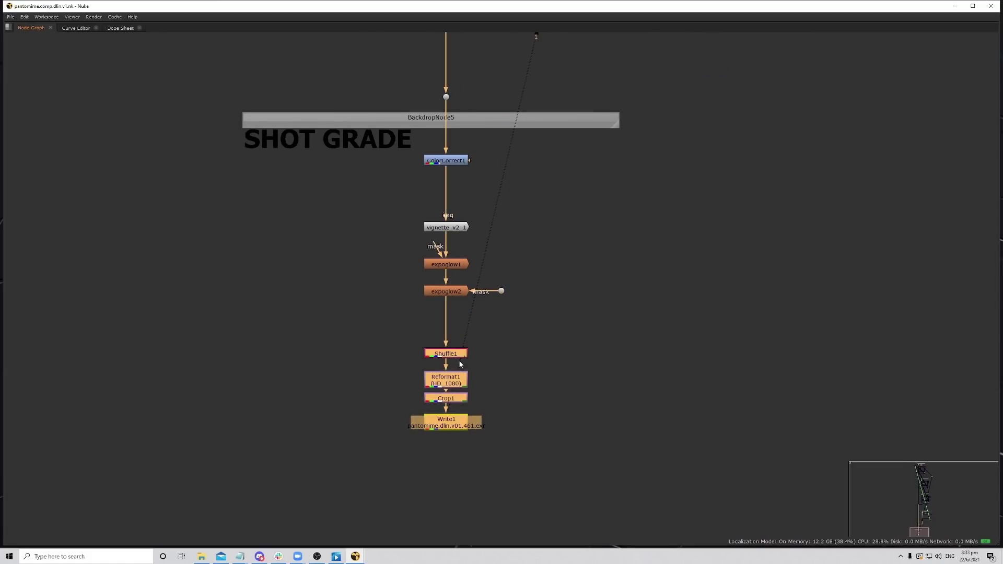
pyautogui.moveTo(460, 365); pyautogui.dragTo(460, 475)
pyautogui.scroll(-3, 499, 436)
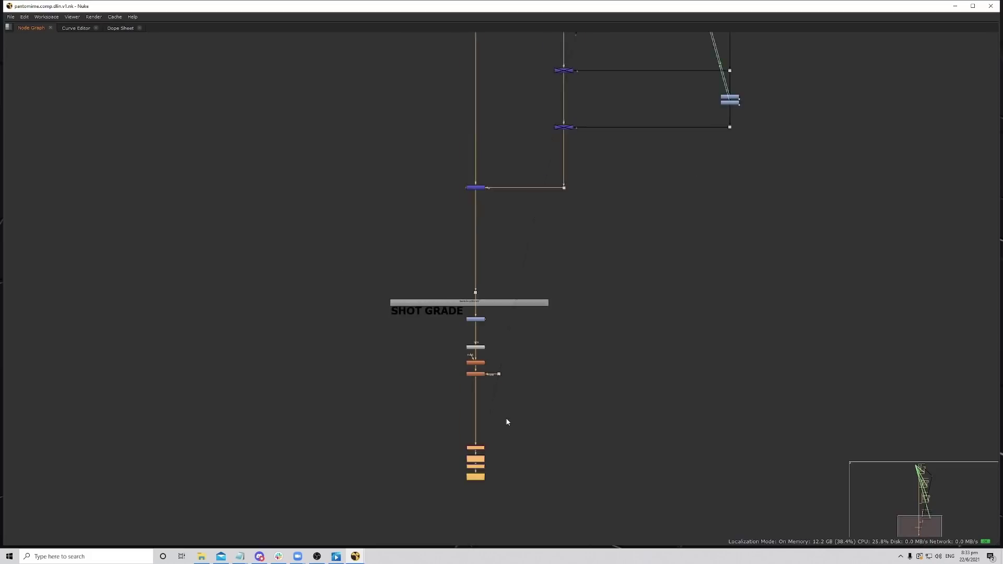
pyautogui.scroll(4, 507, 422)
# Create a backdrop around the Shuffle, Reformat, Crop and Write nodes.
pyautogui.click(531, 190)
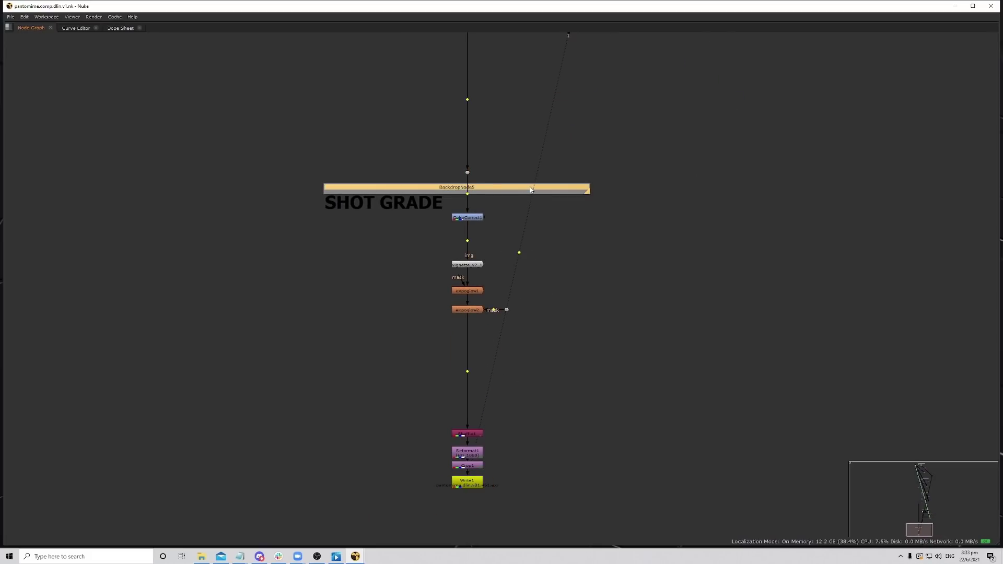
pyautogui.scroll(-2, 421, 300)
pyautogui.moveTo(421, 299); pyautogui.dragTo(585, 442)
pyautogui.press('Tab')
pyautogui.write('back')
pyautogui.press('Return')
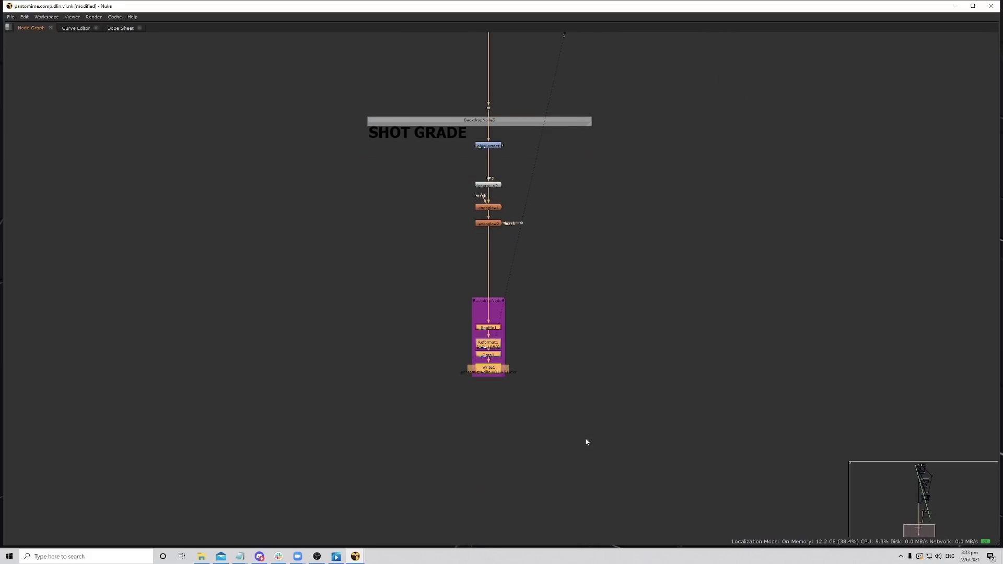
# Label the new backdrop OUTPUT in bold and save the script.
pyautogui.press('space')
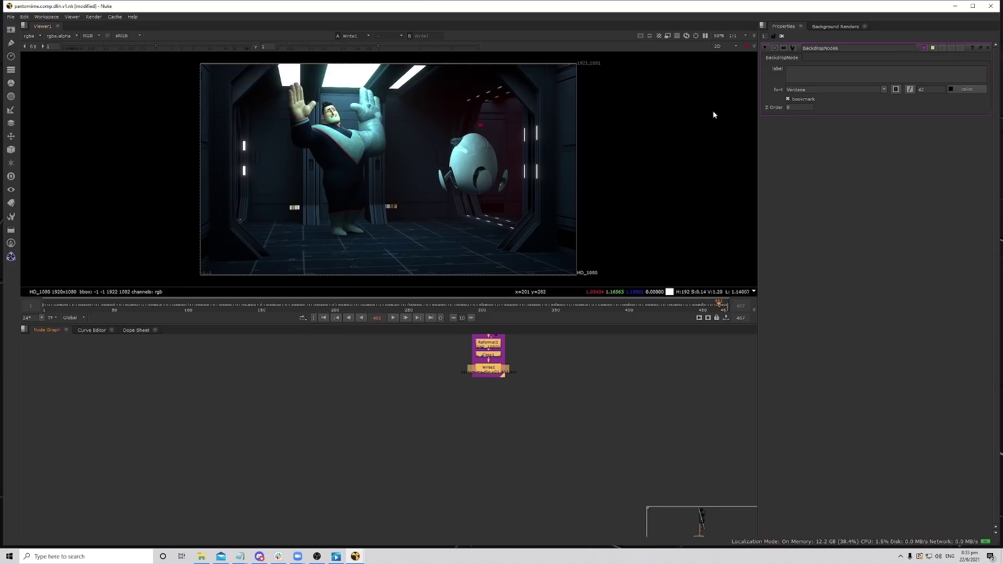
pyautogui.click(840, 79)
pyautogui.write('OUTPUT')
pyautogui.click(896, 90)
pyautogui.moveTo(498, 370); pyautogui.dragTo(499, 430, button='middle')
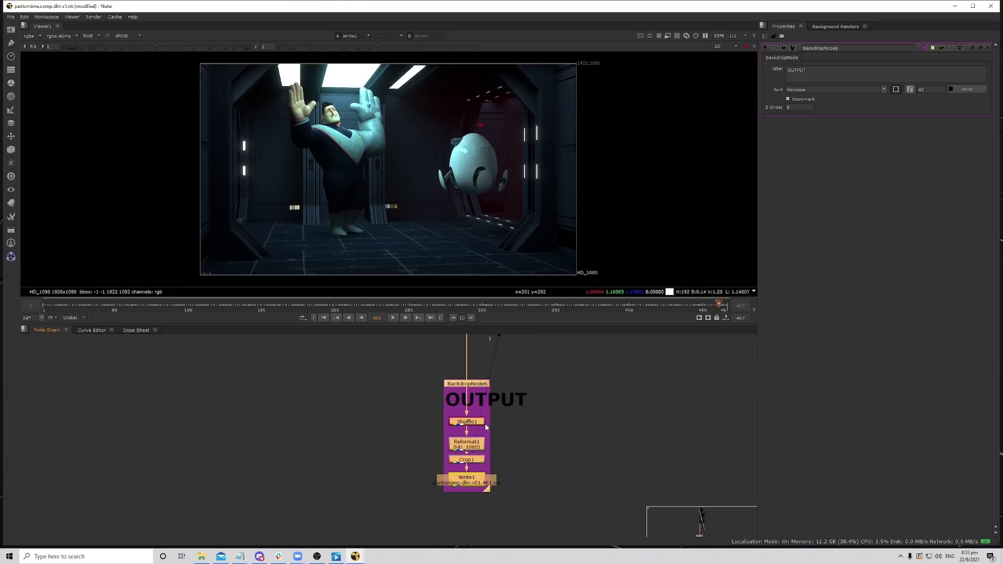
pyautogui.hotkey('ctrl', 's')
# Inspect the small wall light panels beside the character up close in the final comp output.
pyautogui.press('space')
pyautogui.press('space')
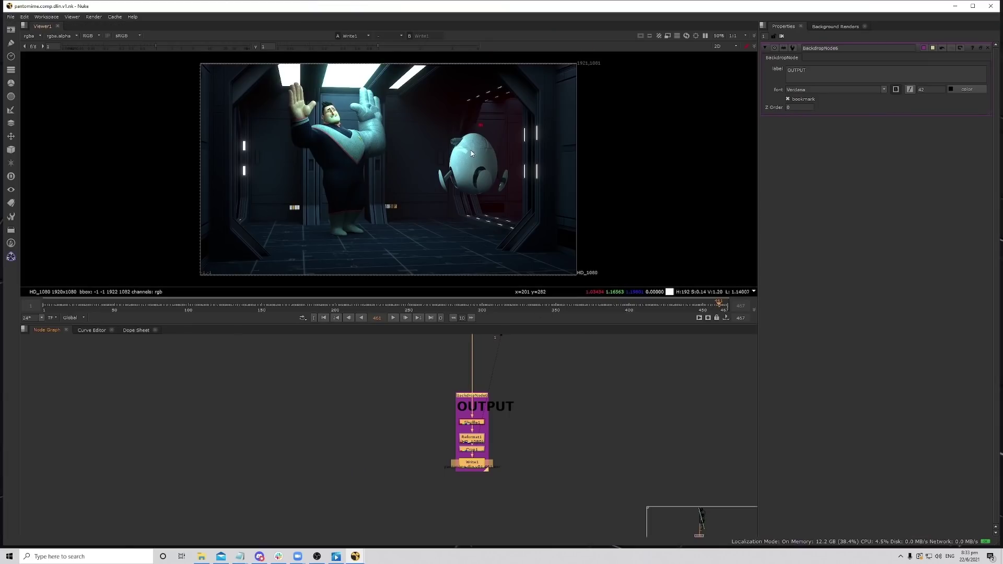
pyautogui.scroll(-4, 486, 460)
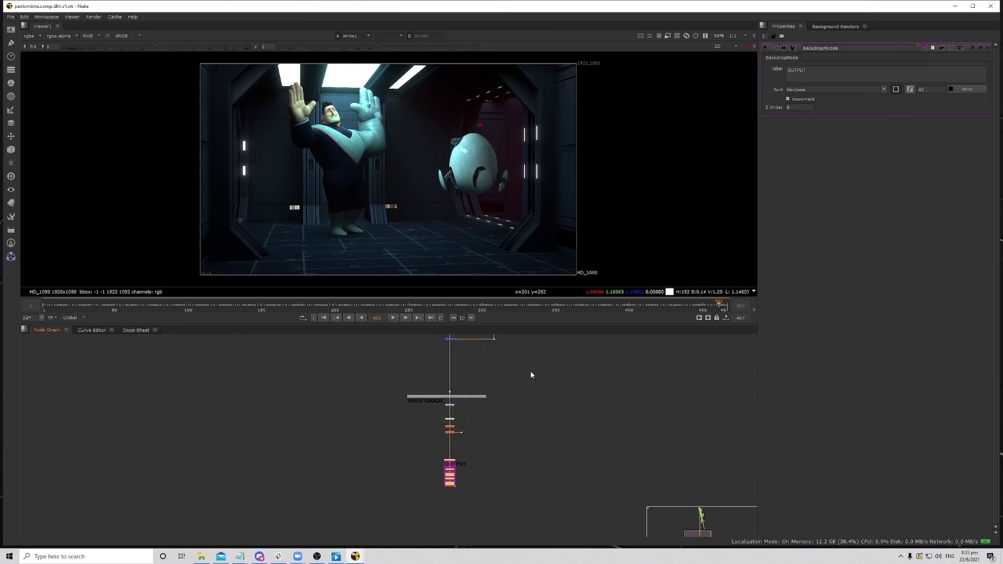
pyautogui.scroll(2, 470, 209)
pyautogui.scroll(6, 500, 209)
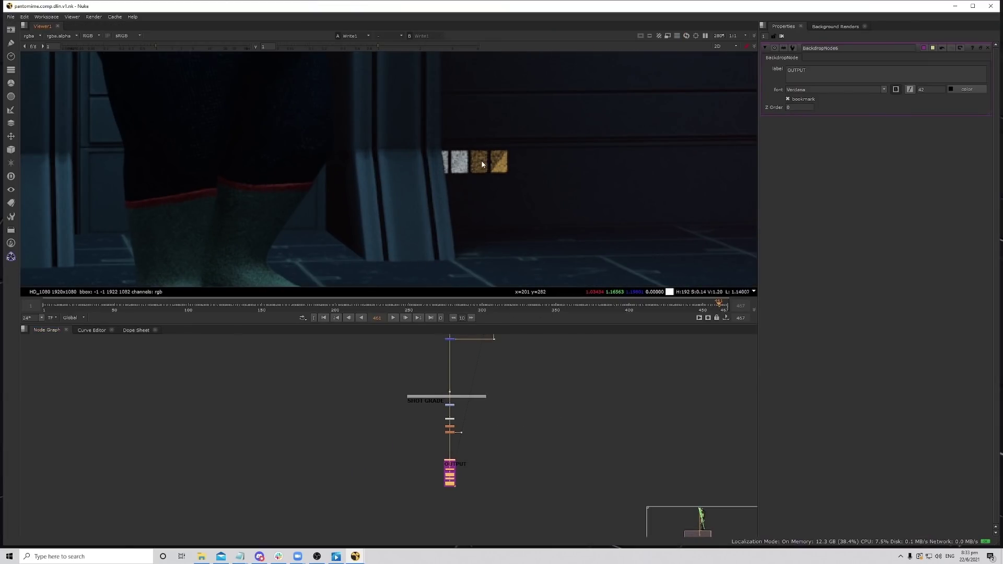
pyautogui.moveTo(529, 399); pyautogui.dragTo(527, 416, button='middle')
pyautogui.press('space')
pyautogui.press('space')
pyautogui.scroll(2, 481, 162)
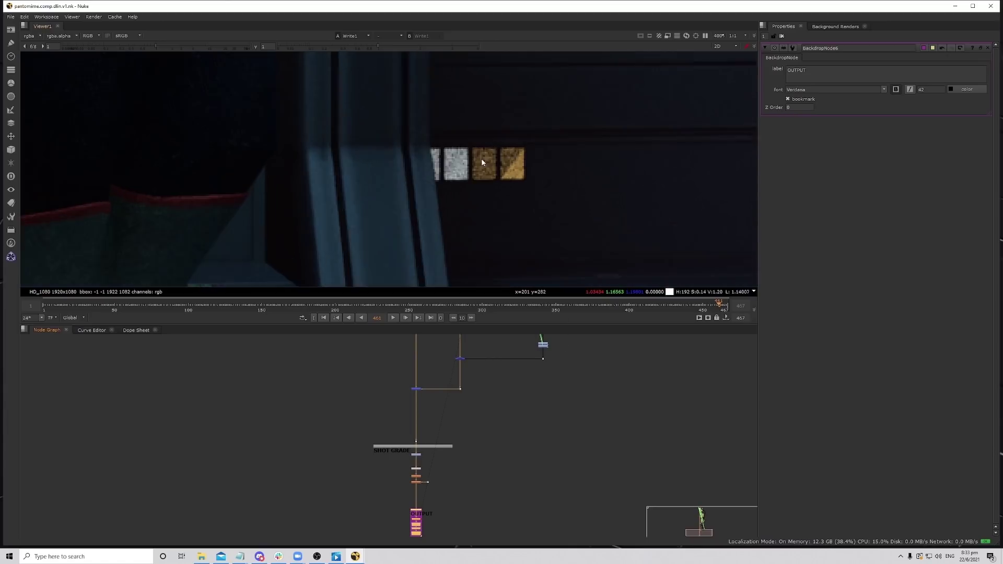
pyautogui.scroll(1, 481, 165)
# View the SET Read node and scrub to frame 324 to examine noise on the wall light panels.
pyautogui.press('space')
pyautogui.moveTo(524, 271); pyautogui.dragTo(543, 386, button='middle')
pyautogui.scroll(-8, 554, 339)
pyautogui.scroll(7, 539, 282)
pyautogui.scroll(5, 511, 368)
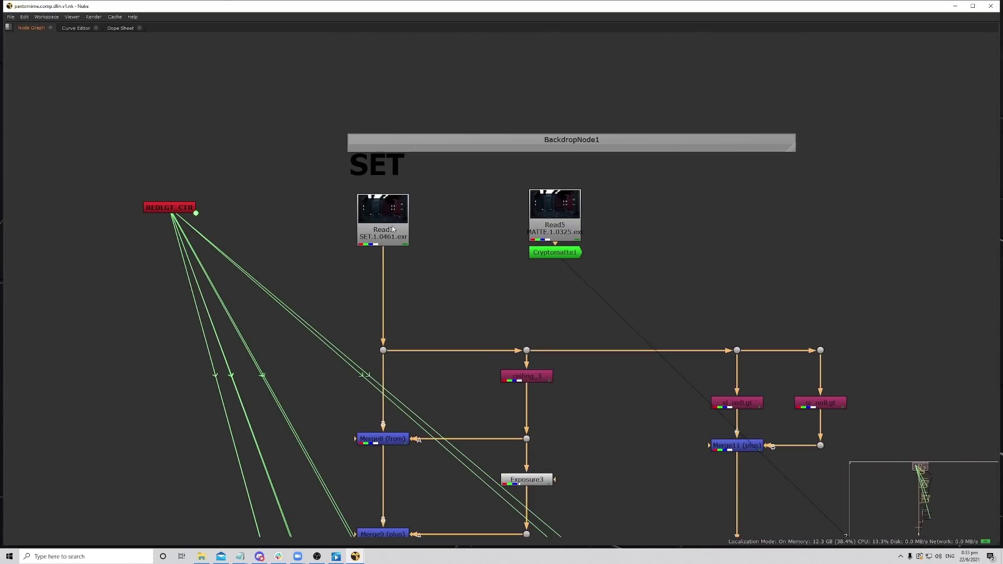
pyautogui.moveTo(392, 225); pyautogui.dragTo(408, 226, button='middle')
pyautogui.press('space')
pyautogui.click(506, 306)
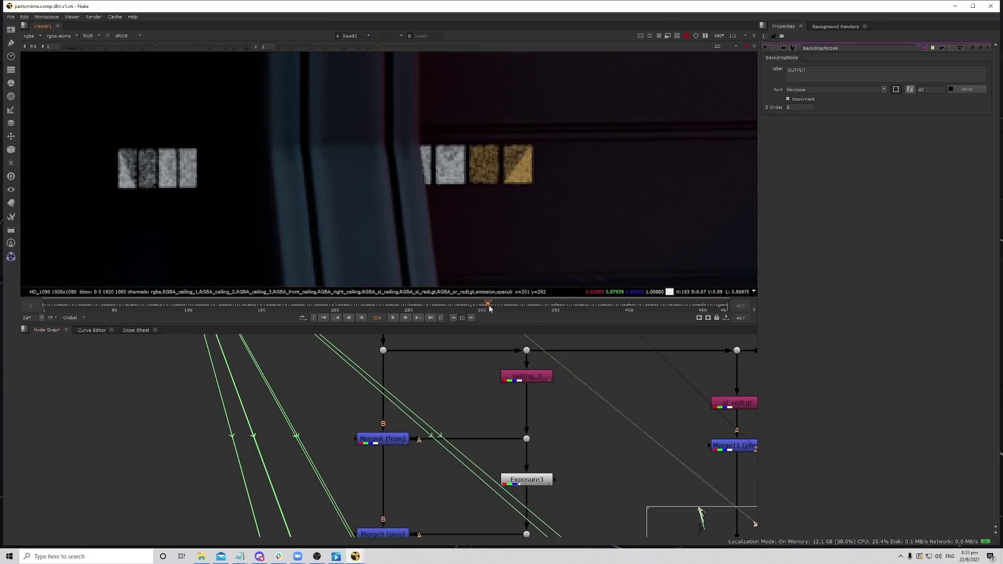
pyautogui.moveTo(506, 307); pyautogui.dragTo(517, 307)
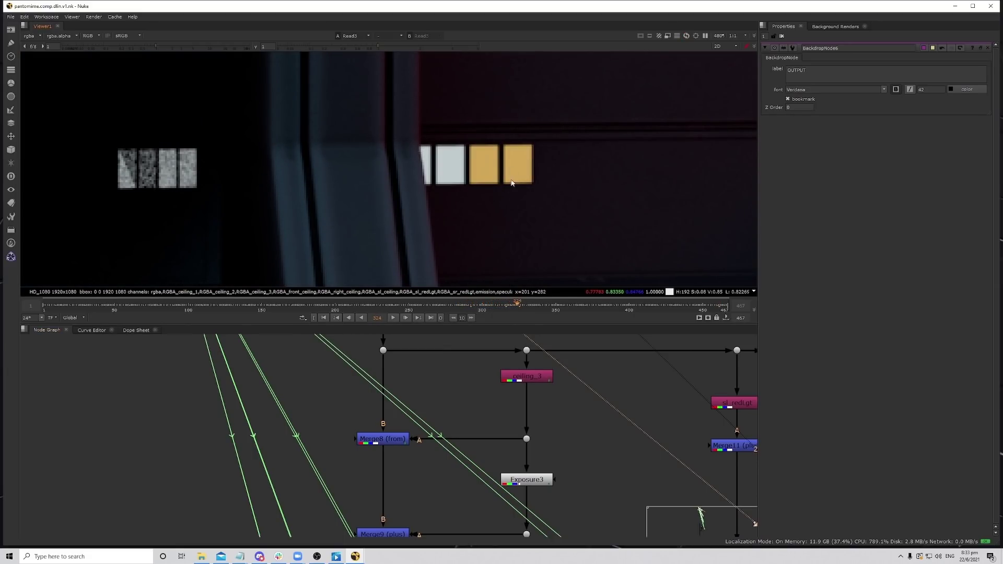
pyautogui.moveTo(511, 180); pyautogui.dragTo(513, 150, button='middle')
# Add a FrameHold node and connect its input to the SET Read node.
pyautogui.moveTo(551, 394); pyautogui.dragTo(471, 451, button='middle')
pyautogui.scroll(-3, 471, 452)
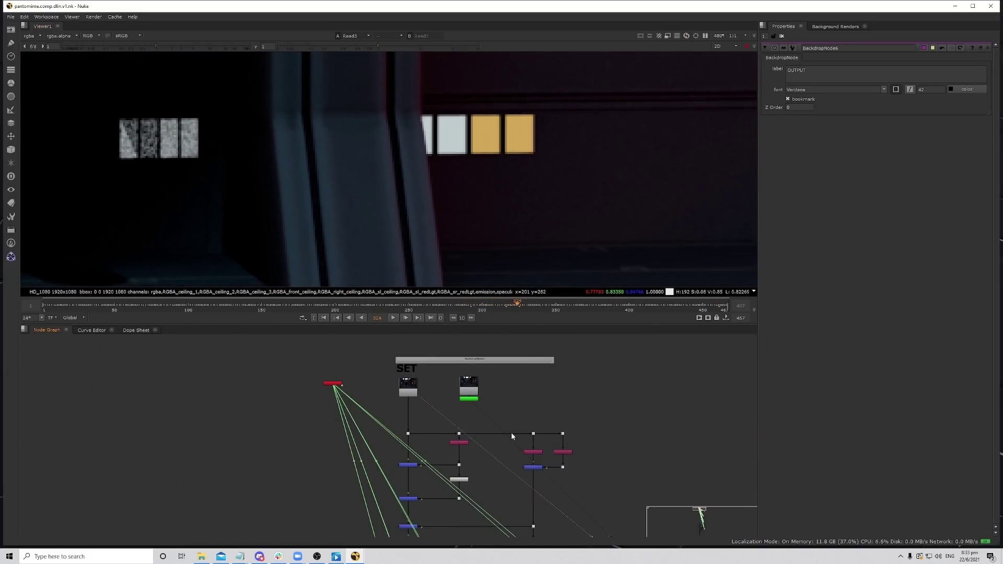
pyautogui.scroll(3, 511, 431)
pyautogui.press('Tab')
pyautogui.write('fra')
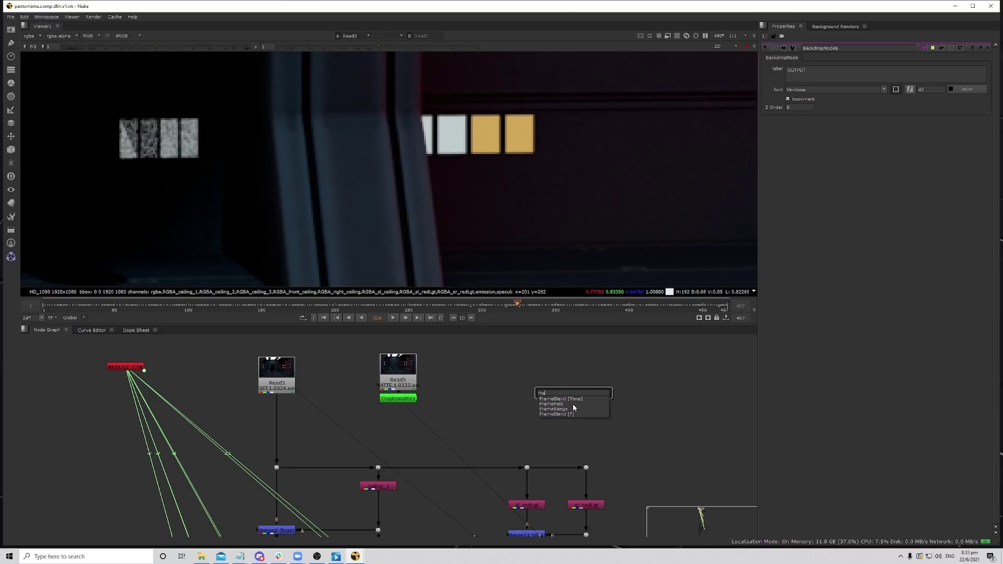
pyautogui.click(573, 406)
pyautogui.moveTo(570, 386); pyautogui.dragTo(293, 374)
pyautogui.scroll(-5, 368, 371)
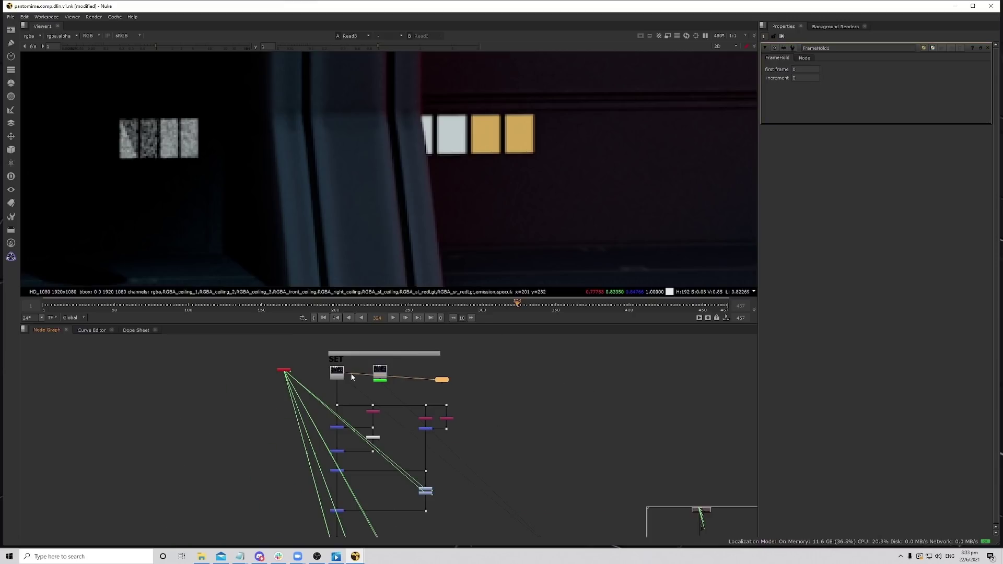
# Move the rest of the node tree down to free space for the FrameHold below the SET Read node.
pyautogui.moveTo(352, 376); pyautogui.dragTo(325, 397, button='middle')
pyautogui.moveTo(338, 427); pyautogui.dragTo(336, 352)
pyautogui.moveTo(432, 423); pyautogui.dragTo(376, 357)
pyautogui.scroll(5, 381, 366)
pyautogui.scroll(-8, 491, 156)
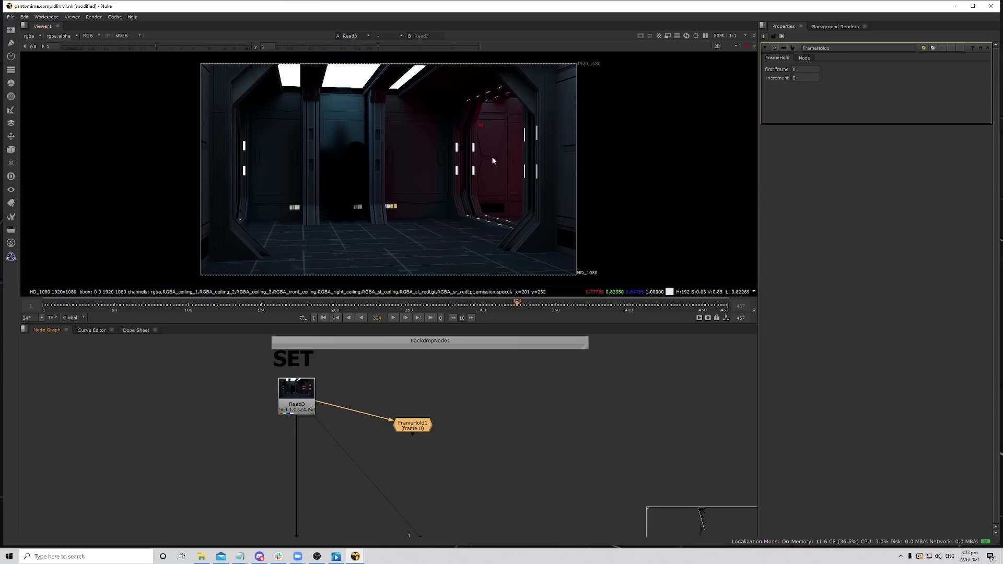
# Lower the FrameHold node and route its connection from the SET Read node through a right-angled dot.
pyautogui.scroll(2, 431, 202)
pyautogui.scroll(2, 405, 433)
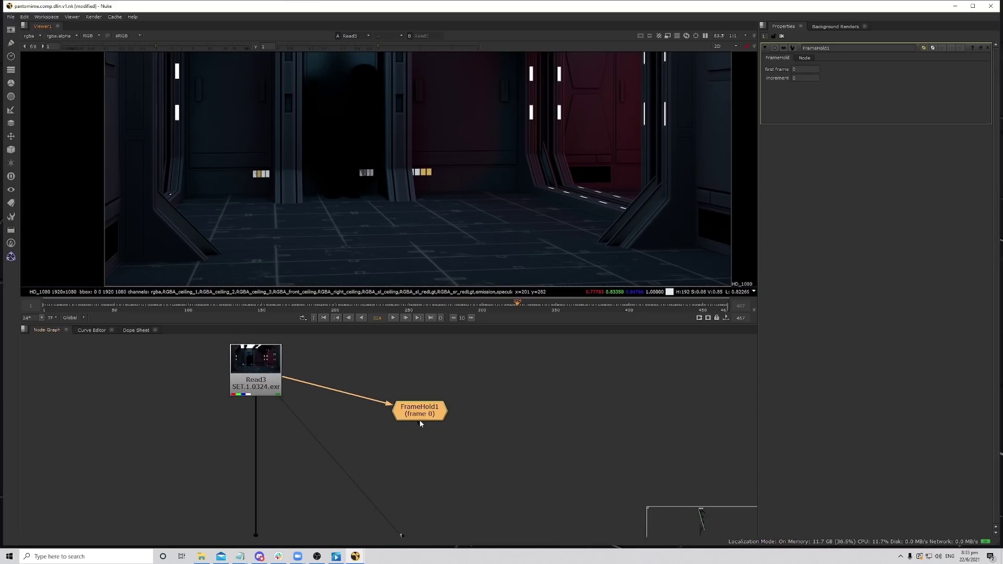
pyautogui.moveTo(419, 420); pyautogui.dragTo(417, 467)
pyautogui.keyDown('ctrl'); pyautogui.moveTo(361, 417); pyautogui.dragTo(416, 370); pyautogui.keyUp('ctrl')
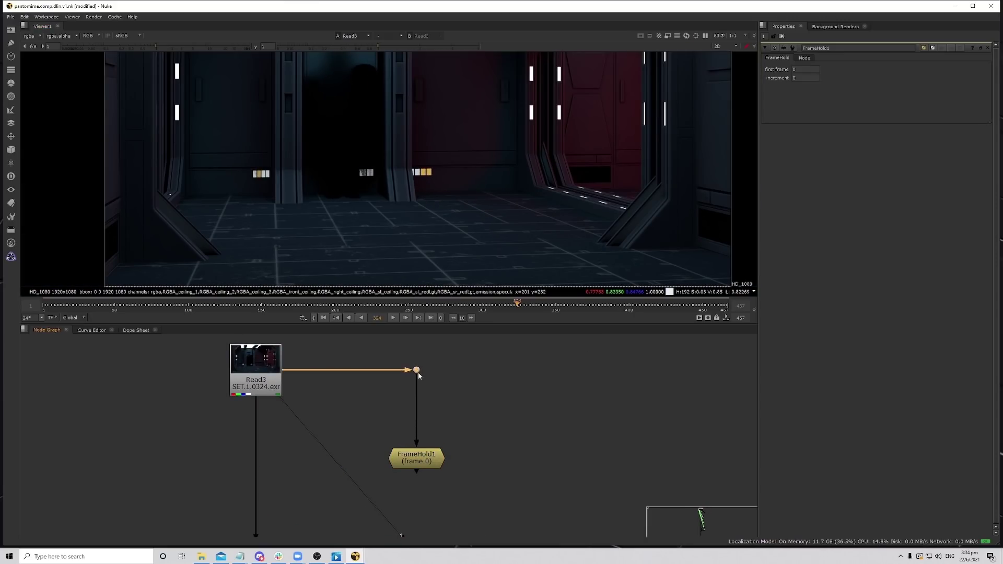
# Set the FrameHold node's first frame to 324.
pyautogui.click(421, 460)
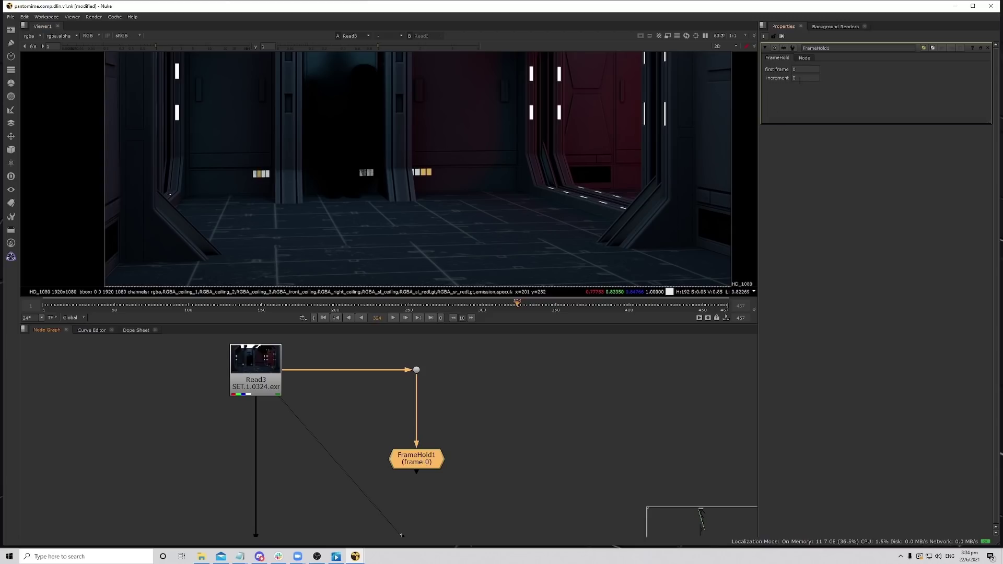
pyautogui.click(803, 70)
pyautogui.write('4')
pyautogui.press('Return')
# Move the MATTE Read node and its Cryptomatte up beside the FrameHold branch under the SET backdrop.
pyautogui.scroll(-5, 477, 445)
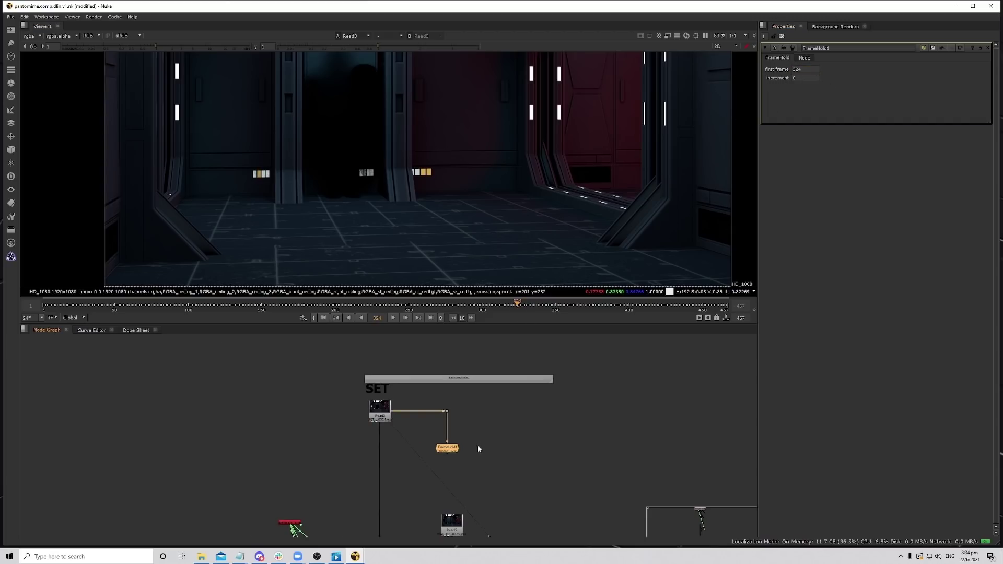
pyautogui.moveTo(482, 469); pyautogui.dragTo(508, 381)
pyautogui.scroll(6, 406, 168)
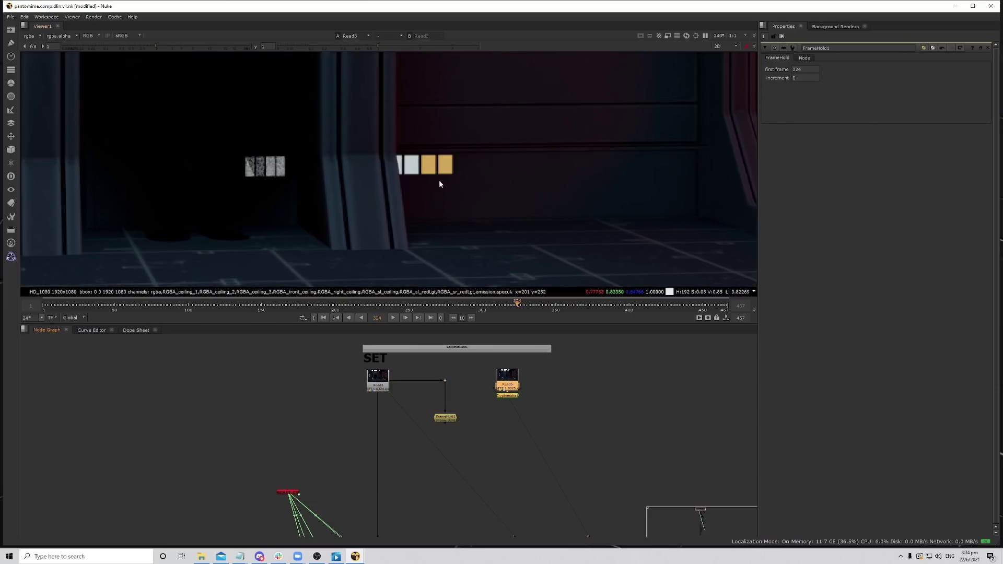
pyautogui.scroll(3, 517, 440)
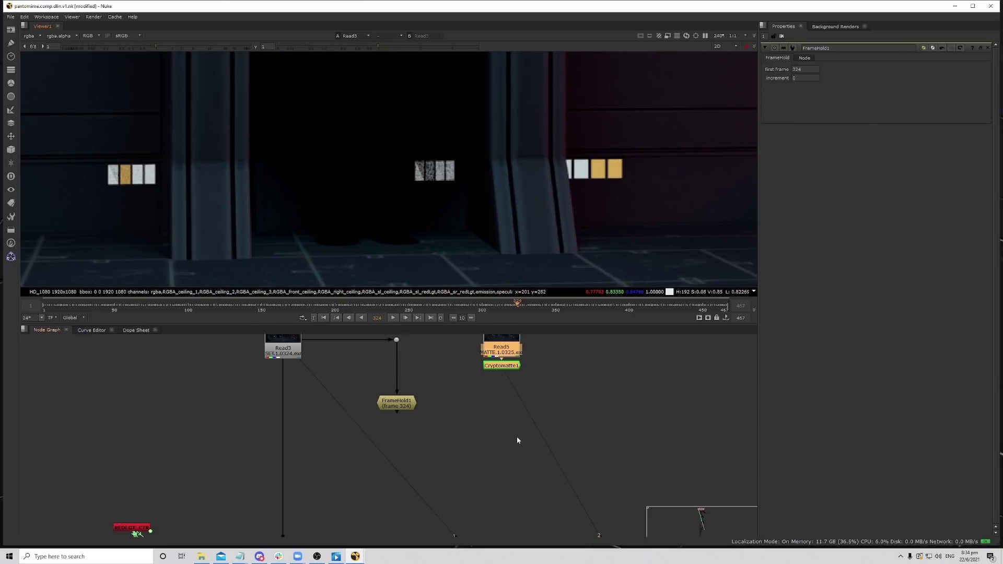
pyautogui.moveTo(515, 366); pyautogui.dragTo(514, 374)
pyautogui.click(528, 376)
# Add a second Cryptomatte node fed by the MATTE Read node and show it in the viewer.
pyautogui.press('Tab')
pyautogui.write('d')
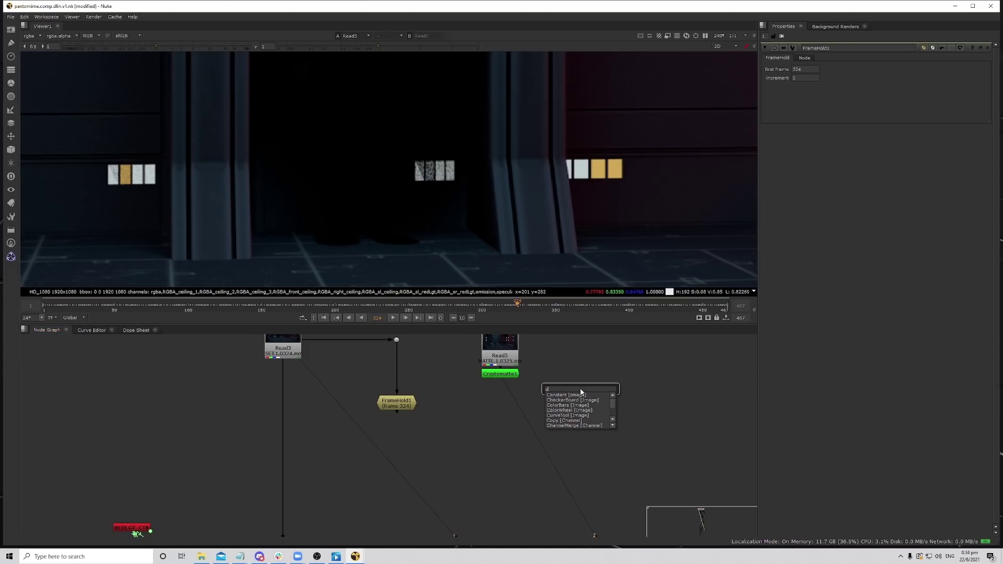
pyautogui.write('yr')
pyautogui.press('BackSpace')
pyautogui.press('BackSpace')
pyautogui.write('ry')
pyautogui.press('Down')
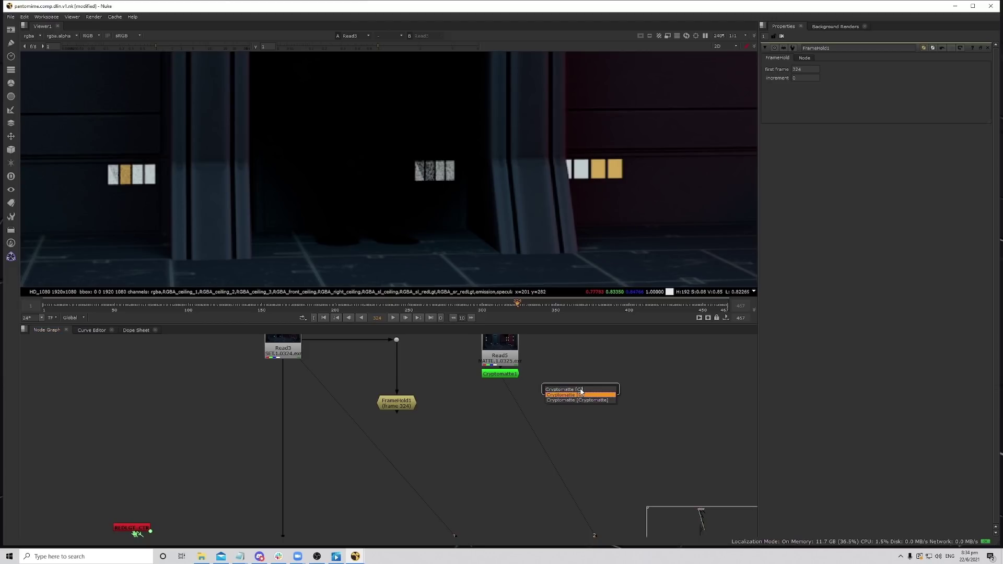
pyautogui.press('Return')
pyautogui.moveTo(572, 378); pyautogui.dragTo(501, 353)
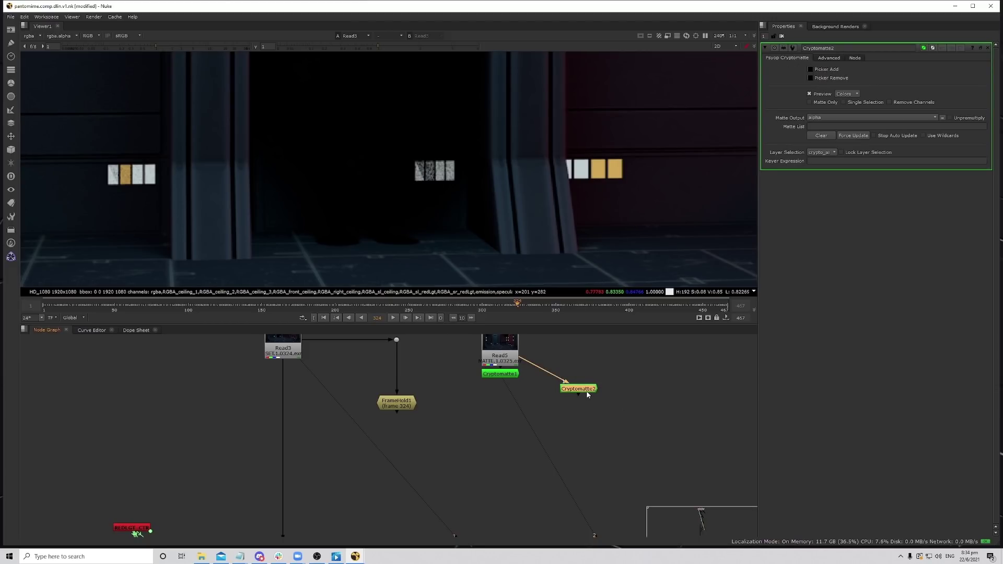
pyautogui.press('1')
# Try the crypto_material layer selection on the new Cryptomatte.
pyautogui.click(821, 152)
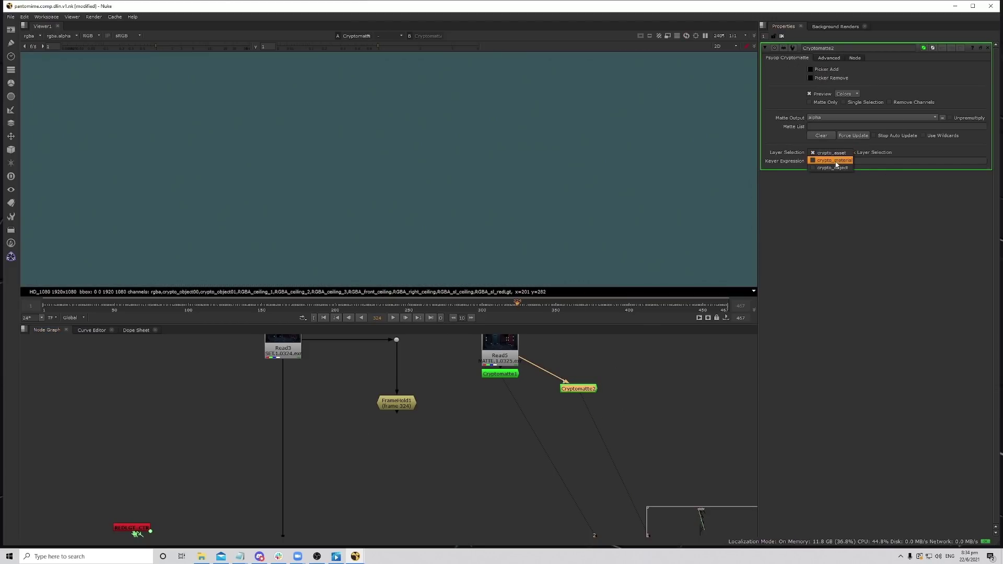
pyautogui.click(826, 162)
pyautogui.moveTo(521, 186); pyautogui.dragTo(682, 186, button='middle')
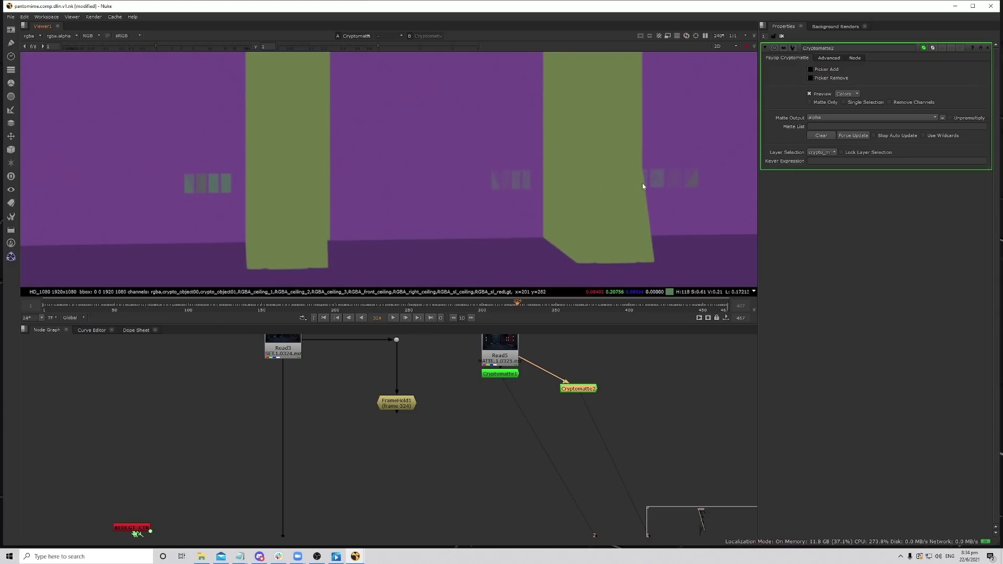
pyautogui.scroll(-8, 568, 158)
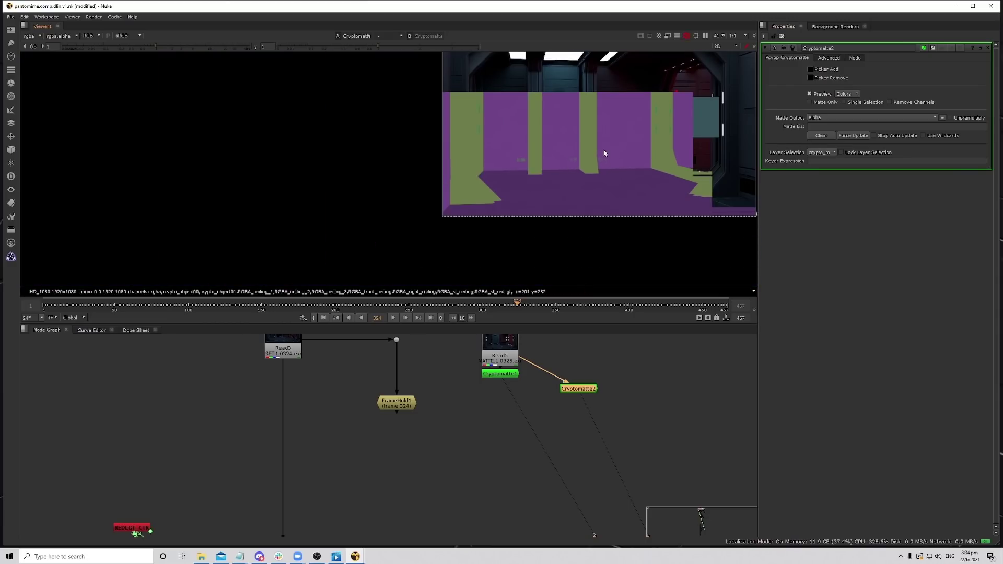
pyautogui.moveTo(618, 143); pyautogui.dragTo(609, 170, button='middle')
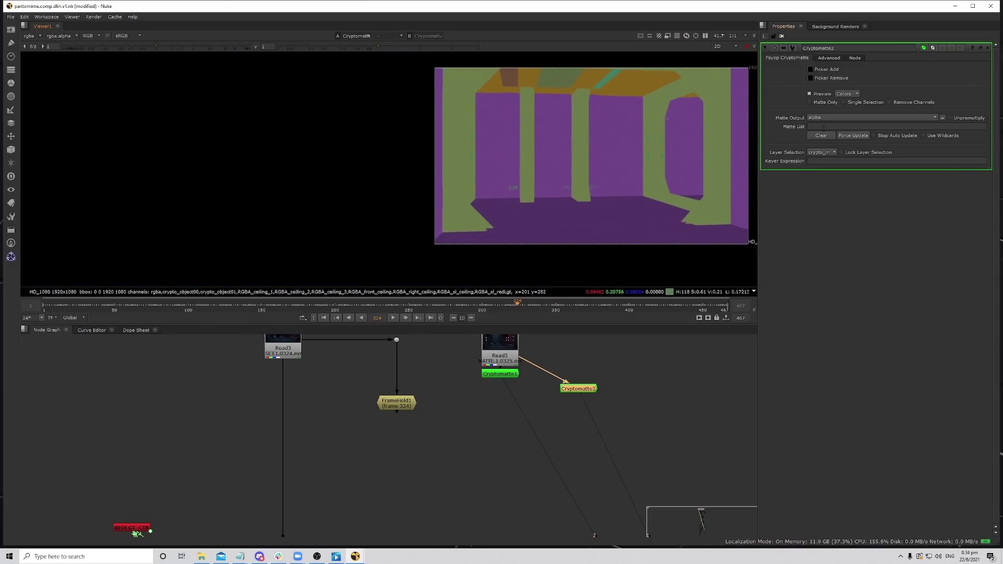
# Set the layer selection to crypto_object and add the first light panel of the left wall group to the matte.
pyautogui.scroll(6, 604, 158)
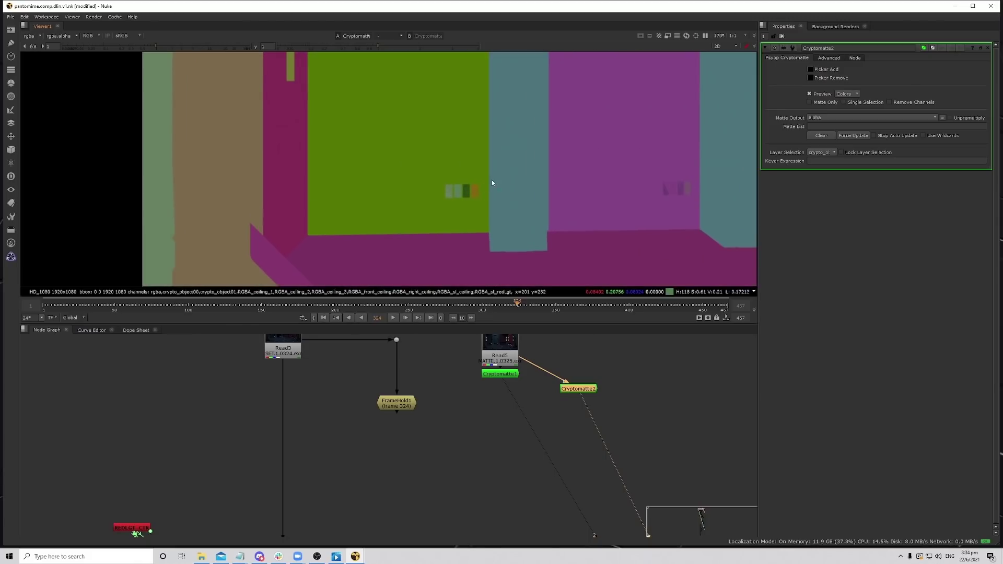
pyautogui.scroll(6, 491, 183)
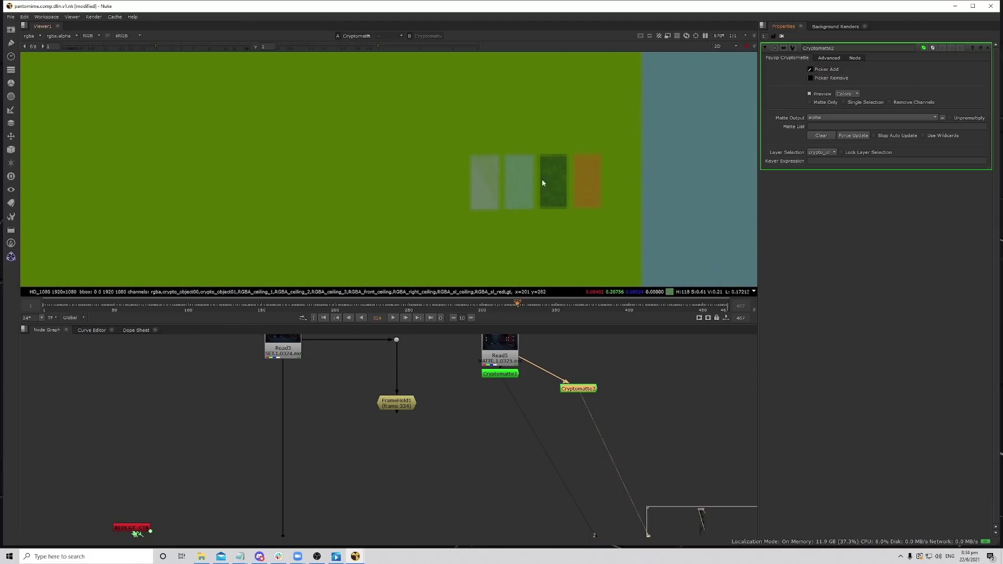
pyautogui.keyDown('ctrl'); pyautogui.click(478, 186); pyautogui.keyUp('ctrl')
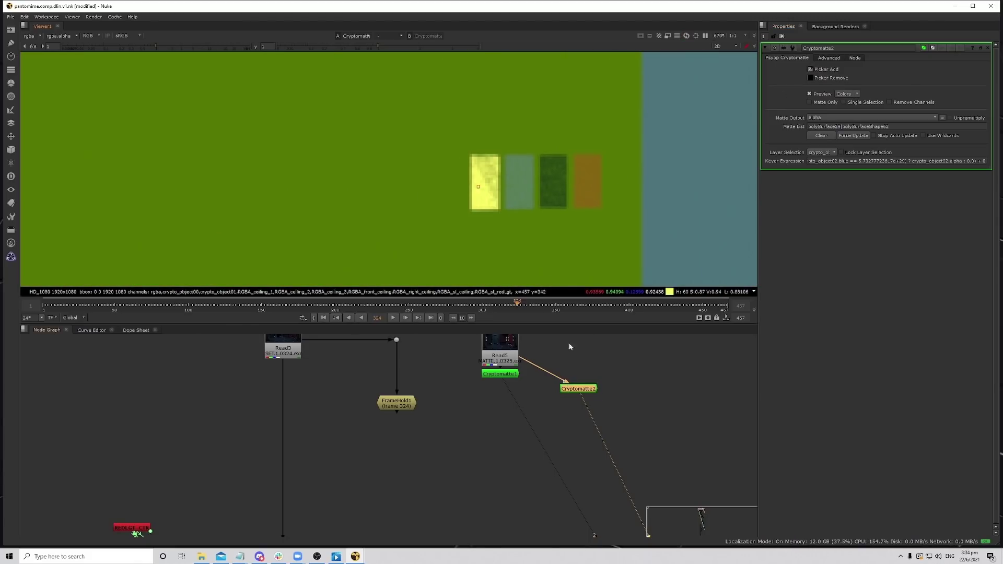
# Add the other three light panels of the left wall group to the Cryptomatte2 matte.
pyautogui.keyDown('ctrl'); pyautogui.click(515, 195); pyautogui.keyUp('ctrl')
pyautogui.keyDown('ctrl'); pyautogui.click(544, 189); pyautogui.keyUp('ctrl')
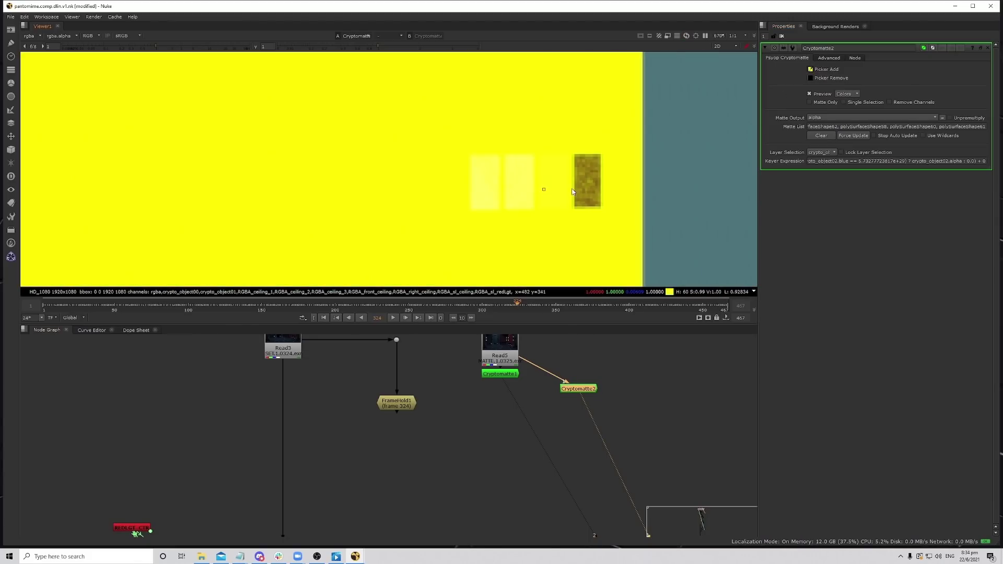
pyautogui.keyDown('ctrl'); pyautogui.click(580, 189); pyautogui.keyUp('ctrl')
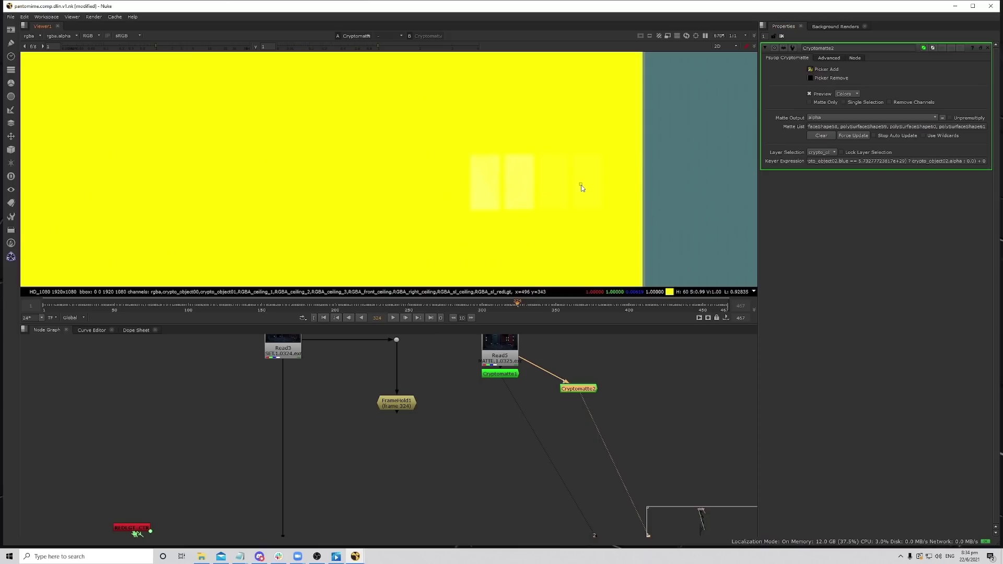
# On frame 323, add the light panels of the right wall group to the Cryptomatte2 matte.
pyautogui.scroll(-3, 581, 198)
pyautogui.scroll(5, 581, 198)
pyautogui.press('Left')
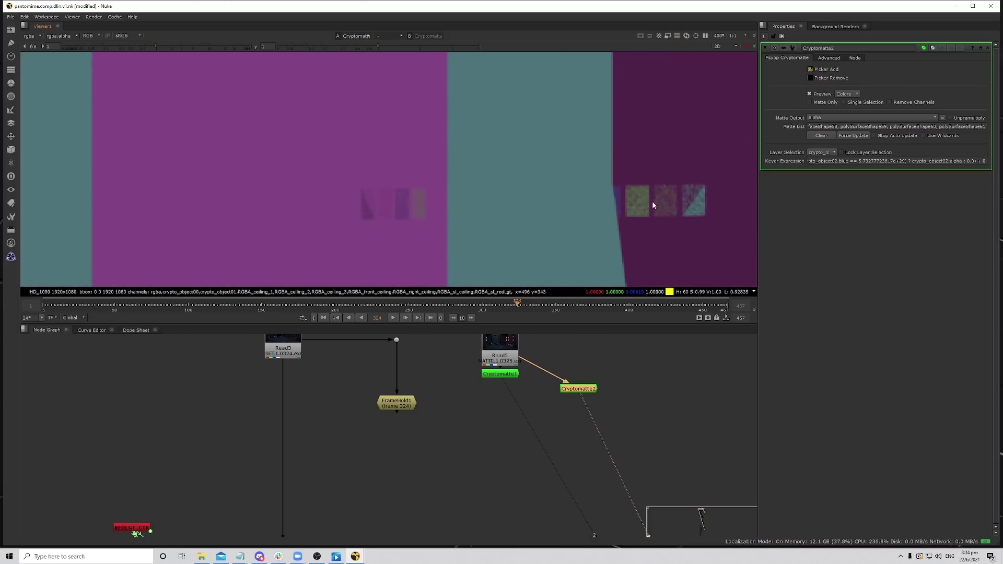
pyautogui.keyDown('ctrl'); pyautogui.click(624, 197); pyautogui.keyUp('ctrl')
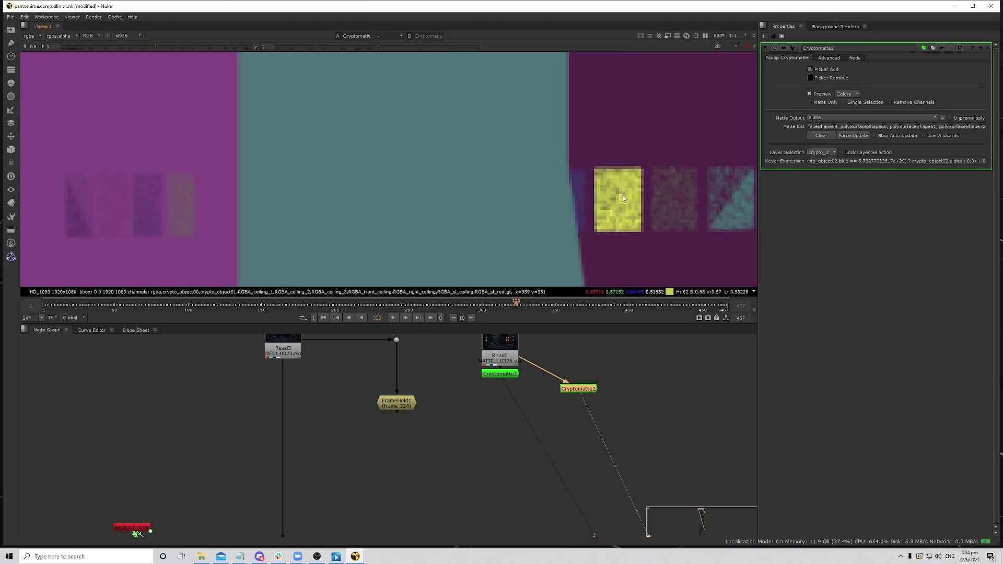
pyautogui.keyDown('ctrl'); pyautogui.click(677, 202); pyautogui.keyUp('ctrl')
pyautogui.keyDown('ctrl'); pyautogui.click(736, 205); pyautogui.keyUp('ctrl')
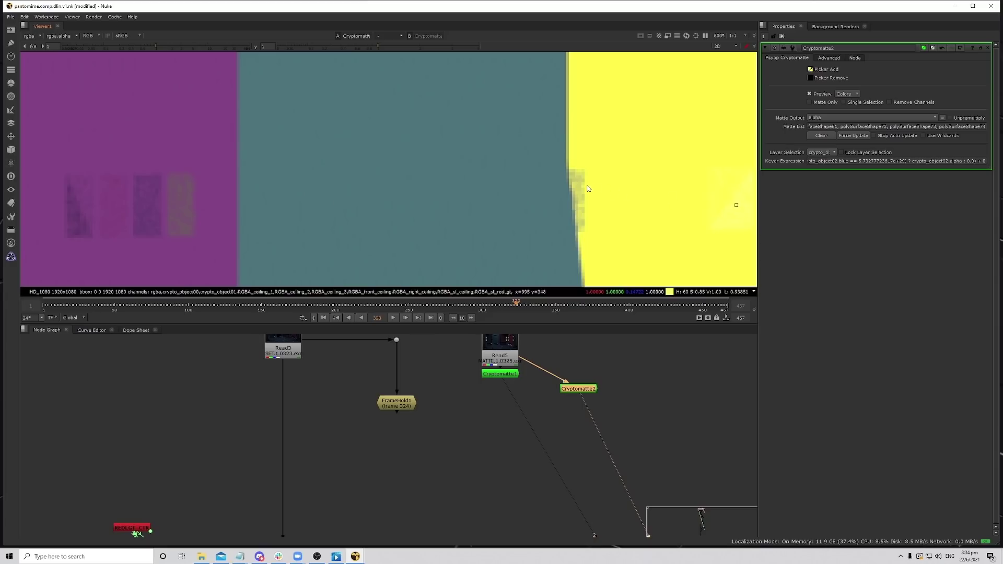
# Add all four light panels of the middle wall group to the Cryptomatte2 matte.
pyautogui.moveTo(591, 184); pyautogui.dragTo(691, 189, button='middle')
pyautogui.keyDown('ctrl'); pyautogui.click(395, 194); pyautogui.keyUp('ctrl')
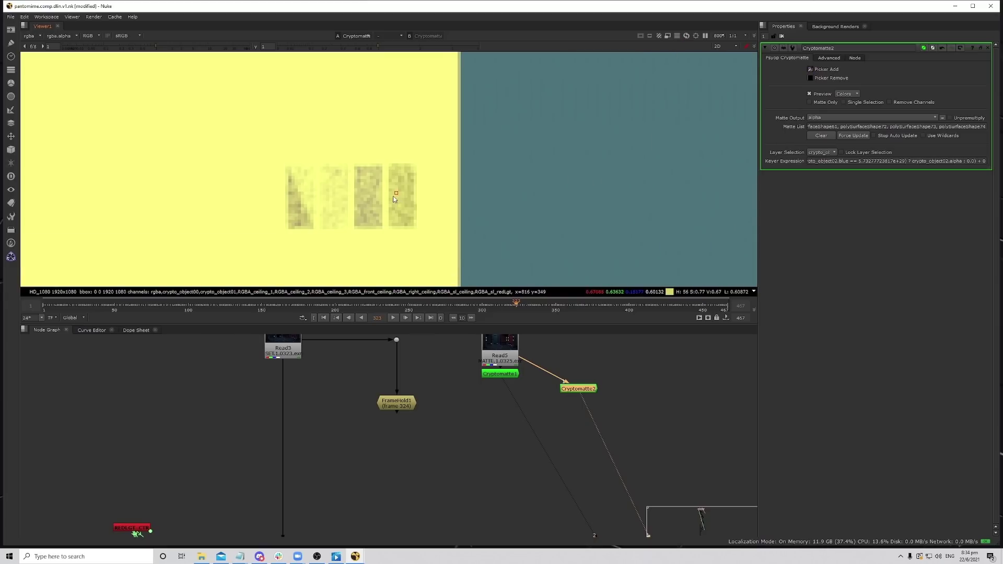
pyautogui.keyDown('ctrl'); pyautogui.click(395, 198); pyautogui.keyUp('ctrl')
pyautogui.keyDown('ctrl'); pyautogui.click(373, 201); pyautogui.keyUp('ctrl')
pyautogui.keyDown('ctrl'); pyautogui.click(334, 202); pyautogui.keyUp('ctrl')
pyautogui.keyDown('ctrl'); pyautogui.click(302, 199); pyautogui.keyUp('ctrl')
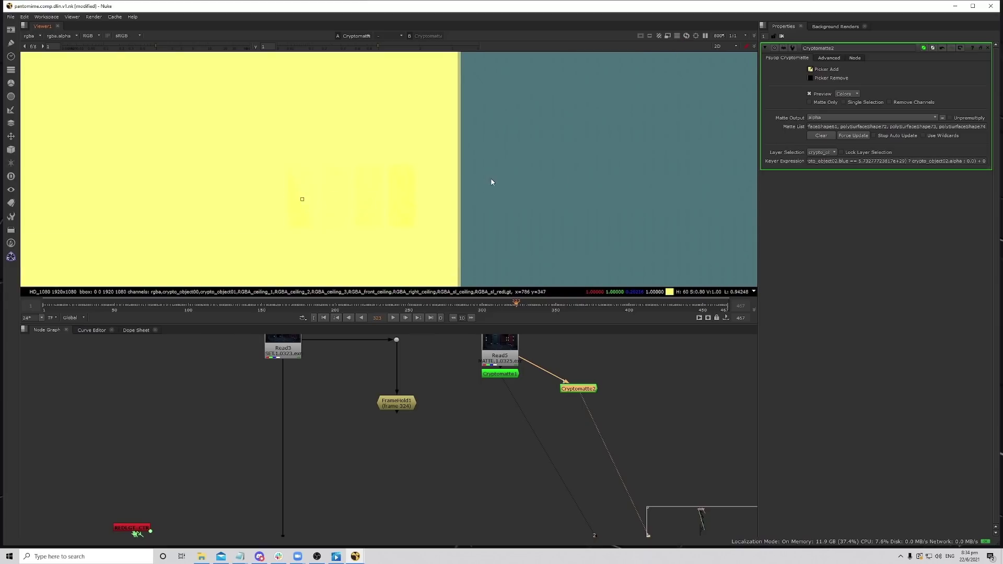
# Remove the three wall surfaces behind the light panels from the Cryptomatte2 matte.
pyautogui.scroll(-7, 491, 182)
pyautogui.click(810, 78)
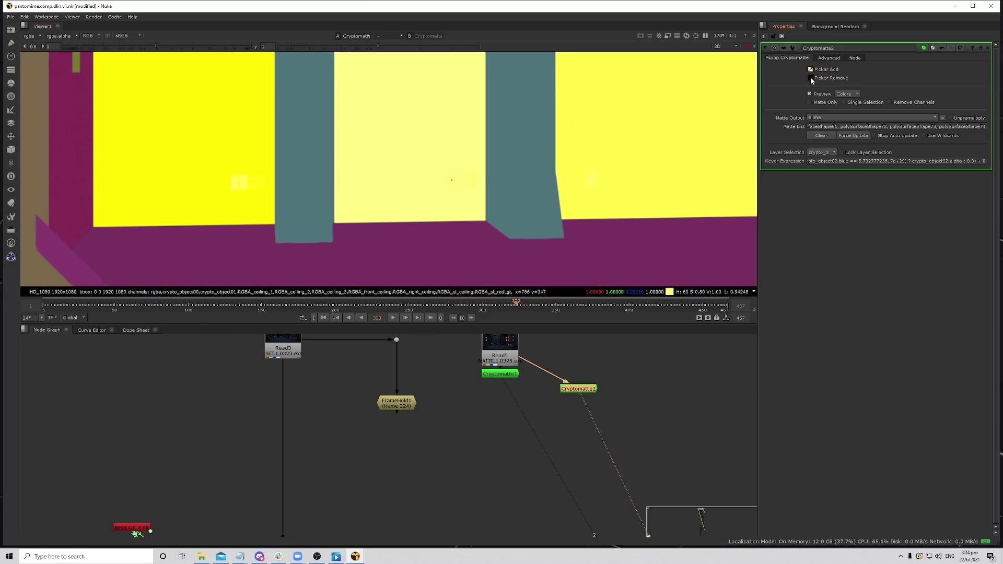
pyautogui.keyDown('ctrl'); pyautogui.click(637, 114); pyautogui.keyUp('ctrl')
pyautogui.keyDown('ctrl'); pyautogui.click(417, 106); pyautogui.keyUp('ctrl')
pyautogui.keyDown('ctrl'); pyautogui.click(246, 106); pyautogui.keyUp('ctrl')
pyautogui.scroll(-4, 390, 130)
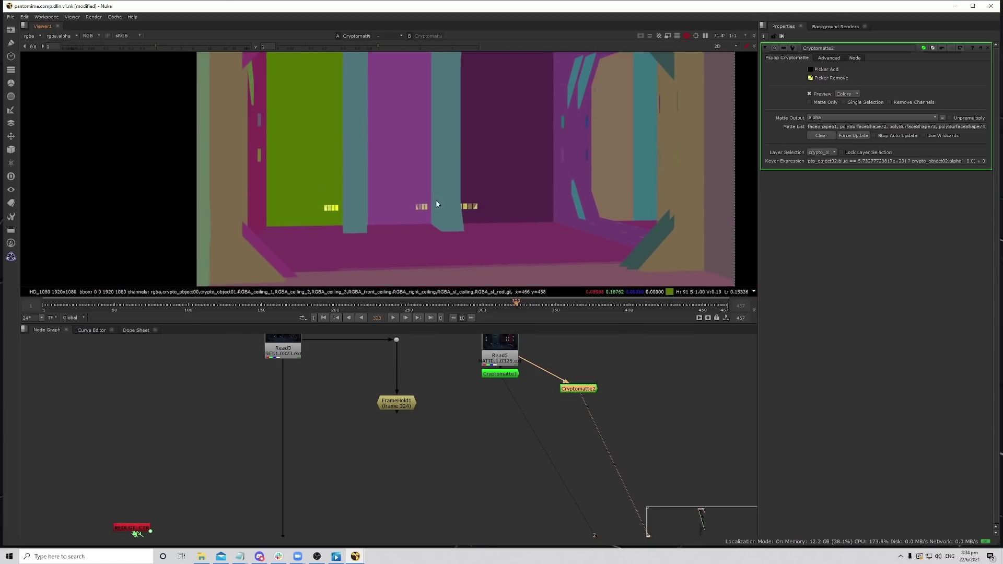
# Display the alpha channel and examine the matte of the three light panel groups.
pyautogui.scroll(-2, 437, 204)
pyautogui.press('a')
pyautogui.scroll(8, 482, 196)
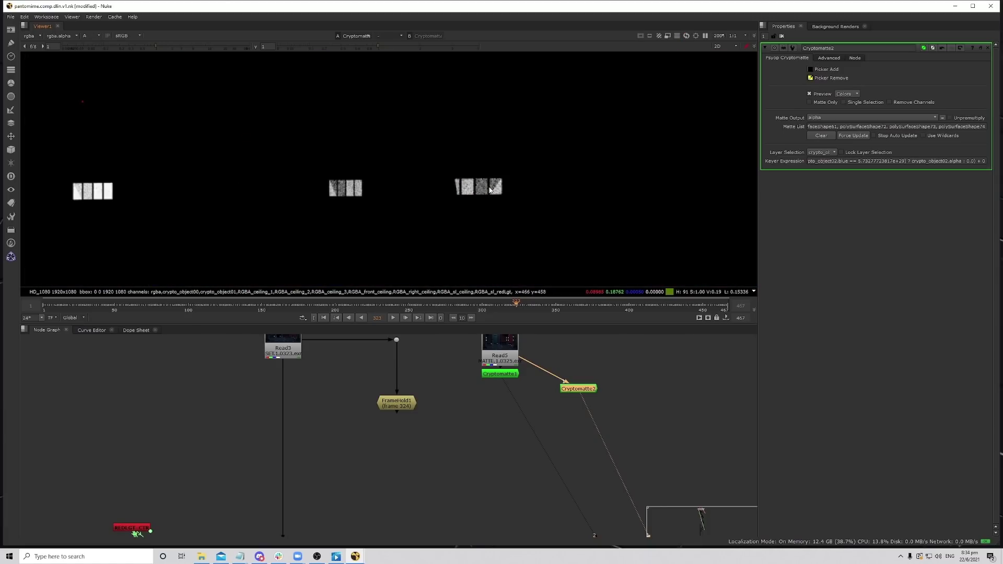
pyautogui.moveTo(519, 185); pyautogui.dragTo(555, 164, button='middle')
pyautogui.press('a')
pyautogui.press('a')
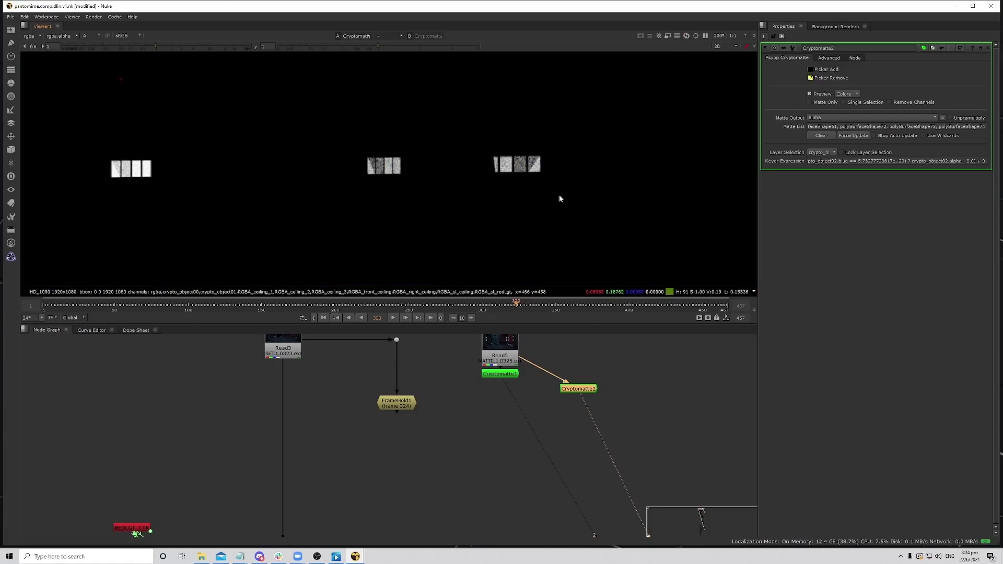
# Add a Grade node after Cryptomatte2, limit it to the alpha channel, and set its multiply to 30.
pyautogui.scroll(2, 577, 392)
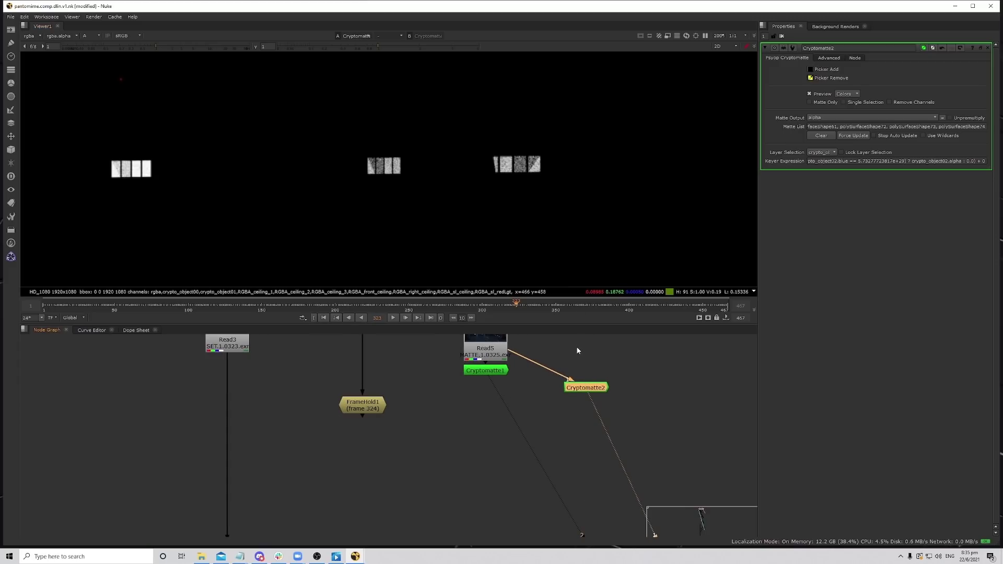
pyautogui.scroll(-1, 591, 390)
pyautogui.scroll(2, 525, 427)
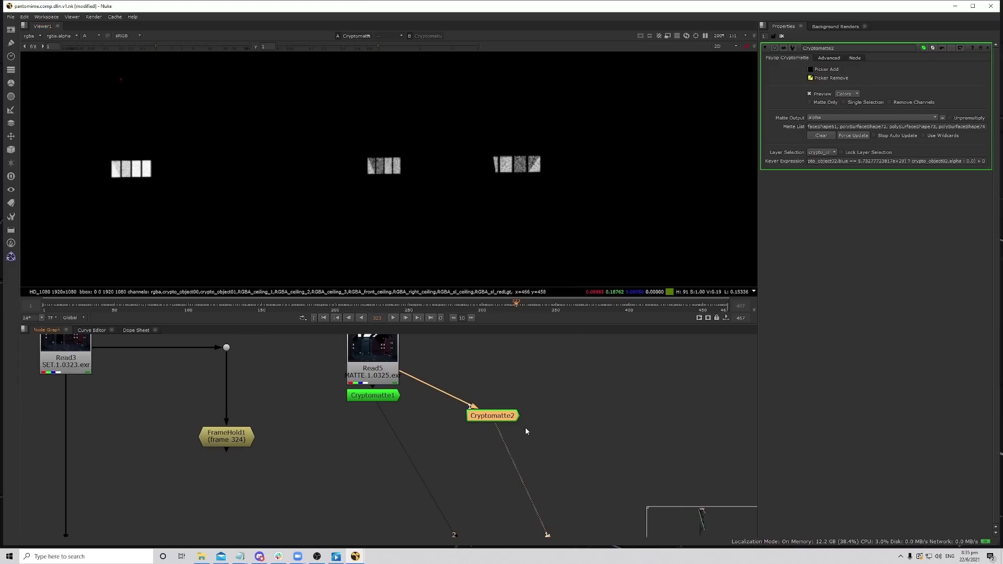
pyautogui.press('g')
pyautogui.click(828, 69)
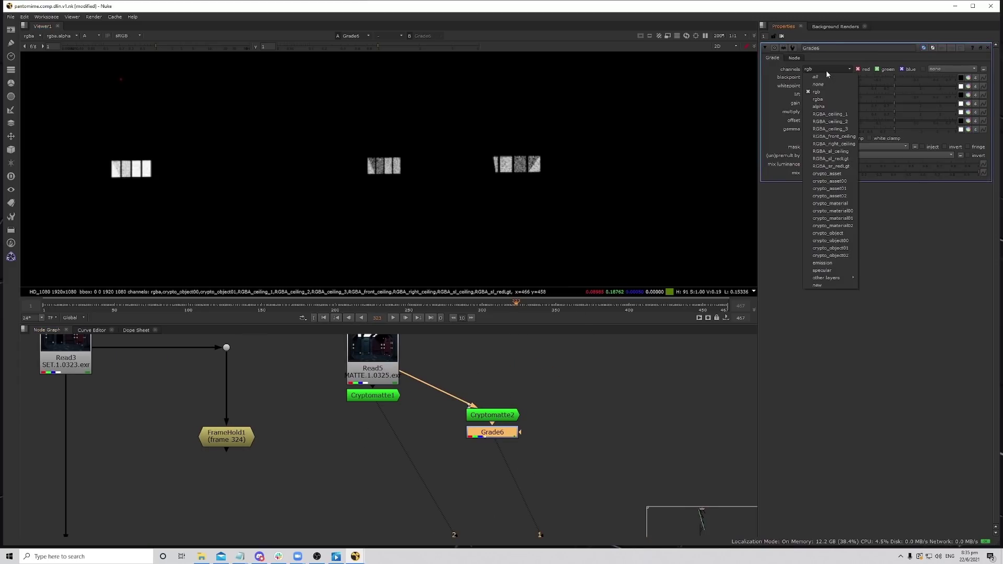
pyautogui.click(837, 107)
pyautogui.moveTo(902, 114); pyautogui.dragTo(956, 118)
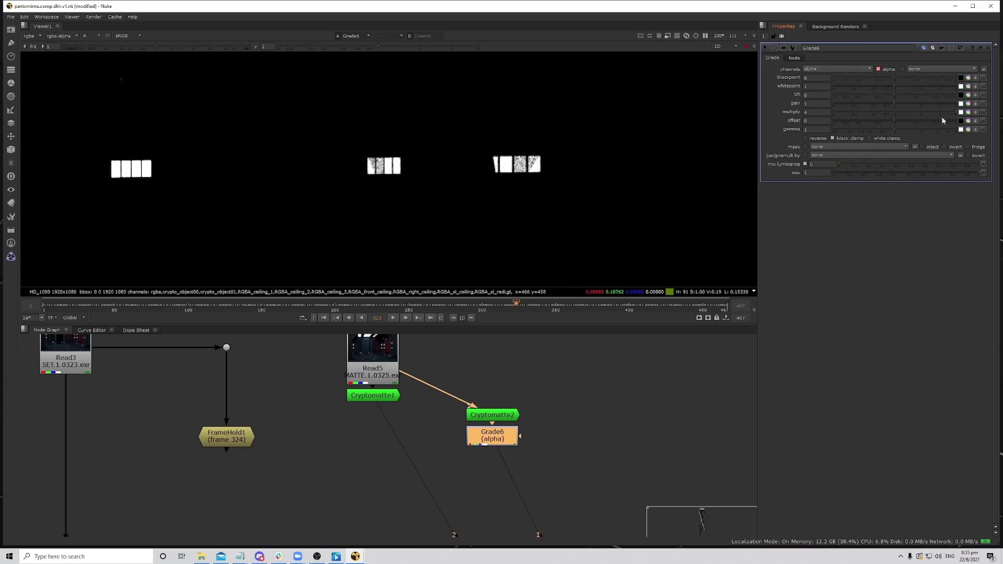
pyautogui.write('20')
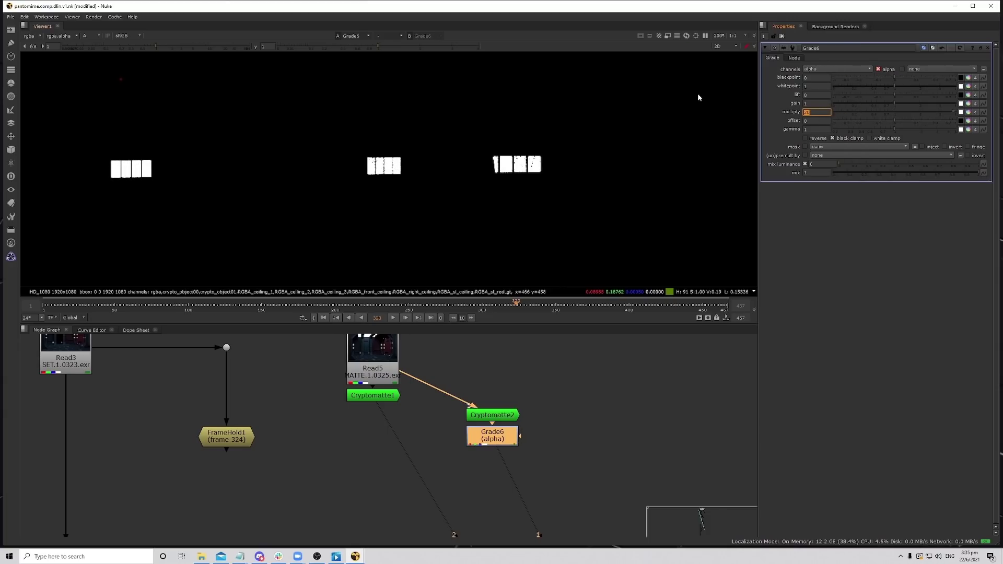
pyautogui.write('30')
pyautogui.press('Return')
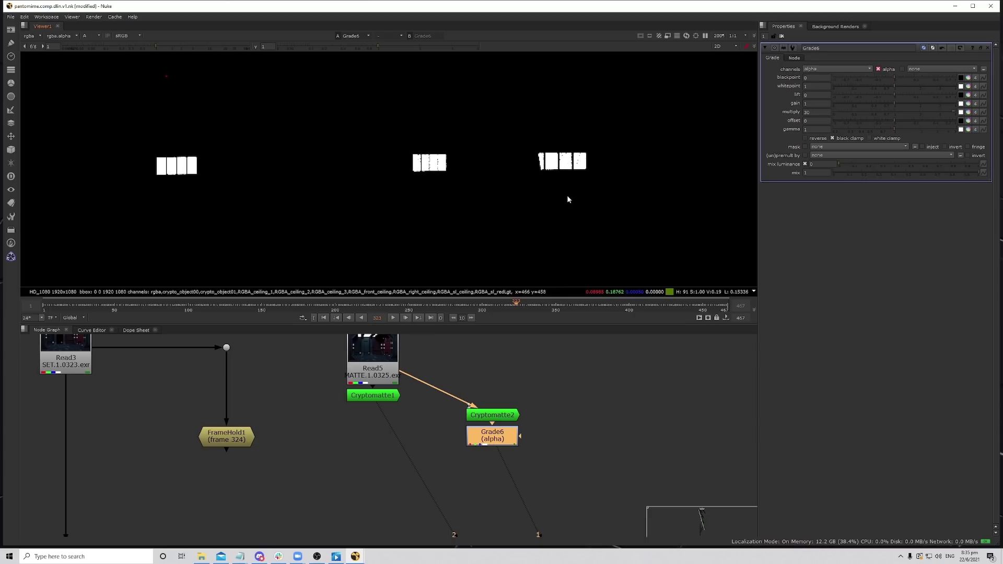
# Shift Cryptomatte2 and its Grade slightly, then add a Merge below FrameHold1 with B from FrameHold1 and A from the Grade.
pyautogui.moveTo(496, 441); pyautogui.dragTo(549, 408, button='middle')
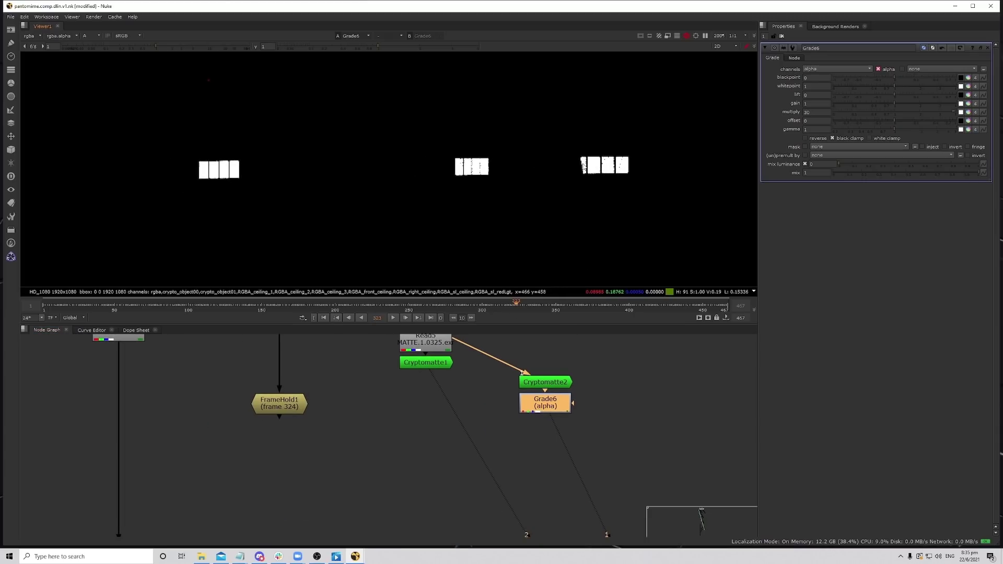
pyautogui.moveTo(599, 364); pyautogui.dragTo(497, 444)
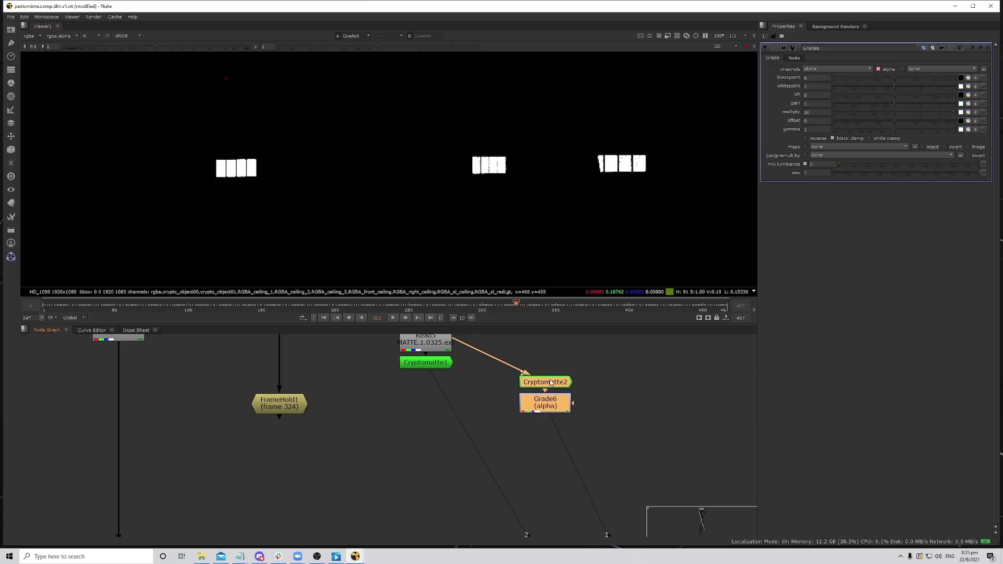
pyautogui.moveTo(545, 405); pyautogui.dragTo(553, 402)
pyautogui.click(360, 490)
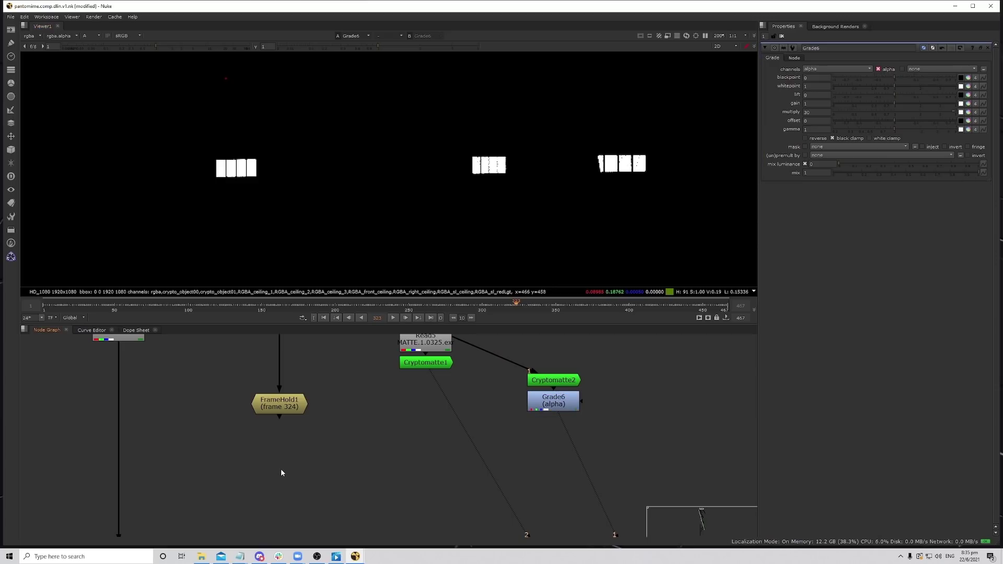
pyautogui.press('m')
pyautogui.moveTo(281, 459); pyautogui.dragTo(280, 406)
pyautogui.moveTo(293, 477); pyautogui.dragTo(554, 414)
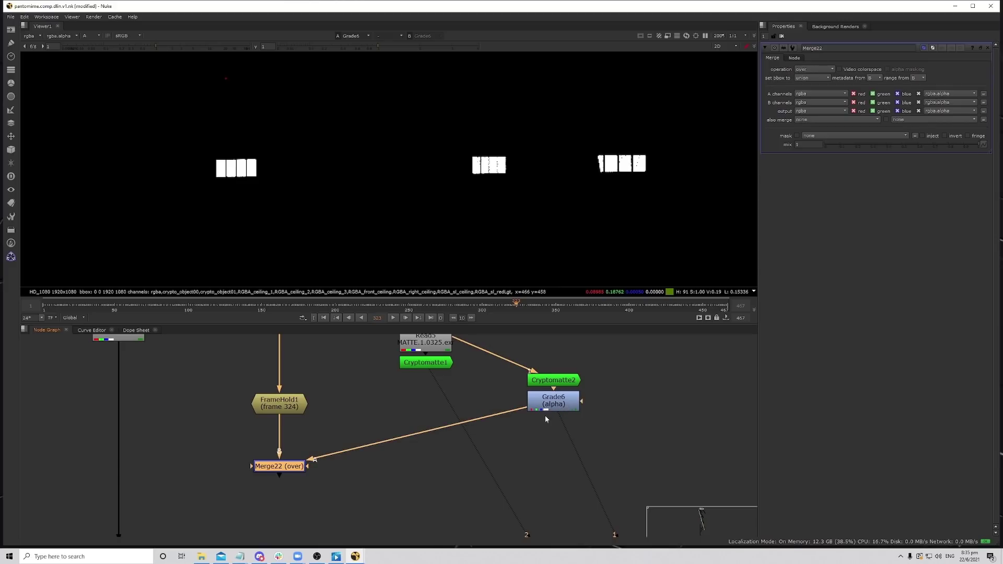
# View the new Merge in colour, set its operation to mask, and place it closer beneath FrameHold1.
pyautogui.click(292, 466)
pyautogui.press('1')
pyautogui.press('a')
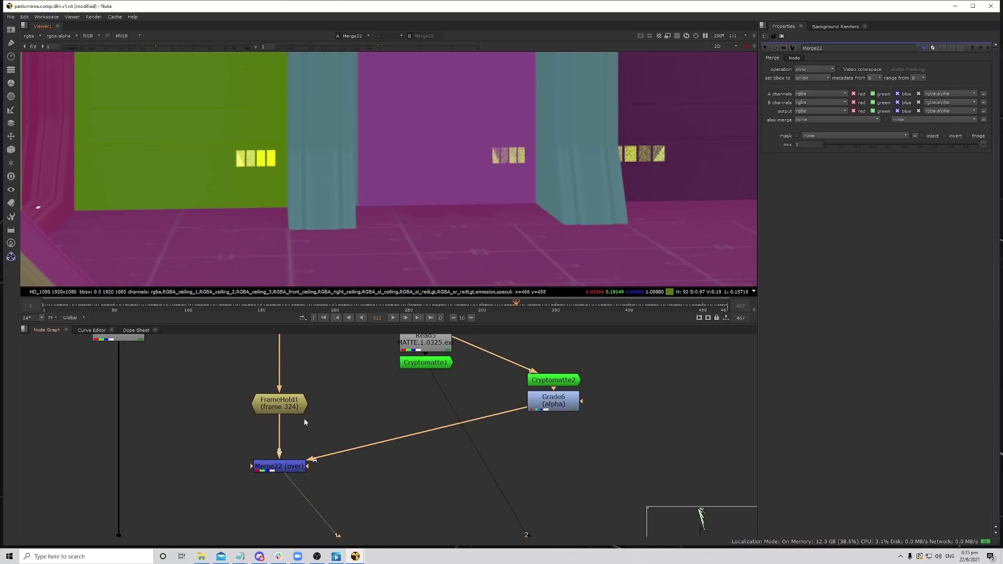
pyautogui.click(290, 467)
pyautogui.click(814, 69)
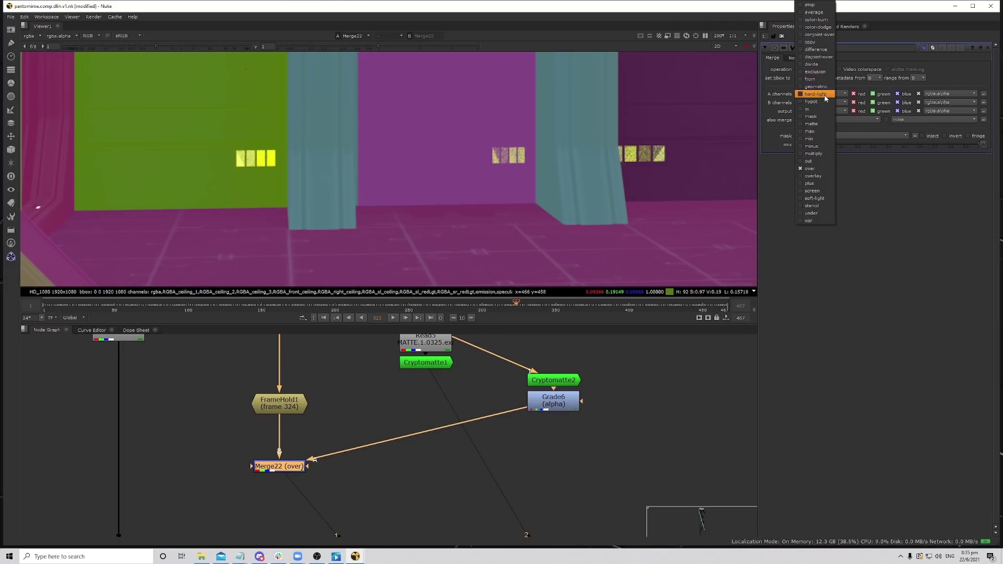
pyautogui.click(814, 74)
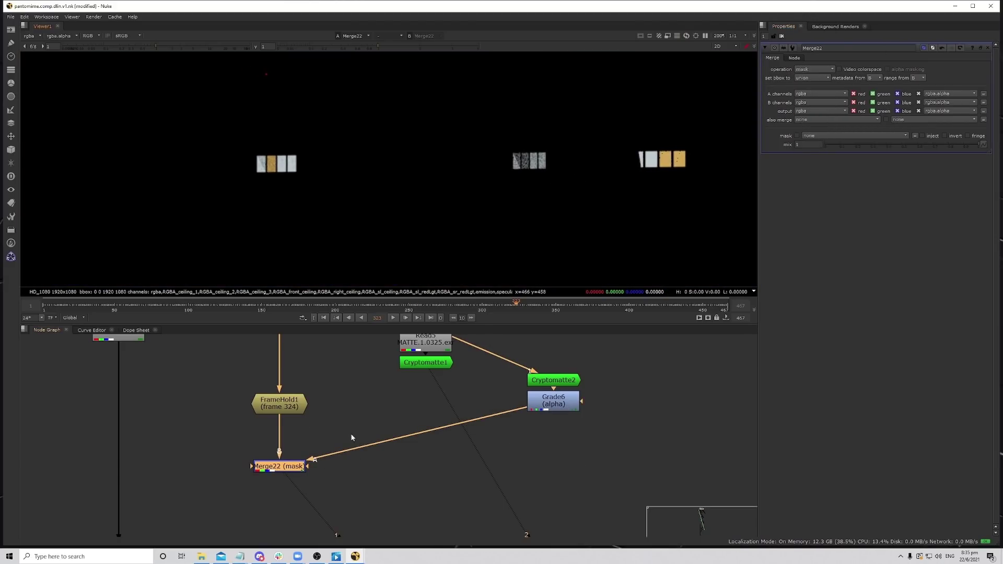
pyautogui.moveTo(291, 467); pyautogui.dragTo(291, 445)
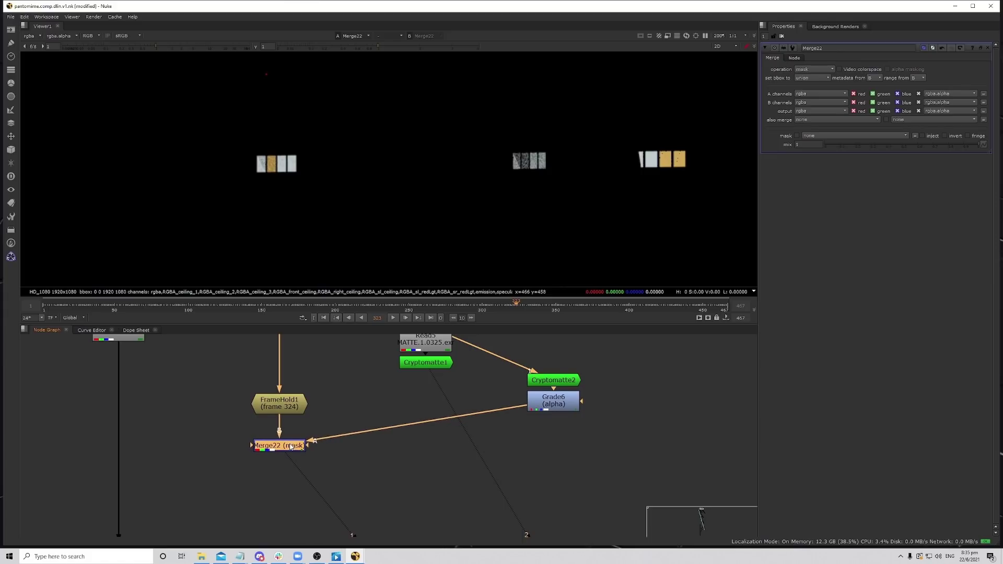
# Compare the SET Read node with the masked frame-hold panels in the viewer at different frames.
pyautogui.click(229, 393)
pyautogui.moveTo(205, 353); pyautogui.dragTo(266, 404, button='middle')
pyautogui.press('1')
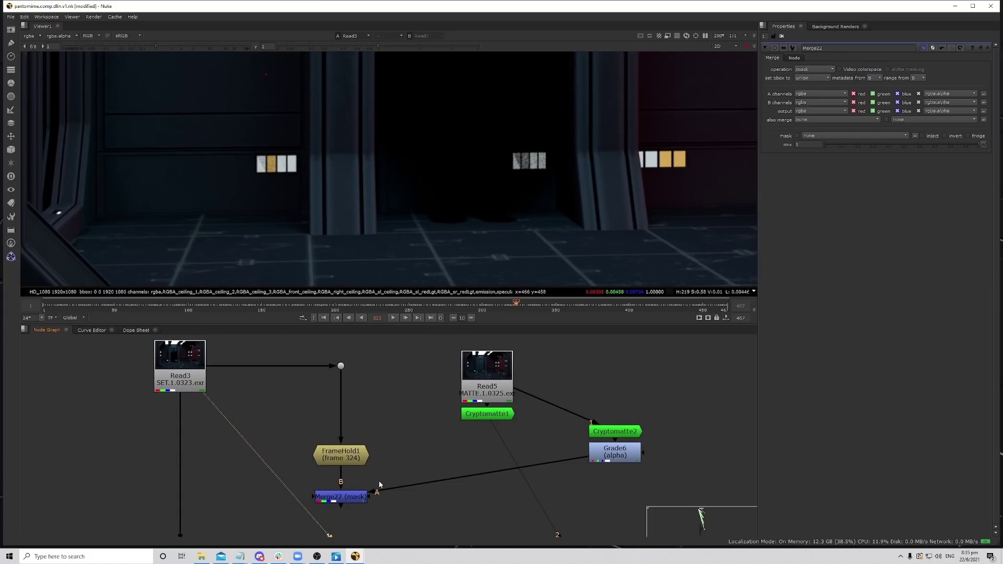
pyautogui.click(349, 497)
pyautogui.press('1')
pyautogui.click(539, 304)
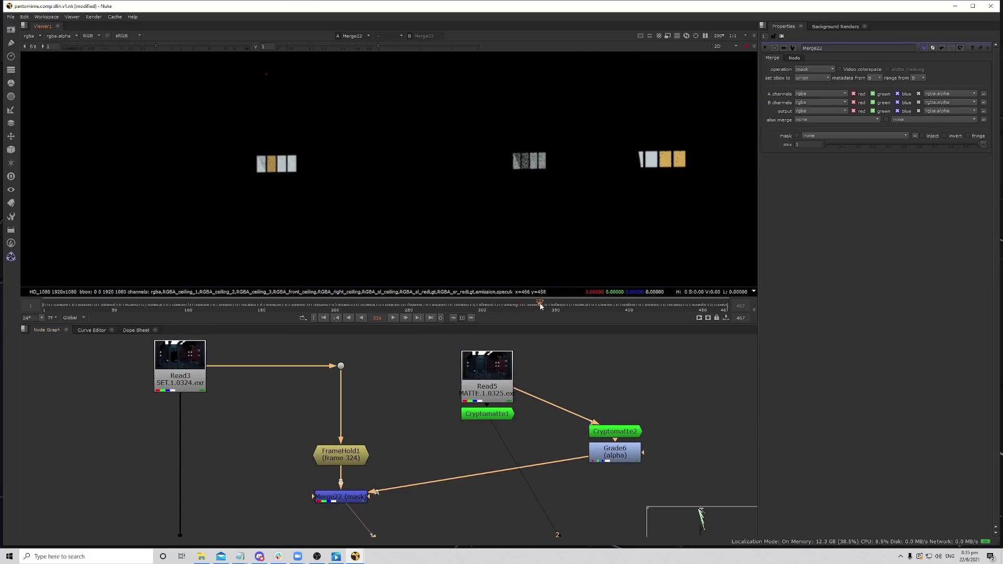
pyautogui.click(192, 346)
pyautogui.press('1')
pyautogui.moveTo(577, 299)
pyautogui.mouseDown()
pyautogui.moveTo(569, 299)
pyautogui.moveTo(598, 299)
pyautogui.mouseUp()
# Merge the masked panels over the SET render, route the A input through a Dot, and view the result.
pyautogui.moveTo(295, 502); pyautogui.dragTo(336, 459, button='middle')
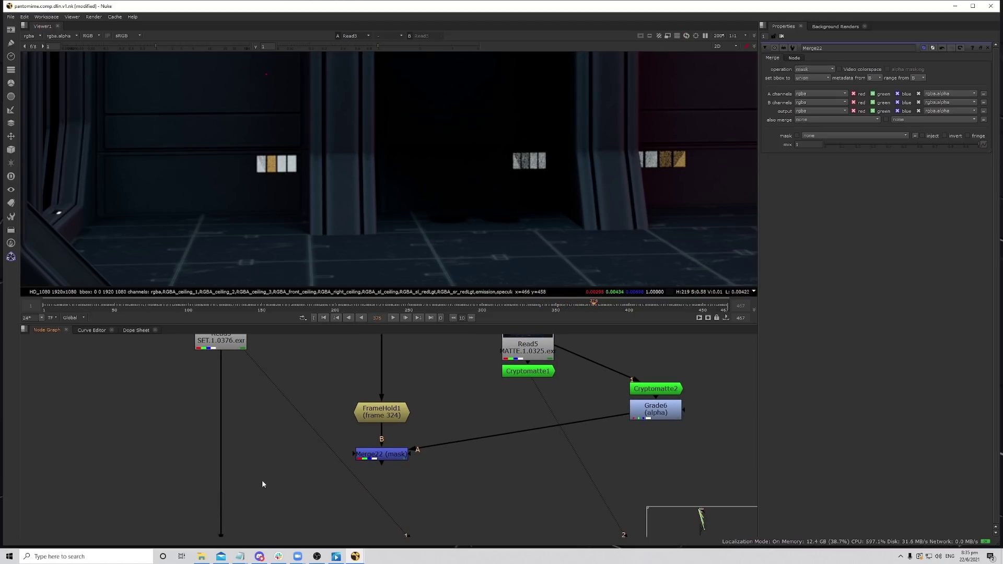
pyautogui.press('m')
pyautogui.moveTo(226, 490); pyautogui.dragTo(377, 456)
pyautogui.keyDown('ctrl'); pyautogui.moveTo(315, 480); pyautogui.dragTo(382, 499); pyautogui.keyUp('ctrl')
pyautogui.click(221, 499)
pyautogui.press('1')
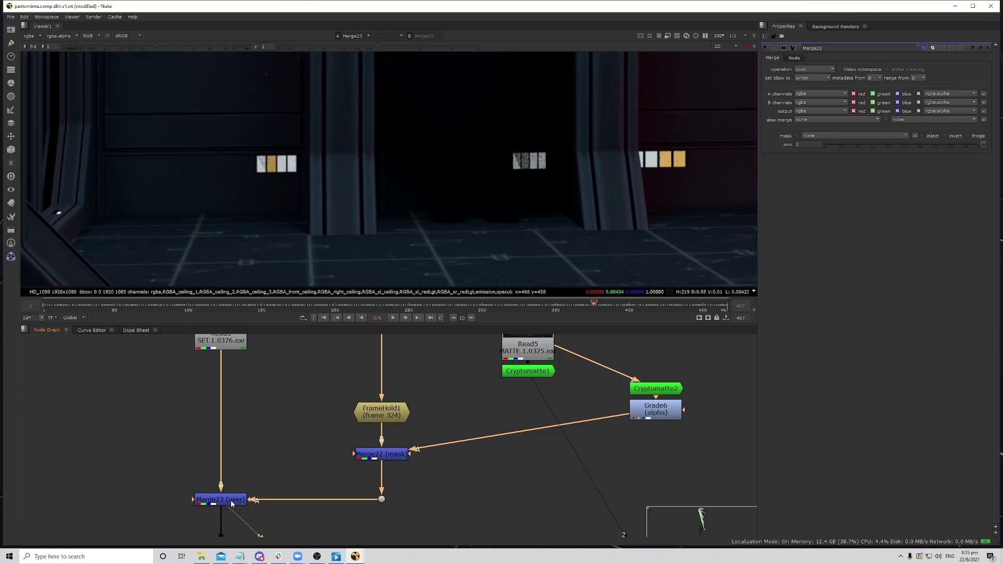
# Inspect the merged light panels up close and in the full set image.
pyautogui.scroll(-5, 616, 208)
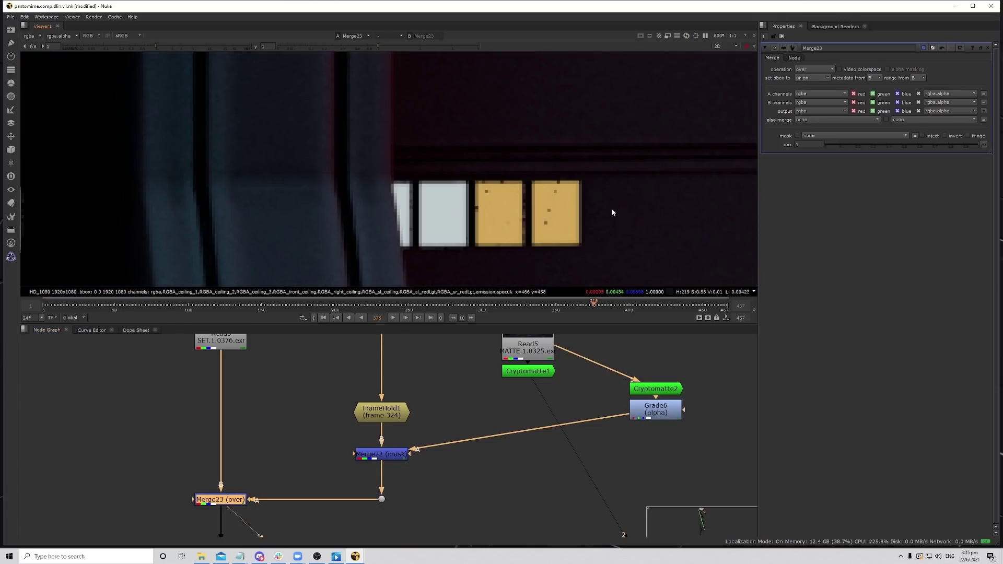
pyautogui.scroll(5, 304, 234)
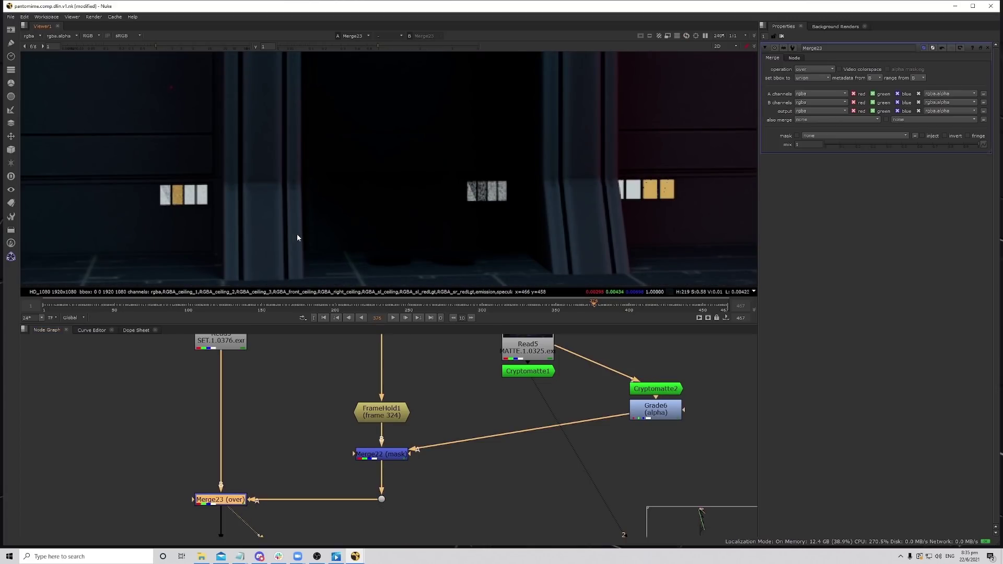
pyautogui.scroll(-5, 412, 199)
# Show the Write node of the OUTPUT backdrop in the viewer to check the complete comp.
pyautogui.scroll(-8, 440, 430)
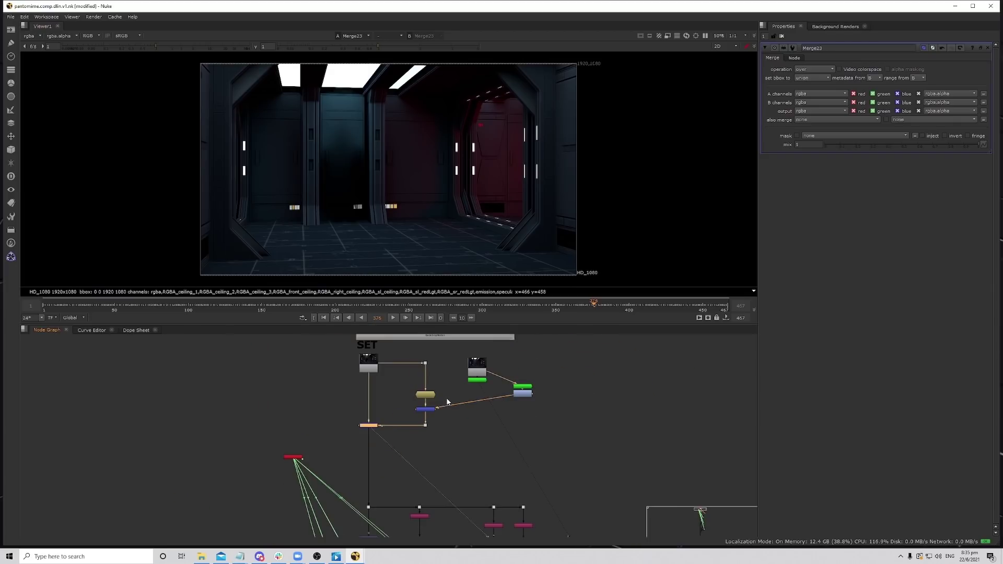
pyautogui.scroll(5, 439, 375)
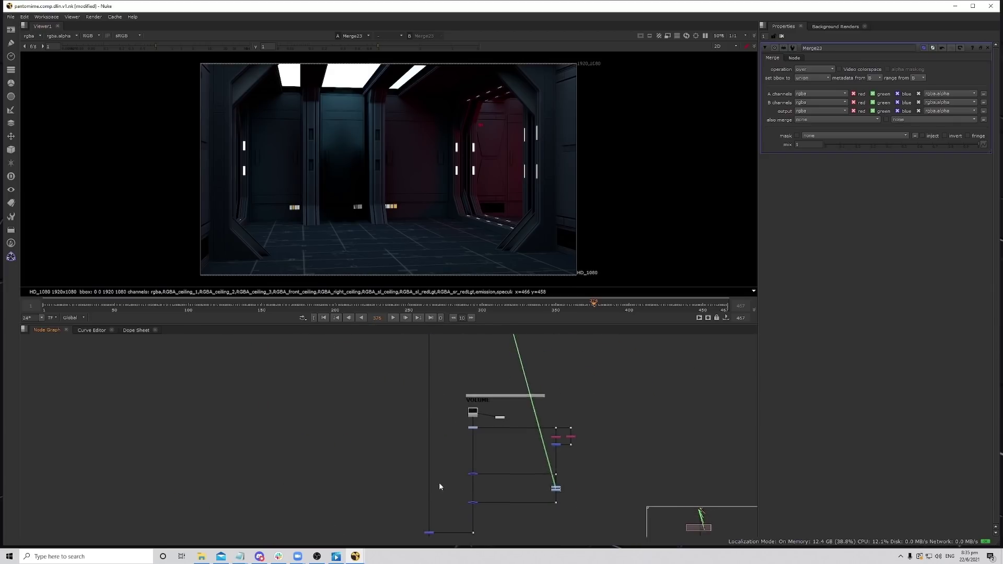
pyautogui.moveTo(451, 511); pyautogui.dragTo(454, 457, button='middle')
pyautogui.scroll(3, 446, 483)
pyautogui.moveTo(446, 481); pyautogui.dragTo(433, 462)
pyautogui.press('1')
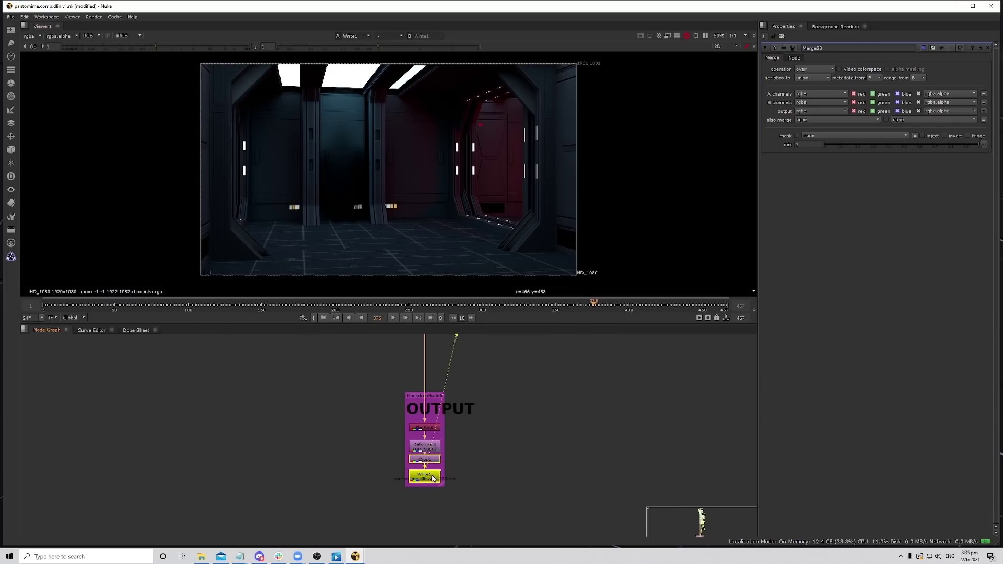
pyautogui.click(444, 437)
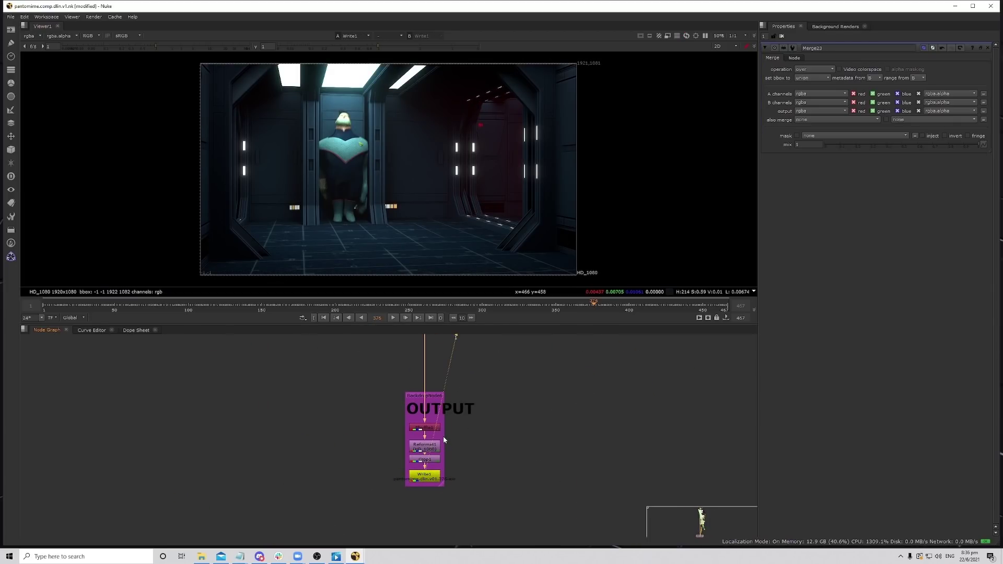
# Check the final comp at several frames between about 400 and 460, inspecting the characters and set lights up close and in full.
pyautogui.moveTo(594, 306); pyautogui.dragTo(629, 307)
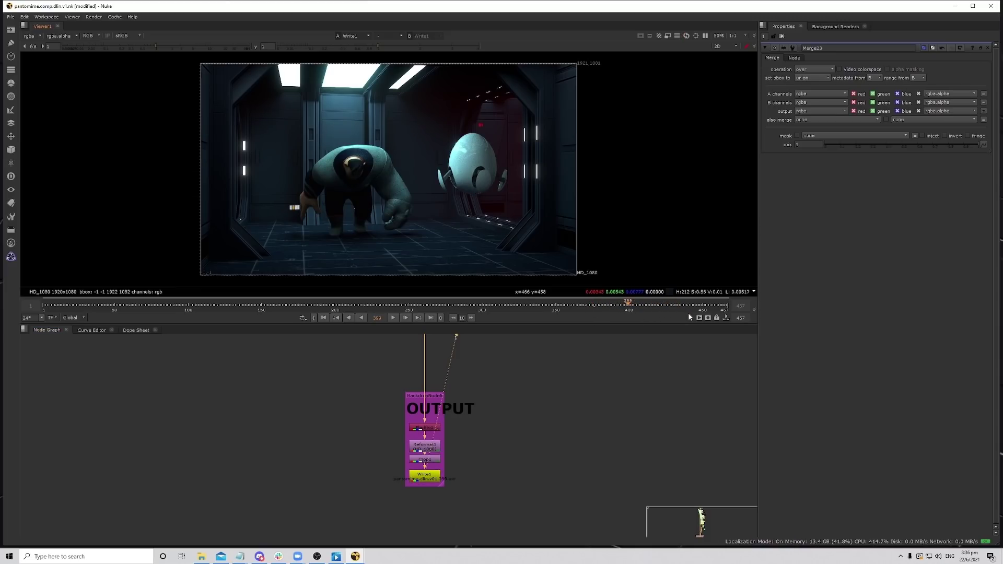
pyautogui.click(669, 306)
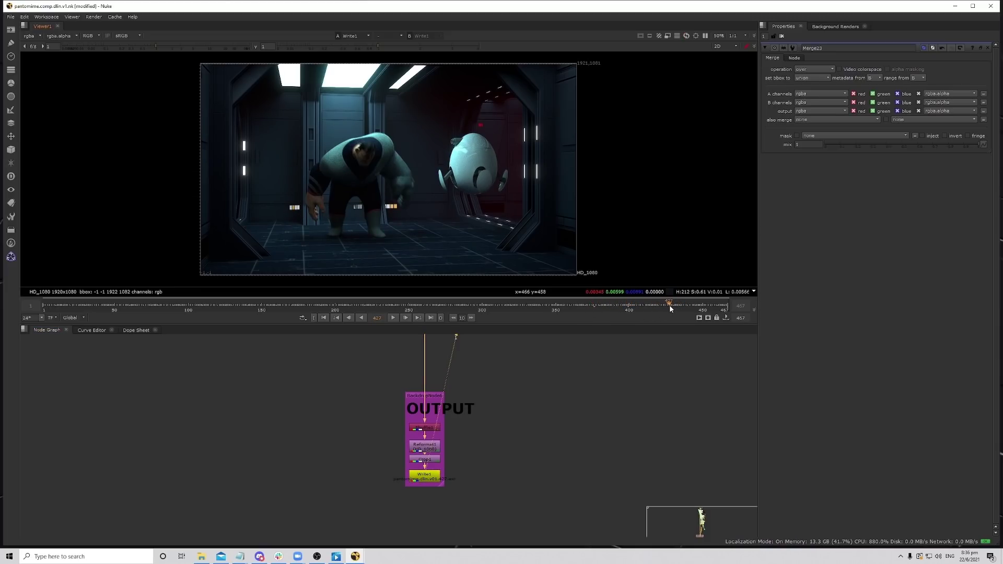
pyautogui.click(692, 306)
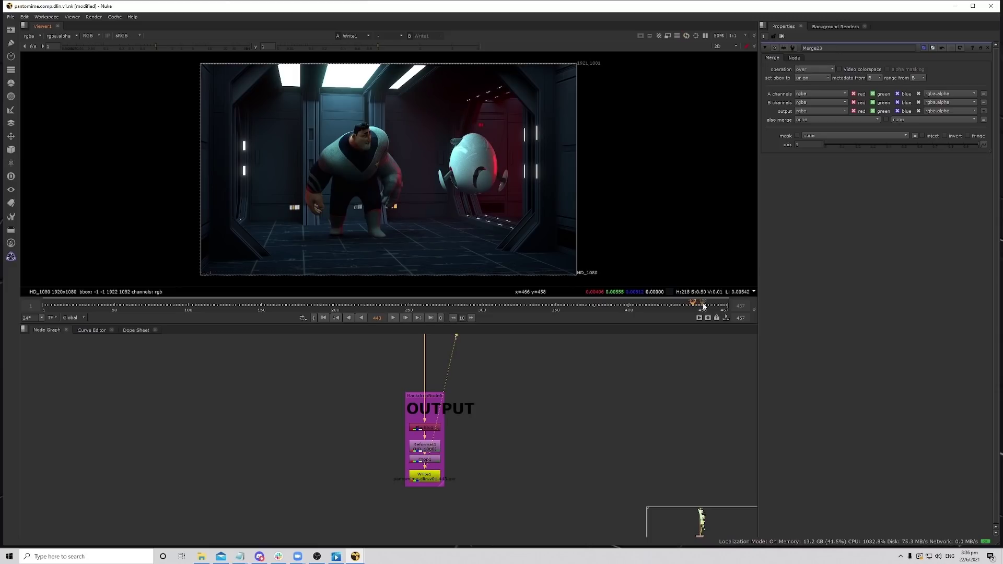
pyautogui.click(703, 307)
pyautogui.scroll(5, 404, 123)
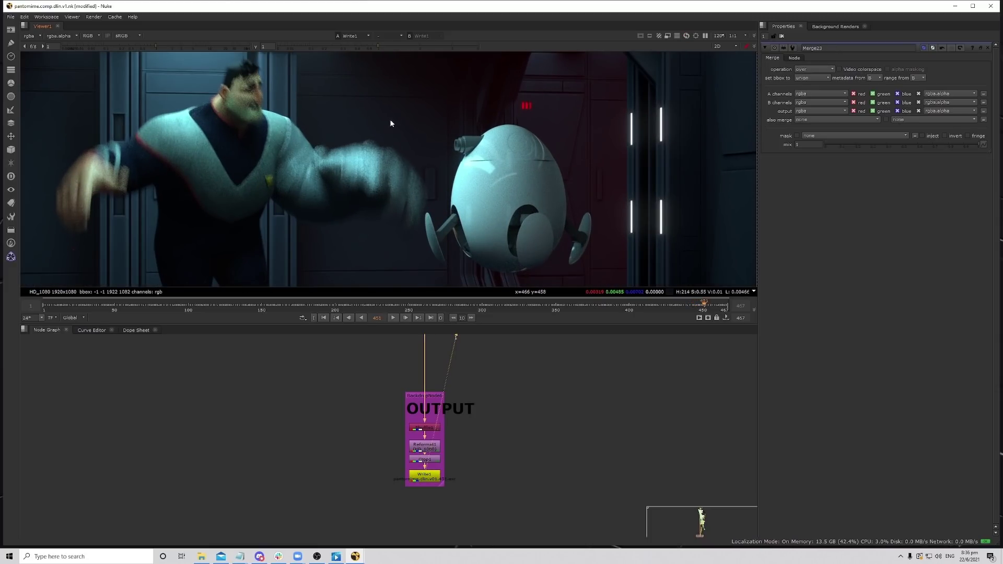
pyautogui.scroll(-1, 506, 175)
pyautogui.press('-')
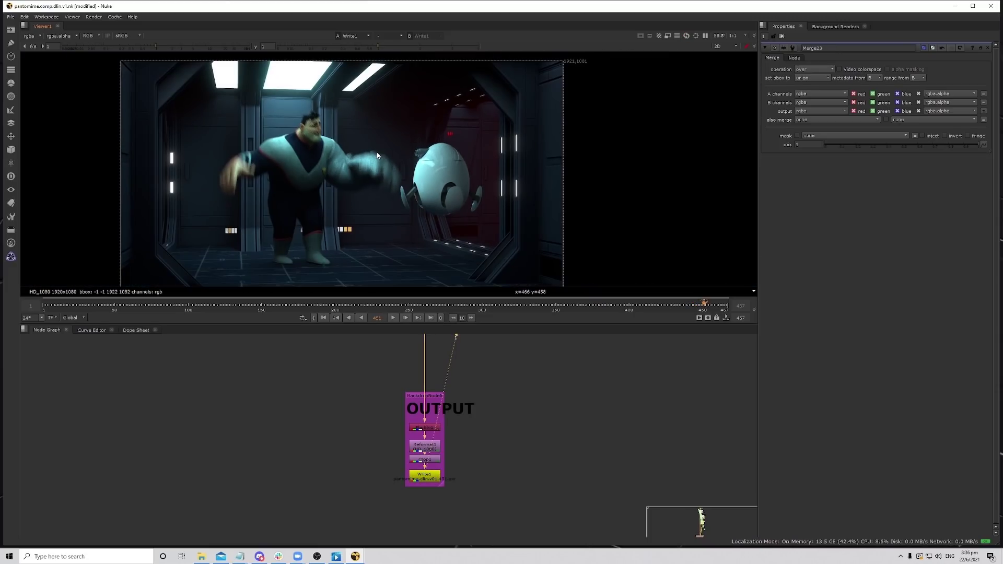
pyautogui.click(717, 305)
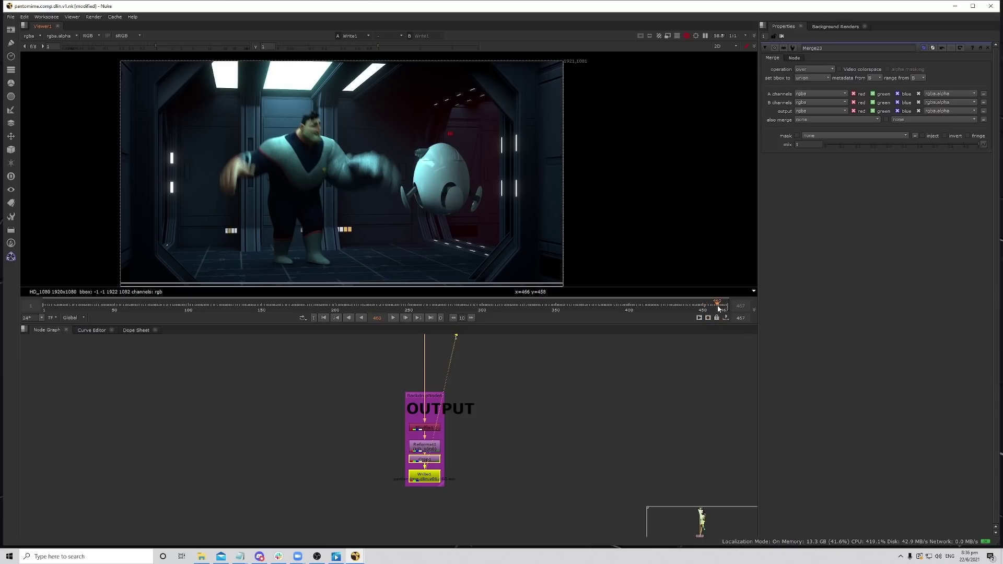
pyautogui.moveTo(415, 188); pyautogui.dragTo(441, 177, button='middle')
pyautogui.scroll(1, 442, 177)
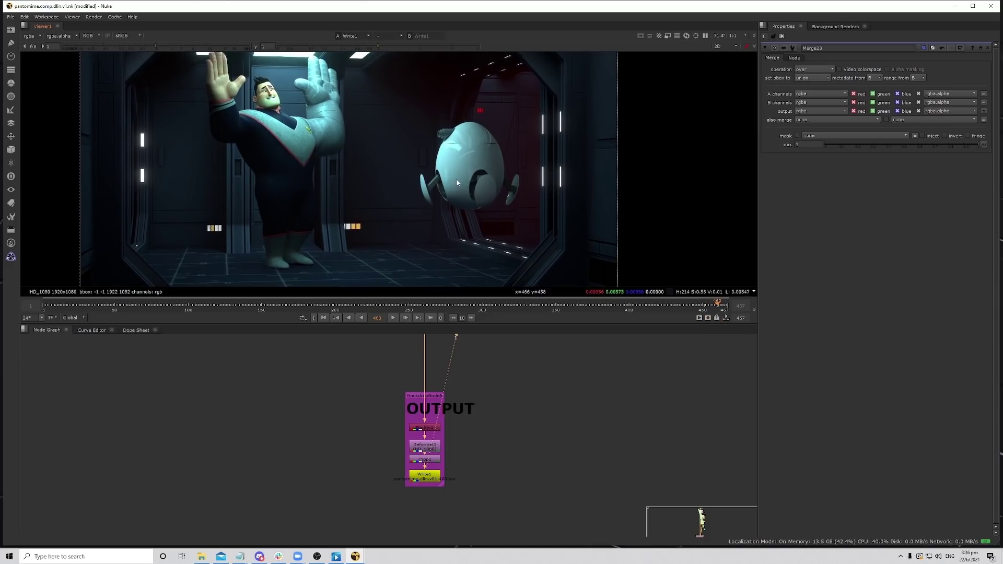
pyautogui.press('f')
# Review the overall node graph layout from the upper branches down to the OUTPUT backdrop alongside the full comp image.
pyautogui.scroll(-3, 524, 396)
pyautogui.moveTo(523, 396); pyautogui.dragTo(487, 390, button='middle')
pyautogui.scroll(-1, 466, 189)
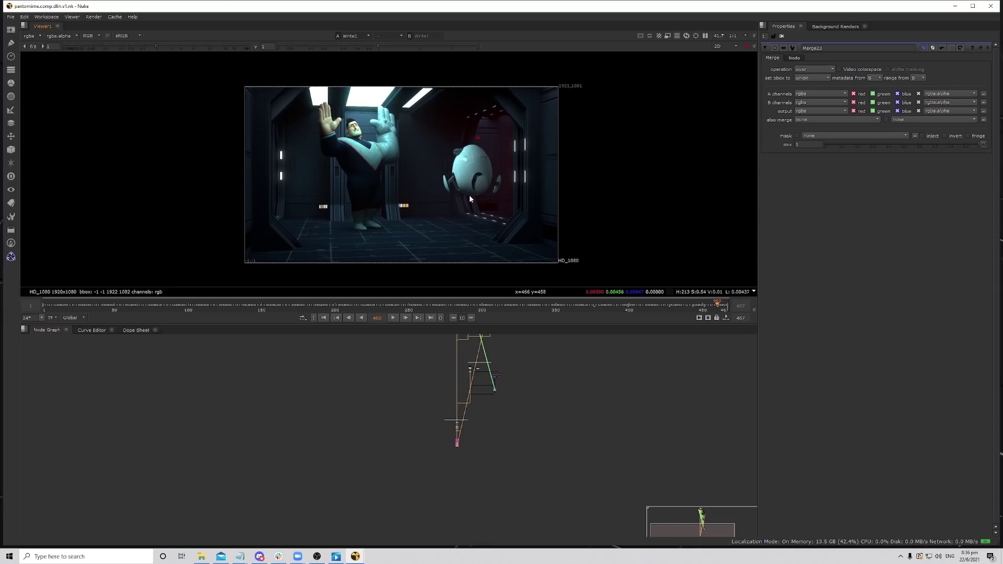
pyautogui.scroll(1, 473, 192)
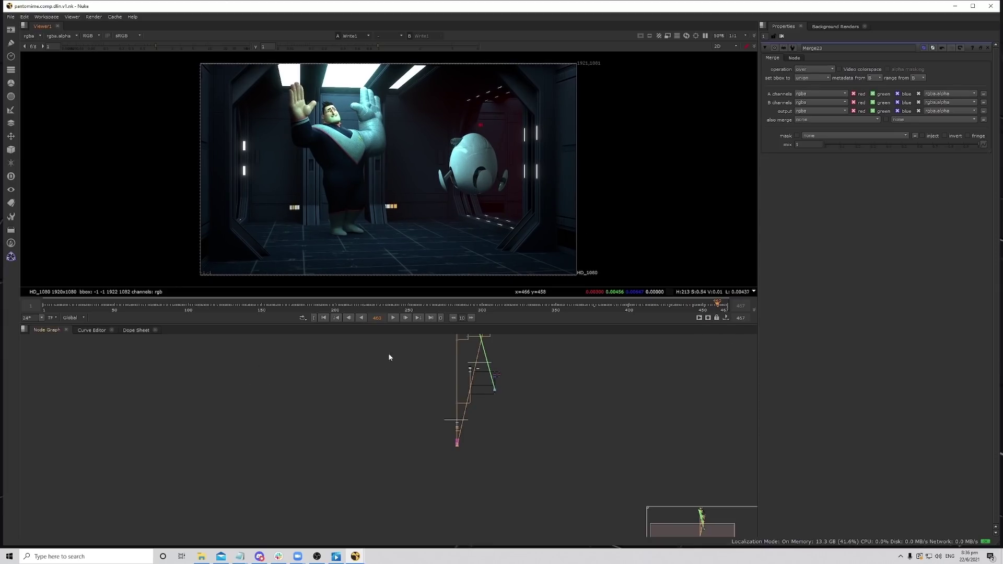
pyautogui.press('f')
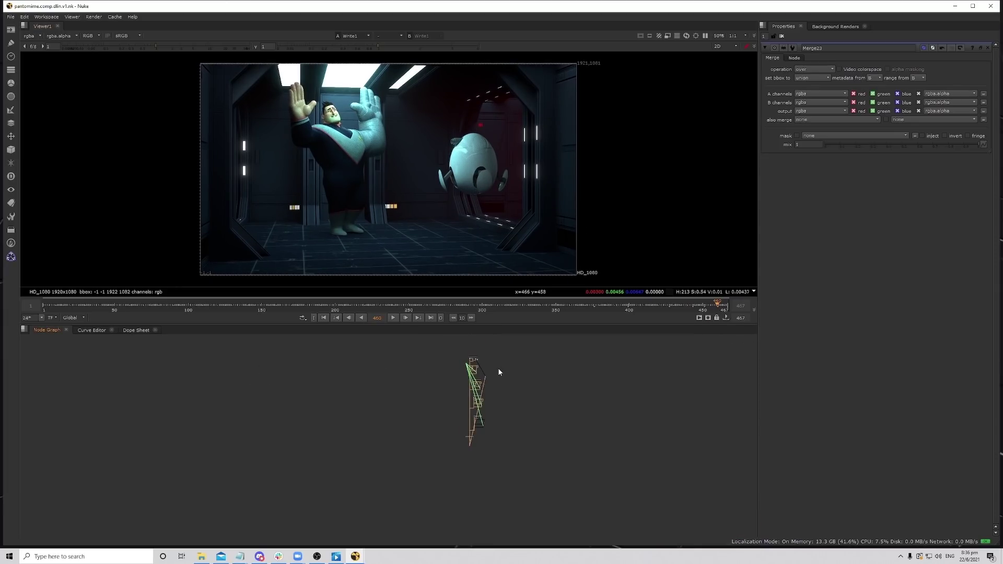
pyautogui.scroll(5, 492, 365)
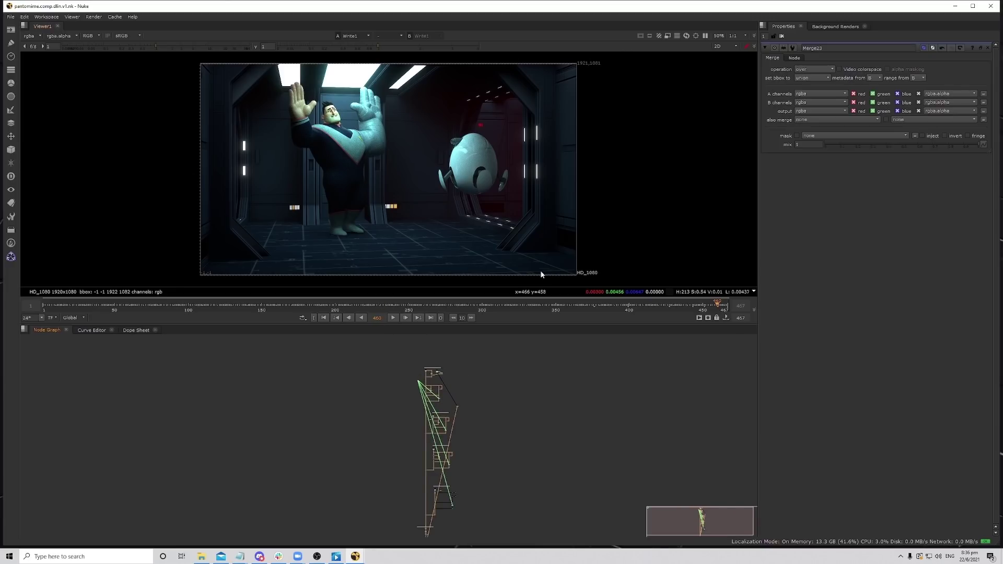
pyautogui.moveTo(498, 233); pyautogui.dragTo(500, 234, button='middle')
pyautogui.moveTo(476, 510); pyautogui.dragTo(472, 424, button='middle')
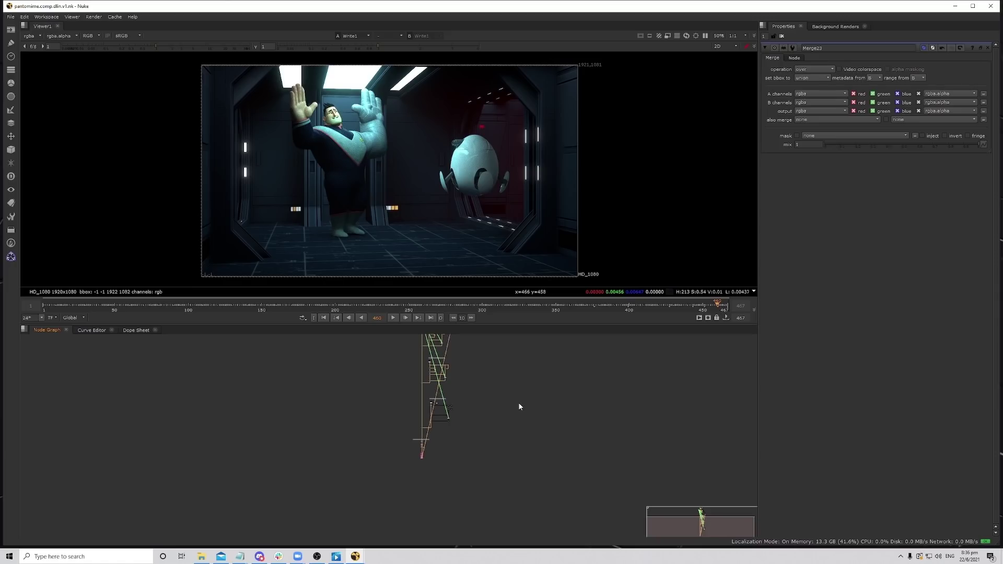
pyautogui.moveTo(490, 378); pyautogui.dragTo(495, 398, button='middle')
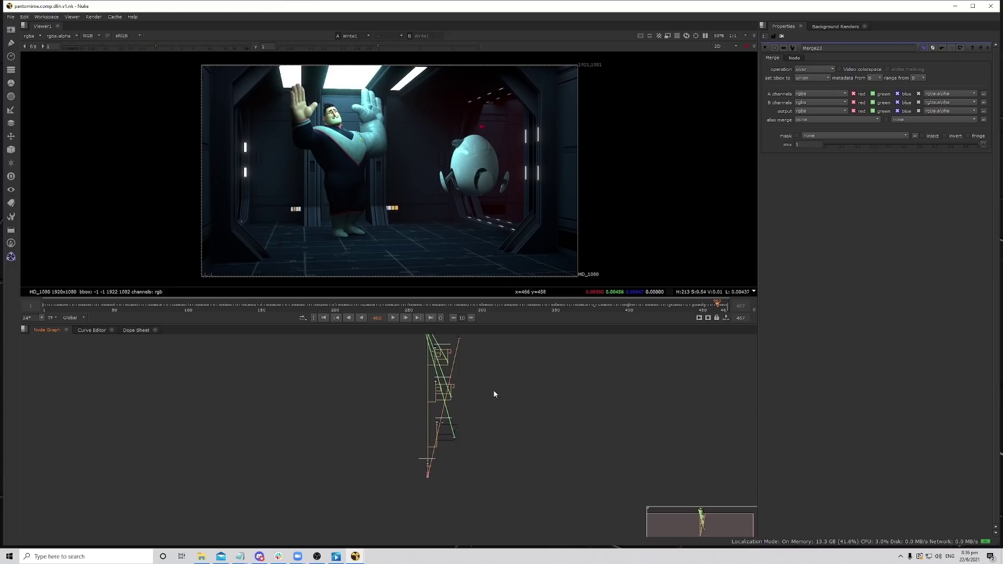
pyautogui.moveTo(494, 390); pyautogui.dragTo(504, 413, button='middle')
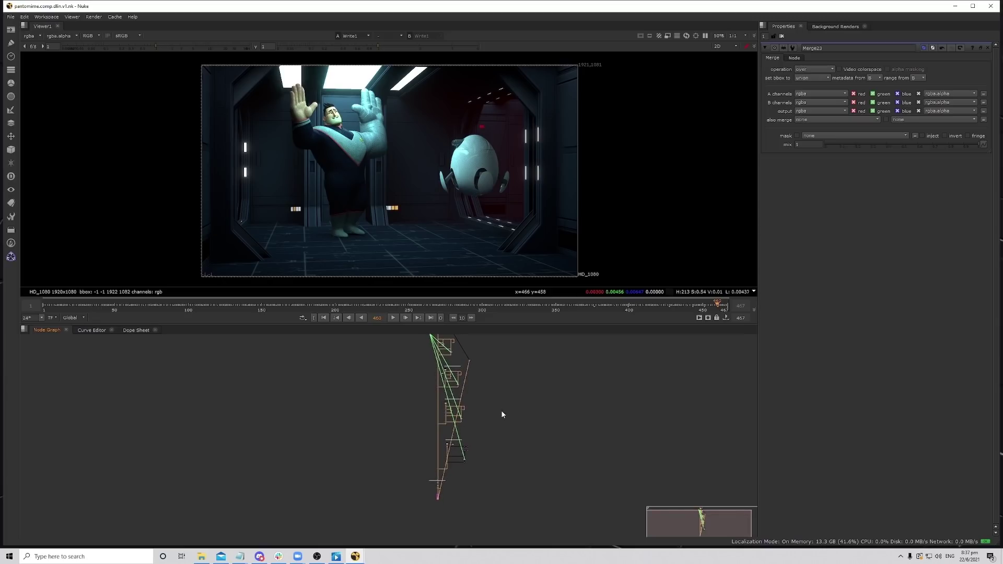